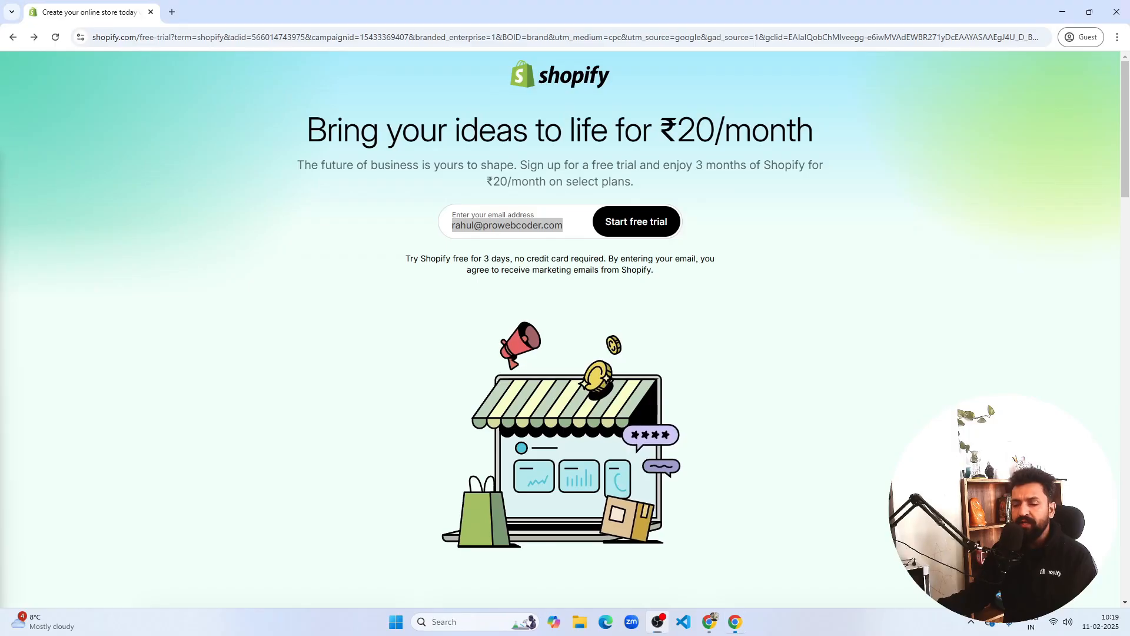
Select the email address already filled in on the Shopify free-trial sign-up page
key("ctrl+a")
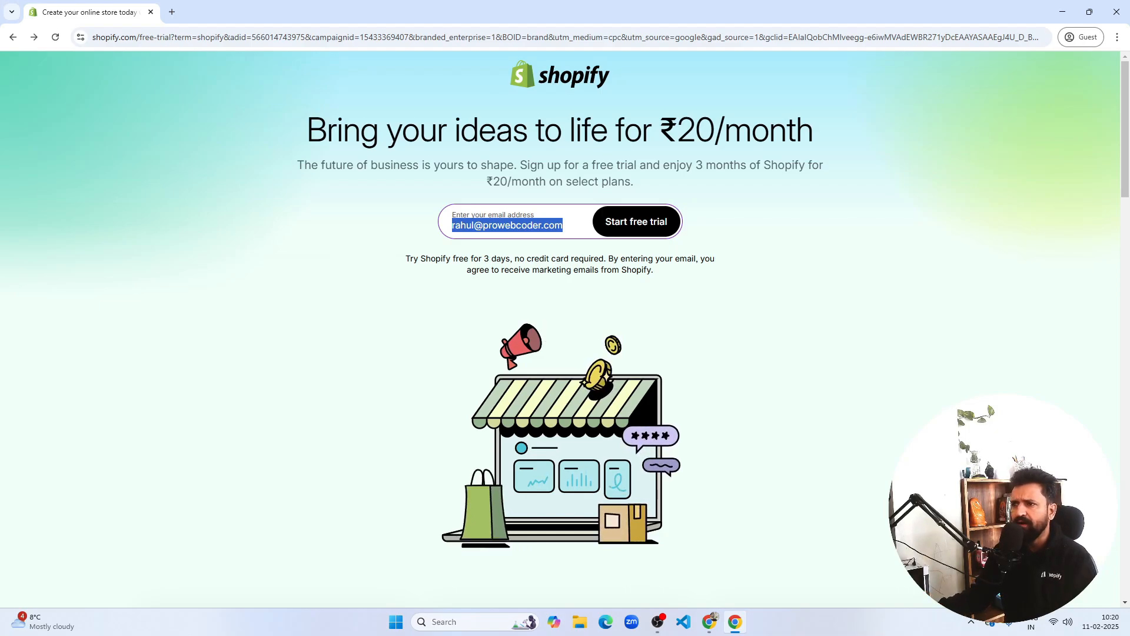
Start the free trial with the pre-filled email and log in with the account password
left_click(321, 398)
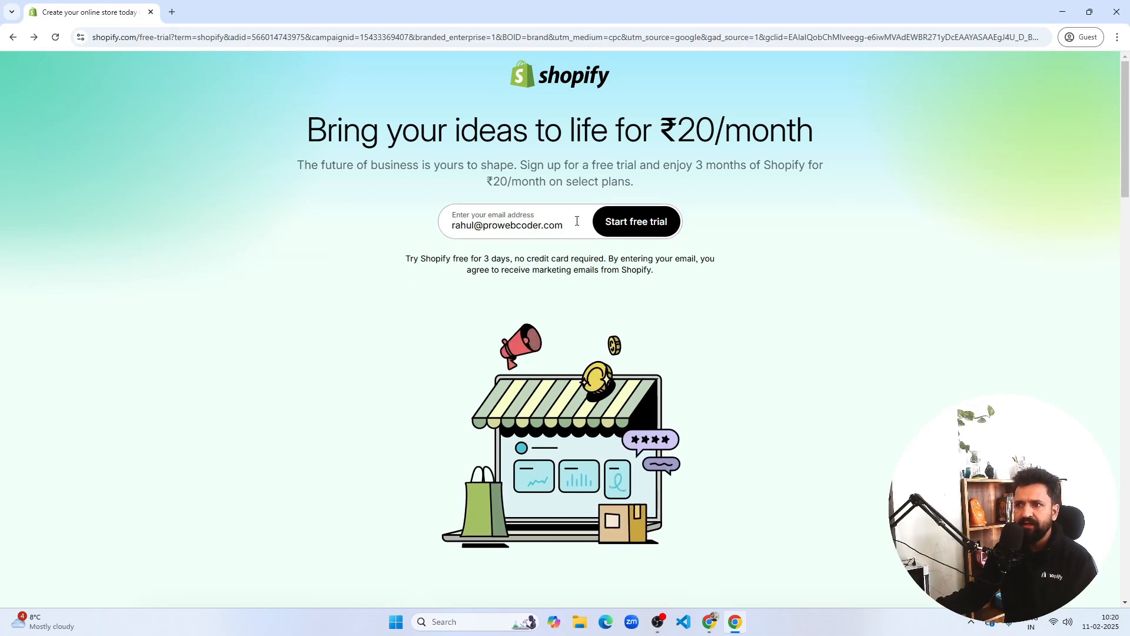
left_click_drag(566, 226, 405, 239)
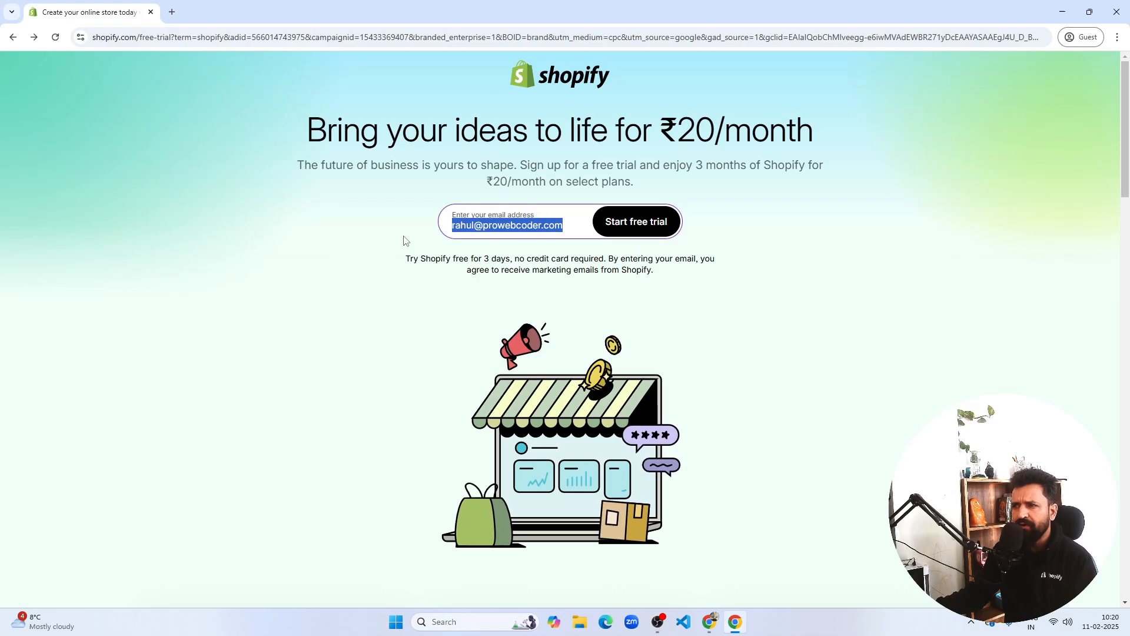
left_click(389, 251)
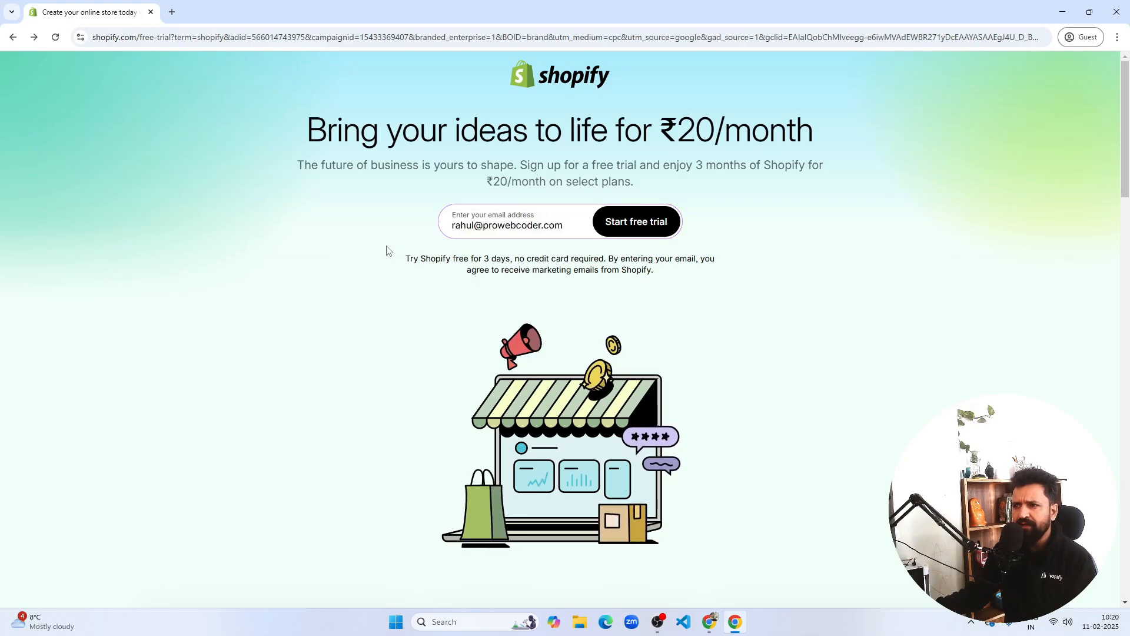
left_click(624, 227)
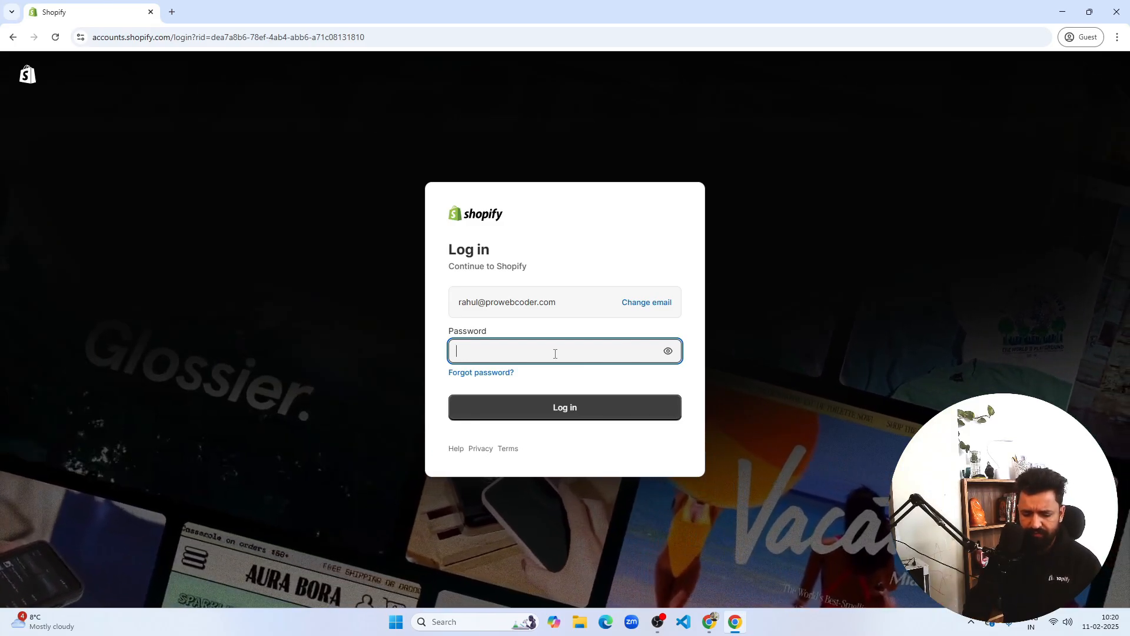
type("•••••••••")
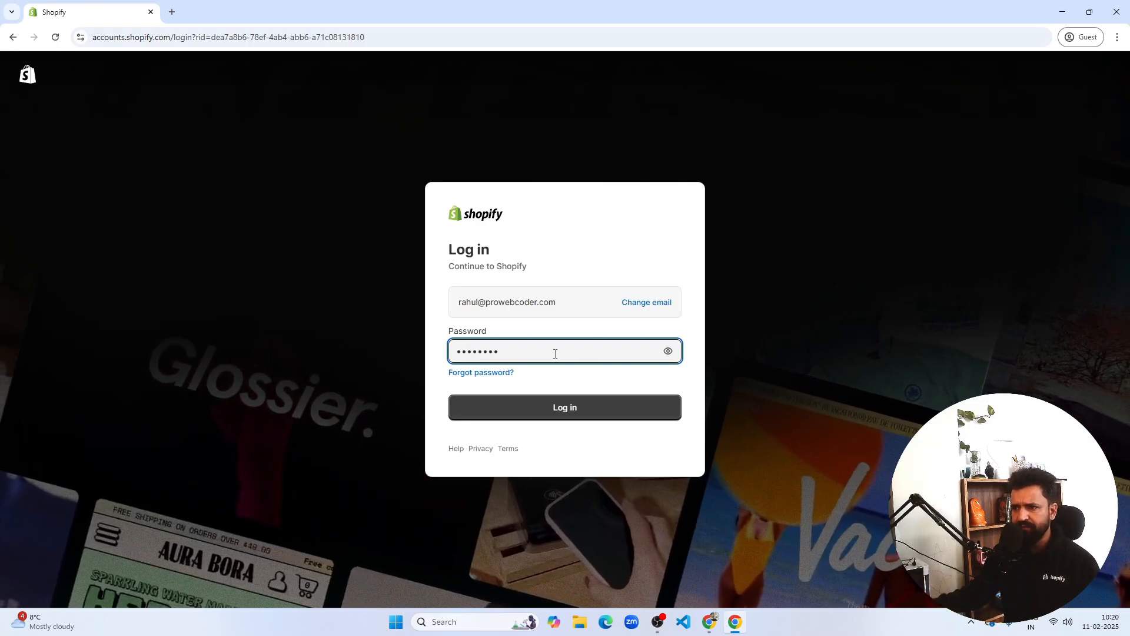
left_click(578, 408)
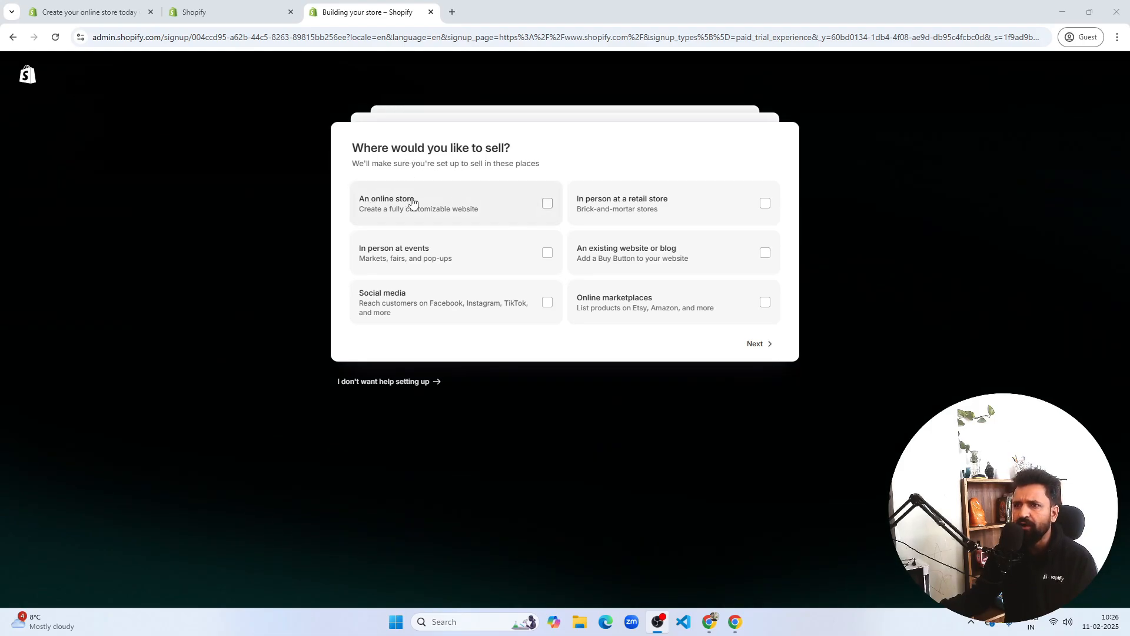
Choose An online store as where you'd like to sell and continue
left_click(530, 210)
left_click(530, 209)
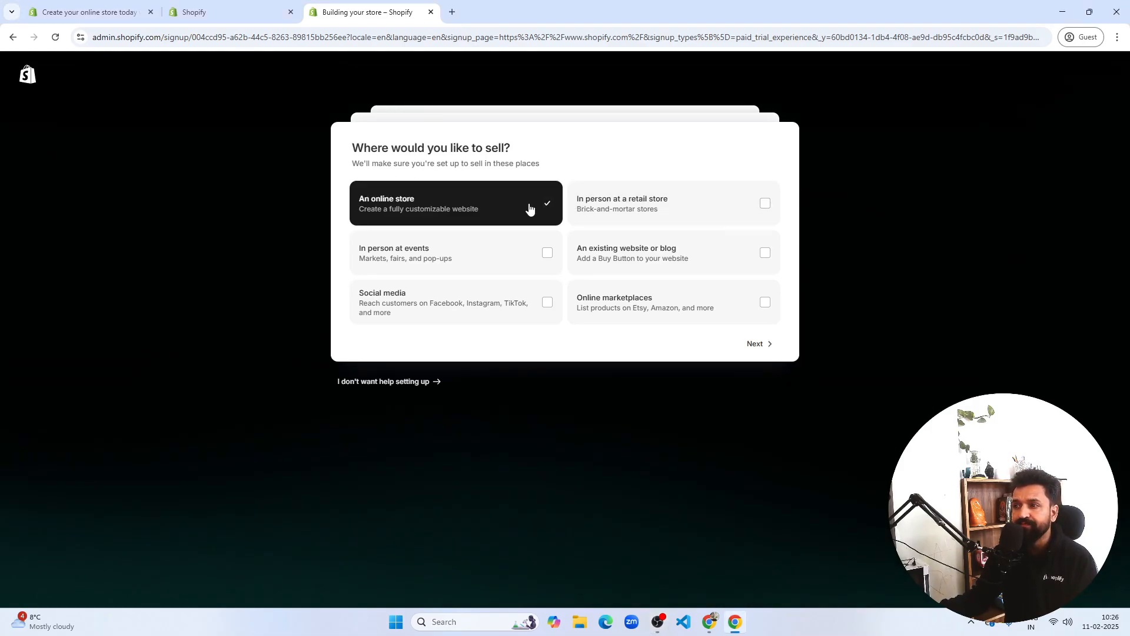
left_click(760, 344)
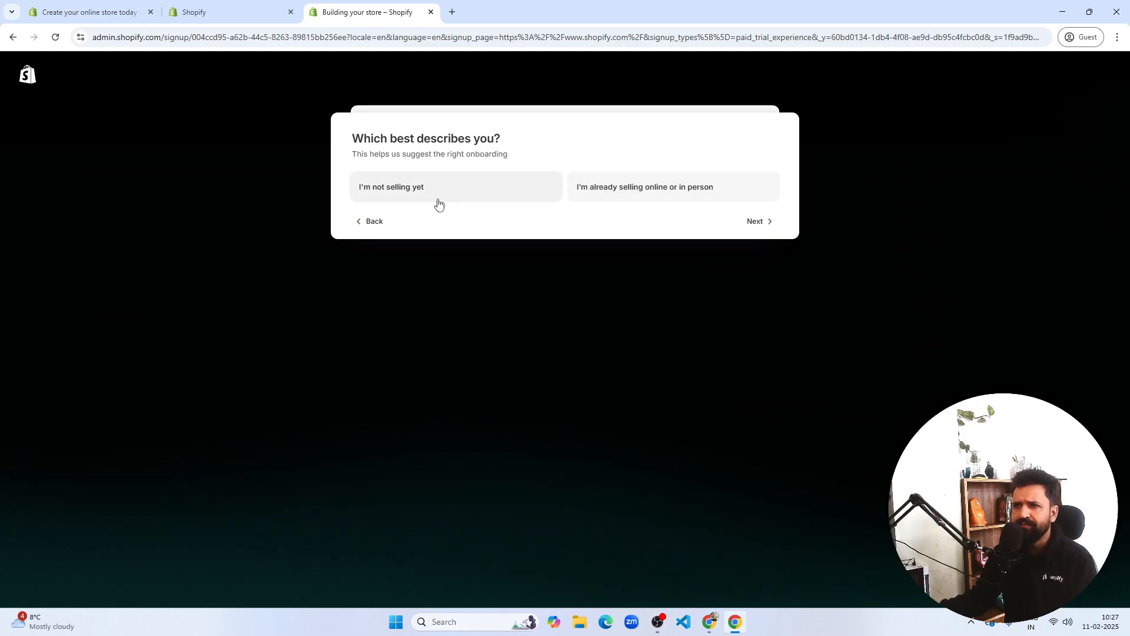
Answer I'm not selling yet, then I'll decide later for products, and continue
left_click(507, 197)
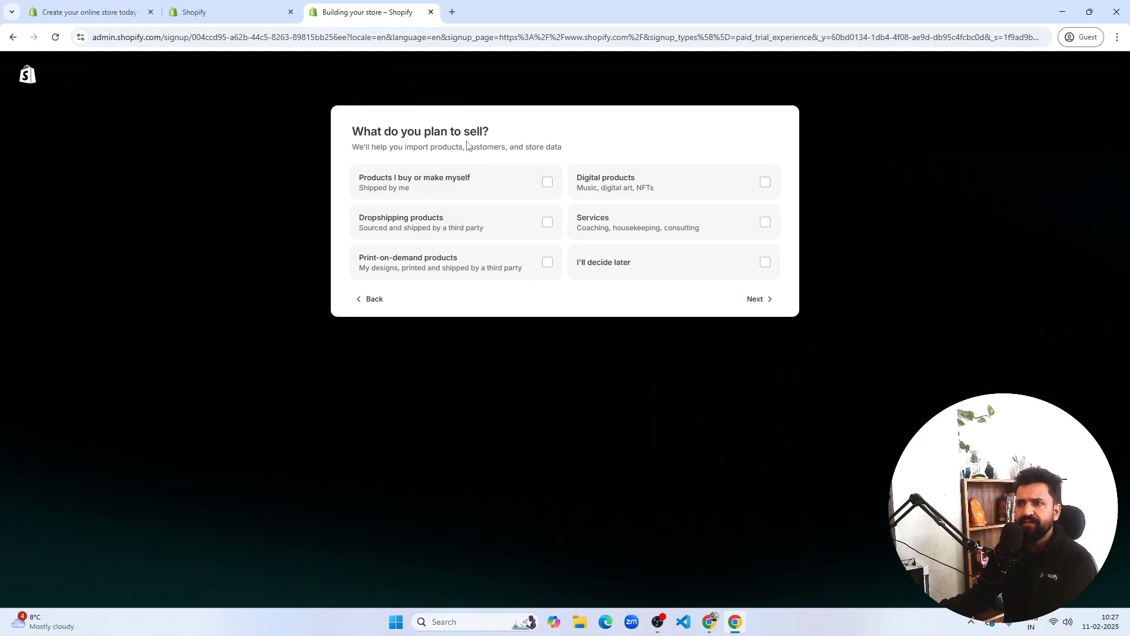
left_click_drag(436, 135, 465, 133)
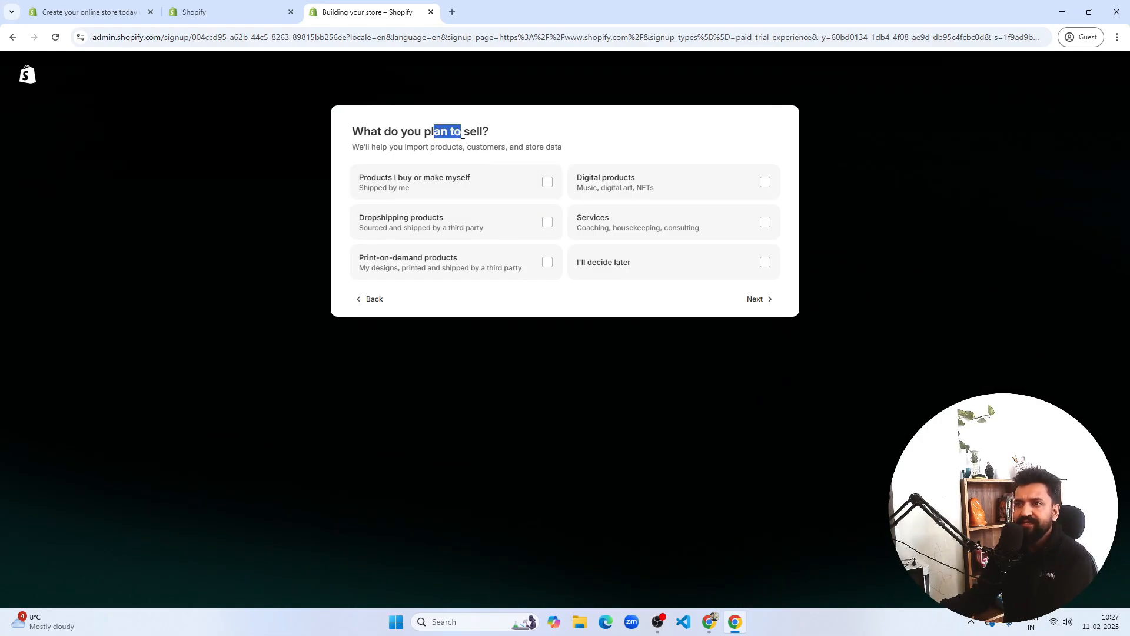
left_click(500, 136)
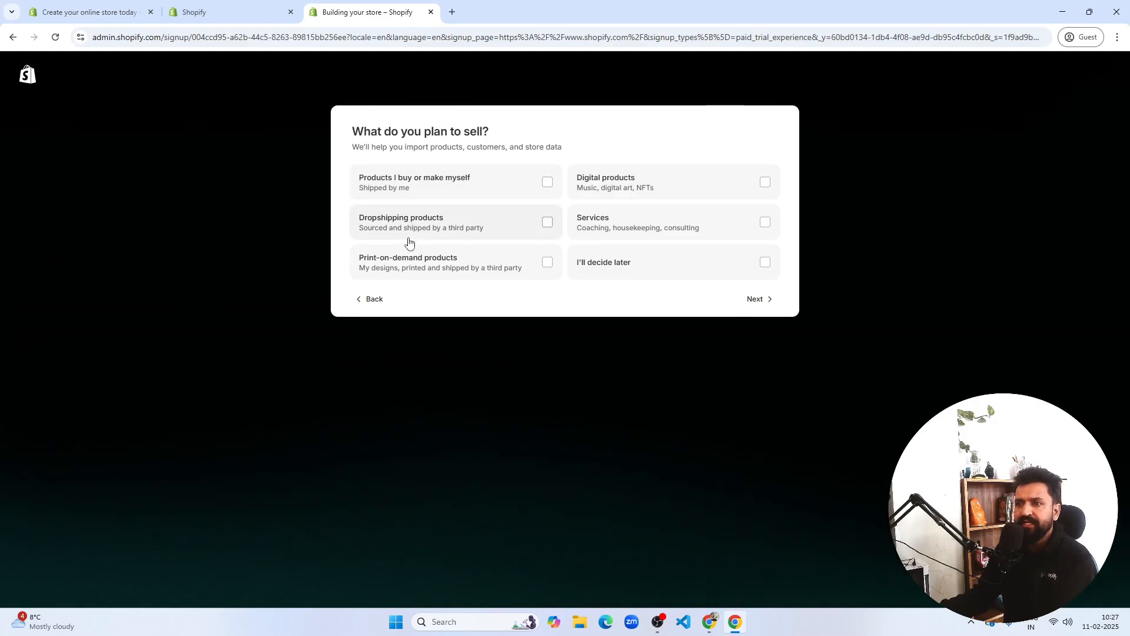
left_click(739, 270)
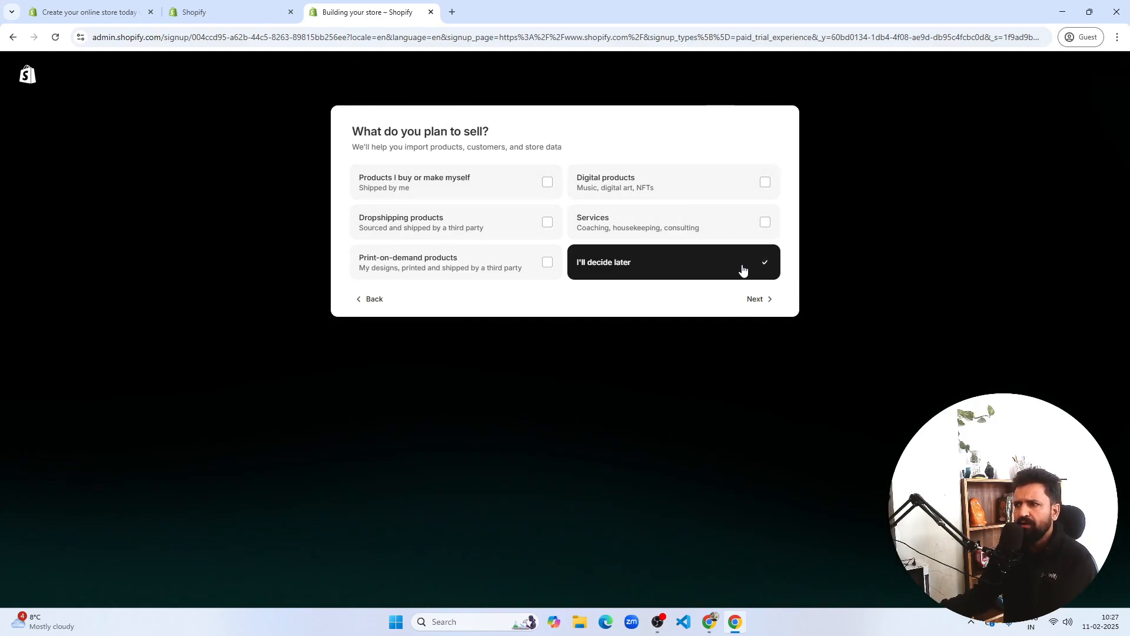
left_click(765, 301)
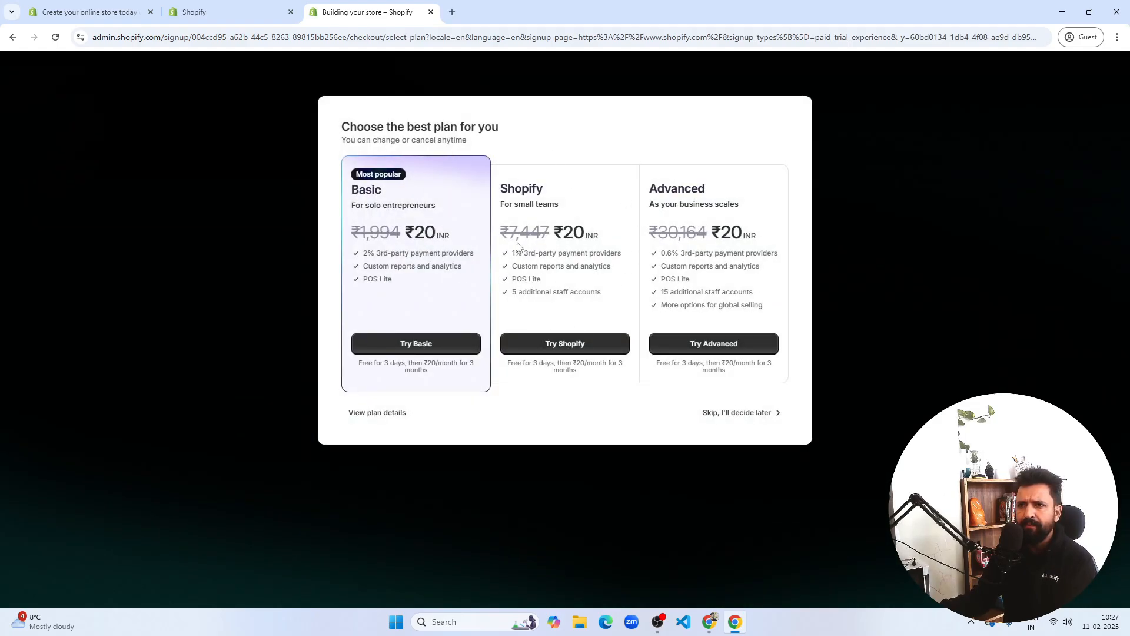
Skip plan selection and go to the Online Store Themes page showing Dawn
left_click(751, 415)
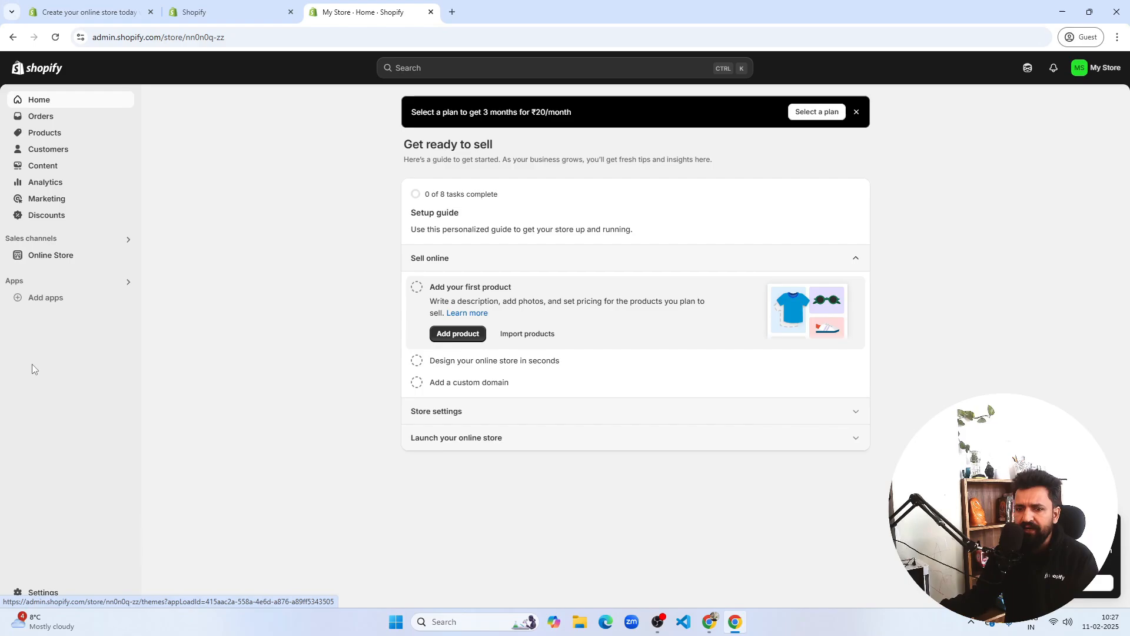
left_click(63, 258)
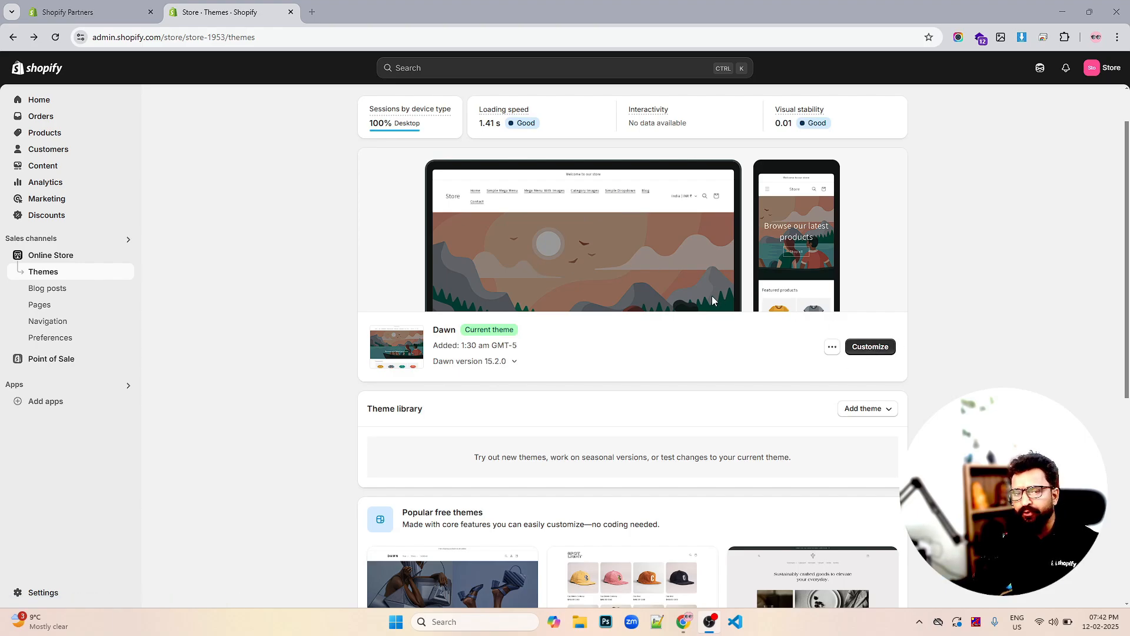
Add the free Sense theme from Popular free themes to the theme library
scroll(711, 301, "down", 5)
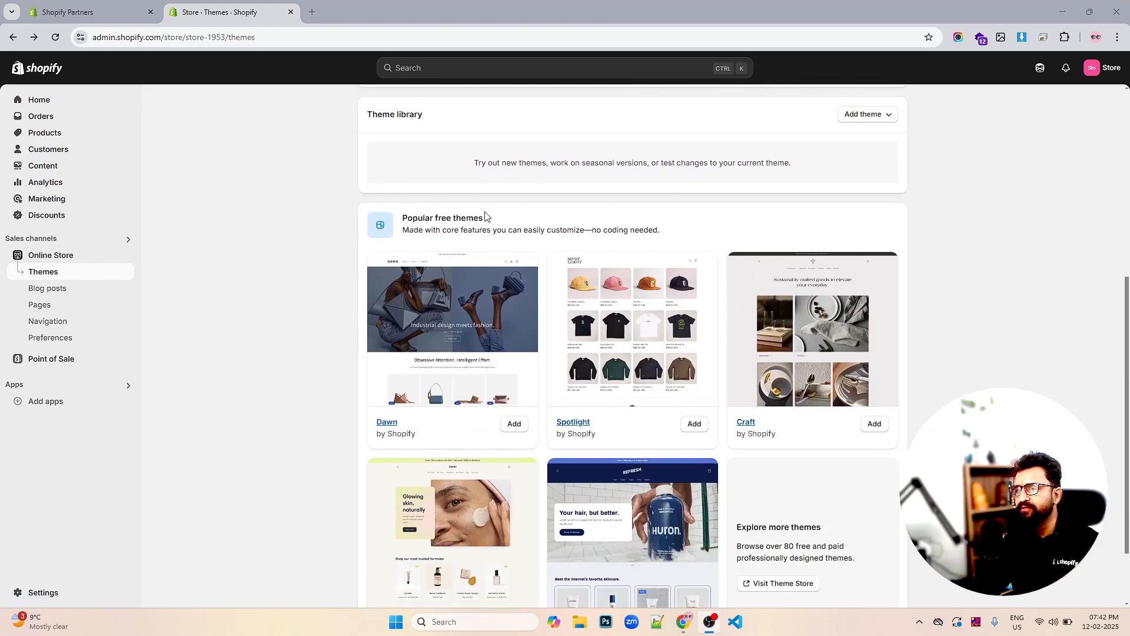
scroll(847, 235, "down", 2)
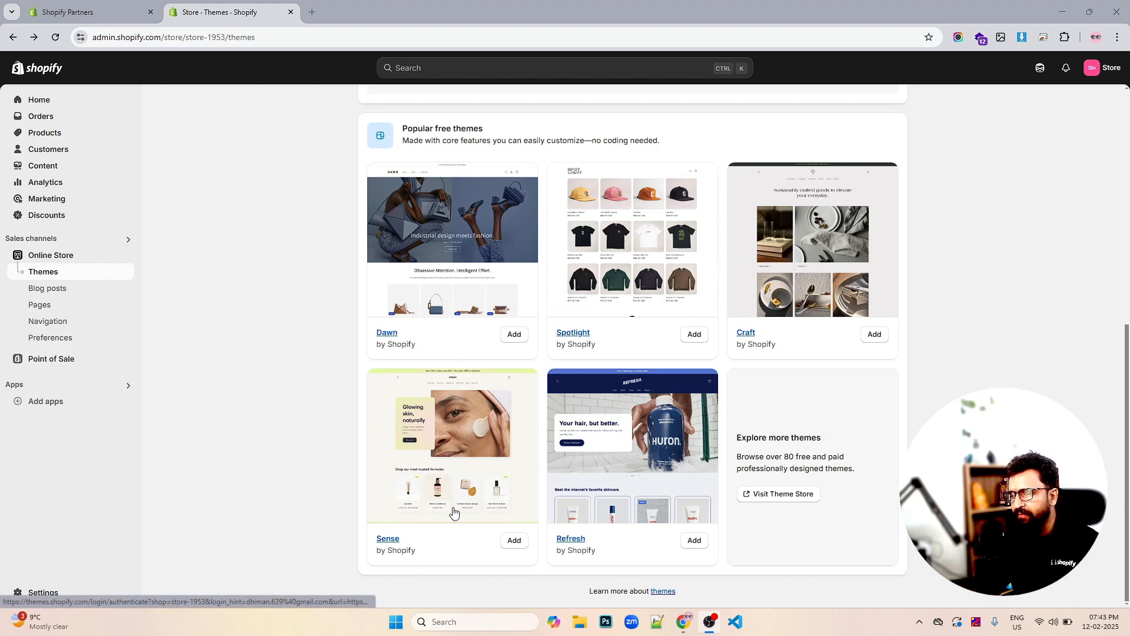
left_click(513, 542)
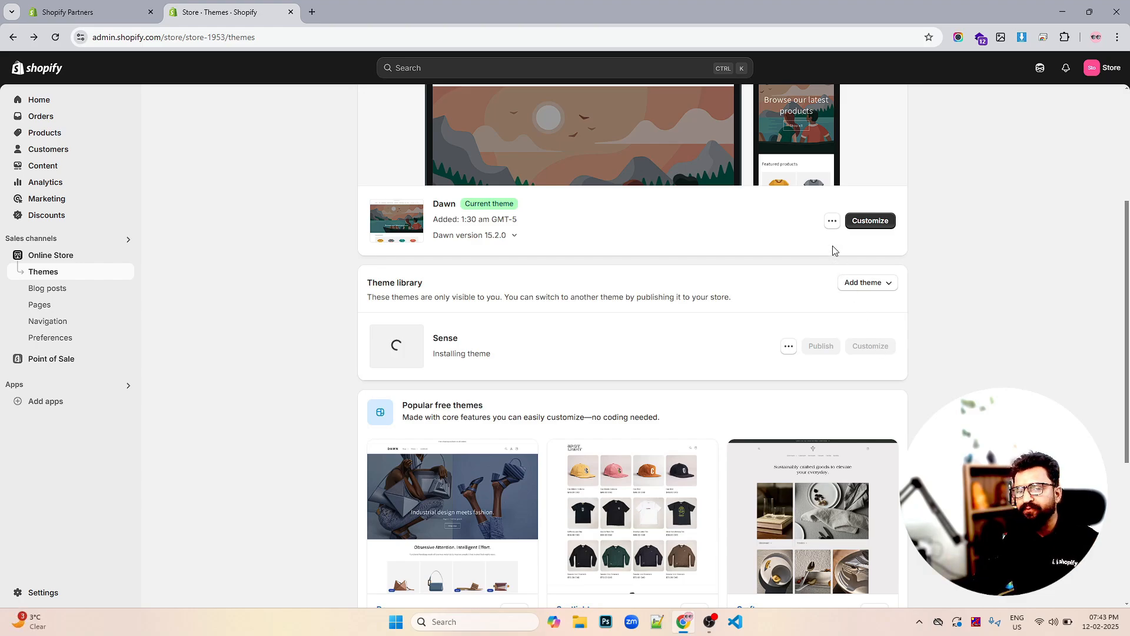
Look through the Dawn theme's actions menu, then dismiss it
left_click(831, 221)
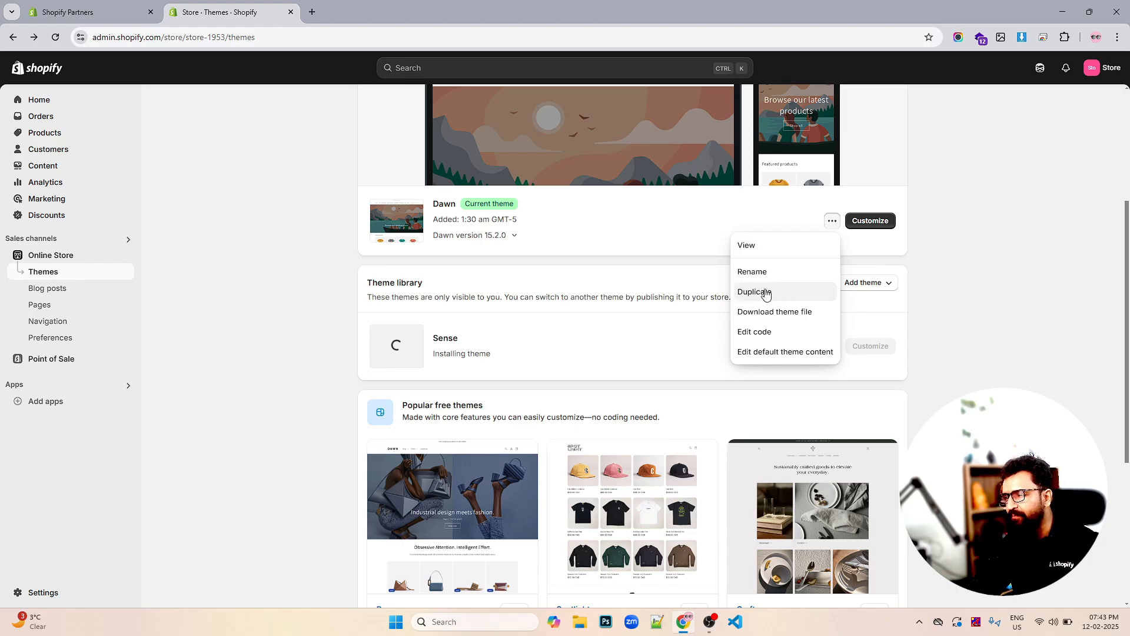
left_click(830, 223)
left_click(830, 223)
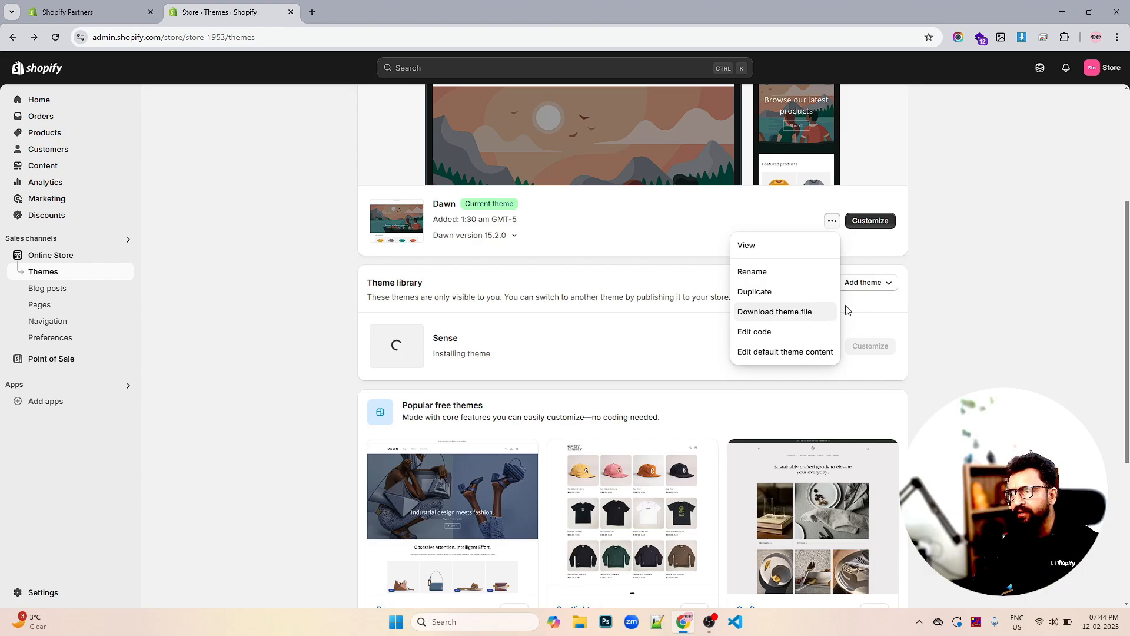
left_click(953, 294)
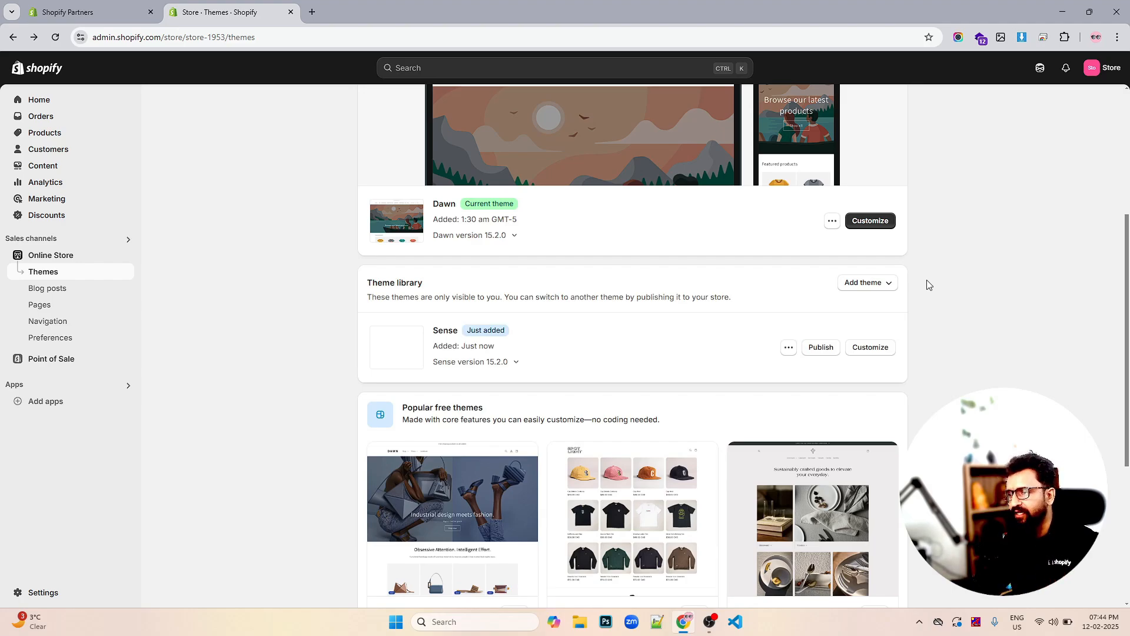
Publish the Sense theme as the live theme and open it in the theme editor
scroll(927, 281, "down", 3)
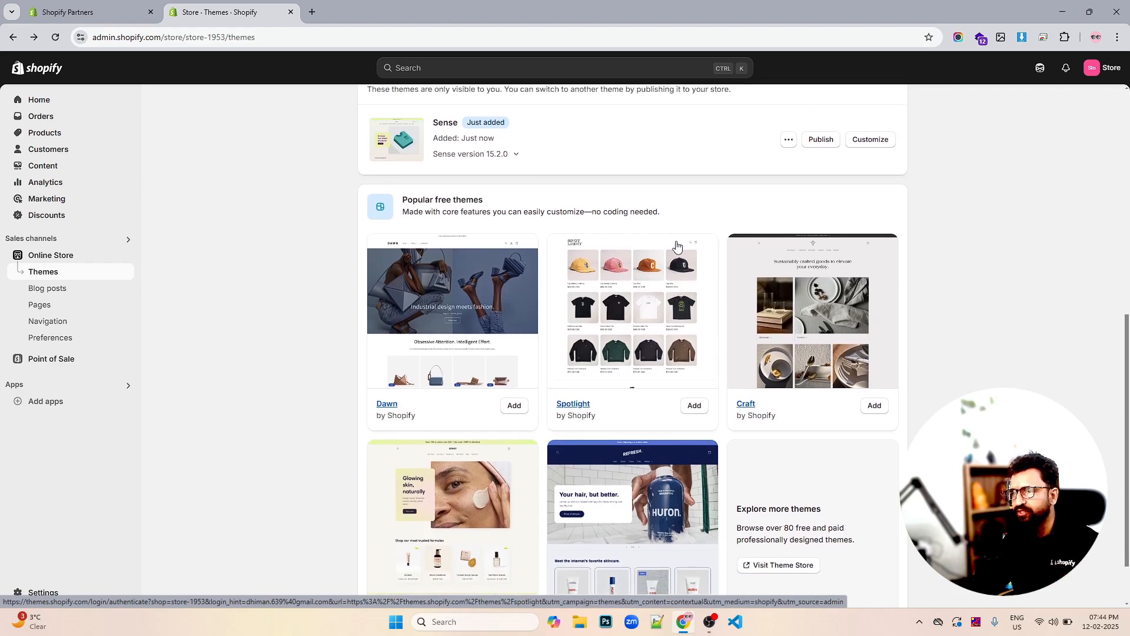
scroll(555, 254, "up", 2)
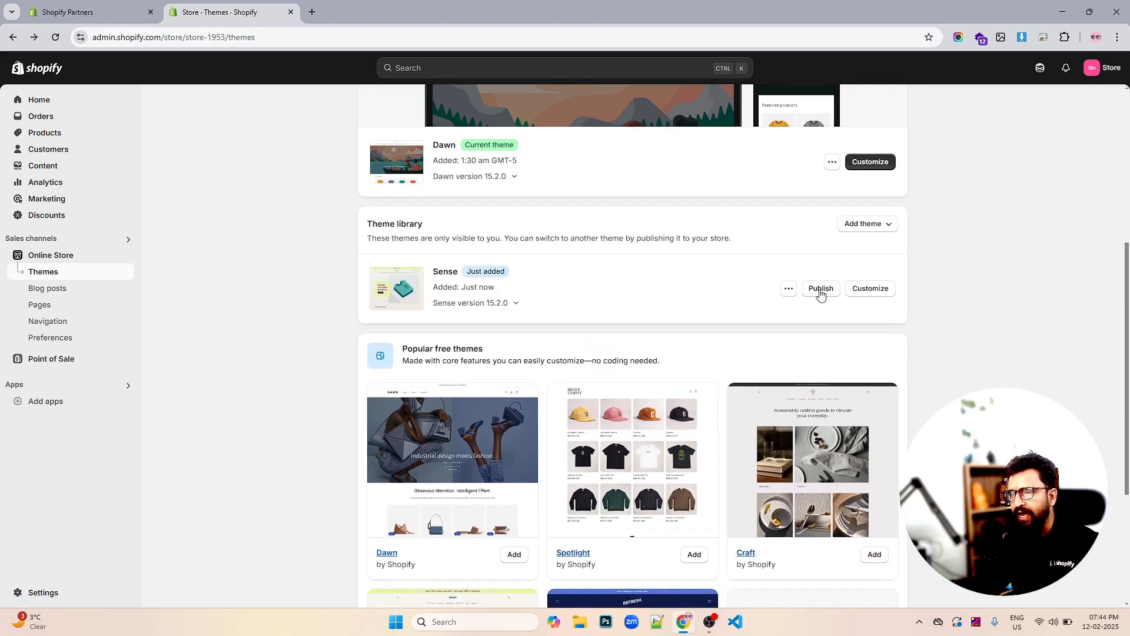
scroll(818, 295, "up", 2)
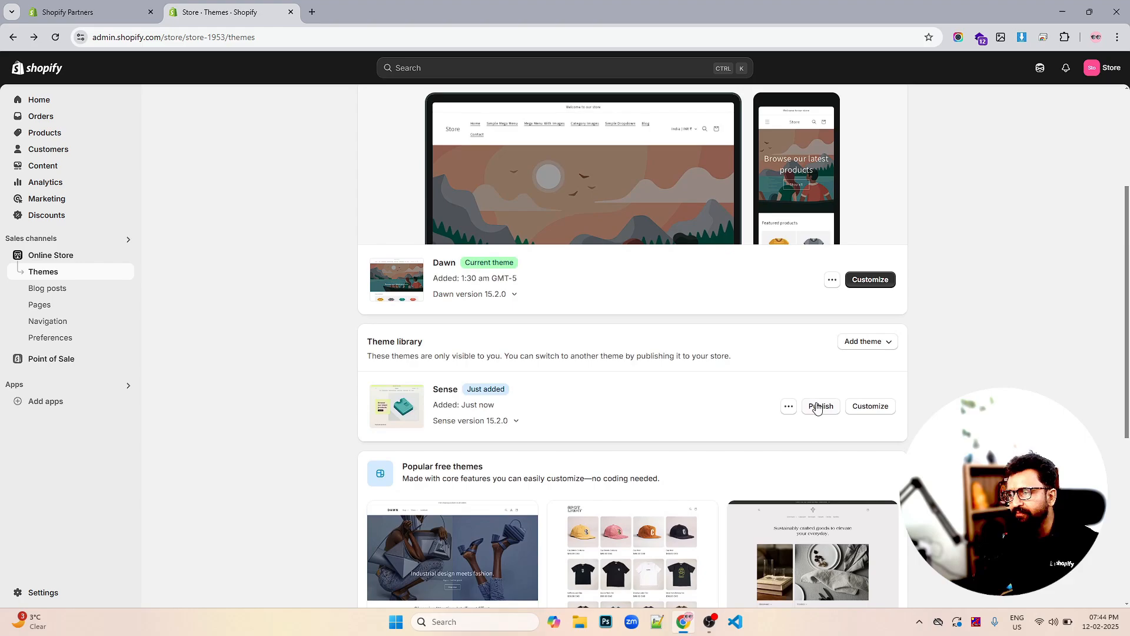
left_click(817, 407)
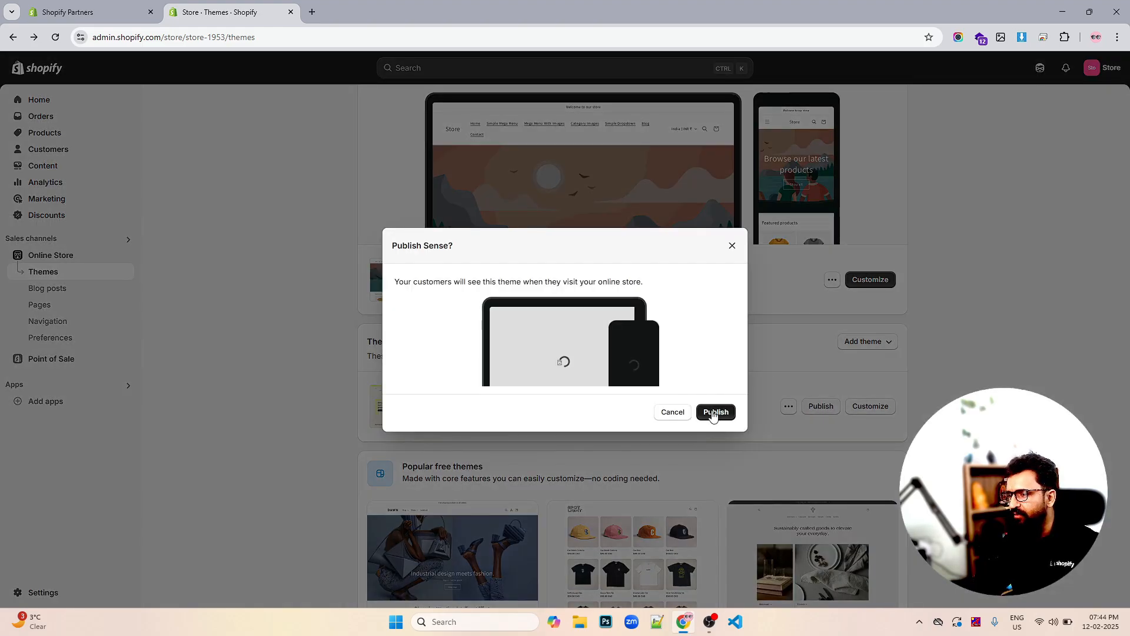
left_click(712, 412)
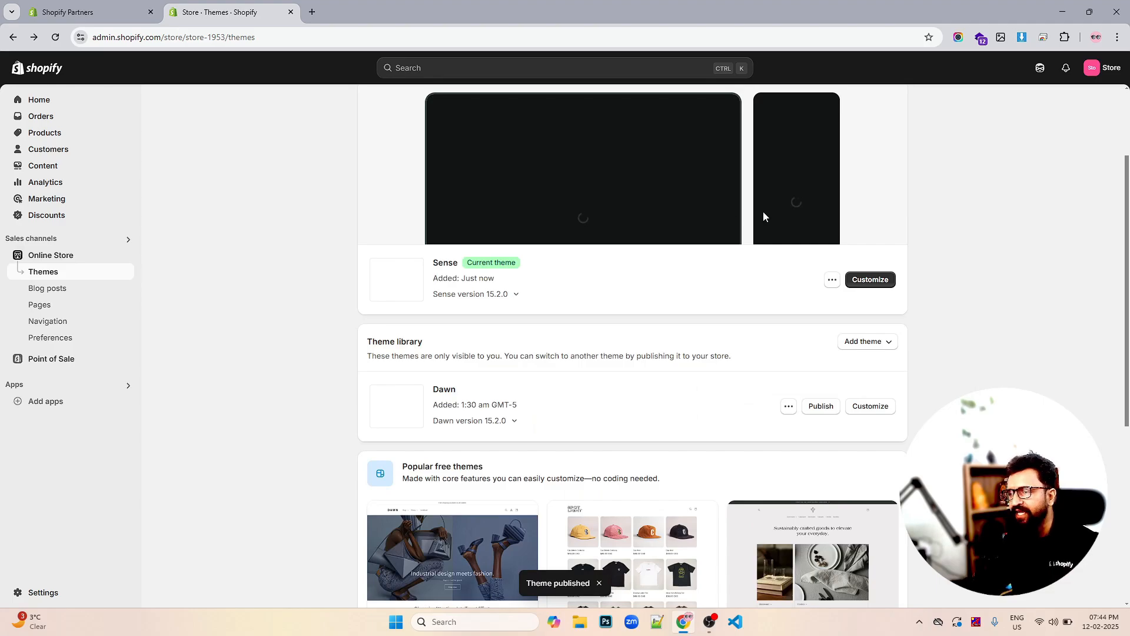
scroll(859, 243, "up", 2)
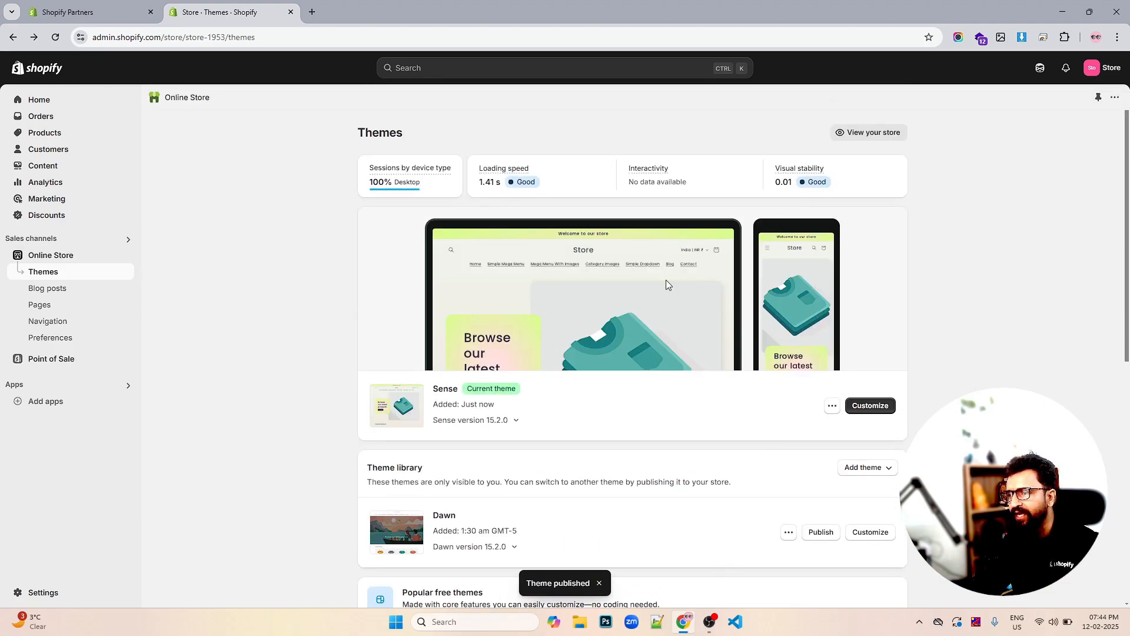
scroll(842, 302, "down", 6)
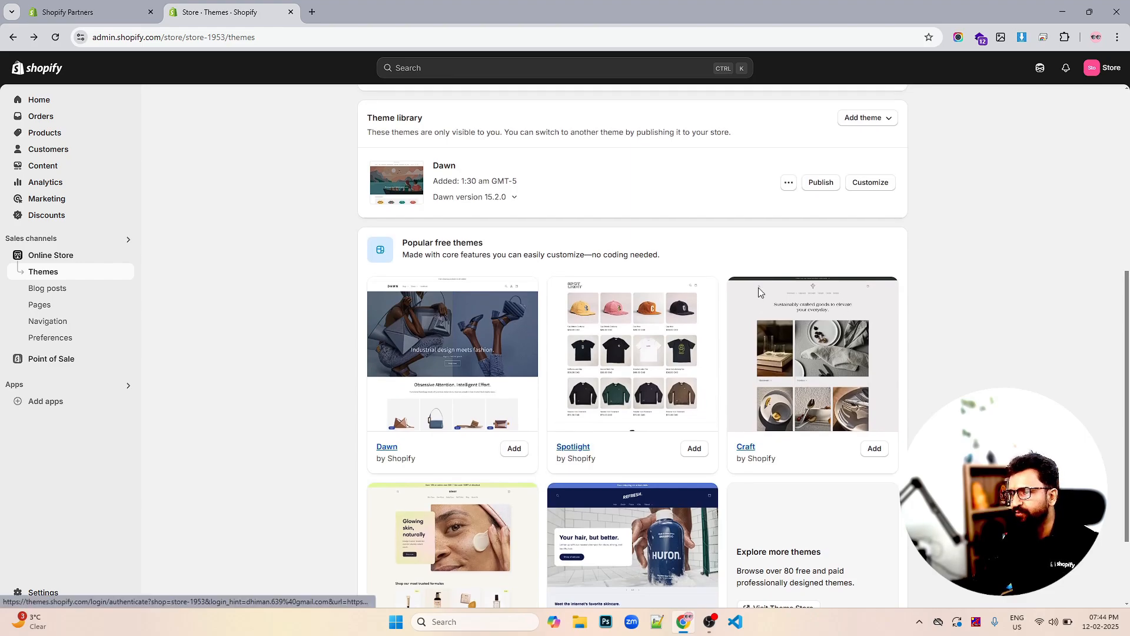
scroll(758, 289, "up", 5)
left_click(871, 348)
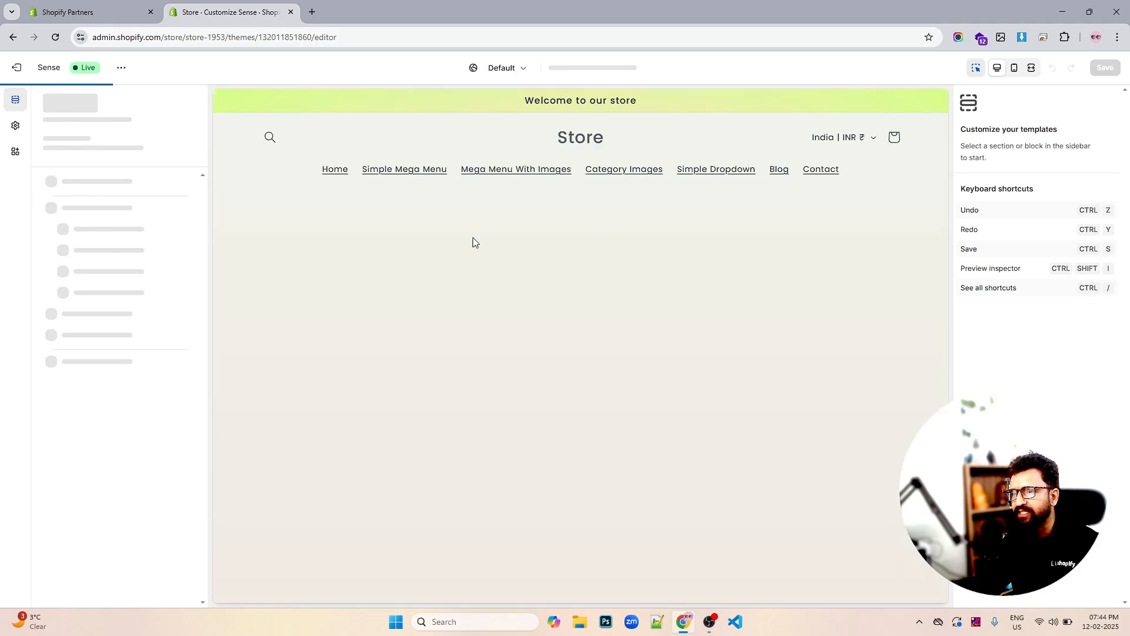
Exit the Sense theme editor and scroll the Themes page down to Popular free themes
scroll(330, 235, "down", 1)
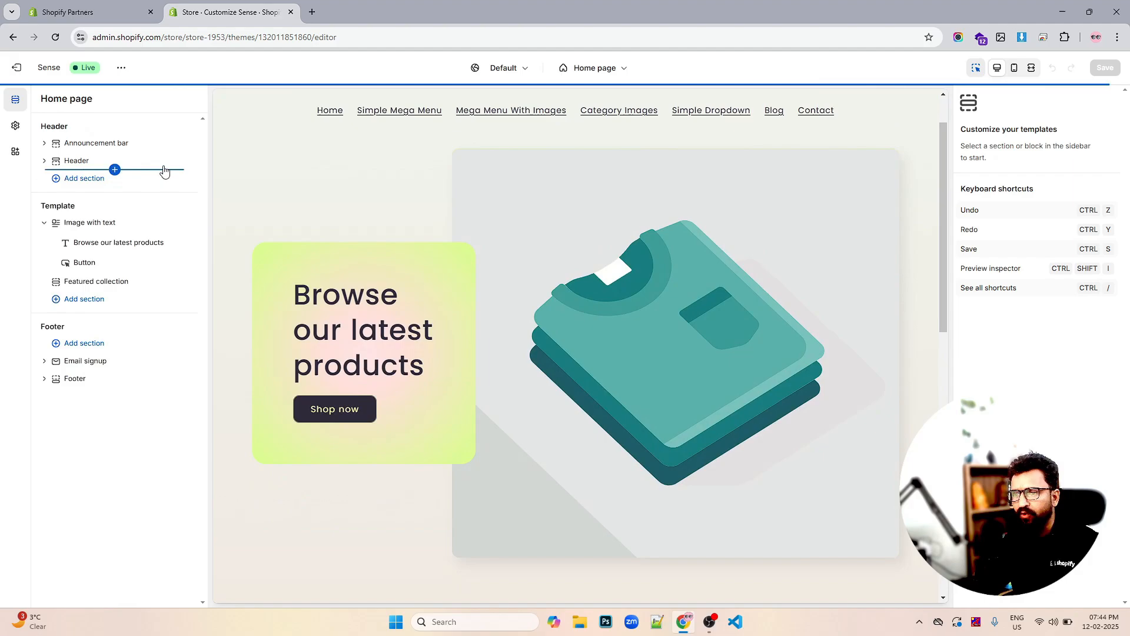
scroll(490, 236, "down", 10)
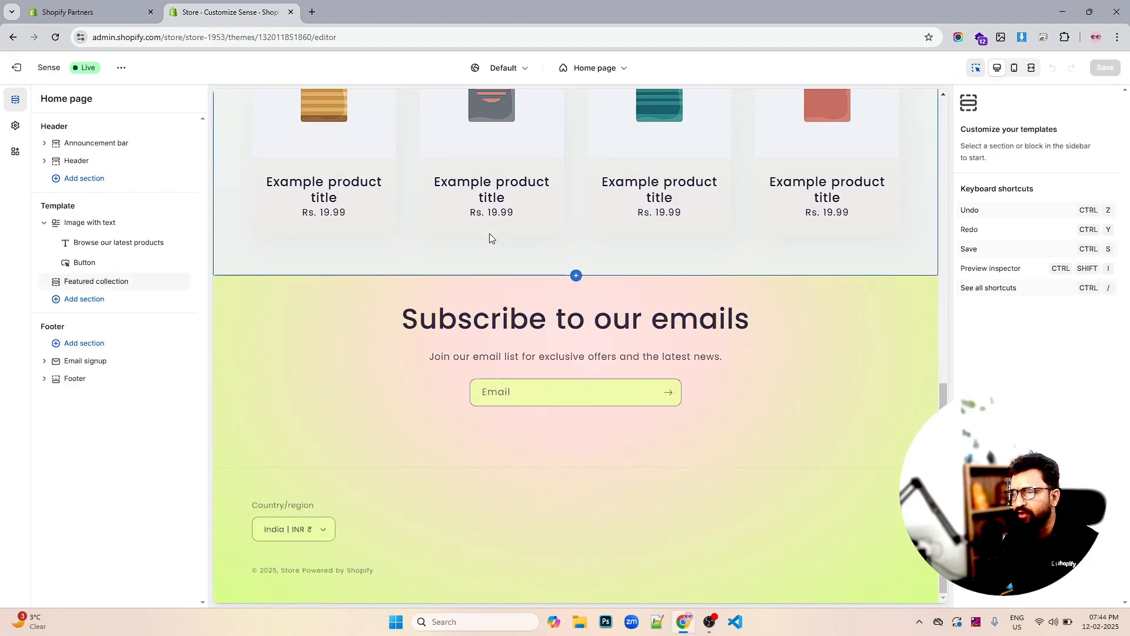
left_click(17, 67)
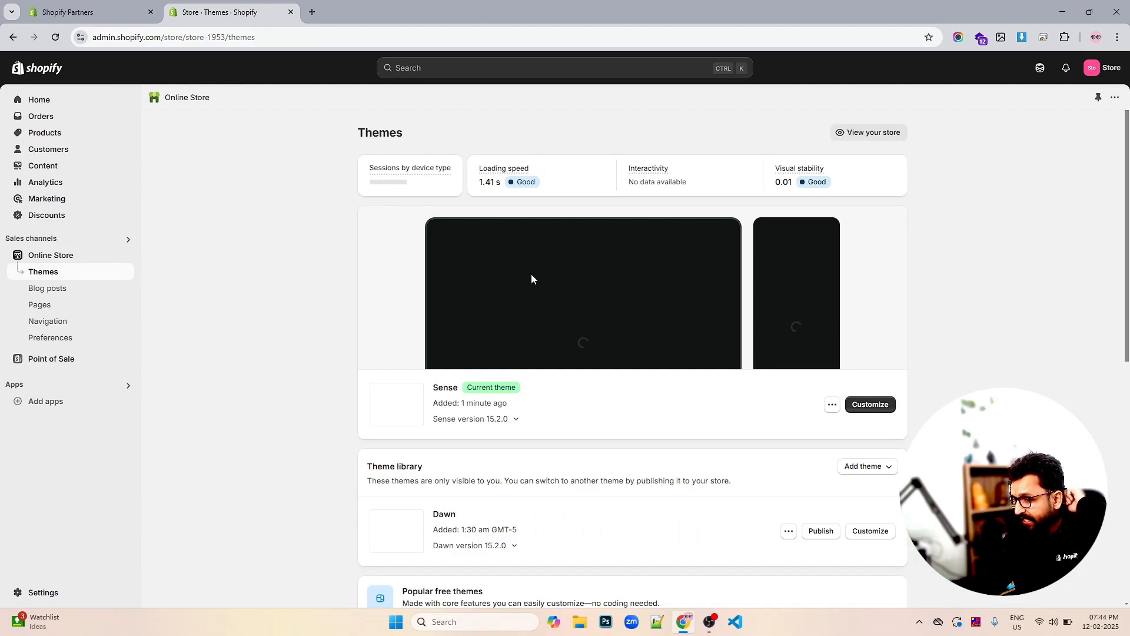
scroll(565, 294, "down", 3)
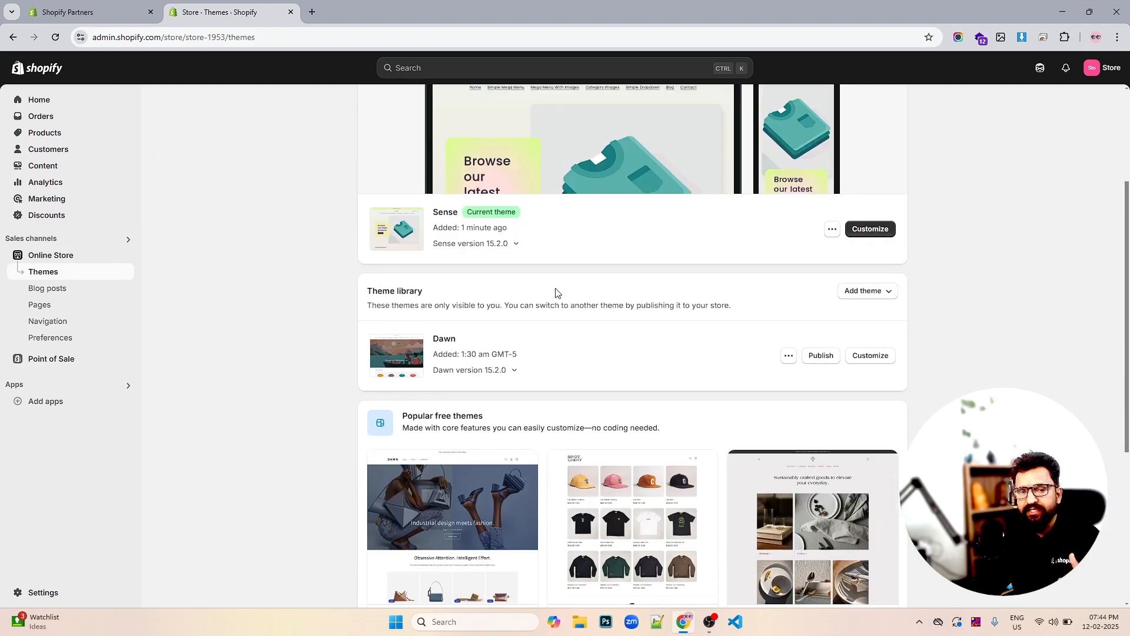
scroll(688, 283, "down", 2)
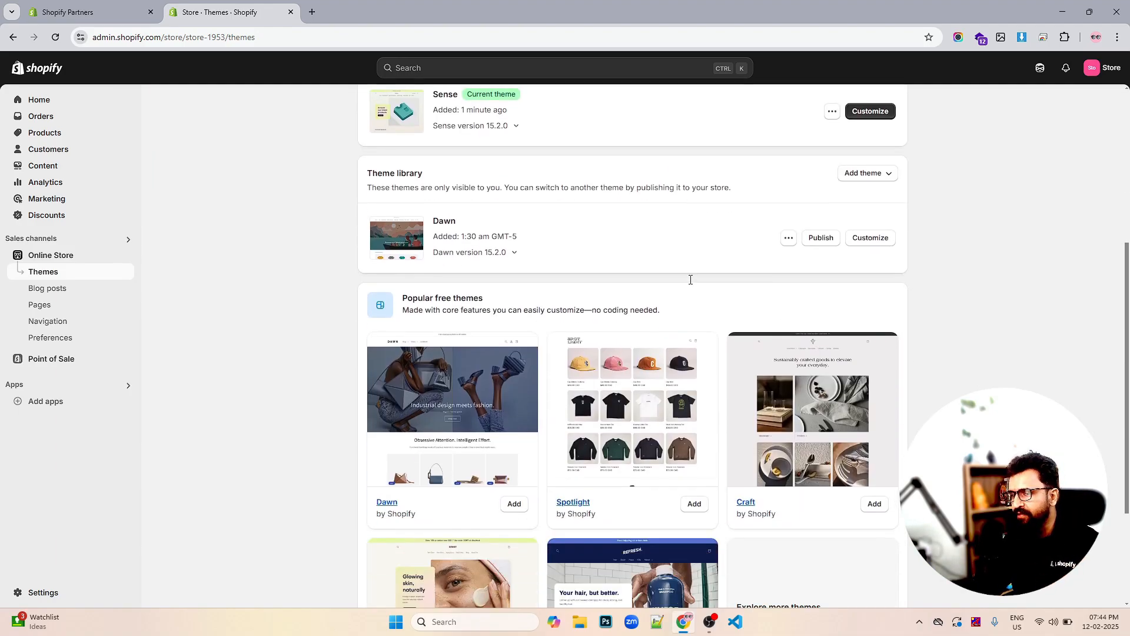
scroll(711, 253, "up", 2)
scroll(830, 272, "down", 5)
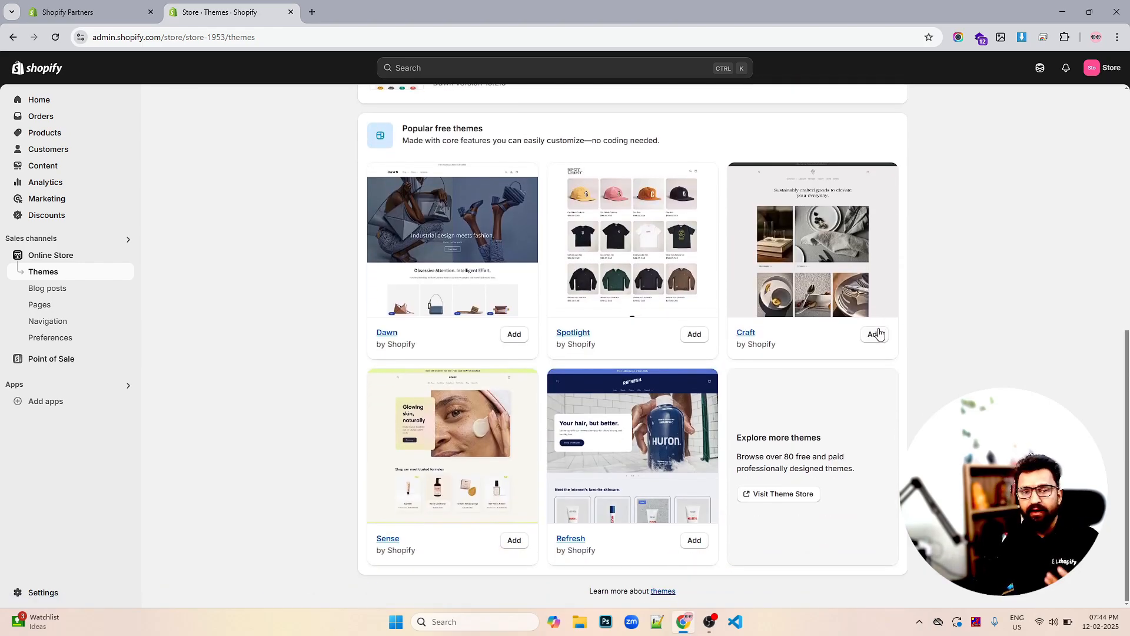
Browse all themes in the Theme Store in a new tab and open the Concept theme page
left_click(784, 498)
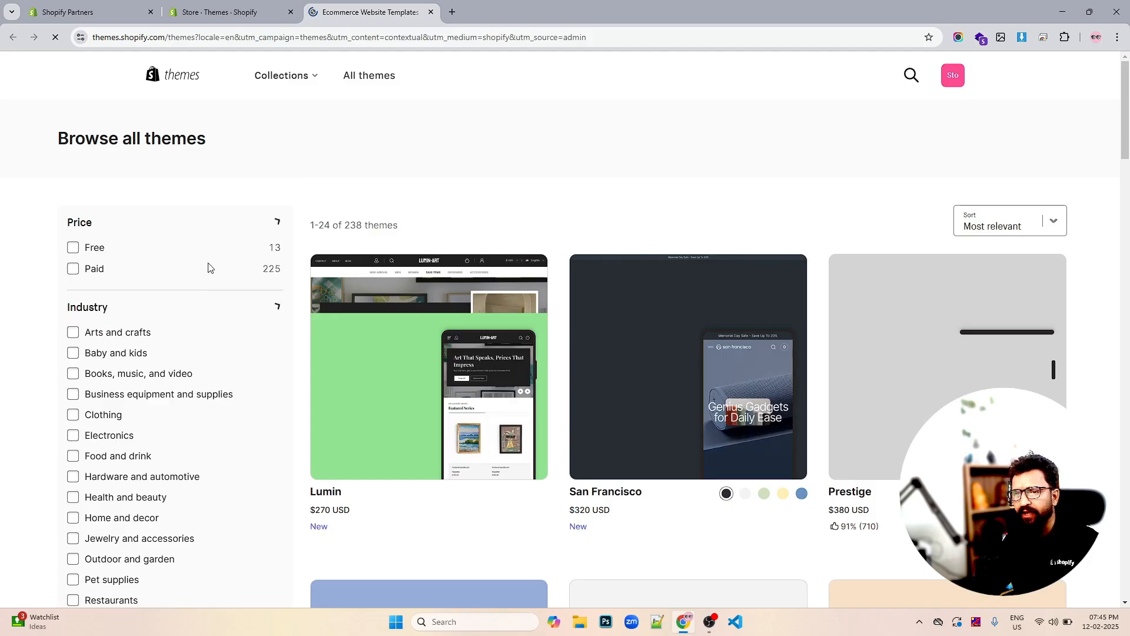
scroll(145, 292, "down", 5)
scroll(118, 253, "up", 4)
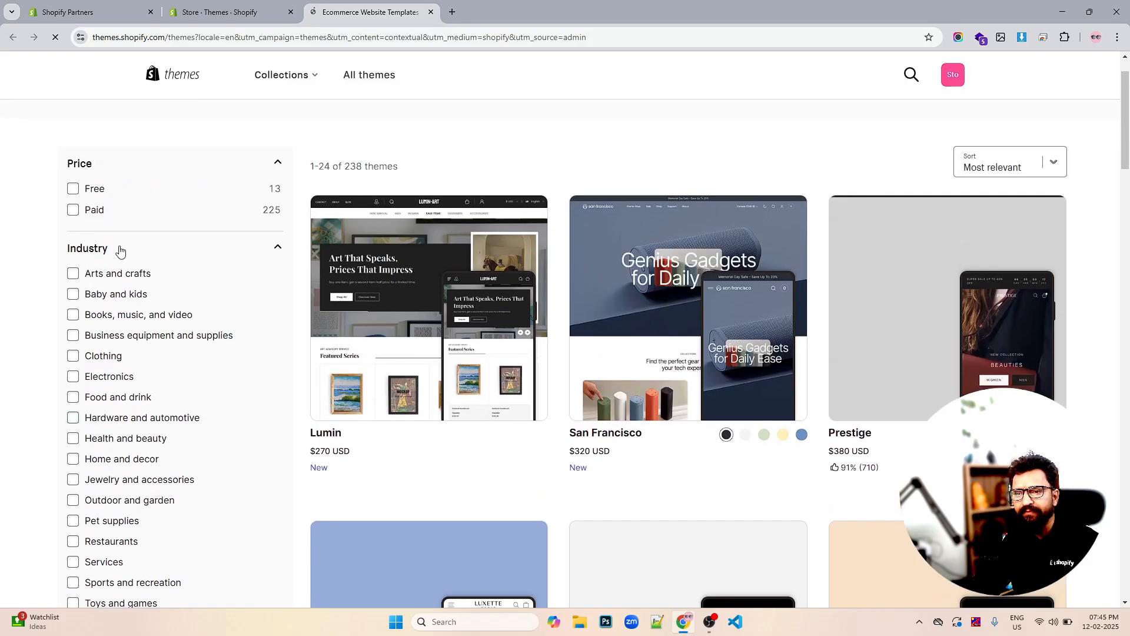
scroll(101, 252, "down", 7)
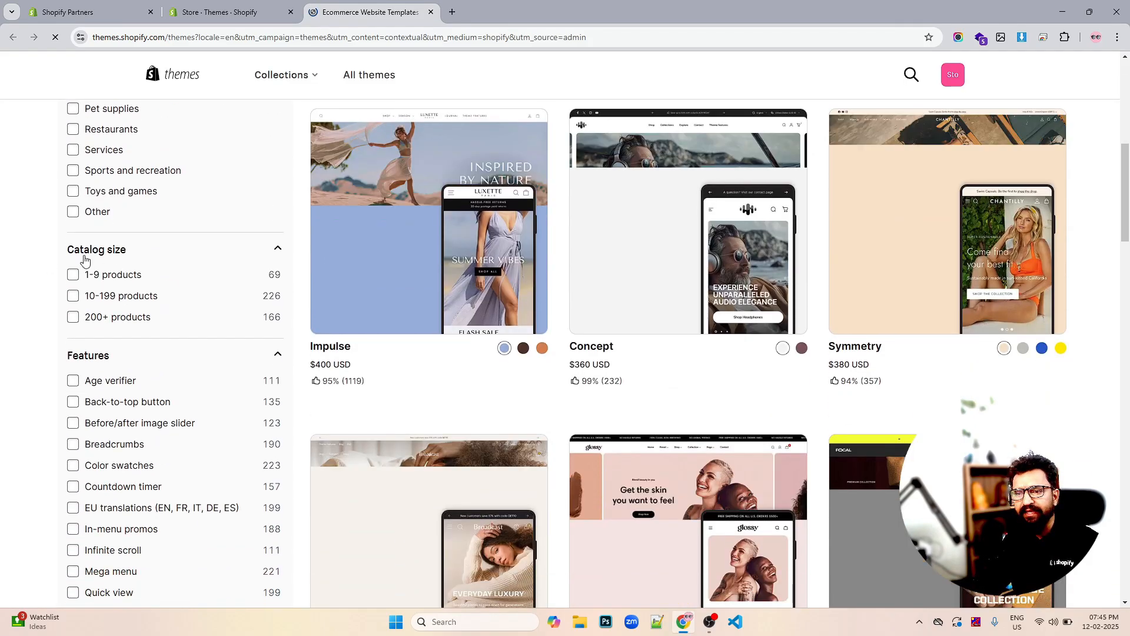
scroll(125, 257, "down", 2)
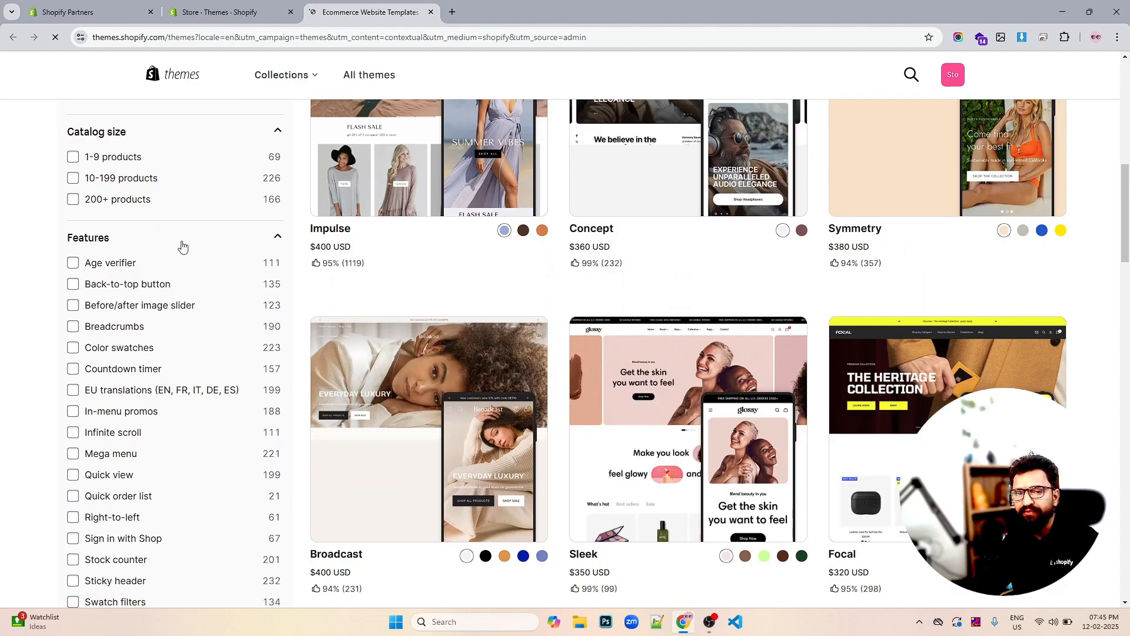
scroll(181, 246, "down", 6)
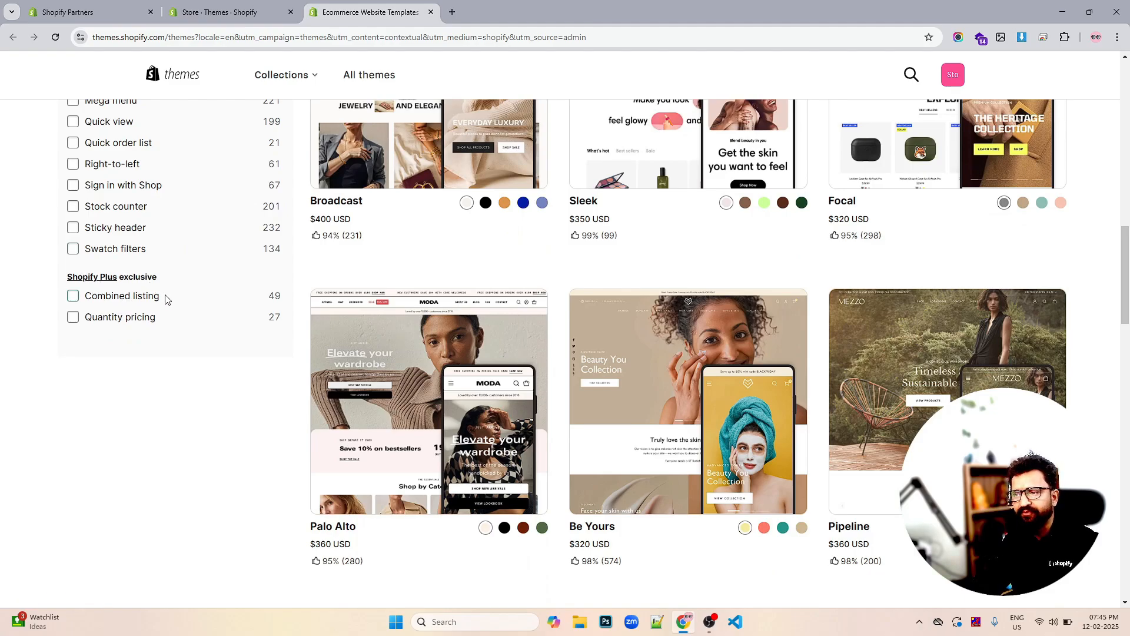
scroll(205, 294, "up", 7)
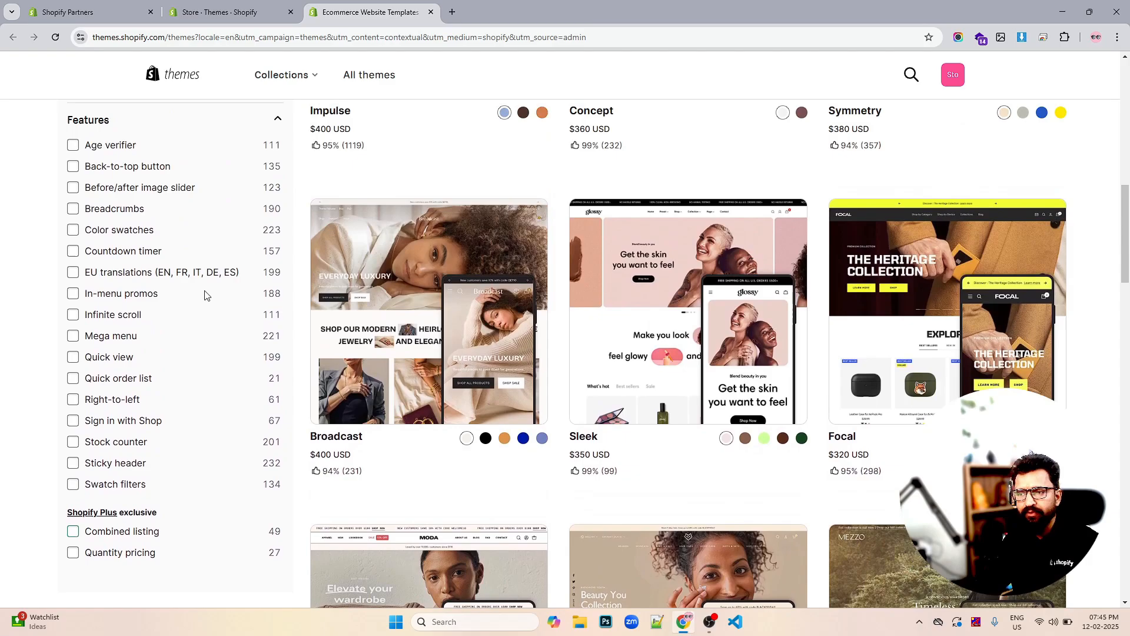
scroll(205, 295, "up", 1)
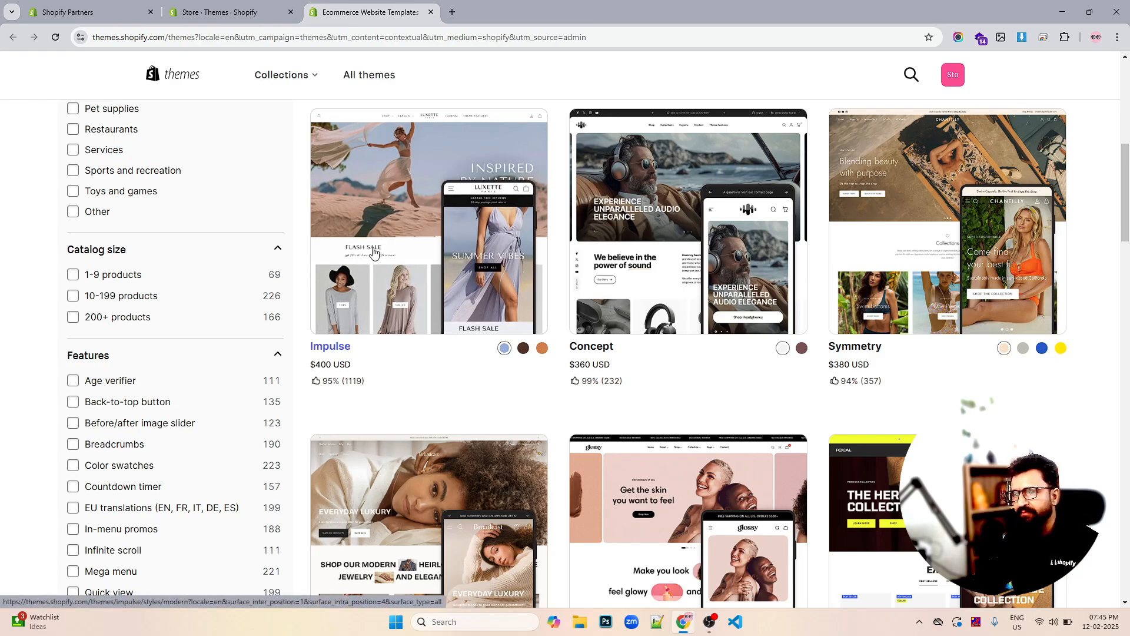
left_click(683, 234)
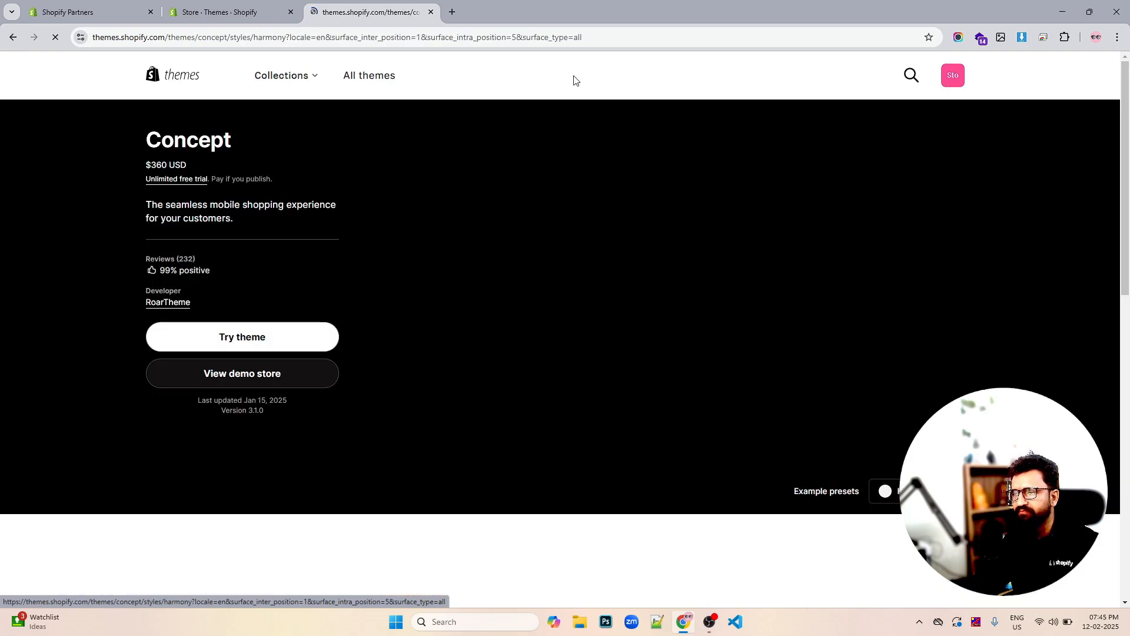
Start a Concept theme trial and refresh the admin Themes page to show it in the library
left_click(237, 341)
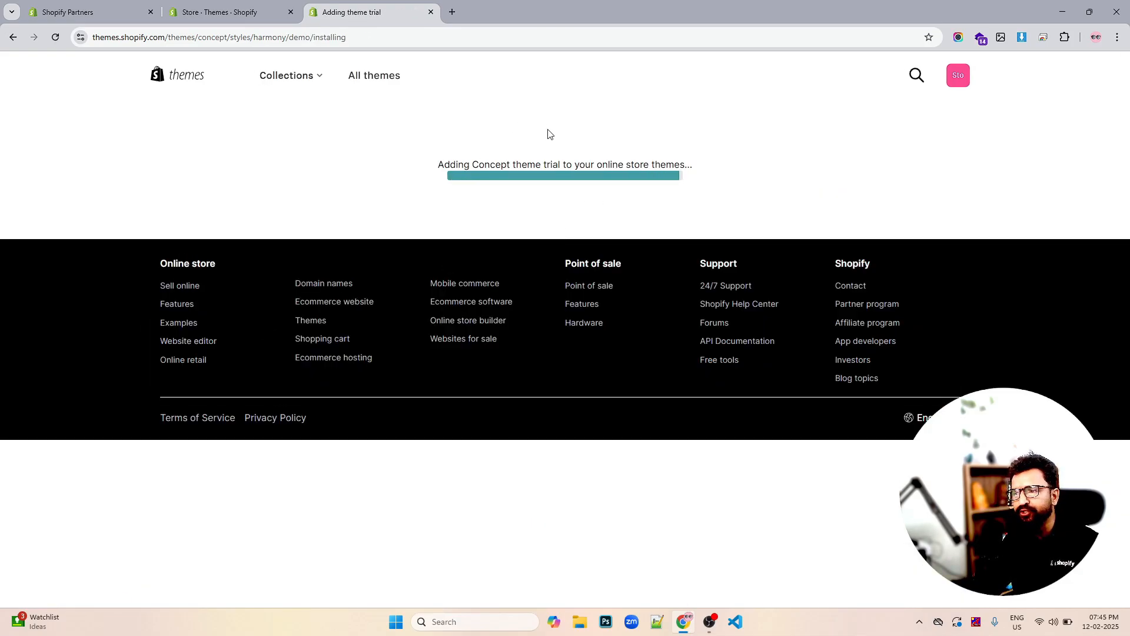
left_click(265, 14)
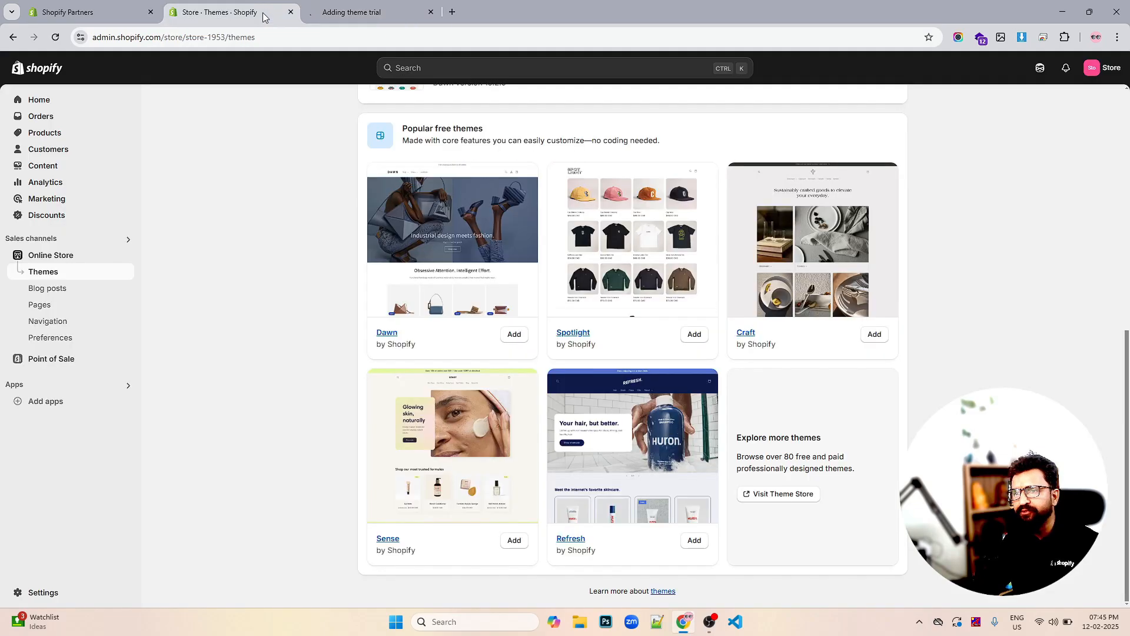
scroll(742, 261, "up", 8)
scroll(647, 235, "down", 1)
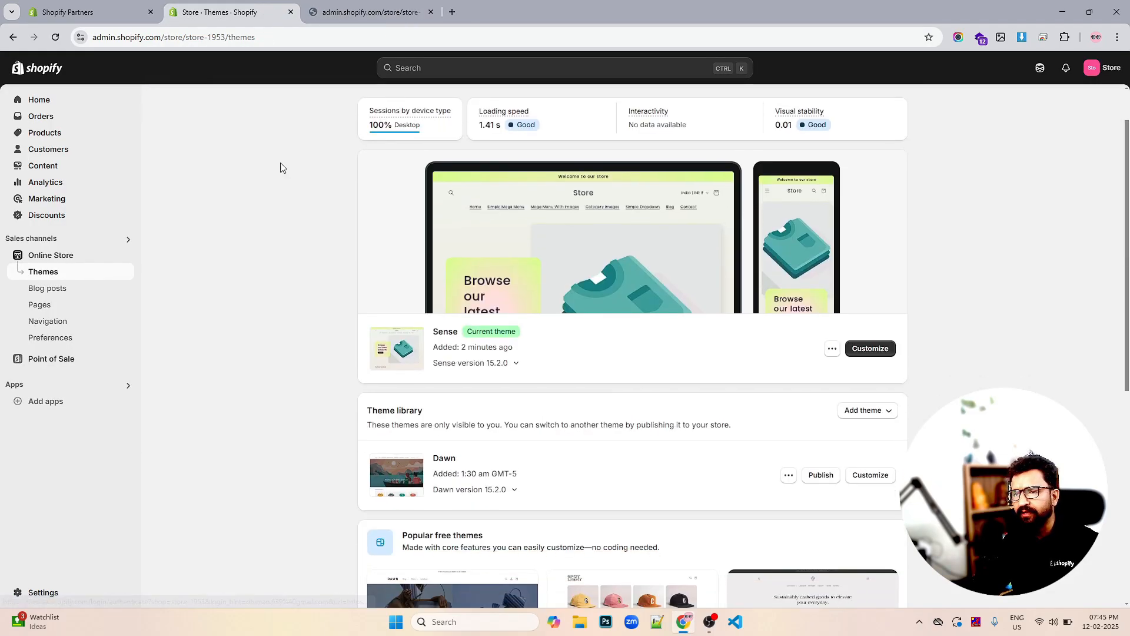
left_click(56, 37)
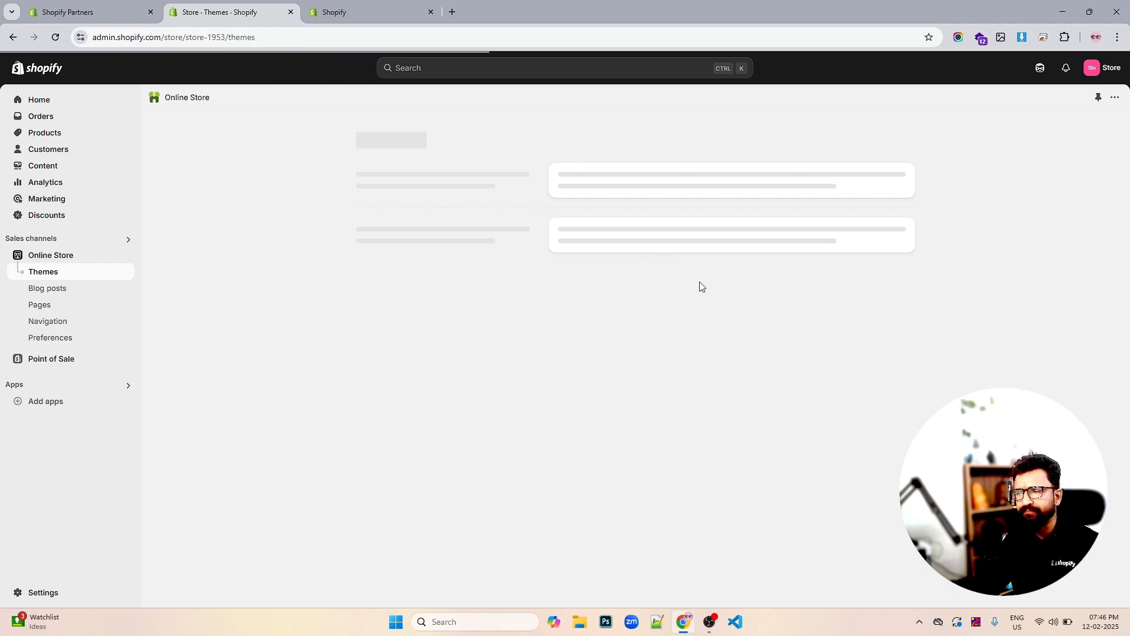
scroll(693, 284, "down", 3)
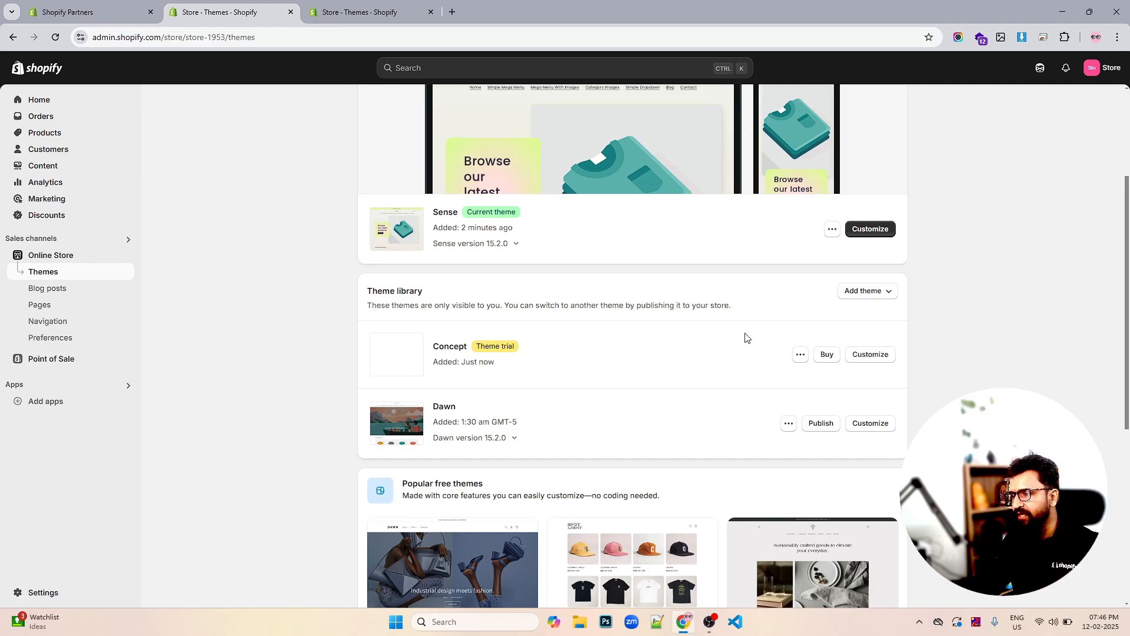
Open the Concept trial in the editor and scroll through its slideshow, collections, video and featured product
left_click(870, 356)
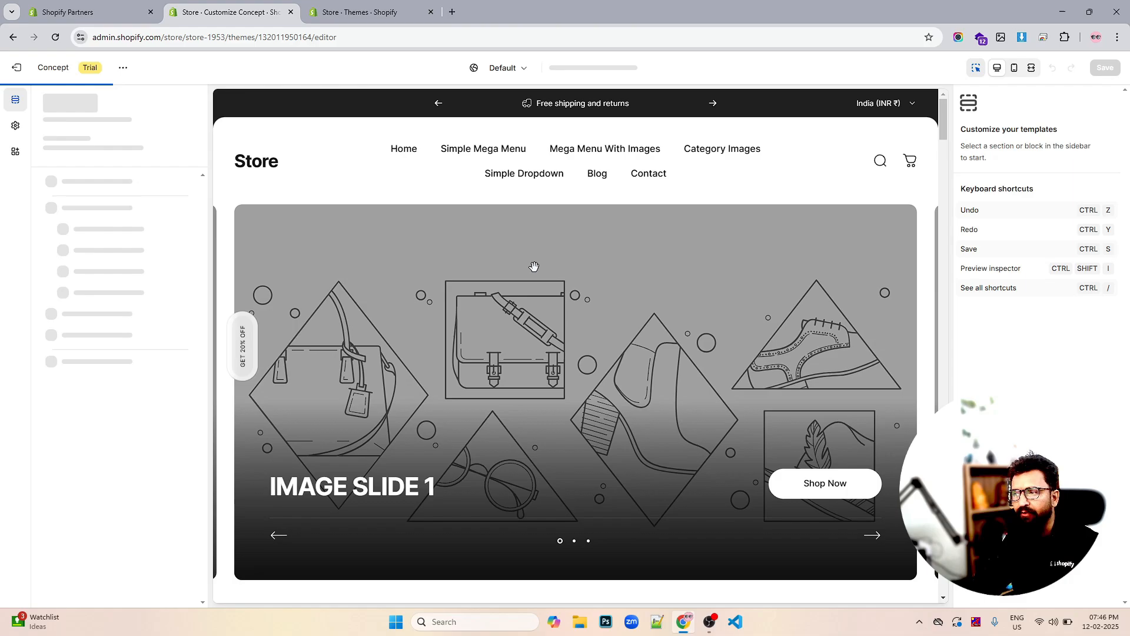
scroll(535, 271, "down", 6)
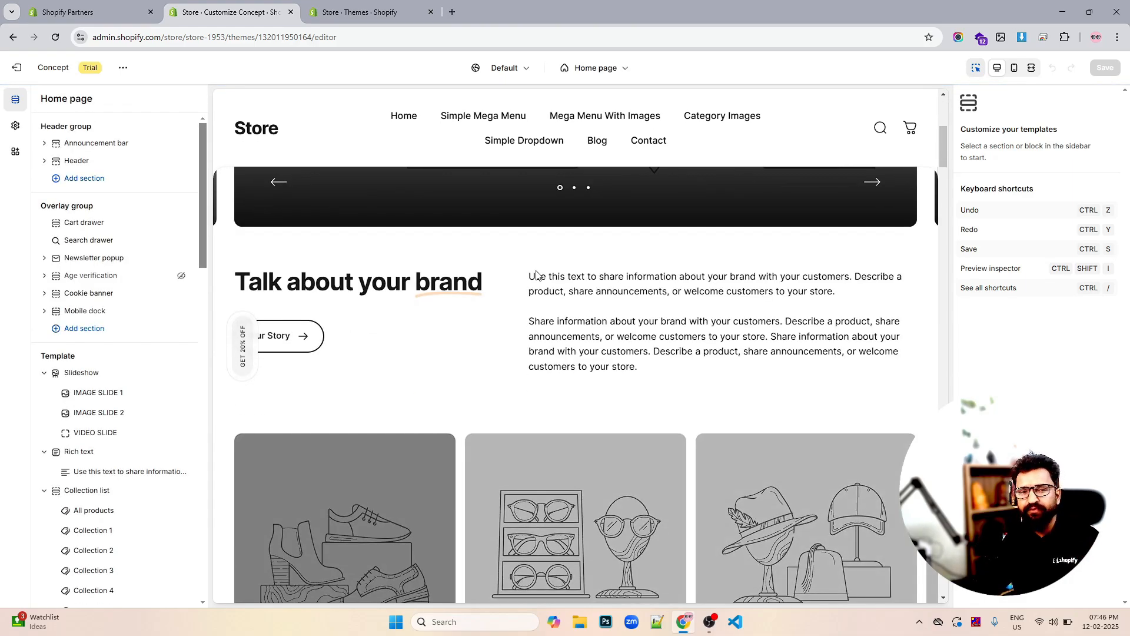
scroll(536, 274, "down", 1)
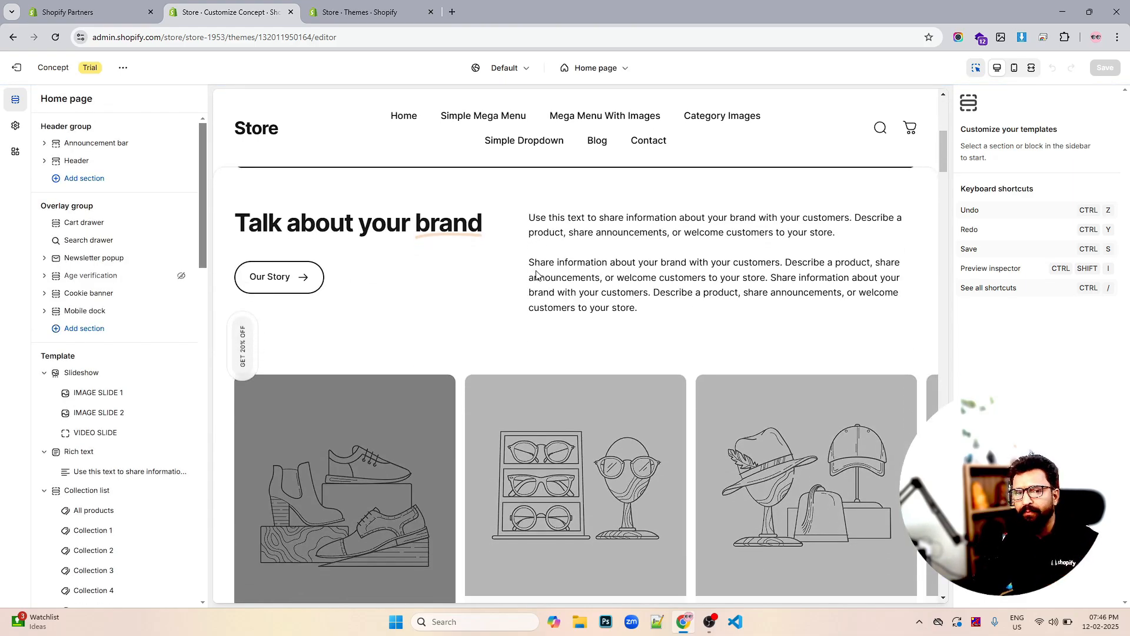
scroll(537, 274, "down", 5)
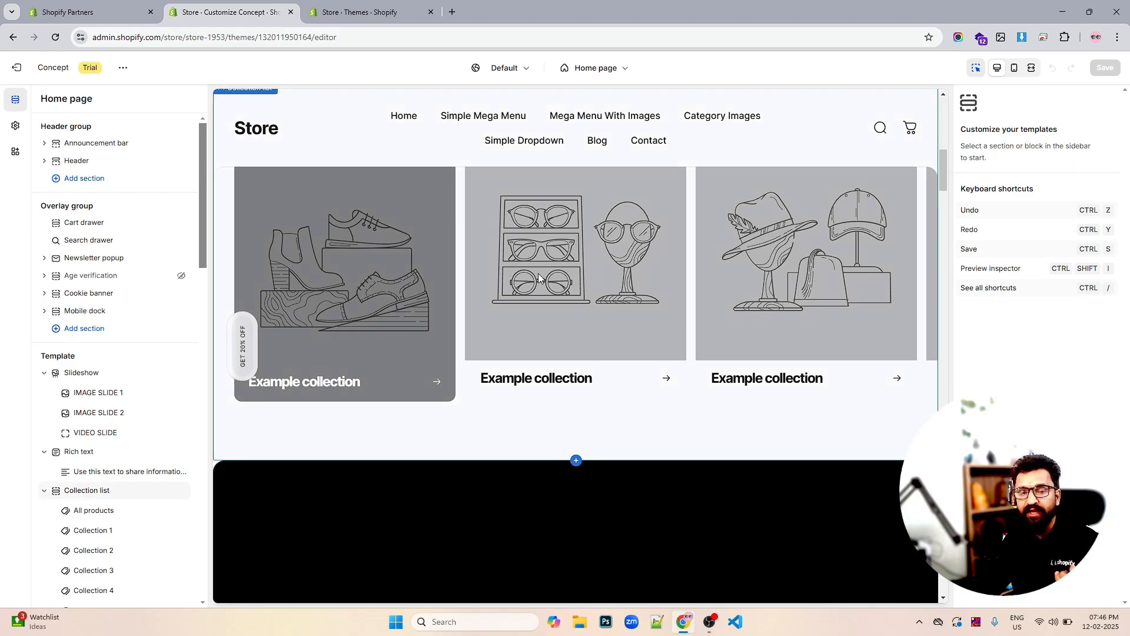
scroll(538, 277, "down", 4)
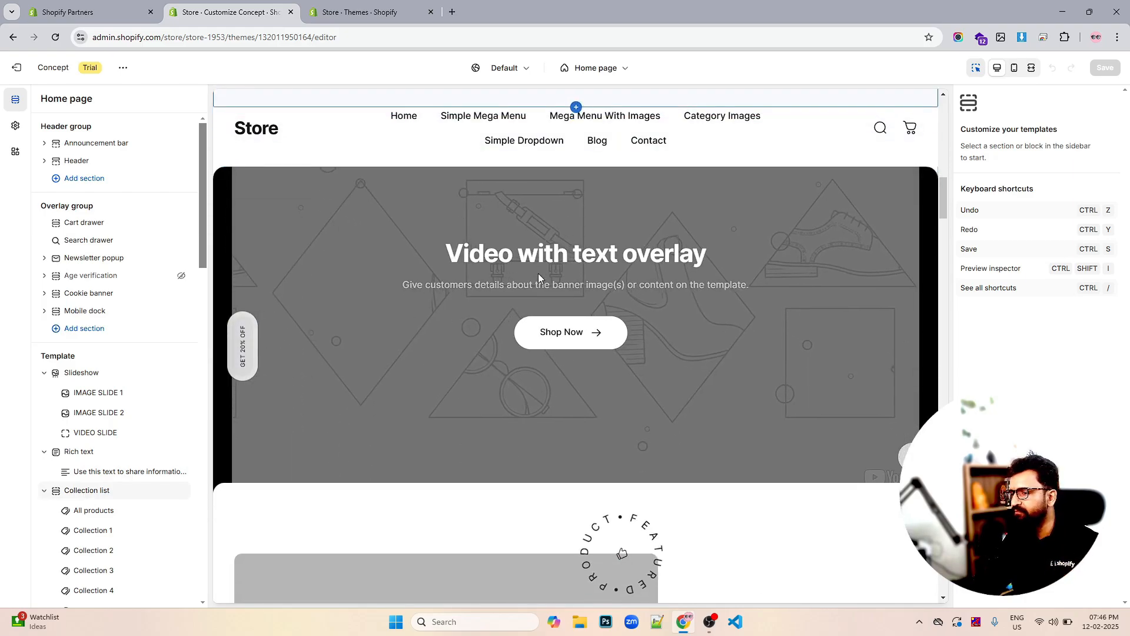
scroll(403, 283, "down", 1)
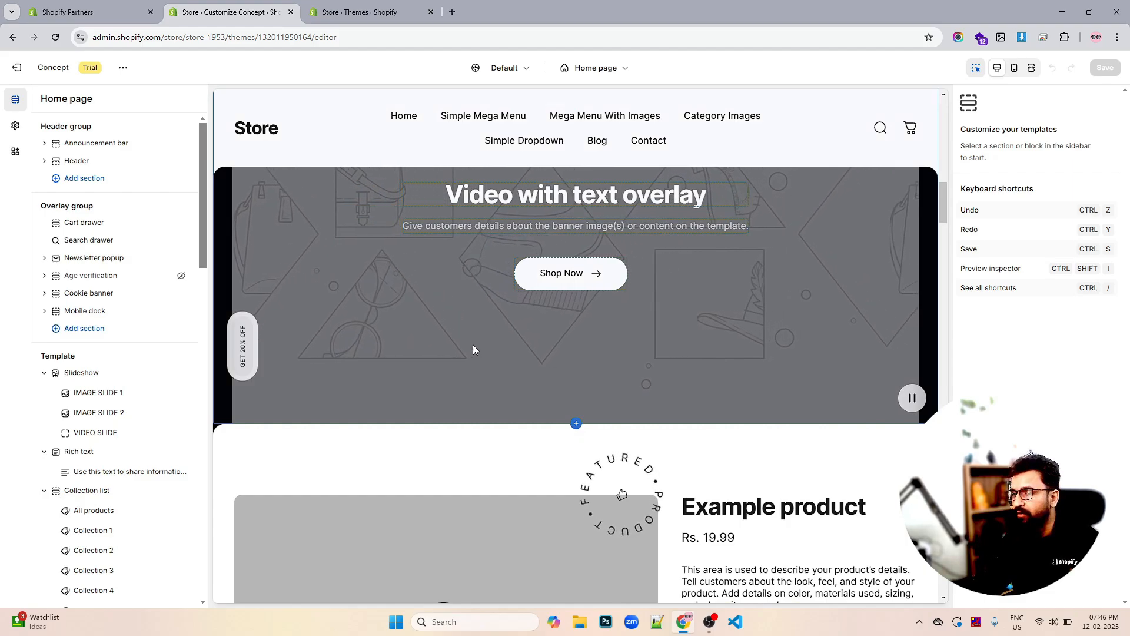
scroll(473, 347, "down", 5)
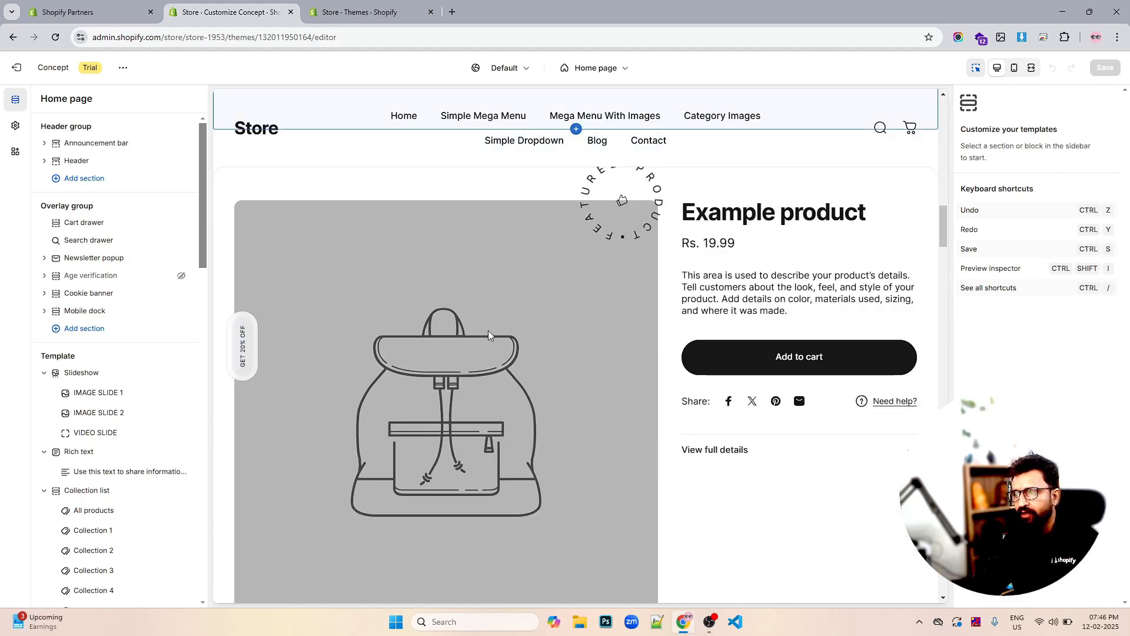
left_click(15, 70)
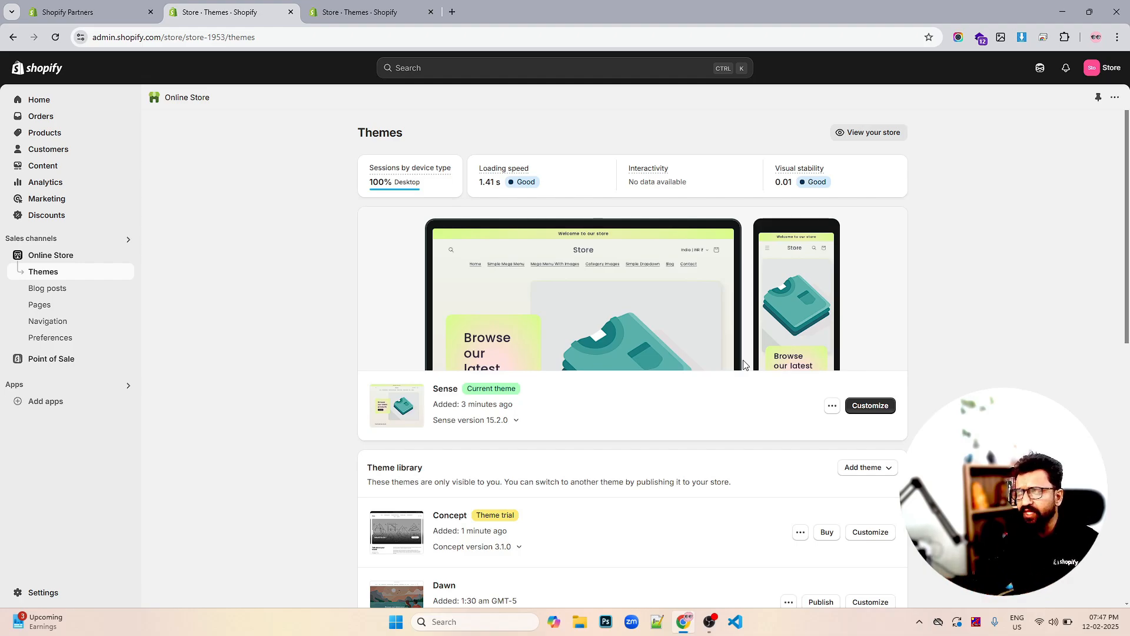
scroll(618, 389, "down", 4)
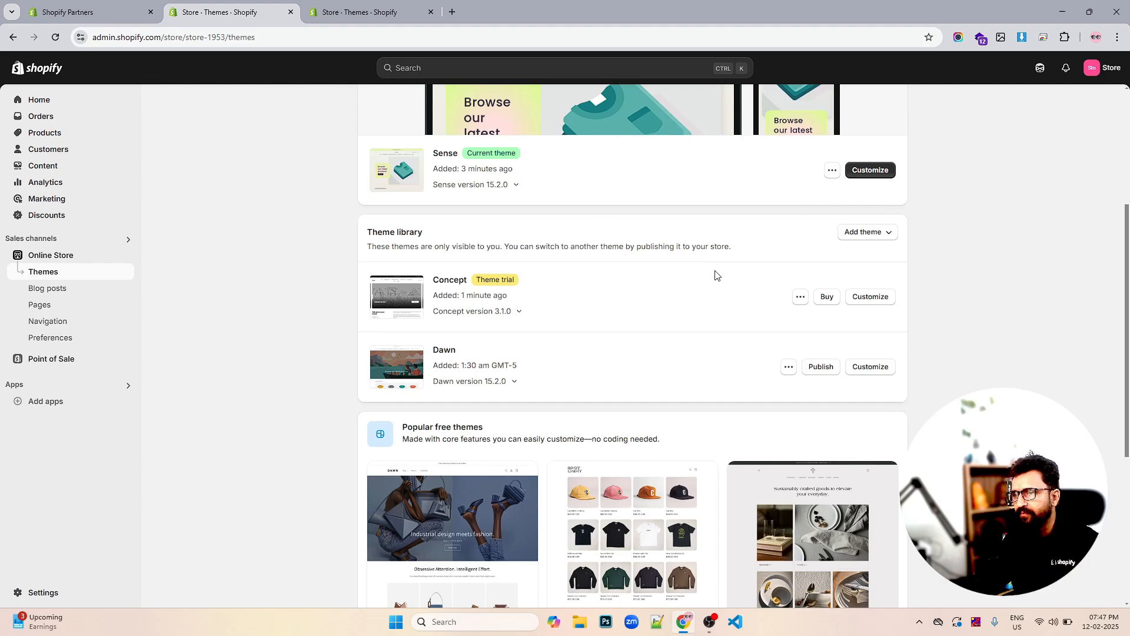
scroll(716, 275, "up", 3)
scroll(585, 256, "up", 1)
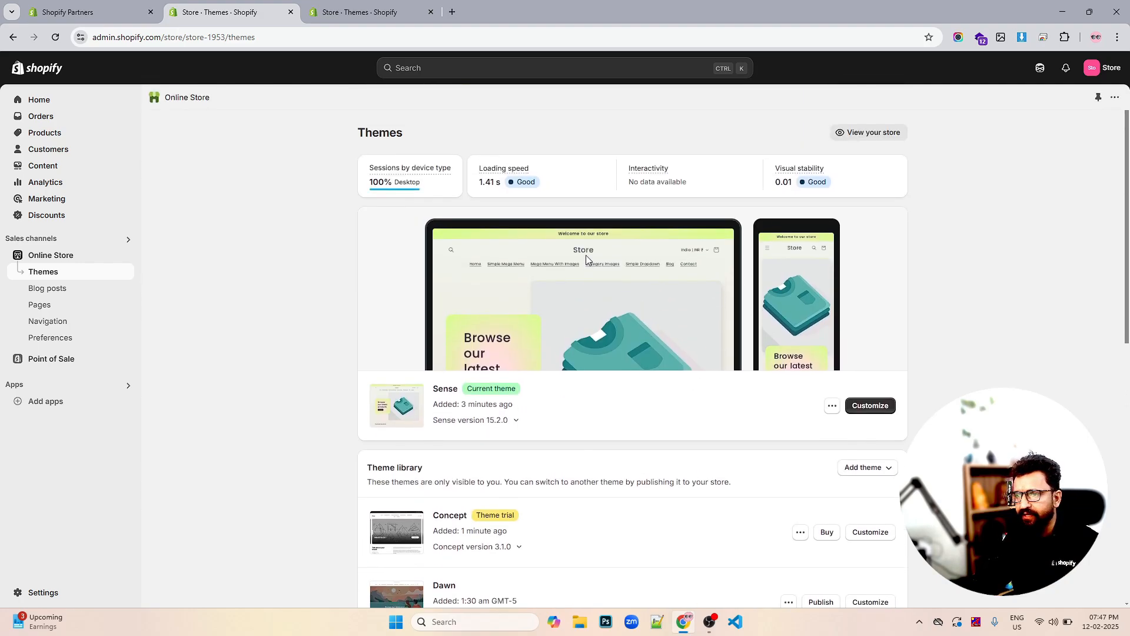
scroll(714, 328, "down", 2)
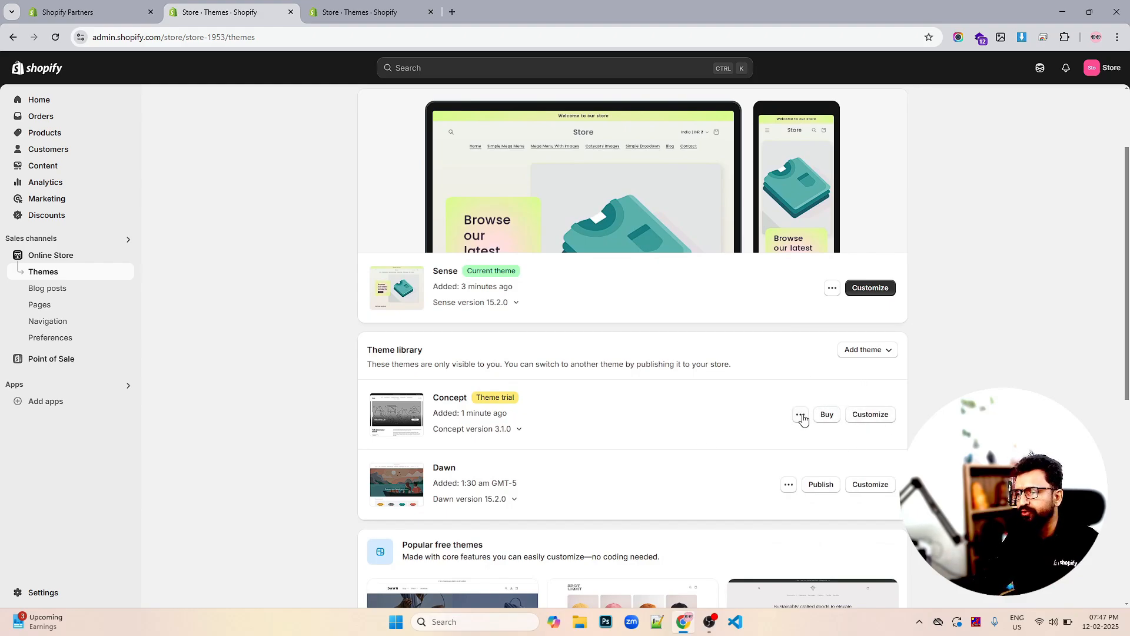
left_click(800, 414)
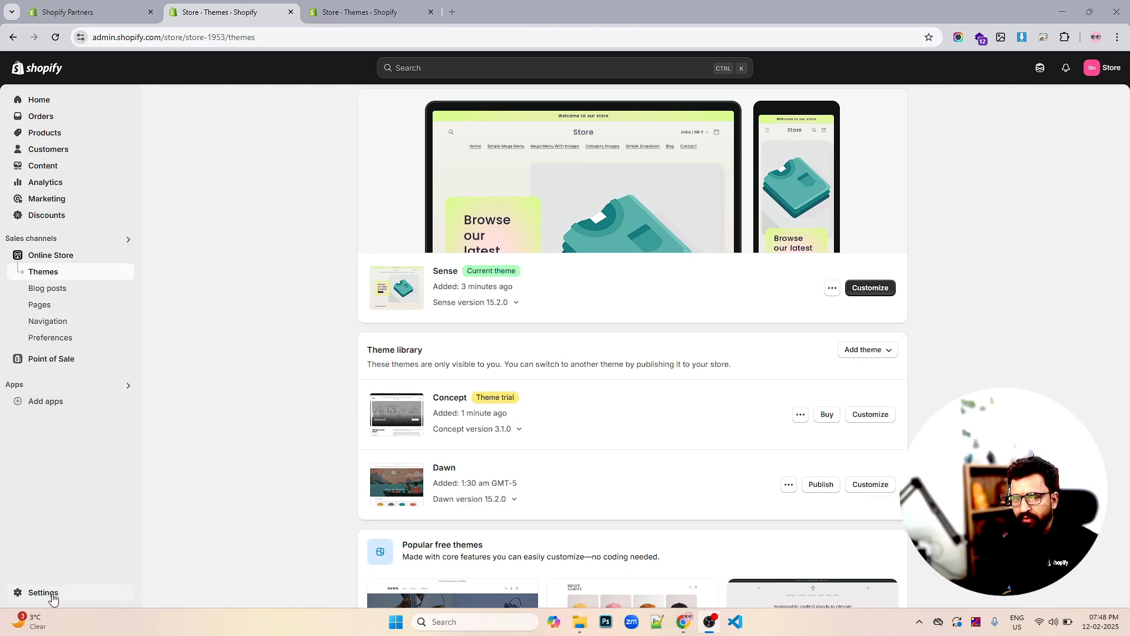
Go to Home and review the setup guide (2 of 4 done) and 3 sessions
left_click(50, 102)
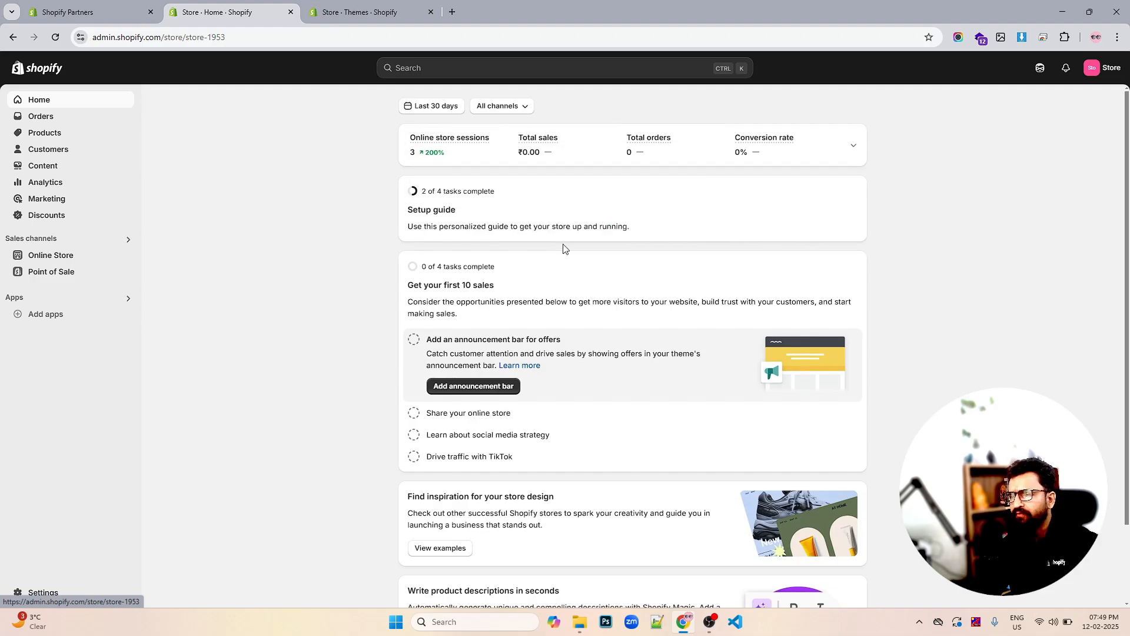
scroll(564, 247, "down", 1)
scroll(564, 249, "up", 1)
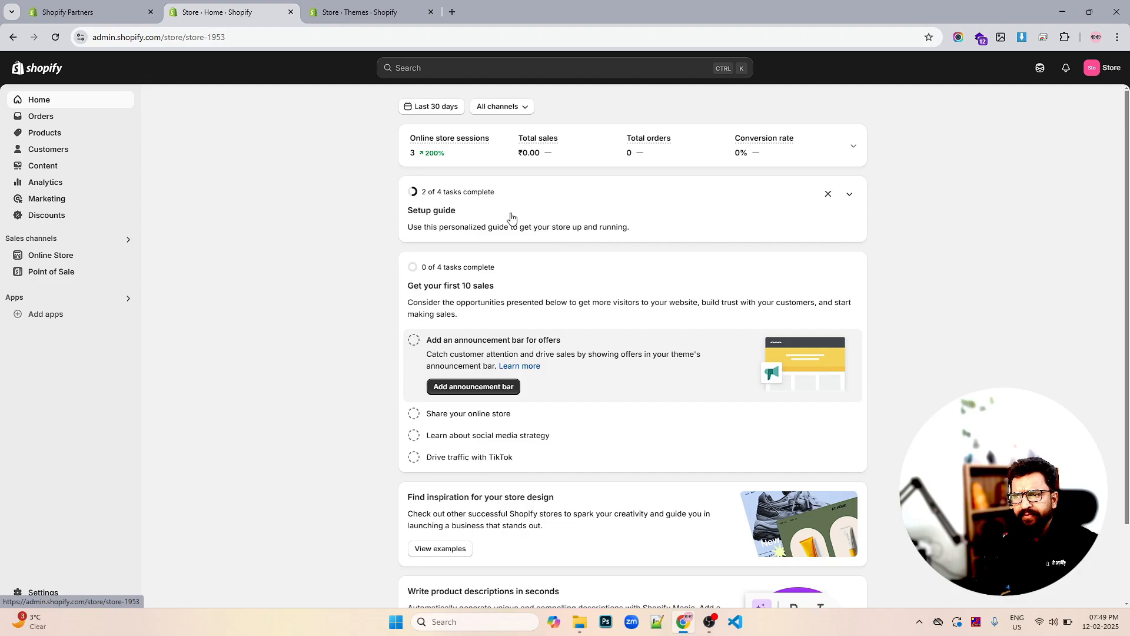
scroll(537, 239, "down", 2)
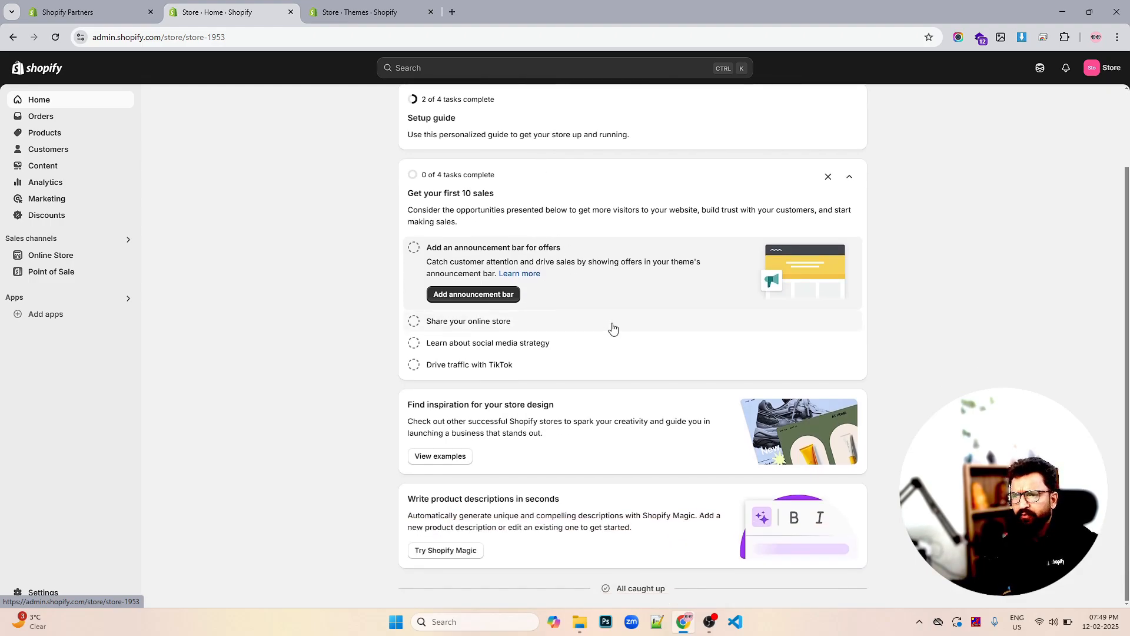
scroll(612, 328, "up", 2)
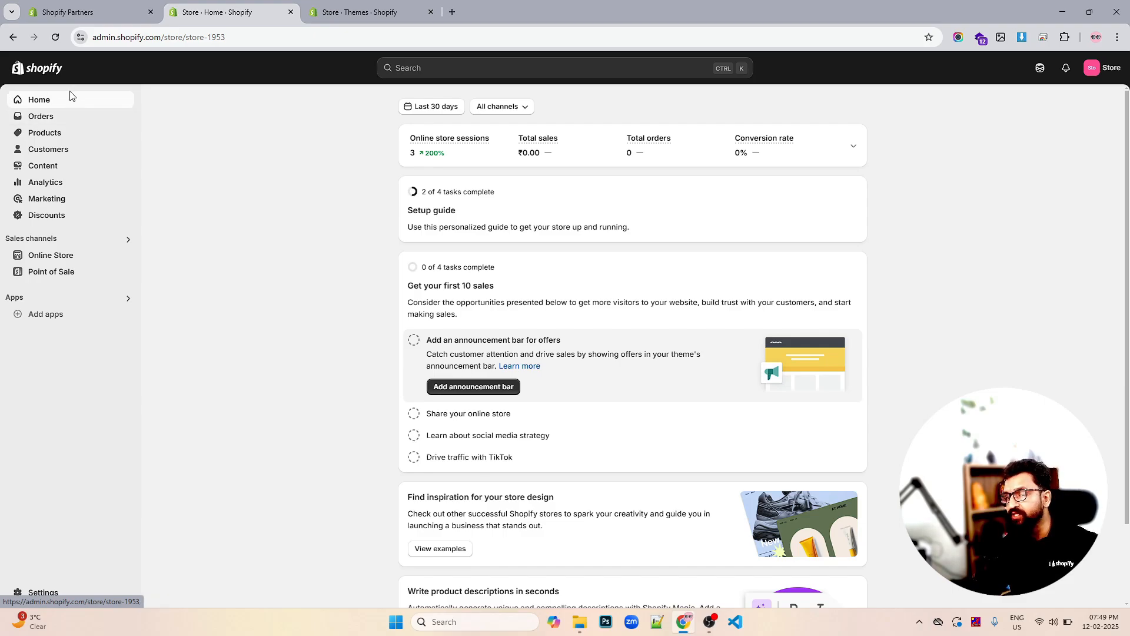
Look through Orders, Drafts and Abandoned checkouts, then go to the empty Products page
left_click(39, 120)
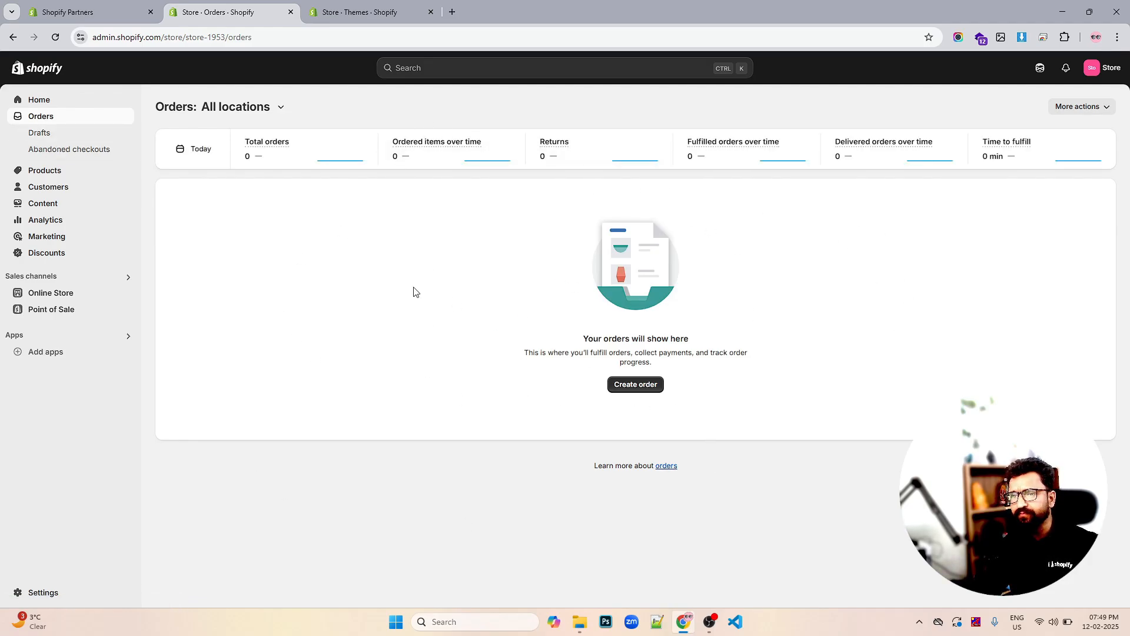
left_click(37, 133)
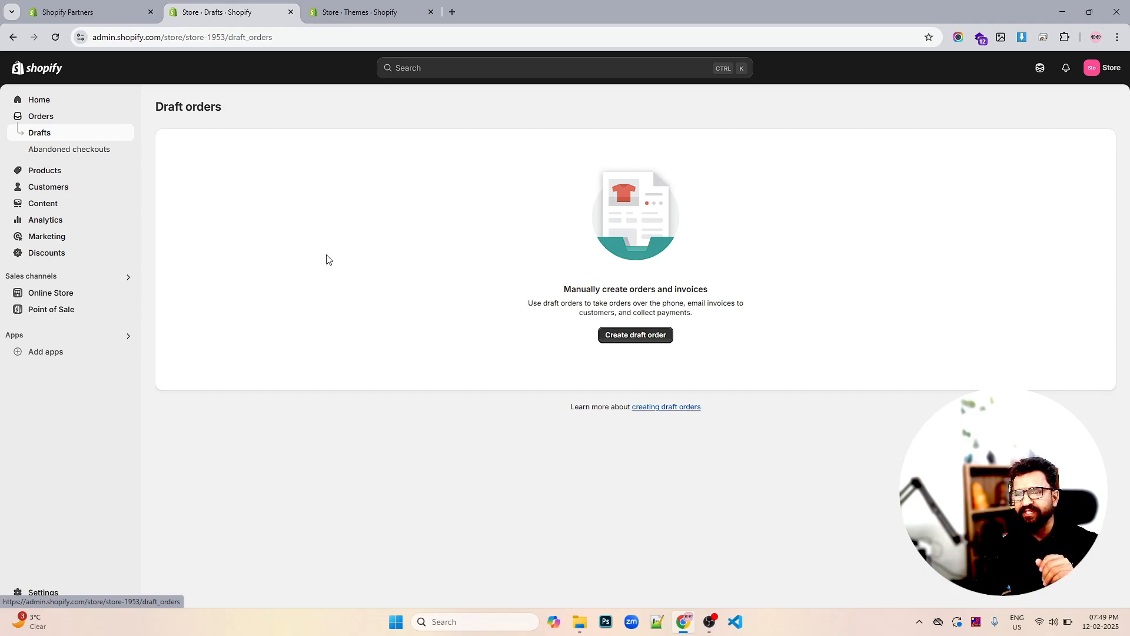
left_click(80, 152)
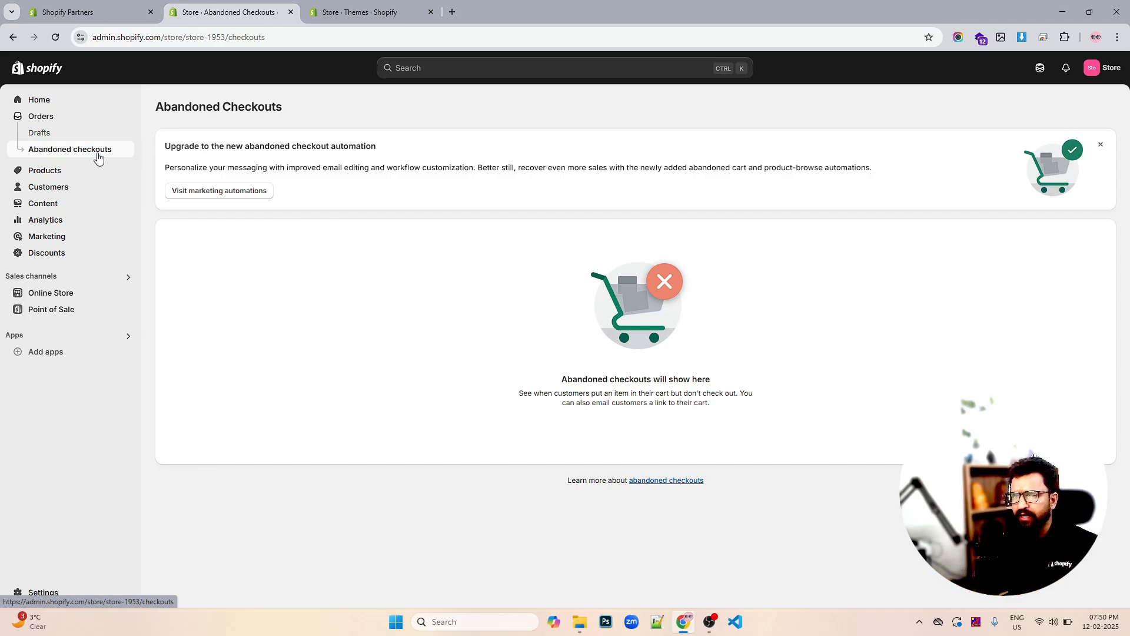
left_click(47, 171)
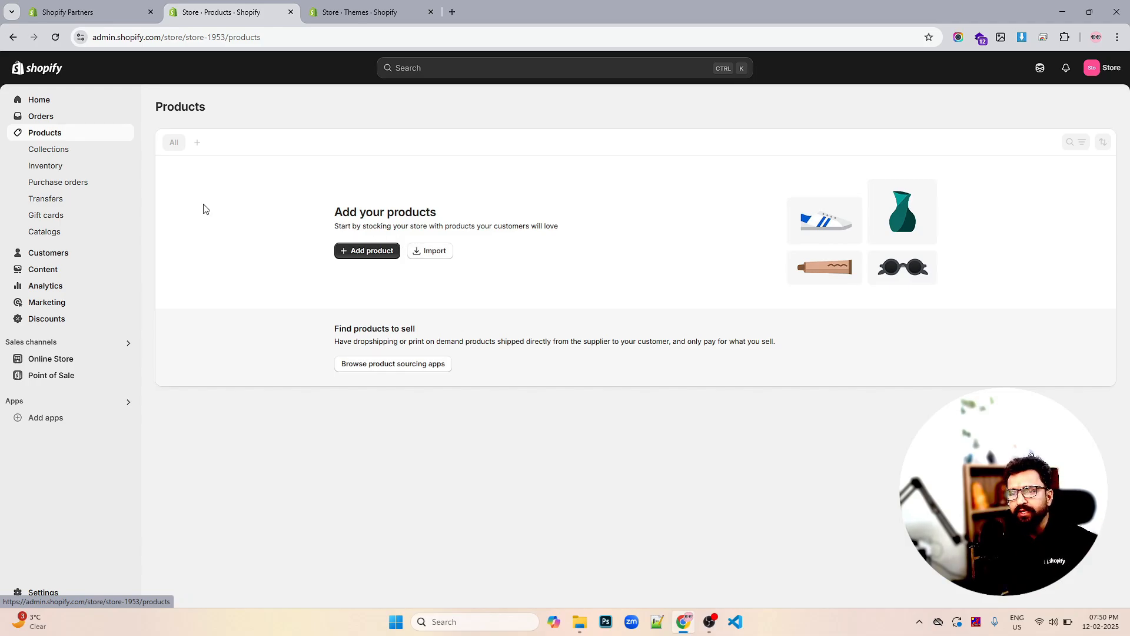
Review Collections, Inventory and Purchase orders, highlighting the purchase orders description text
left_click(37, 152)
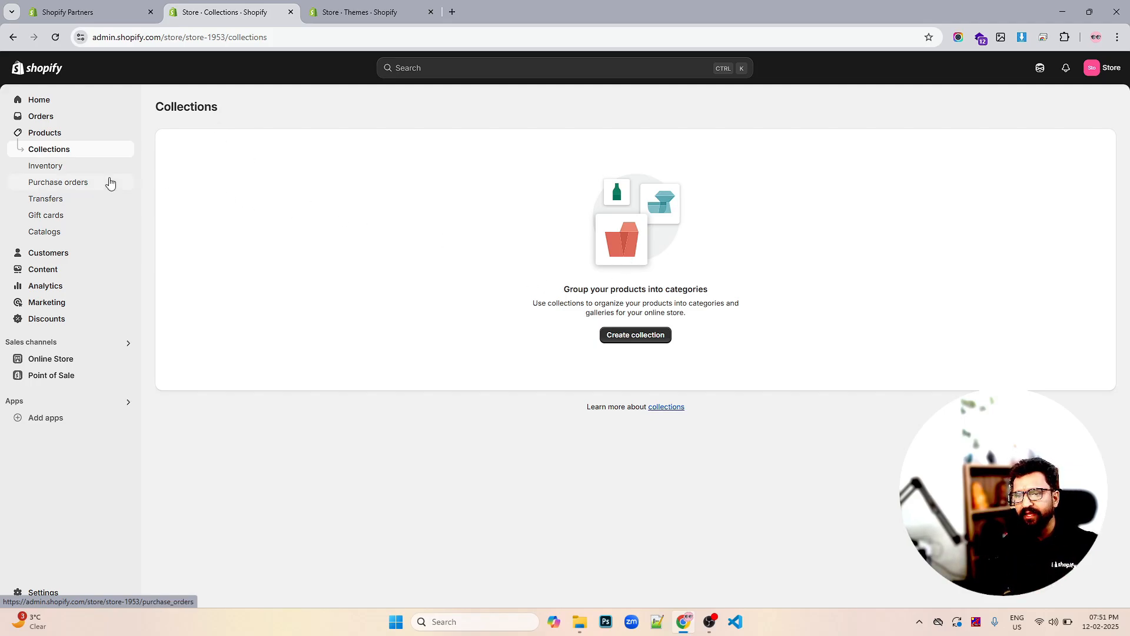
left_click(56, 170)
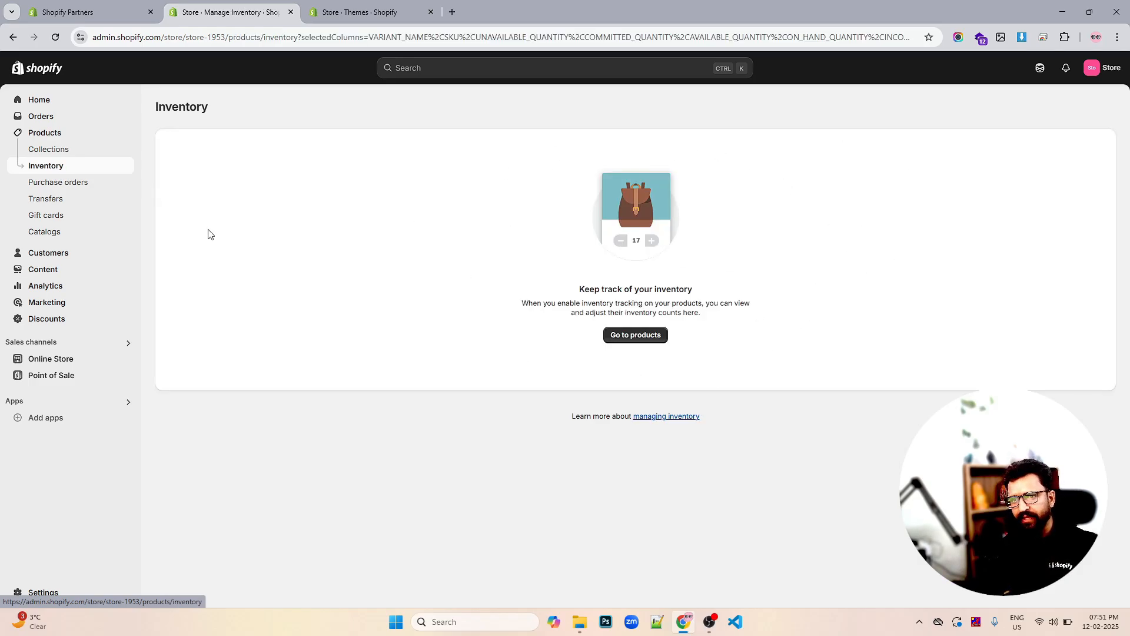
left_click(83, 185)
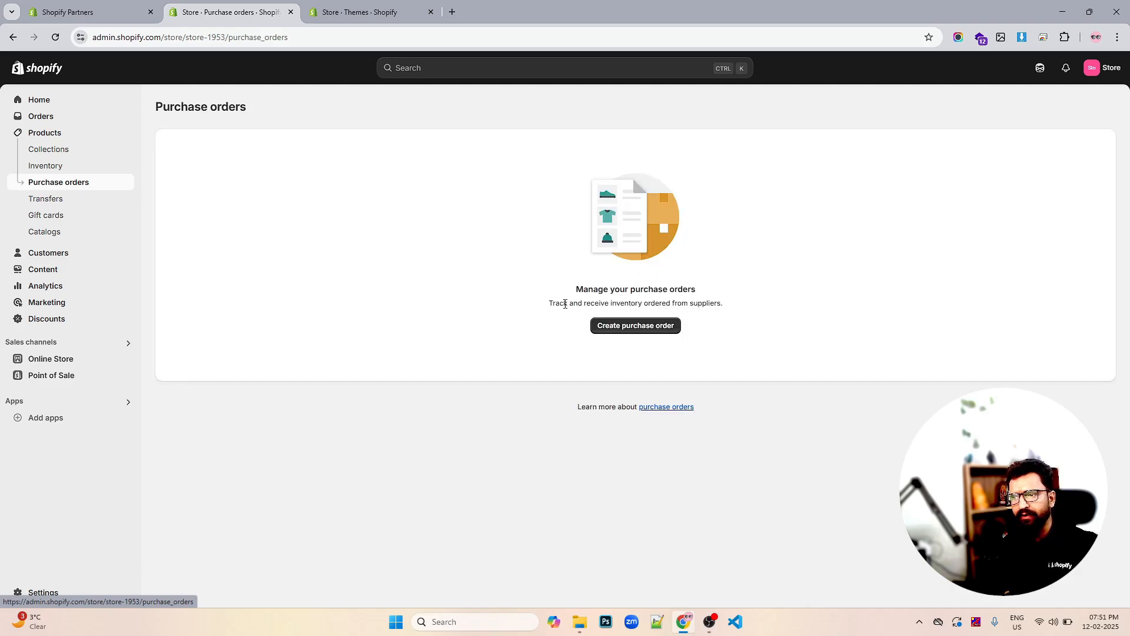
left_click_drag(552, 305, 652, 302)
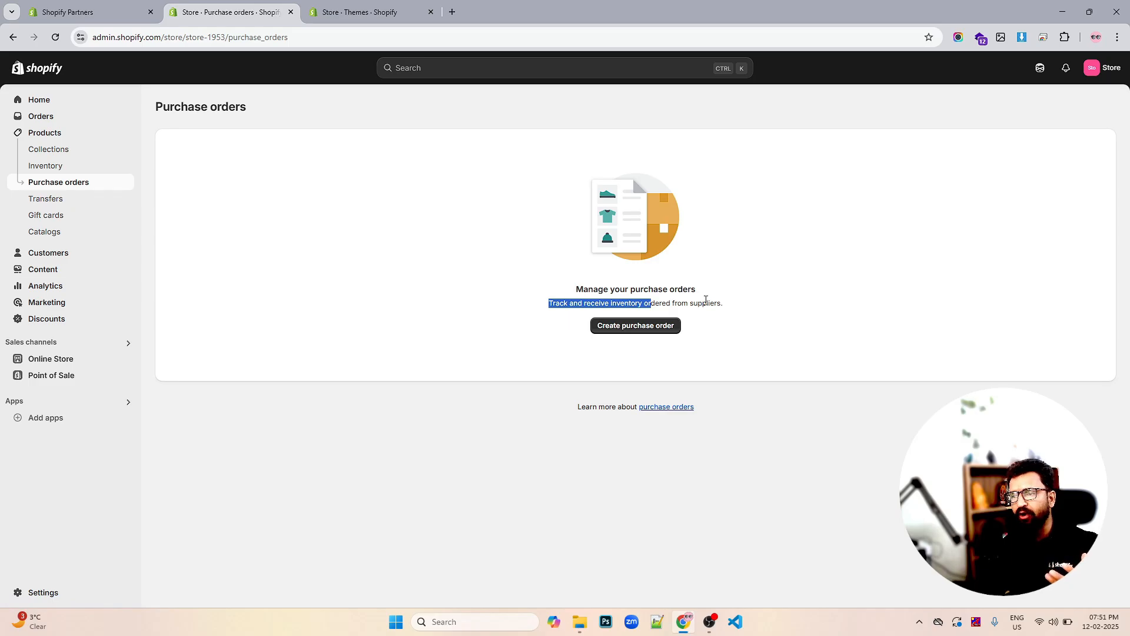
left_click(667, 301)
left_click_drag(611, 306, 682, 306)
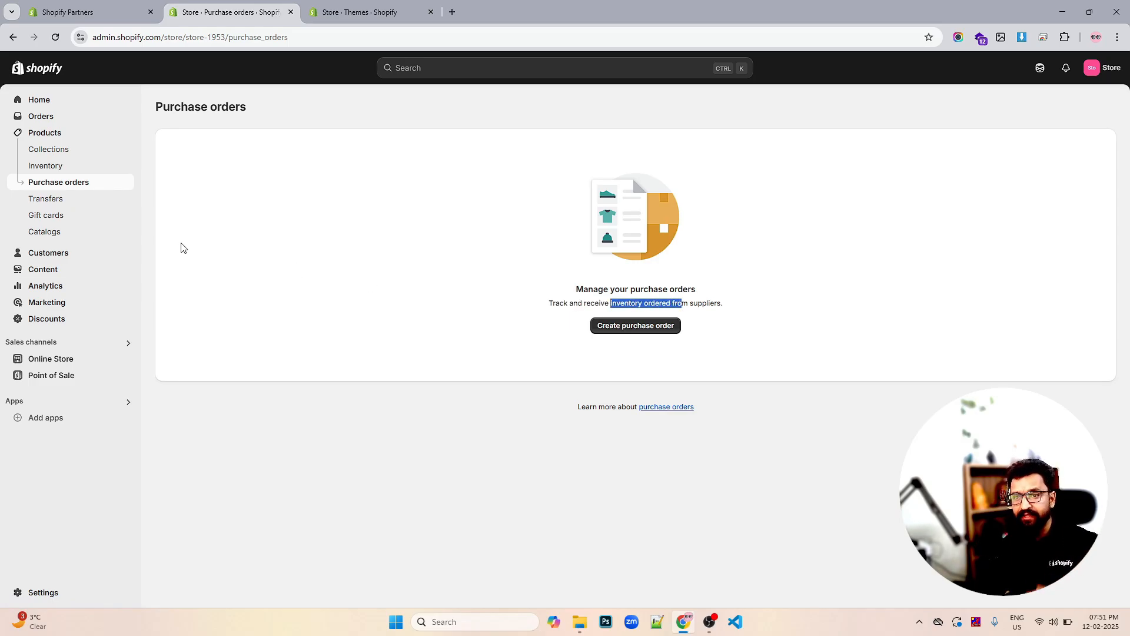
Review Transfers, Gift cards and Catalogs, highlighting the catalogs heading, then go to Customers
left_click(64, 201)
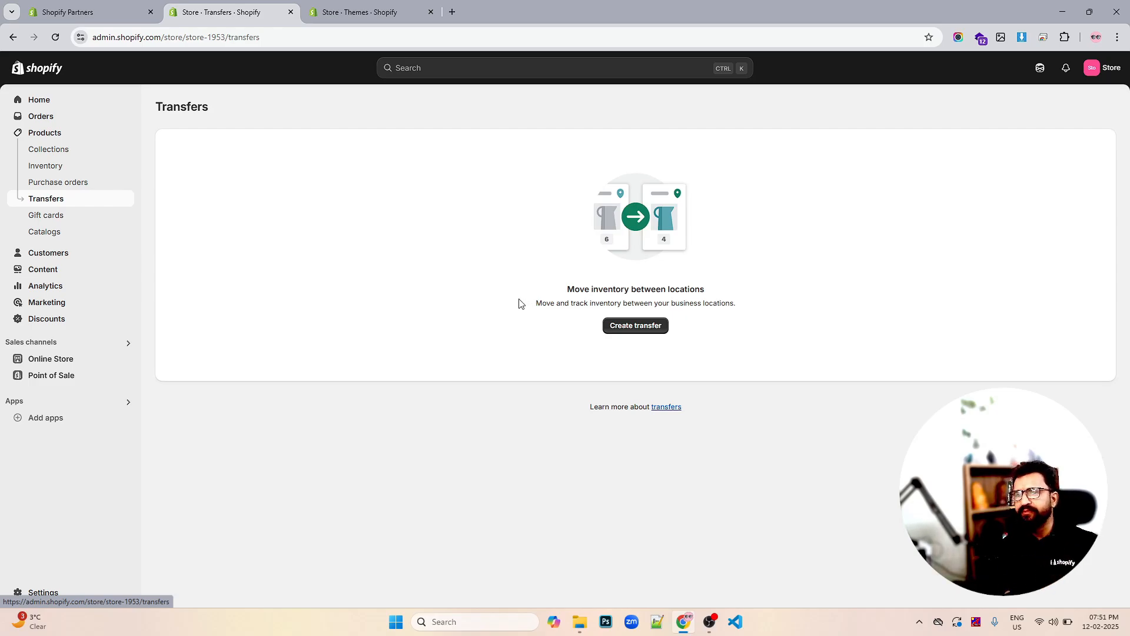
left_click(50, 219)
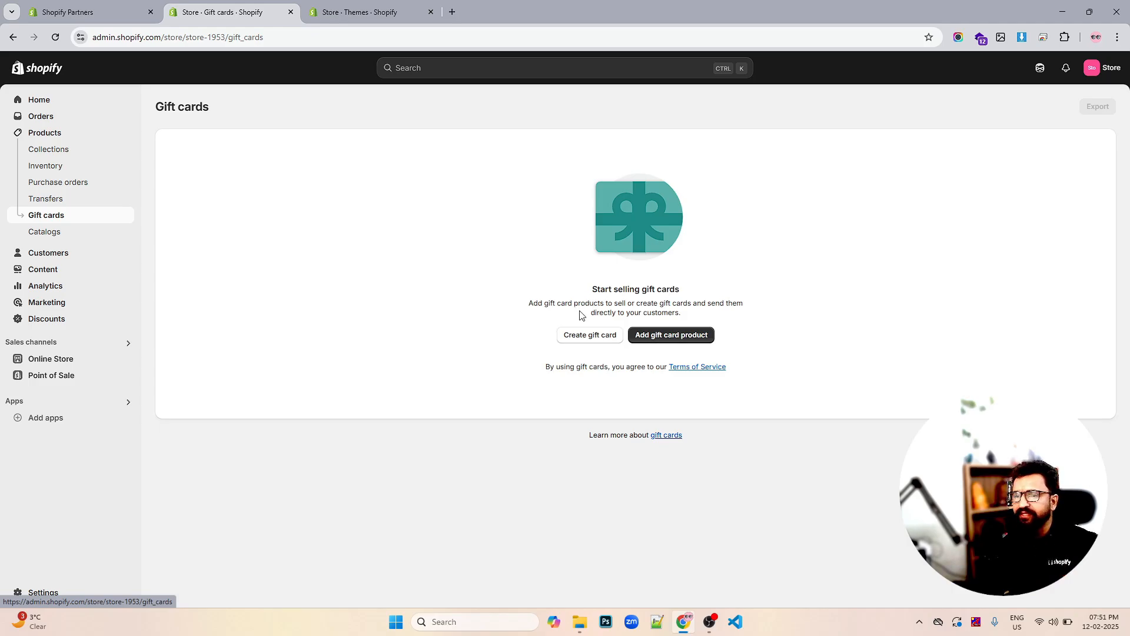
left_click(54, 232)
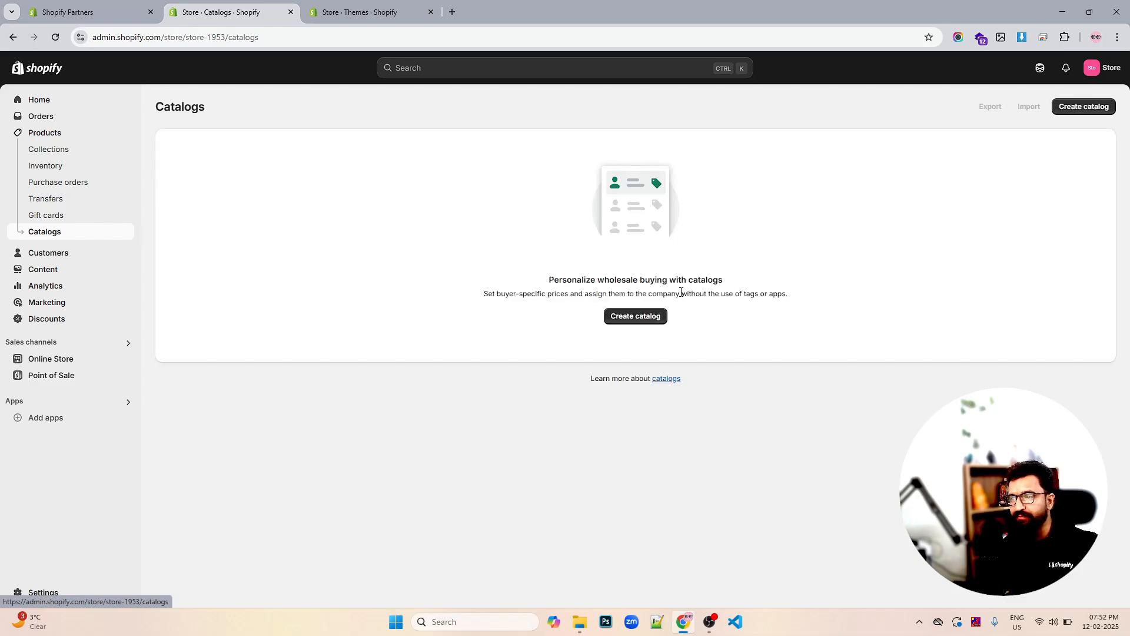
left_click_drag(550, 280, 650, 279)
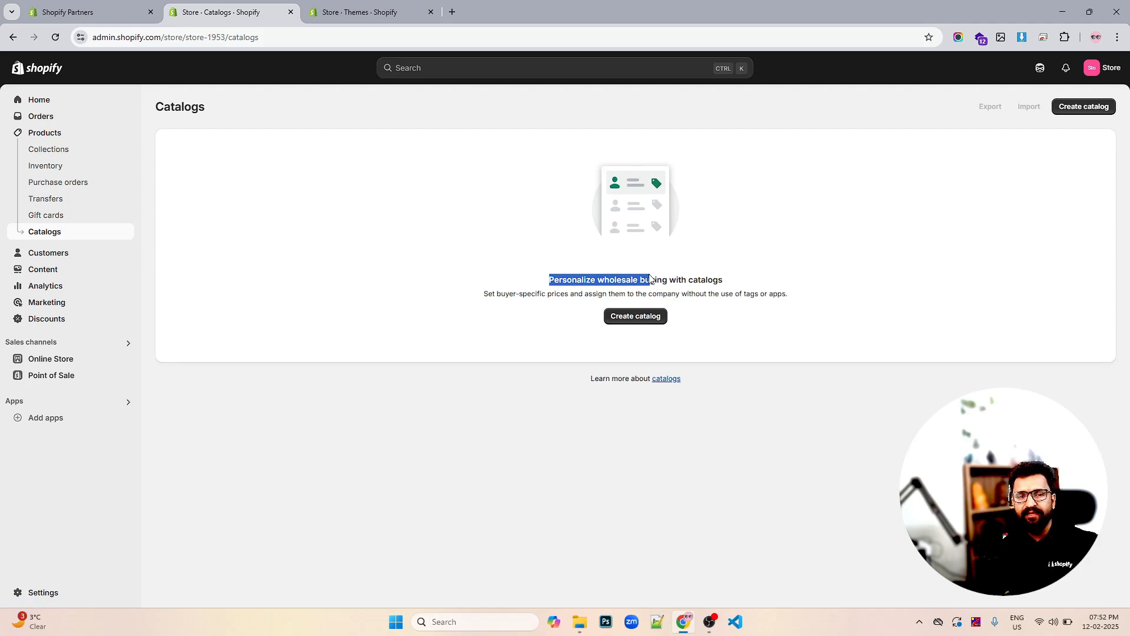
left_click(729, 280)
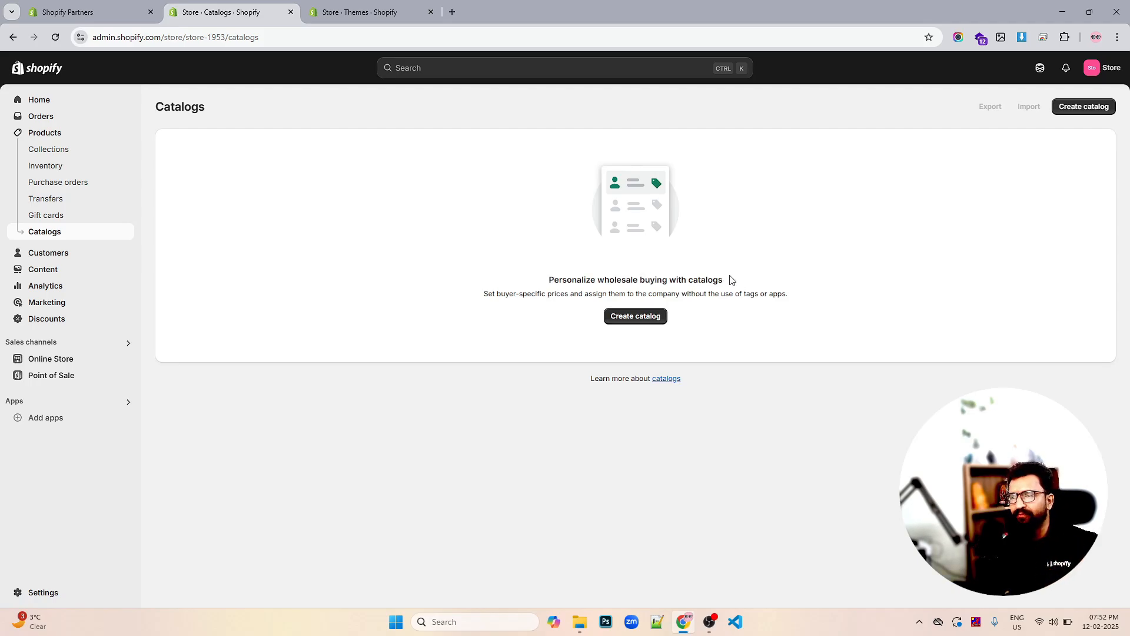
triple_click(660, 276)
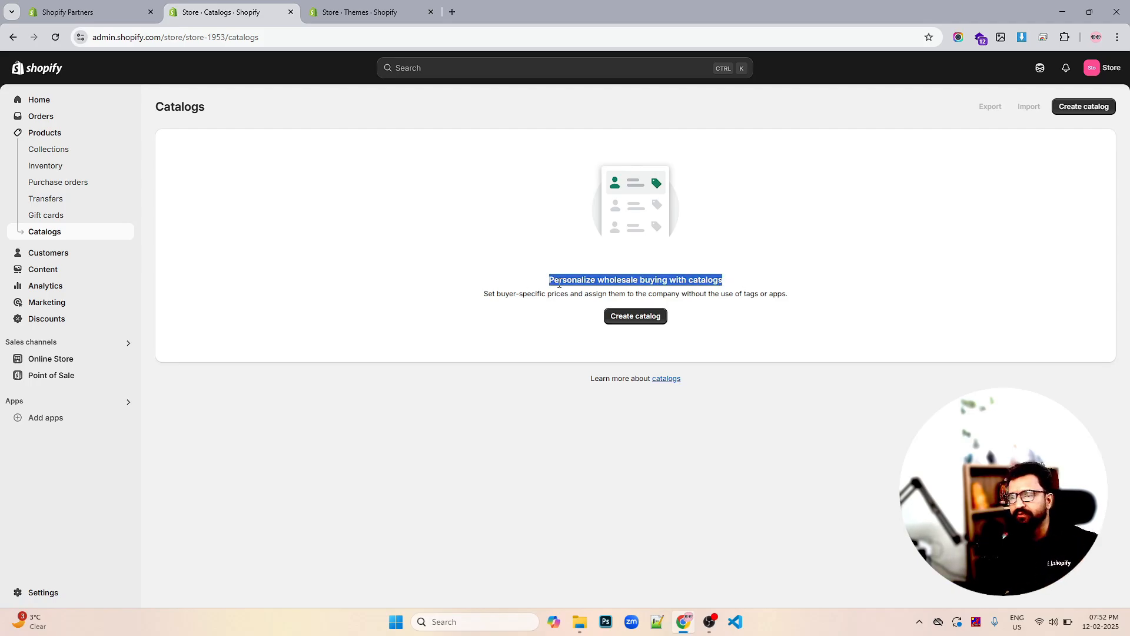
left_click(43, 253)
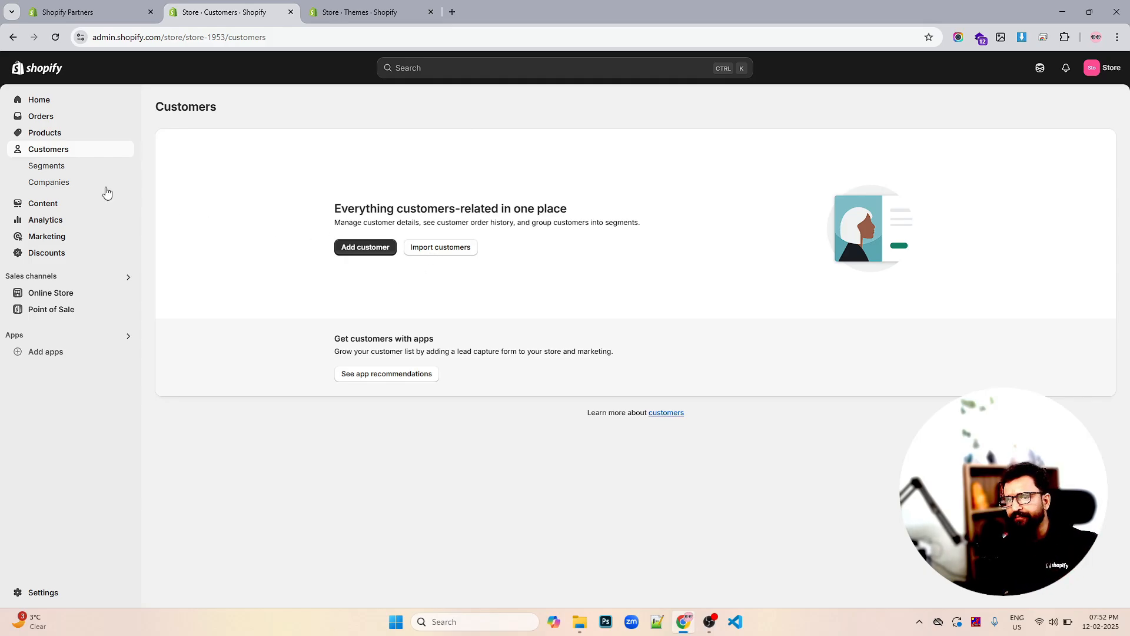
Look at customer Segments and B2B Companies, then go to Content's empty Metaobjects page
left_click(47, 167)
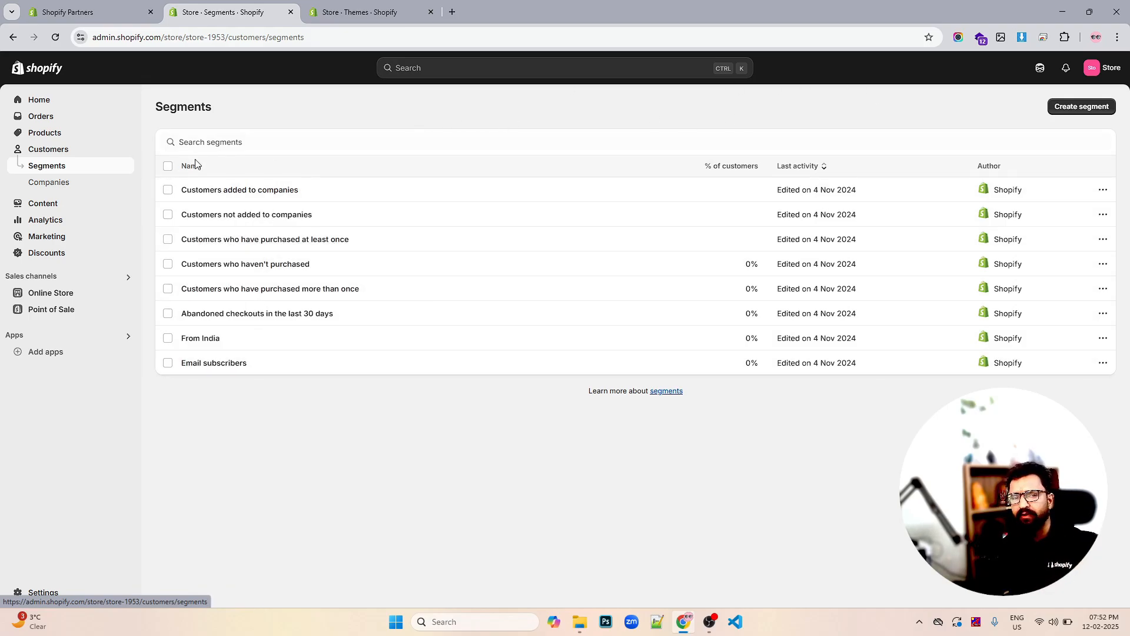
left_click(67, 189)
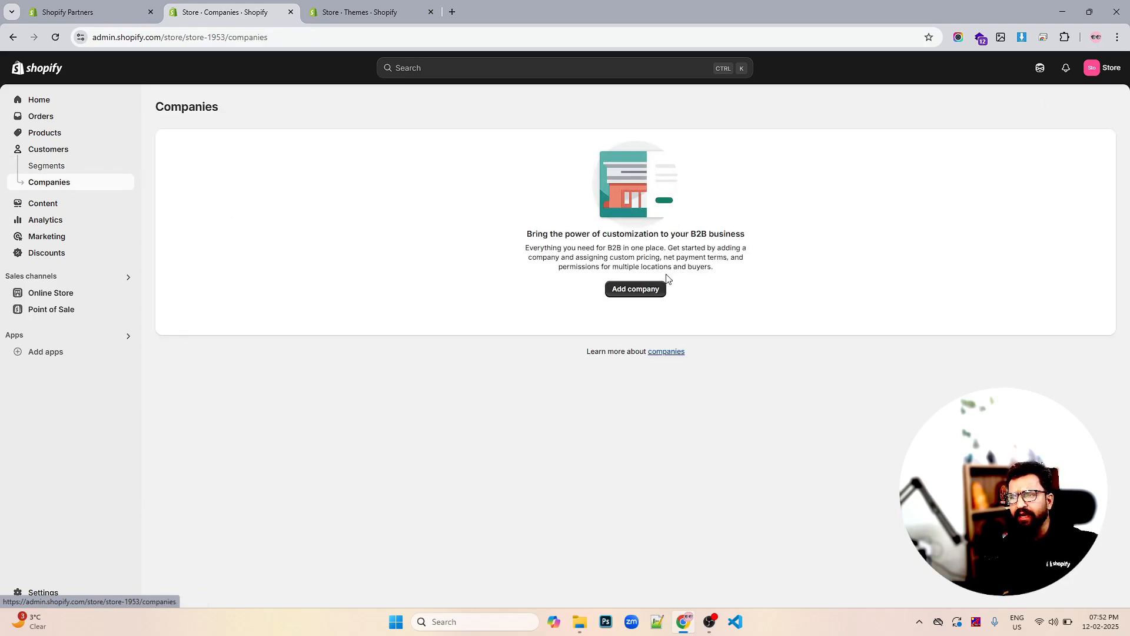
triple_click(568, 250)
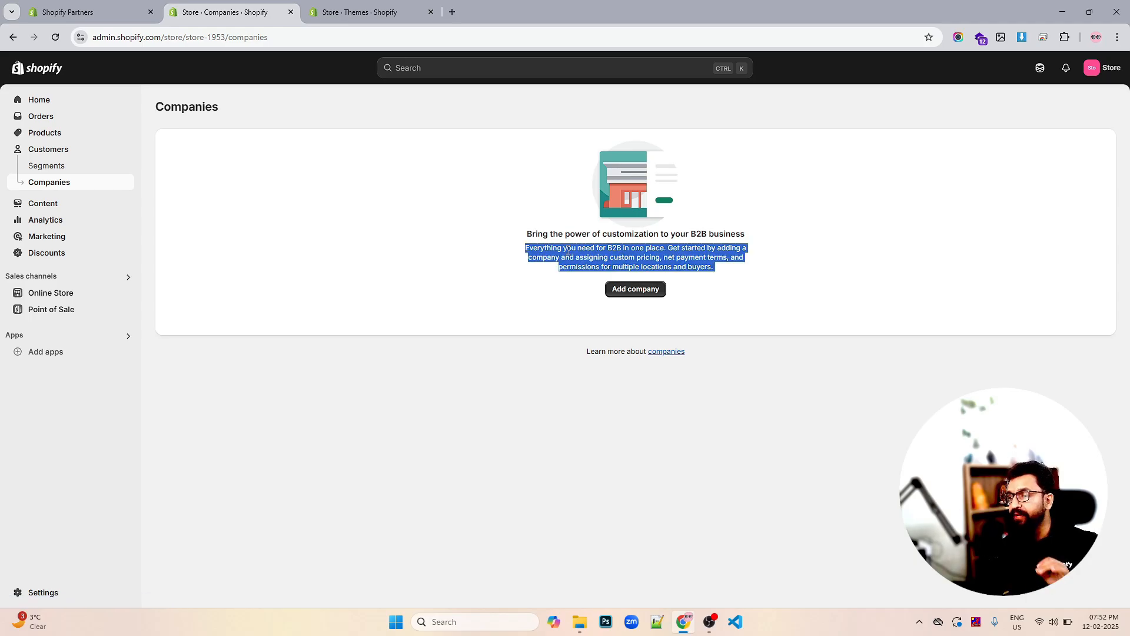
left_click(589, 251)
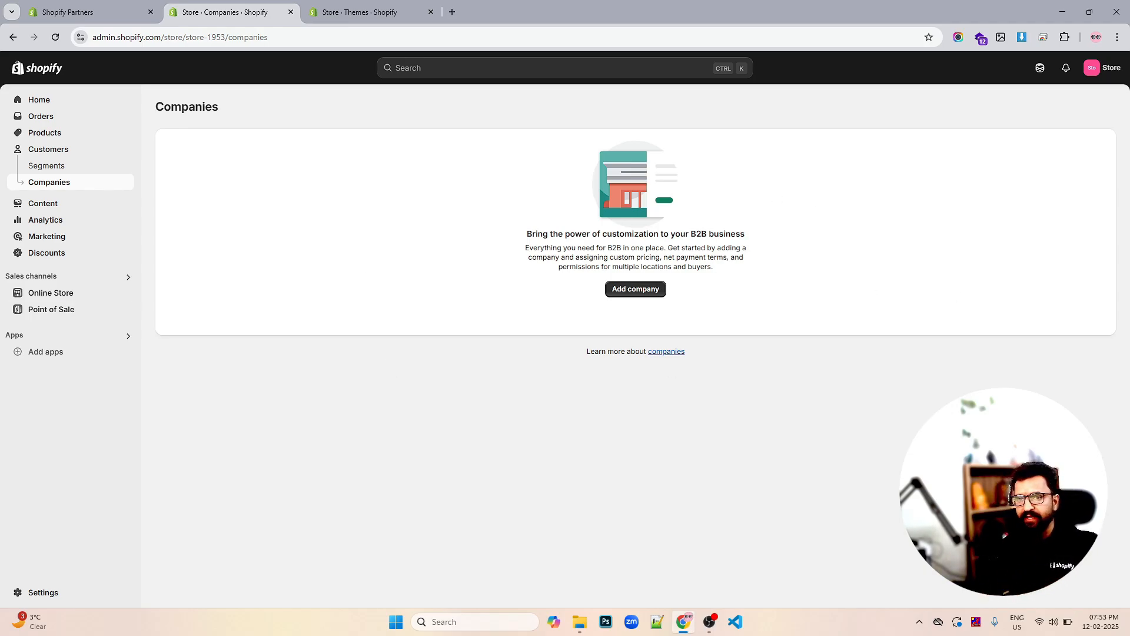
left_click(51, 206)
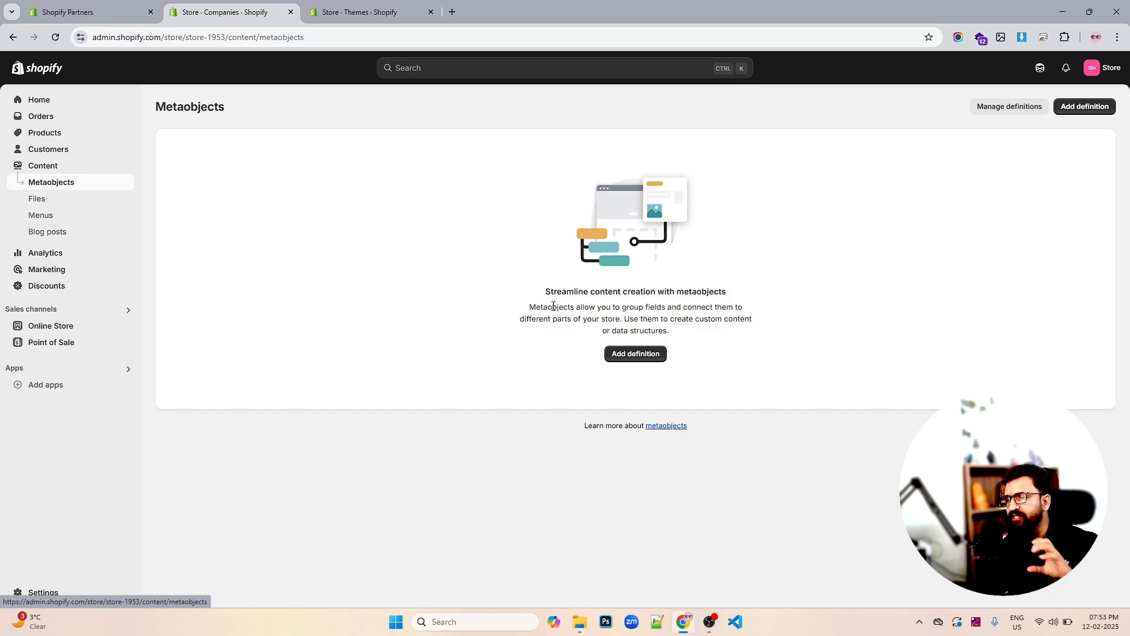
Highlight the metaobjects explanation text, then switch to the Files page
left_click_drag(670, 330, 530, 299)
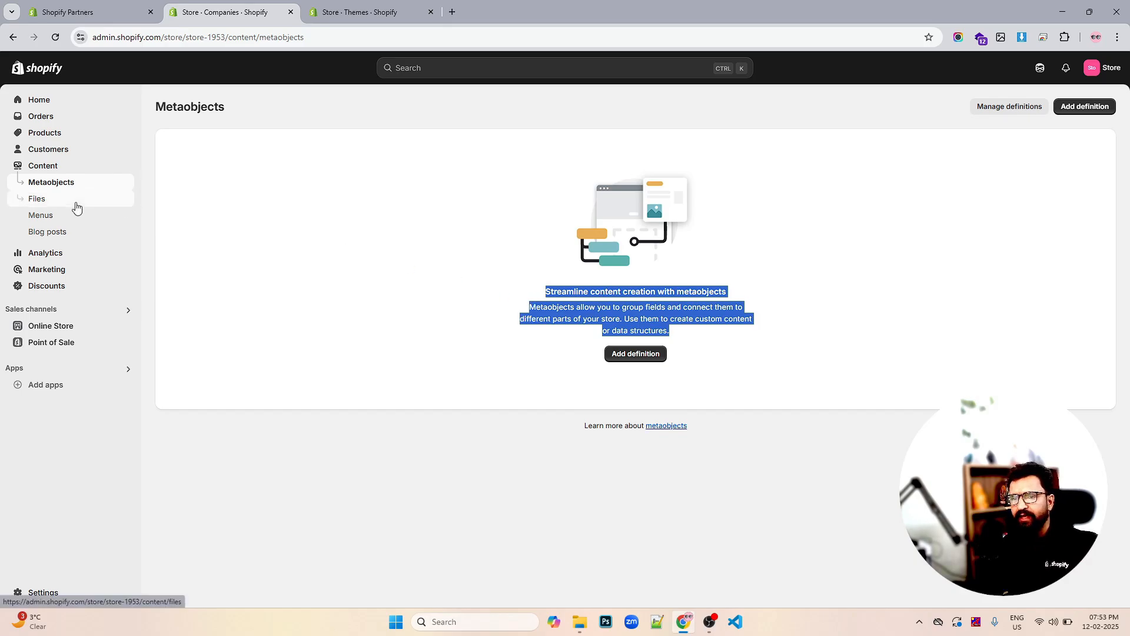
left_click(75, 203)
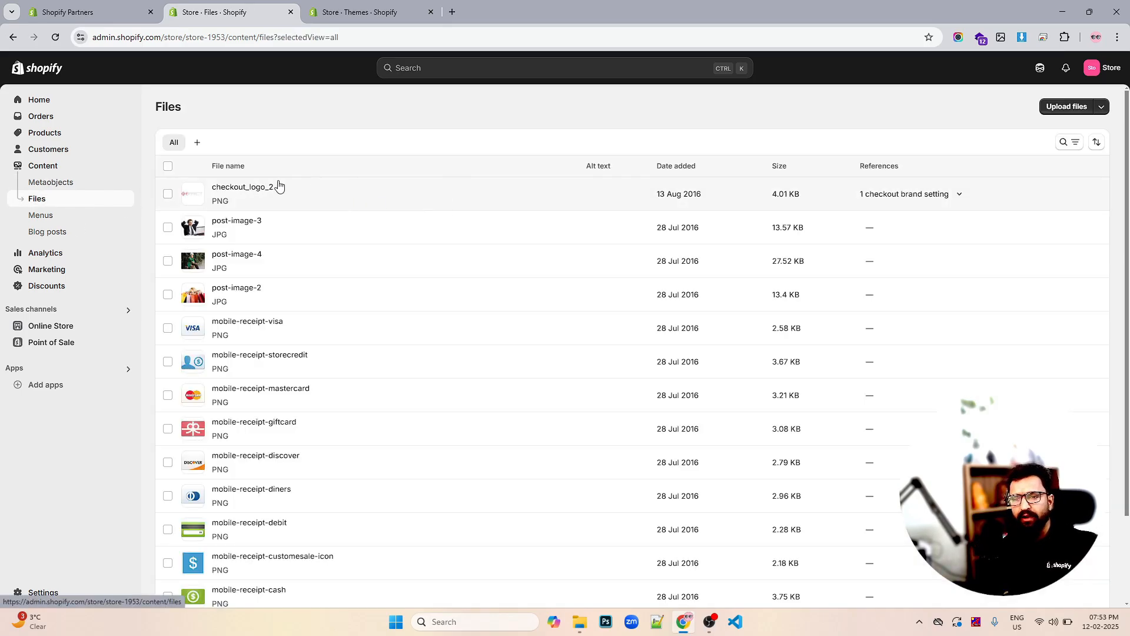
Review the uploaded images, reveal the 'Upload from URL' option, then go to Menus
scroll(306, 188, "down", 1)
scroll(309, 188, "down", 1)
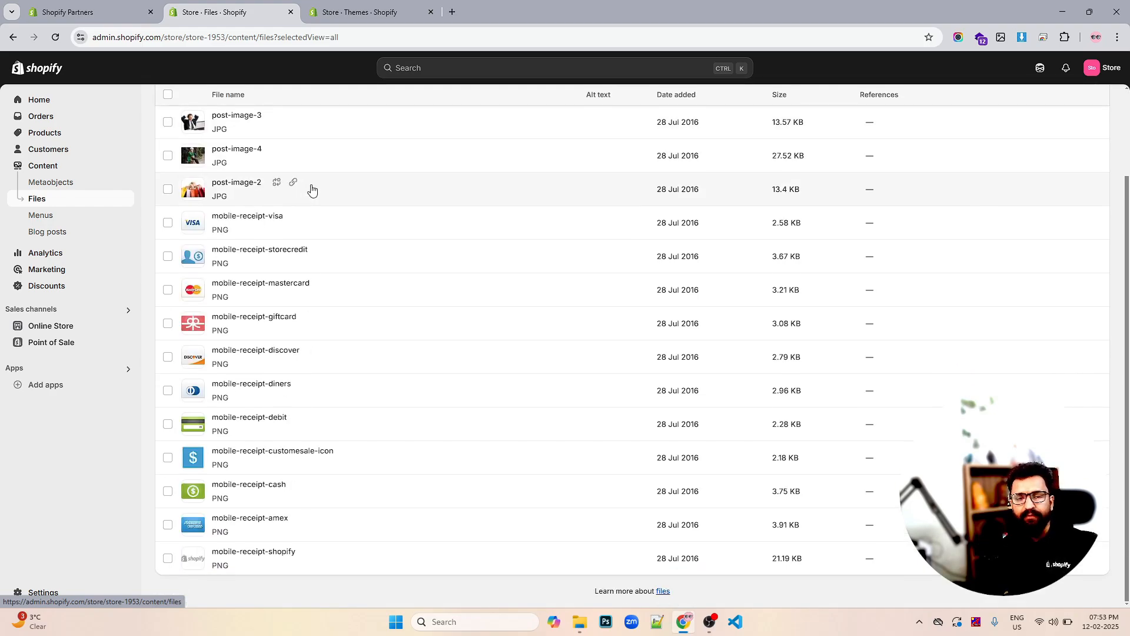
scroll(310, 189, "up", 3)
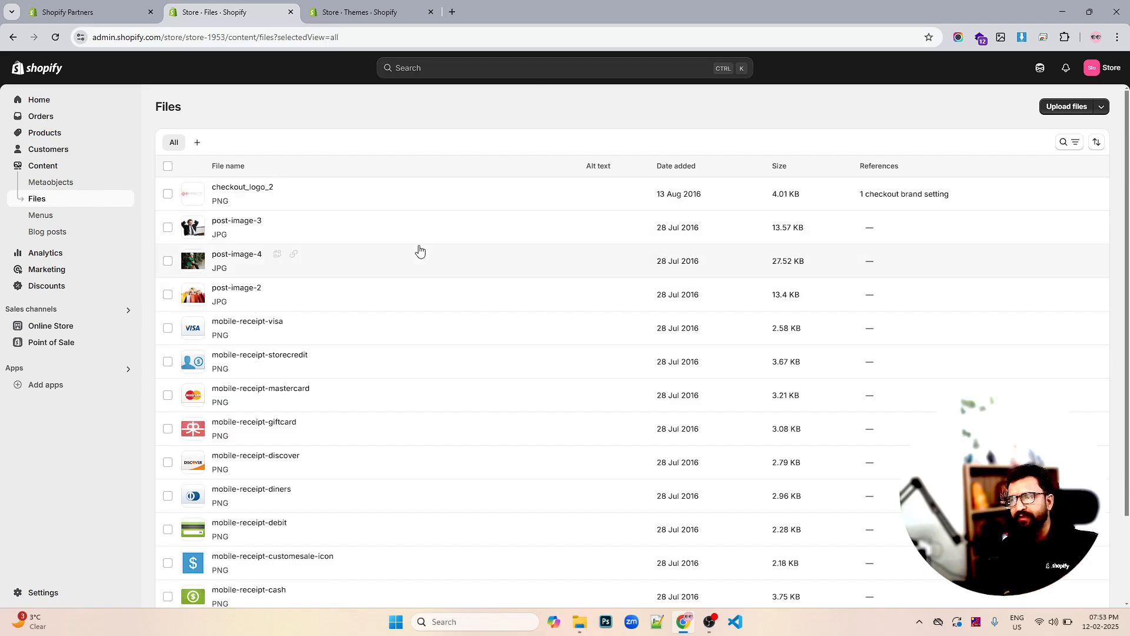
left_click(1101, 107)
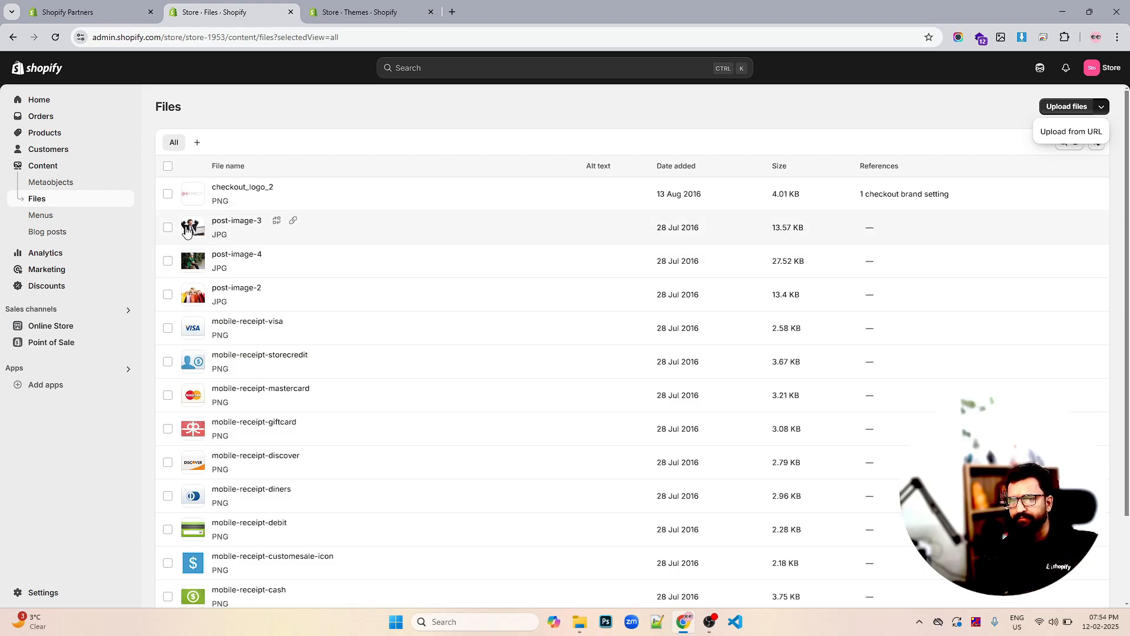
left_click(52, 217)
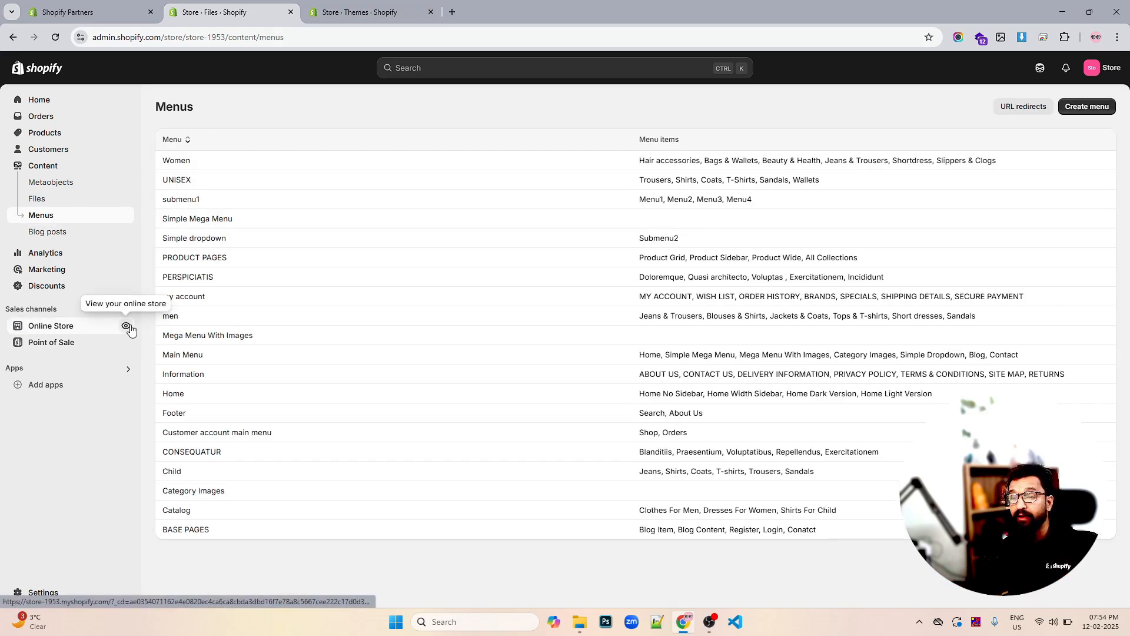
Preview the live storefront in a new tab, then return to the admin's Blog posts list
left_click(126, 326)
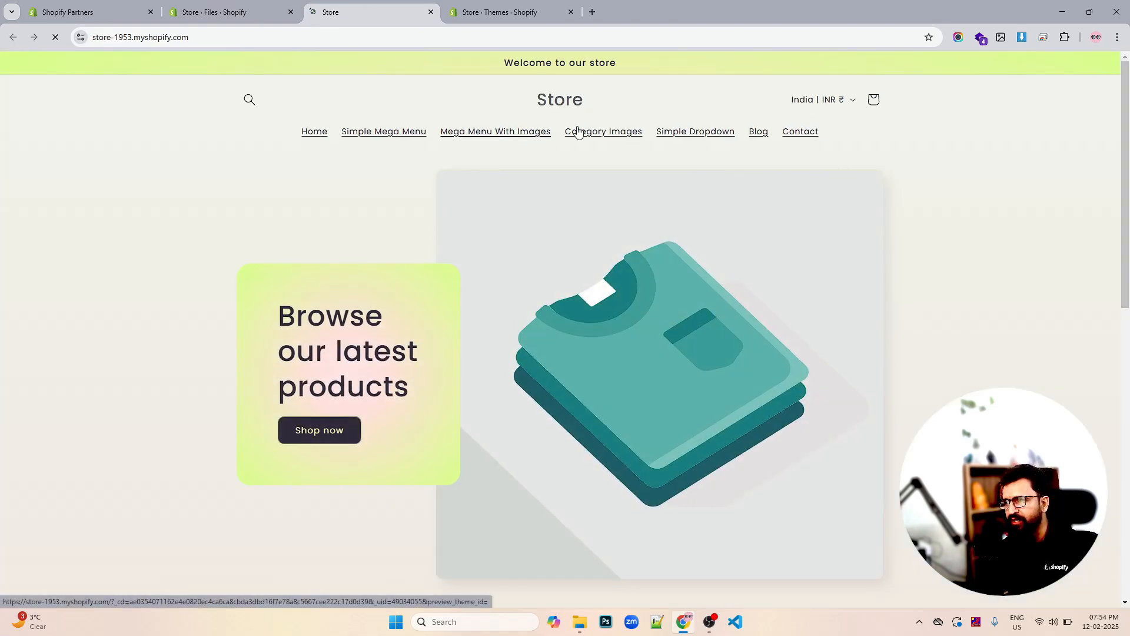
left_click(249, 16)
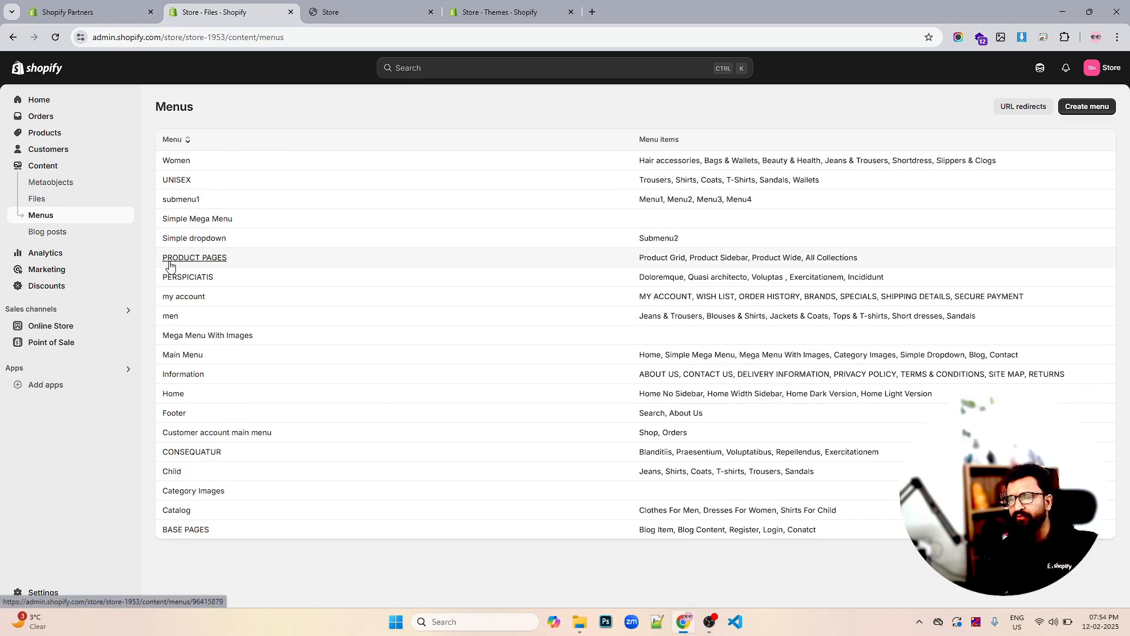
left_click(59, 234)
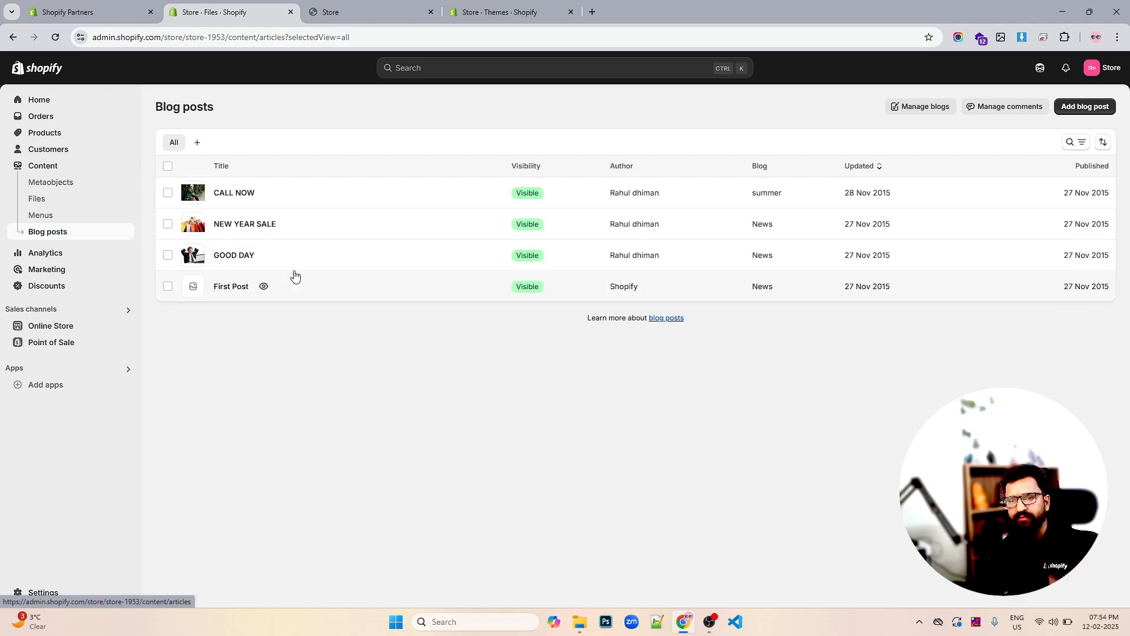
Review the 30-day Analytics cards: ₹0.00 sales, 0 orders, 0% conversion, 3 sessions
left_click(53, 258)
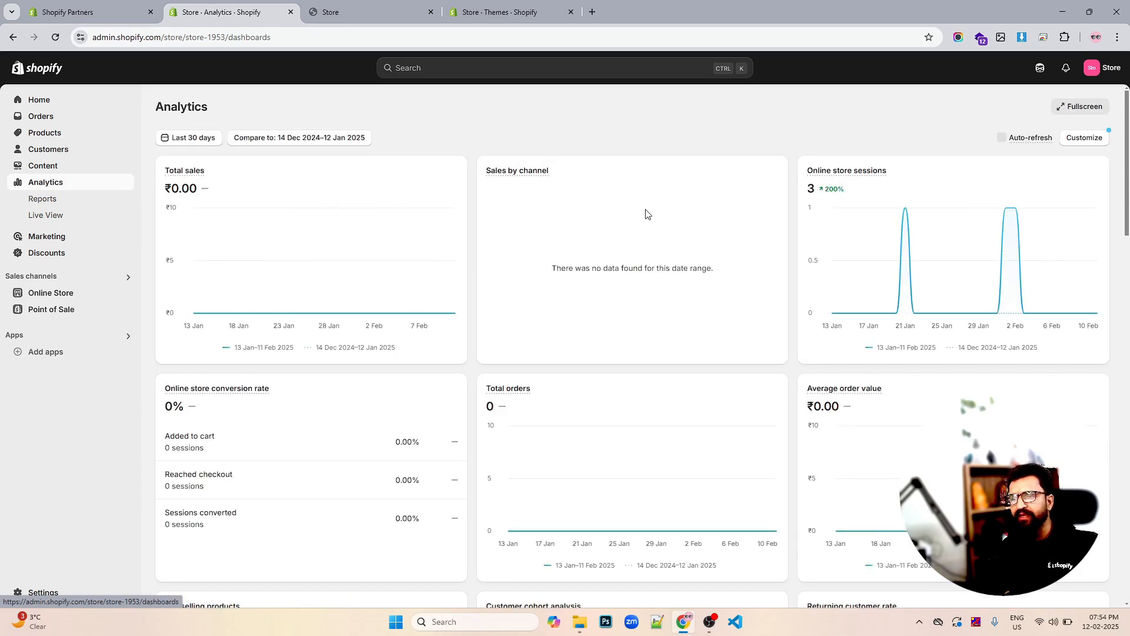
scroll(648, 217, "down", 3)
scroll(618, 229, "up", 3)
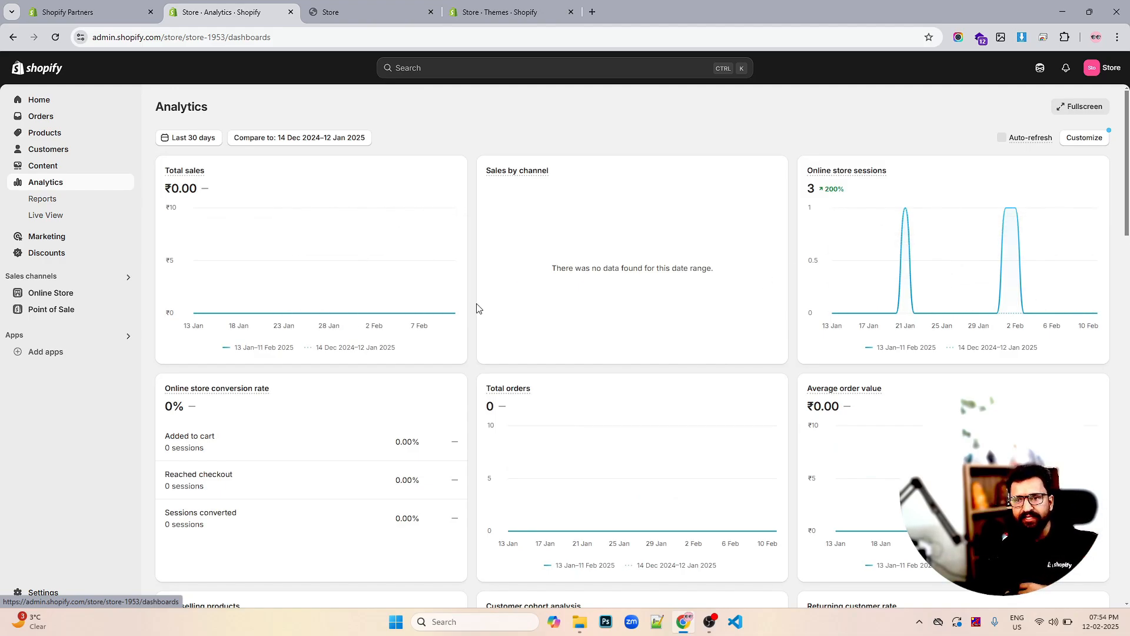
scroll(477, 308, "down", 1)
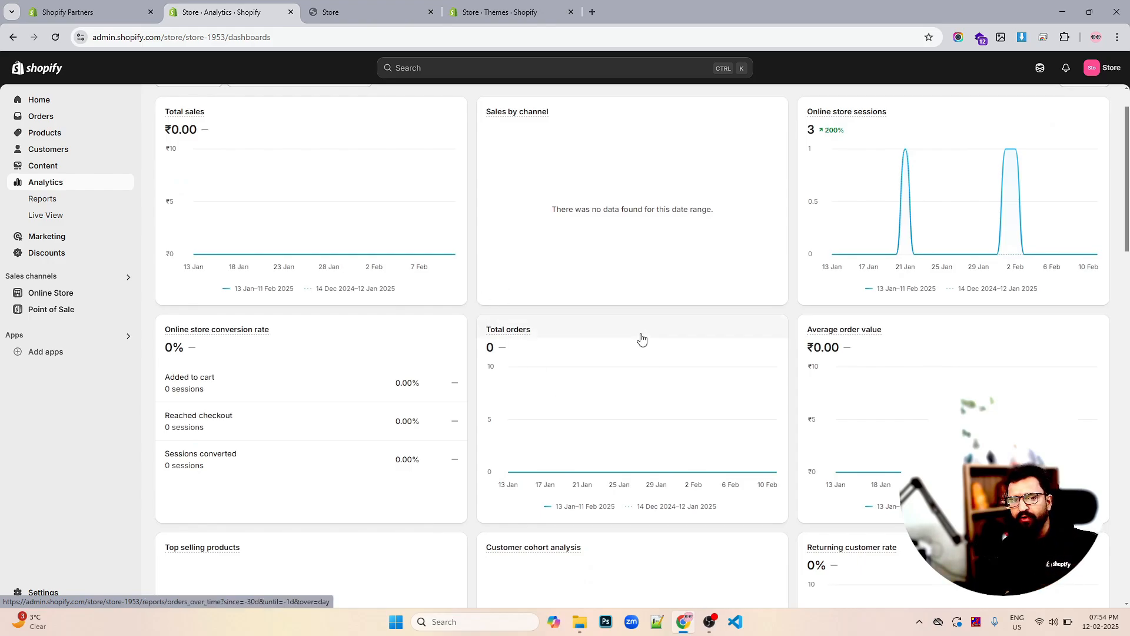
scroll(644, 332, "up", 1)
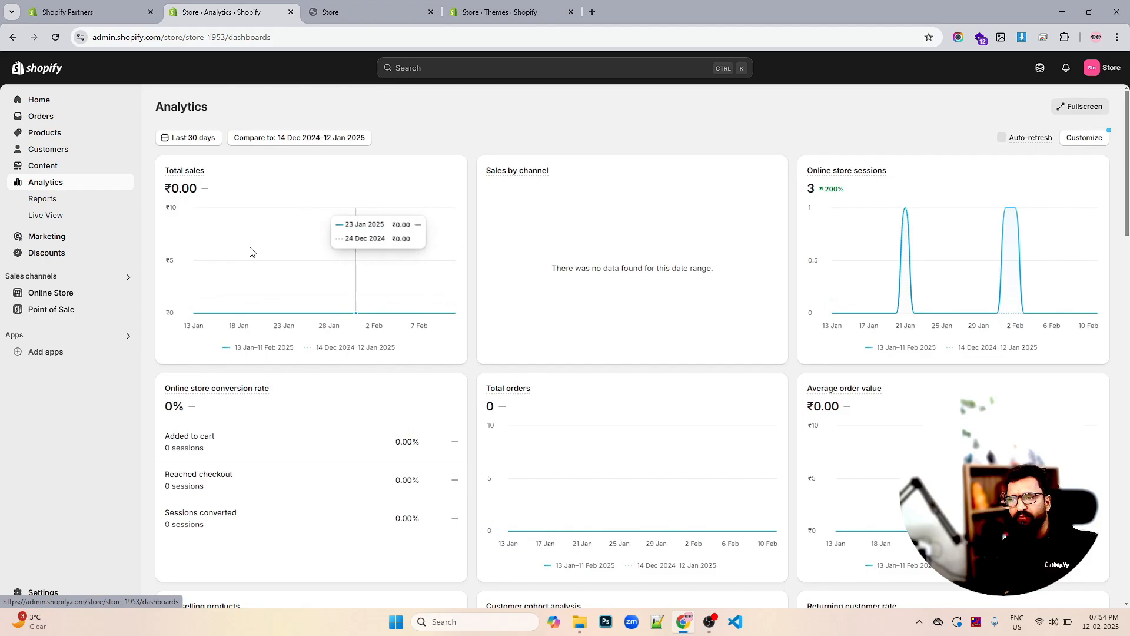
scroll(638, 270, "down", 5)
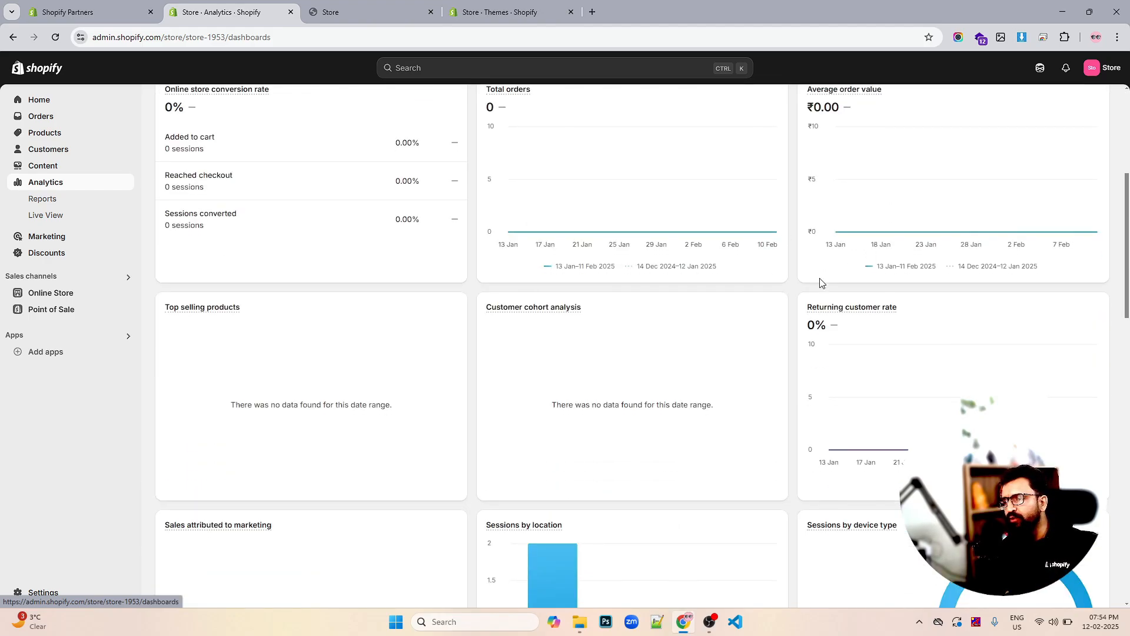
scroll(942, 298, "down", 3)
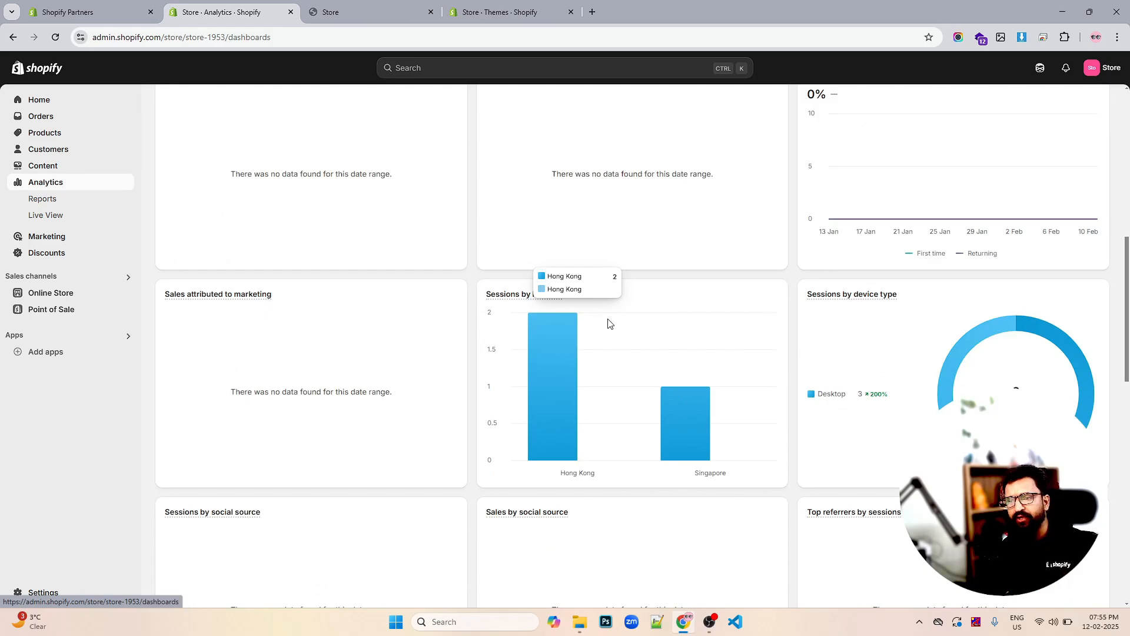
scroll(608, 323, "down", 5)
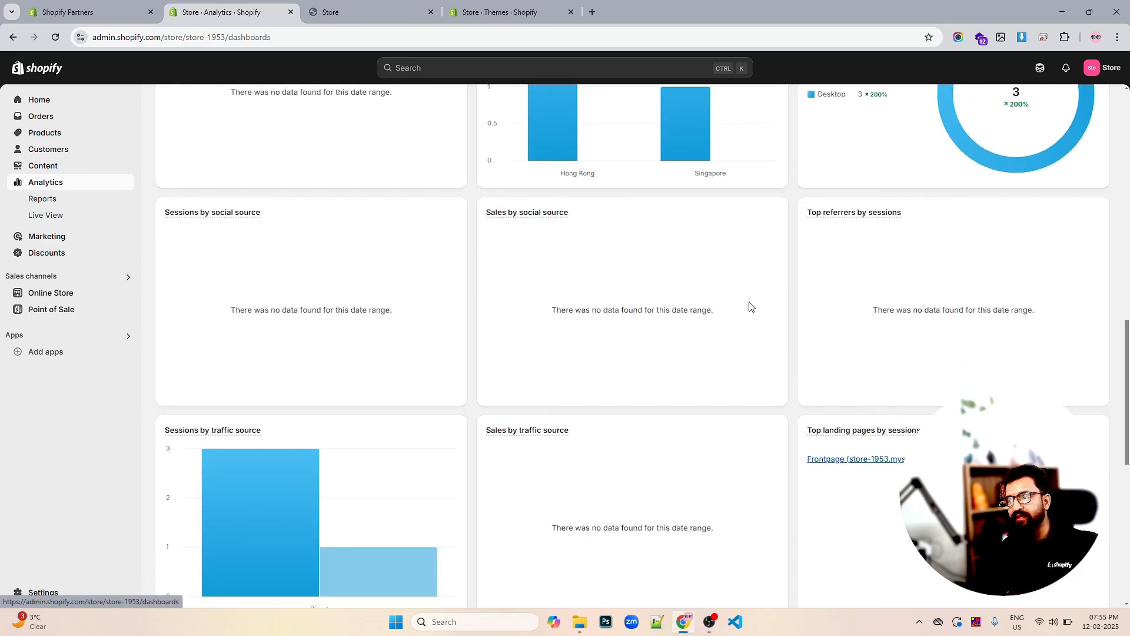
scroll(751, 306, "down", 4)
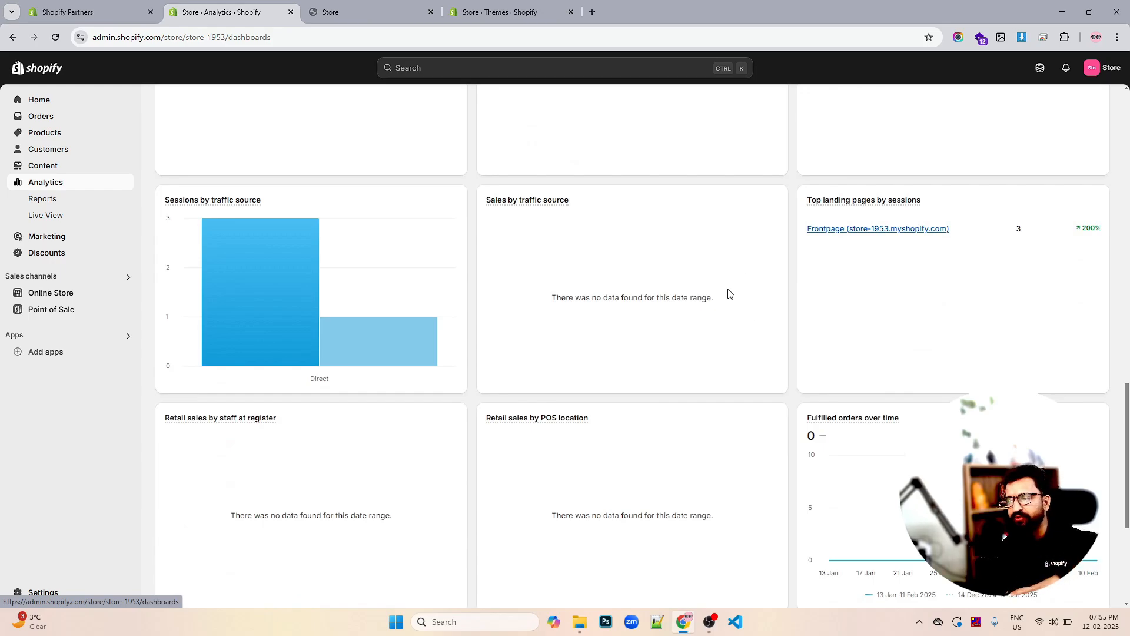
scroll(729, 293, "down", 4)
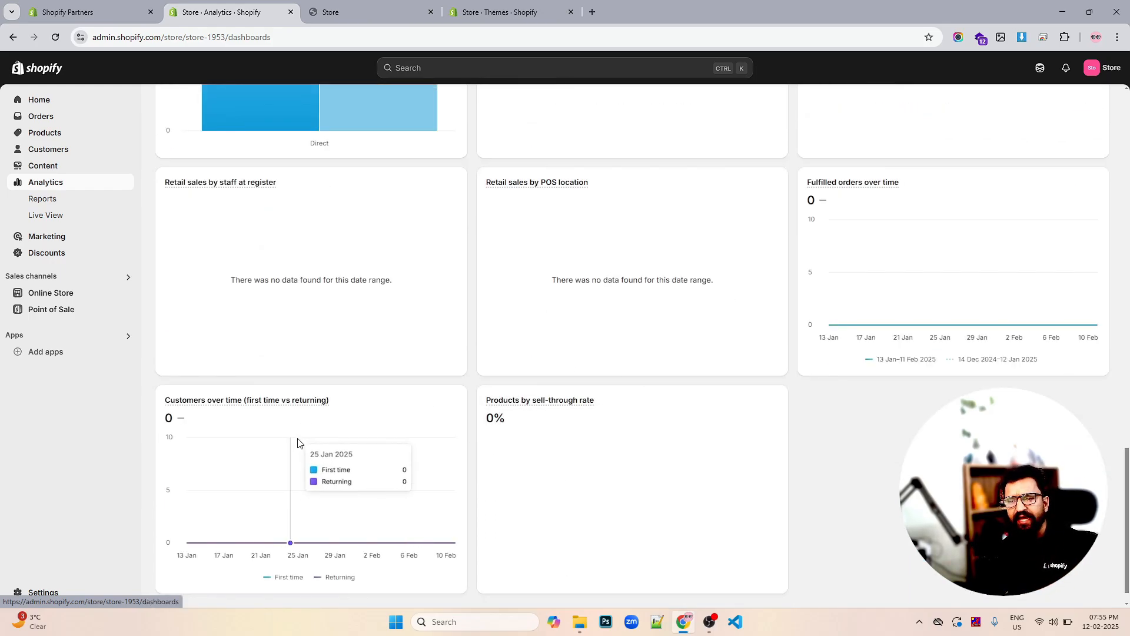
scroll(298, 443, "up", 9)
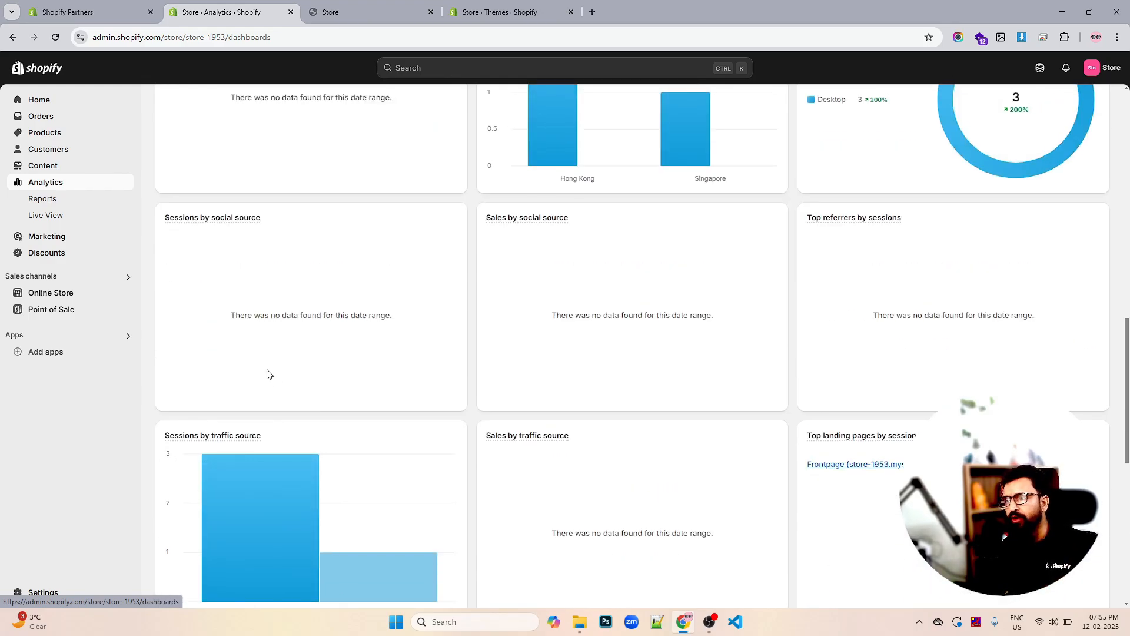
scroll(507, 395, "up", 9)
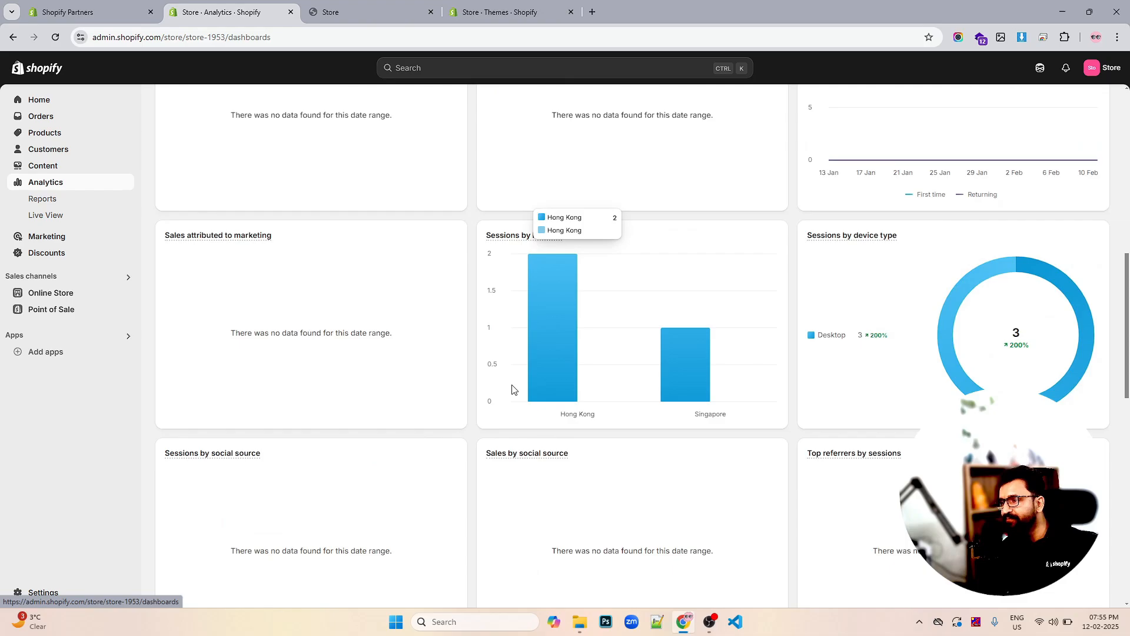
scroll(510, 390, "up", 1)
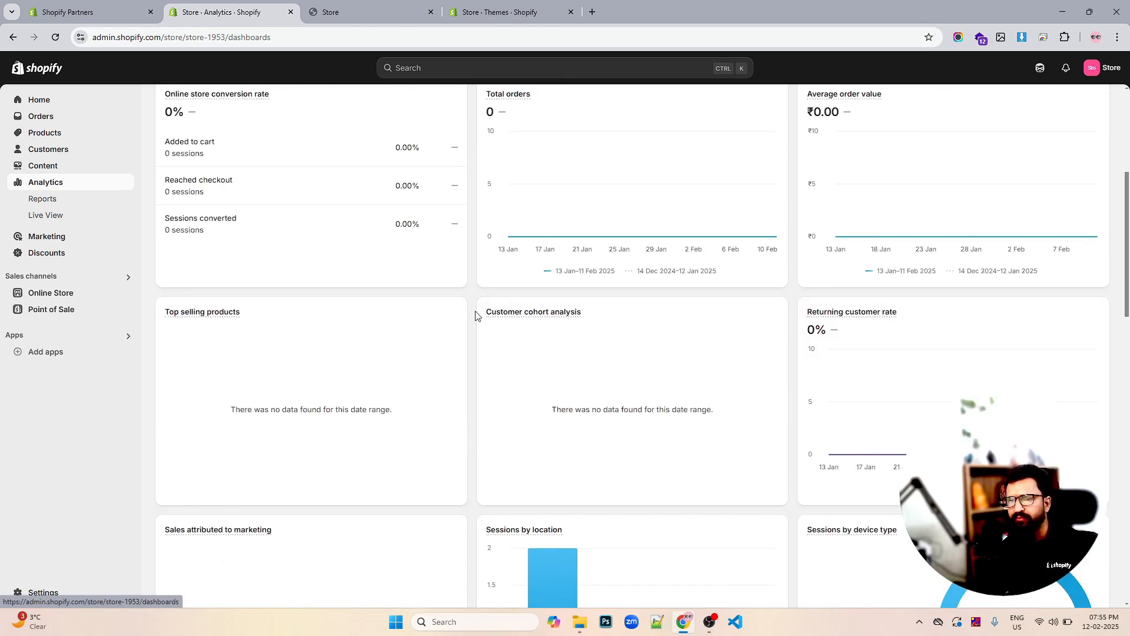
Look through the Reports list, then switch to Live View showing 0 visitors and 1 session
left_click(59, 202)
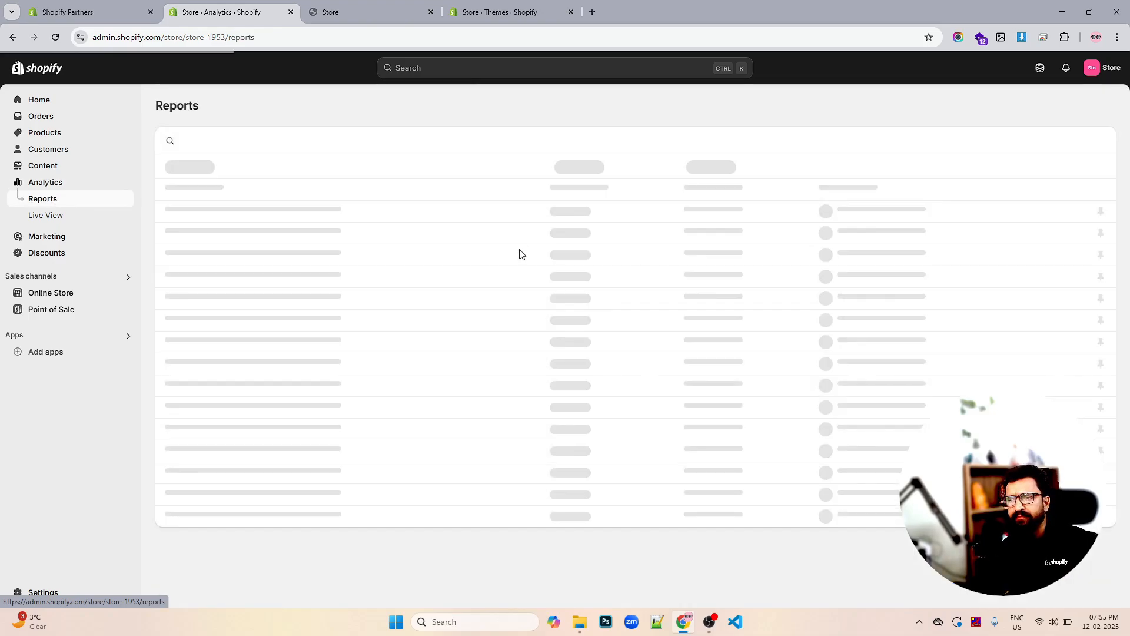
scroll(488, 283, "down", 5)
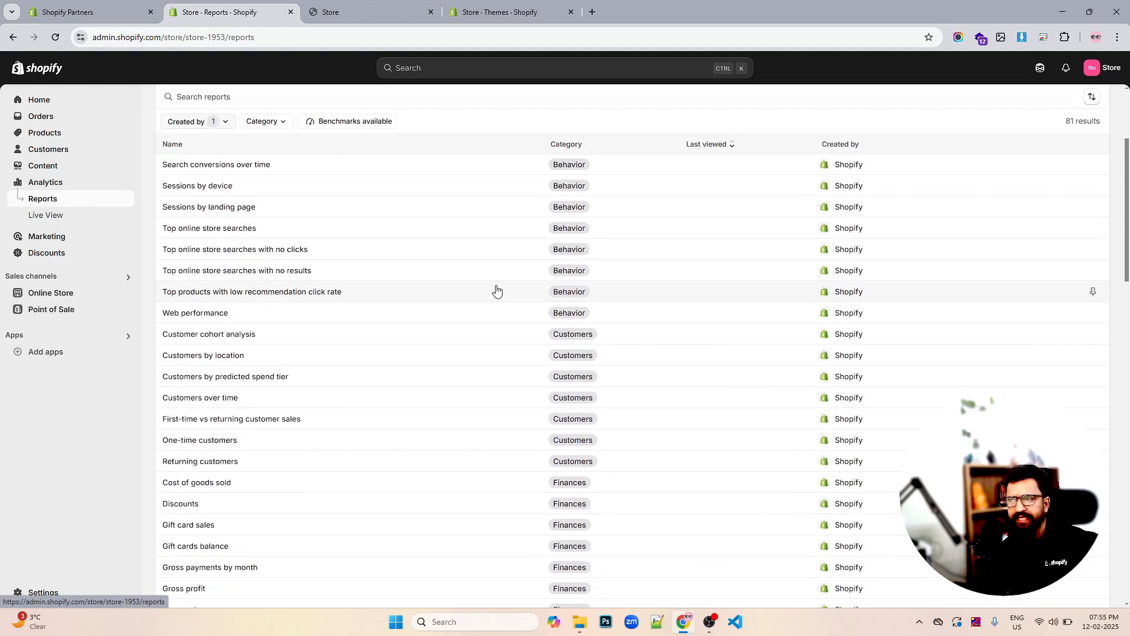
scroll(488, 284, "down", 1)
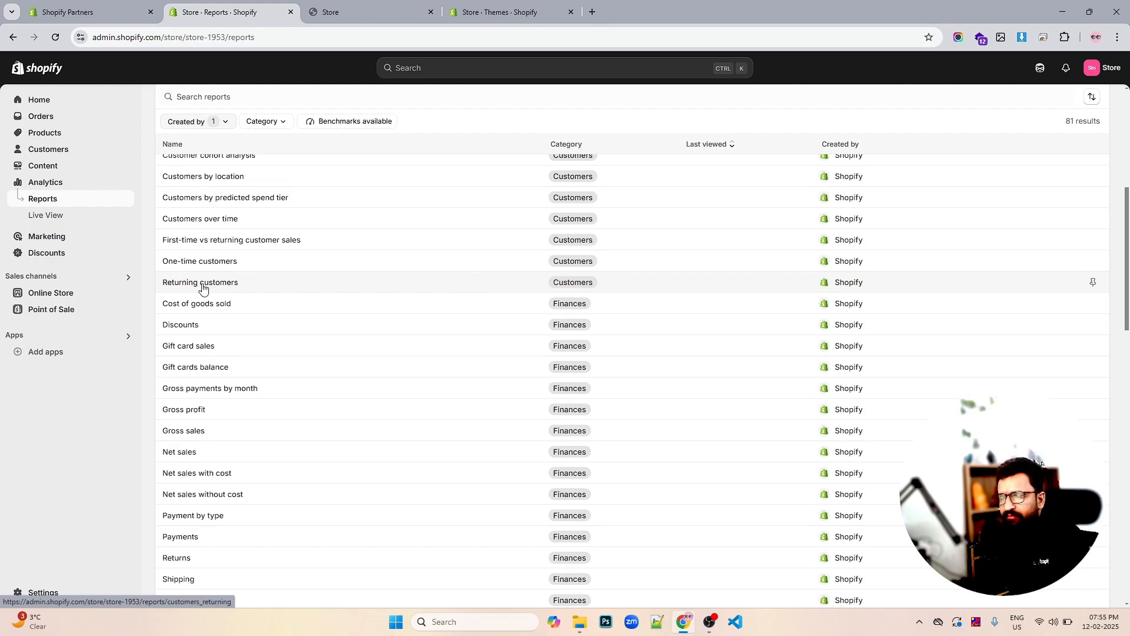
scroll(479, 281, "up", 7)
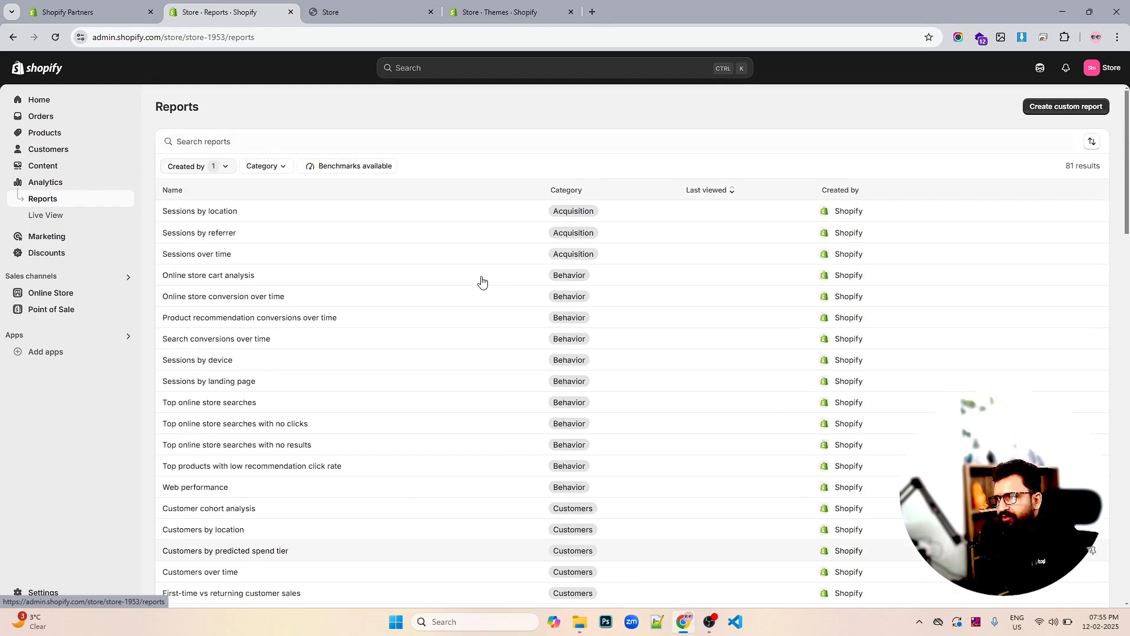
left_click(51, 218)
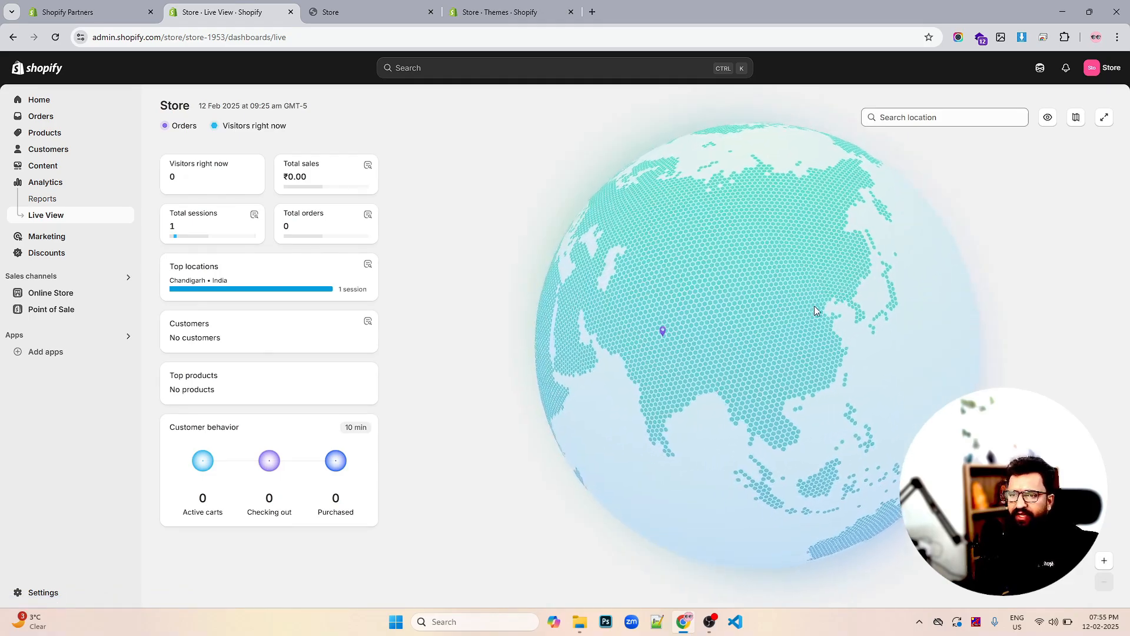
Spin the Live View globe toward India and Southeast Asia, then go to Marketing
left_click_drag(726, 365, 714, 342)
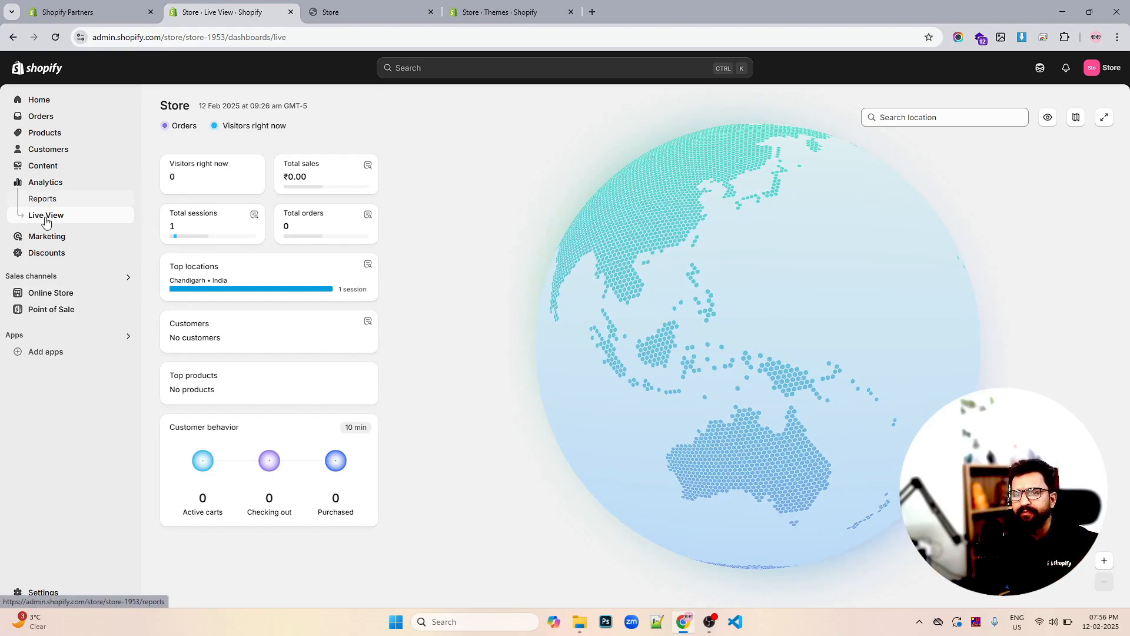
left_click(39, 239)
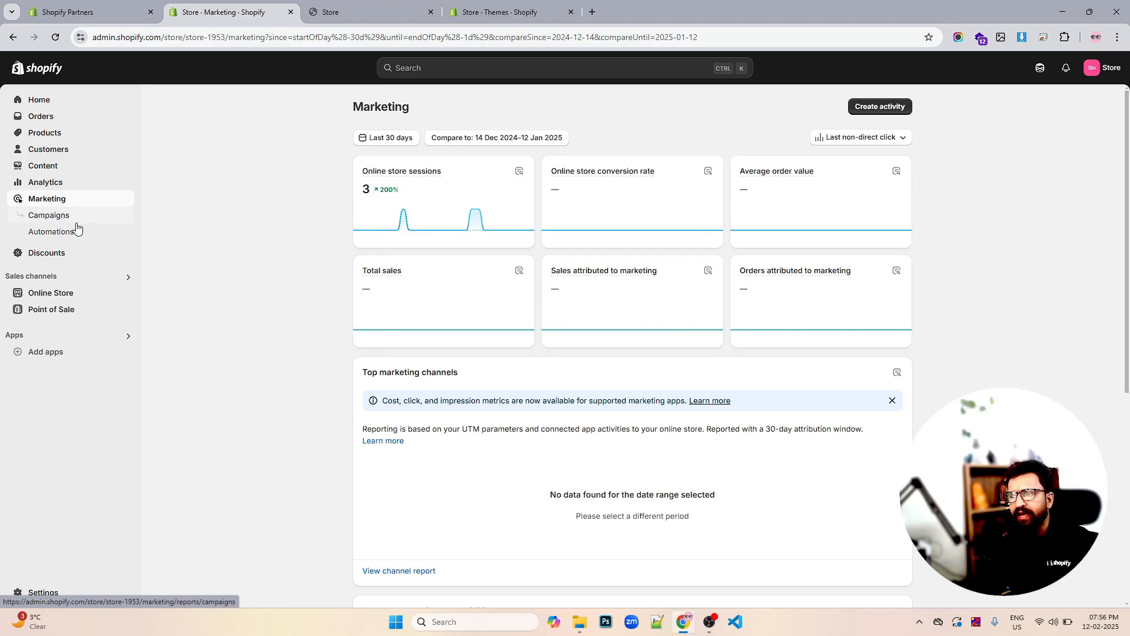
Visit the Discounts page, then return to the Online Store themes with Sense 15.2.0 current
left_click(53, 253)
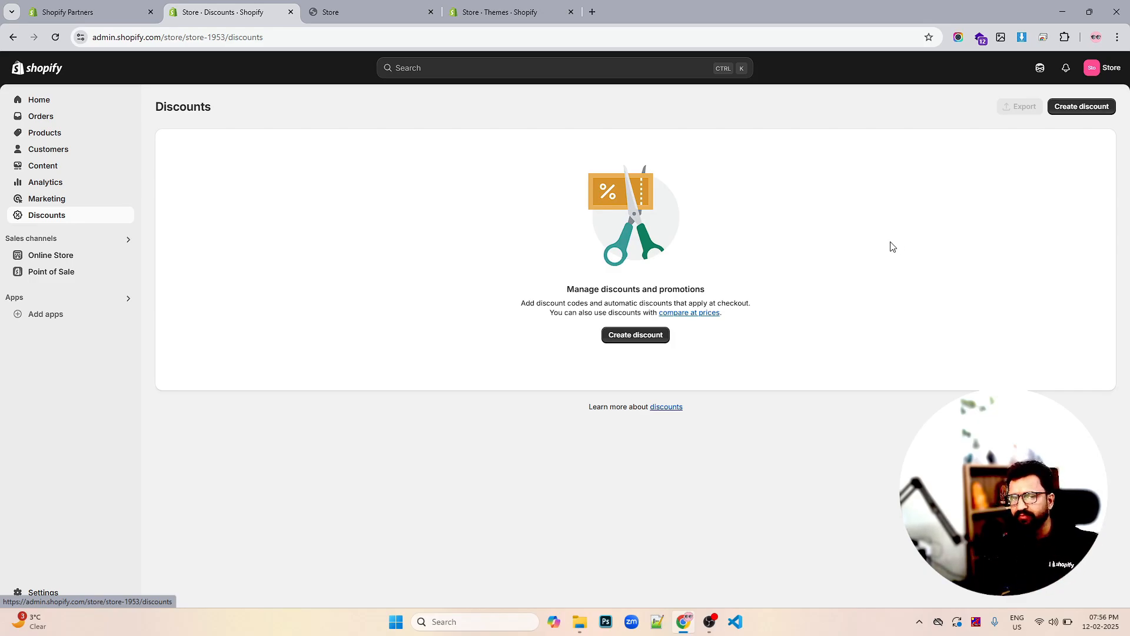
left_click(45, 259)
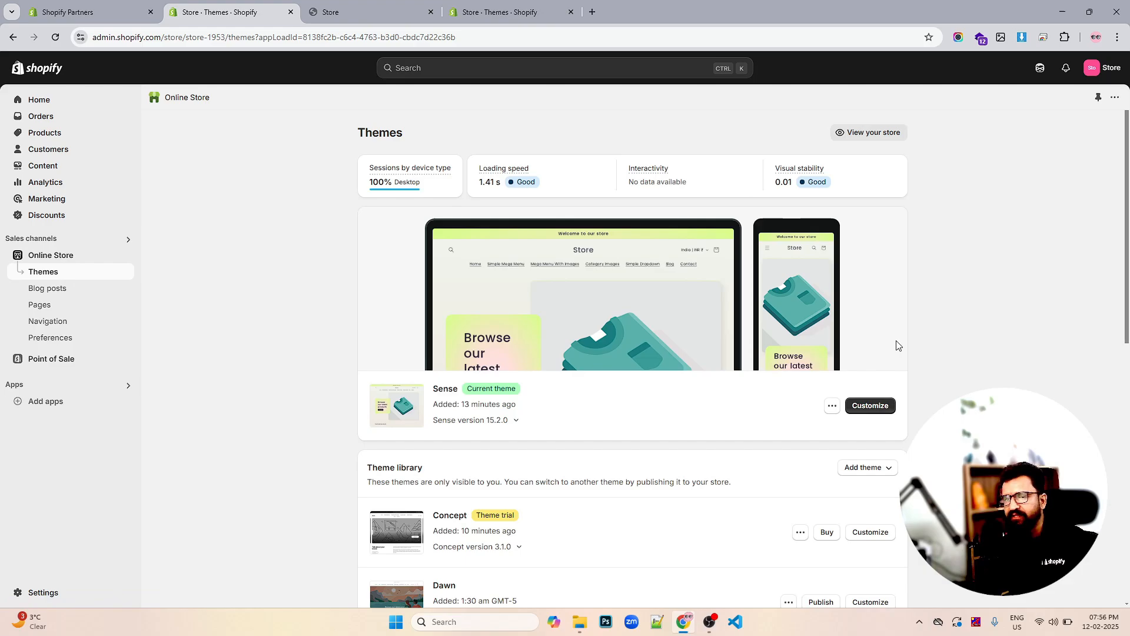
Look at Blog posts and Themes, then view the Pages list with About Us and Frontpage
scroll(910, 335, "down", 1)
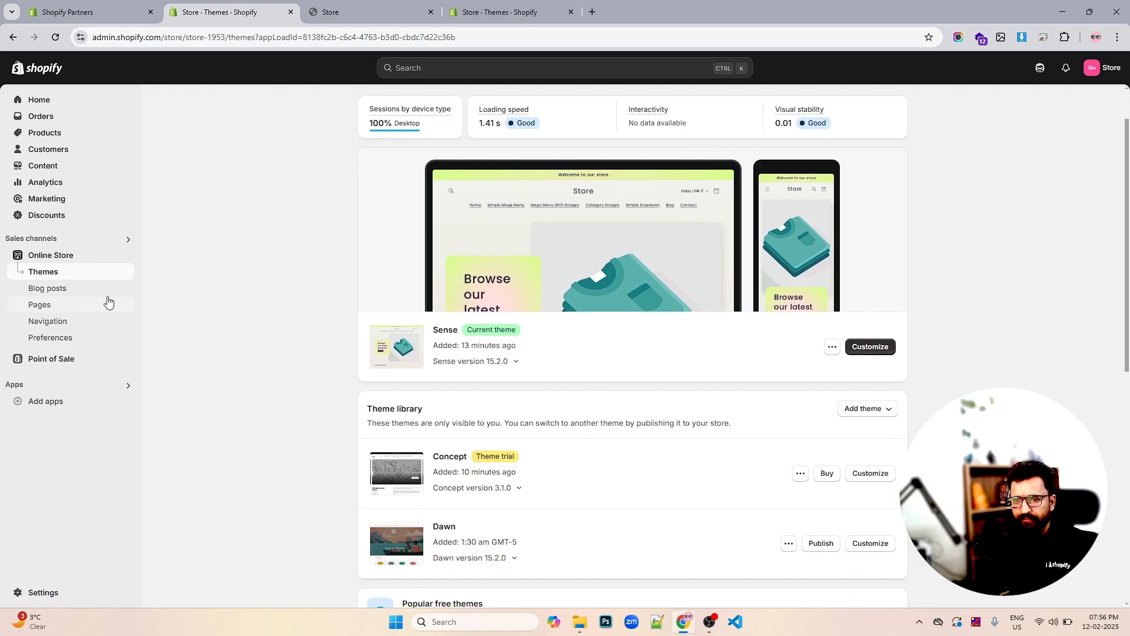
left_click(56, 294)
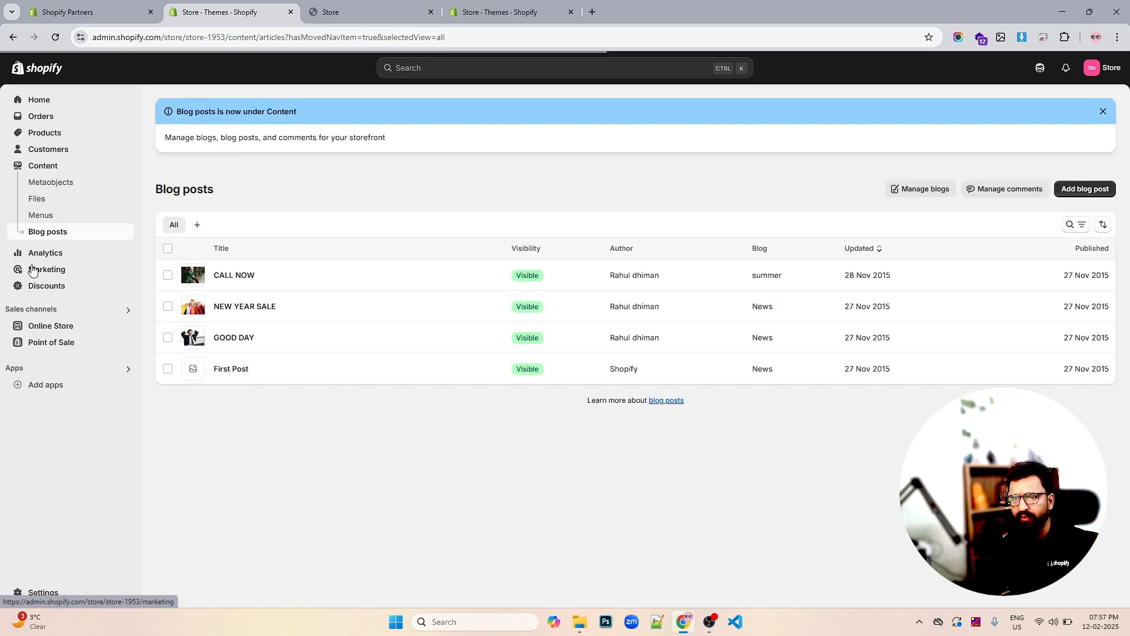
left_click(39, 328)
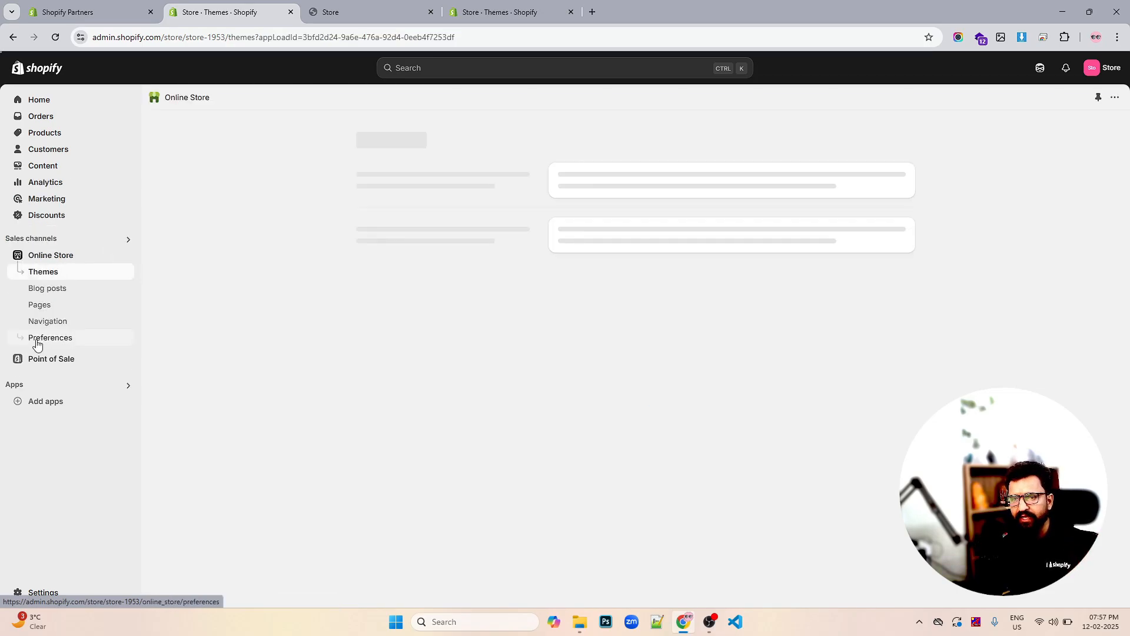
left_click(42, 306)
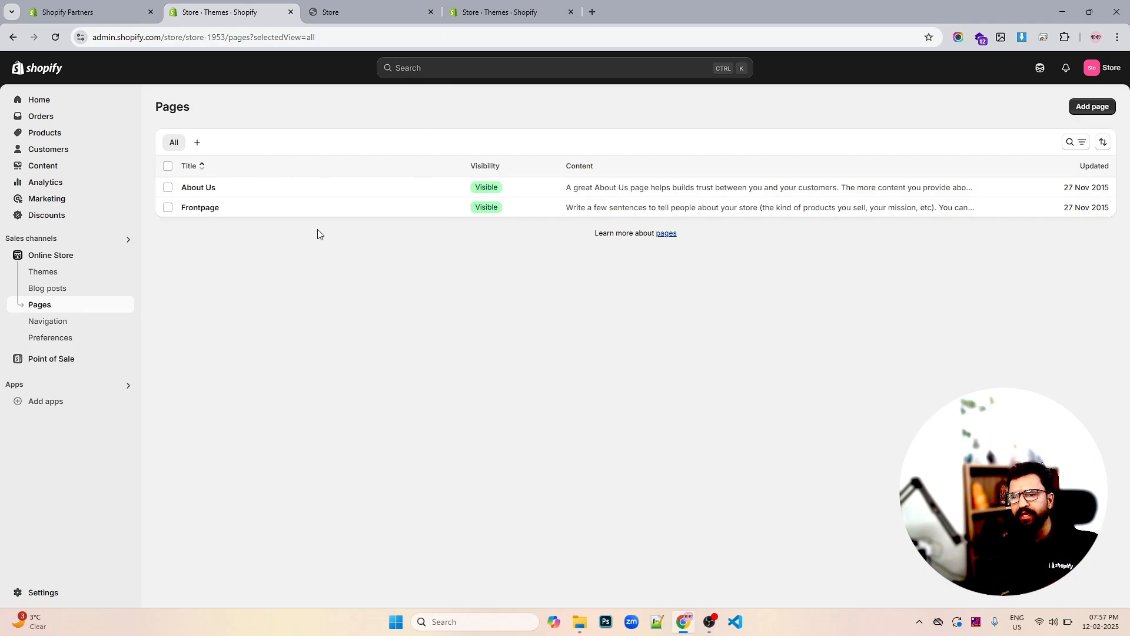
Review the Online Store Preferences sections, then switch to the Point of Sale quick start guide
left_click(50, 339)
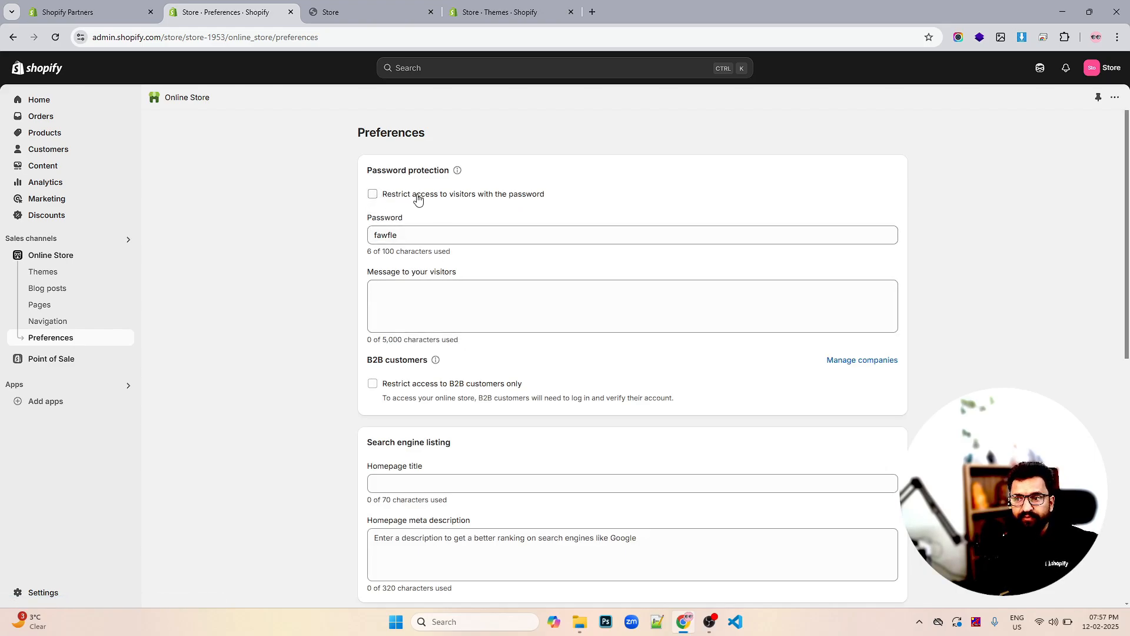
scroll(421, 196, "down", 2)
scroll(422, 197, "up", 2)
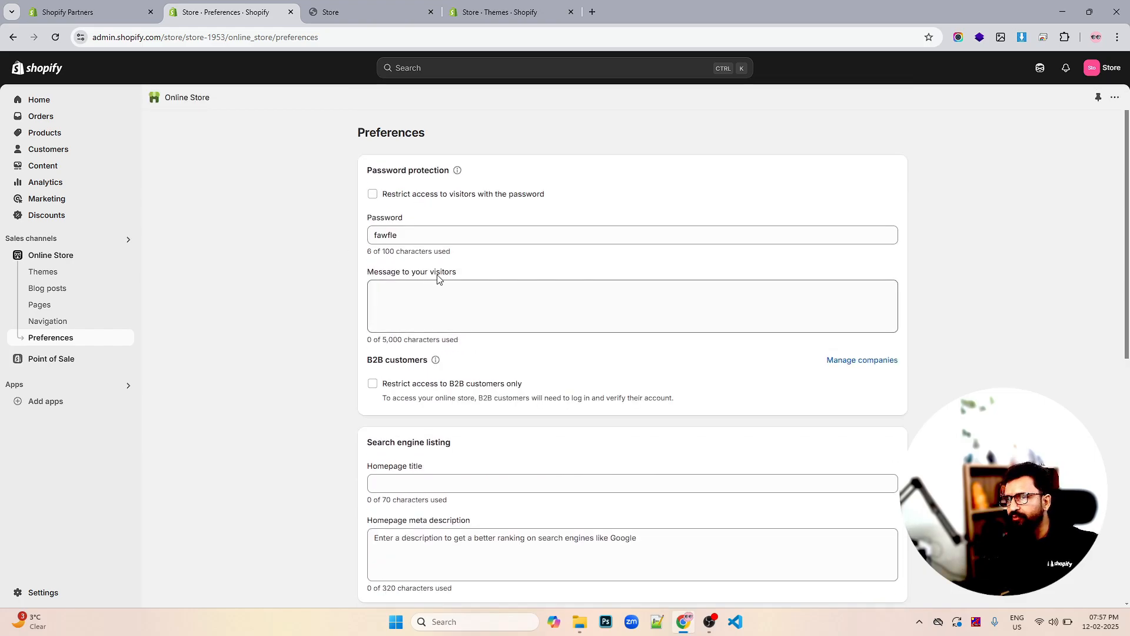
scroll(437, 277, "down", 4)
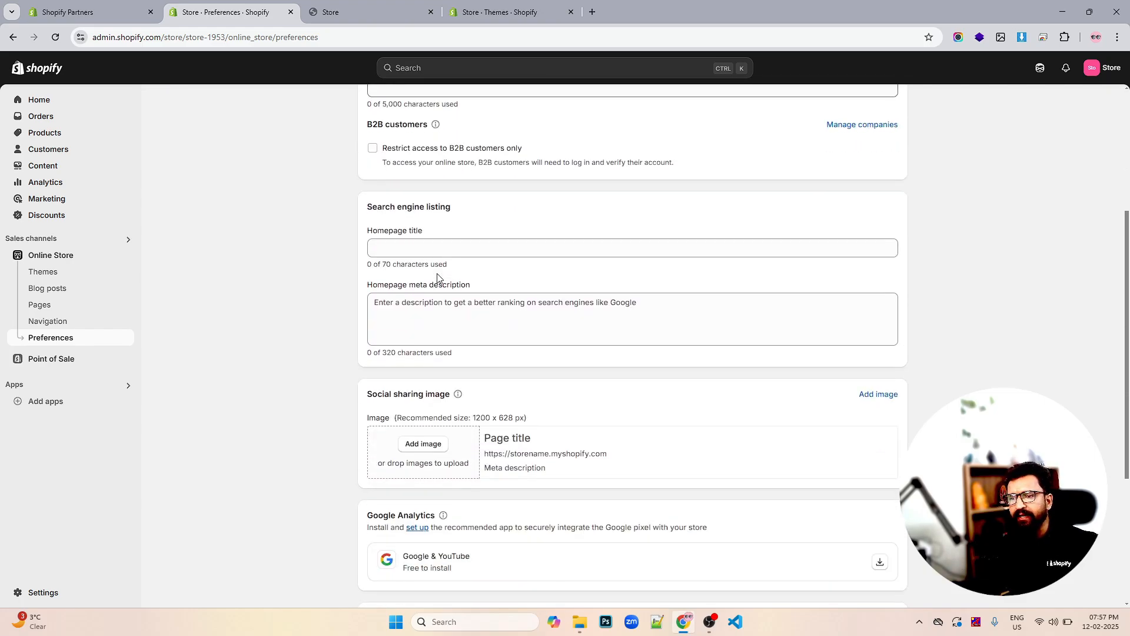
scroll(518, 294, "down", 2)
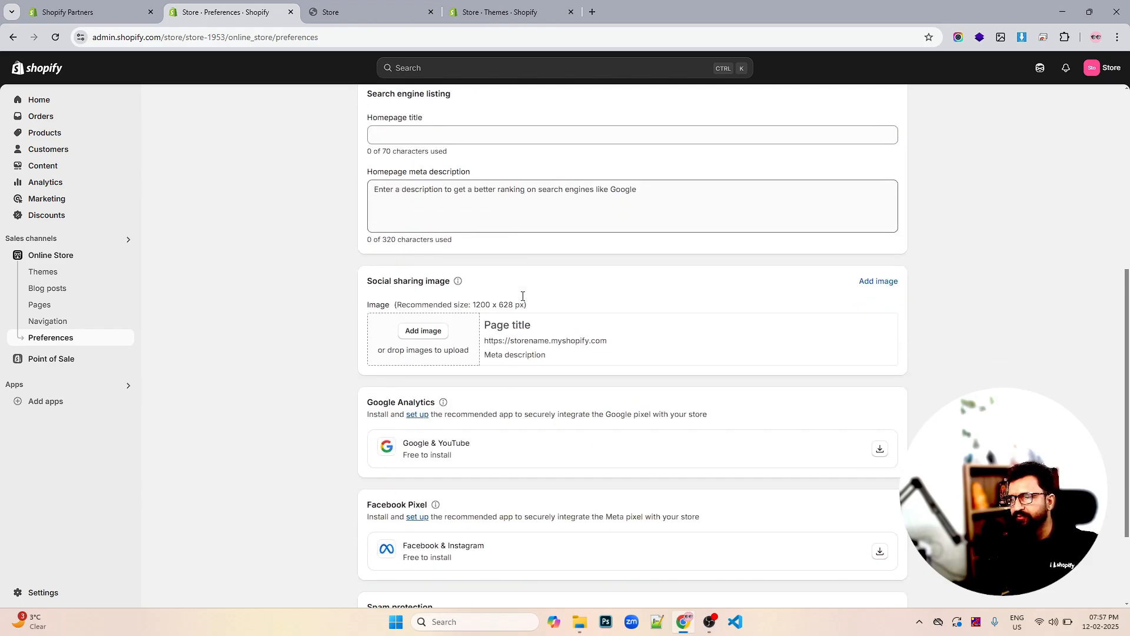
scroll(523, 297, "down", 2)
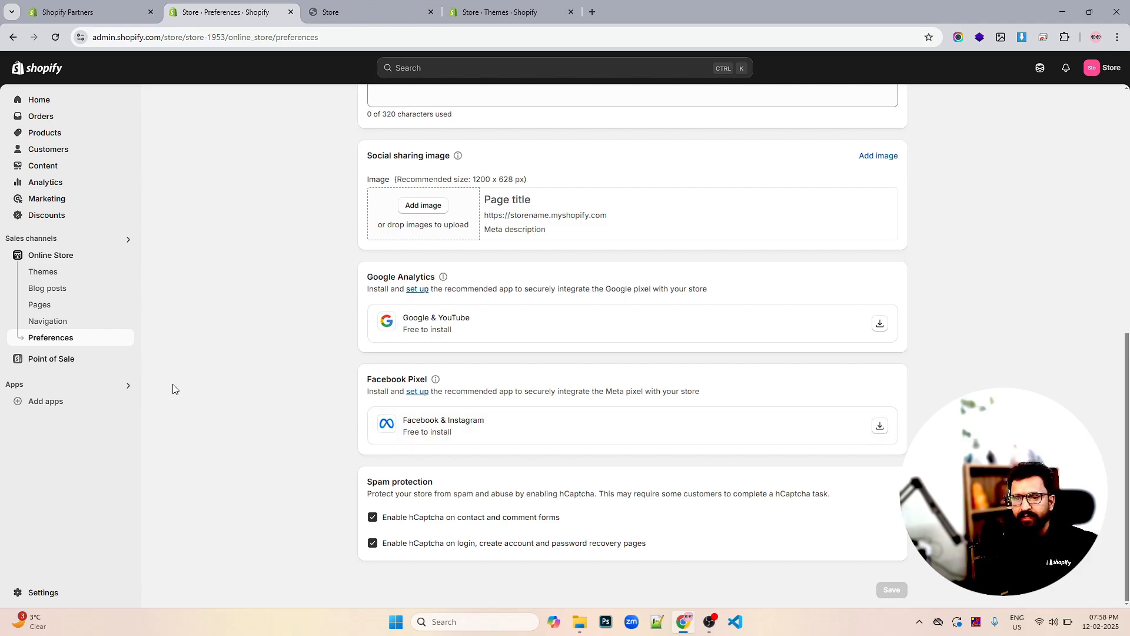
scroll(487, 303, "up", 1)
scroll(487, 303, "up", 1)
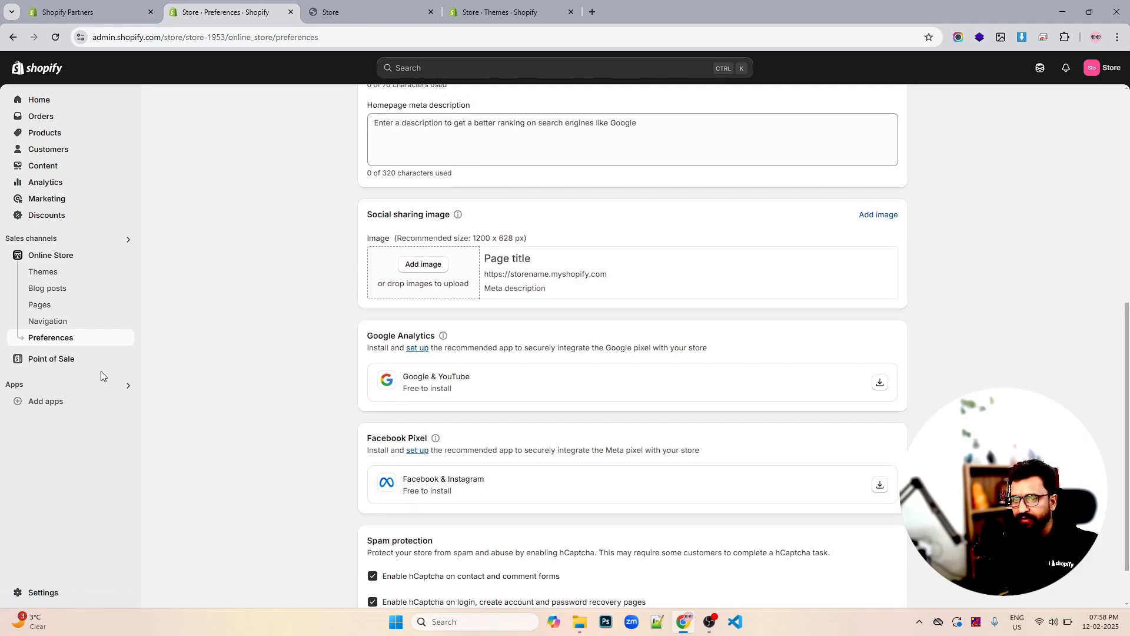
left_click(60, 361)
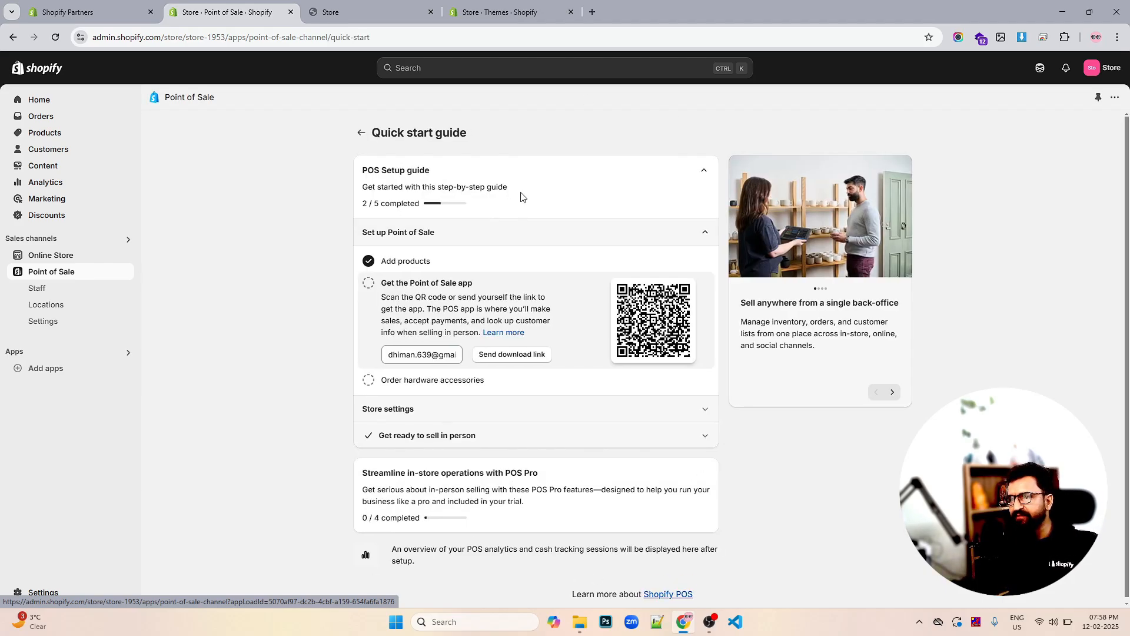
Browse the app search and recommended apps, dismiss it, and go to store Settings
left_click(82, 369)
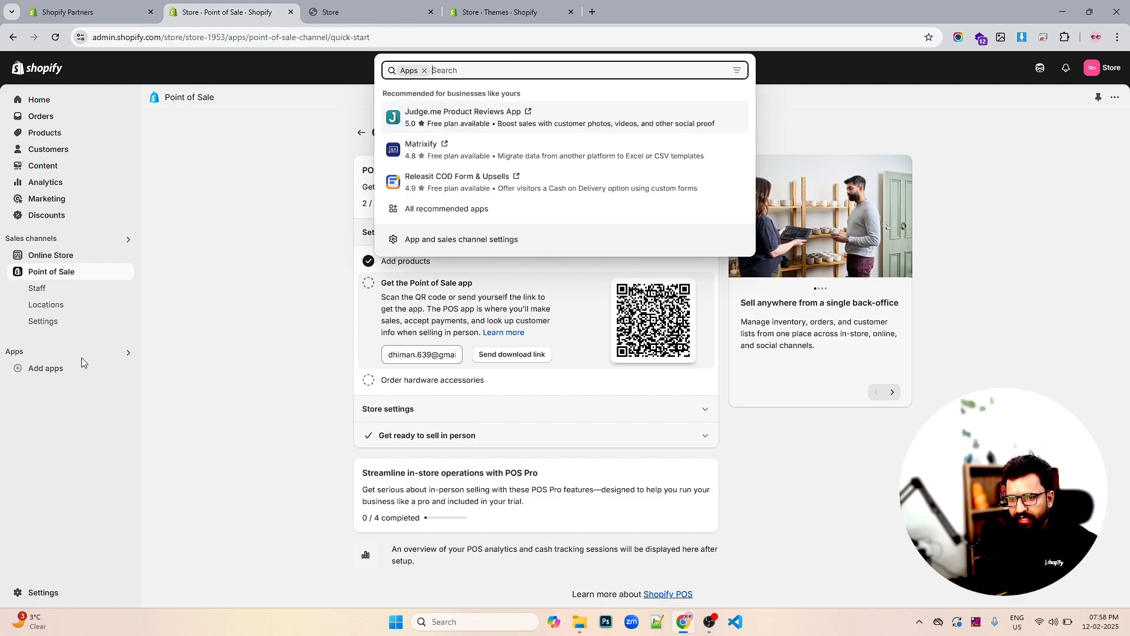
left_click(82, 358)
left_click(81, 355)
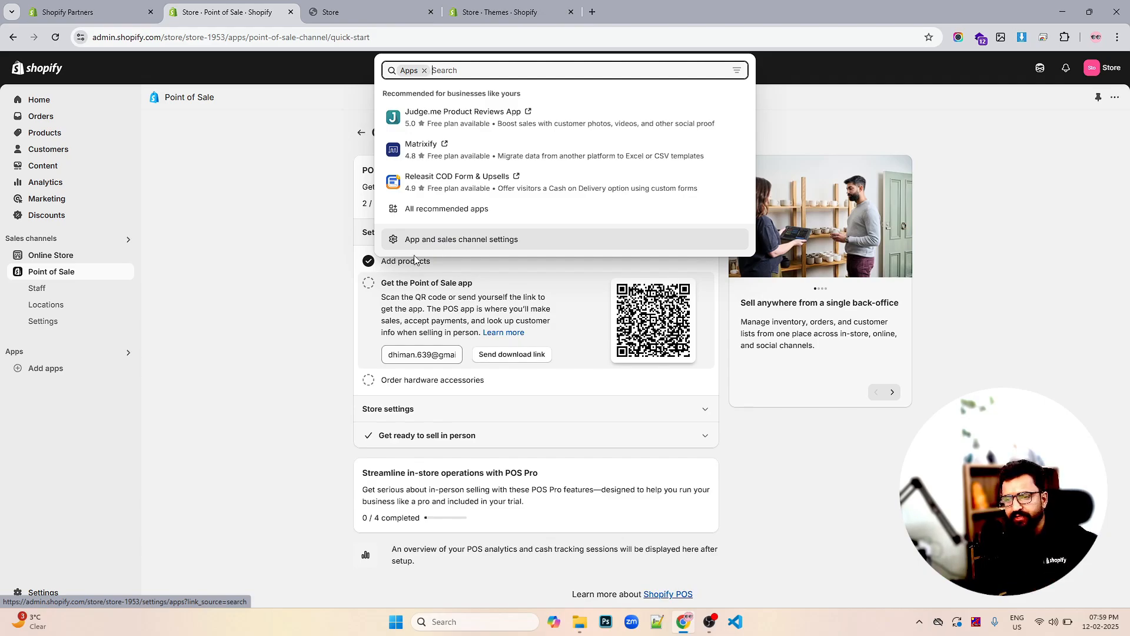
left_click(235, 405)
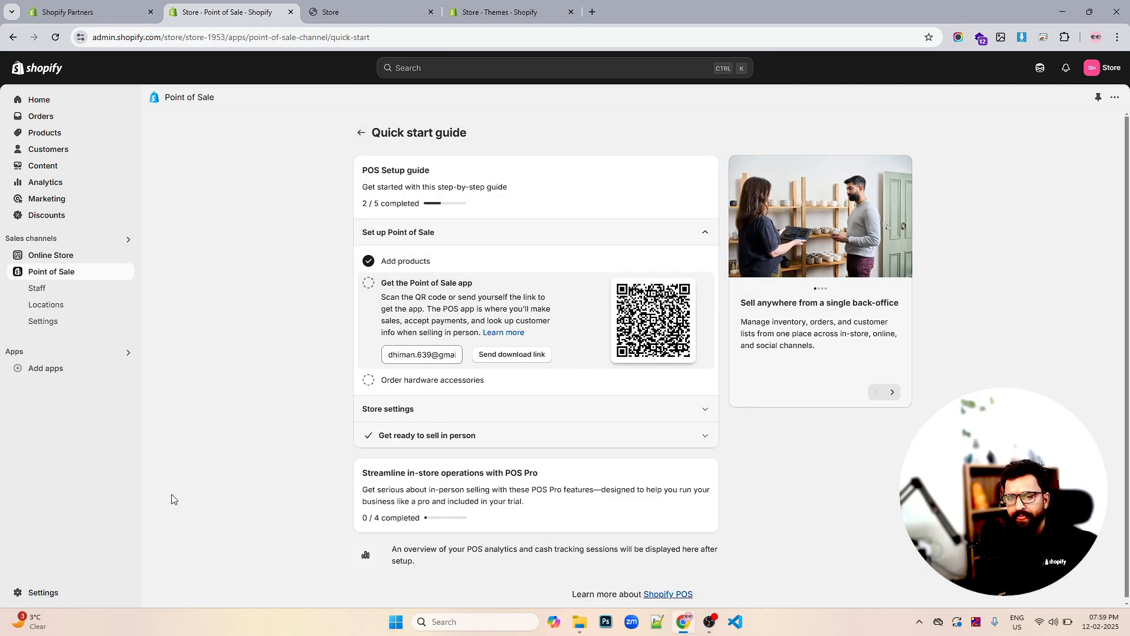
left_click(44, 591)
Review General settings down to Store defaults, where order IDs appear as #1001
left_click(297, 162)
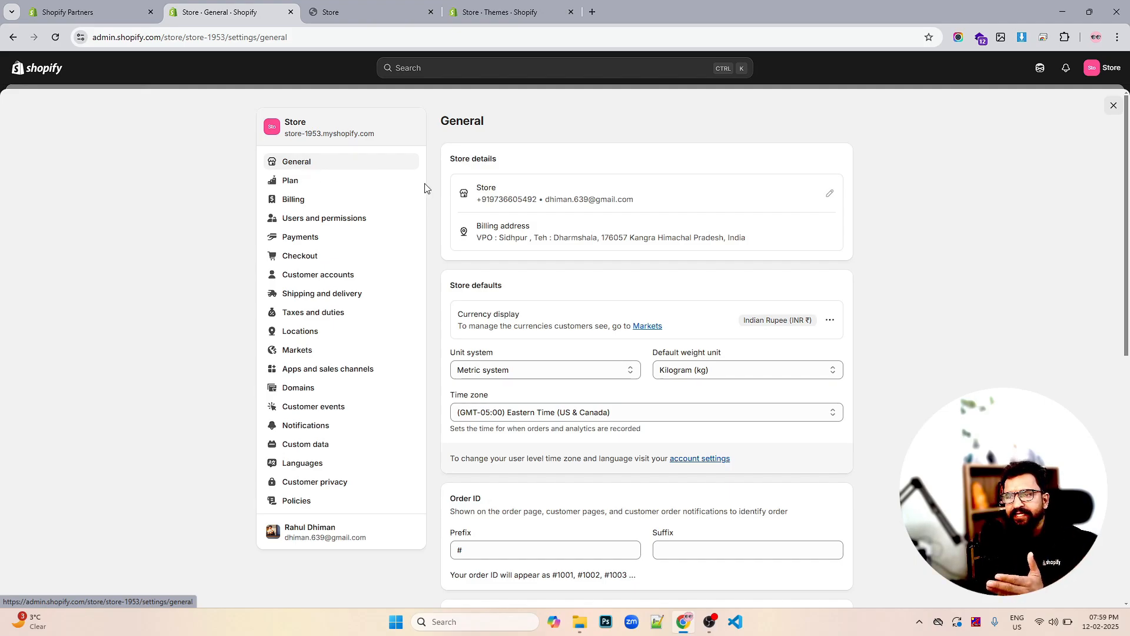
scroll(594, 203, "down", 2)
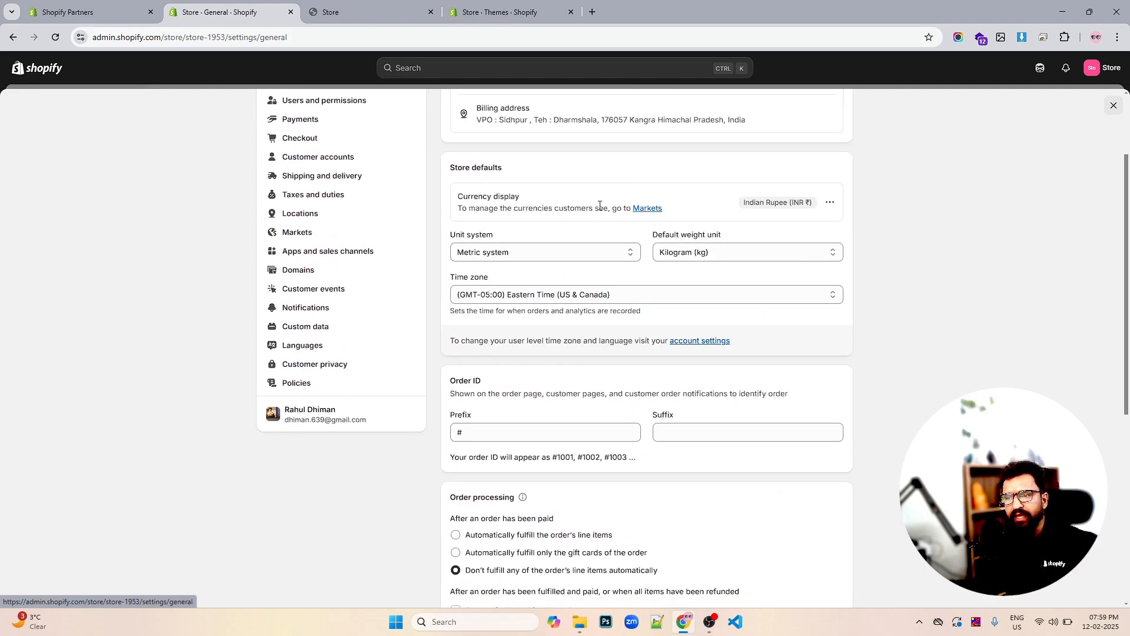
scroll(606, 179, "up", 2)
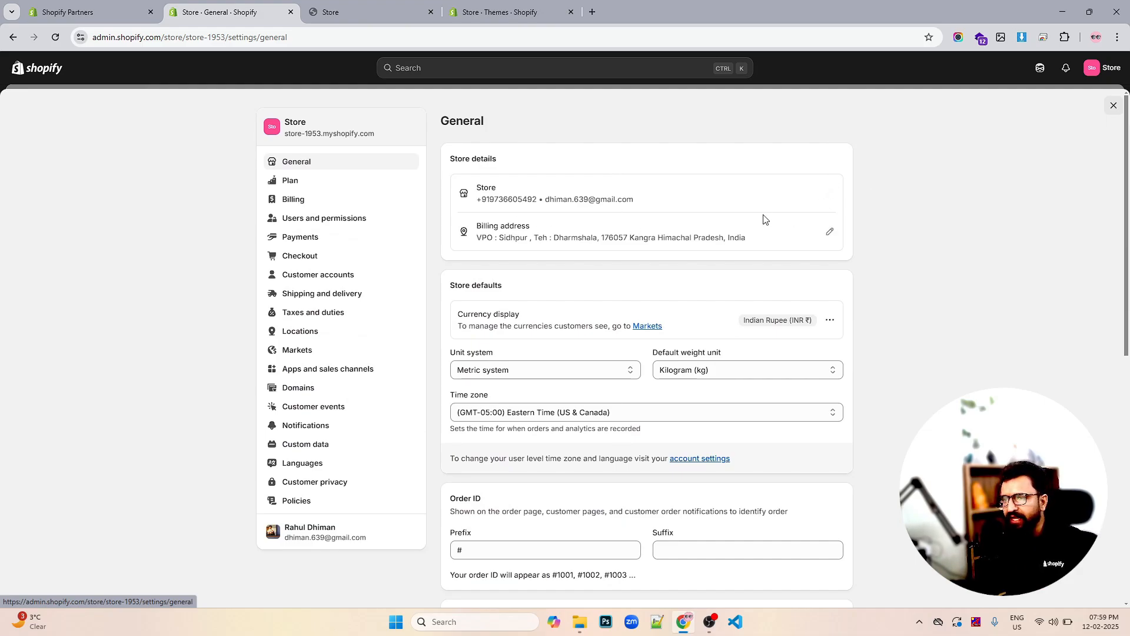
scroll(802, 217, "down", 3)
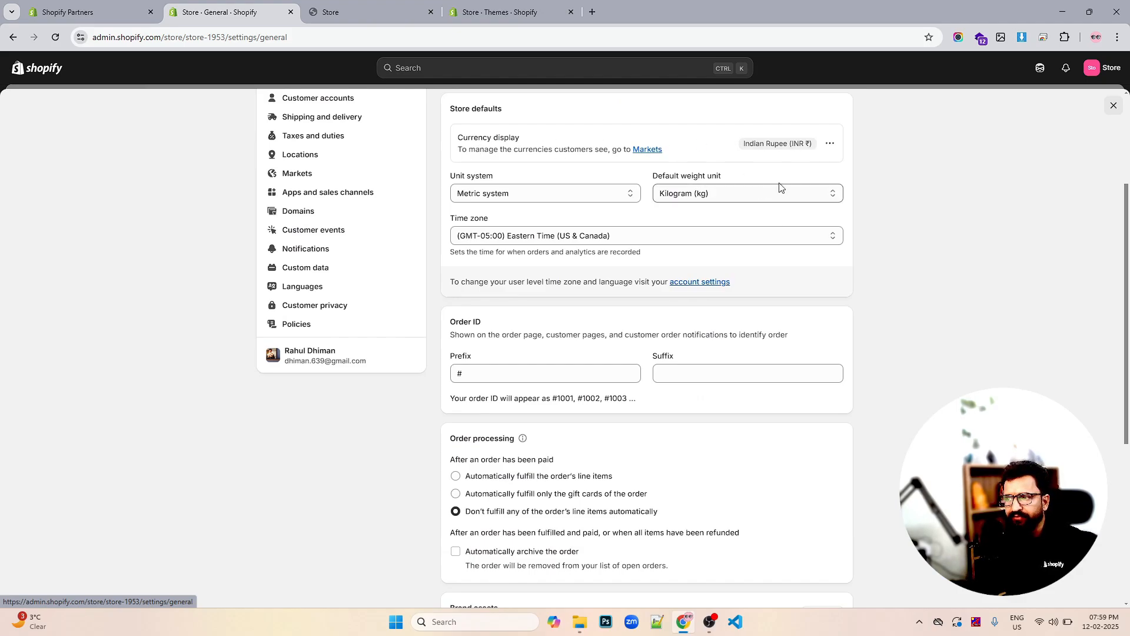
Change the store currency from Indian Rupee to US Dollar (USD $) and save
left_click(830, 143)
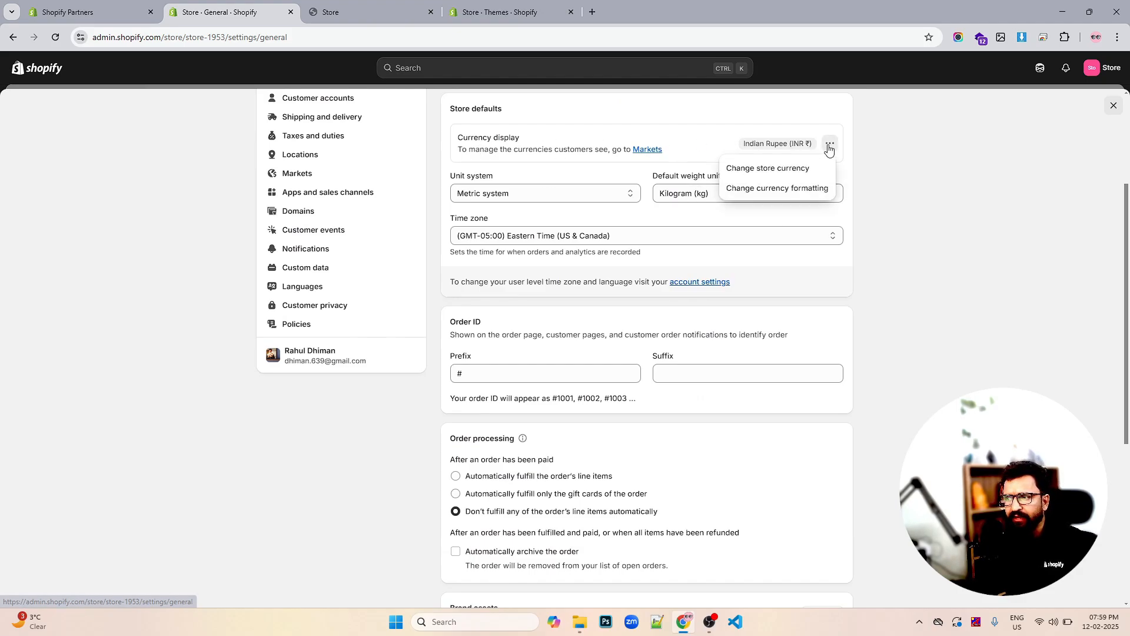
left_click(786, 178)
left_click(507, 285)
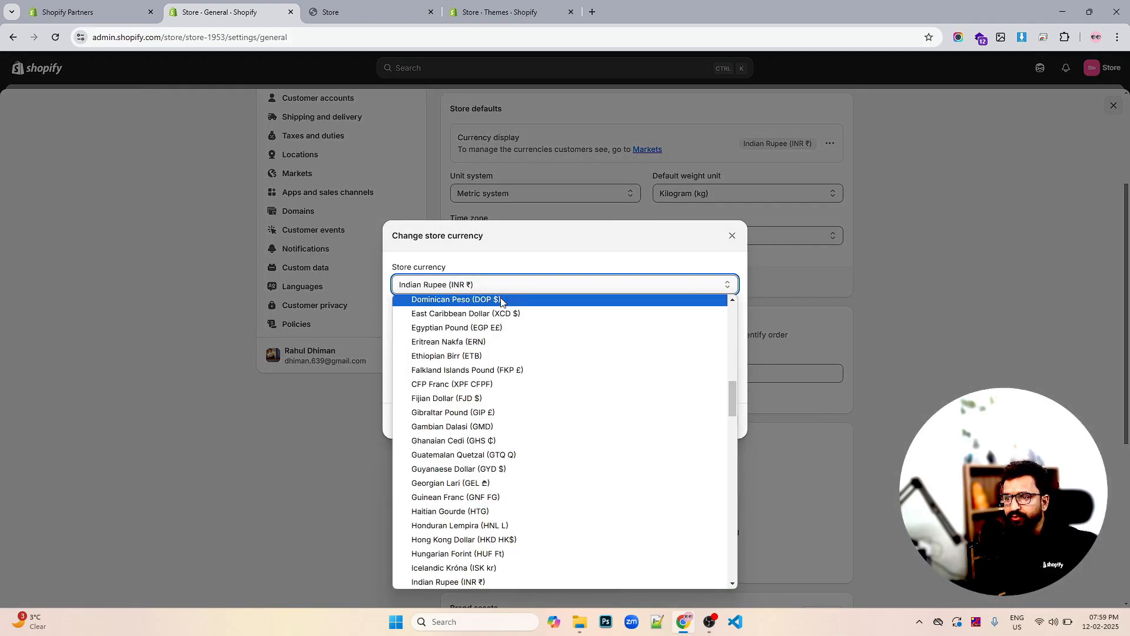
scroll(502, 442, "down", 4)
scroll(502, 443, "down", 10)
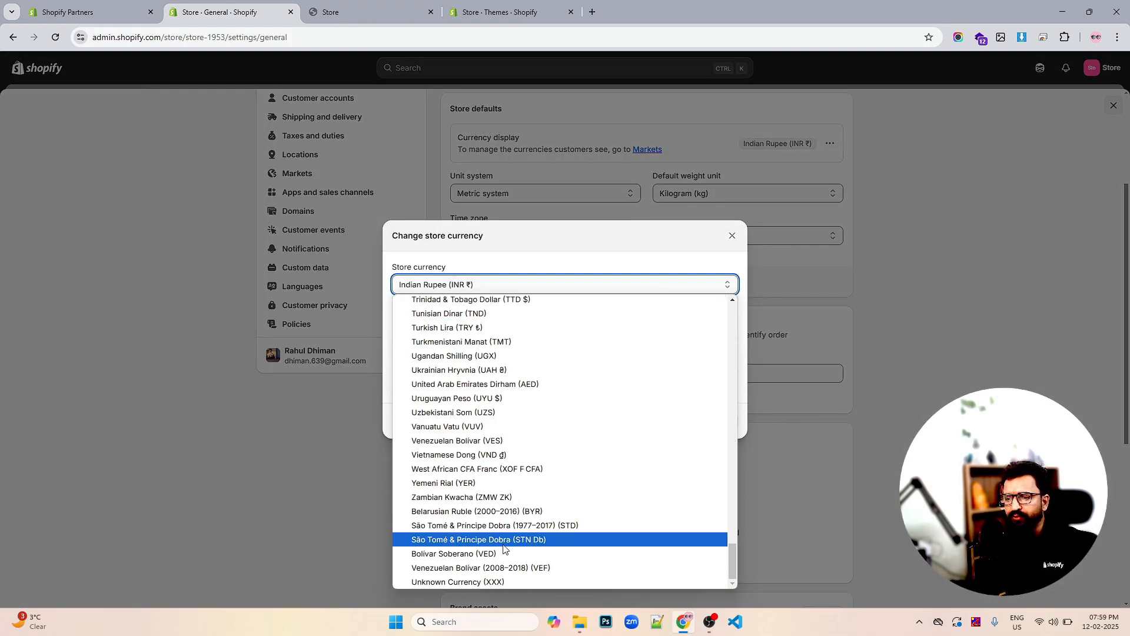
scroll(551, 503, "up", 15)
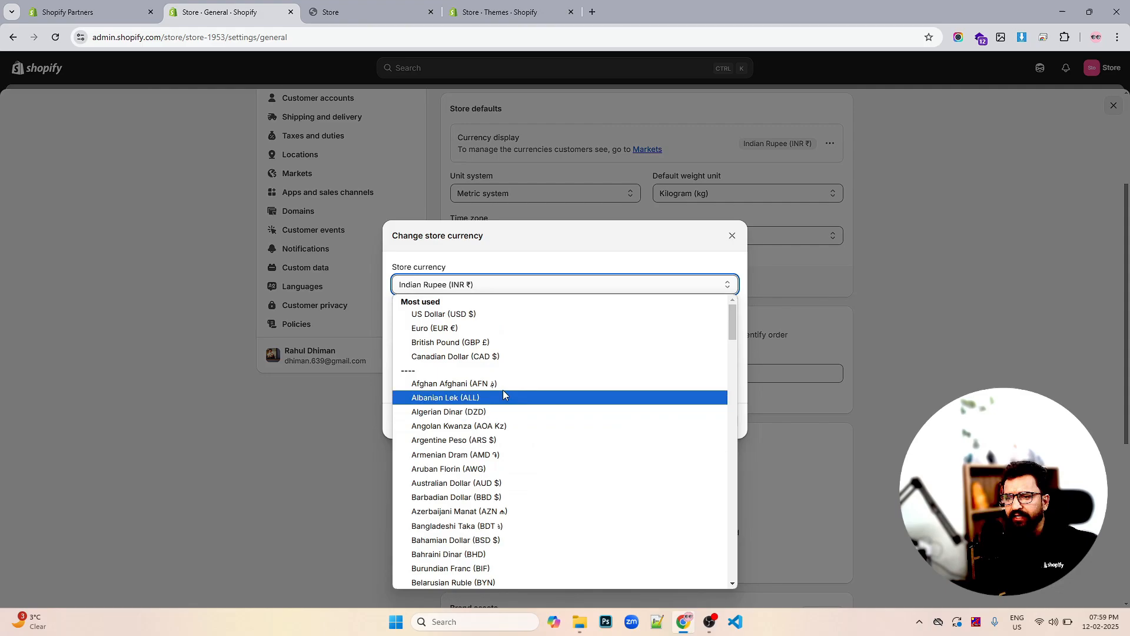
left_click(488, 322)
left_click(717, 443)
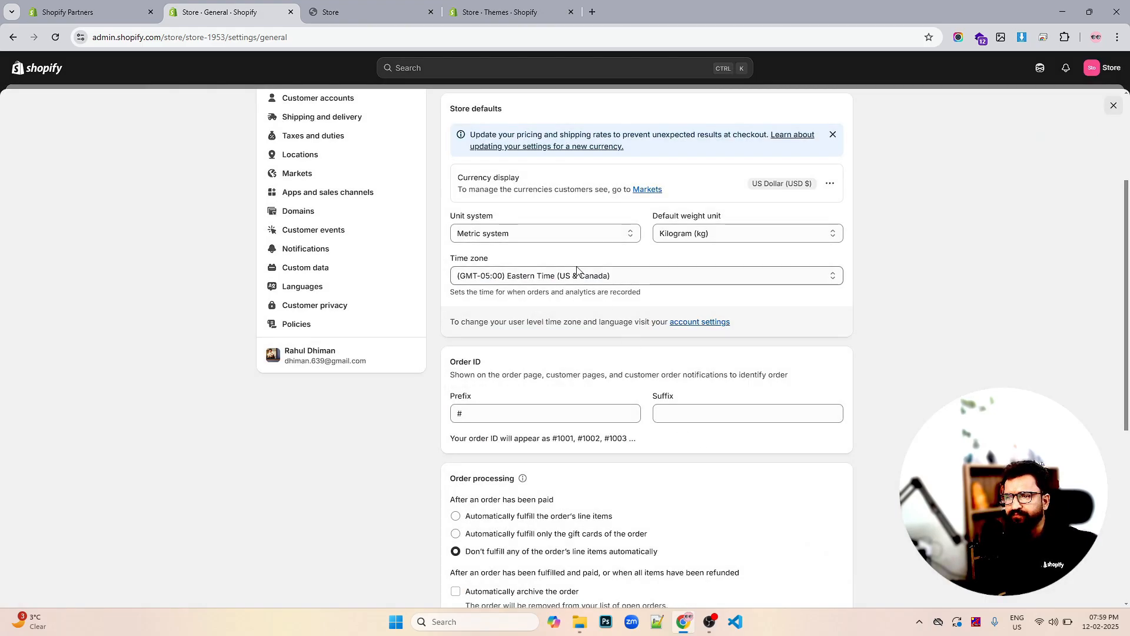
Change the order ID prefix from # to #STORE
scroll(462, 358, "down", 2)
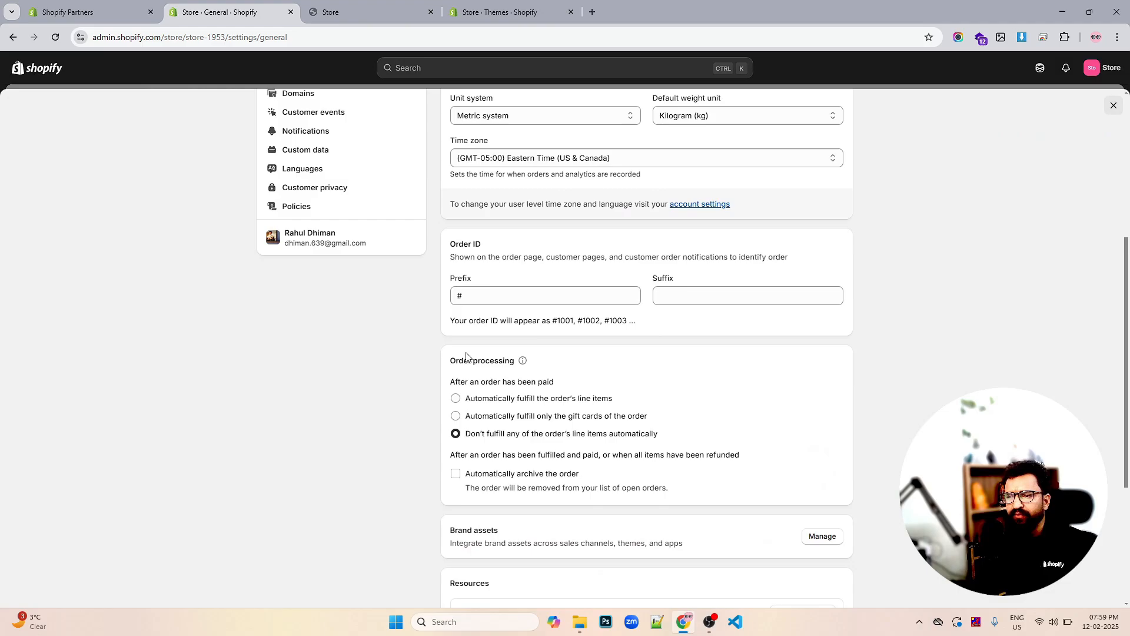
double_click(513, 300)
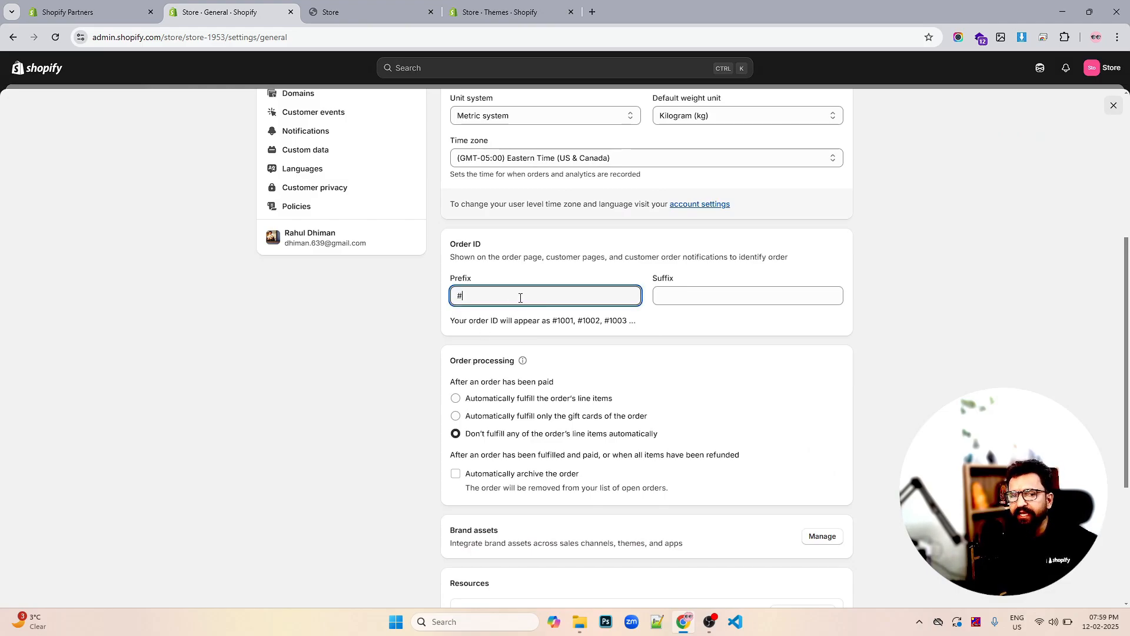
double_click(507, 297)
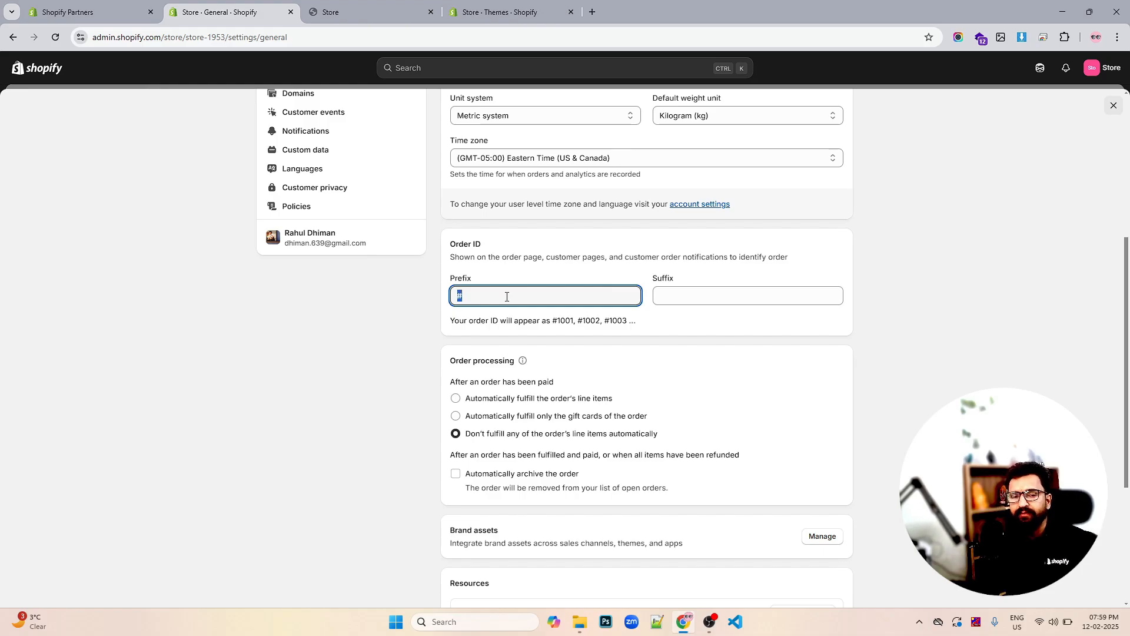
left_click(506, 297)
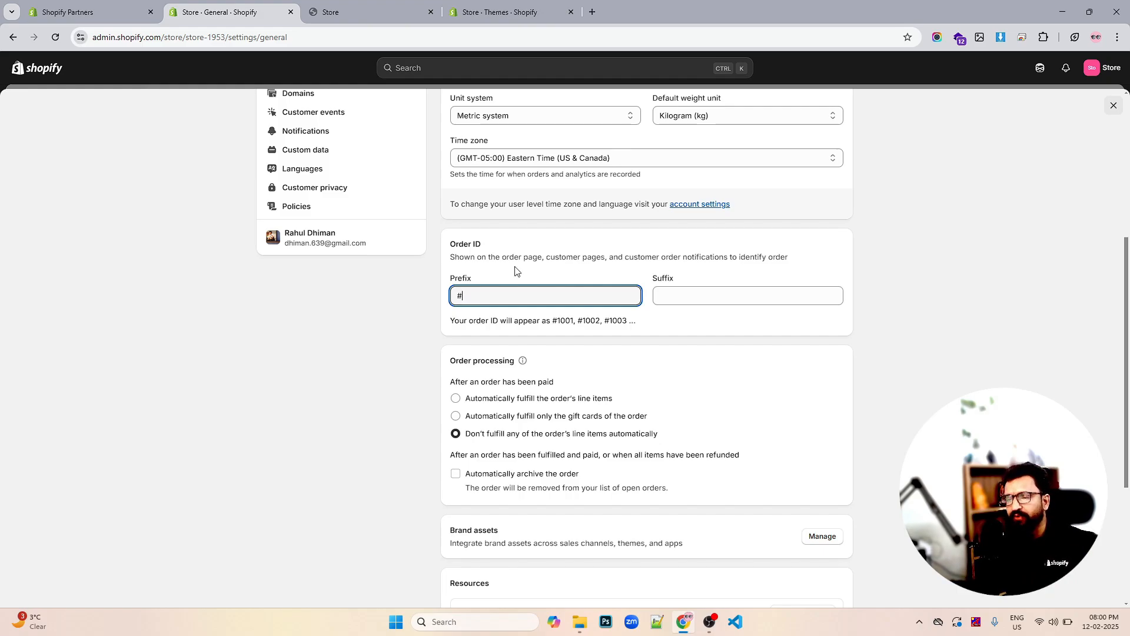
type("St")
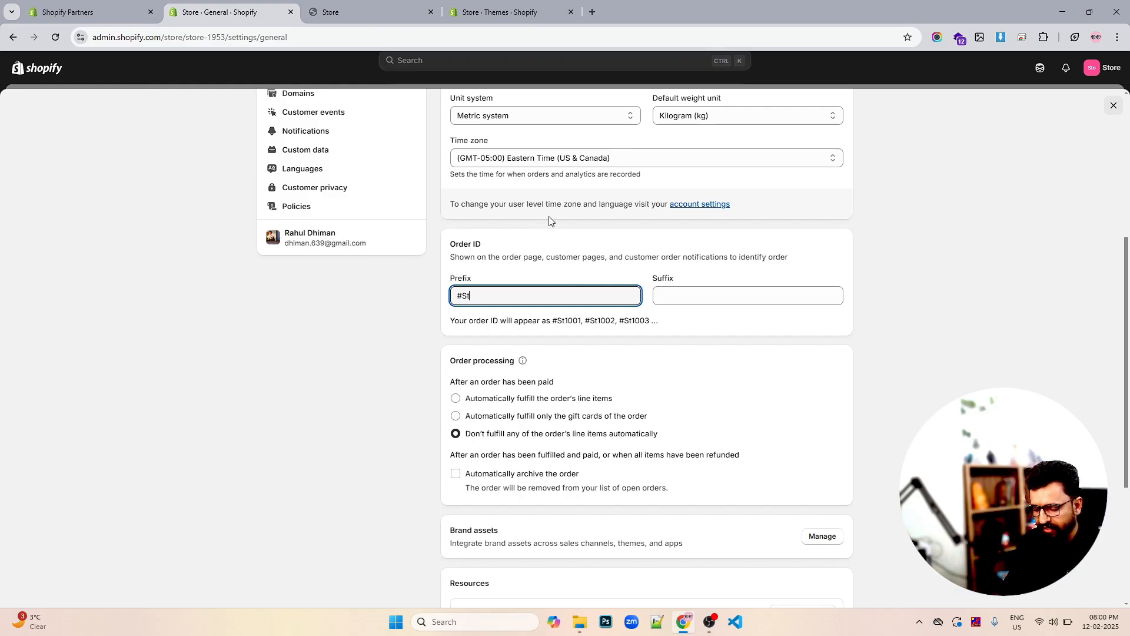
type("O")
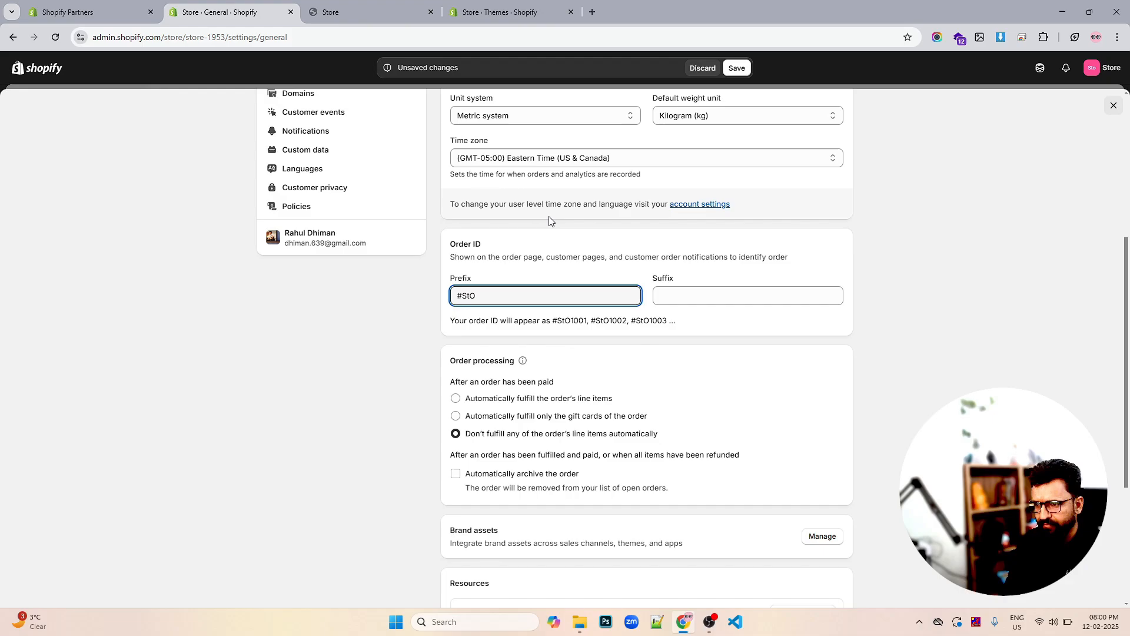
key("BackSpace")
key("BackSpace")
key("BackSpace")
type("ST")
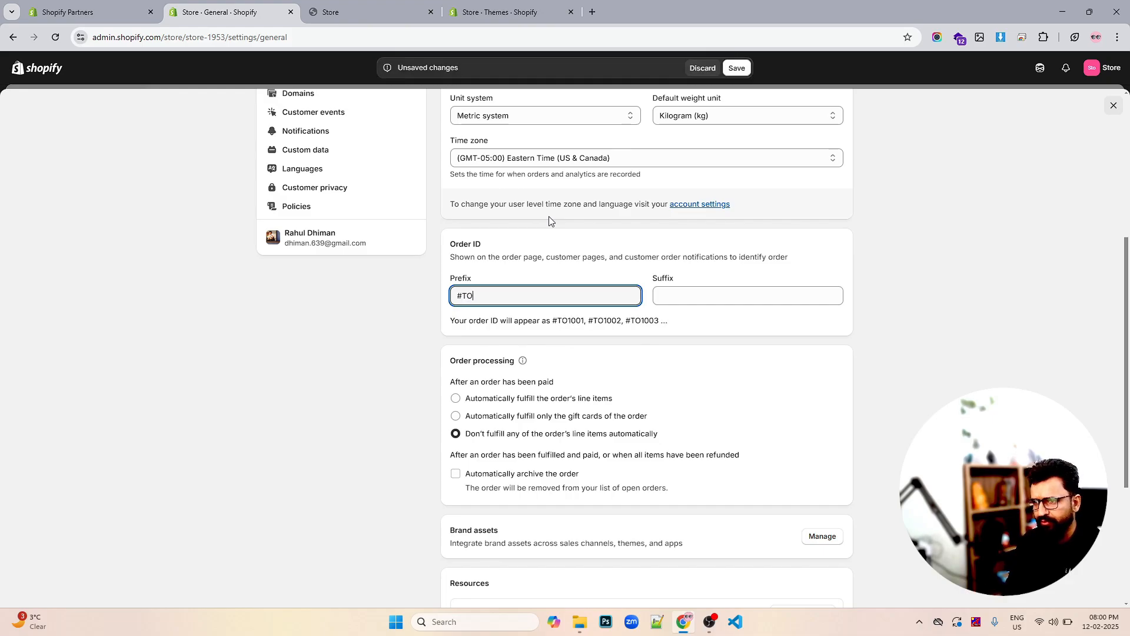
key("BackSpace")
key("BackSpace")
type("STORE")
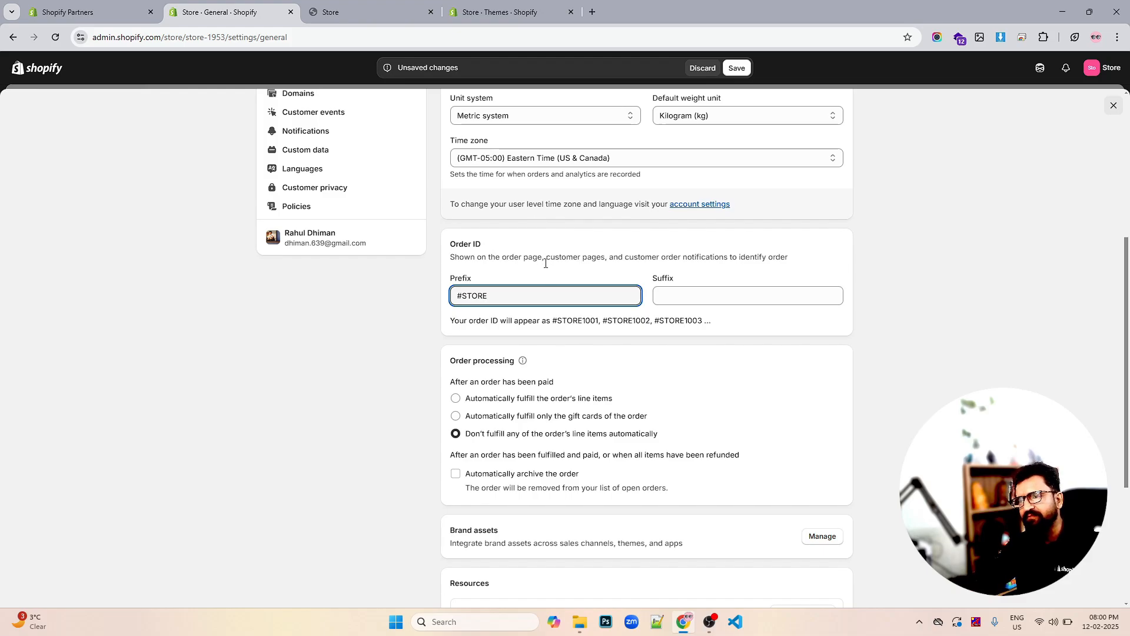
left_click_drag(585, 321, 599, 324)
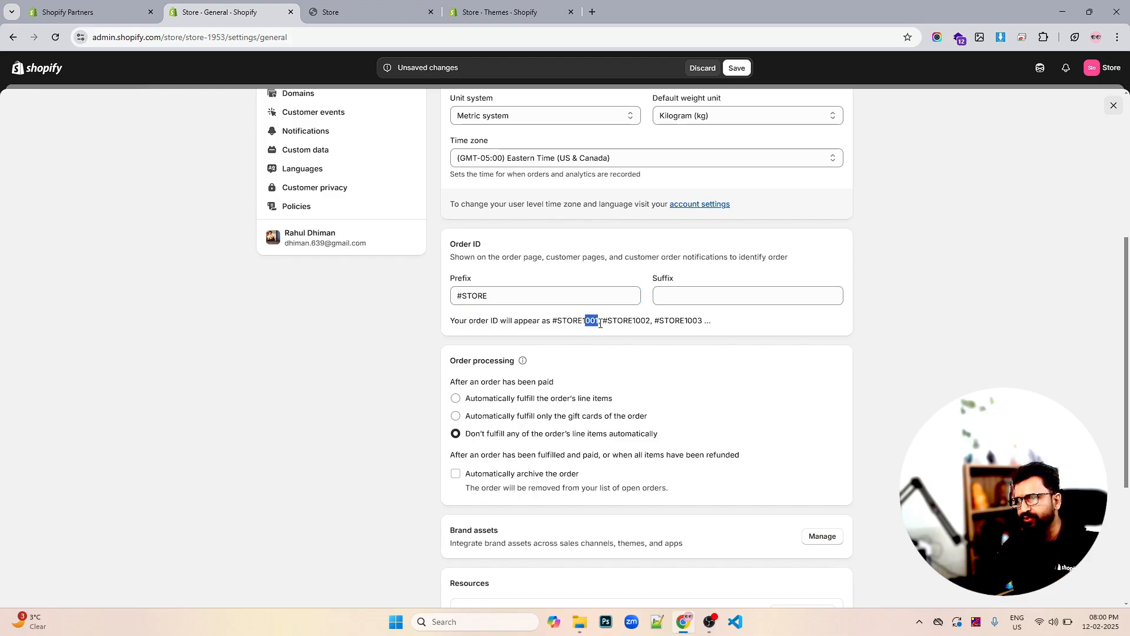
Try a 101 order ID suffix, clear it again, and save so orders read #STORE1001
left_click(672, 294)
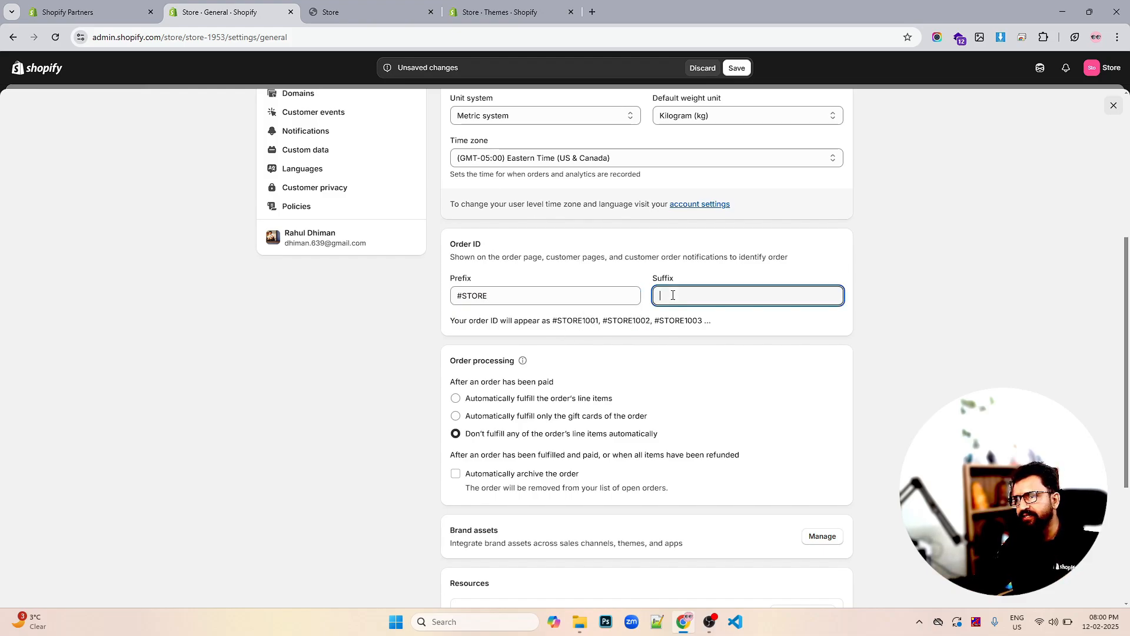
type("101")
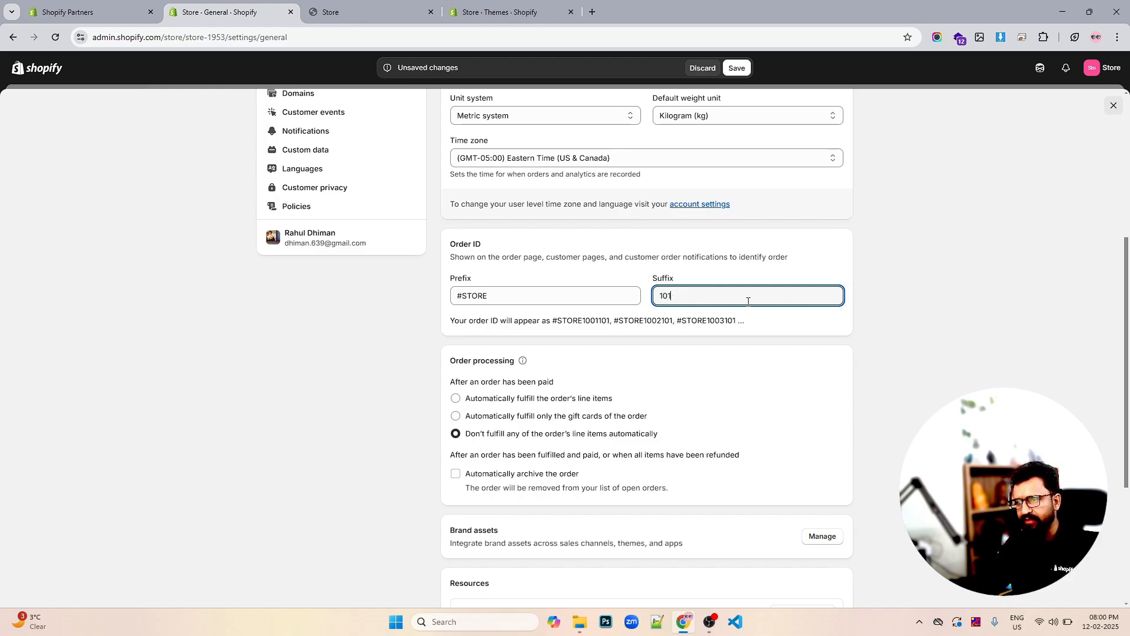
left_click(903, 306)
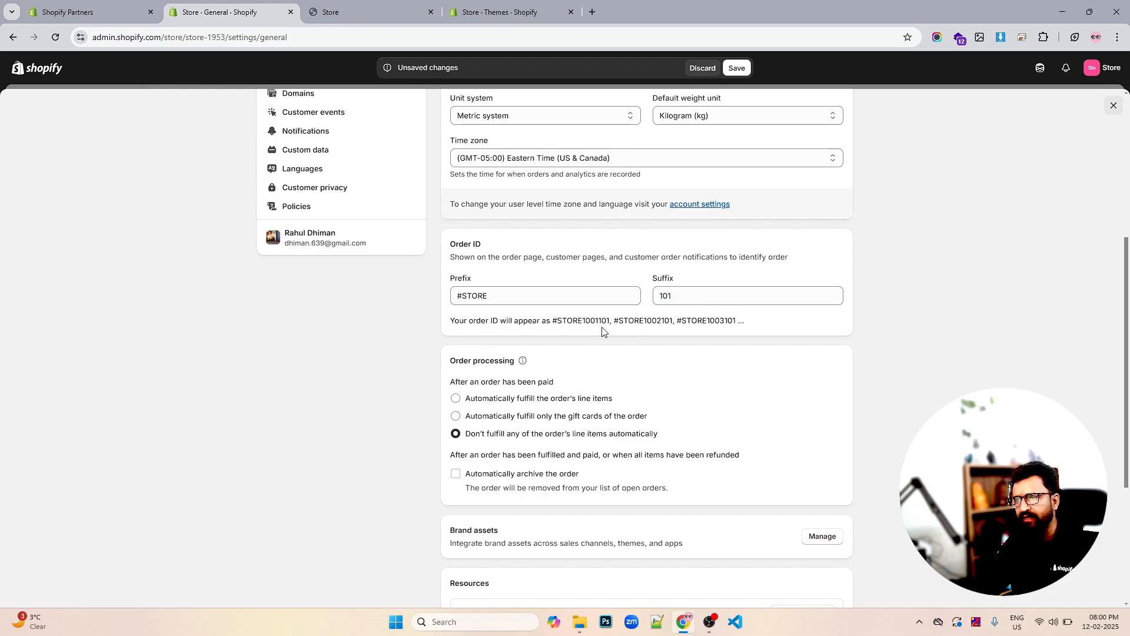
left_click(671, 296)
key("ctrl+a")
key("BackSpace")
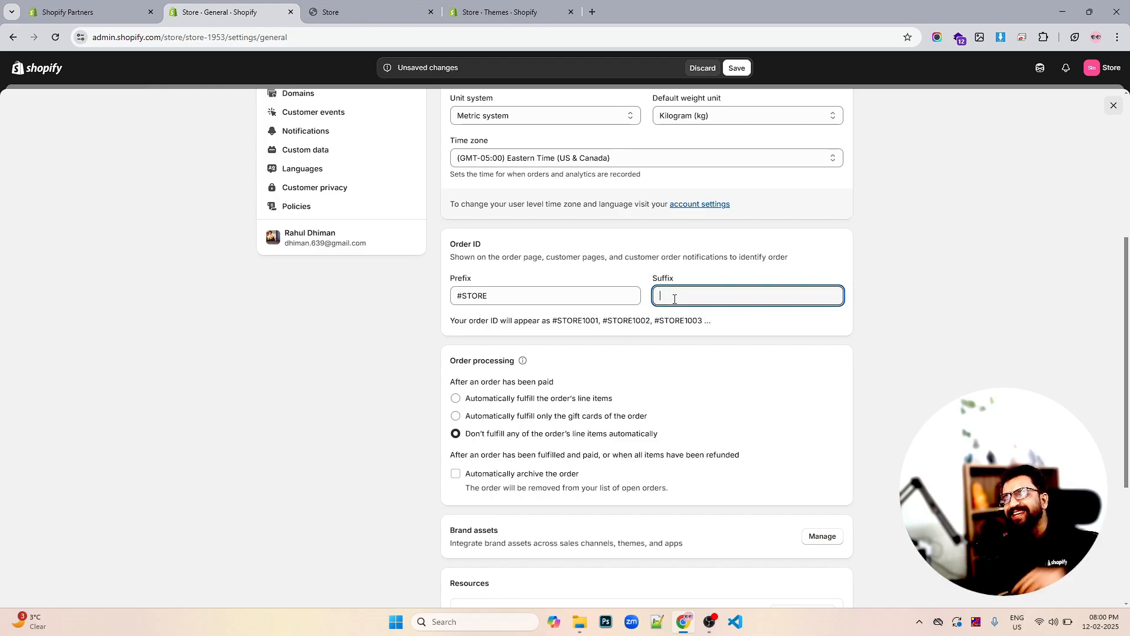
scroll(549, 369, "down", 3)
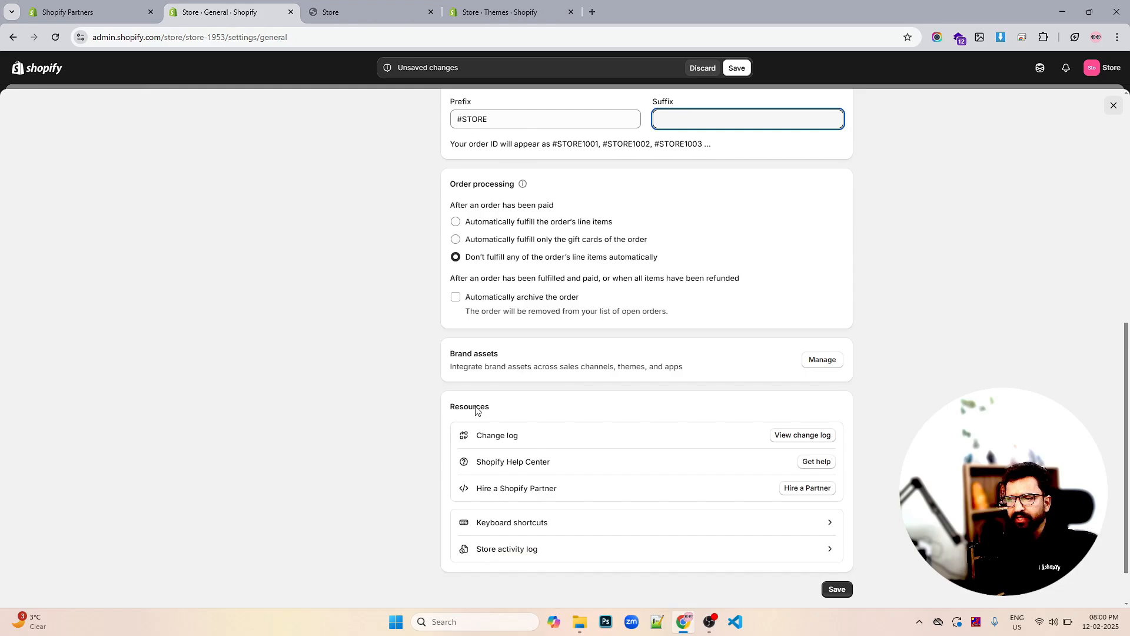
left_click(832, 361)
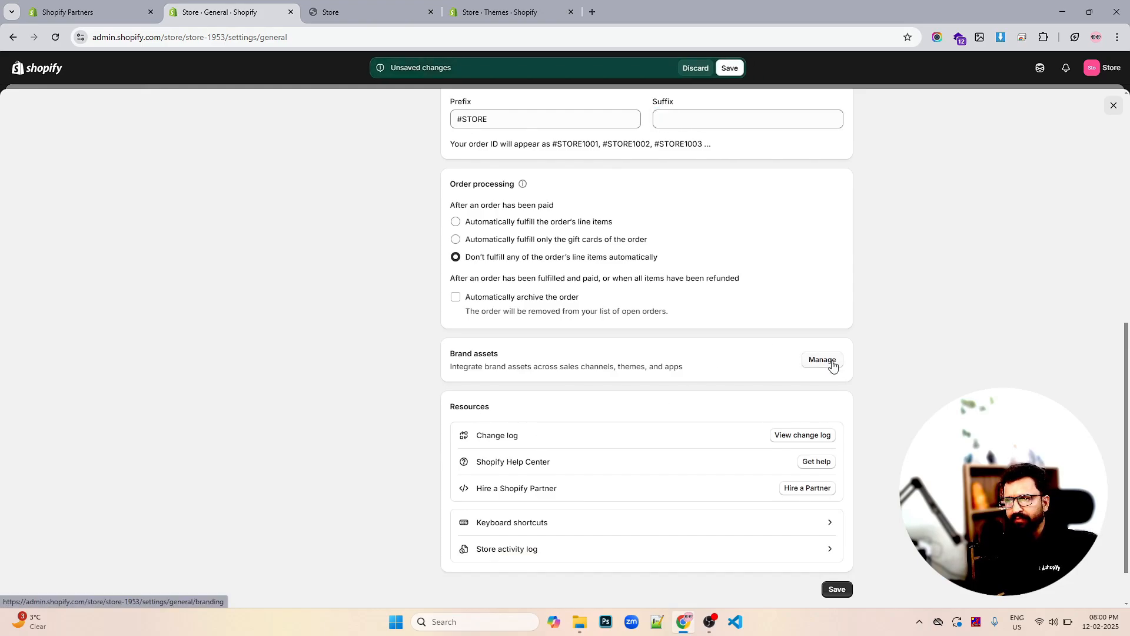
left_click(736, 67)
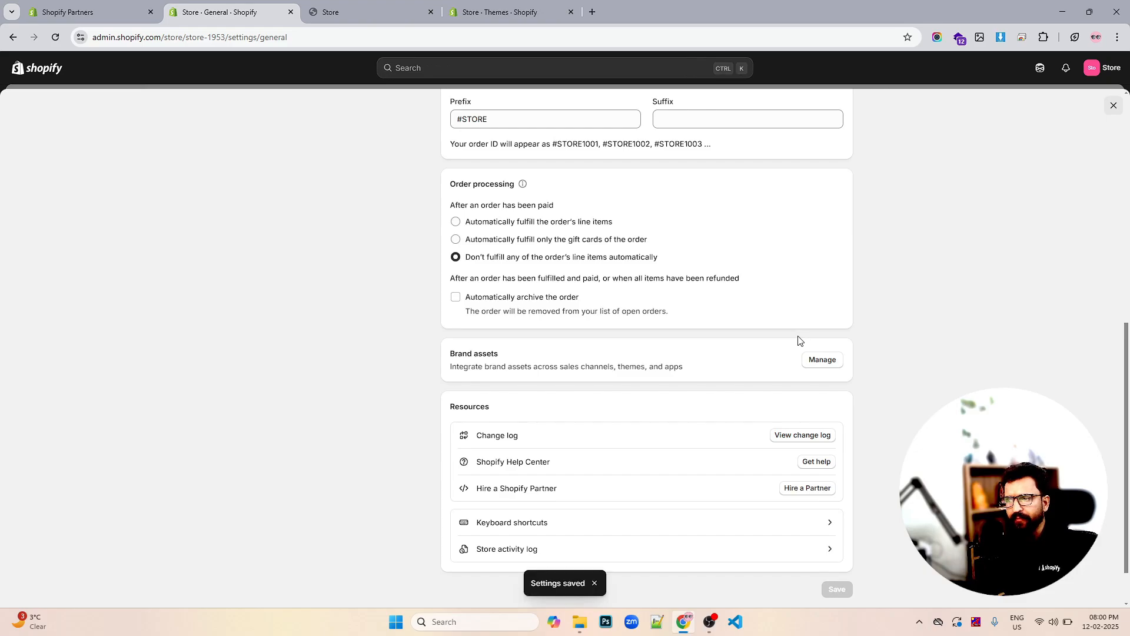
Scroll through the Brand assets page, then view the Plan settings showing the Custom plan
left_click(814, 360)
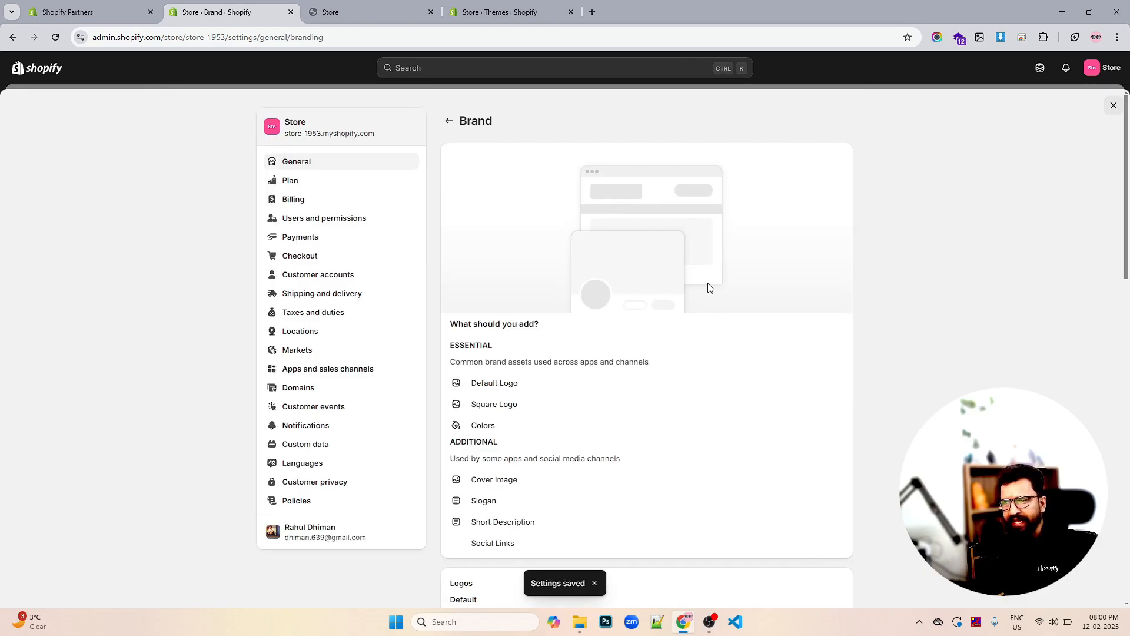
scroll(702, 285, "down", 2)
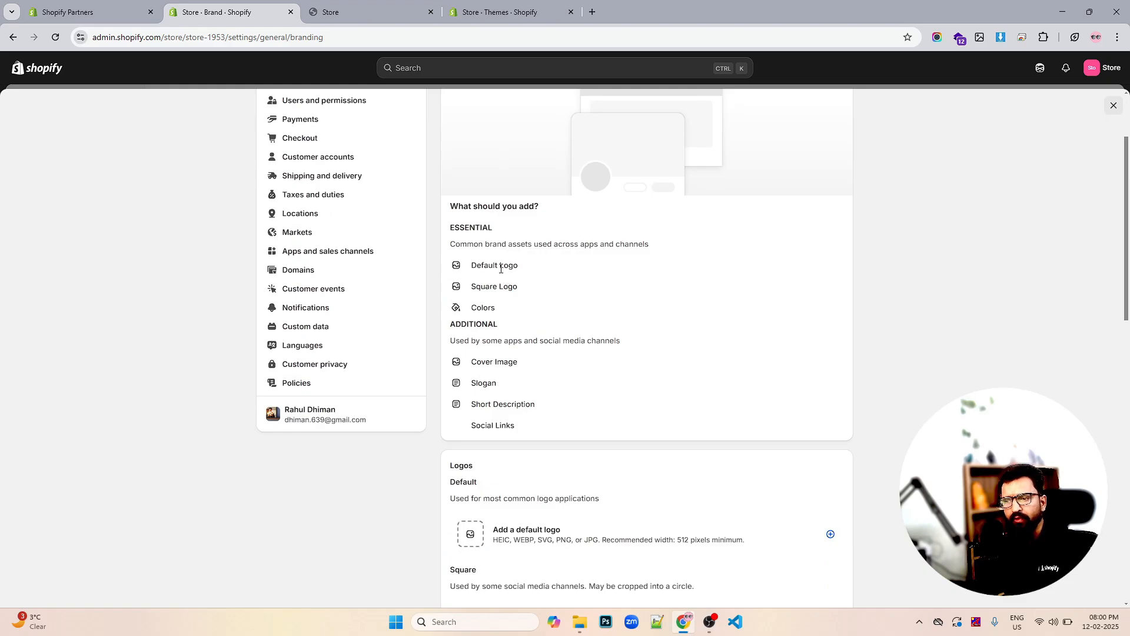
scroll(589, 288, "down", 3)
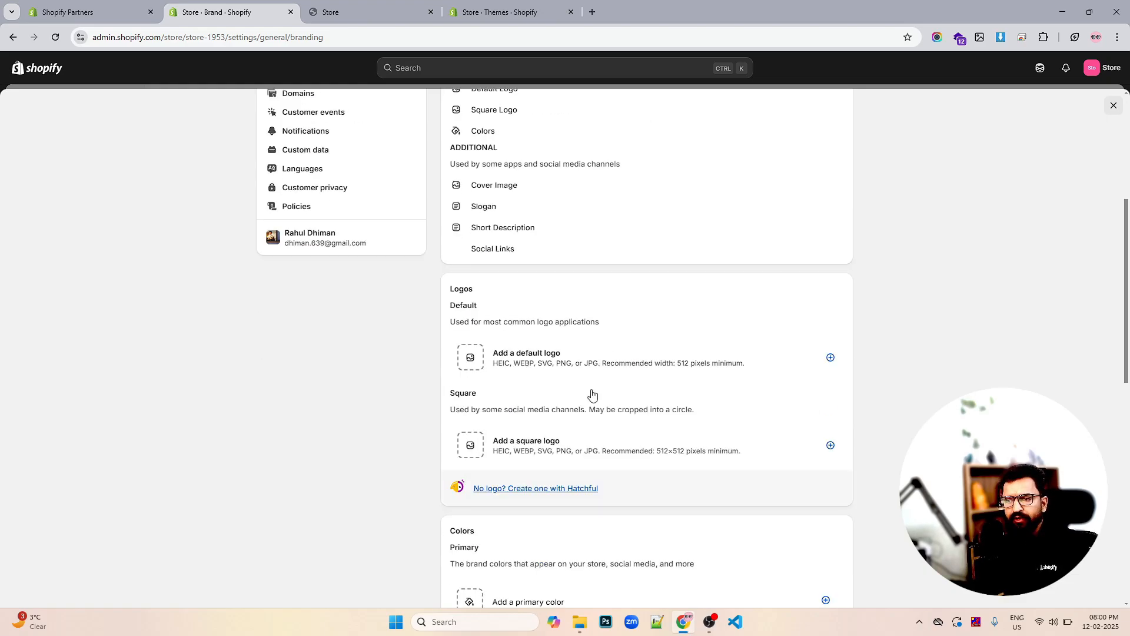
scroll(618, 406, "down", 4)
scroll(573, 364, "down", 6)
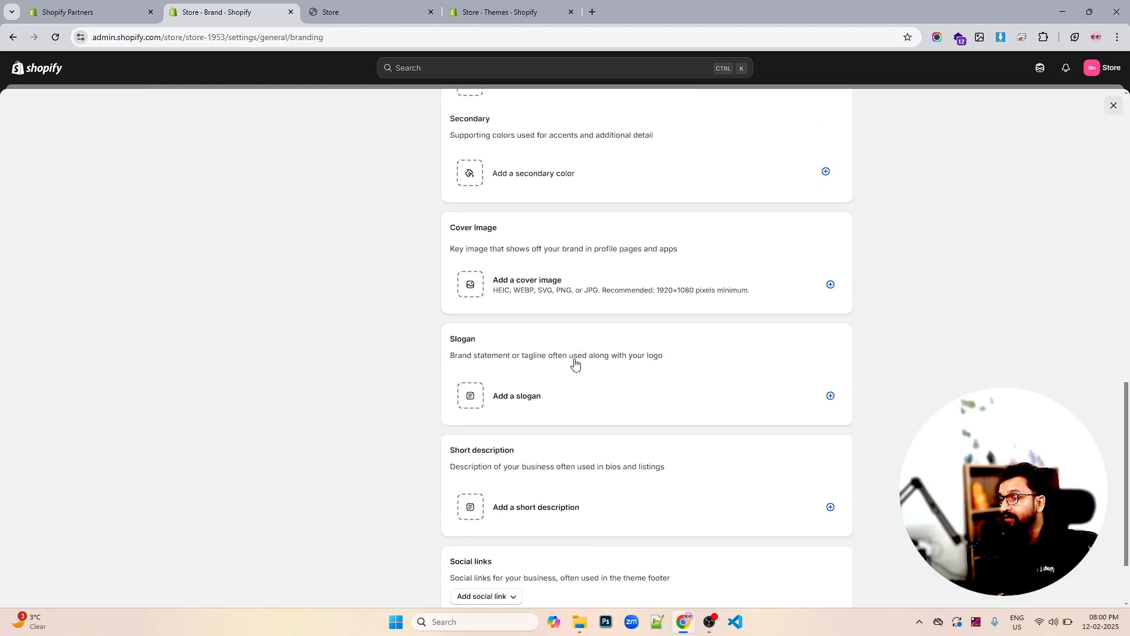
scroll(596, 364, "up", 13)
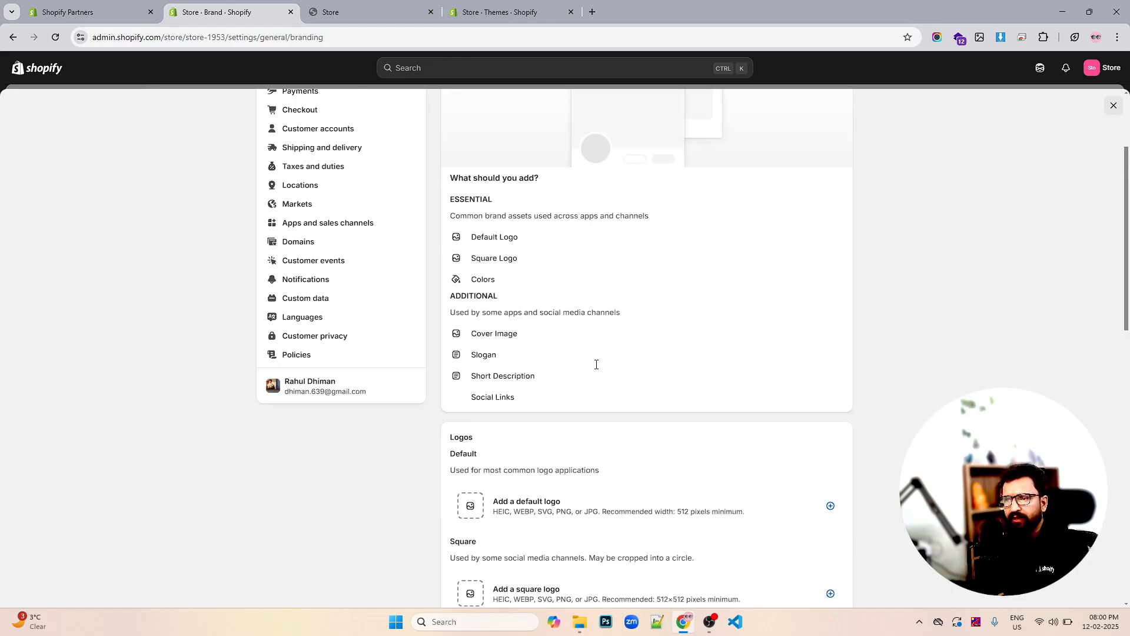
scroll(595, 371, "down", 13)
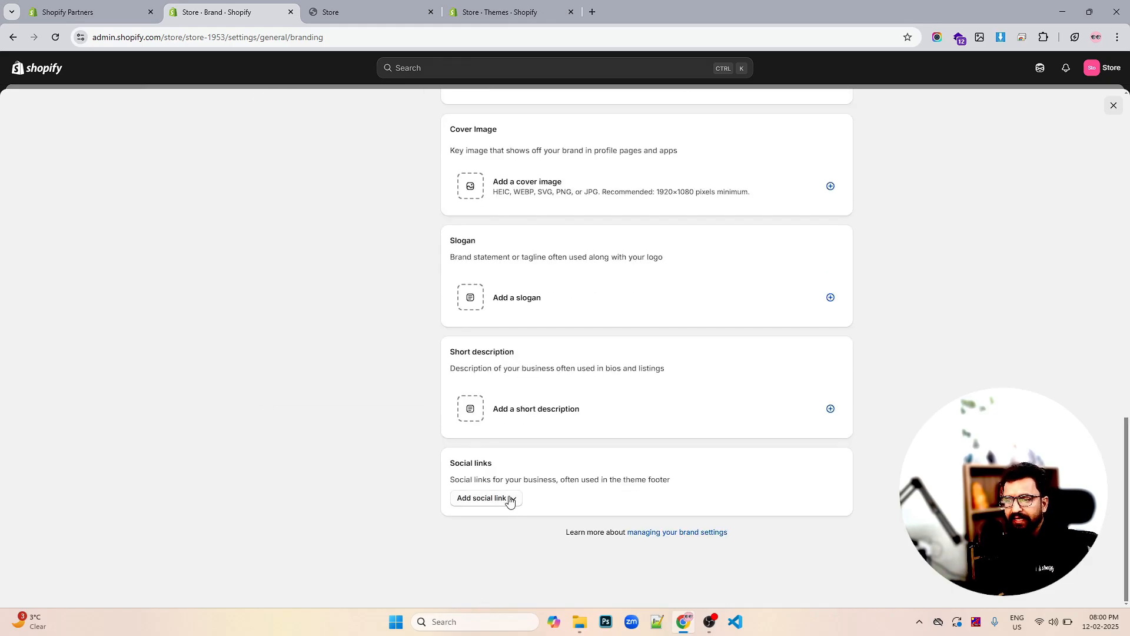
scroll(612, 426, "up", 13)
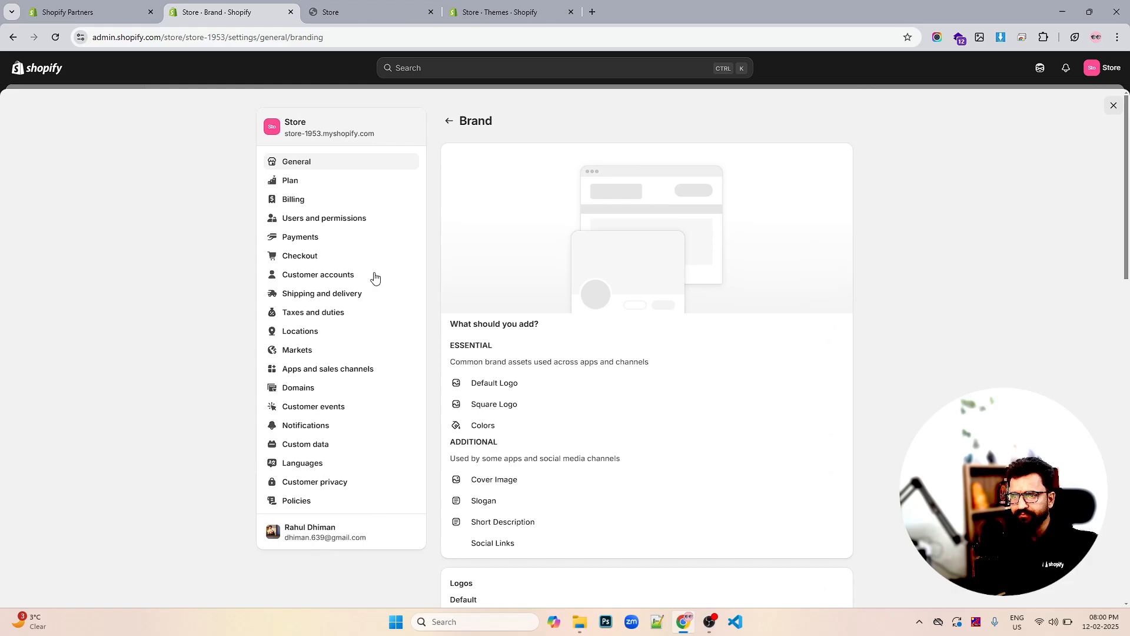
left_click(296, 183)
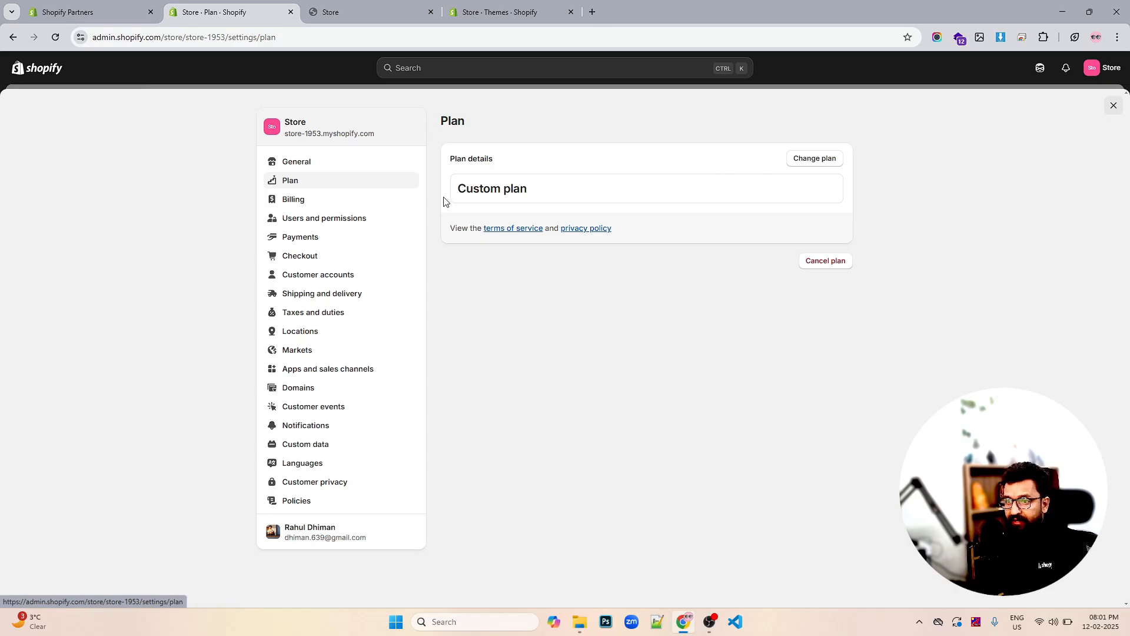
View the plan options (Basic $29 to Plus $2,300) without switching, then return to General settings
left_click(818, 161)
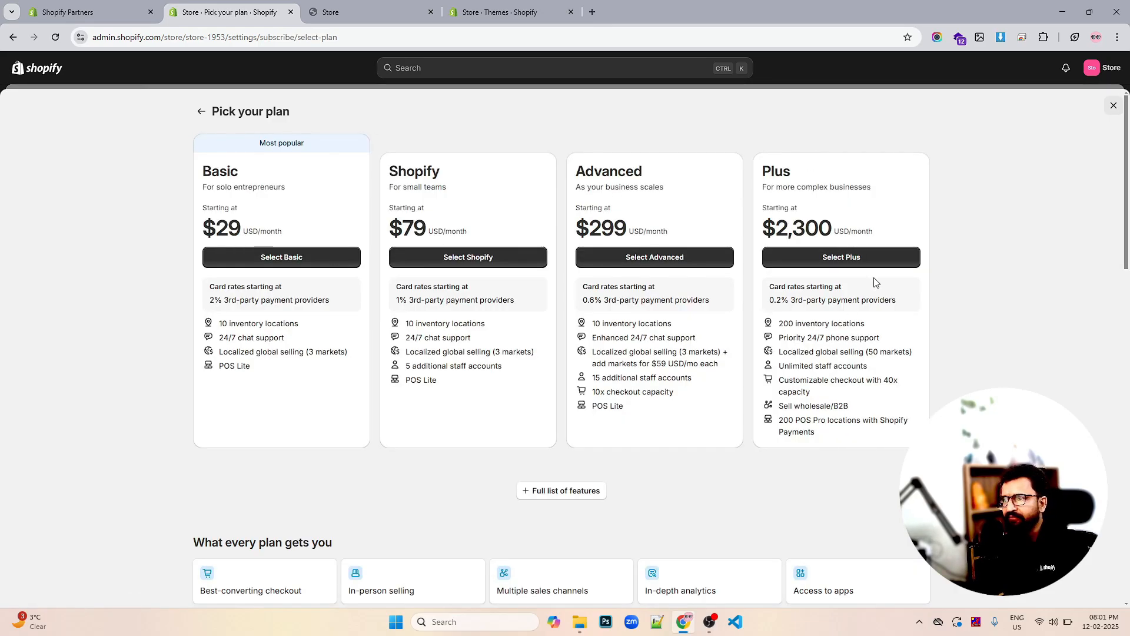
left_click(1113, 106)
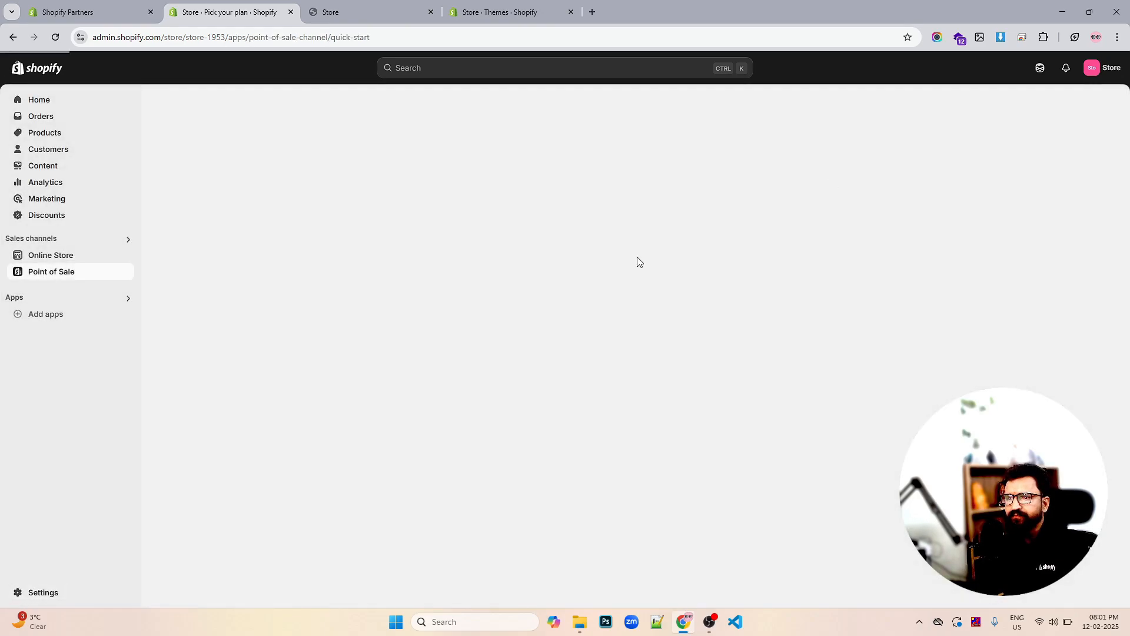
left_click(69, 592)
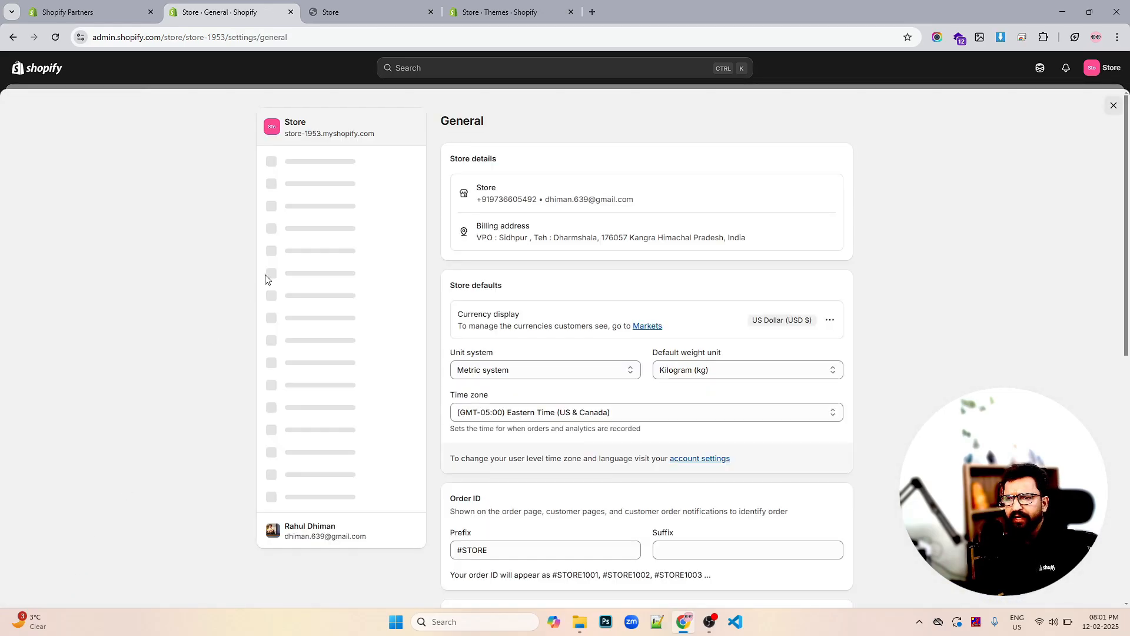
Scroll through past bills in Billing, then view the Users and permissions settings
left_click(299, 201)
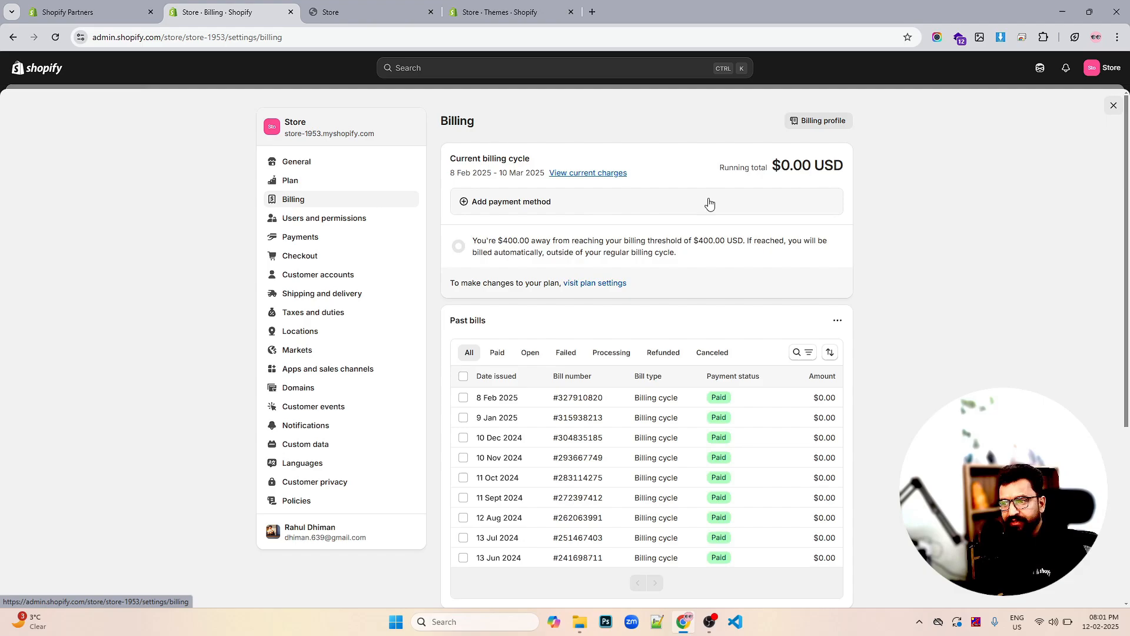
scroll(709, 203, "down", 1)
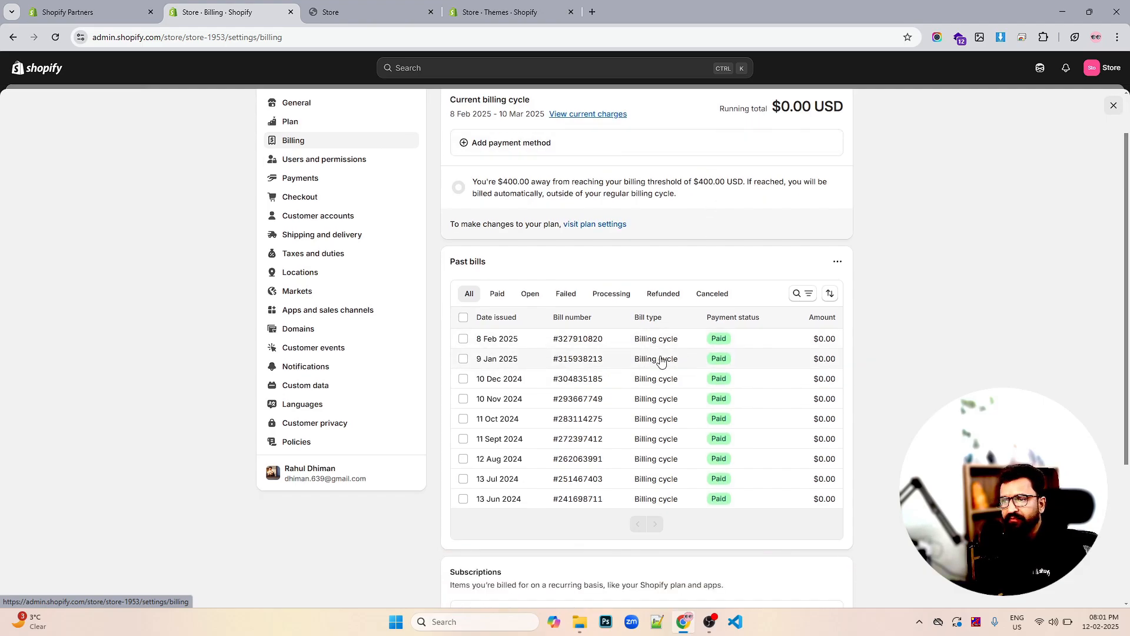
scroll(663, 360, "down", 1)
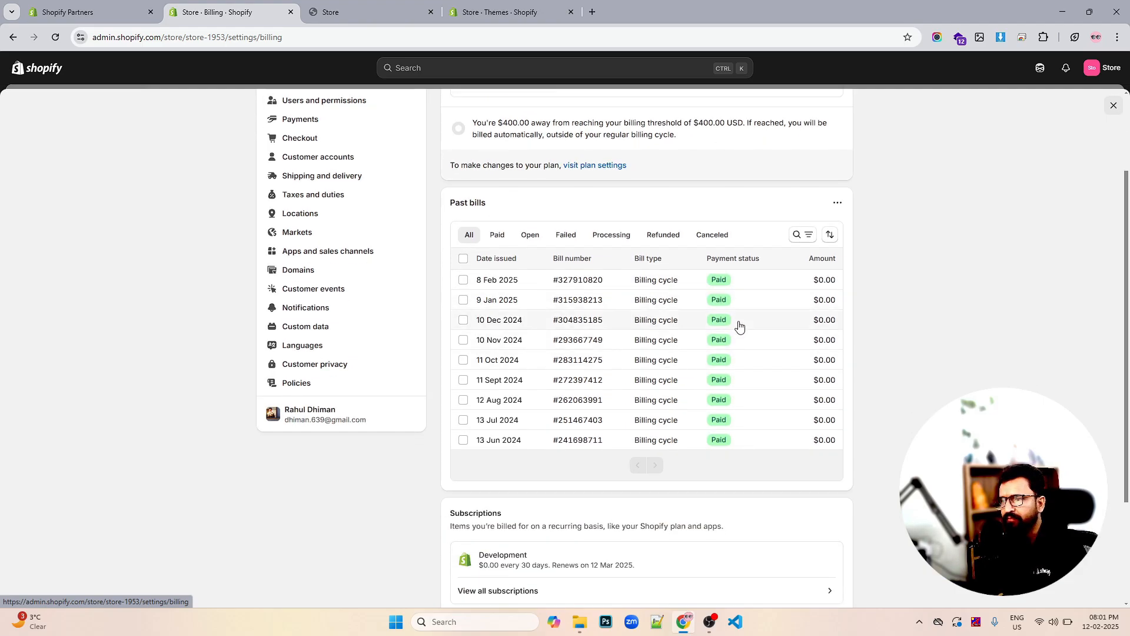
scroll(716, 314, "down", 2)
scroll(787, 336, "up", 4)
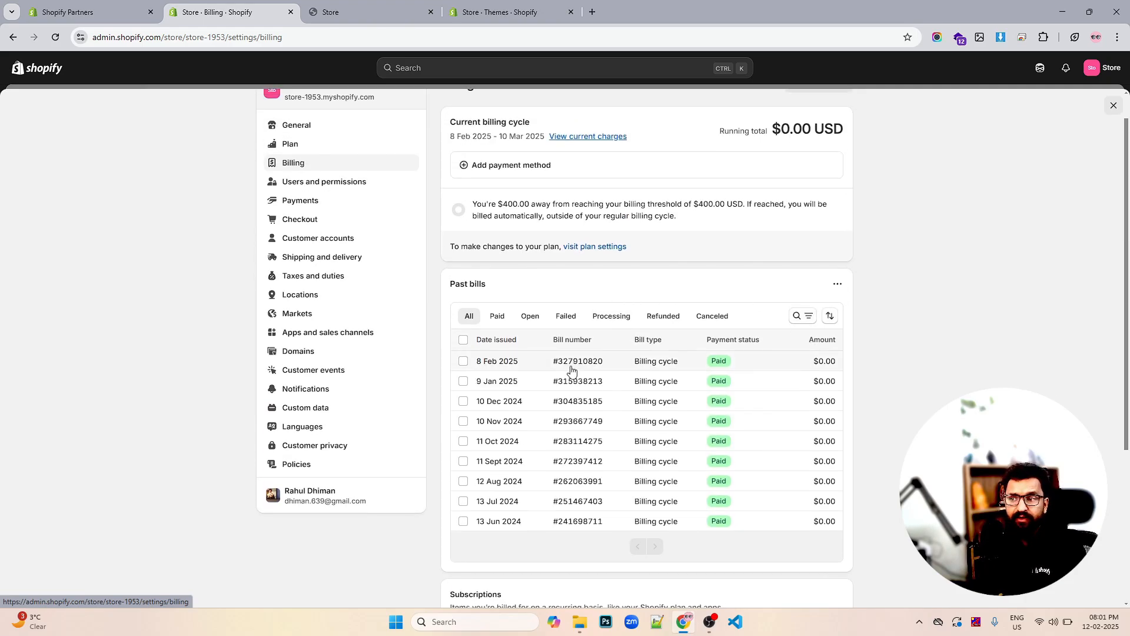
scroll(625, 356, "up", 1)
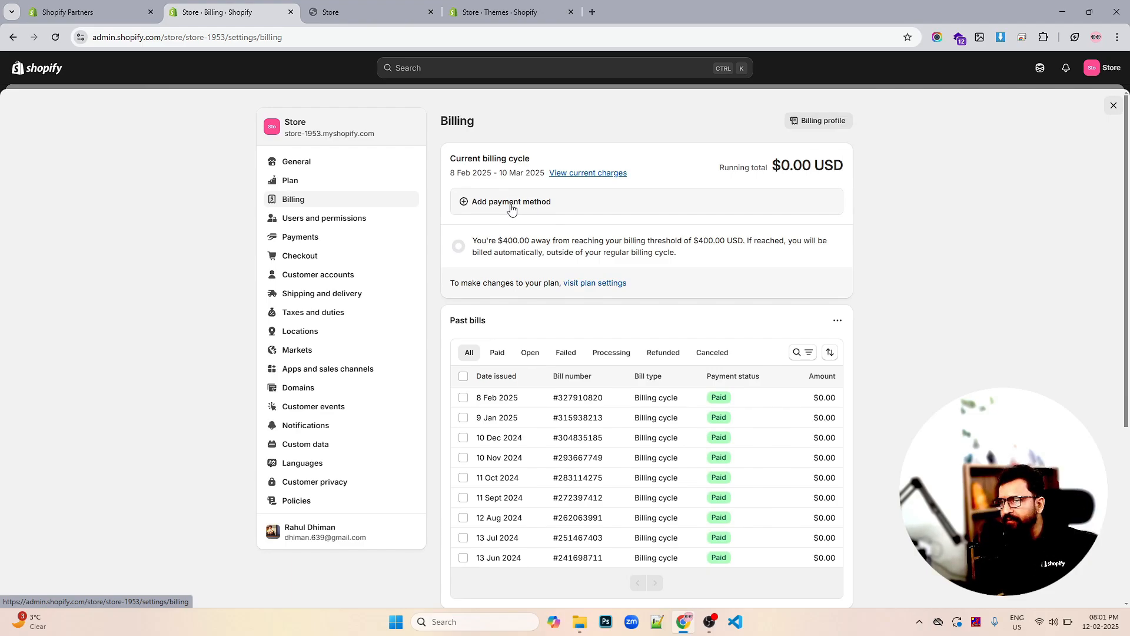
left_click(313, 222)
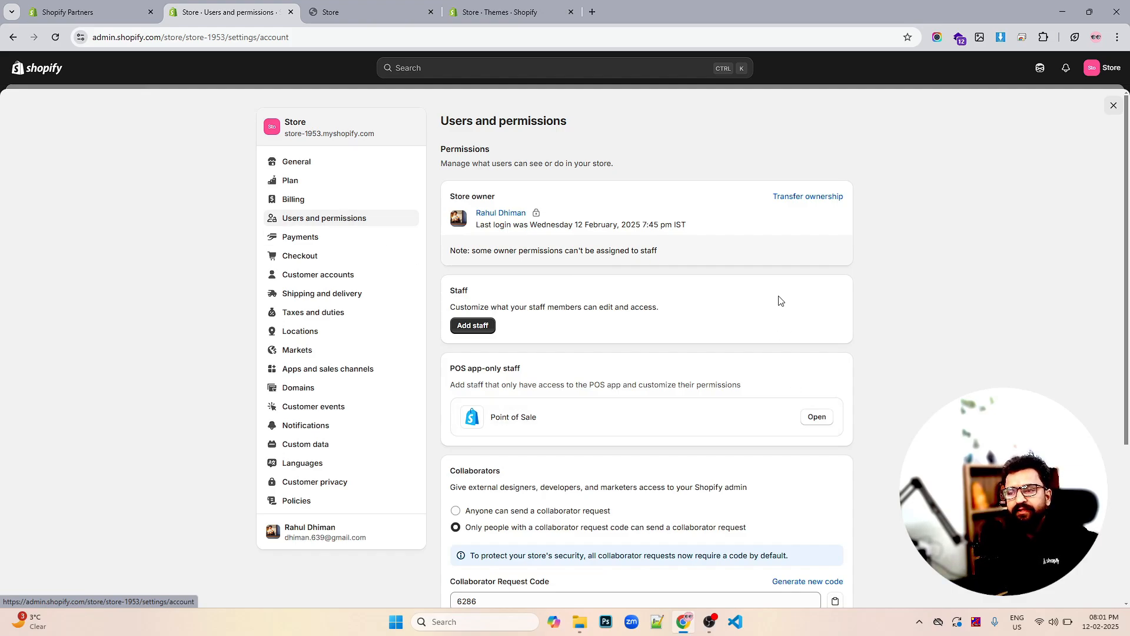
Copy the live storefront's web address from the storefront tab
scroll(779, 300, "down", 1)
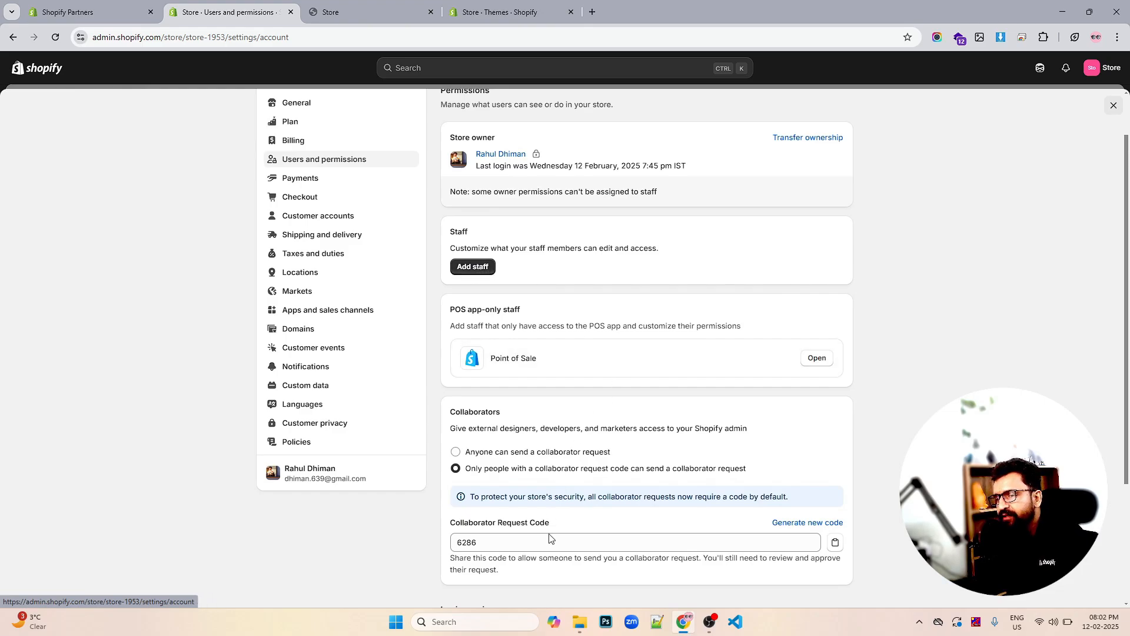
left_click(354, 13)
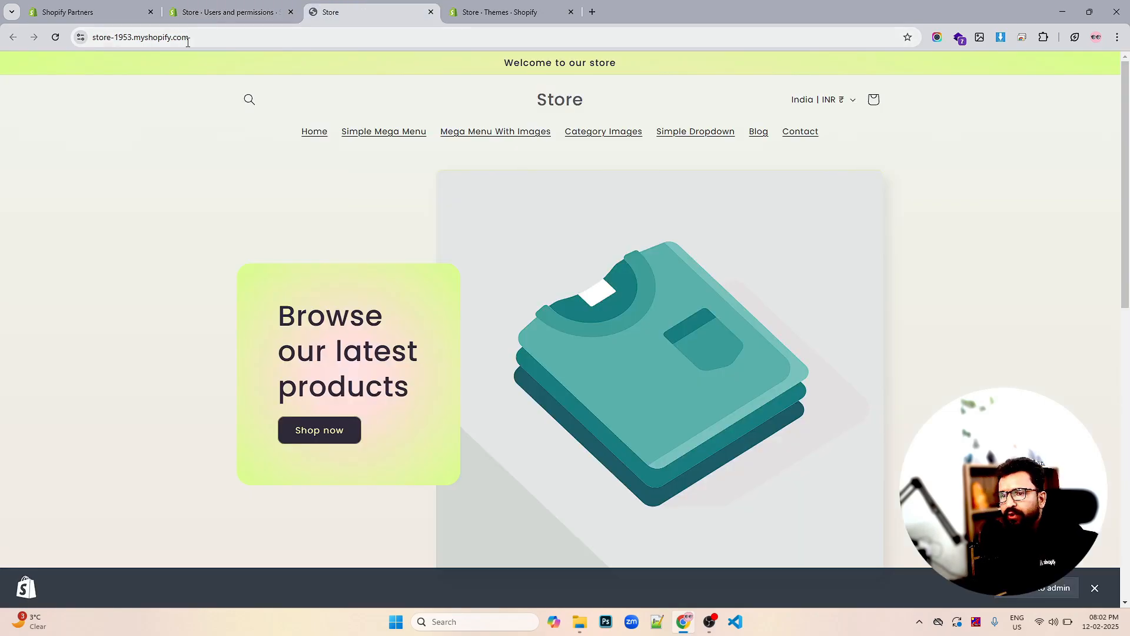
left_click(168, 40)
right_click(169, 46)
left_click(218, 7)
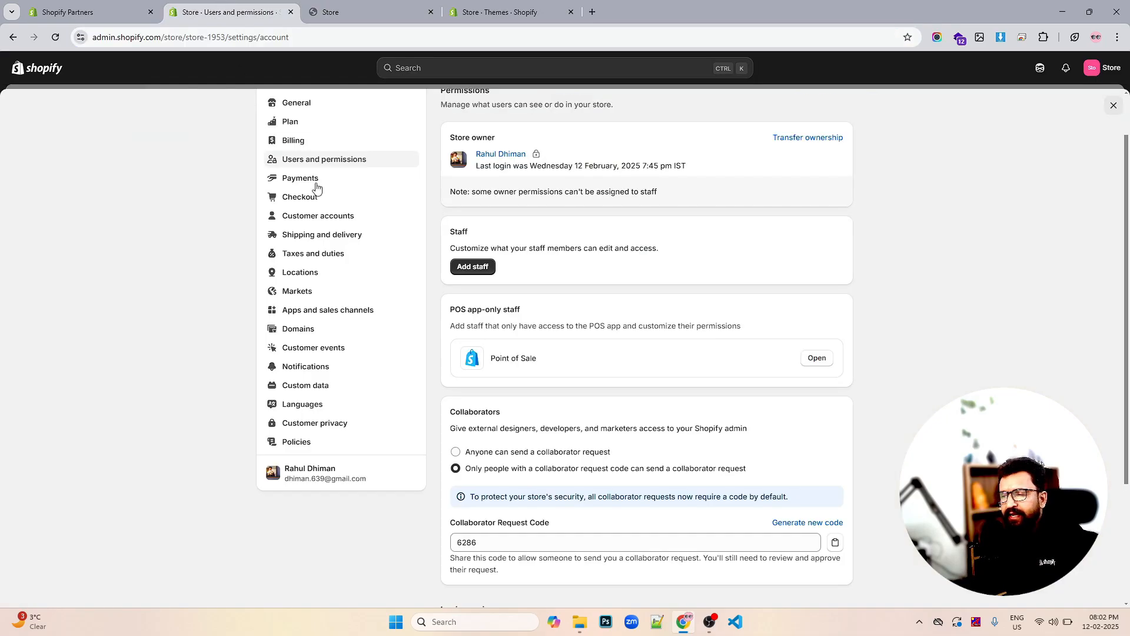
Select the collaborator request code and keep collaborator requests limited to code holders
left_click(501, 537)
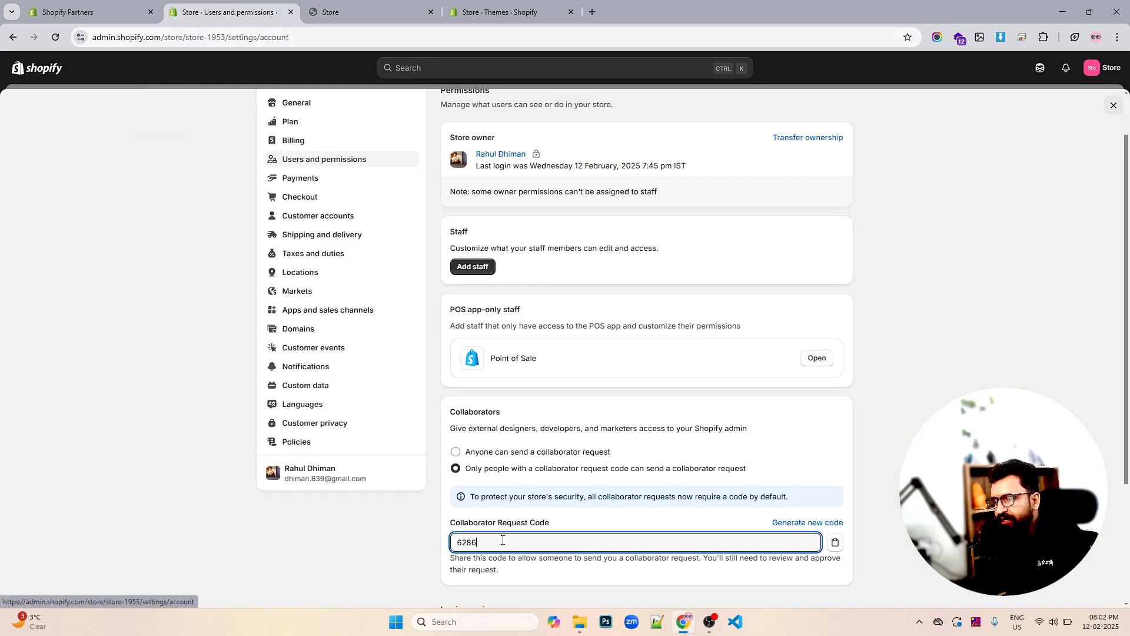
double_click(503, 540)
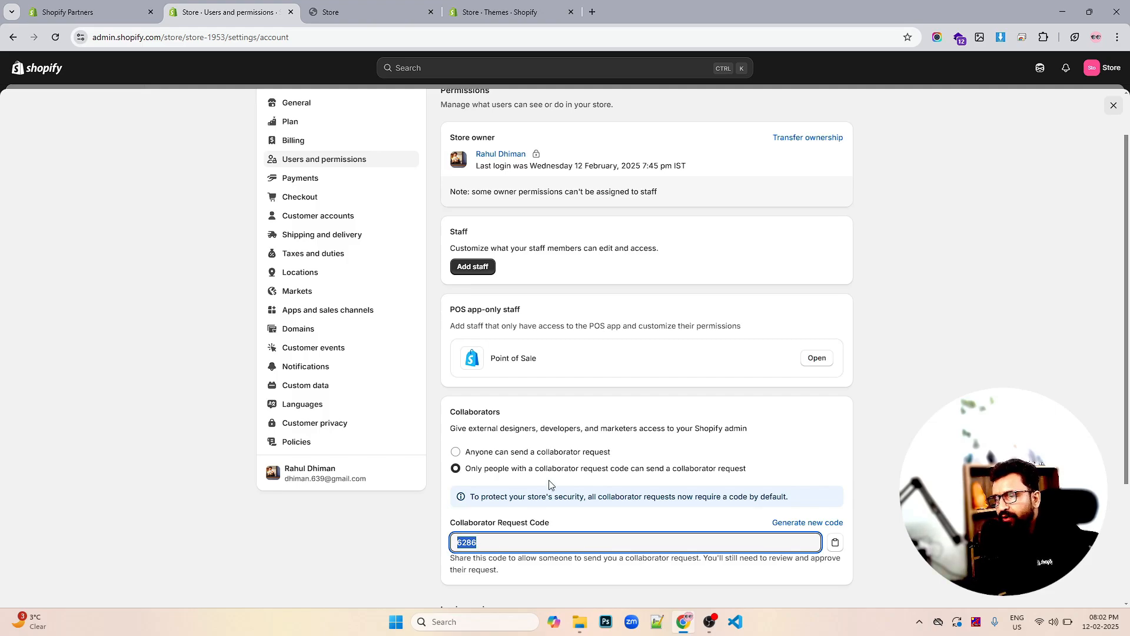
left_click(500, 455)
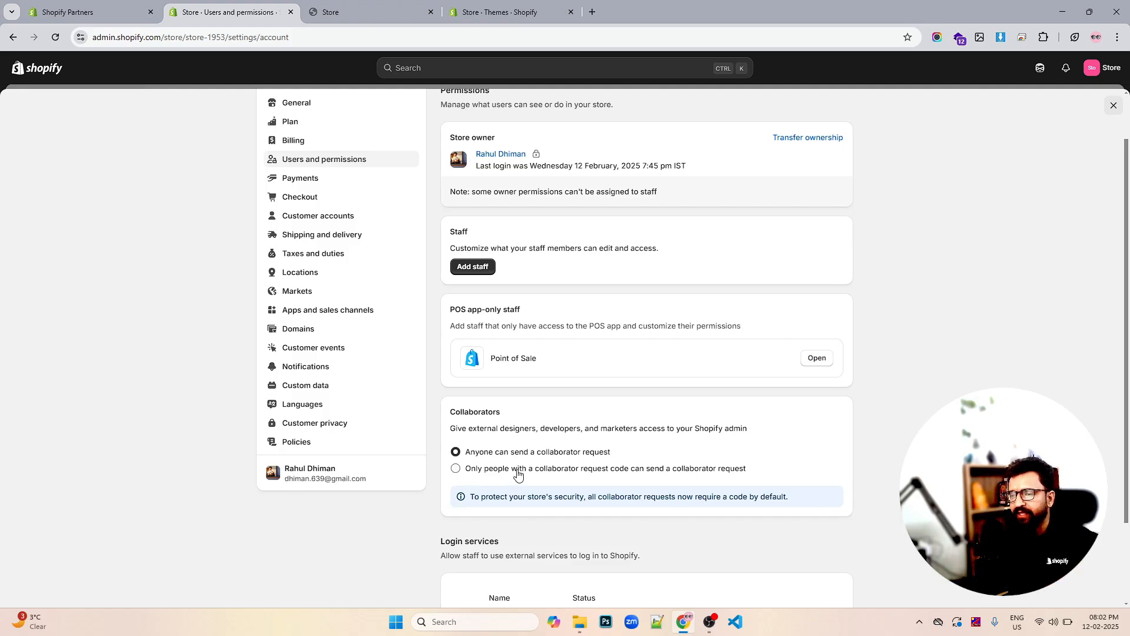
left_click(588, 469)
scroll(578, 413, "down", 2)
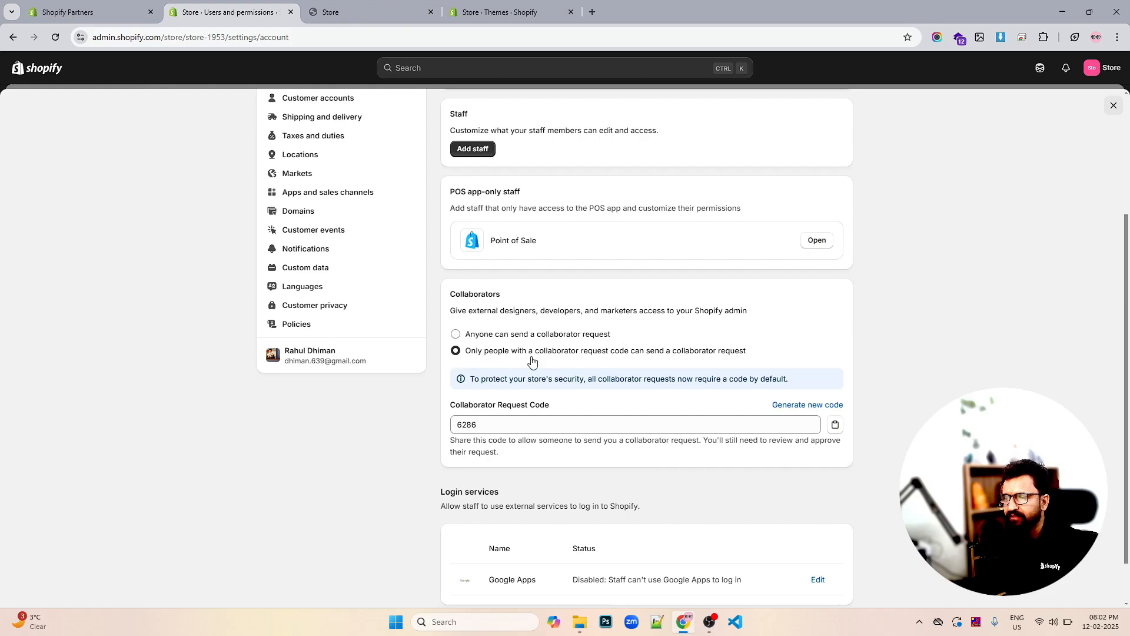
scroll(590, 417, "down", 1)
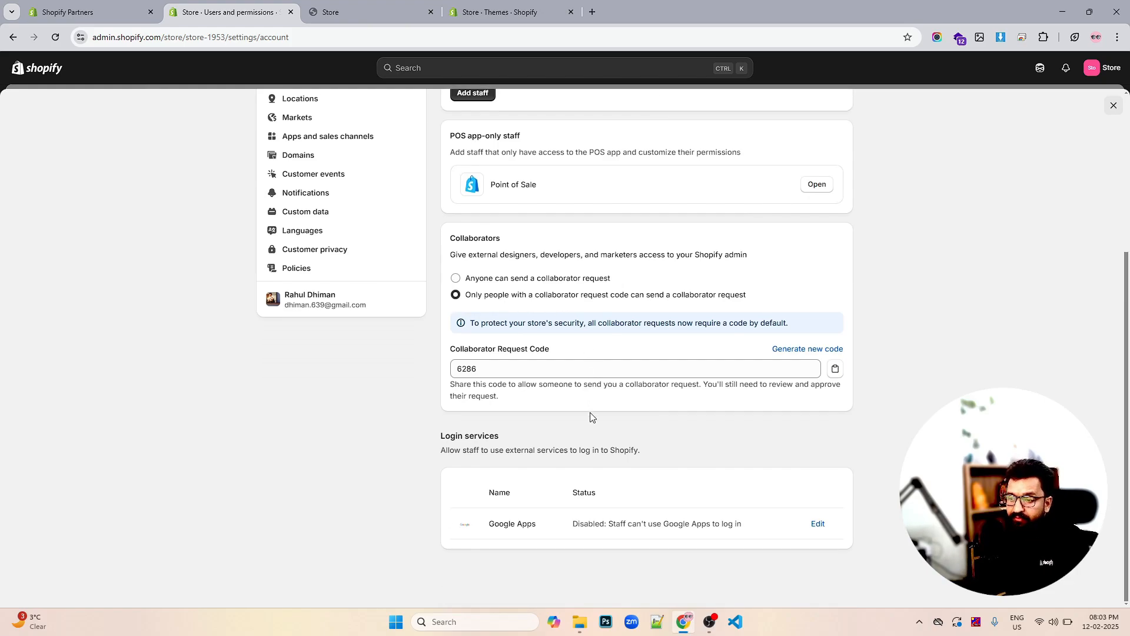
scroll(590, 416, "up", 4)
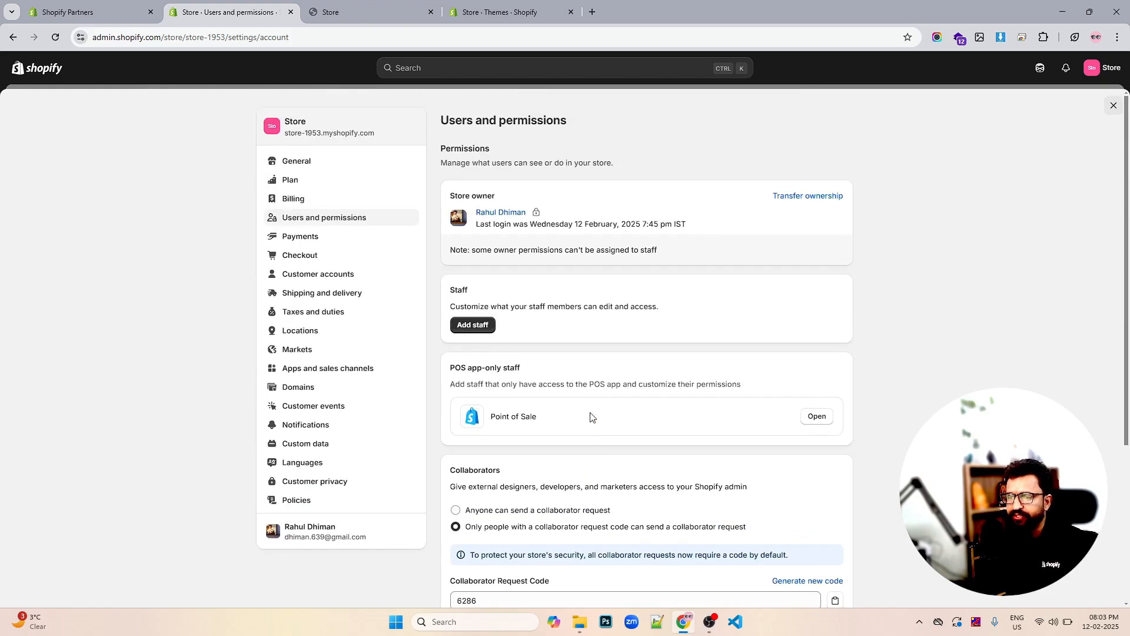
Open Payments and review the test-payments notice, PayPal method and manual capture setting
left_click(296, 238)
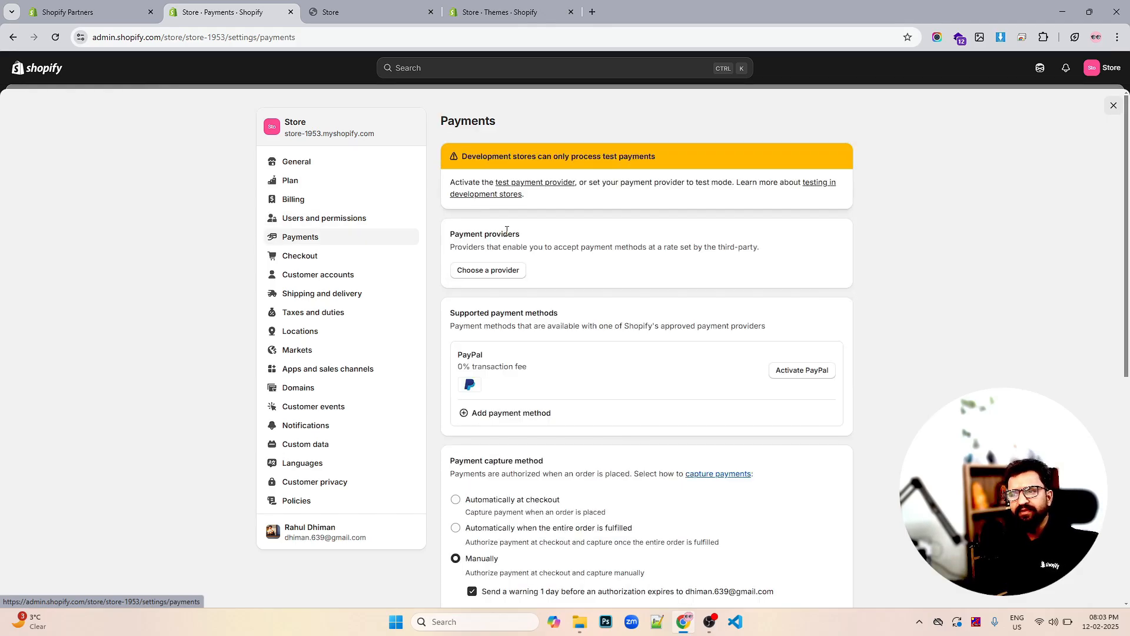
scroll(506, 231, "down", 3)
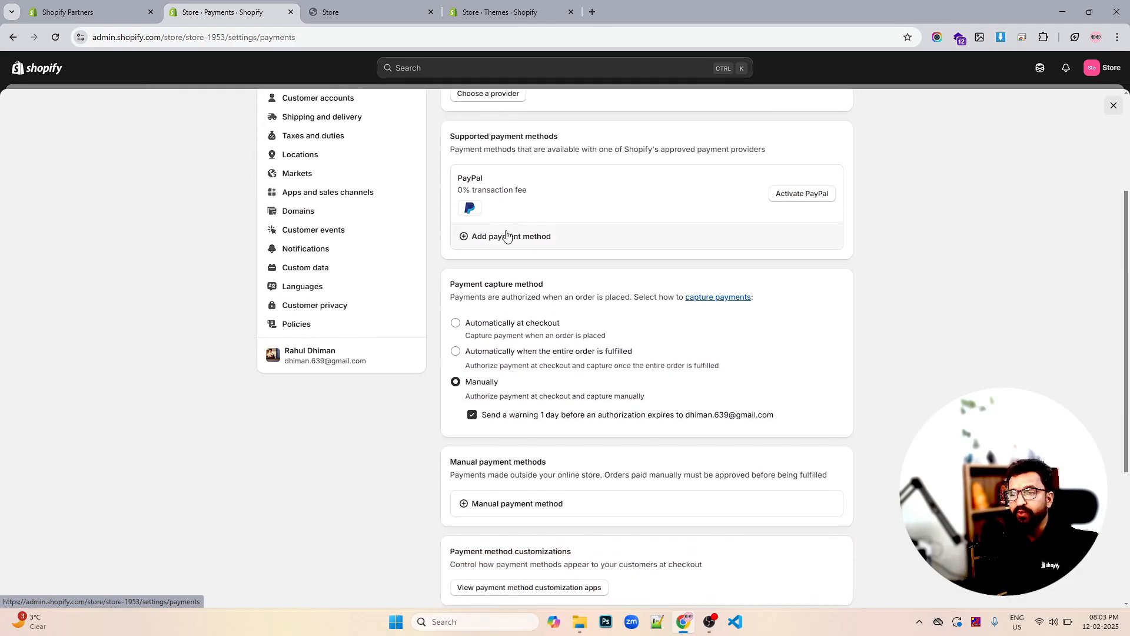
scroll(507, 236, "up", 3)
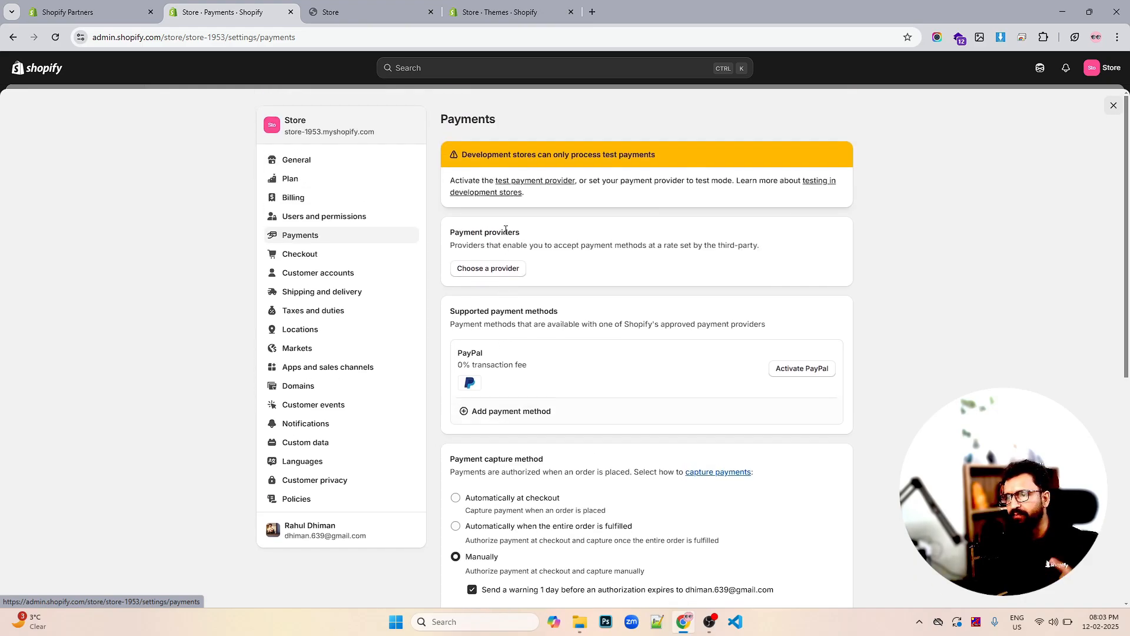
scroll(543, 241, "down", 7)
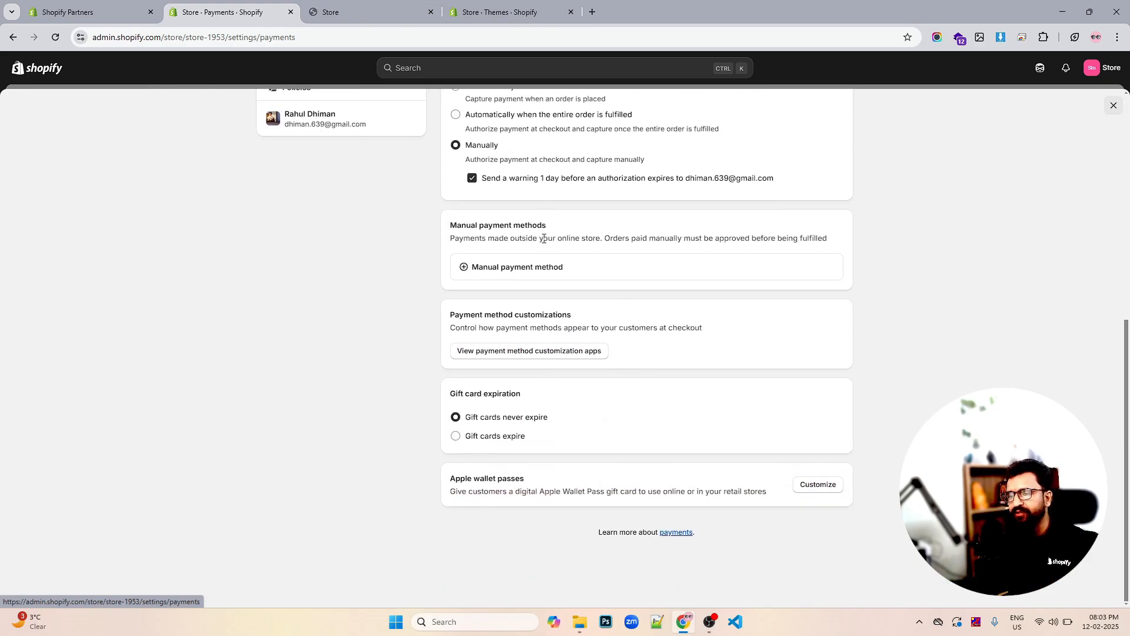
scroll(544, 238, "up", 6)
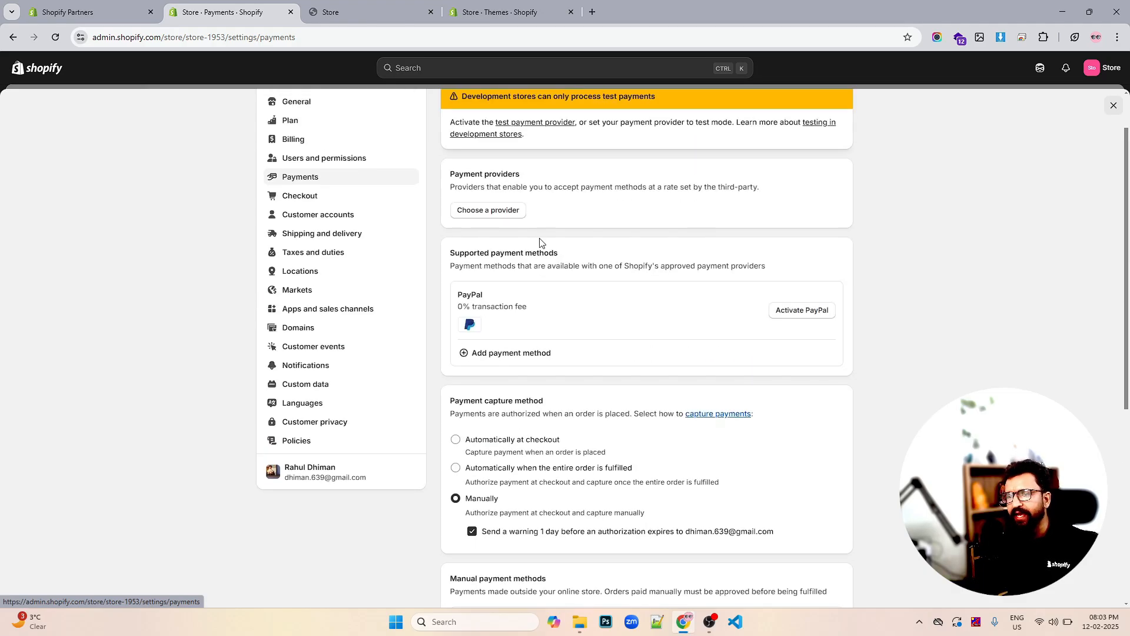
Open Checkout settings and dismiss the Windows low-battery warning and its notification
left_click(313, 200)
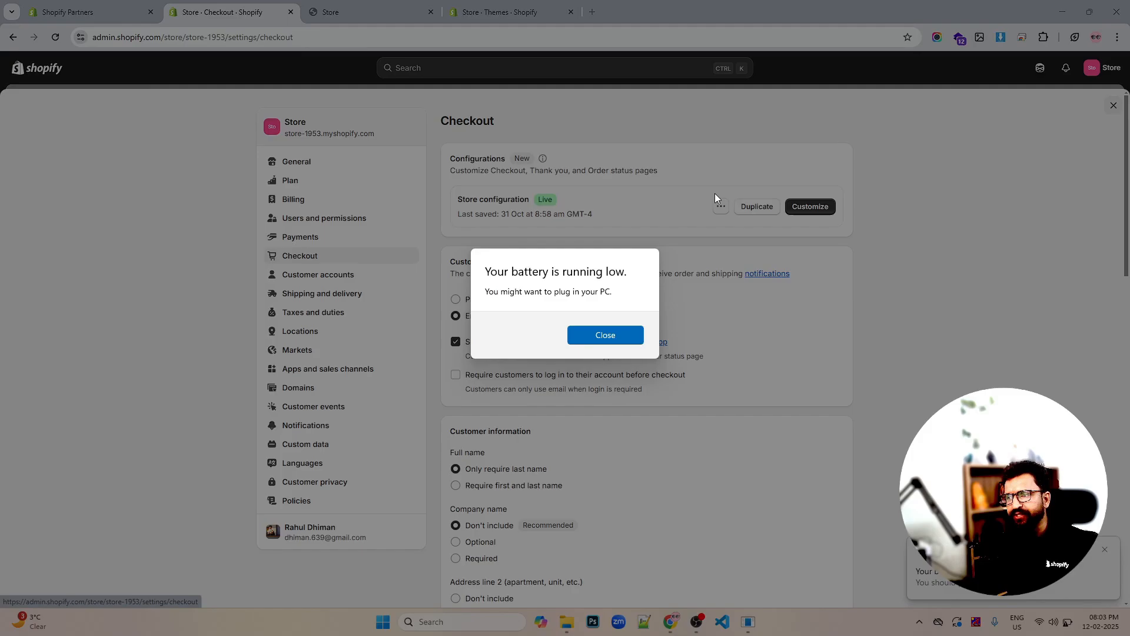
left_click(605, 335)
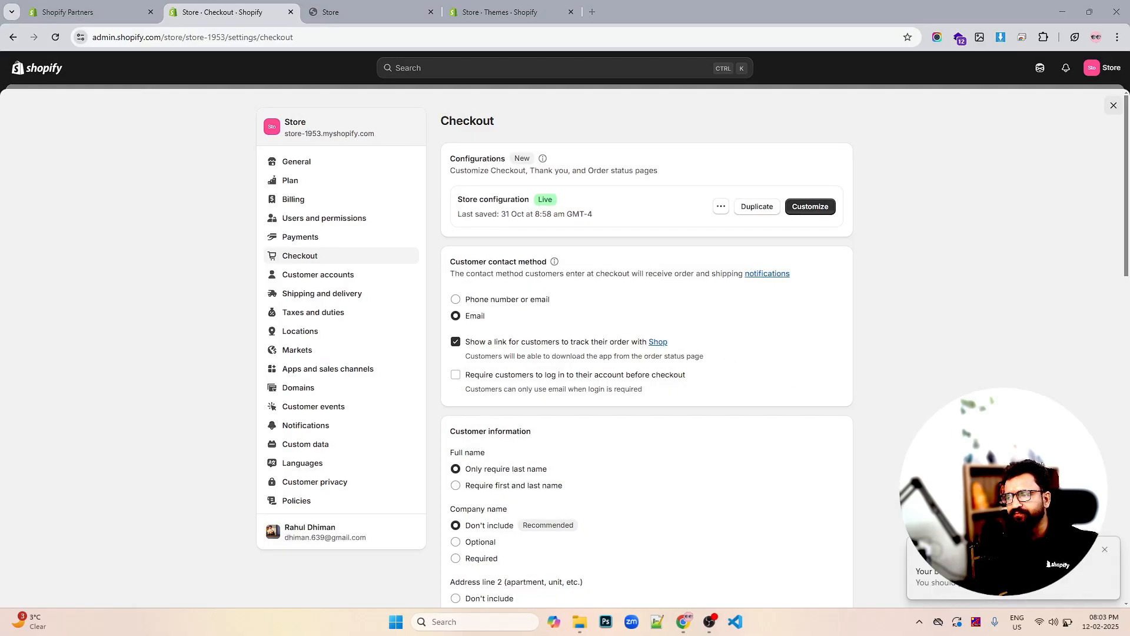
left_click(1106, 551)
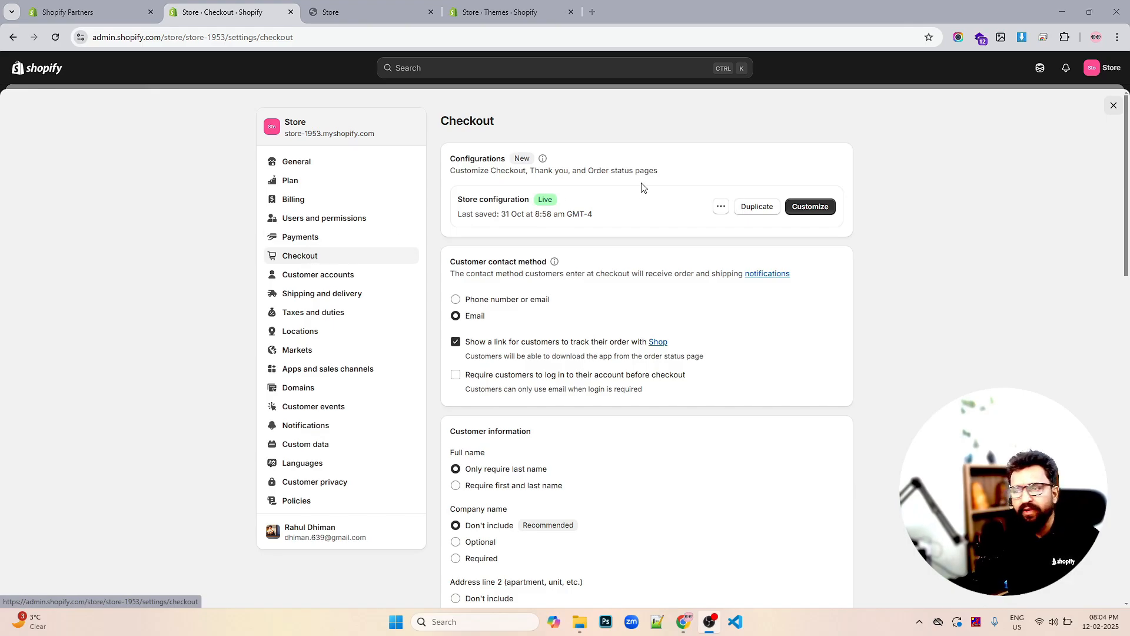
scroll(671, 197, "down", 2)
scroll(822, 167, "up", 2)
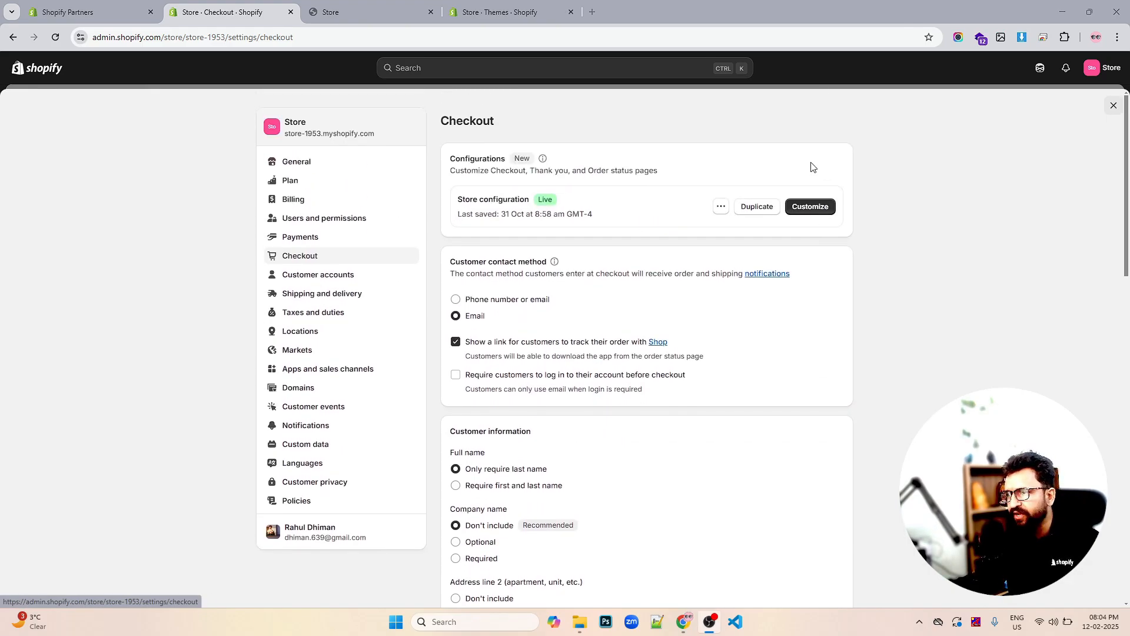
Replace the live checkout's logo with the shopify PNG image and save the change
left_click(810, 207)
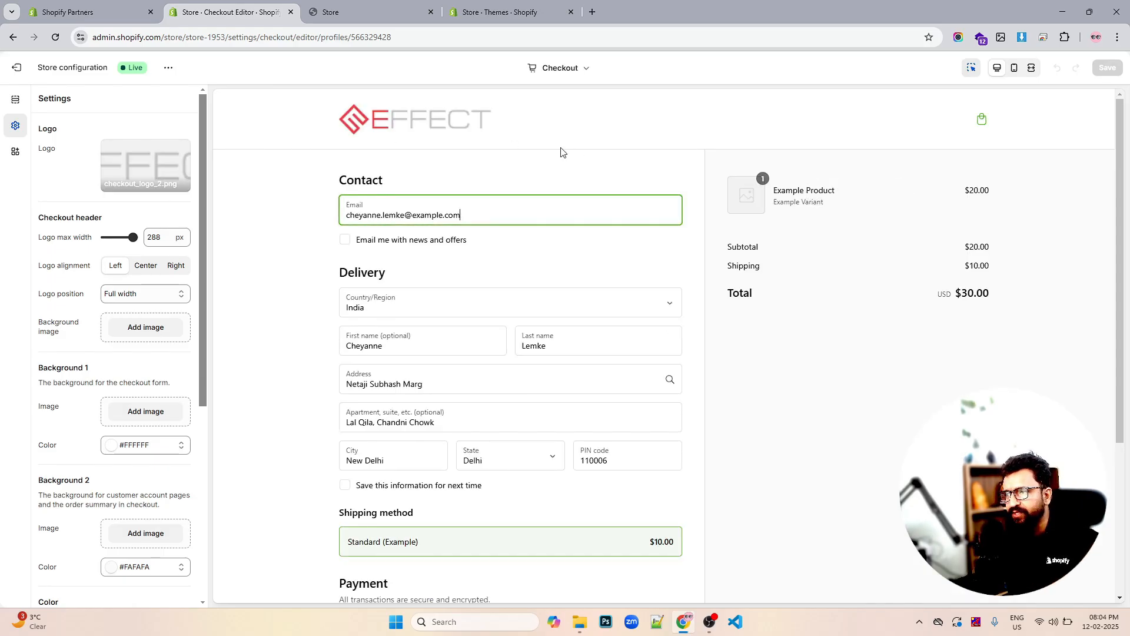
scroll(601, 187, "down", 4)
left_click(125, 167)
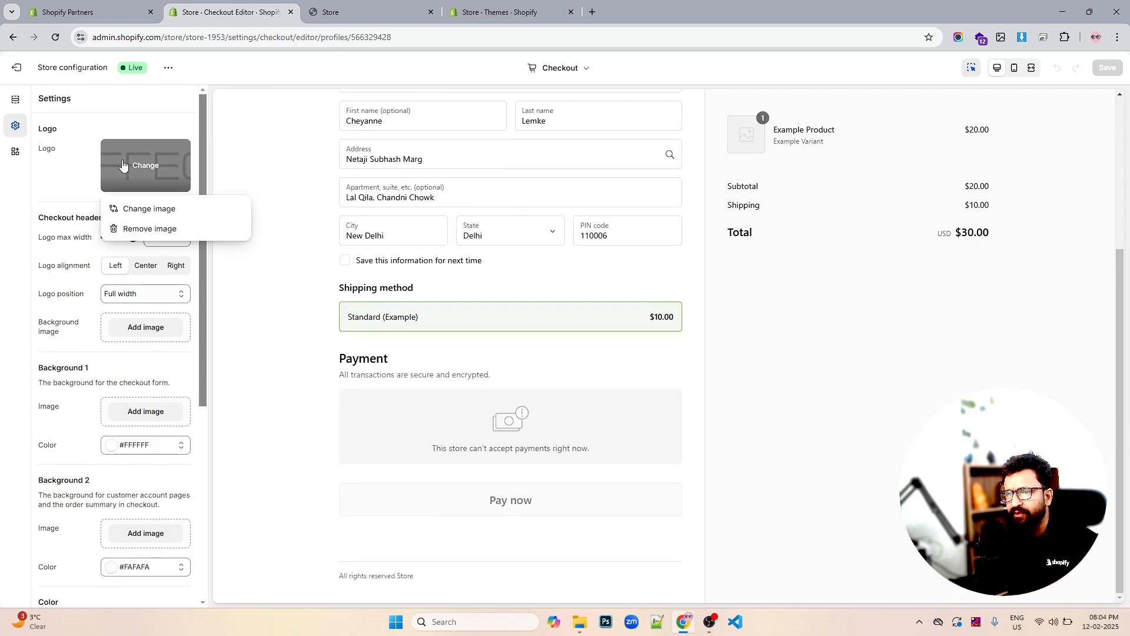
left_click(144, 229)
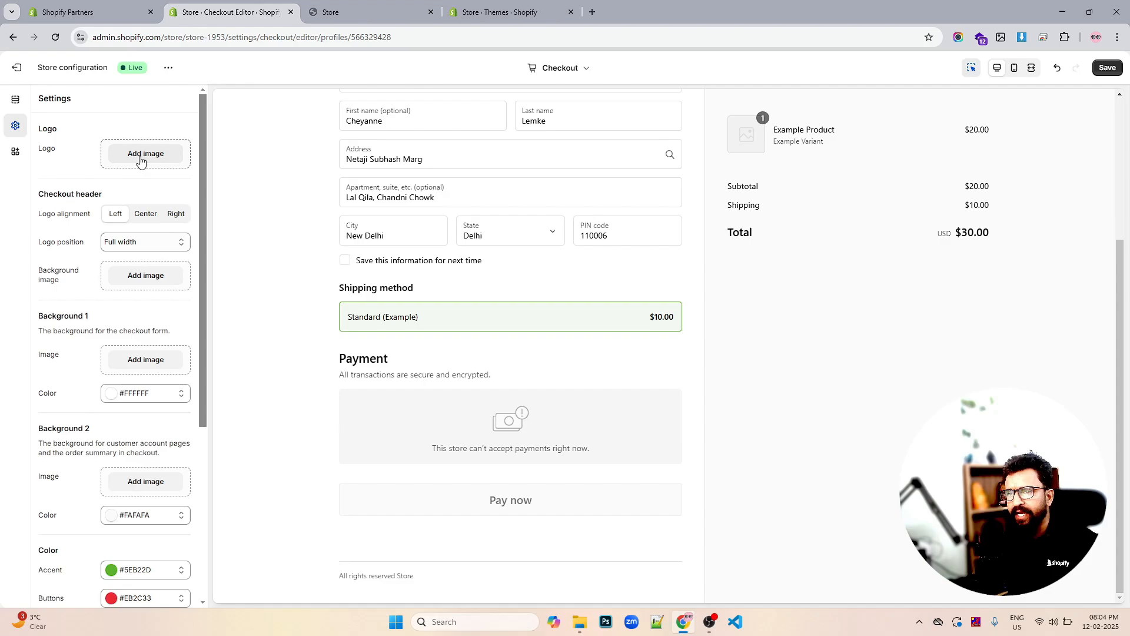
left_click(145, 153)
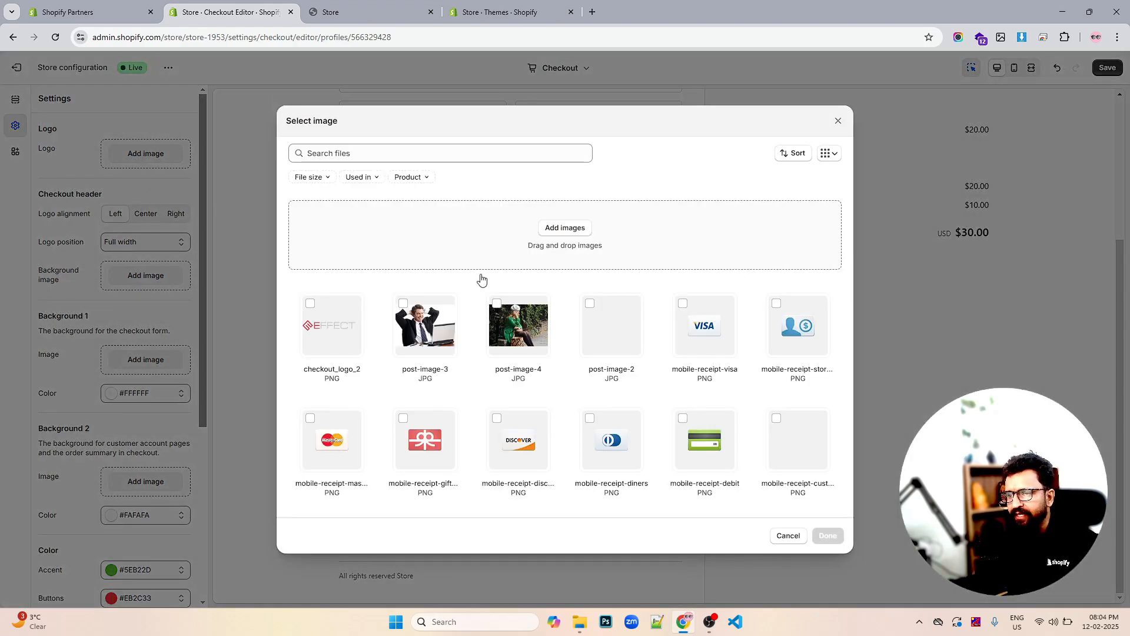
scroll(565, 300, "down", 2)
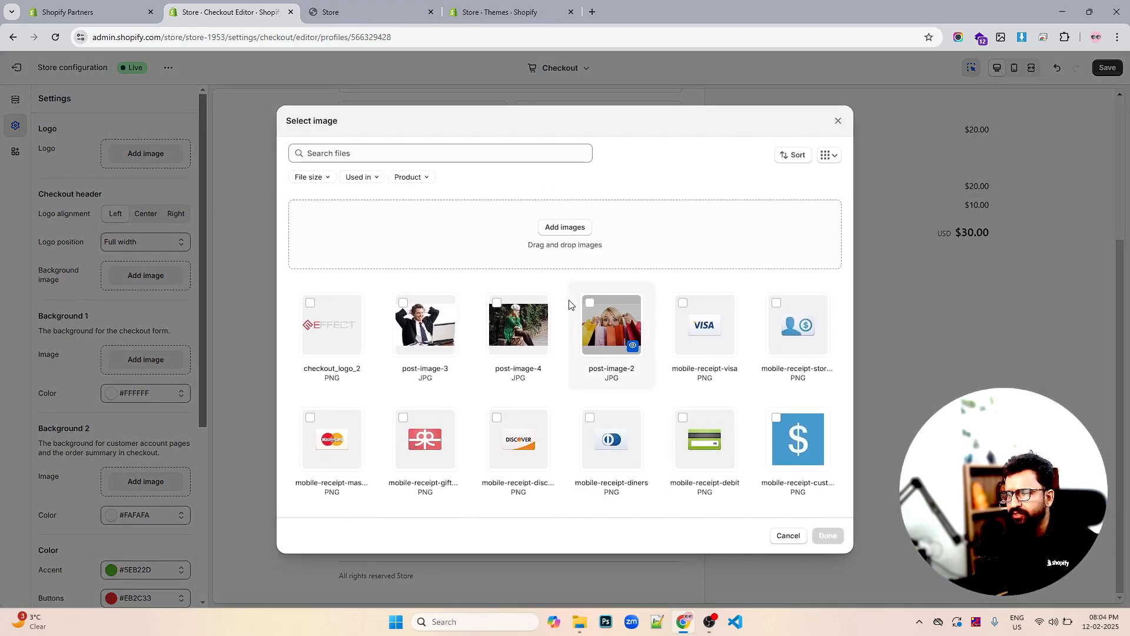
scroll(567, 302, "down", 2)
left_click(513, 425)
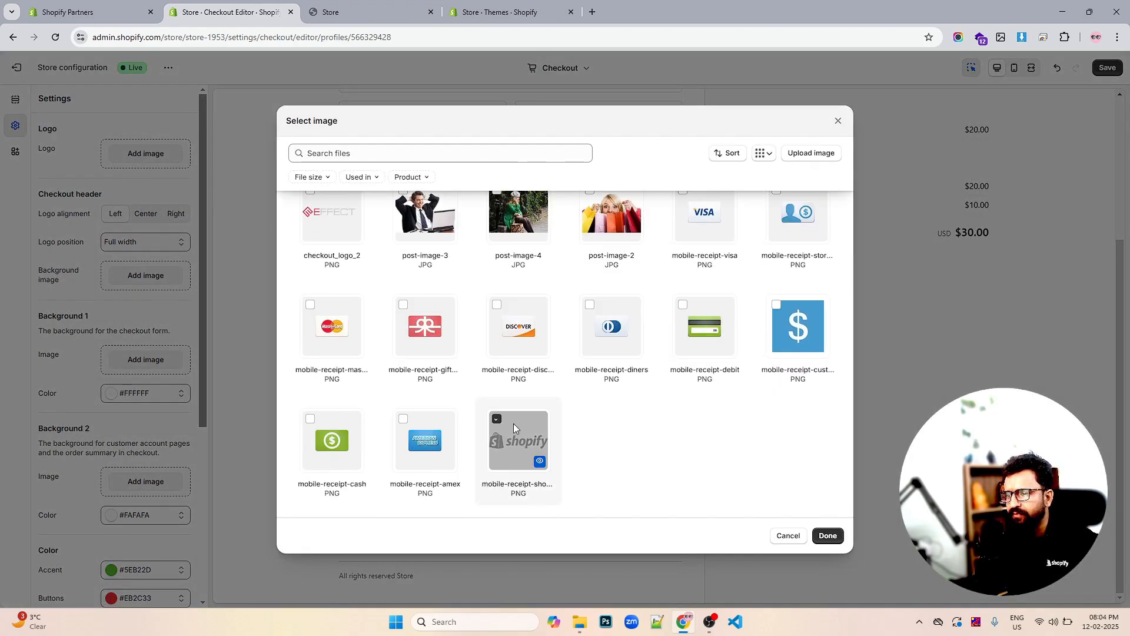
left_click(827, 536)
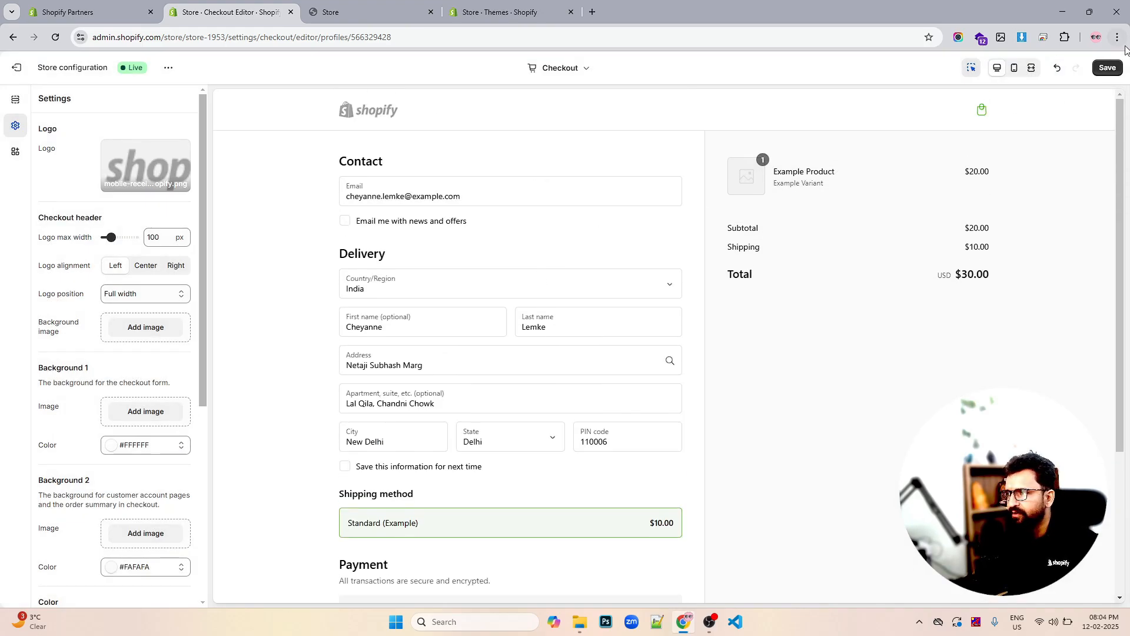
left_click(22, 75)
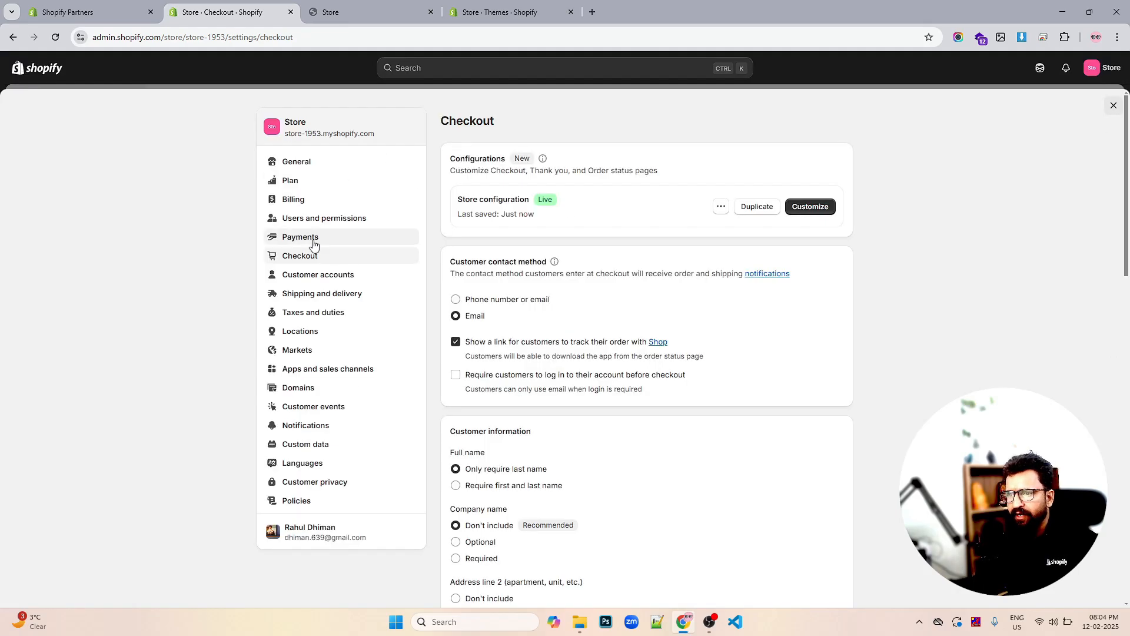
Open Customer accounts and review store credit, self-serve returns and the Login links card
left_click(318, 279)
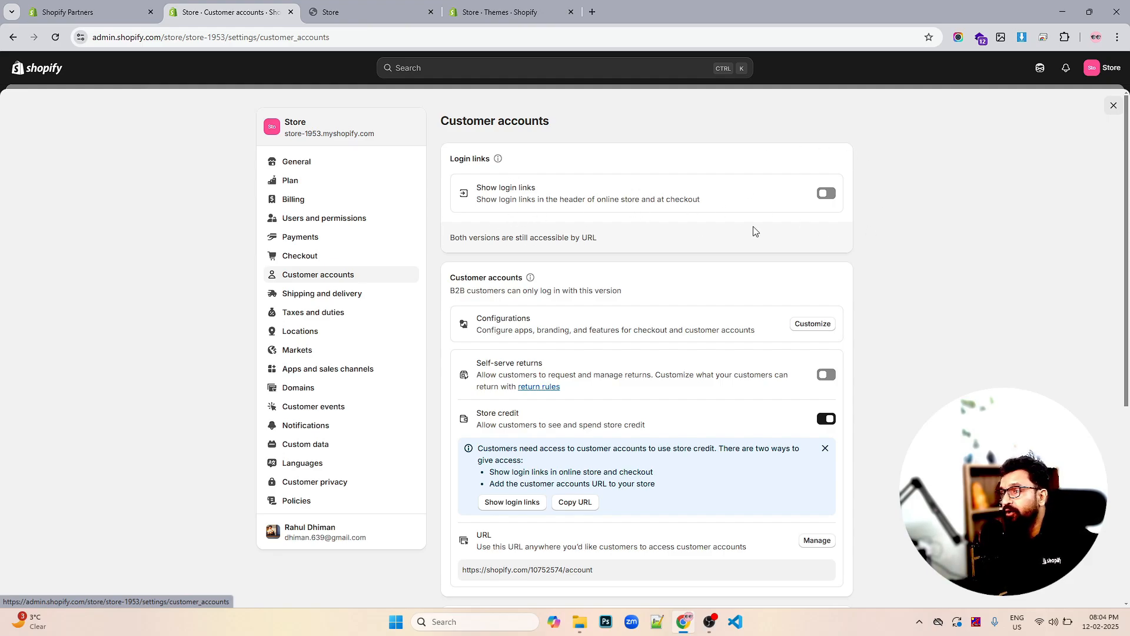
scroll(730, 209, "down", 2)
scroll(730, 208, "down", 2)
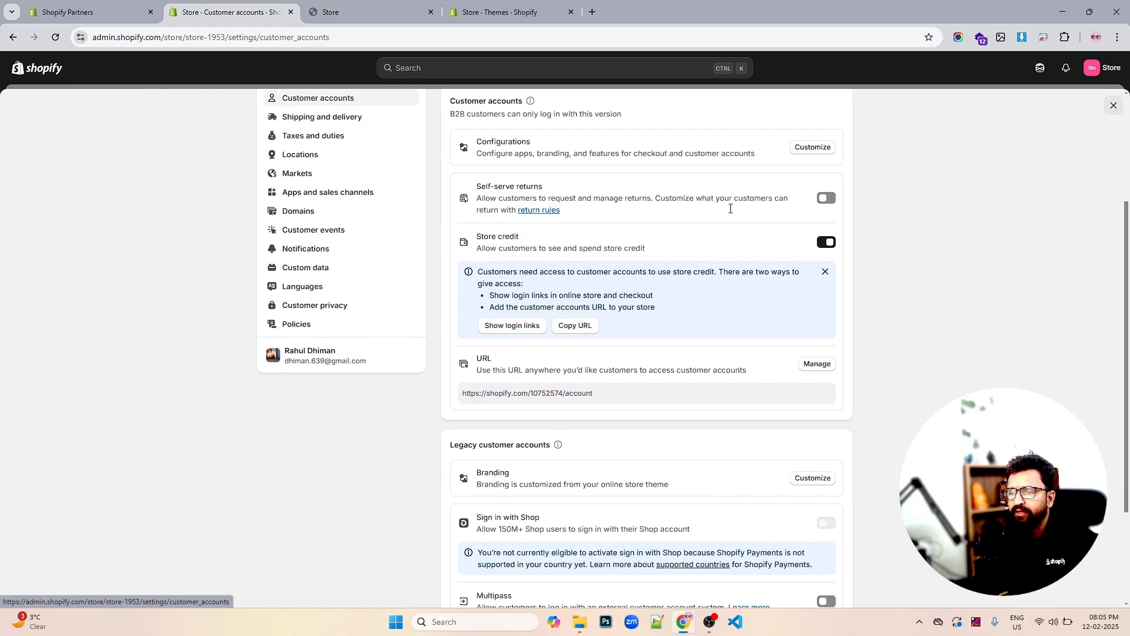
scroll(732, 212, "up", 3)
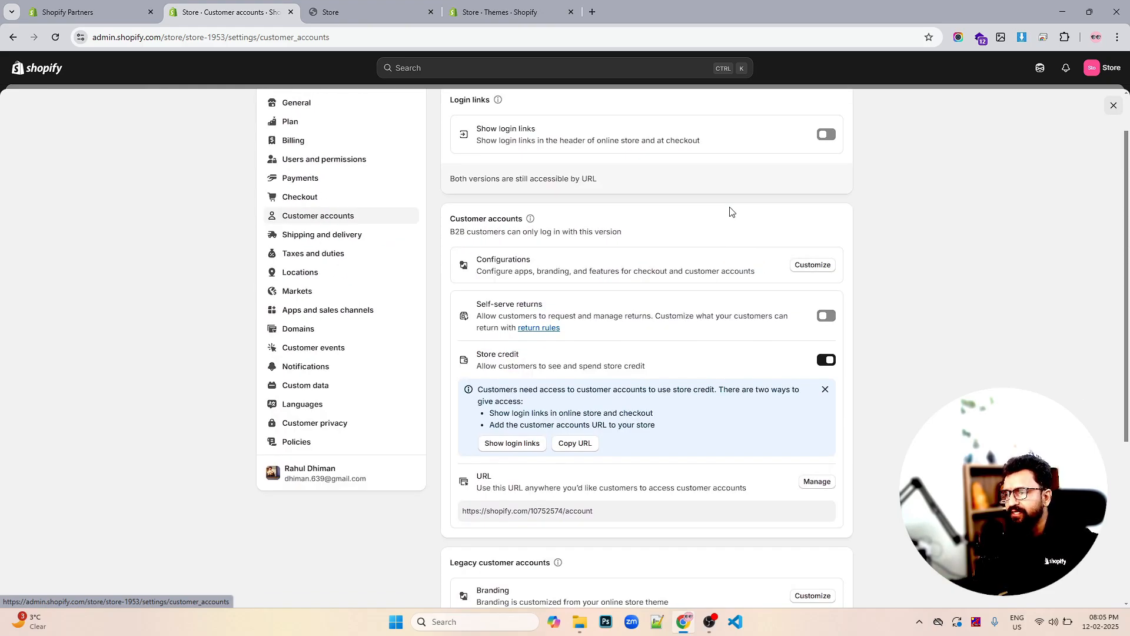
scroll(731, 212, "up", 1)
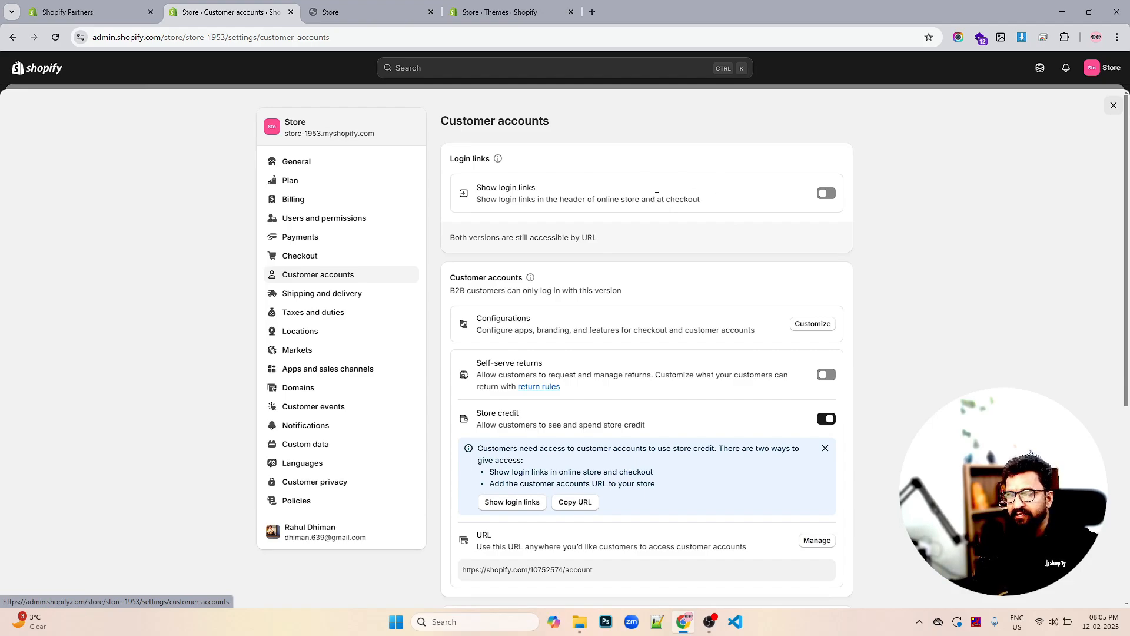
scroll(734, 197, "down", 5)
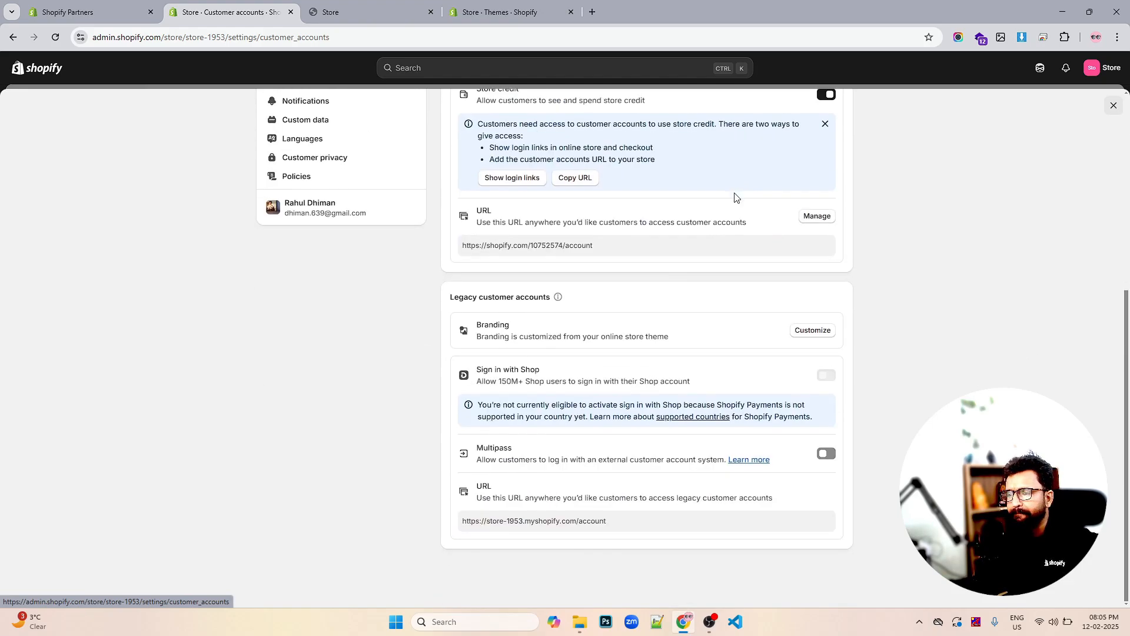
scroll(734, 197, "up", 5)
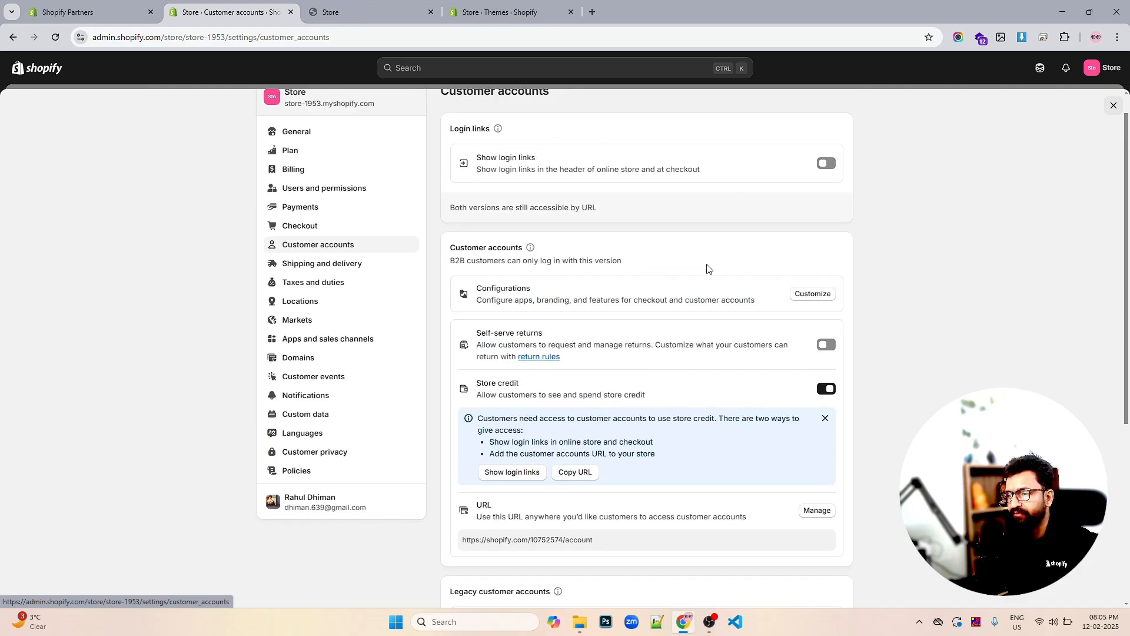
scroll(708, 268, "down", 2)
scroll(706, 267, "down", 3)
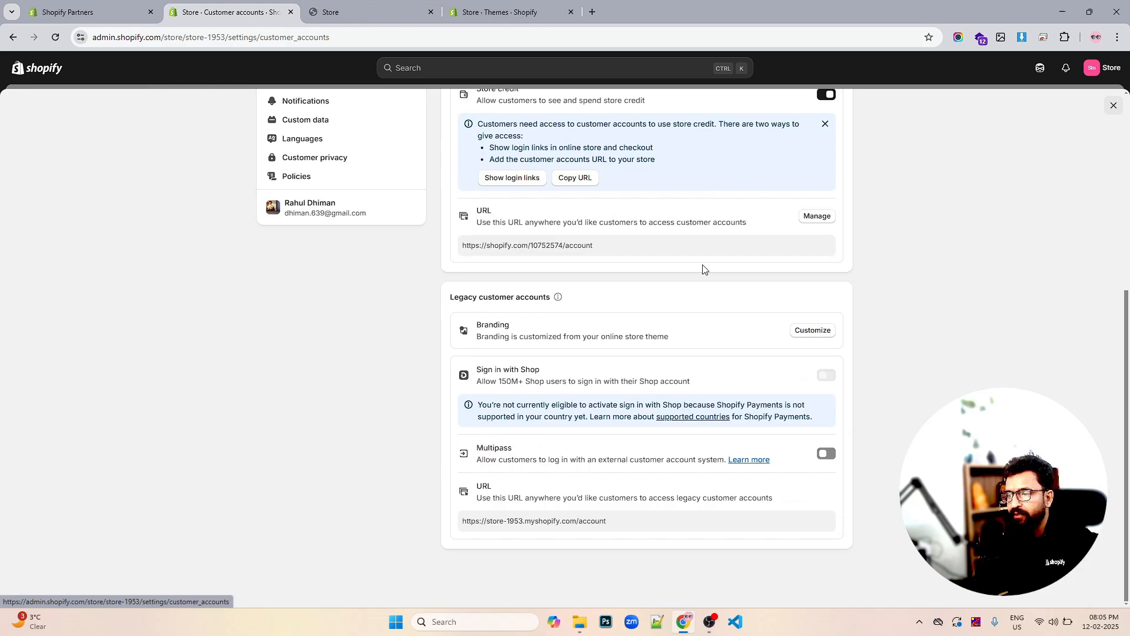
scroll(706, 269, "up", 1)
scroll(704, 269, "up", 4)
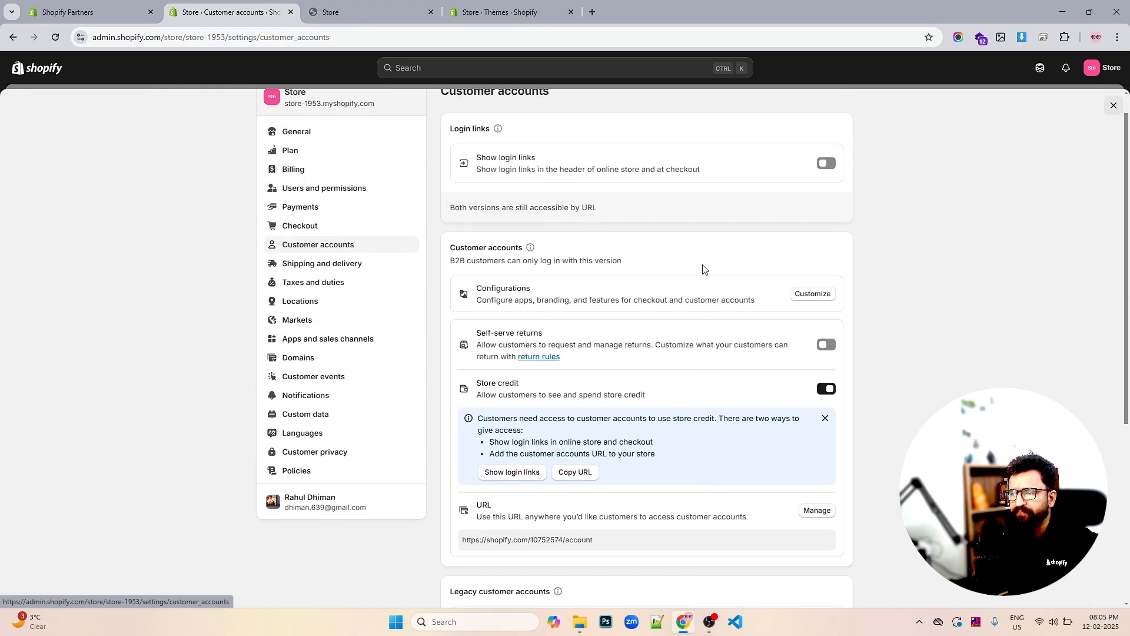
scroll(765, 268, "down", 2)
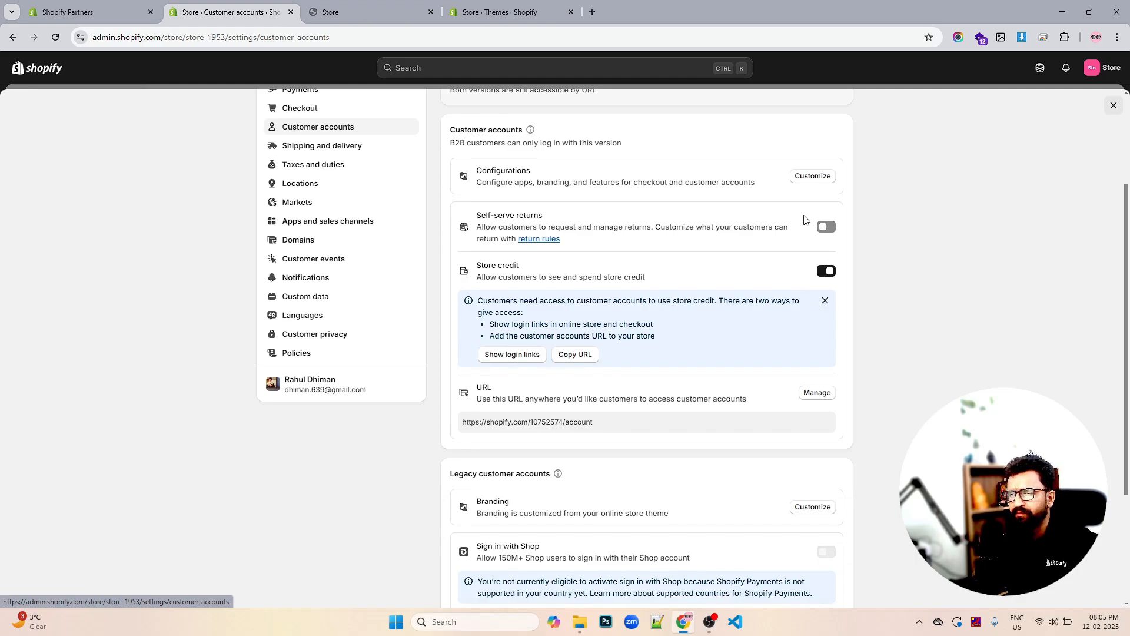
scroll(765, 247, "down", 3)
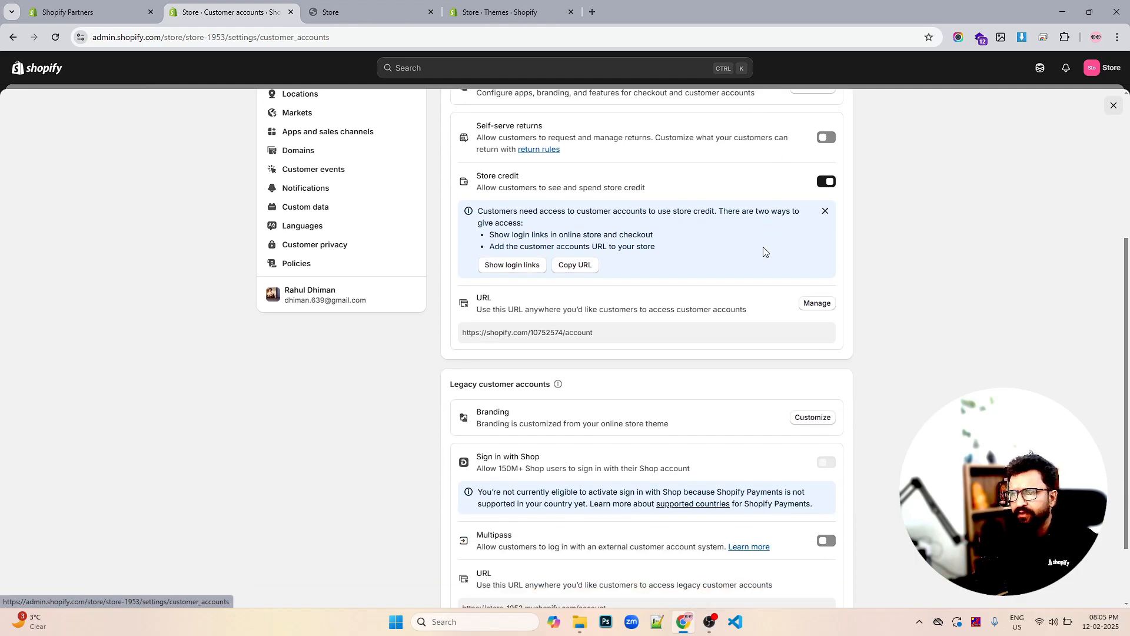
scroll(763, 255, "up", 3)
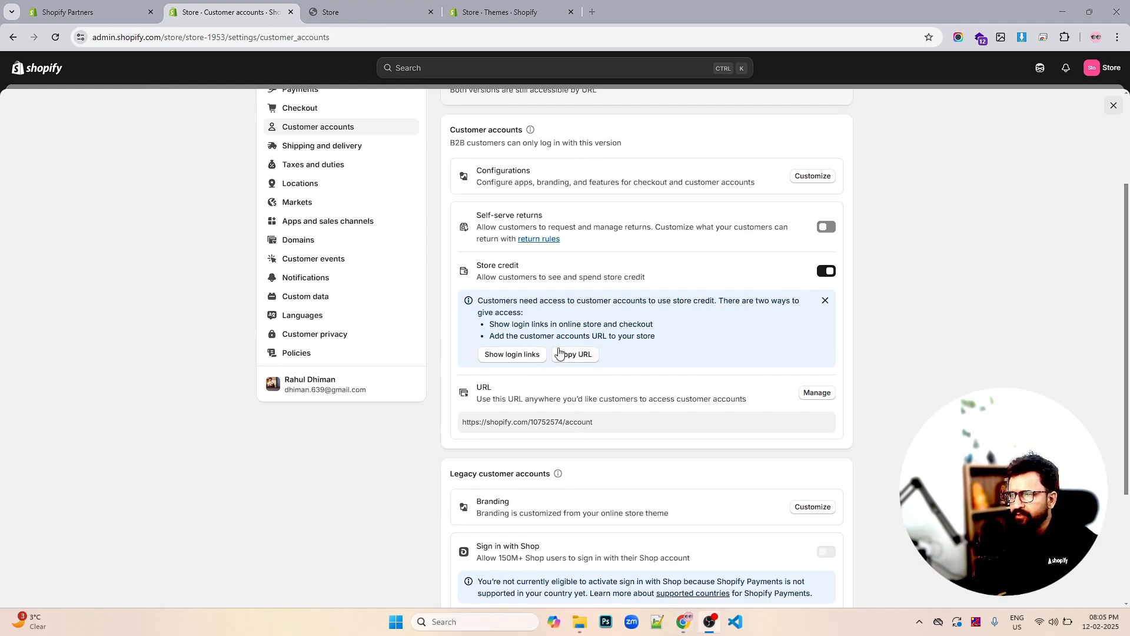
scroll(588, 337, "up", 3)
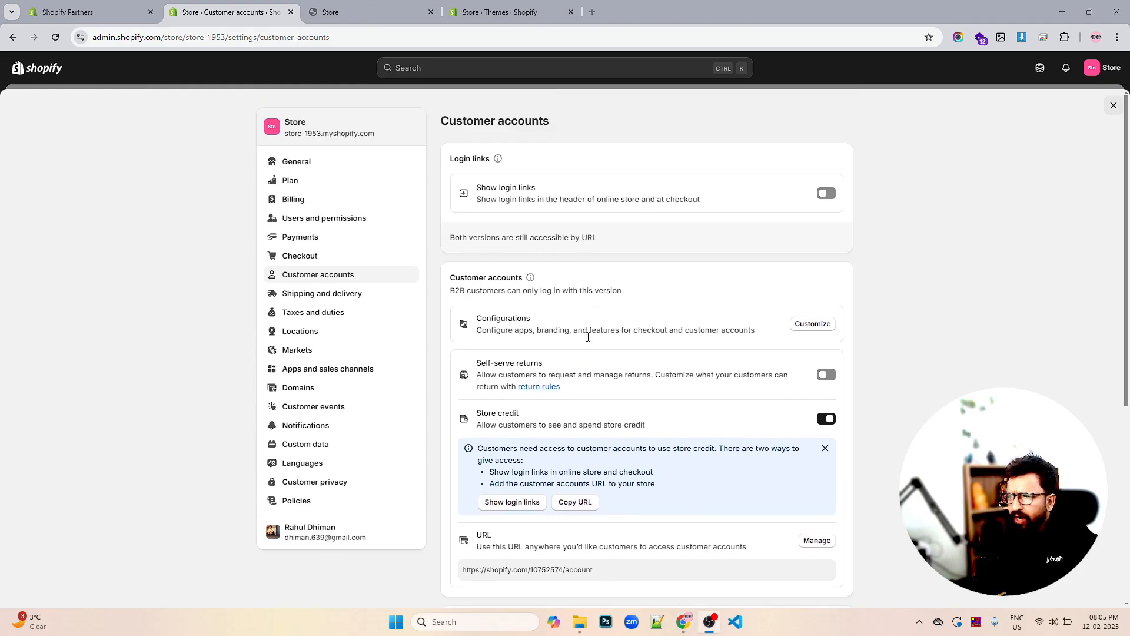
Turn on Show login links using Legacy accounts and verify the link on the storefront
key("ctrl+Tab")
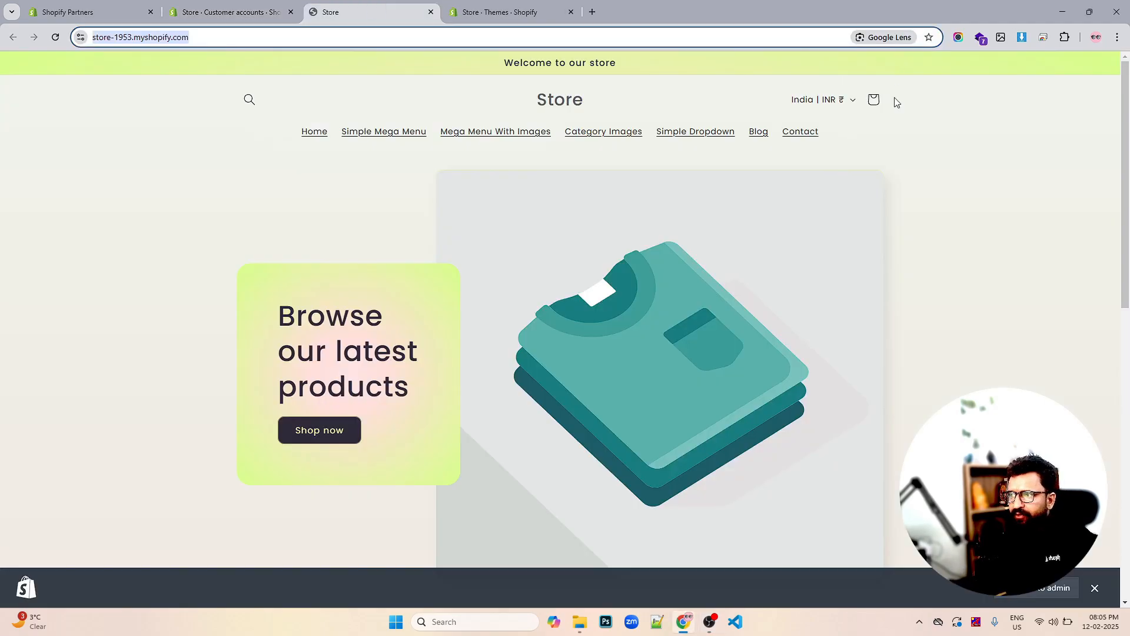
left_click(256, 19)
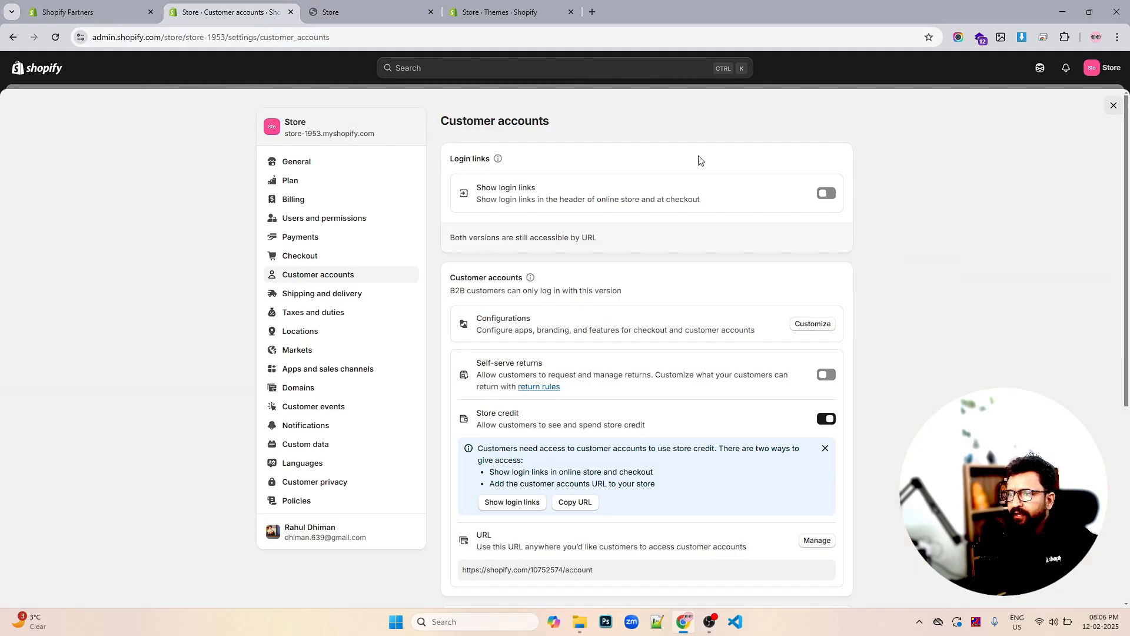
left_click(830, 201)
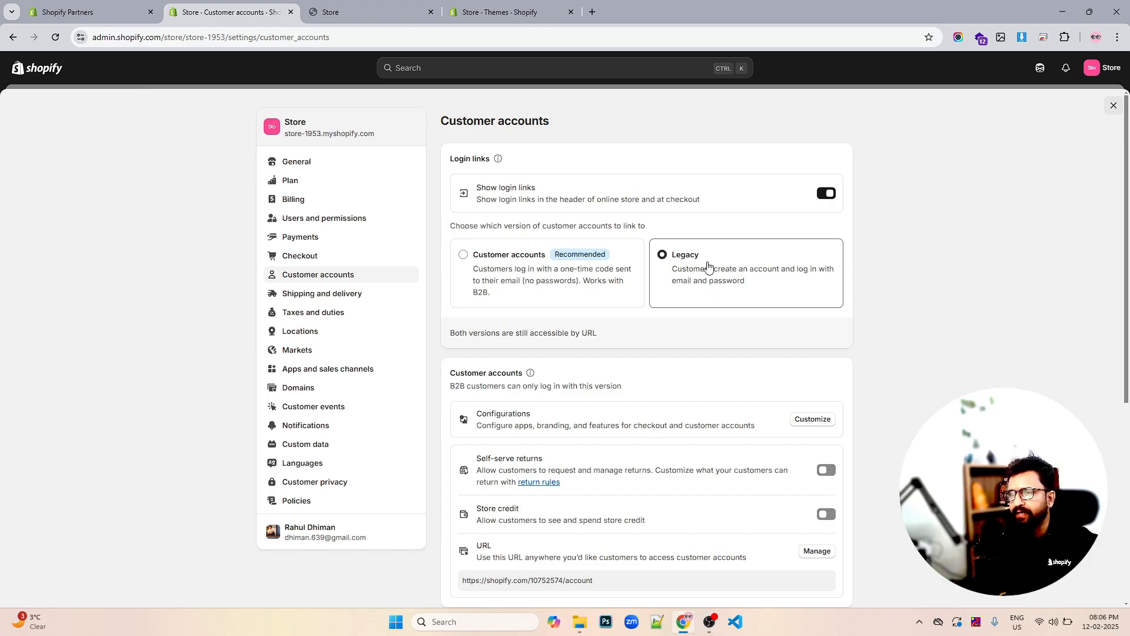
left_click(388, 13)
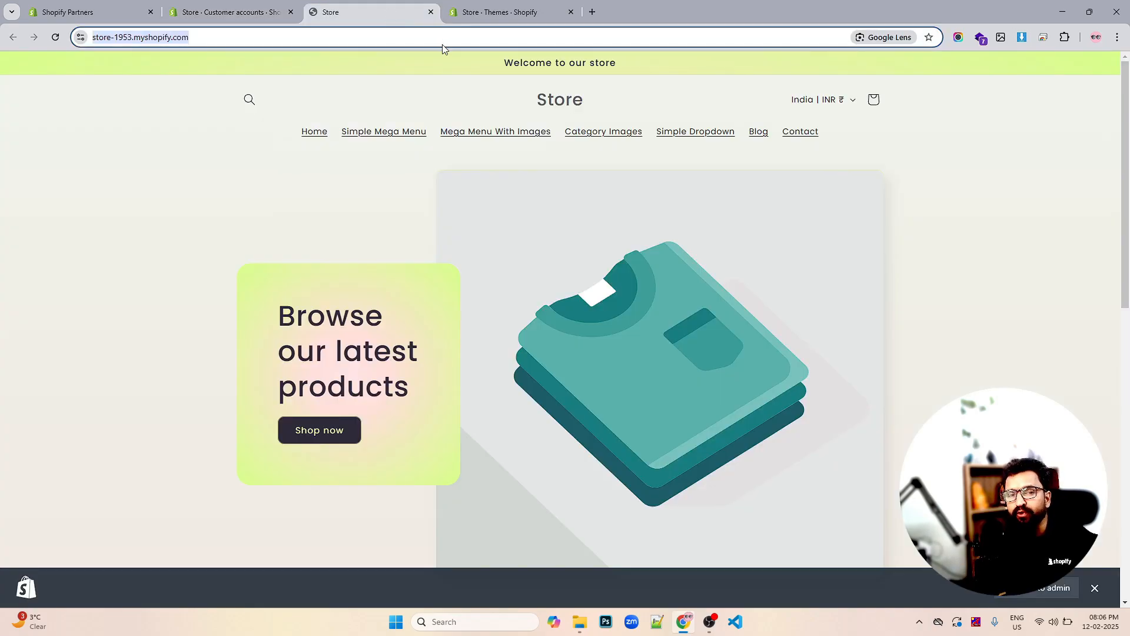
left_click(230, 12)
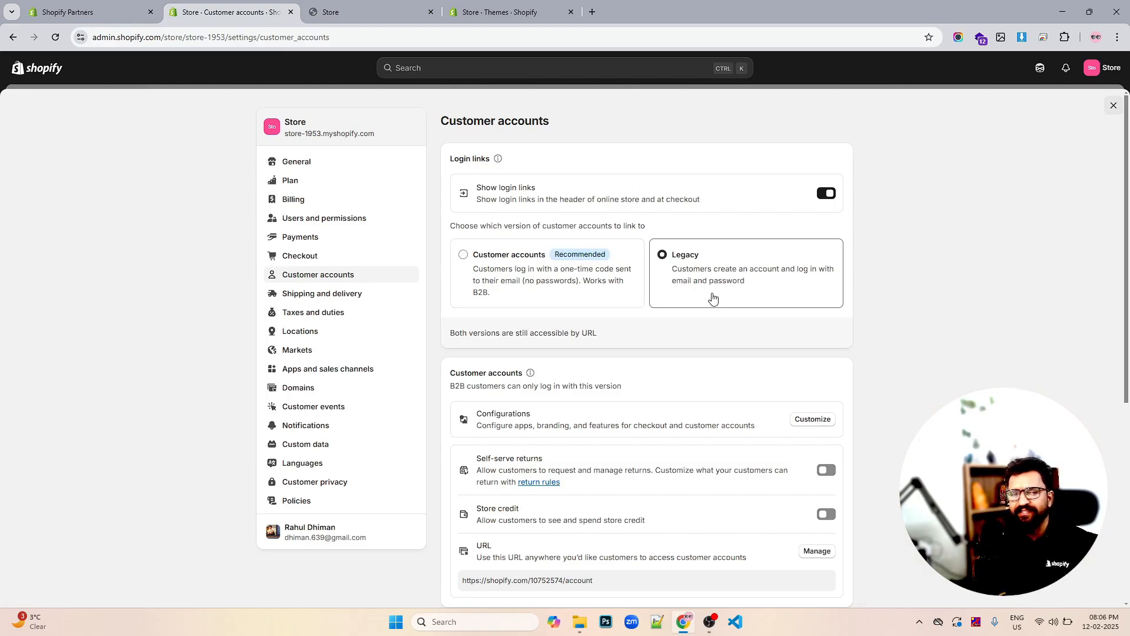
scroll(591, 371, "down", 2)
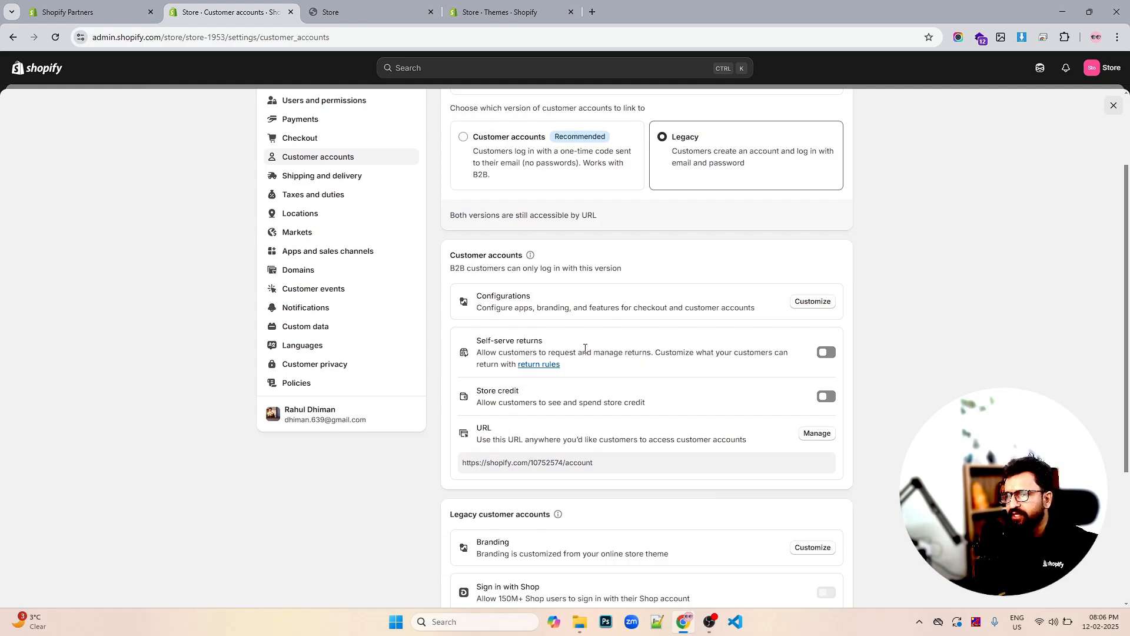
scroll(589, 308, "up", 2)
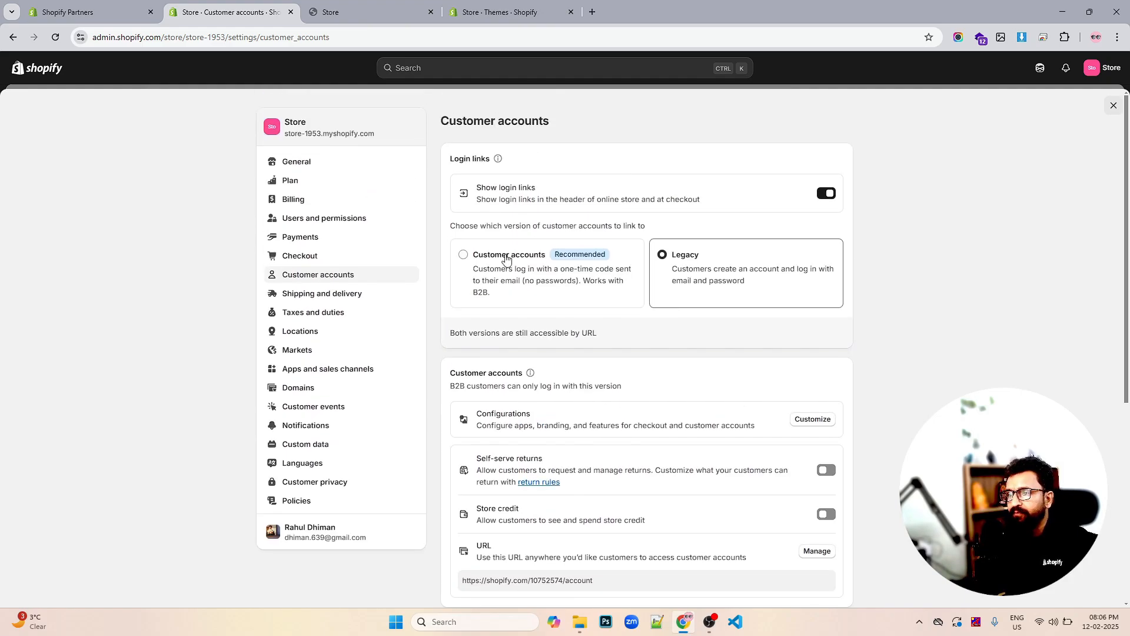
Open Shipping and delivery and review general rates covering 2 locations and 2 zones
left_click(304, 294)
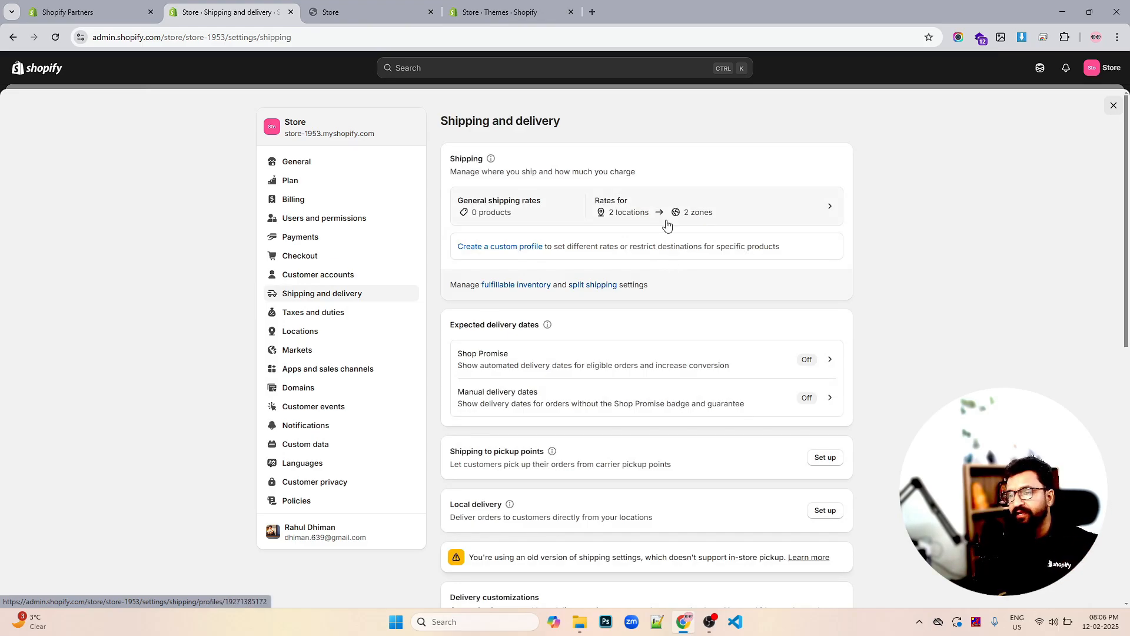
scroll(667, 224, "down", 7)
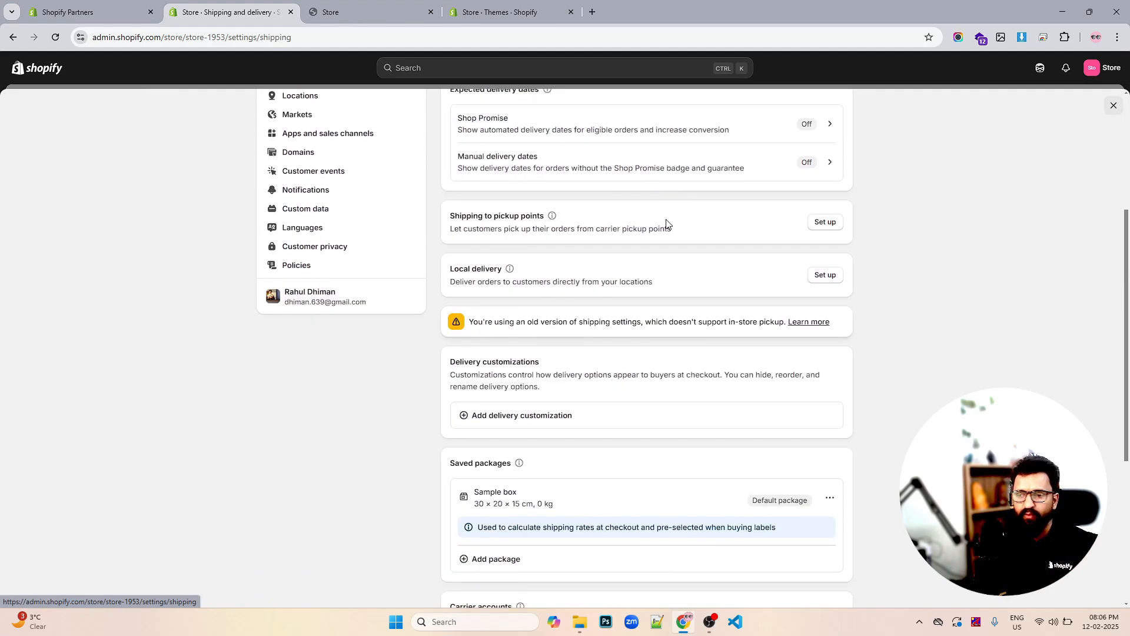
scroll(667, 224, "down", 2)
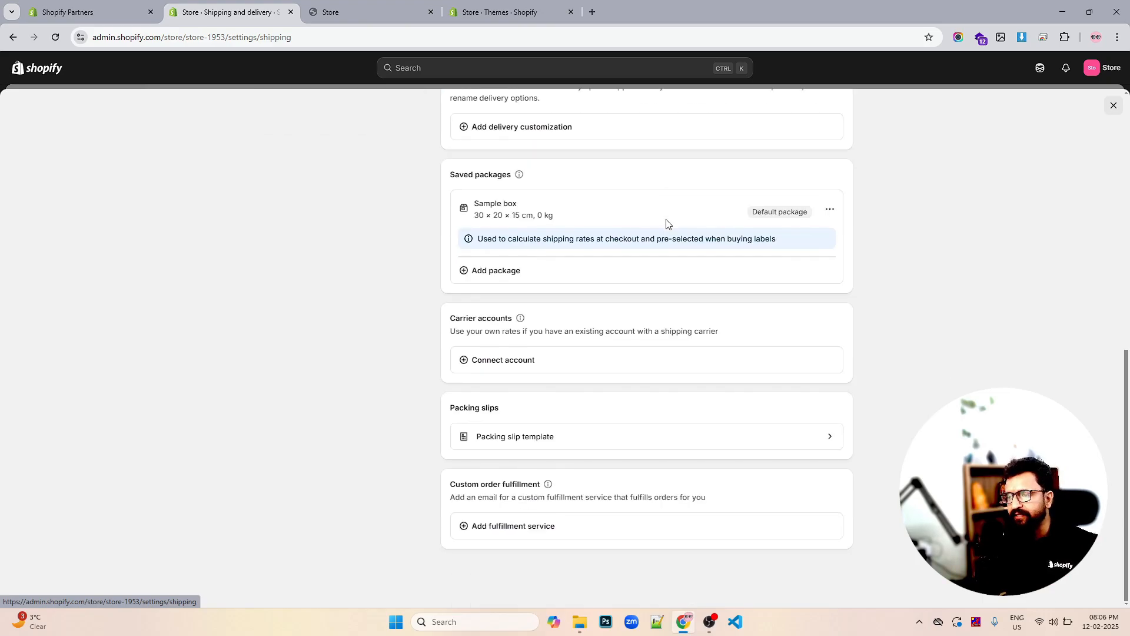
scroll(667, 223, "up", 5)
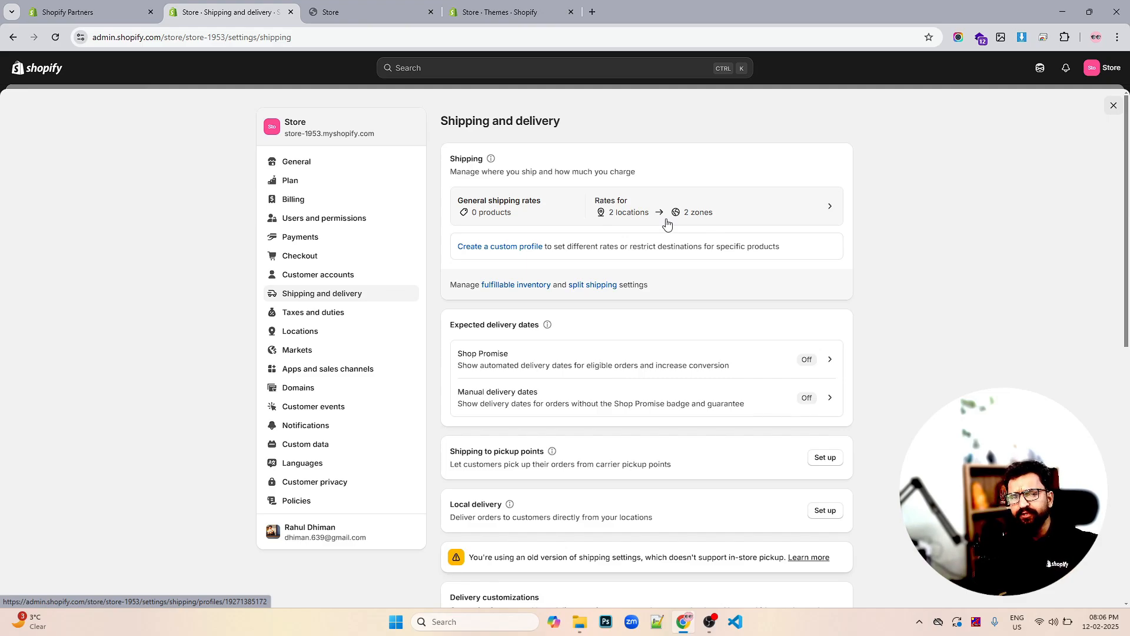
scroll(664, 382, "down", 9)
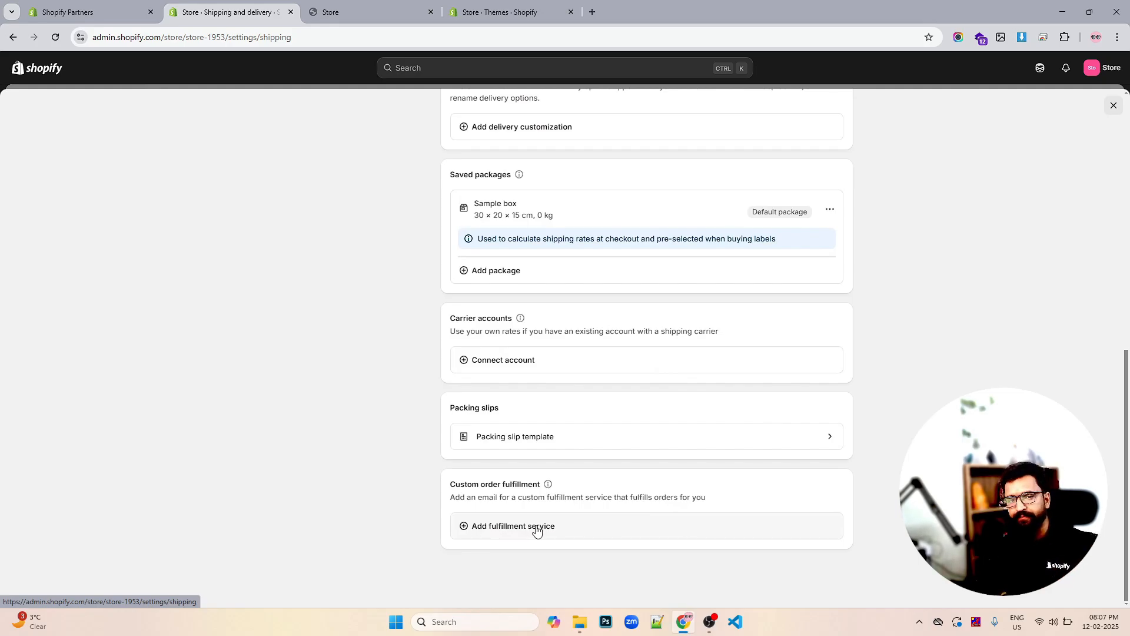
scroll(594, 492, "up", 9)
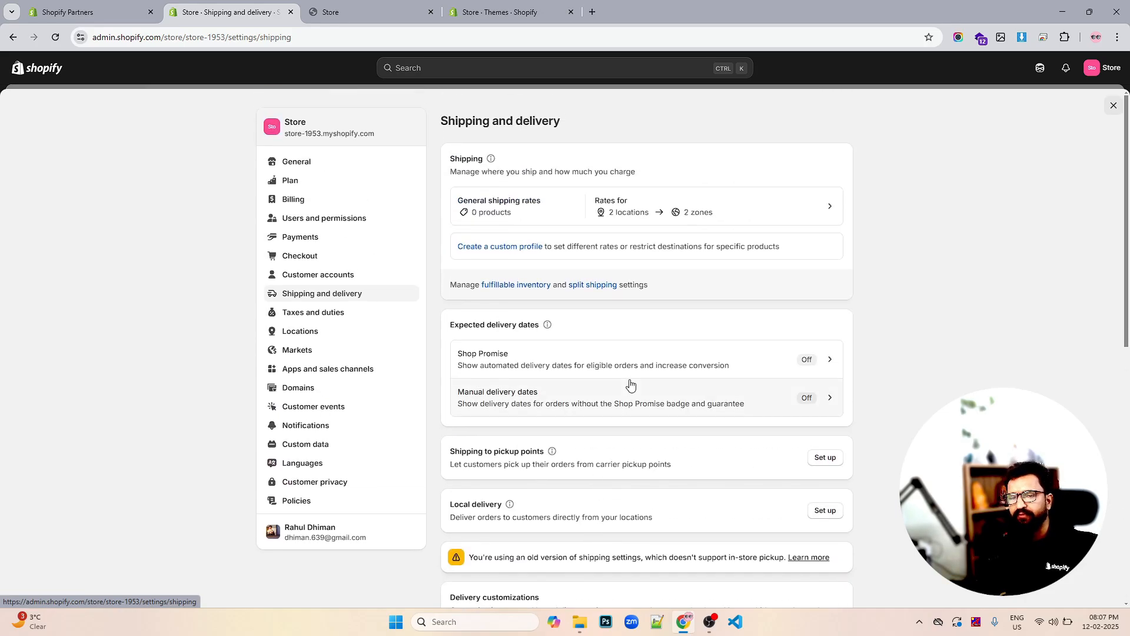
Browse Taxes and duties, Locations and Markets, ending on Apps and sales channels
left_click(306, 321)
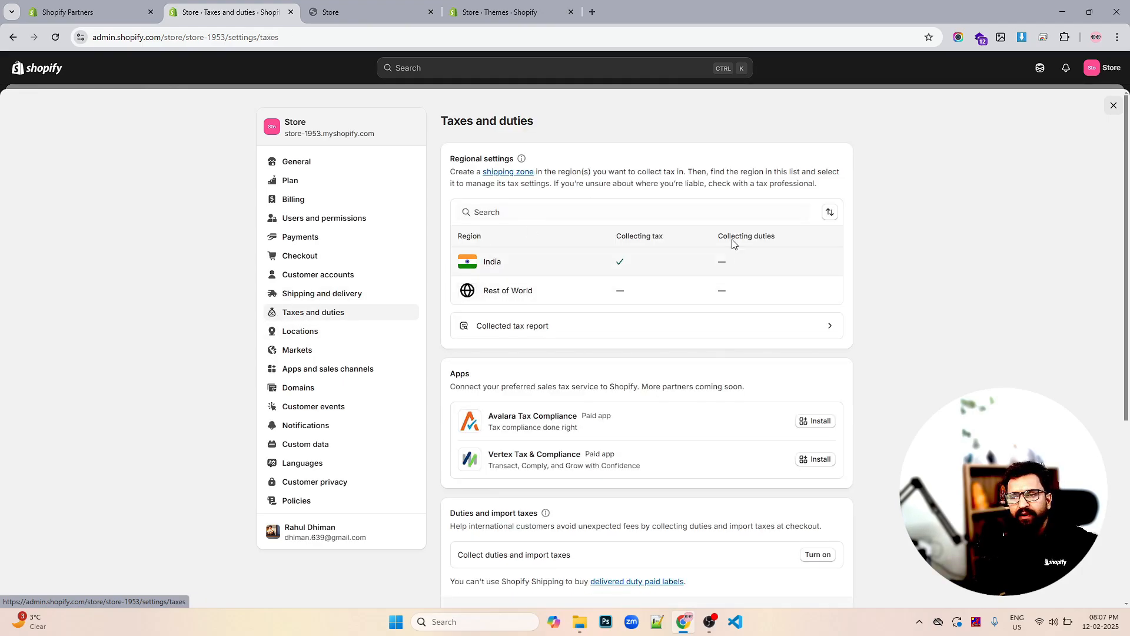
scroll(570, 271, "down", 5)
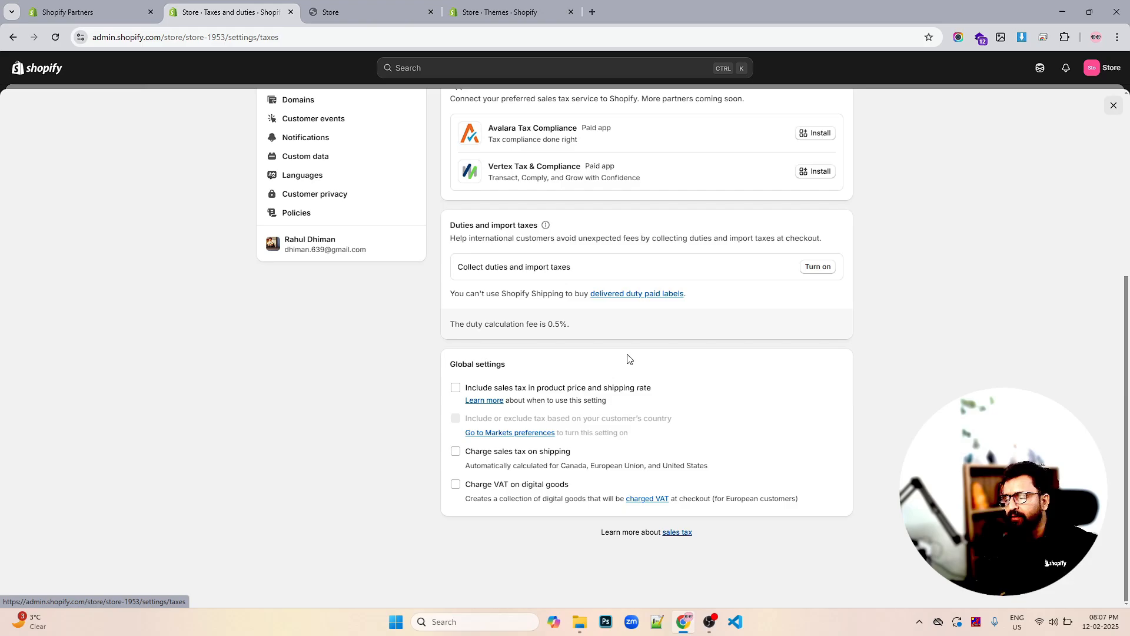
scroll(625, 358, "up", 4)
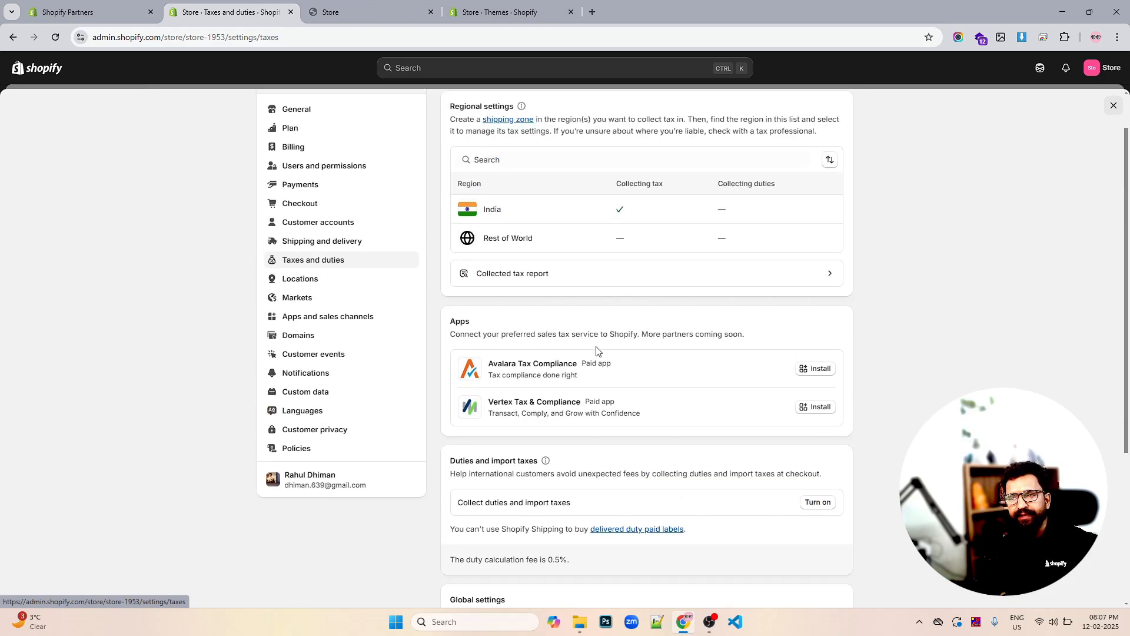
left_click(313, 282)
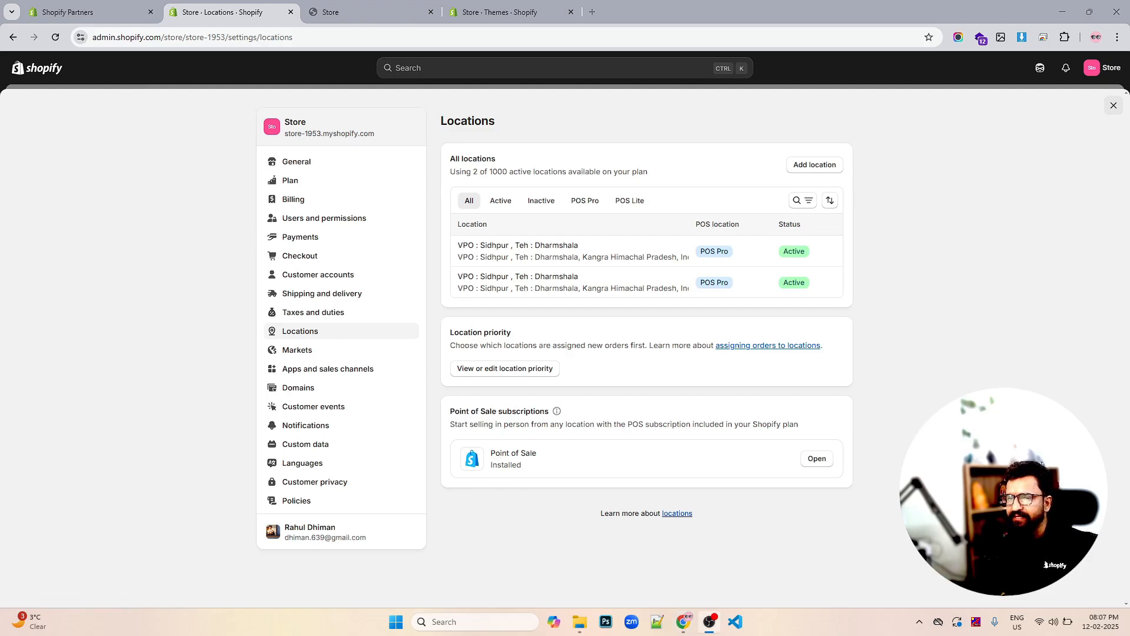
left_click(306, 355)
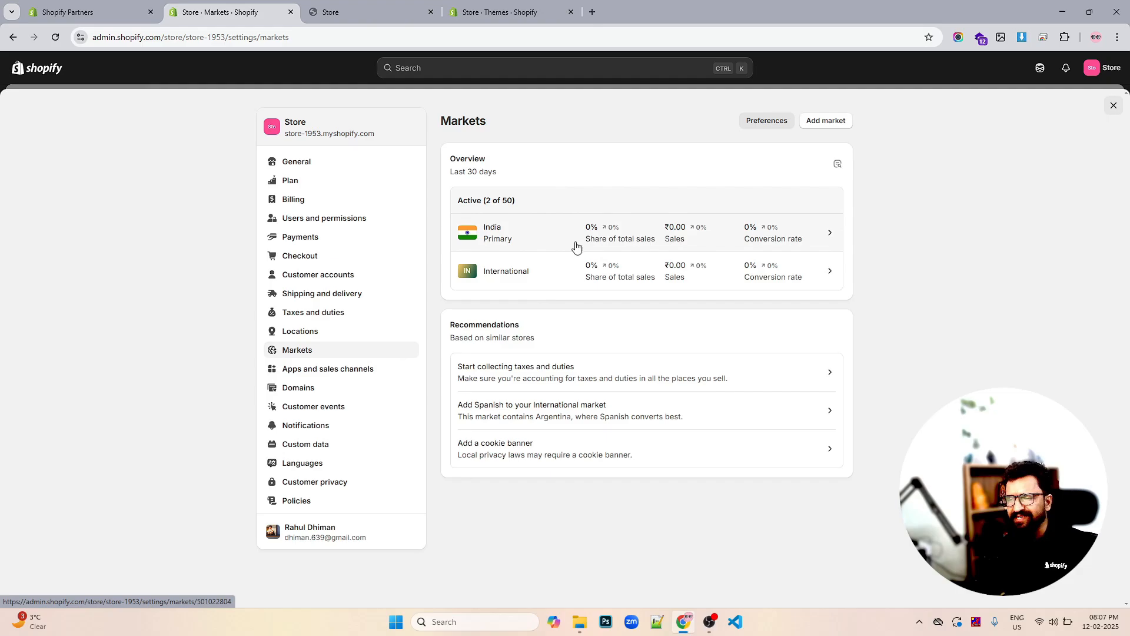
left_click(307, 374)
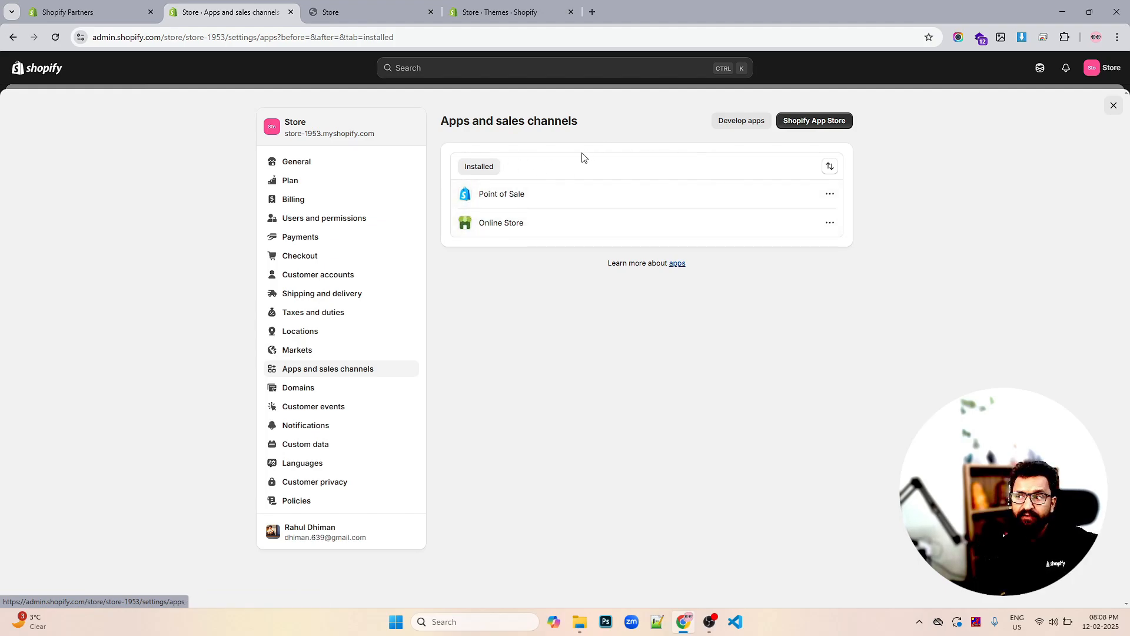
Look through Domains and Customer events, then open Notifications
left_click(298, 388)
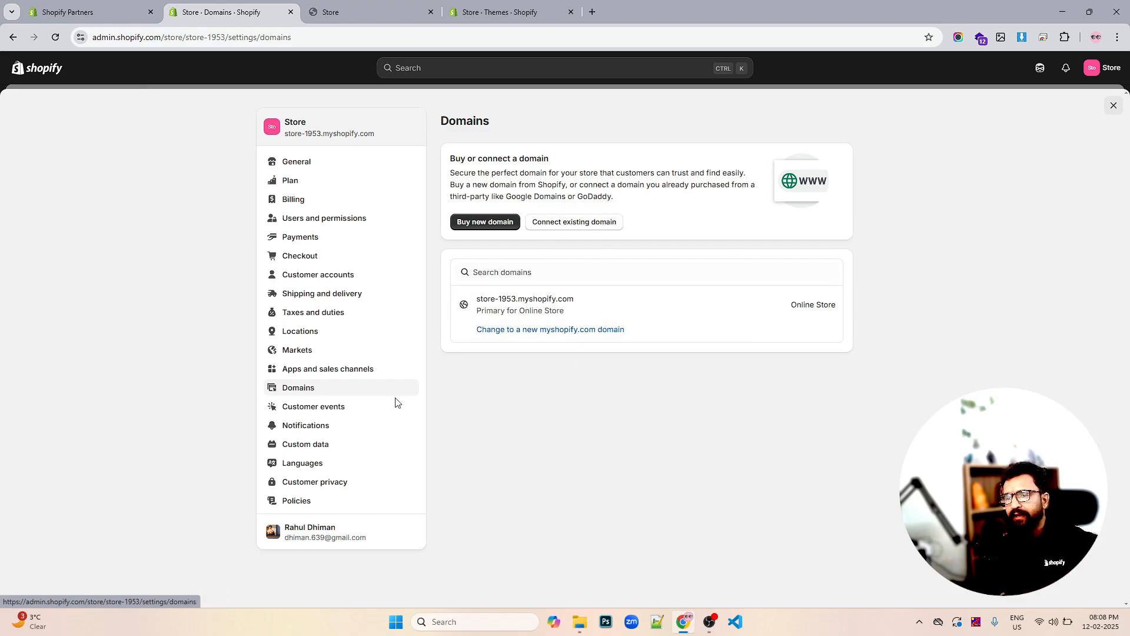
left_click(313, 407)
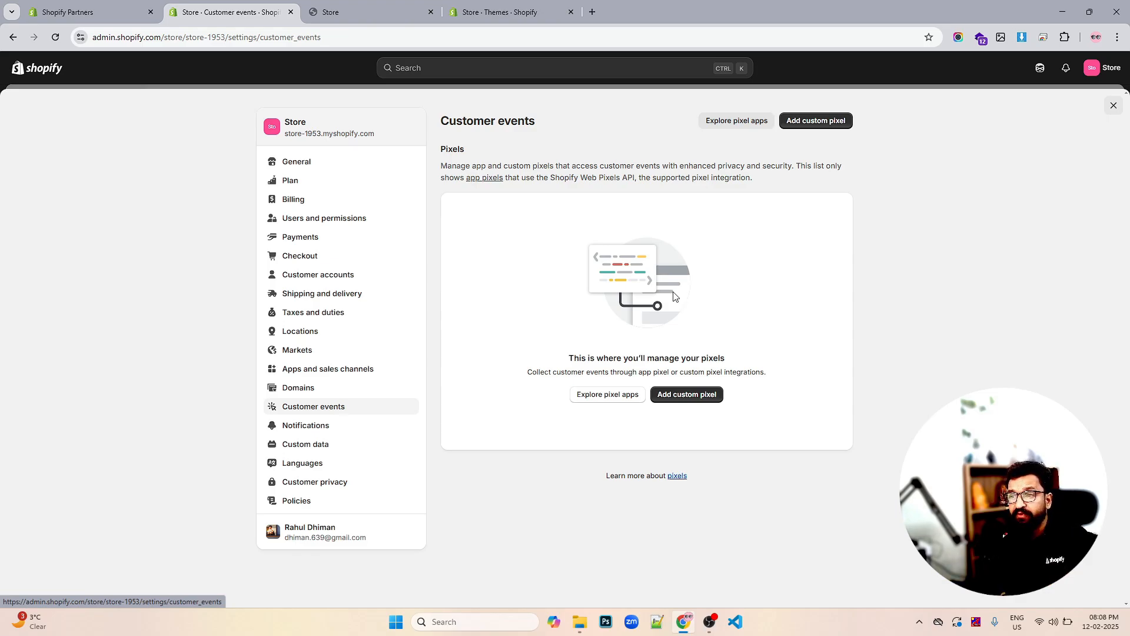
left_click(313, 426)
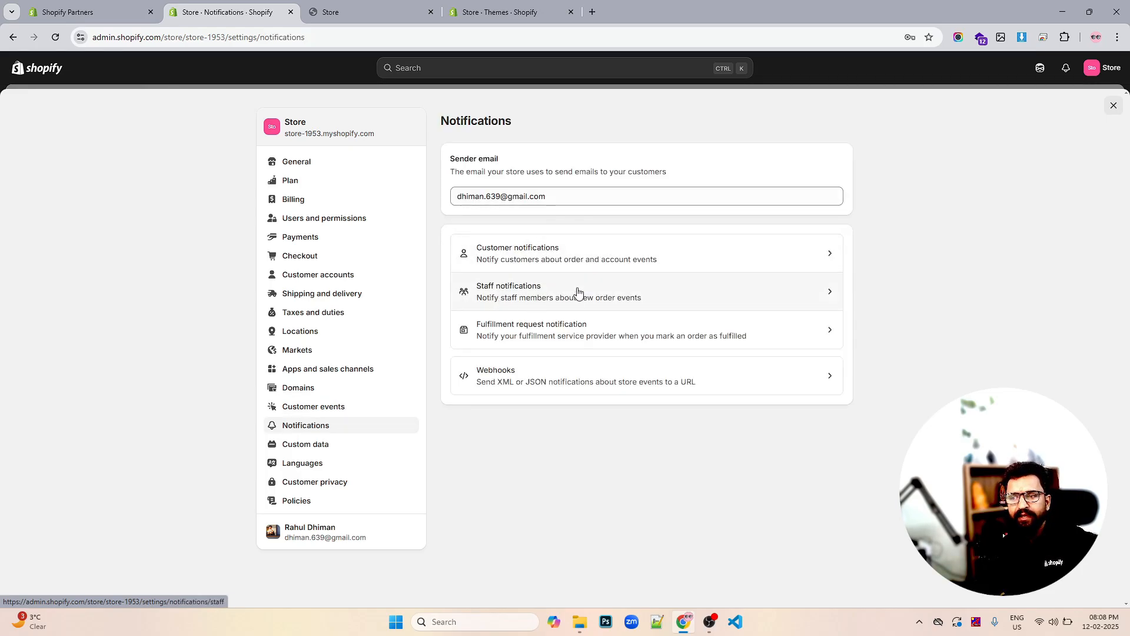
left_click(544, 261)
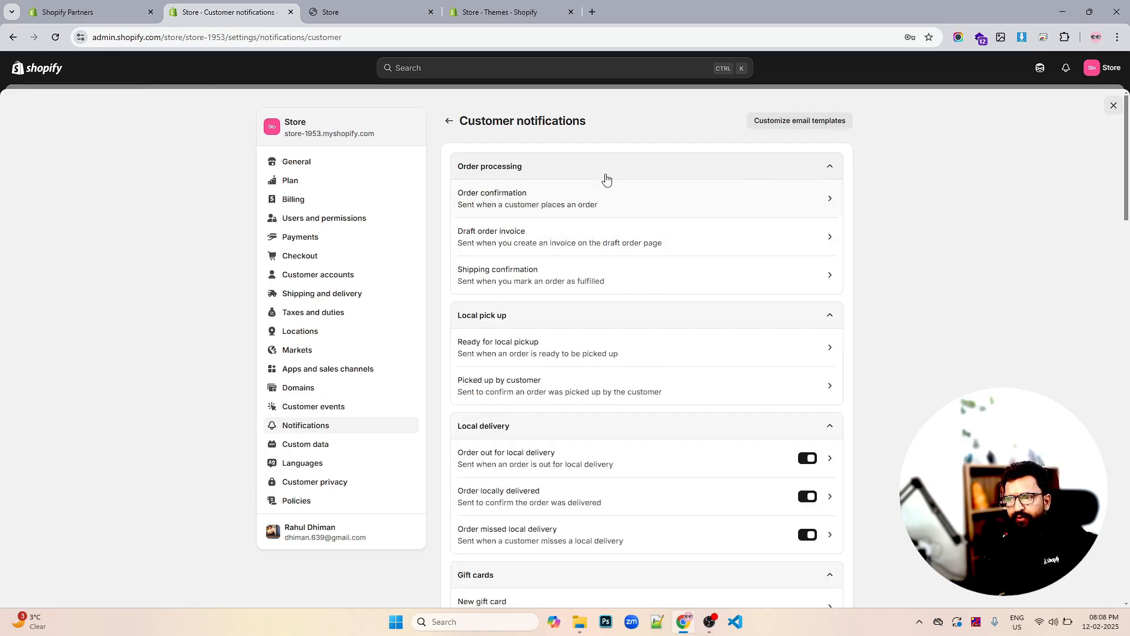
left_click(568, 202)
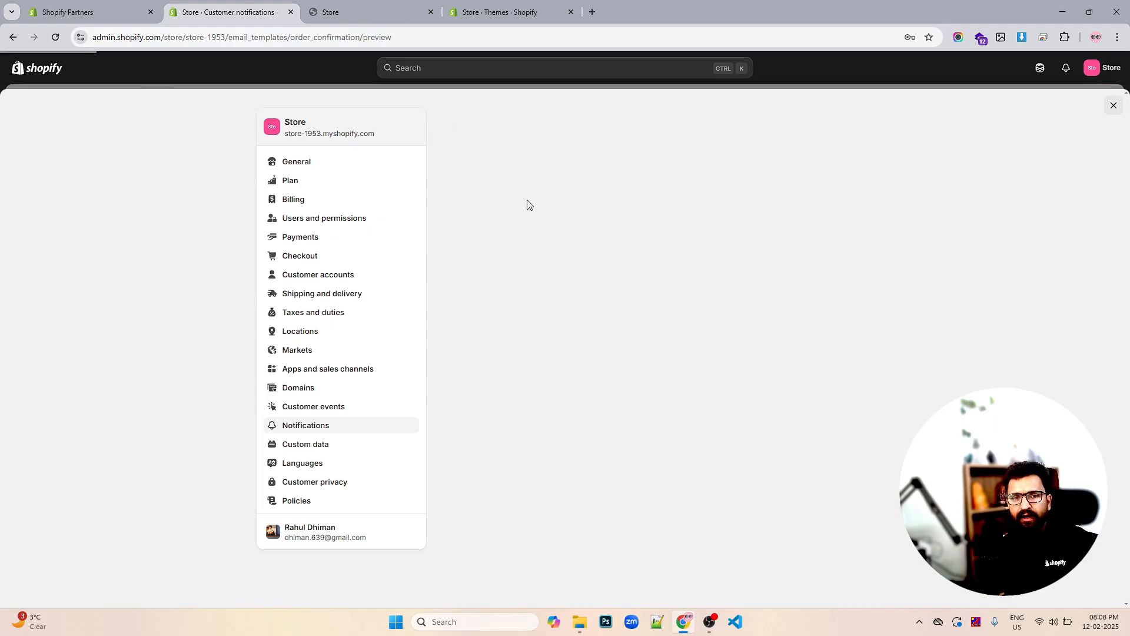
scroll(647, 244, "down", 3)
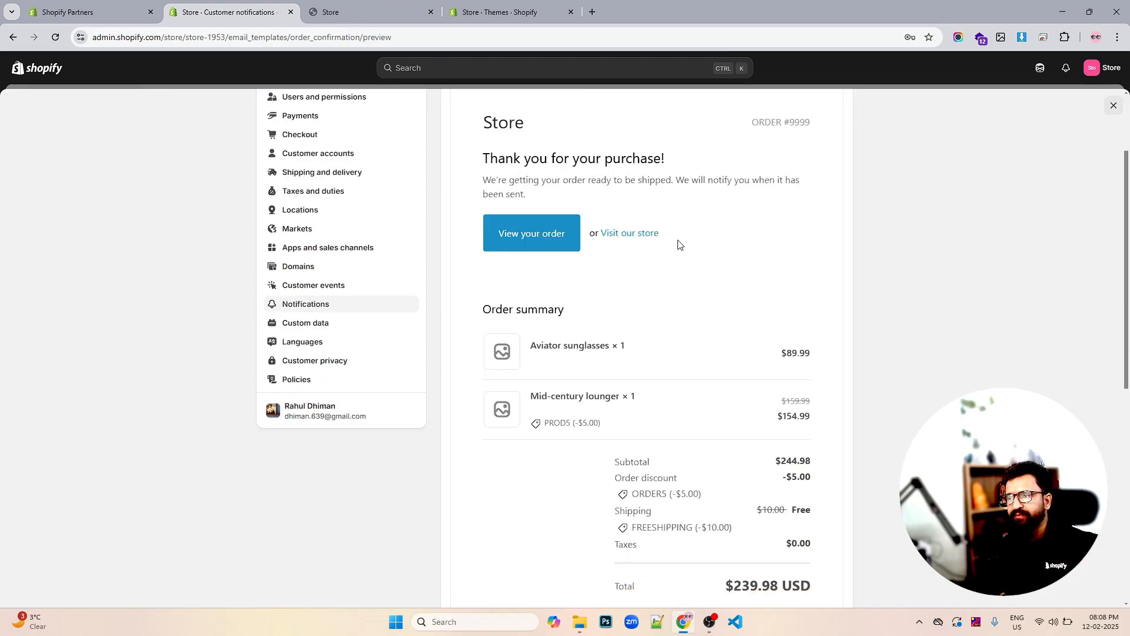
scroll(684, 259, "up", 2)
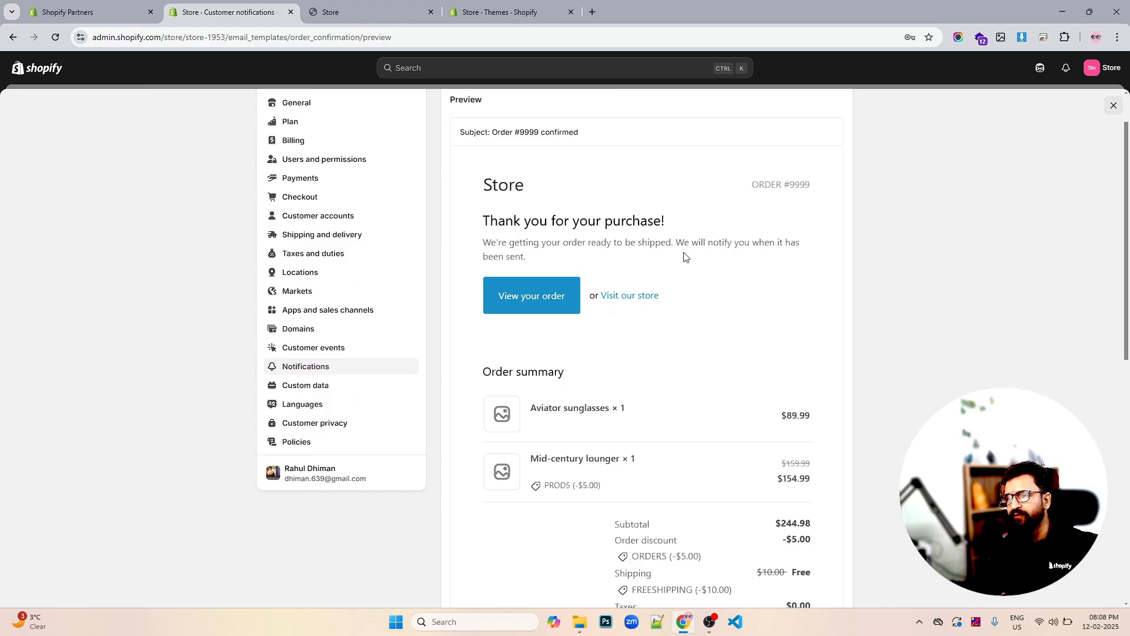
scroll(684, 257, "up", 1)
left_click(449, 121)
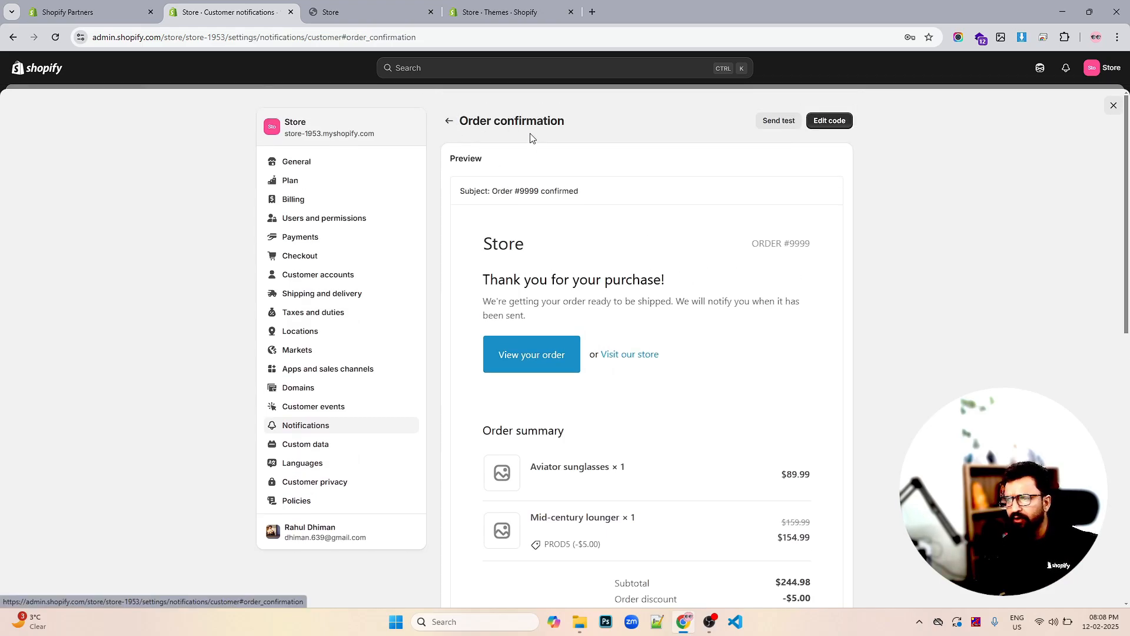
scroll(580, 259, "down", 9)
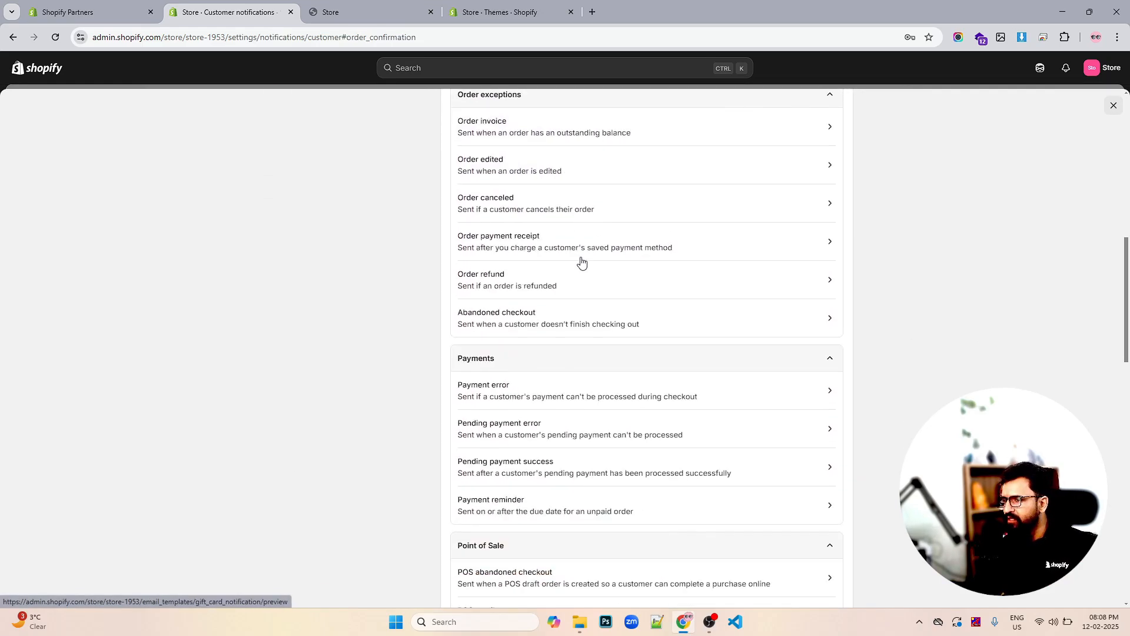
scroll(581, 260, "down", 9)
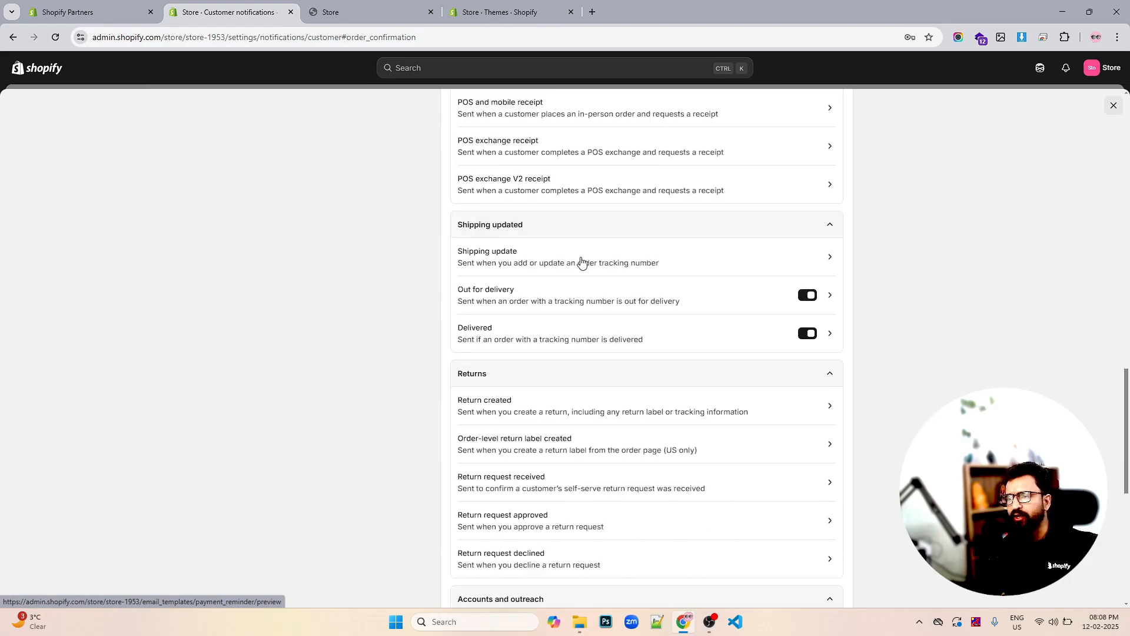
scroll(581, 261, "up", 20)
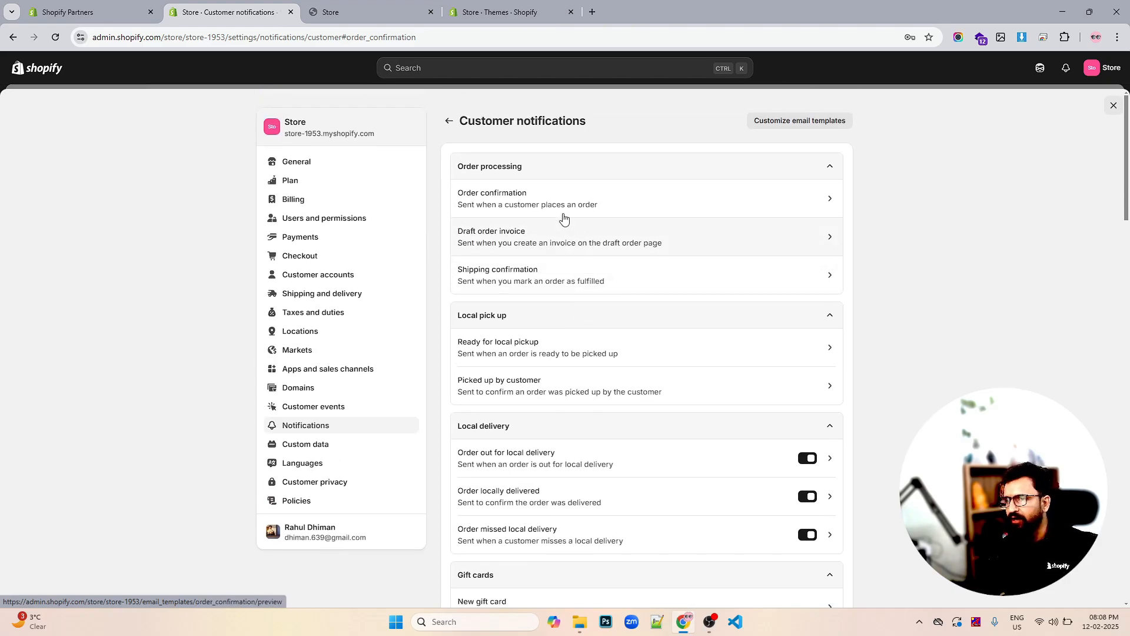
scroll(576, 318, "down", 15)
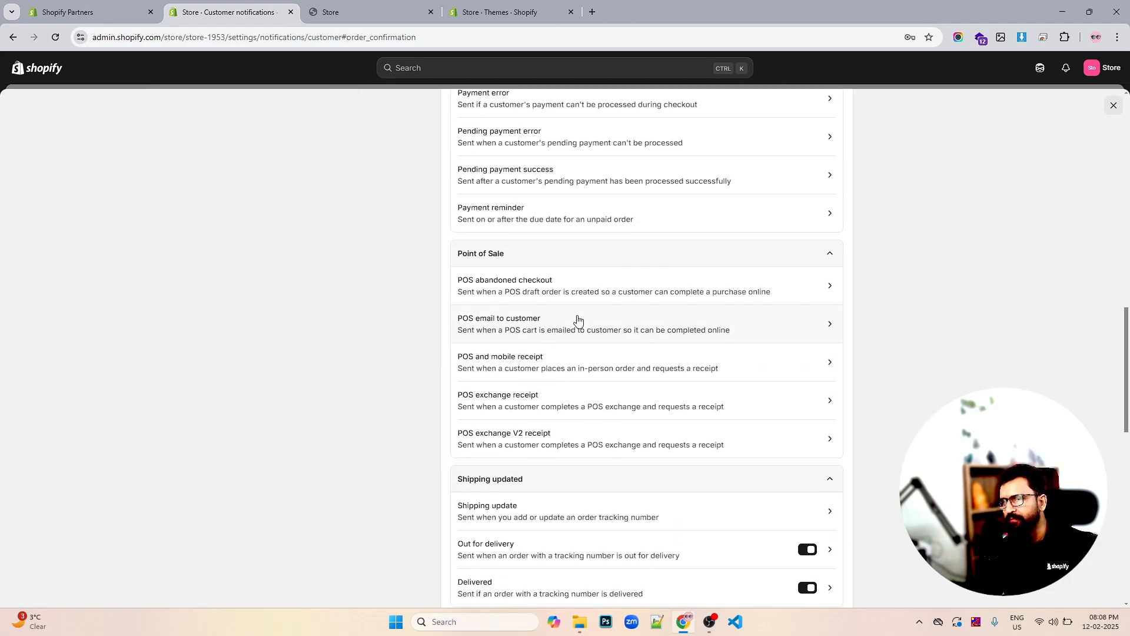
scroll(577, 319, "down", 3)
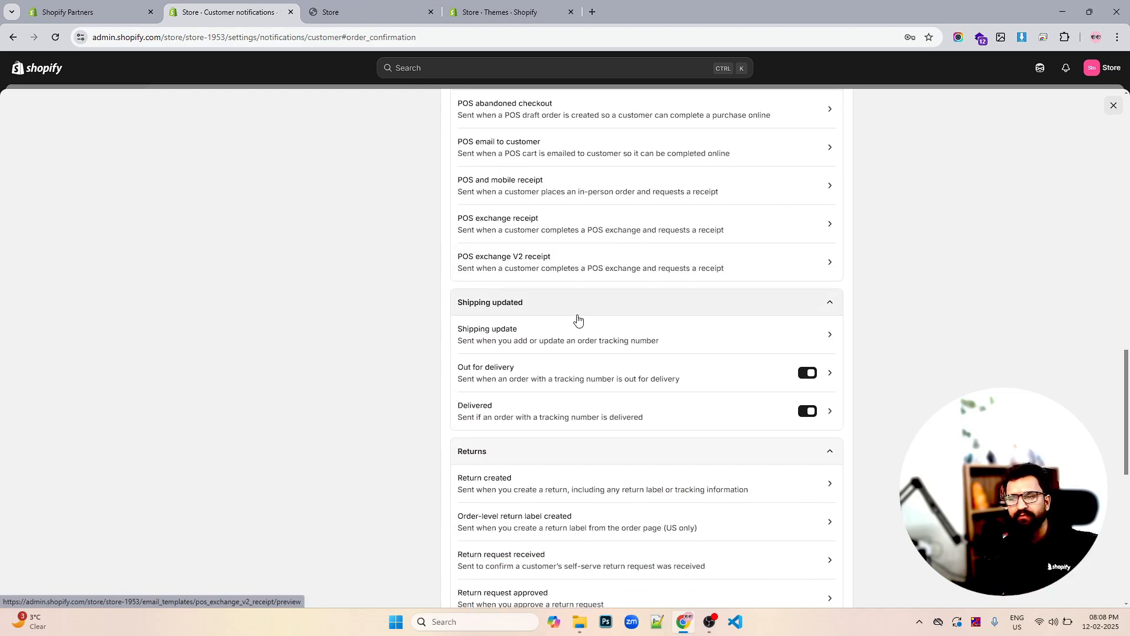
scroll(577, 320, "down", 7)
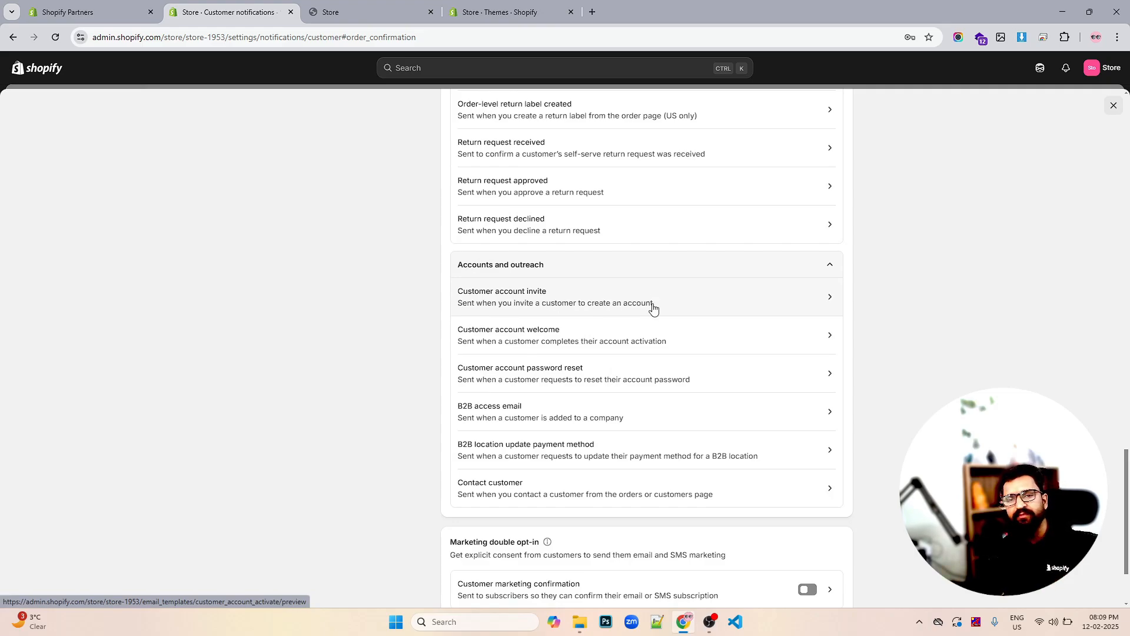
scroll(651, 307, "up", 10)
scroll(650, 308, "up", 10)
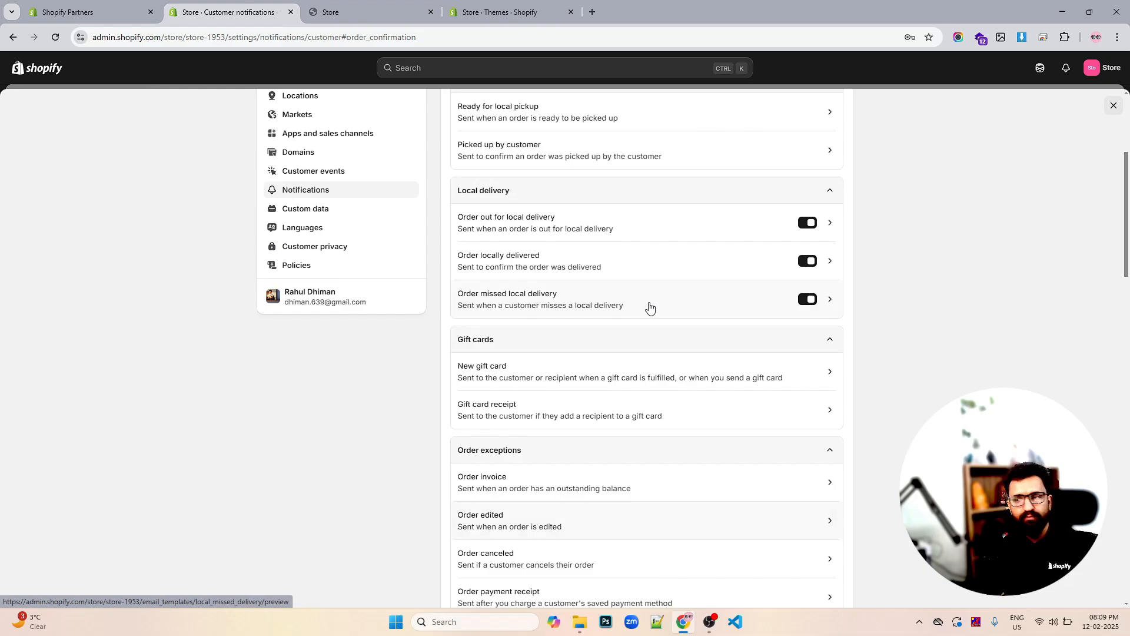
scroll(635, 254, "up", 4)
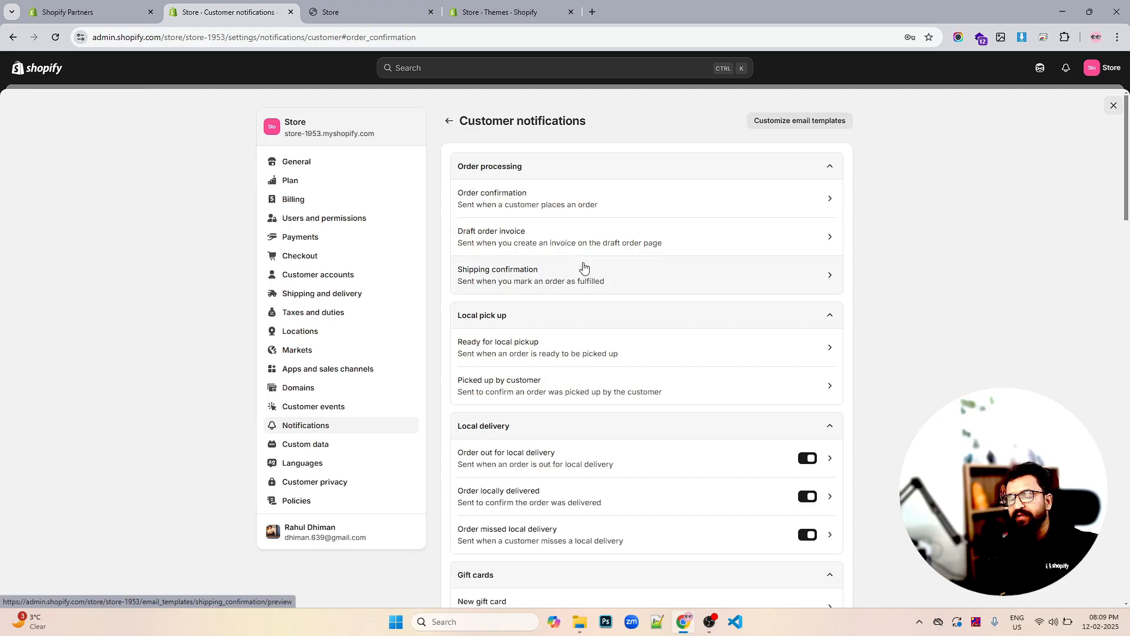
scroll(583, 268, "down", 20)
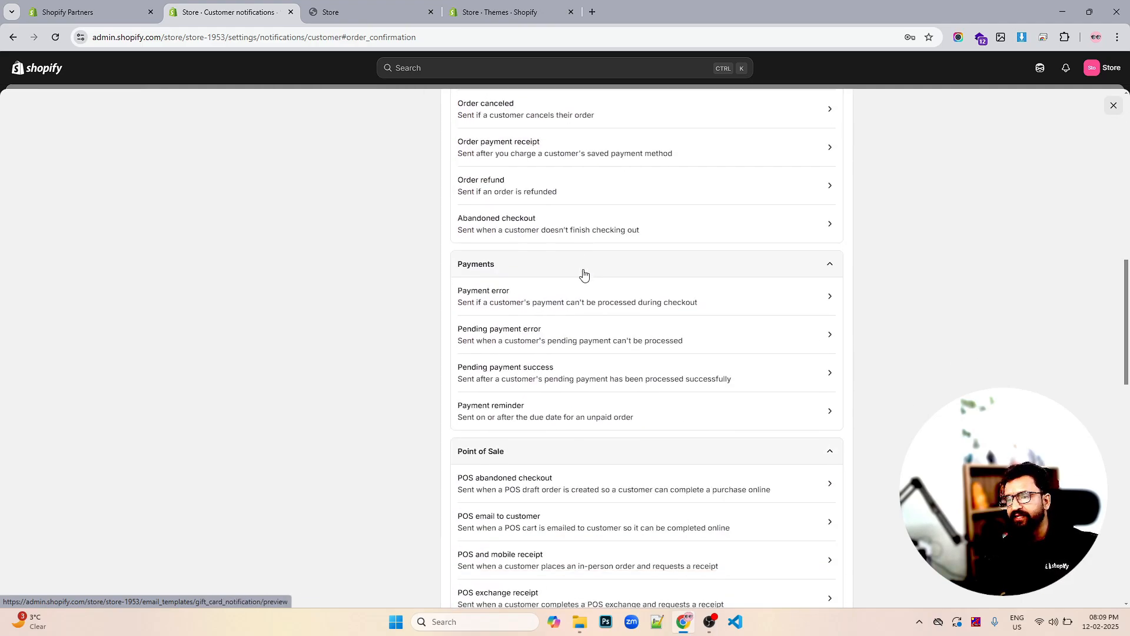
scroll(583, 273, "down", 5)
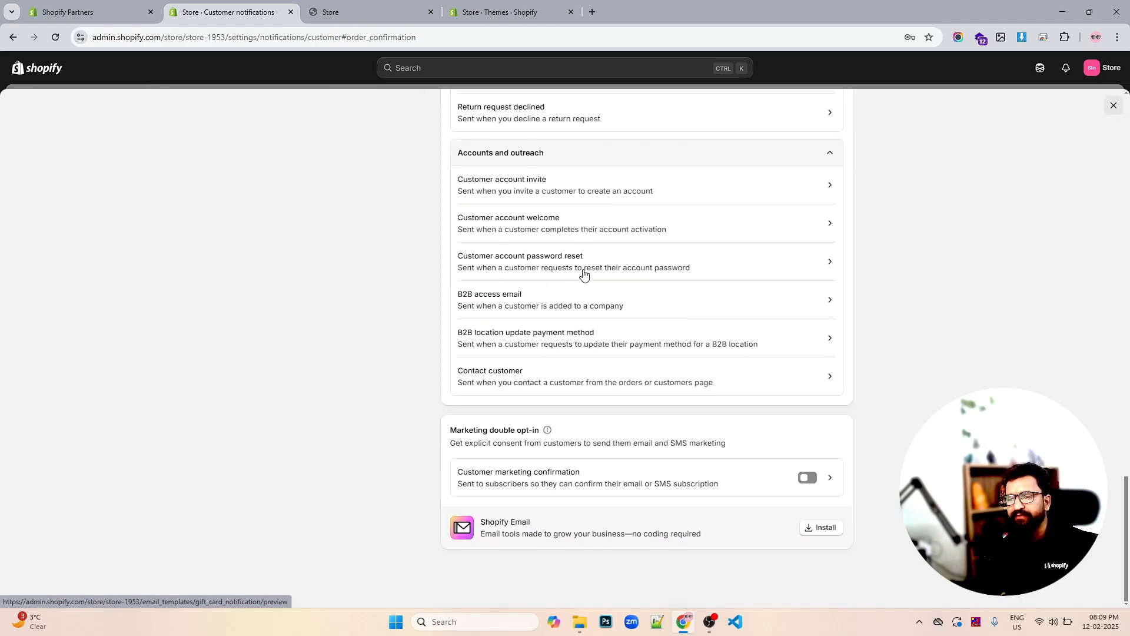
scroll(583, 273, "up", 6)
scroll(583, 271, "up", 5)
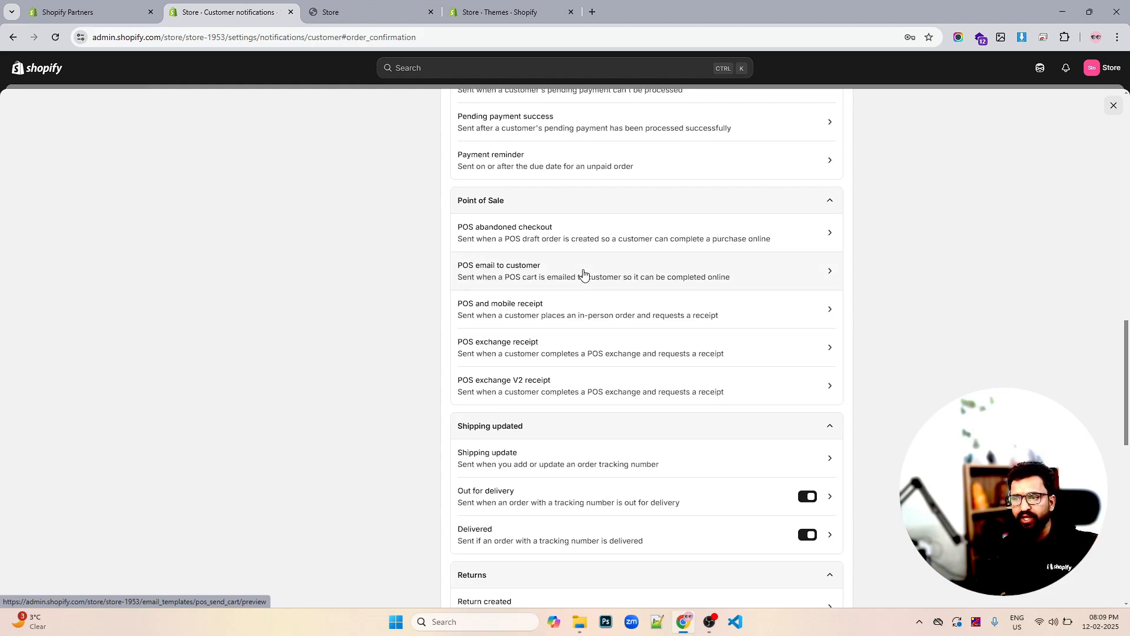
scroll(583, 273, "up", 20)
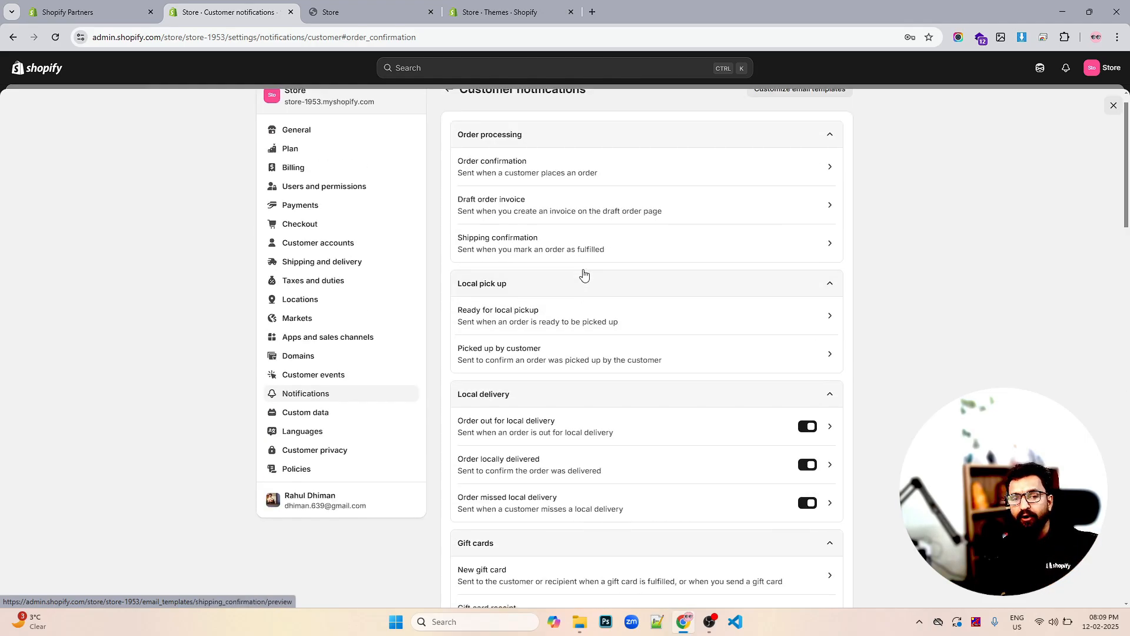
scroll(583, 272, "up", 1)
scroll(583, 272, "down", 15)
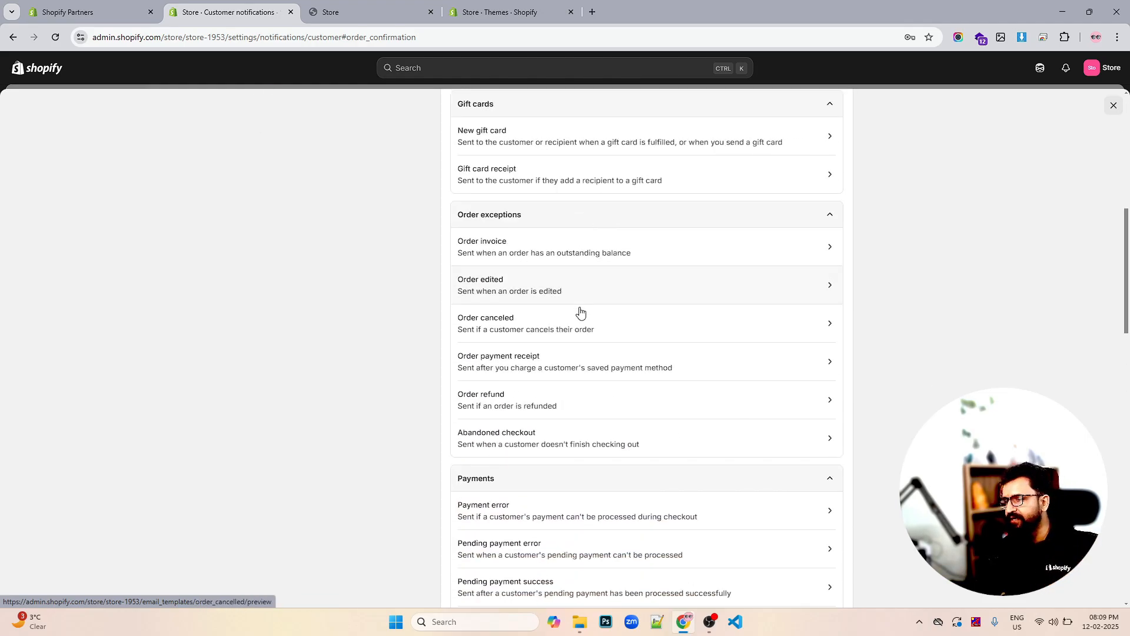
scroll(580, 315, "down", 3)
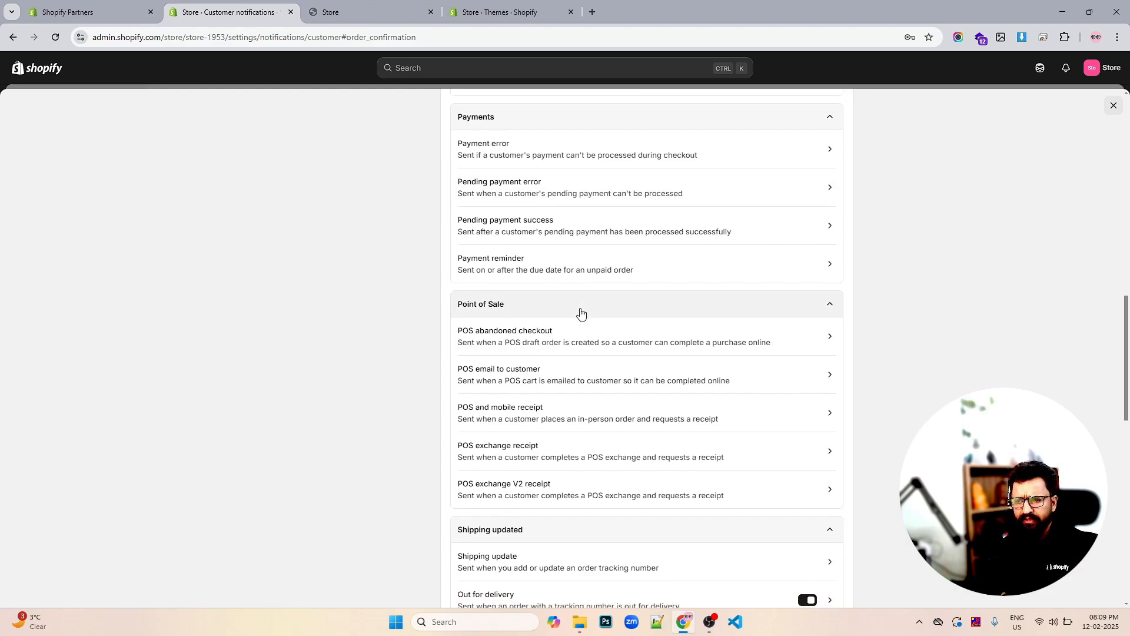
scroll(573, 386, "down", 4)
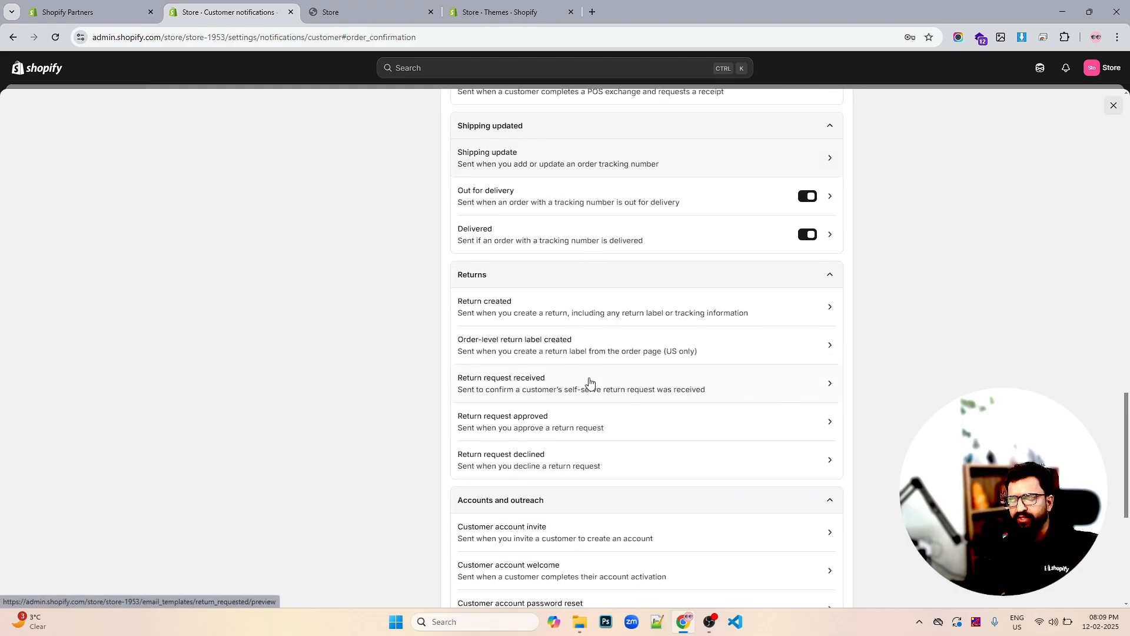
scroll(588, 384, "down", 3)
scroll(589, 381, "up", 20)
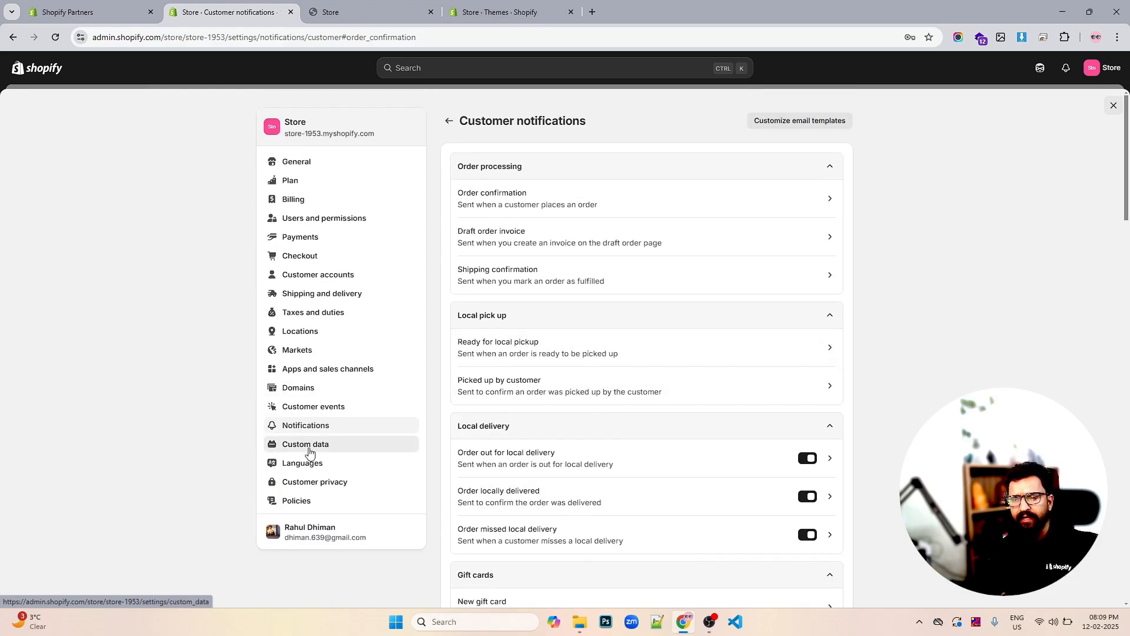
left_click(309, 452)
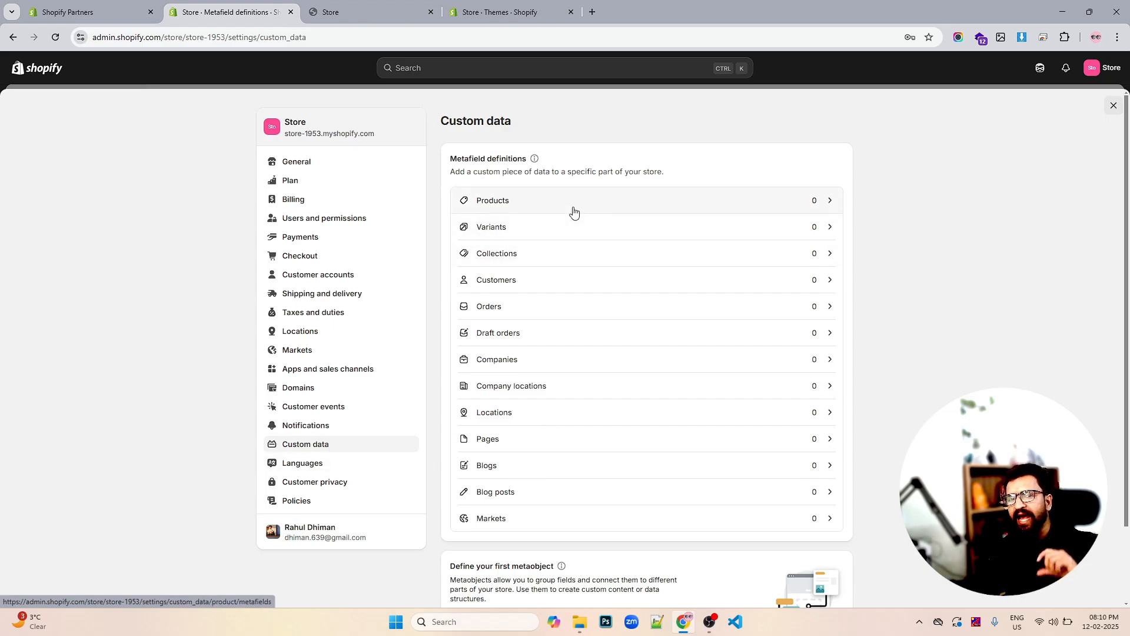
Open Languages to see English as the sole default published language
left_click(317, 465)
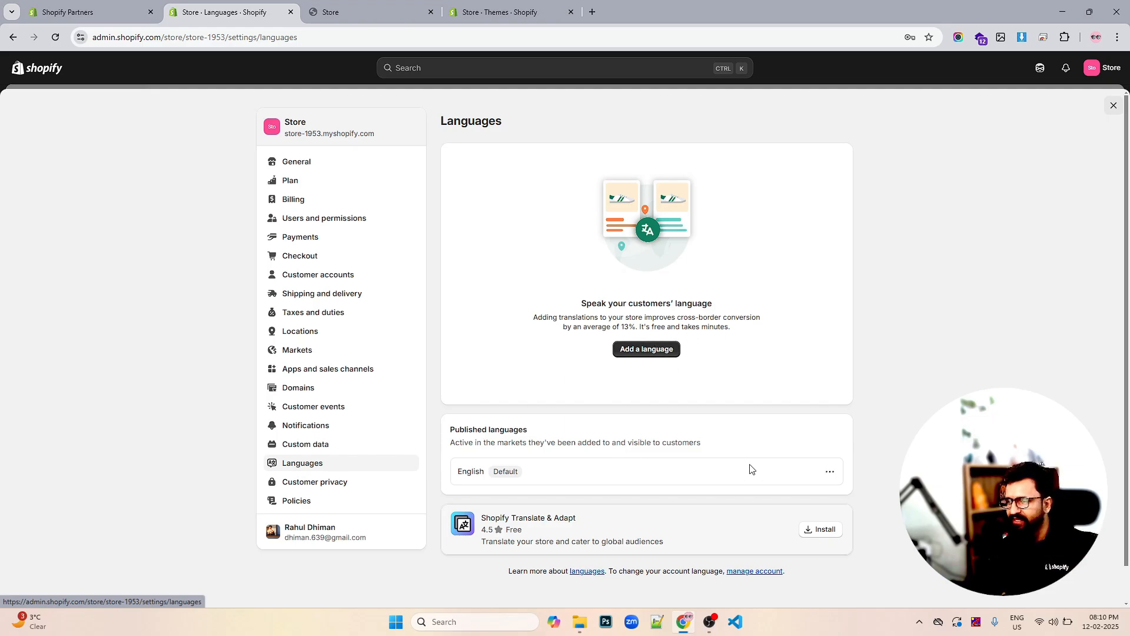
Browse the list of available store languages in the Add a language dialog
left_click(641, 350)
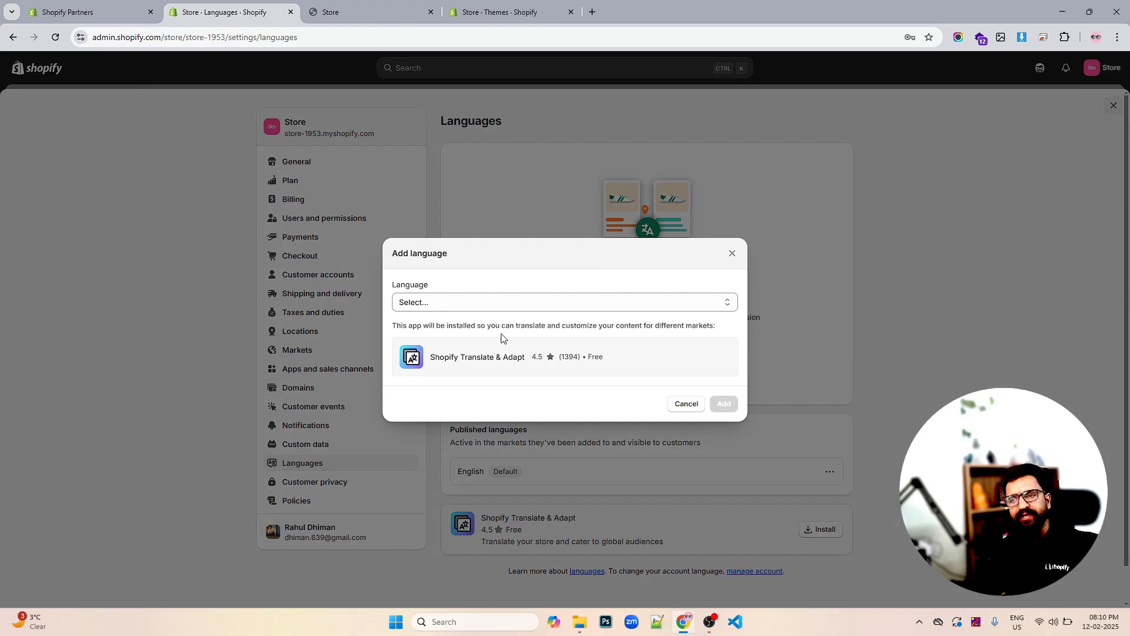
left_click(510, 303)
scroll(523, 433, "down", 10)
scroll(522, 431, "down", 13)
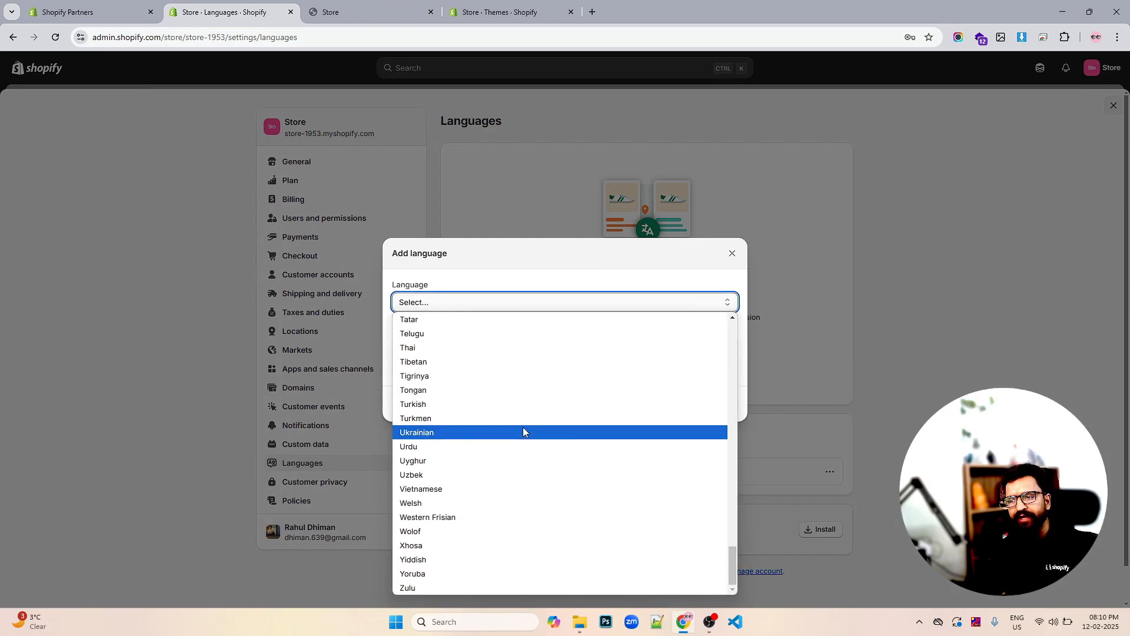
scroll(523, 429, "up", 14)
Cancel adding a language and go to the Customer privacy settings
left_click(730, 257)
left_click(729, 257)
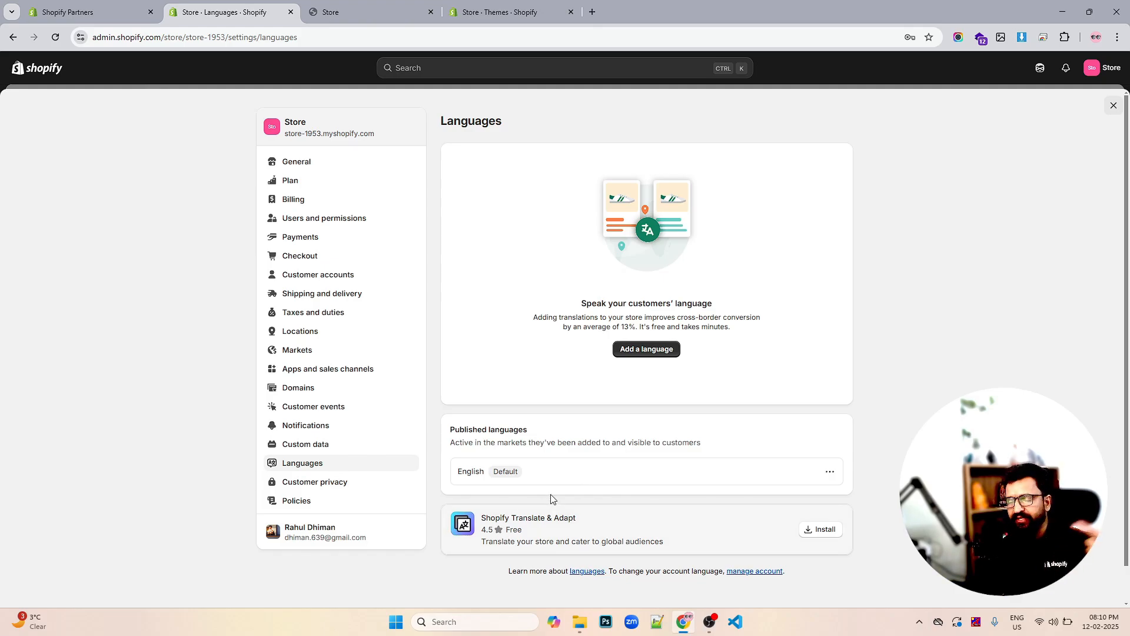
left_click(292, 489)
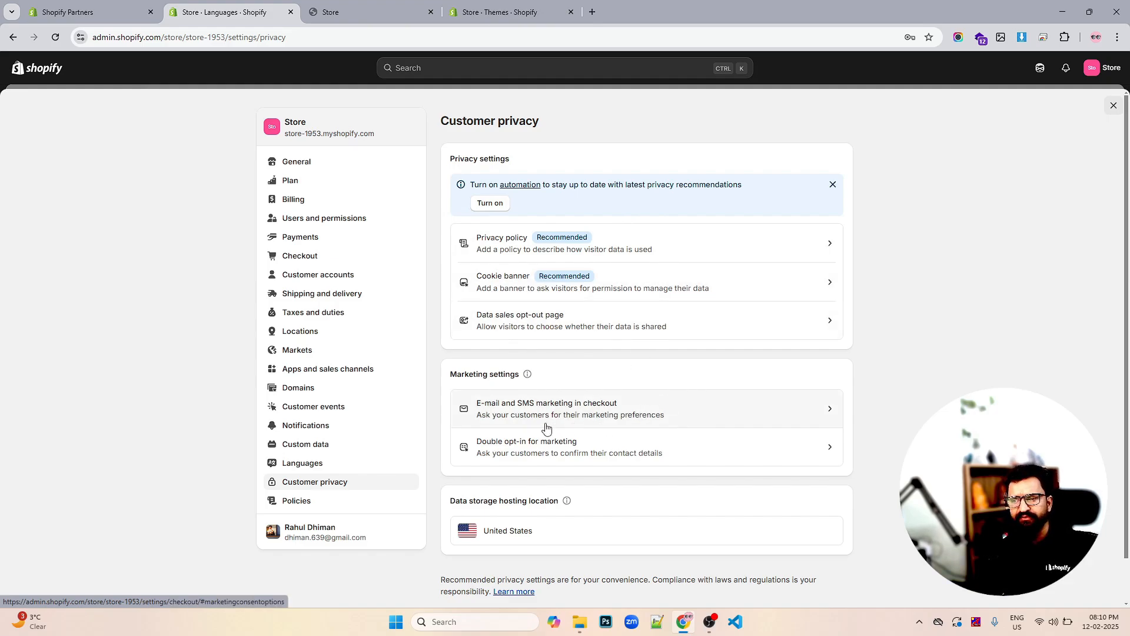
Check the Policies page, which has no written policies, then exit Settings to Home
left_click(305, 501)
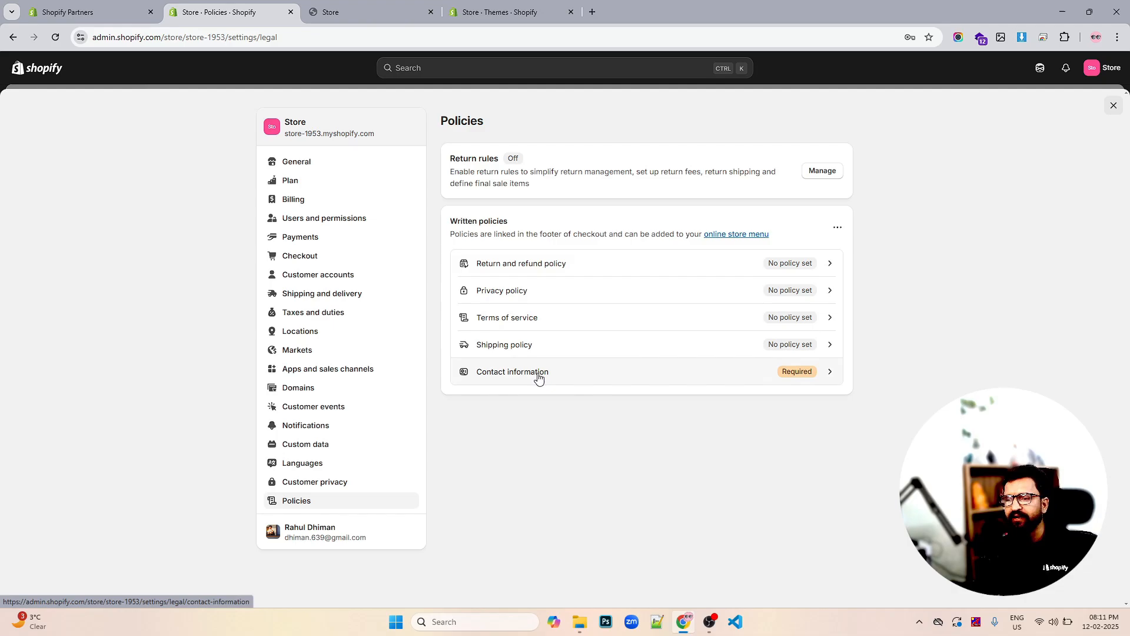
left_click(1103, 107)
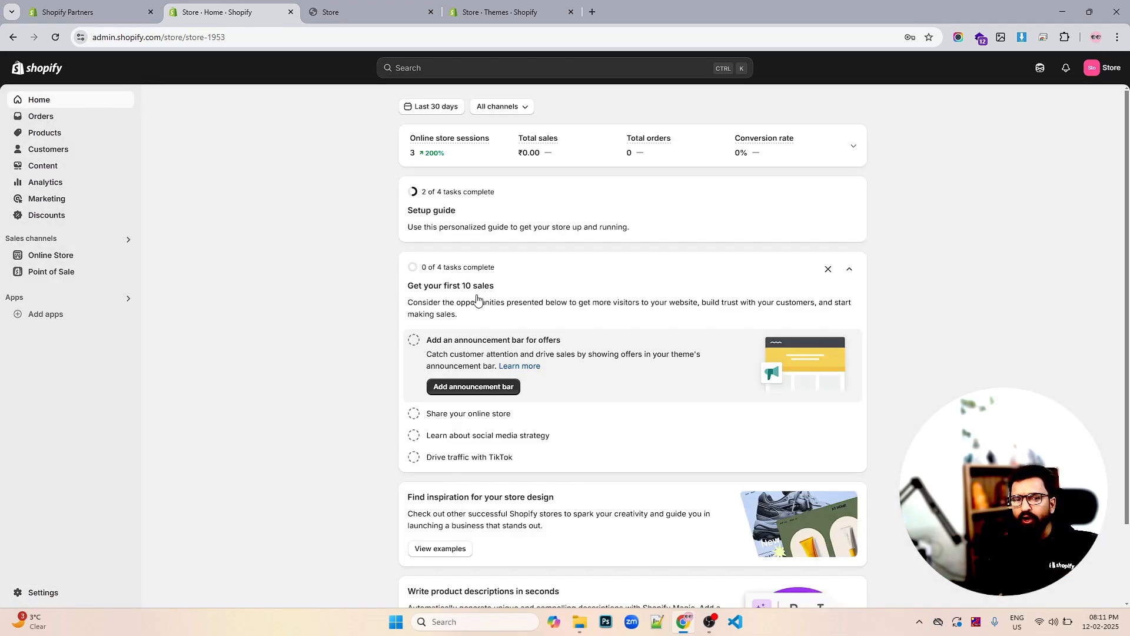
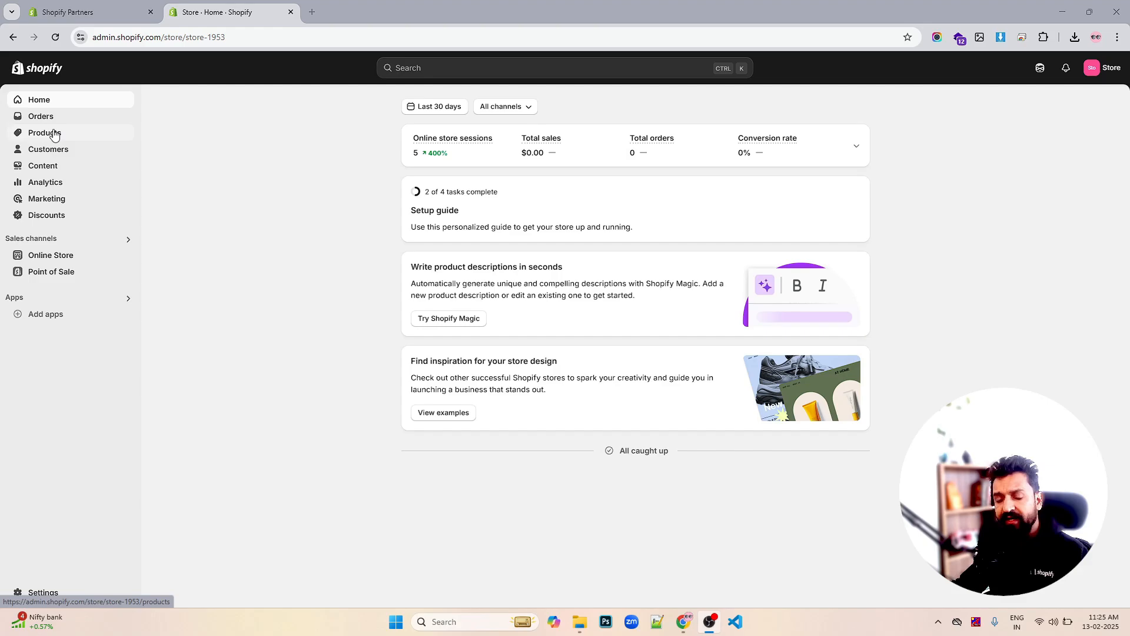
Go to the Products list and start adding a new product
left_click(54, 134)
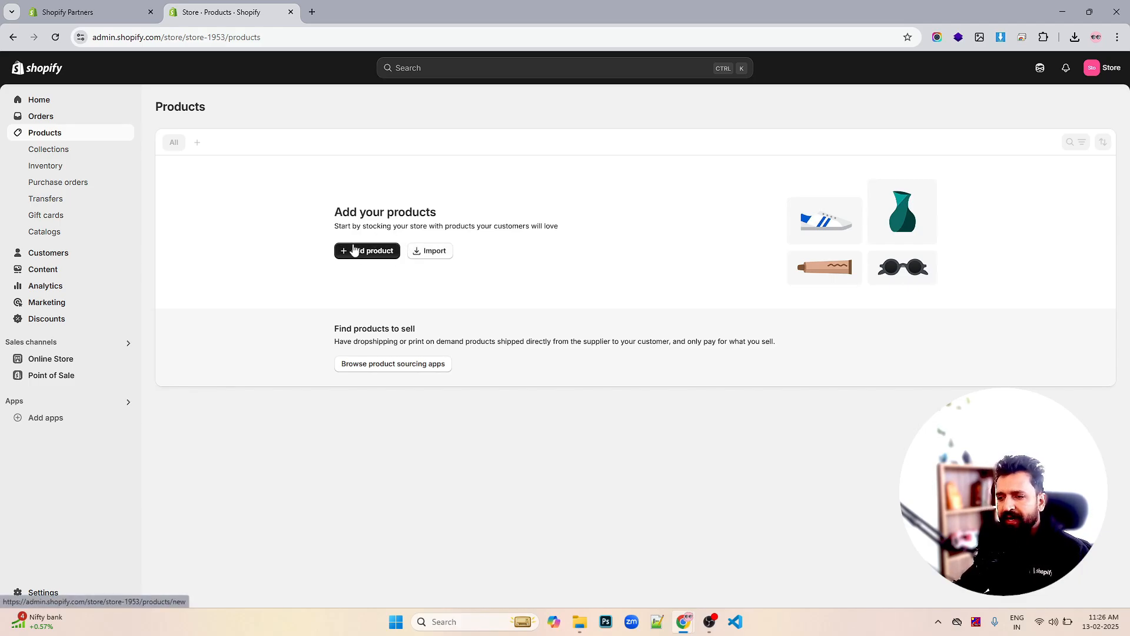
left_click(369, 253)
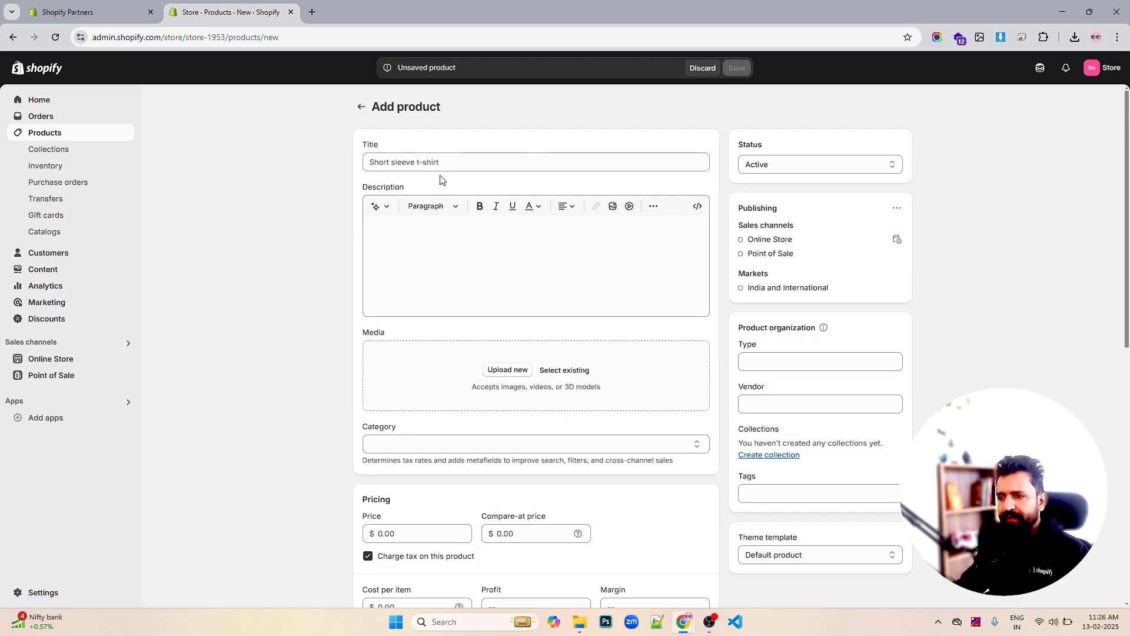
Paste the title 'The S-Series Snowboard' and its two-paragraph description into the new product
left_click(440, 163)
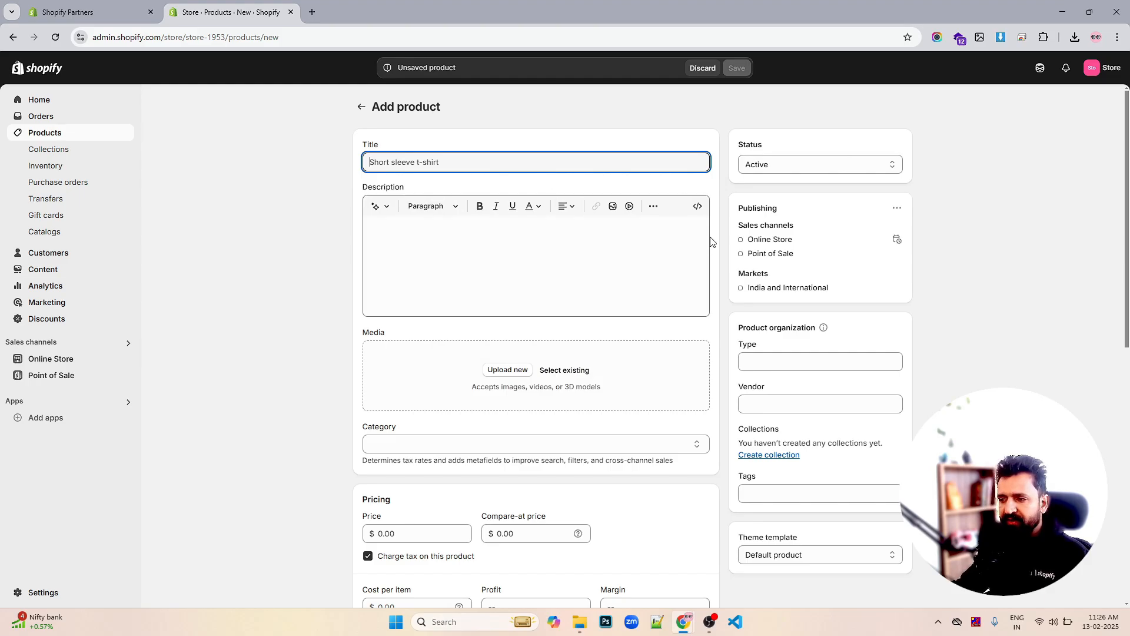
scroll(711, 241, "down", 9)
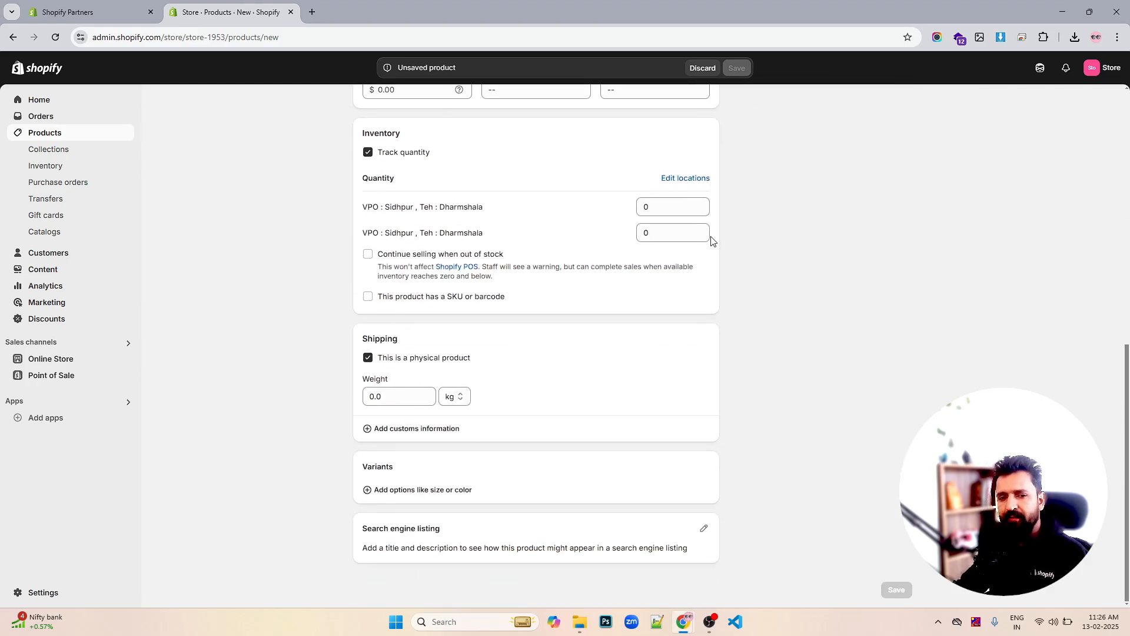
scroll(745, 260, "up", 9)
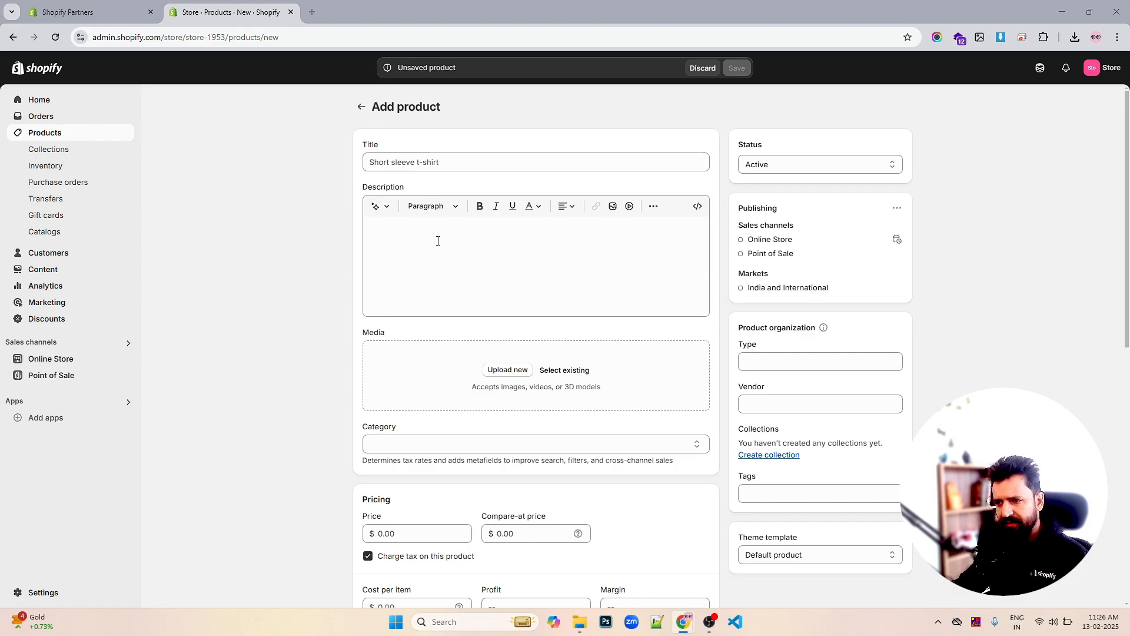
left_click(542, 162)
type("The S-Series Snowboard")
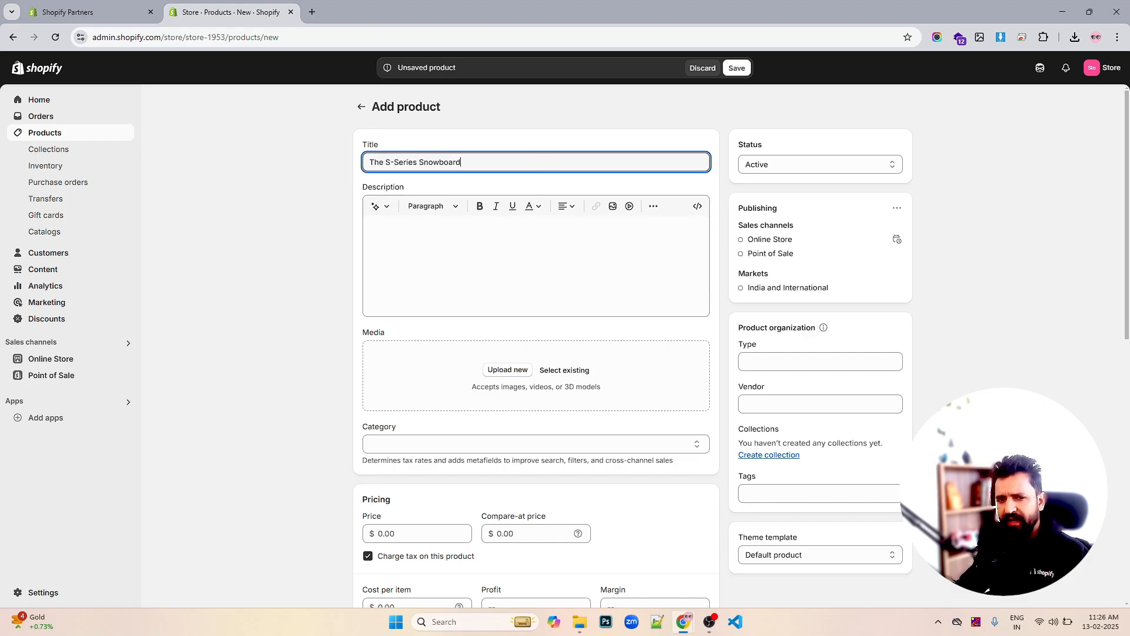
key("alt+Tab")
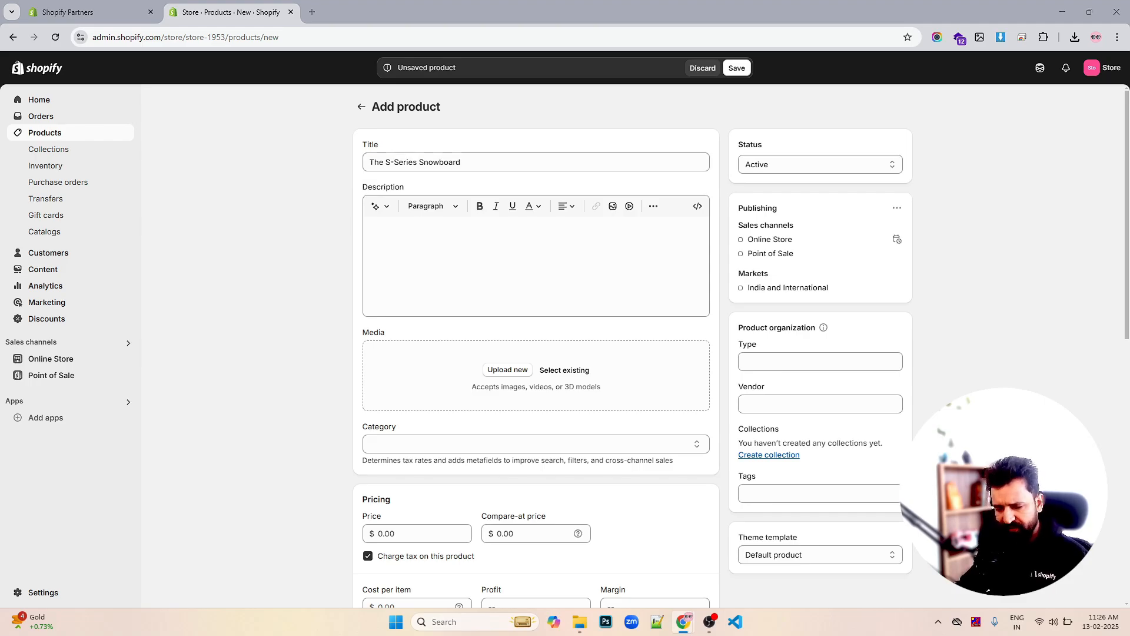
left_click(492, 257)
type("This aircraft-grade ultra-high-molecular-weight polyethylene snowboard, featuring a patent-pending 3D-printed rip-stop nylon conduction band, promises unparallelled action loved by big-mountain riders. Perfectly balanced between suppleness and strength, this board’s setback camber and aggressive taper gets you unreal finesse and propulsion with no trade-offs. It’s been honed on our state-of-the-art mountain laboratory so you can hit the steep and deep with steez.")
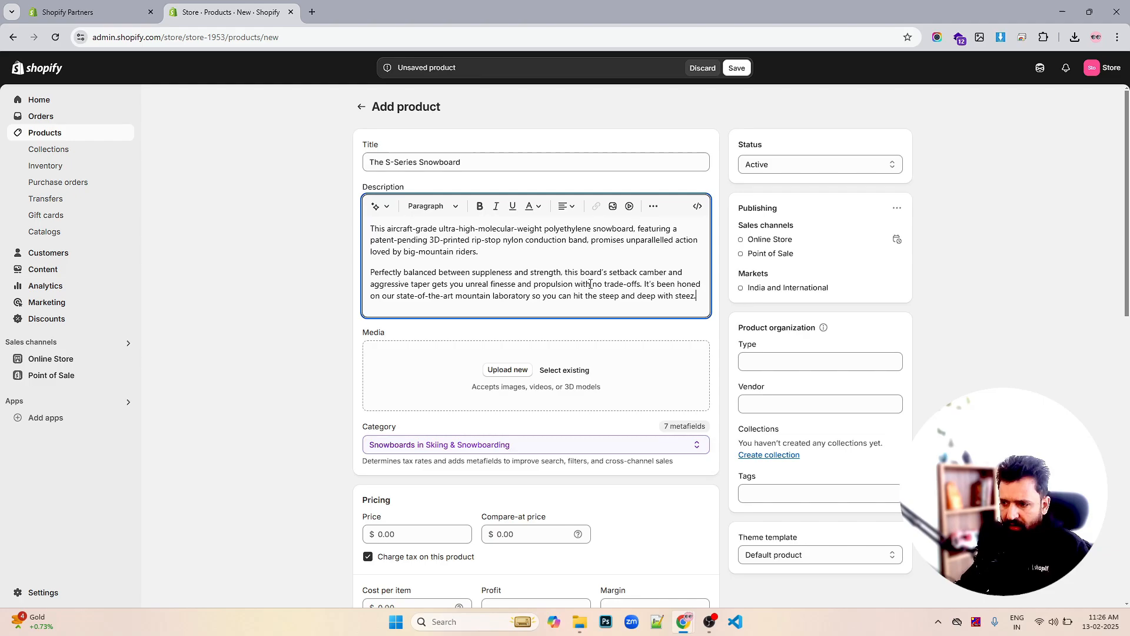
scroll(517, 313, "down", 1)
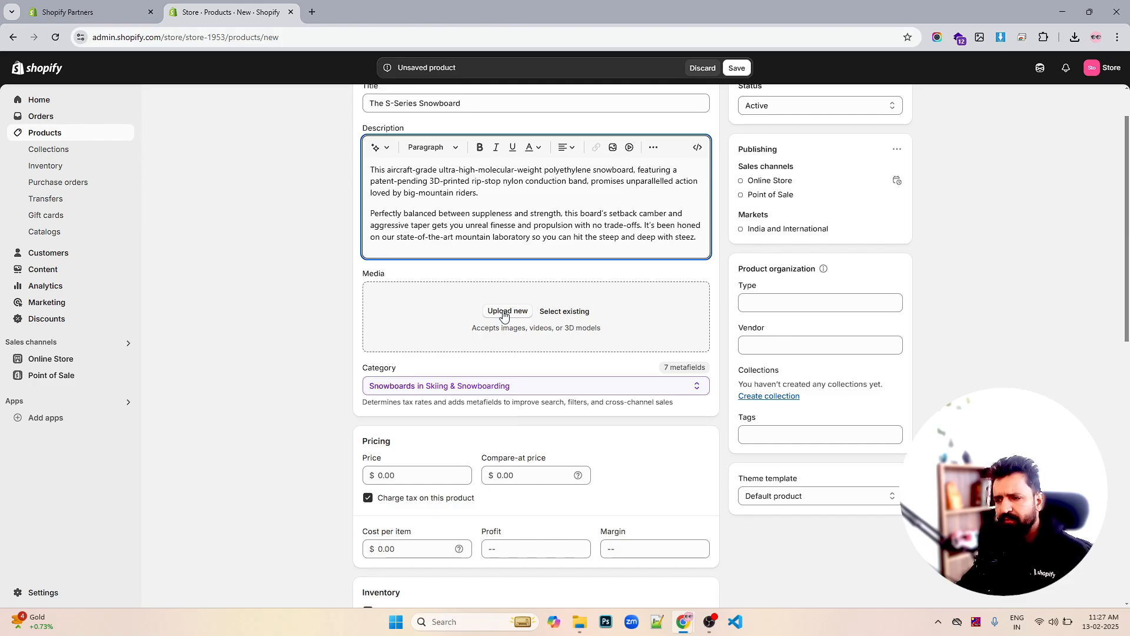
Upload the snowboard .webp image from the Desktop as the product's media
left_click(504, 315)
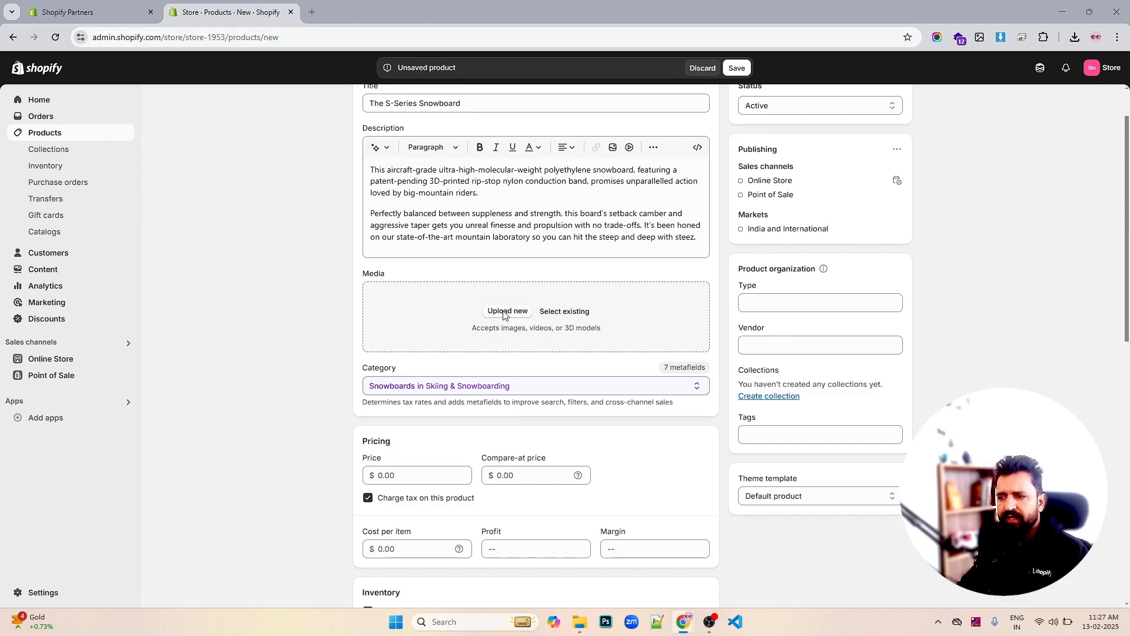
left_click(459, 128)
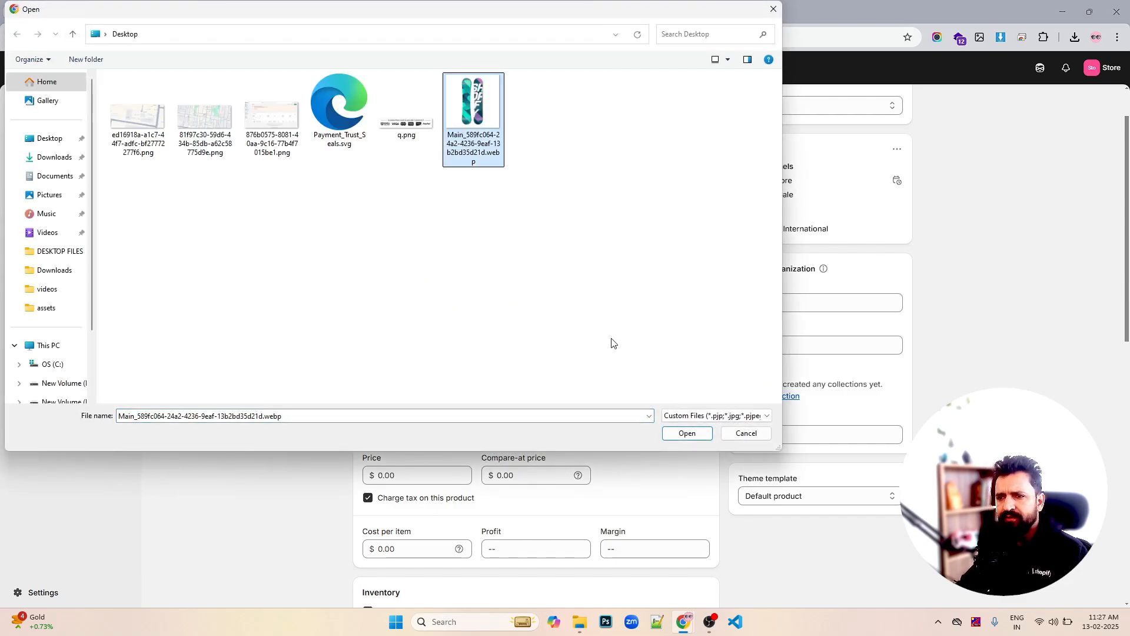
left_click(671, 433)
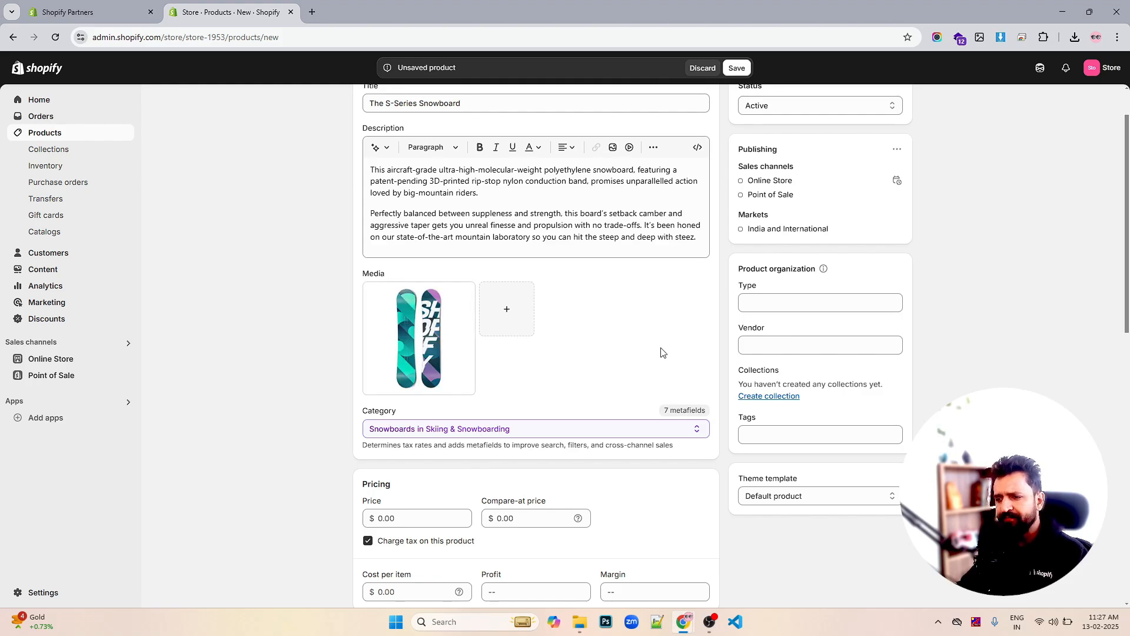
scroll(823, 278, "up", 1)
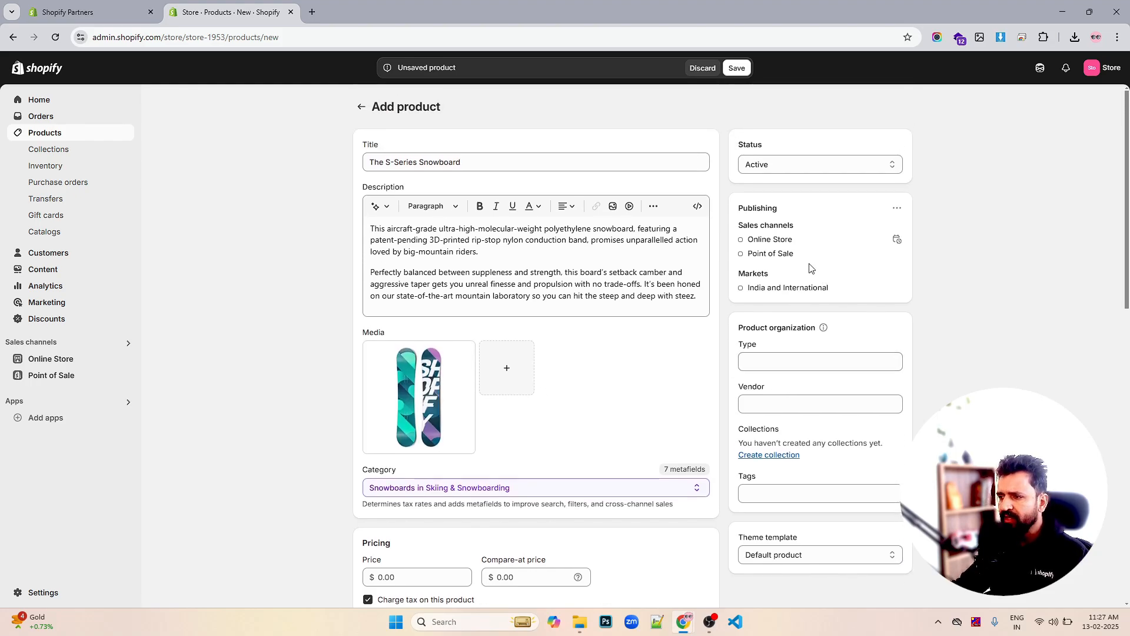
scroll(588, 287, "down", 3)
scroll(588, 287, "down", 1)
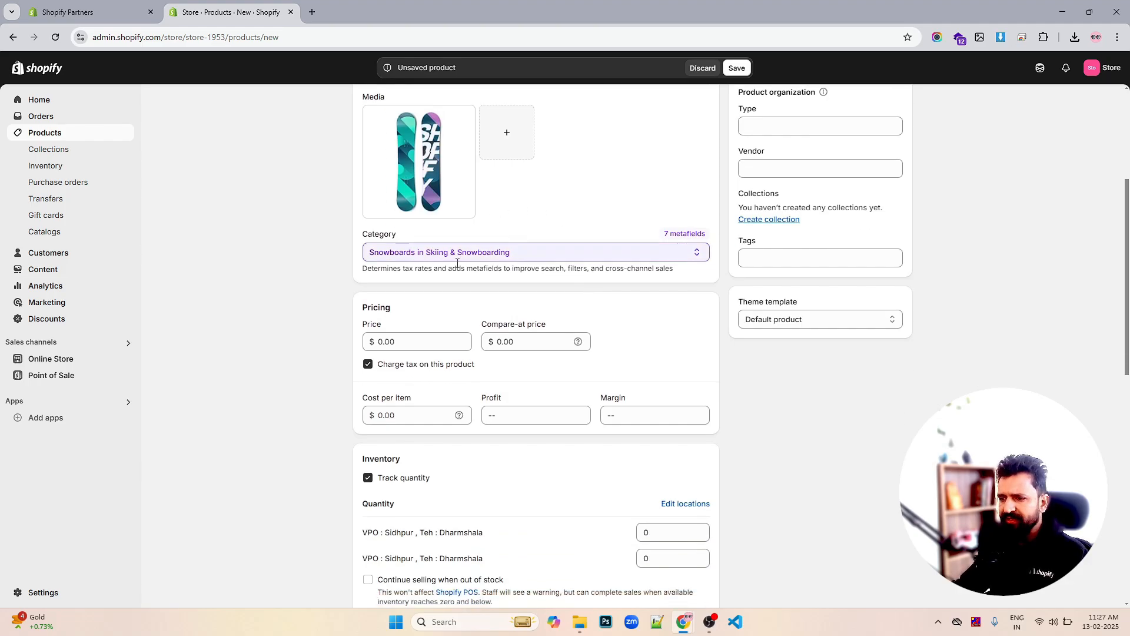
Set price to 24 and cost per item to 12, yielding $12.00 profit and 50% margin
left_click(418, 343)
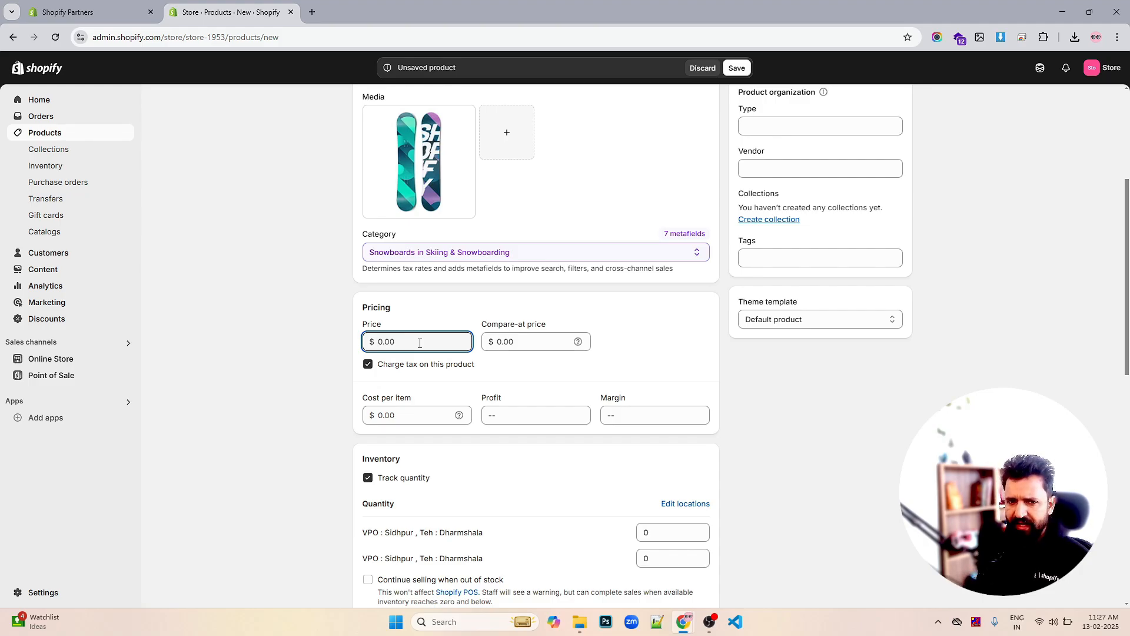
type("24")
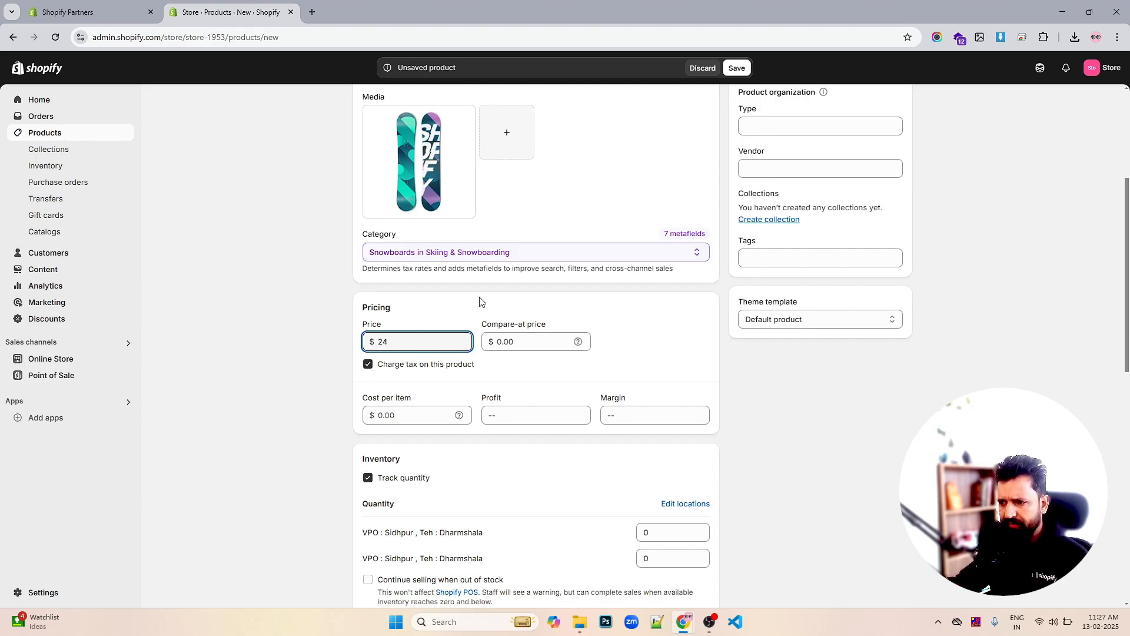
left_click(318, 363)
scroll(343, 359, "down", 2)
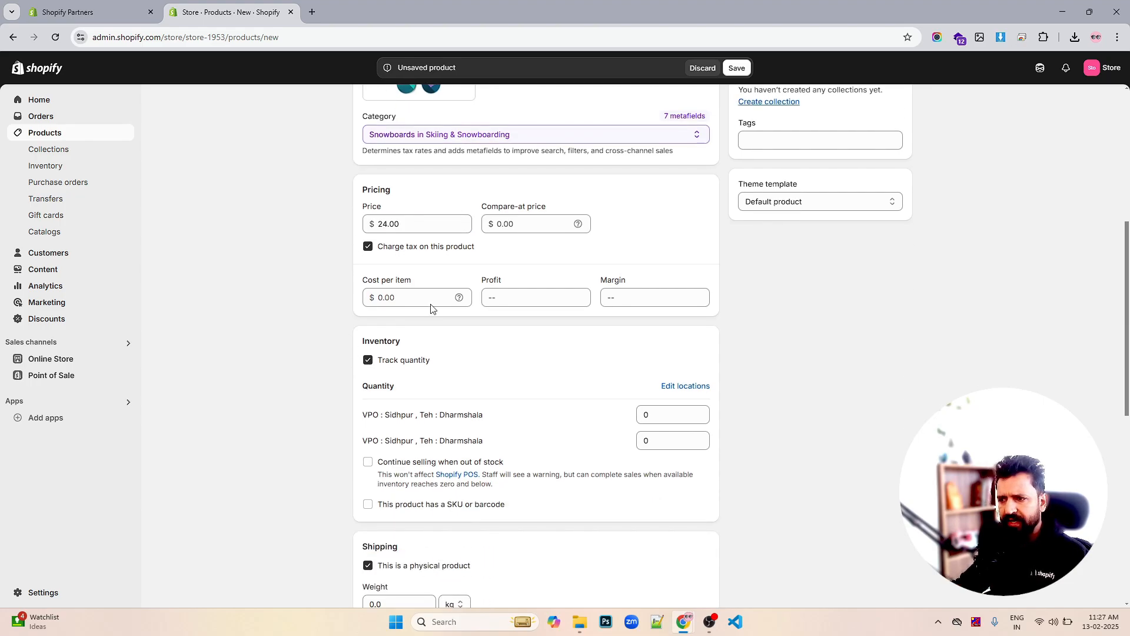
left_click(415, 297)
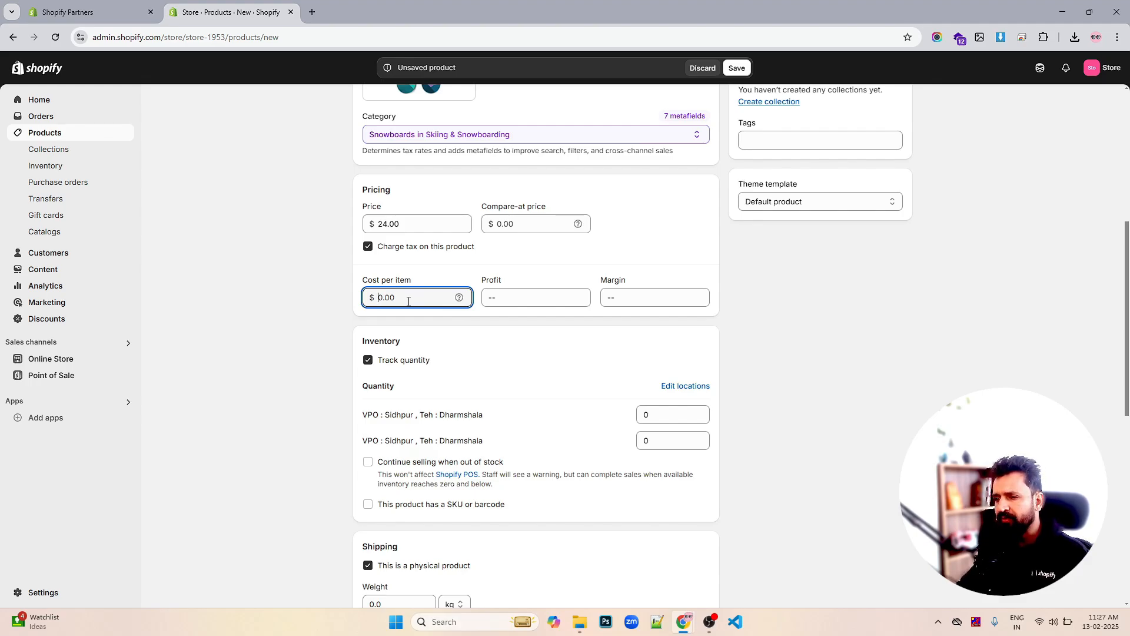
type("12")
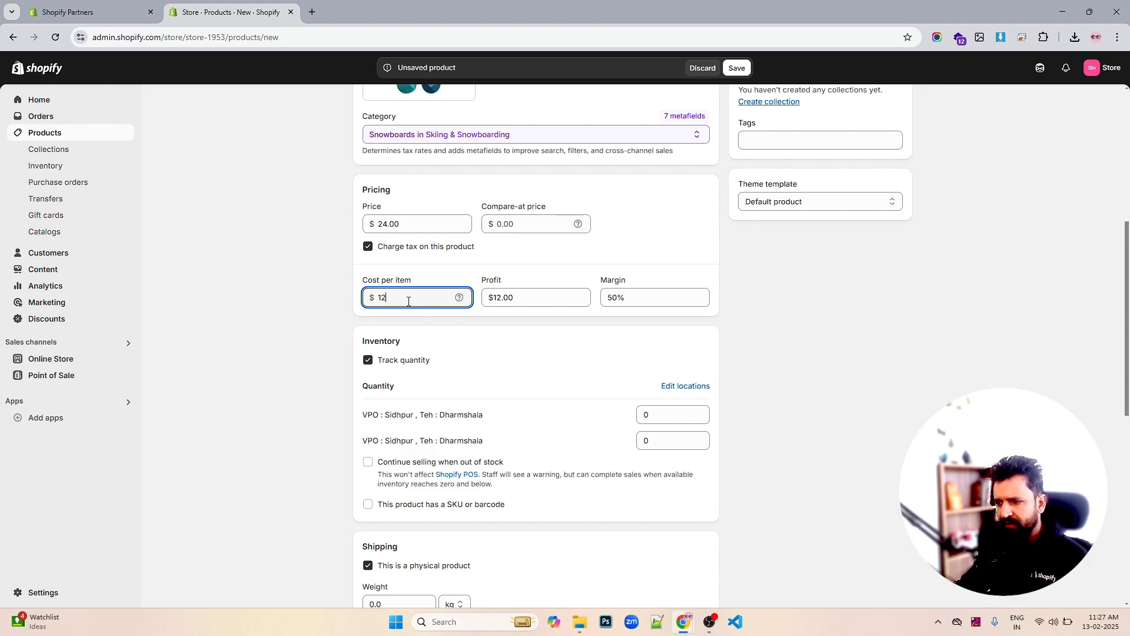
left_click_drag(392, 295, 375, 296)
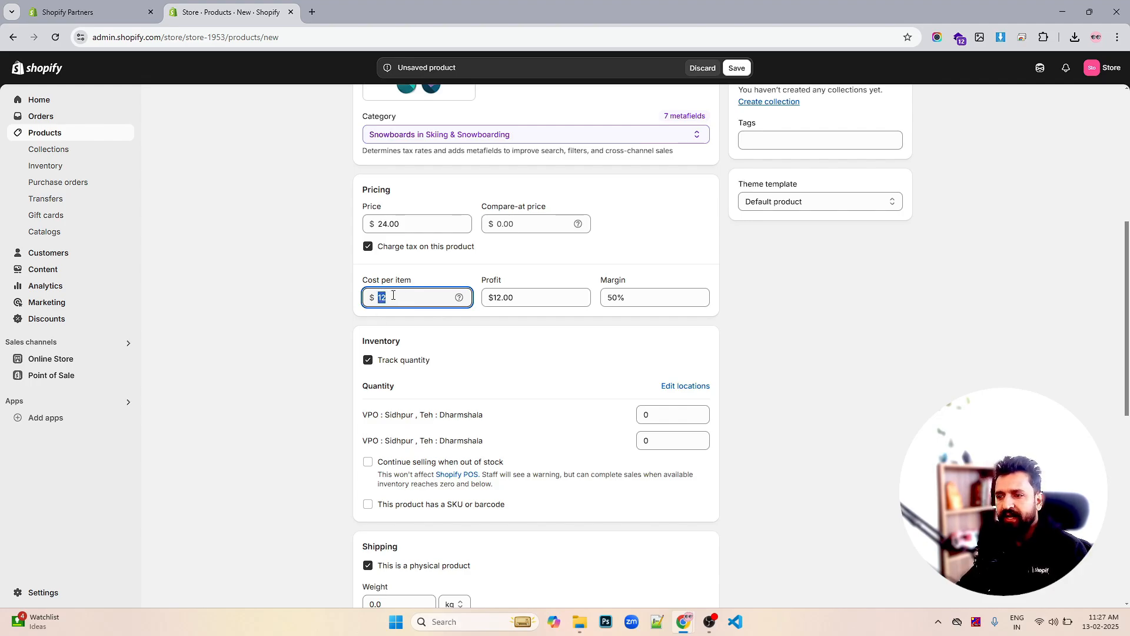
left_click_drag(419, 222, 361, 222)
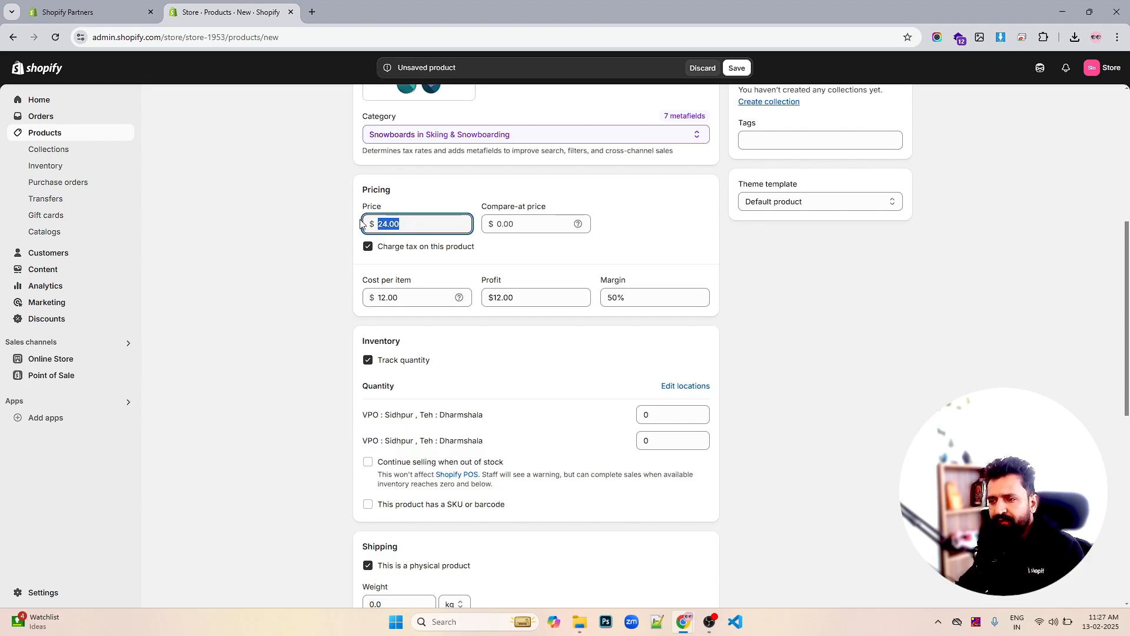
left_click_drag(632, 291, 603, 293)
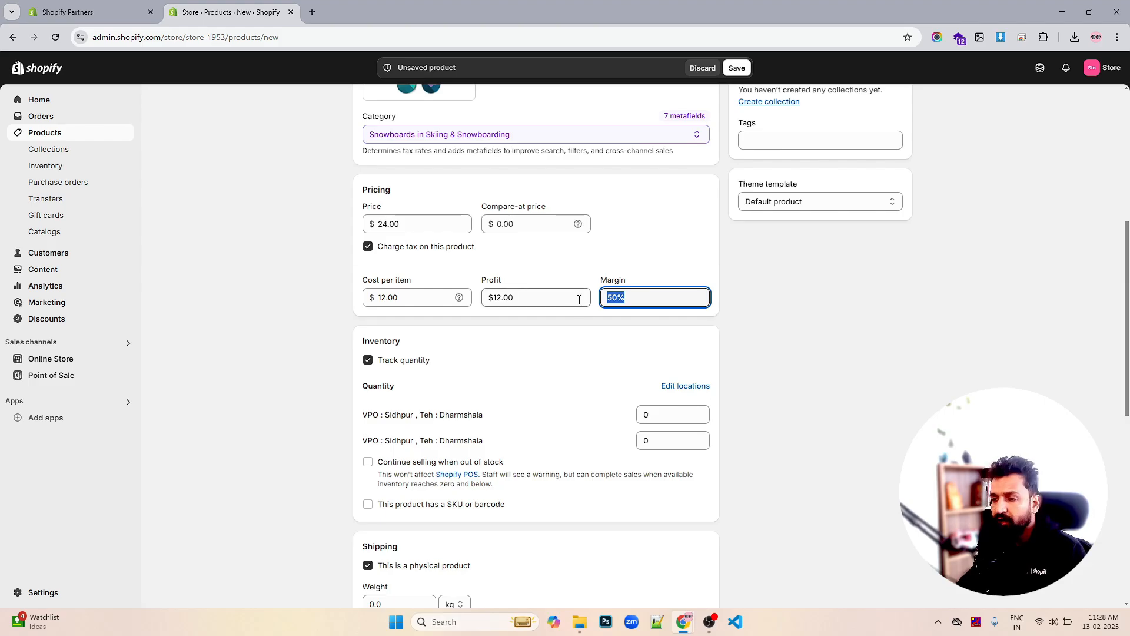
scroll(580, 298, "down", 2)
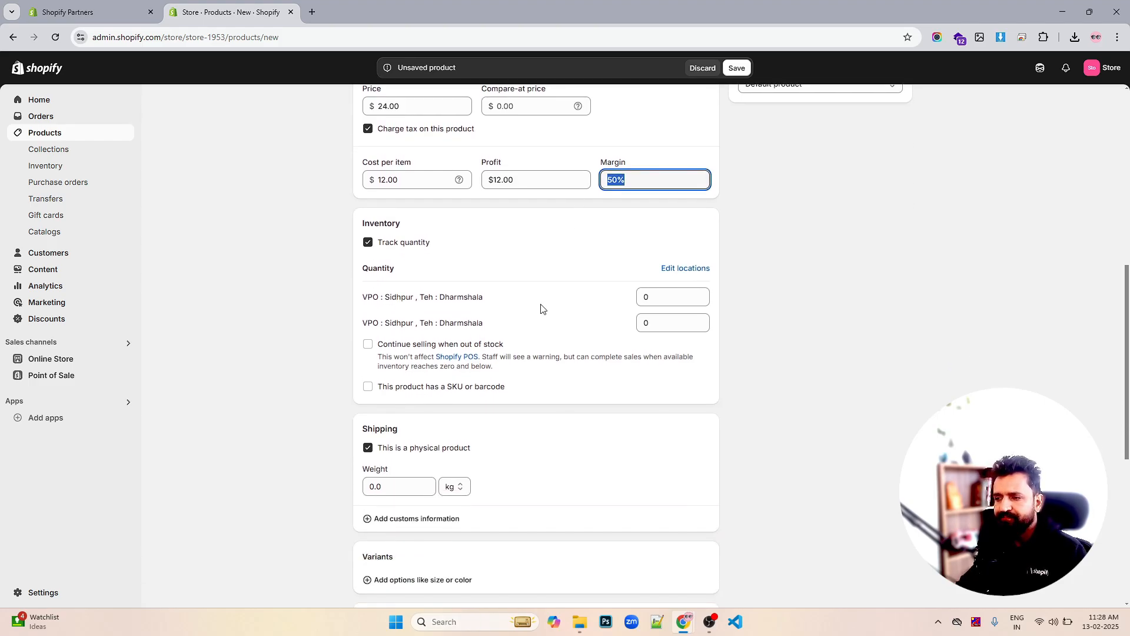
scroll(524, 320, "down", 3)
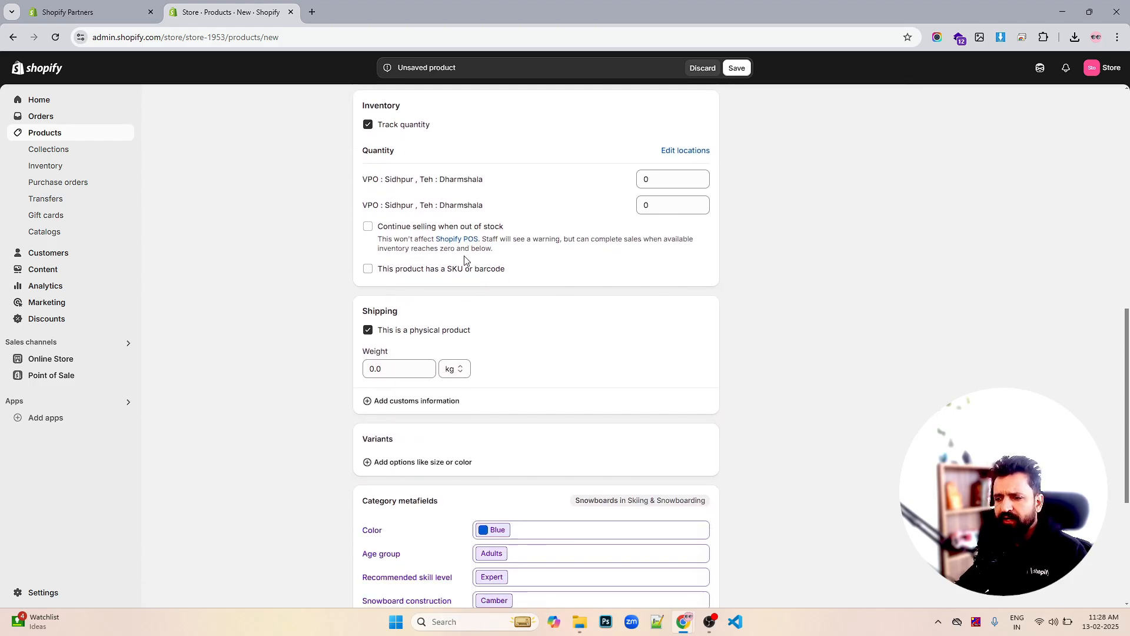
Keep quantity tracking on and stock 100 units at each of the two locations
scroll(403, 165, "up", 3)
left_click(403, 243)
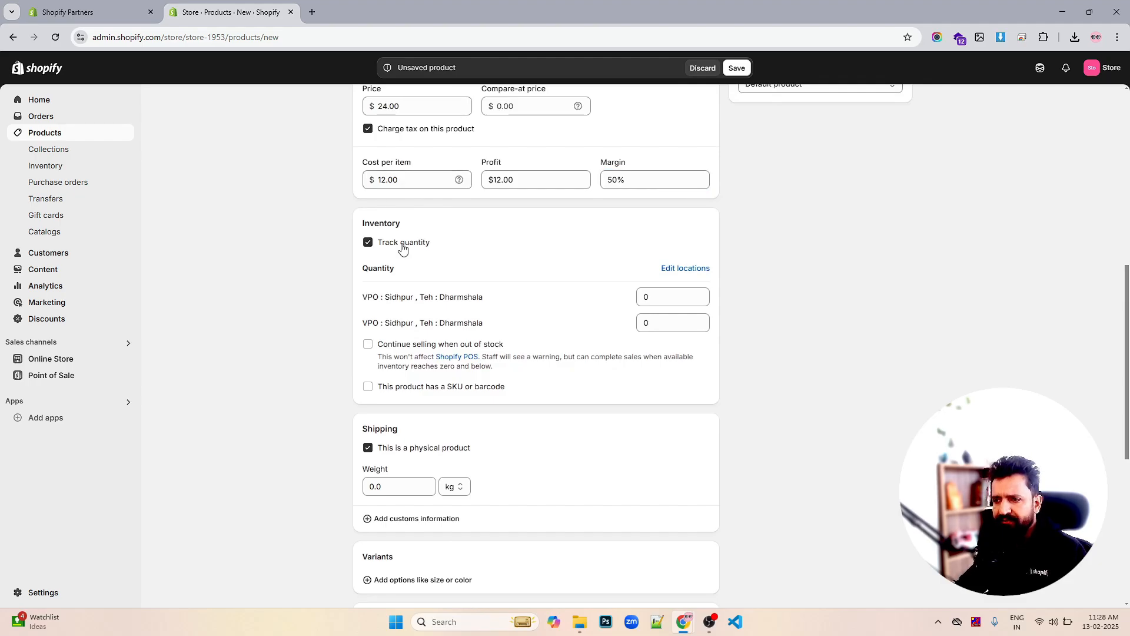
left_click(403, 247)
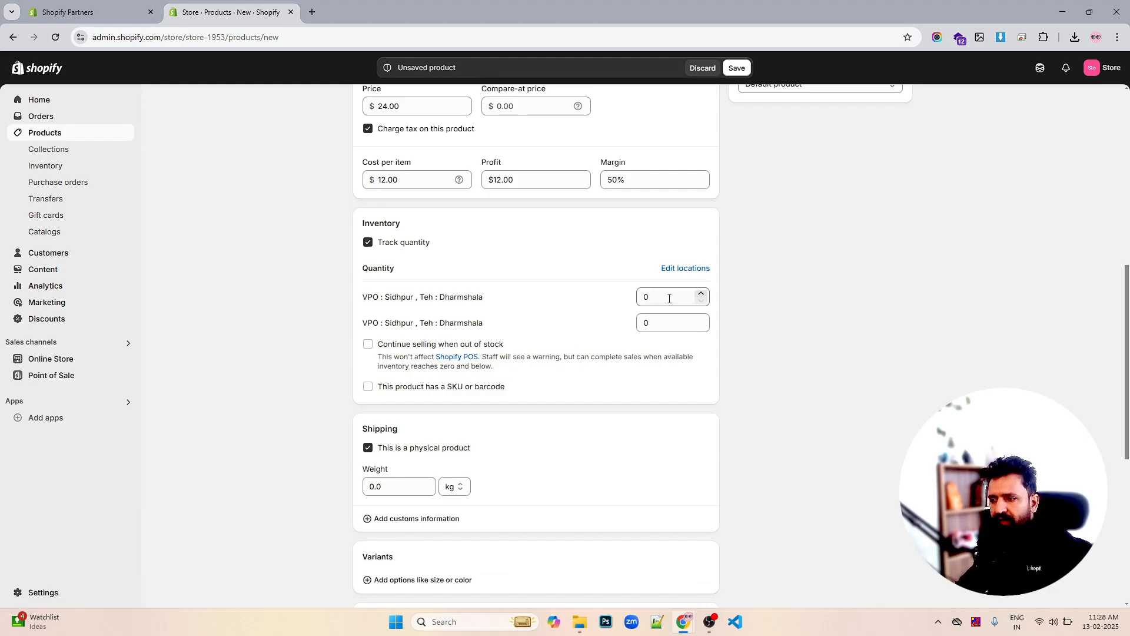
left_click_drag(669, 298, 619, 297)
type("1")
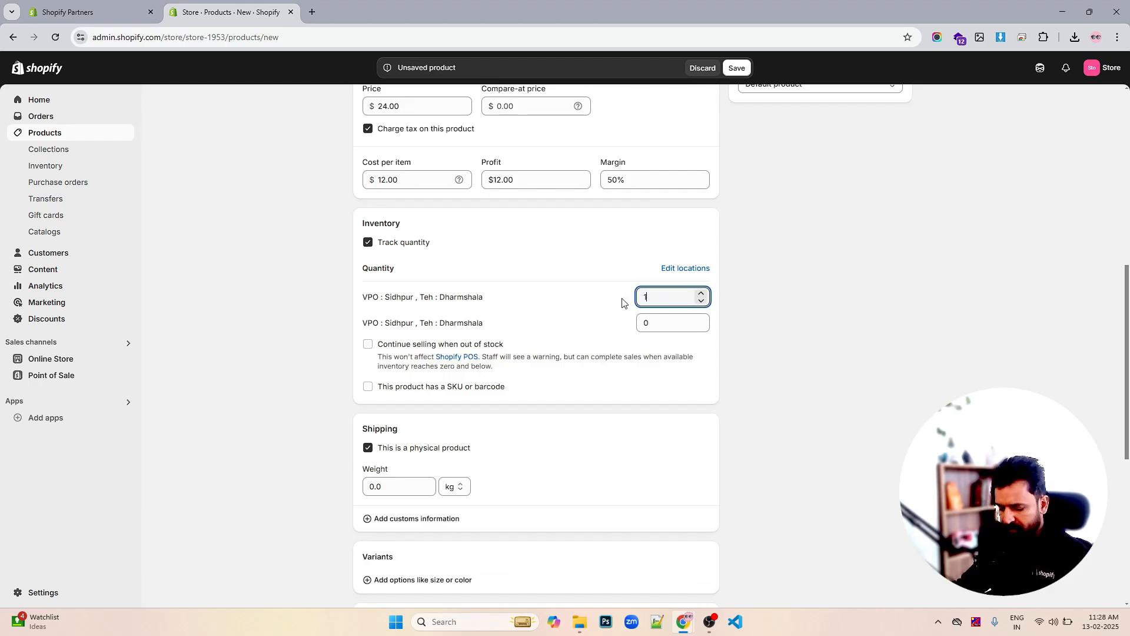
type("00")
left_click(654, 321)
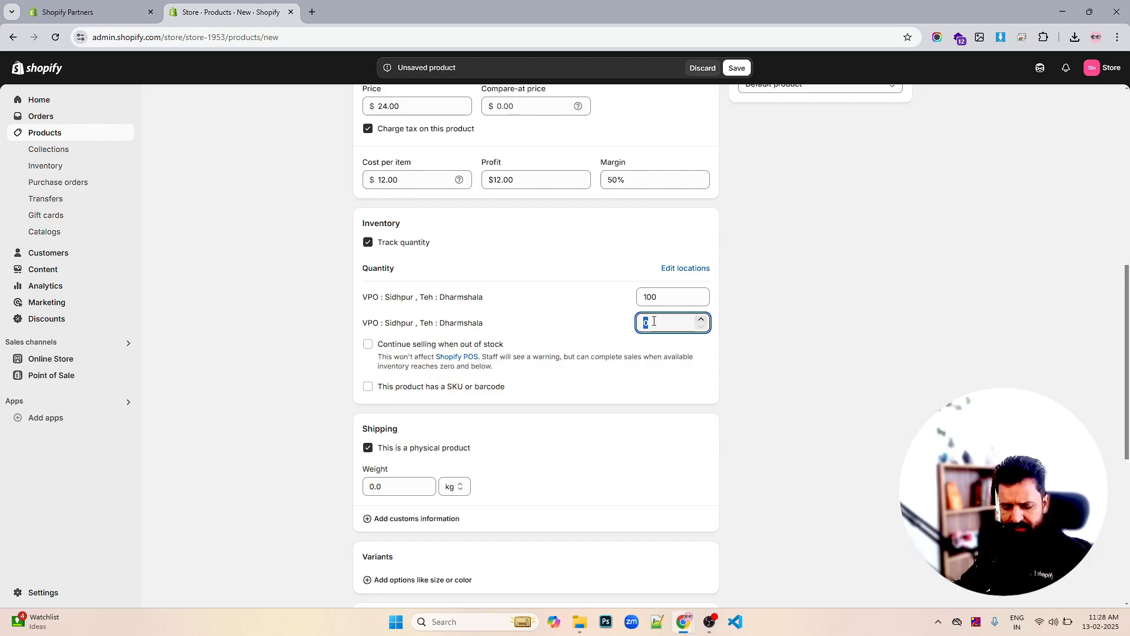
type("100")
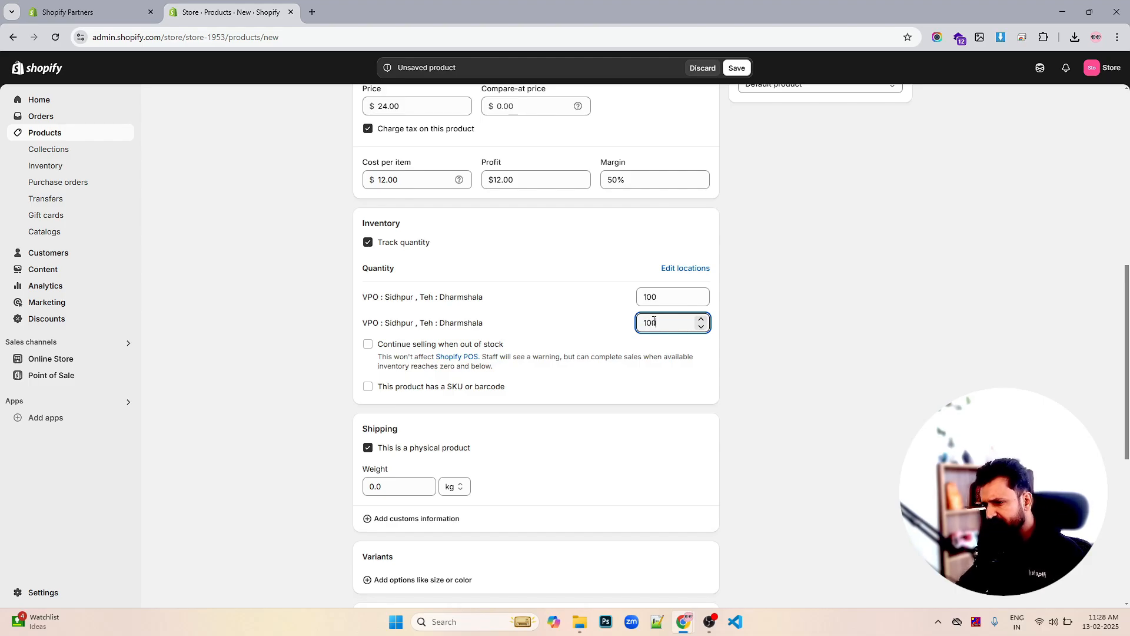
left_click(789, 341)
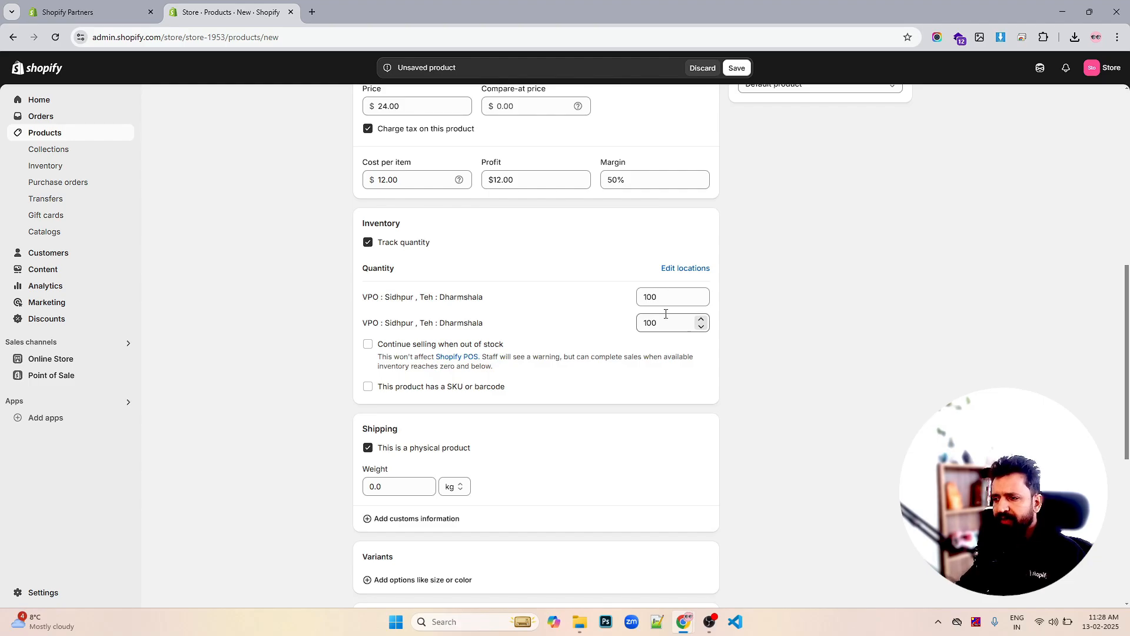
double_click(670, 295)
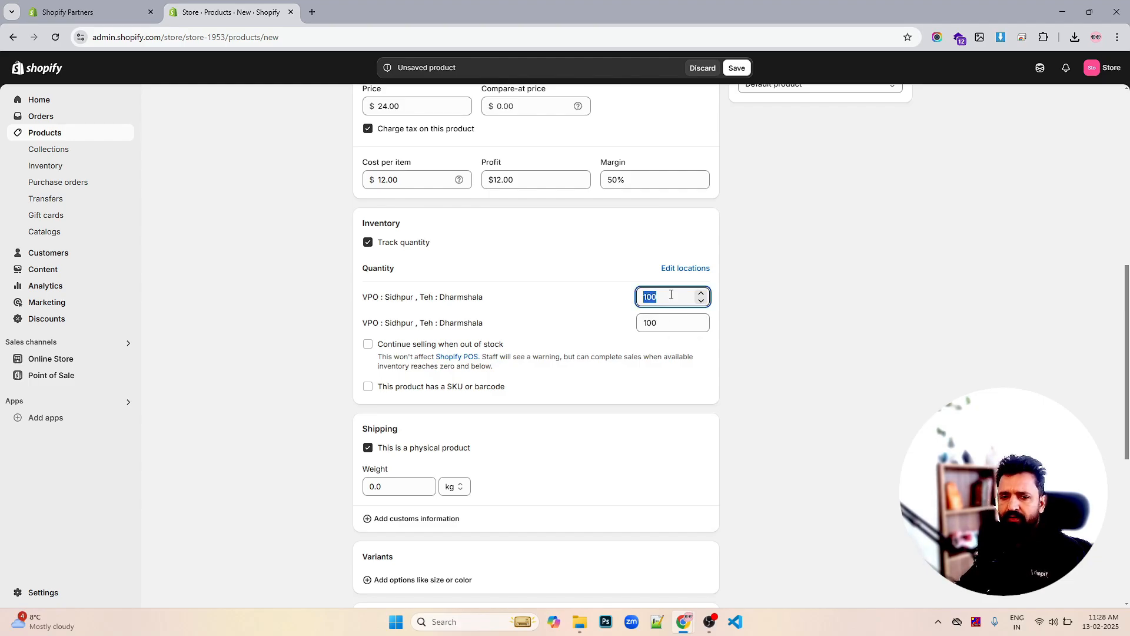
double_click(668, 323)
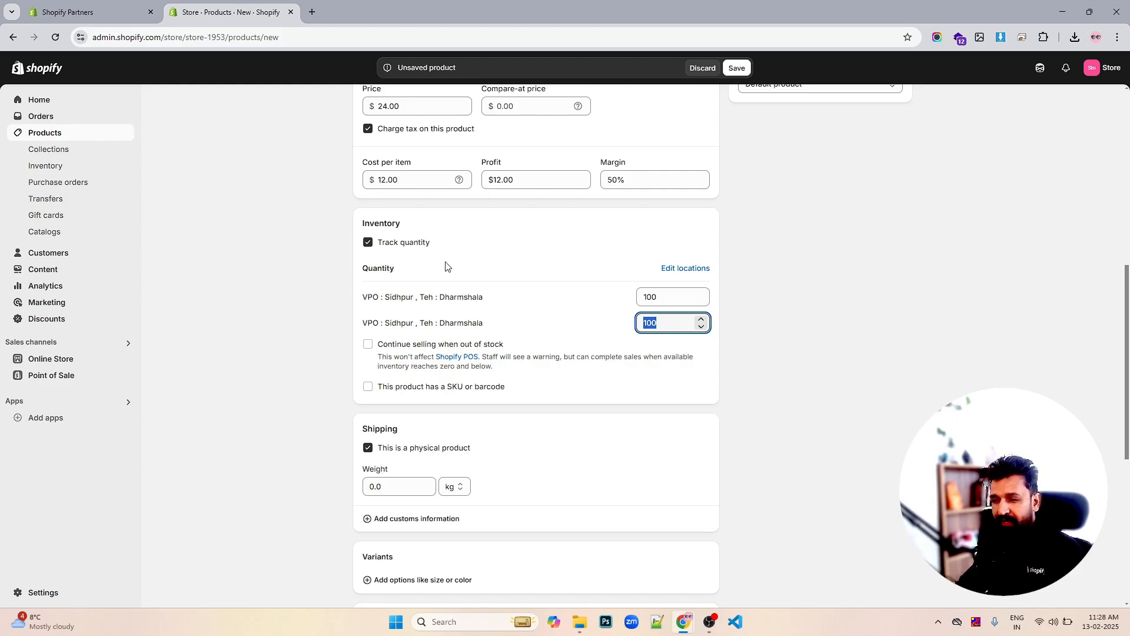
scroll(540, 248, "up", 3)
scroll(515, 259, "down", 2)
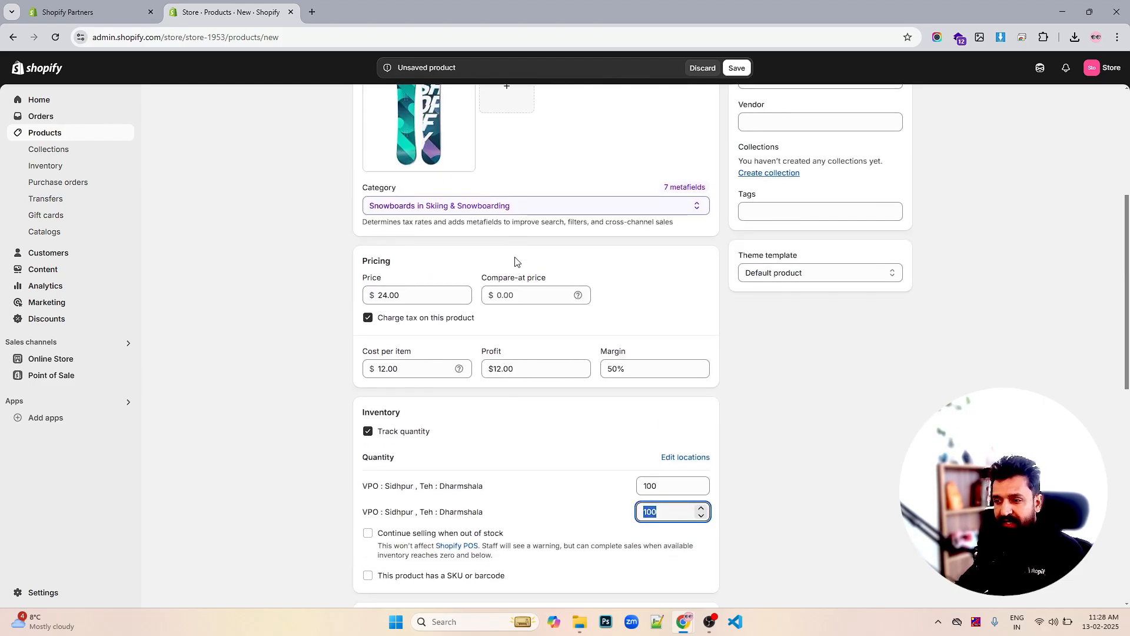
Enable SKU/barcode and enter SKU 1243 and barcode 162662
left_click(369, 446)
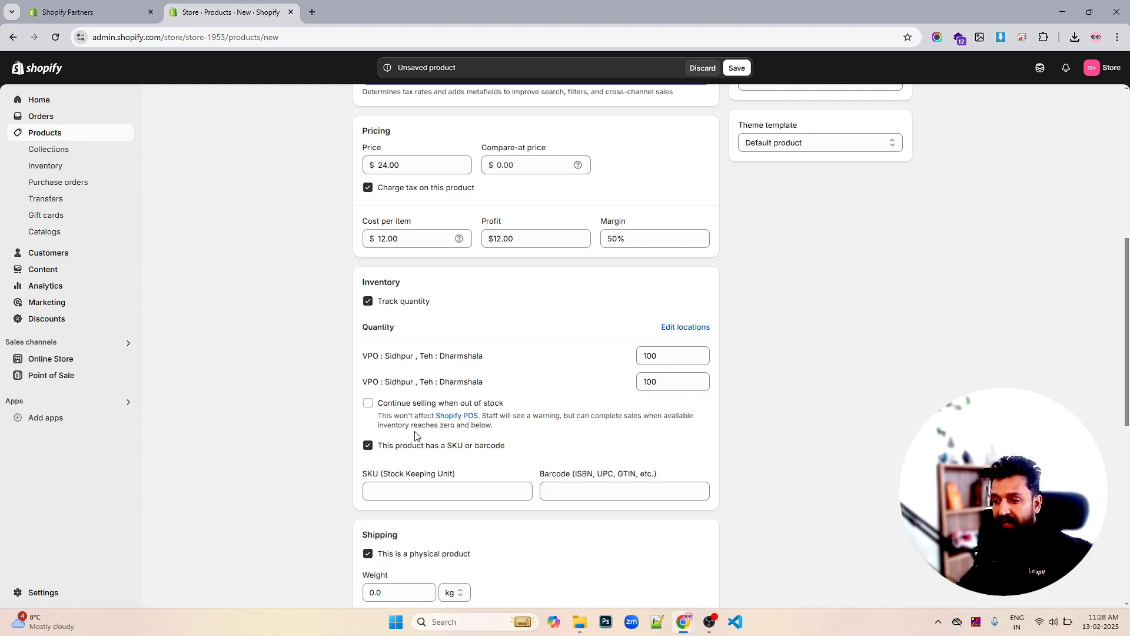
scroll(419, 434, "down", 2)
left_click(430, 376)
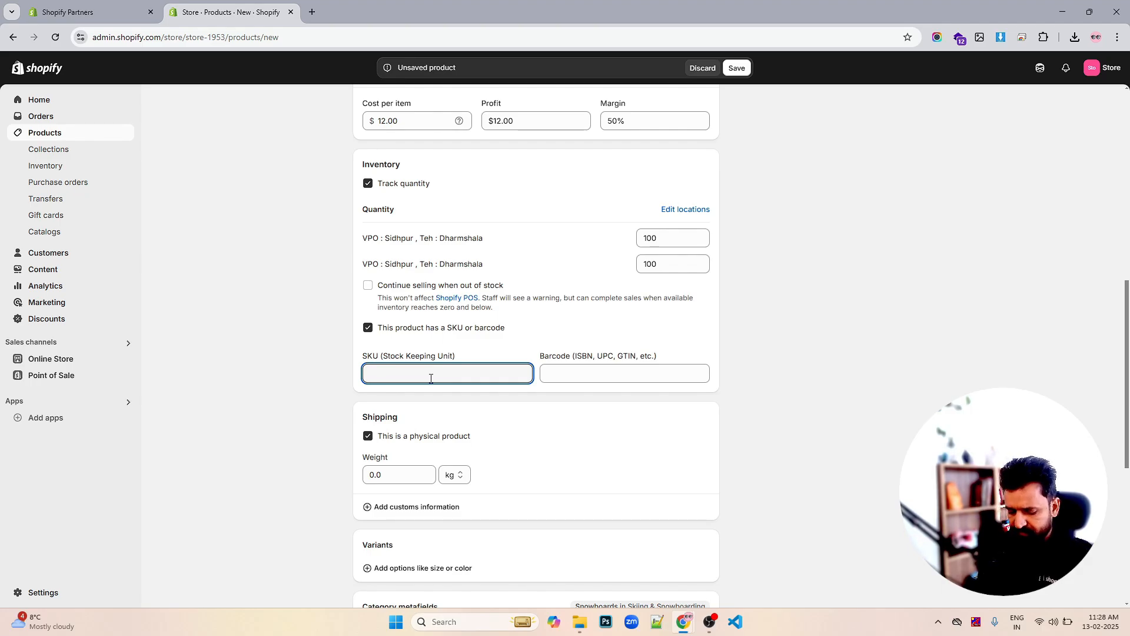
type("1243")
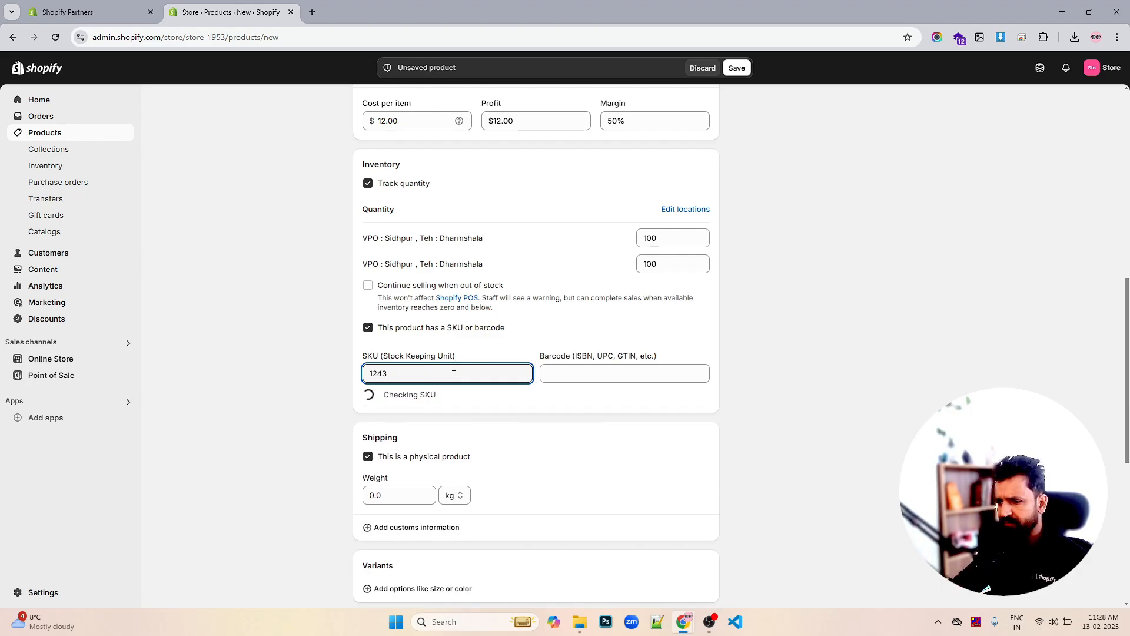
left_click(569, 372)
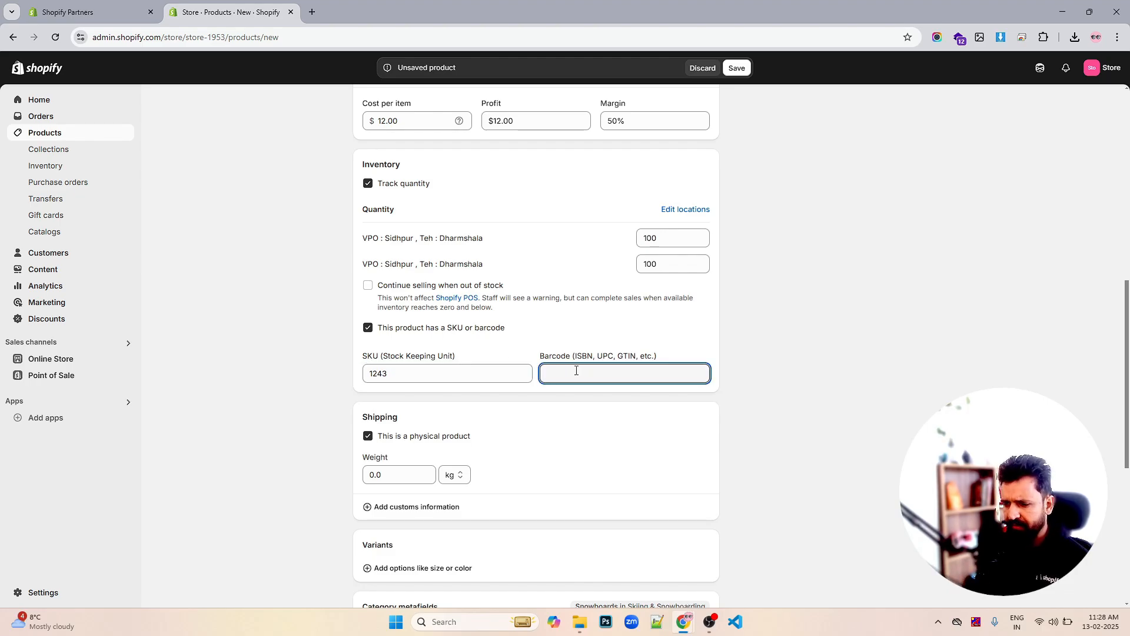
type("162662")
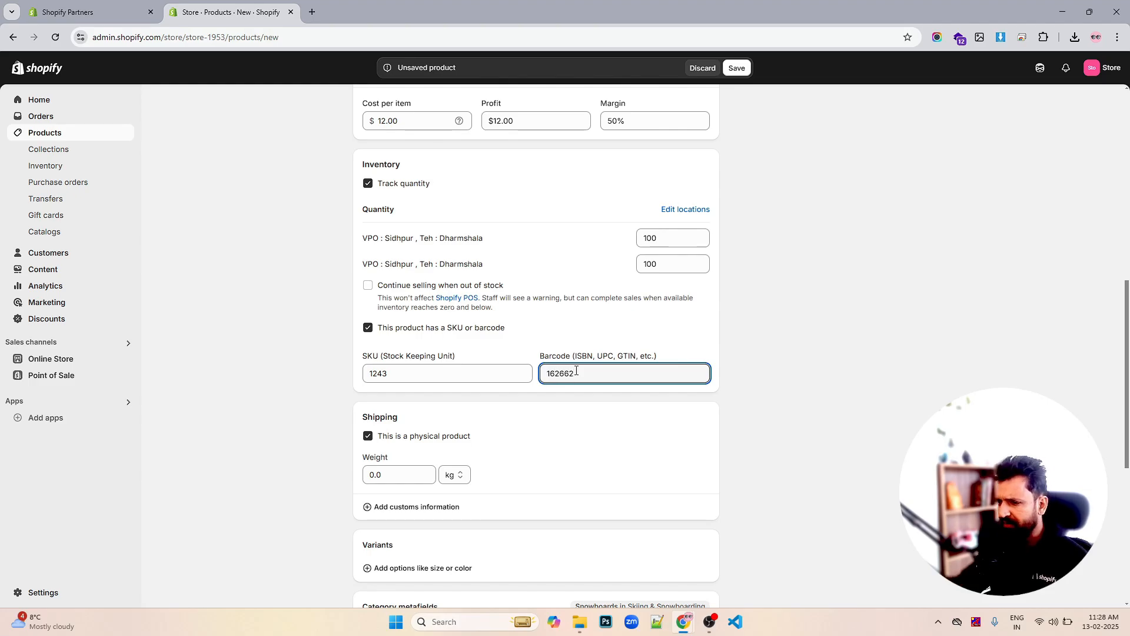
scroll(576, 405, "down", 3)
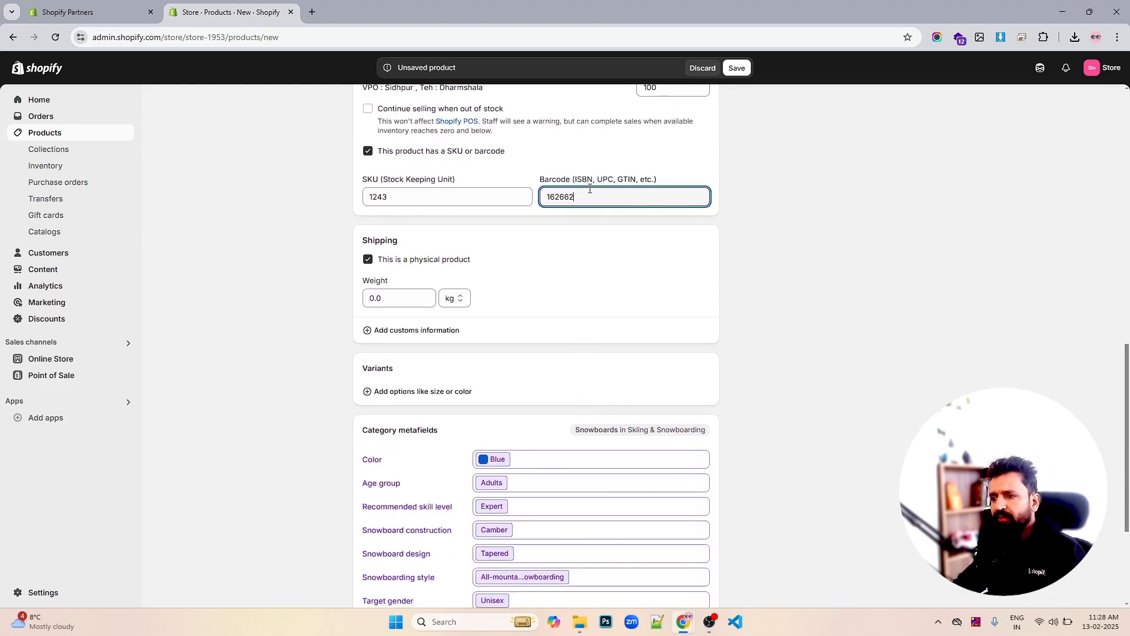
double_click(589, 190)
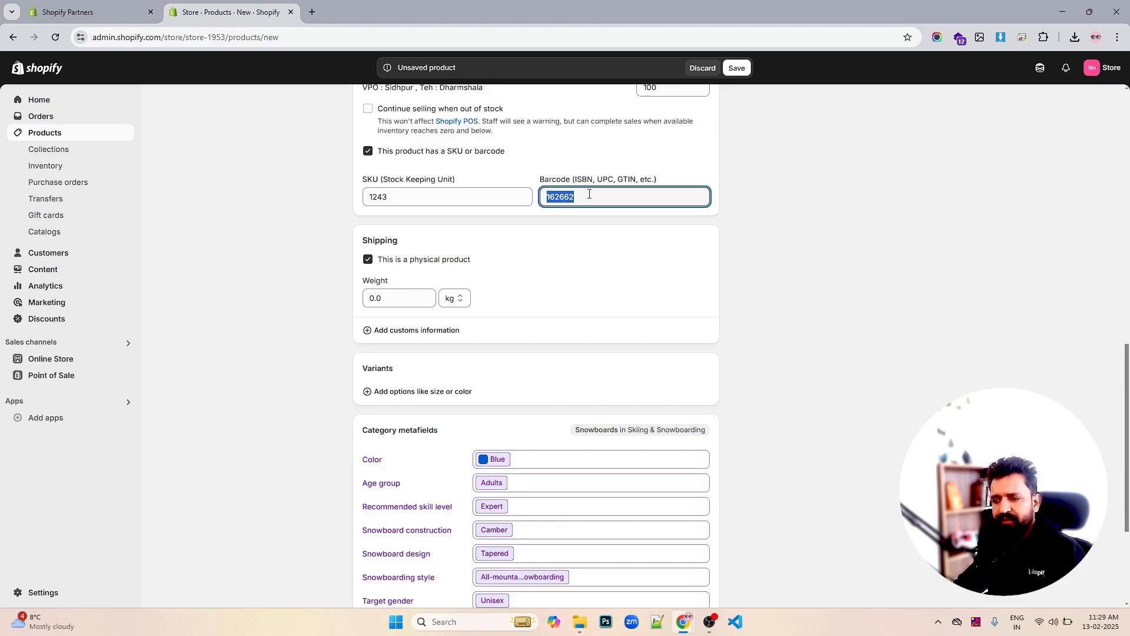
left_click(791, 294)
scroll(791, 294, "down", 3)
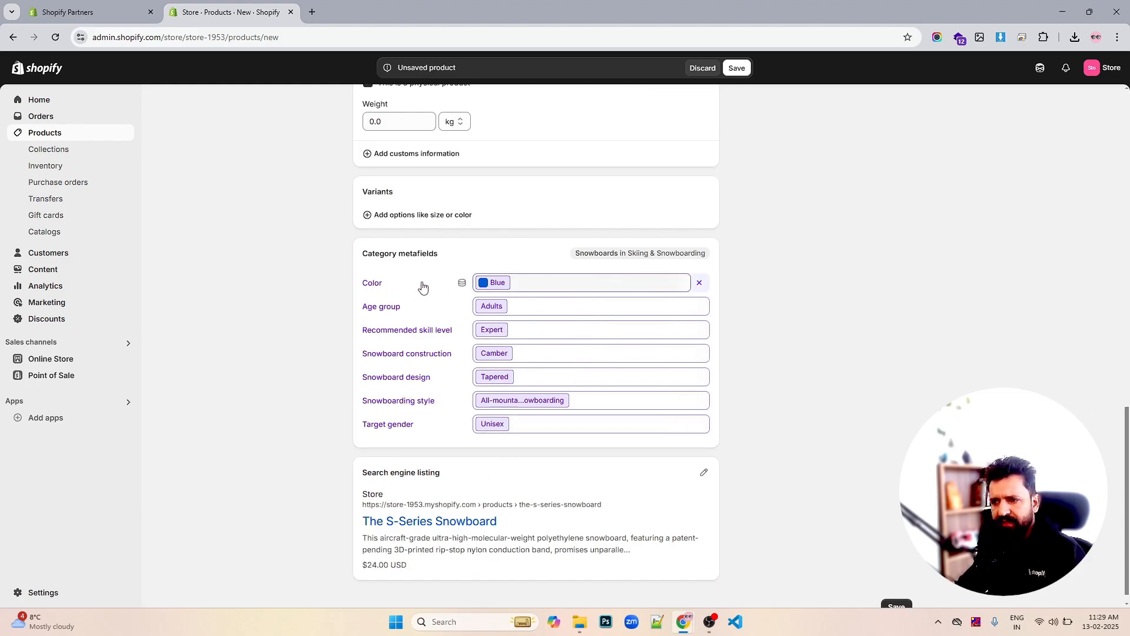
scroll(612, 324, "up", 15)
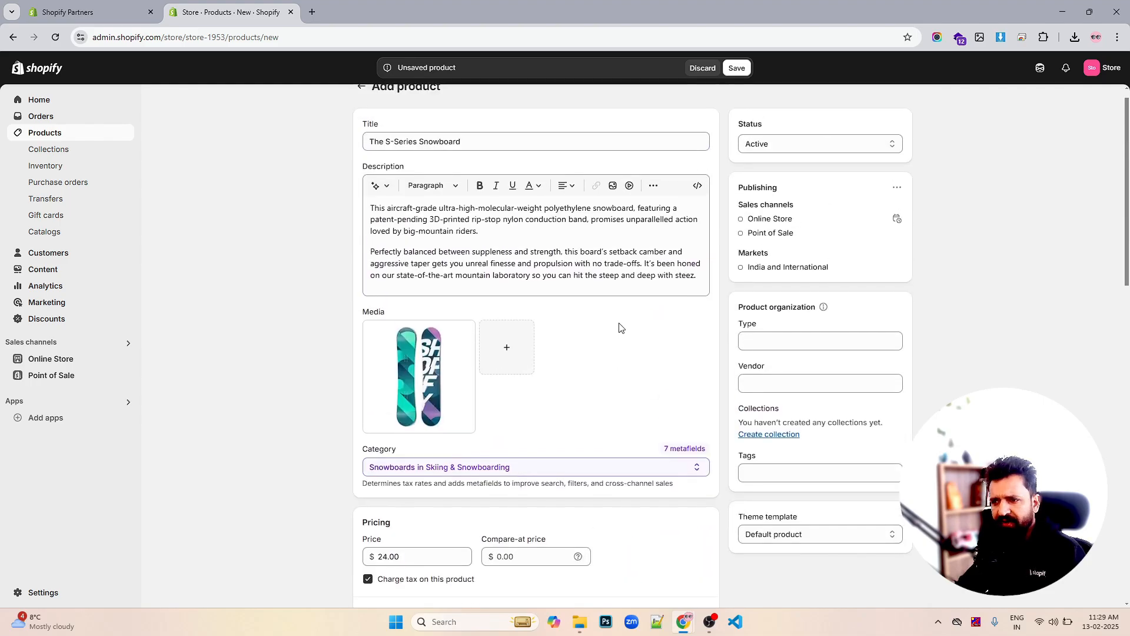
Keep 'This is a physical product' ticked after toggling it off and back on
scroll(620, 327, "down", 3)
scroll(619, 327, "down", 10)
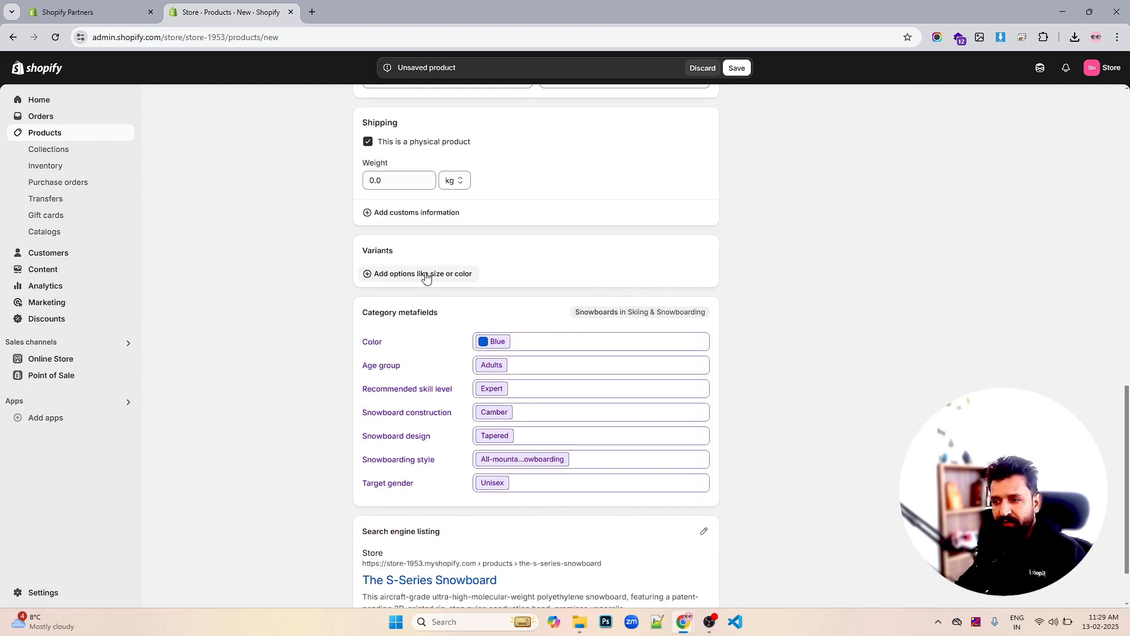
scroll(471, 279, "up", 2)
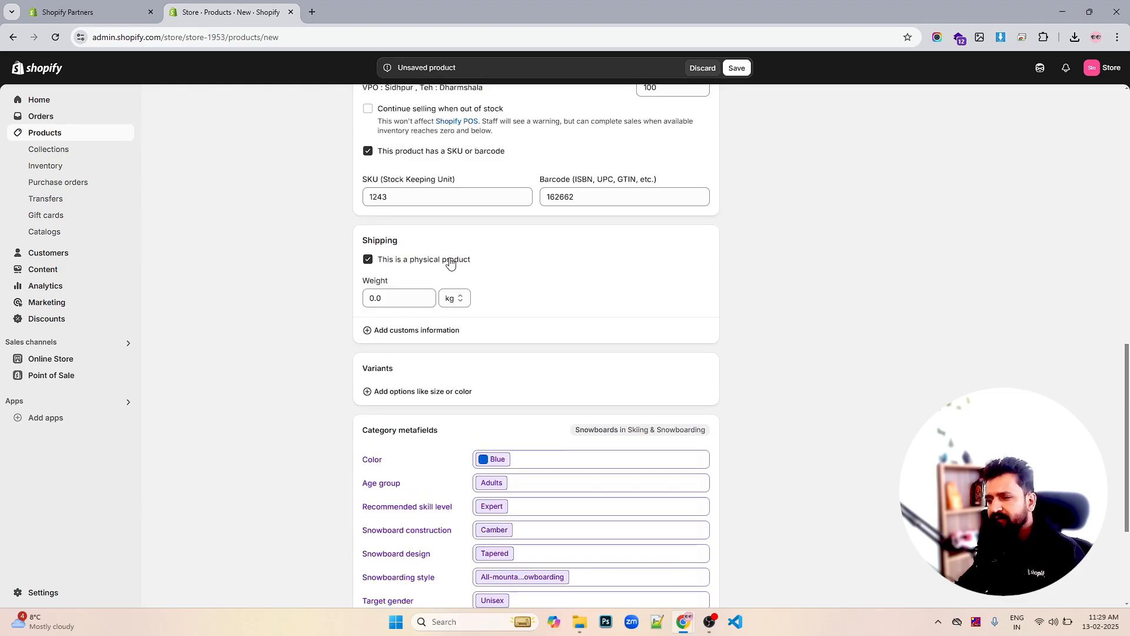
left_click(391, 298)
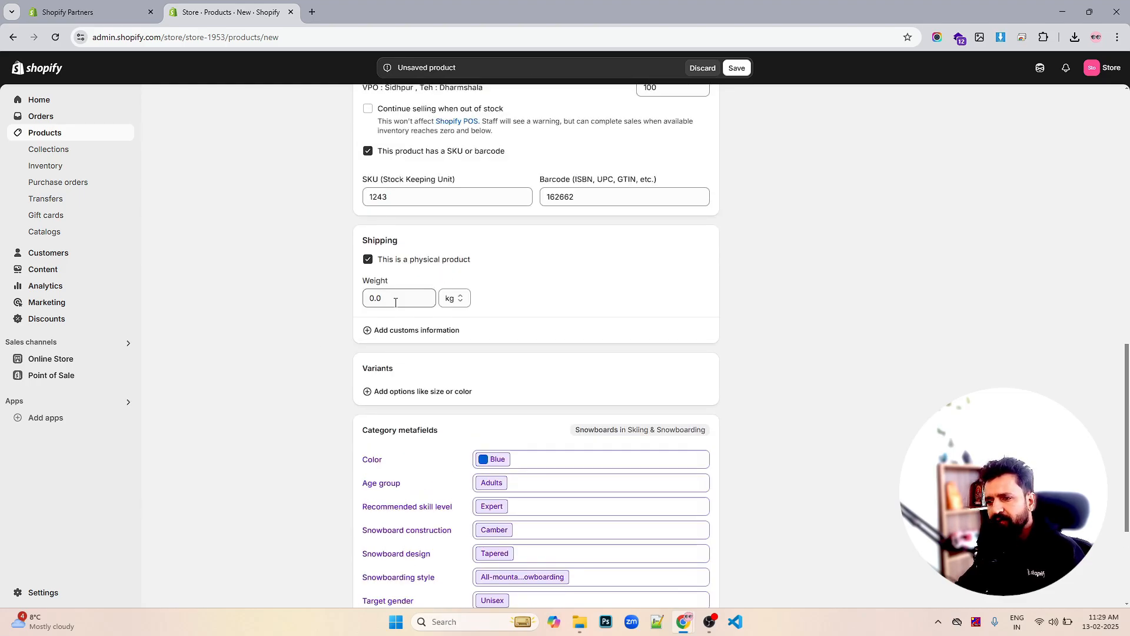
double_click(397, 300)
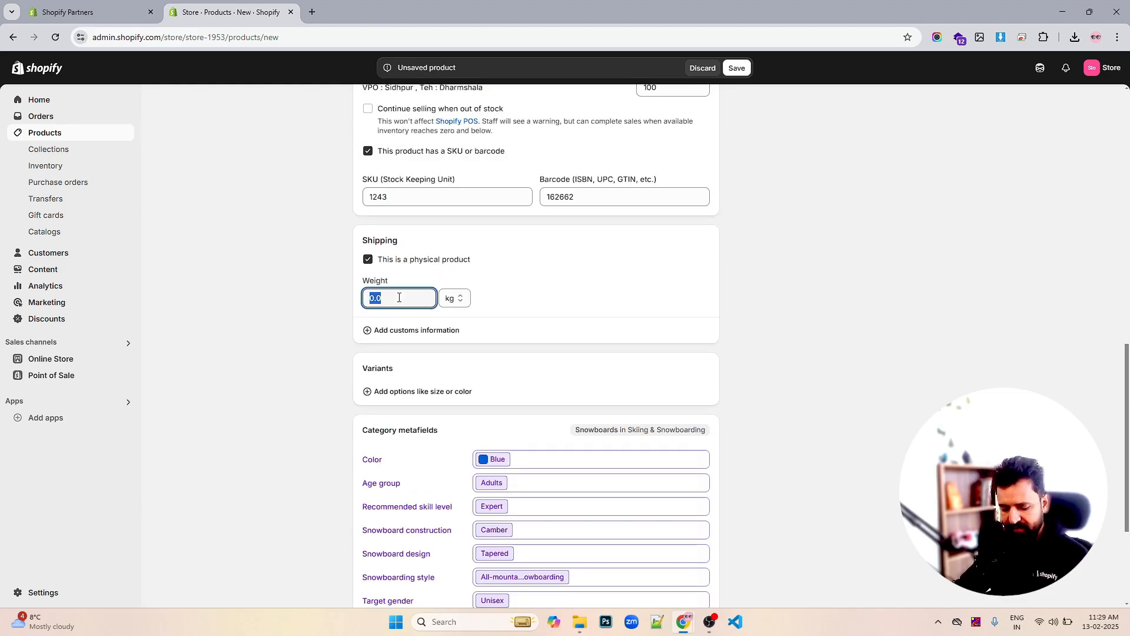
scroll(507, 298, "up", 2)
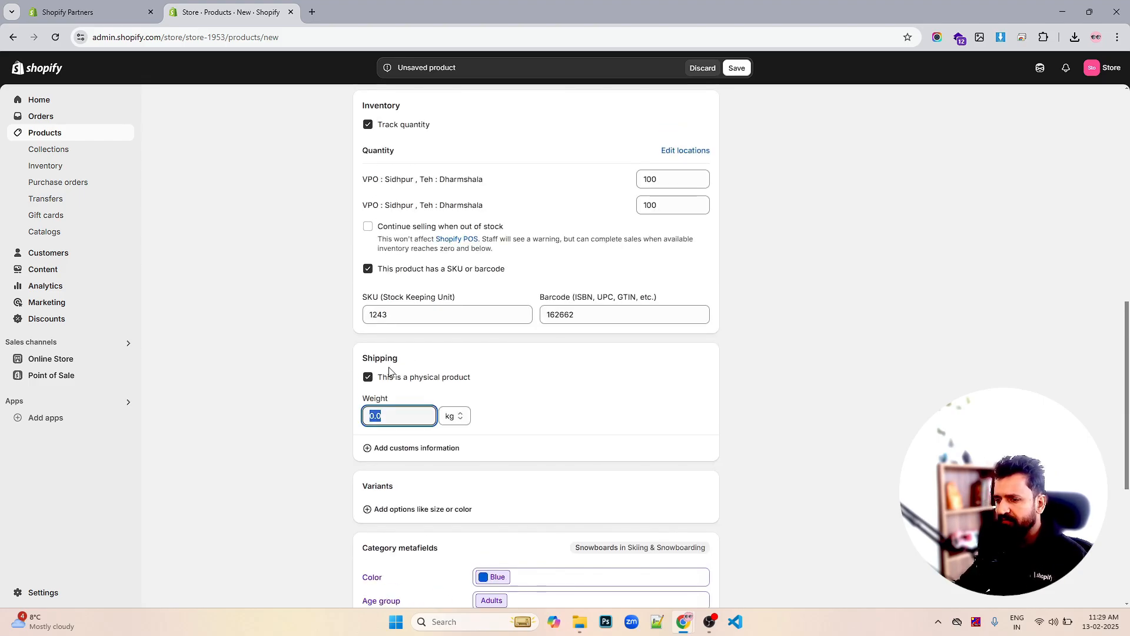
left_click(368, 377)
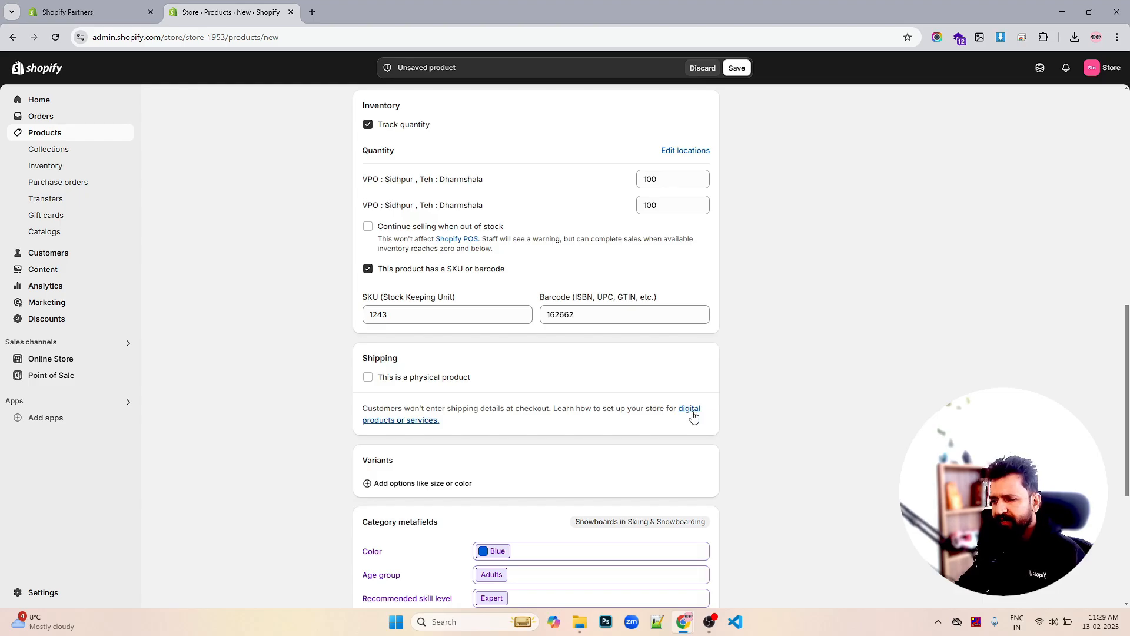
left_click(368, 377)
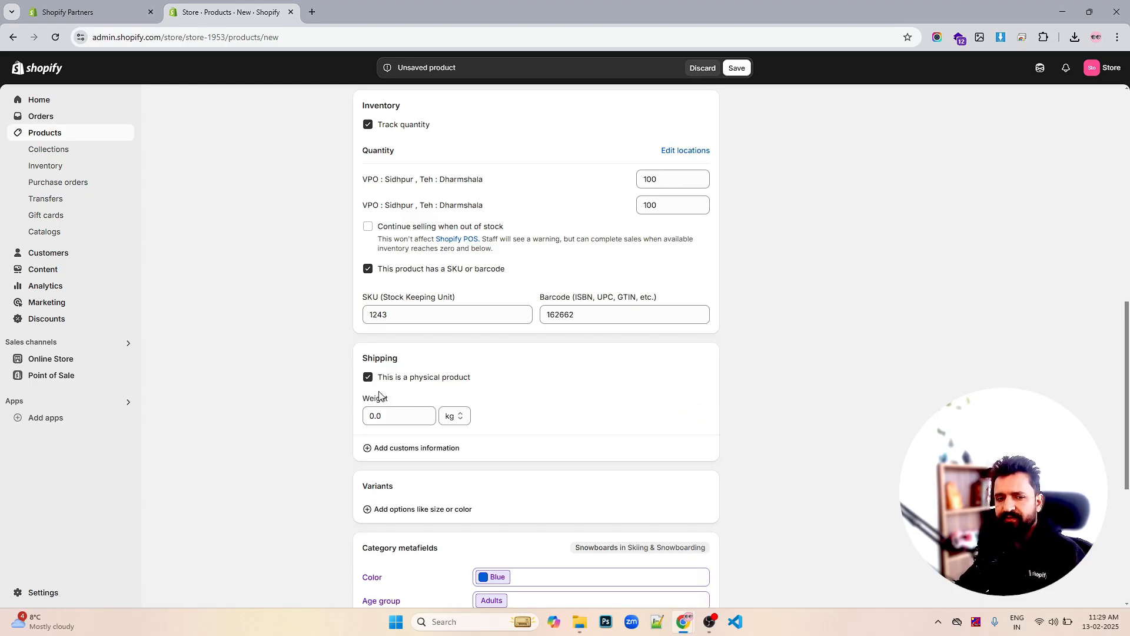
left_click(401, 417)
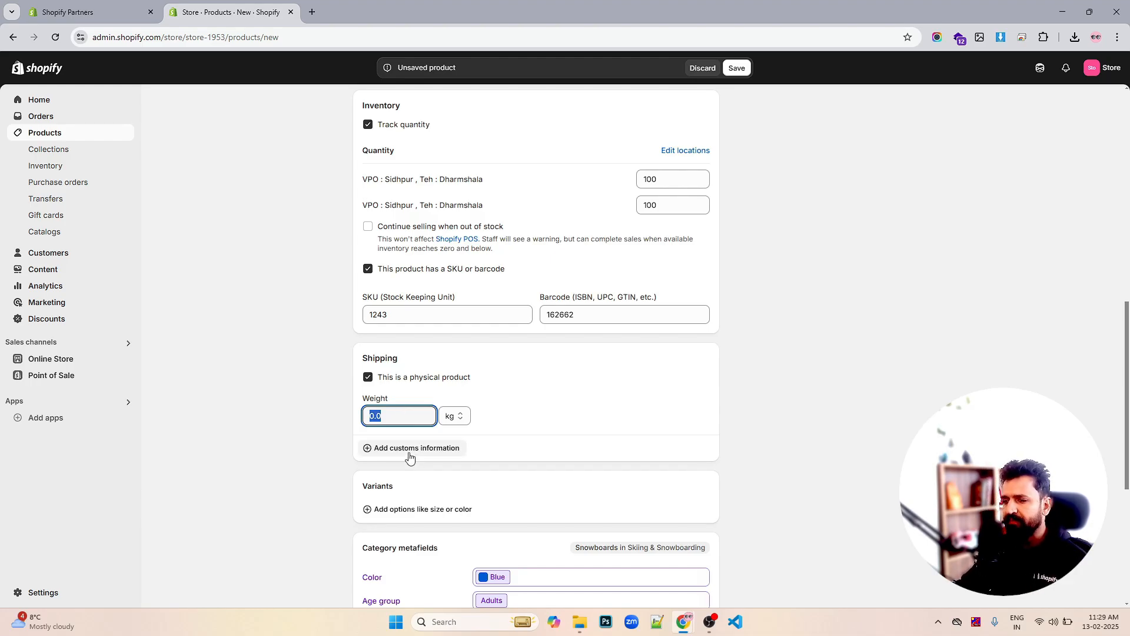
scroll(601, 396, "up", 5)
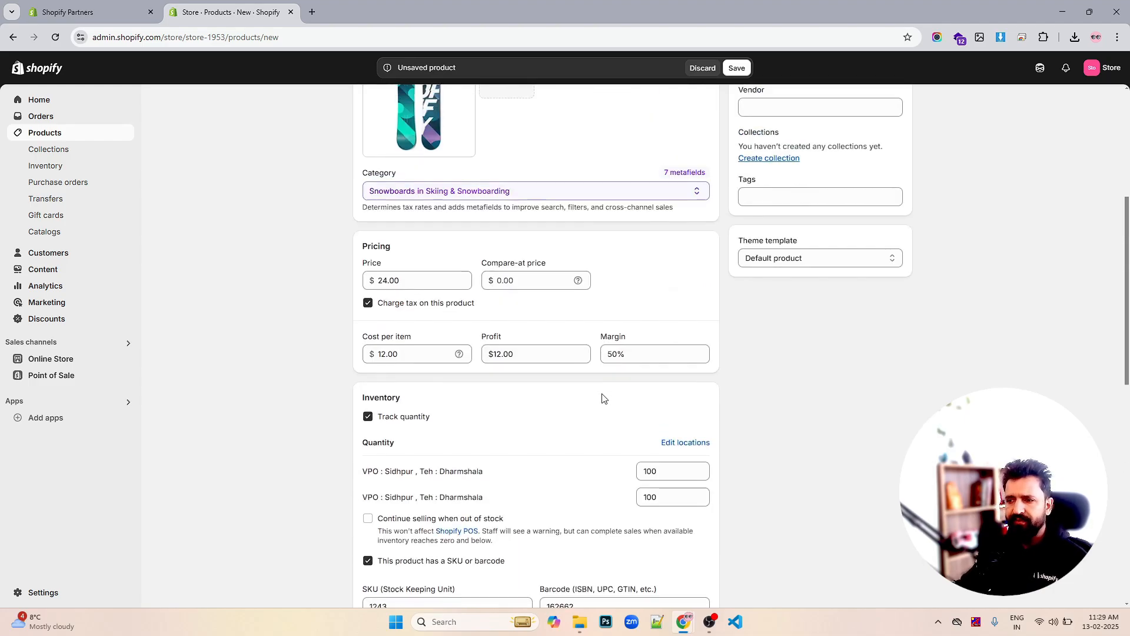
scroll(600, 396, "down", 8)
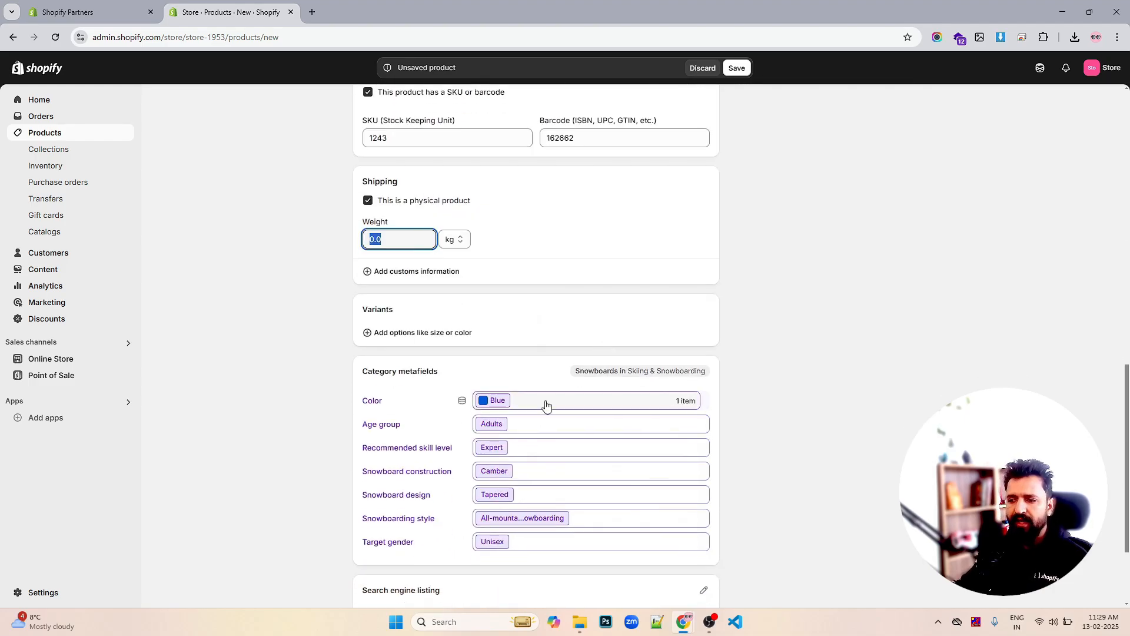
Show the empty customs fields and set the shipping weight to 4 kg
left_click(432, 272)
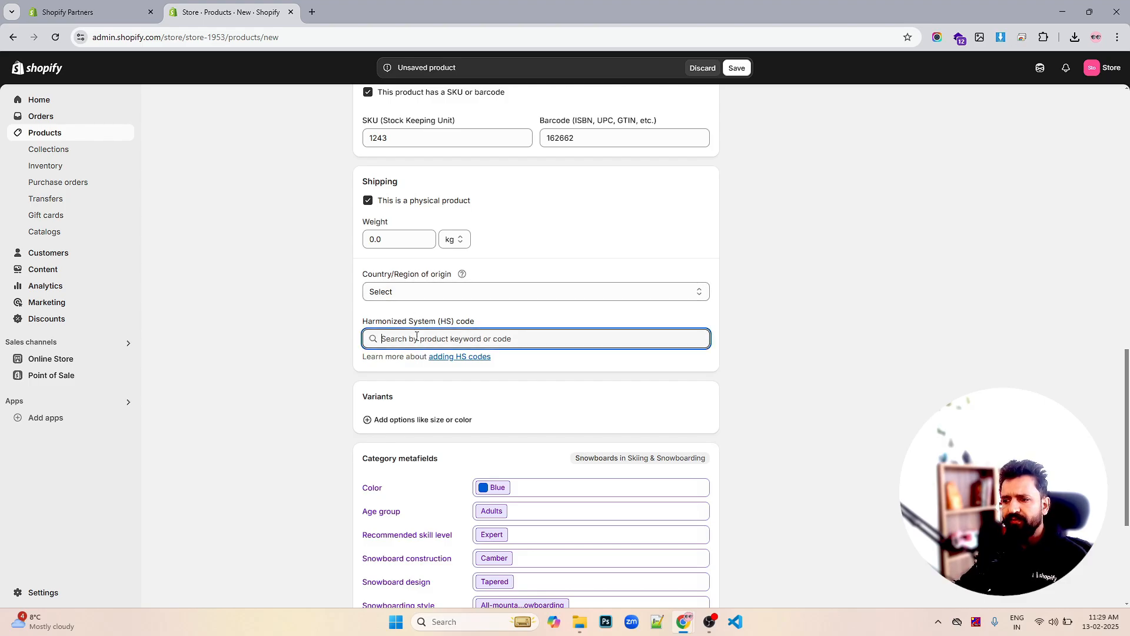
left_click(433, 292)
left_click(433, 291)
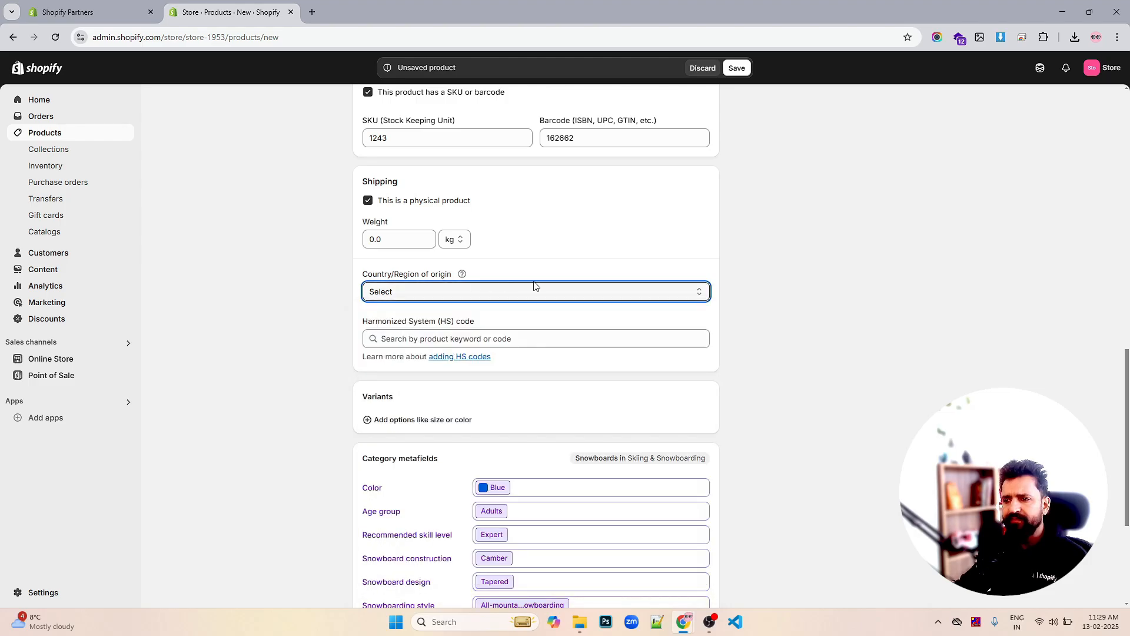
left_click(405, 239)
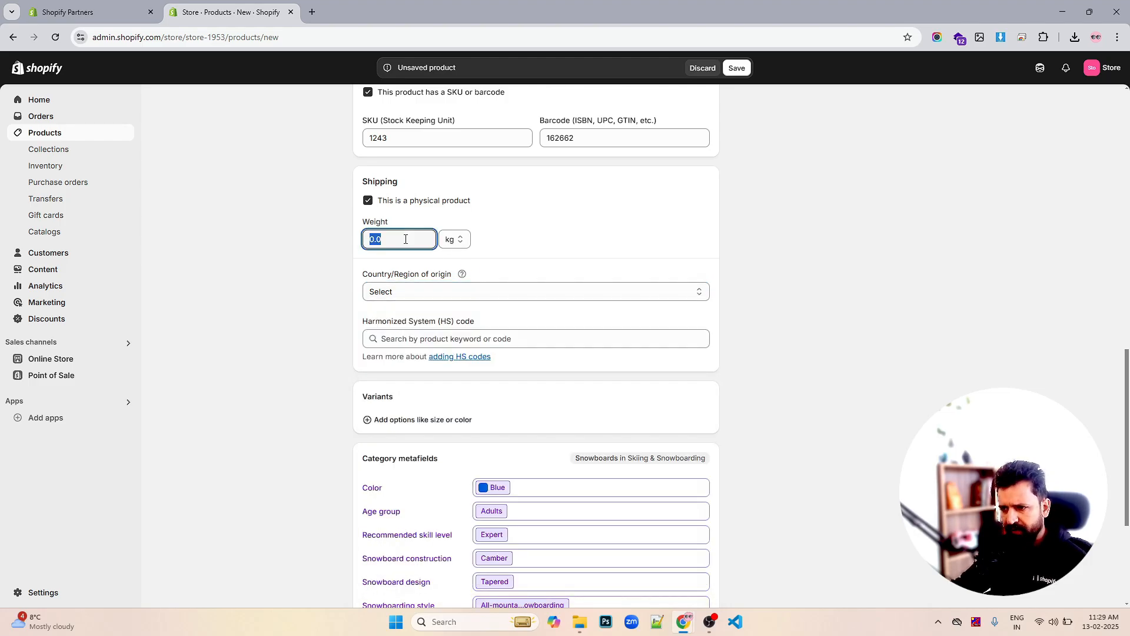
type("4")
left_click(746, 251)
scroll(778, 292, "down", 1)
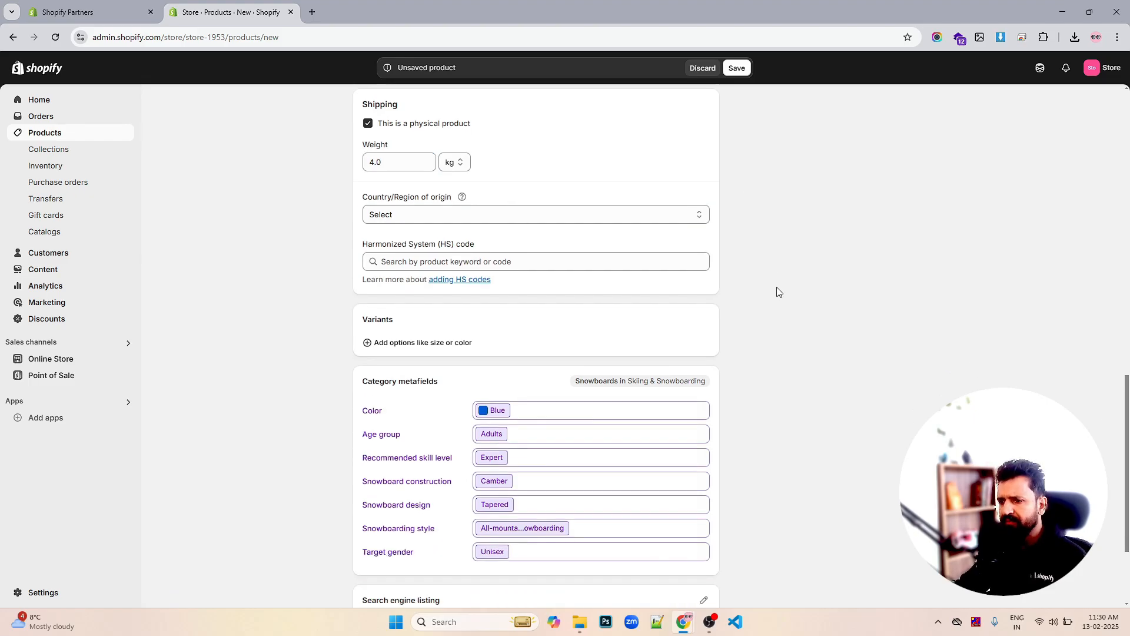
scroll(778, 292, "down", 1)
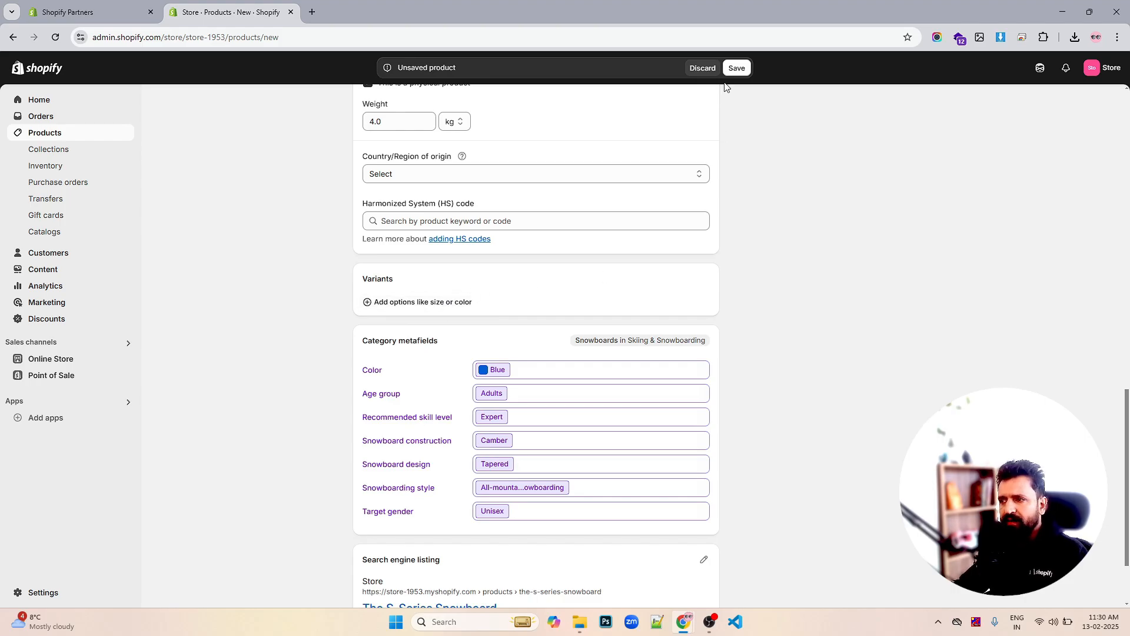
Save The S-Series Snowboard so it is created as an Active product
left_click(736, 67)
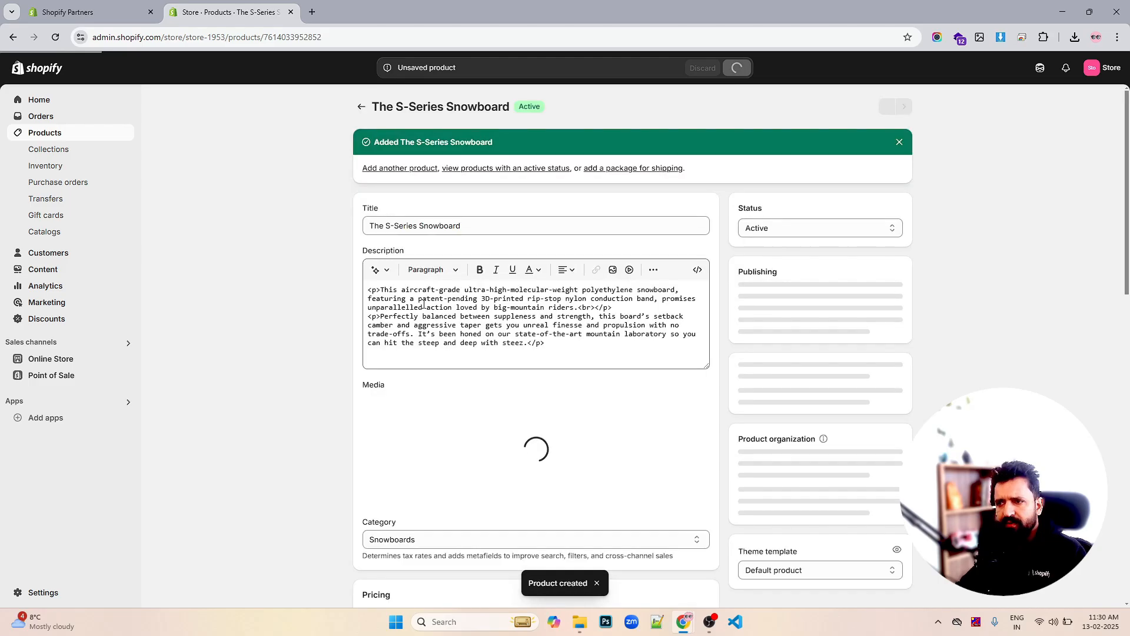
scroll(799, 307, "down", 15)
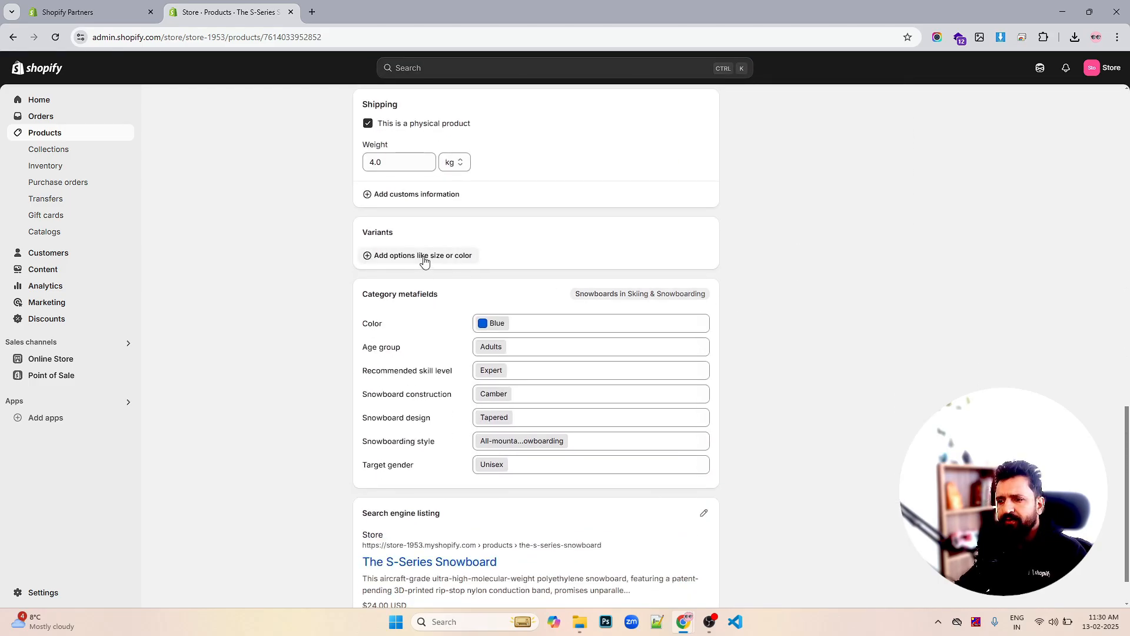
Add a Color variant option with the value Blue
left_click(424, 262)
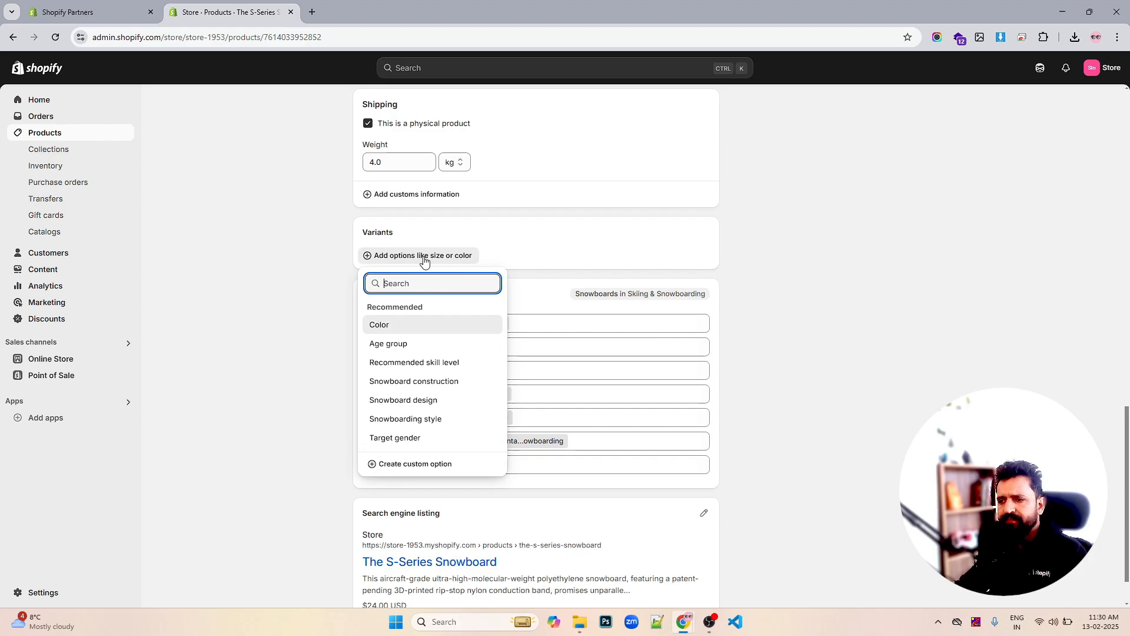
left_click(398, 325)
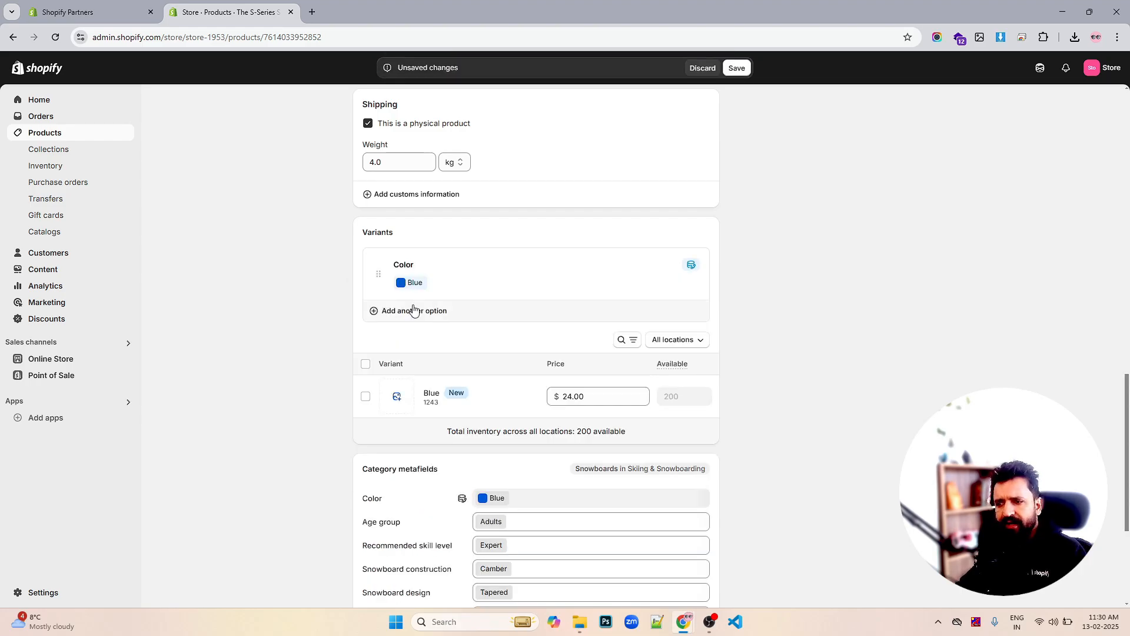
left_click(413, 311)
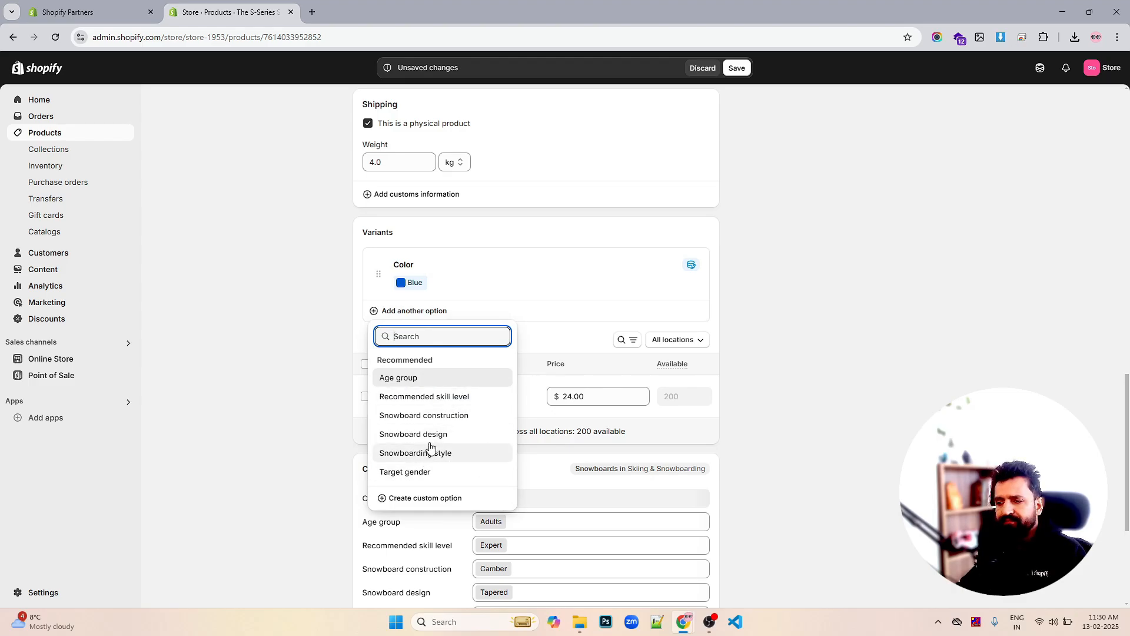
left_click(793, 327)
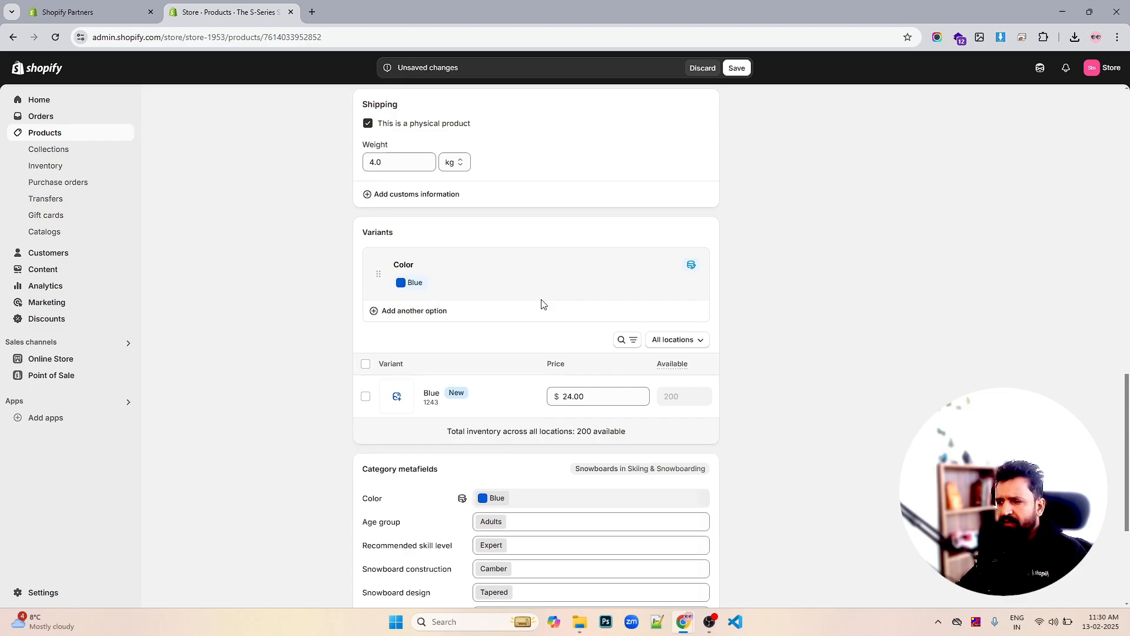
left_click(439, 320)
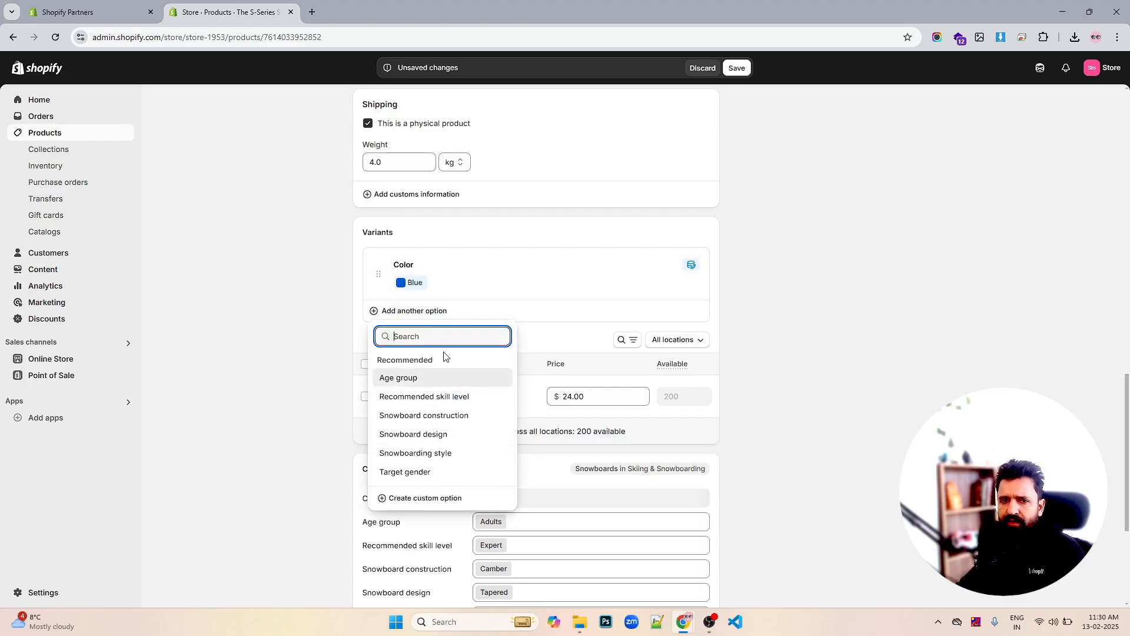
key("Escape")
Create a custom variant option named Size
left_click(432, 320)
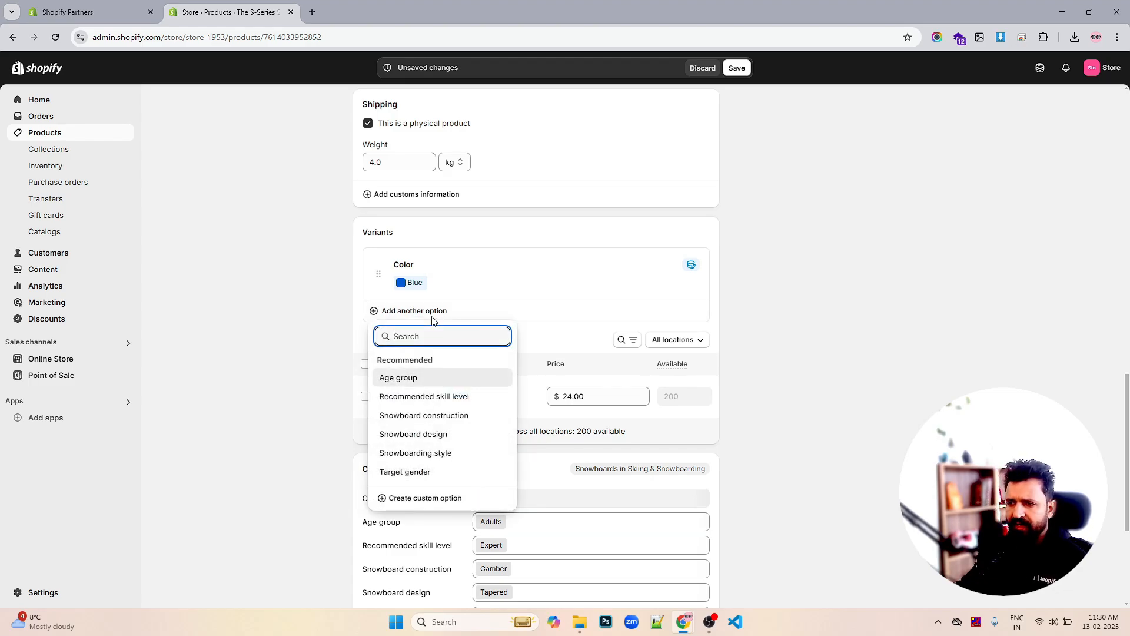
type("z")
key("BackSpace")
type("size")
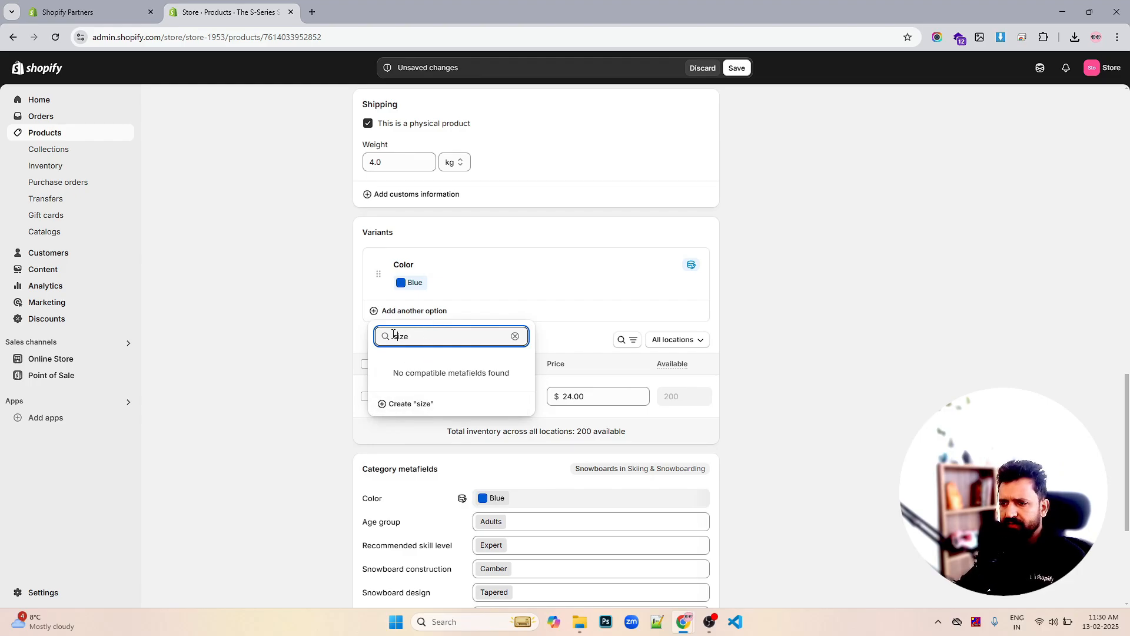
key("Return")
type("S")
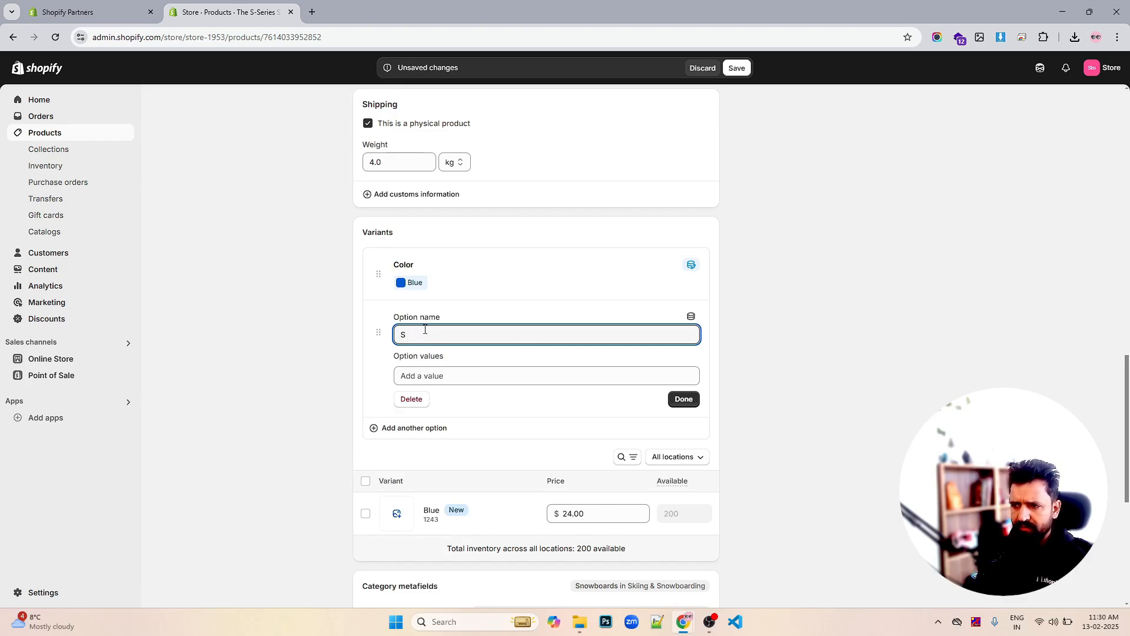
type("I")
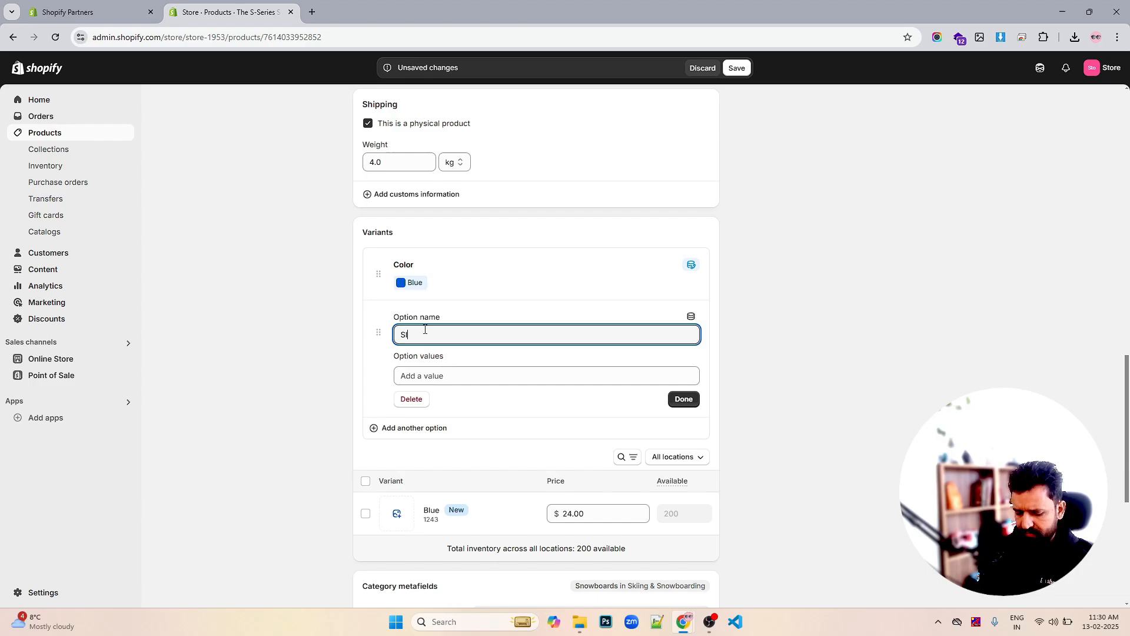
type("Z")
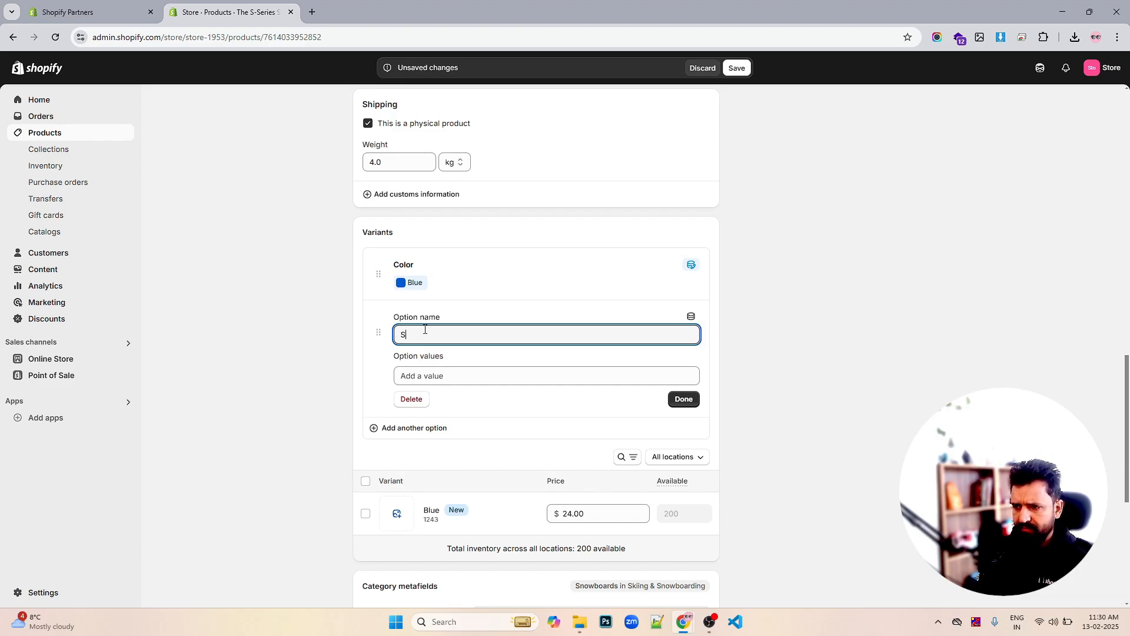
type("ze")
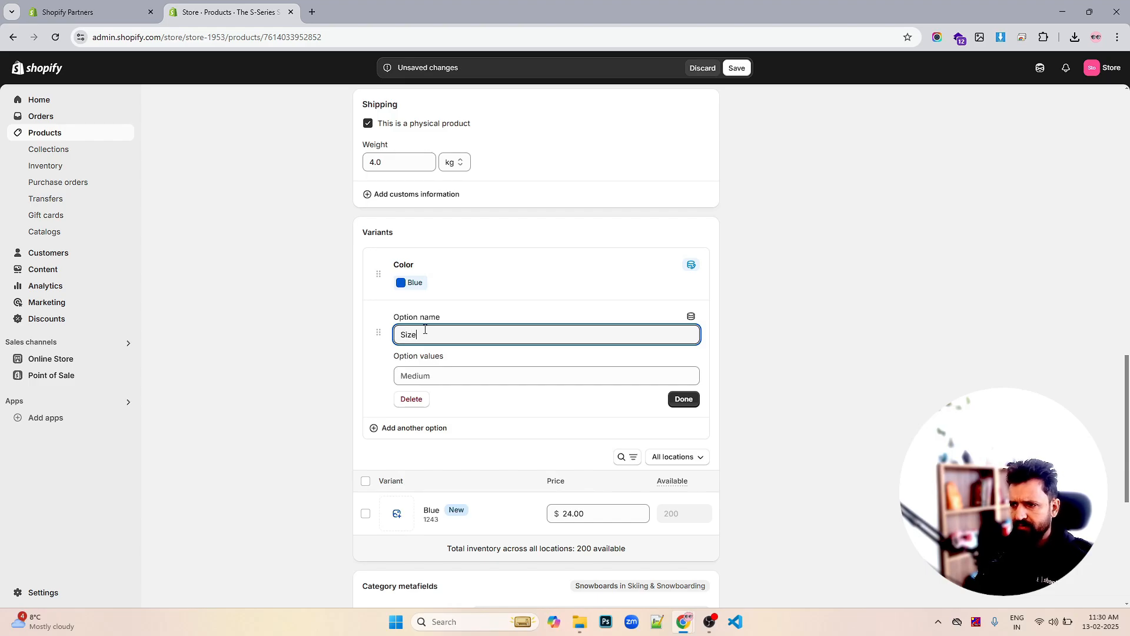
Give the Size option the values 154cm, 160cm and 170cm and finish it
left_click(467, 372)
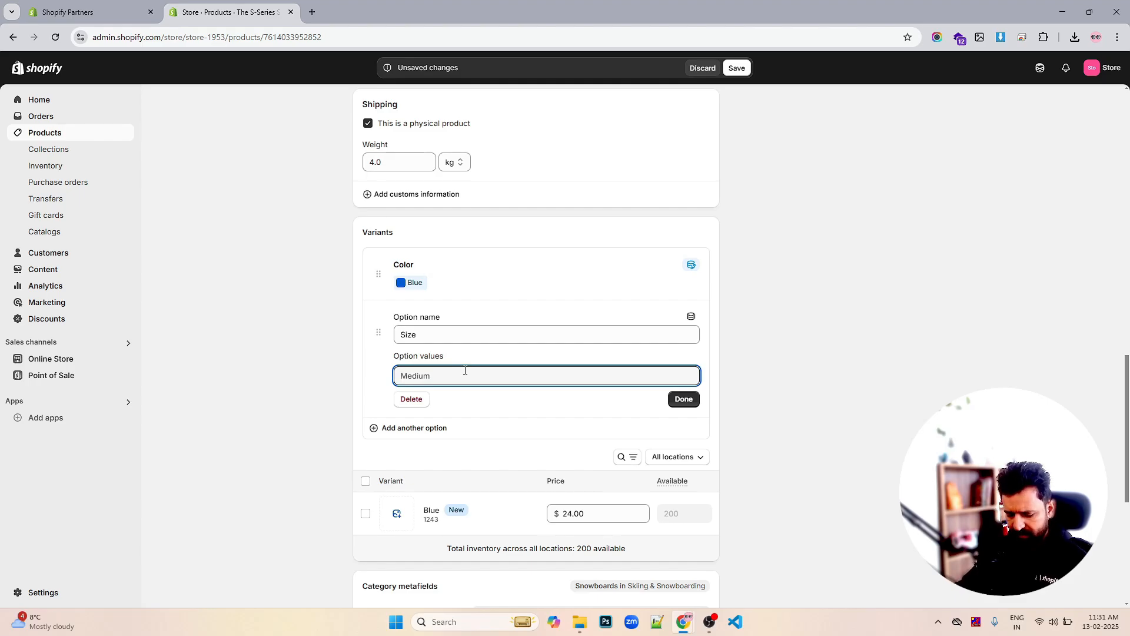
type("S")
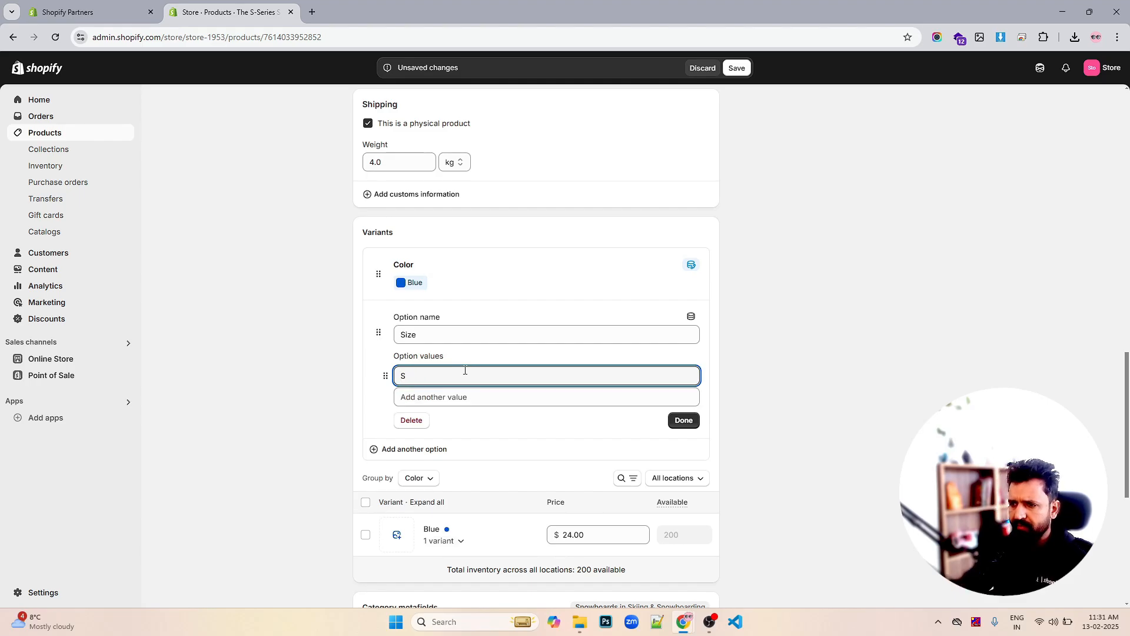
left_click(444, 397)
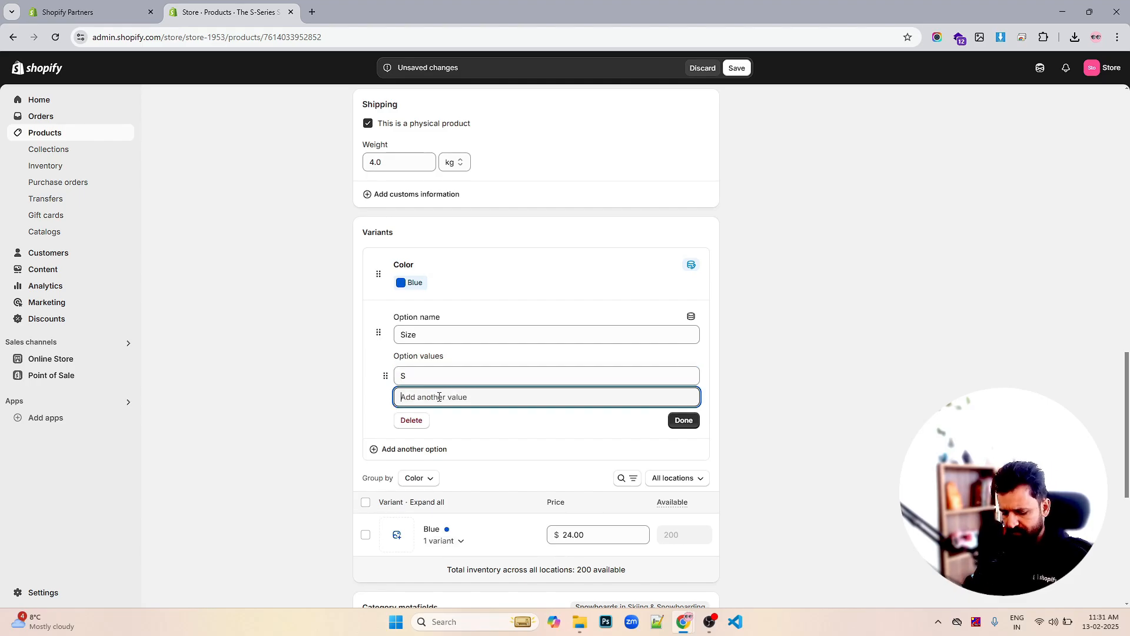
type("L")
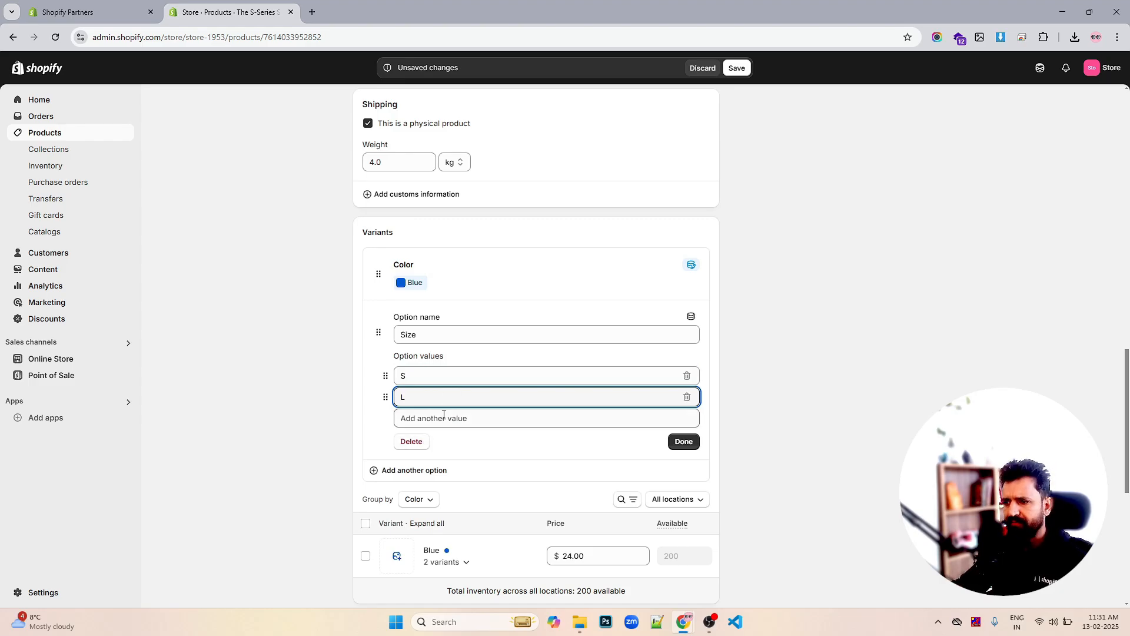
left_click(439, 419)
type("M")
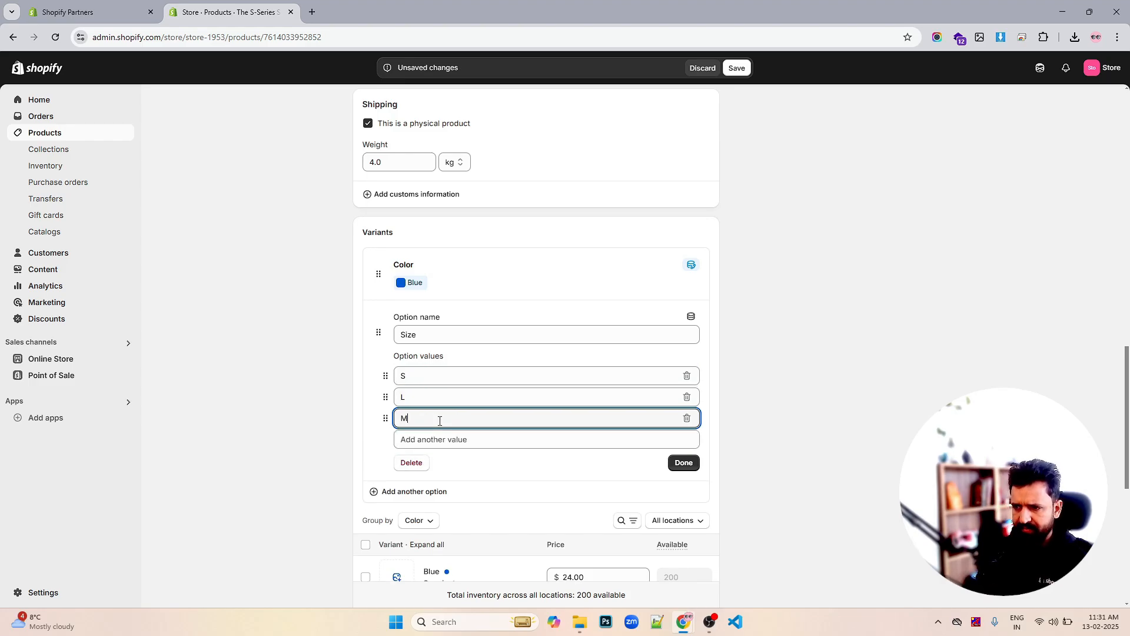
left_click(427, 380)
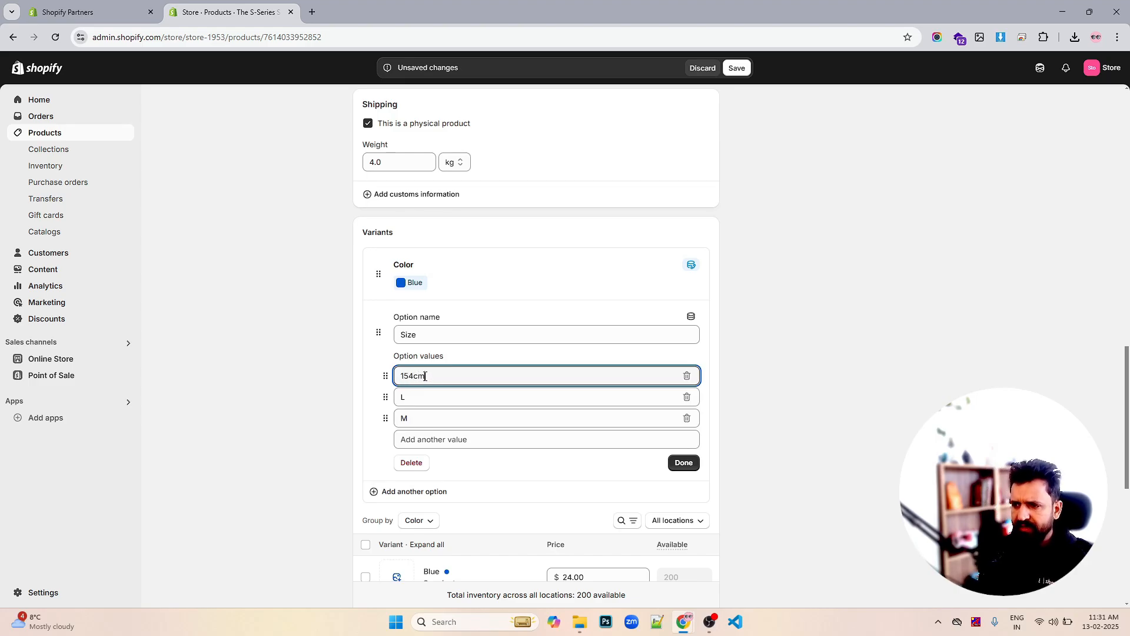
double_click(413, 390)
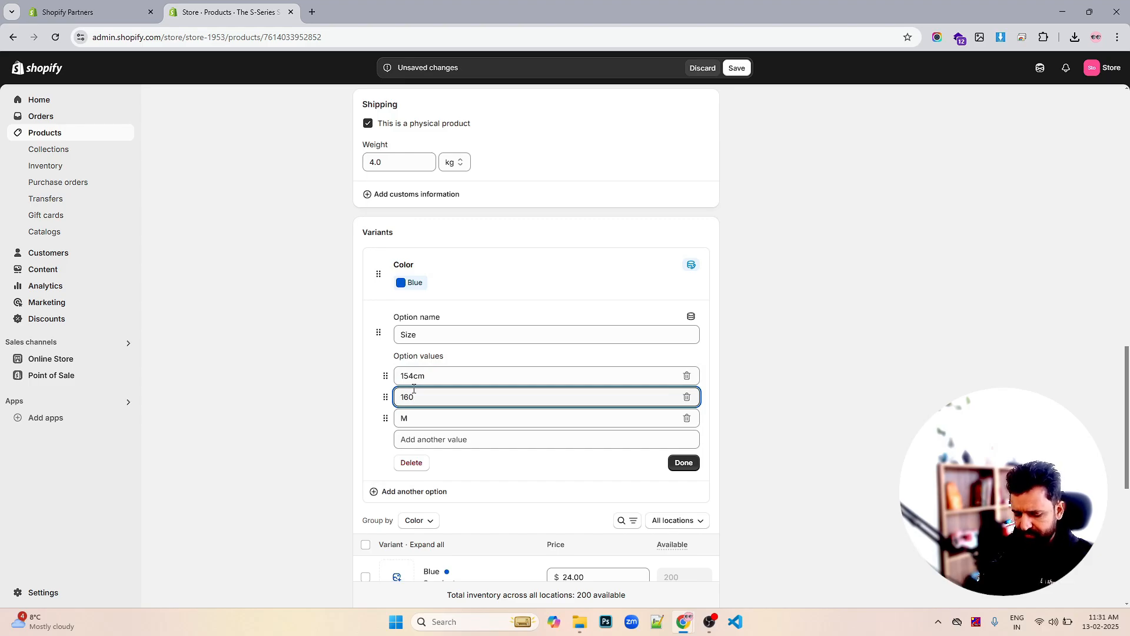
type("160cm")
double_click(408, 417)
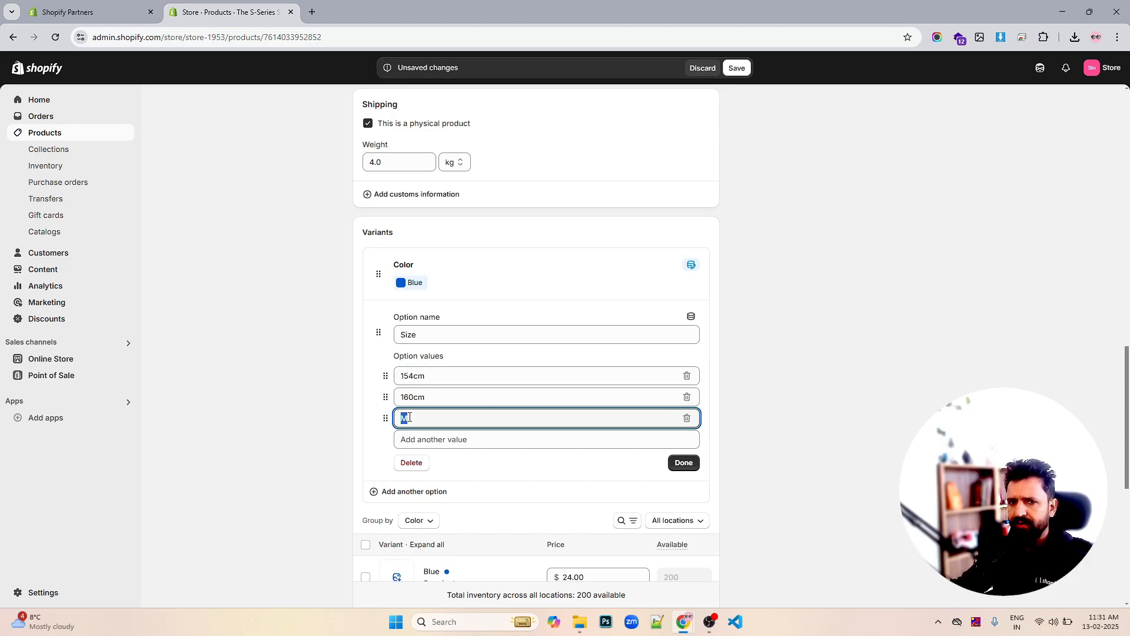
type("170cm")
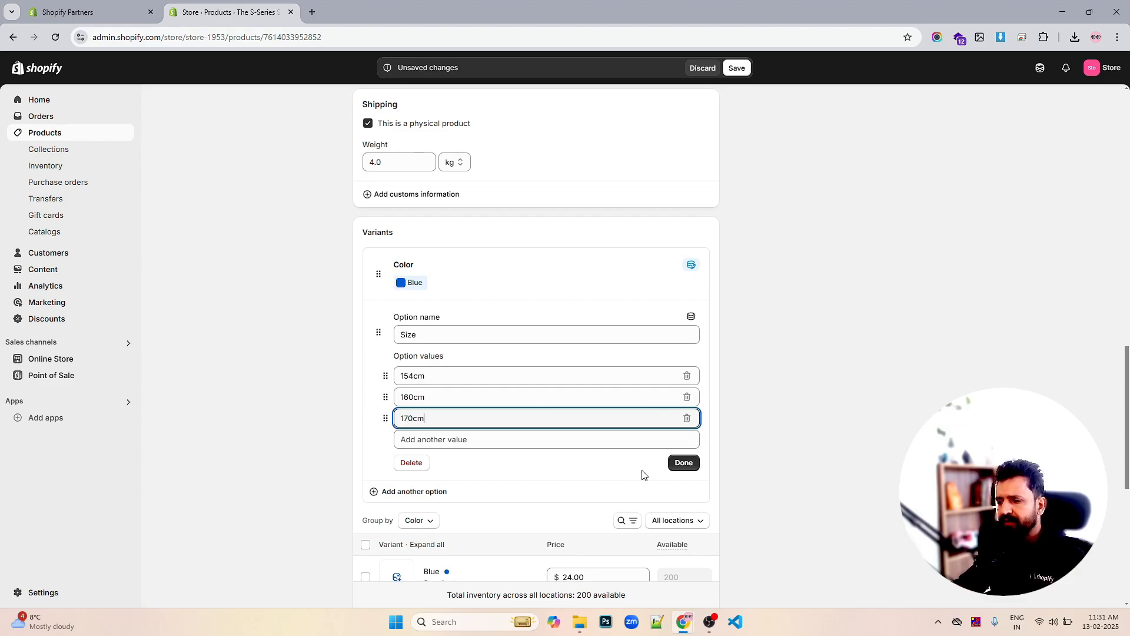
left_click(684, 465)
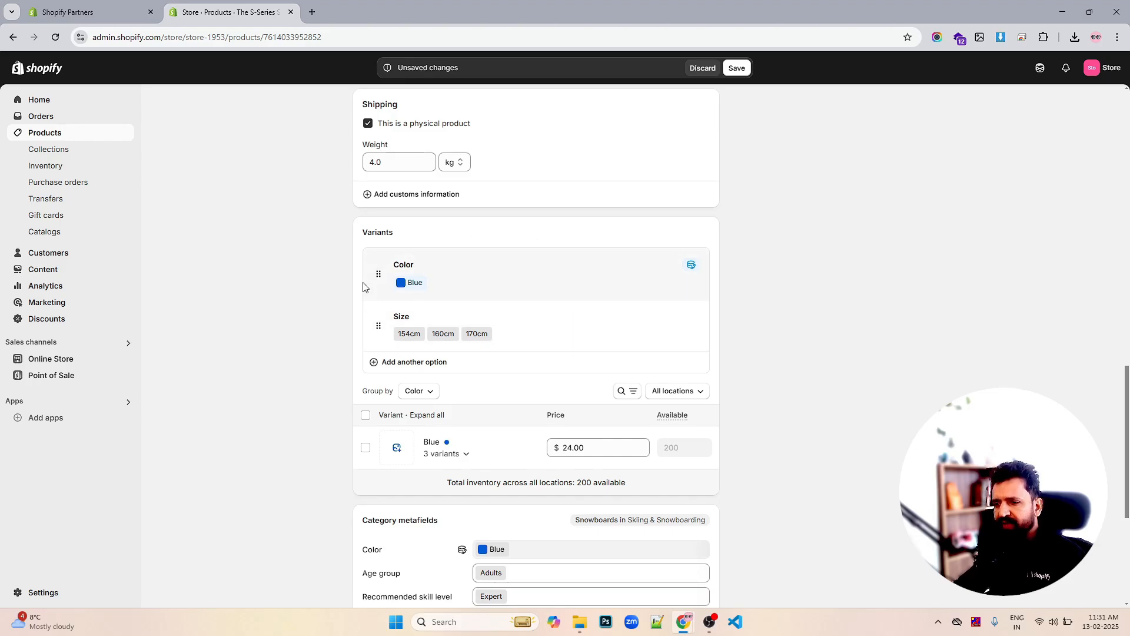
Check the three Blue size variants and save the product
scroll(562, 266, "down", 2)
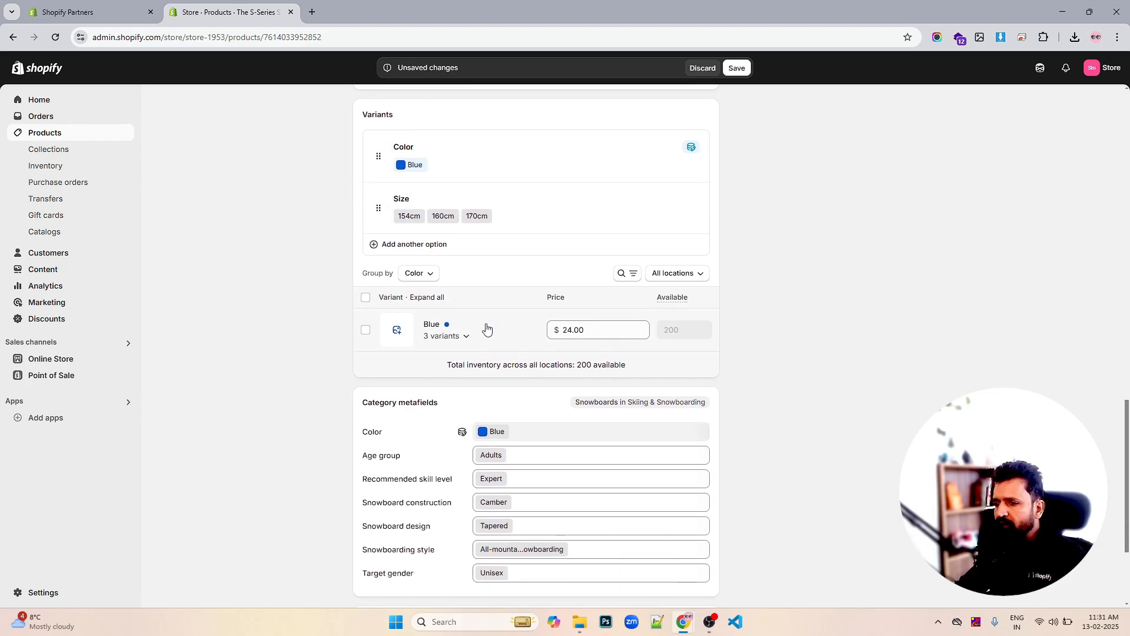
left_click(467, 336)
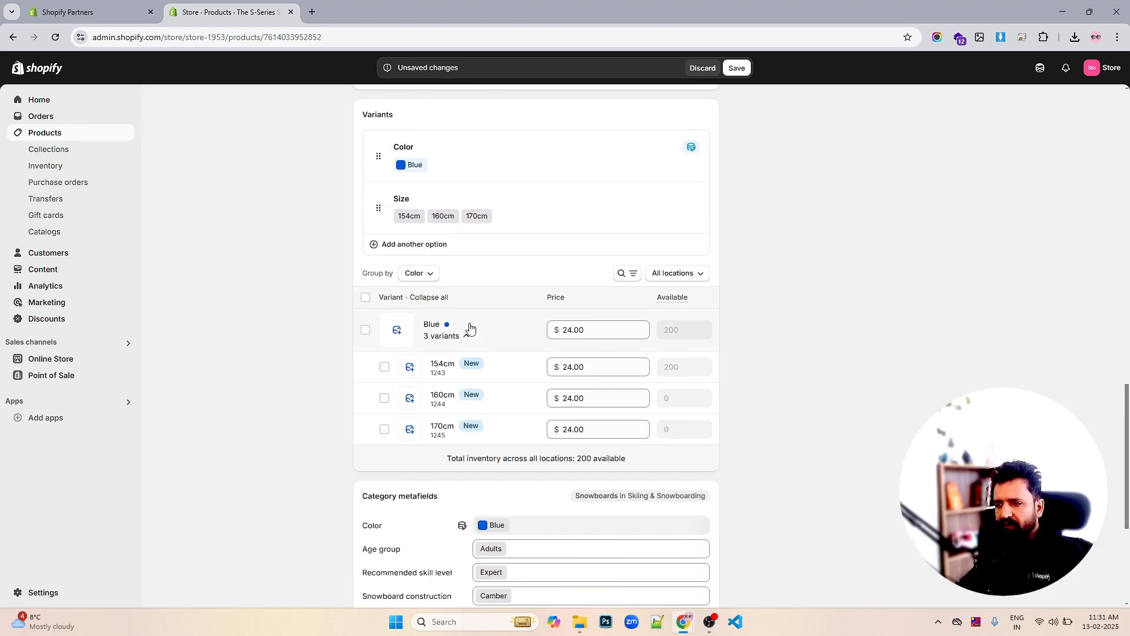
left_click(468, 338)
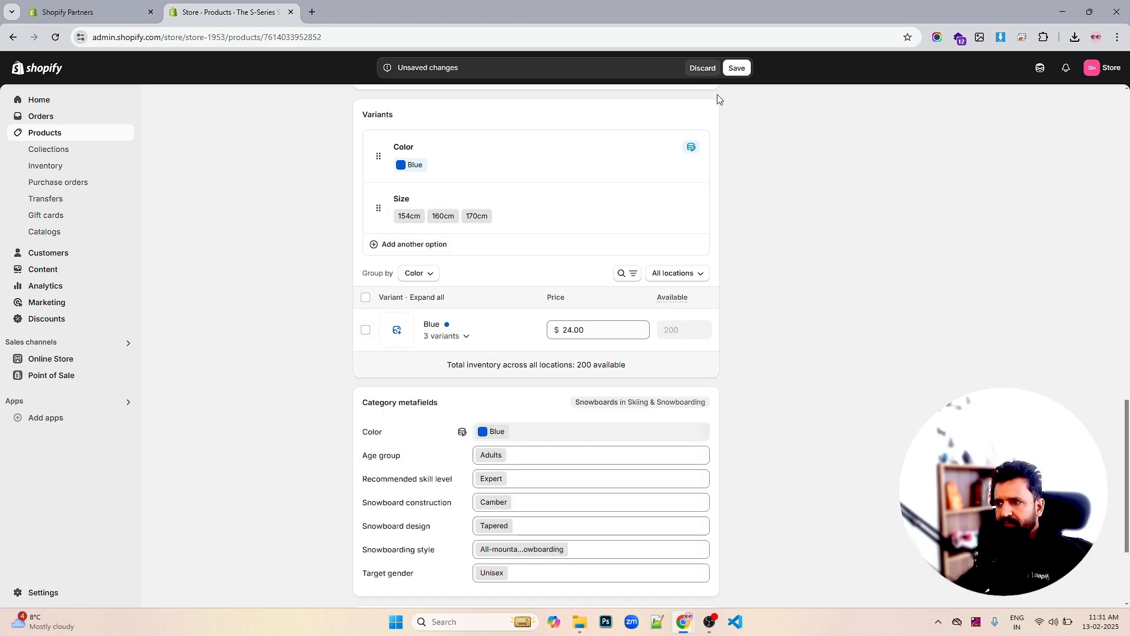
left_click(737, 69)
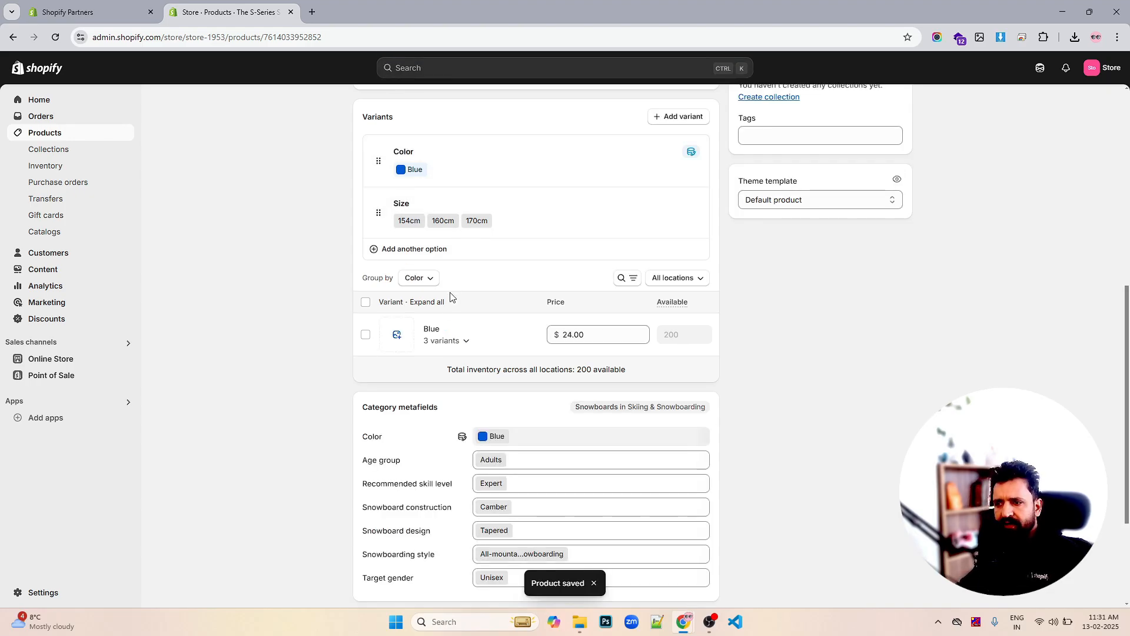
Expand the Blue variant group and change the 160cm variant price to $28.00
left_click(453, 341)
scroll(462, 339, "down", 1)
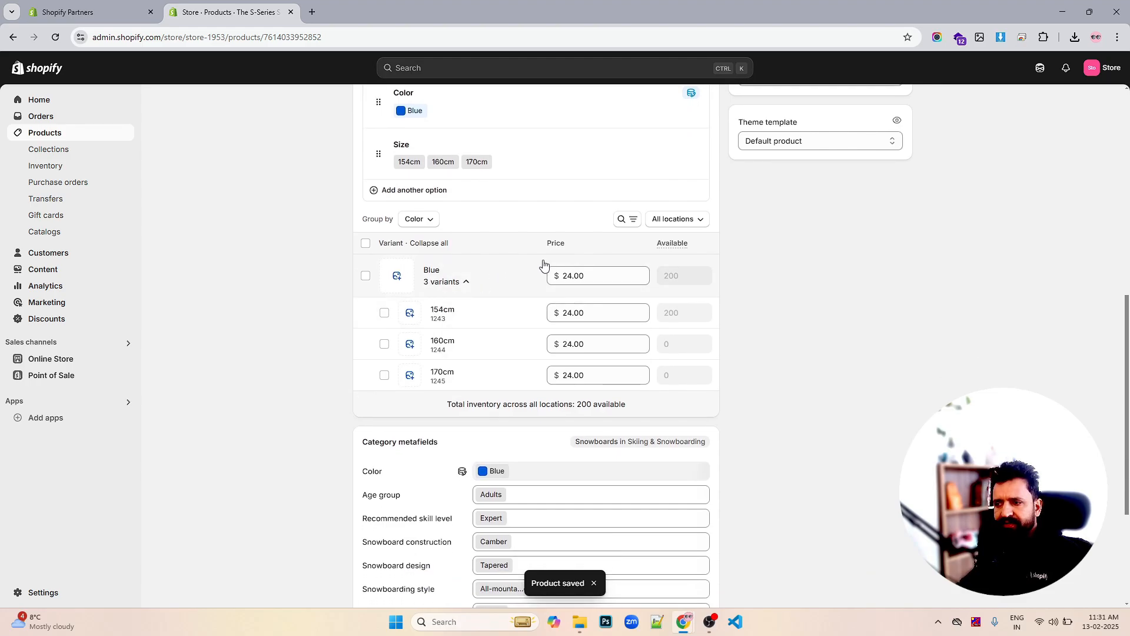
scroll(535, 263, "up", 2)
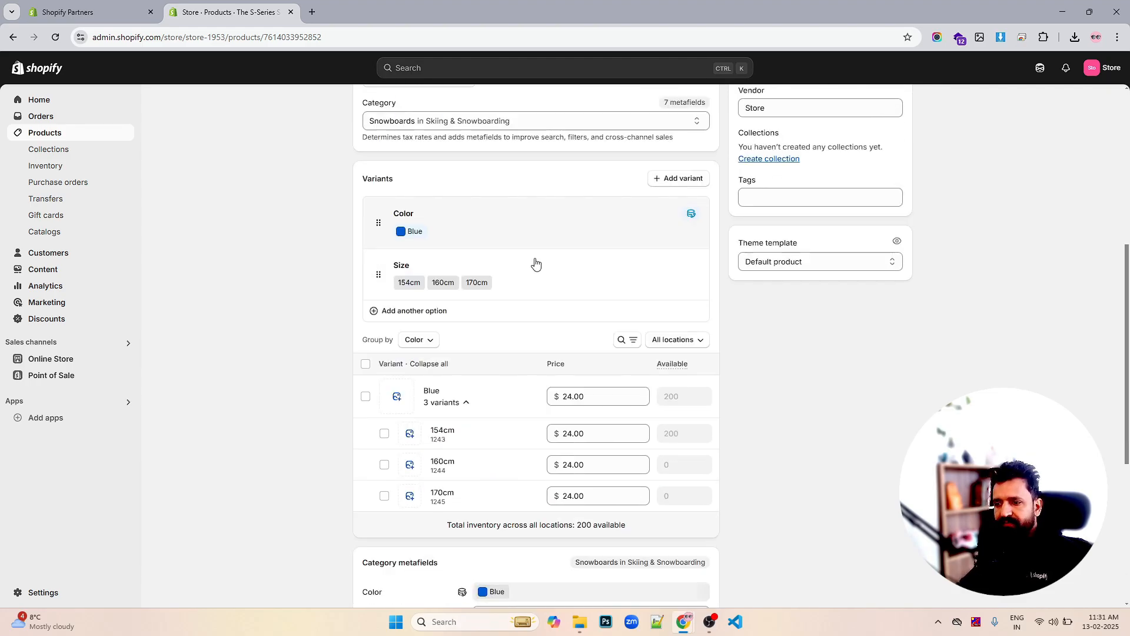
scroll(535, 263, "down", 2)
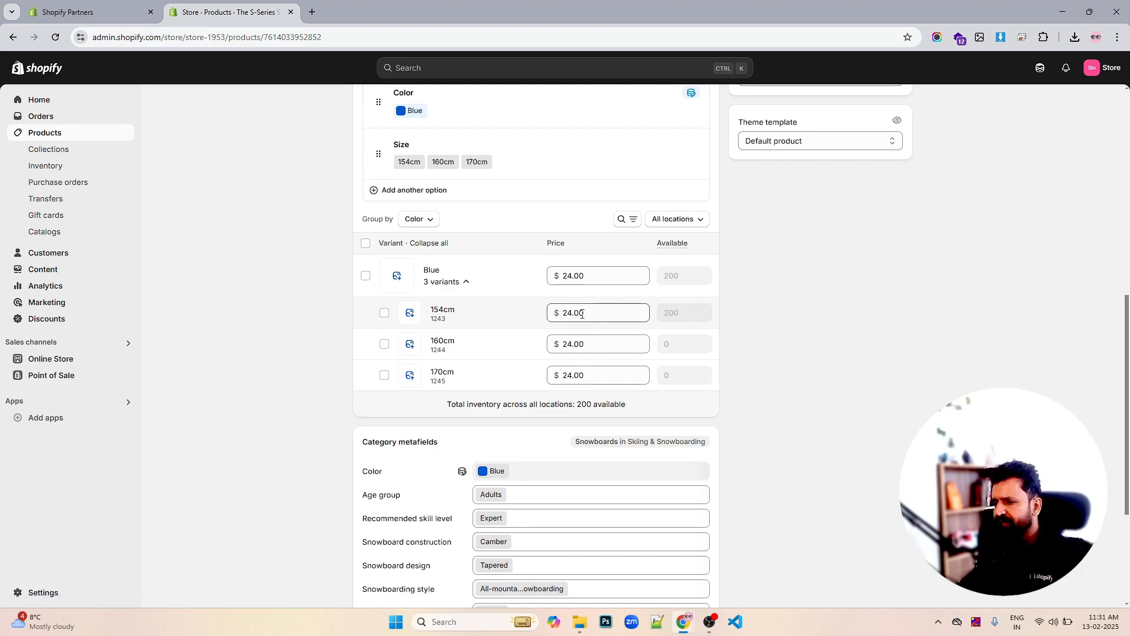
left_click(569, 343)
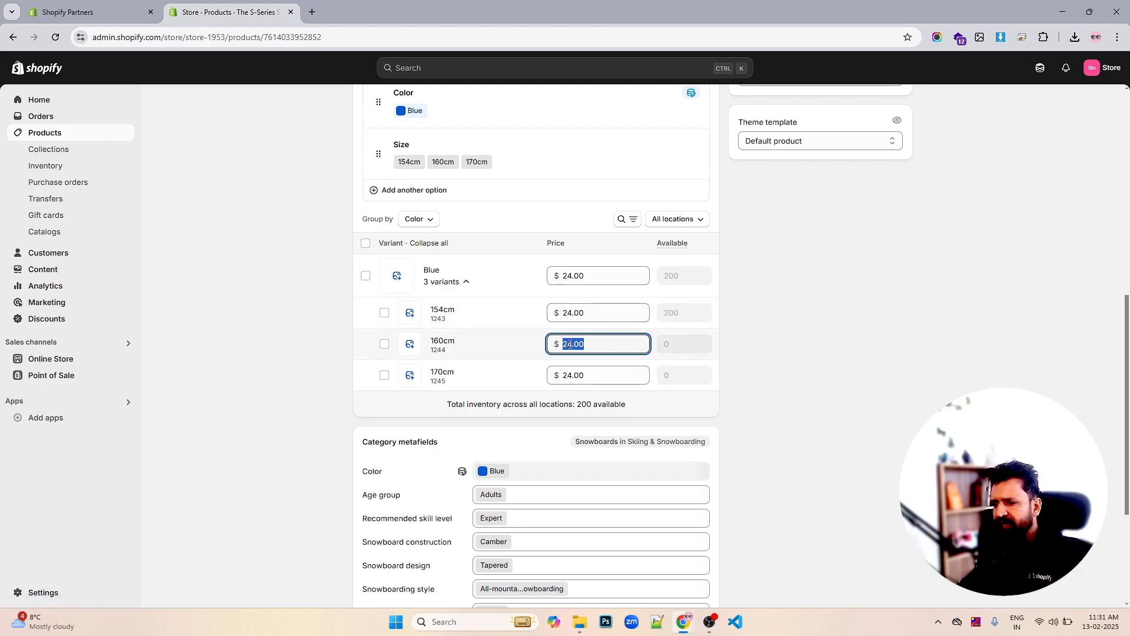
left_click(569, 344)
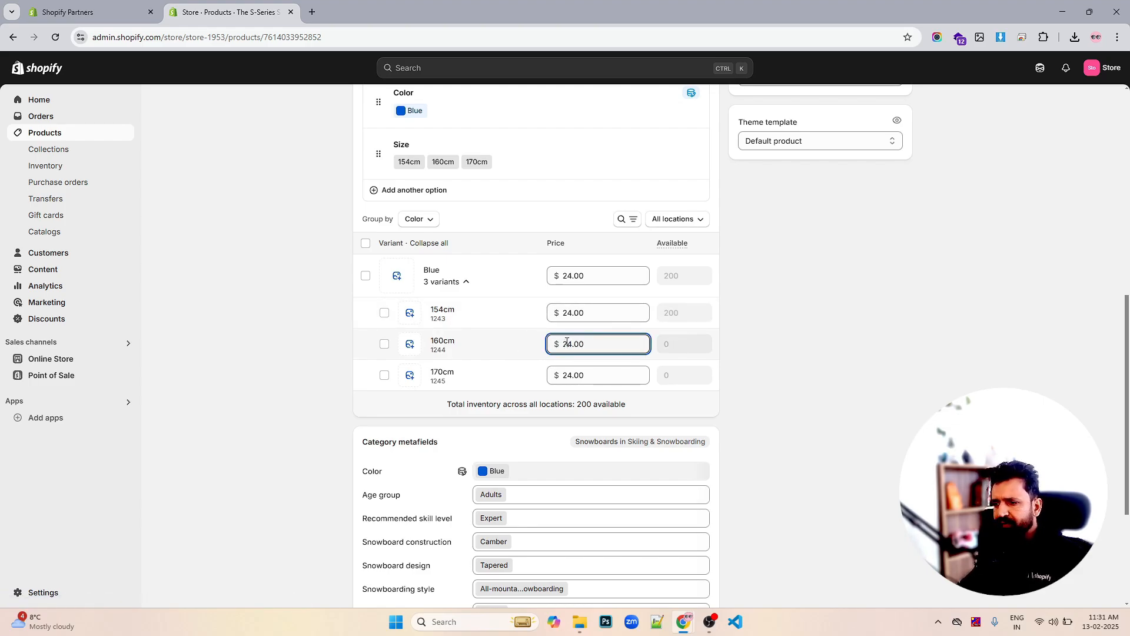
left_click_drag(569, 342, 575, 345)
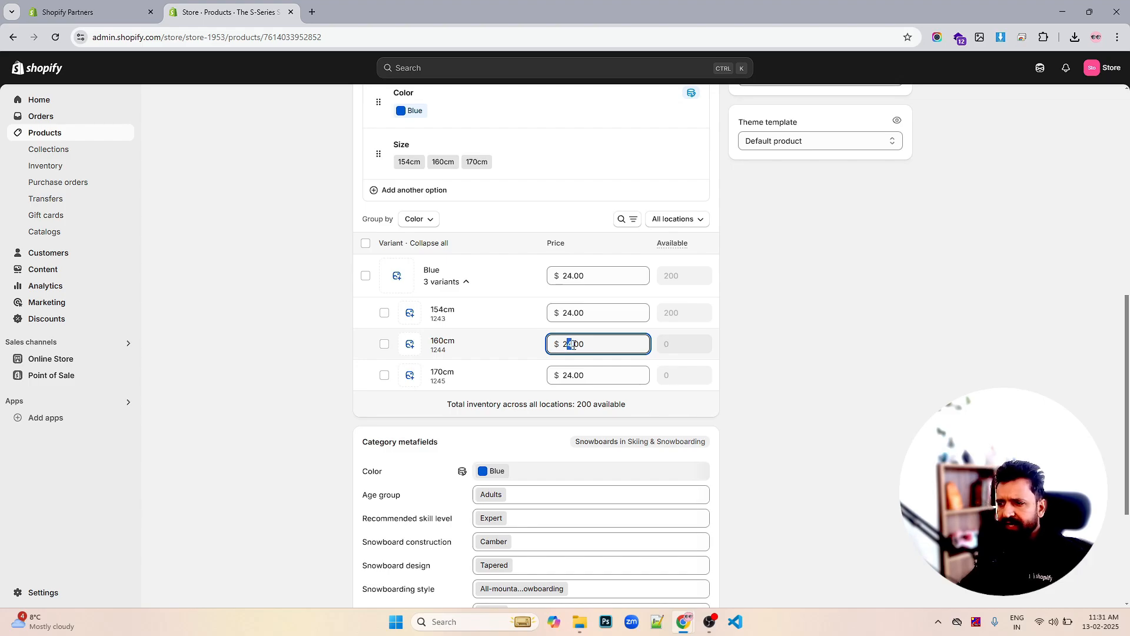
type("8")
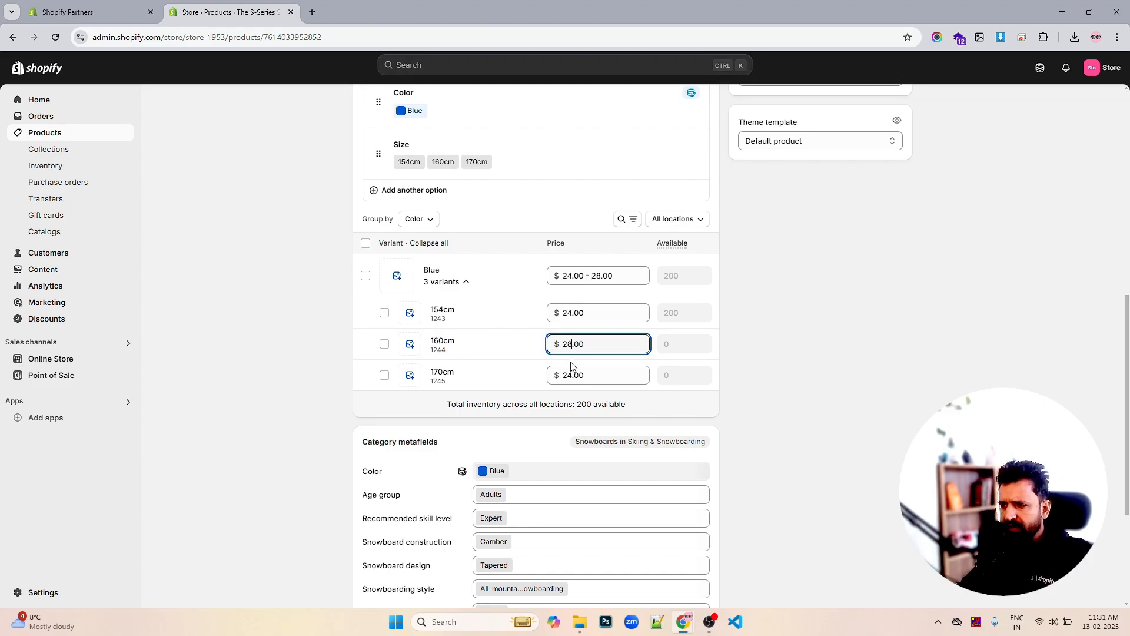
Change the 170cm variant price to $32.00 and save the price changes
left_click(572, 378)
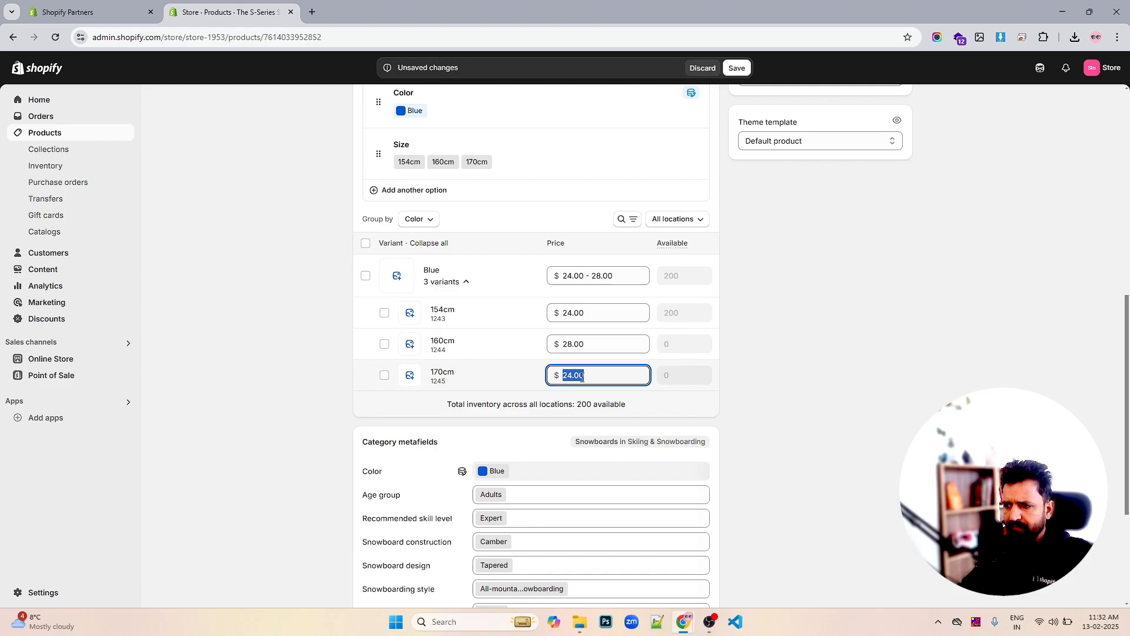
left_click(574, 377)
left_click_drag(574, 377, 562, 375)
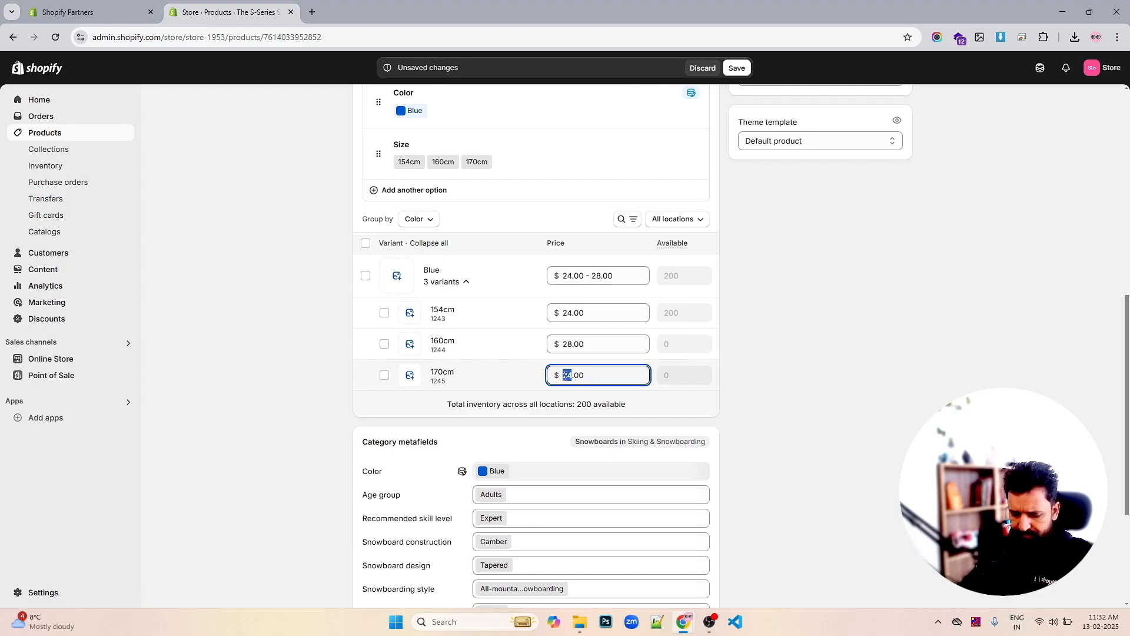
type("32")
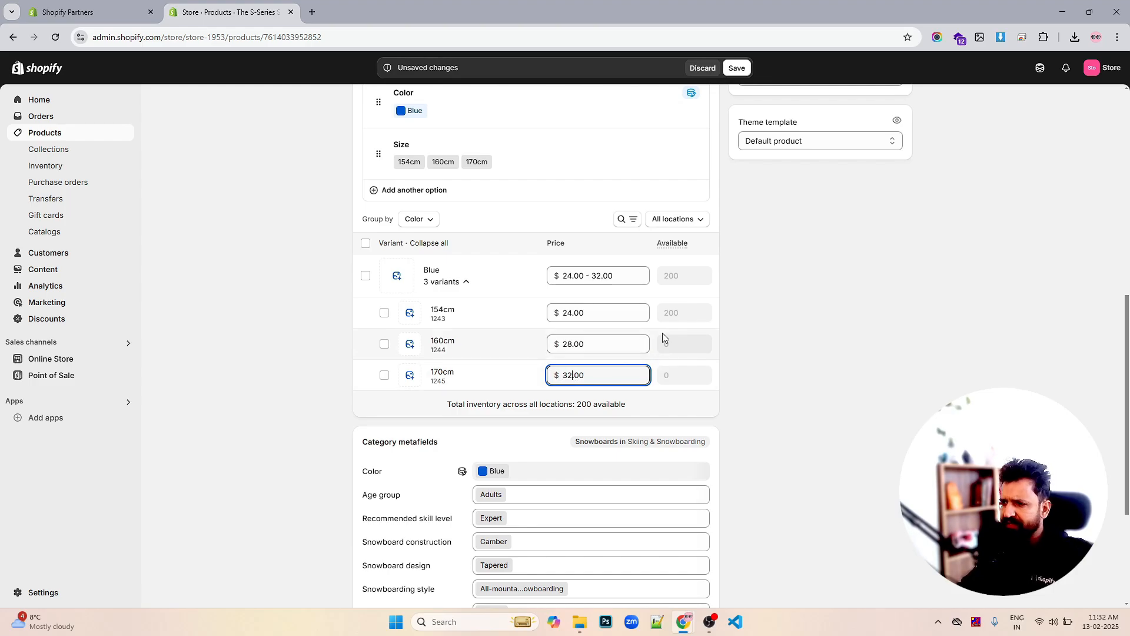
left_click(736, 69)
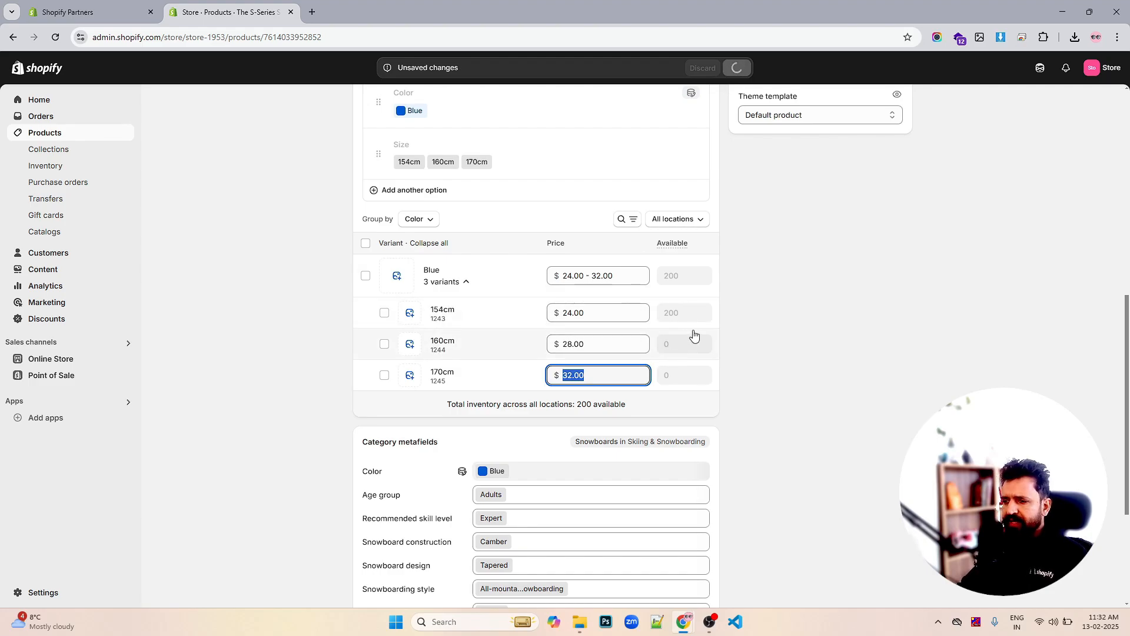
scroll(700, 338, "down", 2)
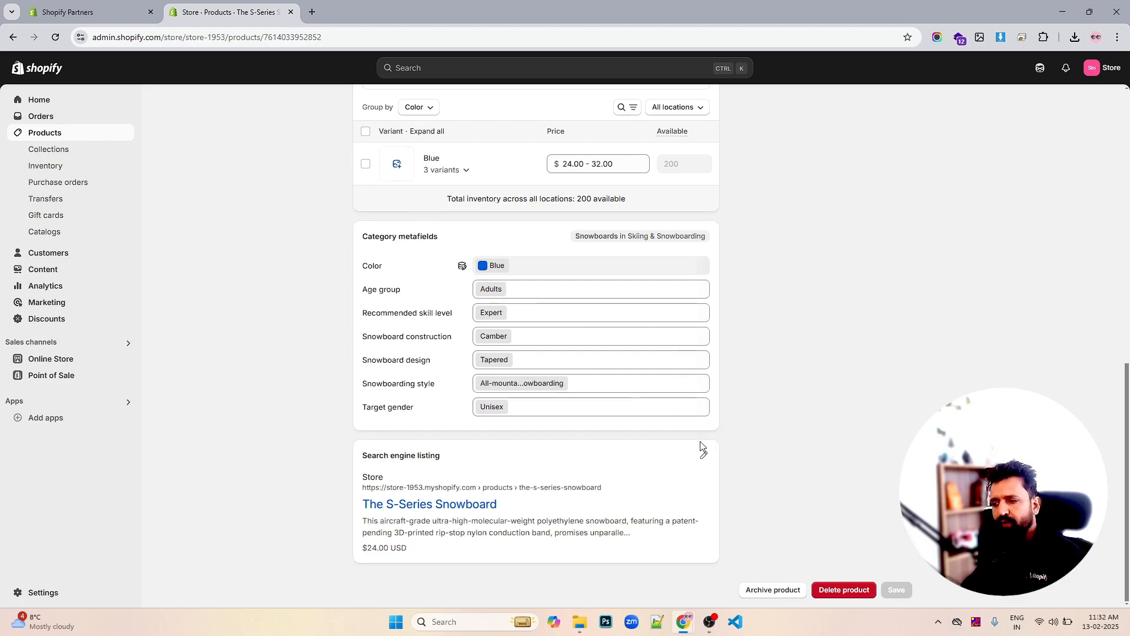
left_click_drag(608, 491, 361, 499)
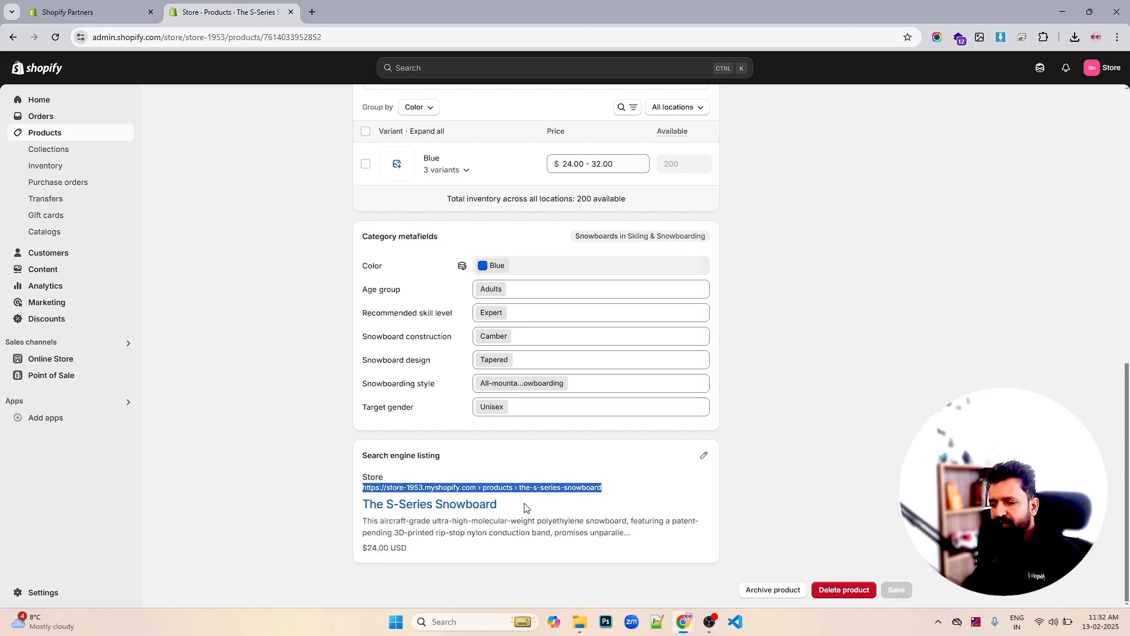
left_click_drag(511, 507, 634, 537)
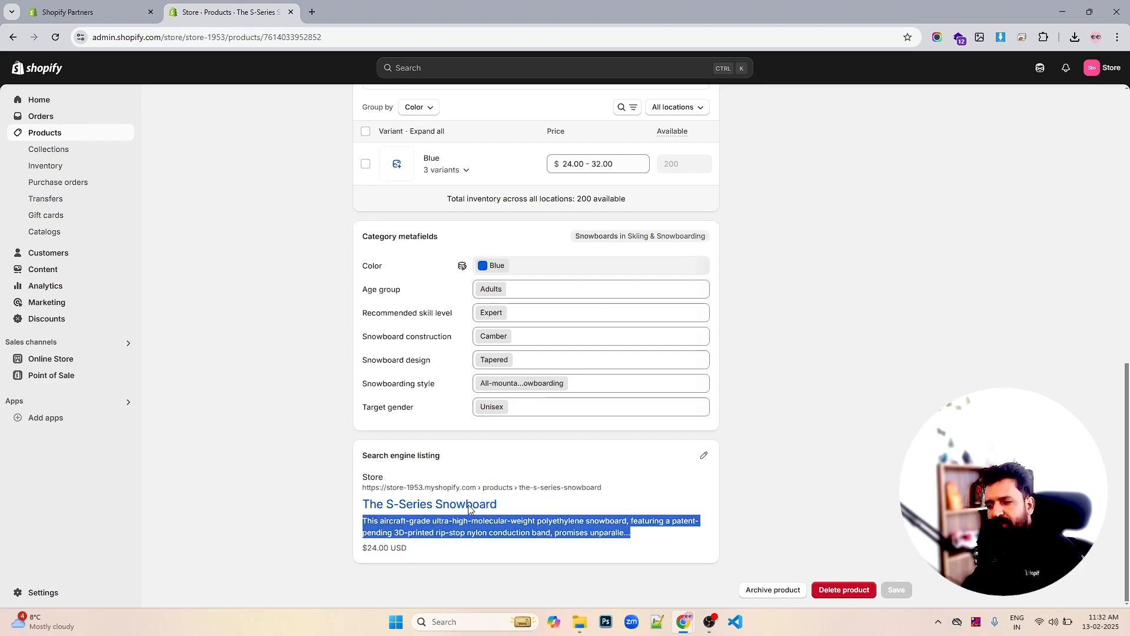
scroll(865, 353, "up", 15)
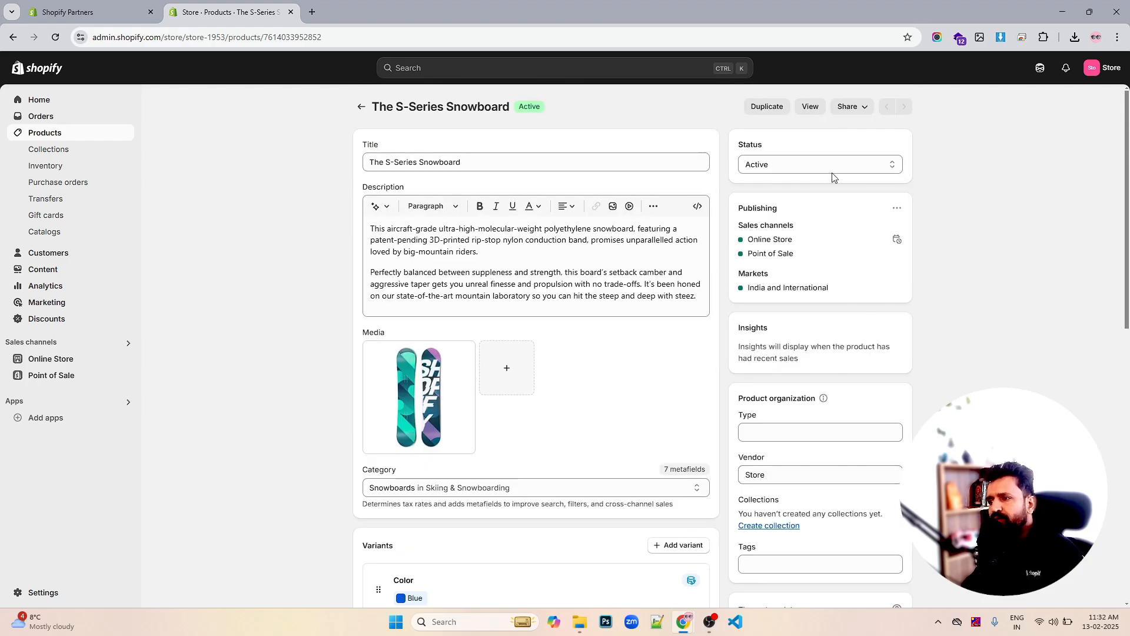
View the S-Series Snowboard on the live storefront in a new tab, then review the admin product page
left_click(811, 108)
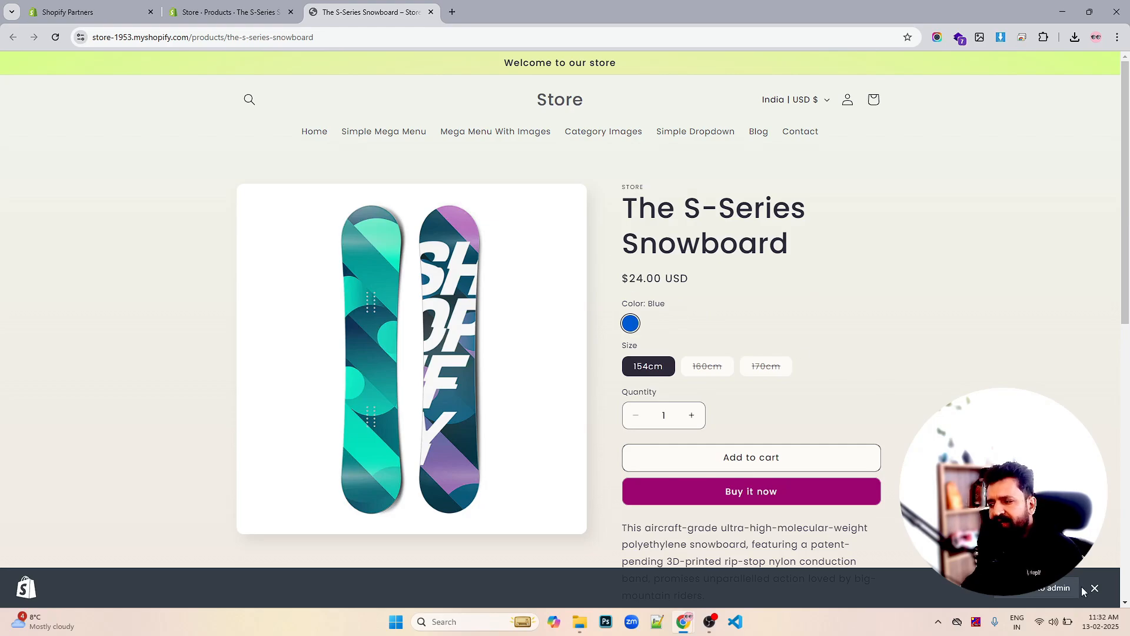
left_click(1095, 588)
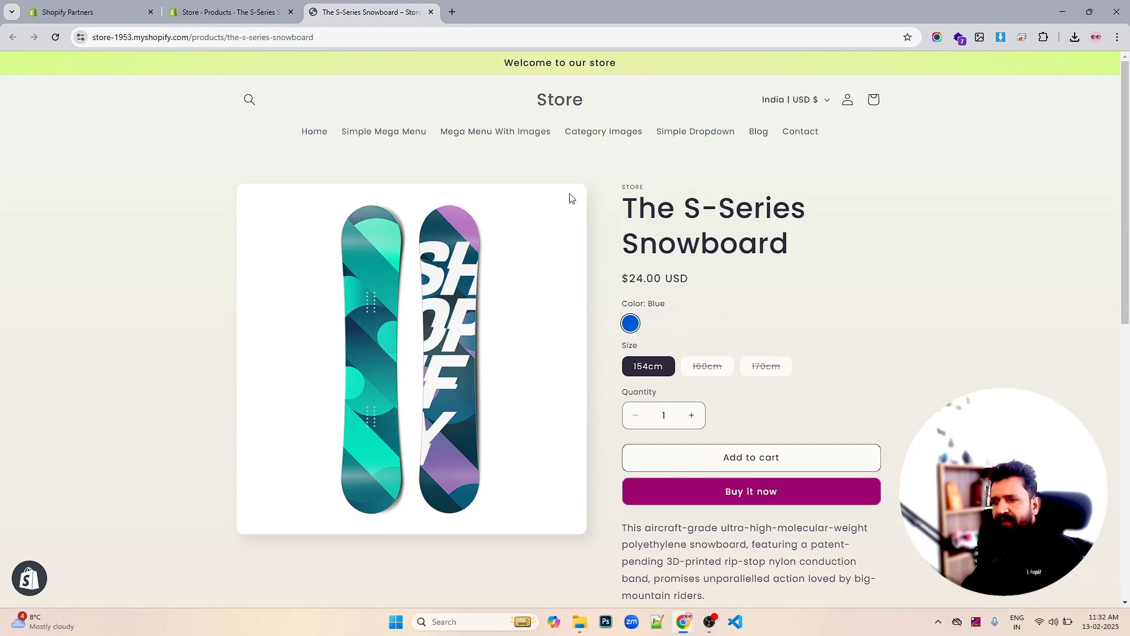
left_click(248, 4)
scroll(739, 205, "down", 2)
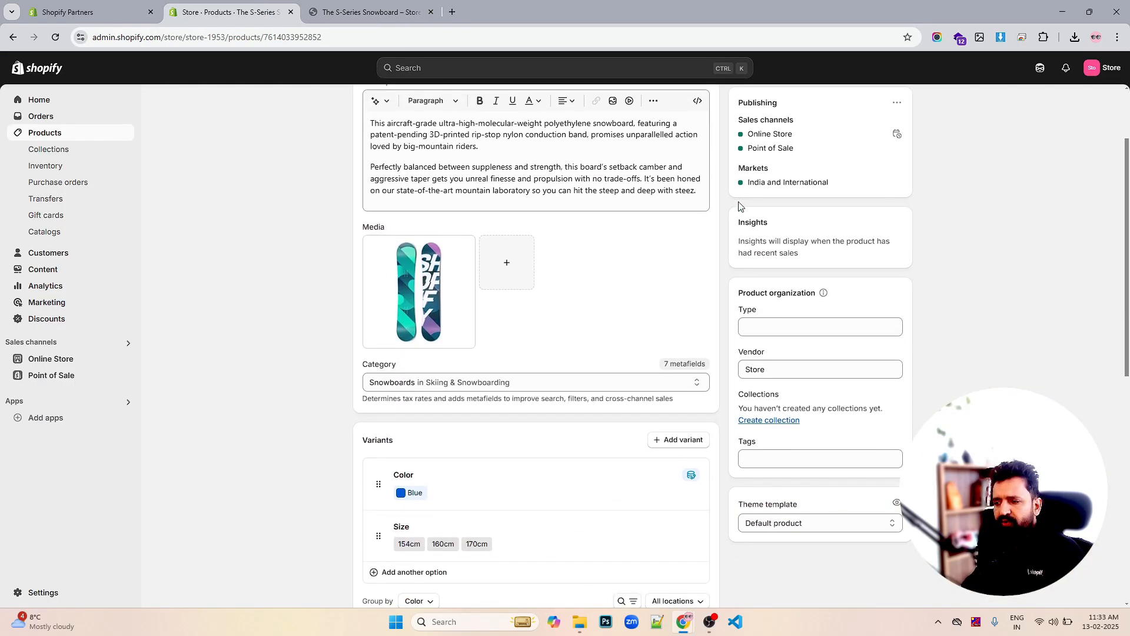
scroll(739, 204, "down", 7)
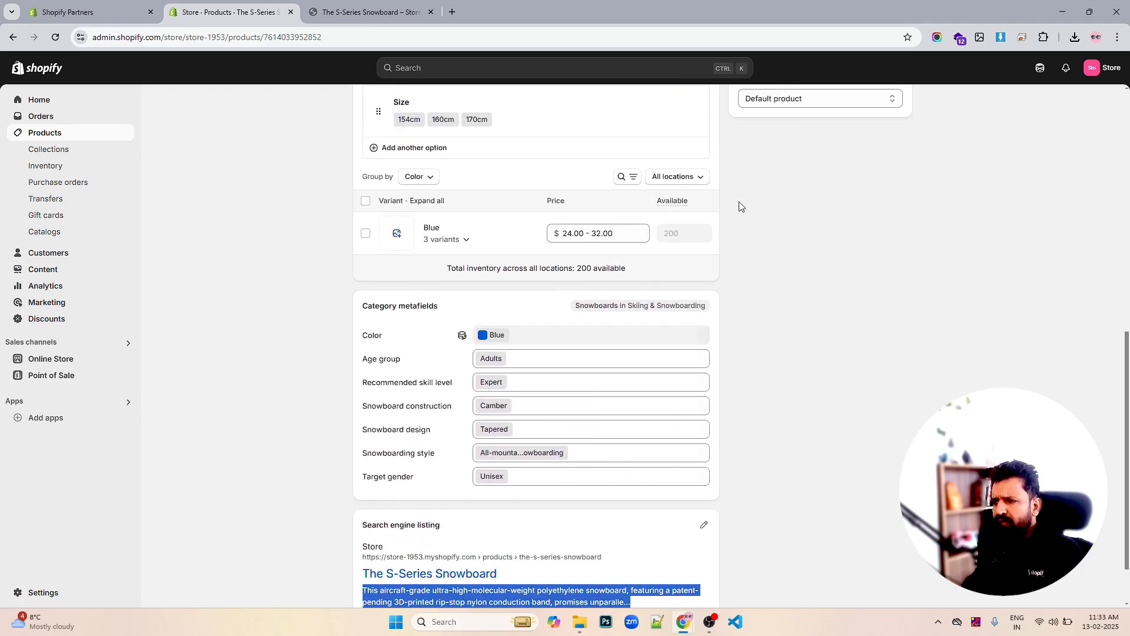
scroll(740, 206, "down", 1)
scroll(739, 205, "up", 5)
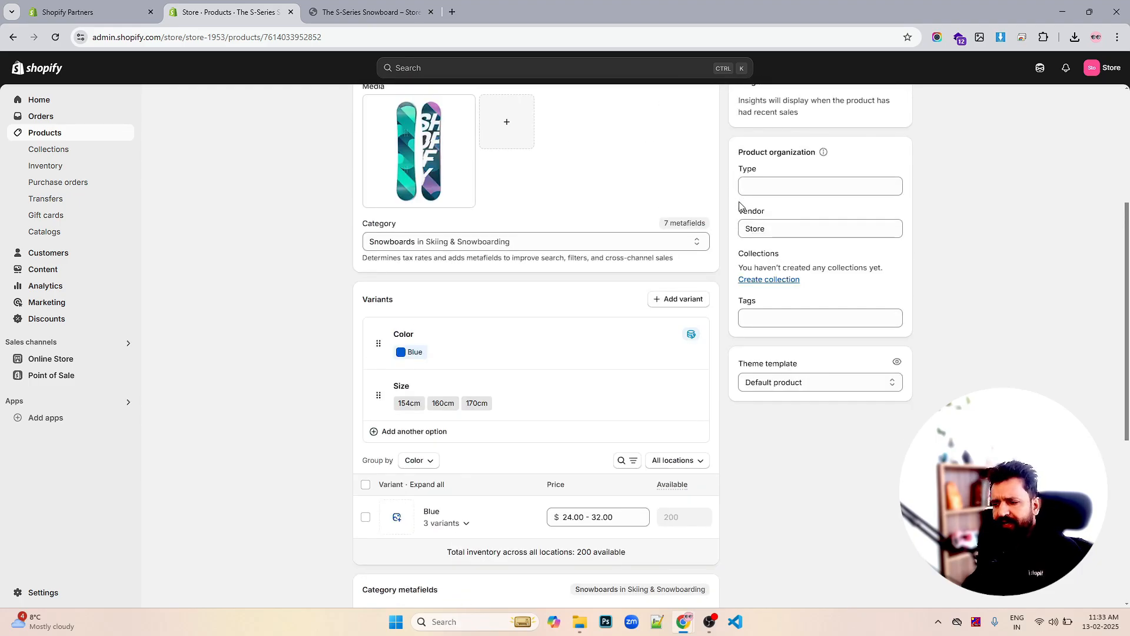
scroll(740, 206, "up", 4)
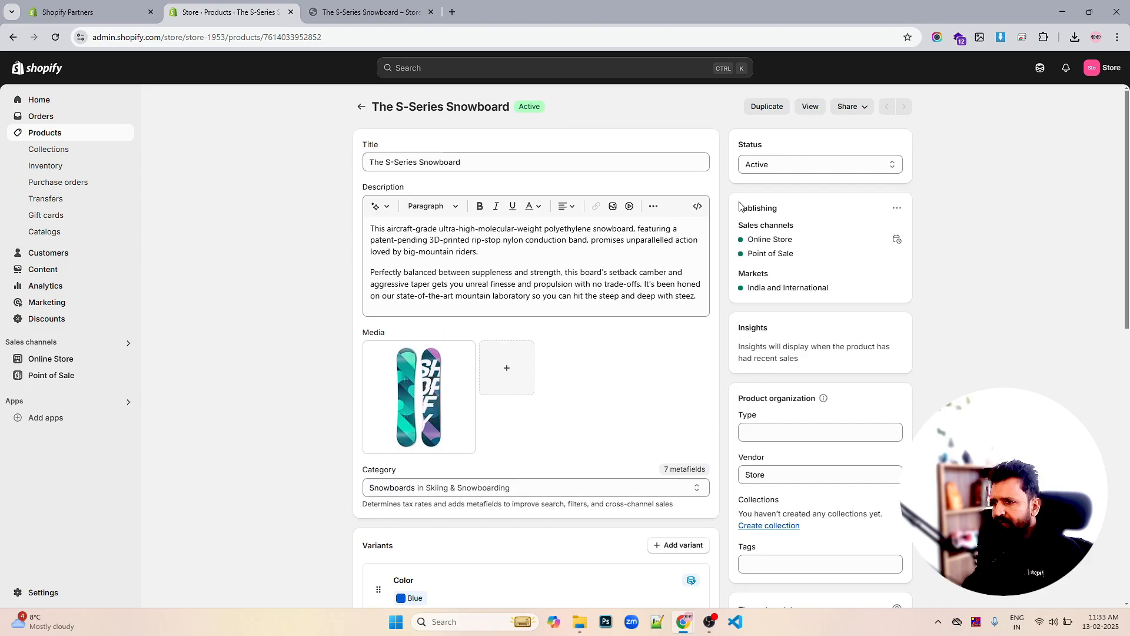
scroll(454, 194, "down", 10)
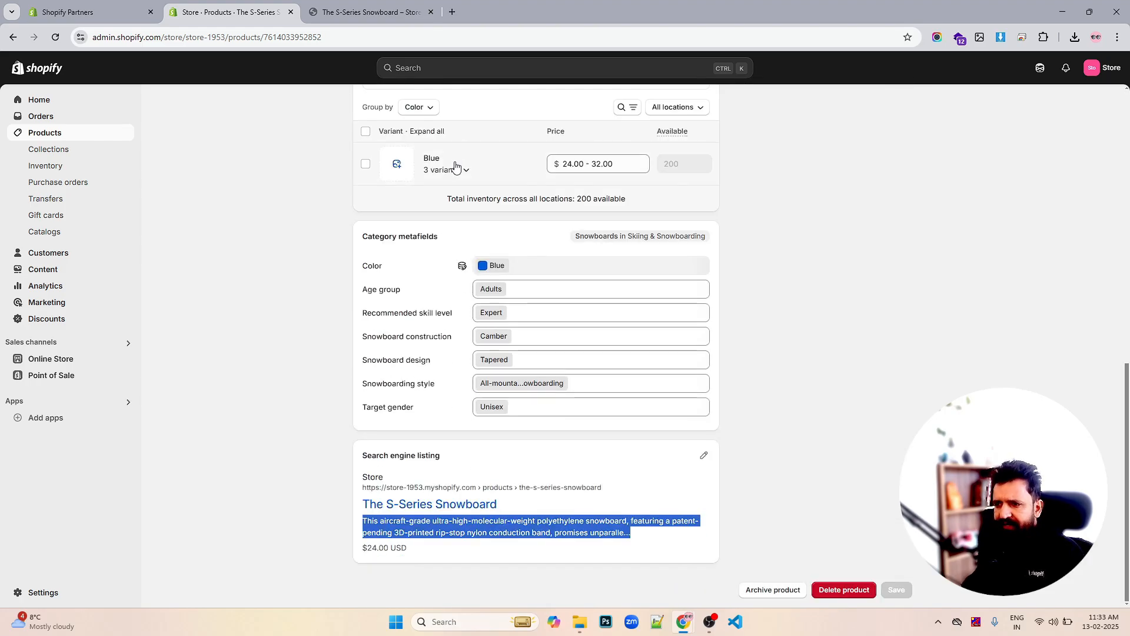
scroll(757, 205, "up", 10)
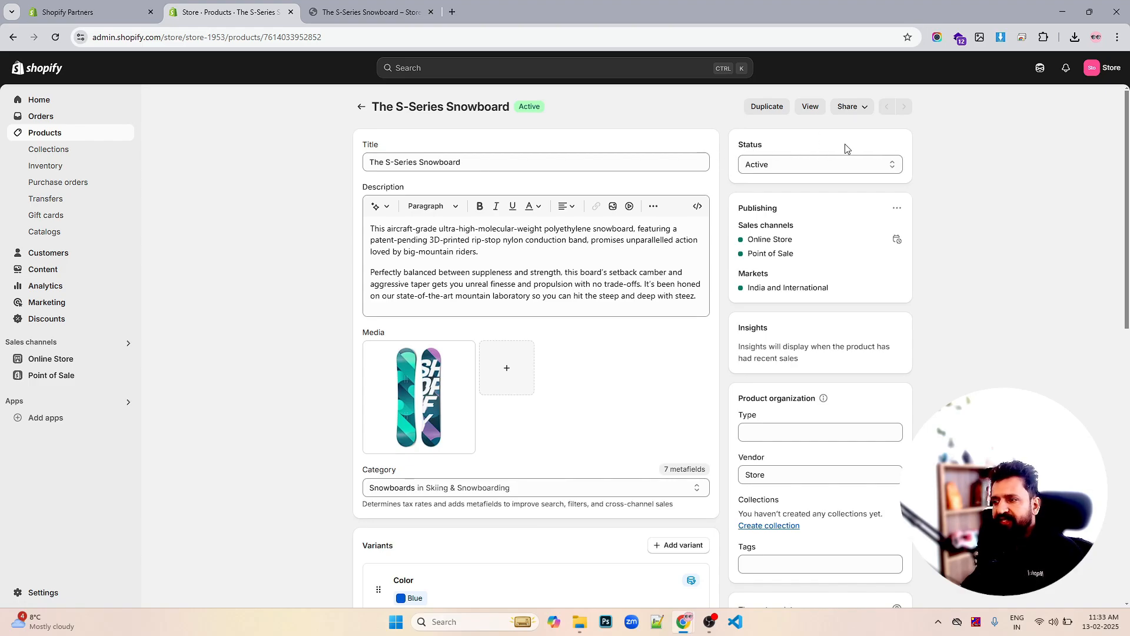
left_click(807, 169)
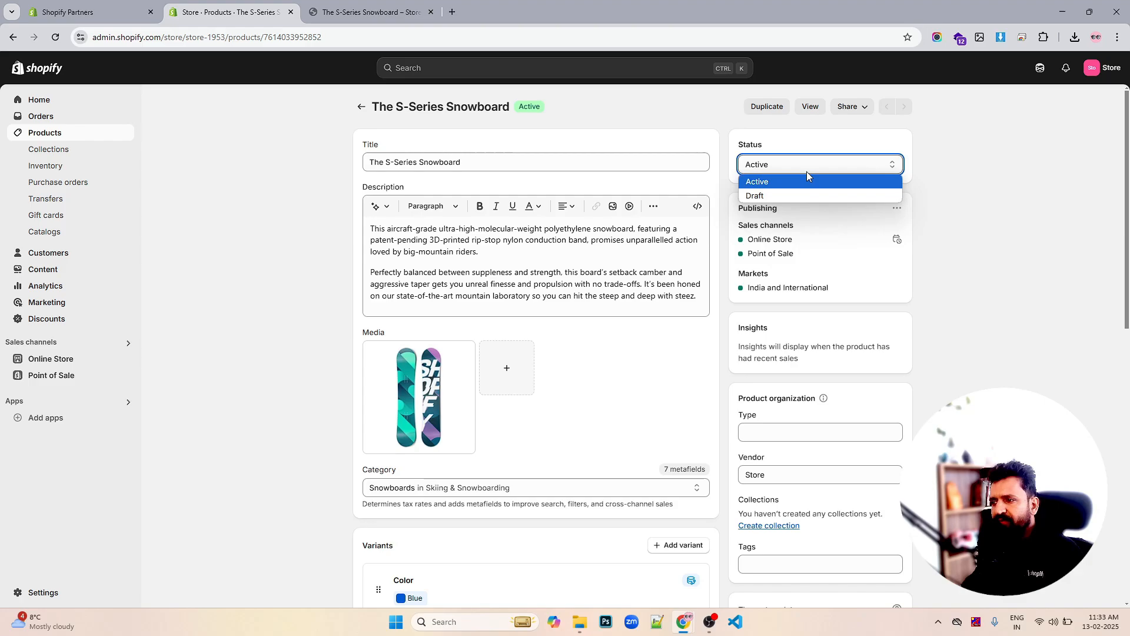
left_click(777, 196)
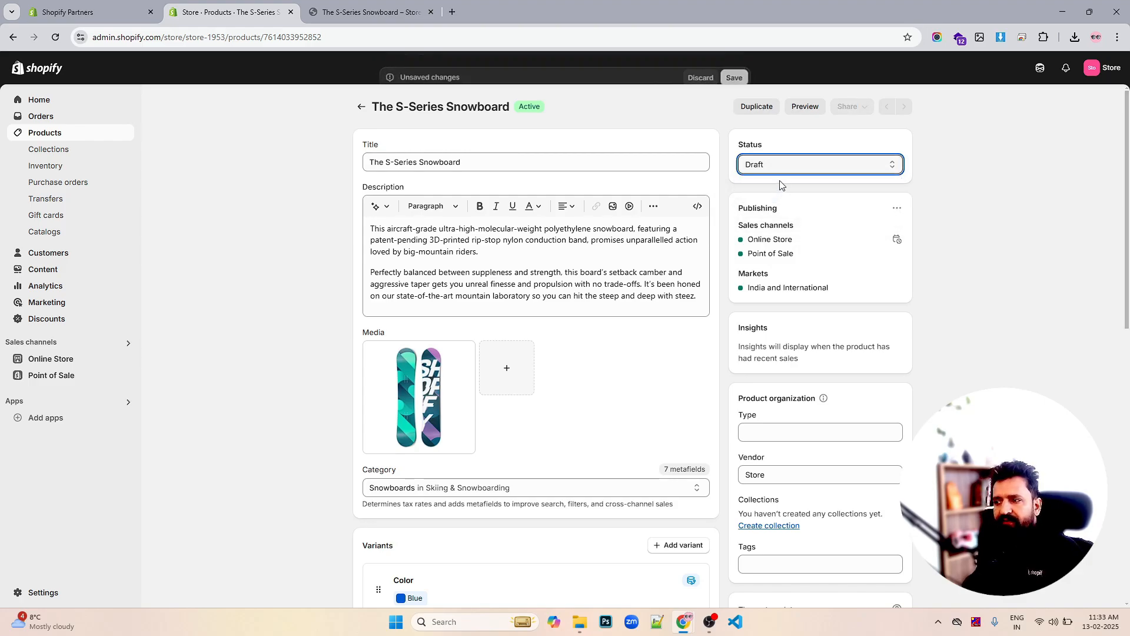
left_click(794, 164)
left_click(780, 181)
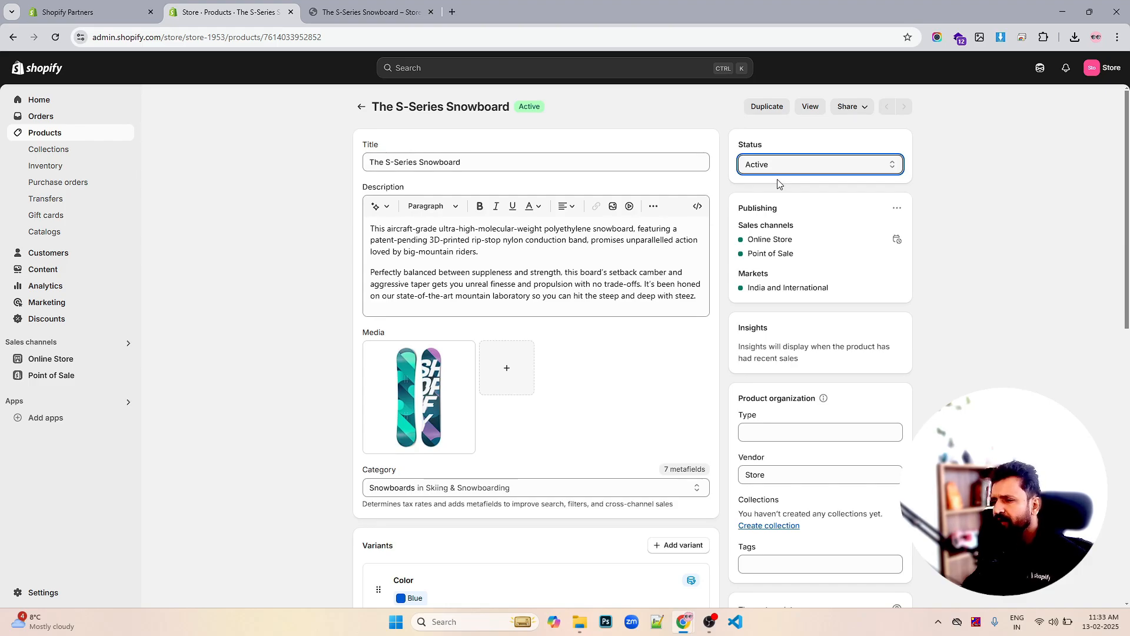
left_click(897, 208)
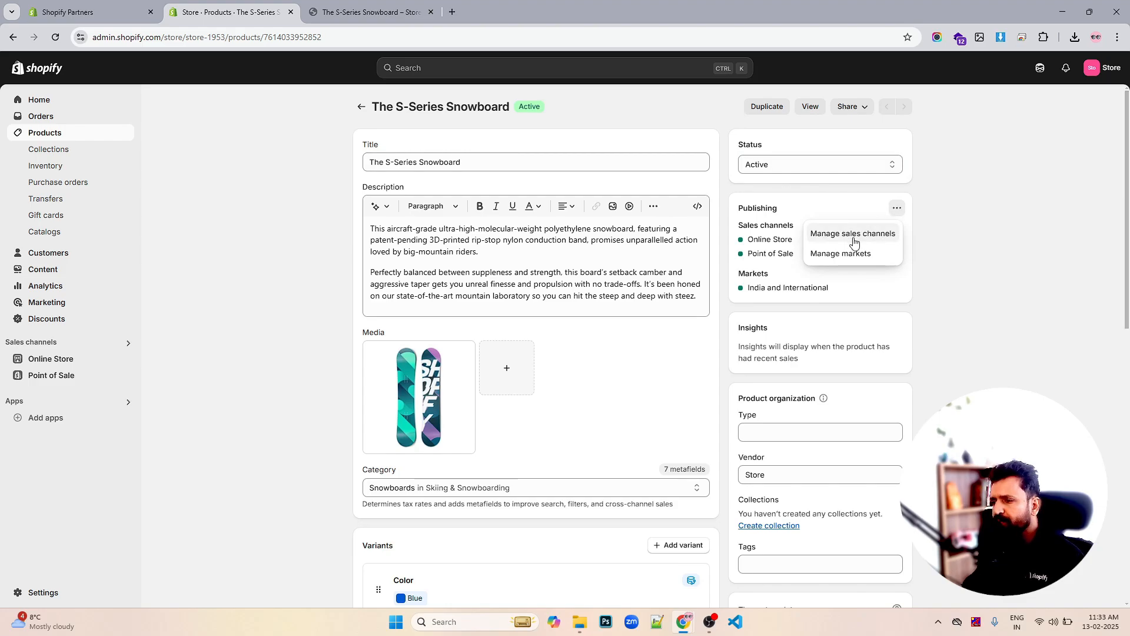
left_click(843, 239)
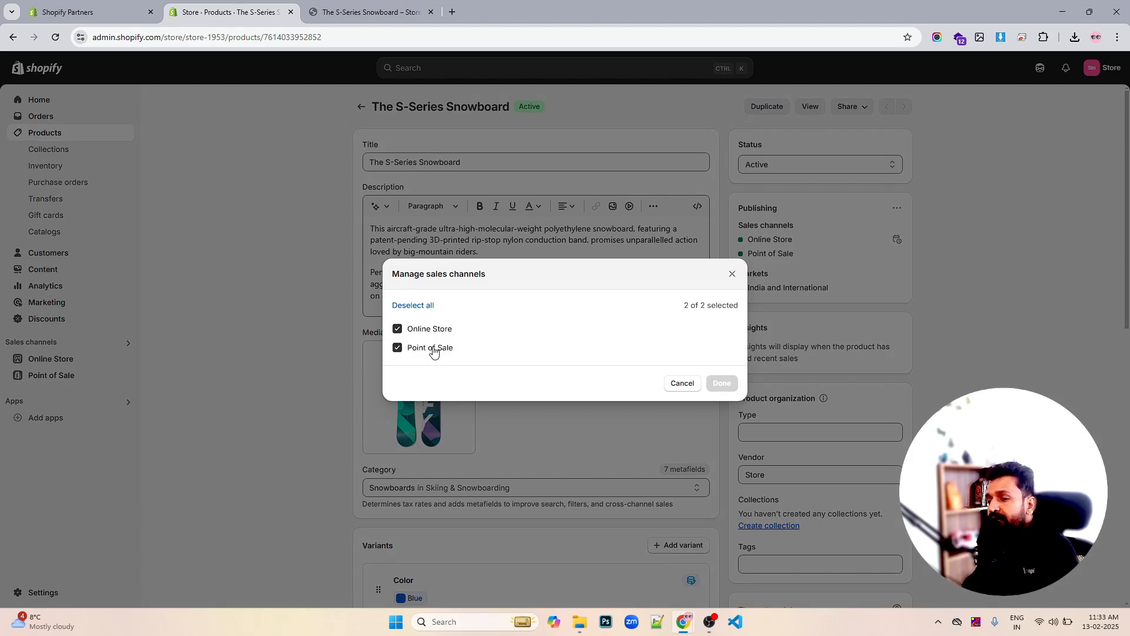
left_click(434, 352)
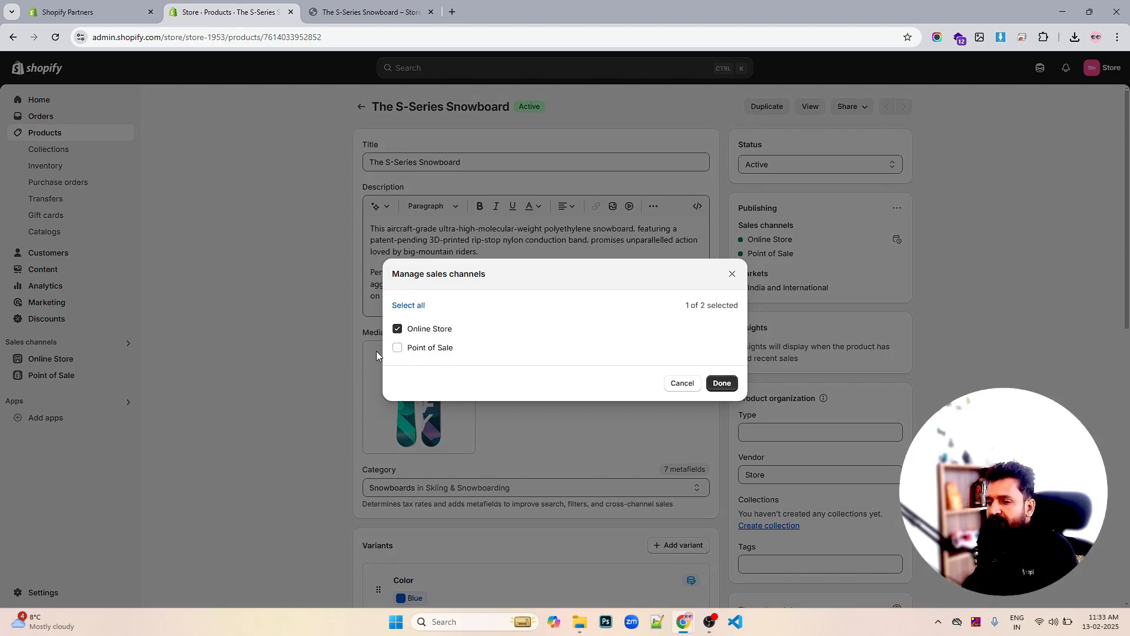
left_click(447, 353)
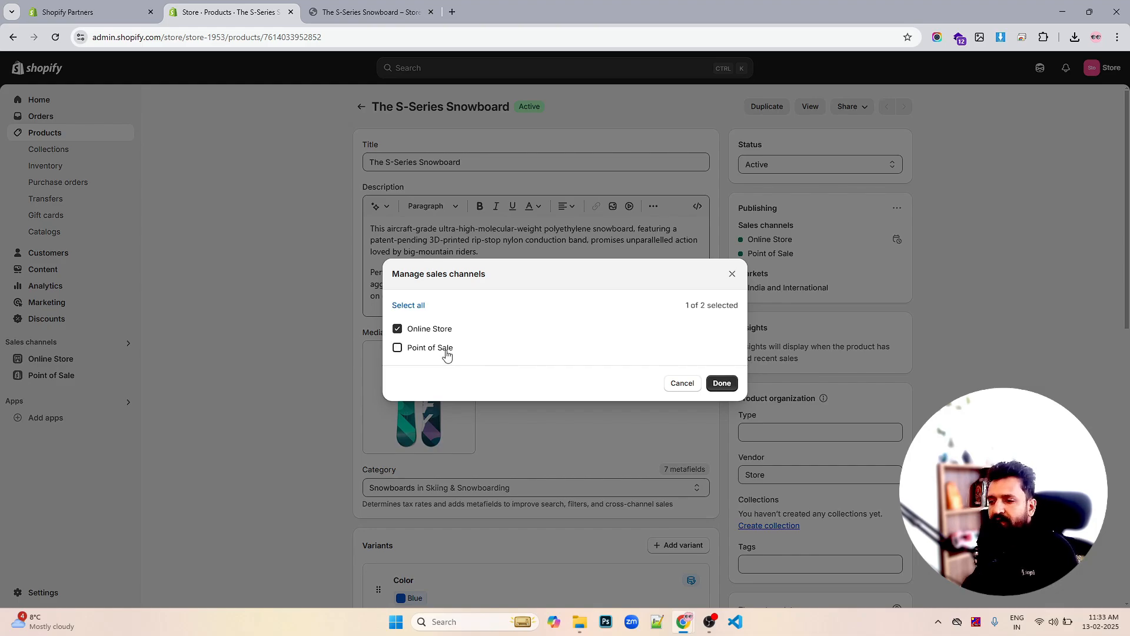
left_click(732, 275)
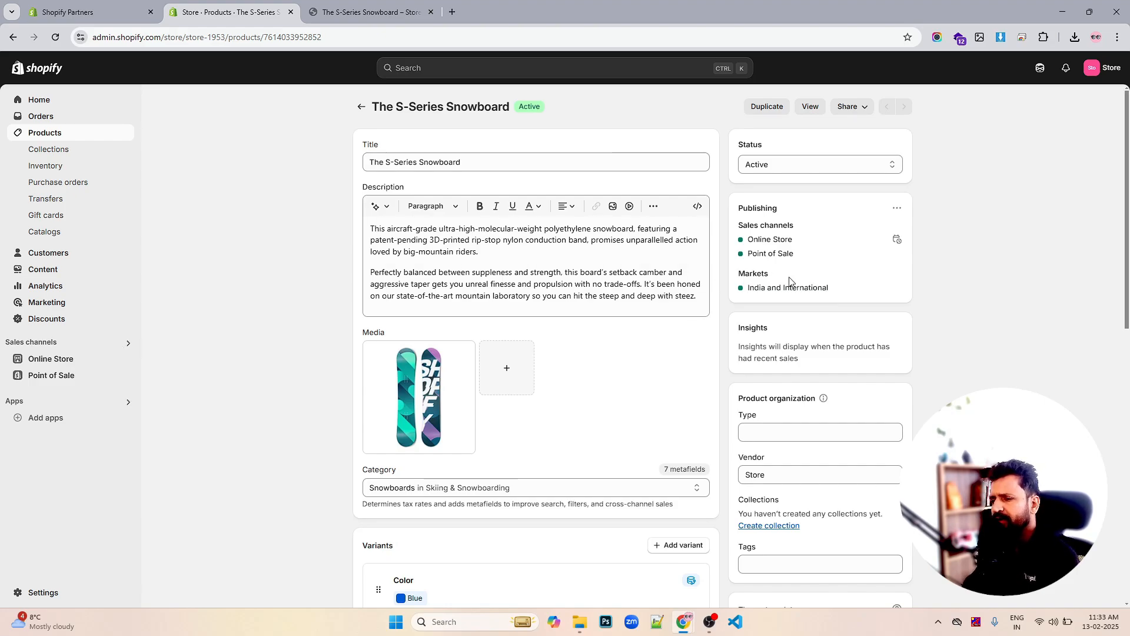
Set product type to Snowboard, check vendor Store, tags and theme template, then save the product
scroll(812, 276, "down", 1)
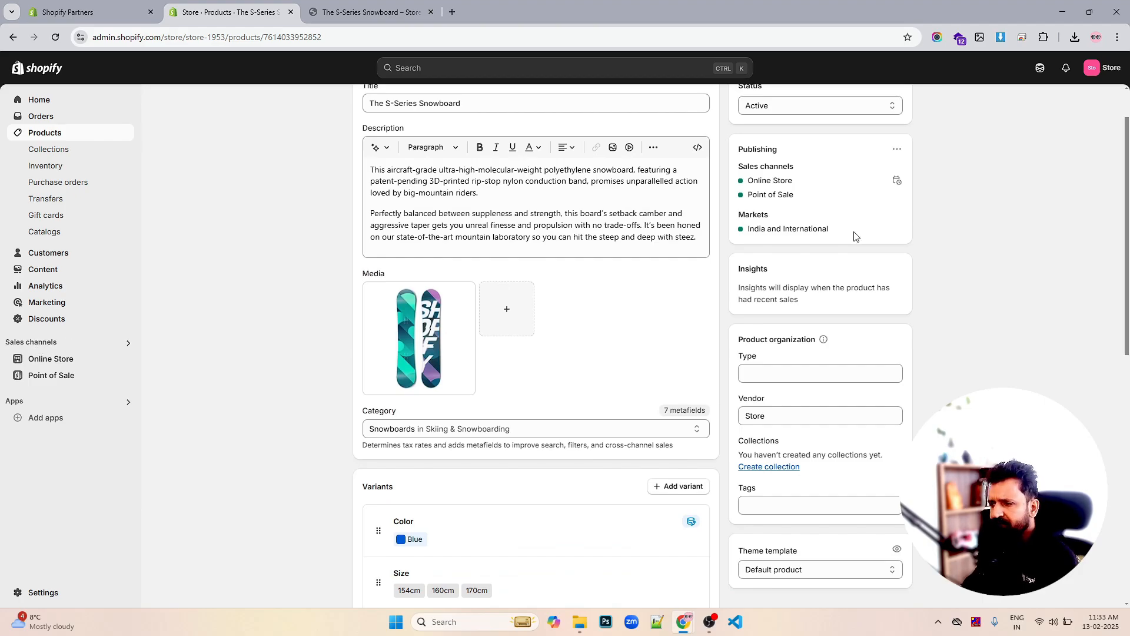
scroll(863, 261, "down", 1)
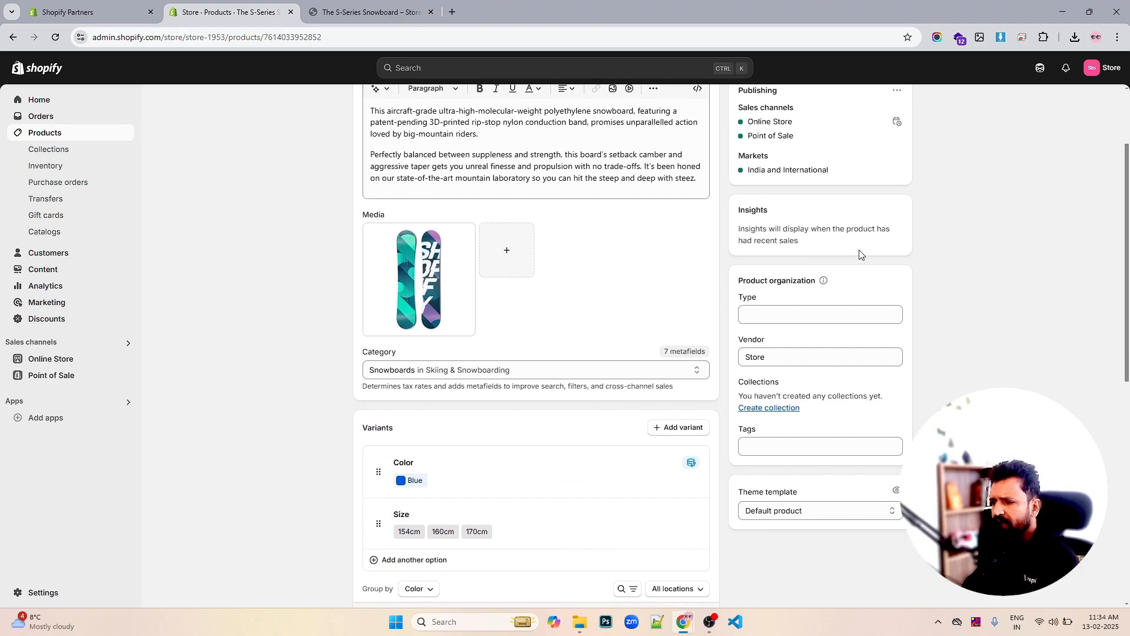
left_click(786, 321)
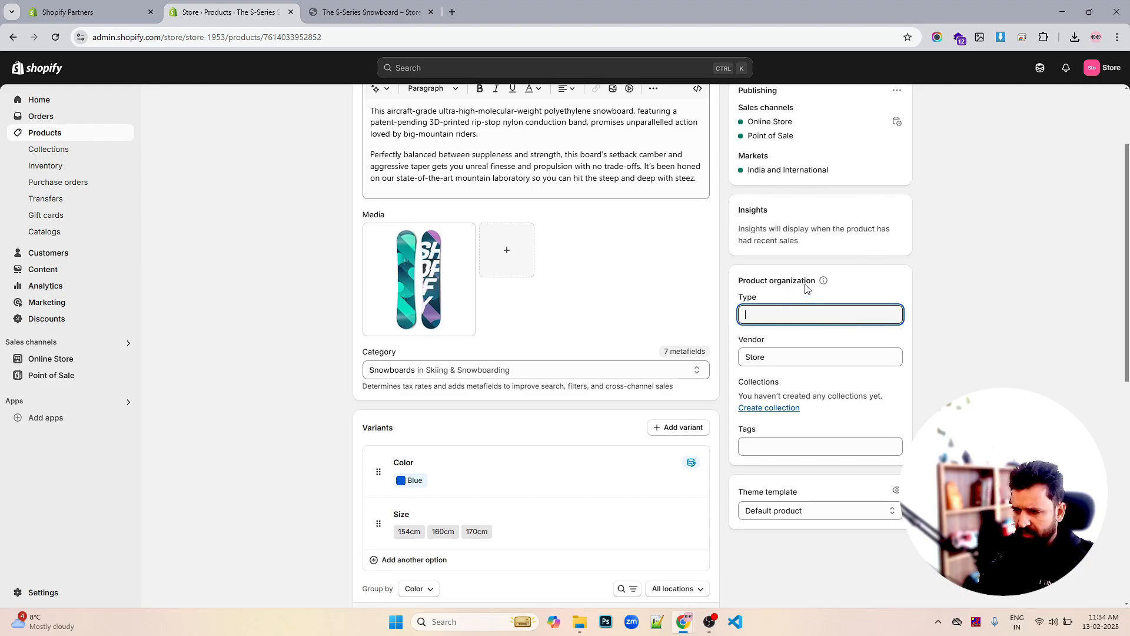
type("Snow")
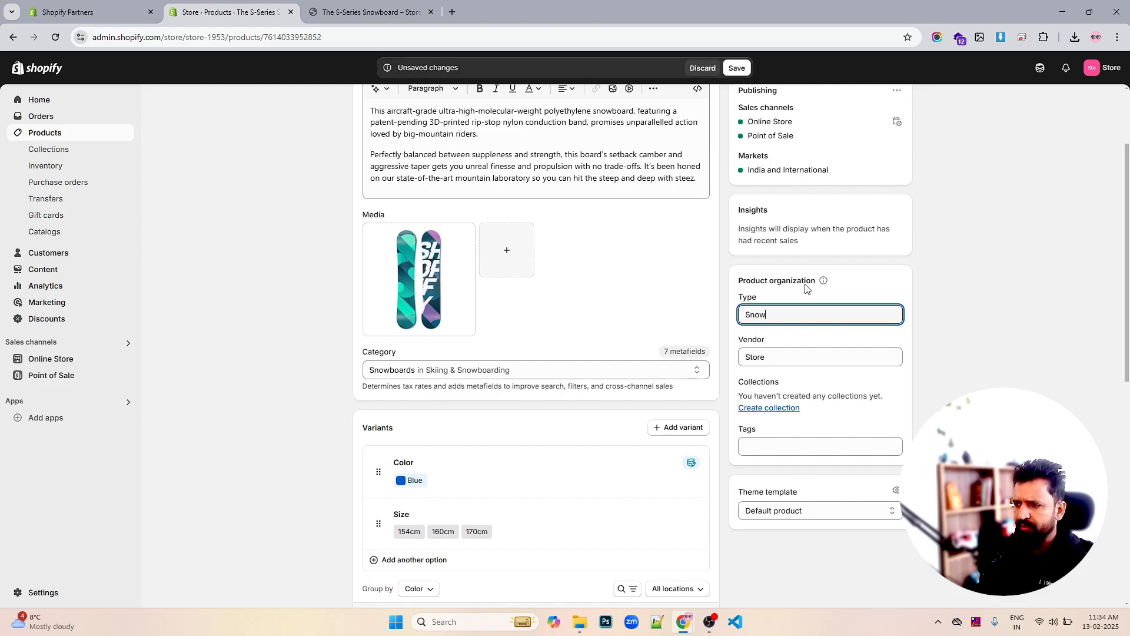
type("board")
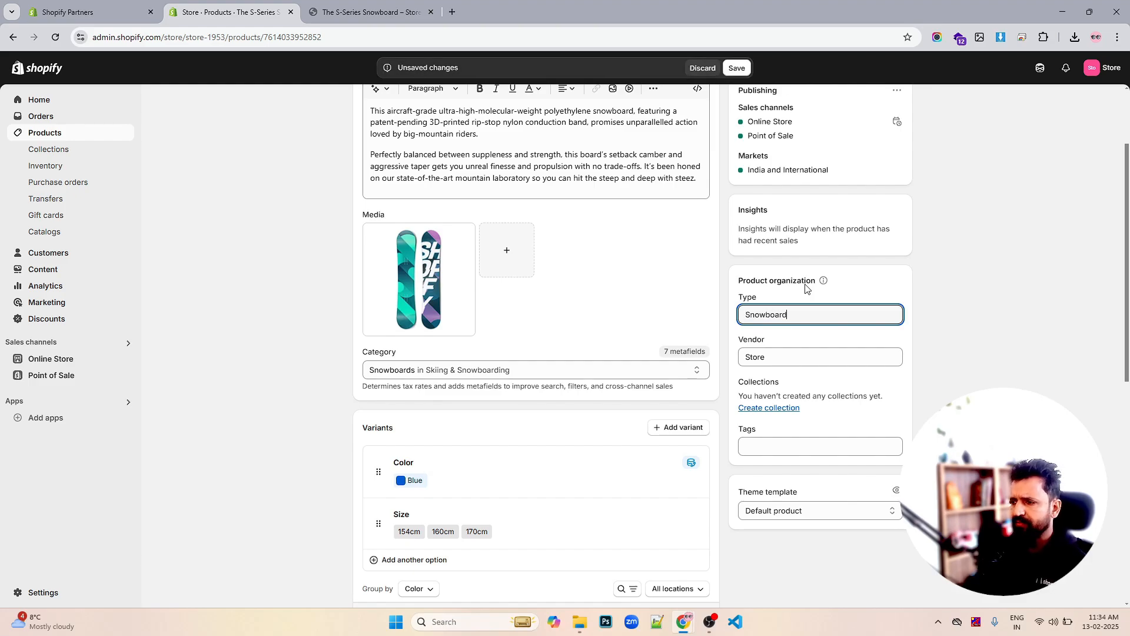
left_click(835, 354)
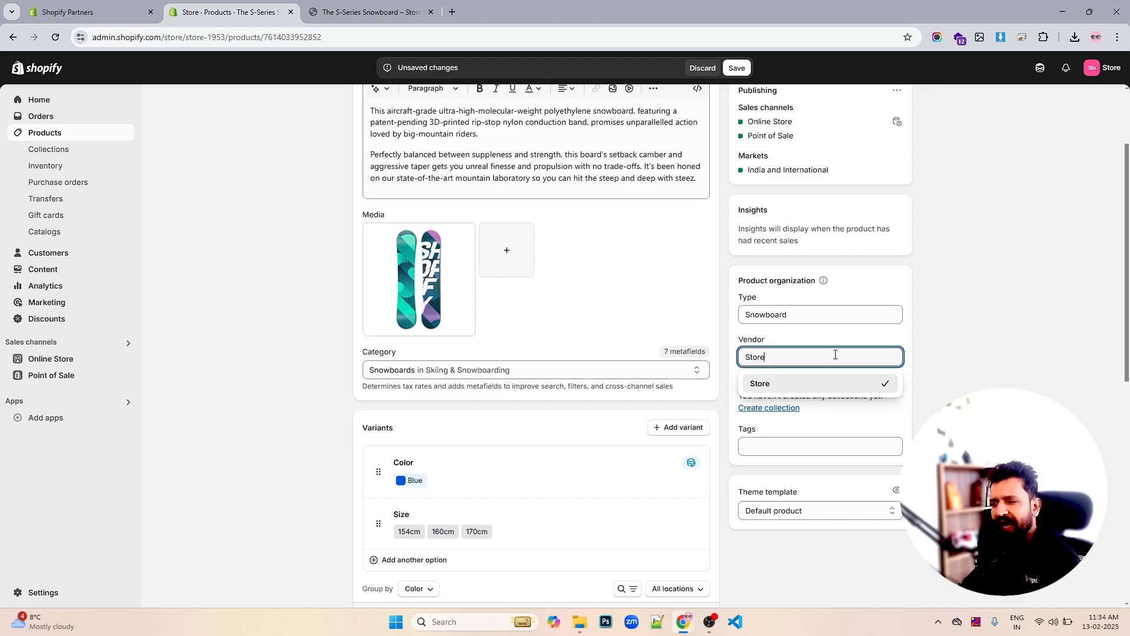
left_click(987, 349)
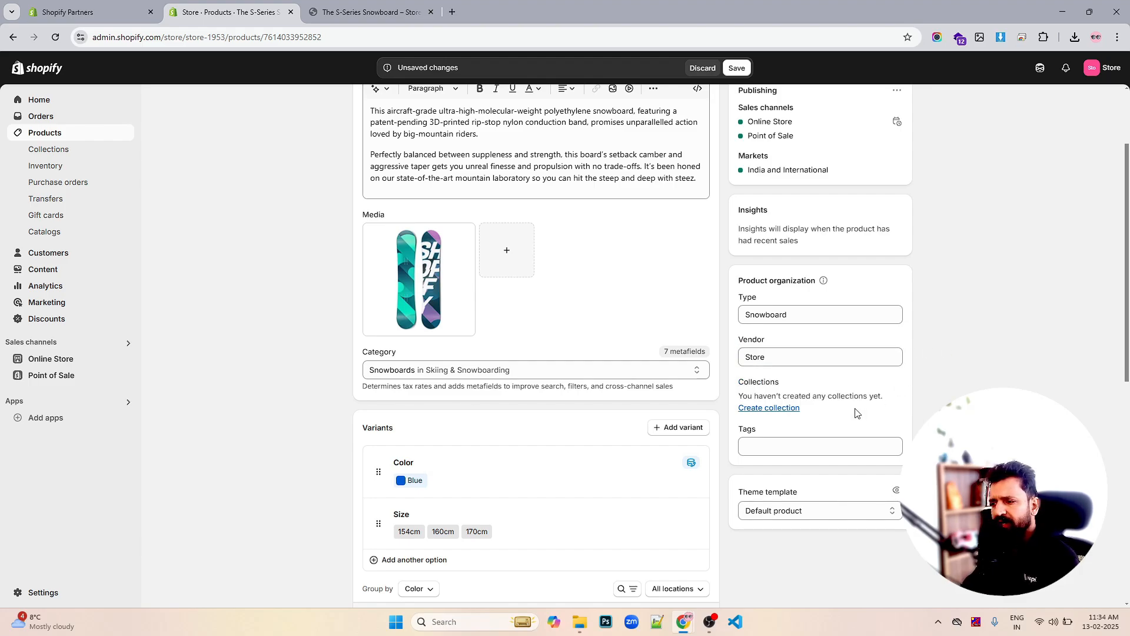
left_click(798, 445)
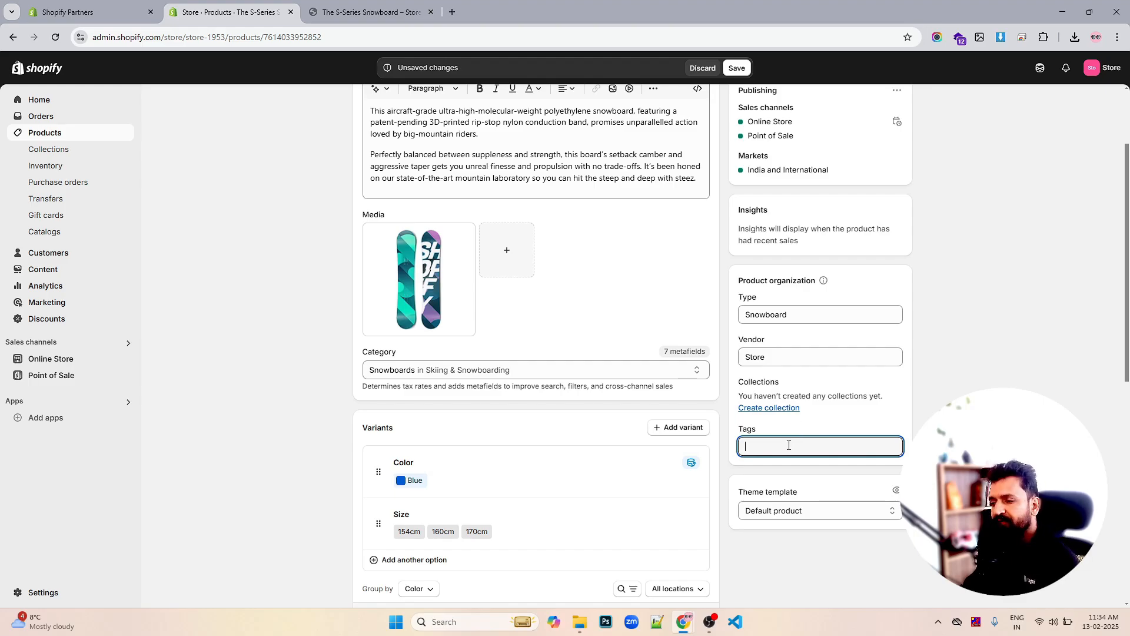
left_click(783, 513)
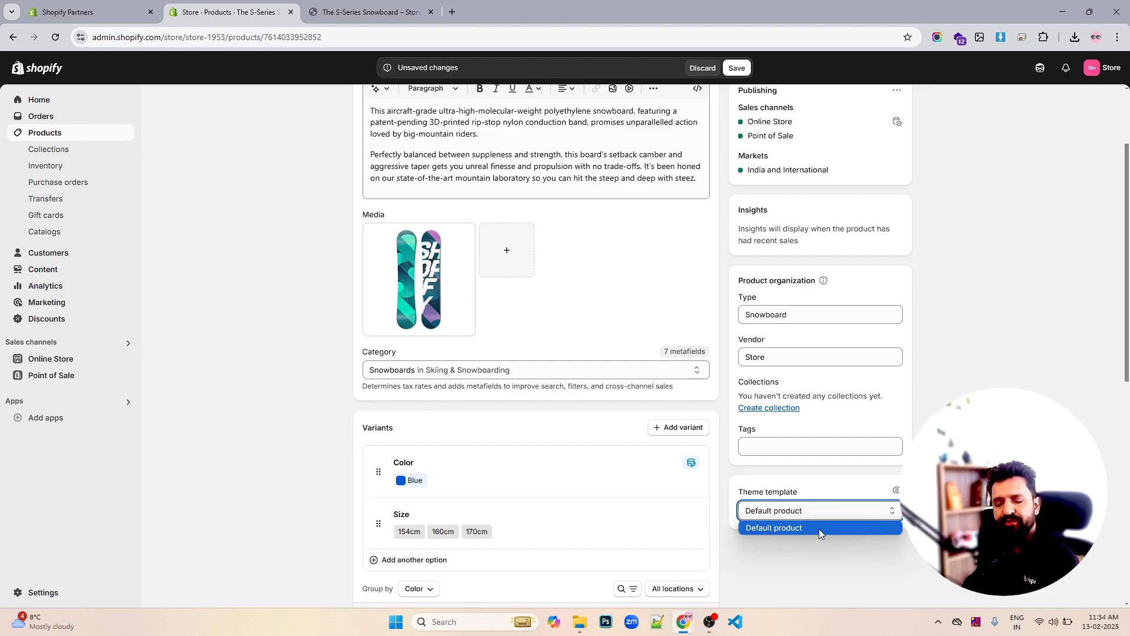
left_click(953, 395)
left_click(737, 68)
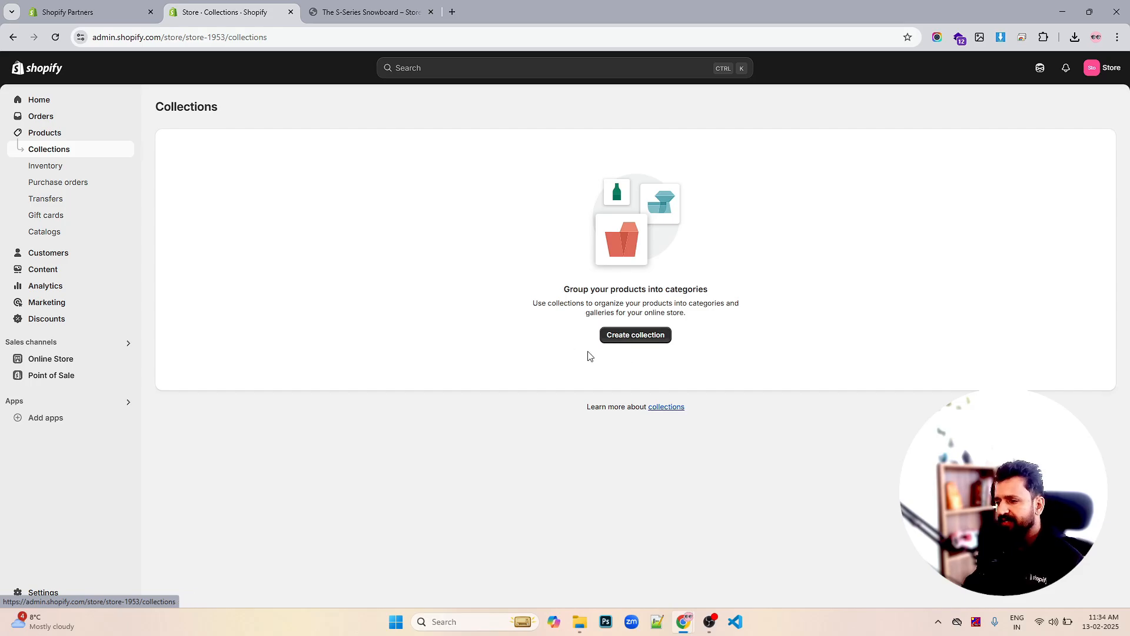
Start a new collection from the empty Collections page
left_click(635, 336)
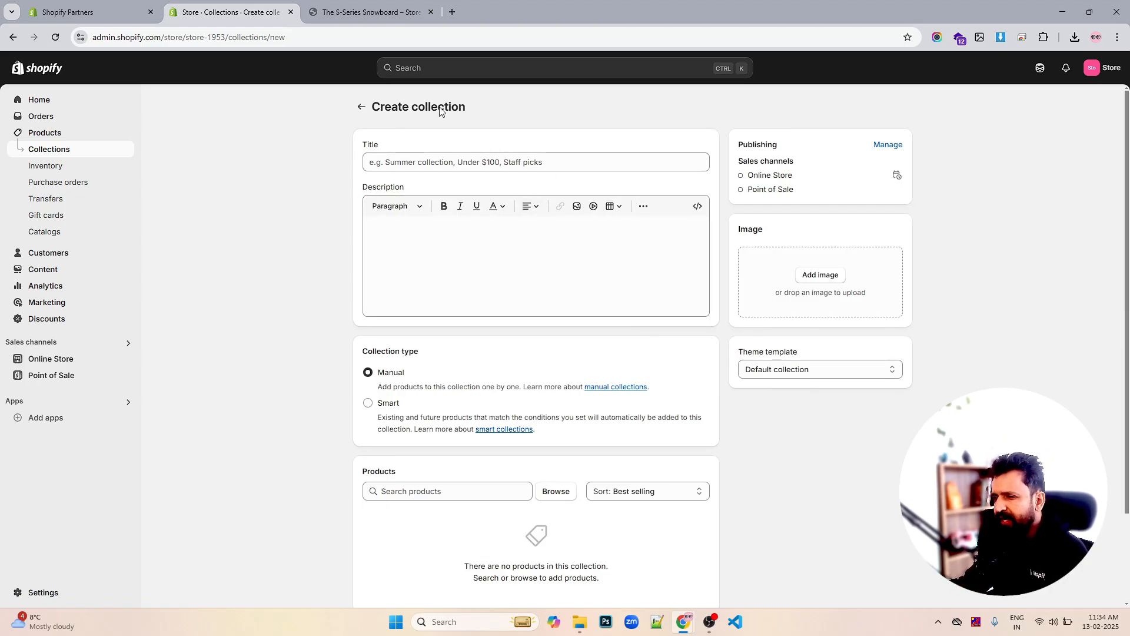
Title the new collection 'Snowboard' and place the cursor in the empty description editor
left_click(435, 155)
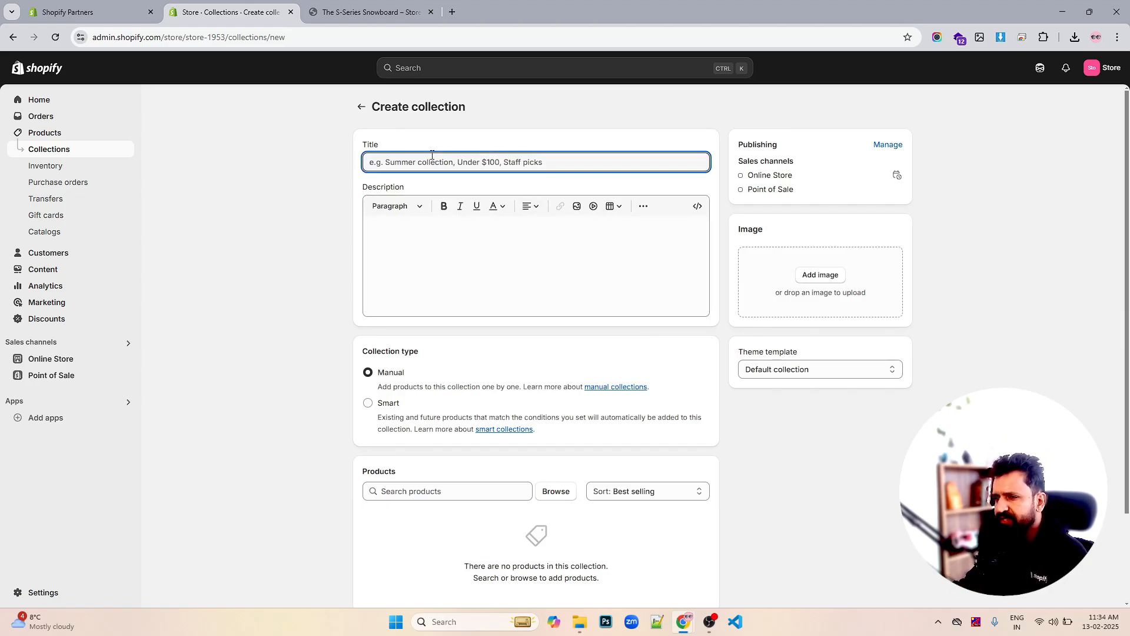
scroll(559, 335, "down", 2)
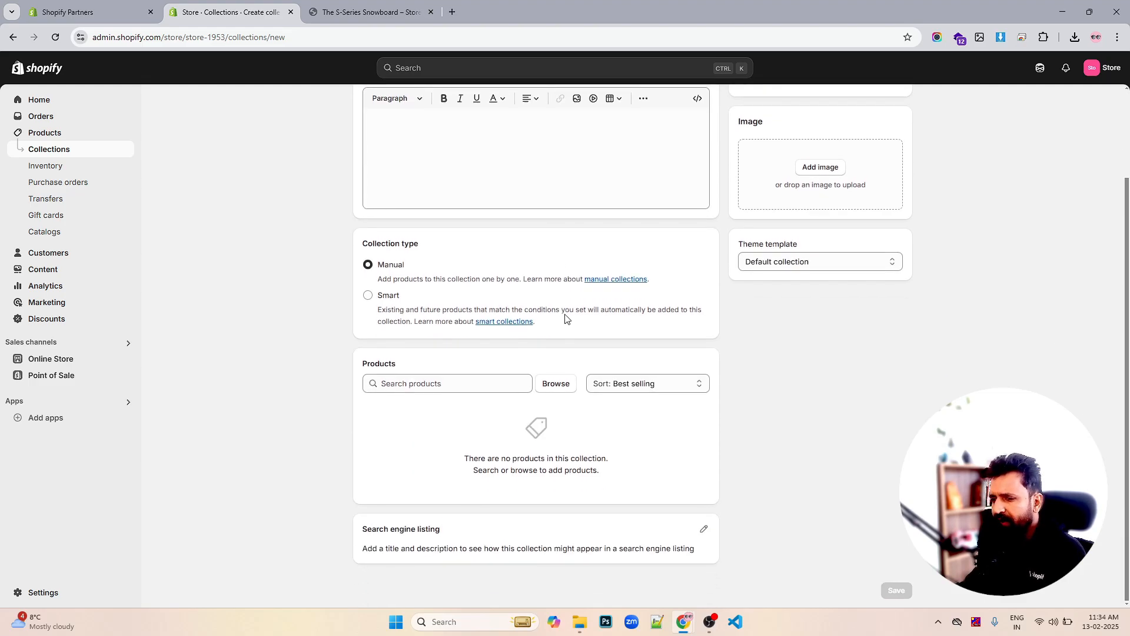
scroll(565, 321, "up", 2)
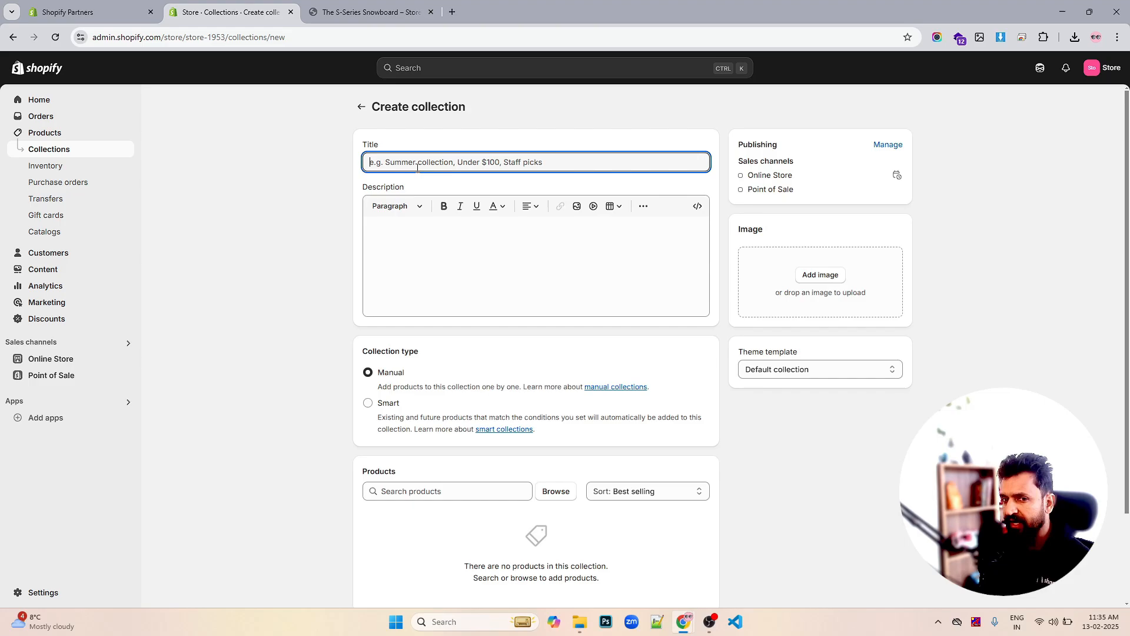
type("Snowboard")
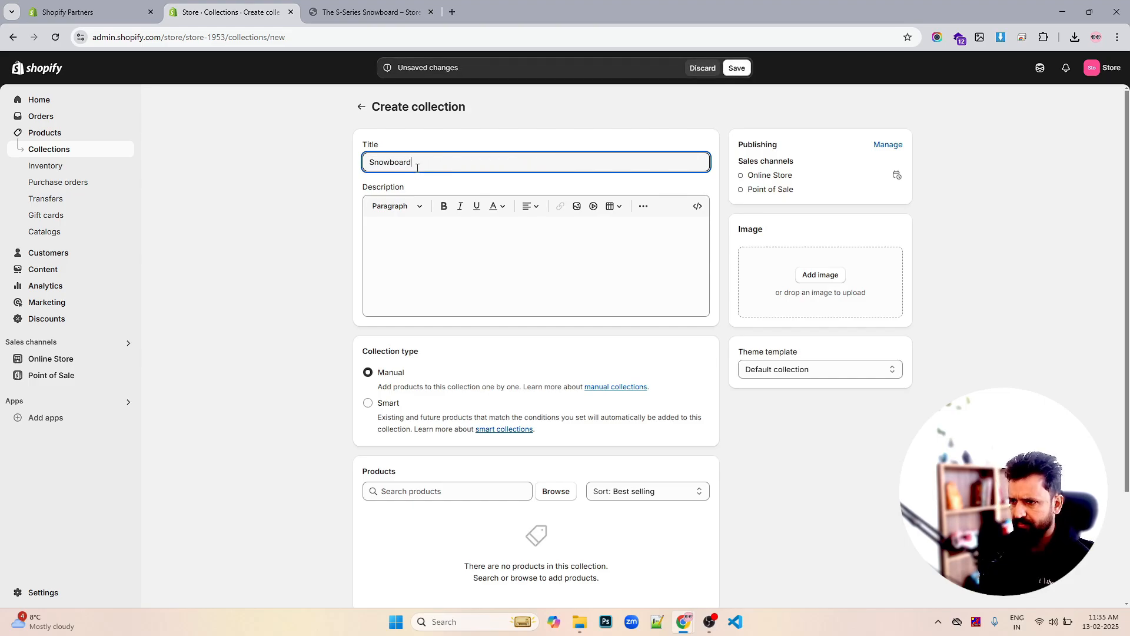
left_click(549, 263)
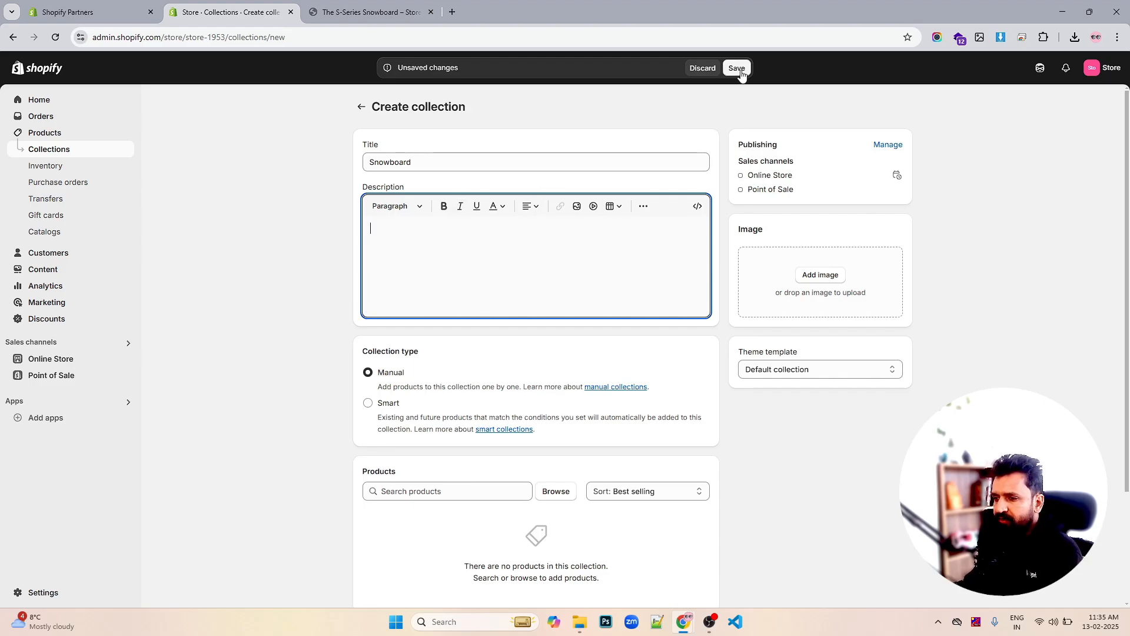
scroll(408, 347, "down", 2)
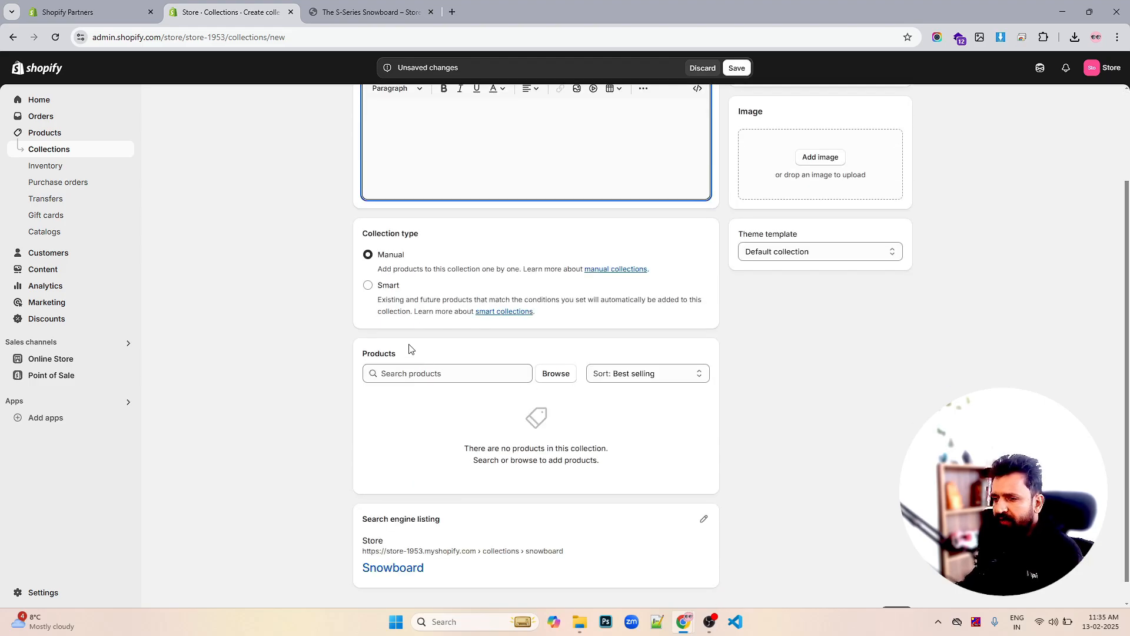
Make the collection Smart with the condition Title contains 'Snowboard'
left_click(369, 287)
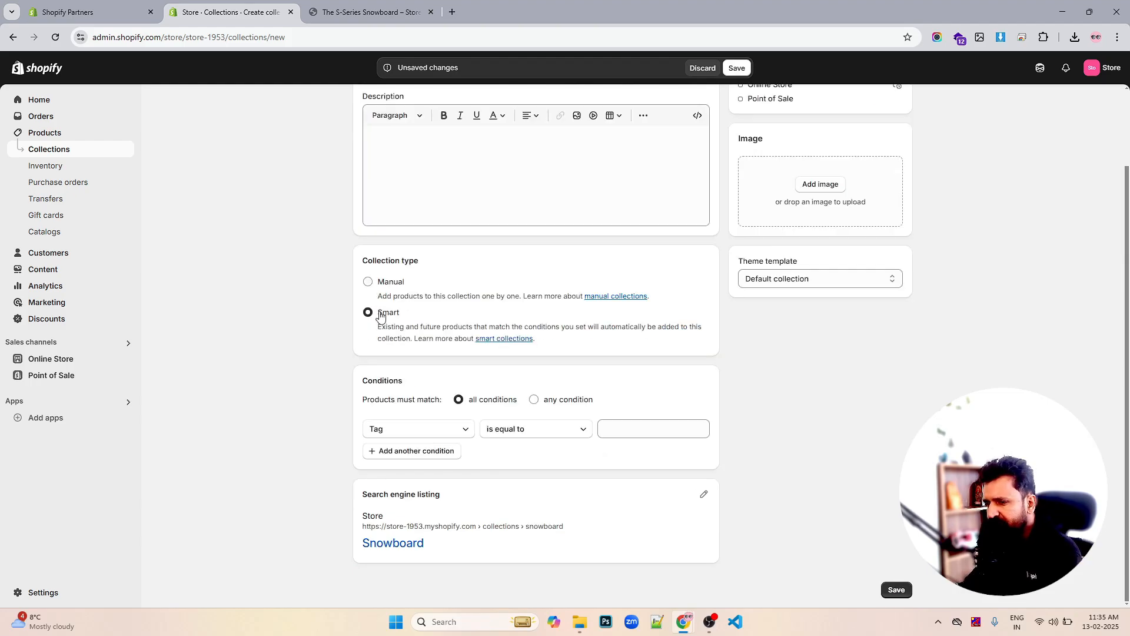
left_click(442, 433)
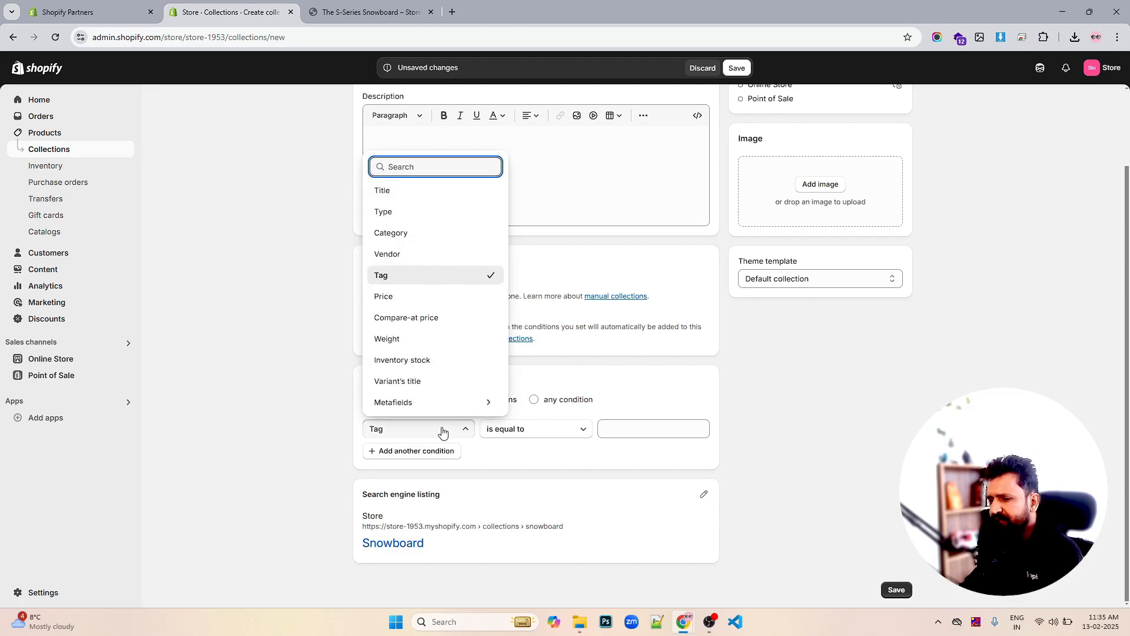
left_click(443, 434)
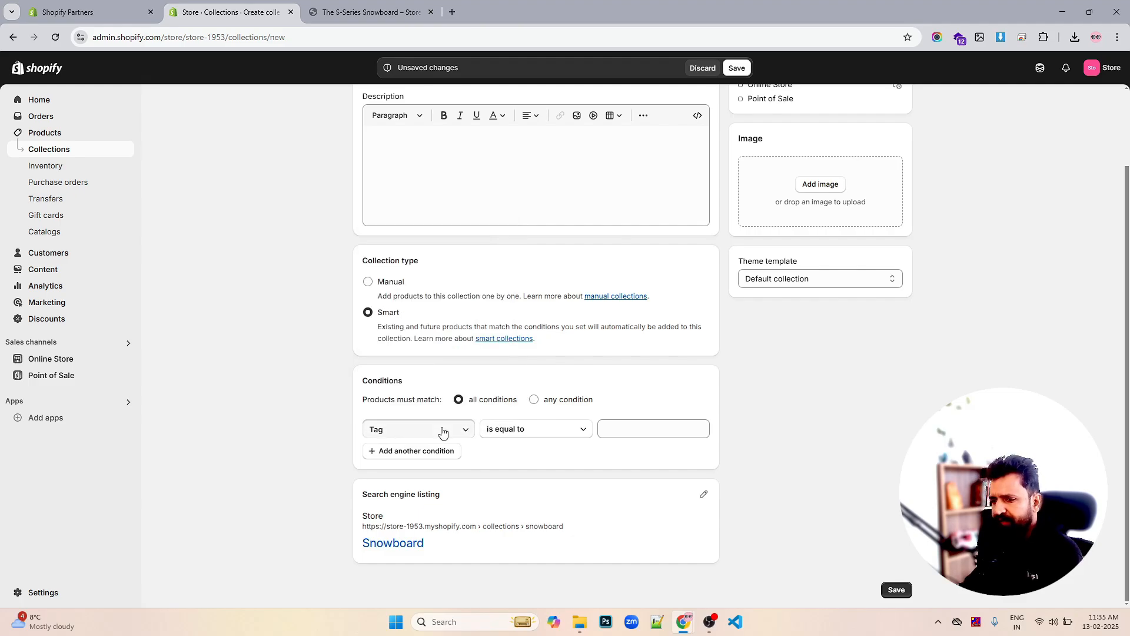
left_click(443, 434)
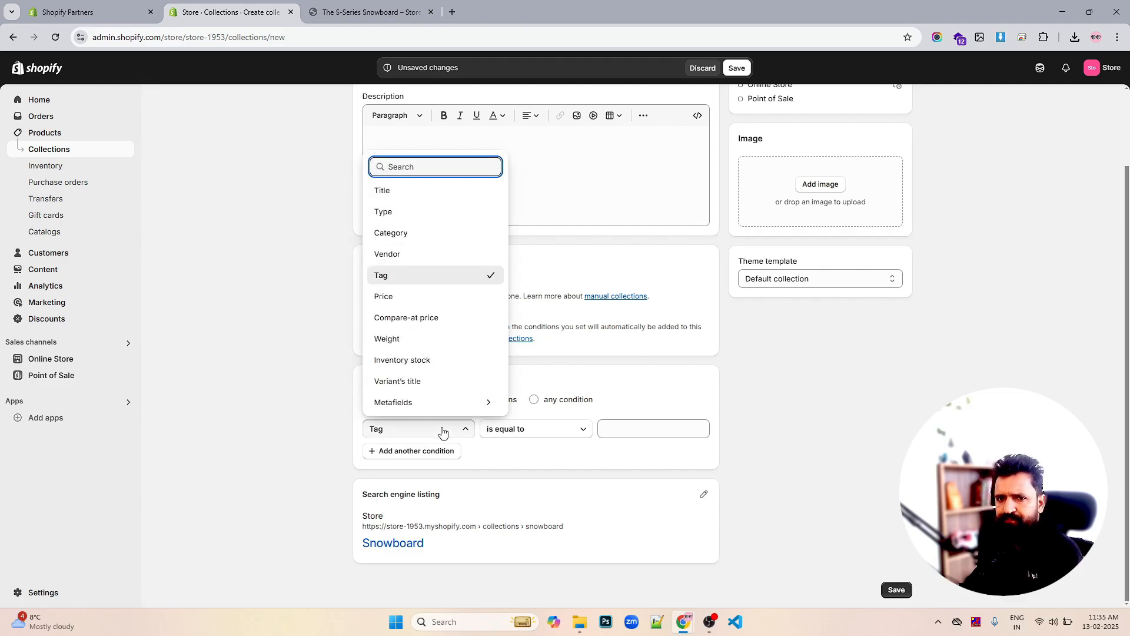
left_click(395, 194)
left_click(613, 429)
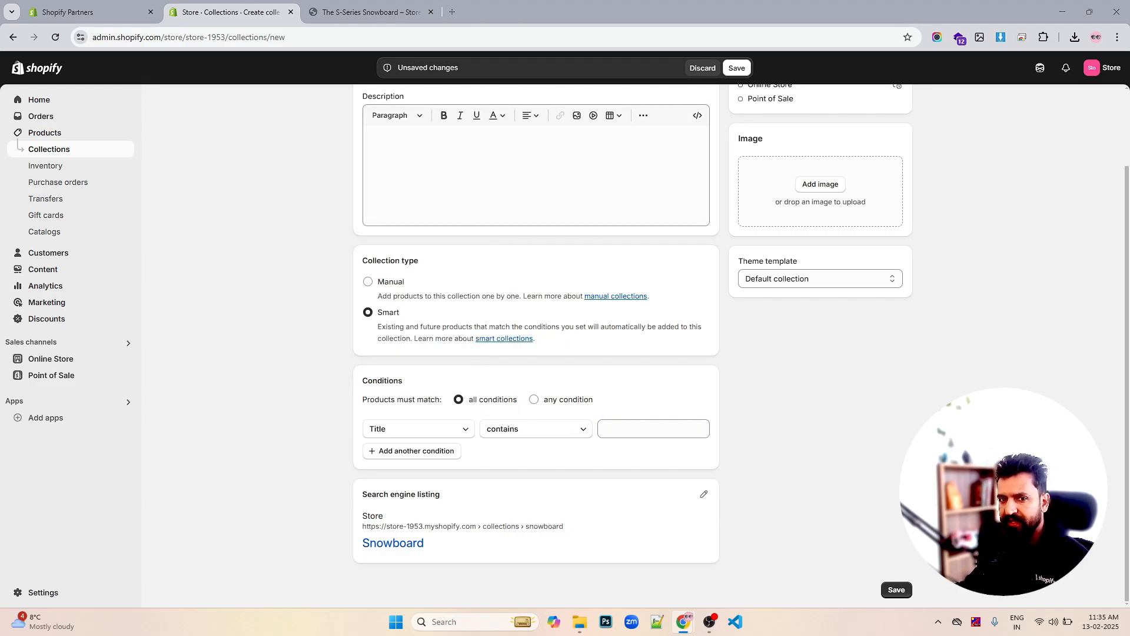
left_click(616, 426)
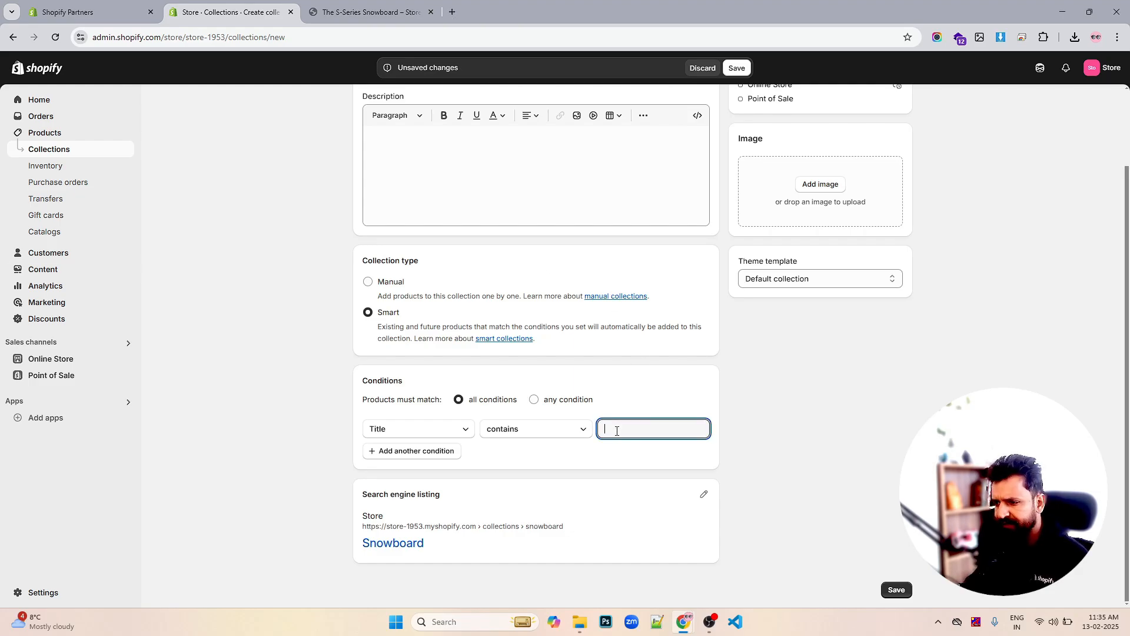
type("Snowboard")
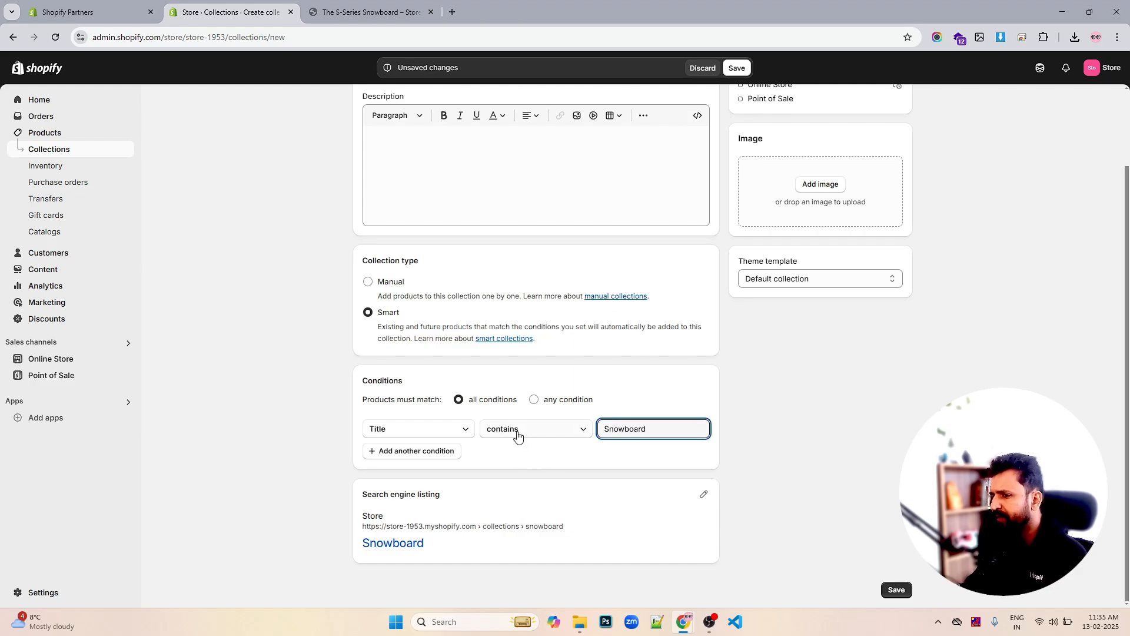
Remove the extra empty second condition row, leaving only the title condition
scroll(490, 281, "up", 2)
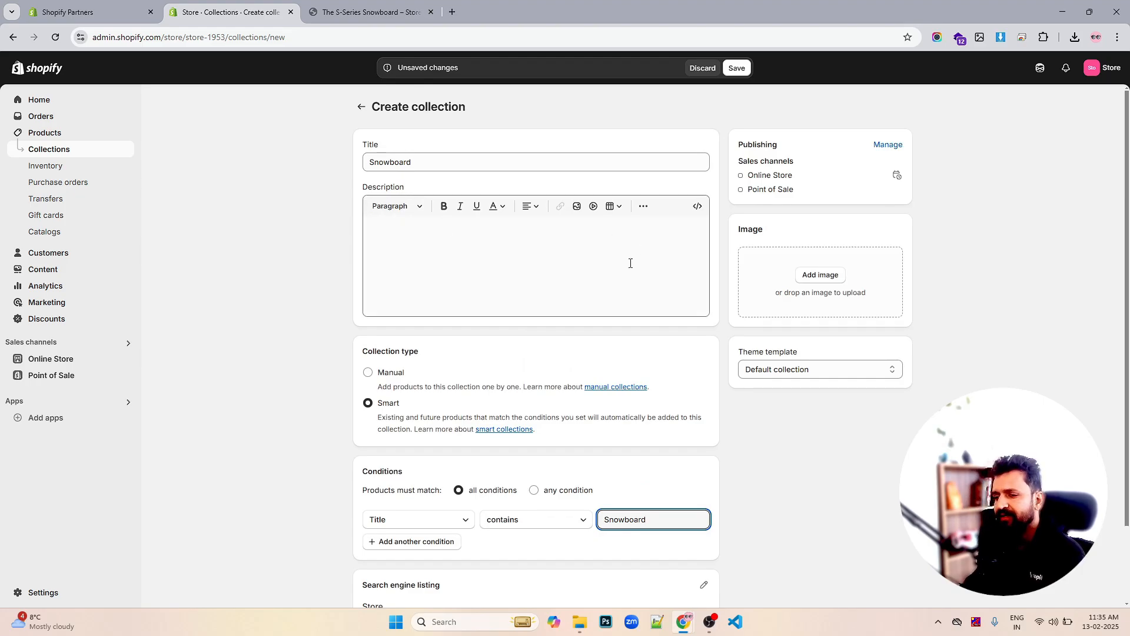
scroll(631, 264, "down", 2)
left_click(435, 451)
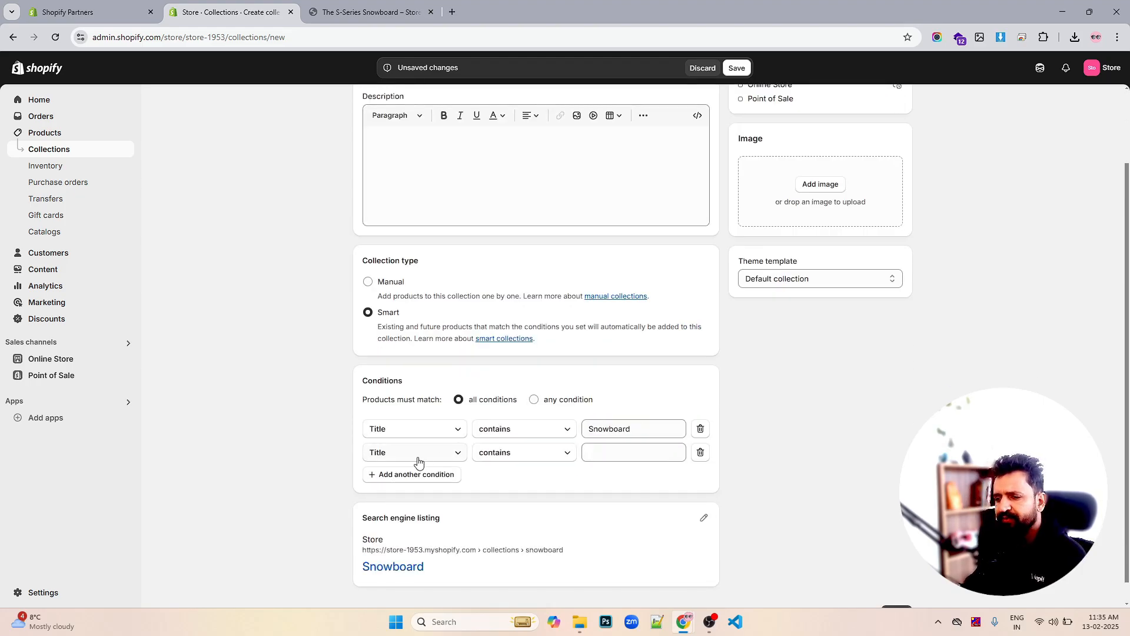
left_click(417, 453)
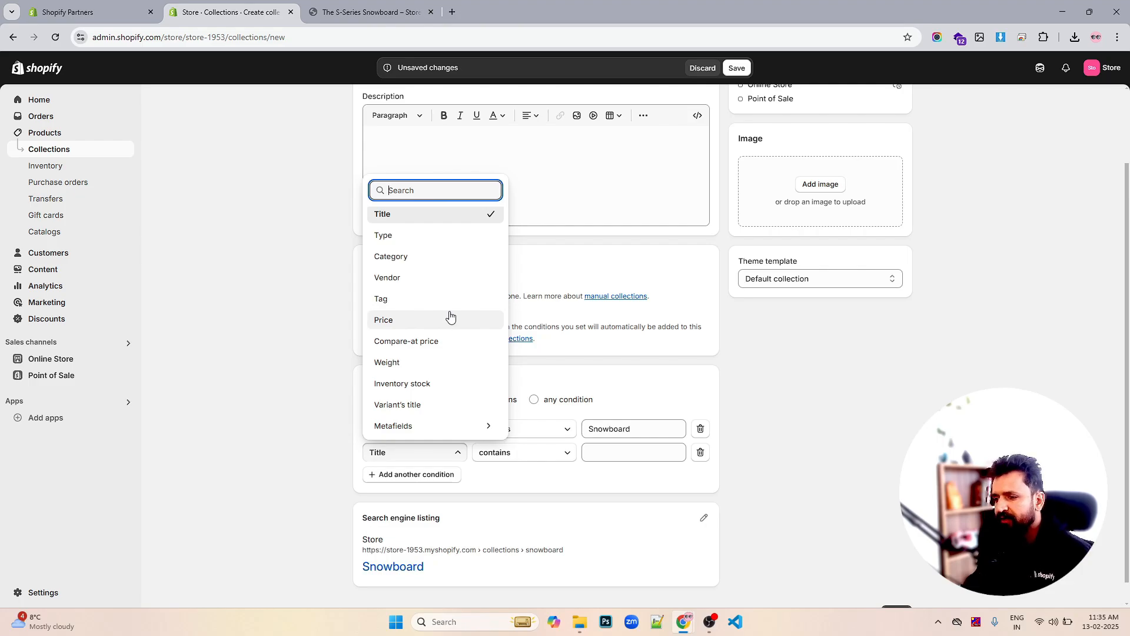
left_click(700, 453)
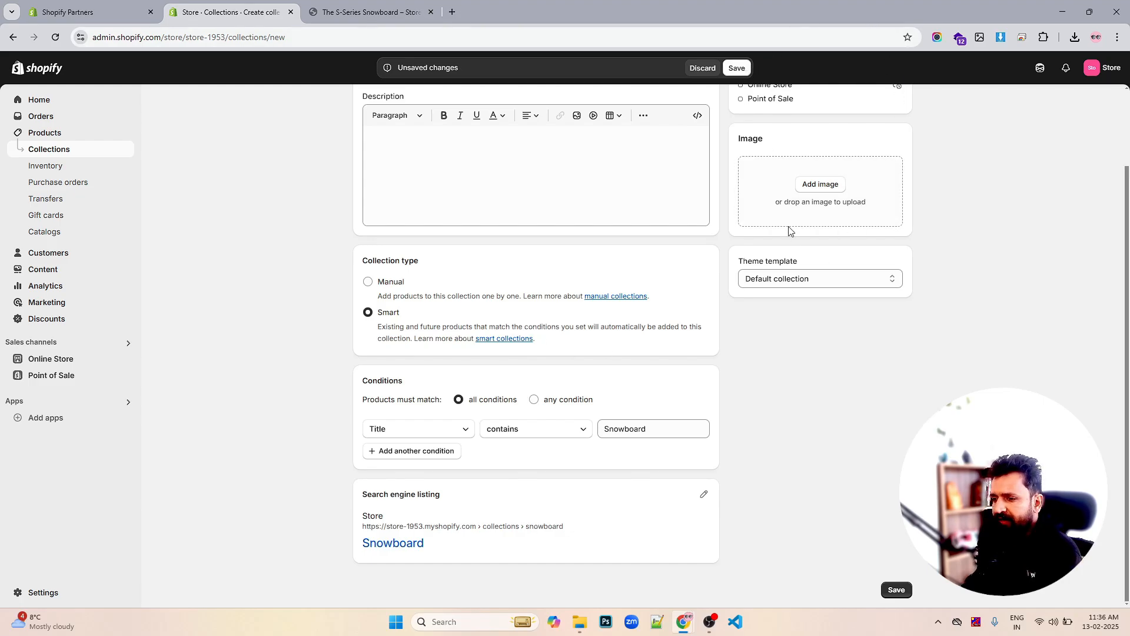
Save the Snowboard collection and review its sales channels and publishing schedule without changes
left_click(735, 68)
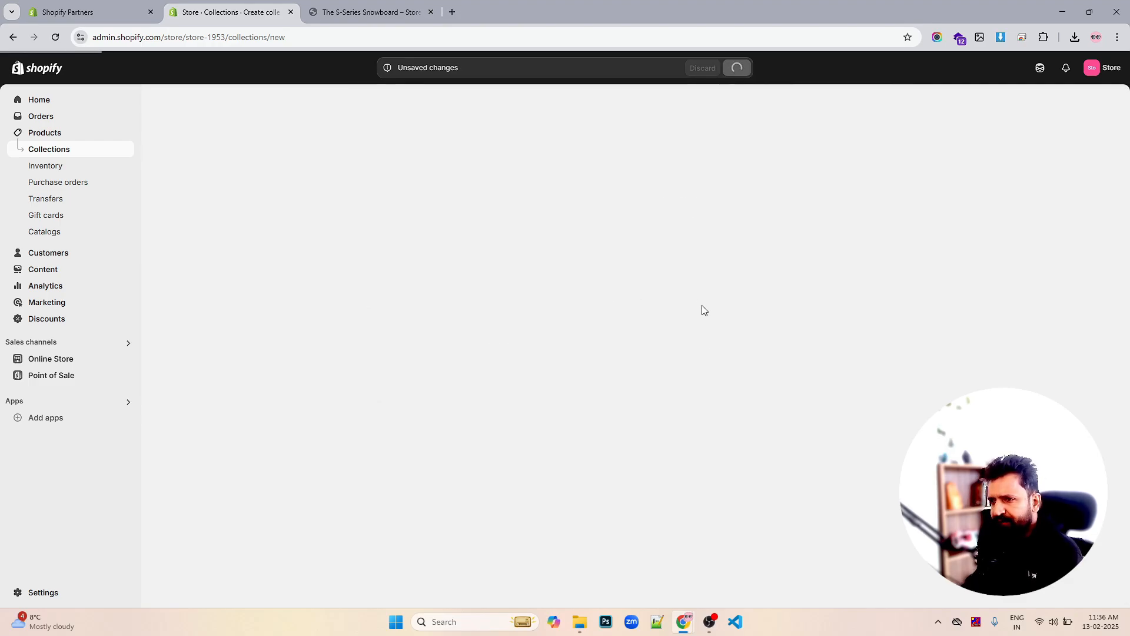
scroll(500, 330, "down", 3)
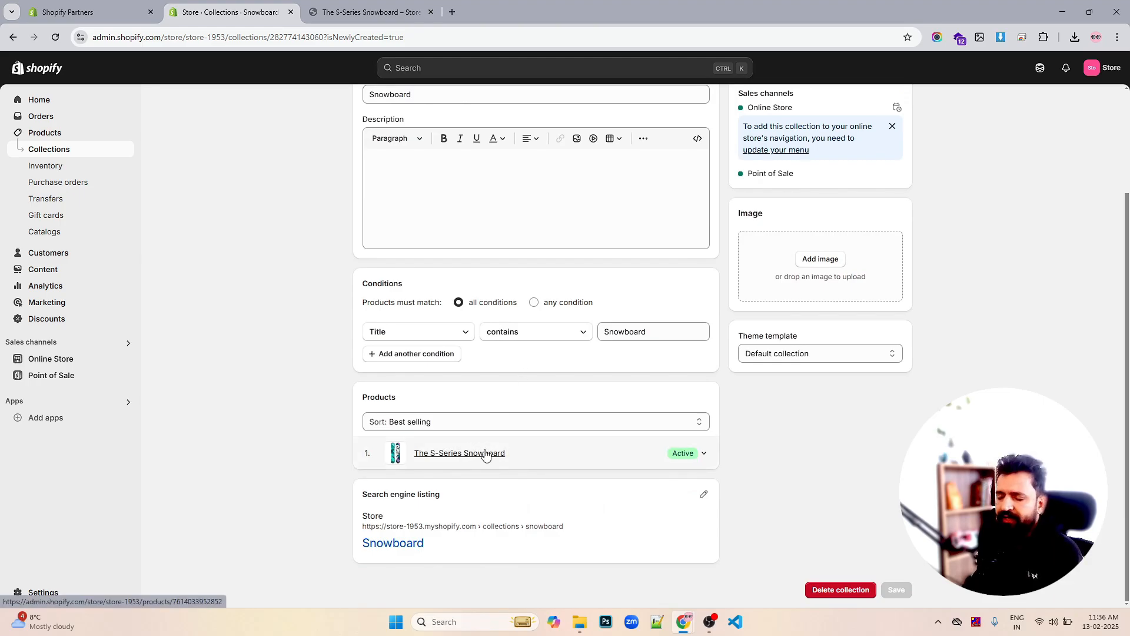
scroll(874, 360, "up", 1)
scroll(874, 361, "up", 2)
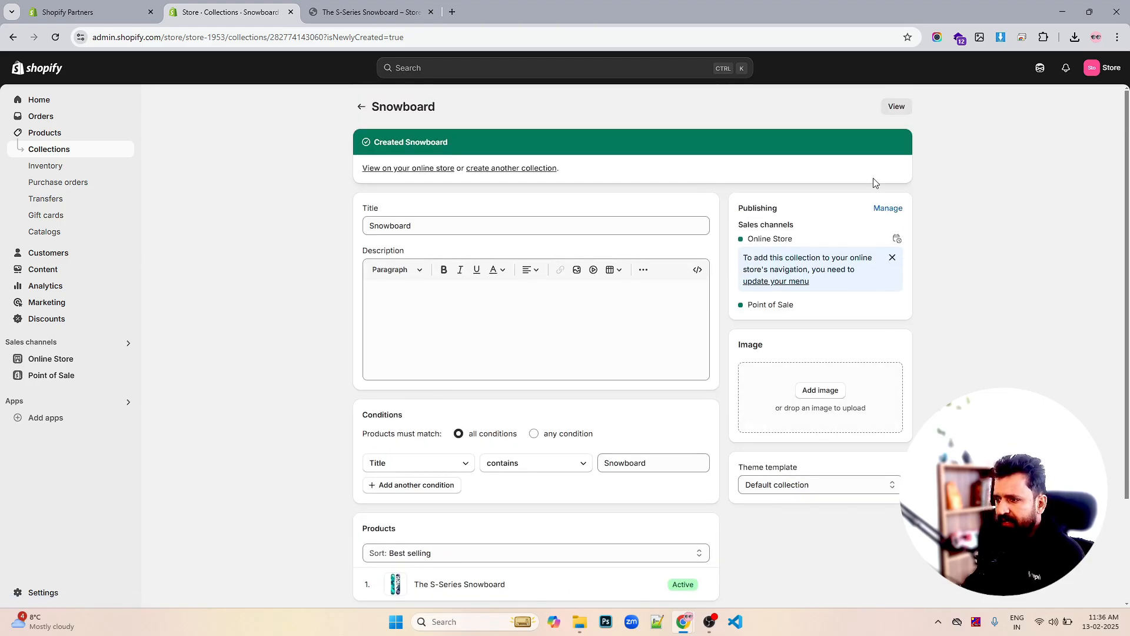
left_click(881, 210)
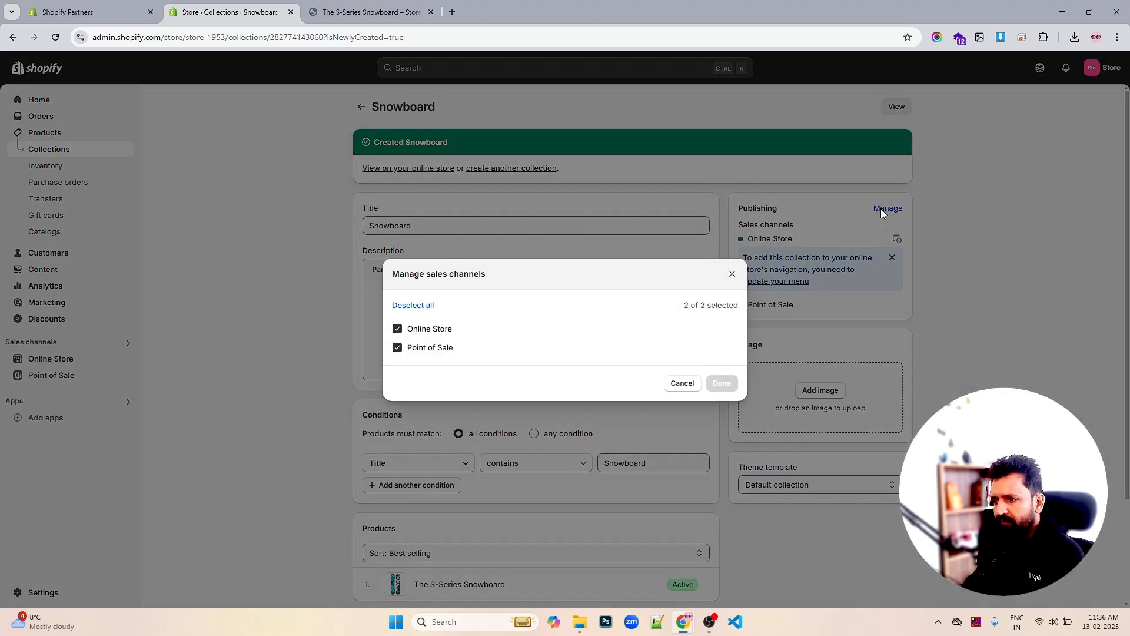
left_click(731, 276)
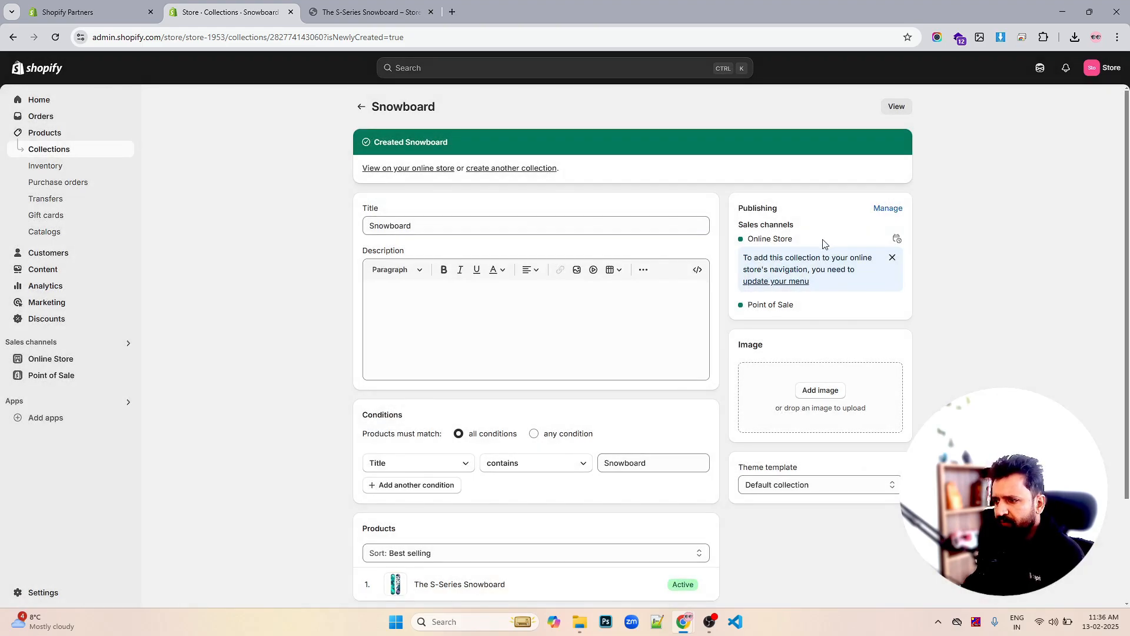
left_click(896, 239)
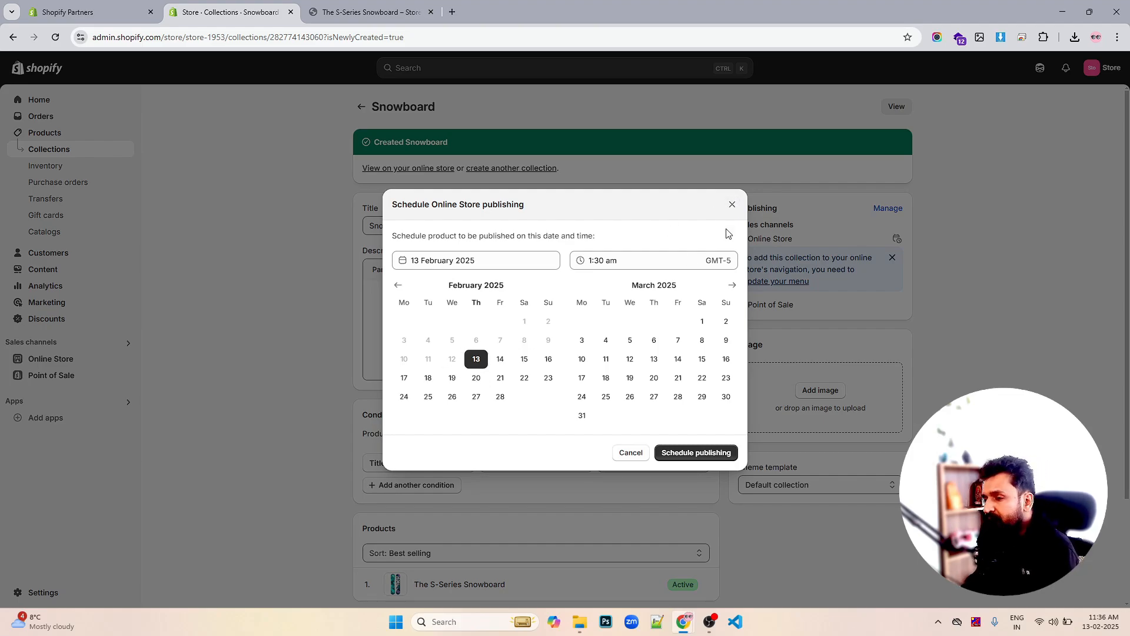
left_click(732, 204)
Open the collection image picker twice and close it without choosing an image
scroll(846, 242, "down", 1)
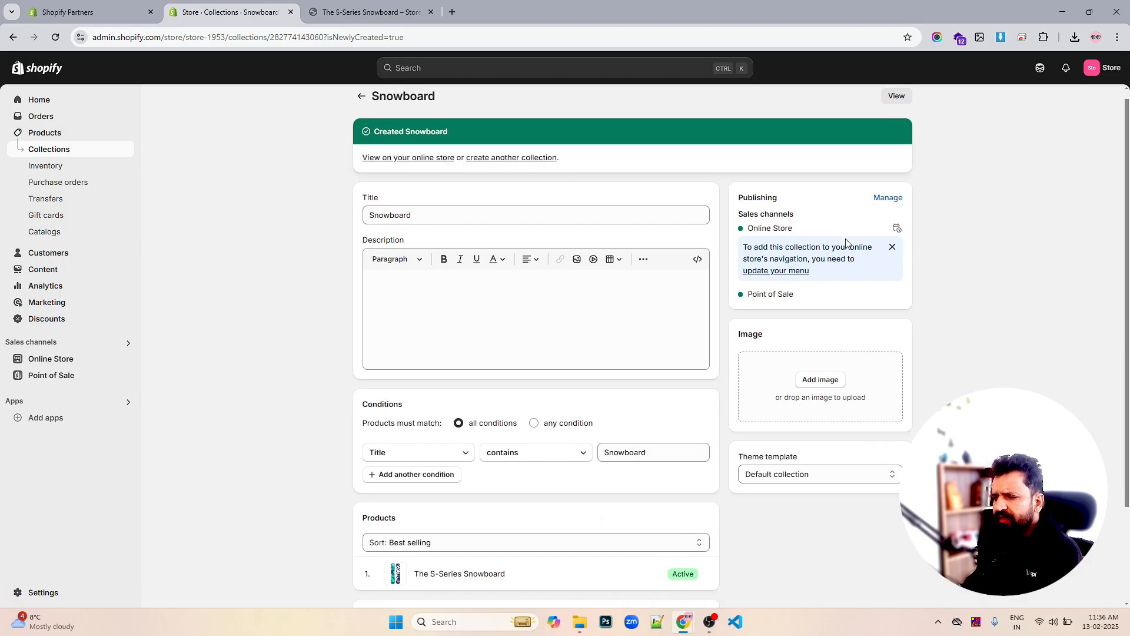
scroll(842, 253, "down", 2)
left_click(830, 272)
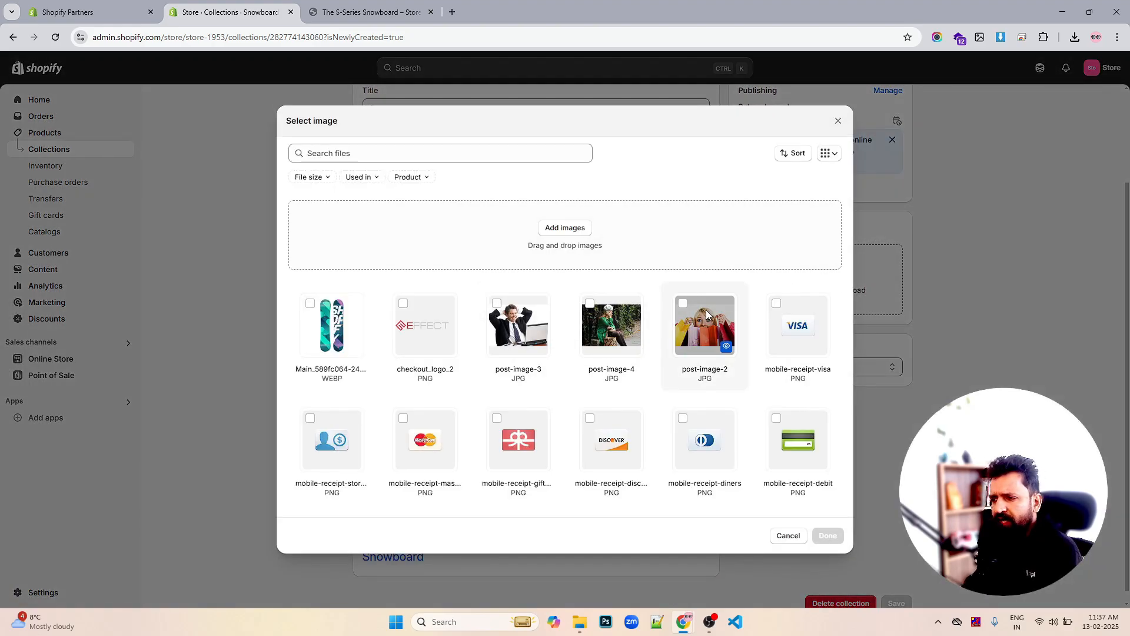
left_click(838, 121)
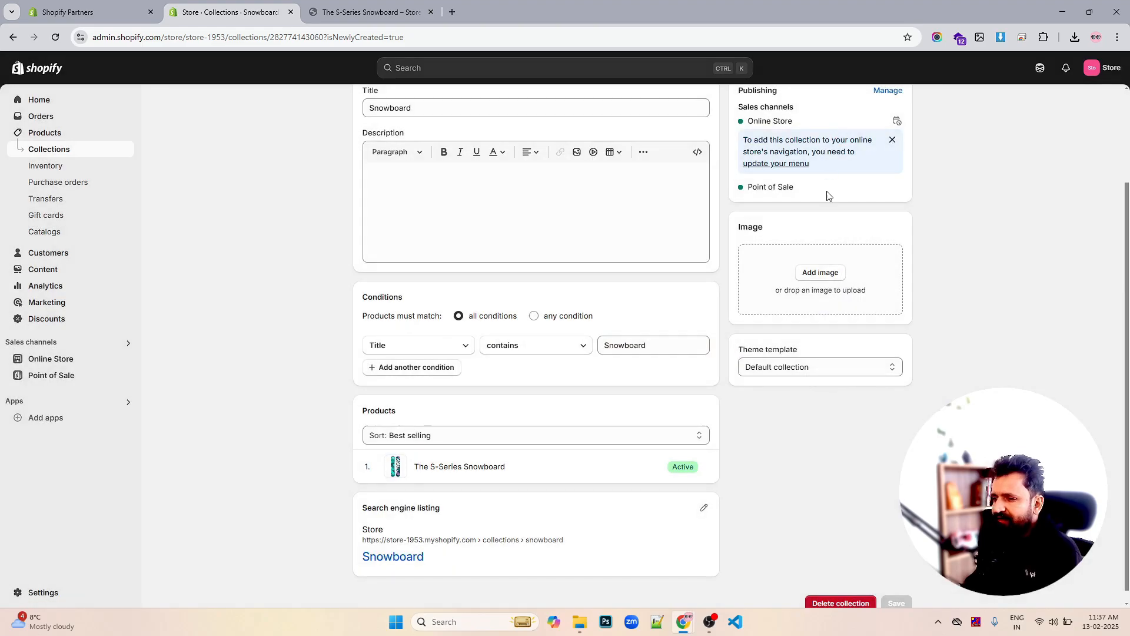
left_click(819, 273)
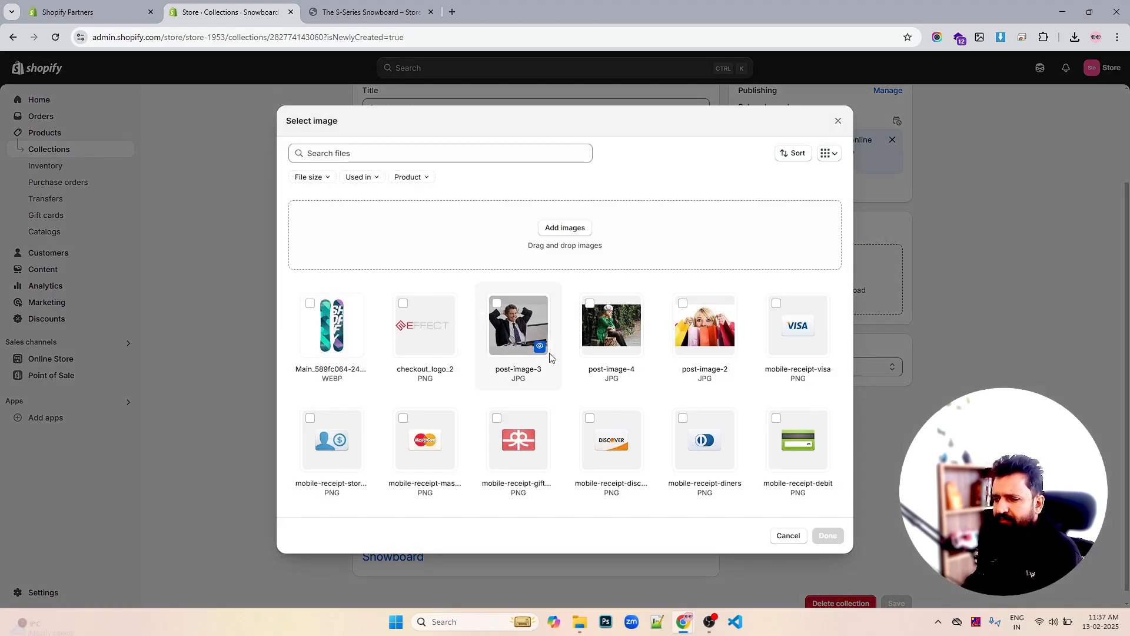
left_click(838, 120)
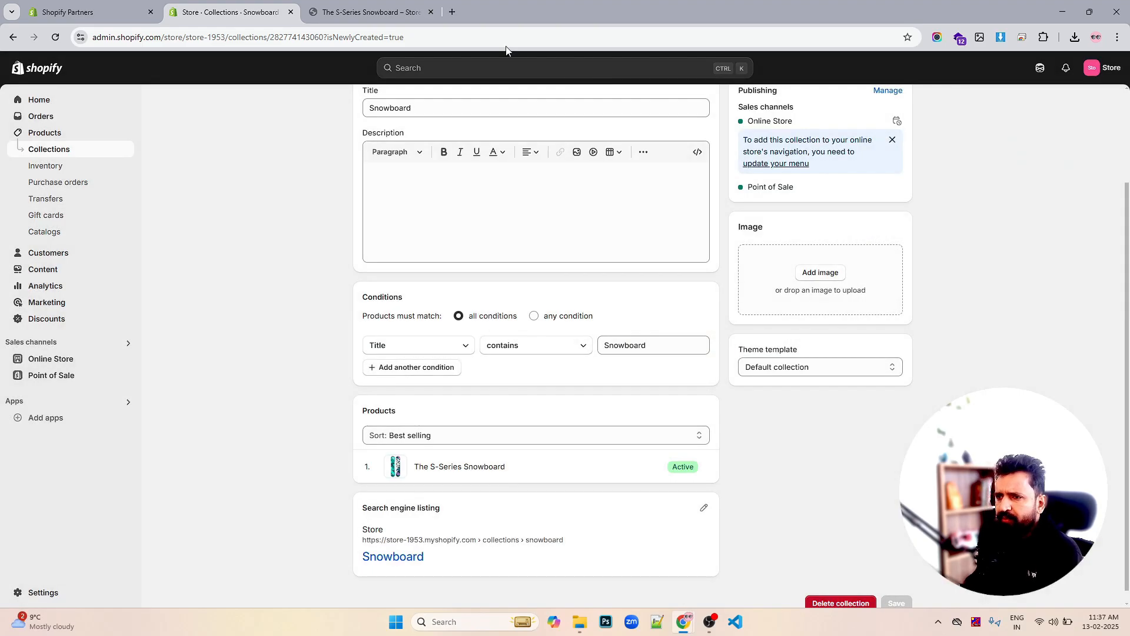
Search Google for 'snowboard' in a new browser tab
left_click(452, 12)
type("sb")
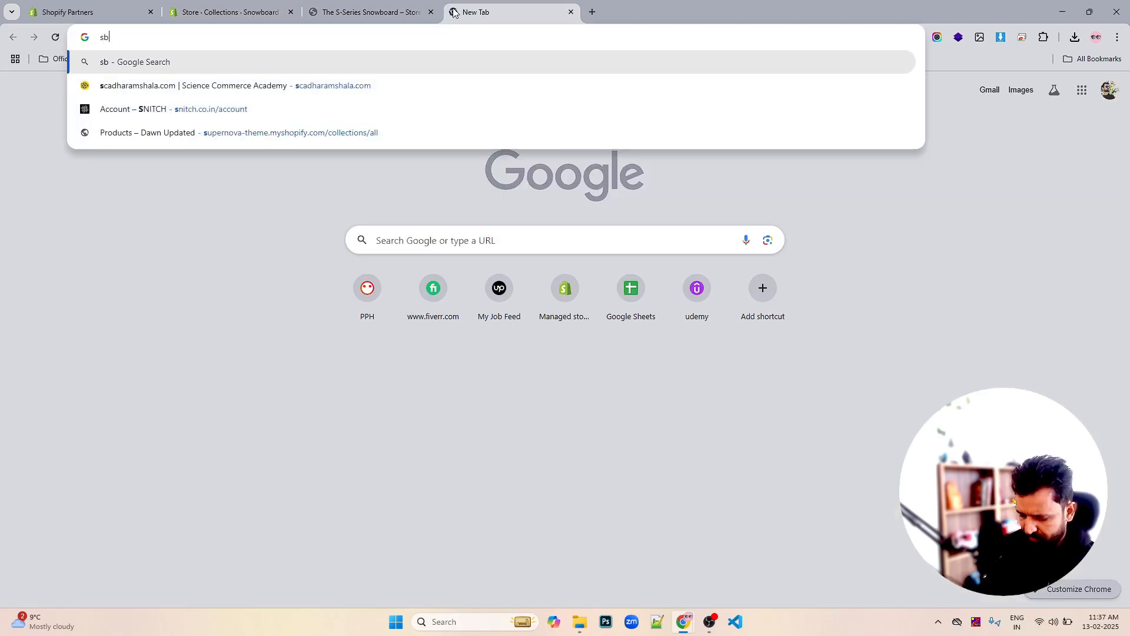
key("BackSpace")
type("now")
key("BackSpace")
key("BackSpace")
key("BackSpace")
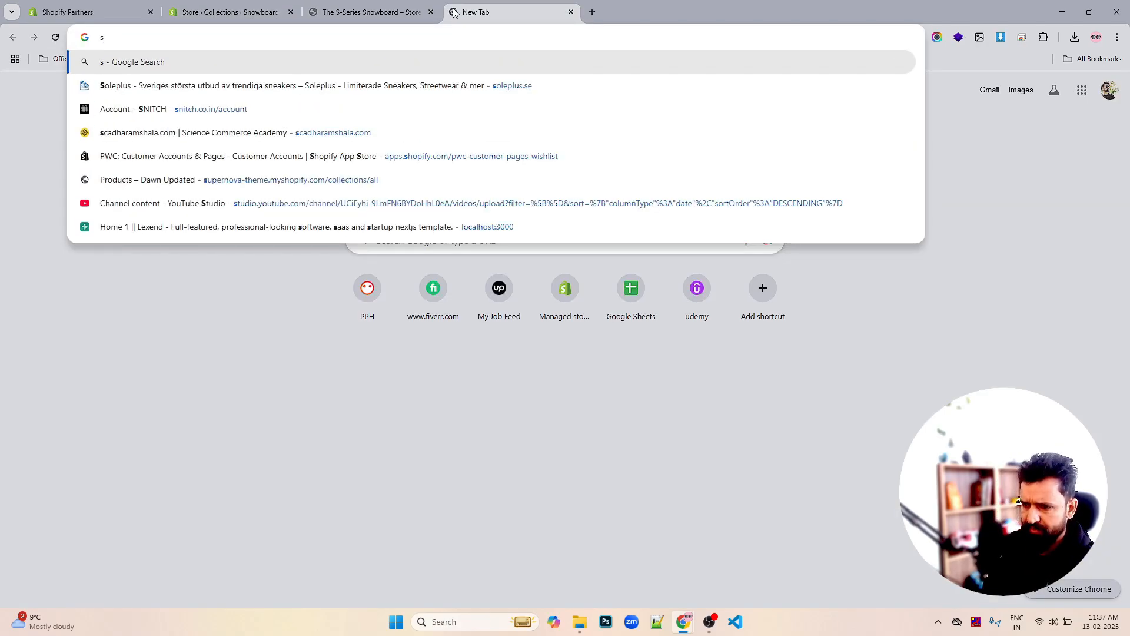
type("nowboar")
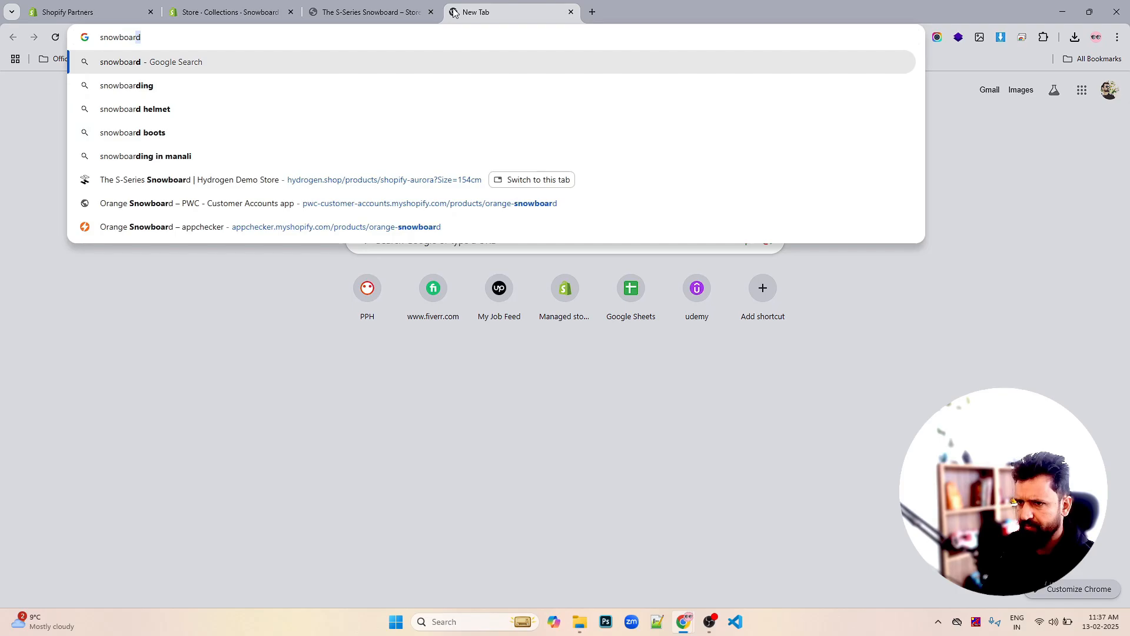
key("Return")
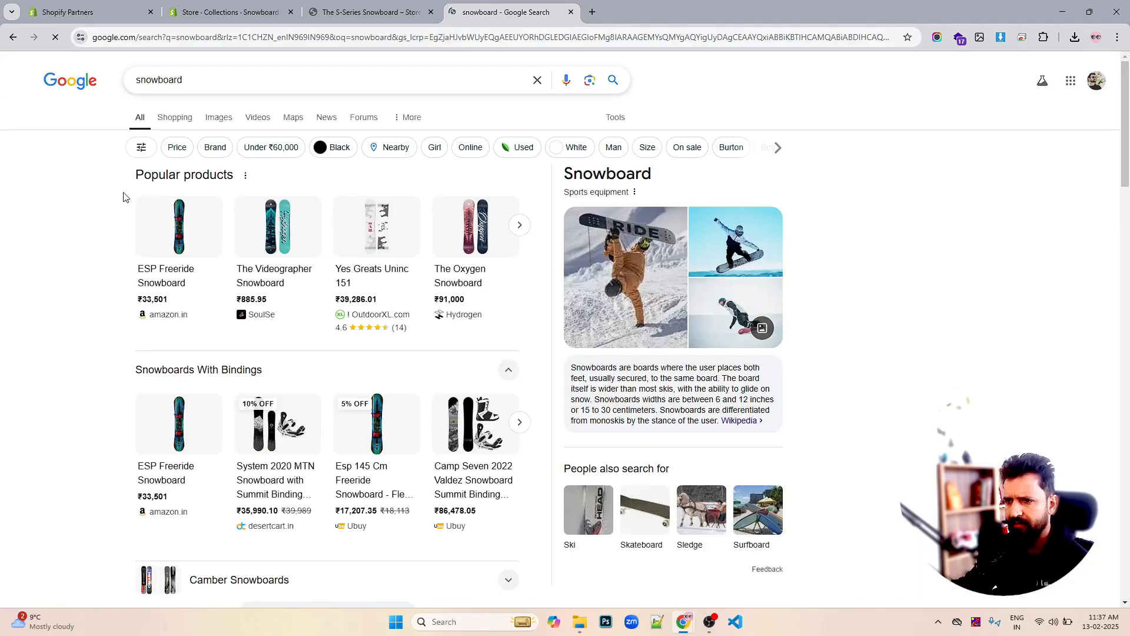
Save the RIDE snowboarding photo to the Desktop as Why-choose-Ng-snowboard-600x600.webp, then return to the collection
left_click(630, 235)
right_click(693, 265)
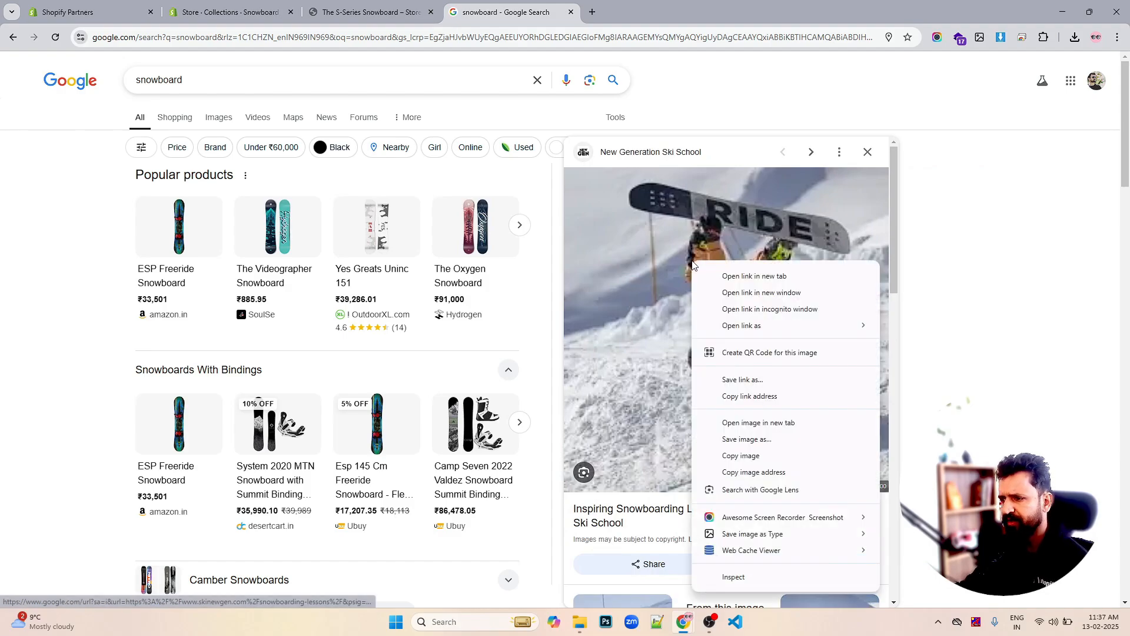
left_click(743, 422)
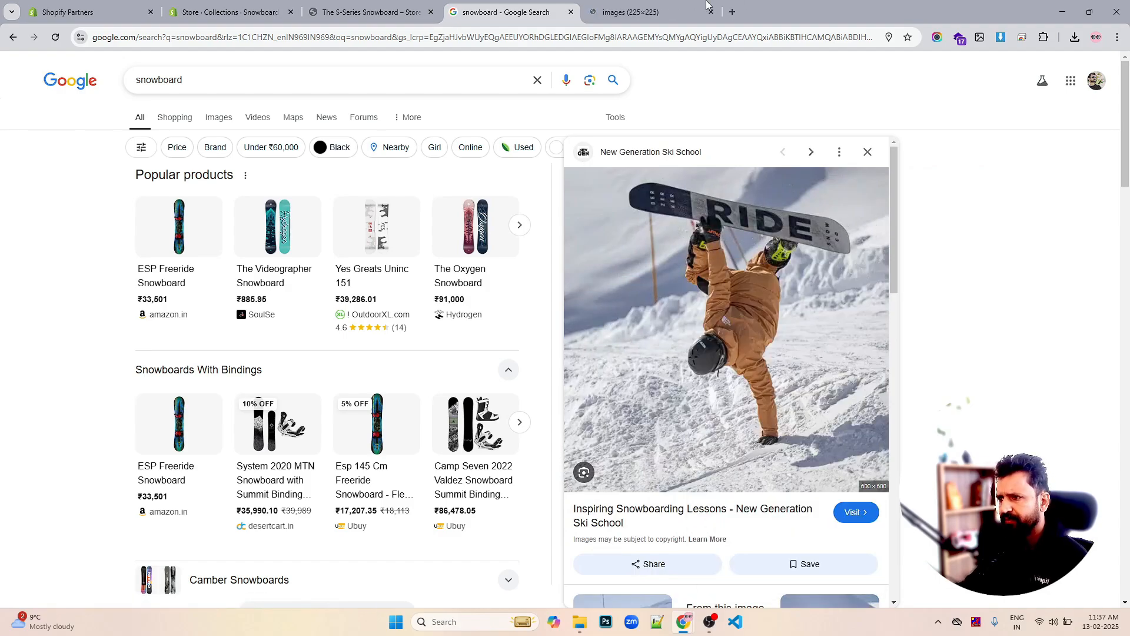
left_click(661, 13)
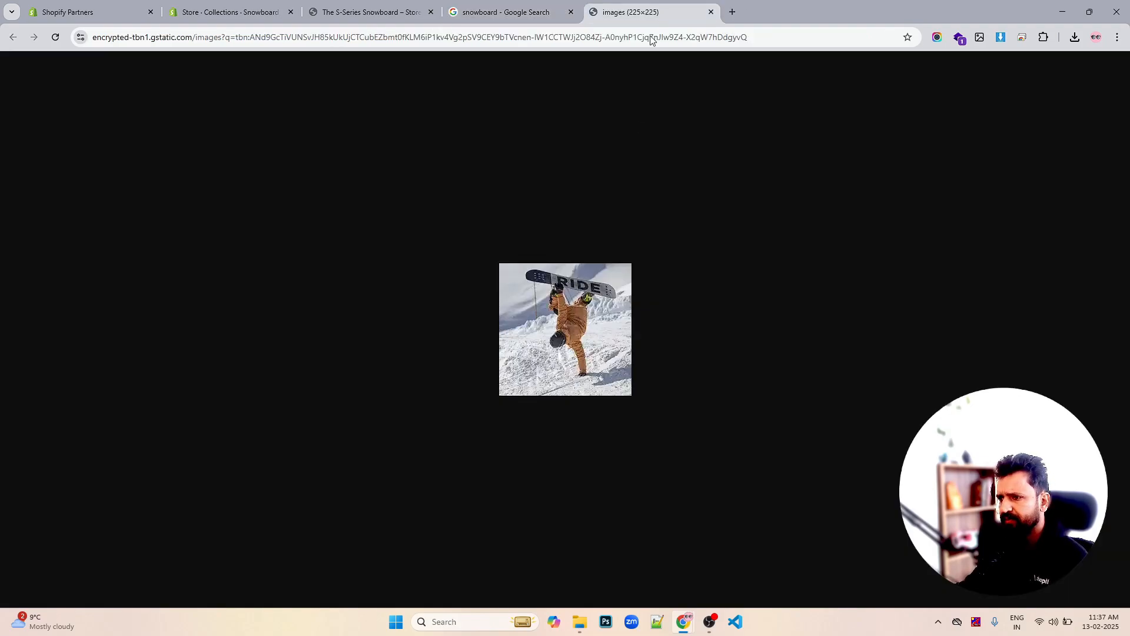
left_click(552, 12)
right_click(722, 242)
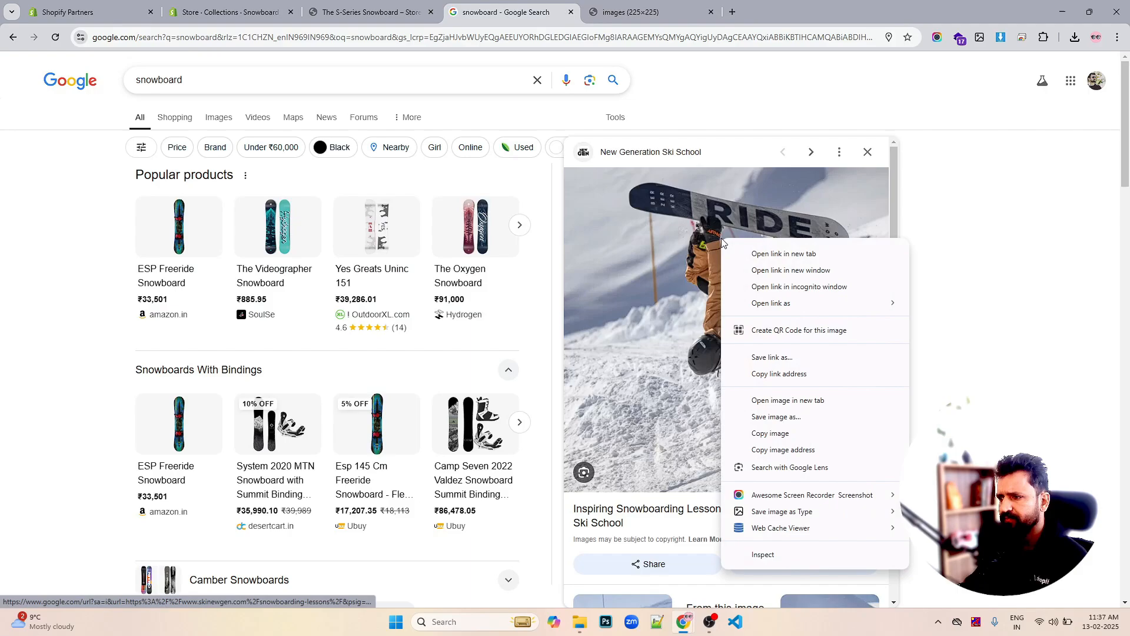
left_click(760, 418)
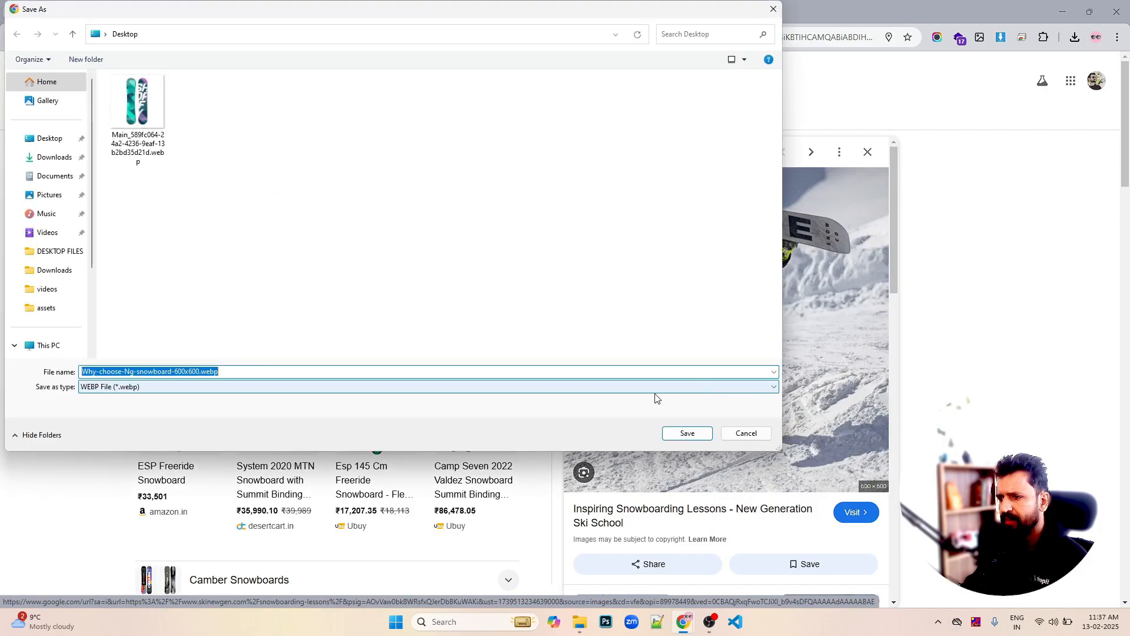
left_click(685, 432)
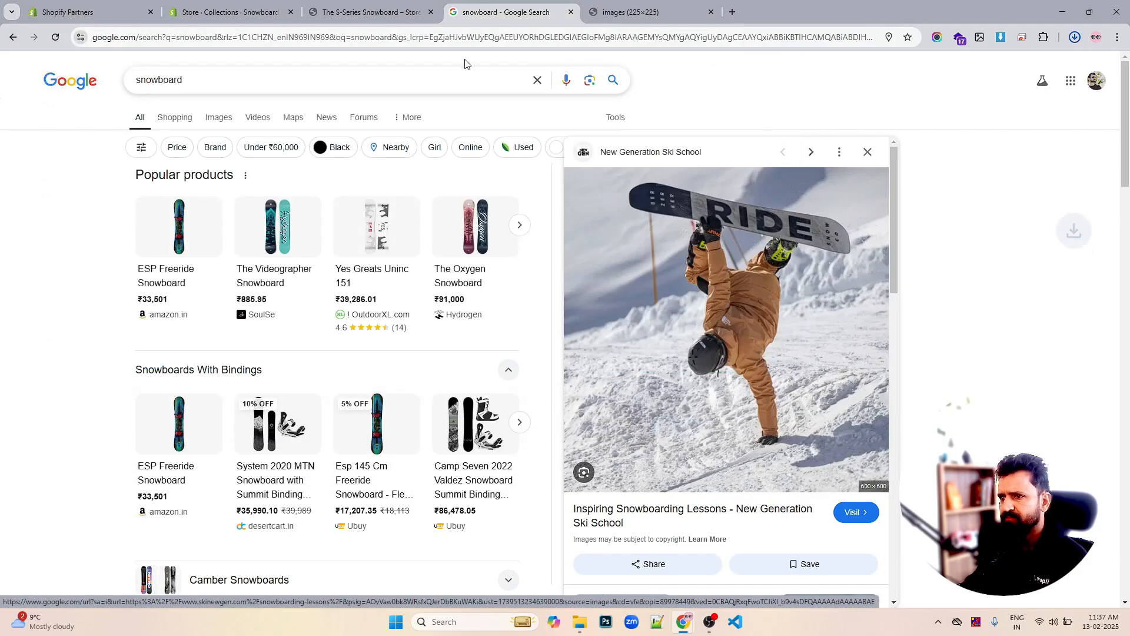
left_click(395, 16)
left_click(299, 18)
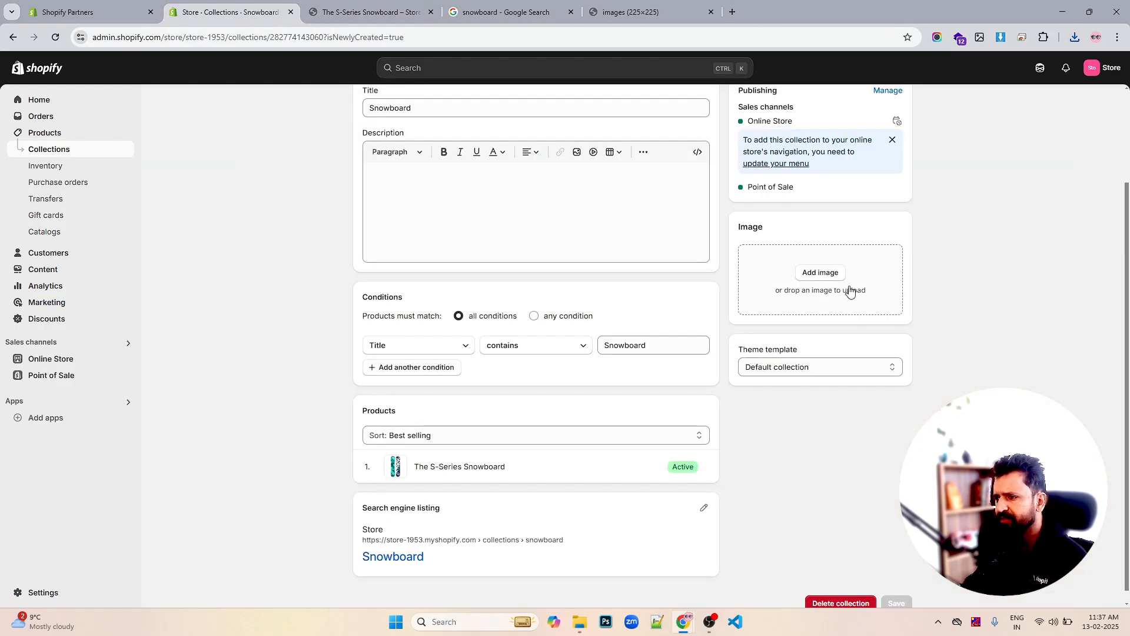
Upload Why-choose-Ng-snowboard-600x600.webp as the collection image and save the collection
left_click(824, 273)
left_click(574, 225)
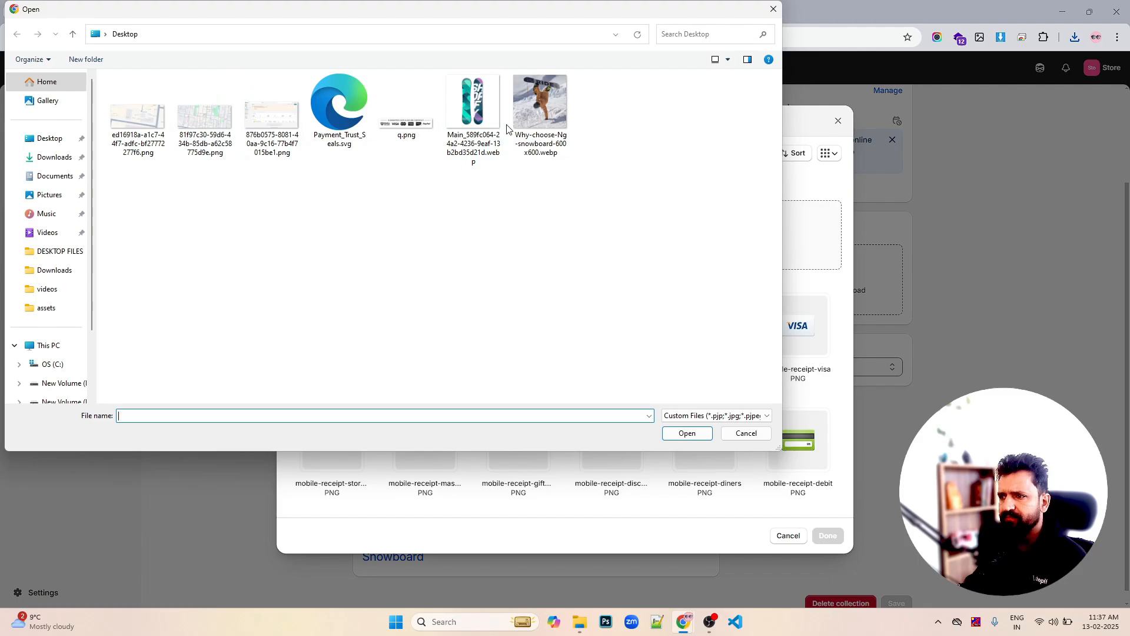
left_click(524, 120)
left_click(687, 433)
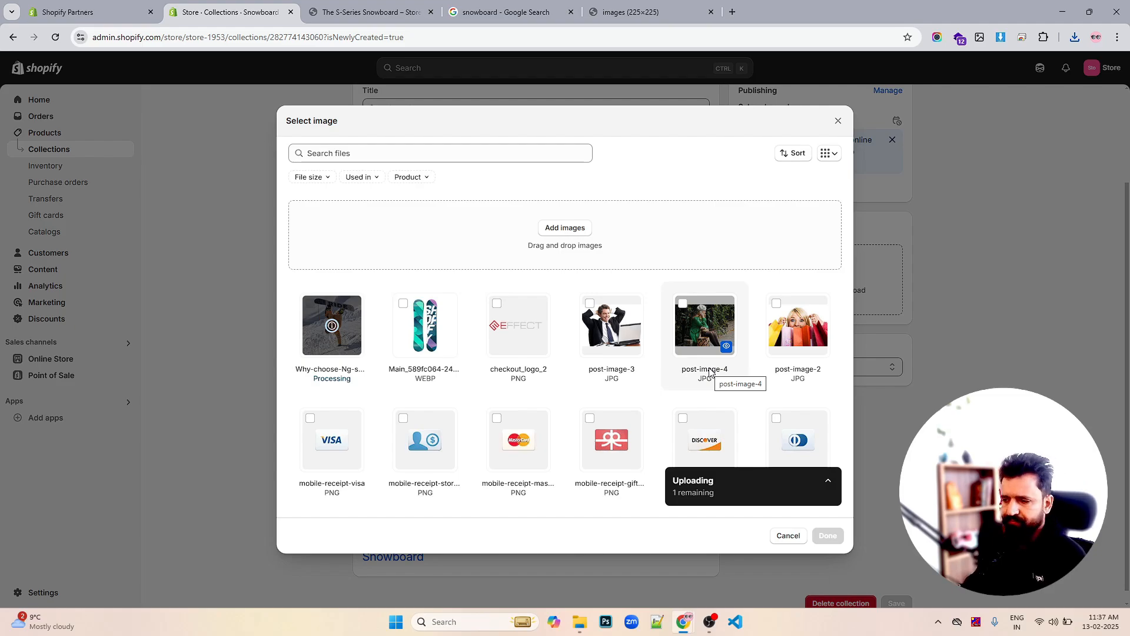
left_click(830, 534)
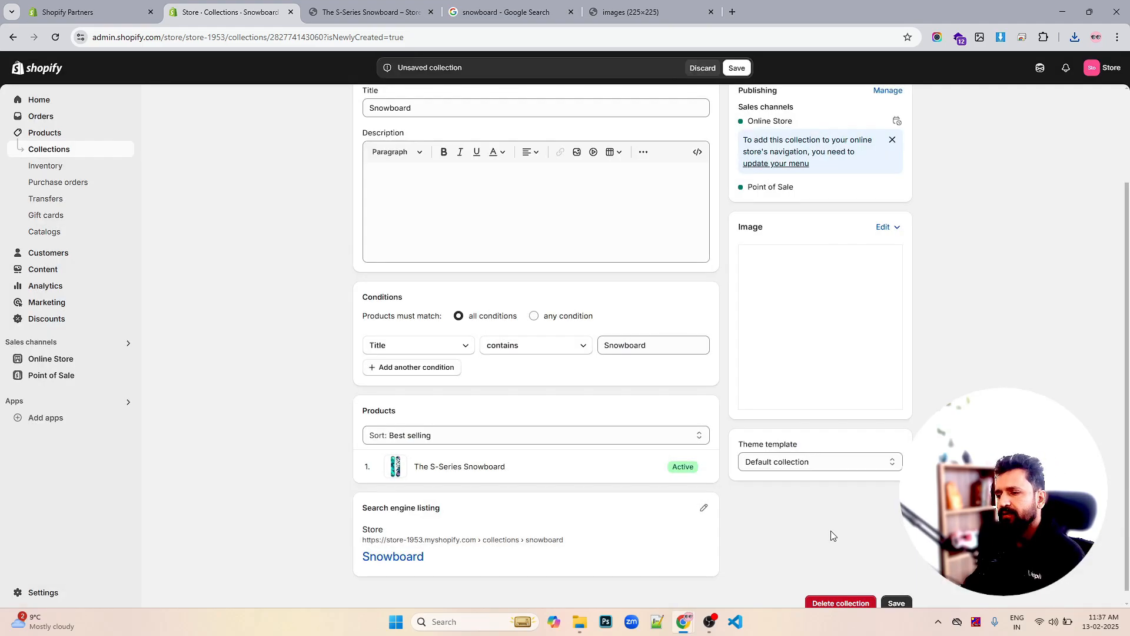
scroll(873, 445, "down", 2)
left_click(904, 593)
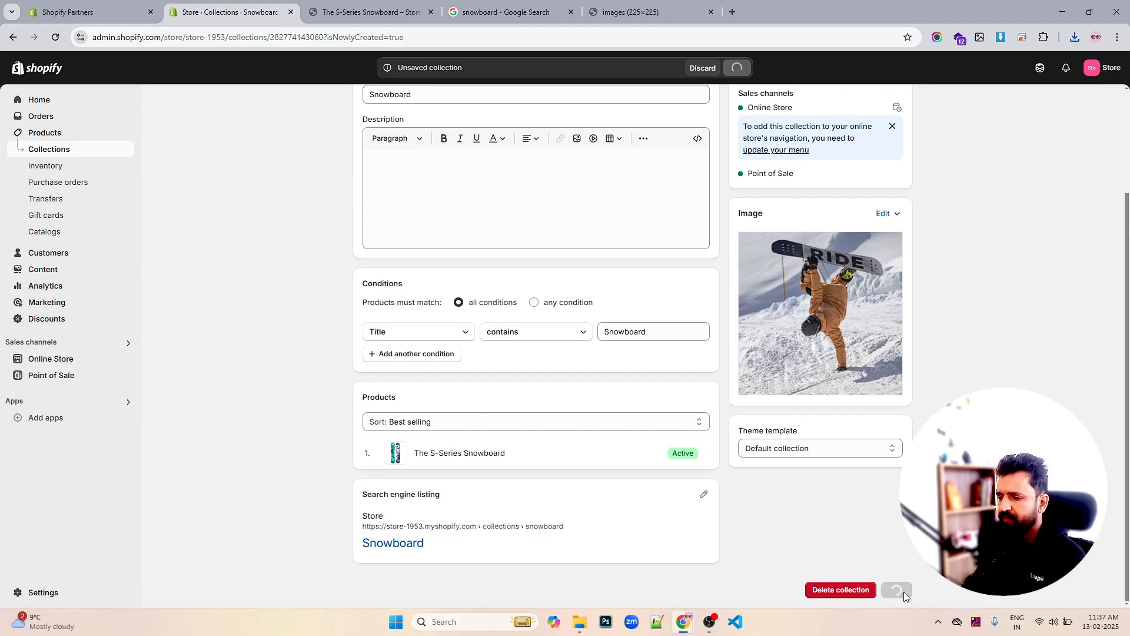
Open the search engine listing editor and leave the meta description blank
left_click(704, 495)
scroll(502, 438, "down", 3)
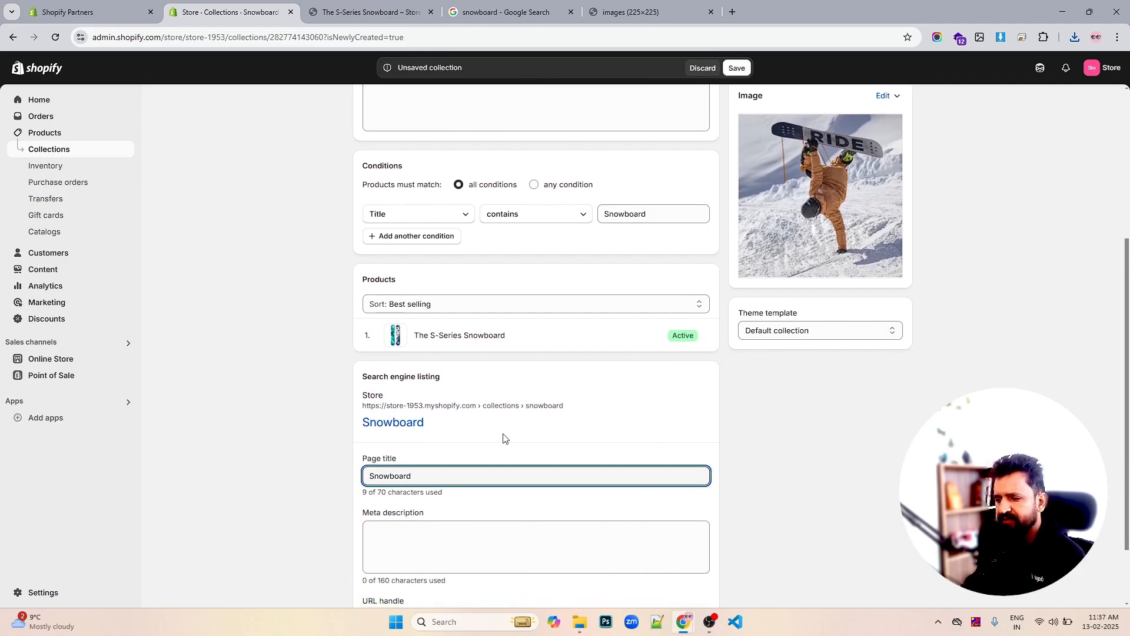
left_click(449, 472)
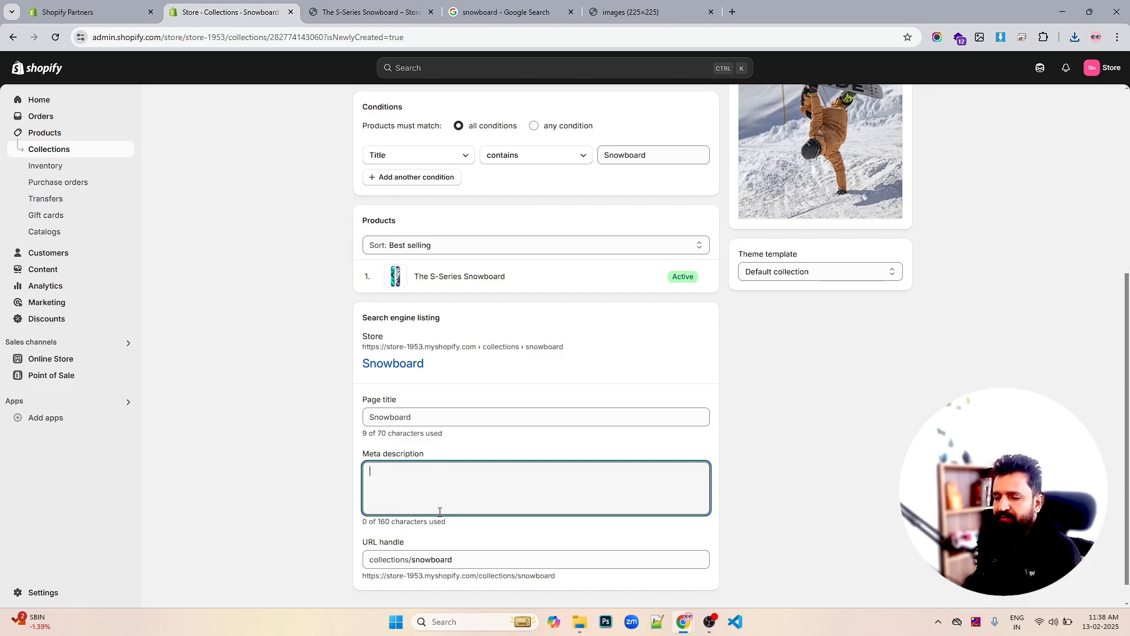
left_click(653, 459)
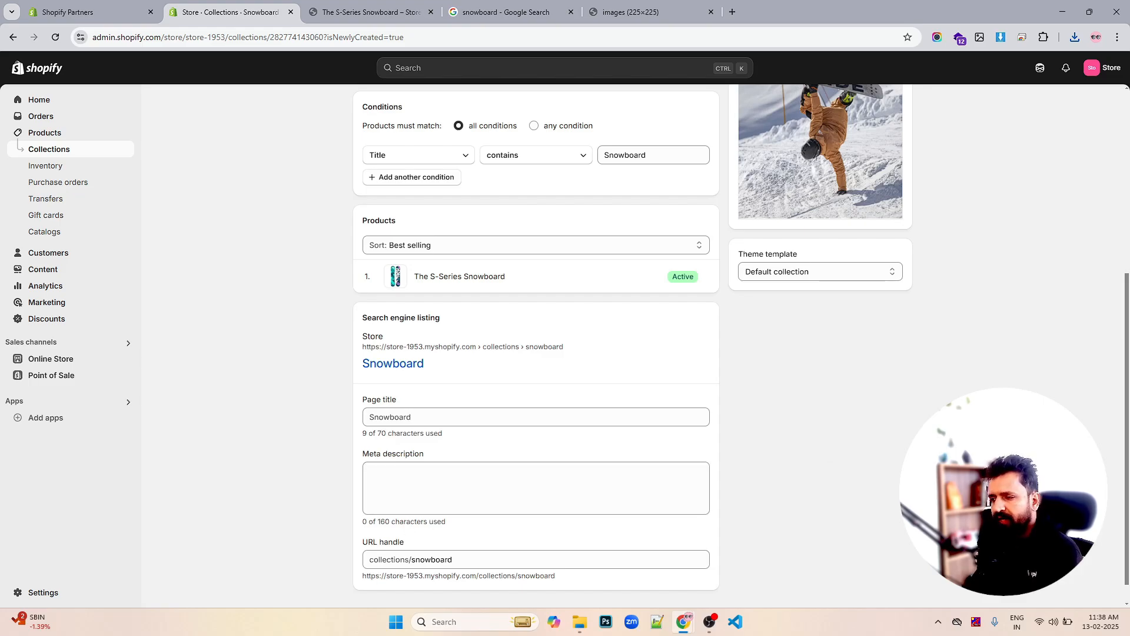
scroll(578, 446, "up", 4)
scroll(574, 449, "up", 1)
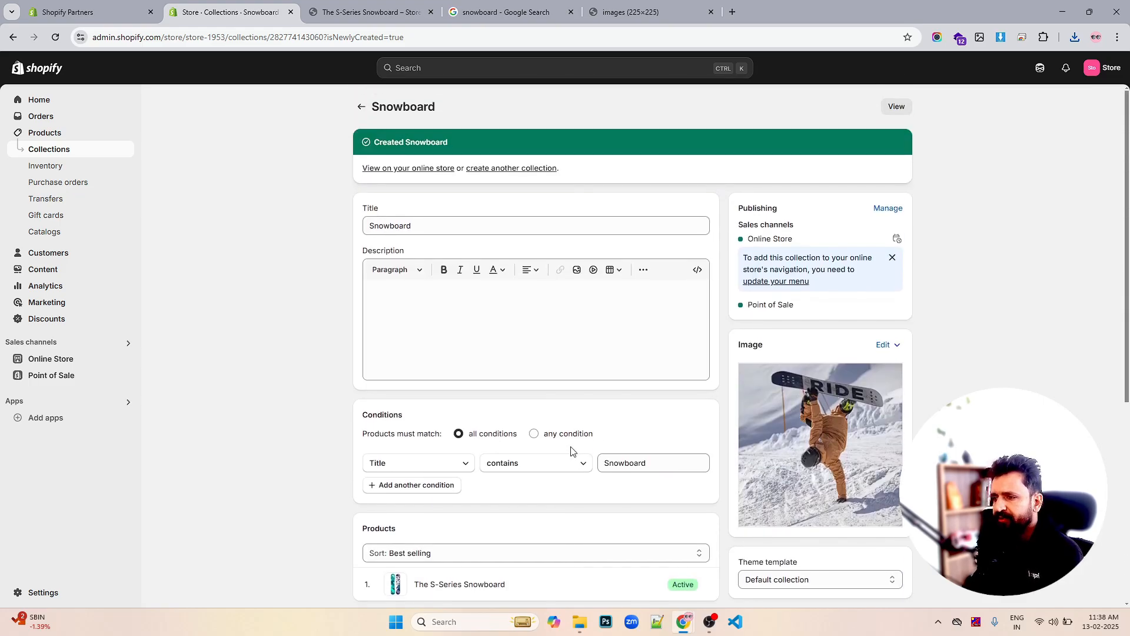
Return to the reloaded Collections list showing Snowboard, then browse Products, Collections and Inventory
left_click(362, 108)
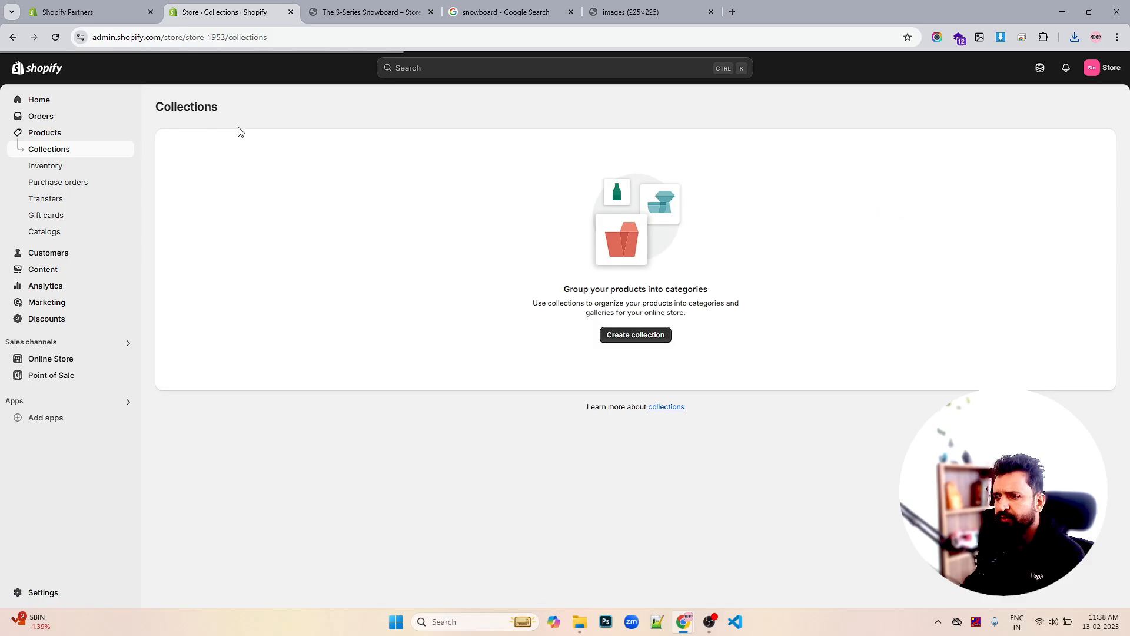
left_click(55, 37)
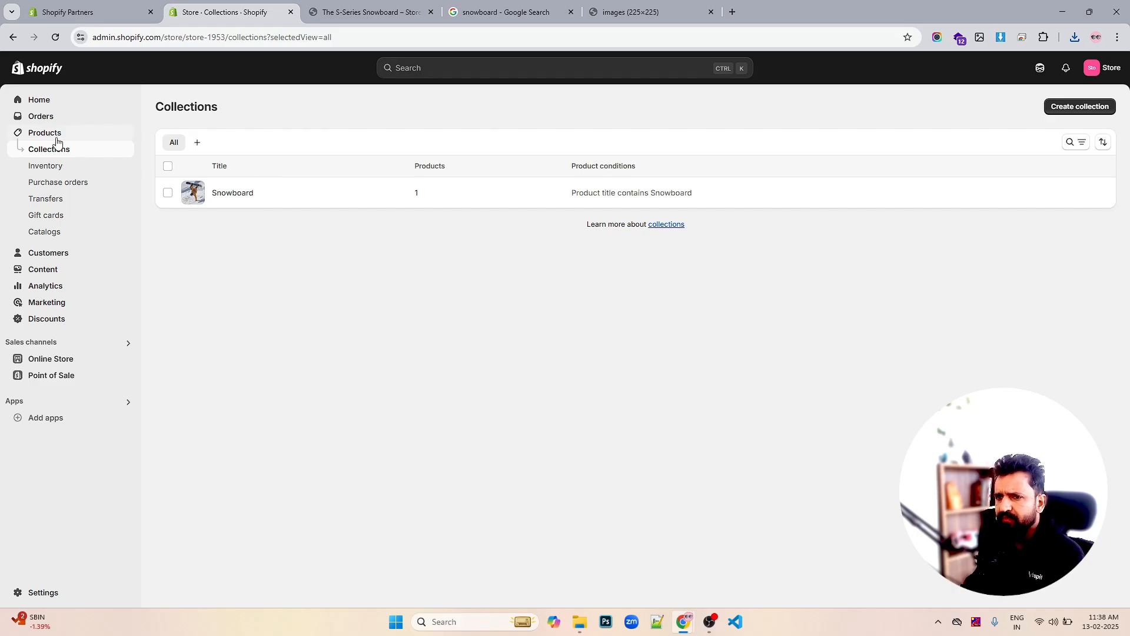
left_click(57, 134)
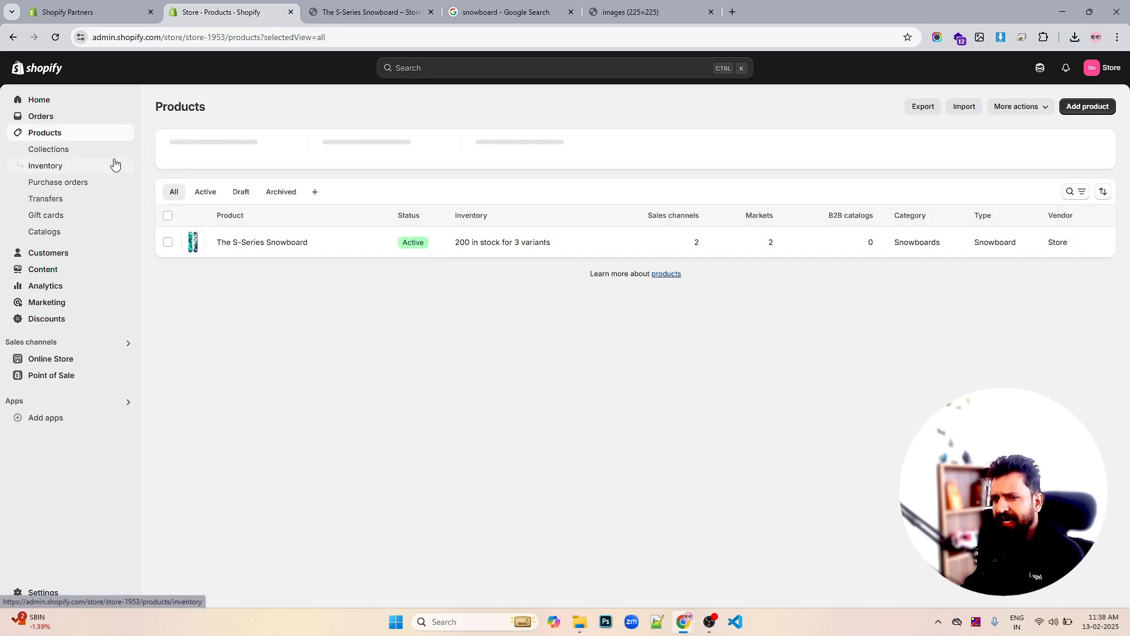
left_click(63, 149)
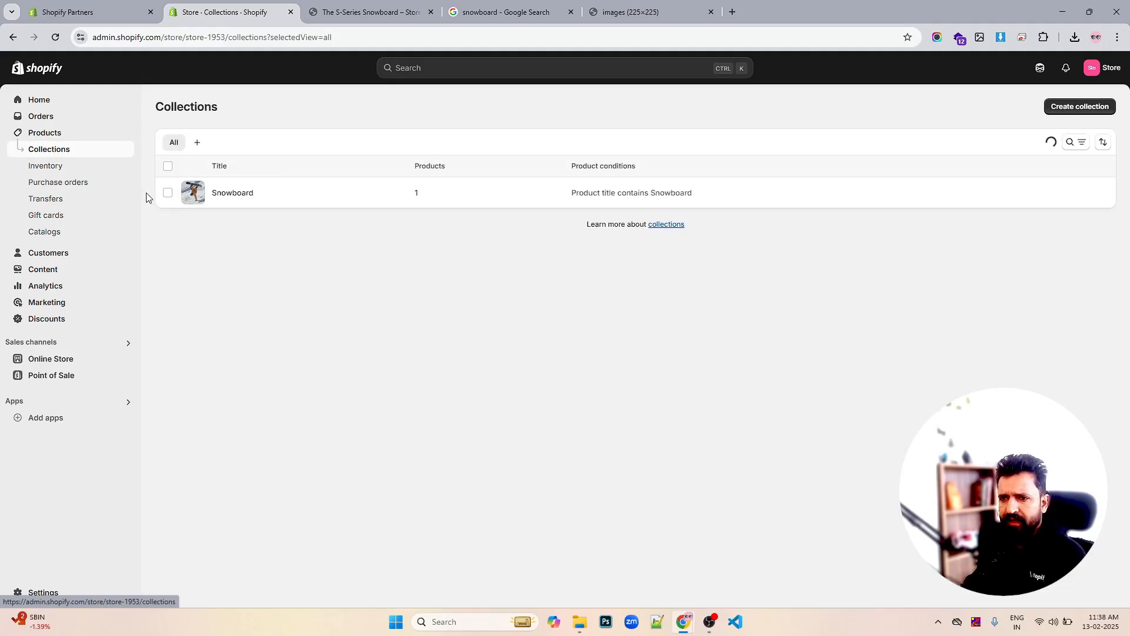
left_click(49, 167)
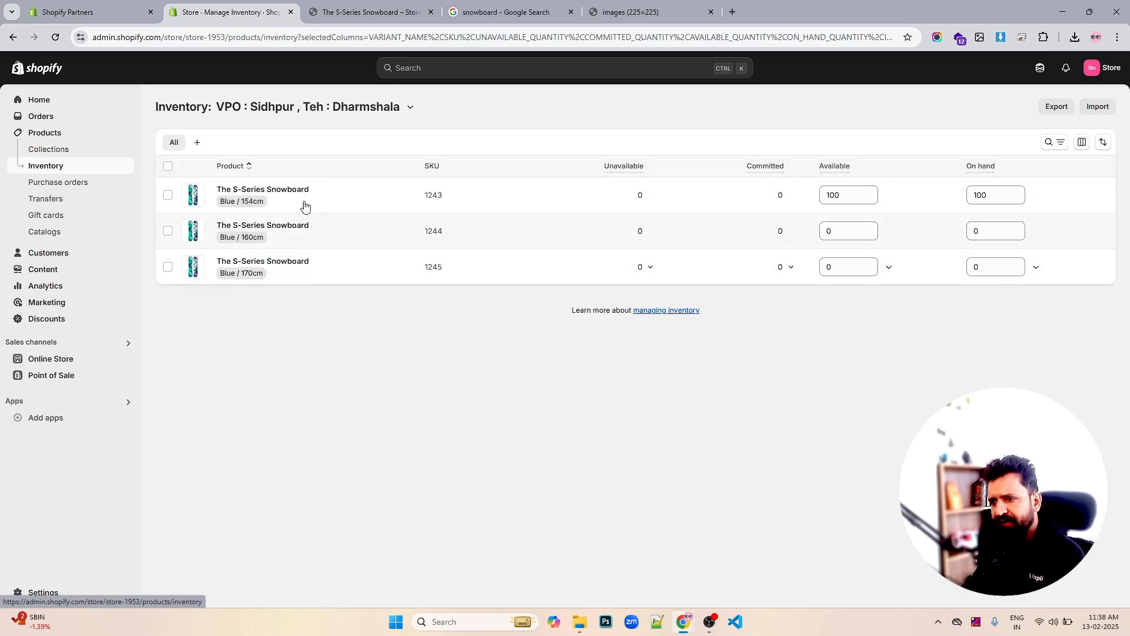
Set the 160cm and 170cm snowboard variants to 100 available each and save
double_click(853, 230)
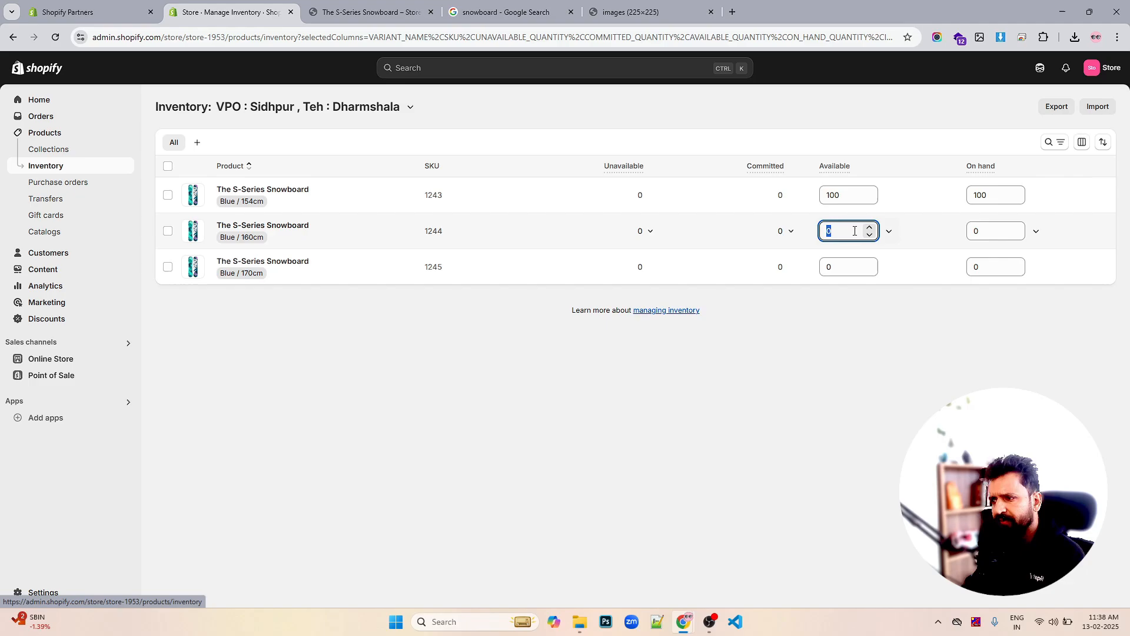
type("100")
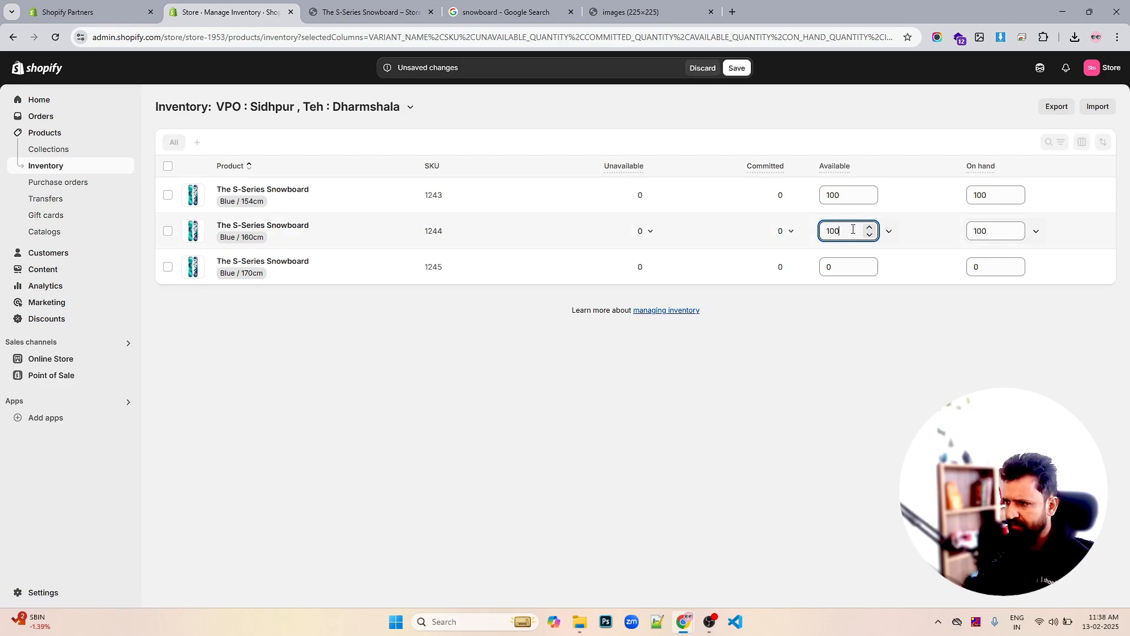
double_click(852, 265)
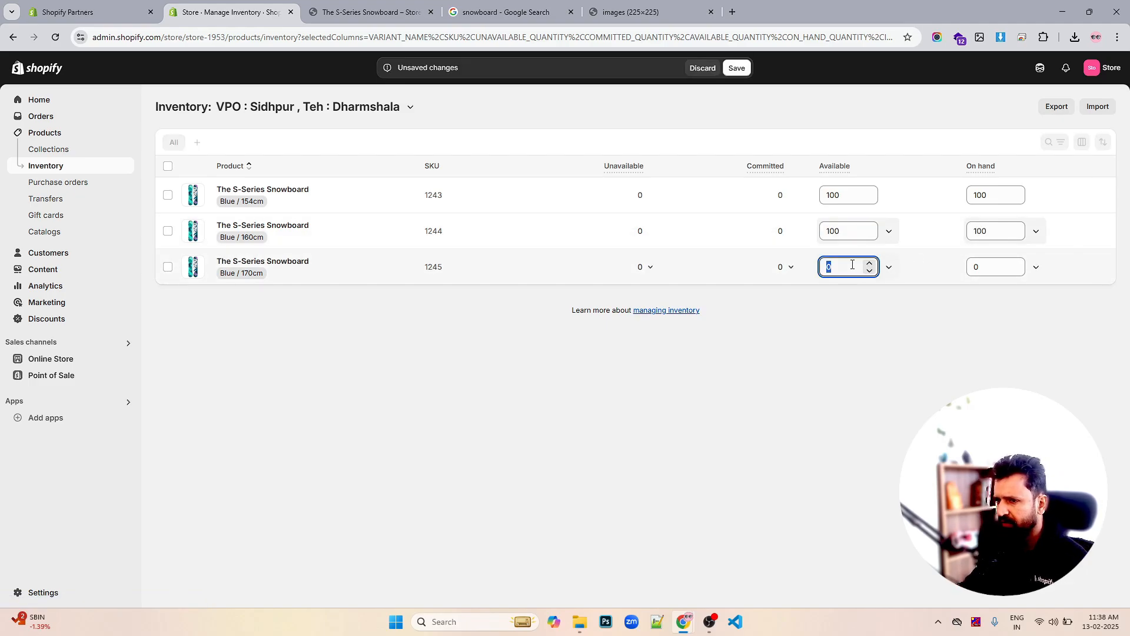
type("100")
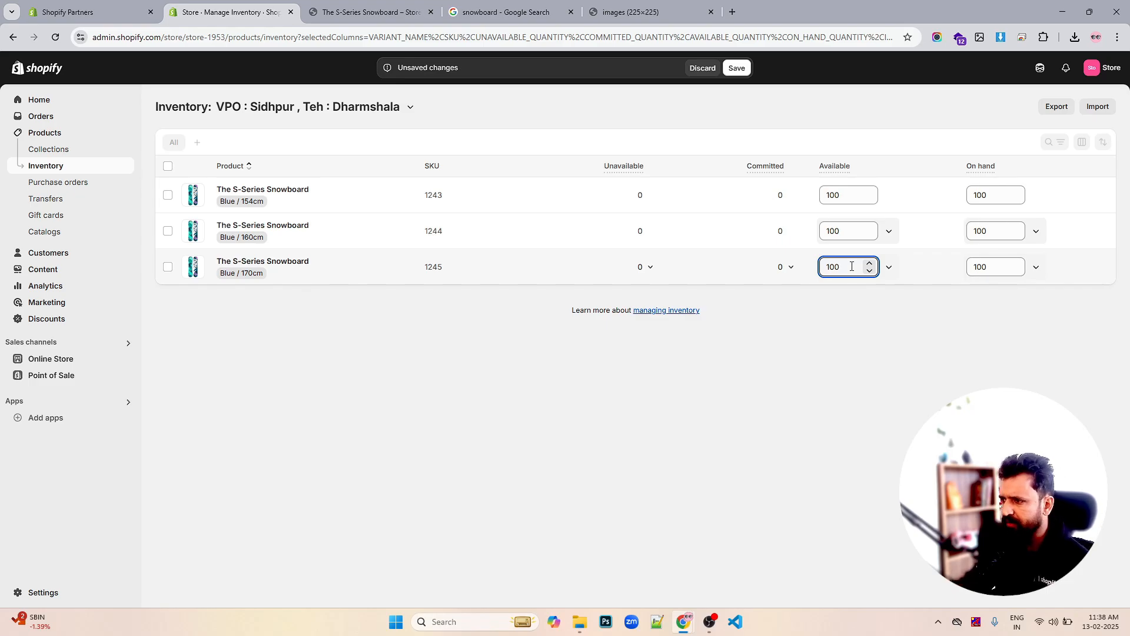
left_click(737, 68)
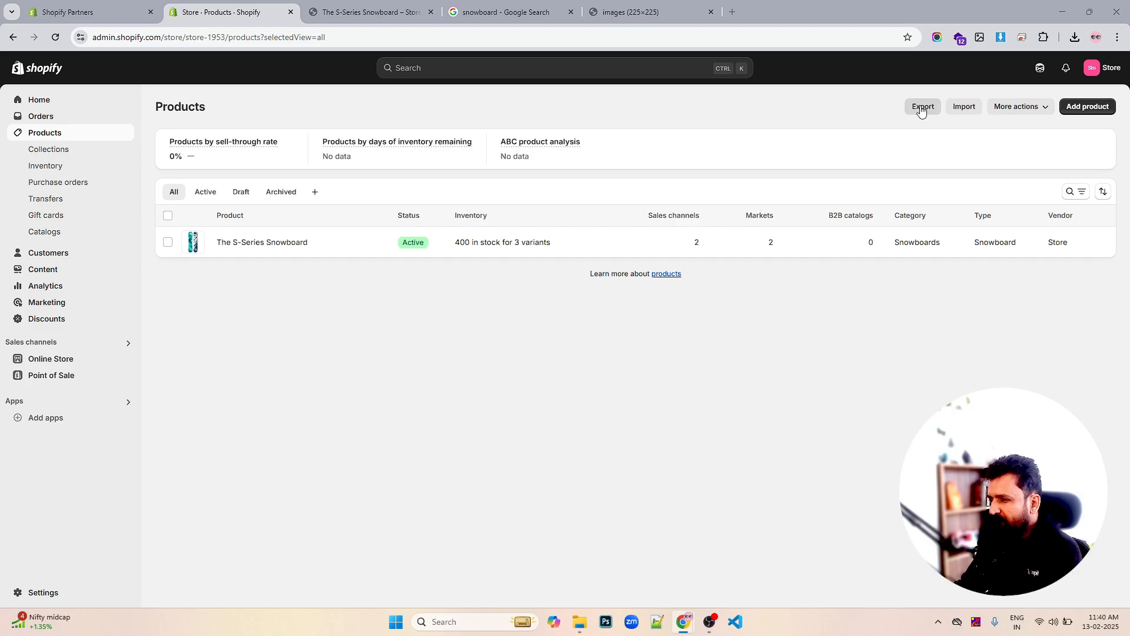
Upload jewelery.csv from Downloads for import, overwriting products with matching handles, and preview it
left_click(964, 108)
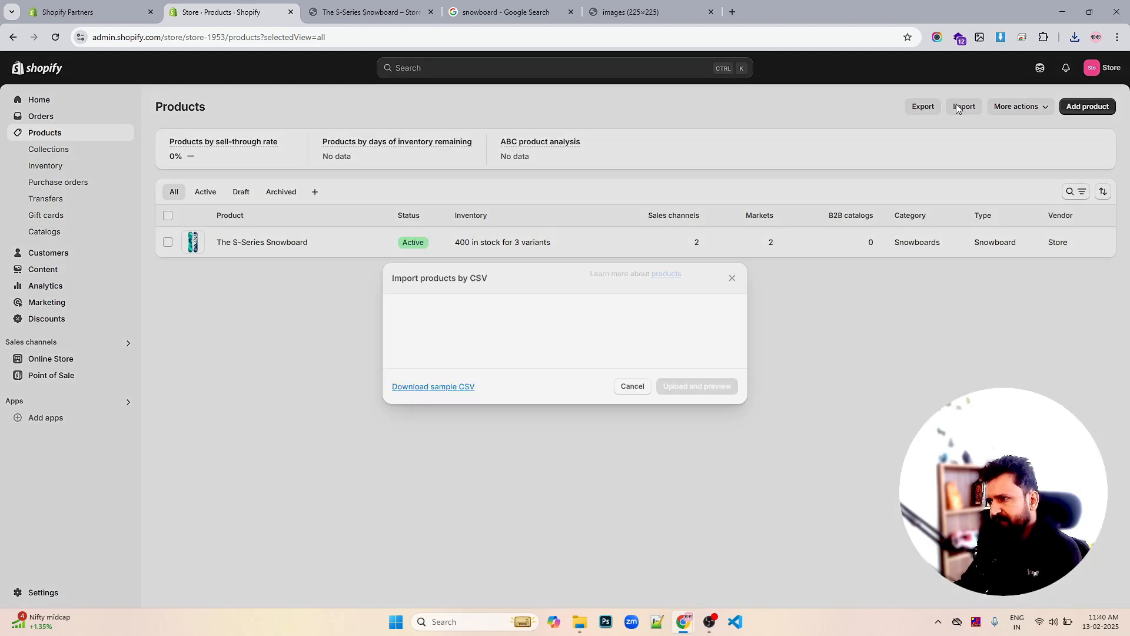
left_click(557, 328)
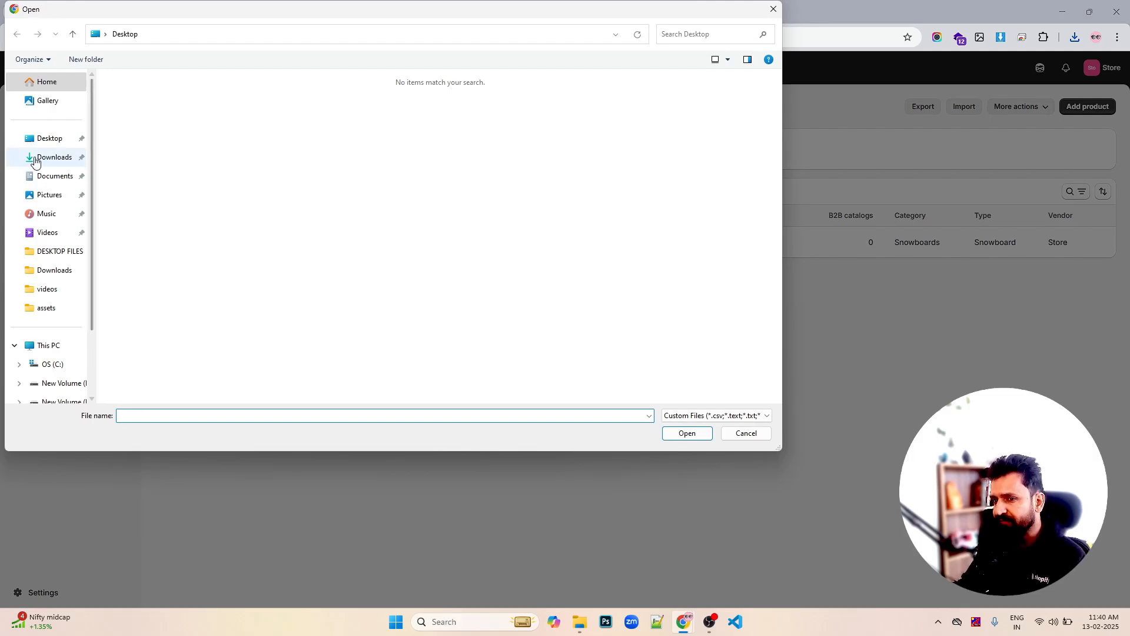
left_click(37, 157)
left_click(150, 163)
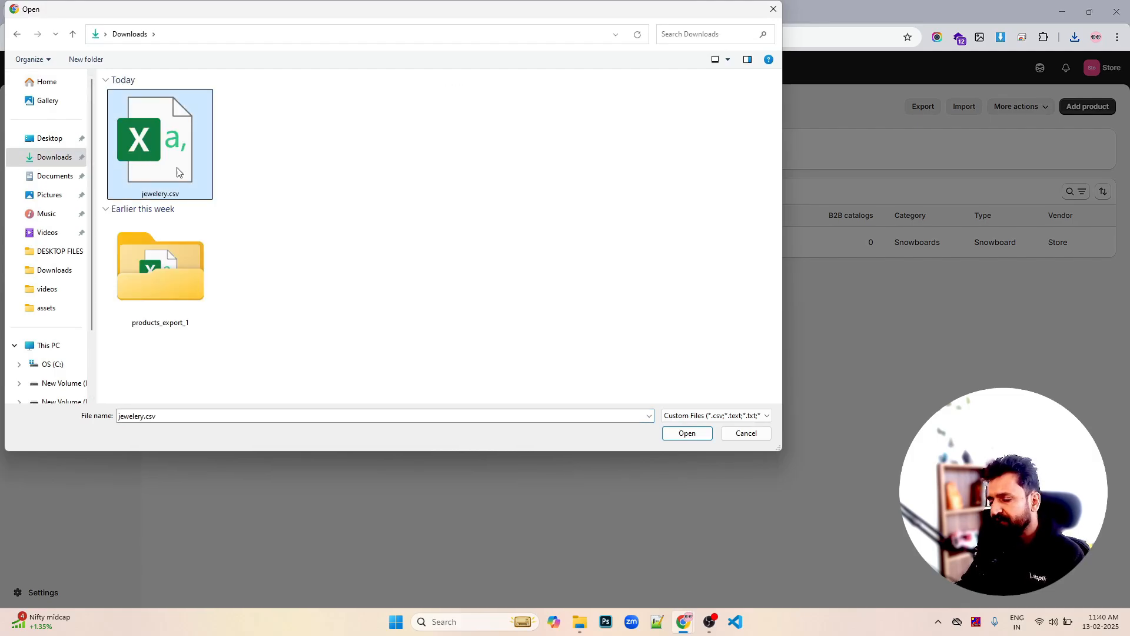
left_click(677, 433)
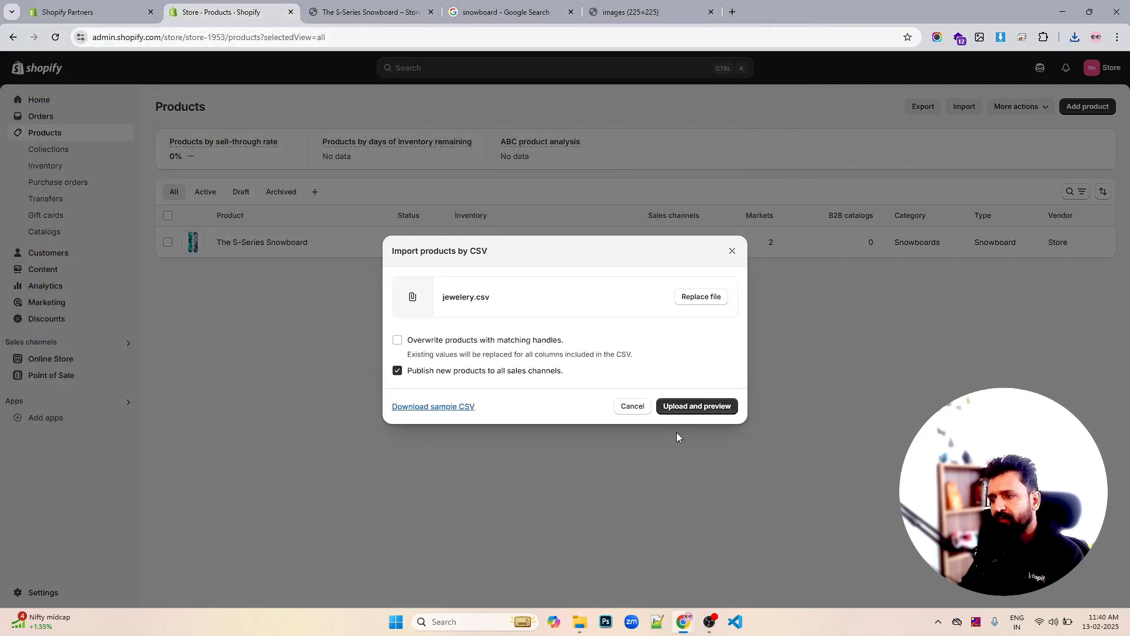
left_click(450, 346)
left_click(700, 406)
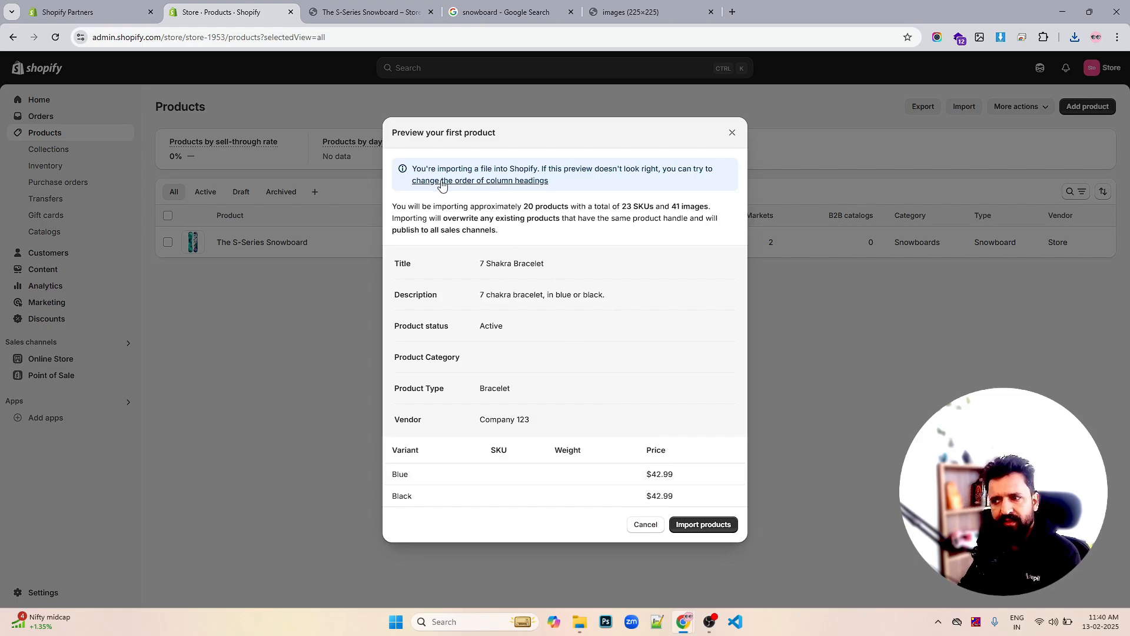
Review the CSV column heading mappings, leaving the Option1 Value mapping unchanged
left_click(470, 186)
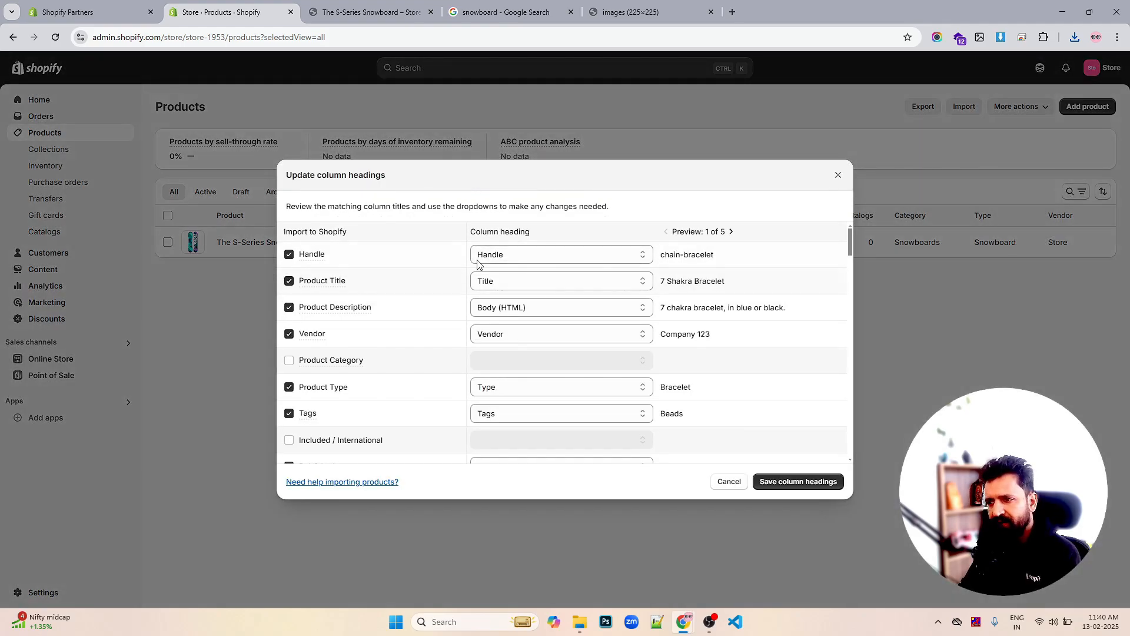
scroll(533, 350, "down", 10)
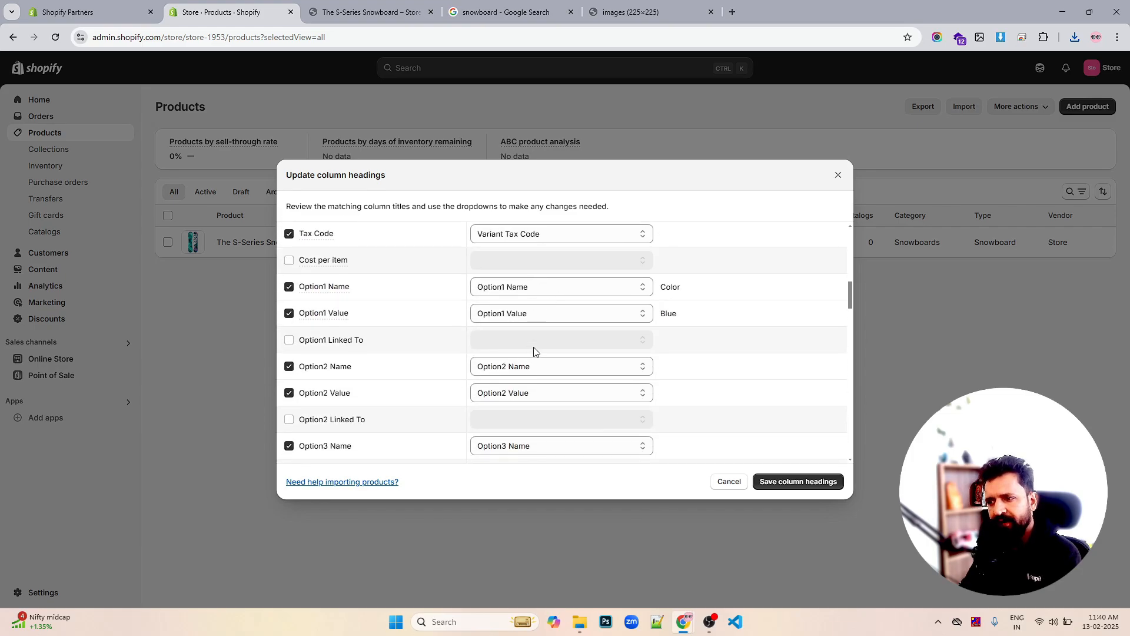
left_click(554, 314)
left_click(554, 316)
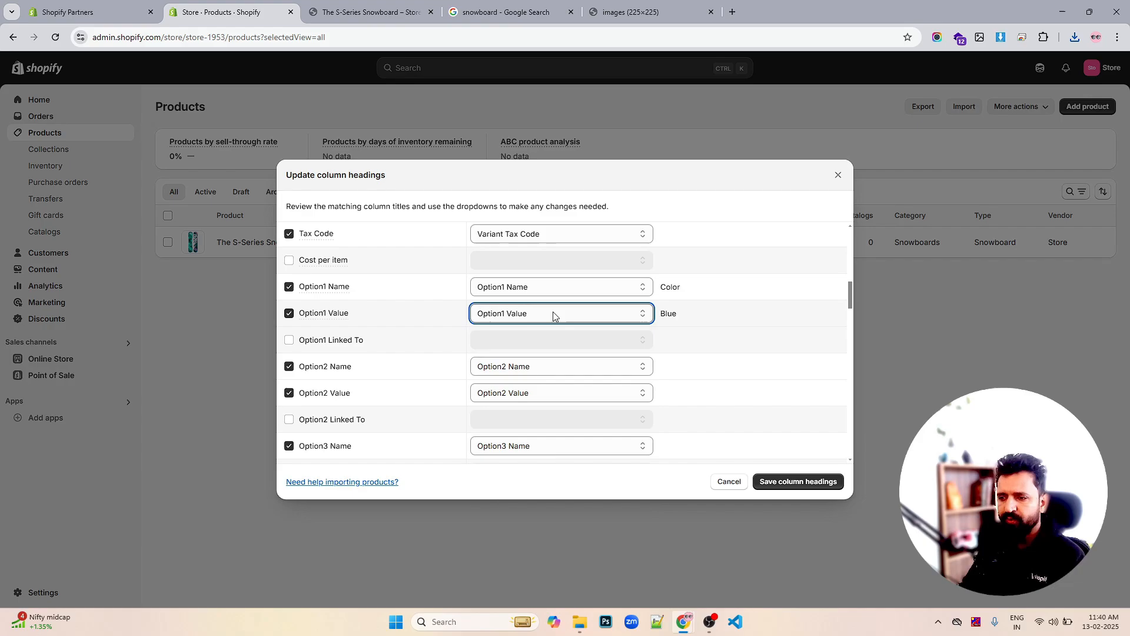
scroll(615, 334, "down", 4)
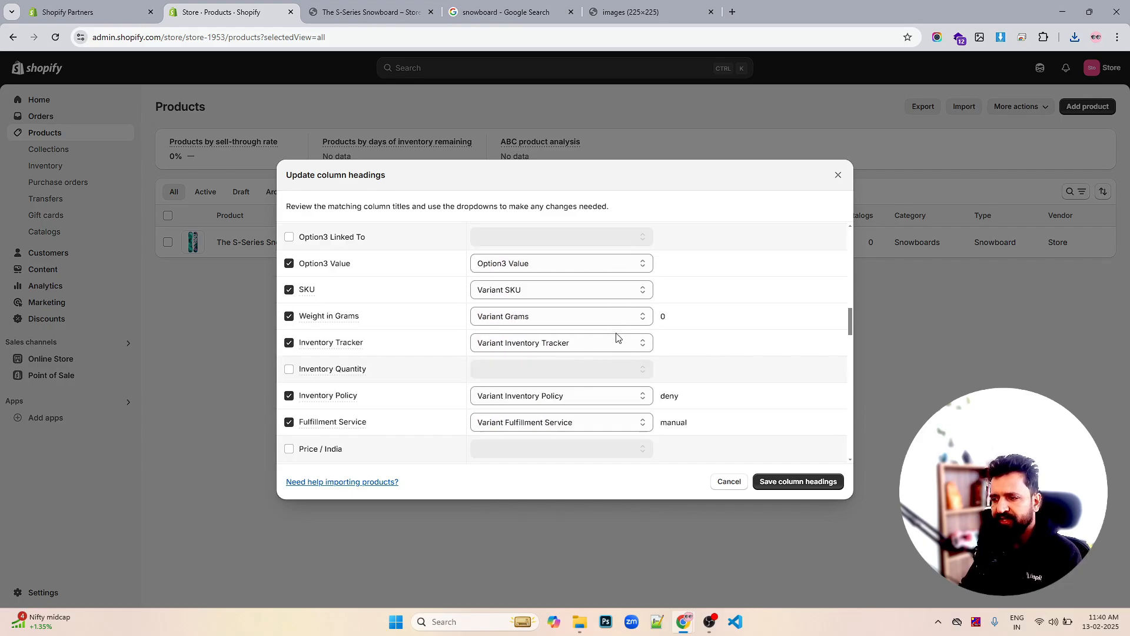
scroll(616, 337, "down", 11)
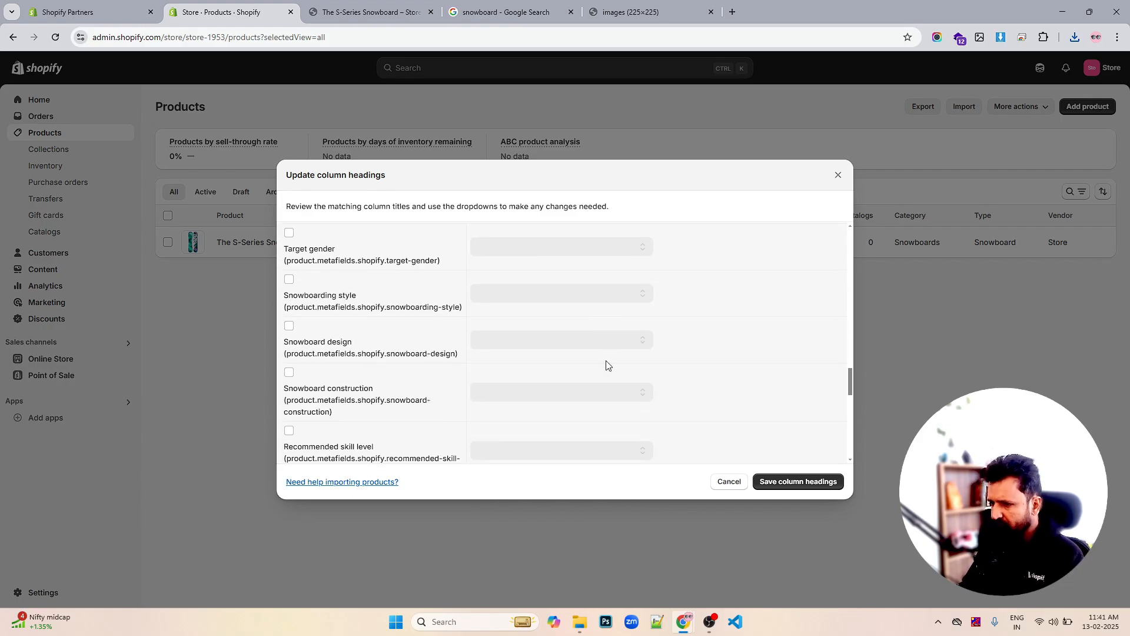
scroll(605, 363, "down", 10)
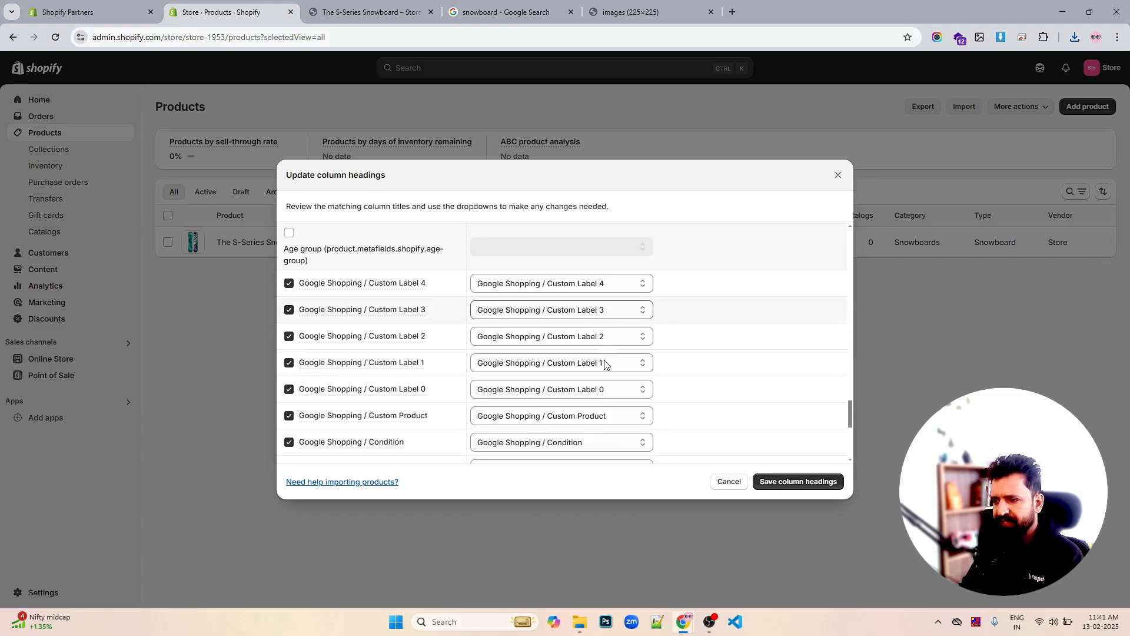
scroll(605, 336, "down", 1)
Save the column headings and start importing the jewellery products in the background
left_click(792, 481)
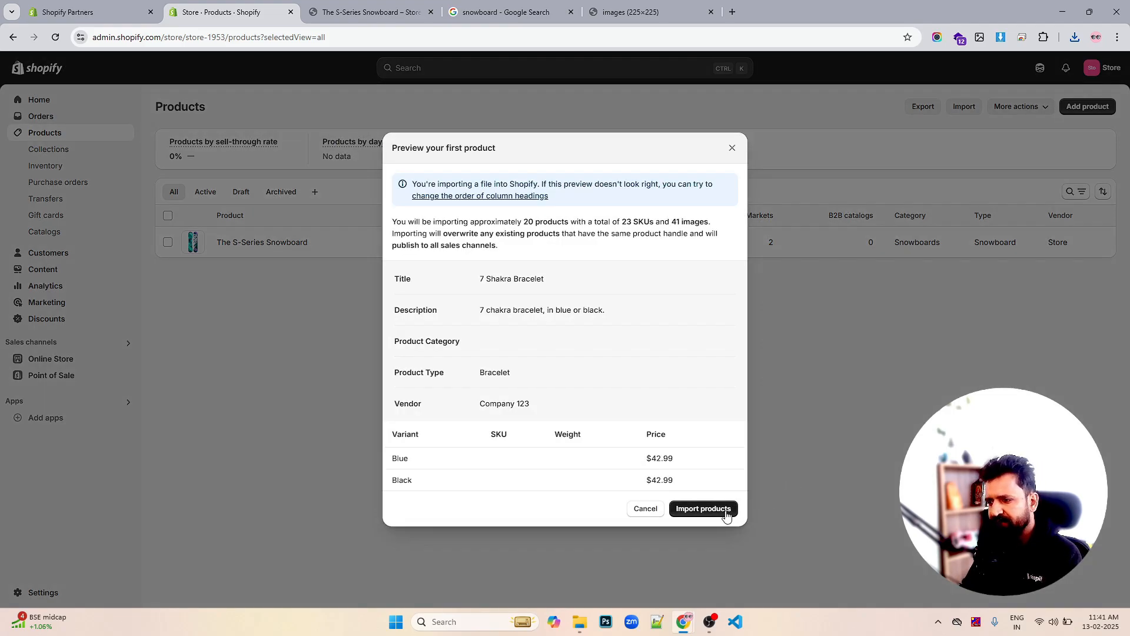
left_click(723, 510)
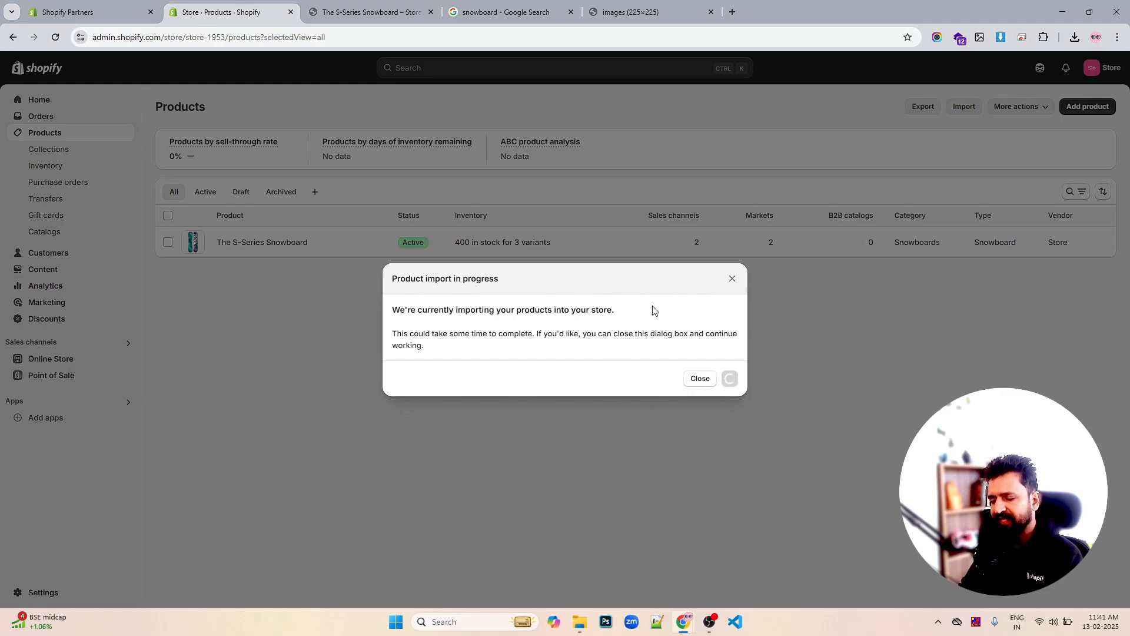
left_click(691, 380)
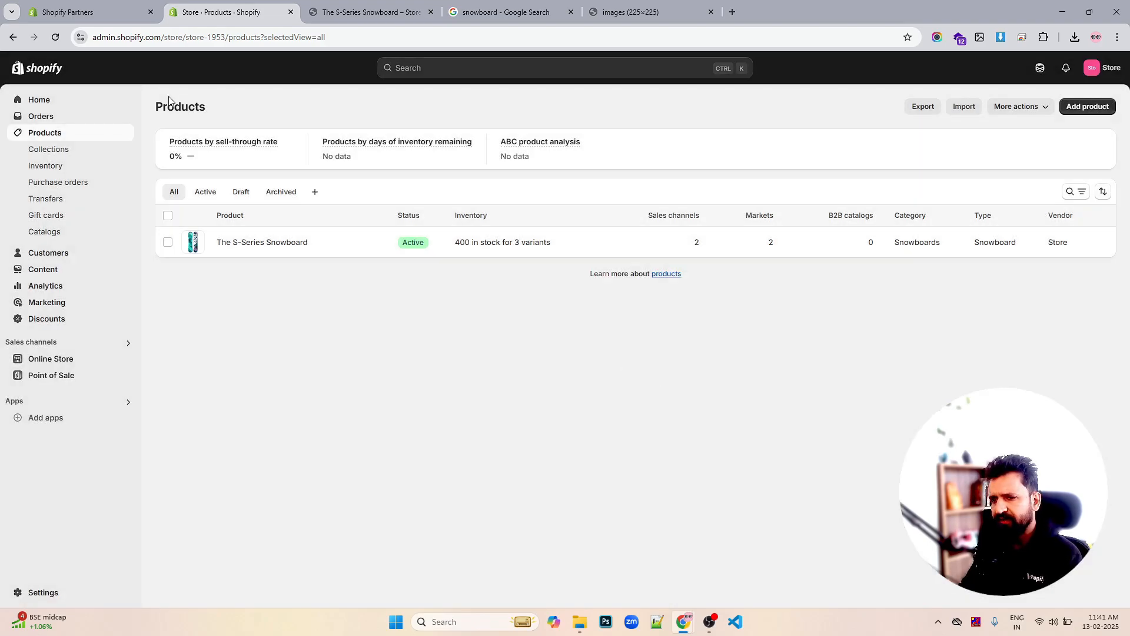
left_click(55, 41)
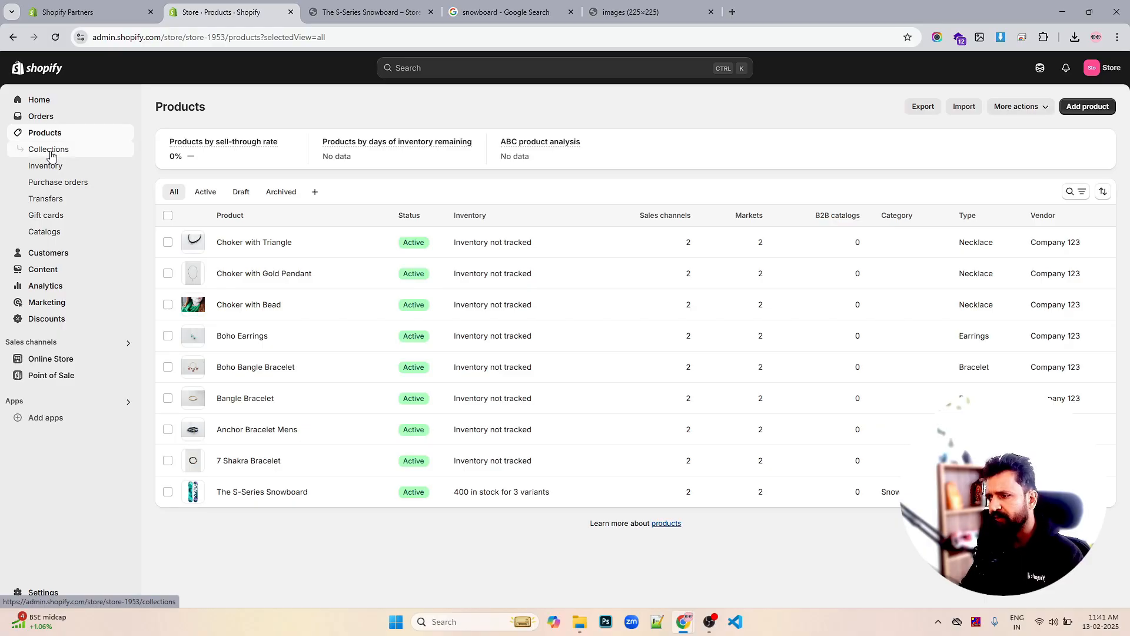
Start a new automated collection, entering 'Je' as its title
left_click(70, 154)
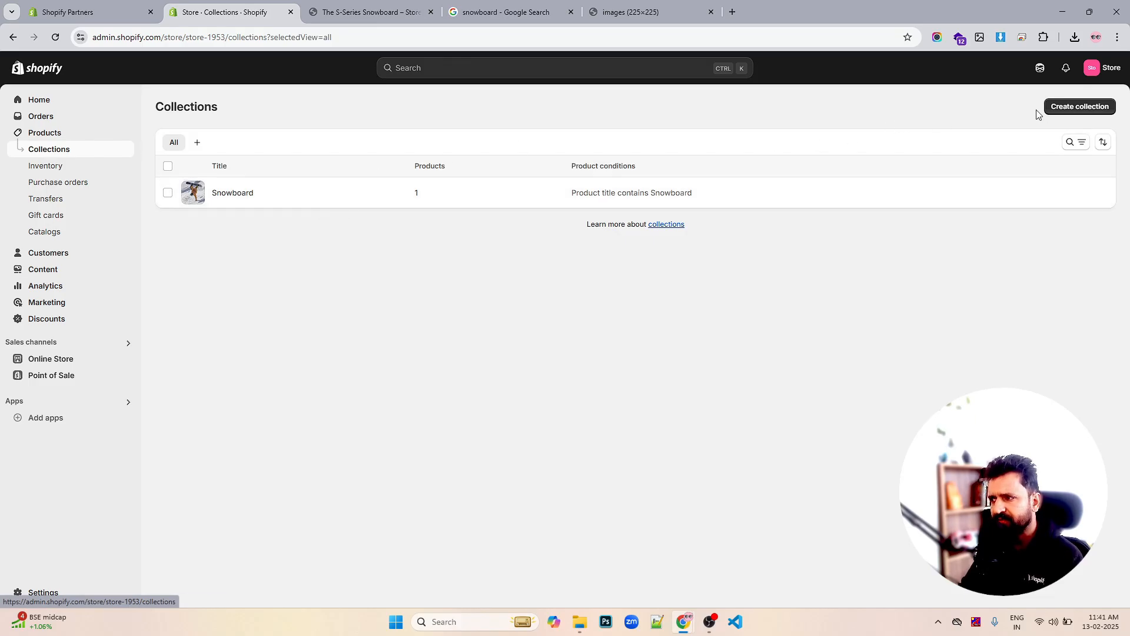
left_click(1062, 107)
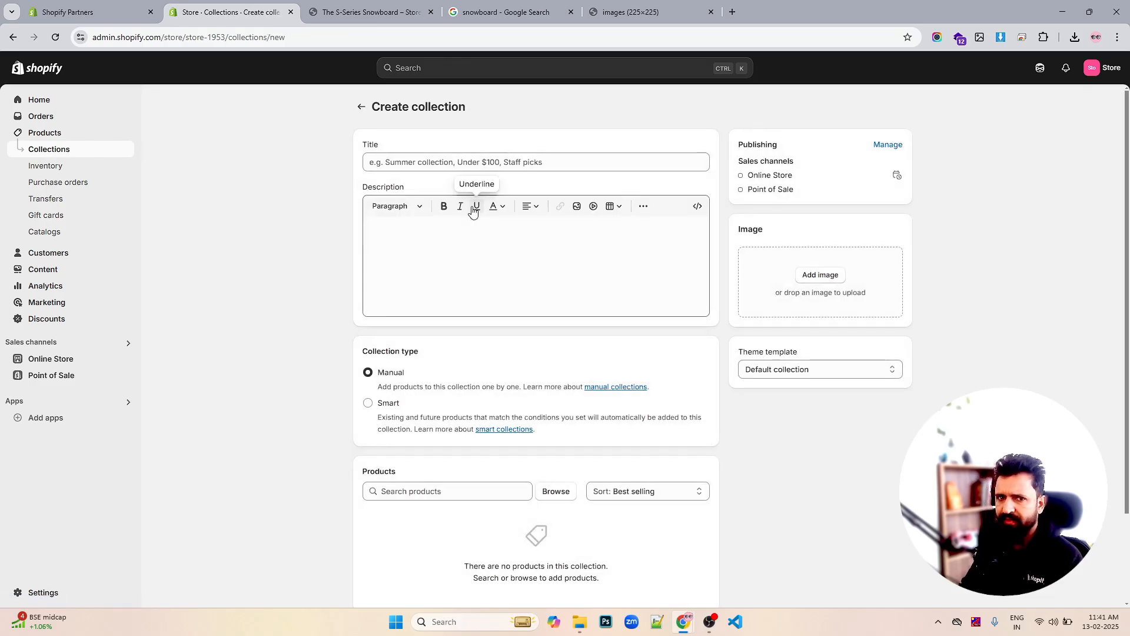
left_click(434, 164)
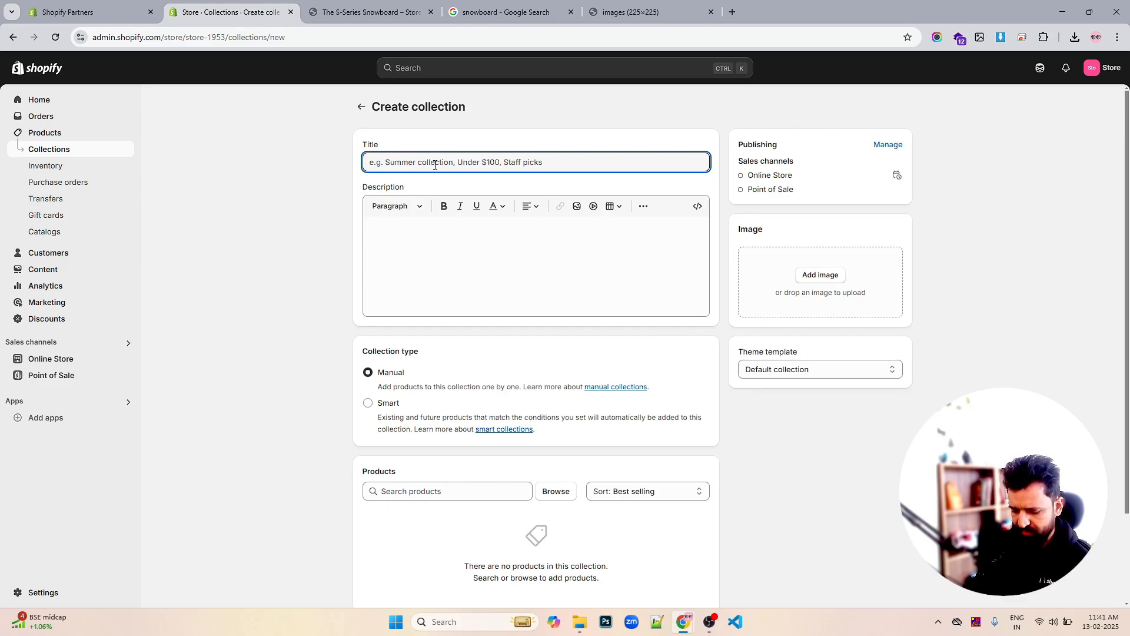
type("Jewellery")
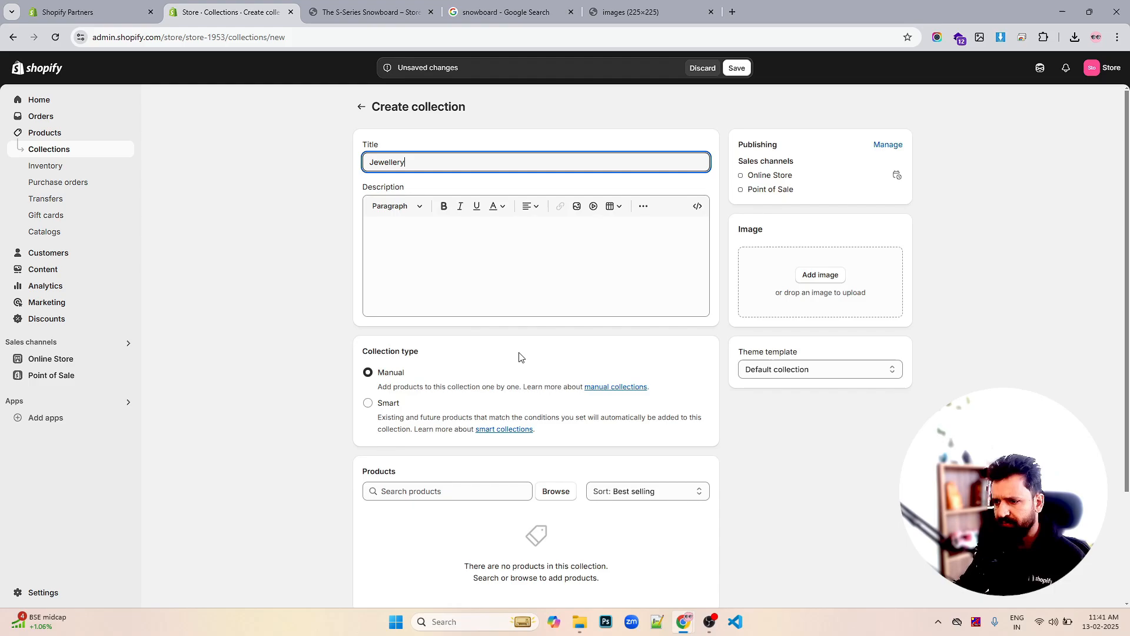
scroll(471, 342, "down", 2)
left_click(393, 293)
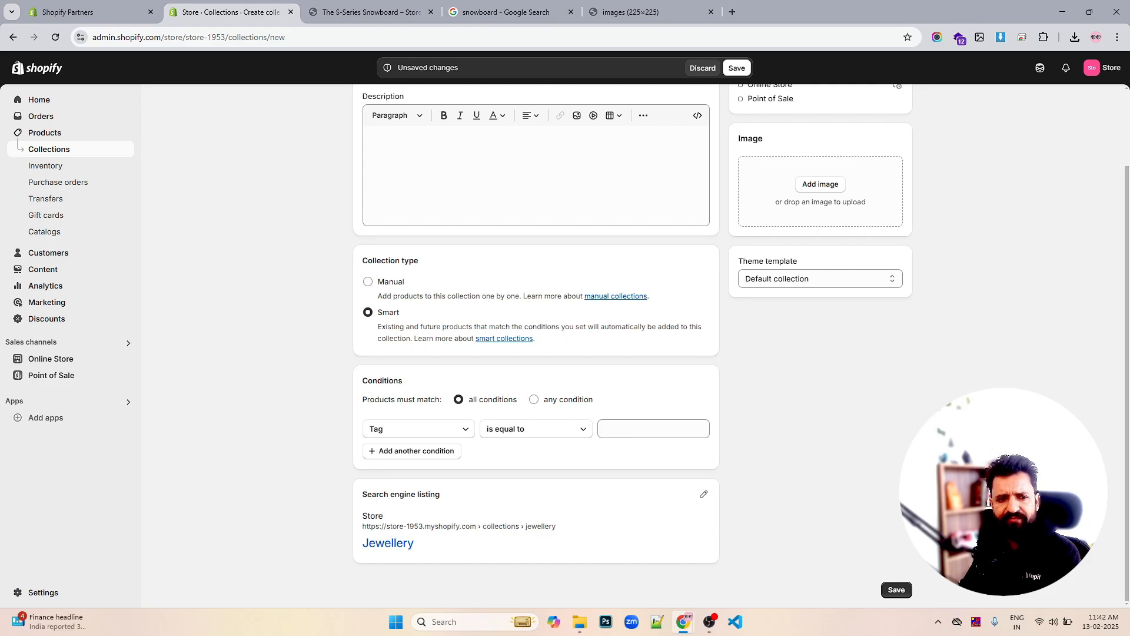
Inspect the condition's Tag field and comparison options, glancing at other browser tabs
left_click(462, 431)
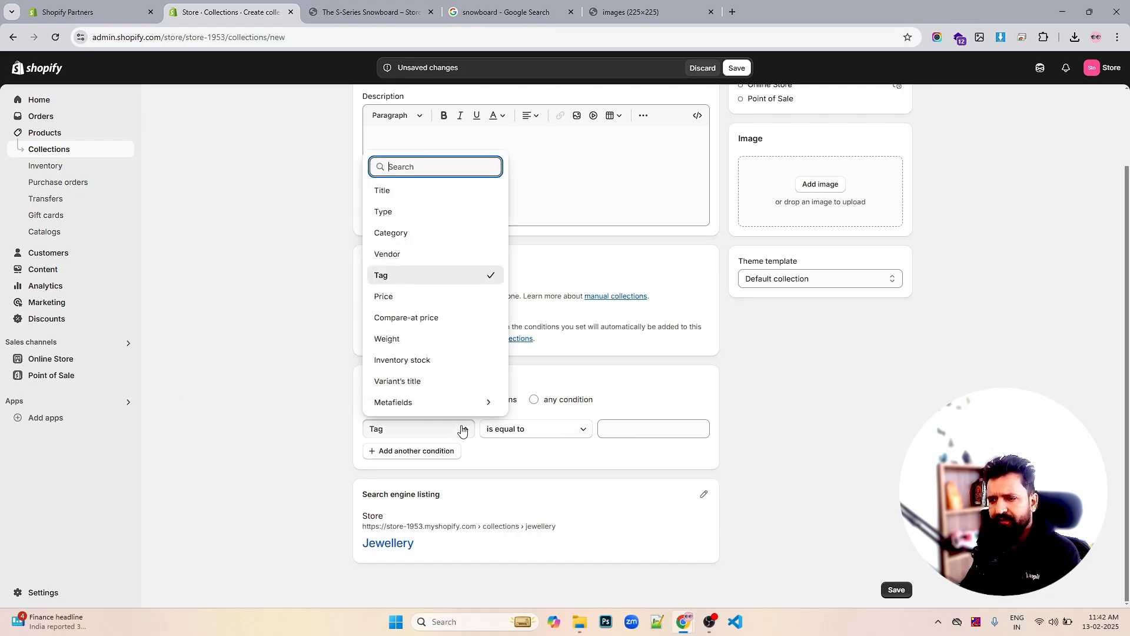
left_click(462, 432)
left_click(536, 429)
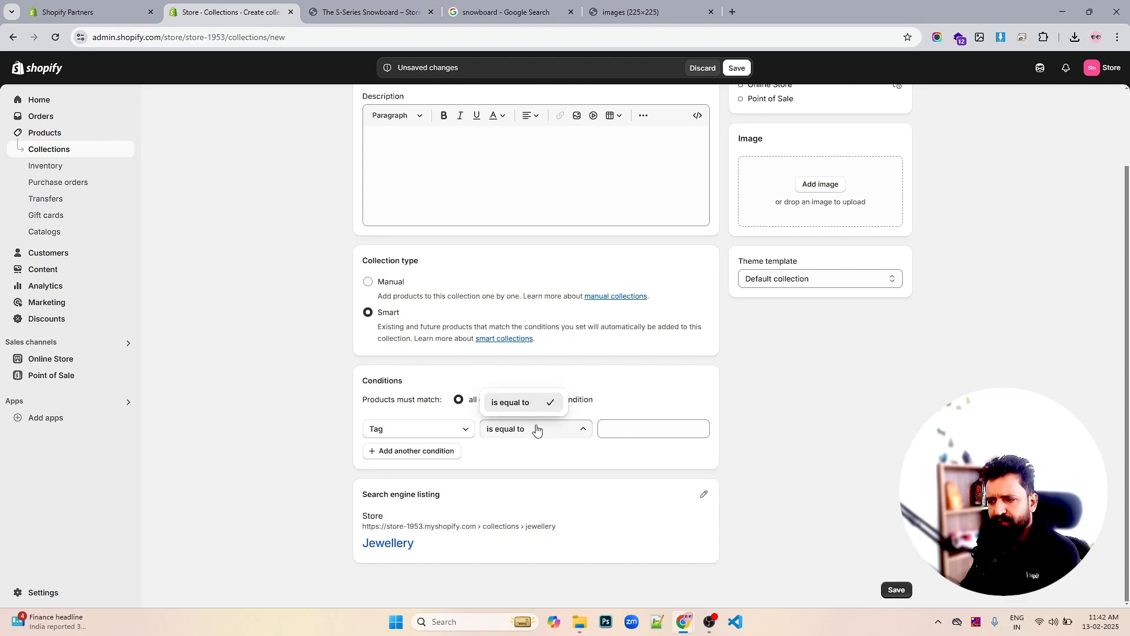
left_click(643, 427)
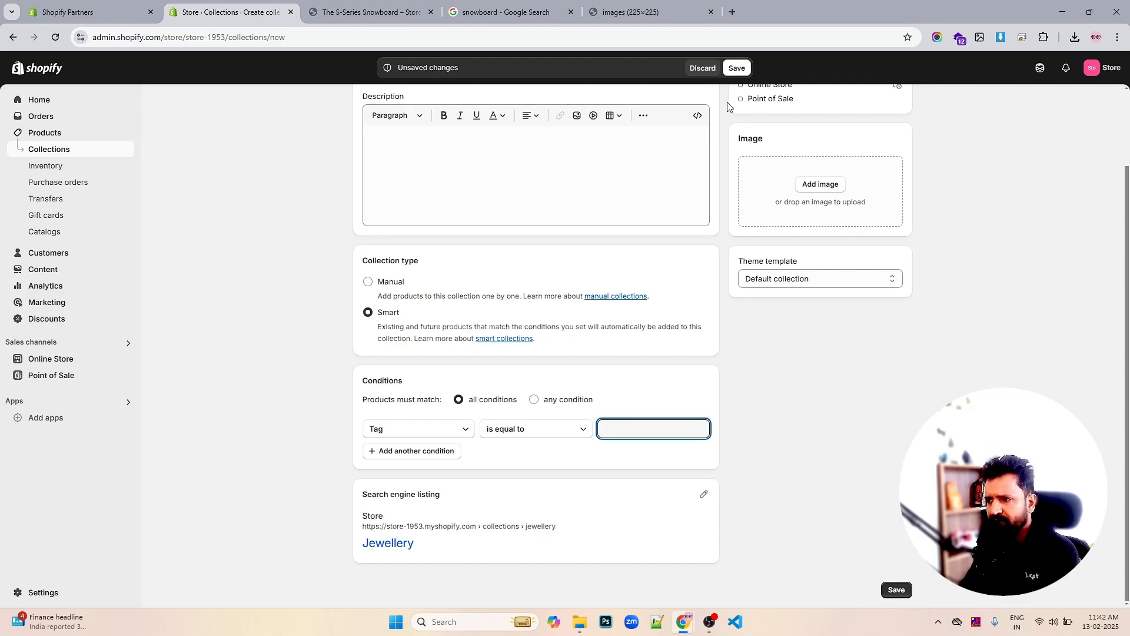
left_click(359, 14)
left_click(241, 13)
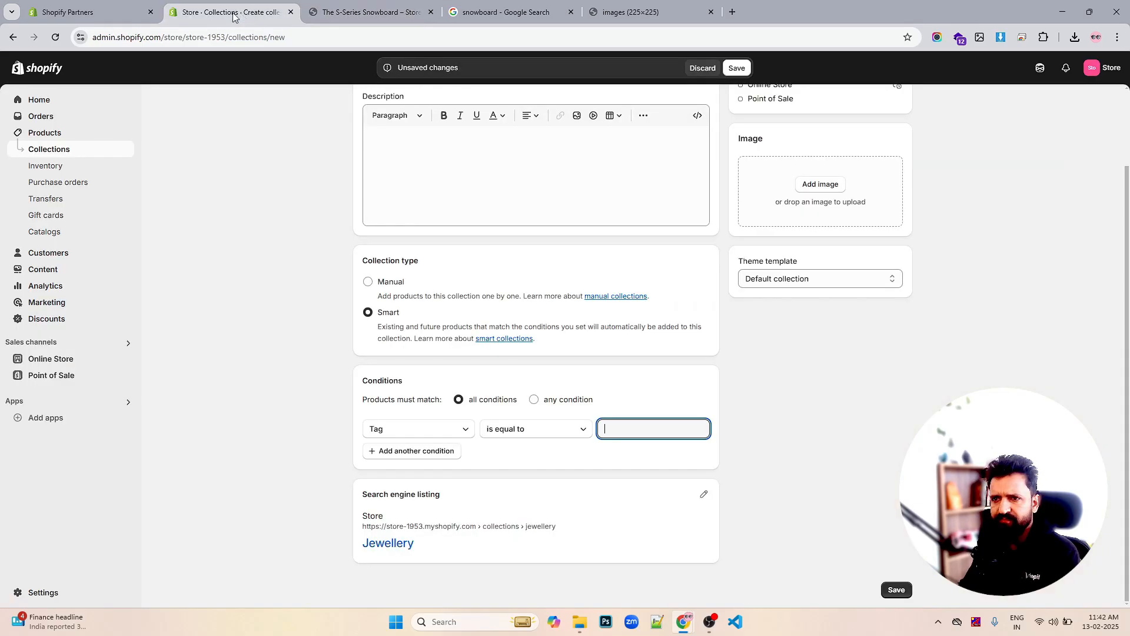
left_click(70, 13)
left_click(191, 14)
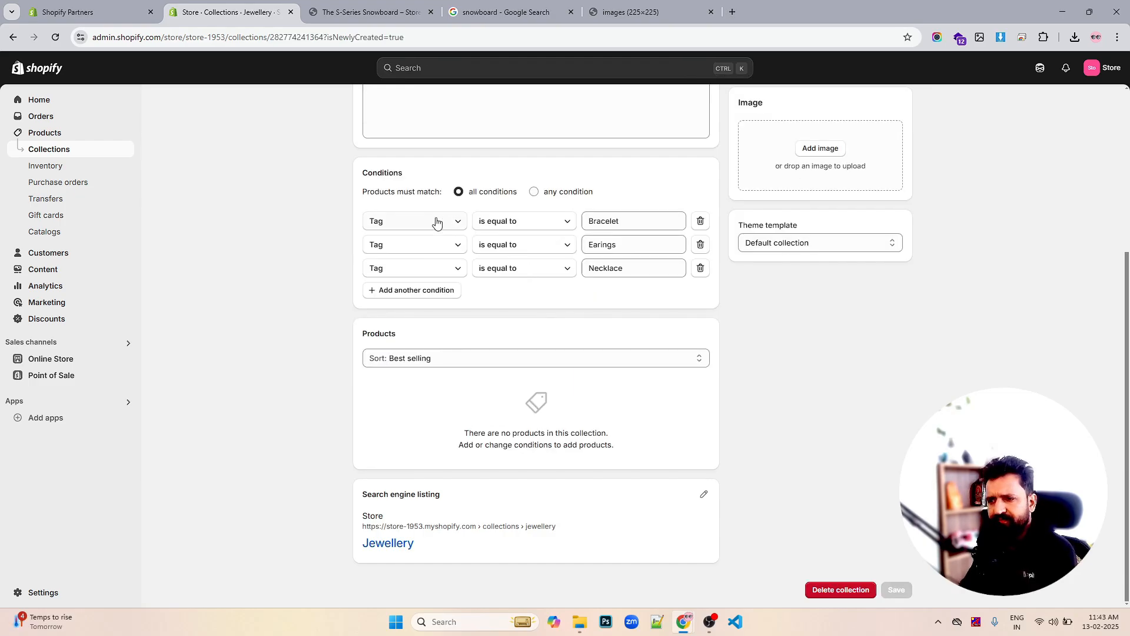
Make the first condition Type equals Earings
left_click(432, 222)
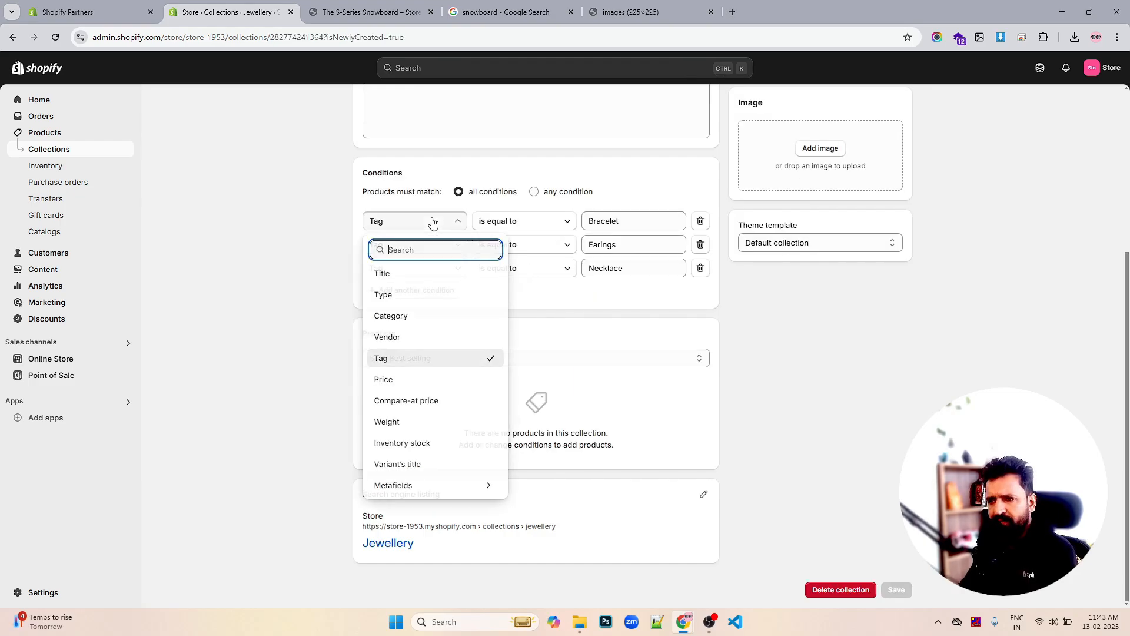
left_click(421, 296)
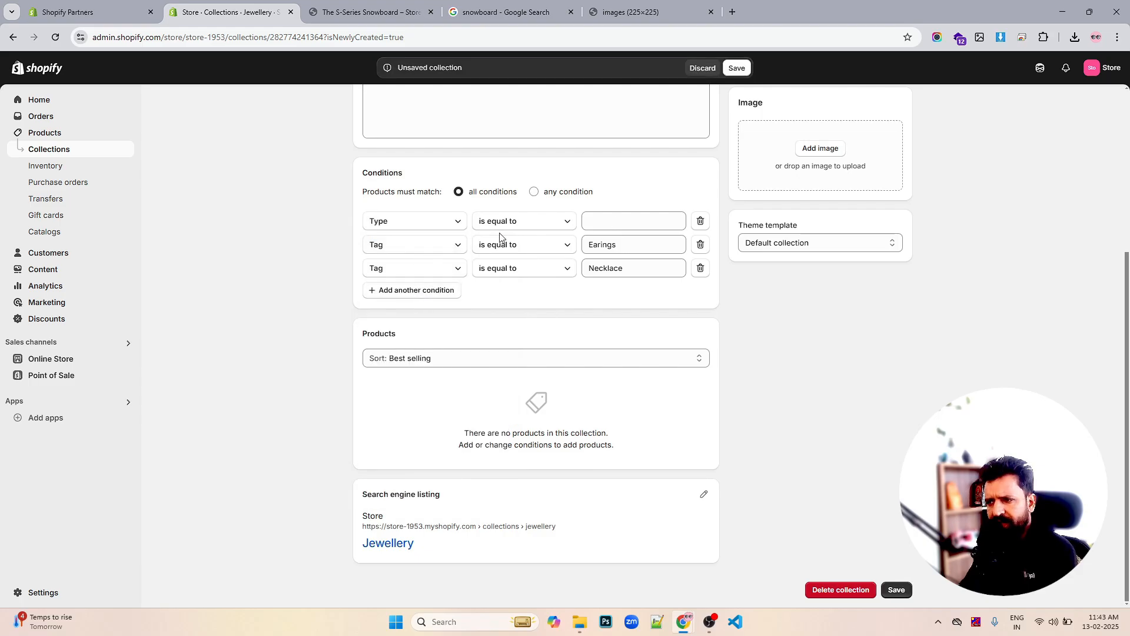
left_click(423, 227)
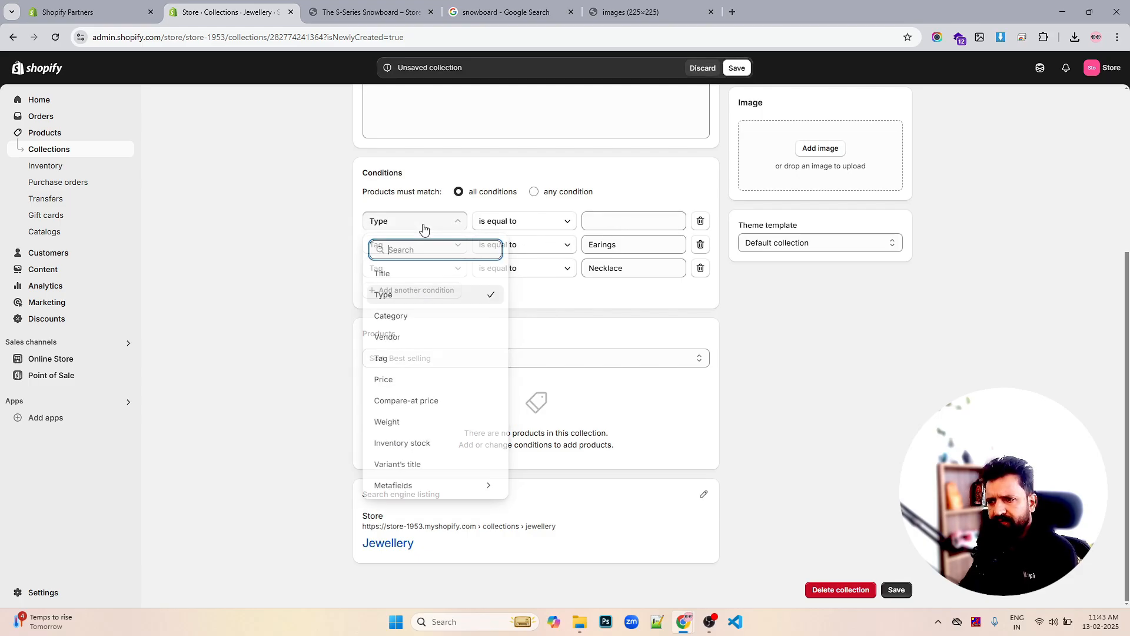
double_click(618, 244)
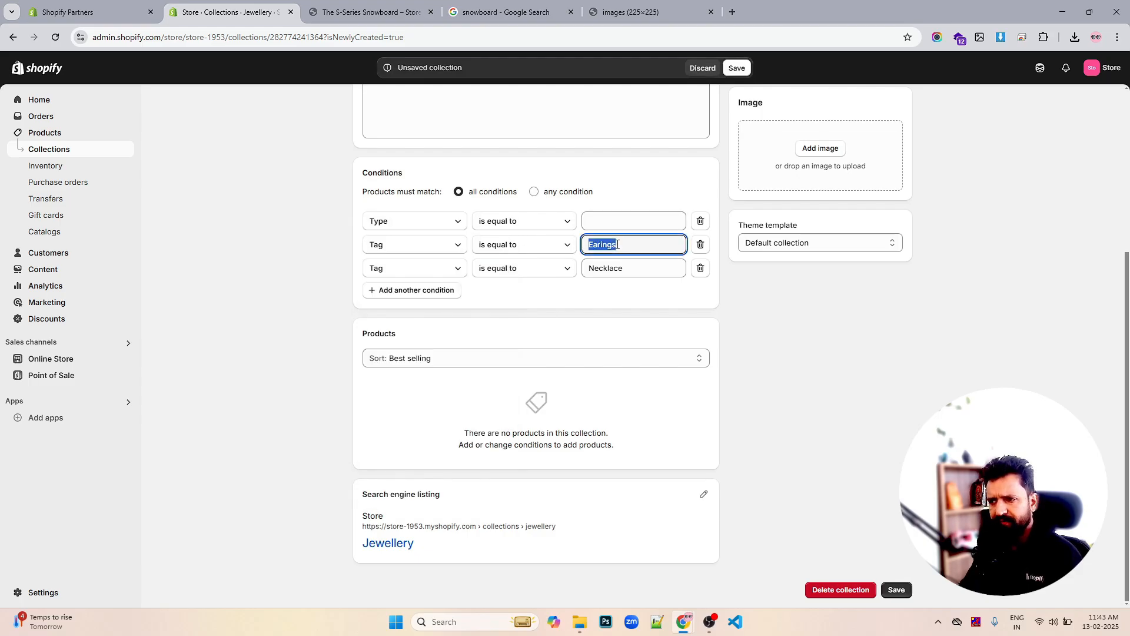
key("ctrl+c")
left_click(636, 221)
key("ctrl+v")
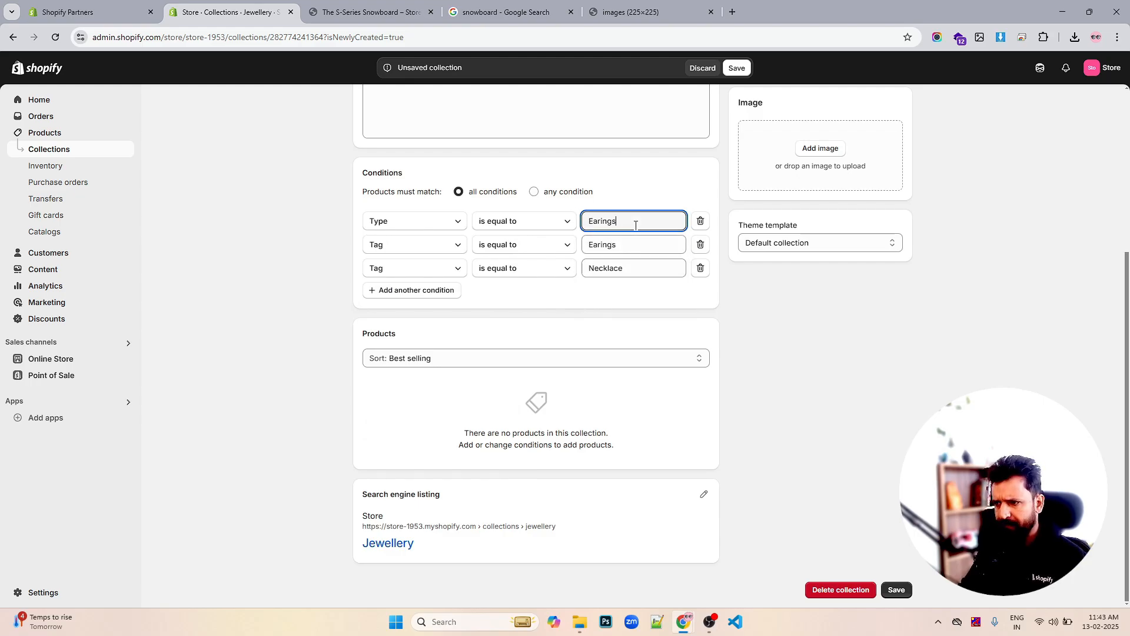
Set the second and third conditions to Type equals Bracelet and Necklace, and save
left_click(432, 250)
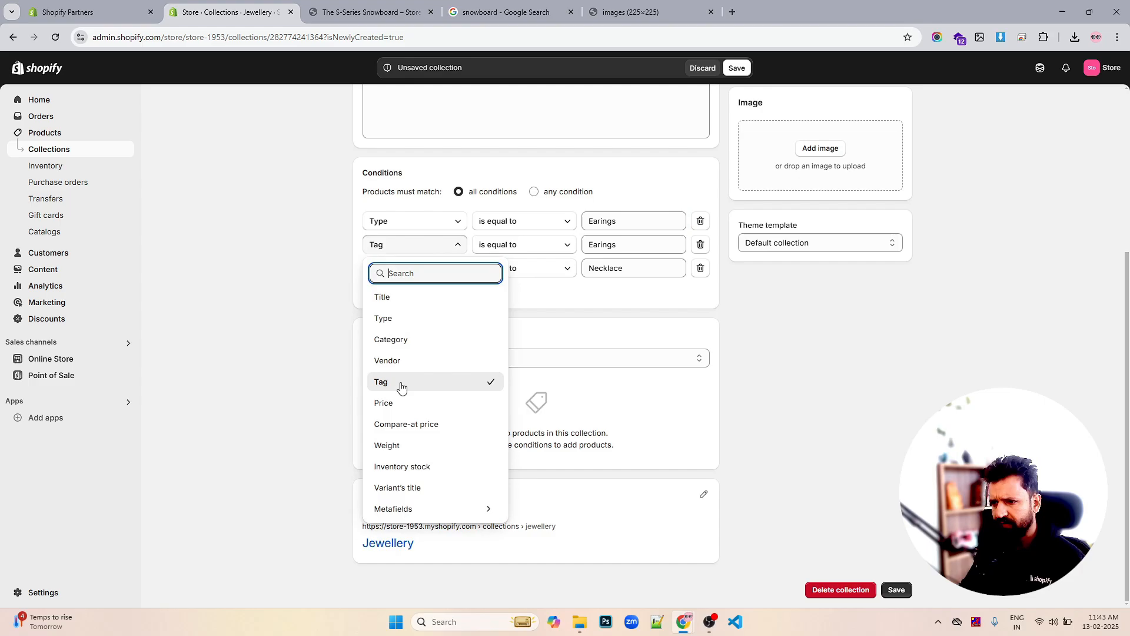
left_click(422, 319)
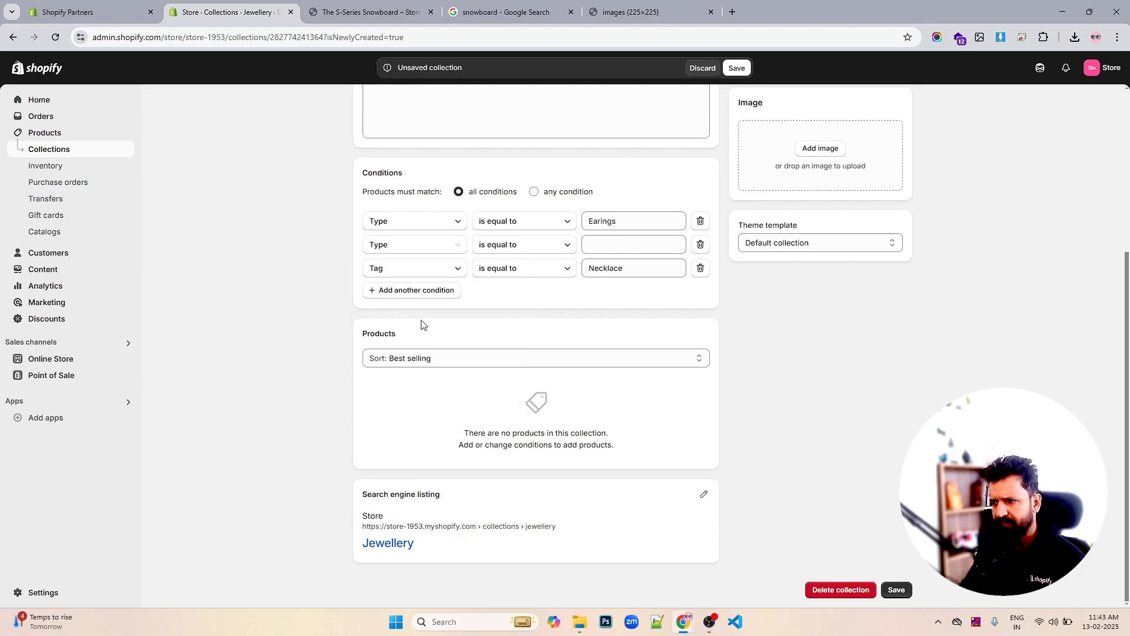
left_click(641, 241)
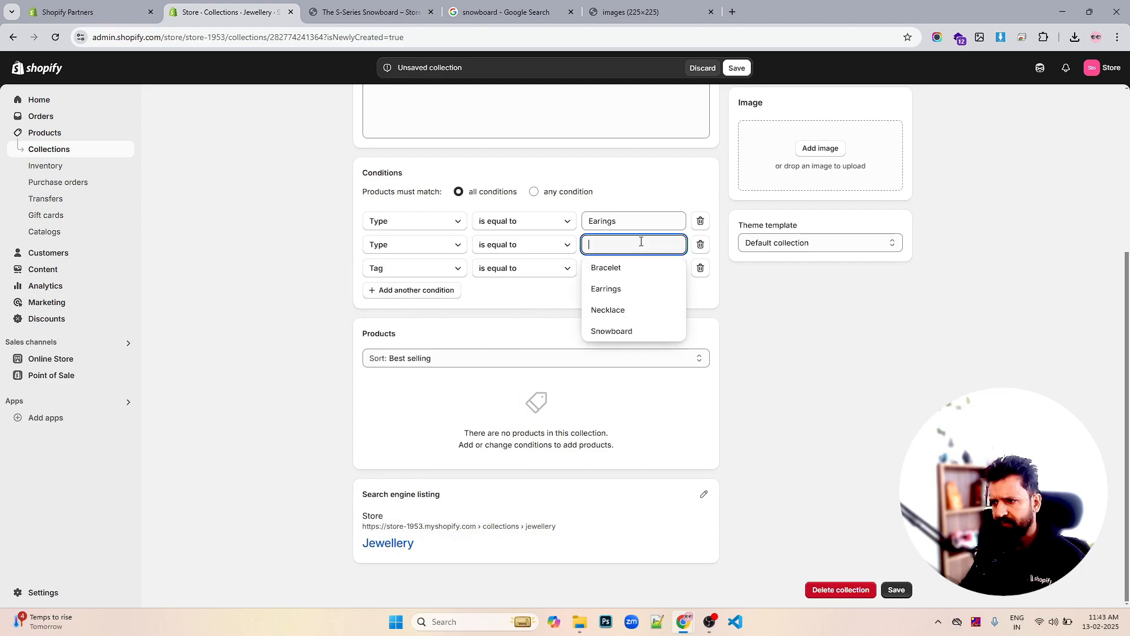
left_click(622, 271)
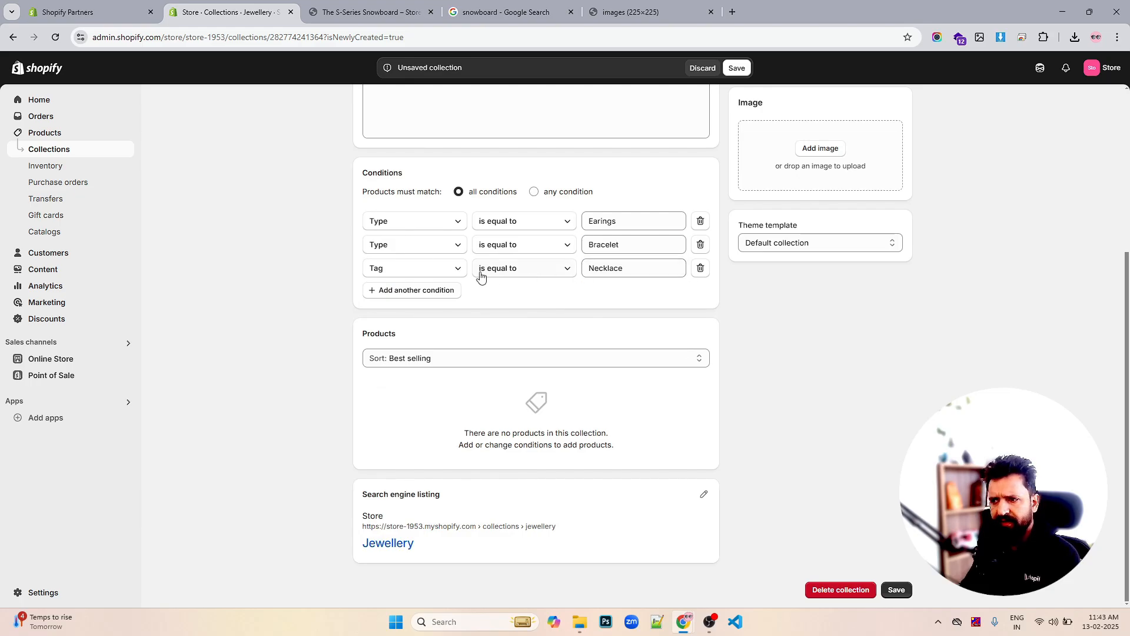
left_click(435, 273)
left_click(384, 342)
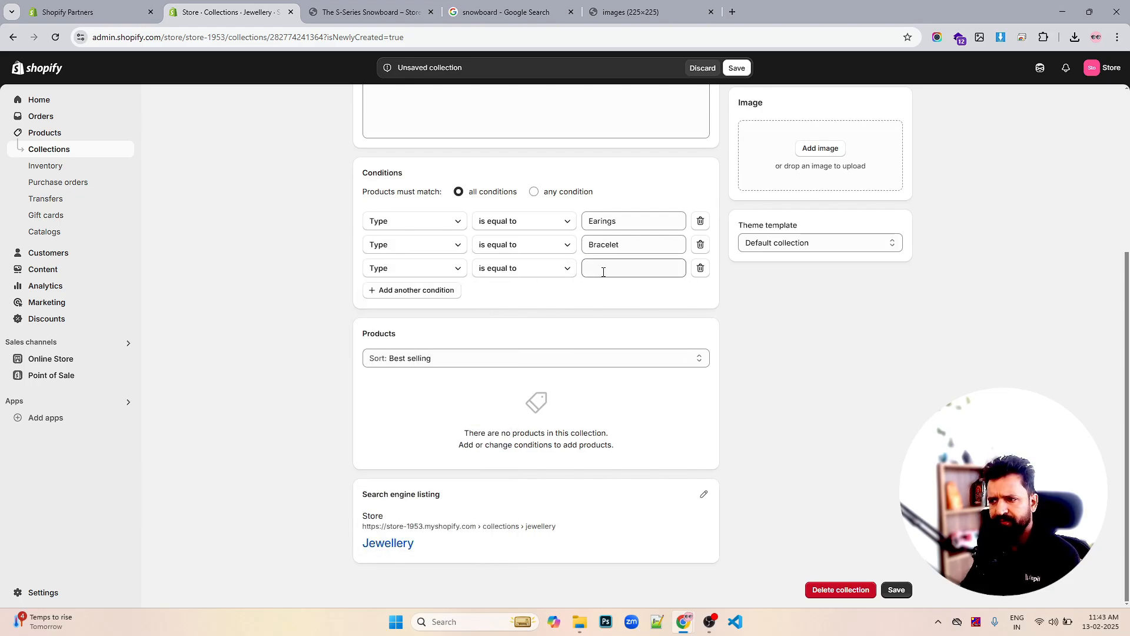
left_click(600, 269)
left_click(614, 333)
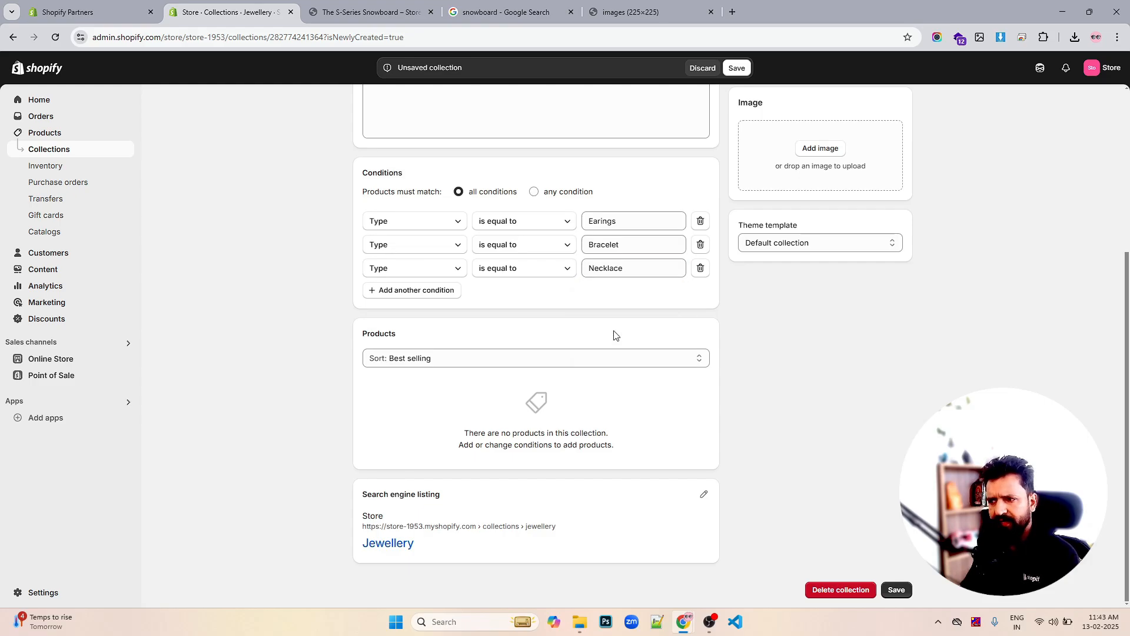
left_click(738, 69)
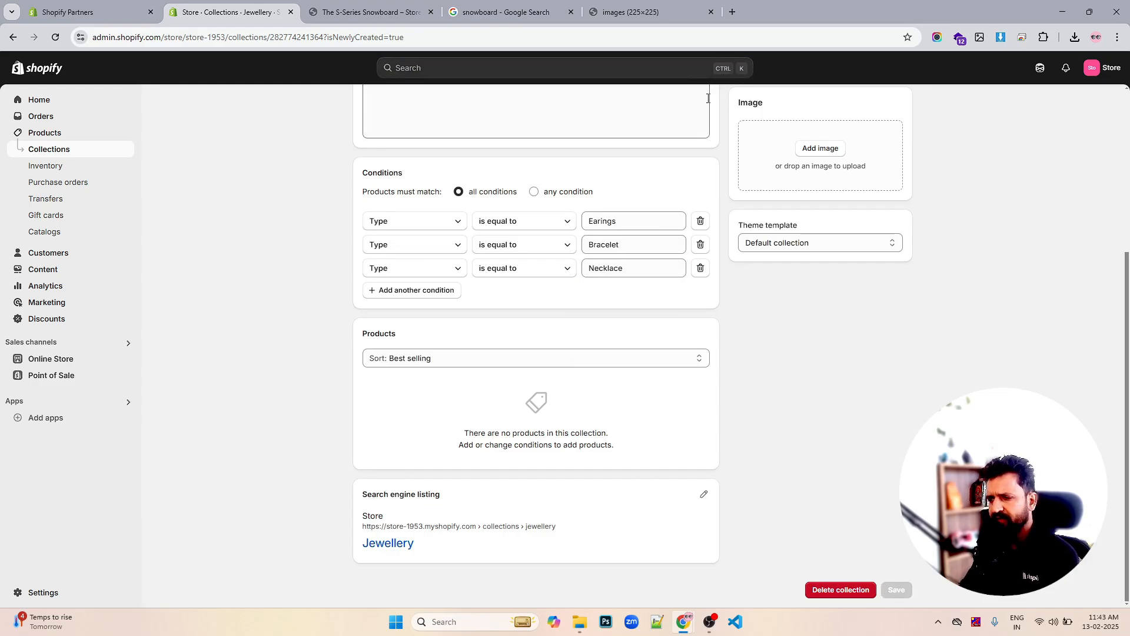
Reload the Jewellery collection, switch it to match any condition instead of all, and save
left_click(55, 37)
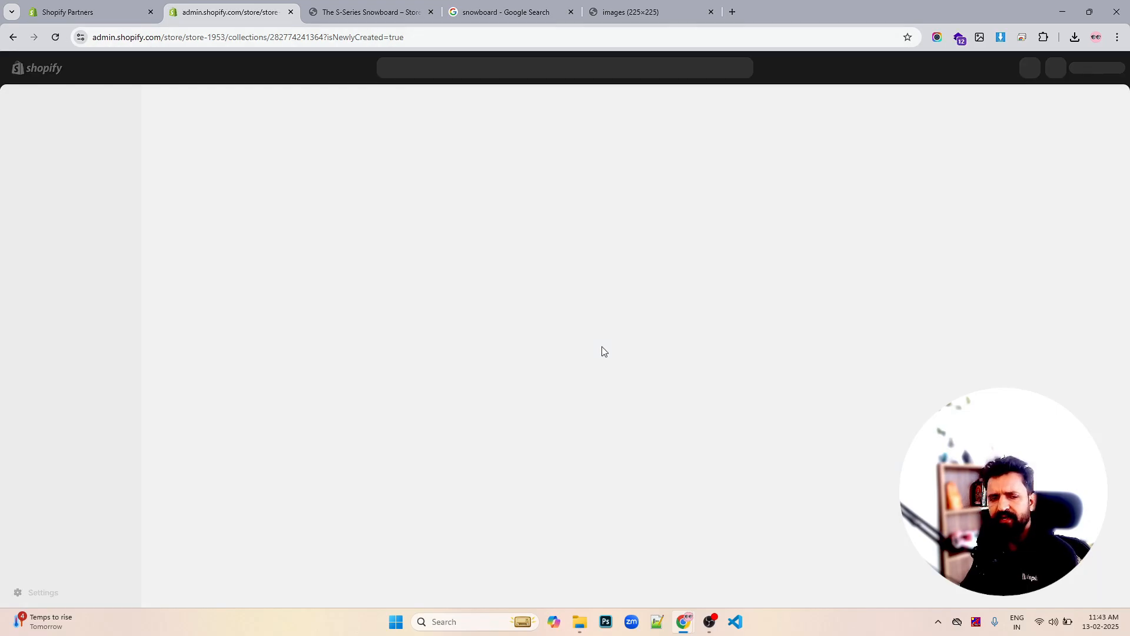
scroll(603, 351, "down", 4)
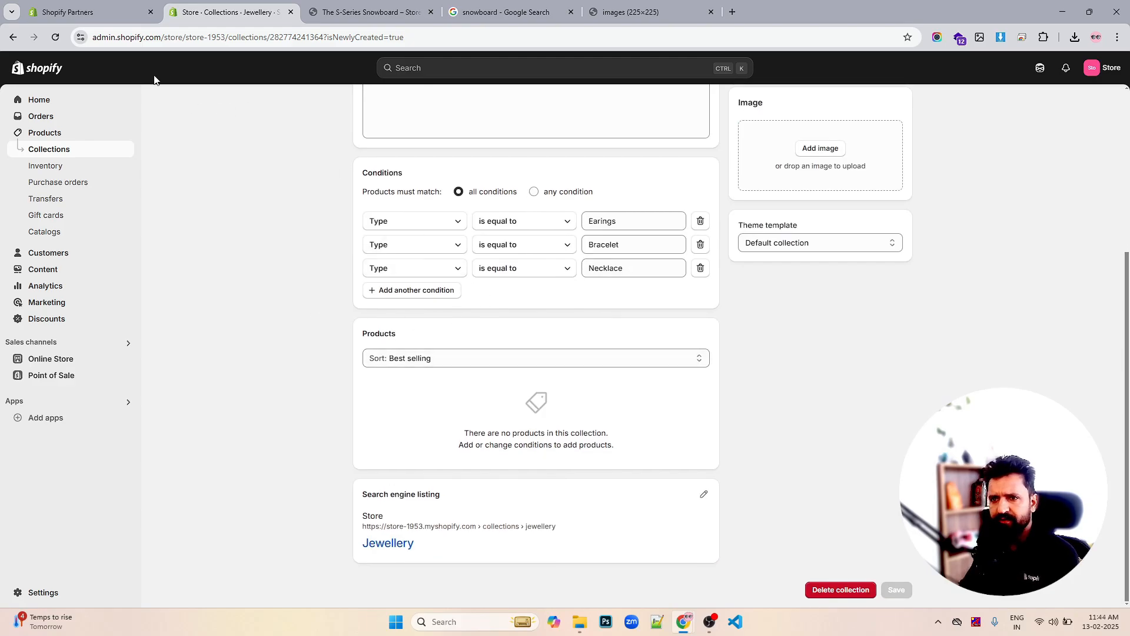
left_click(57, 37)
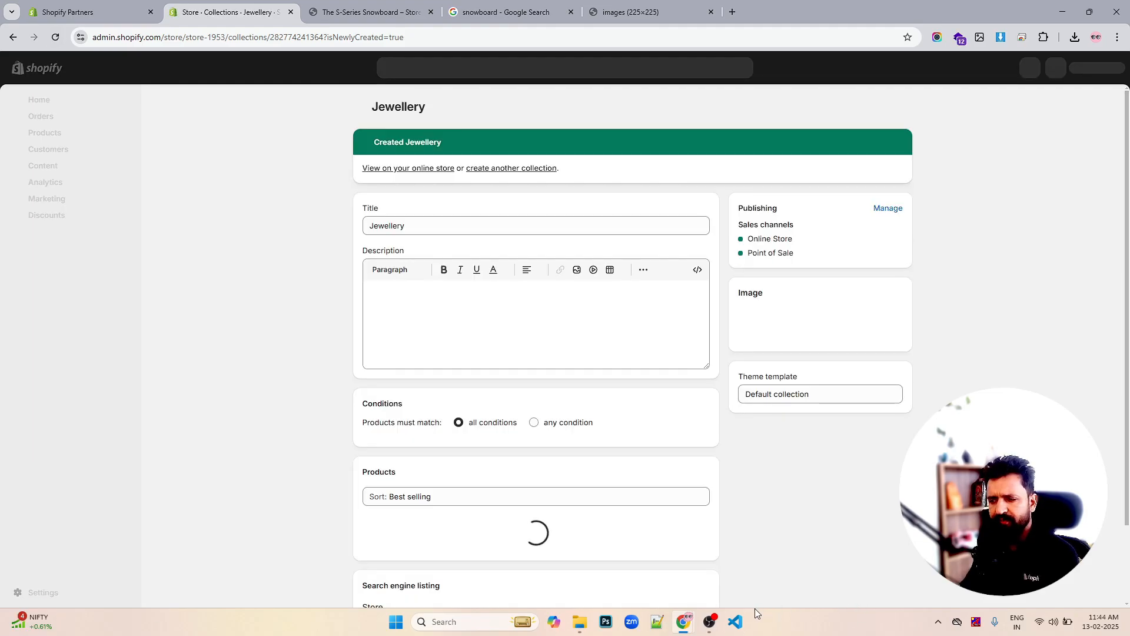
scroll(660, 429, "down", 5)
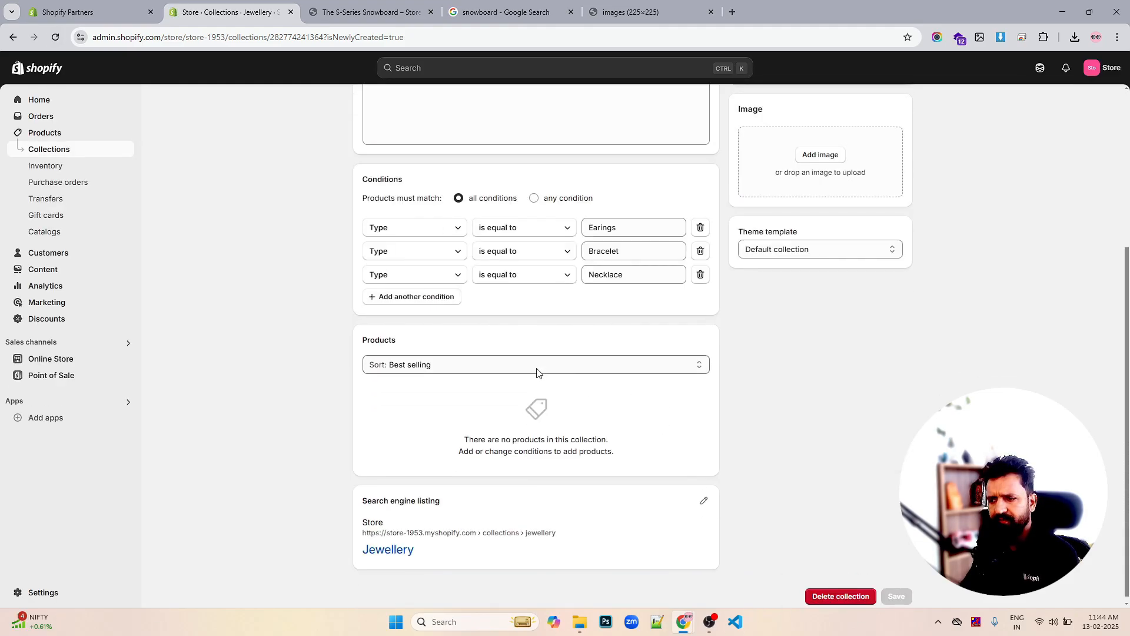
scroll(716, 405, "up", 4)
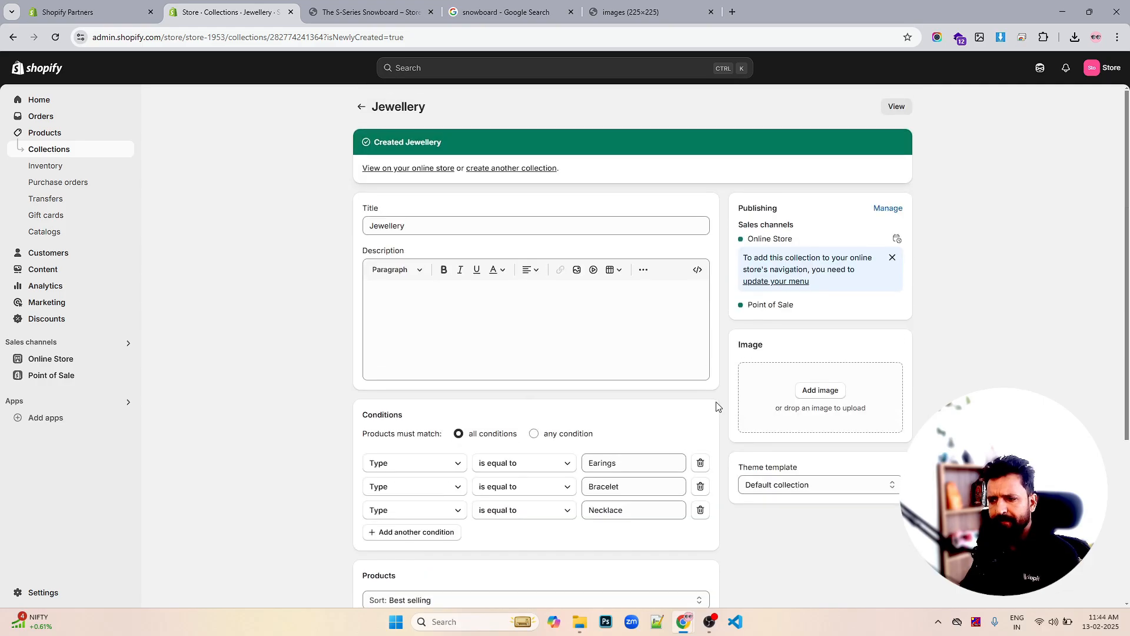
left_click(537, 434)
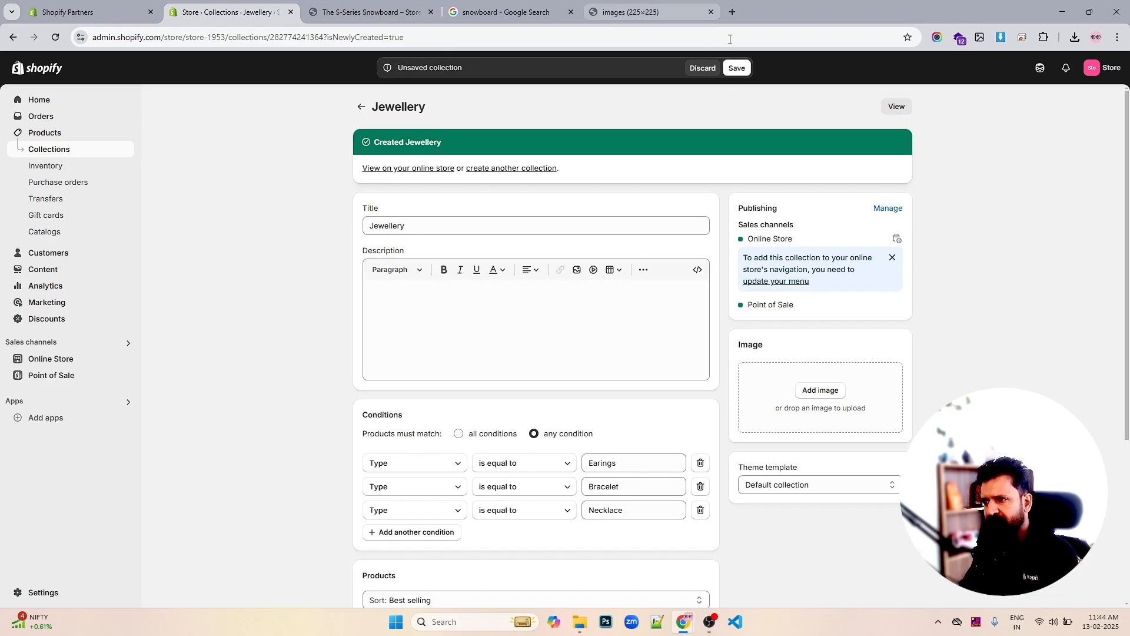
left_click(740, 73)
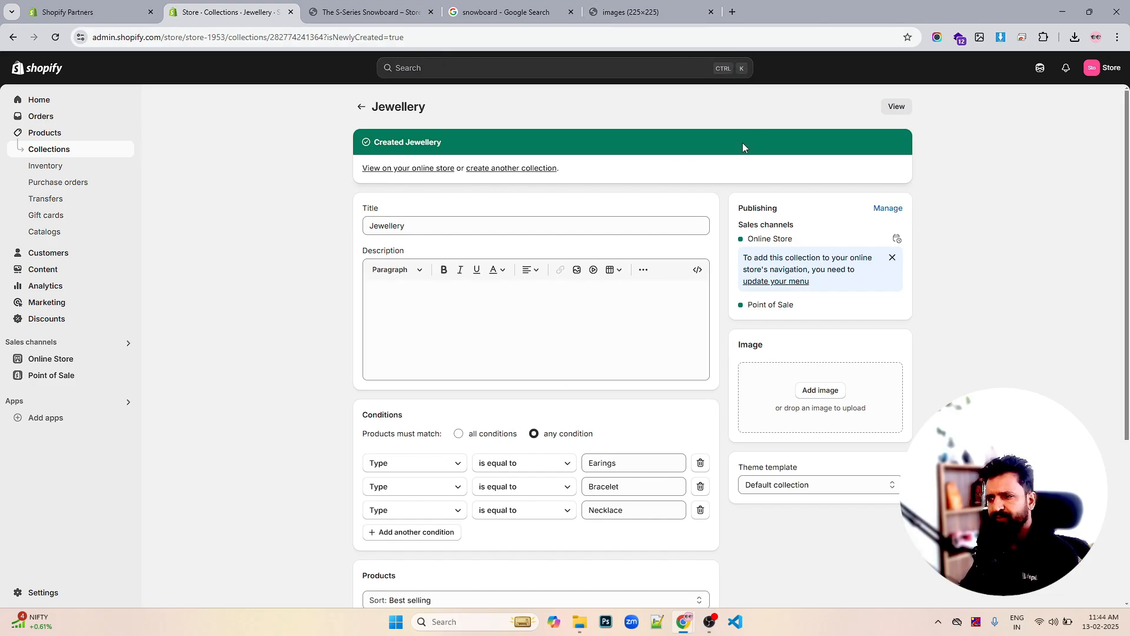
scroll(728, 242, "down", 4)
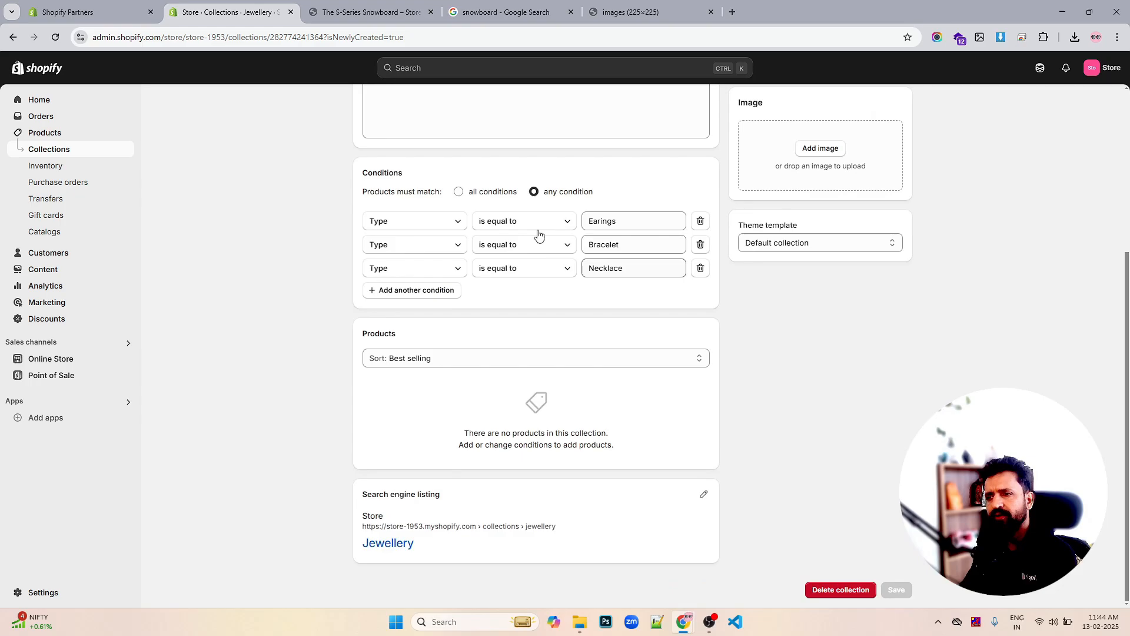
Reload the Jewellery collection and scroll through it to check its matching products
left_click(54, 37)
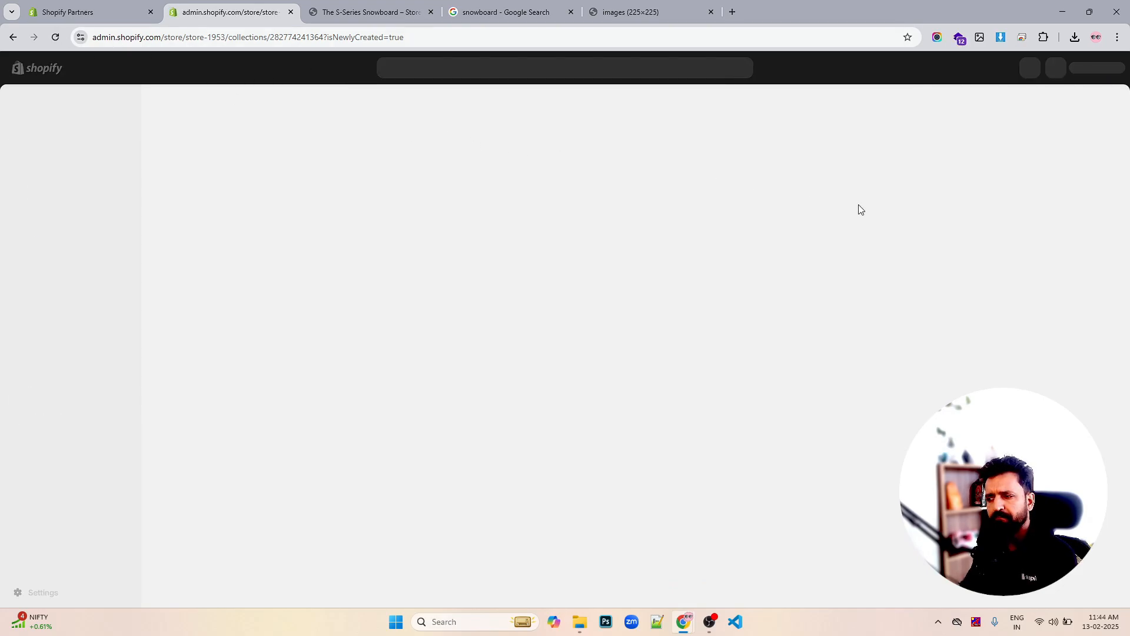
scroll(718, 250, "down", 6)
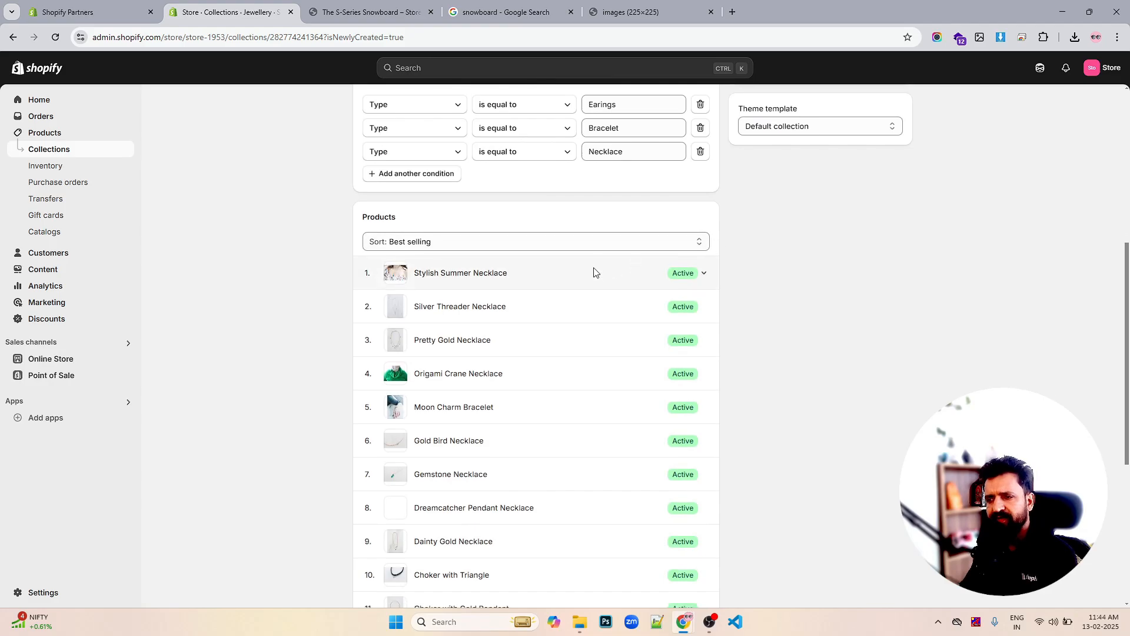
scroll(595, 270, "down", 5)
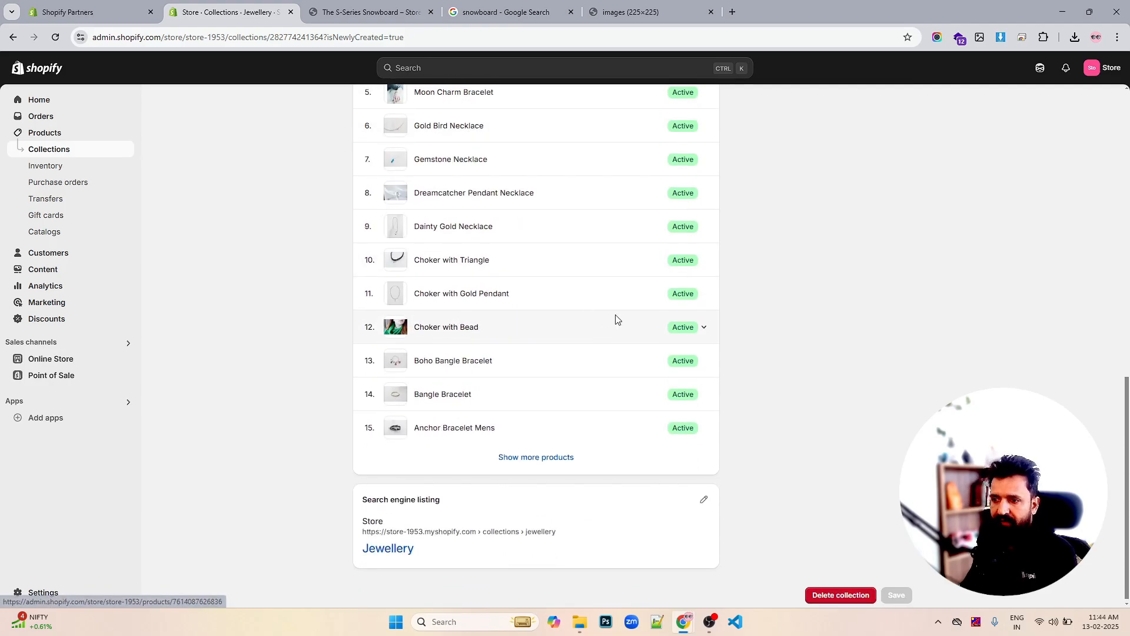
scroll(611, 318, "up", 7)
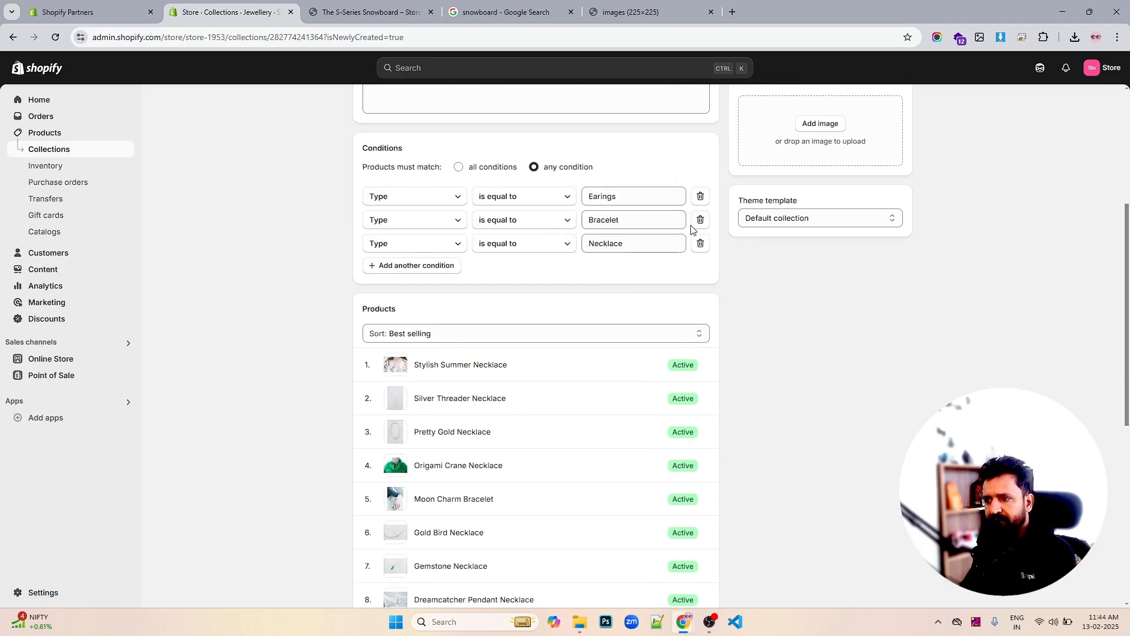
scroll(699, 242, "down", 4)
scroll(691, 263, "up", 8)
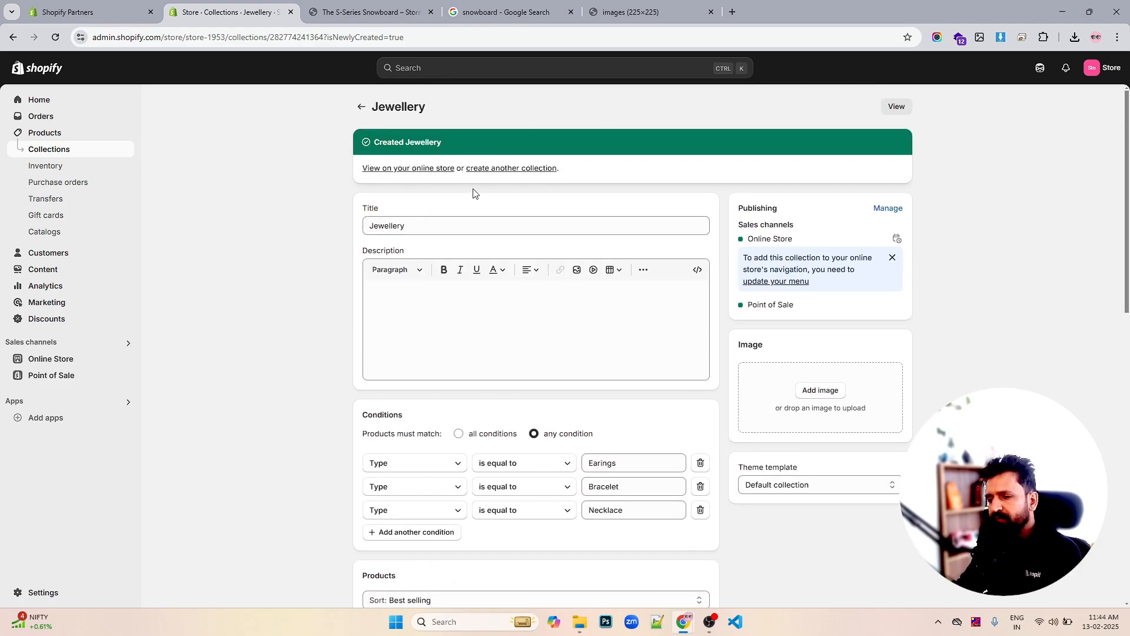
scroll(534, 232, "down", 3)
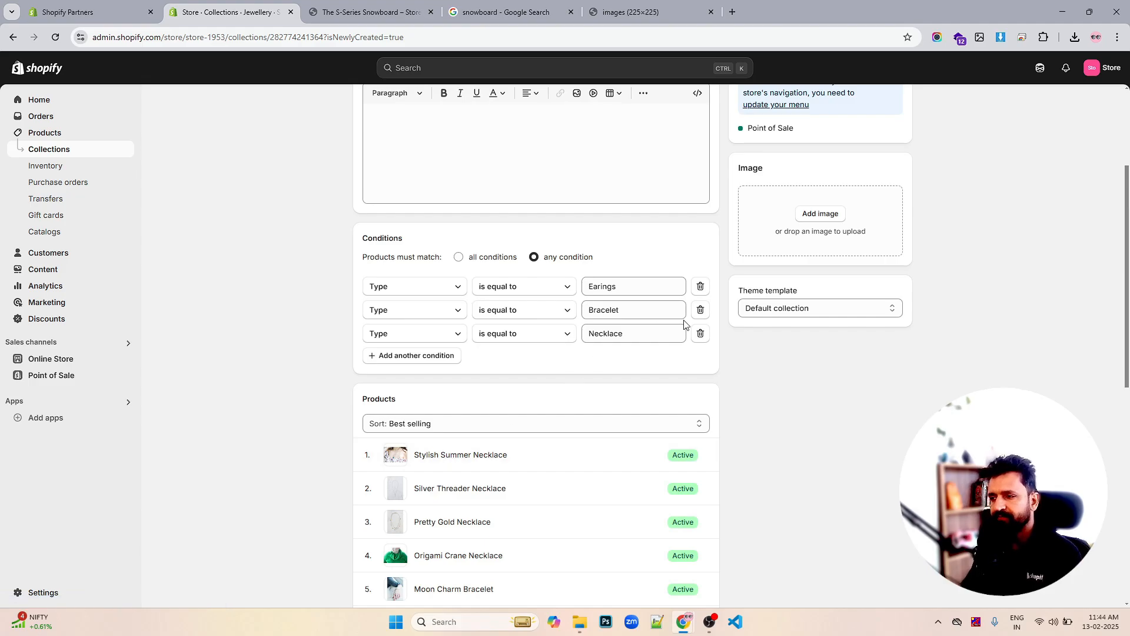
scroll(744, 328, "up", 1)
scroll(743, 328, "up", 4)
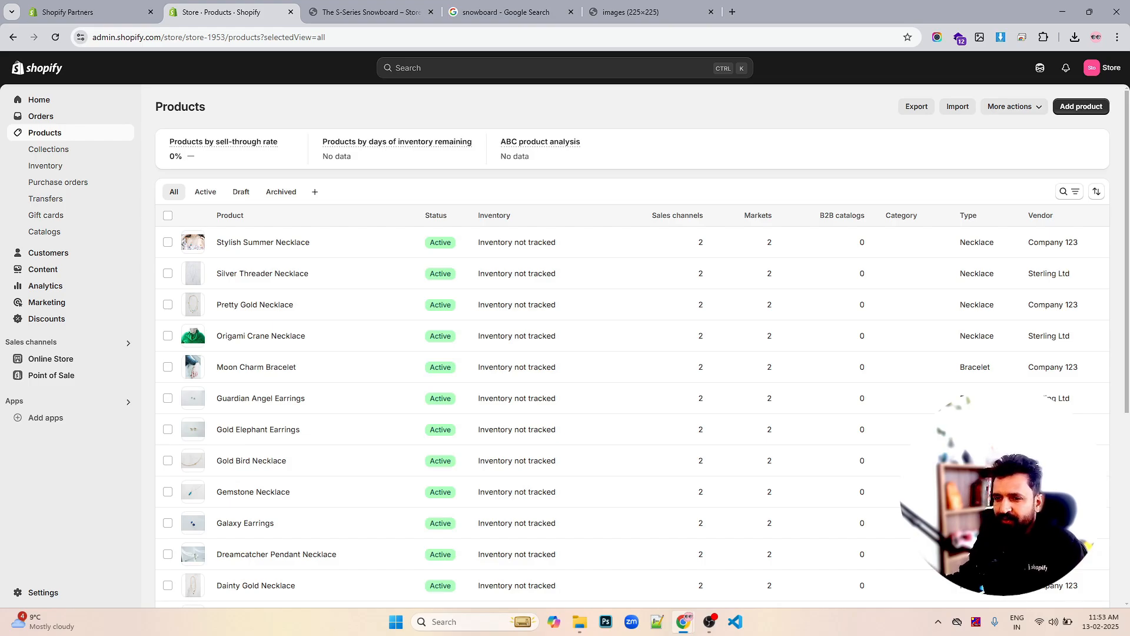
Go to the Gift cards page under Products
scroll(329, 218, "down", 2)
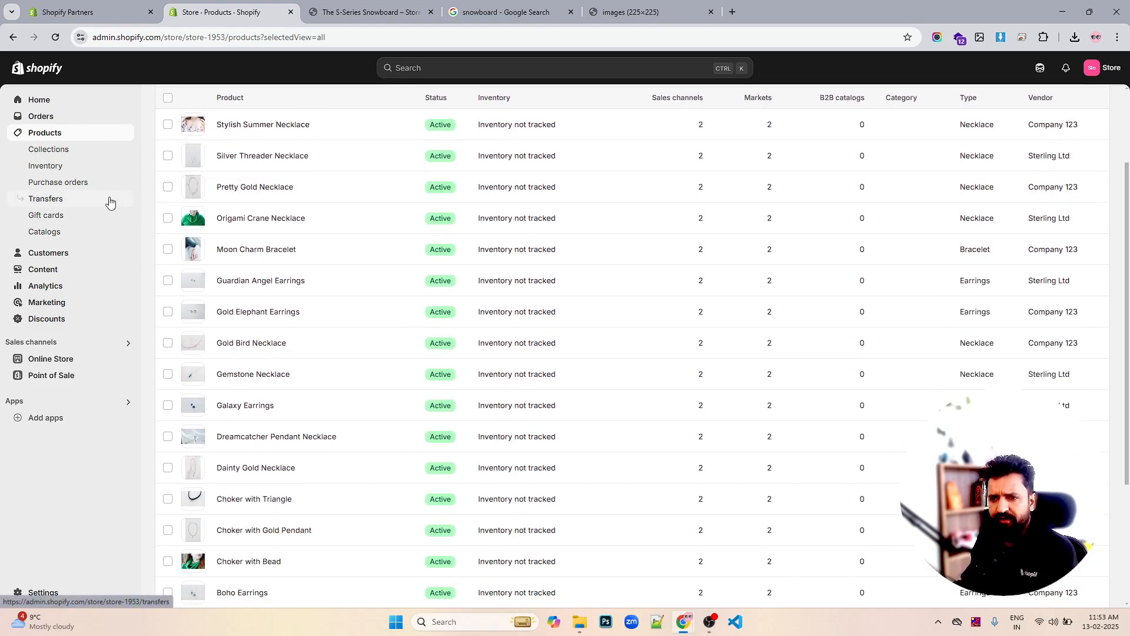
left_click(54, 220)
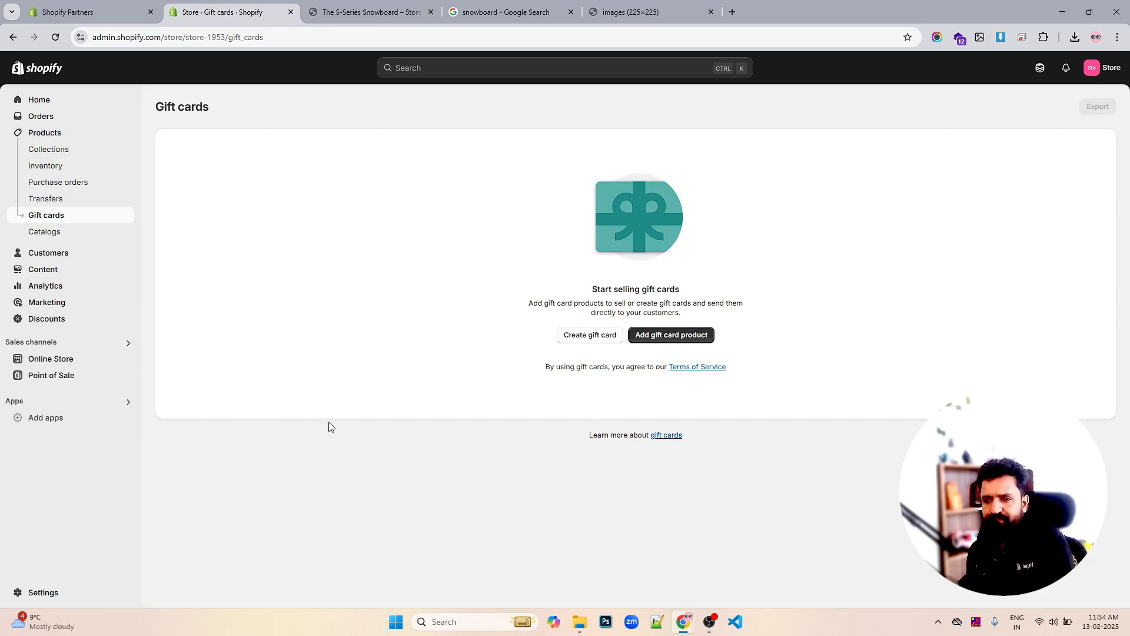
Draft a manual gift card, trying expiration, value and customer fields, then discard it unsaved
left_click(593, 337)
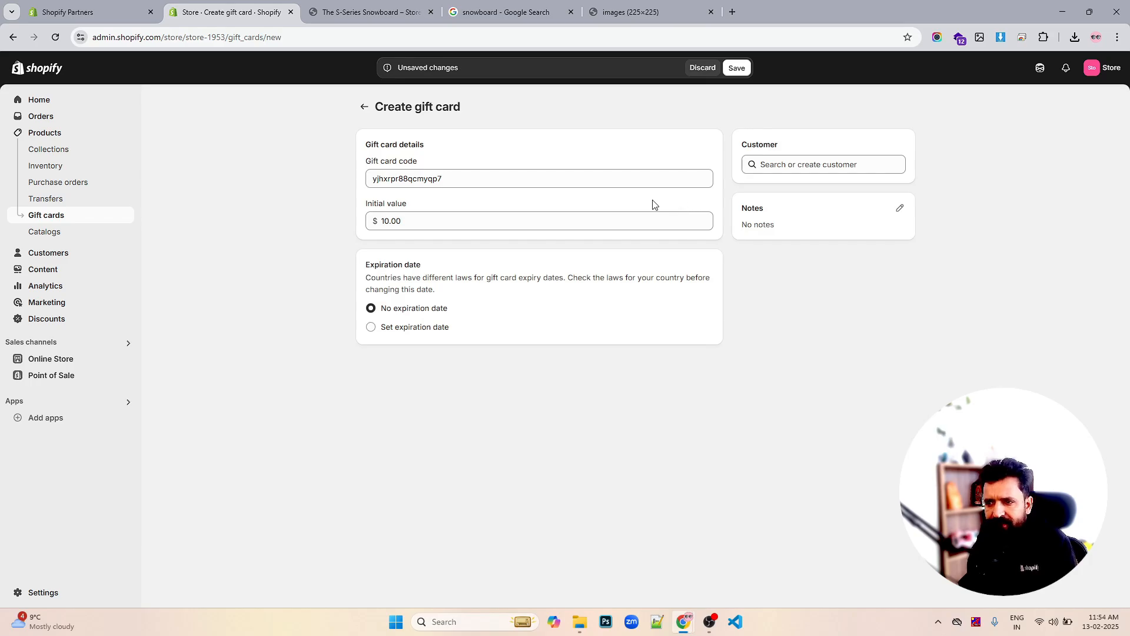
left_click(428, 334)
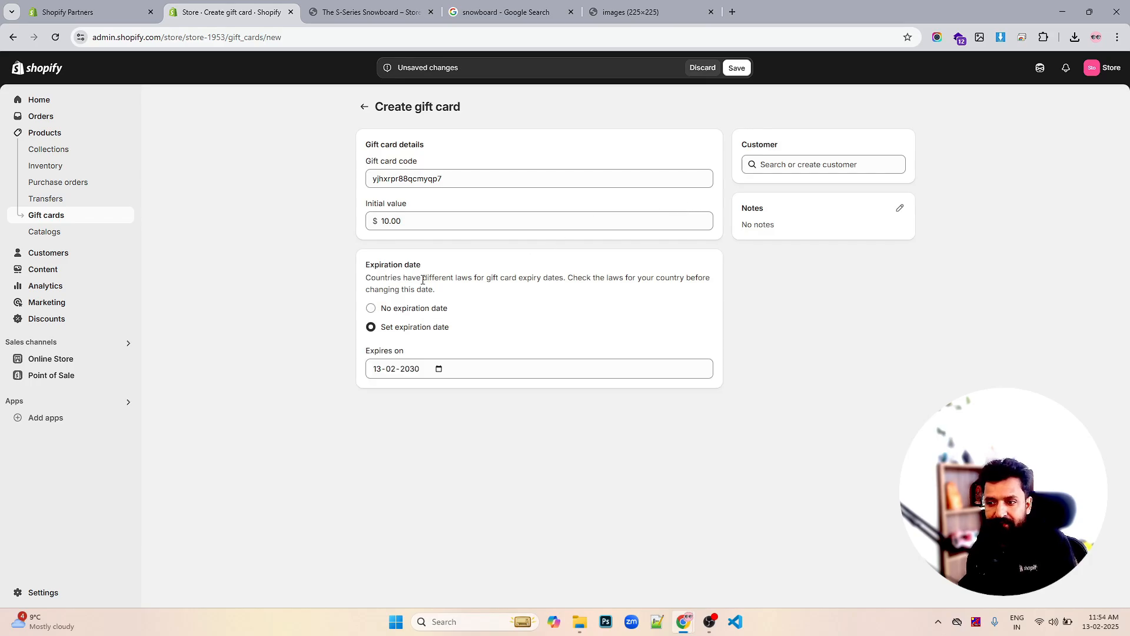
left_click(440, 219)
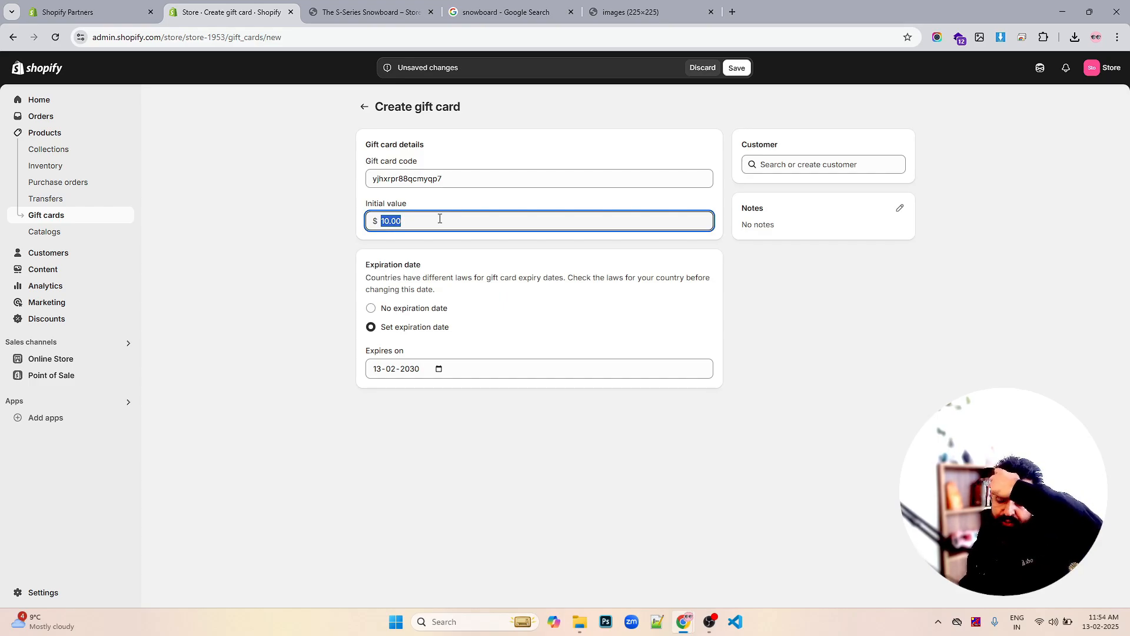
left_click(775, 169)
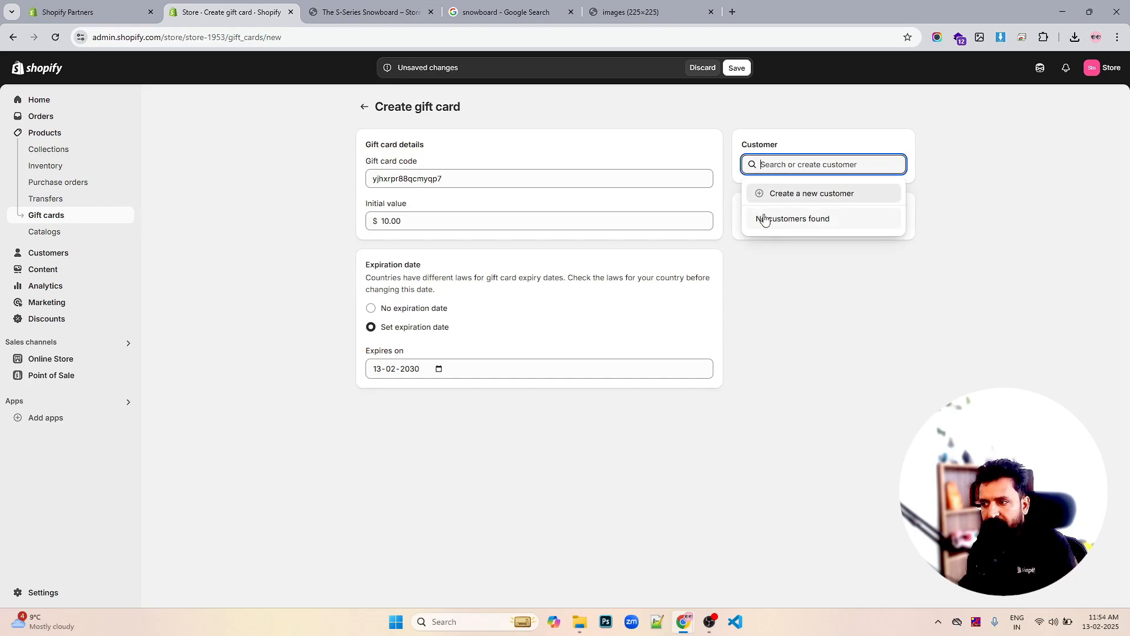
left_click(839, 292)
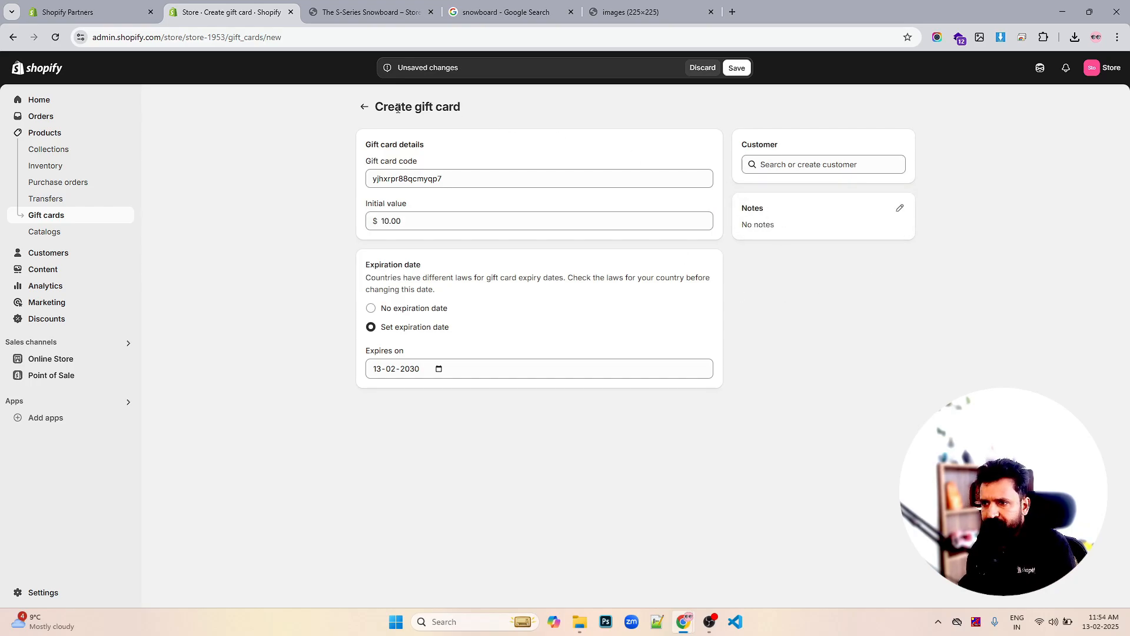
left_click(701, 68)
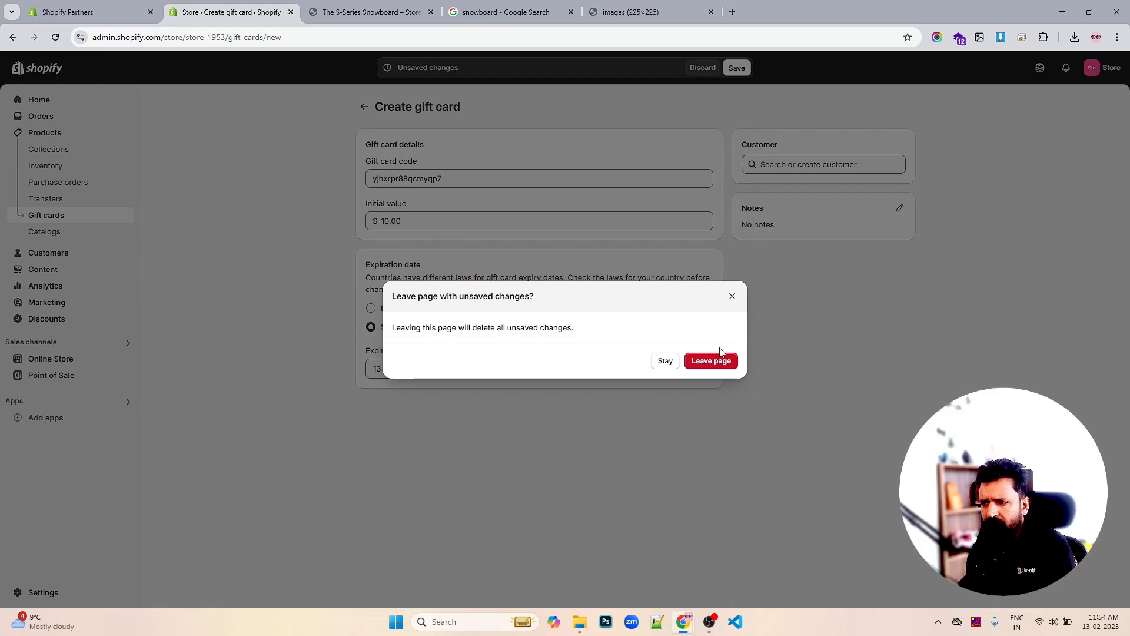
left_click(712, 361)
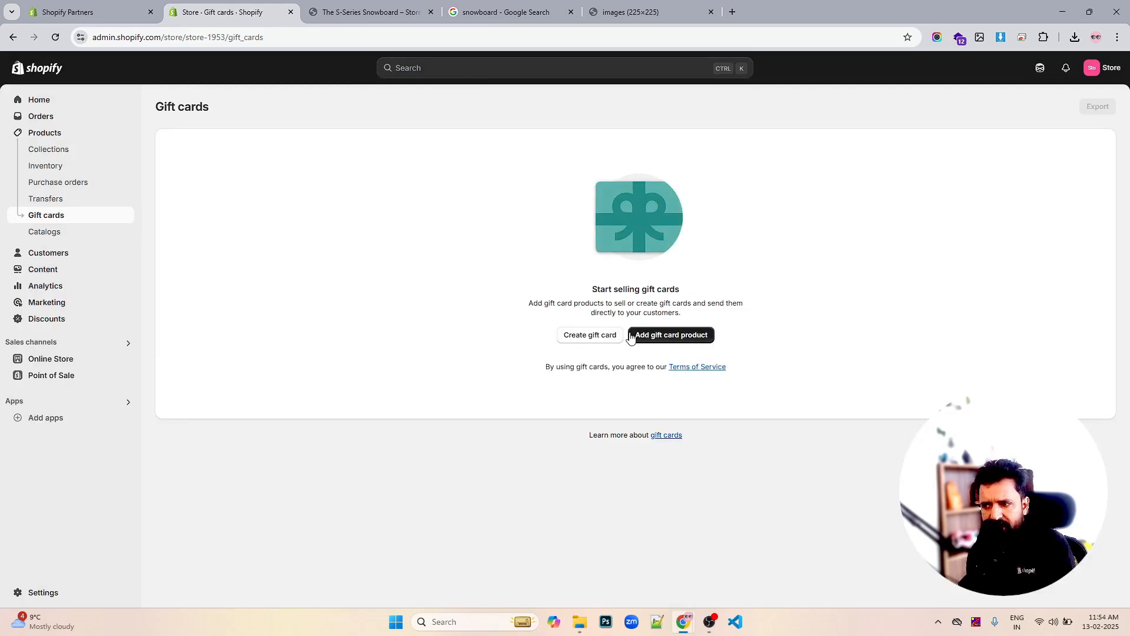
Create a gift card product titled 'E-Gift Card' with the pasted description
left_click(683, 343)
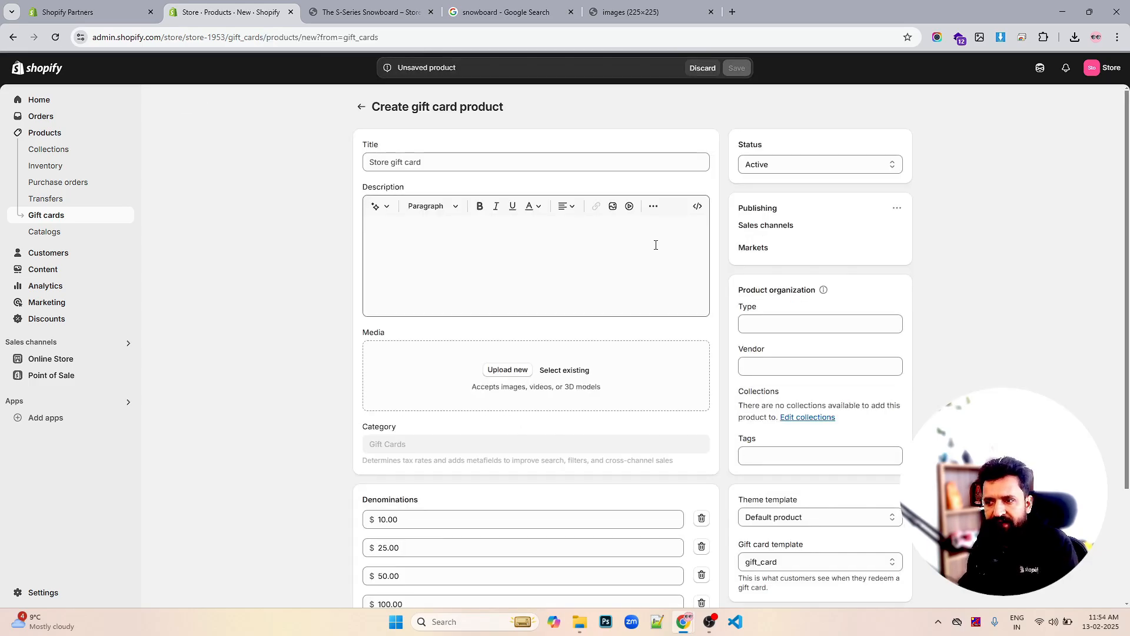
left_click(492, 167)
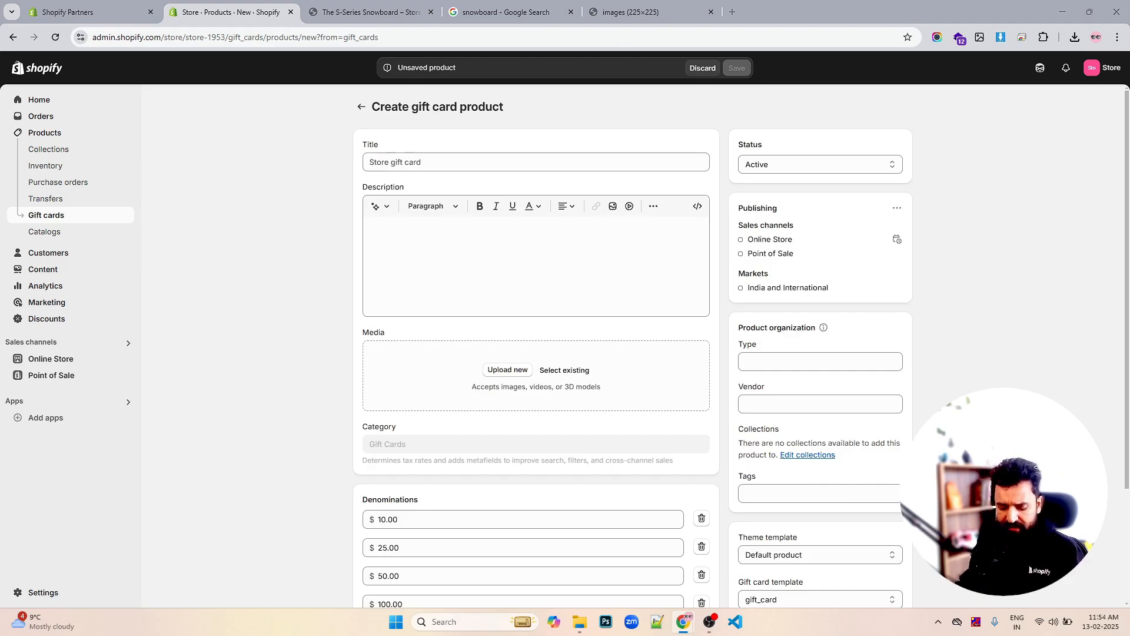
triple_click(410, 162)
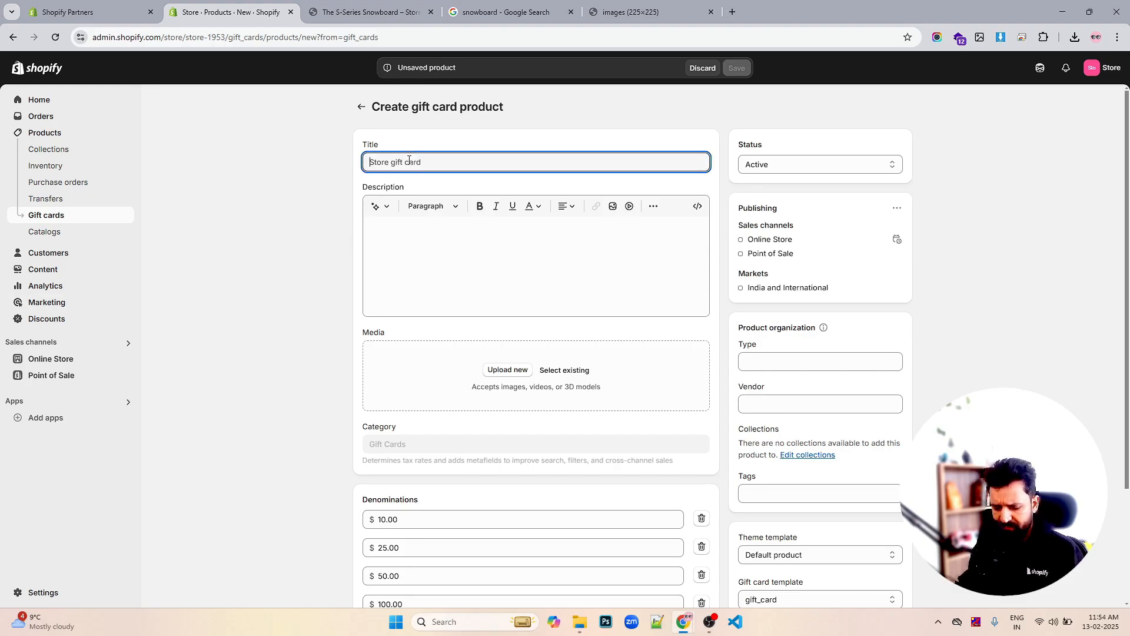
type("E-Gift Card")
left_click(411, 229)
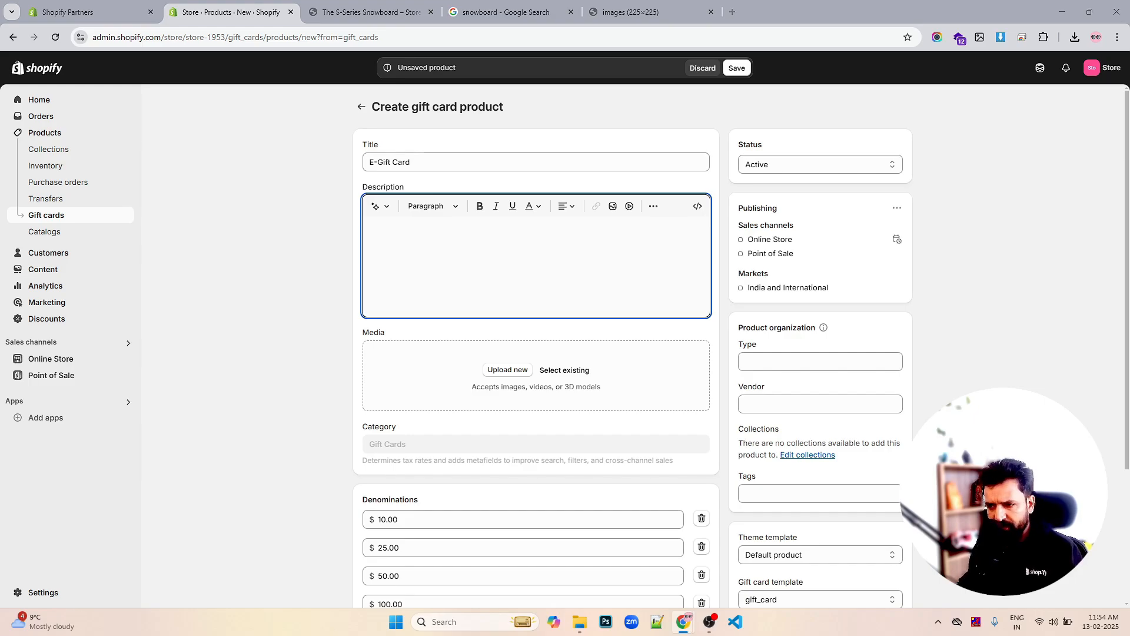
type("This digital gift card is the perfect present! Choose from multiple denominations and let your loved ones shop their favorite items in our store.")
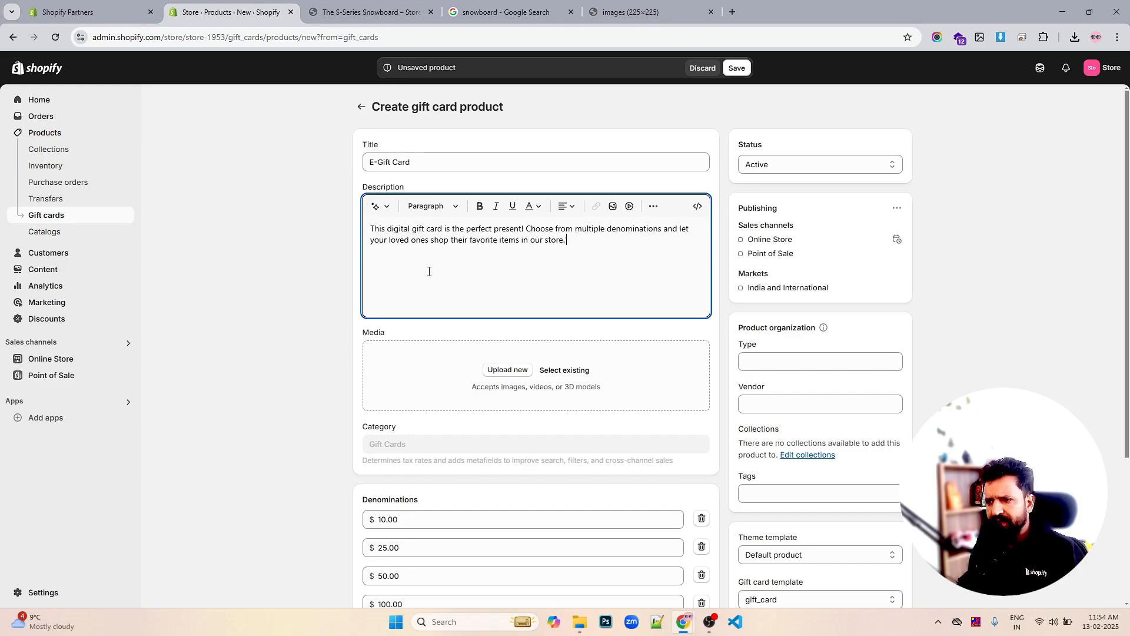
Attach the existing gift-card receipt image to the product's media
scroll(552, 311, "down", 2)
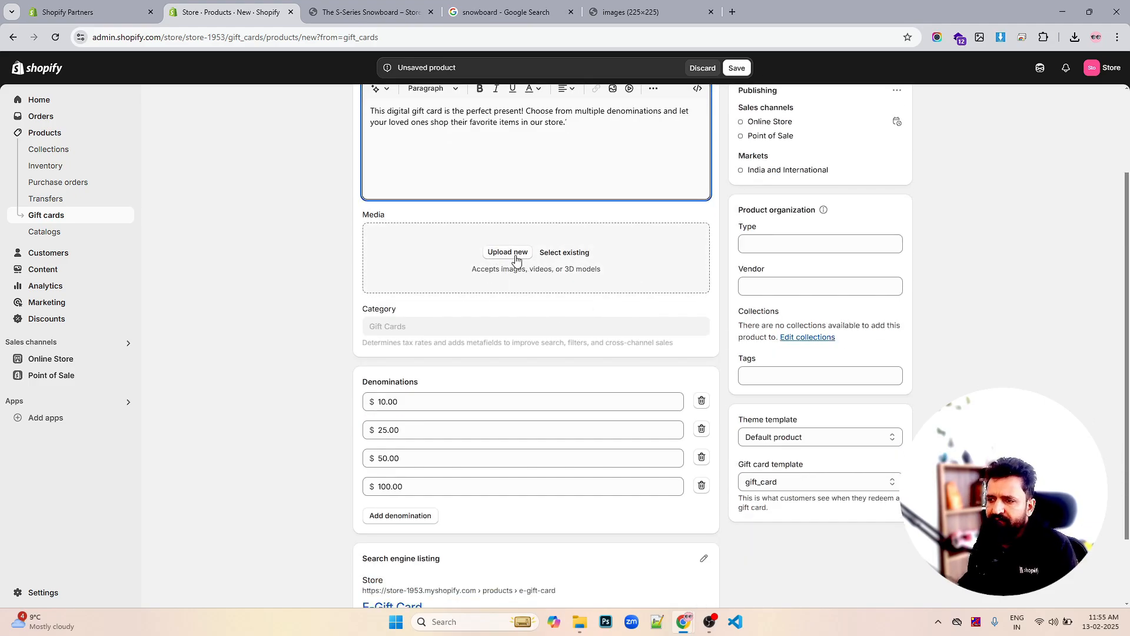
left_click(516, 257)
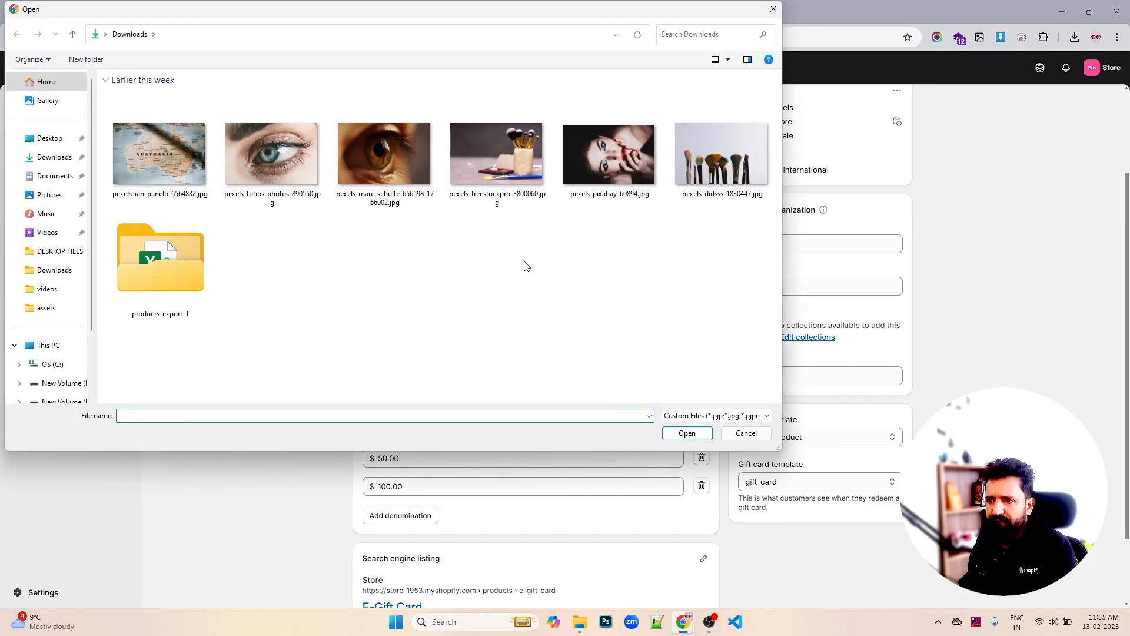
left_click(747, 433)
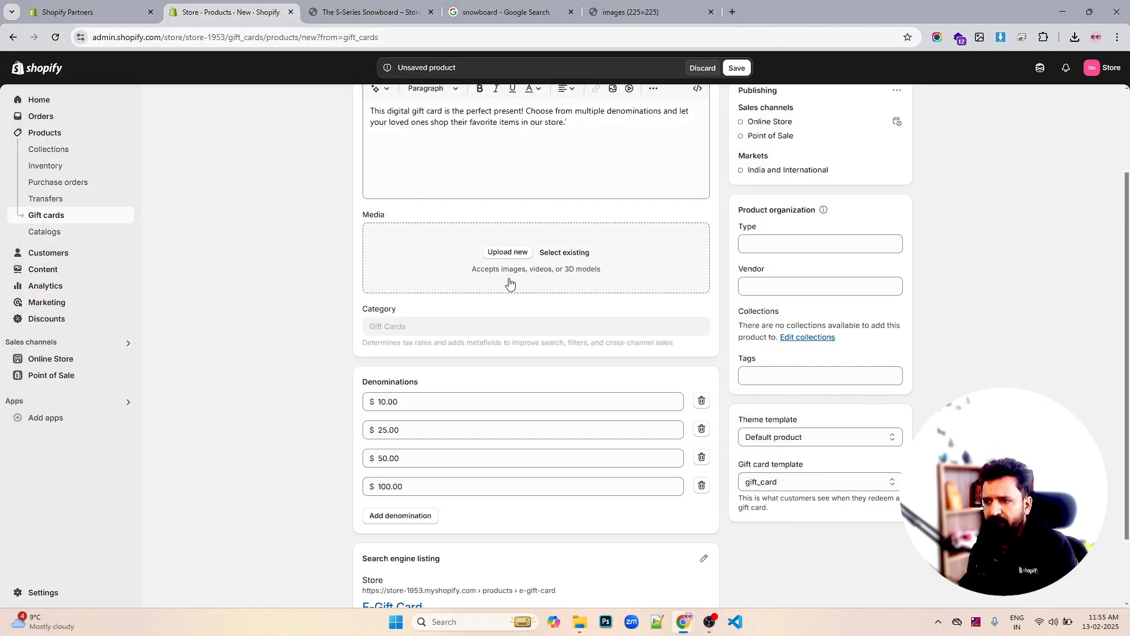
left_click(577, 253)
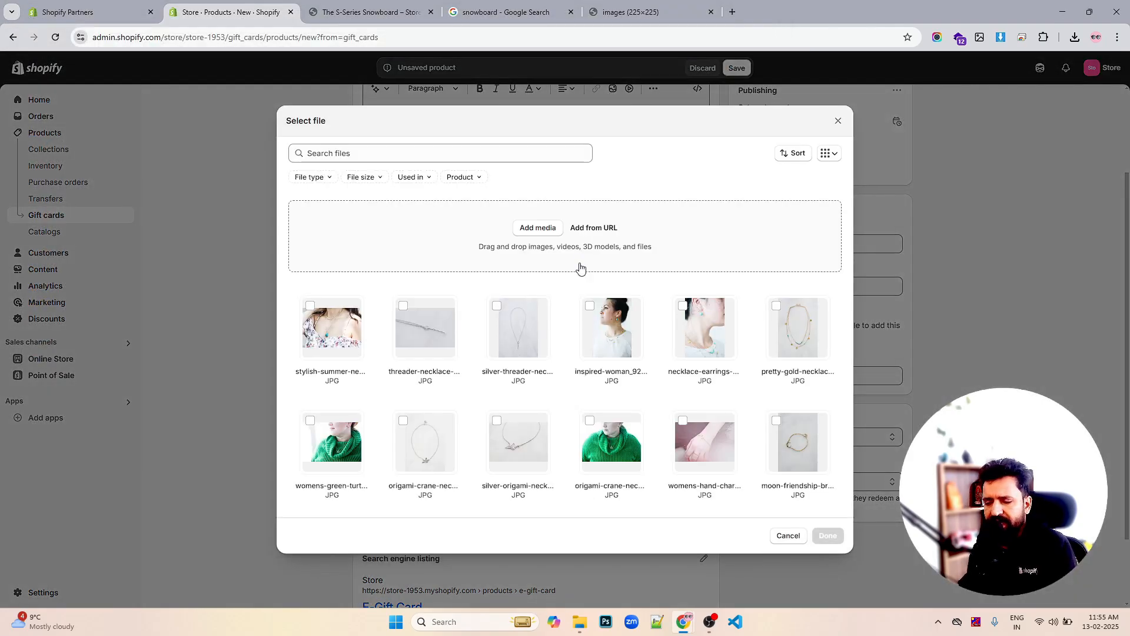
scroll(589, 330, "down", 8)
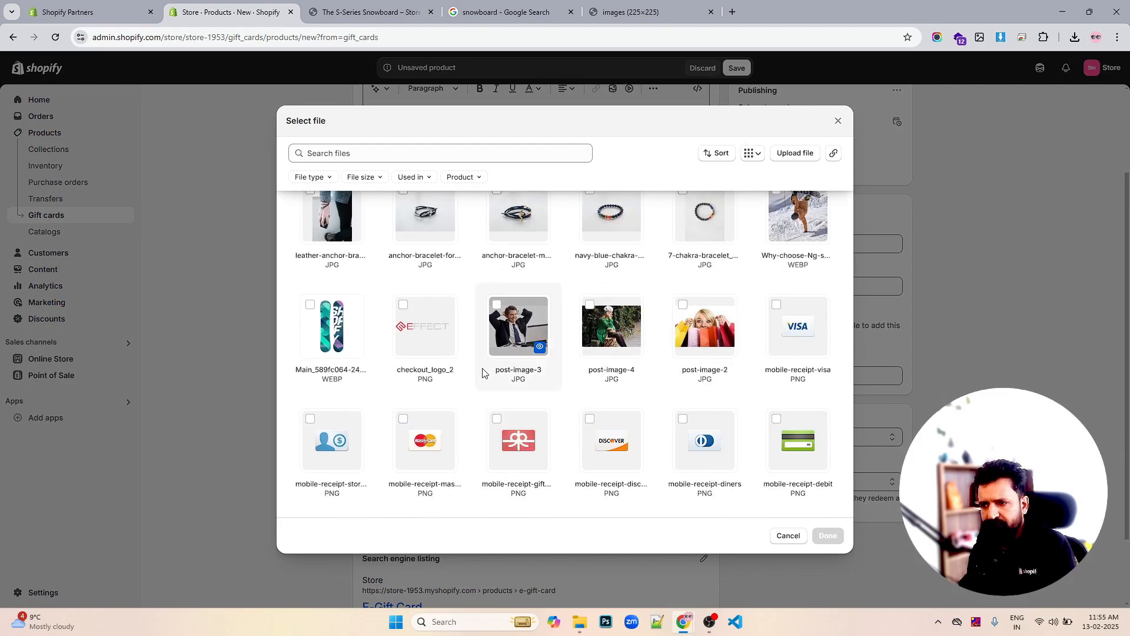
scroll(485, 376, "down", 1)
left_click(498, 360)
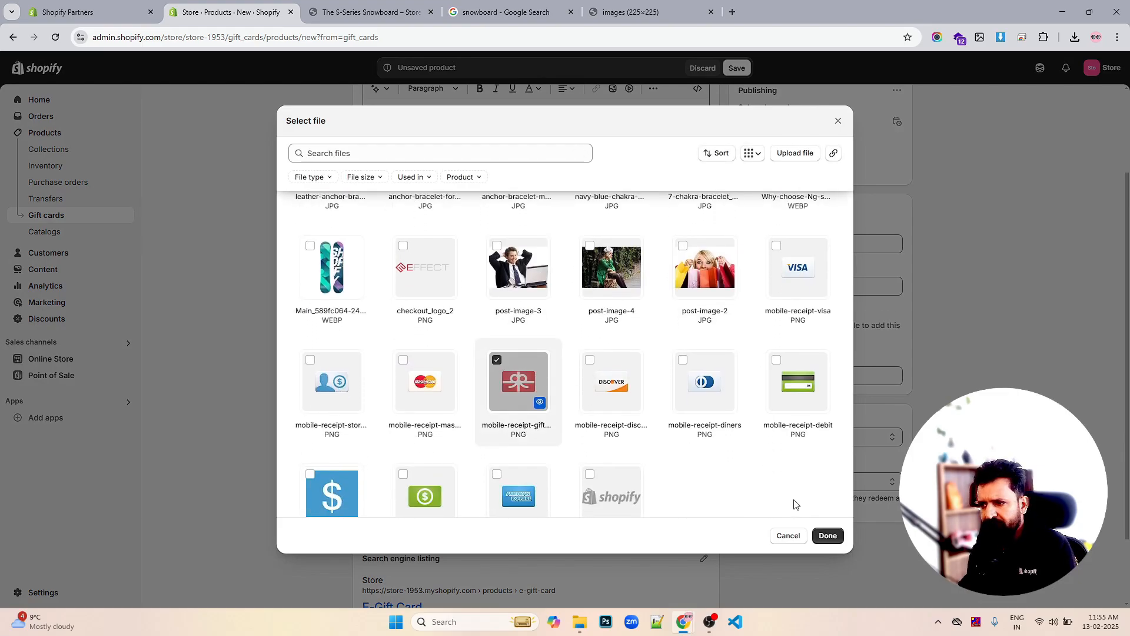
left_click(827, 535)
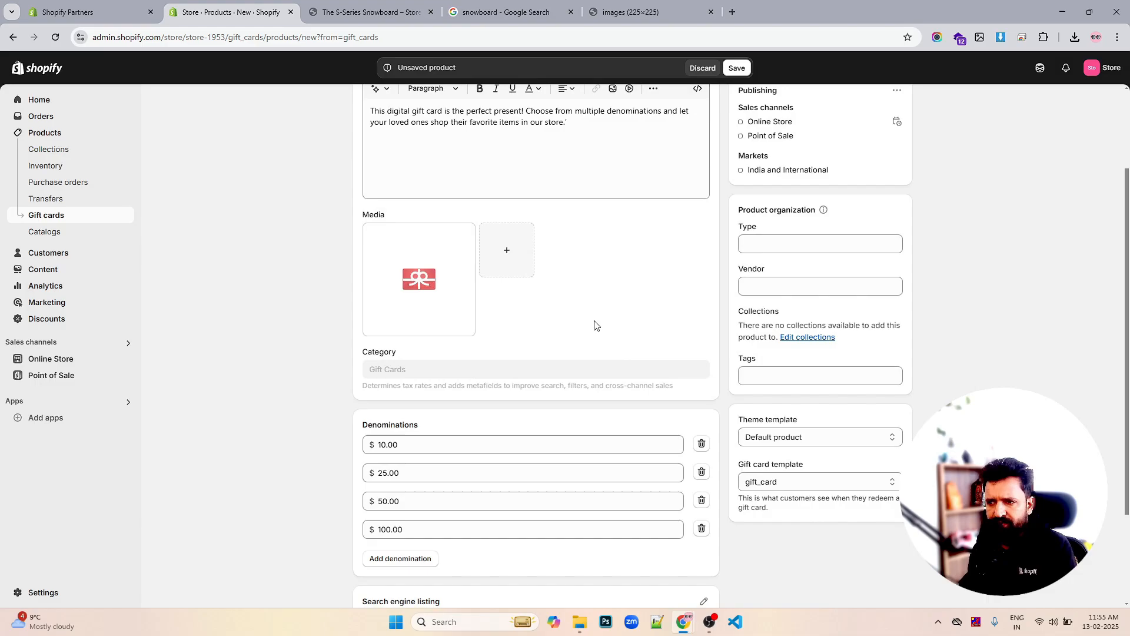
Add a fifth $1.00 denomination and save the product
scroll(595, 325, "down", 2)
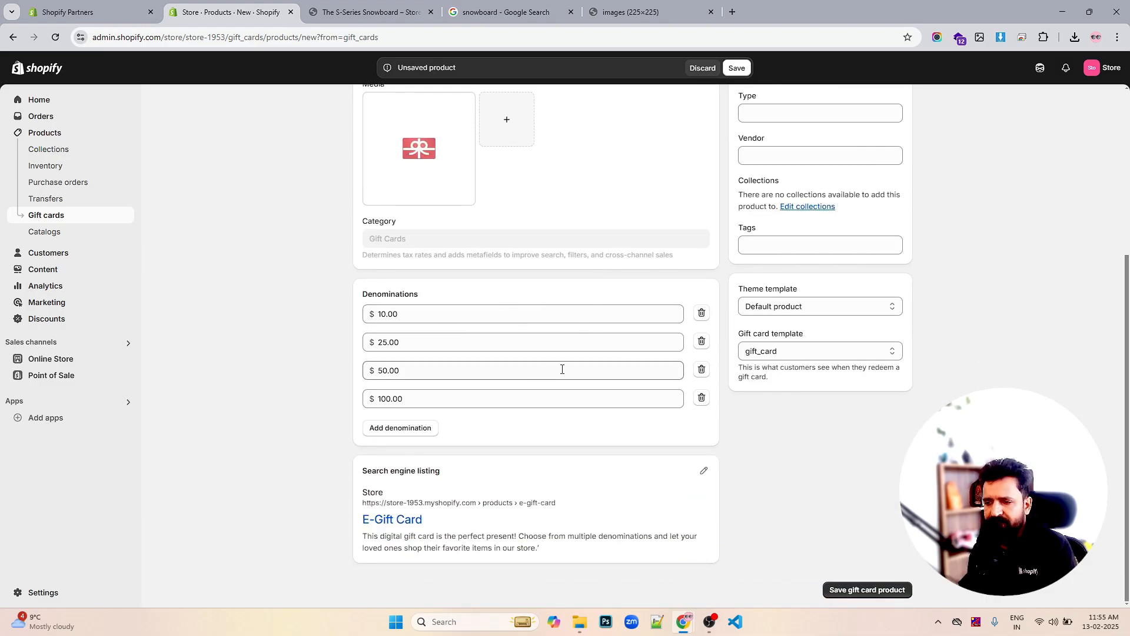
left_click(416, 427)
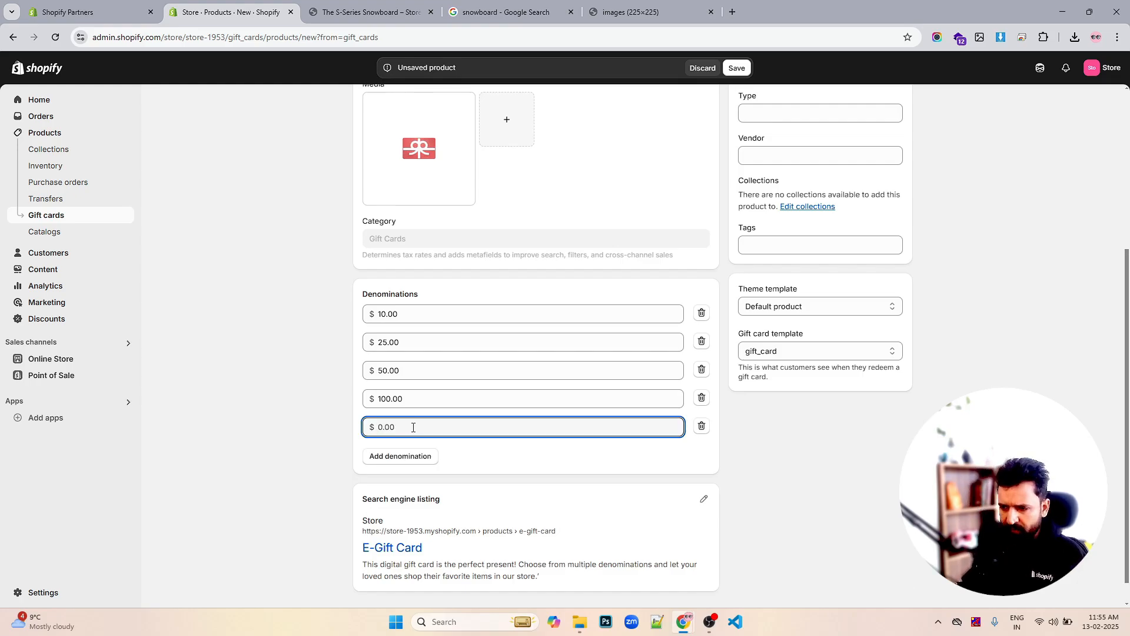
type("1")
left_click(834, 417)
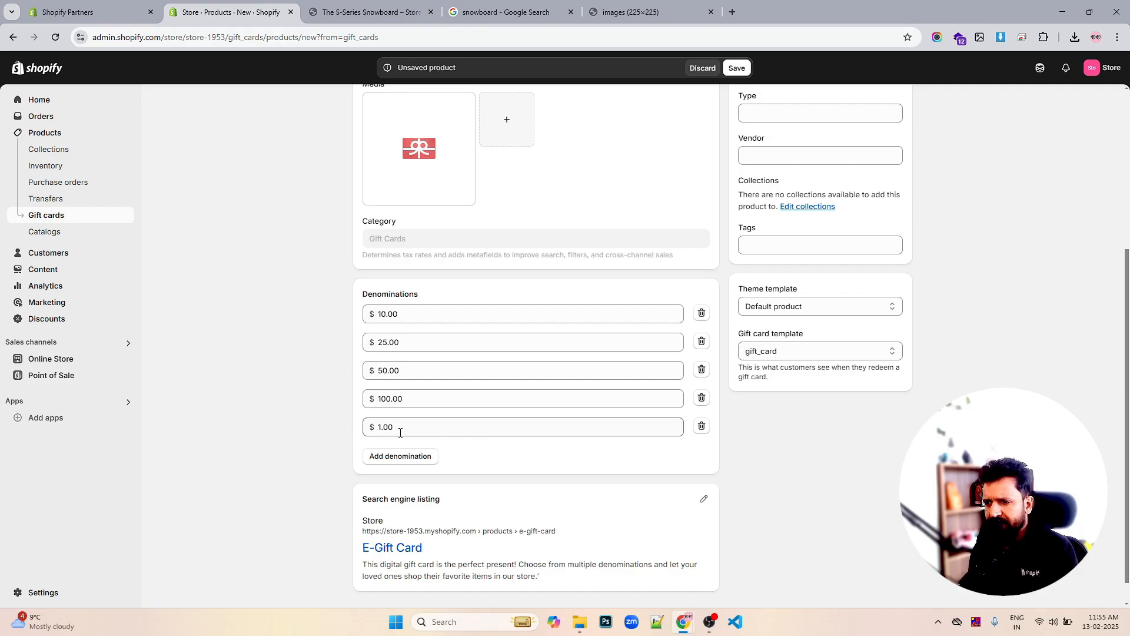
left_click(734, 70)
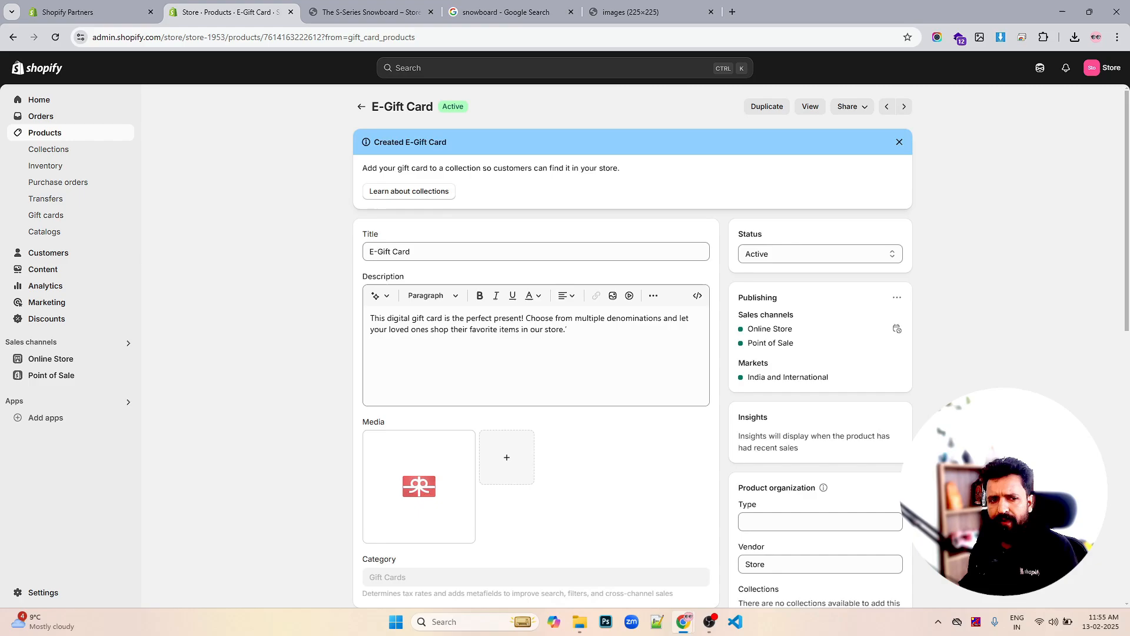
Check the $10, $25, $50, $100 and $1 variants and keep the status Active
scroll(856, 320, "down", 5)
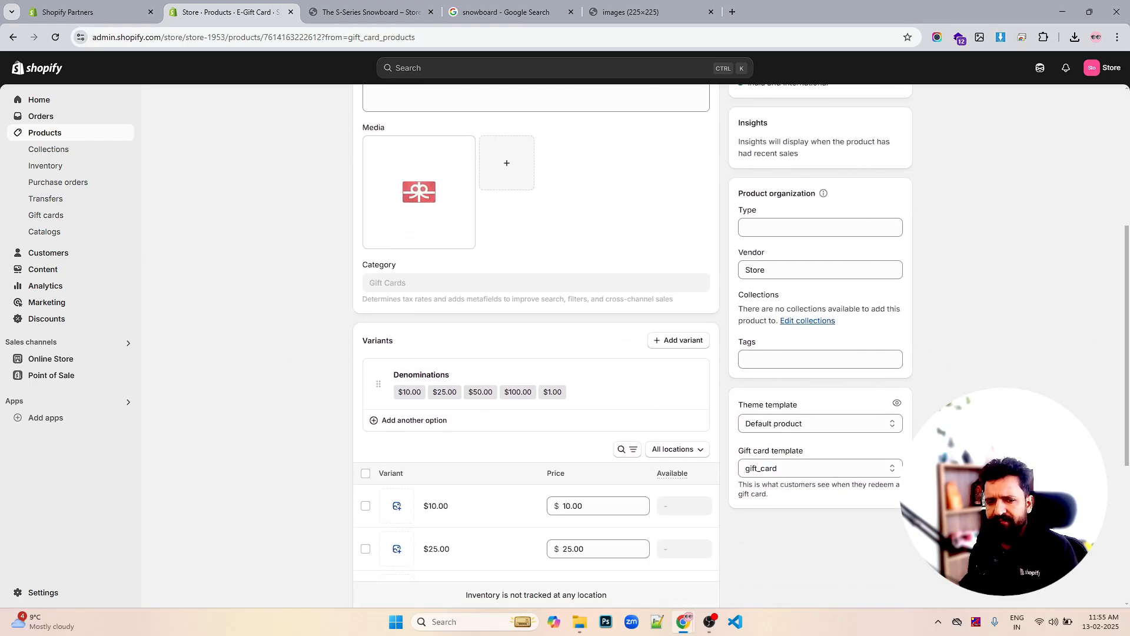
key("alt+Tab")
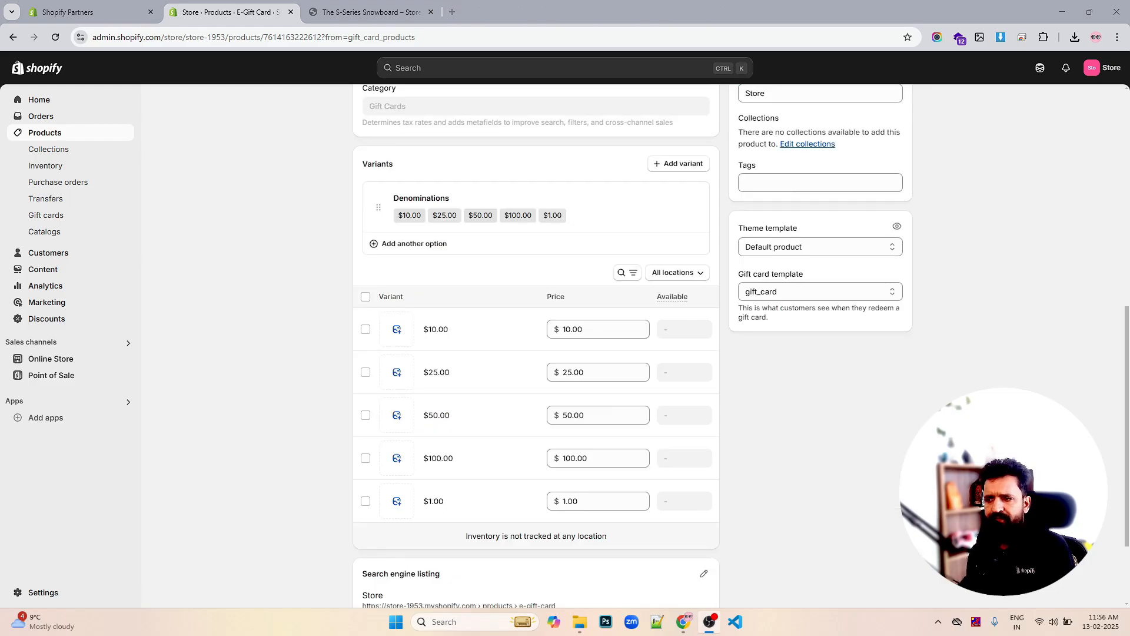
scroll(796, 402, "down", 2)
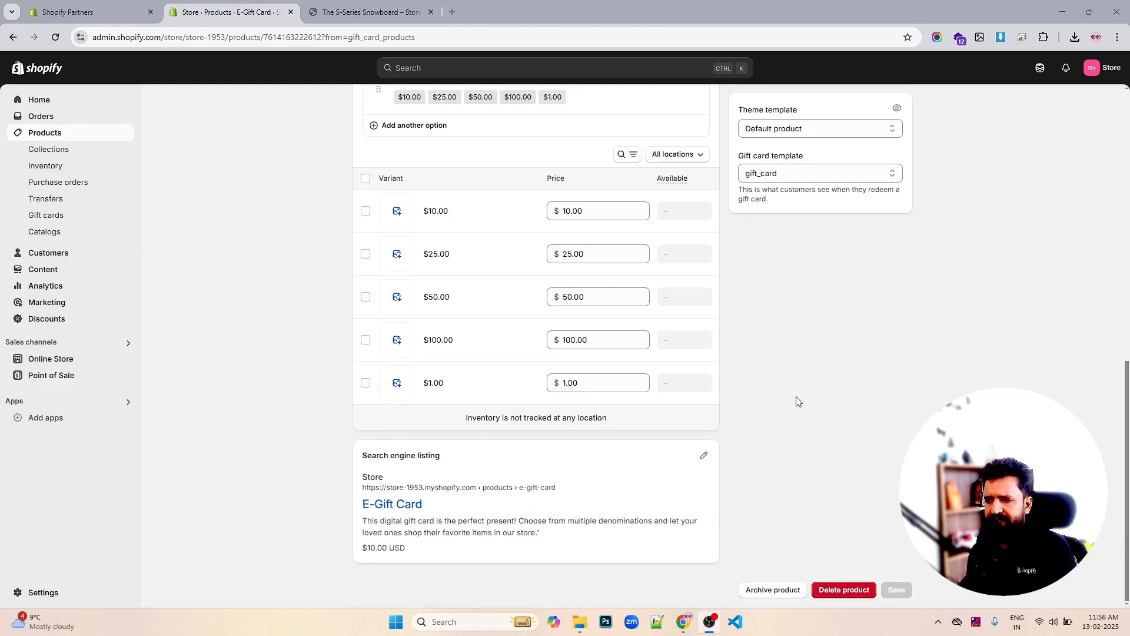
scroll(796, 401, "up", 8)
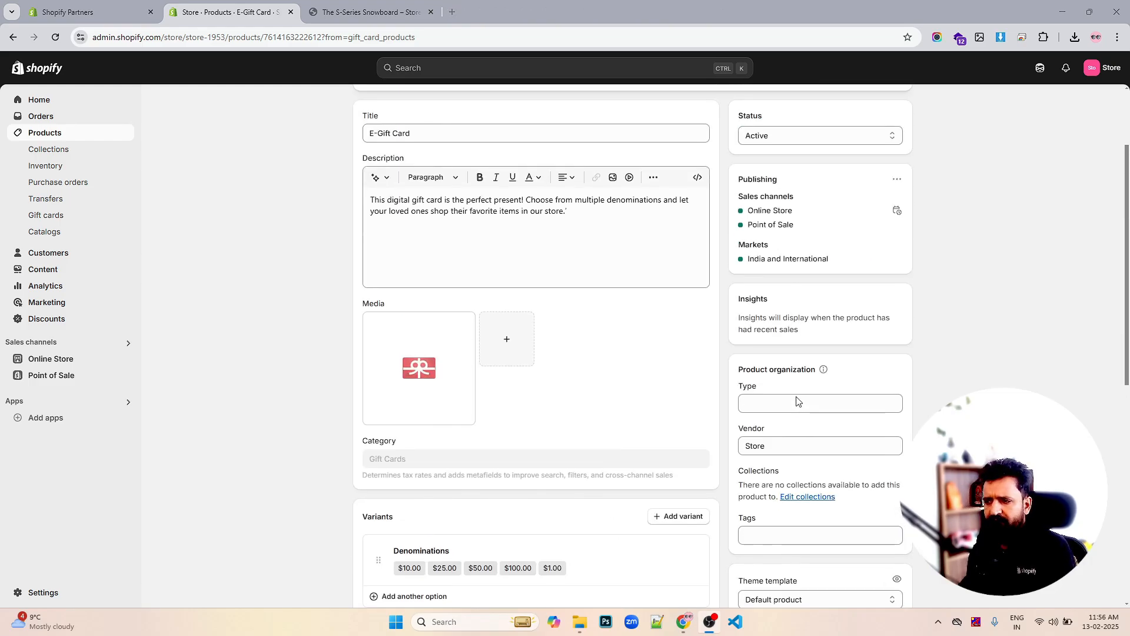
scroll(807, 411, "up", 2)
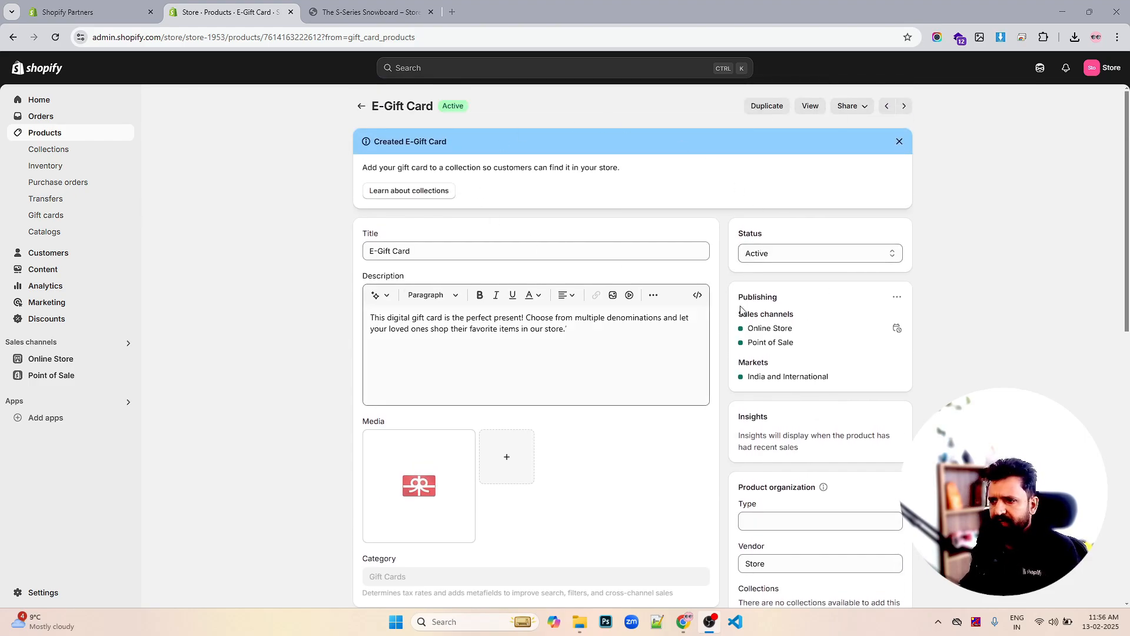
left_click(782, 254)
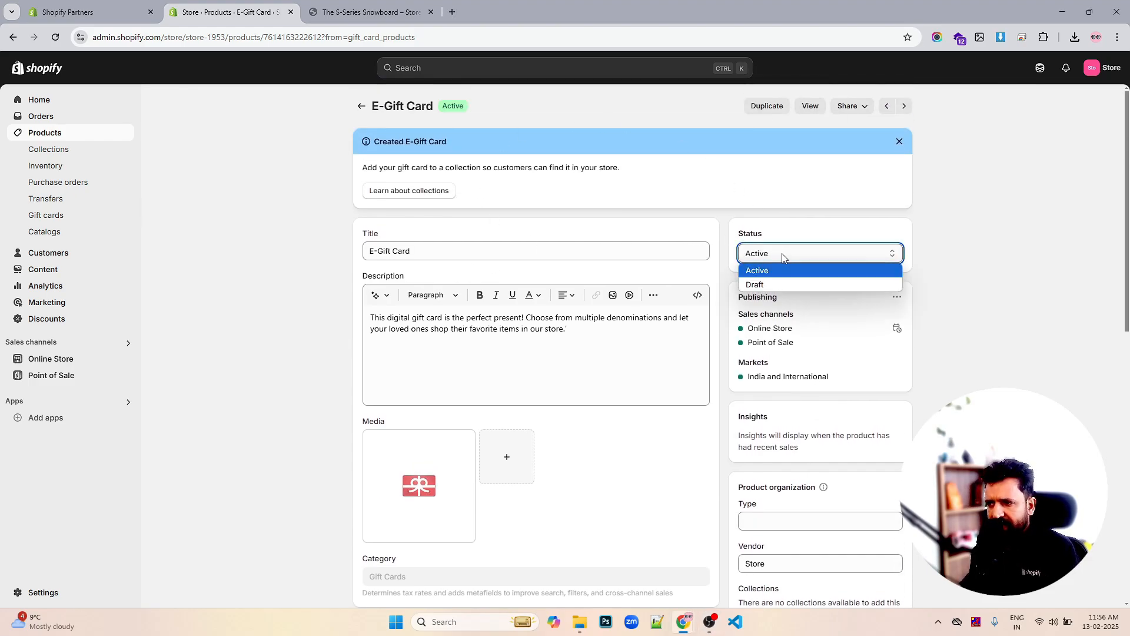
left_click(782, 255)
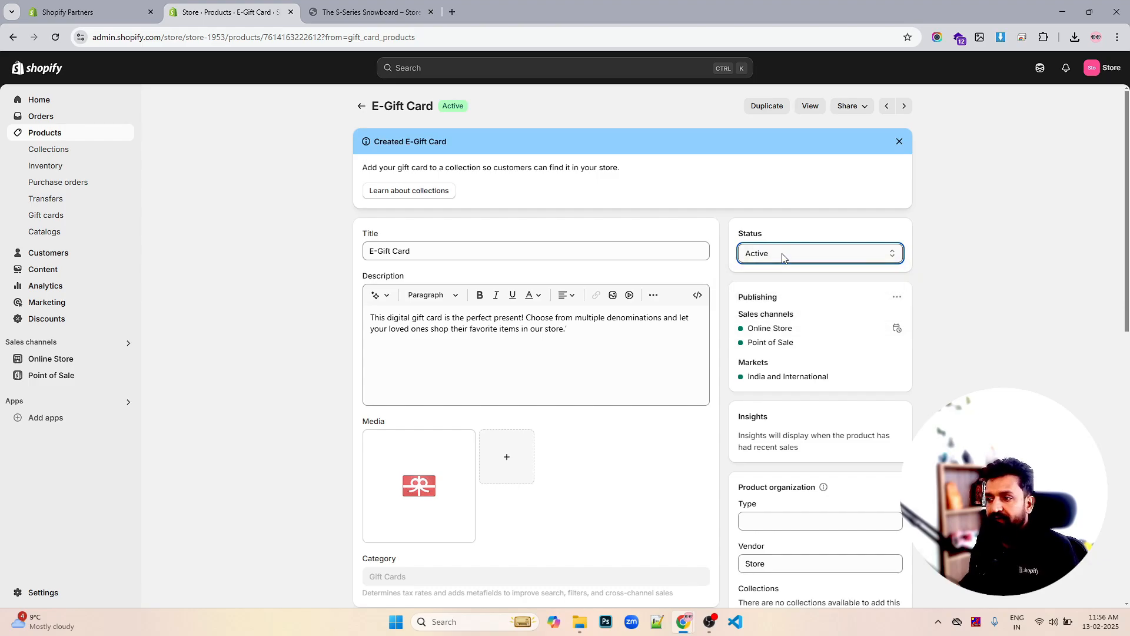
On the storefront E-Gift Card page, try the gift option and add the $25.00 denomination to the cart
left_click(811, 107)
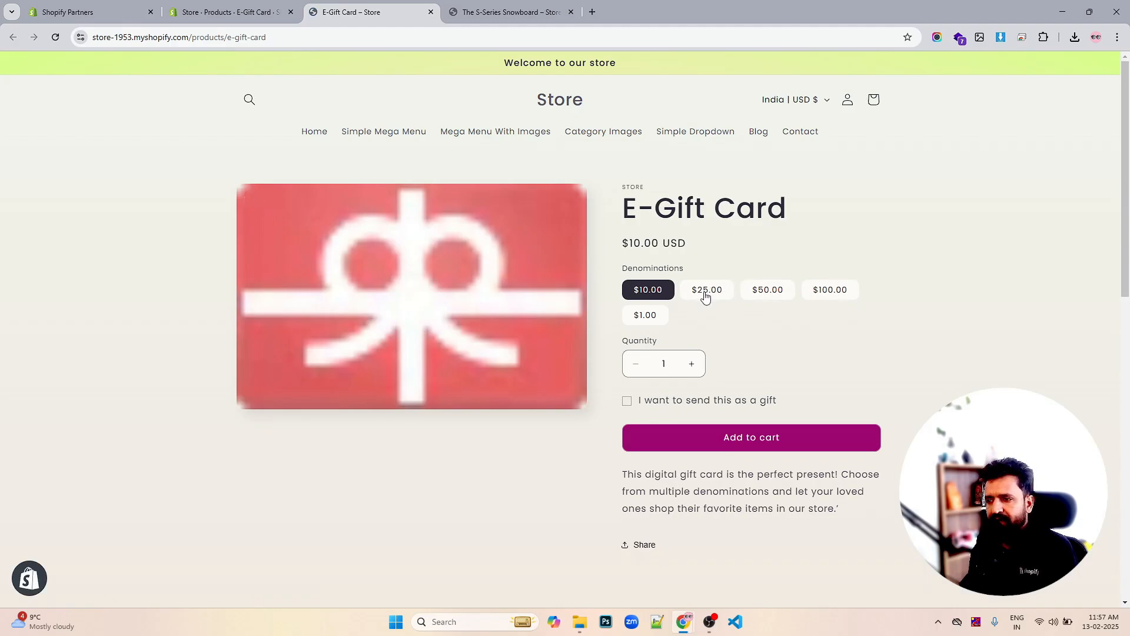
left_click(646, 320)
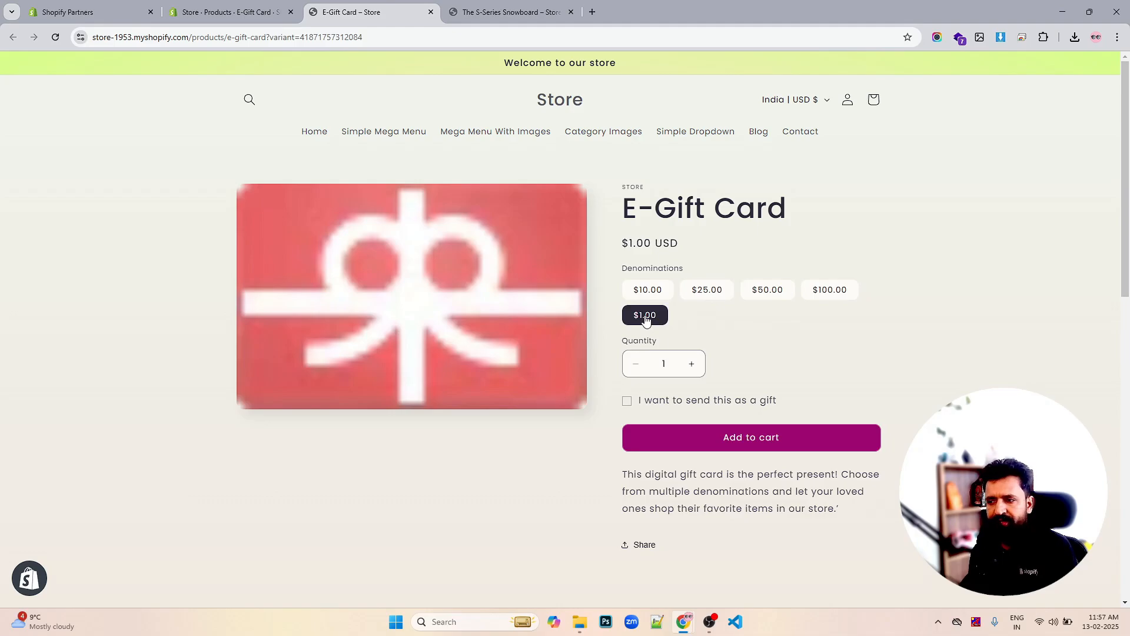
left_click(628, 403)
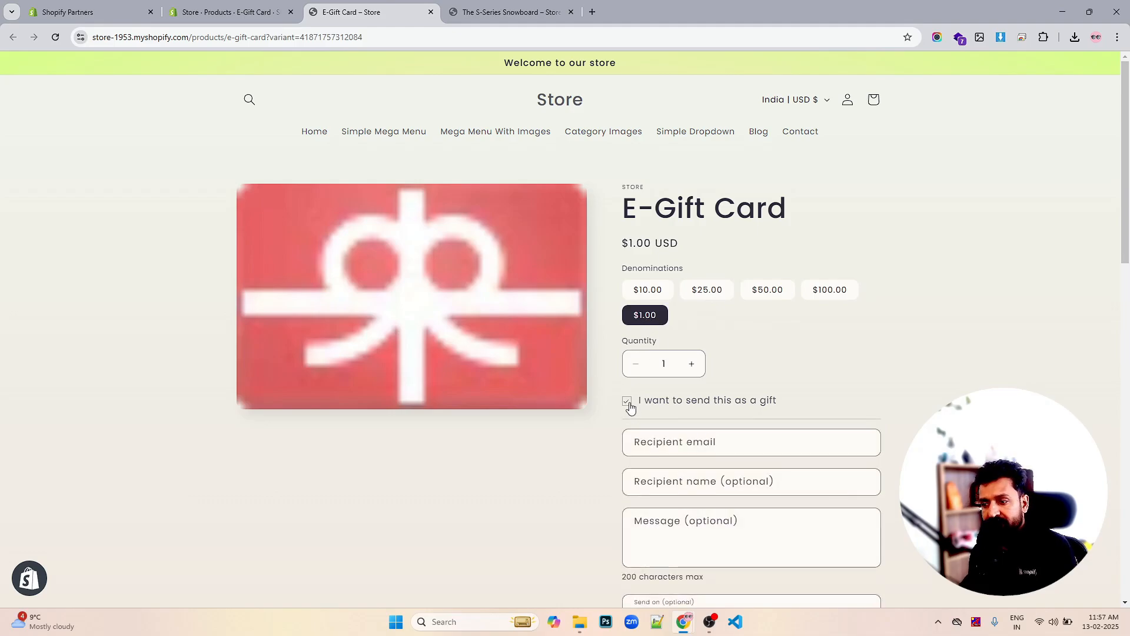
left_click(627, 402)
left_click(713, 293)
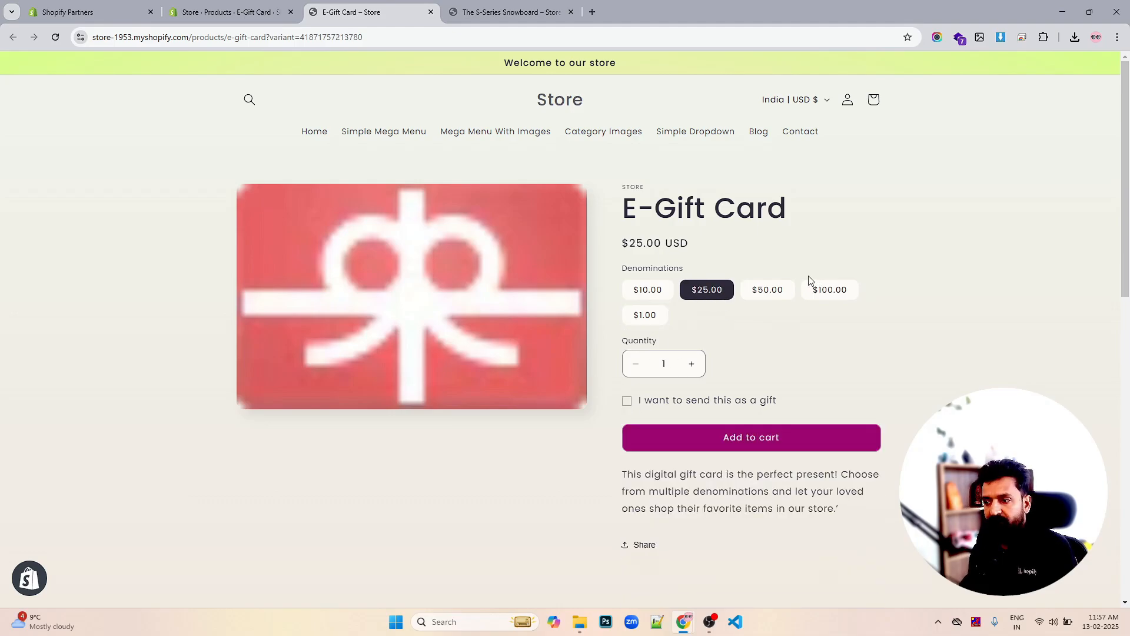
left_click(753, 435)
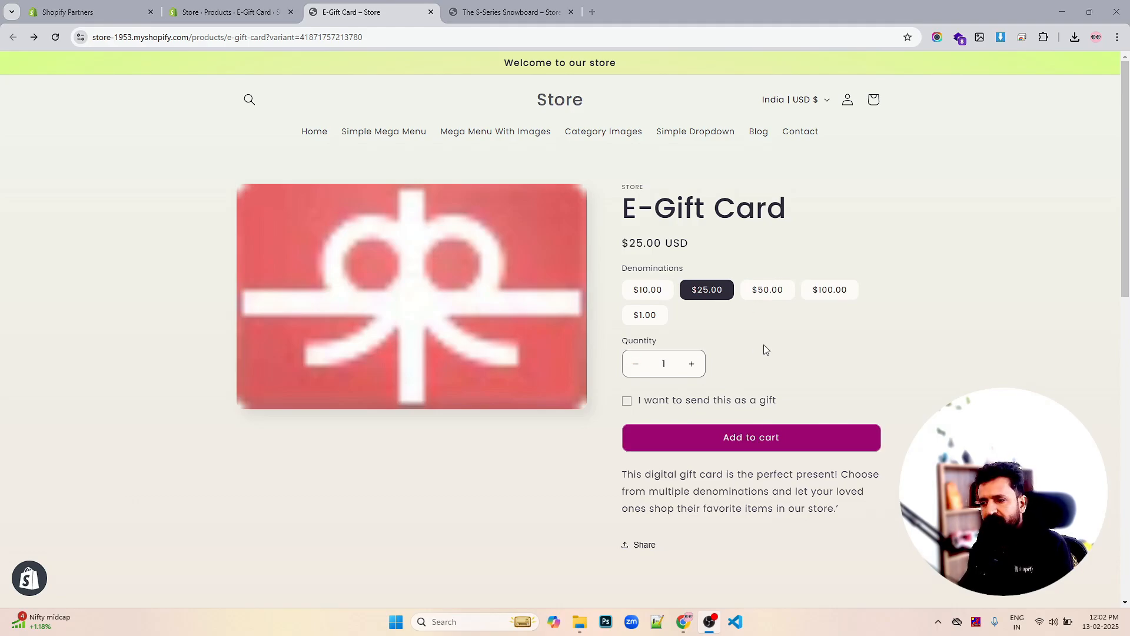
Select the $100.00 denomination and add it to the cart
left_click(763, 294)
left_click(826, 295)
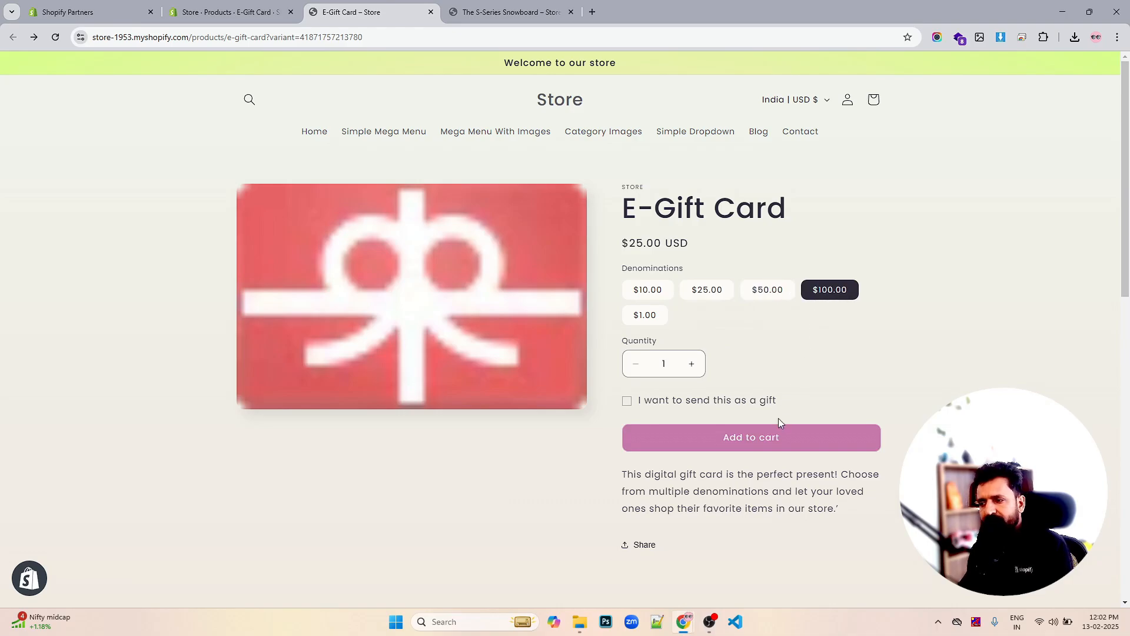
left_click(760, 434)
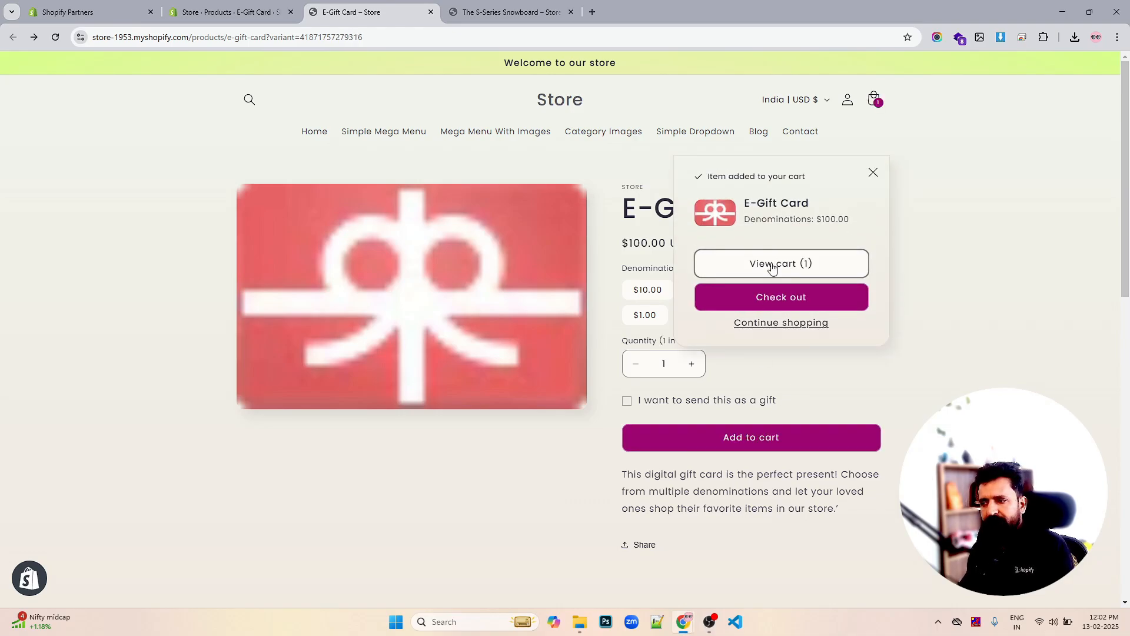
Start checkout, fill the contact e-mail from saved suggestions, and opt in to news and offers
left_click(781, 296)
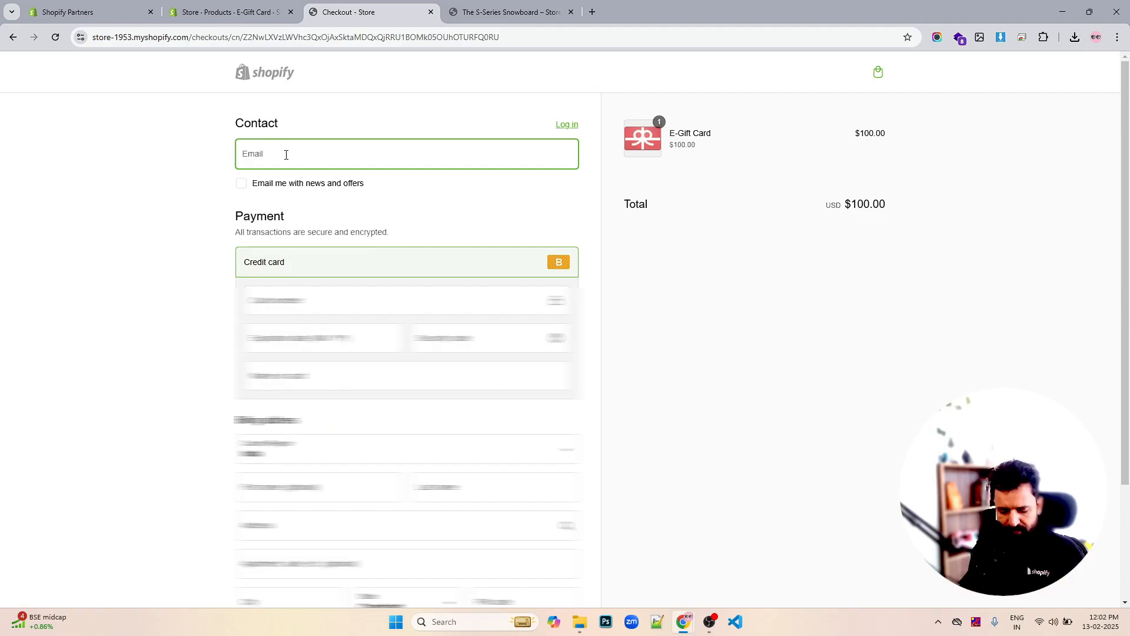
type("rahul")
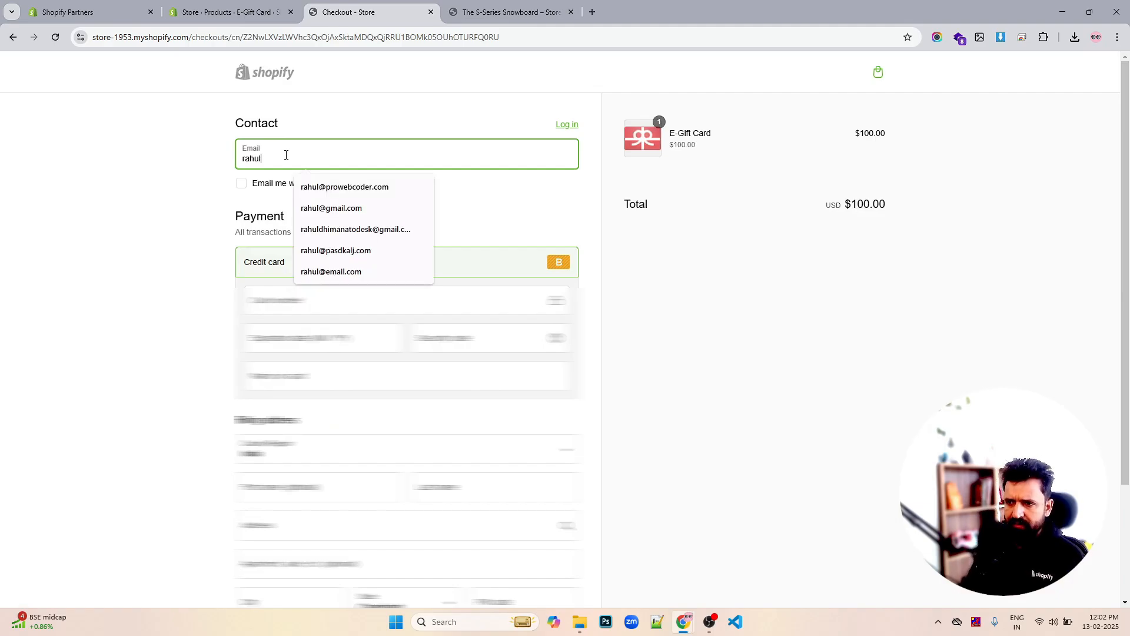
left_click(316, 186)
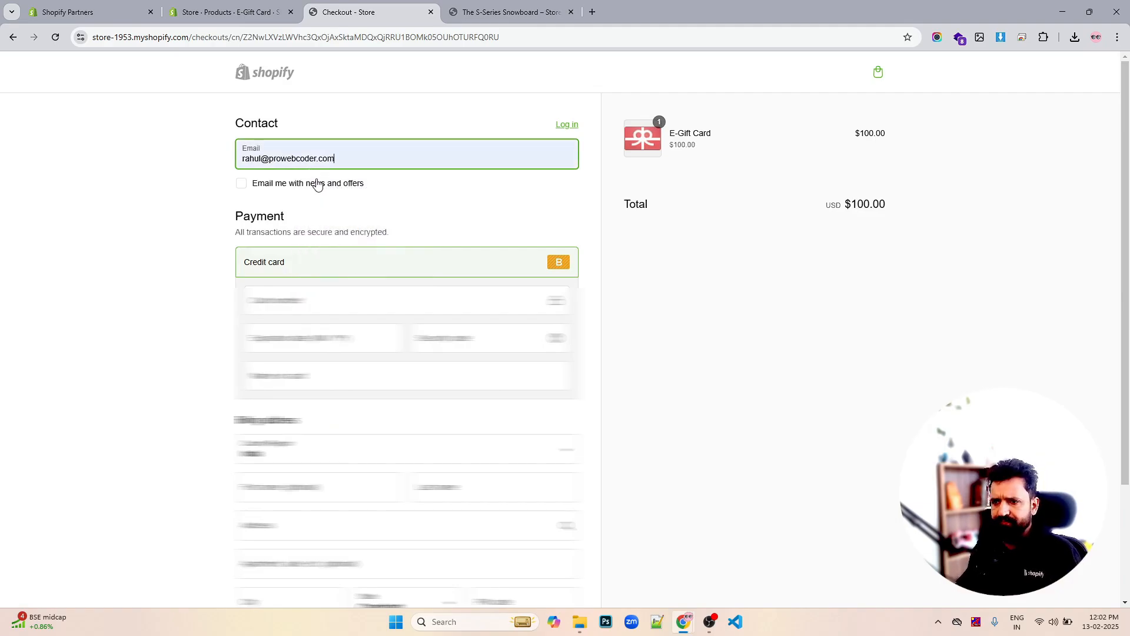
left_click(316, 185)
Enter the test card number, expiration date, security code and name on card
left_click(294, 289)
type("1")
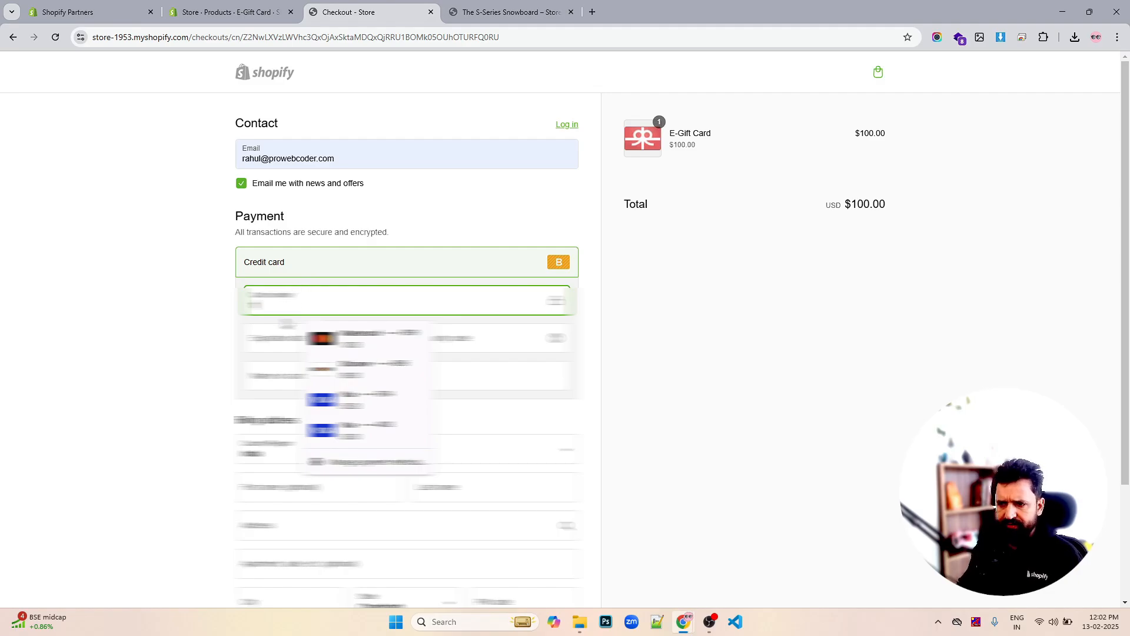
left_click(271, 336)
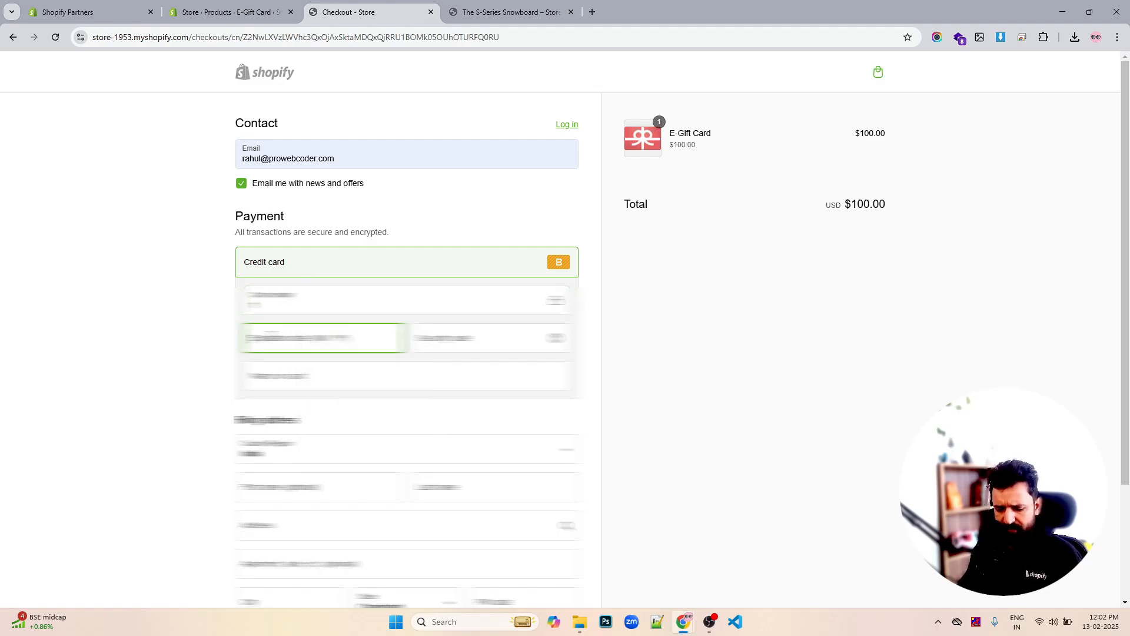
type("12")
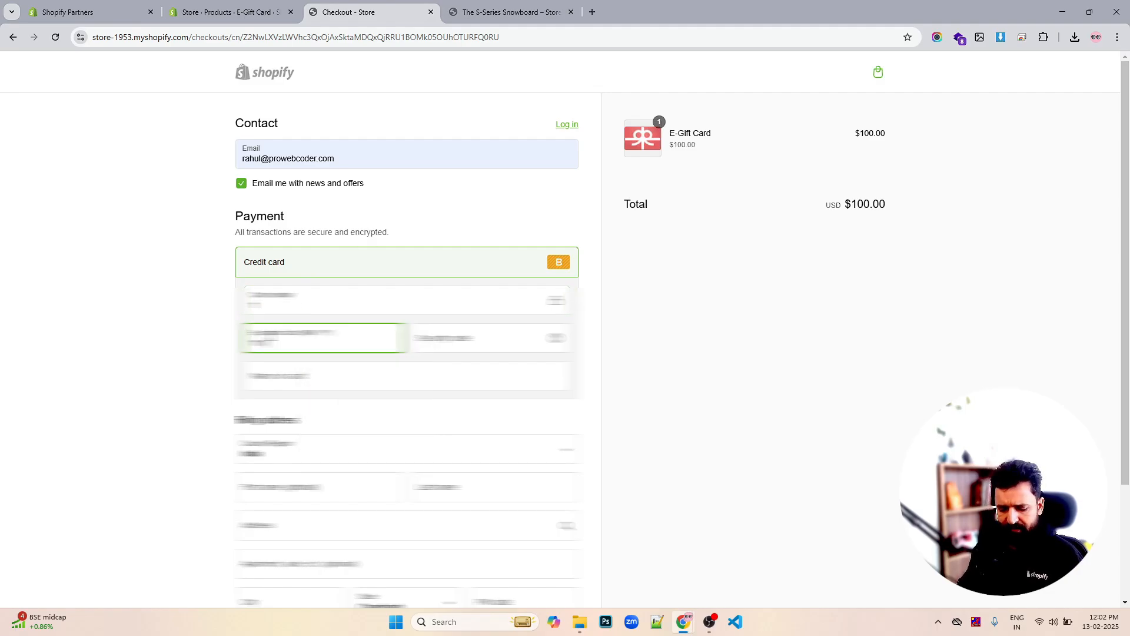
type("7")
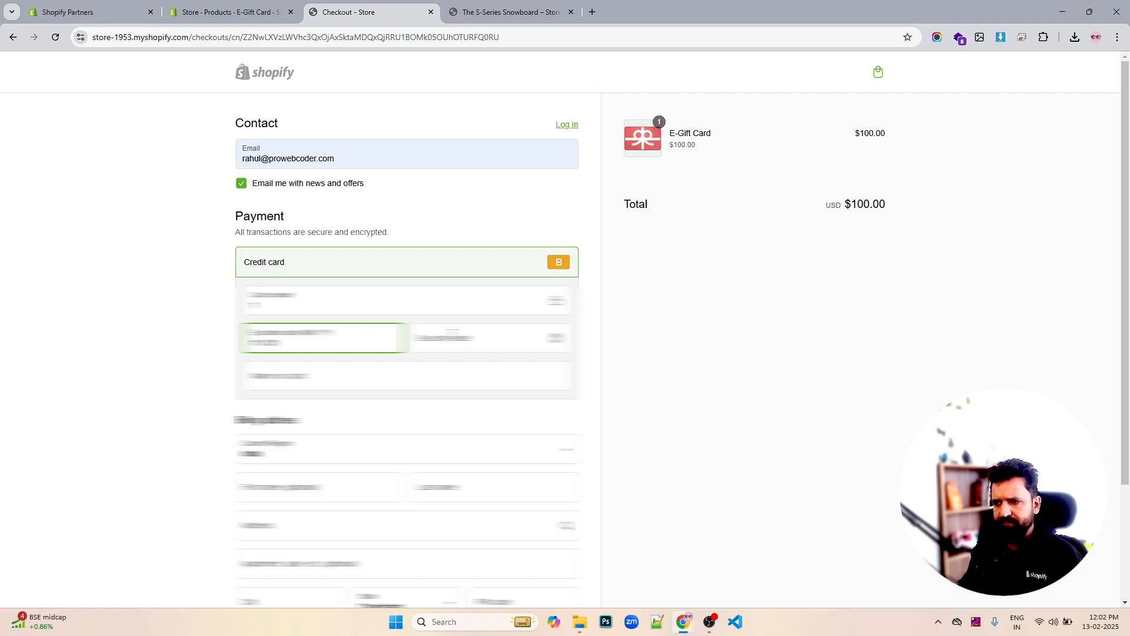
left_click(451, 335)
type("111")
left_click(351, 377)
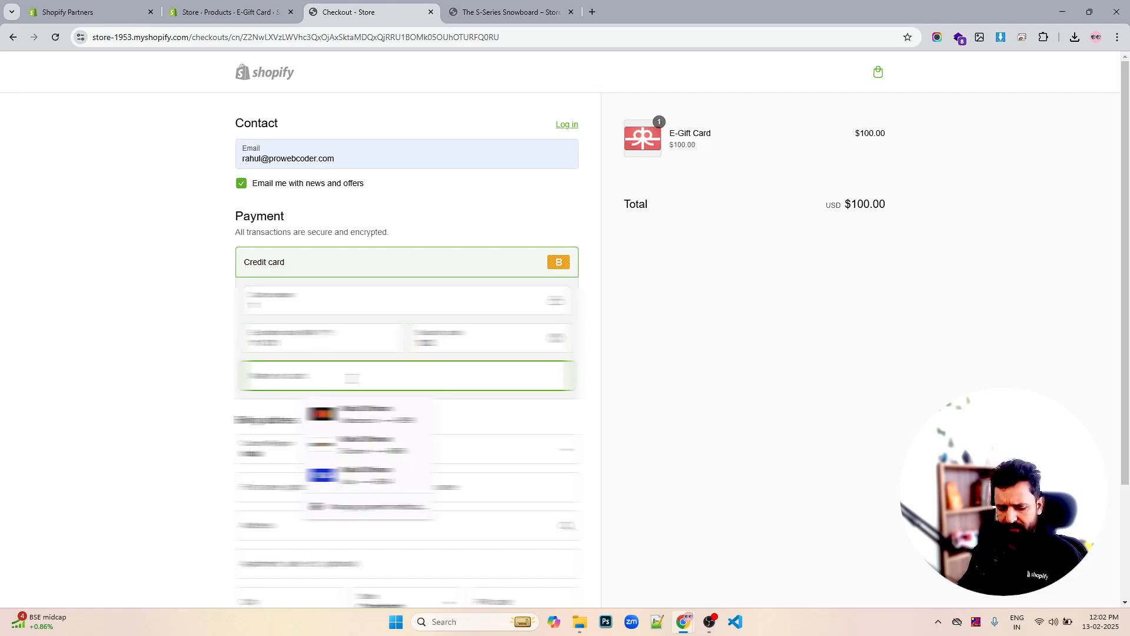
type("as")
Fill the billing address from saved details, pay to place the test order, and return to admin
scroll(330, 422, "down", 2)
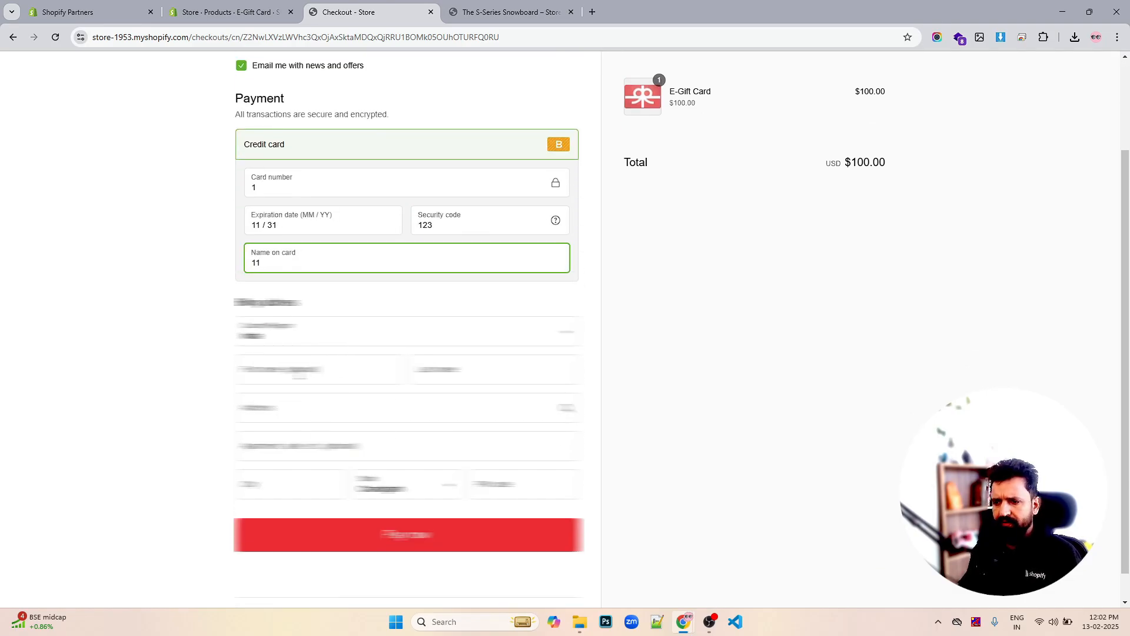
left_click(300, 374)
left_click(352, 408)
left_click(355, 537)
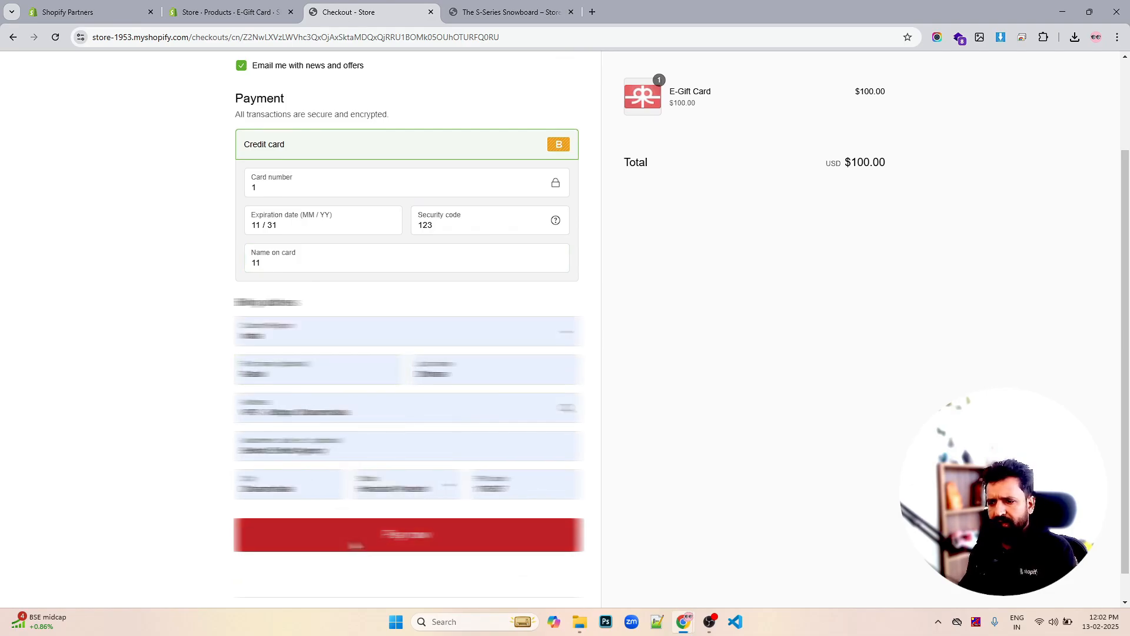
scroll(676, 347, "up", 2)
scroll(683, 339, "up", 1)
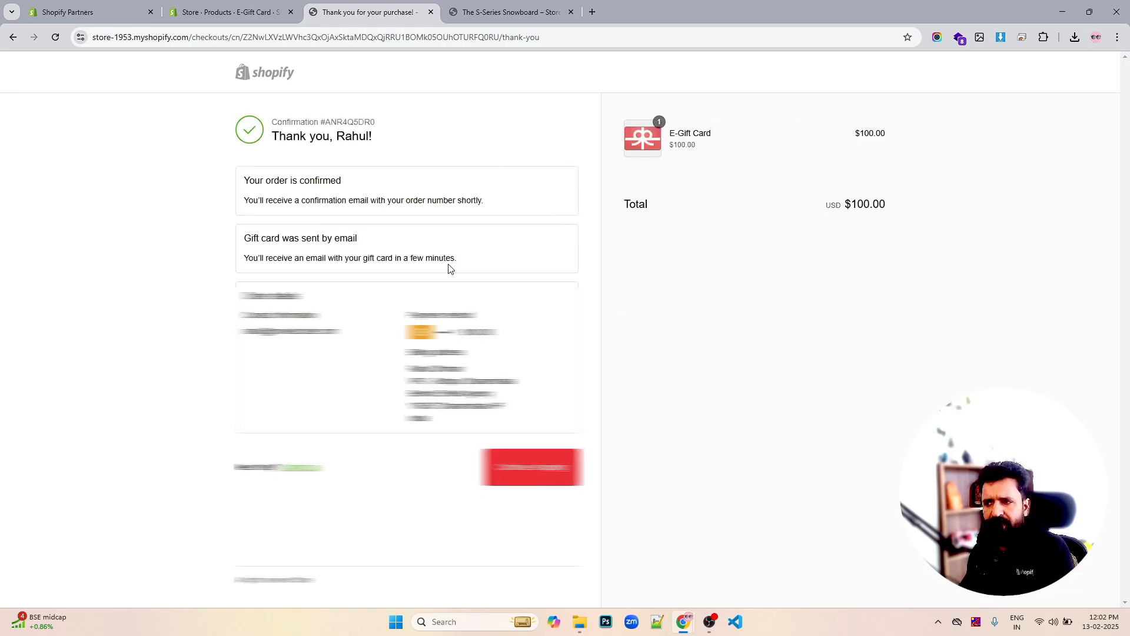
left_click(241, 13)
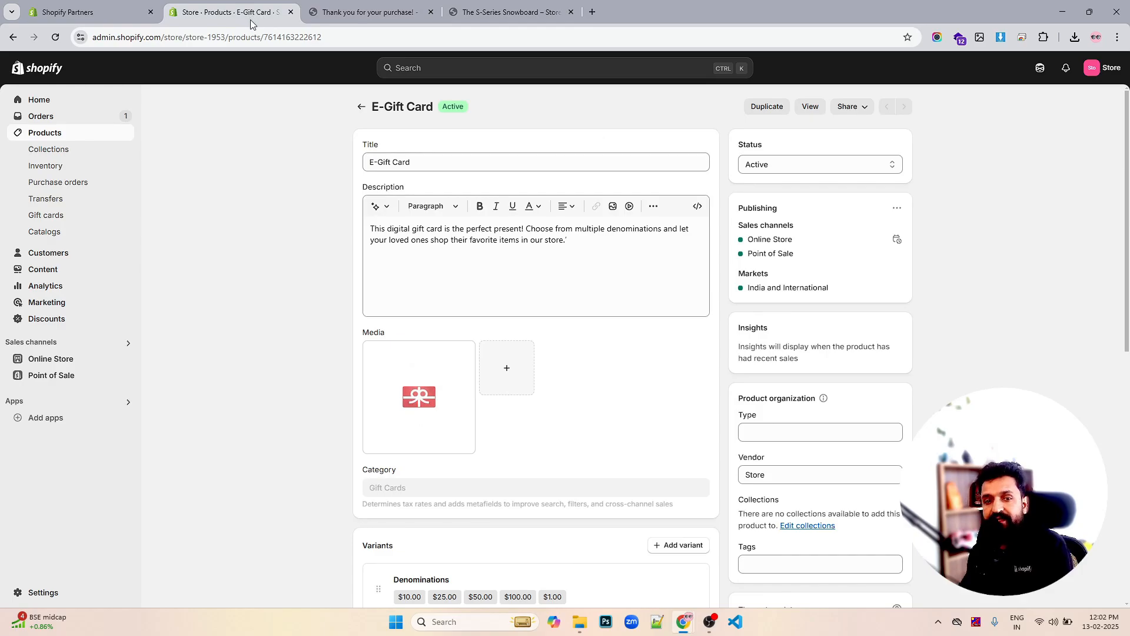
Open order #STORE1002 and fulfil its $100.00 E-Gift Card, notifying the customer
left_click(51, 118)
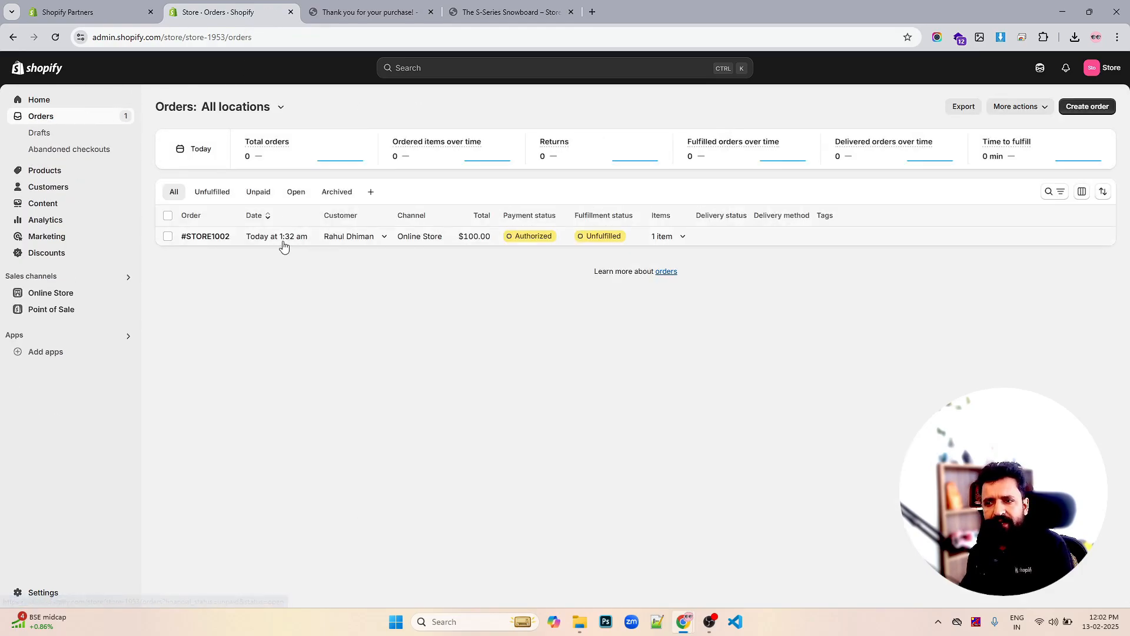
left_click(281, 239)
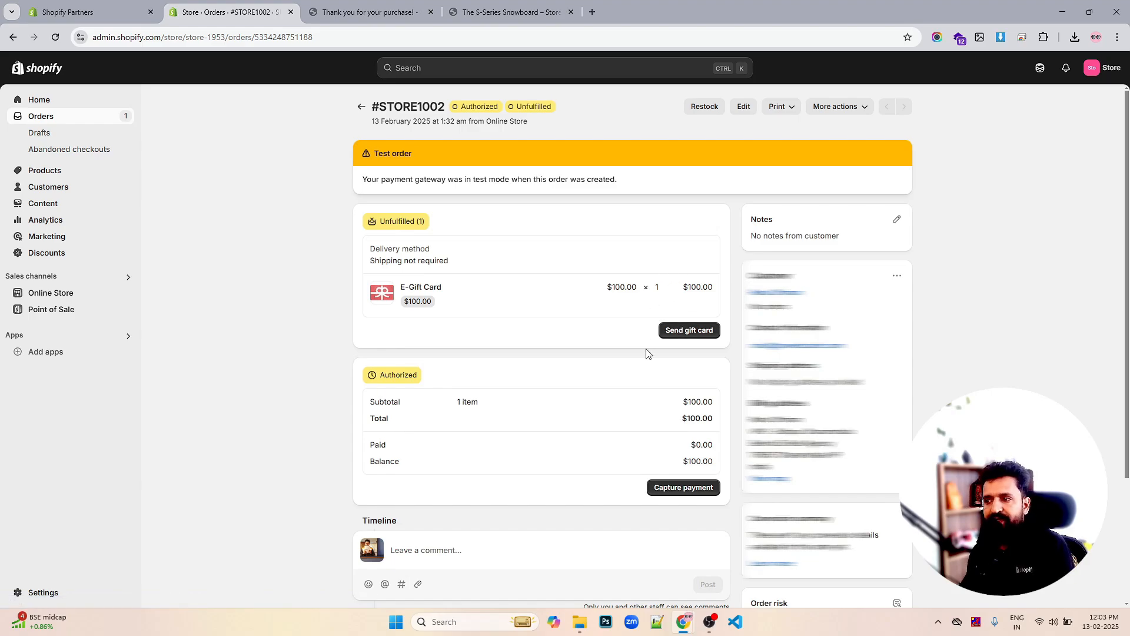
left_click(700, 331)
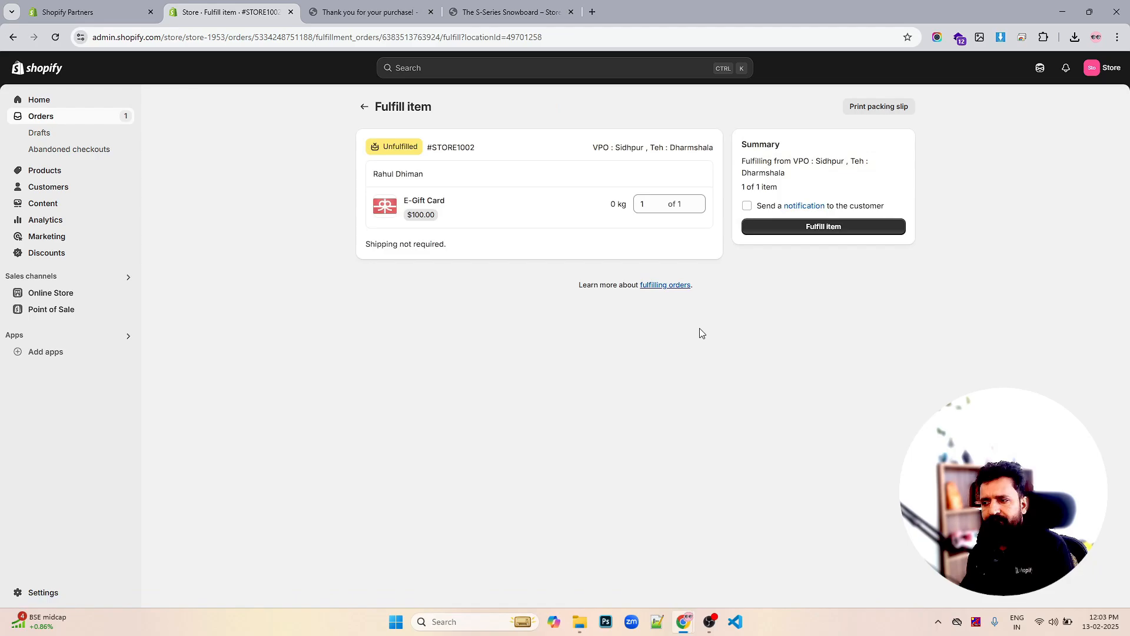
left_click(748, 205)
left_click(834, 228)
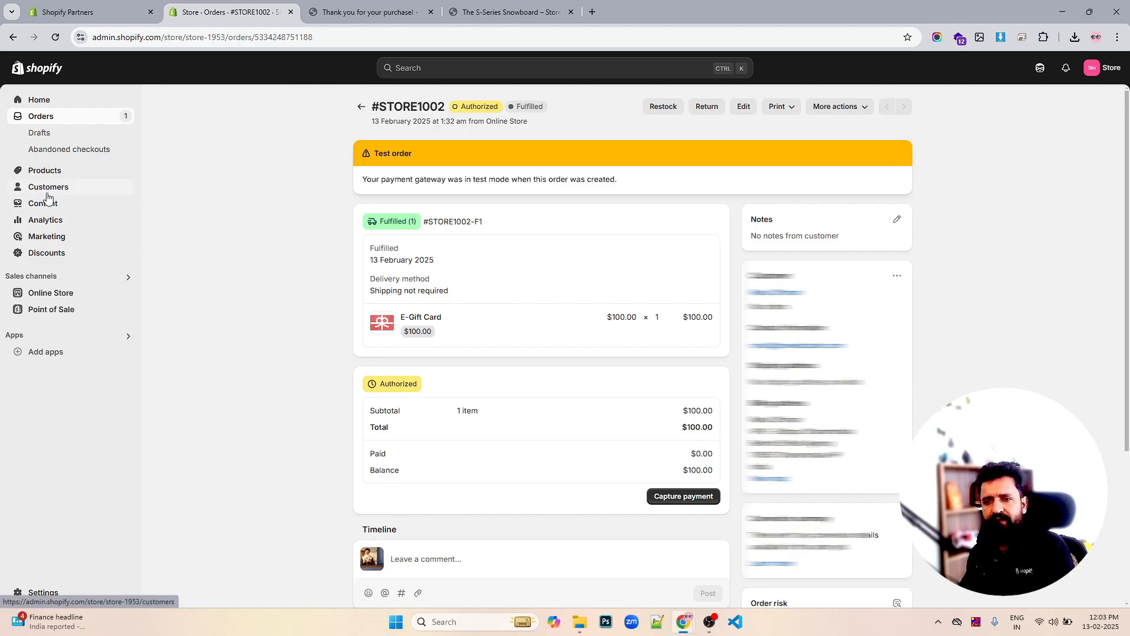
Open the active $100.00 gift card from the Products > Gift cards list
left_click(53, 173)
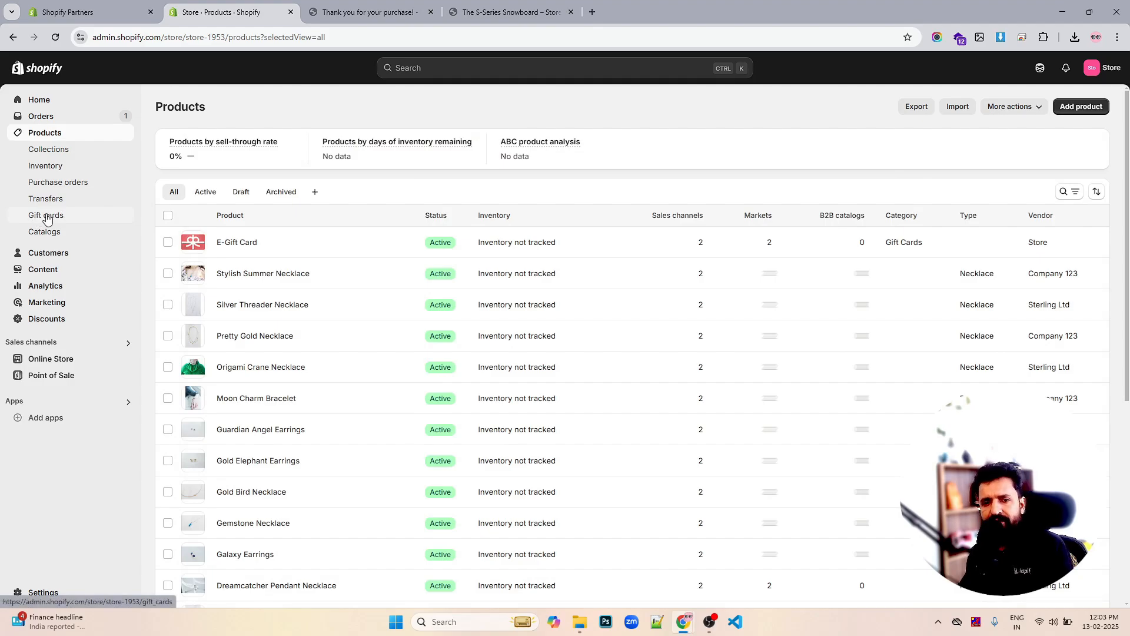
left_click(47, 218)
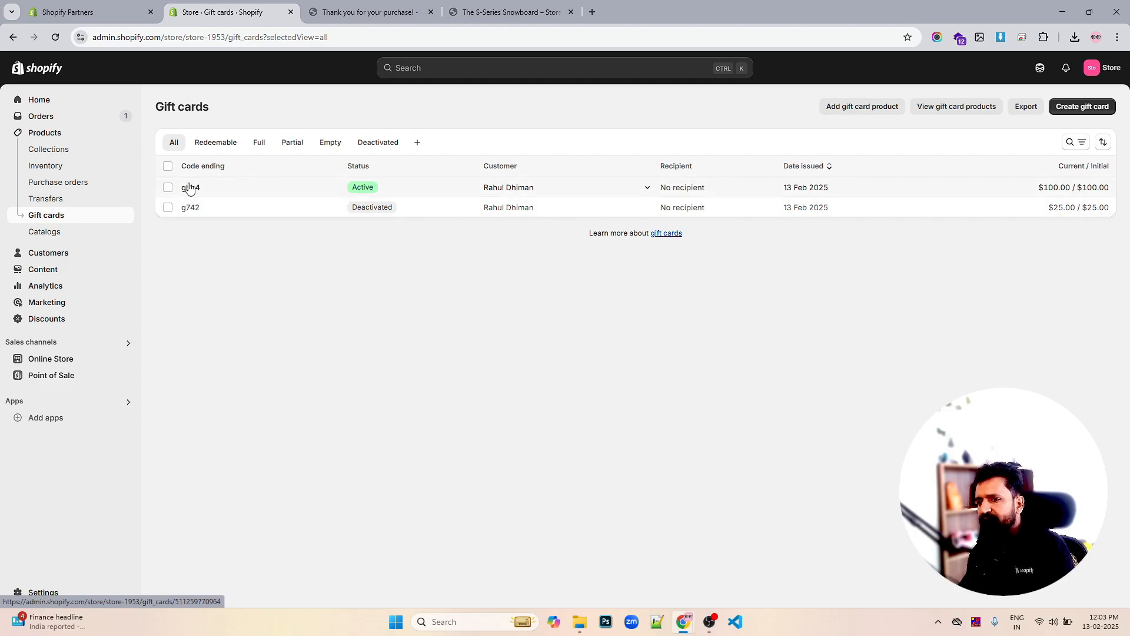
left_click(190, 188)
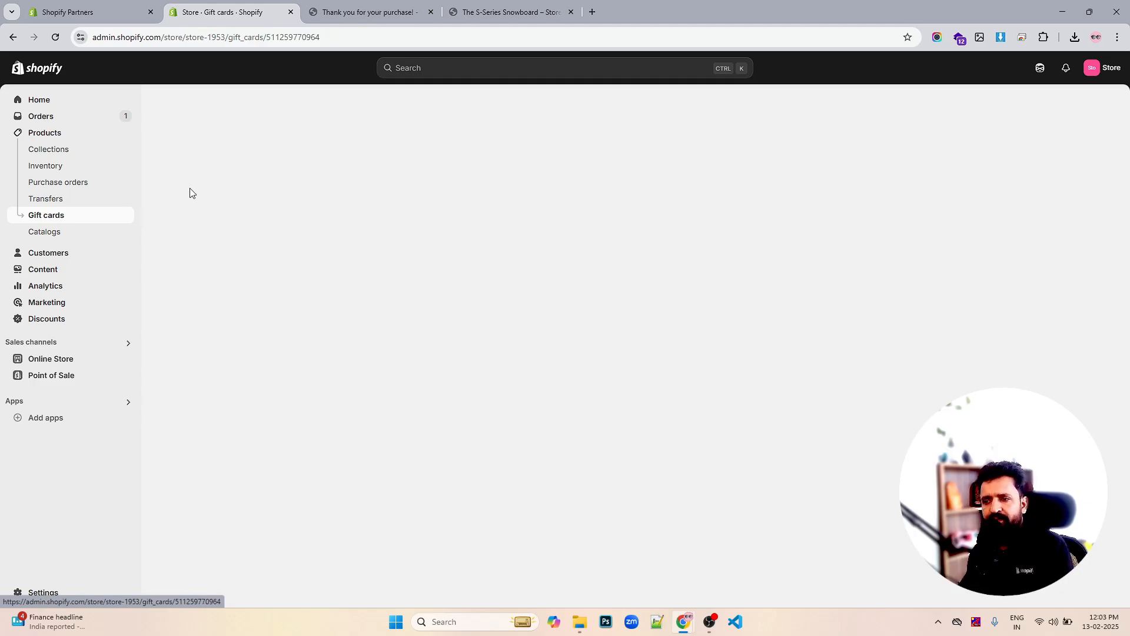
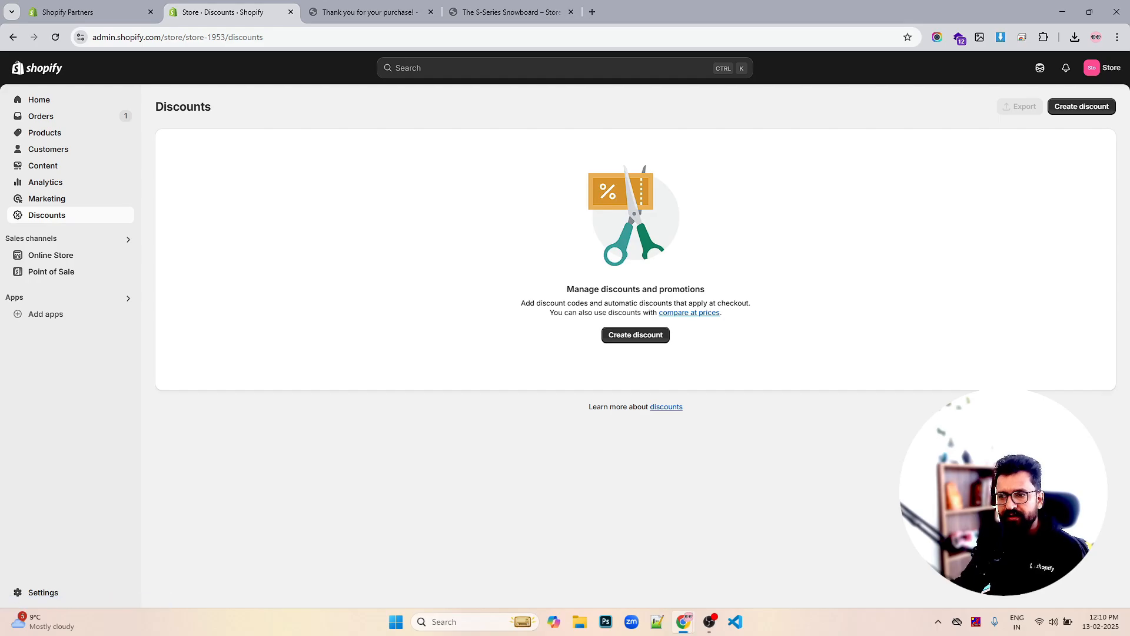
Start a new discount of type Amount off products
left_click(1082, 107)
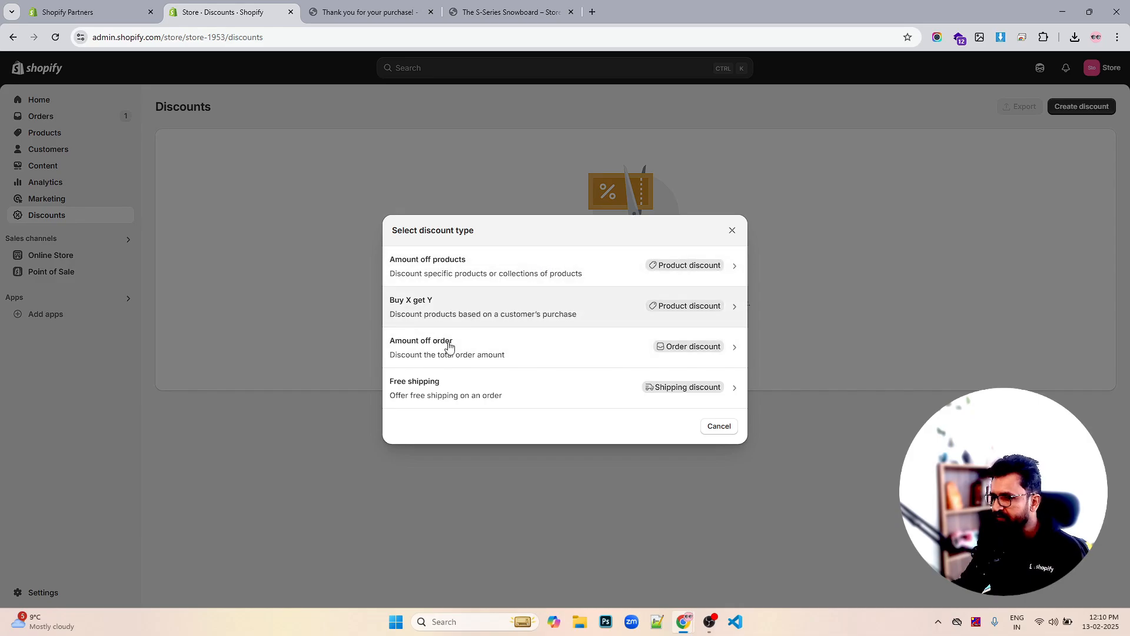
left_click(492, 266)
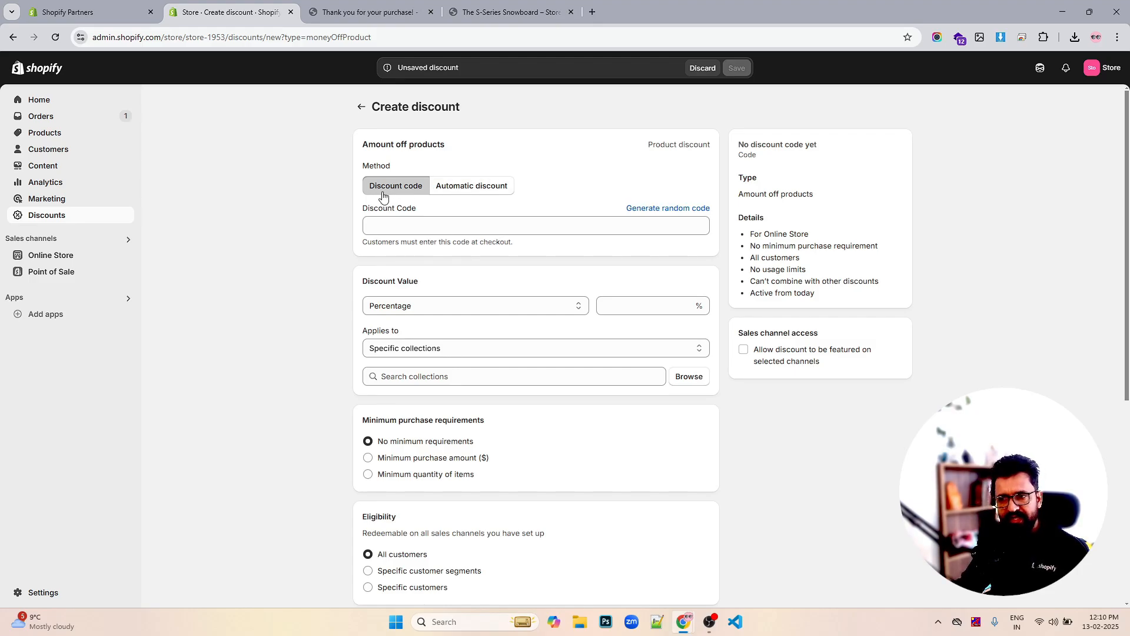
Enter discount code SUMMER25 with a 15% percentage value
left_click(412, 225)
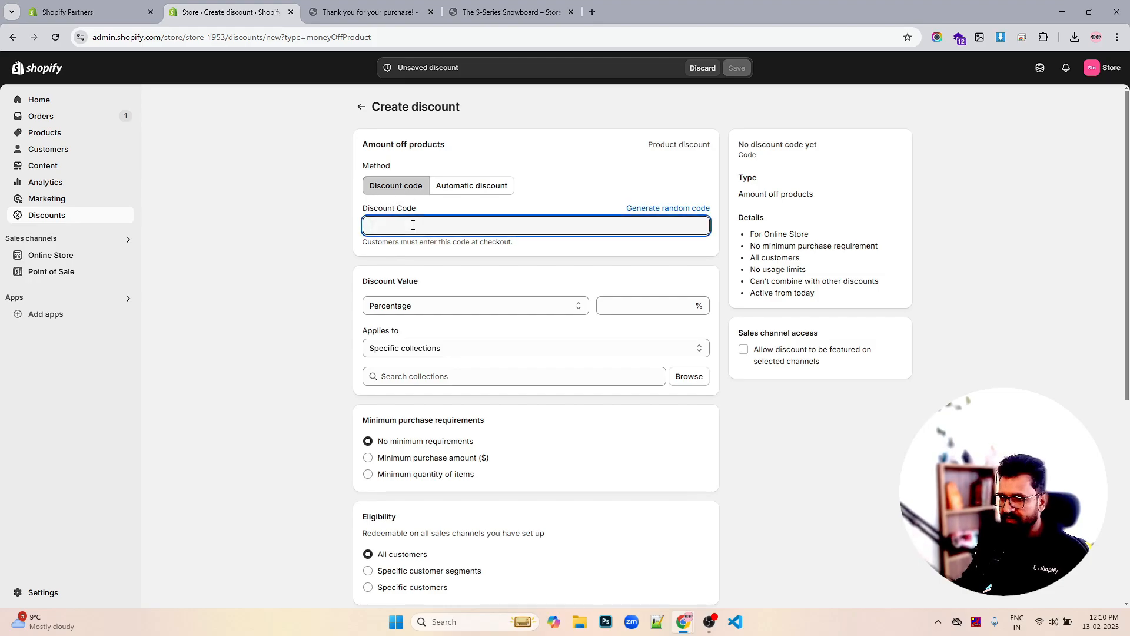
type("SUMM")
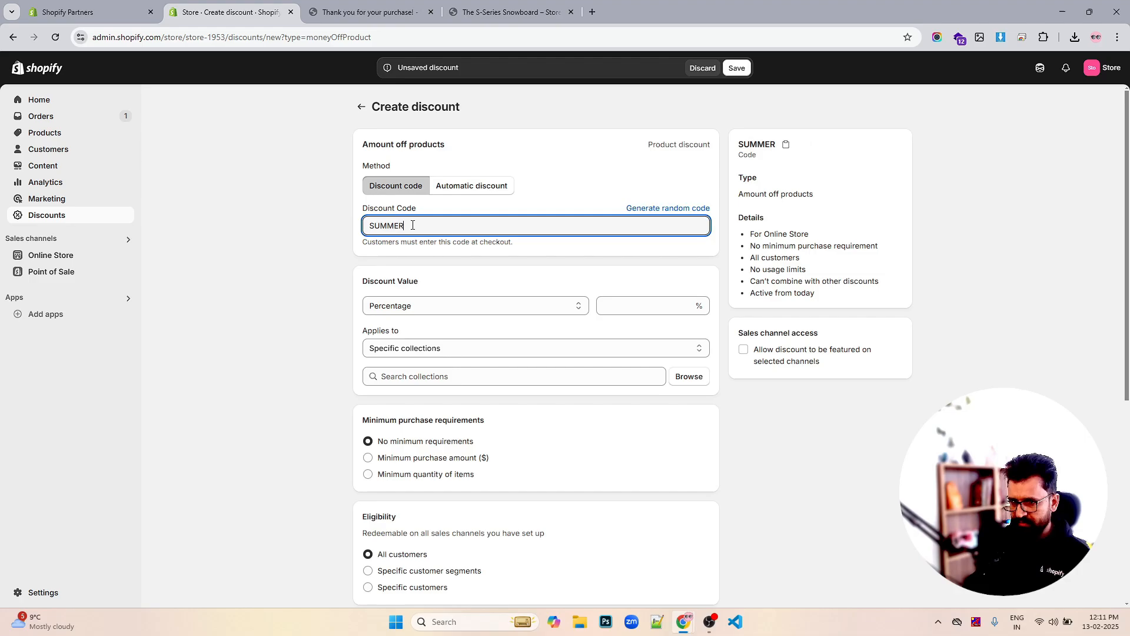
type("ER")
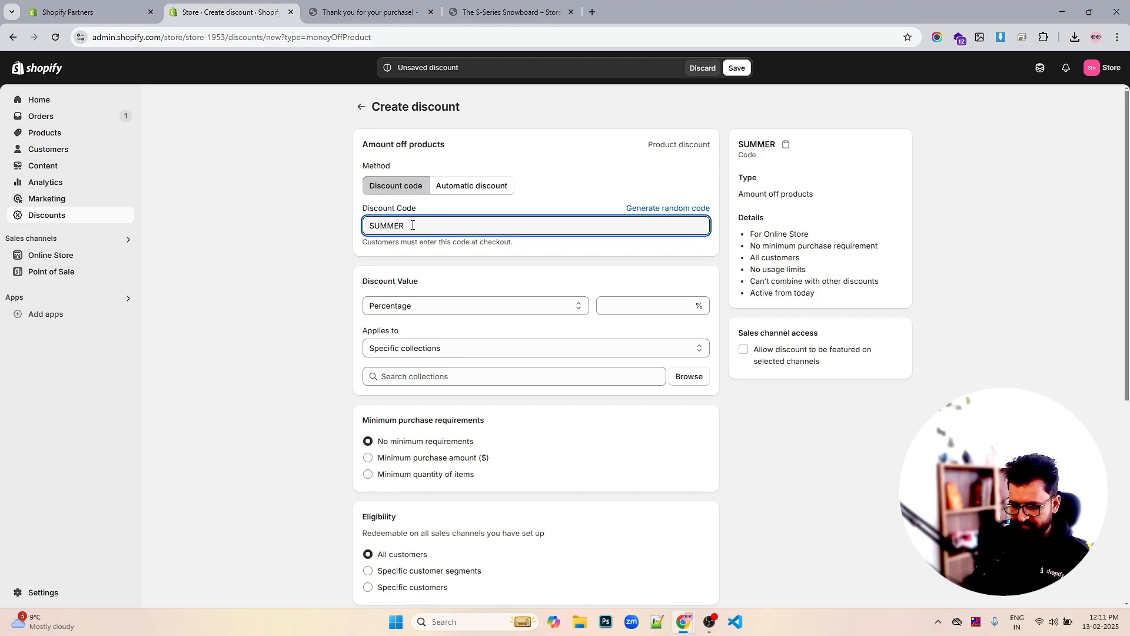
type("25")
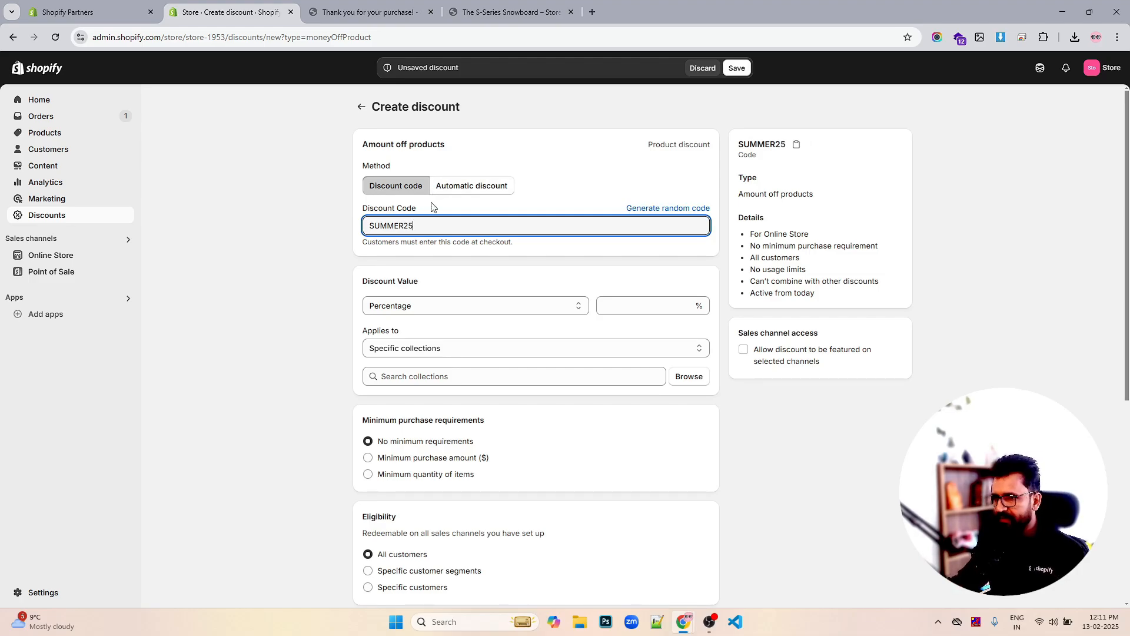
left_click(638, 302)
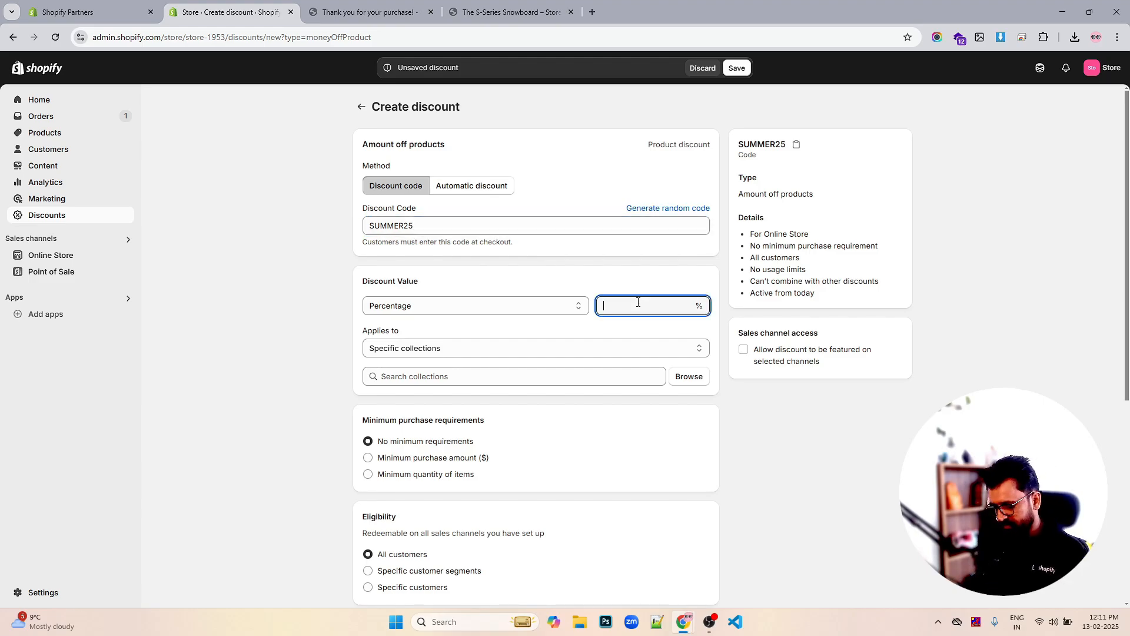
type("15")
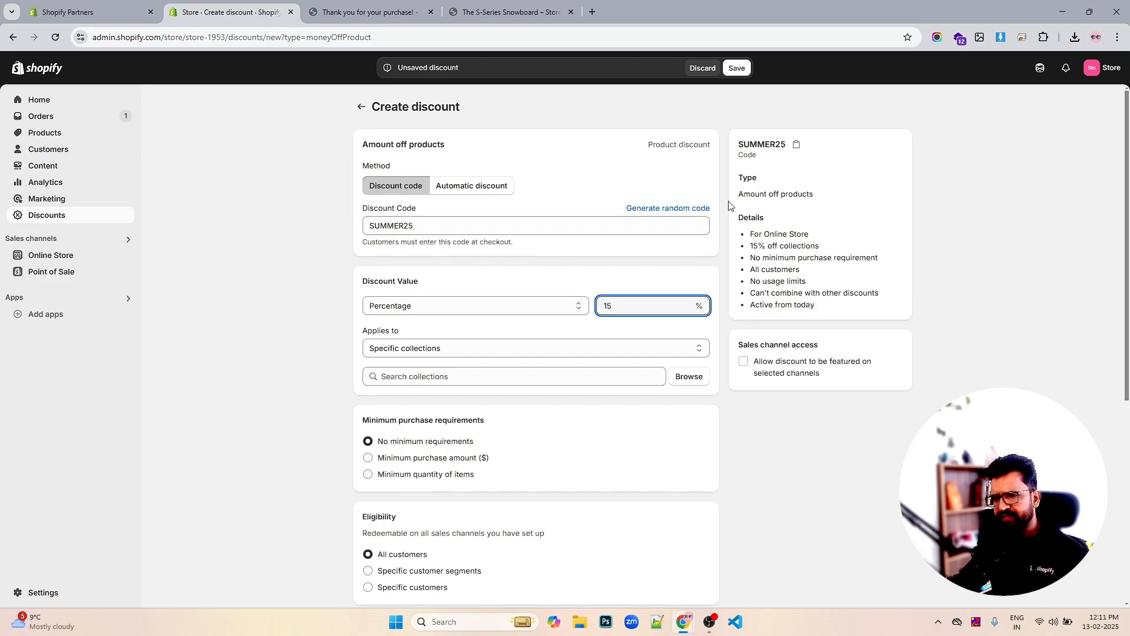
Limit the discount to specific collections and add the Jewellery collection
left_click(548, 355)
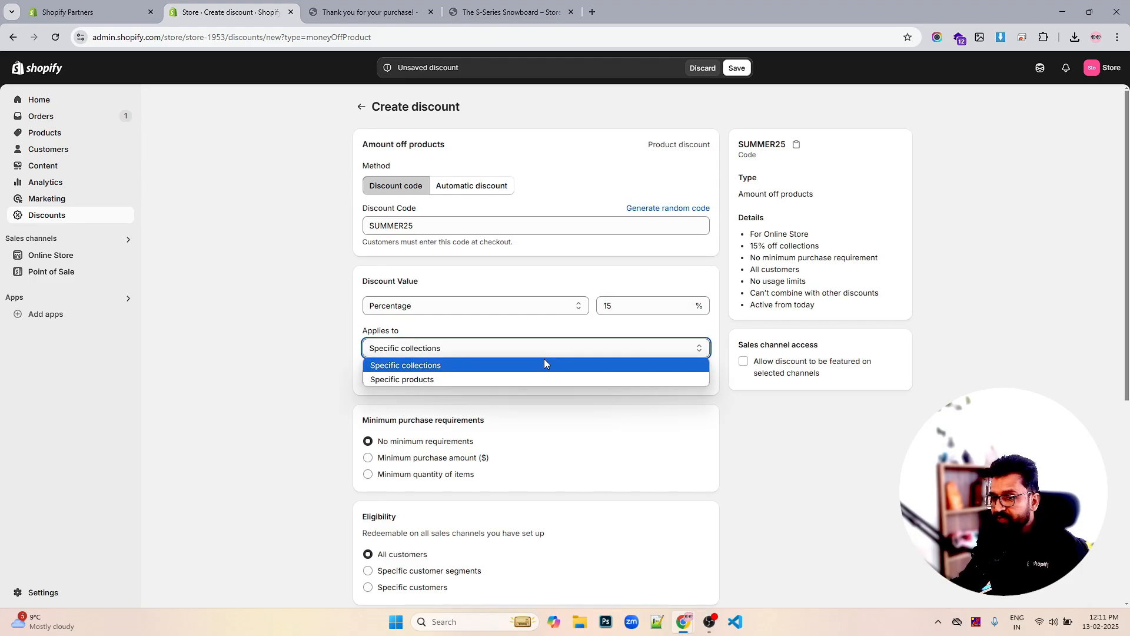
left_click(541, 368)
left_click(689, 376)
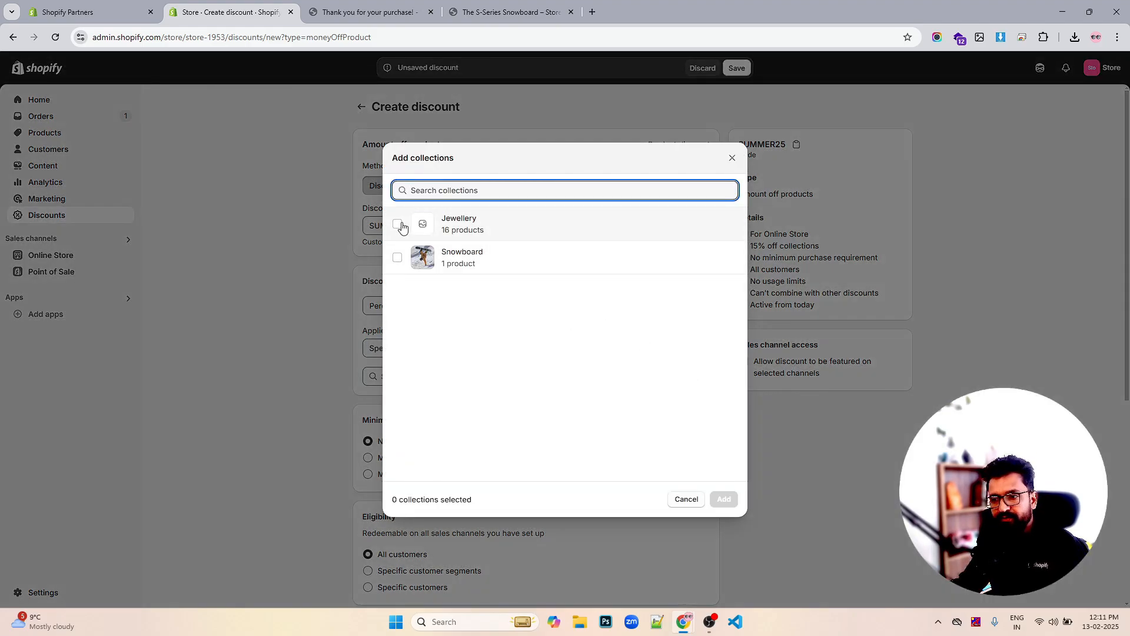
left_click(397, 224)
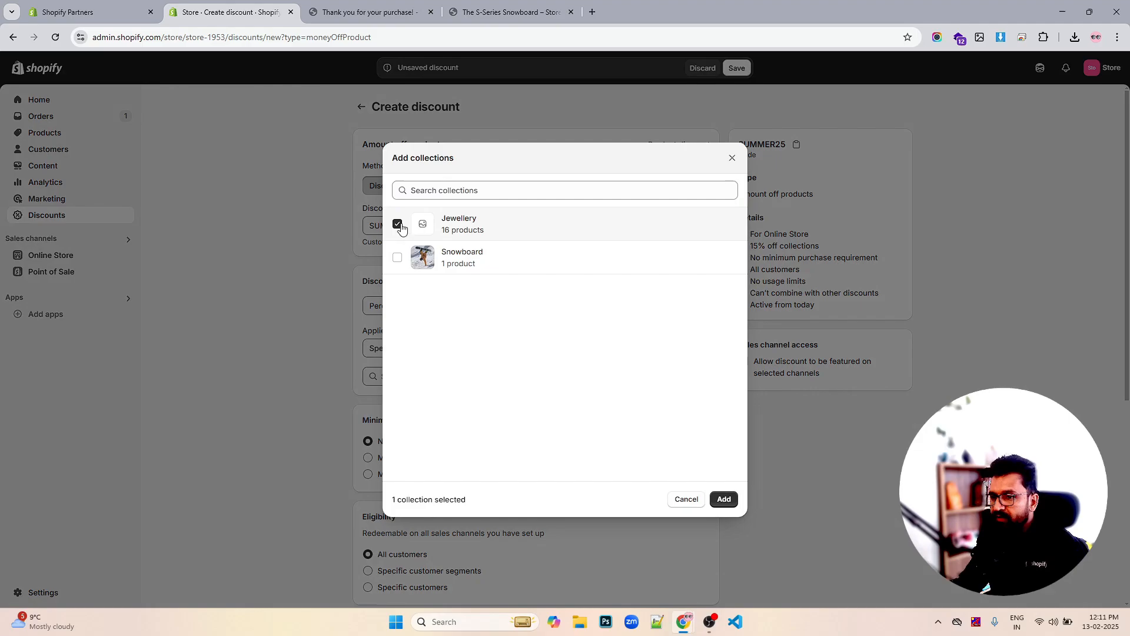
left_click(724, 499)
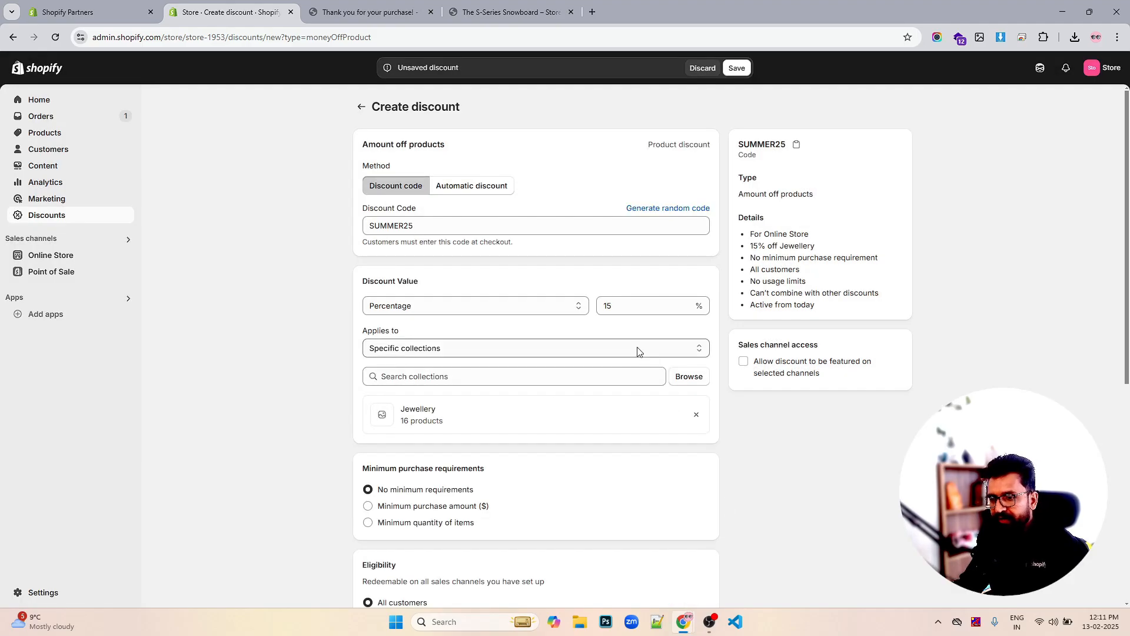
scroll(642, 347, "down", 2)
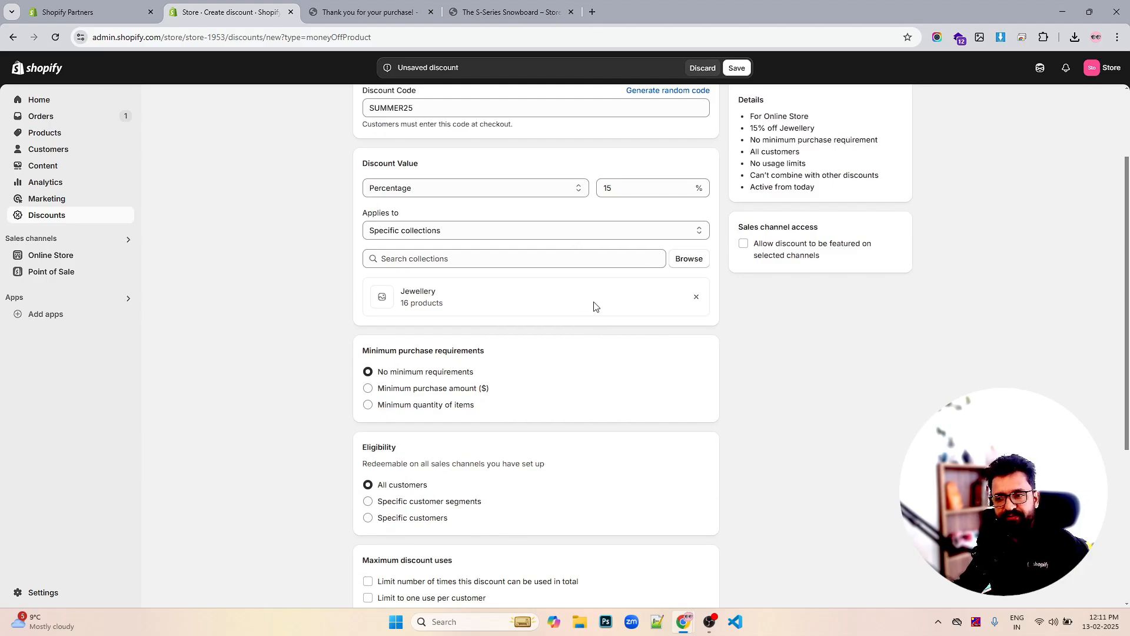
scroll(626, 319, "down", 3)
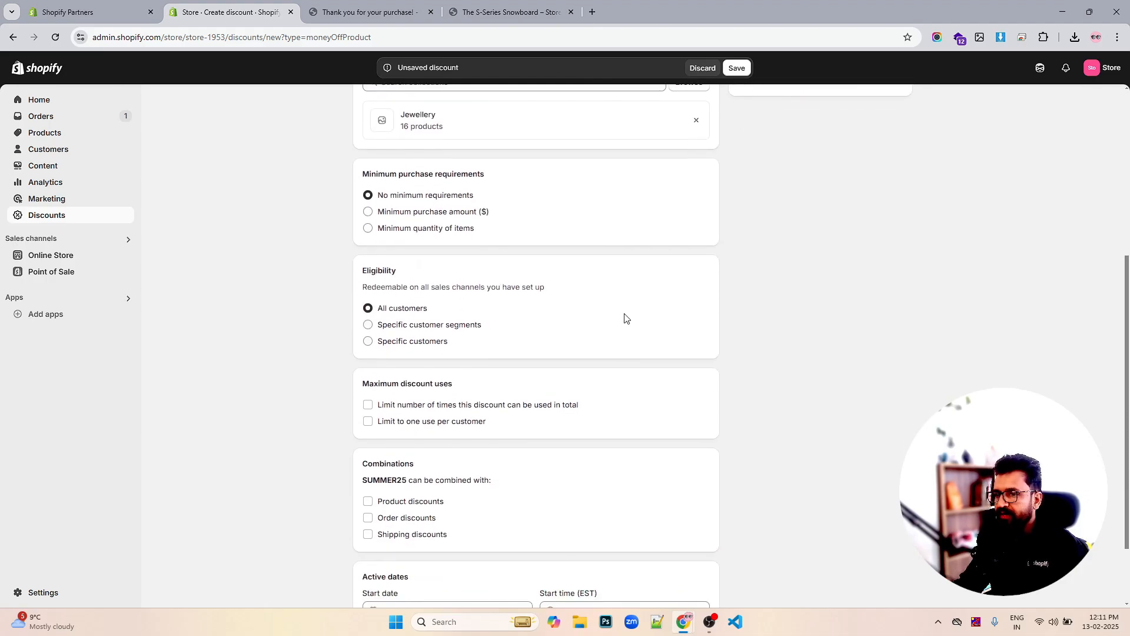
scroll(624, 316, "down", 1)
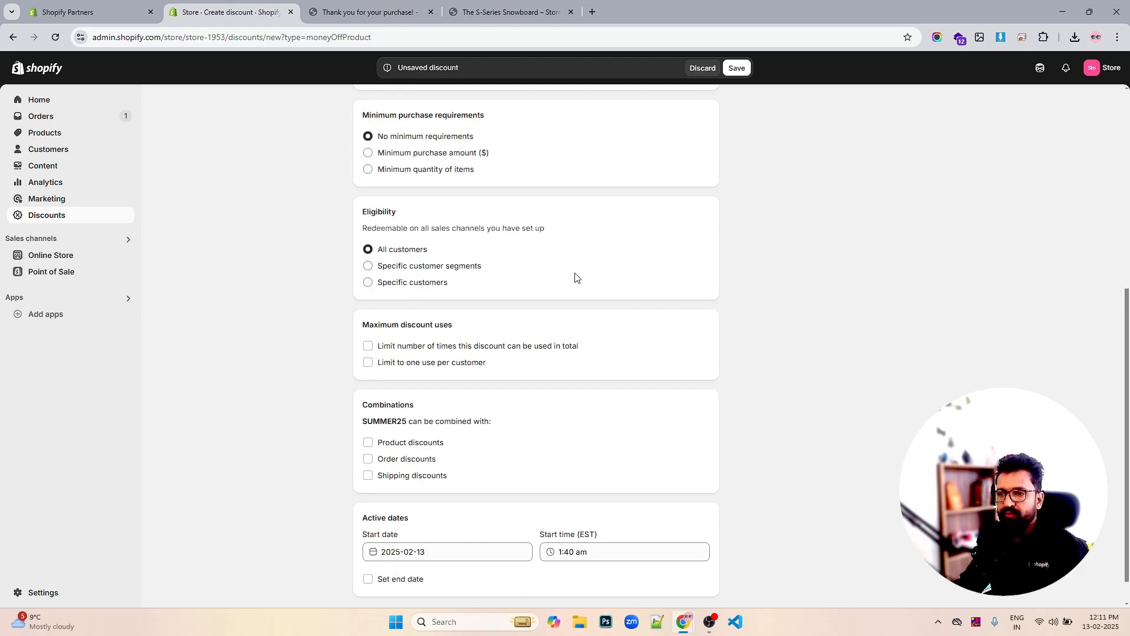
scroll(582, 285, "up", 2)
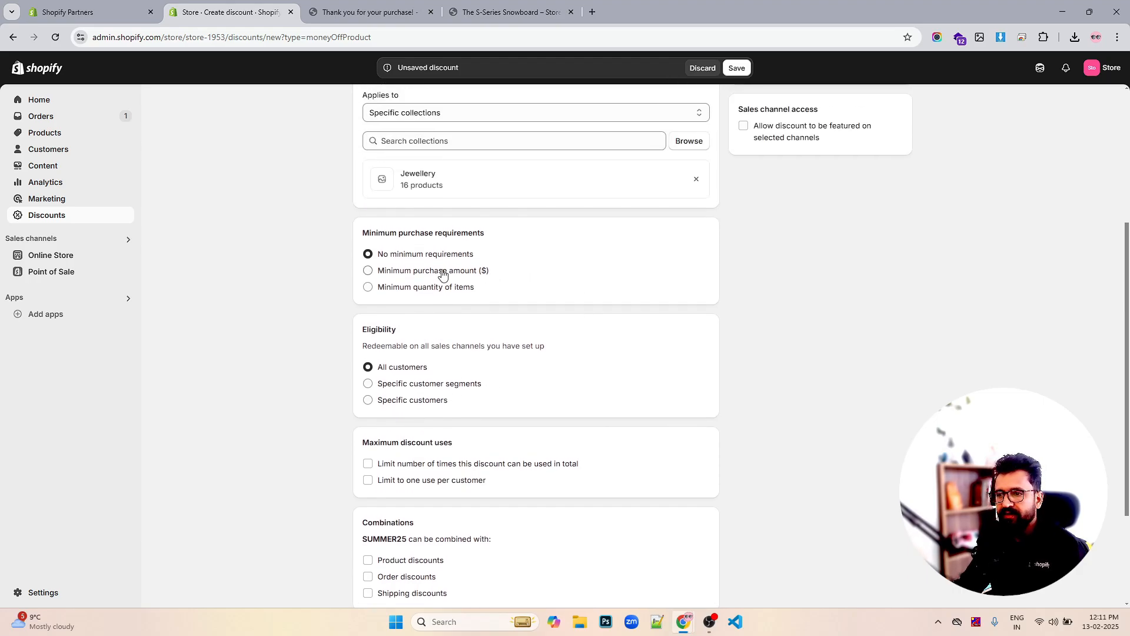
scroll(532, 306, "down", 3)
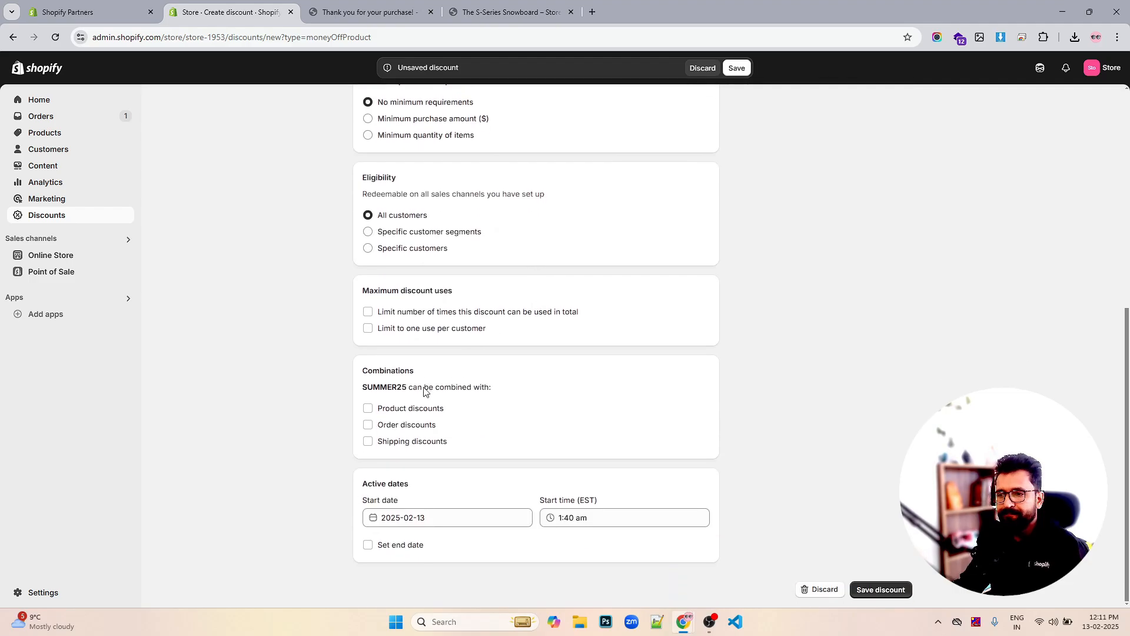
scroll(420, 409, "up", 2)
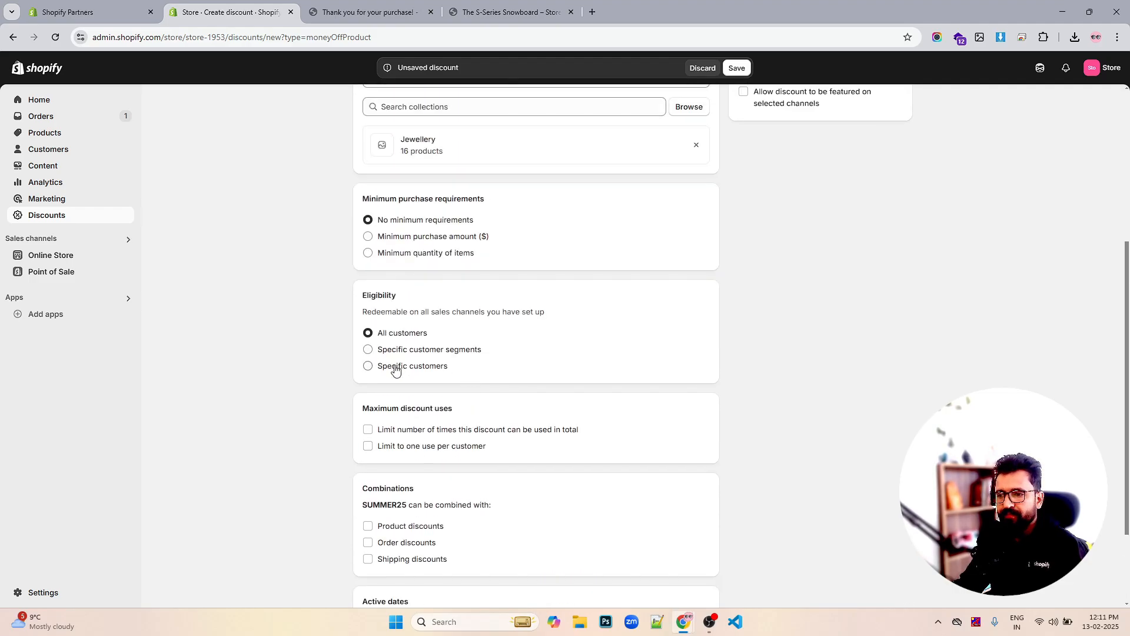
left_click(403, 350)
left_click(400, 368)
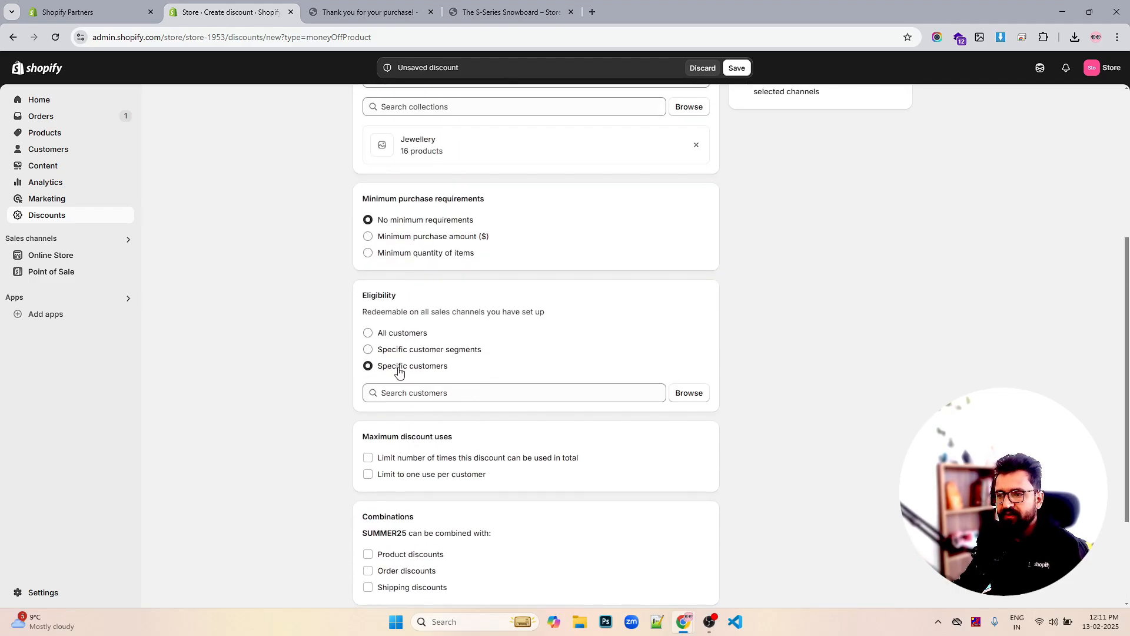
left_click(406, 335)
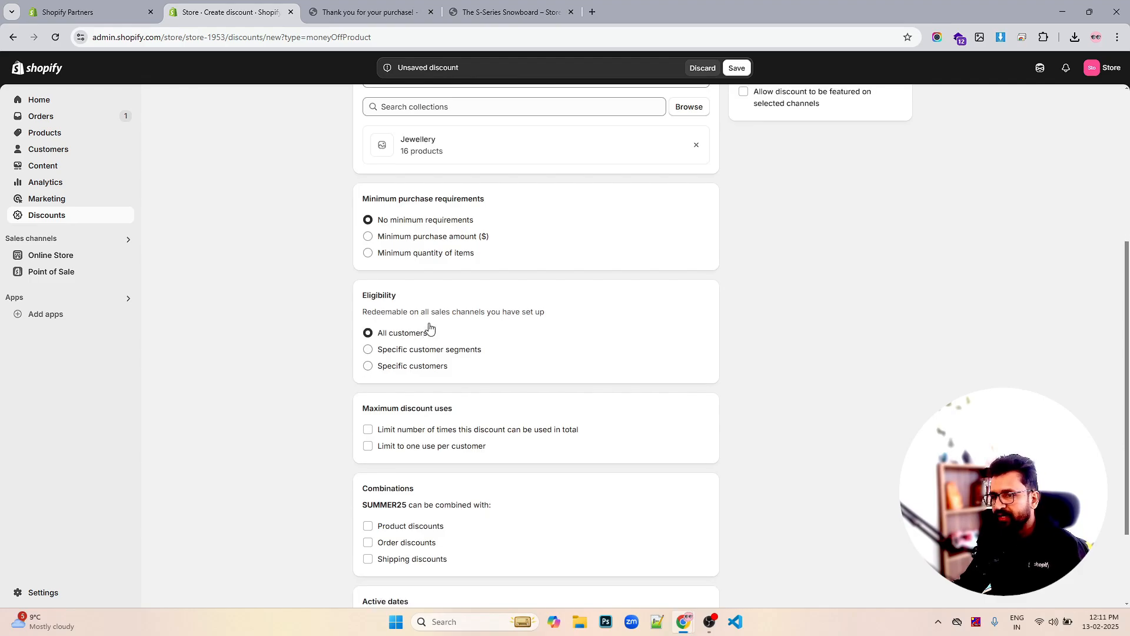
scroll(595, 312, "up", 2)
scroll(595, 311, "up", 1)
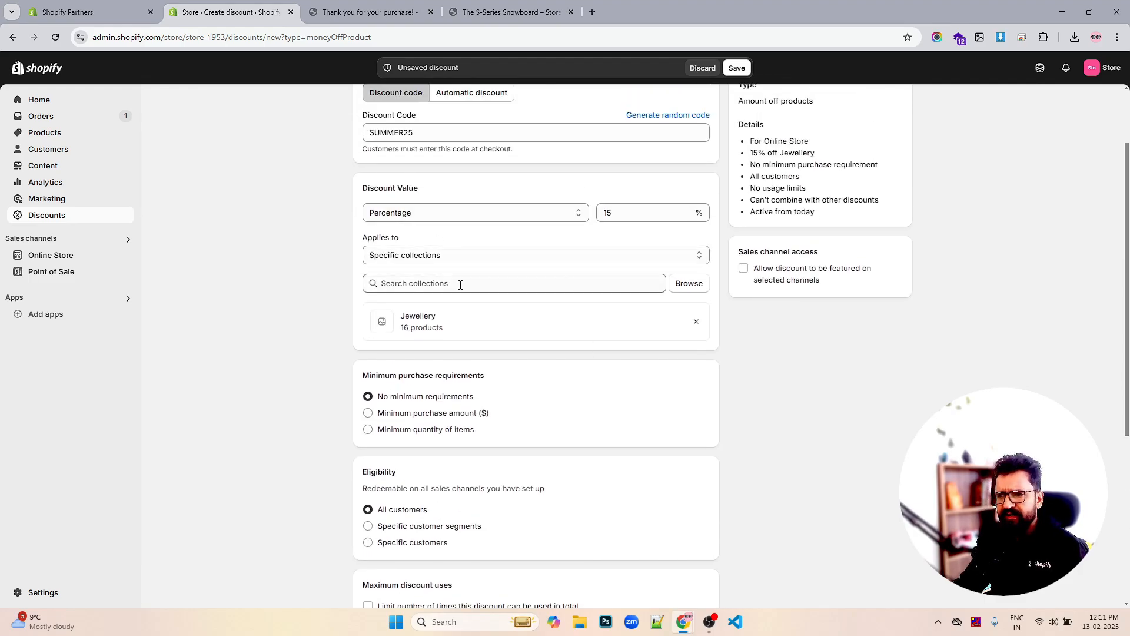
left_click(516, 218)
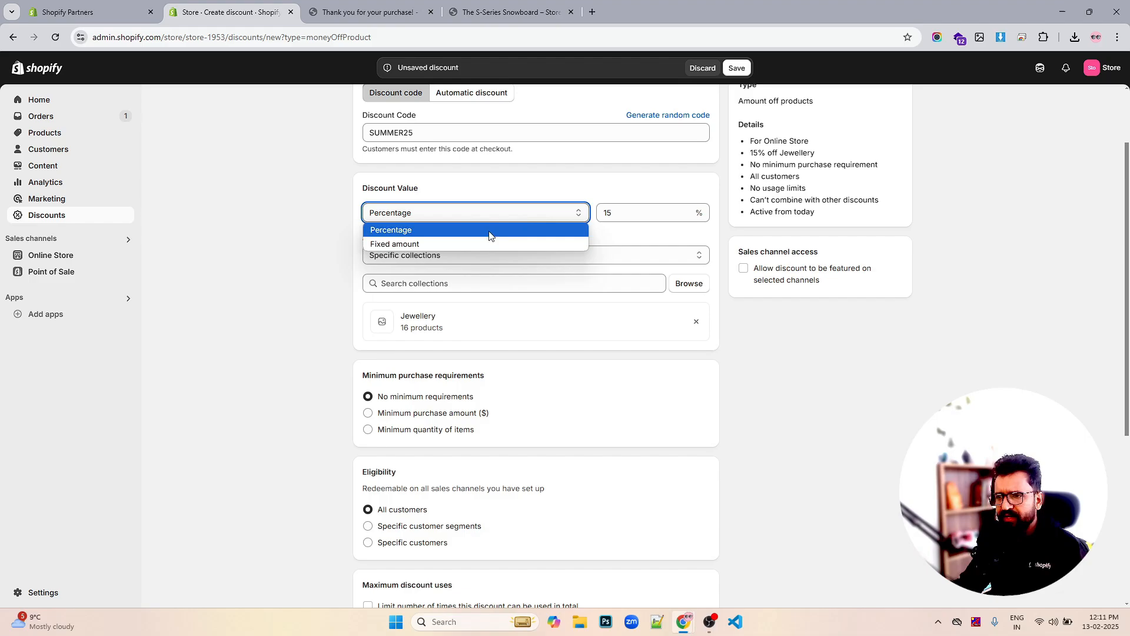
left_click(452, 235)
scroll(580, 241, "down", 1)
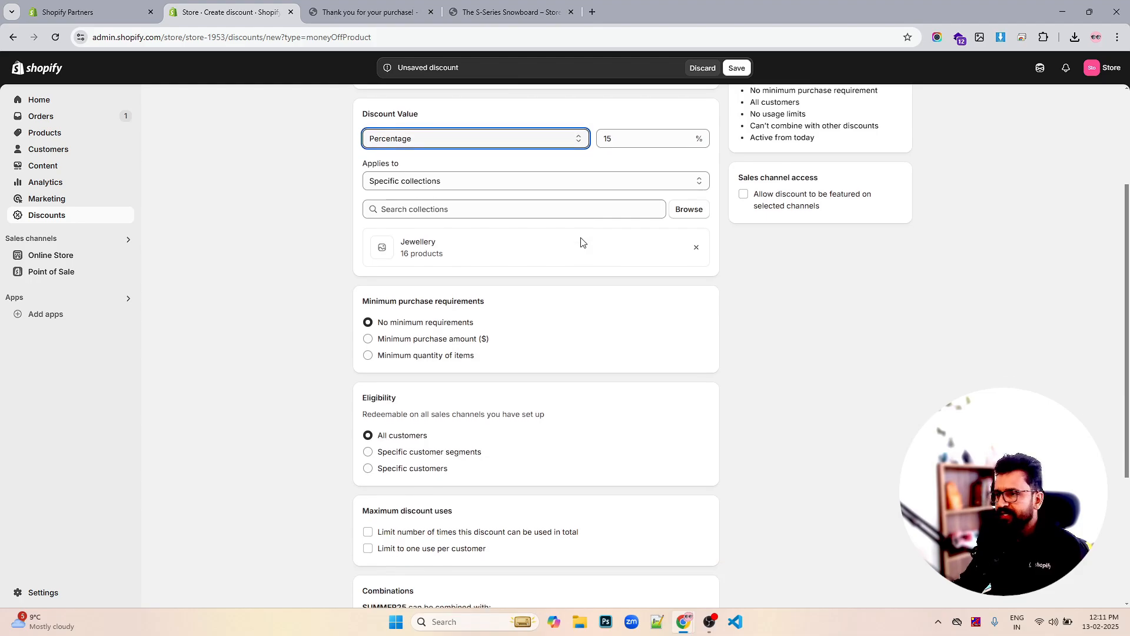
scroll(581, 241, "down", 2)
scroll(581, 241, "down", 2)
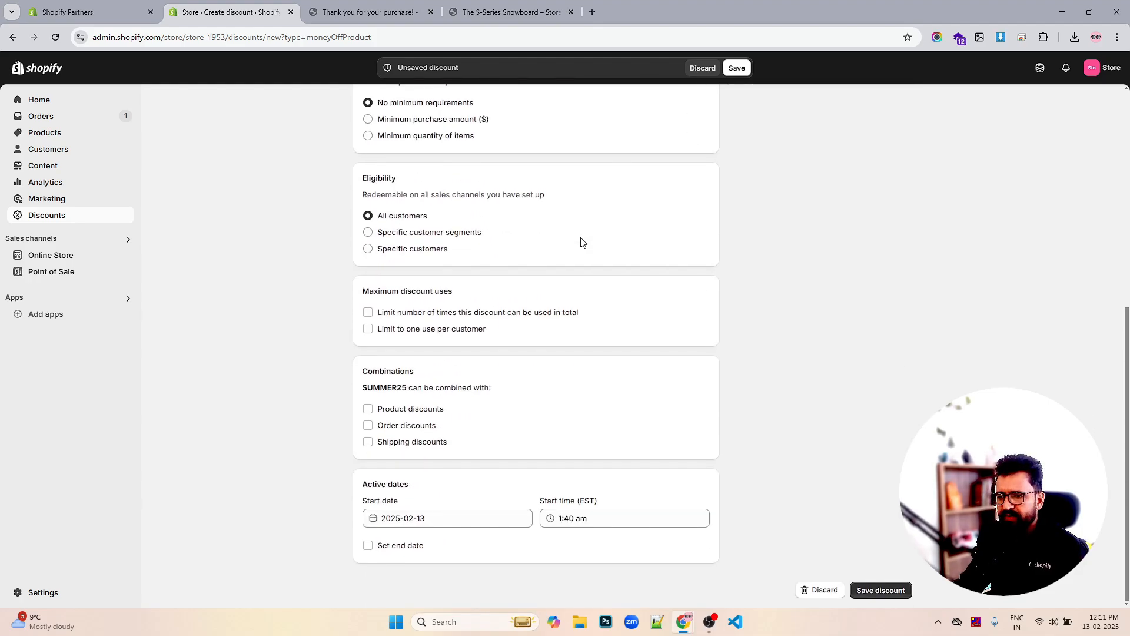
scroll(580, 240, "up", 6)
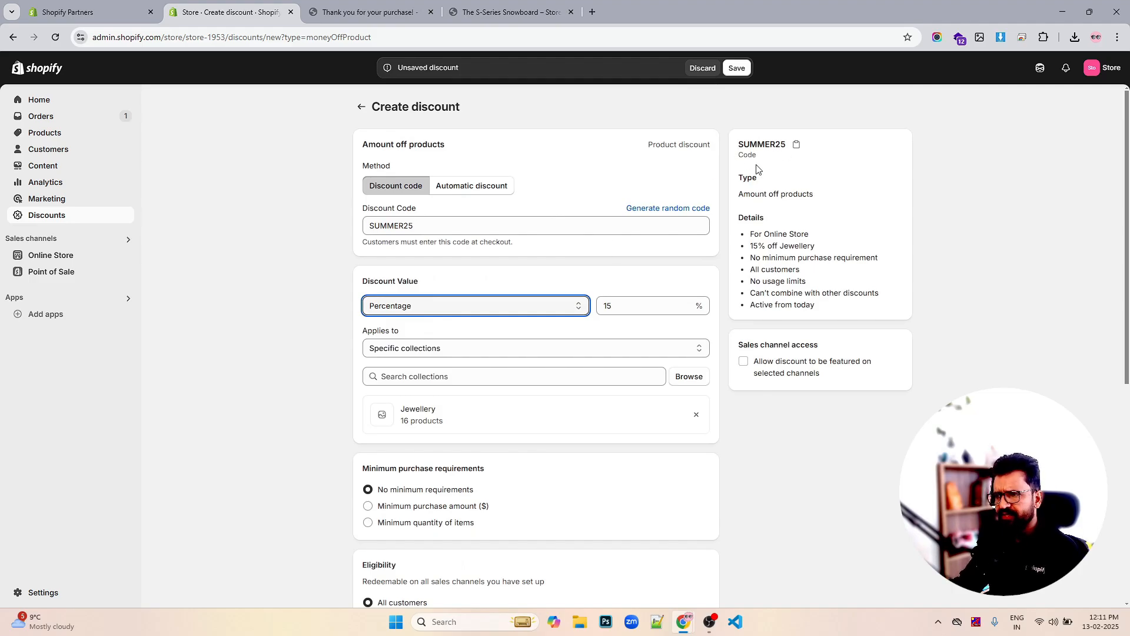
Save the SUMMER25 discount, copy its code, and switch to the S-Series Snowboard storefront tab
left_click(739, 70)
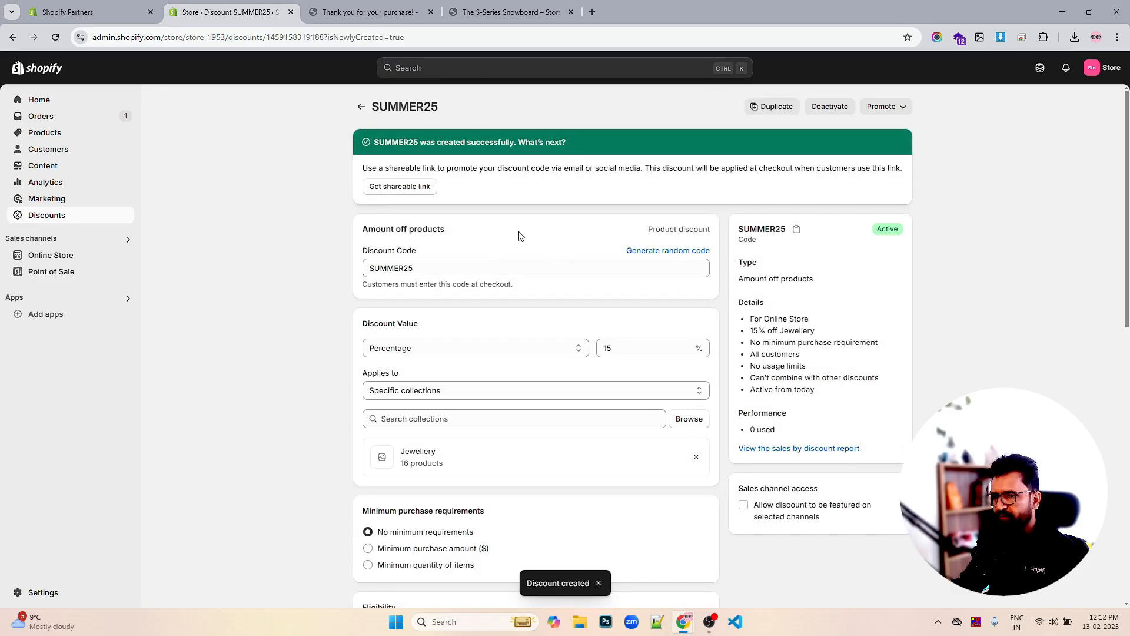
double_click(406, 265)
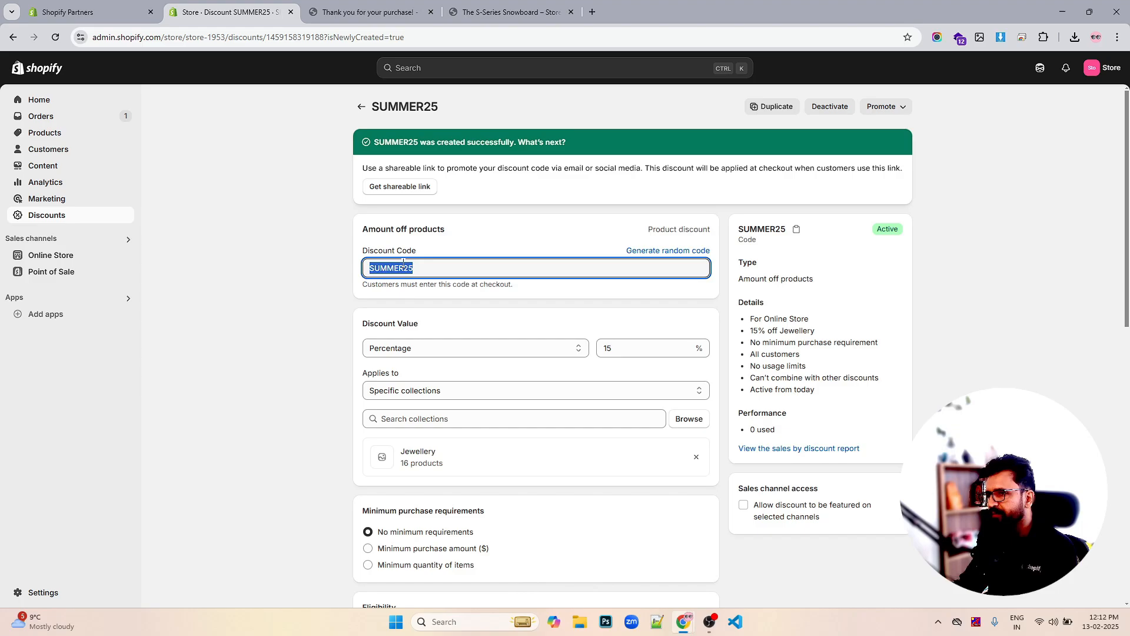
right_click(404, 268)
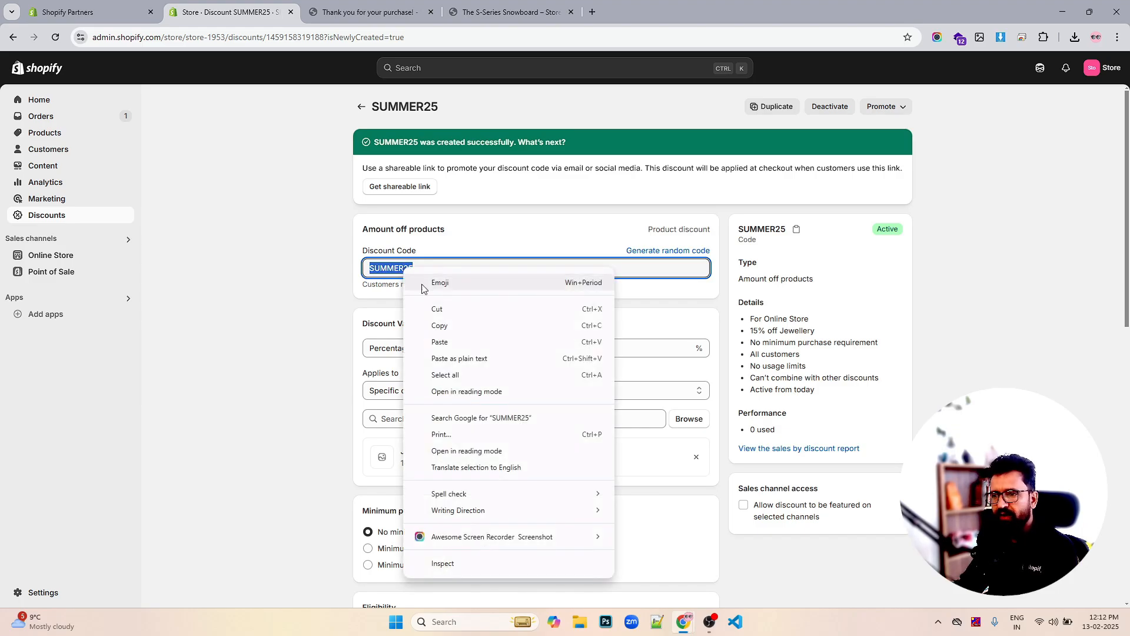
left_click(439, 324)
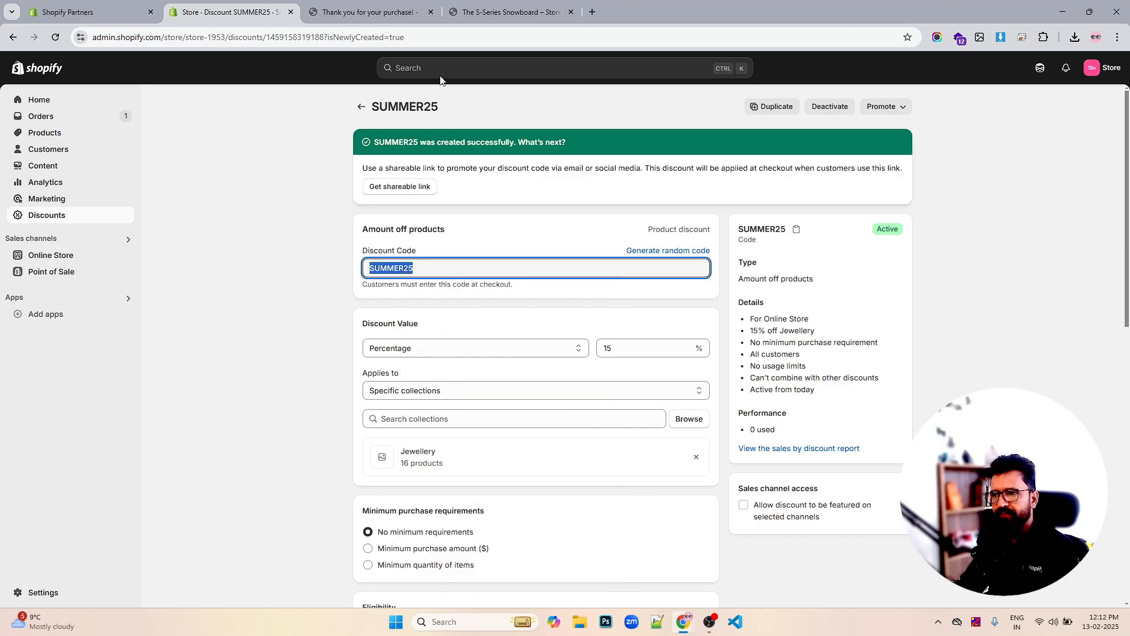
left_click(474, 12)
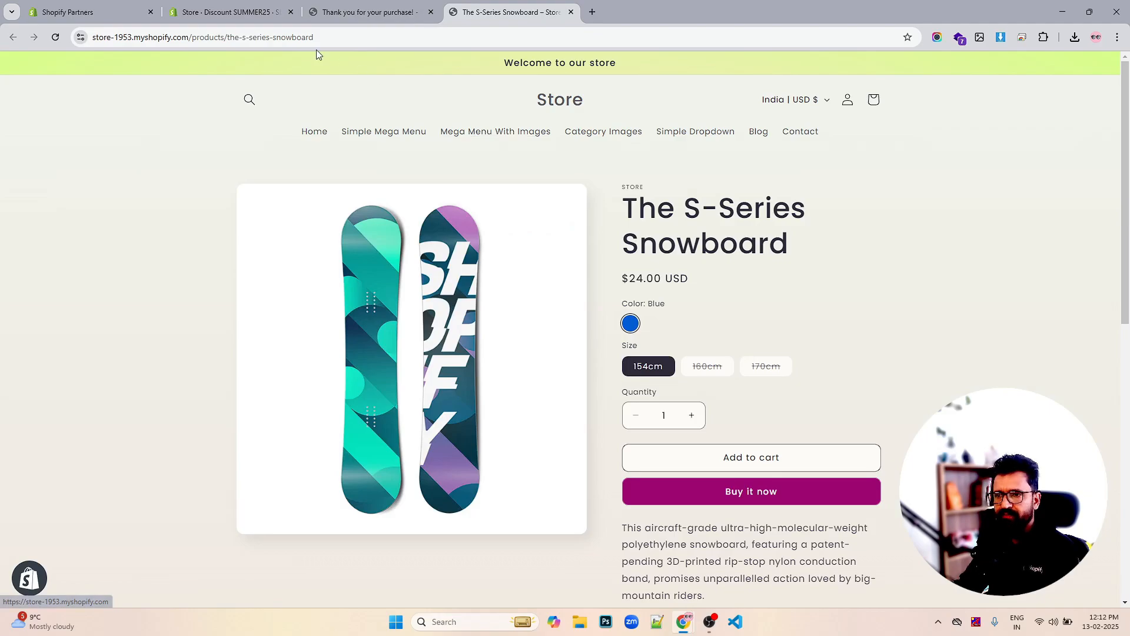
Load the store's /collections/all page and open the Anchor Bracelet Mens product
left_click_drag(194, 39, 613, 39)
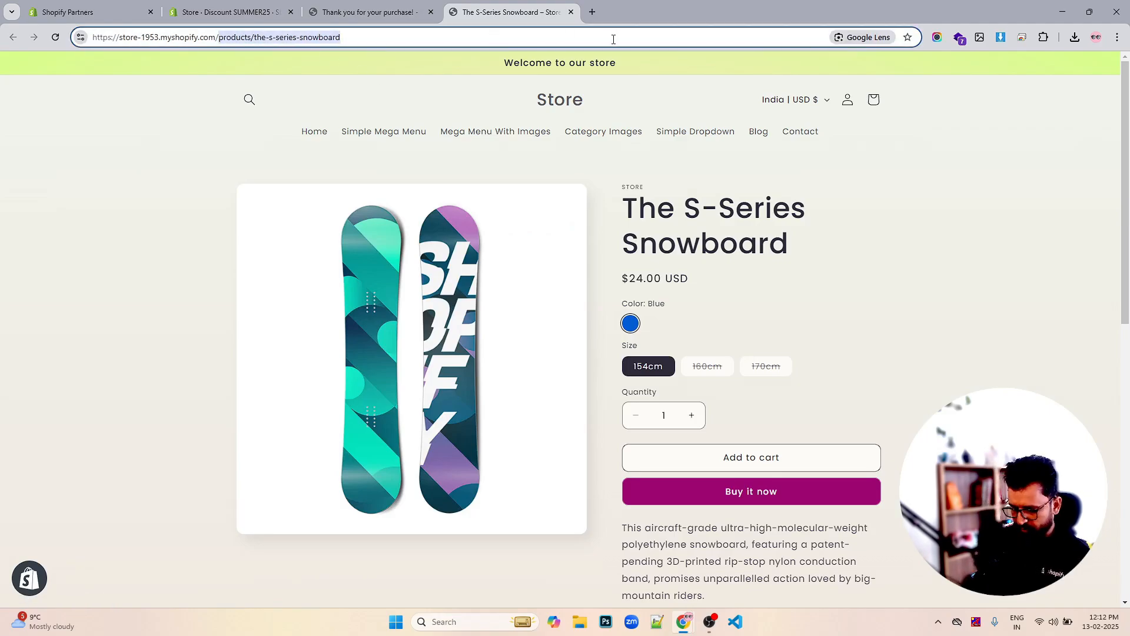
type("collec")
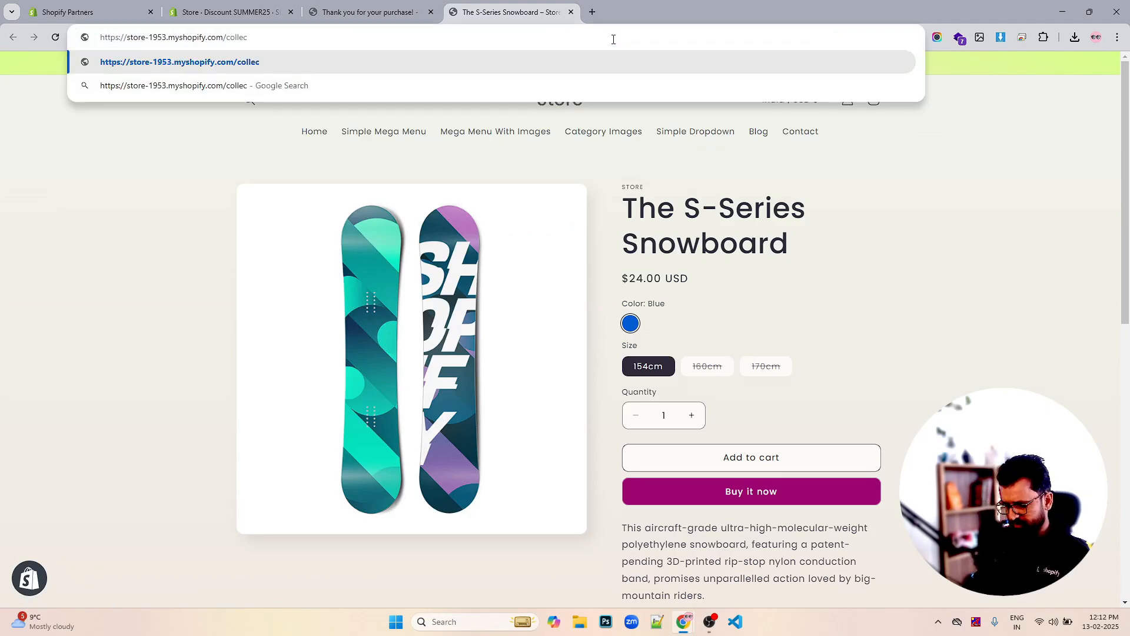
type("tions")
key("BackSpace")
type("a")
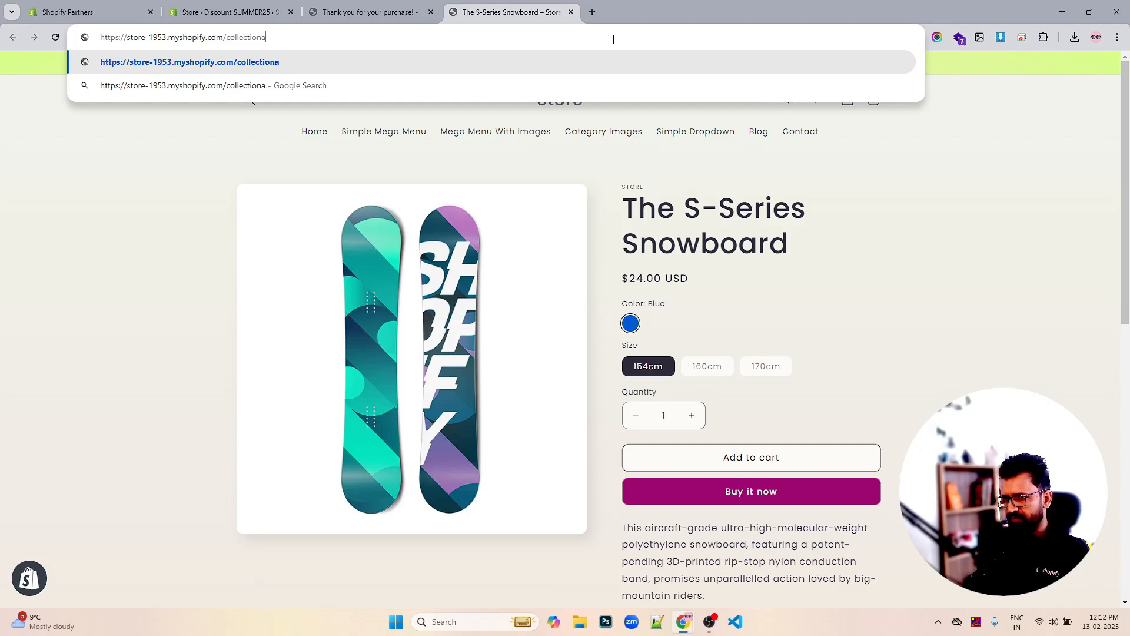
key("BackSpace")
type("s/all")
key("Return")
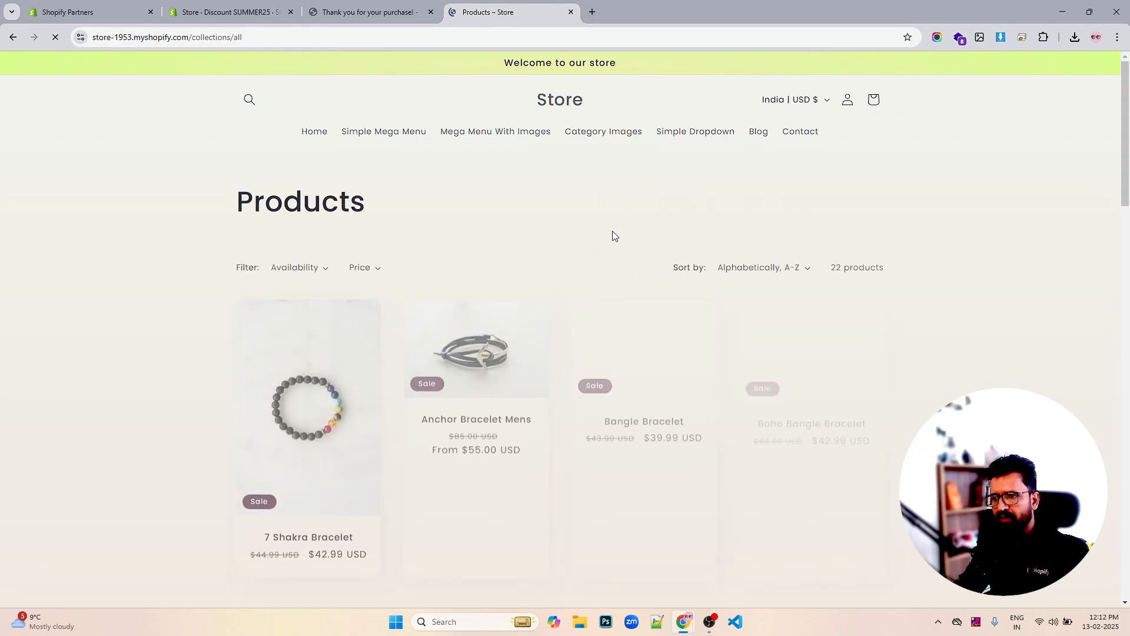
scroll(612, 235, "down", 1)
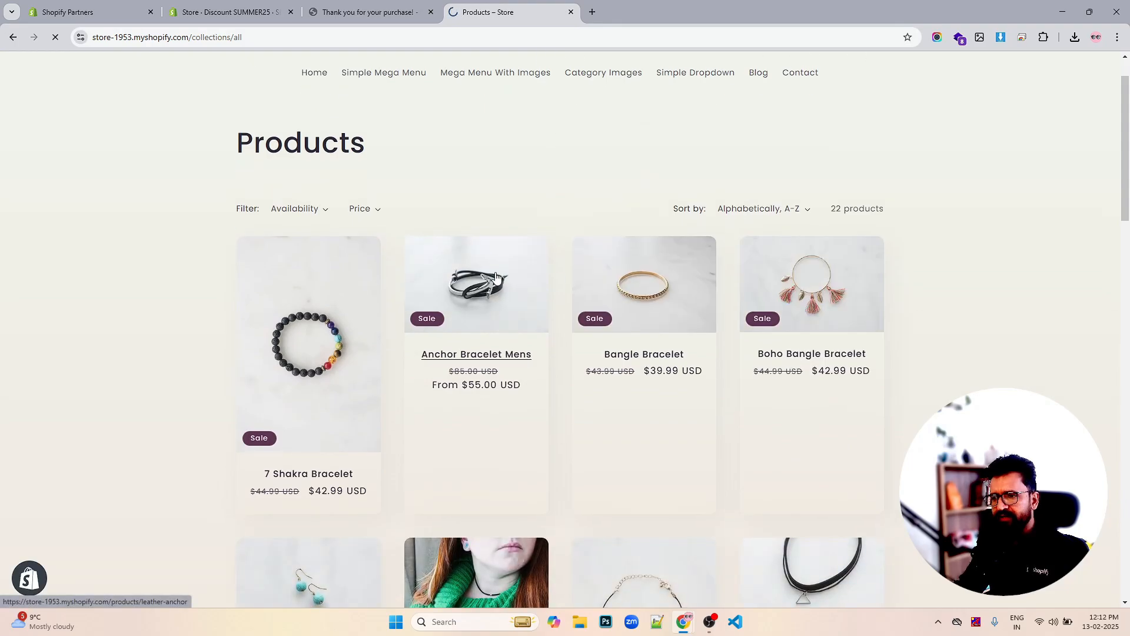
left_click(730, 411)
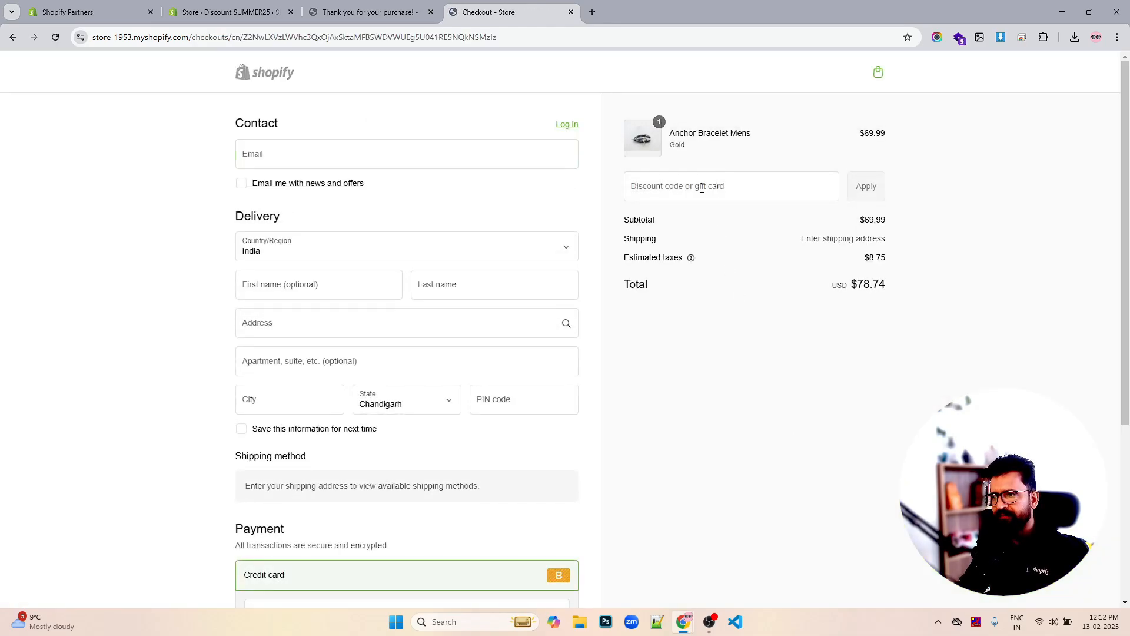
Apply the pasted SUMMER25 code at checkout, dropping the total to $66.94, then return to admin
left_click(701, 188)
key("ctrl+v")
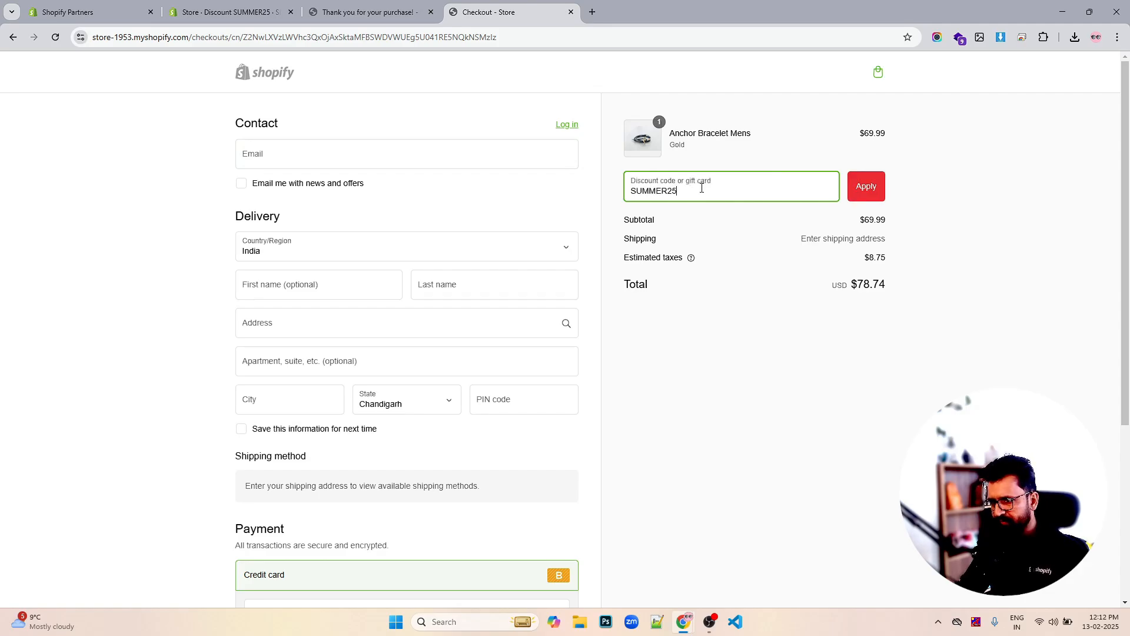
left_click(865, 187)
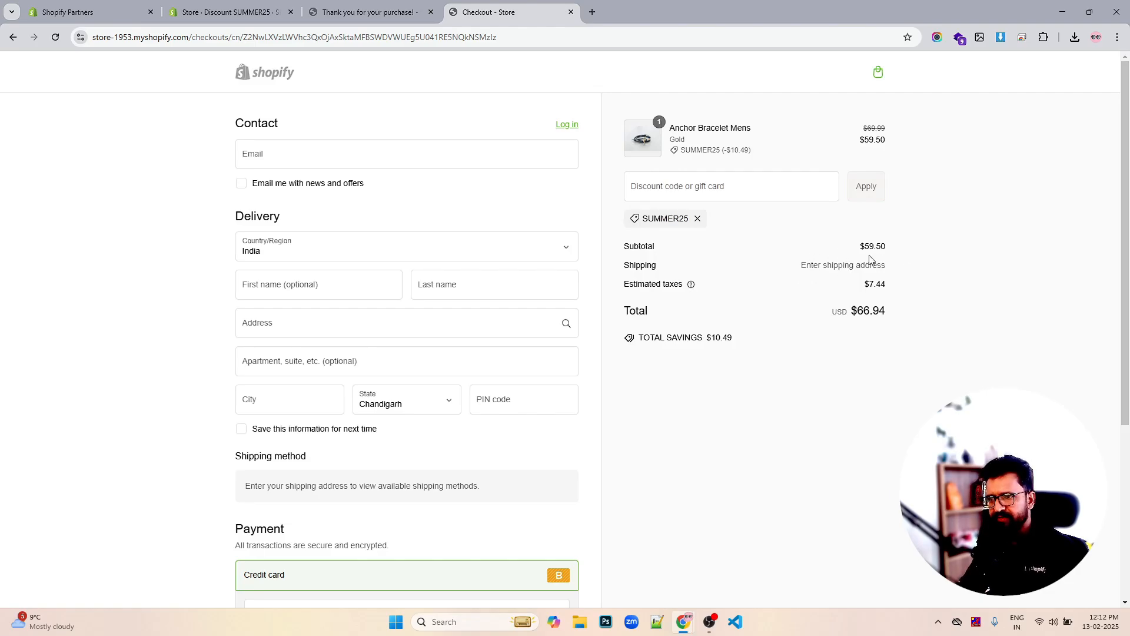
left_click(571, 12)
left_click(284, 8)
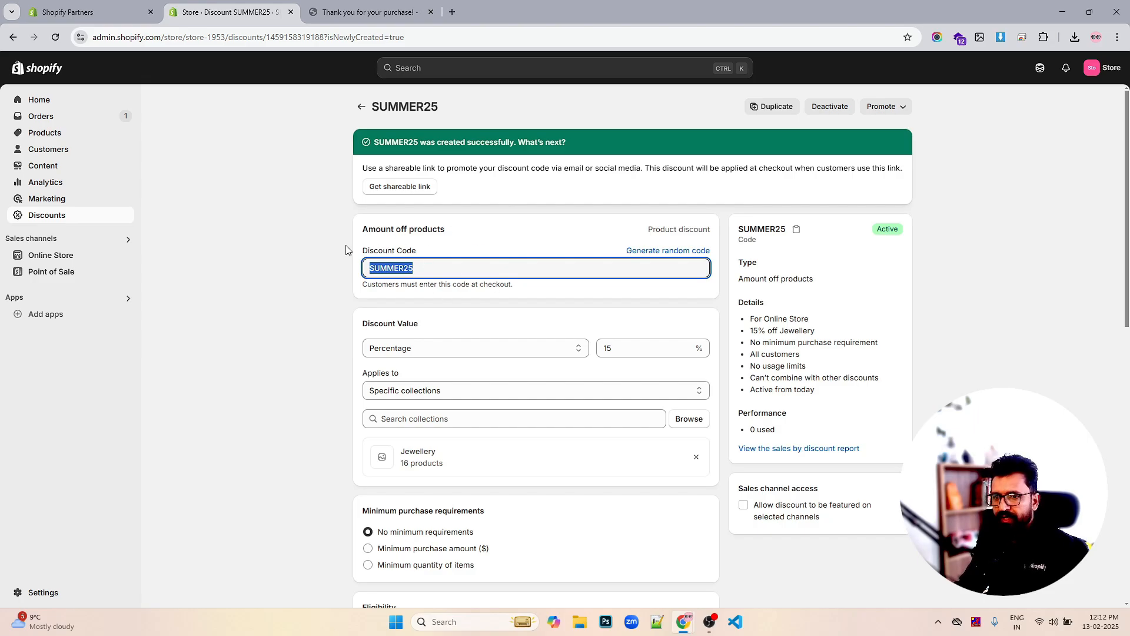
From Discounts, start a new Amount off products discount using the Automatic discount method
left_click(49, 217)
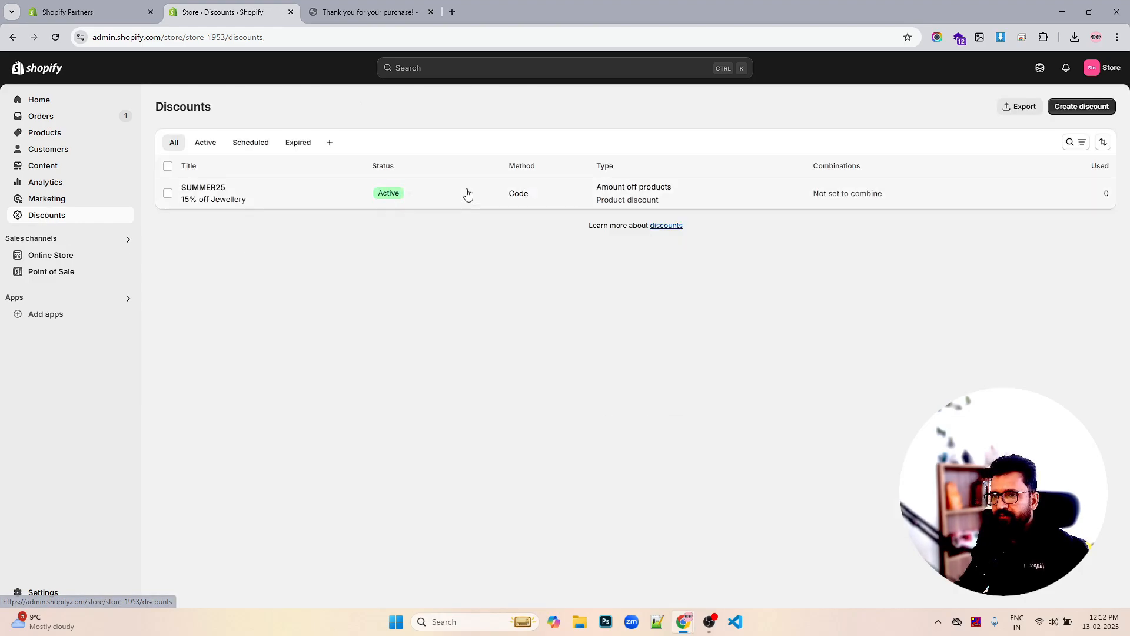
left_click(1075, 110)
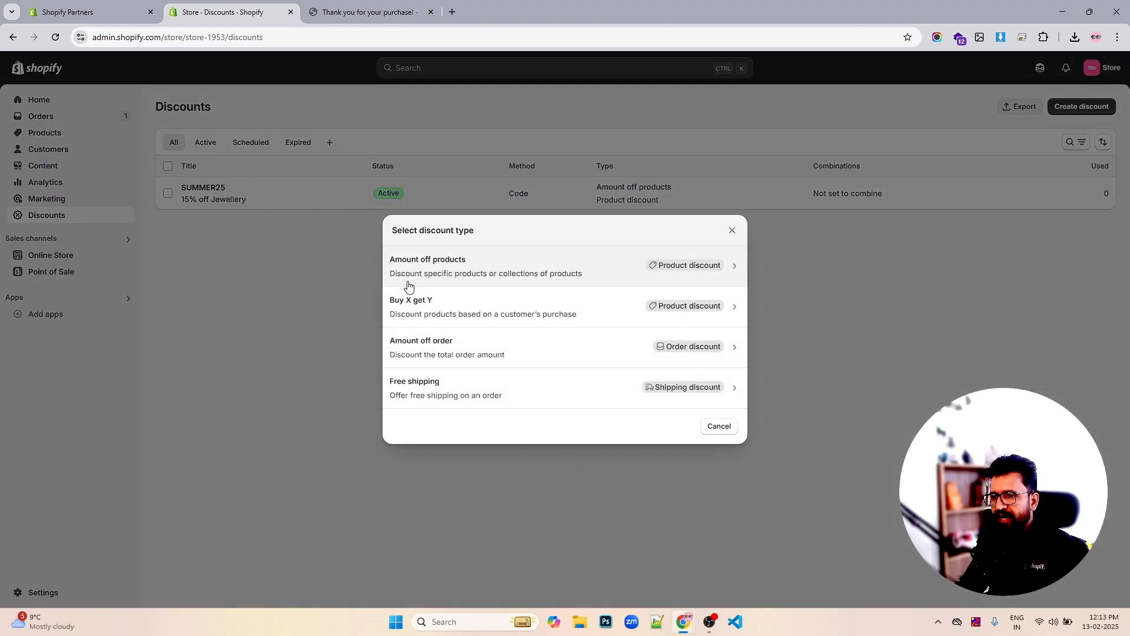
left_click(489, 269)
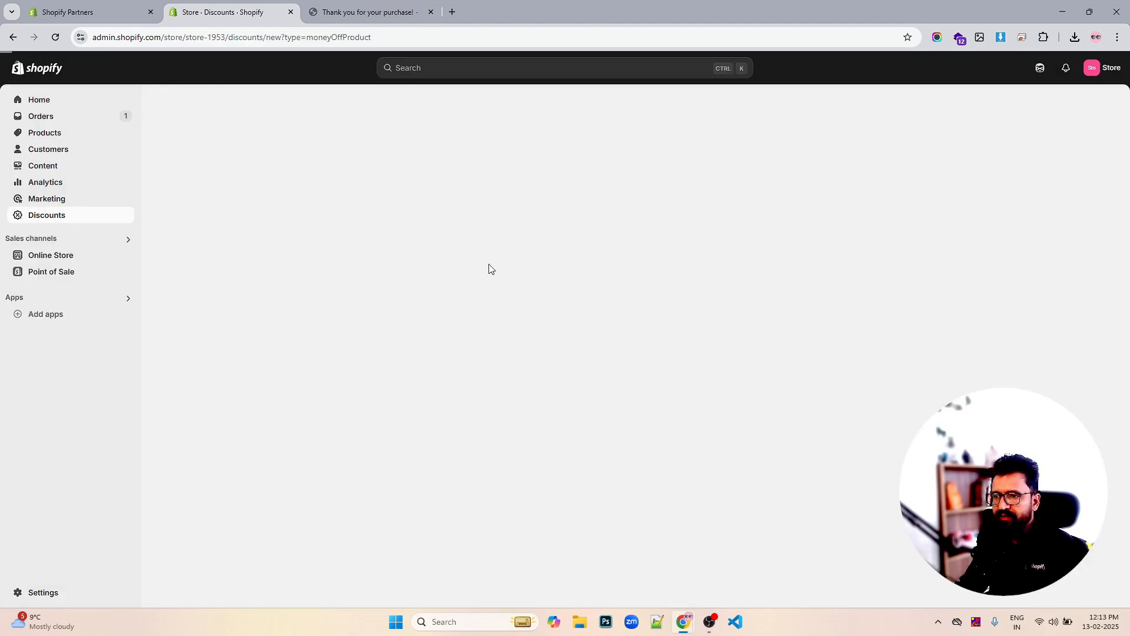
left_click(13, 38)
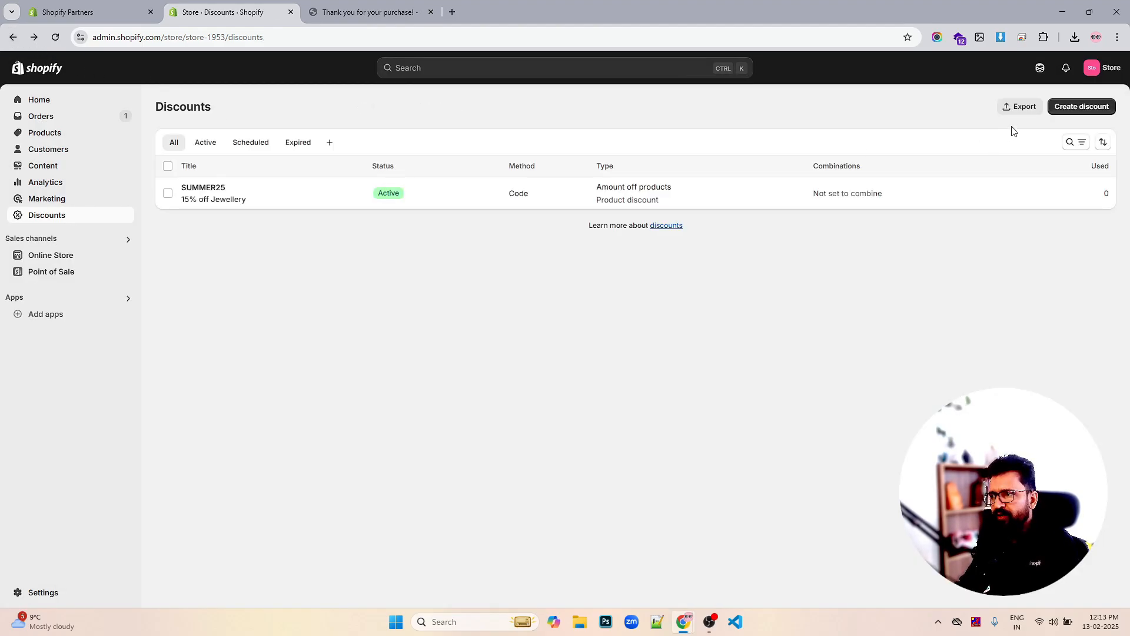
left_click(1065, 106)
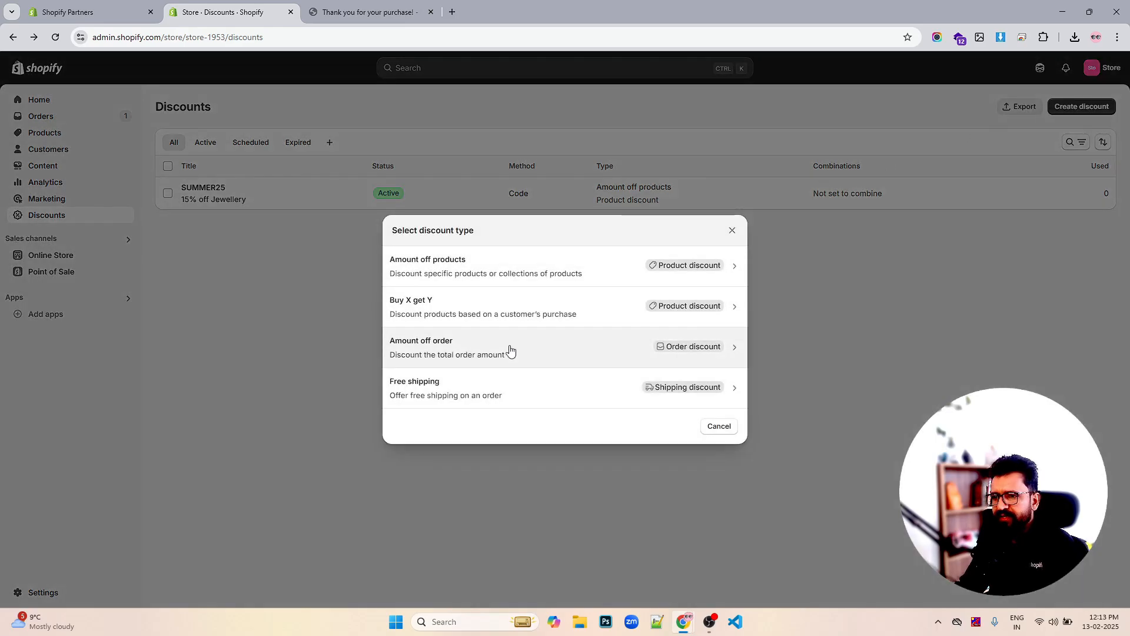
left_click(487, 266)
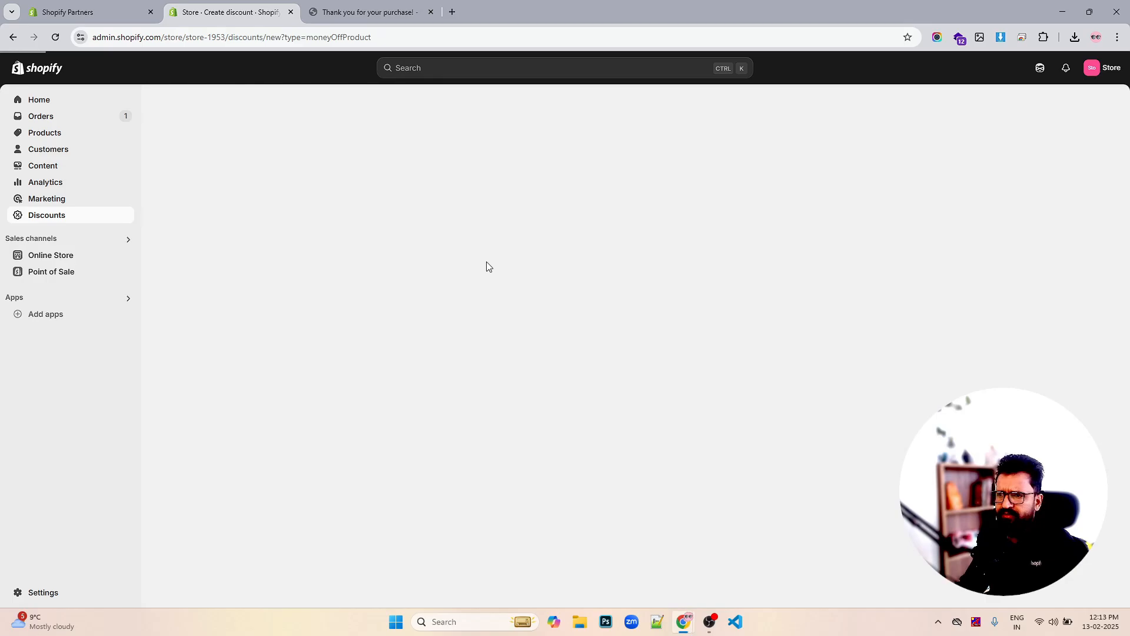
left_click(466, 188)
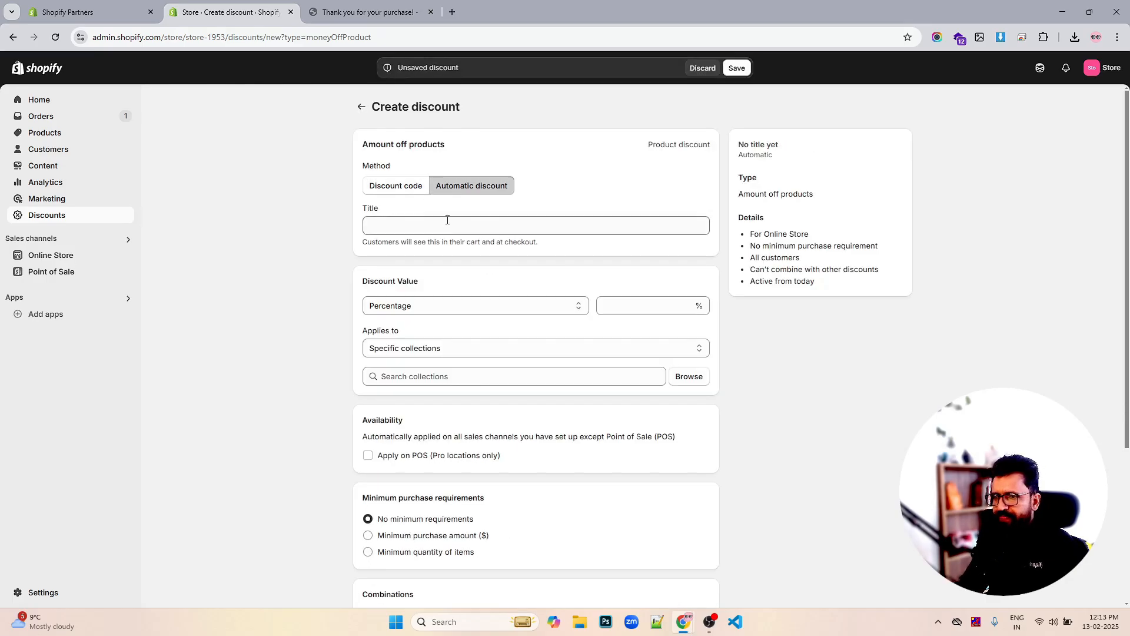
Title the automatic discount NEWUSERS25, set 25% off, and keep it on Specific collections
left_click(419, 230)
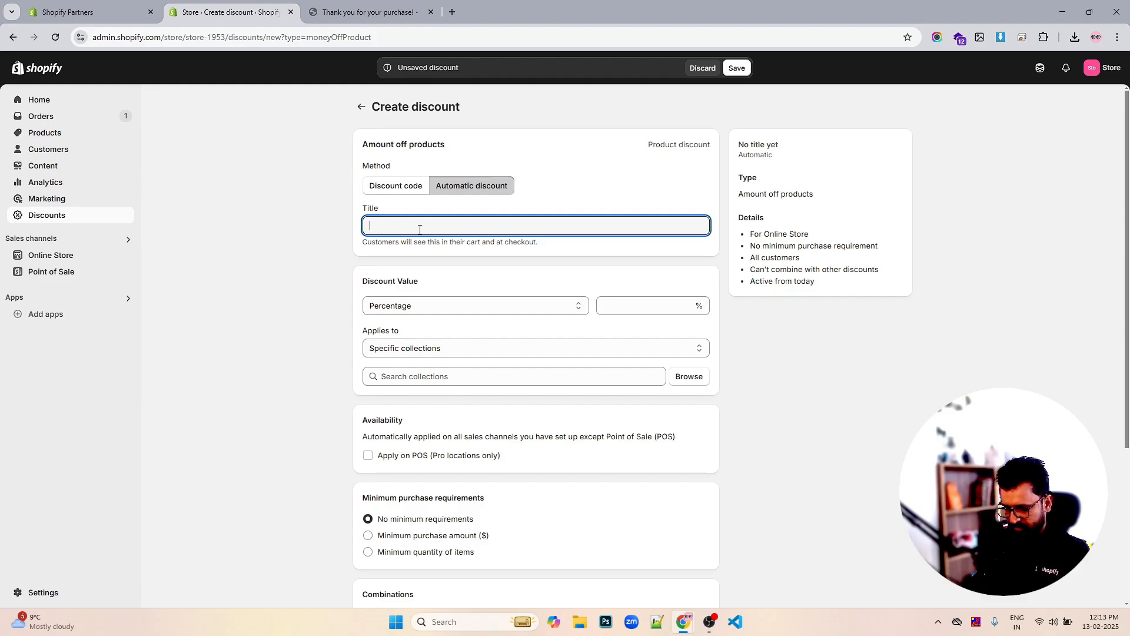
type("HELL")
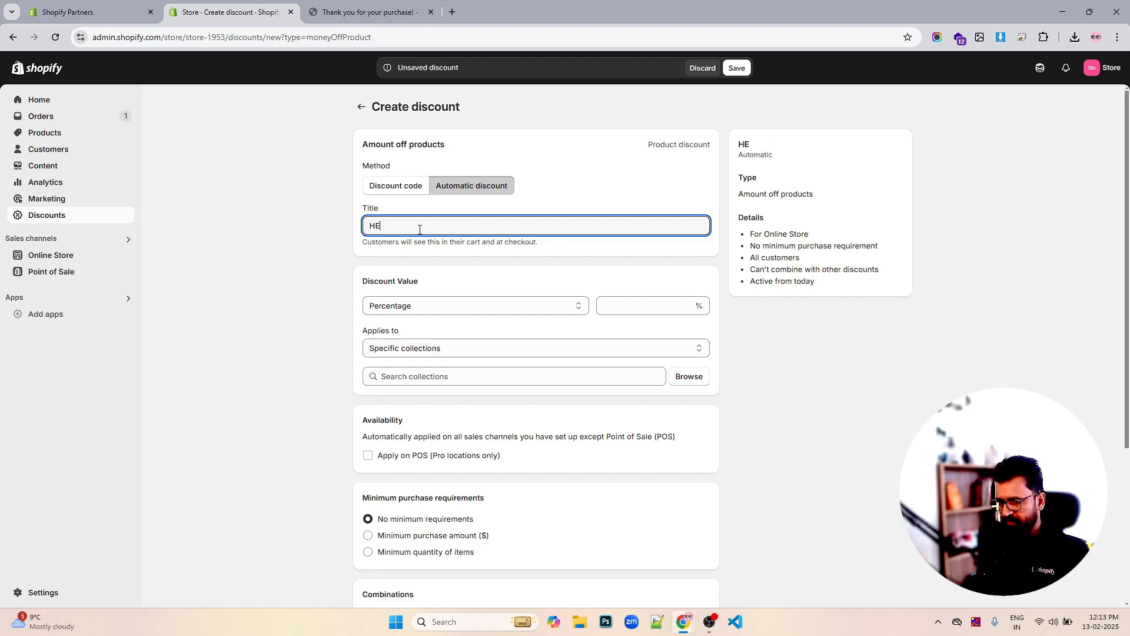
key("BackSpace")
key("BackSpace")
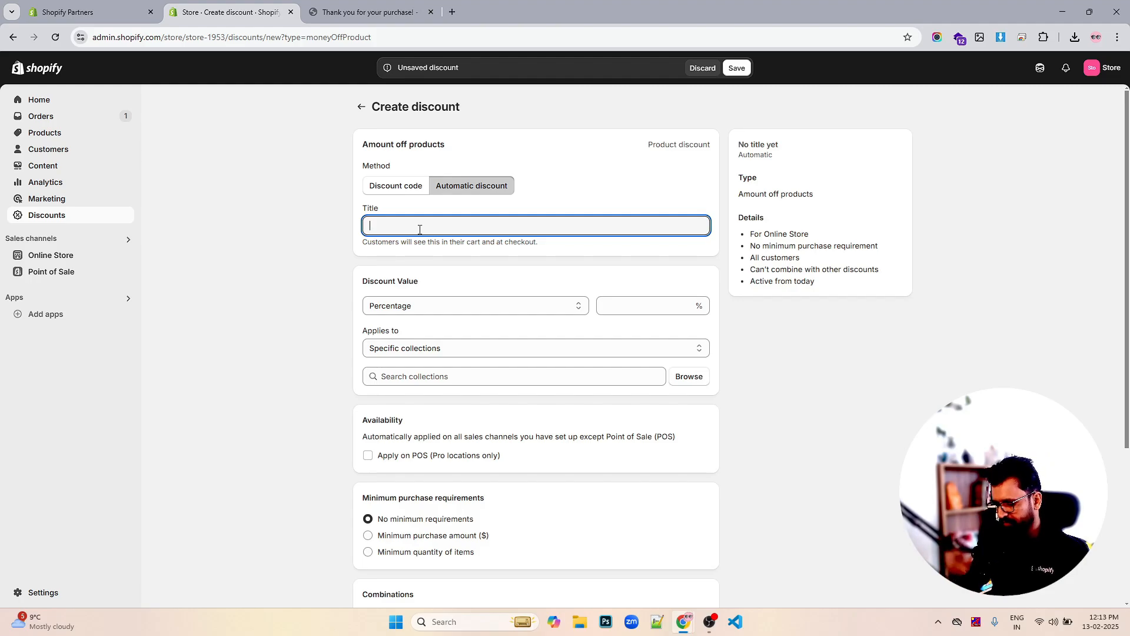
type("NEW")
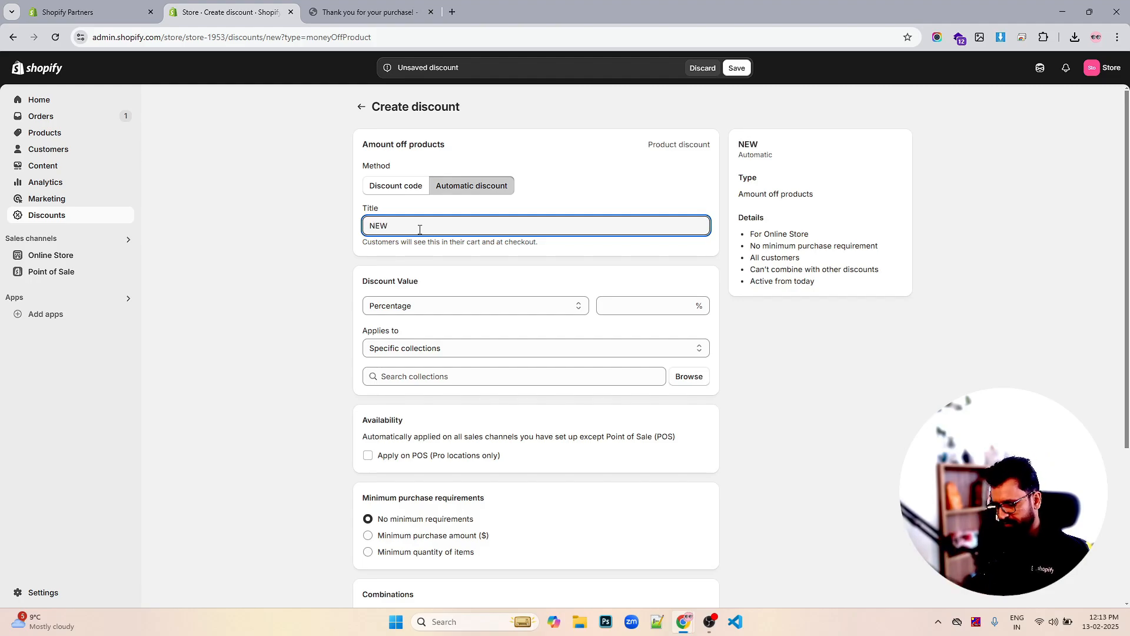
type("USERS25")
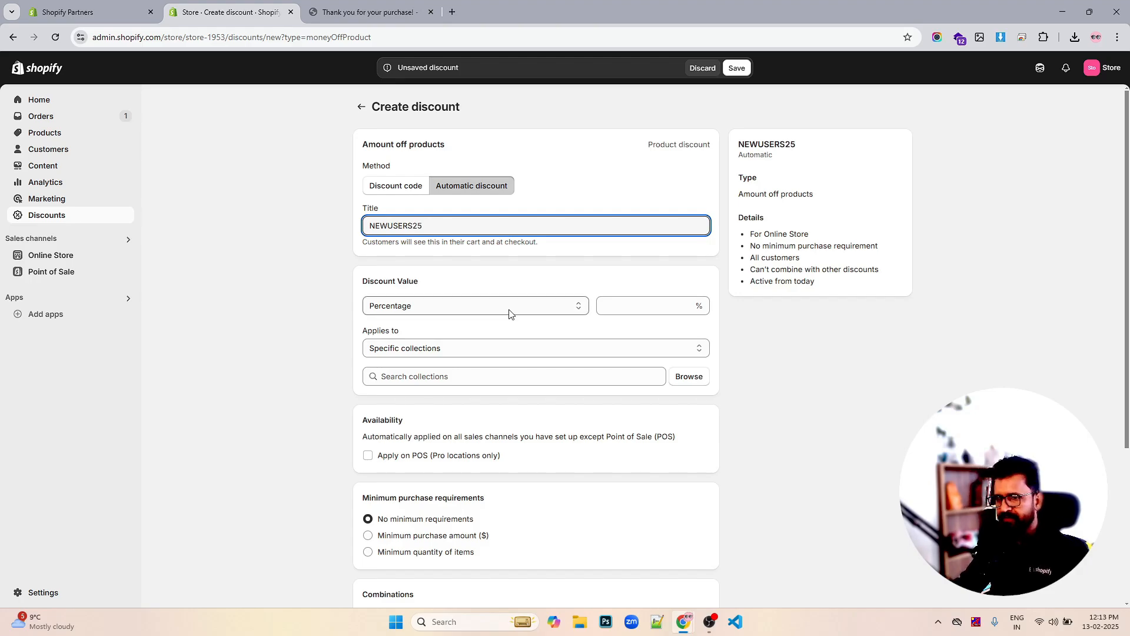
left_click(628, 310)
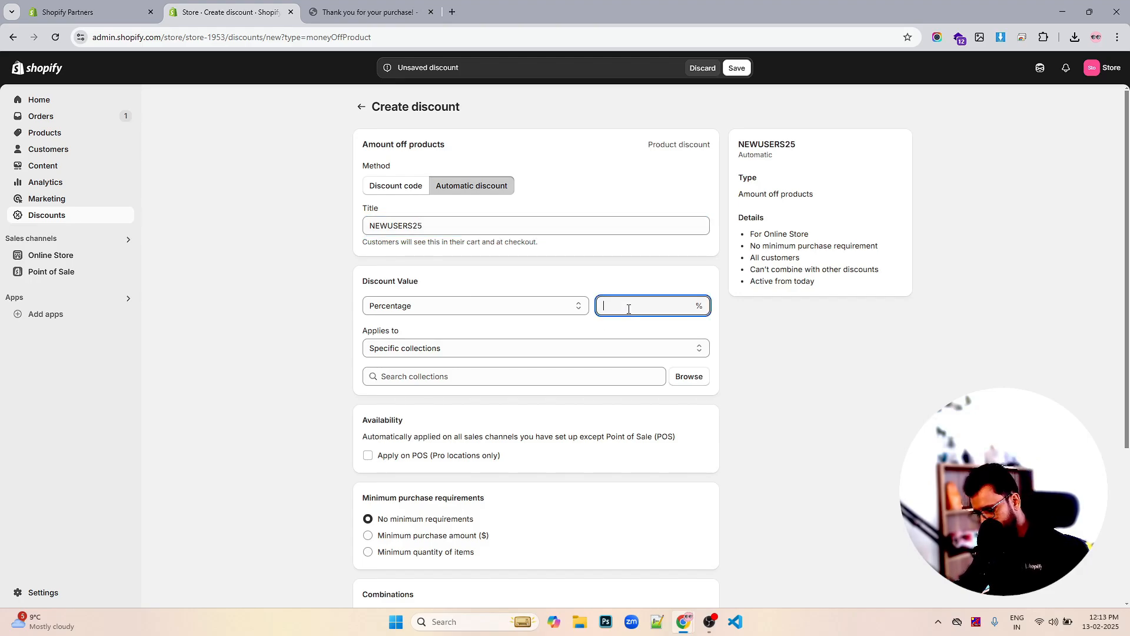
type("25")
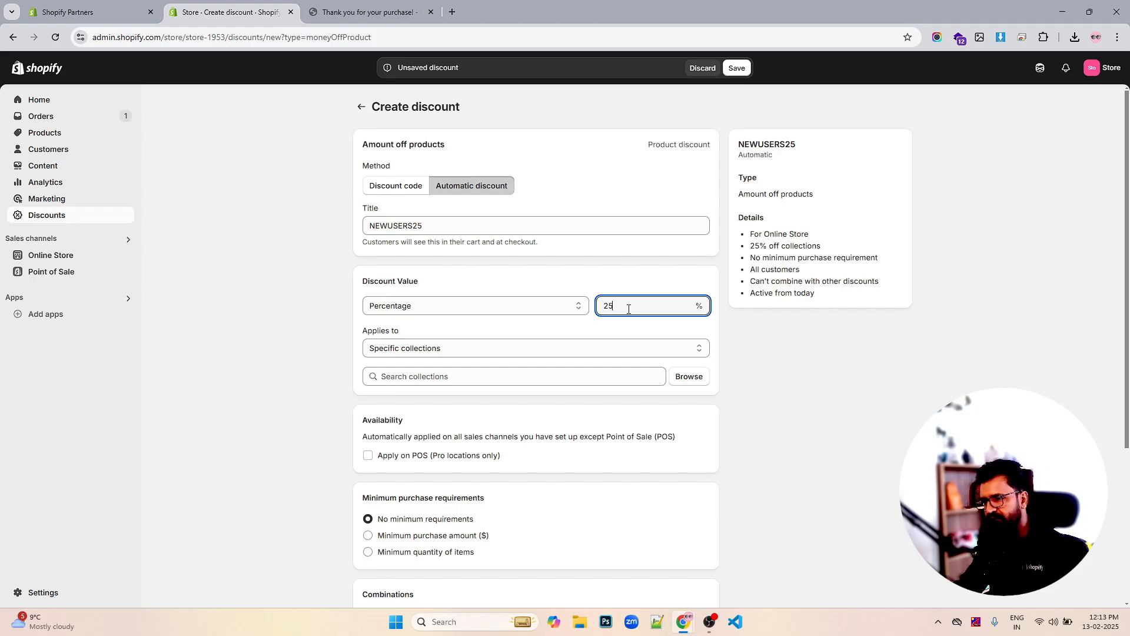
left_click(531, 352)
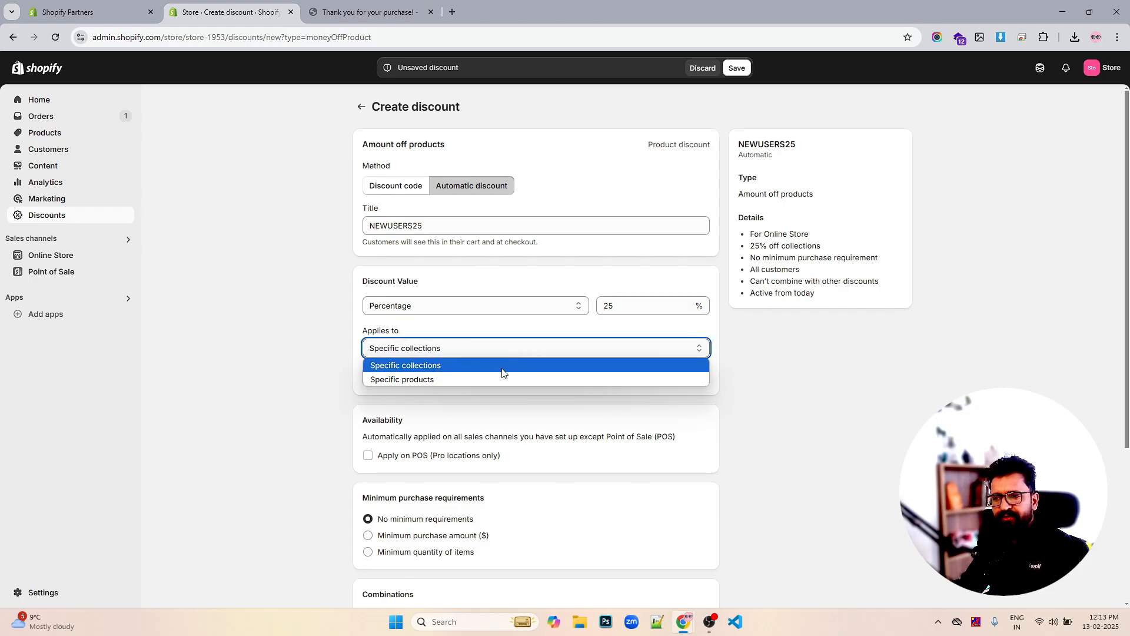
left_click(528, 365)
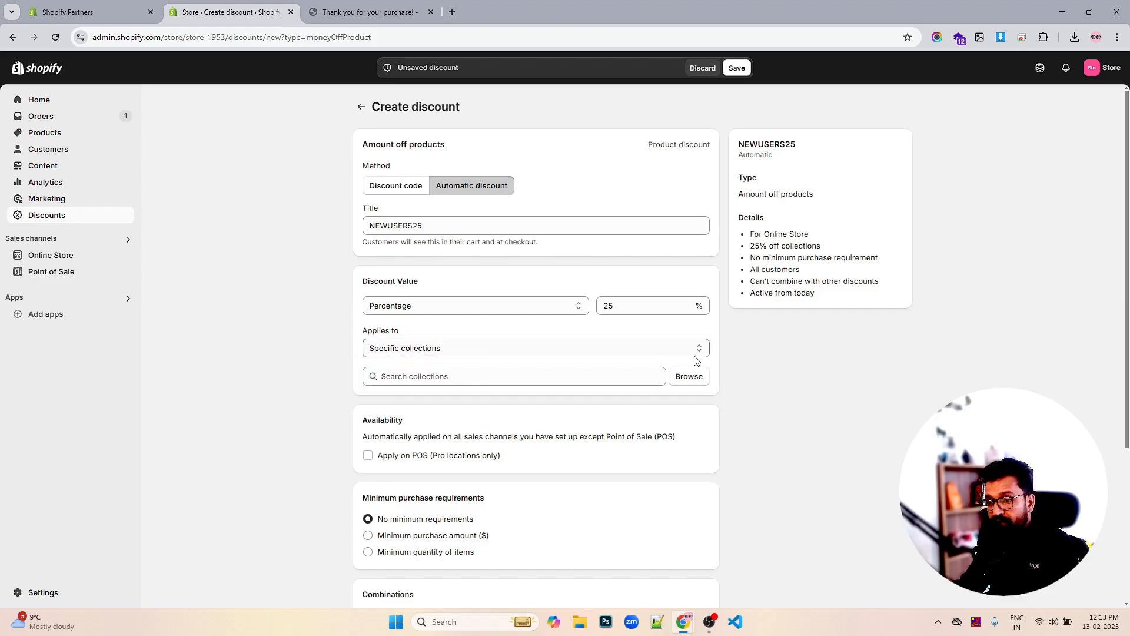
left_click(589, 349)
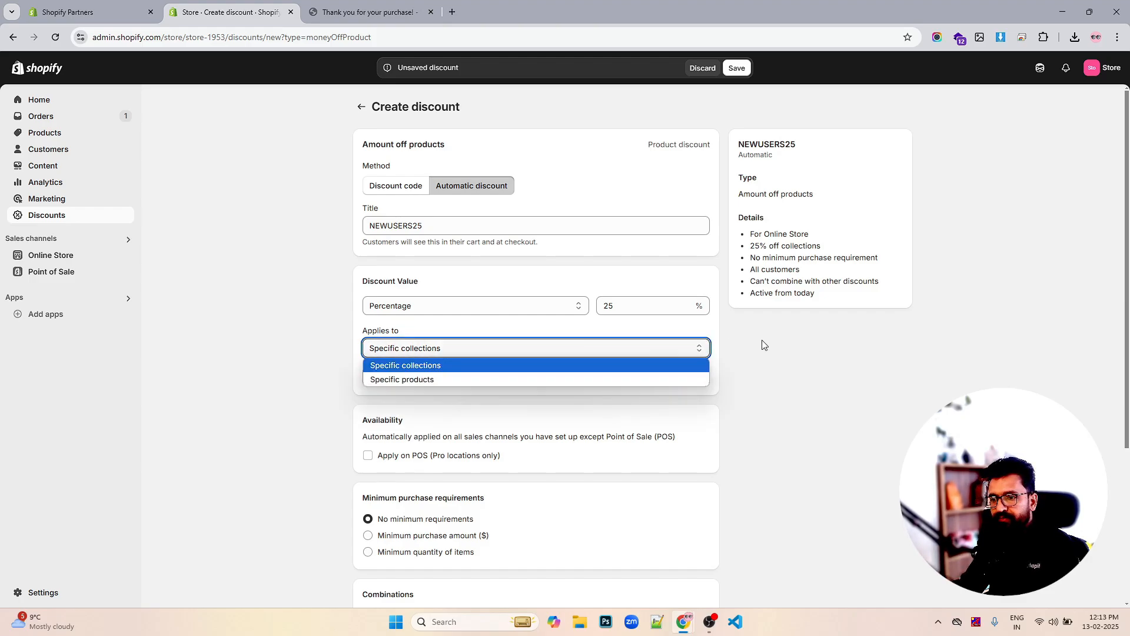
left_click(590, 351)
scroll(599, 396, "down", 1)
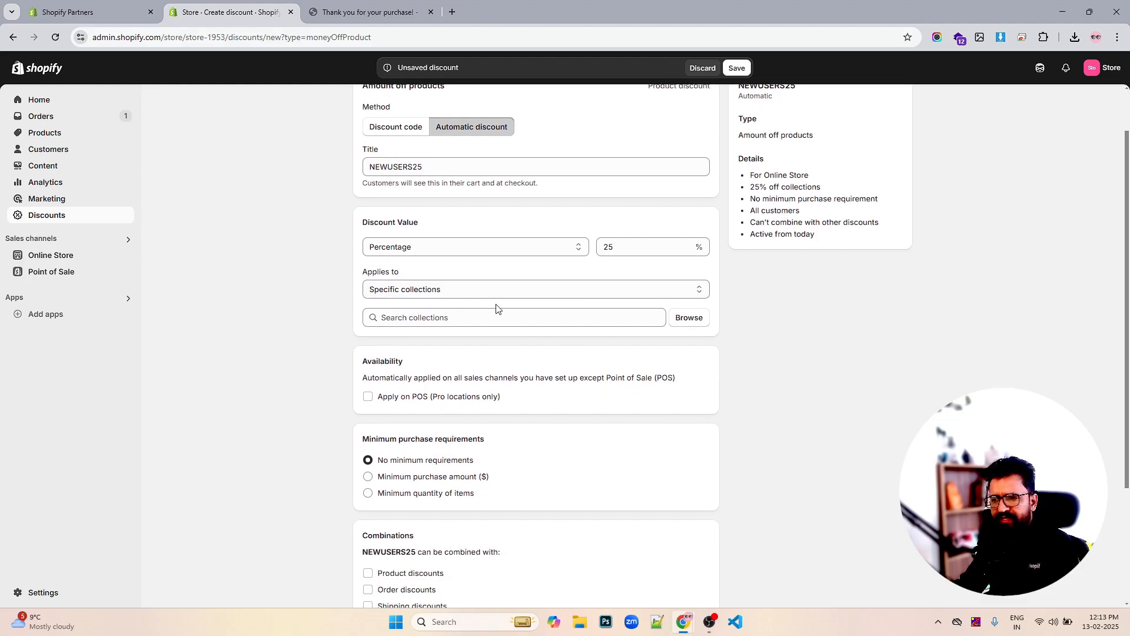
Add the Jewellery collection to the NEWUSERS25 discount
left_click(688, 317)
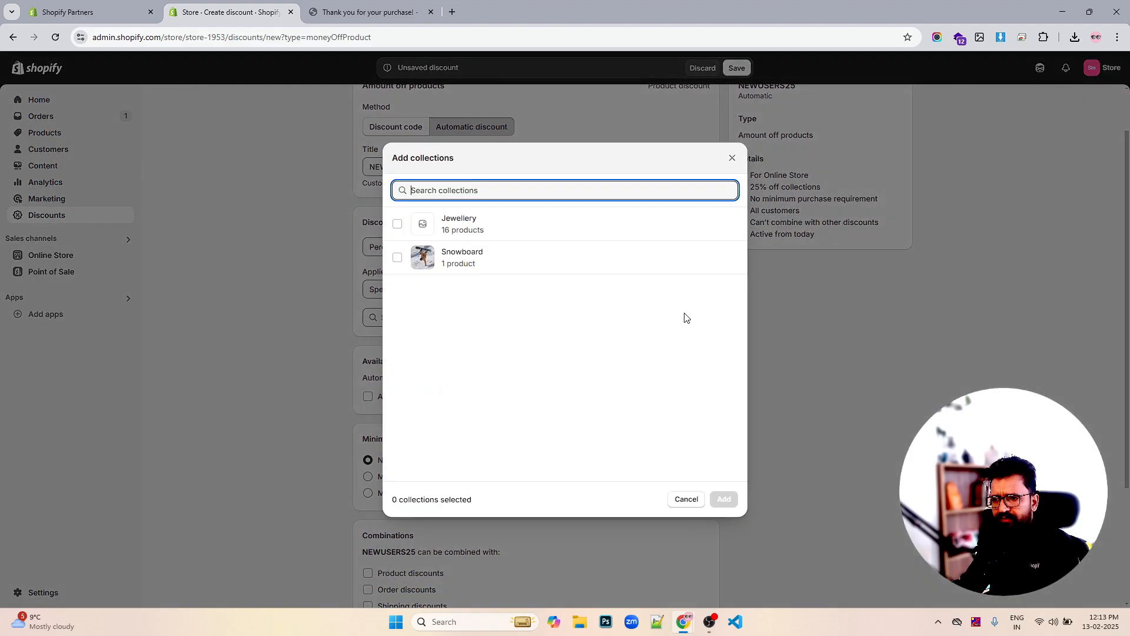
left_click(404, 226)
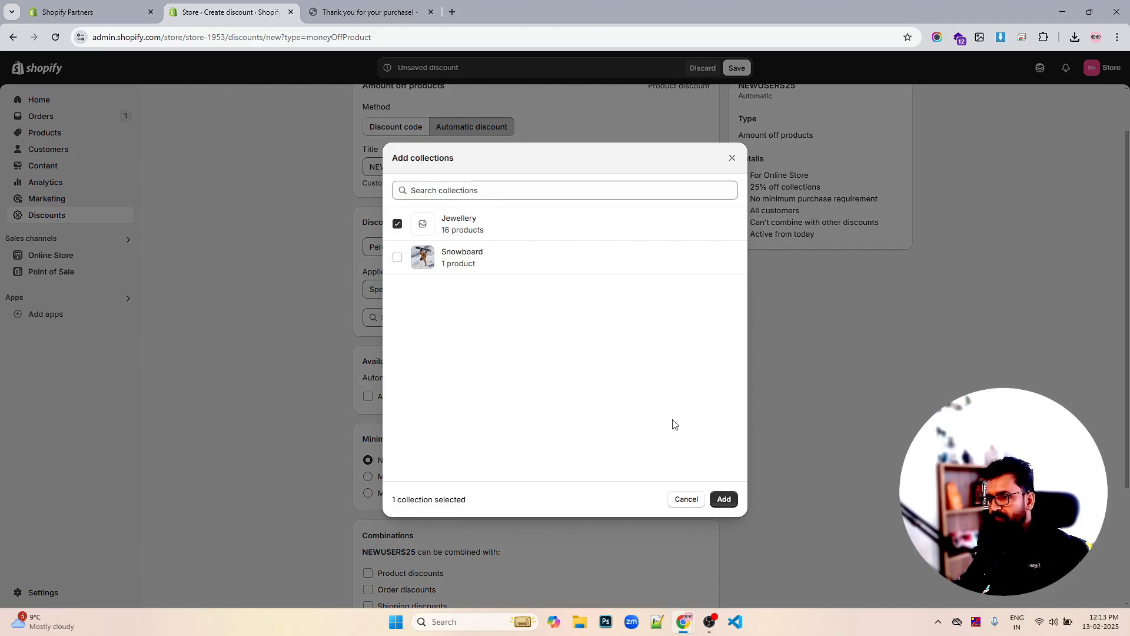
left_click(722, 499)
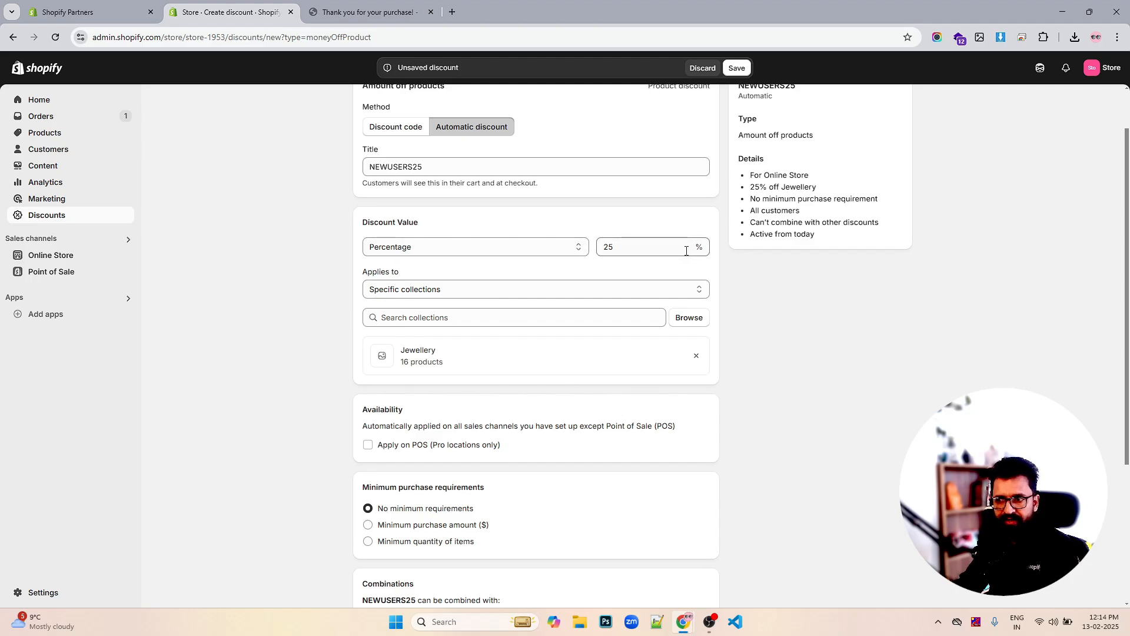
Leave the product, order and shipping discount combinations all unticked
scroll(681, 251, "down", 1)
scroll(680, 251, "down", 4)
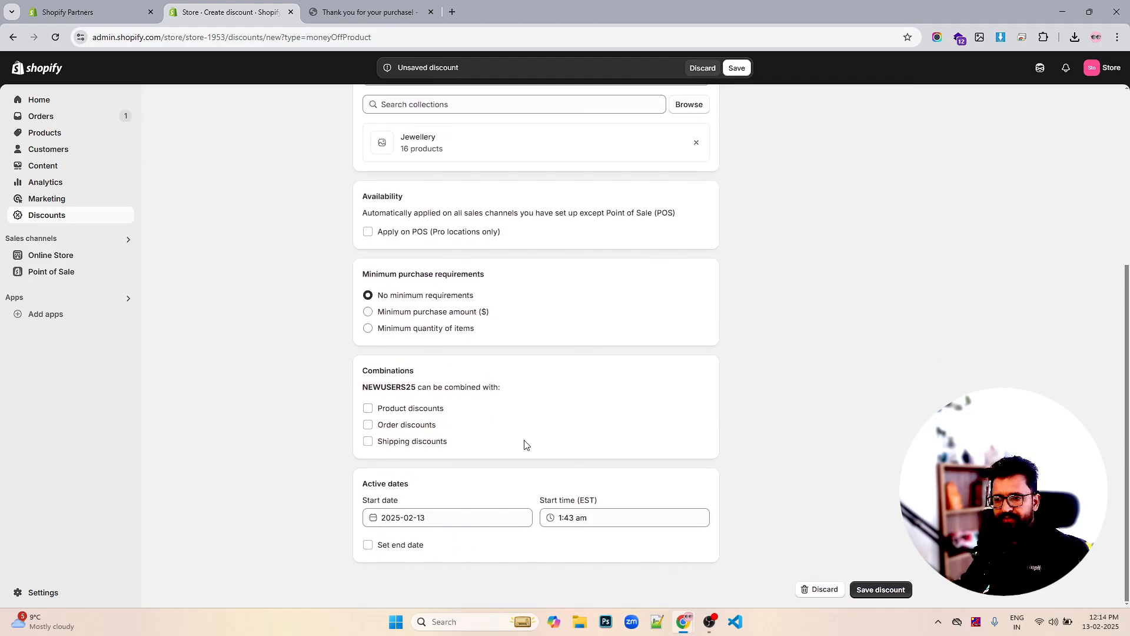
left_click(368, 441)
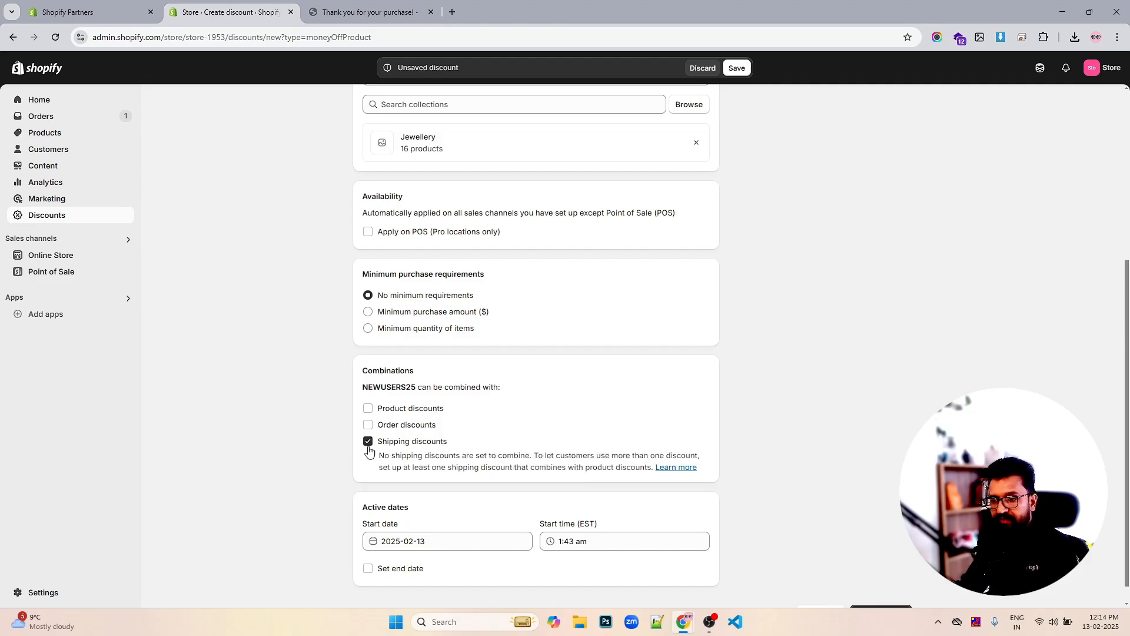
left_click(368, 443)
left_click(368, 424)
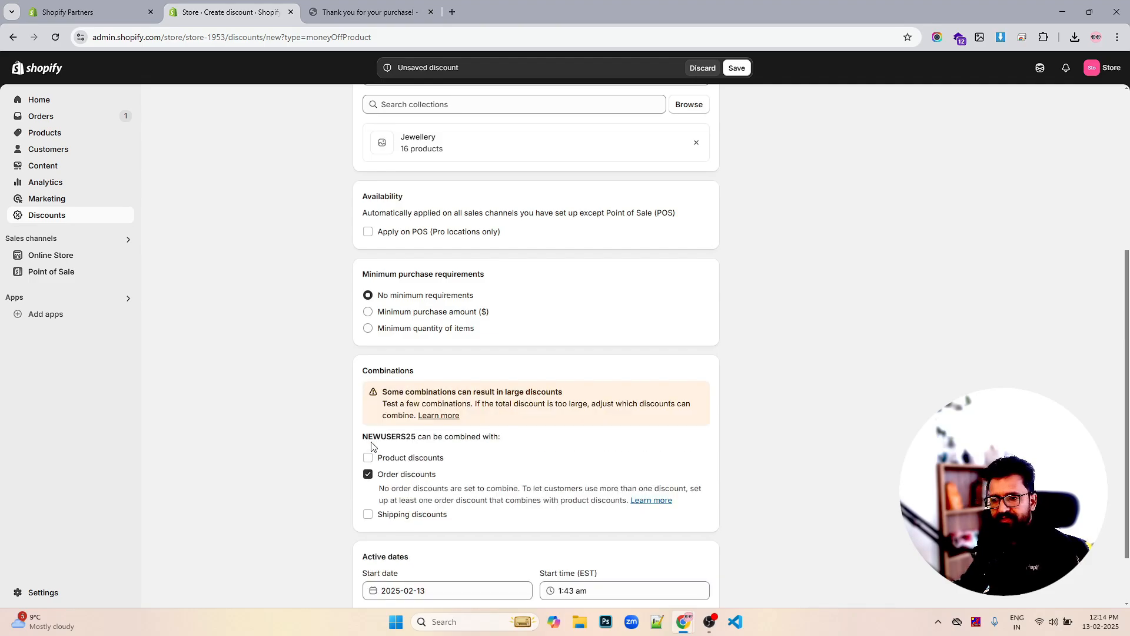
left_click(368, 474)
left_click(368, 408)
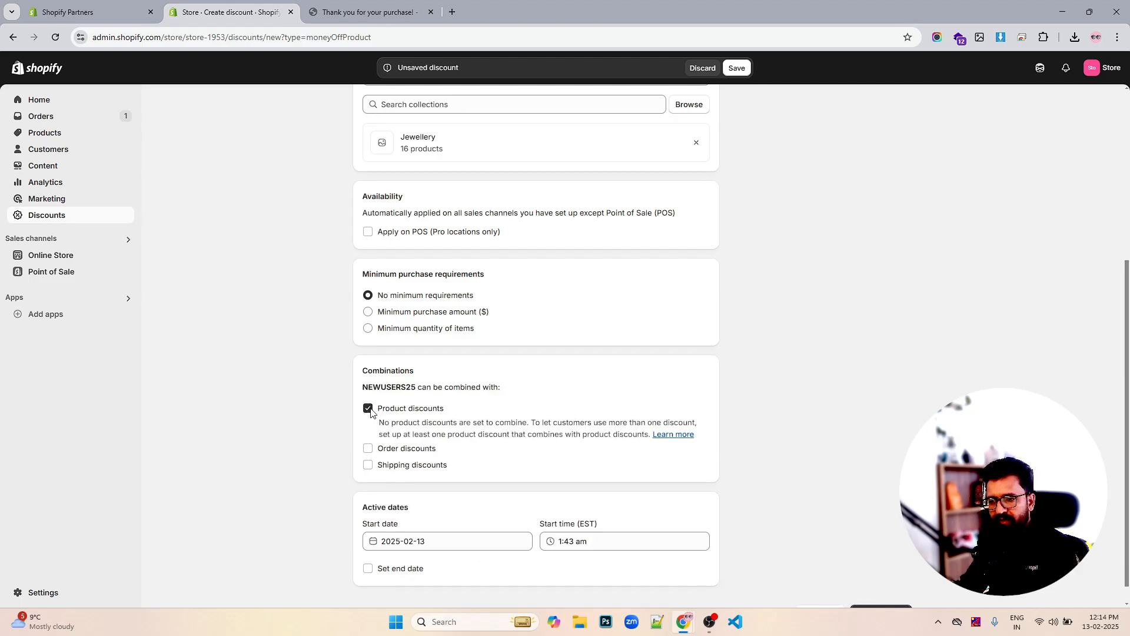
left_click(368, 408)
scroll(833, 512, "up", 4)
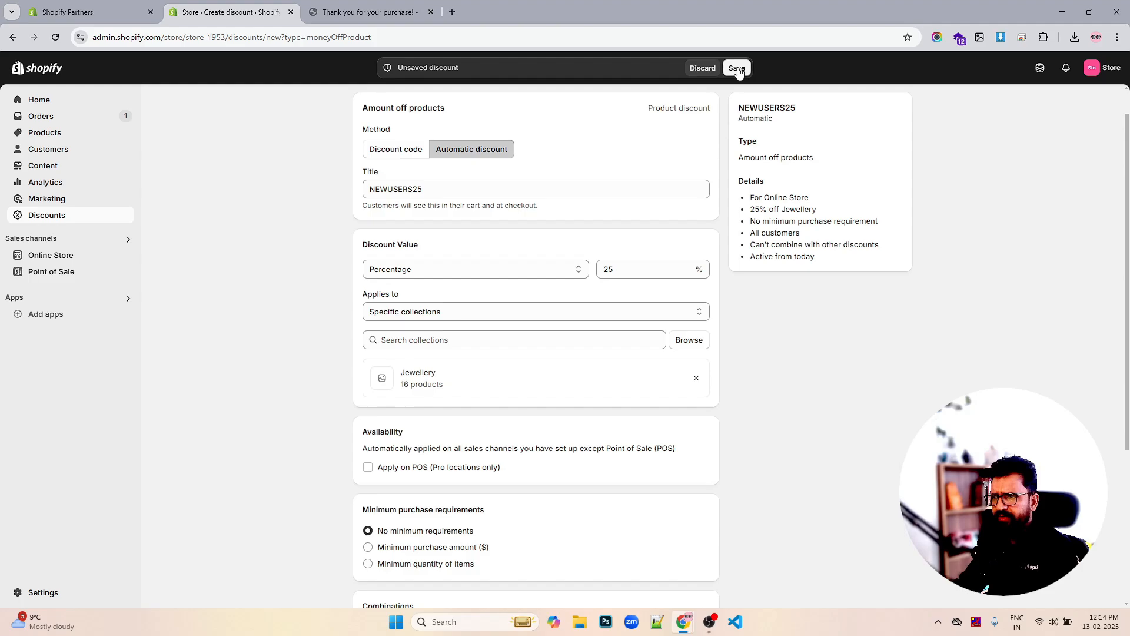
scroll(710, 69, "down", 4)
Buy Anchor Bracelet Mens from /collections/all and confirm NEWUSERS25 auto-applies at checkout, saving $34.98
left_click(346, 14)
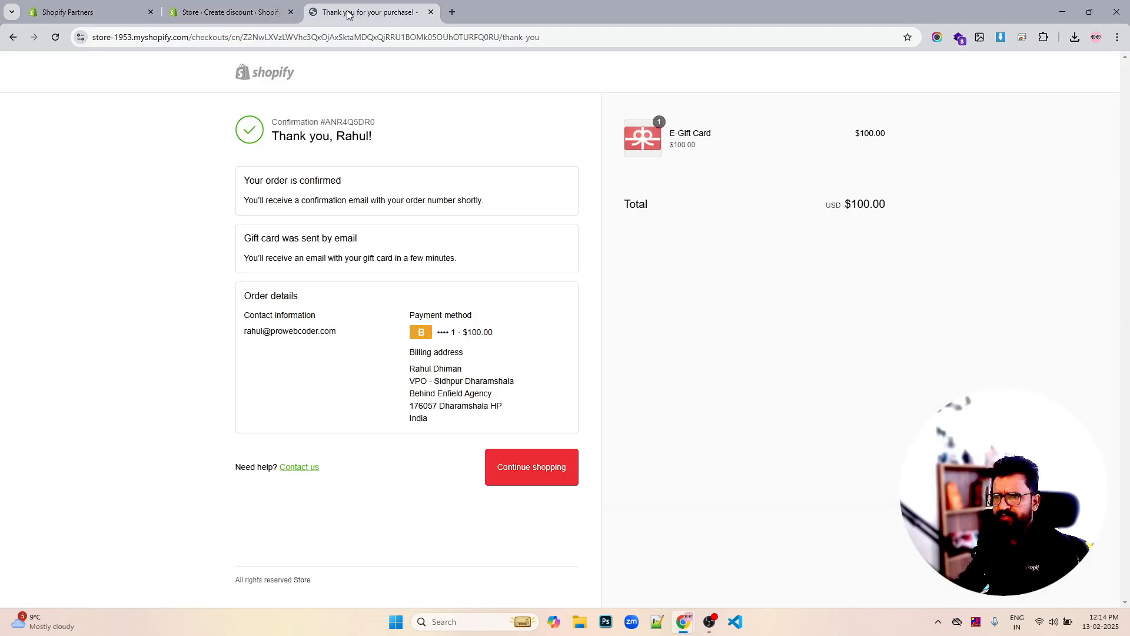
left_click(262, 80)
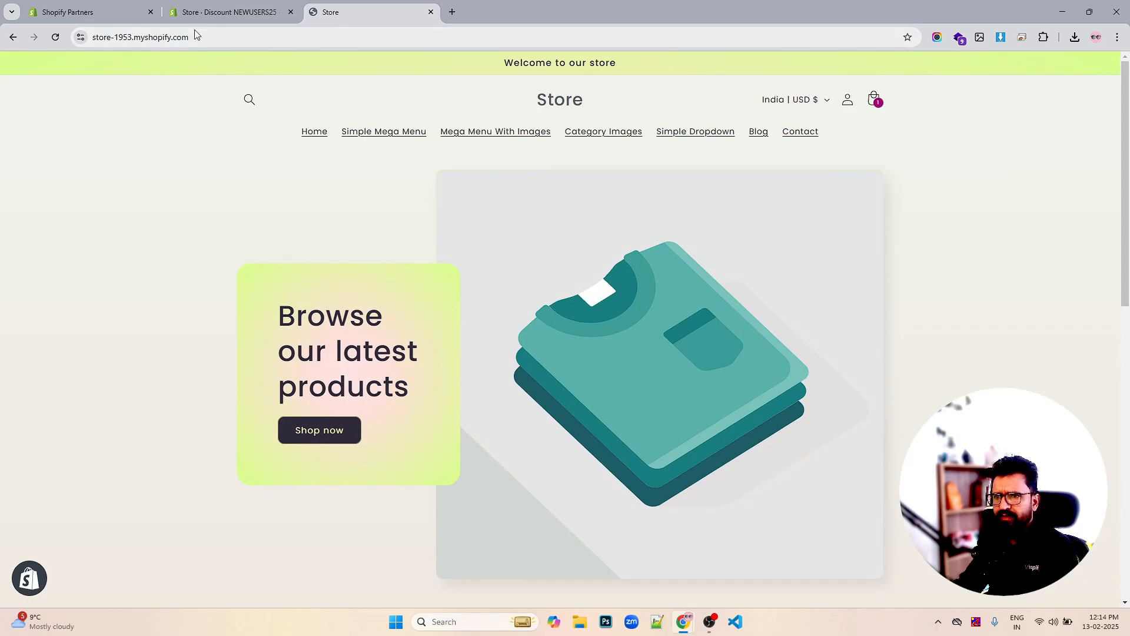
left_click(249, 37)
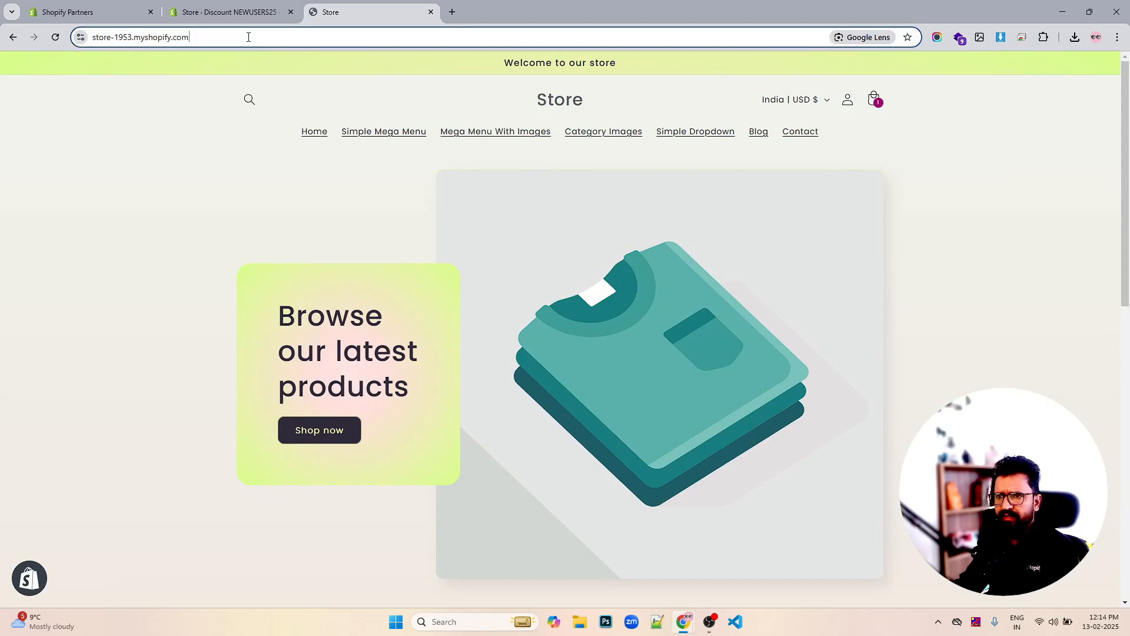
type("//")
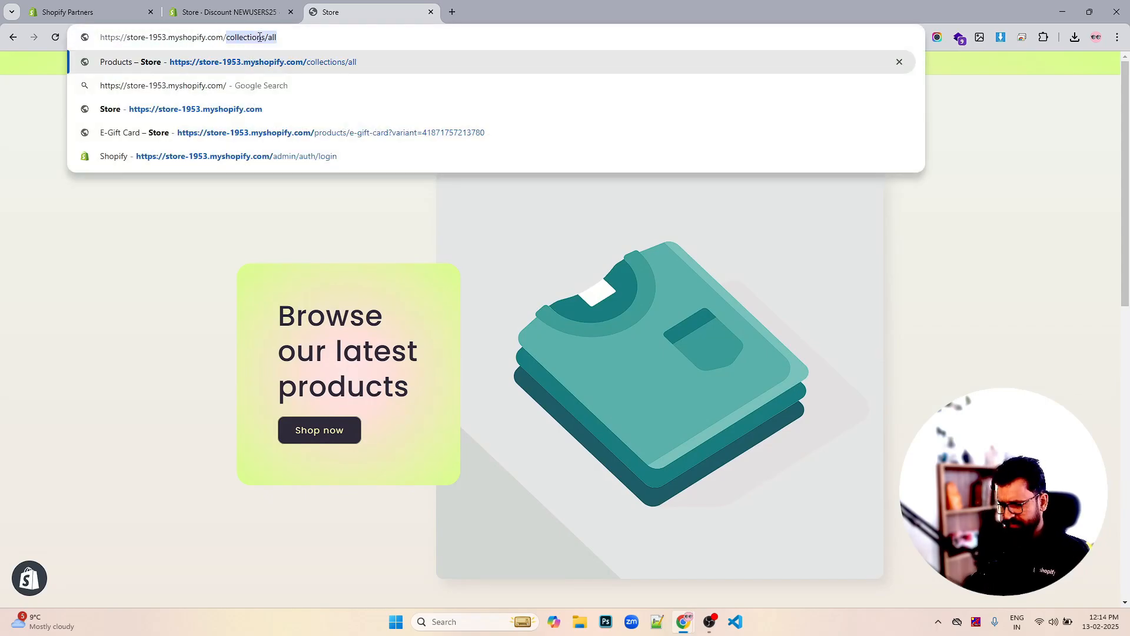
key("Return")
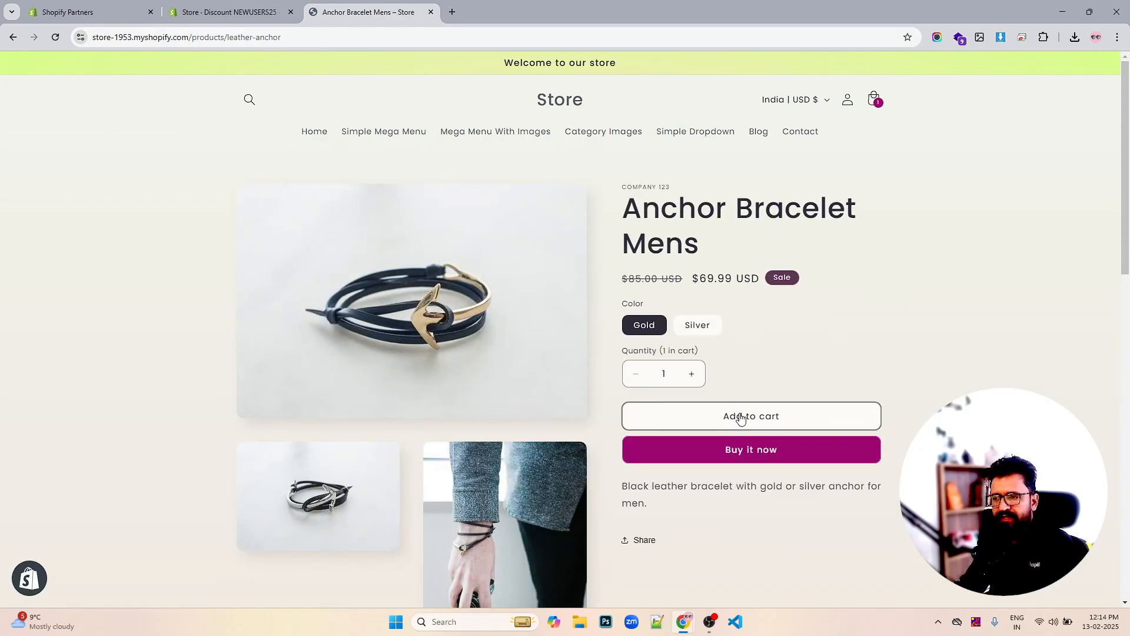
left_click(742, 414)
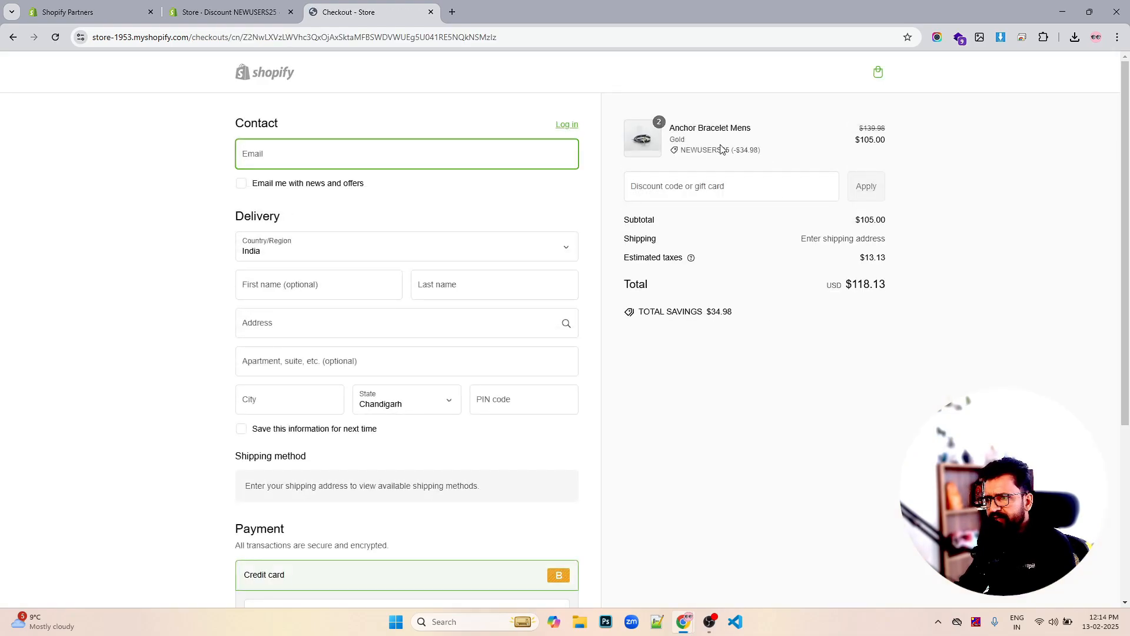
left_click_drag(772, 156, 682, 160)
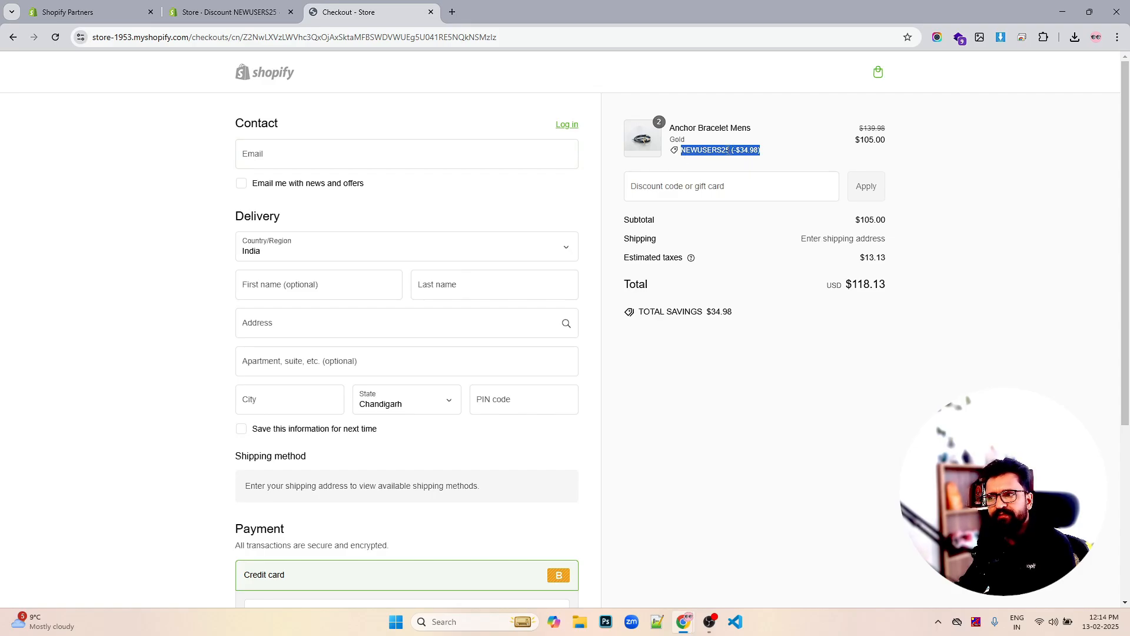
double_click(709, 151)
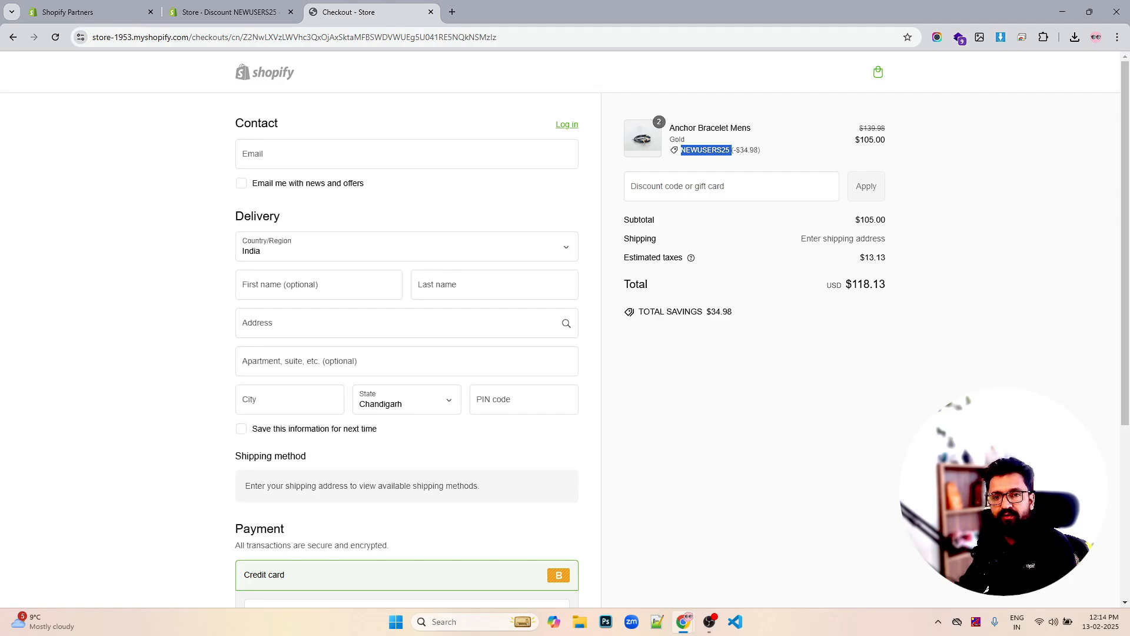
Back in the admin Discounts list, start a new Buy X get Y discount
left_click(255, 12)
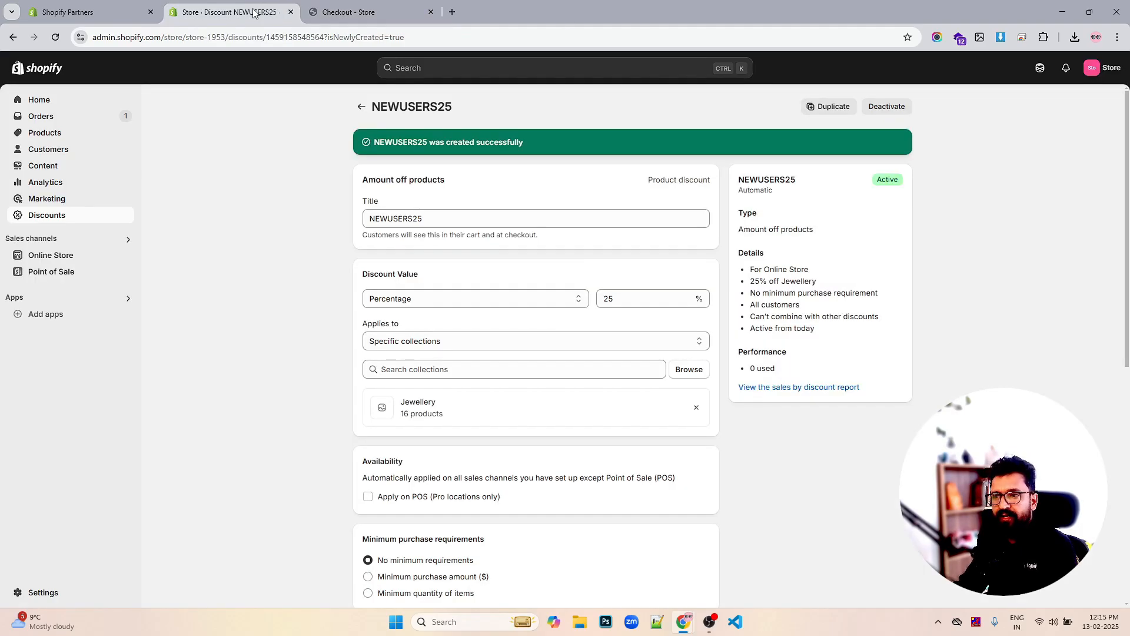
left_click(359, 108)
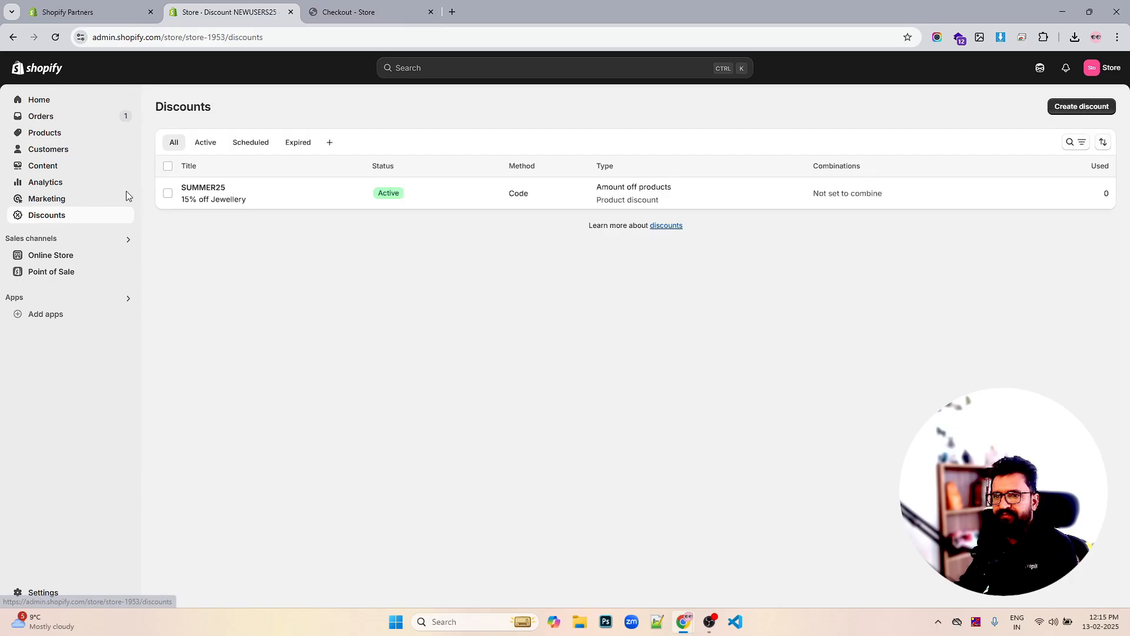
left_click(1082, 109)
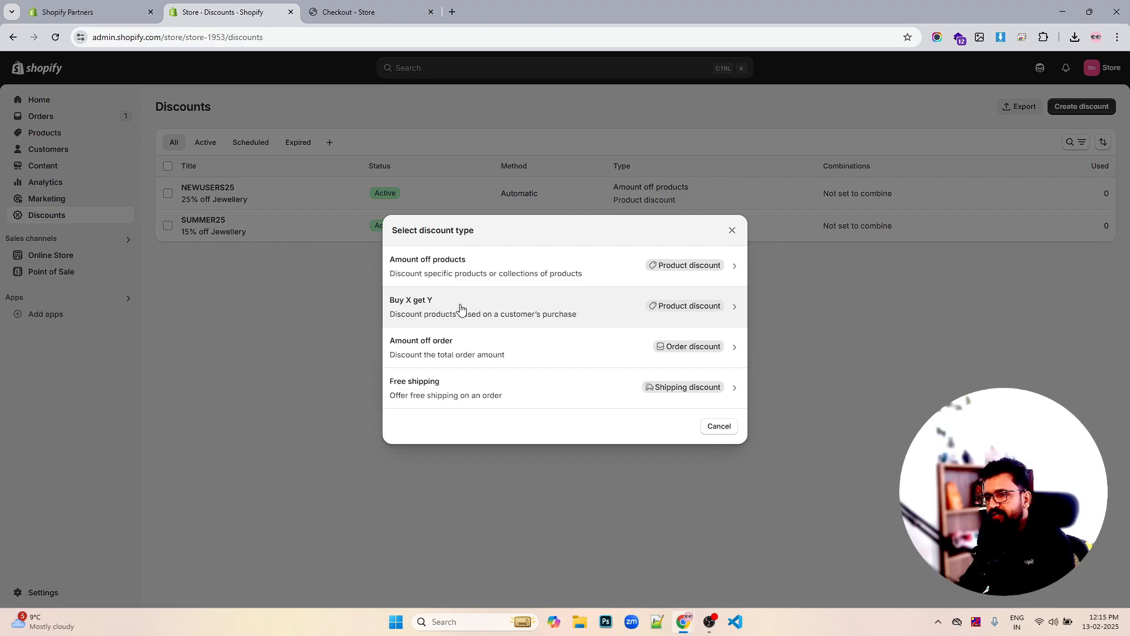
left_click(461, 307)
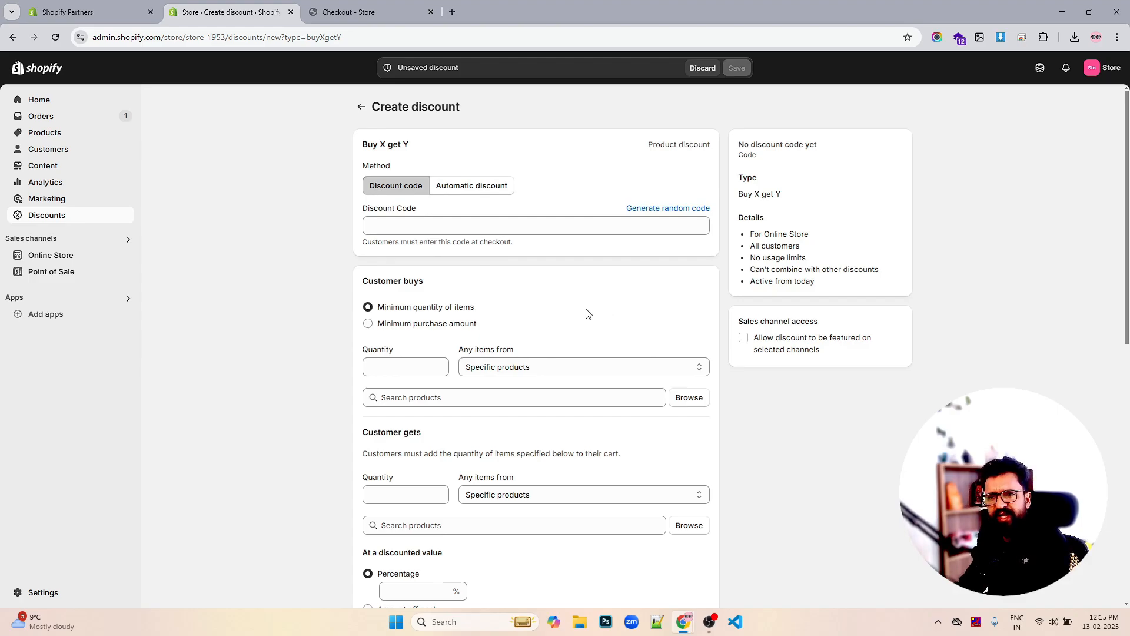
Make the discount automatic, title it BUY1GET1, and require customers to buy quantity 1
scroll(565, 313, "down", 9)
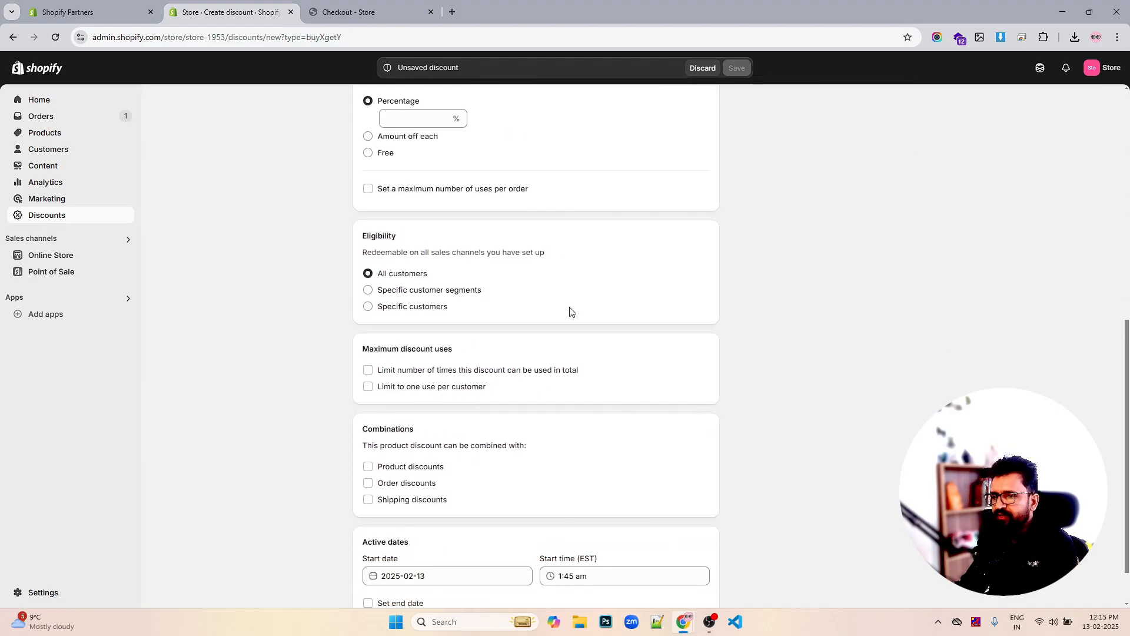
scroll(569, 312, "up", 10)
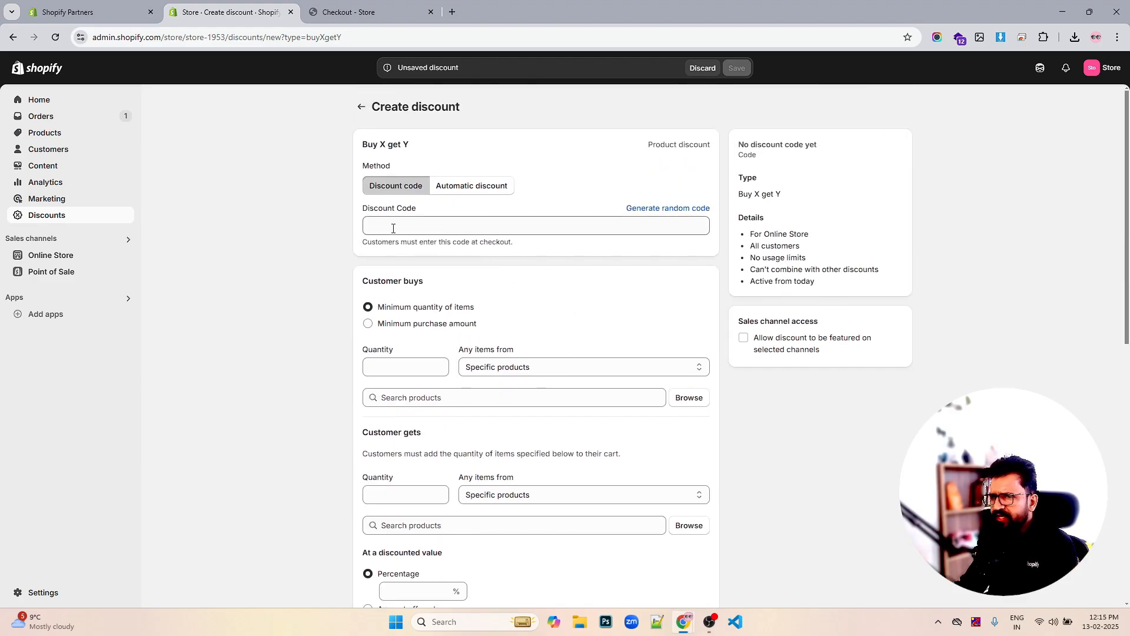
left_click(462, 229)
left_click(477, 187)
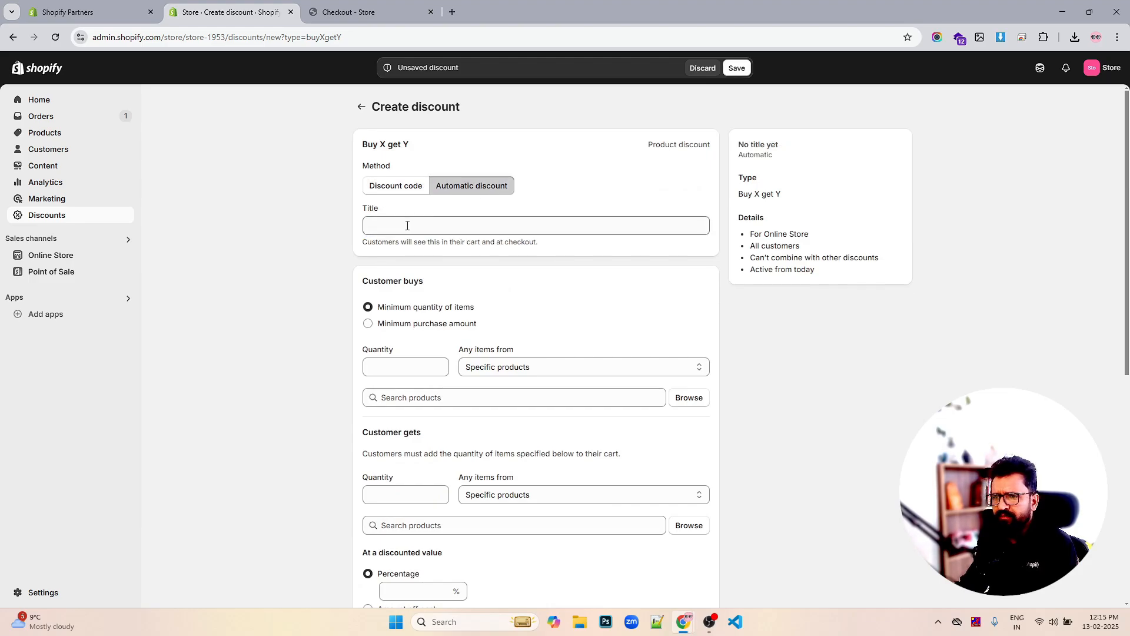
left_click(406, 225)
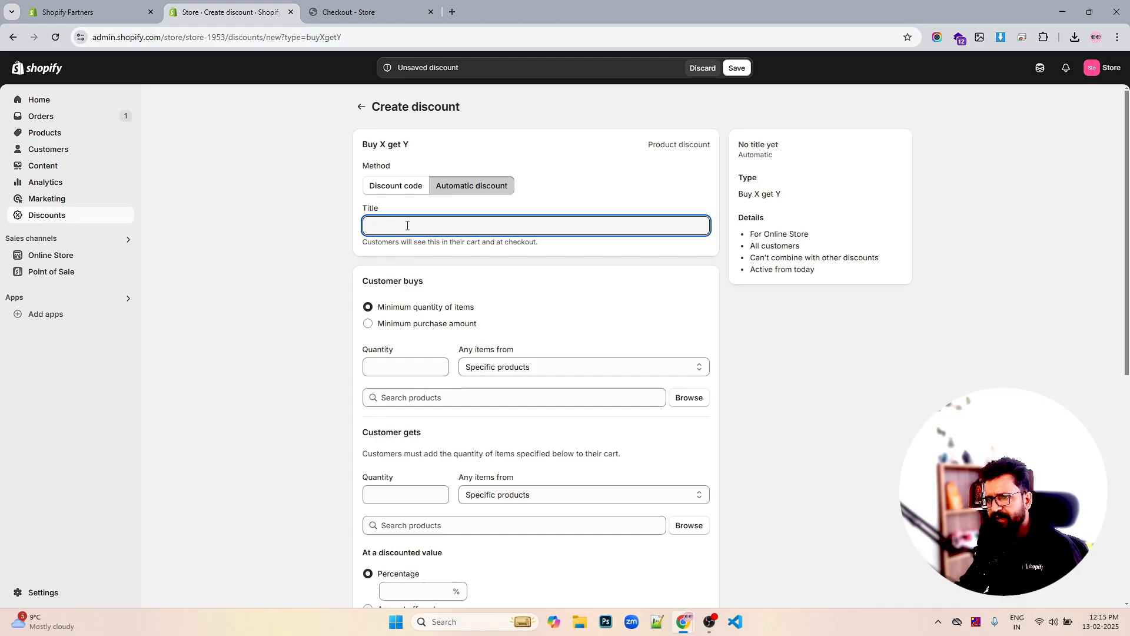
type("B")
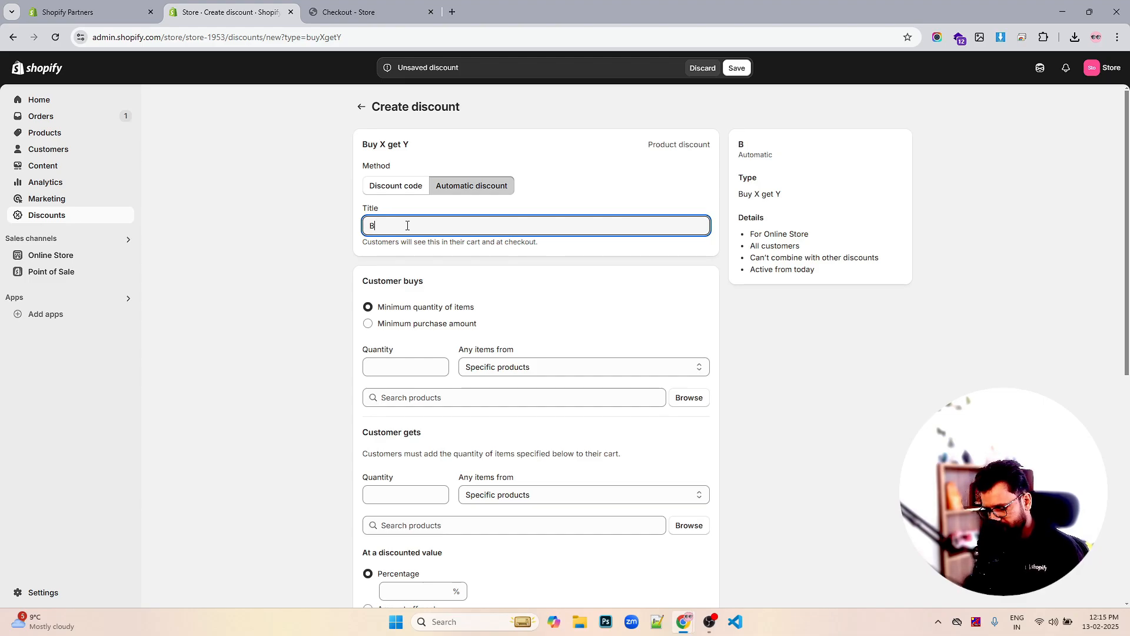
type("UY1")
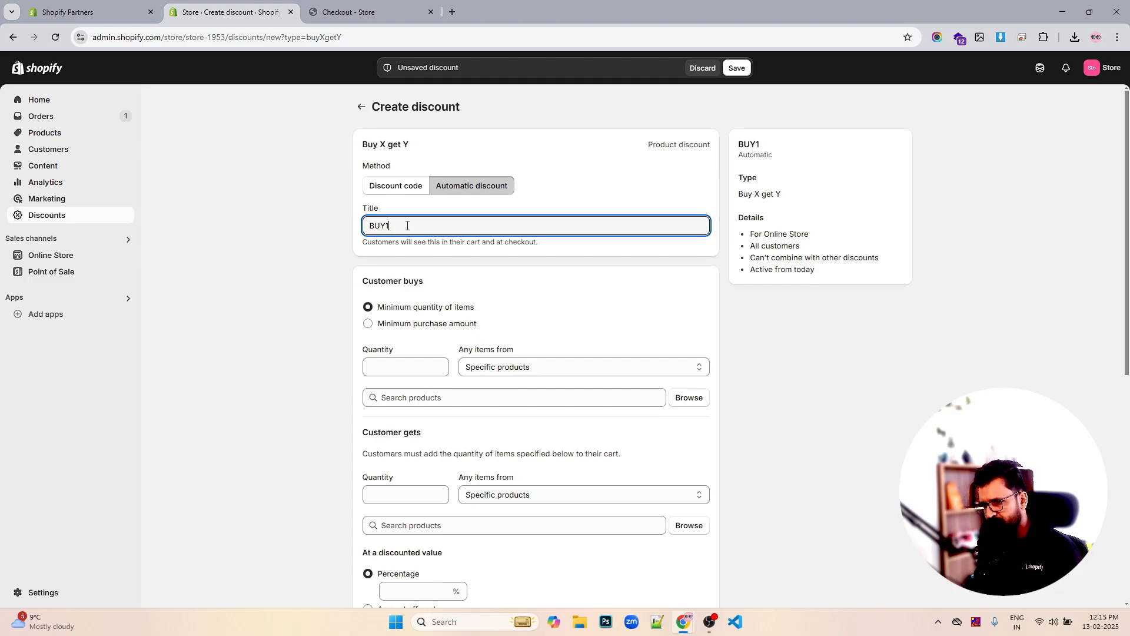
type("GET!Q")
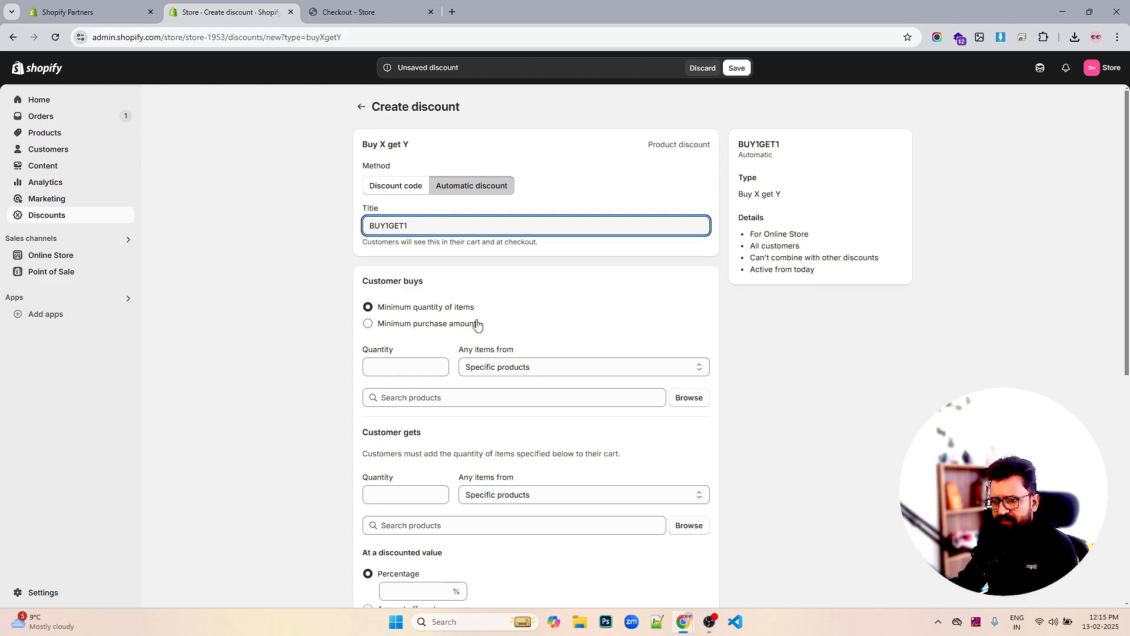
left_click(428, 365)
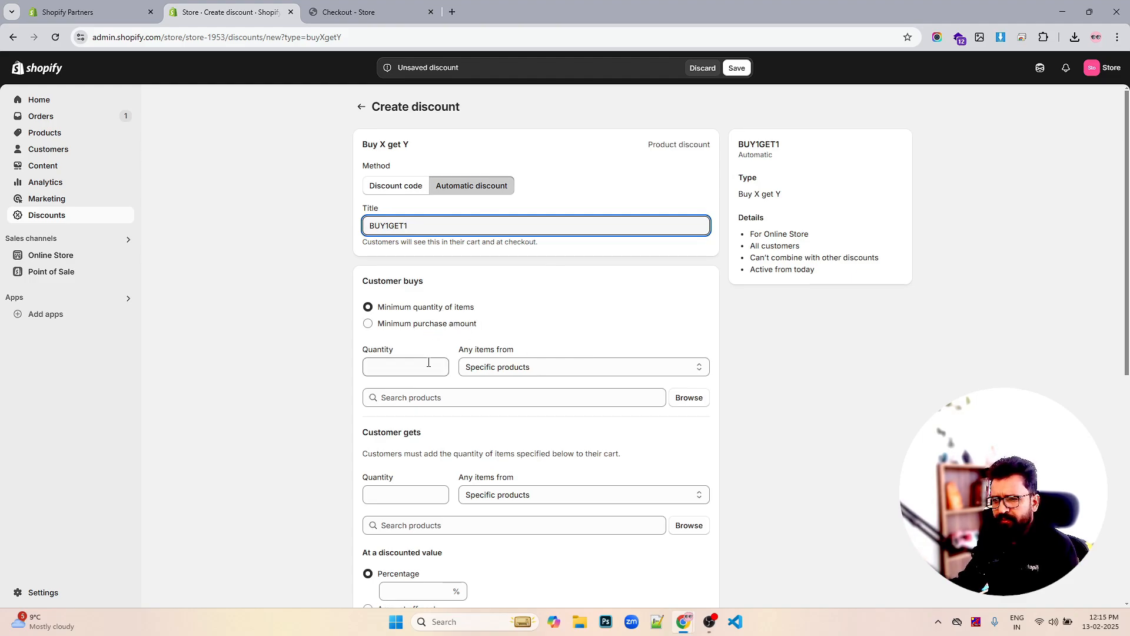
type("1")
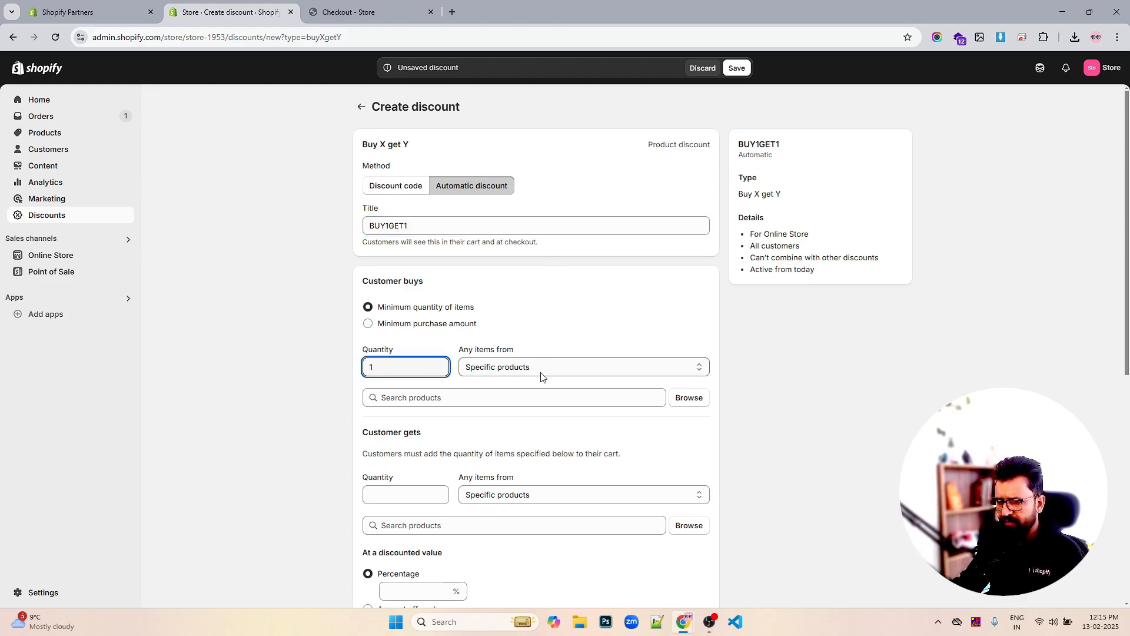
Limit the Customer buys items to the Jewellery collection
left_click(549, 369)
left_click(548, 369)
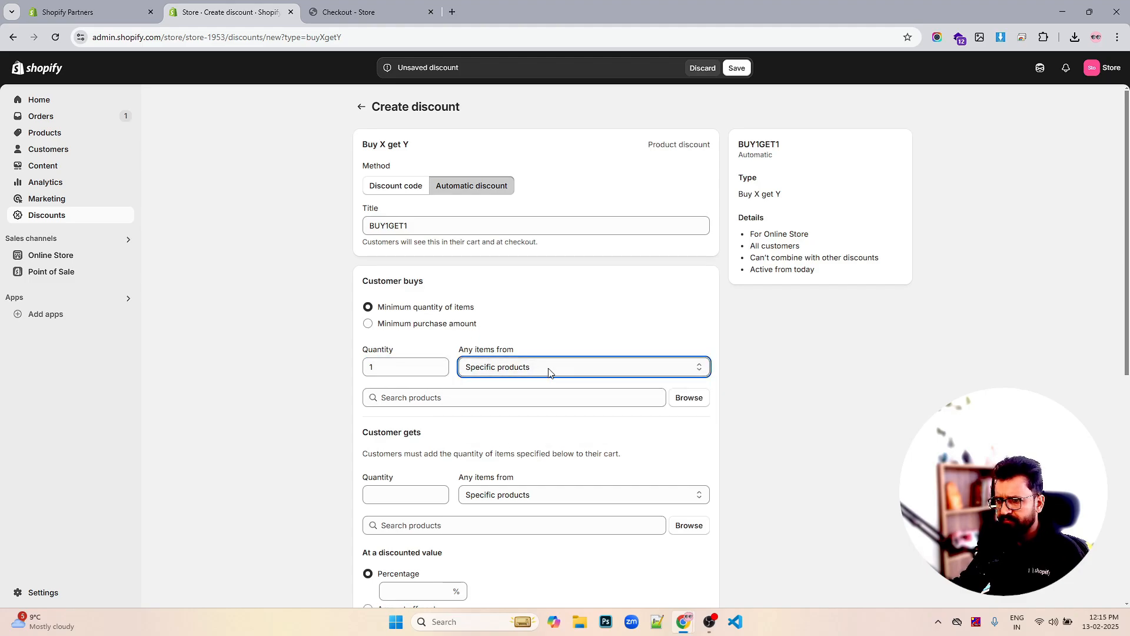
left_click(700, 397)
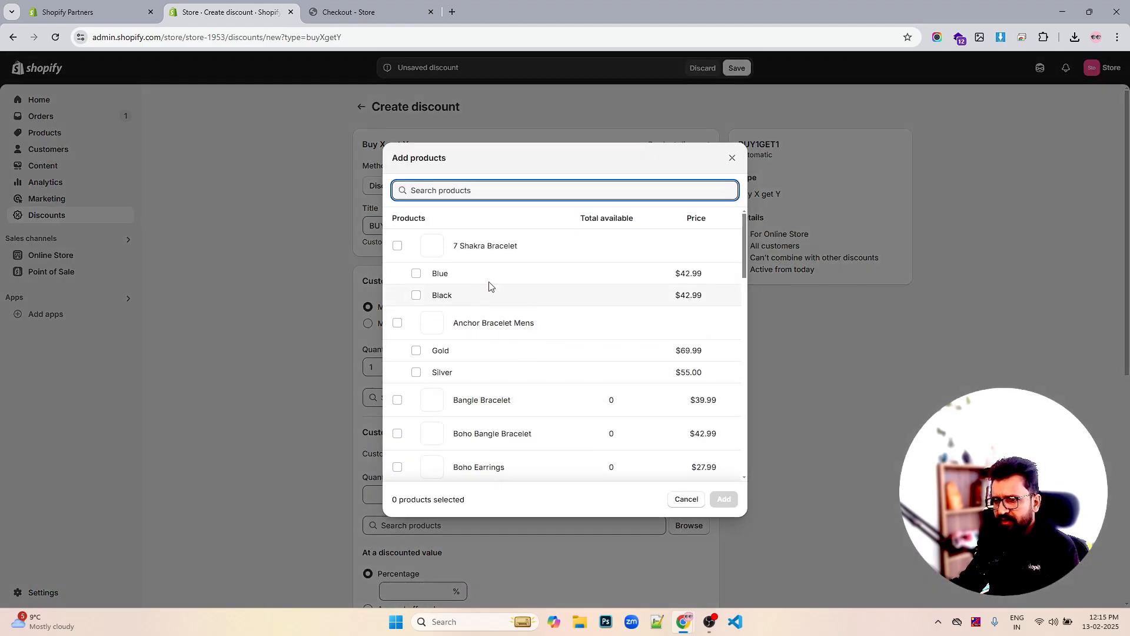
left_click(732, 158)
left_click(591, 367)
left_click(565, 397)
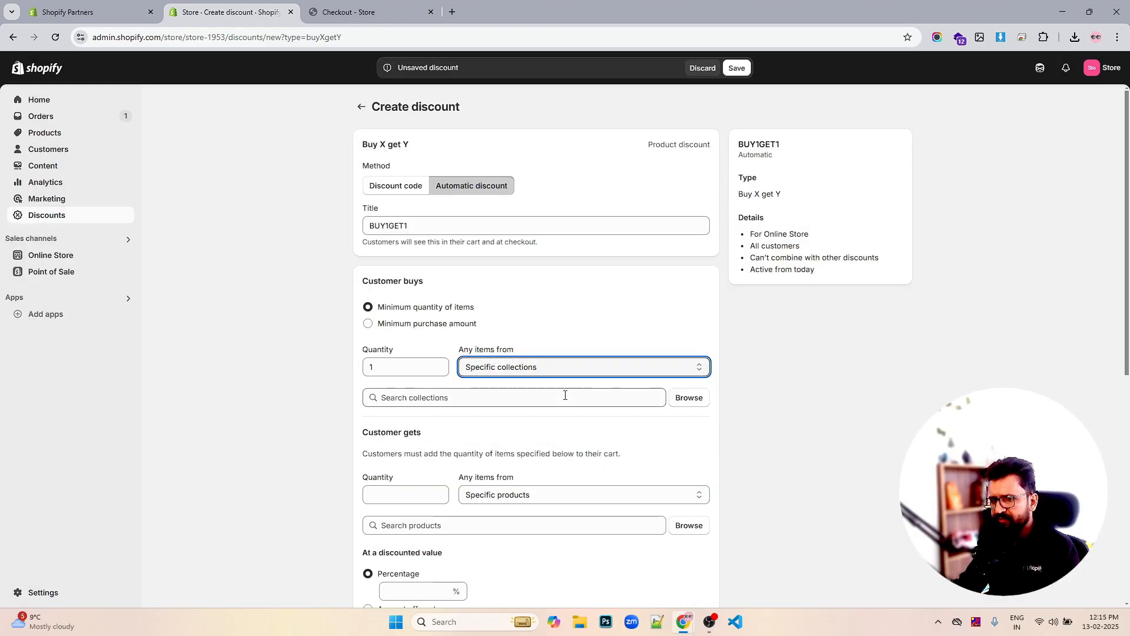
left_click(691, 398)
left_click(398, 224)
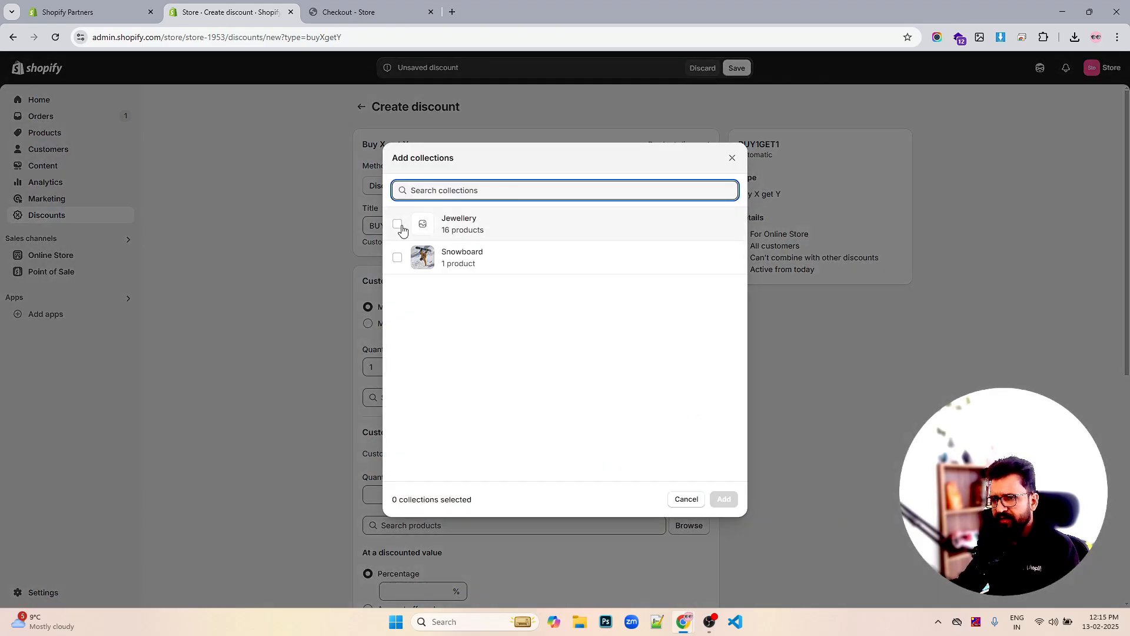
left_click(723, 499)
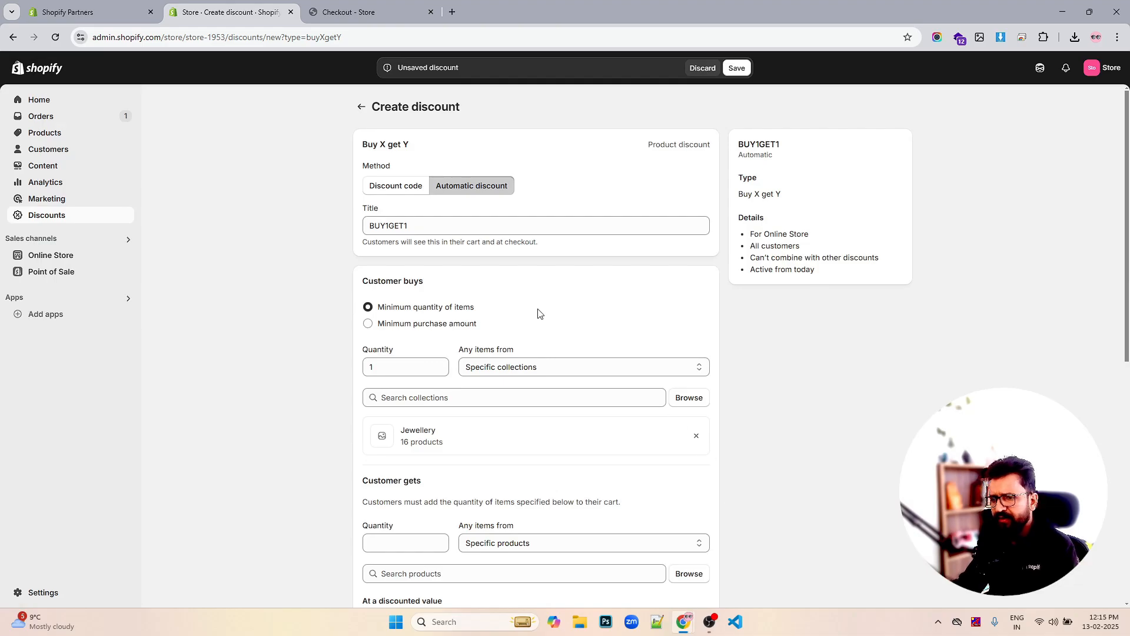
scroll(538, 313, "down", 3)
Set Customer gets to 1 item from the Snowboard collection, marked Free
left_click(533, 368)
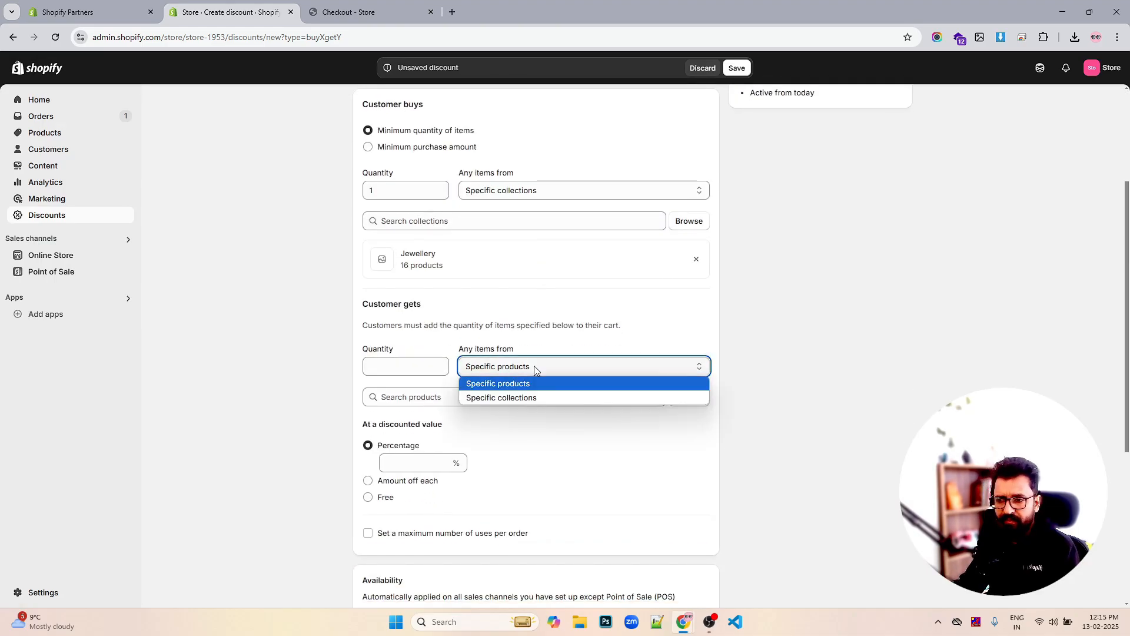
left_click(519, 397)
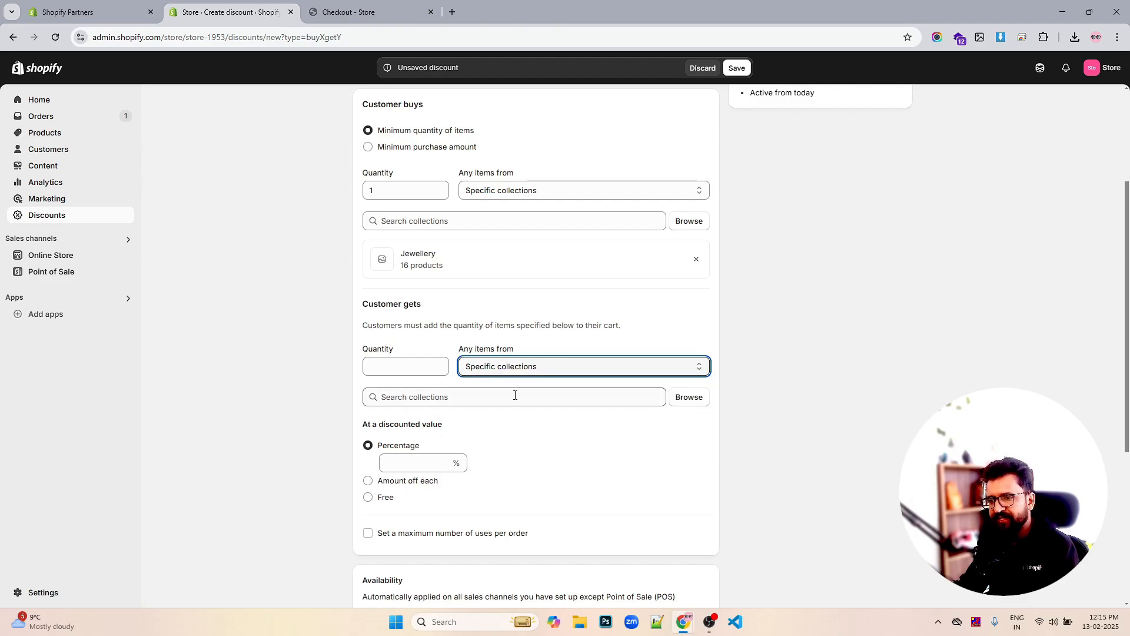
left_click(410, 368)
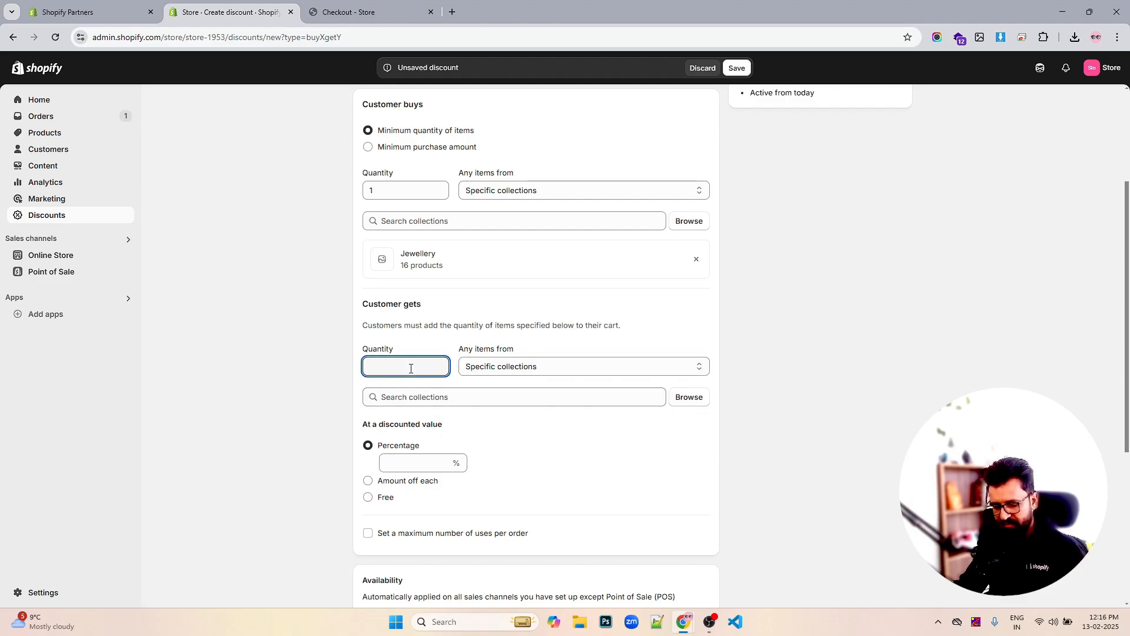
left_click(687, 397)
left_click(398, 257)
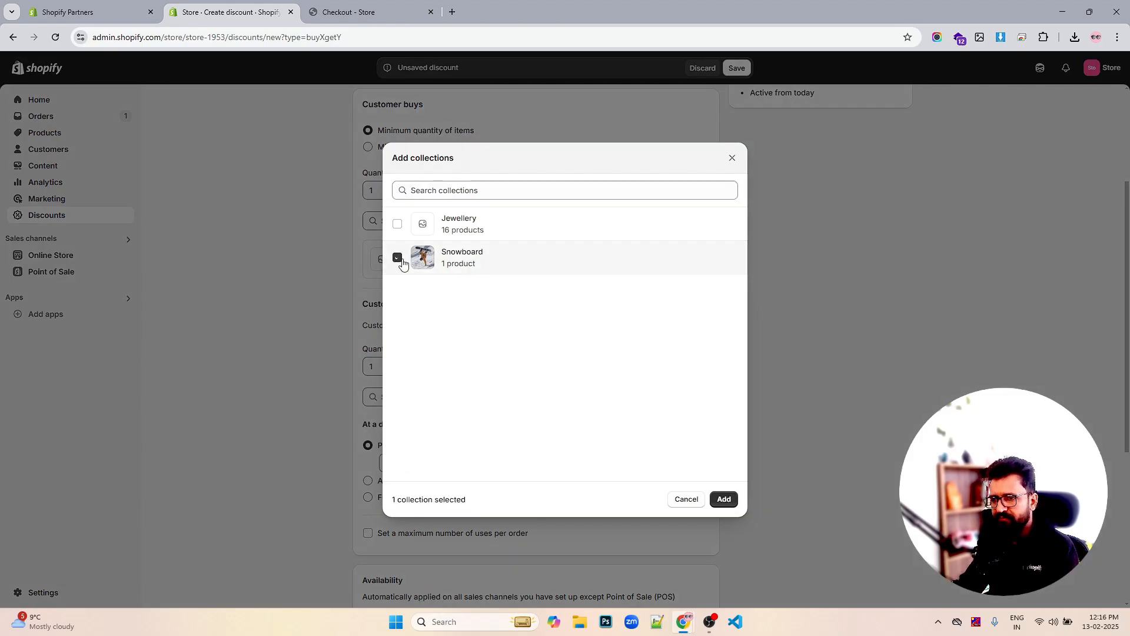
left_click(719, 501)
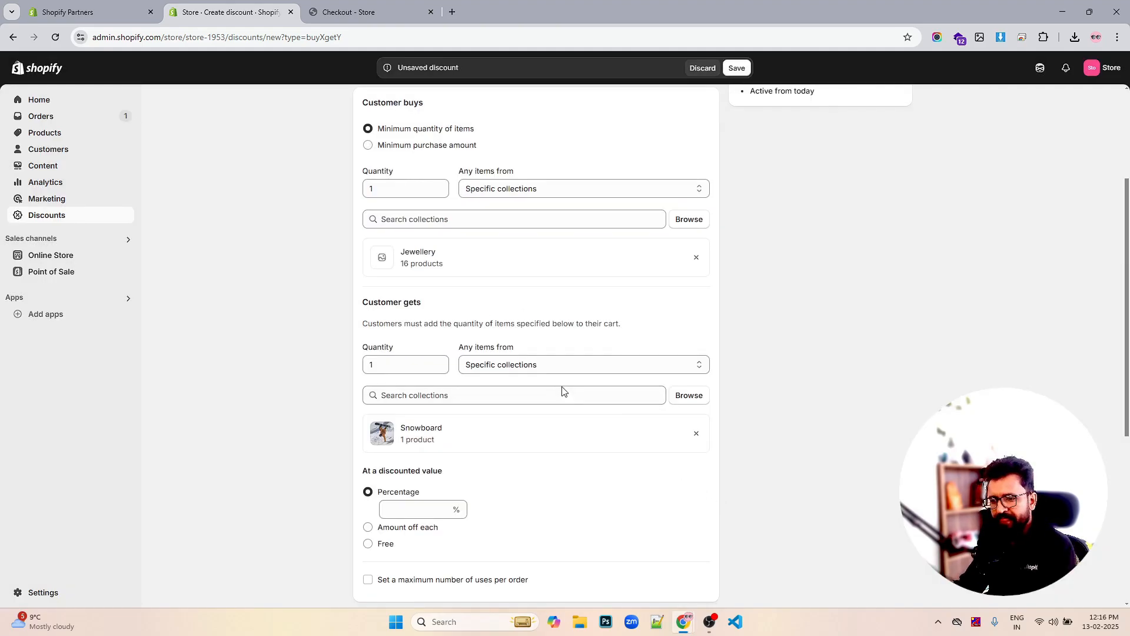
scroll(564, 390, "down", 2)
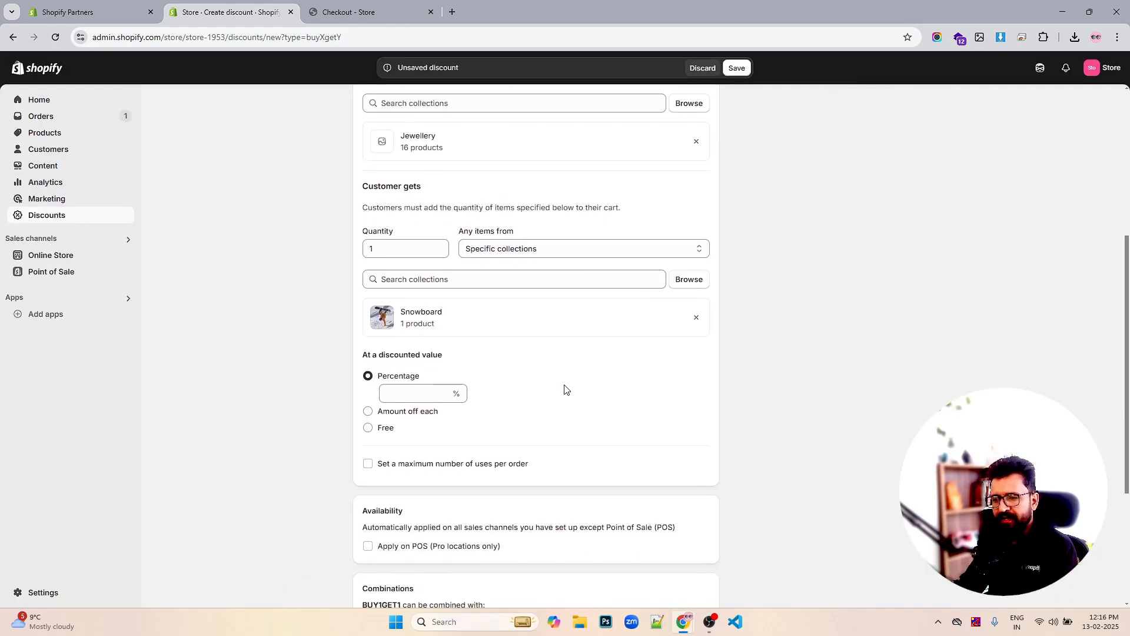
left_click(368, 428)
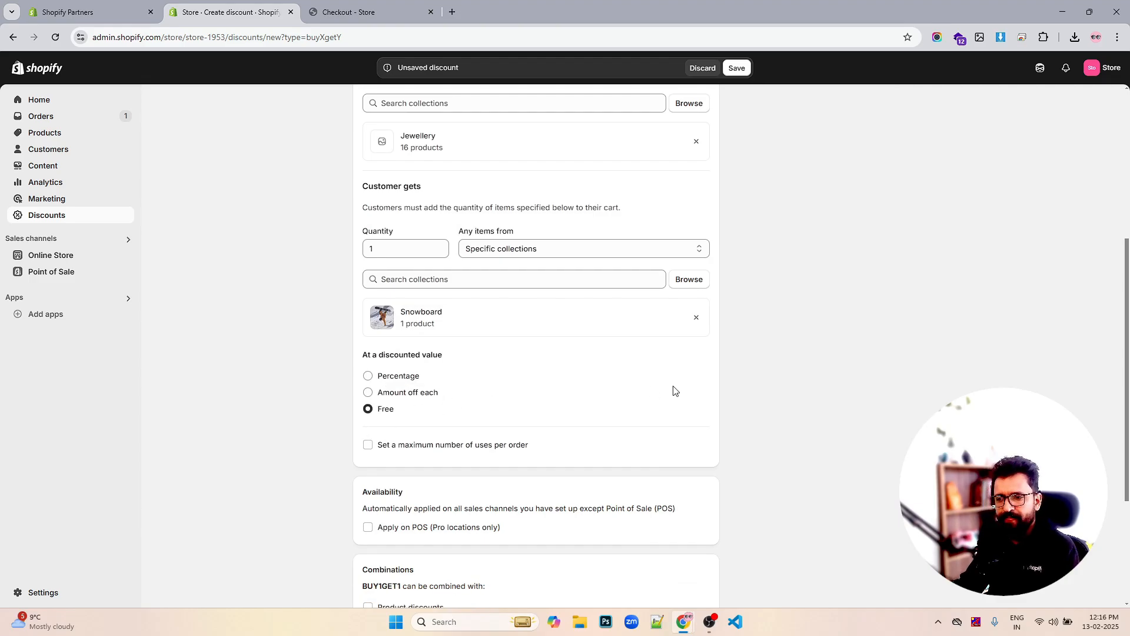
scroll(675, 390, "down", 3)
scroll(675, 390, "up", 6)
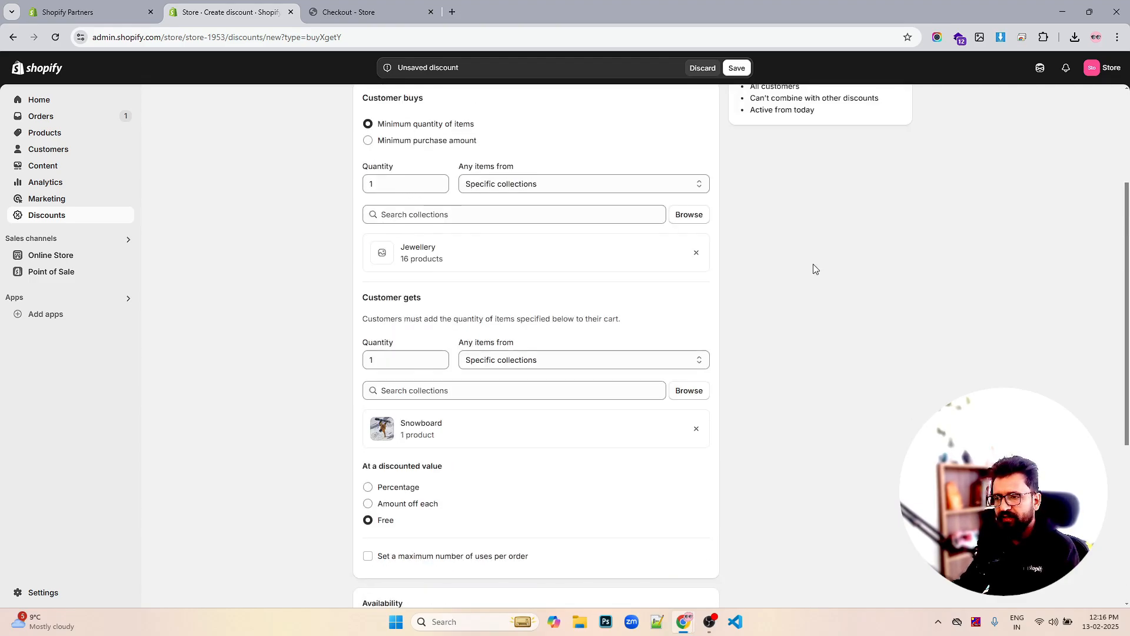
Save the discount and remove the Anchor Bracelet Mens from the storefront cart
left_click(741, 69)
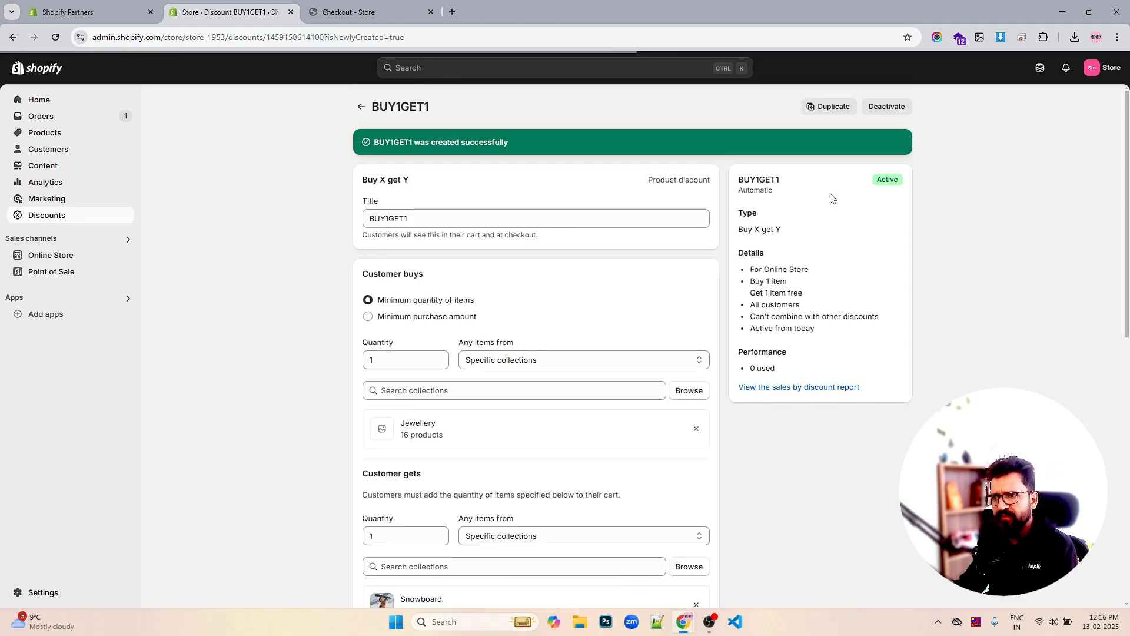
left_click(383, 12)
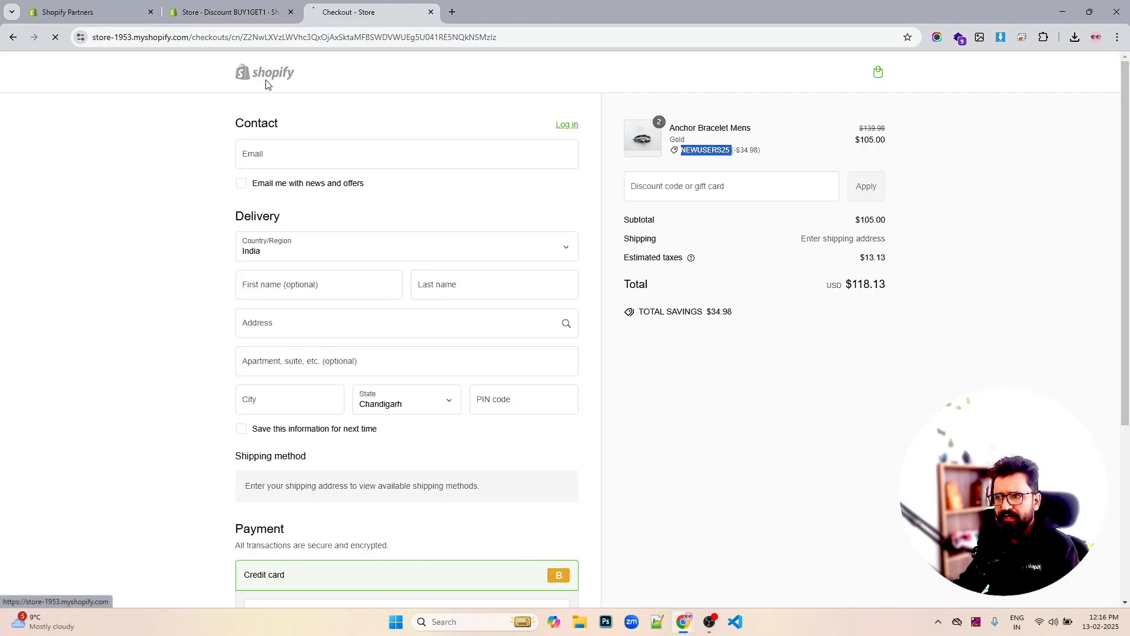
left_click(266, 73)
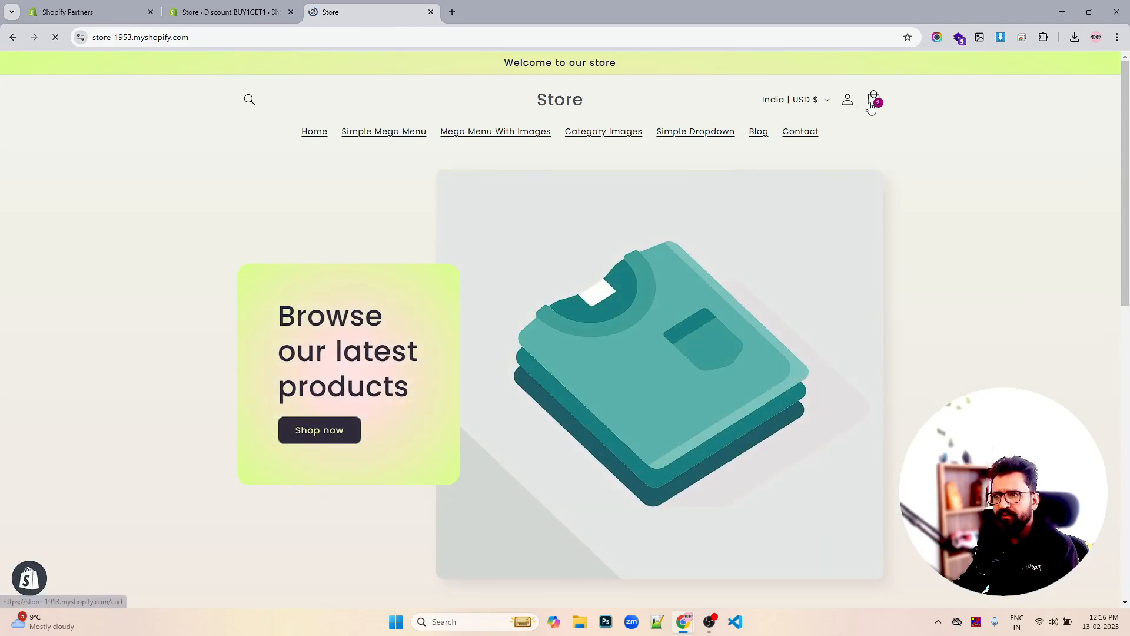
left_click(875, 104)
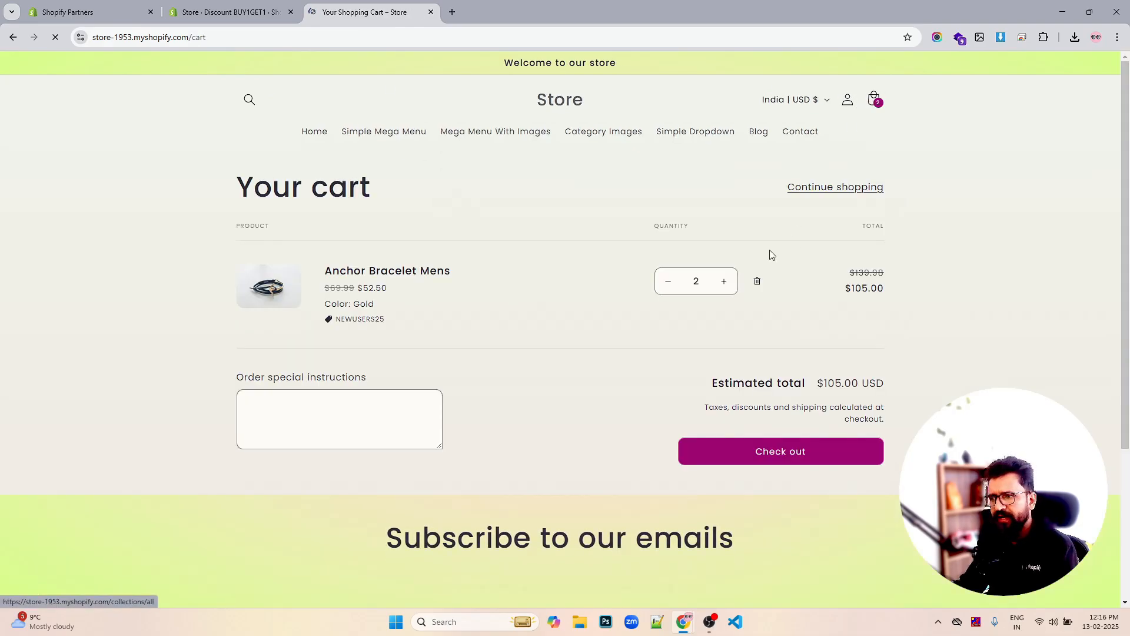
left_click(758, 283)
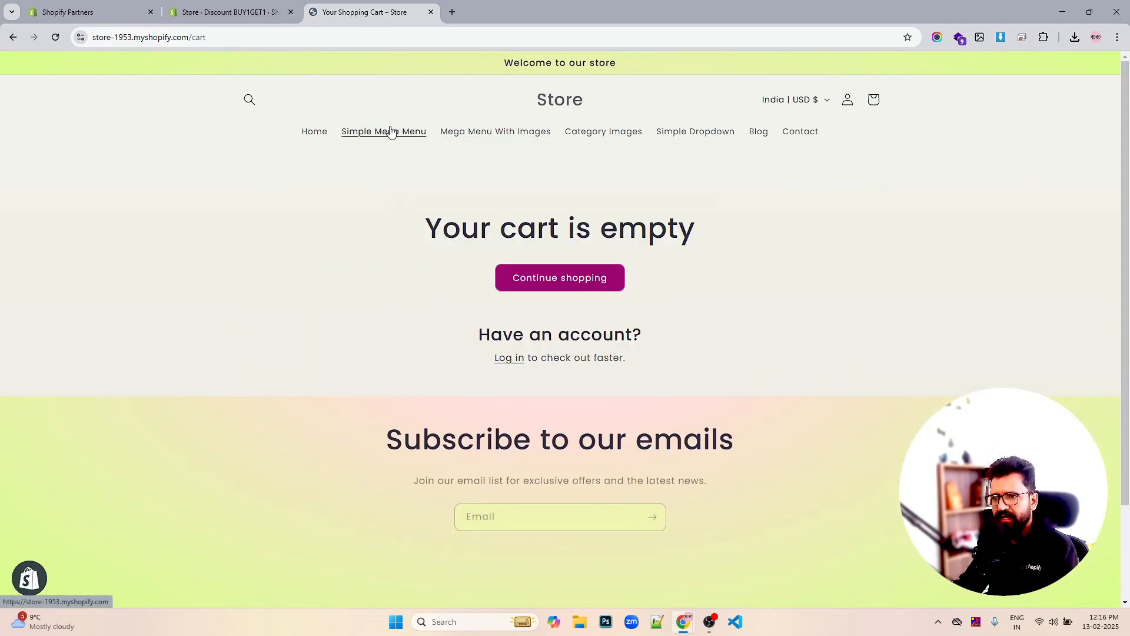
Go to /collections/all and add the Pretty Gold Necklace to the cart
left_click(237, 38)
left_click(238, 38)
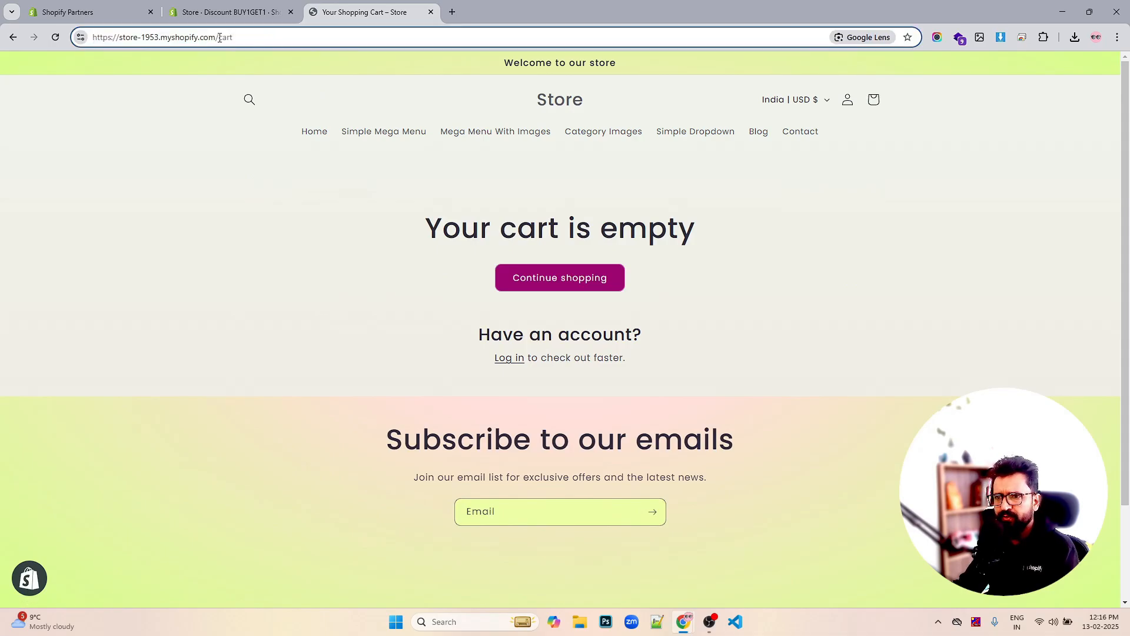
double_click(224, 38)
type("col")
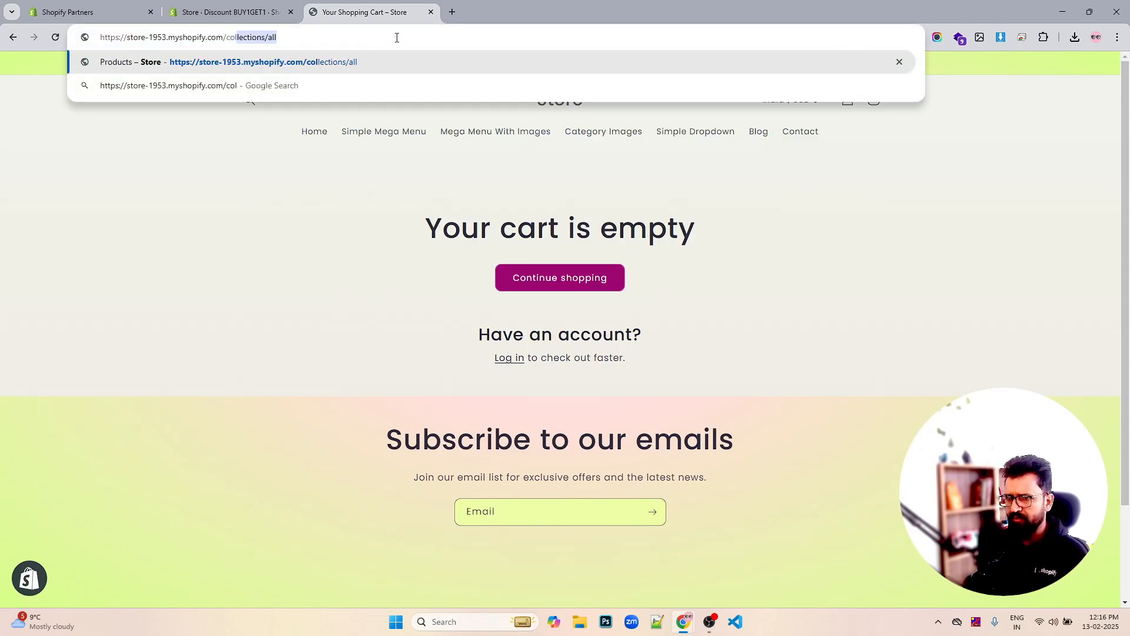
key("Return")
scroll(765, 309, "down", 6)
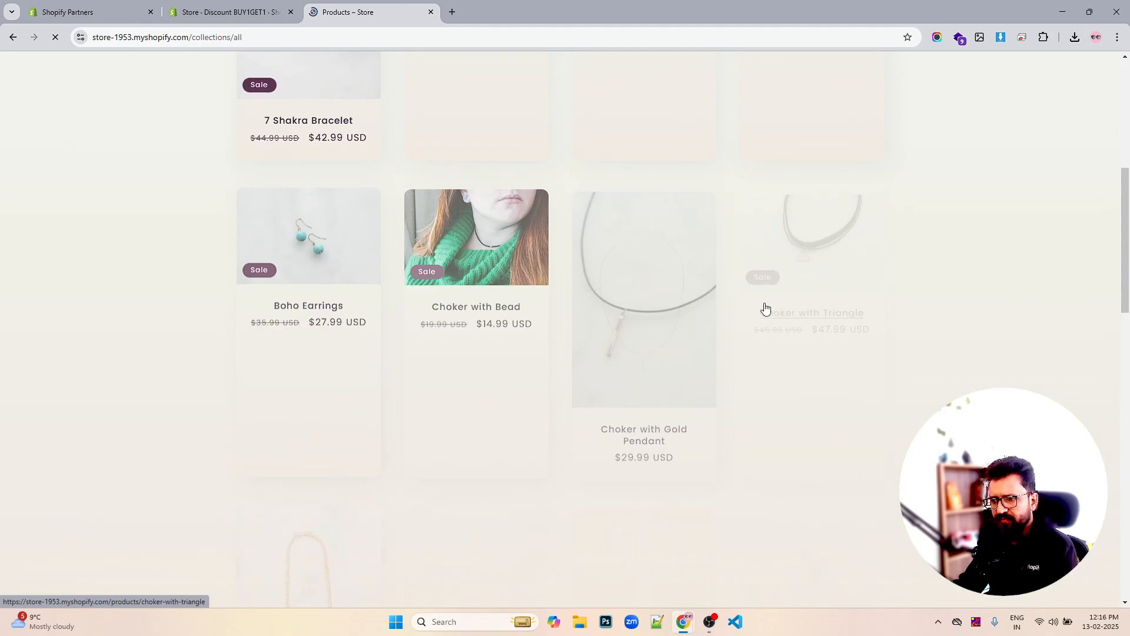
scroll(765, 308, "down", 10)
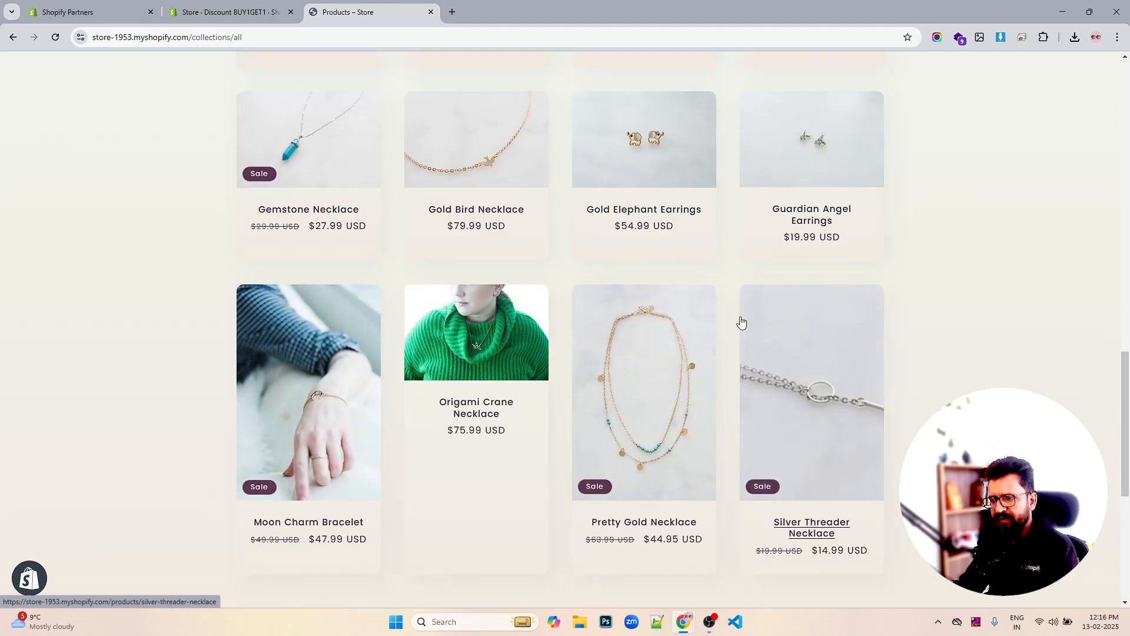
scroll(741, 321, "down", 5)
scroll(677, 351, "up", 5)
left_click(644, 319)
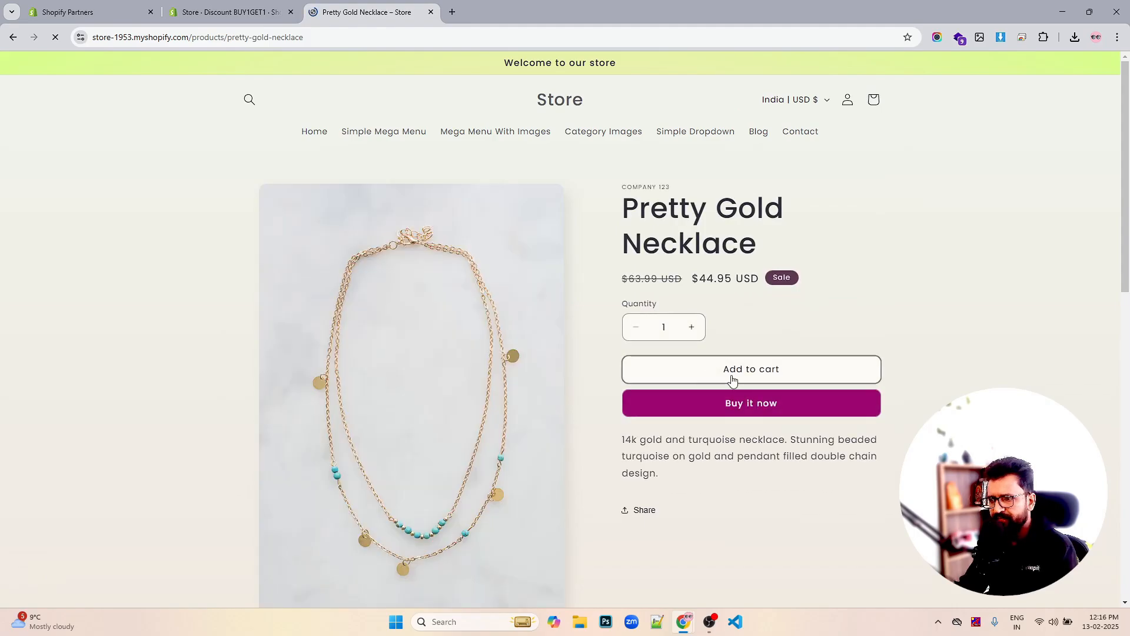
left_click(733, 379)
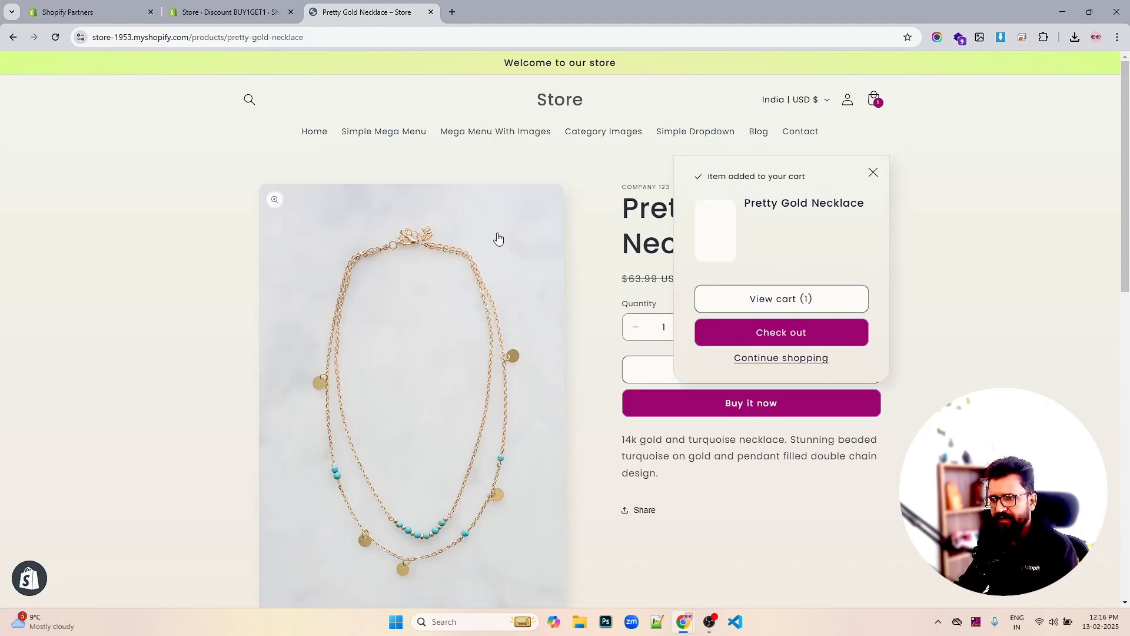
left_click(488, 171)
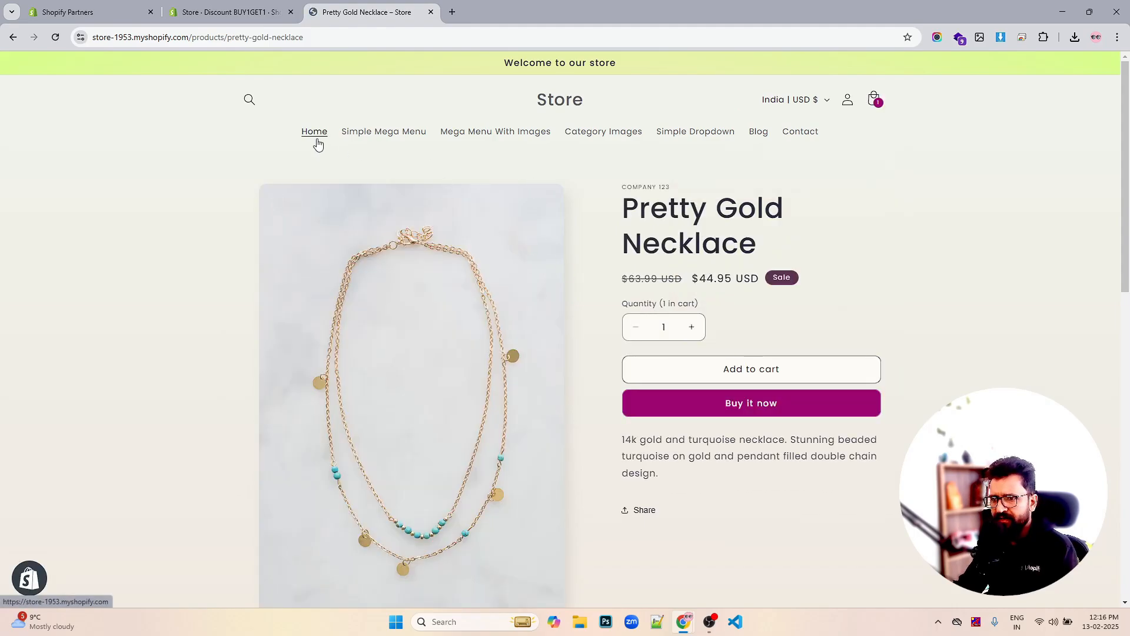
left_click(194, 37)
Return to /collections/all and add The S-Series Snowboard from page two to the cart
left_click_drag(226, 37, 594, 43)
key("BackSpace")
type("collections/all")
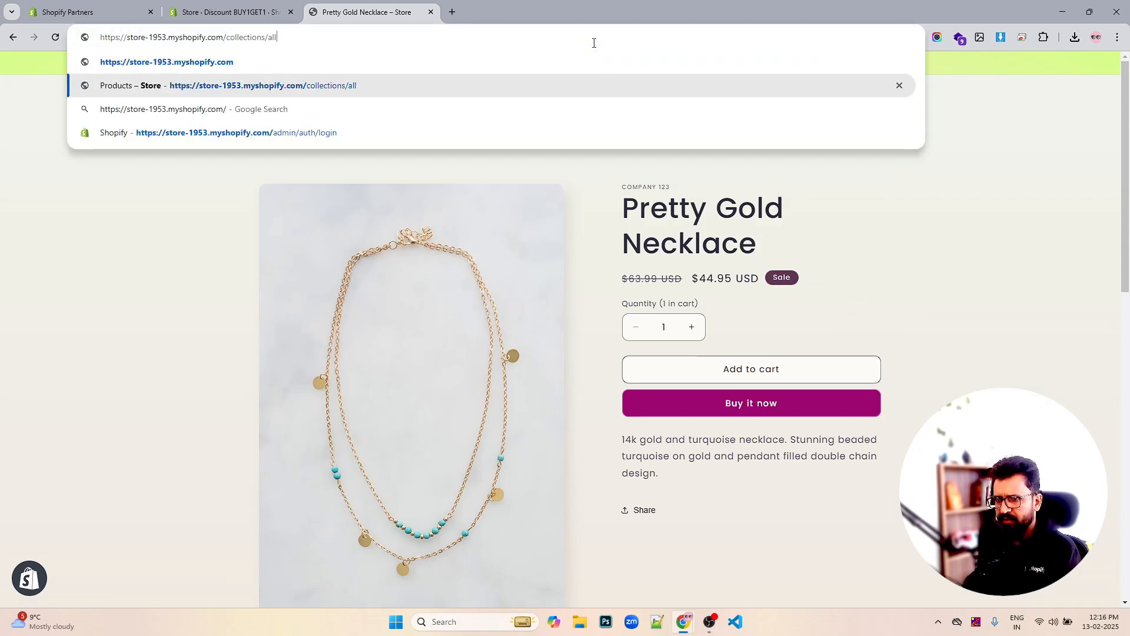
key("Return")
scroll(795, 290, "down", 7)
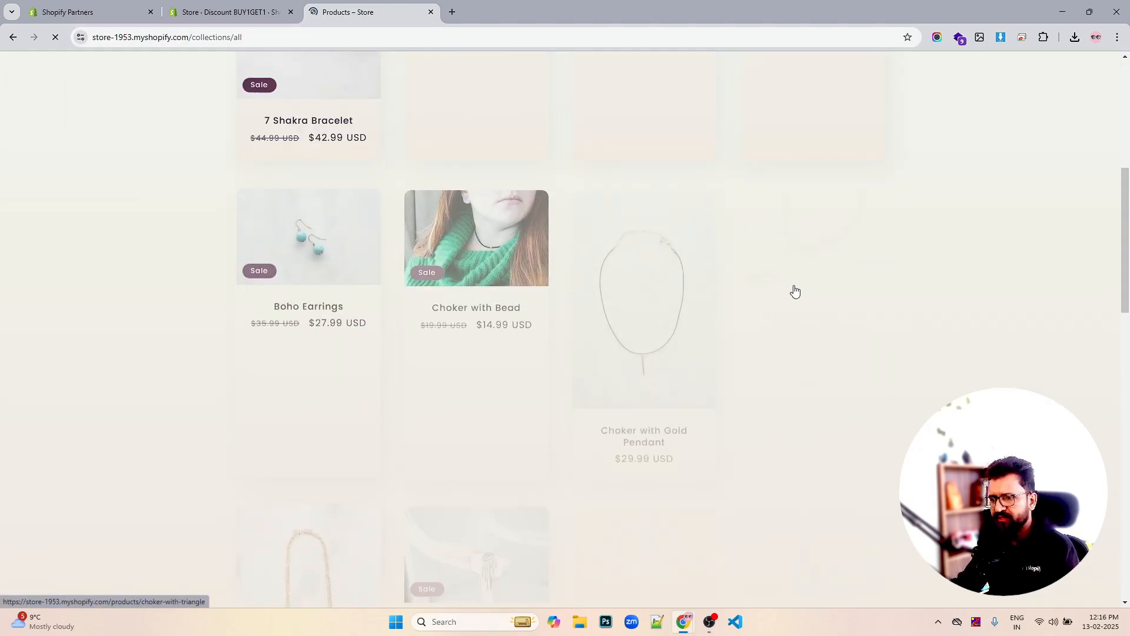
scroll(794, 294, "down", 10)
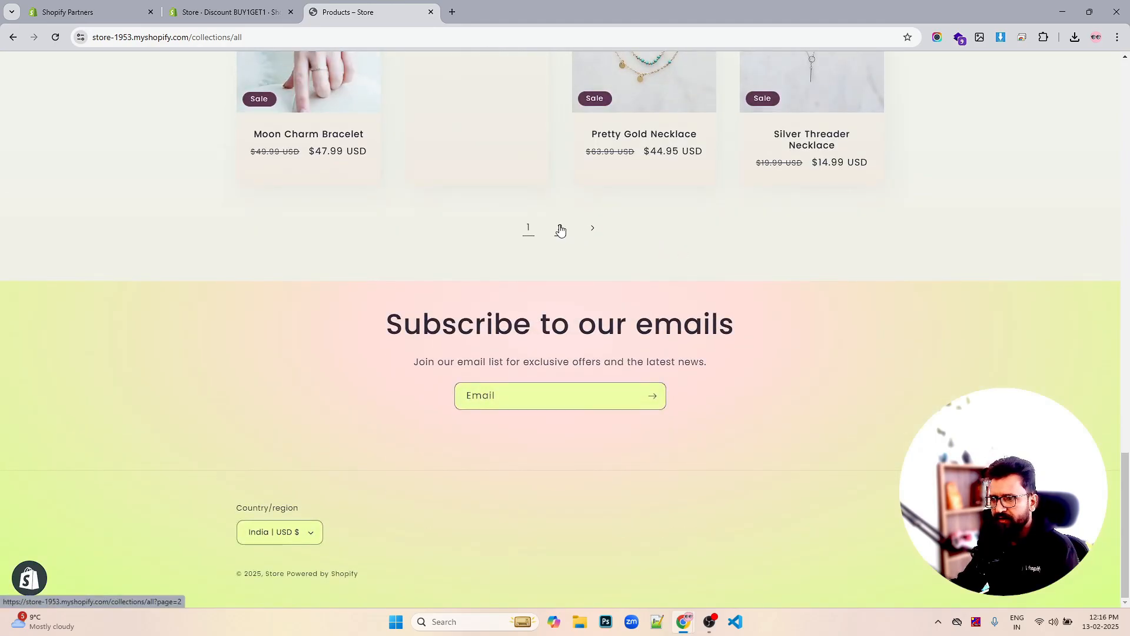
left_click(560, 229)
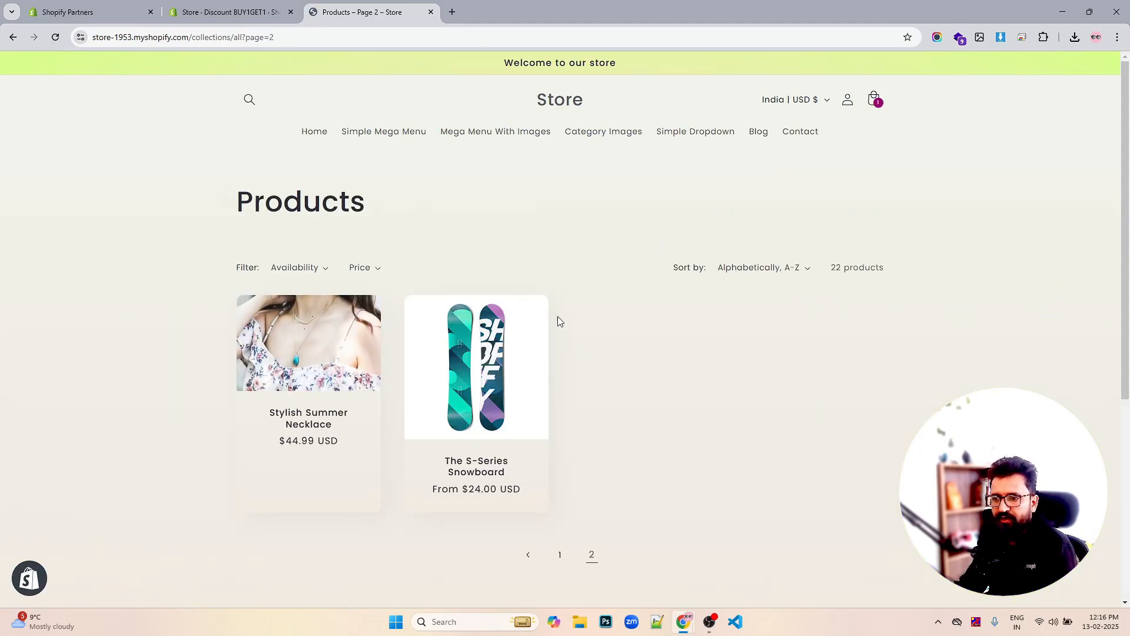
left_click(493, 341)
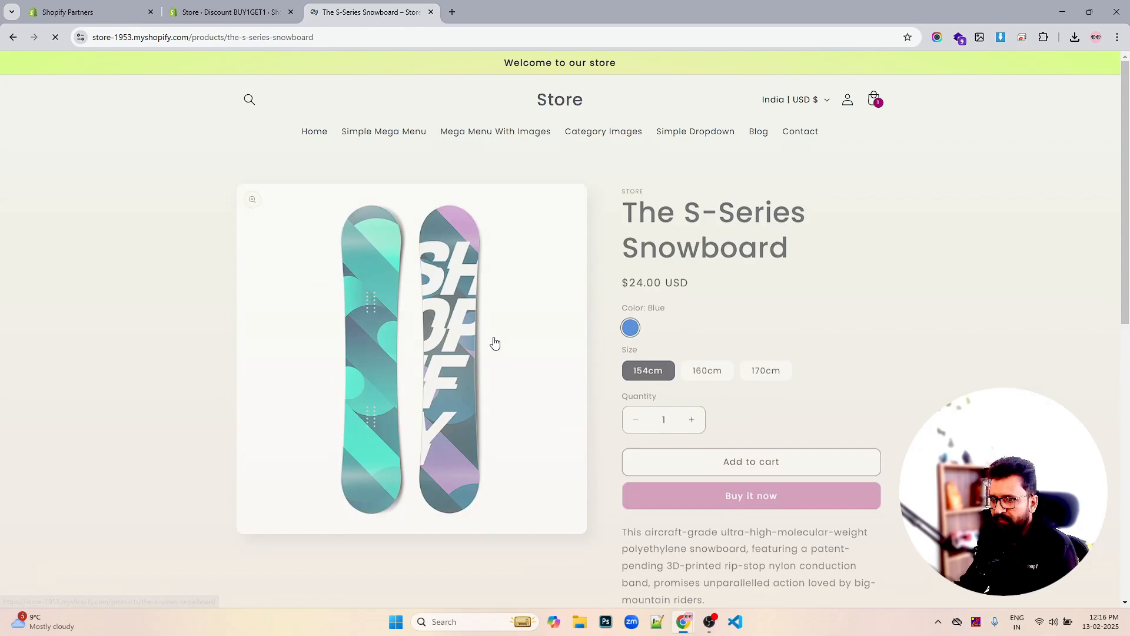
left_click(723, 462)
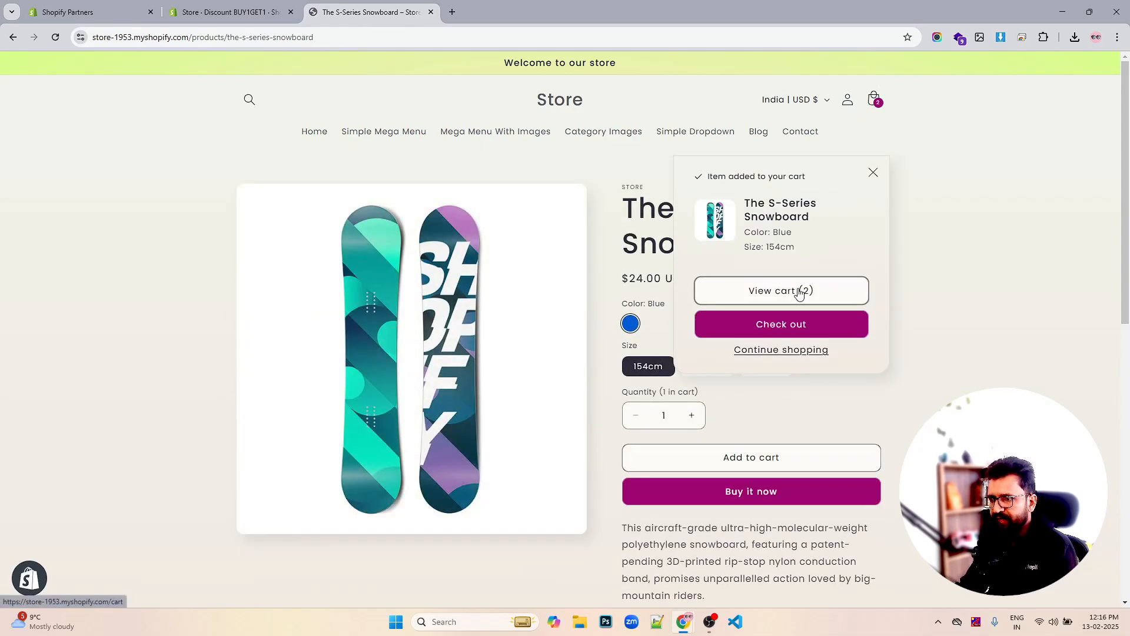
Check the cart shows the BUY1GET1 free snowboard, then proceed to checkout
left_click(799, 292)
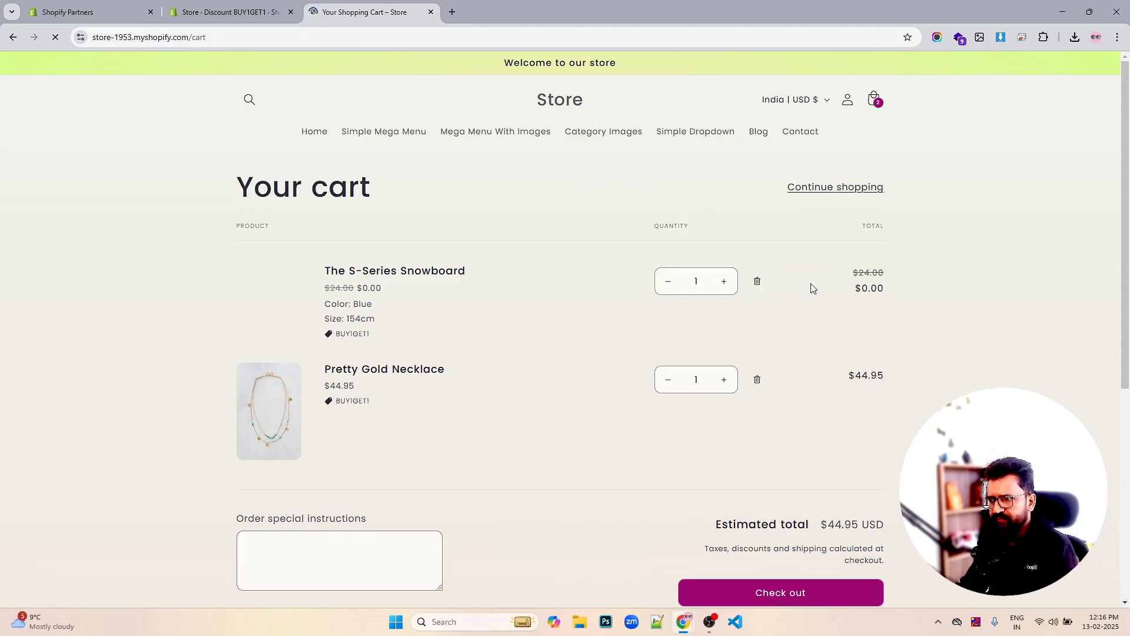
scroll(825, 286, "down", 1)
left_click_drag(951, 212, 836, 223)
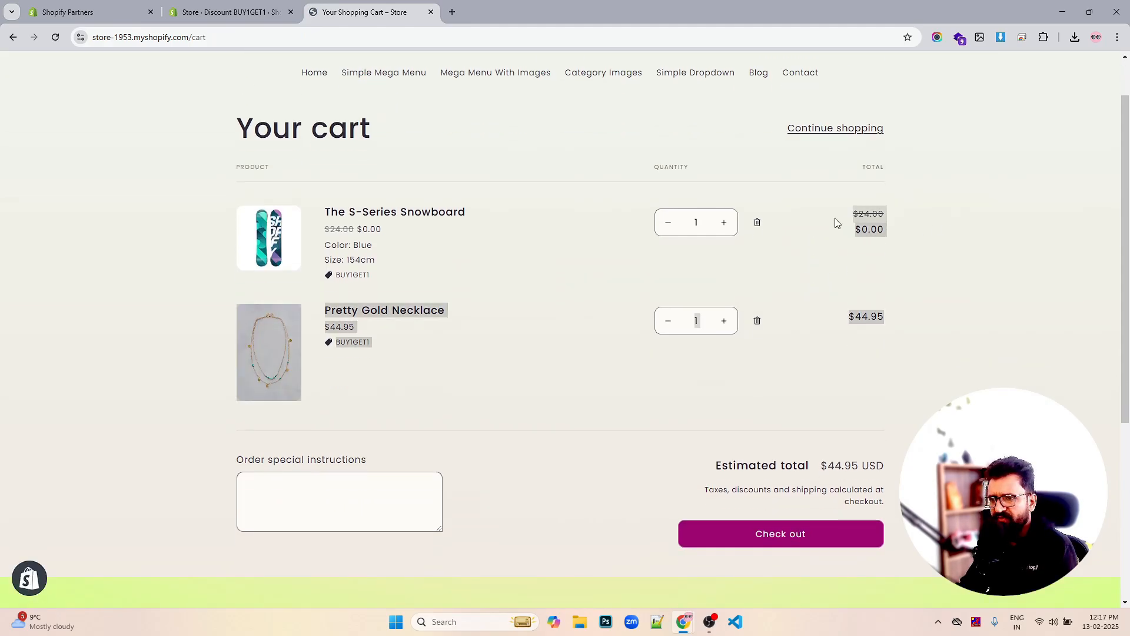
left_click(817, 223)
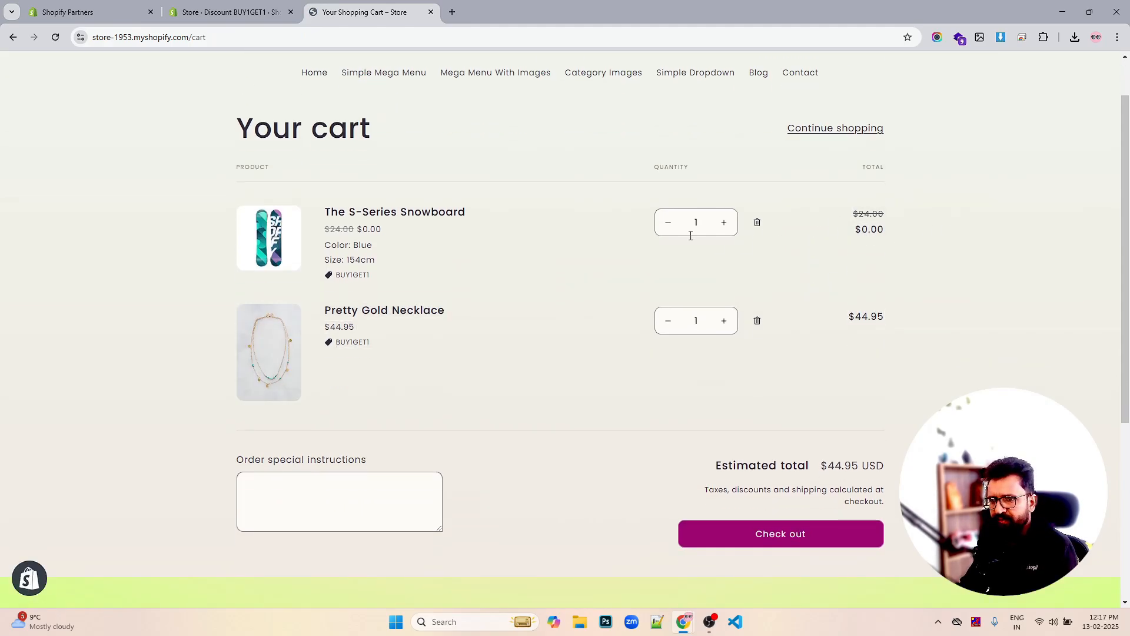
double_click(360, 277)
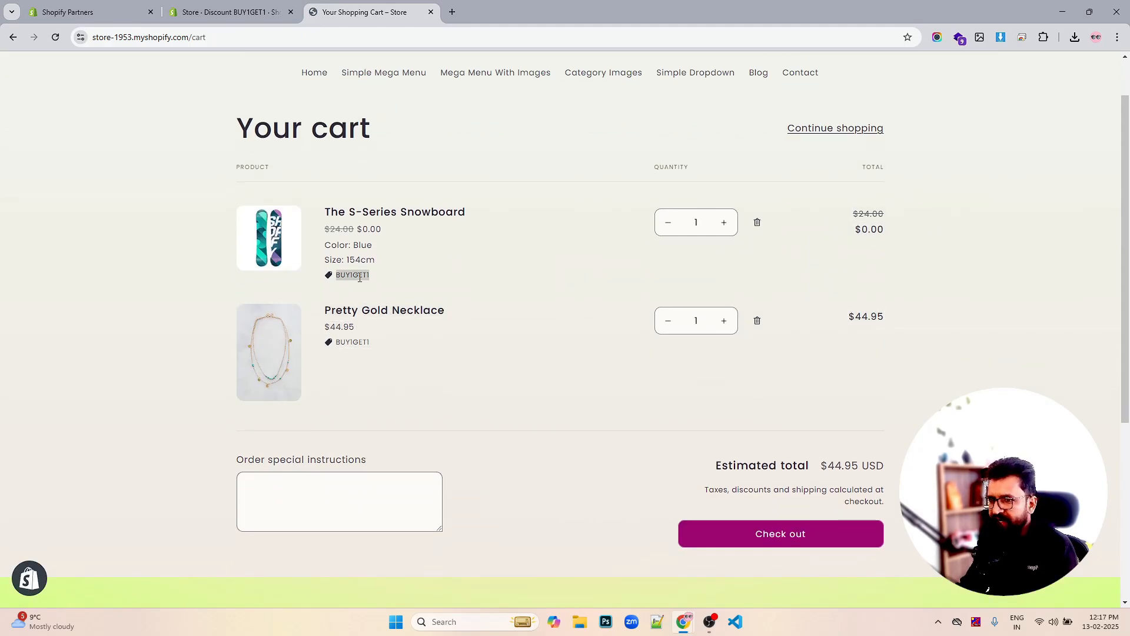
left_click(766, 541)
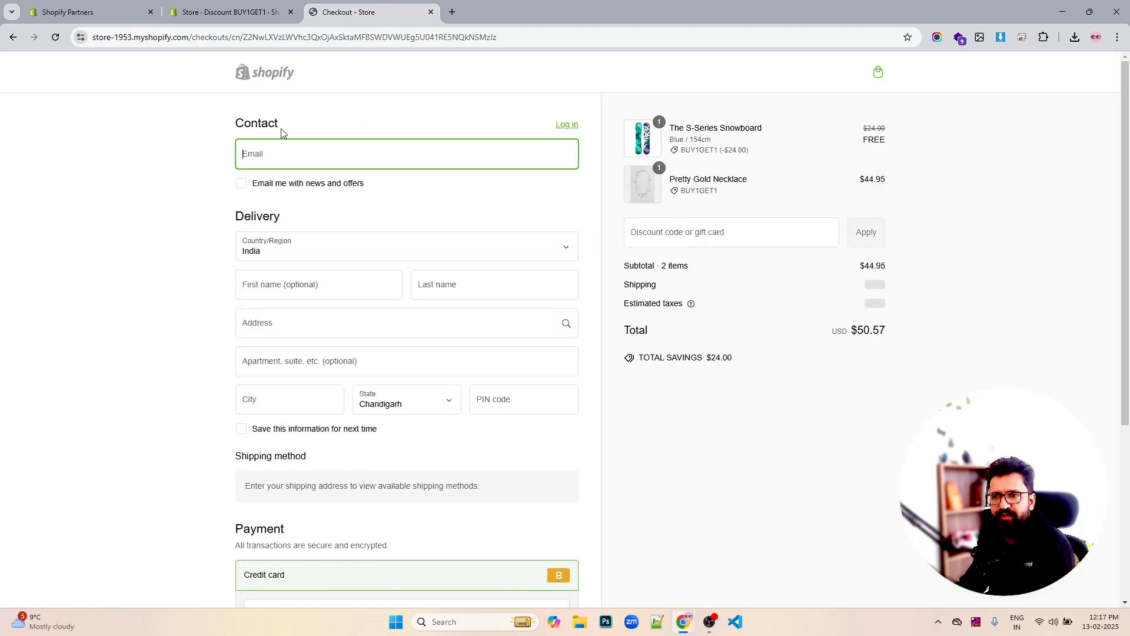
Back in the admin, return to the Discounts list and start creating a new discount
left_click(213, 13)
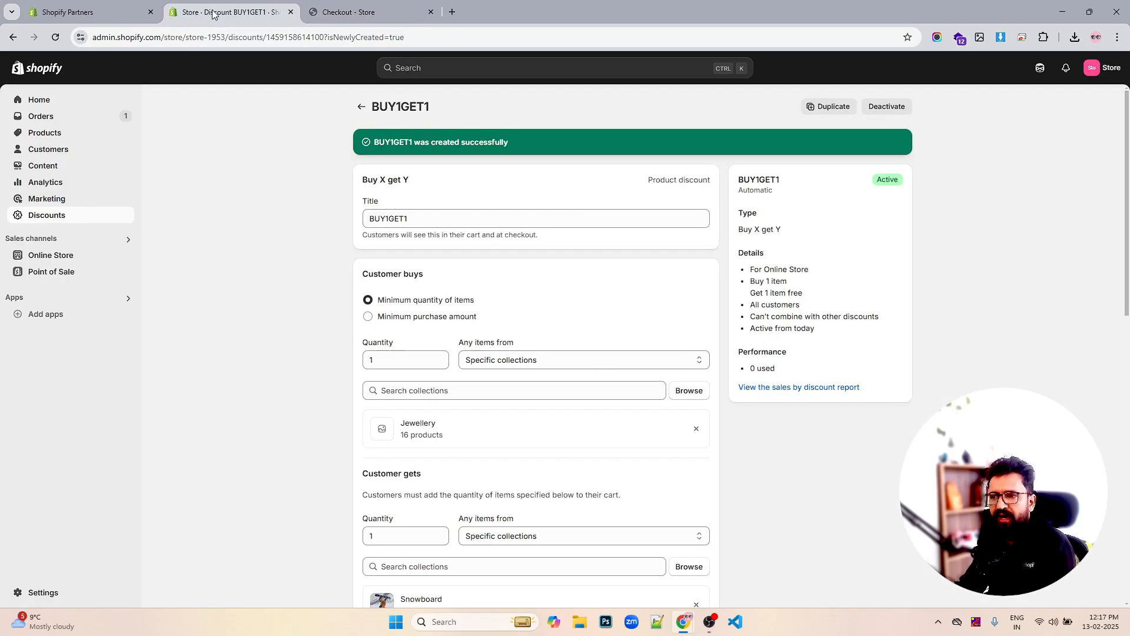
left_click(361, 108)
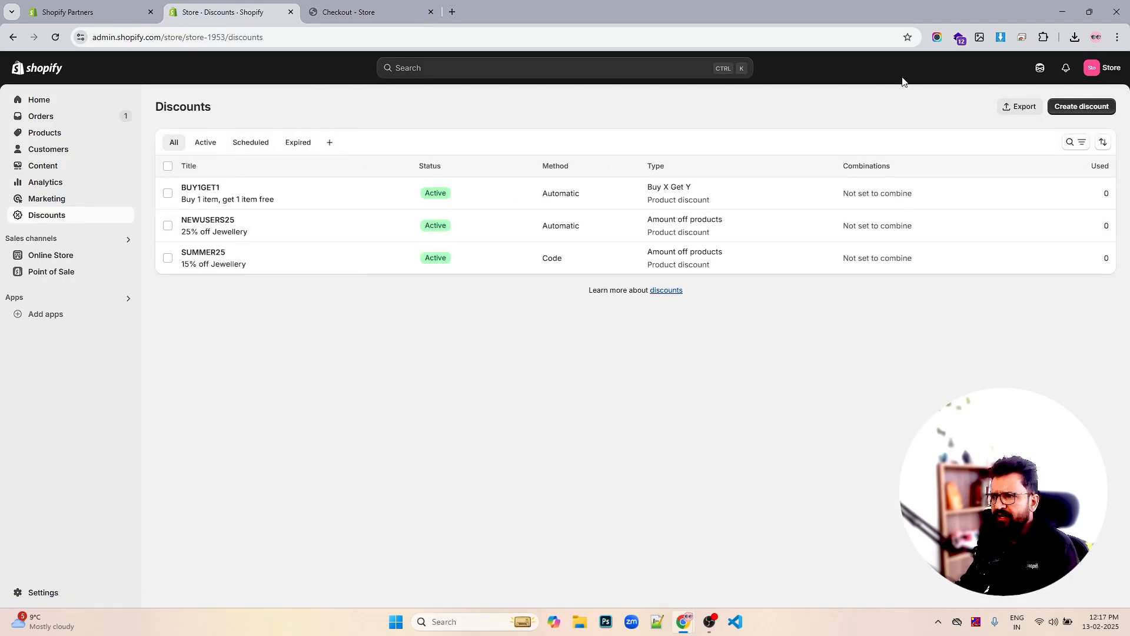
left_click(1077, 108)
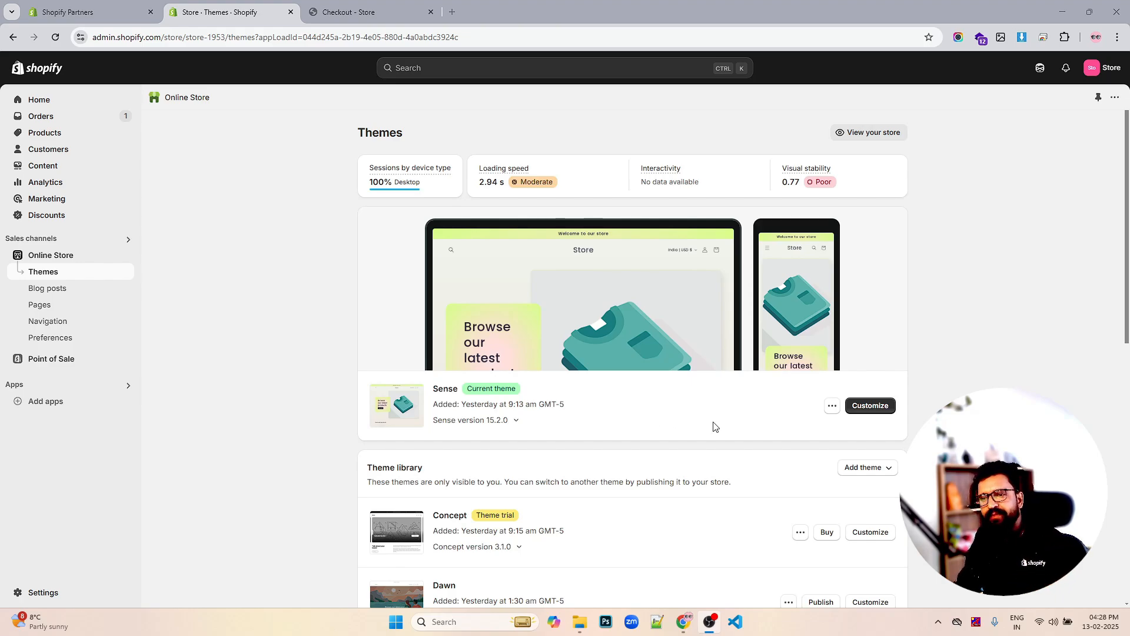
Preview the live store using the Sense theme's View action
left_click(832, 405)
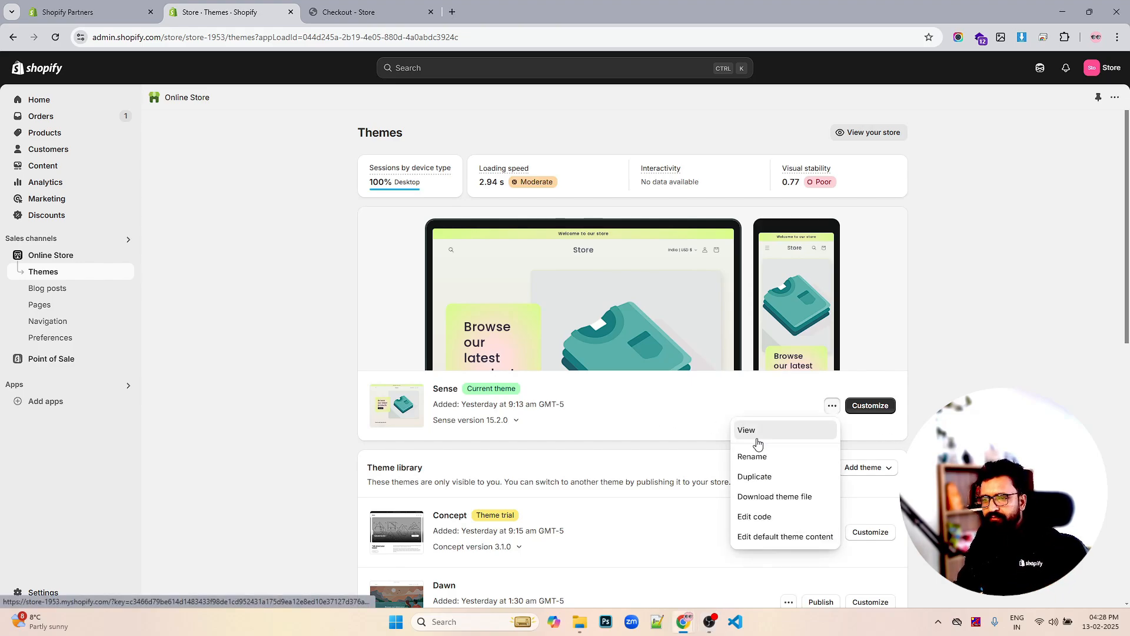
left_click(759, 434)
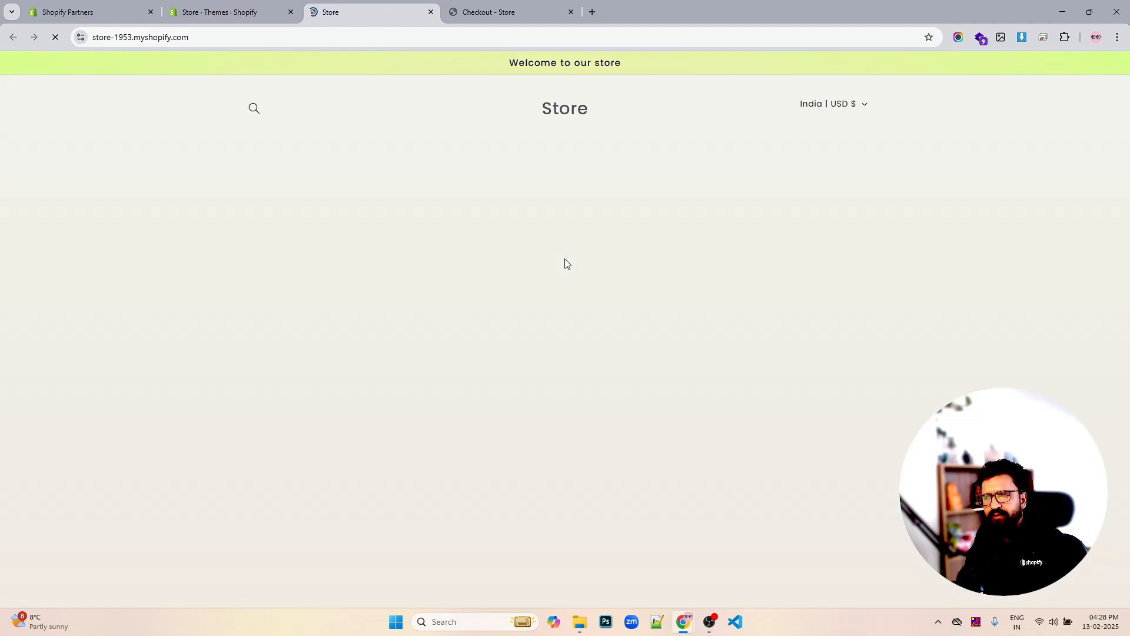
scroll(747, 168, "down", 3)
scroll(748, 168, "down", 8)
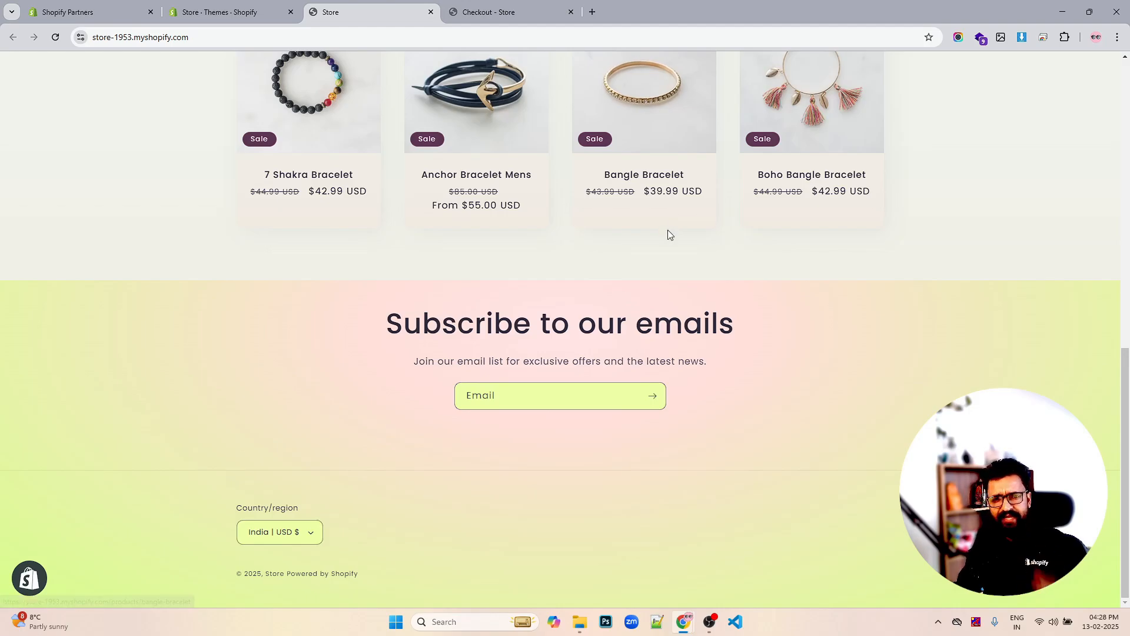
scroll(669, 231, "up", 10)
scroll(670, 229, "up", 3)
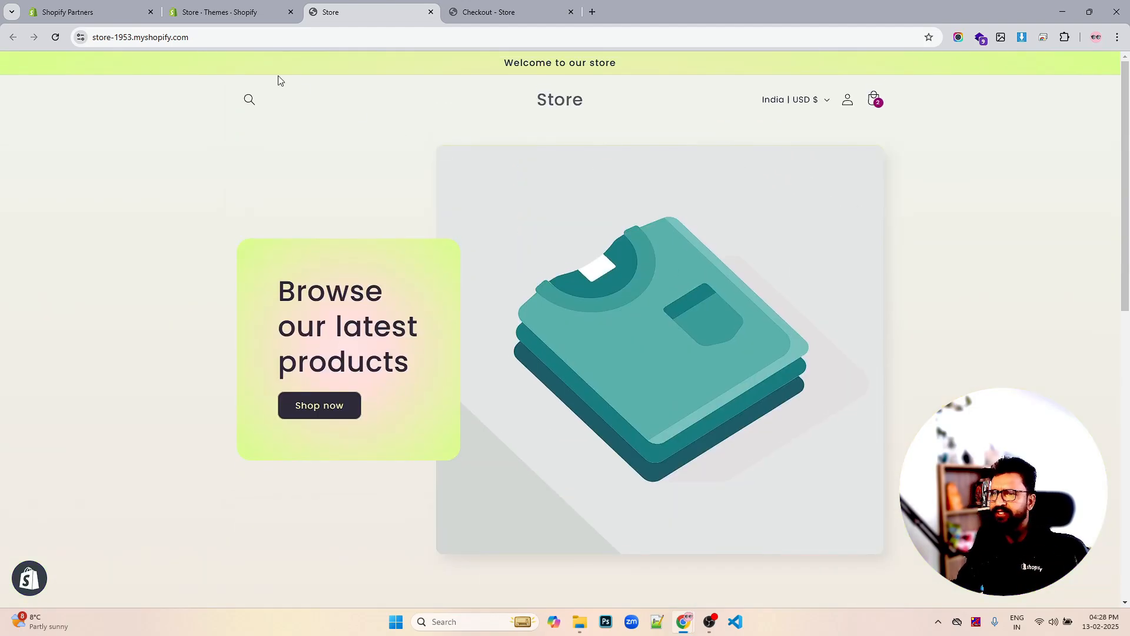
Back on the Themes page, open the Sense theme in Customize
left_click(242, 13)
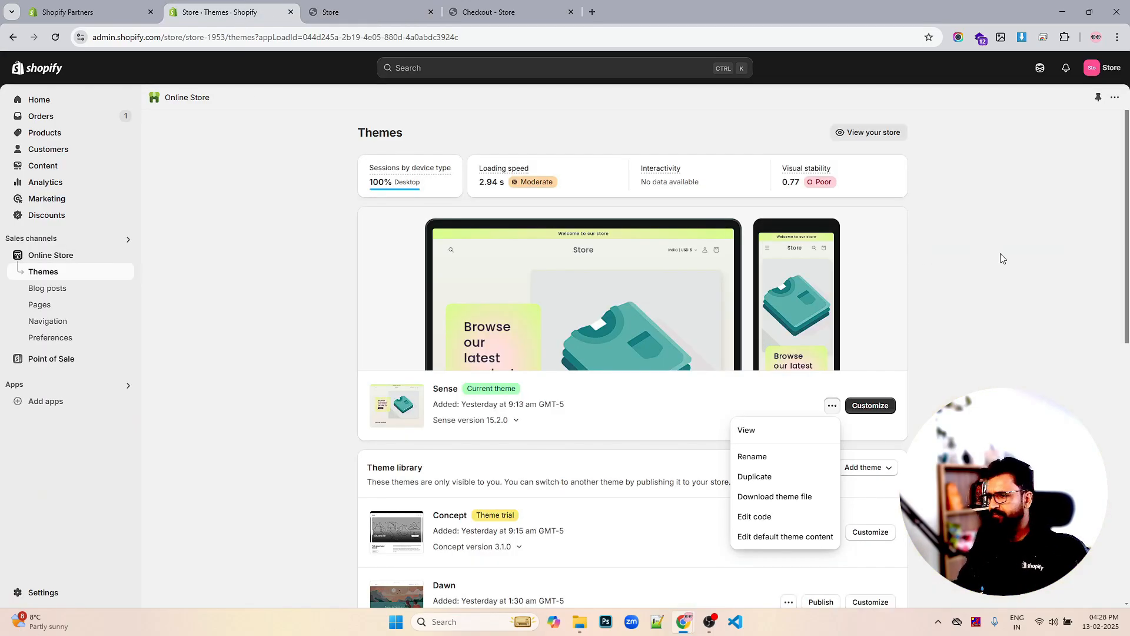
left_click(1049, 260)
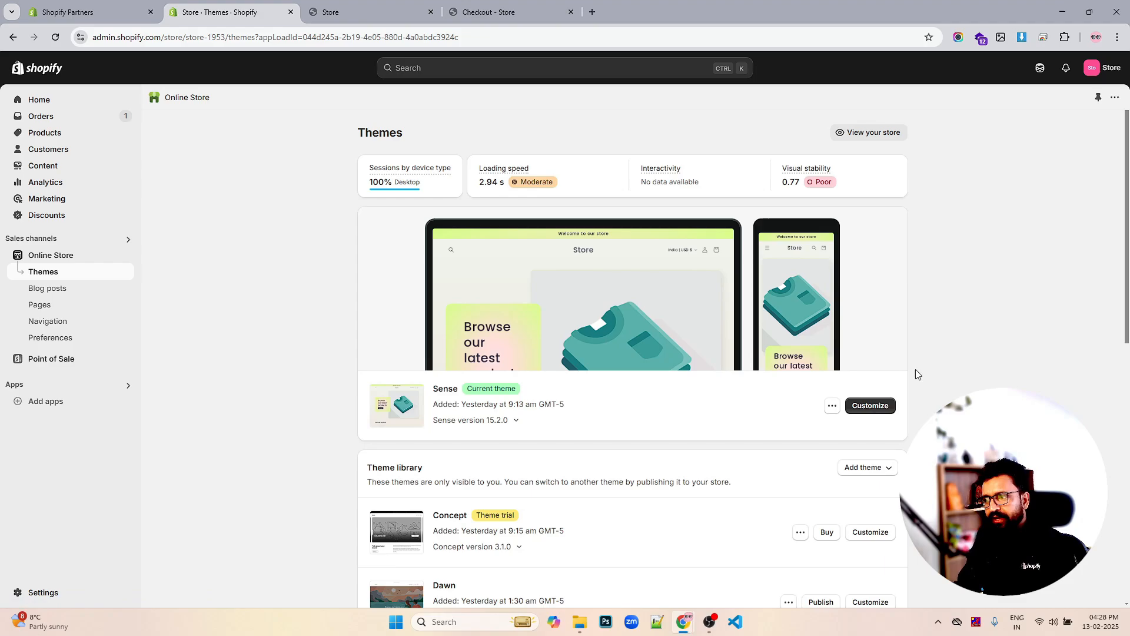
left_click(868, 406)
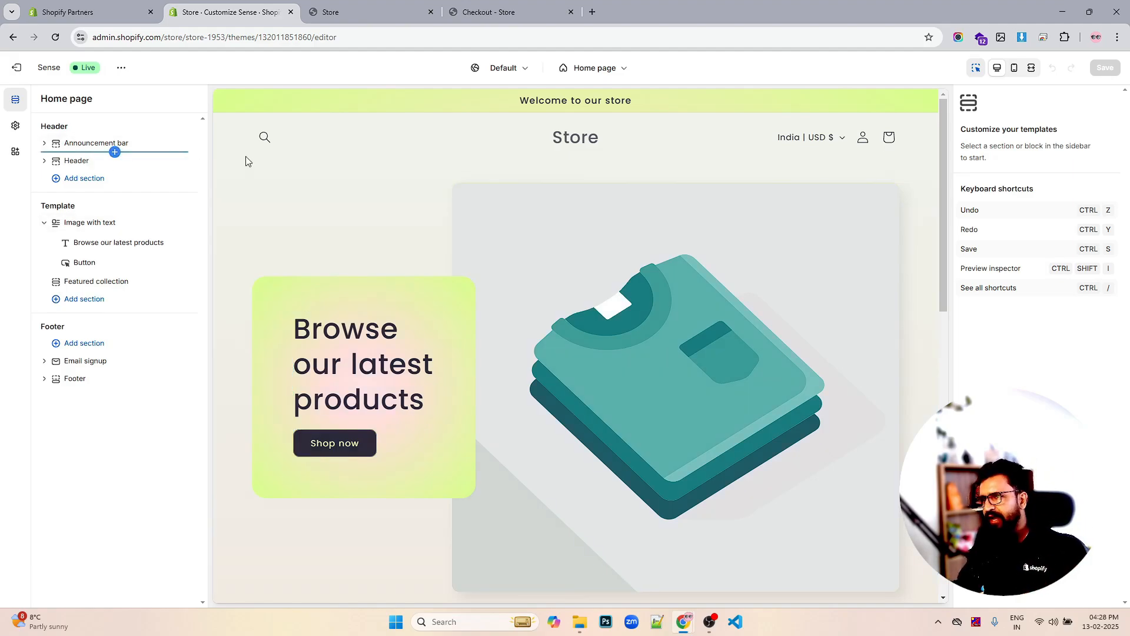
Look through the home page preview, then select Header in the sidebar to see its settings
scroll(657, 207, "down", 1)
scroll(659, 205, "down", 3)
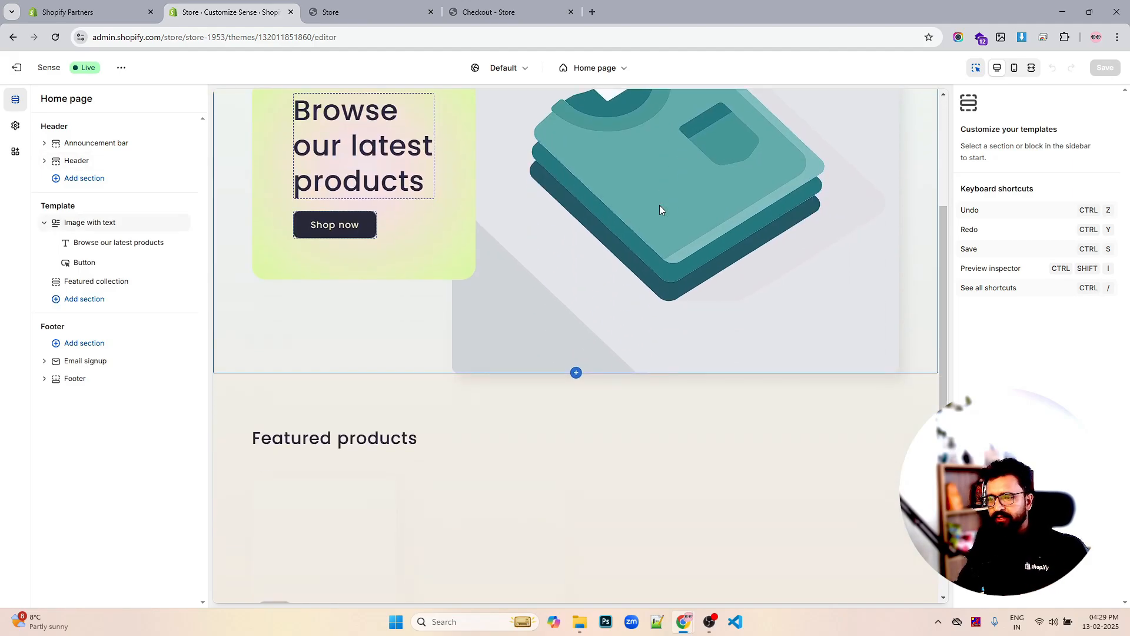
scroll(660, 206, "down", 6)
scroll(677, 217, "up", 5)
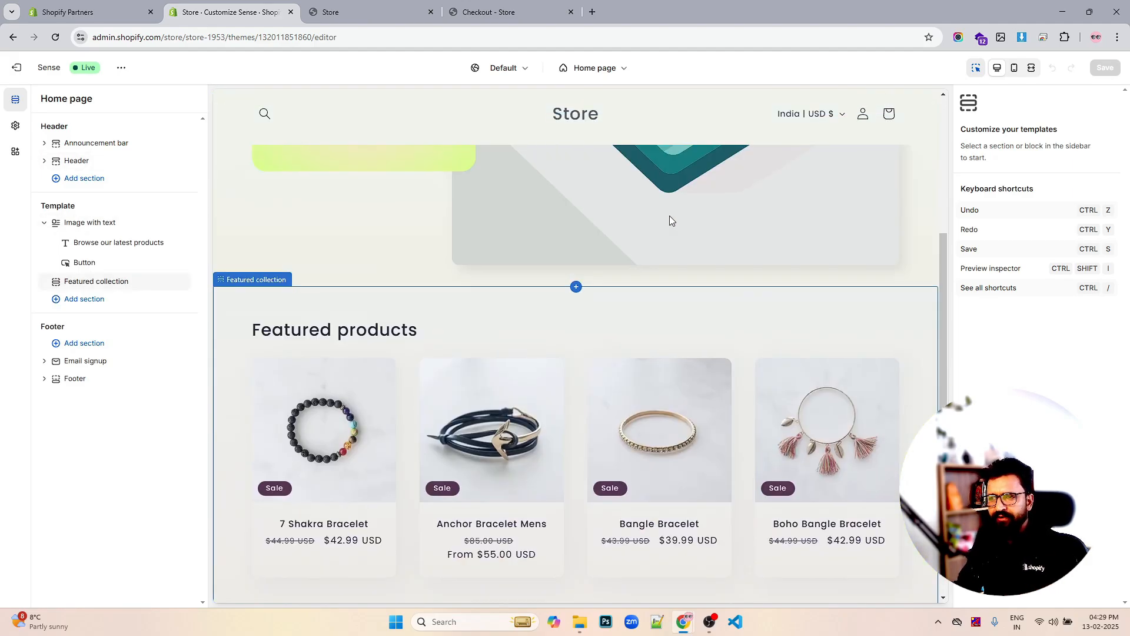
scroll(669, 215, "up", 5)
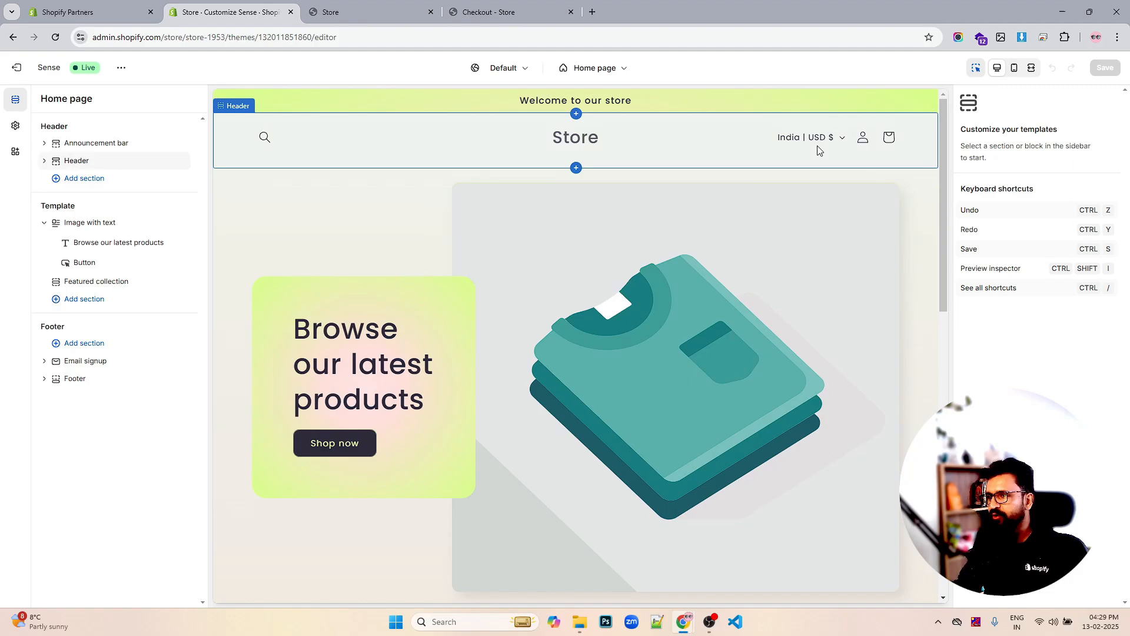
left_click(77, 164)
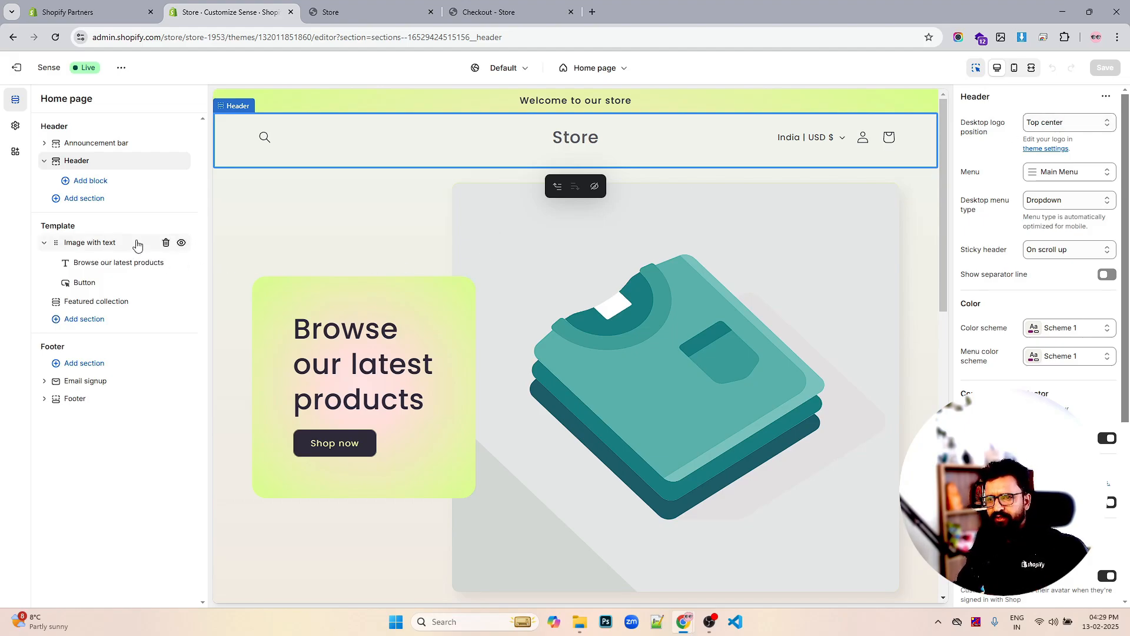
Delete the Image with text section and save the home page template
left_click(166, 243)
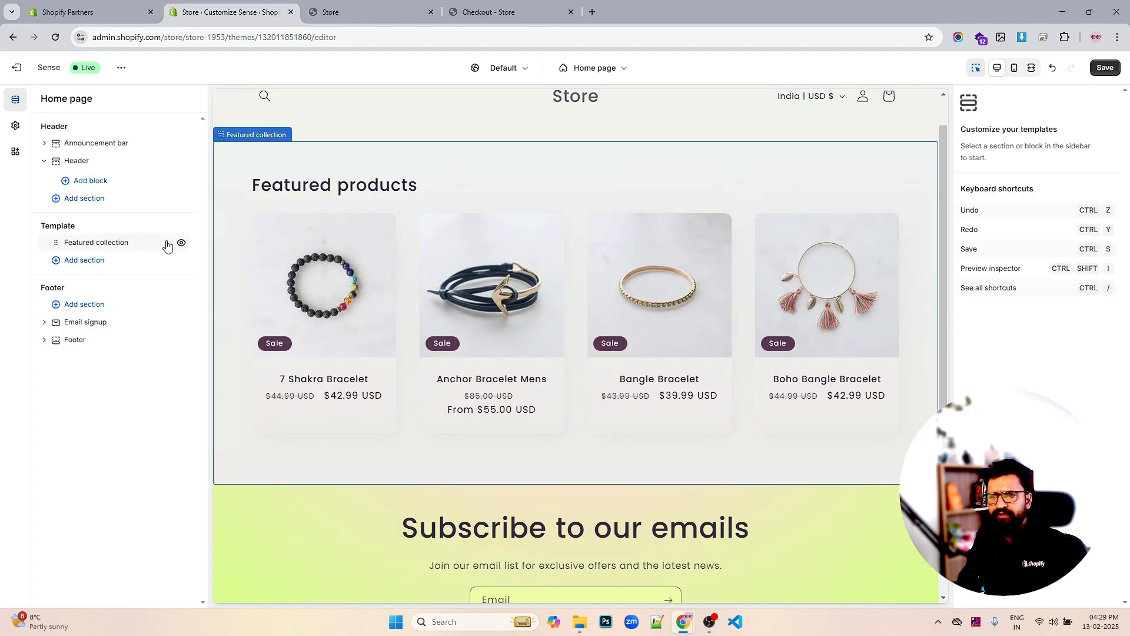
left_click(144, 245)
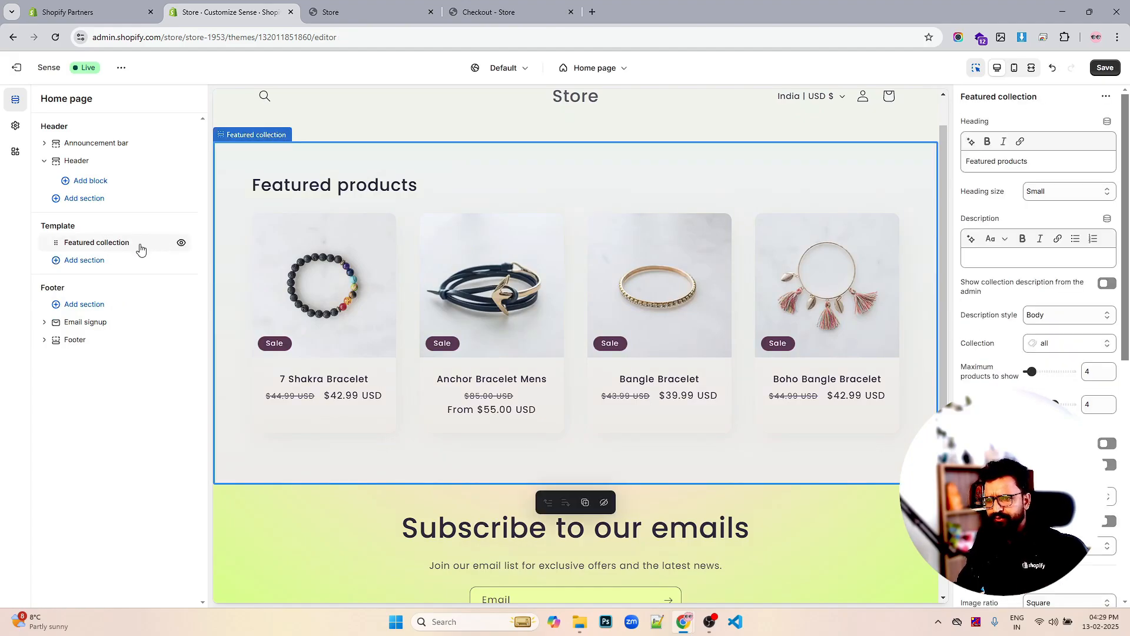
left_click(85, 261)
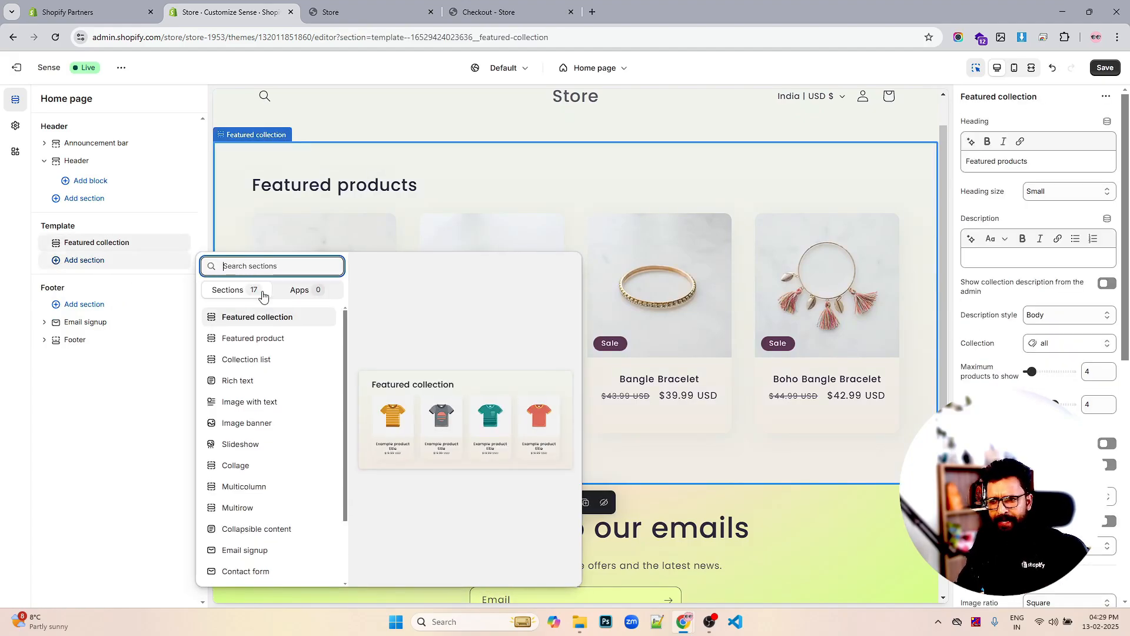
left_click(97, 186)
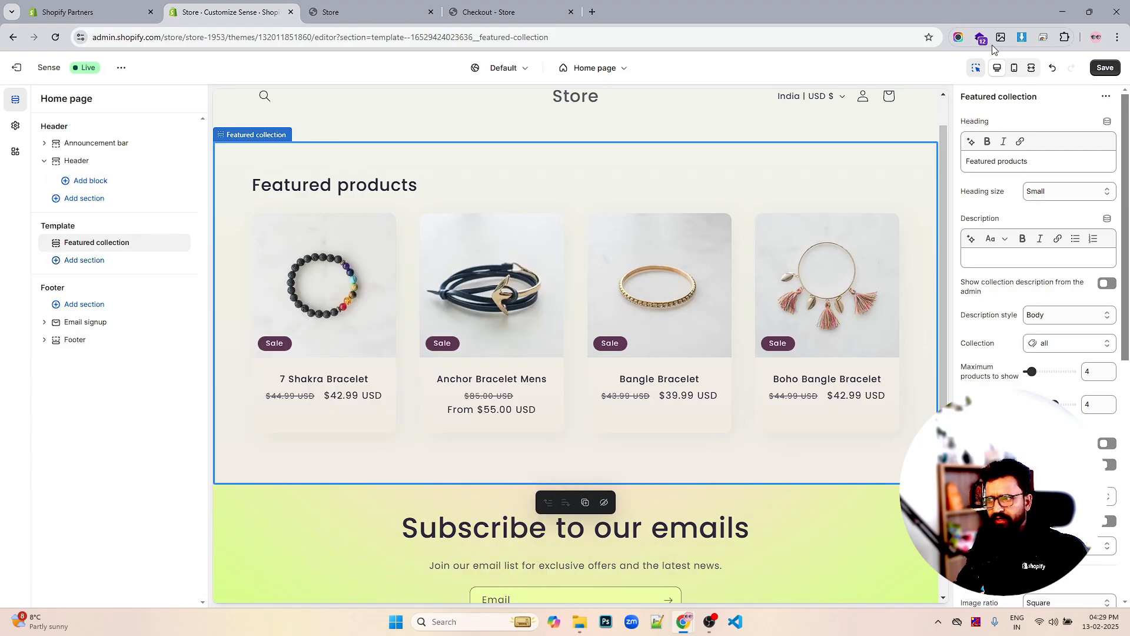
left_click(1105, 67)
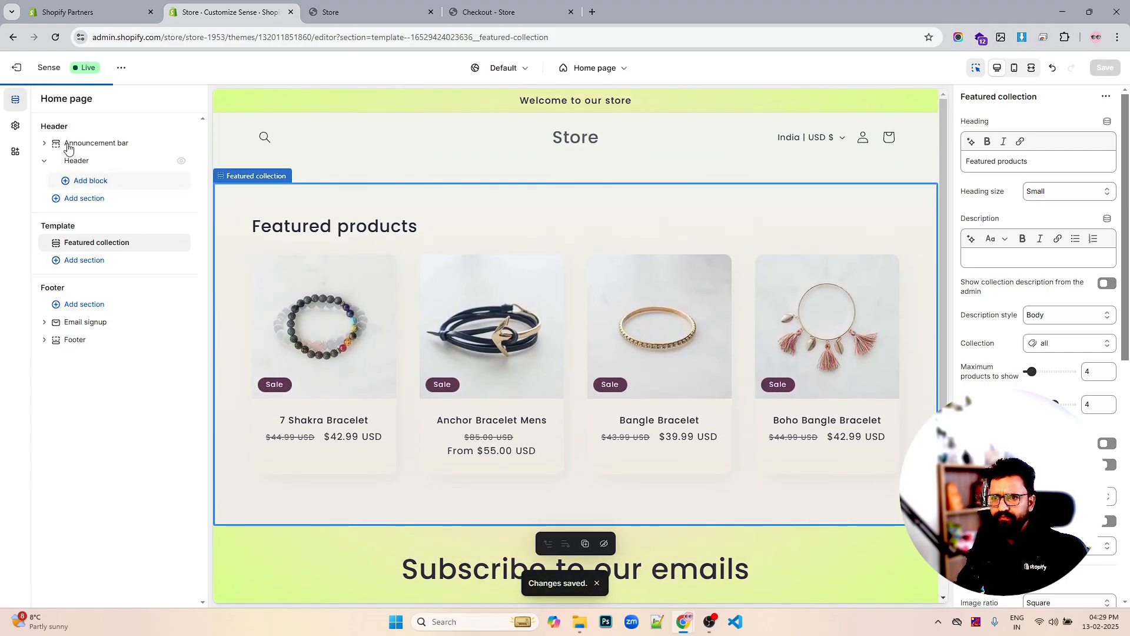
Reopen the Header section settings and review them
left_click(81, 162)
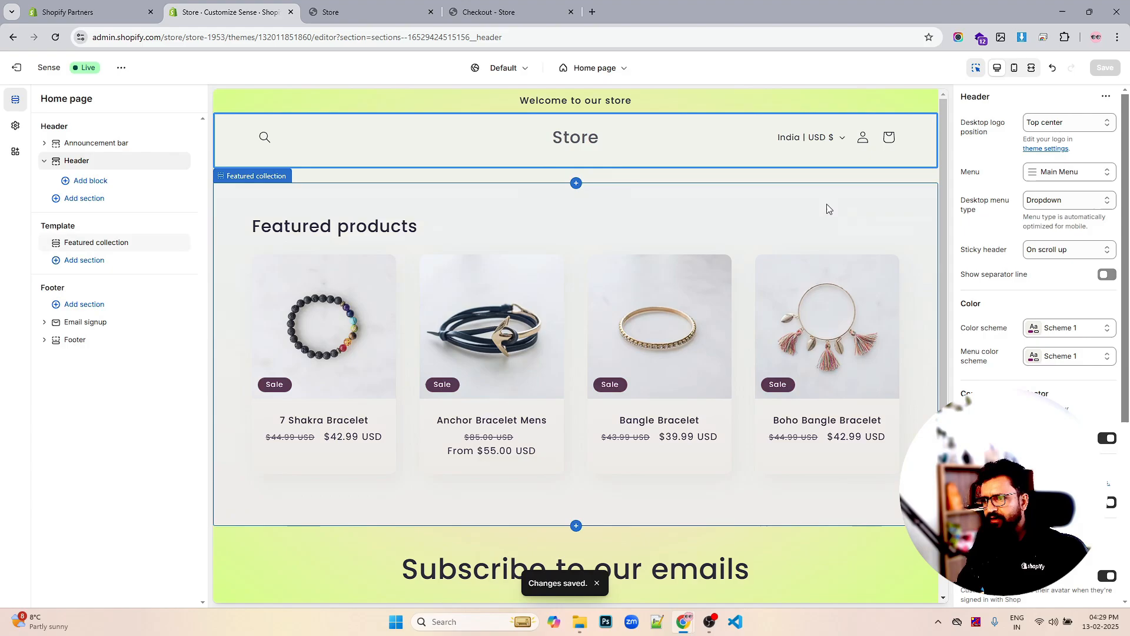
scroll(825, 206, "down", 4)
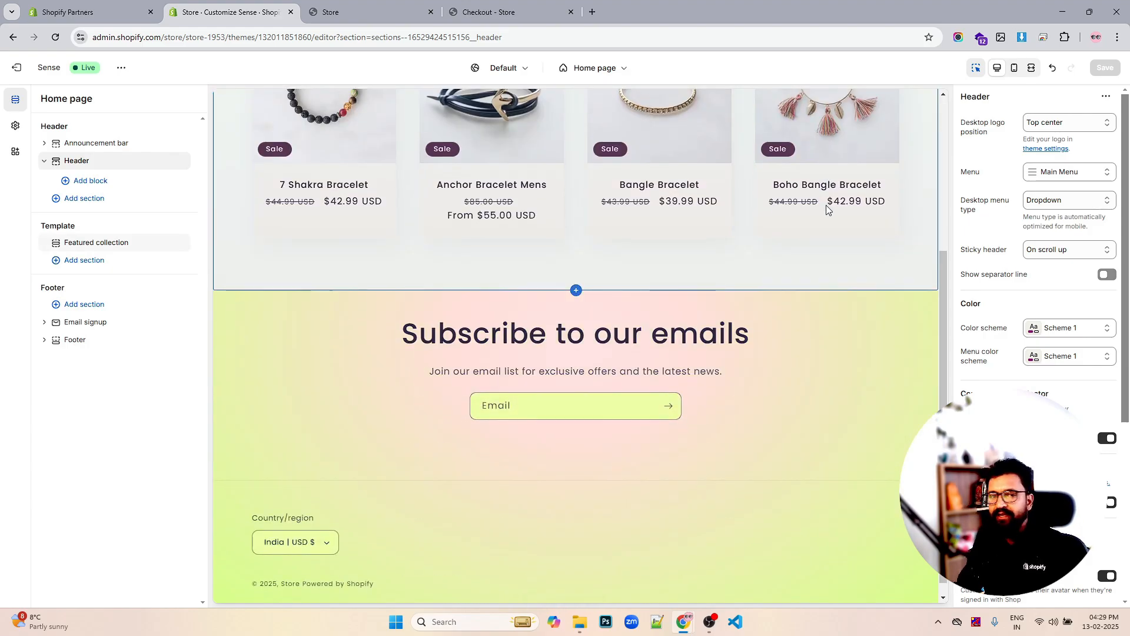
scroll(761, 207, "up", 4)
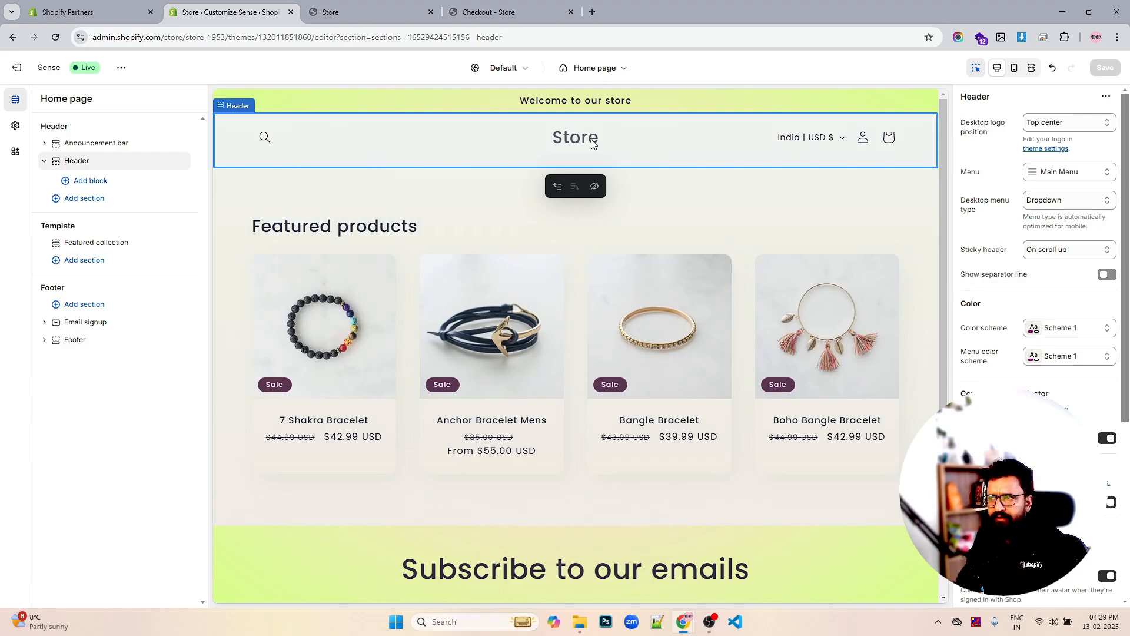
Set the desktop logo to Top left, menu type to Mega menu, and turn on the separator line
left_click(1064, 123)
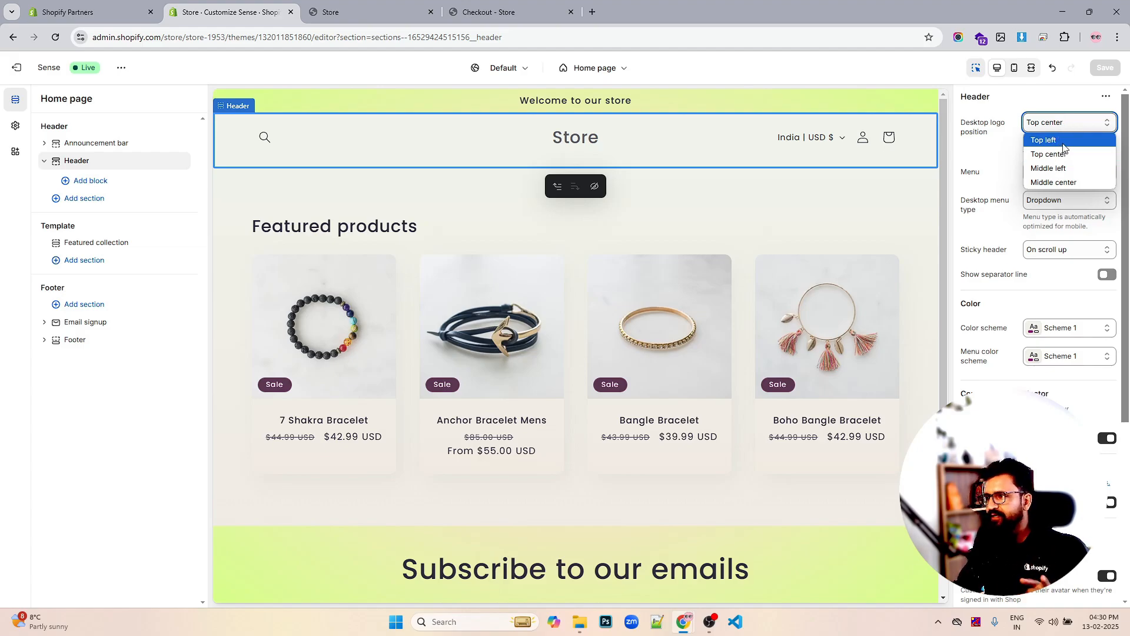
left_click(1066, 144)
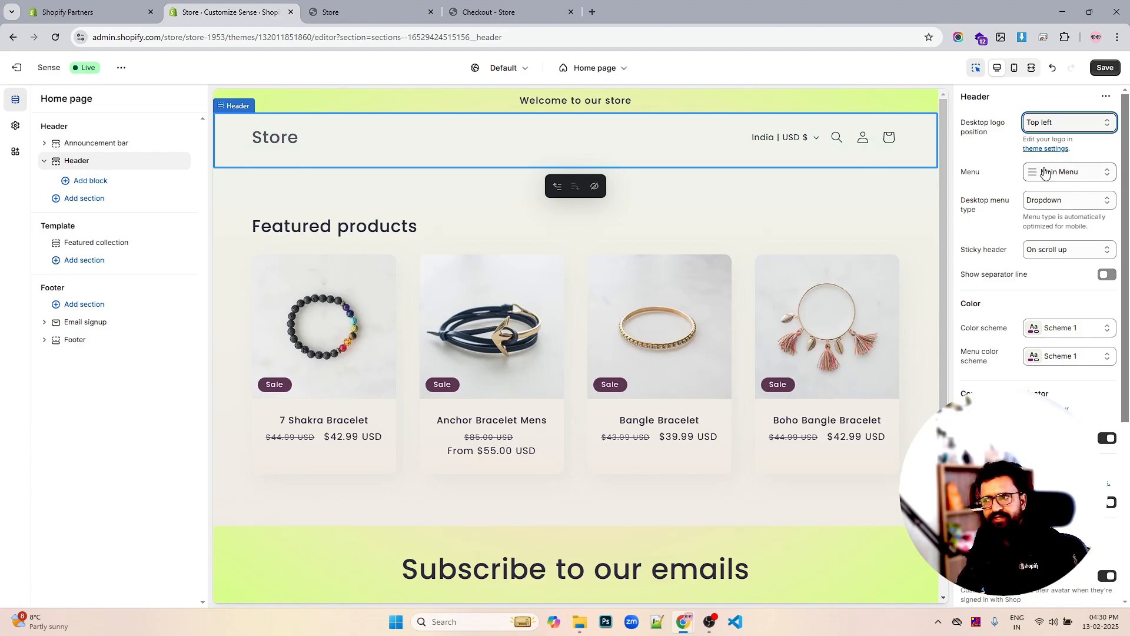
left_click(1063, 201)
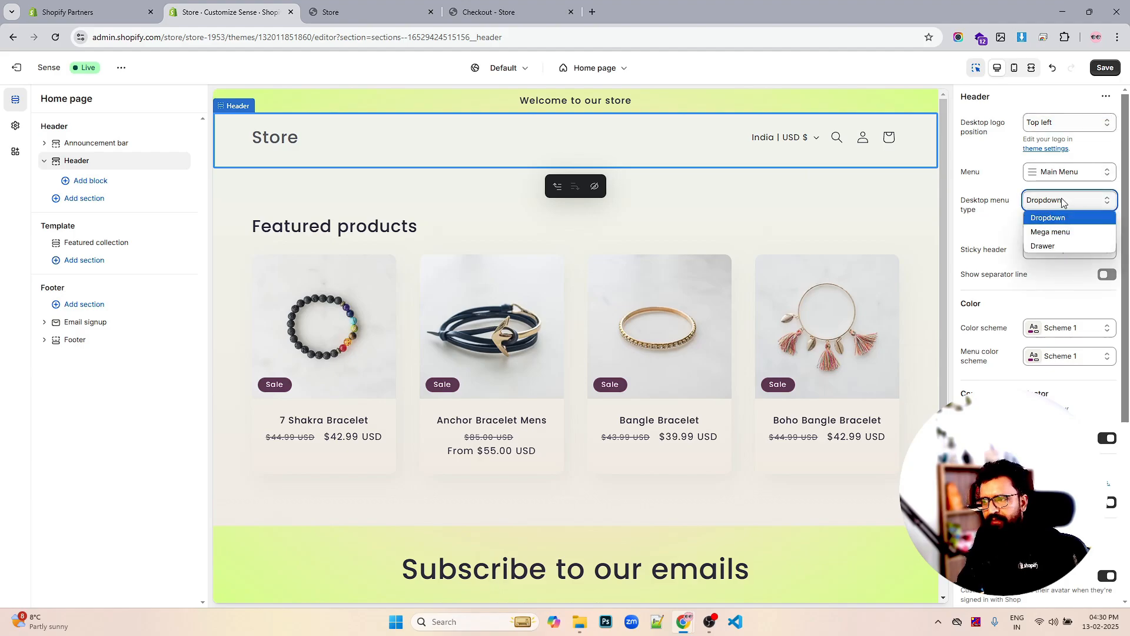
left_click(1052, 233)
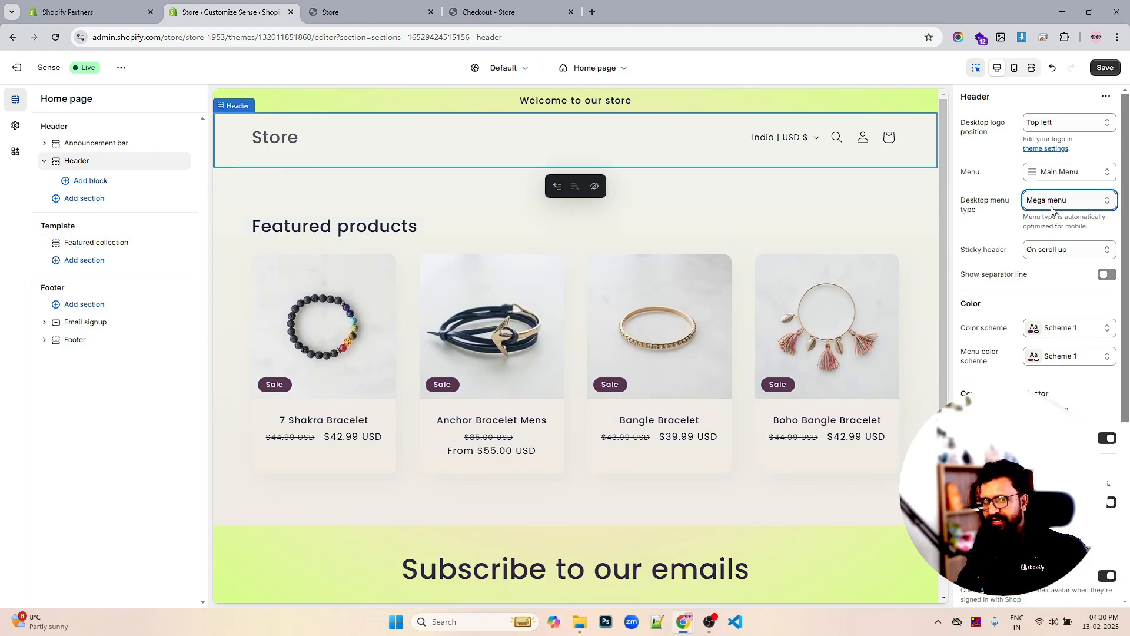
scroll(1060, 212, "down", 1)
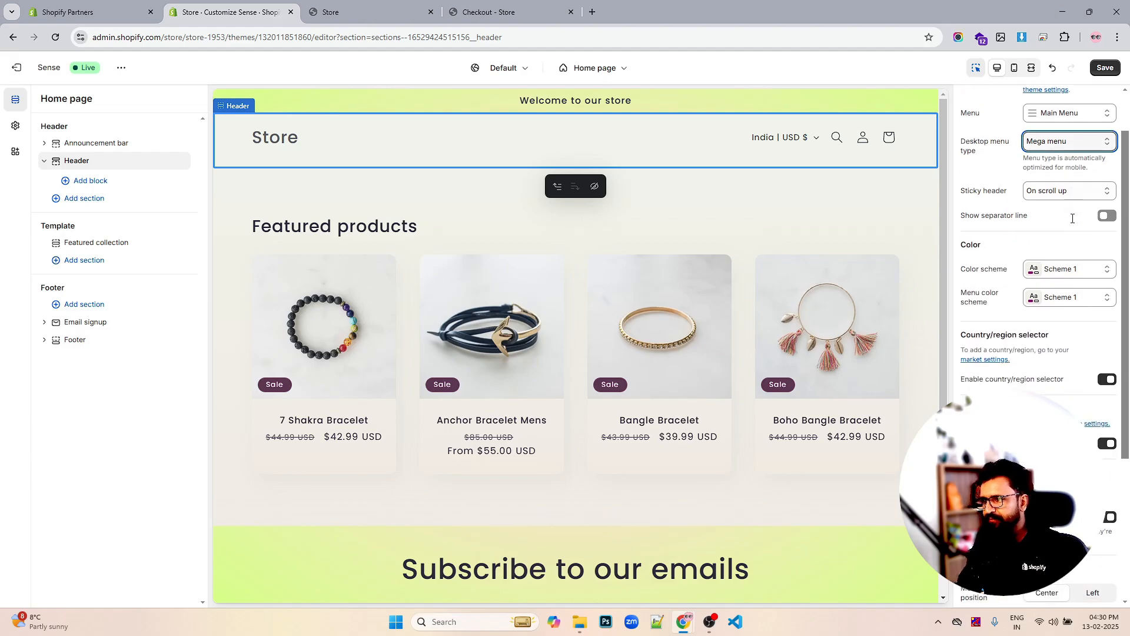
scroll(1096, 296, "up", 1)
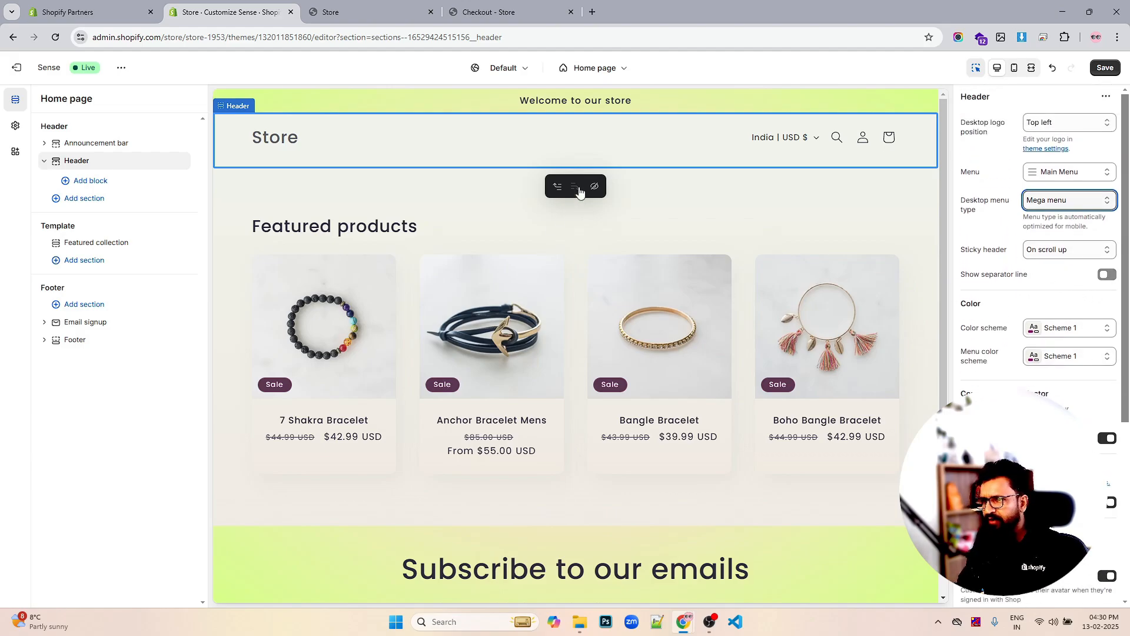
left_click(1106, 274)
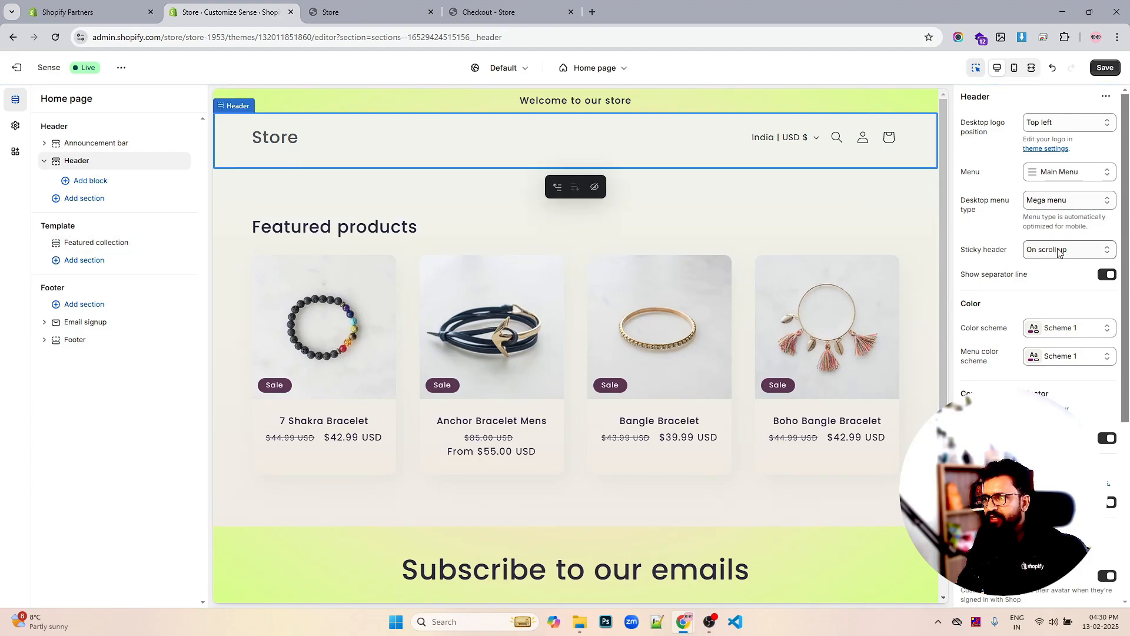
Set Sticky header to 'Always, reduce logo size'
scroll(669, 208, "down", 5)
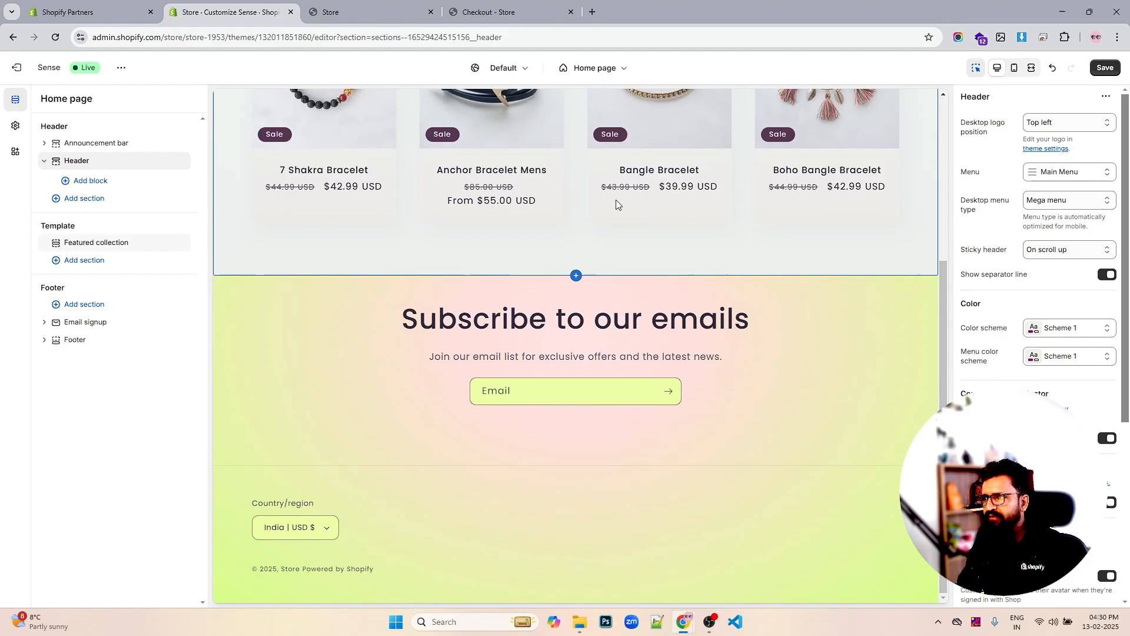
left_click(1065, 252)
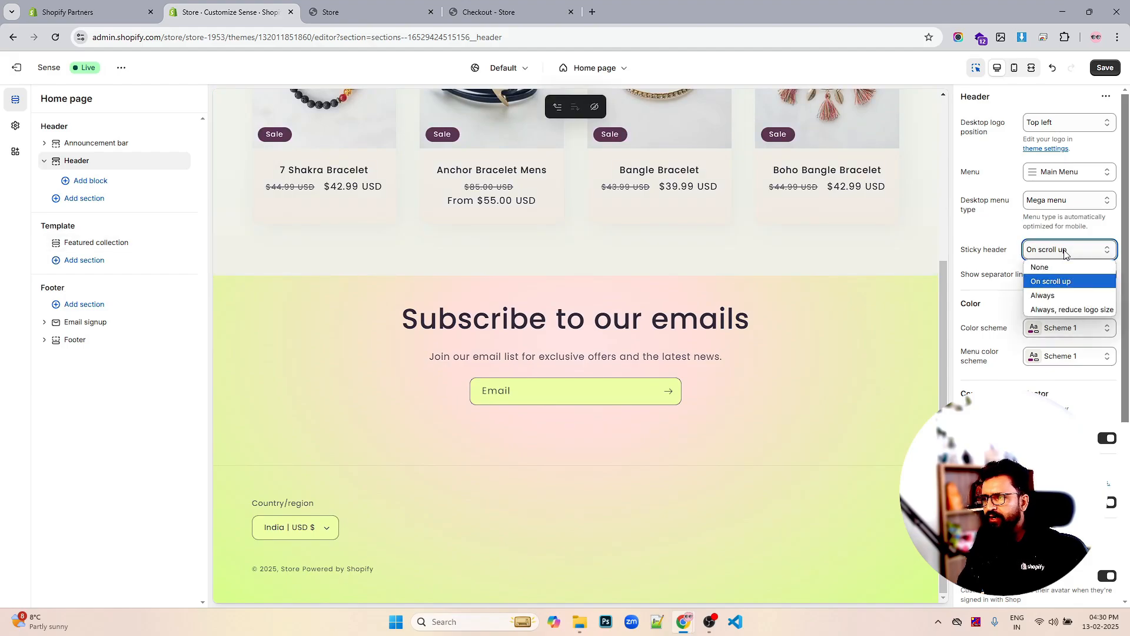
left_click(1065, 252)
left_click(1065, 252)
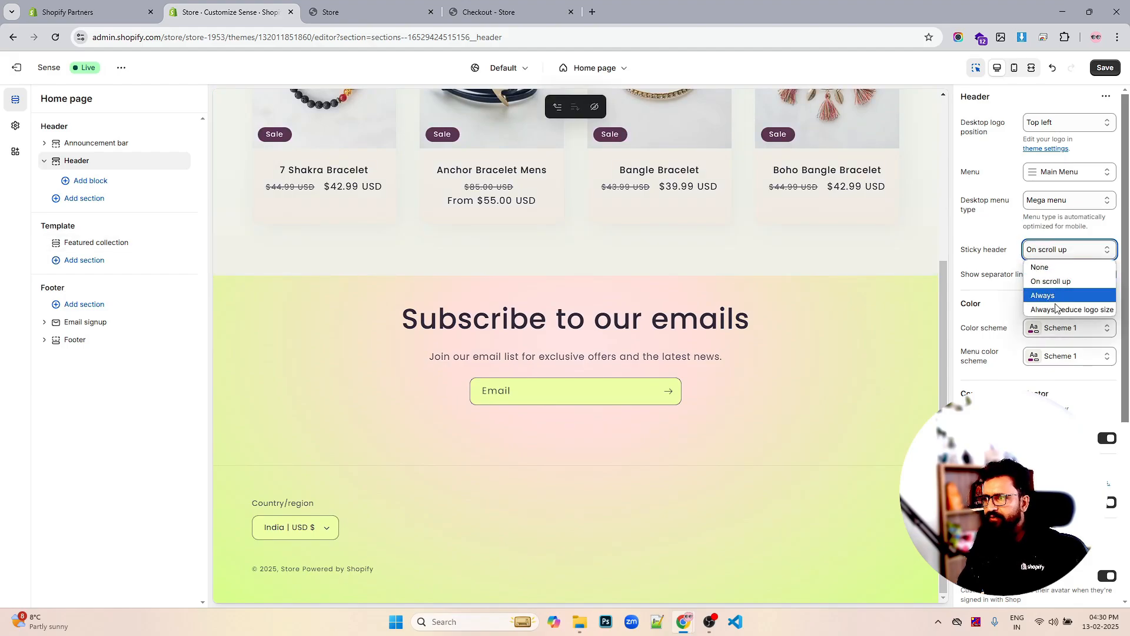
left_click(1054, 310)
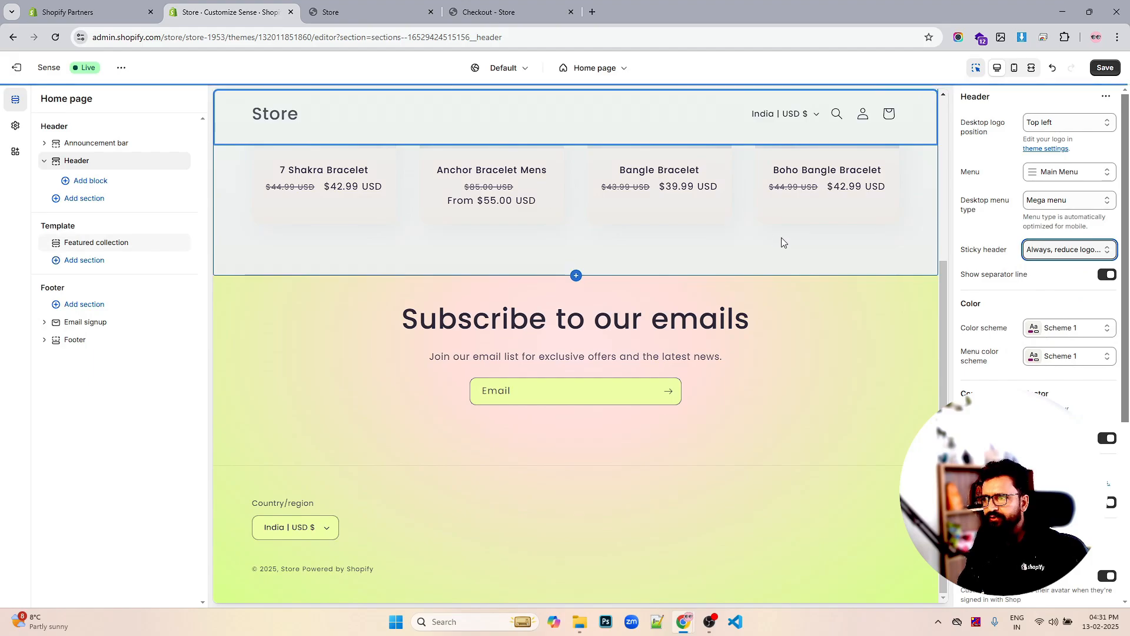
scroll(782, 237, "up", 5)
scroll(782, 238, "down", 5)
scroll(782, 237, "up", 5)
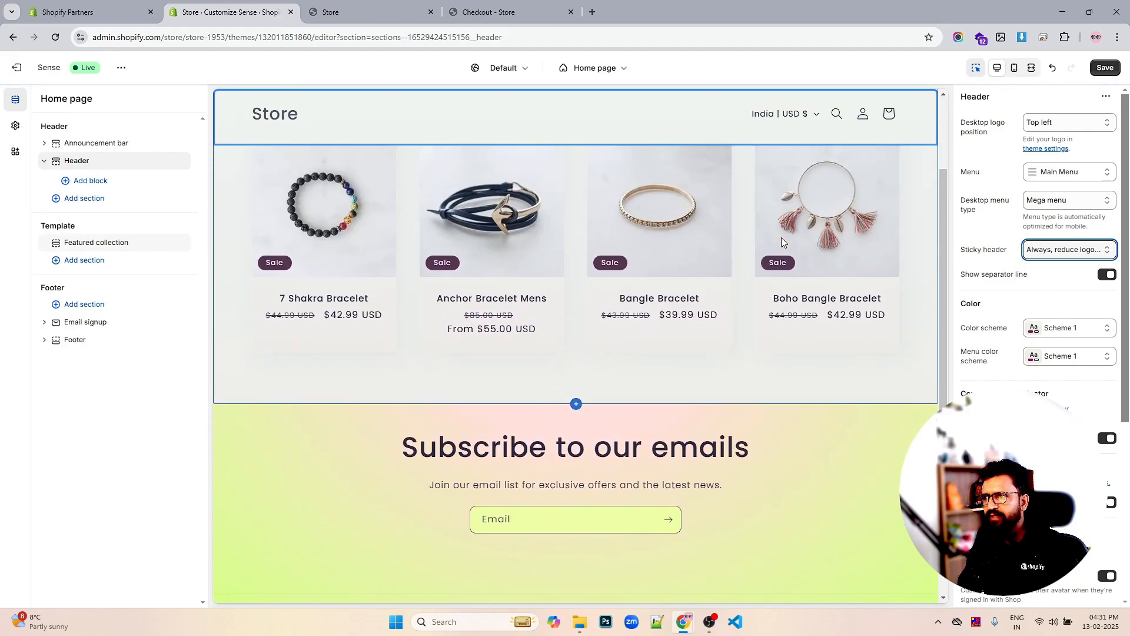
scroll(782, 238, "down", 5)
scroll(782, 238, "up", 5)
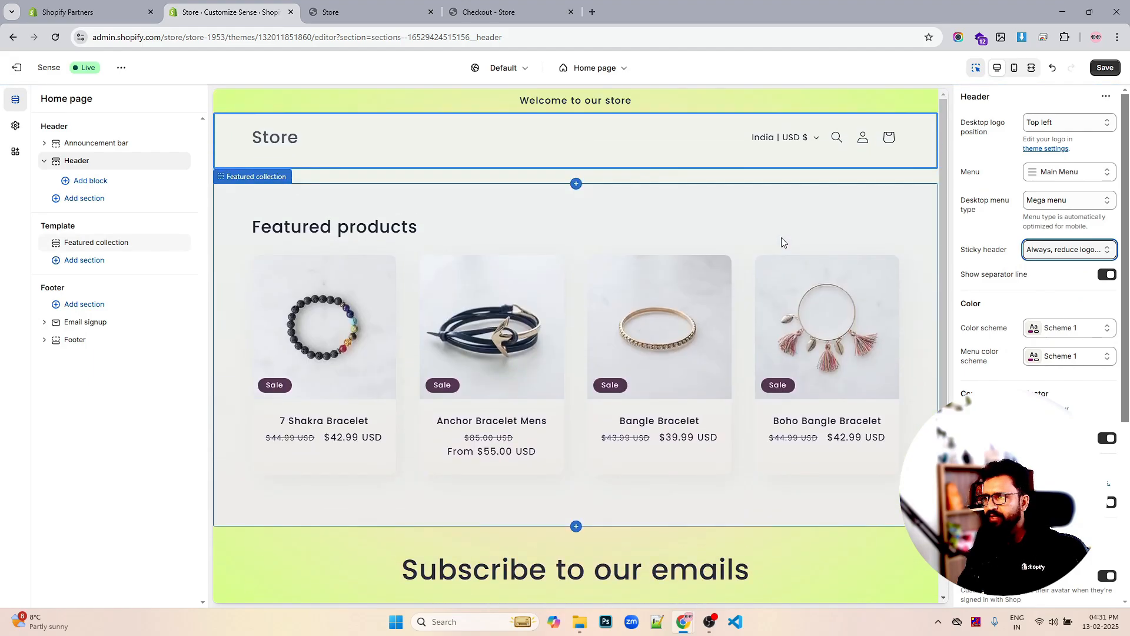
left_click(1099, 243)
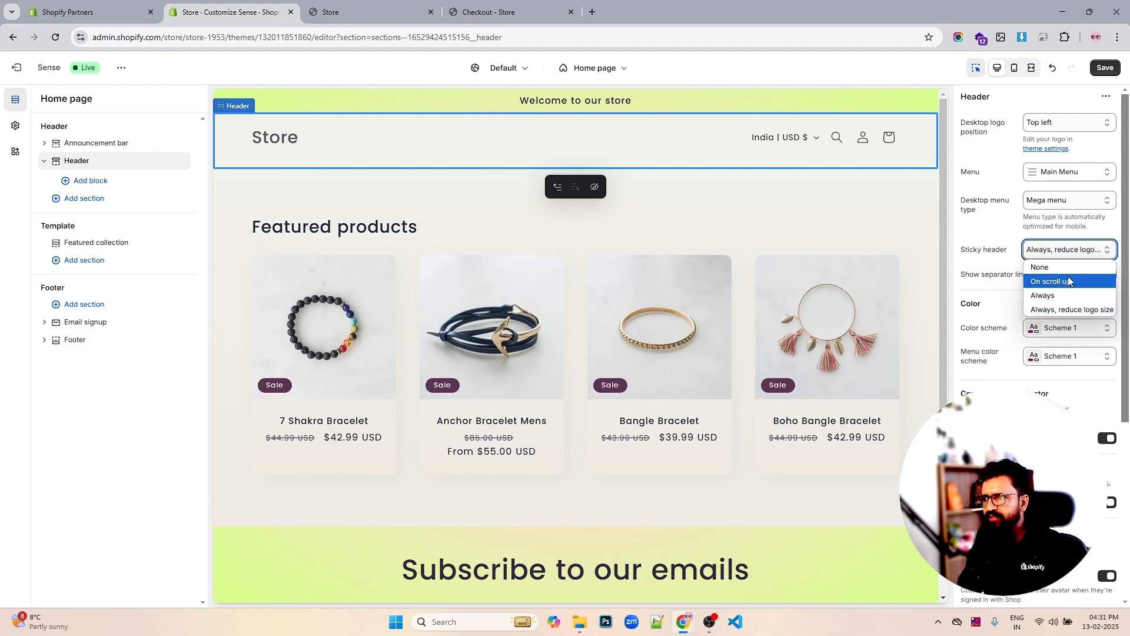
left_click(1048, 275)
scroll(759, 235, "down", 5)
scroll(759, 232, "up", 5)
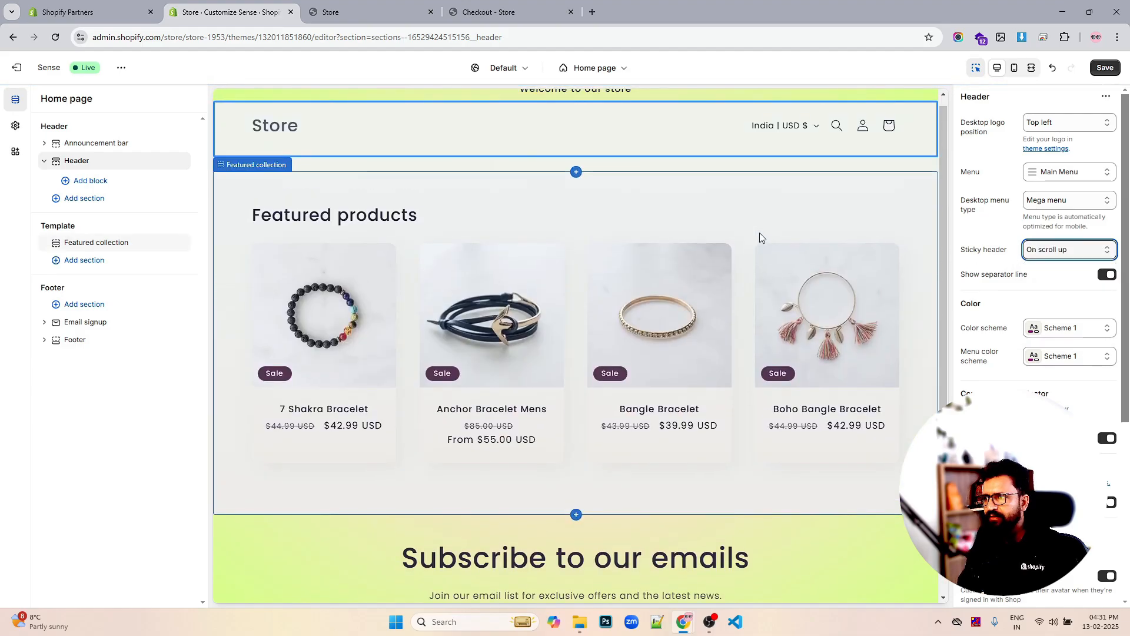
left_click(1055, 247)
left_click(1057, 309)
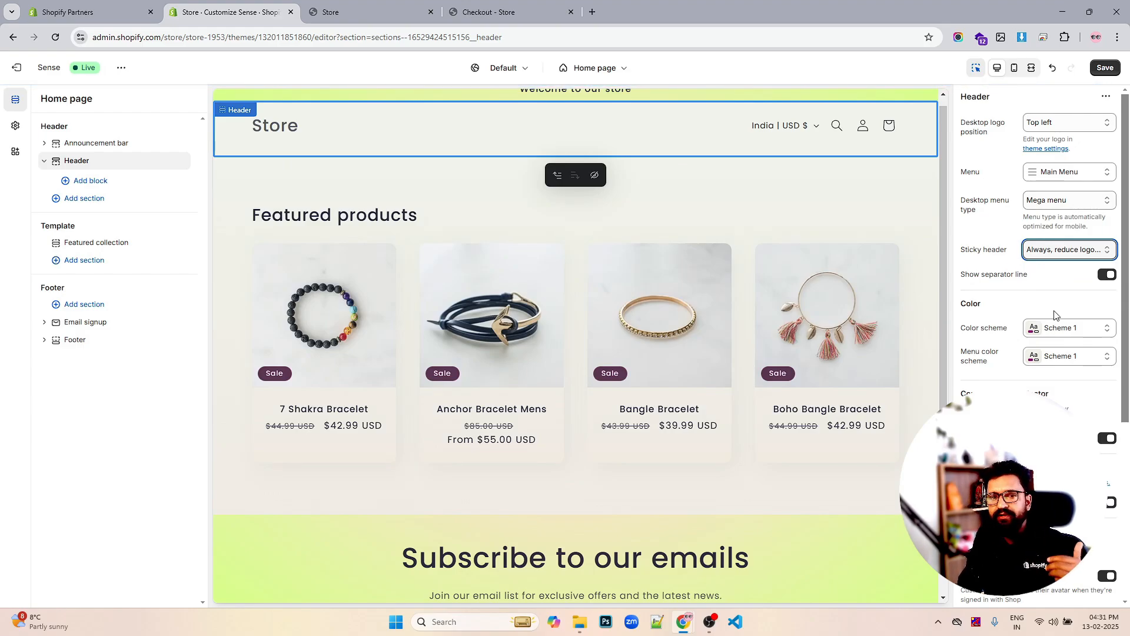
Keep the country/region selector on, set Mobile logo position to Left, and preview in mobile view
scroll(1120, 395, "down", 3)
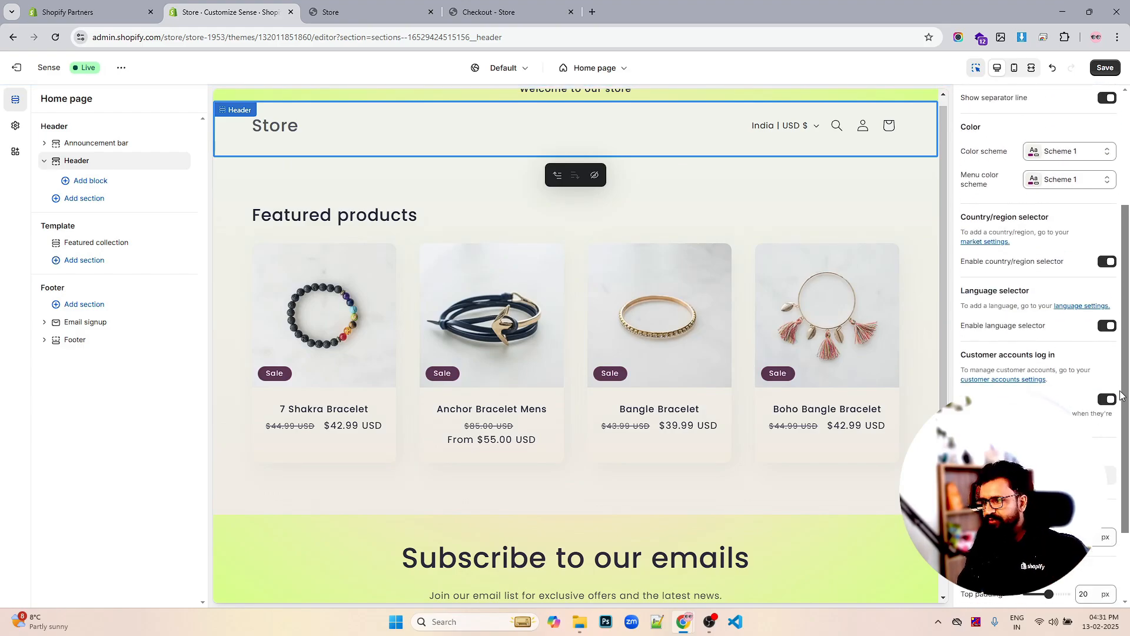
left_click(1105, 262)
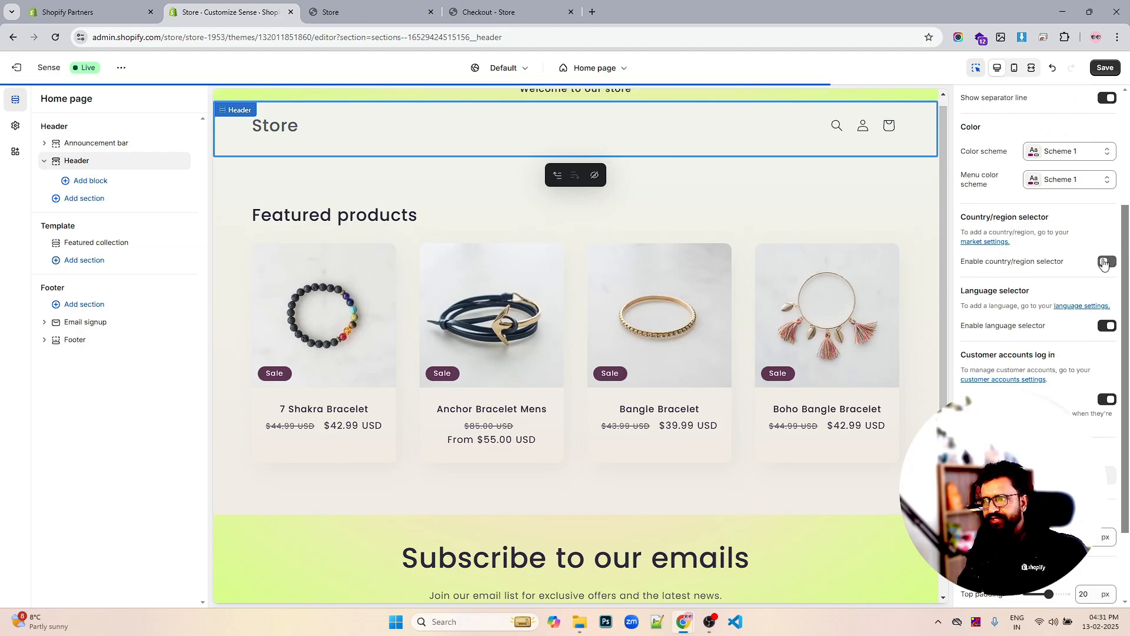
left_click(1107, 262)
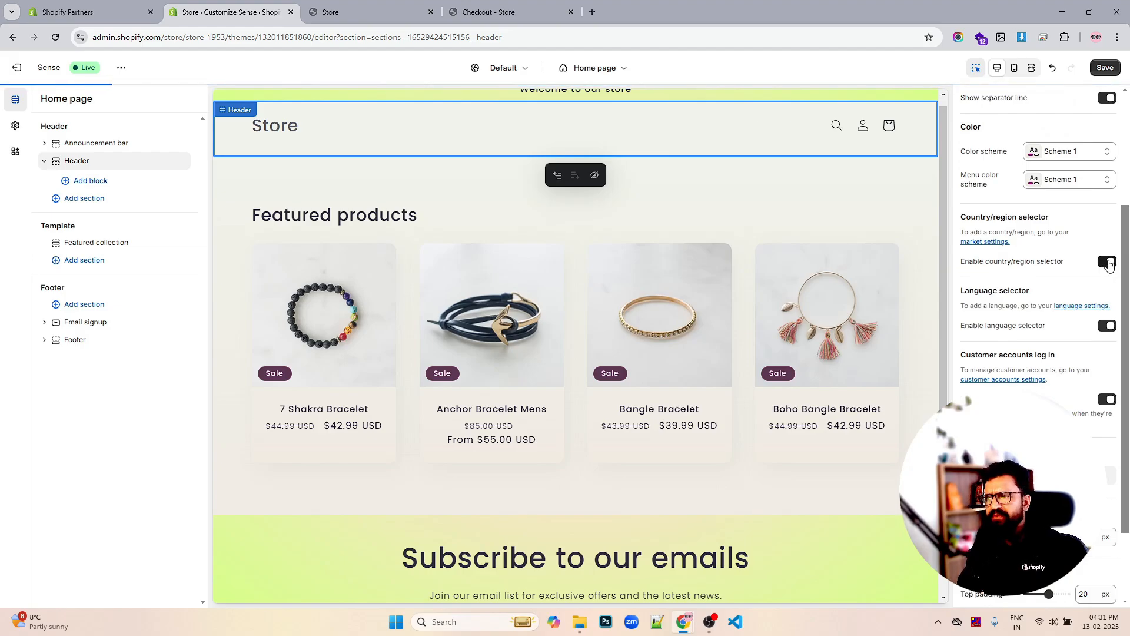
scroll(1054, 382, "down", 2)
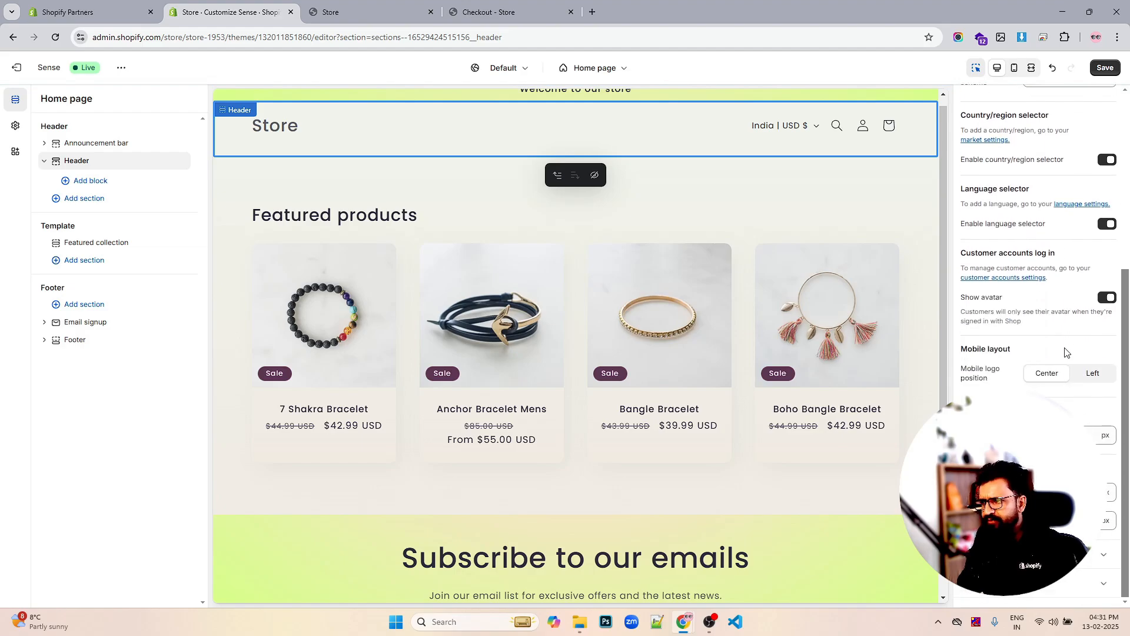
left_click(1091, 375)
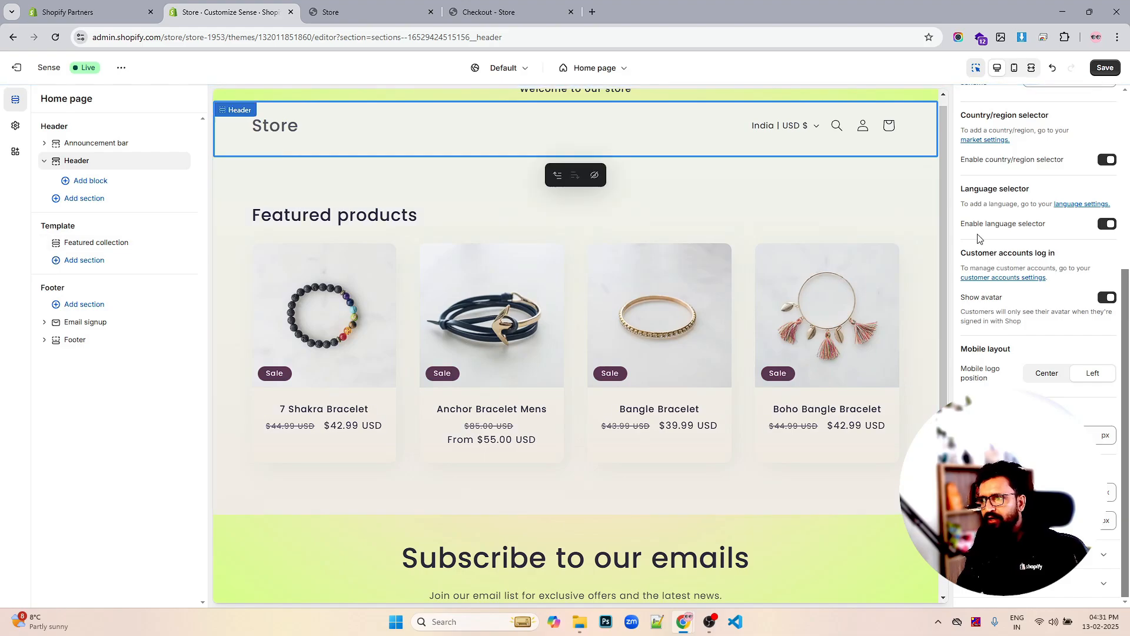
left_click(1013, 71)
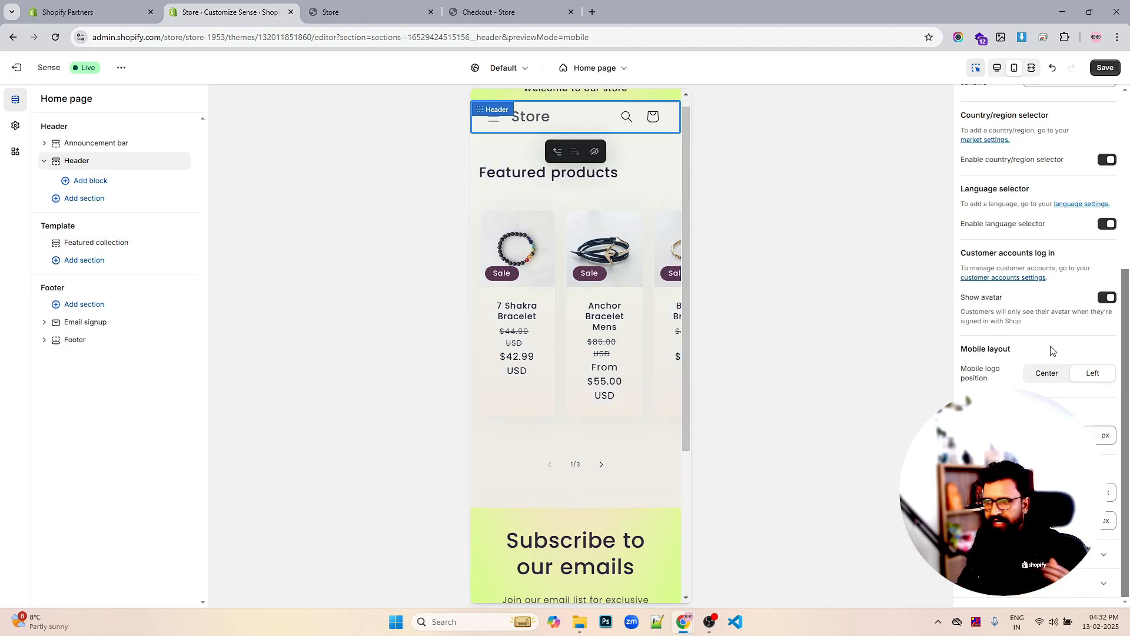
Save the header settings and switch the preview back to Desktop
scroll(644, 273, "up", 1)
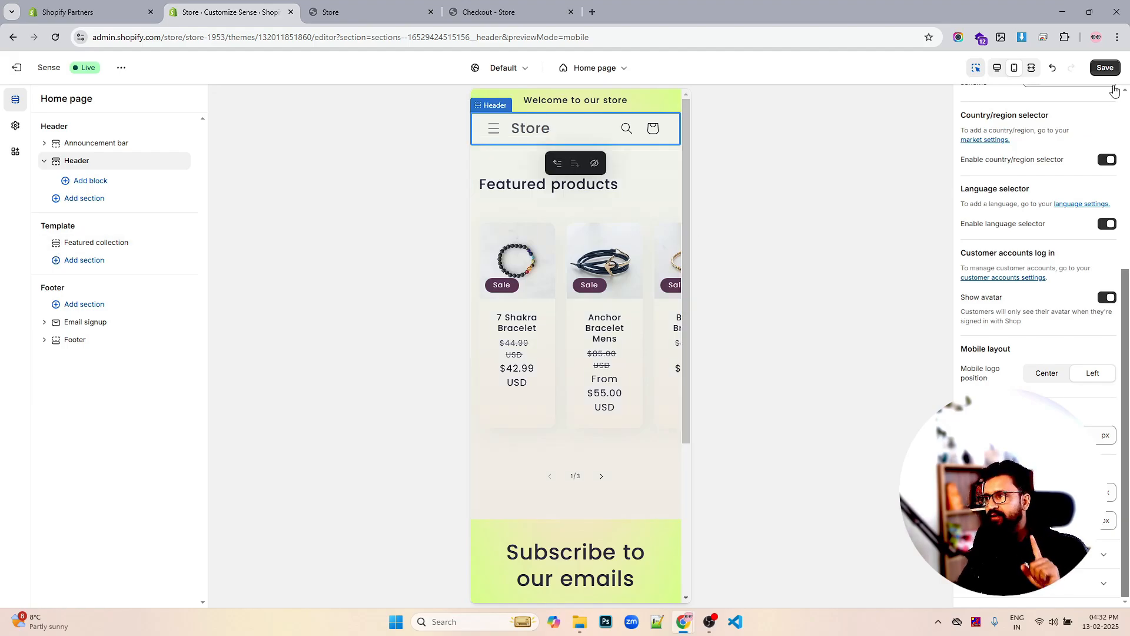
scroll(1126, 277, "up", 5)
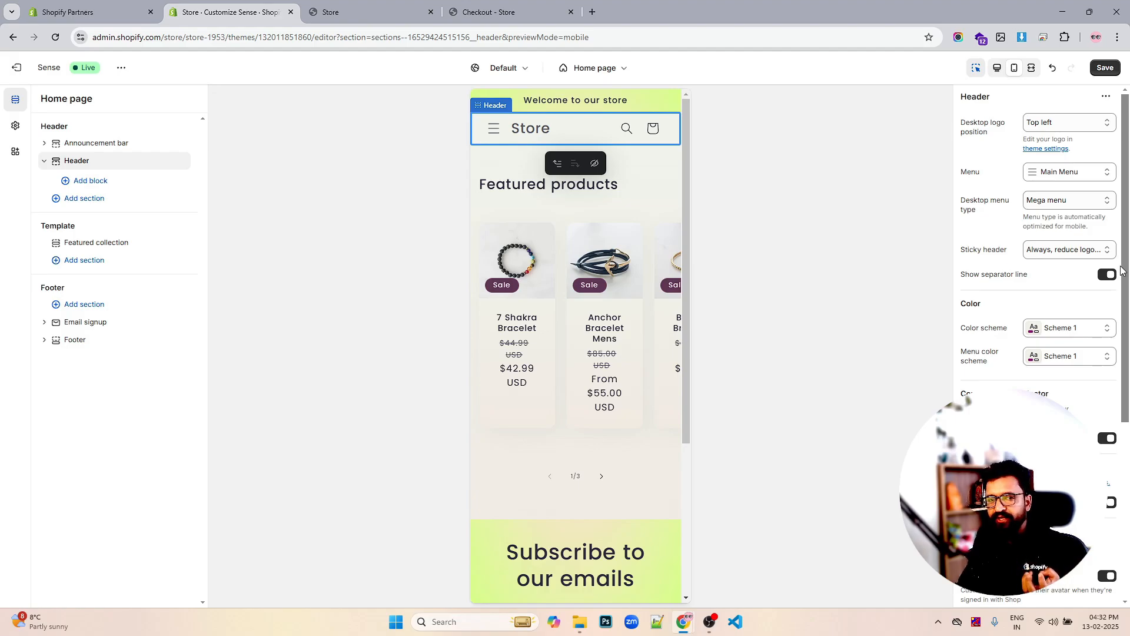
left_click(1104, 68)
left_click(997, 69)
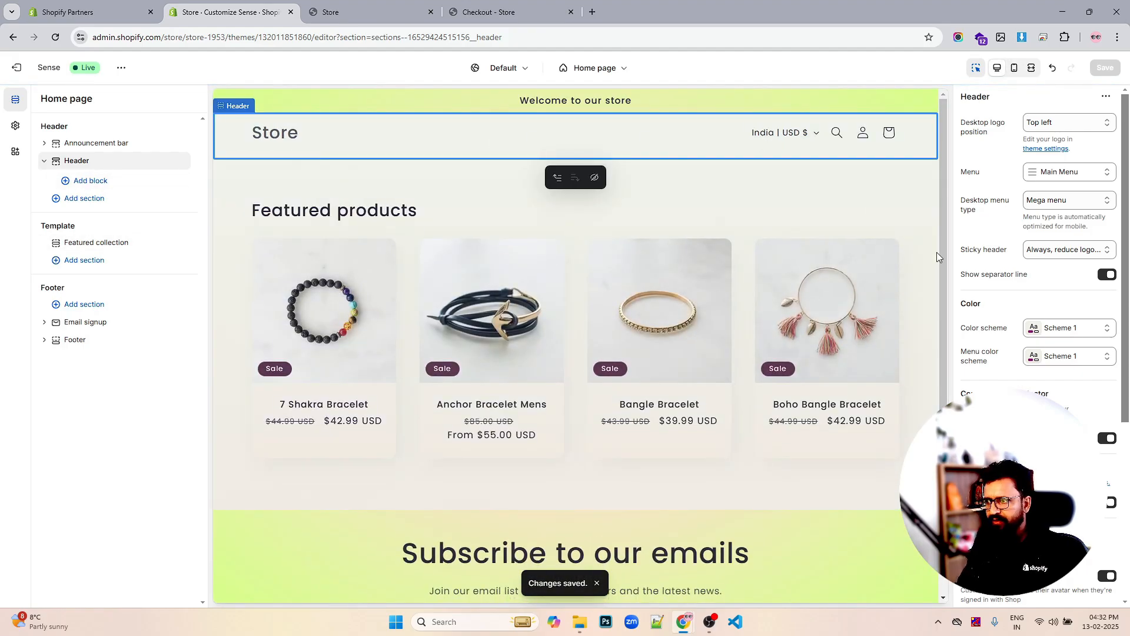
scroll(957, 291, "down", 7)
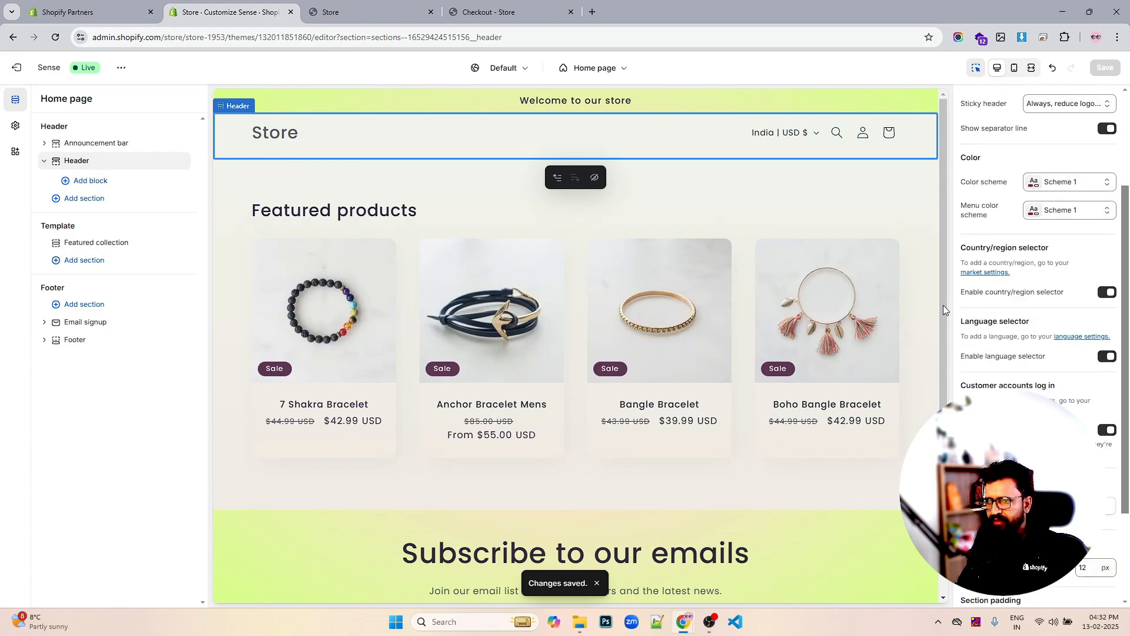
Choose mobile-receipt-shopify.png as the store logo in the theme settings
left_click(15, 125)
left_click(73, 127)
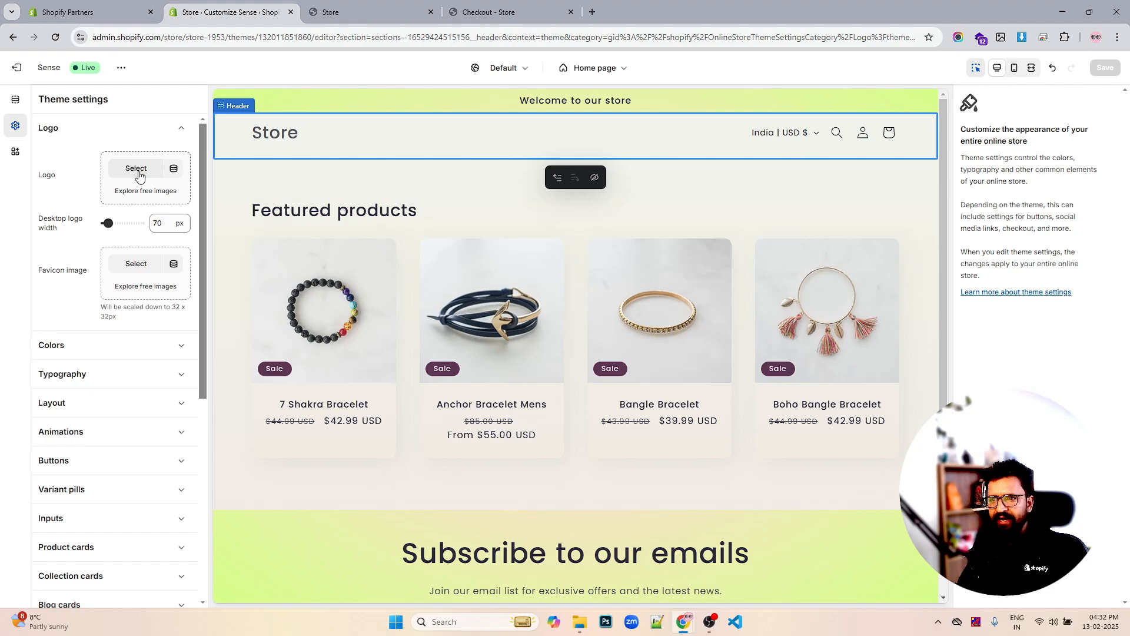
left_click(136, 169)
scroll(603, 334, "down", 10)
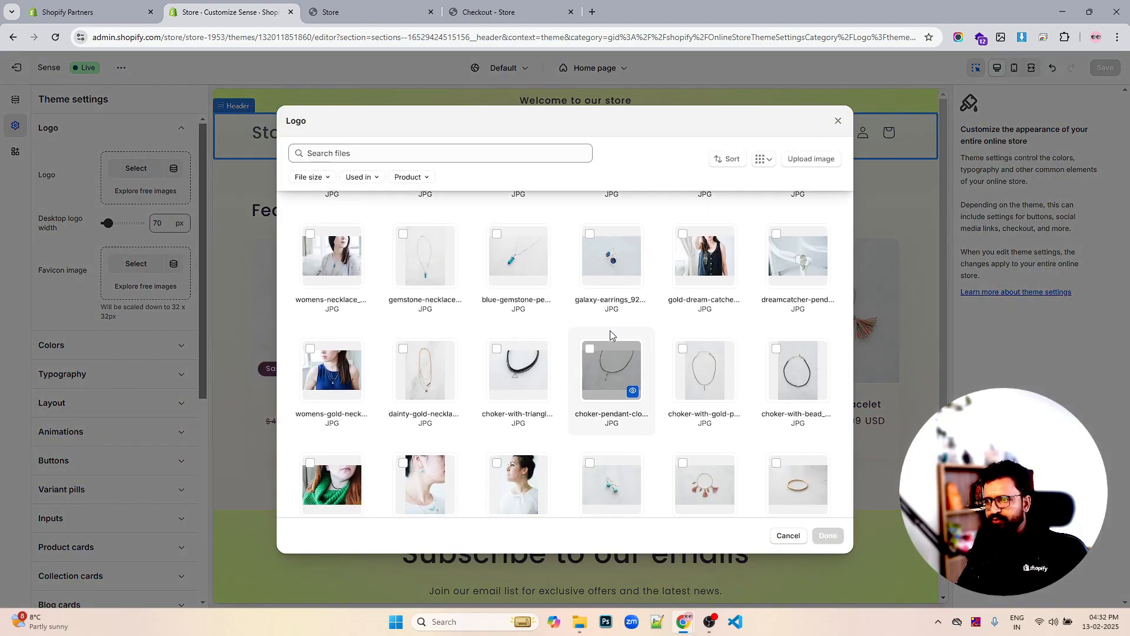
scroll(706, 342, "down", 2)
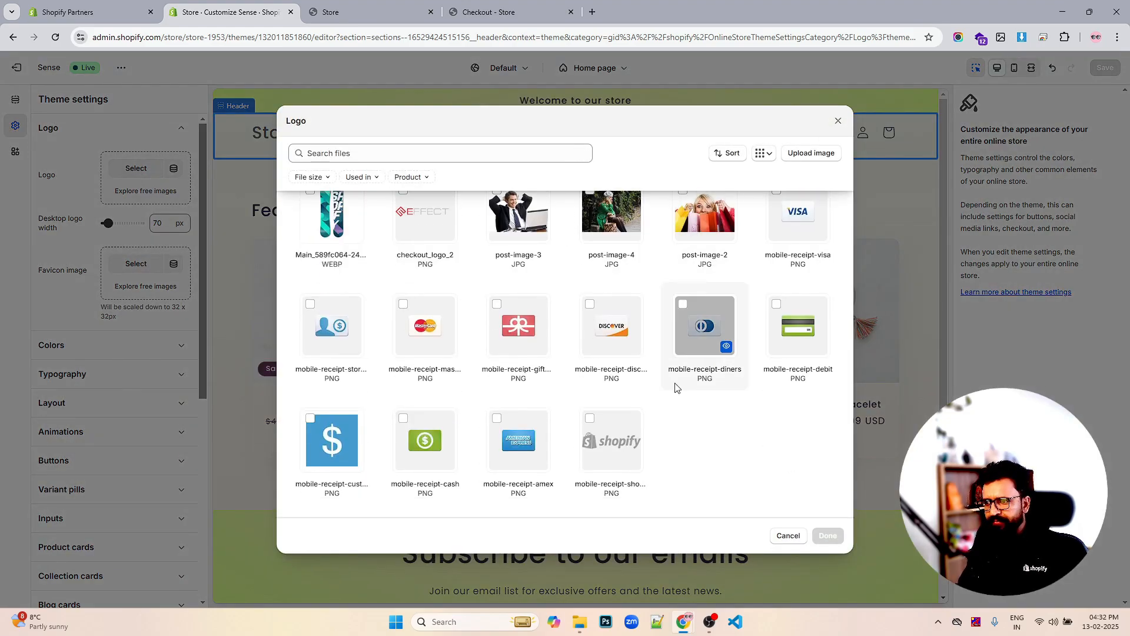
left_click(590, 418)
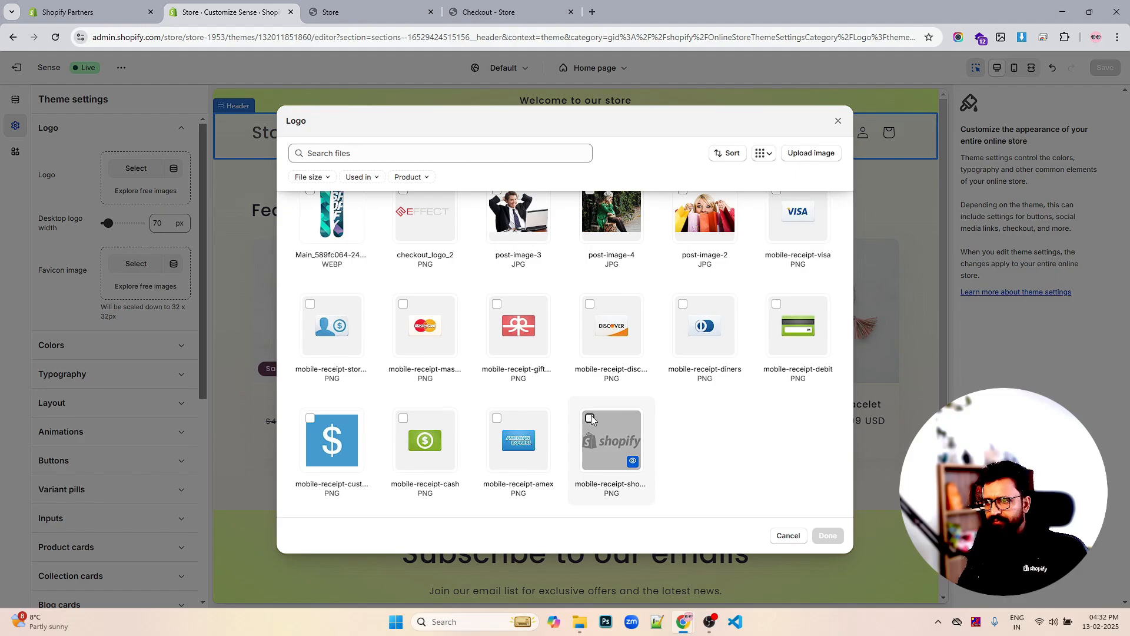
left_click(828, 536)
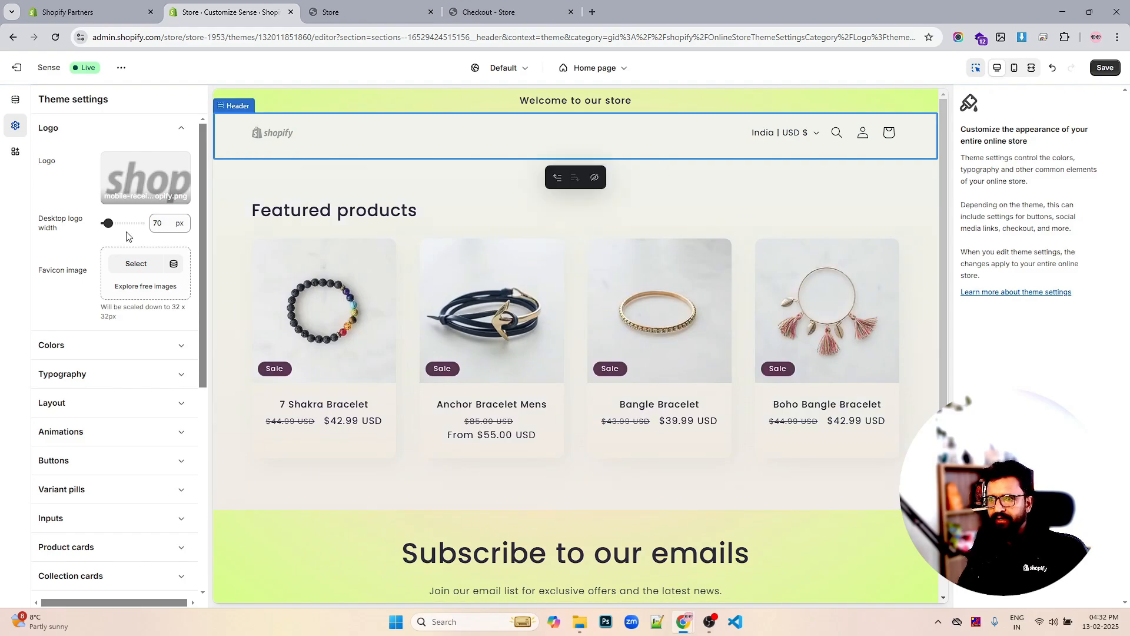
Adjust the desktop logo width slider to 160 px
left_click_drag(107, 223, 116, 223)
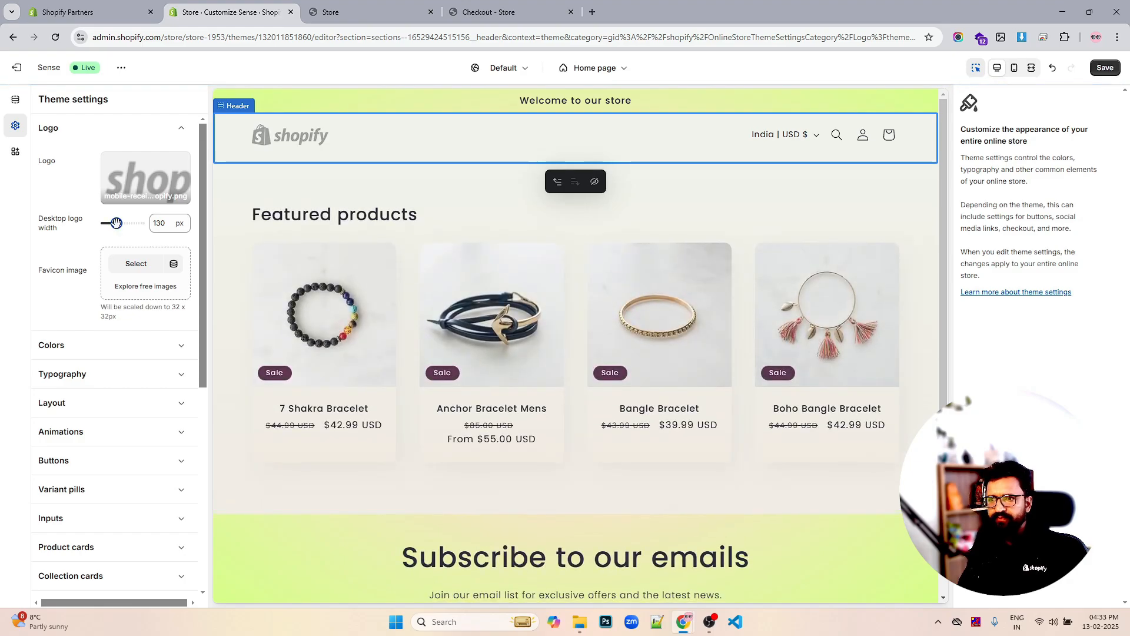
left_click_drag(116, 222, 129, 223)
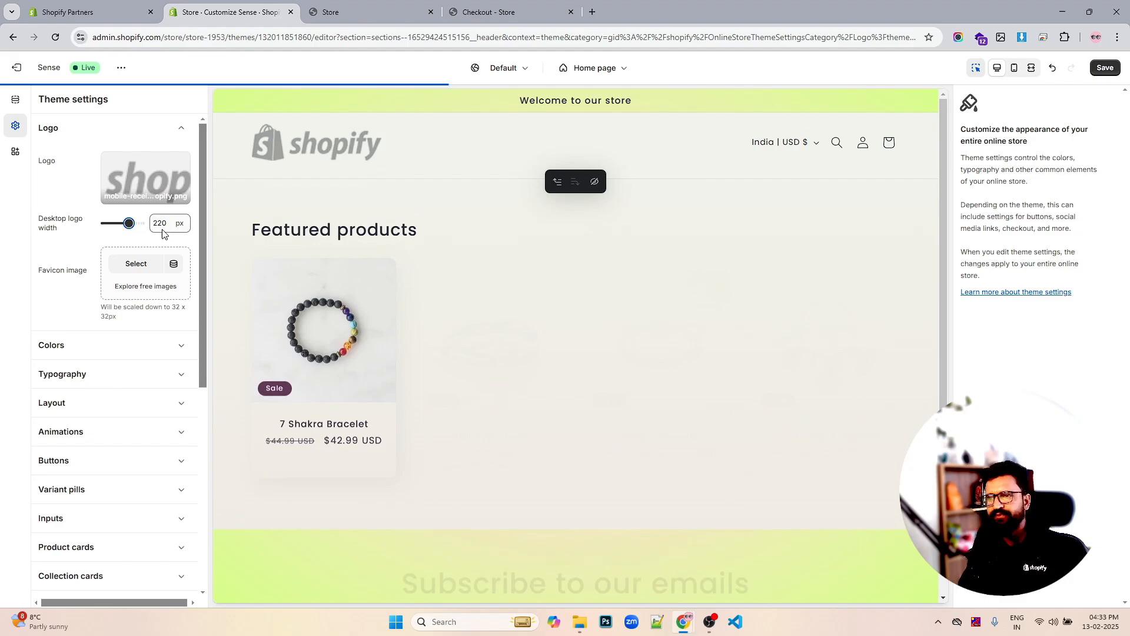
left_click_drag(129, 223, 120, 222)
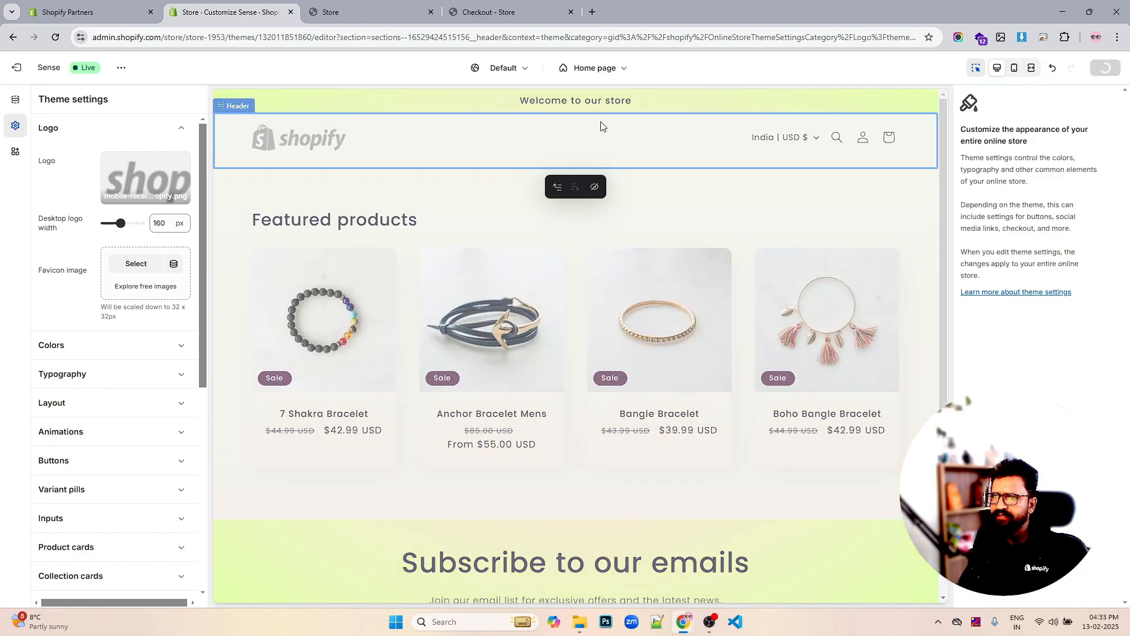
Look over the header settings, then exit the theme editor to the themes page
left_click(16, 102)
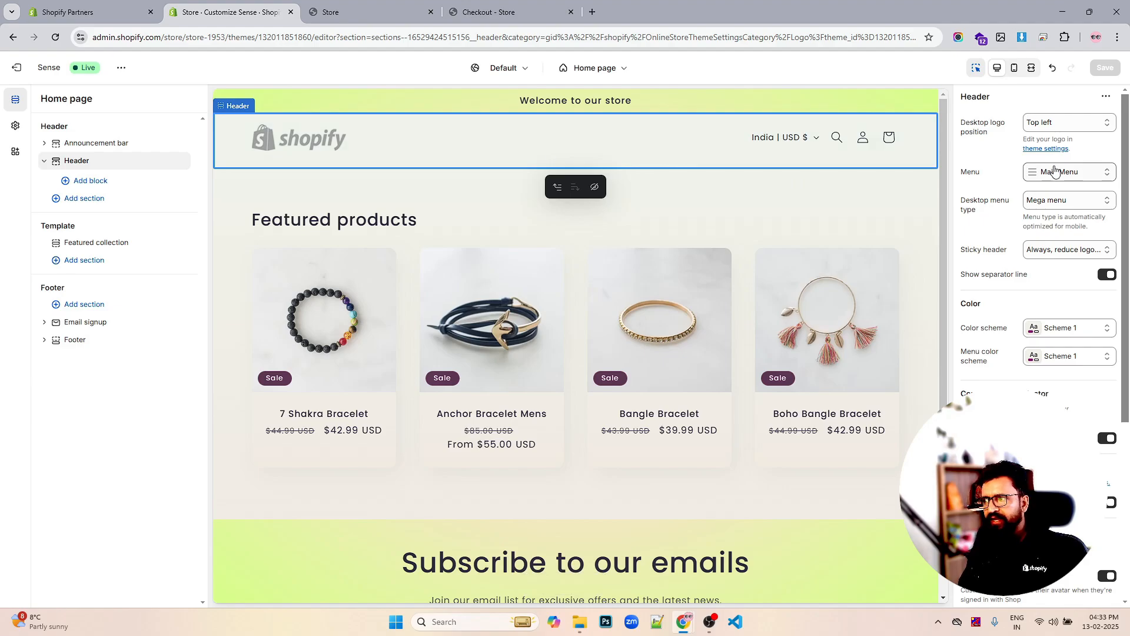
scroll(1054, 177, "down", 2)
scroll(1054, 177, "up", 2)
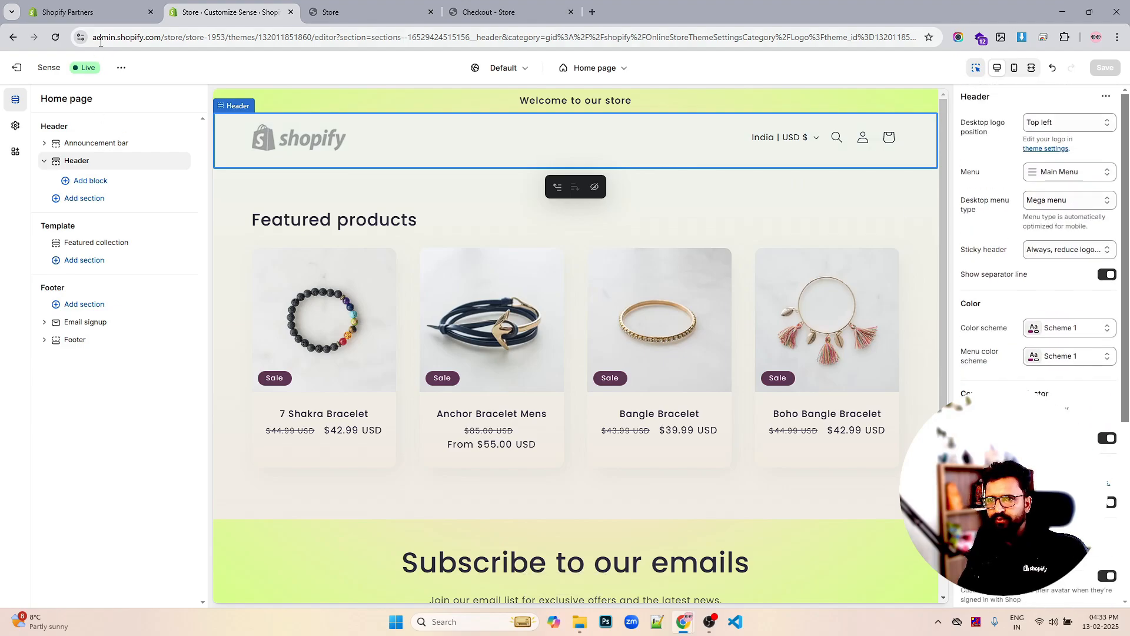
left_click(120, 67)
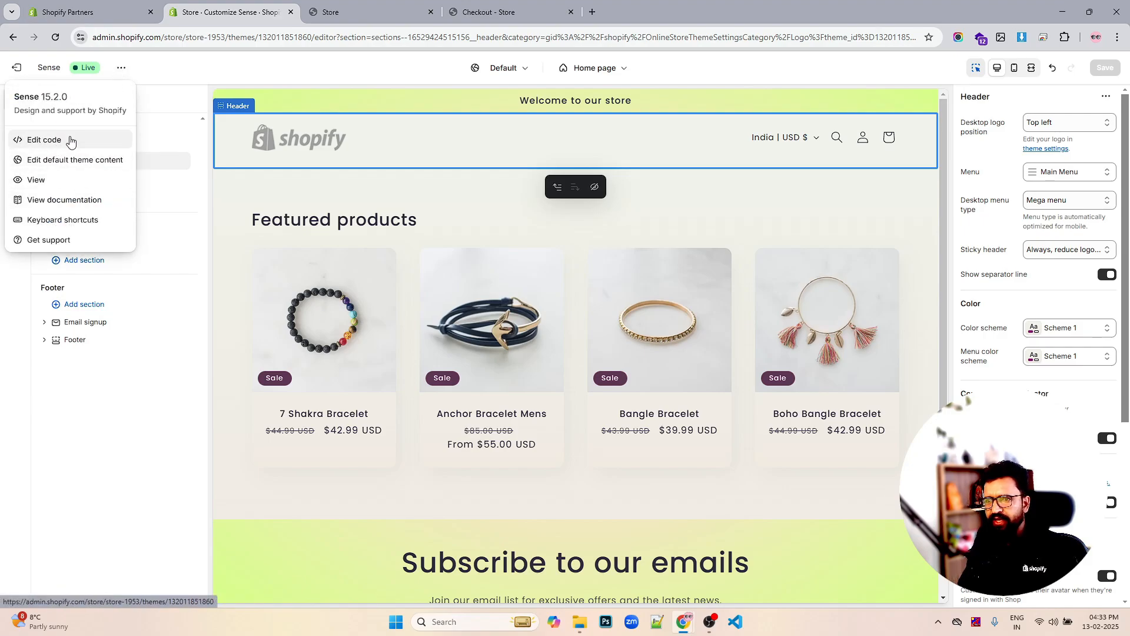
left_click(209, 68)
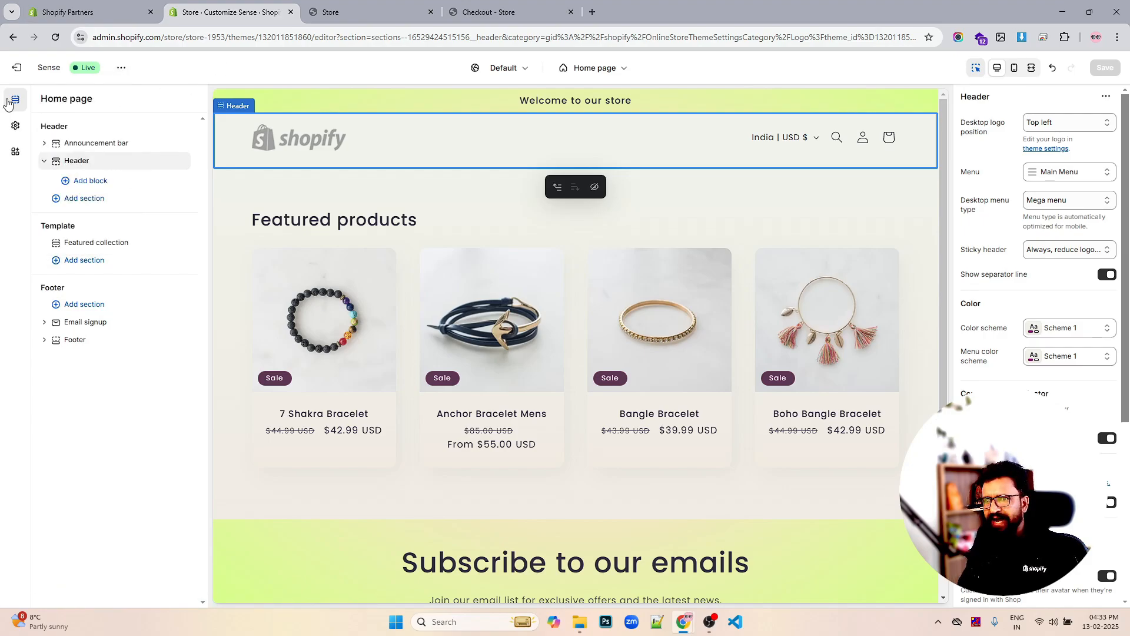
left_click(31, 70)
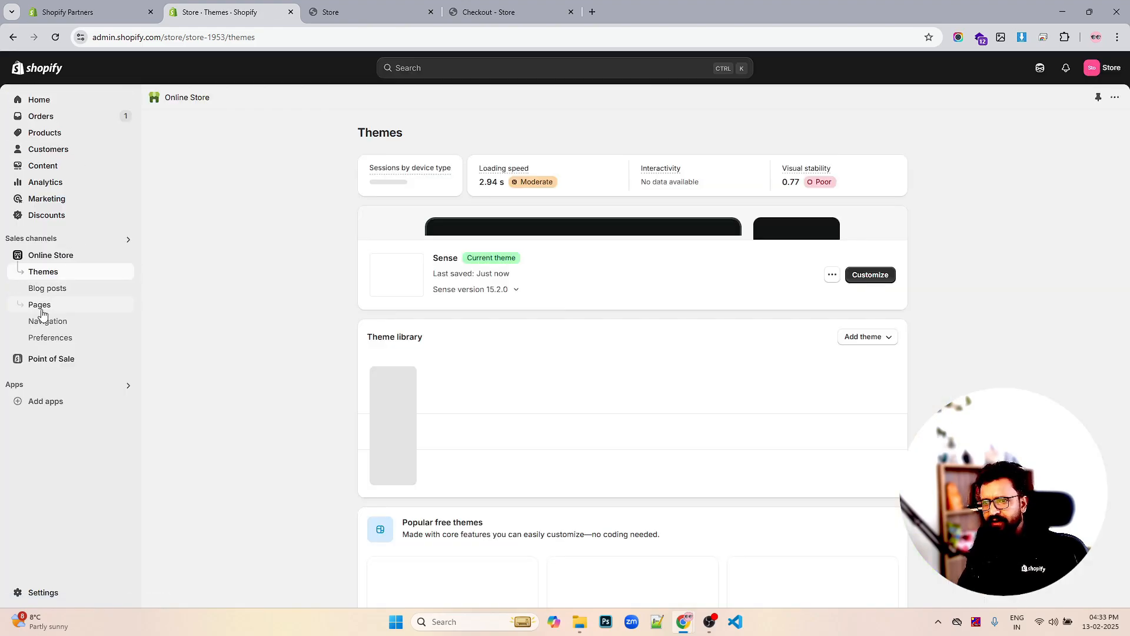
Open Main Menu under Navigation and add a new empty menu item
left_click(44, 322)
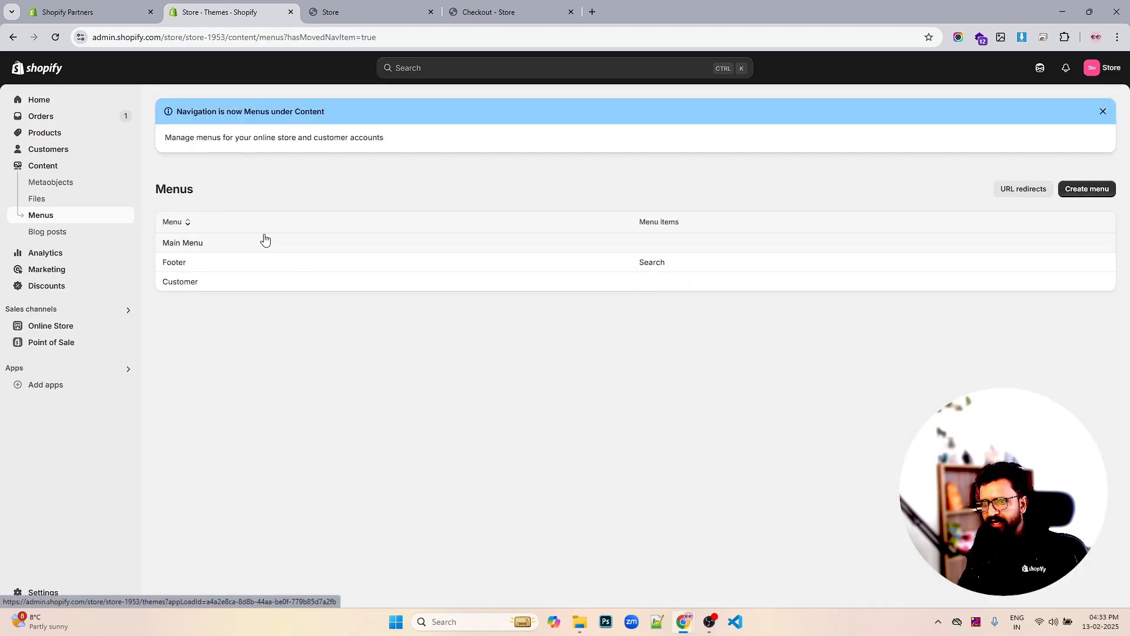
left_click(184, 245)
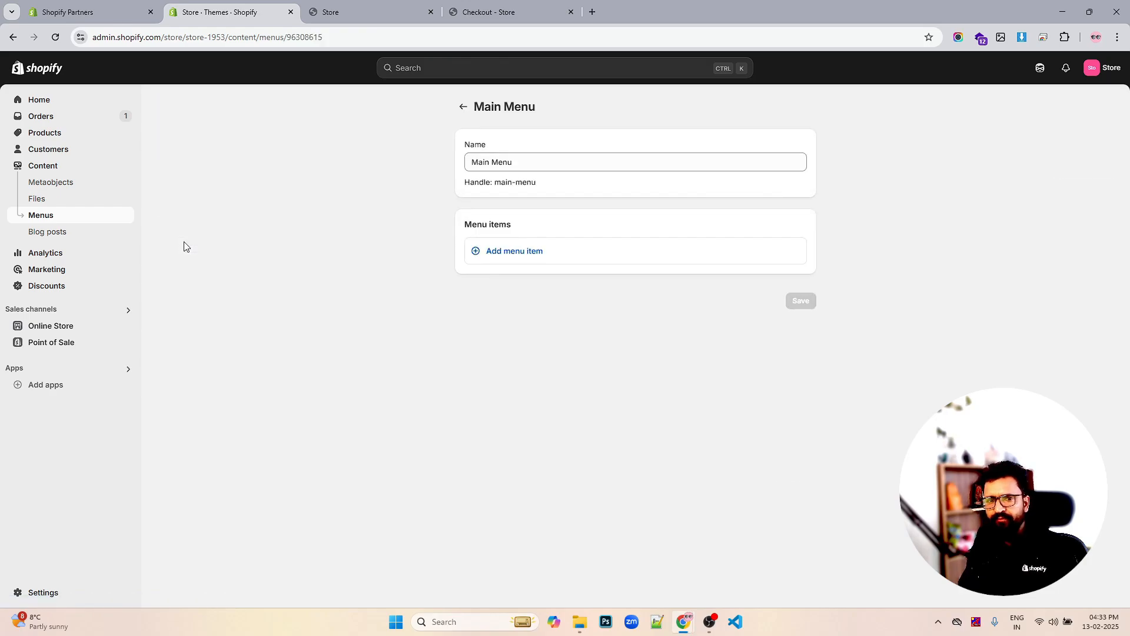
left_click(516, 251)
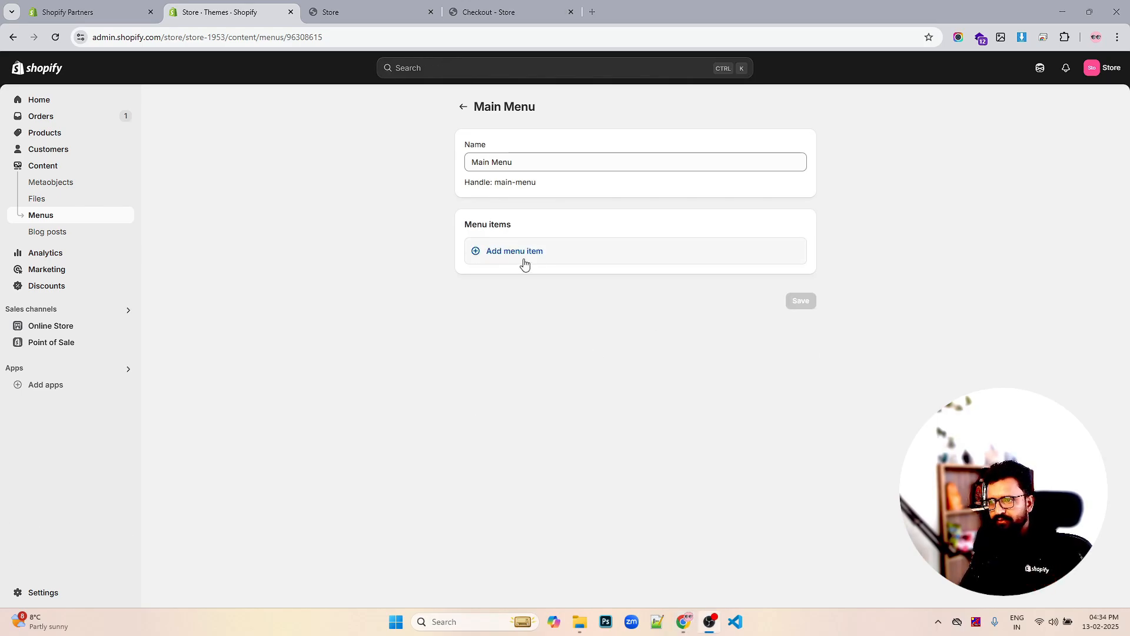
left_click(523, 257)
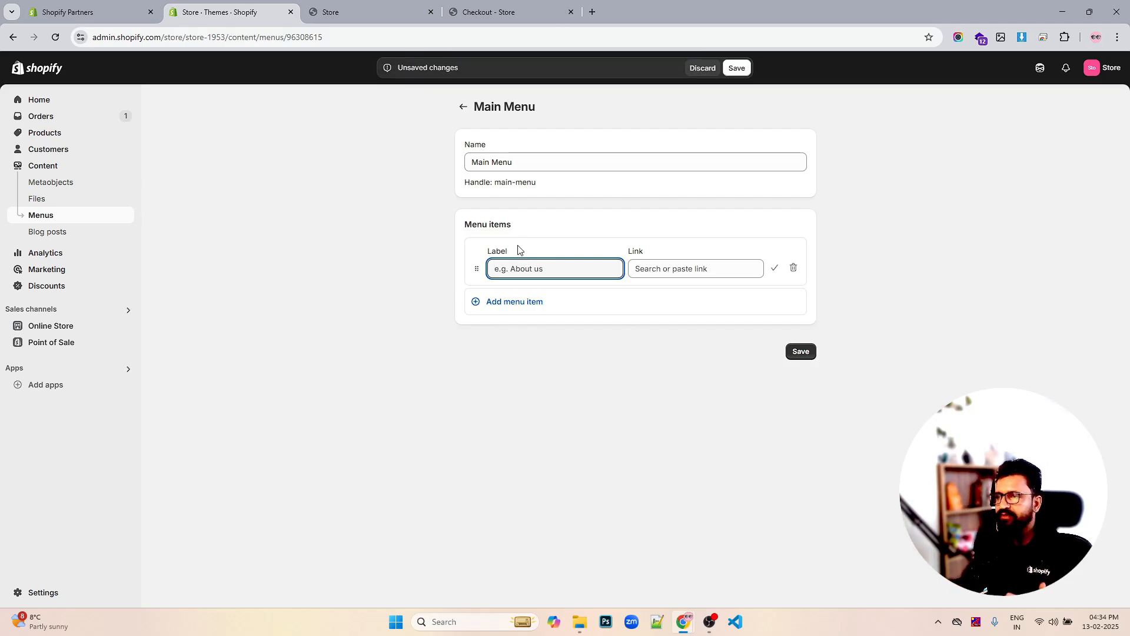
left_click(374, 9)
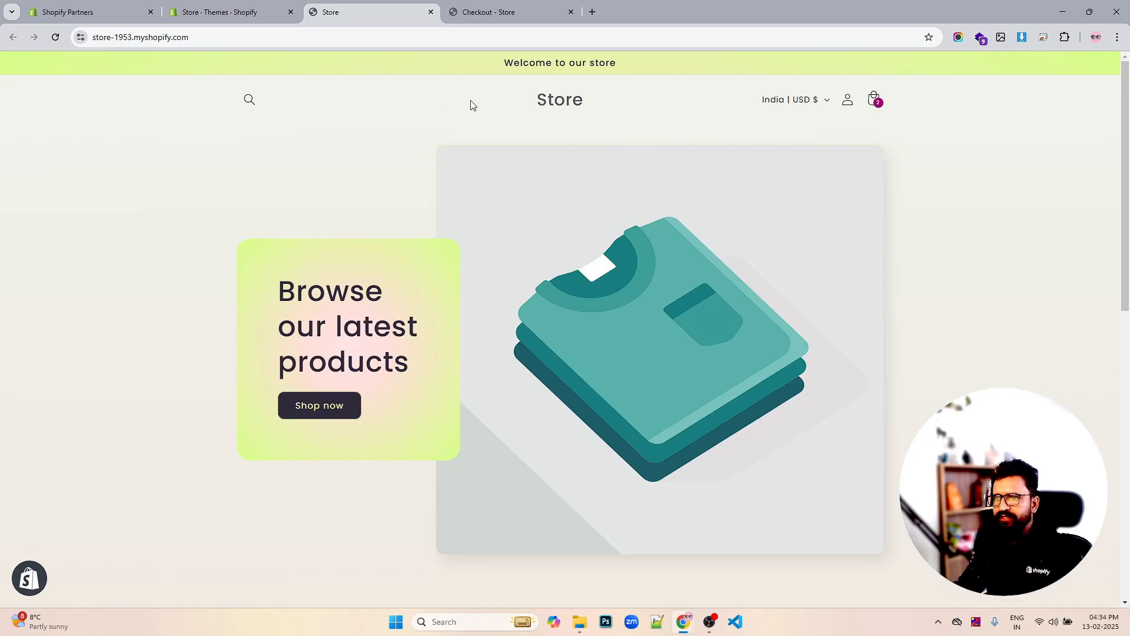
left_click(58, 38)
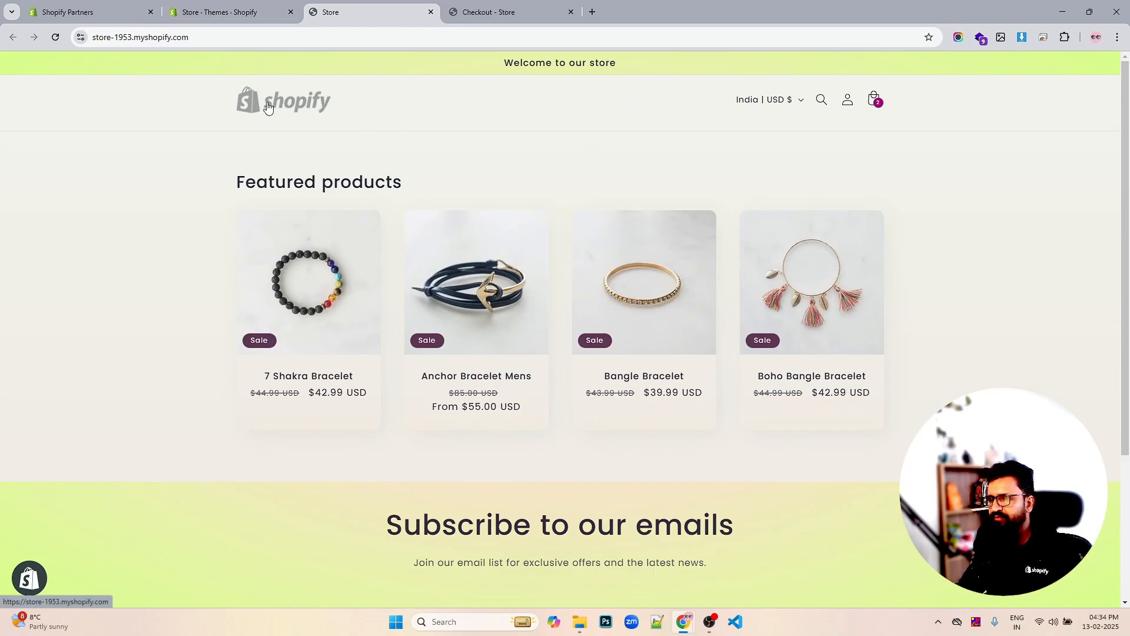
left_click(228, 12)
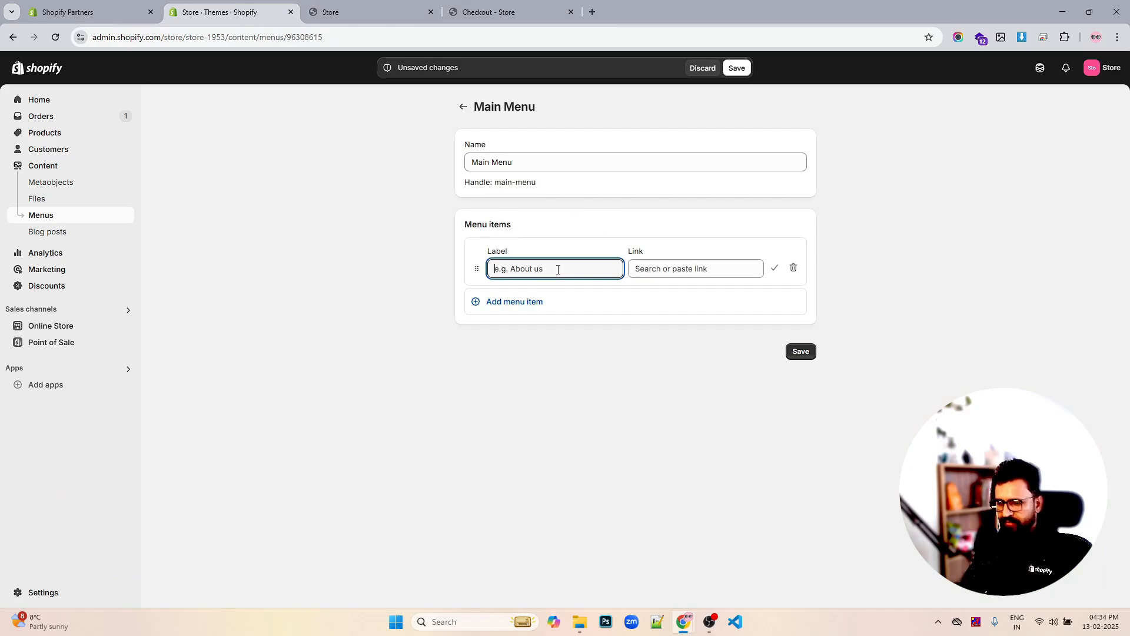
Label the first item Home linked to the home page, and add a Shop item linked to #
type("H")
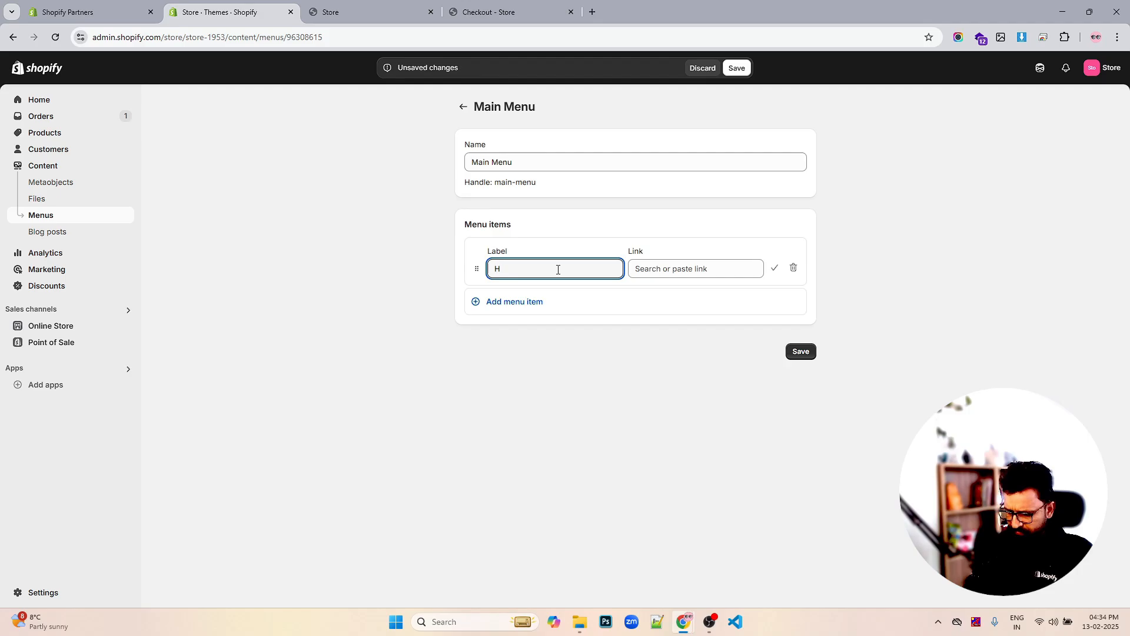
type("Omee")
key("Tab")
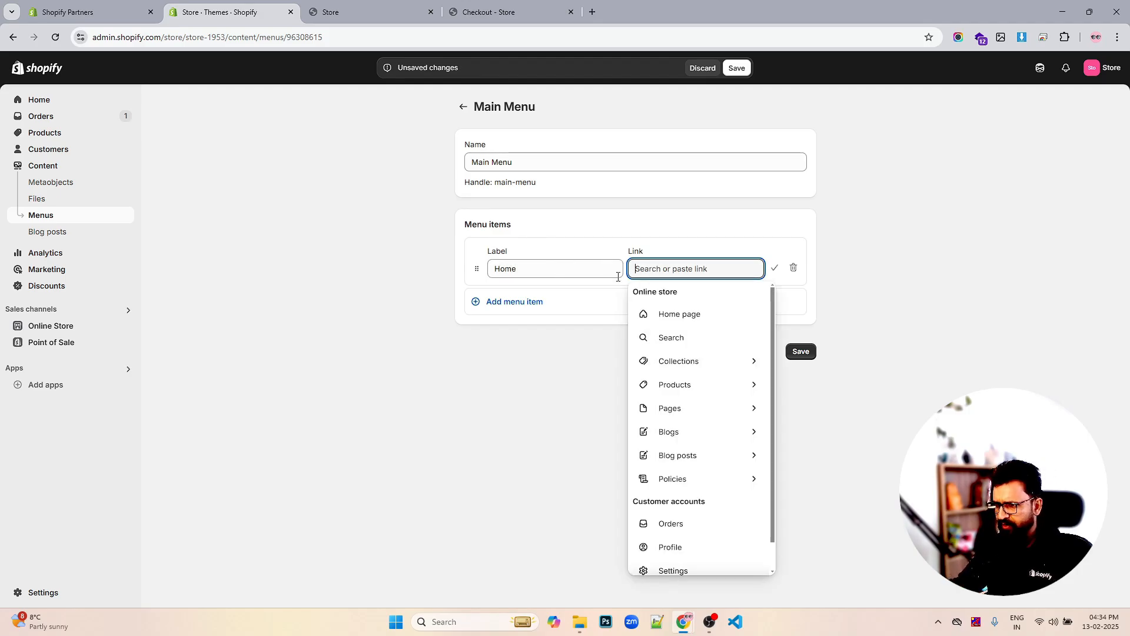
left_click(667, 318)
left_click(532, 304)
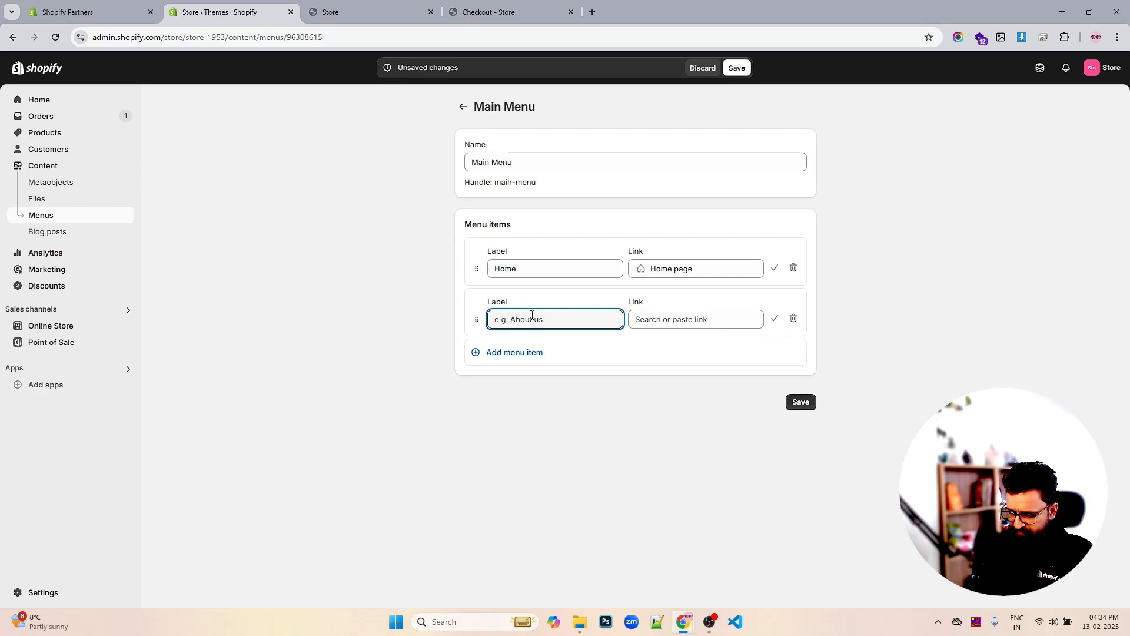
type("Shop")
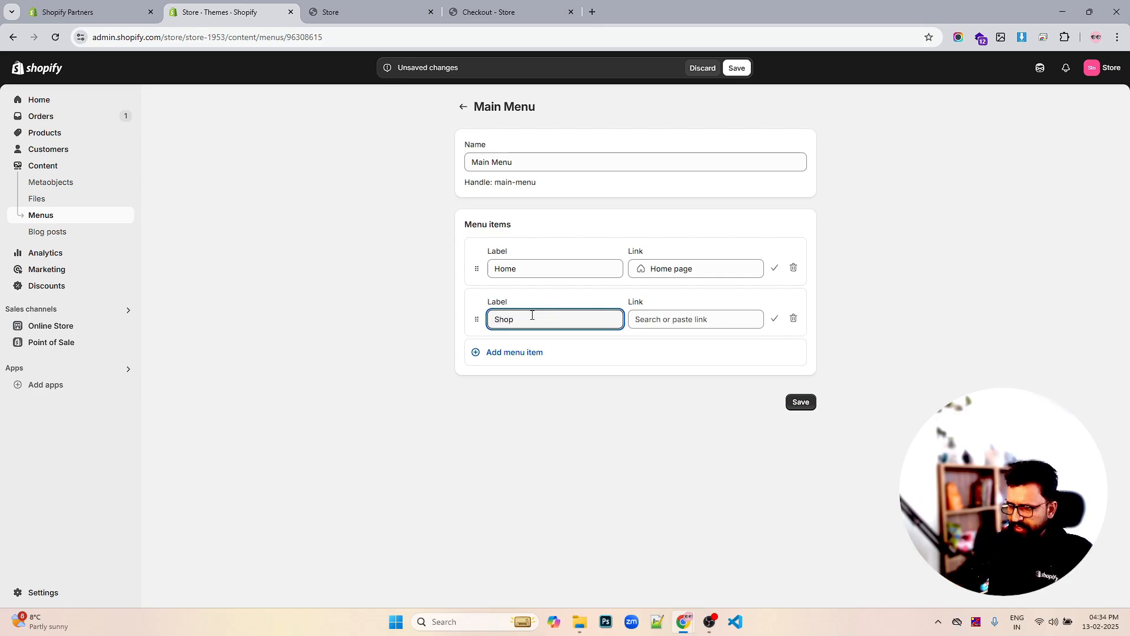
left_click(676, 321)
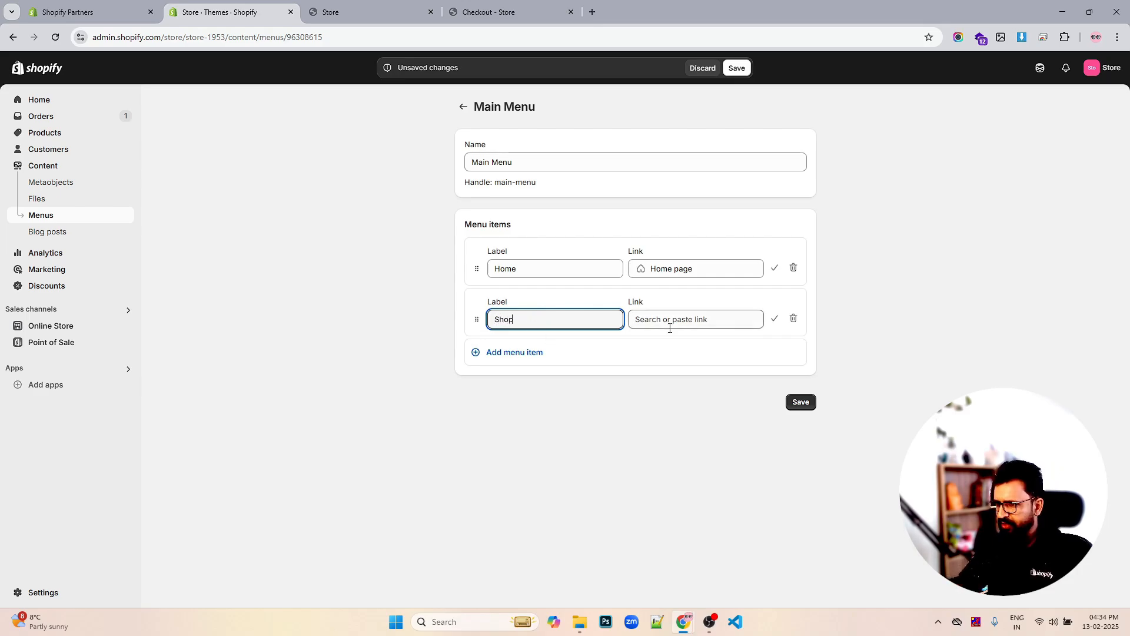
type("#")
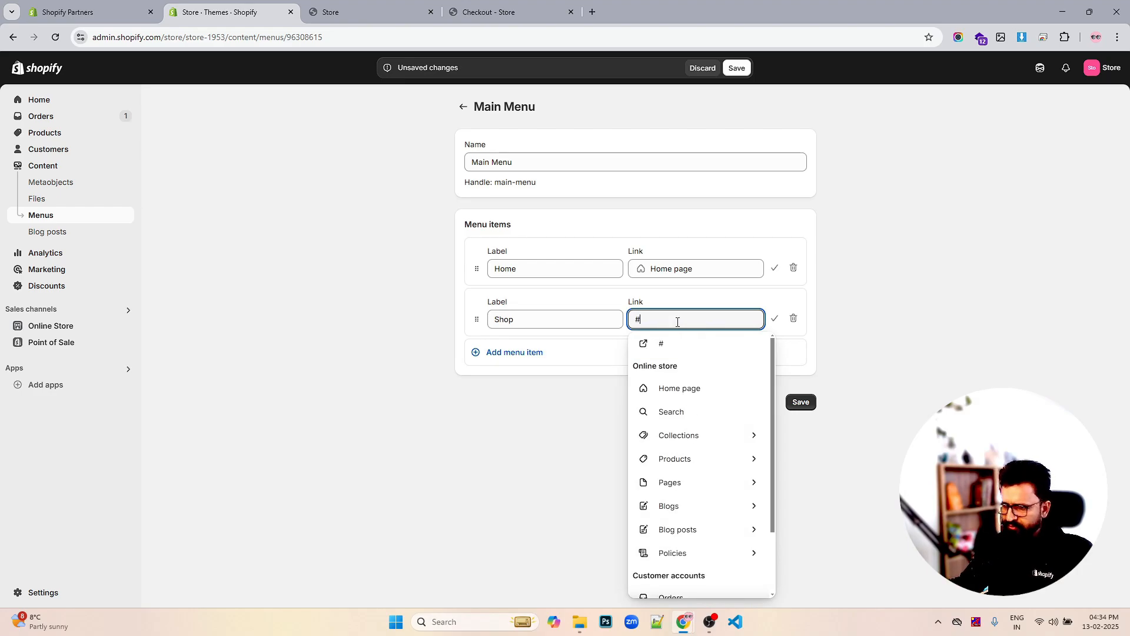
left_click(669, 347)
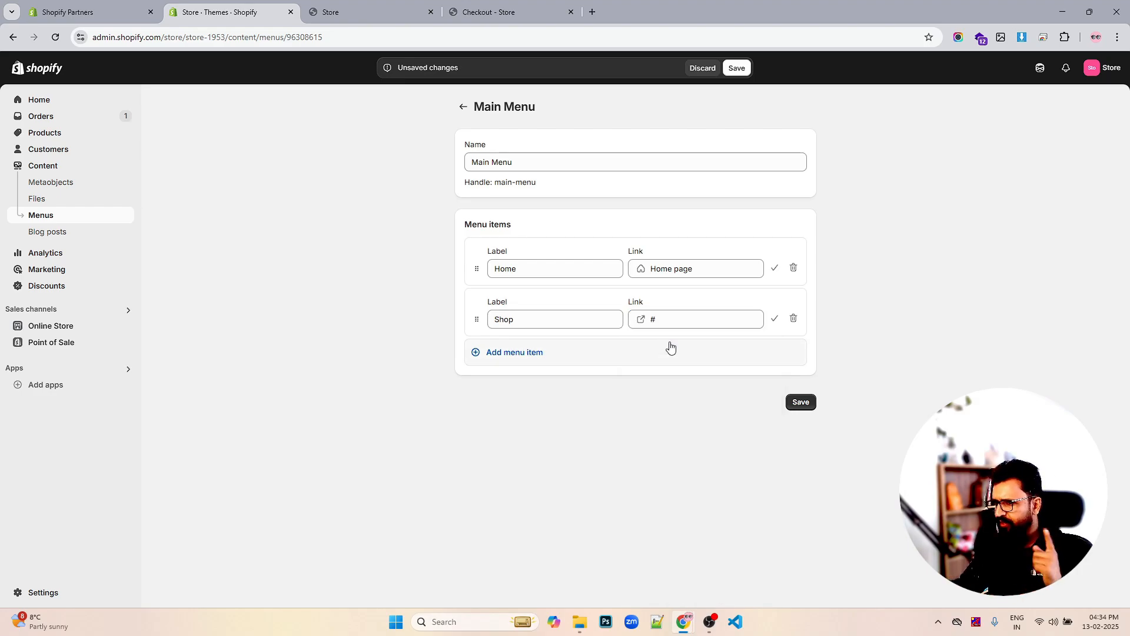
Add a Contact Us item and a fourth item labelled New Arrivals
left_click(546, 356)
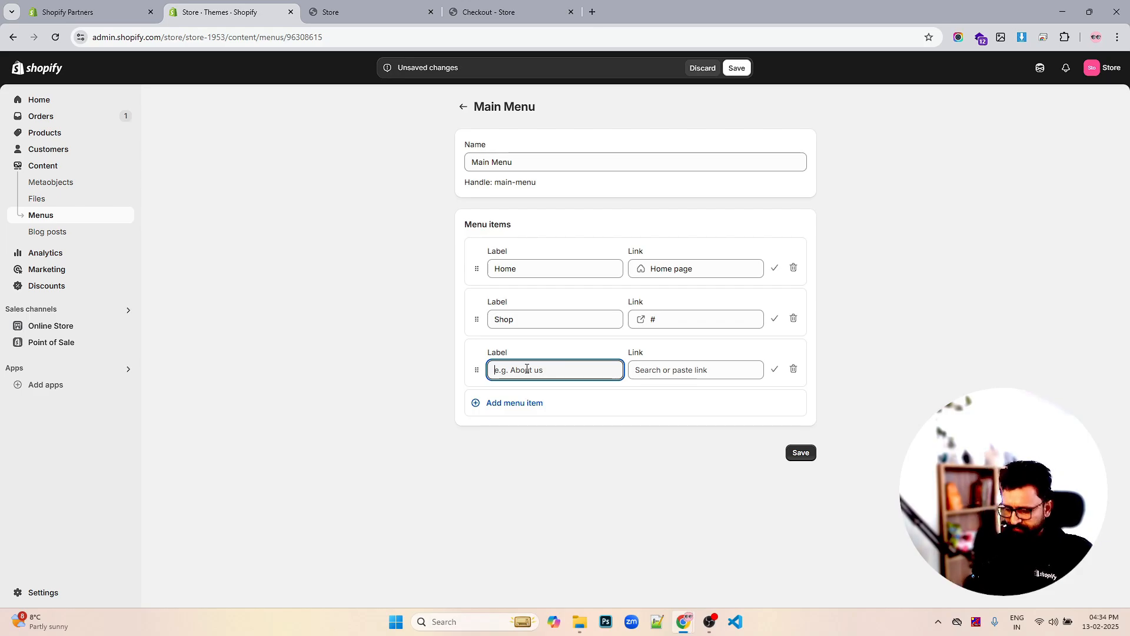
type("Con")
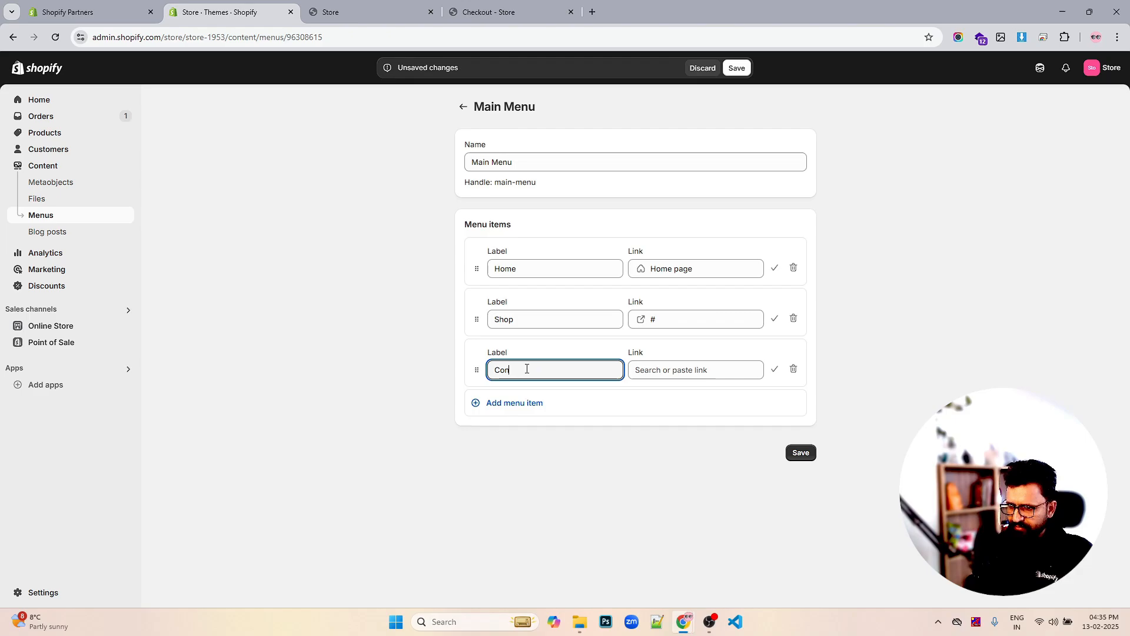
type("tact Us")
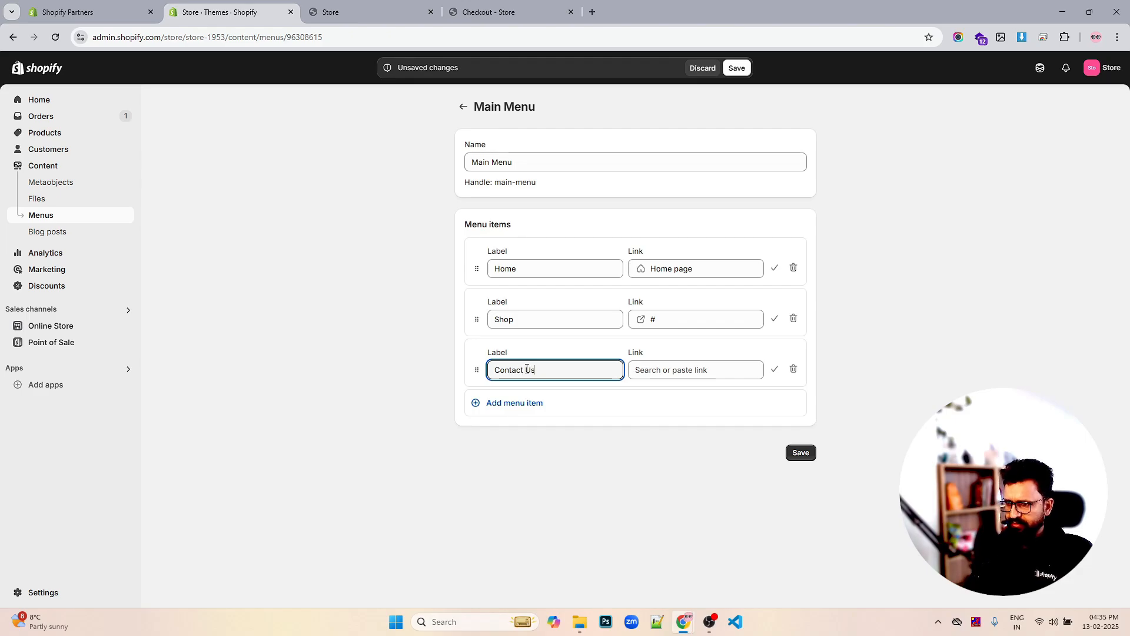
left_click(530, 429)
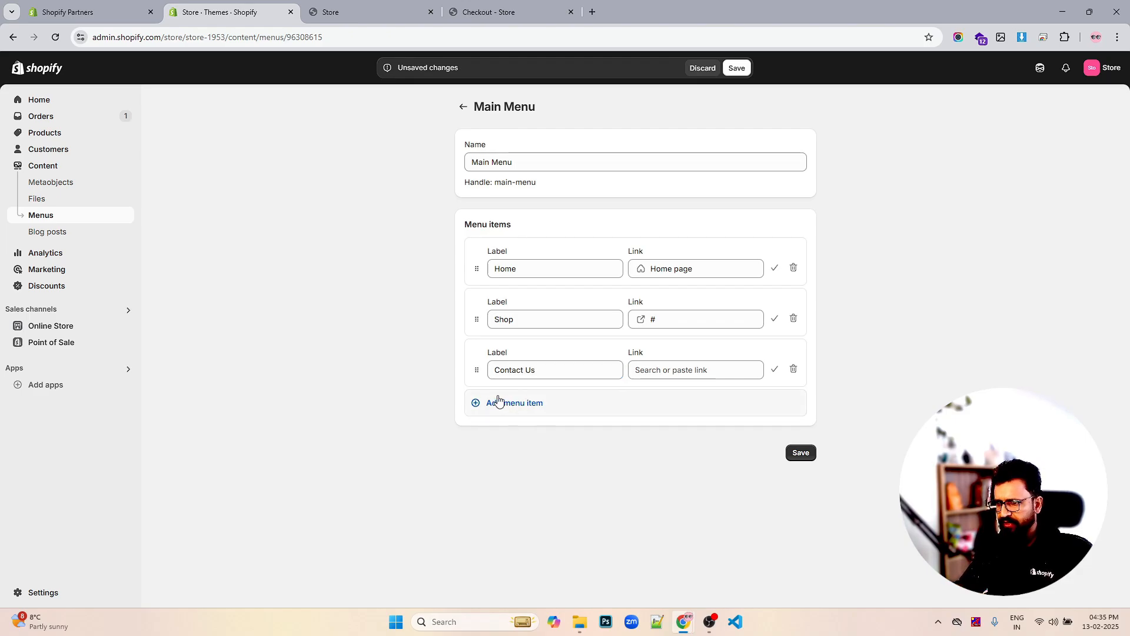
left_click(499, 403)
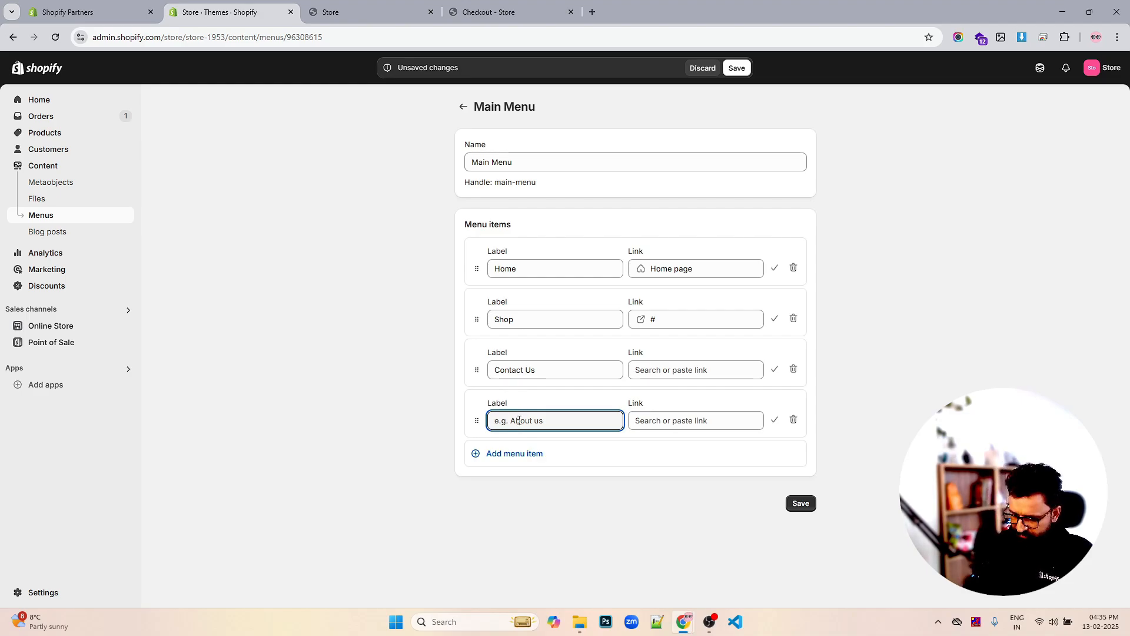
type("New Ar")
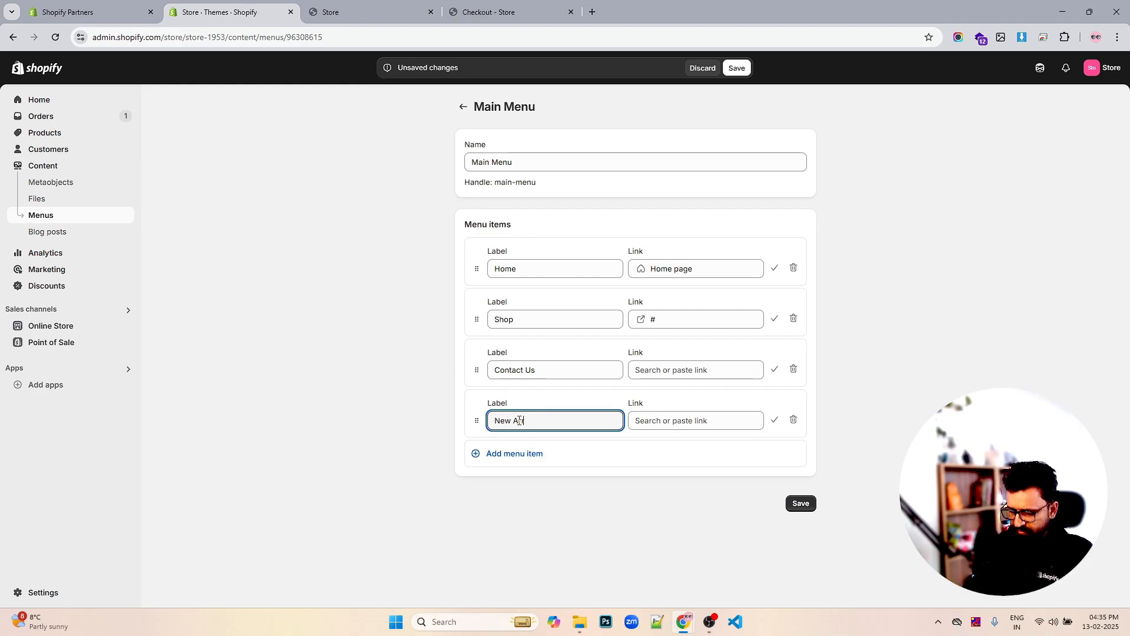
type("r")
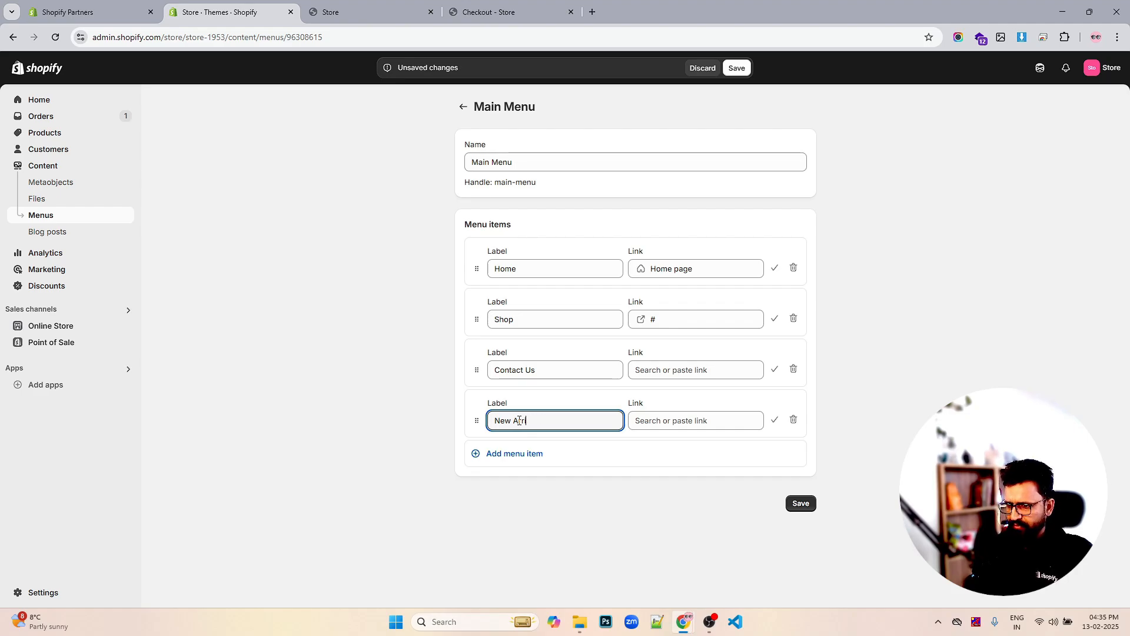
type("iabs")
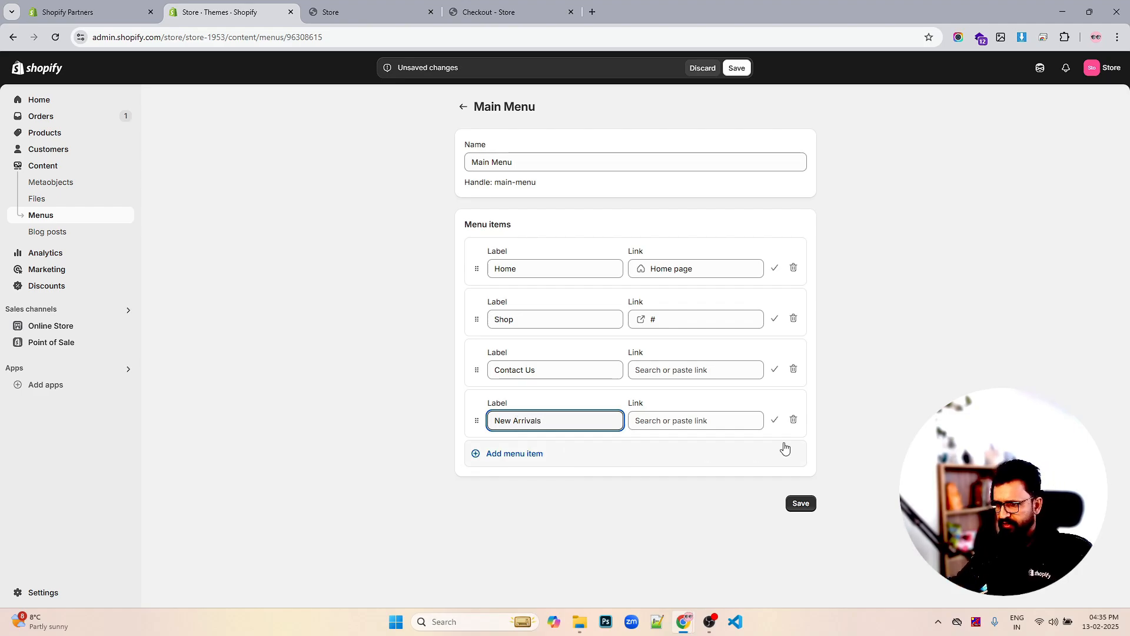
Link New Arrivals to the Snowboard collection, link Contact Us to #, and move it below New Arrivals
left_click(712, 420)
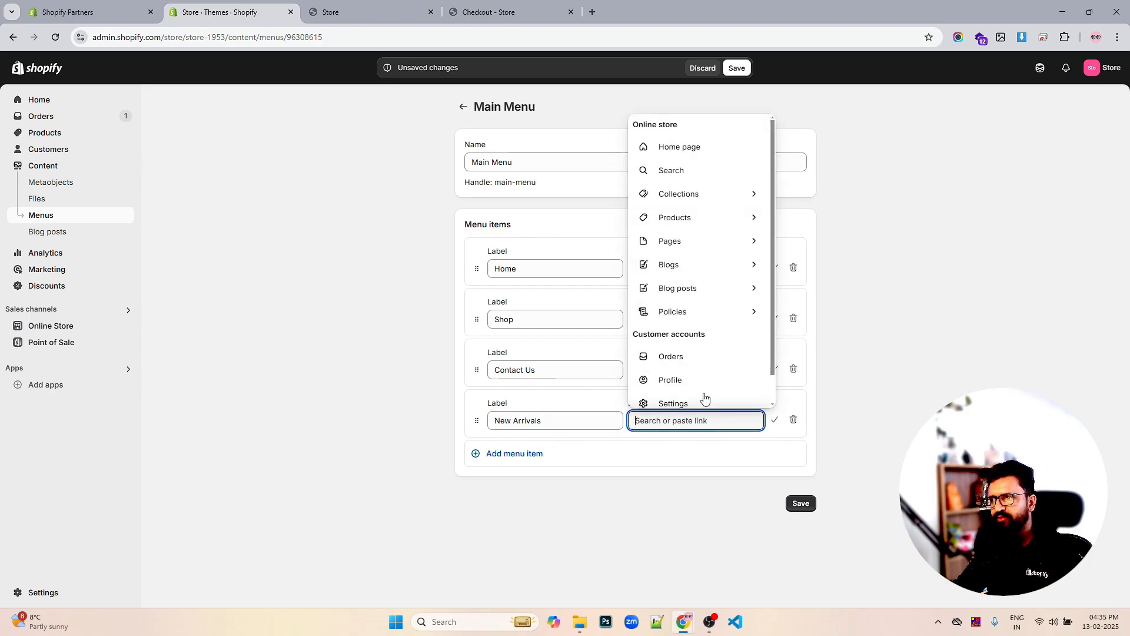
left_click(683, 197)
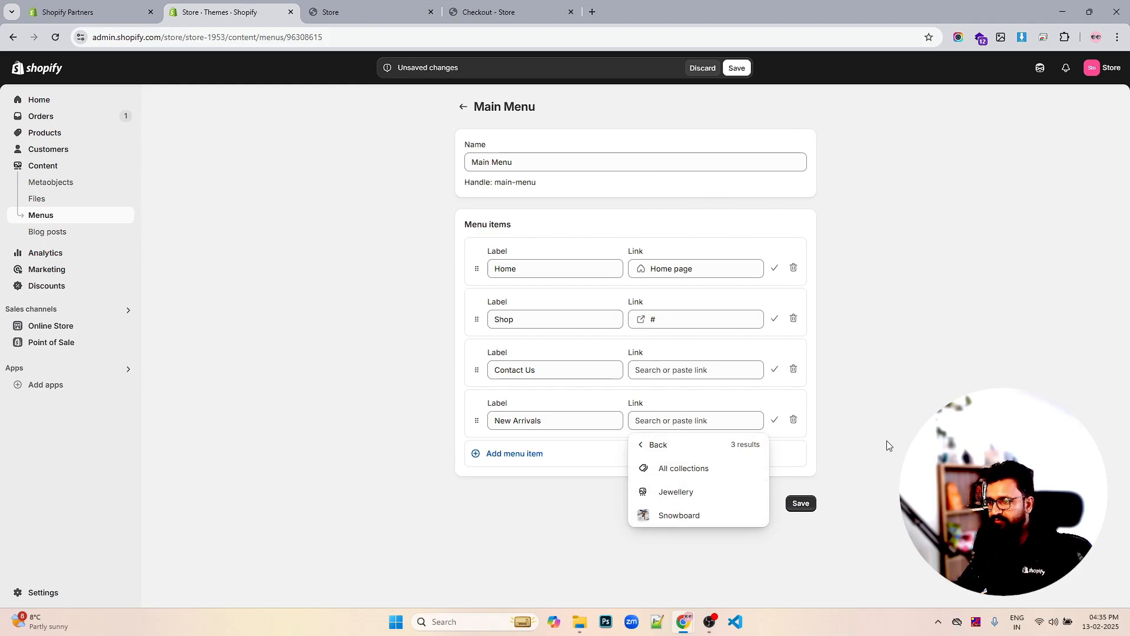
left_click(683, 515)
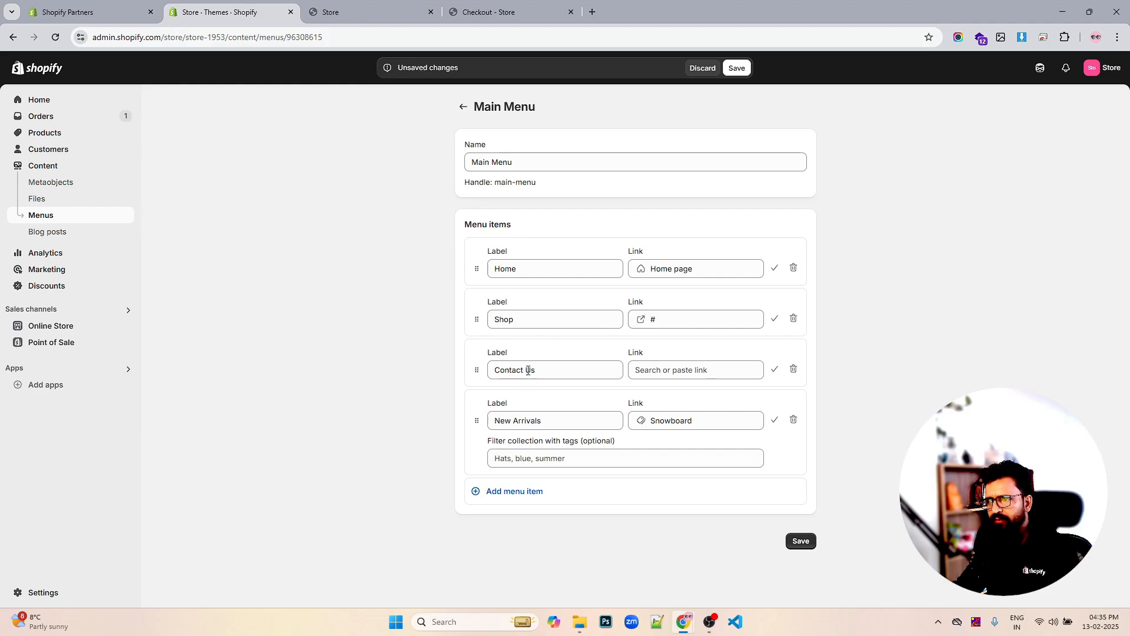
left_click(660, 371)
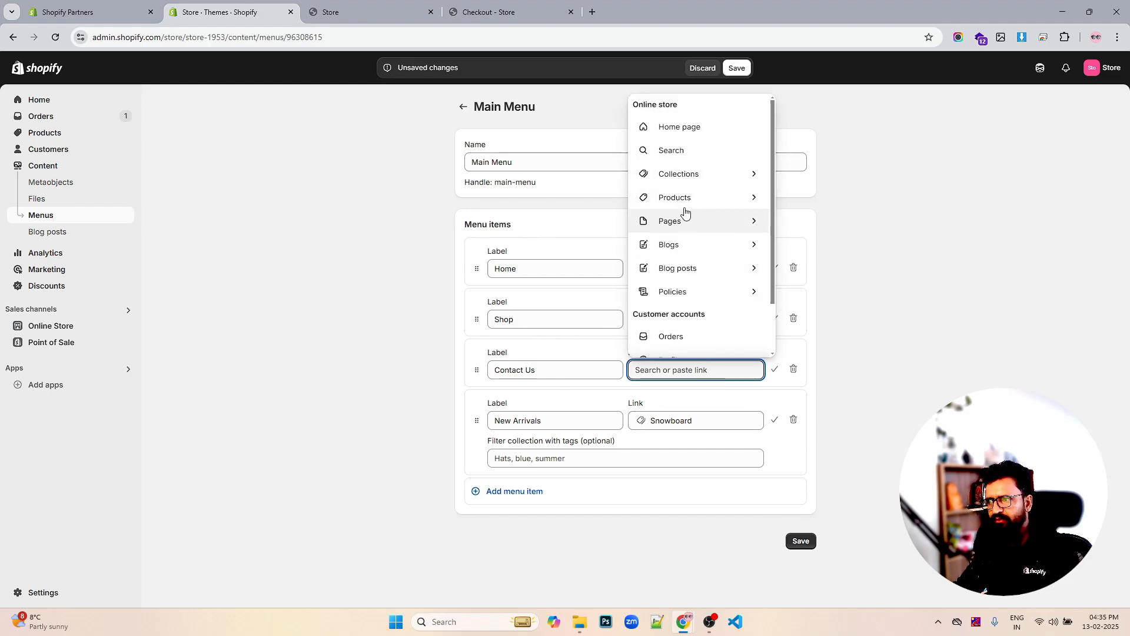
left_click(936, 243)
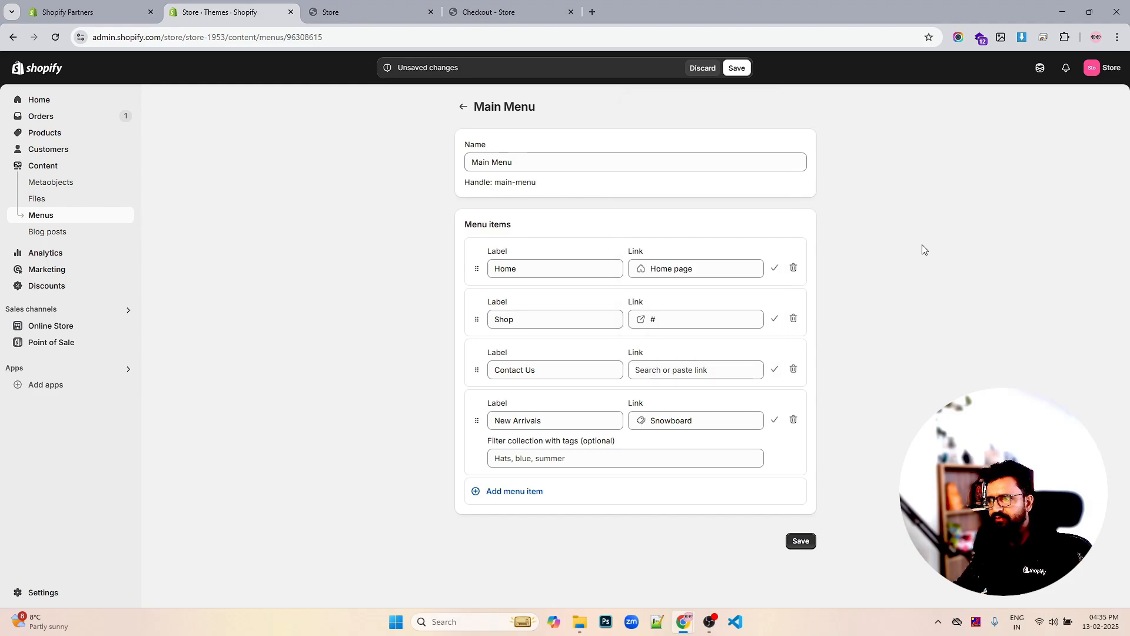
left_click(698, 371)
type("#")
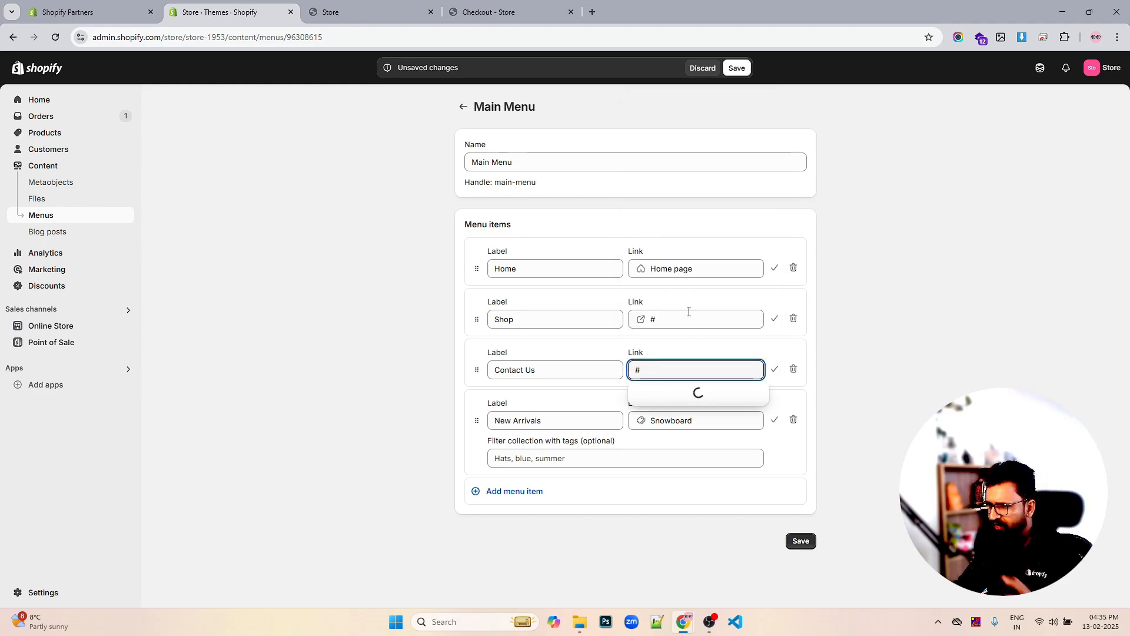
left_click(658, 393)
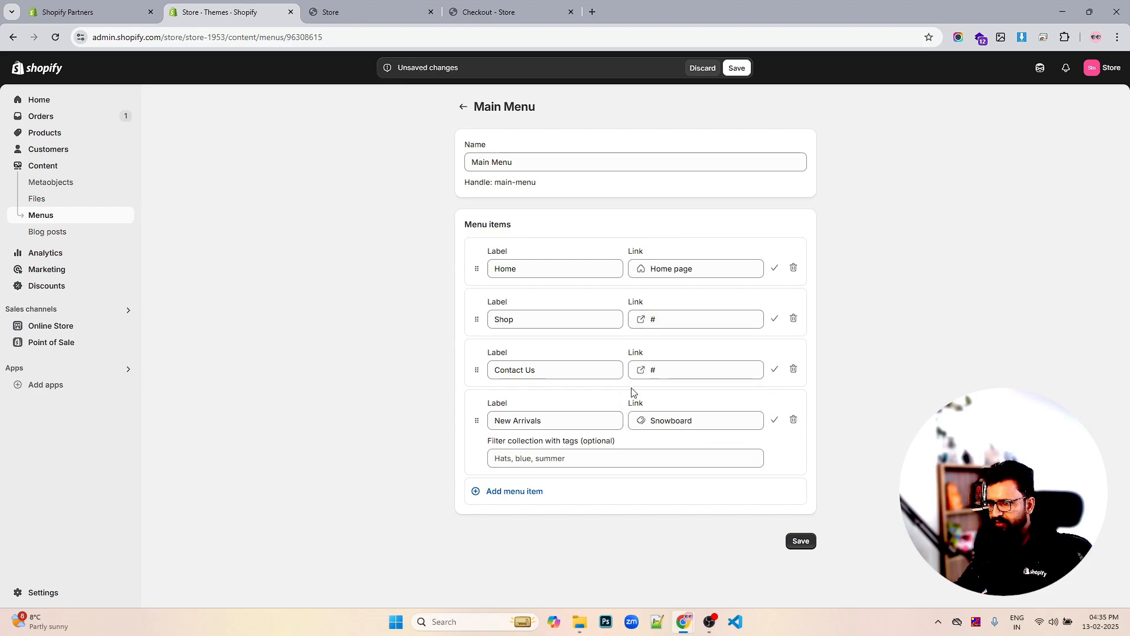
left_click_drag(475, 373, 473, 432)
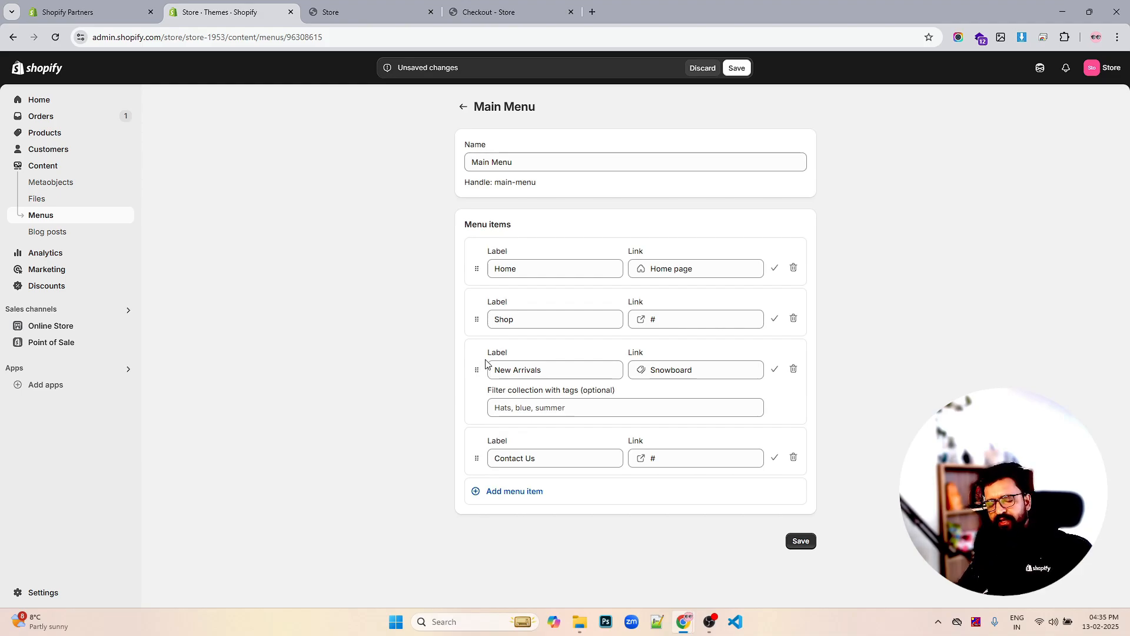
Add FAQ's and About Us menu items, with About Us linked to #
left_click(526, 495)
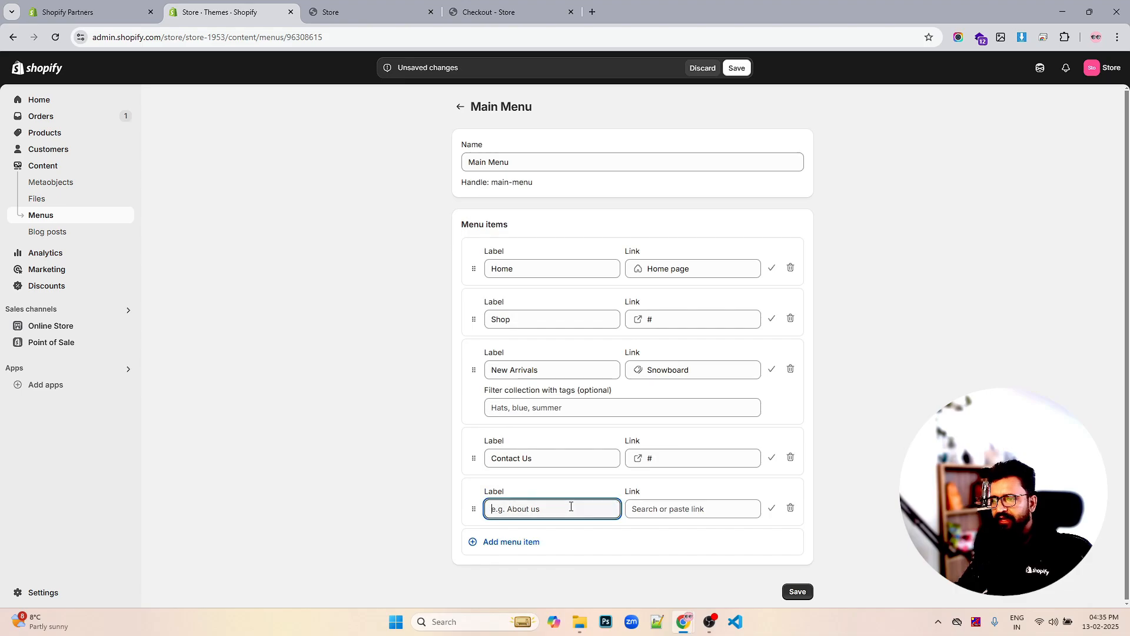
type("FA")
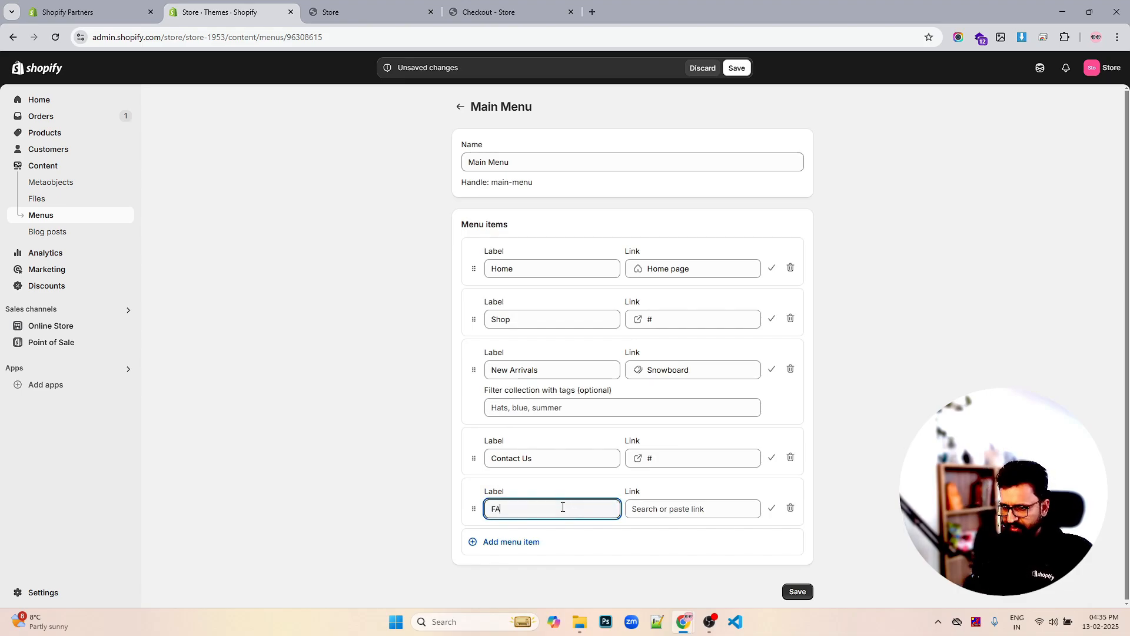
type("Q's")
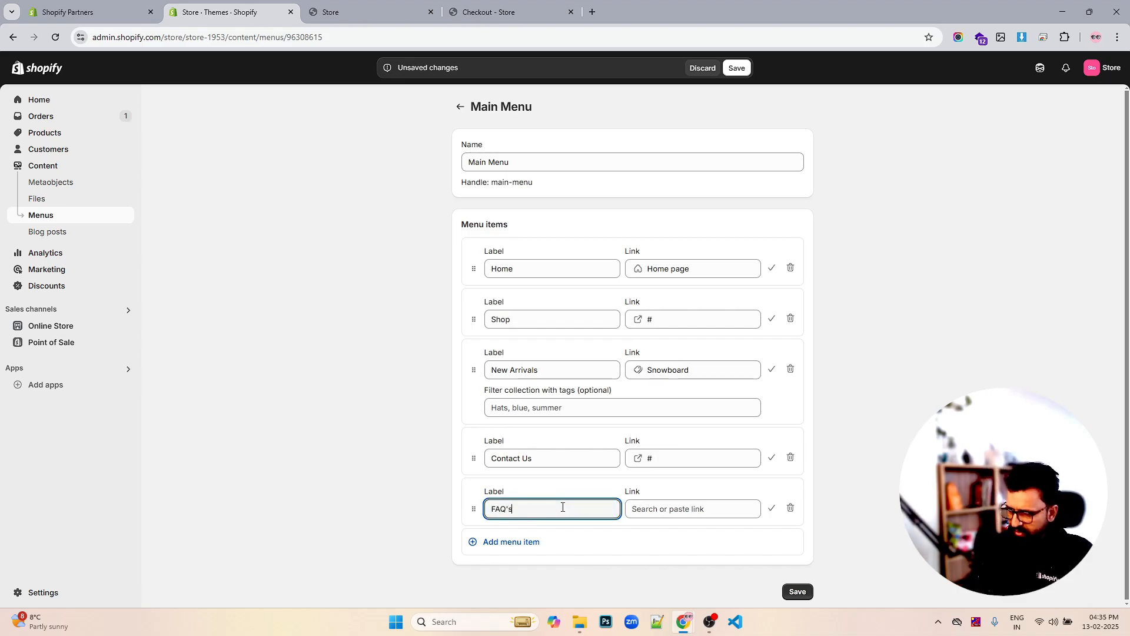
key("BackSpace")
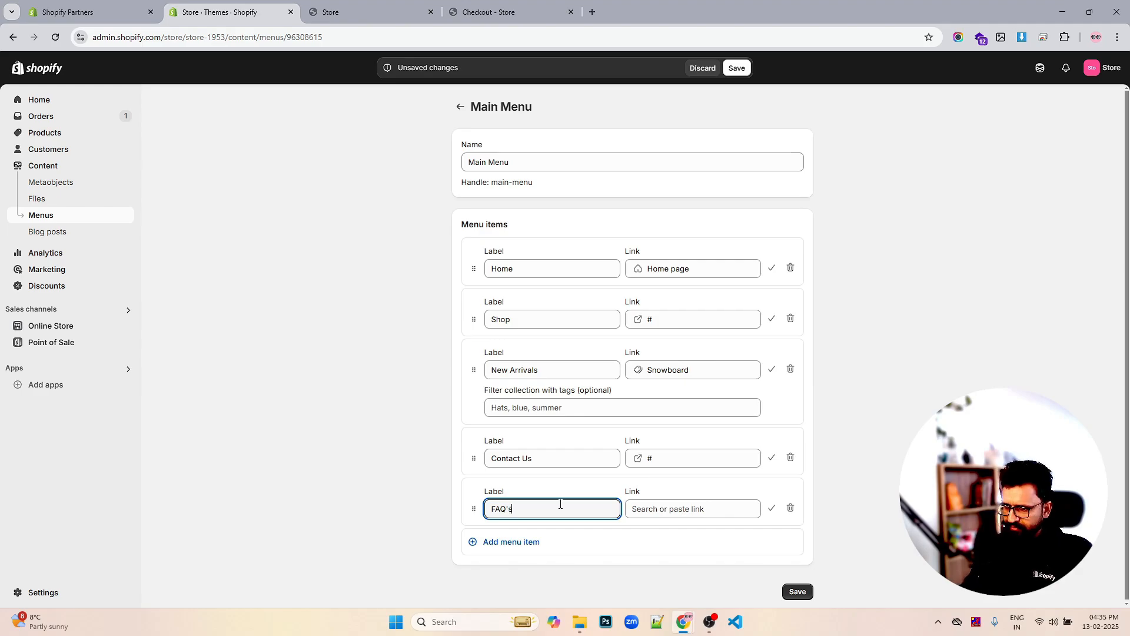
left_click(705, 506)
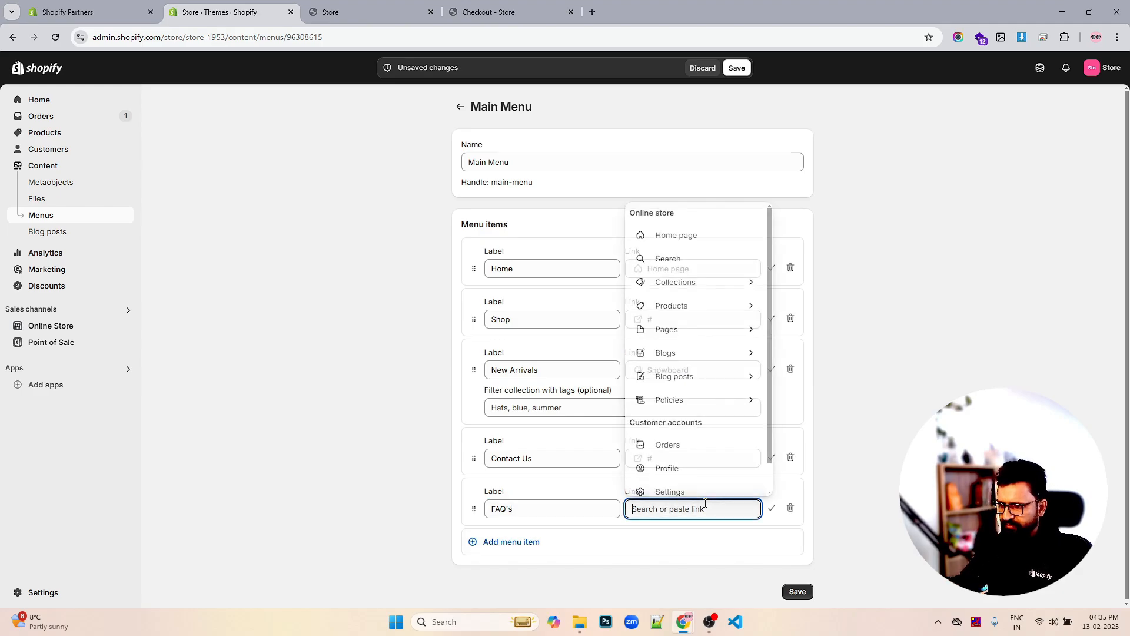
type("#")
left_click(535, 542)
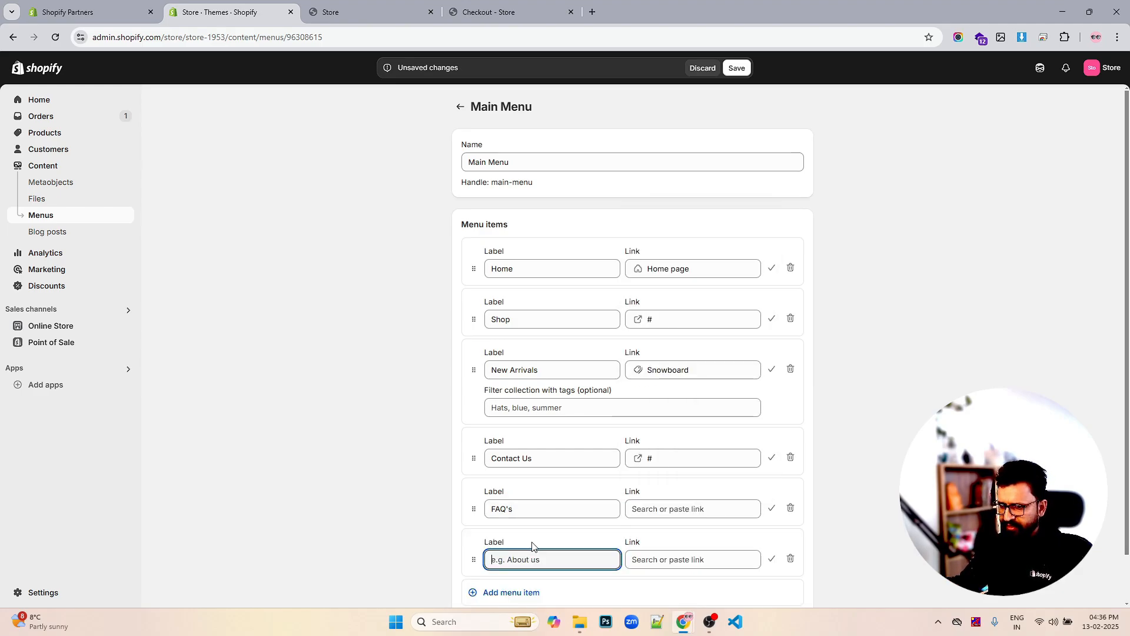
type("Abou")
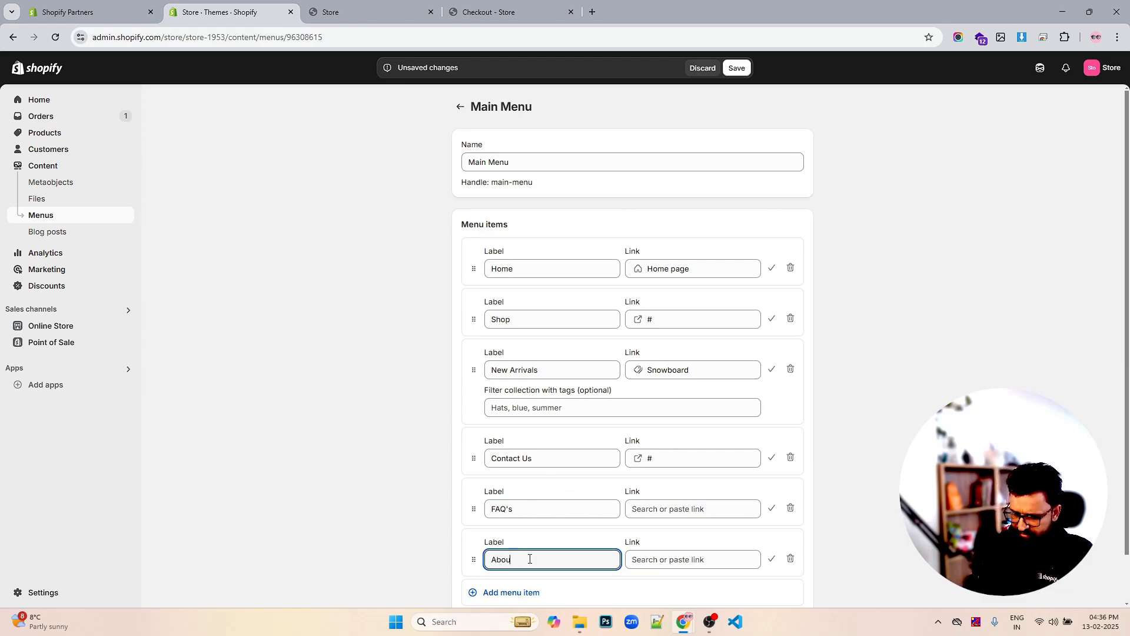
type("t U")
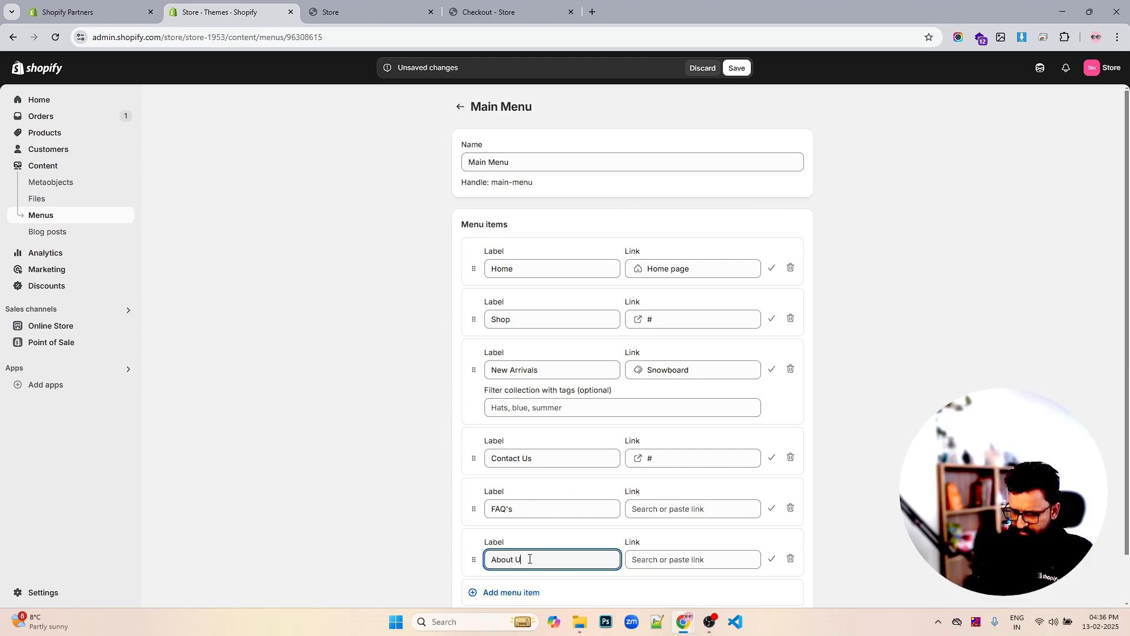
type("s")
left_click(656, 554)
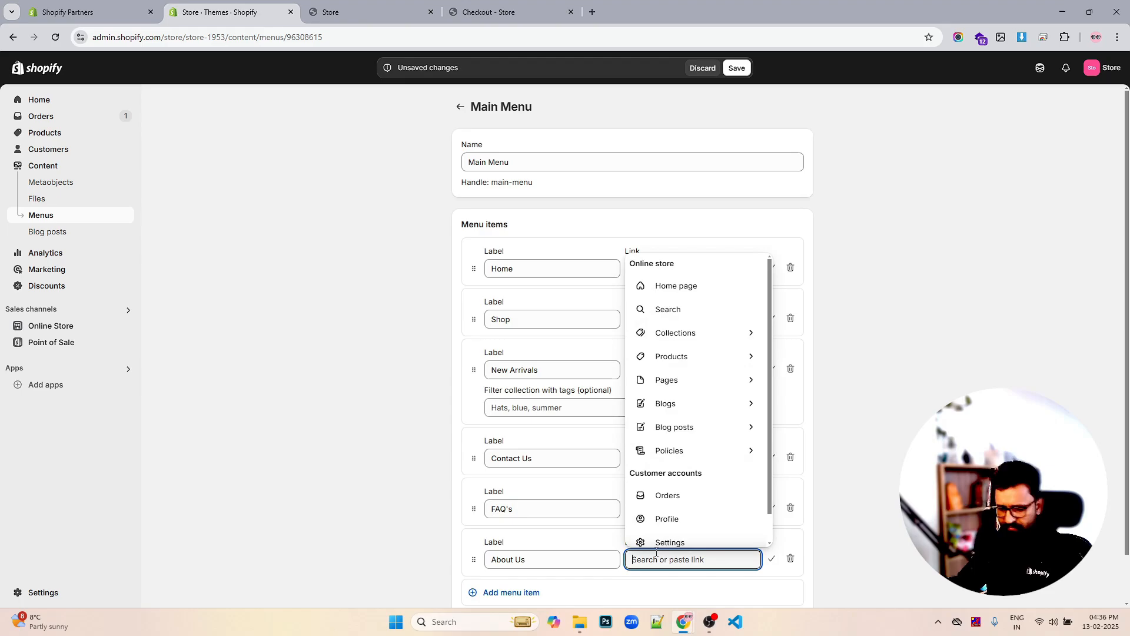
type("#")
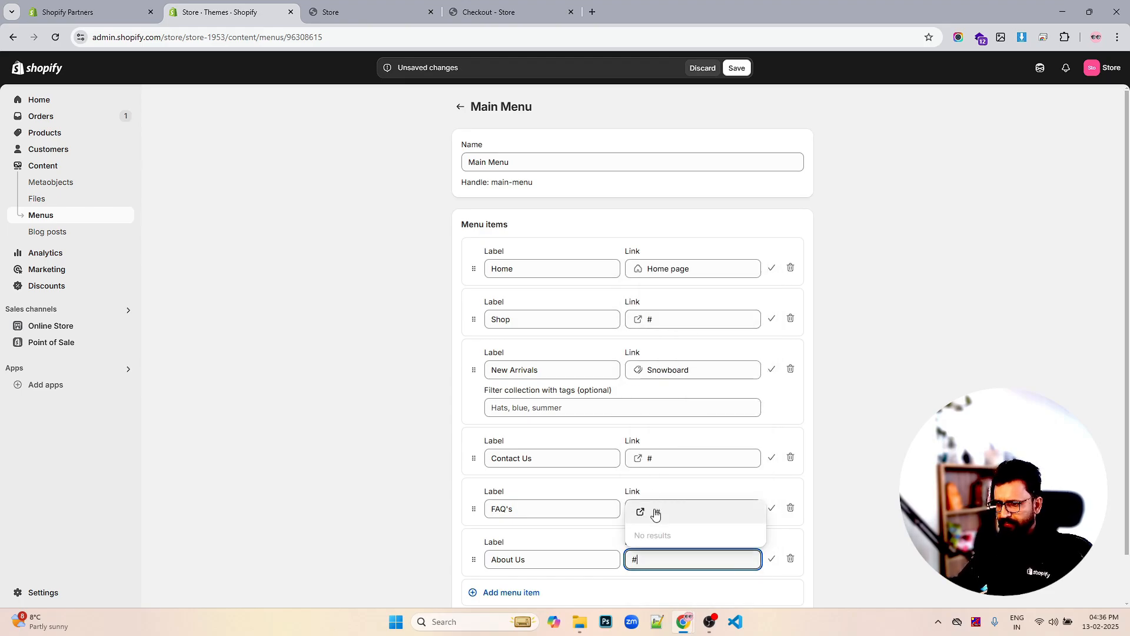
left_click(655, 514)
scroll(757, 471, "down", 1)
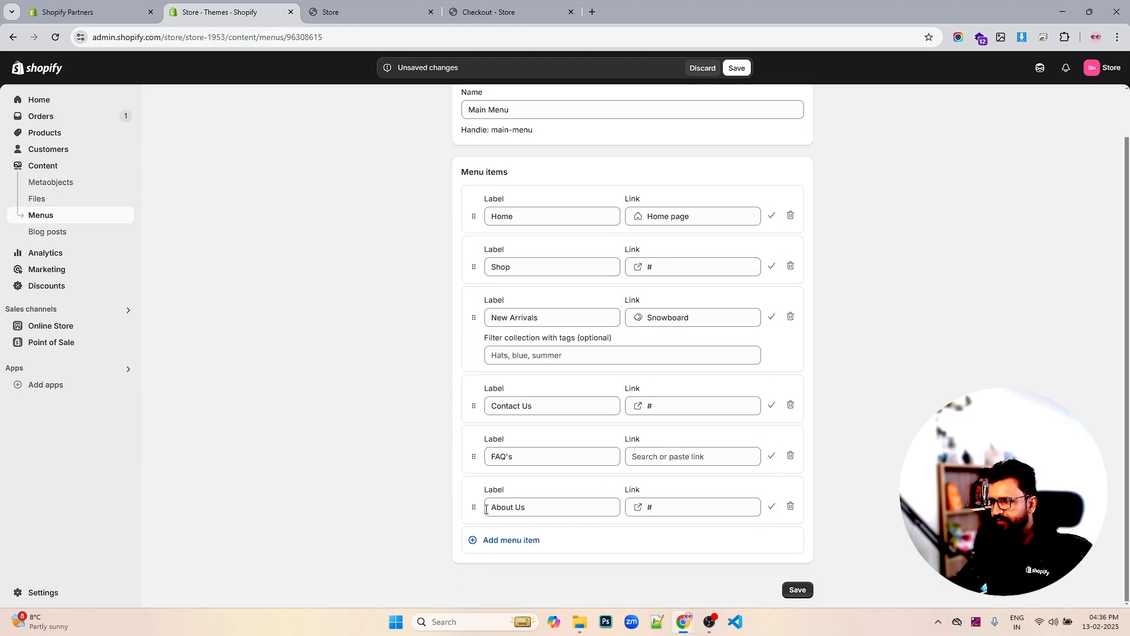
Reorder the menu to Home, About Us, Shop, New Arrivals, FAQ's, Contact Us and save
left_click_drag(473, 507, 478, 318)
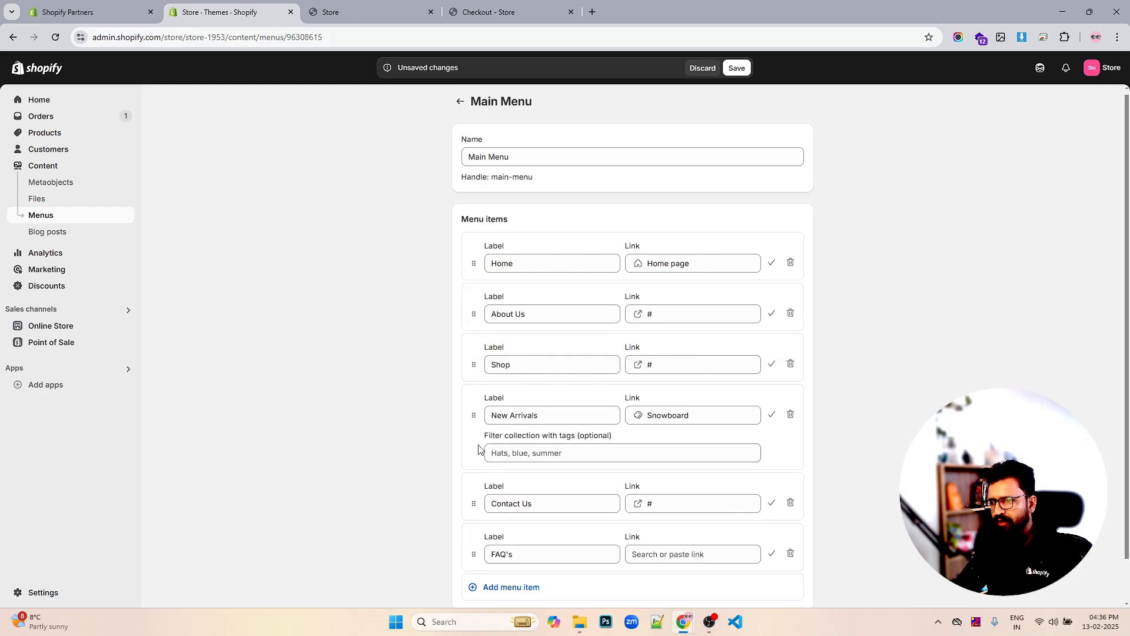
left_click_drag(474, 503, 474, 529)
scroll(656, 477, "down", 1)
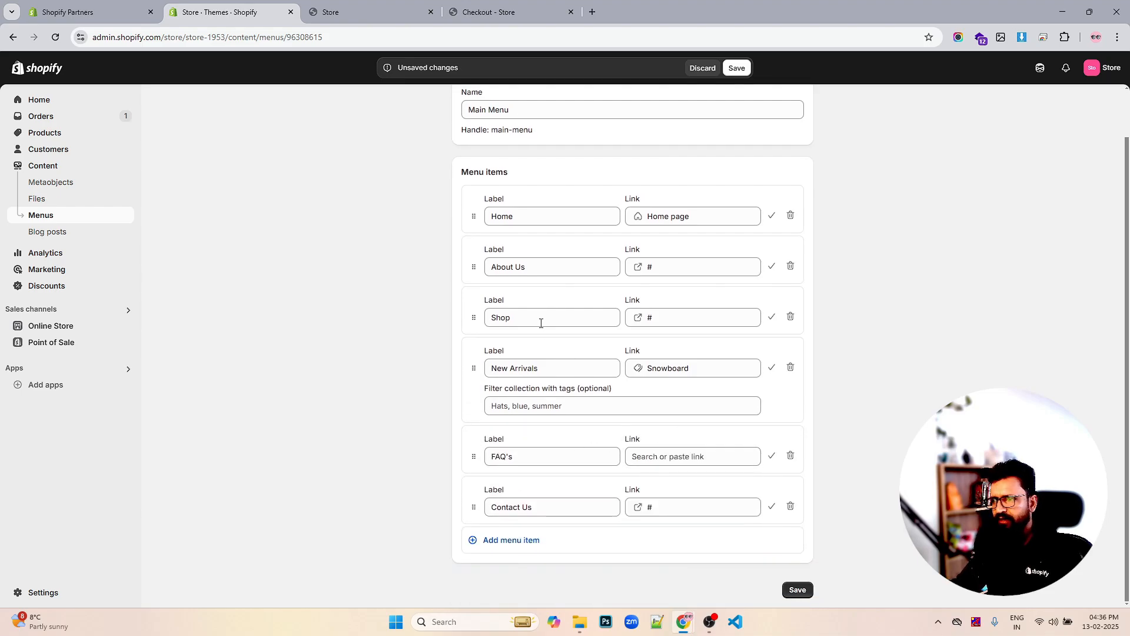
left_click_drag(473, 268, 474, 272)
scroll(706, 365, "down", 1)
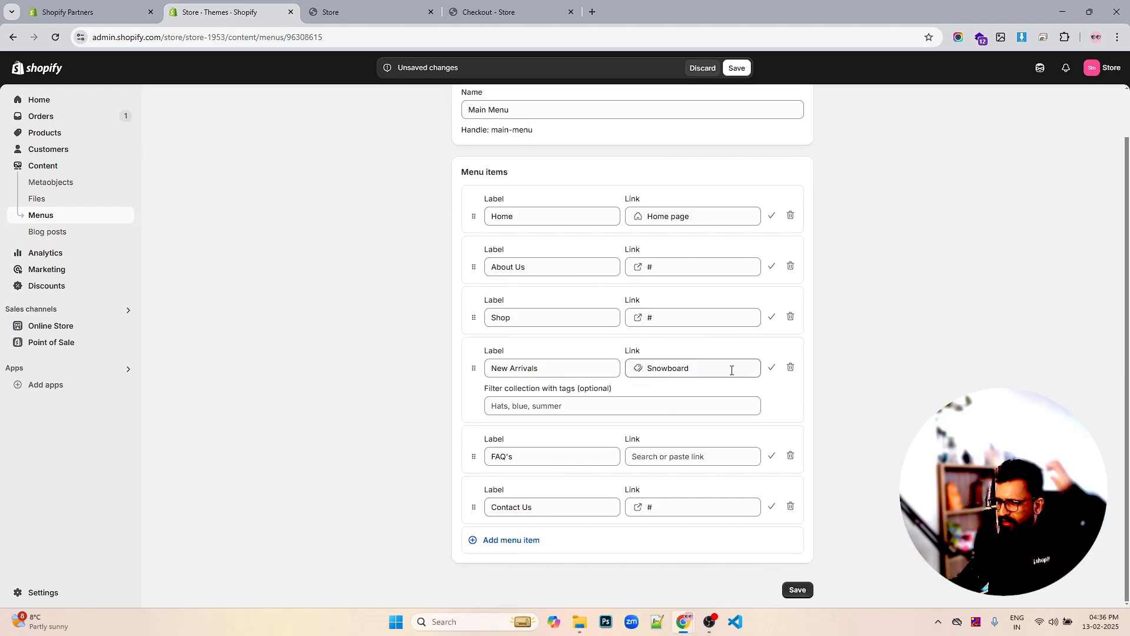
left_click(798, 589)
scroll(756, 474, "down", 2)
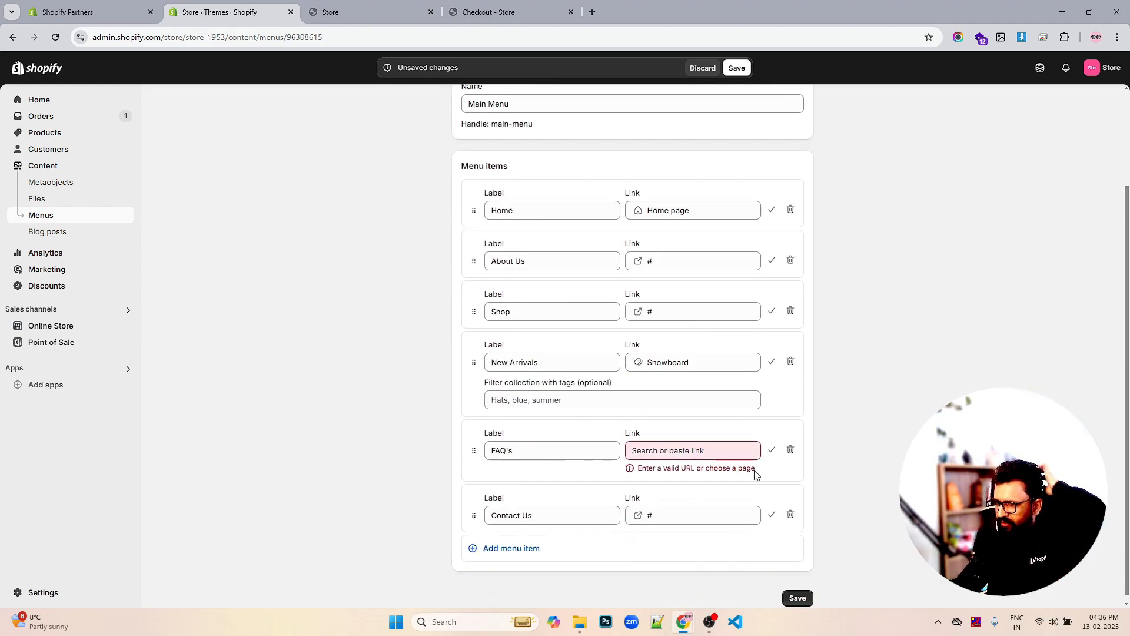
Link FAQ's to # and save the Main Menu again
left_click(661, 440)
type("#")
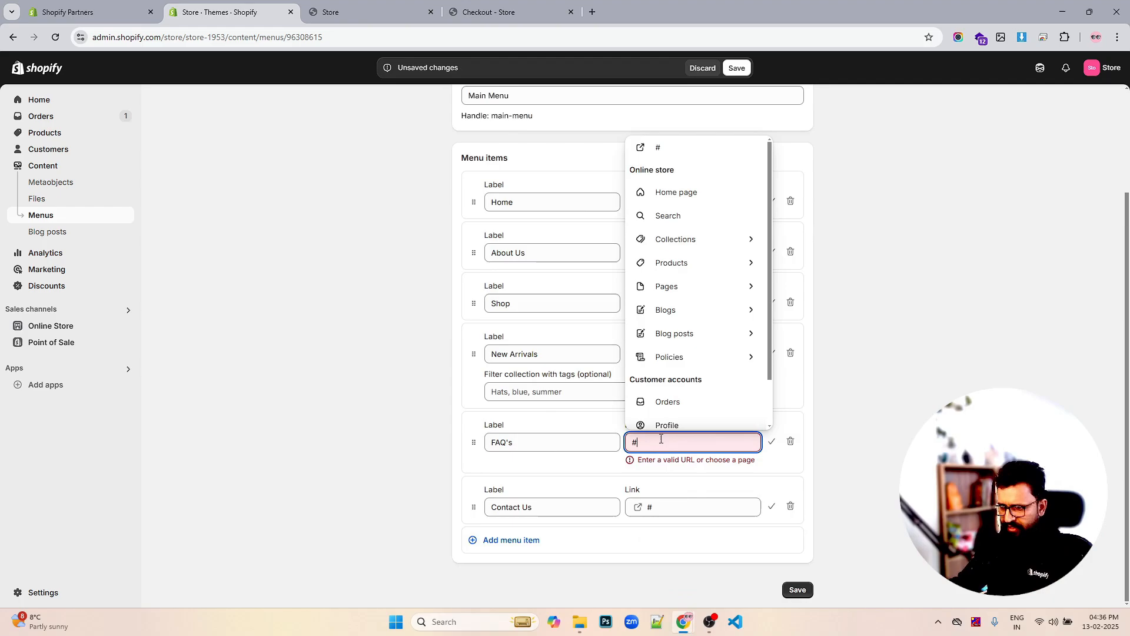
left_click(653, 464)
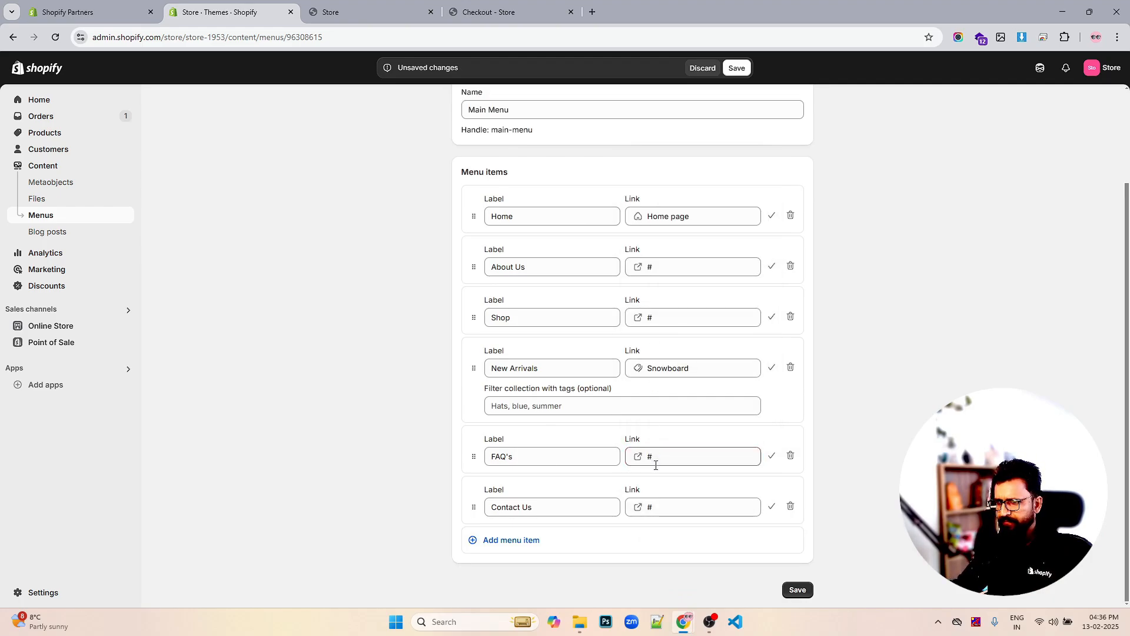
left_click(798, 590)
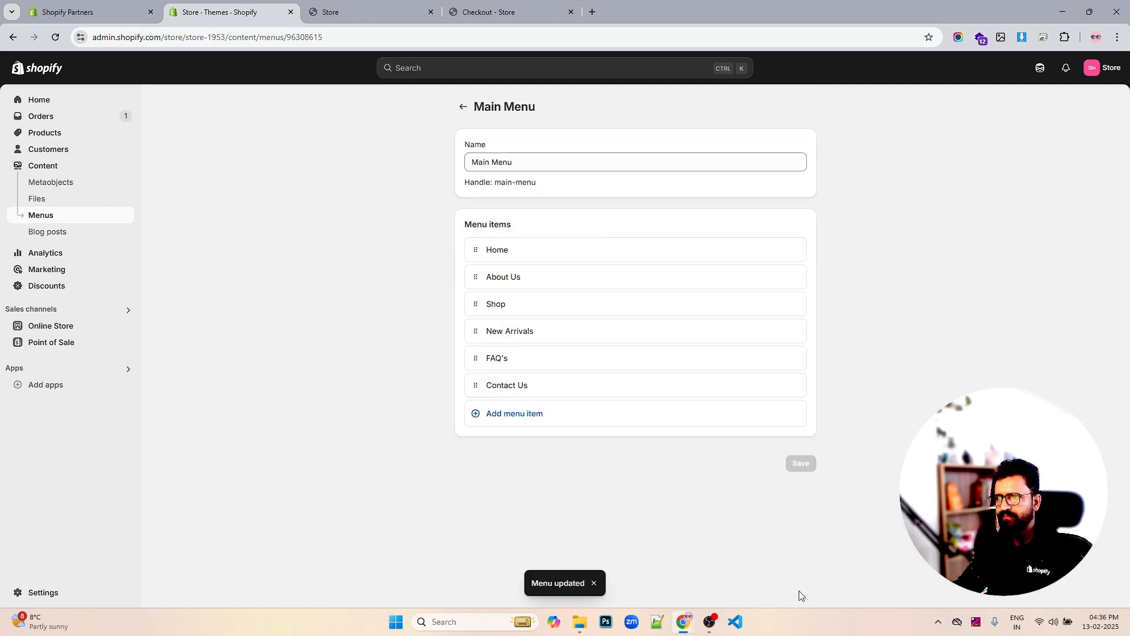
Reload the live storefront to check the six-item menu, then return to the admin
left_click(351, 11)
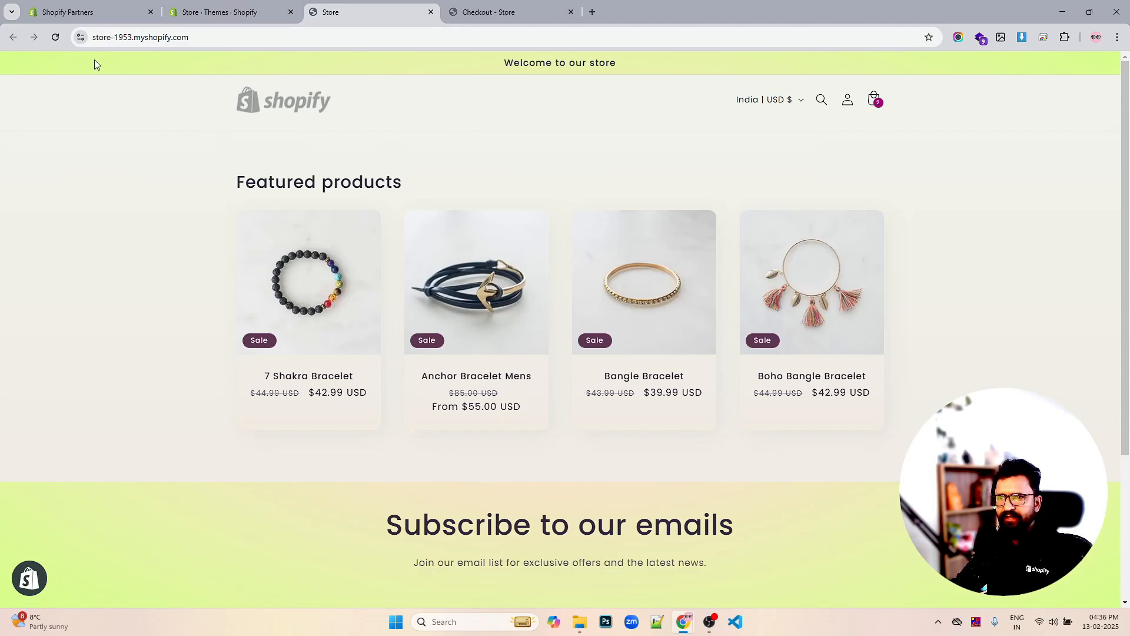
left_click(59, 41)
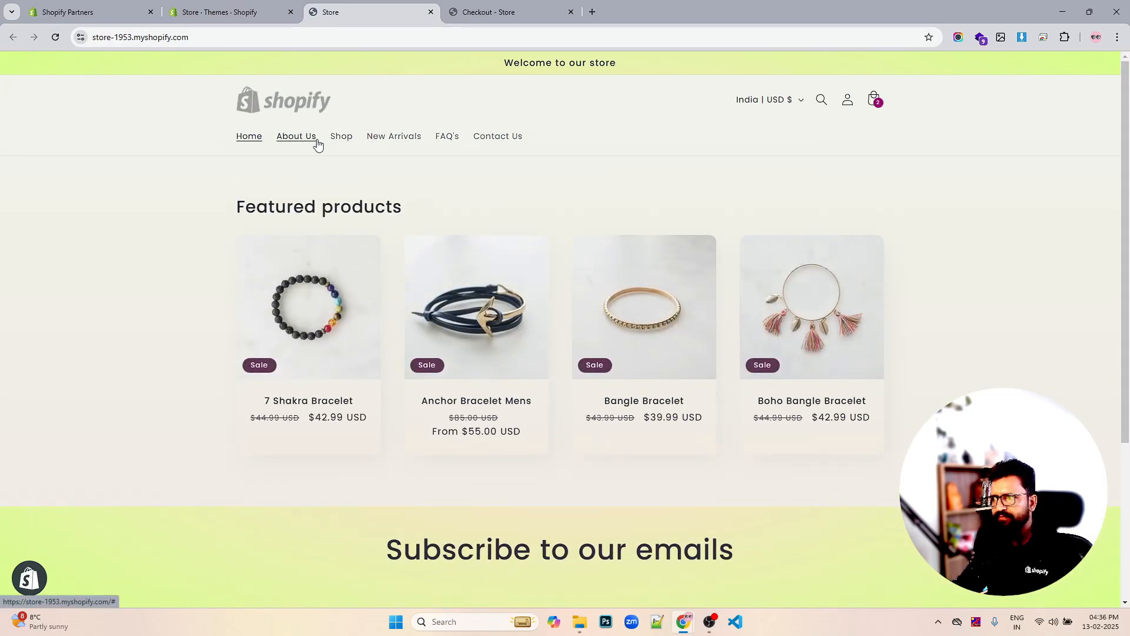
left_click(257, 14)
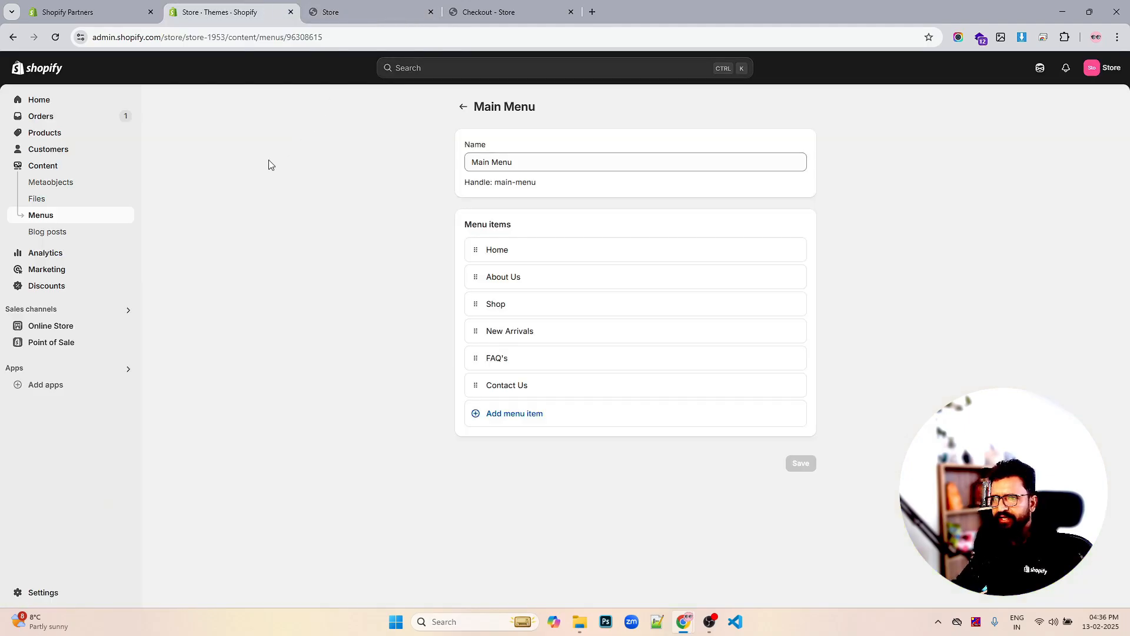
Open Navigation in a separate tab and launch the Sense theme editor via Customize
left_click(56, 330)
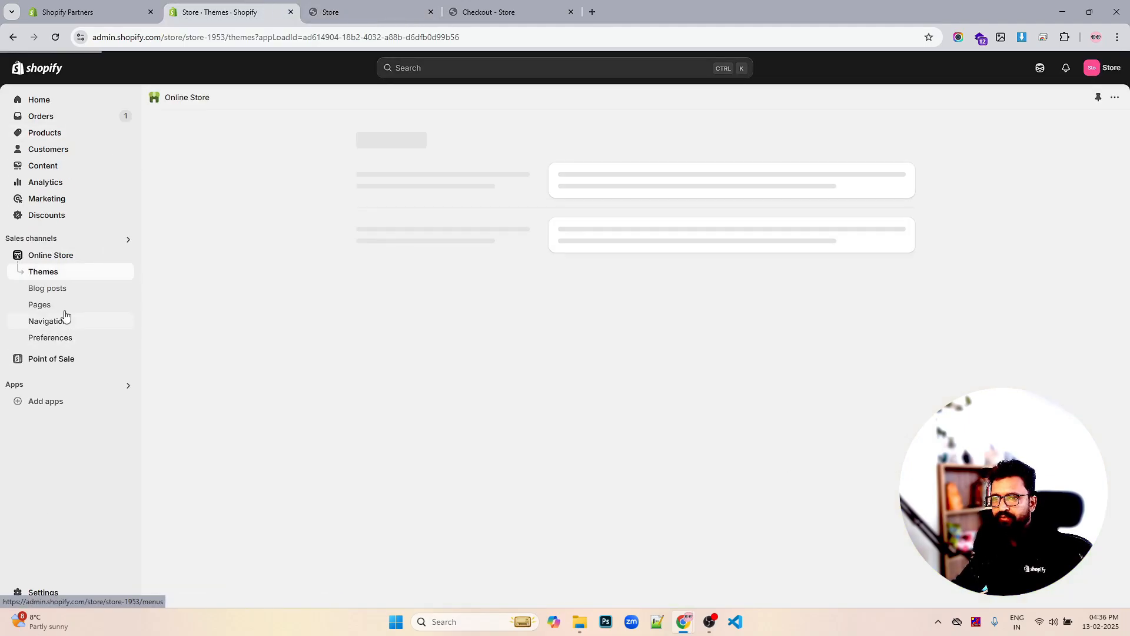
right_click(44, 321)
left_click(65, 330)
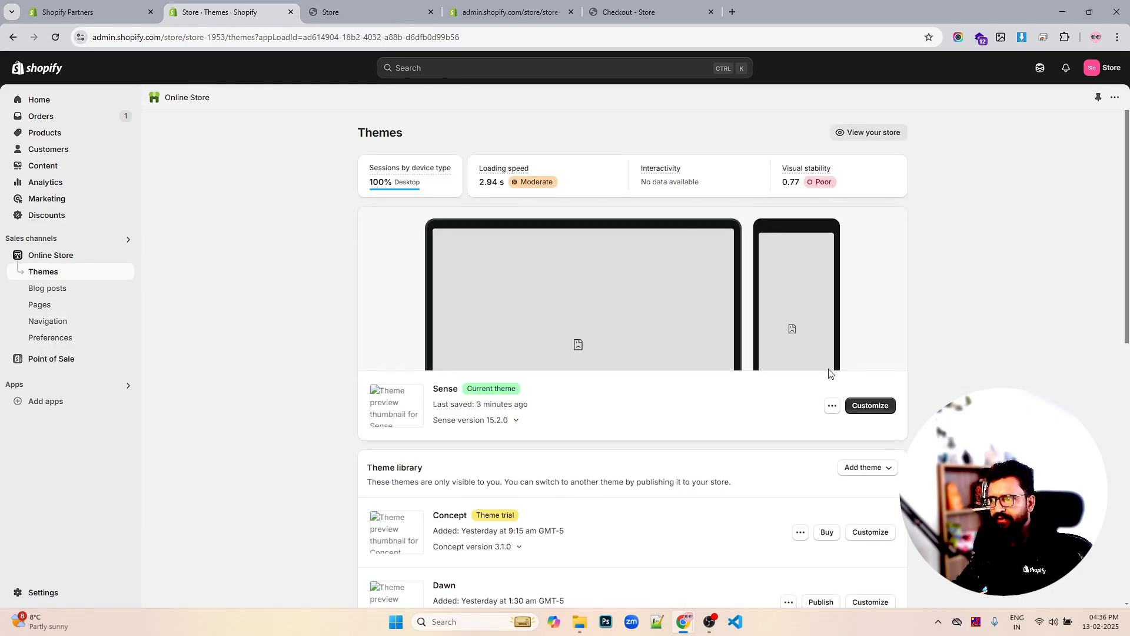
left_click(867, 411)
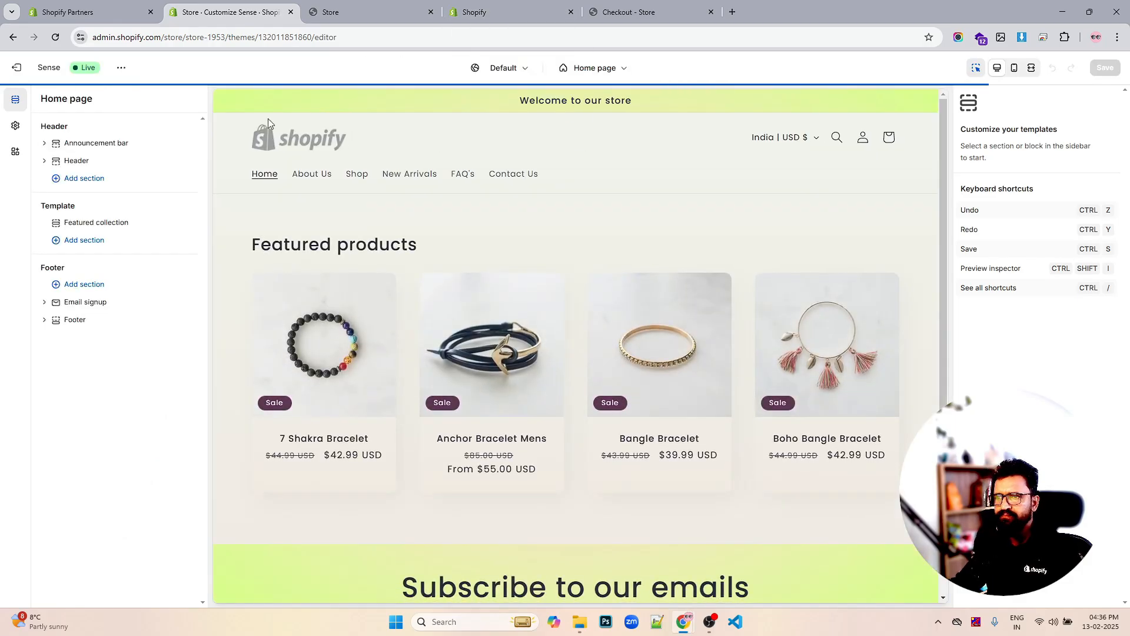
Set the header's desktop logo position to Middle left after trying Middle center, keeping Mega menu
left_click(55, 163)
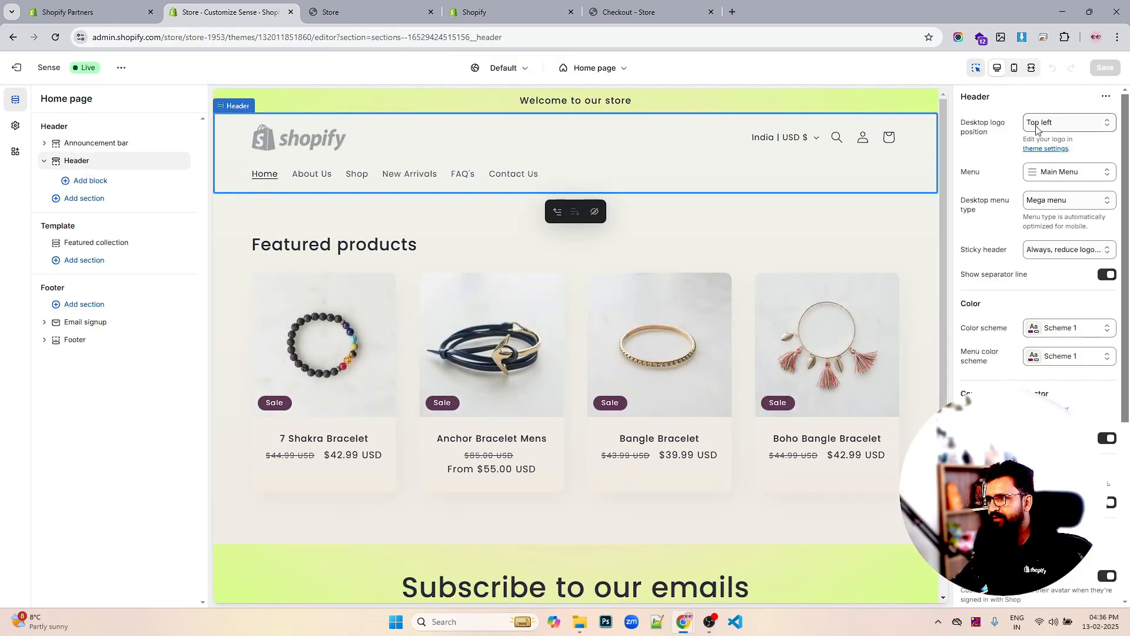
left_click(1045, 124)
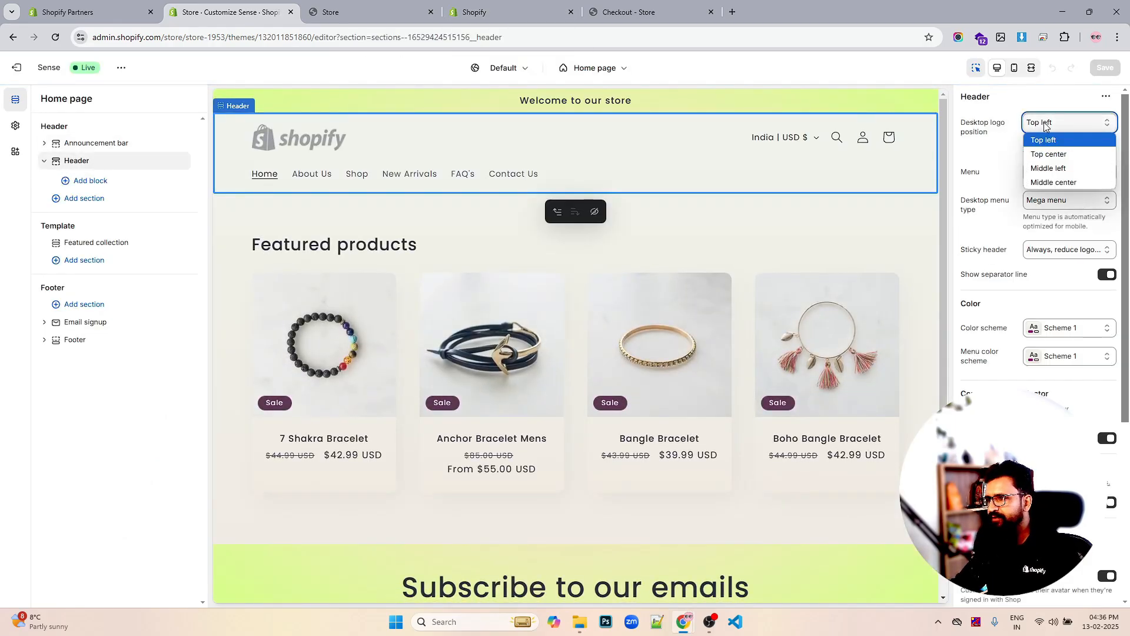
left_click(1048, 171)
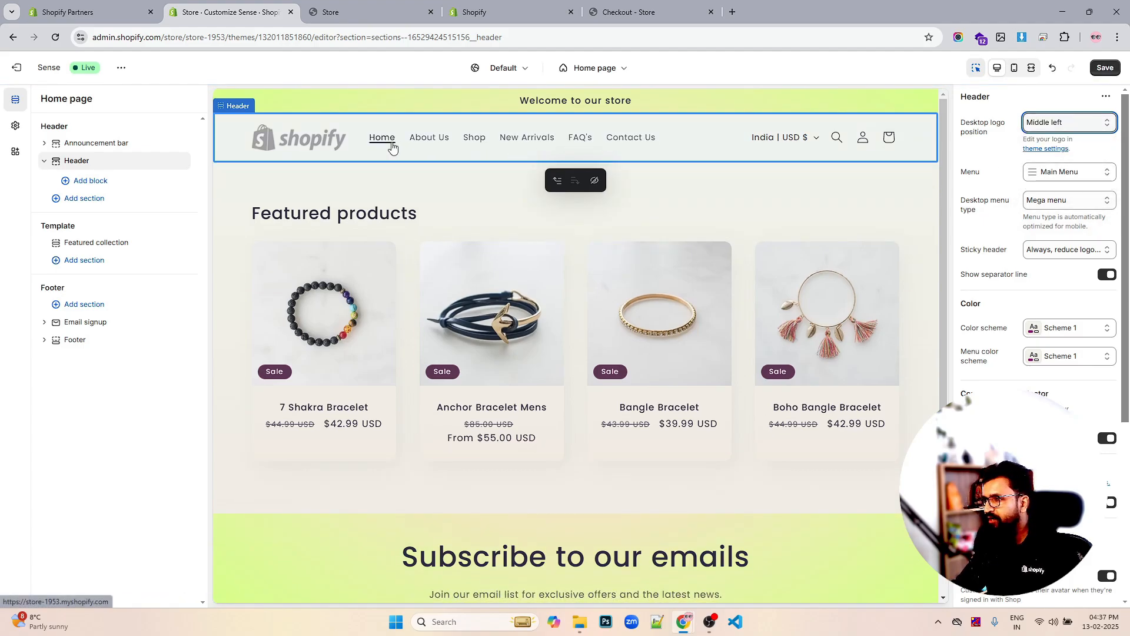
left_click(1072, 203)
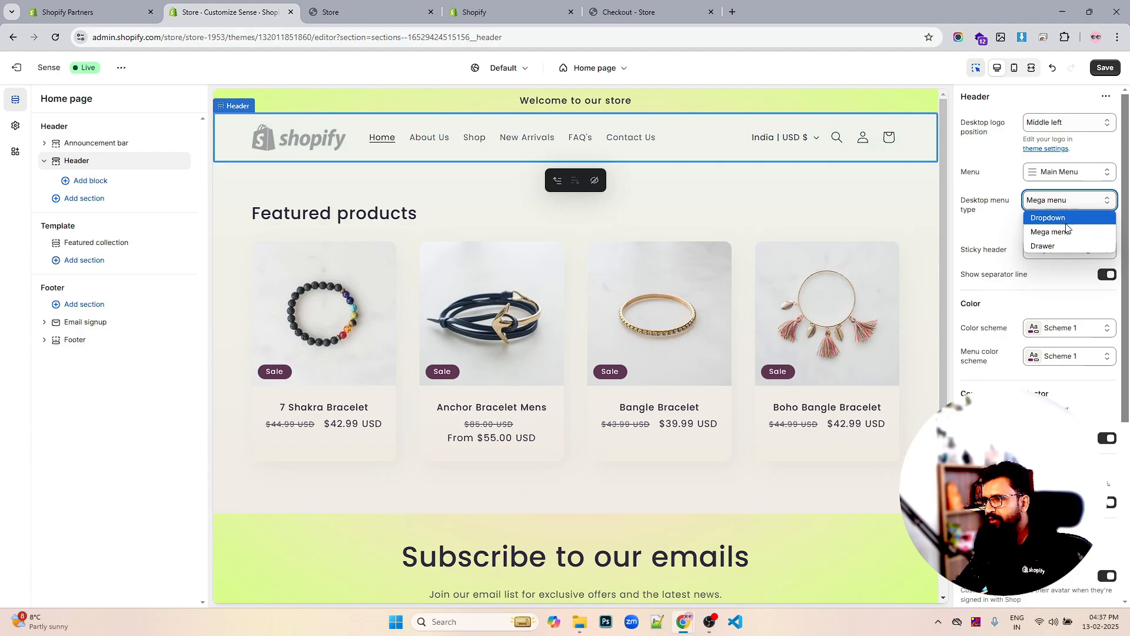
left_click(1073, 175)
left_click(1072, 171)
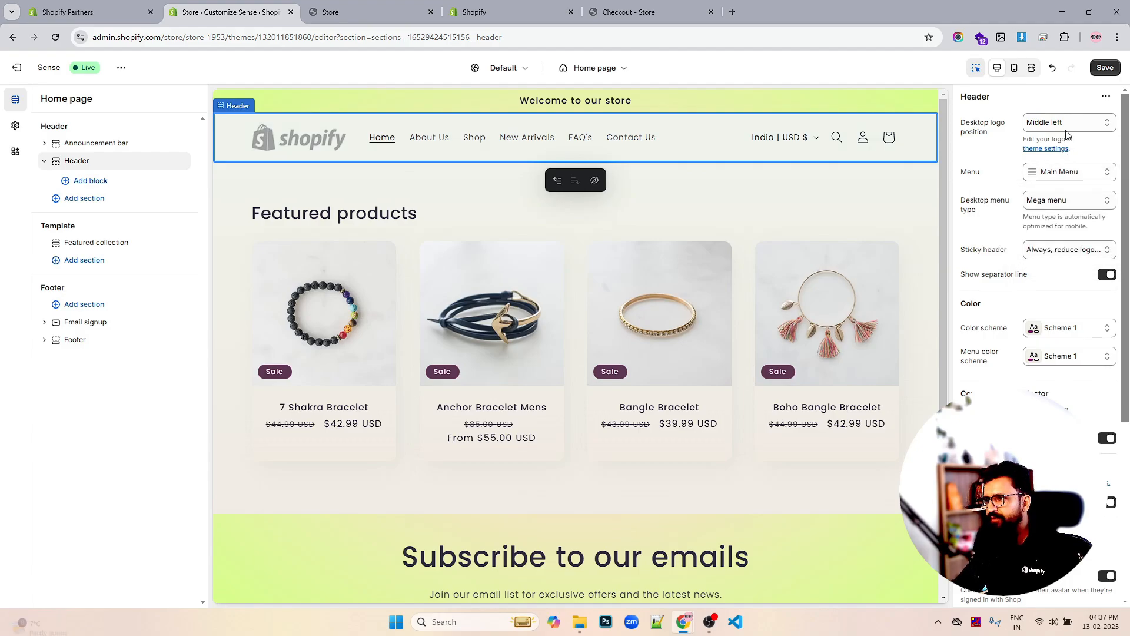
left_click(1070, 125)
left_click(1054, 182)
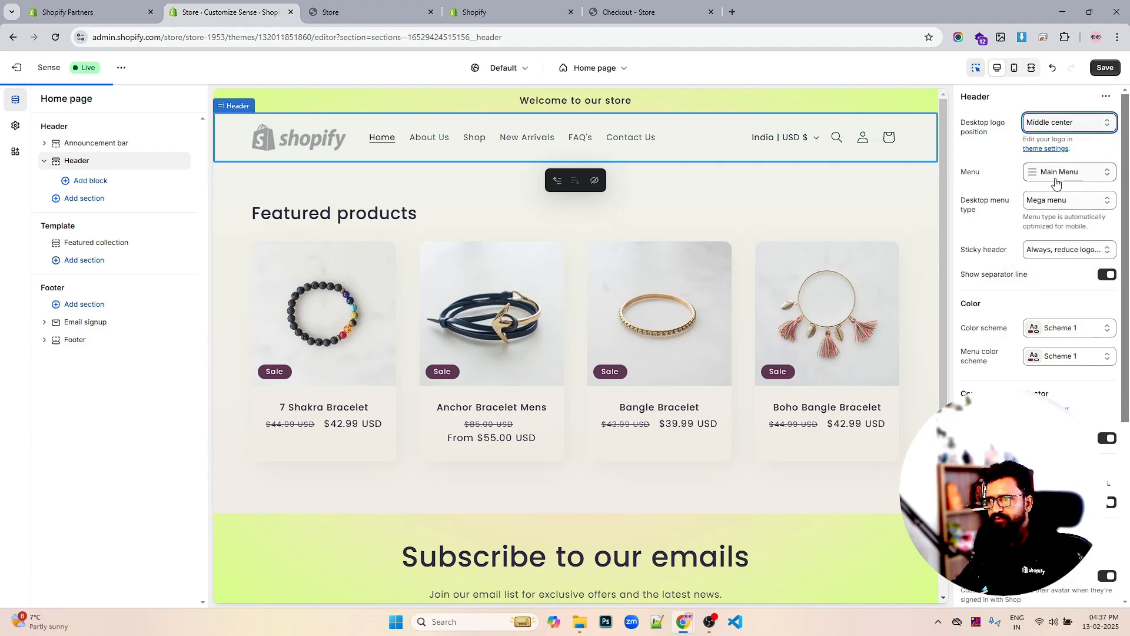
left_click(1057, 124)
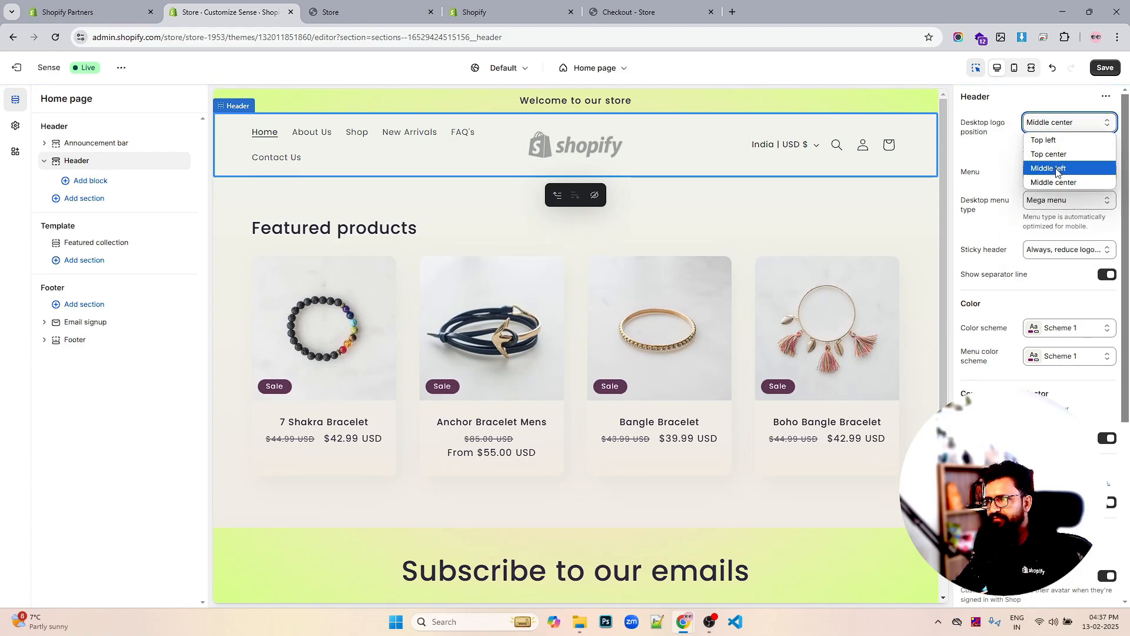
left_click(1057, 171)
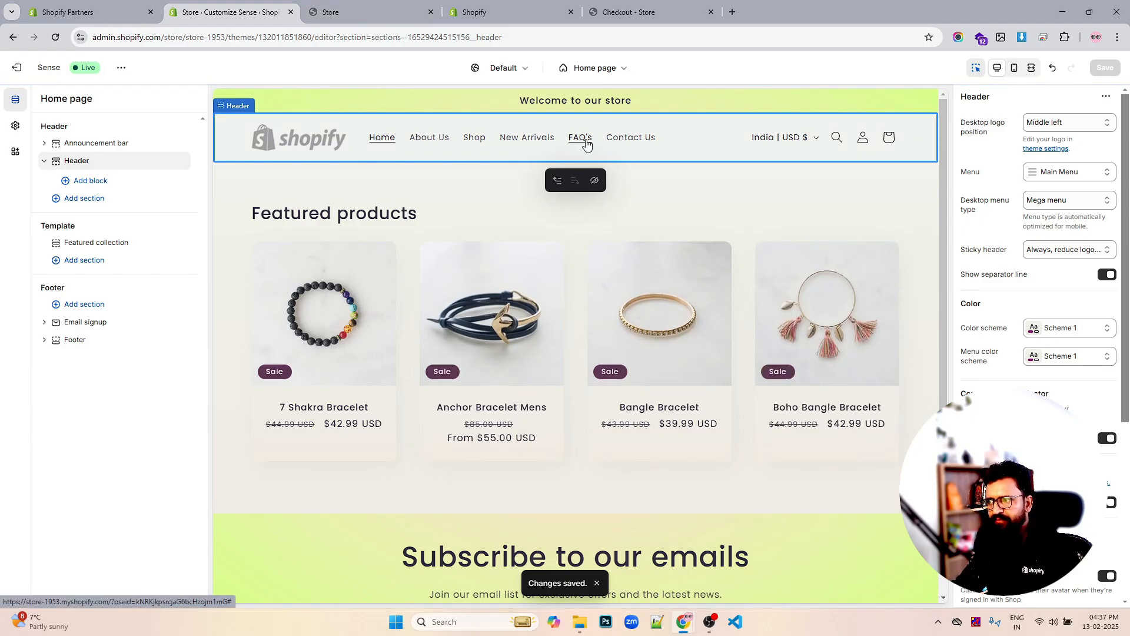
scroll(687, 288, "down", 3)
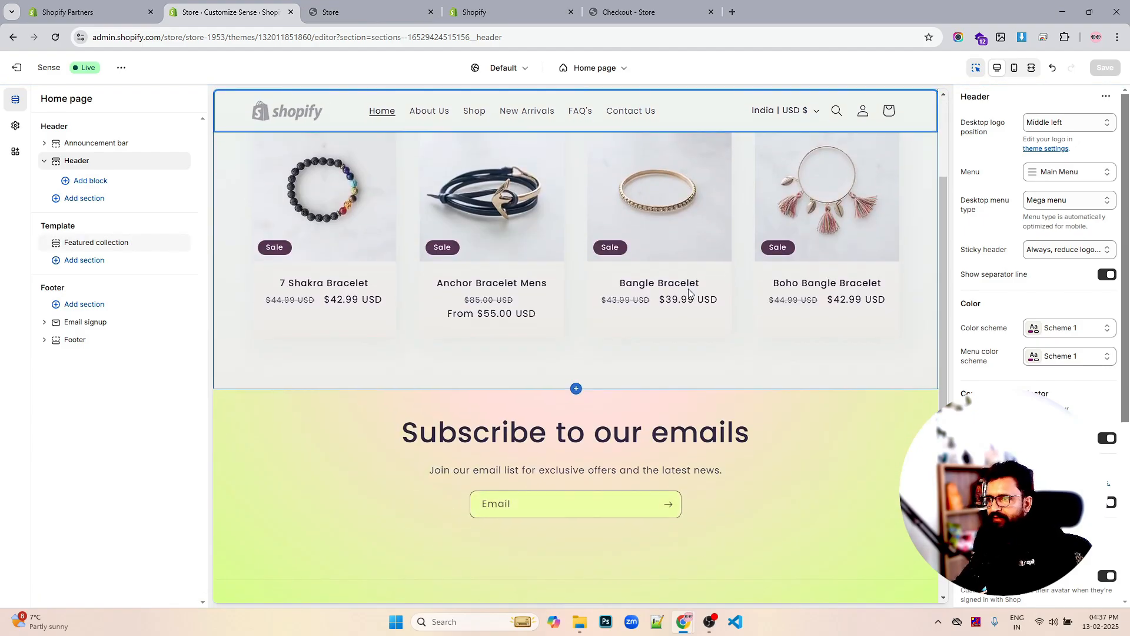
scroll(687, 288, "up", 3)
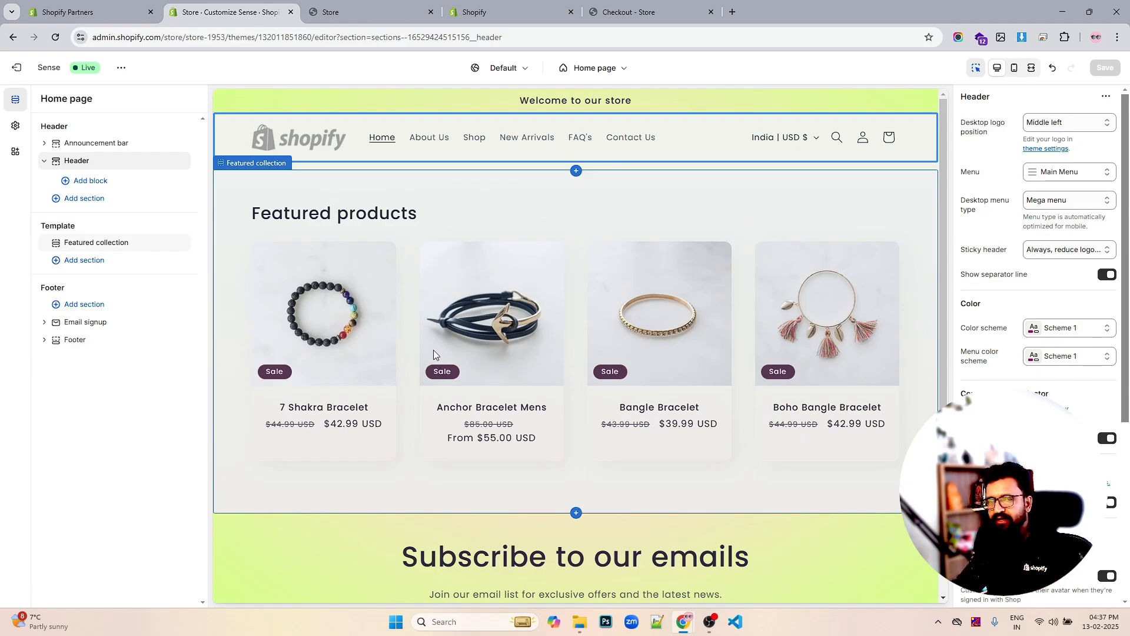
scroll(458, 302, "down", 3)
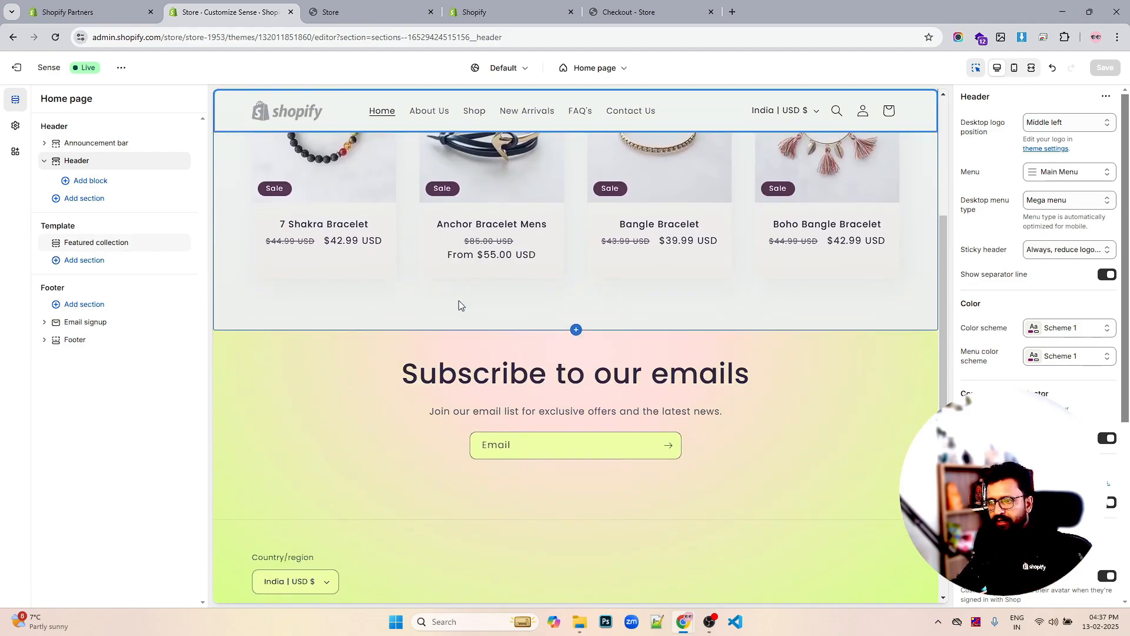
scroll(458, 301, "up", 3)
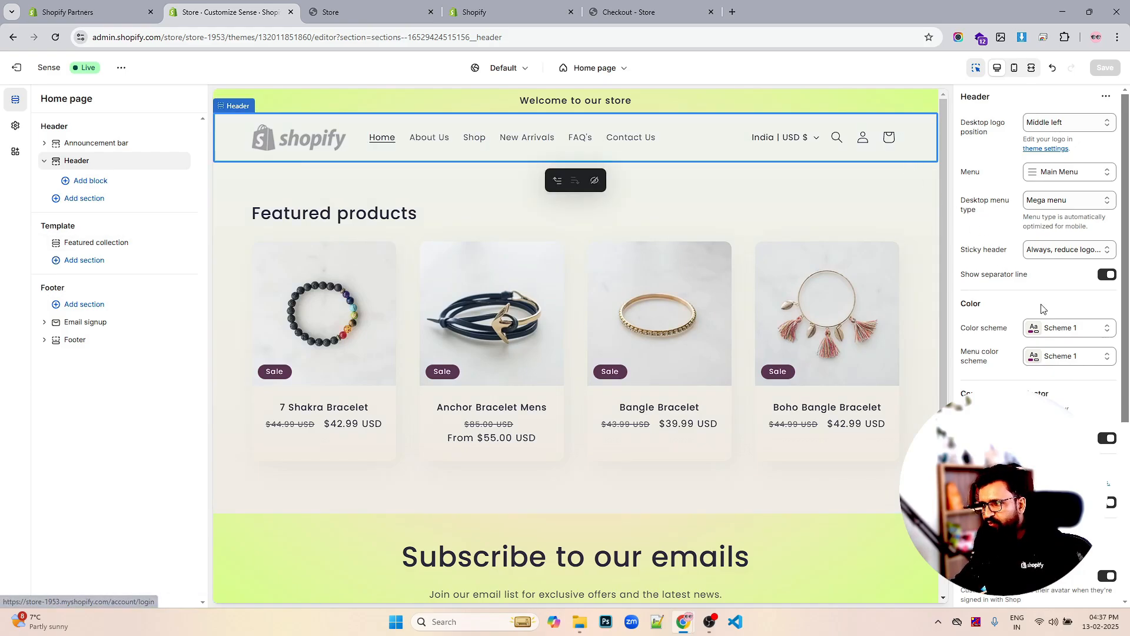
scroll(1039, 341, "down", 5)
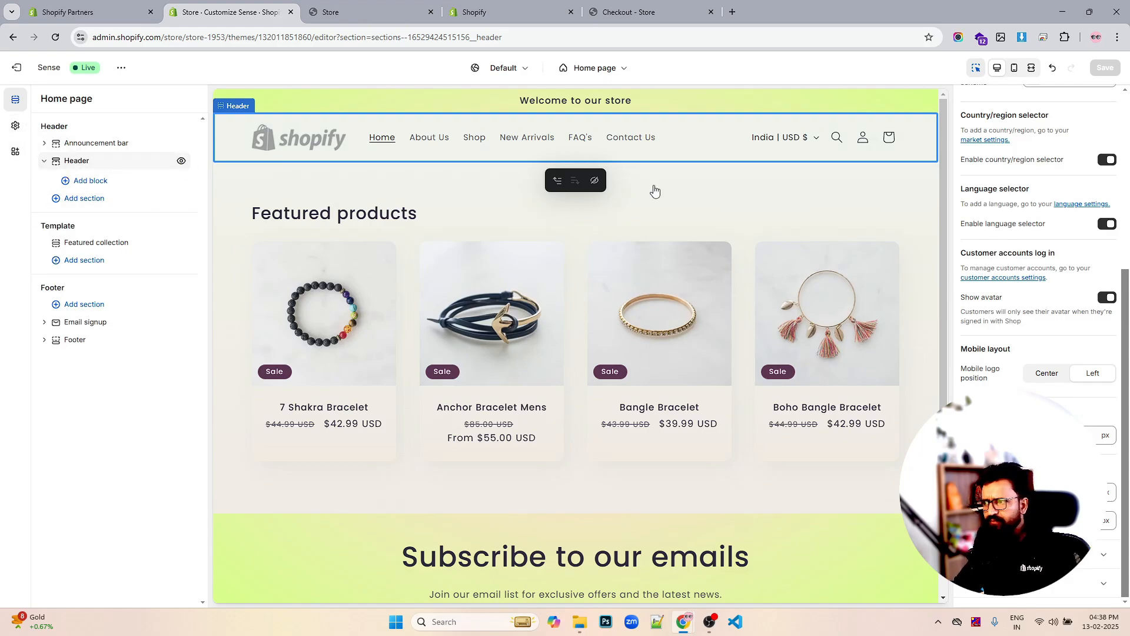
Review the header's shared theme settings, save with Ctrl+S, and show the Theme settings list
left_click(1049, 555)
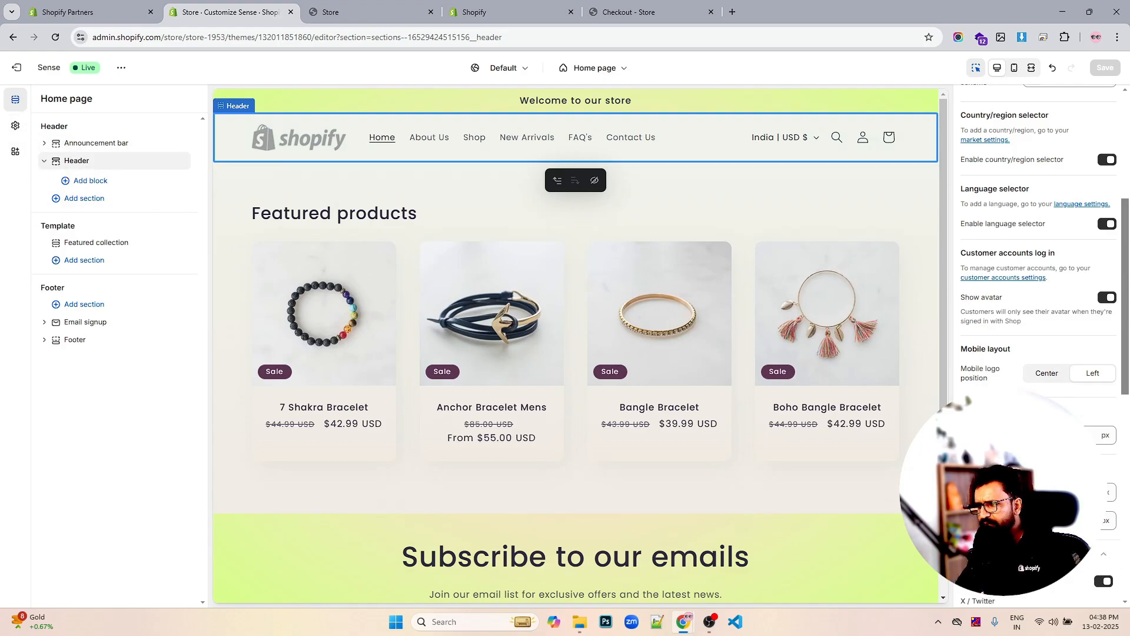
scroll(1049, 555, "down", 3)
scroll(1062, 399, "down", 4)
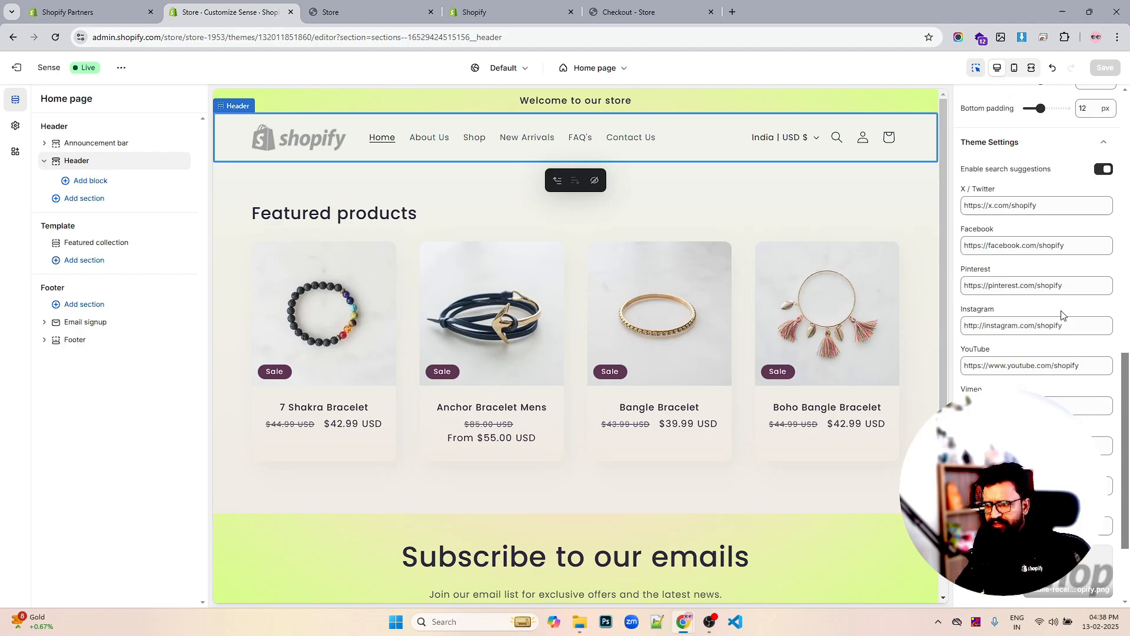
scroll(1062, 315, "down", 2)
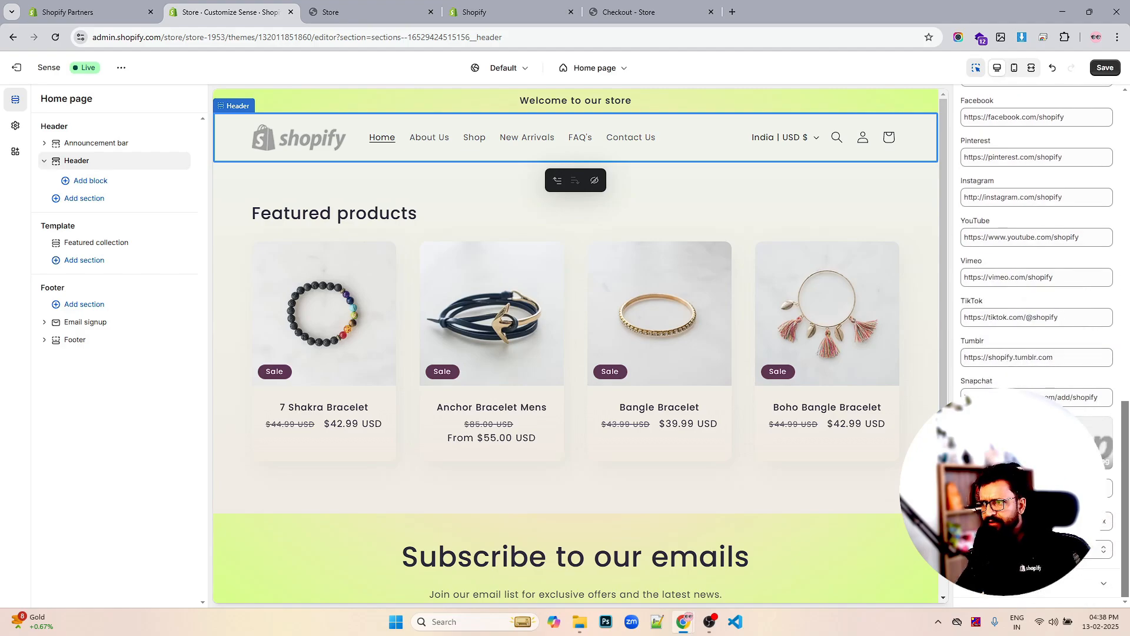
key("ctrl+s")
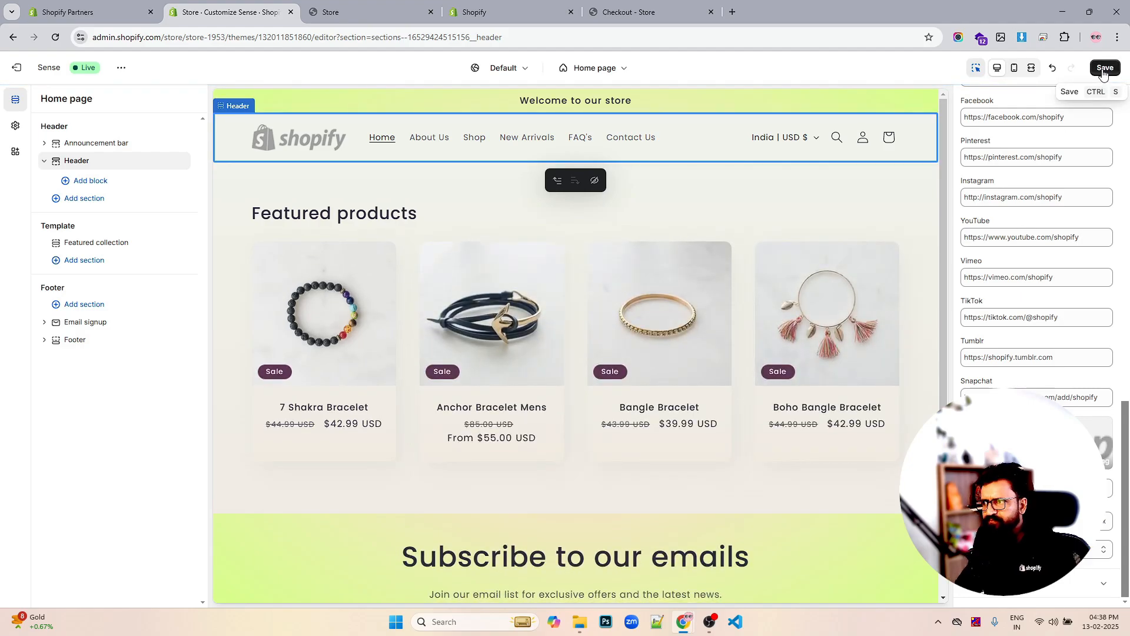
left_click(1103, 69)
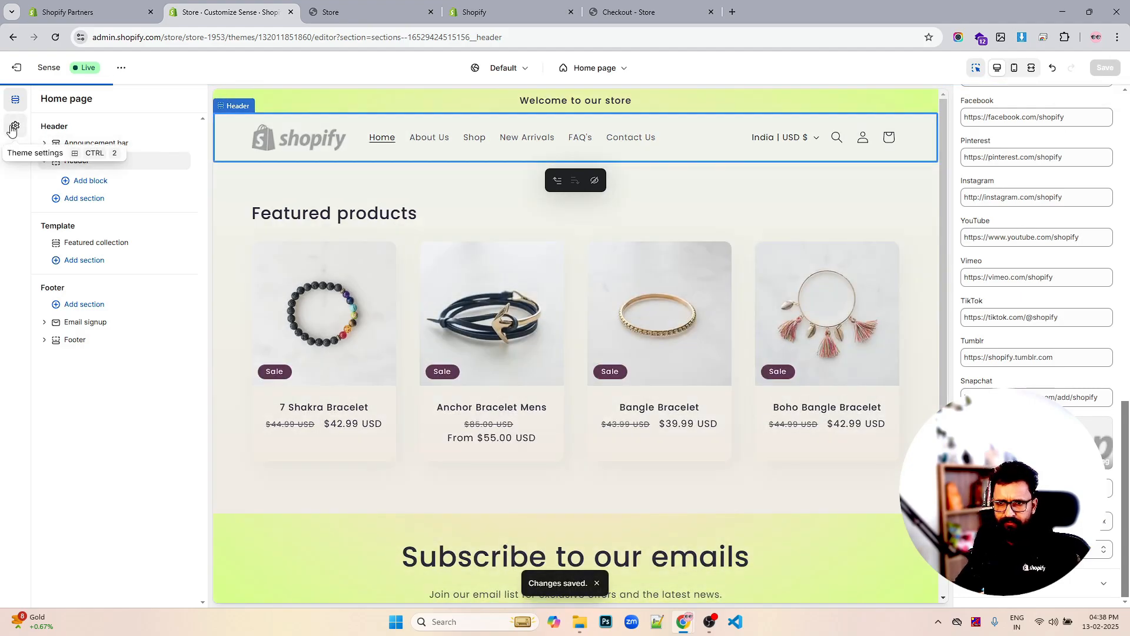
left_click(15, 128)
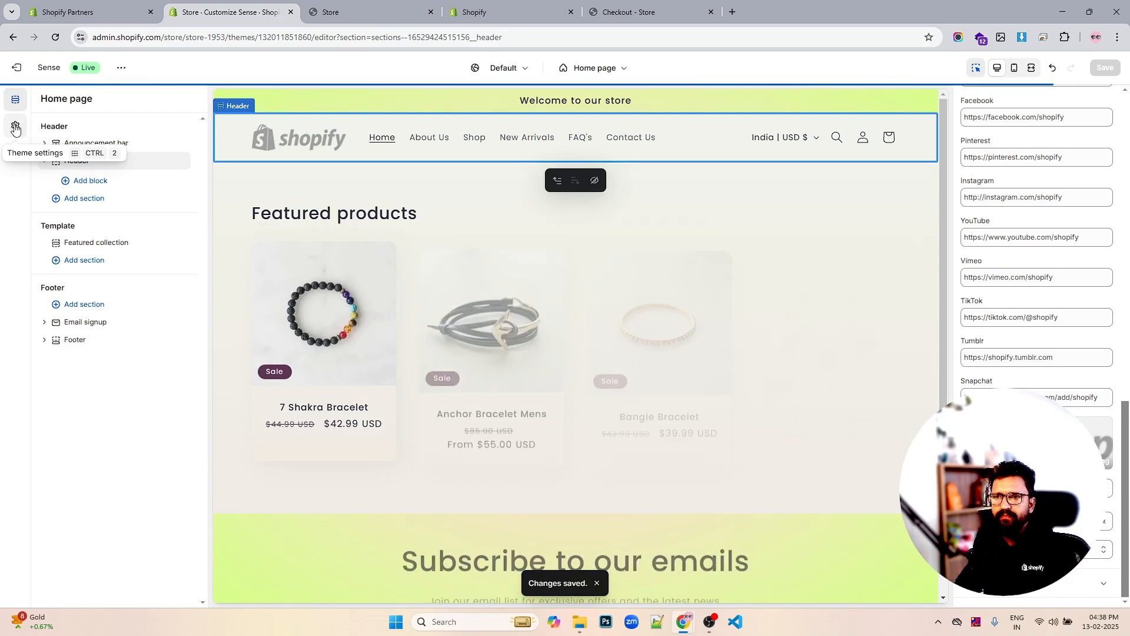
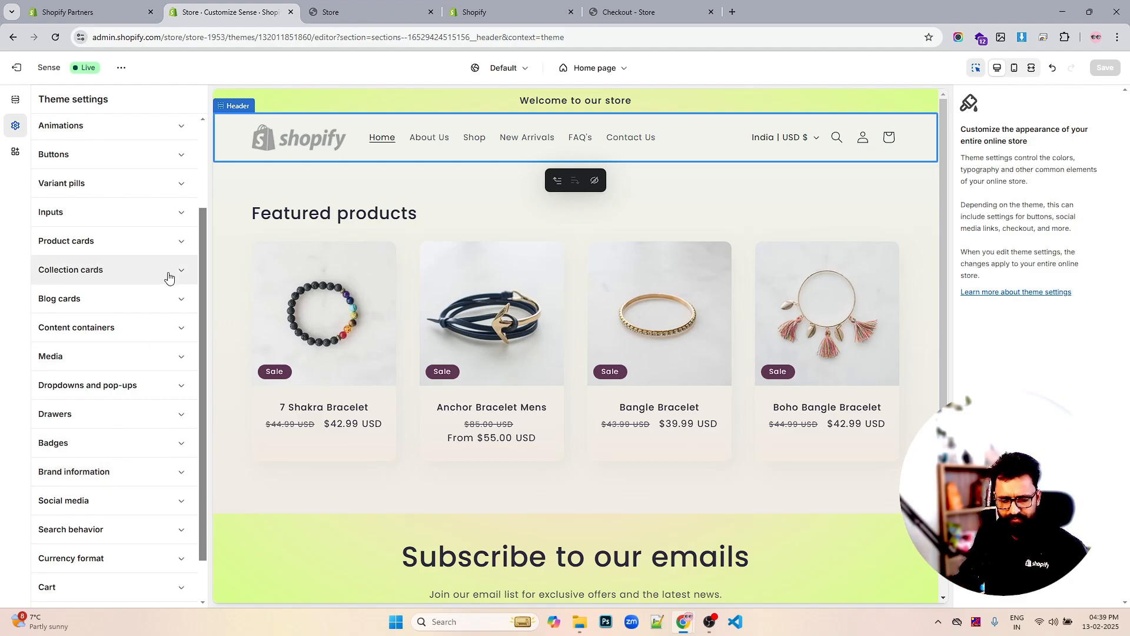
Lower the Typography heading font size scale from 120% to 110% and save
scroll(106, 274, "up", 2)
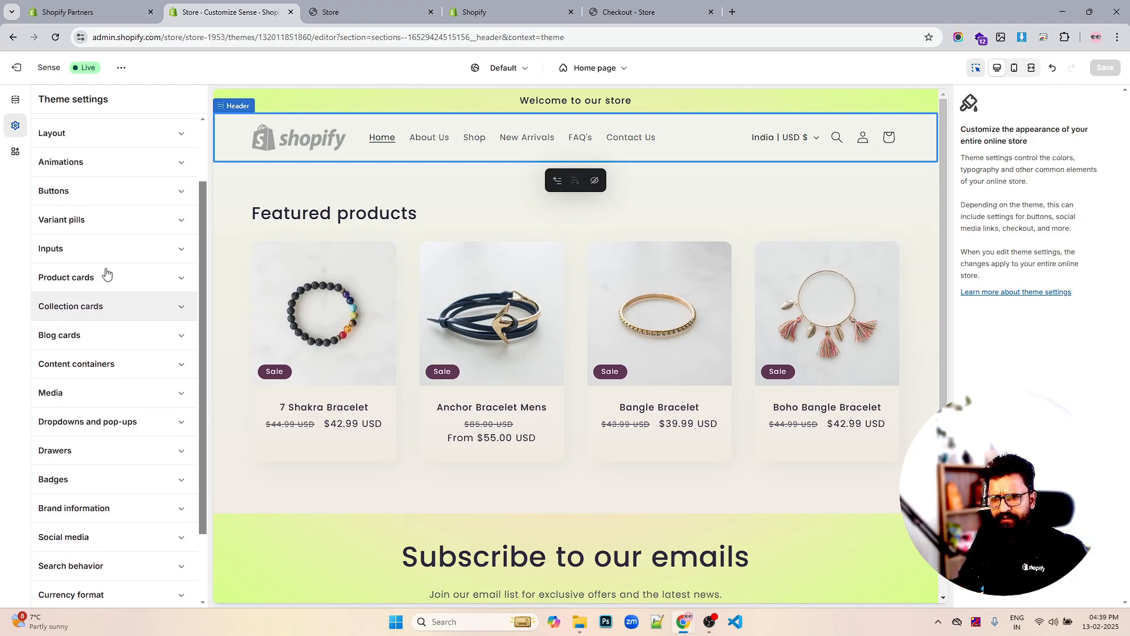
left_click(79, 187)
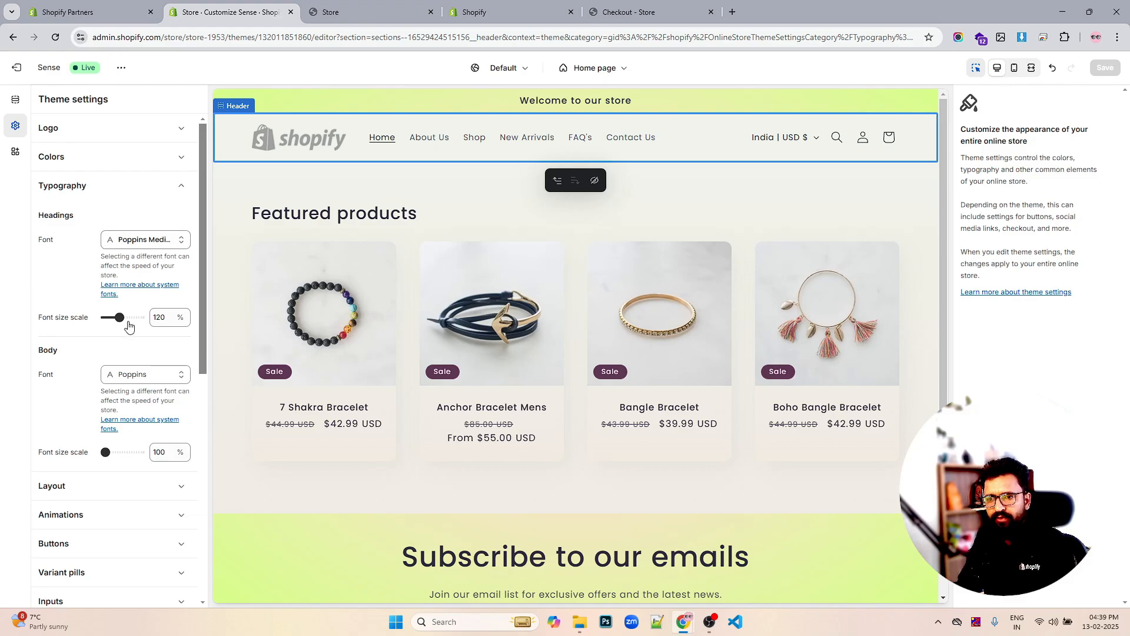
left_click(160, 318)
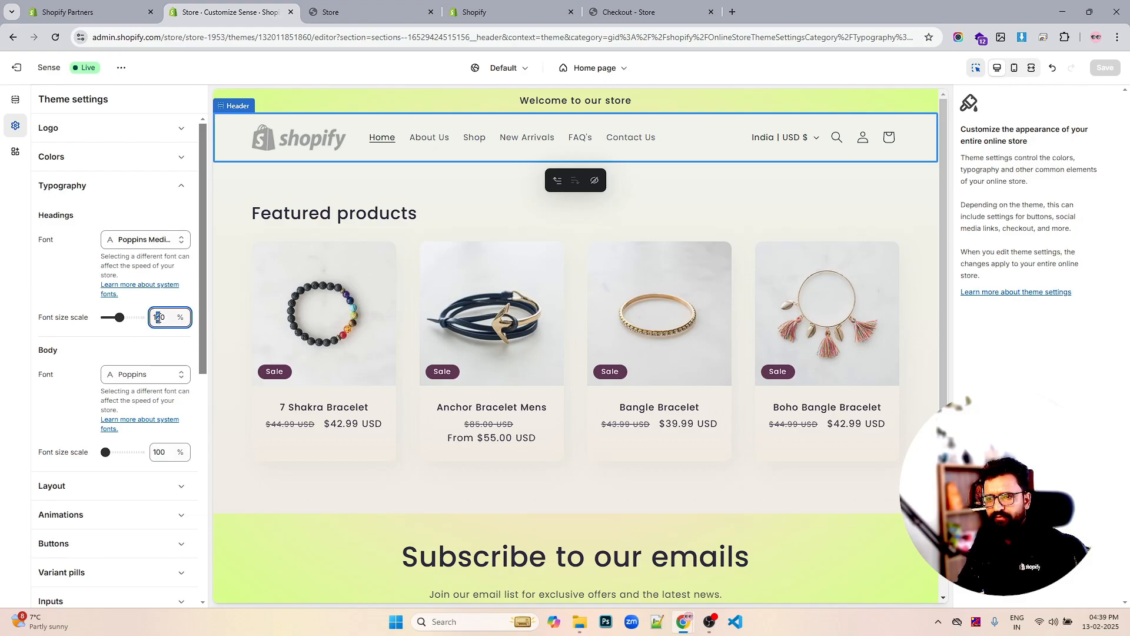
key("BackSpace")
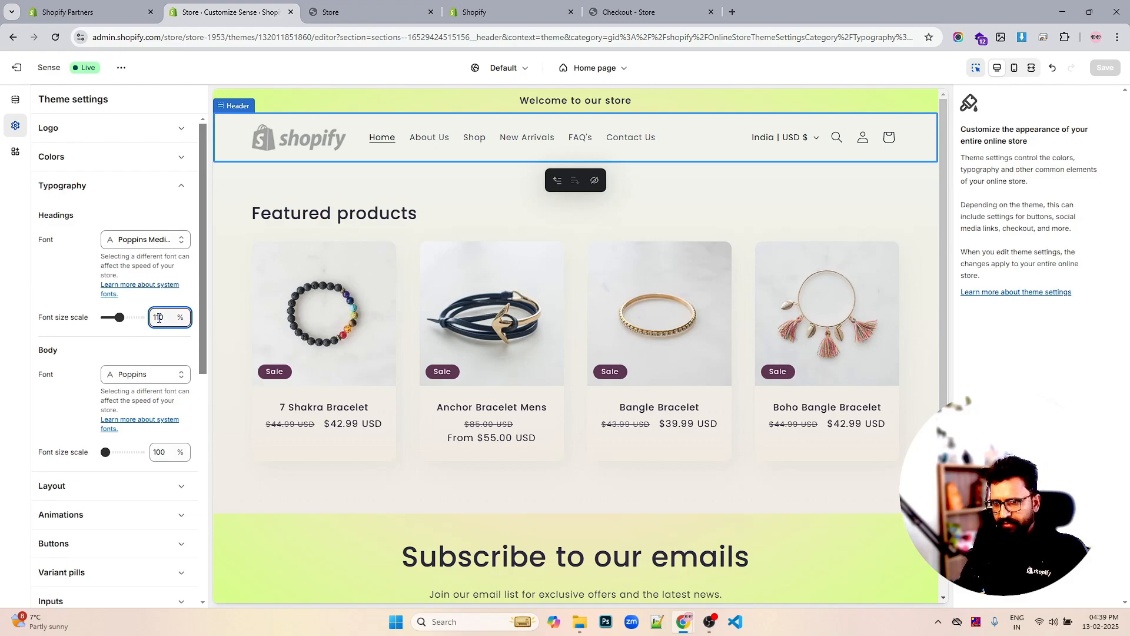
type("1")
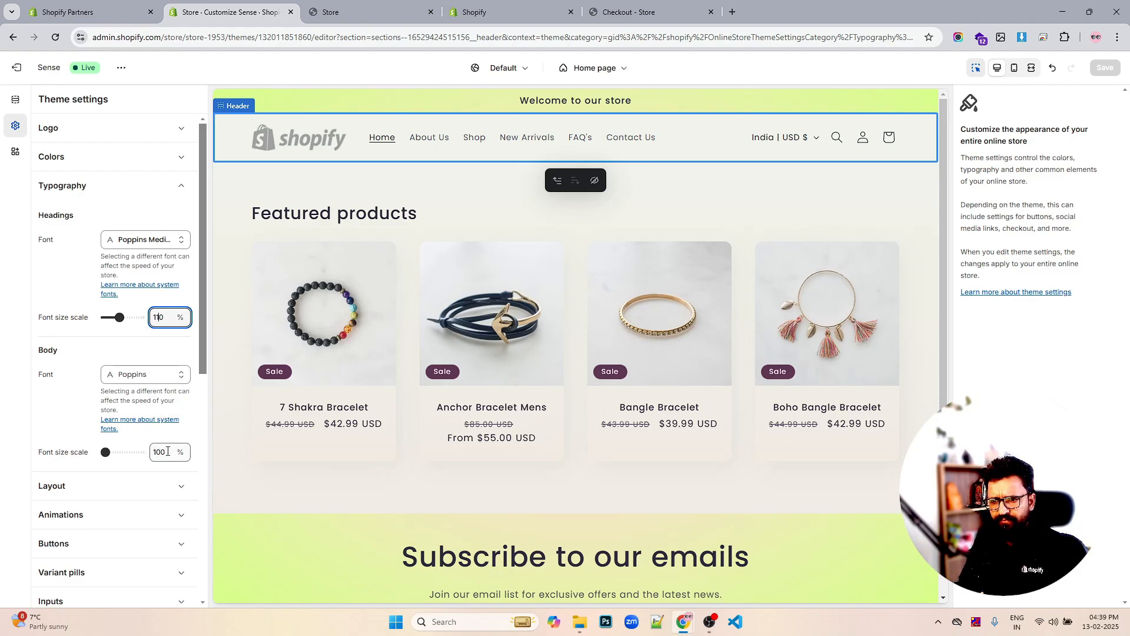
left_click_drag(167, 450, 160, 451)
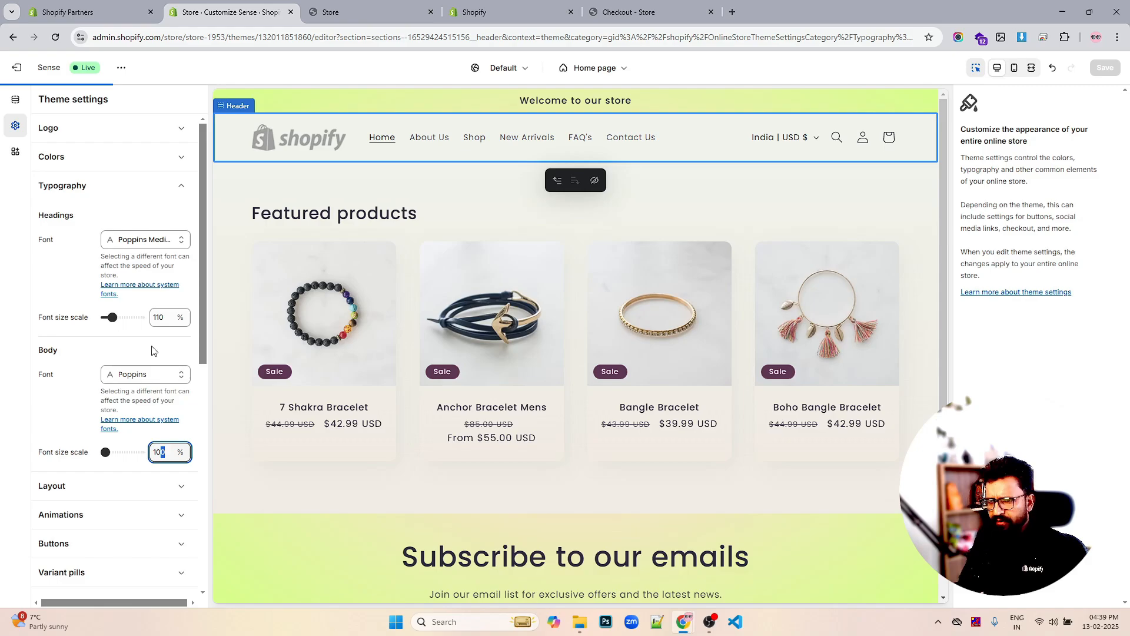
scroll(152, 351, "down", 1)
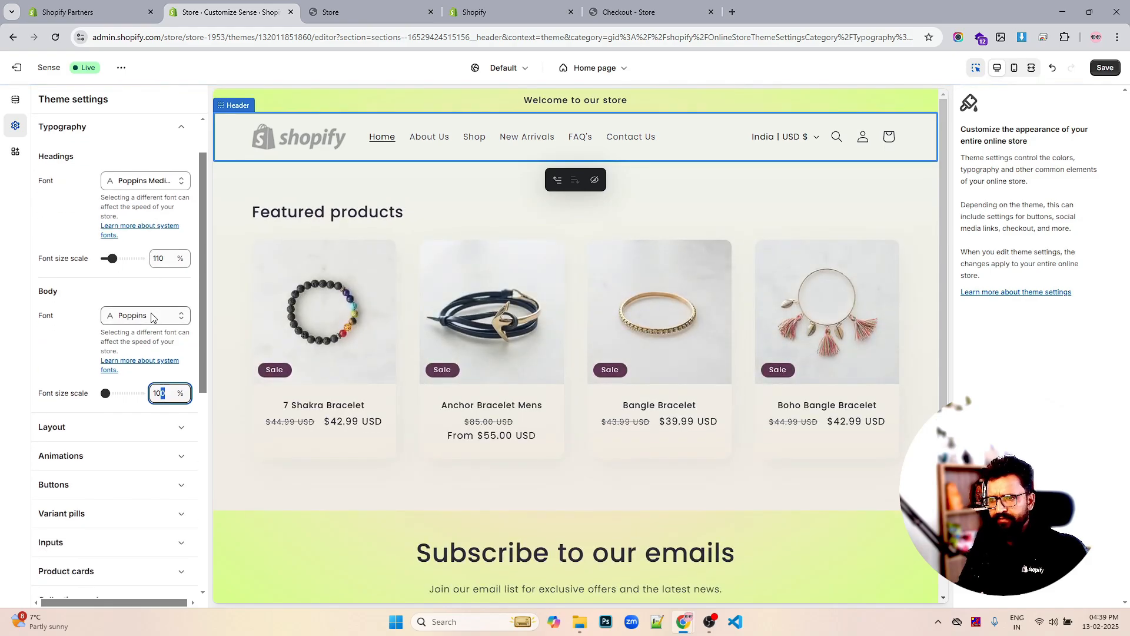
scroll(130, 346, "down", 2)
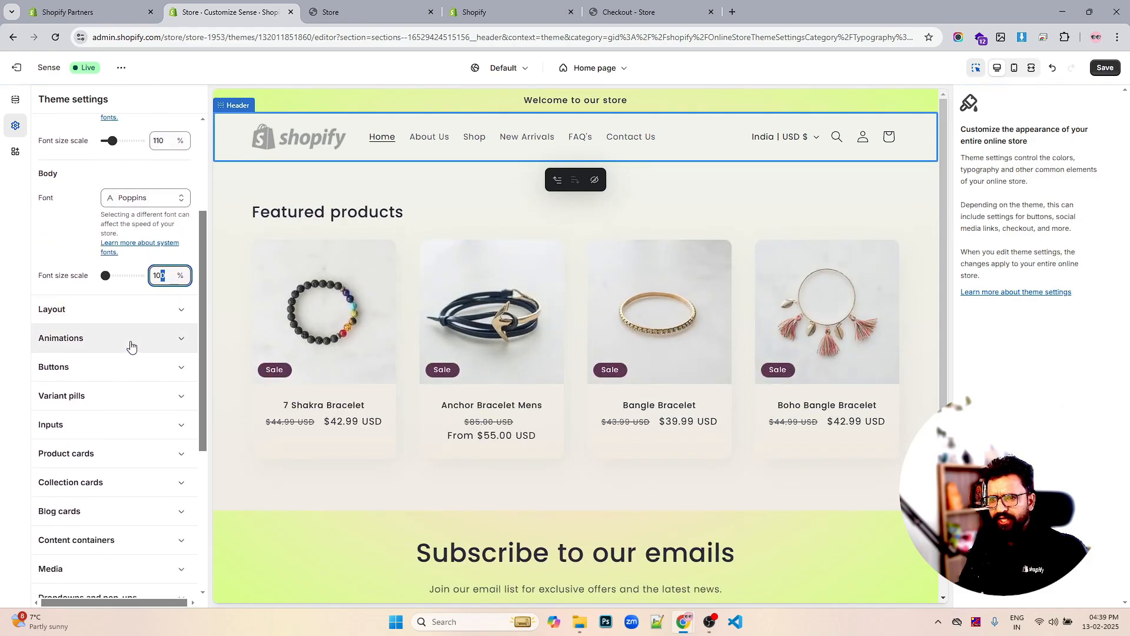
scroll(118, 326, "up", 3)
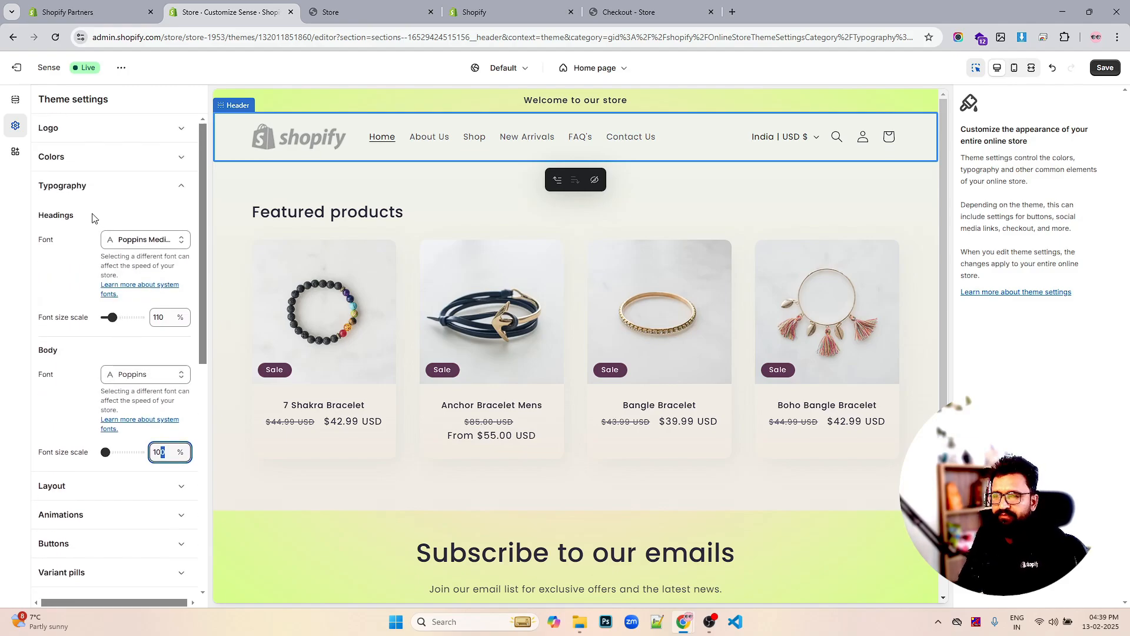
key("ctrl+s")
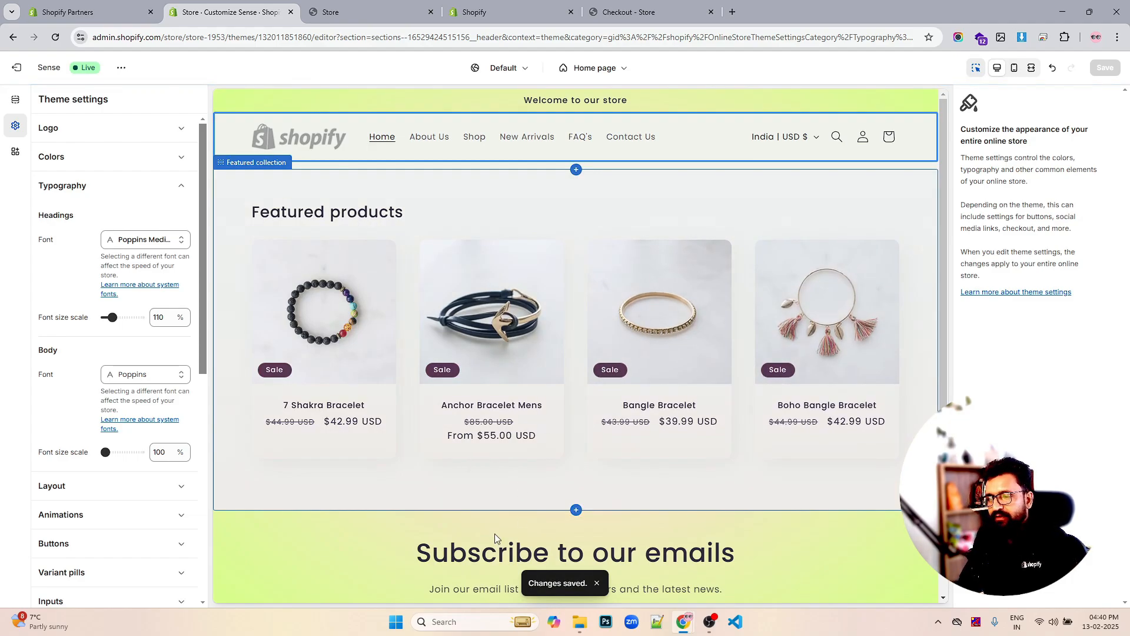
Adjust the heading font size scale to 105%, save, and expand the Colors section
scroll(563, 533, "down", 3)
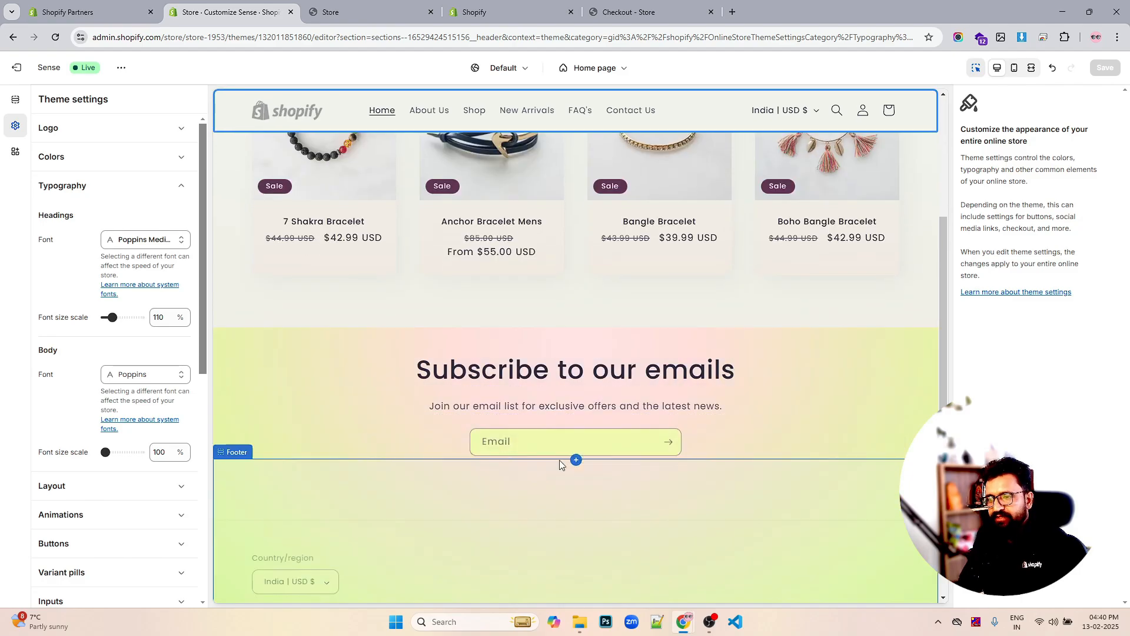
left_click(517, 372)
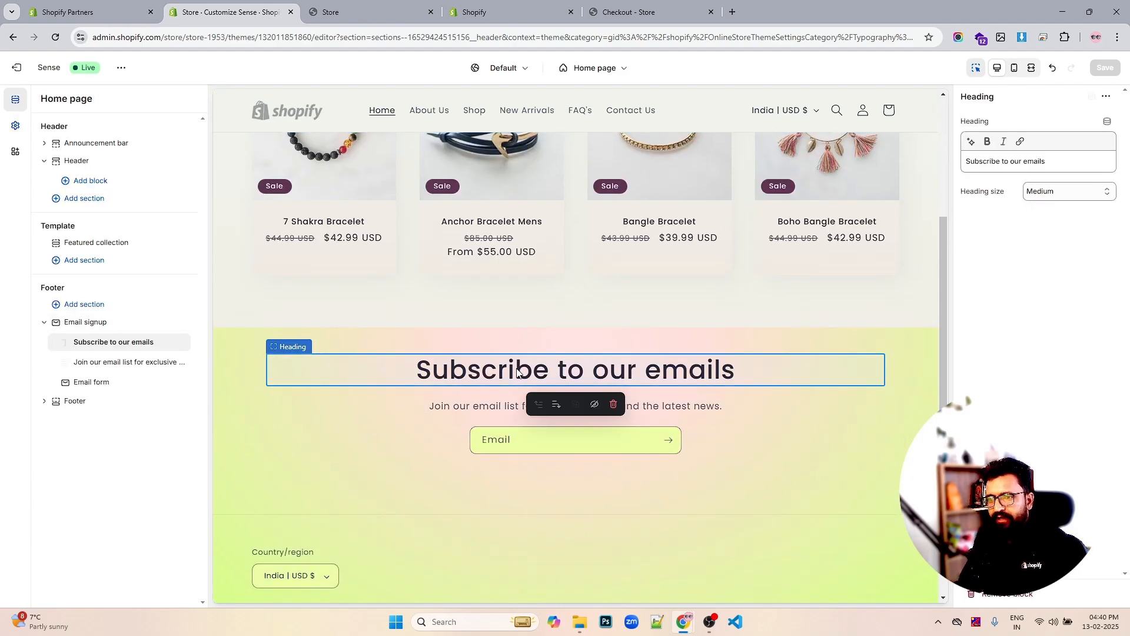
left_click(16, 129)
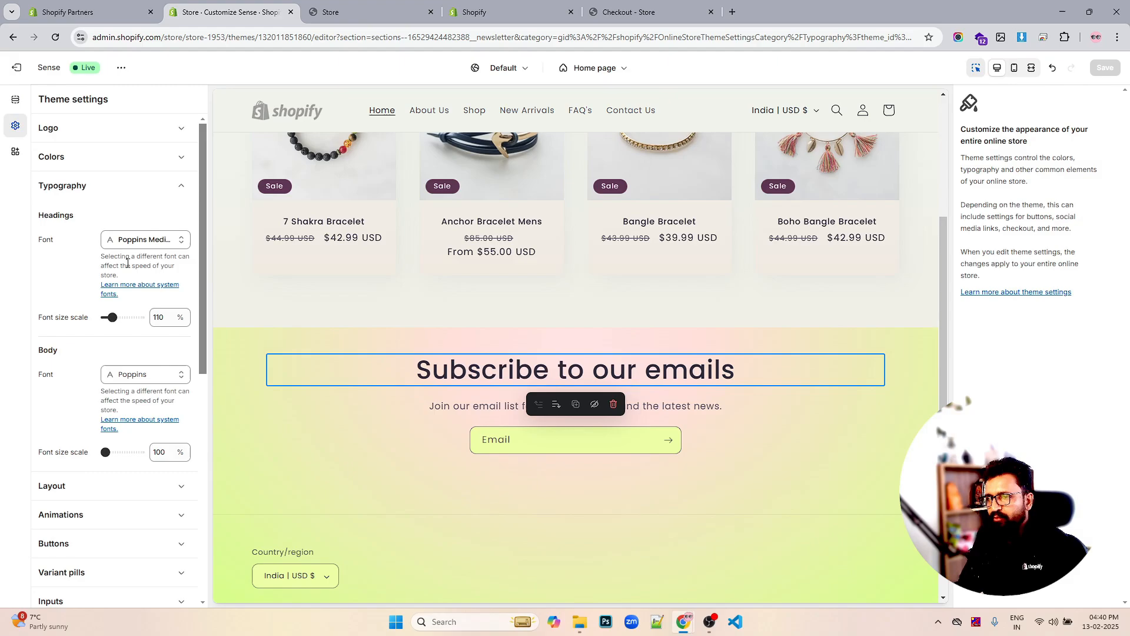
left_click_drag(112, 317, 109, 318)
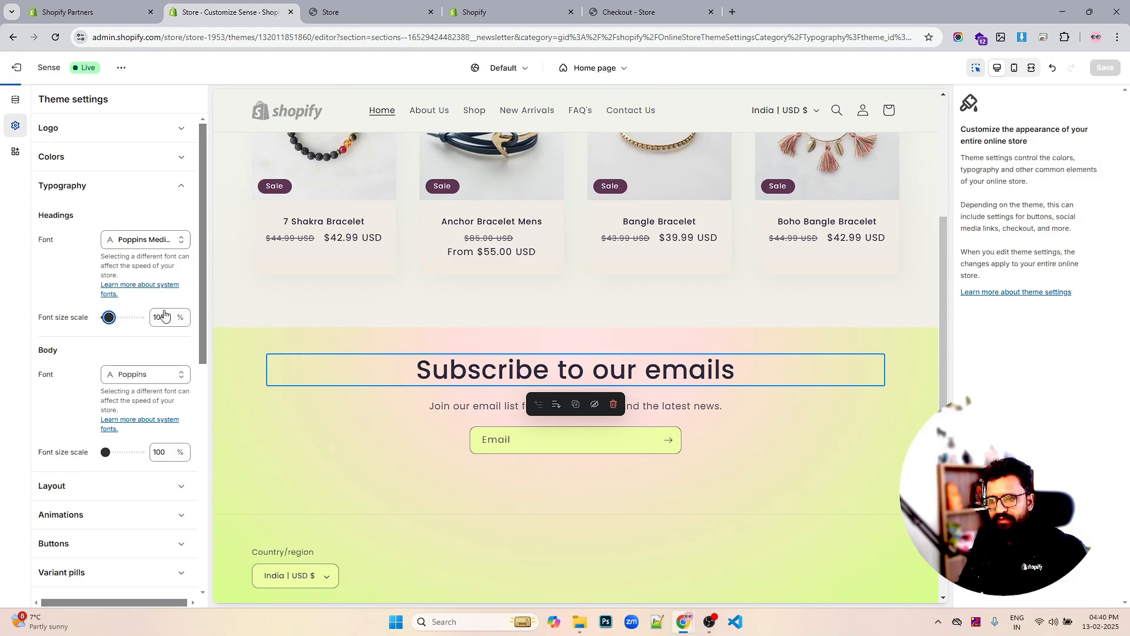
scroll(633, 334, "up", 5)
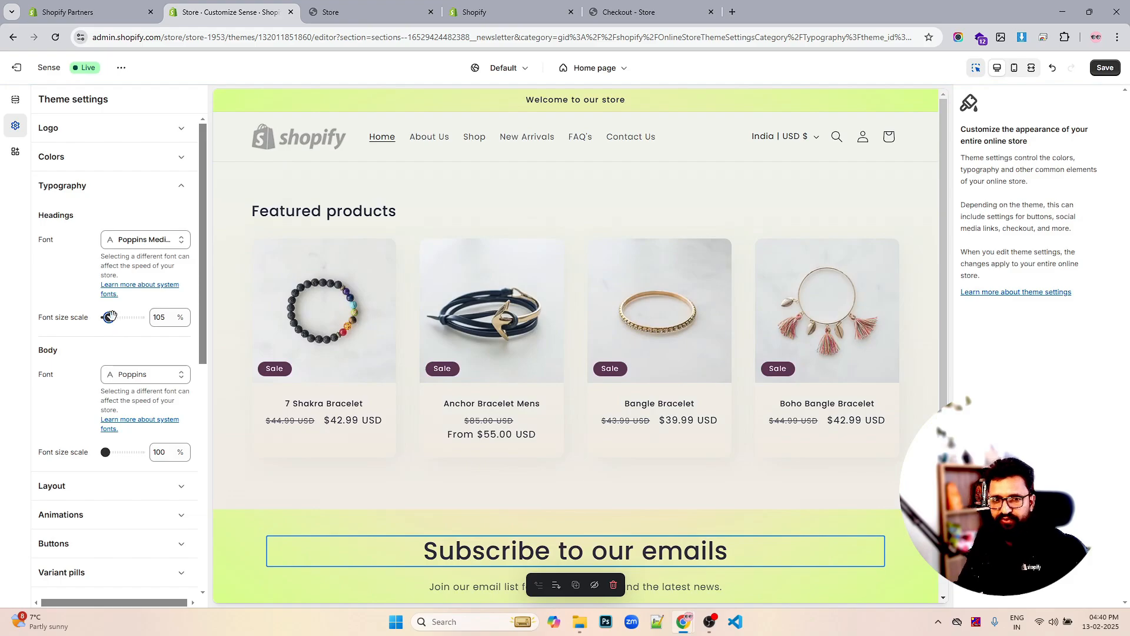
left_click_drag(109, 317, 116, 317)
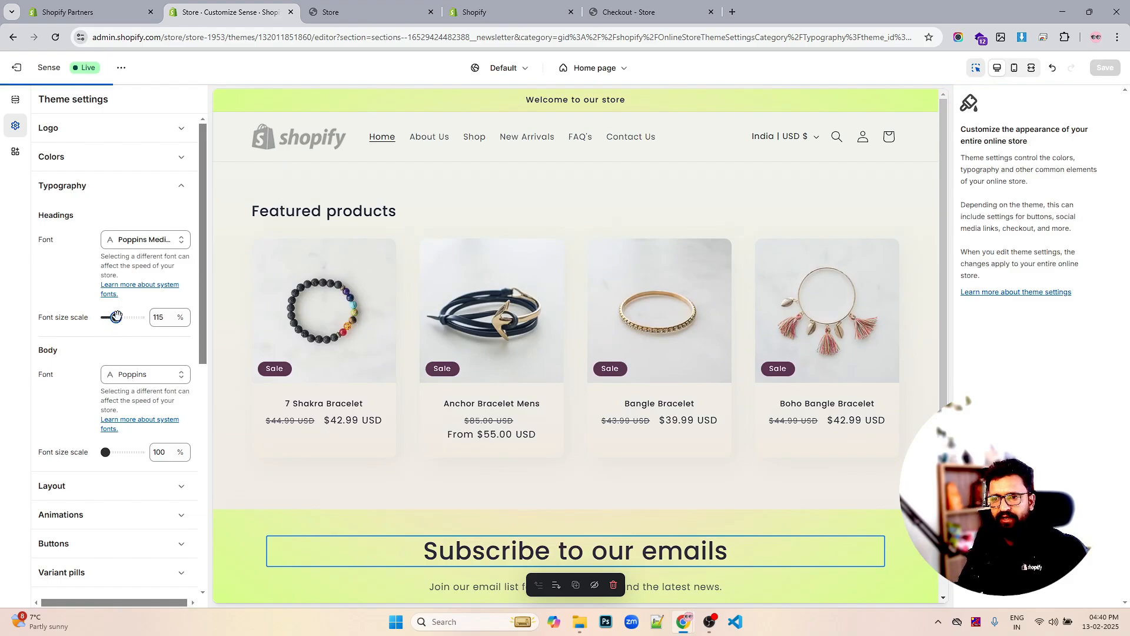
left_click(161, 317)
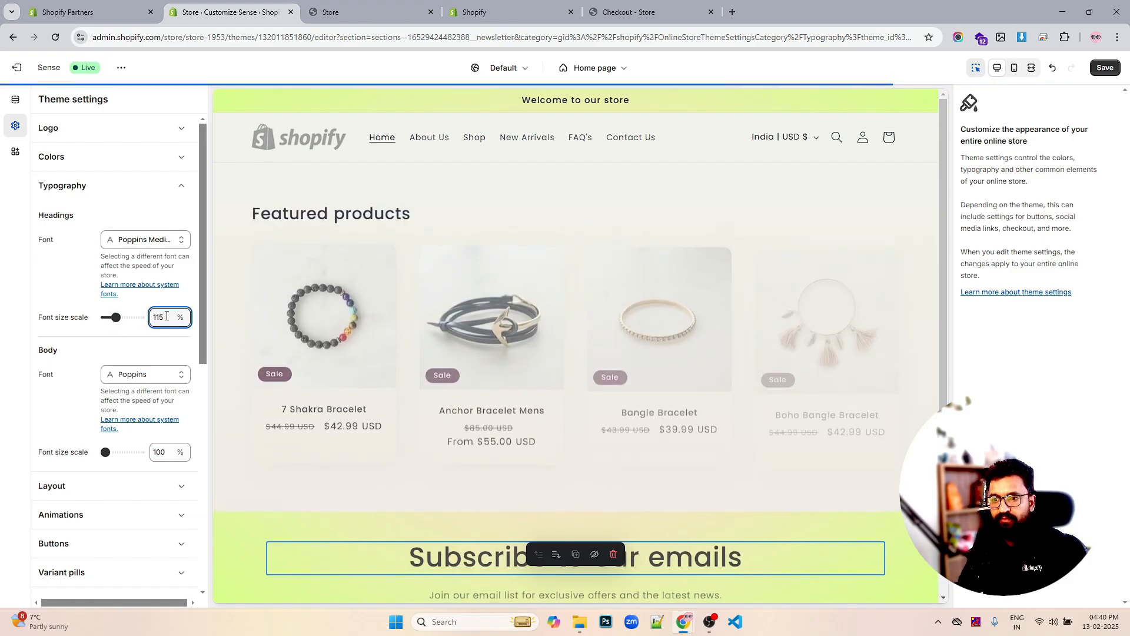
left_click_drag(165, 316, 160, 316)
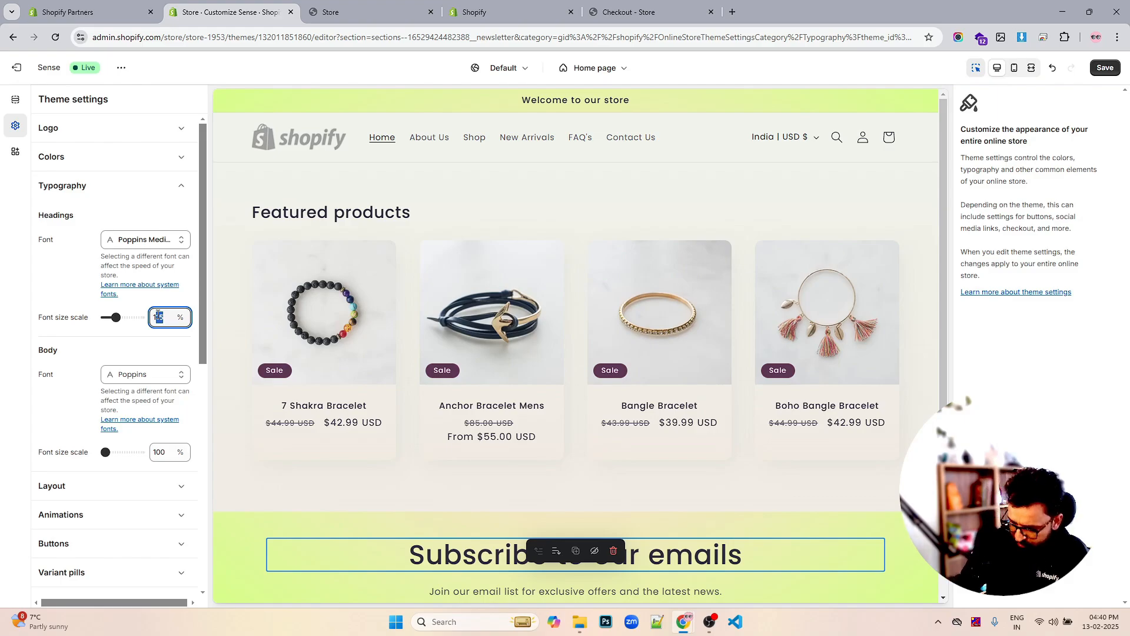
type("05")
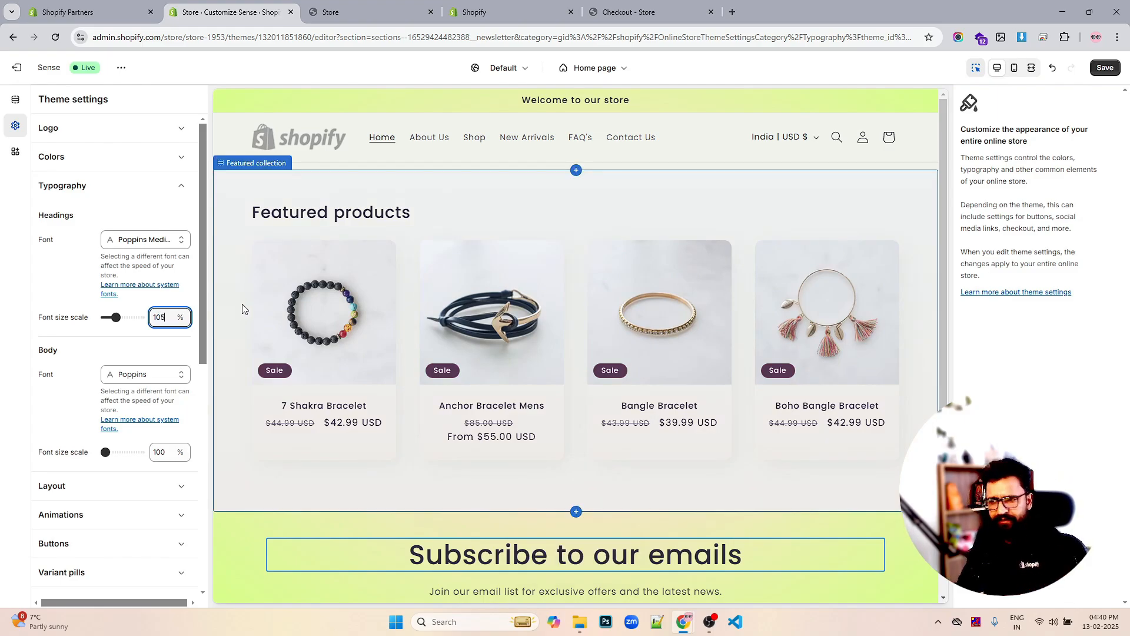
left_click(1103, 68)
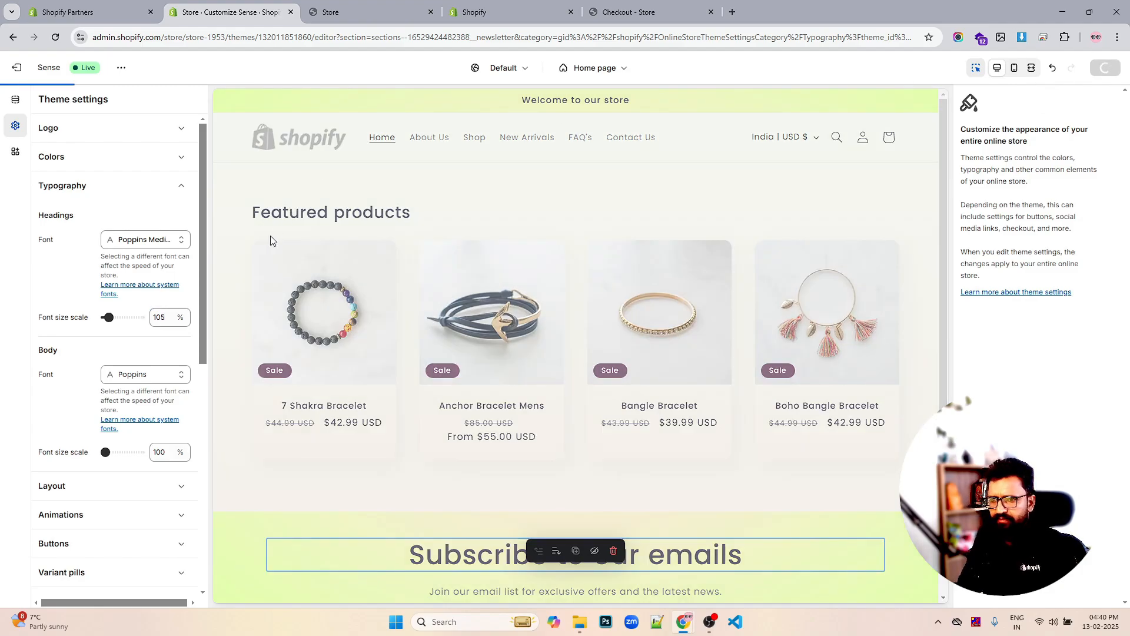
left_click(81, 158)
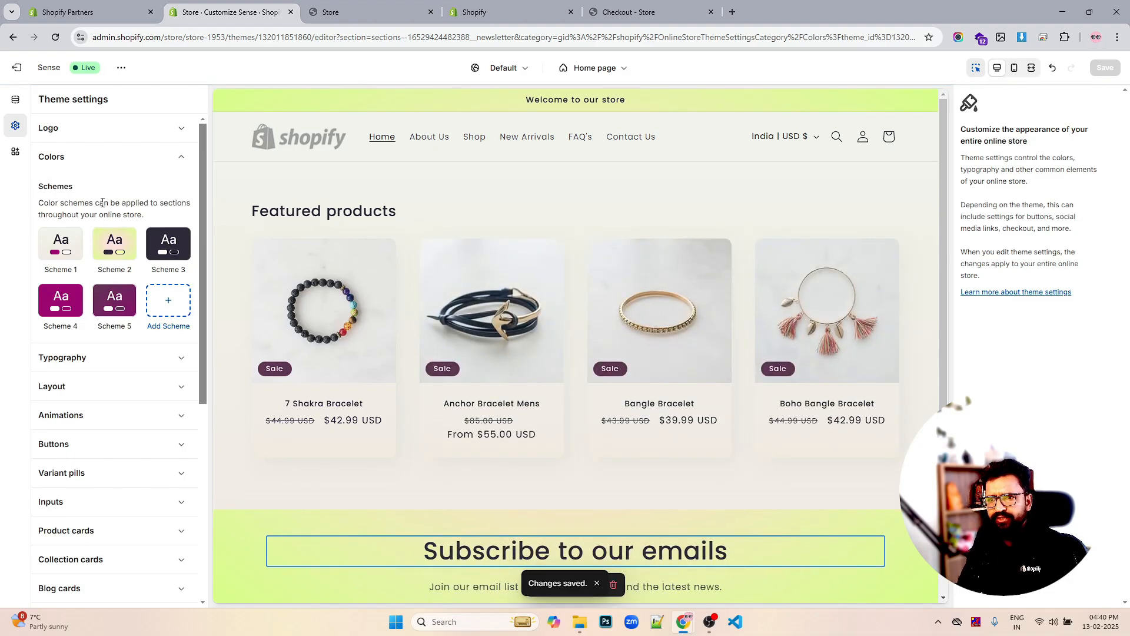
Set colour Scheme 2's background to white #FFFFFF
left_click(117, 245)
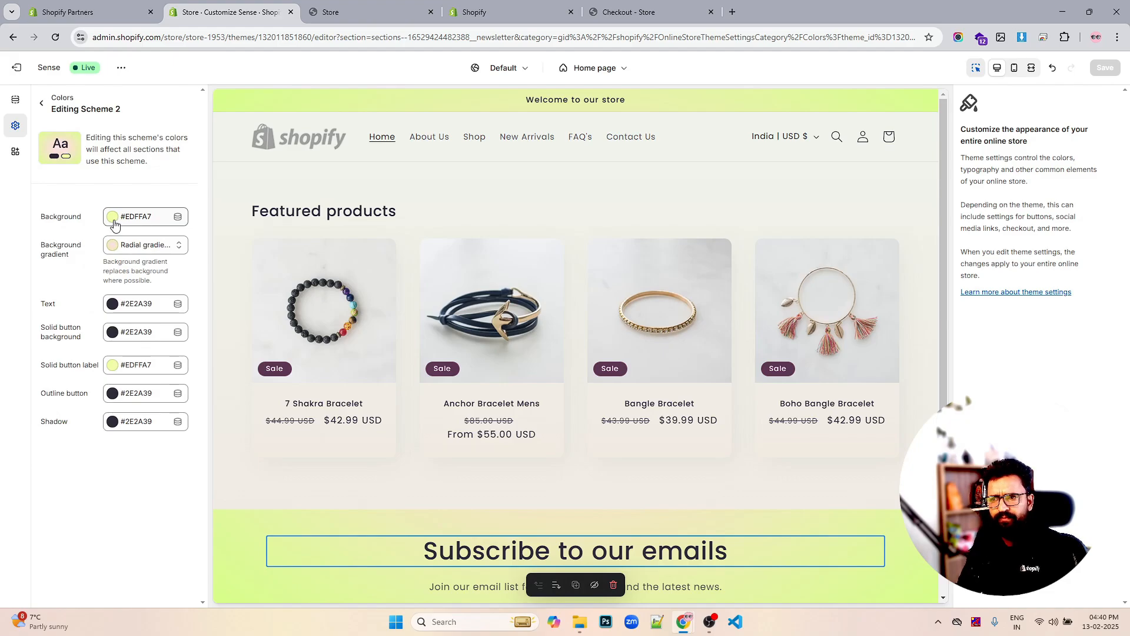
left_click(114, 223)
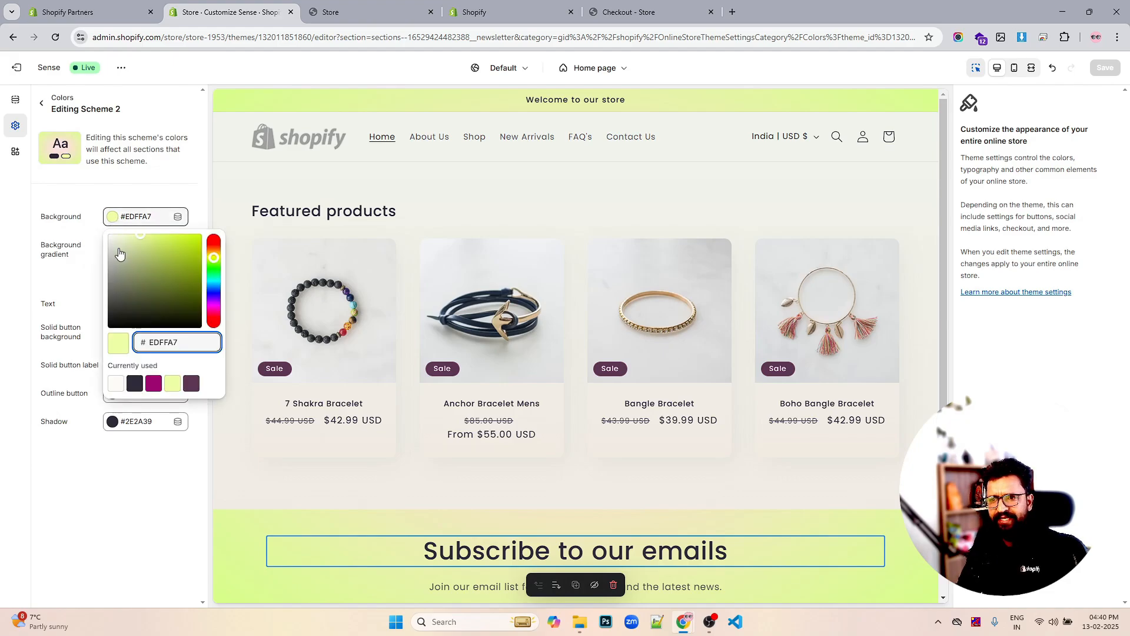
left_click_drag(118, 256, 64, 216)
left_click(98, 247)
left_click(116, 220)
left_click(71, 213)
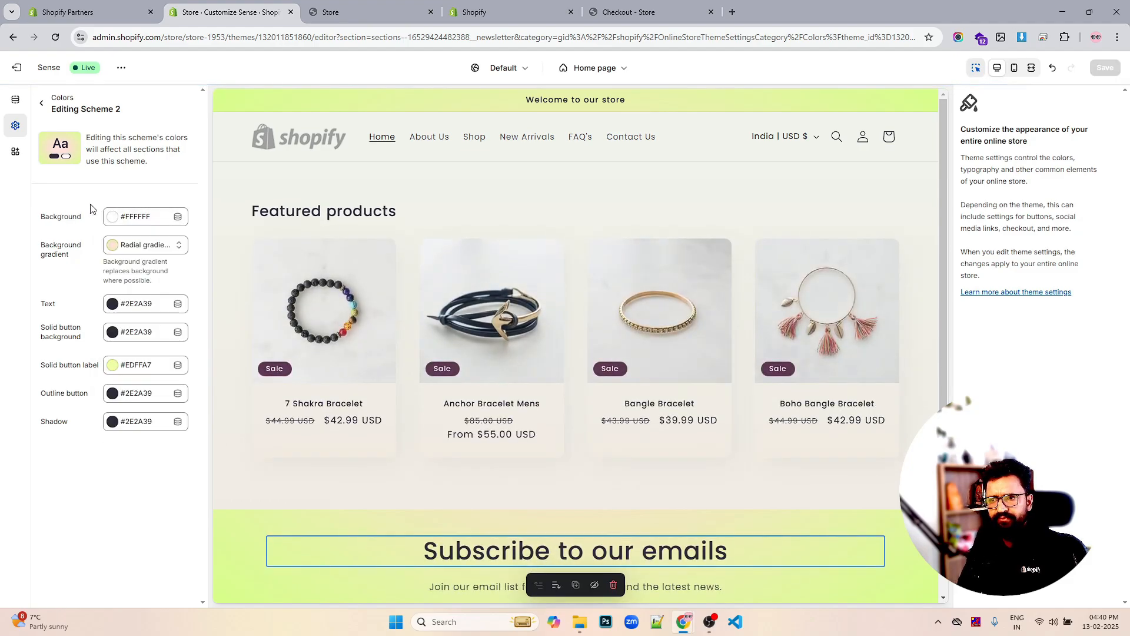
Clear Scheme 2's background gradient so no gradient colour is chosen
left_click(121, 246)
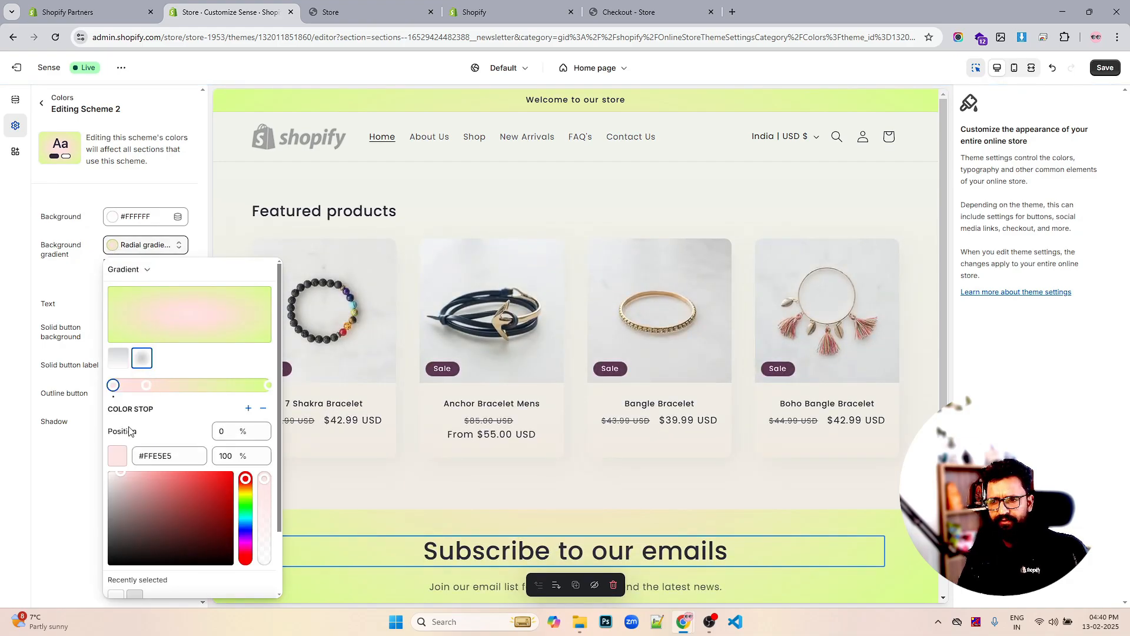
left_click_drag(137, 507, 108, 577)
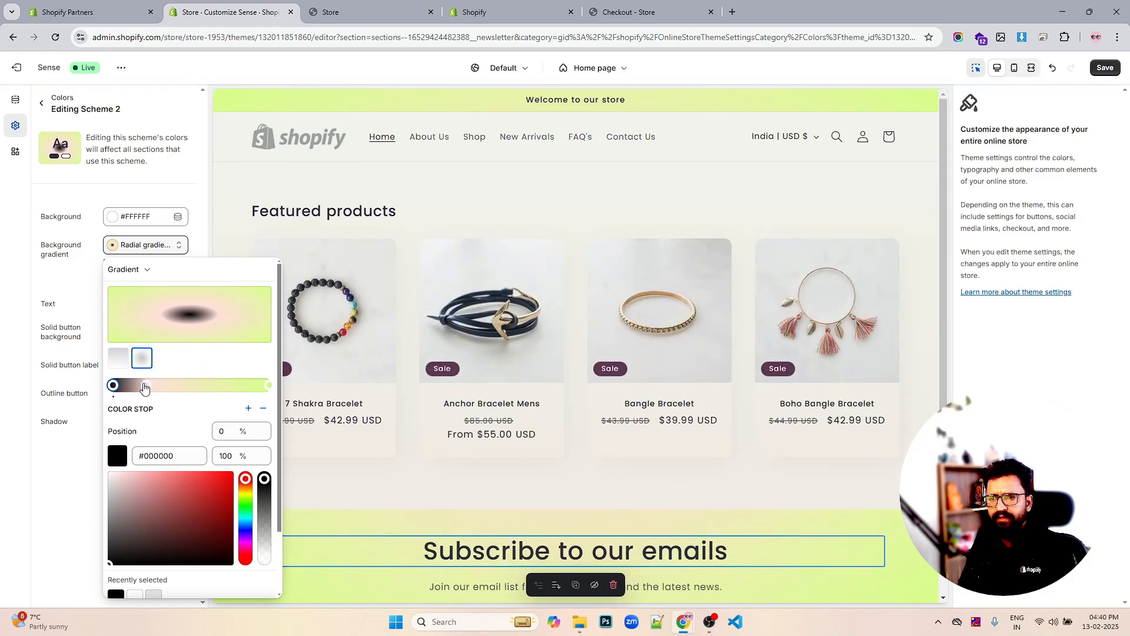
left_click_drag(144, 385, 287, 384)
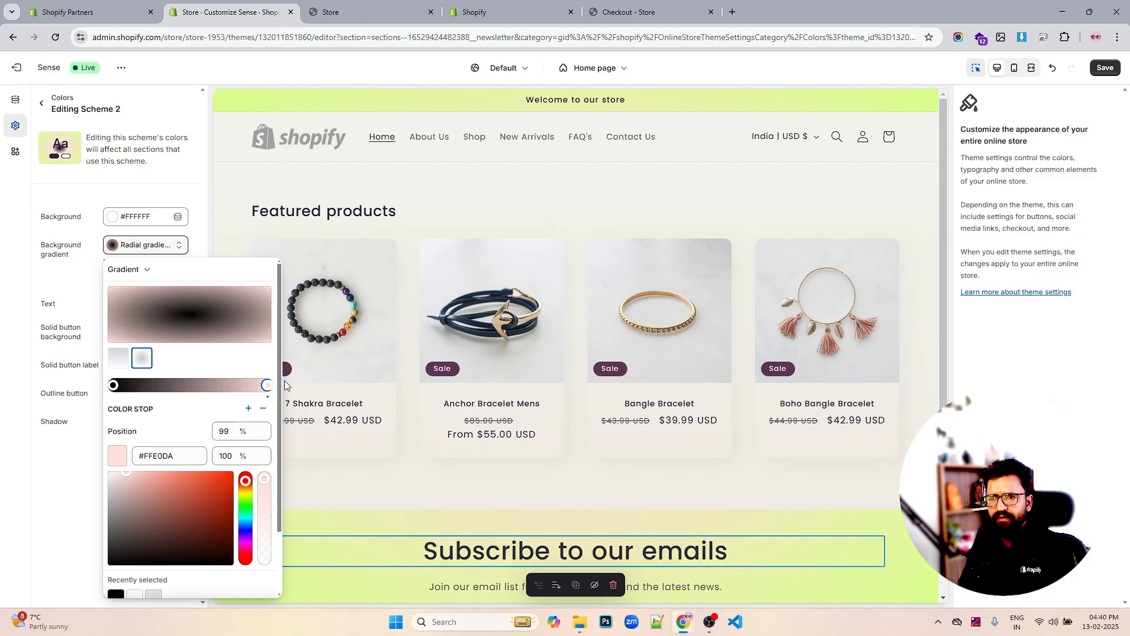
left_click(342, 379)
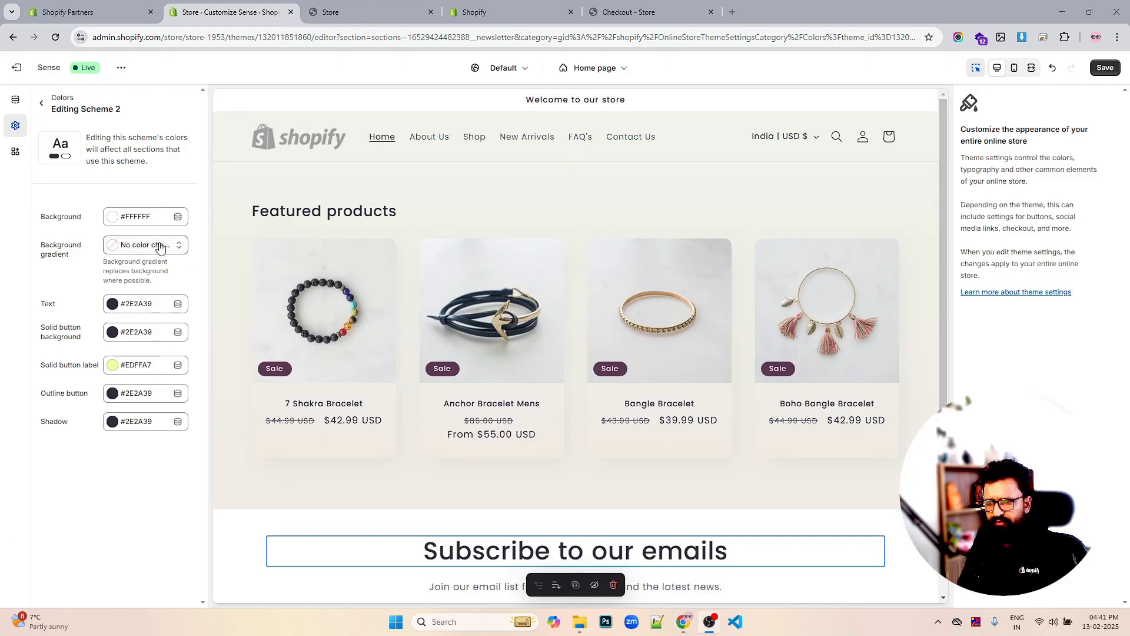
left_click(159, 245)
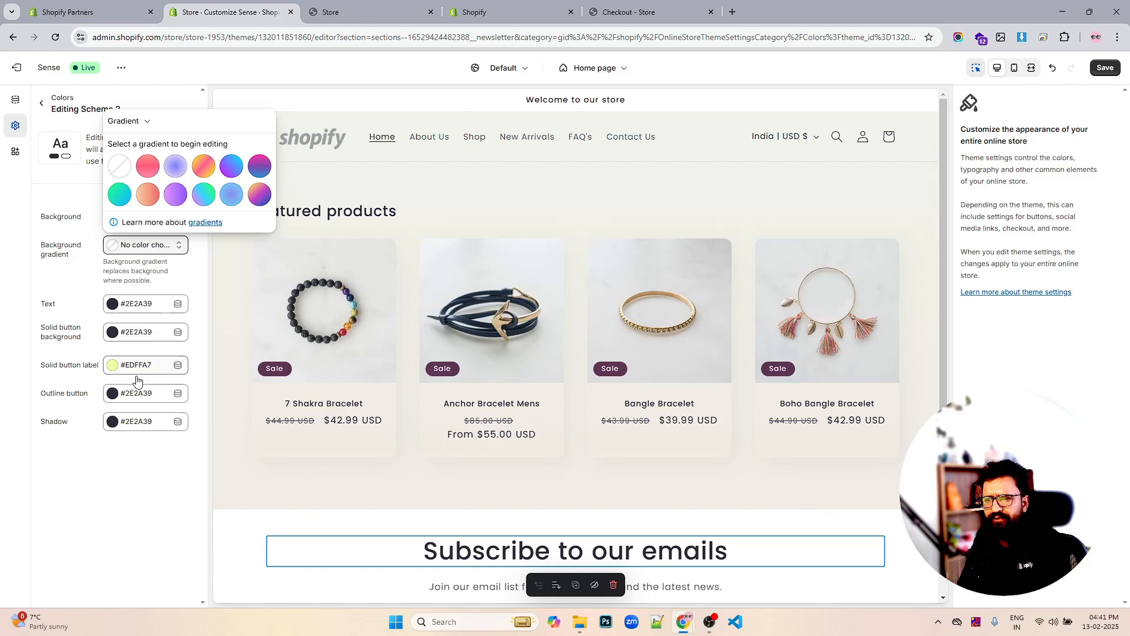
Set Scheme 2's background to black #000000 and save the theme
left_click(136, 440)
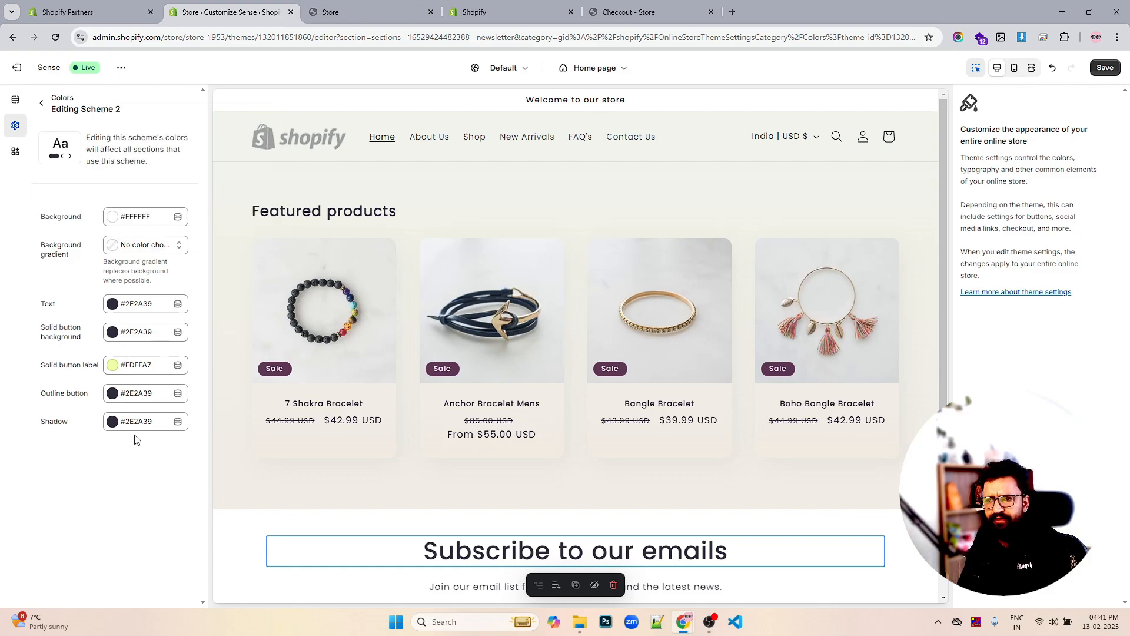
left_click(118, 218)
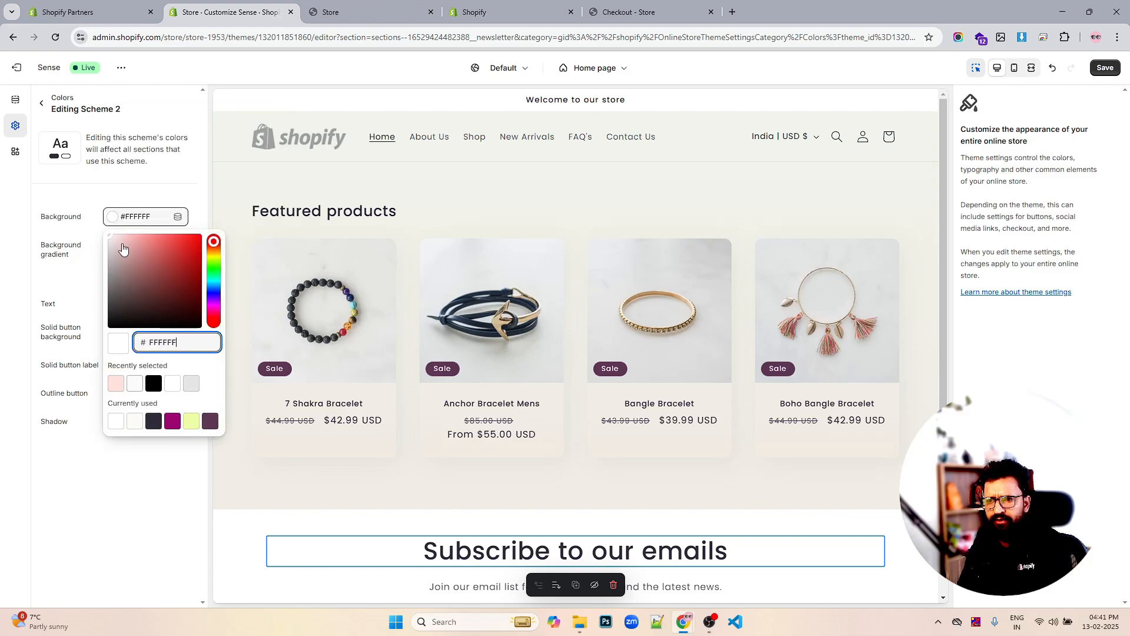
key("ctrl+a")
type("000000")
left_click(38, 438)
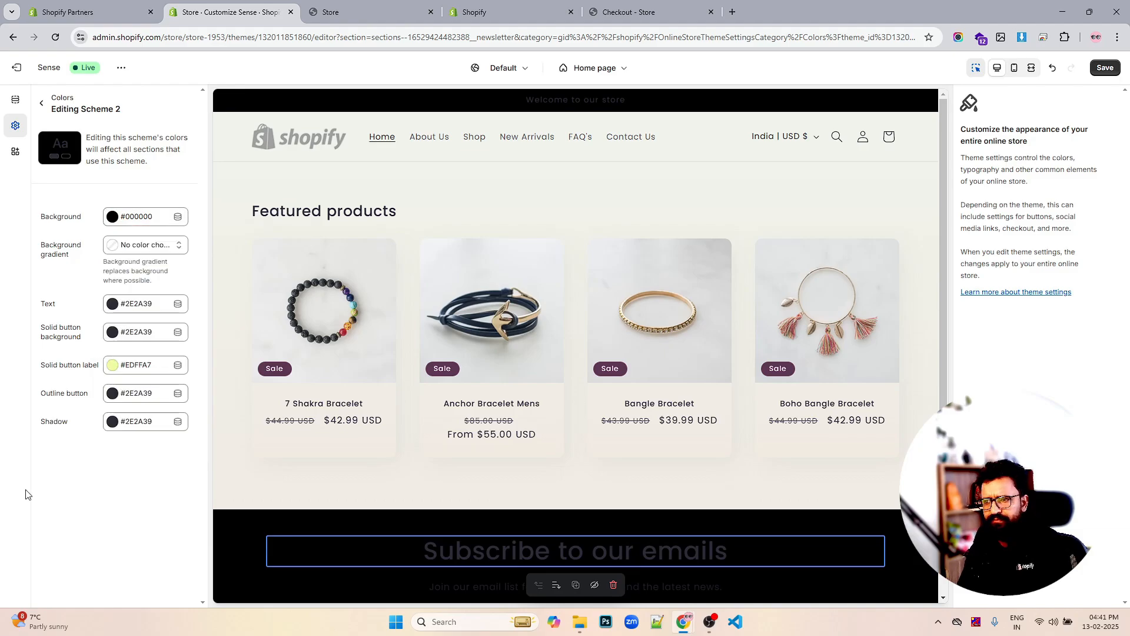
key("ctrl+s")
Re-check Scheme 2's black background colour value in its picker
scroll(515, 366, "down", 4)
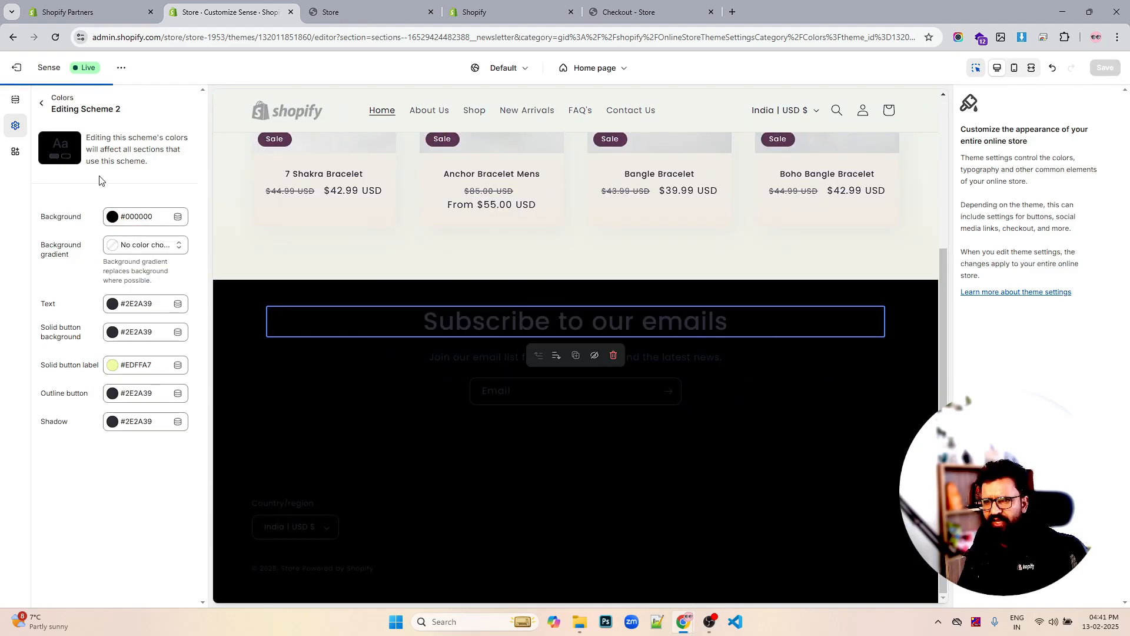
left_click(114, 218)
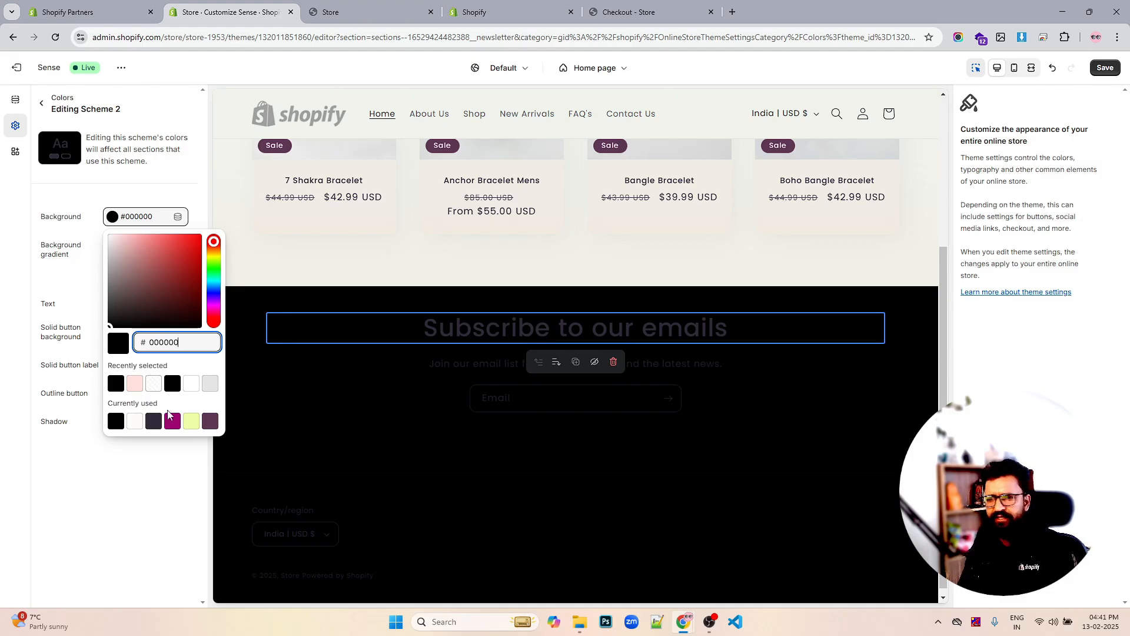
left_click(154, 497)
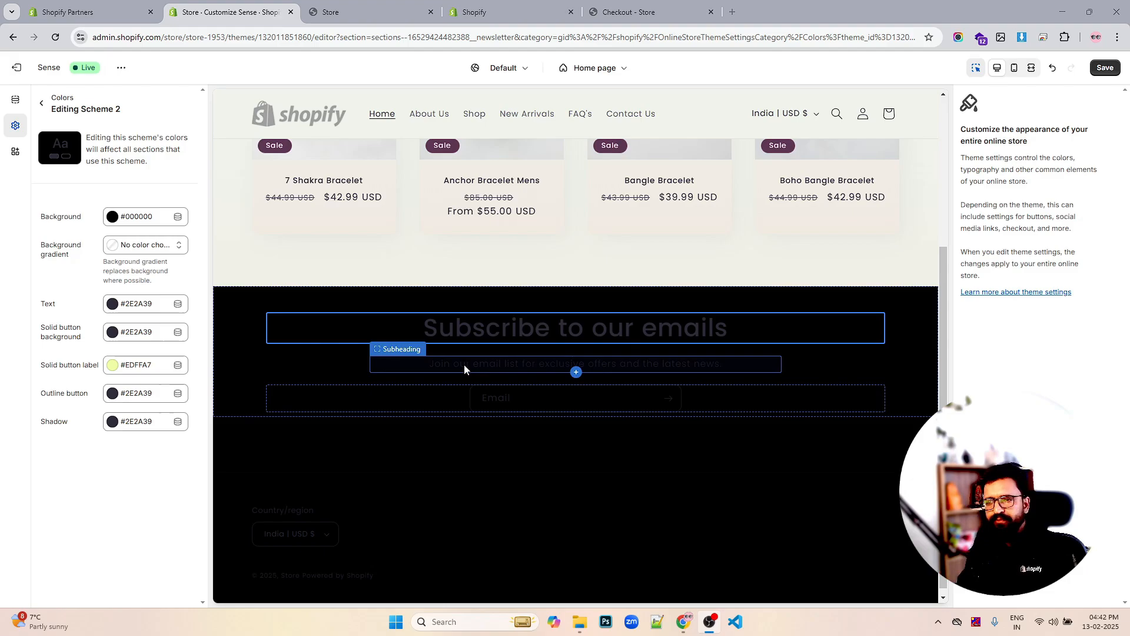
scroll(460, 366, "up", 3)
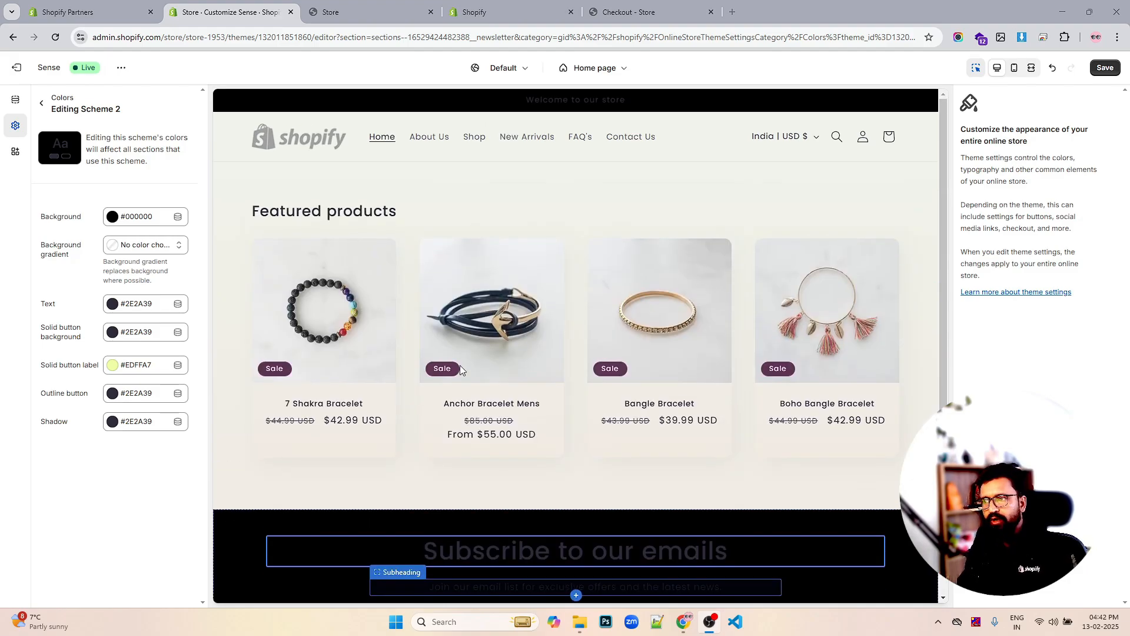
left_click(113, 217)
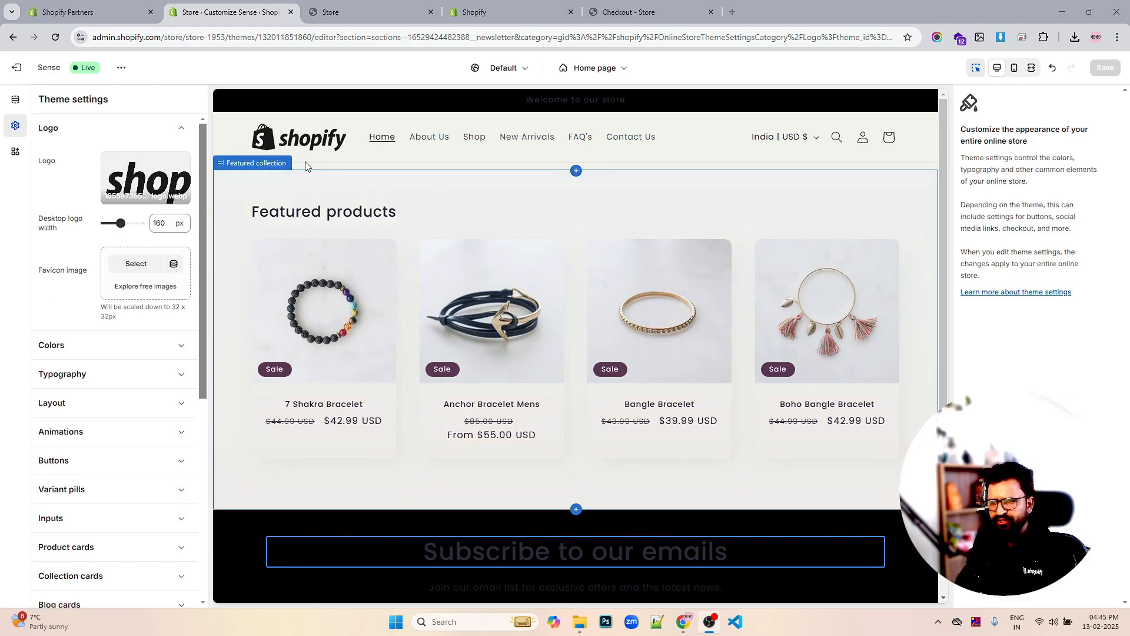
Set colour Scheme 2's text to white #FFFFFF
left_click(94, 342)
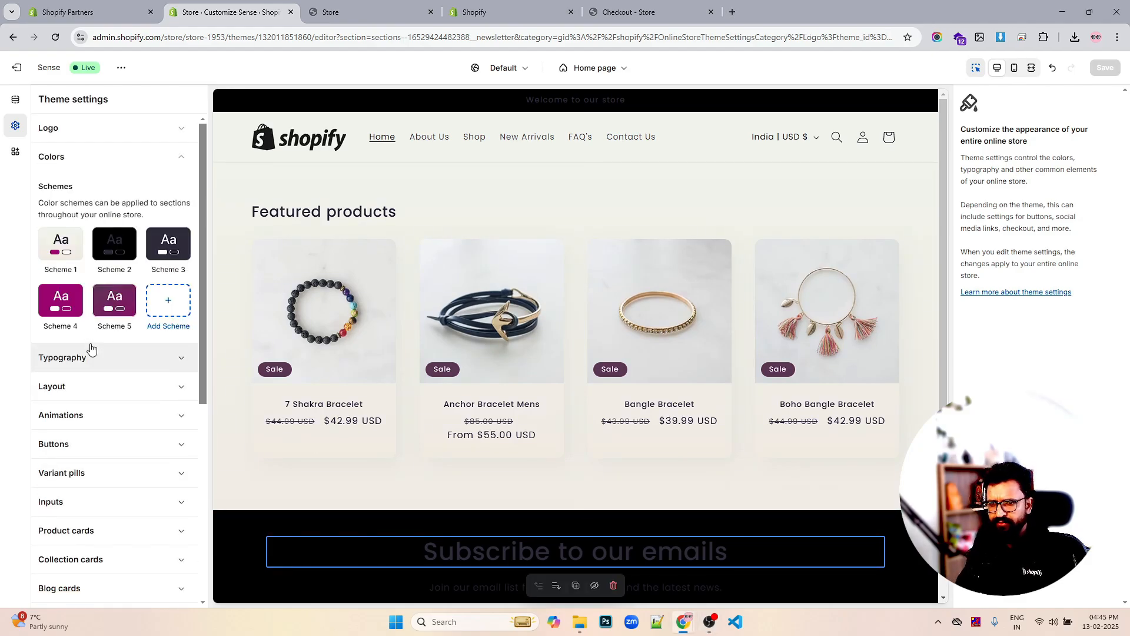
left_click(119, 244)
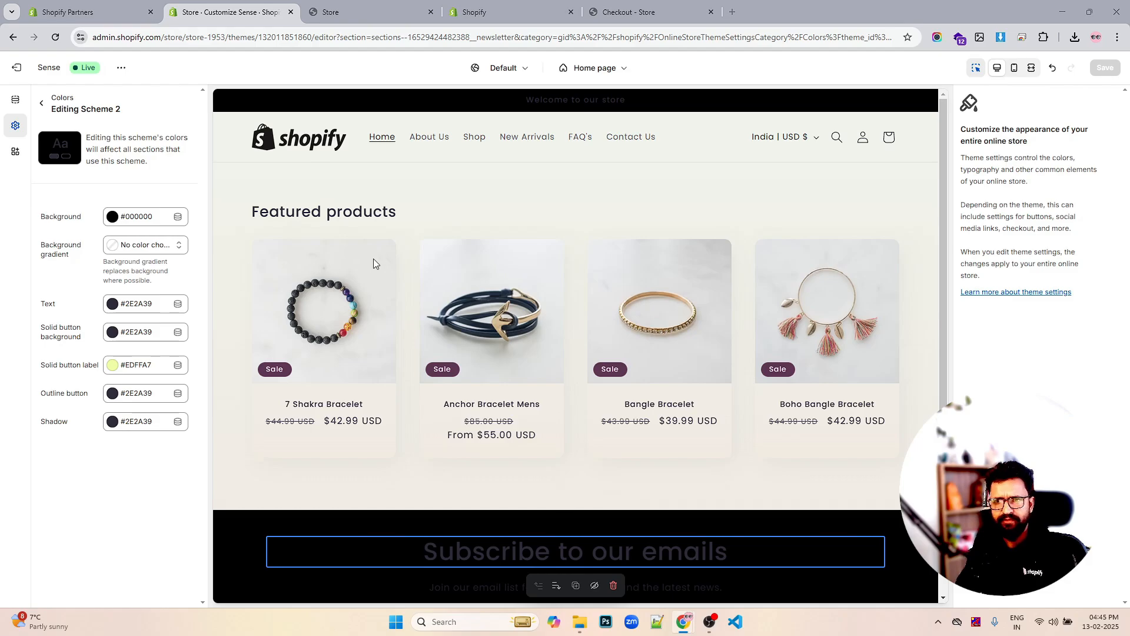
left_click(113, 310)
left_click_drag(157, 127, 50, 71)
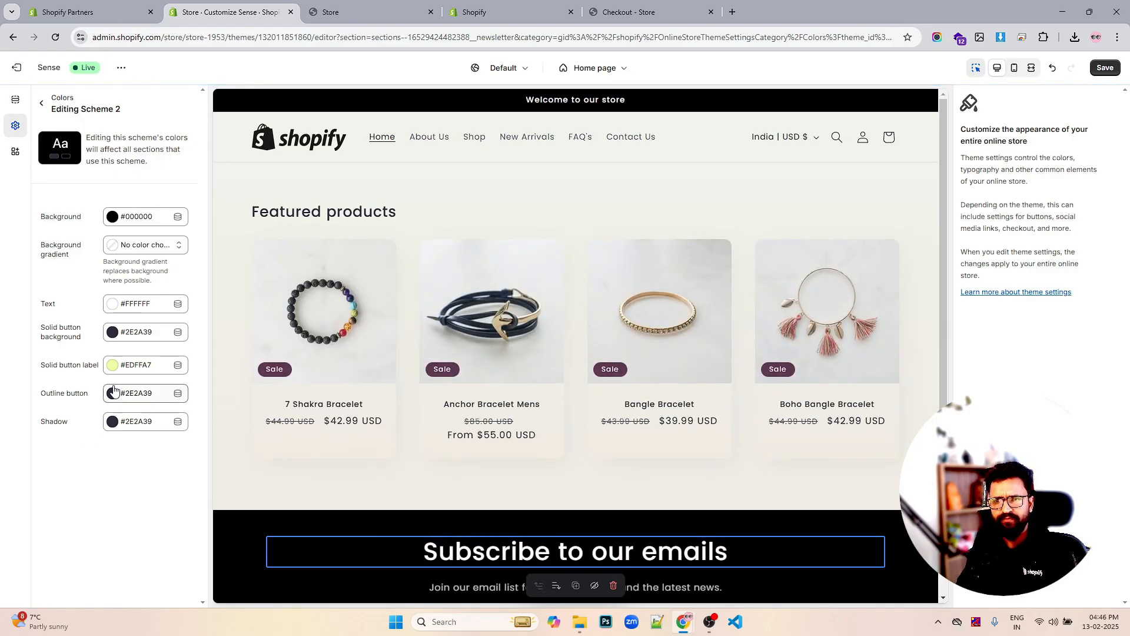
Make Scheme 2's solid button background and outline button green #008060
left_click(111, 333)
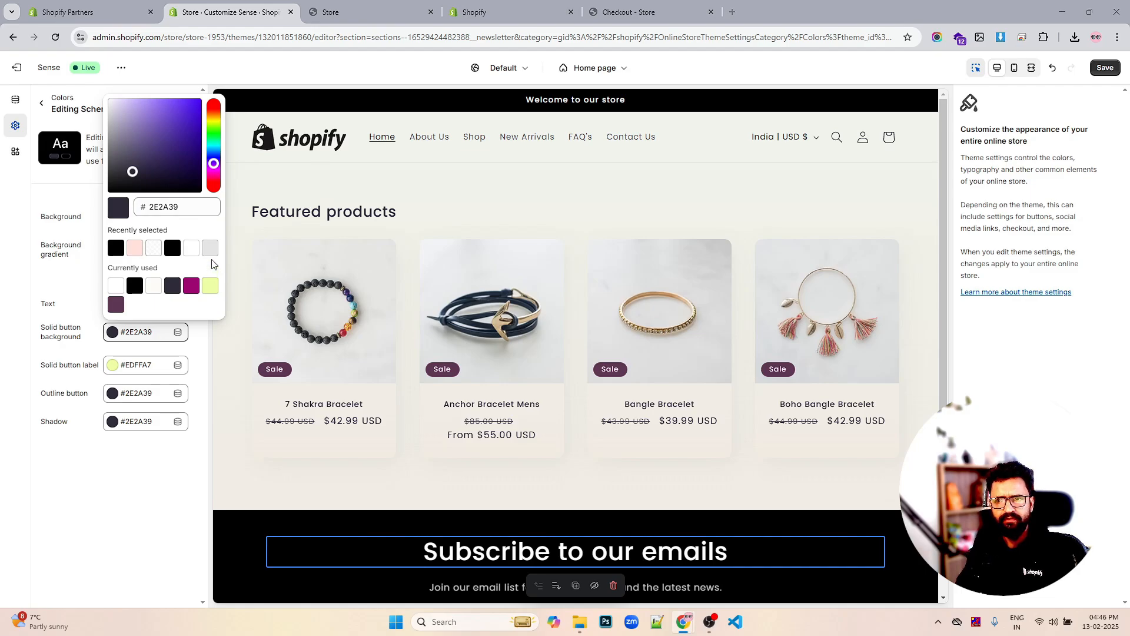
double_click(194, 206)
type("008060")
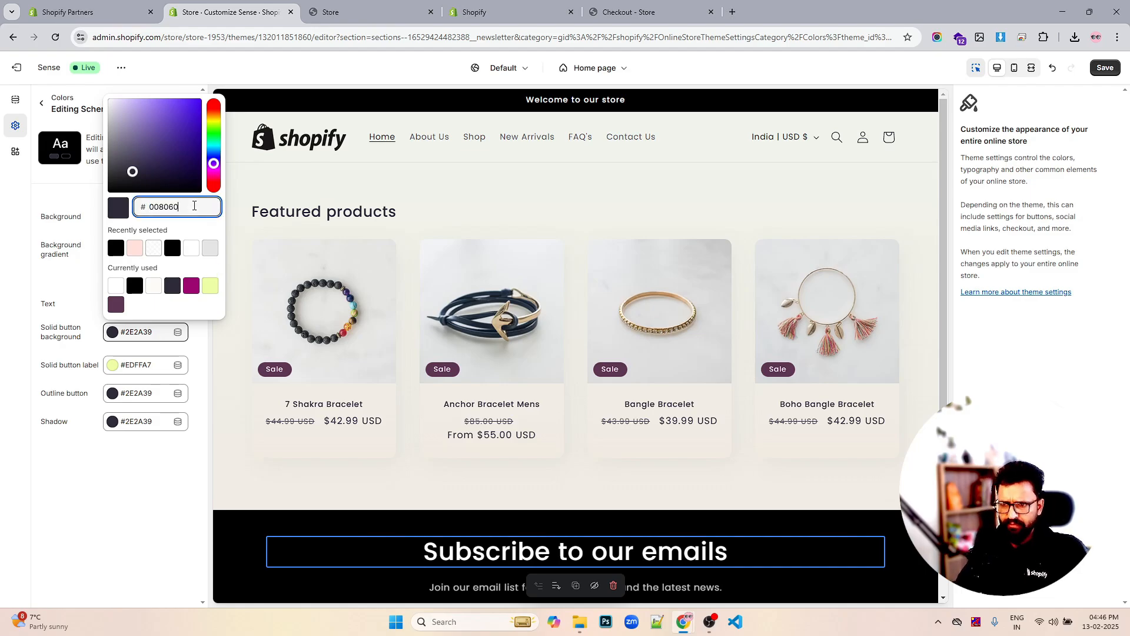
left_click(155, 484)
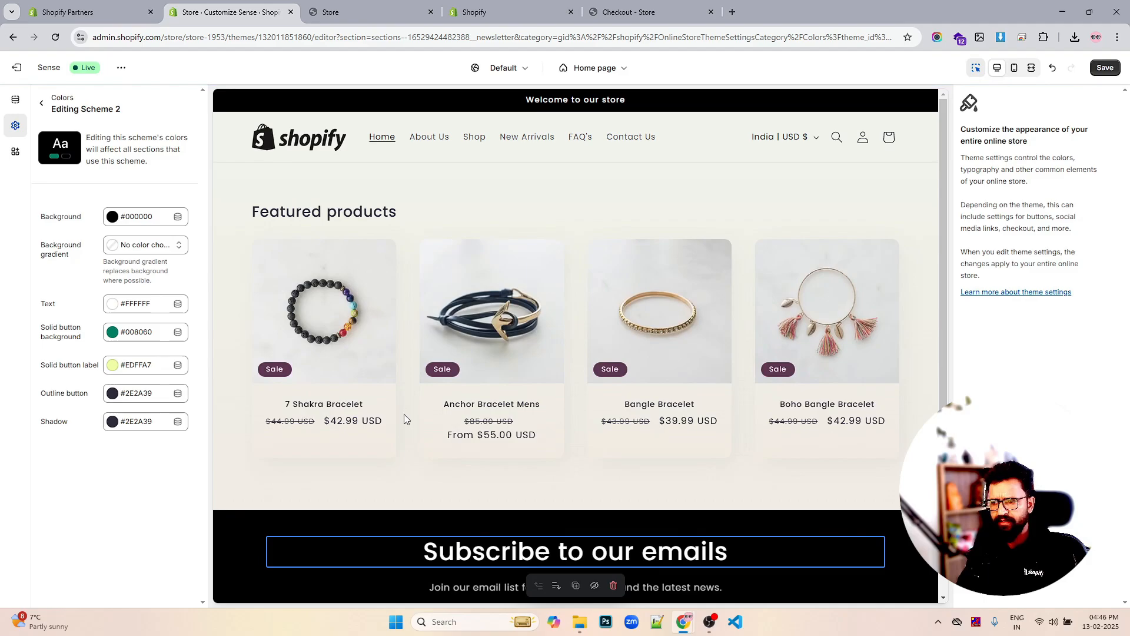
left_click(112, 393)
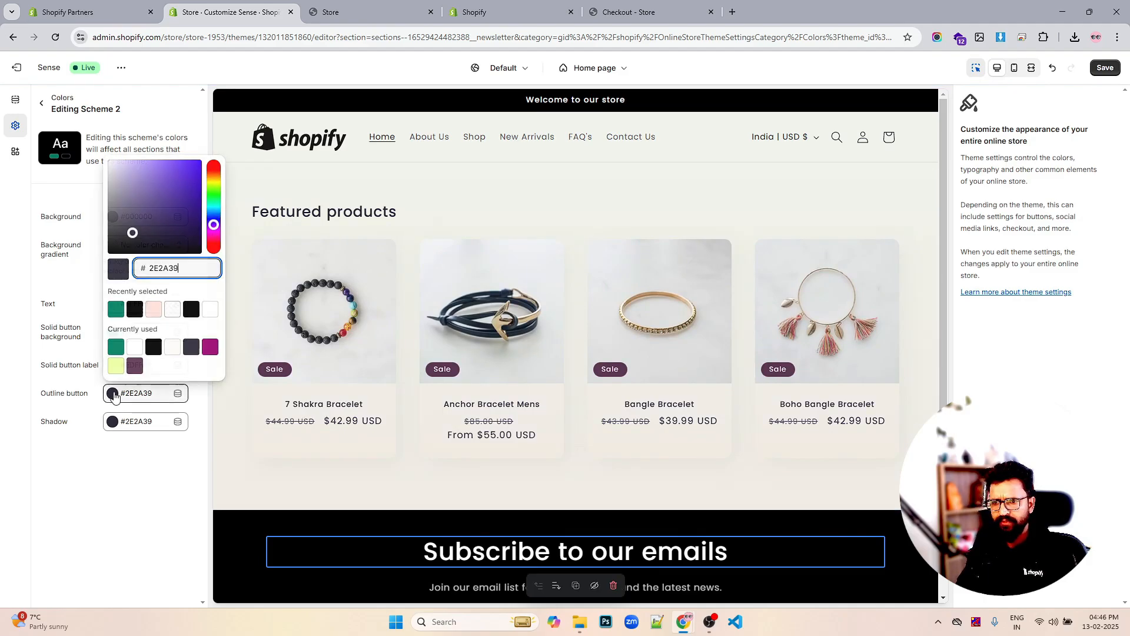
left_click(122, 314)
left_click(124, 497)
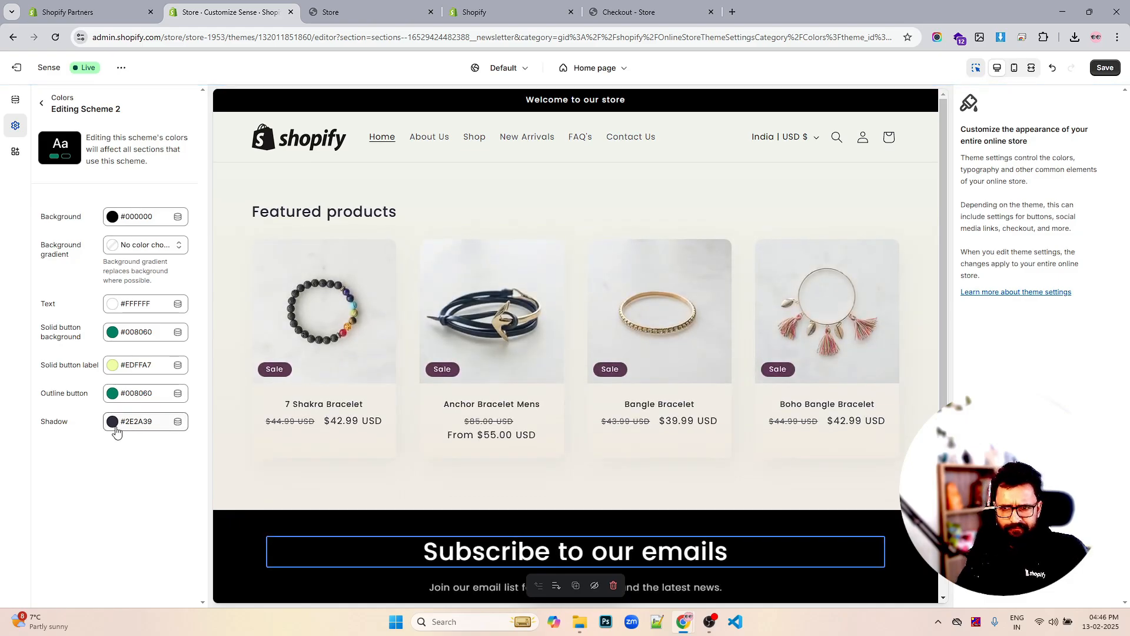
Leave the shadow colour unchanged, save Scheme 2, and return to the schemes list
left_click(112, 427)
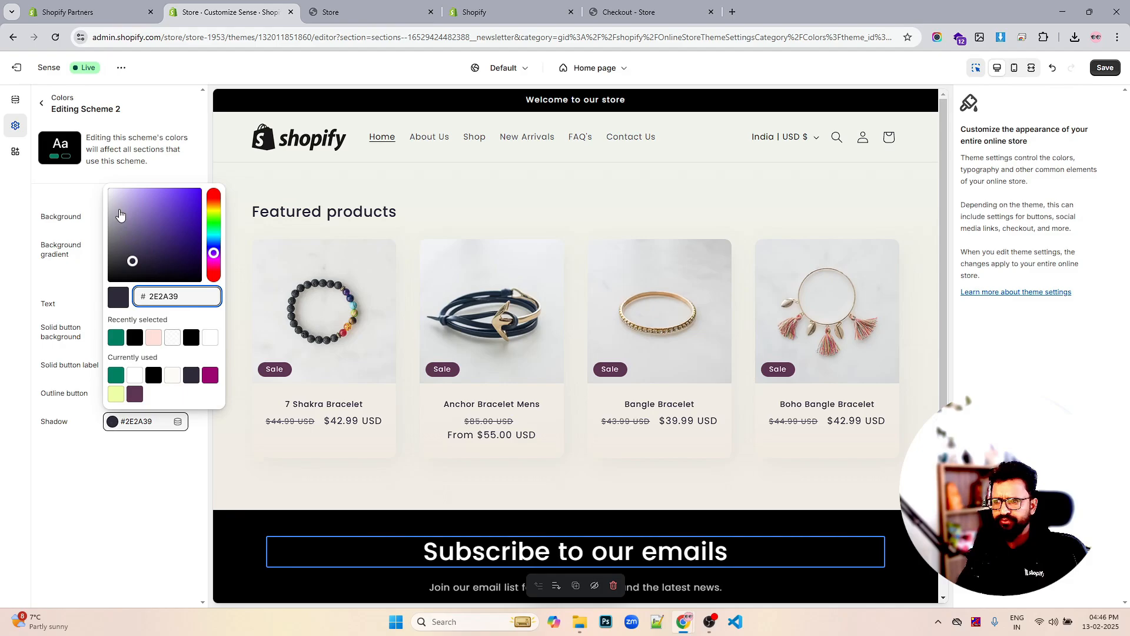
left_click(99, 459)
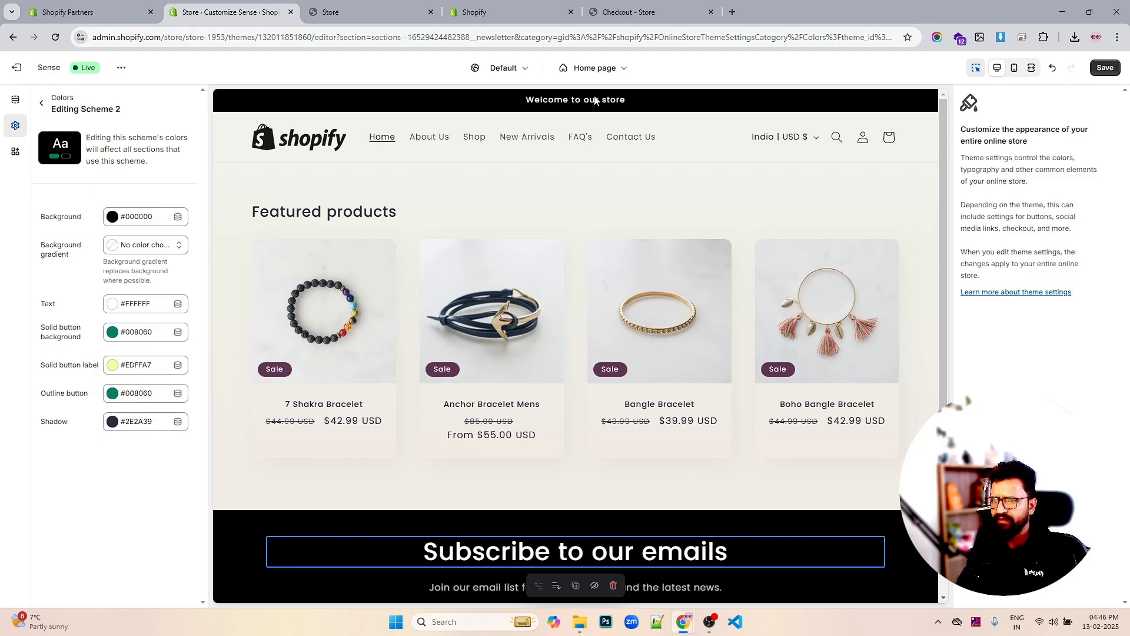
left_click(1104, 67)
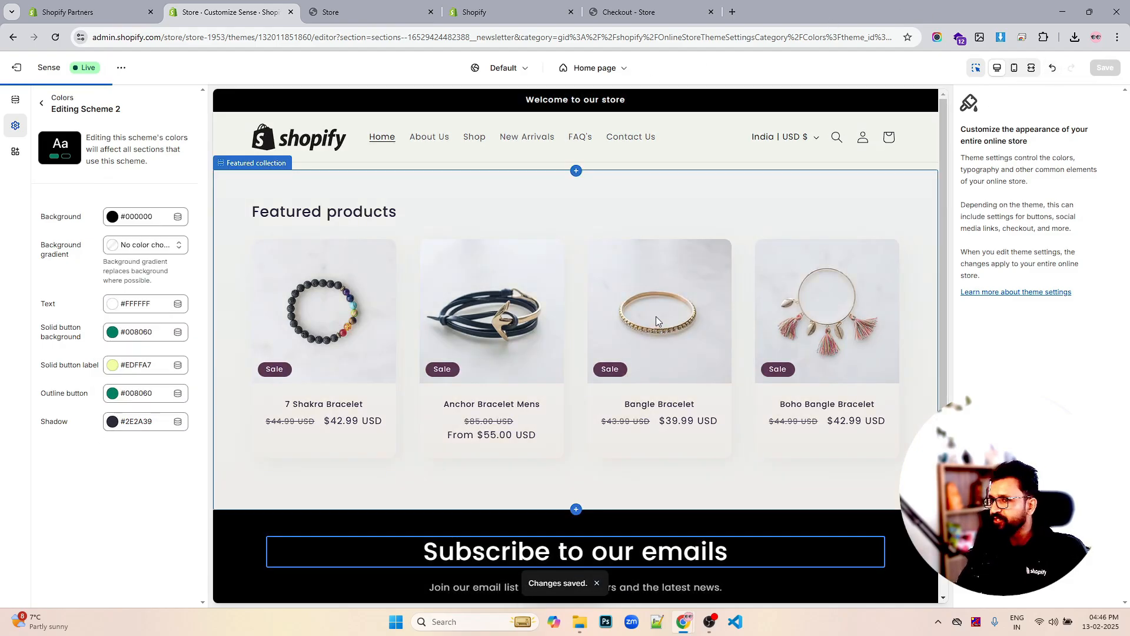
scroll(657, 313, "down", 4)
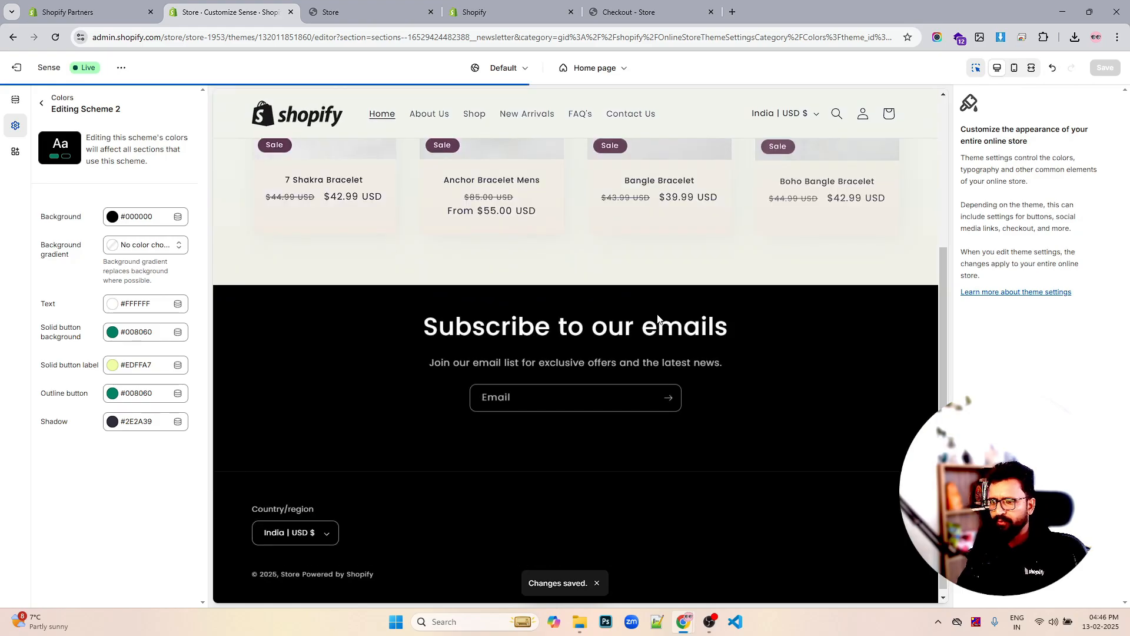
scroll(658, 318, "up", 4)
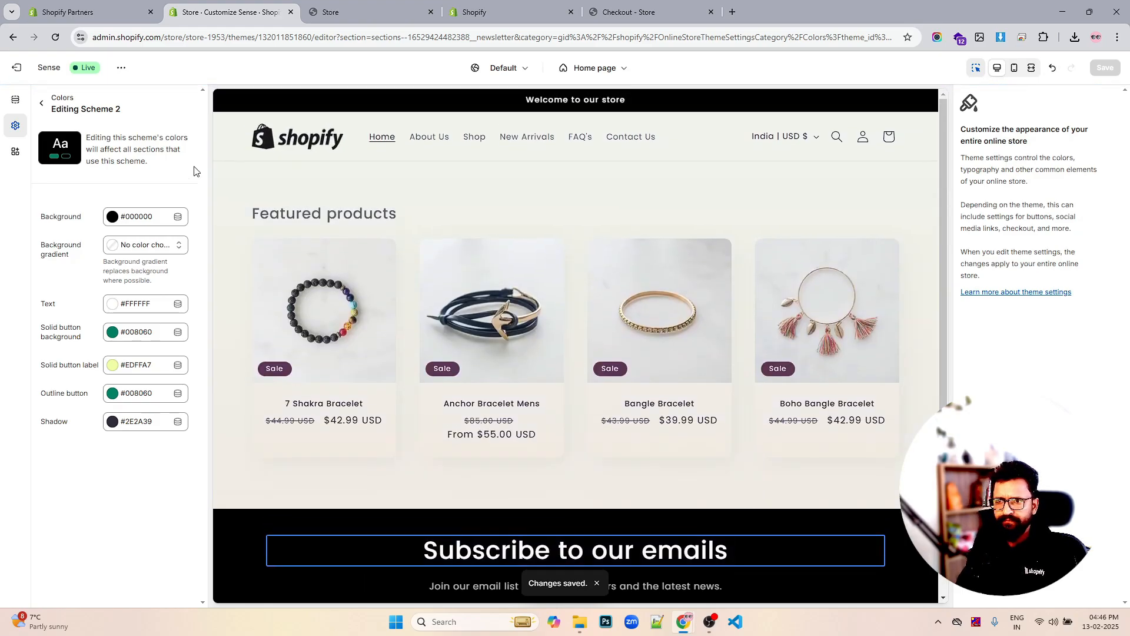
left_click(42, 105)
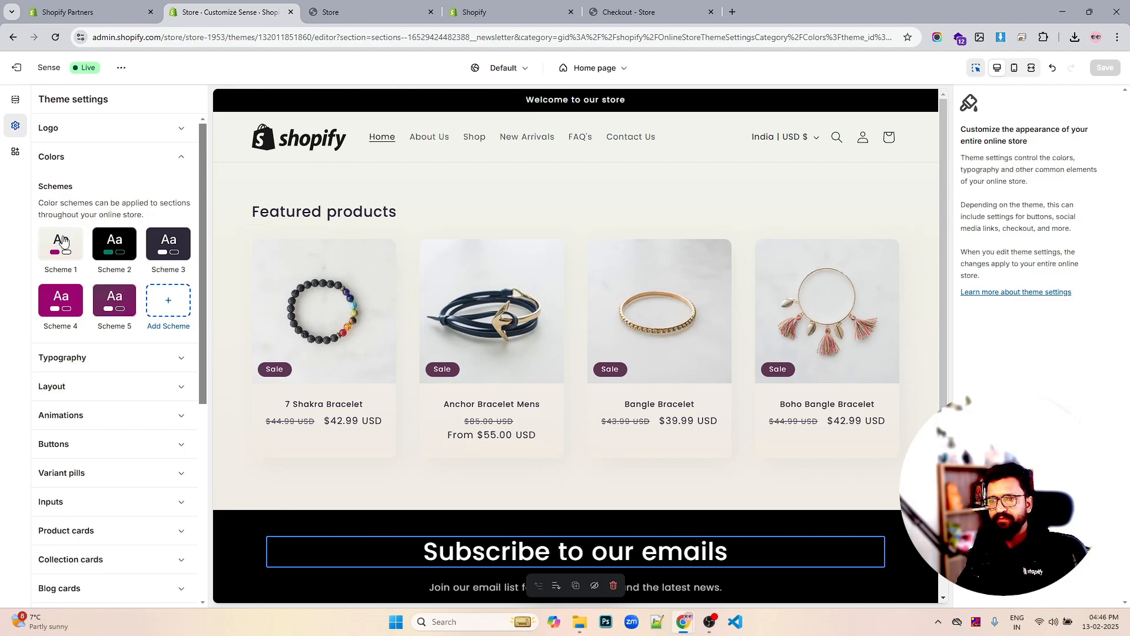
Remove Scheme 1's background gradient and set its text to black #000000
left_click(63, 242)
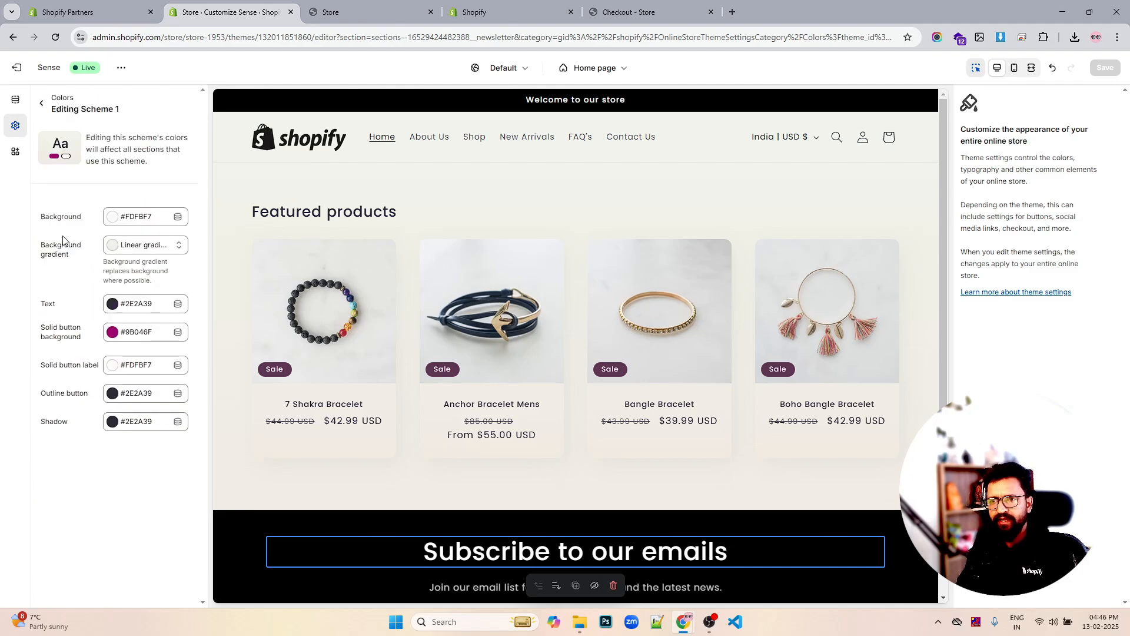
left_click(121, 245)
scroll(152, 411, "down", 2)
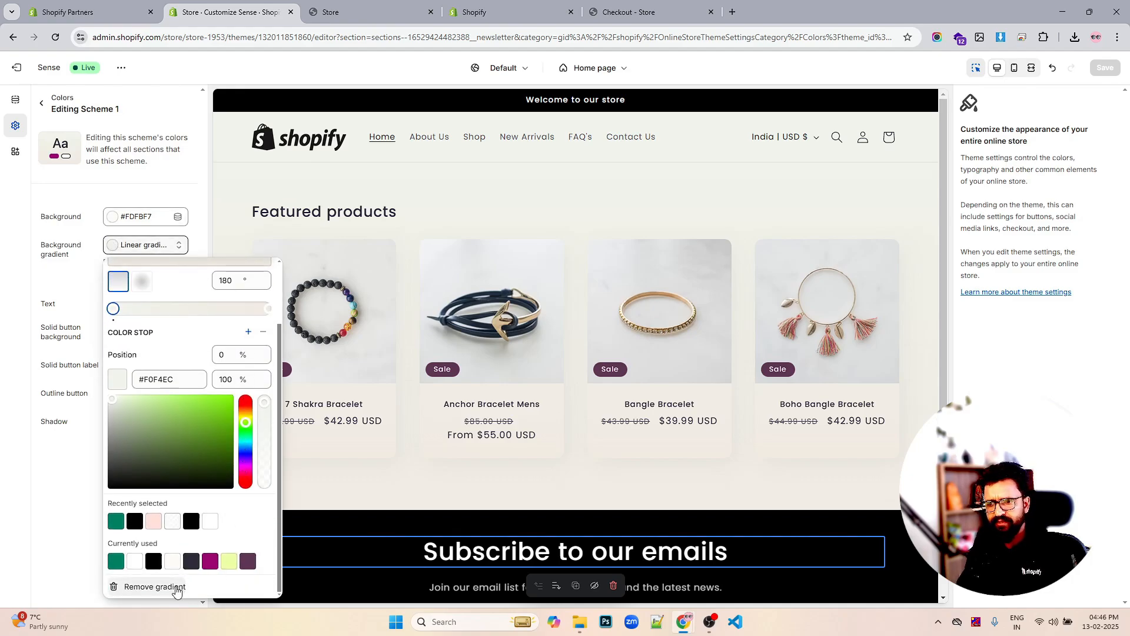
left_click(177, 587)
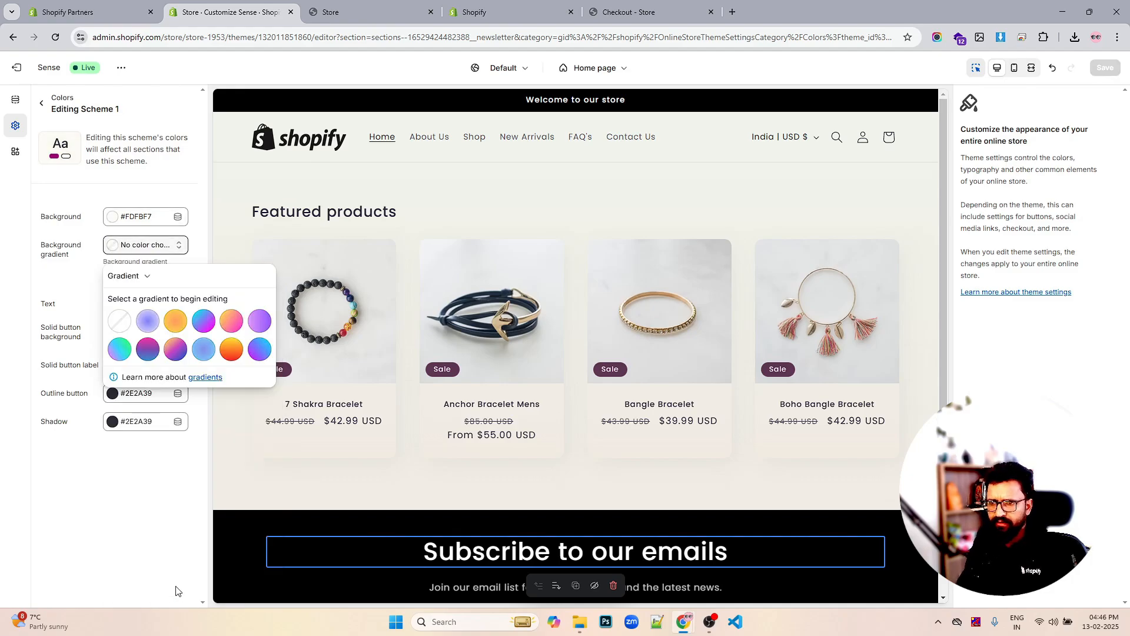
left_click(130, 542)
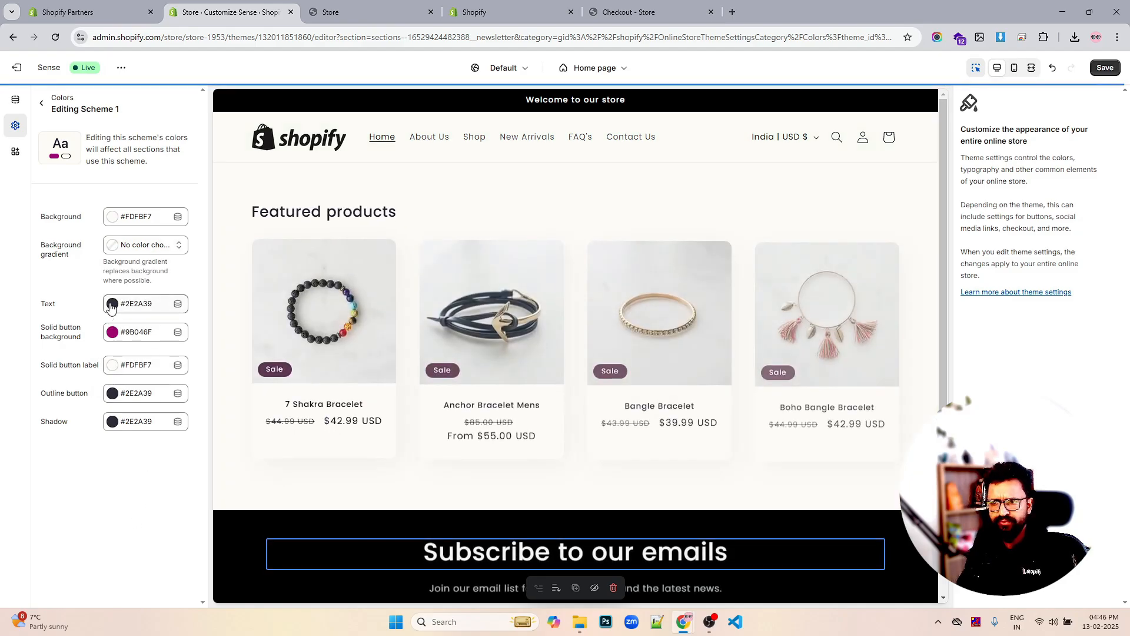
left_click(112, 304)
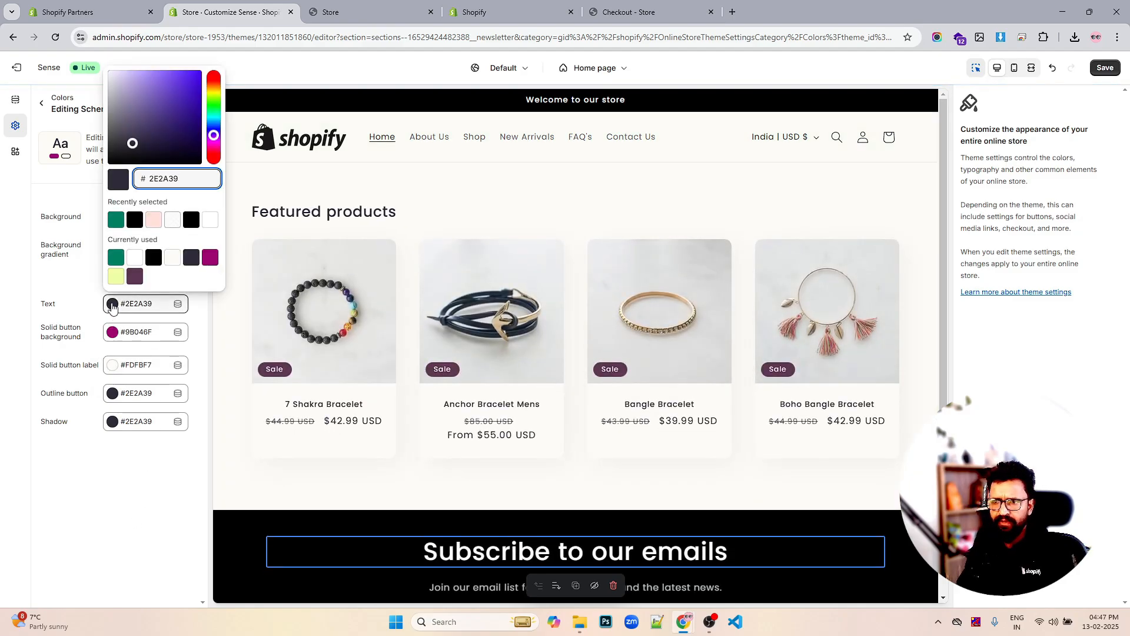
left_click_drag(131, 146, 121, 163)
left_click(35, 269)
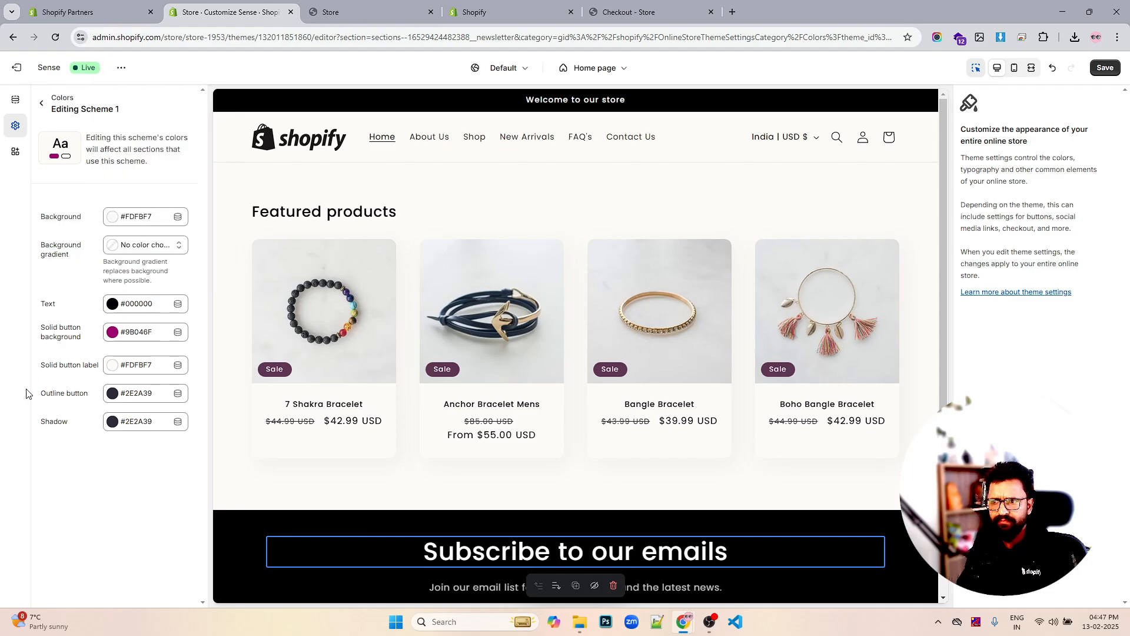
Make Scheme 1's solid button background green #008060, leaving the outline button unchanged
left_click(111, 334)
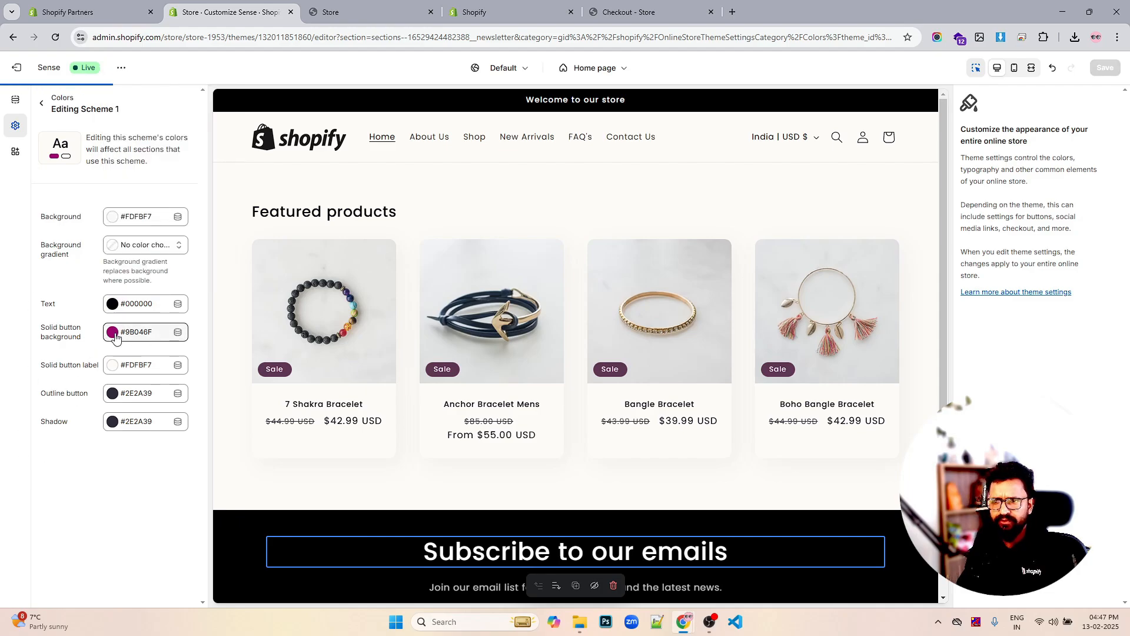
left_click(116, 249)
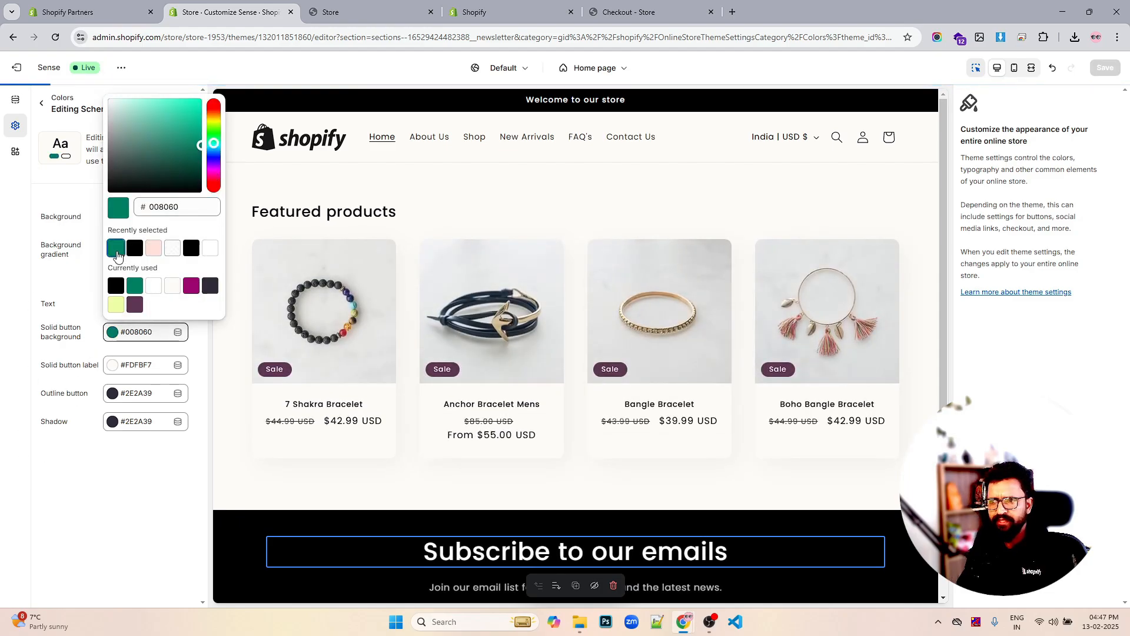
left_click(82, 514)
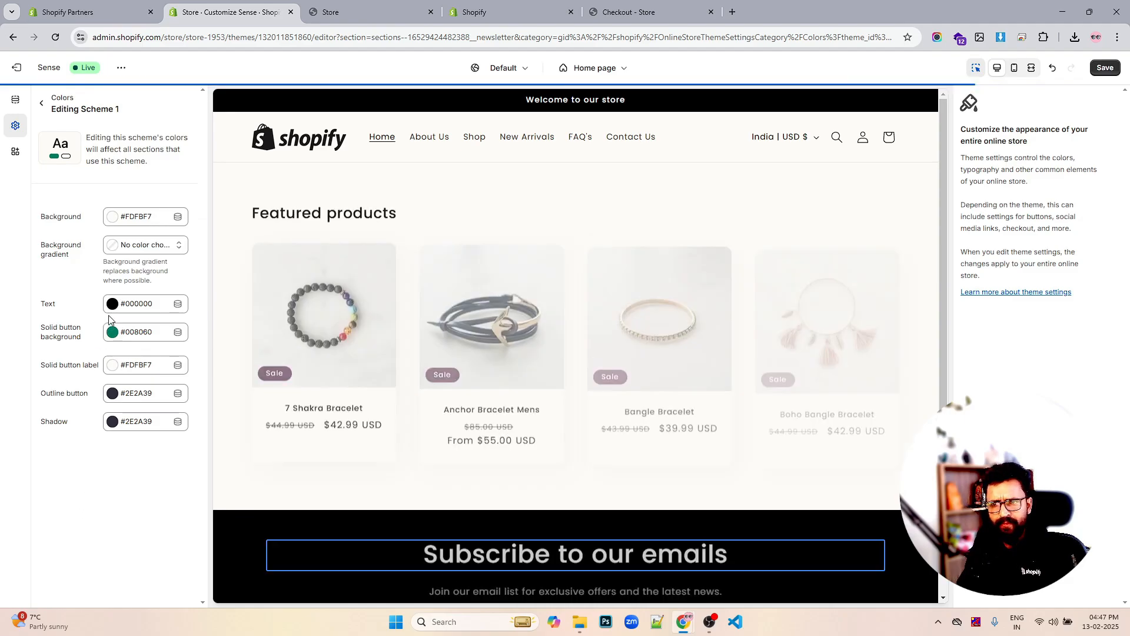
left_click(112, 394)
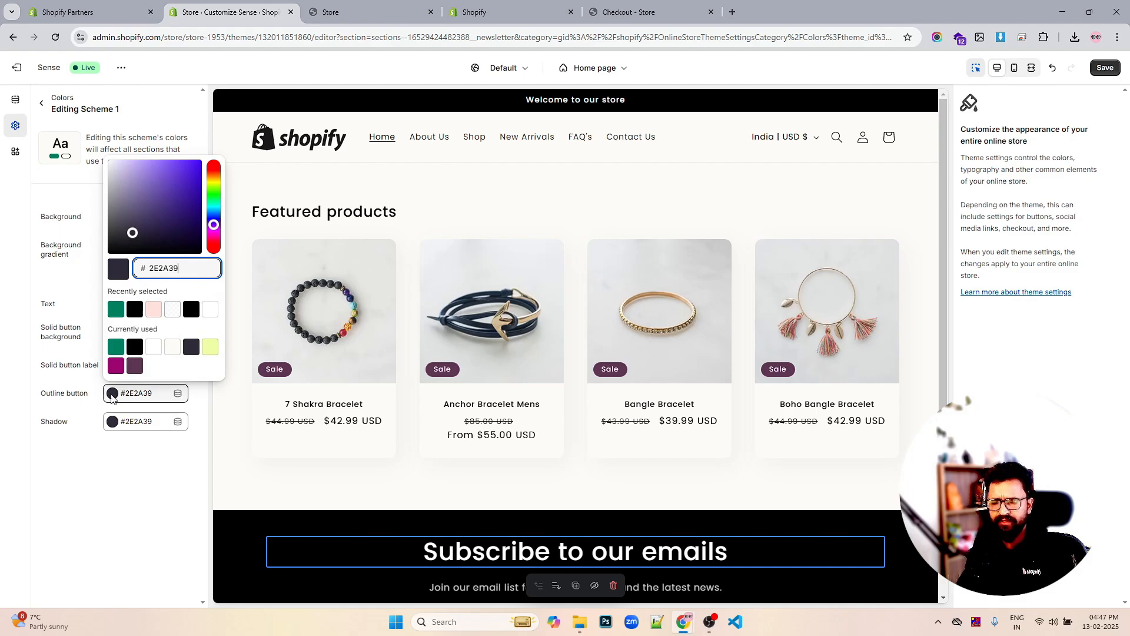
left_click(88, 523)
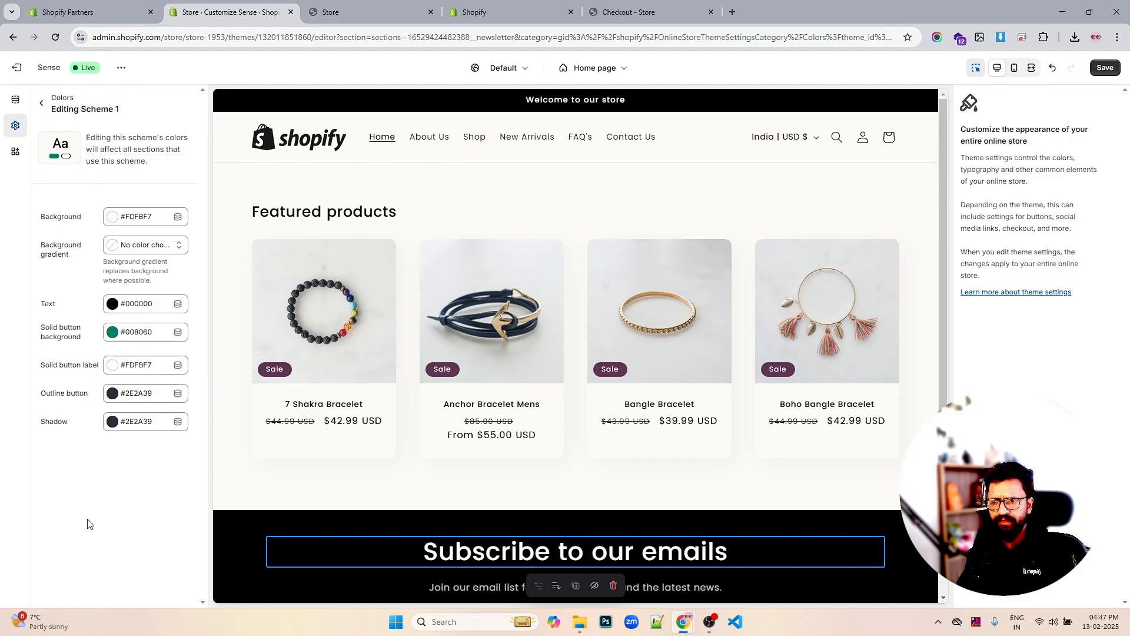
Set Scheme 1's solid button label colour to white #FFFFFF
left_click(113, 367)
left_click_drag(139, 160, 58, 105)
left_click(57, 344)
key("ctrl+s")
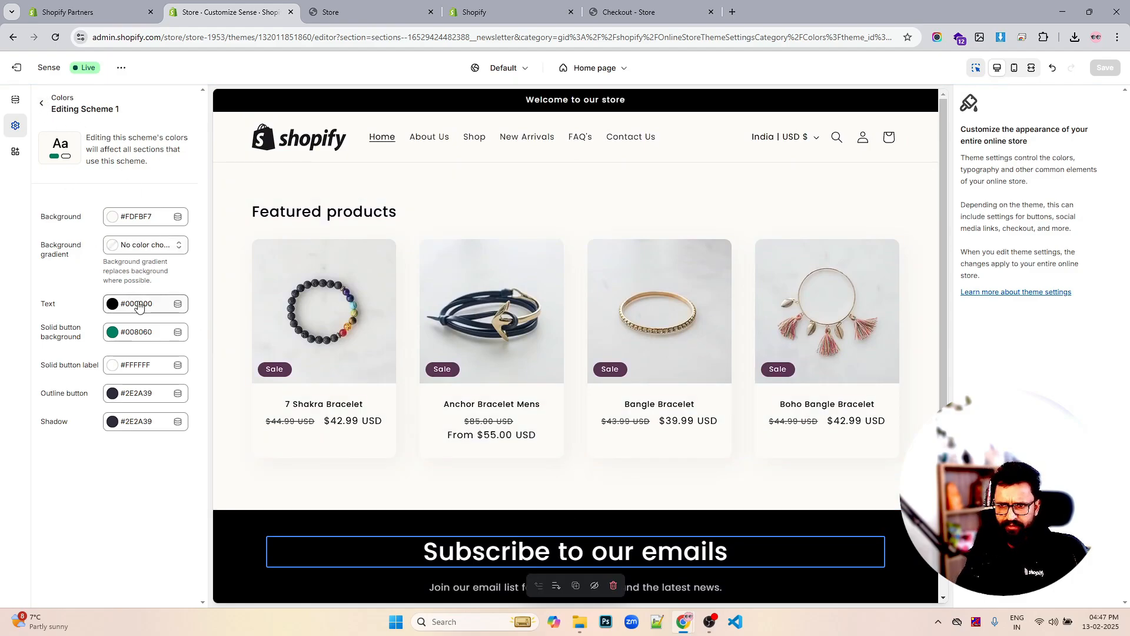
Set Scheme 1's background to white #FFFFFF, save, and return to theme settings
left_click(114, 219)
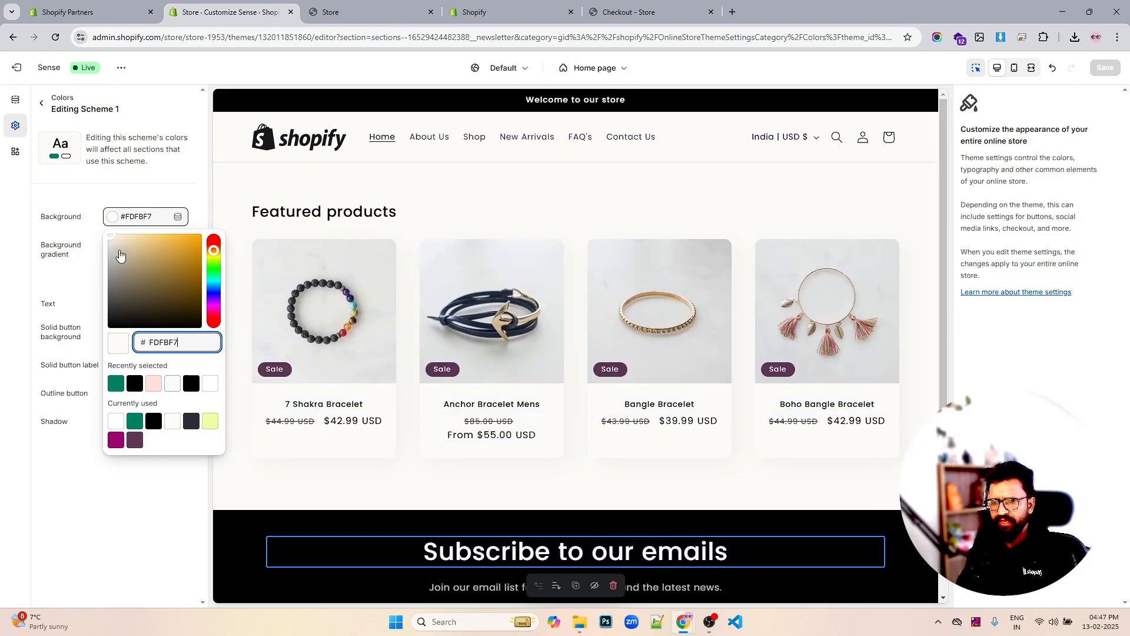
left_click_drag(121, 256, 60, 203)
left_click(42, 193)
key("ctrl+s")
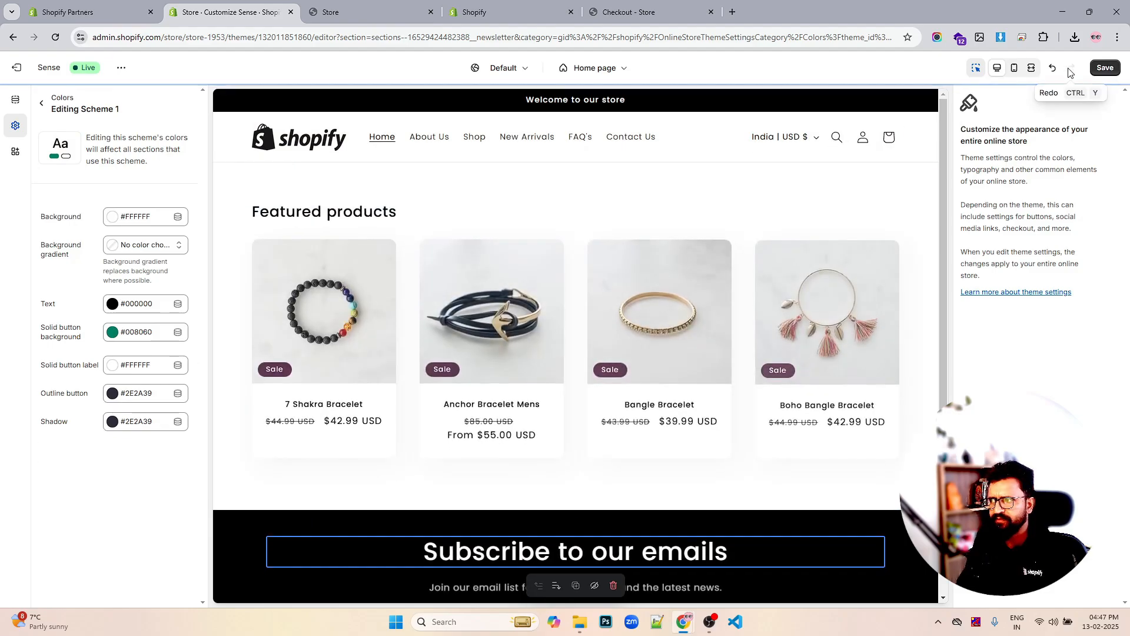
left_click(1116, 71)
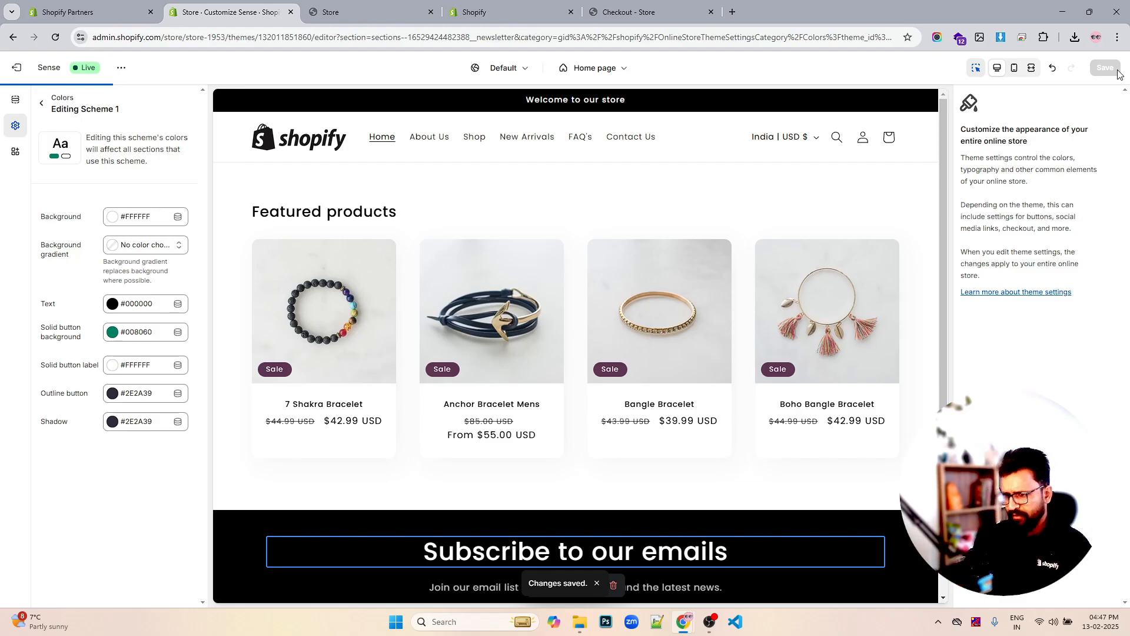
left_click(41, 103)
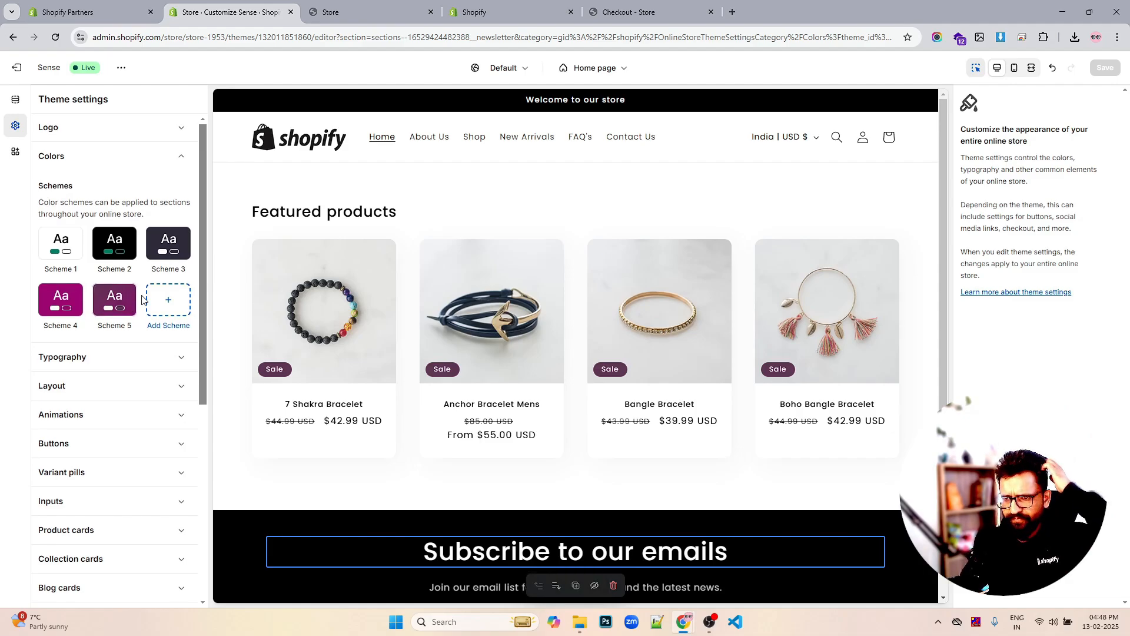
Expand and collapse the Buttons style settings
scroll(141, 297, "down", 3)
left_click(135, 292)
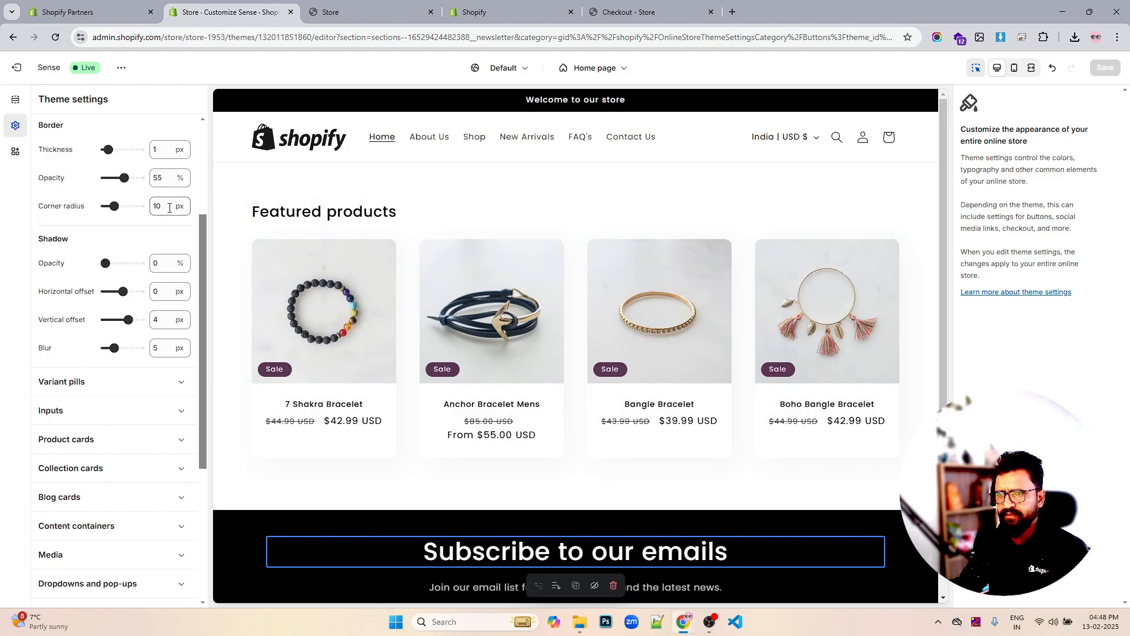
scroll(155, 216, "up", 3)
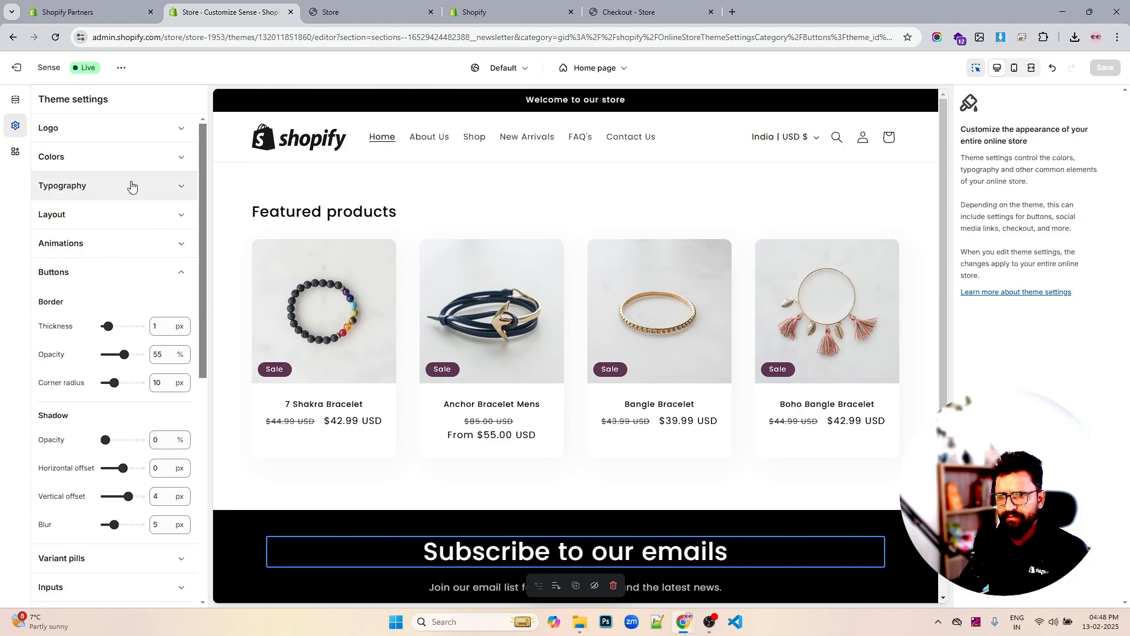
left_click(107, 272)
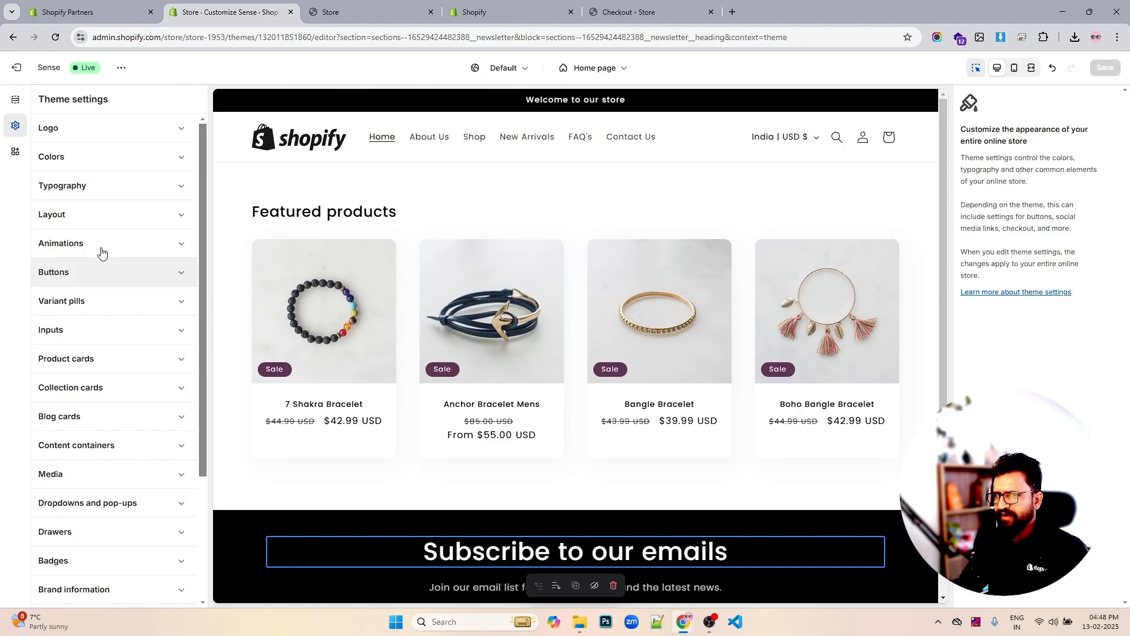
Open the Header section's settings and keep its colour scheme at Scheme 1
left_click(16, 104)
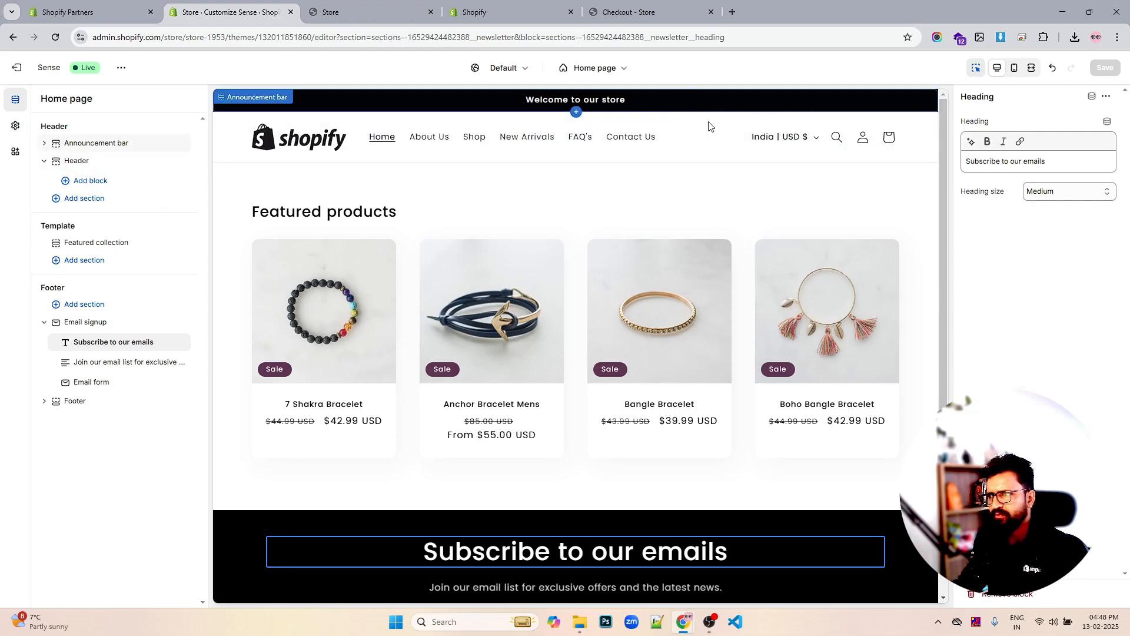
left_click(76, 160)
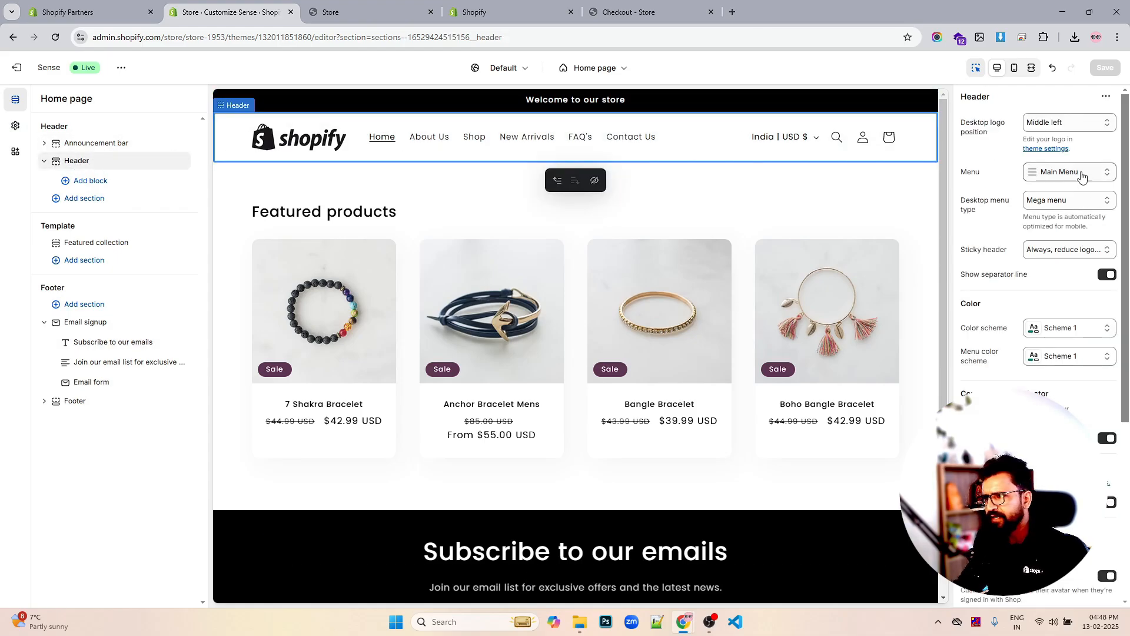
scroll(1068, 230, "down", 1)
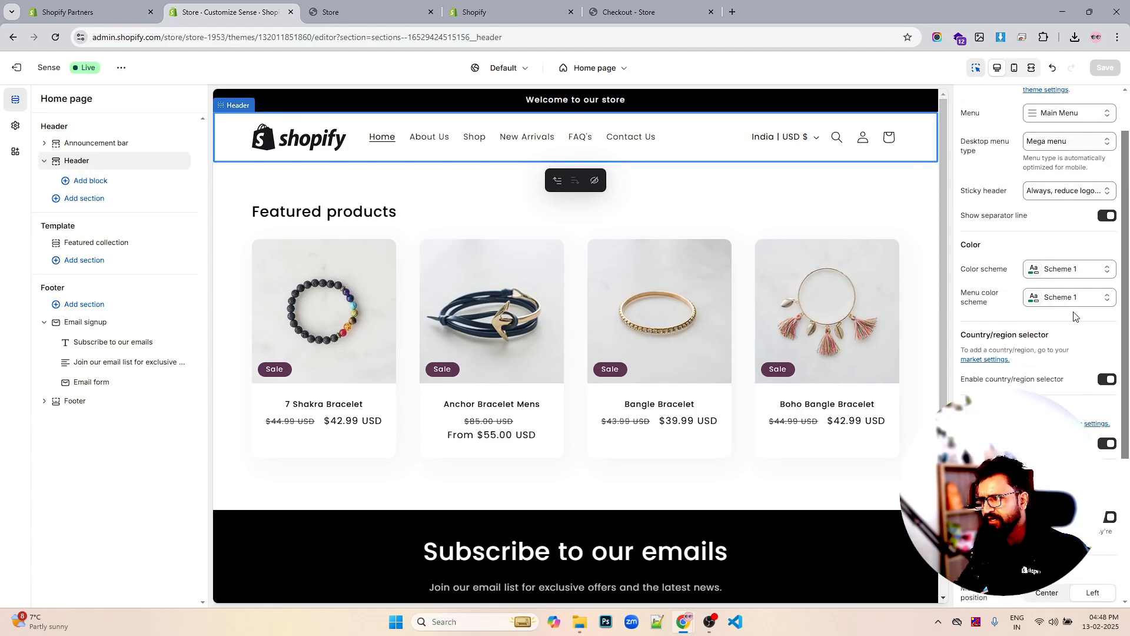
left_click(1075, 271)
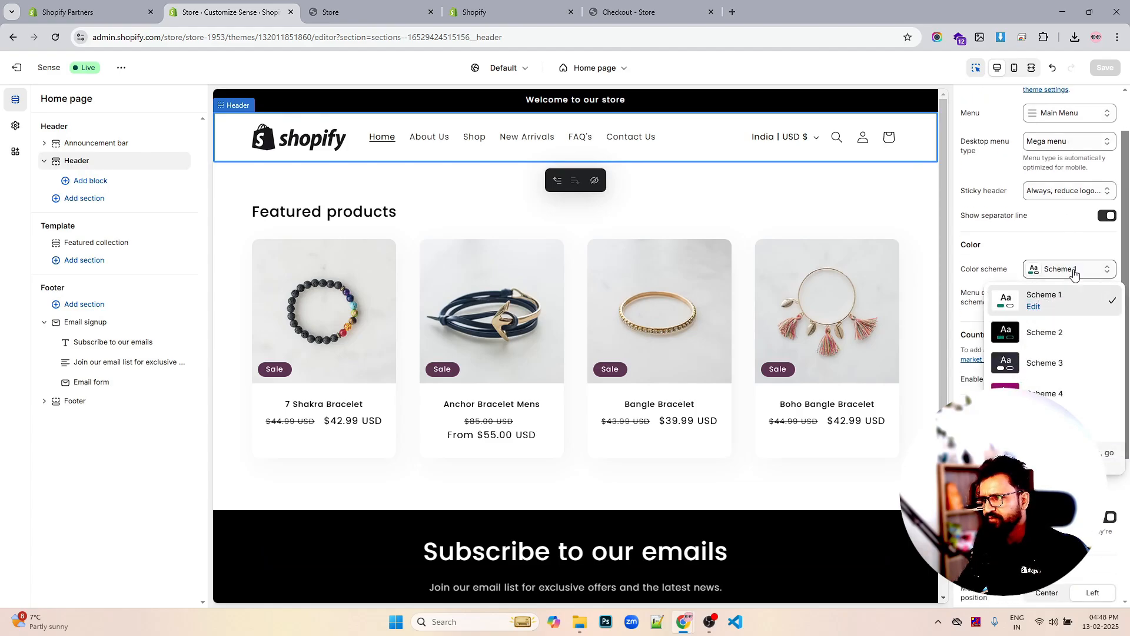
left_click(1059, 300)
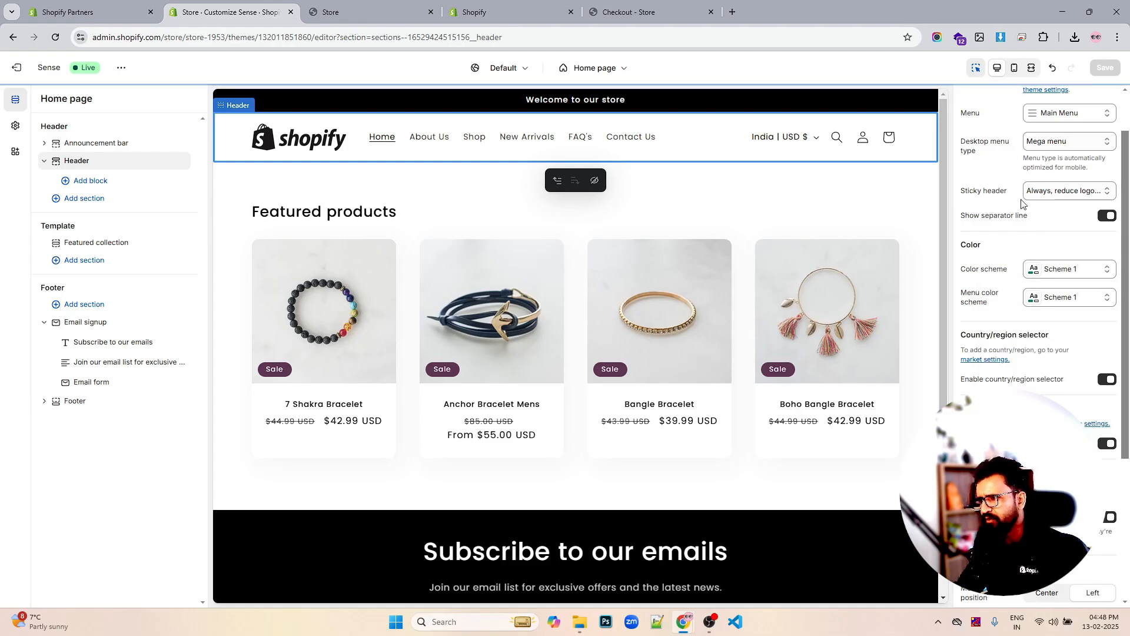
scroll(1095, 303, "down", 4)
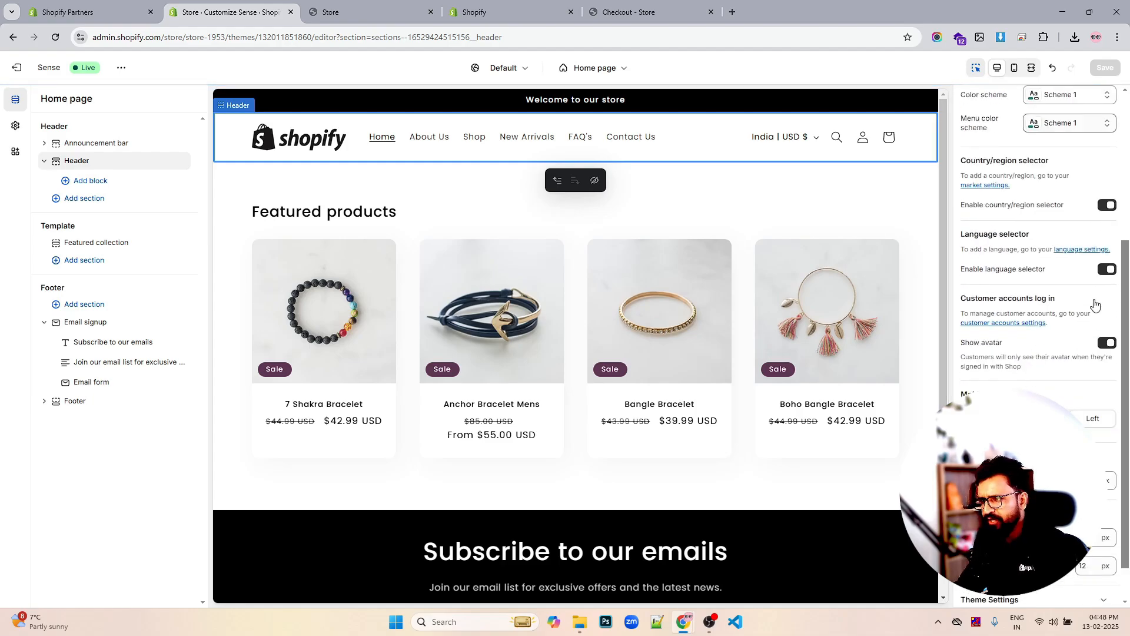
scroll(766, 357, "down", 4)
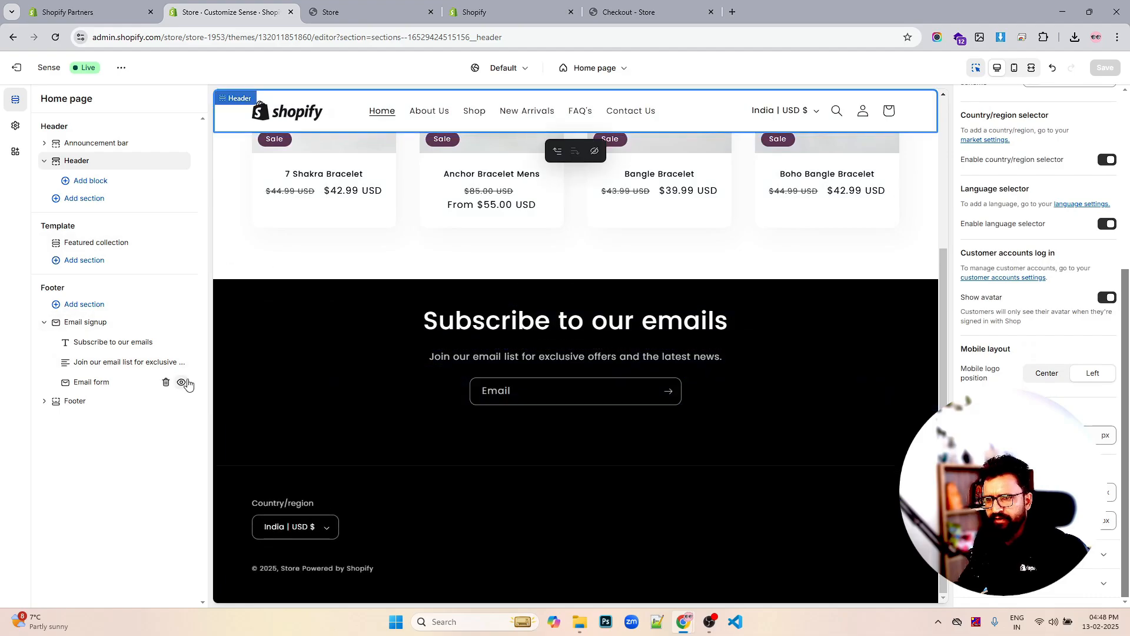
Give the Email signup section Scheme 1 and 12 px bottom padding, then hide it
left_click(75, 402)
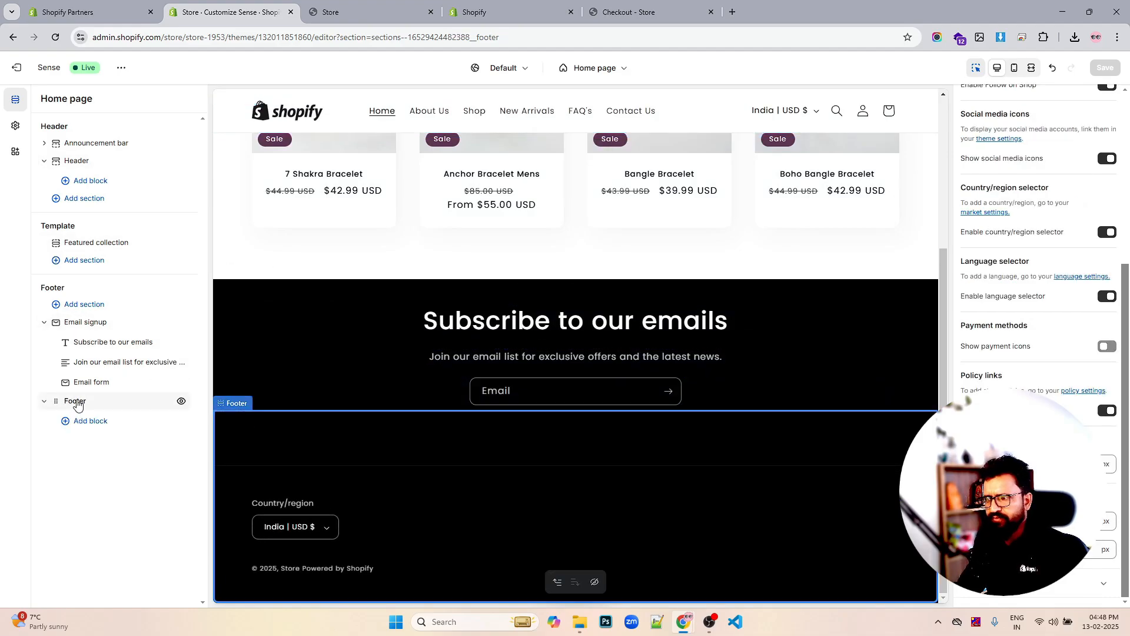
left_click(109, 324)
left_click(1073, 134)
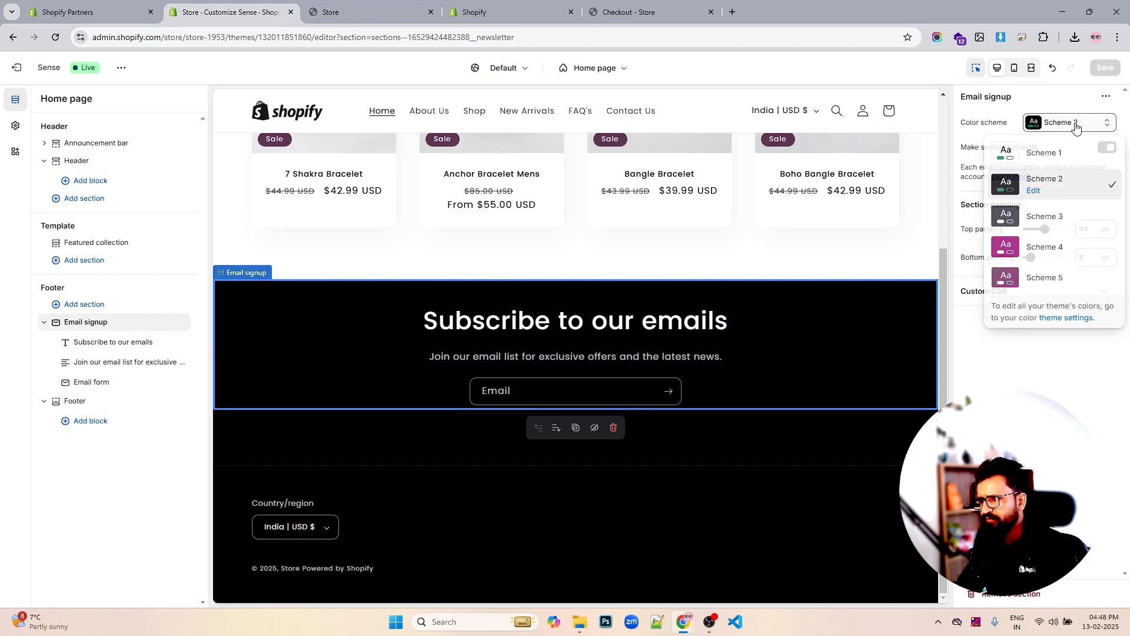
left_click(1045, 155)
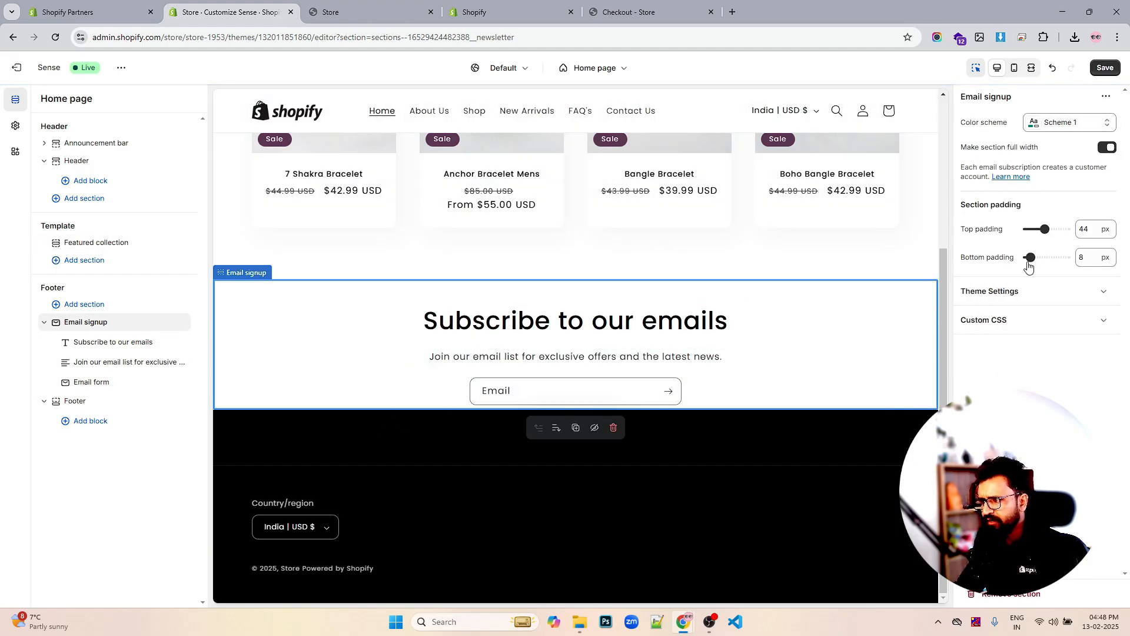
left_click_drag(1030, 258, 1032, 229)
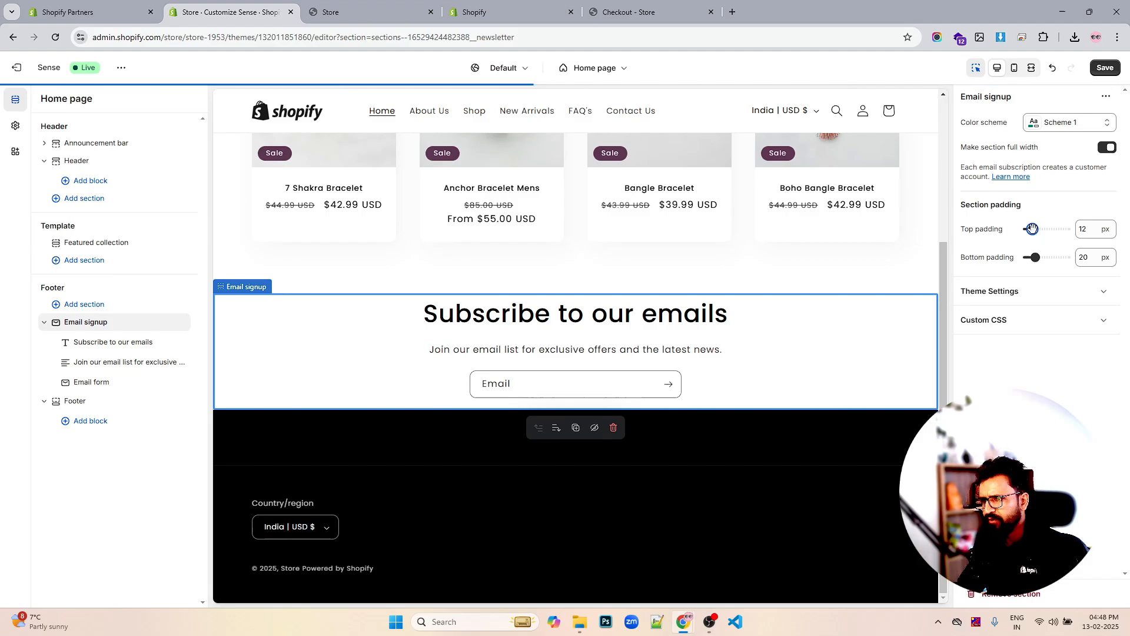
left_click_drag(1036, 257, 1031, 257)
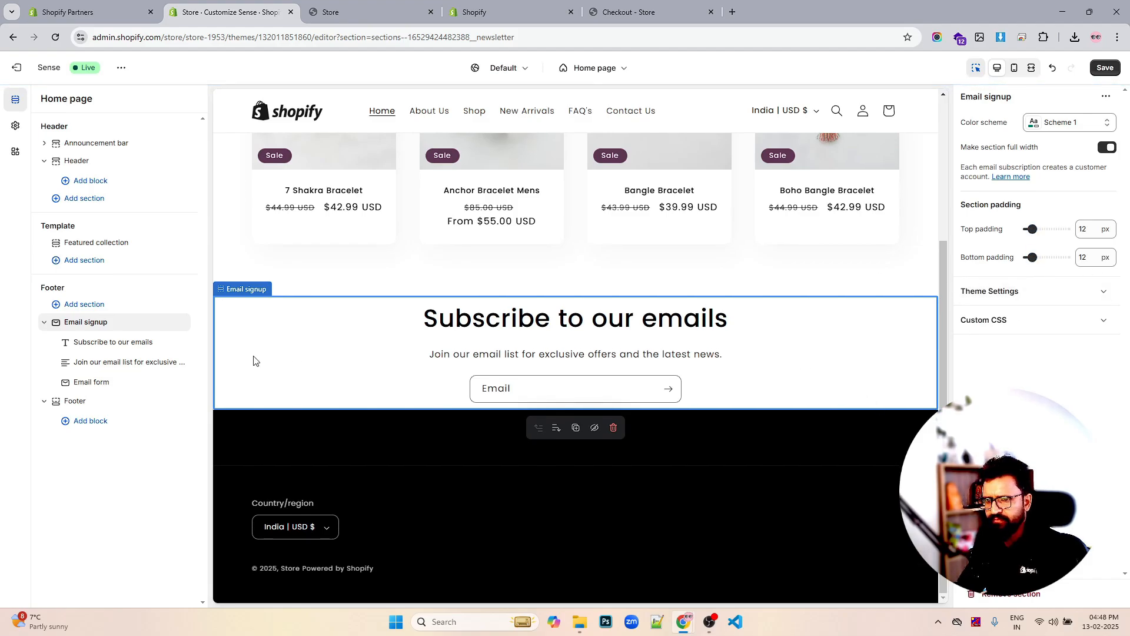
left_click(181, 322)
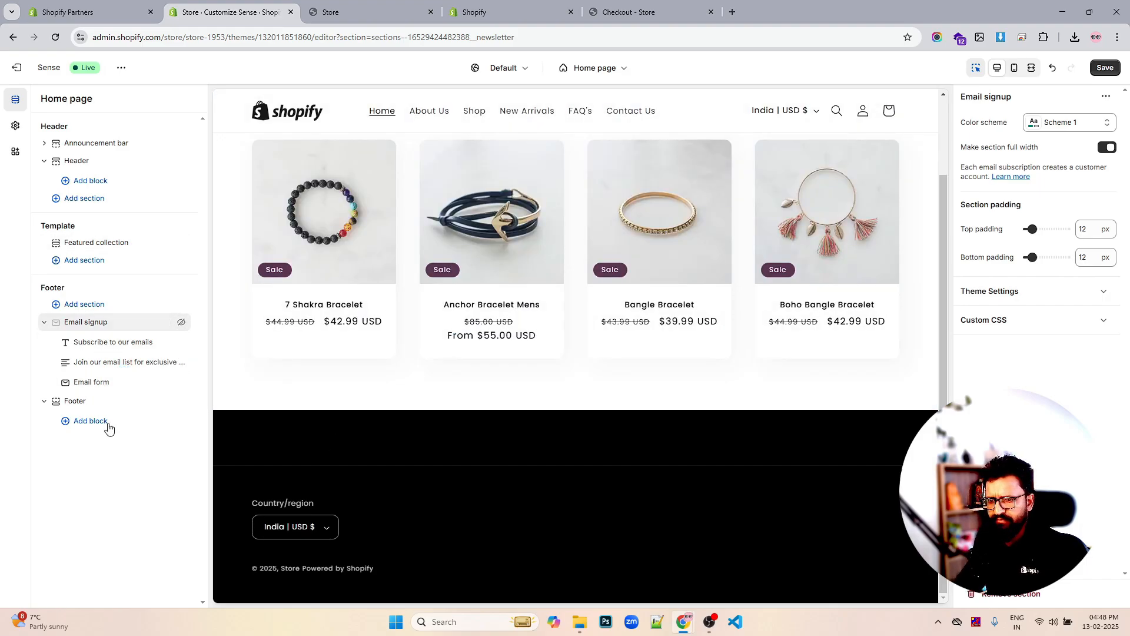
Save the home page and bring up the Footer's block types: Menu, Brand information, Text, Image
left_click(94, 402)
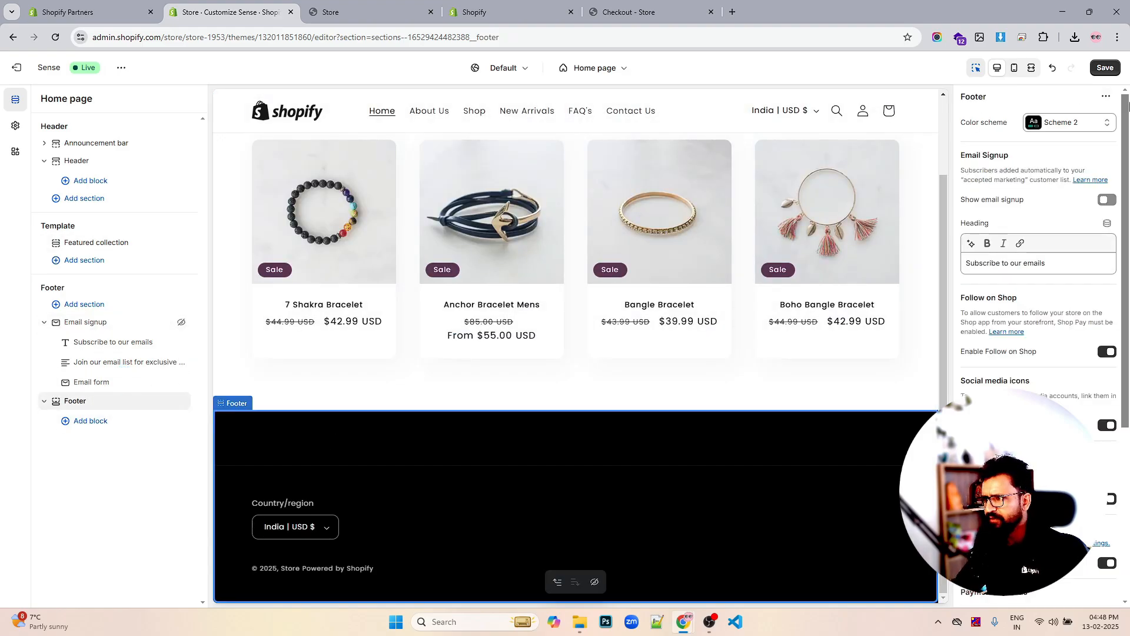
left_click(1105, 67)
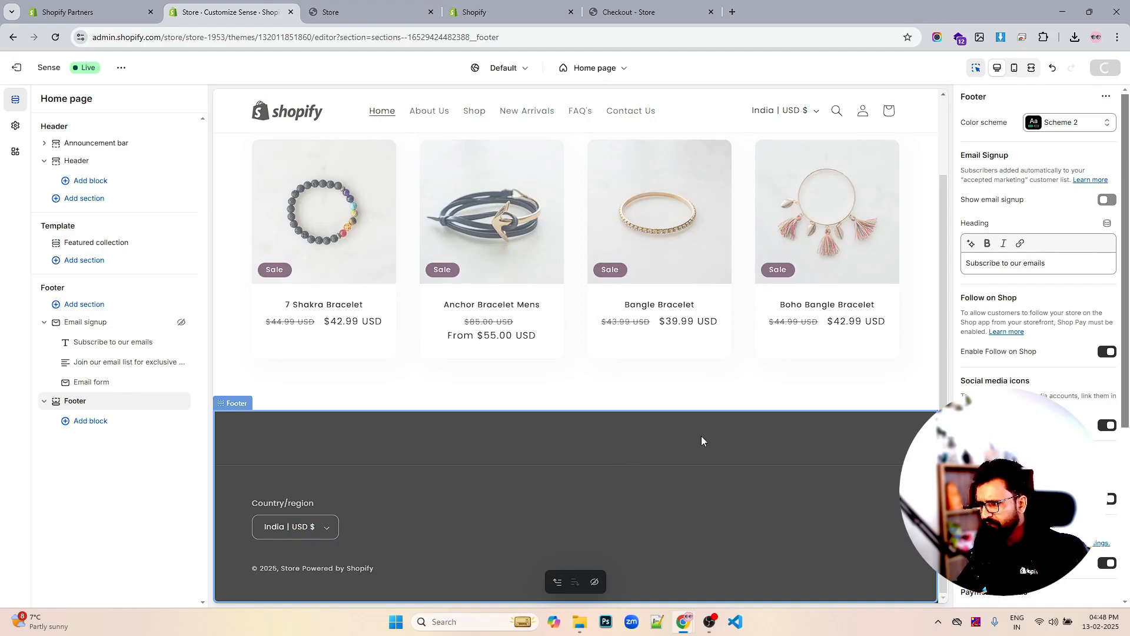
scroll(1031, 342, "down", 2)
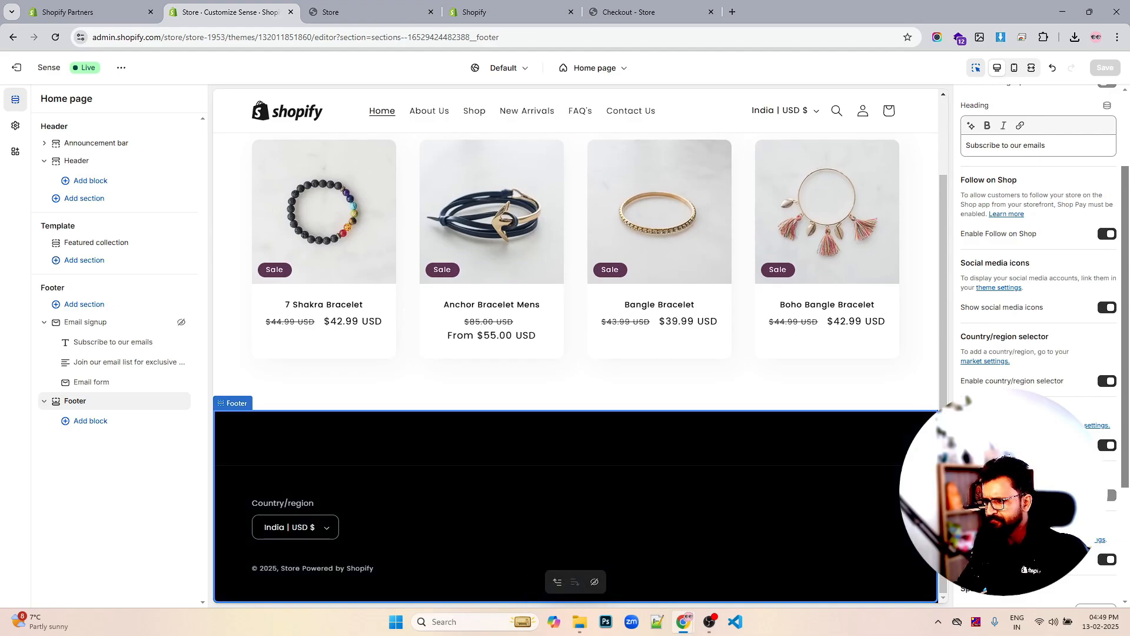
scroll(1110, 447, "down", 3)
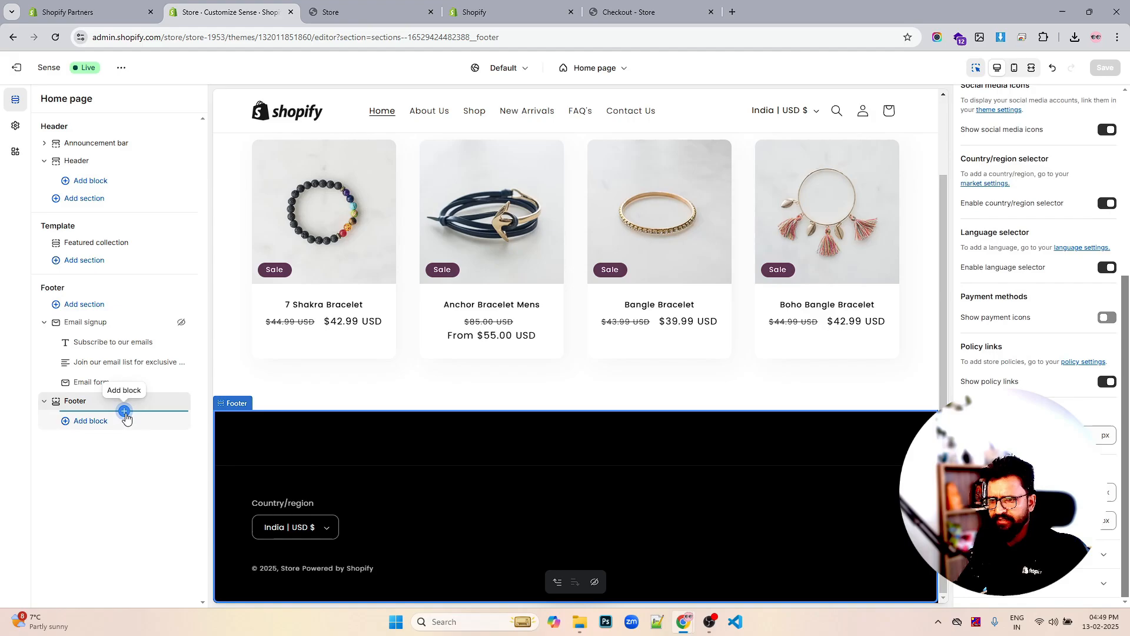
left_click(124, 412)
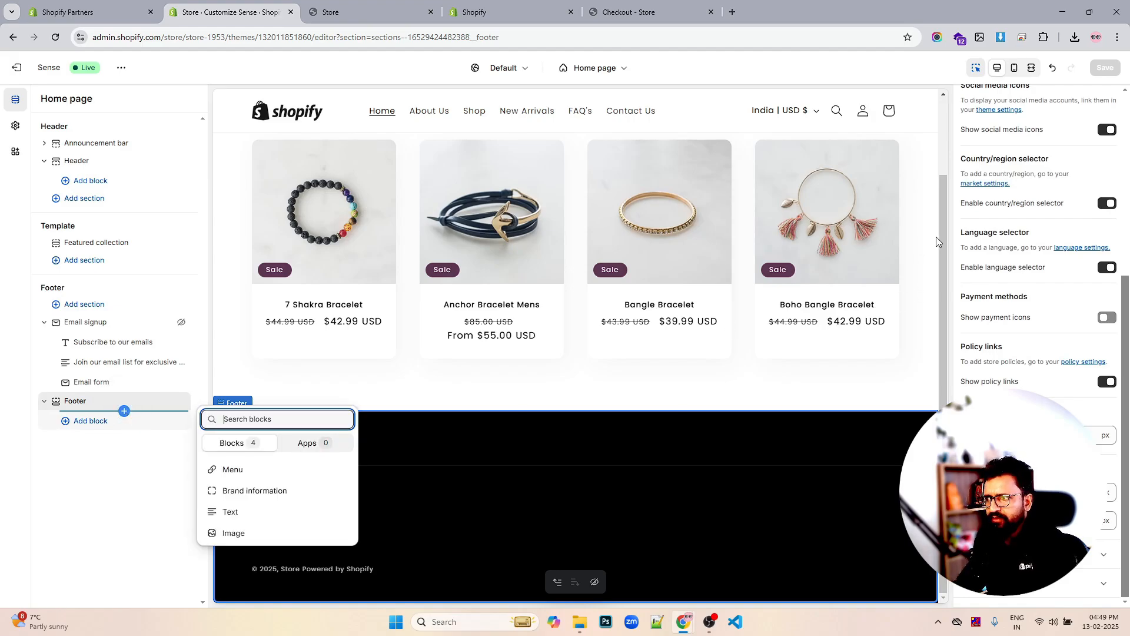
Close the block picker and scroll the preview to review the black footer's country selector
left_click_drag(936, 237, 941, 288)
scroll(847, 363, "up", 2)
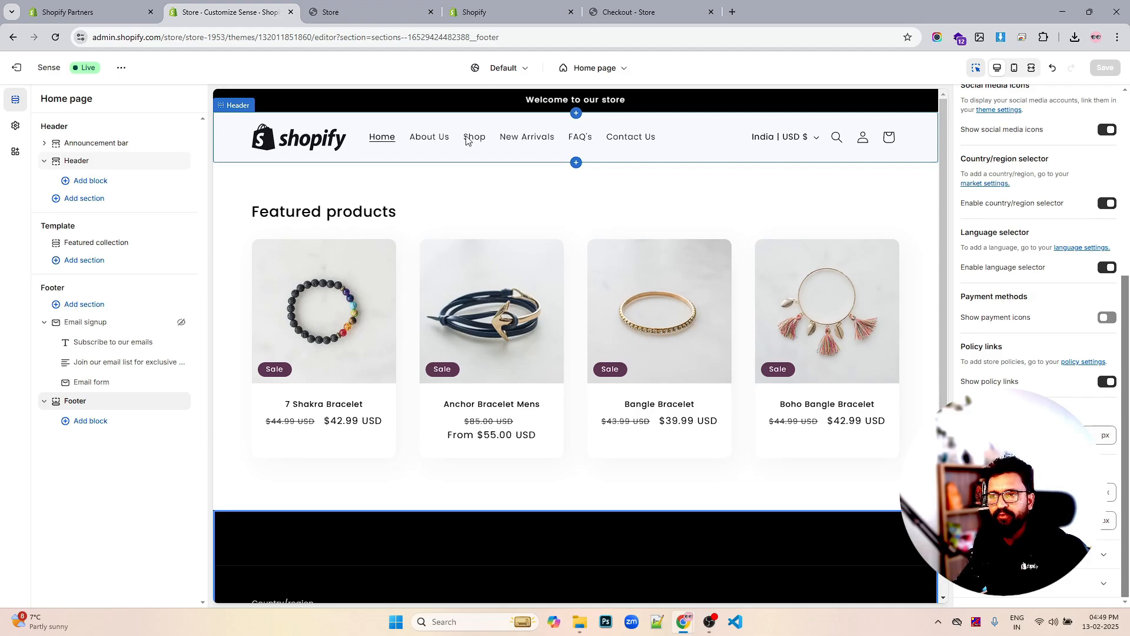
scroll(636, 218, "down", 2)
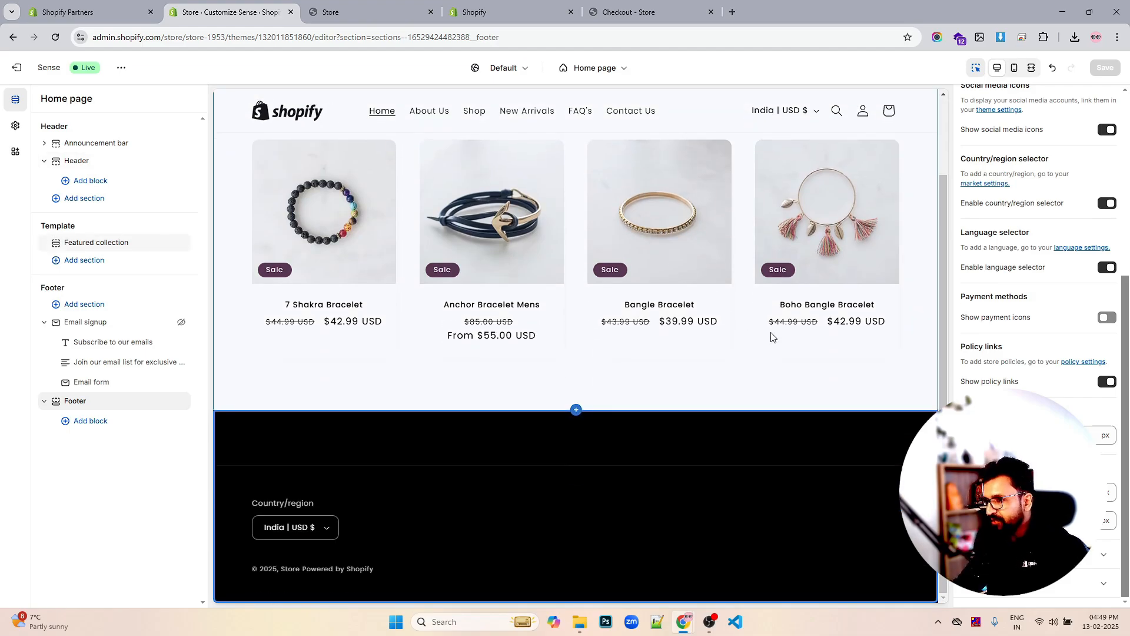
scroll(771, 332, "up", 2)
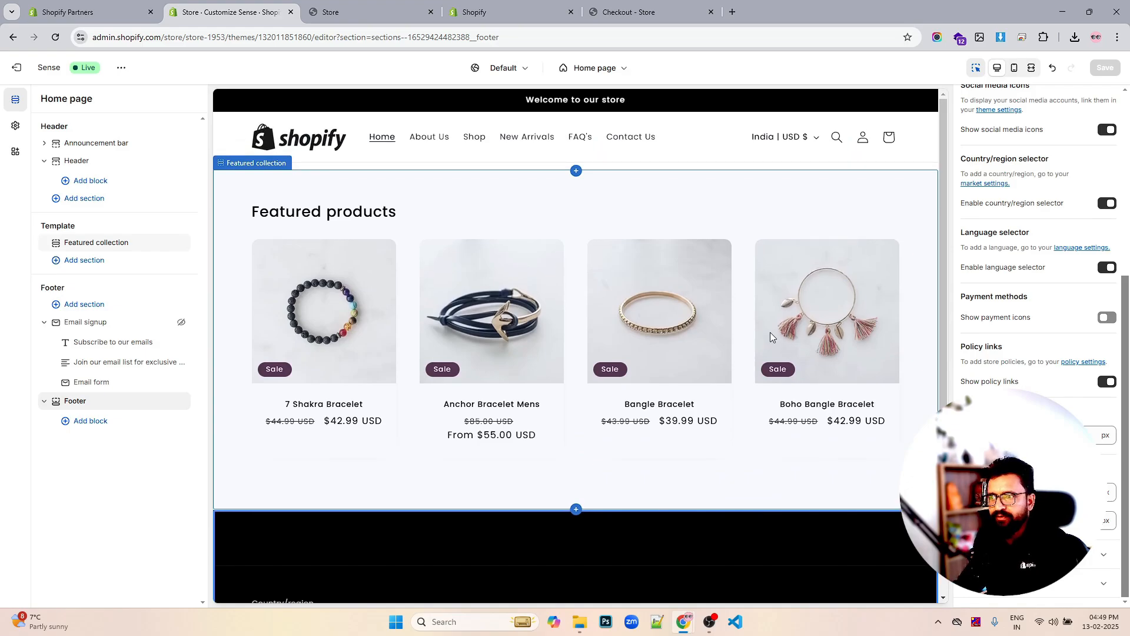
scroll(770, 332, "down", 2)
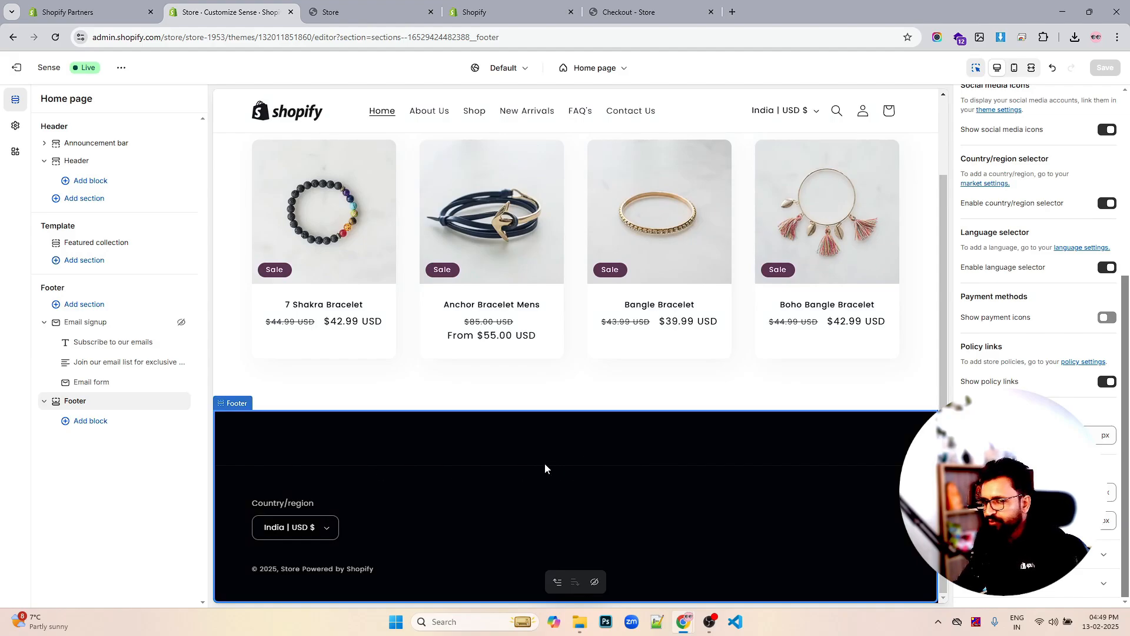
scroll(693, 381, "up", 2)
scroll(692, 382, "down", 2)
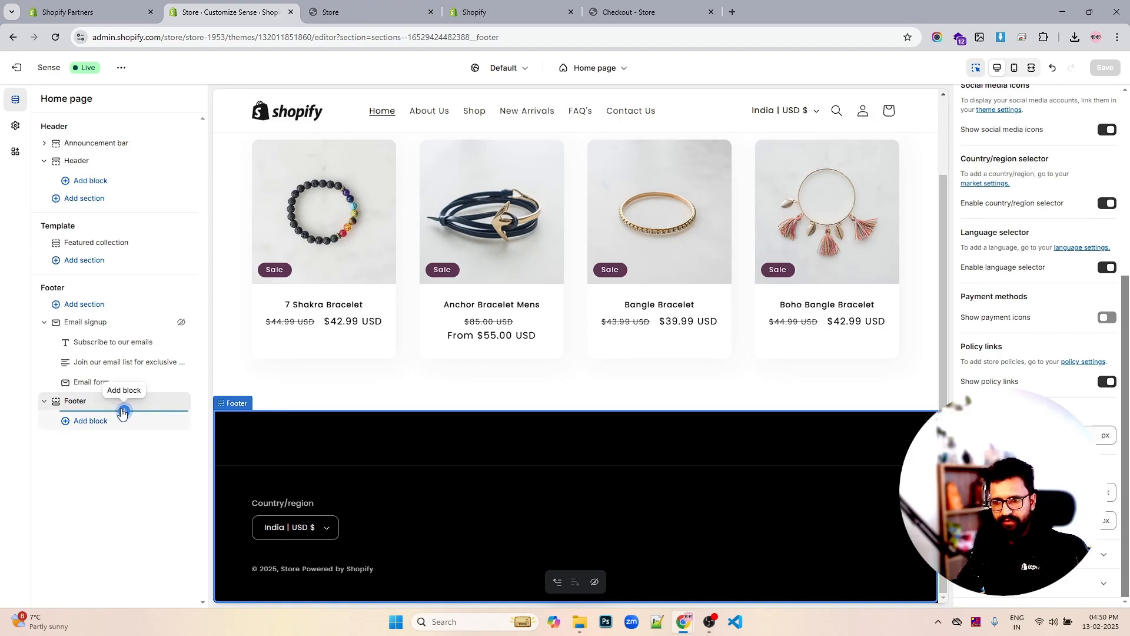
Add four Menu blocks to the footer, each showing the Quick links Search link
left_click(123, 411)
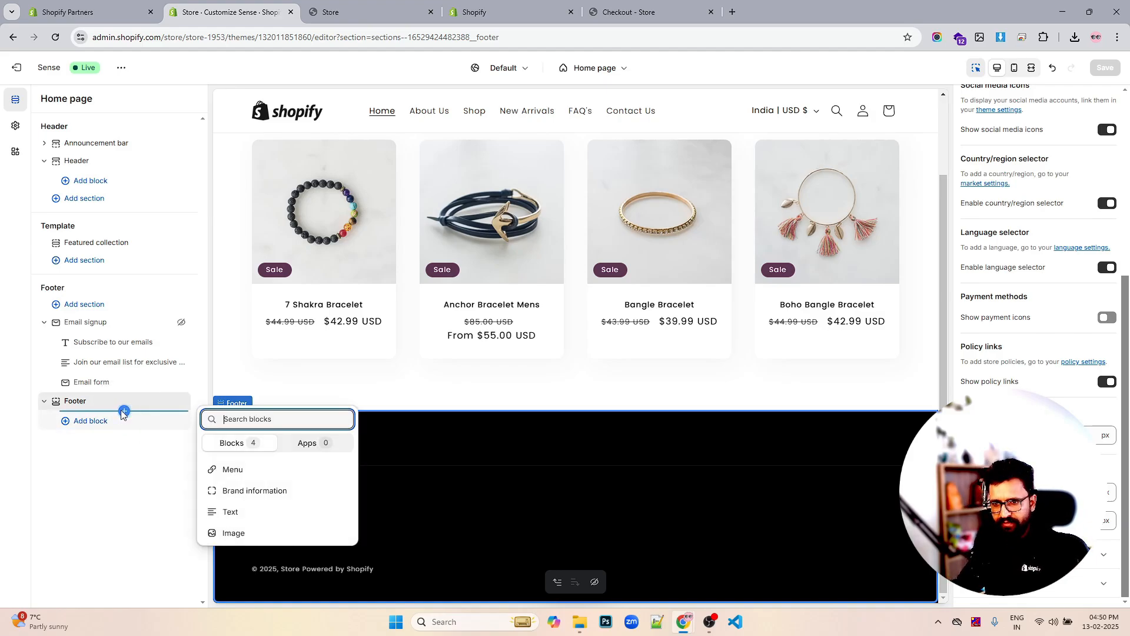
left_click(255, 471)
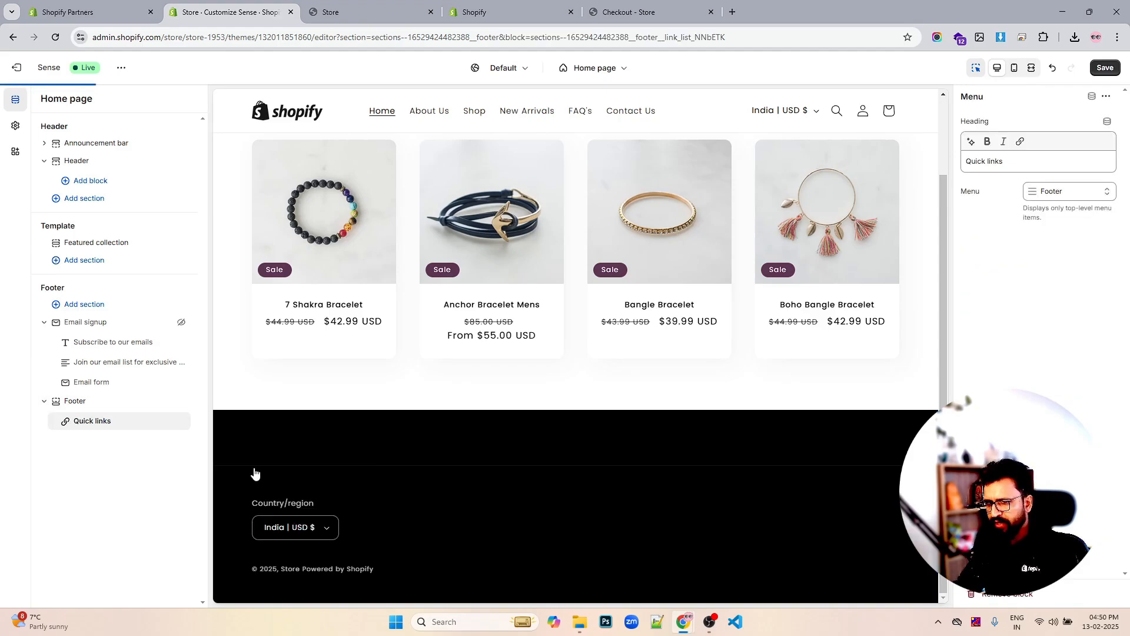
left_click(124, 431)
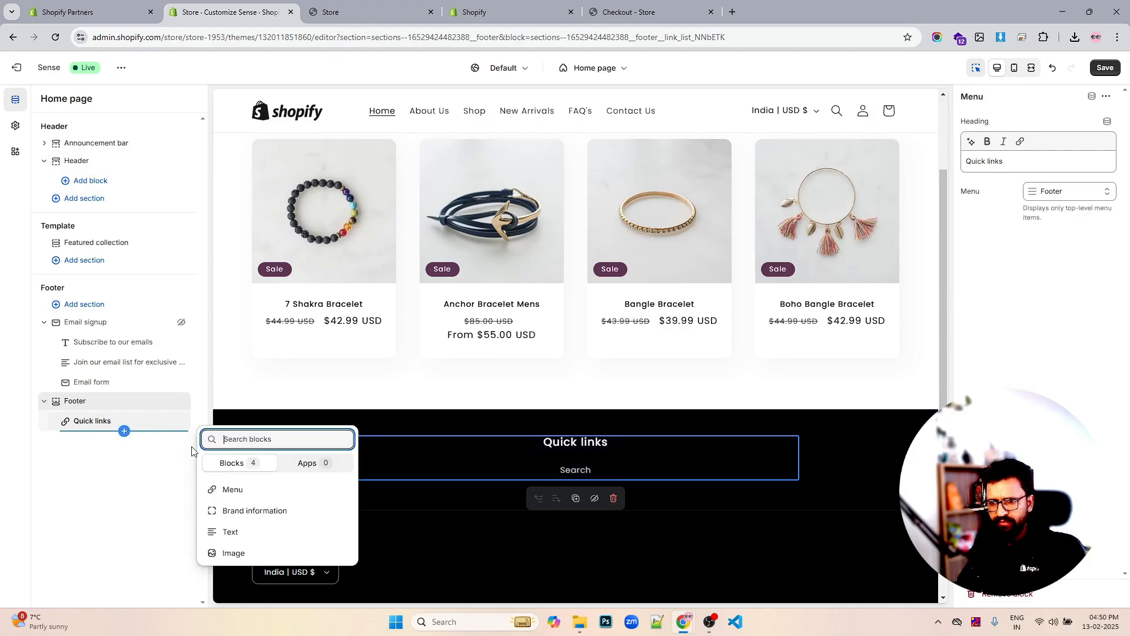
left_click(238, 490)
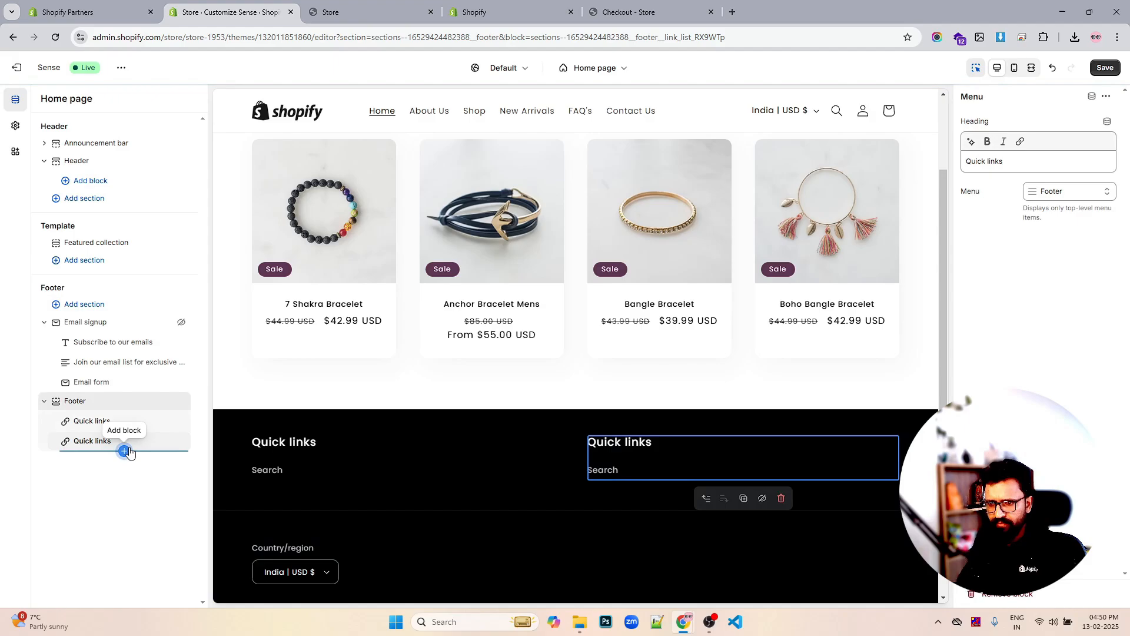
left_click(124, 451)
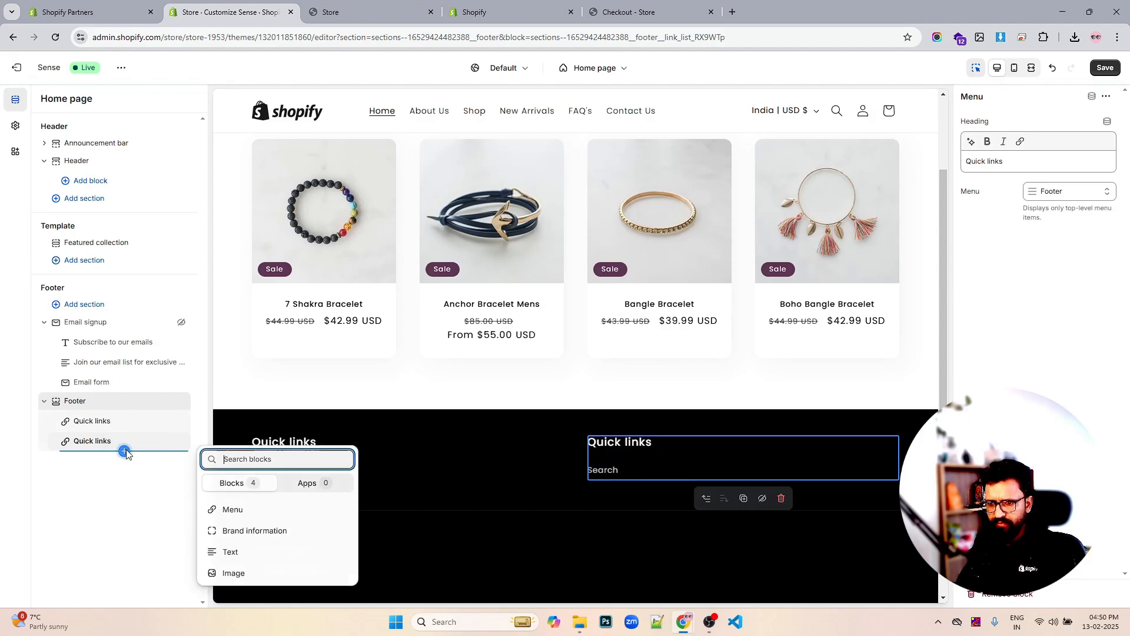
left_click(230, 510)
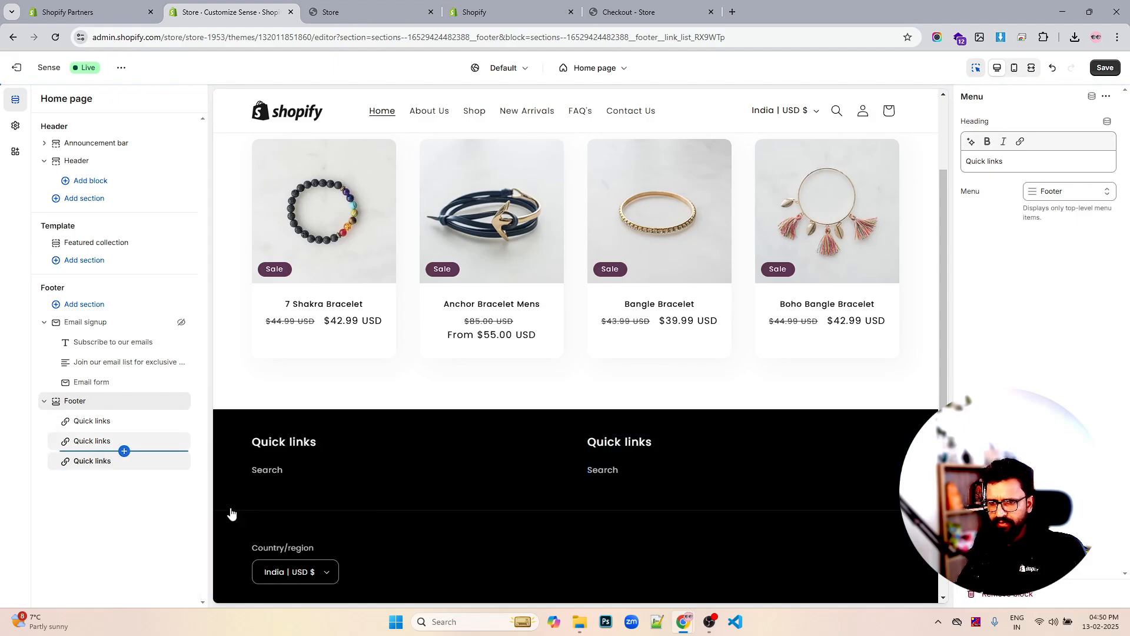
left_click(124, 470)
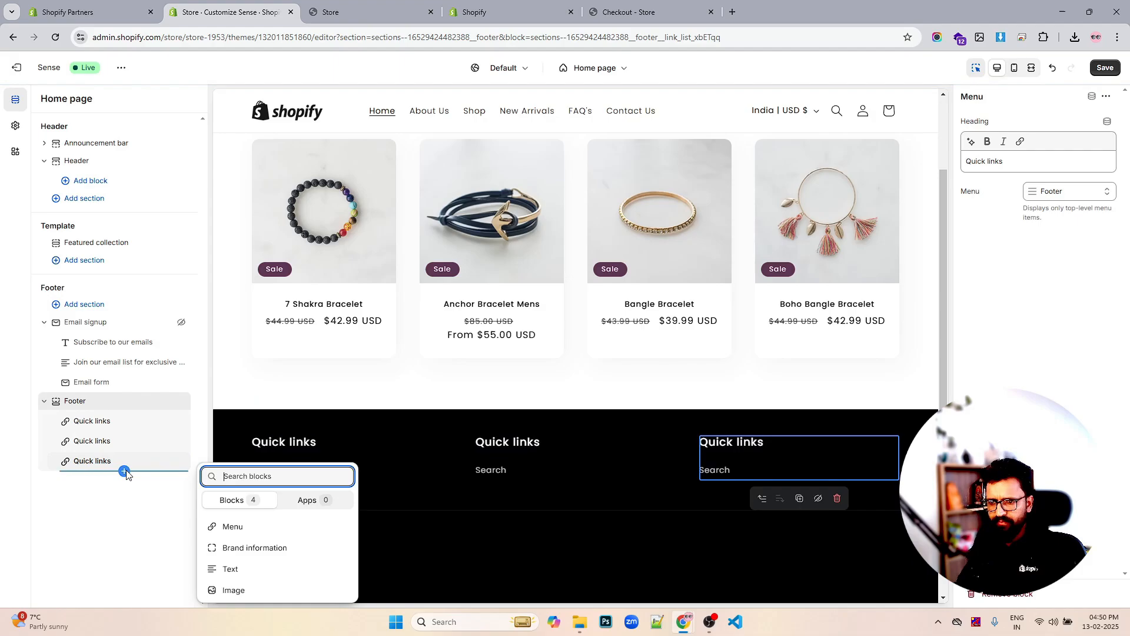
left_click(229, 530)
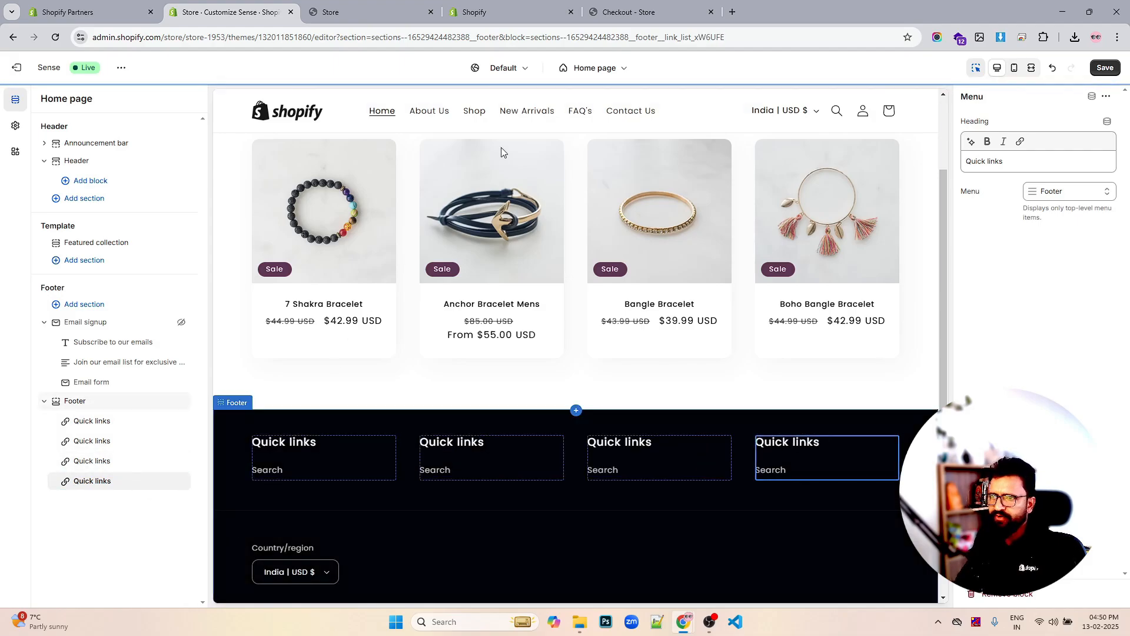
In a new tab, search Google for 'shopify' and open shopify.com
left_click(733, 12)
type("sho")
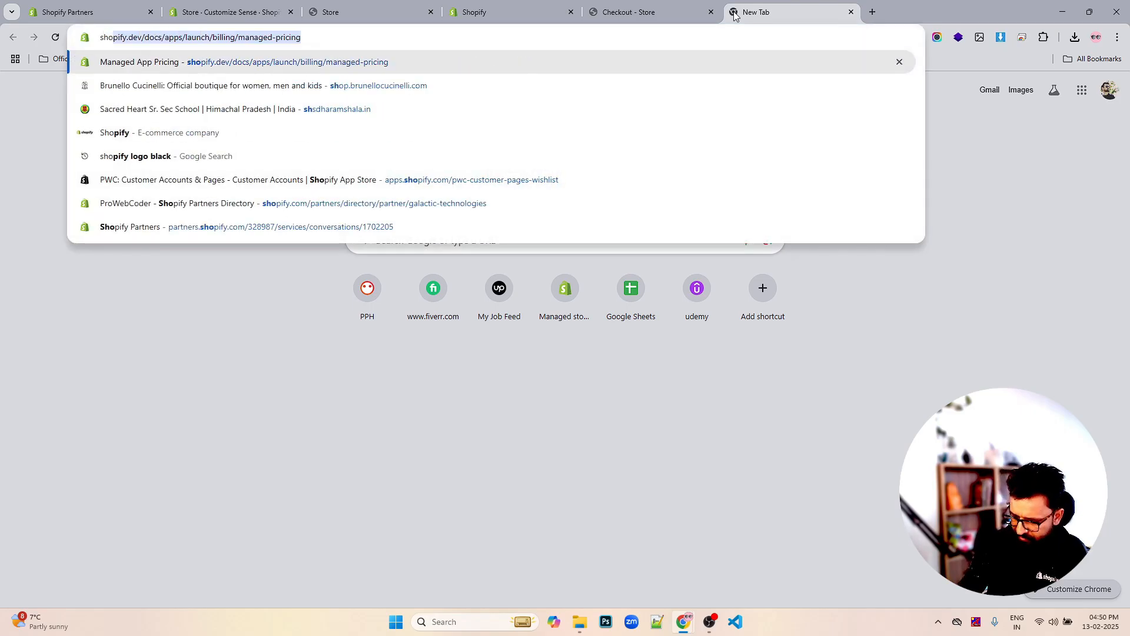
type("pig")
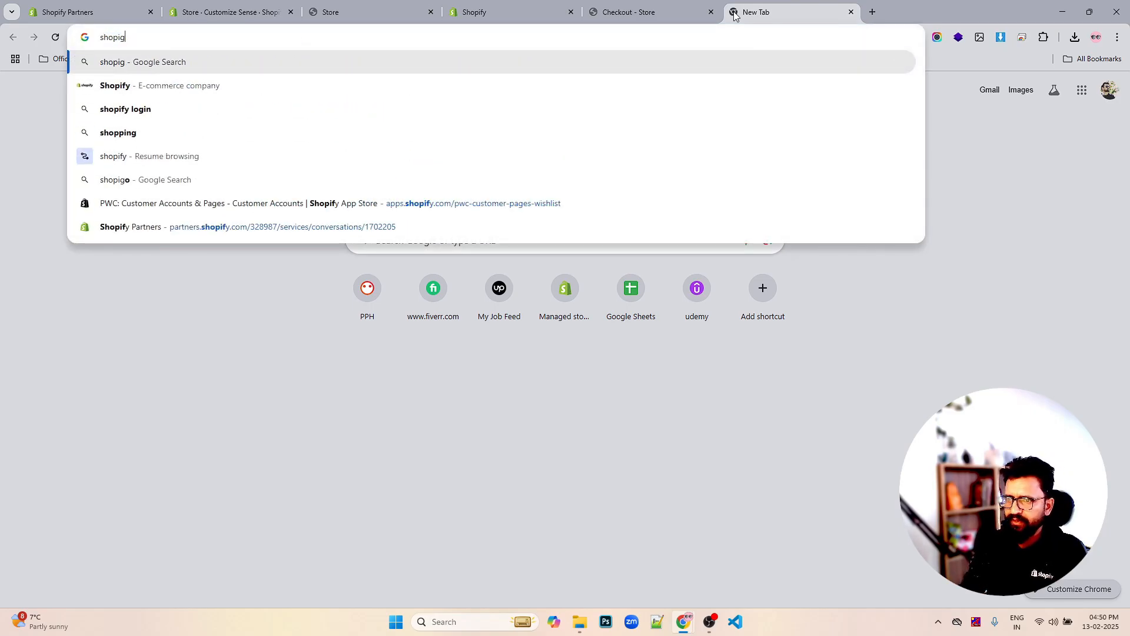
key("BackSpace")
type("fy")
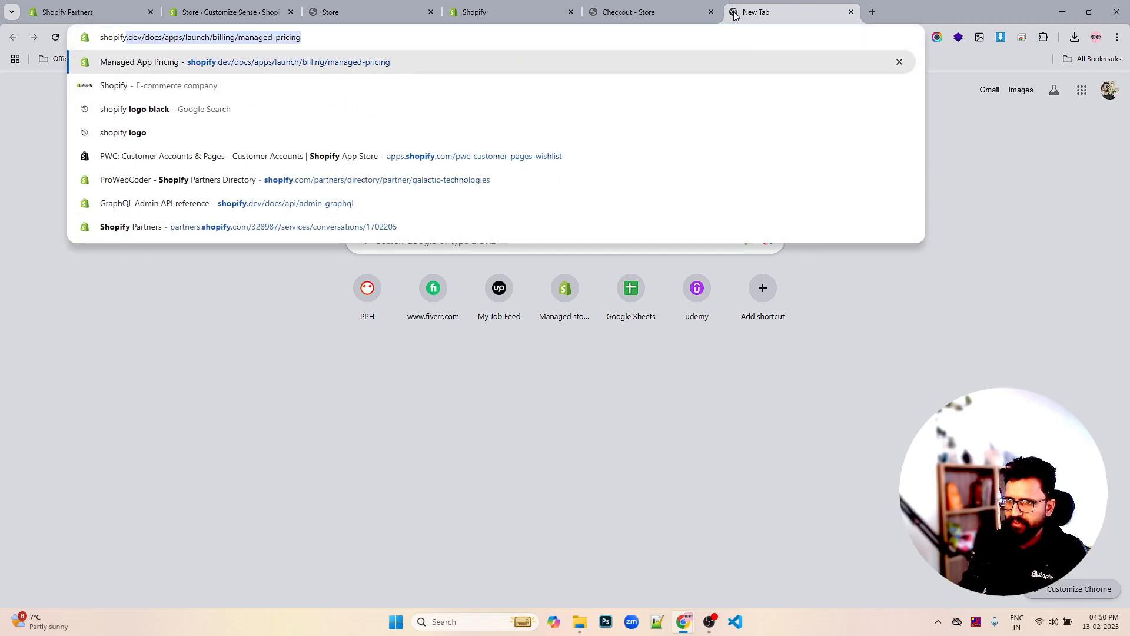
key("Delete")
key("Return")
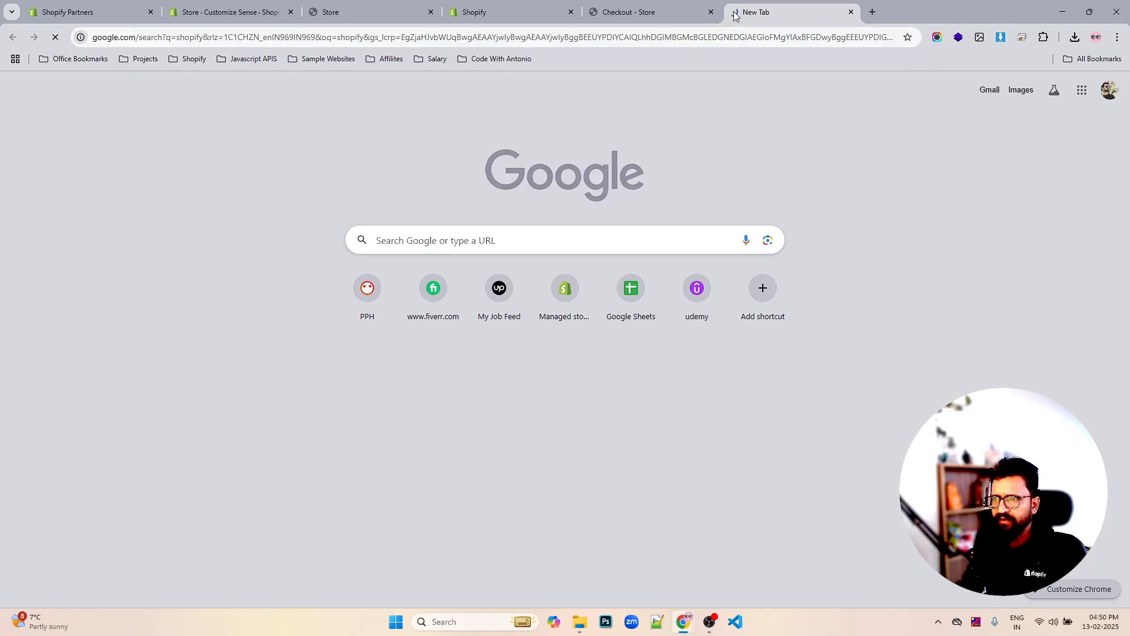
left_click(148, 169)
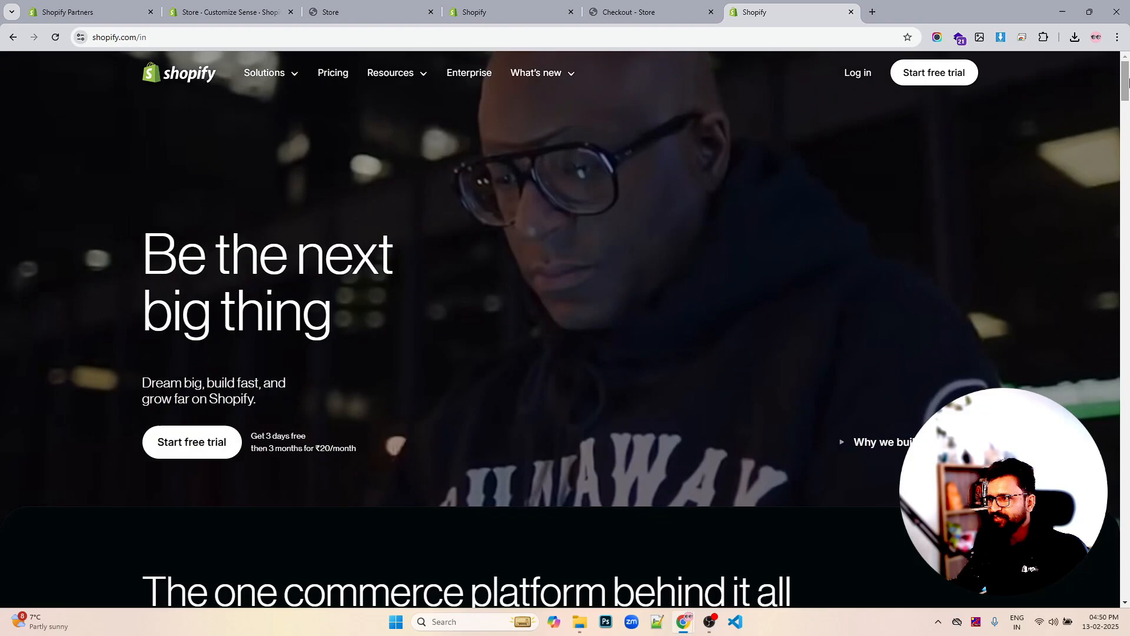
Scroll to shopify.com's footer link columns and briefly view the Solutions menu
left_click_drag(1125, 82, 1110, 603)
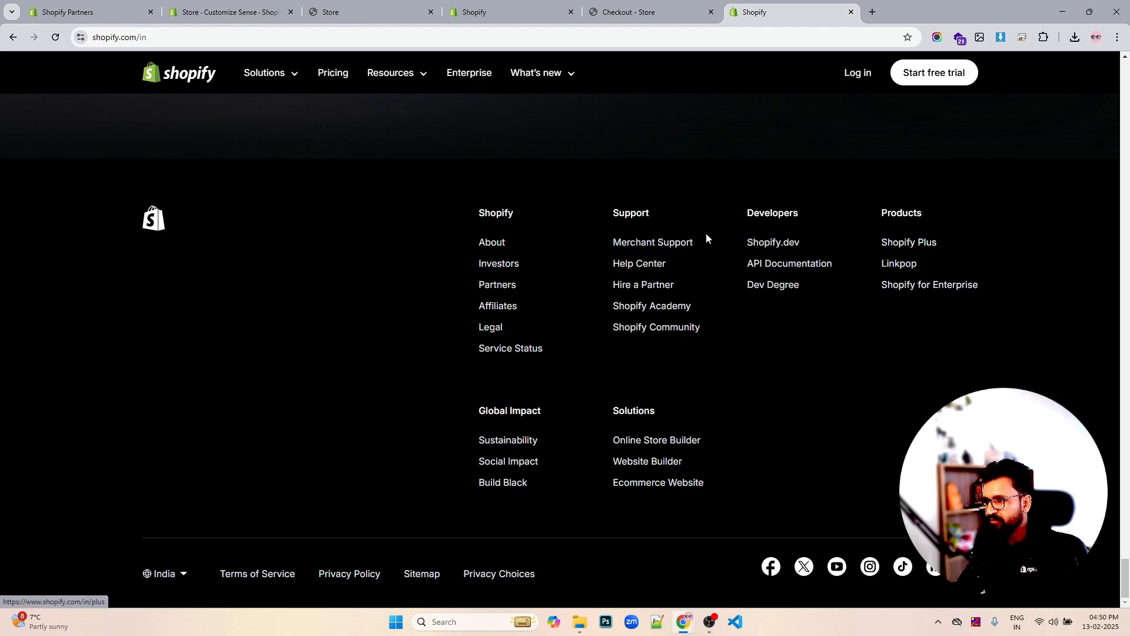
left_click(278, 73)
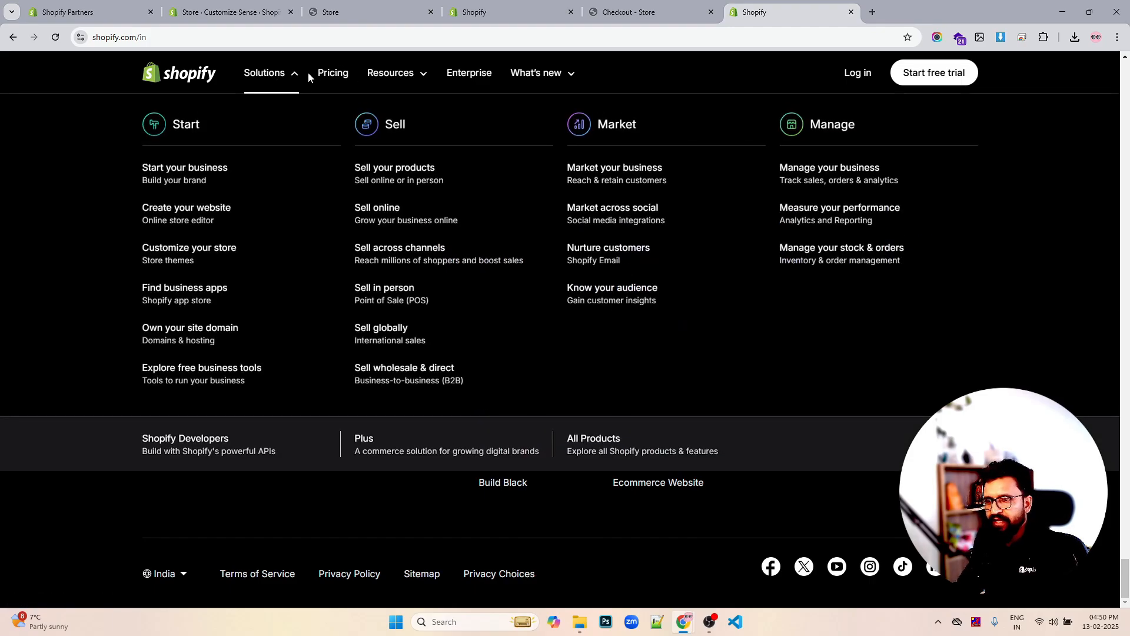
left_click(288, 76)
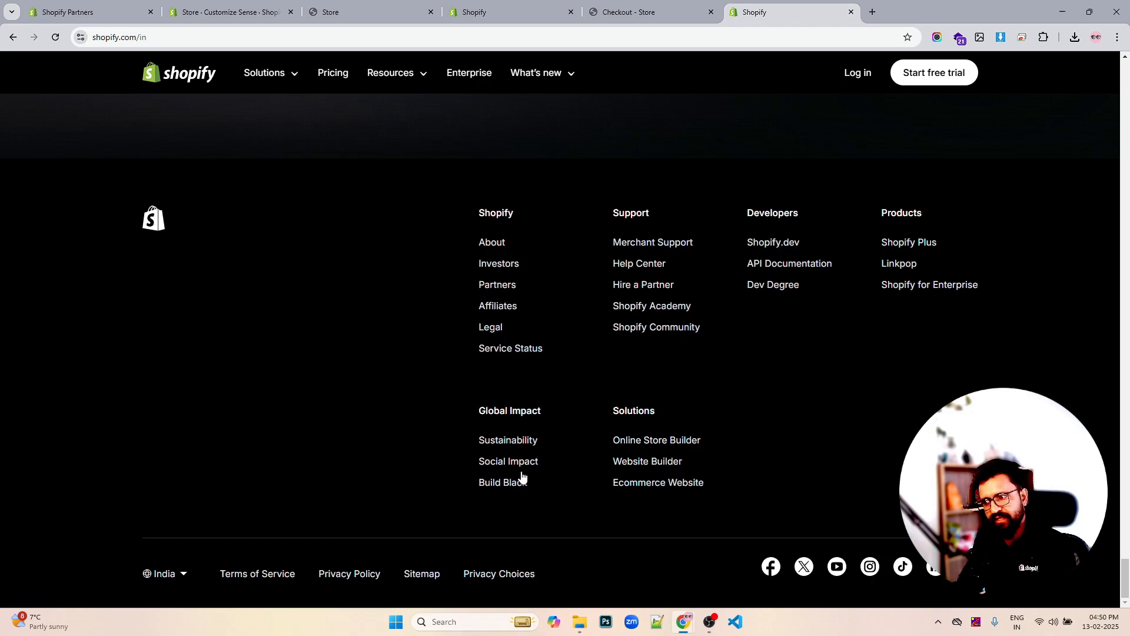
Cycle through the open browser tabs and return to the theme editor
left_click(653, 13)
left_click(506, 7)
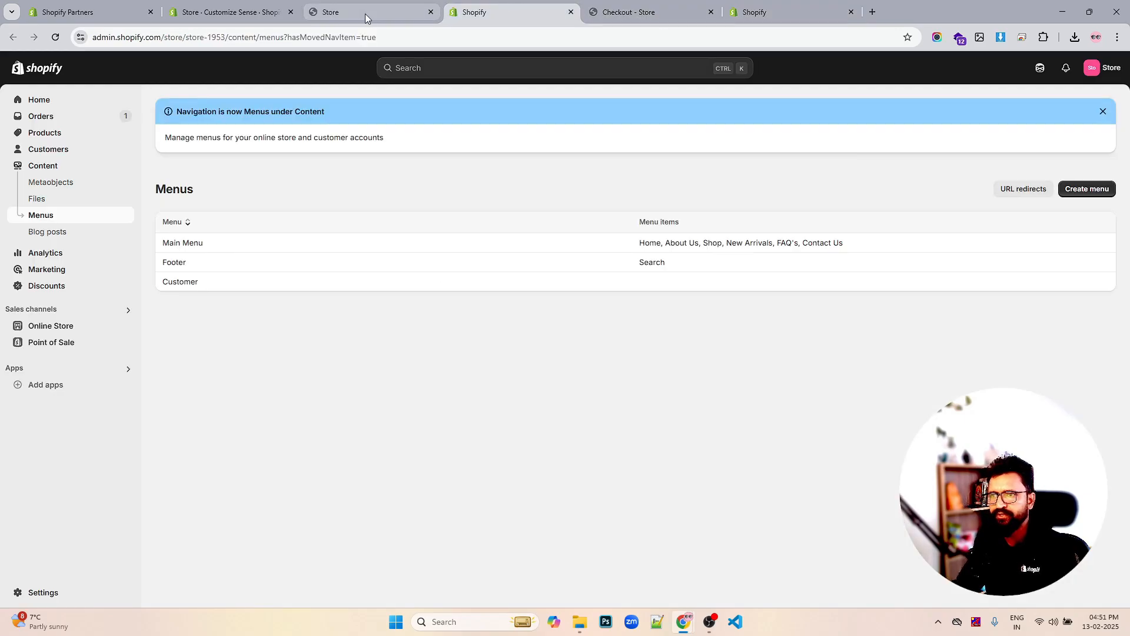
left_click(365, 13)
left_click(233, 19)
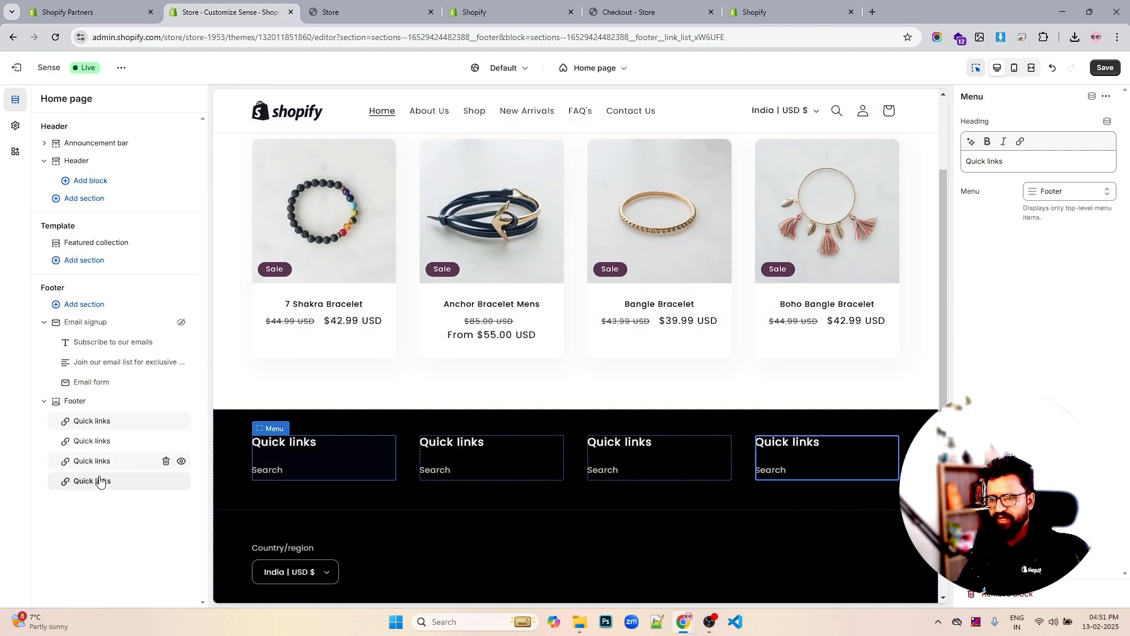
Add a Brand information footer block, move it above Quick links, then delete it
left_click(124, 493)
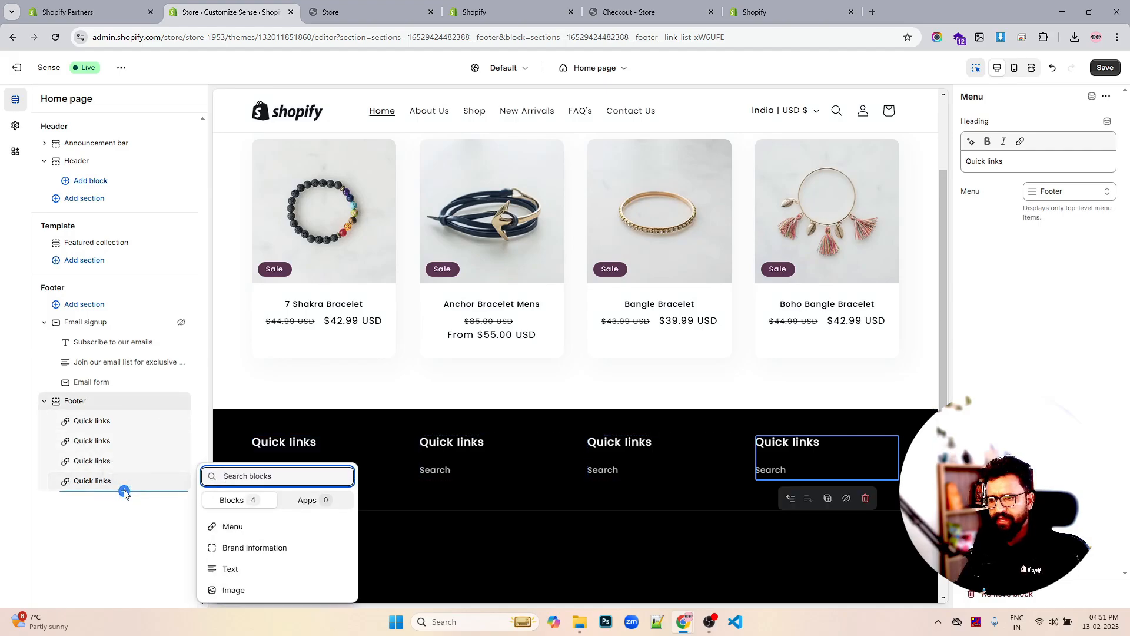
left_click(252, 547)
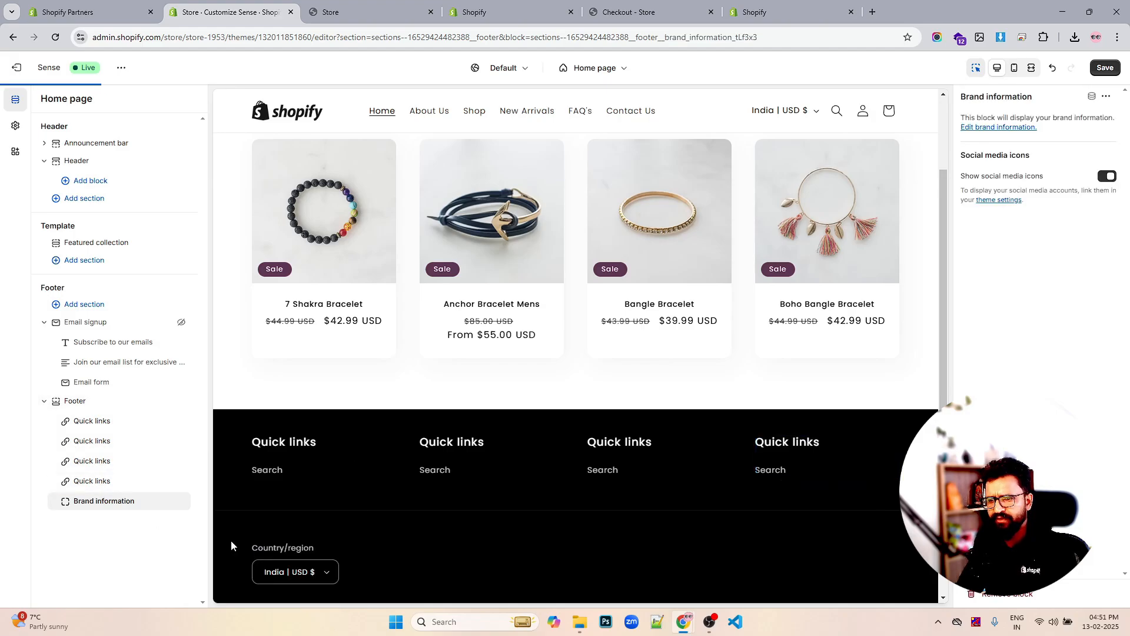
left_click_drag(63, 500, 70, 421)
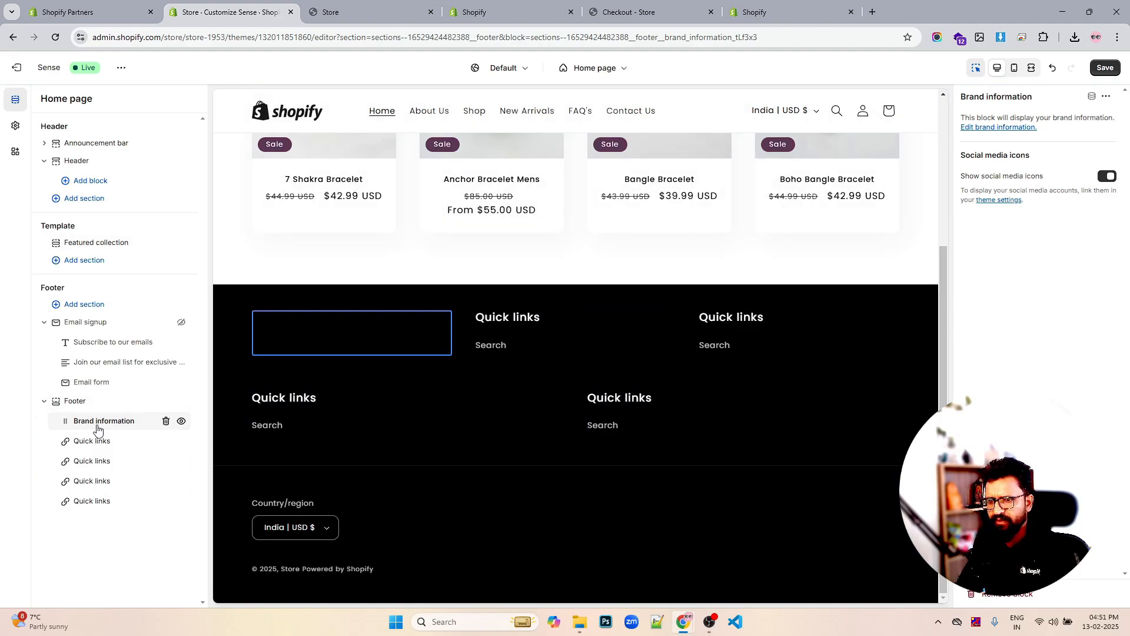
left_click(167, 421)
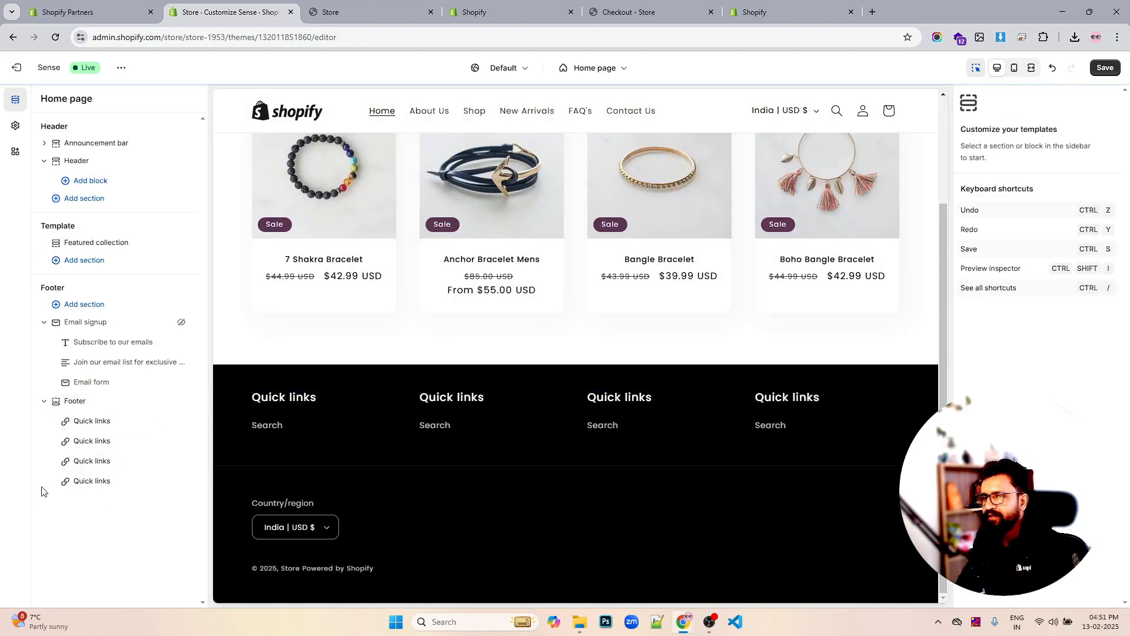
Add an Image block to the footer and move it above the Quick links columns
left_click(123, 491)
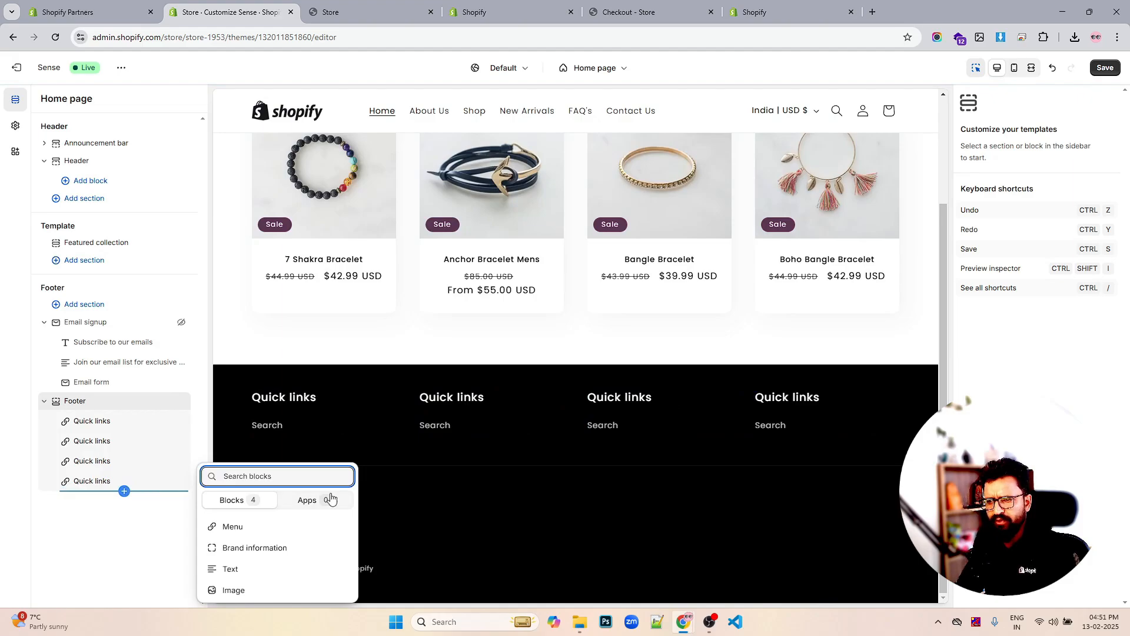
left_click(236, 590)
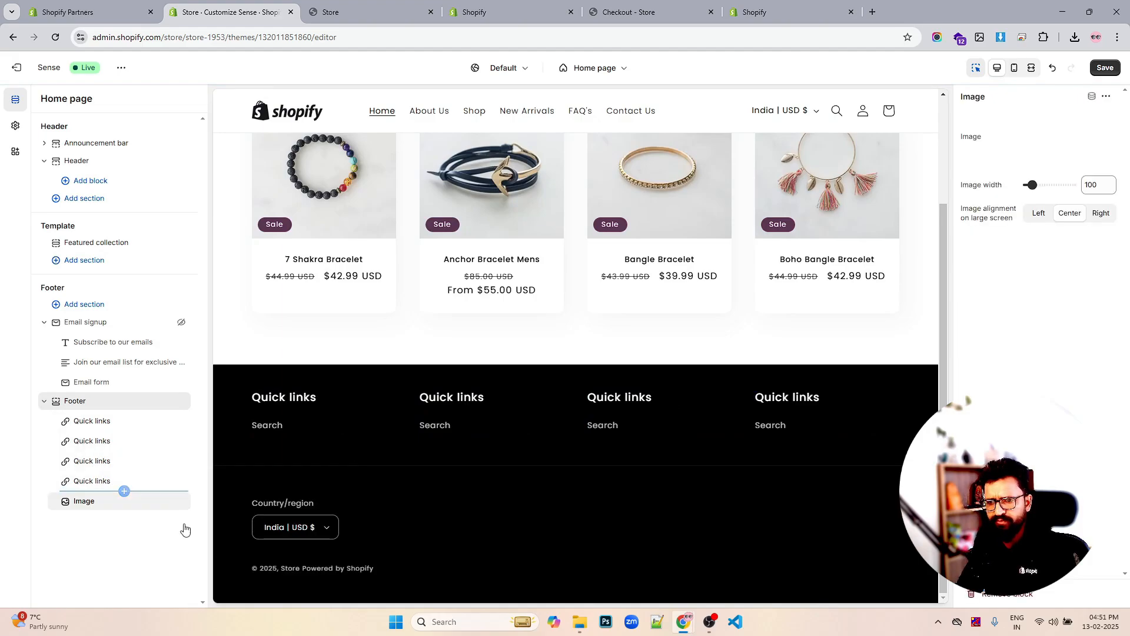
left_click_drag(82, 510, 84, 423)
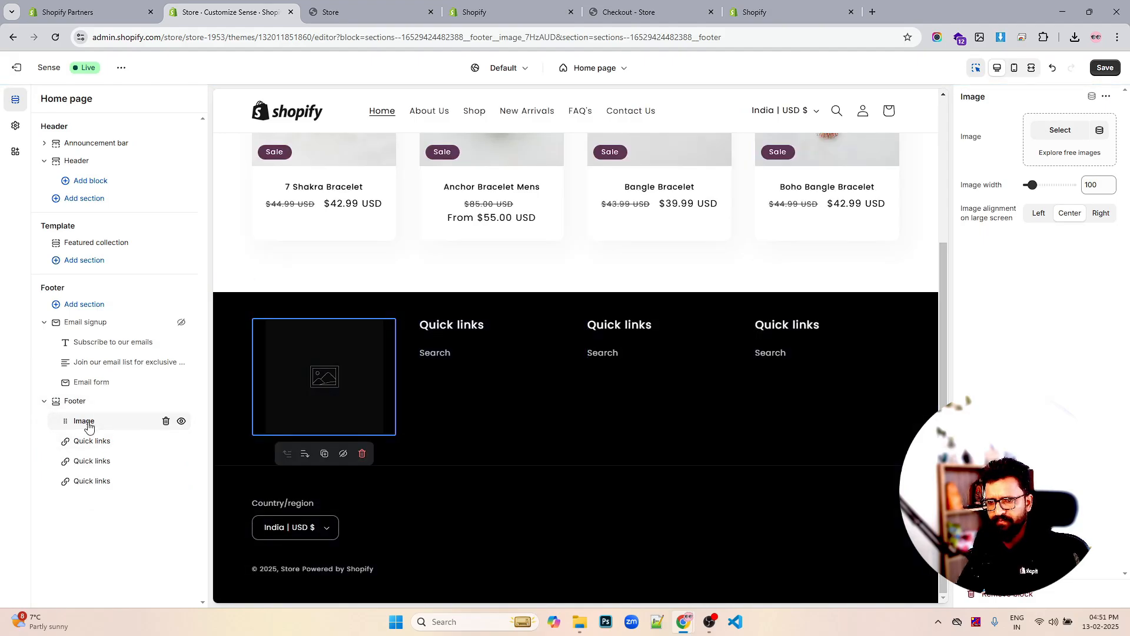
Set the footer image block's picture to mobile-receipt-shopify
left_click(1059, 133)
scroll(695, 374, "down", 7)
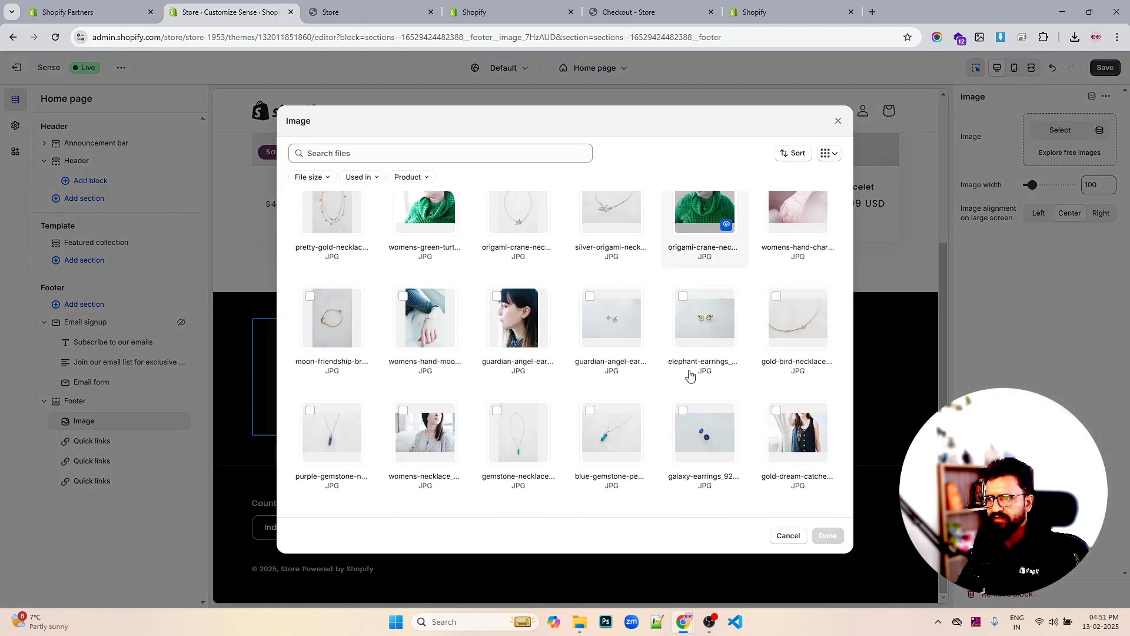
scroll(697, 370, "down", 4)
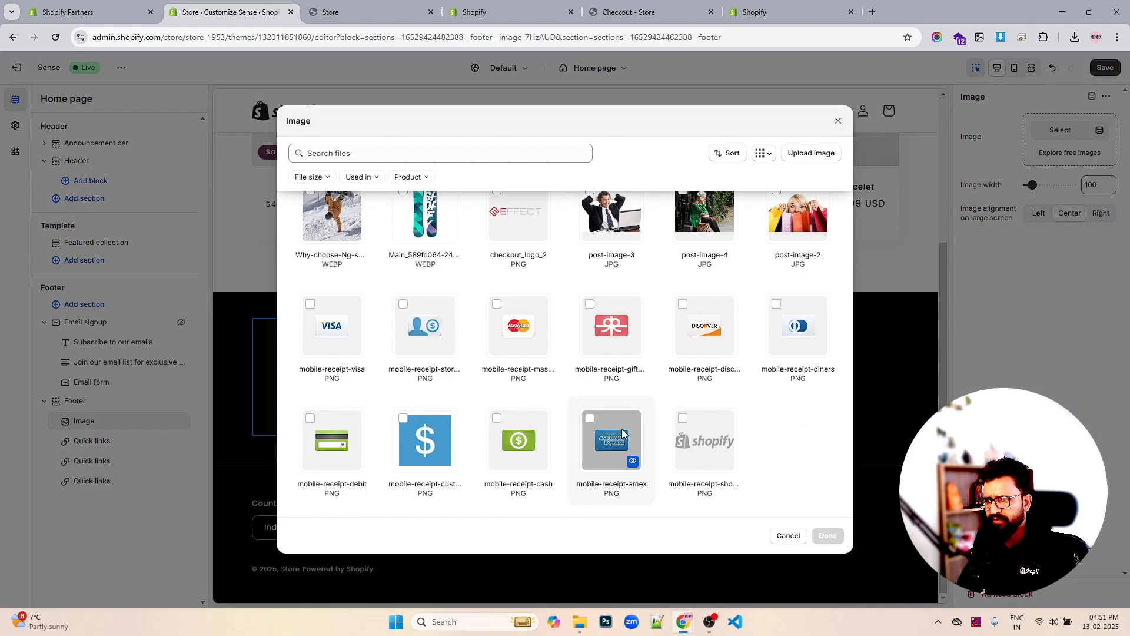
left_click(683, 419)
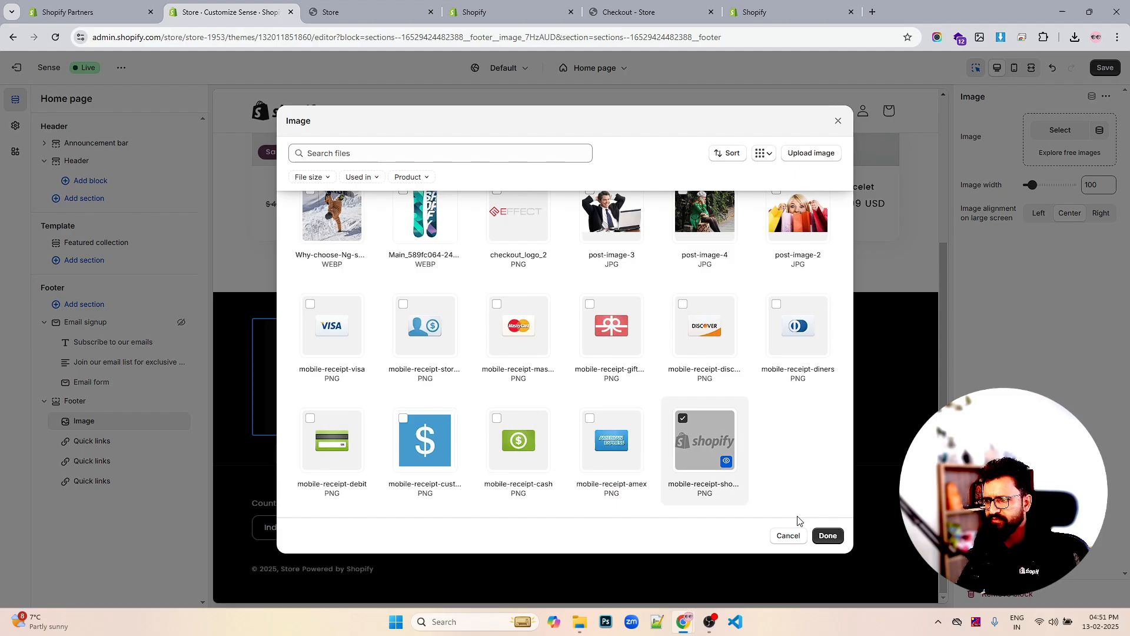
left_click(828, 536)
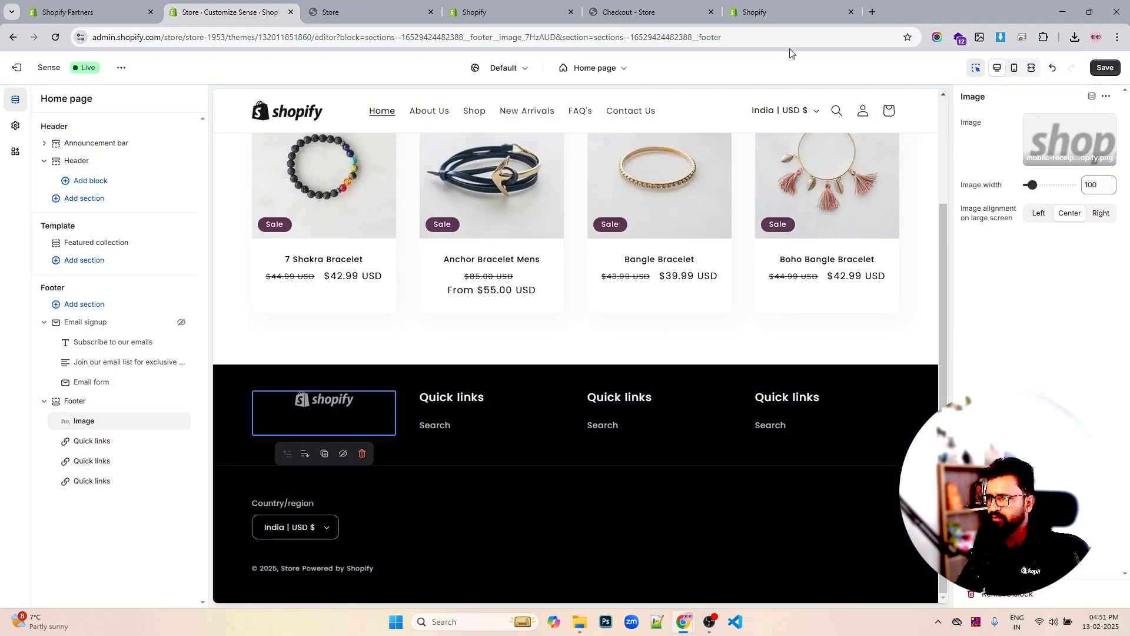
Search Google Images for 'shopify white logo png' in a new tab
left_click(873, 11)
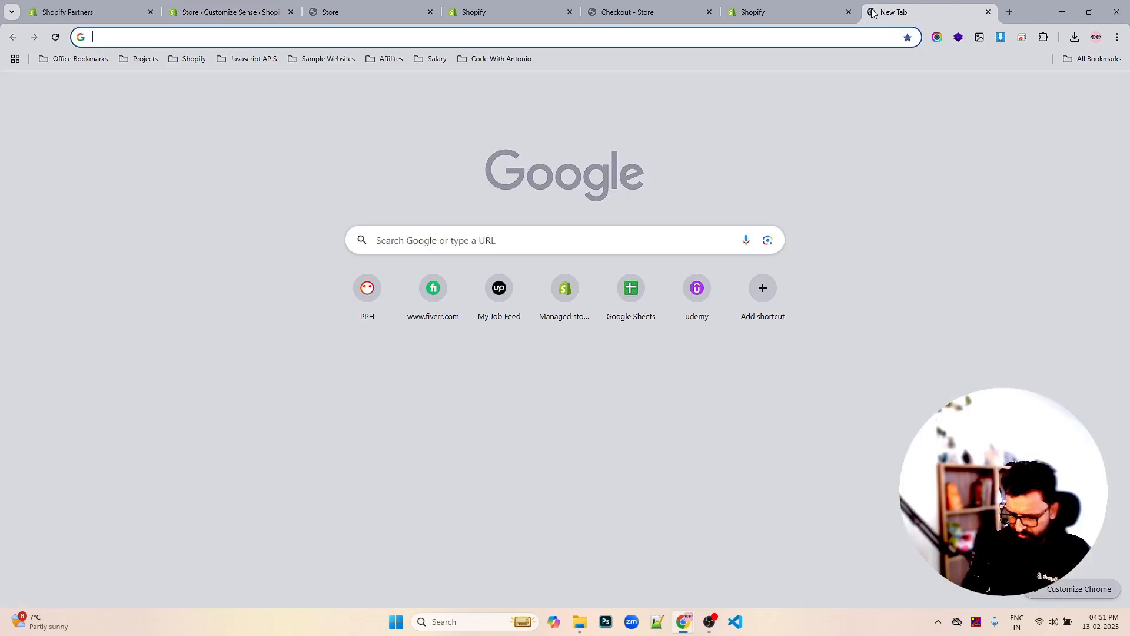
type("shopify wh")
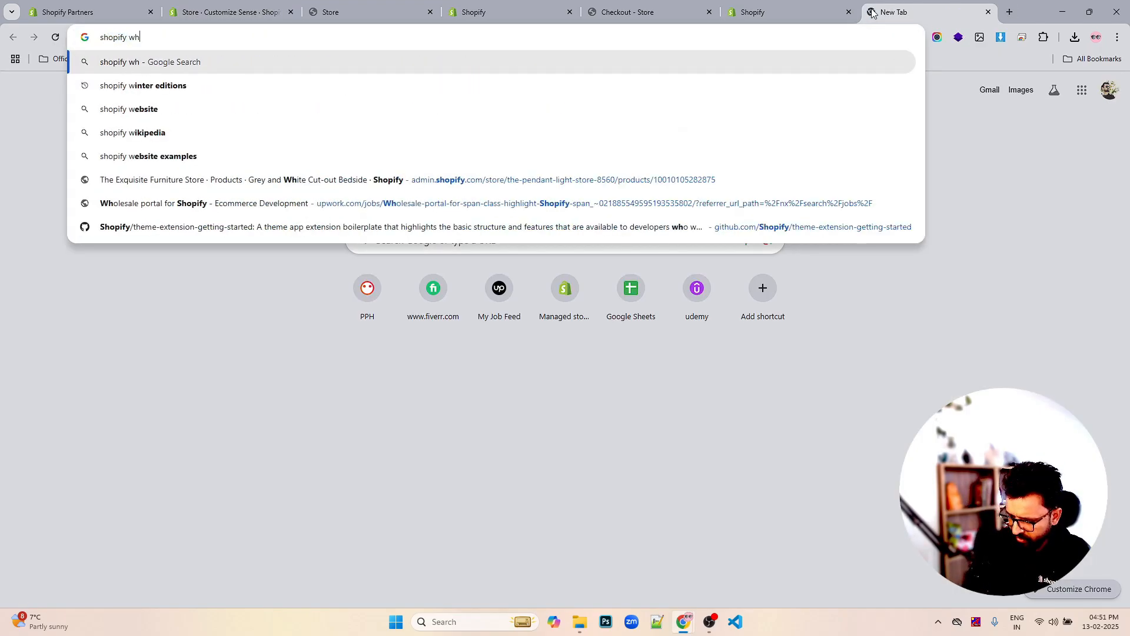
type("ite logo")
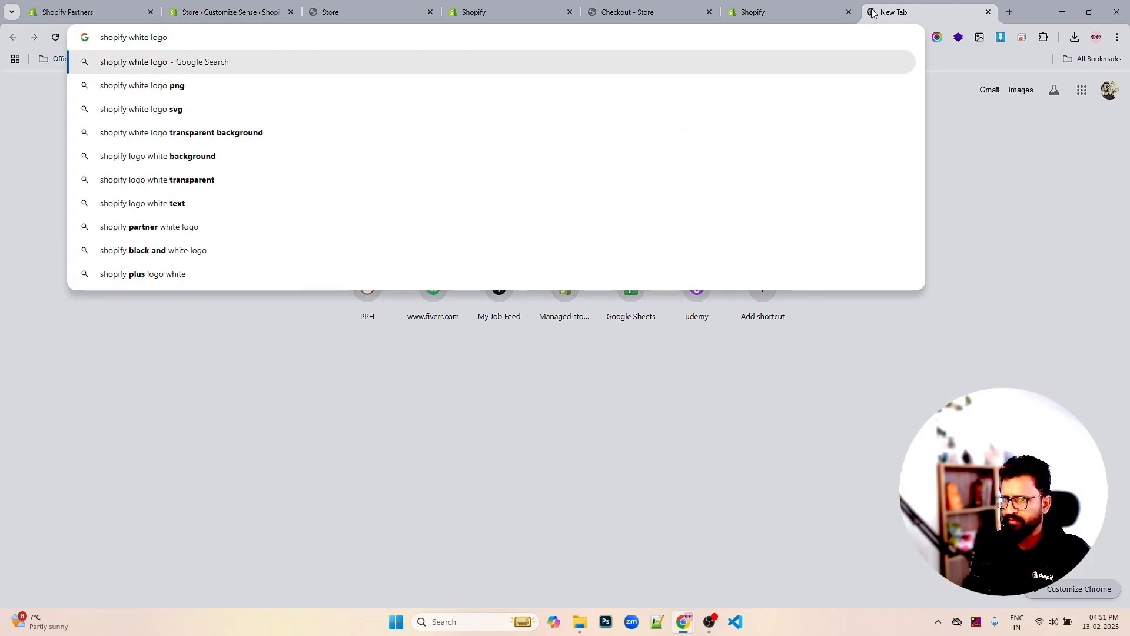
key("Down")
key("Return")
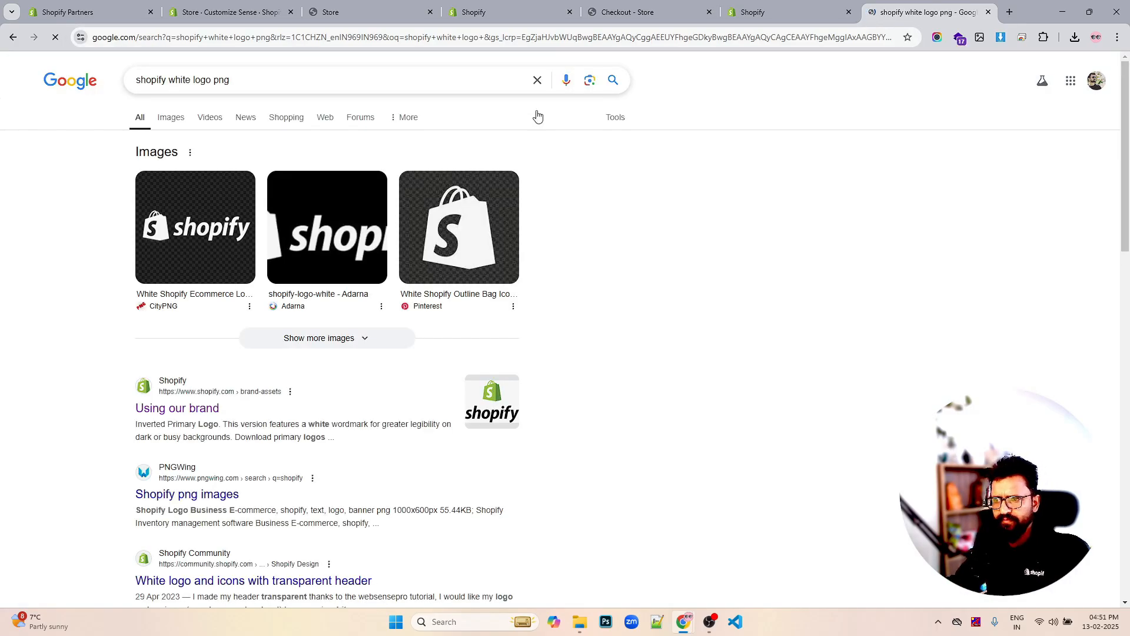
left_click(166, 118)
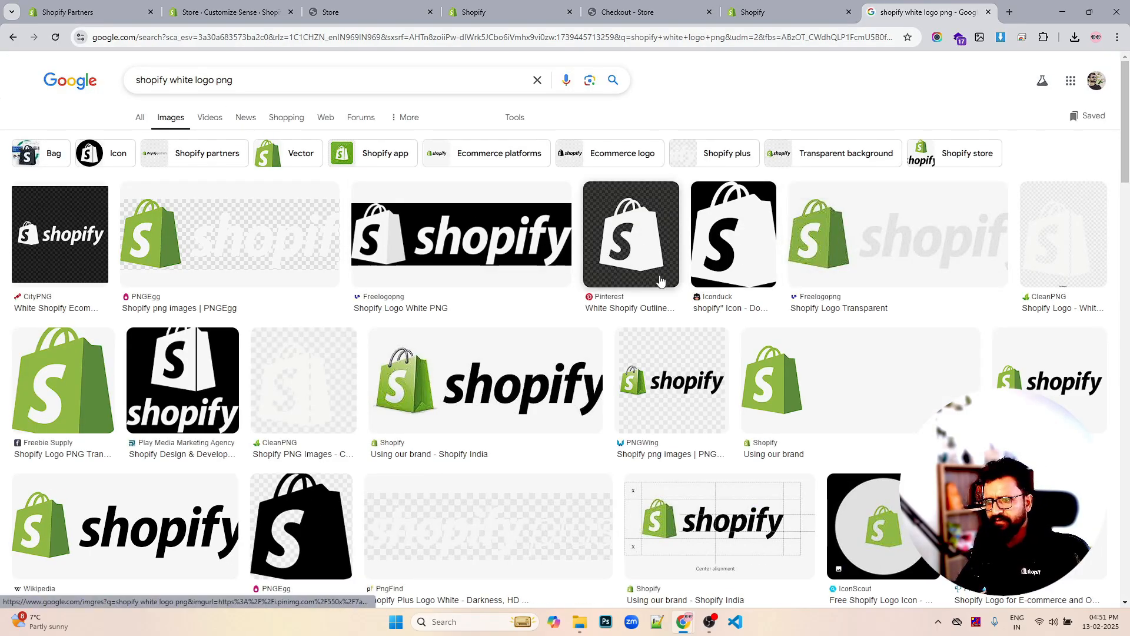
Browse the image results, previewing the Shopify Logo Transparent and NicePNG white Shopify logos
scroll(533, 415, "down", 1)
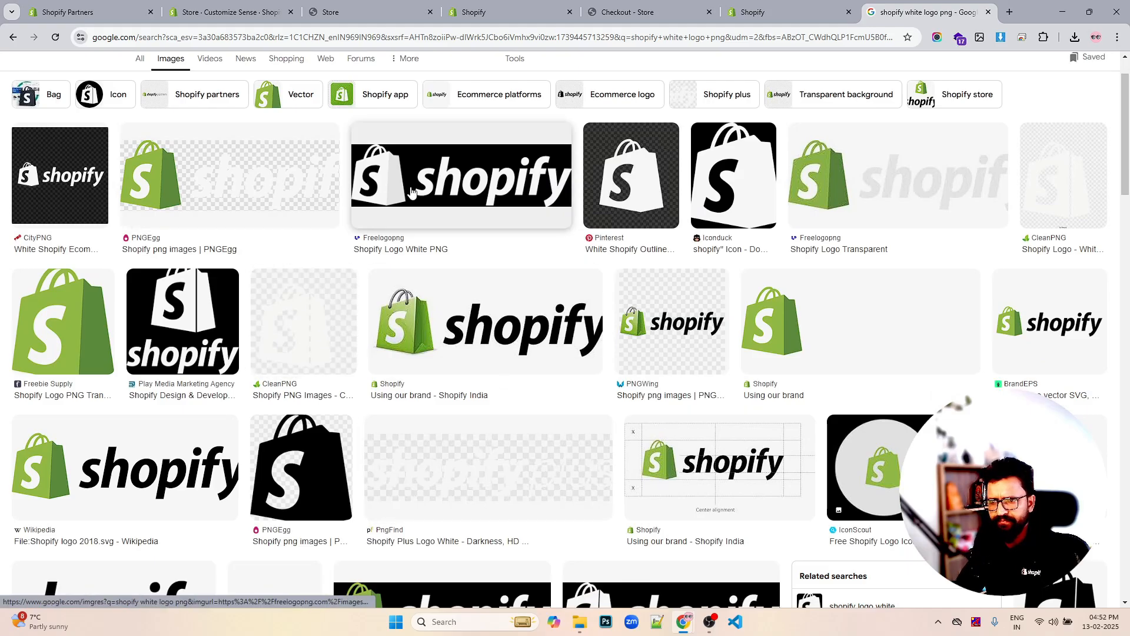
scroll(691, 269, "down", 2)
scroll(706, 269, "down", 2)
scroll(724, 269, "up", 5)
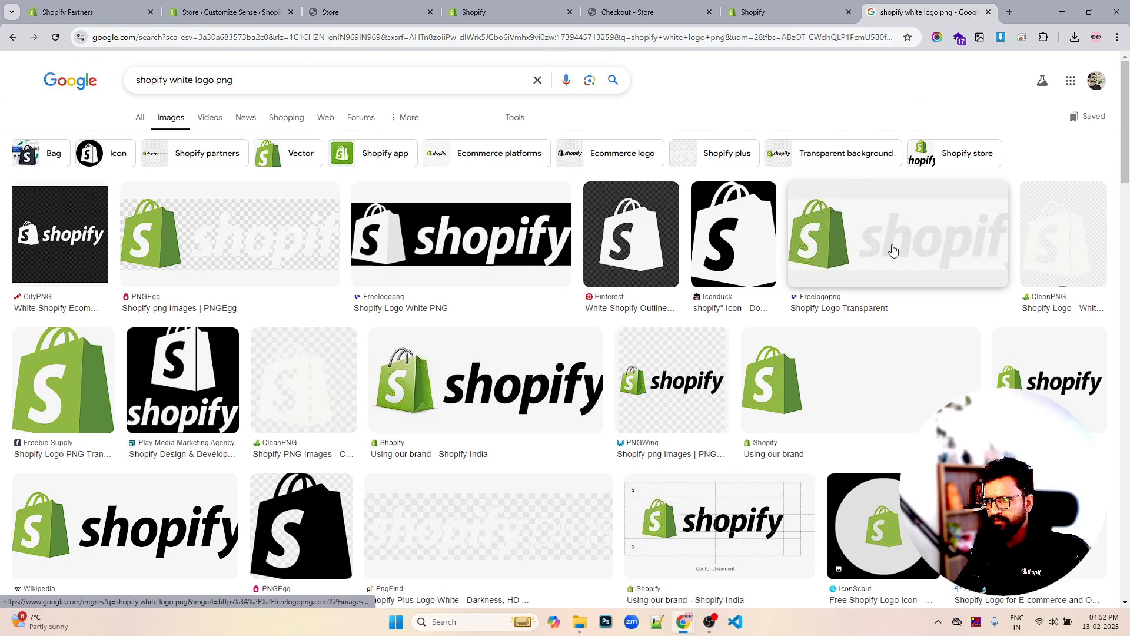
left_click(893, 250)
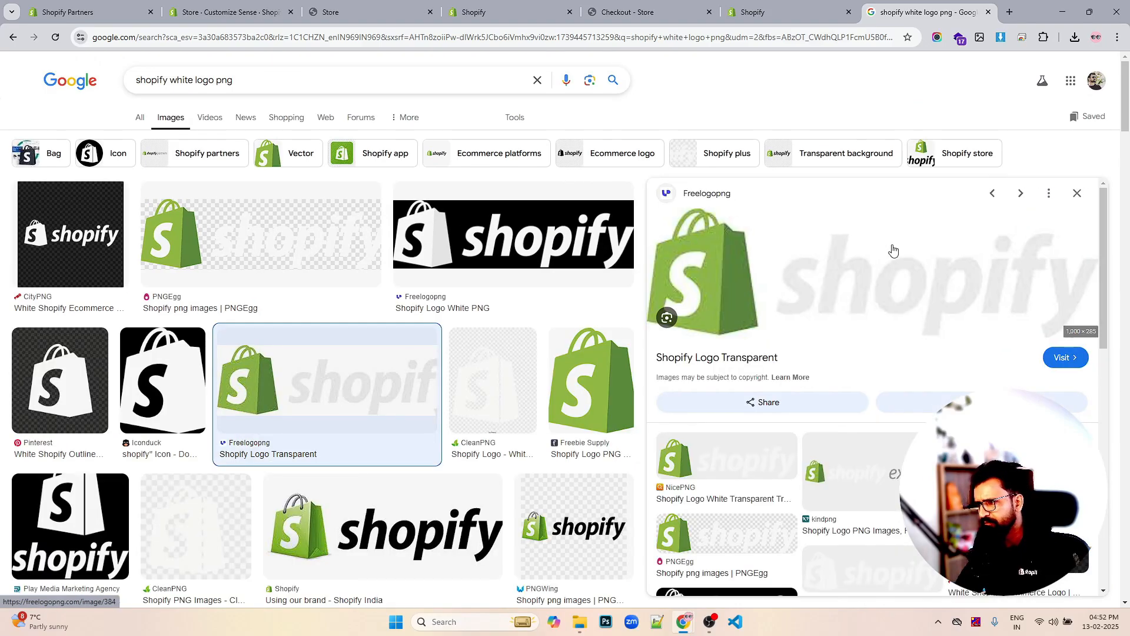
scroll(892, 251, "down", 3)
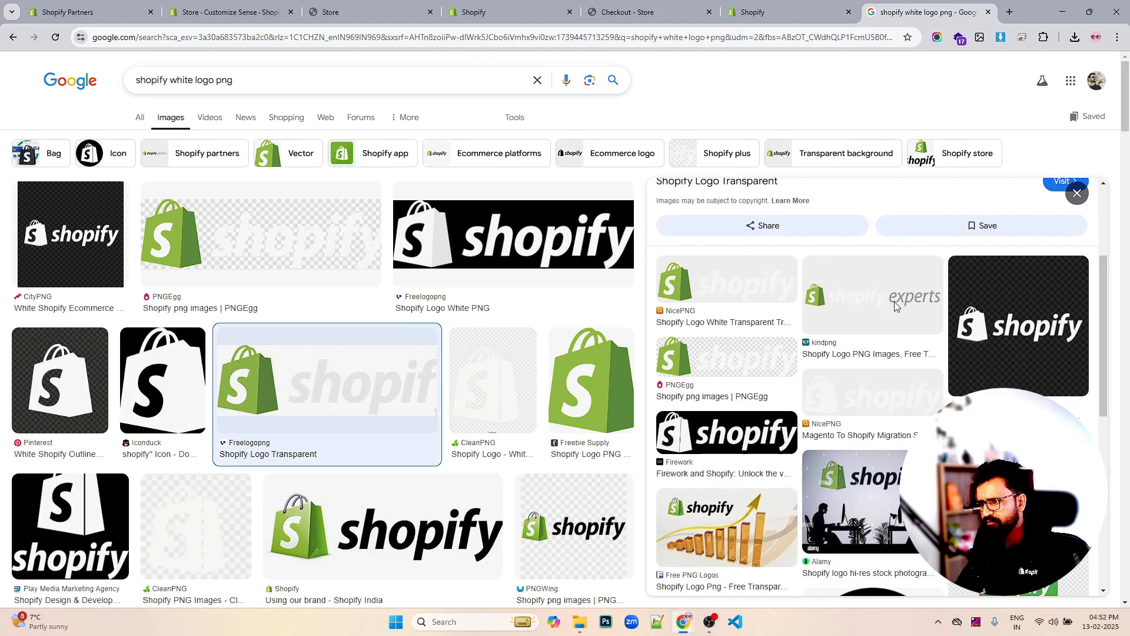
left_click(877, 403)
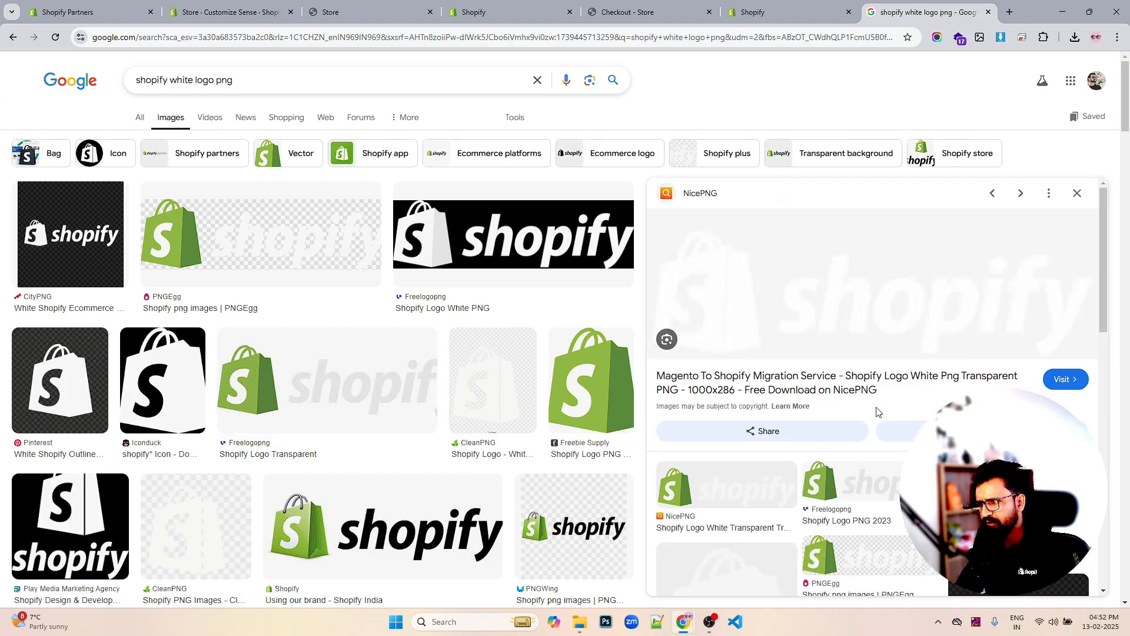
left_click(1076, 193)
scroll(667, 336, "down", 4)
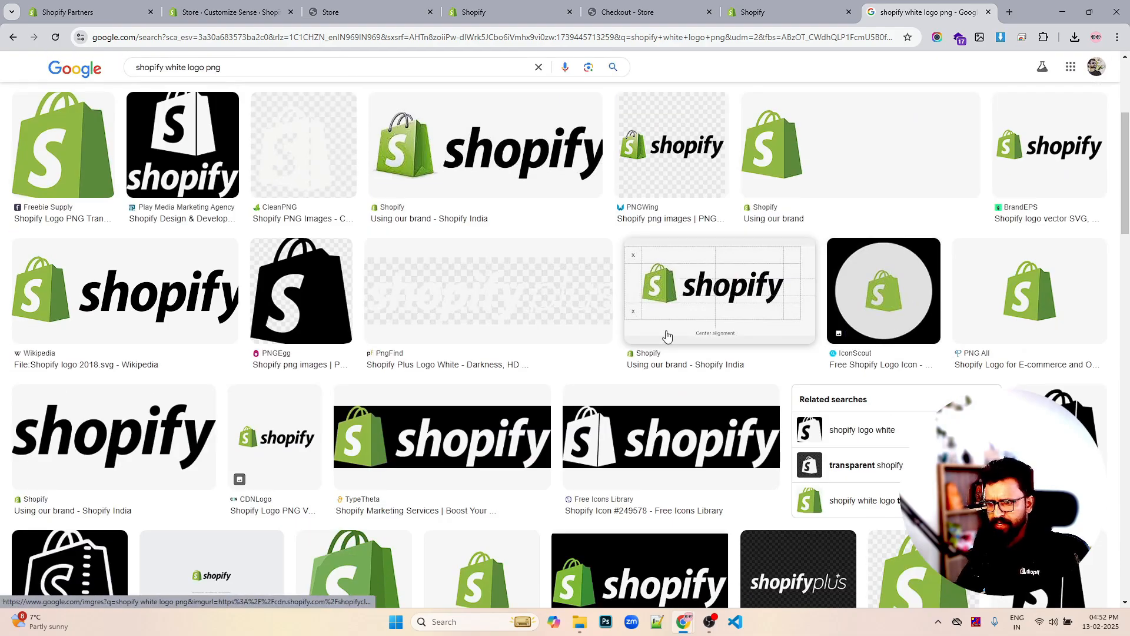
scroll(667, 336, "down", 2)
scroll(662, 336, "down", 2)
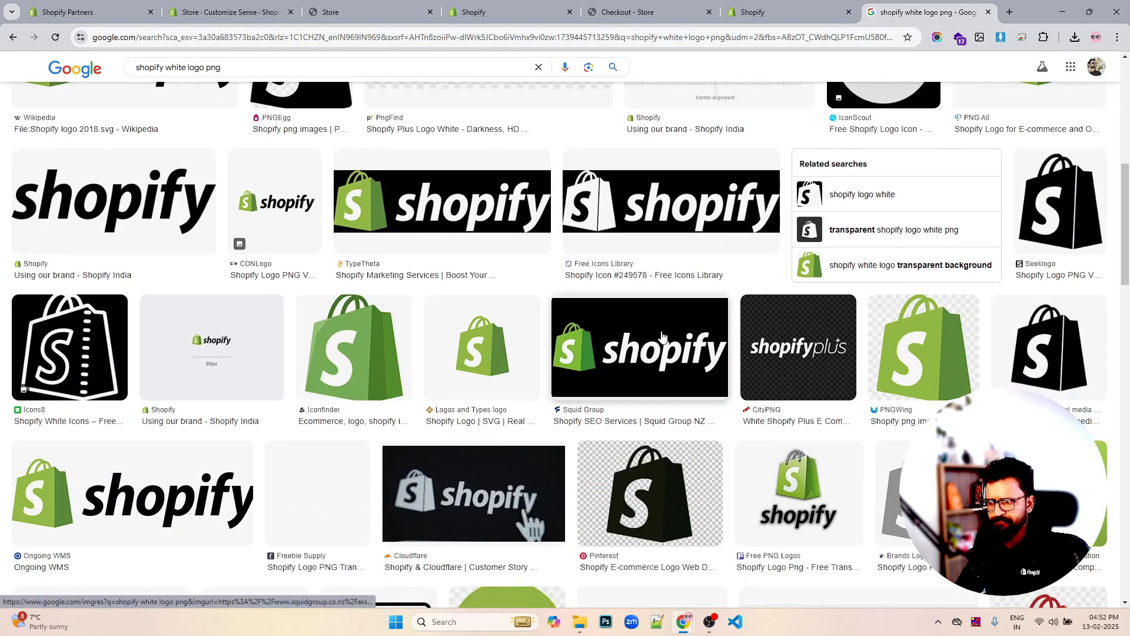
scroll(662, 336, "up", 3)
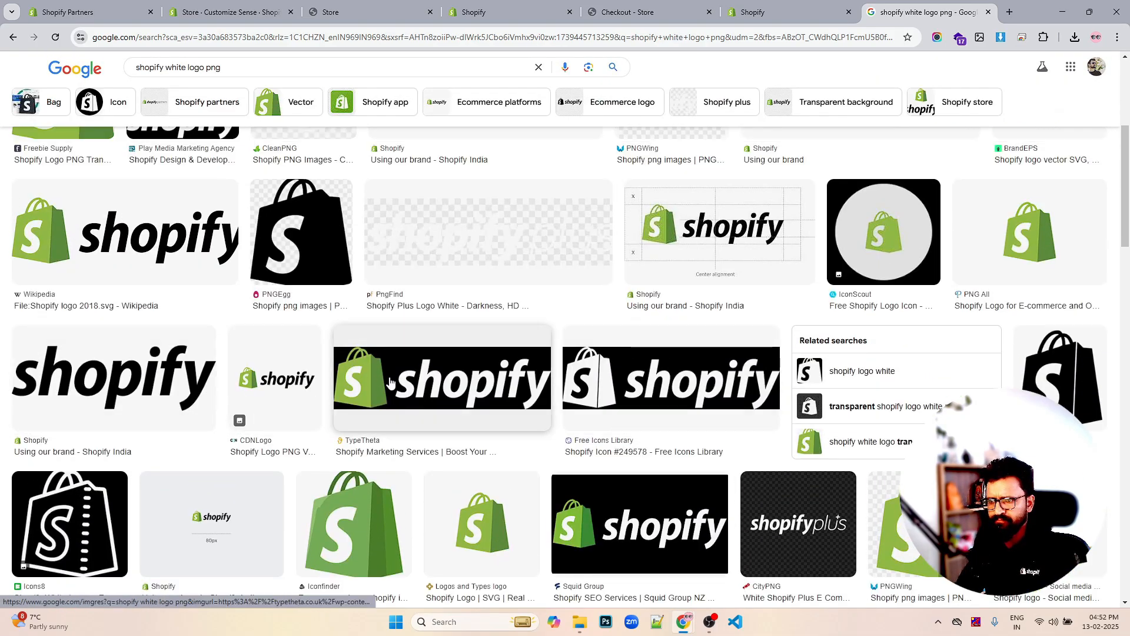
scroll(487, 387, "up", 4)
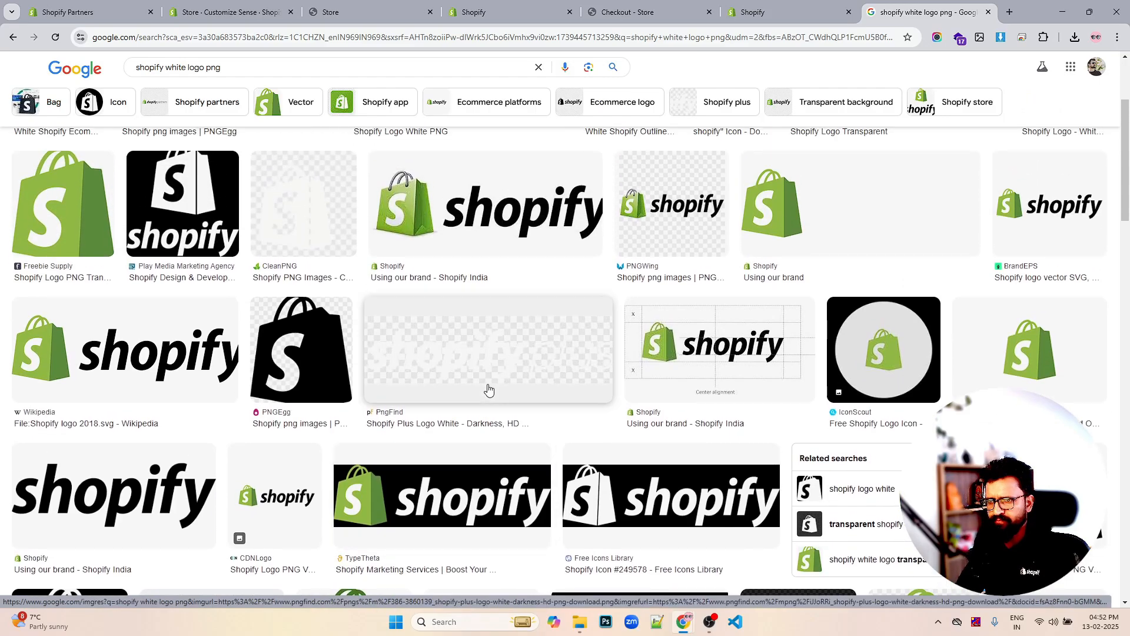
scroll(215, 333, "up", 1)
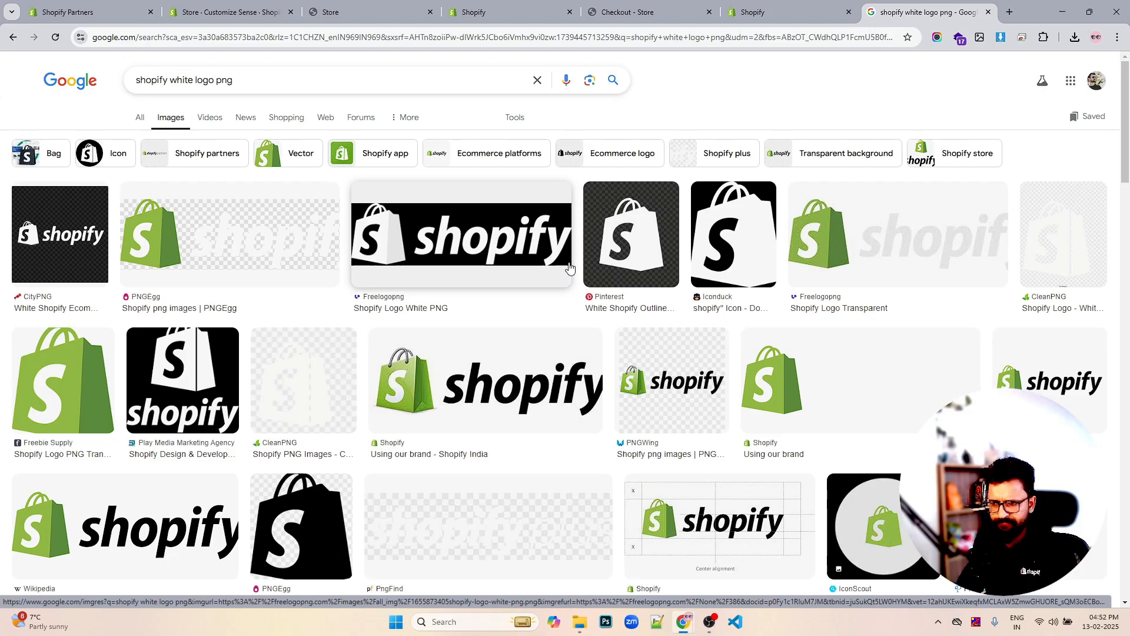
scroll(753, 260, "down", 5)
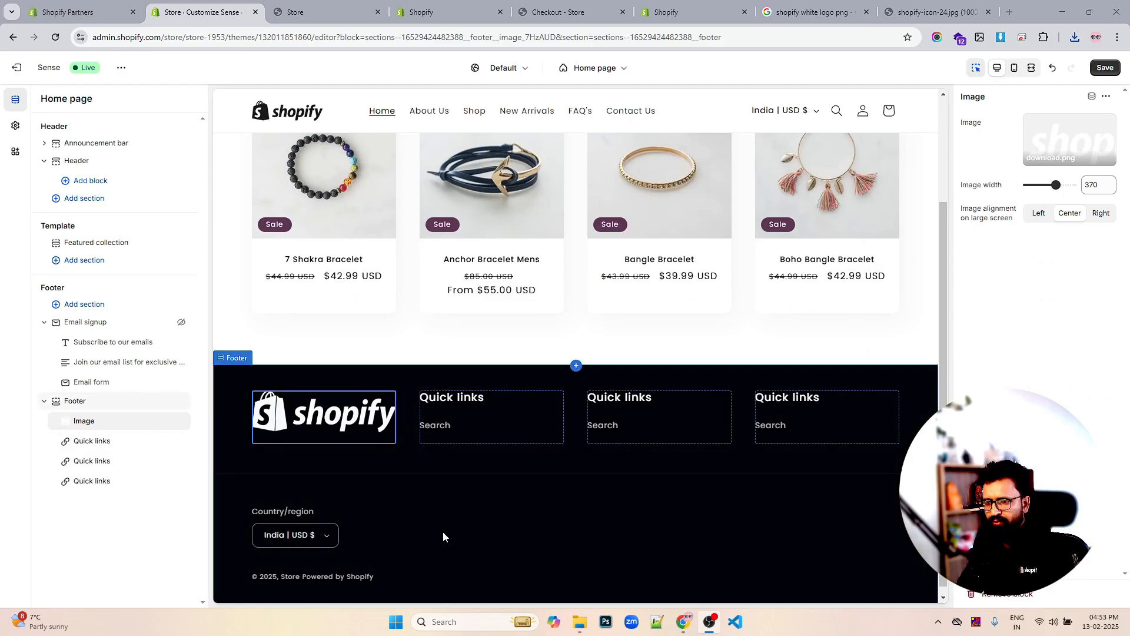
Close the search tabs and bring up the Footer section's settings in the theme editor
left_click(988, 12)
left_click(988, 12)
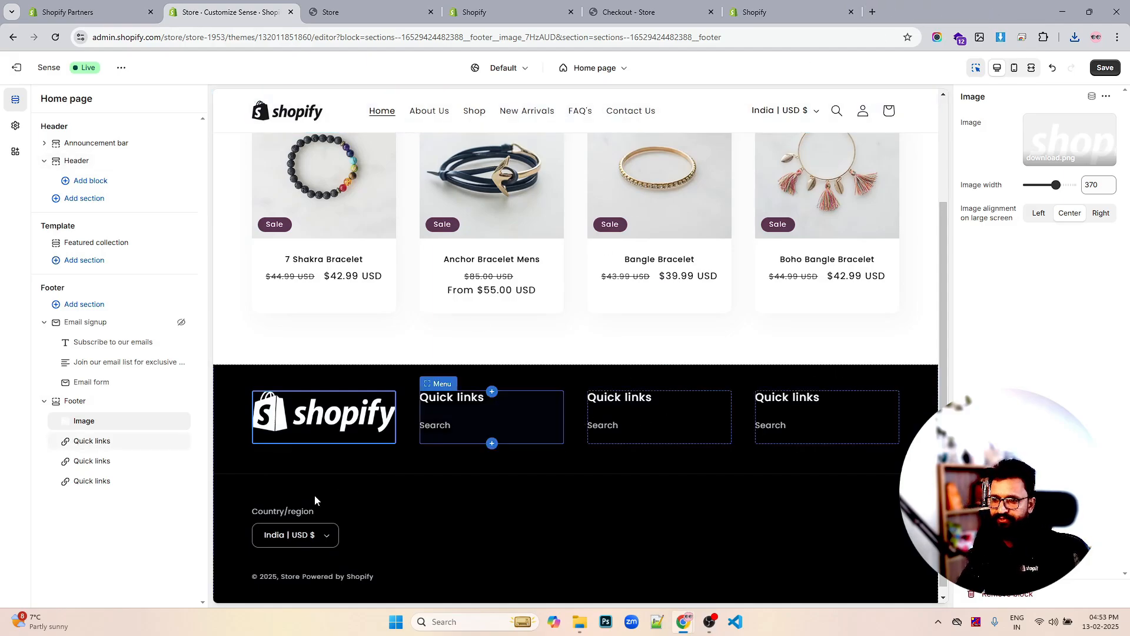
left_click(81, 402)
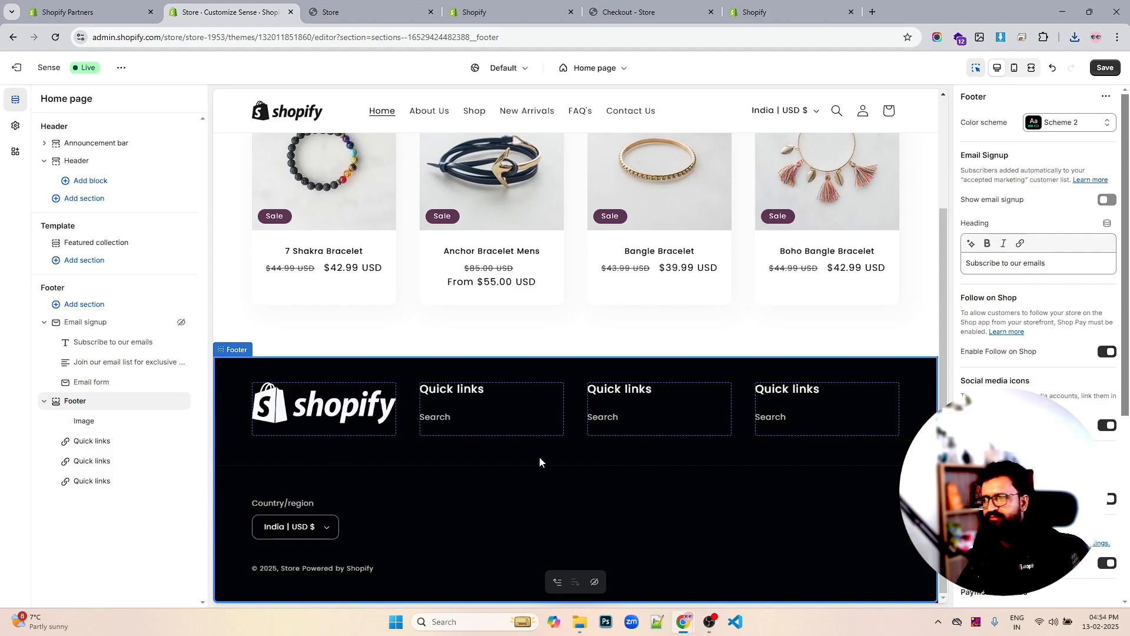
scroll(1070, 383, "down", 5)
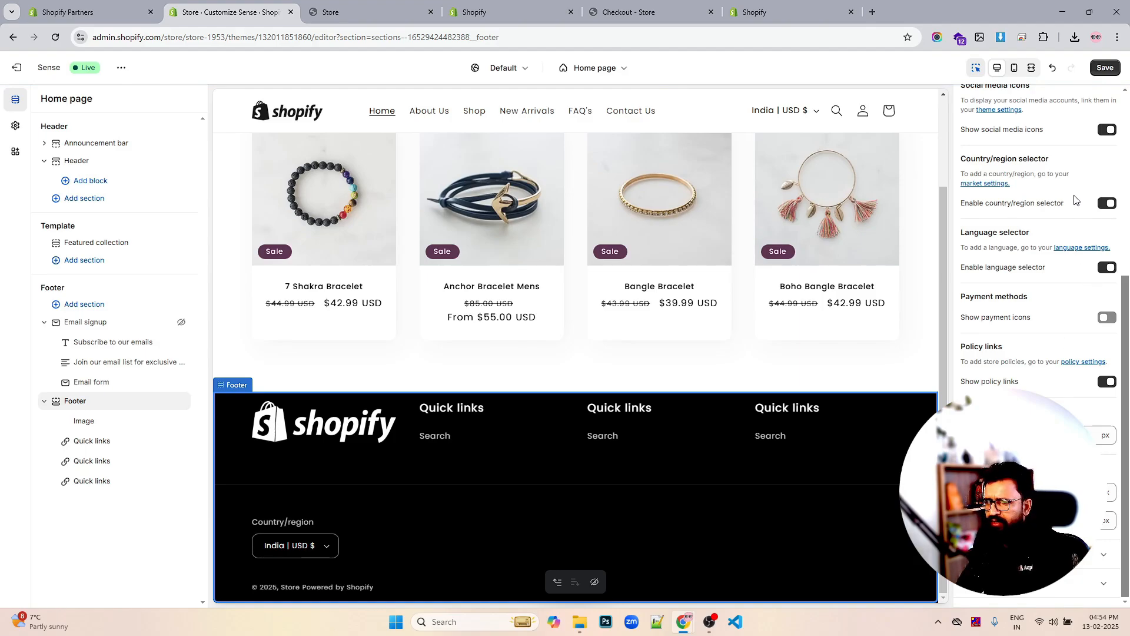
Keep the country/region selector on and show payment icons in the footer
left_click(1105, 204)
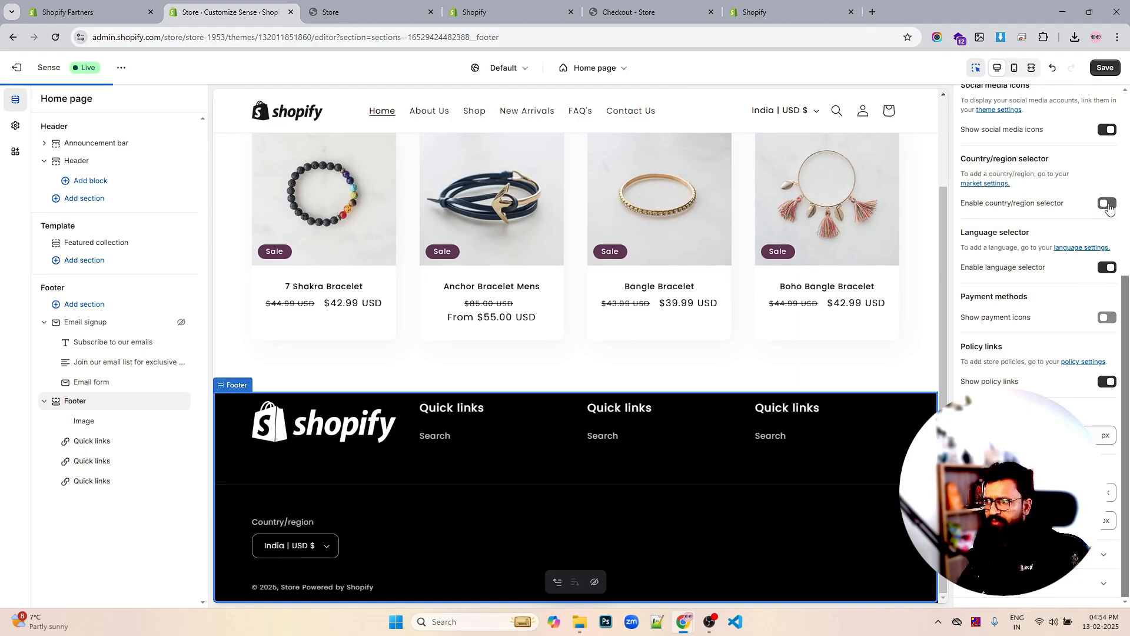
left_click(1105, 204)
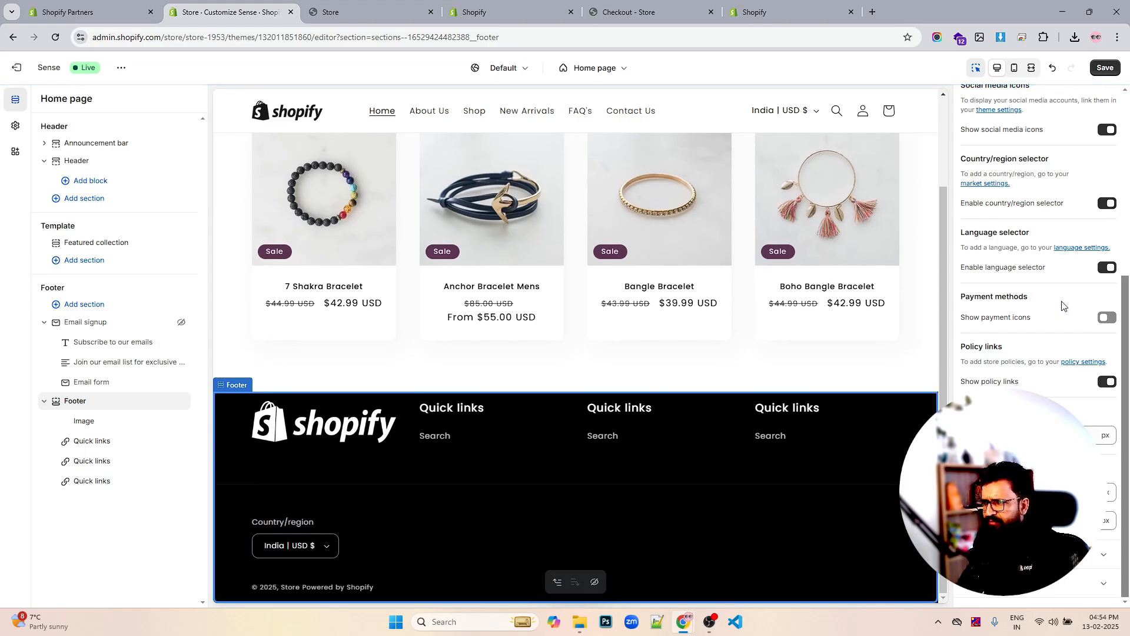
left_click(1107, 319)
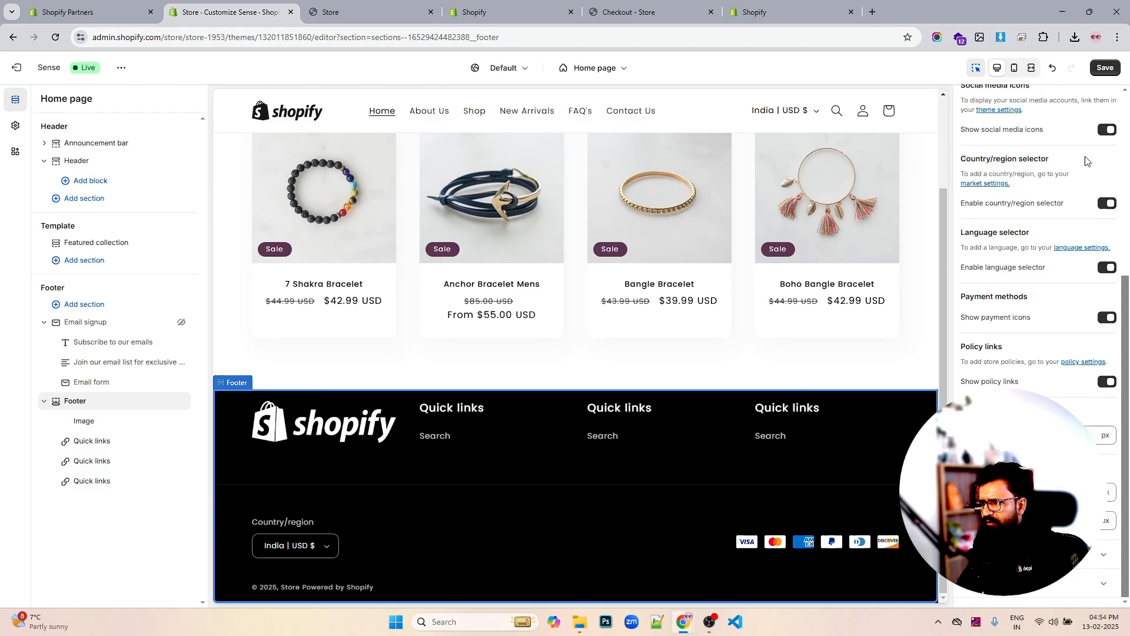
scroll(1081, 176, "up", 1)
scroll(1081, 176, "up", 5)
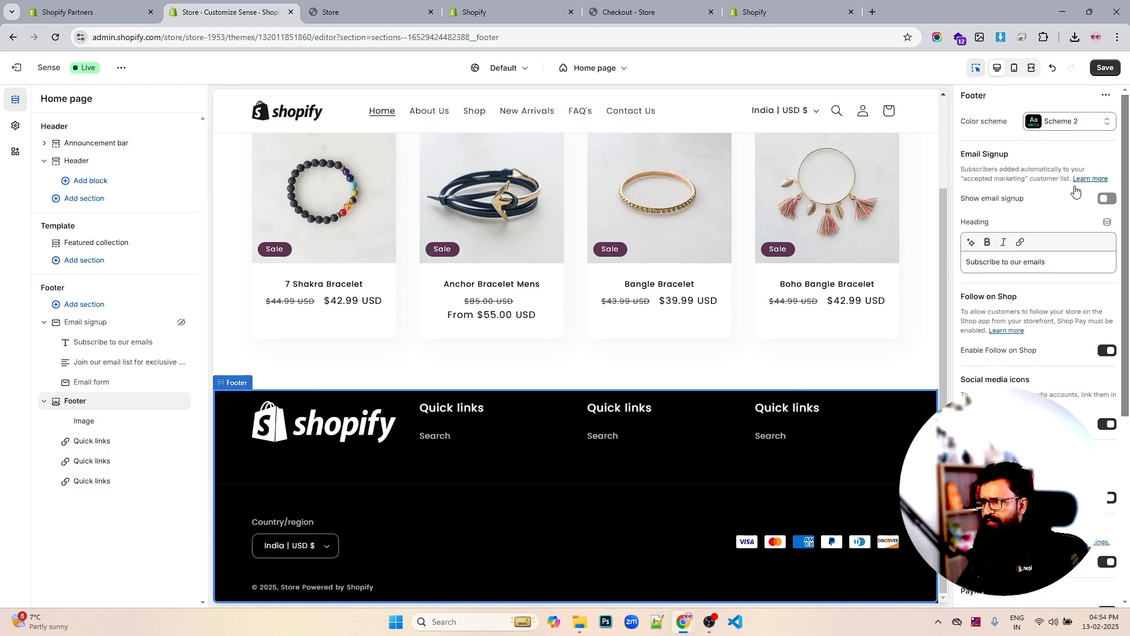
Turn on the footer email signup, and delete then restore the third Quick links block
left_click(1108, 198)
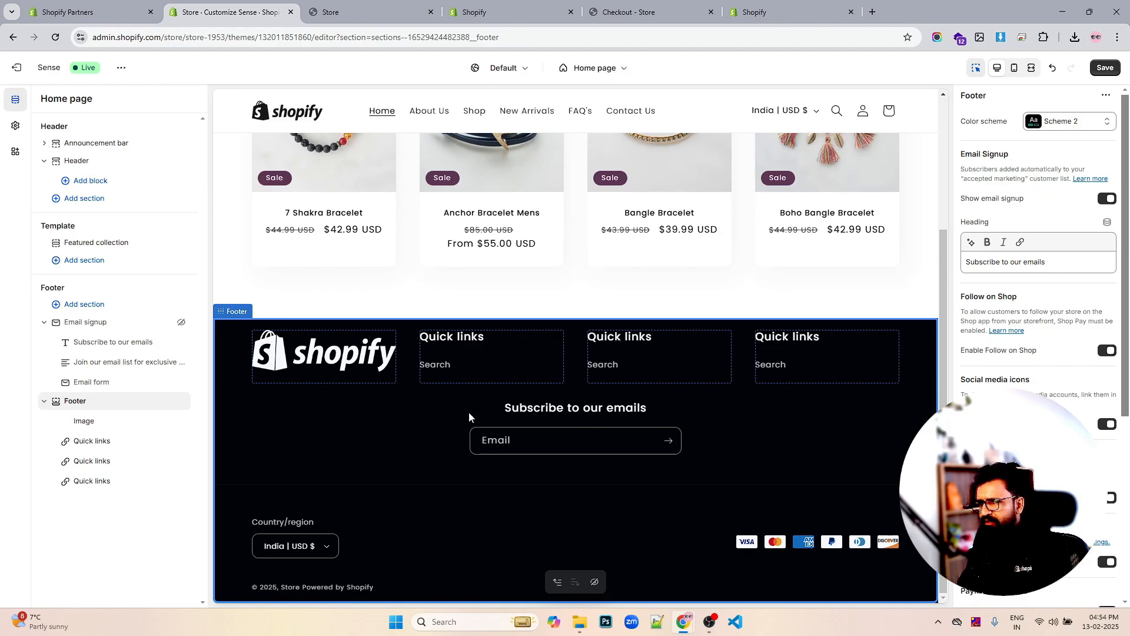
left_click(164, 481)
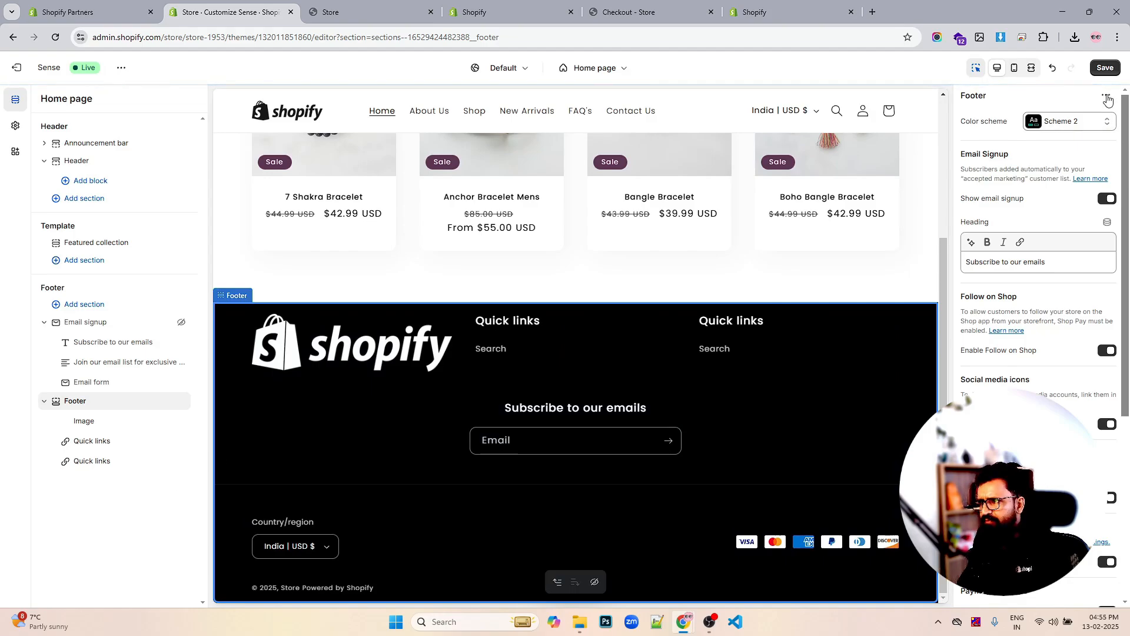
left_click(1052, 68)
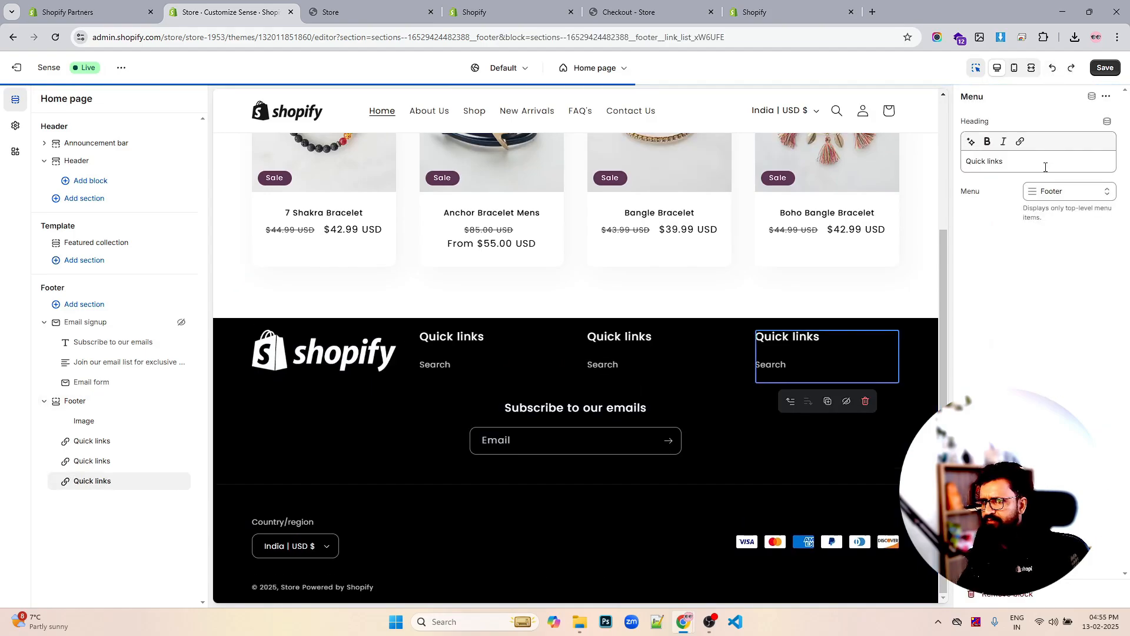
Turn the footer email signup back off and save the theme
scroll(771, 383, "up", 3)
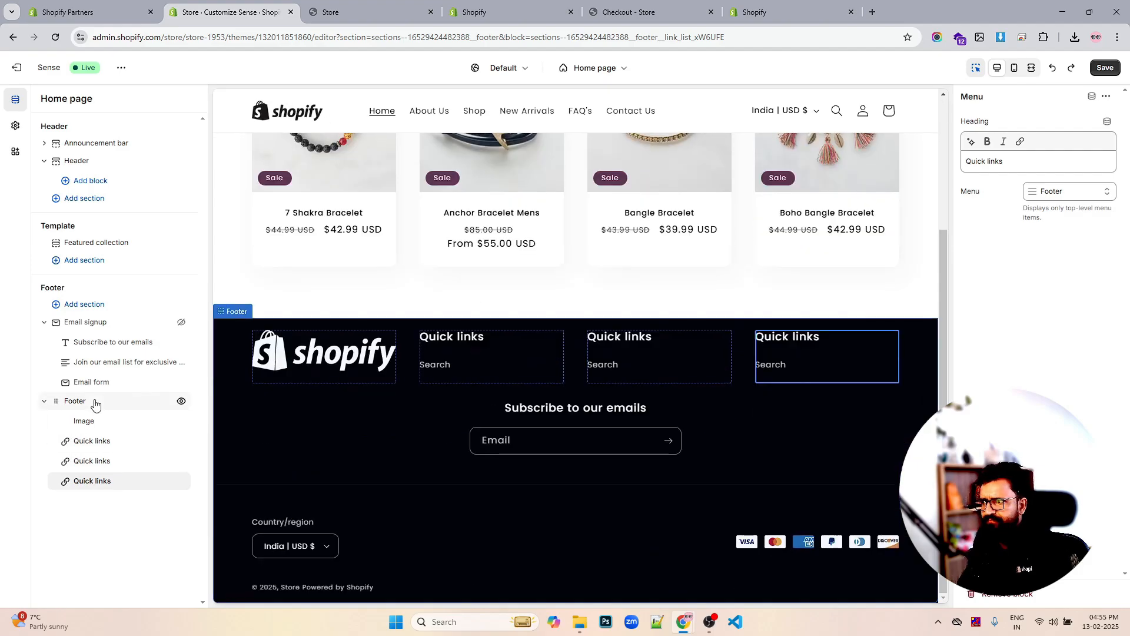
left_click(94, 401)
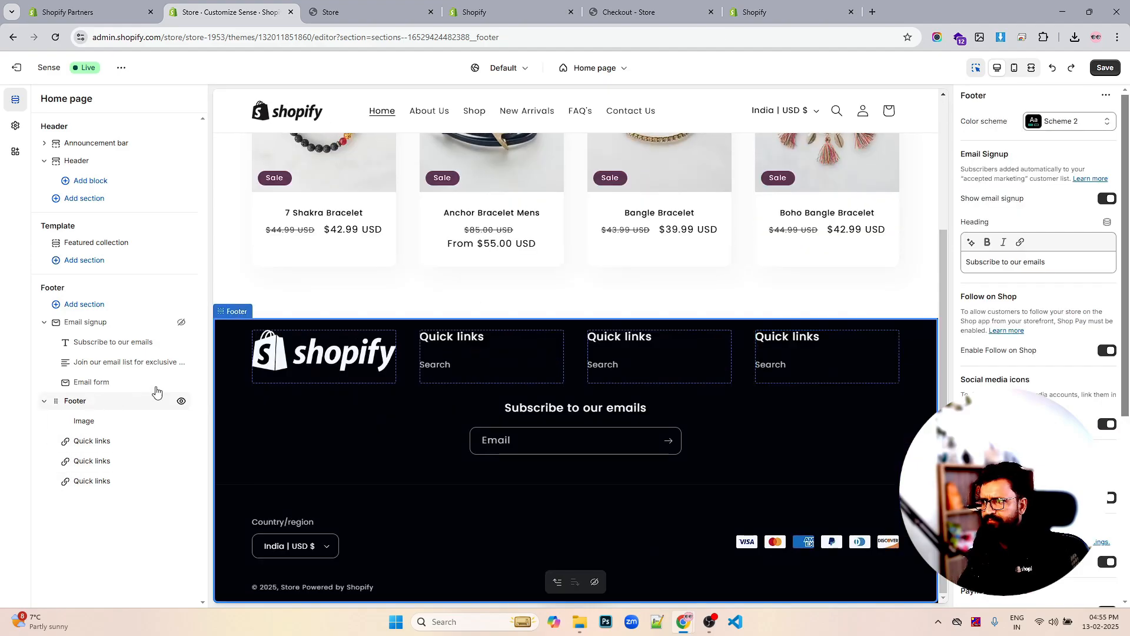
left_click(1103, 203)
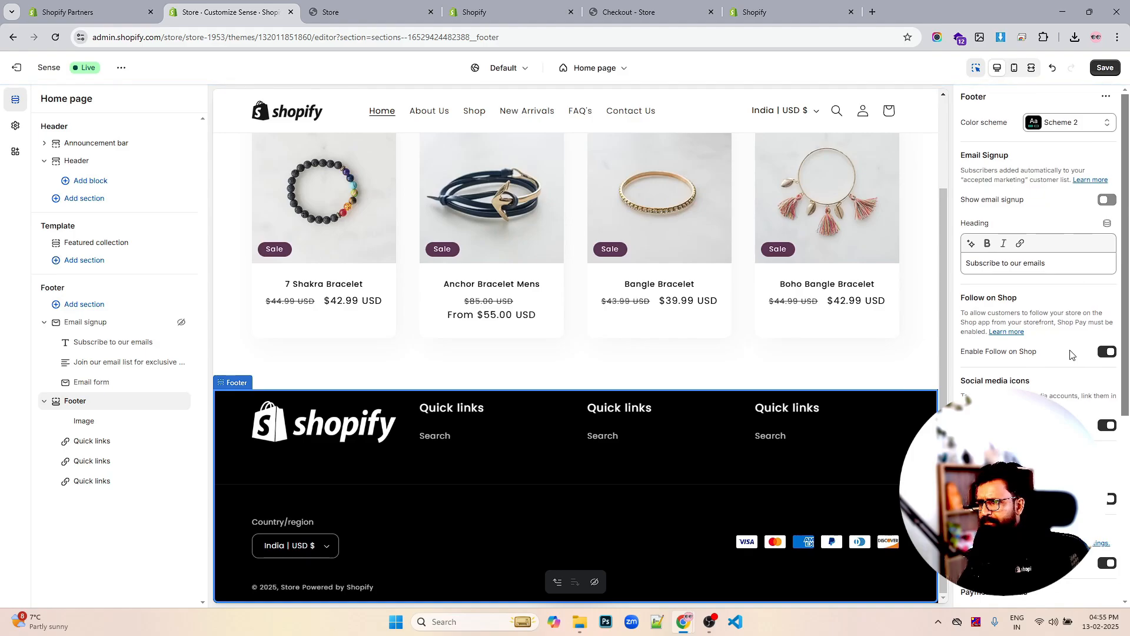
scroll(1070, 349, "down", 5)
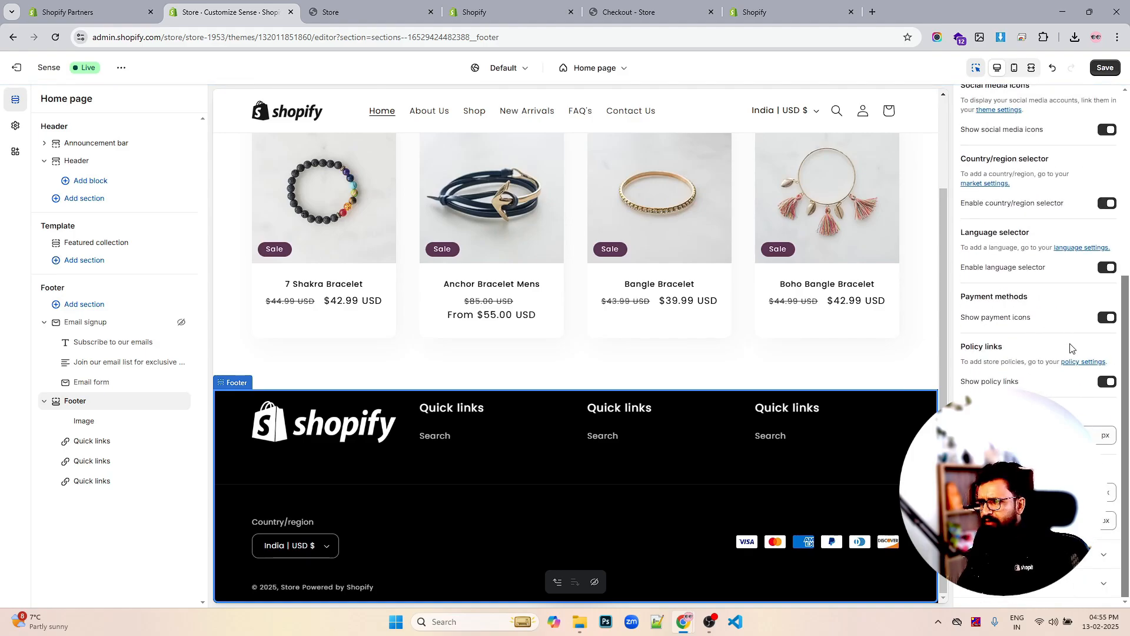
scroll(1070, 348, "up", 5)
left_click(1104, 69)
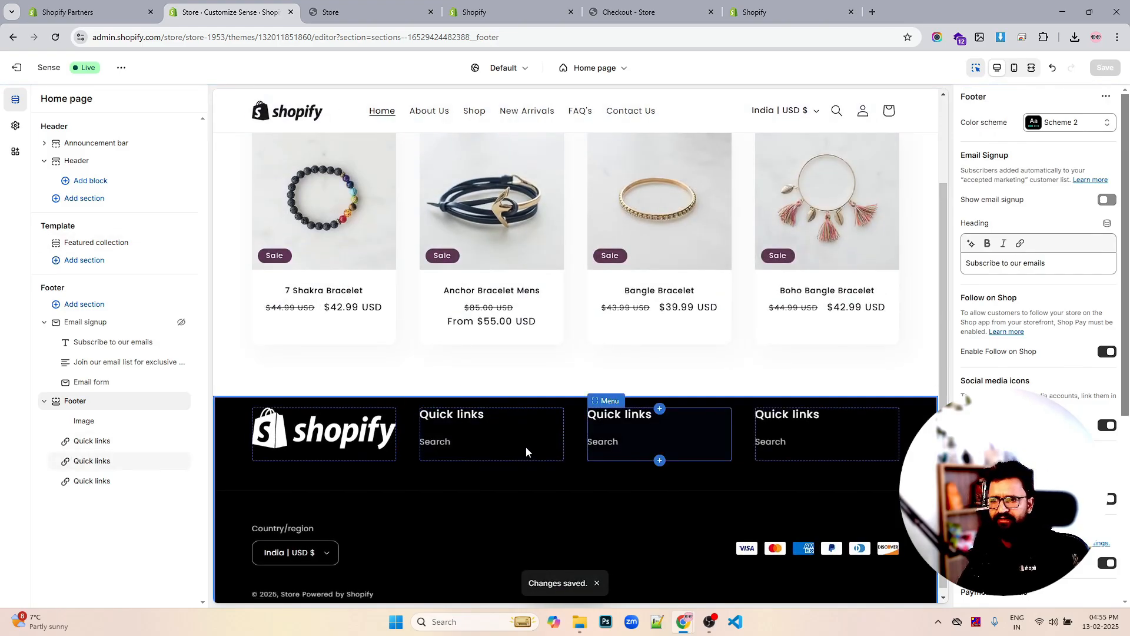
Set the footer logo image width to 175, save with Ctrl+S, and return to admin Menus
left_click(94, 421)
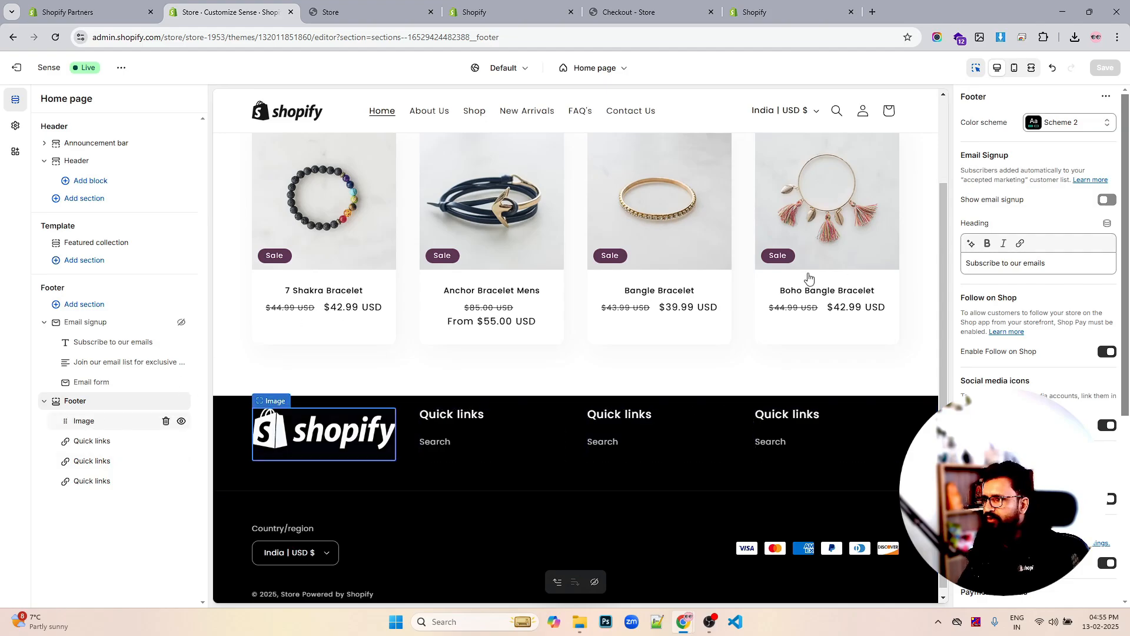
left_click_drag(1050, 192, 1039, 184)
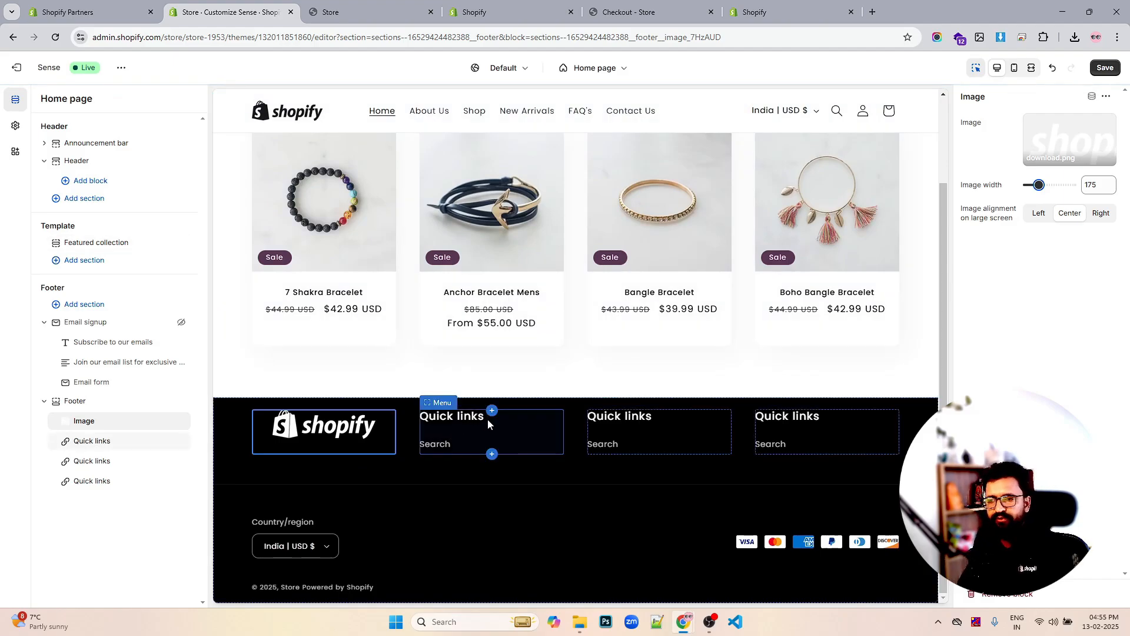
scroll(751, 375, "up", 1)
scroll(750, 375, "up", 2)
scroll(751, 375, "down", 3)
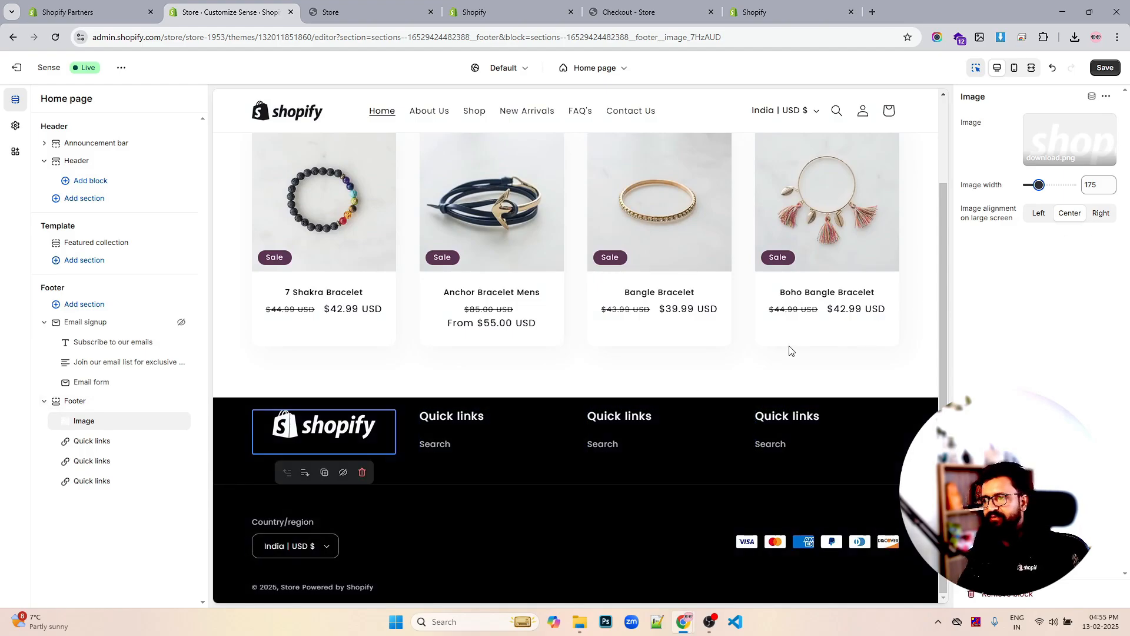
scroll(789, 351, "up", 3)
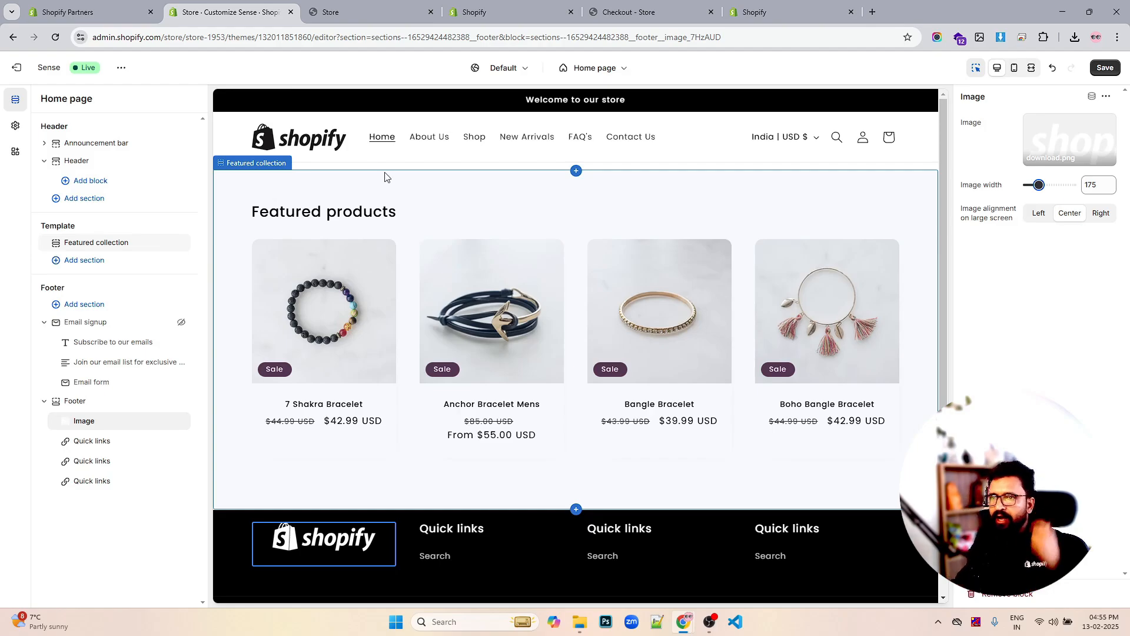
key("ctrl+s")
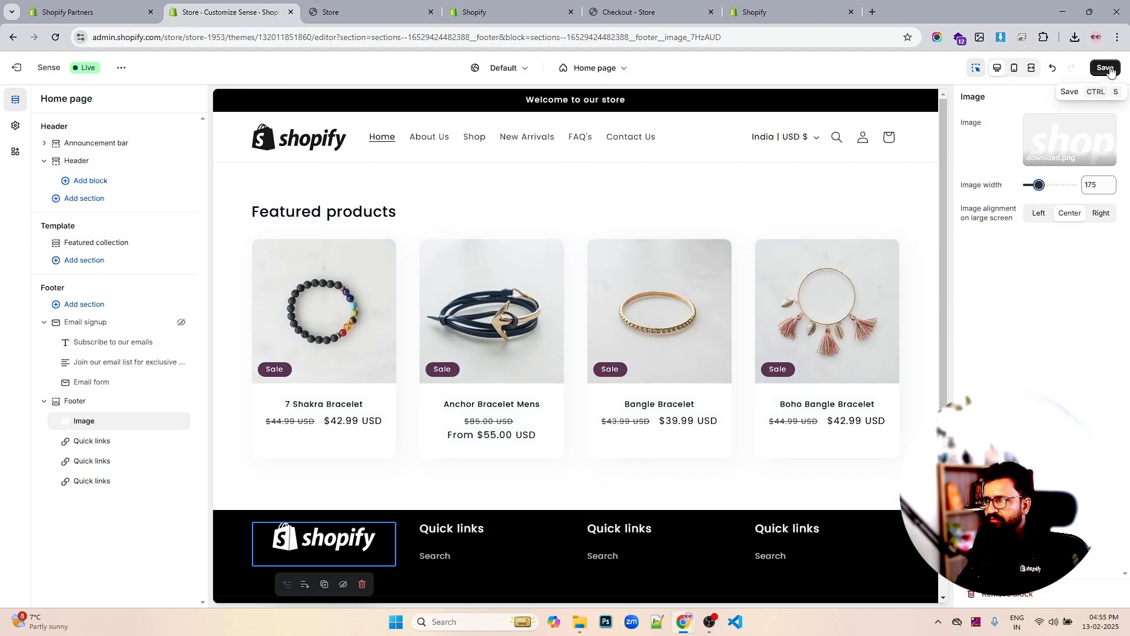
left_click(454, 12)
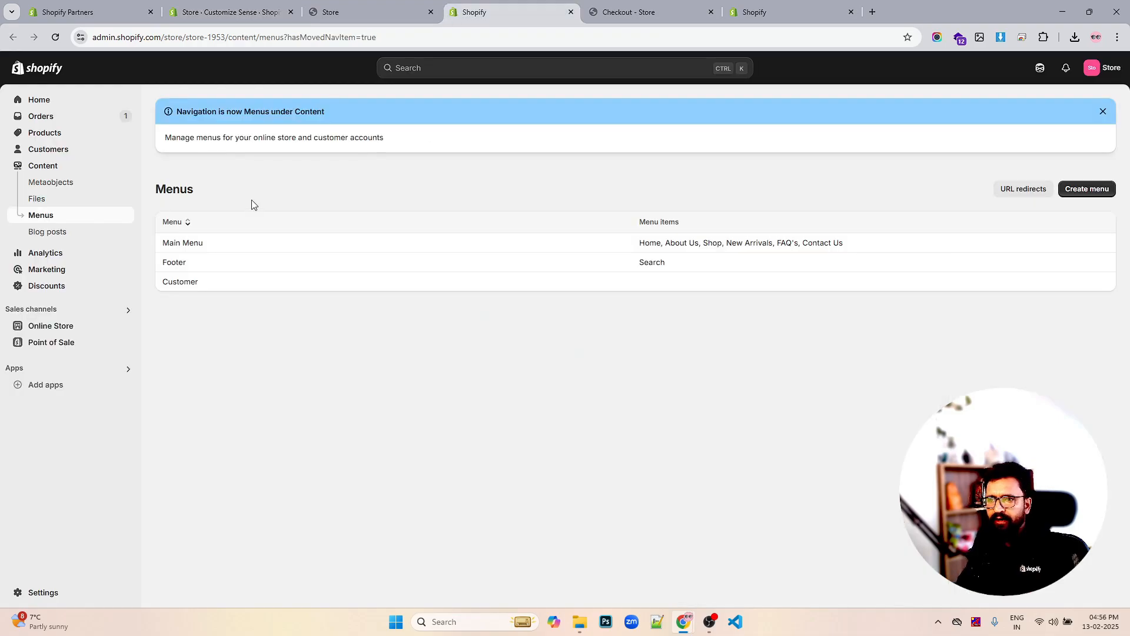
Add a 'DUmmy Collection' item linking to # to Main Menu, nested under Shop
left_click(183, 242)
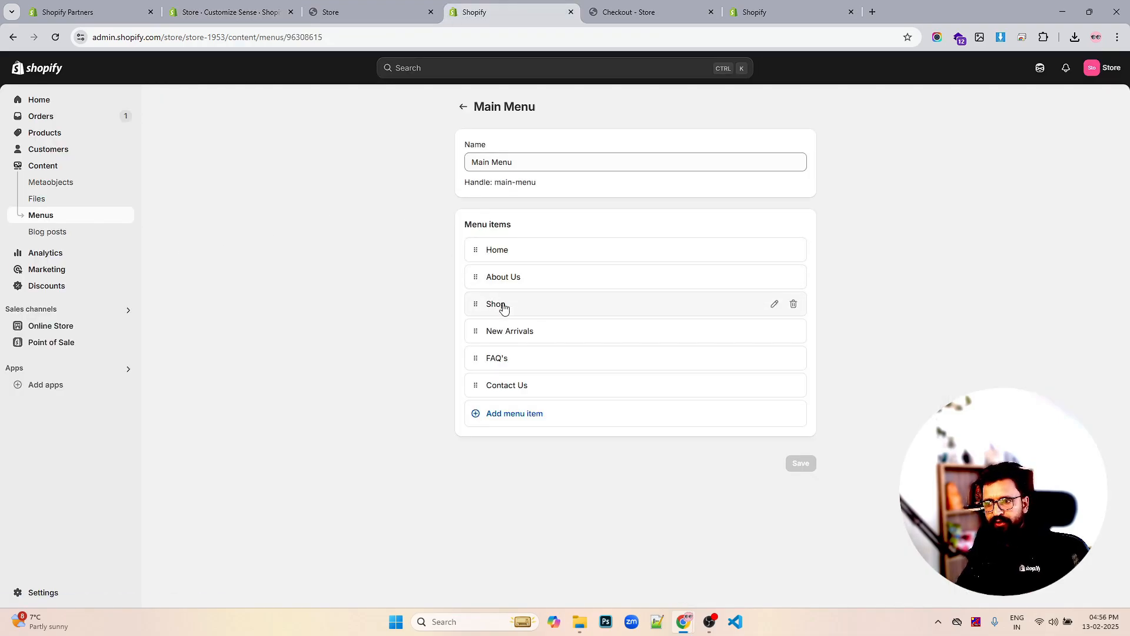
left_click(515, 418)
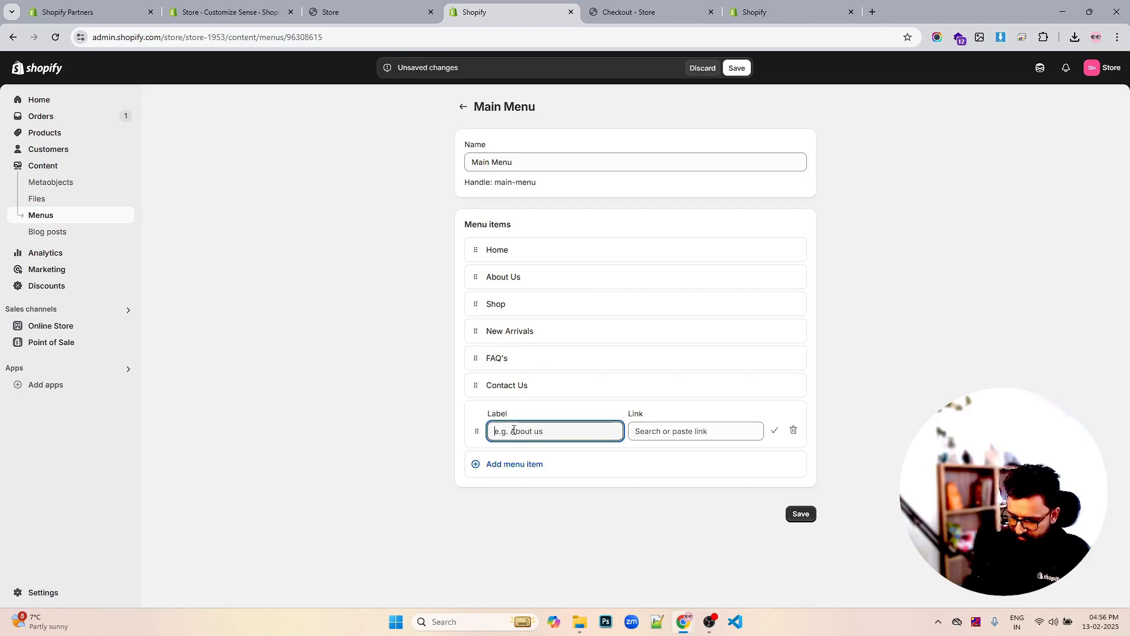
type("DUm")
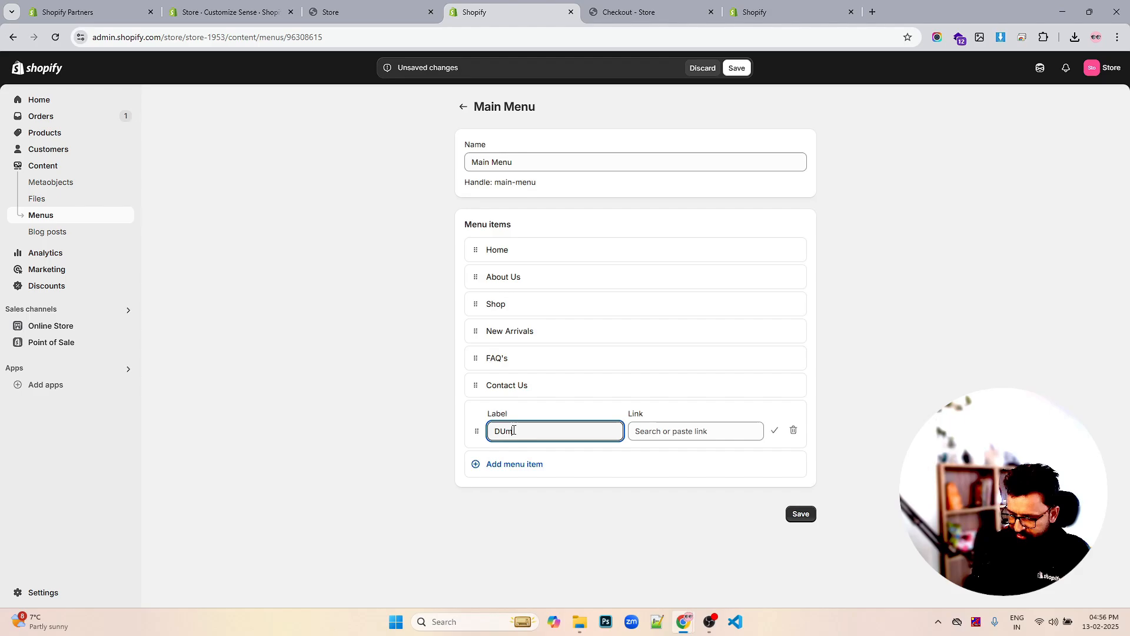
type("my Collection")
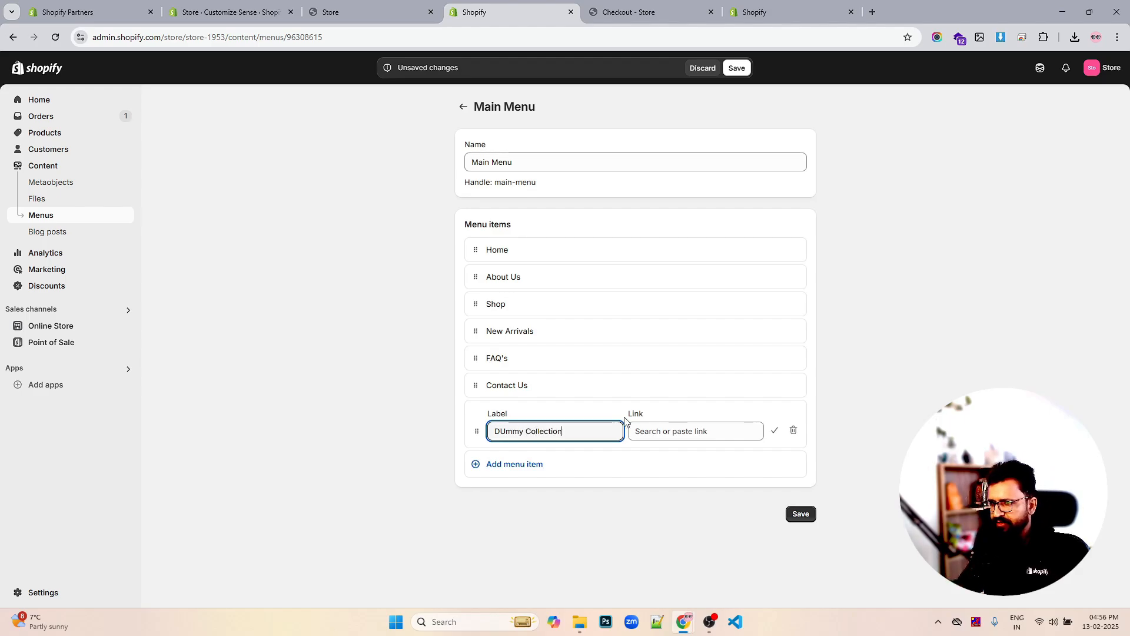
left_click(669, 430)
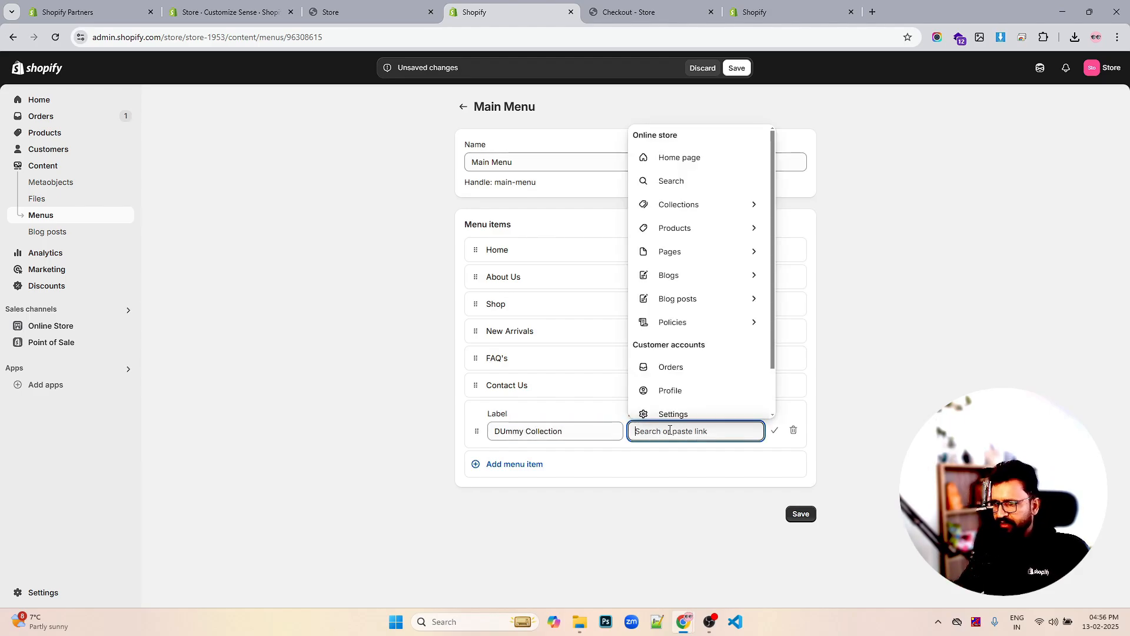
type("#")
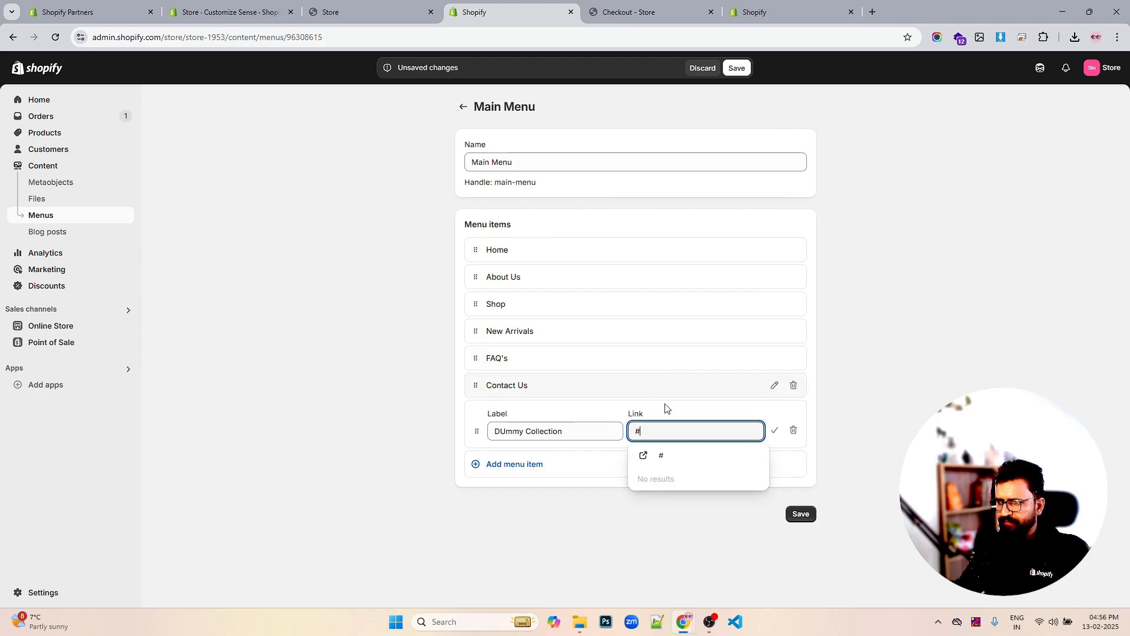
left_click(666, 458)
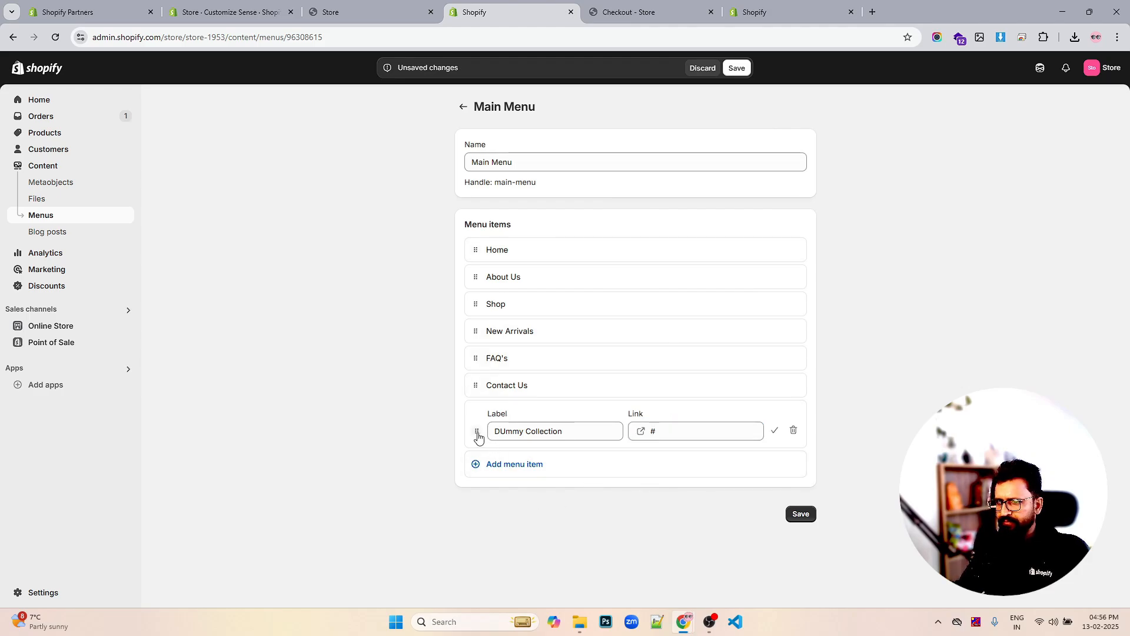
left_click_drag(477, 431, 552, 351)
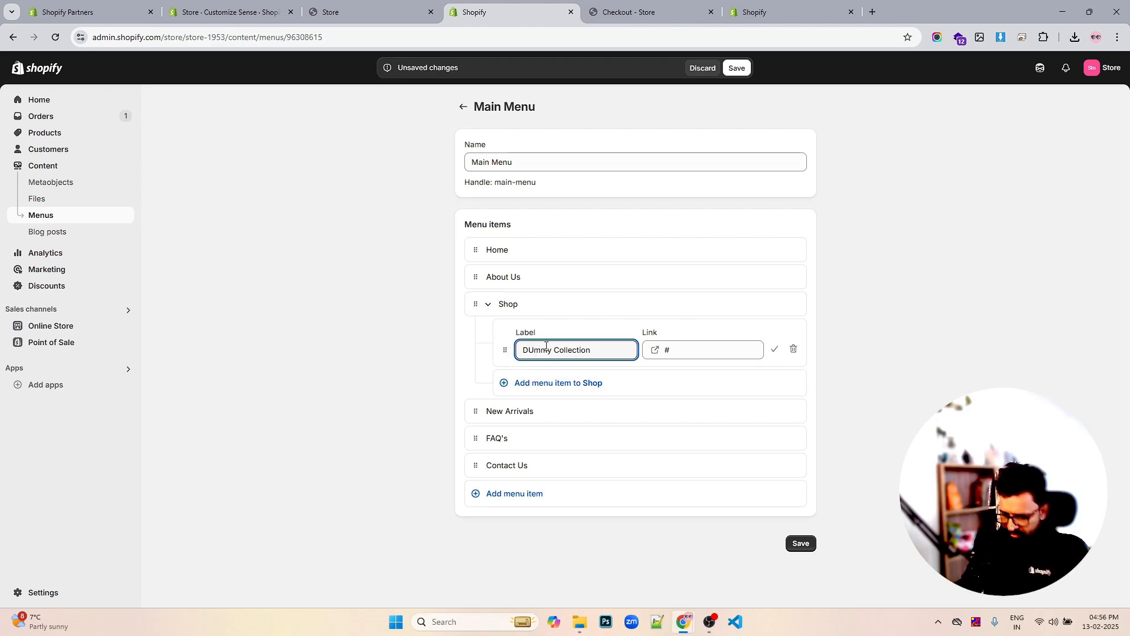
Correct the item label to 'Dummy Collection'
key("BackSpace")
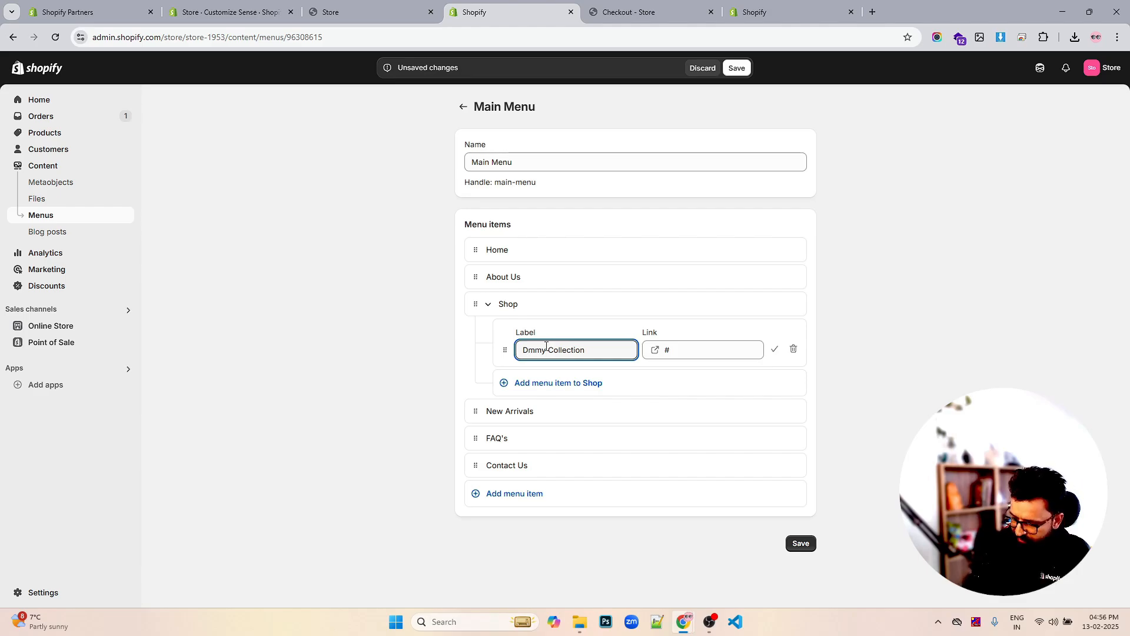
type("u")
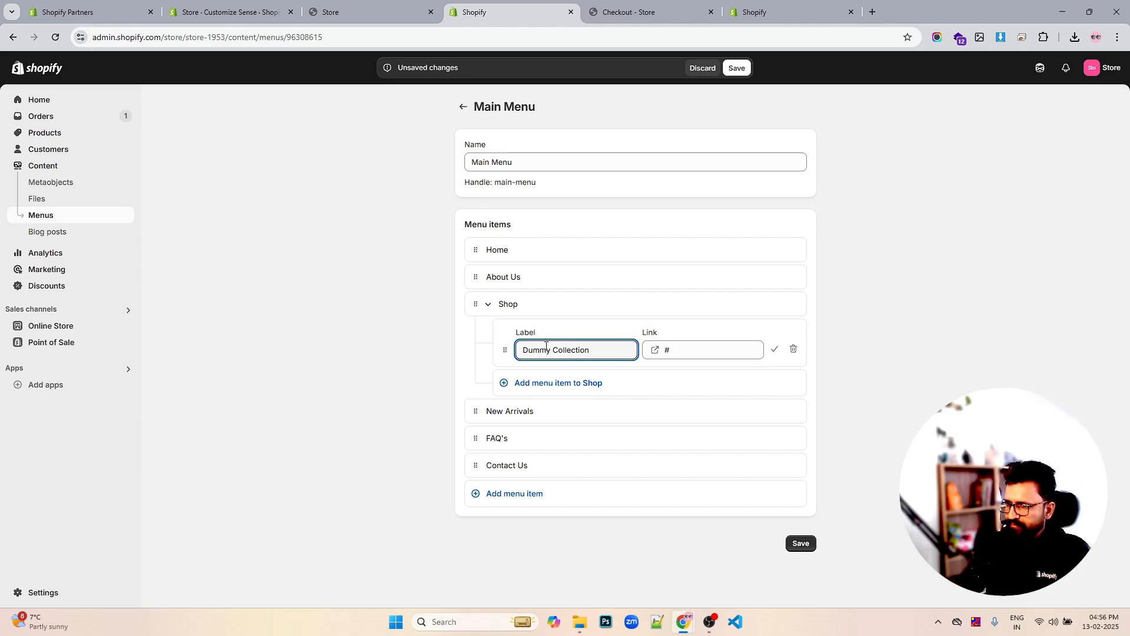
left_click(975, 345)
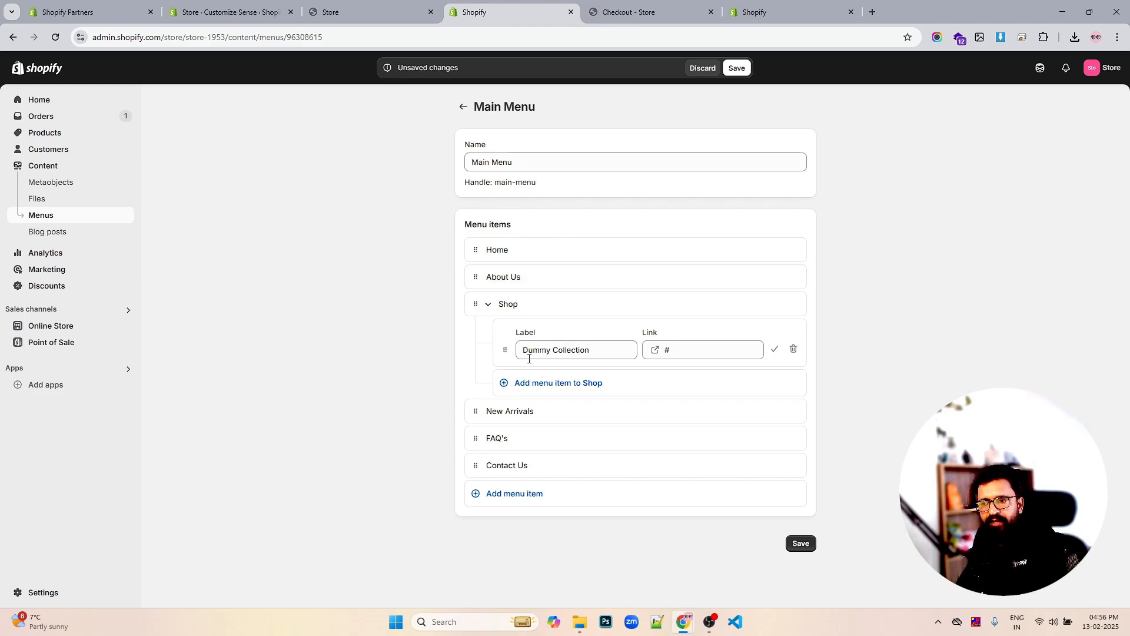
Nest two new items under Dummy Collection, naming the first 'Product 1' linked to #
left_click(542, 382)
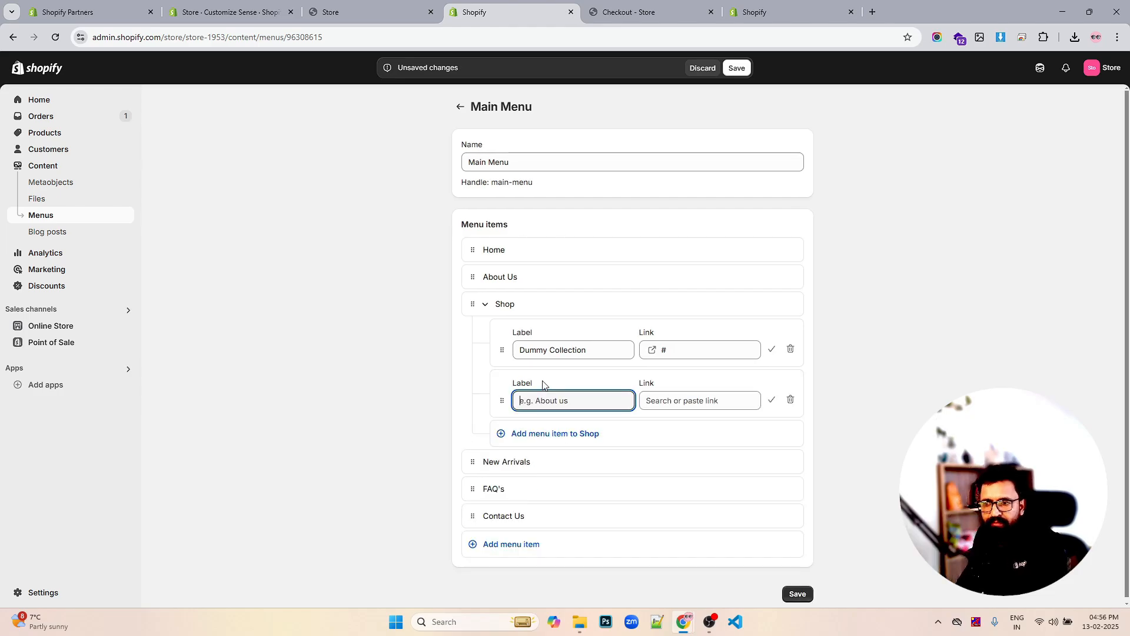
left_click_drag(501, 400, 523, 380)
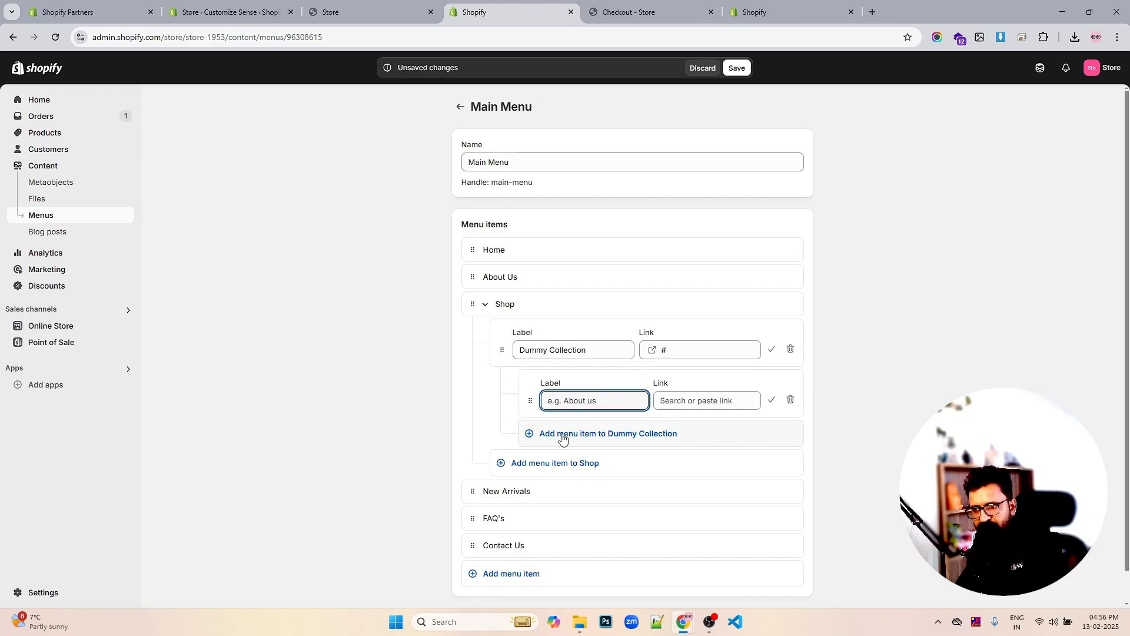
left_click(542, 433)
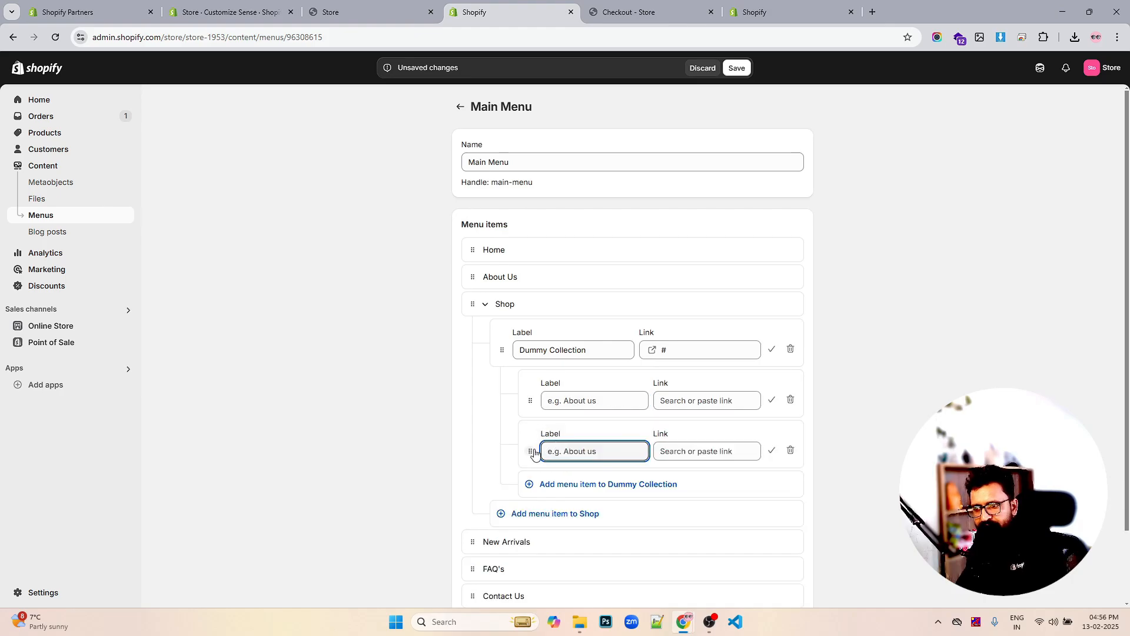
left_click_drag(531, 451, 677, 450)
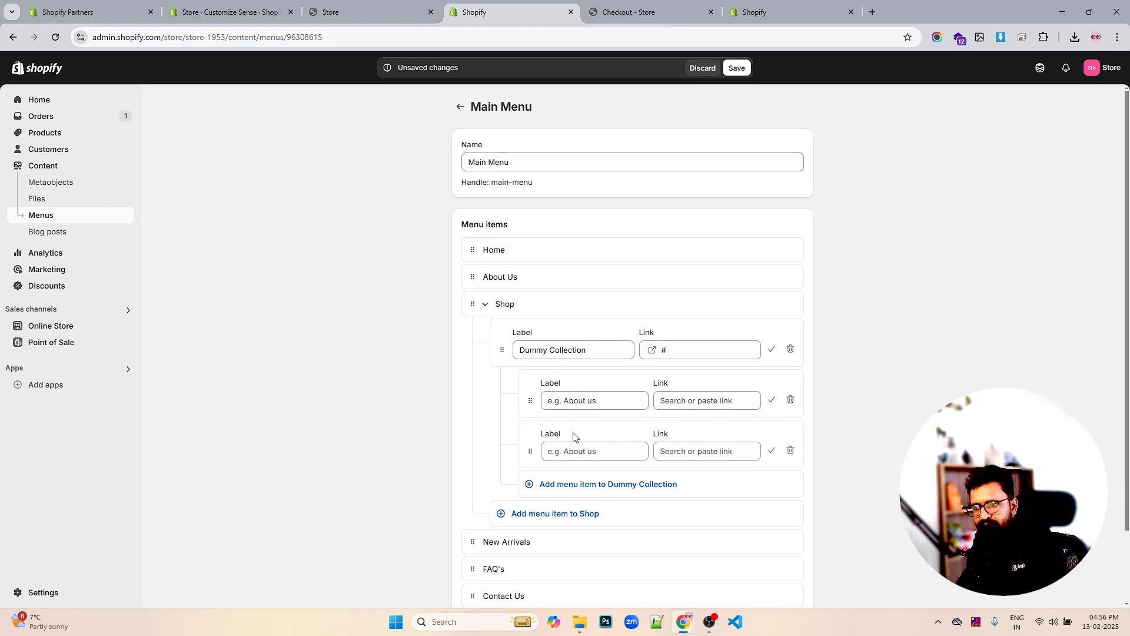
left_click(586, 396)
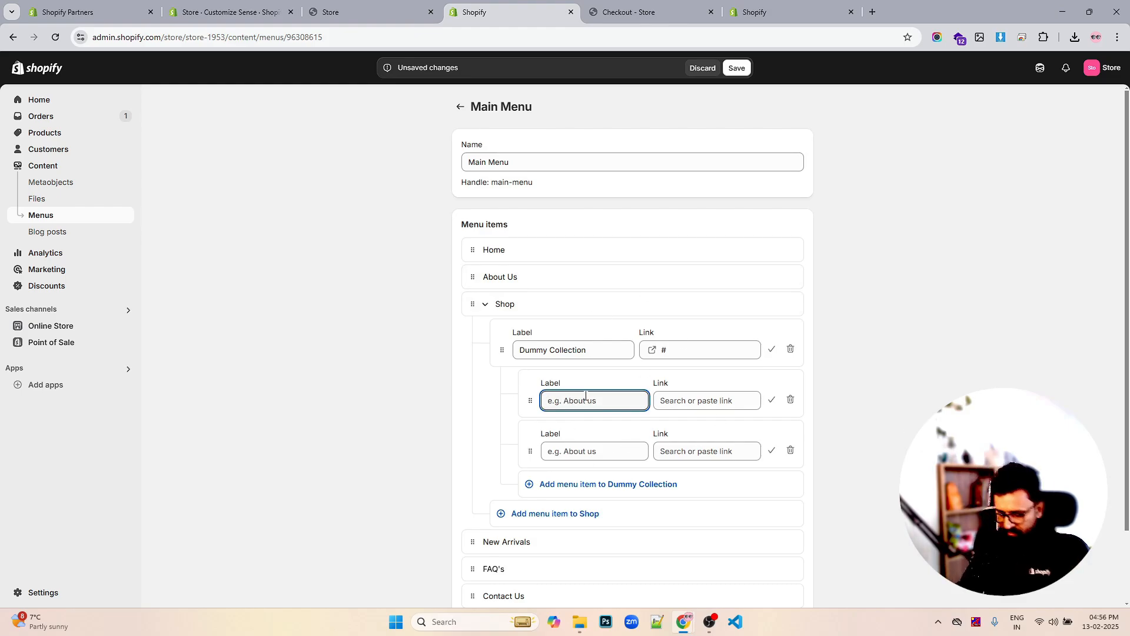
type("Link 2")
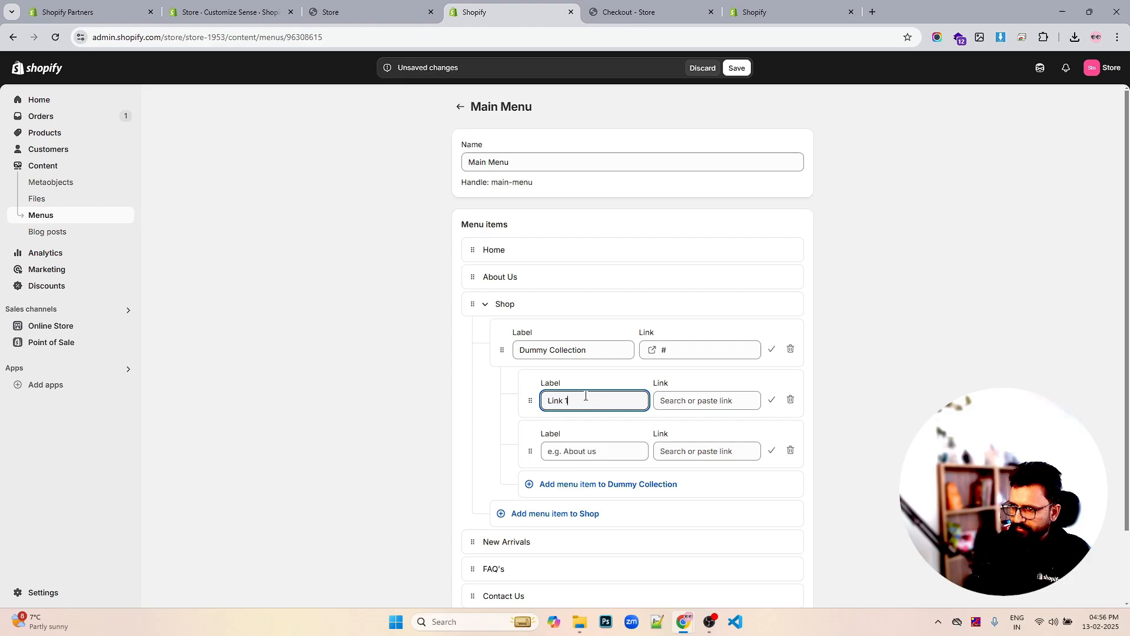
key("BackSpace")
key("BackSpace")
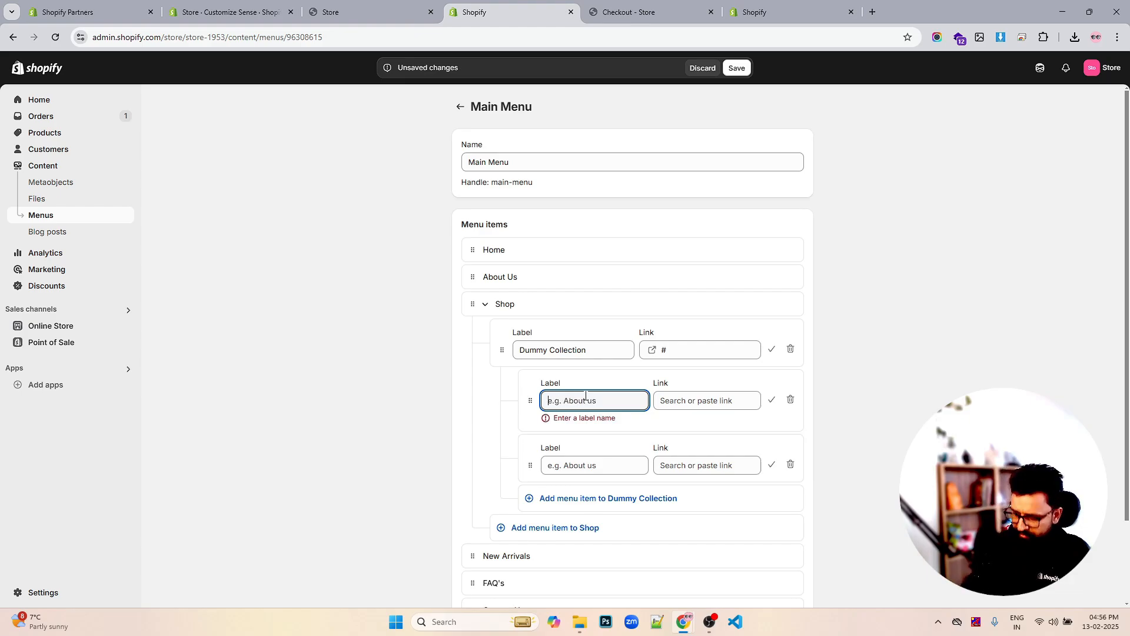
type("P")
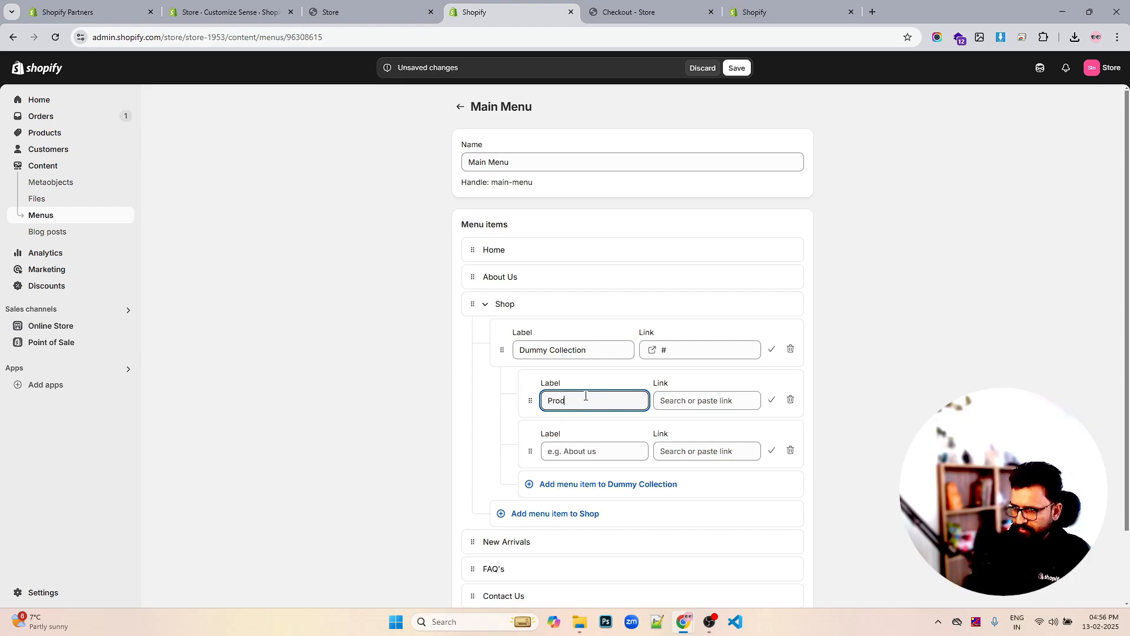
type("roduct 1")
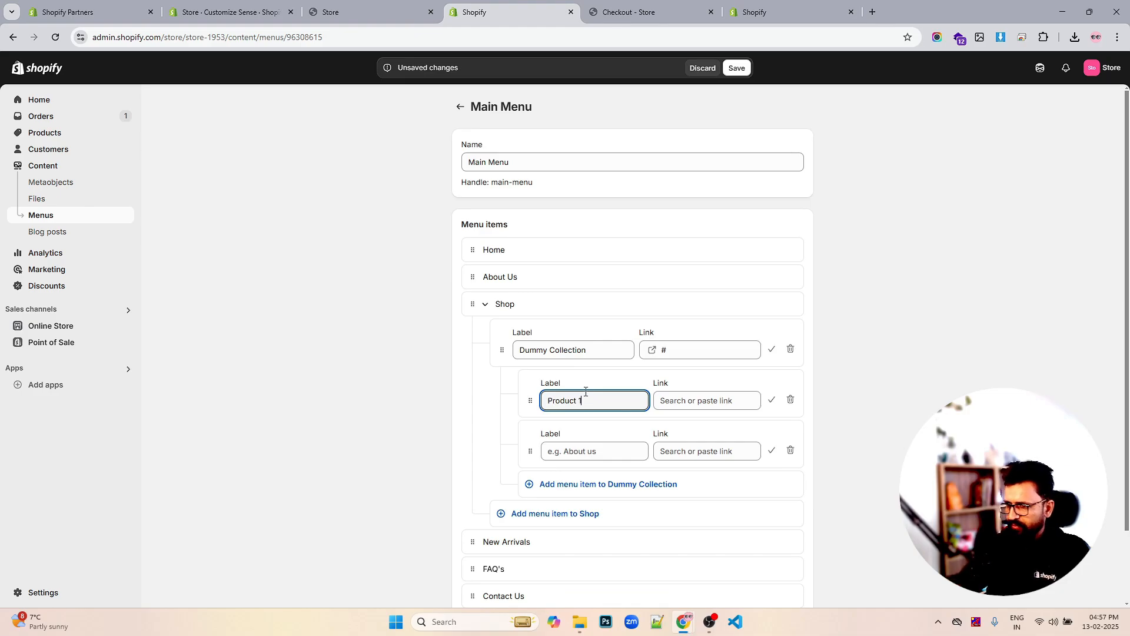
left_click(708, 401)
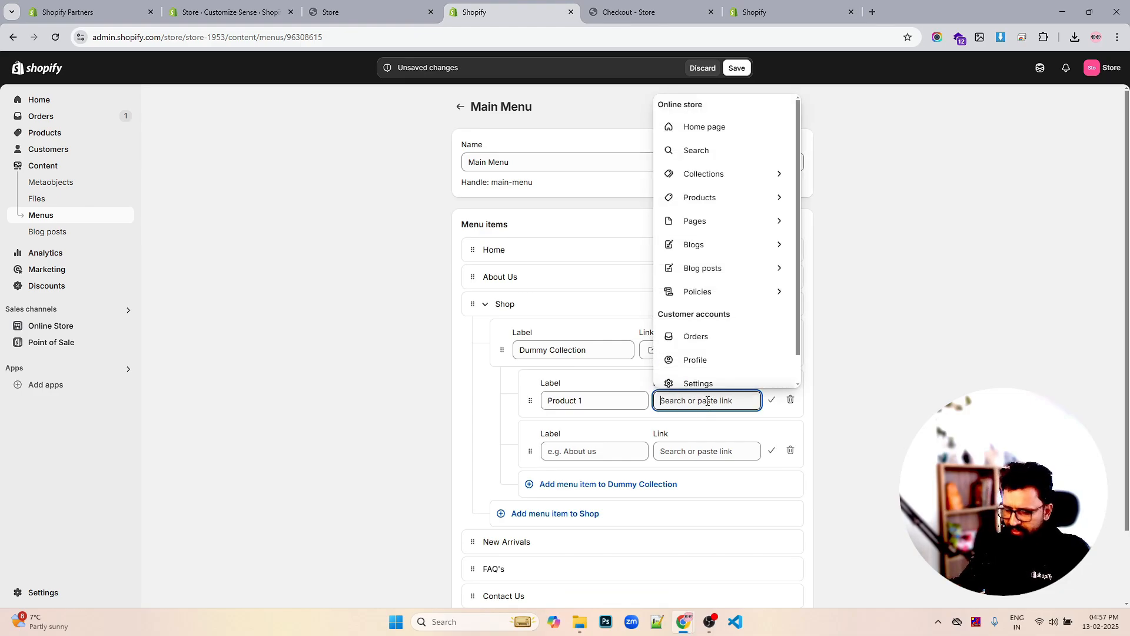
type("#")
left_click(686, 424)
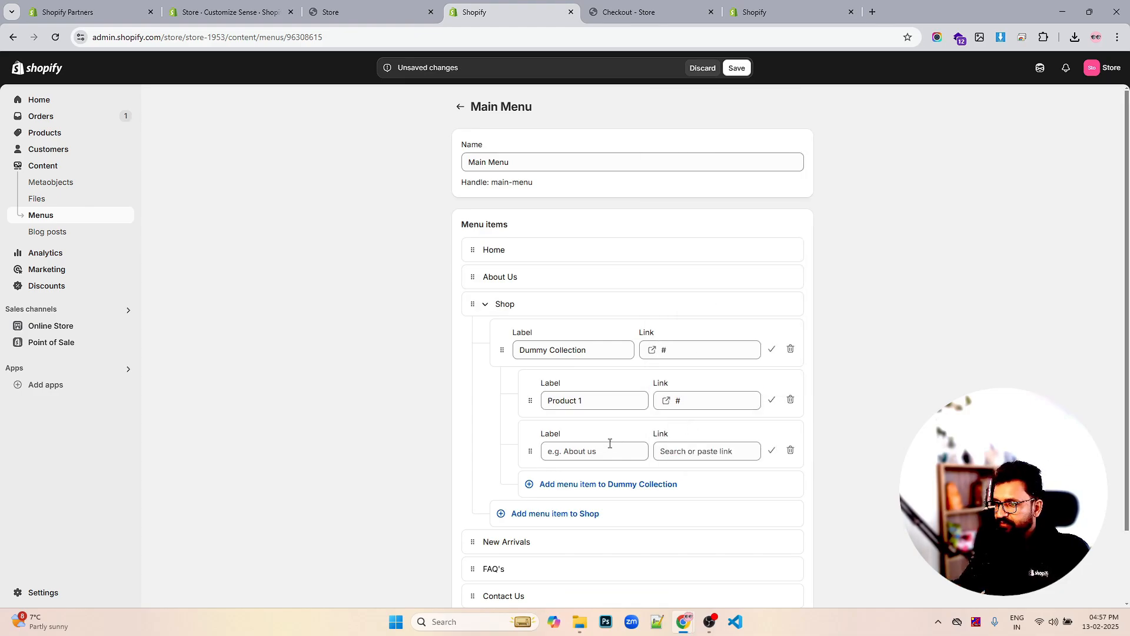
Link Product 1 to Boho Bangle Bracelet and the second item to Anchor Bracelet Mens
left_click(606, 448)
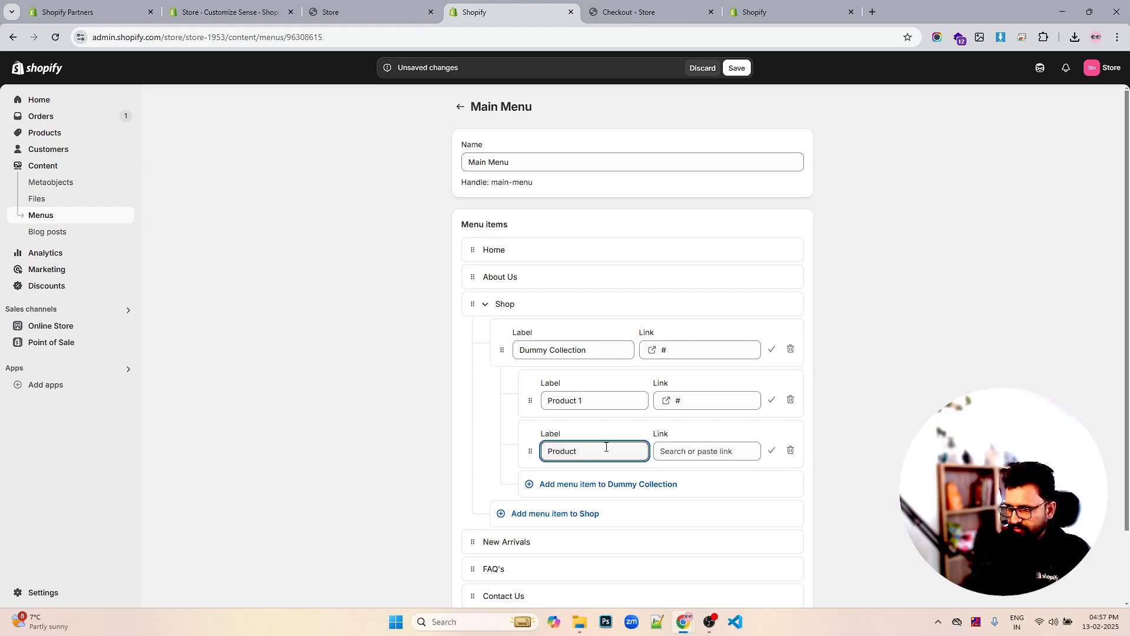
key("BackSpace")
key("BackSpace")
key("BackSpace")
key("BackSpace")
key("BackSpace")
key("BackSpace")
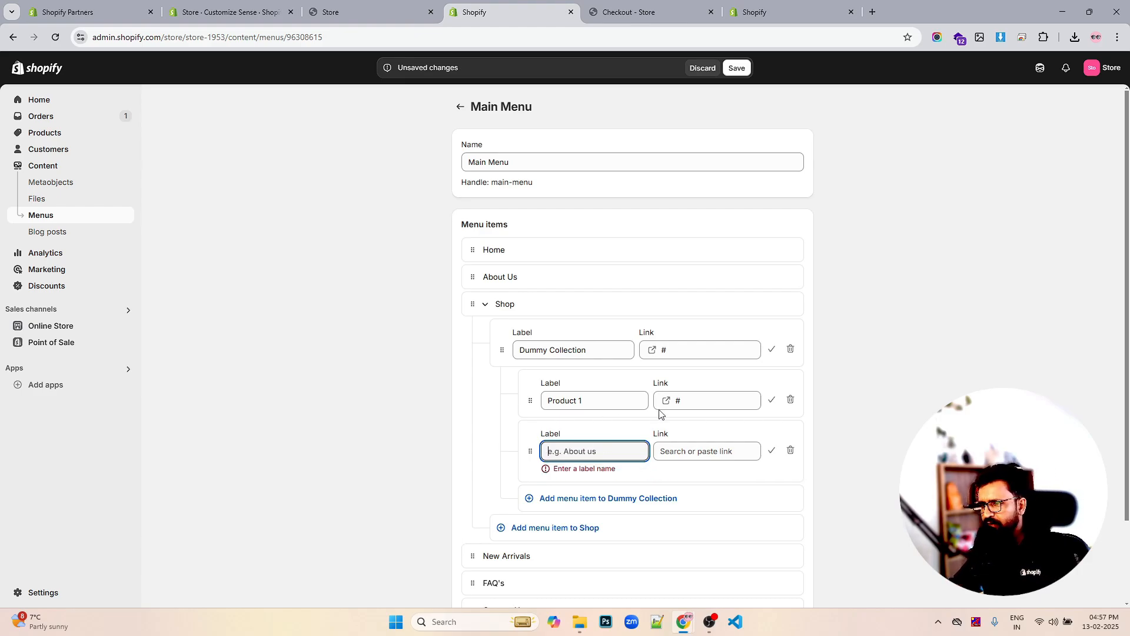
left_click(705, 402)
left_click(738, 199)
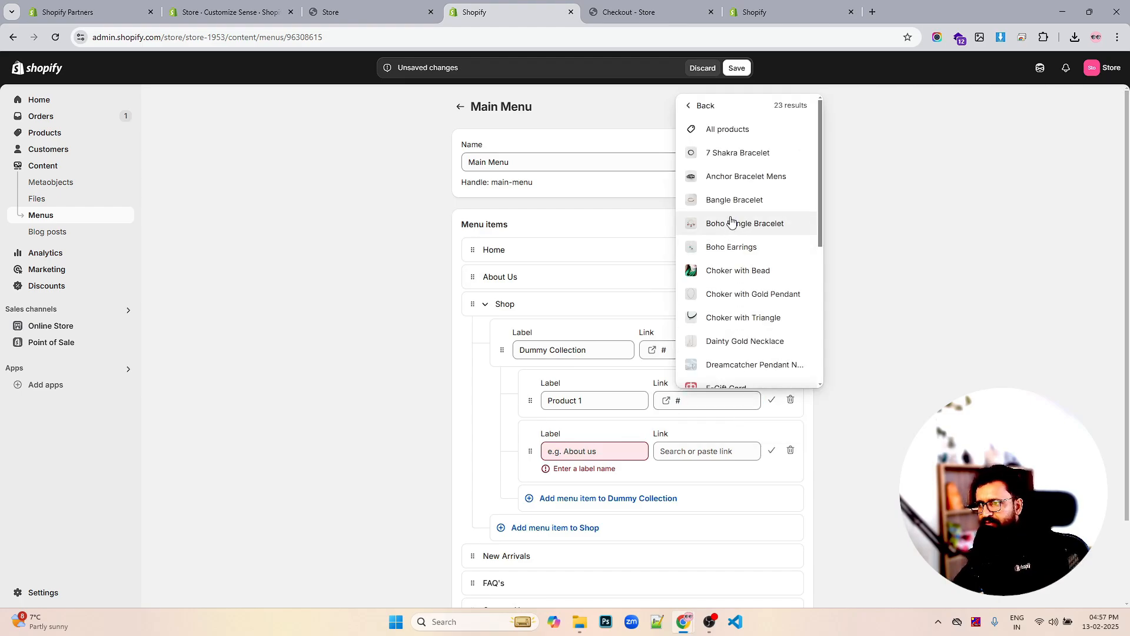
left_click(730, 223)
left_click(712, 451)
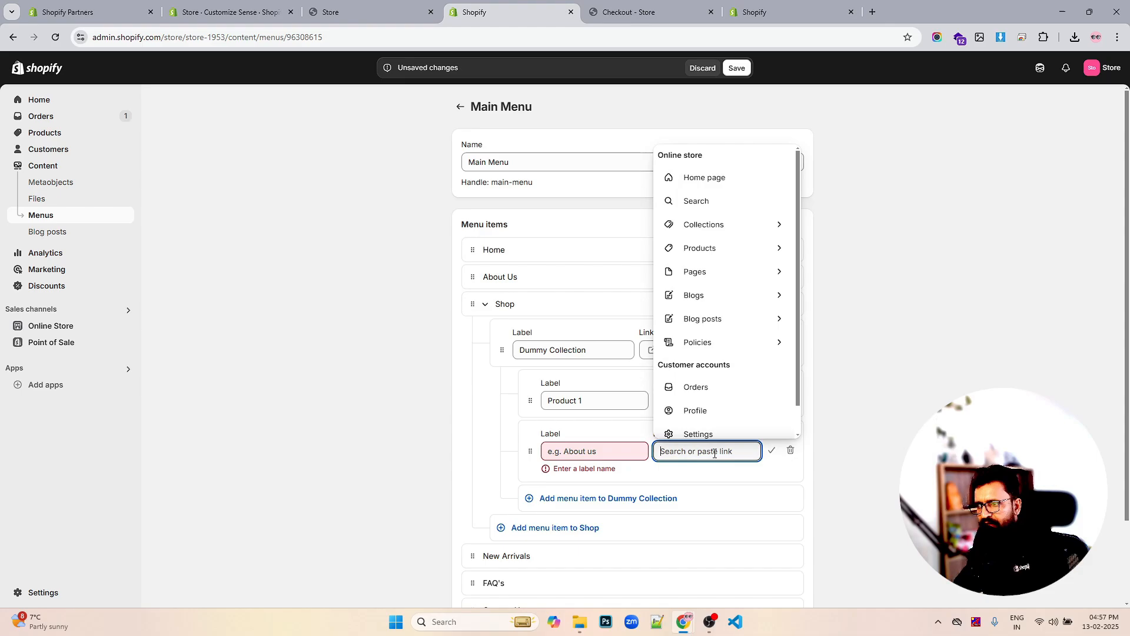
left_click(723, 257)
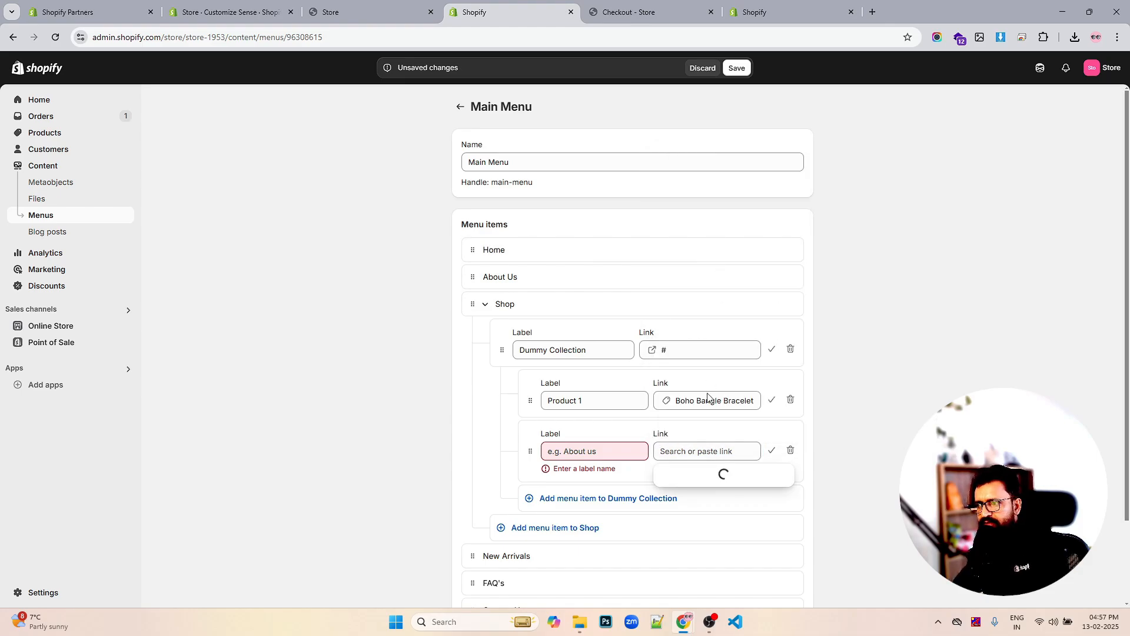
left_click(716, 228)
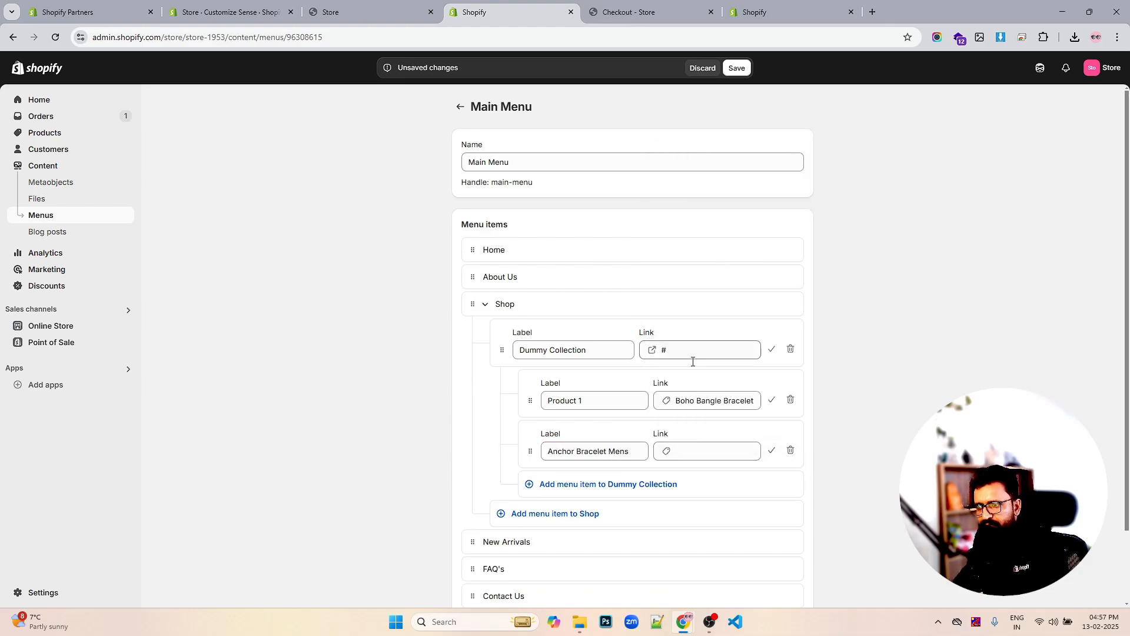
Add 7 Shakra Bracelet and Galaxy Earrings product links under Dummy Collection
left_click(624, 486)
left_click(706, 501)
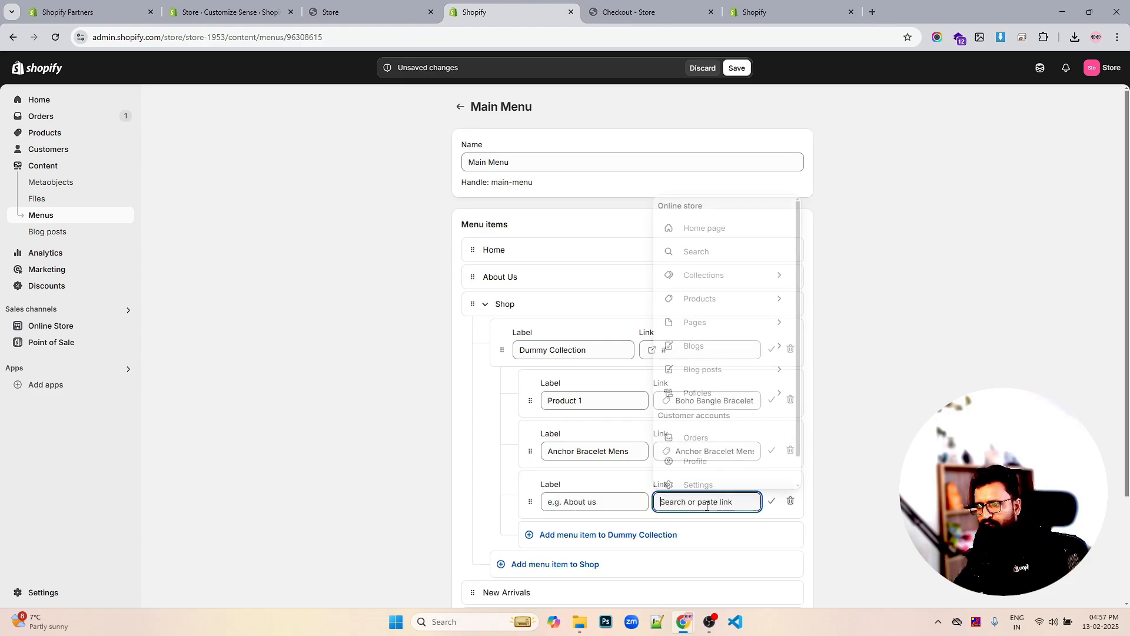
left_click(724, 298)
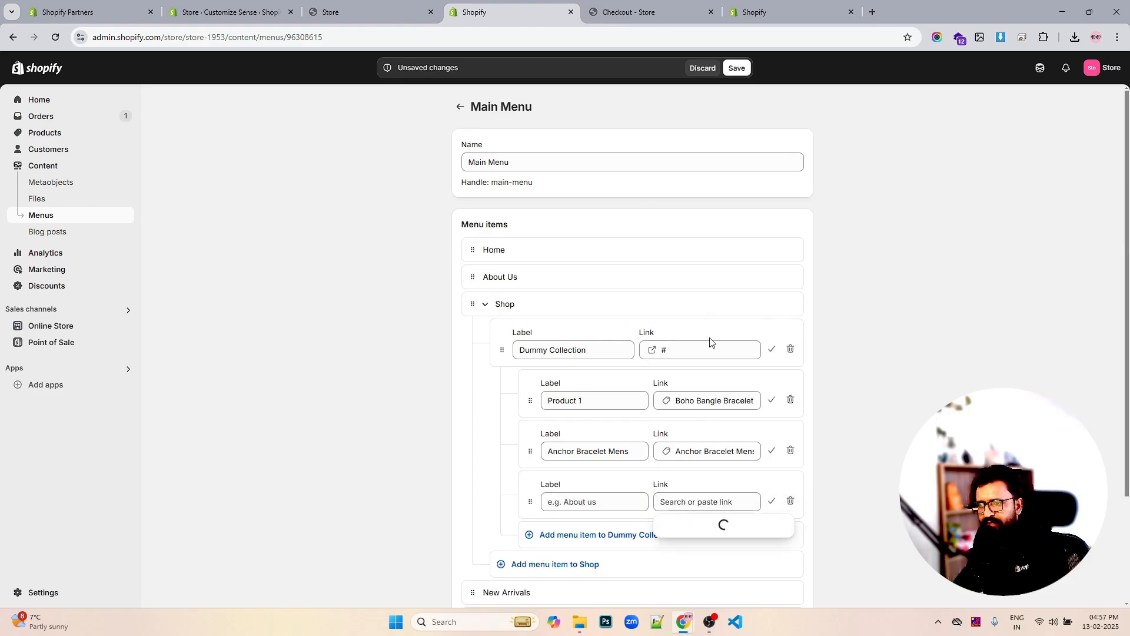
left_click(705, 264)
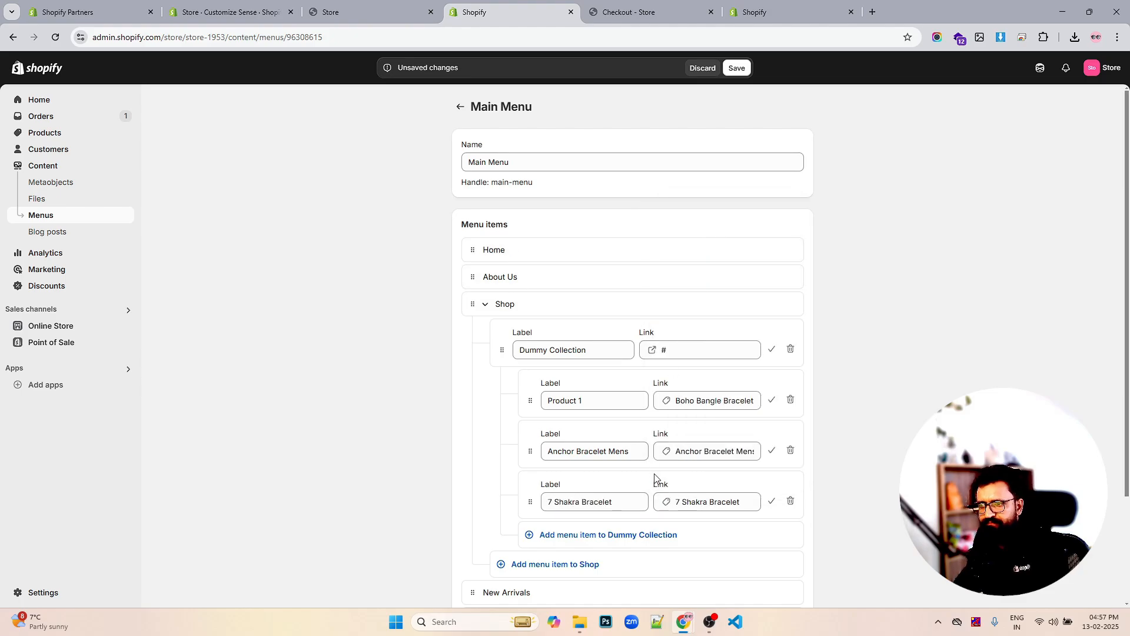
left_click(593, 534)
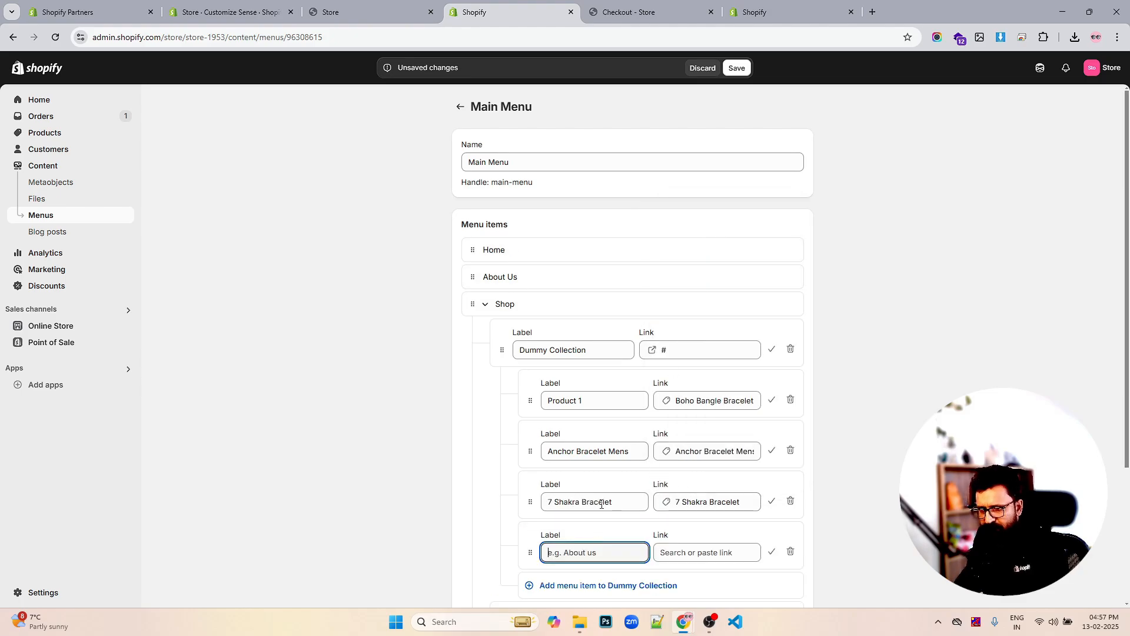
scroll(594, 469, "down", 2)
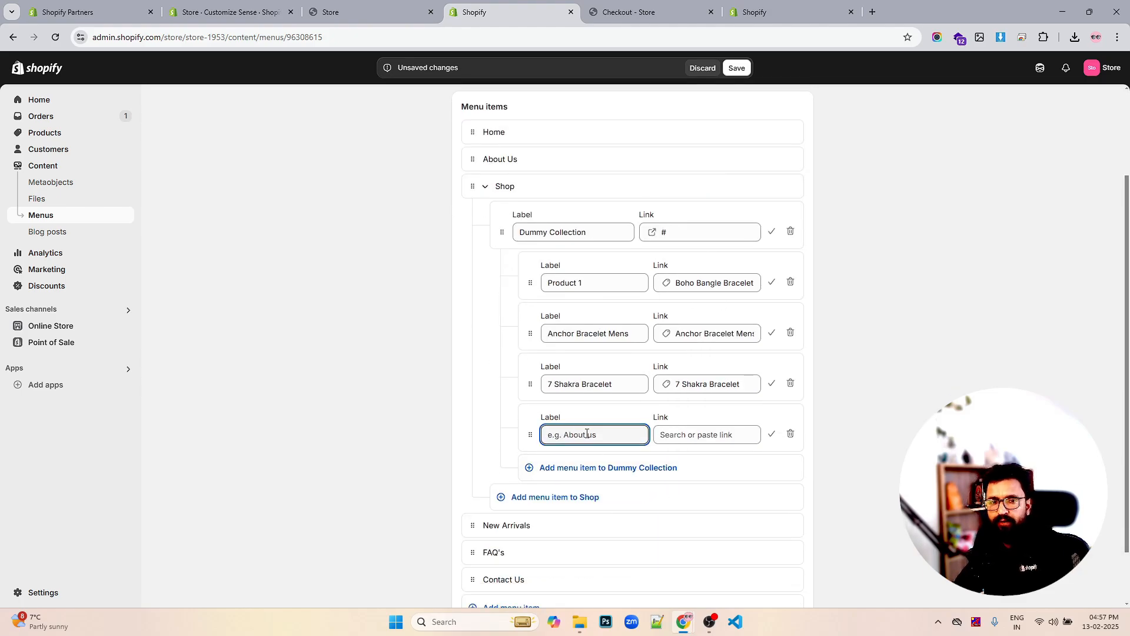
left_click(714, 434)
left_click(730, 226)
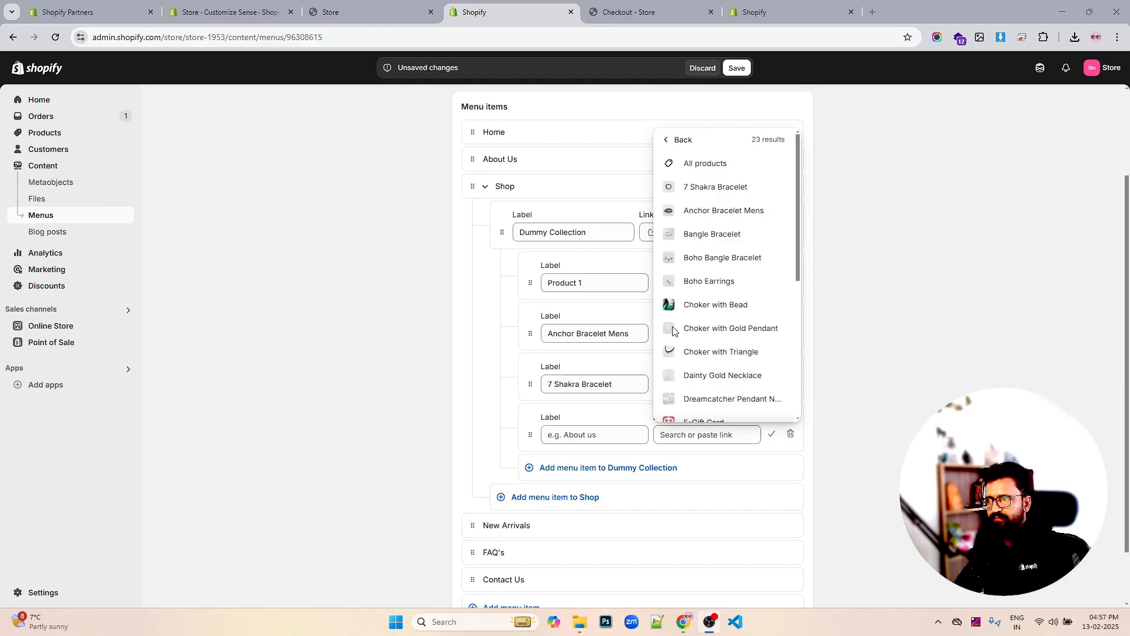
scroll(723, 350, "down", 1)
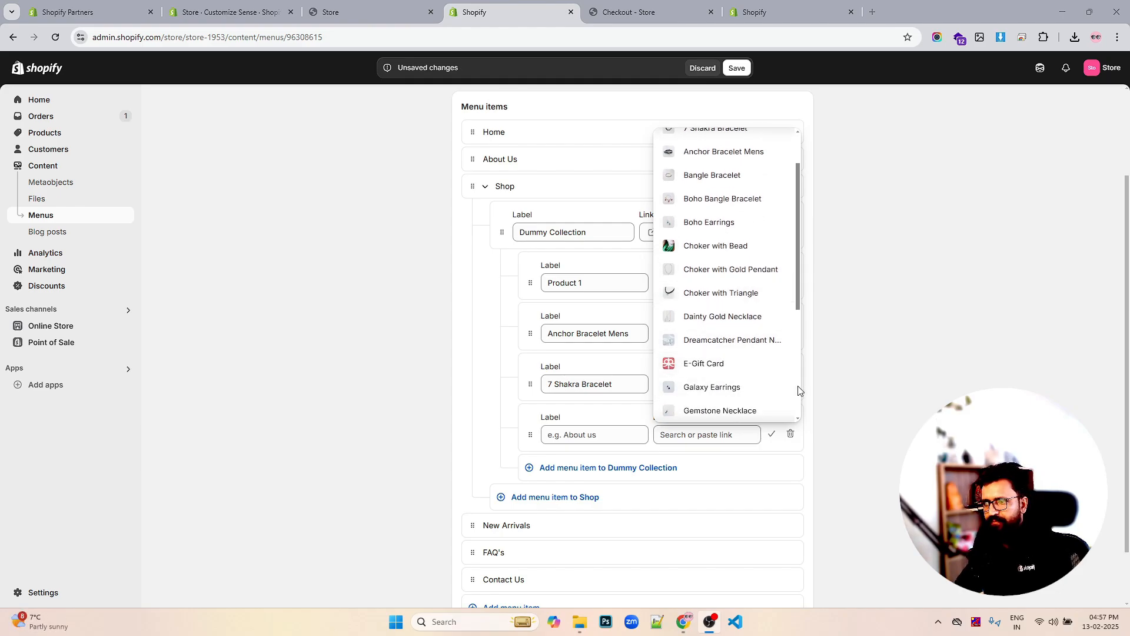
left_click(736, 388)
scroll(745, 391, "down", 1)
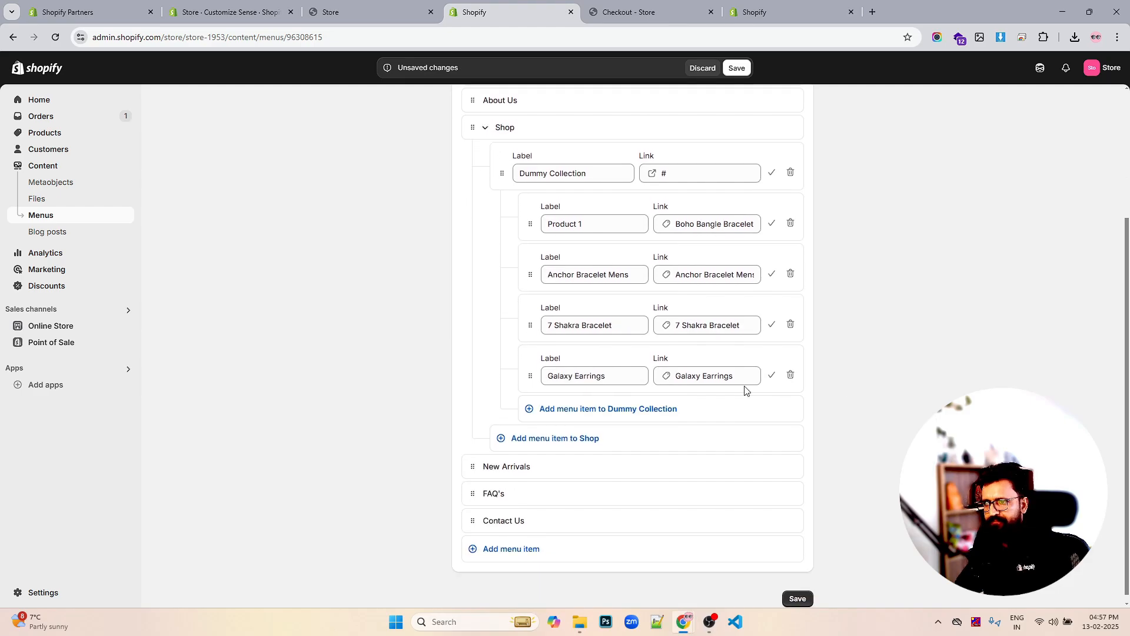
left_click(529, 439)
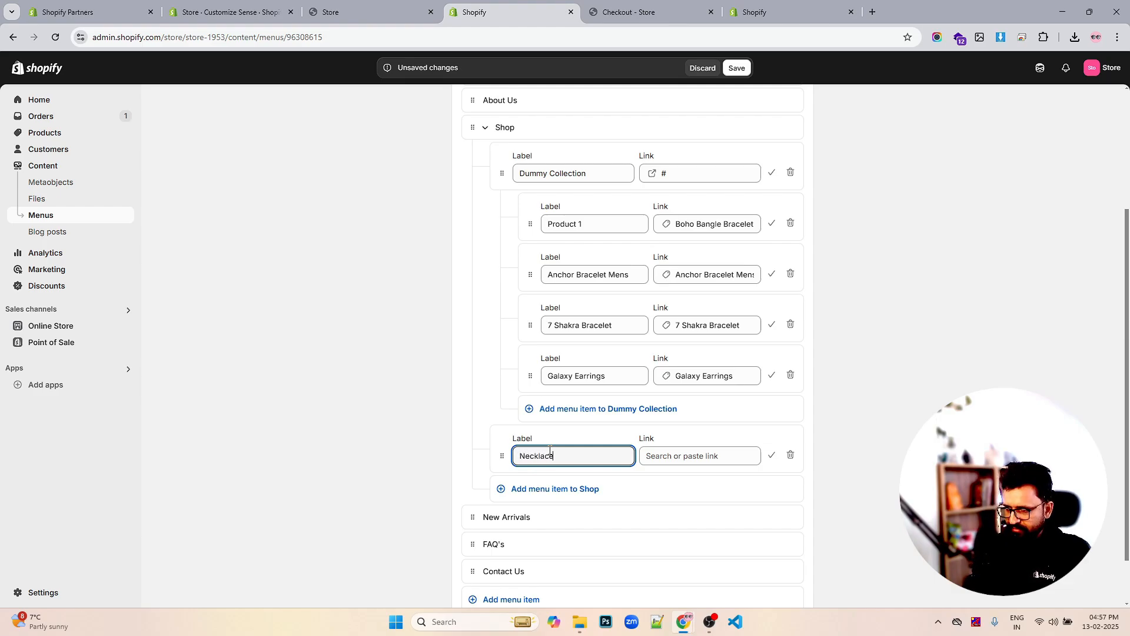
Link the Necklace item to the Dainty Gold Necklace product
left_click(656, 456)
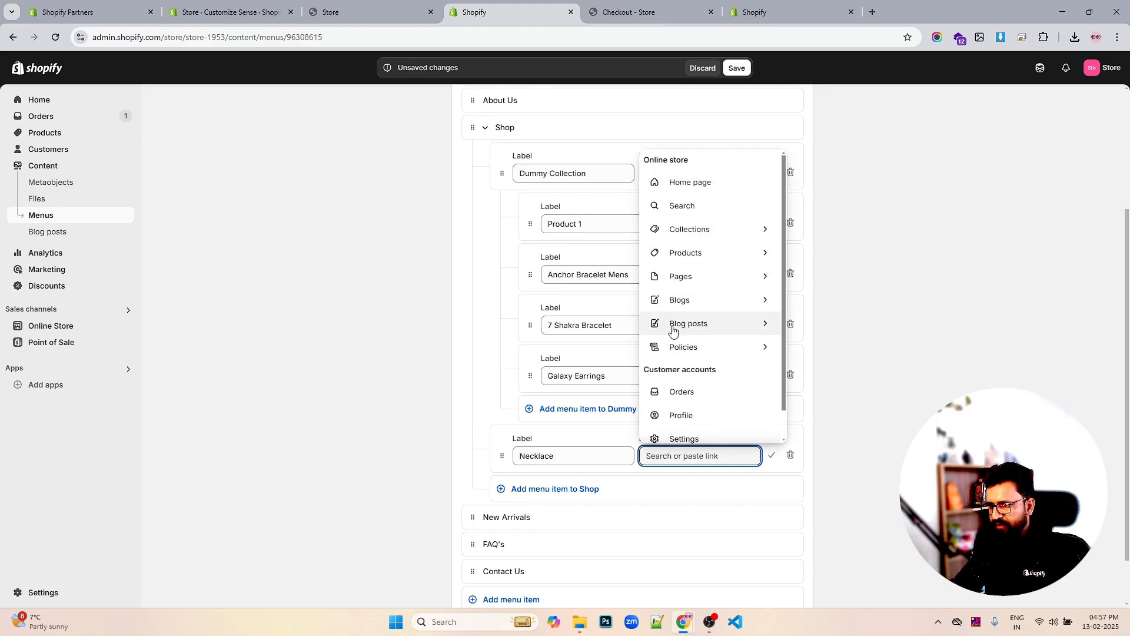
left_click(683, 255)
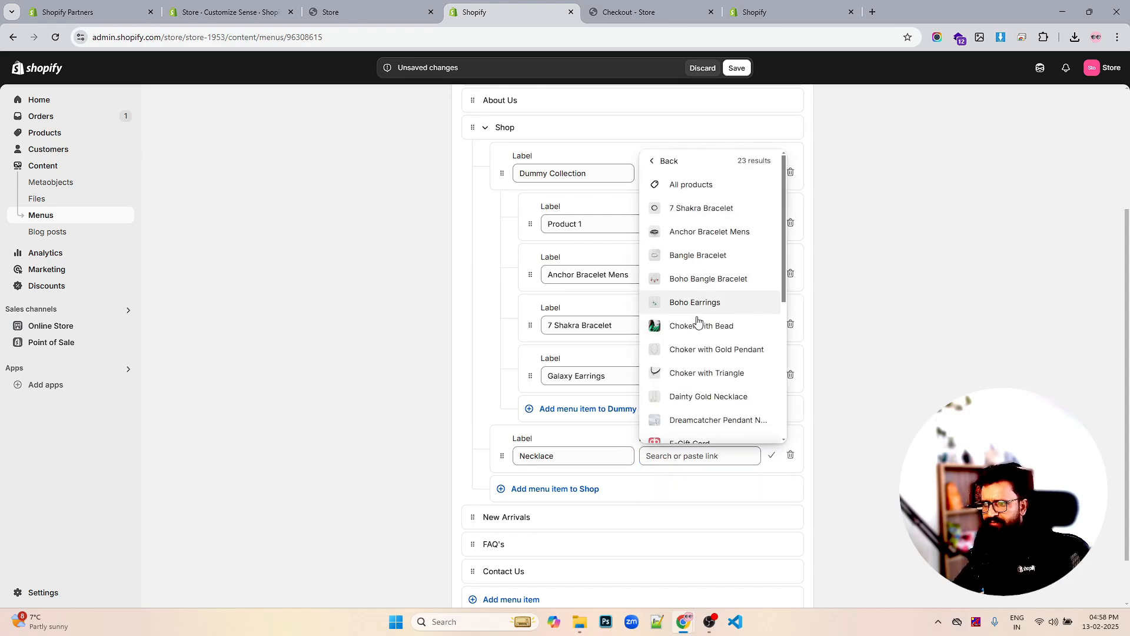
scroll(699, 237, "down", 4)
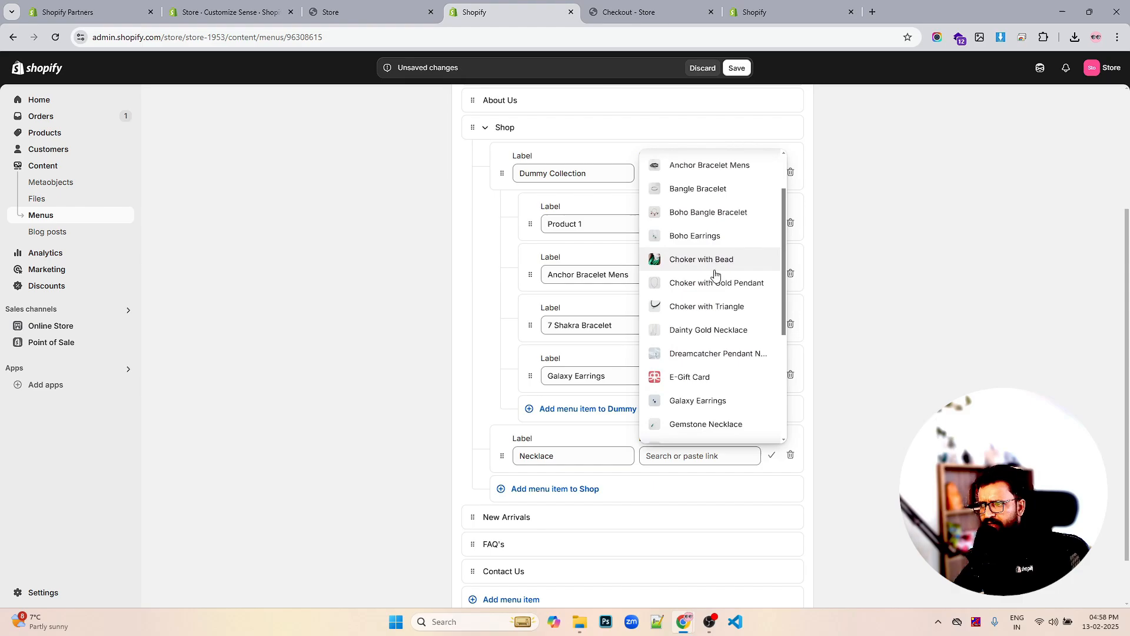
left_click(715, 277)
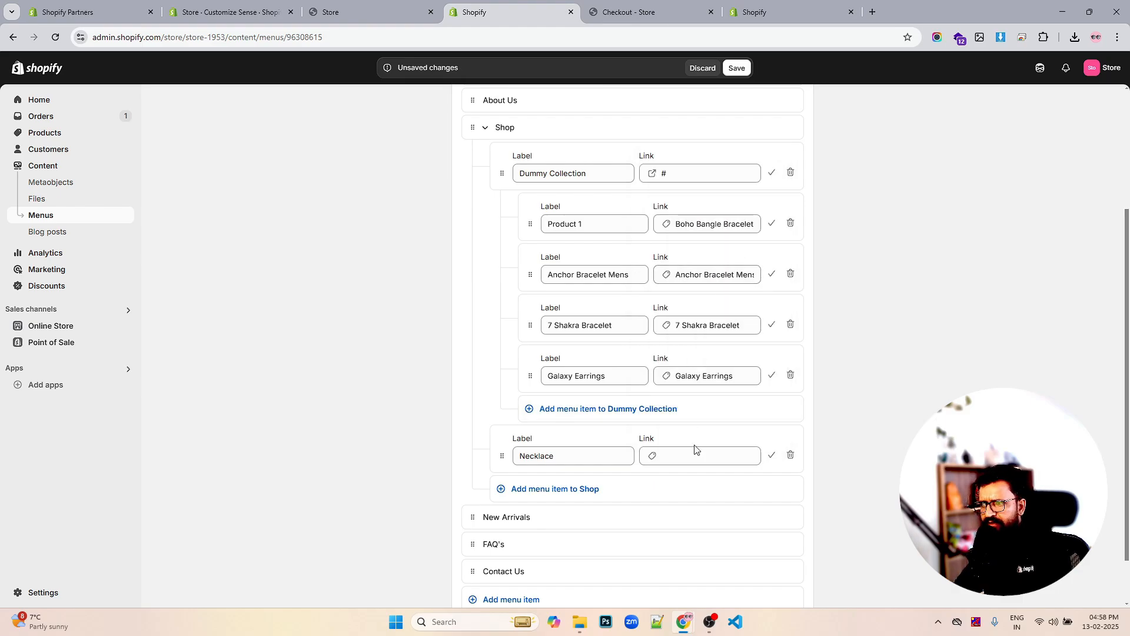
Nest an empty item under Necklace and change Necklace's link to the # placeholder
left_click(571, 490)
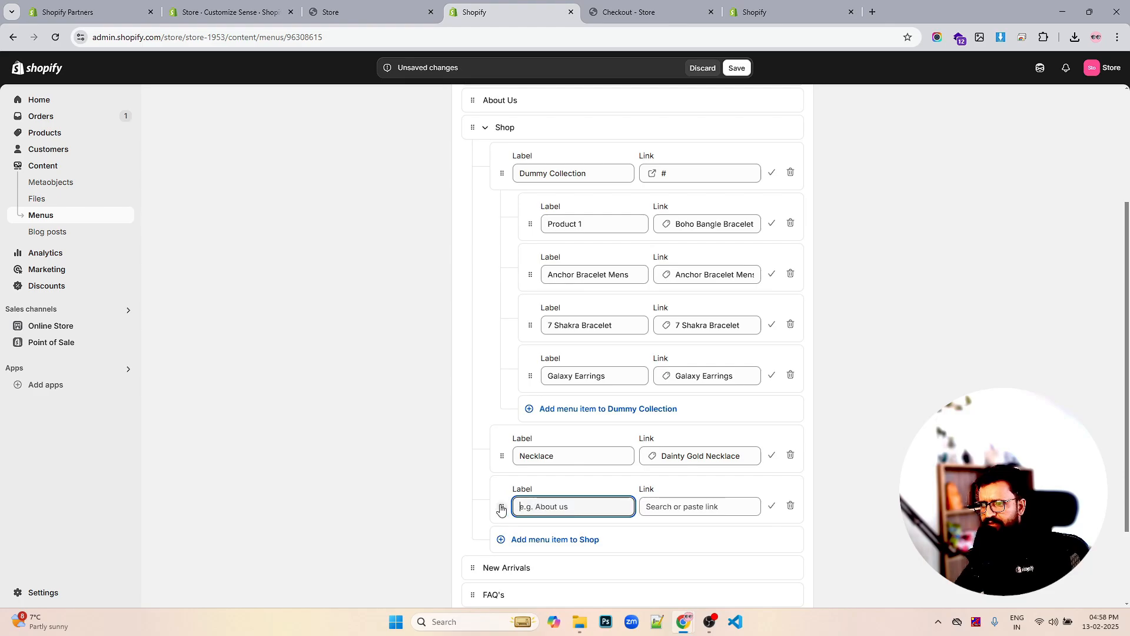
left_click_drag(501, 508, 580, 502)
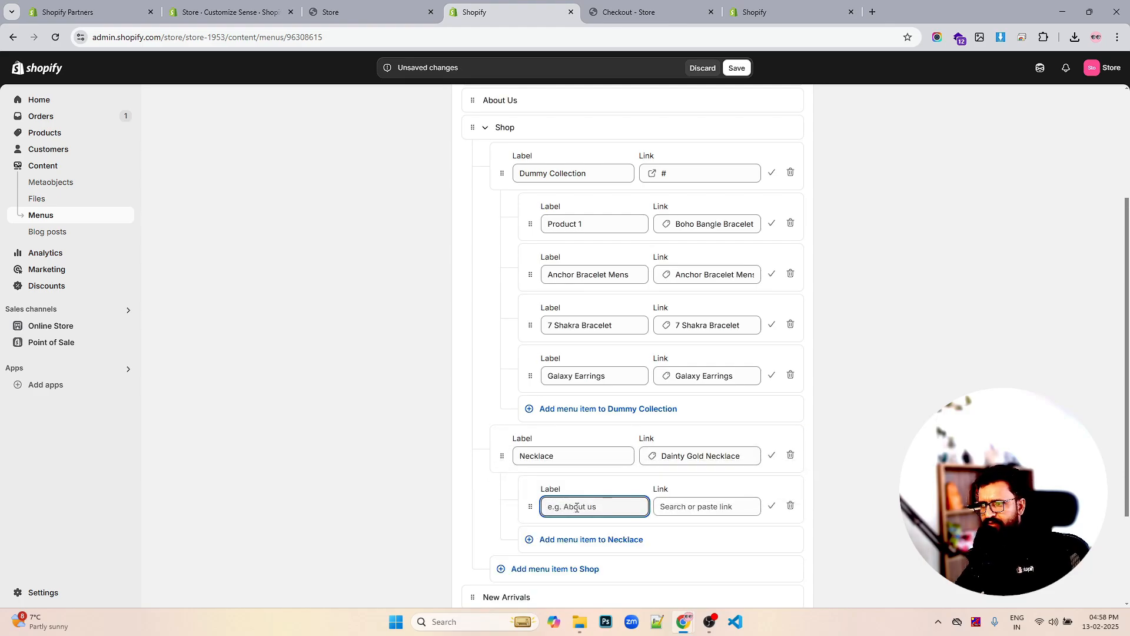
left_click(733, 456)
triple_click(738, 455)
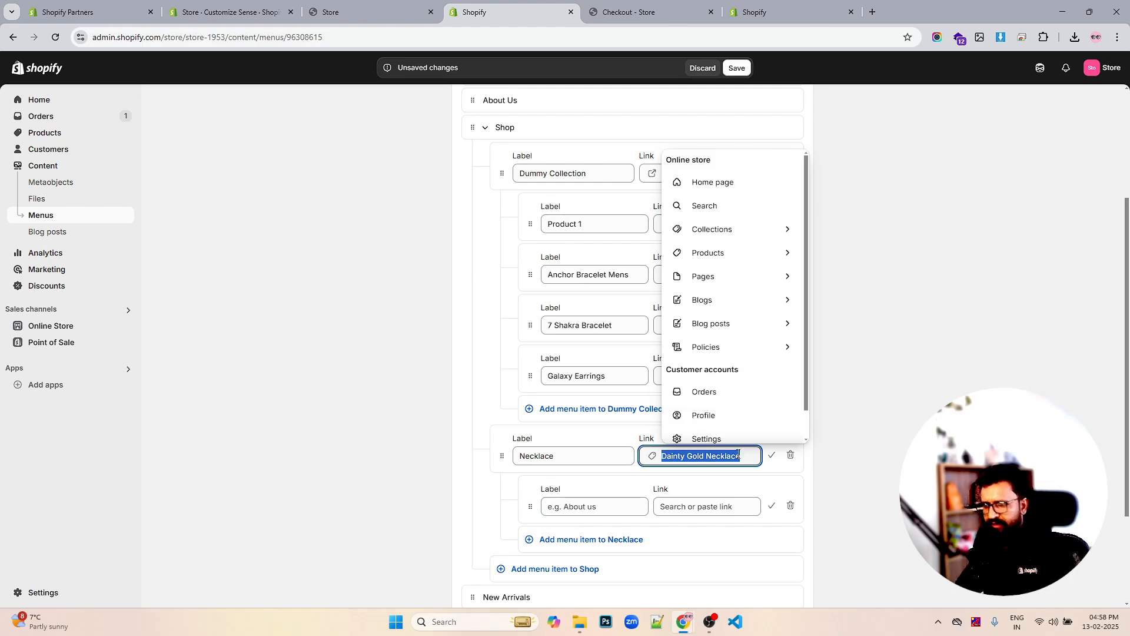
type("#")
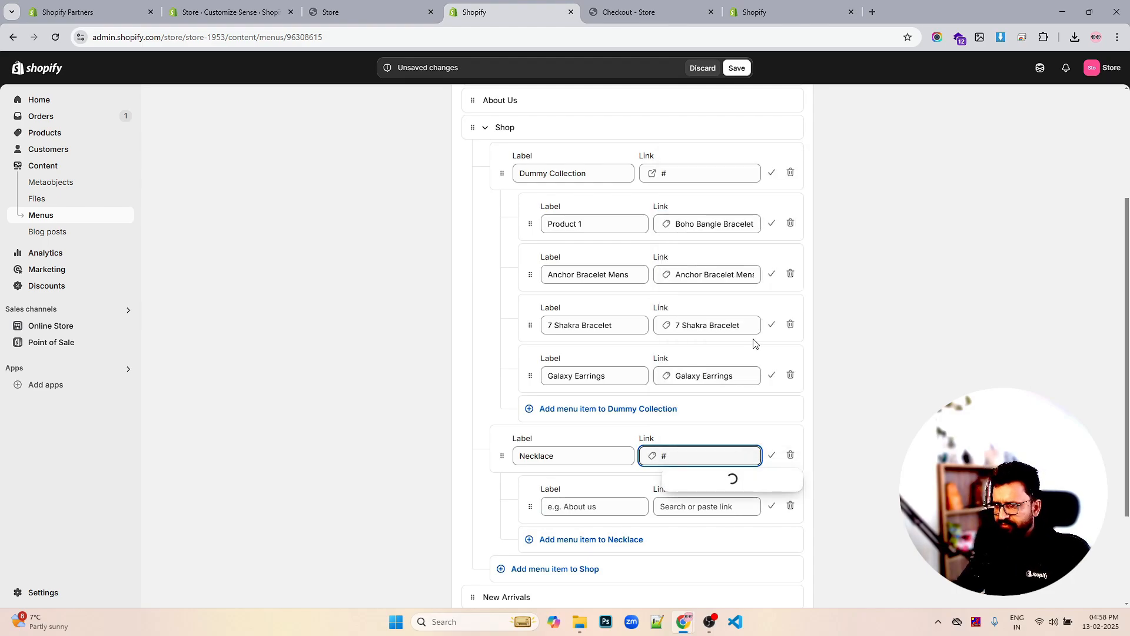
left_click(692, 483)
Add Dainty Gold Necklace and Dreamcatcher pendant product links under Necklace
left_click(621, 505)
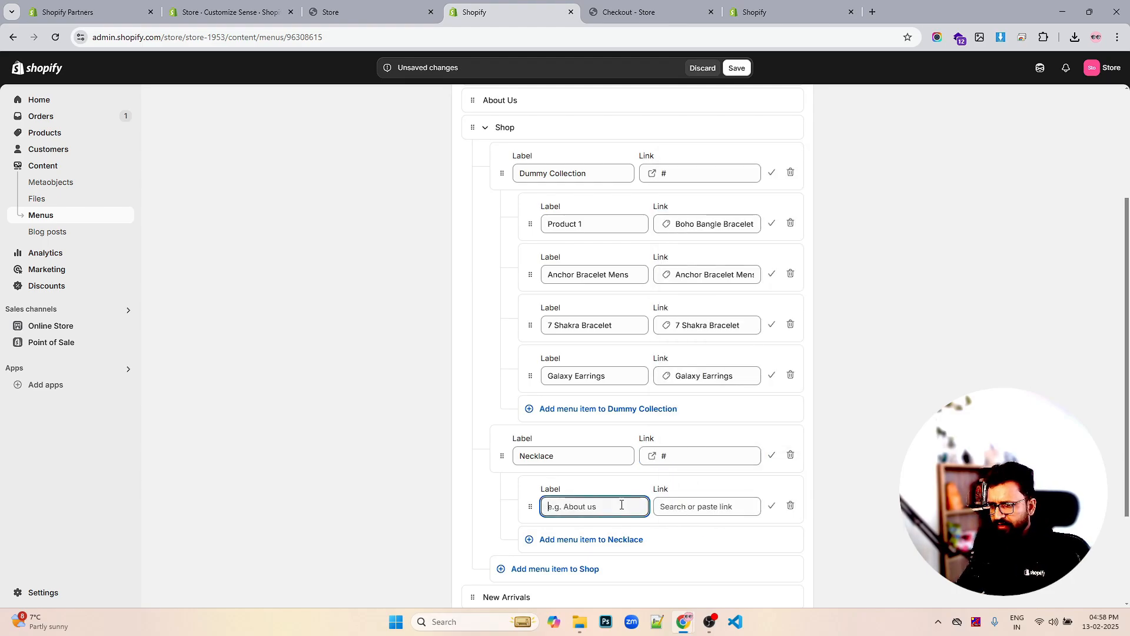
left_click(678, 506)
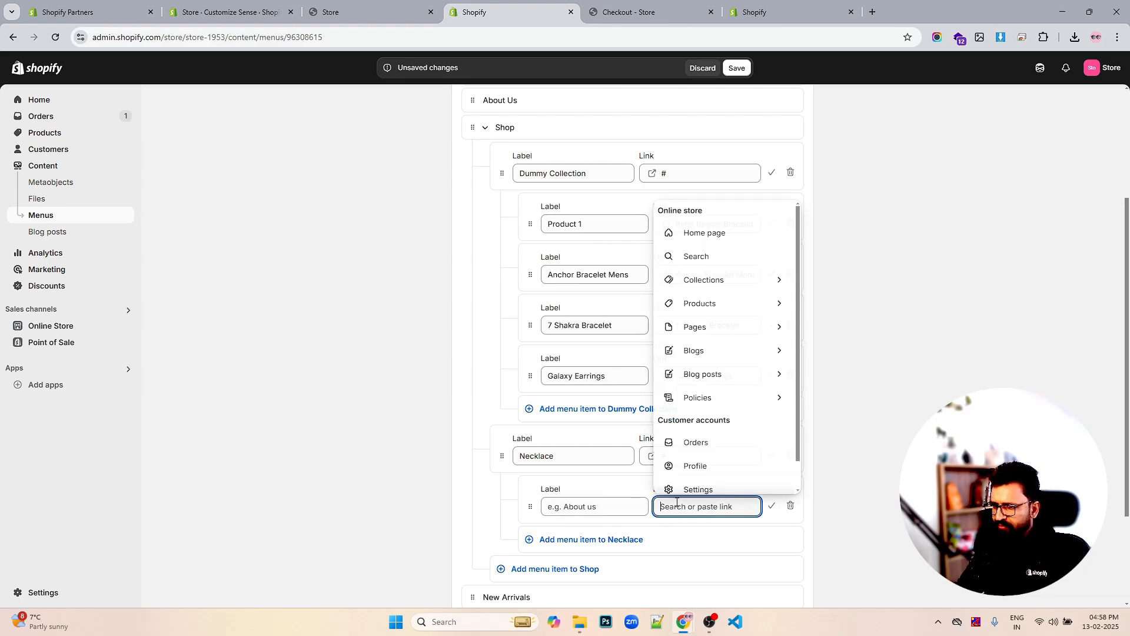
left_click(718, 304)
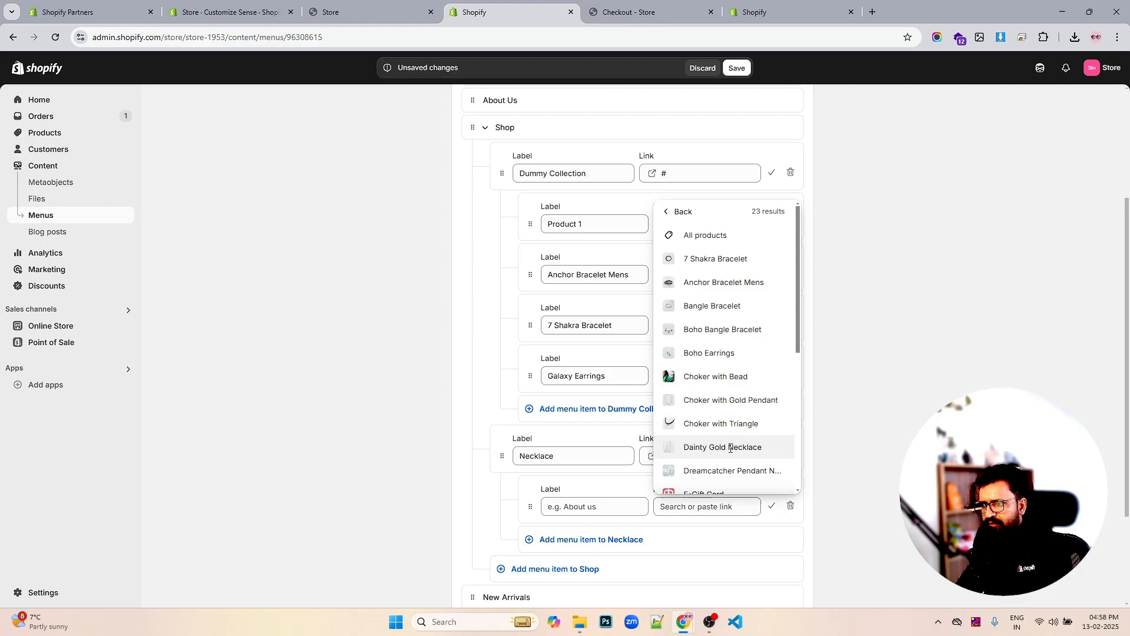
left_click(729, 447)
left_click(591, 540)
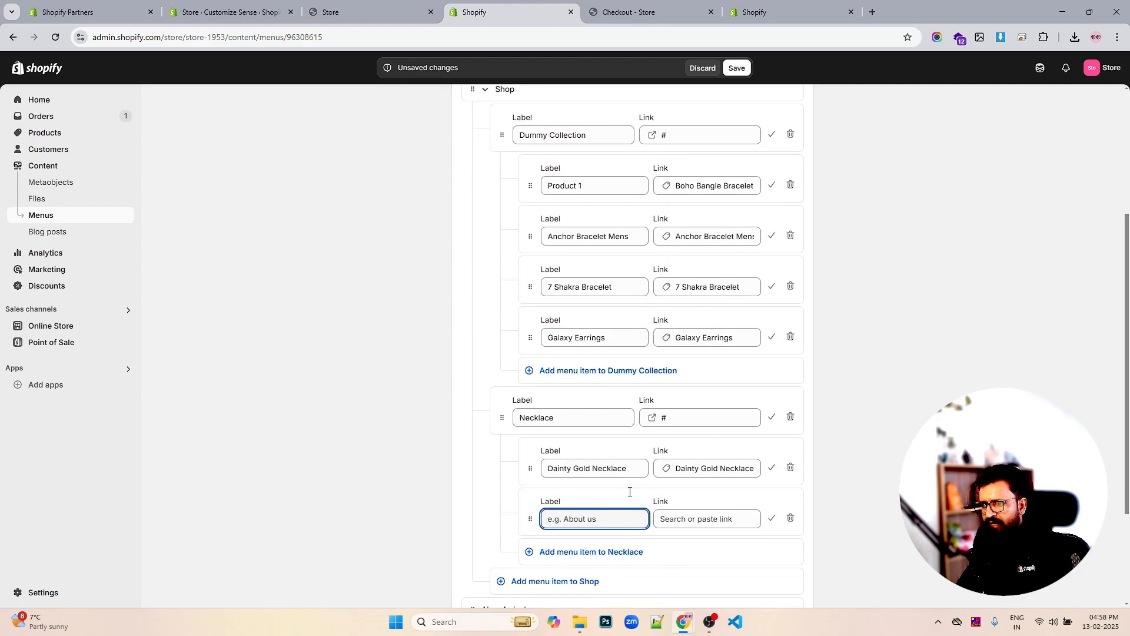
scroll(630, 500, "down", 2)
left_click(701, 439)
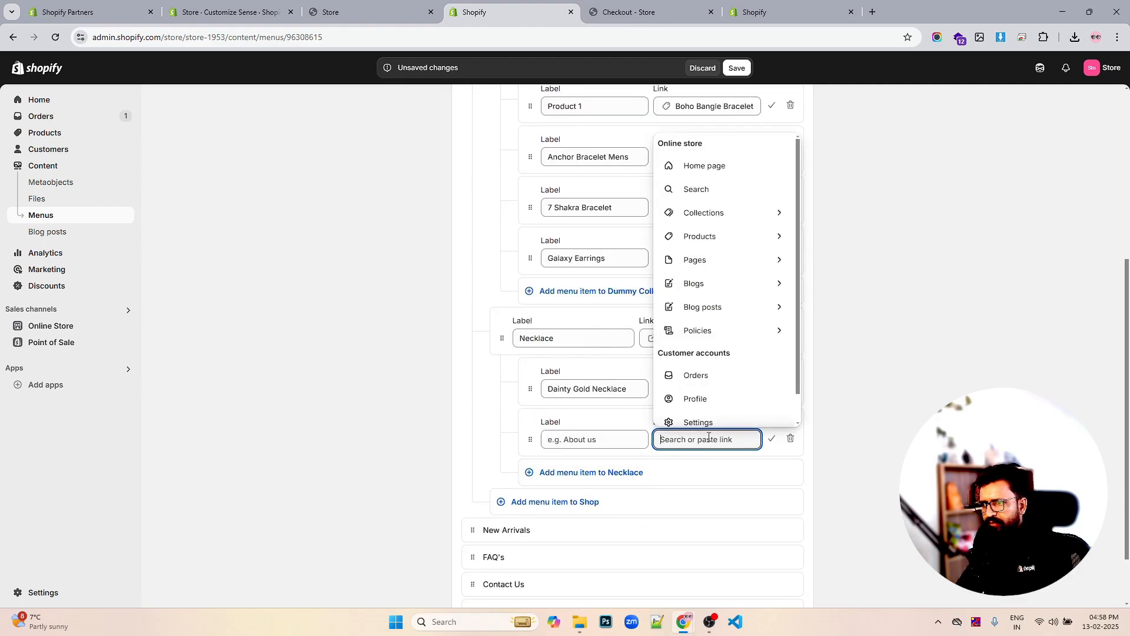
left_click(730, 237)
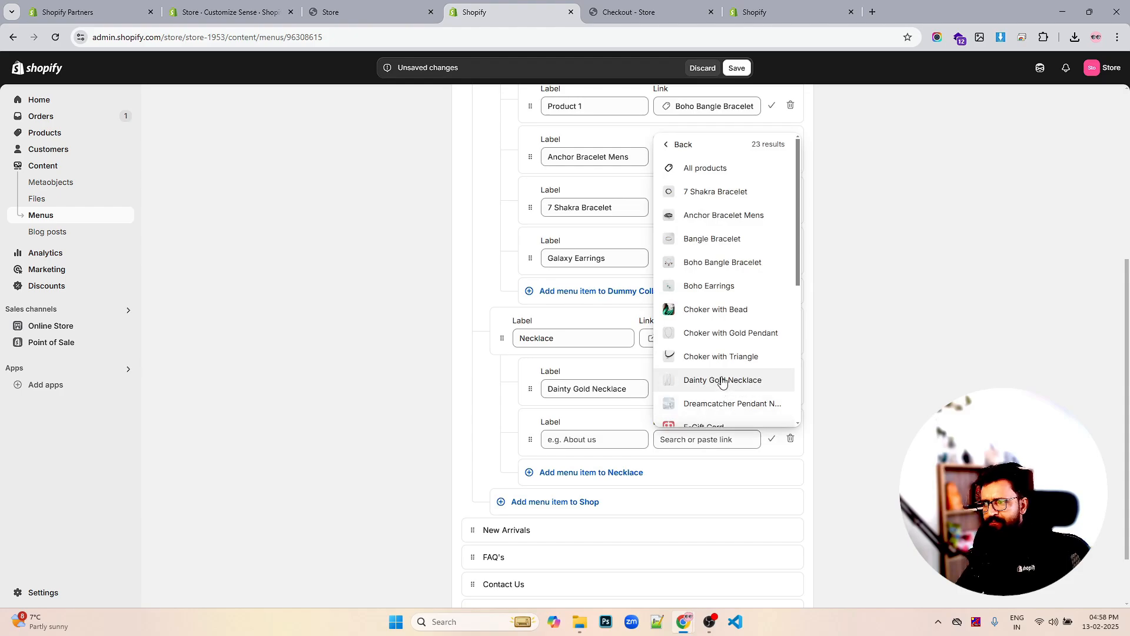
scroll(726, 359, "down", 1)
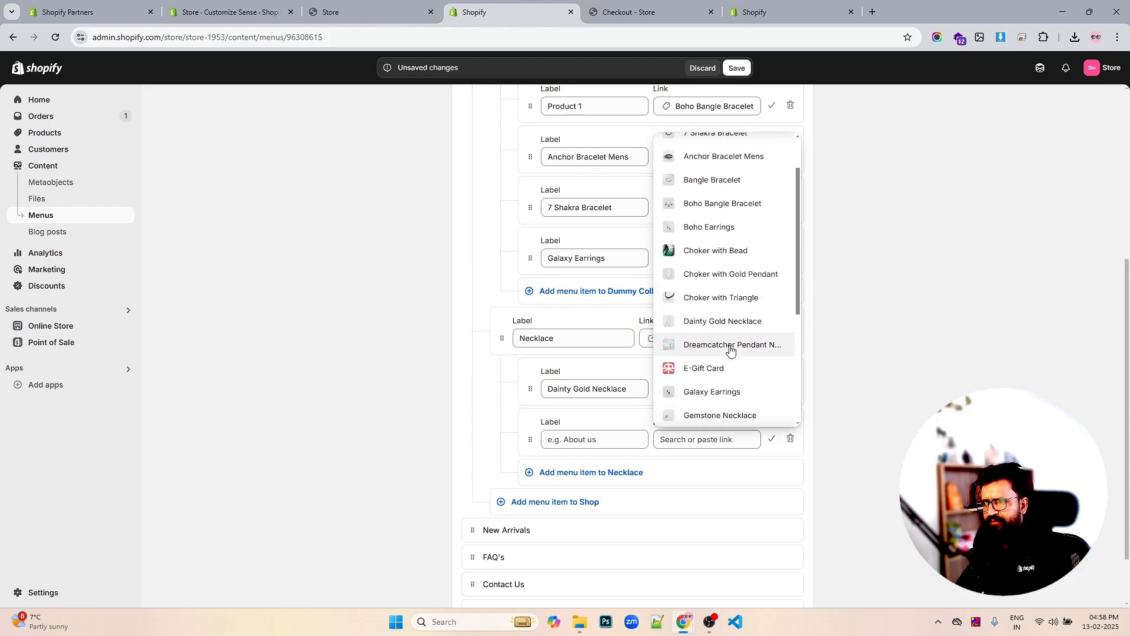
left_click(730, 346)
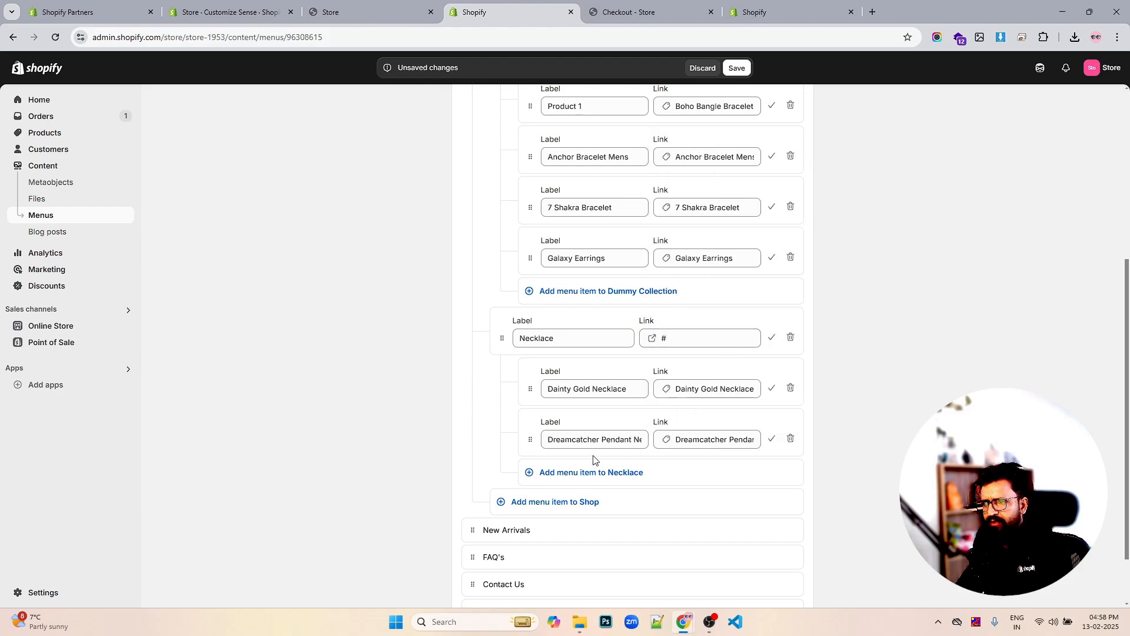
Add Gemstone Necklace and Stylish Summer Necklace links under Necklace, then a new Shop item
left_click(589, 472)
left_click(694, 489)
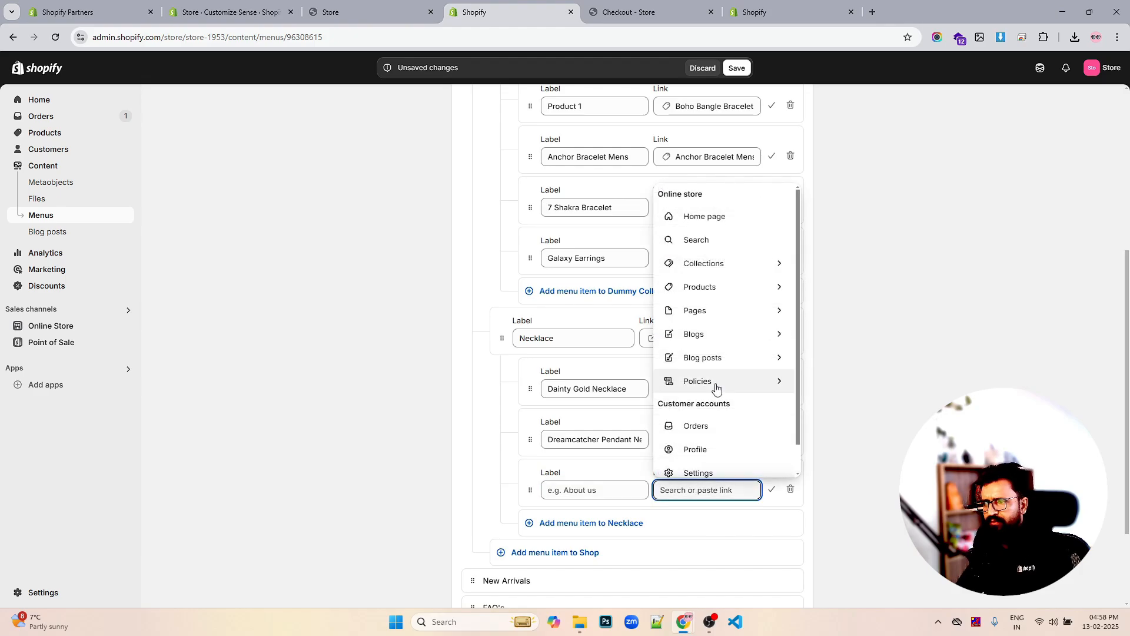
left_click(741, 287)
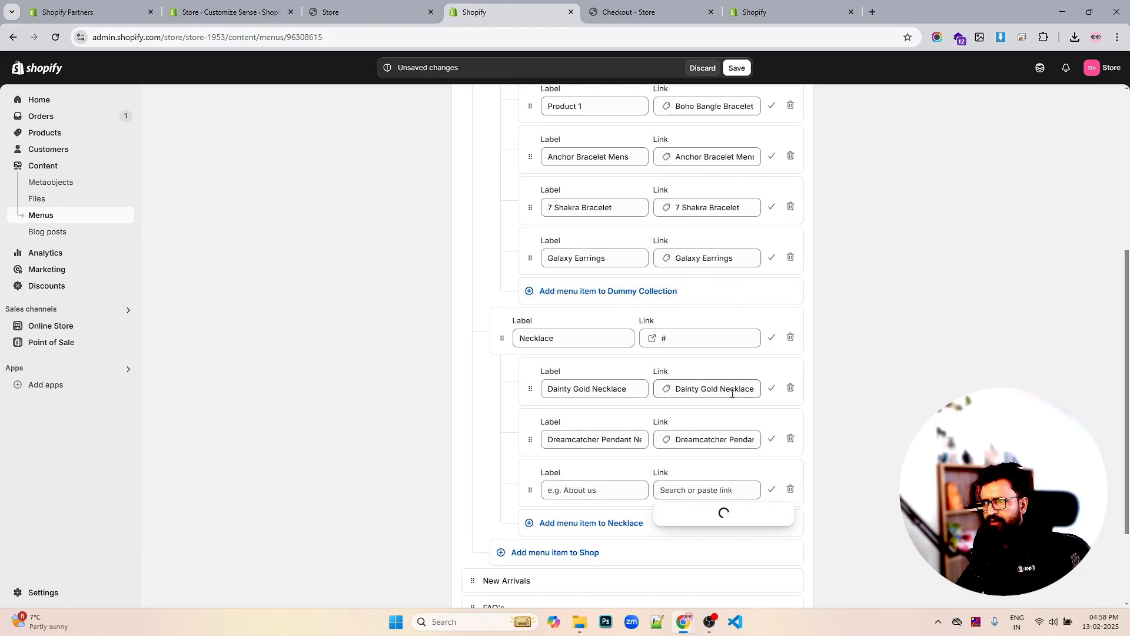
scroll(733, 406, "down", 3)
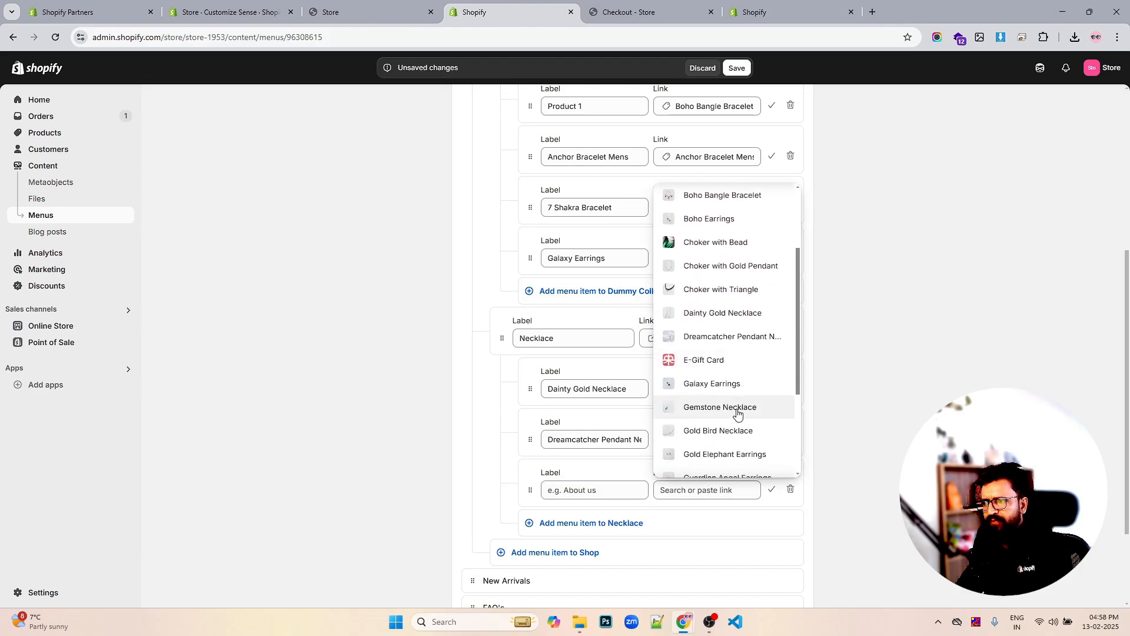
left_click(738, 412)
scroll(718, 476, "down", 1)
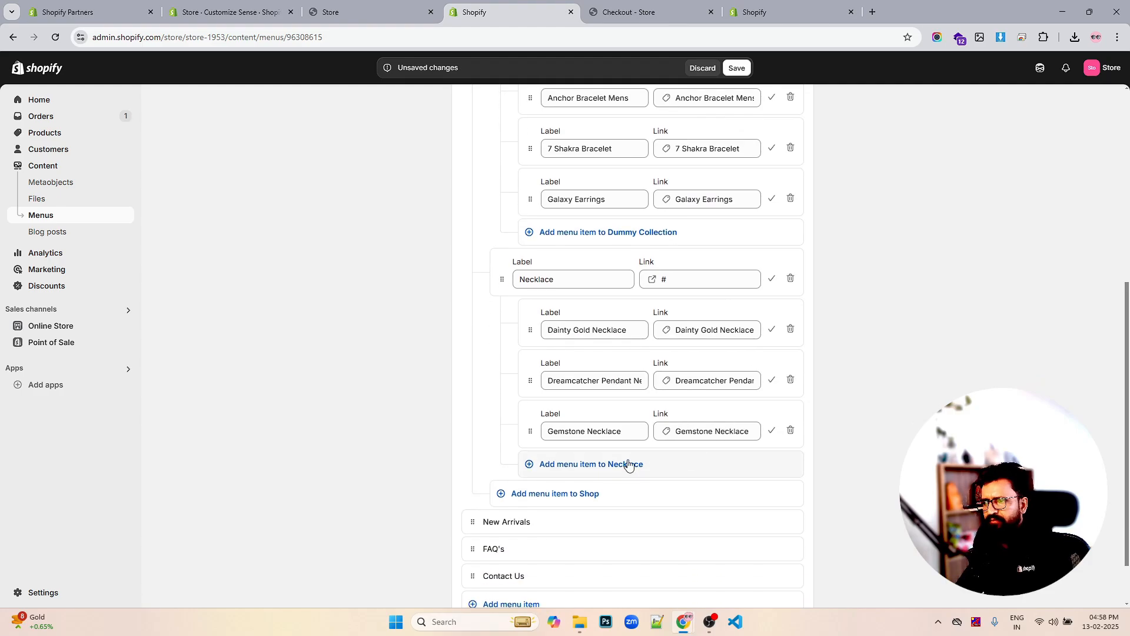
left_click(628, 464)
left_click(680, 478)
scroll(739, 365, "down", 1)
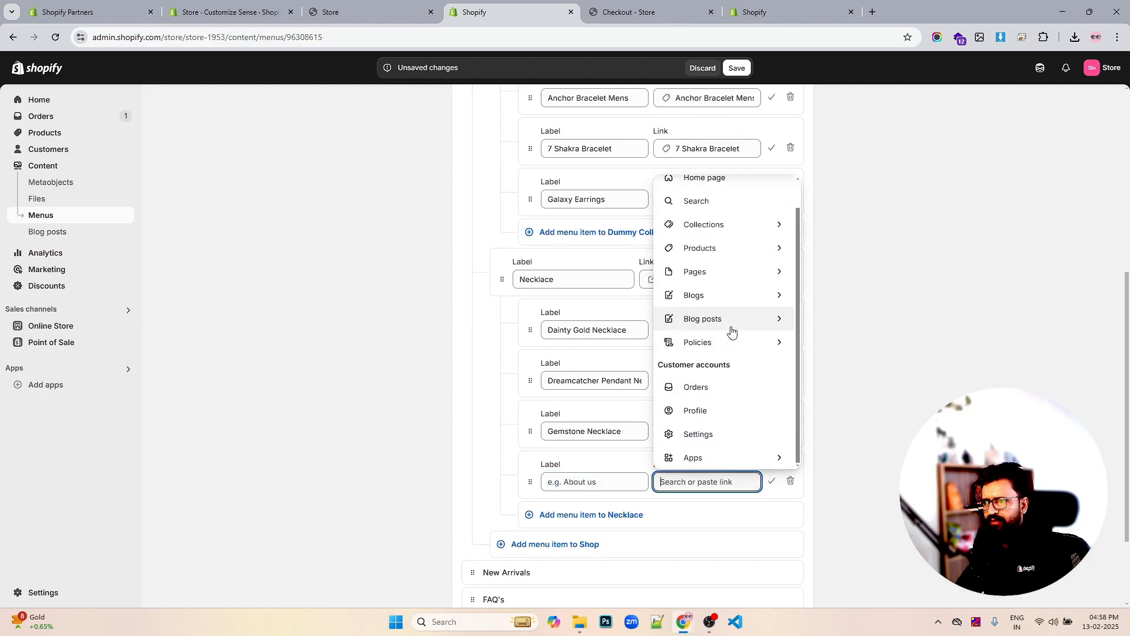
left_click(745, 269)
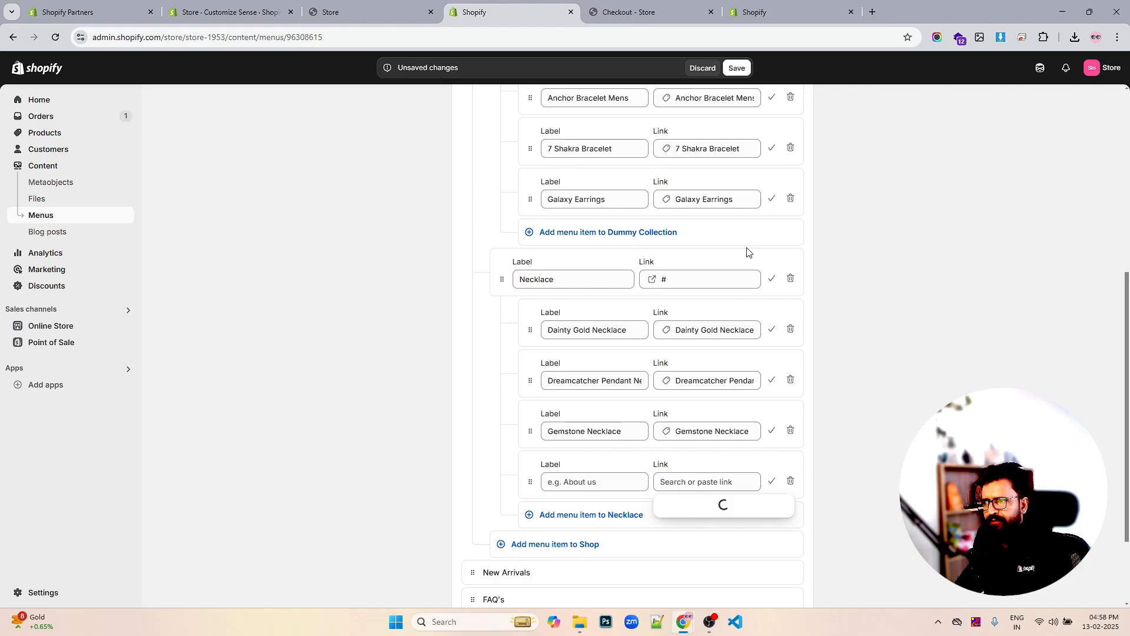
scroll(735, 418, "down", 4)
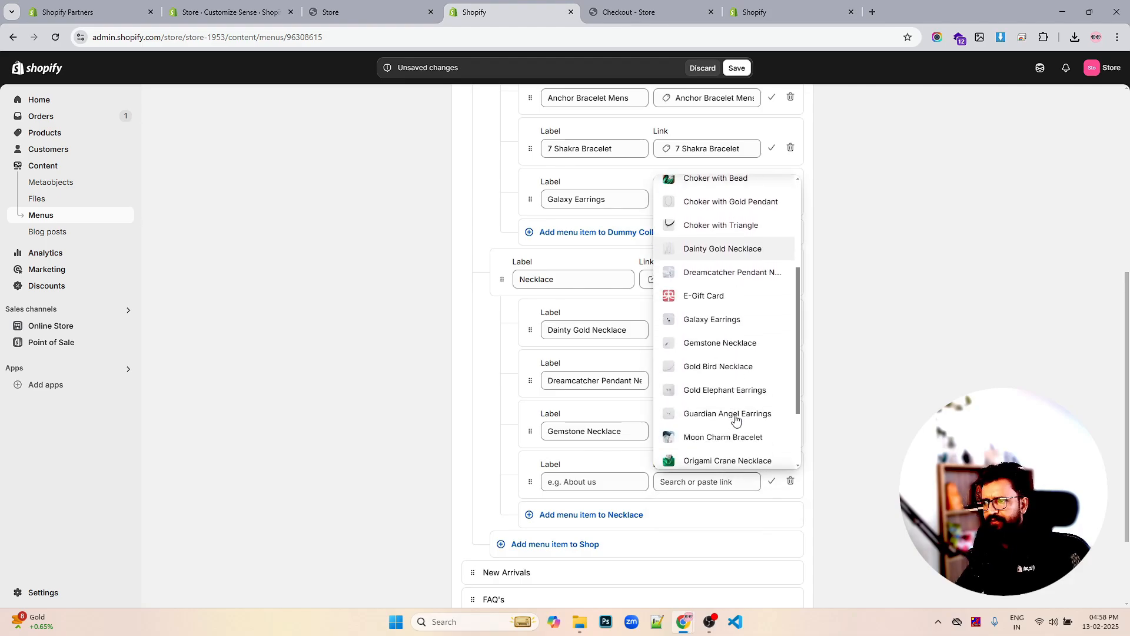
scroll(736, 418, "down", 2)
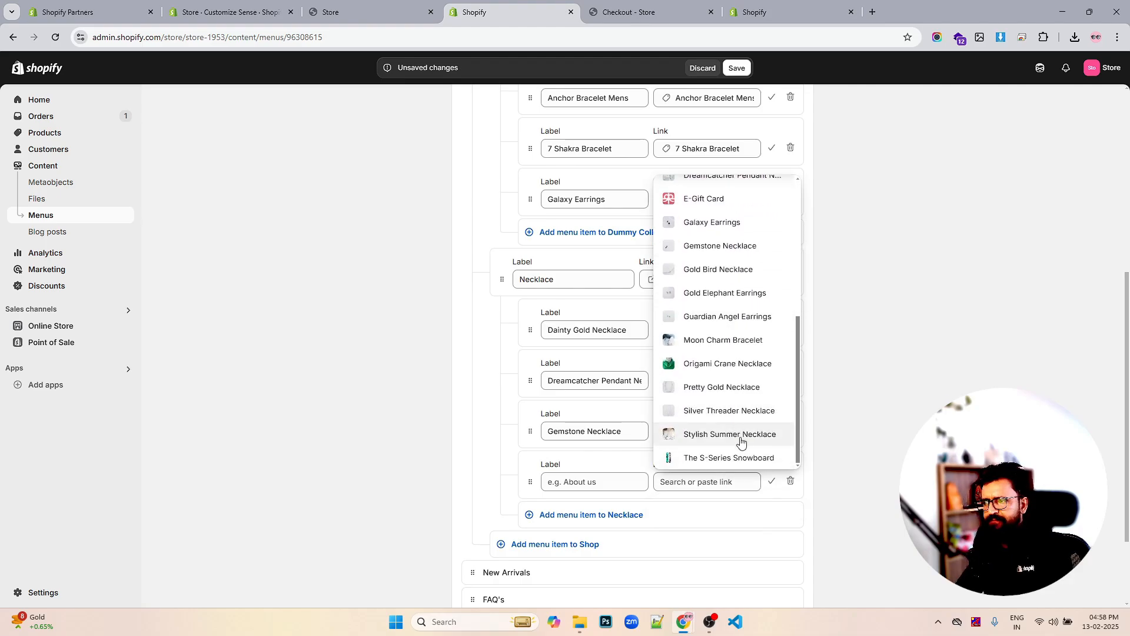
left_click(712, 434)
left_click(512, 546)
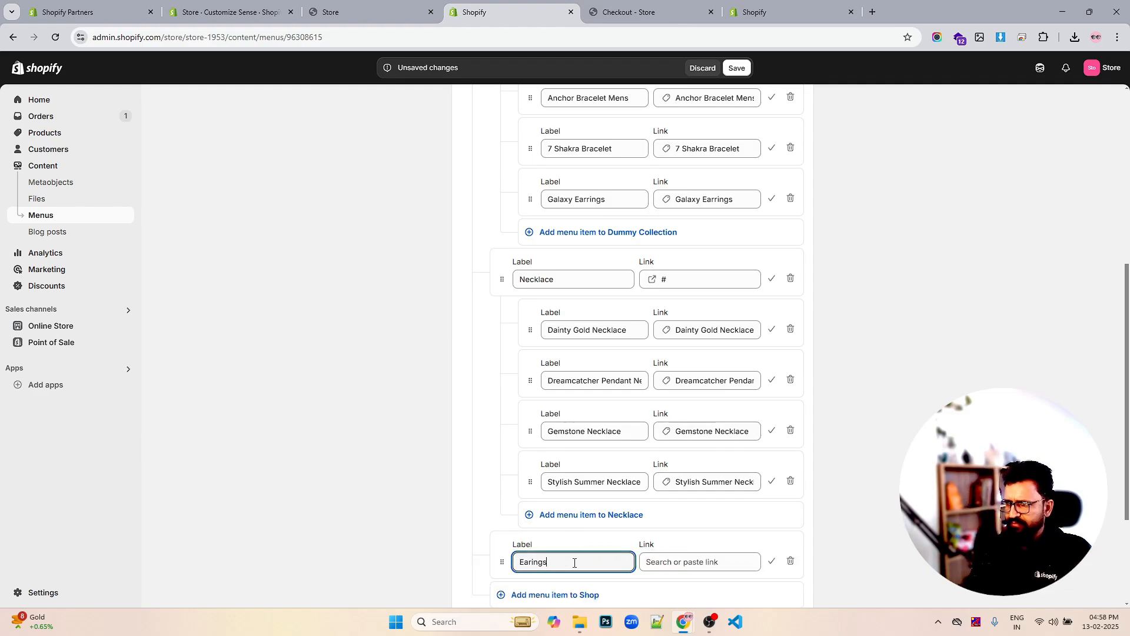
Set the Earings item's link to the # placeholder
left_click(682, 561)
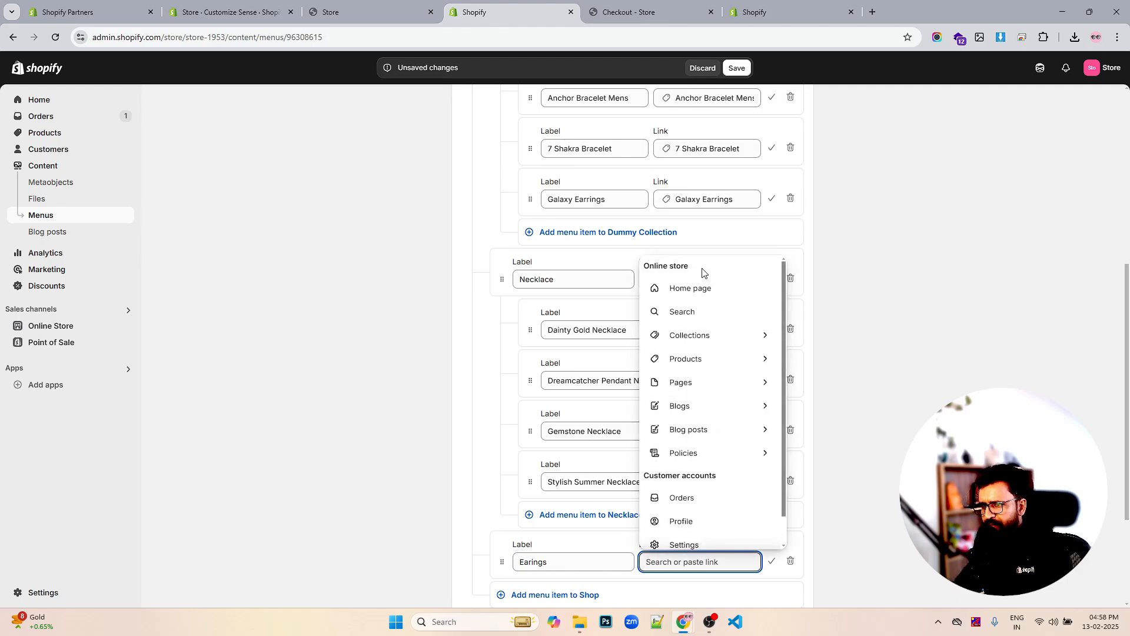
left_click(701, 335)
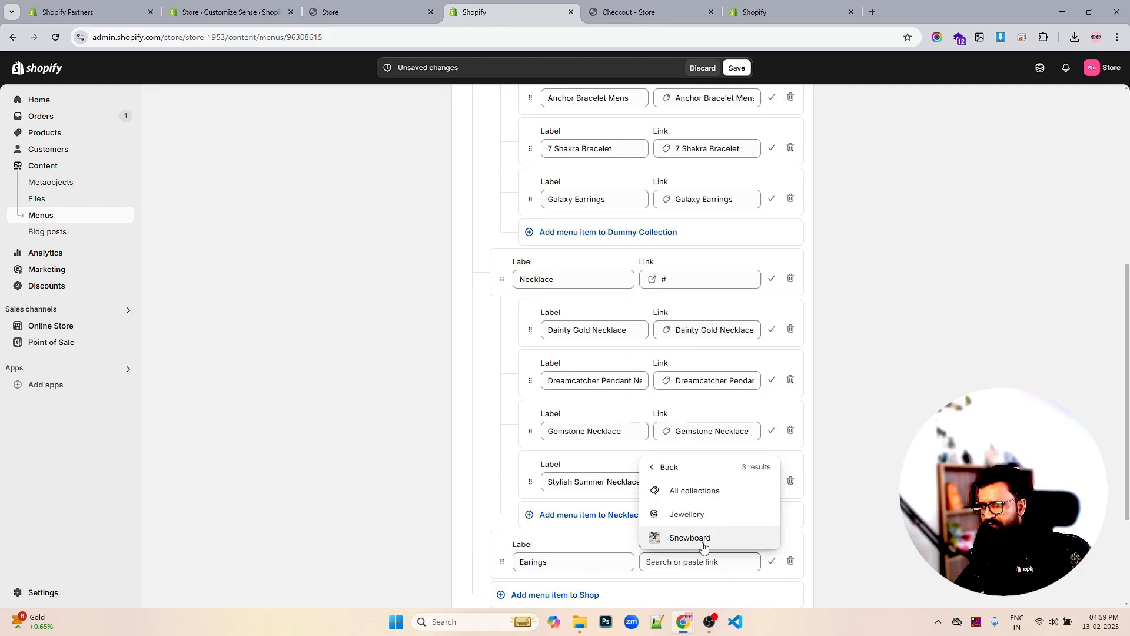
left_click(695, 563)
type("#")
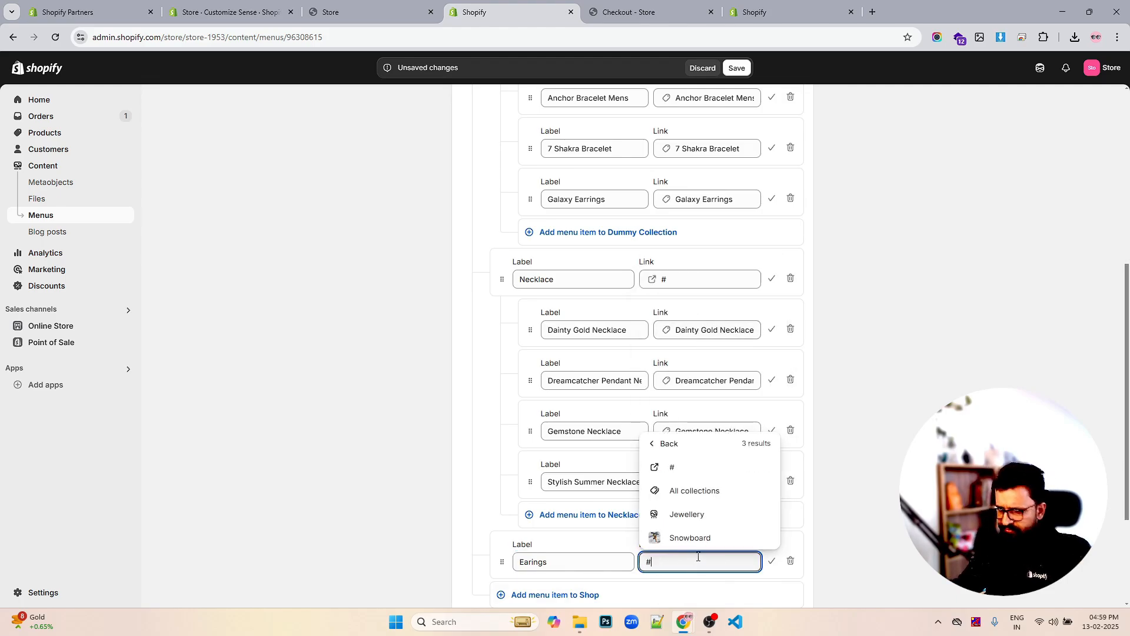
left_click(703, 469)
Add a child item under Earings linked to the Galaxy Earrings product
scroll(724, 464, "down", 3)
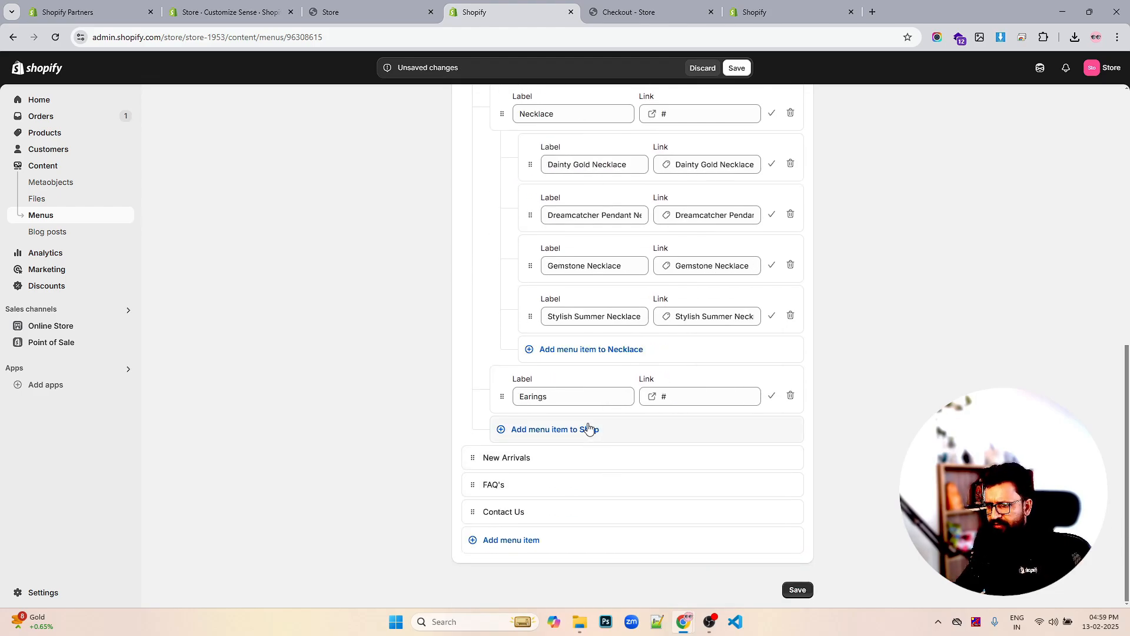
left_click(589, 428)
left_click_drag(504, 449, 610, 439)
left_click(574, 449)
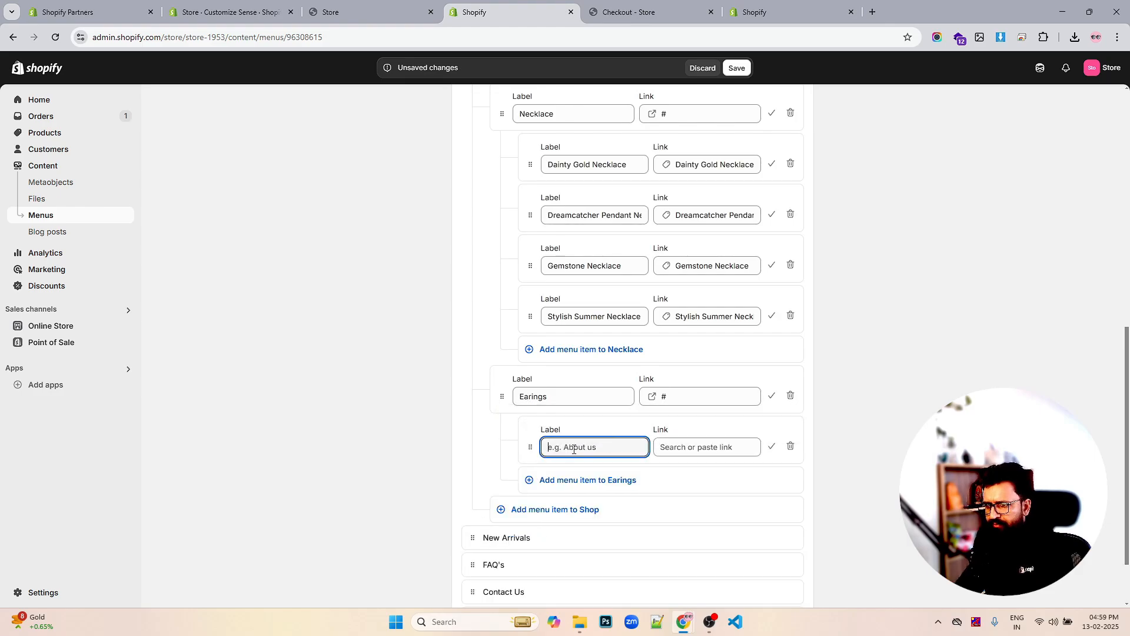
left_click(697, 448)
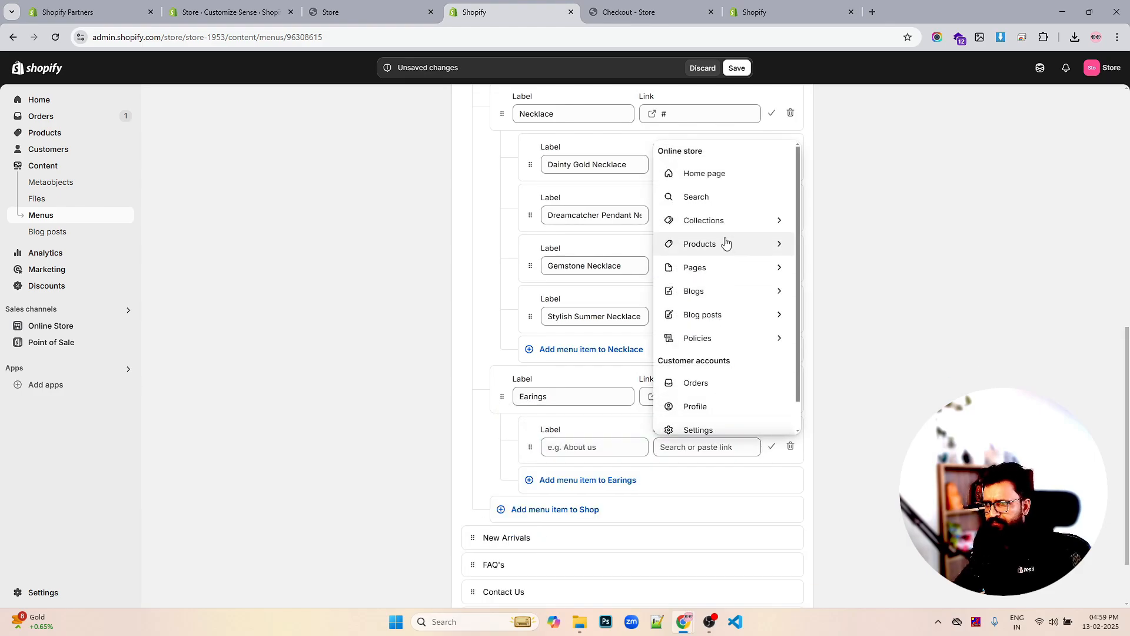
left_click(726, 243)
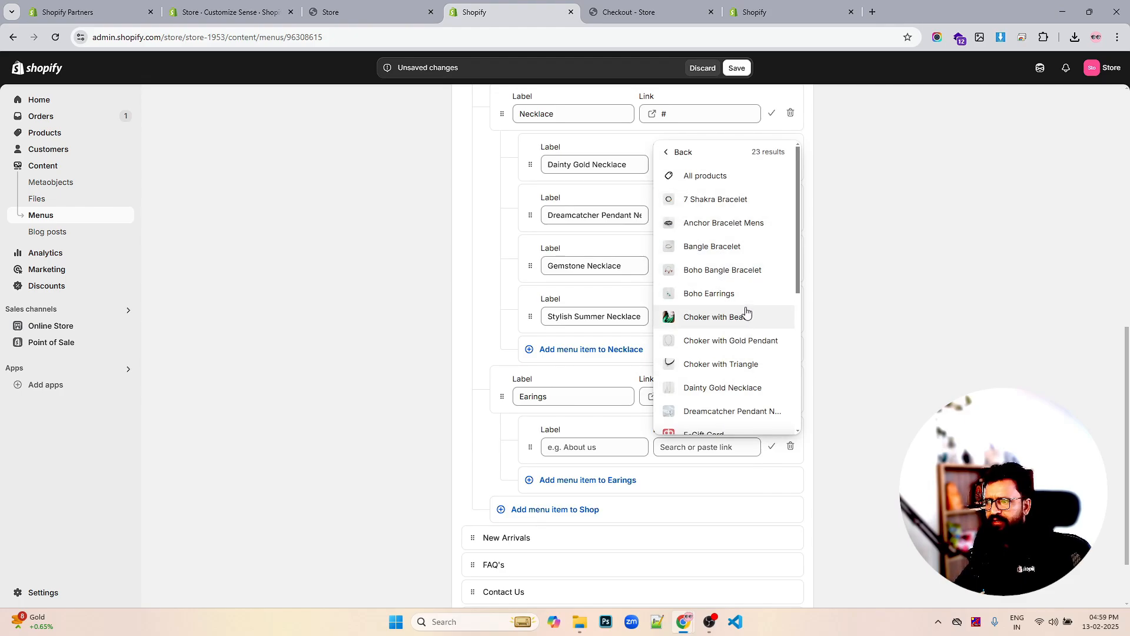
scroll(745, 310, "down", 3)
scroll(745, 300, "down", 1)
left_click(726, 283)
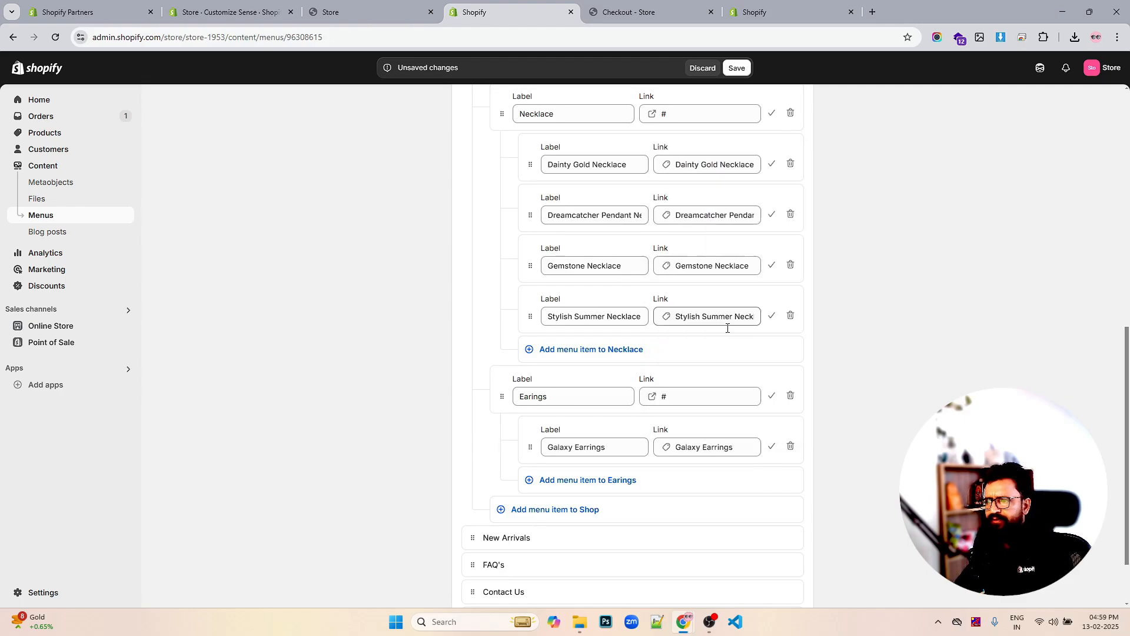
Add a second Earings child linked to the Gold Elephant Earrings product
left_click(595, 485)
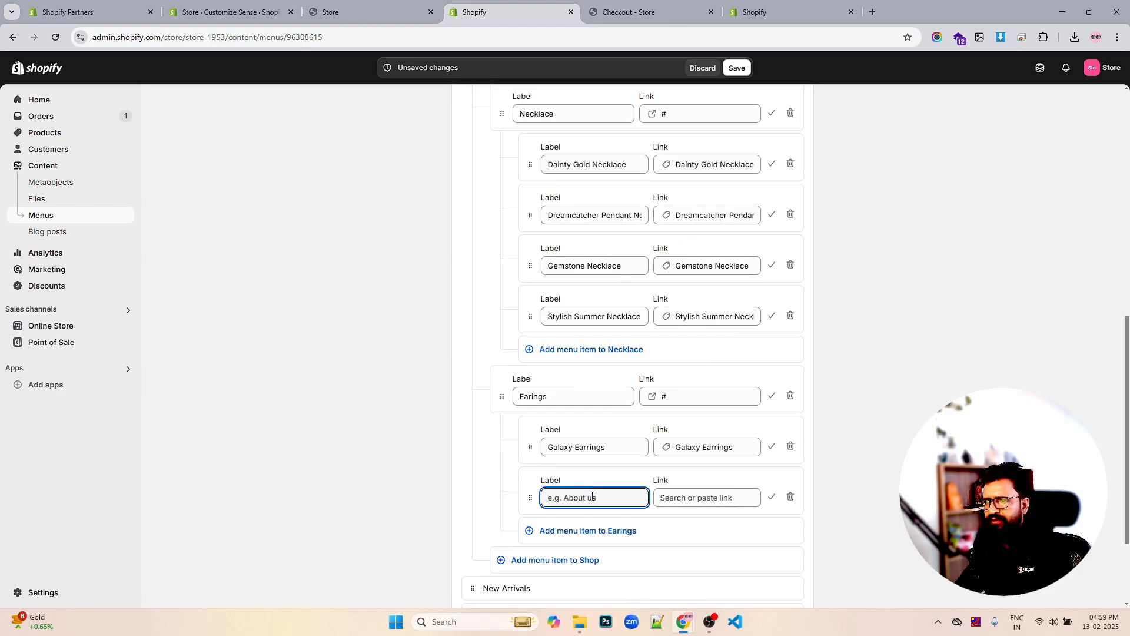
left_click(687, 497)
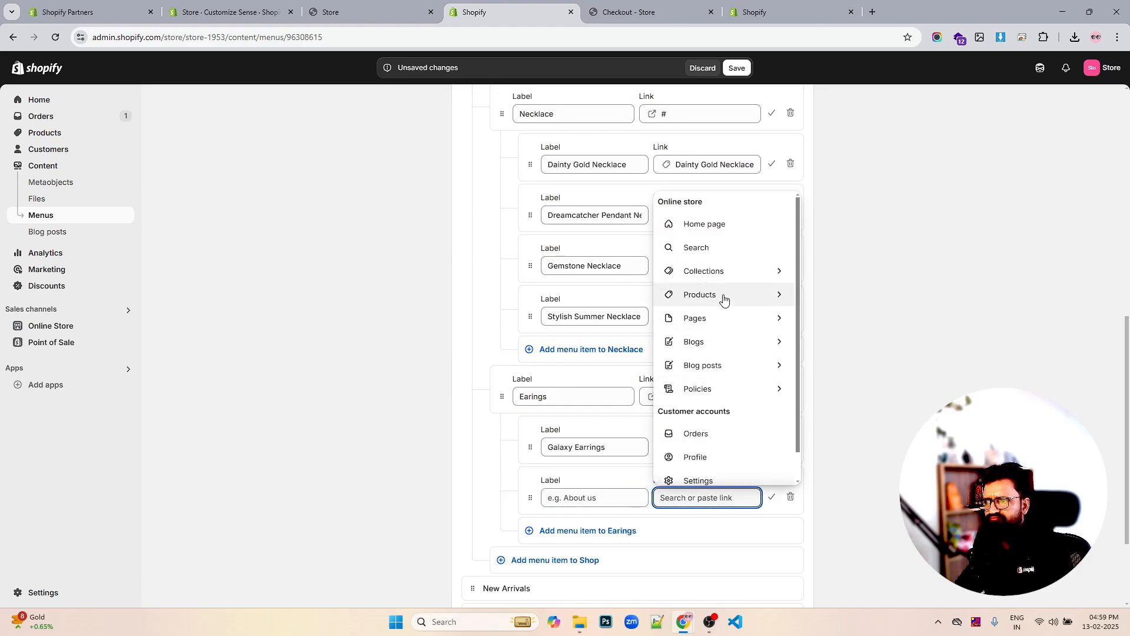
left_click(725, 296)
scroll(730, 424, "down", 2)
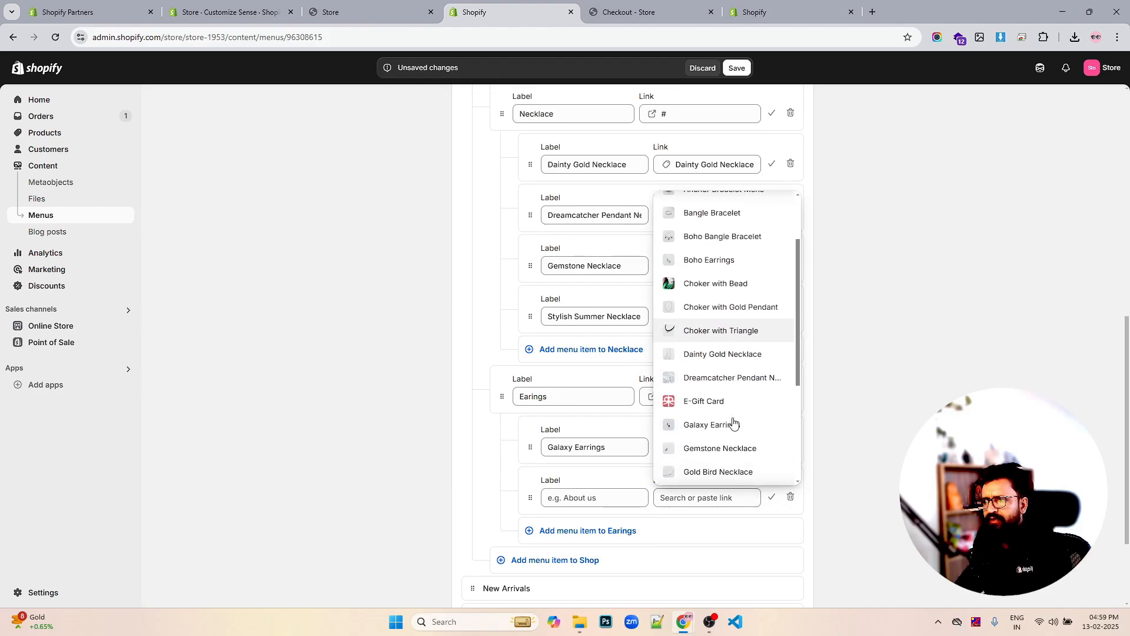
scroll(755, 410, "down", 1)
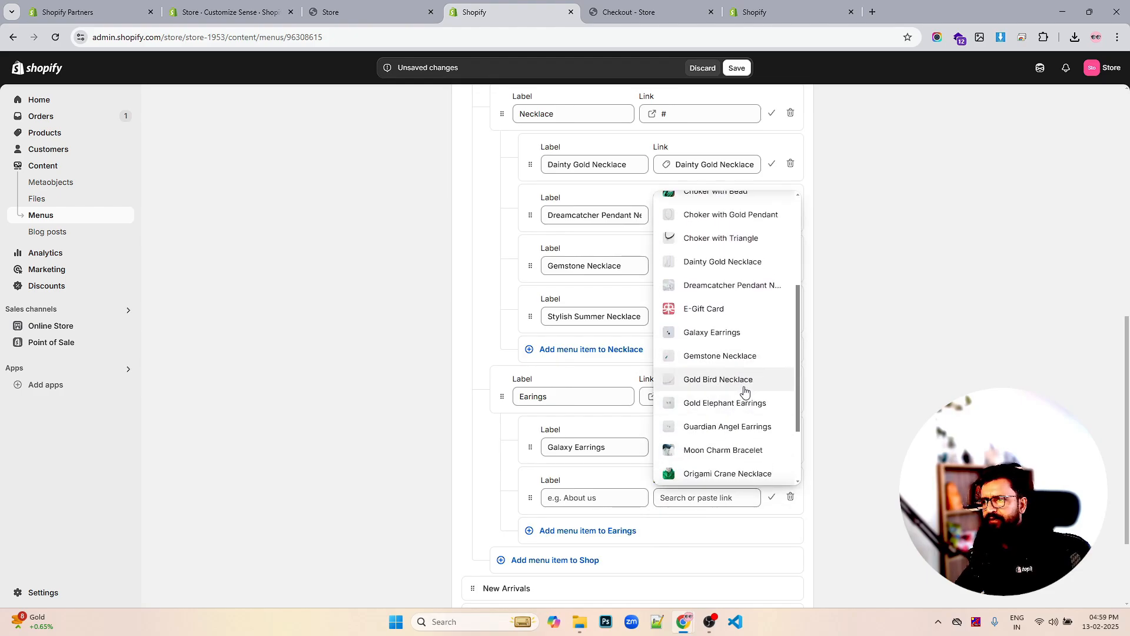
left_click(749, 402)
Add a third Earings child linked to the Guardian Angel Earrings product
left_click(603, 531)
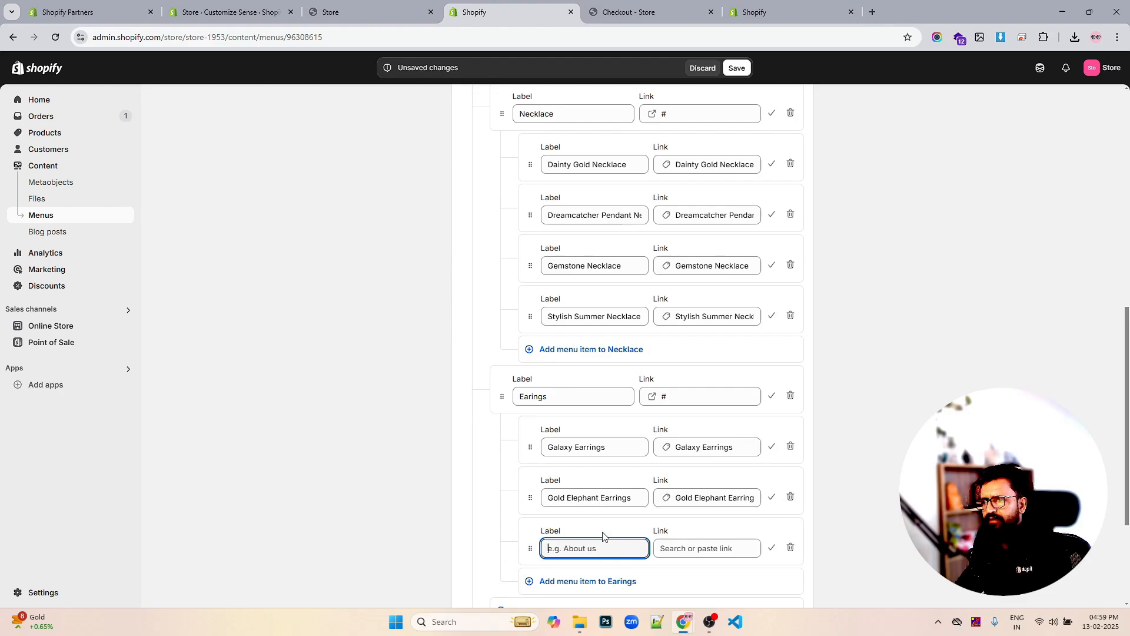
left_click(669, 548)
scroll(730, 424, "down", 1)
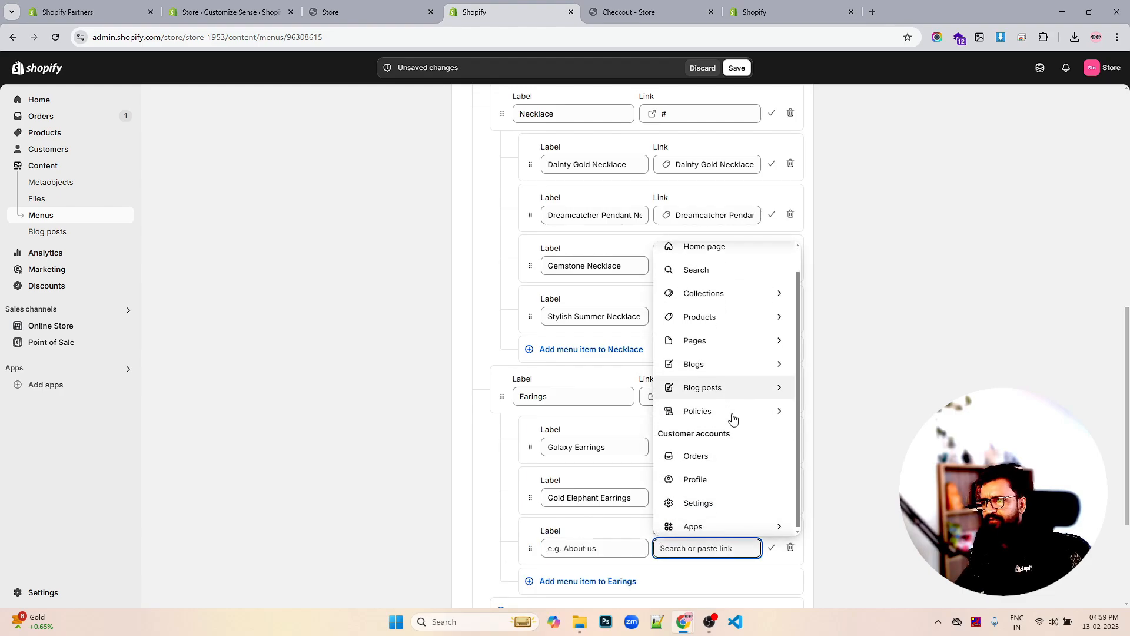
left_click(730, 317)
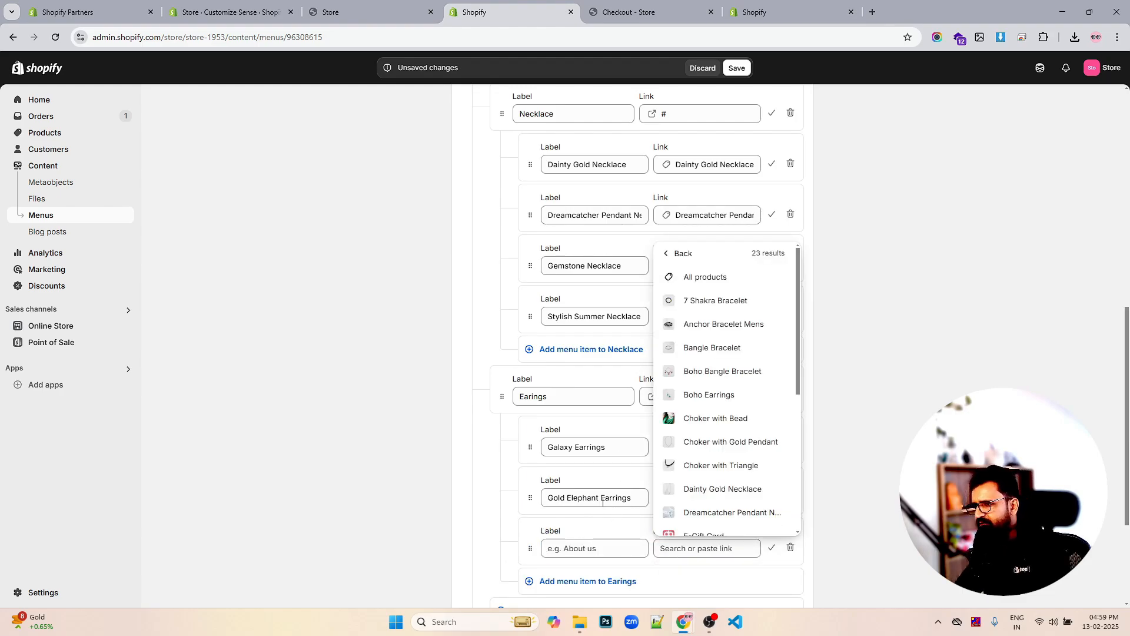
scroll(740, 444, "down", 4)
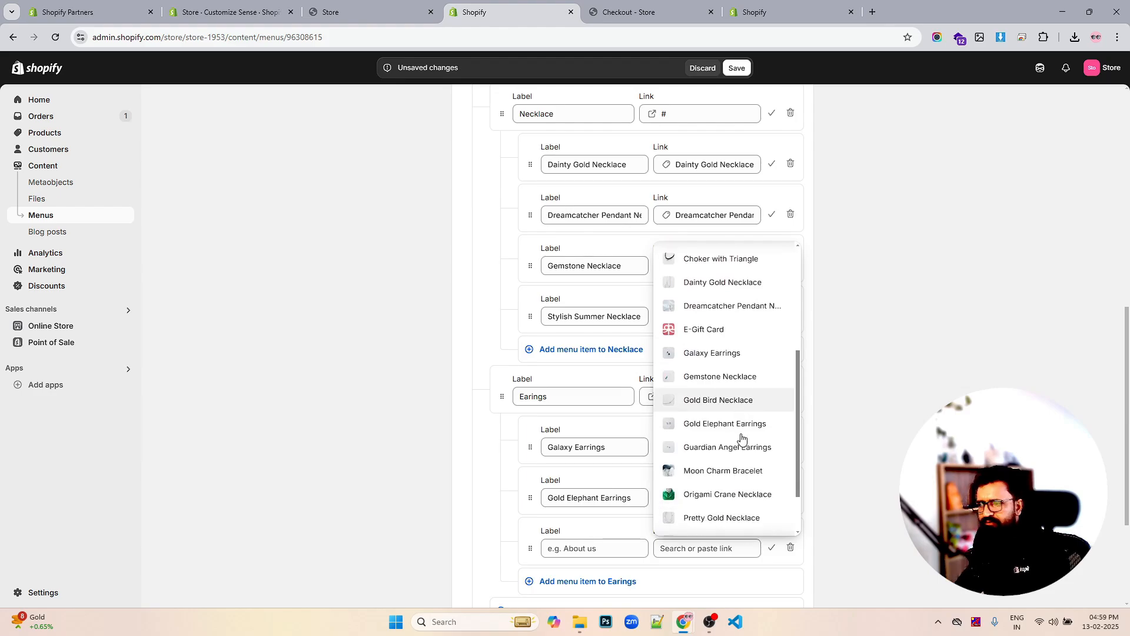
scroll(741, 485, "down", 1)
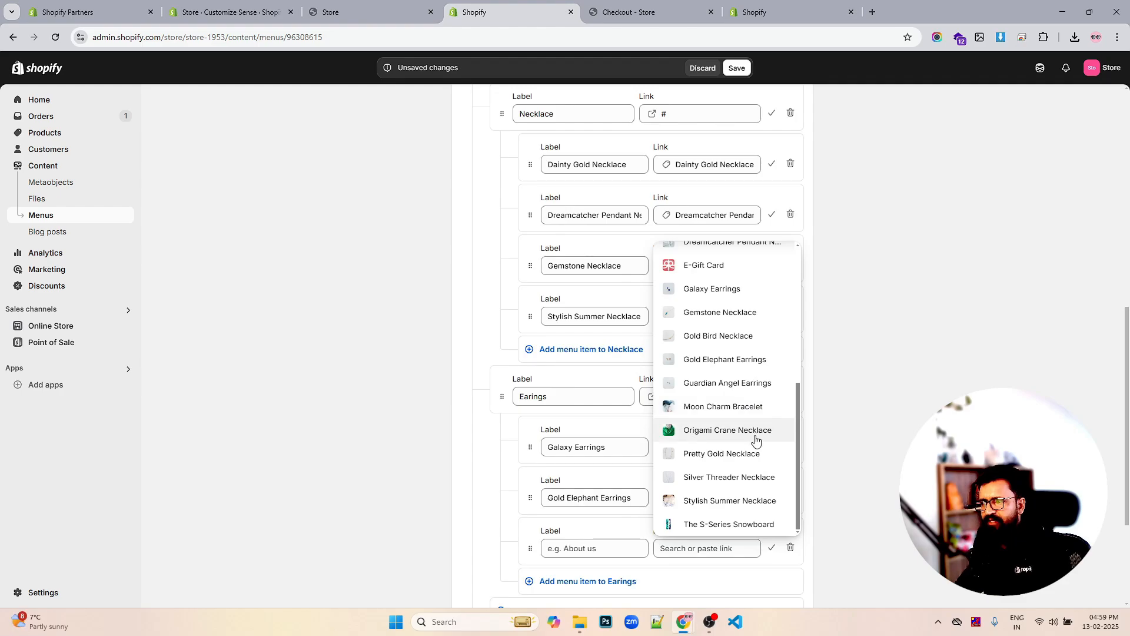
scroll(751, 430, "up", 1)
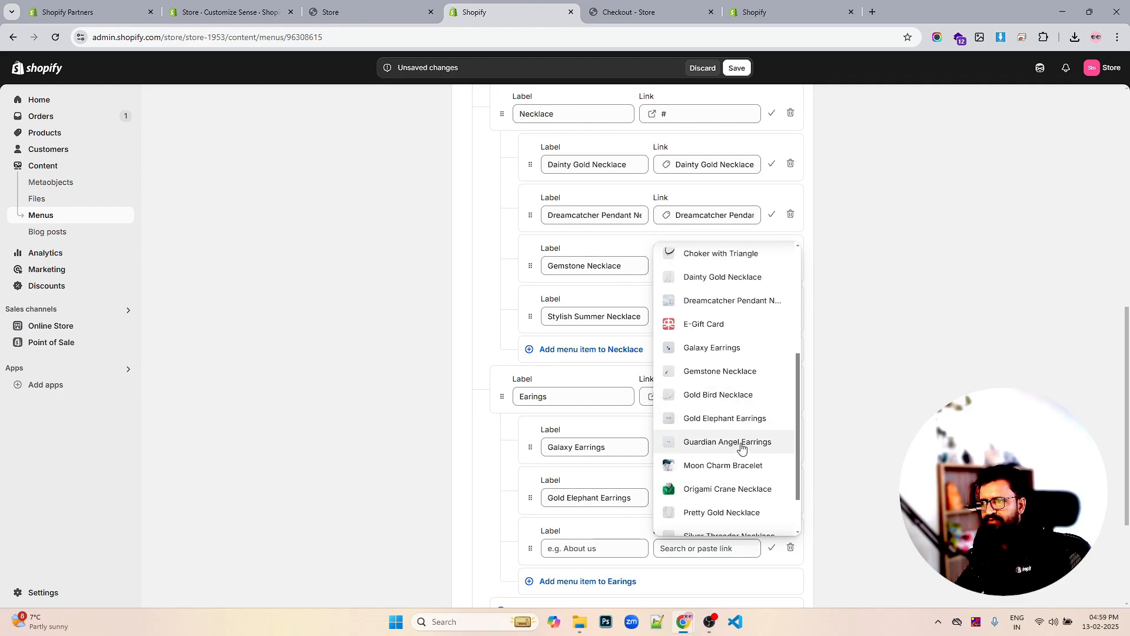
left_click(742, 446)
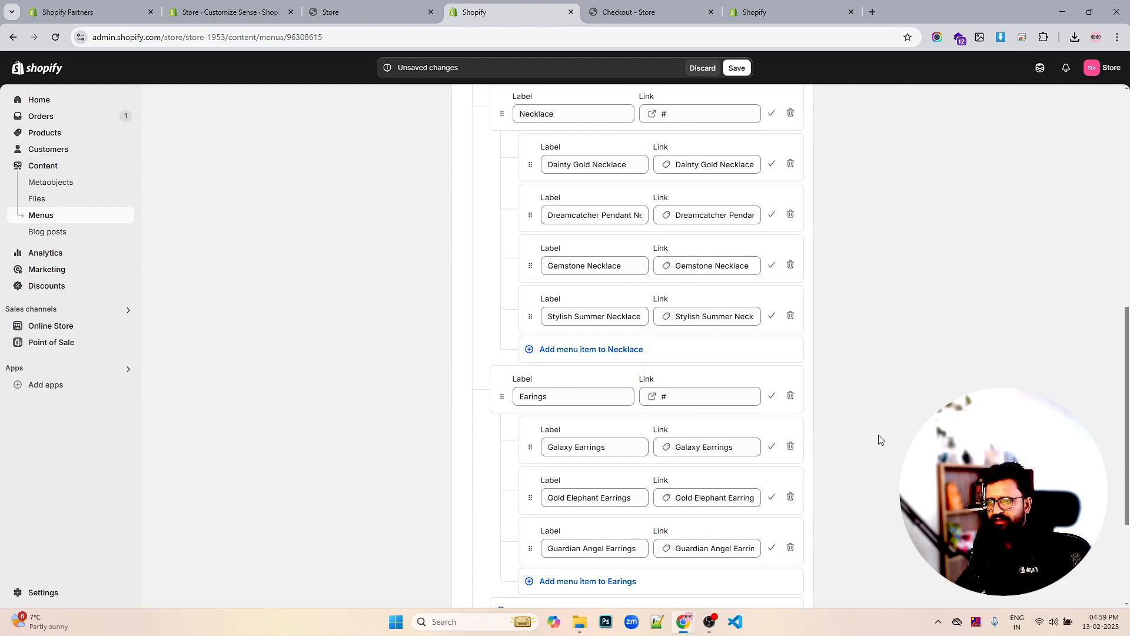
Save the Main Menu and reload the storefront to see the updated Shop mega menu
left_click(741, 69)
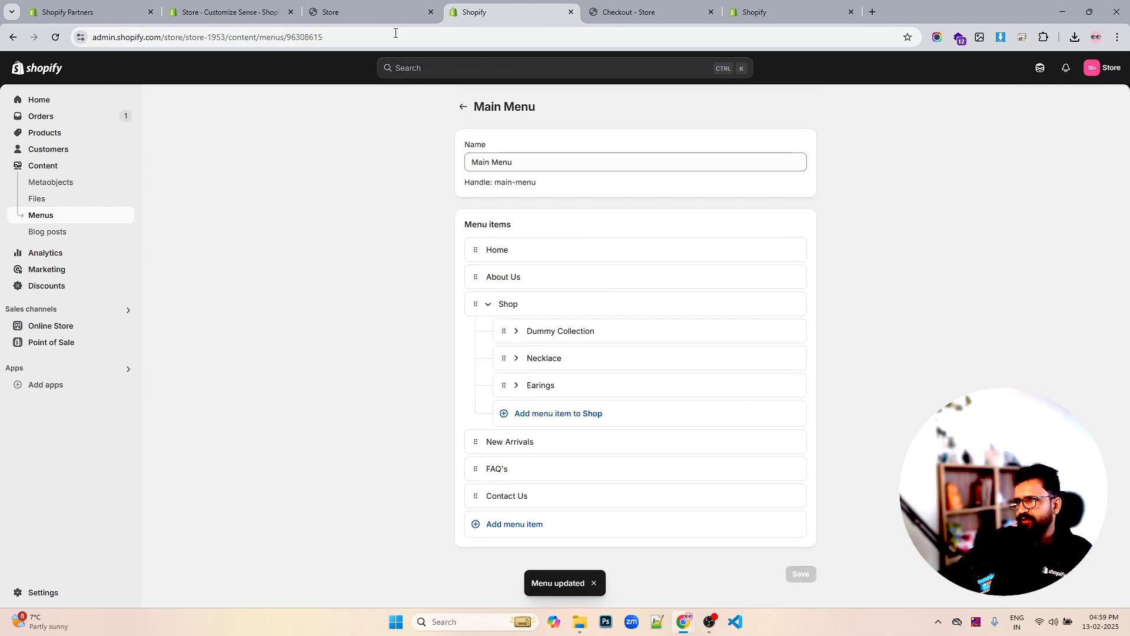
left_click(350, 12)
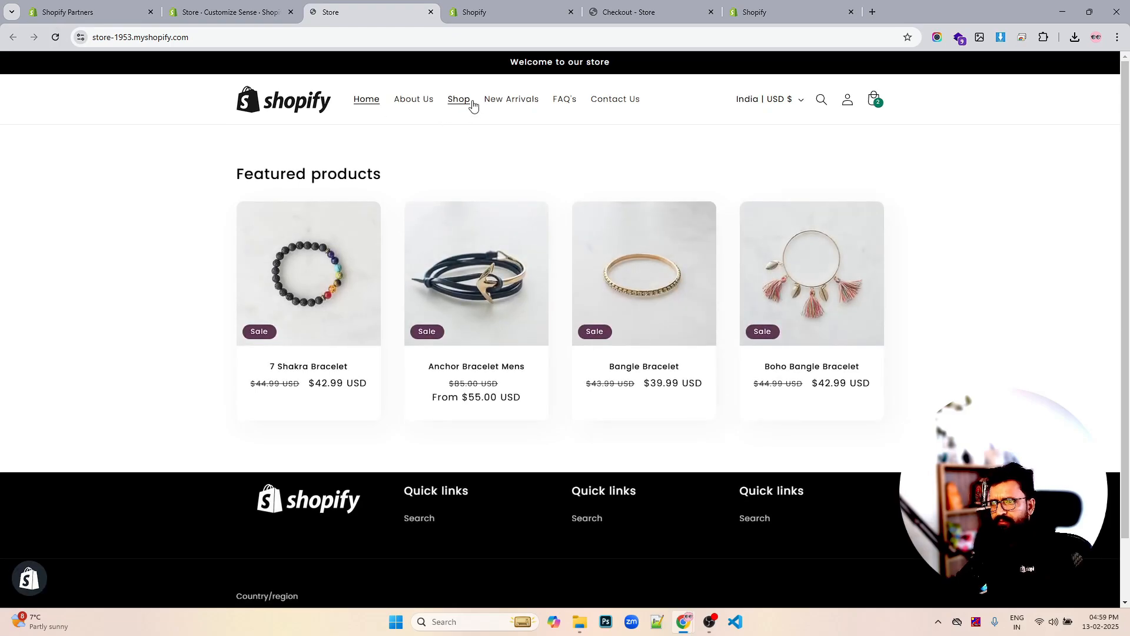
left_click(61, 38)
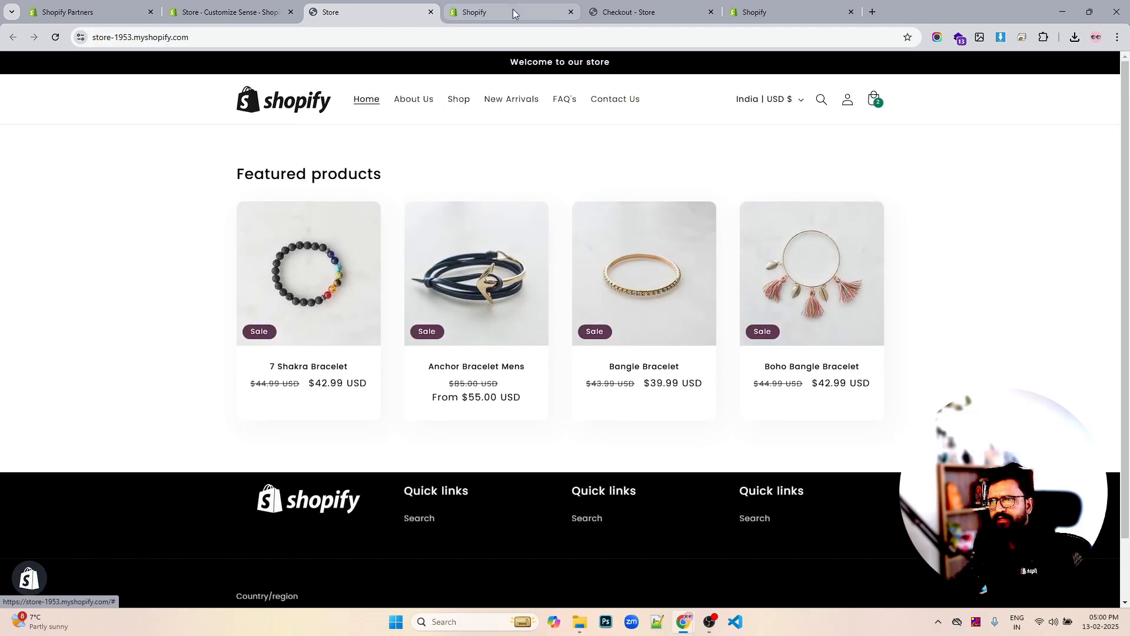
left_click(513, 11)
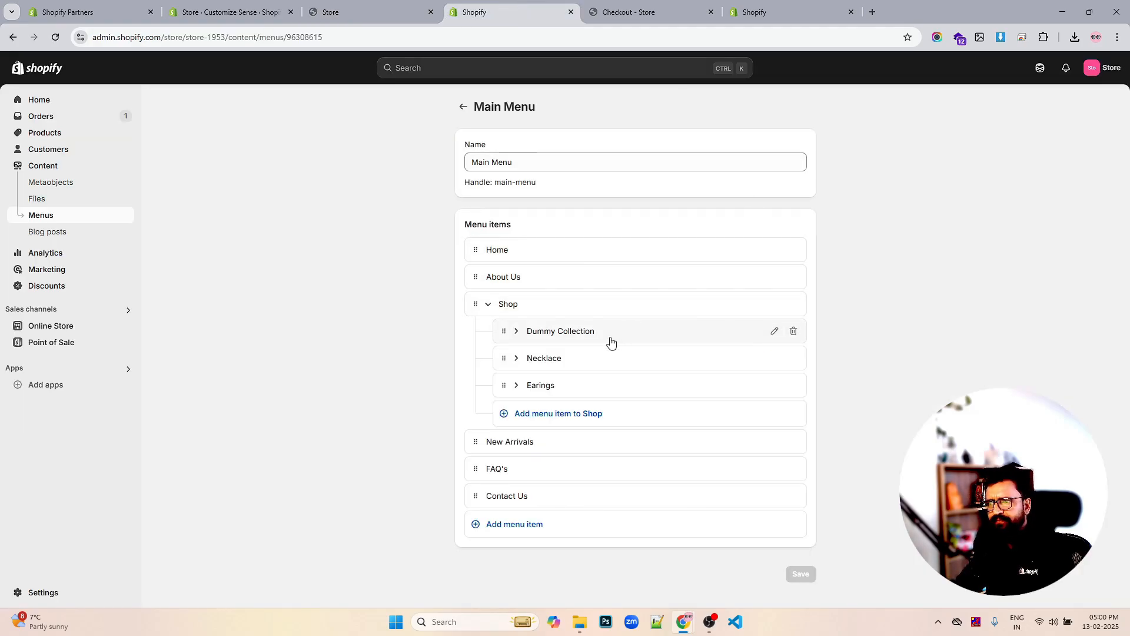
left_click(365, 11)
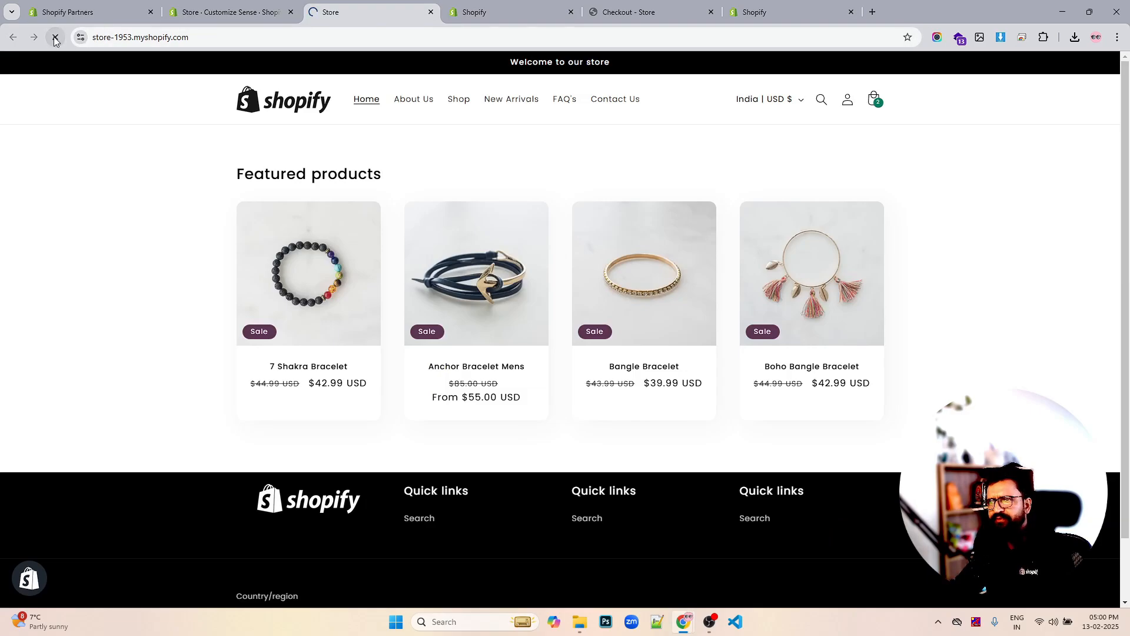
left_click(478, 104)
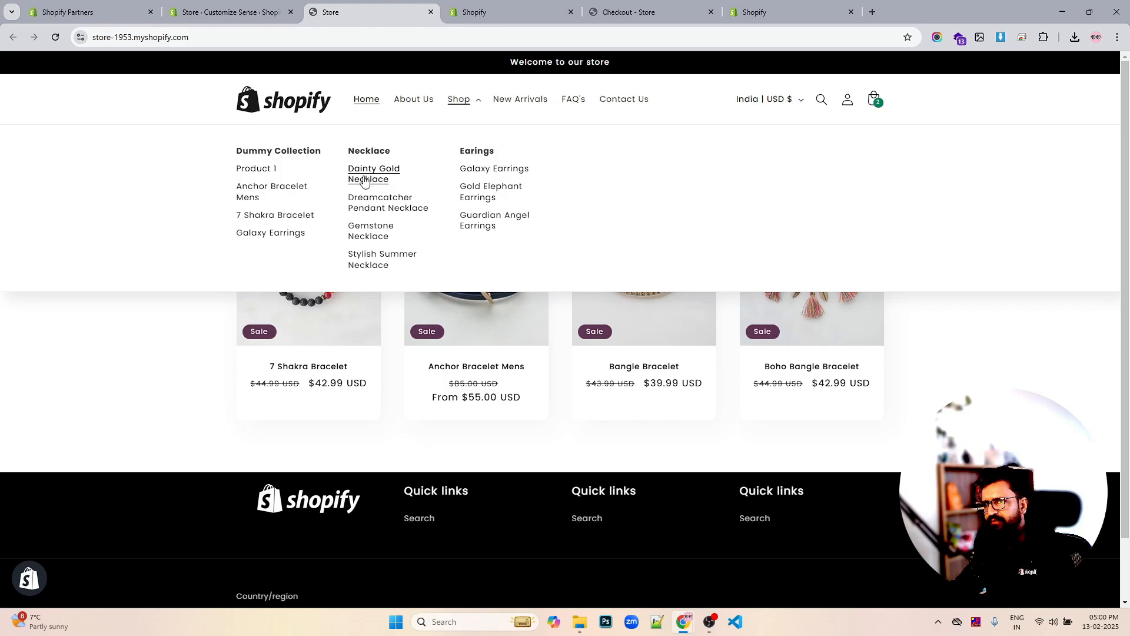
left_click(252, 6)
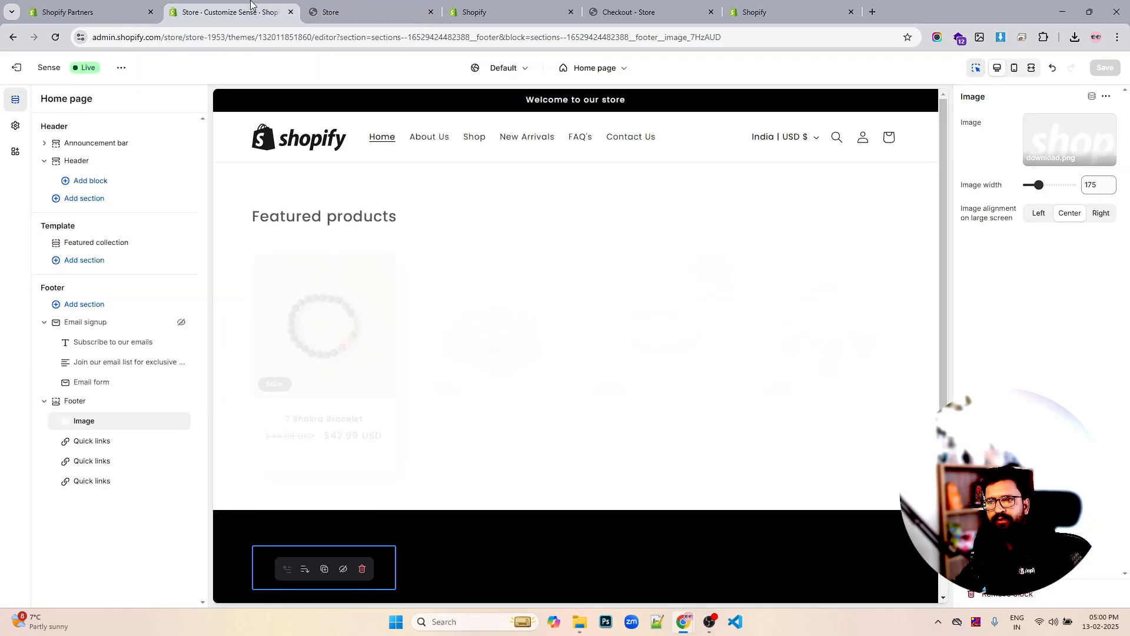
left_click(94, 182)
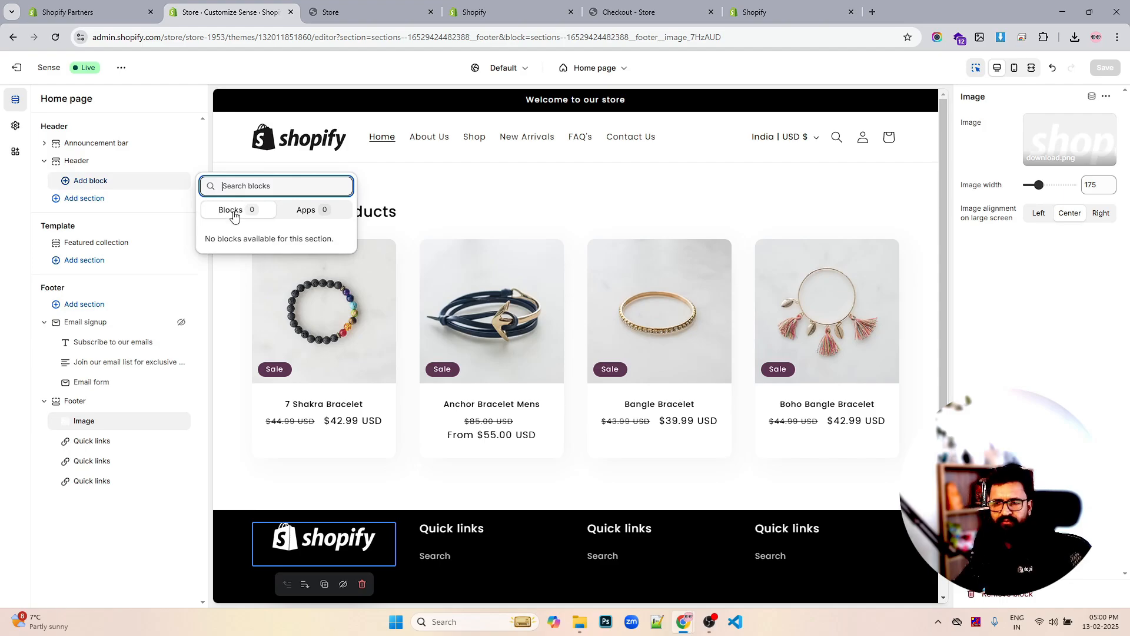
left_click(94, 199)
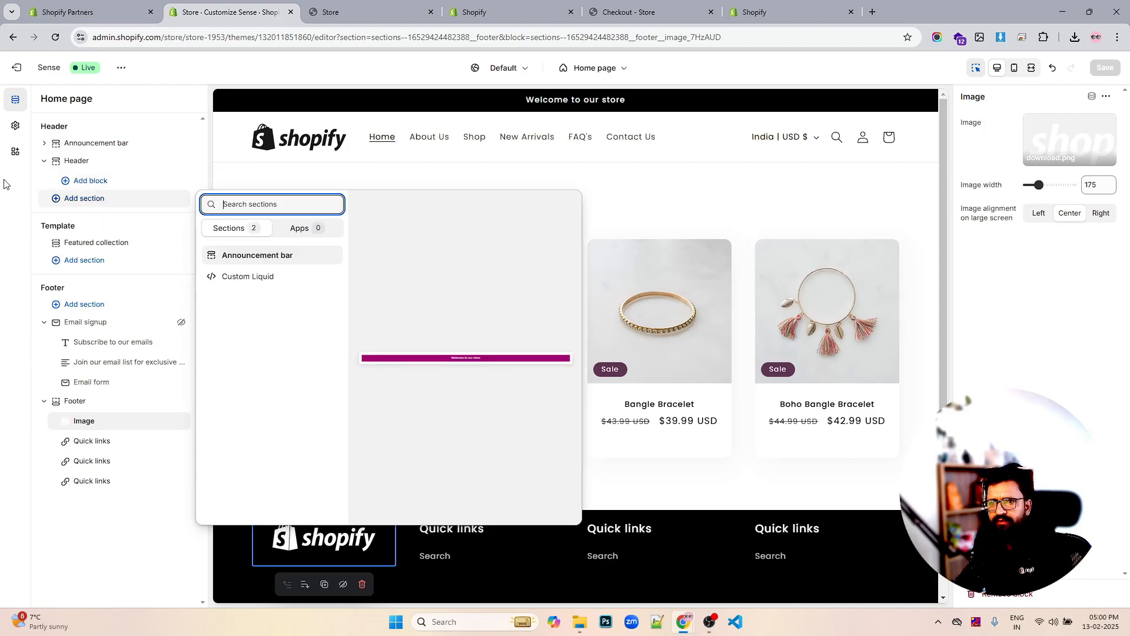
left_click(6, 203)
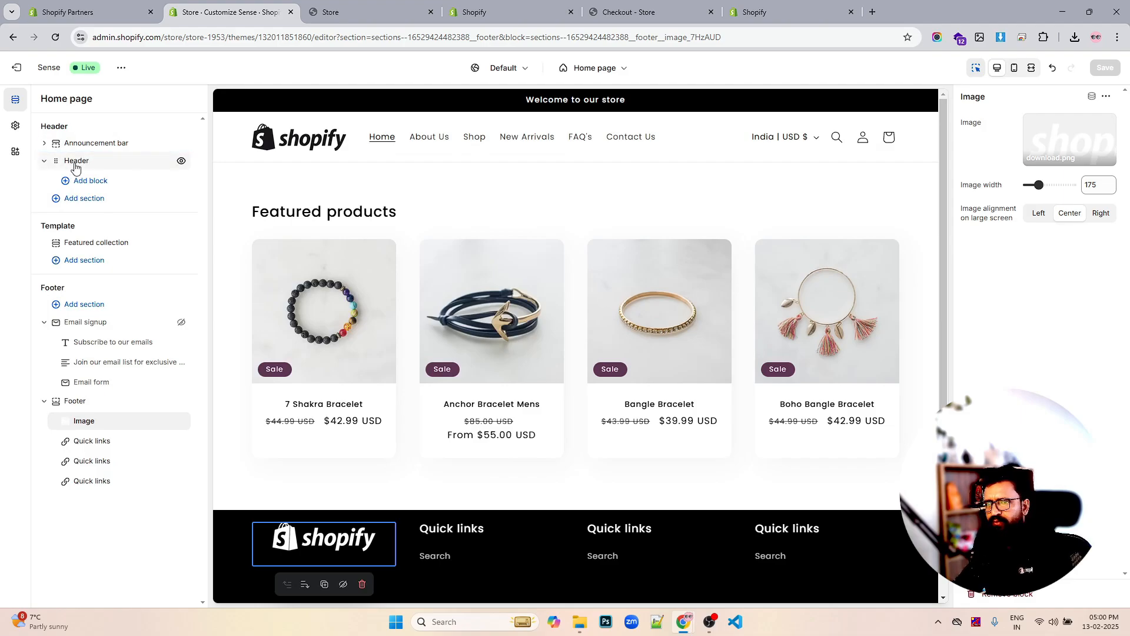
left_click(76, 163)
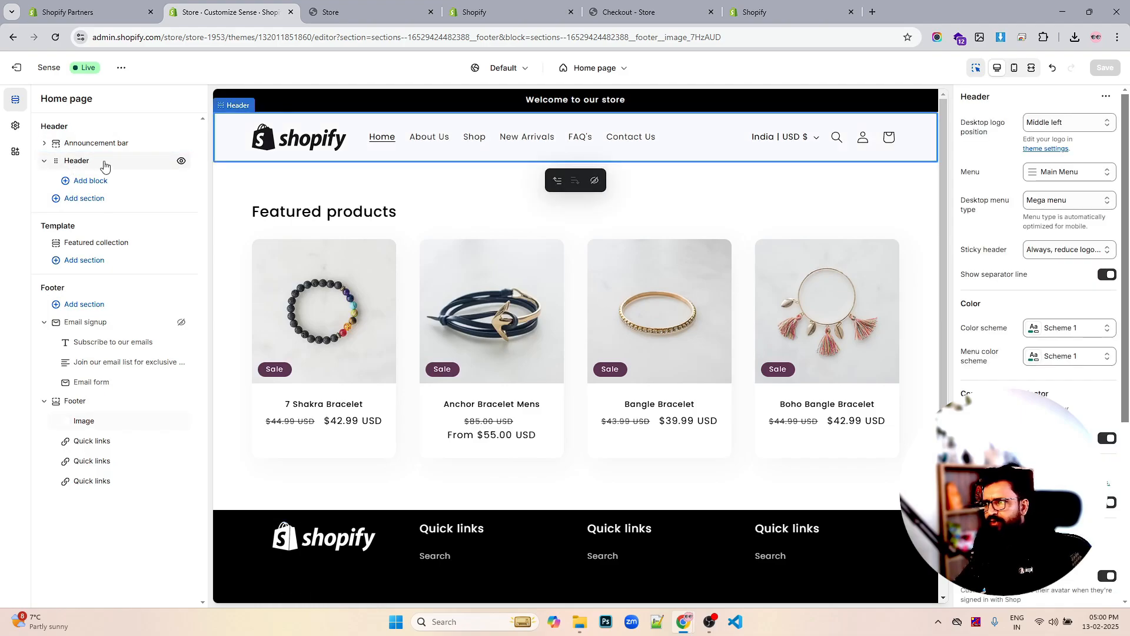
left_click(1062, 200)
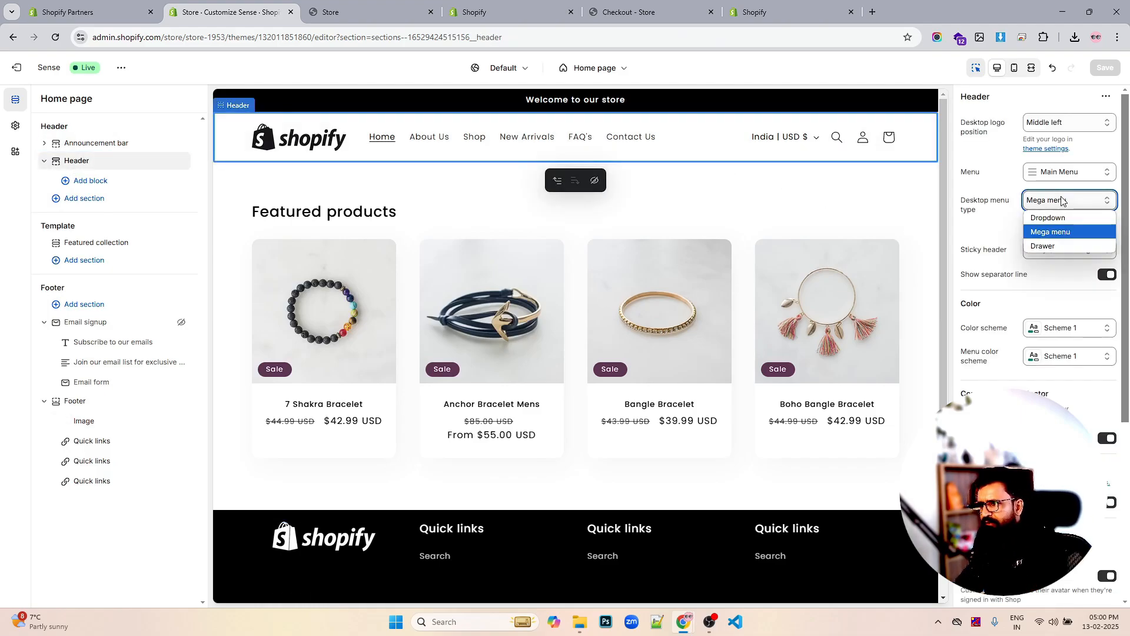
left_click(1062, 200)
left_click(358, 7)
left_click(474, 8)
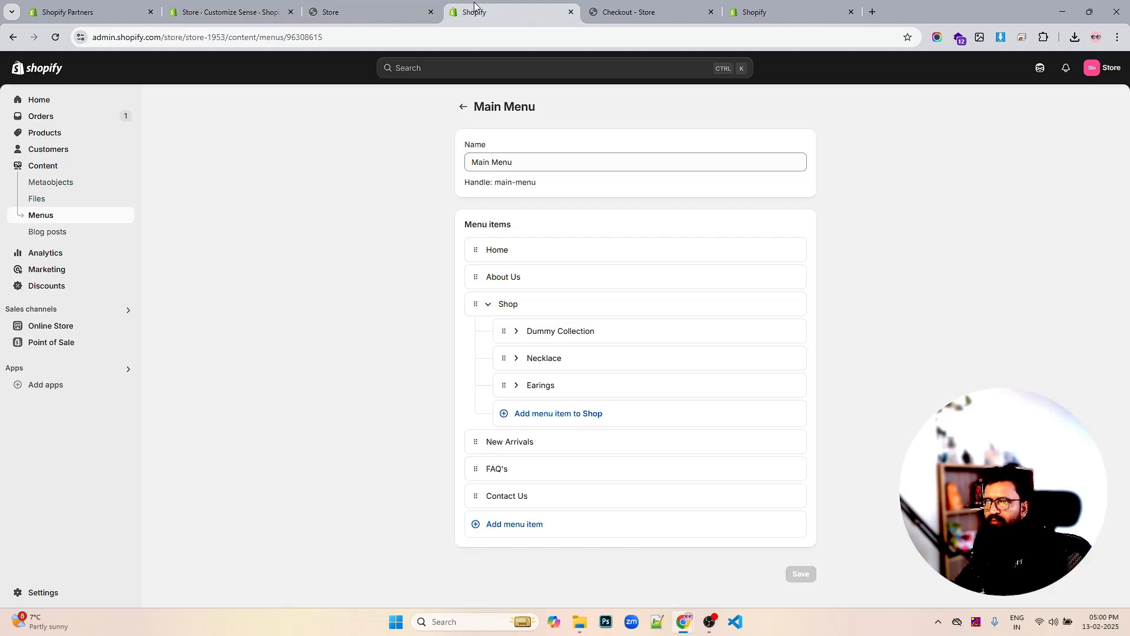
From the storefront's Shop mega menu, open Product 1 under Dummy Collection
left_click(388, 11)
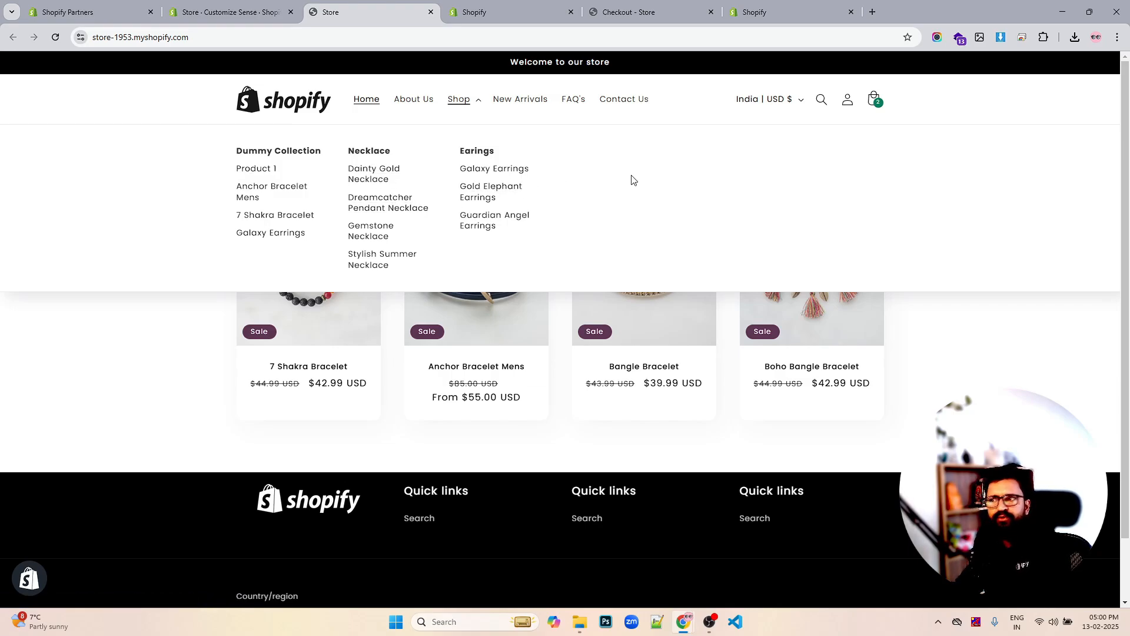
scroll(613, 164, "down", 1)
scroll(615, 165, "up", 1)
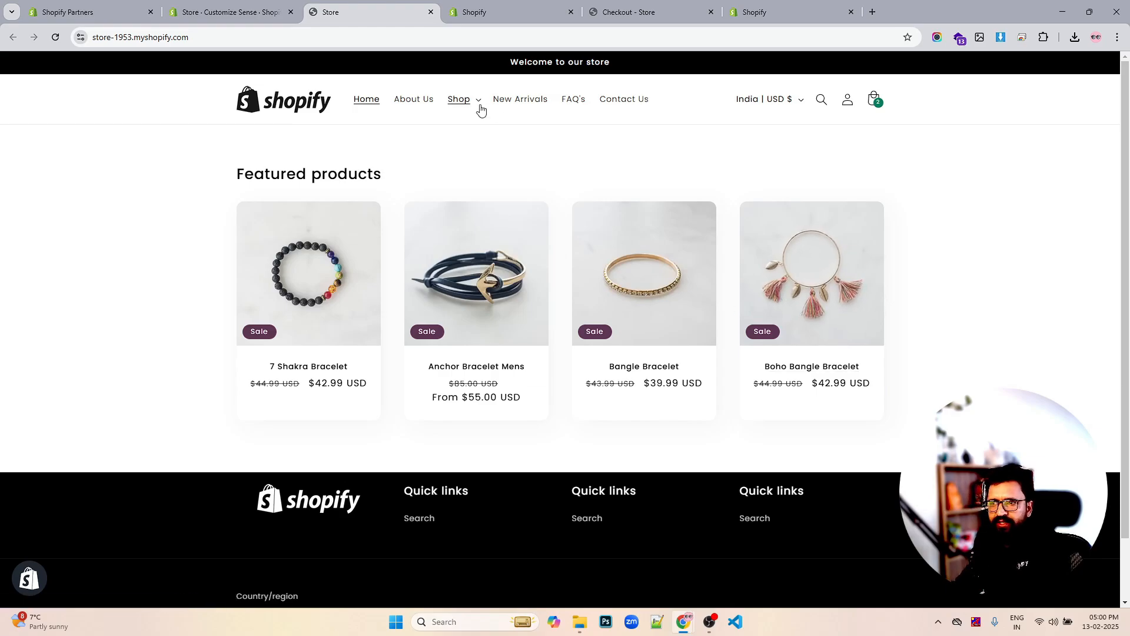
mouse_move(478, 107)
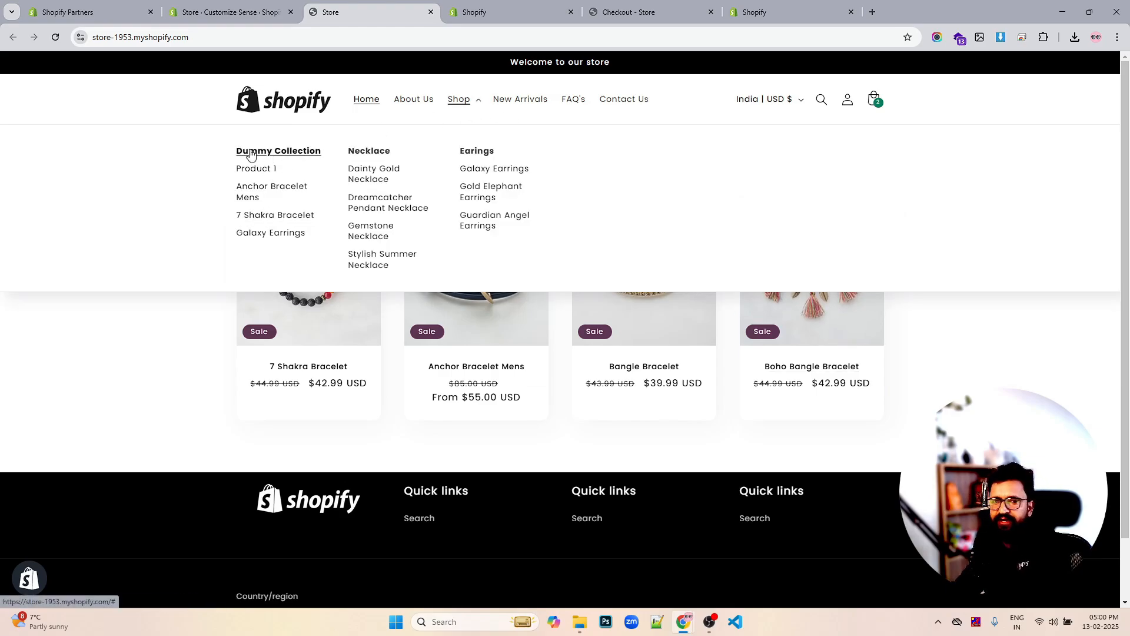
left_click(291, 154)
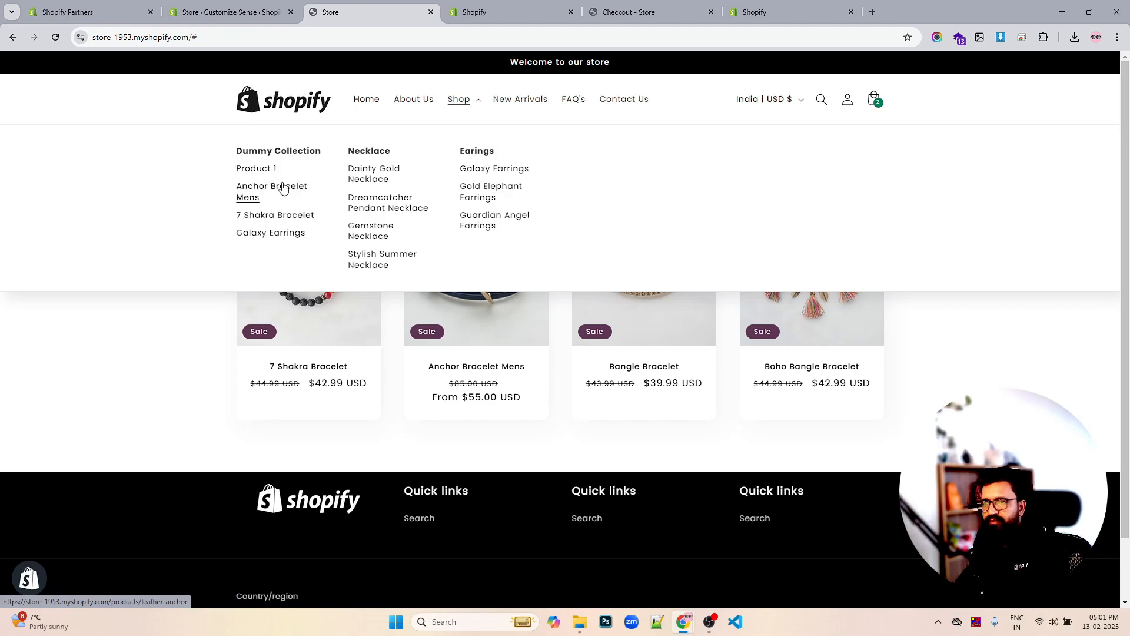
left_click(268, 171)
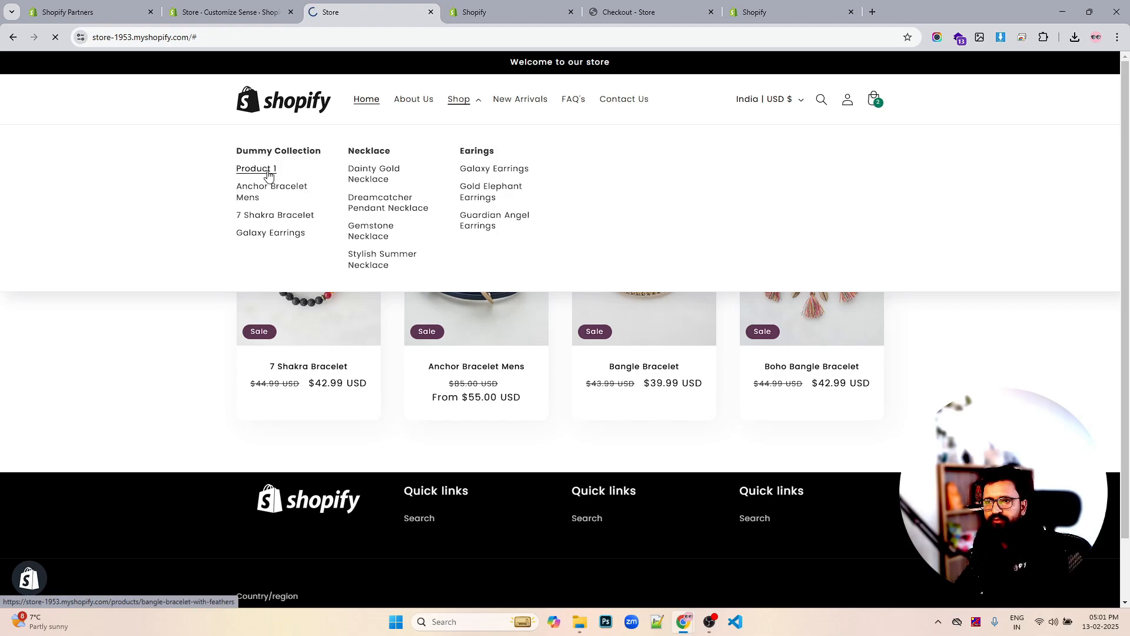
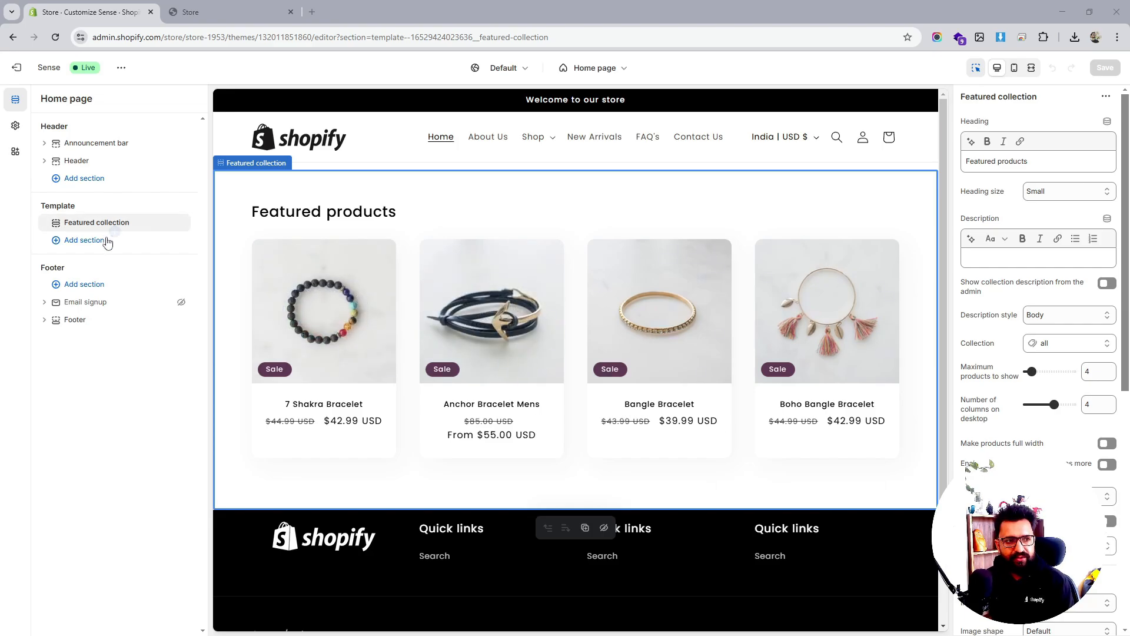
Add an Image banner section to the home page template and move it above Featured collection
left_click(84, 240)
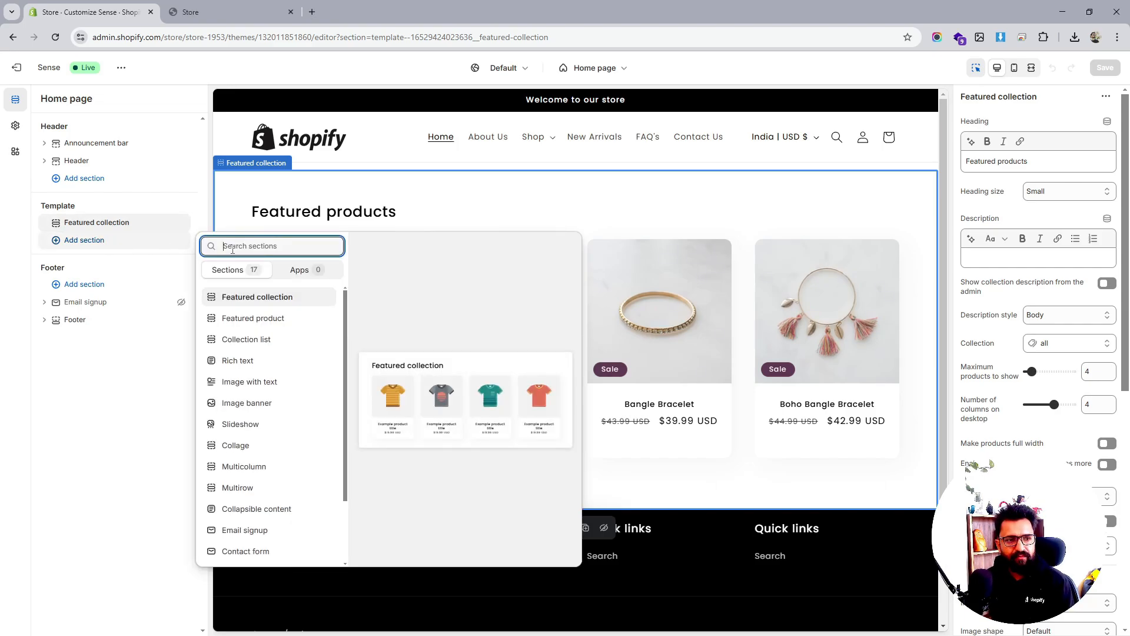
left_click(105, 455)
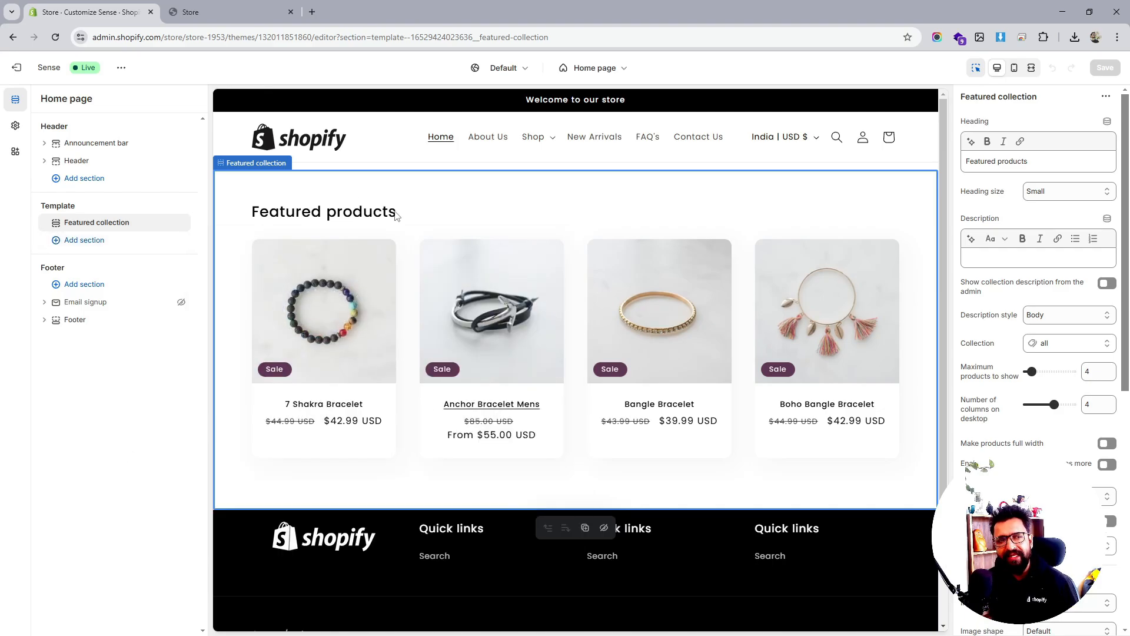
left_click(91, 241)
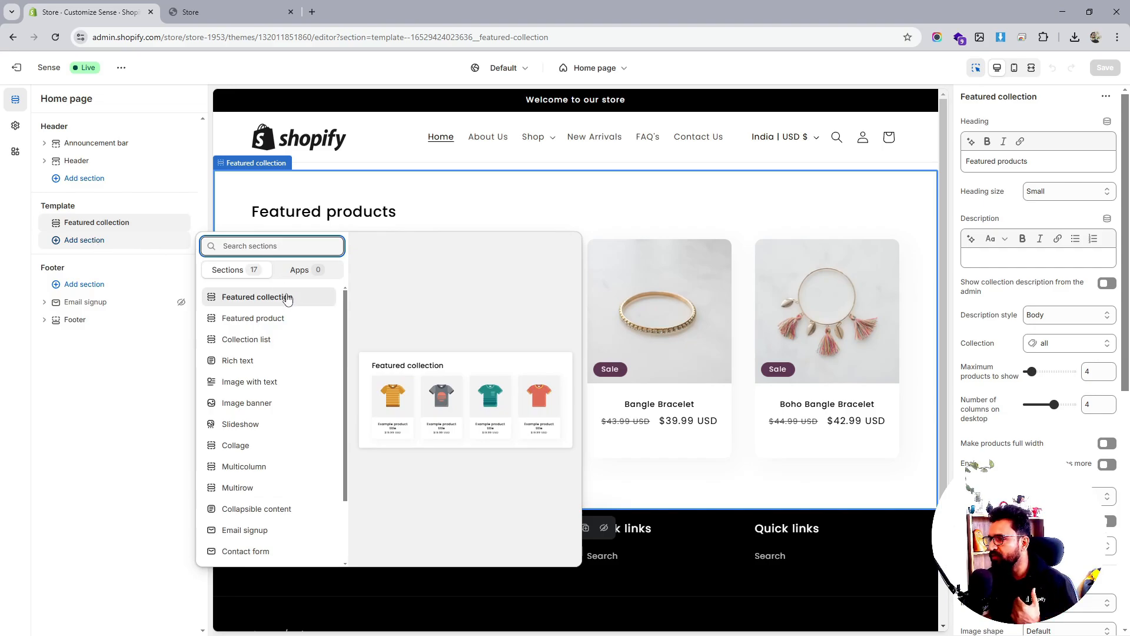
left_click(253, 406)
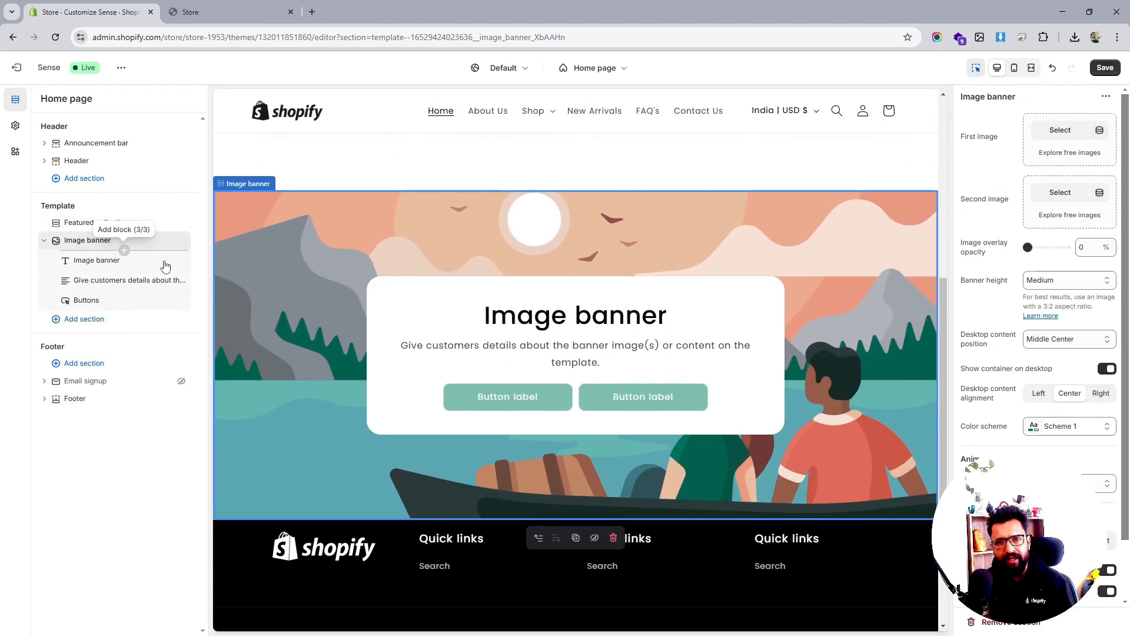
left_click_drag(56, 241, 76, 222)
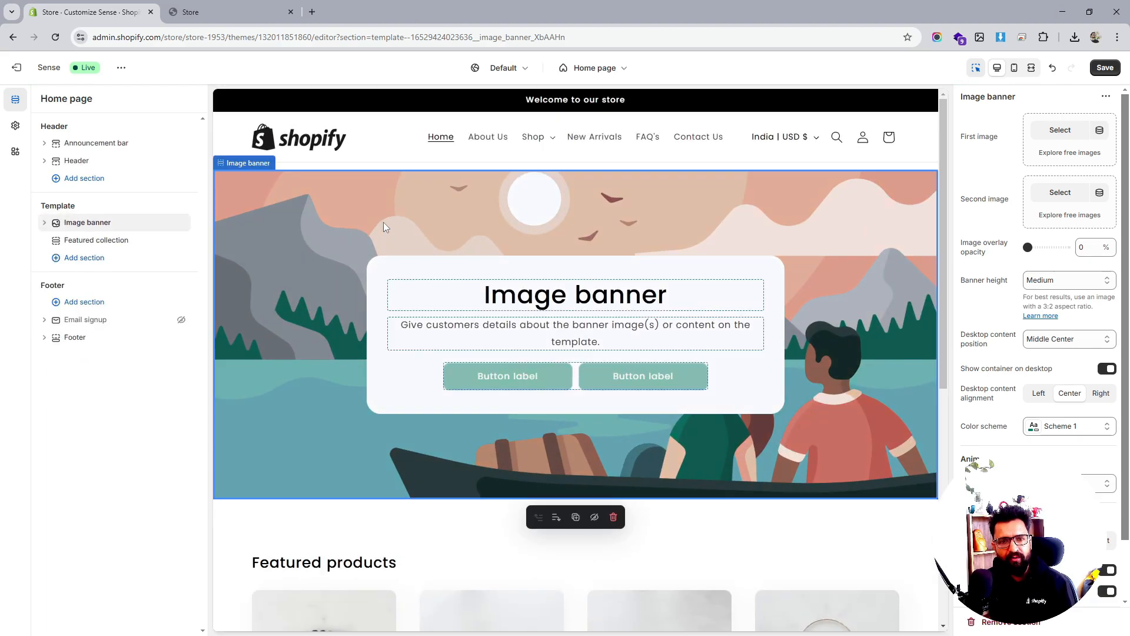
left_click(1063, 130)
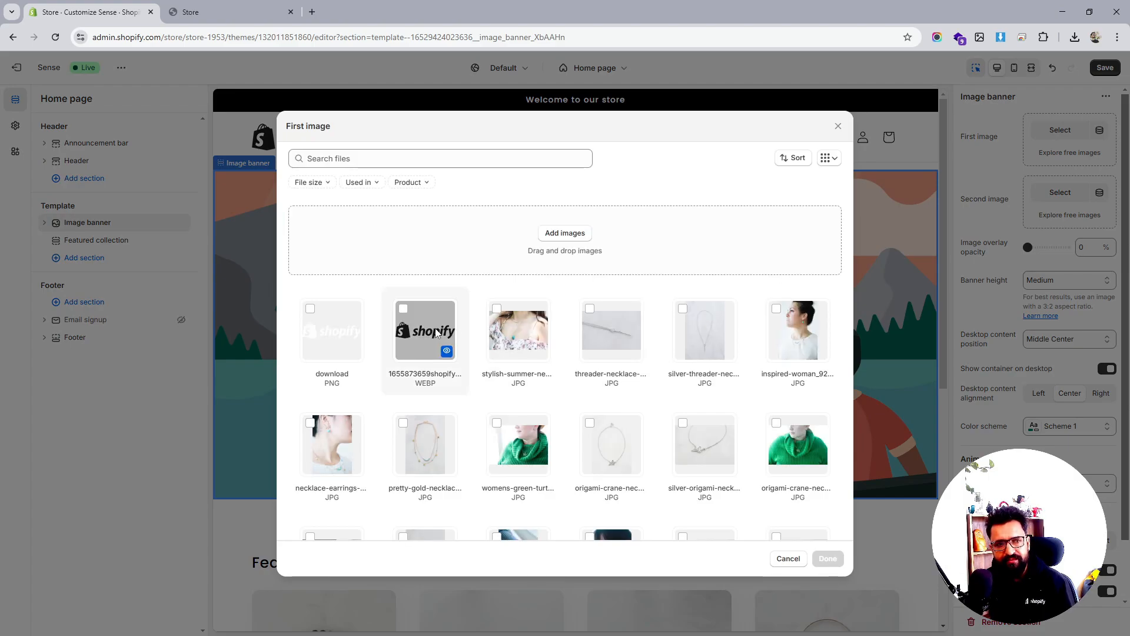
Upload 2.png and a copy renamed 3.png from Downloads, and set 2.png as the banner's first image
left_click(559, 235)
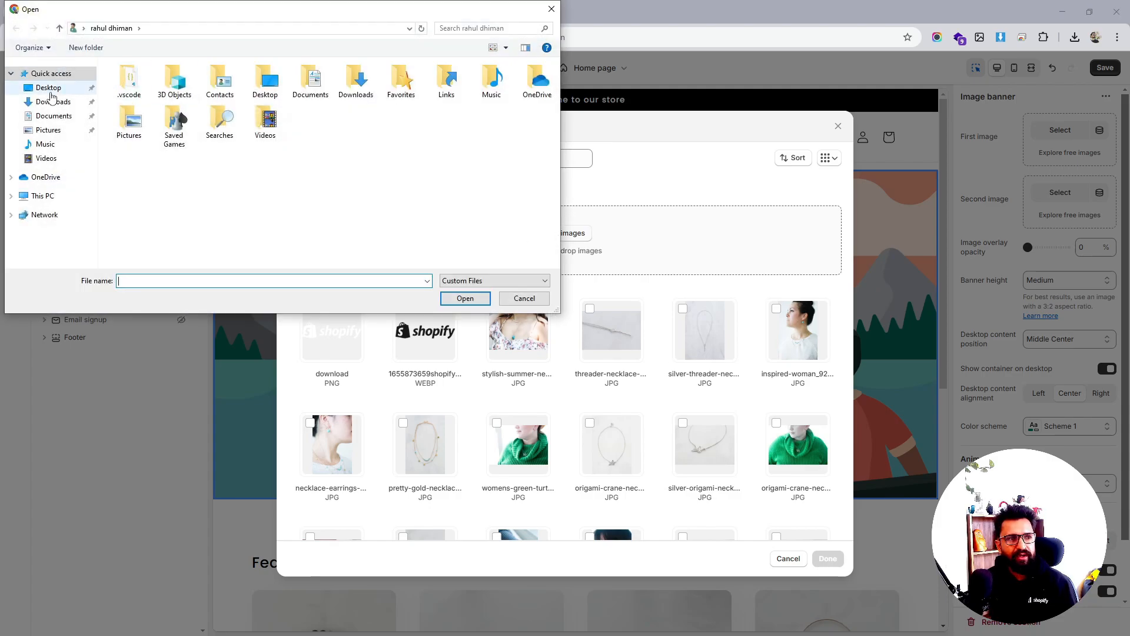
left_click(53, 101)
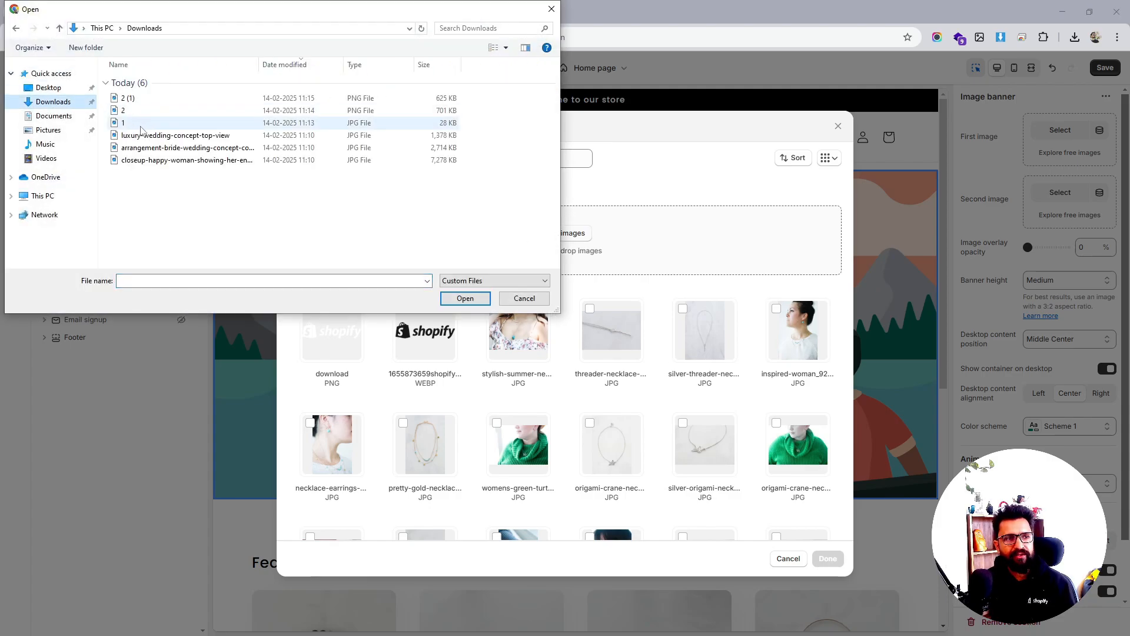
left_click(176, 112)
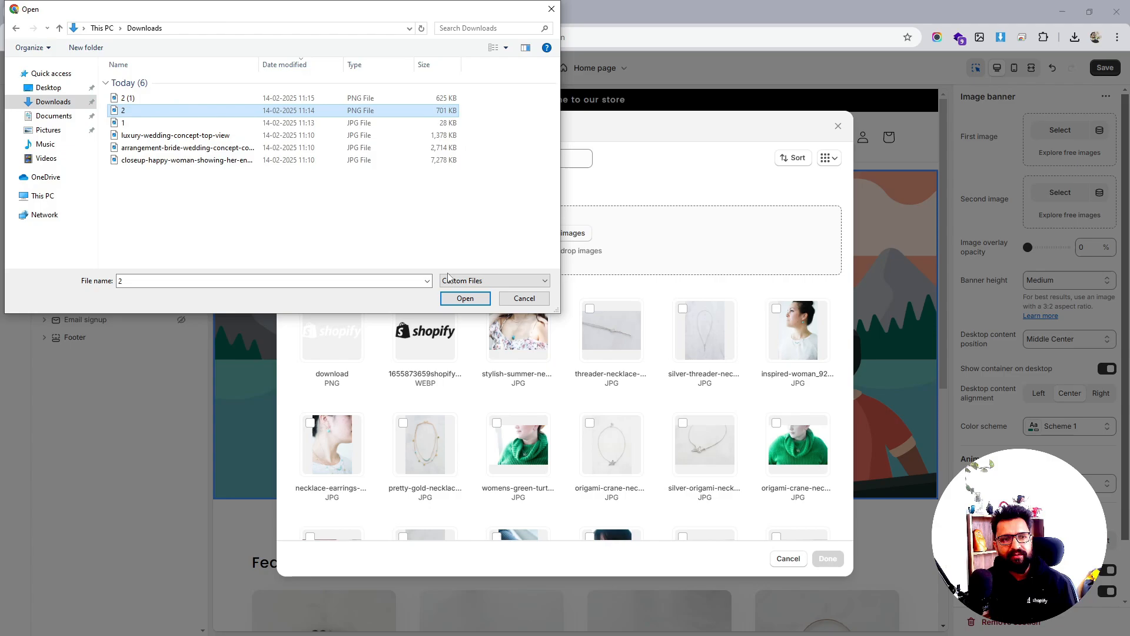
left_click(465, 298)
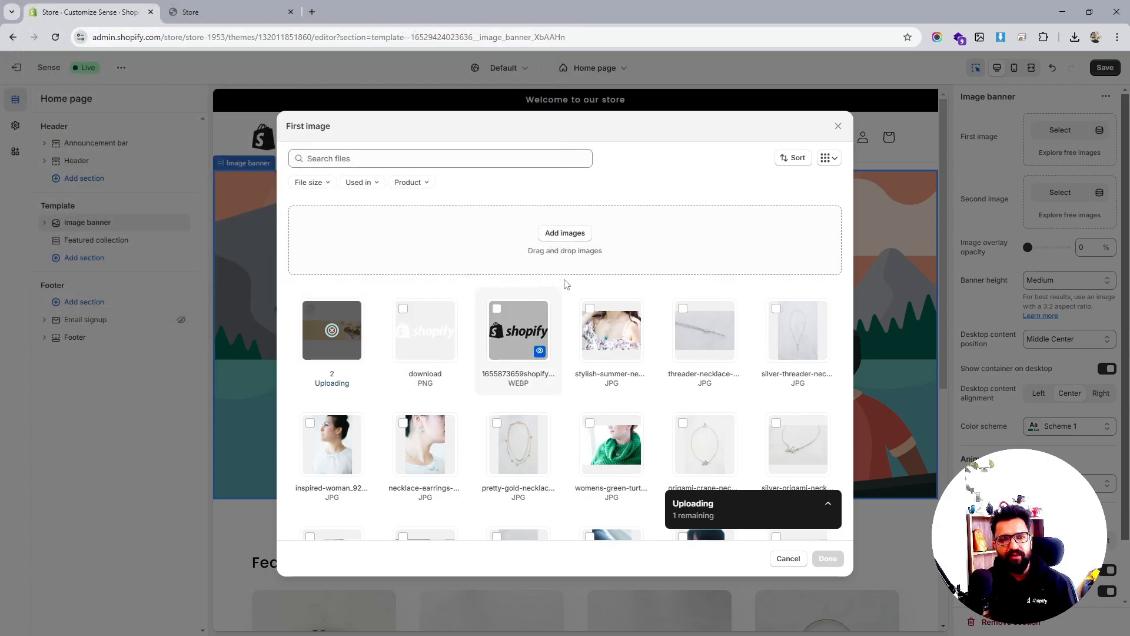
left_click(561, 233)
left_click(201, 99)
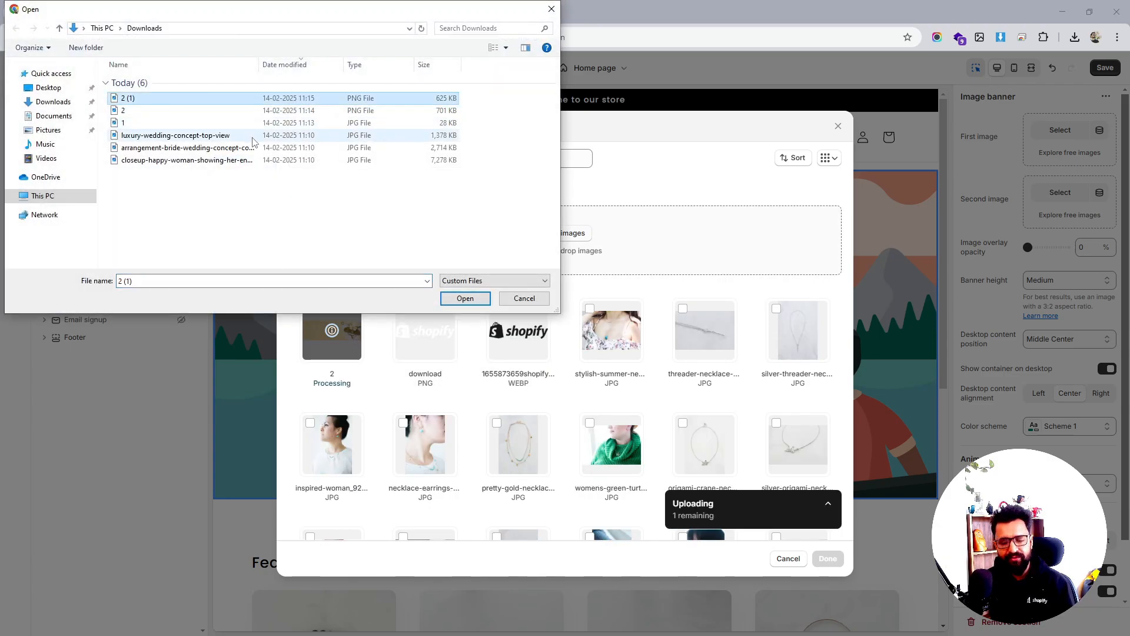
key("F2")
type("3")
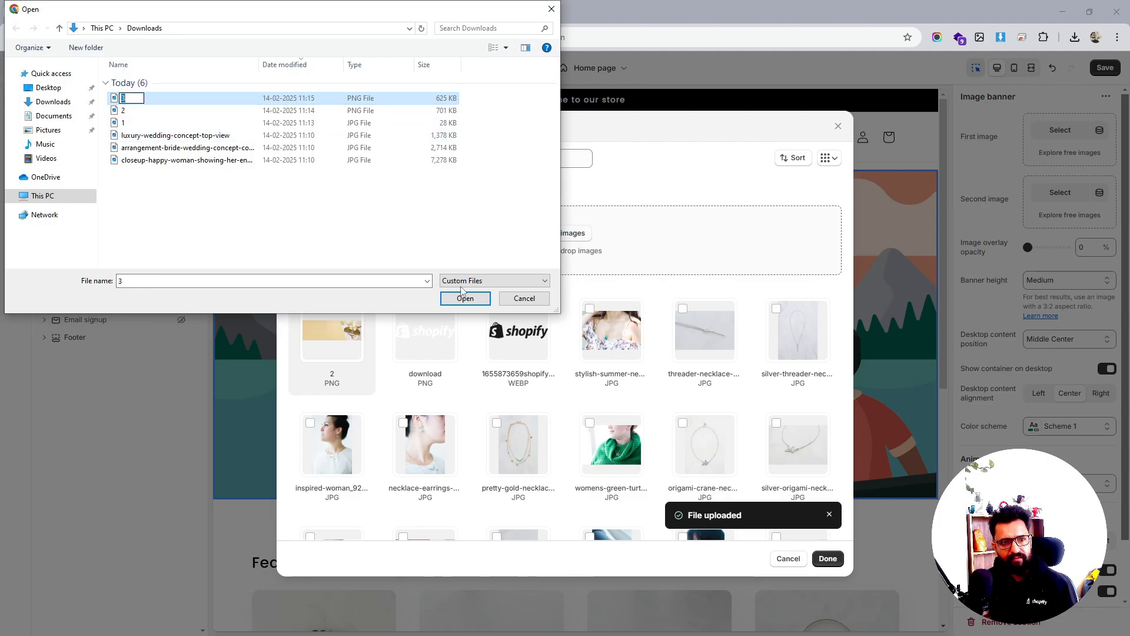
key("Return")
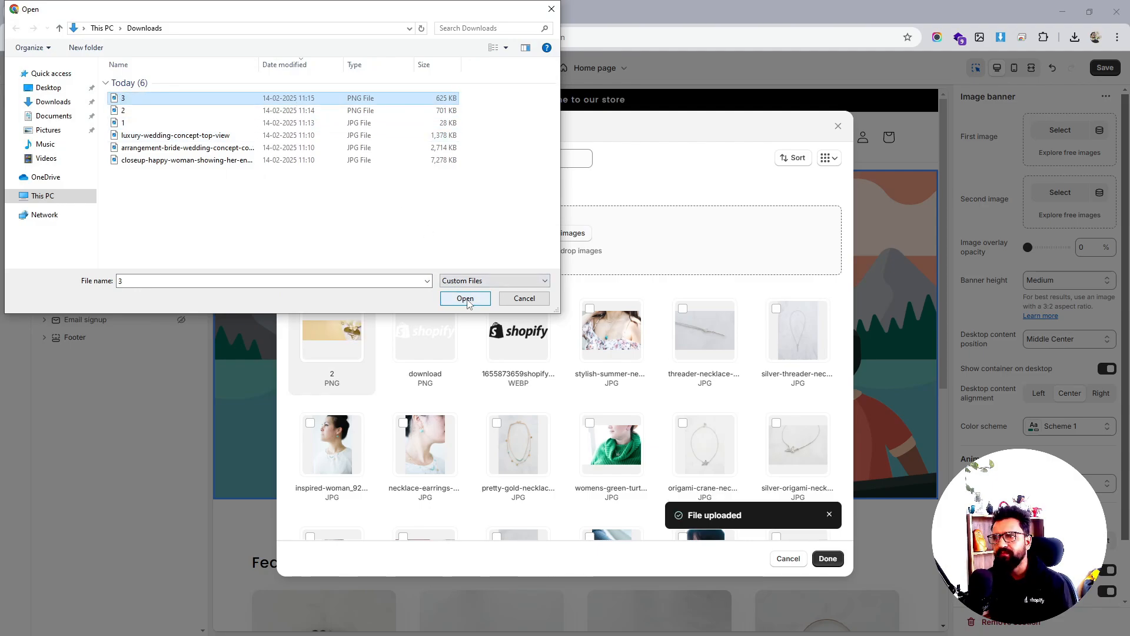
left_click(465, 299)
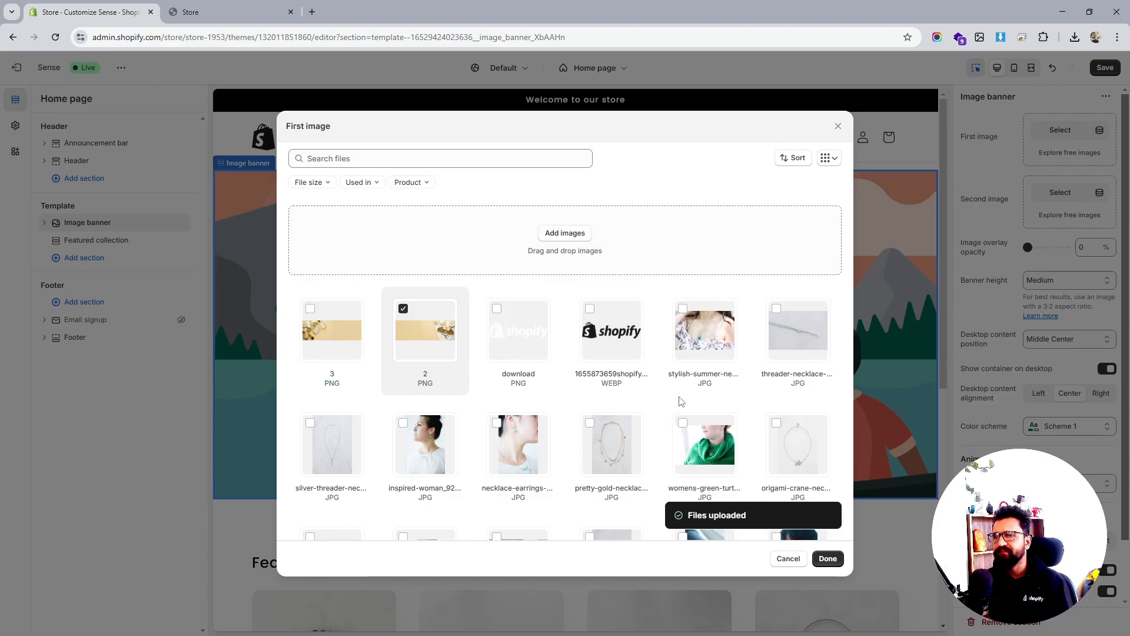
left_click(827, 558)
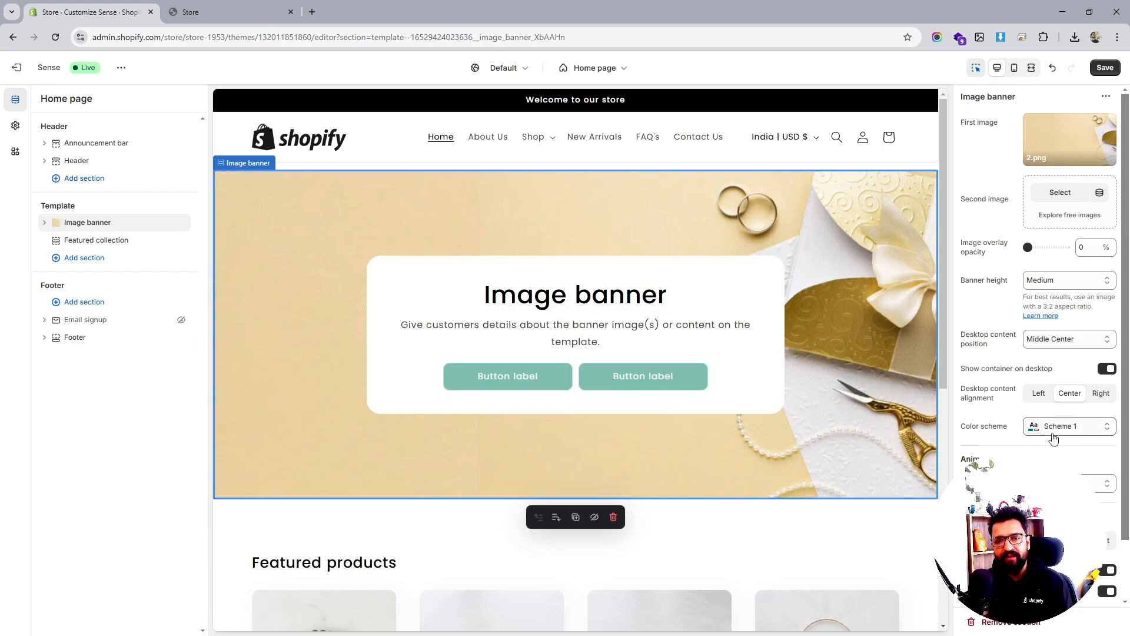
left_click(1062, 282)
Set banner height to Adapt to first image, then delete the Image banner section
left_click(1057, 297)
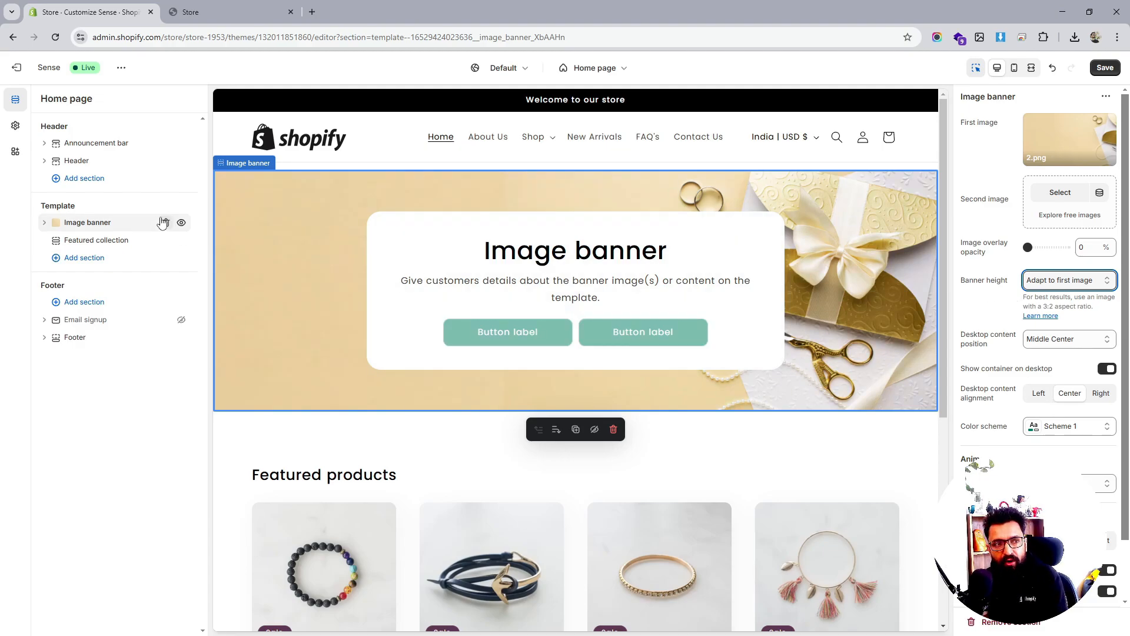
left_click(168, 224)
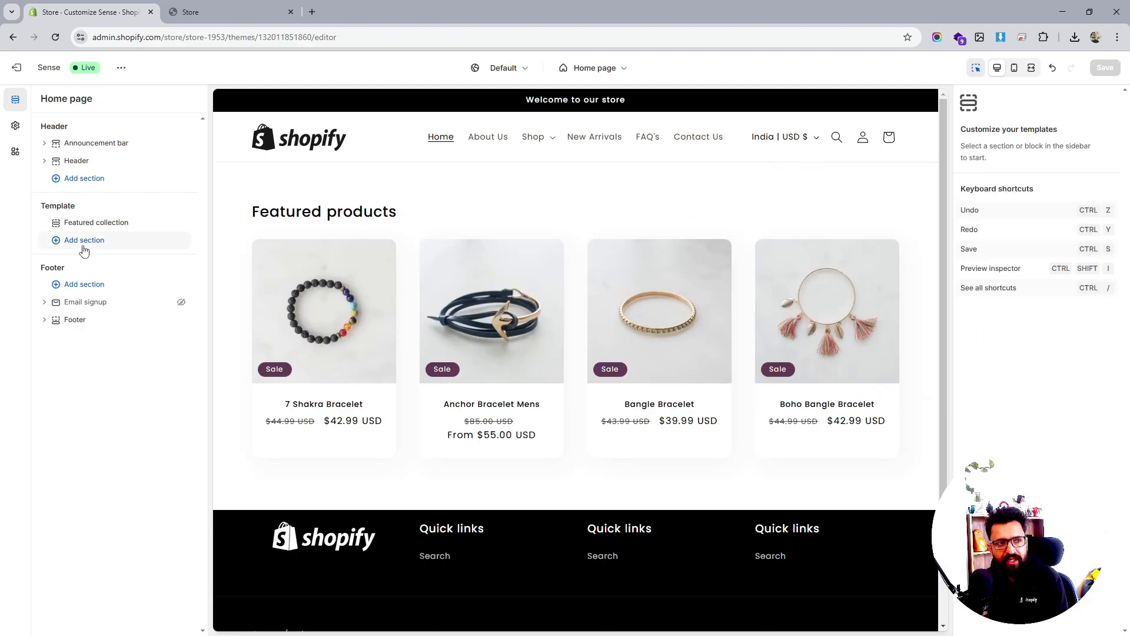
Add a Slideshow section with slide height set to Adapt to first image
left_click(85, 242)
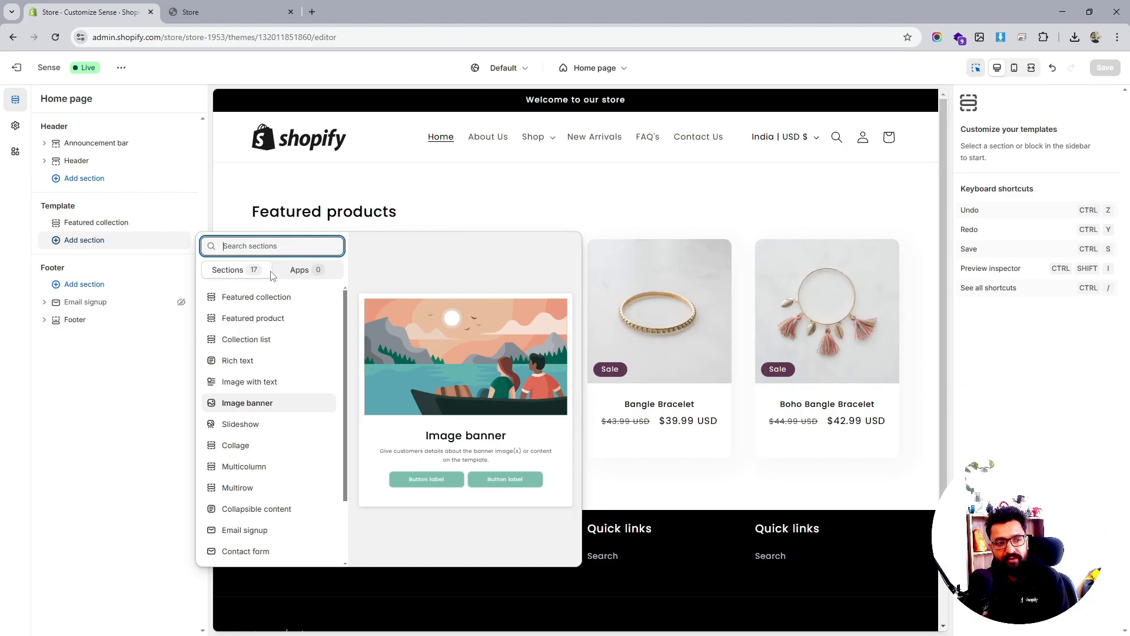
left_click(242, 424)
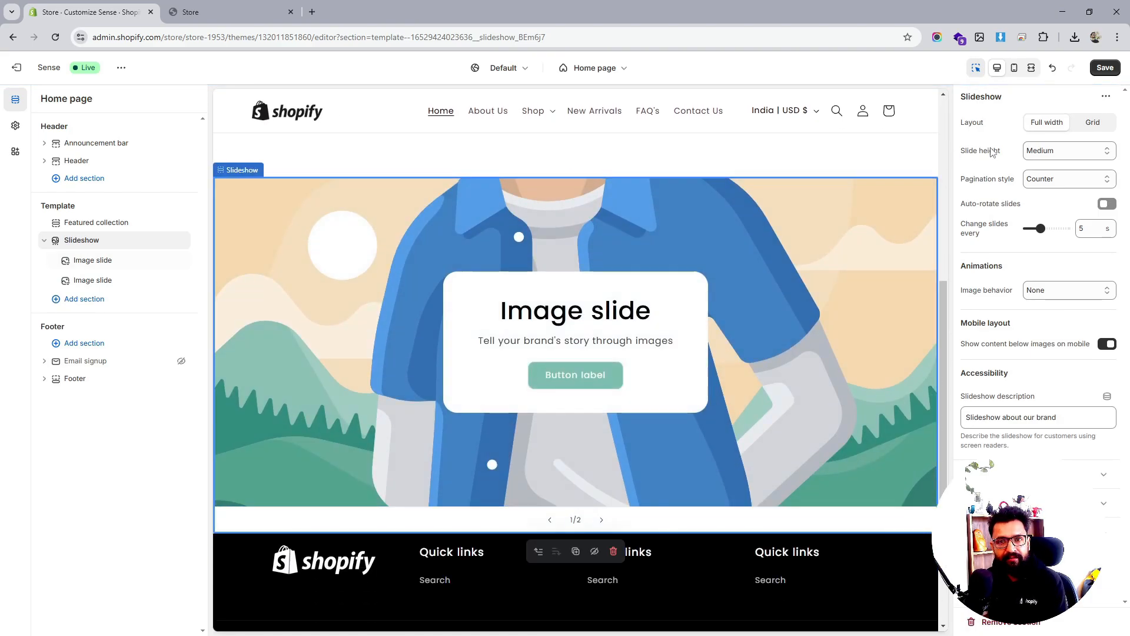
left_click(1050, 151)
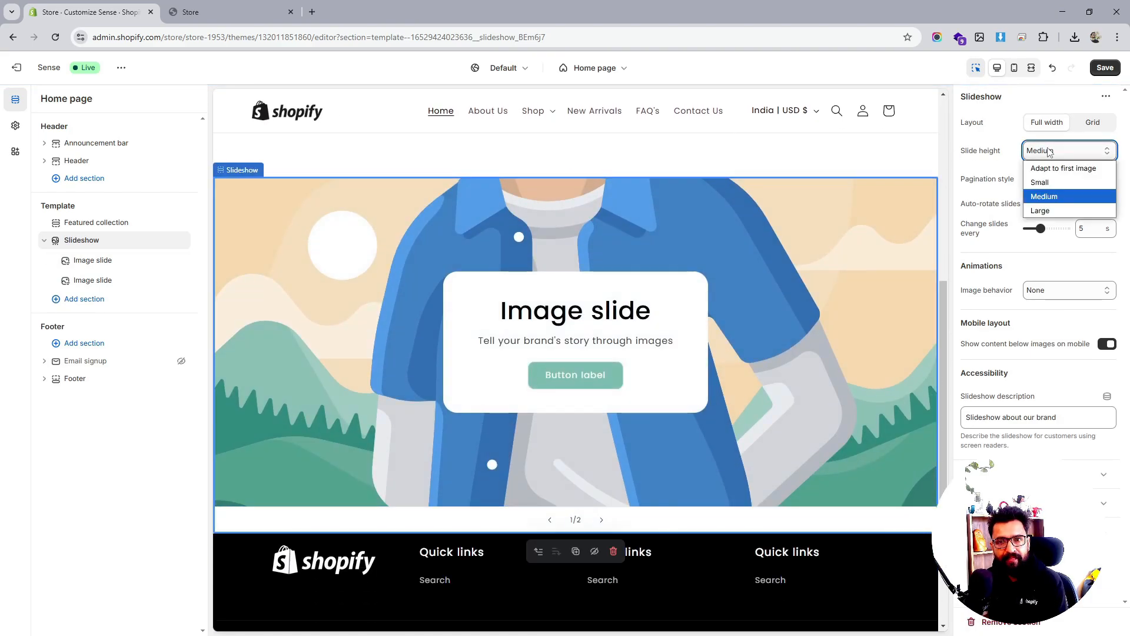
left_click(1051, 169)
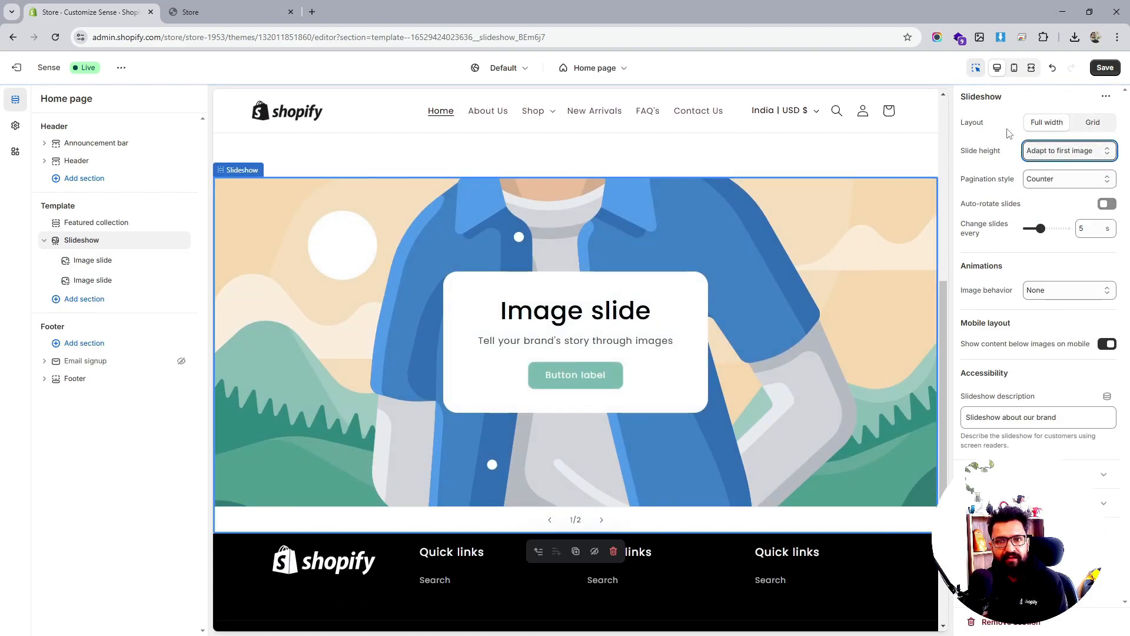
Give the first slide image 2.png and the second slide image 3.png
left_click(93, 262)
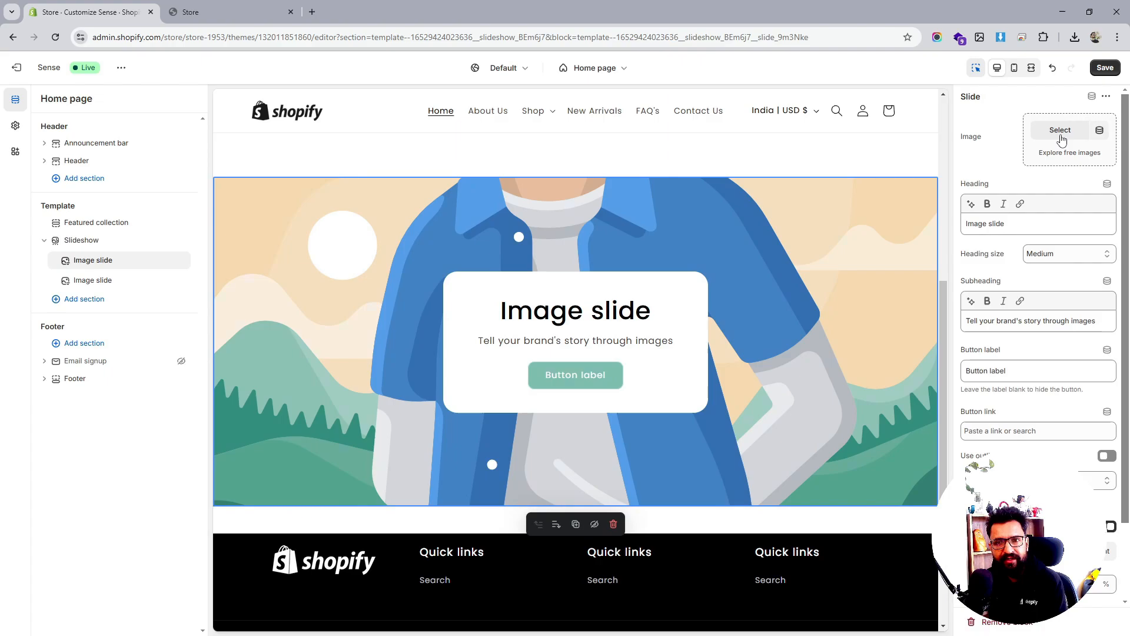
left_click(1060, 131)
left_click(404, 310)
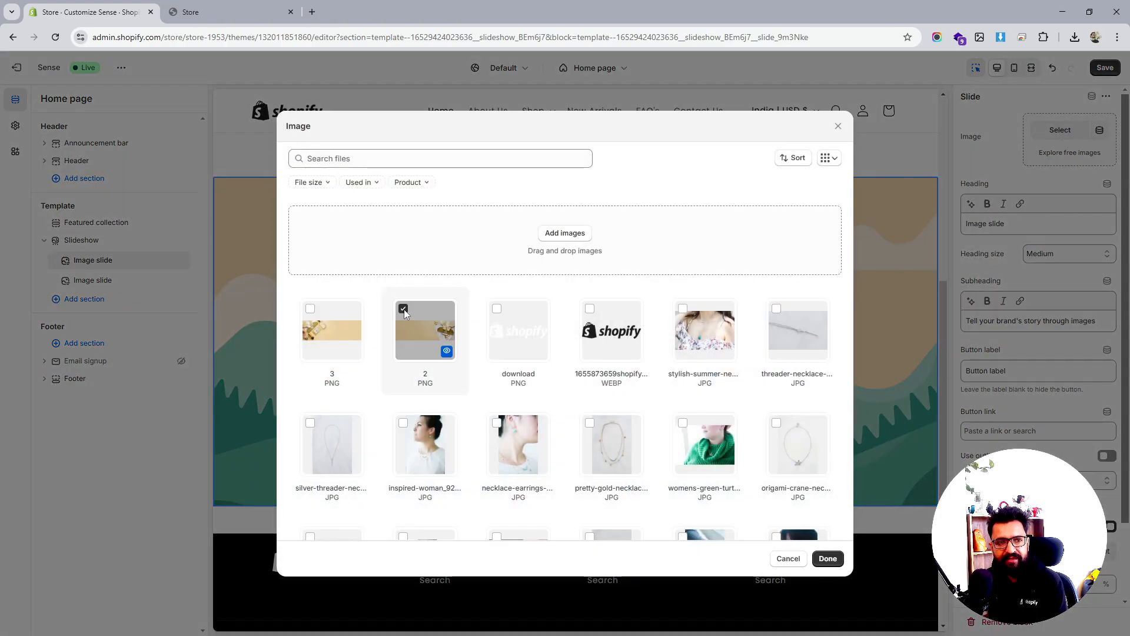
left_click(827, 558)
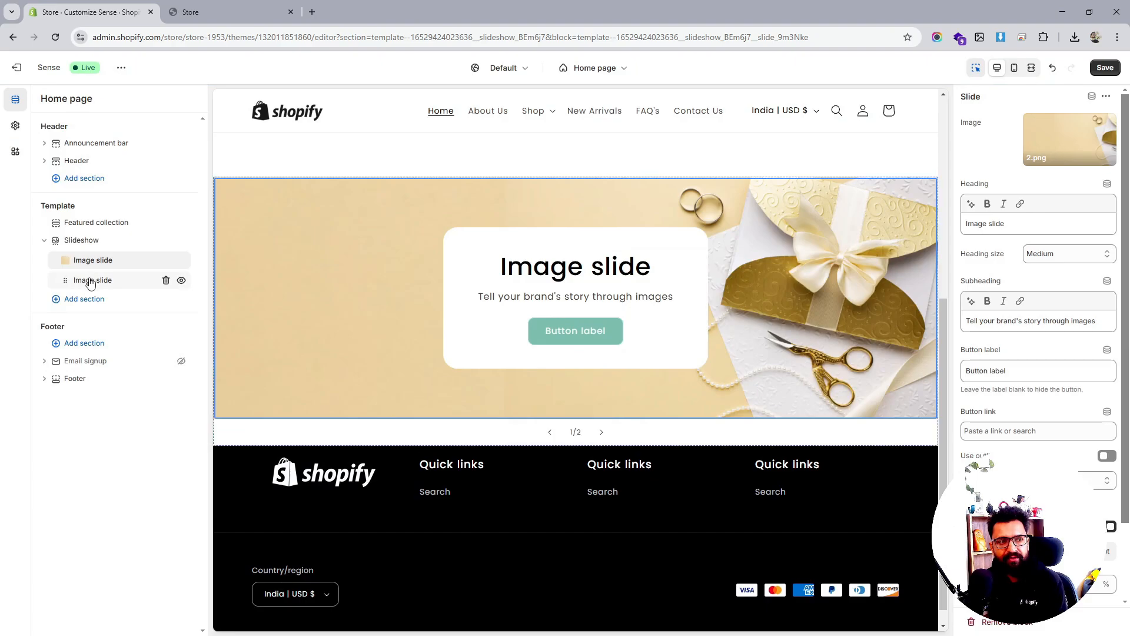
left_click(91, 280)
left_click(1060, 131)
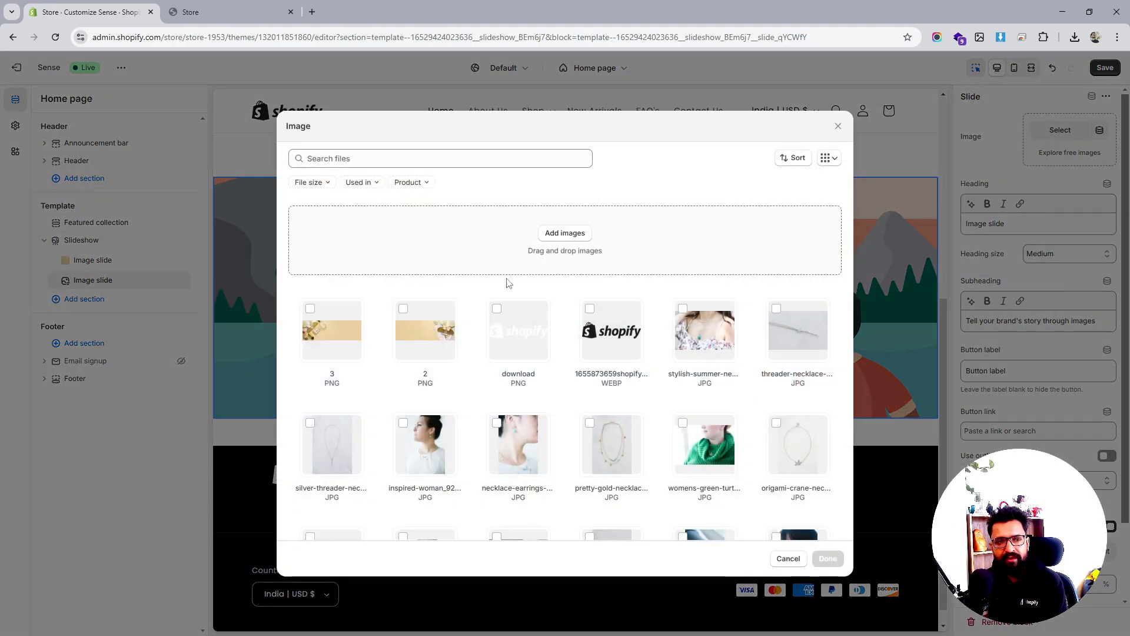
left_click(327, 315)
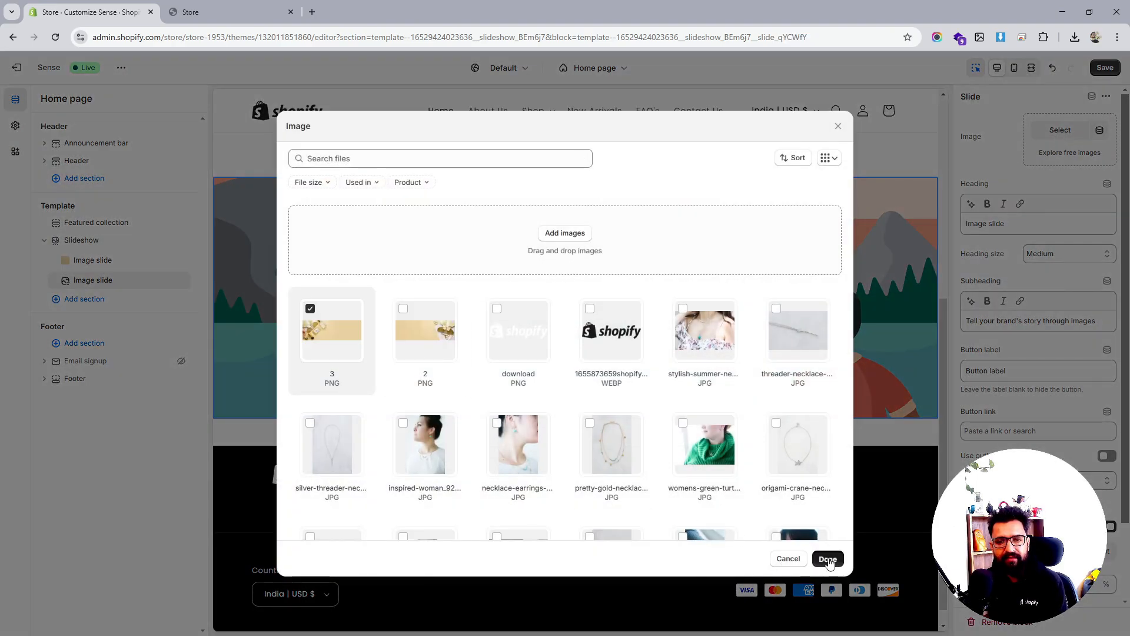
left_click(828, 560)
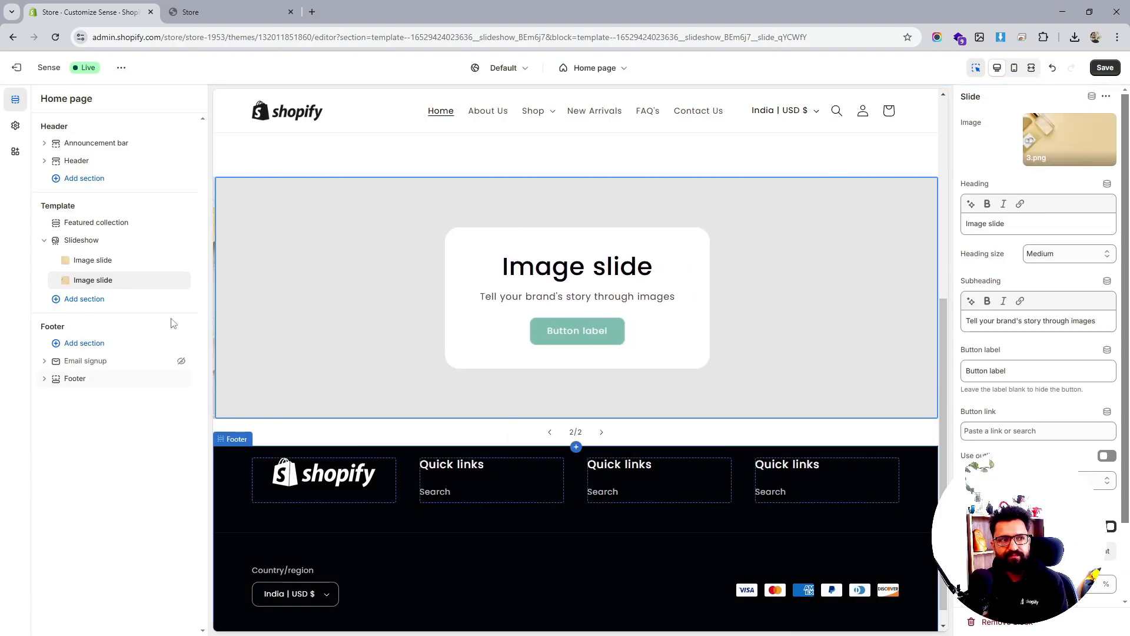
Move the Slideshow section above Featured collection
mouse_move(93, 222)
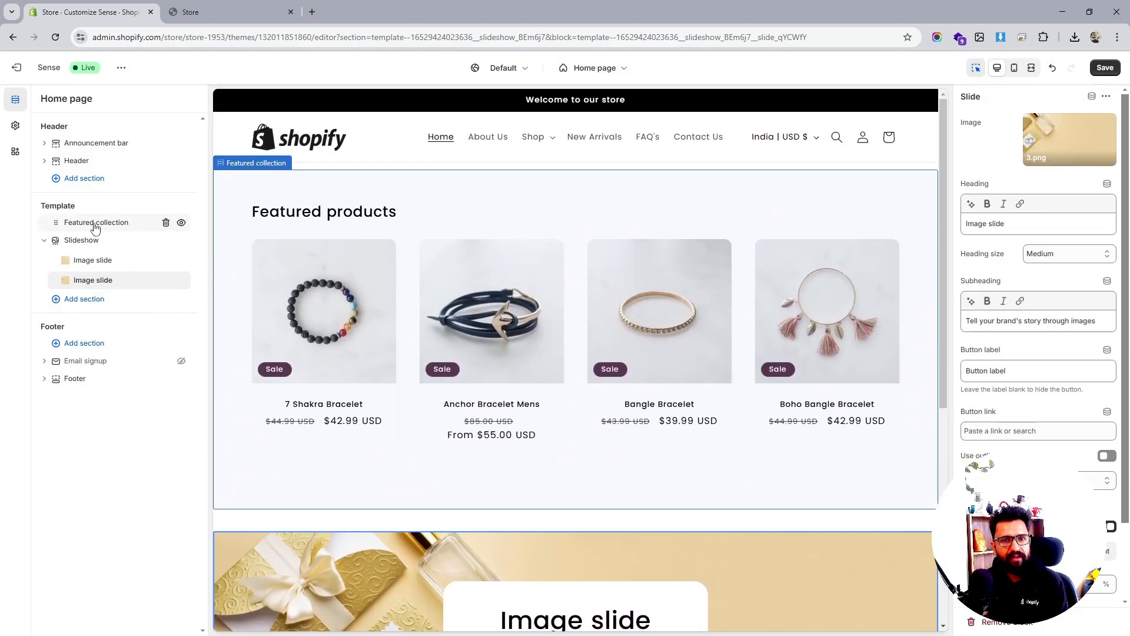
left_click_drag(56, 246, 55, 224)
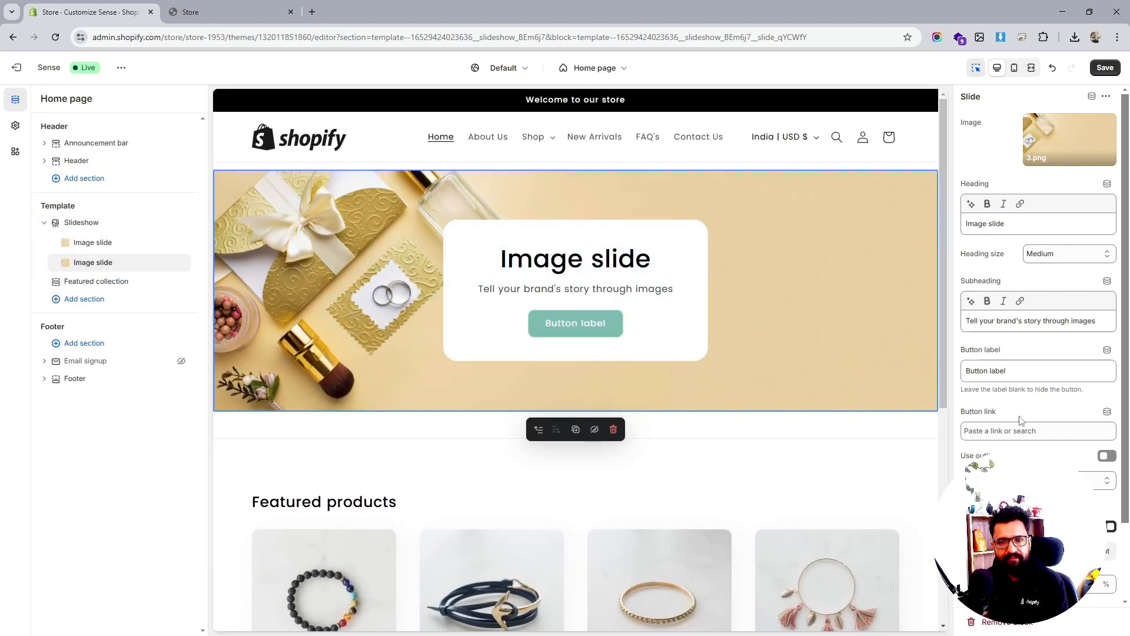
scroll(1038, 294, "down", 2)
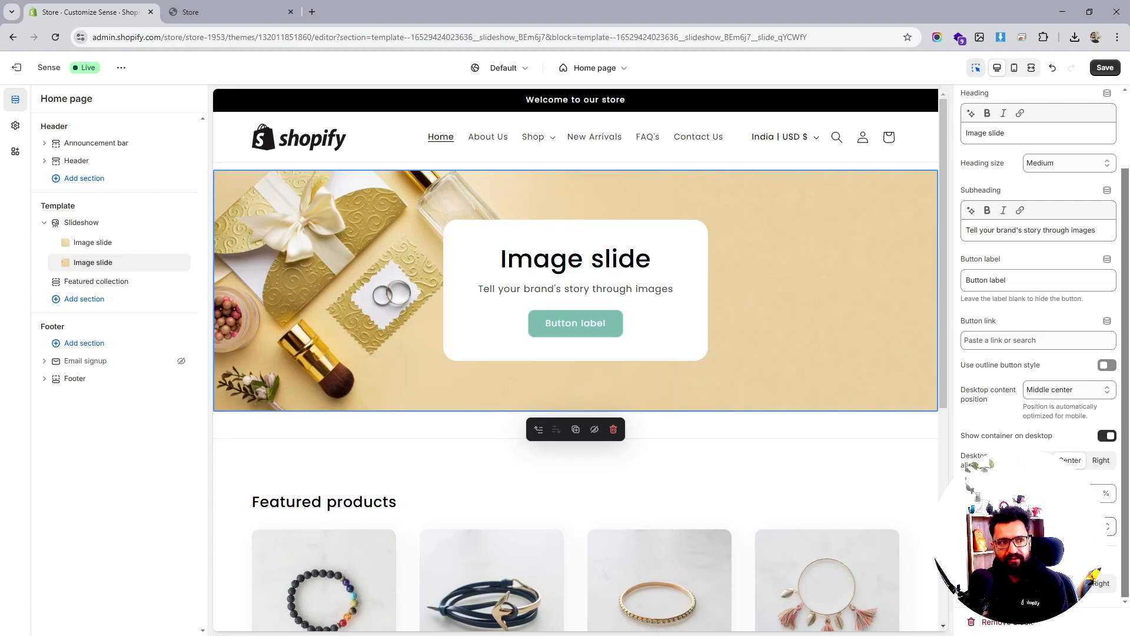
Set the slideshow pagination style to Dots and turn on auto-rotate slides
left_click(82, 224)
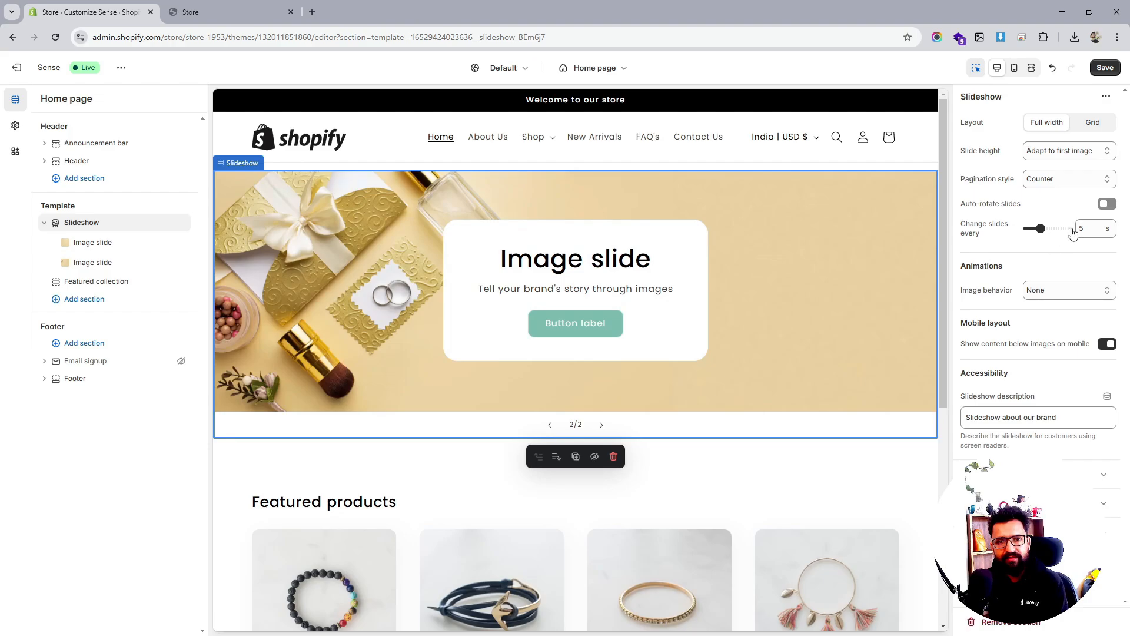
left_click(1046, 180)
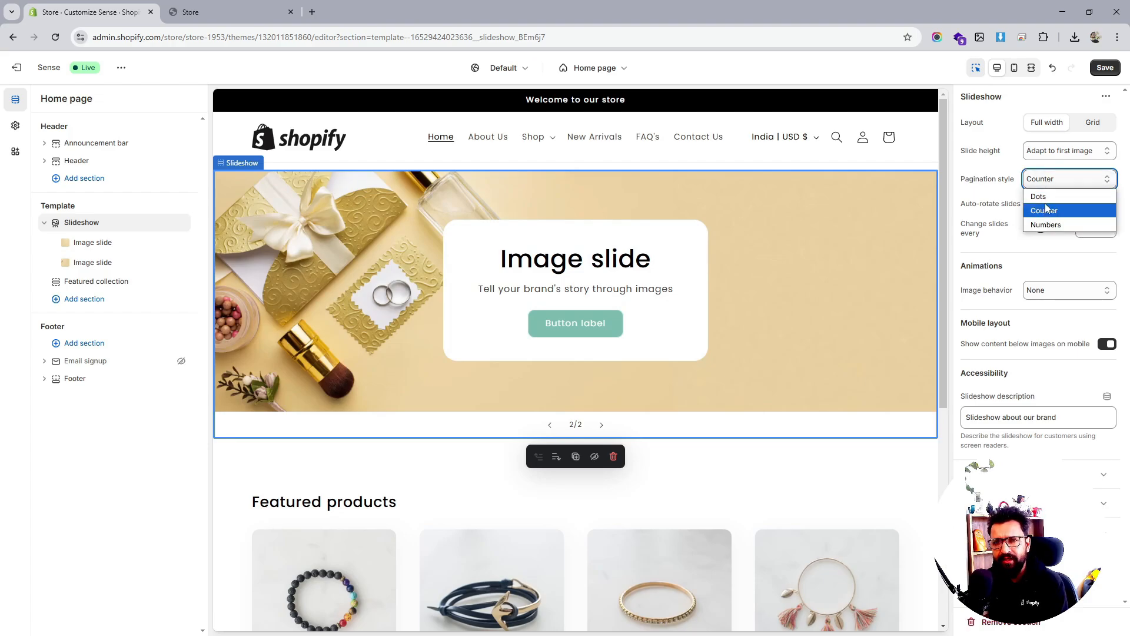
left_click(1040, 197)
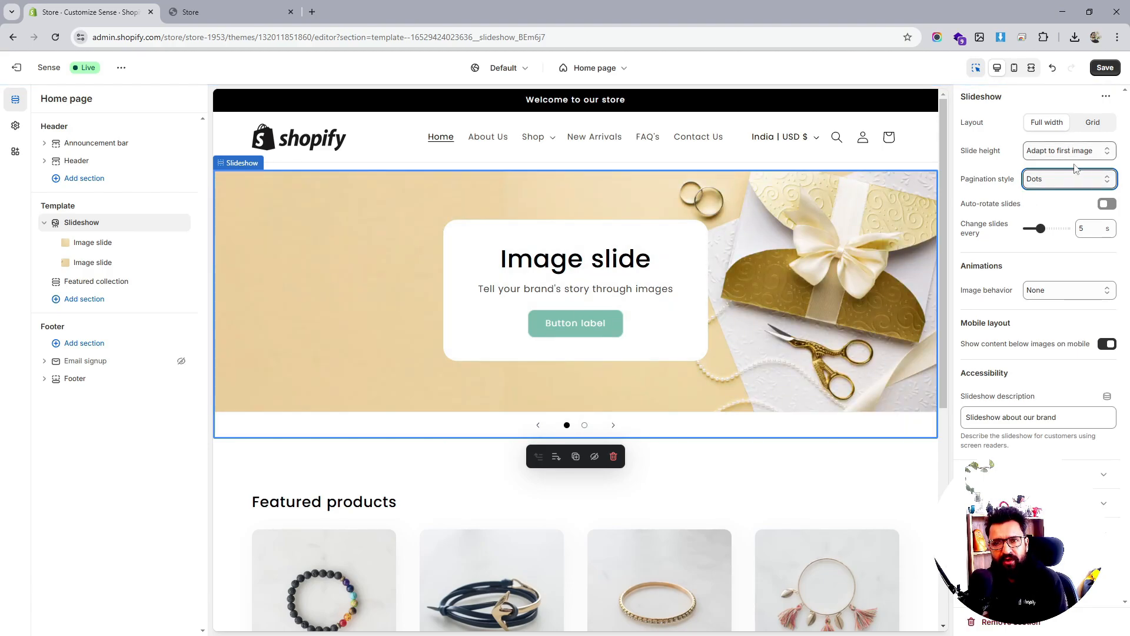
left_click(1107, 203)
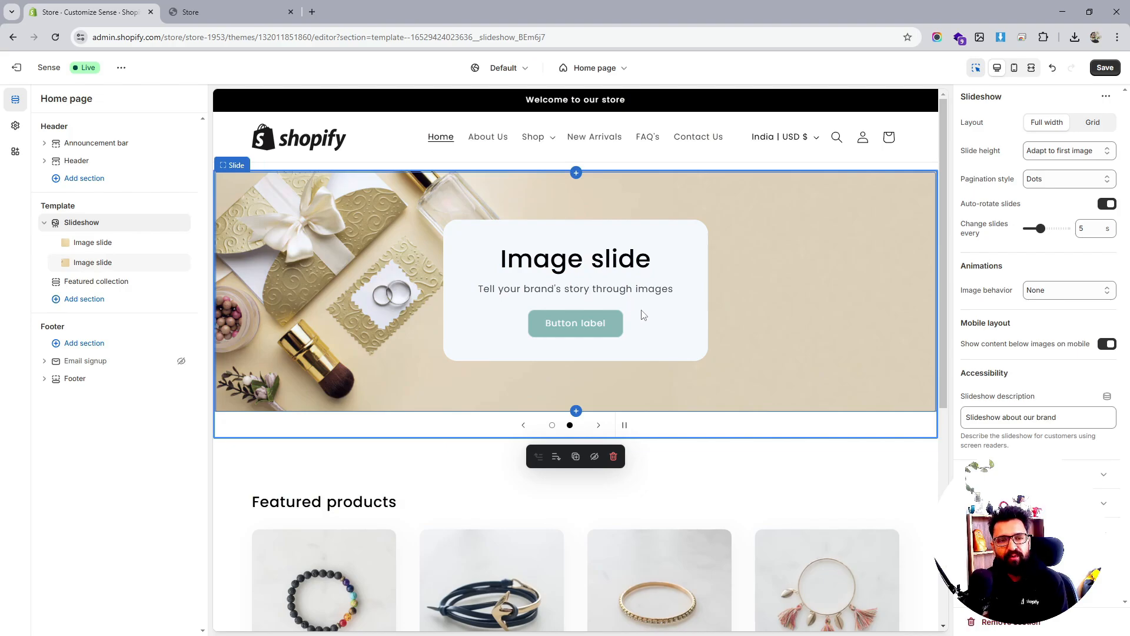
Place the first slide's desktop content middle left and the second slide's middle right
left_click(103, 243)
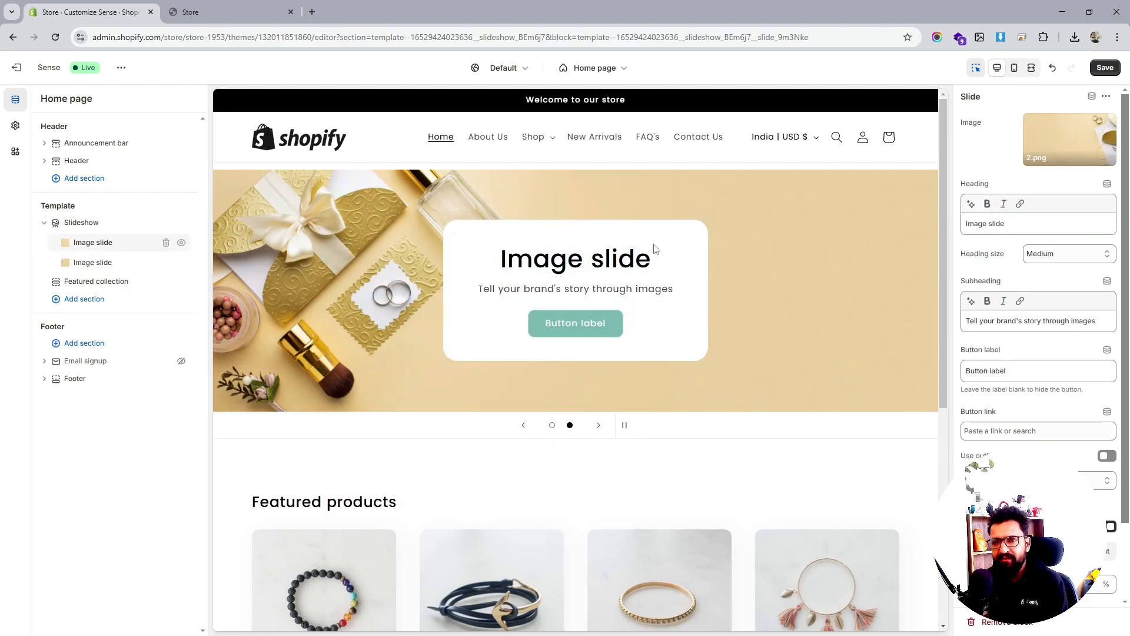
scroll(1075, 367, "down", 2)
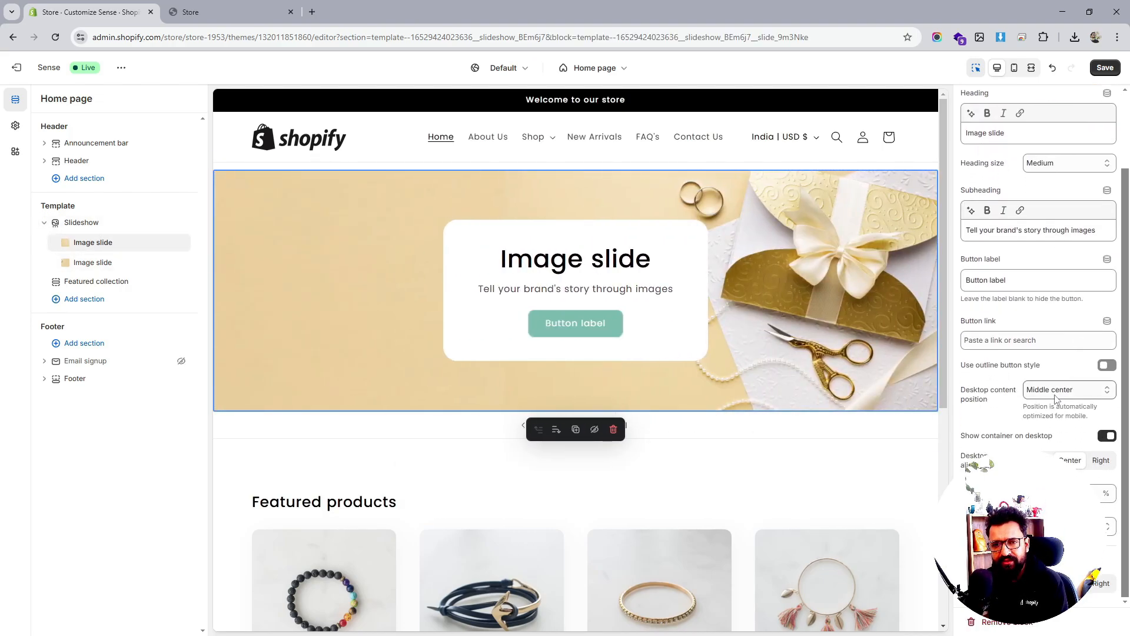
left_click(1056, 395)
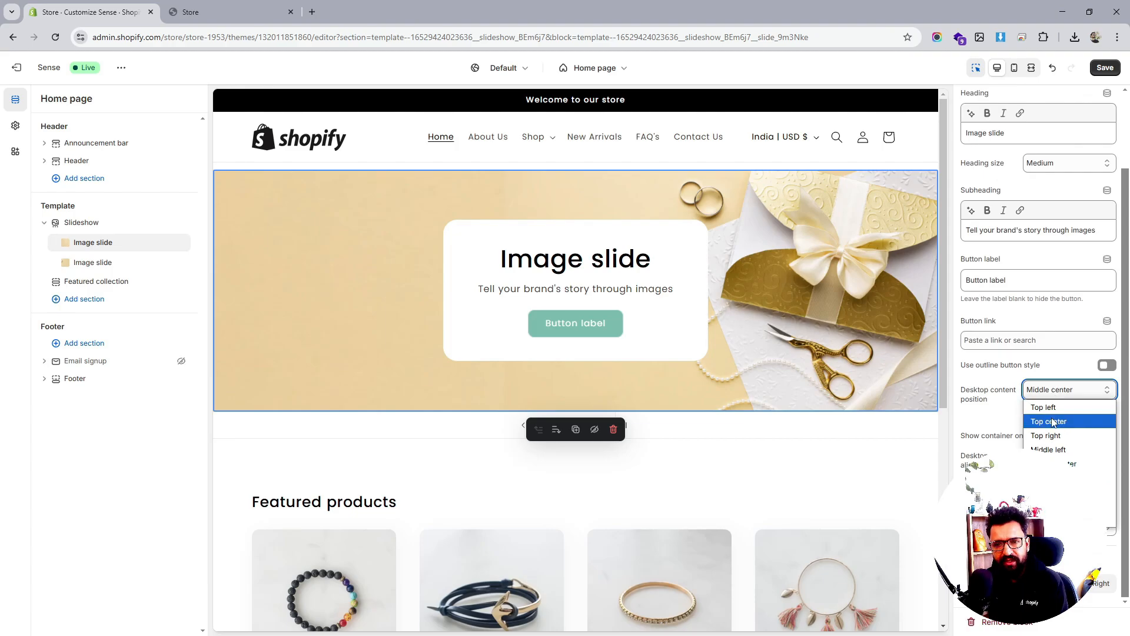
left_click(1055, 451)
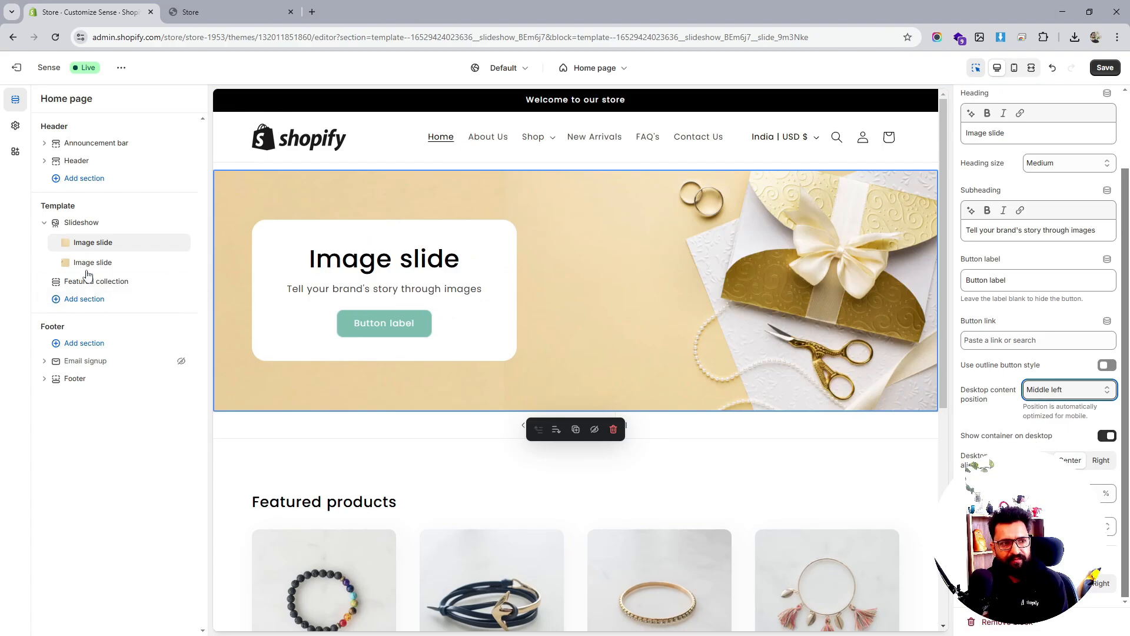
left_click(141, 262)
left_click(1066, 389)
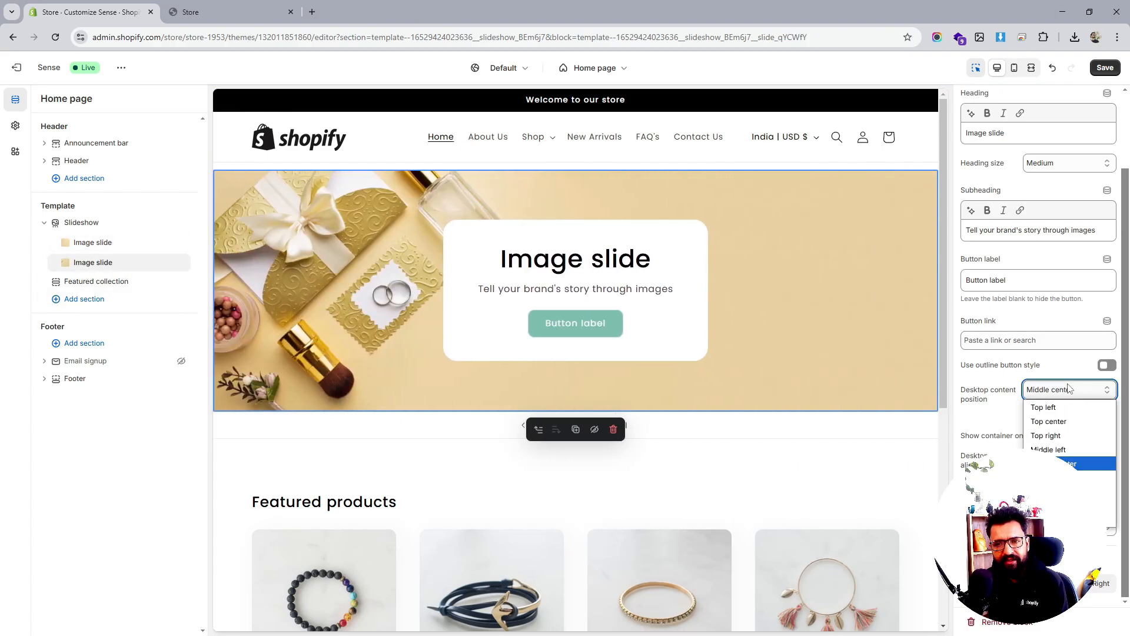
left_click(1060, 478)
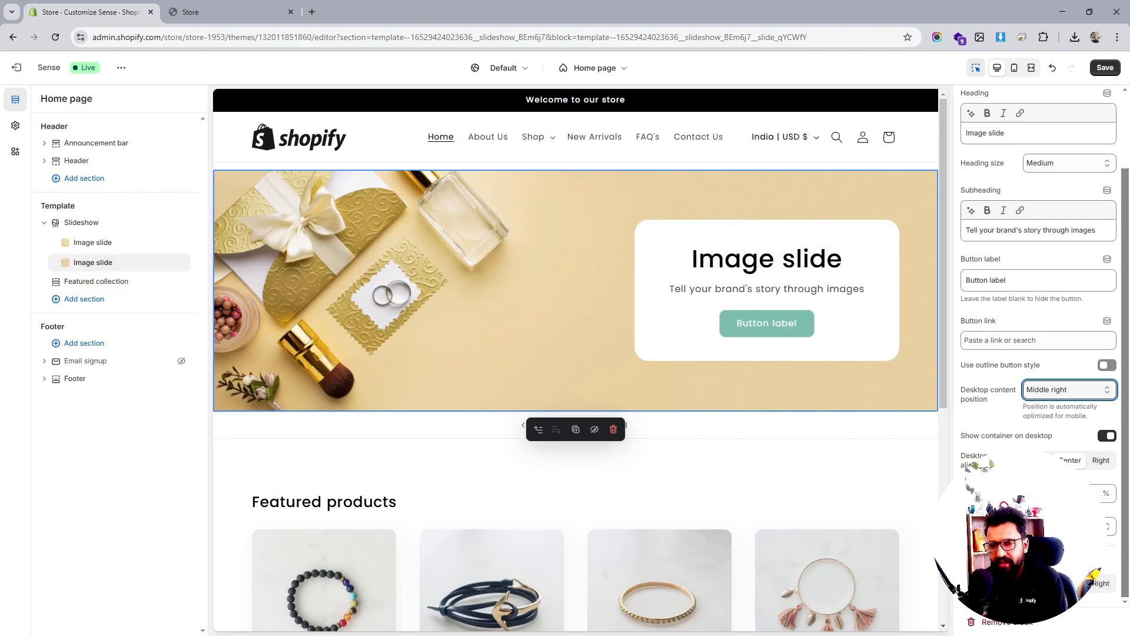
Turn off the desktop content container on both slides and save
left_click(1102, 436)
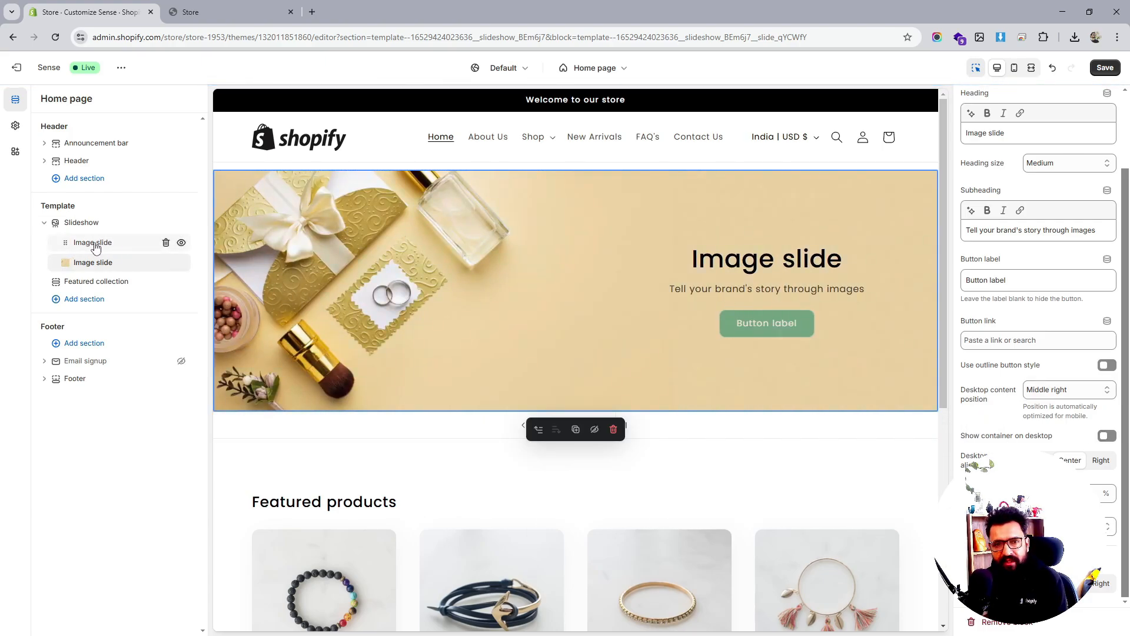
left_click(96, 243)
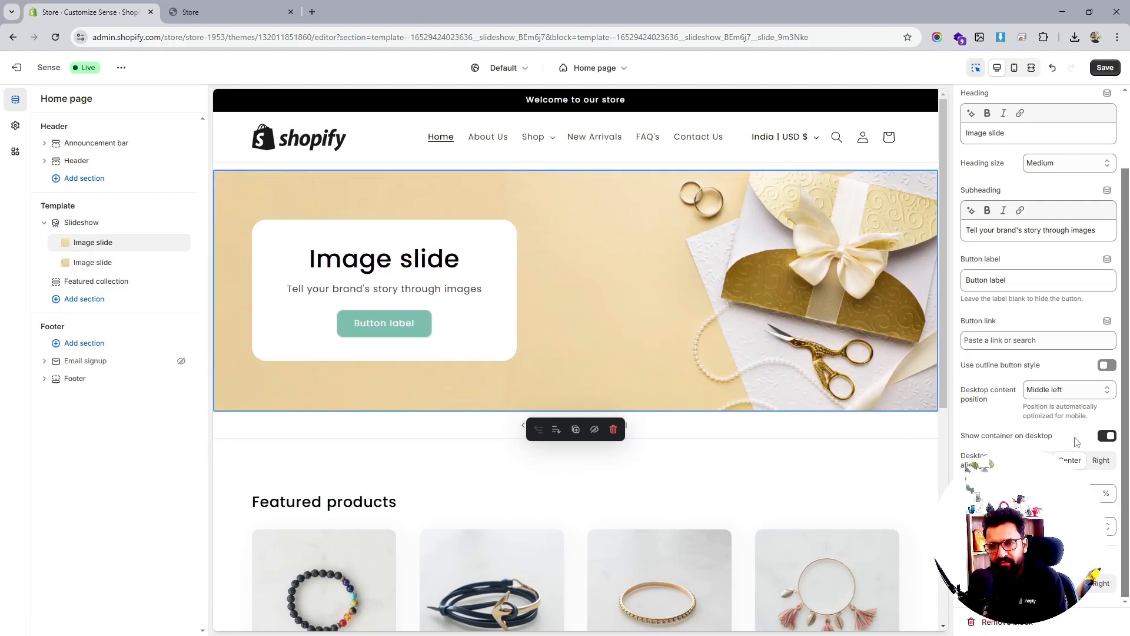
left_click(1107, 435)
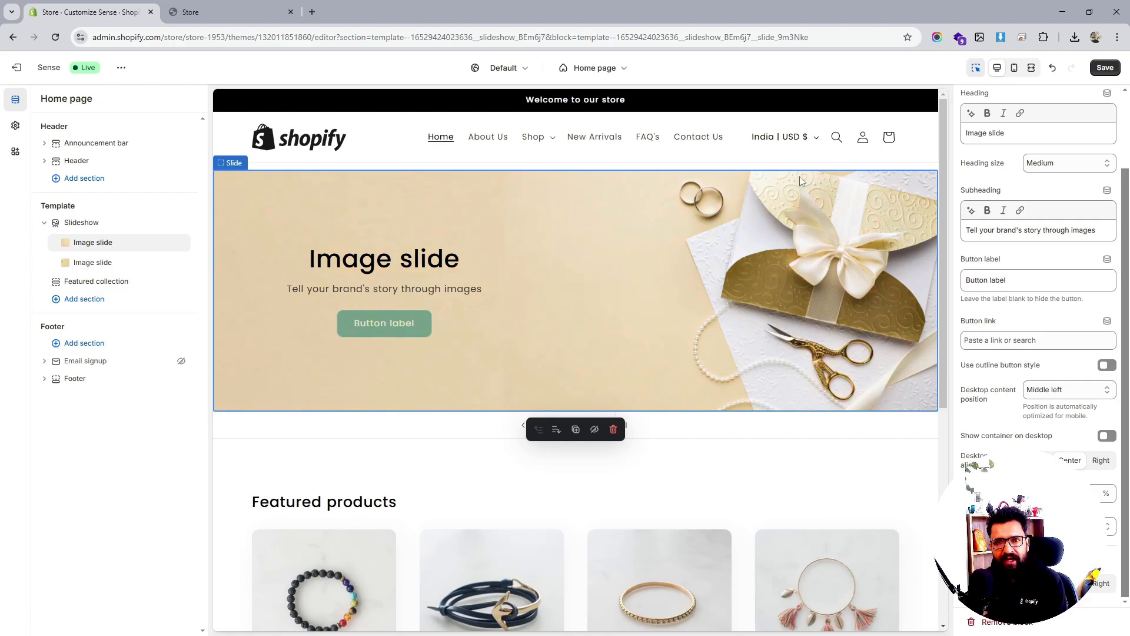
left_click(1105, 68)
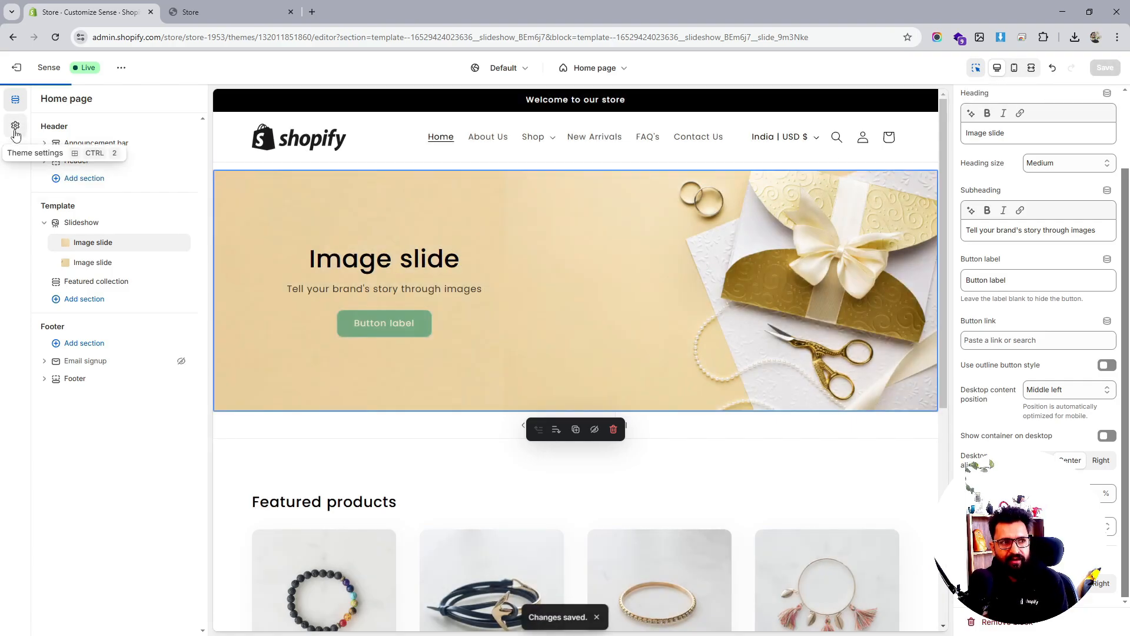
left_click(15, 126)
Set colour Scheme 1's solid button background to black (#000000) and save
left_click(38, 155)
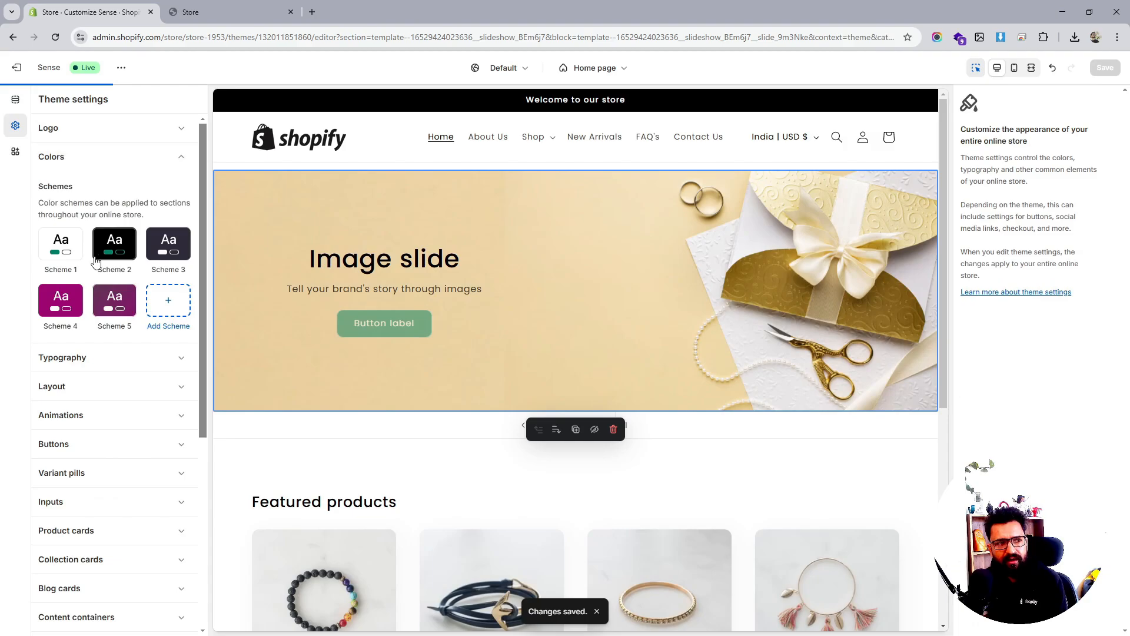
left_click(76, 246)
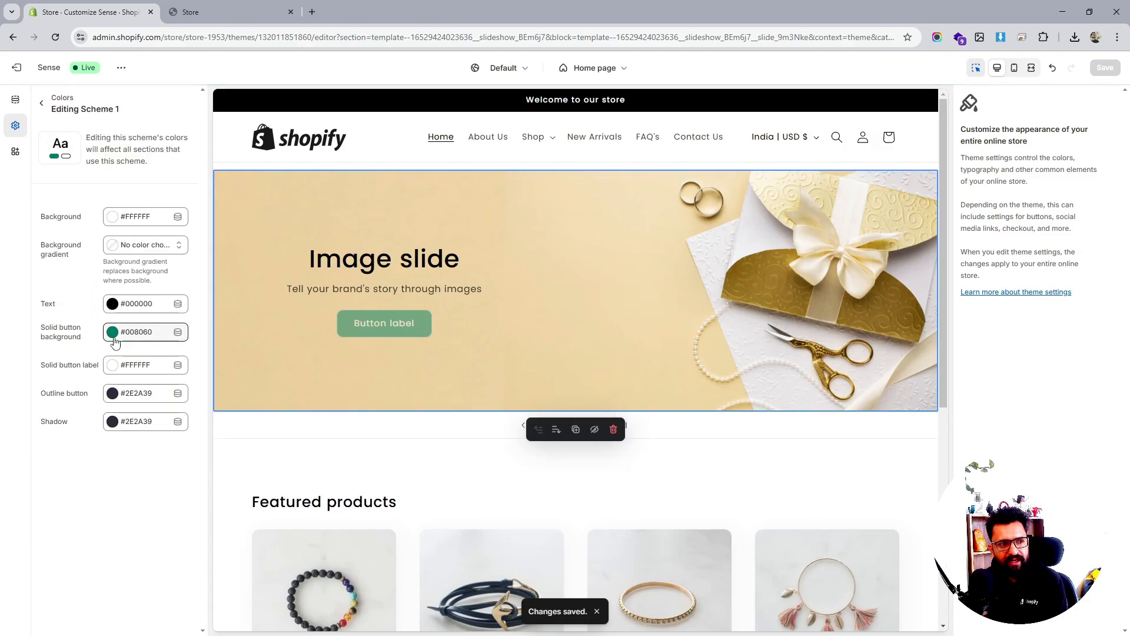
left_click(113, 332)
left_click(118, 287)
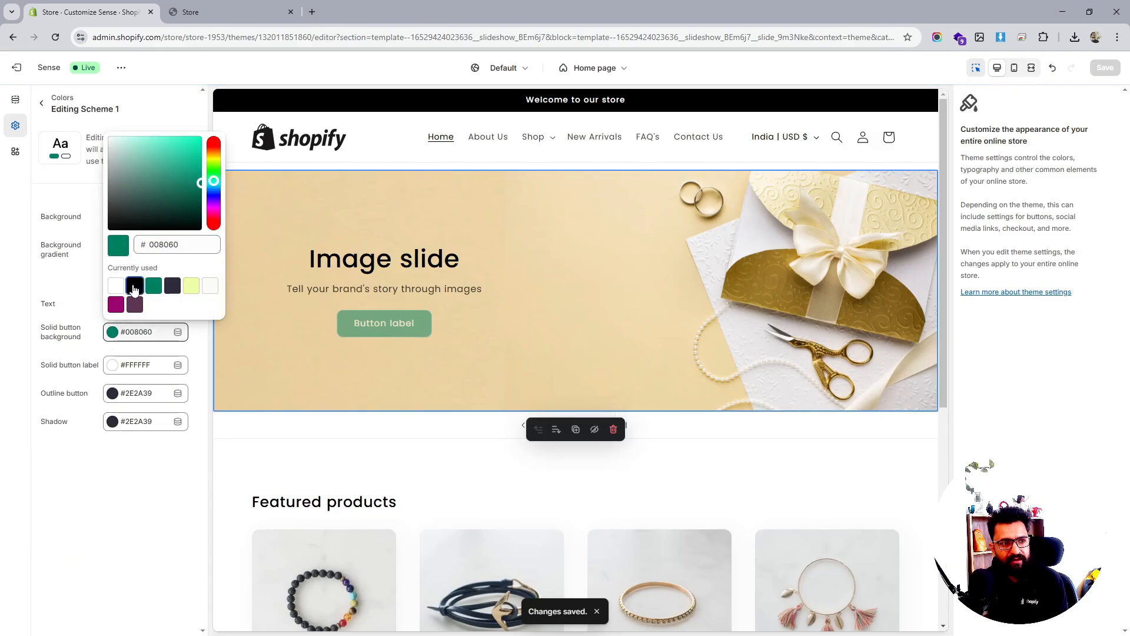
left_click(105, 465)
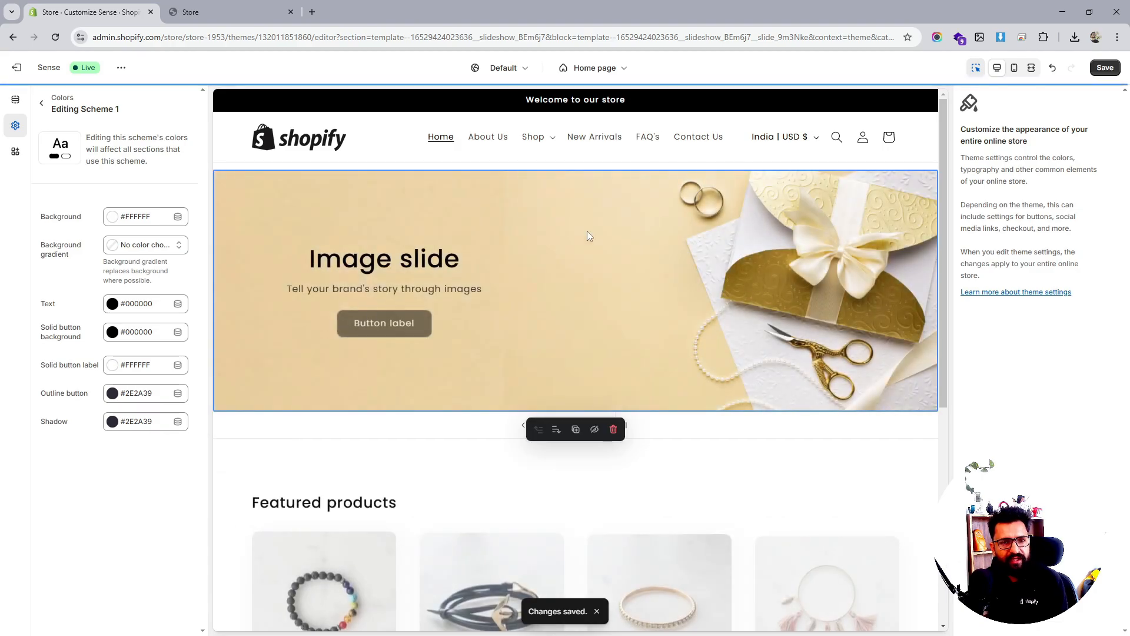
left_click(1105, 68)
left_click(16, 99)
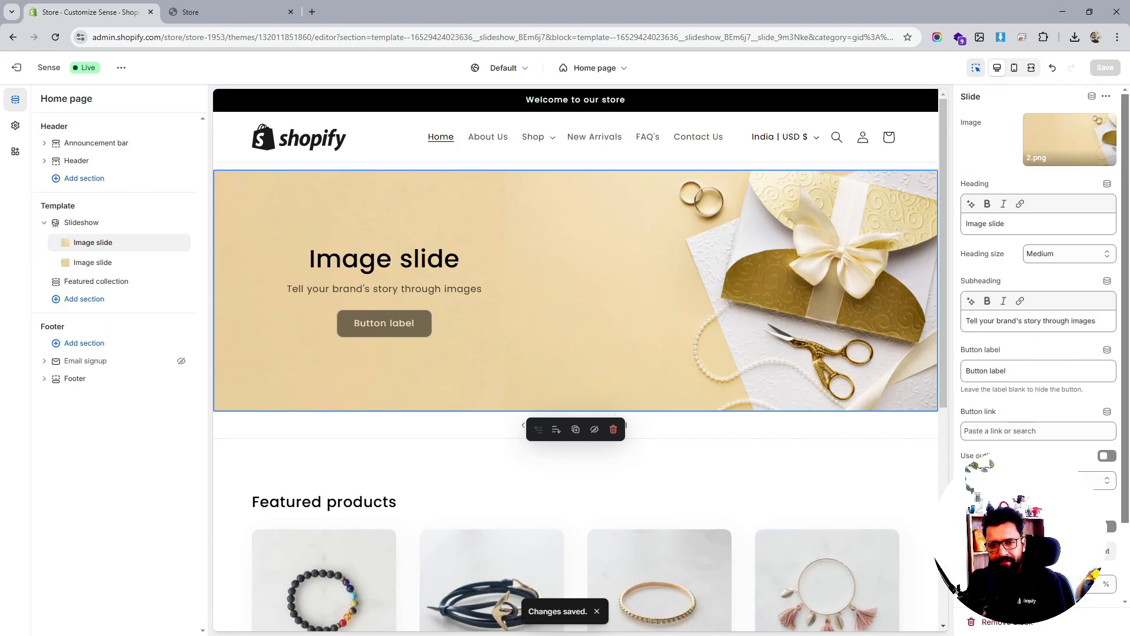
Left-align the slide's desktop content, select the Header section, and save the theme
left_click(1038, 551)
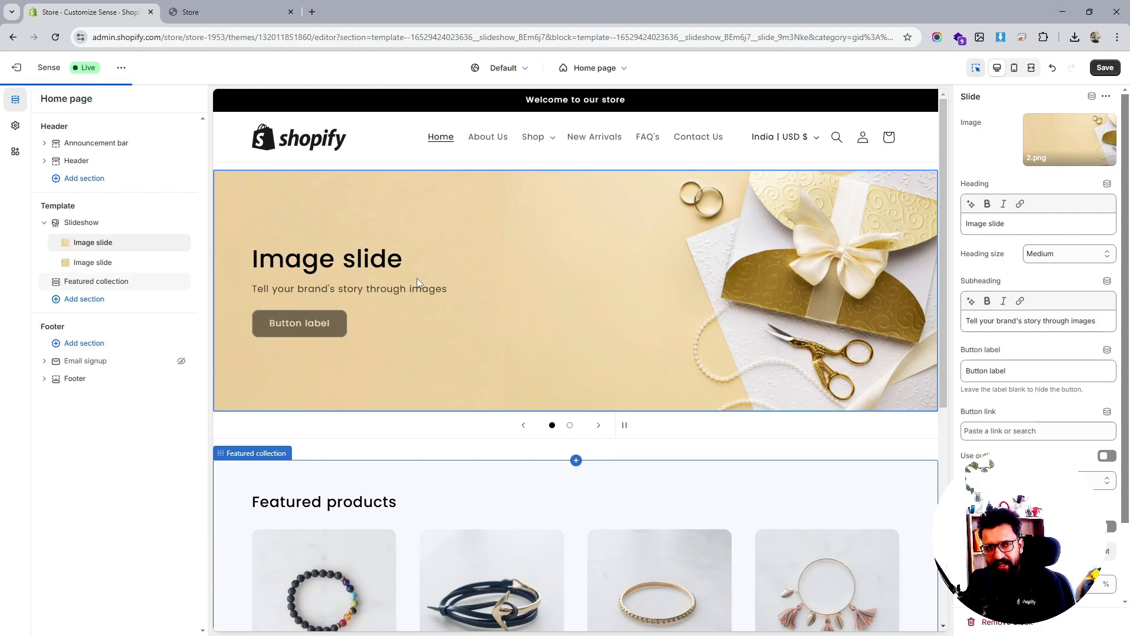
left_click(99, 262)
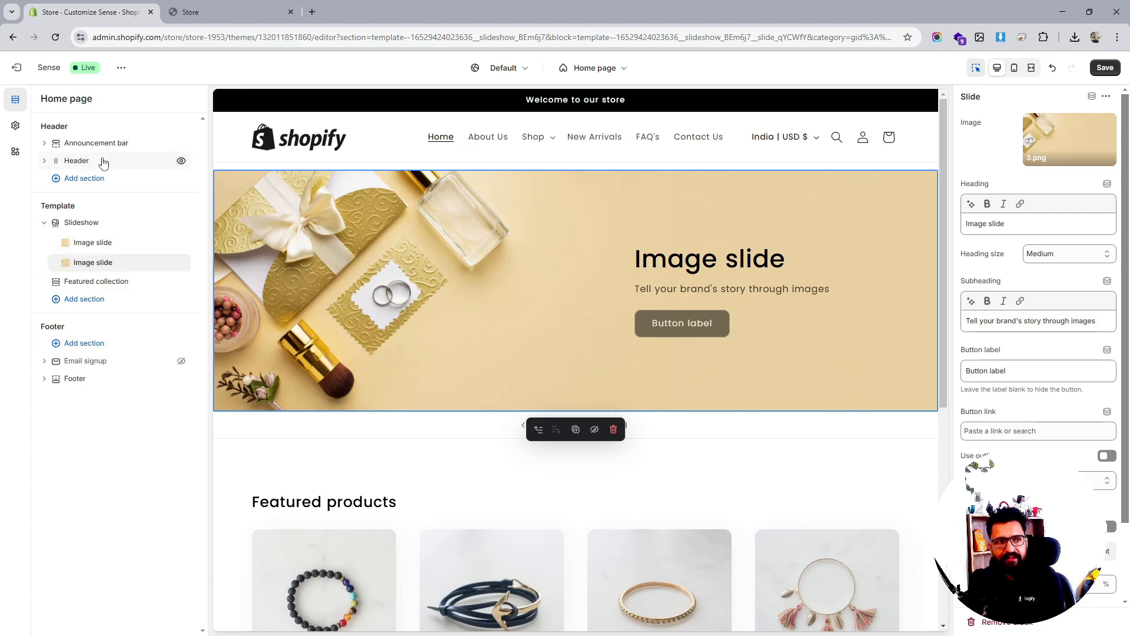
left_click(76, 160)
scroll(1039, 353, "down", 4)
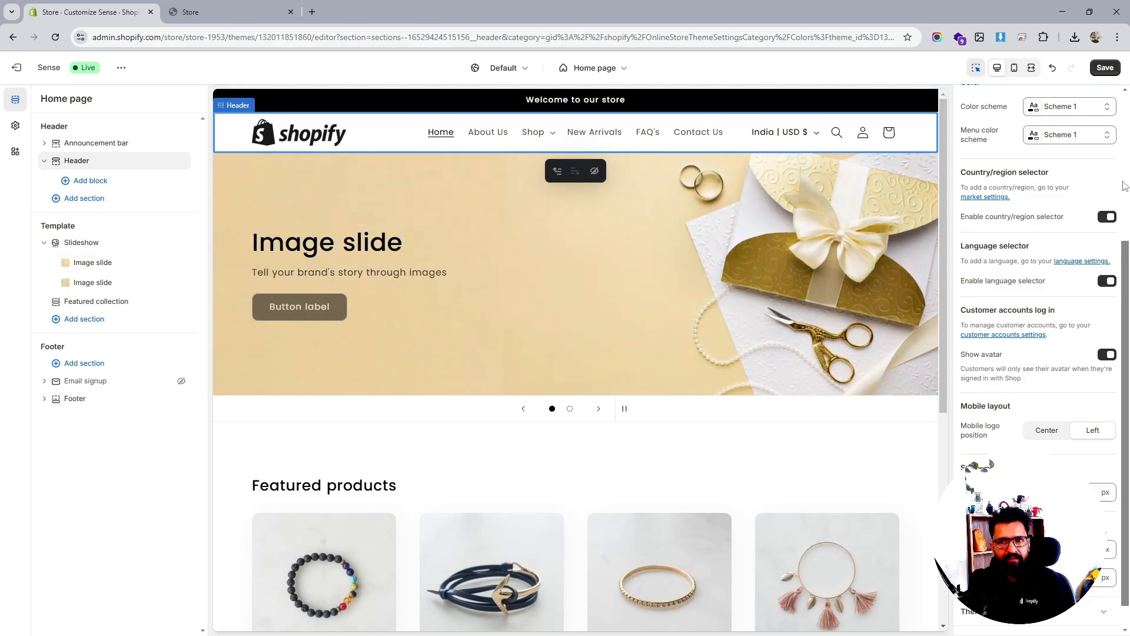
left_click(1105, 69)
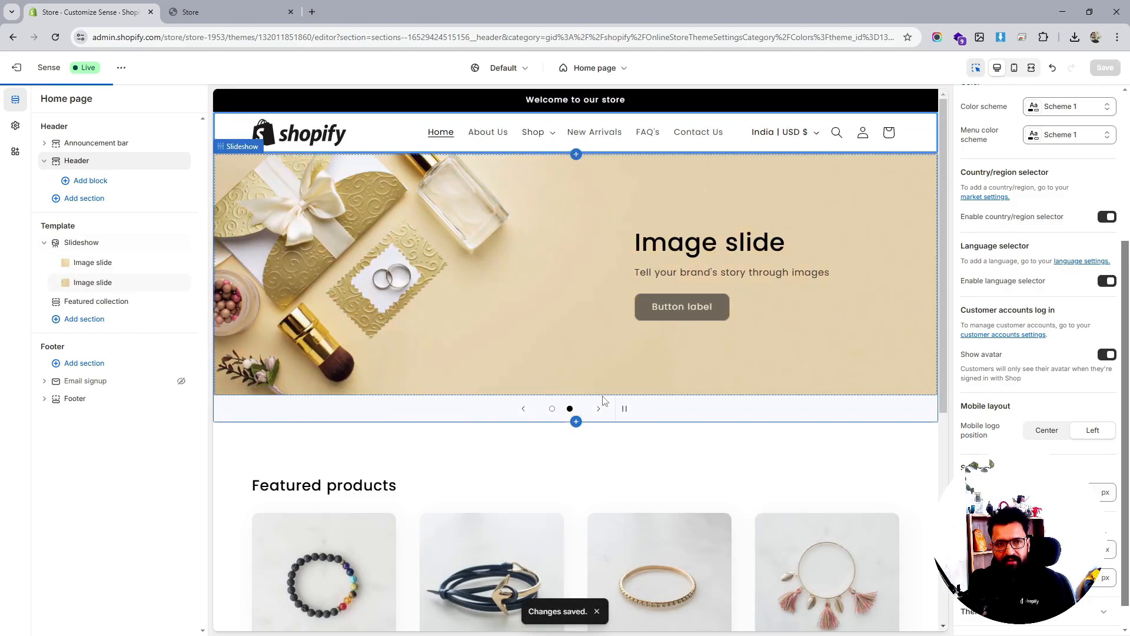
Review the Slideshow settings, keeping image behavior at None and the 'Slideshow about our brand' description
left_click(81, 243)
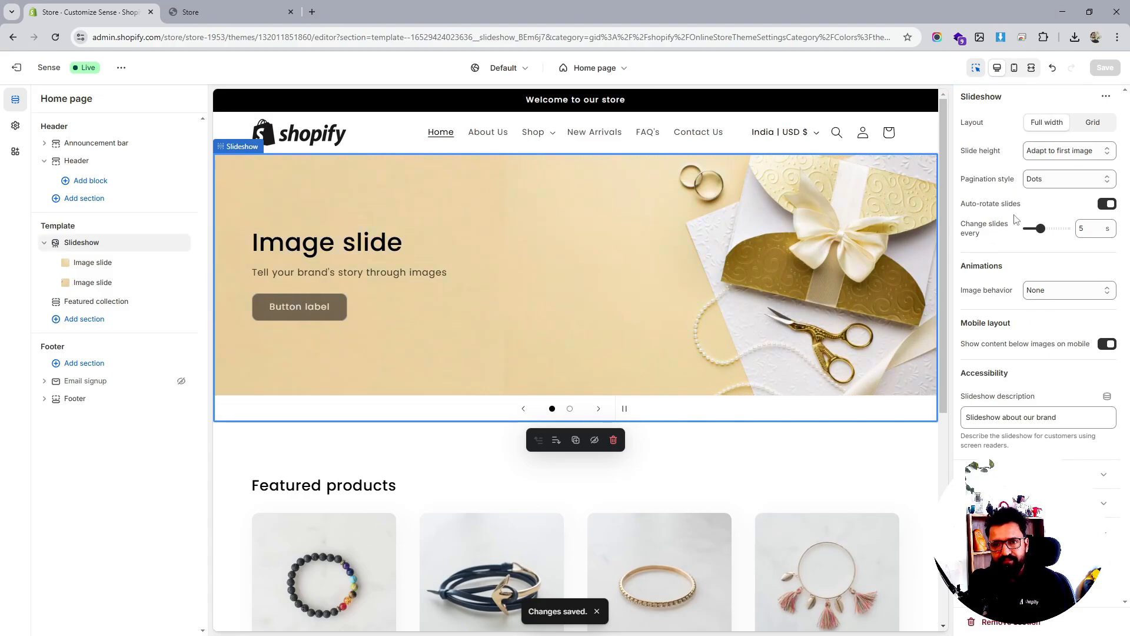
left_click(1047, 291)
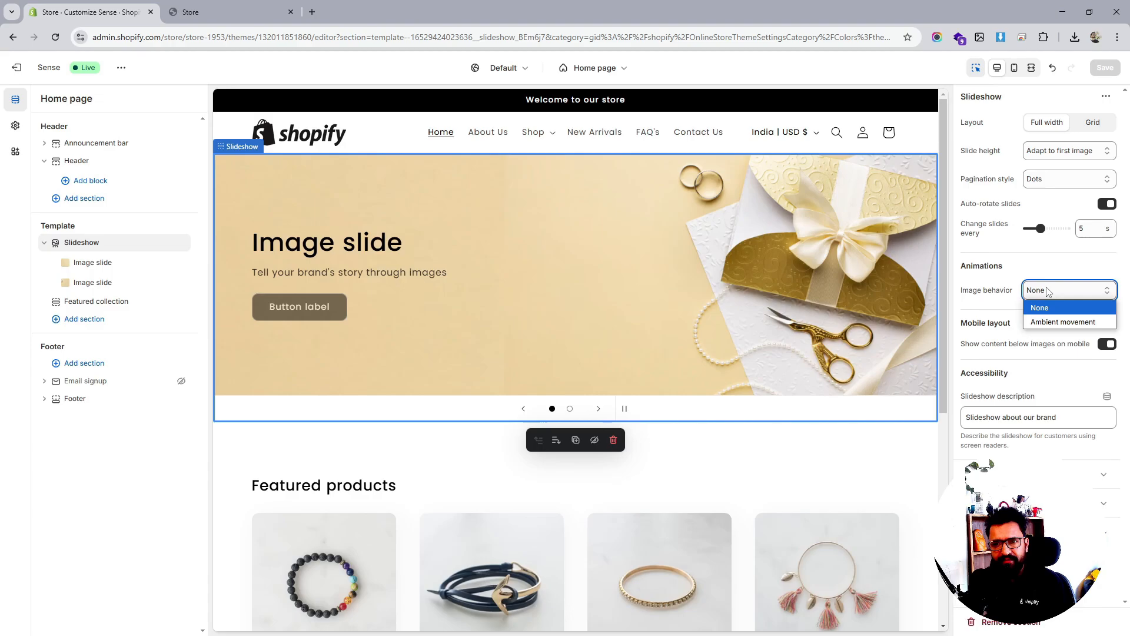
left_click(1033, 374)
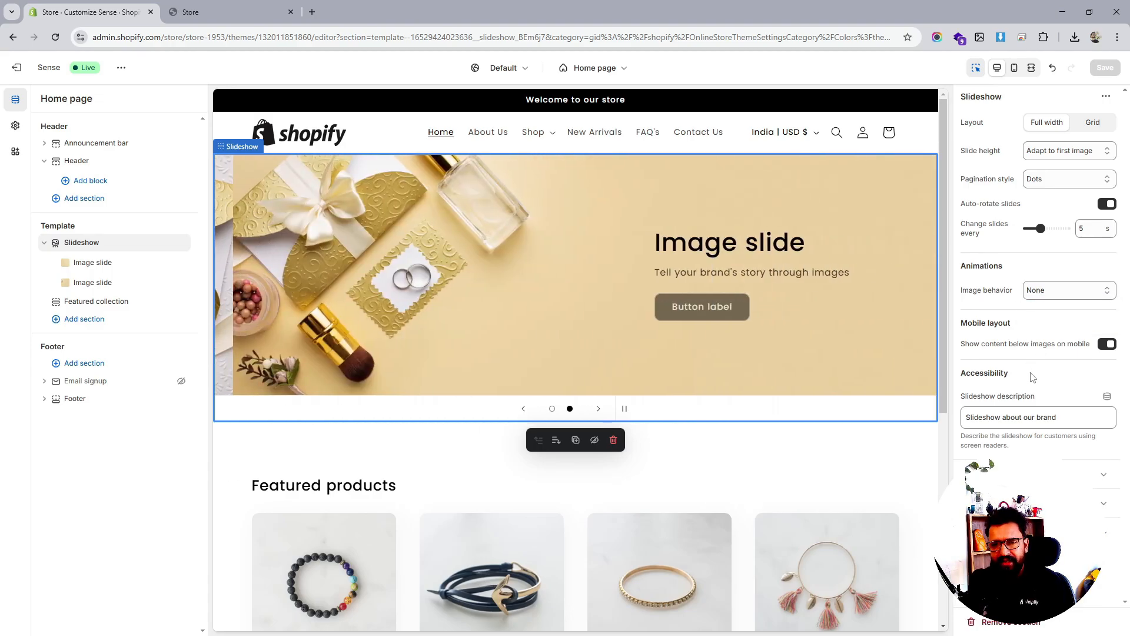
triple_click(1074, 422)
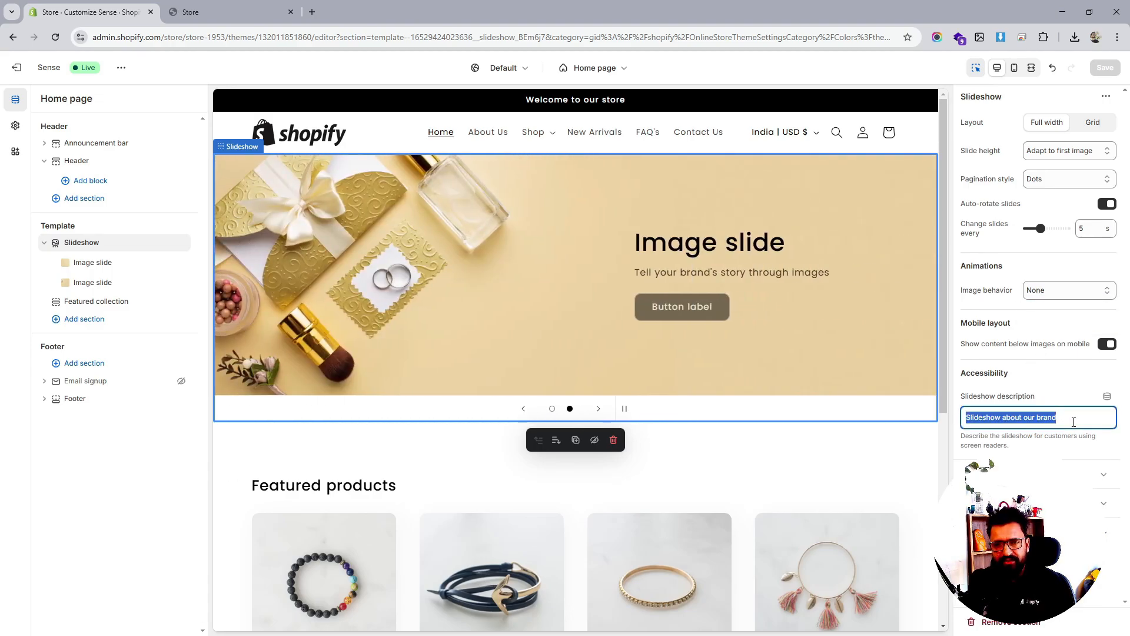
left_click(1030, 474)
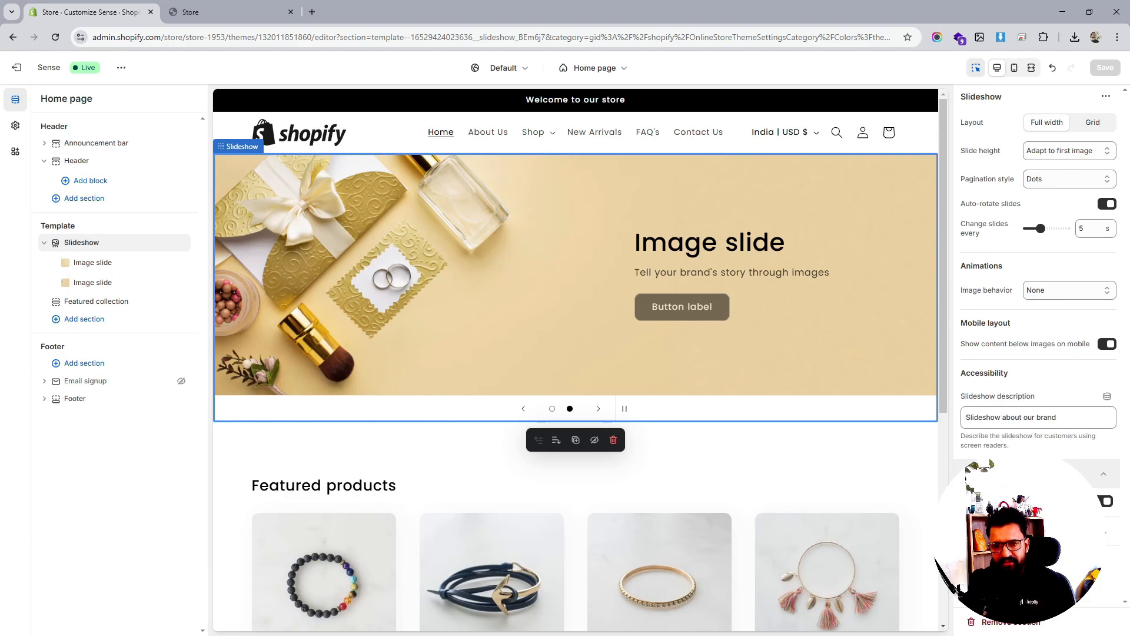
left_click(1030, 475)
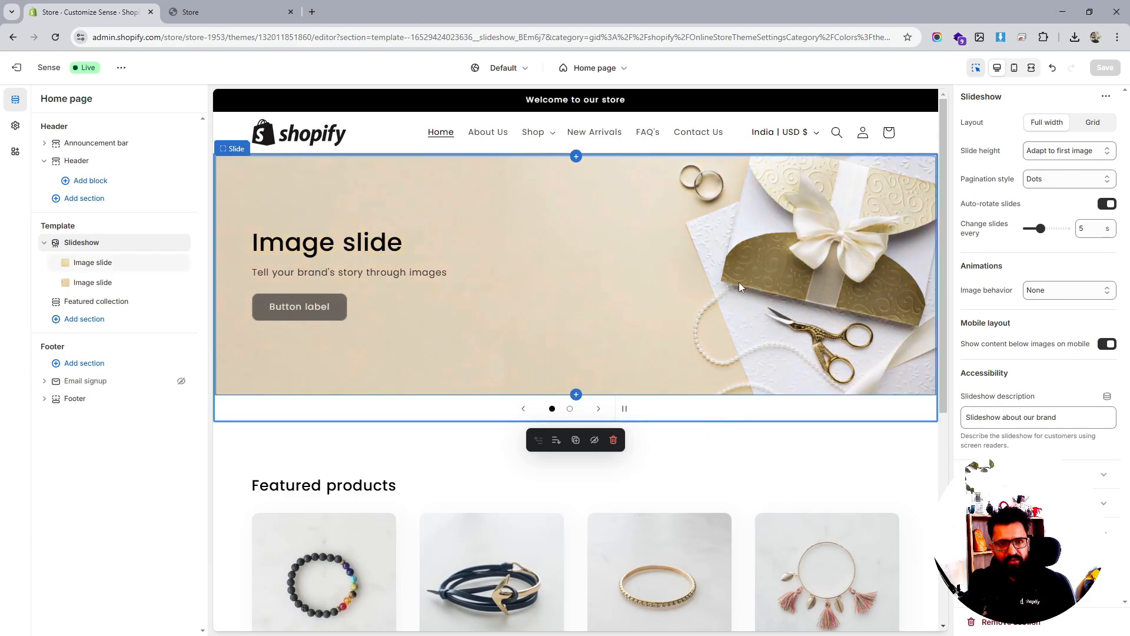
Replace the first image slide's heading with 'Stunning Earings'
left_click(88, 262)
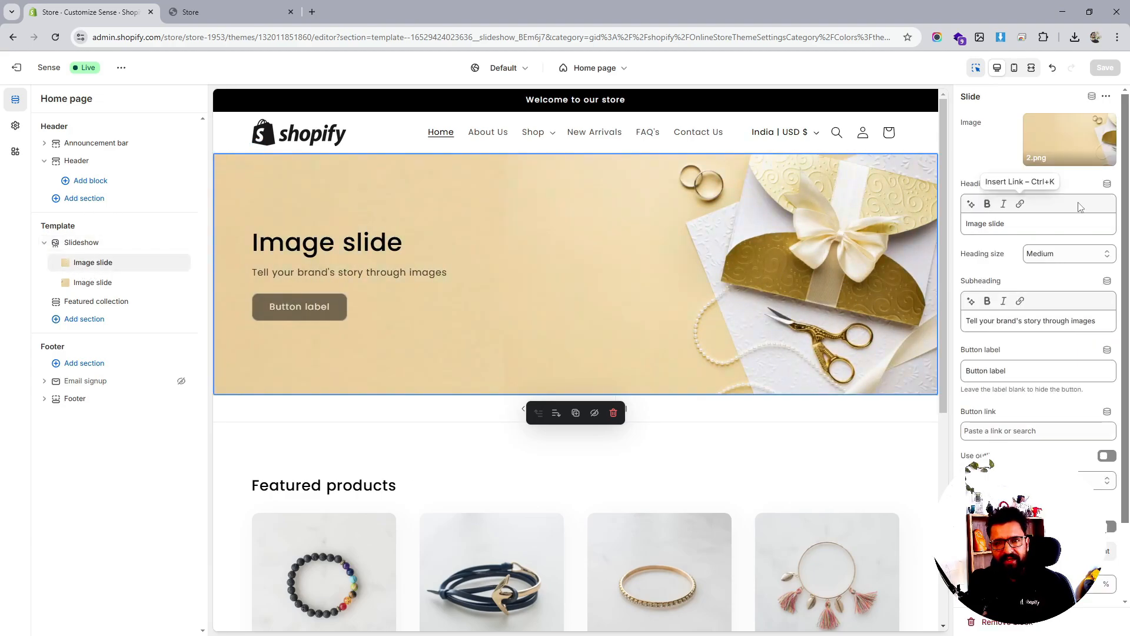
triple_click(1014, 225)
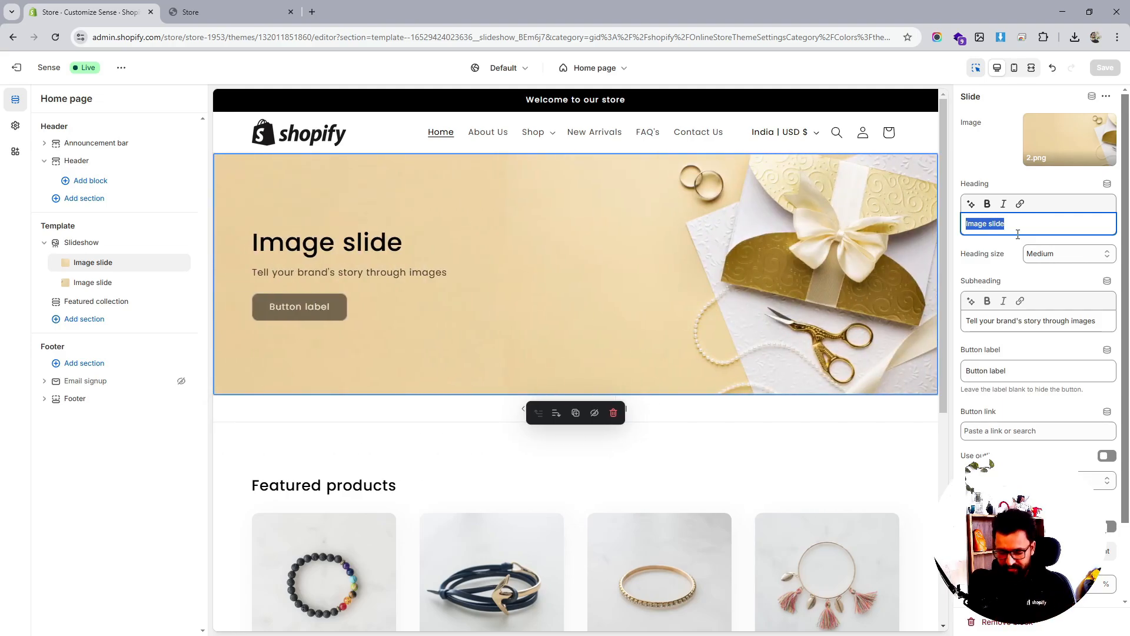
type("Stunn")
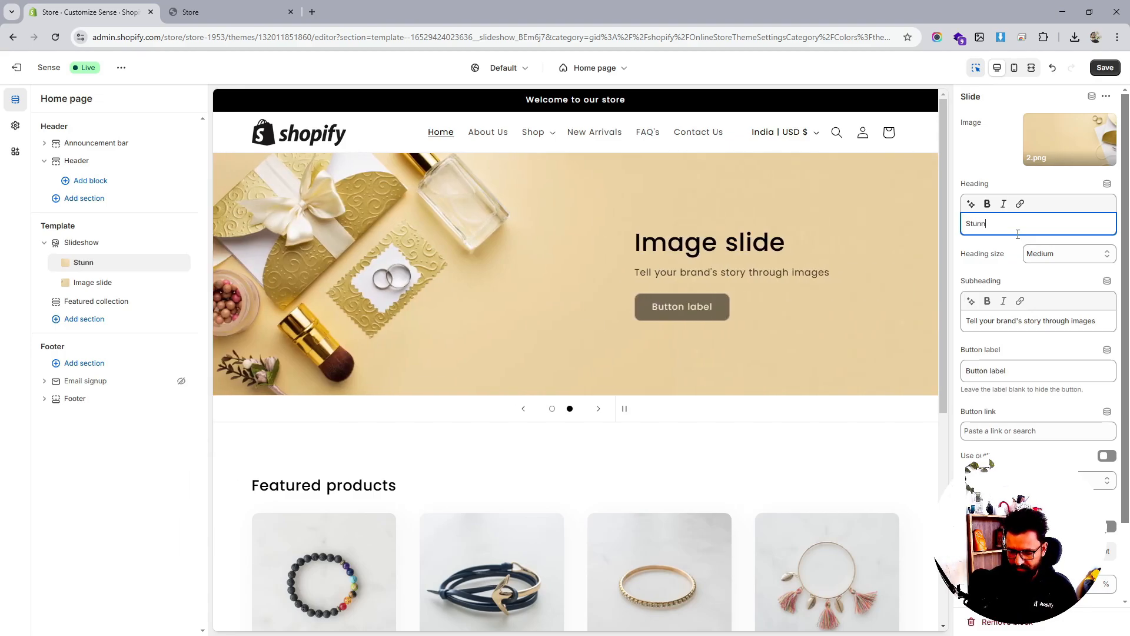
type("ing ")
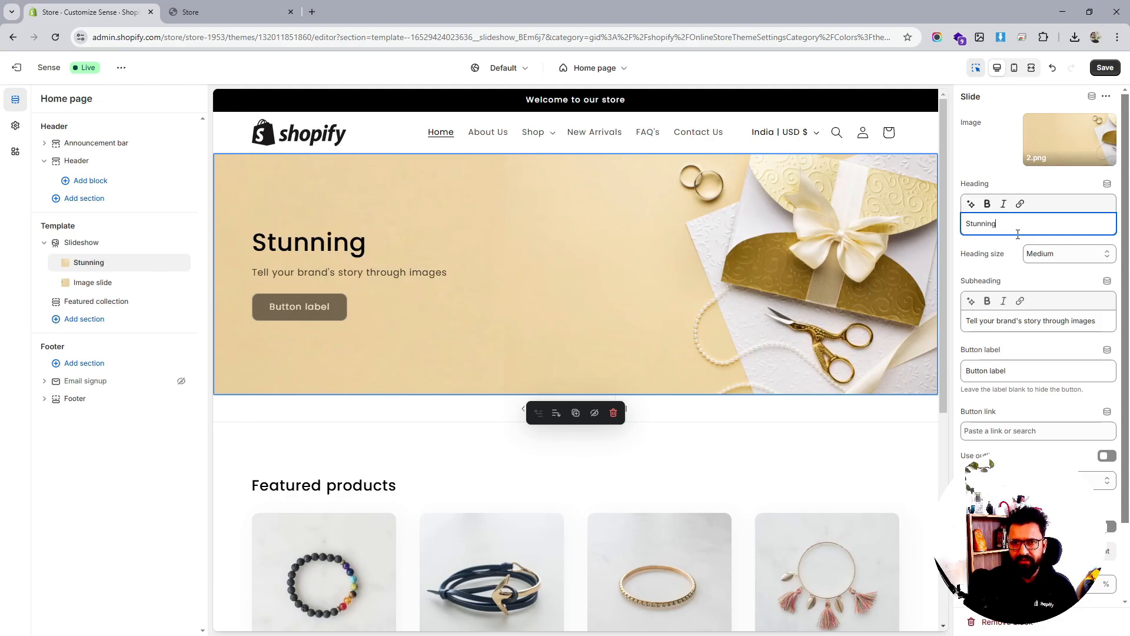
type("Earings")
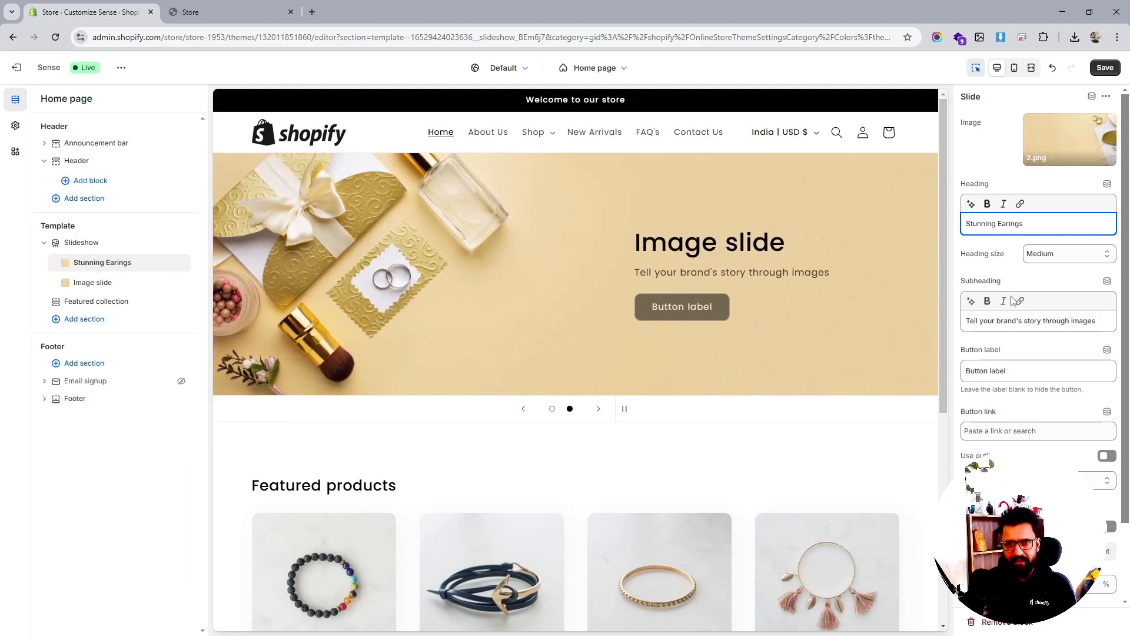
triple_click(1004, 322)
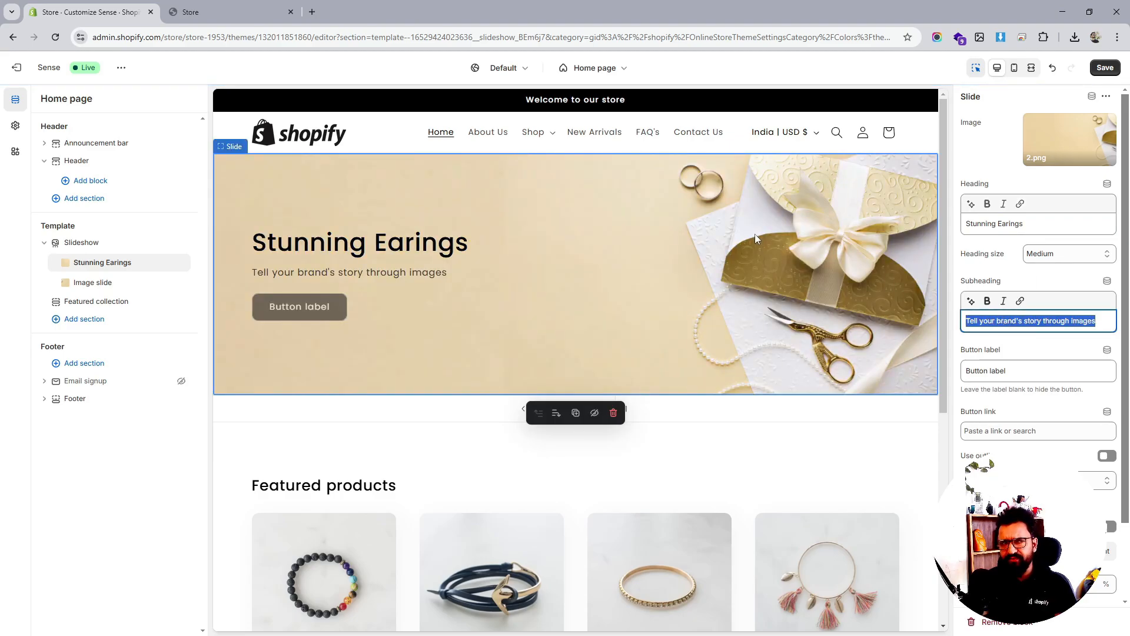
In the theme's Typography settings, preview Bevan and then Abril Fatface as the heading font
left_click(16, 126)
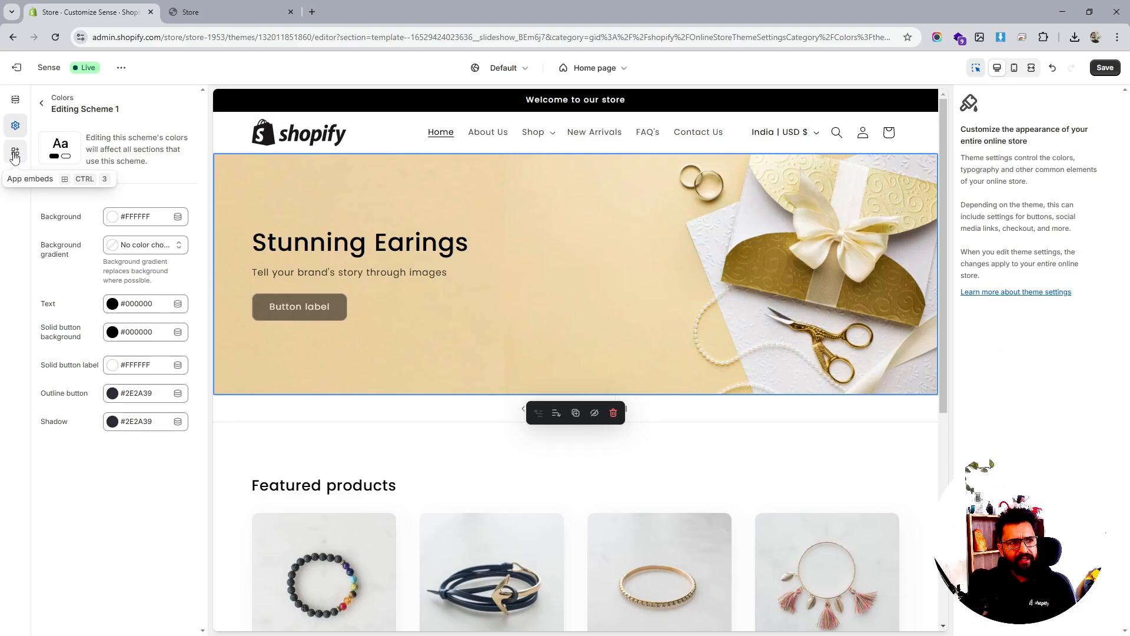
left_click(41, 103)
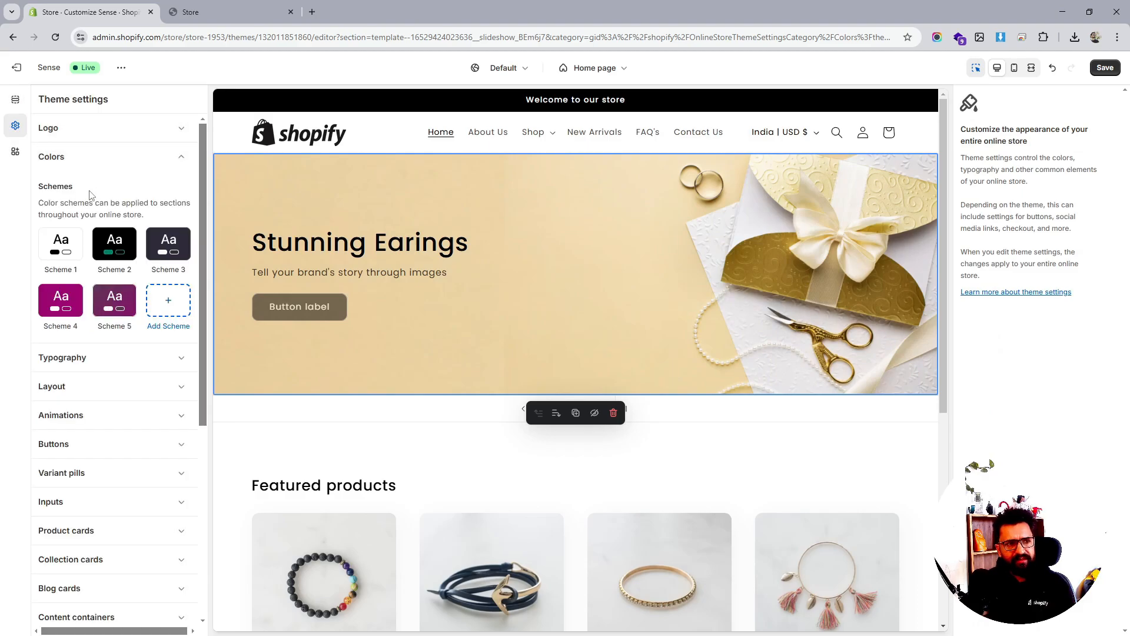
left_click(97, 360)
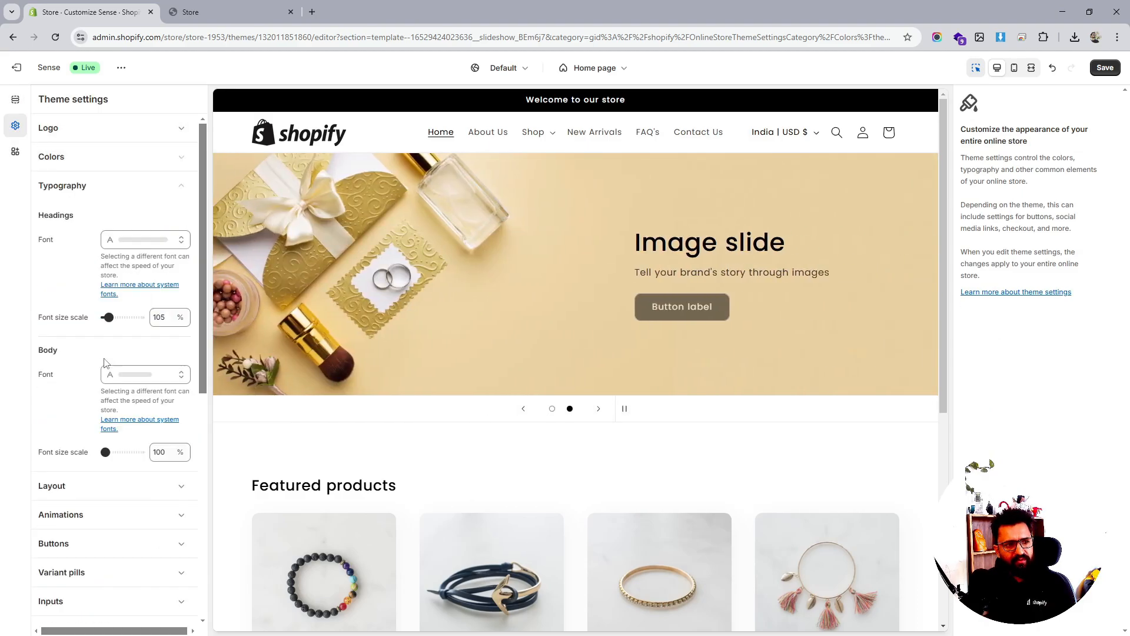
left_click(152, 243)
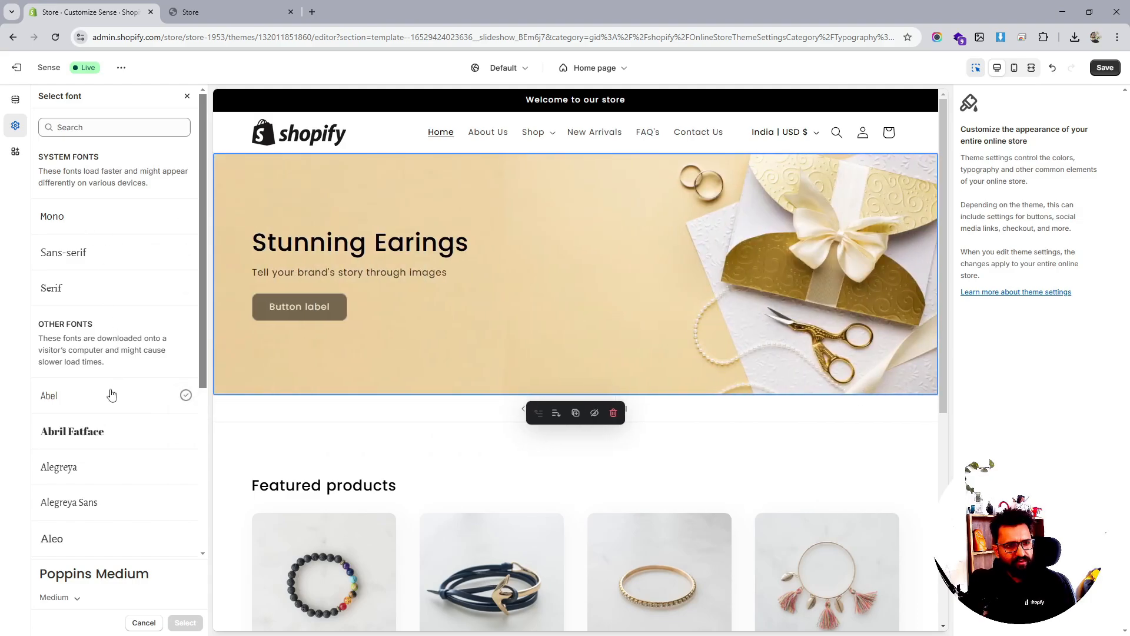
scroll(112, 394, "down", 6)
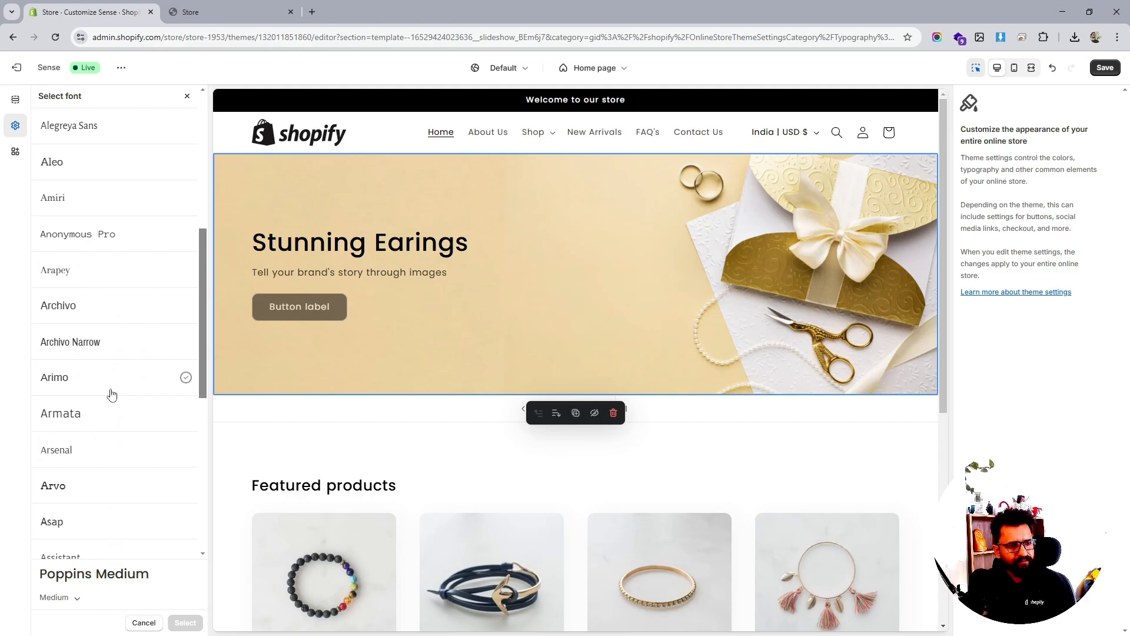
scroll(110, 393, "down", 6)
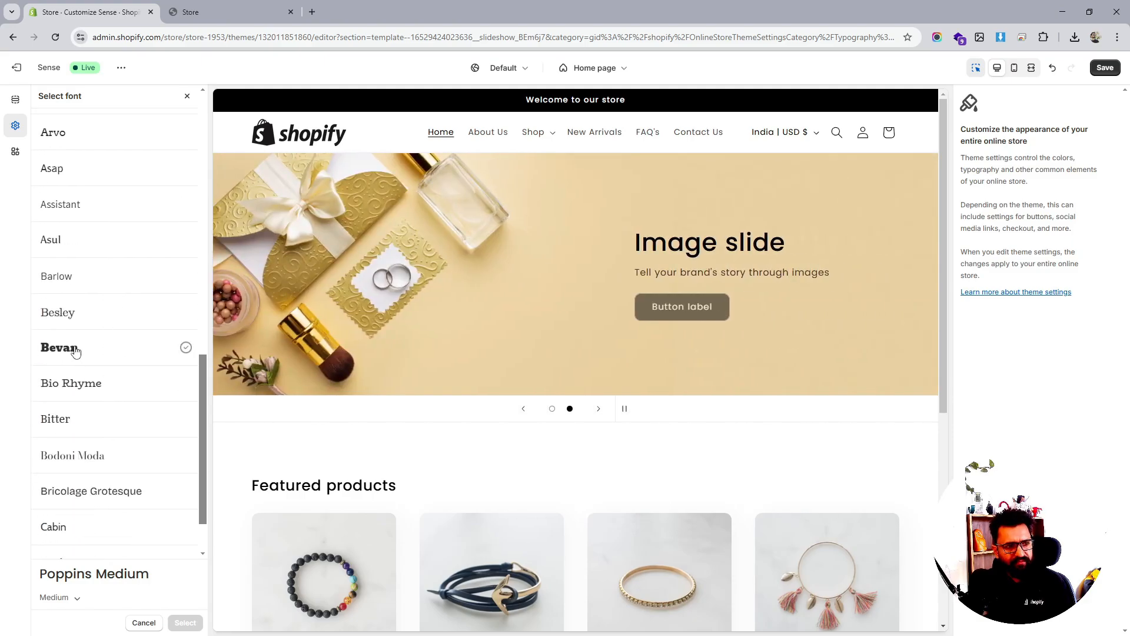
left_click(74, 350)
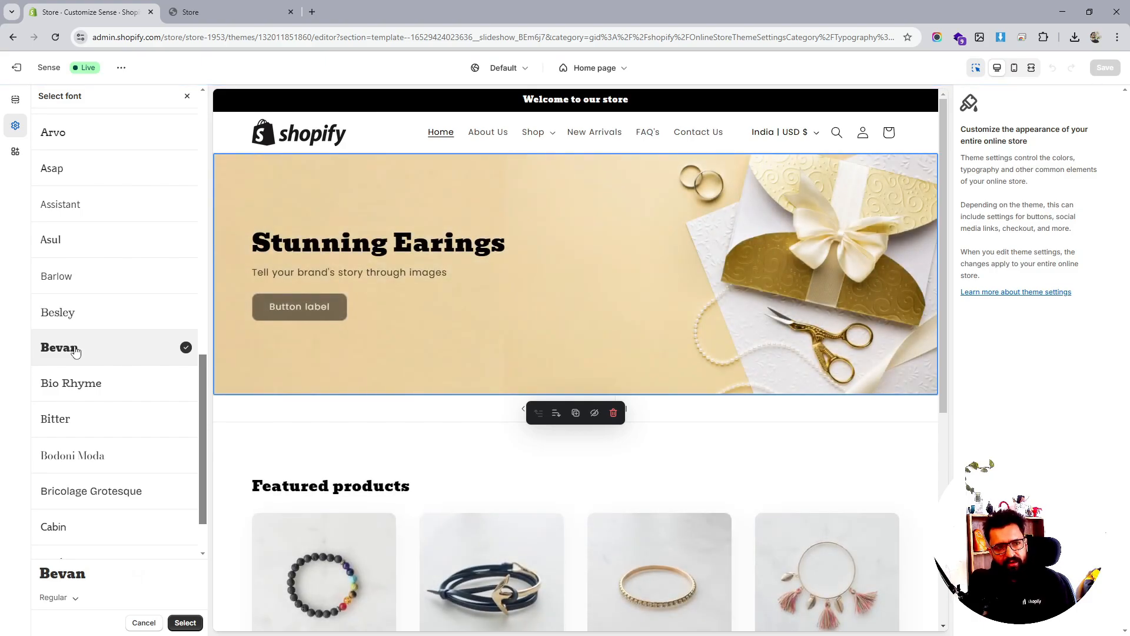
scroll(76, 351, "down", 2)
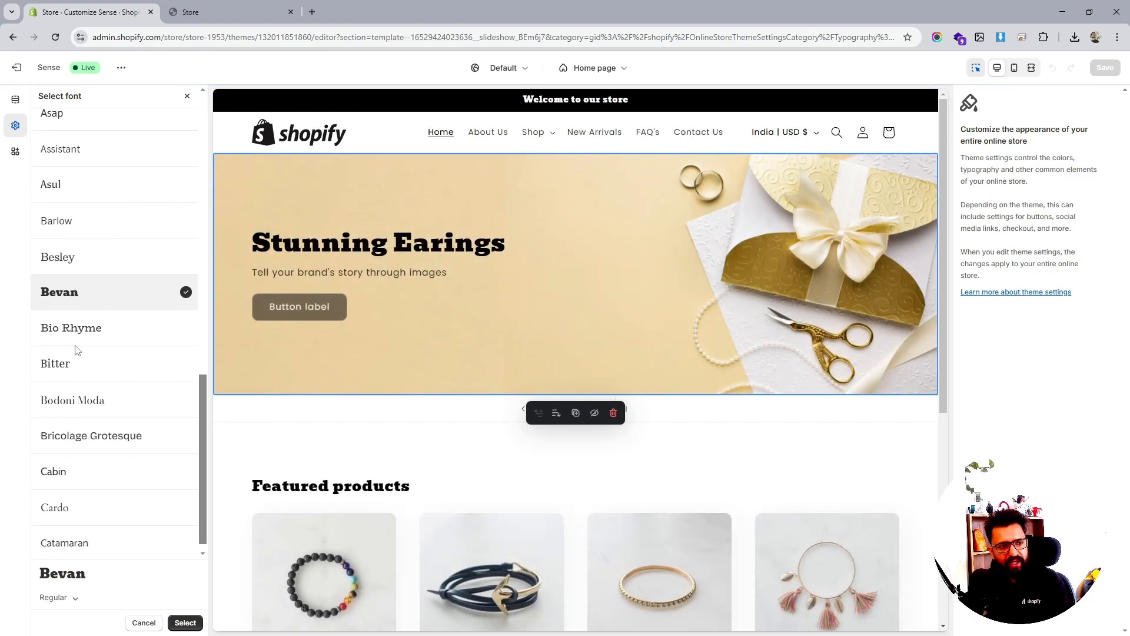
scroll(77, 351, "up", 4)
scroll(77, 351, "up", 6)
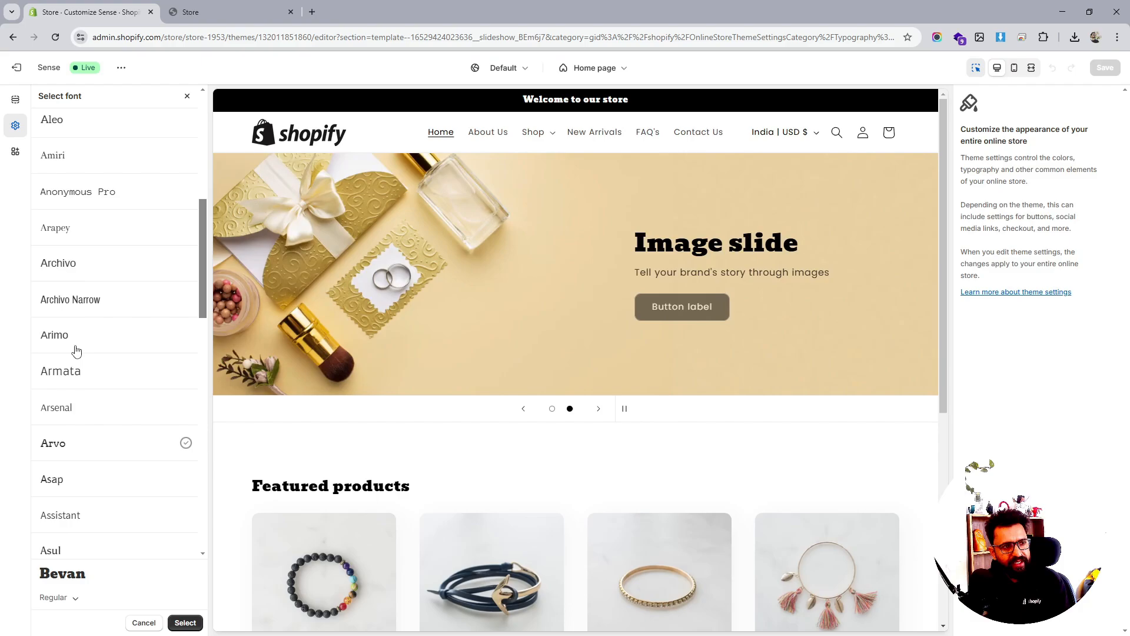
scroll(76, 350, "up", 2)
left_click(75, 316)
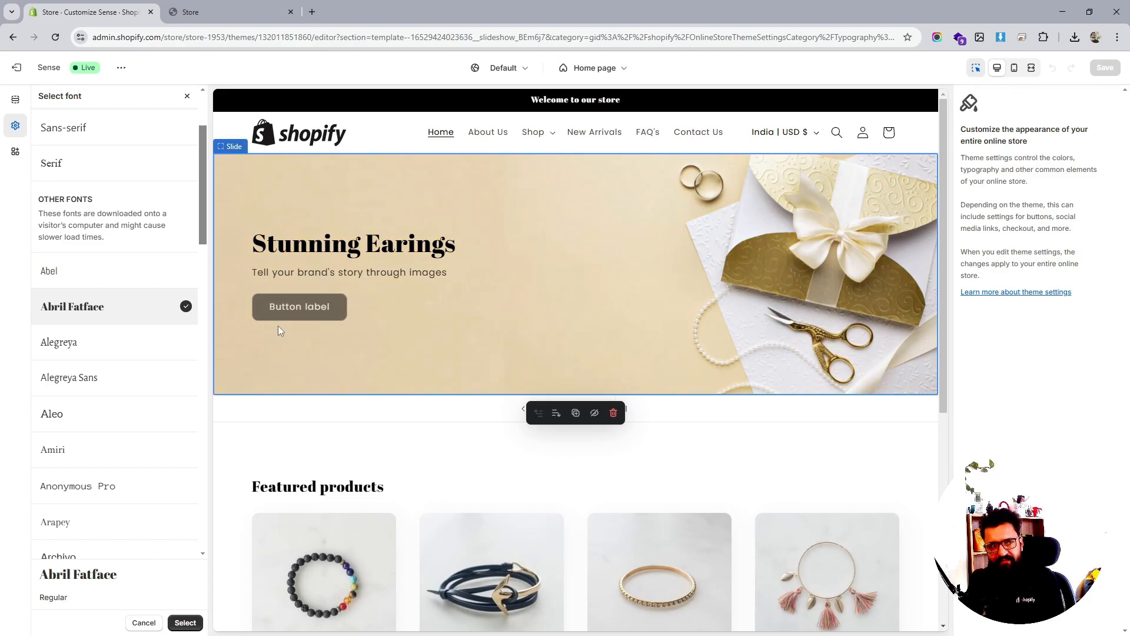
Preview Lucida Grande, then select Abril Fatface as the headings font
scroll(70, 333, "down", 15)
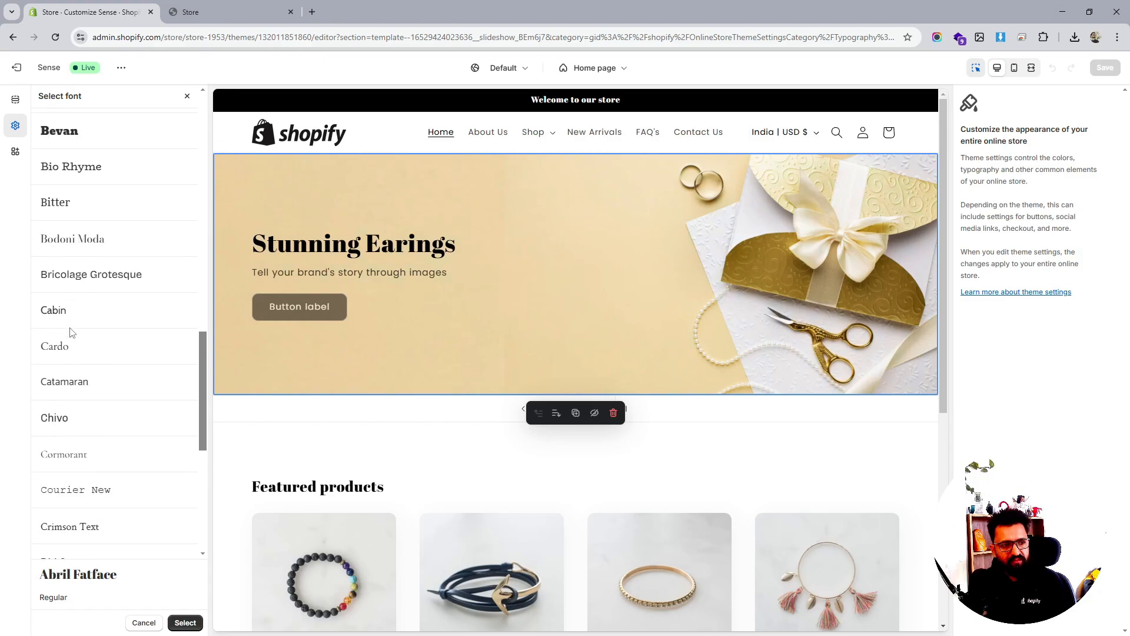
scroll(71, 333, "down", 7)
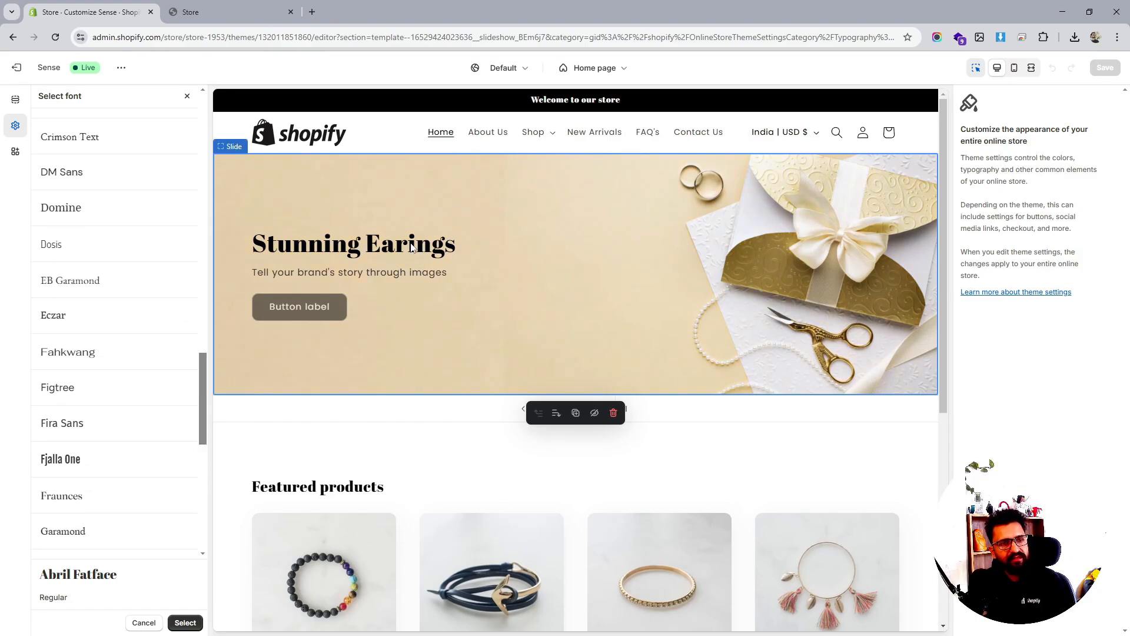
scroll(412, 249, "down", 3)
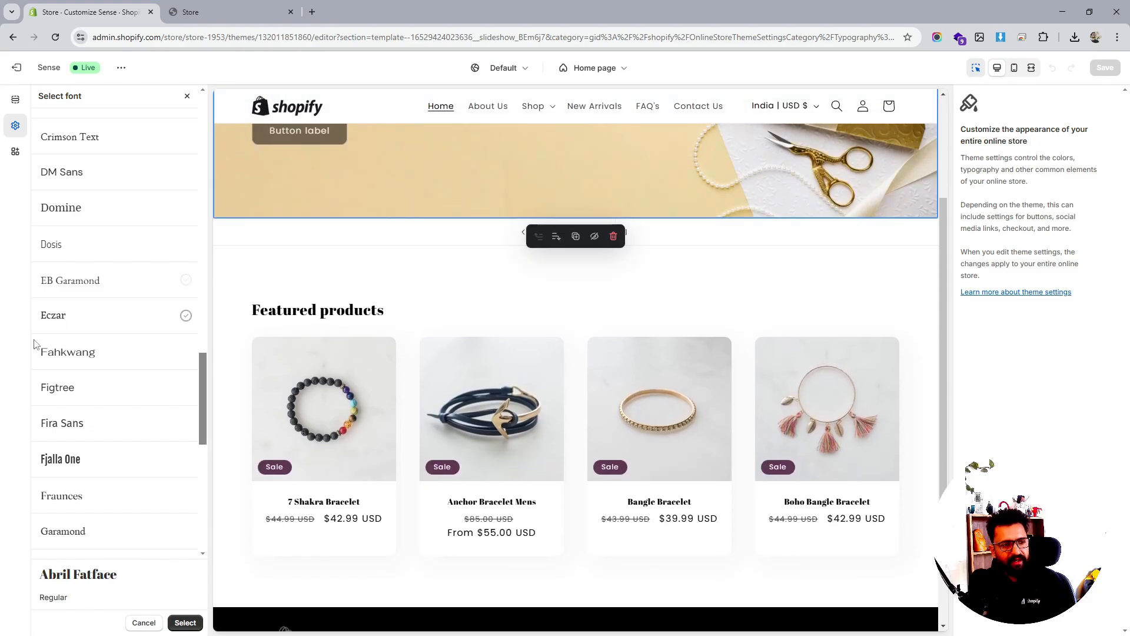
scroll(88, 383, "down", 6)
scroll(115, 423, "down", 5)
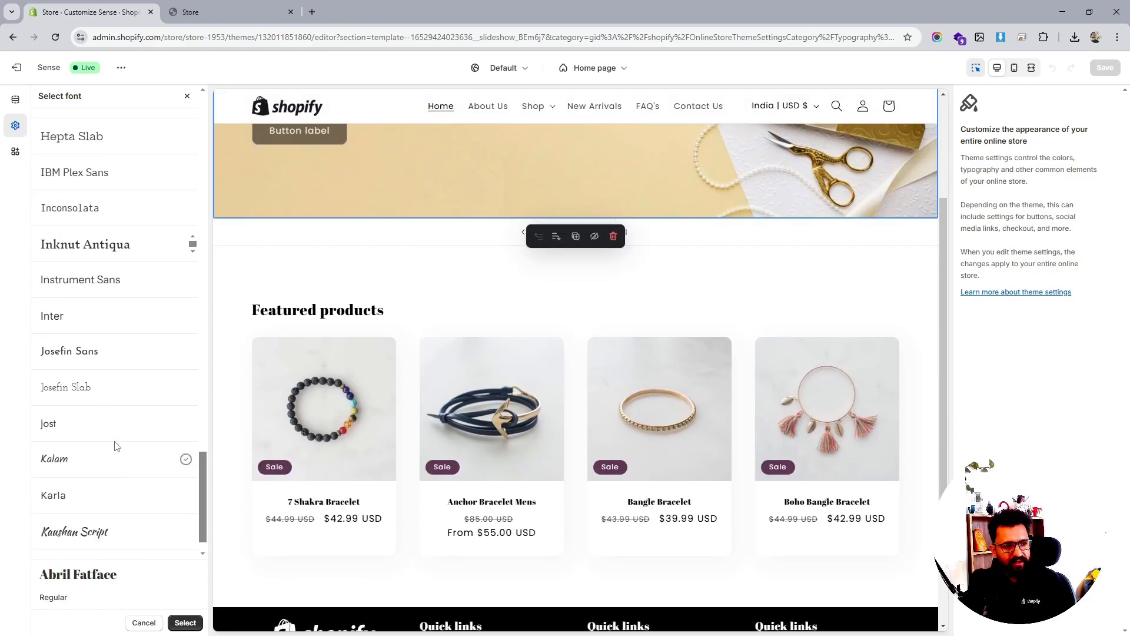
scroll(115, 446, "down", 4)
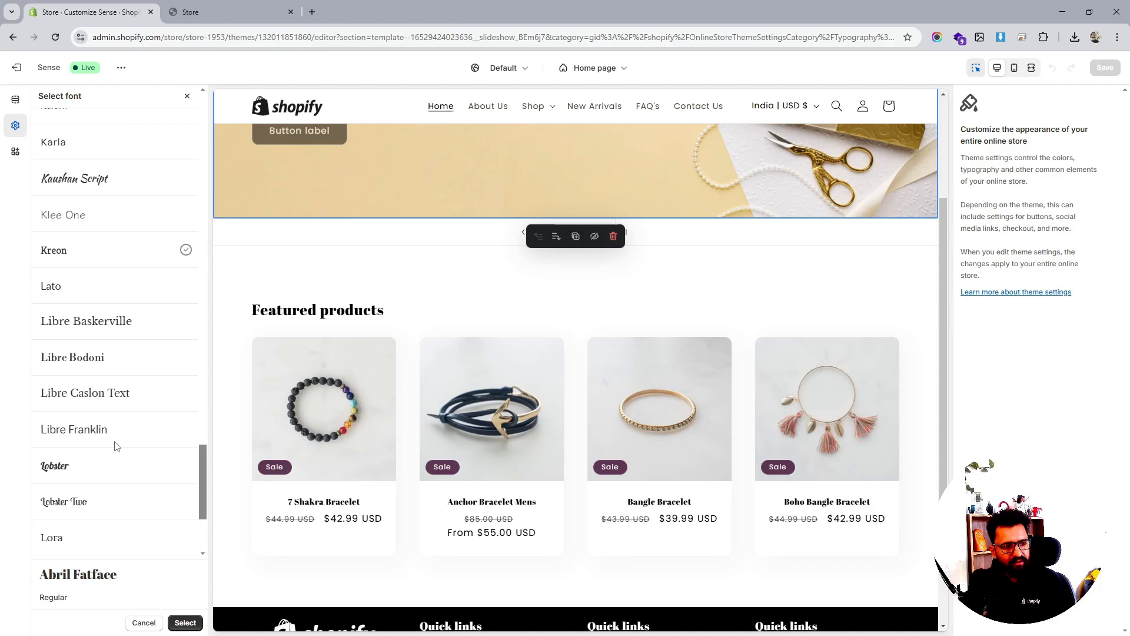
scroll(116, 448, "down", 3)
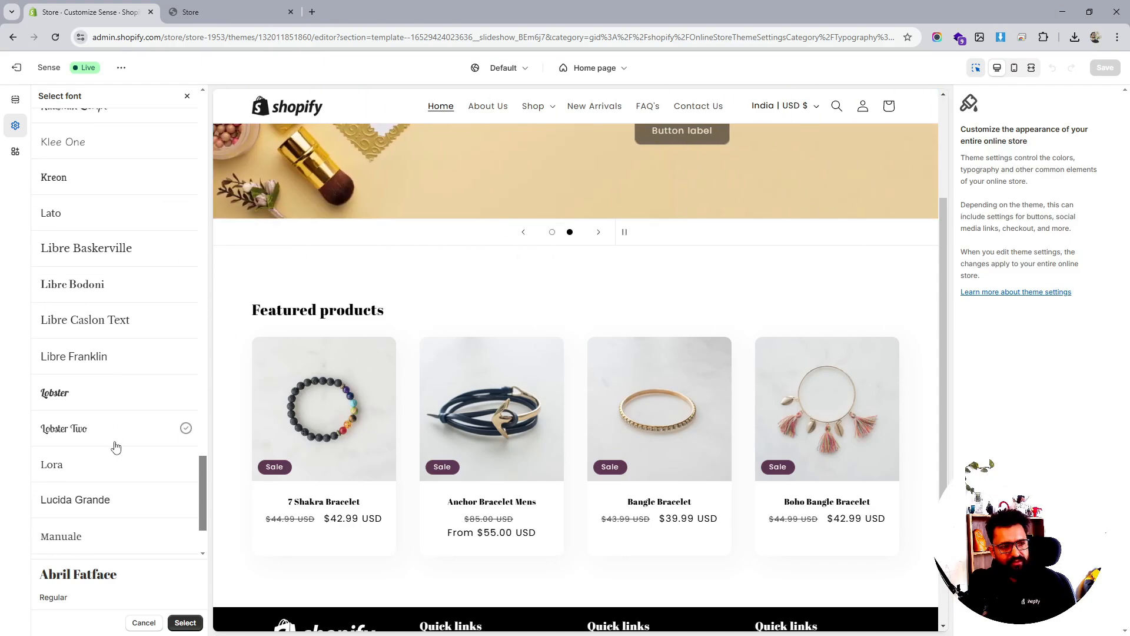
left_click(103, 388)
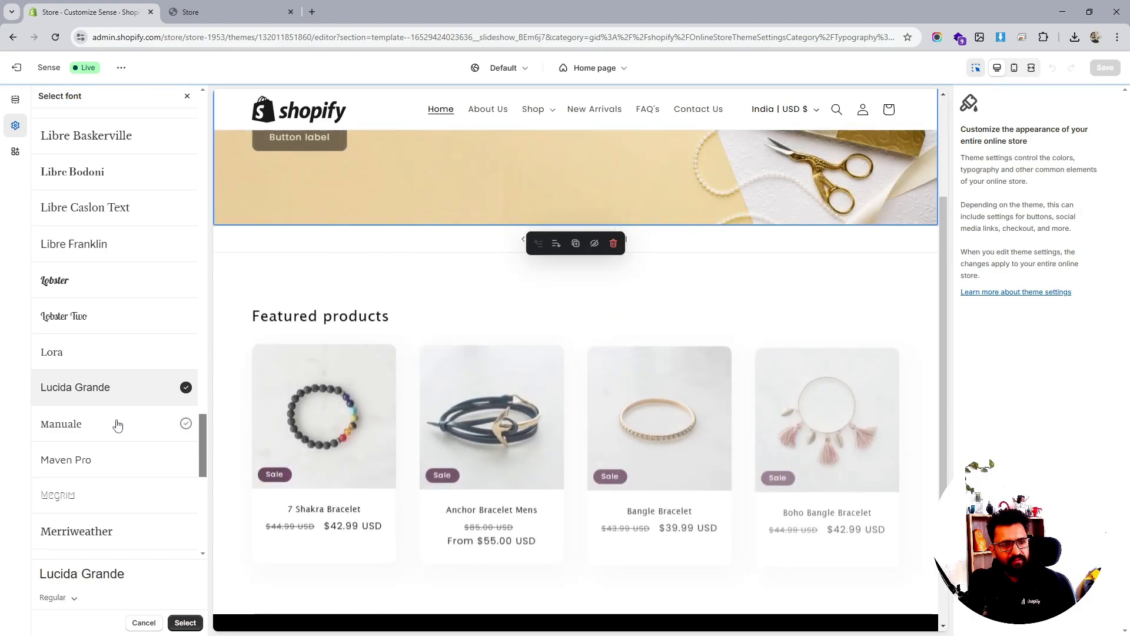
scroll(117, 423, "down", 3)
scroll(118, 424, "down", 6)
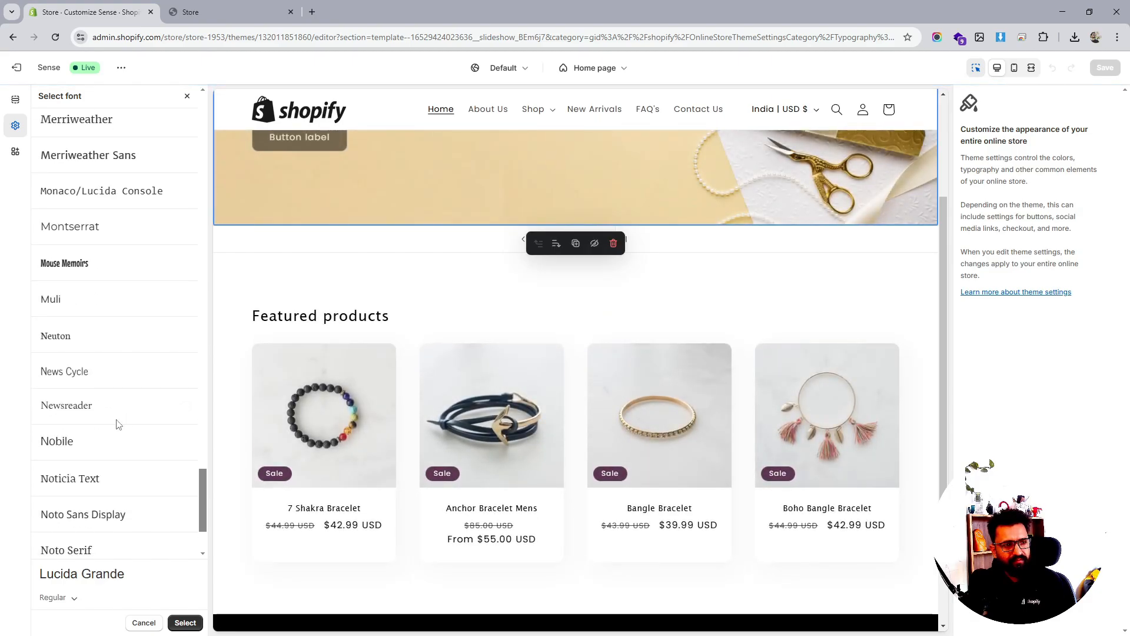
scroll(118, 424, "down", 7)
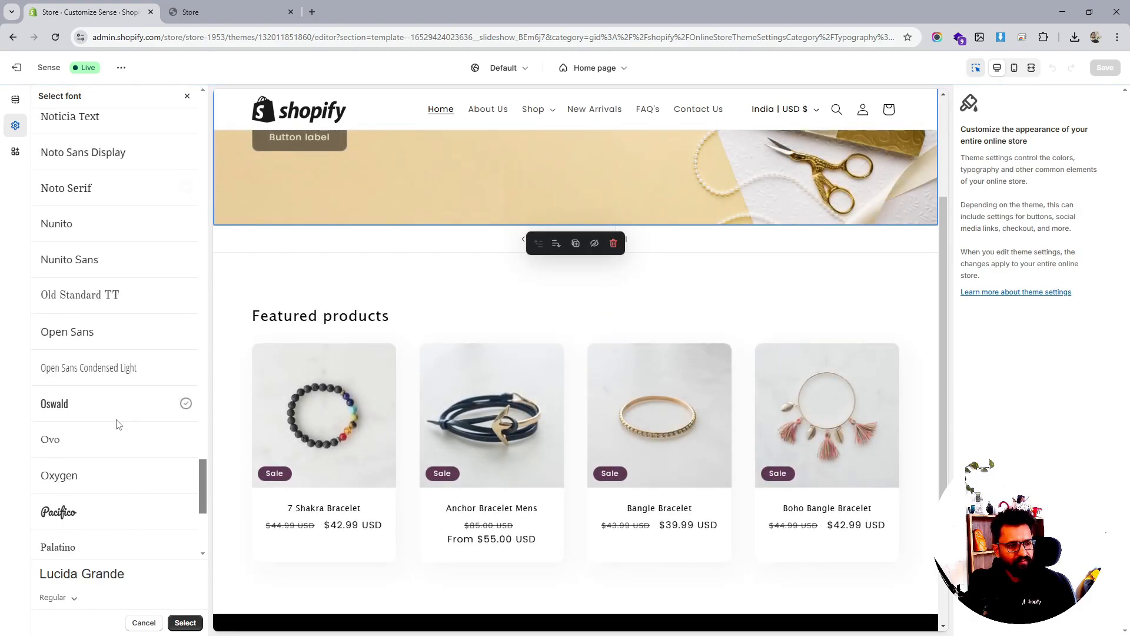
scroll(118, 424, "down", 4)
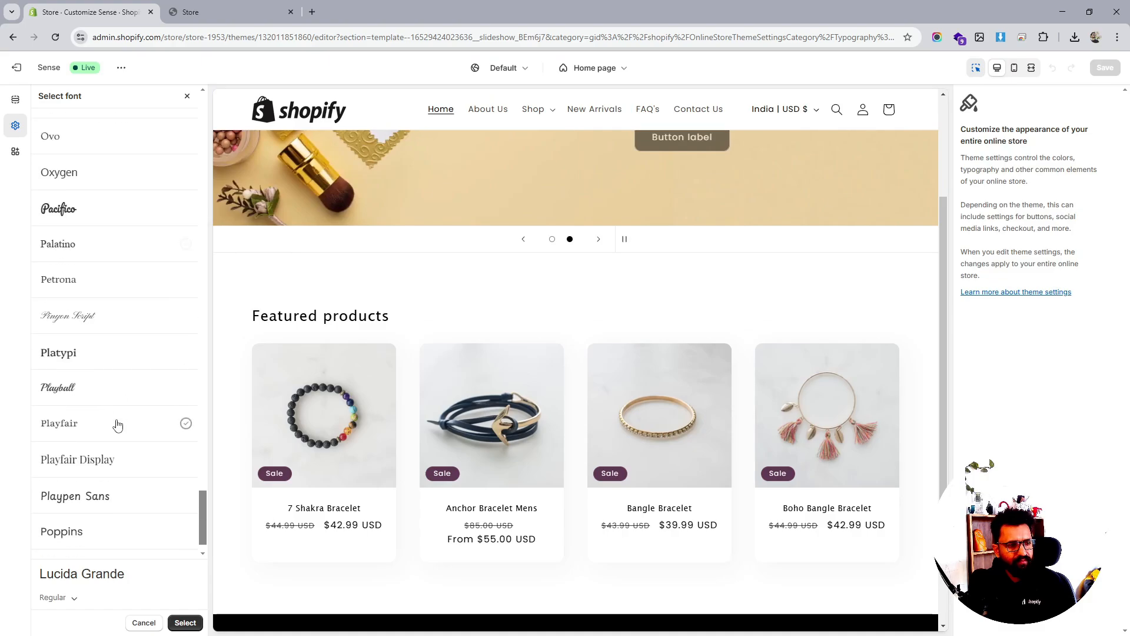
left_click_drag(203, 472, 181, 205)
scroll(177, 200, "up", 12)
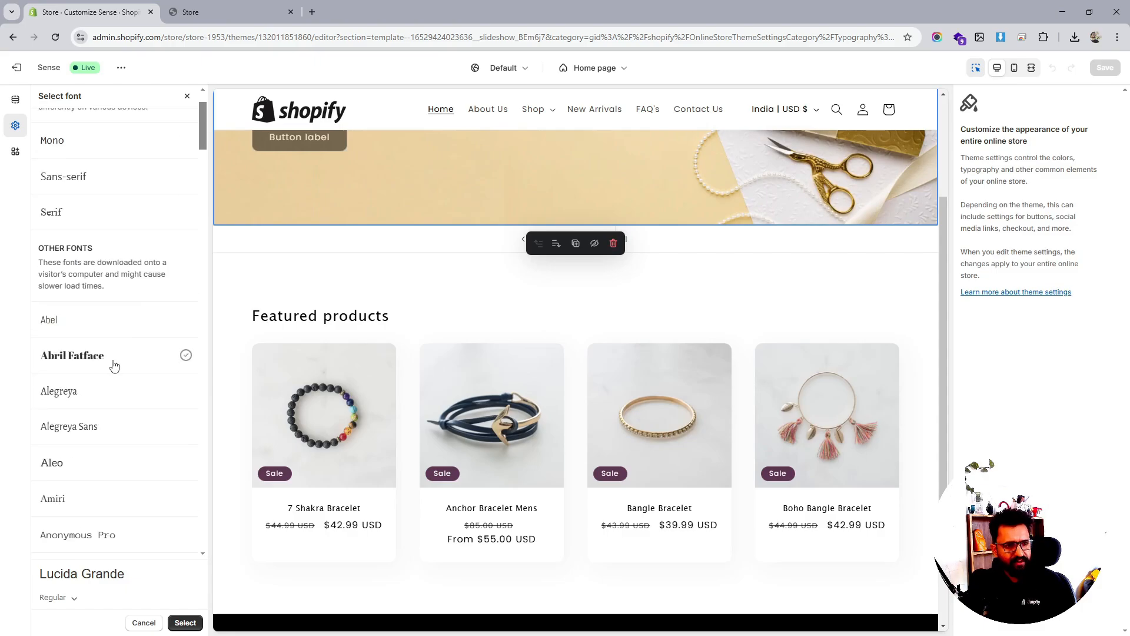
left_click(113, 365)
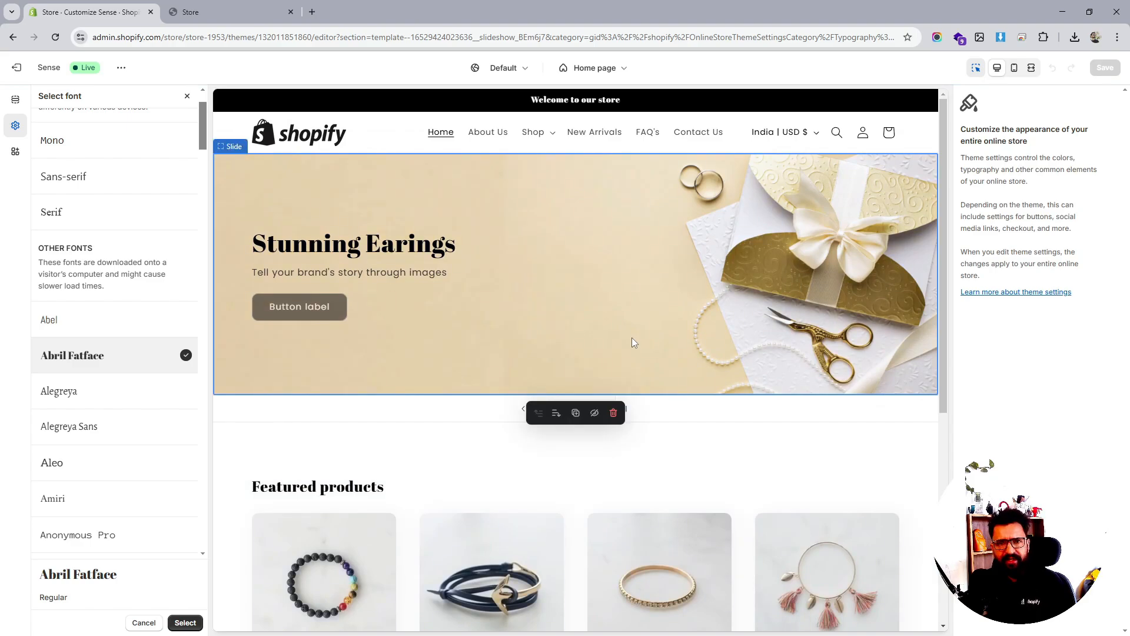
left_click(183, 623)
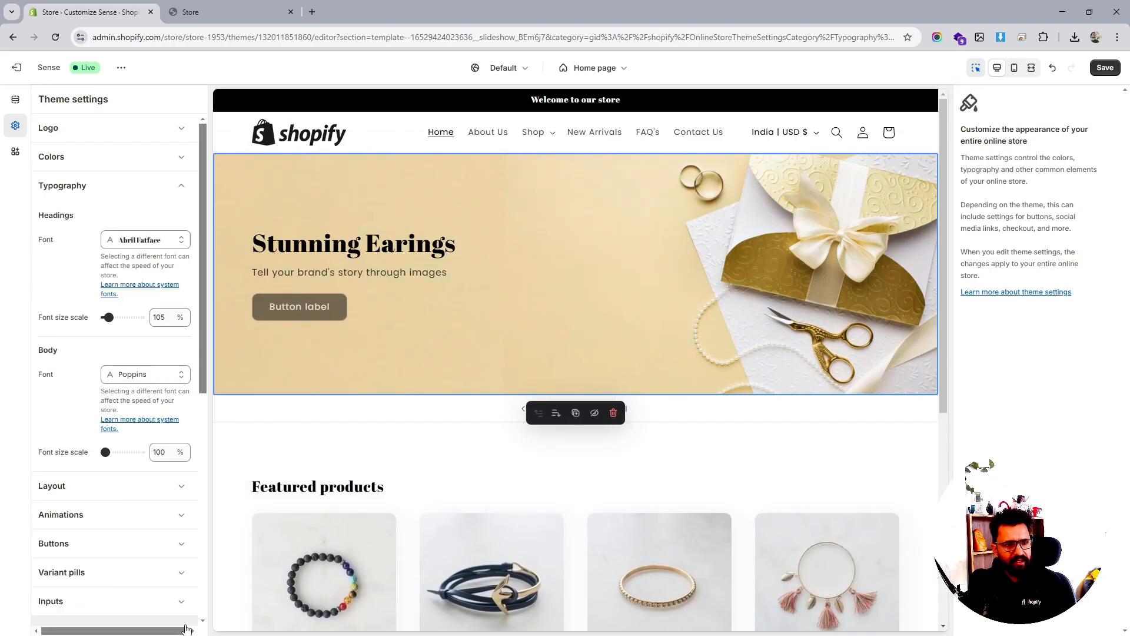
Preview Abel, Amiri and Arsenal as the body font
left_click(143, 375)
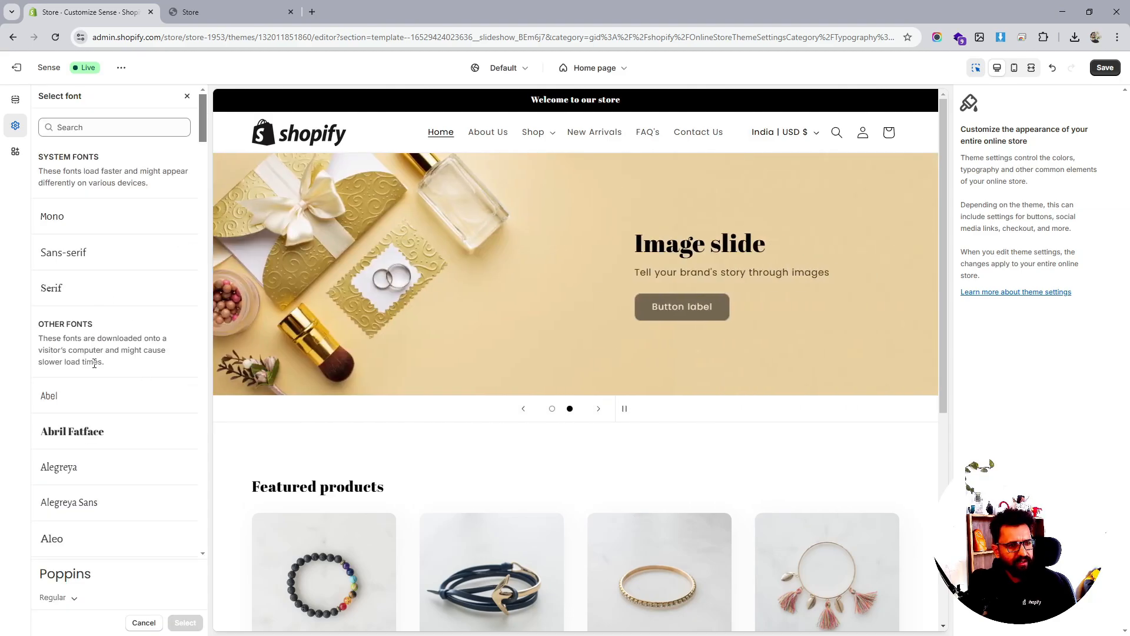
scroll(89, 353, "down", 1)
left_click(76, 343)
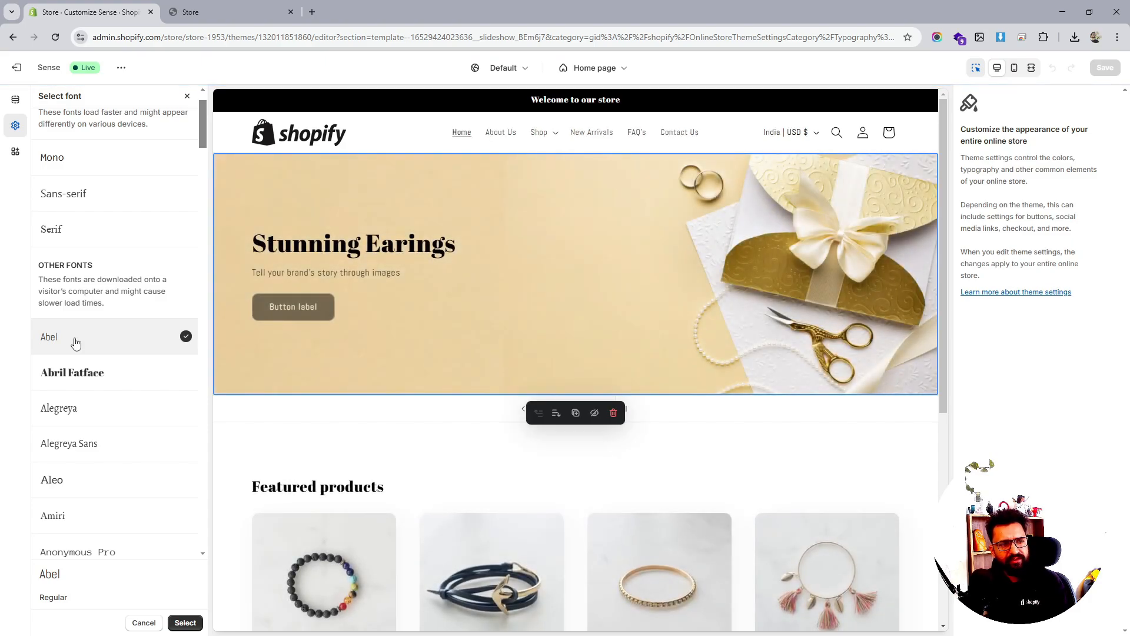
scroll(83, 406, "down", 3)
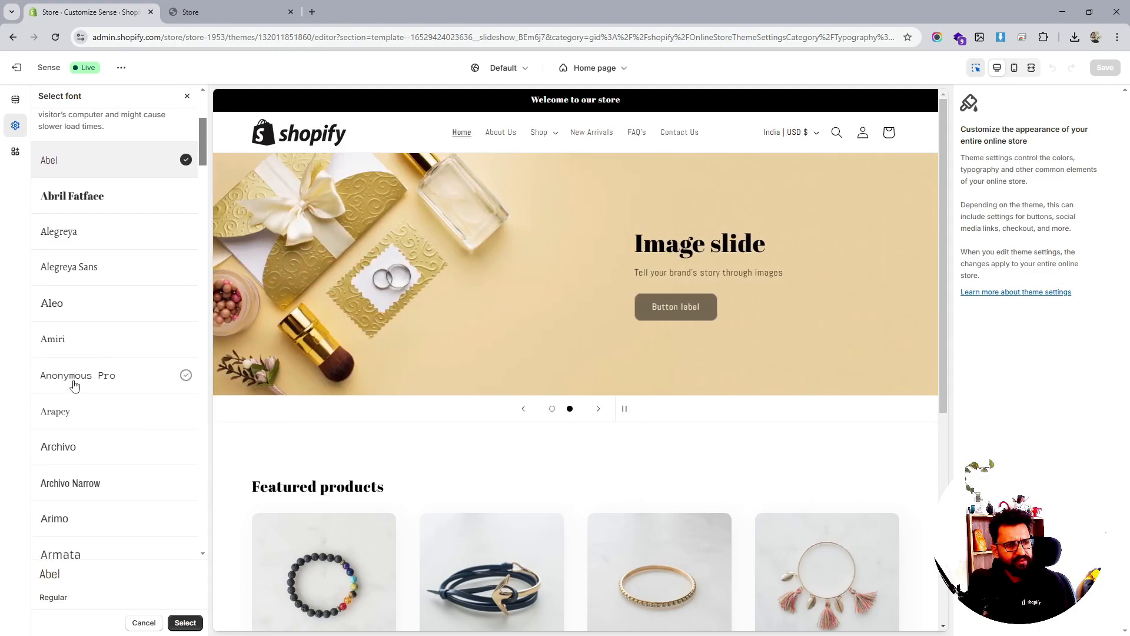
left_click(79, 348)
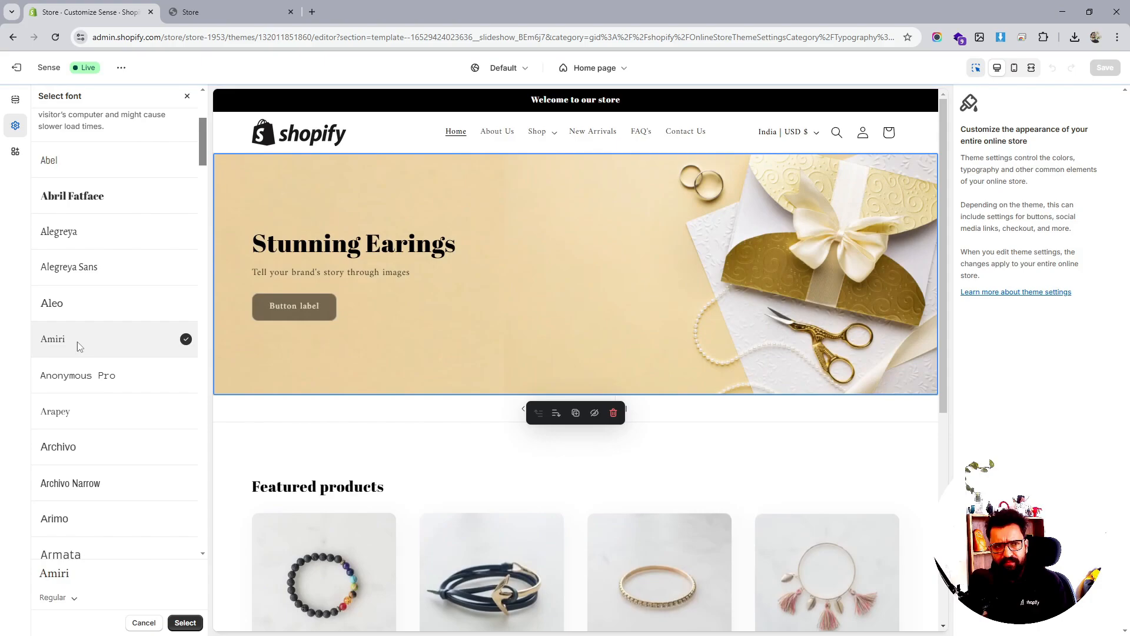
scroll(79, 347, "down", 1)
scroll(79, 347, "down", 3)
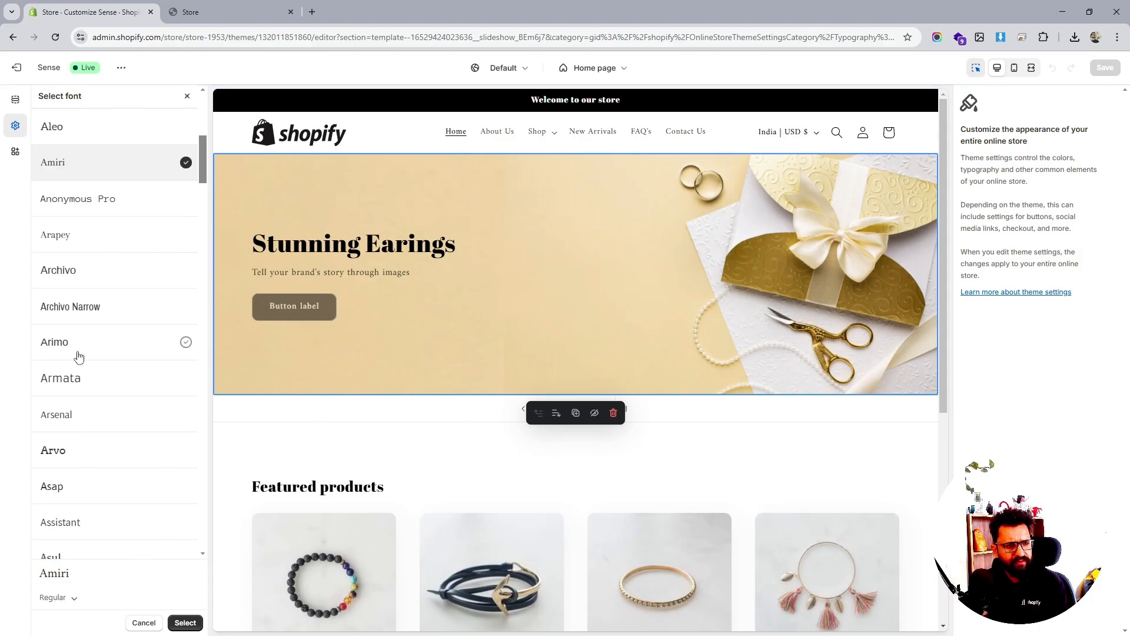
left_click(72, 418)
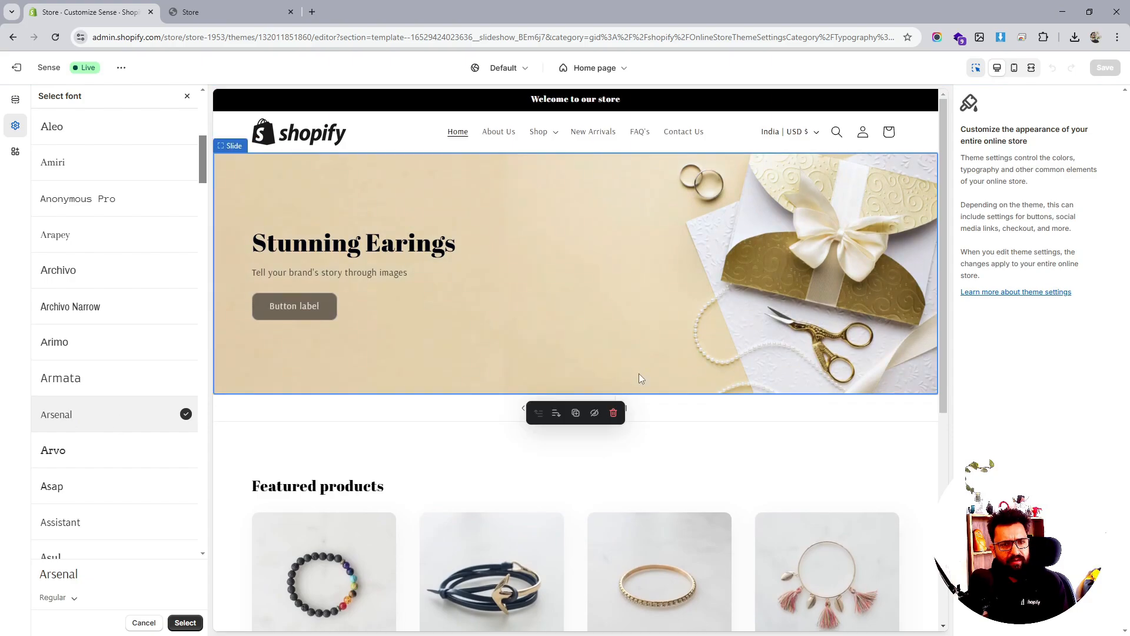
Pick Maven Pro further down the list and apply it as the body font
scroll(638, 373, "down", 4)
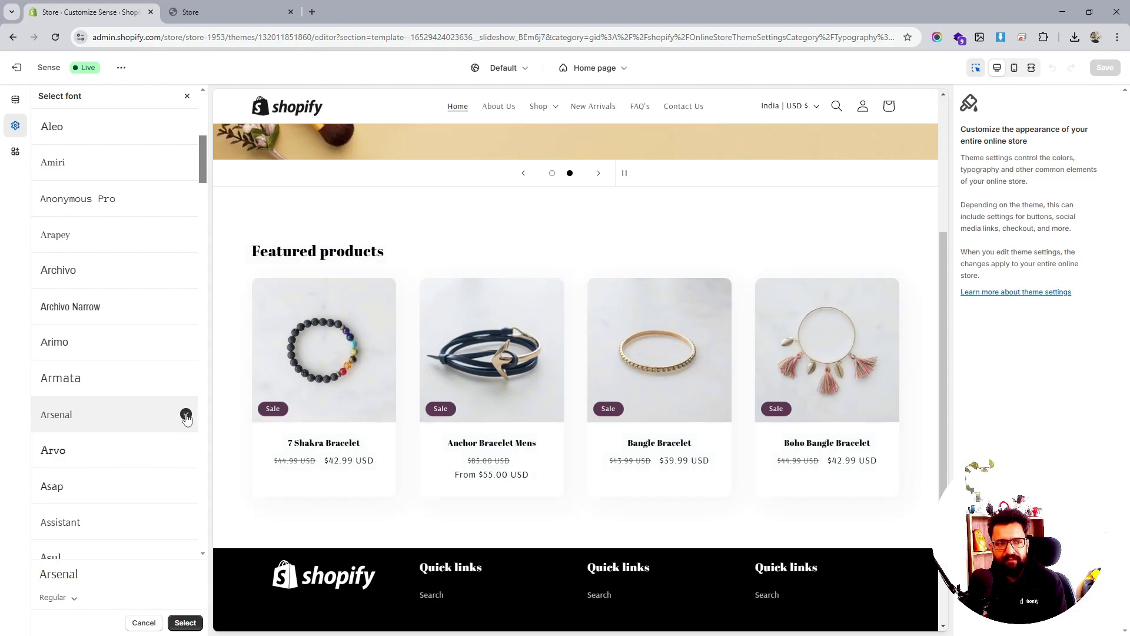
scroll(164, 449, "down", 4)
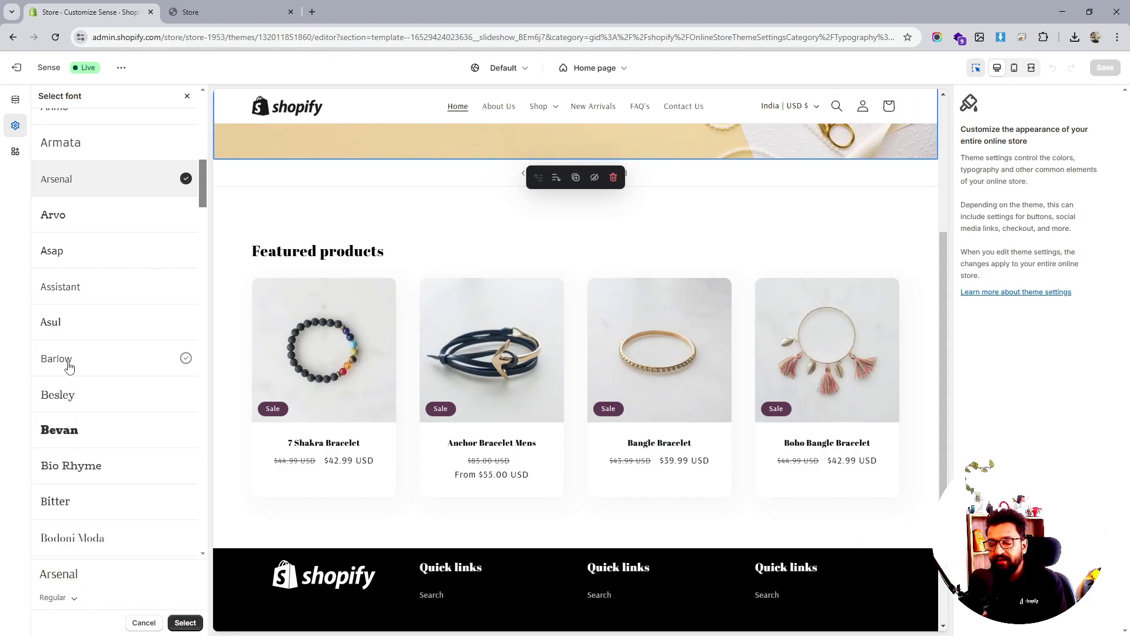
scroll(69, 366, "down", 1)
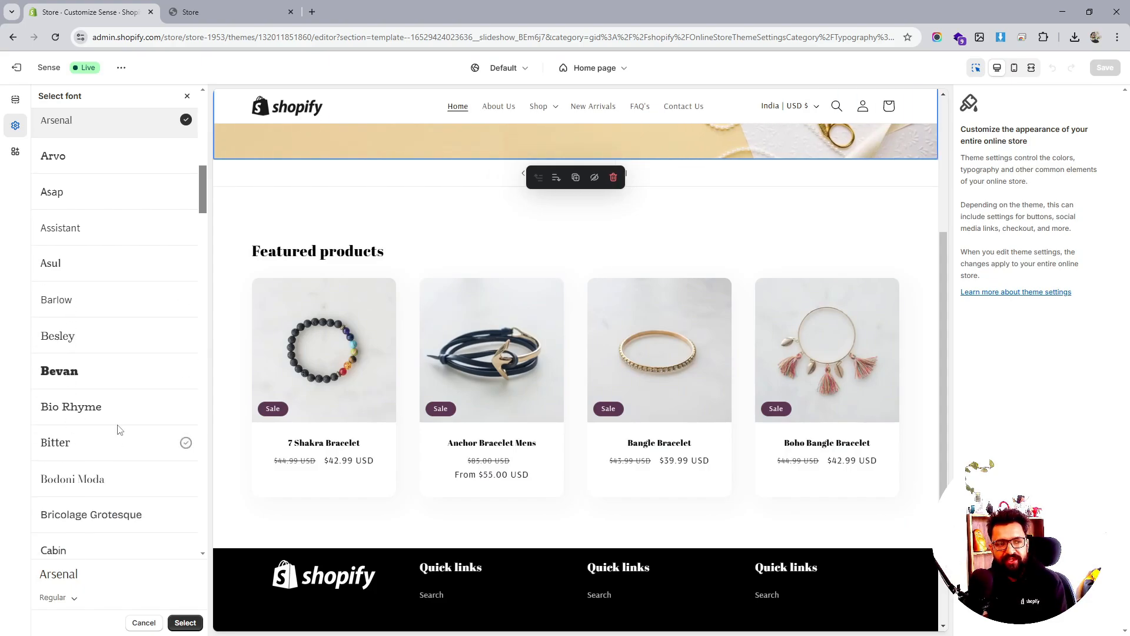
scroll(86, 471, "down", 4)
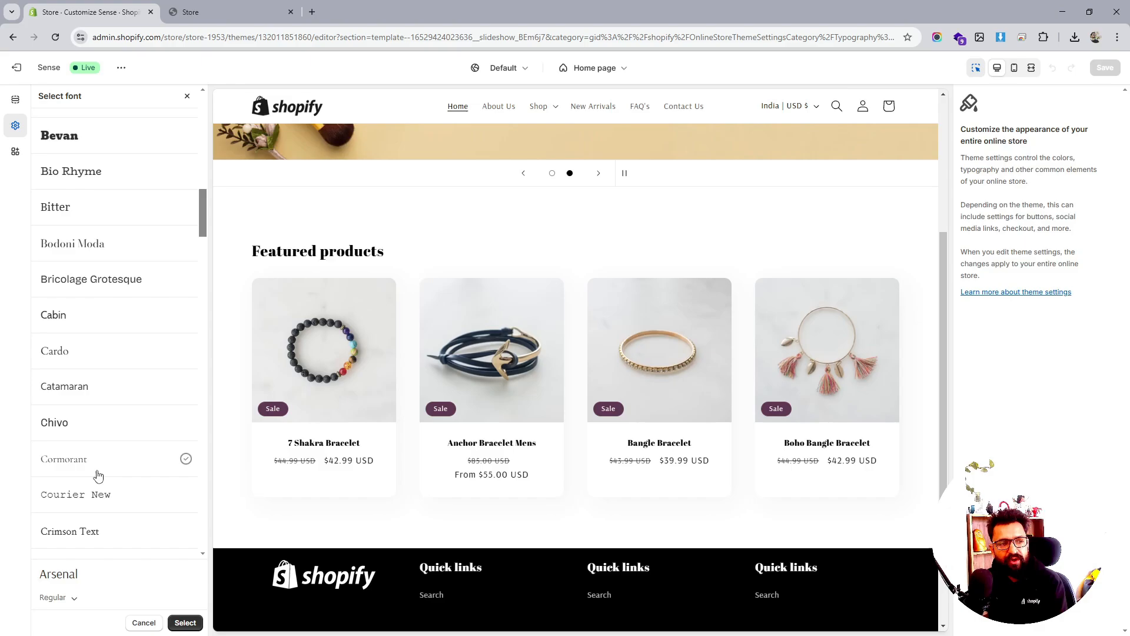
scroll(93, 471, "down", 2)
scroll(65, 453, "down", 2)
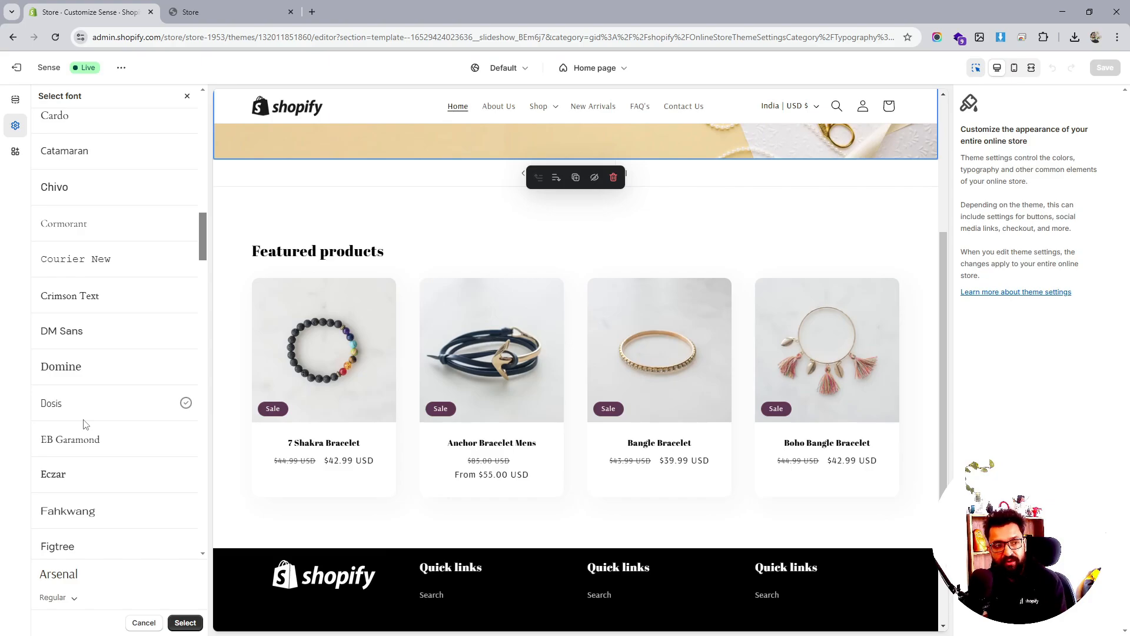
scroll(86, 424, "down", 5)
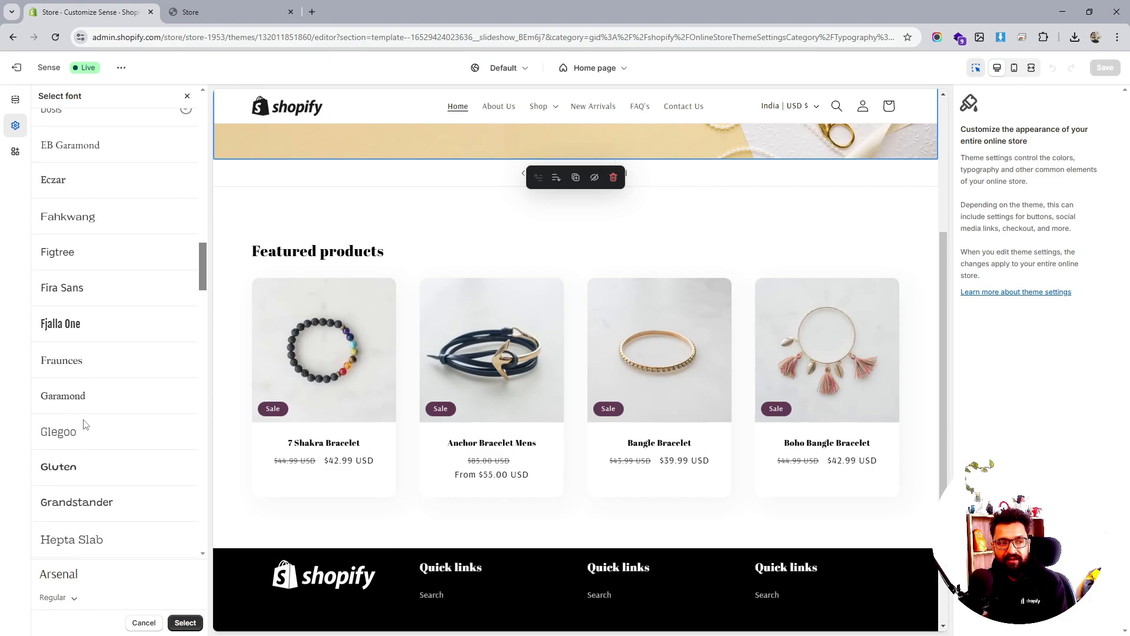
scroll(85, 424, "down", 1)
scroll(86, 424, "down", 1)
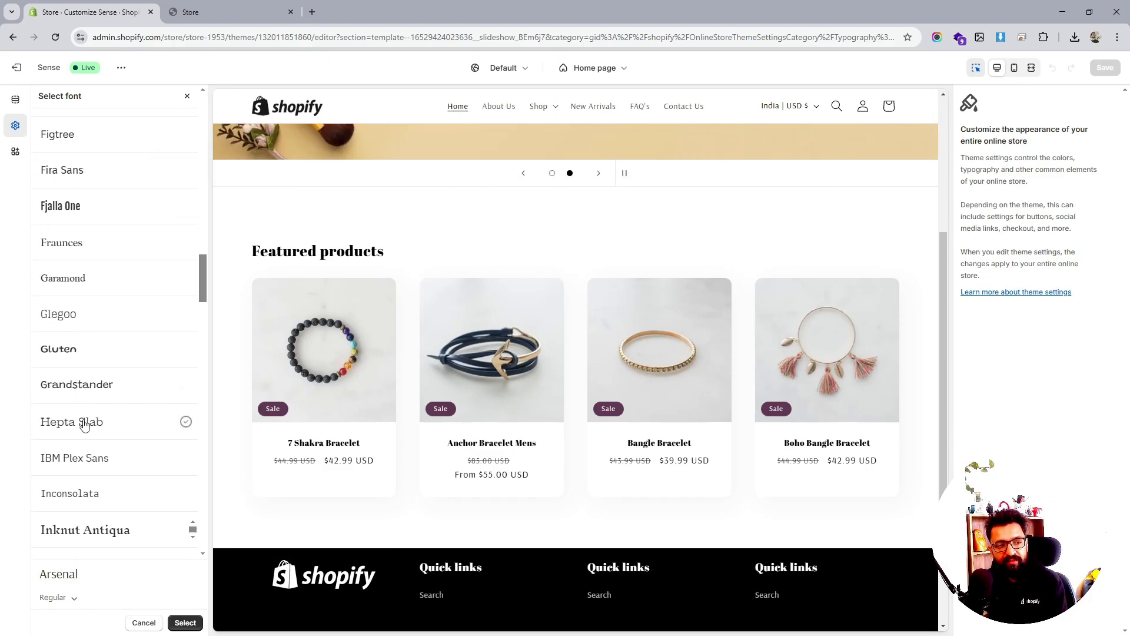
scroll(84, 425, "down", 5)
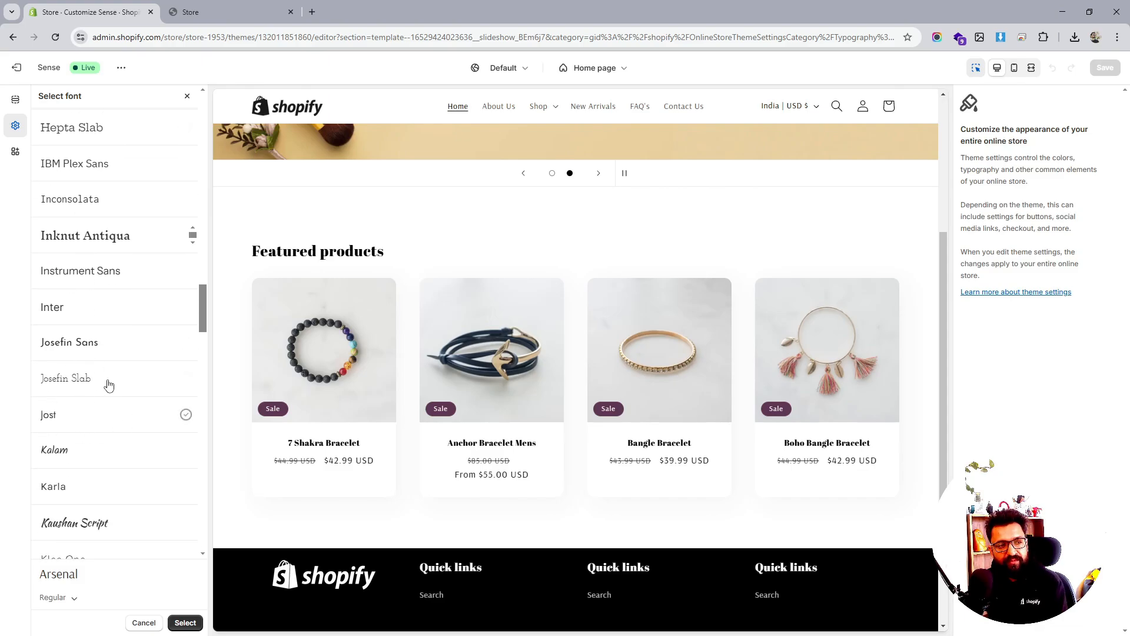
scroll(88, 329, "down", 2)
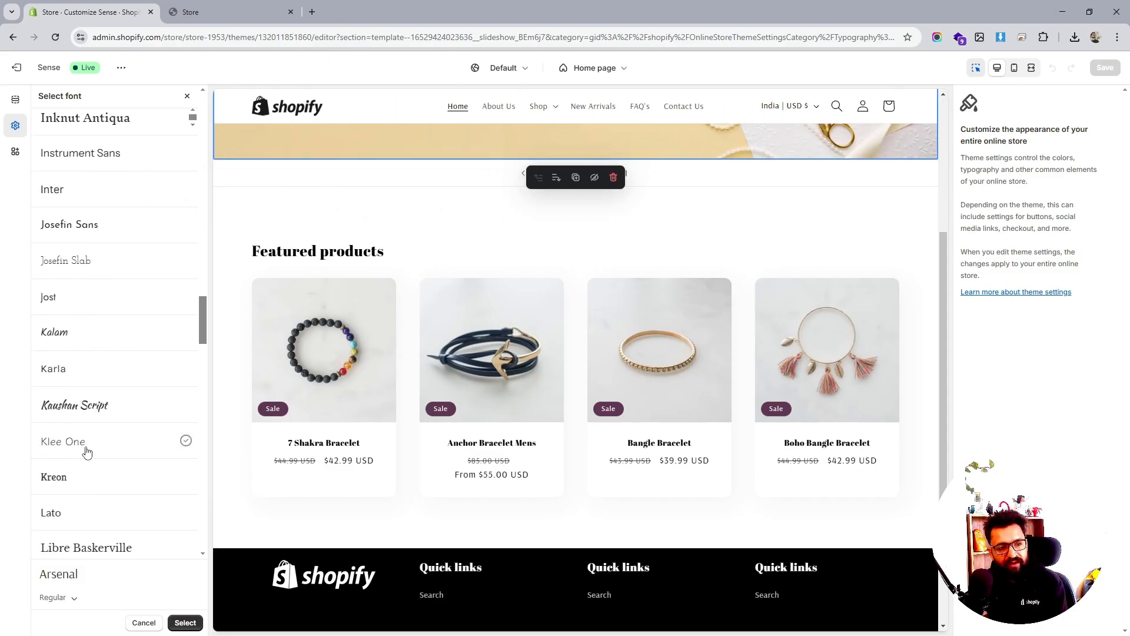
scroll(87, 451, "down", 5)
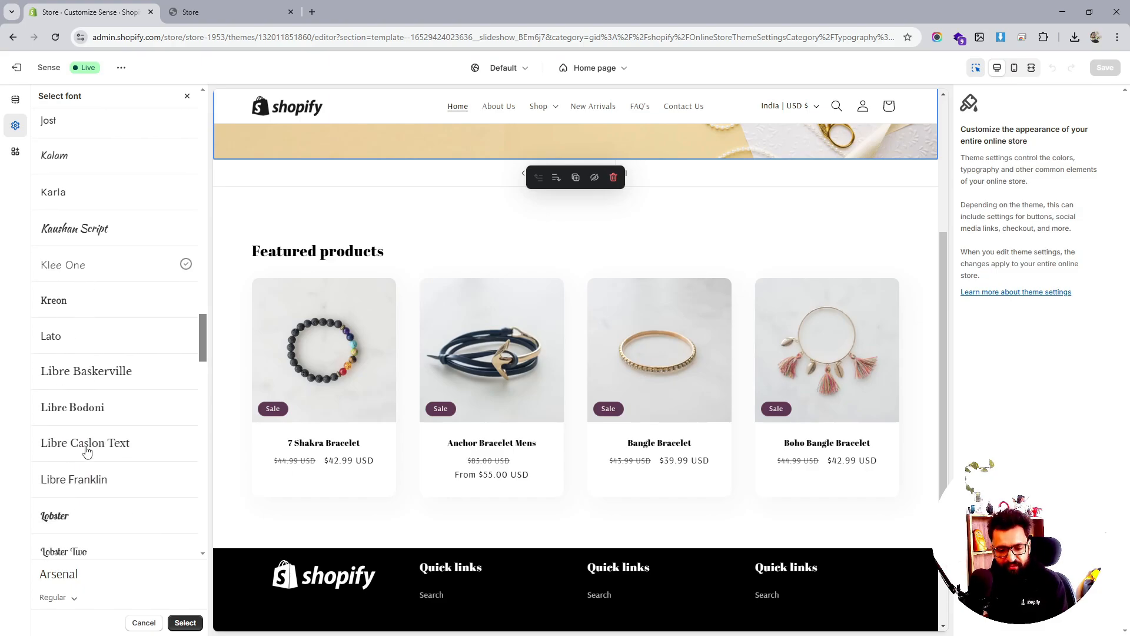
scroll(87, 452, "down", 2)
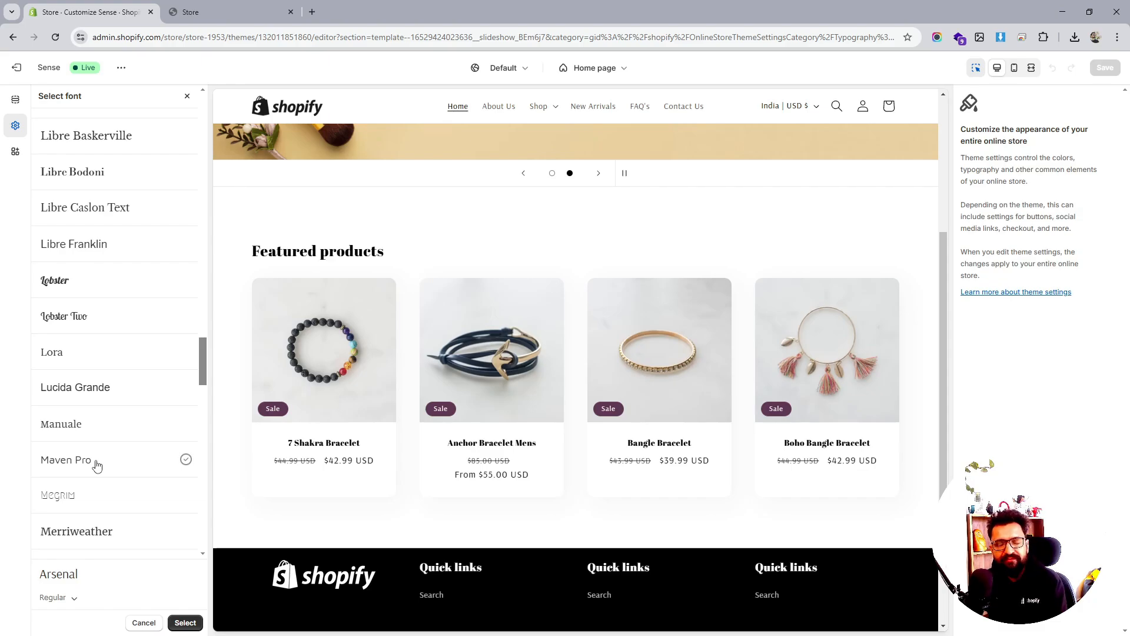
left_click(97, 465)
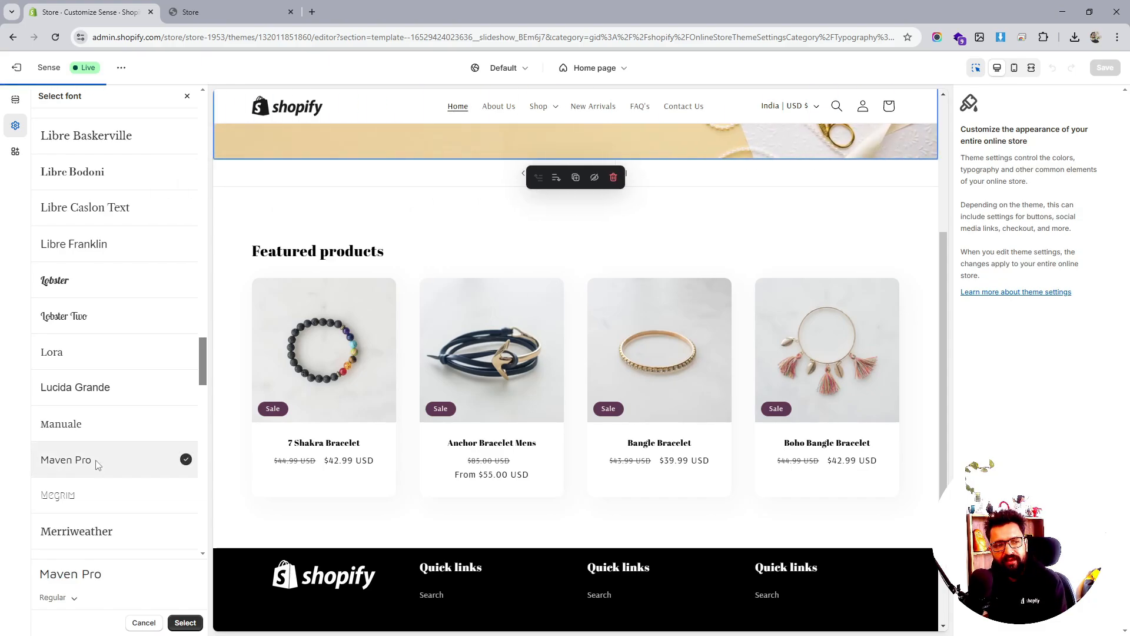
scroll(559, 504, "up", 4)
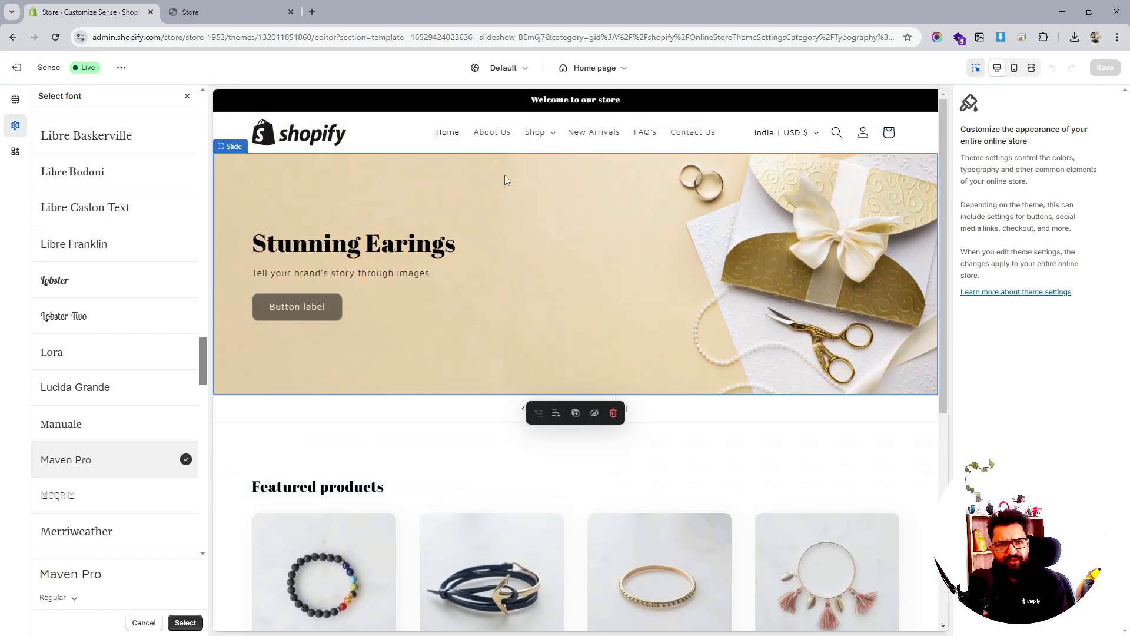
scroll(97, 400, "down", 3)
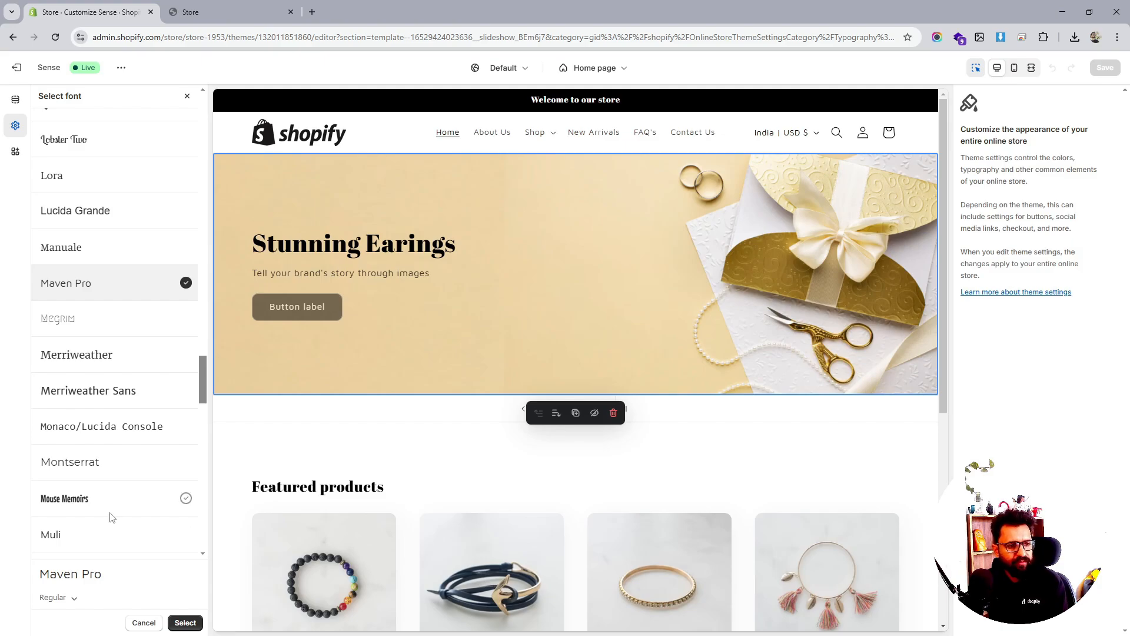
left_click(185, 622)
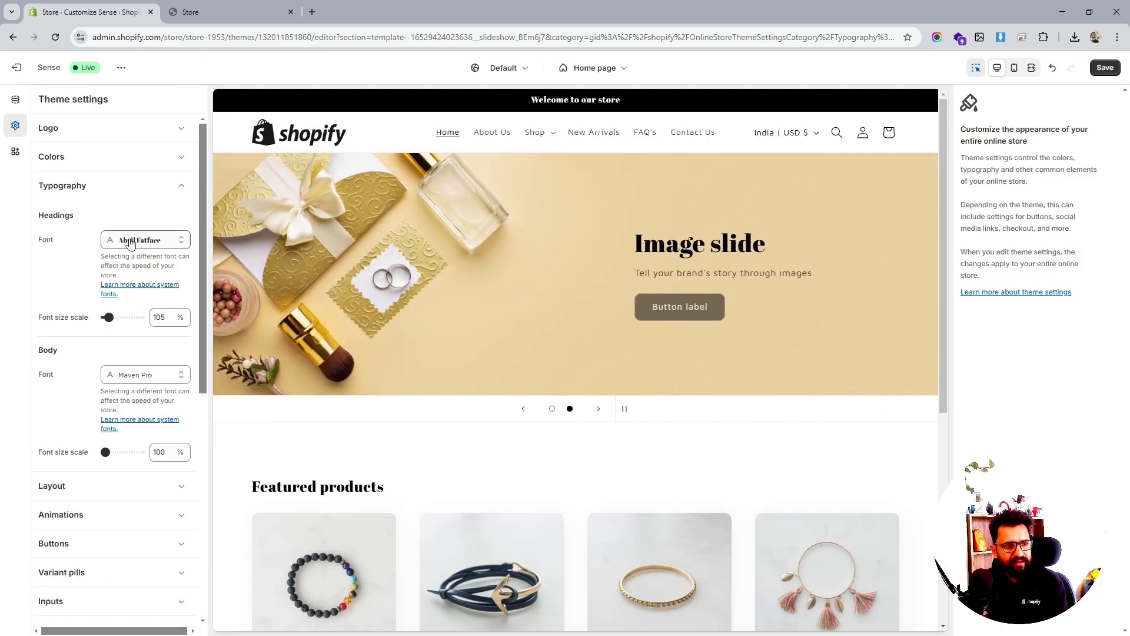
Browse the heading font list, then back out keeping Abril Fatface
left_click(130, 241)
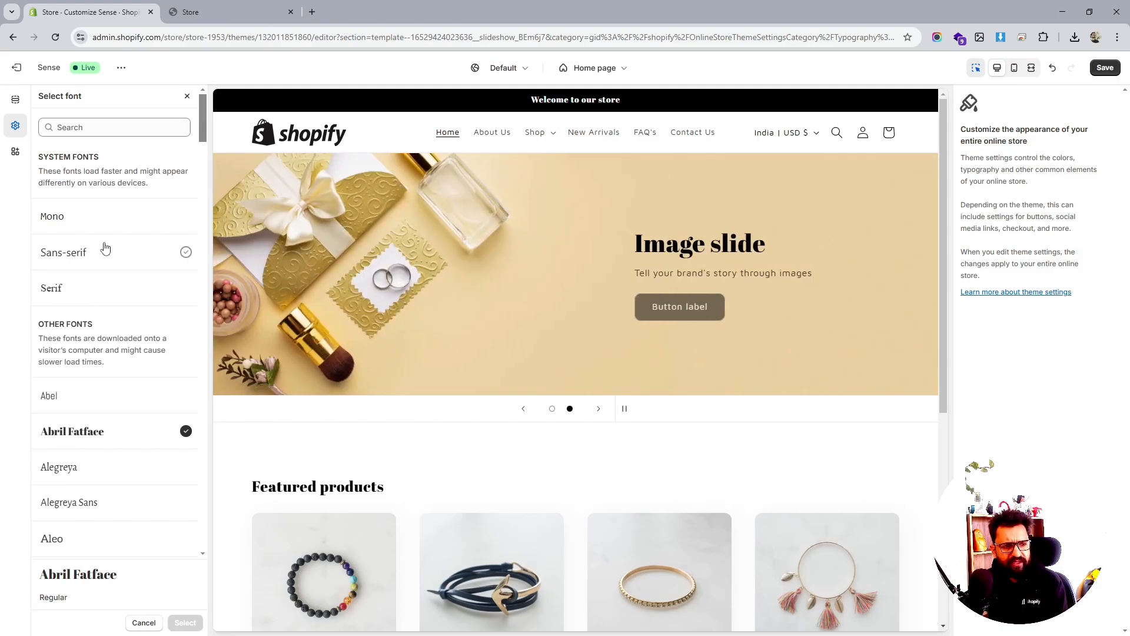
scroll(112, 396, "down", 2)
scroll(169, 358, "down", 2)
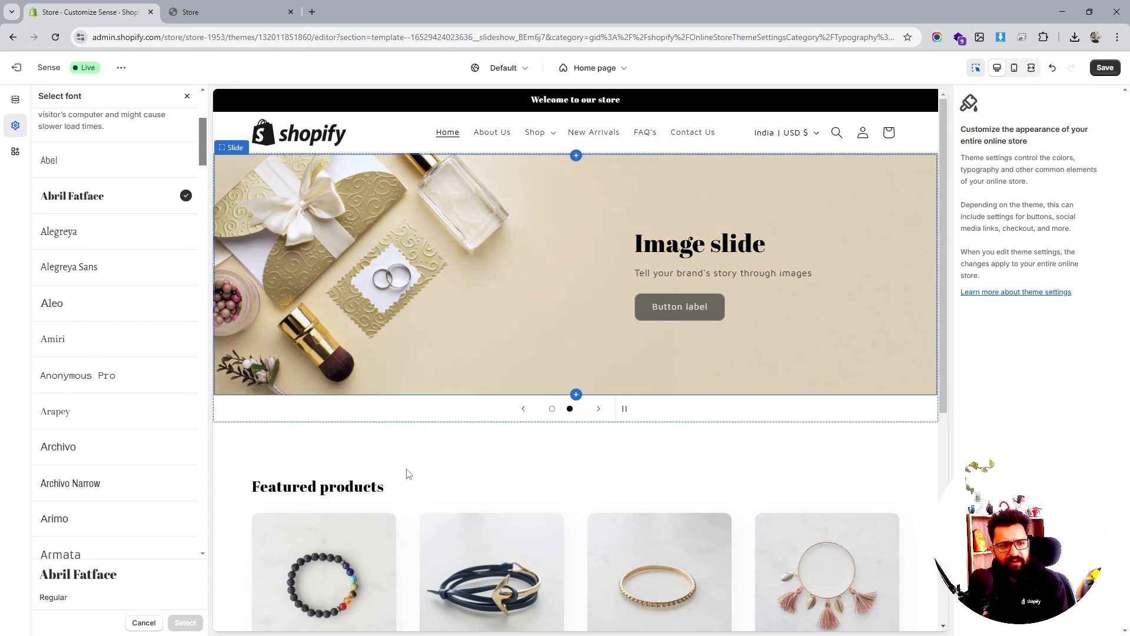
scroll(109, 367, "down", 5)
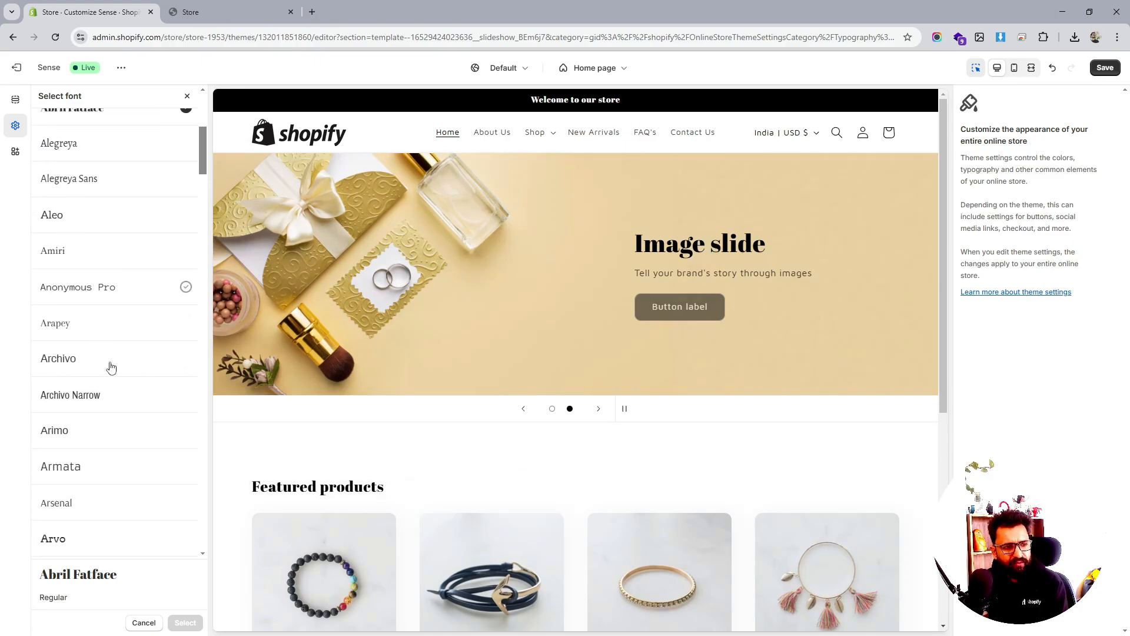
scroll(111, 385, "up", 8)
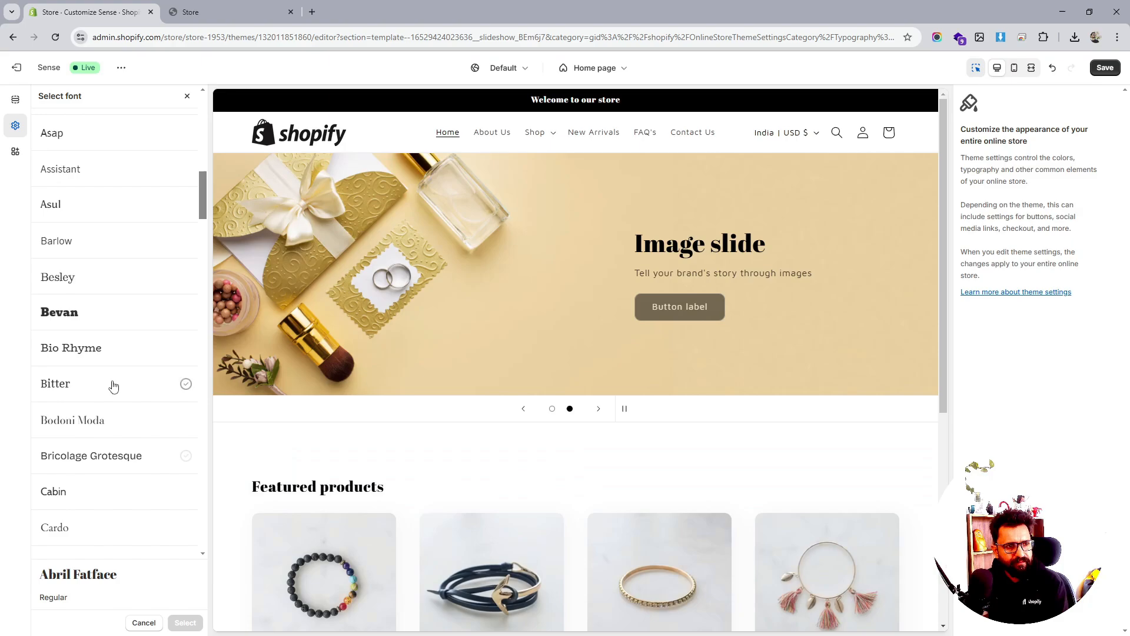
scroll(159, 294, "up", 4)
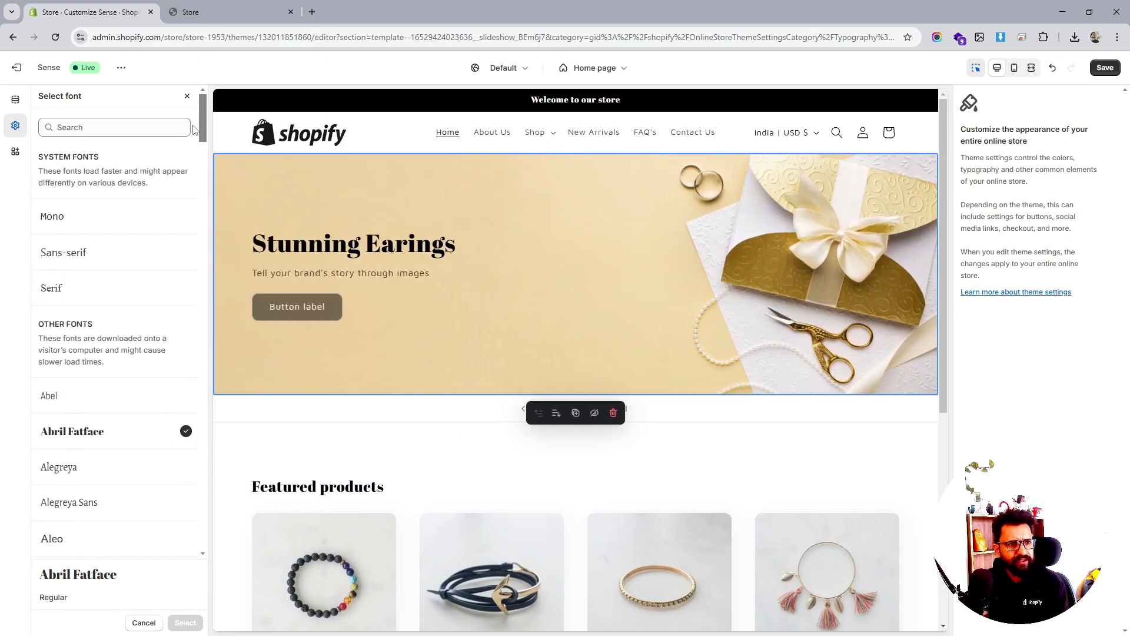
left_click(187, 95)
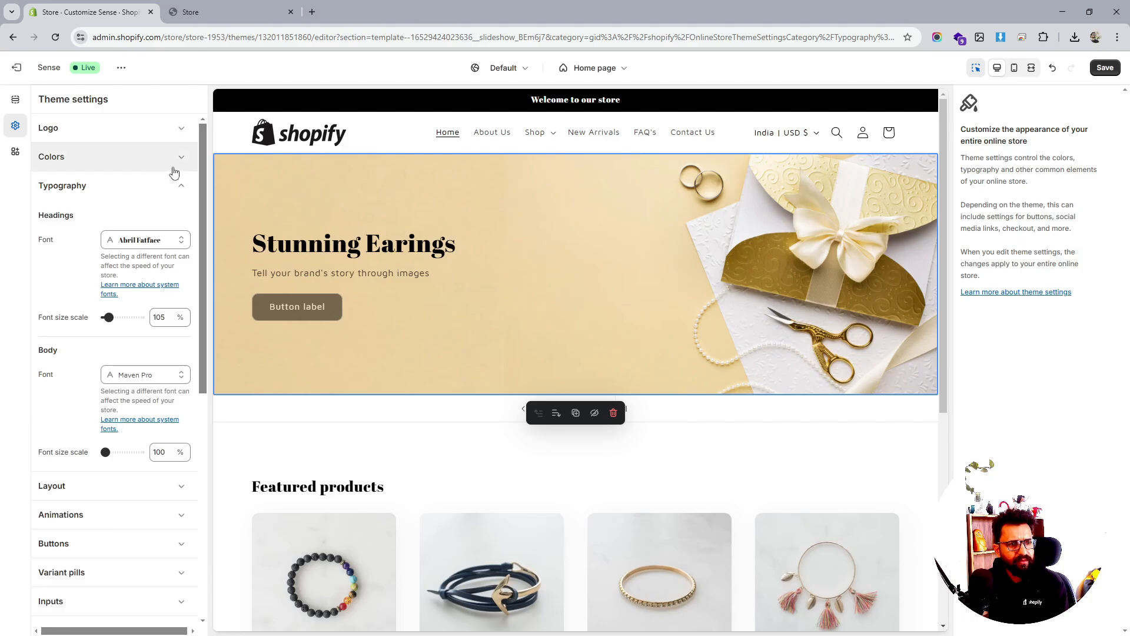
Search 'mave', set the headings font to Maven Pro Black, and save the theme
left_click(144, 238)
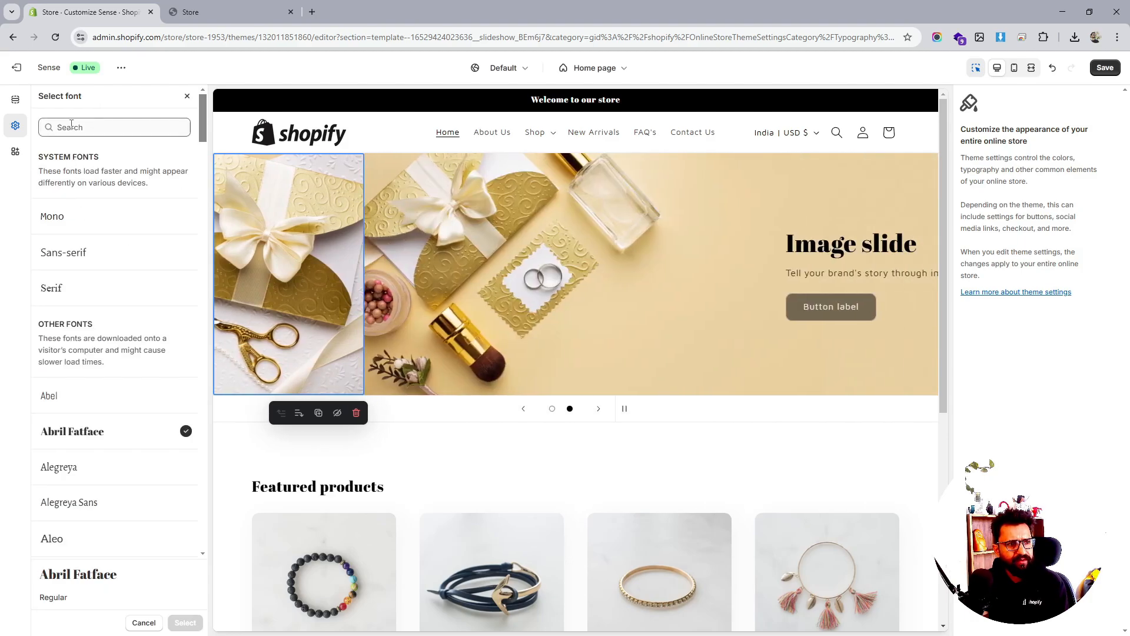
type("mave")
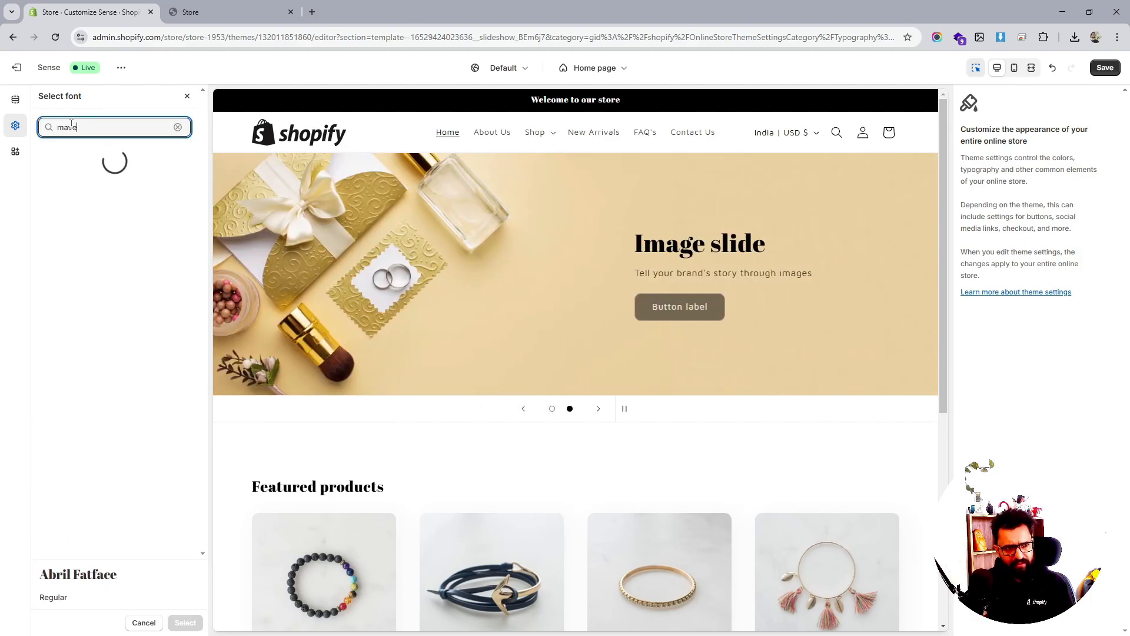
left_click(79, 236)
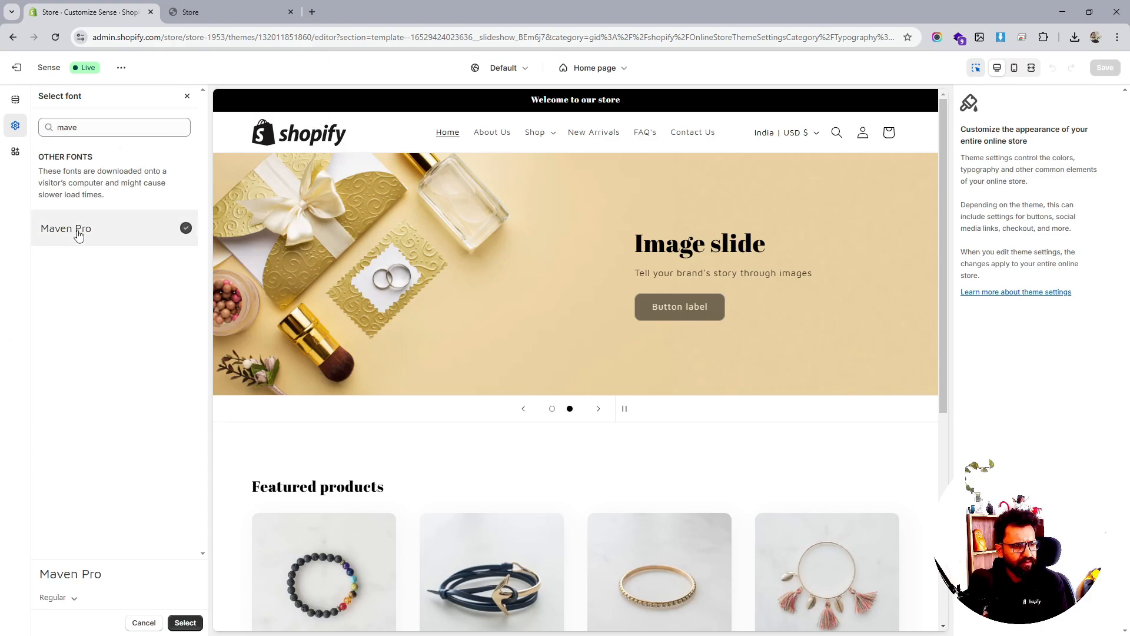
left_click(56, 597)
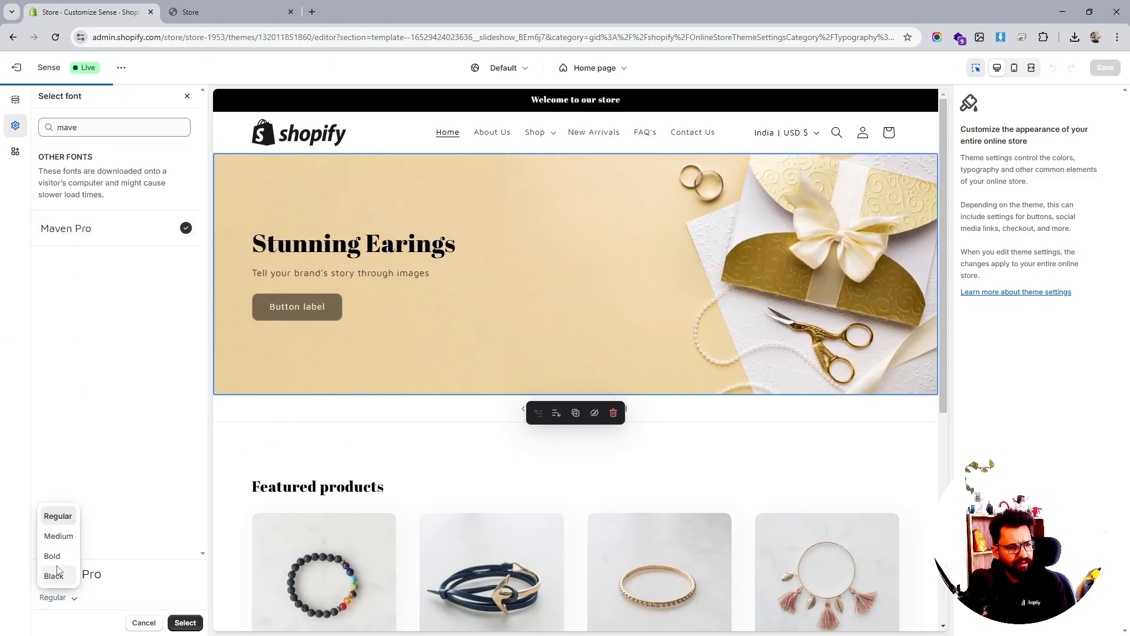
left_click(57, 559)
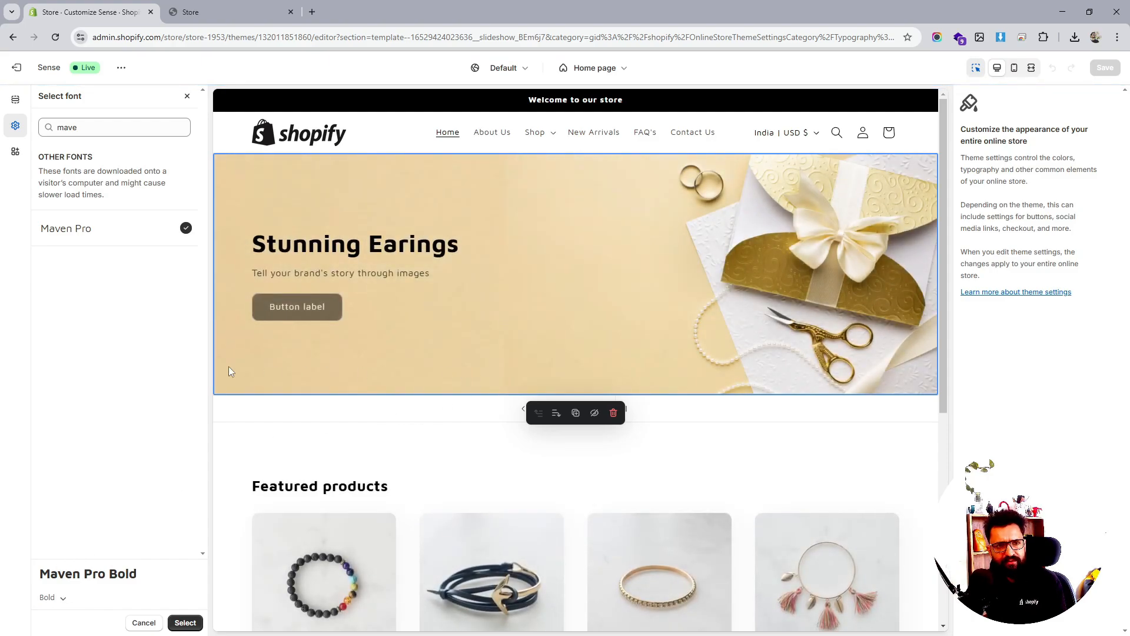
left_click(63, 598)
left_click(49, 575)
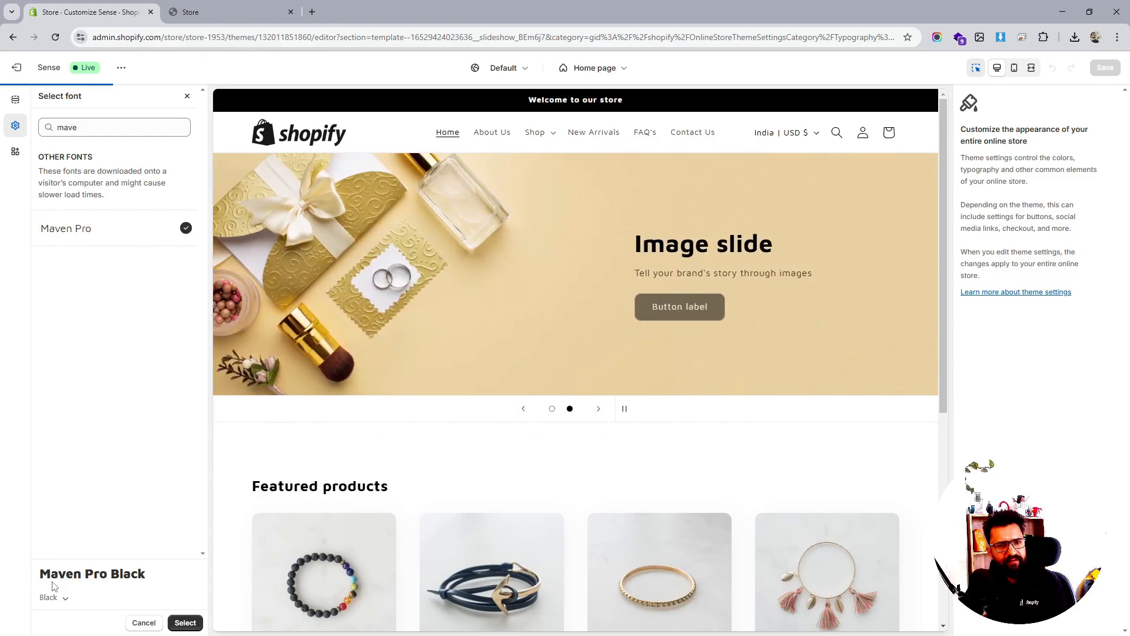
left_click(186, 622)
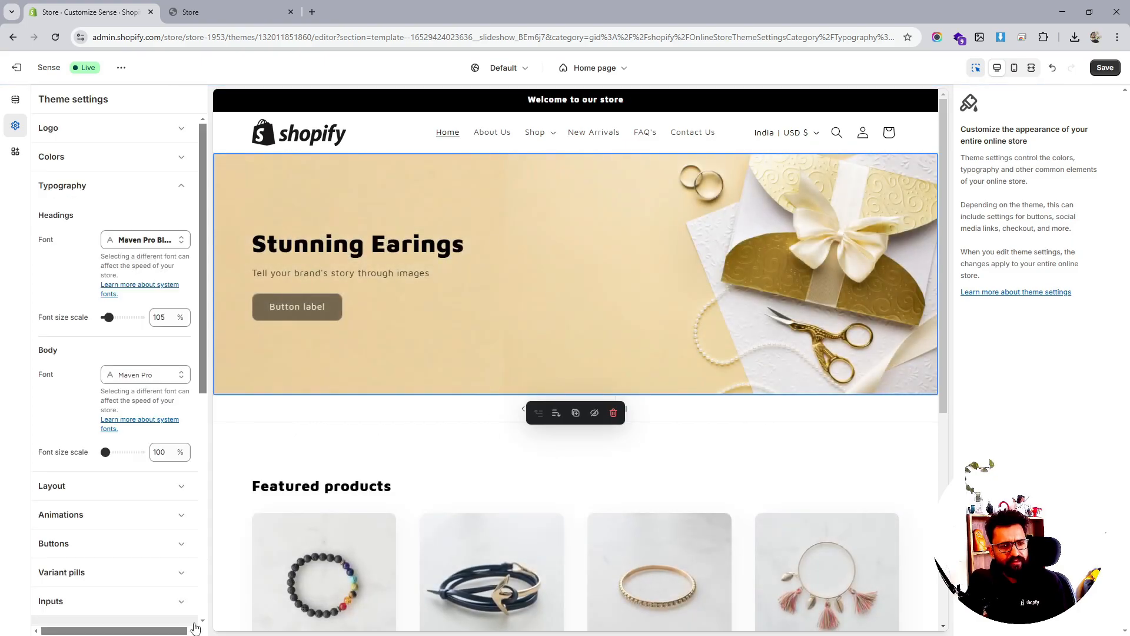
left_click(1105, 67)
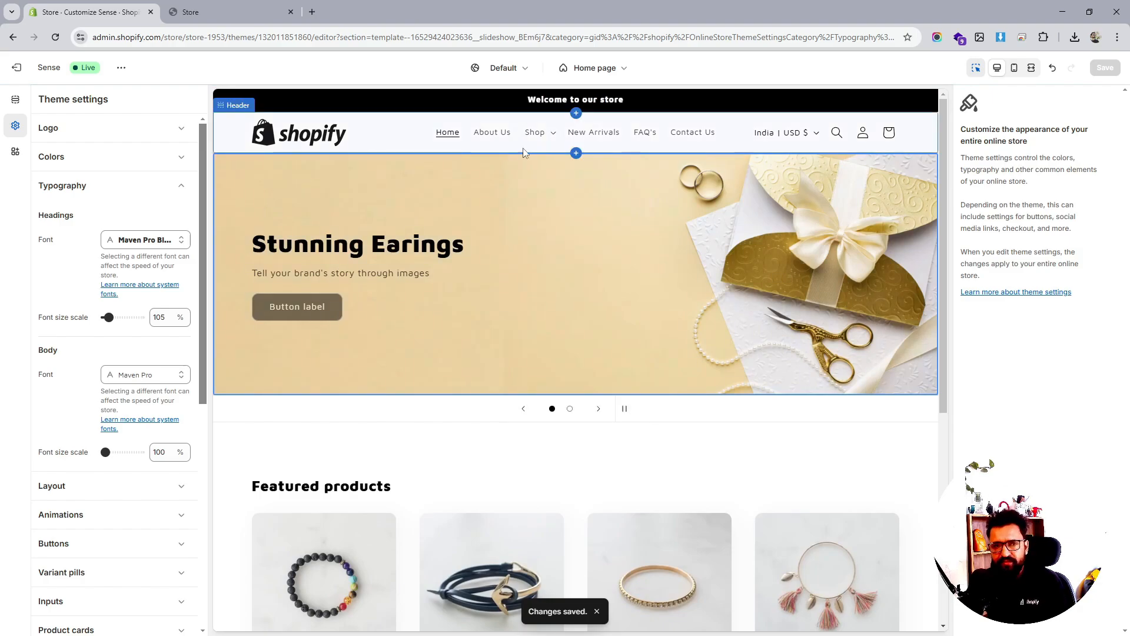
Relabel the Stunning Earings slide button 'Shop Earings' and link it to the Jewellery collection
left_click(16, 100)
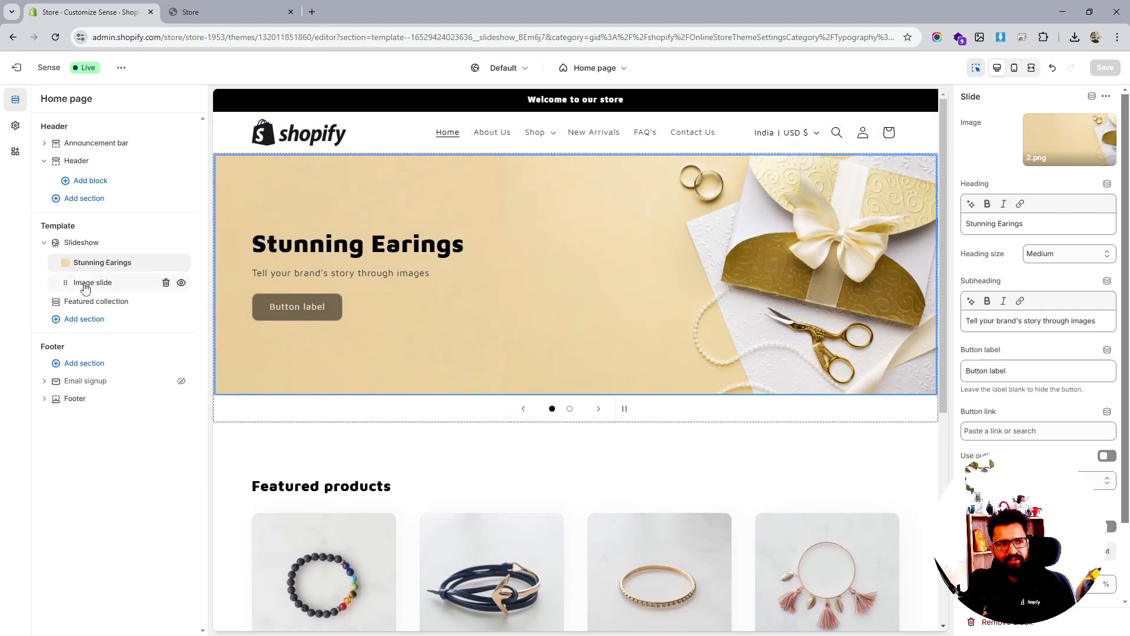
triple_click(995, 372)
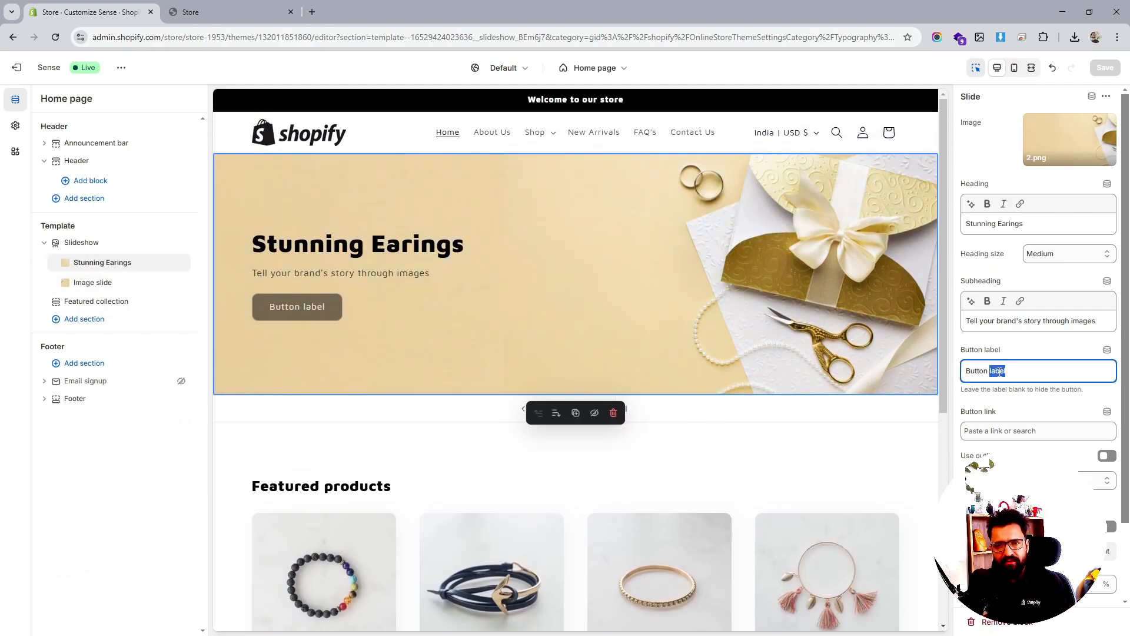
type("Shop")
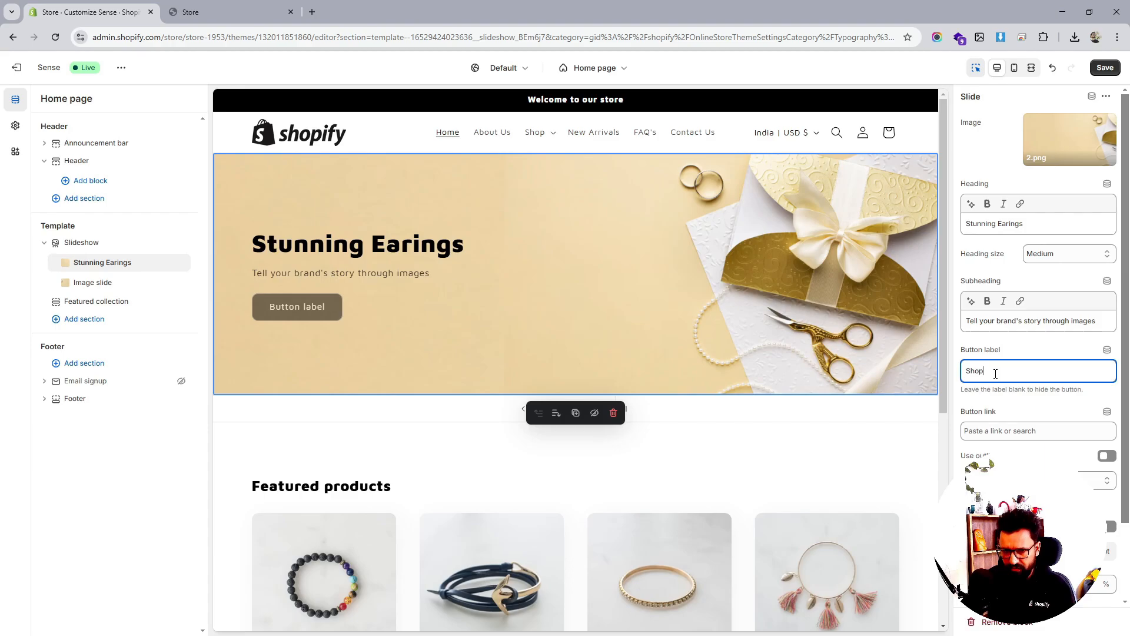
type(" Earin")
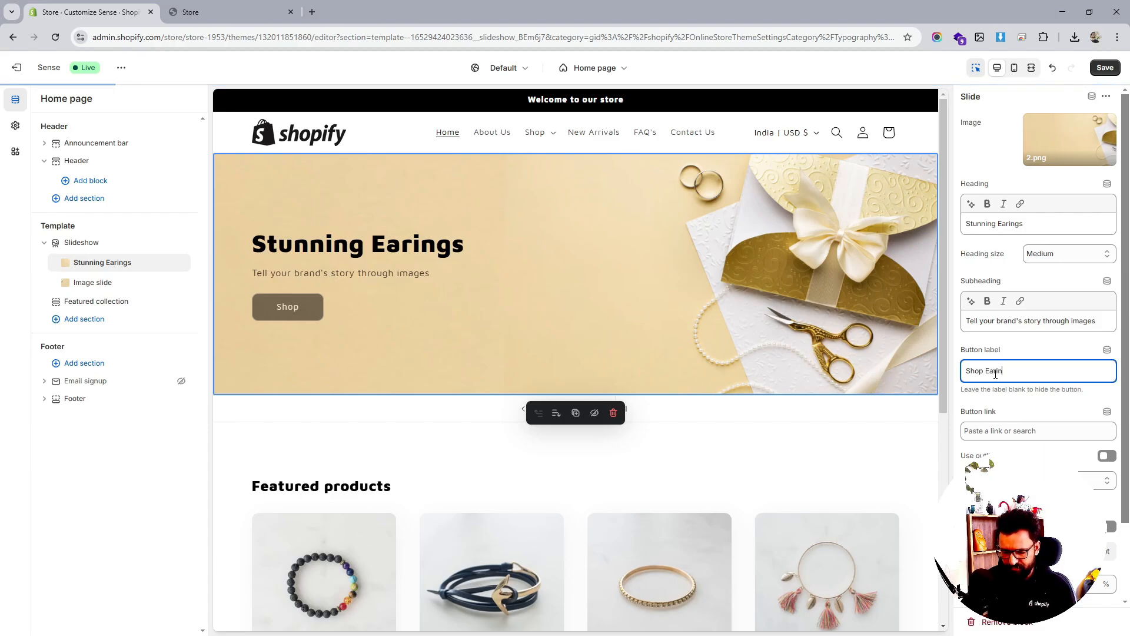
type("gs")
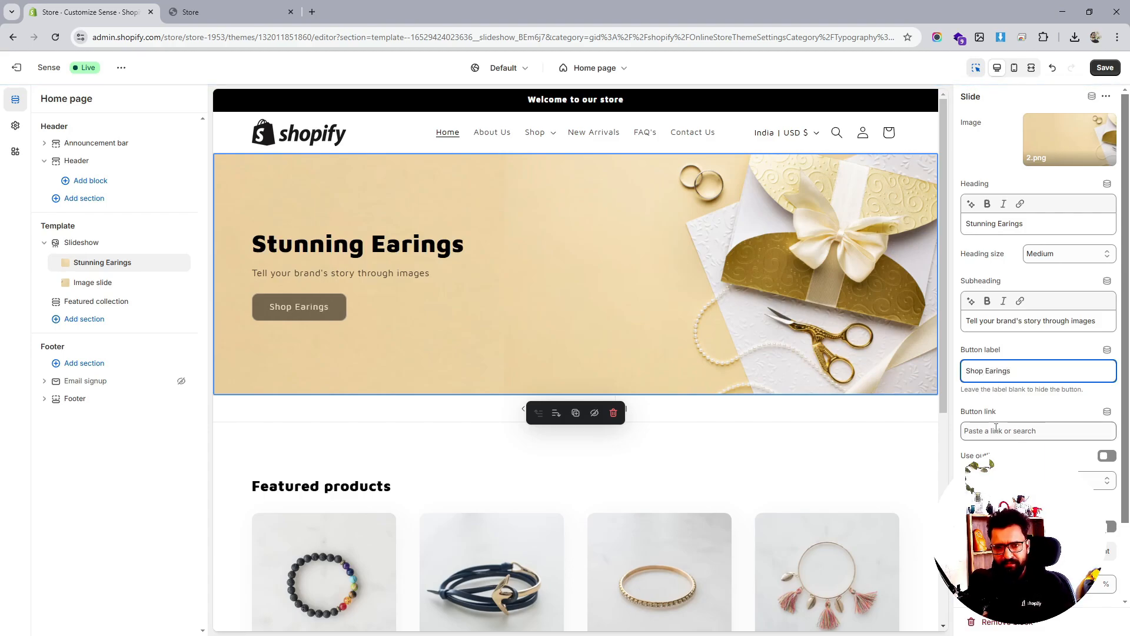
left_click(996, 429)
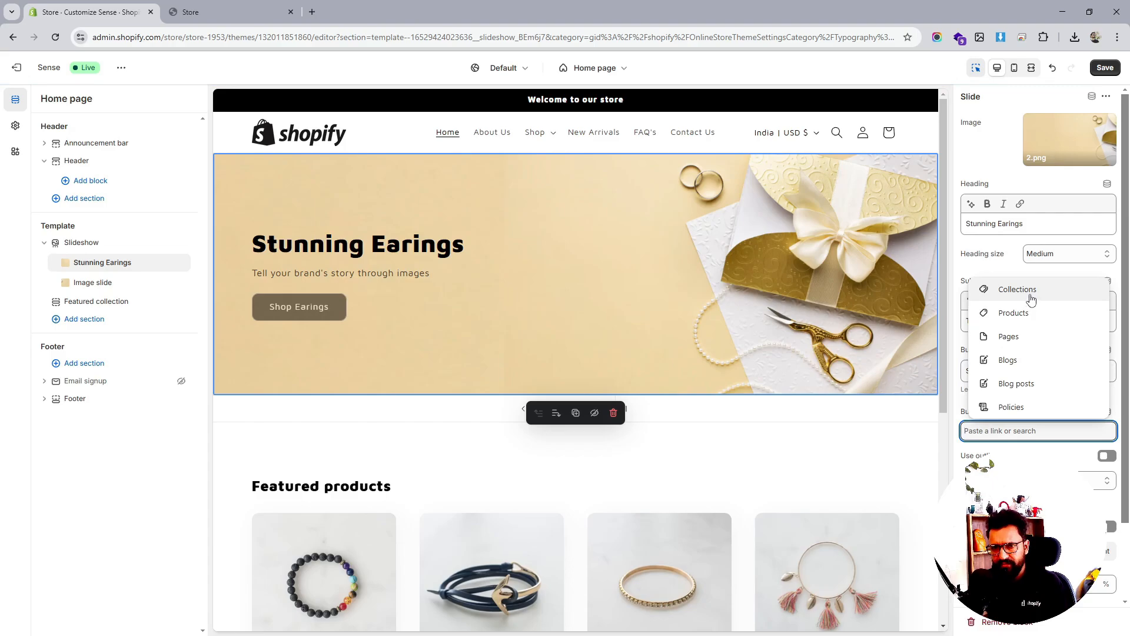
left_click(1031, 299)
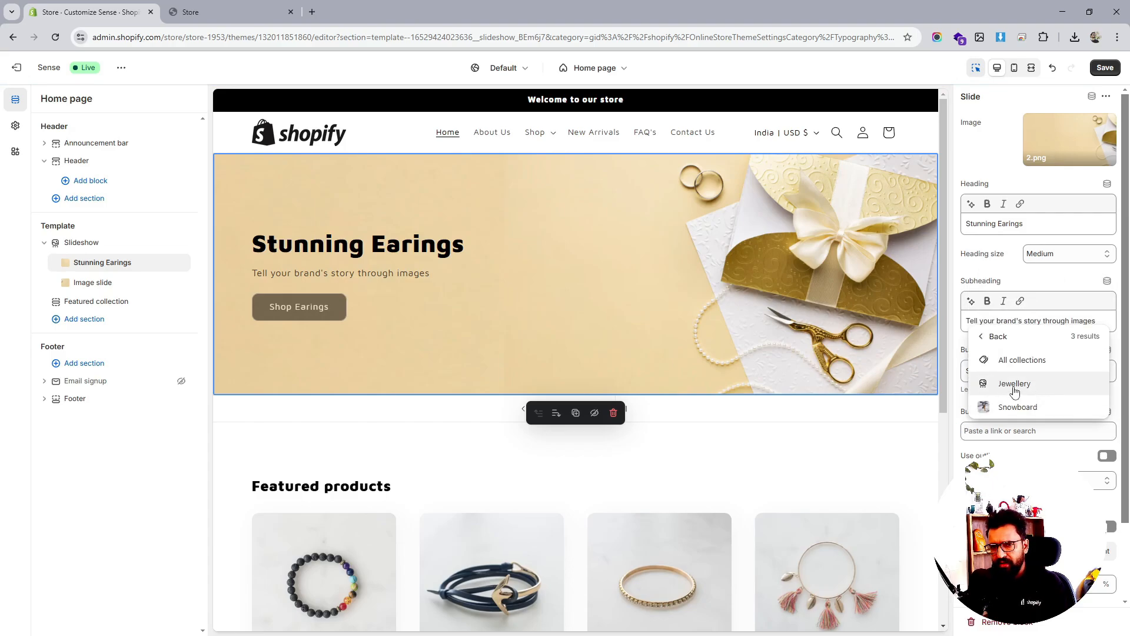
left_click(1014, 384)
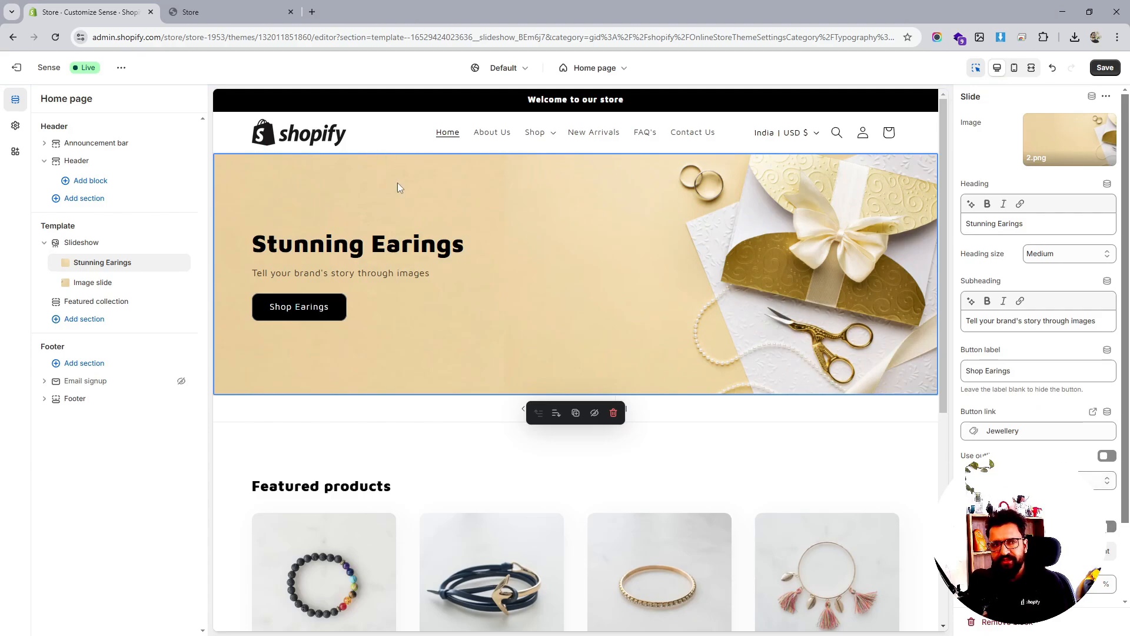
left_click(1025, 431)
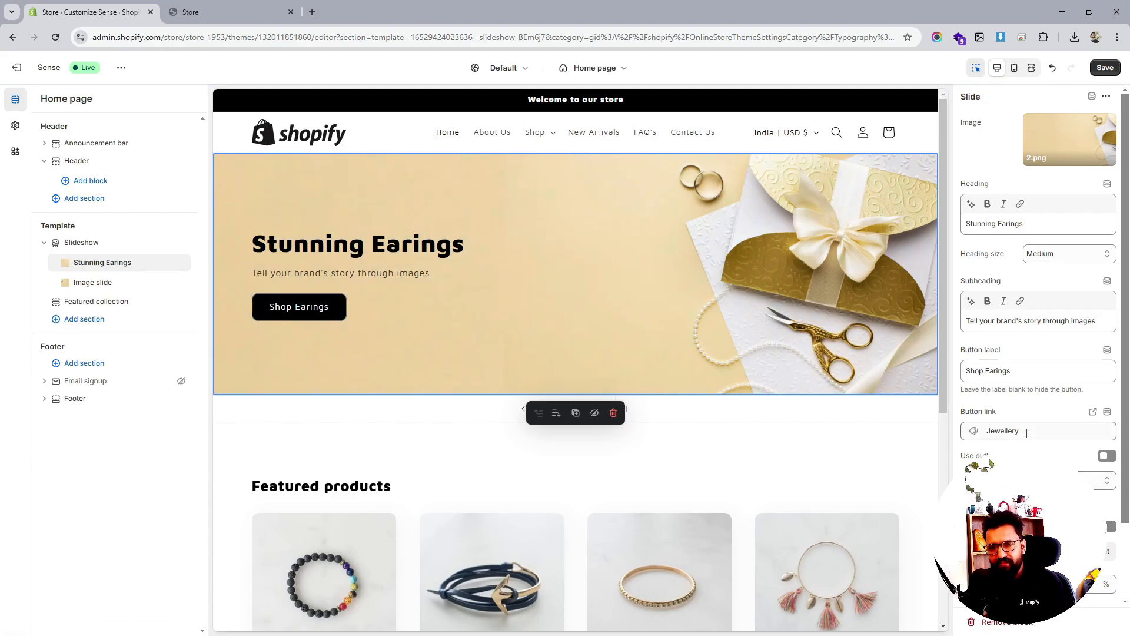
key("ctrl+a")
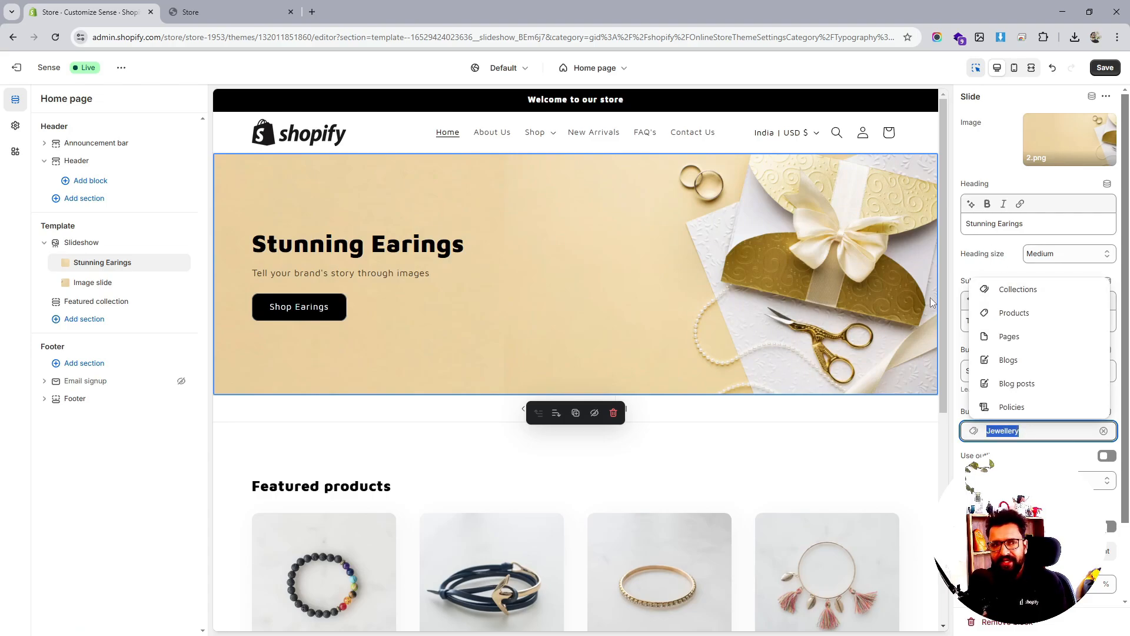
Change the second slide's heading to 'Nice Bracelets'
left_click(92, 284)
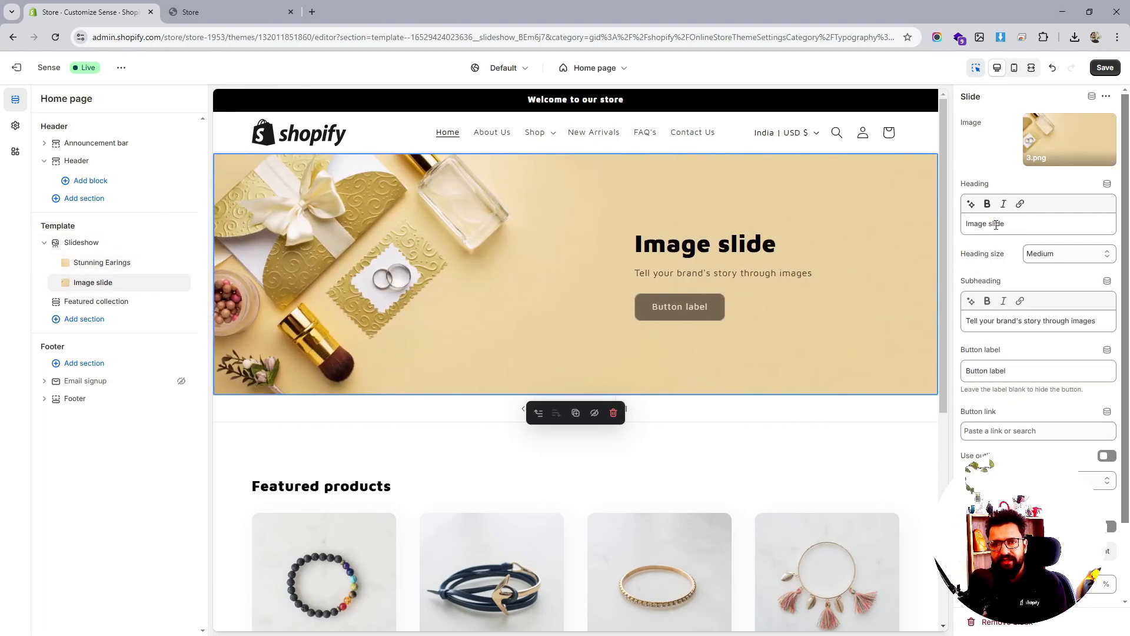
triple_click(997, 224)
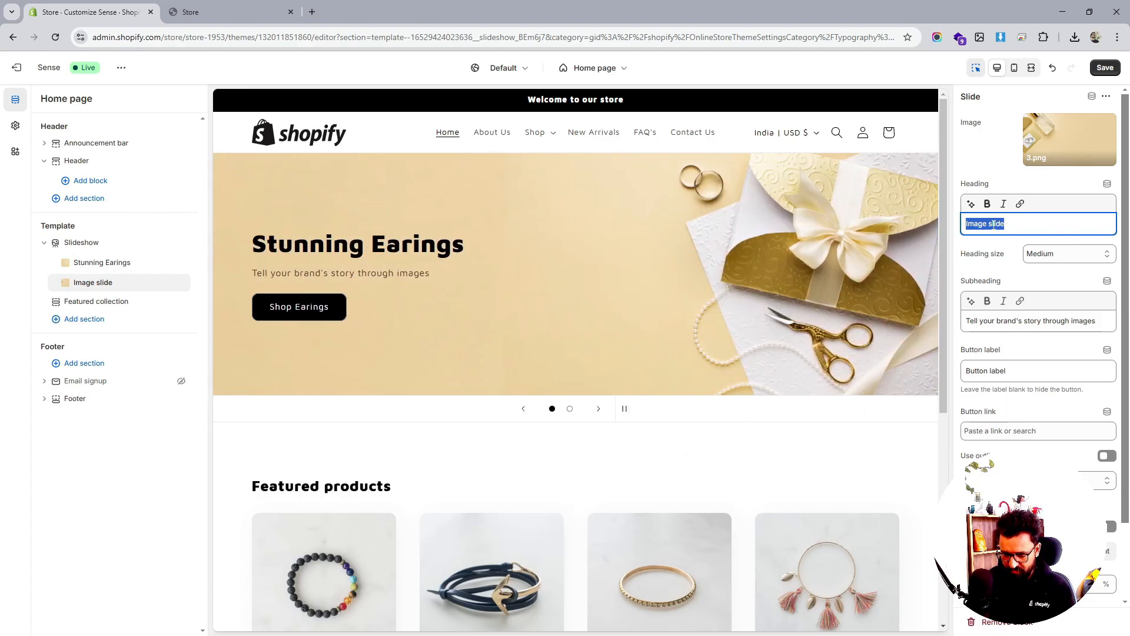
type("Nice")
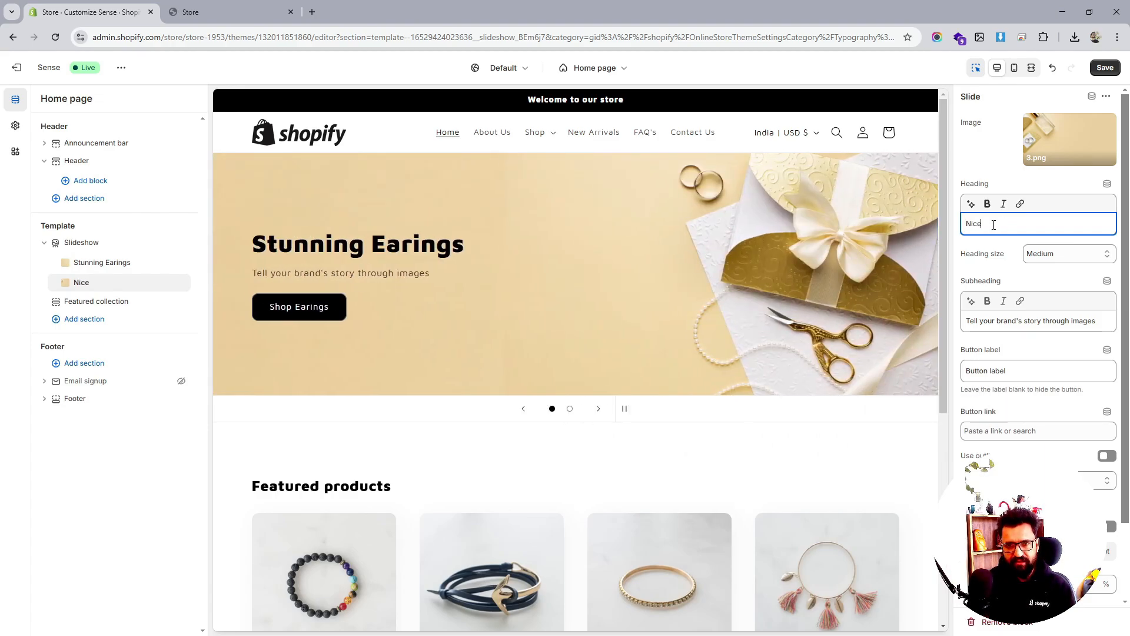
type(" Ba")
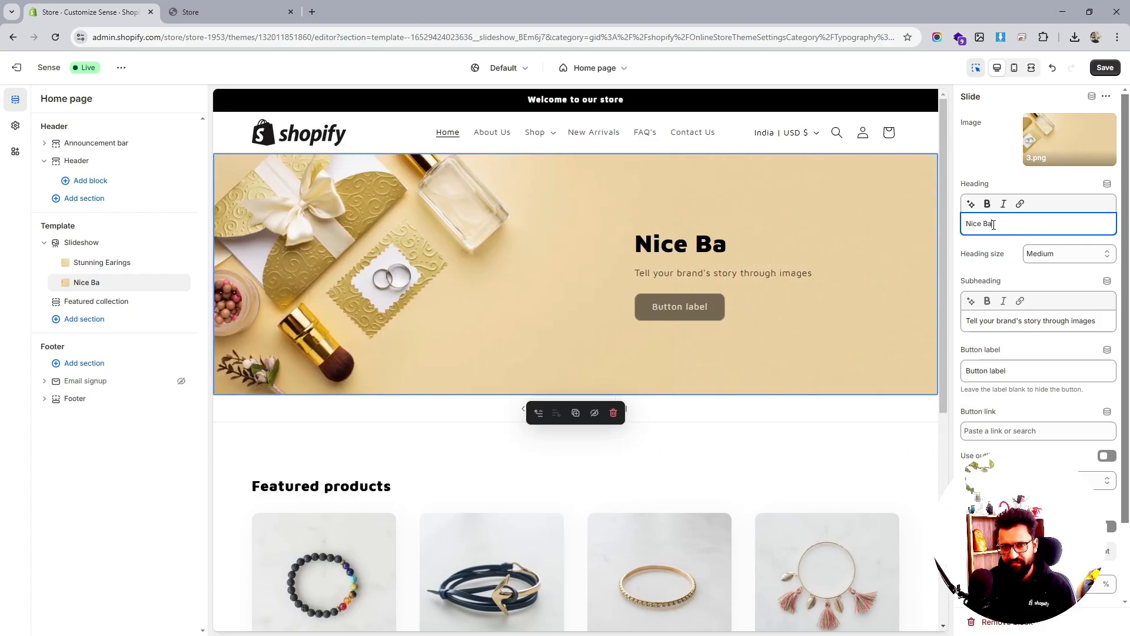
type("r")
key("BackSpace")
key("BackSpace")
key("BackSpace")
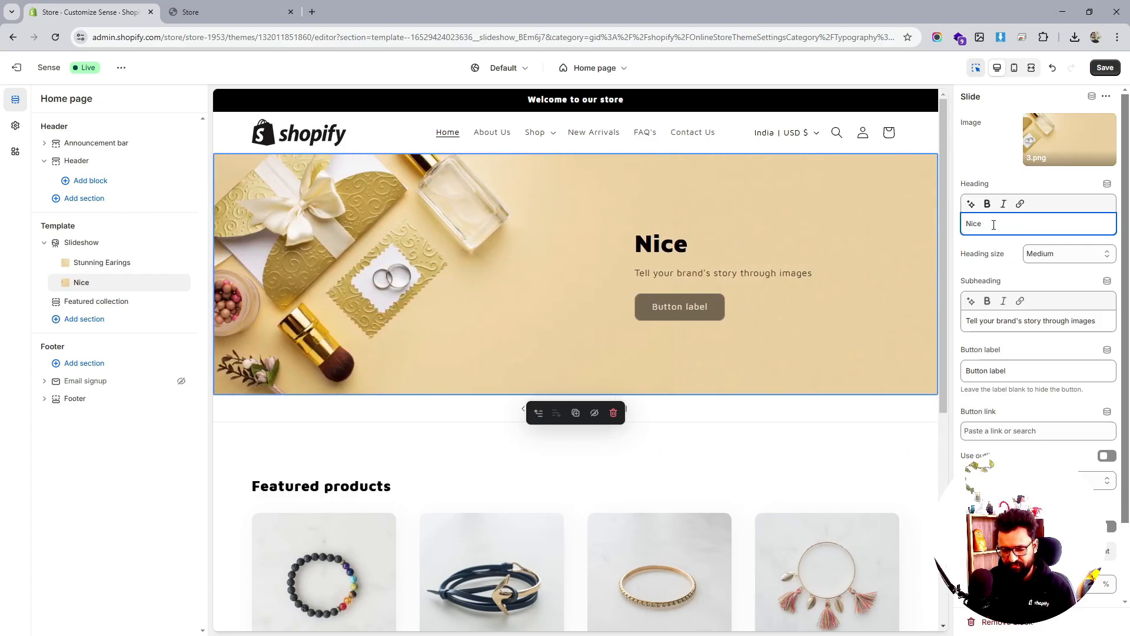
type("Bracel")
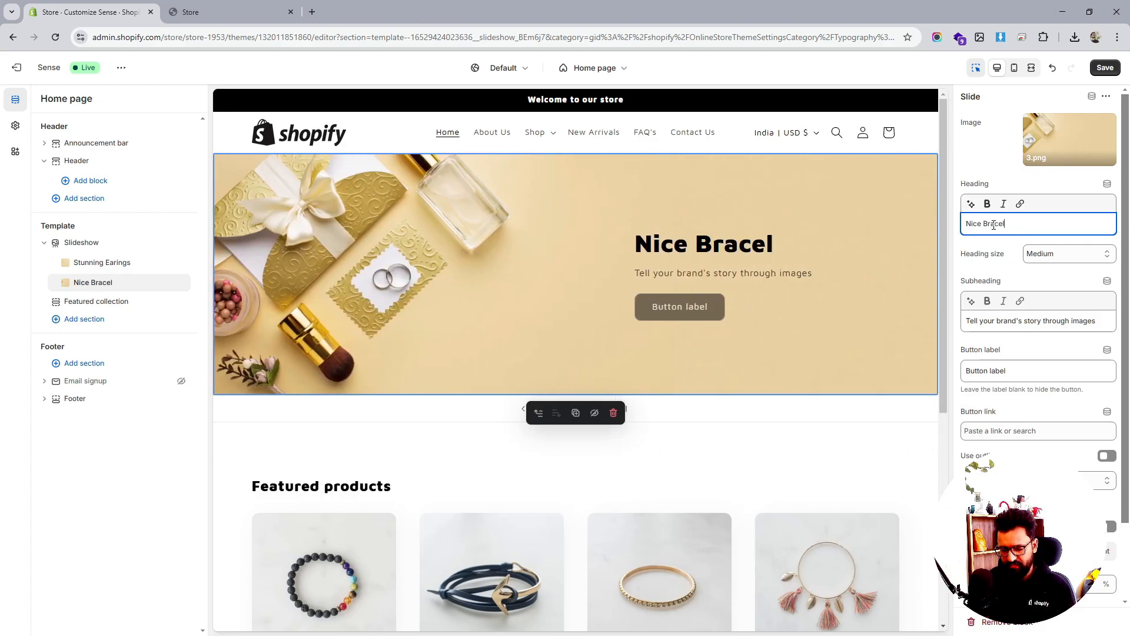
type("ets")
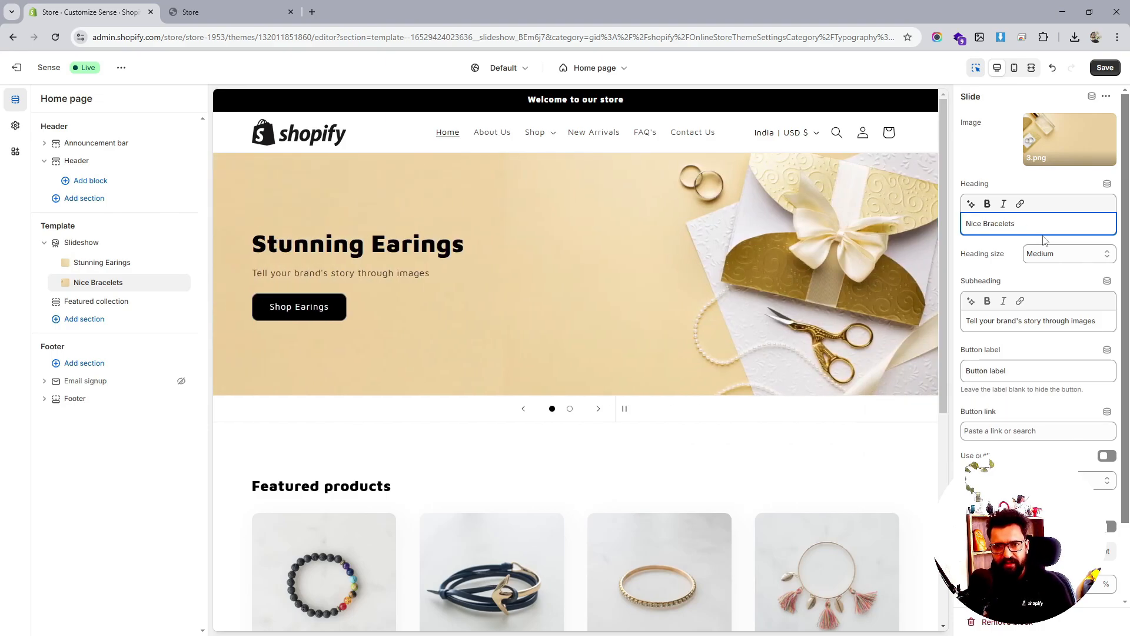
Label its button 'Shop Bracelets', link it to the Jewellery collection, and save
triple_click(1009, 370)
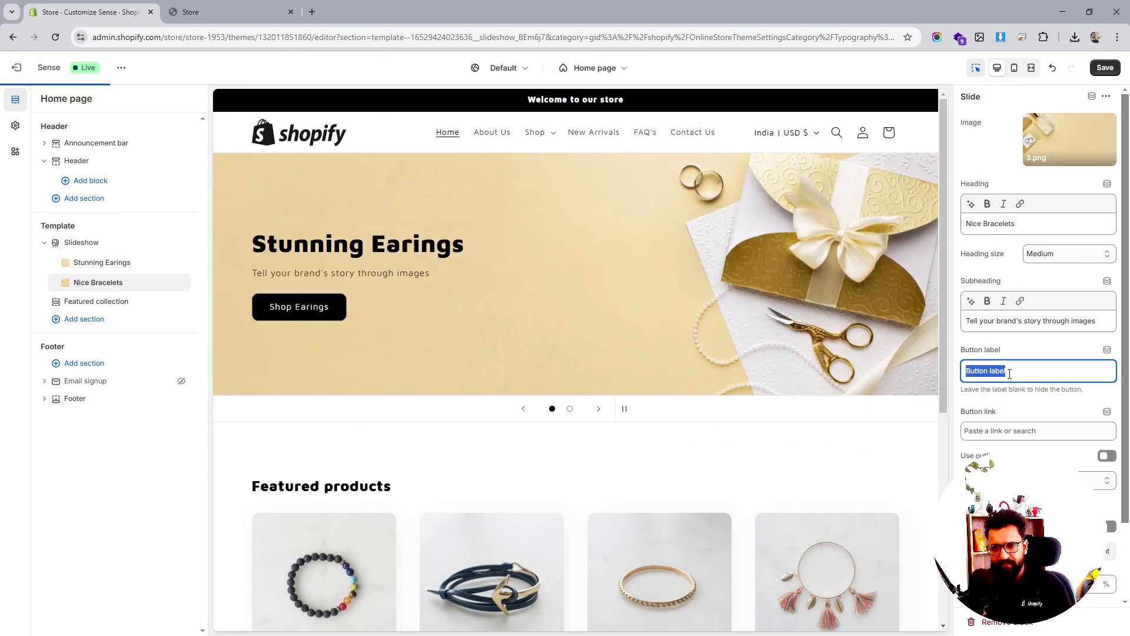
type("Shop ")
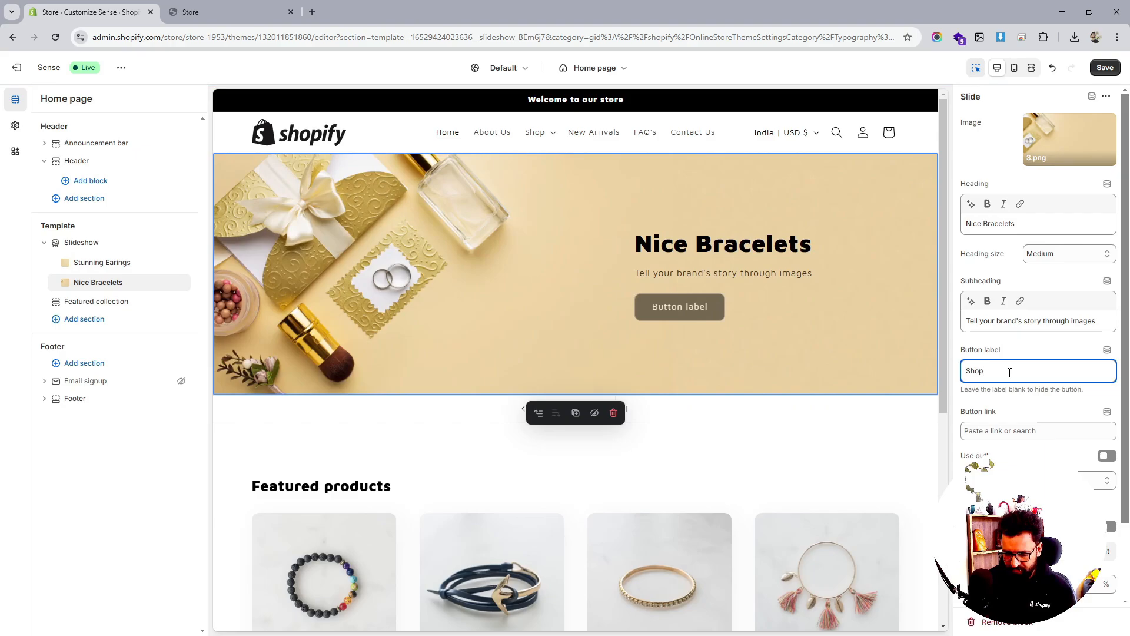
type("B")
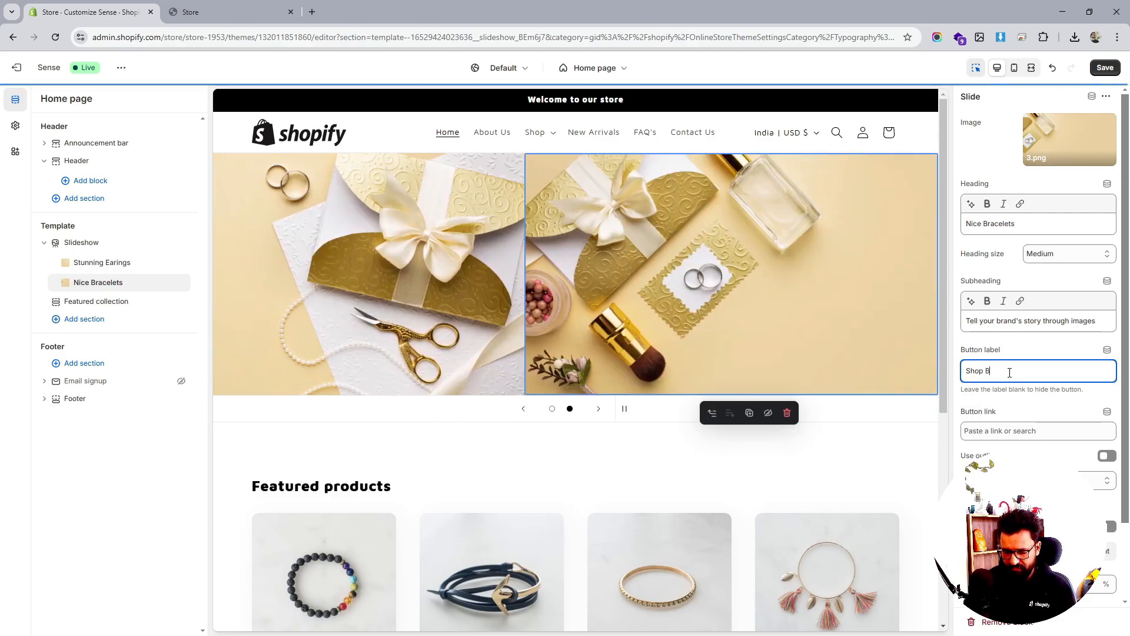
type("racelets")
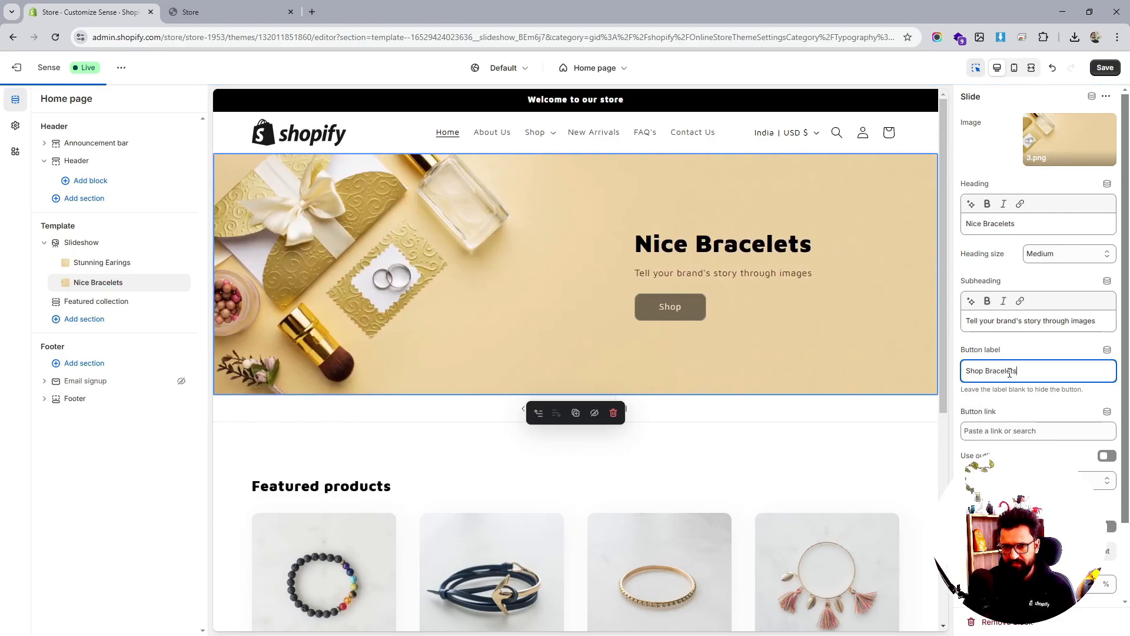
left_click(1043, 433)
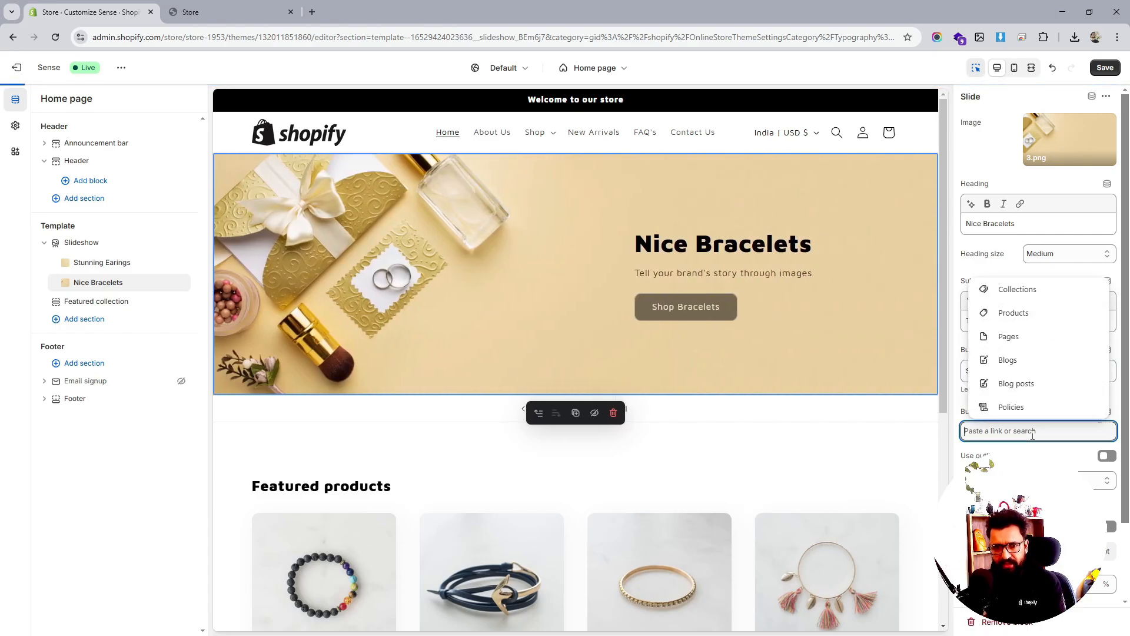
left_click(1010, 290)
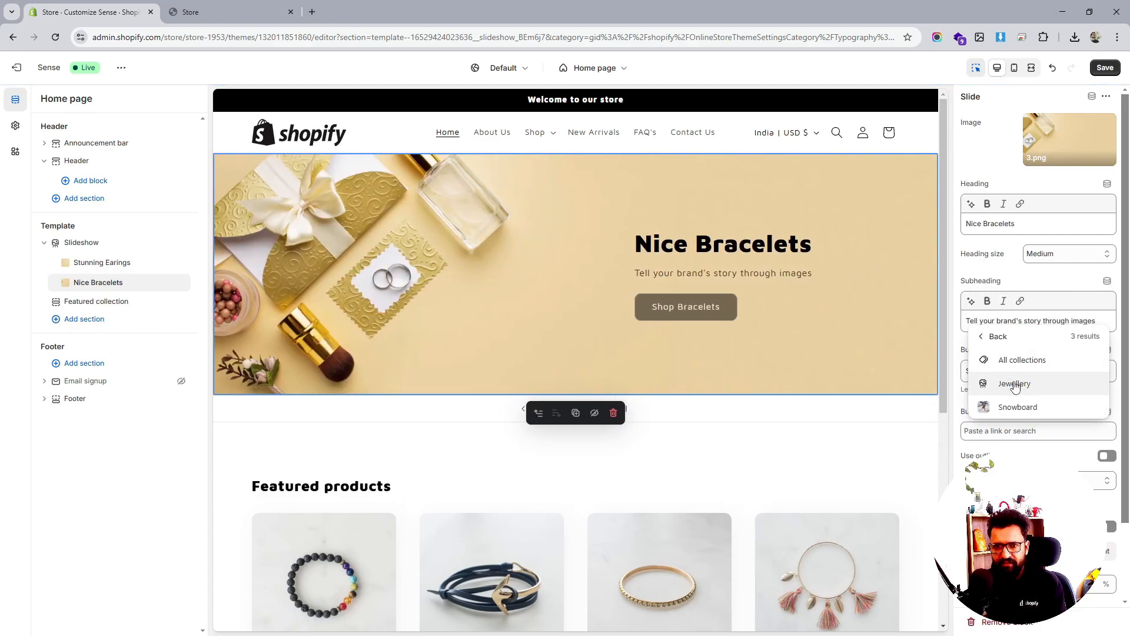
left_click(1015, 384)
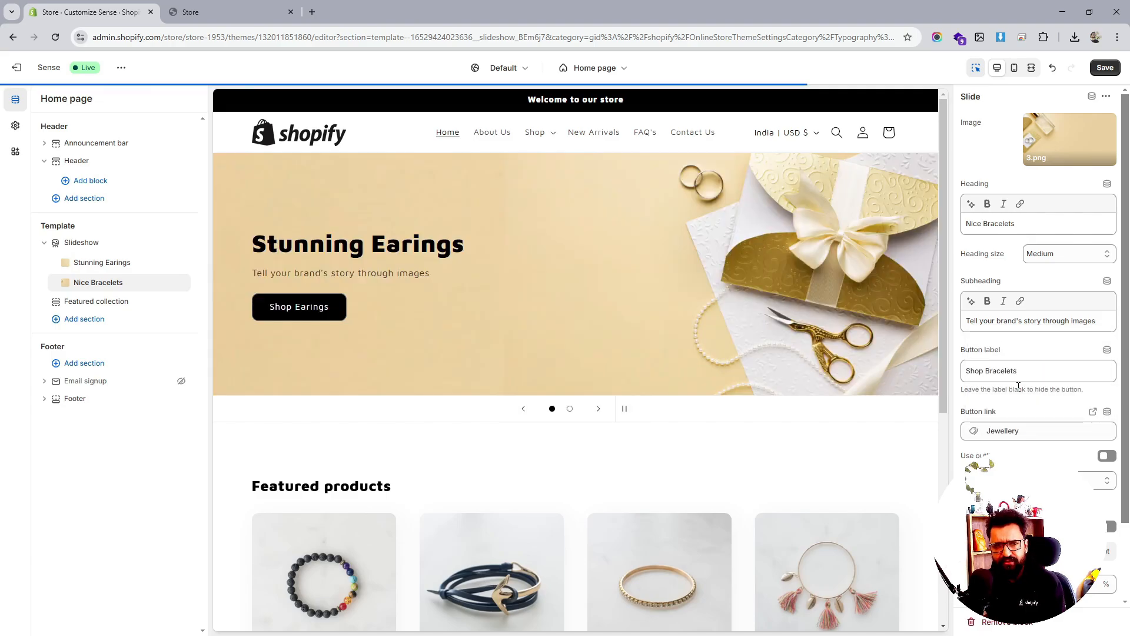
left_click(1105, 68)
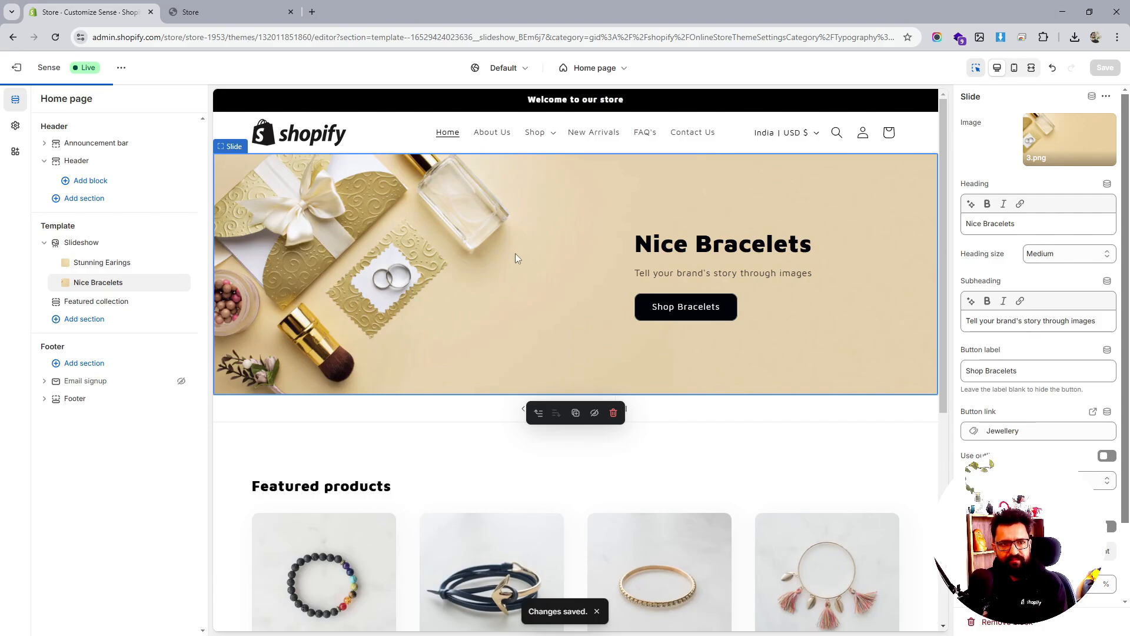
Look through the Featured collection settings, then return to the Slideshow section
left_click(97, 301)
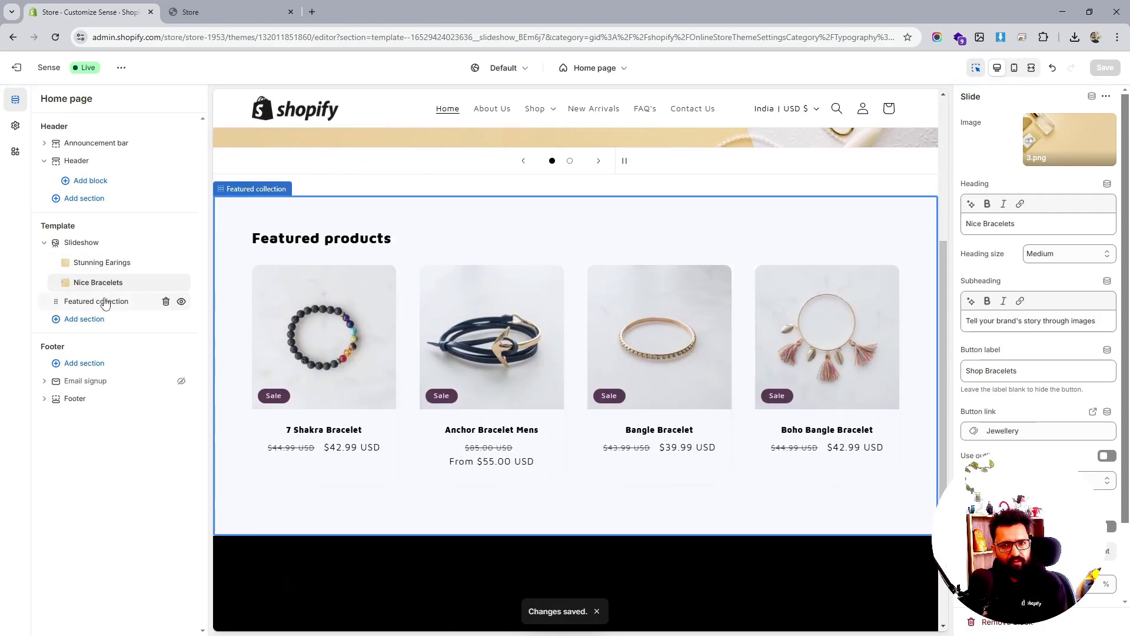
scroll(1041, 330, "down", 8)
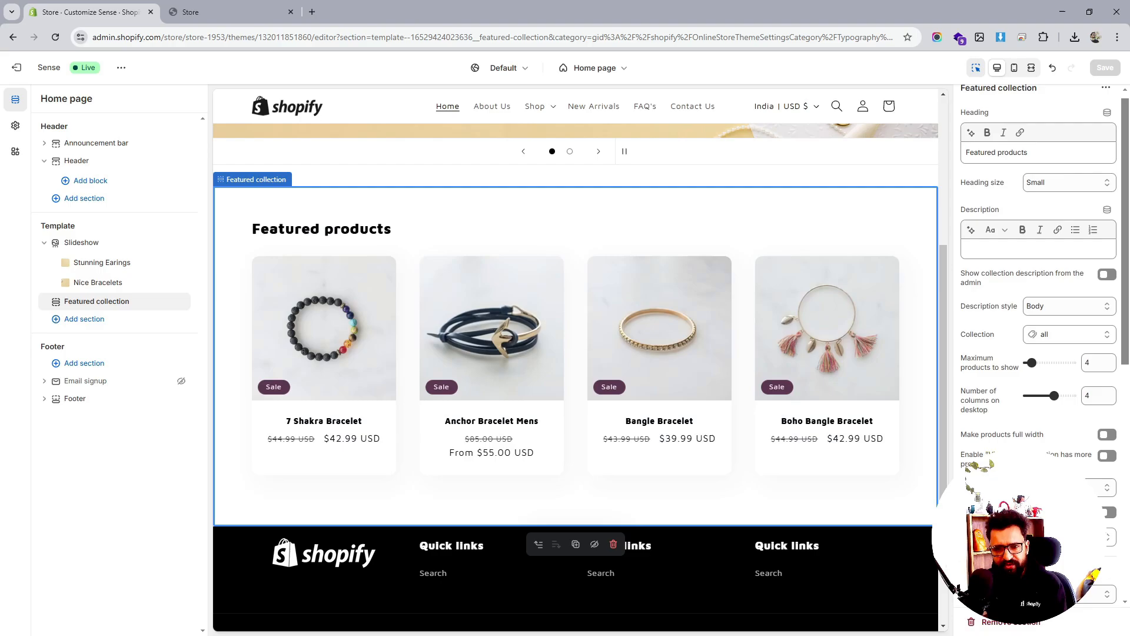
scroll(1042, 329, "down", 1)
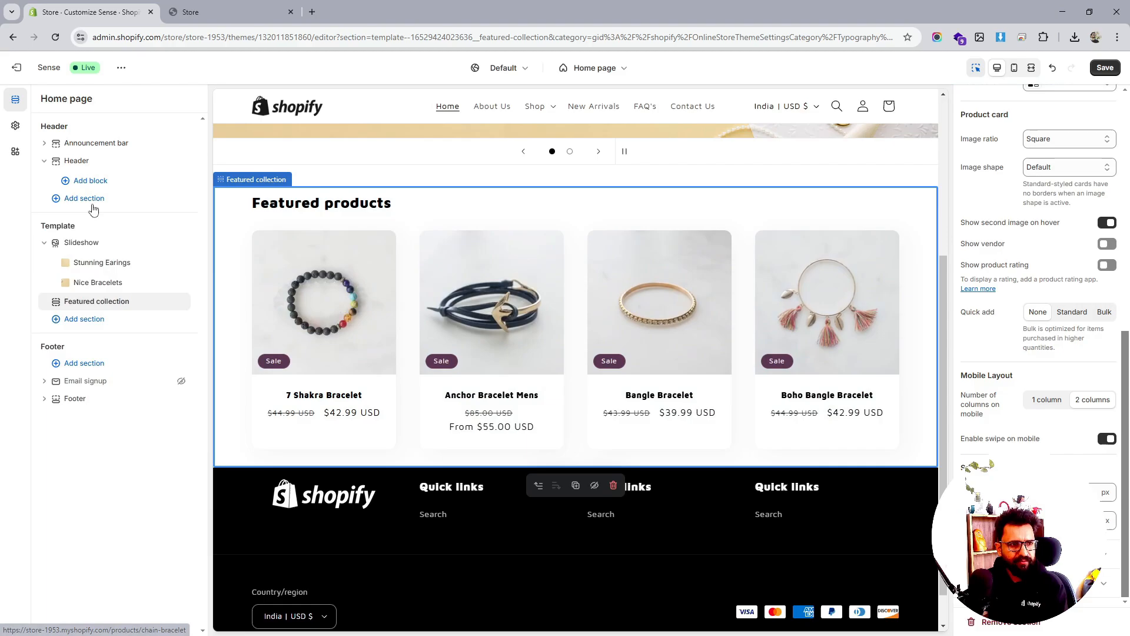
left_click(90, 244)
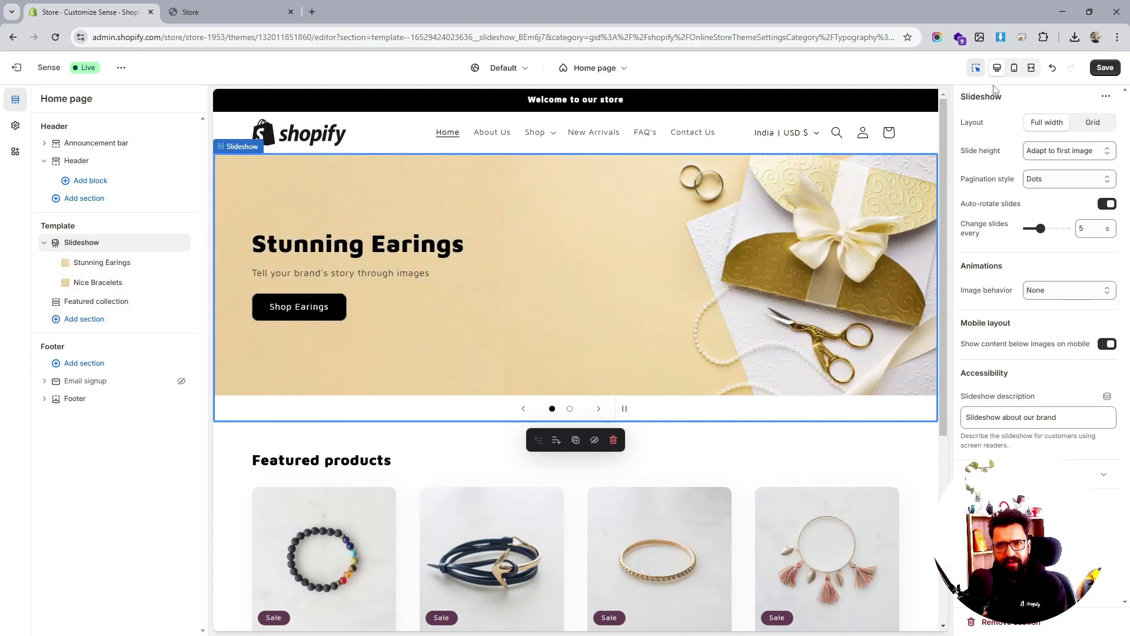
In mobile preview, turn off 'Show content below images on mobile', save, and return to desktop
left_click(1014, 67)
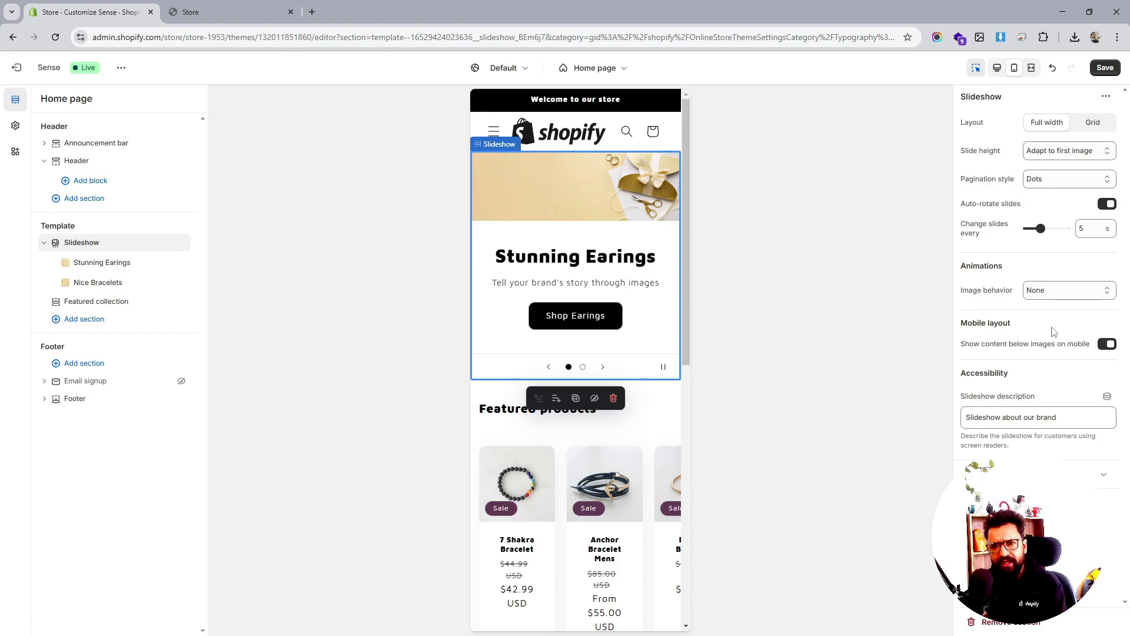
left_click(1102, 345)
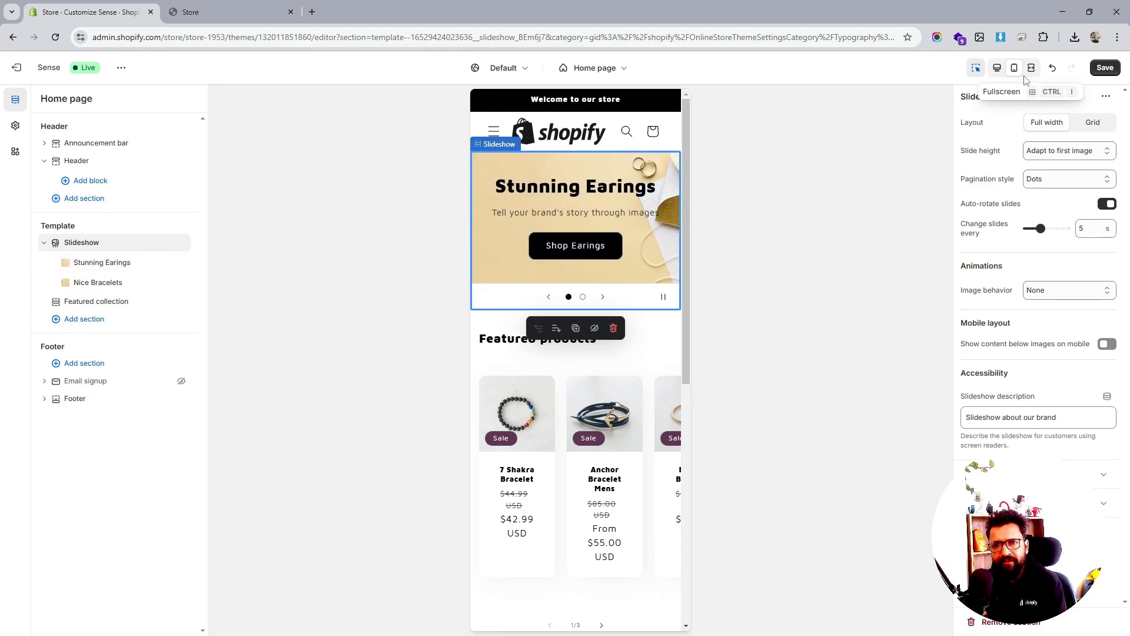
left_click(1105, 68)
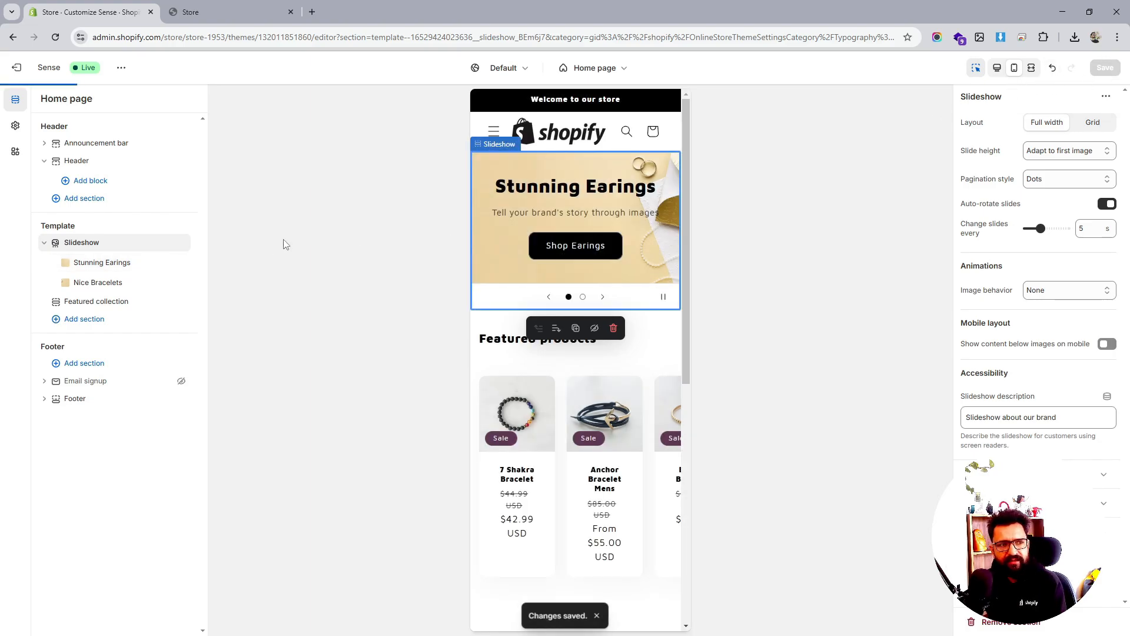
left_click(1020, 71)
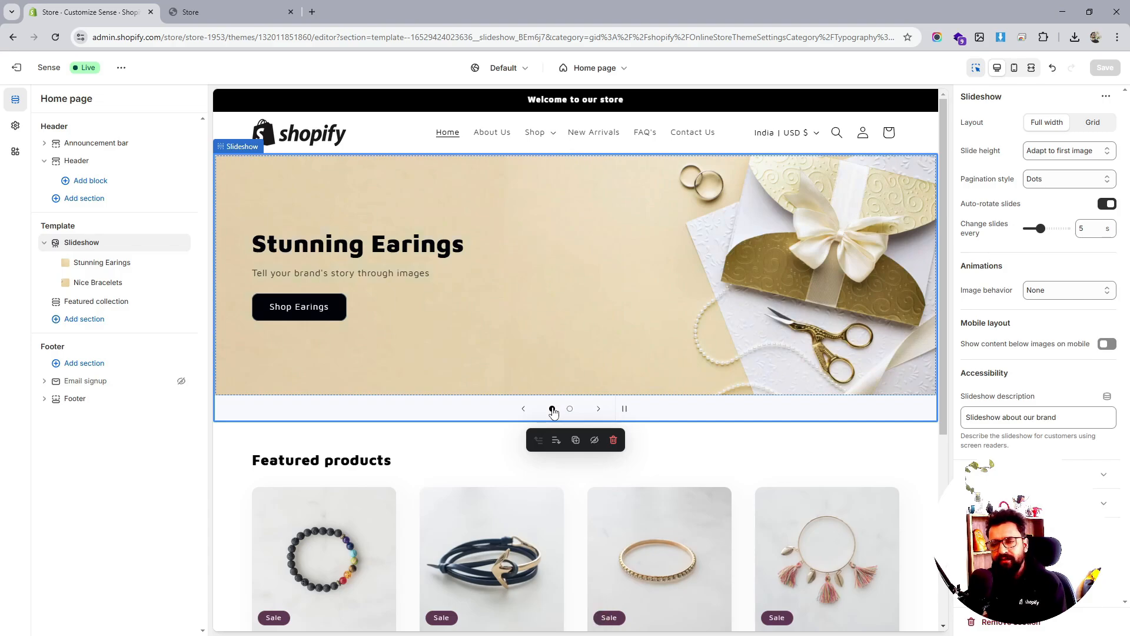
Add an Image banner section using image 2
left_click(98, 321)
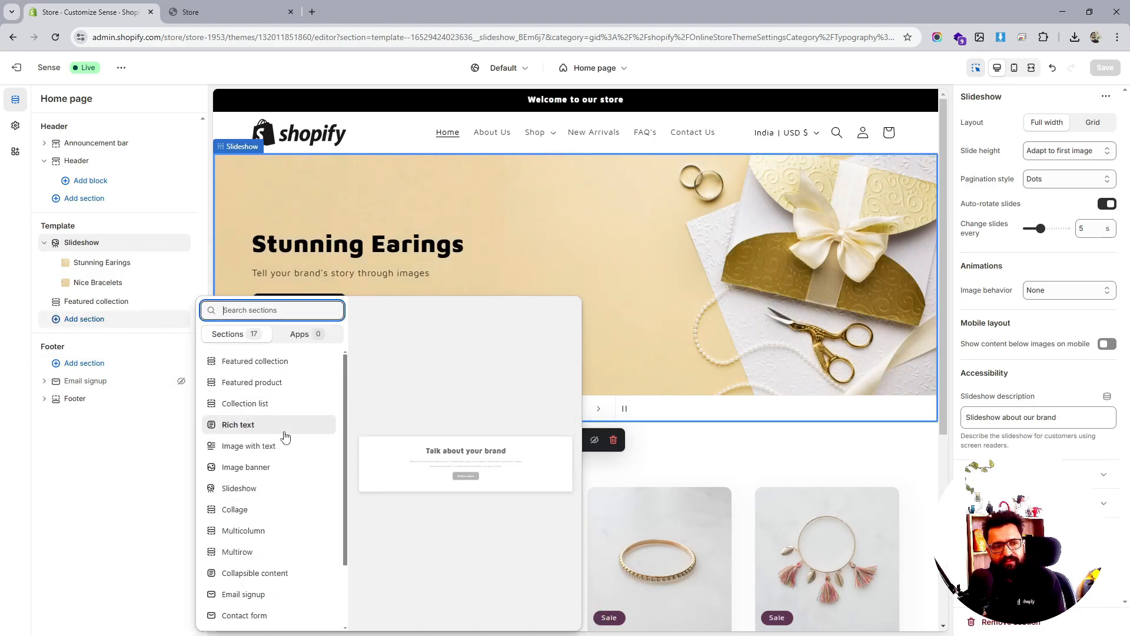
left_click(288, 467)
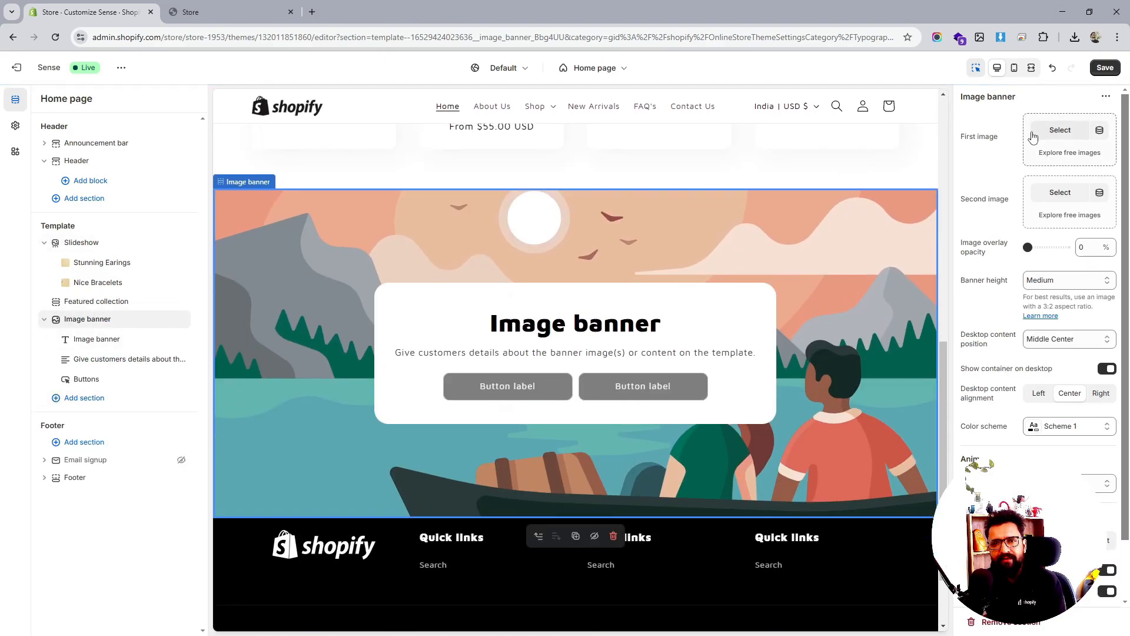
left_click(1040, 132)
left_click(406, 308)
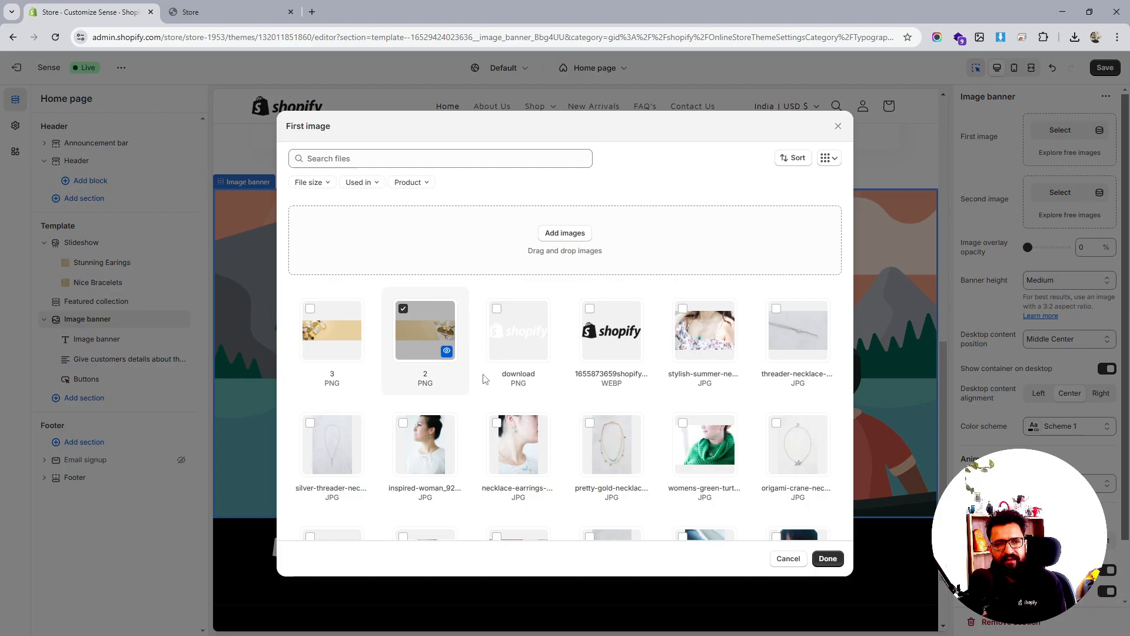
left_click(836, 558)
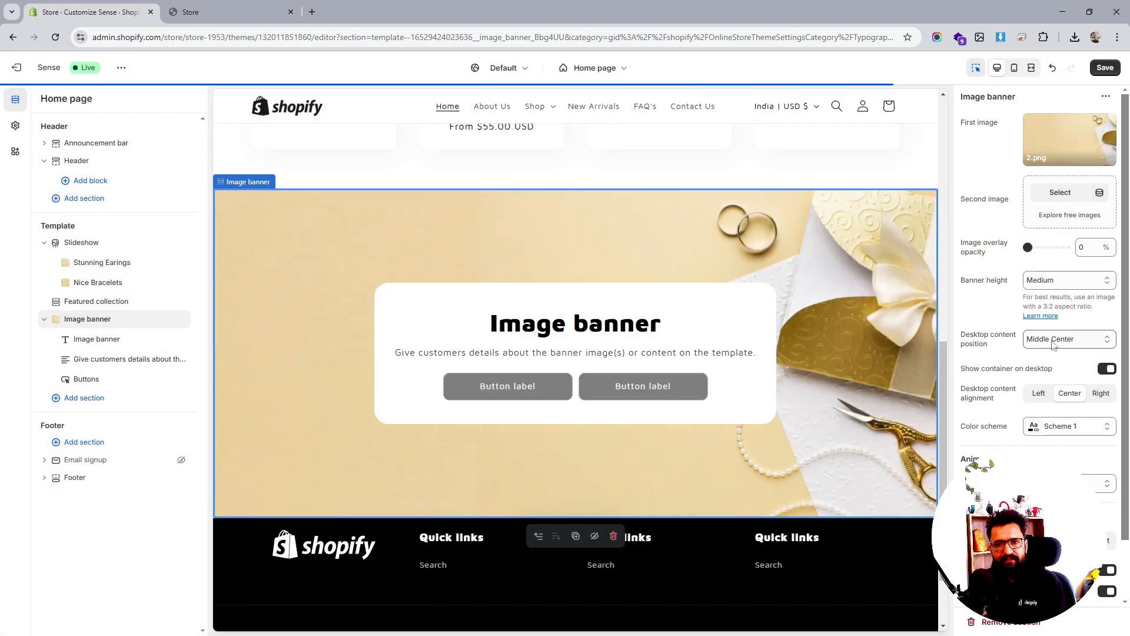
Set the banner height to adapt to the image, content Middle Left, left-aligned, no container
left_click(1058, 341)
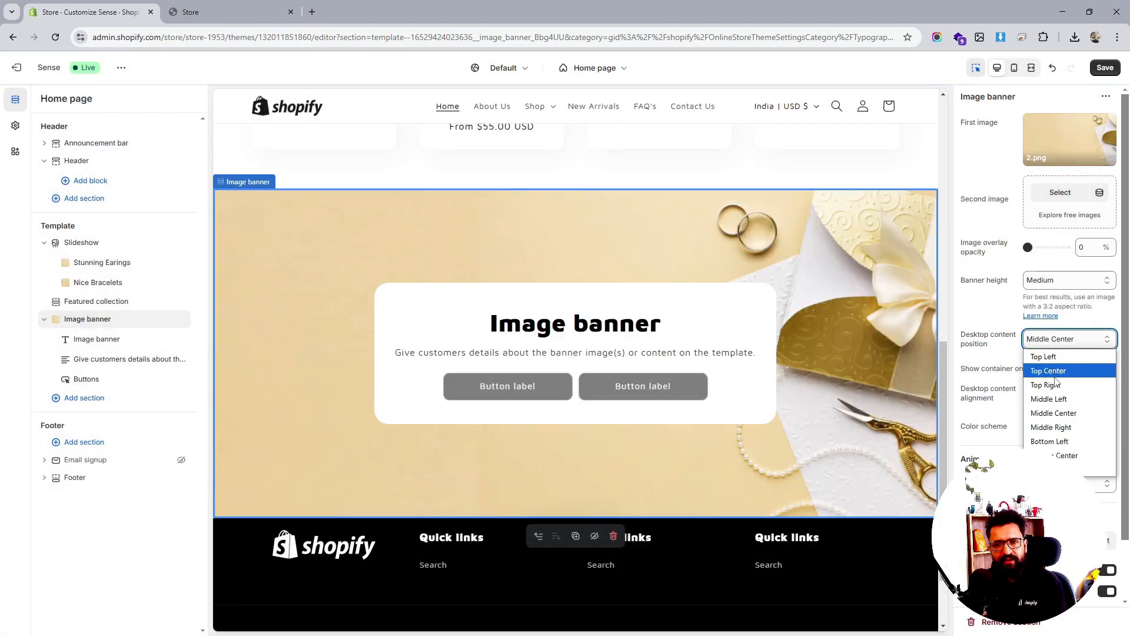
left_click(1074, 294)
left_click(1069, 280)
left_click(1060, 297)
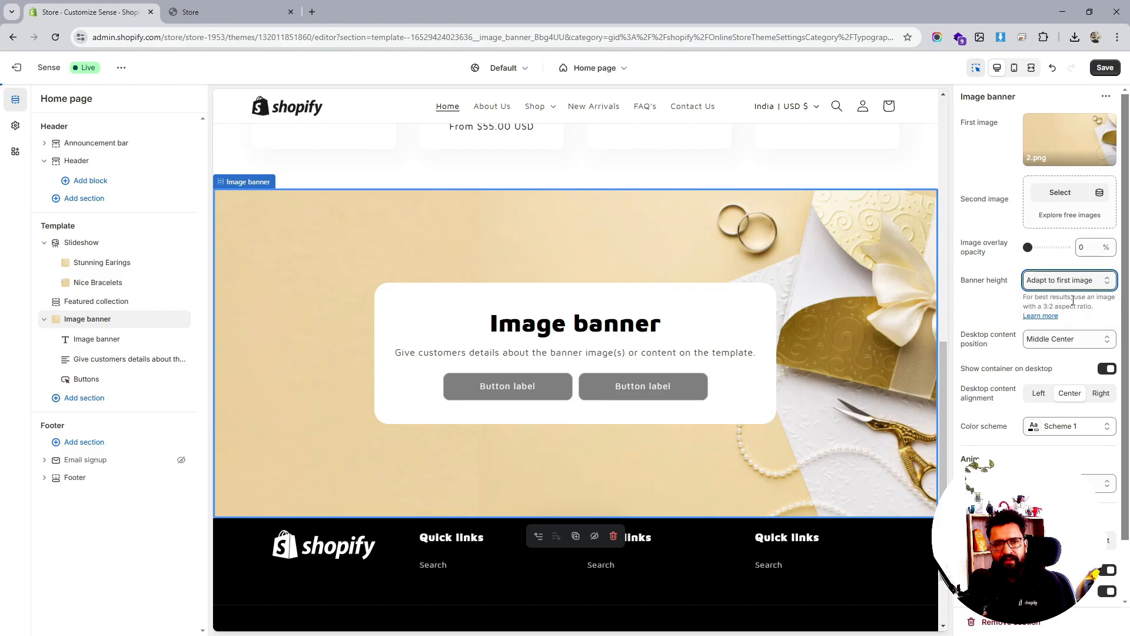
left_click(1065, 345)
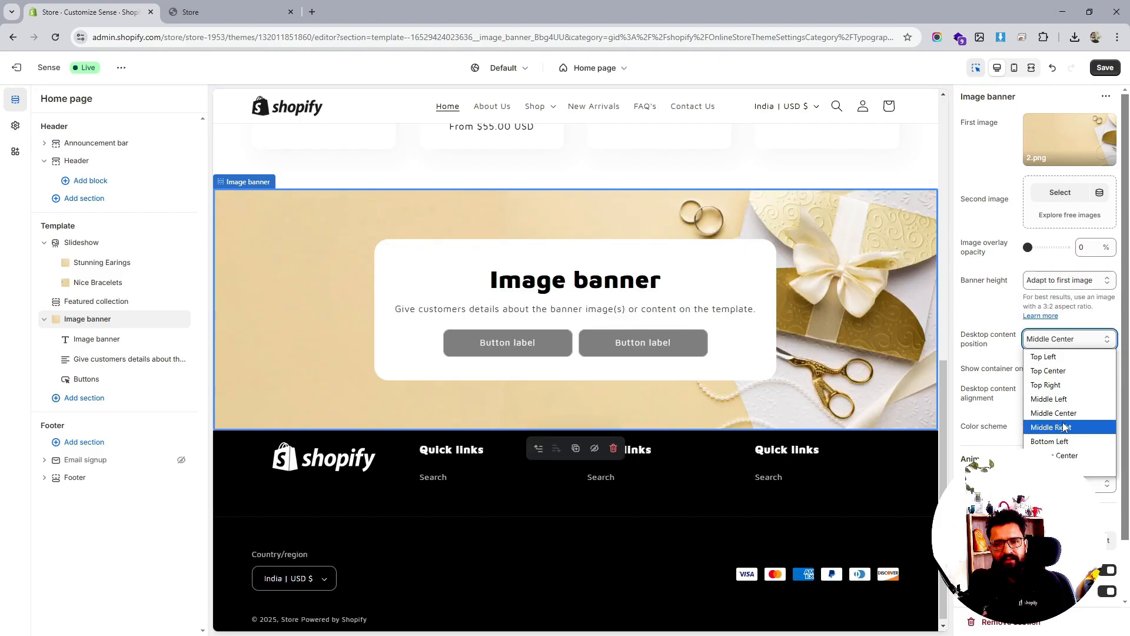
left_click(1064, 399)
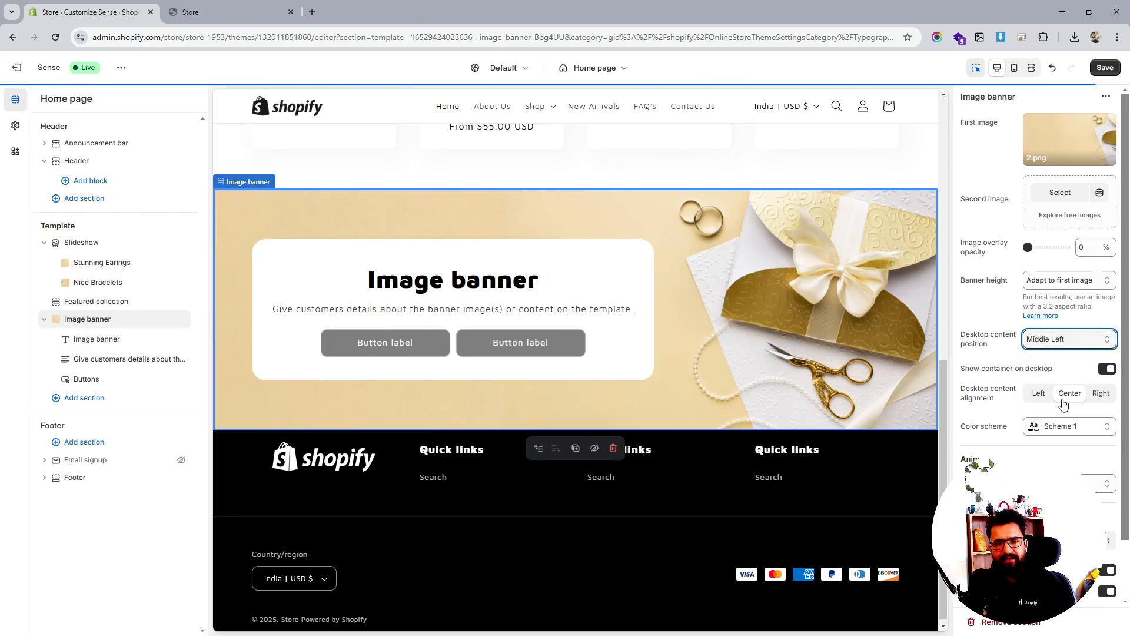
left_click(1039, 398)
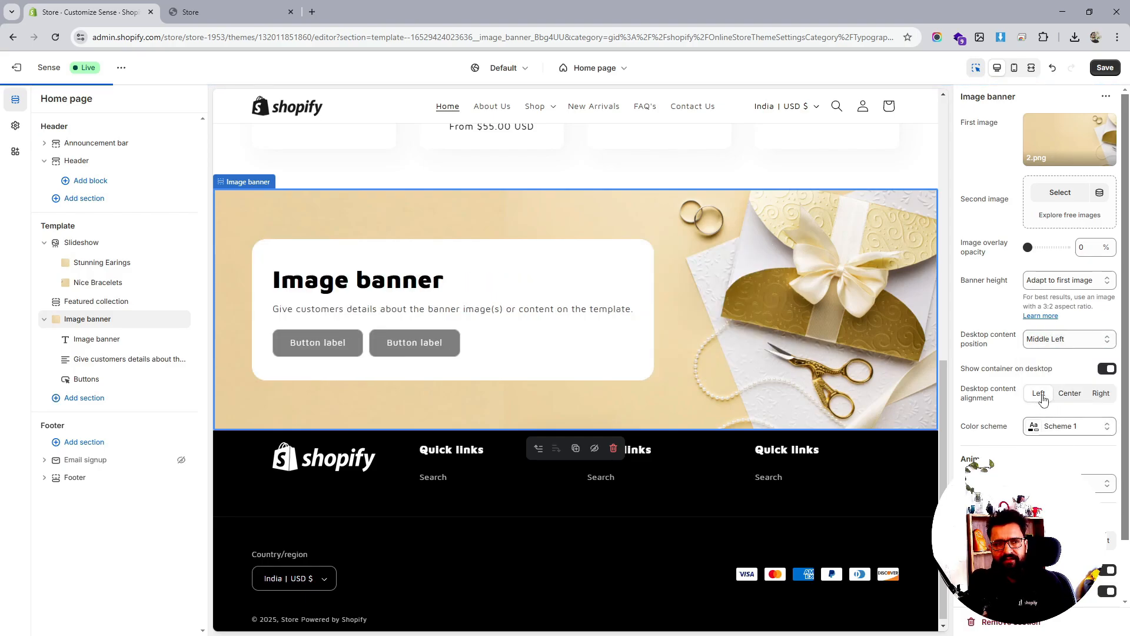
scroll(1039, 353, "down", 2)
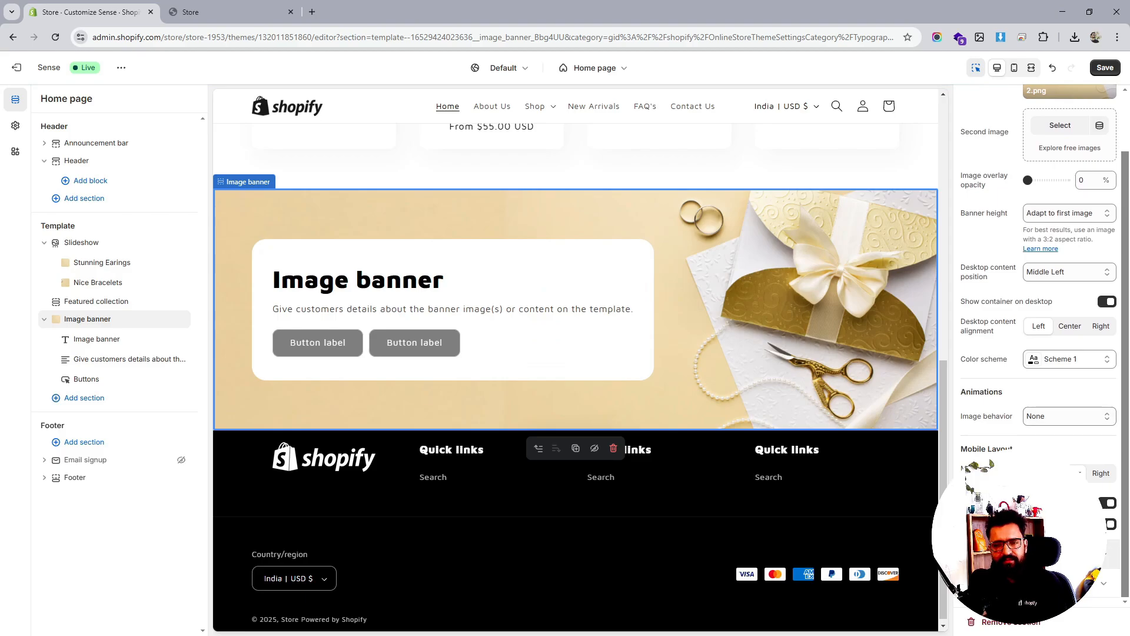
scroll(1039, 353, "up", 2)
scroll(1050, 297, "up", 1)
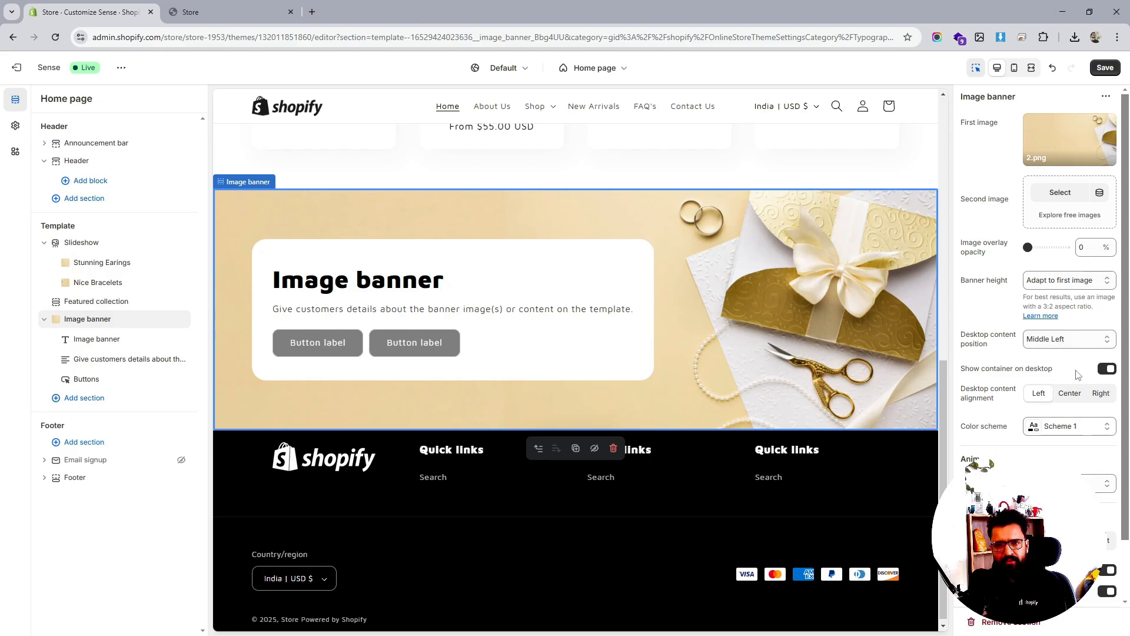
left_click(1104, 369)
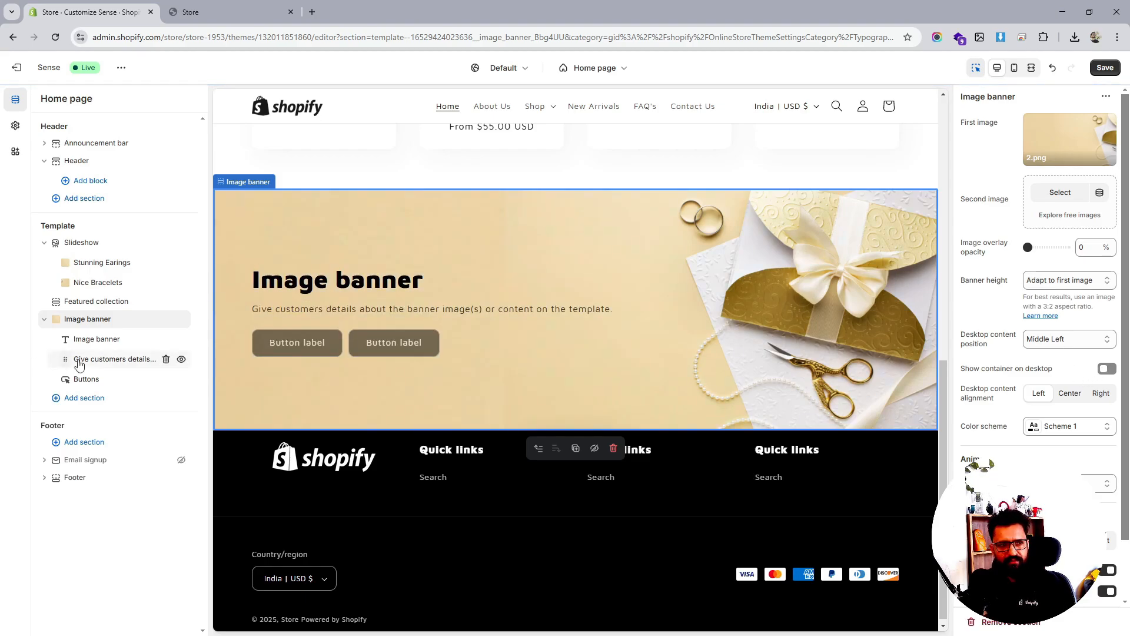
Delete the second line of the banner's description text
left_click(113, 358)
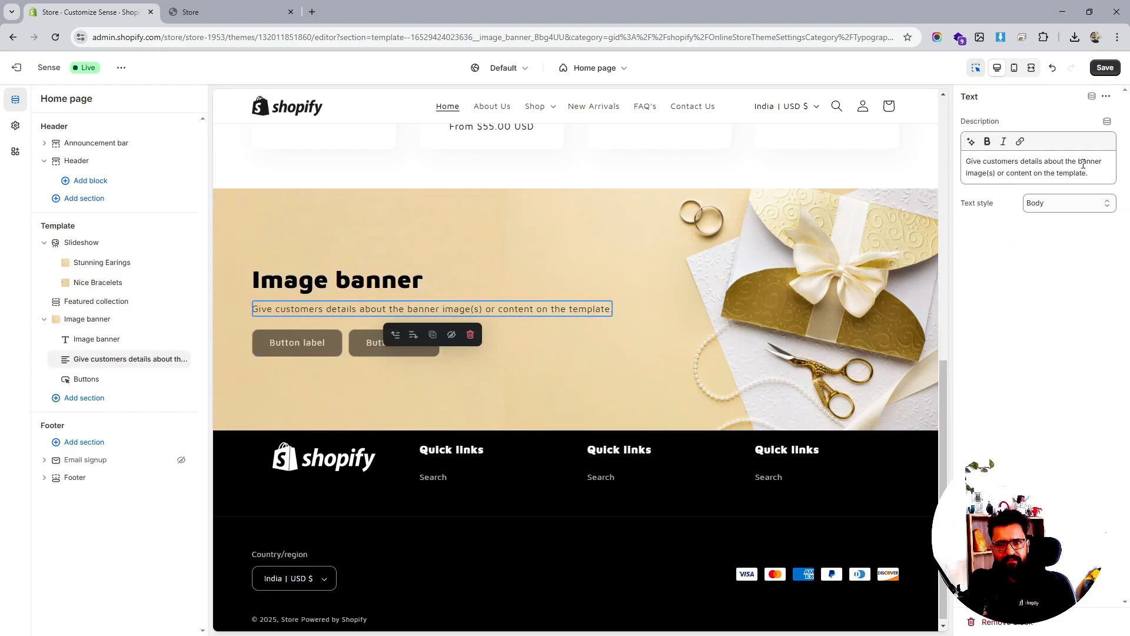
left_click_drag(1089, 177, 963, 176)
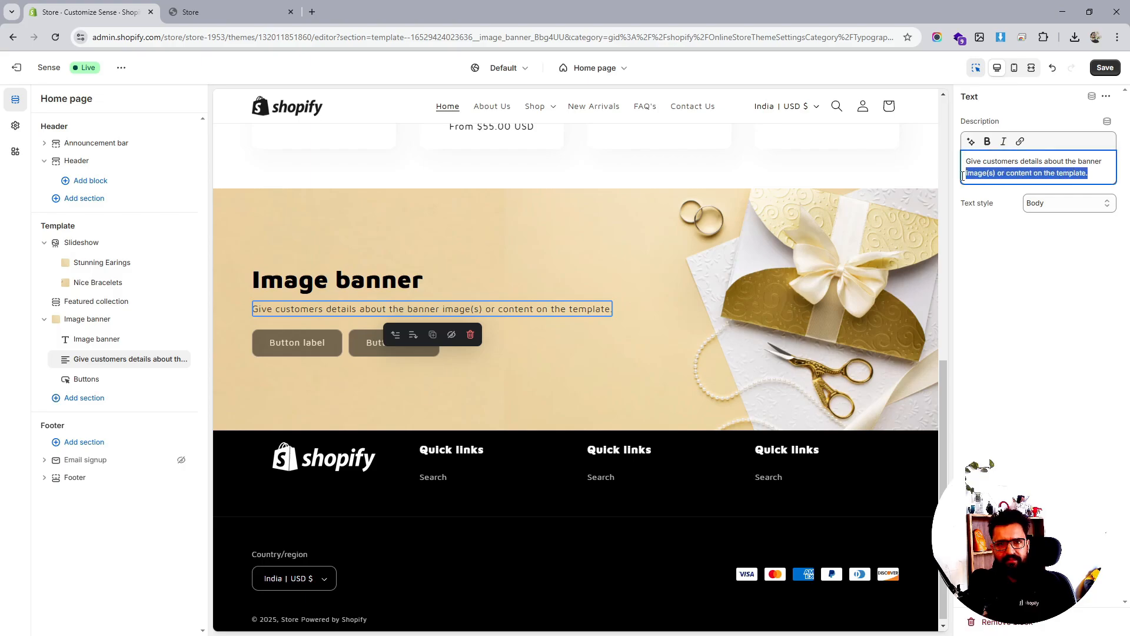
key("BackSpace")
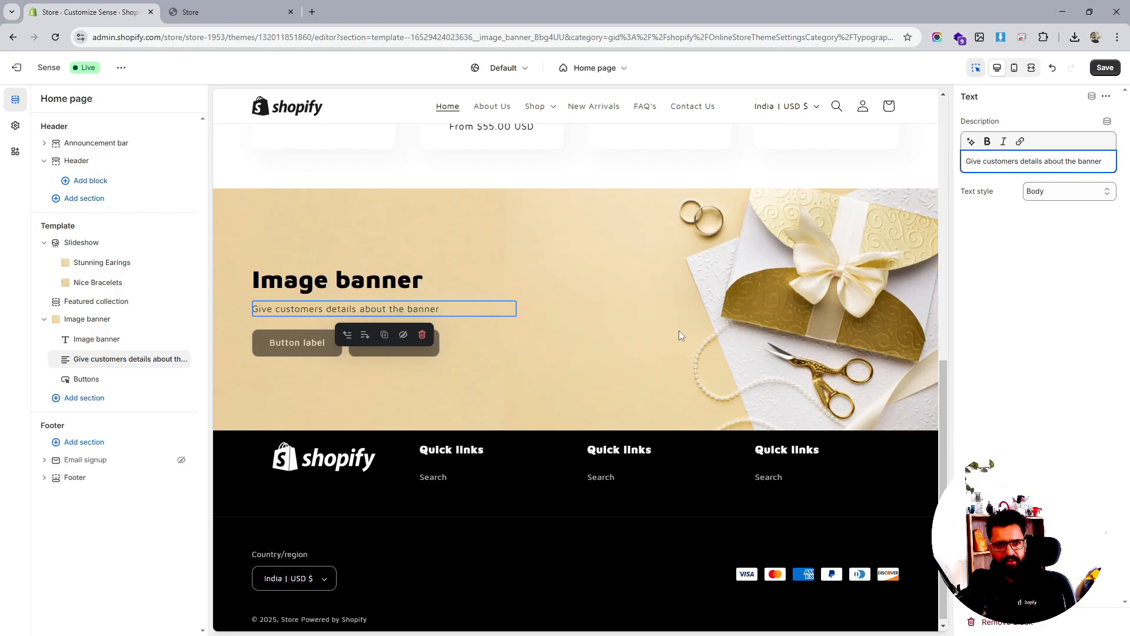
Relabel the banner buttons 'Shop Earings' and 'Shop Bracelets'
left_click(86, 380)
triple_click(1002, 272)
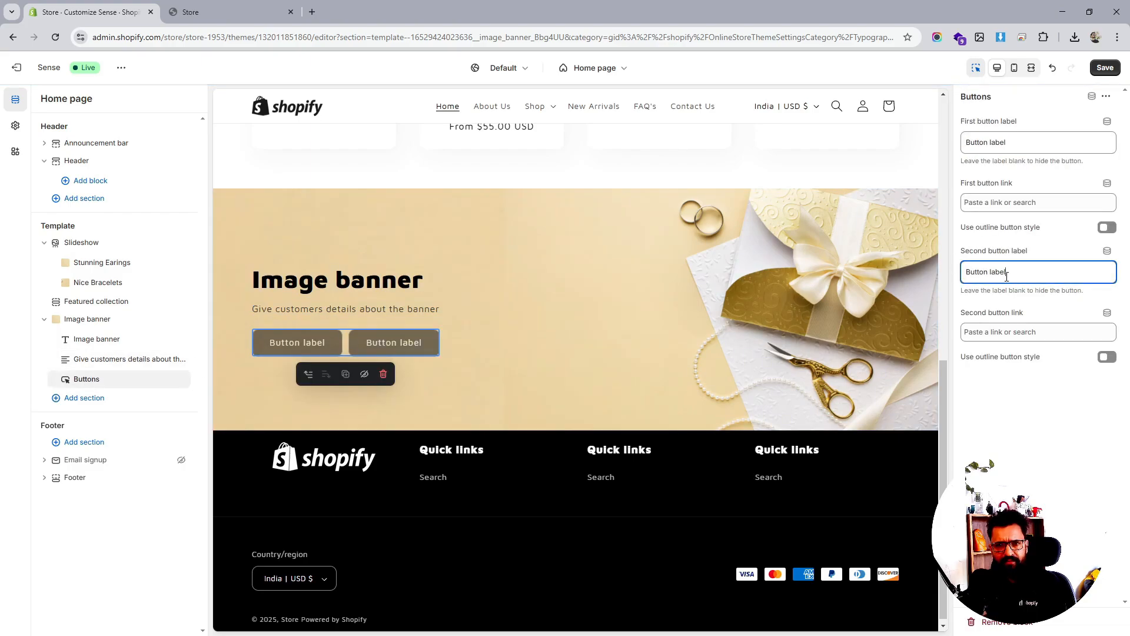
type("Shop Now")
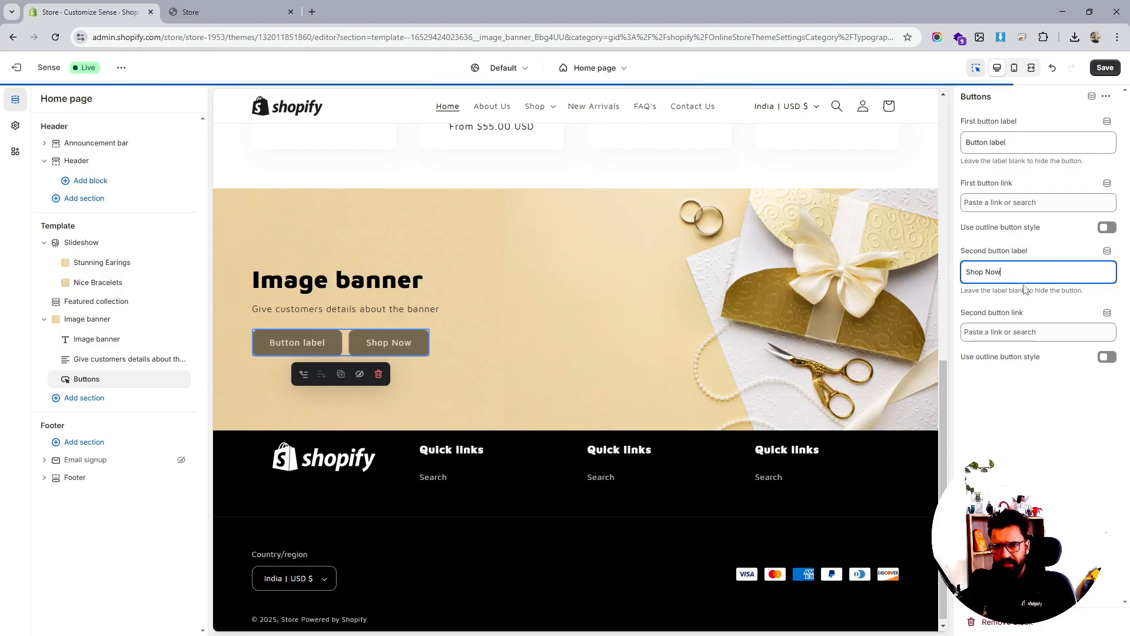
triple_click(997, 148)
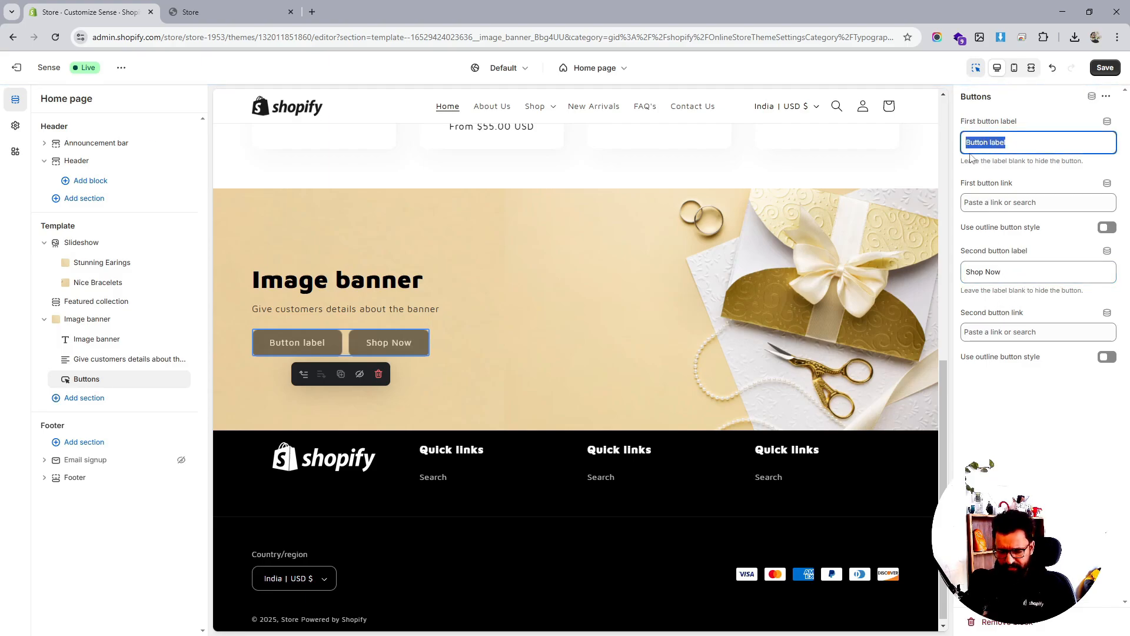
type("Show")
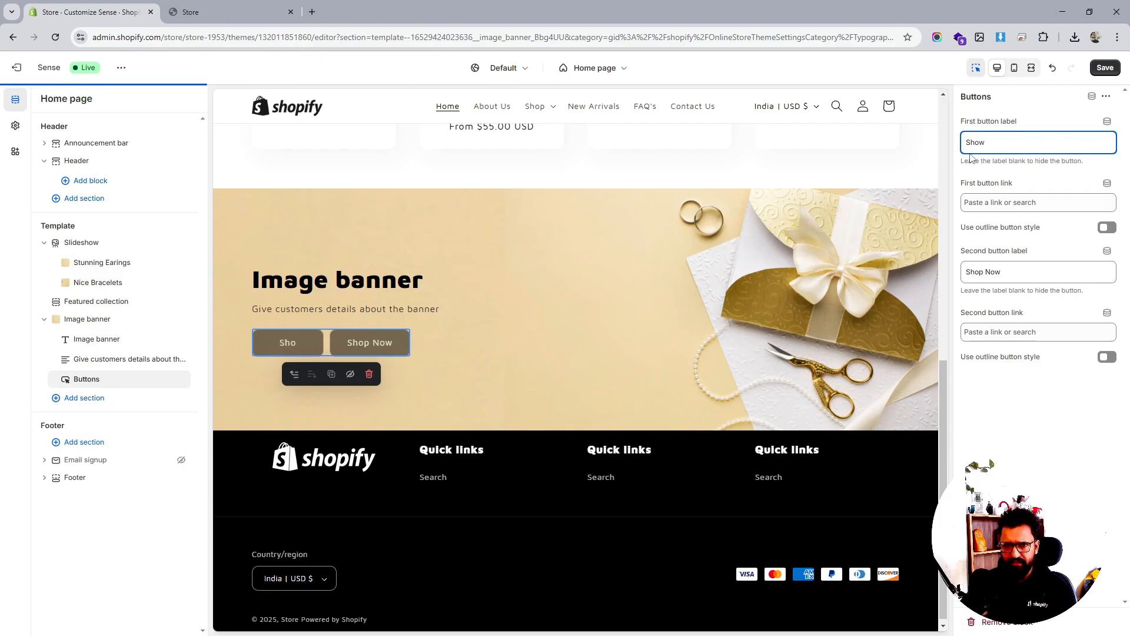
key("BackSpace")
type("p")
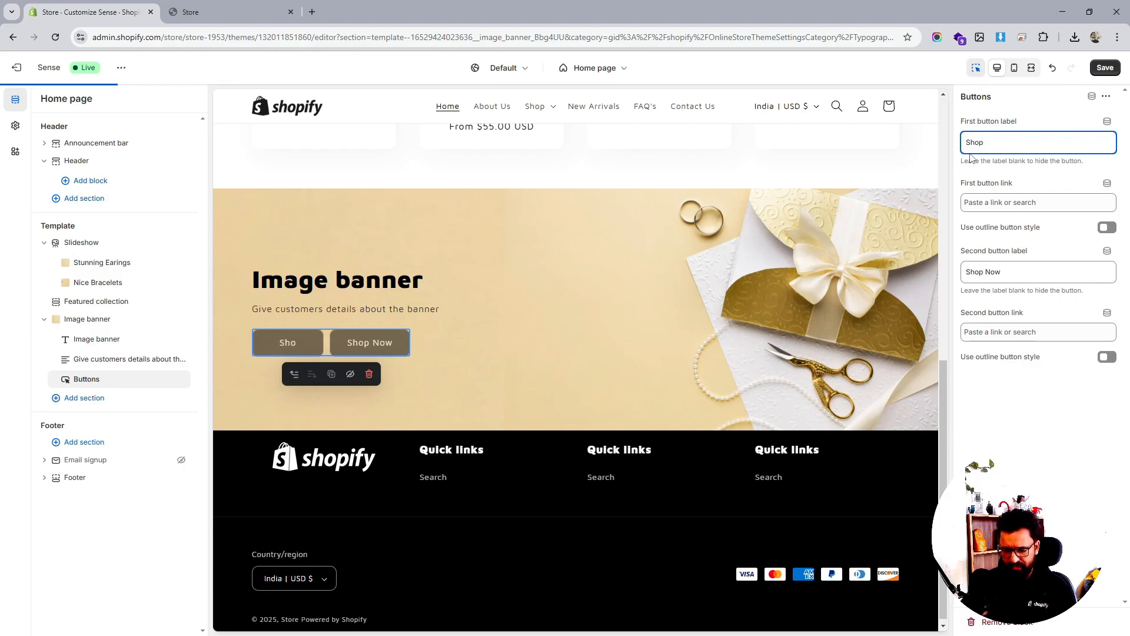
type(" Earings")
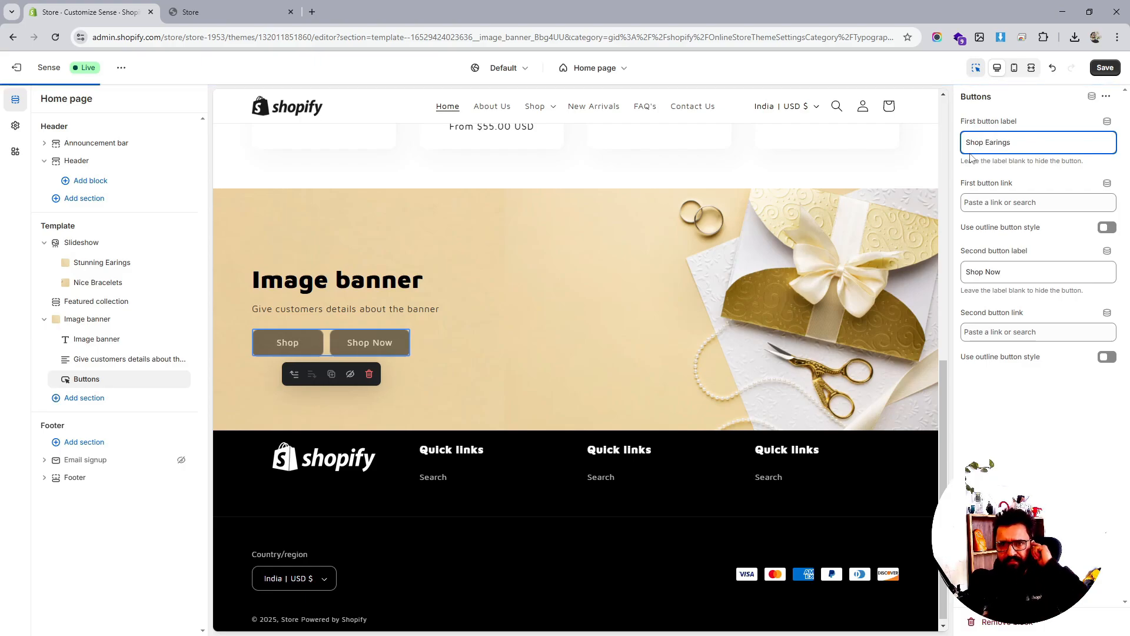
double_click(992, 271)
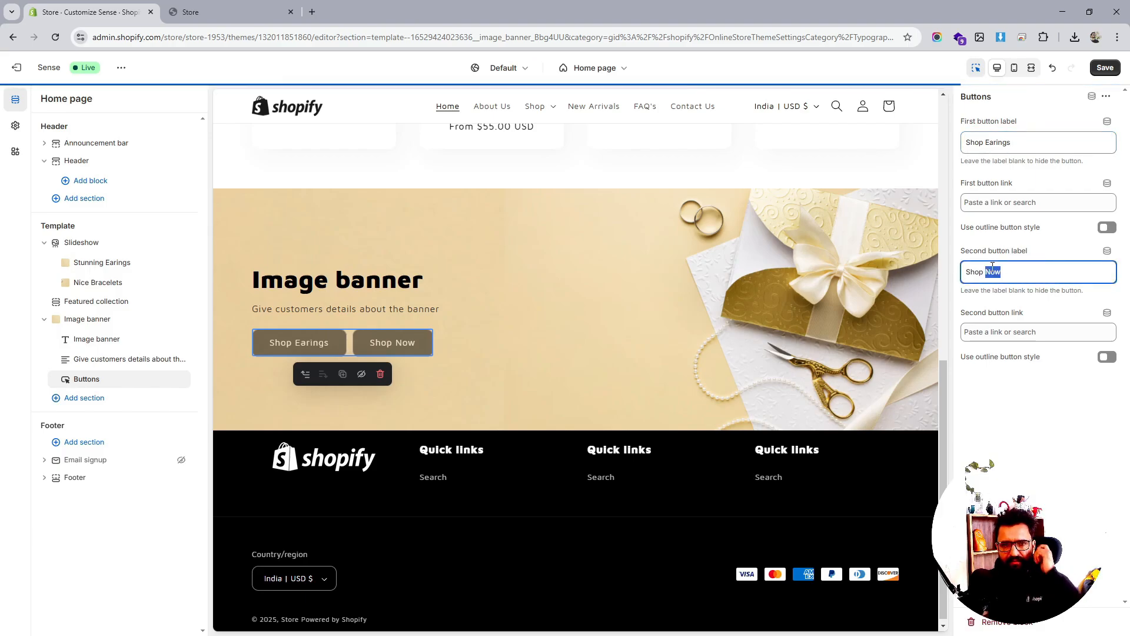
type("Brascel")
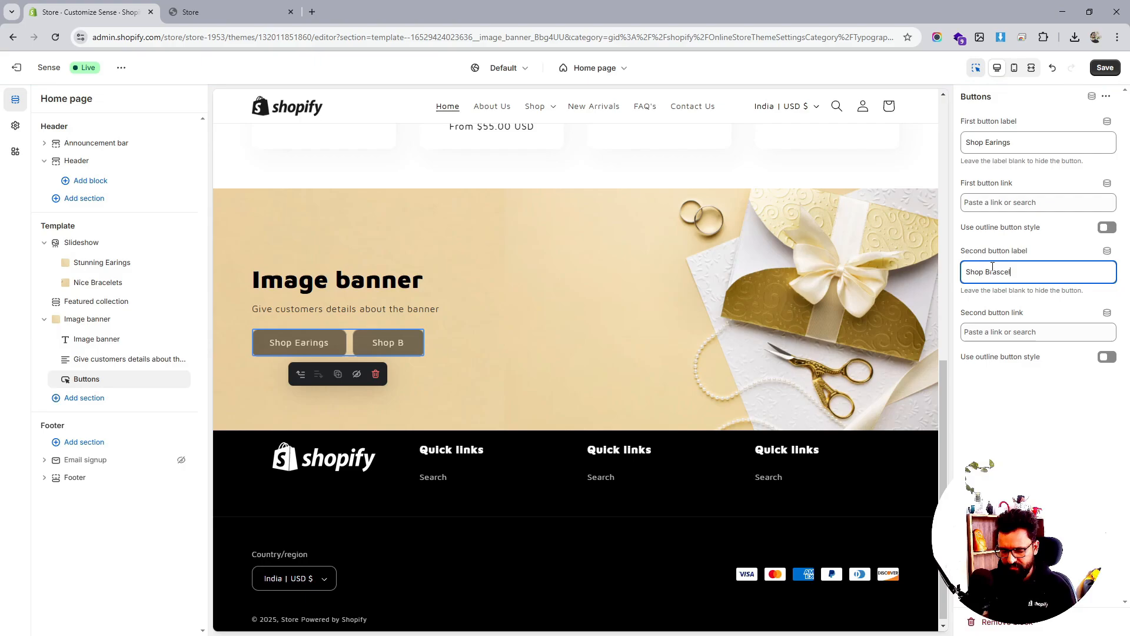
type("ets")
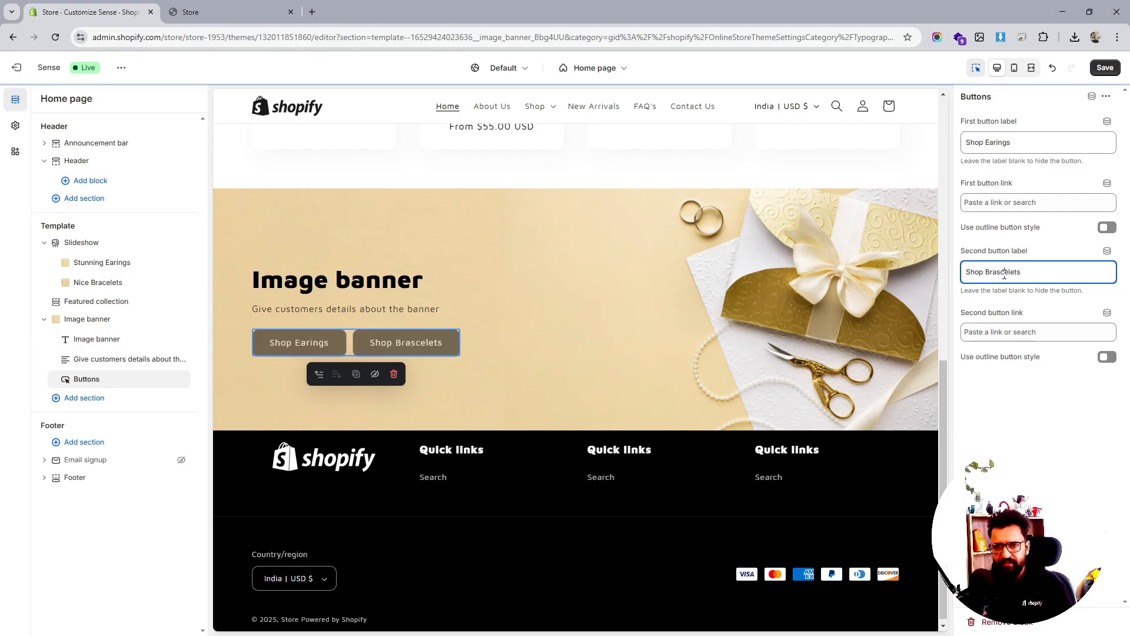
double_click(993, 268)
type("Brace")
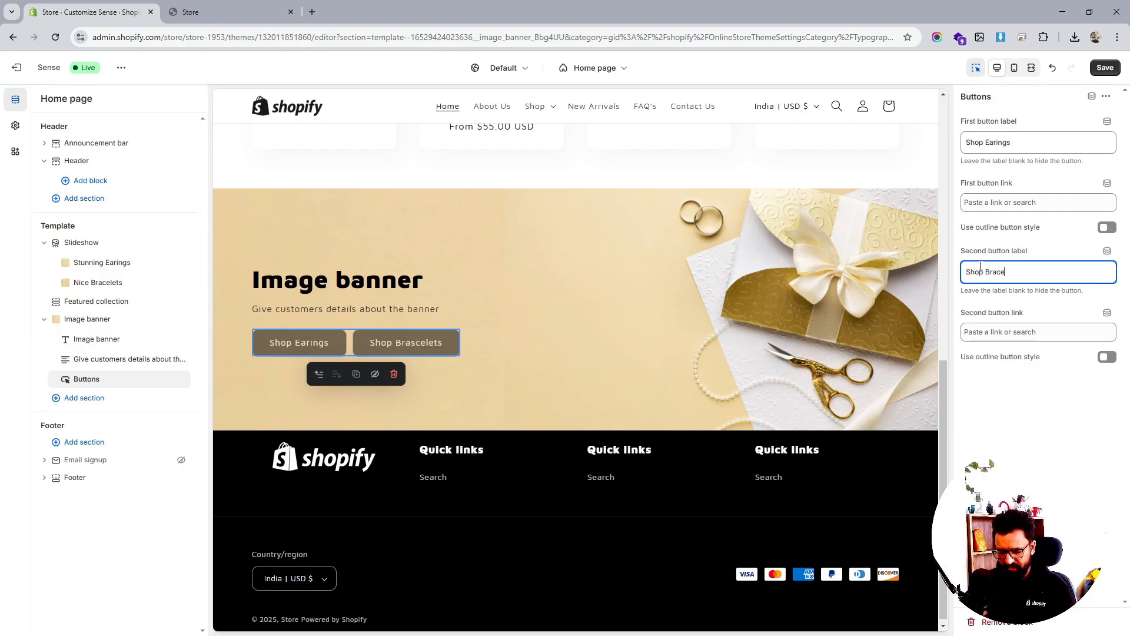
type("lets")
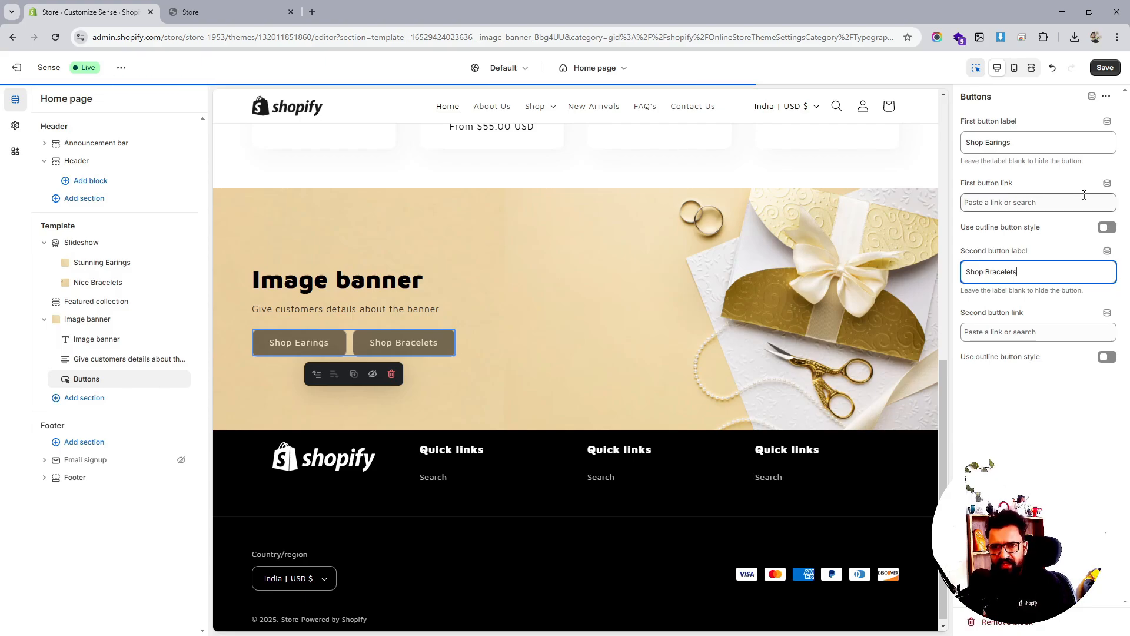
Link both buttons to the Jewellery collection, keep them solid, and save
left_click(1107, 228)
left_click(1004, 203)
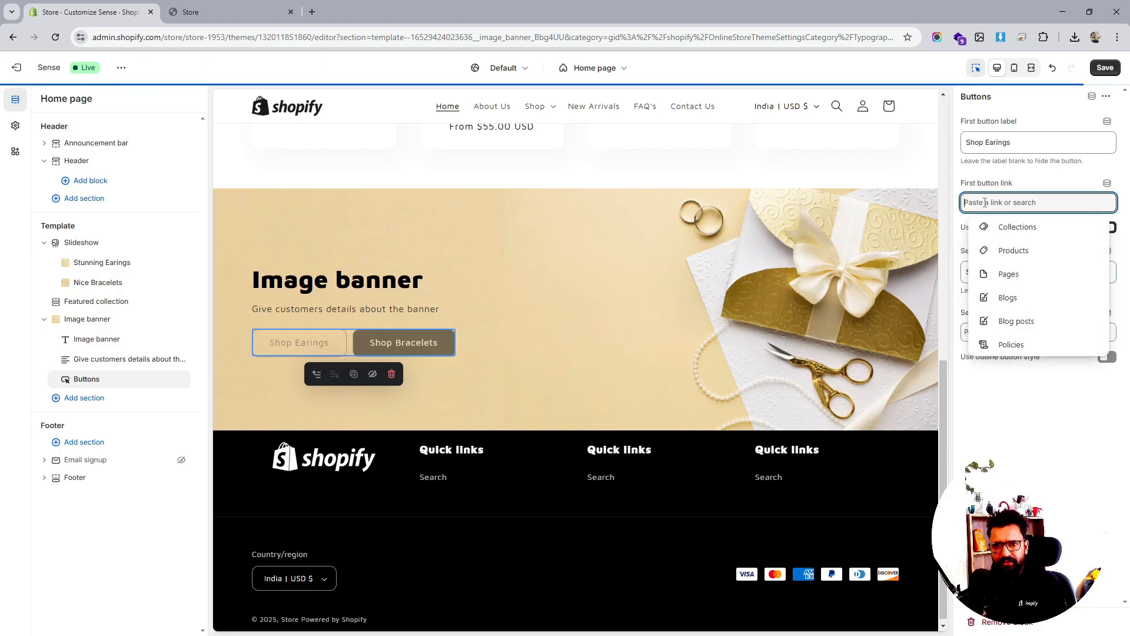
left_click(1003, 234)
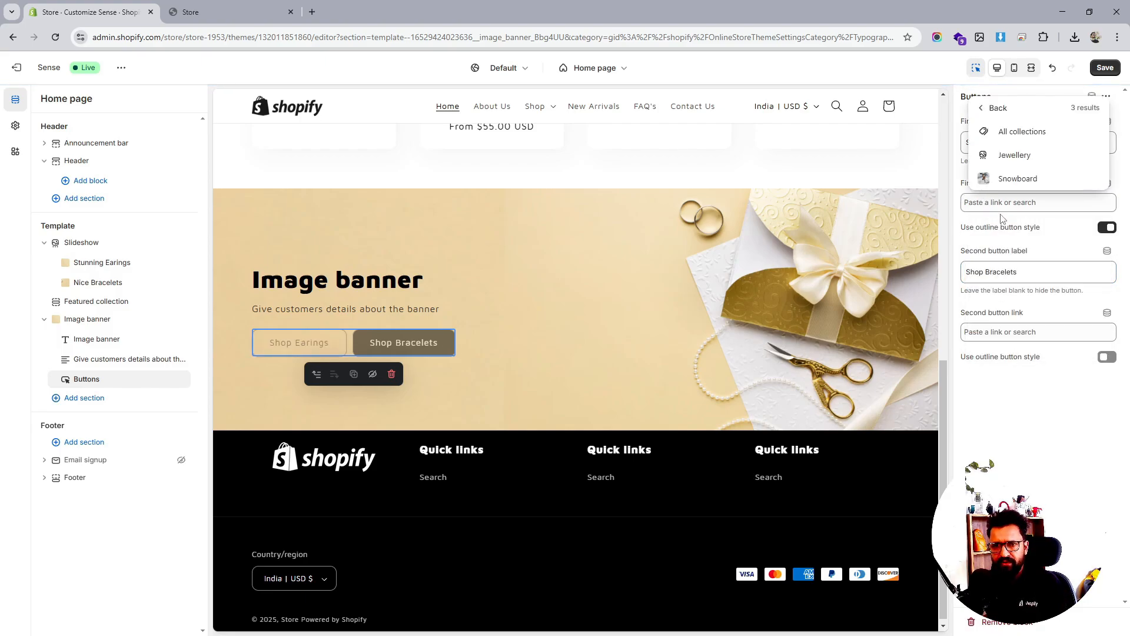
left_click(1014, 154)
left_click(1010, 331)
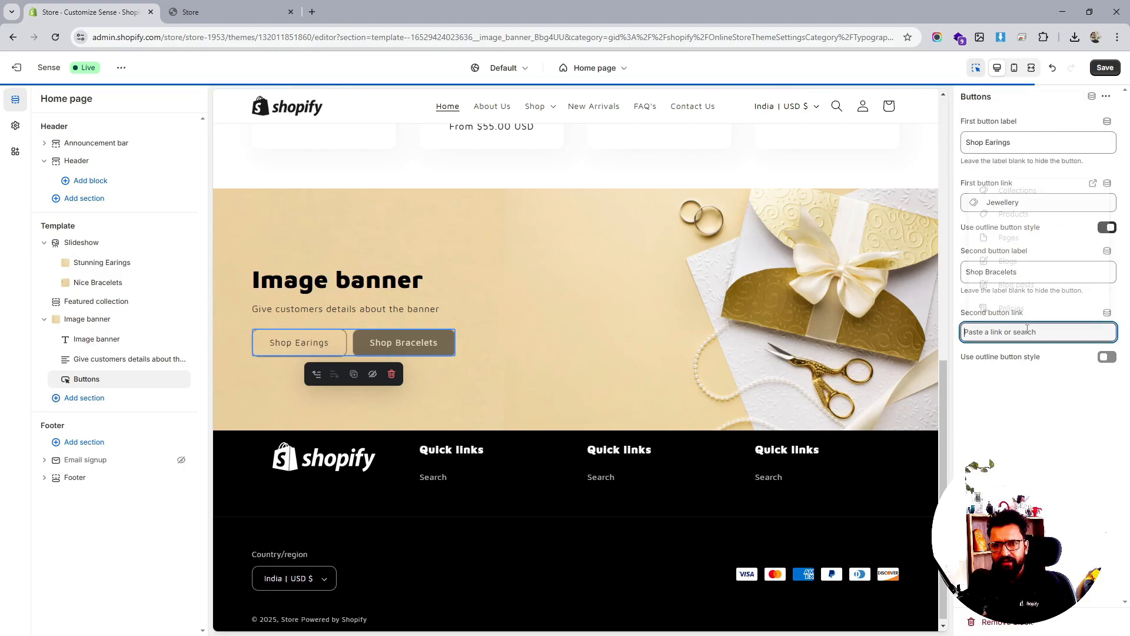
left_click(1012, 190)
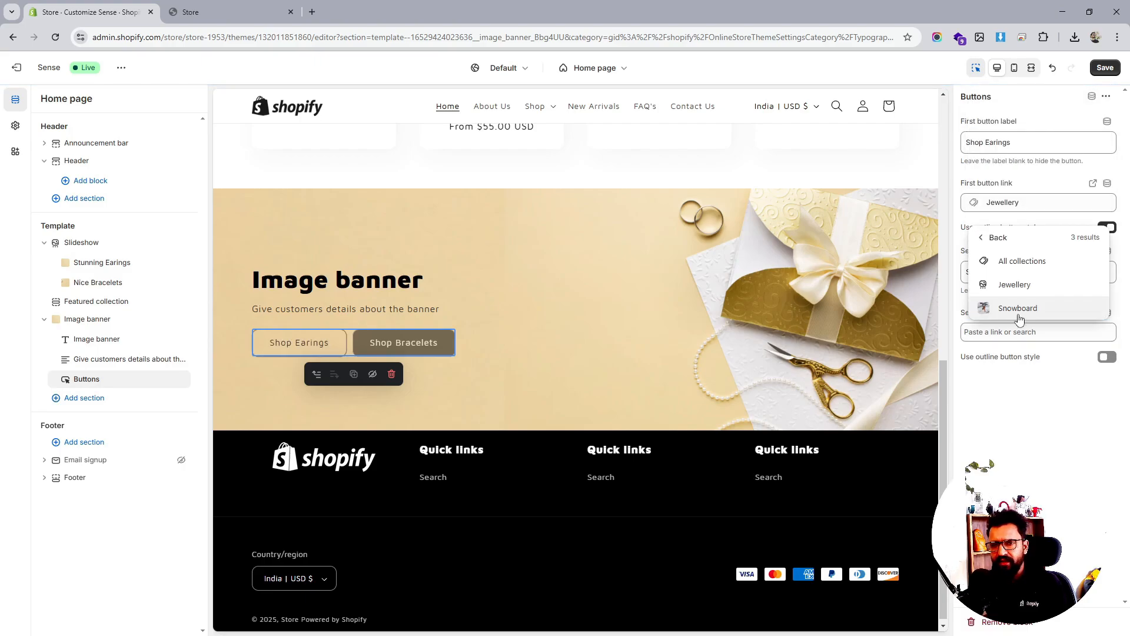
left_click(1013, 283)
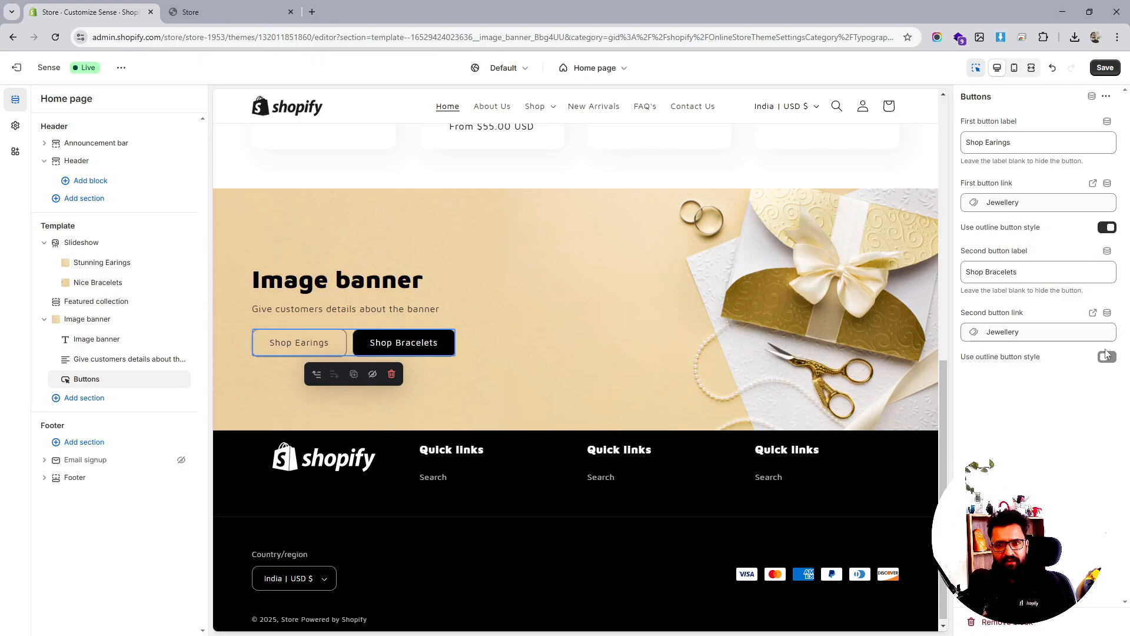
left_click(1106, 228)
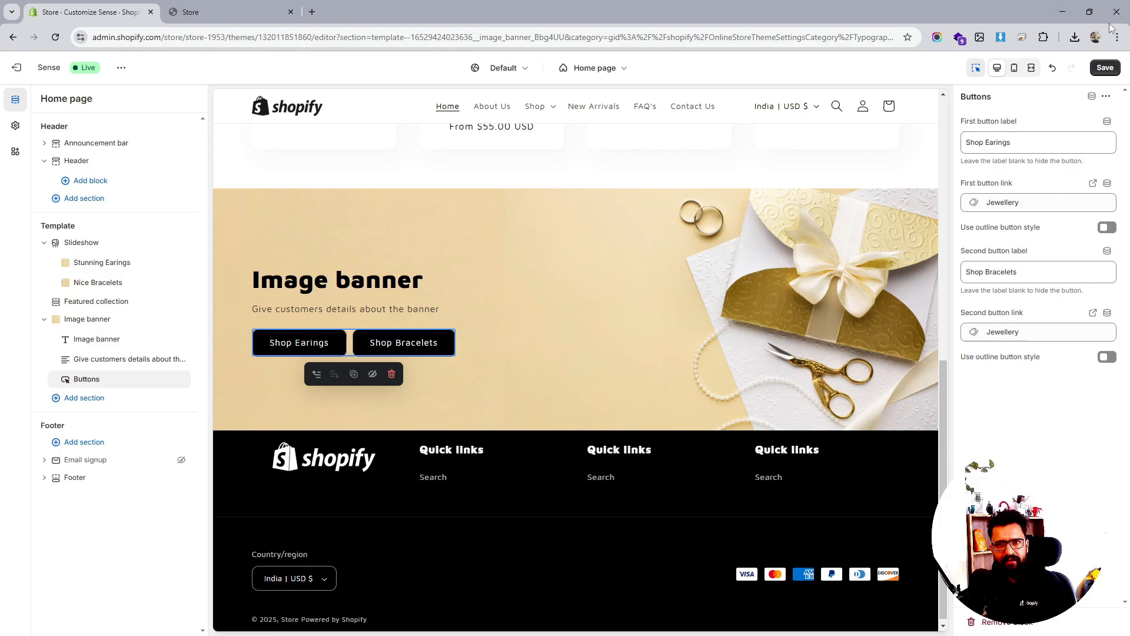
left_click(1101, 72)
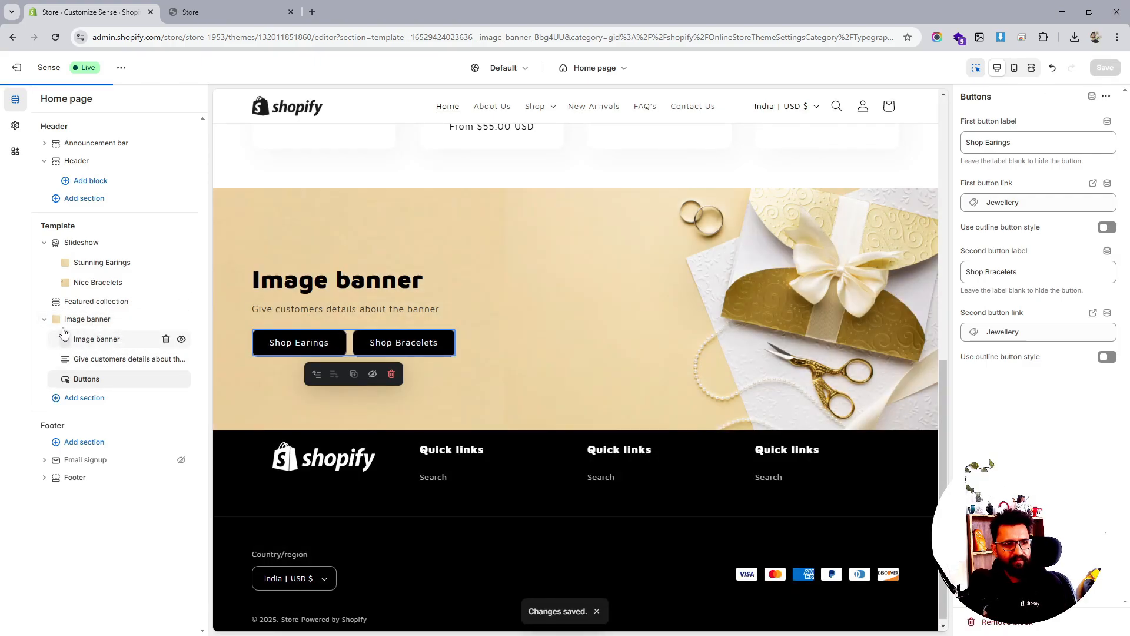
Move the Image banner above the Slideshow, hide the Slideshow, and save
left_click_drag(56, 318, 63, 263)
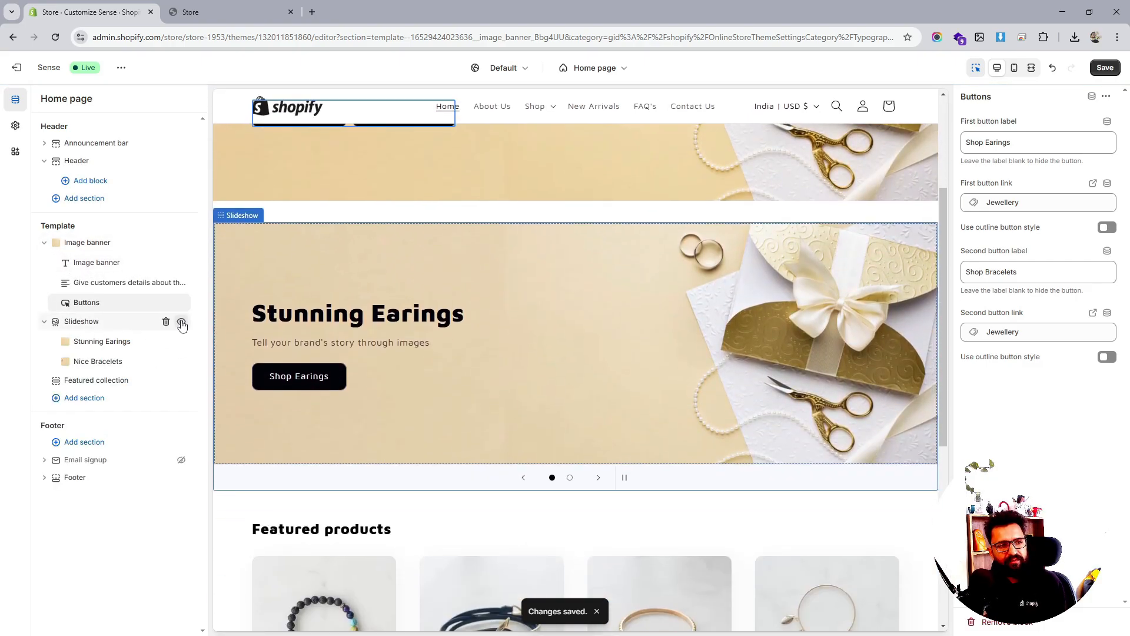
left_click(181, 321)
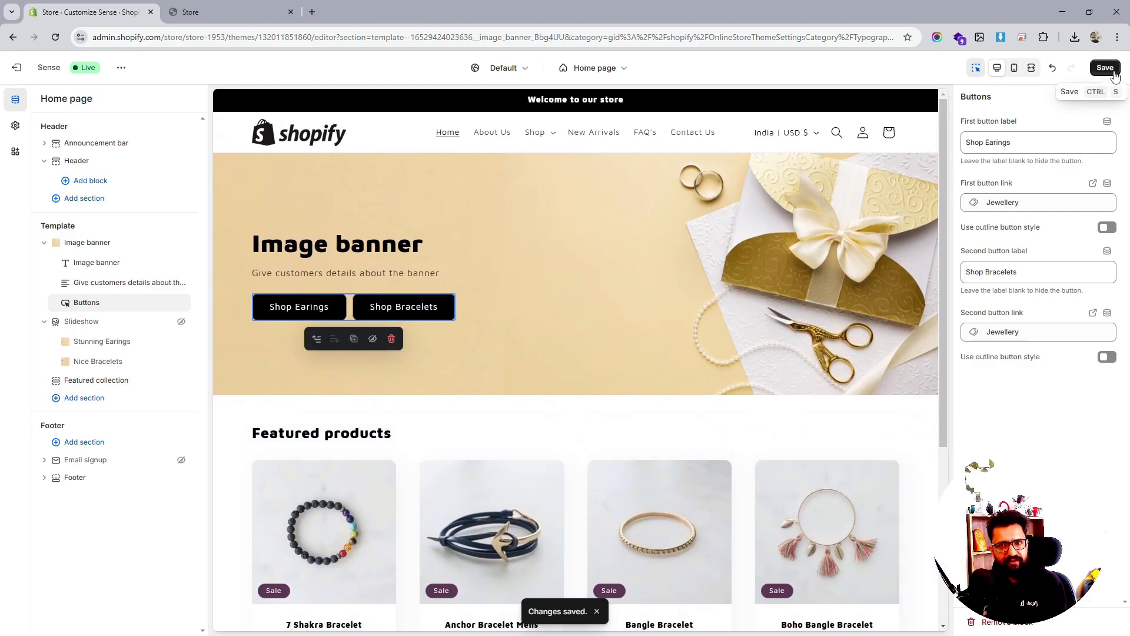
left_click(1114, 74)
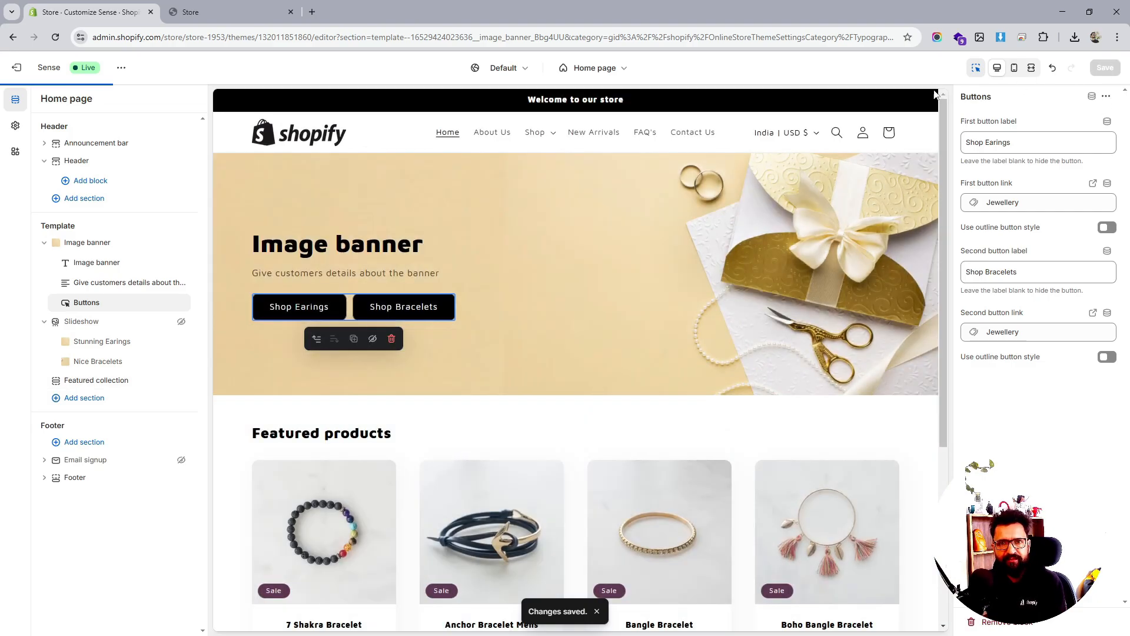
In mobile preview, overlay the Image banner text on the image, save, and return to desktop
left_click(1015, 69)
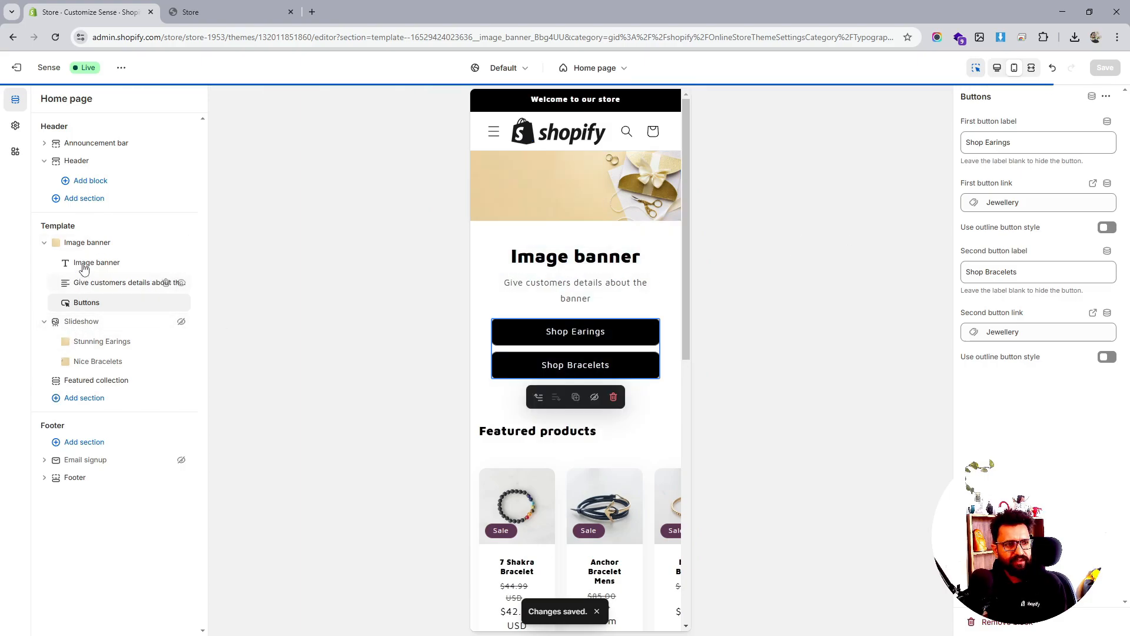
left_click(162, 242)
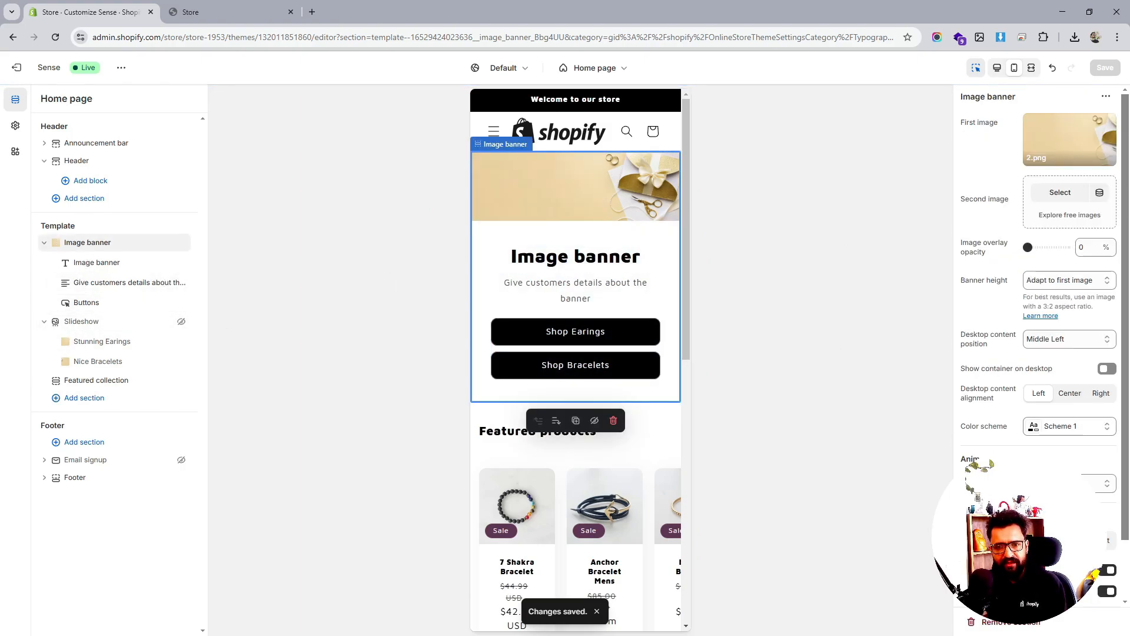
scroll(1039, 353, "down", 1)
left_click(1111, 532)
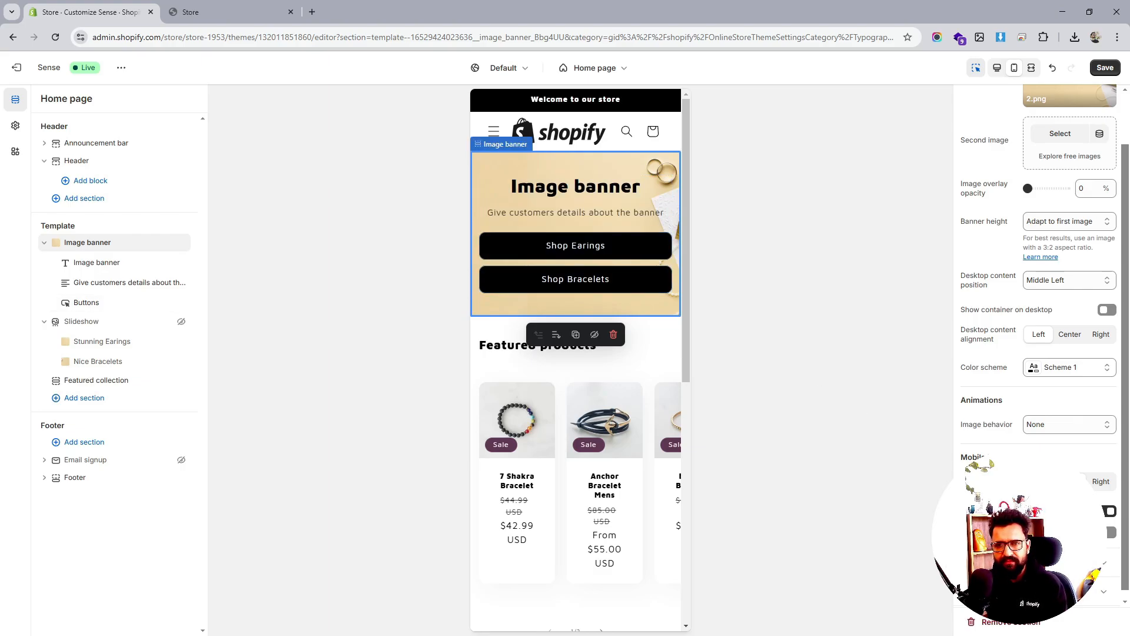
scroll(1039, 294, "up", 1)
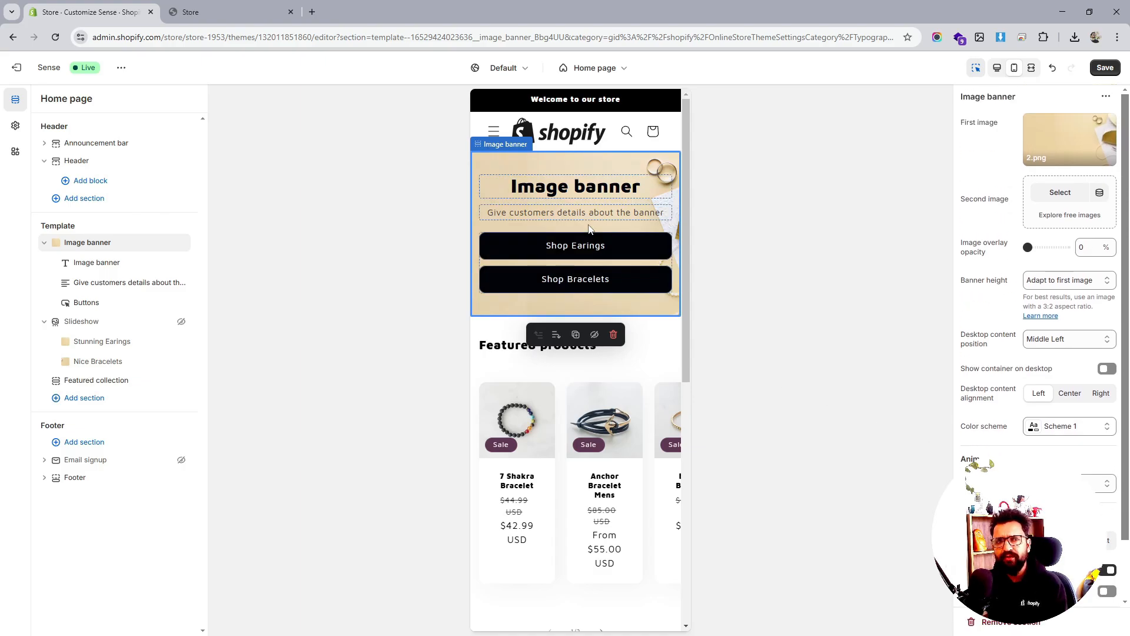
left_click(1104, 67)
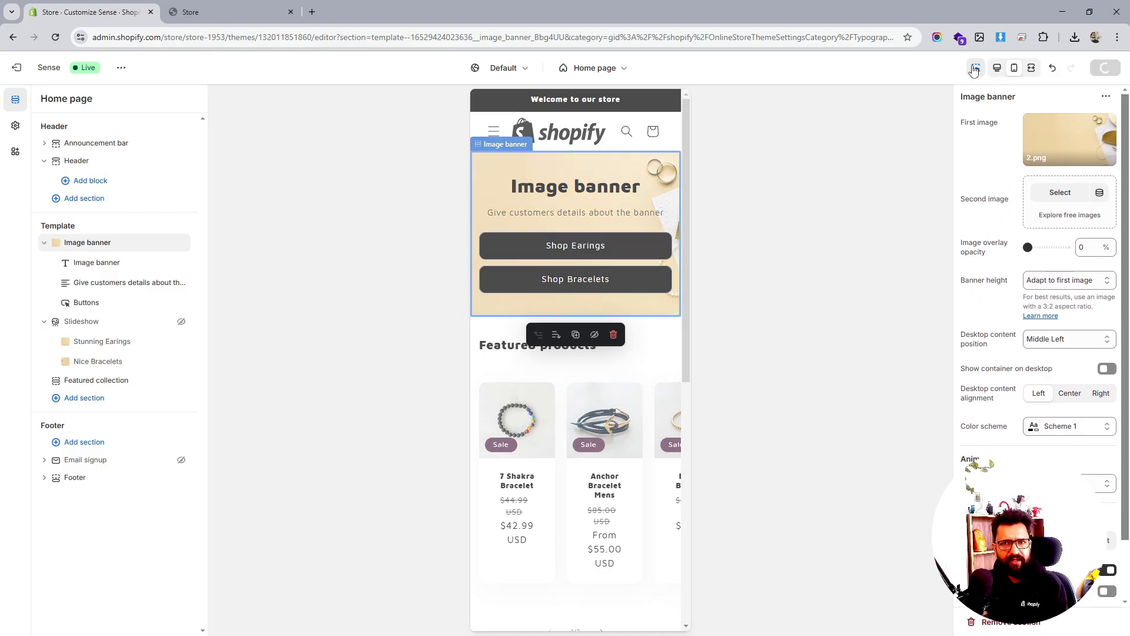
left_click(997, 68)
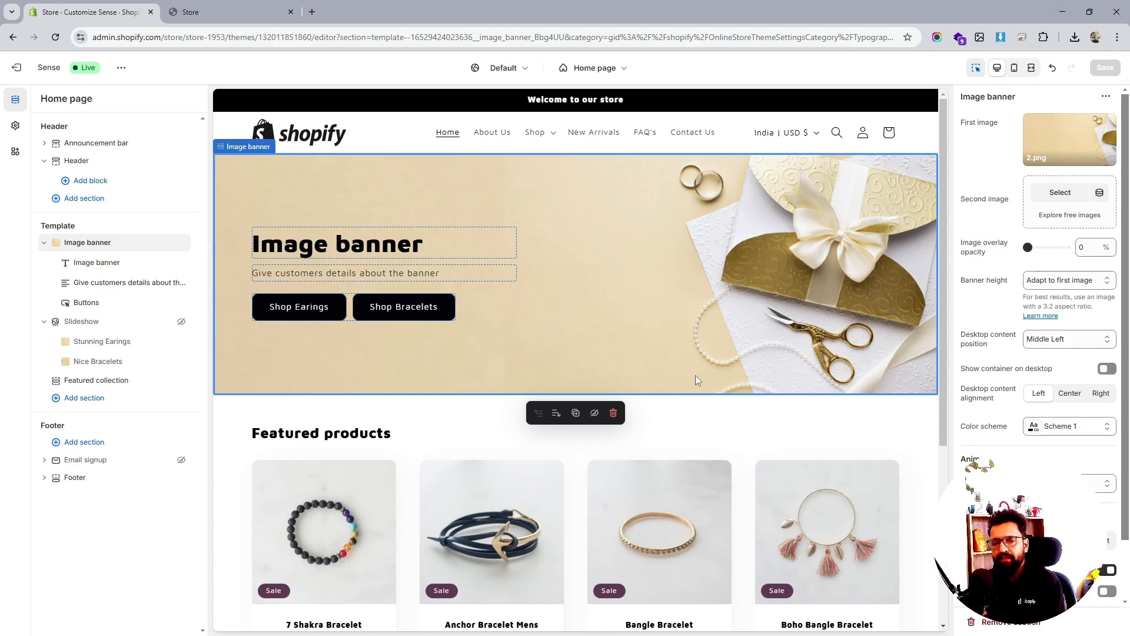
Collapse the Slideshow's list of slides in the sidebar
scroll(695, 379, "down", 3)
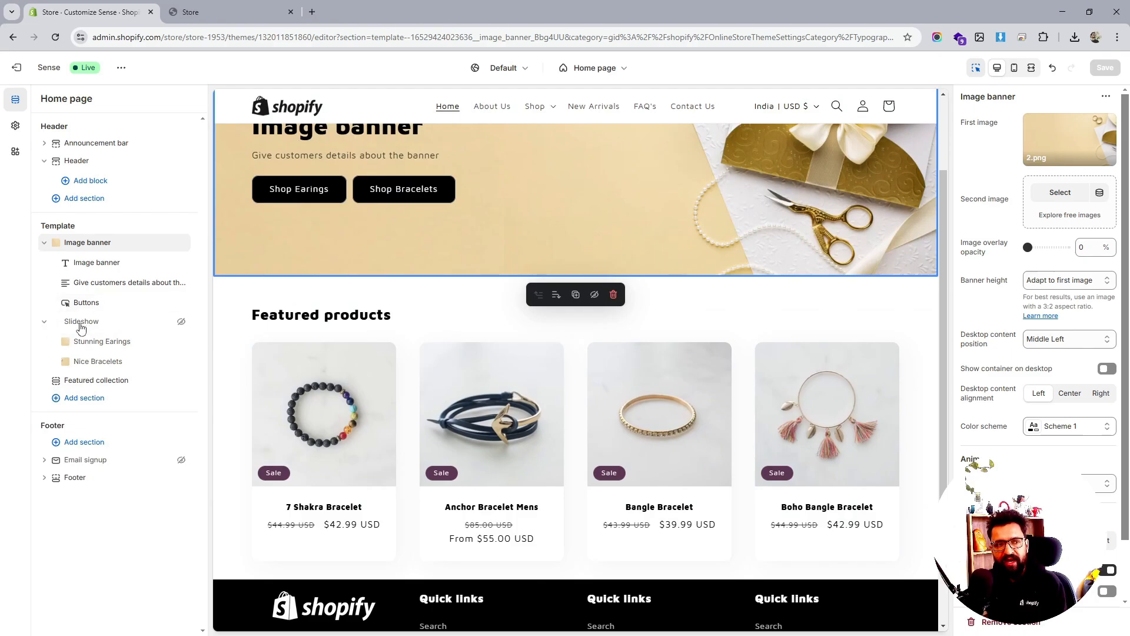
left_click(45, 321)
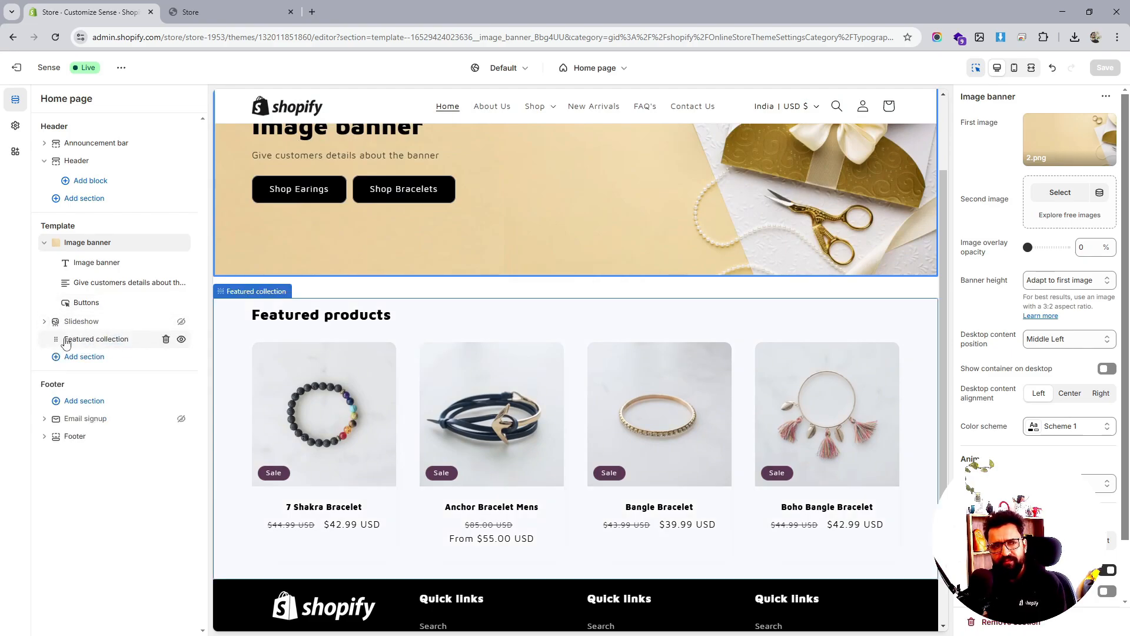
left_click(82, 323)
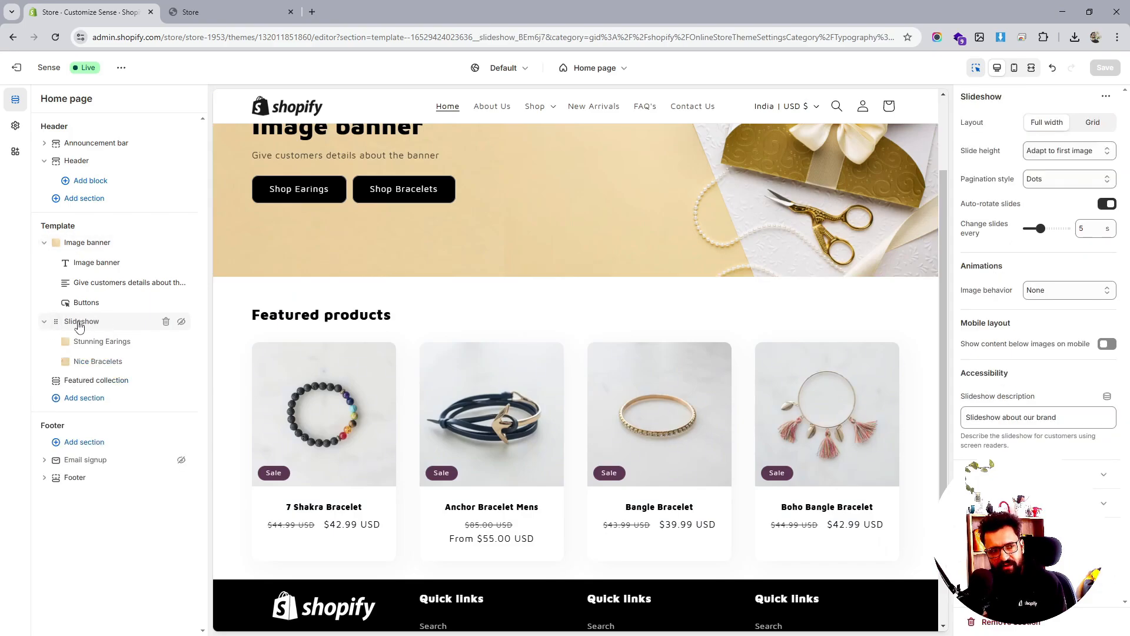
left_click(44, 321)
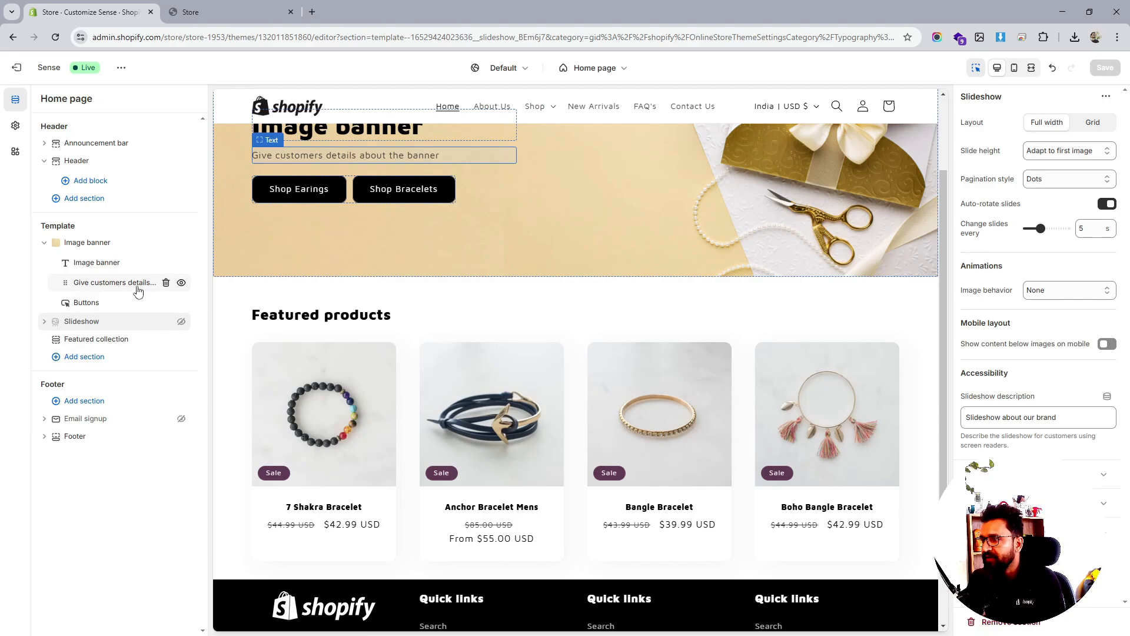
Select the Featured collection section and add a new section after it
scroll(597, 399, "up", 1)
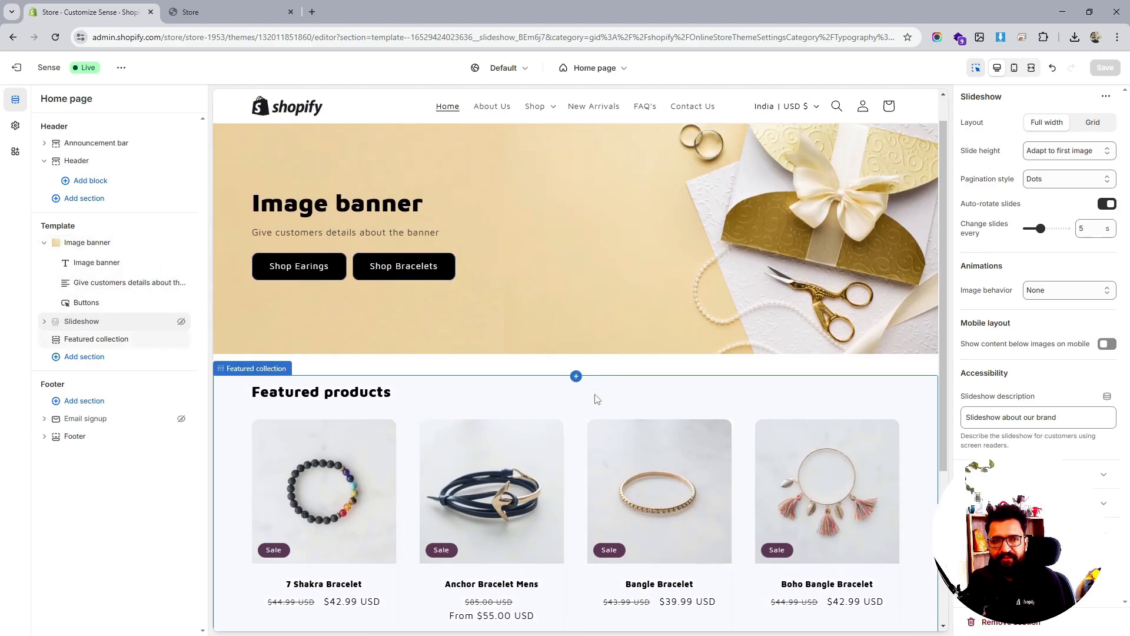
scroll(596, 399, "up", 1)
scroll(596, 399, "down", 5)
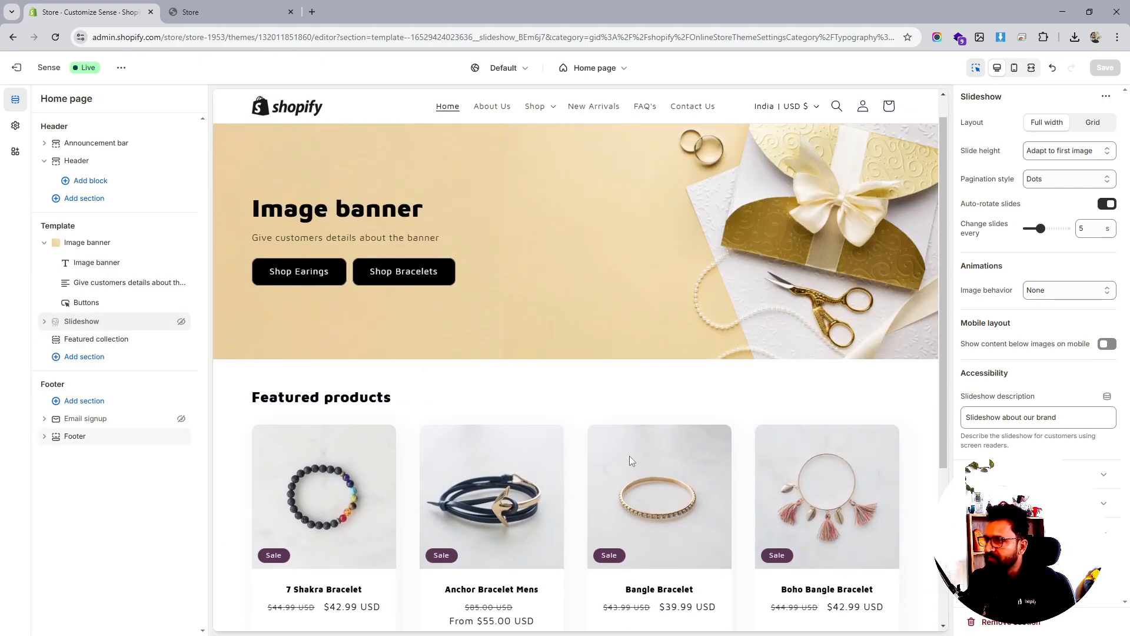
left_click(112, 345)
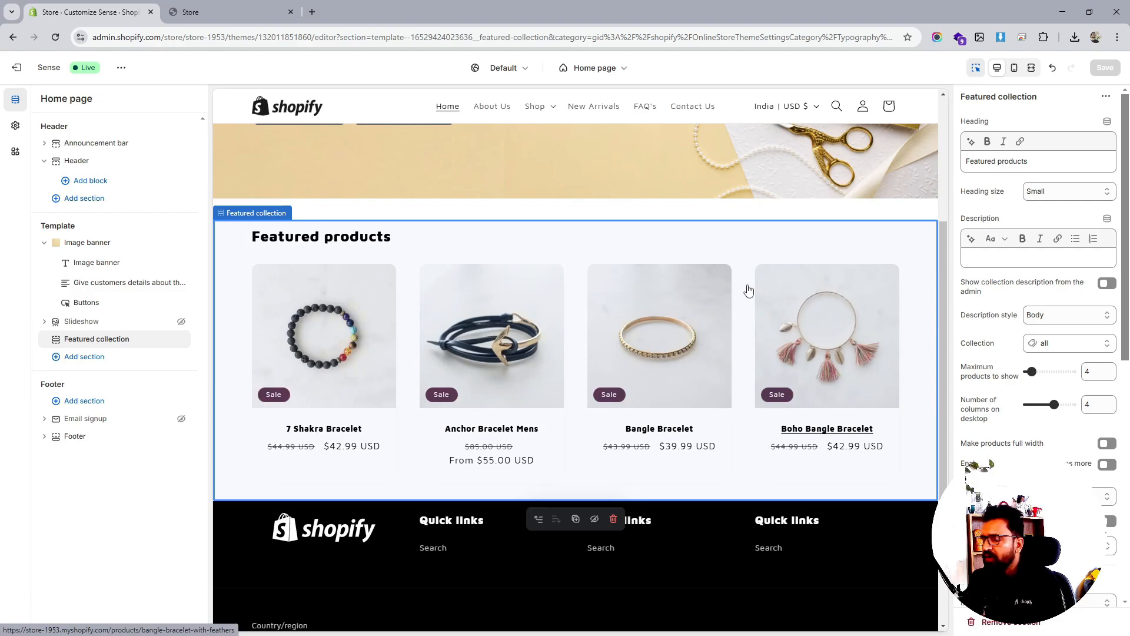
left_click(101, 356)
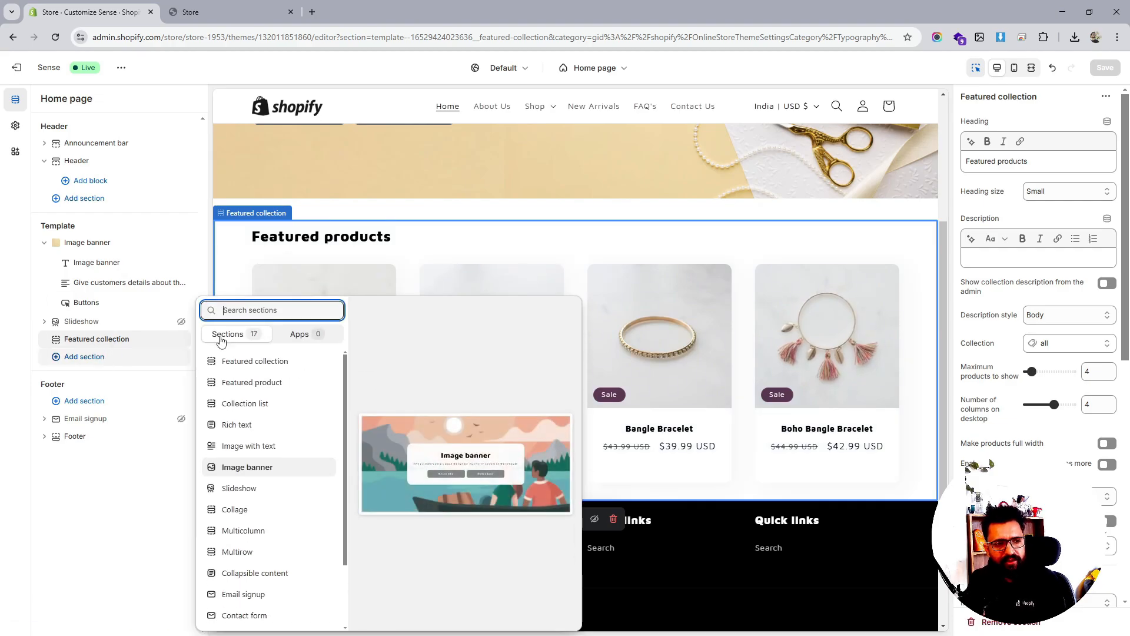
Insert a Collection list section showing 2 columns on mobile with swipe enabled
left_click(265, 403)
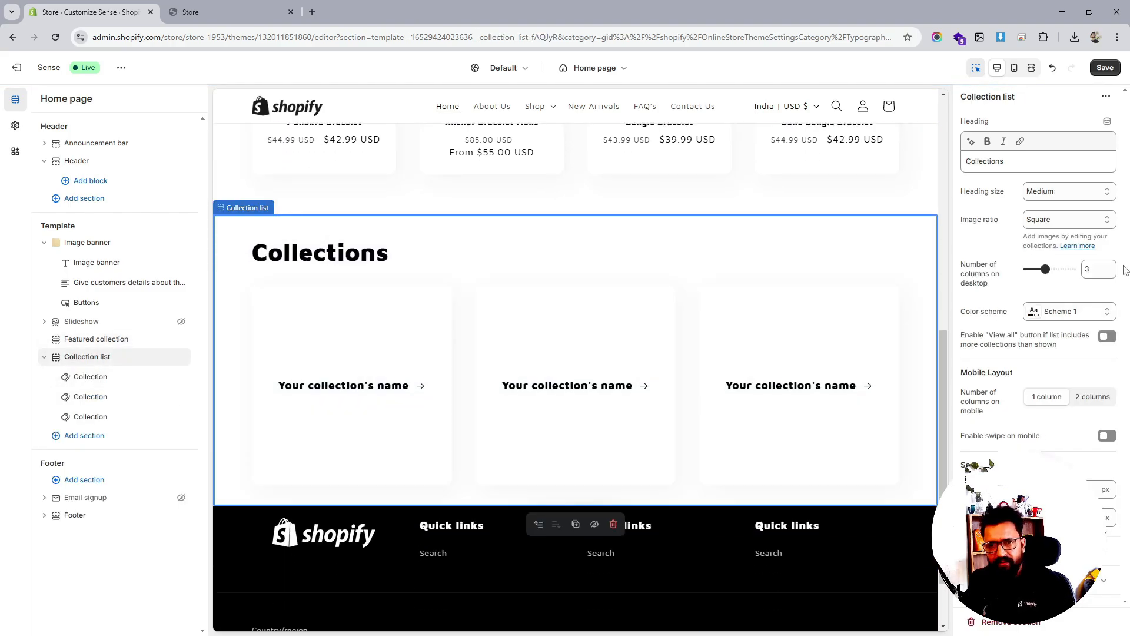
left_click(1075, 222)
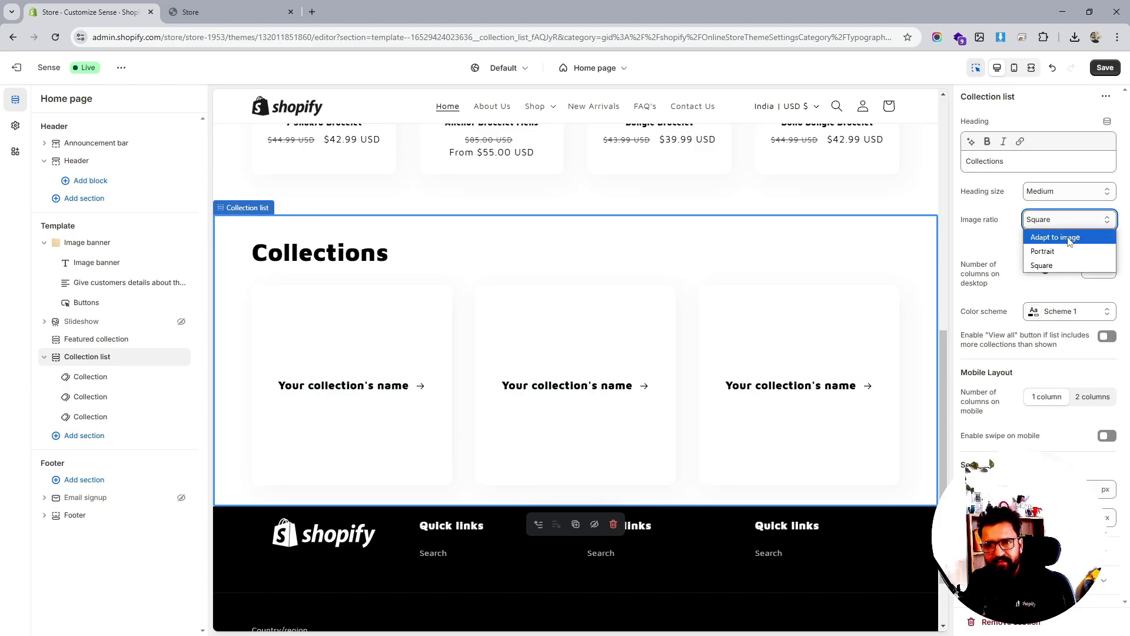
left_click(1069, 238)
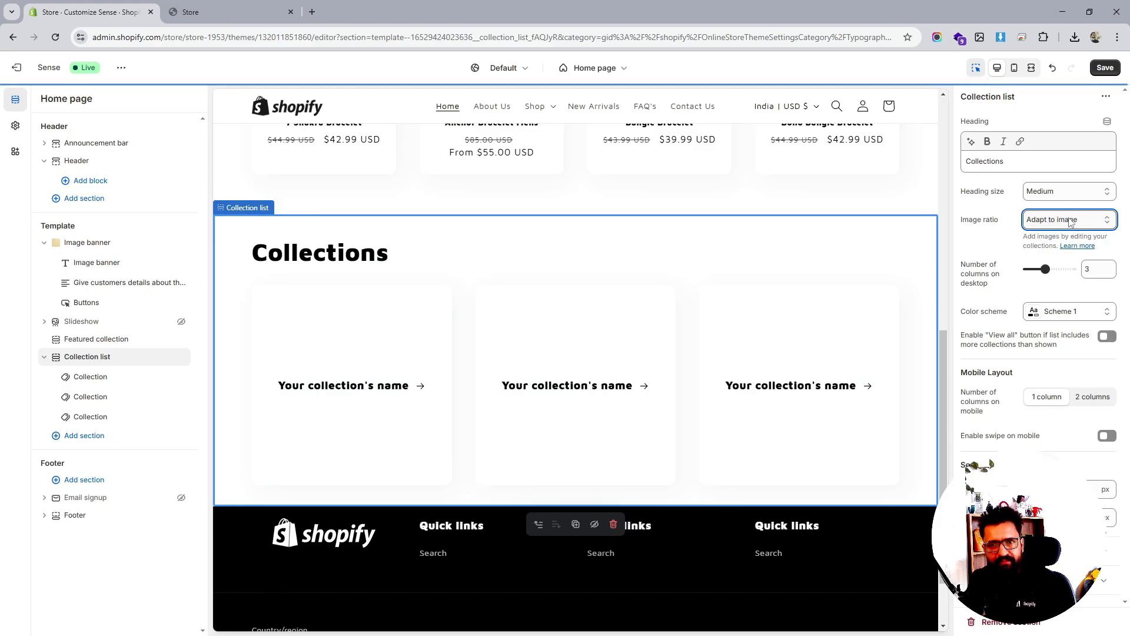
left_click(1074, 191)
left_click(1074, 193)
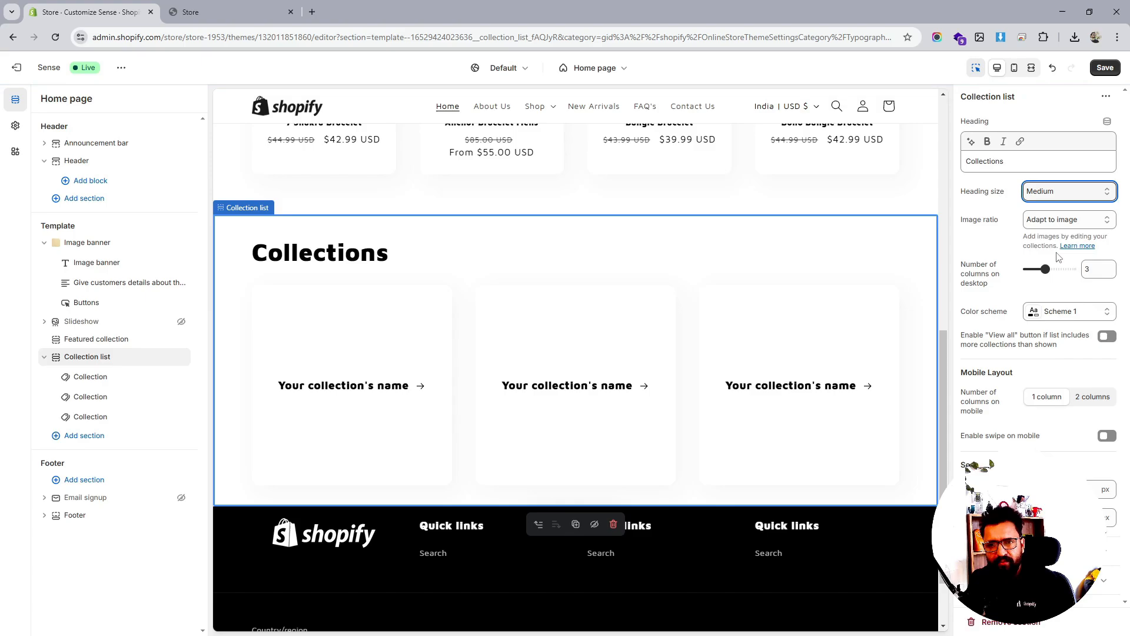
left_click(1090, 397)
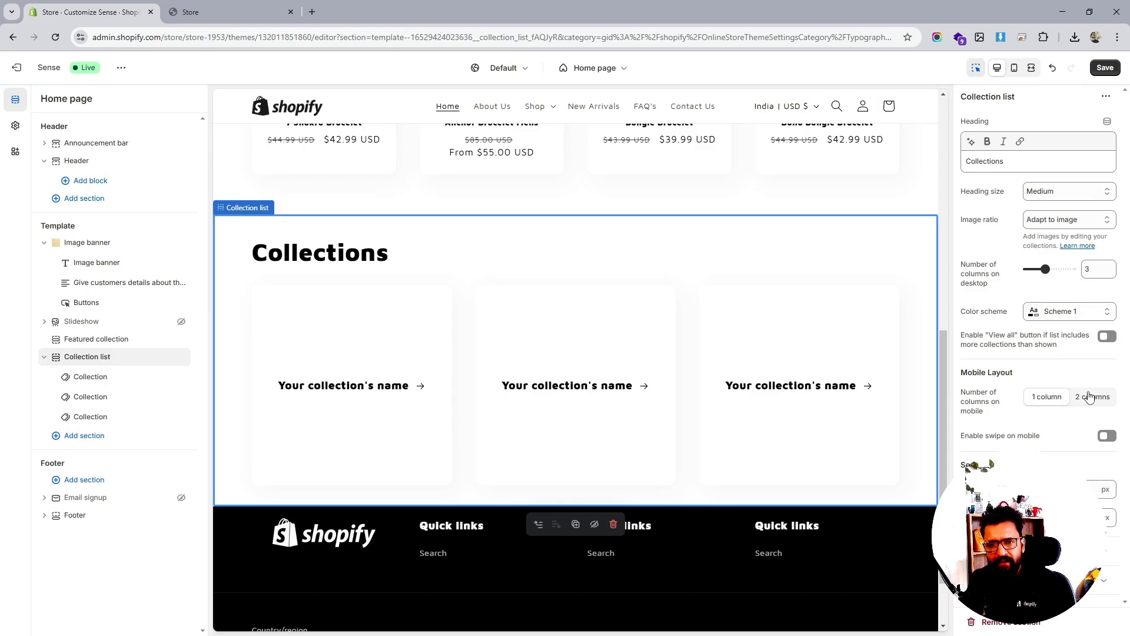
left_click(1107, 436)
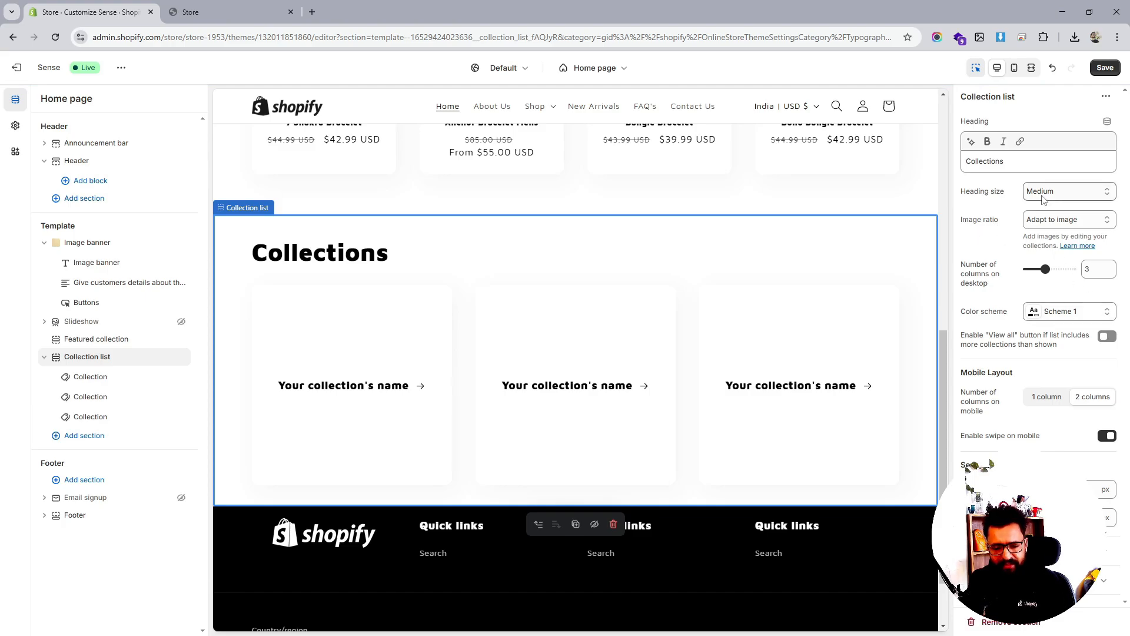
Set the collection images to Square and show 4 columns on desktop
left_click(1012, 164)
double_click(1013, 164)
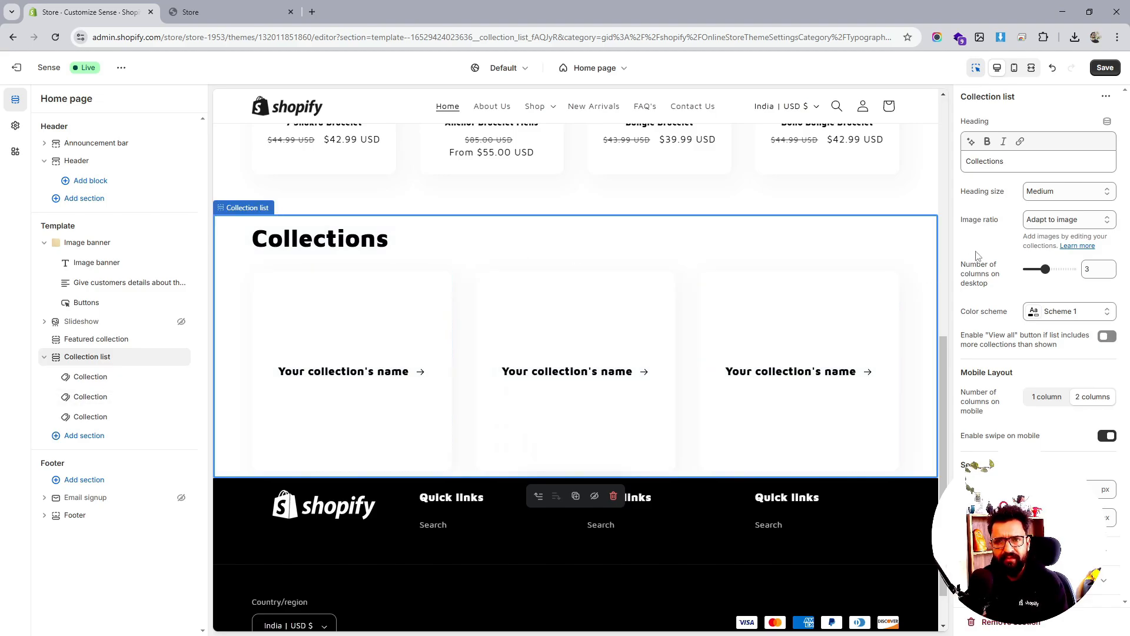
left_click(1056, 219)
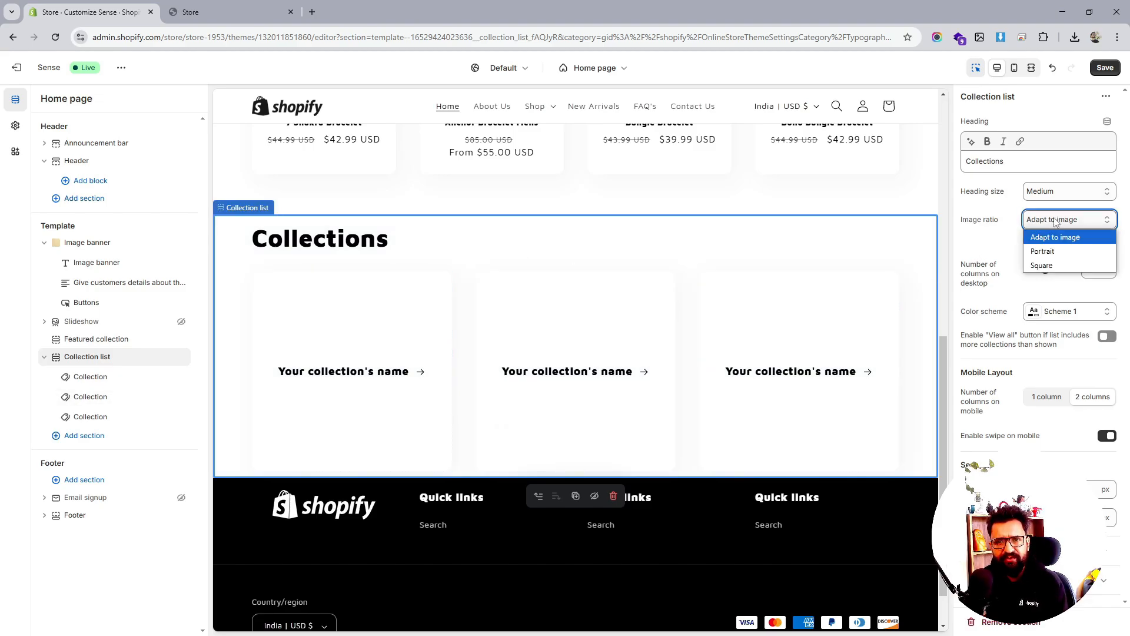
left_click(1043, 265)
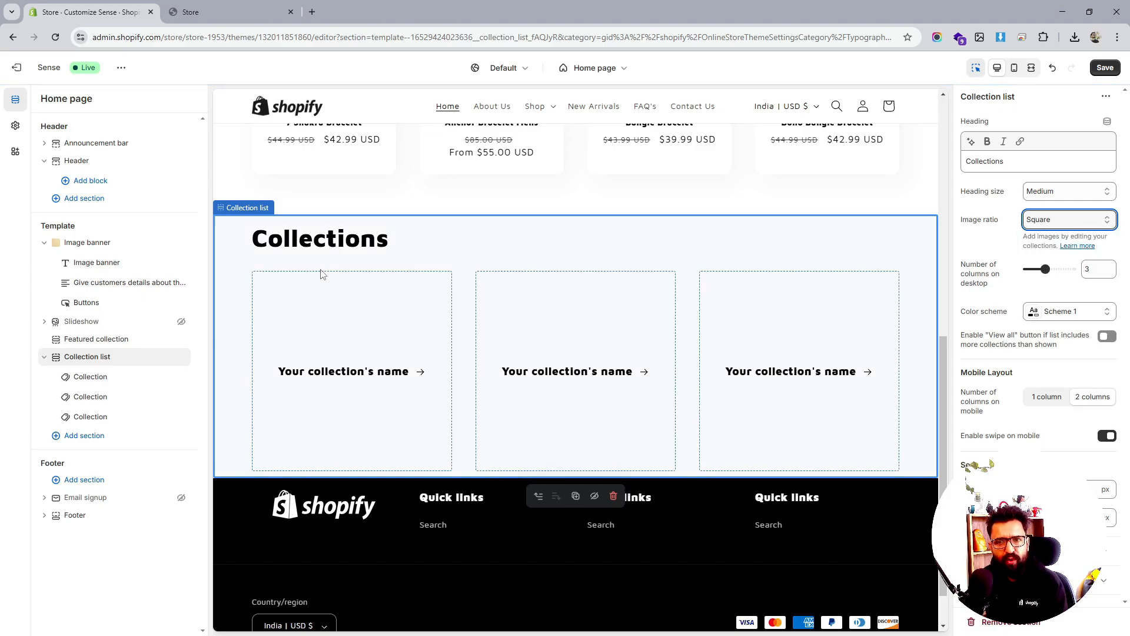
left_click_drag(1046, 269, 1054, 268)
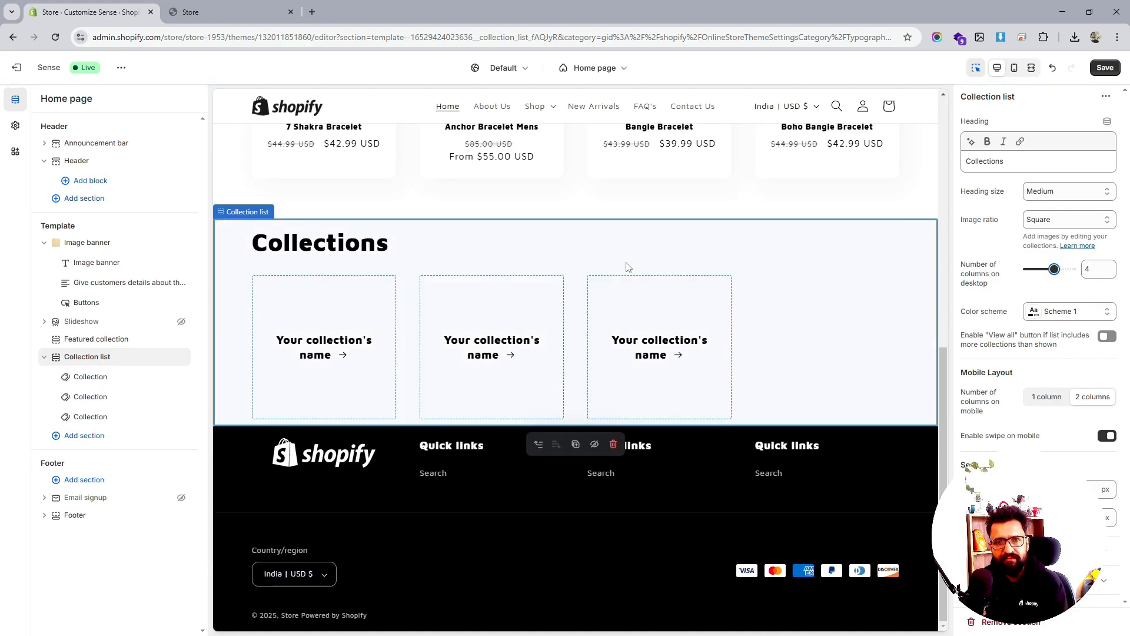
left_click(129, 422)
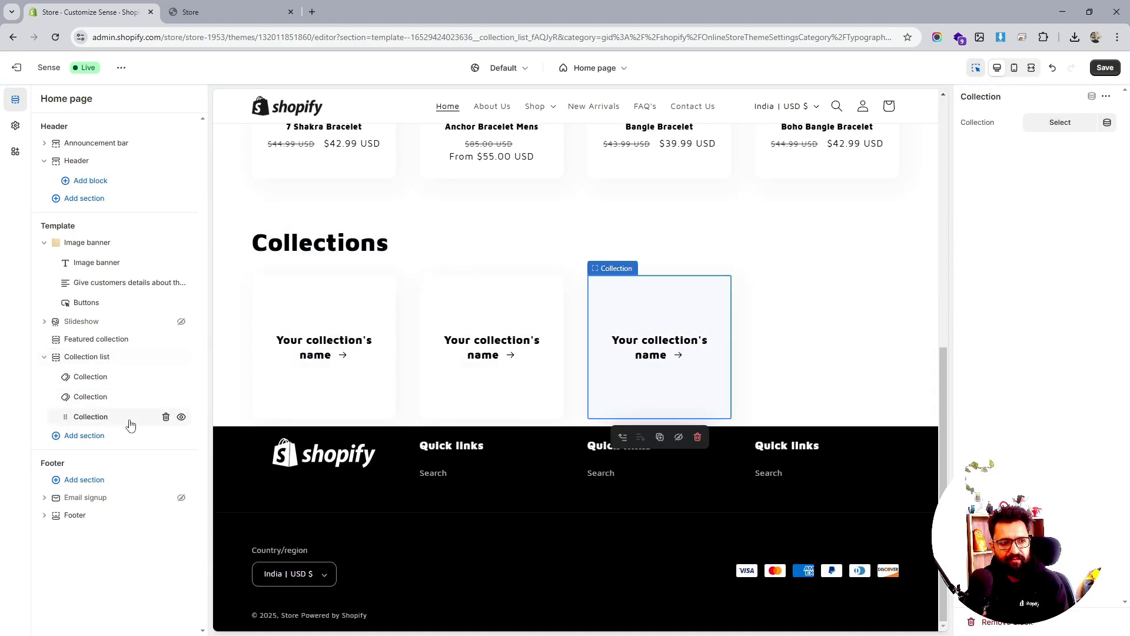
Link the first three collection tiles to the Jewellery collection and save
left_click(106, 378)
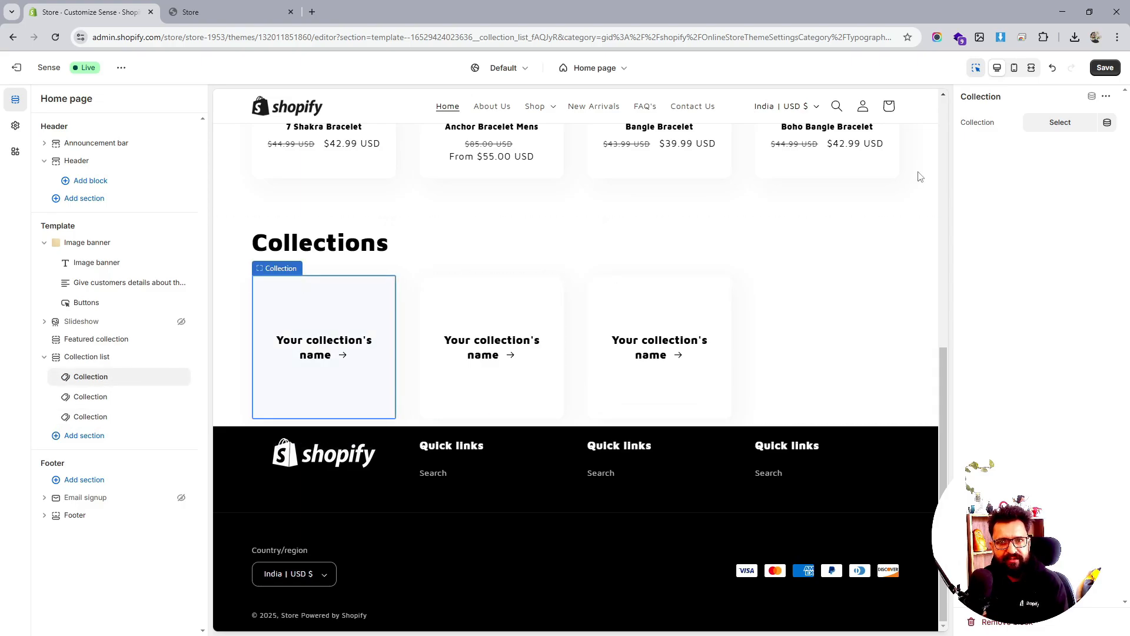
left_click(1050, 124)
left_click(1021, 193)
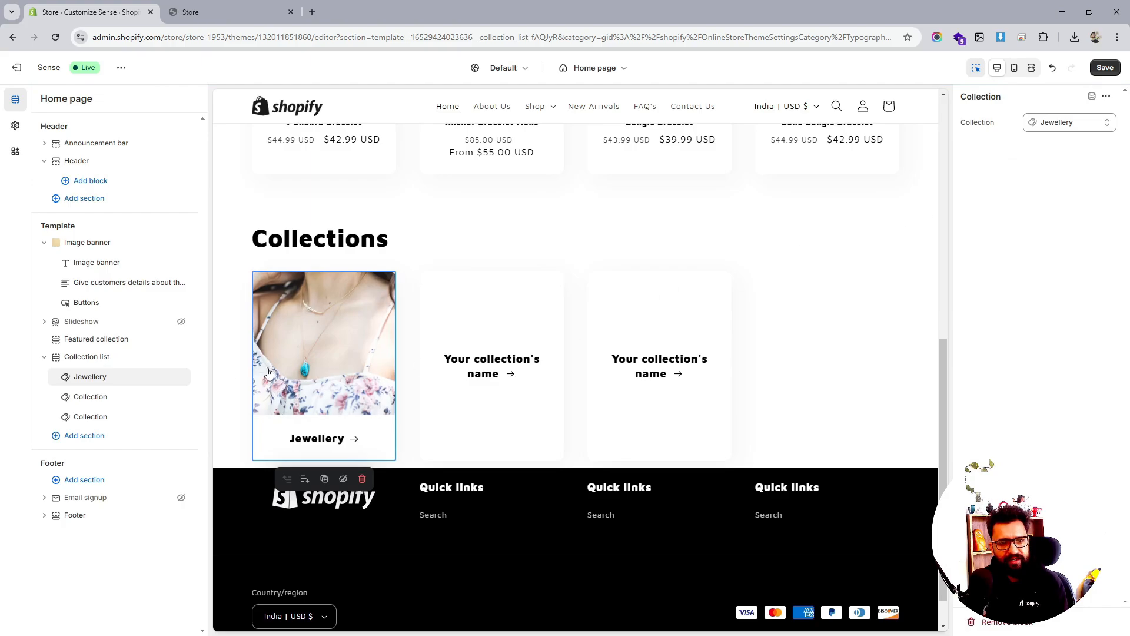
left_click(93, 396)
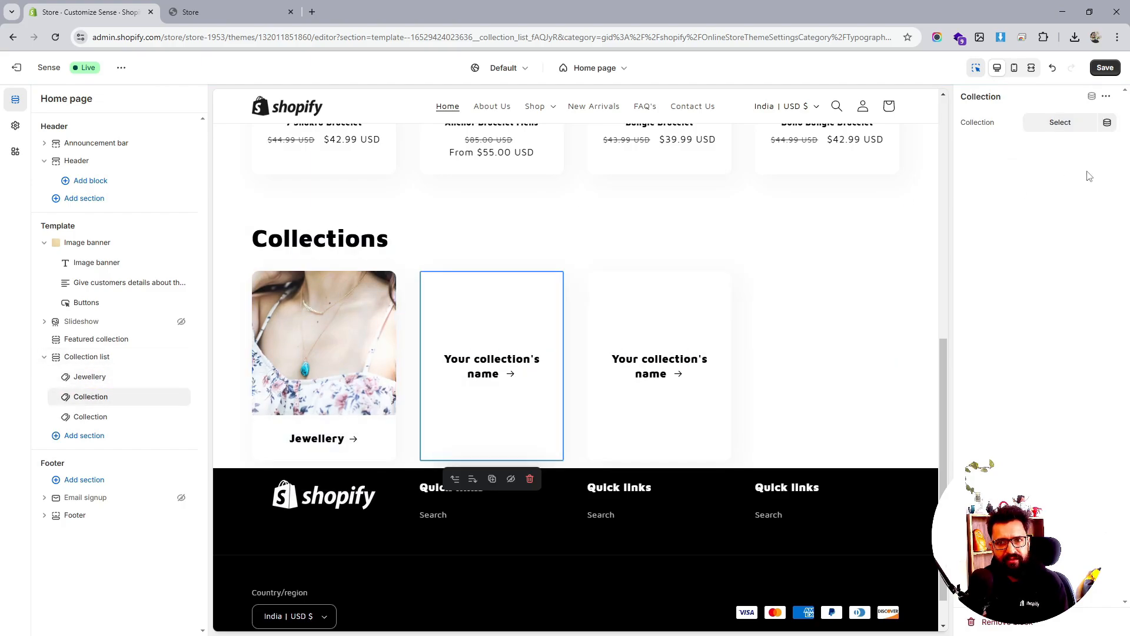
left_click(1073, 123)
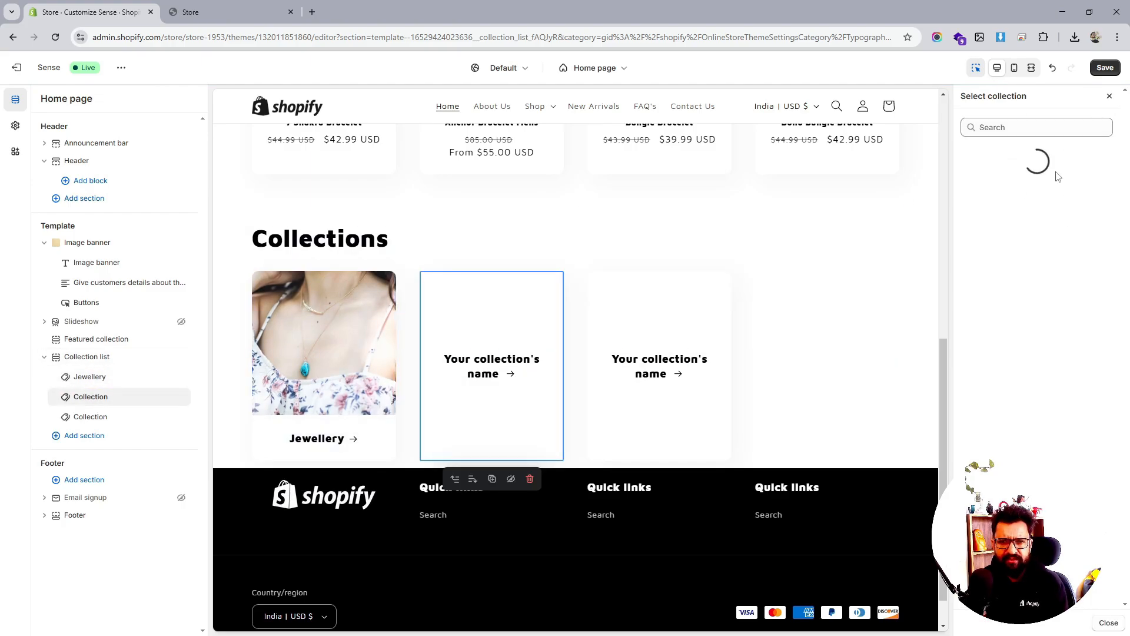
left_click(1027, 199)
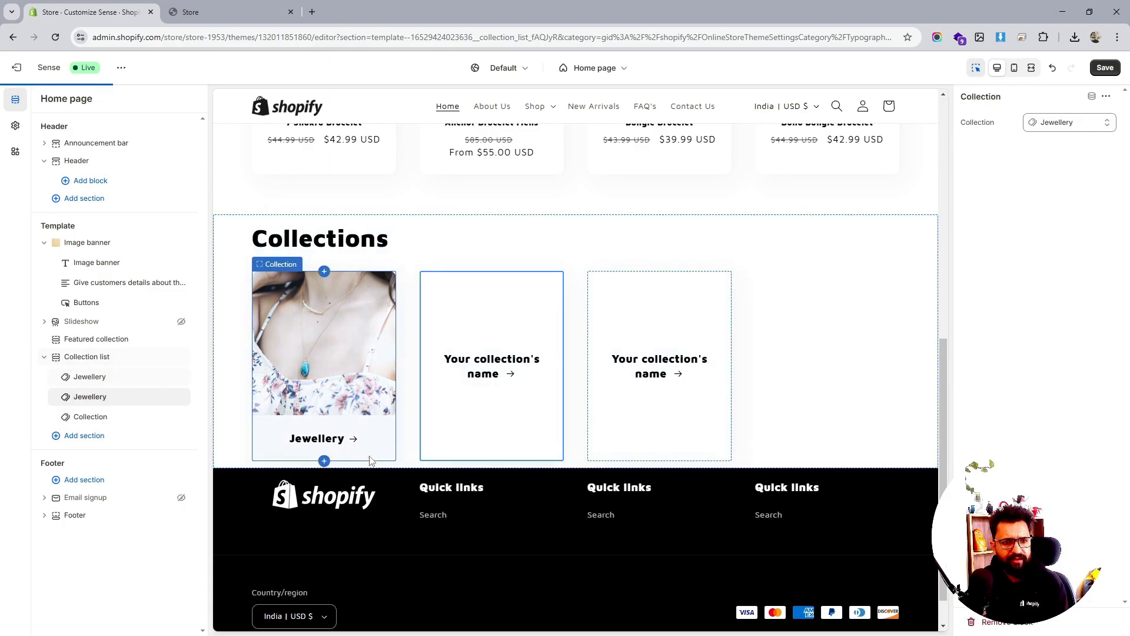
left_click(93, 416)
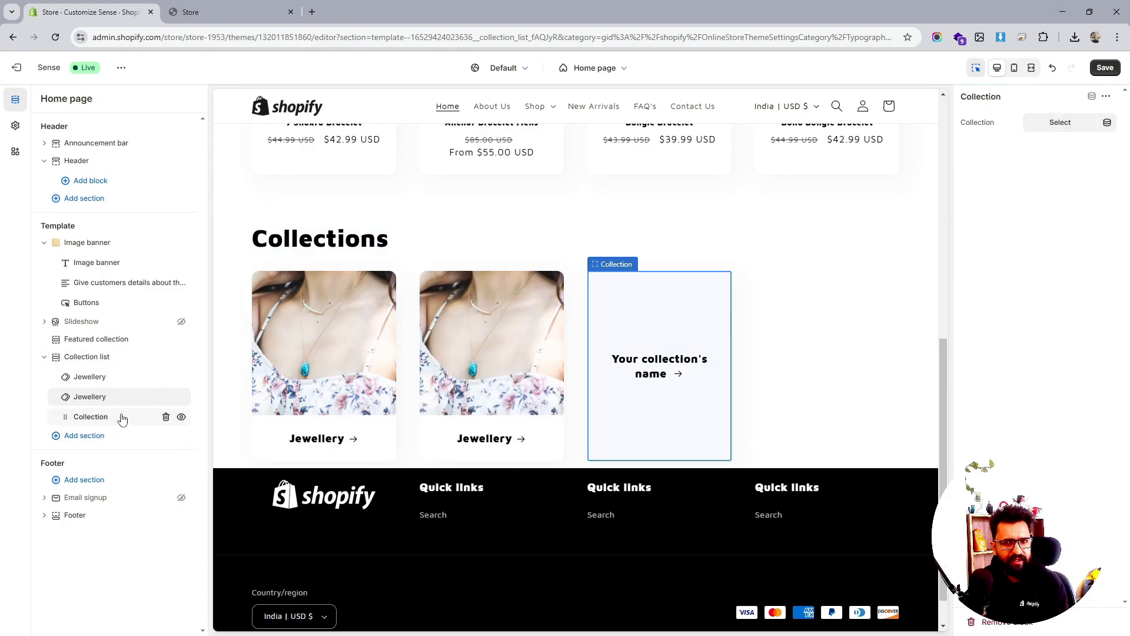
left_click(1057, 122)
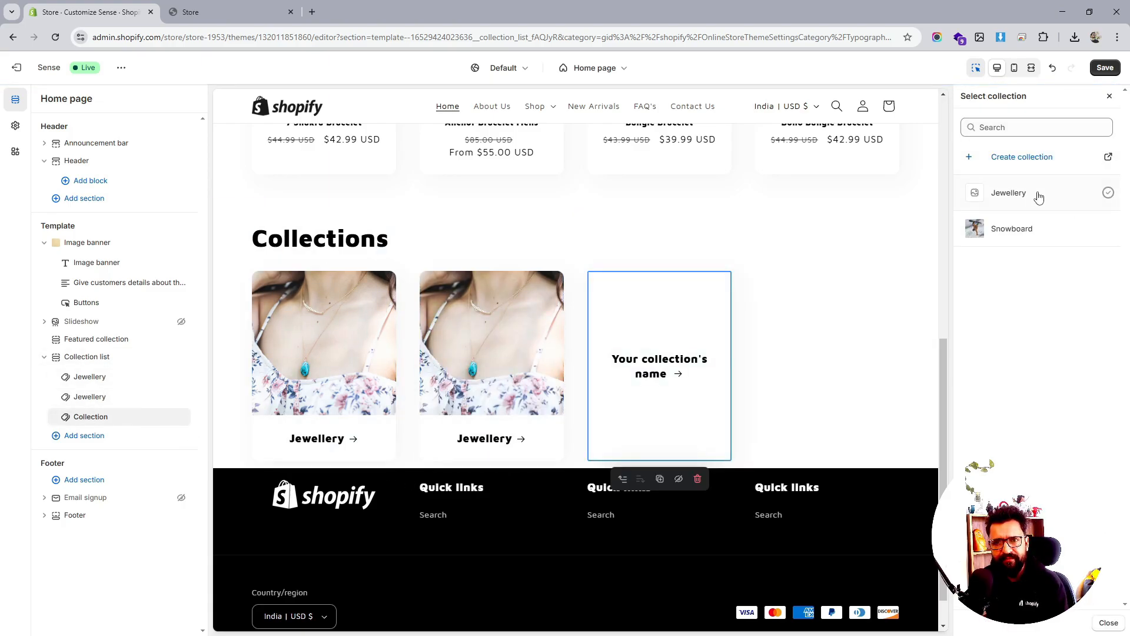
left_click(1042, 193)
left_click(1105, 67)
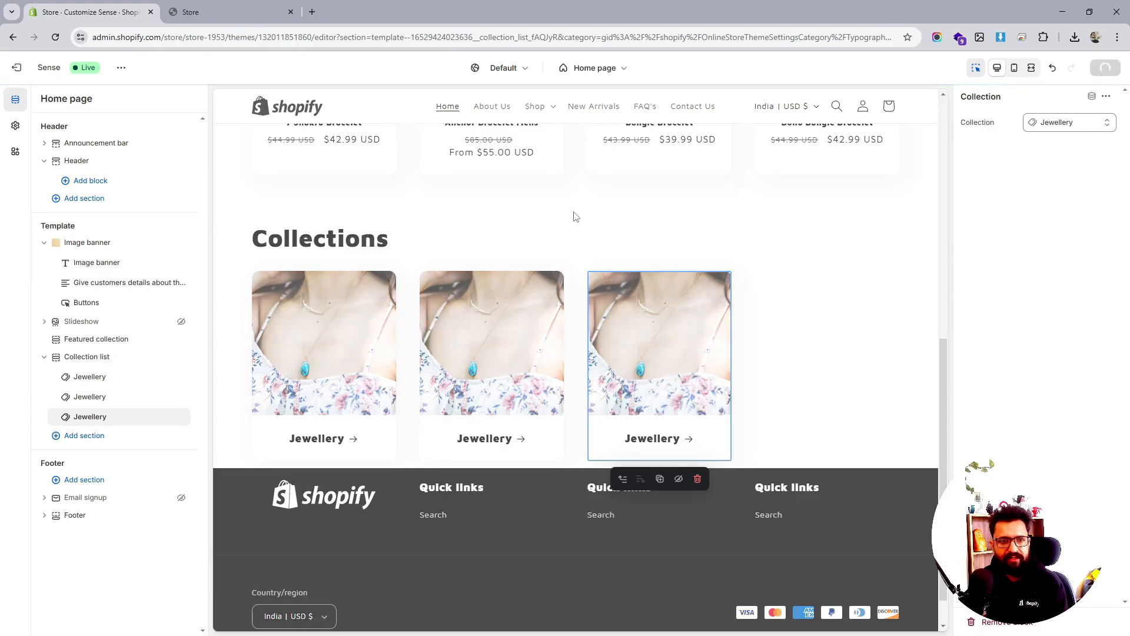
Add a fourth collection tile linked to Jewellery and save the home page
left_click(111, 435)
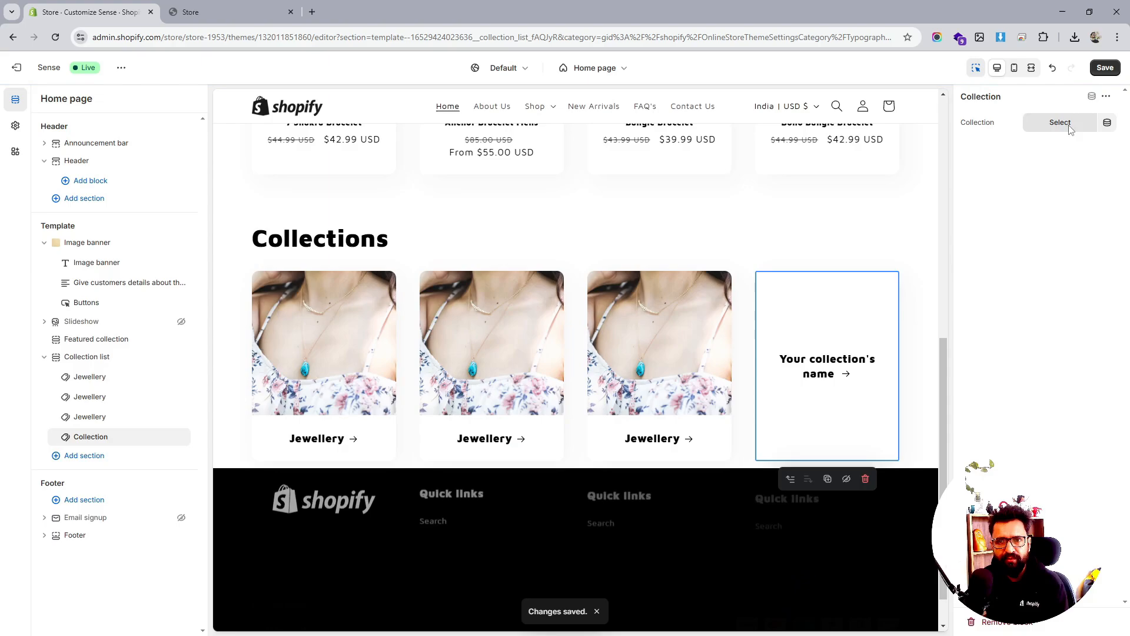
left_click(1060, 122)
left_click(1010, 200)
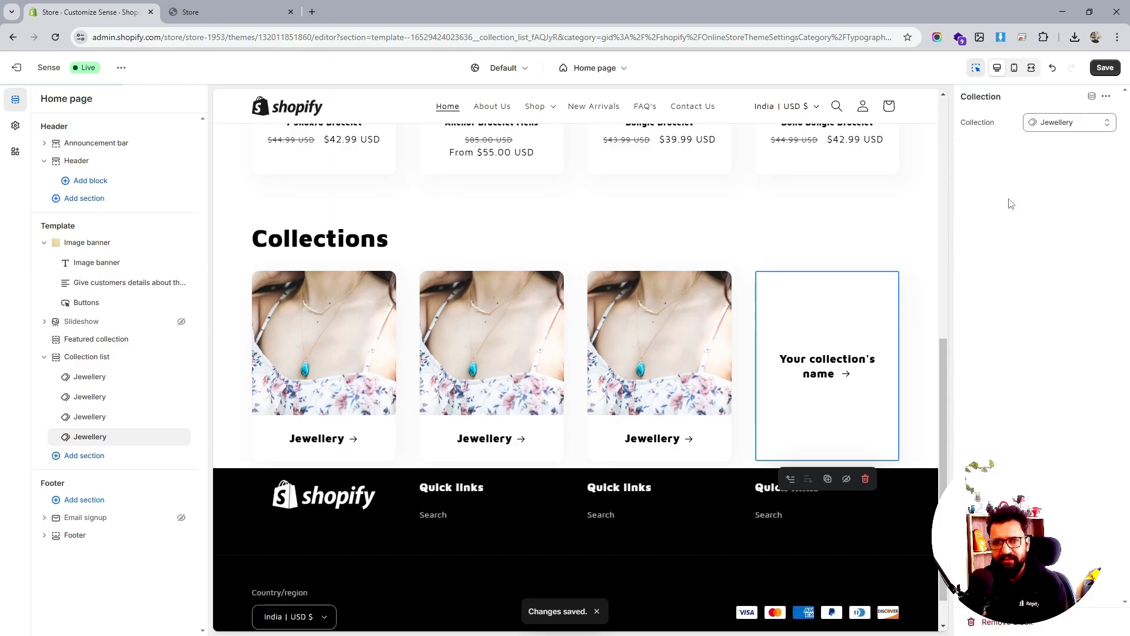
left_click(1104, 68)
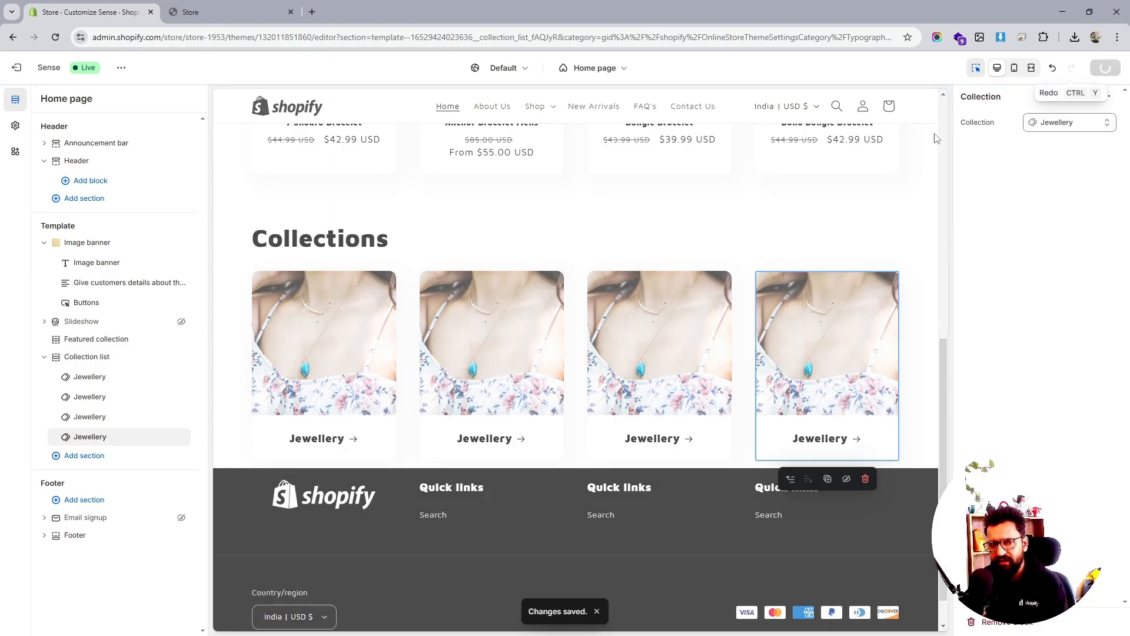
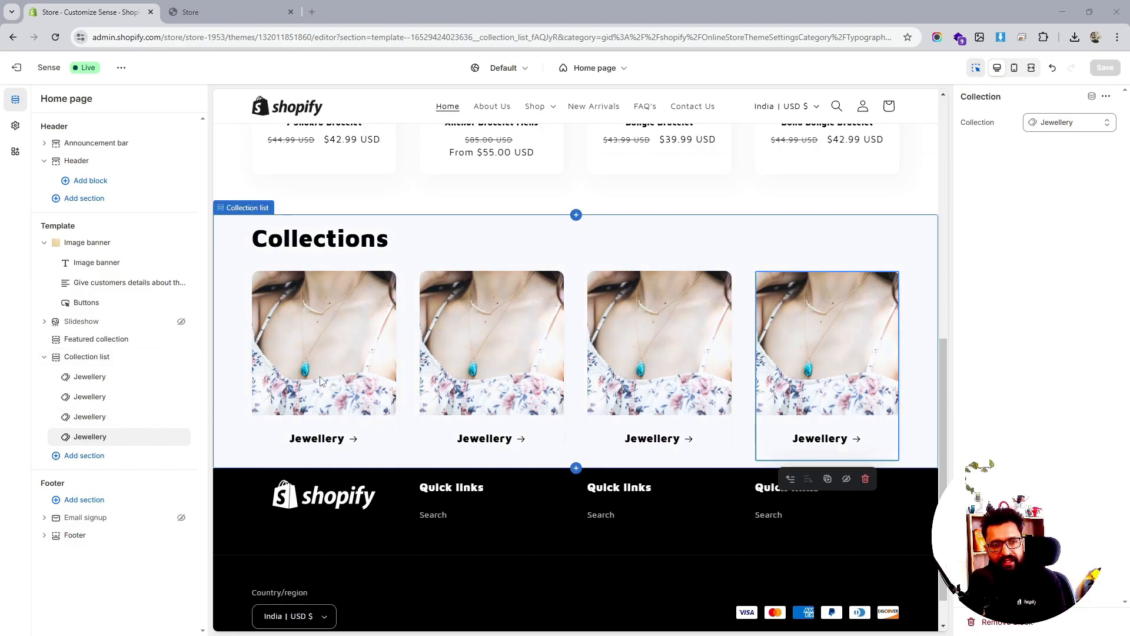
Add a Collage section and drag it above the Collection list
left_click(84, 456)
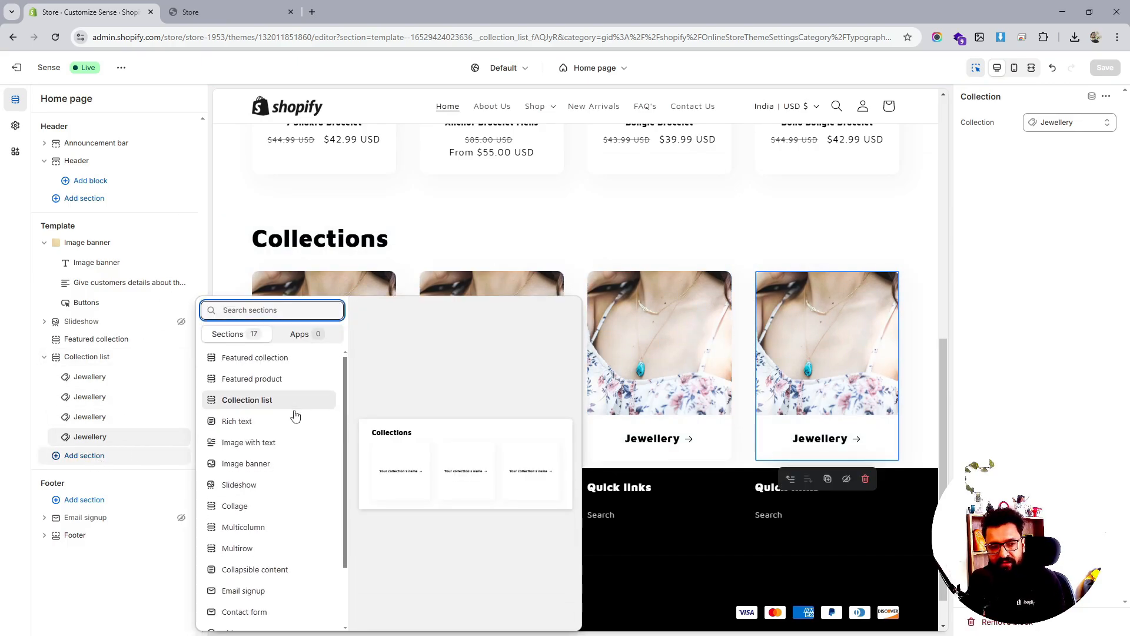
scroll(265, 435, "down", 1)
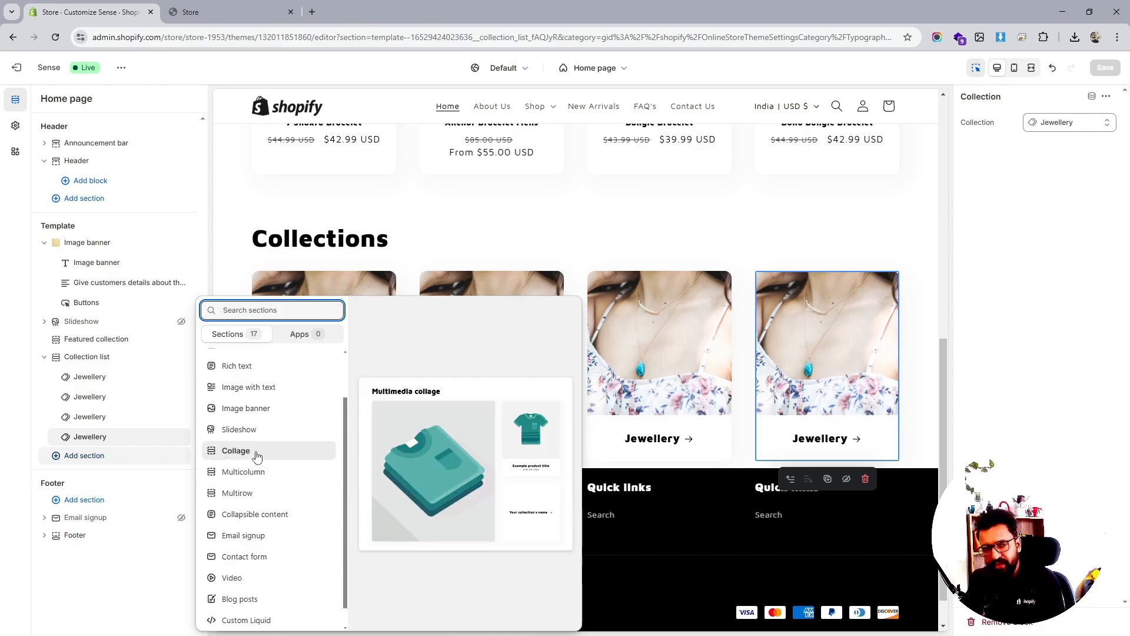
left_click(257, 453)
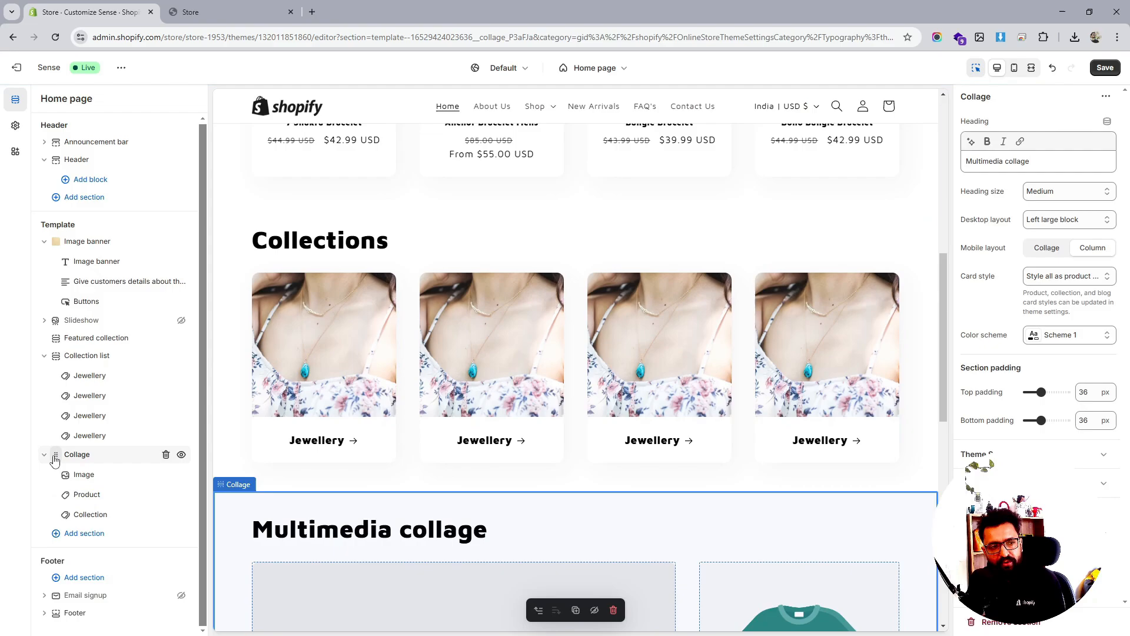
left_click_drag(54, 459, 53, 389)
left_click_drag(53, 382, 53, 361)
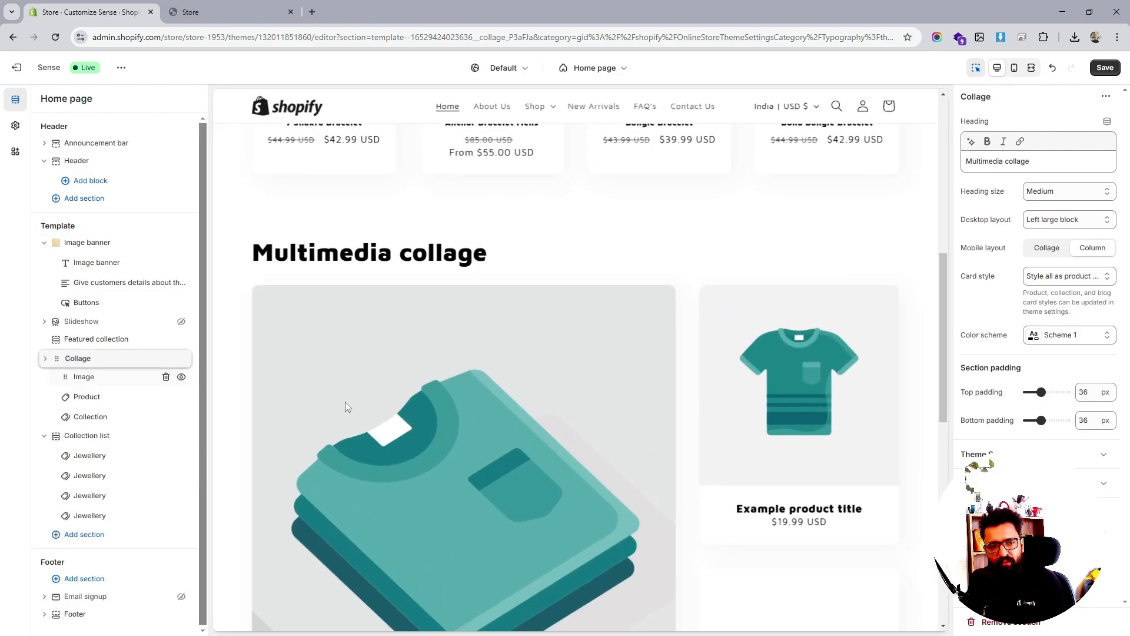
Delete the collage's default 'Multimedia collage' heading text
scroll(771, 423, "down", 5)
scroll(601, 447, "down", 3)
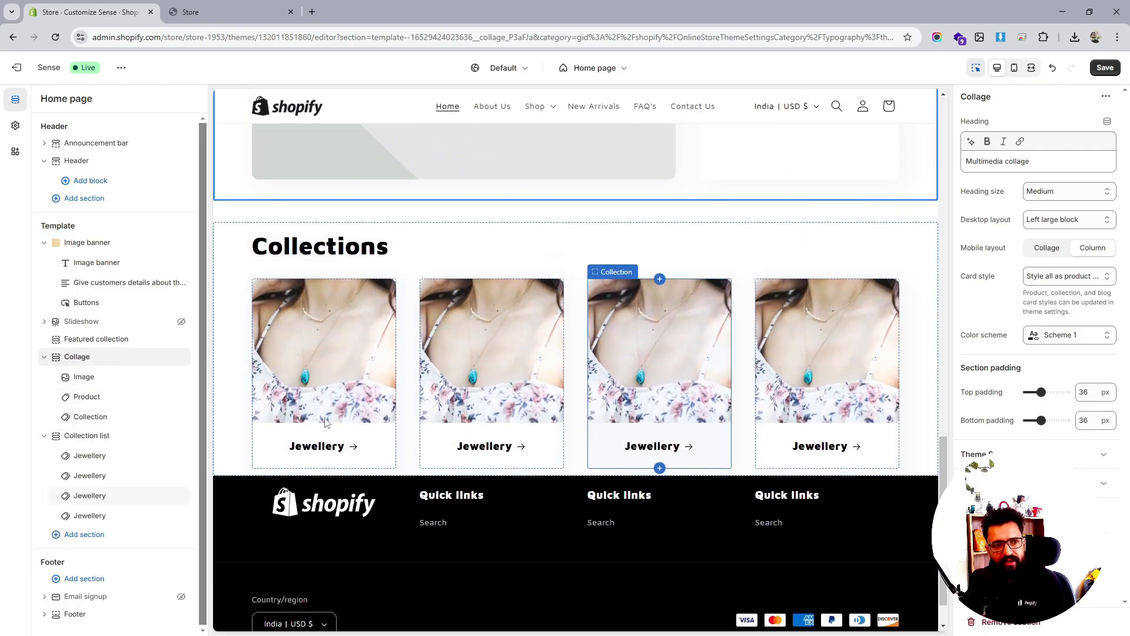
scroll(610, 433, "up", 10)
scroll(523, 393, "down", 2)
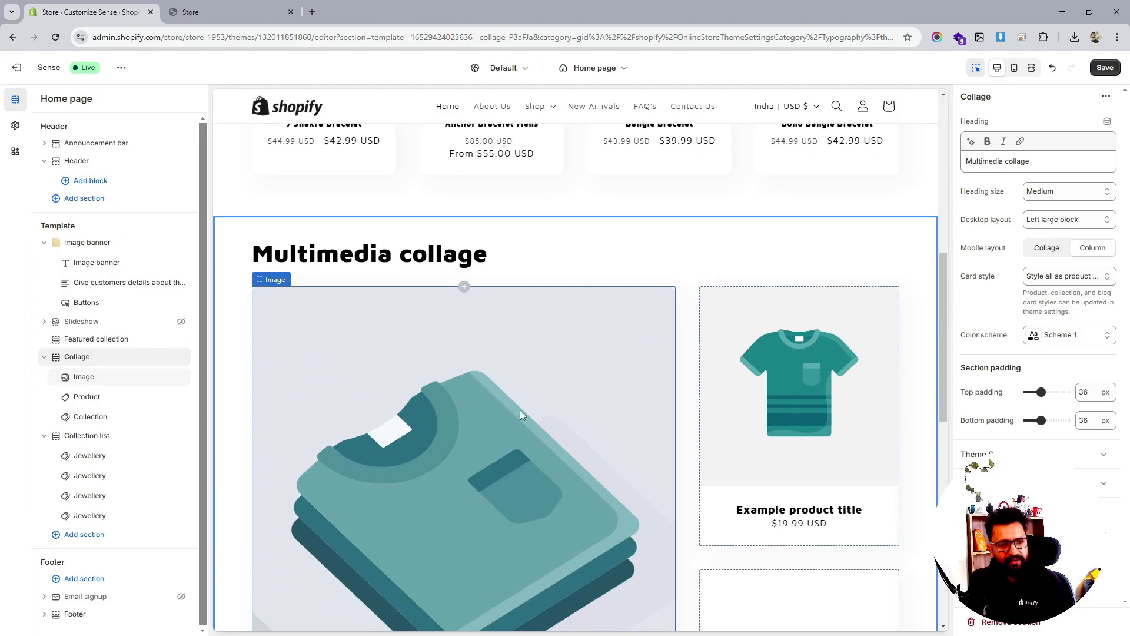
double_click(1018, 161)
key("BackSpace")
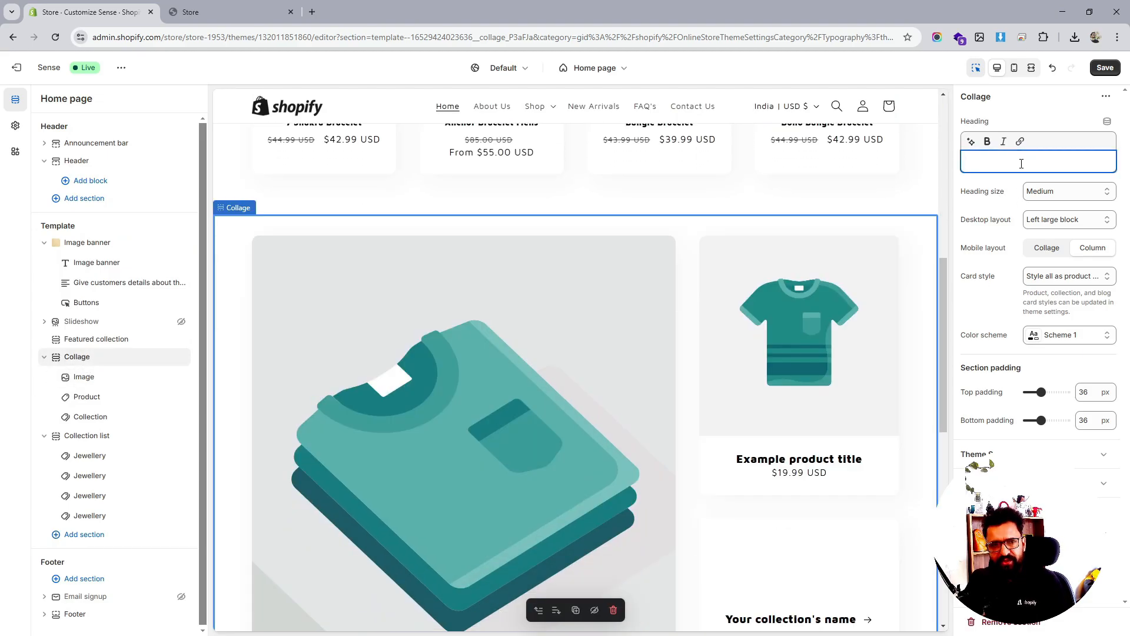
scroll(626, 273, "down", 3)
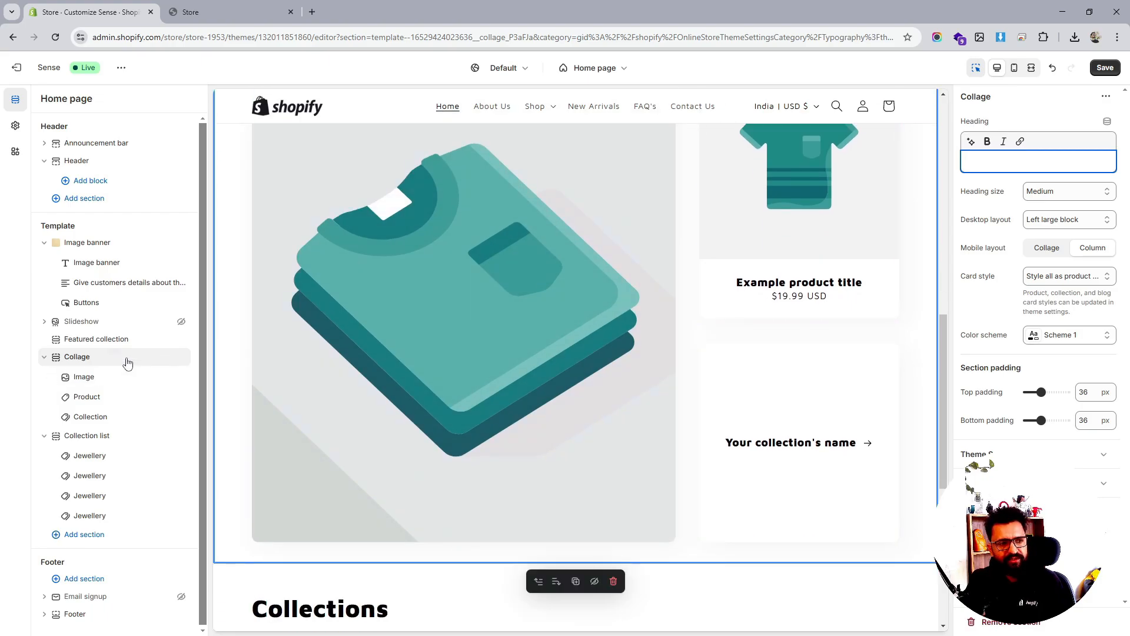
Remove the Product and Image blocks from the collage
left_click(93, 380)
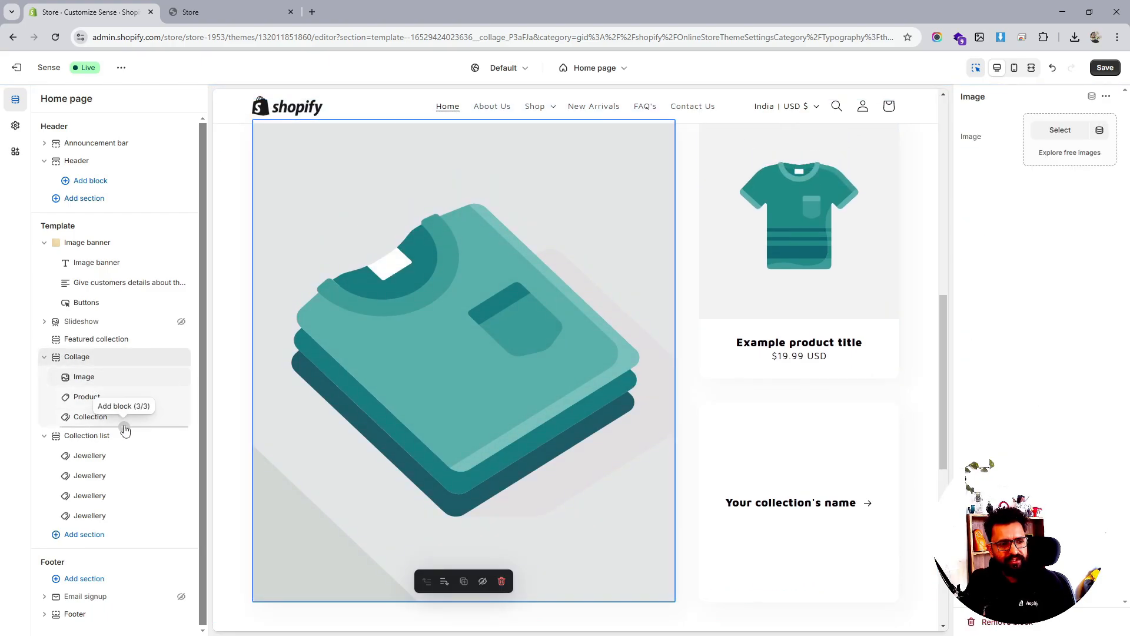
left_click(129, 403)
left_click(166, 397)
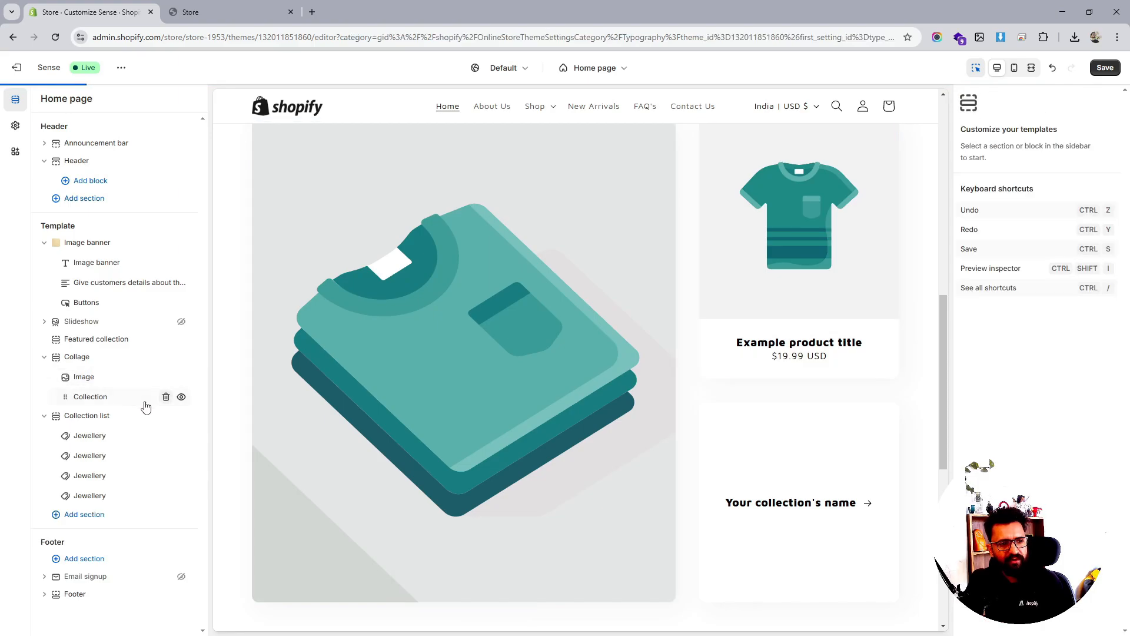
left_click(164, 379)
left_click(166, 381)
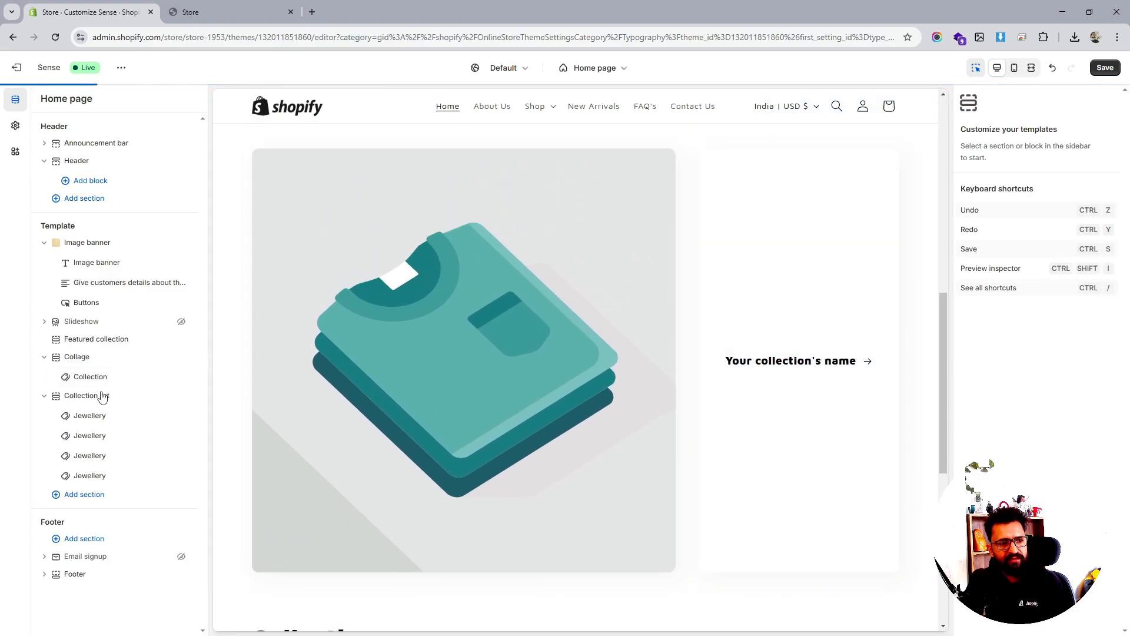
Add two more Collection blocks to the collage
left_click(124, 386)
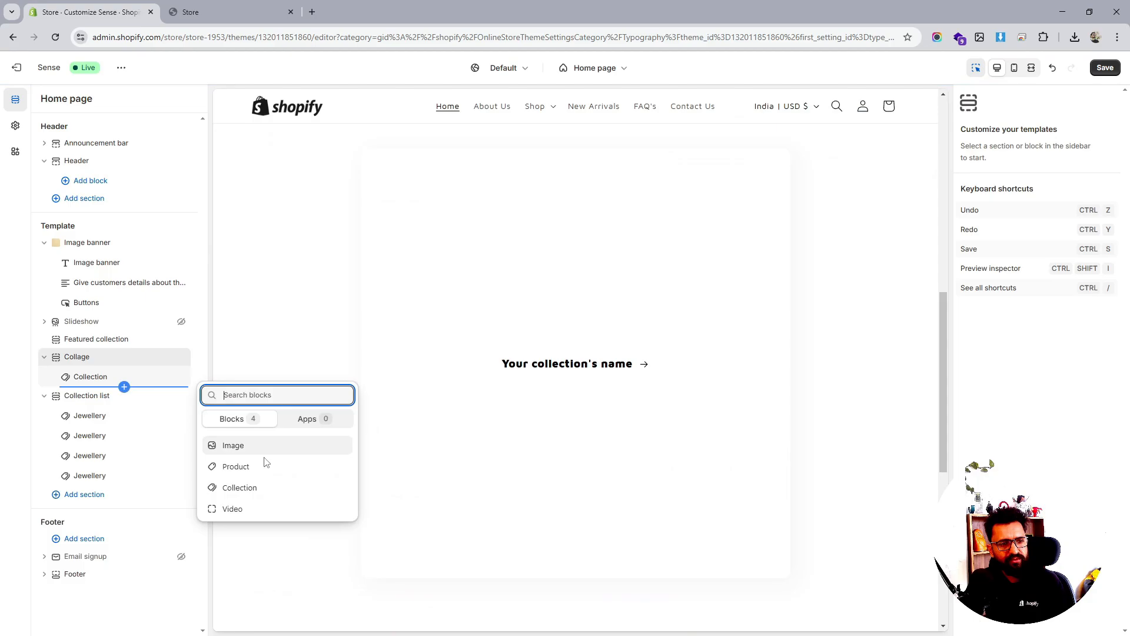
left_click(252, 488)
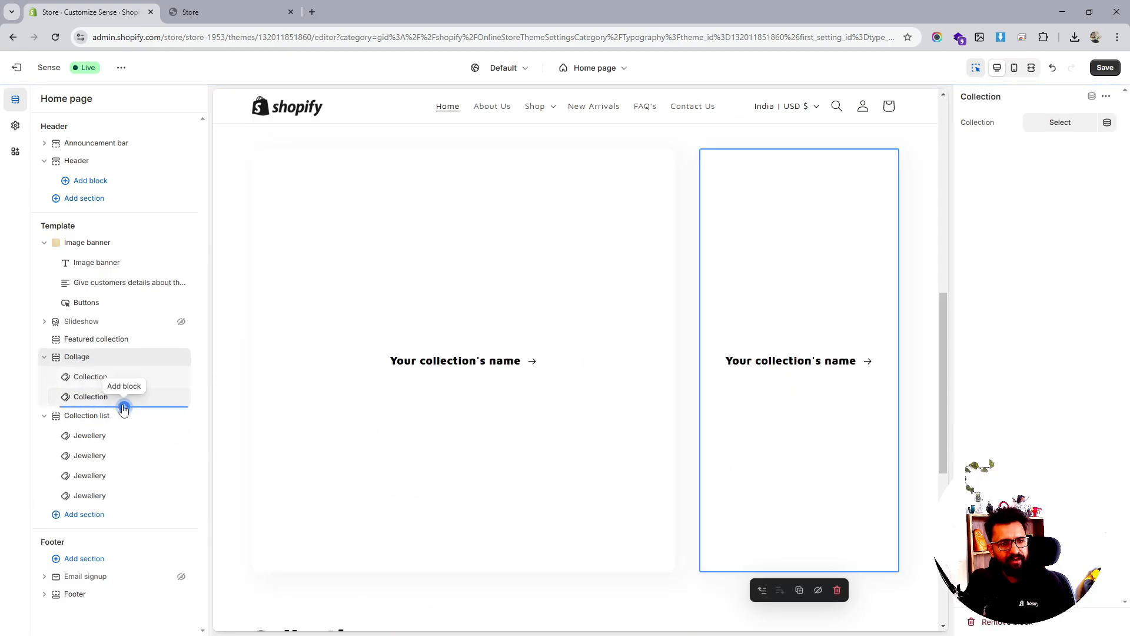
left_click(125, 406)
left_click(242, 510)
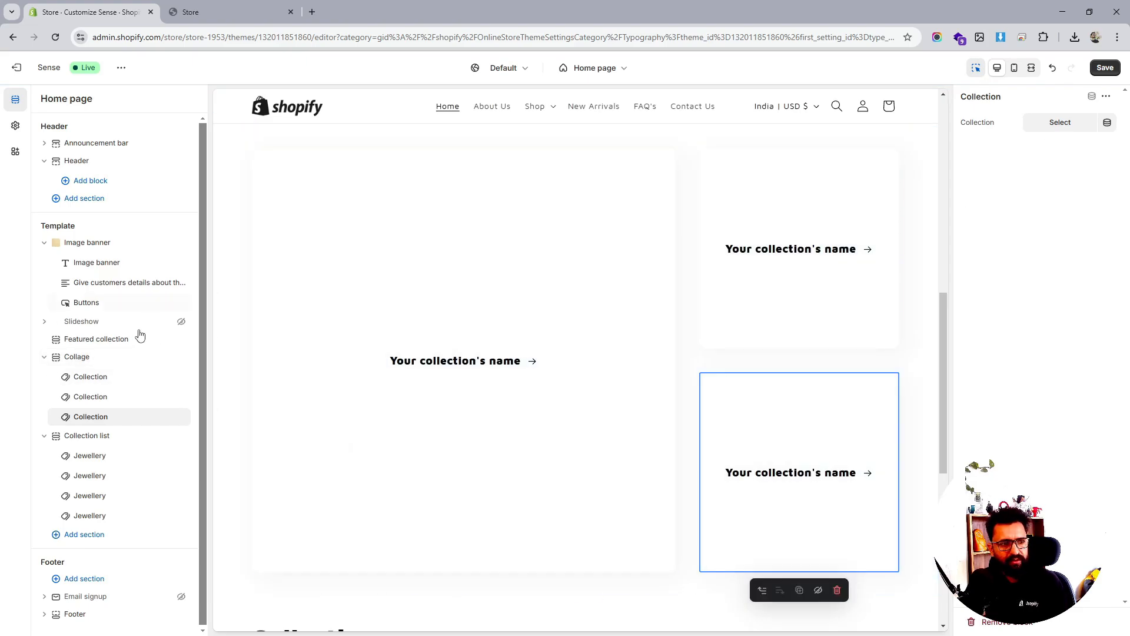
left_click(84, 361)
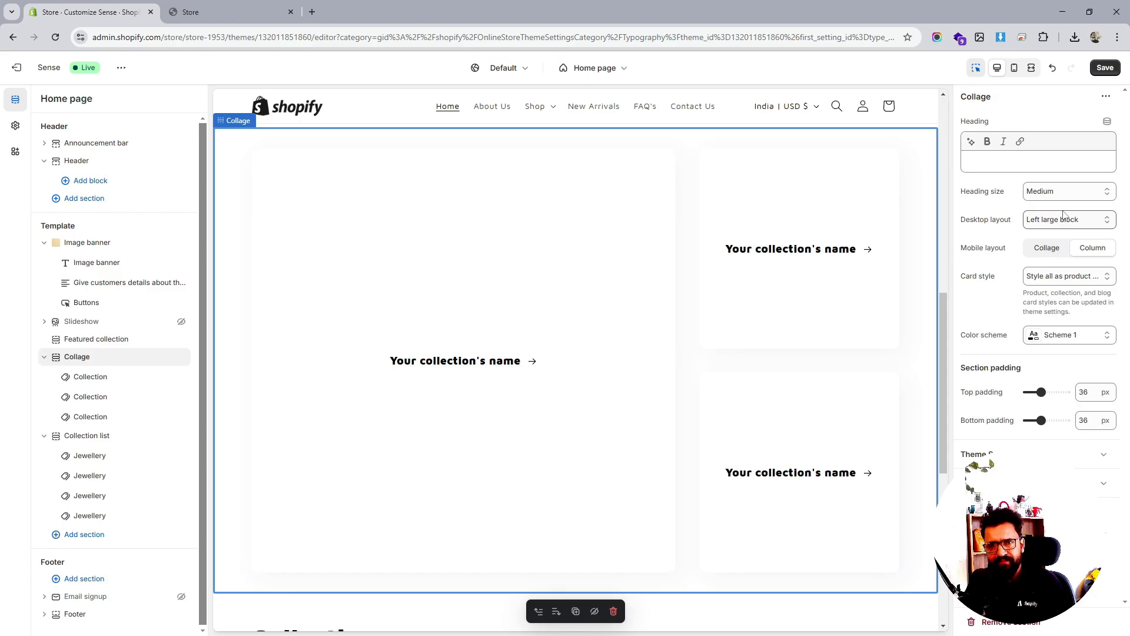
Set collage heading to Small, change mobile layout, use 12 px padding and individual card styles
left_click(1070, 191)
left_click(1062, 207)
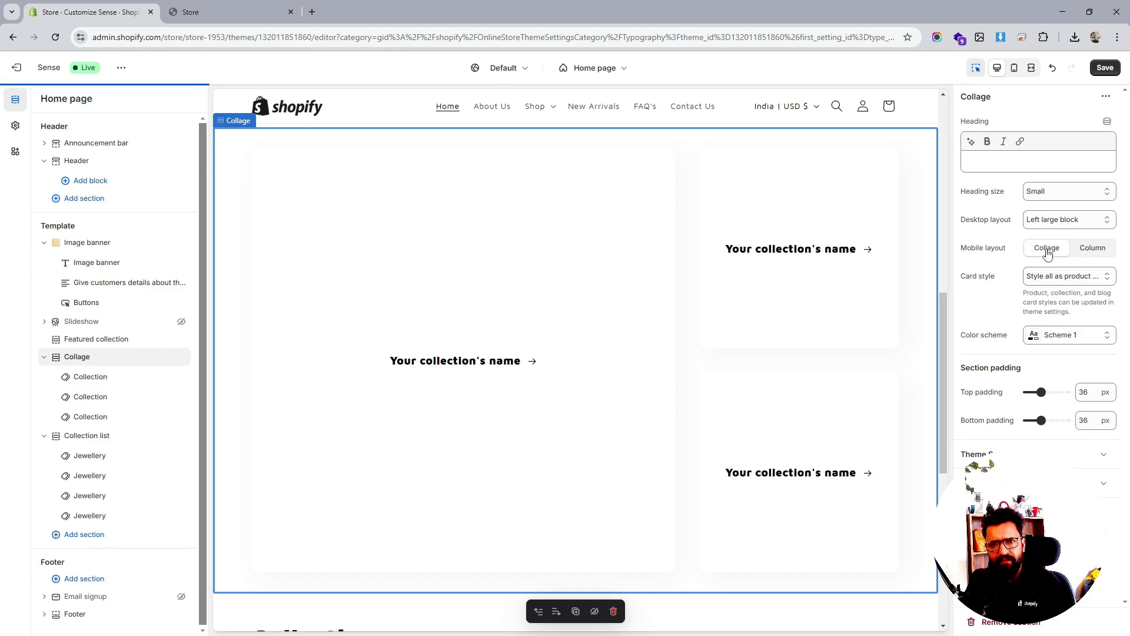
left_click(1093, 250)
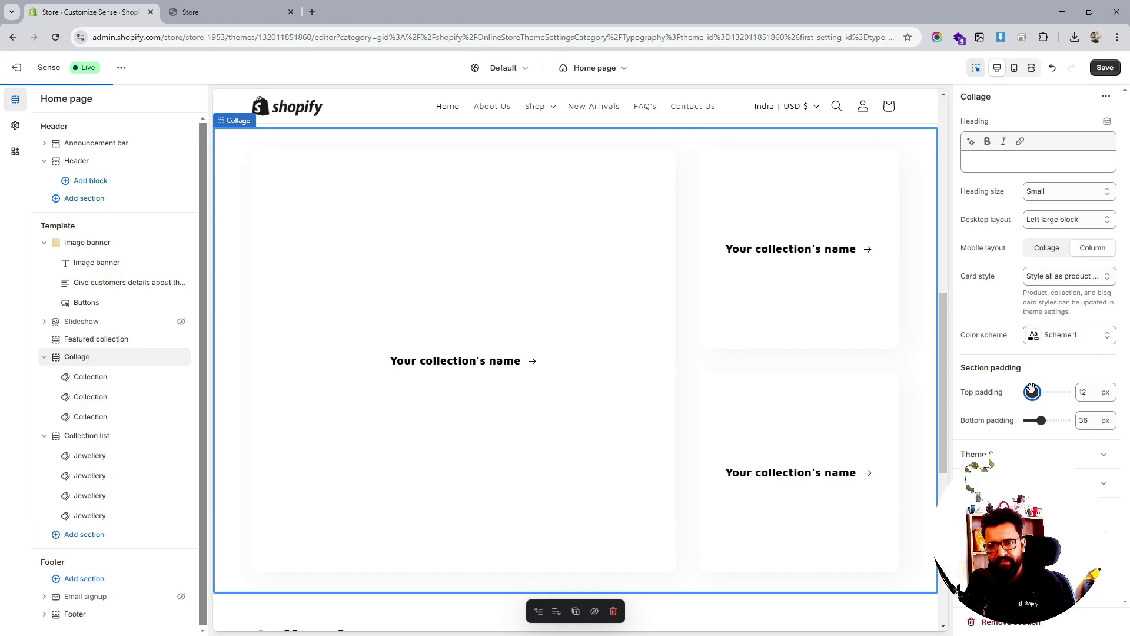
left_click_drag(1040, 419, 1033, 420)
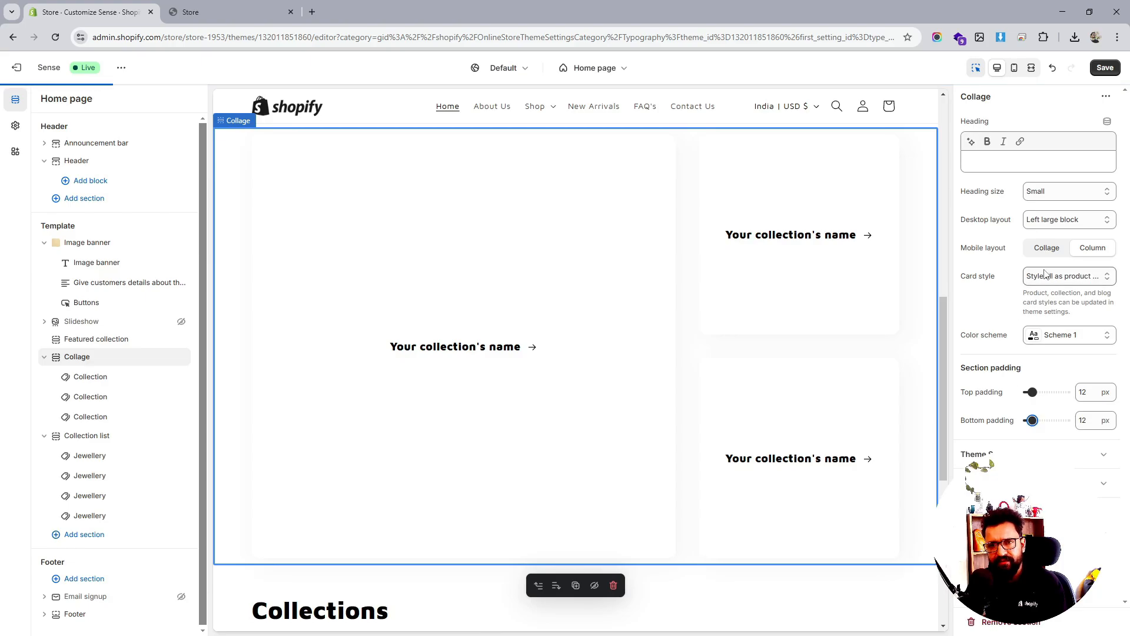
left_click(1076, 278)
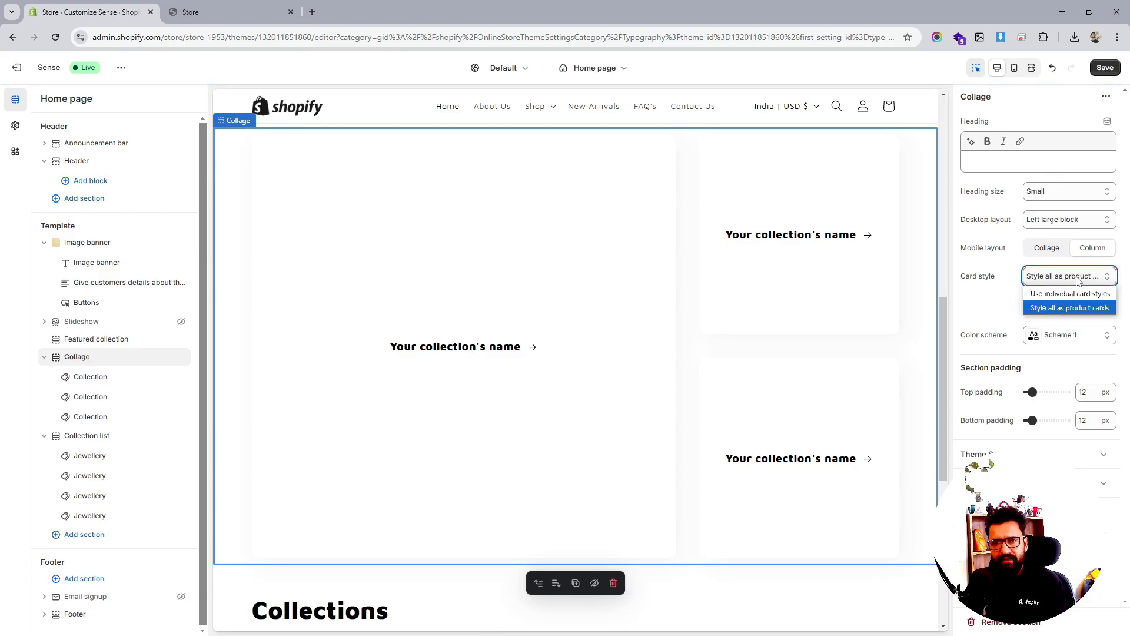
left_click(1072, 293)
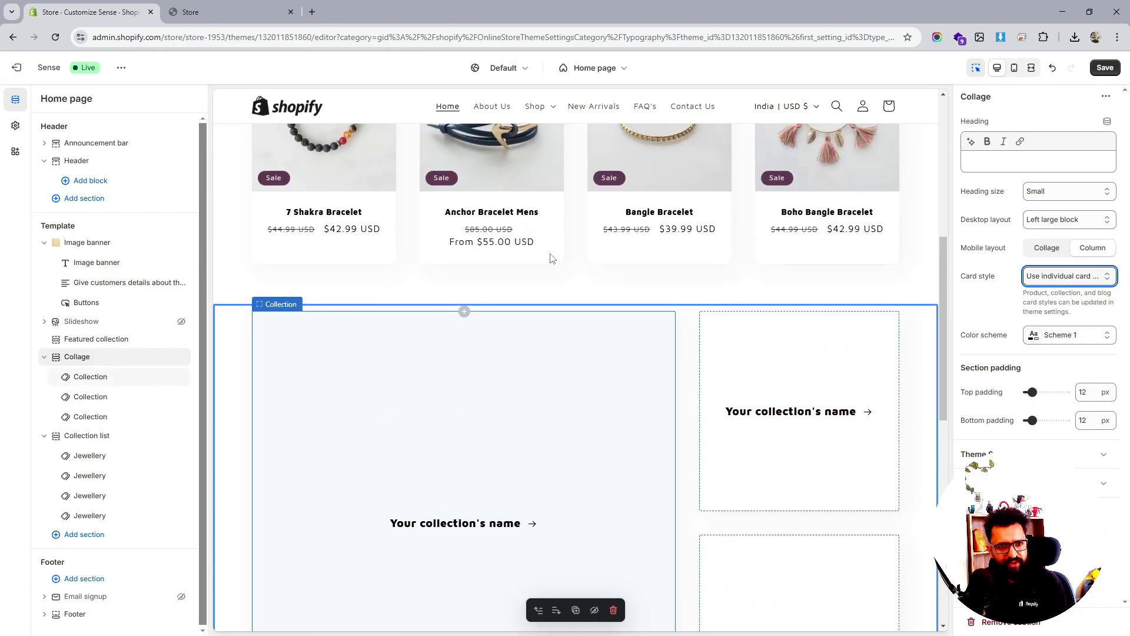
Link the first collage block to Jewellery and the second to Snowboard
left_click(86, 383)
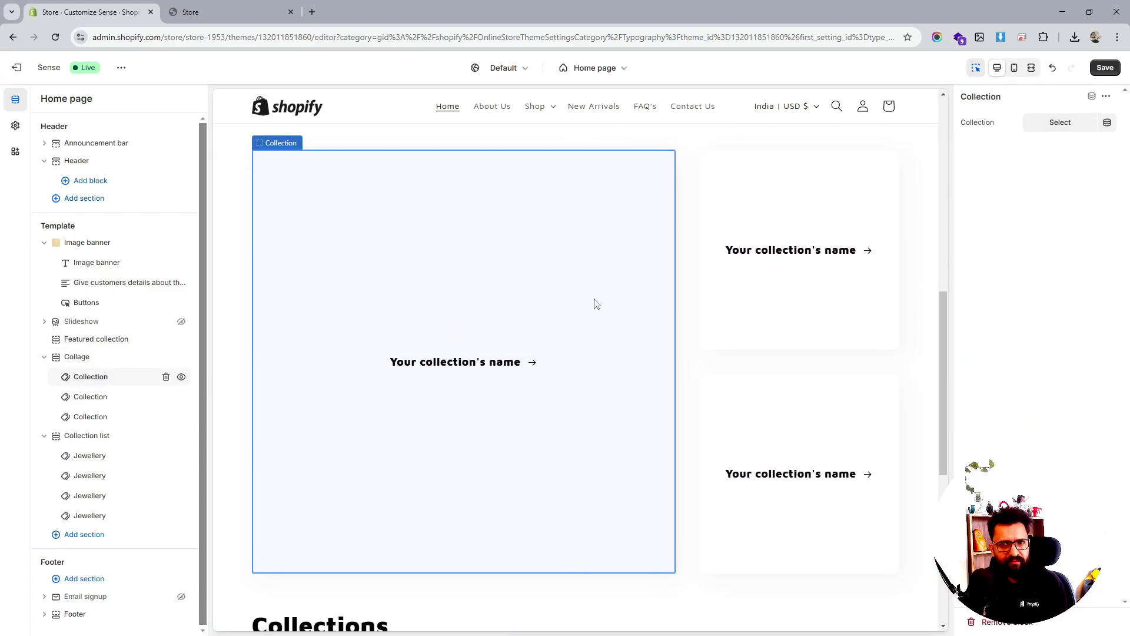
left_click(1054, 124)
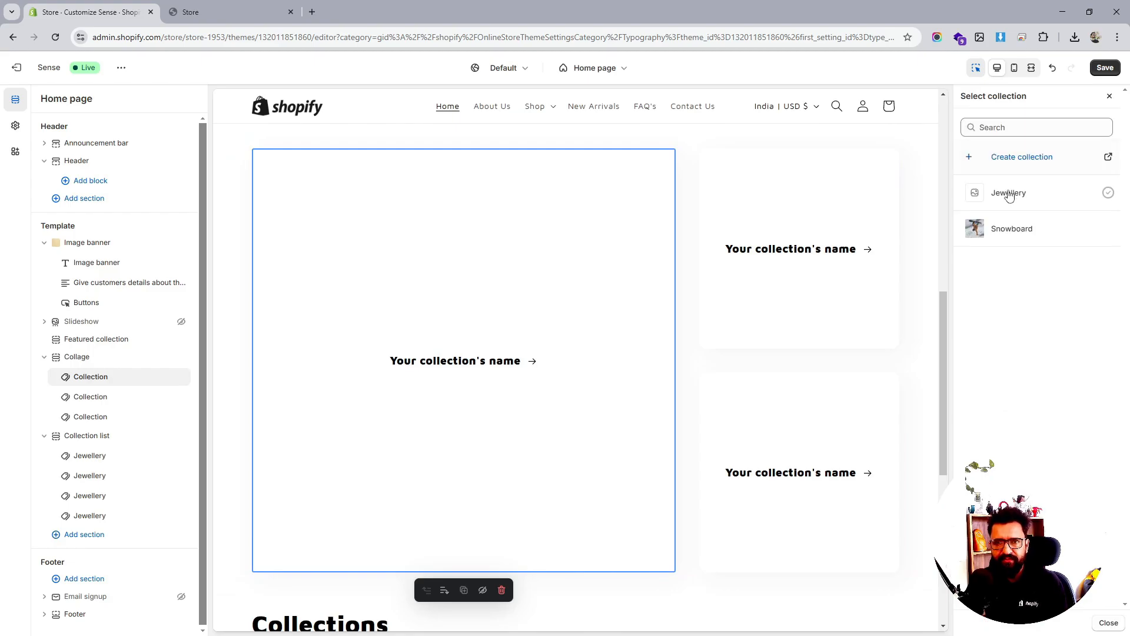
left_click(1009, 194)
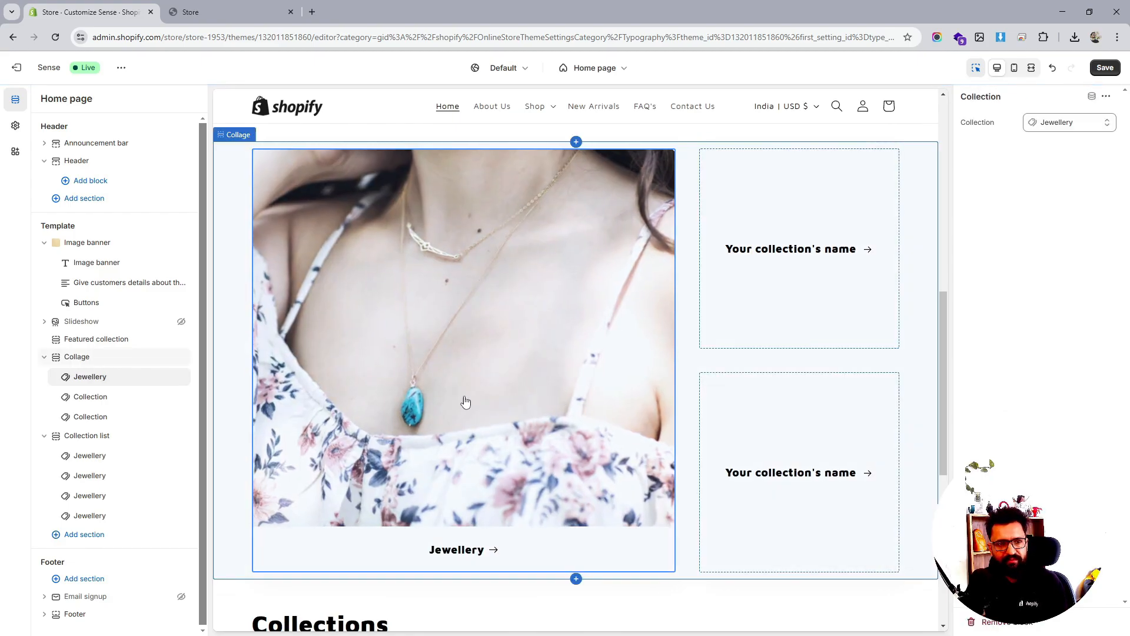
left_click(93, 398)
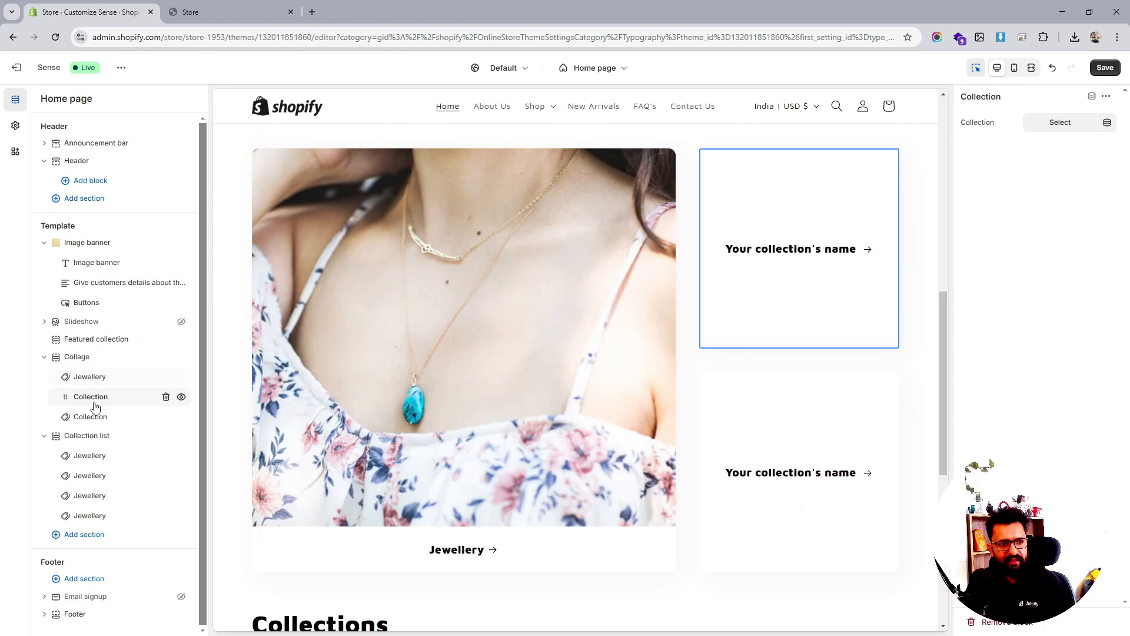
left_click(1058, 125)
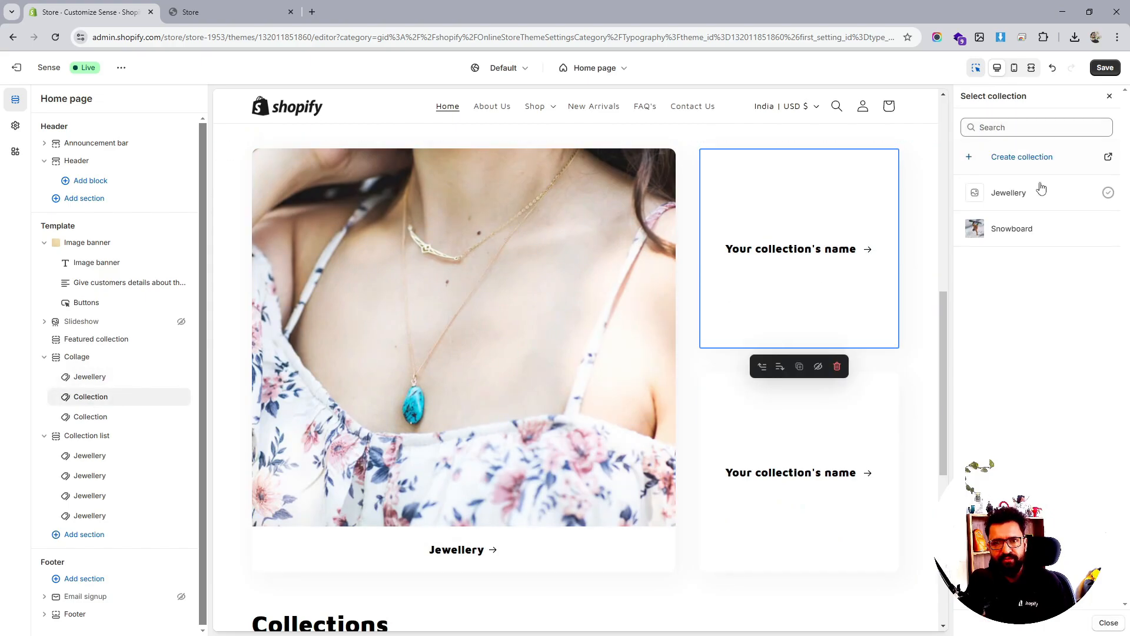
left_click(1012, 229)
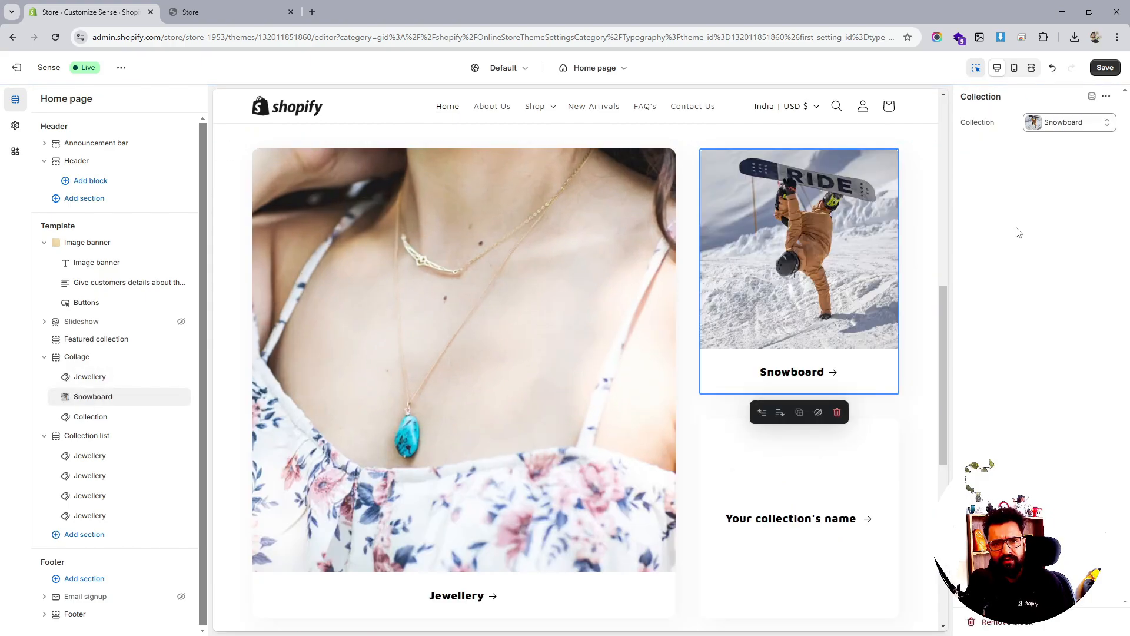
Link the third collage block to Jewellery and save the home page
left_click(90, 416)
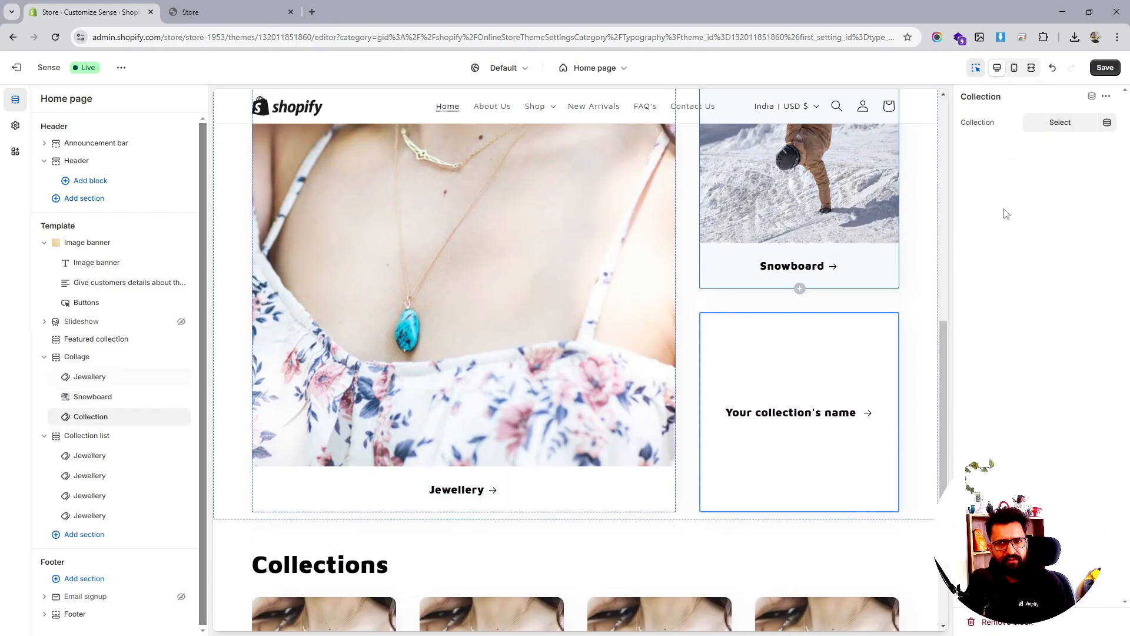
left_click(1053, 131)
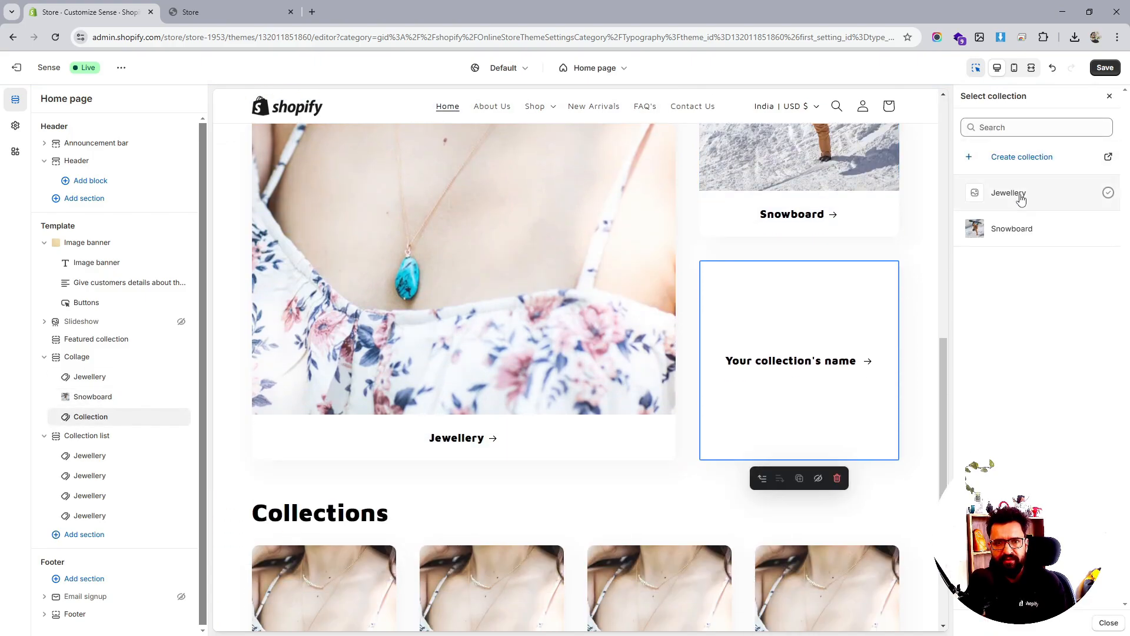
left_click(1020, 196)
scroll(830, 330, "up", 4)
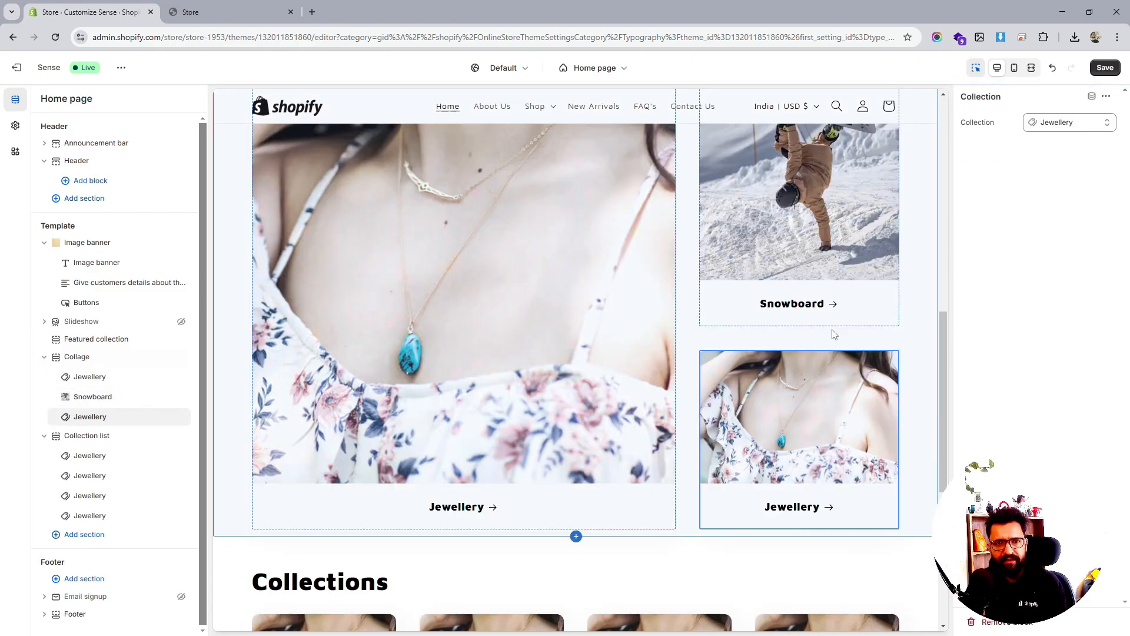
left_click(1107, 66)
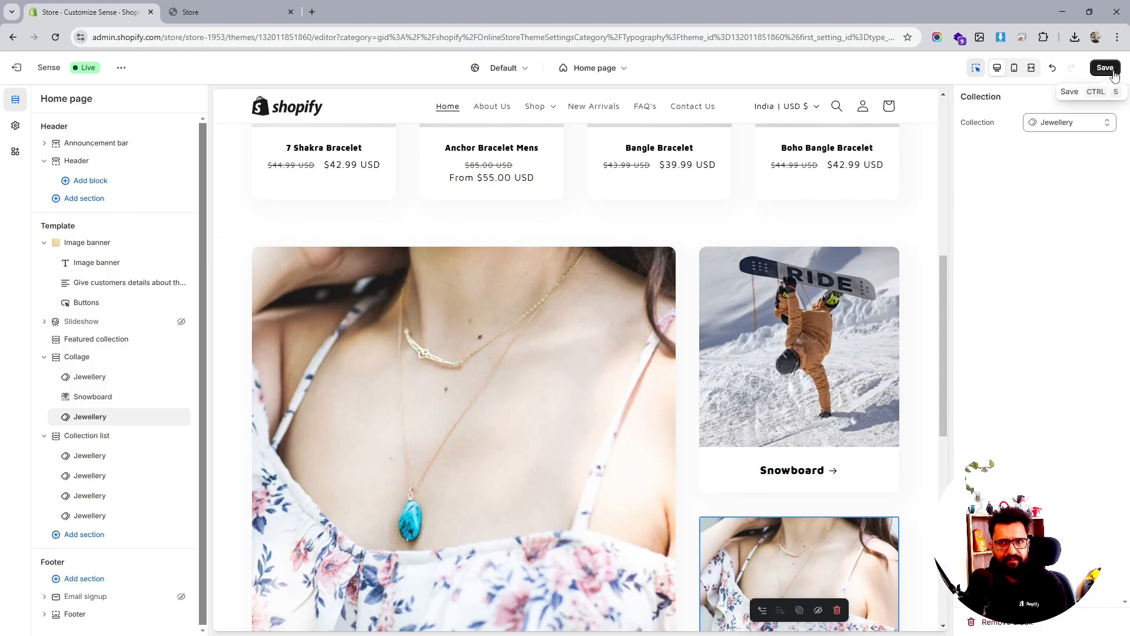
Style all collage cards as product cards with the large block on the right
left_click(88, 357)
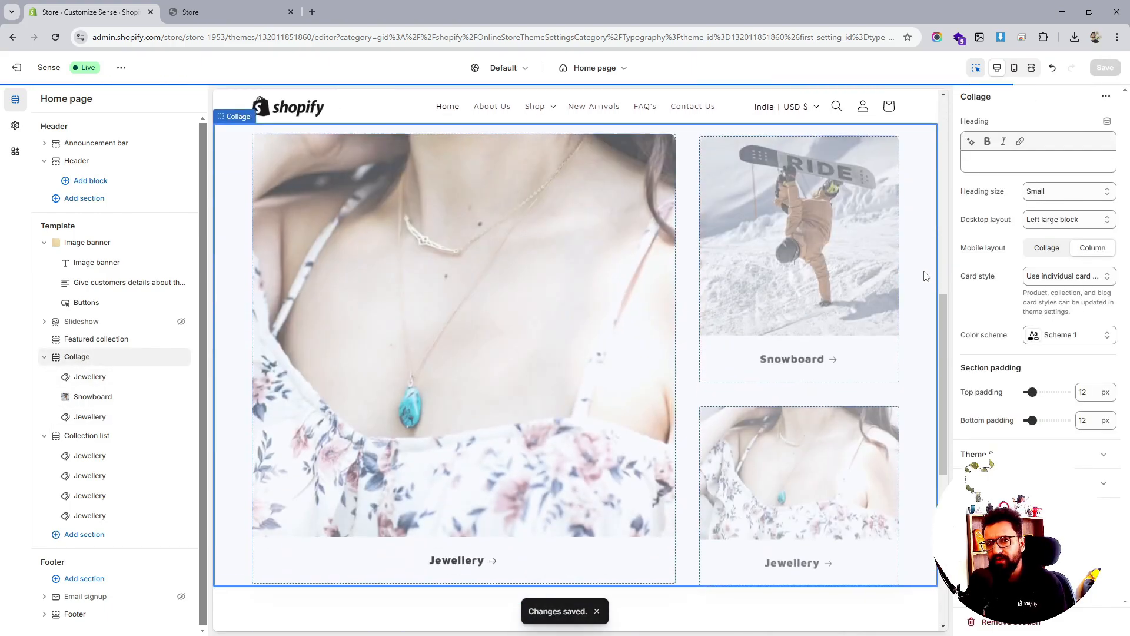
left_click(1069, 276)
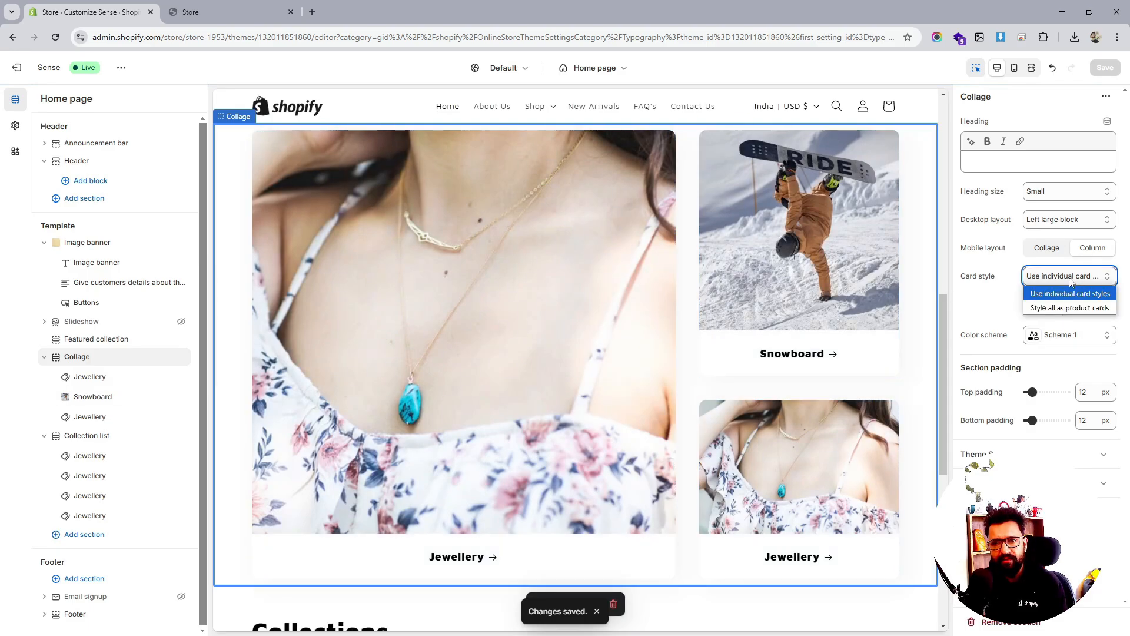
left_click(1064, 308)
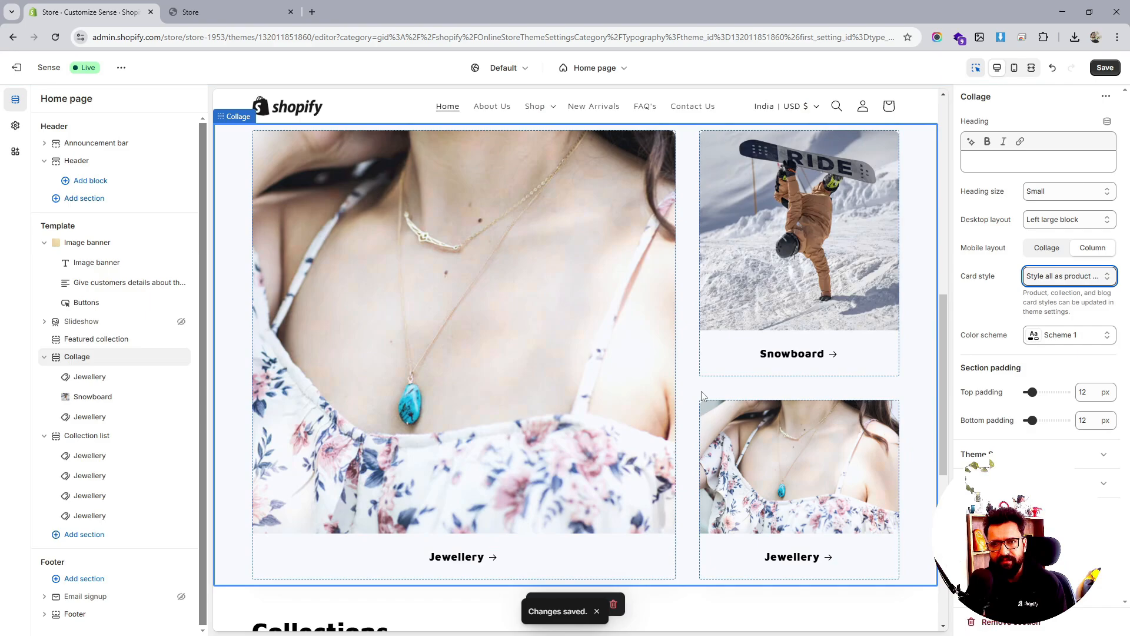
left_click(1058, 222)
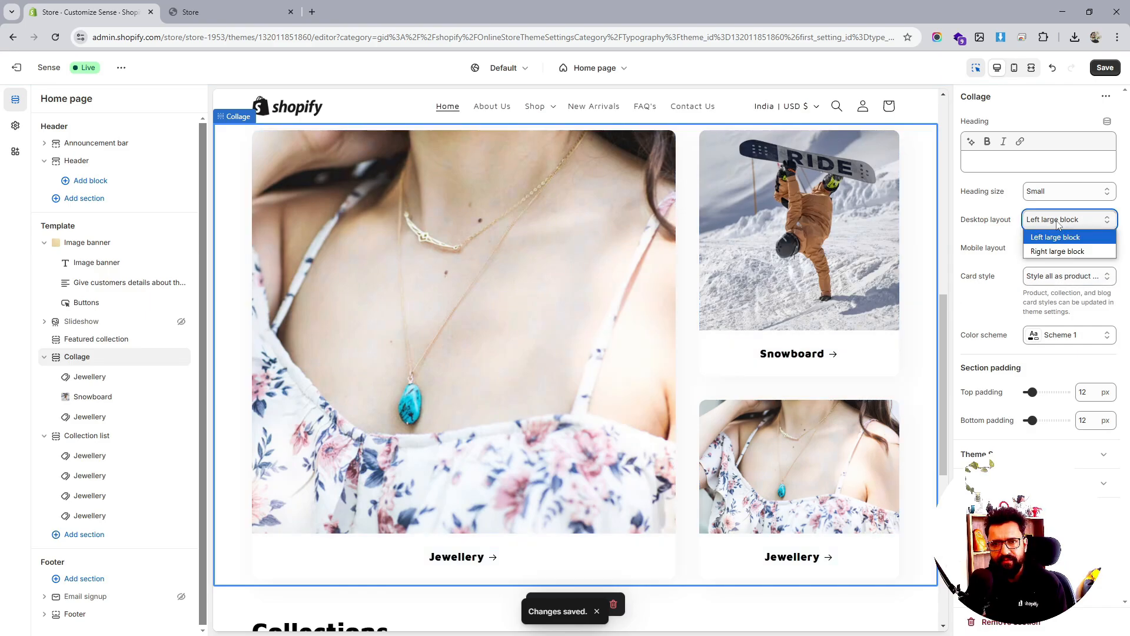
left_click(1058, 251)
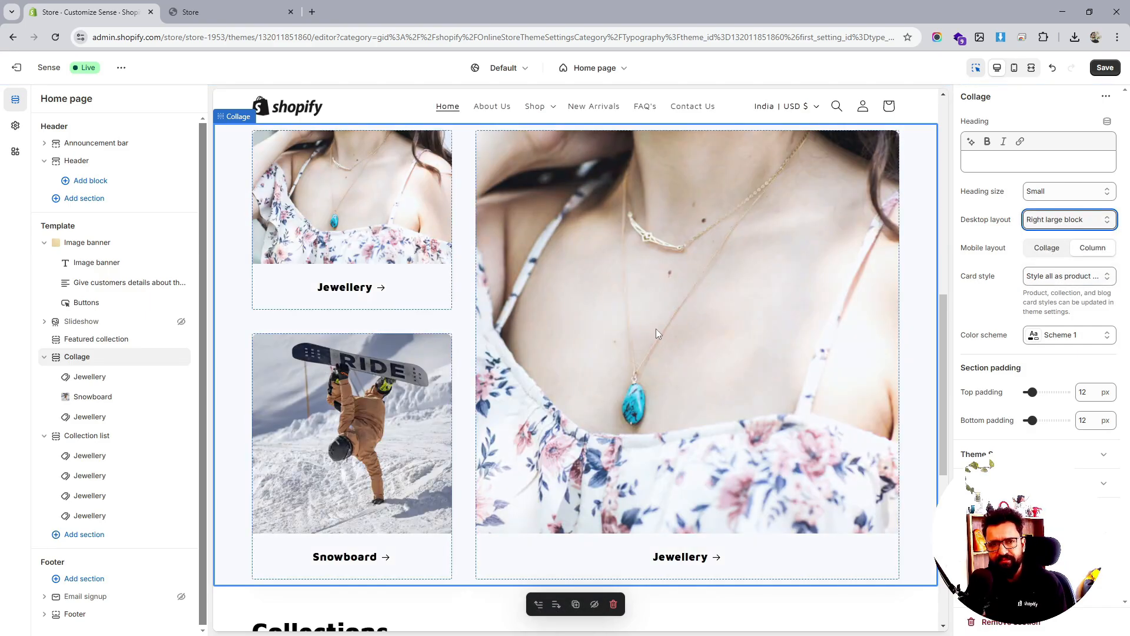
Move the Collage section directly under the Image banner
scroll(656, 328, "up", 2)
scroll(656, 328, "up", 3)
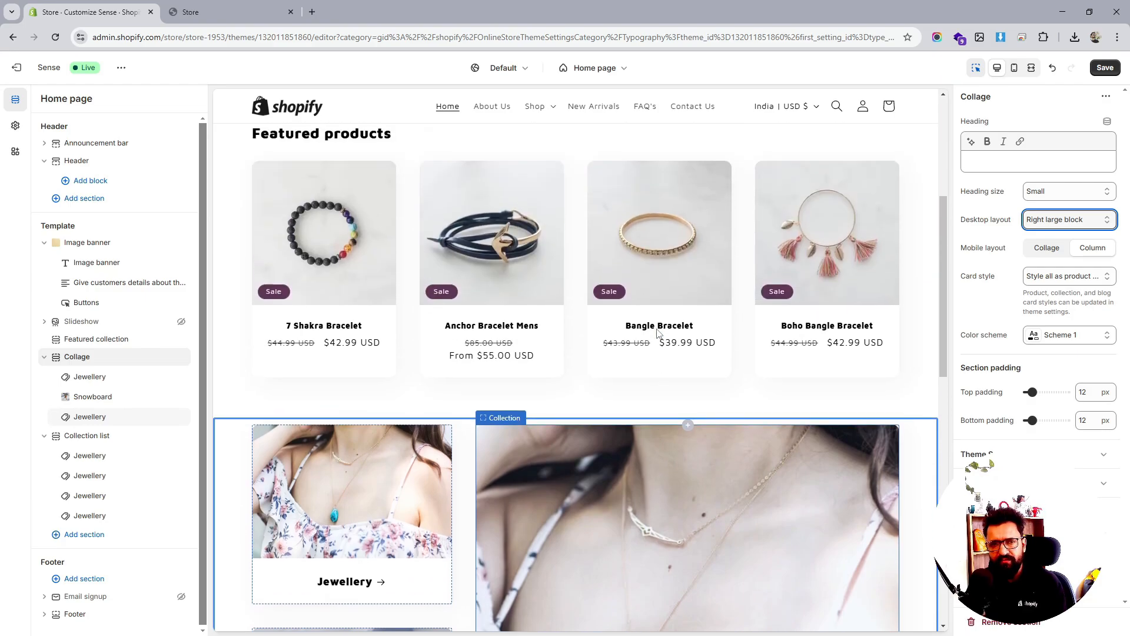
left_click_drag(56, 366, 95, 329)
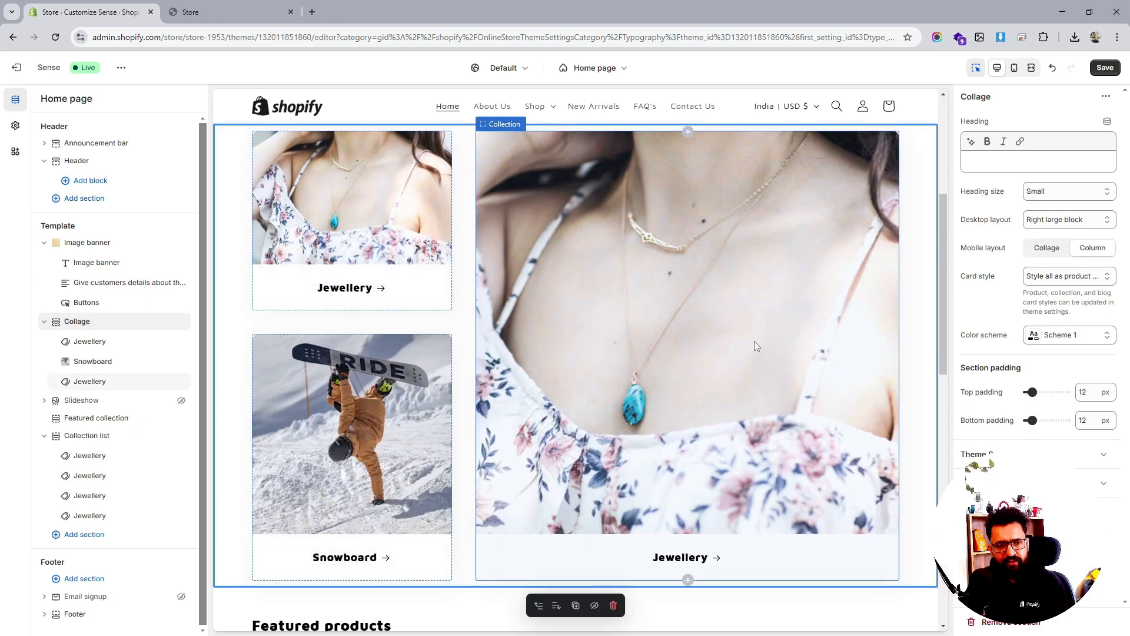
scroll(757, 342, "up", 5)
scroll(711, 312, "down", 3)
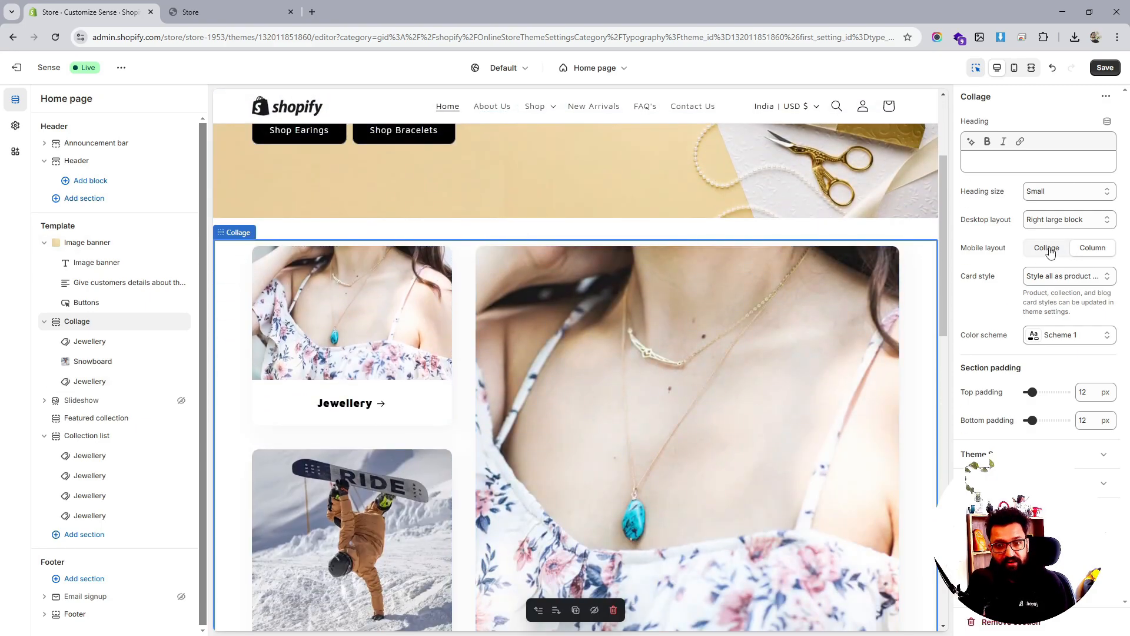
scroll(672, 401, "down", 10)
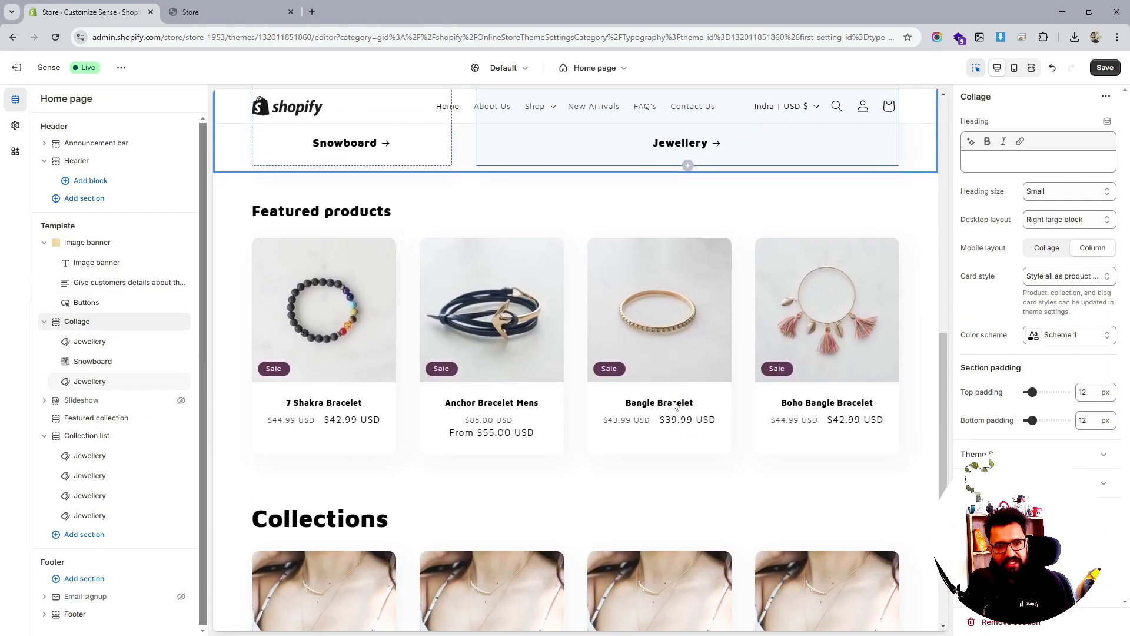
Drag the Collection list up under the Image banner and review the preview
scroll(712, 389, "up", 6)
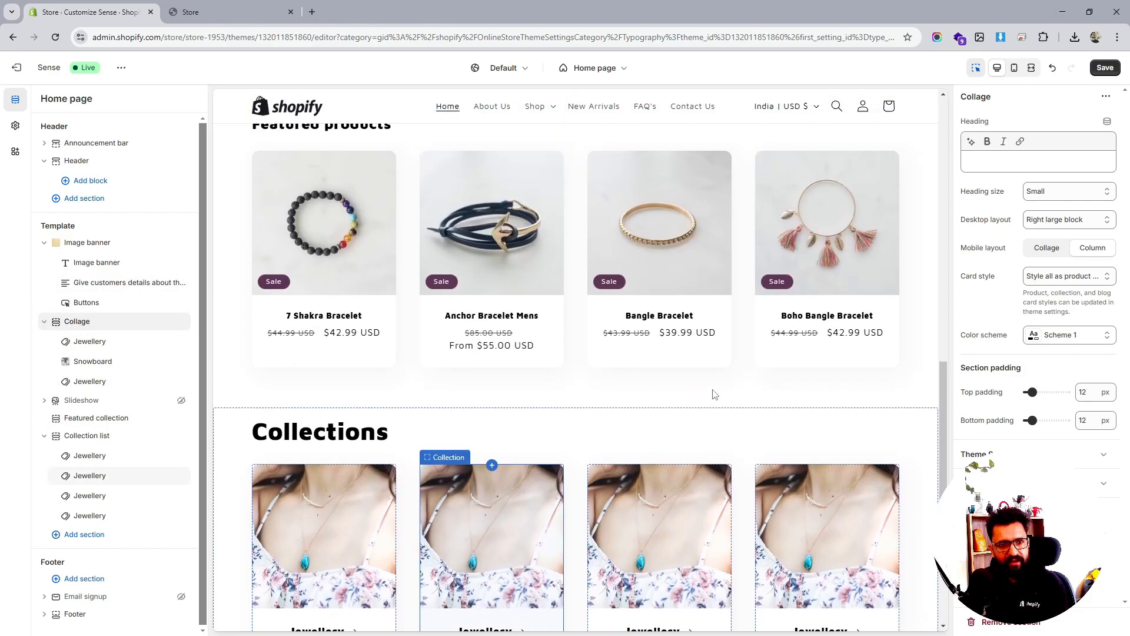
scroll(657, 291, "down", 8)
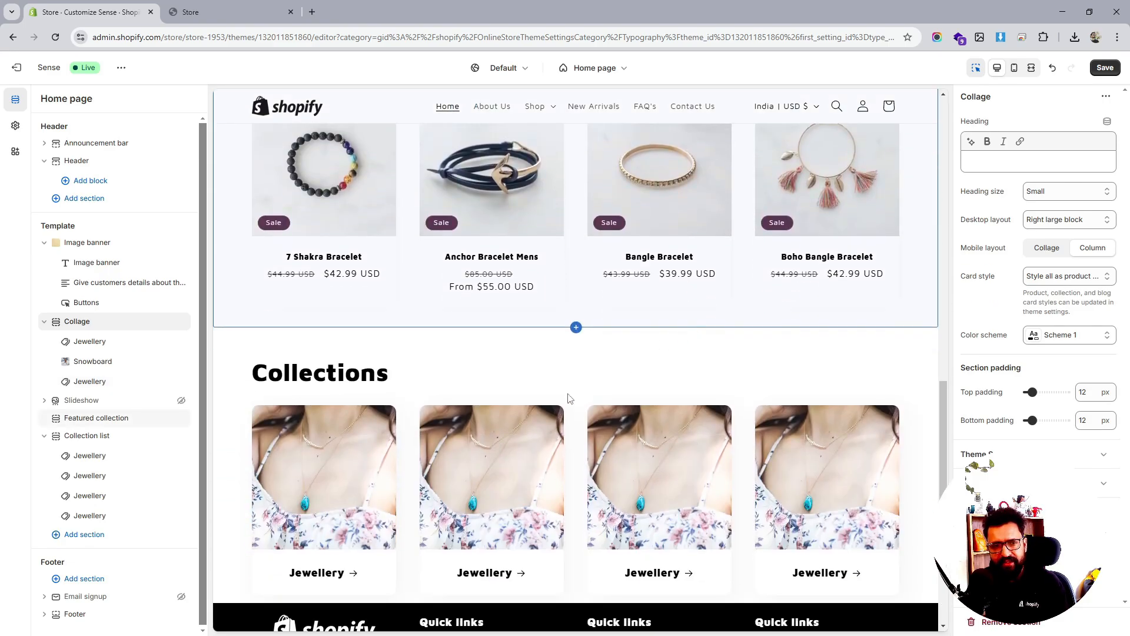
left_click_drag(82, 435, 49, 342)
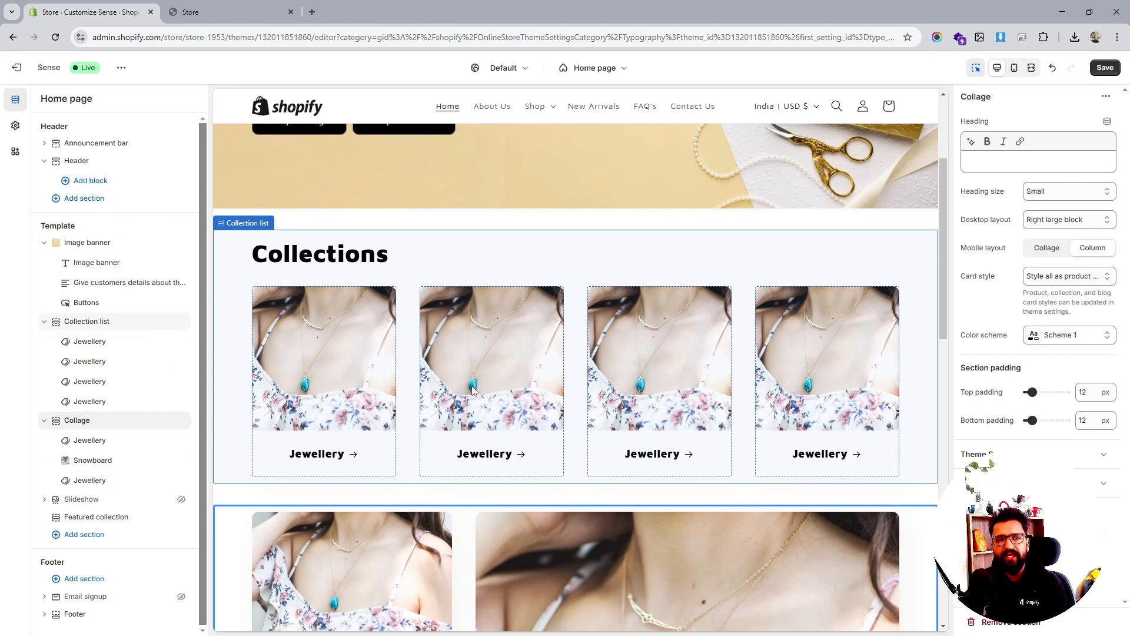
scroll(475, 391, "down", 6)
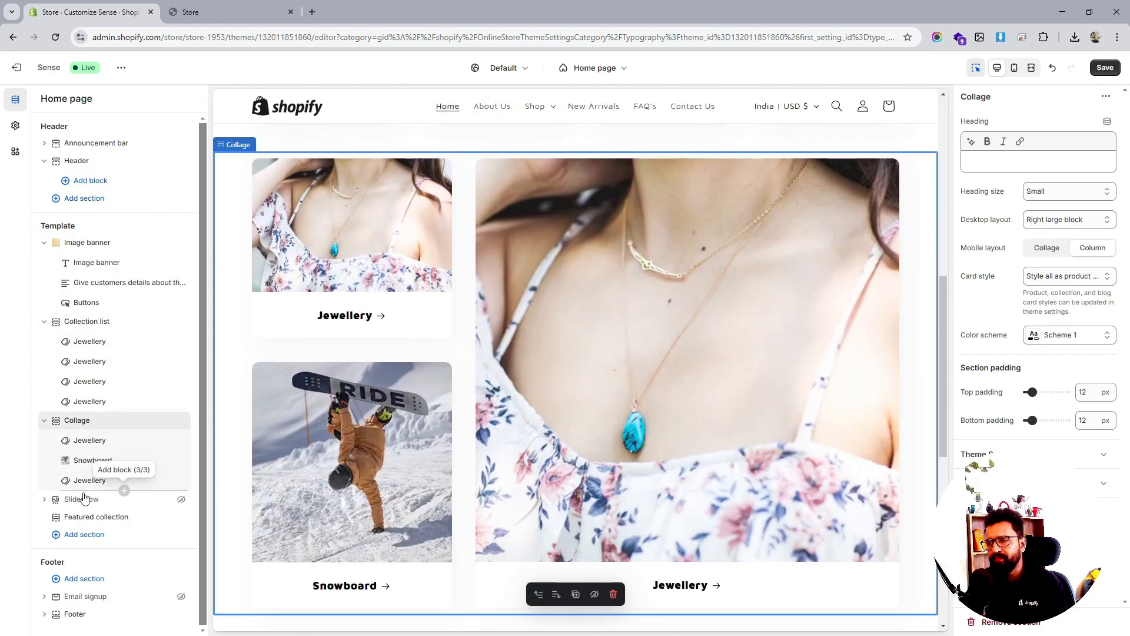
scroll(712, 291, "up", 10)
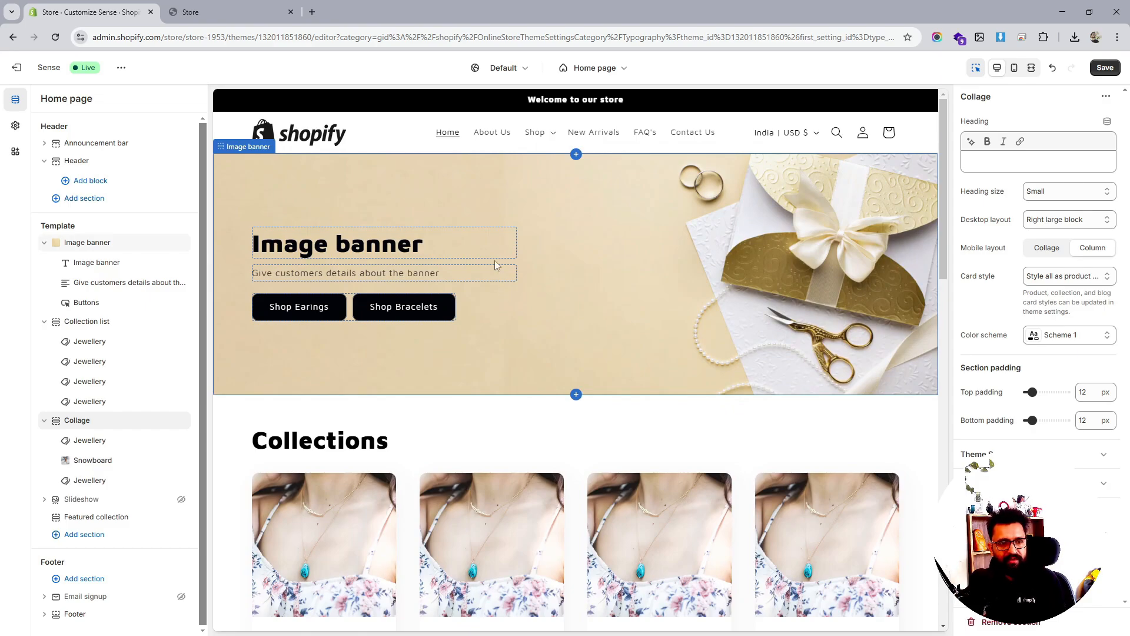
scroll(510, 274, "down", 4)
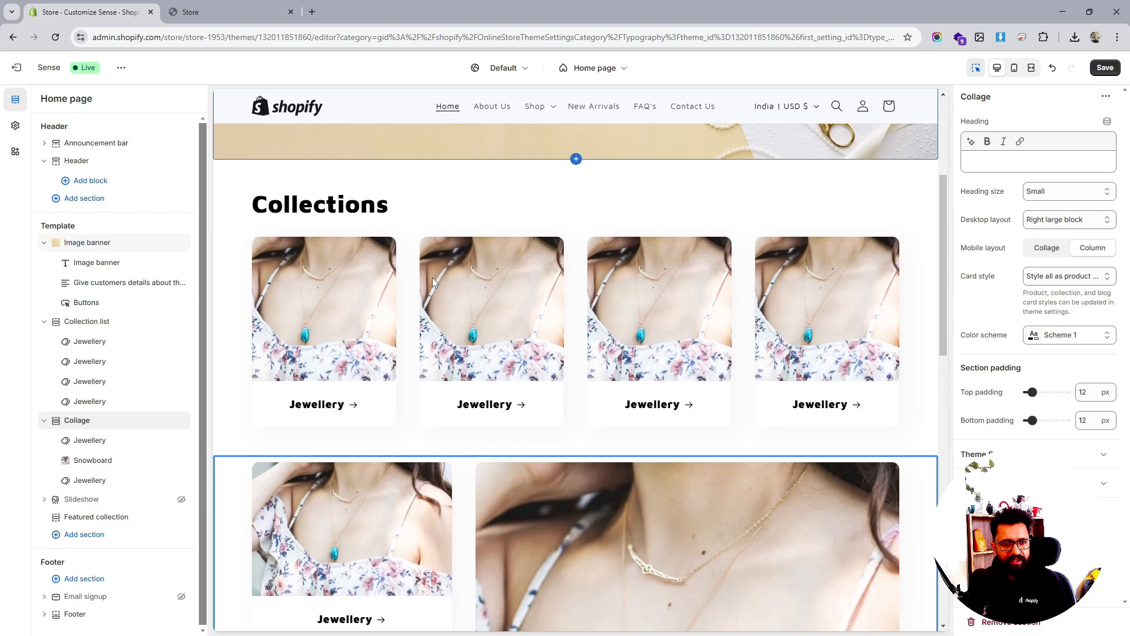
scroll(560, 328, "down", 6)
scroll(560, 328, "down", 5)
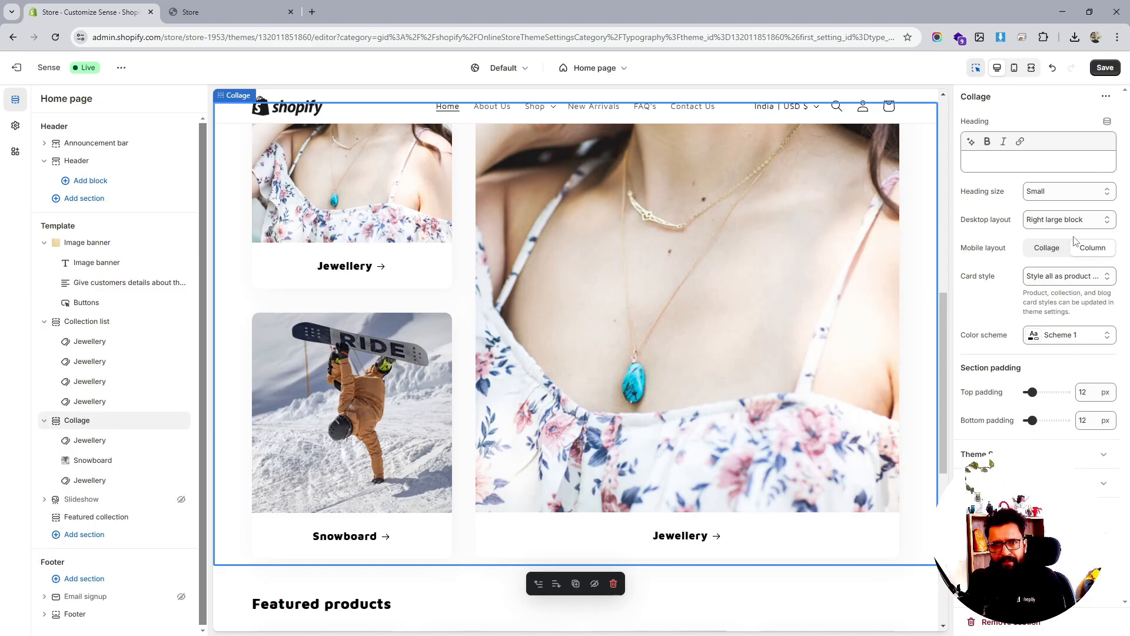
Switch the collage back to a left large block layout and save
left_click(1070, 221)
left_click(1052, 237)
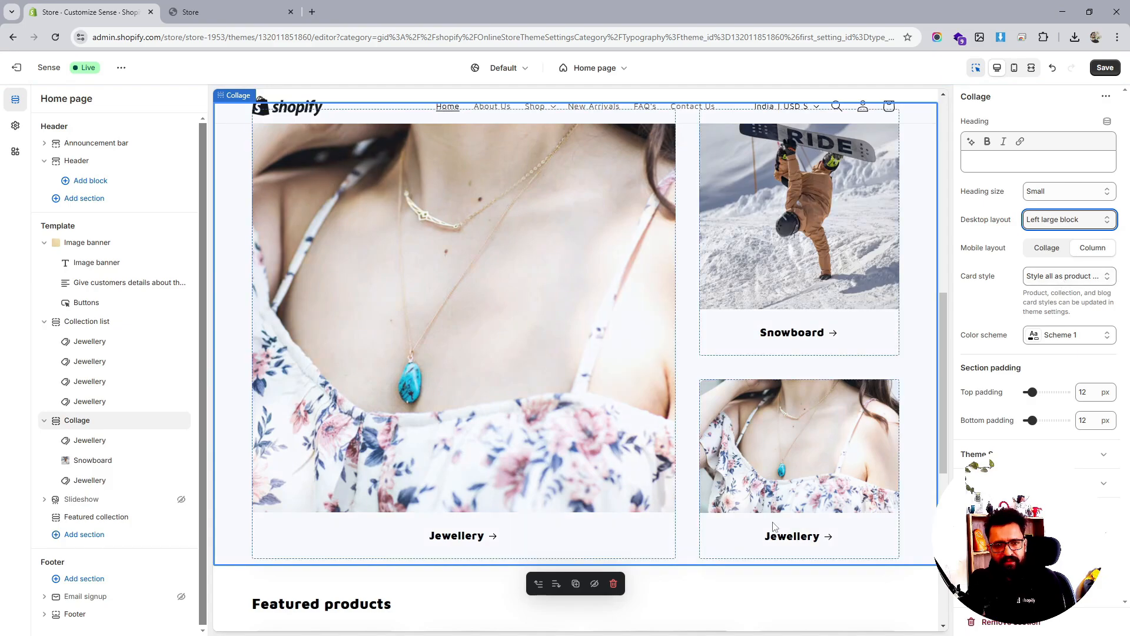
left_click(1096, 67)
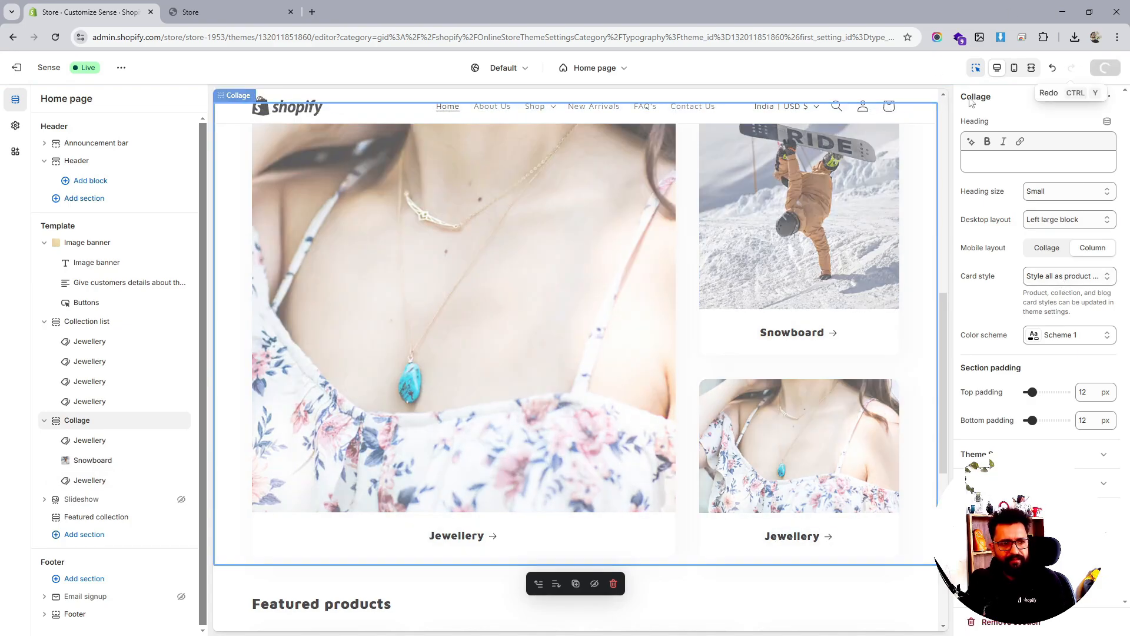
scroll(690, 394, "up", 5)
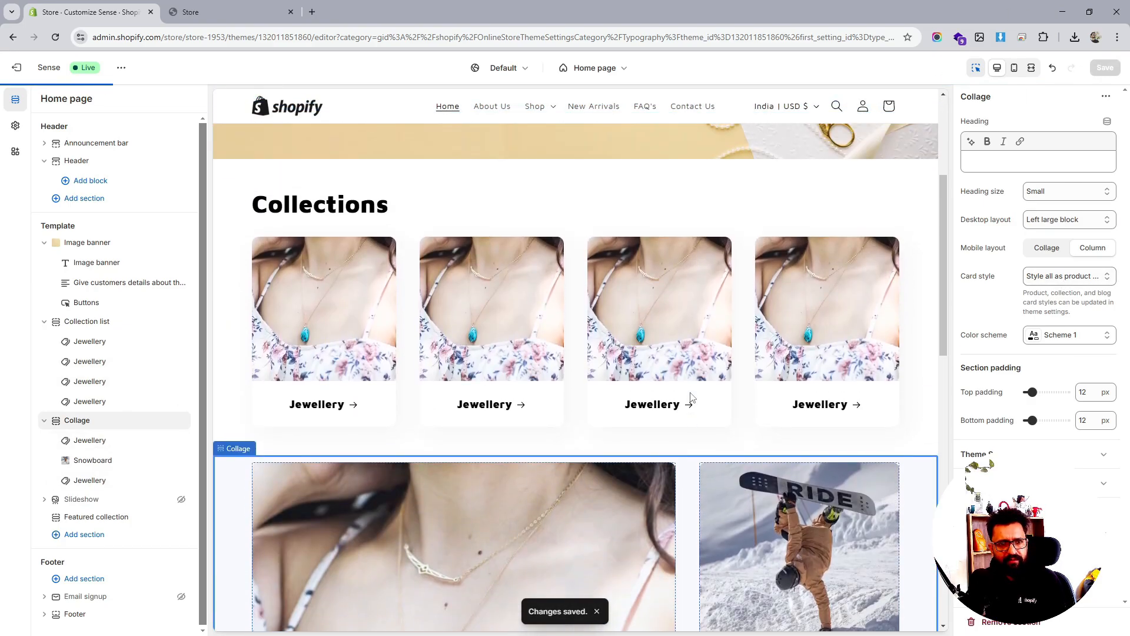
scroll(494, 374, "down", 2)
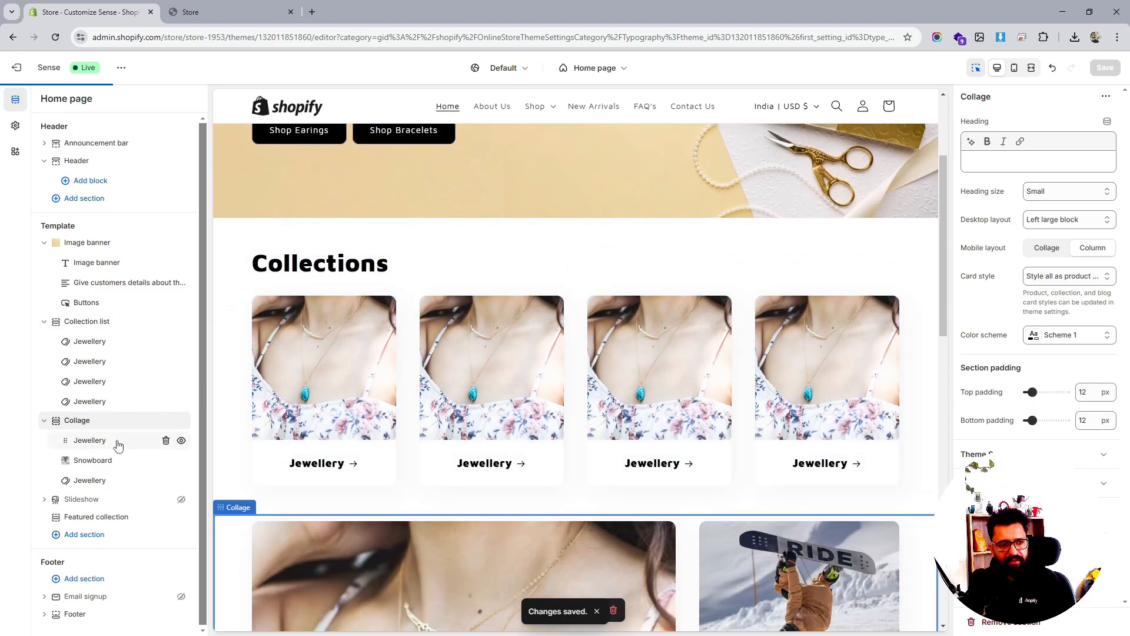
Move the Collage above the Collection list, hide the Collection list, and save
left_click(177, 422)
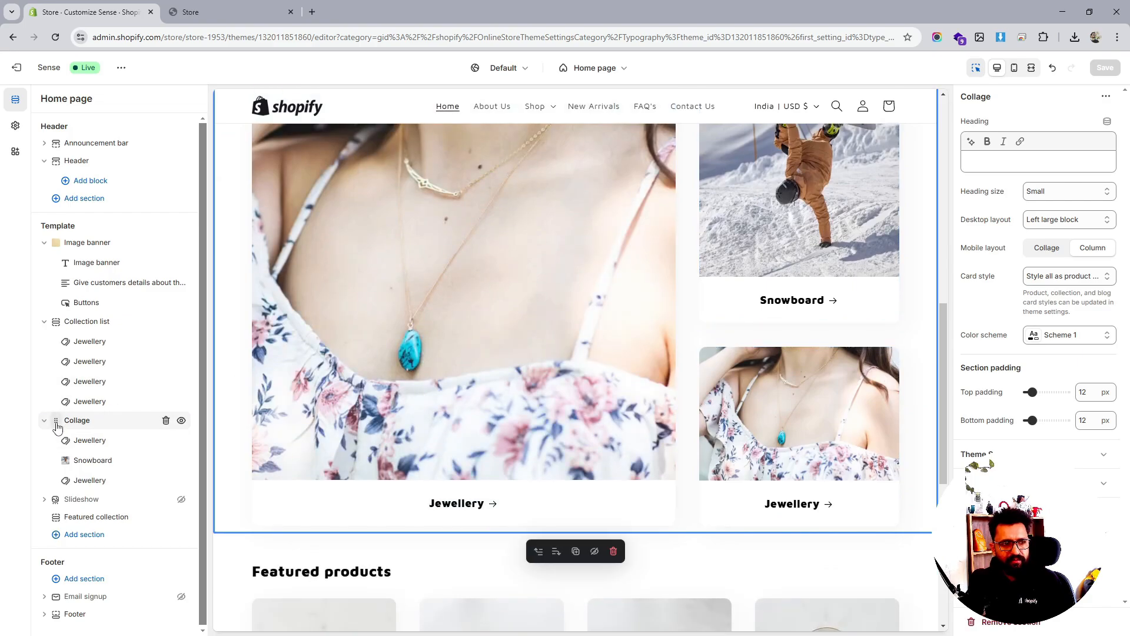
left_click_drag(57, 428, 59, 327)
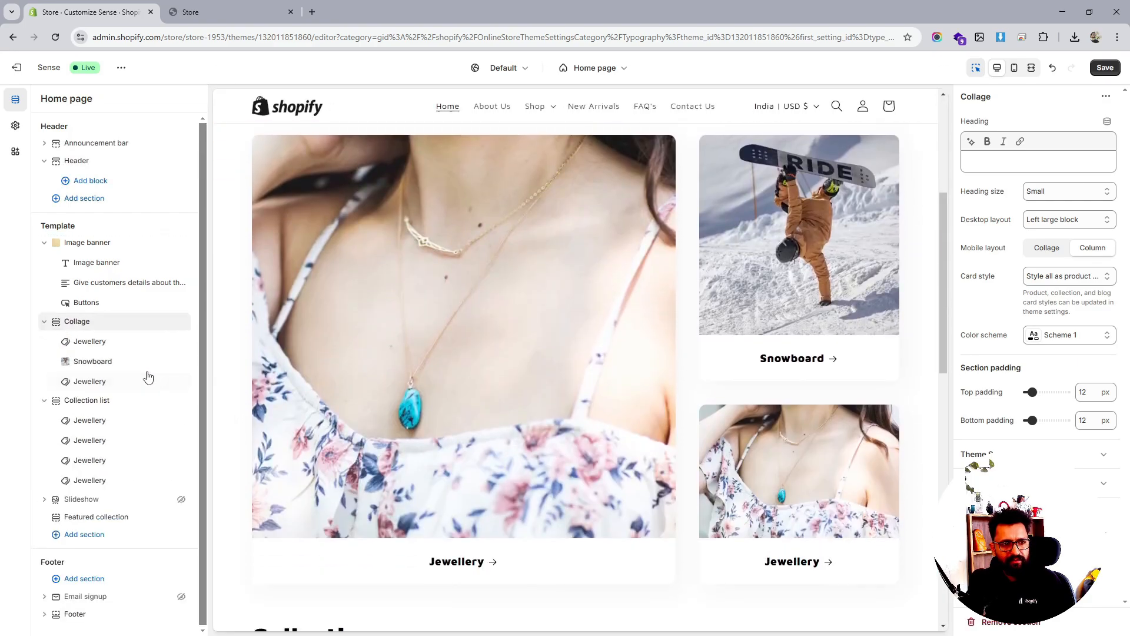
left_click(182, 400)
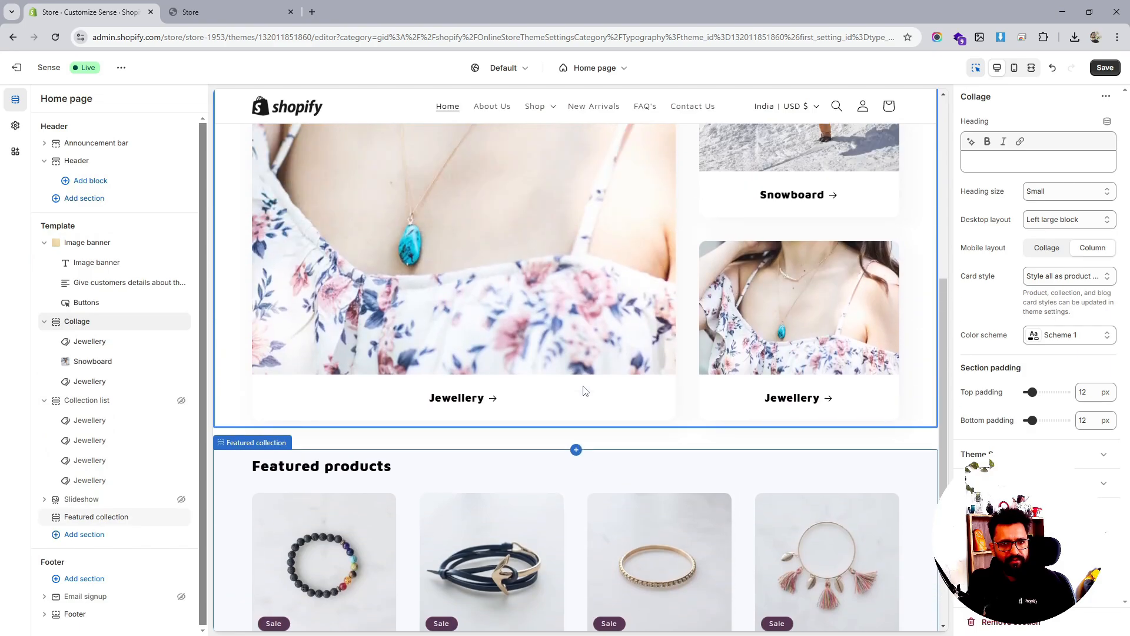
scroll(584, 391, "up", 8)
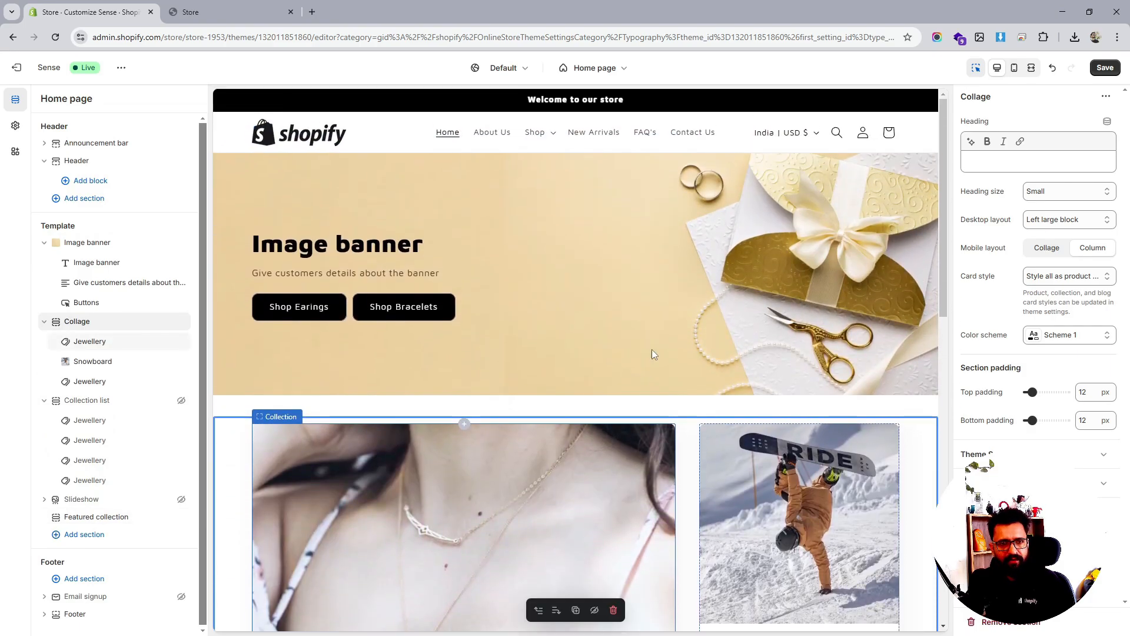
left_click(1105, 68)
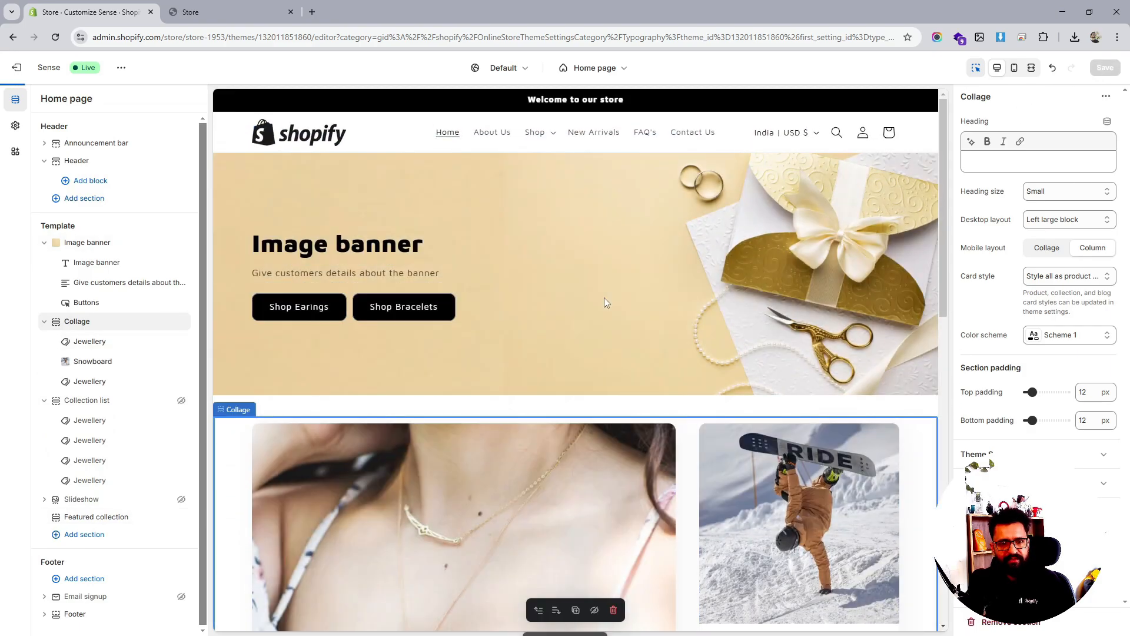
scroll(691, 313, "down", 8)
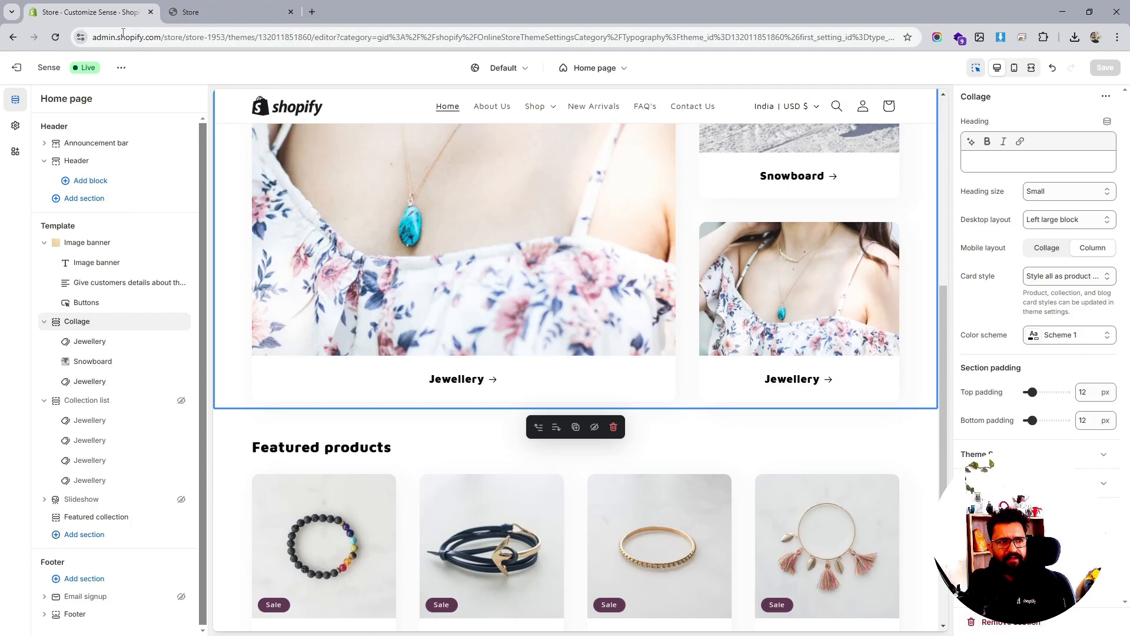
left_click(120, 68)
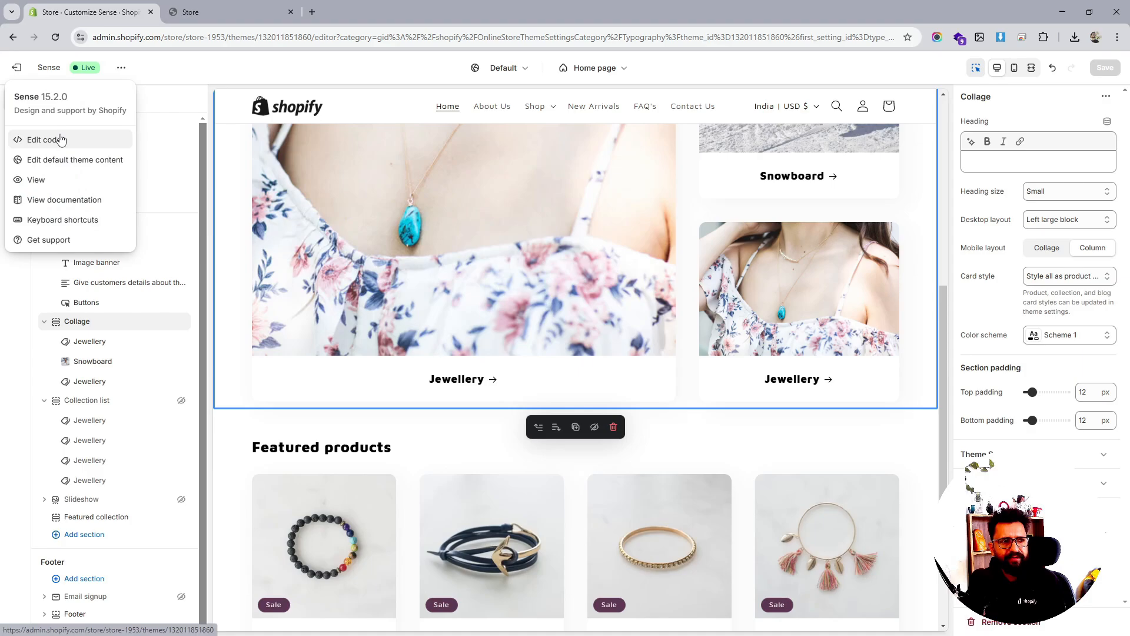
Open the theme code editor in a new tab, then exit to the themes list
right_click(82, 147)
left_click(83, 148)
left_click(371, 12)
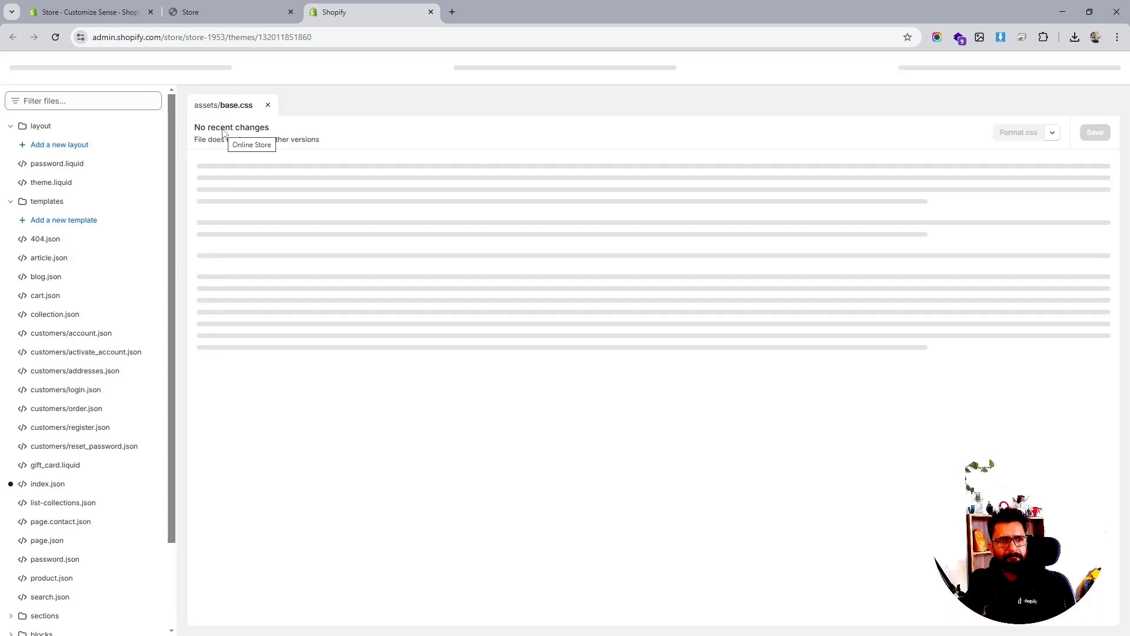
left_click(26, 75)
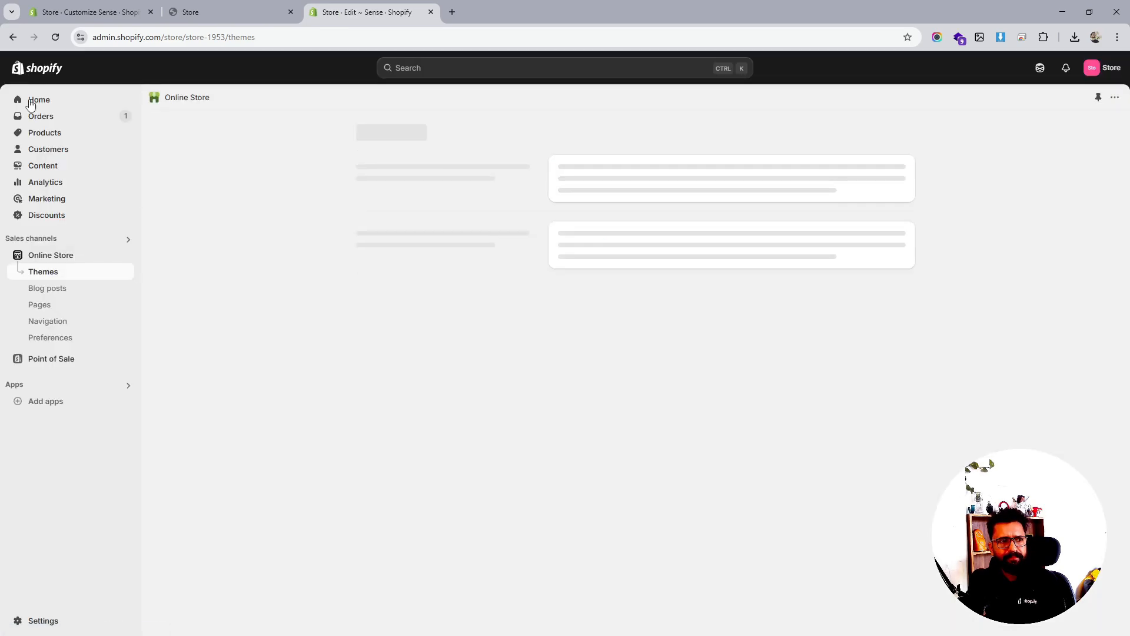
Go to Products > Collections and start a new collection
left_click(46, 153)
left_click(51, 137)
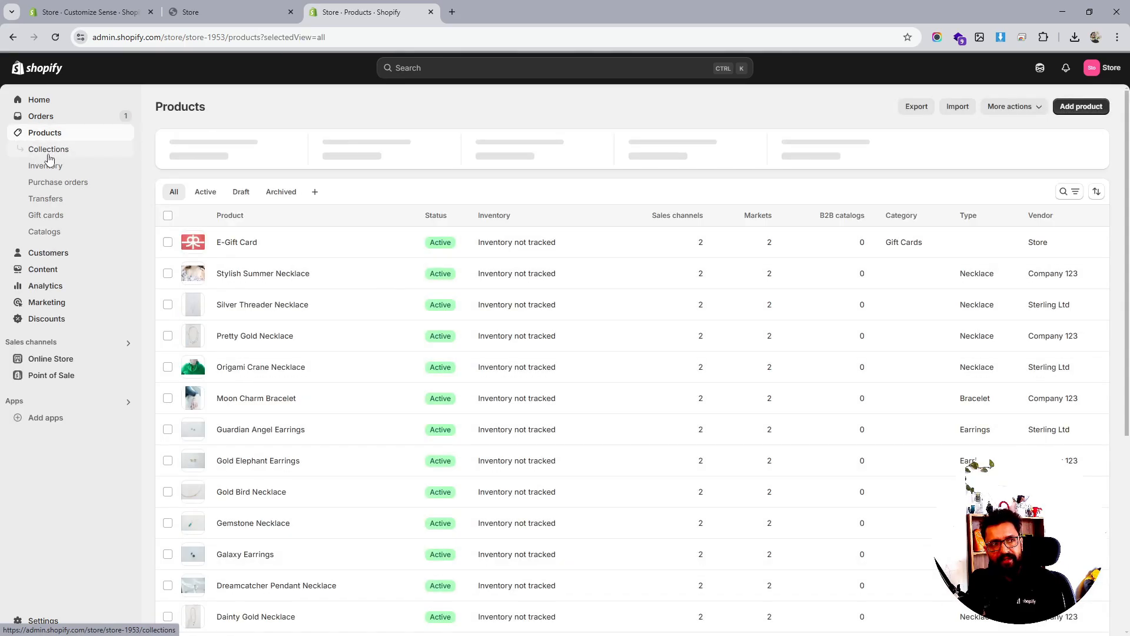
left_click(54, 156)
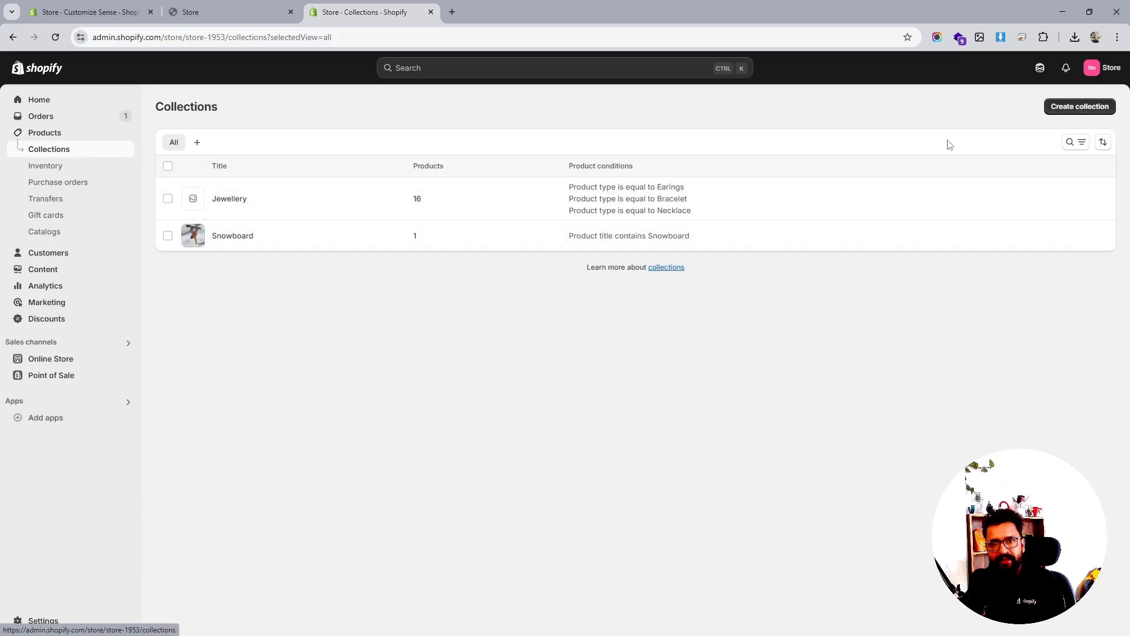
left_click(1080, 107)
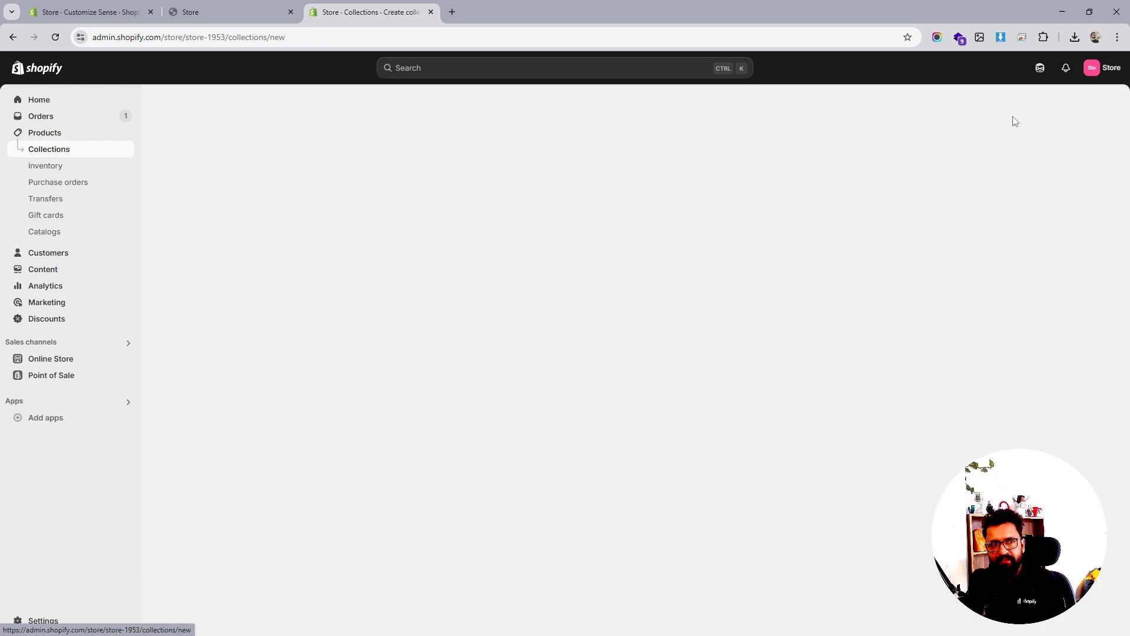
Title the collection 'Bracelets' as a smart collection with condition Title contains Bracelets
left_click(401, 155)
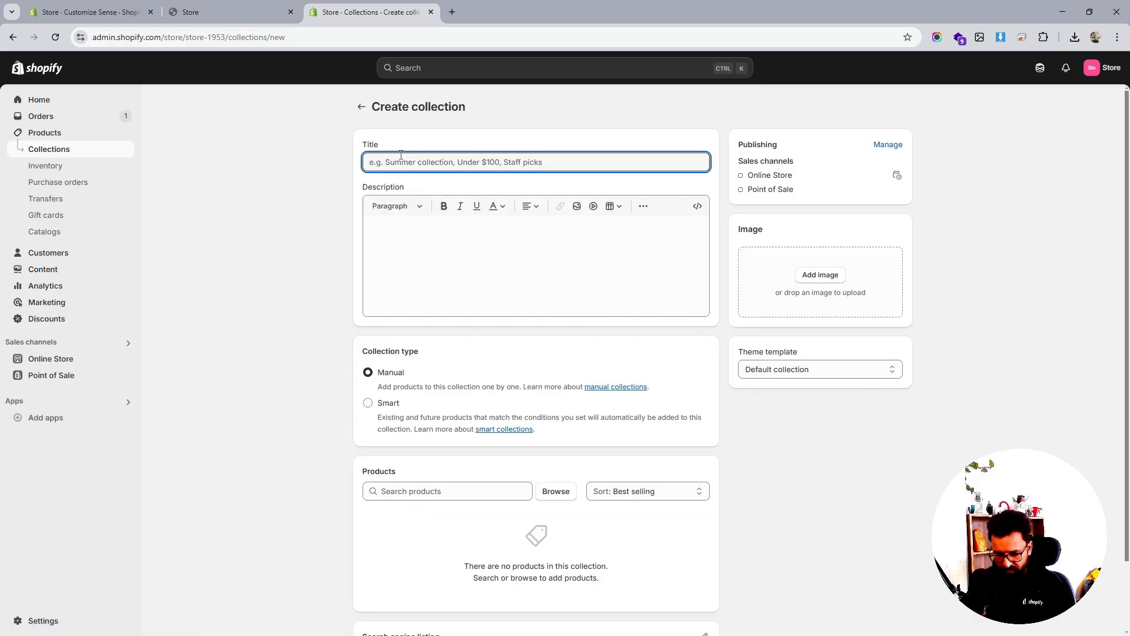
type("acelets")
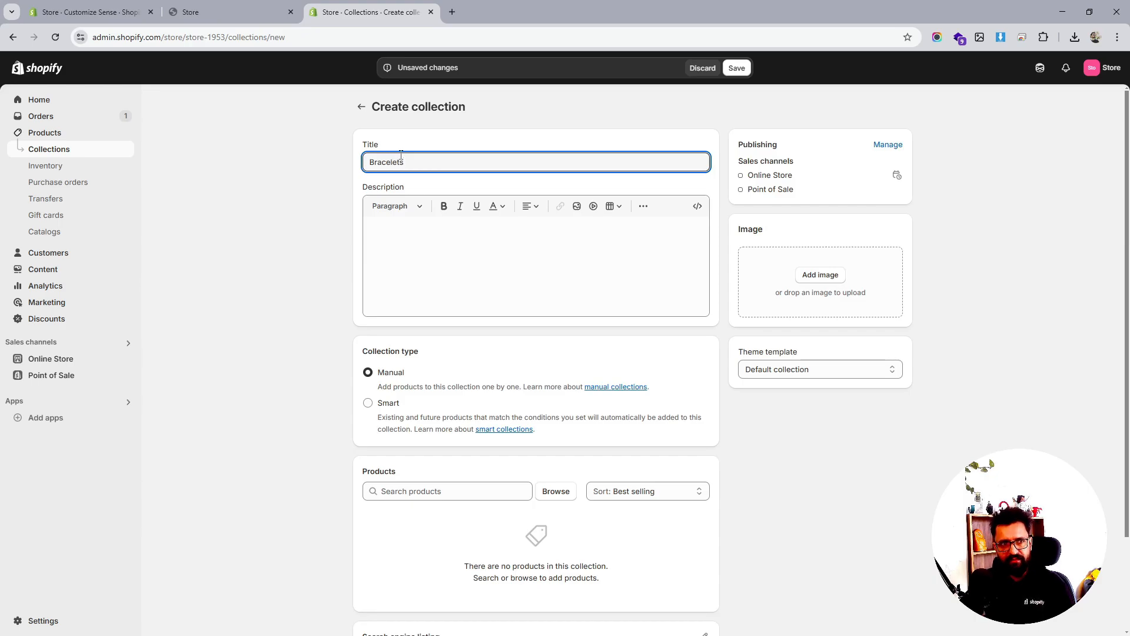
left_click(488, 247)
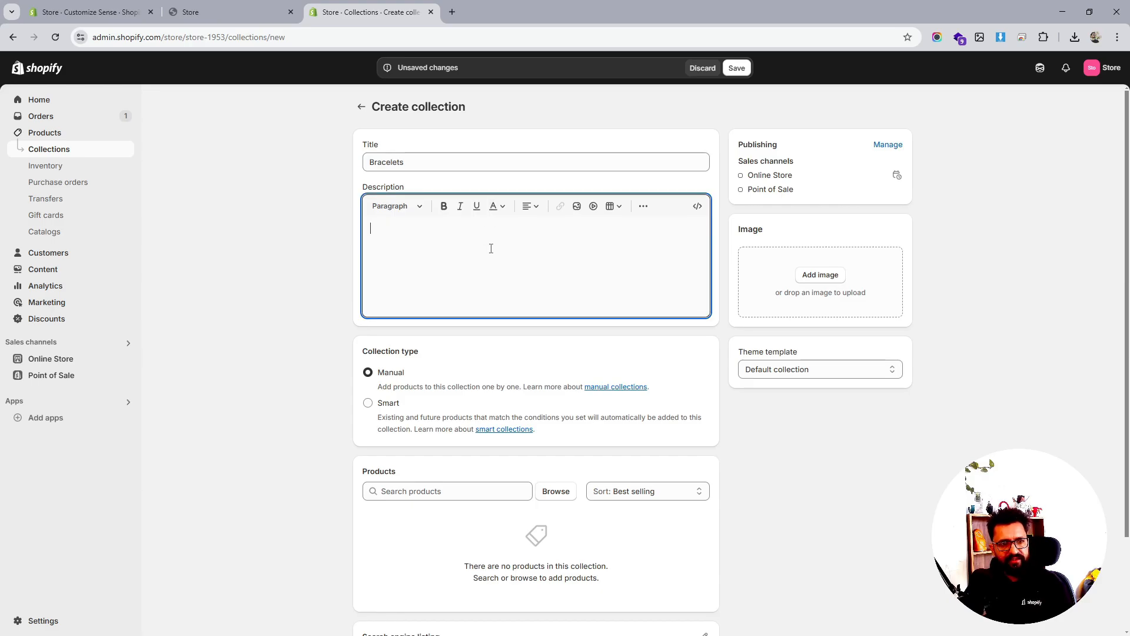
left_click(386, 407)
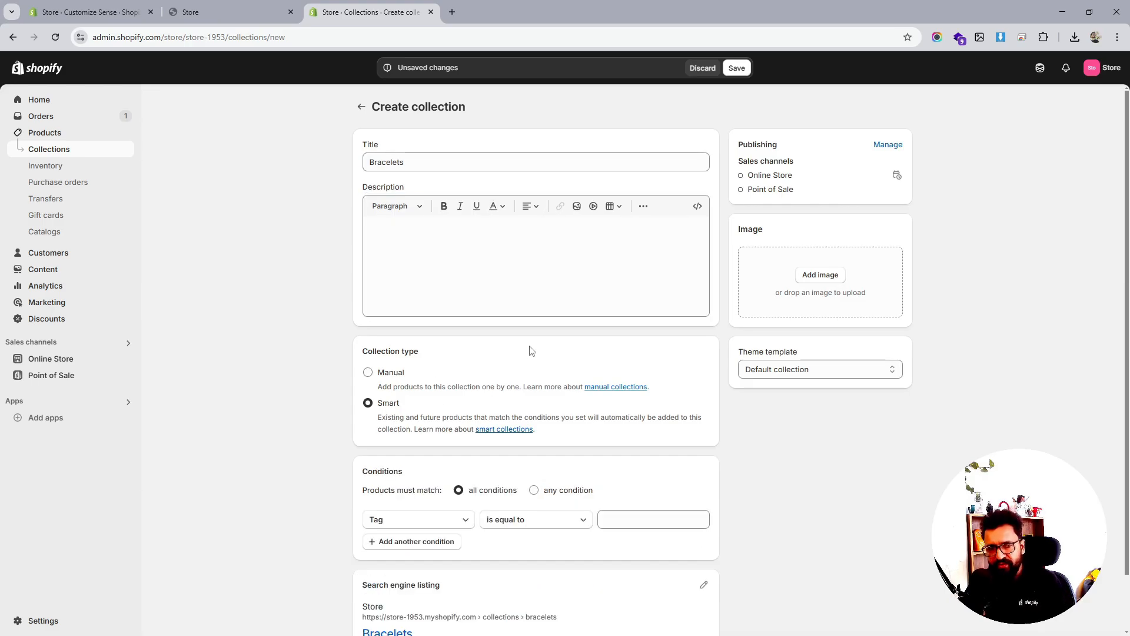
scroll(532, 351, "down", 1)
left_click(649, 463)
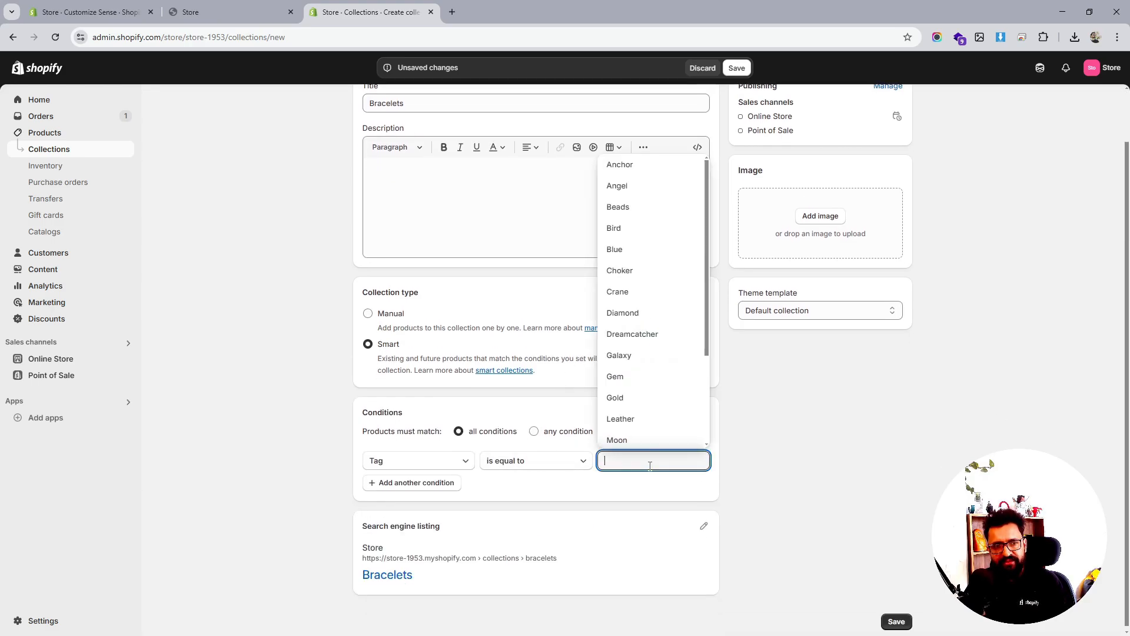
left_click(446, 468)
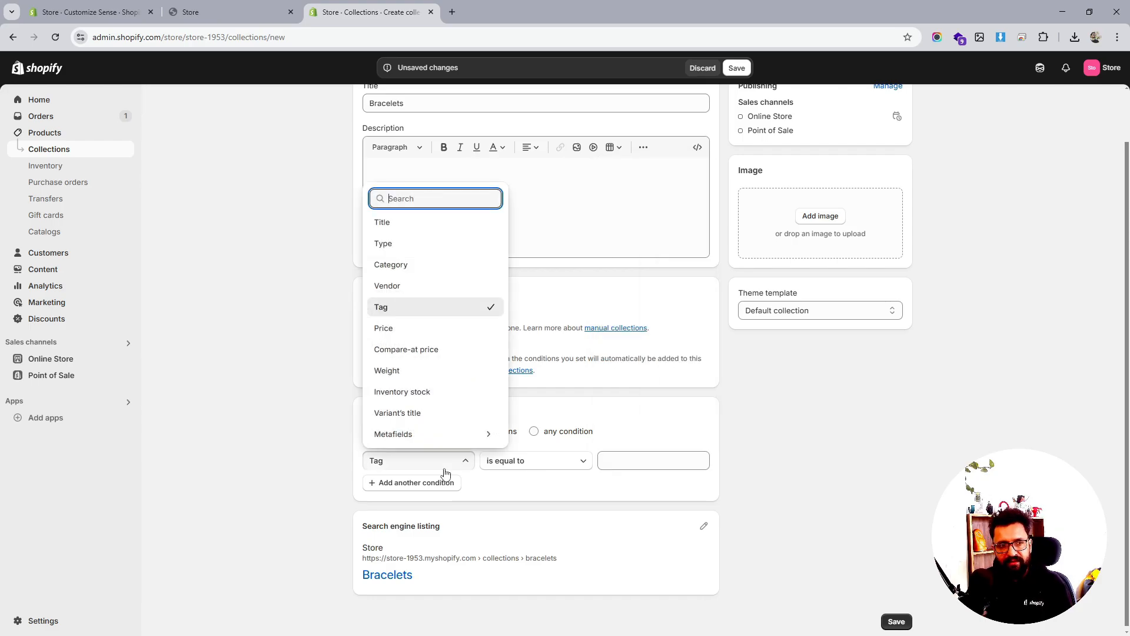
left_click(416, 231)
left_click(653, 468)
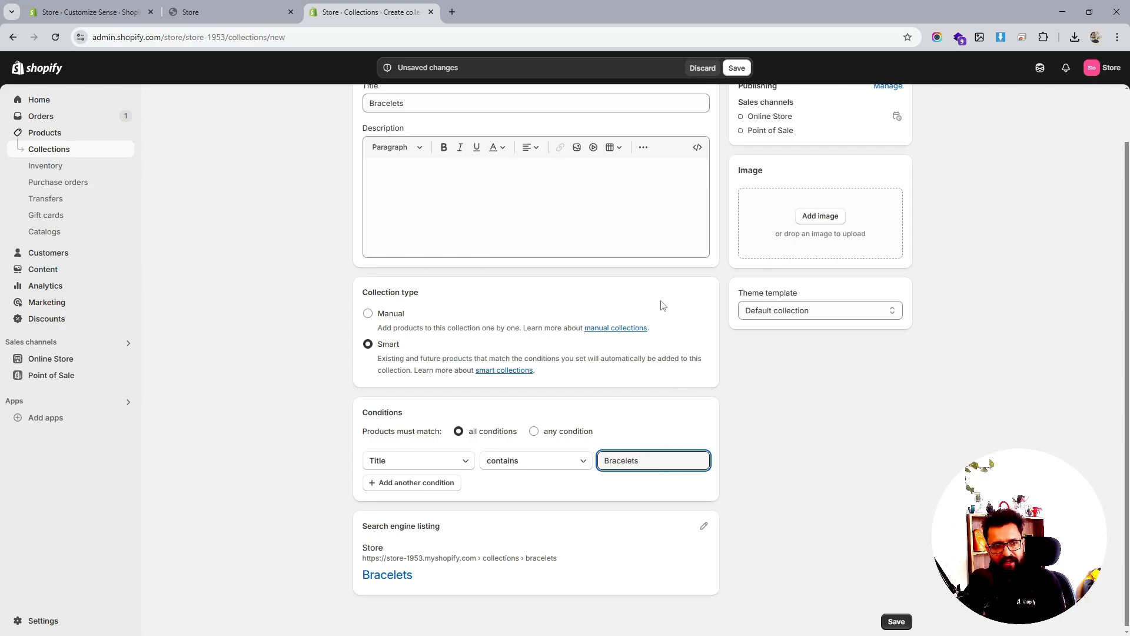
Save, change the condition value to 'Bracelet', save again and reload
left_click(736, 71)
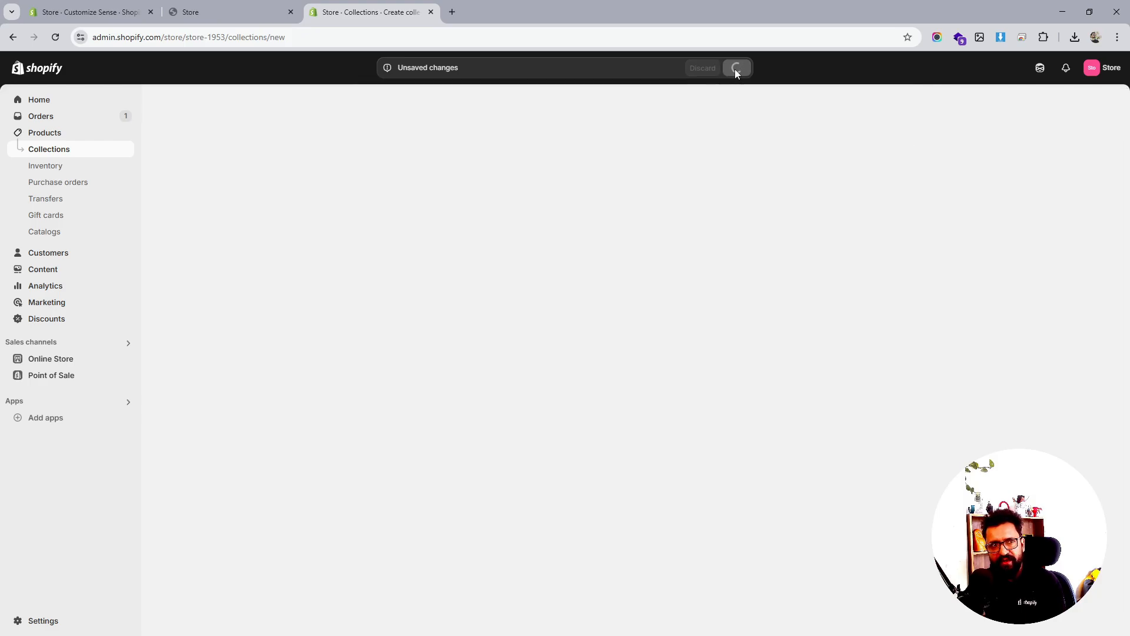
scroll(707, 367, "down", 3)
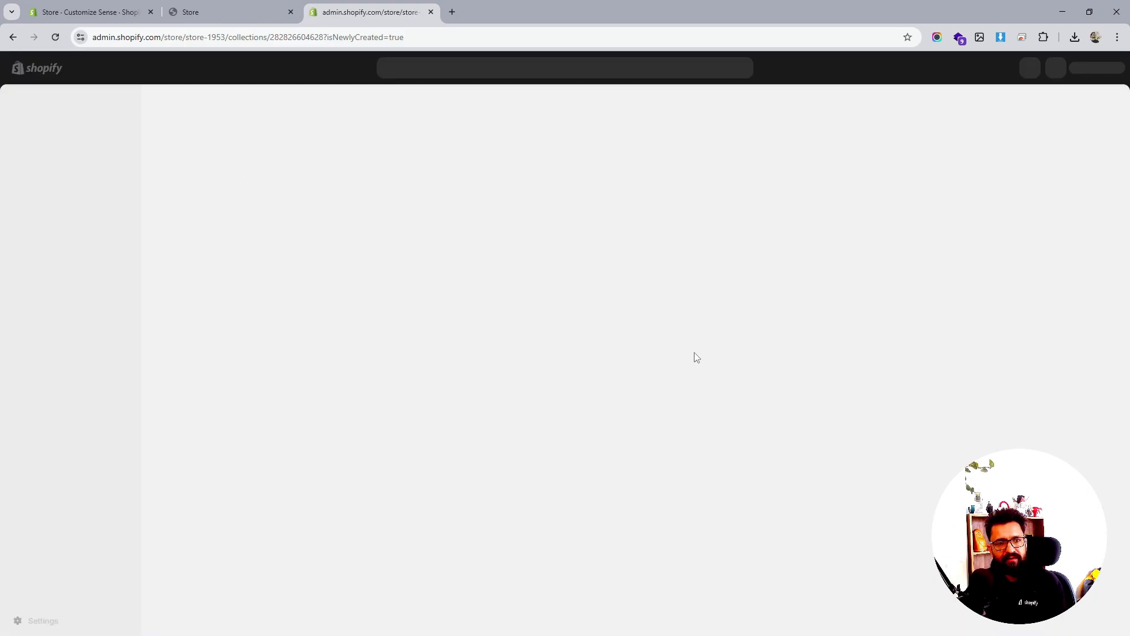
scroll(689, 365, "down", 3)
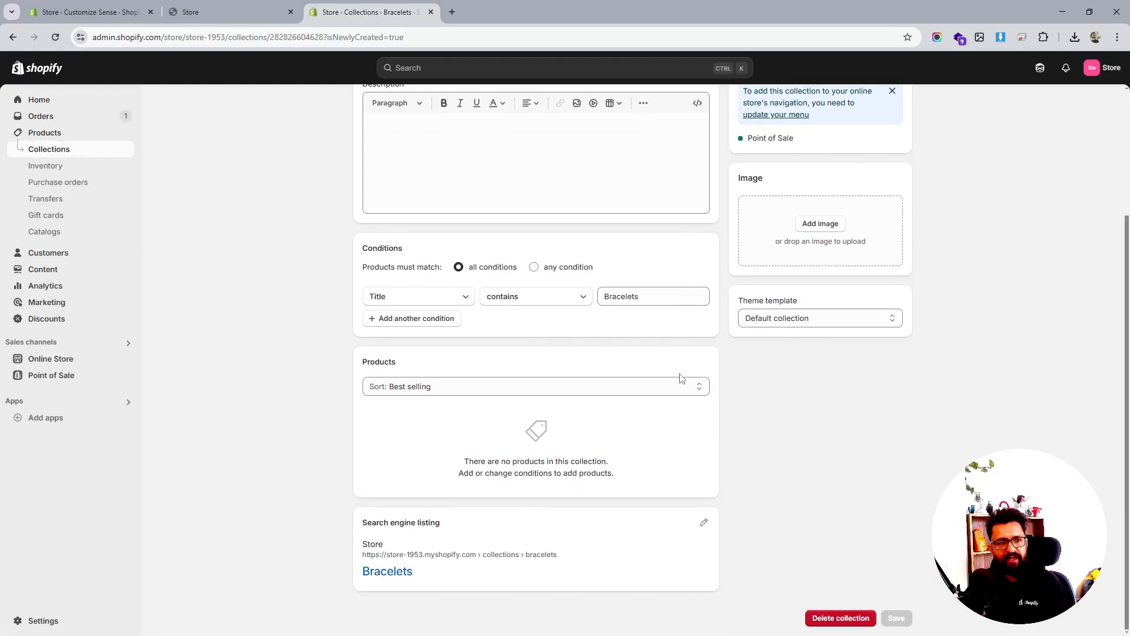
left_click(625, 299)
double_click(625, 299)
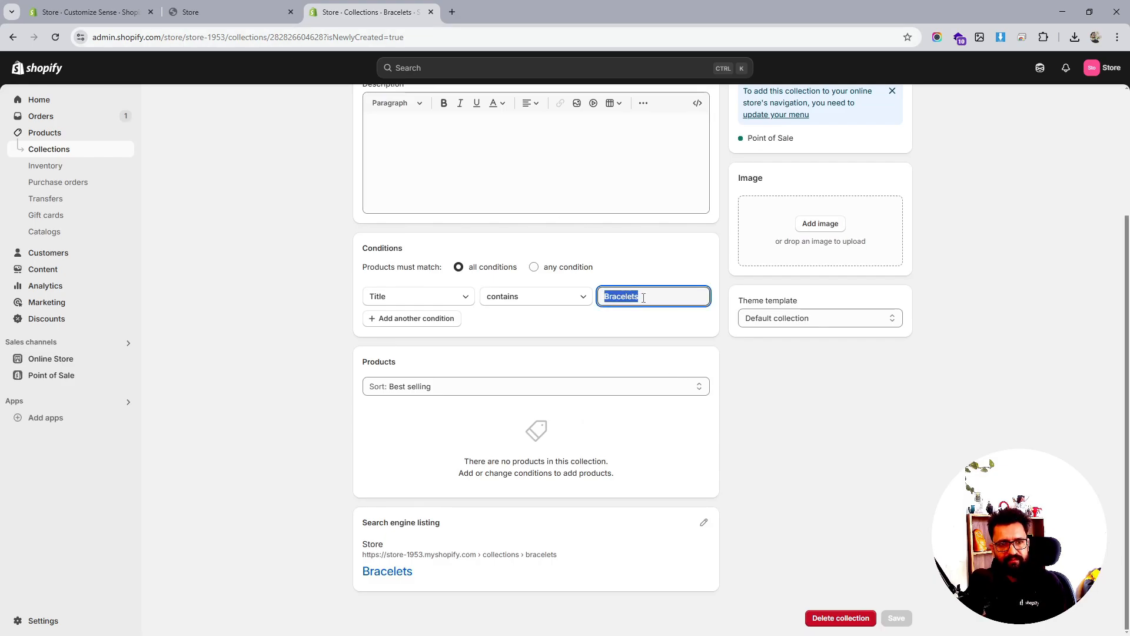
left_click(644, 298)
key("BackSpace")
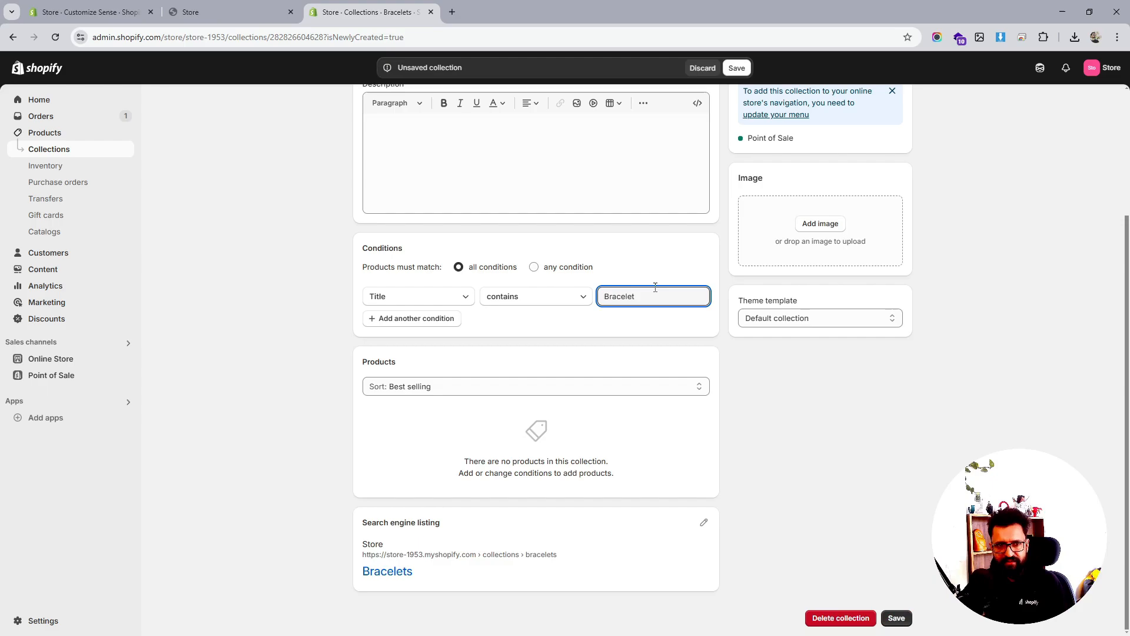
left_click(746, 70)
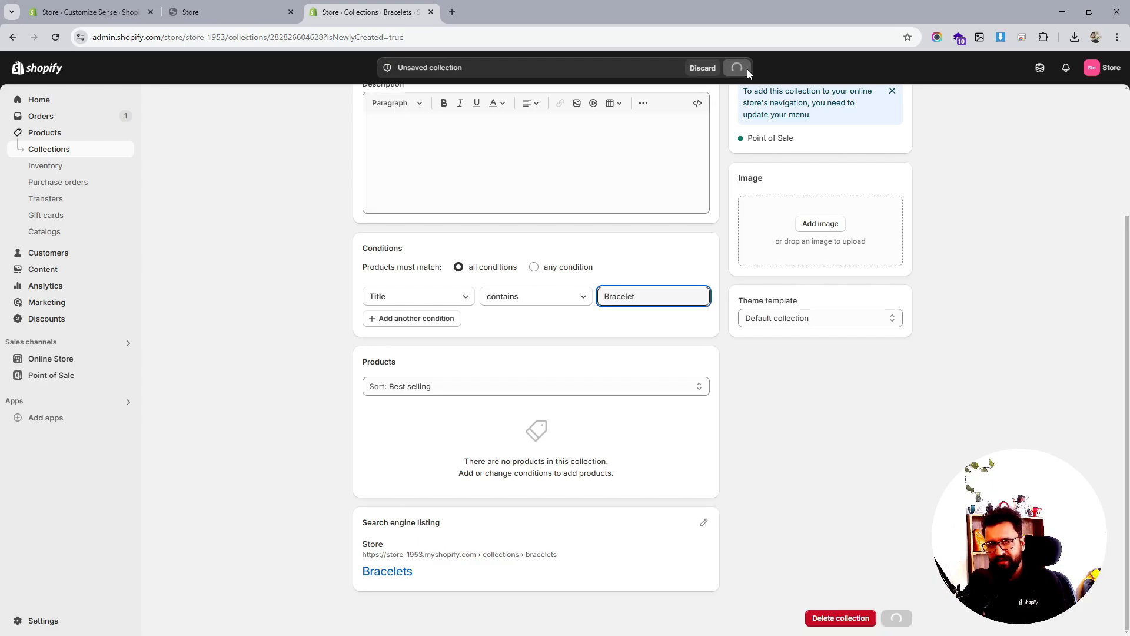
left_click(56, 37)
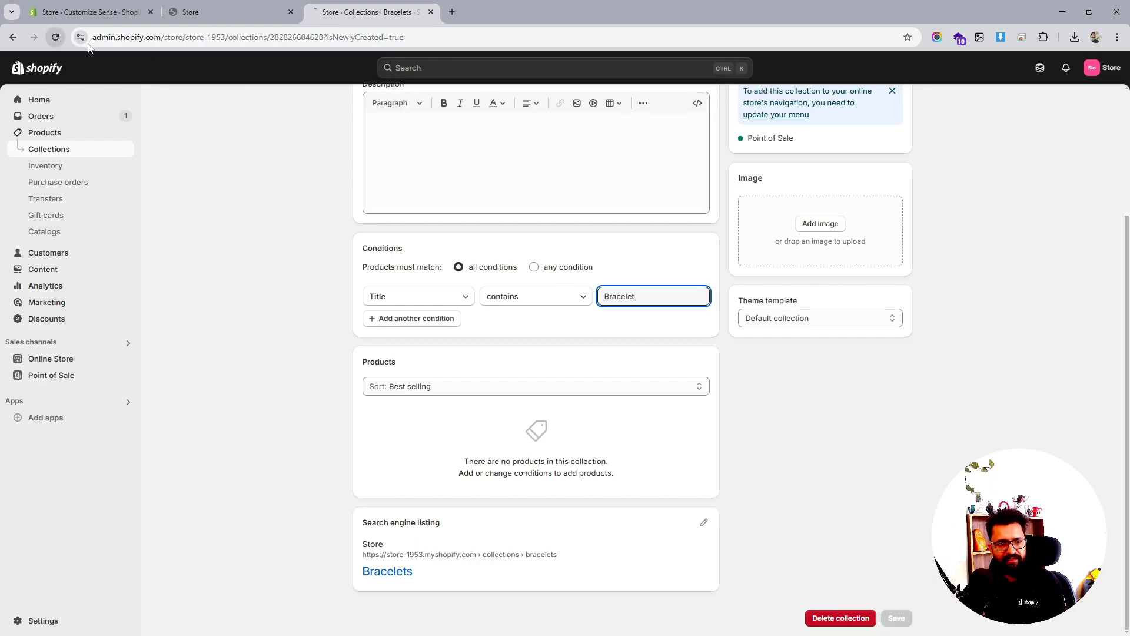
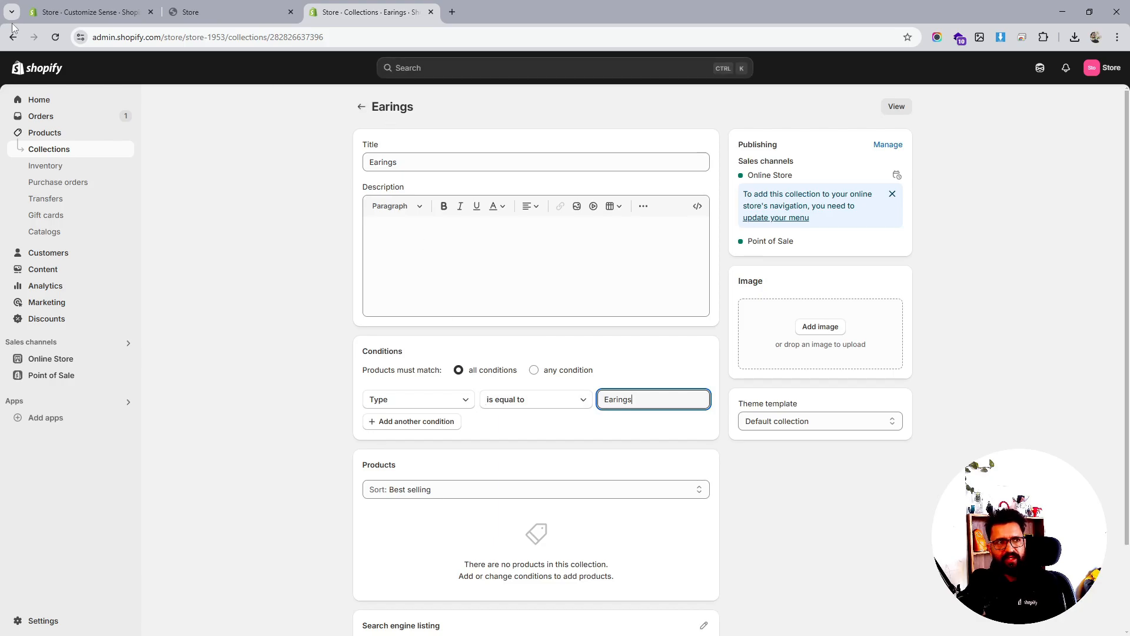
Reload the Earings collection, check Jewellery's Necklace condition, and return to the Collections list
left_click(55, 38)
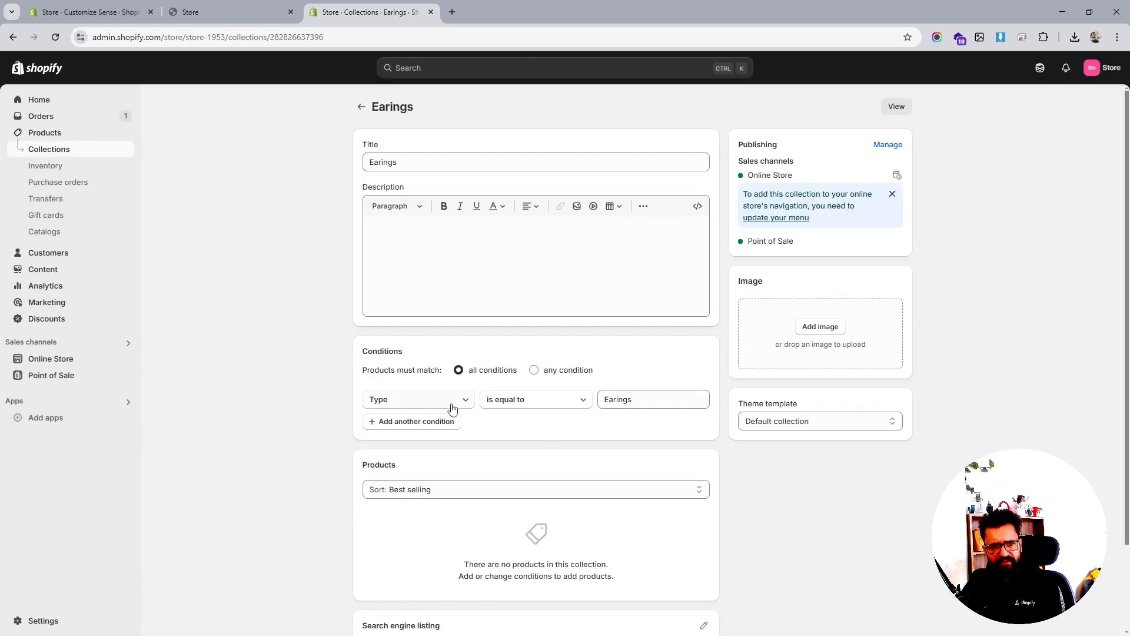
left_click(58, 41)
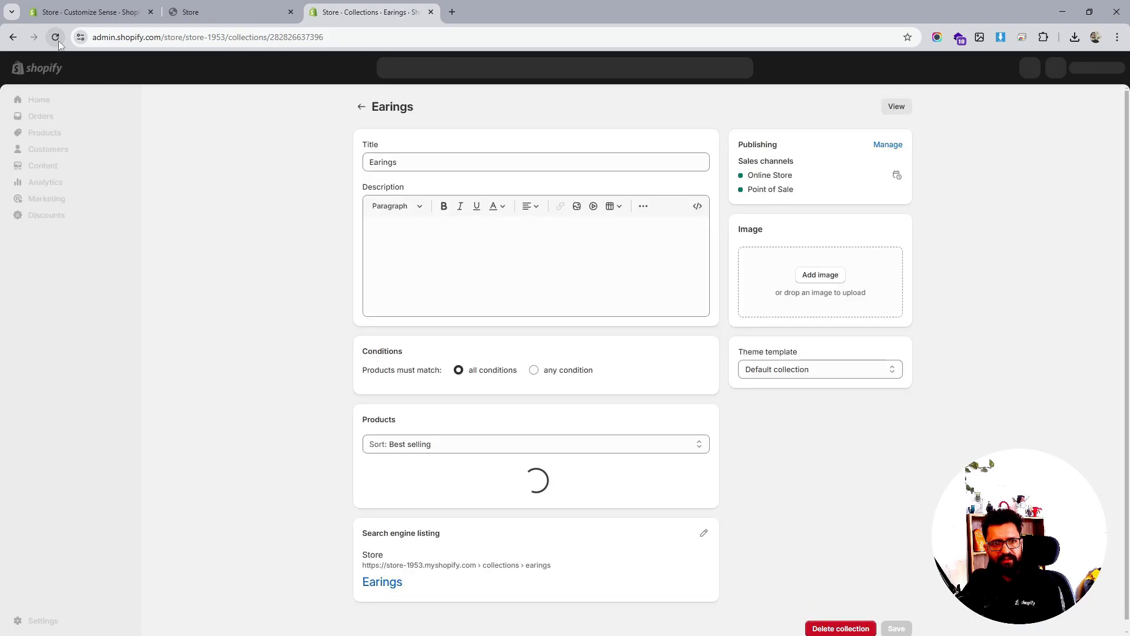
left_click(359, 108)
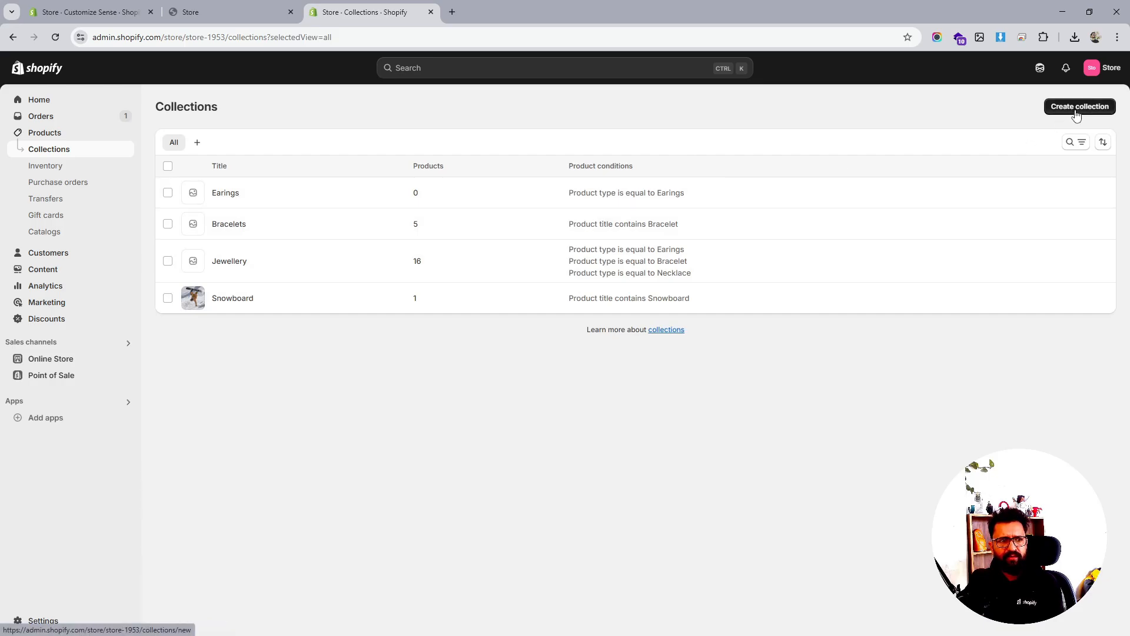
left_click(235, 266)
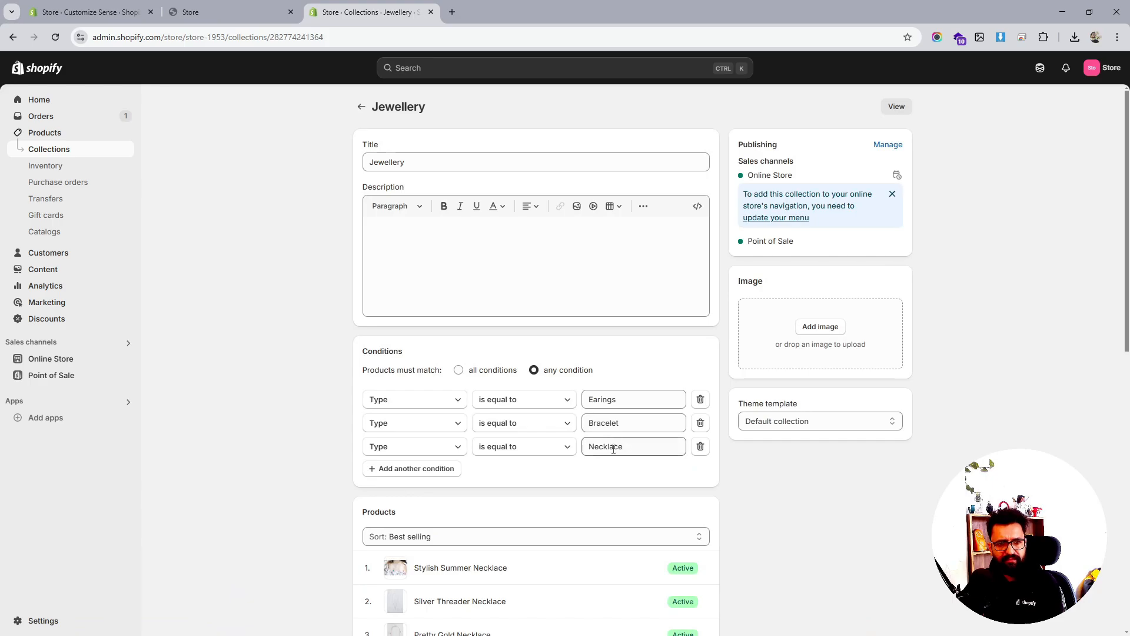
double_click(613, 449)
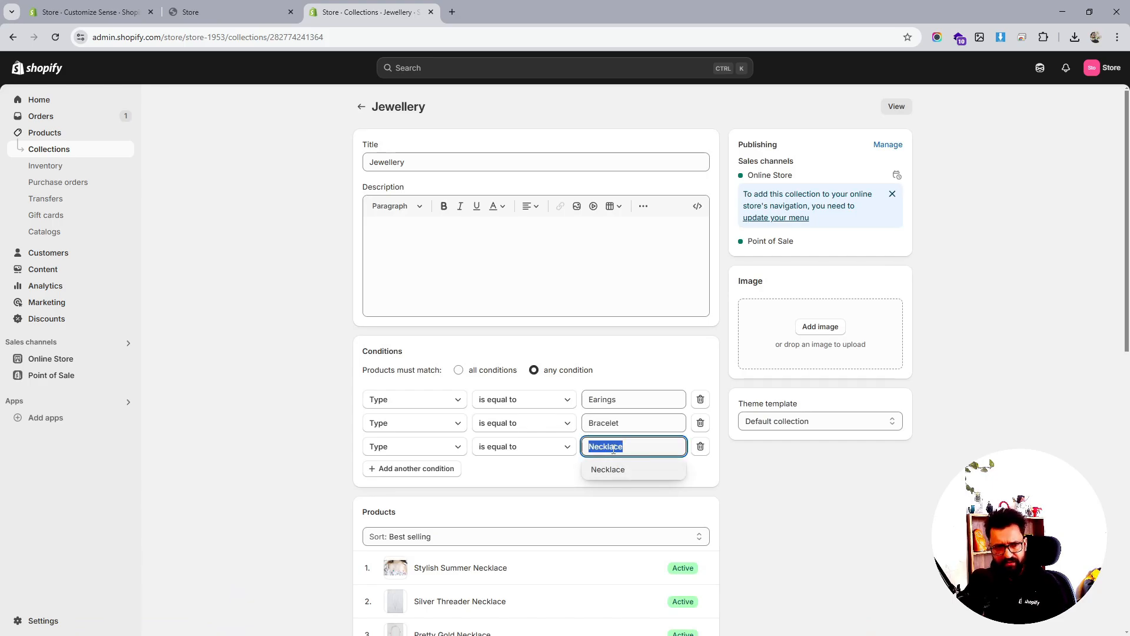
left_click(361, 107)
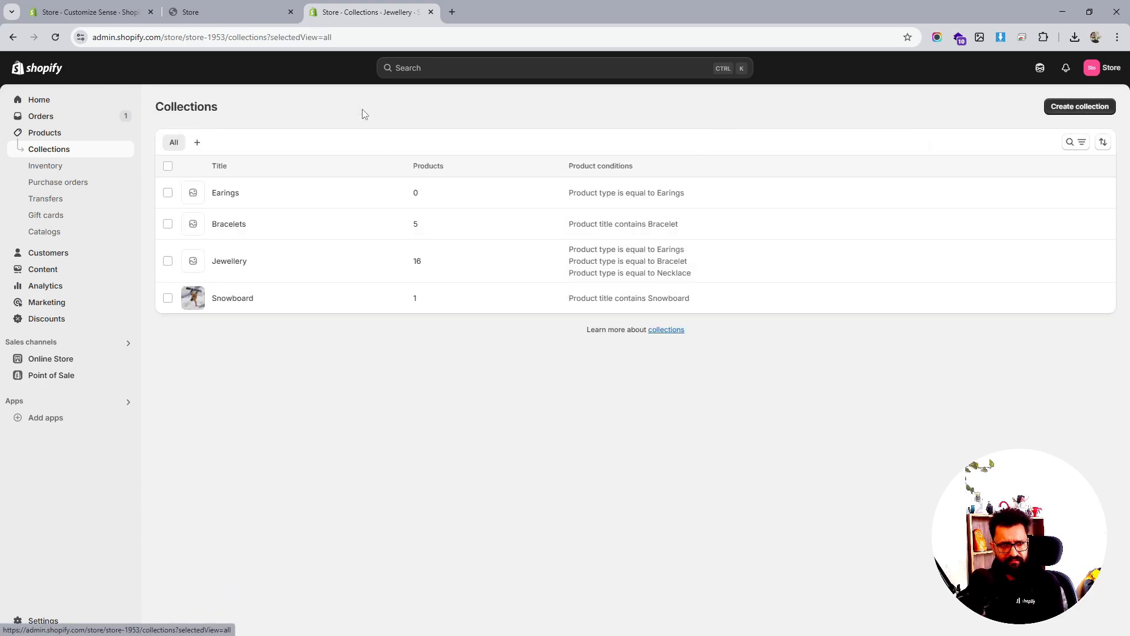
Start a new smart collection with the condition Type is equal to Necklace
left_click(1084, 107)
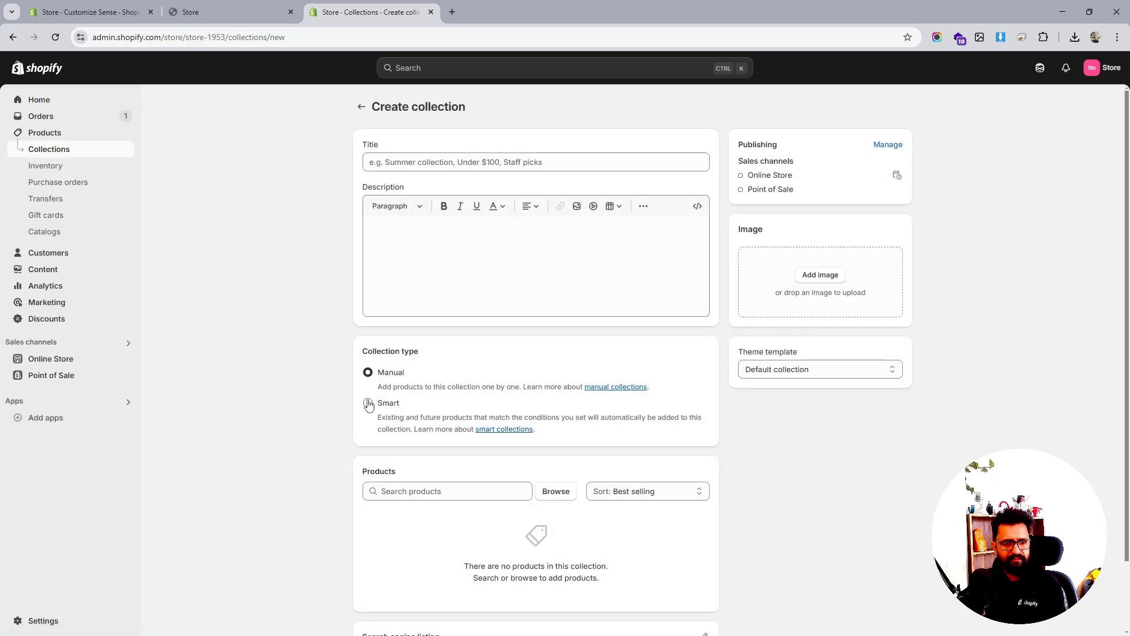
left_click(368, 404)
left_click(647, 519)
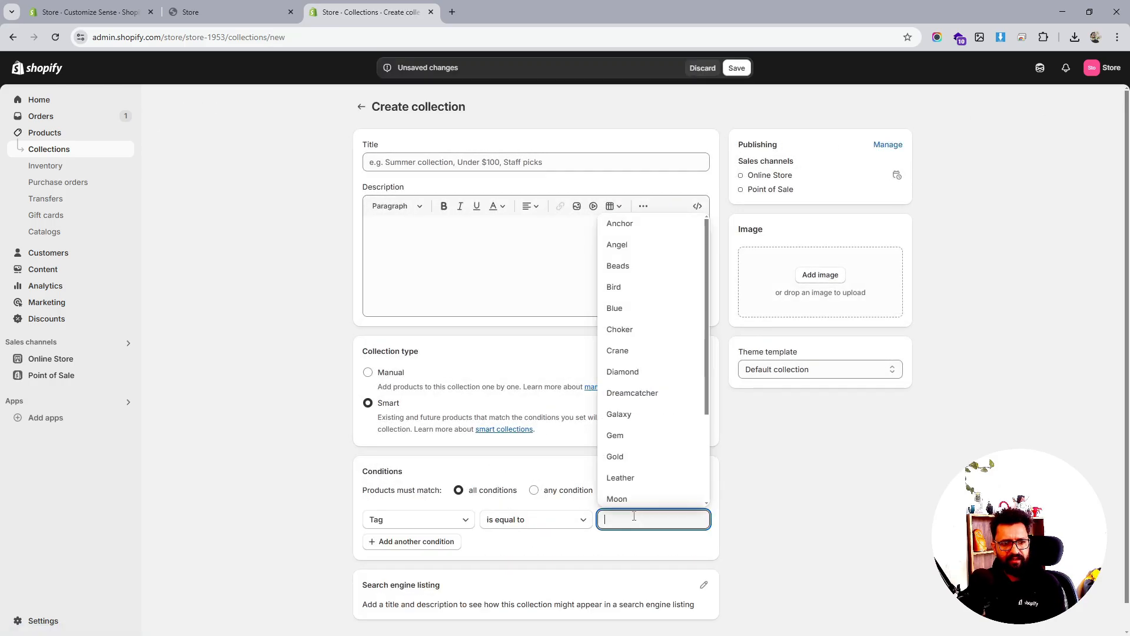
left_click(422, 521)
left_click(397, 302)
left_click(633, 520)
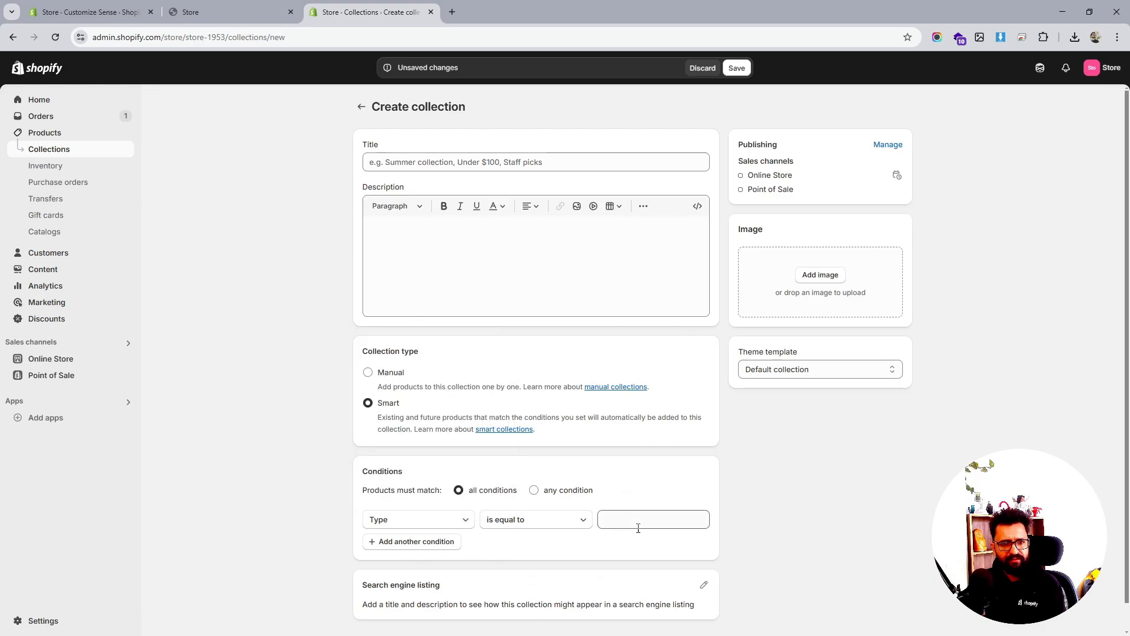
left_click(637, 582)
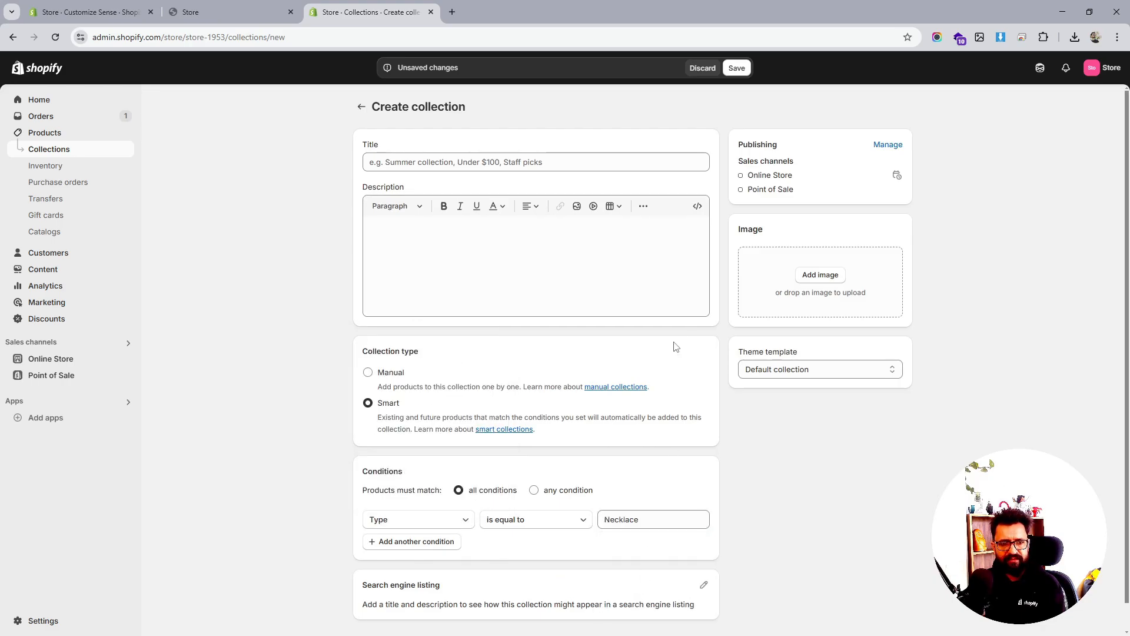
Title the collection 'Necklace', save it, and go back to the theme editor
left_click(742, 73)
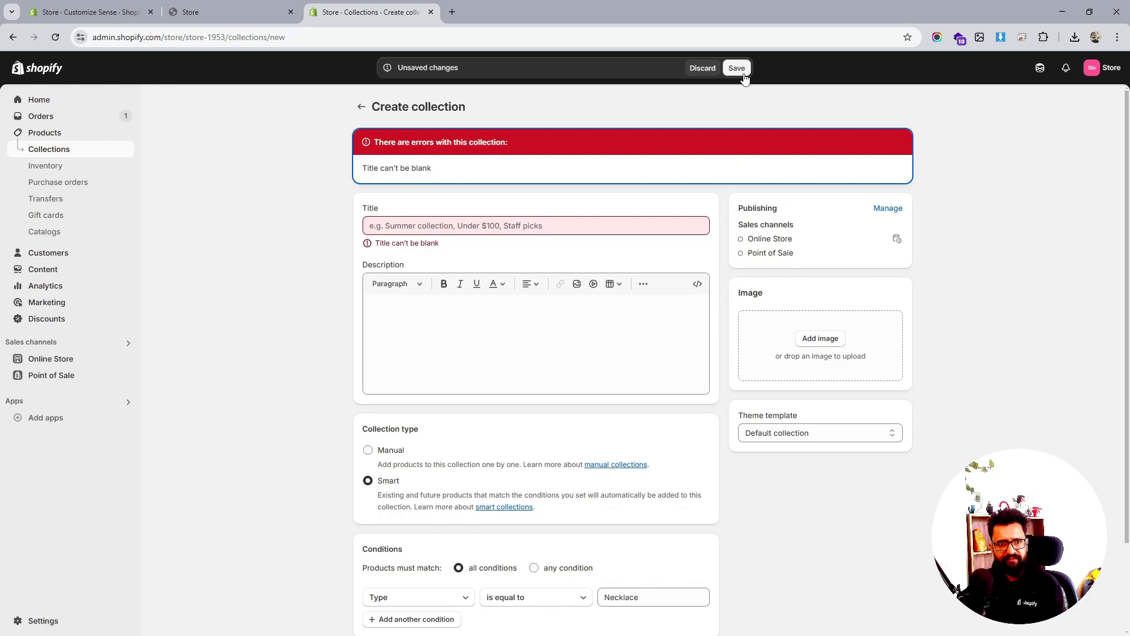
left_click(498, 224)
type("Necklace")
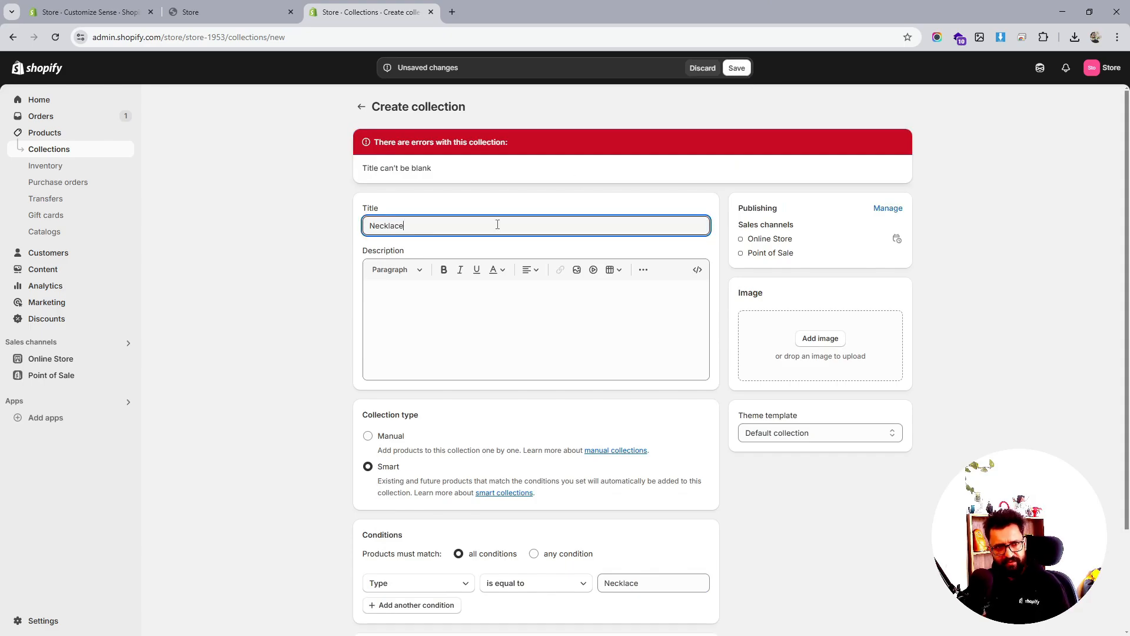
left_click(737, 68)
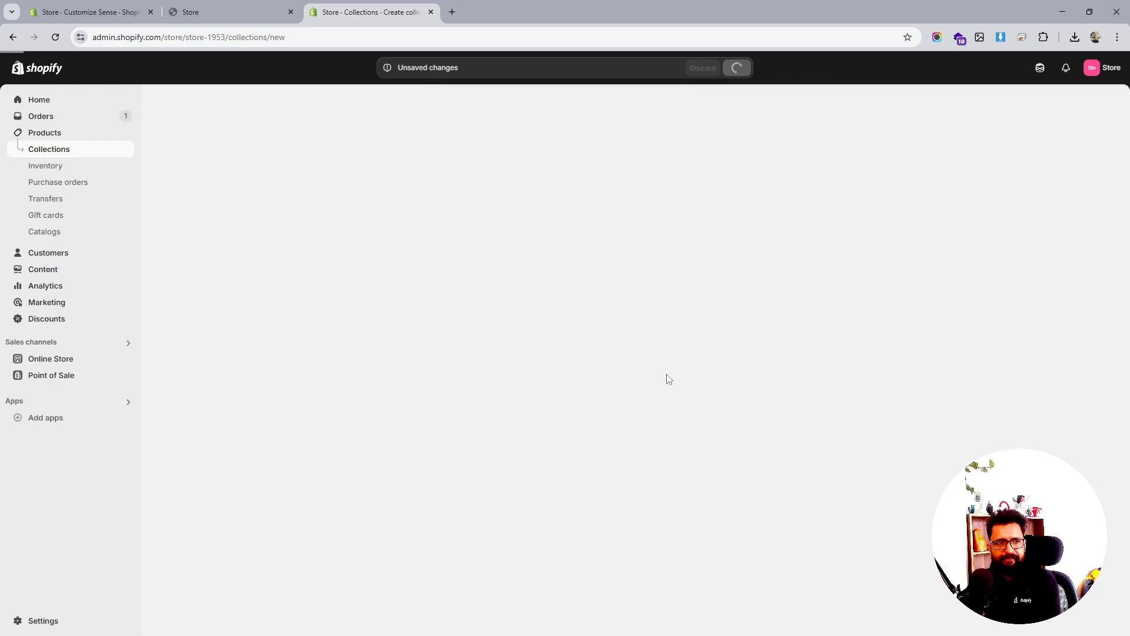
scroll(668, 380, "down", 5)
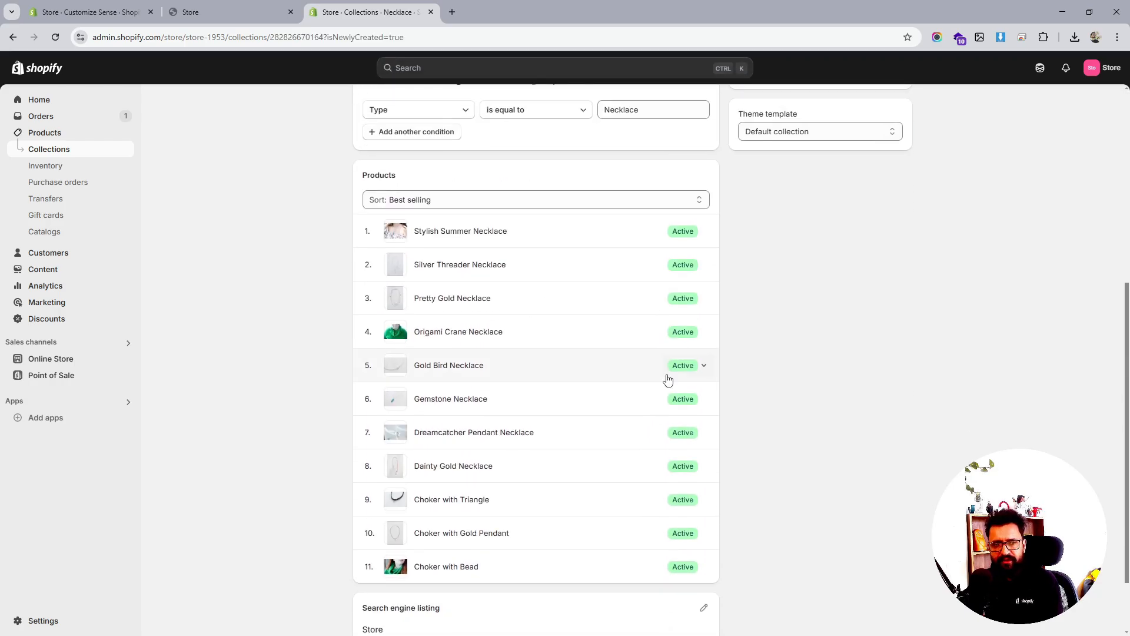
scroll(668, 379, "up", 6)
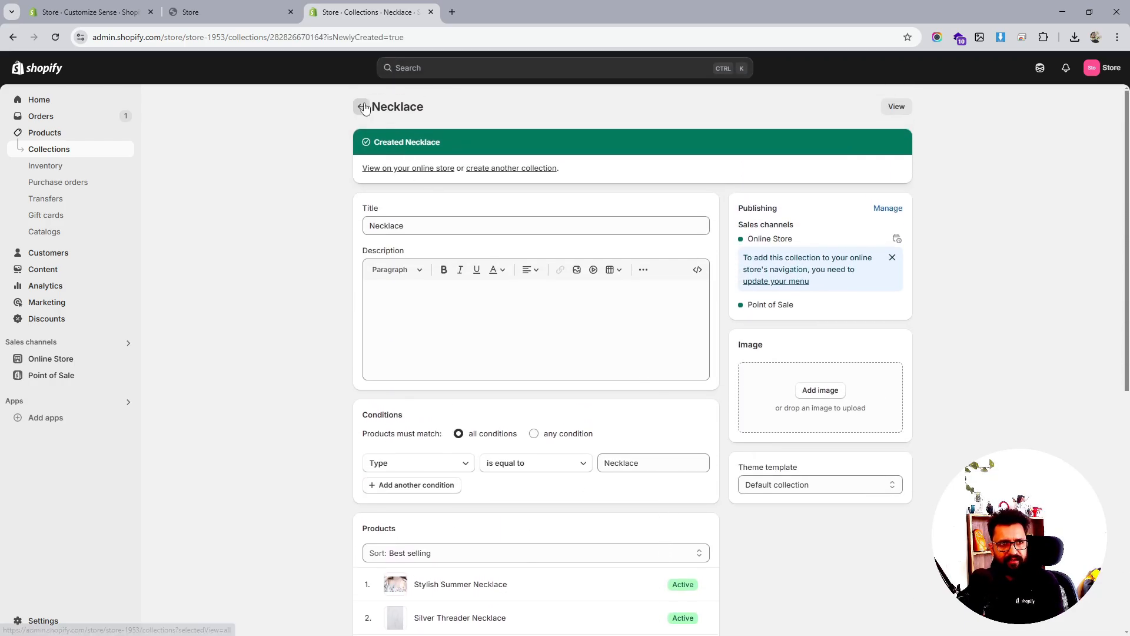
left_click(364, 107)
left_click(199, 13)
left_click(108, 10)
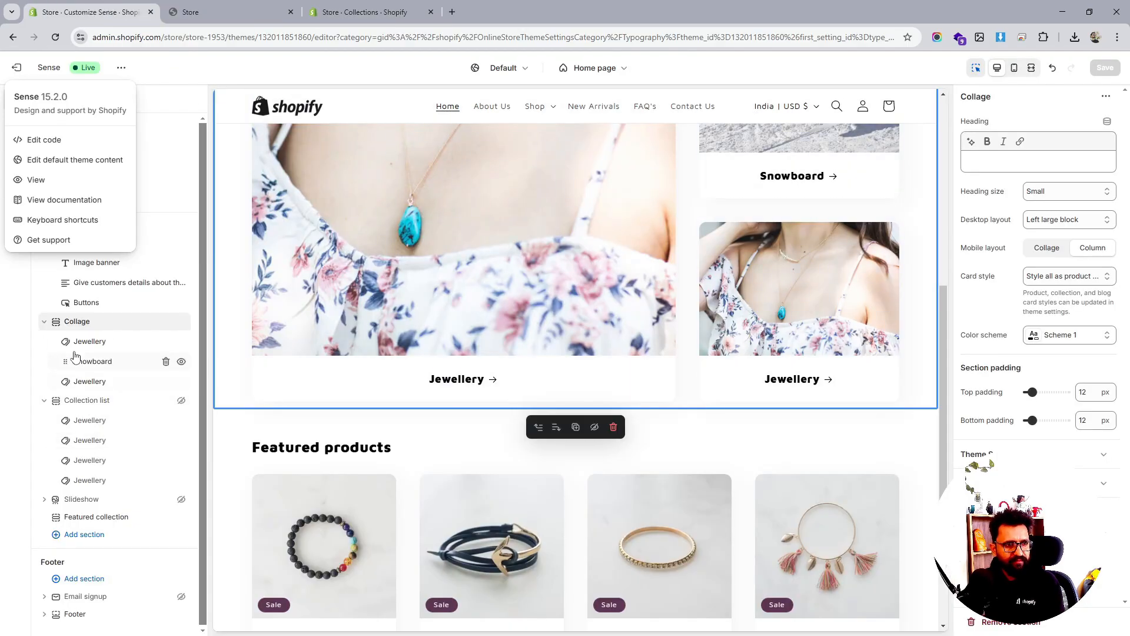
Set the first collection list block to Bracelets and save
left_click(98, 426)
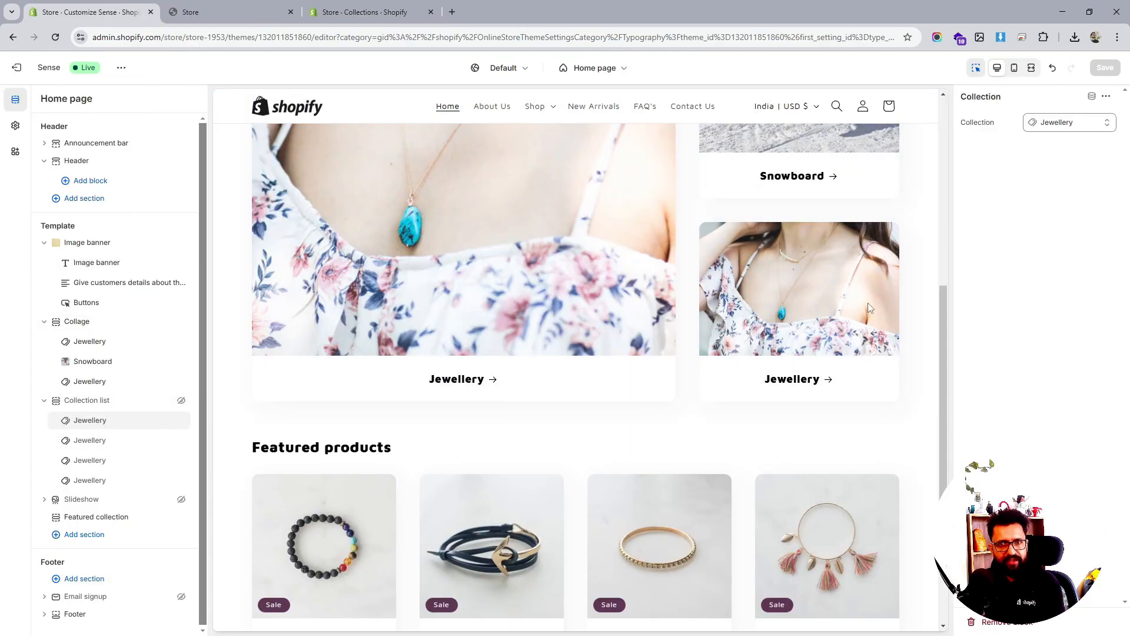
left_click(1064, 124)
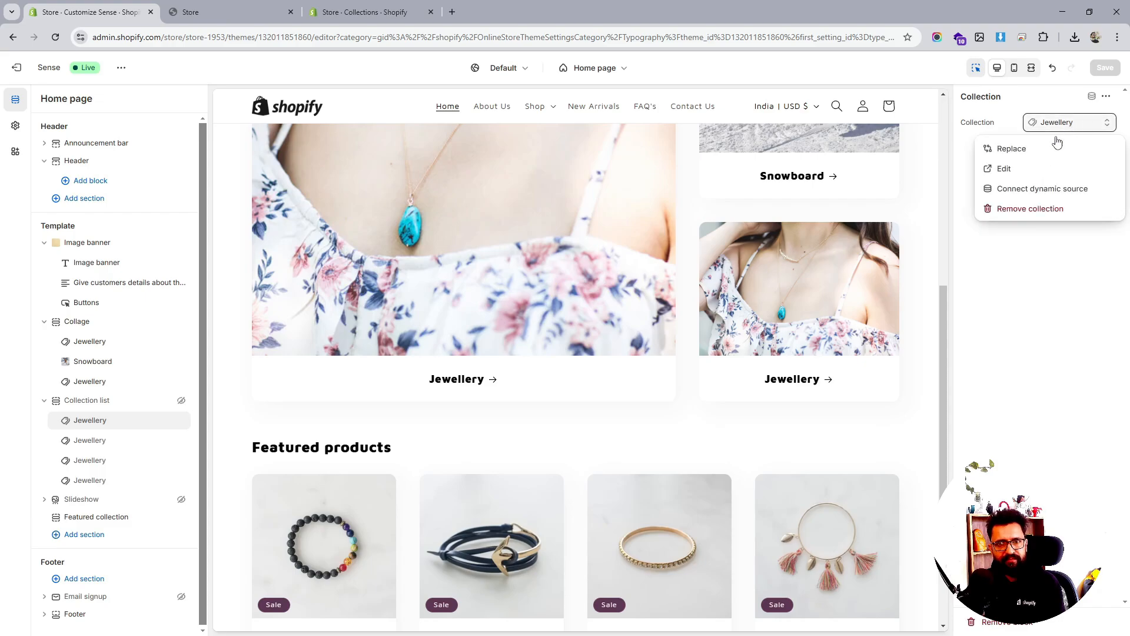
left_click(1023, 154)
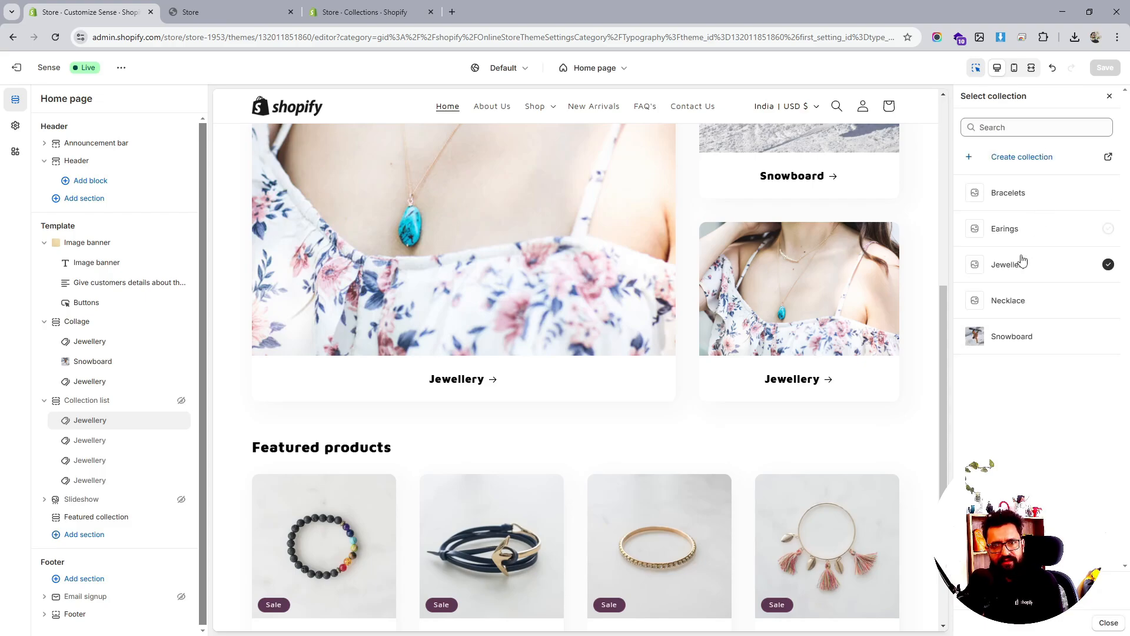
left_click(1031, 196)
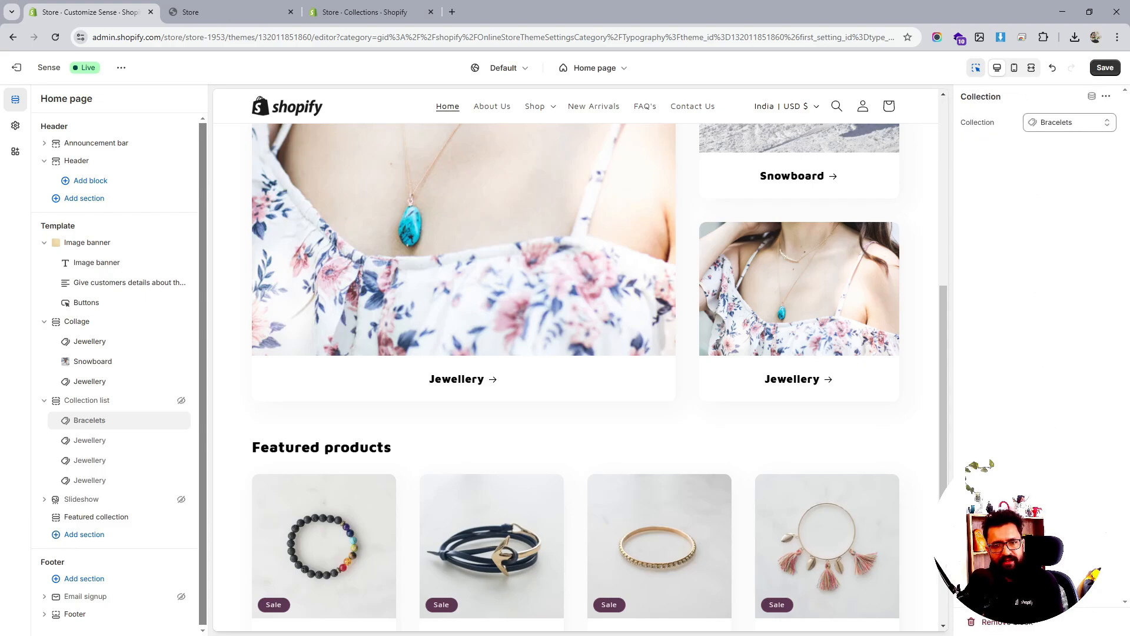
left_click(1100, 69)
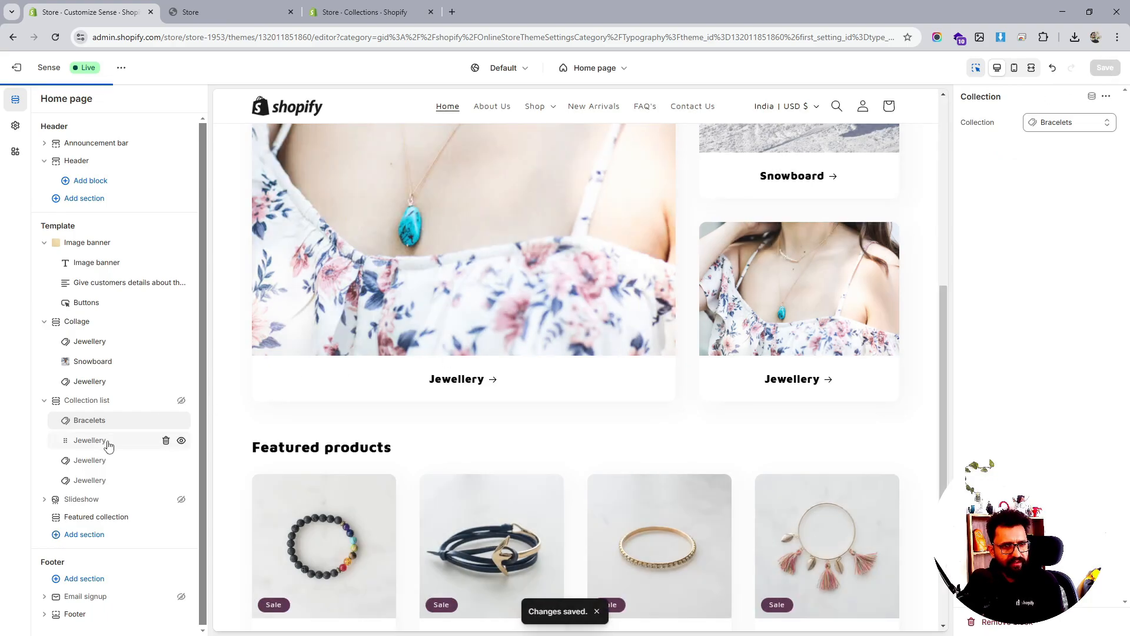
Switch the large Jewellery Collage block to Bracelets and save
left_click(109, 446)
left_click(1073, 128)
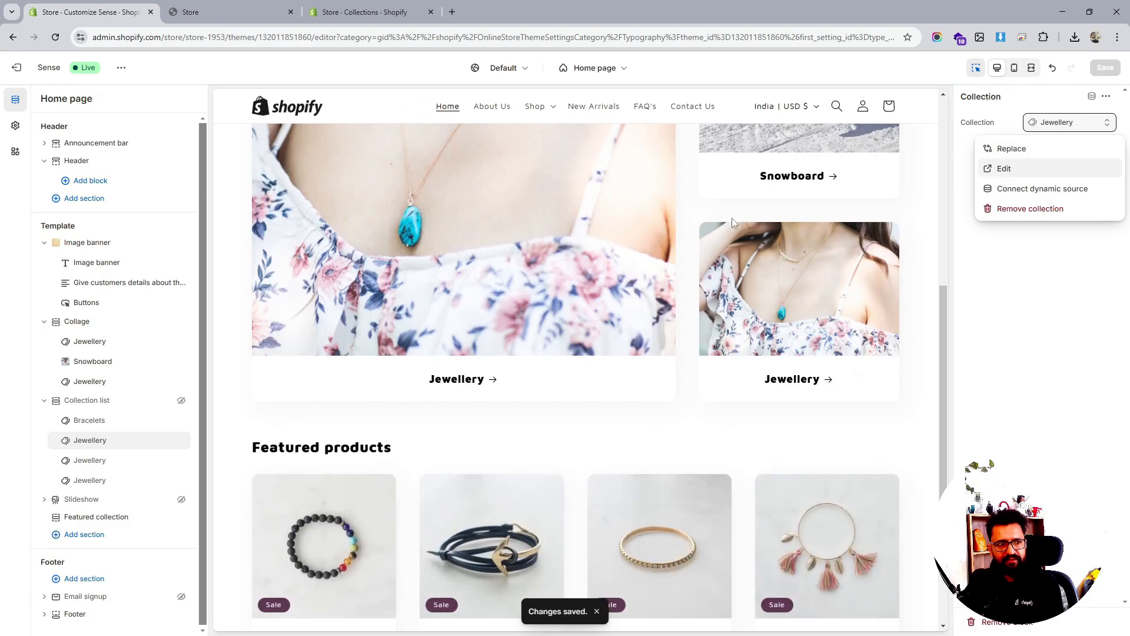
left_click(80, 343)
left_click(1059, 122)
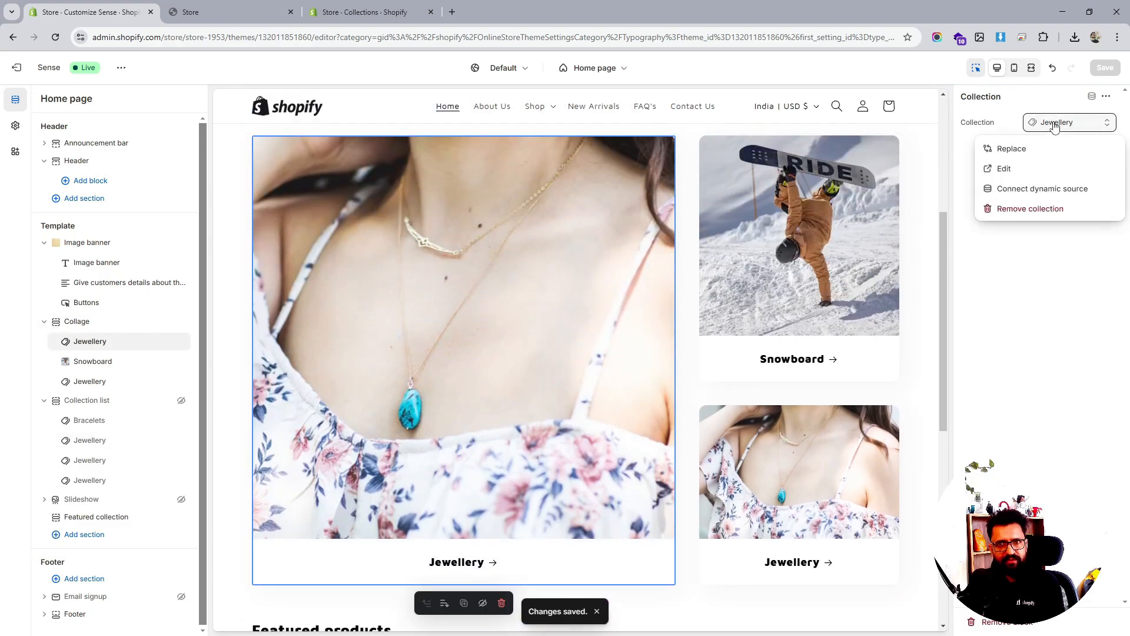
left_click(1021, 150)
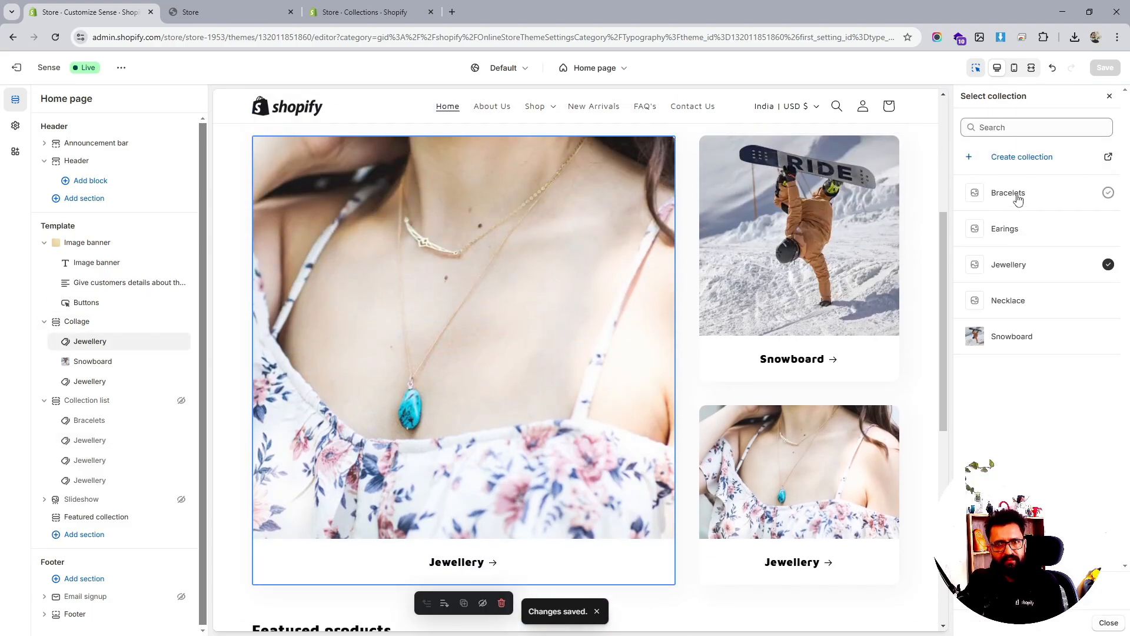
left_click(1017, 196)
left_click(1105, 68)
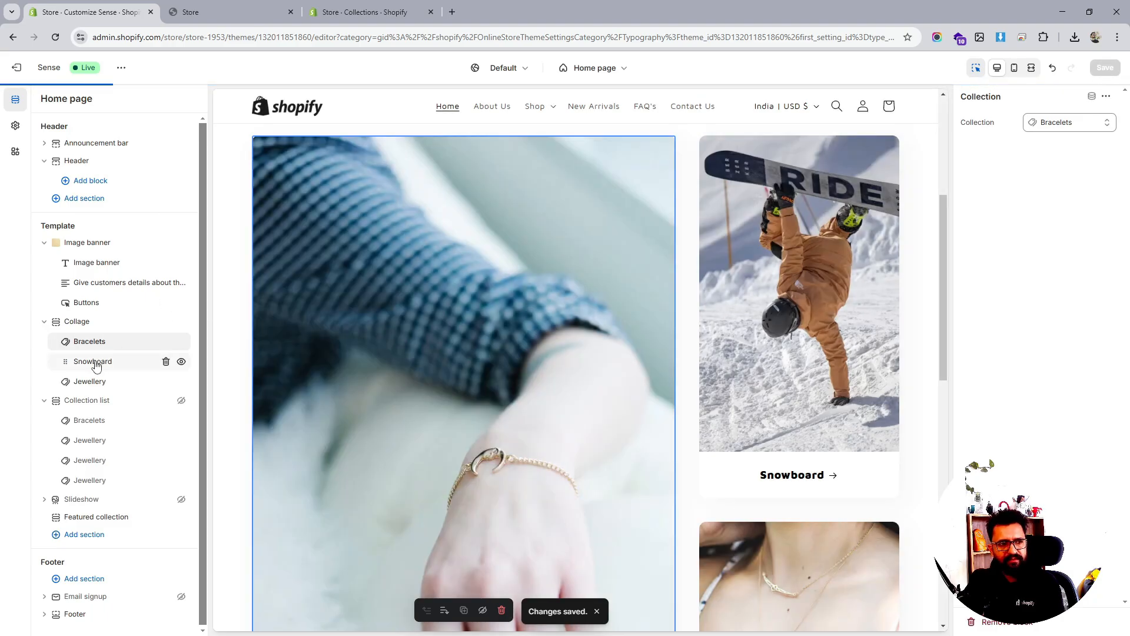
Replace the Snowboard Collage card with the Necklace collection and save
left_click(98, 361)
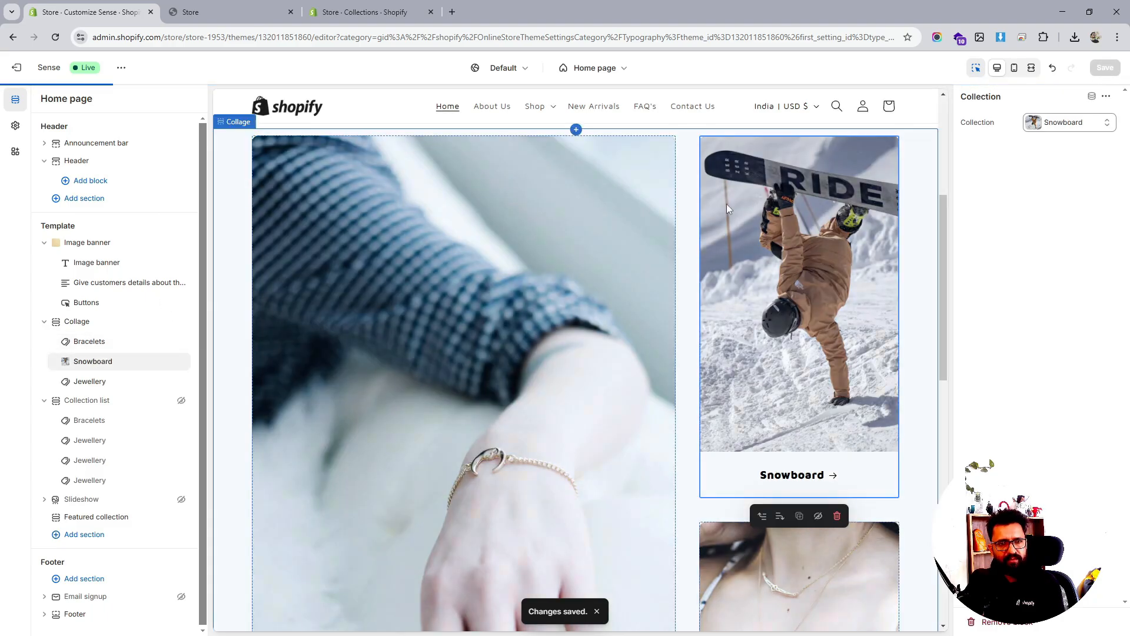
left_click(1045, 125)
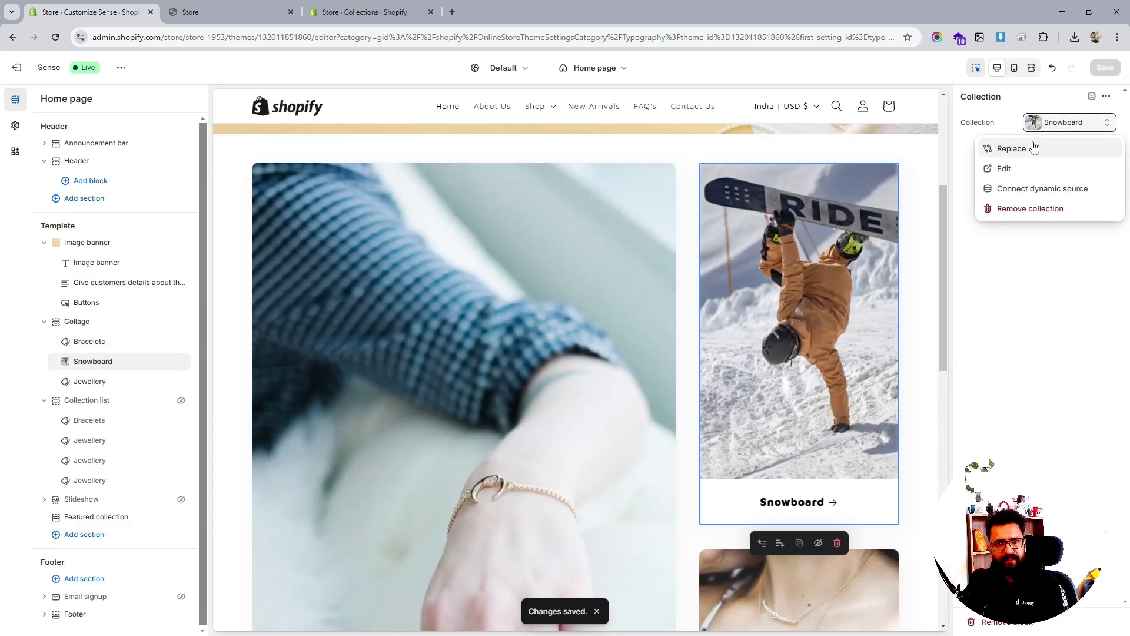
left_click(1034, 148)
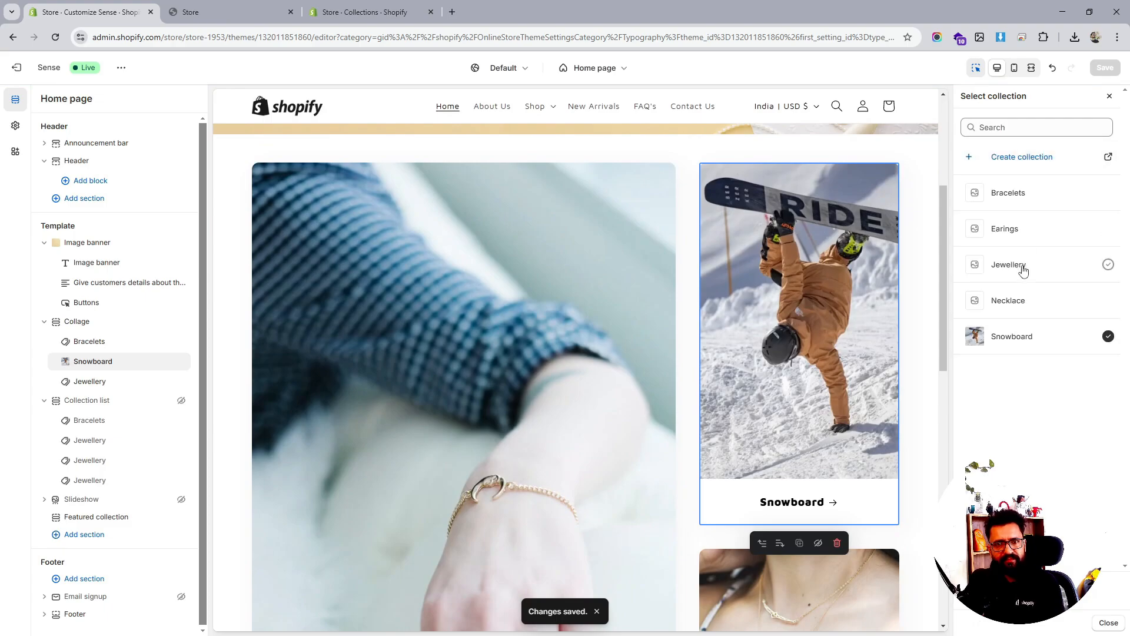
left_click(1019, 300)
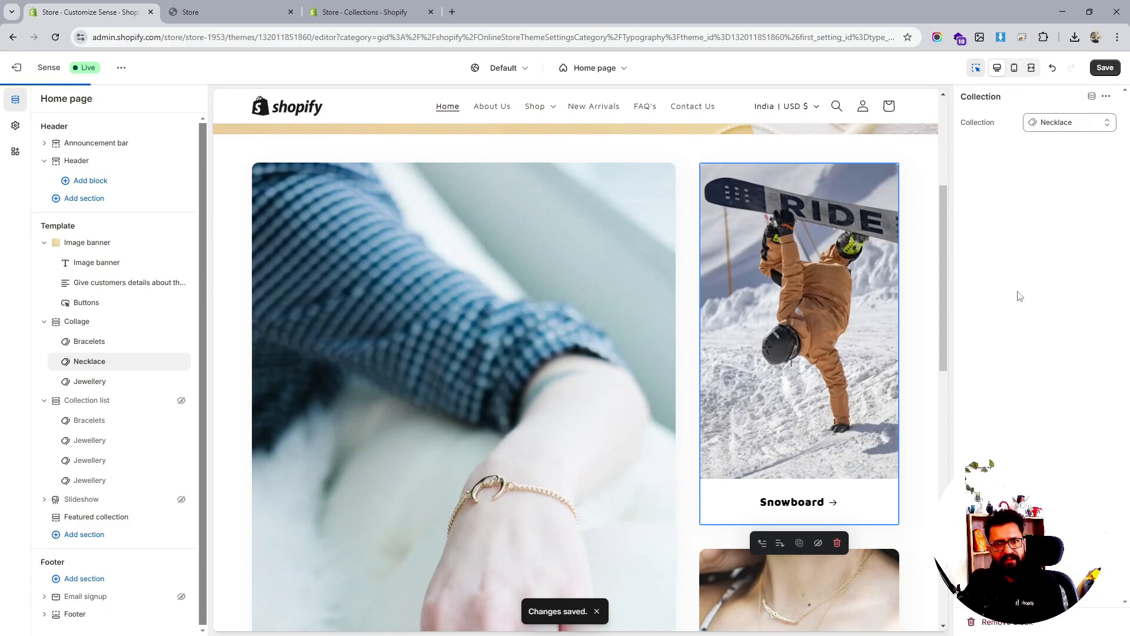
left_click(1105, 67)
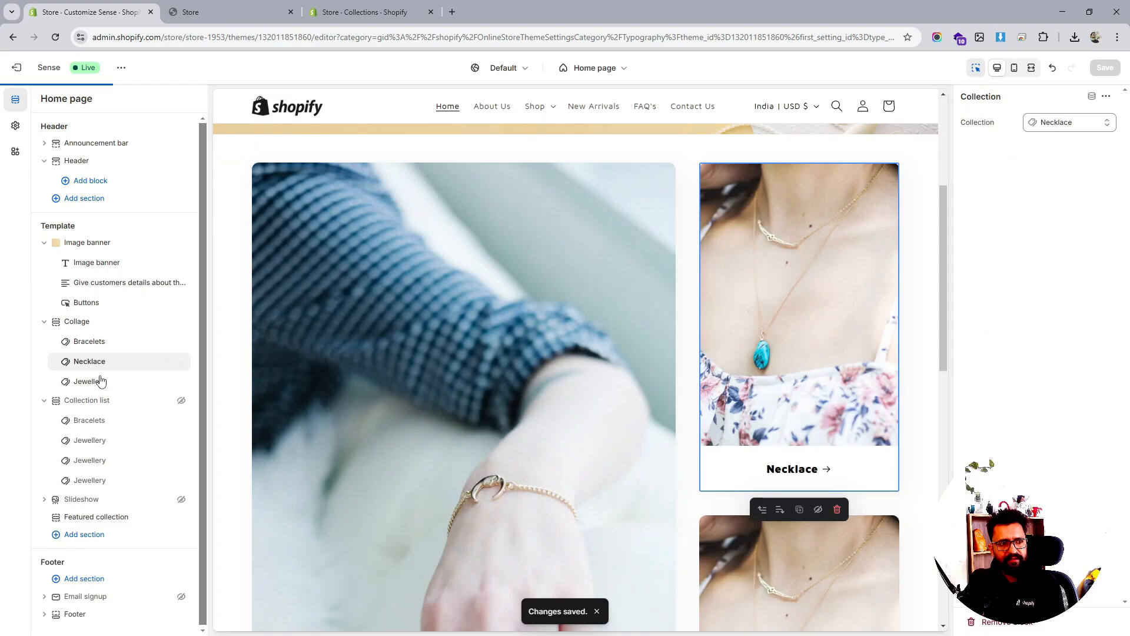
Check the Jewellery Collage card's collection options, leaving it unchanged
left_click(94, 382)
left_click(1062, 122)
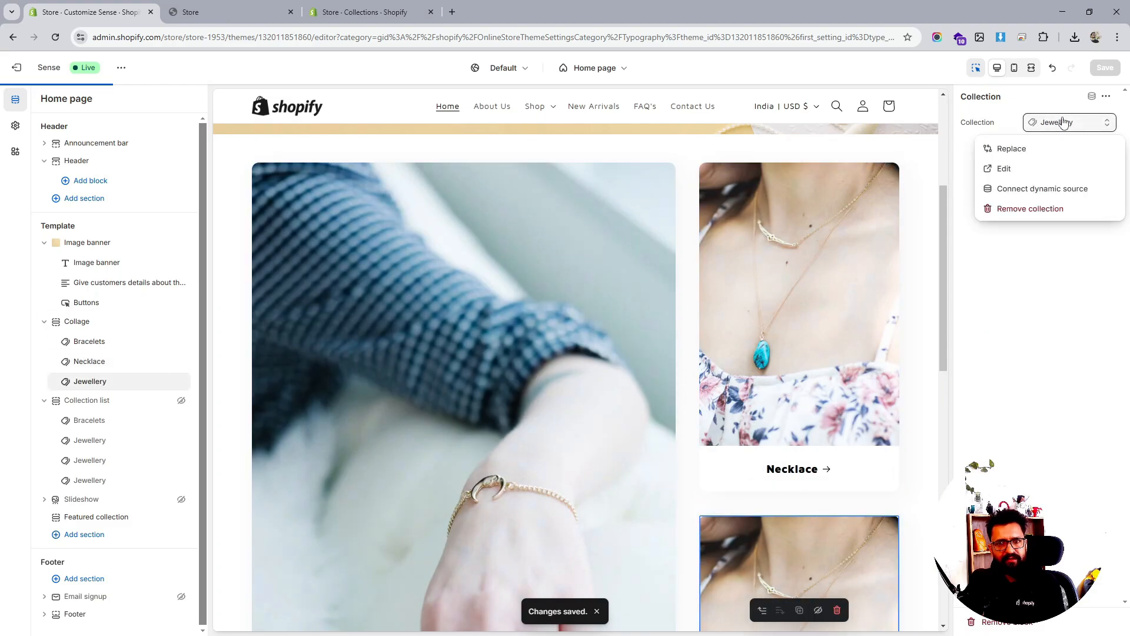
left_click(1017, 361)
scroll(643, 388, "up", 5)
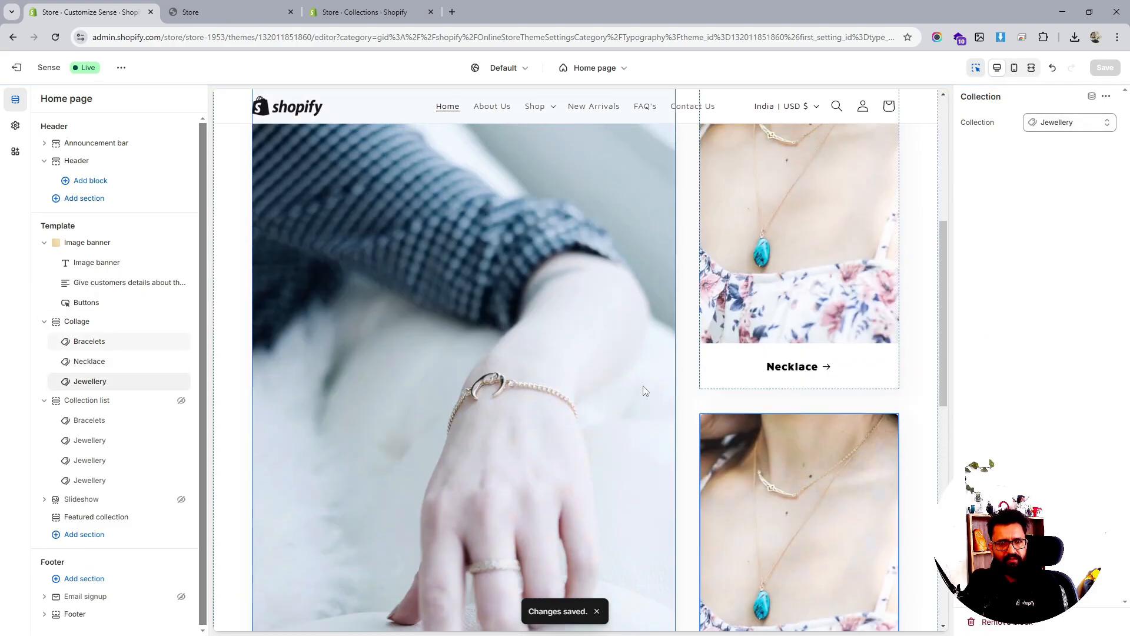
scroll(643, 386, "up", 1)
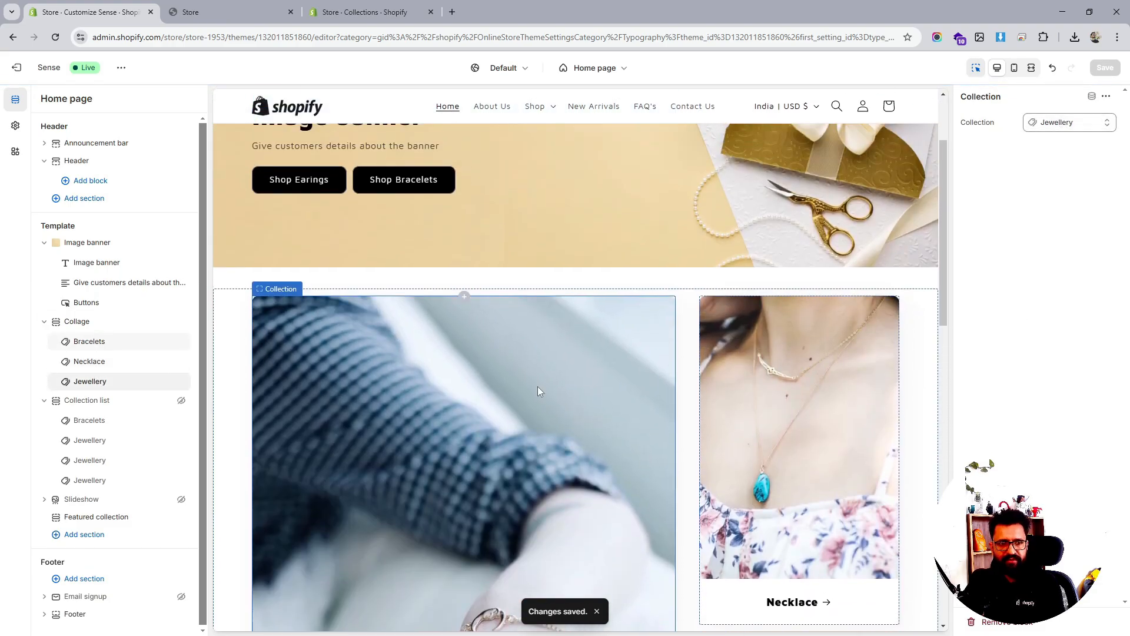
Set the Collage card style to 'Use individual card styles', keeping the left large layout
left_click(90, 326)
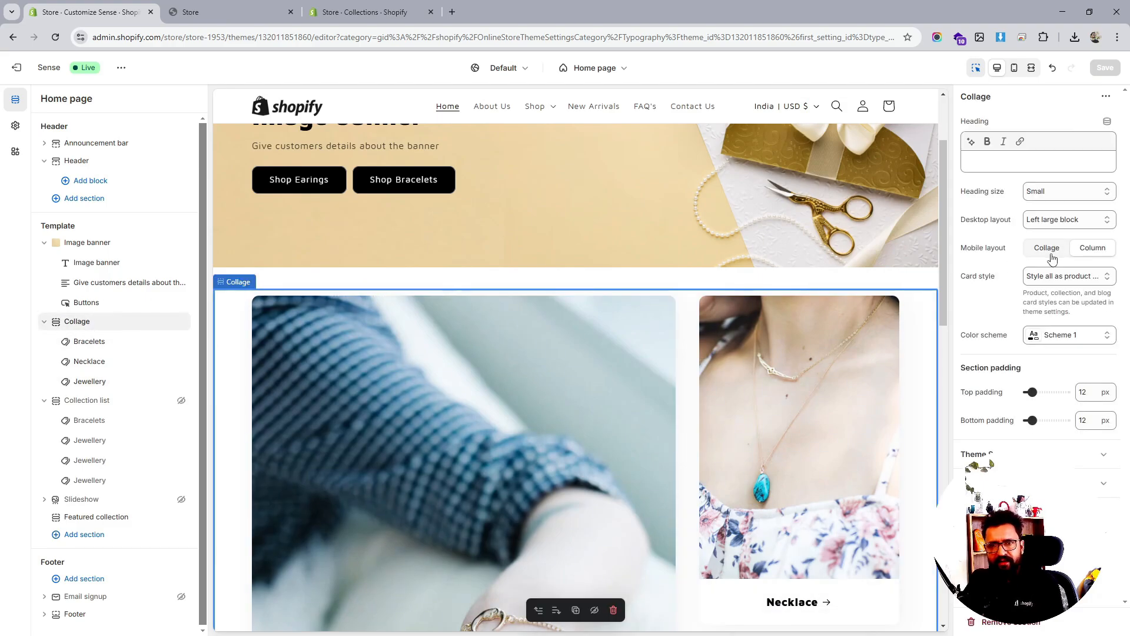
left_click(1065, 227)
left_click(1066, 226)
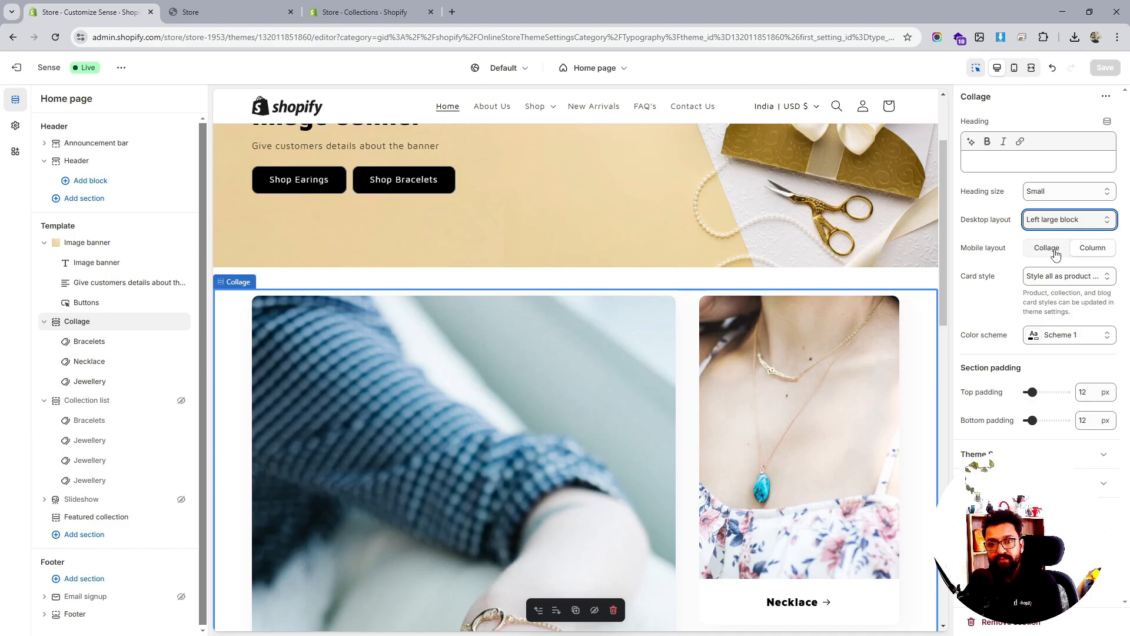
left_click(1060, 276)
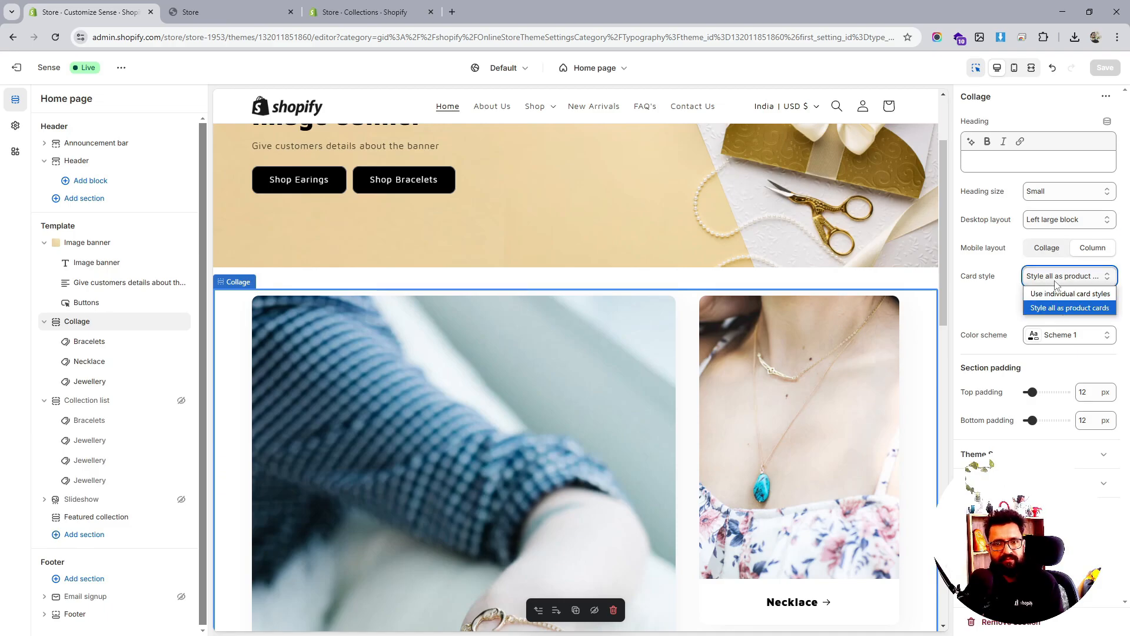
left_click(1059, 292)
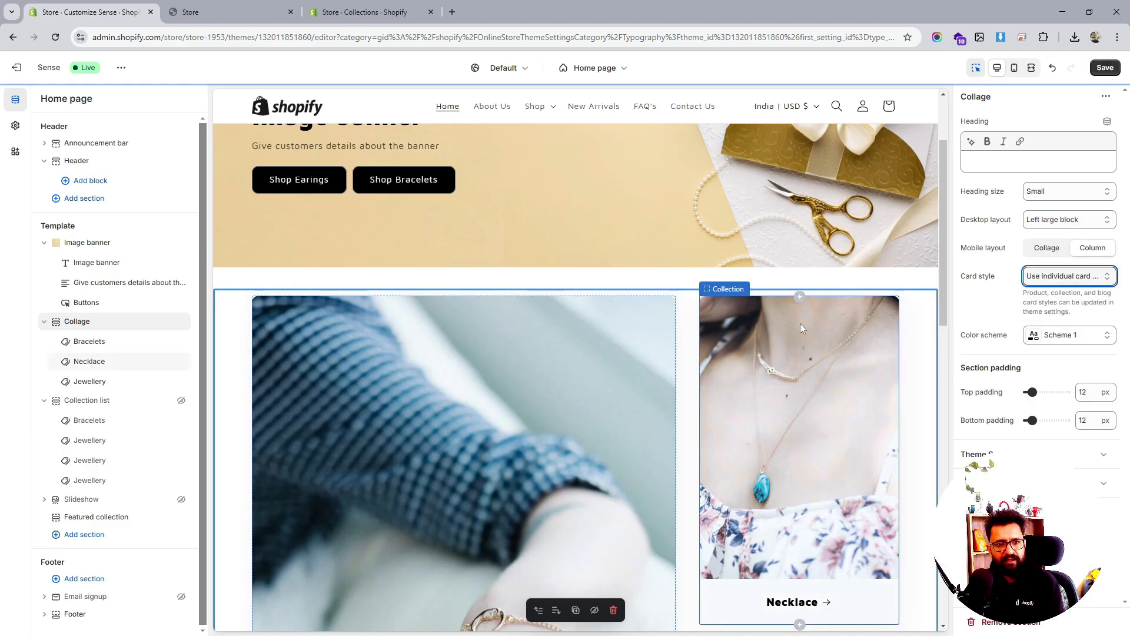
Reorder the Collage blocks to Necklace, Jewellery, Bracelets and save
scroll(800, 328, "down", 4)
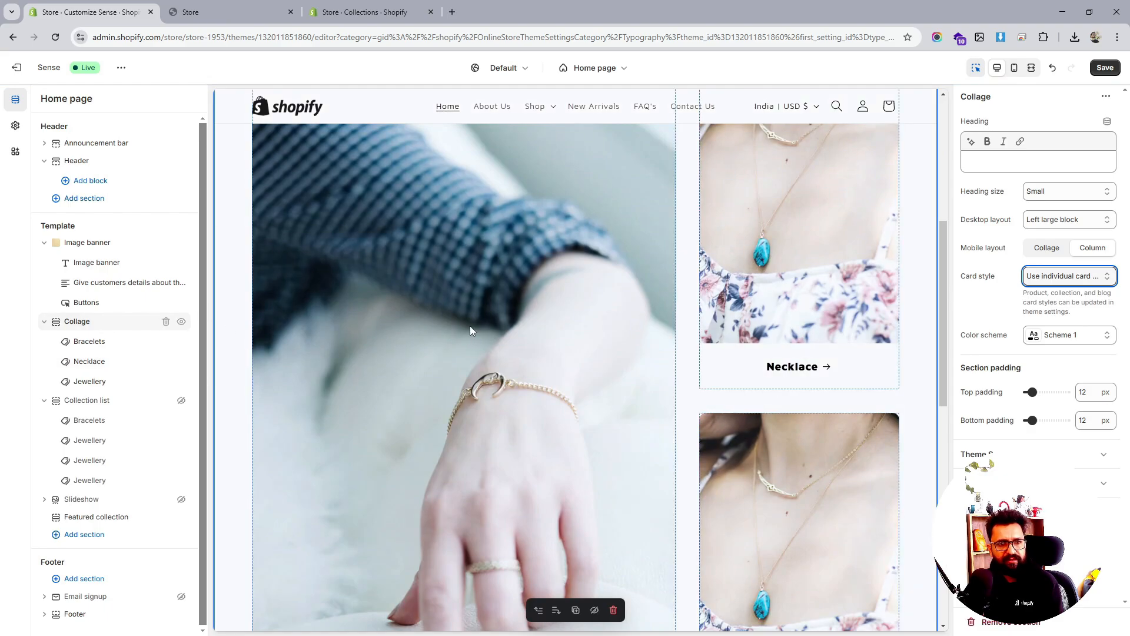
scroll(569, 297, "down", 4)
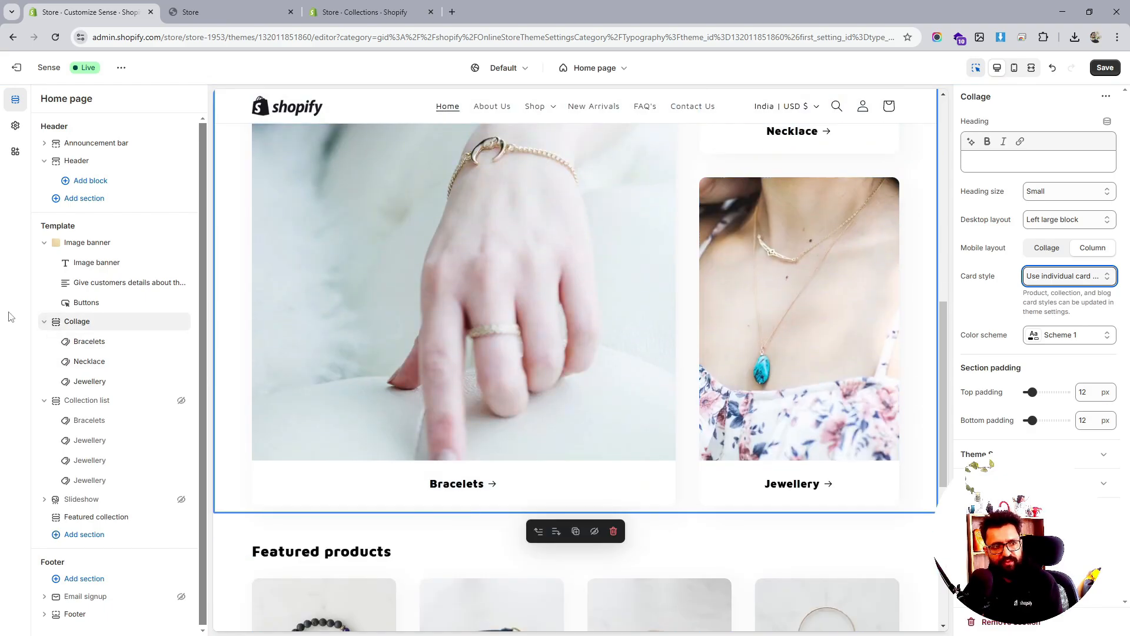
left_click_drag(66, 346, 71, 364)
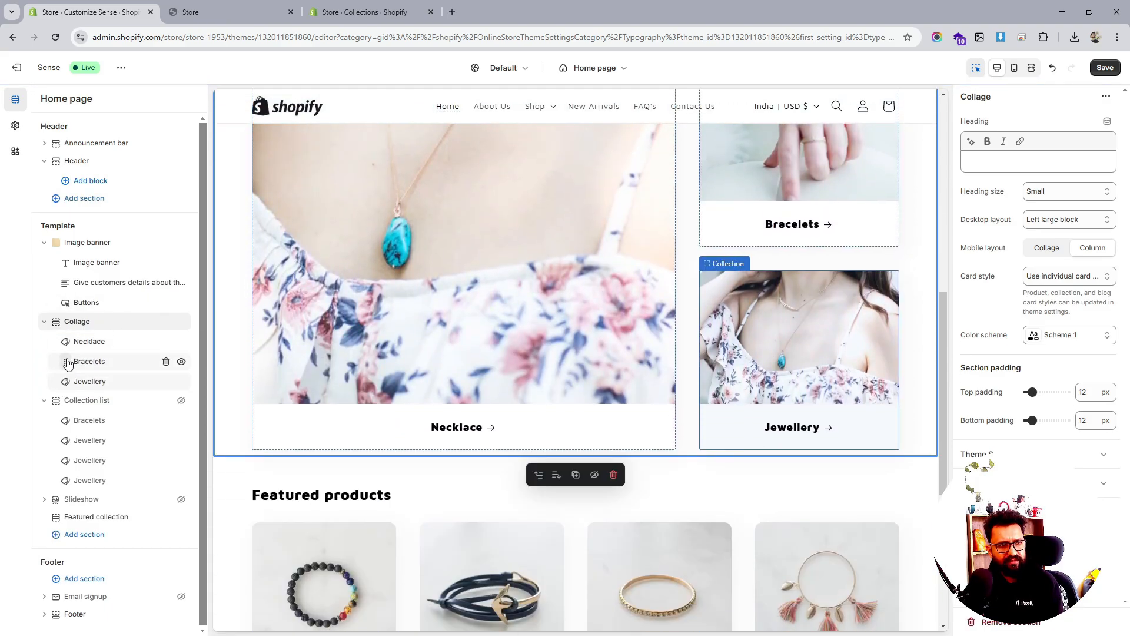
left_click_drag(66, 361, 67, 378)
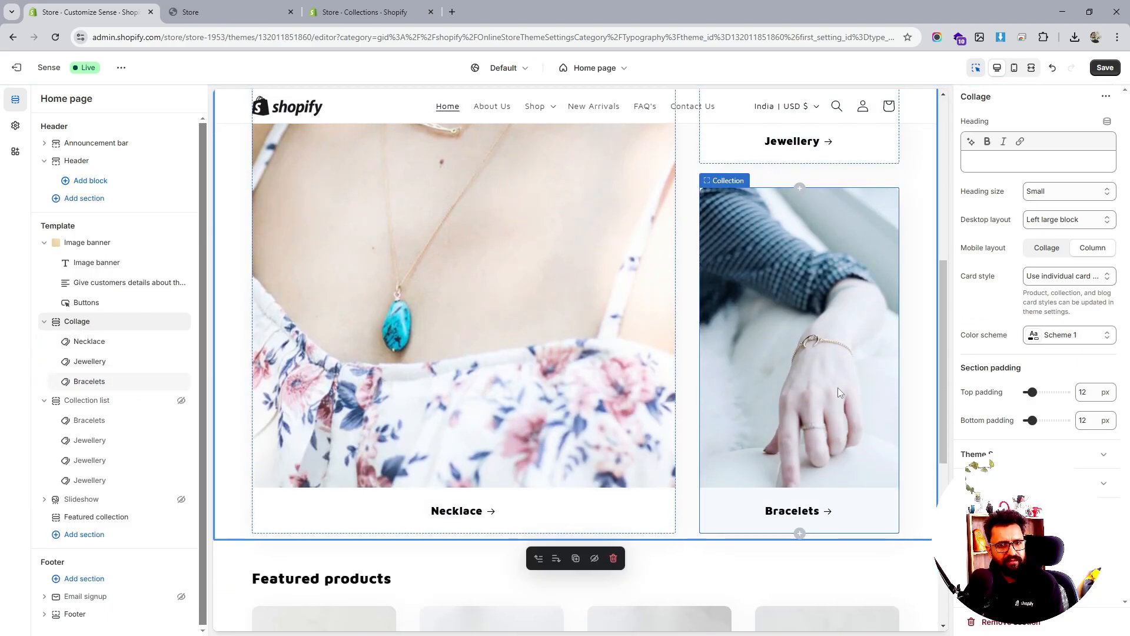
left_click(1105, 69)
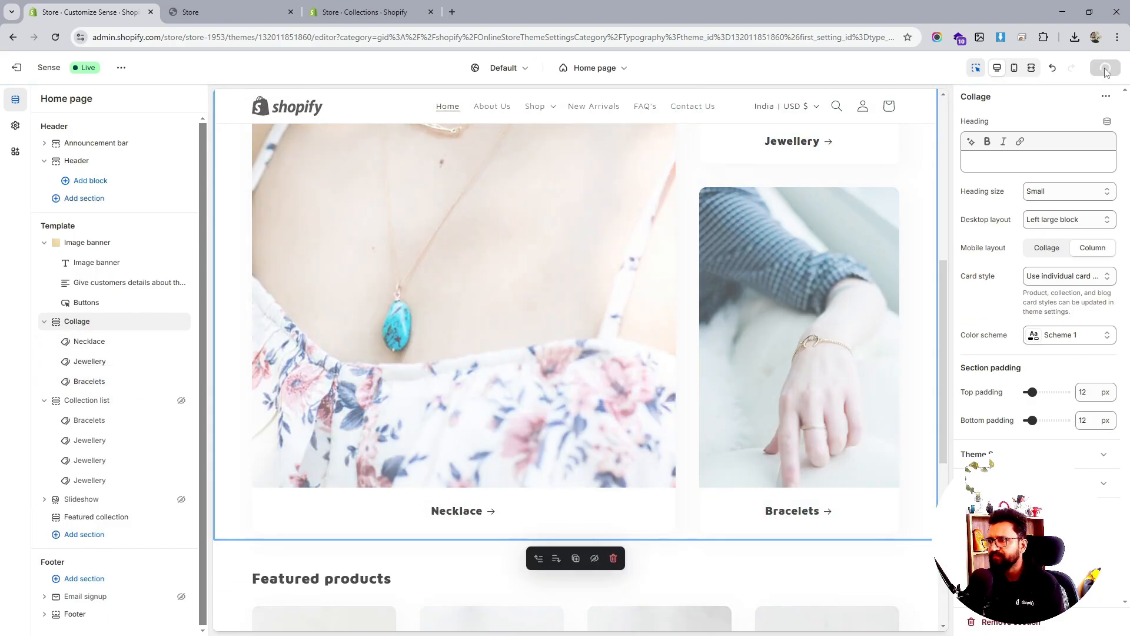
left_click(353, 11)
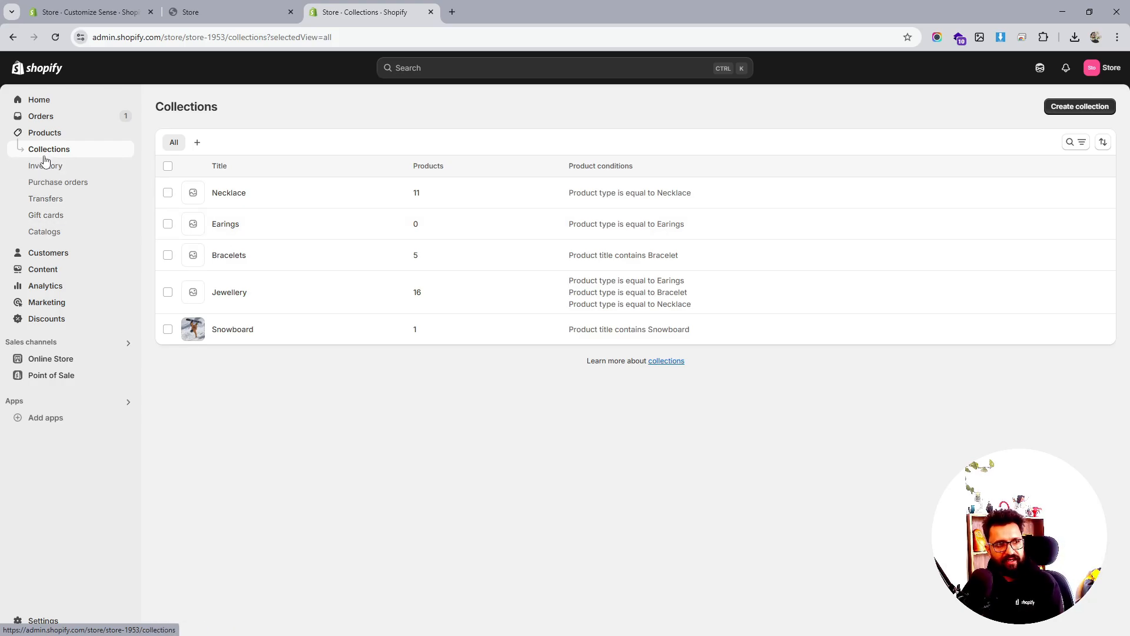
left_click(130, 12)
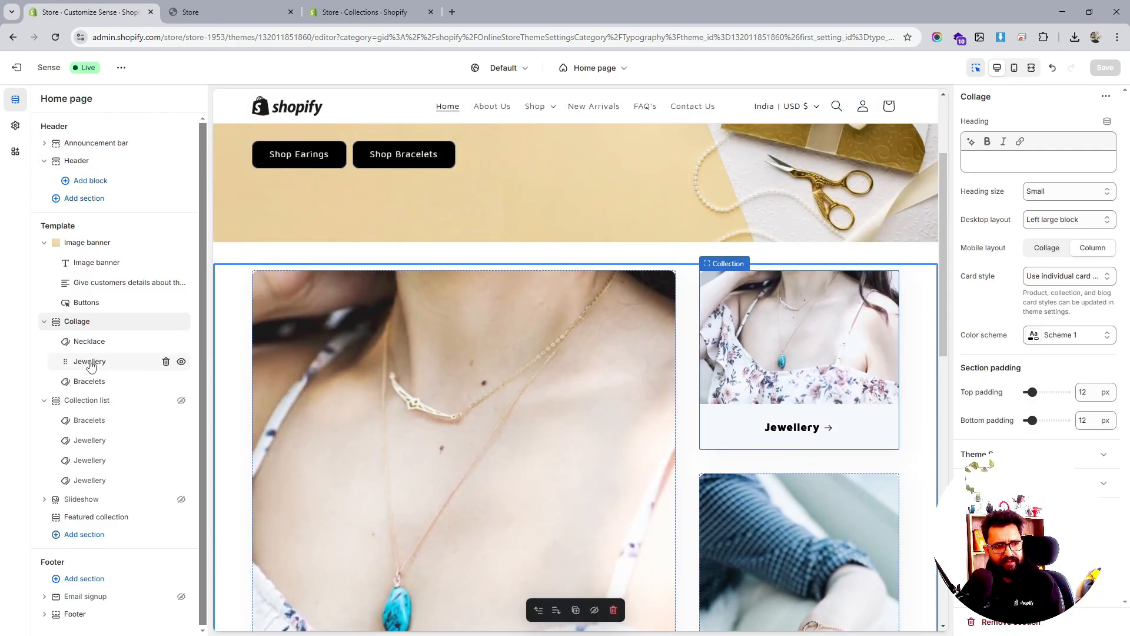
Replace the Jewellery Collage card with the Earings collection and save
left_click(90, 362)
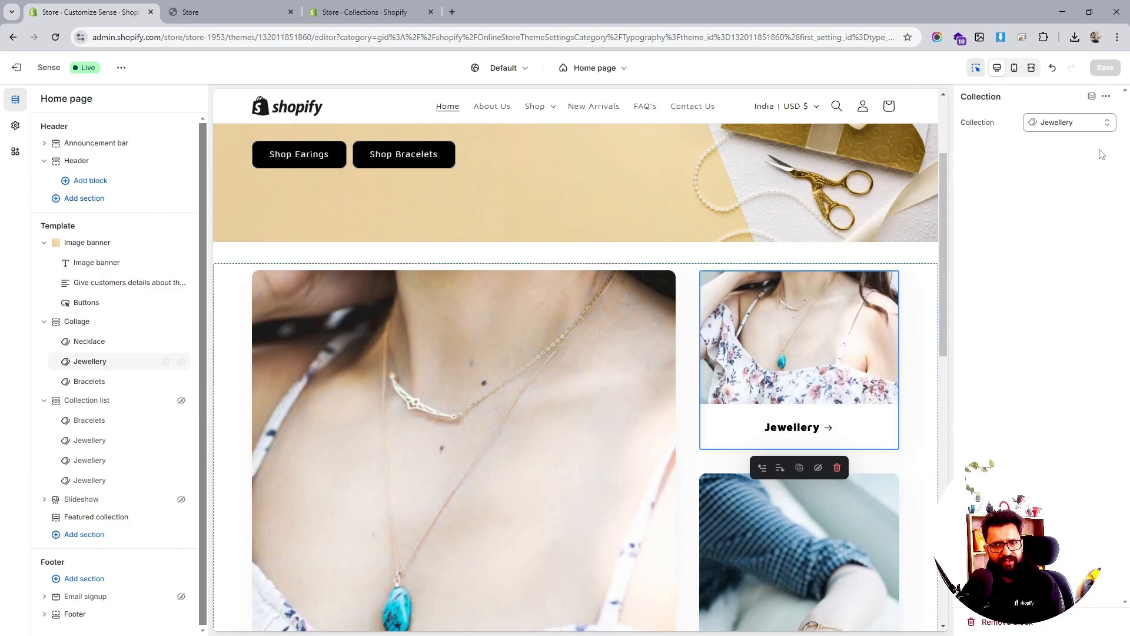
left_click(1083, 130)
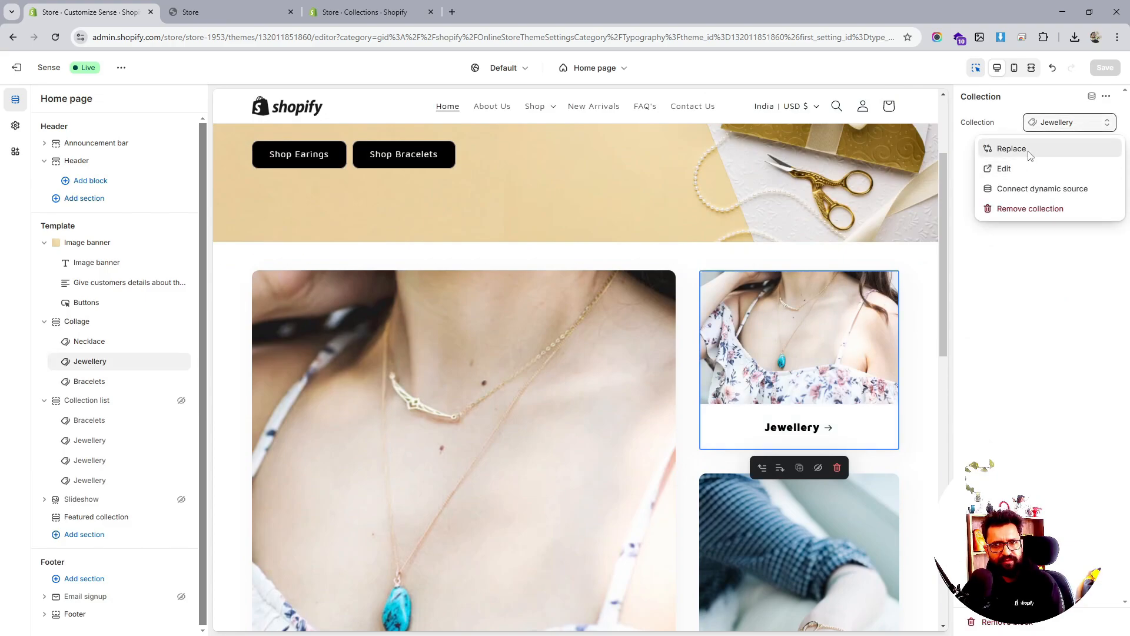
left_click(1029, 155)
left_click(1024, 229)
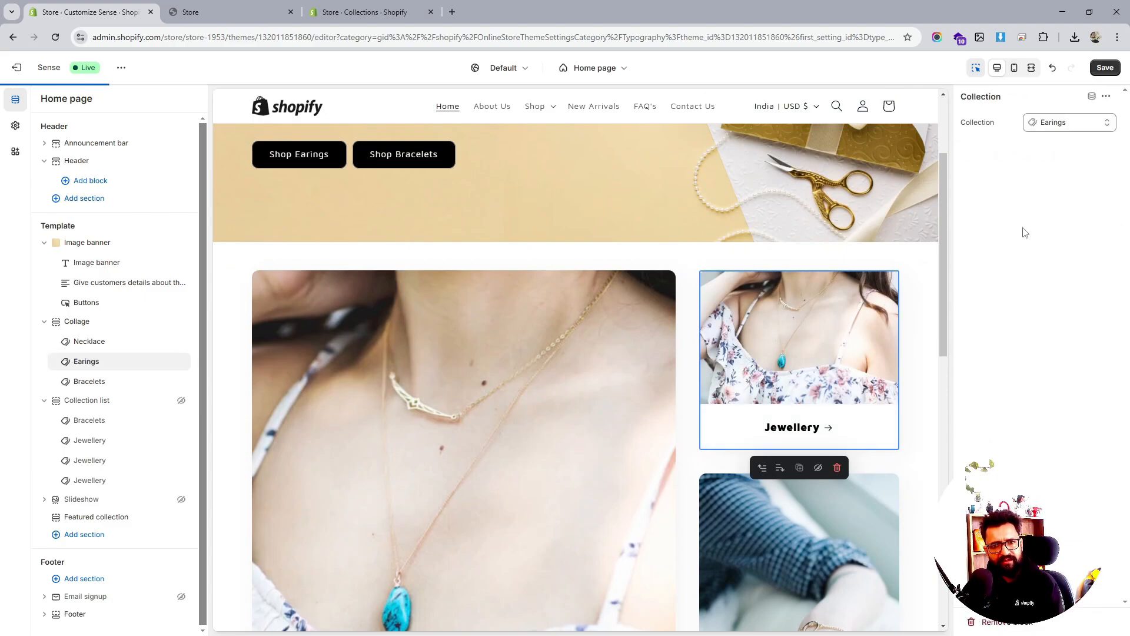
left_click(1109, 70)
Select the Bracelets card, then bring up the admin Collections list
scroll(747, 360, "down", 6)
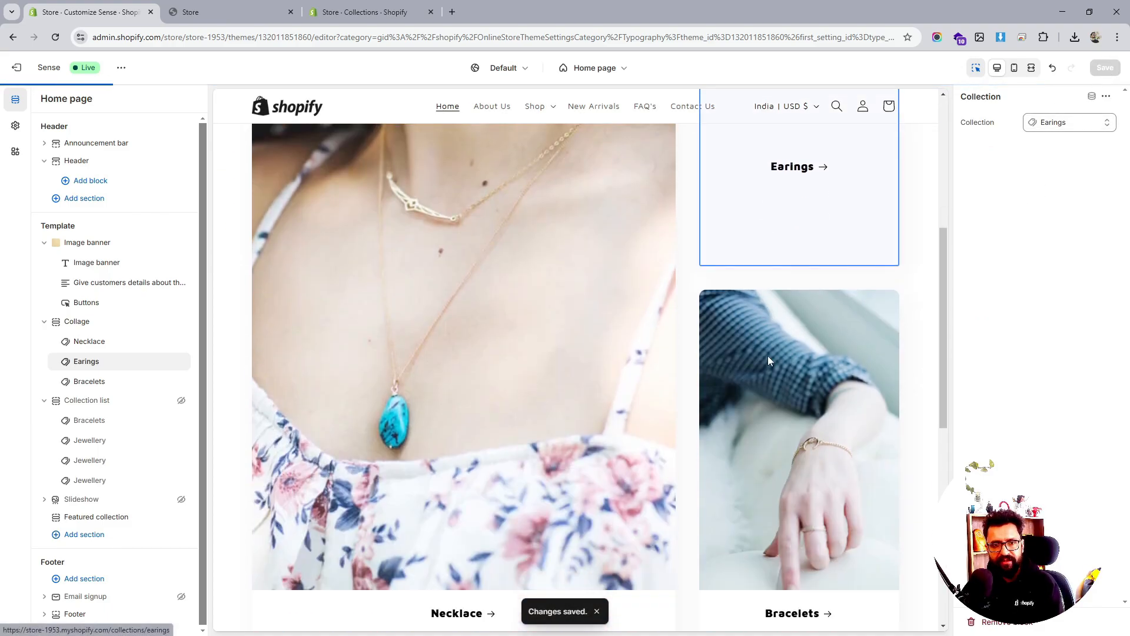
left_click(94, 384)
left_click(365, 12)
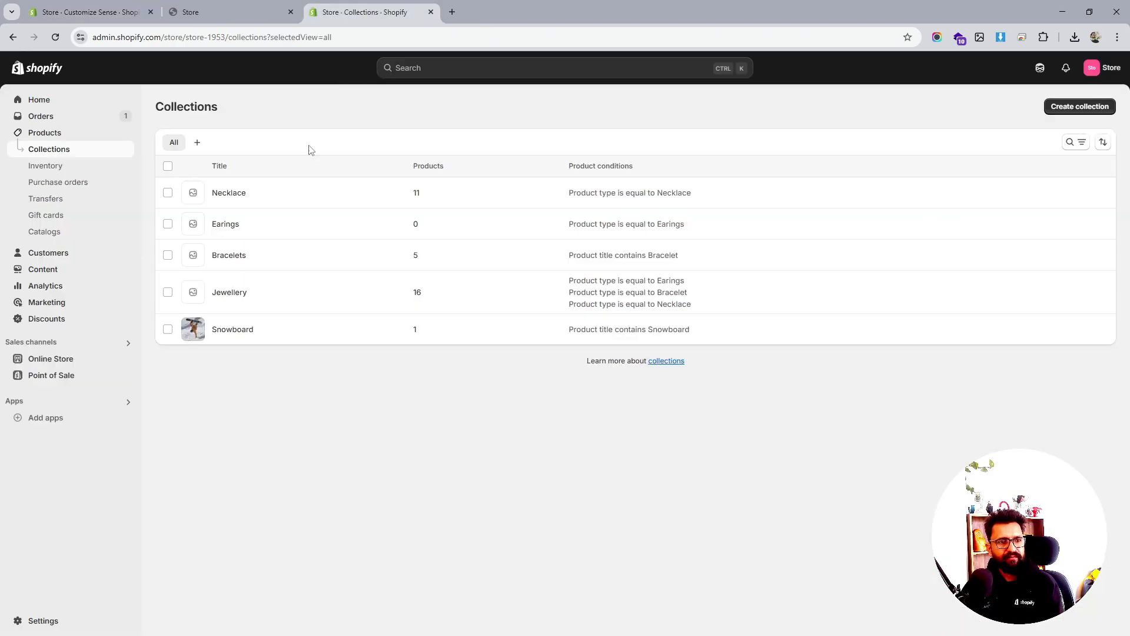
Open the Bracelets collection and preview it on the storefront
left_click(233, 261)
scroll(565, 383, "down", 3)
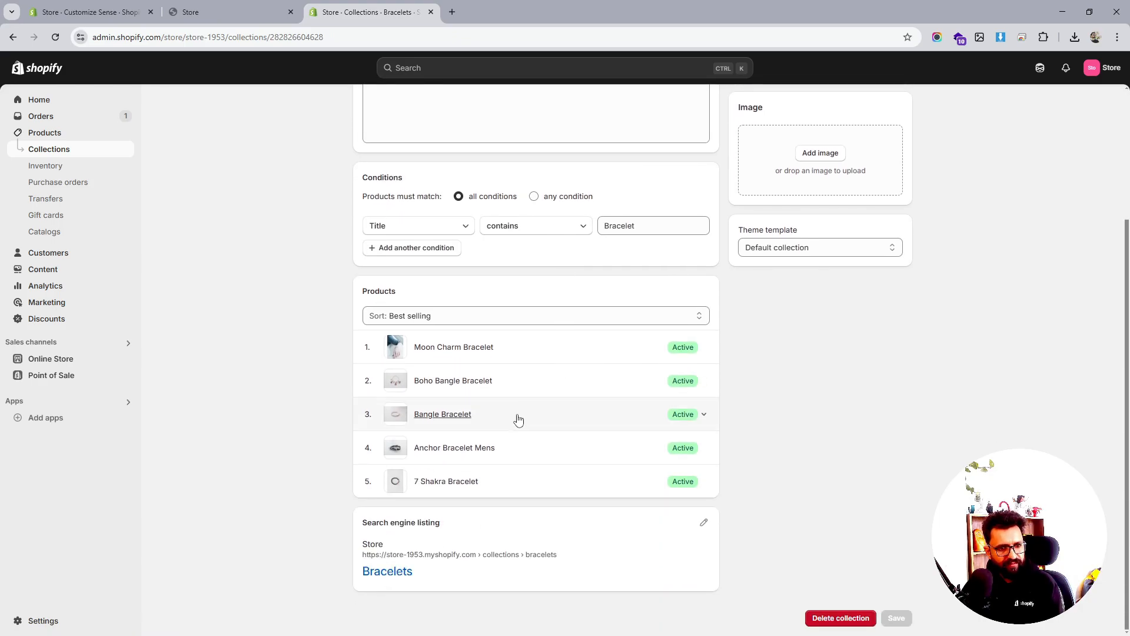
left_click(669, 318)
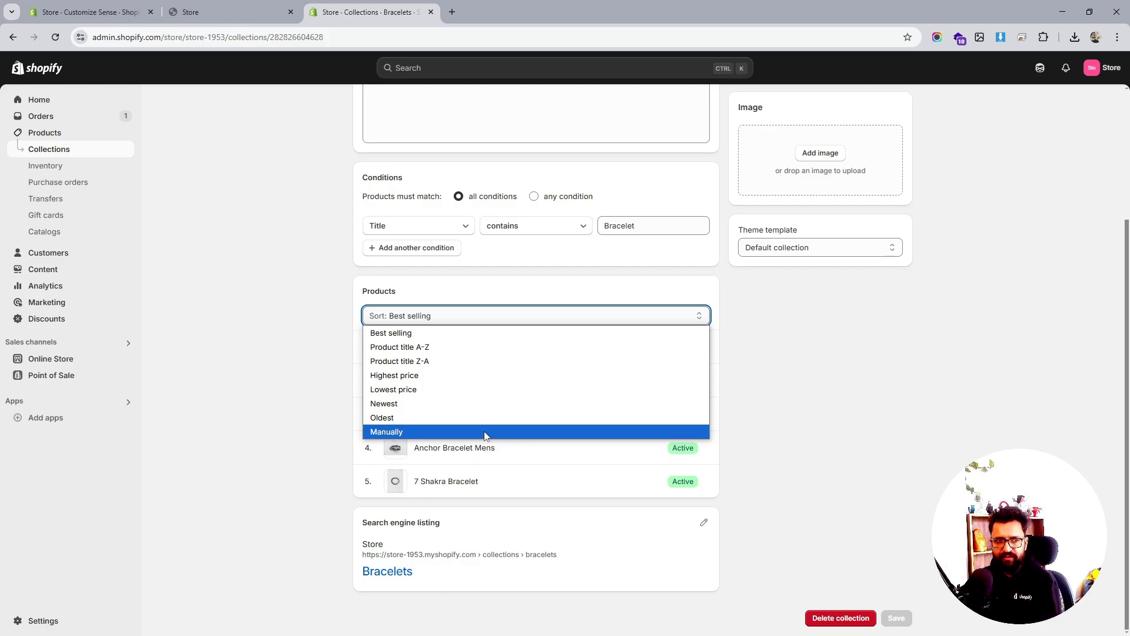
left_click(216, 5)
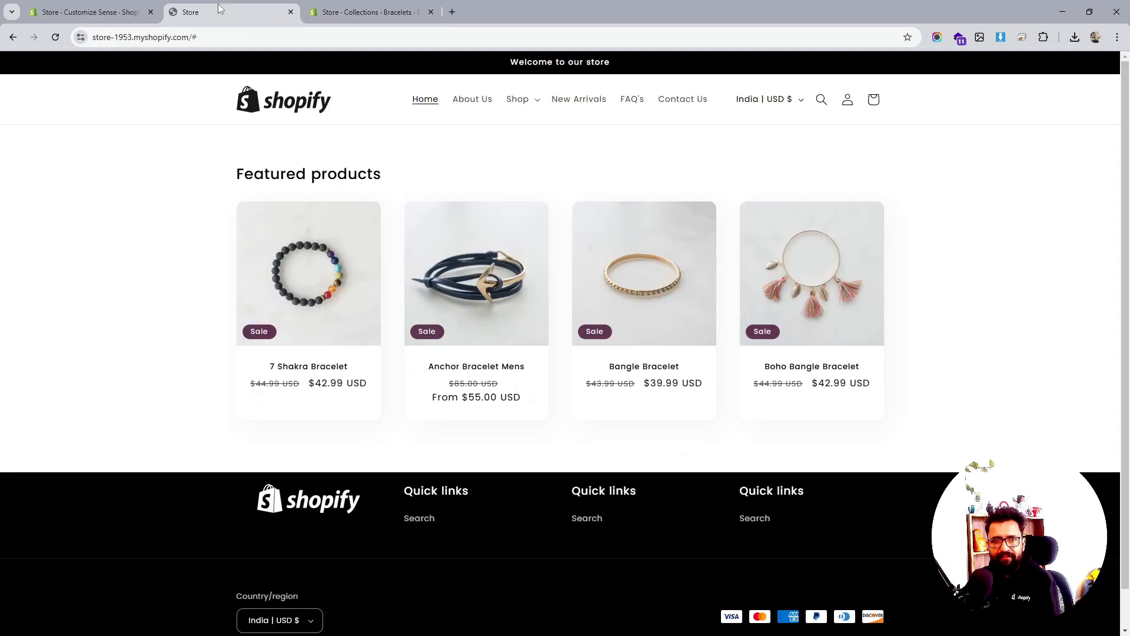
left_click(49, 4)
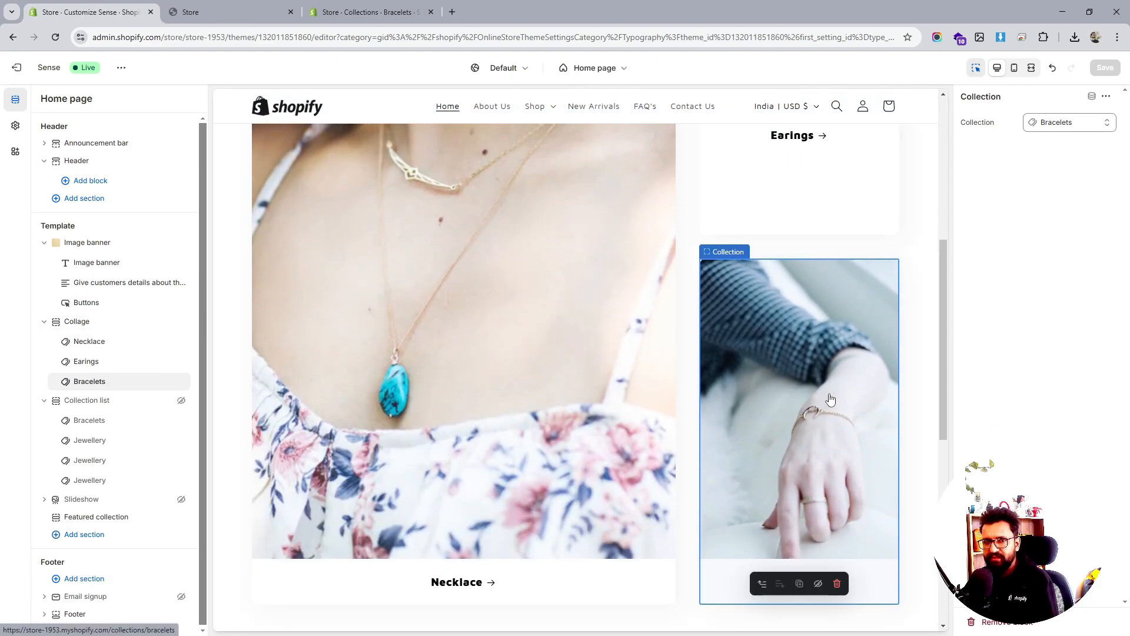
left_click(372, 5)
scroll(768, 355, "up", 3)
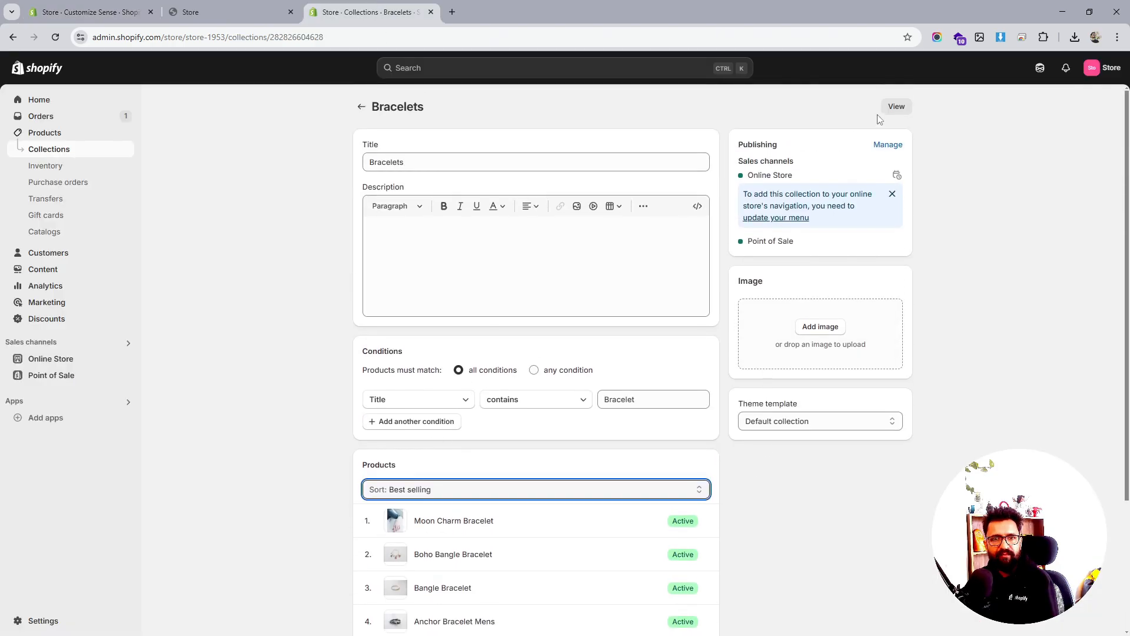
left_click(895, 106)
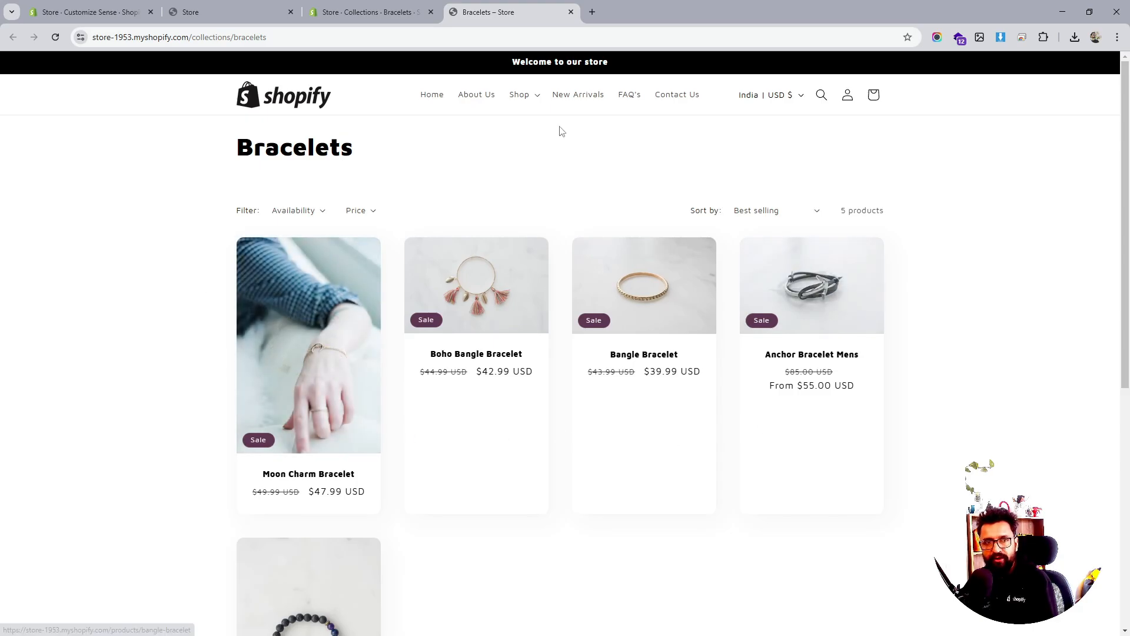
left_click(378, 5)
Sort Bracelets products manually and move Anchor Bracelet Mens to first place
scroll(477, 417, "down", 2)
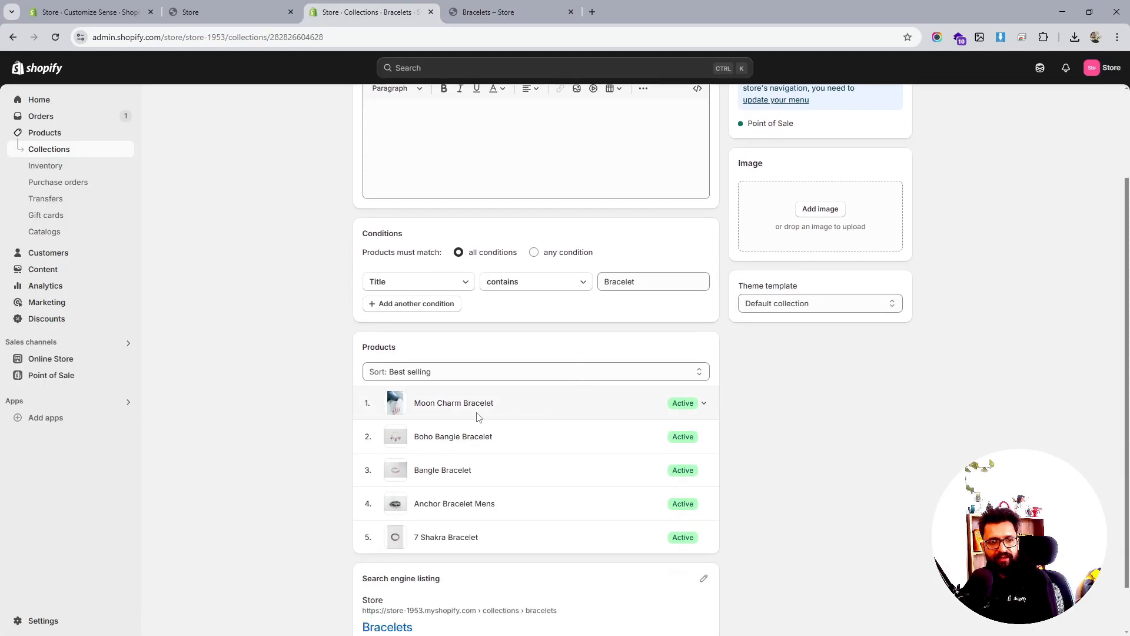
left_click(641, 375)
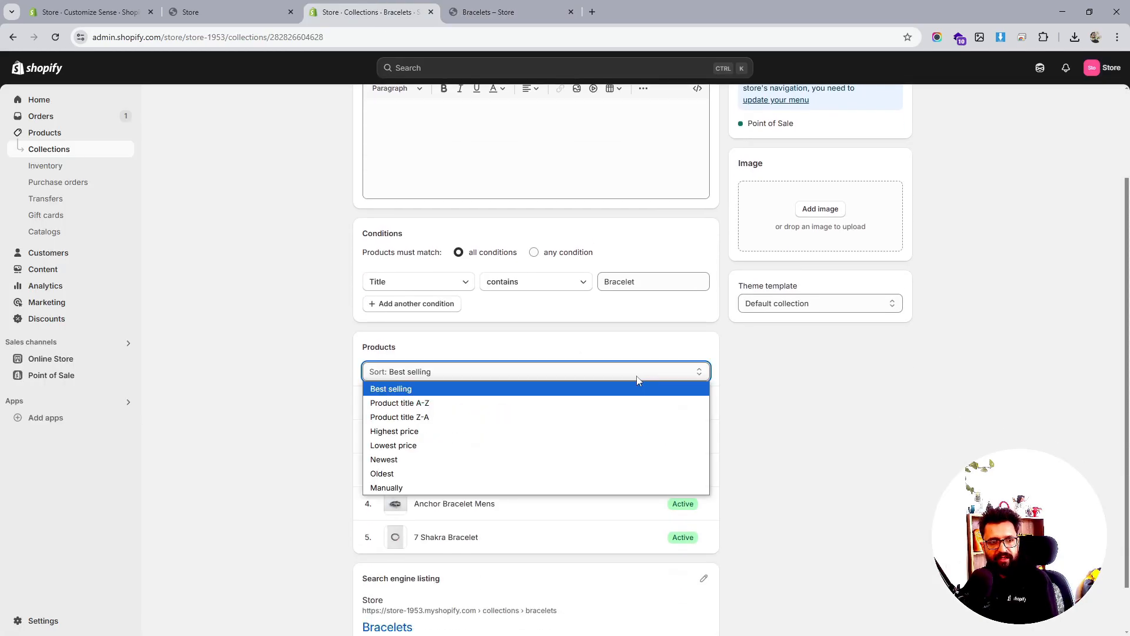
left_click(438, 486)
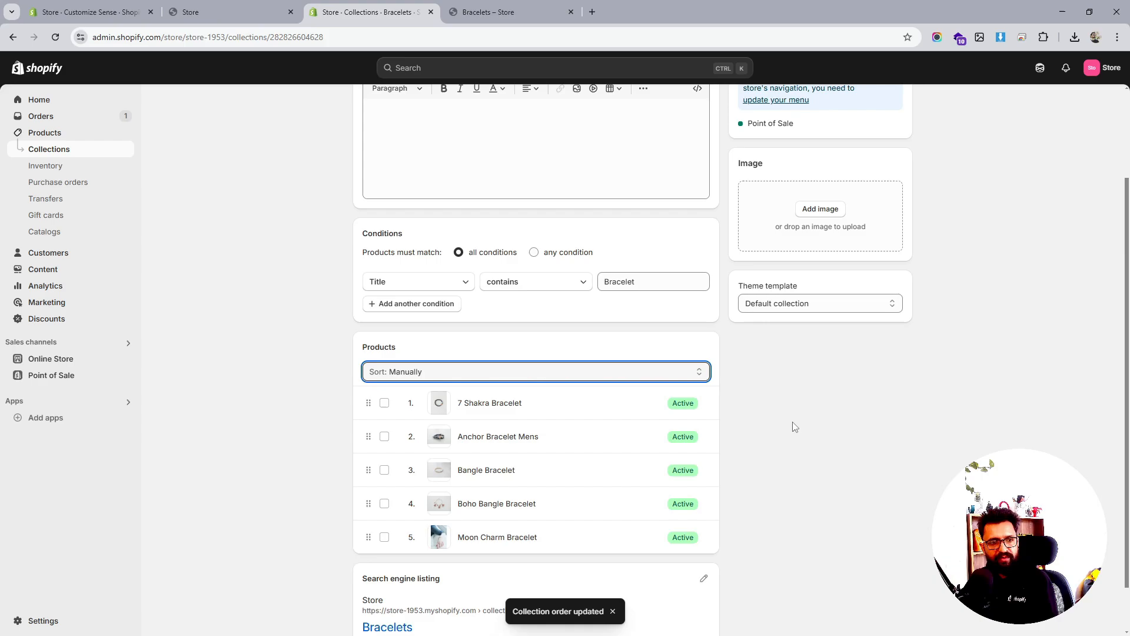
left_click_drag(373, 437, 369, 404)
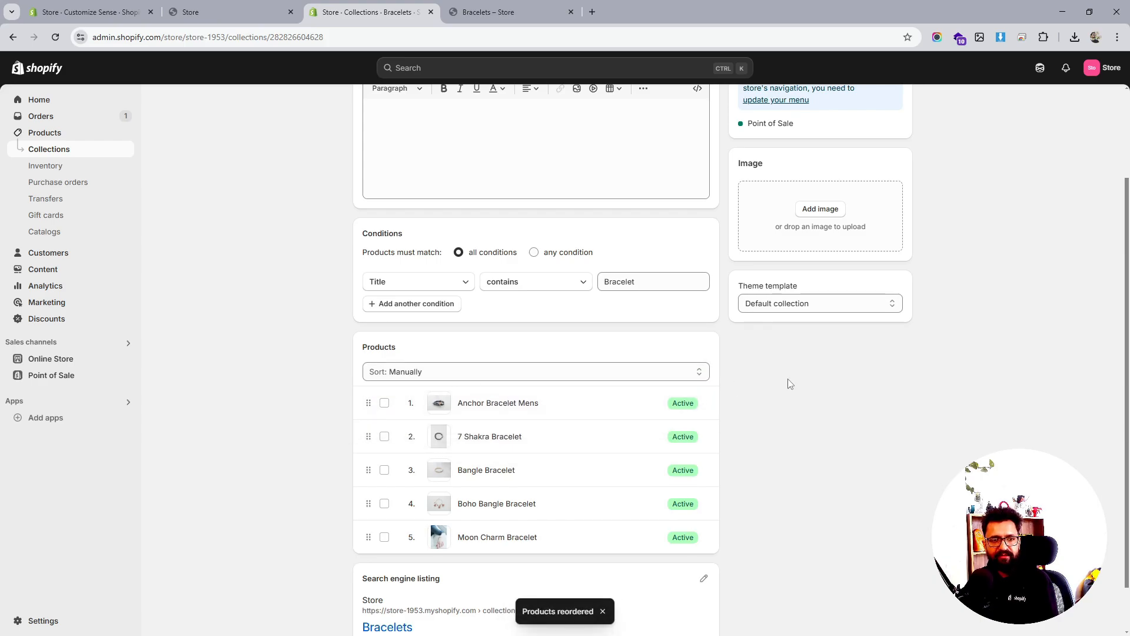
scroll(790, 384, "up", 3)
View Bracelets on the storefront, then reload the storefront home page
left_click(554, 7)
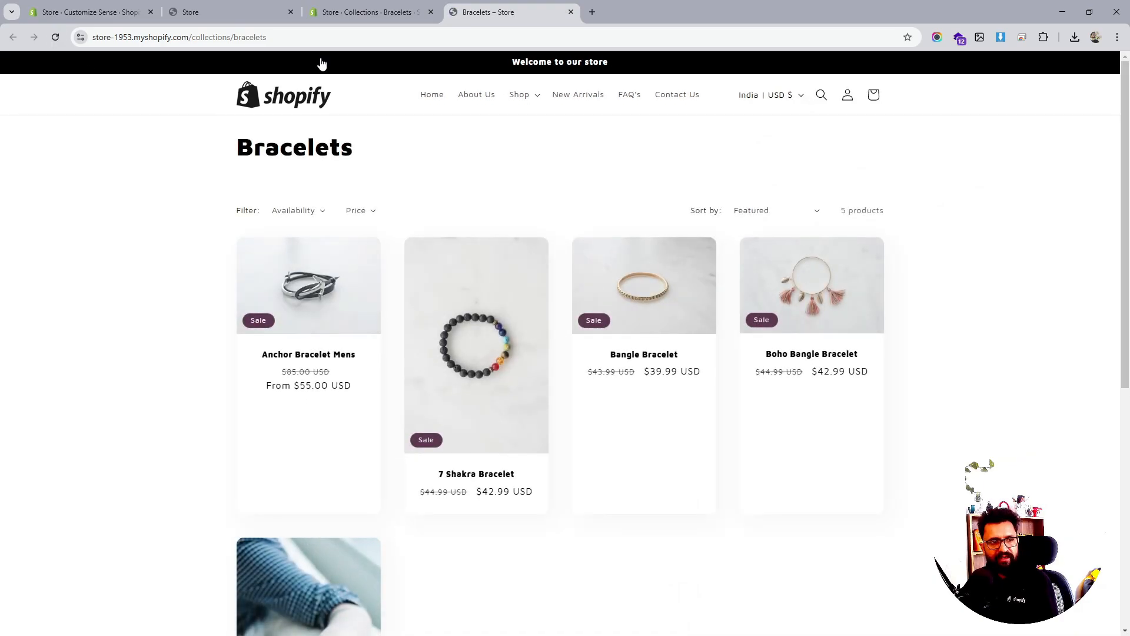
left_click(188, 11)
left_click(89, 11)
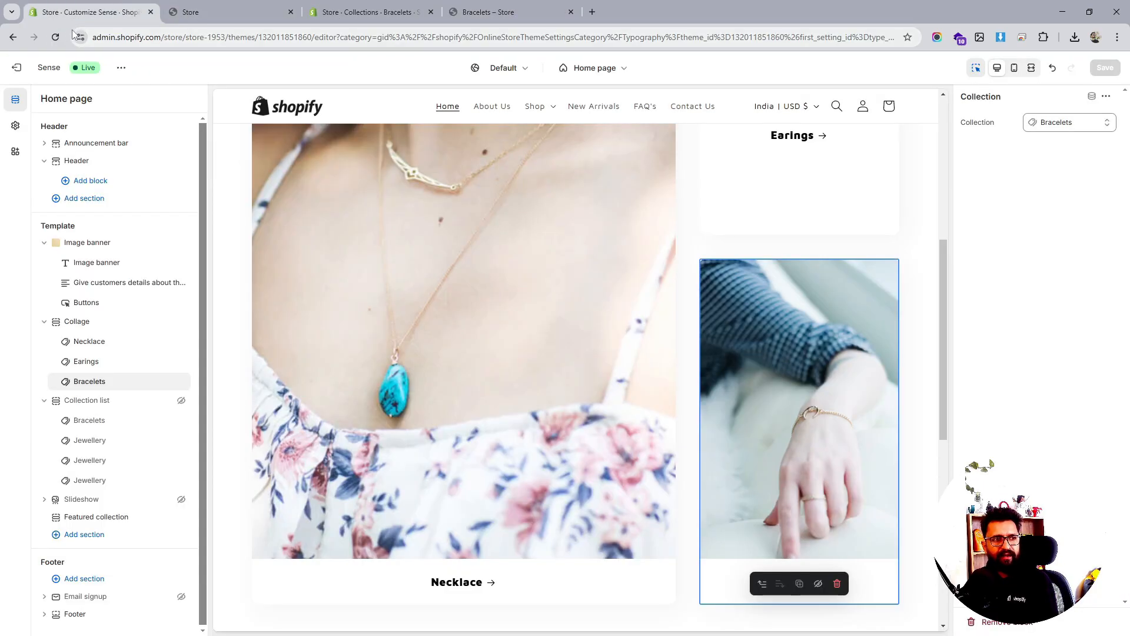
left_click(265, 7)
left_click(56, 37)
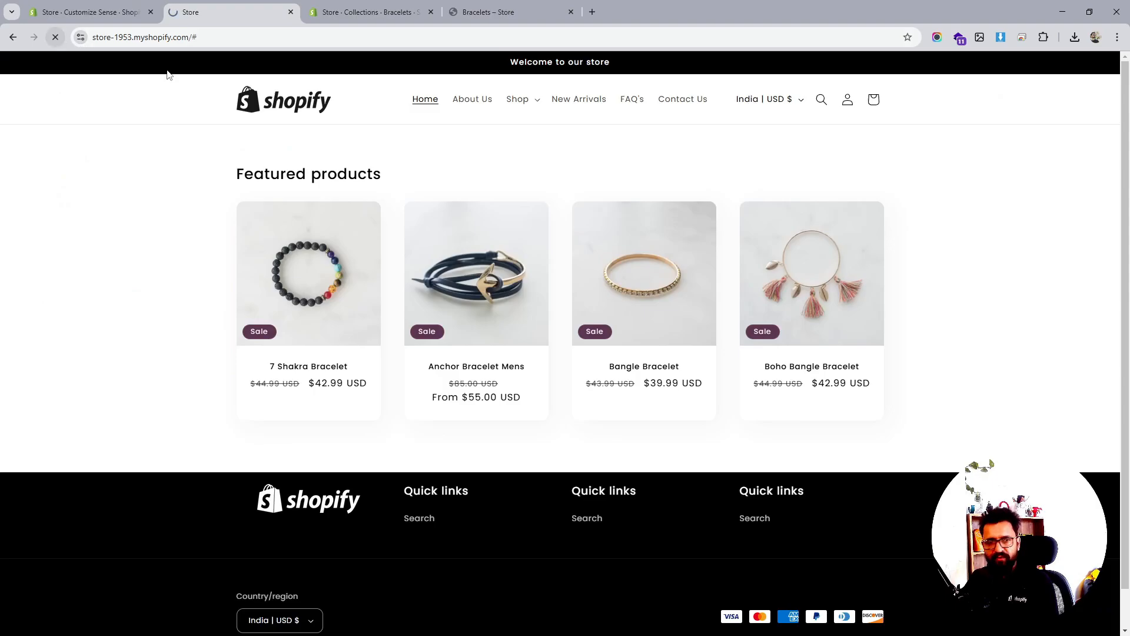
Scroll through the refreshed storefront home page, then return to the home page theme editor
scroll(721, 287, "down", 8)
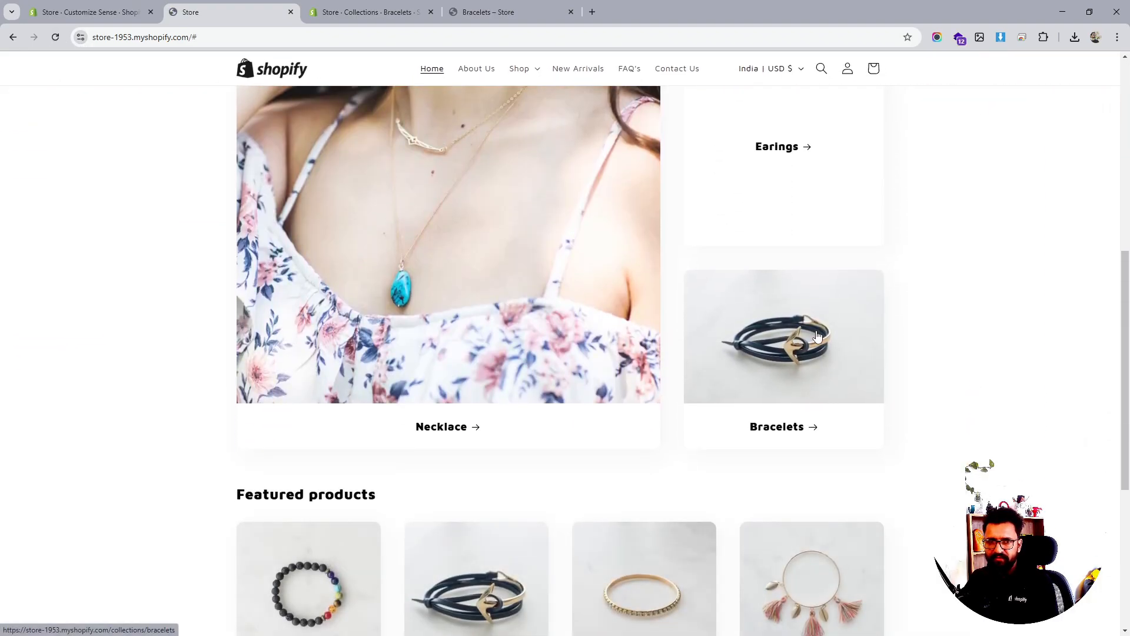
scroll(817, 335, "up", 5)
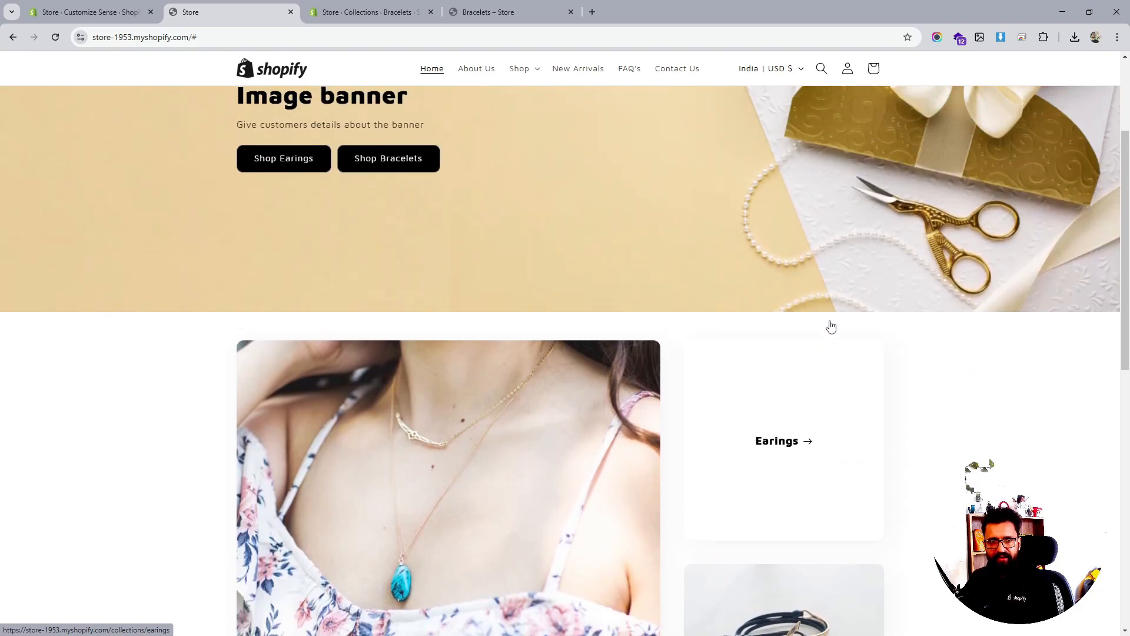
scroll(831, 321, "up", 3)
scroll(832, 319, "down", 1)
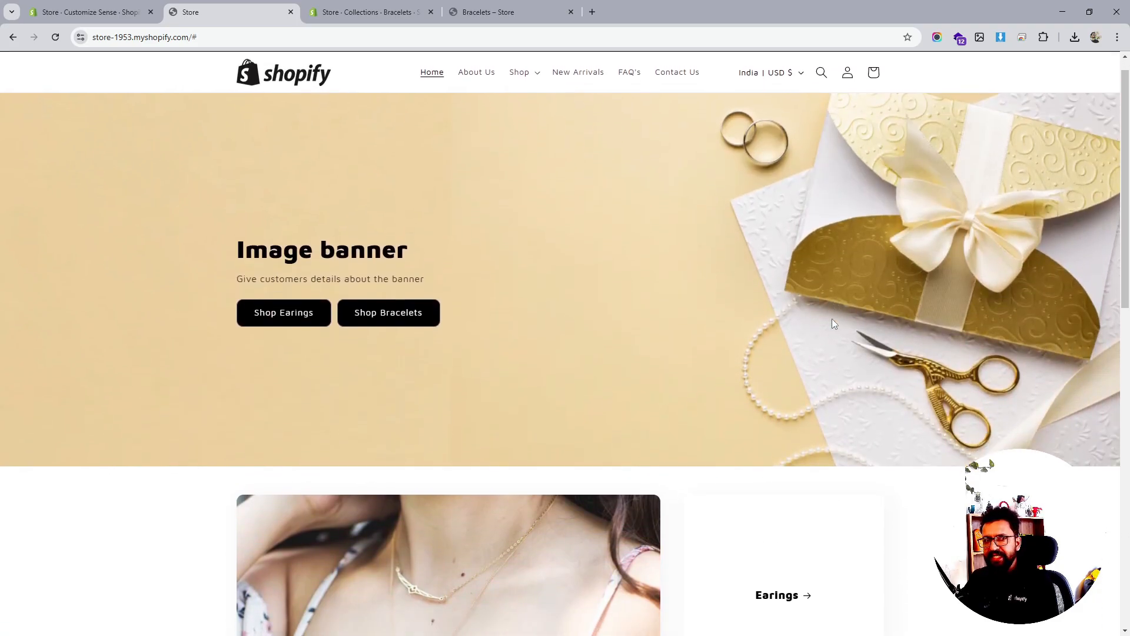
scroll(831, 319, "down", 6)
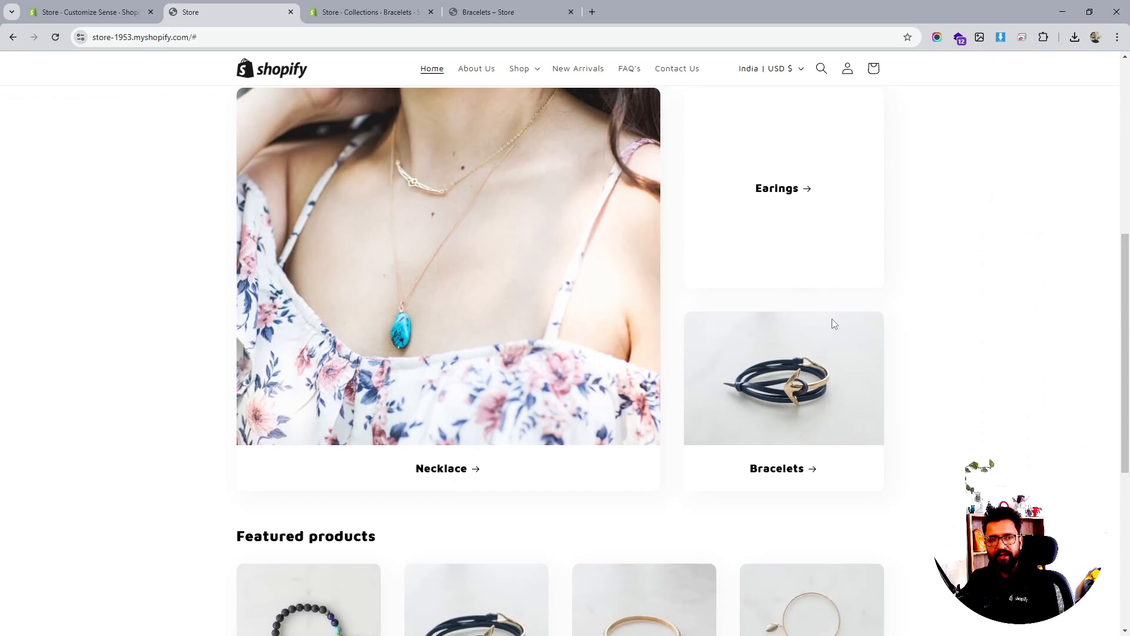
scroll(833, 320, "up", 6)
scroll(832, 320, "down", 1)
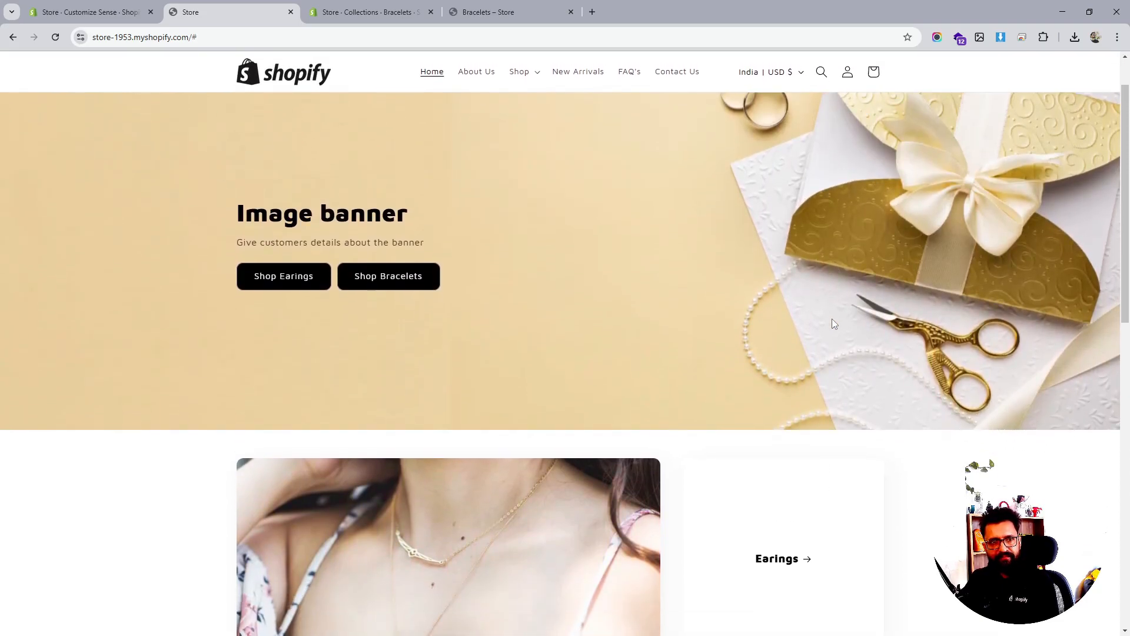
scroll(832, 323, "up", 1)
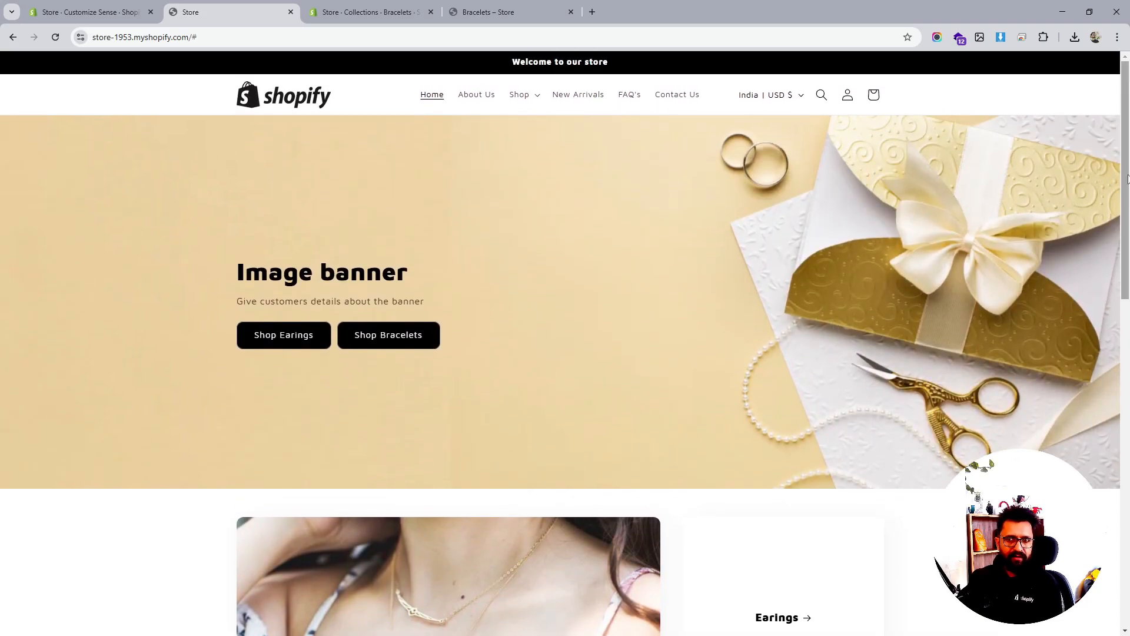
left_click_drag(1127, 178, 1121, 323)
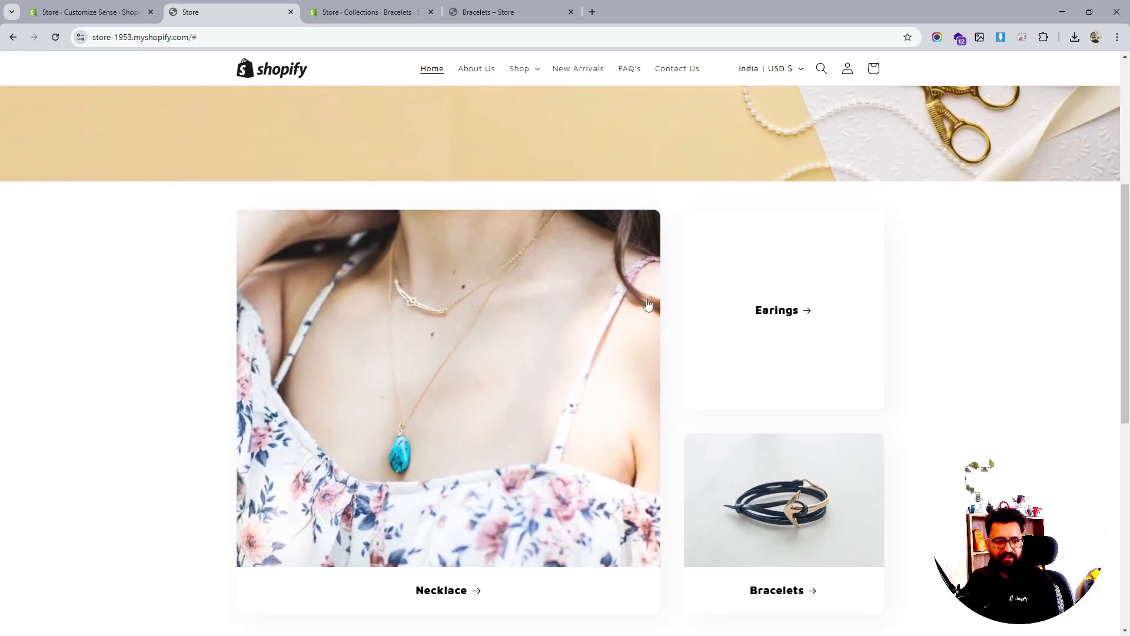
scroll(647, 304, "down", 2)
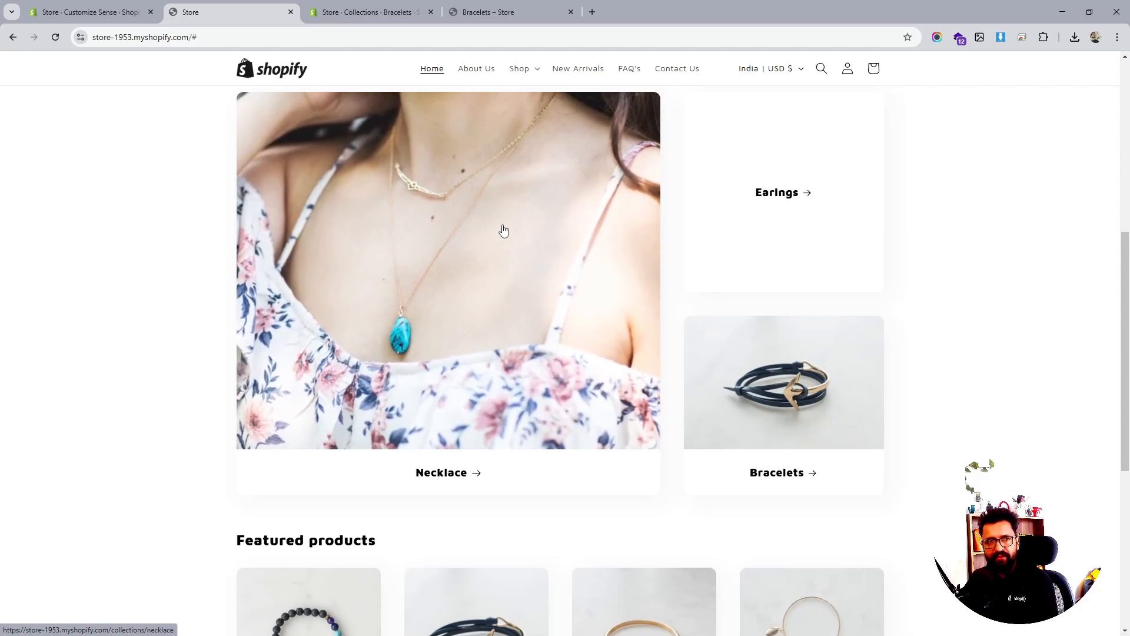
left_click(118, 12)
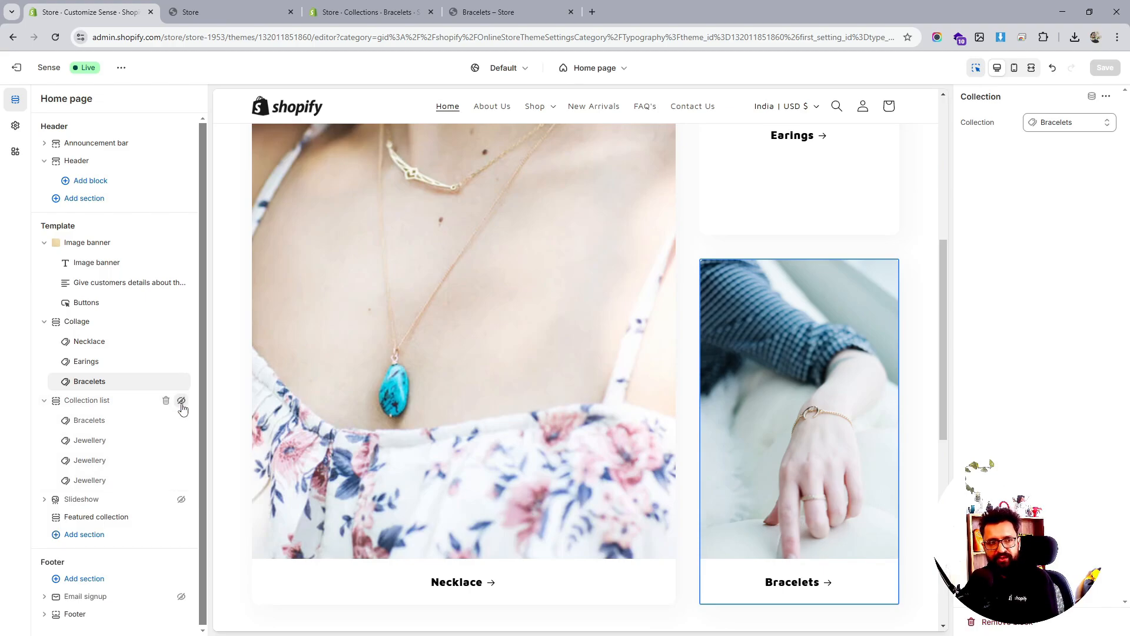
Switch the second and third collection list cards to Necklace and Earings, saving each
left_click(130, 423)
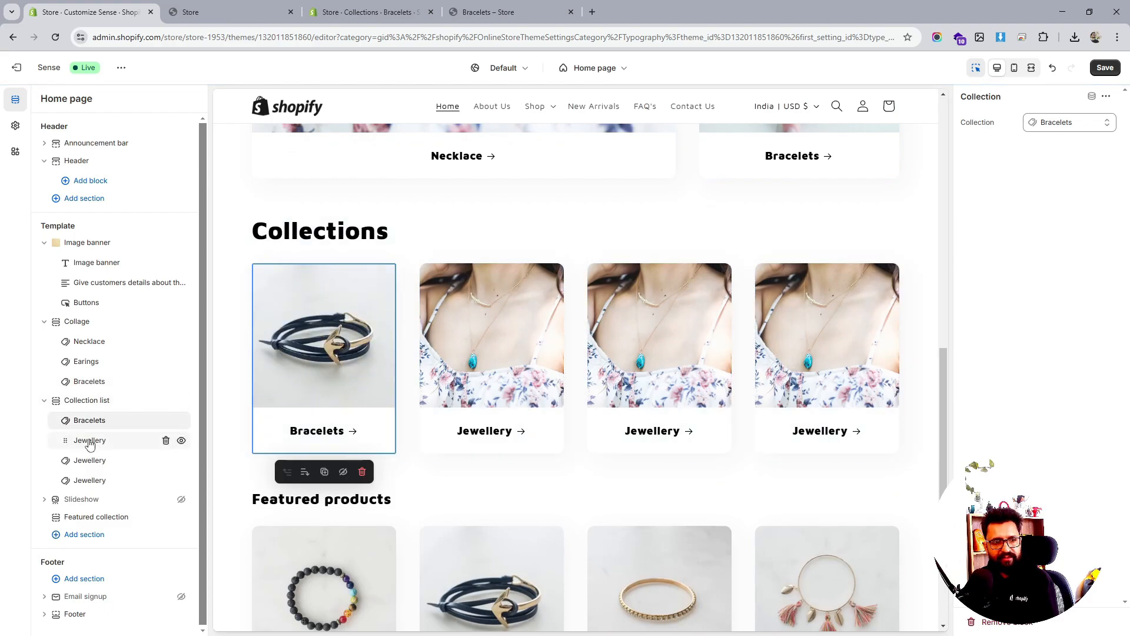
left_click(89, 441)
left_click(1060, 123)
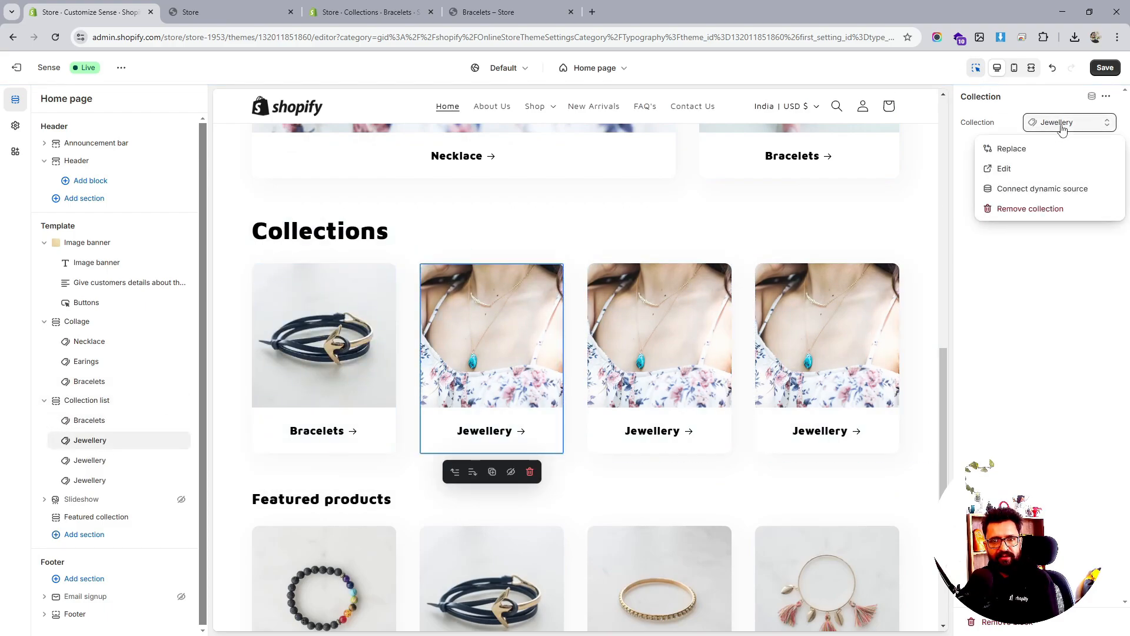
left_click(1025, 155)
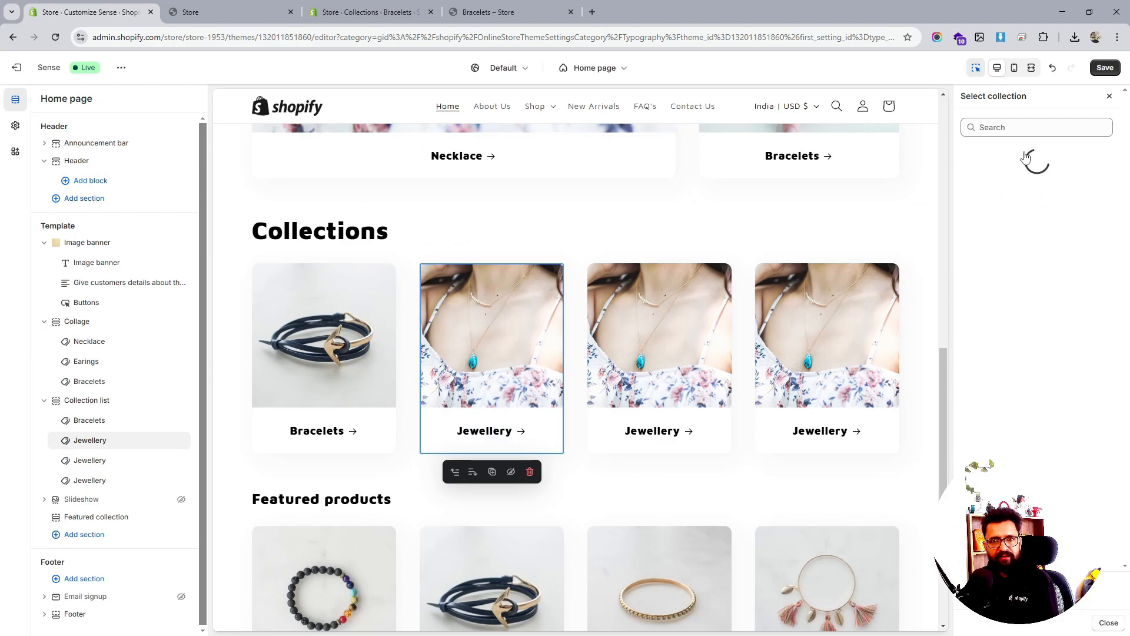
left_click(1029, 298)
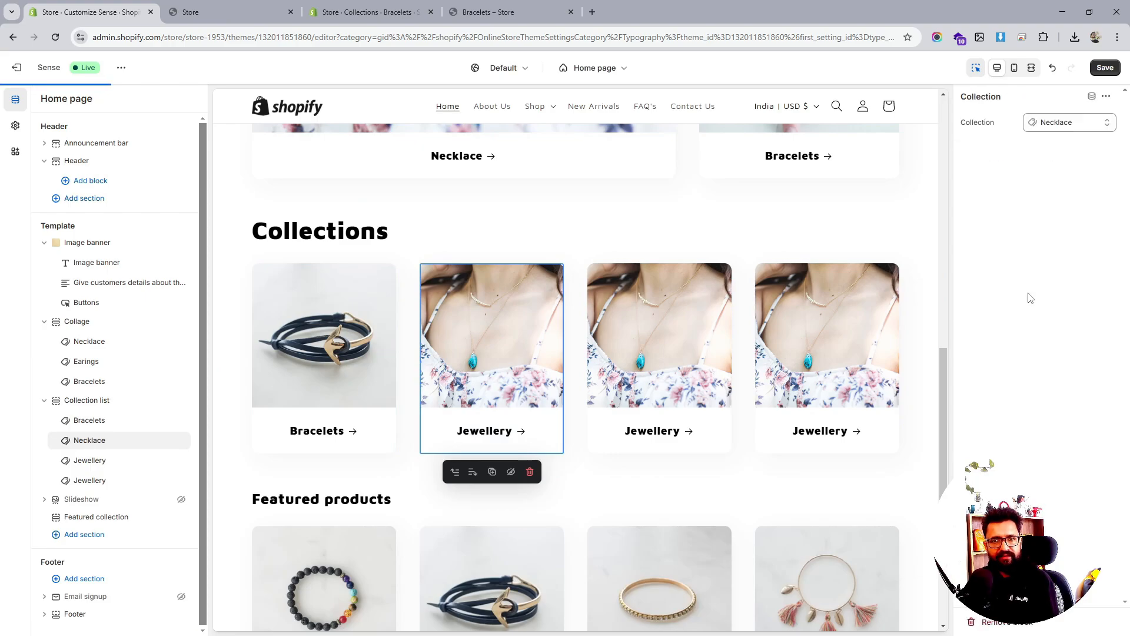
left_click(1103, 68)
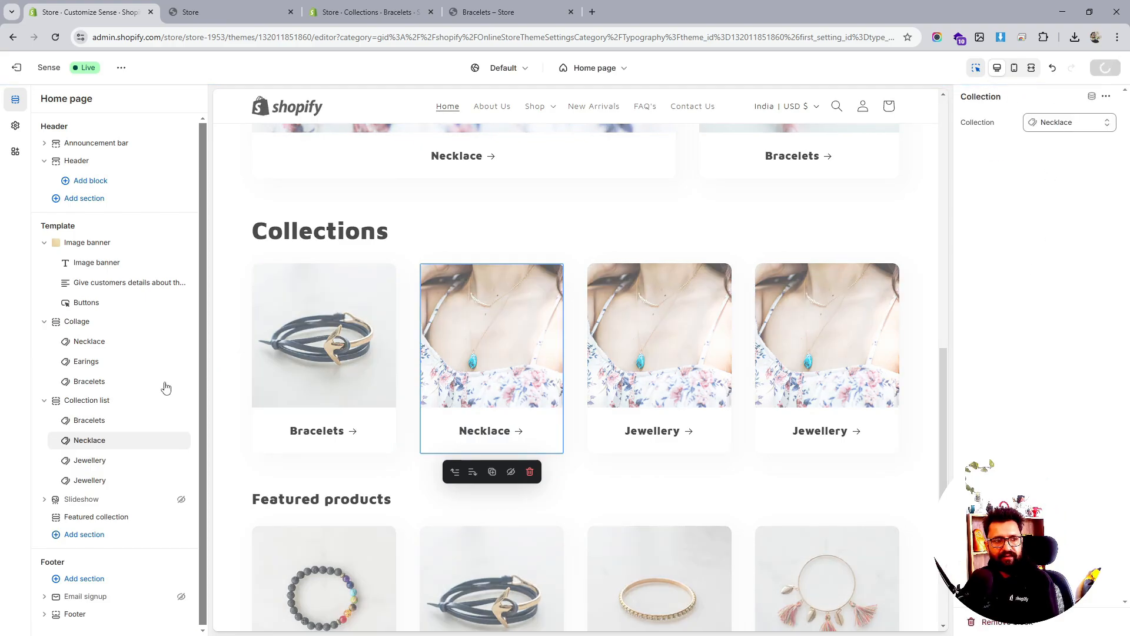
left_click(94, 461)
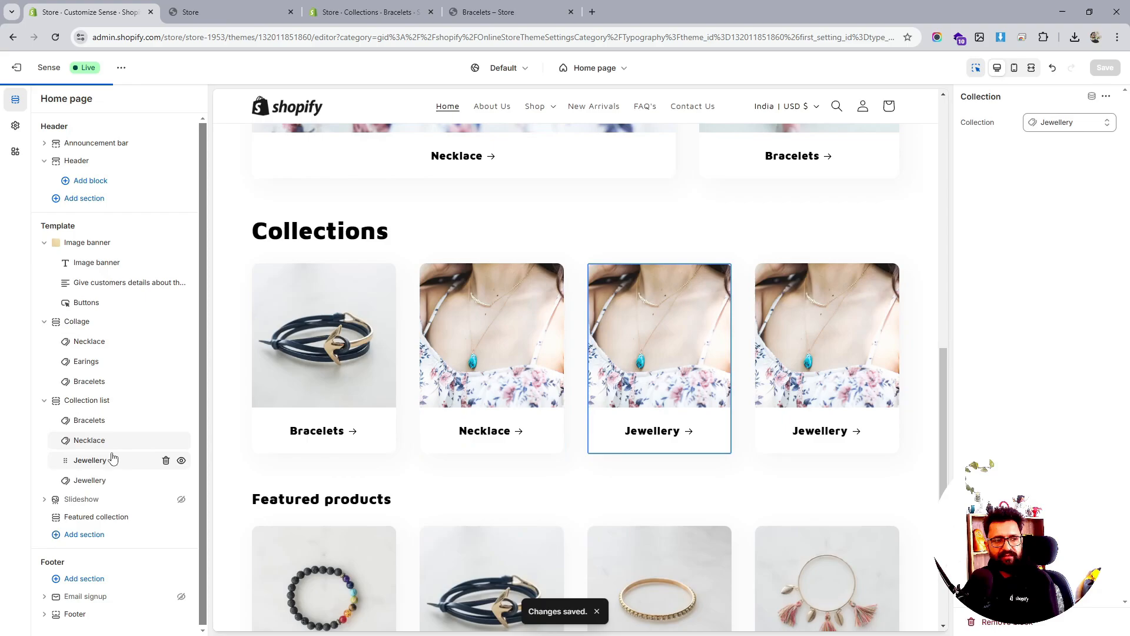
left_click(1042, 124)
left_click(1029, 150)
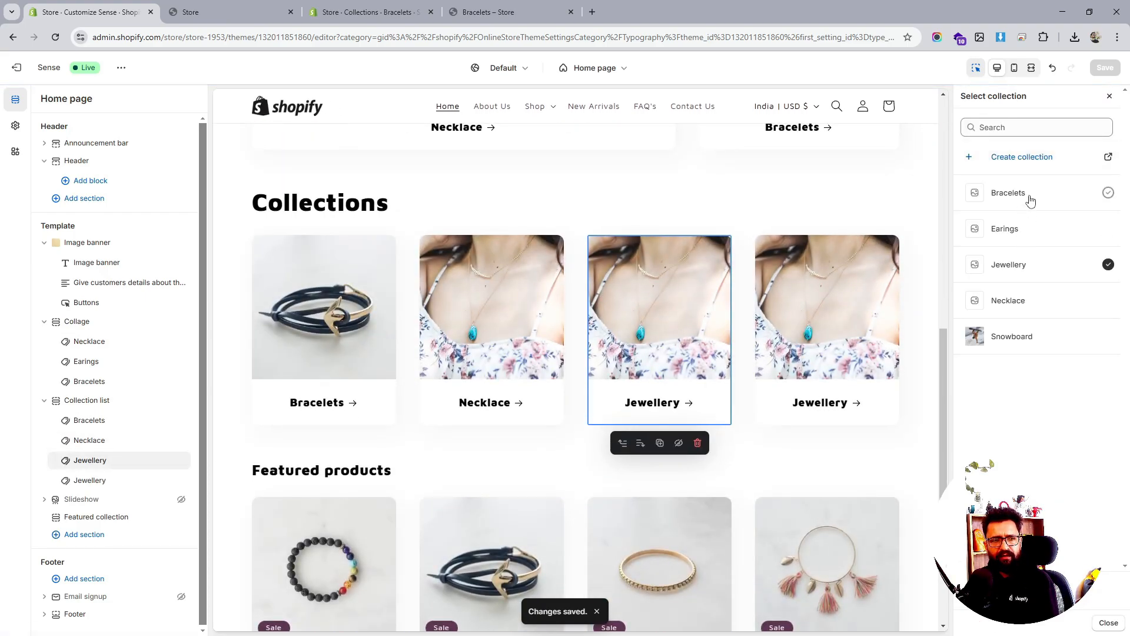
left_click(1026, 233)
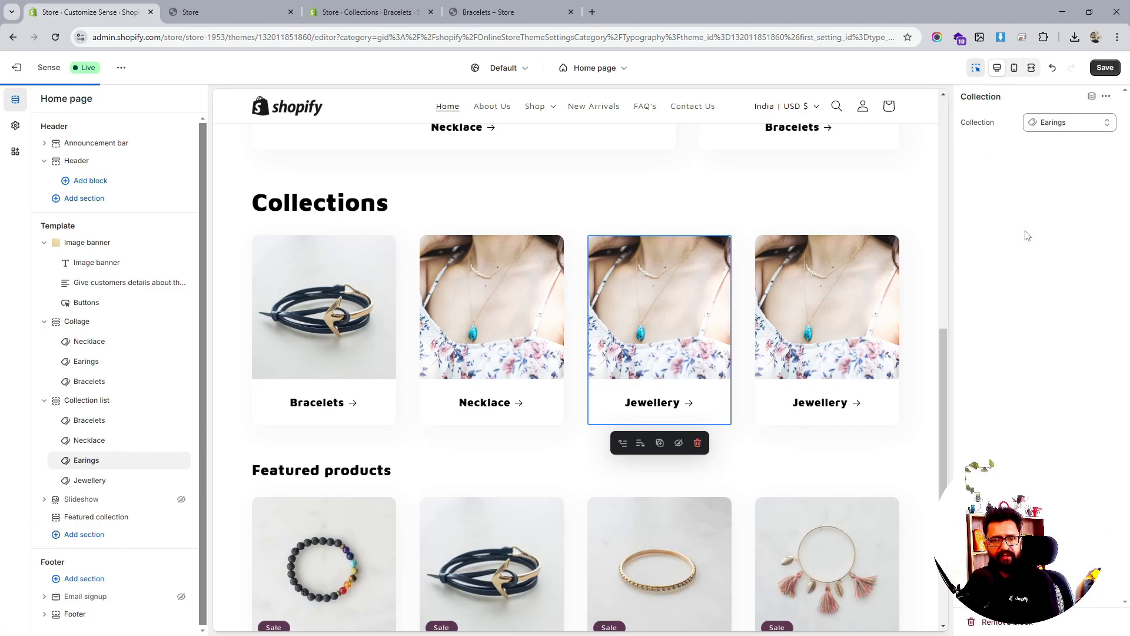
left_click(1107, 67)
Set the last collection list card to Snowboard, then open the admin Products list
left_click(87, 481)
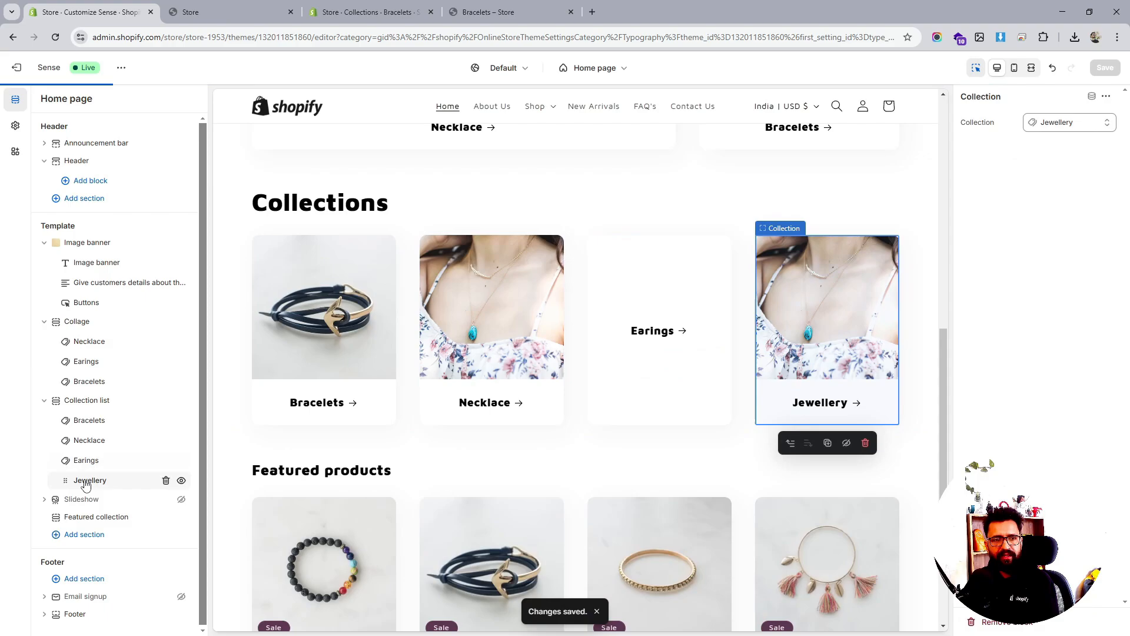
left_click(1054, 122)
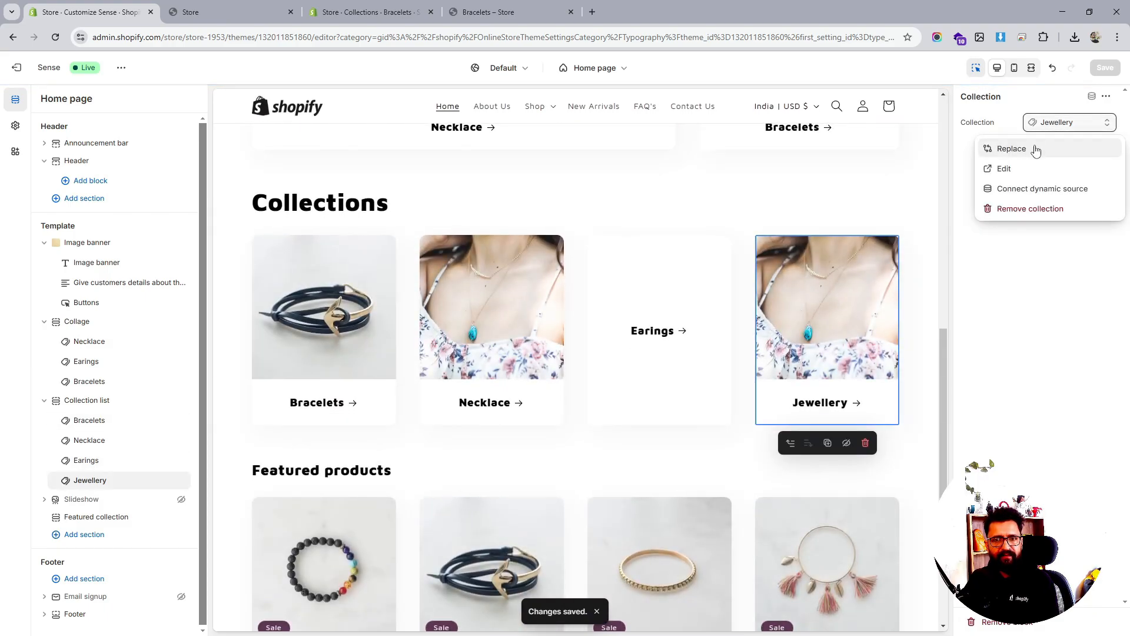
left_click(1036, 151)
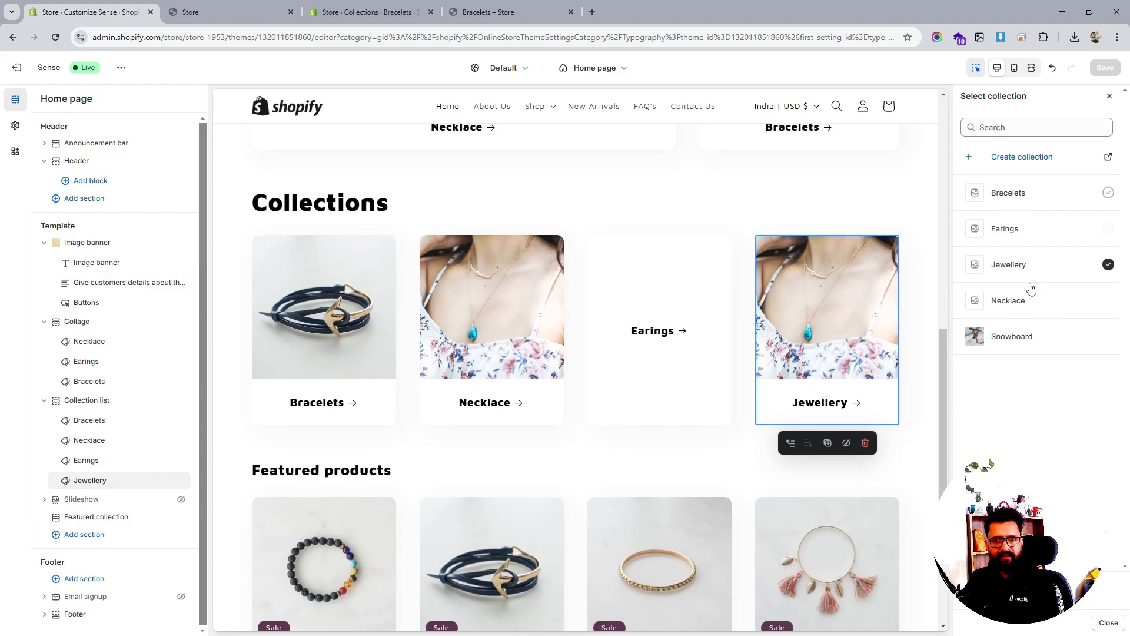
left_click(1037, 338)
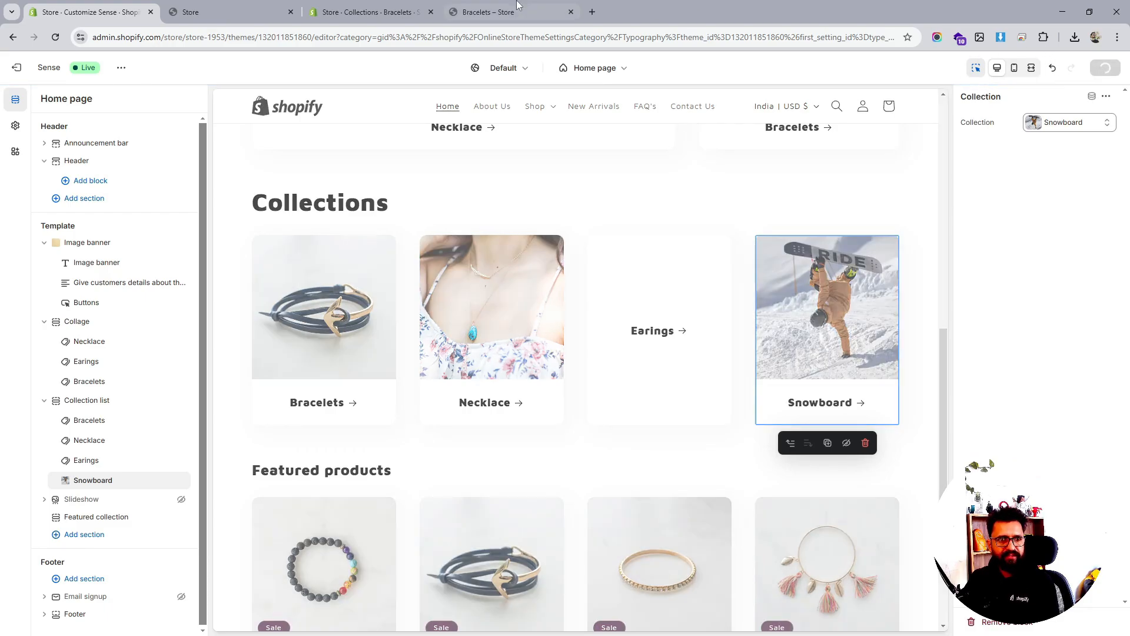
left_click(494, 12)
left_click(365, 12)
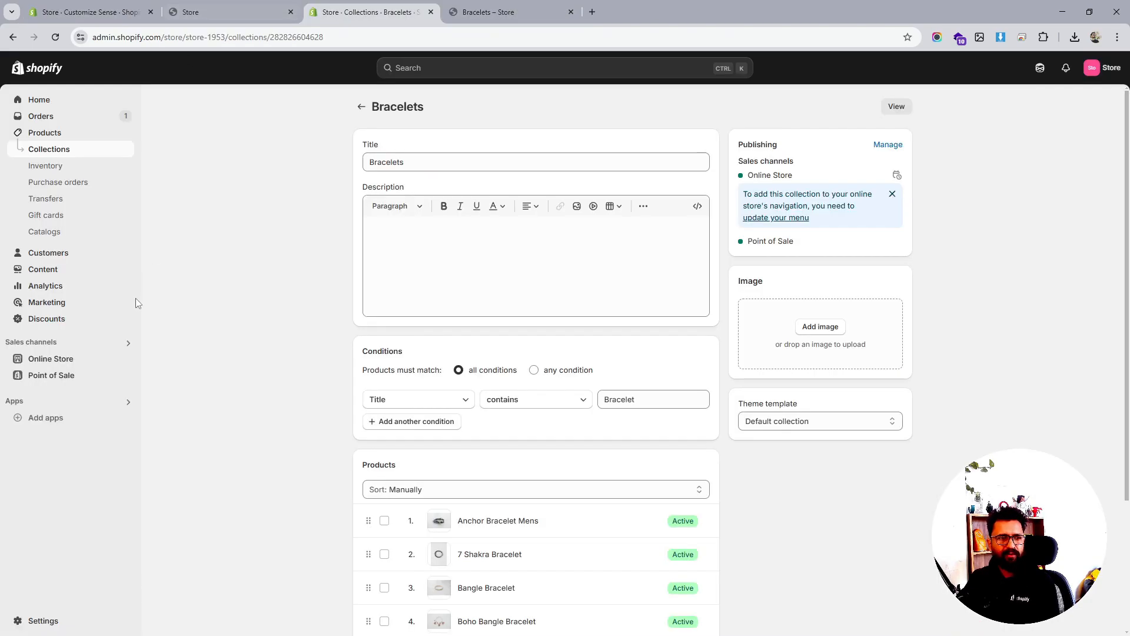
left_click(44, 137)
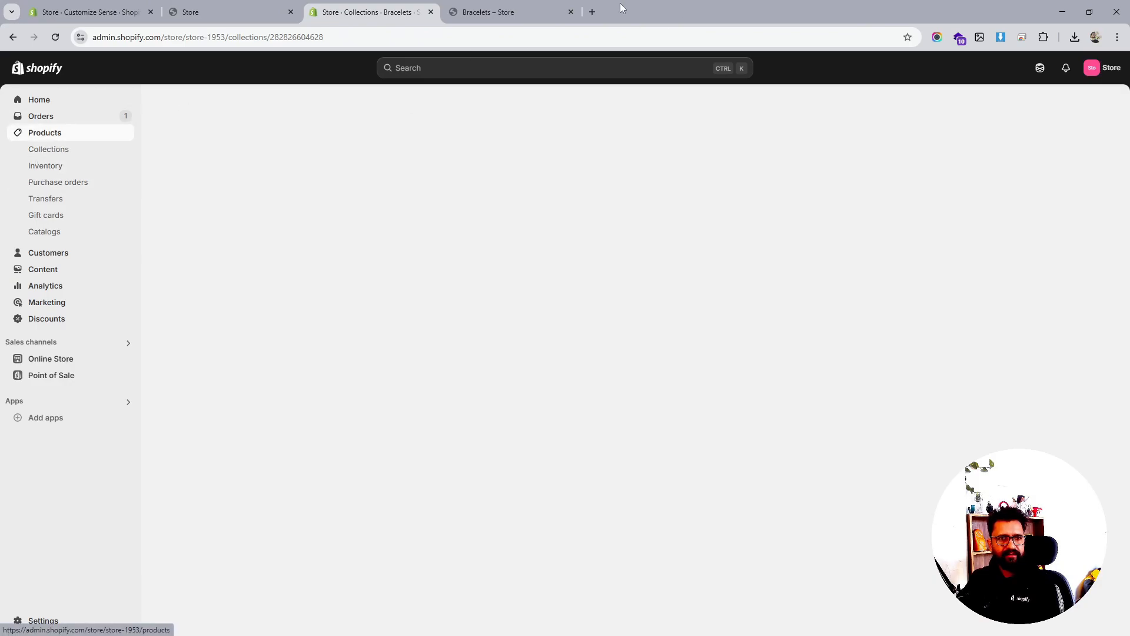
Google 'earings' in a new tab, compare Shopping and All results, then open another tab
left_click(592, 11)
type("earing")
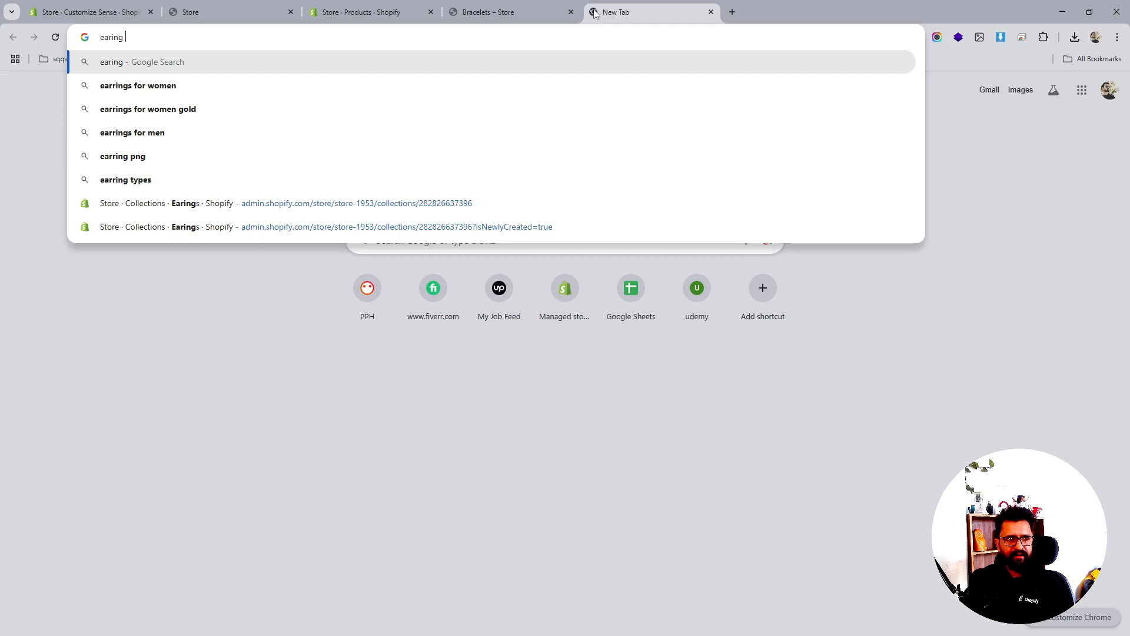
type("s")
key("Return")
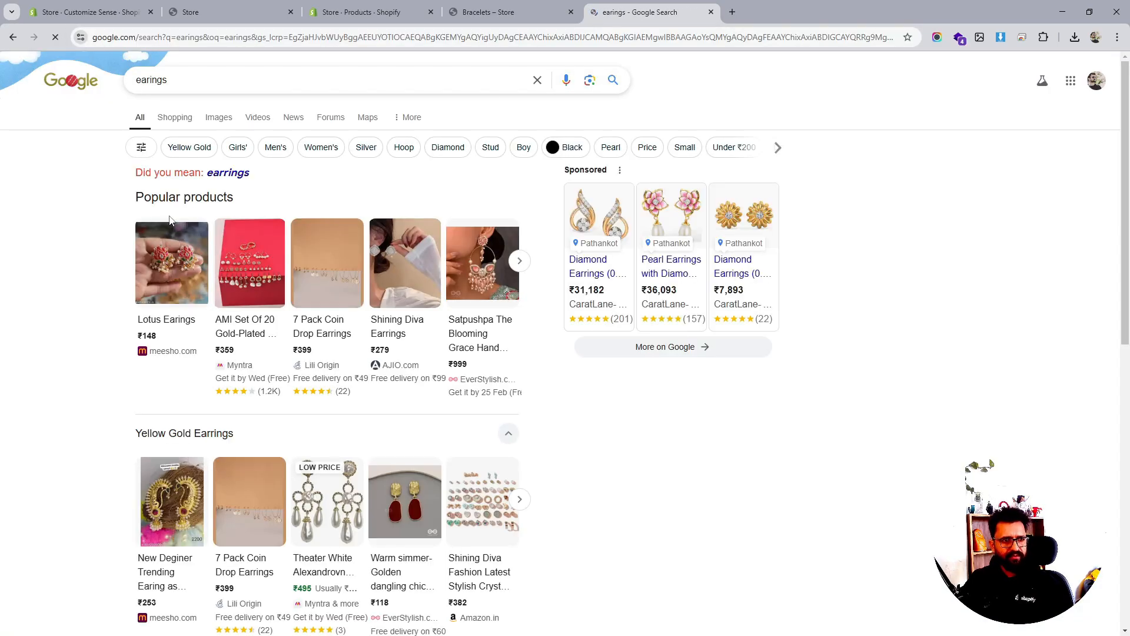
left_click(177, 118)
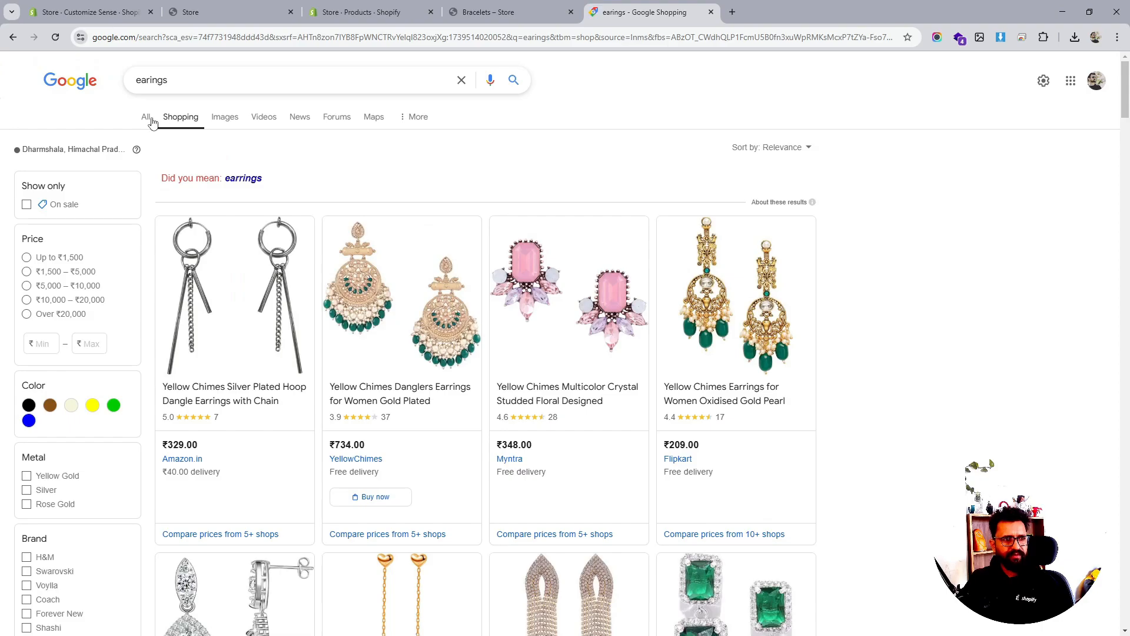
left_click(147, 117)
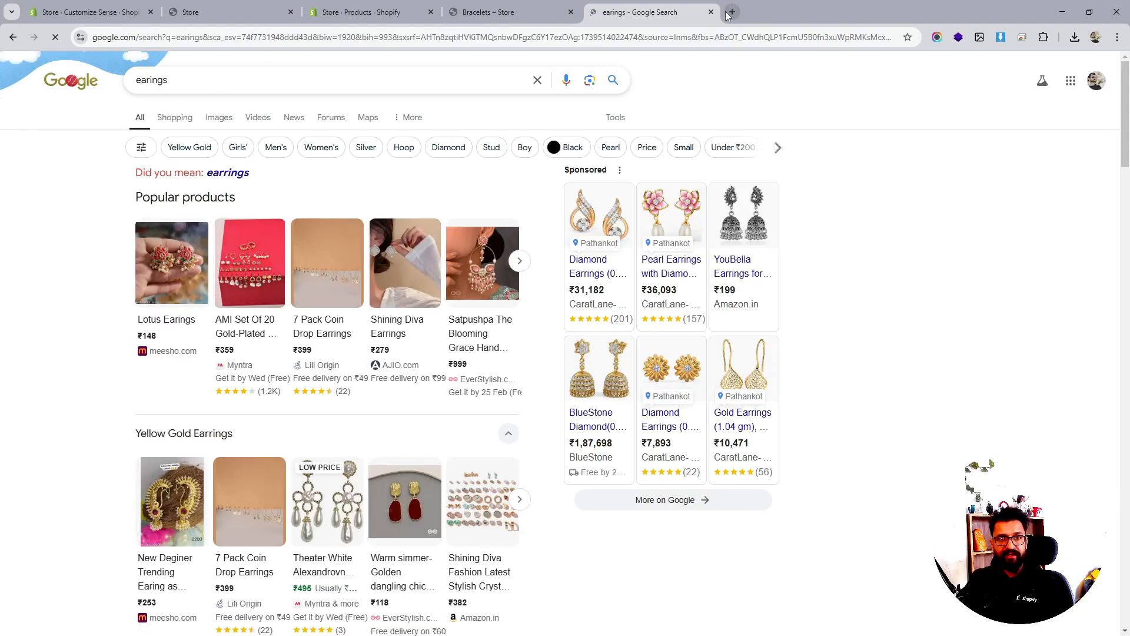
left_click(731, 12)
Open Pexels and replace the beauty search with 'earings'
type("pexel")
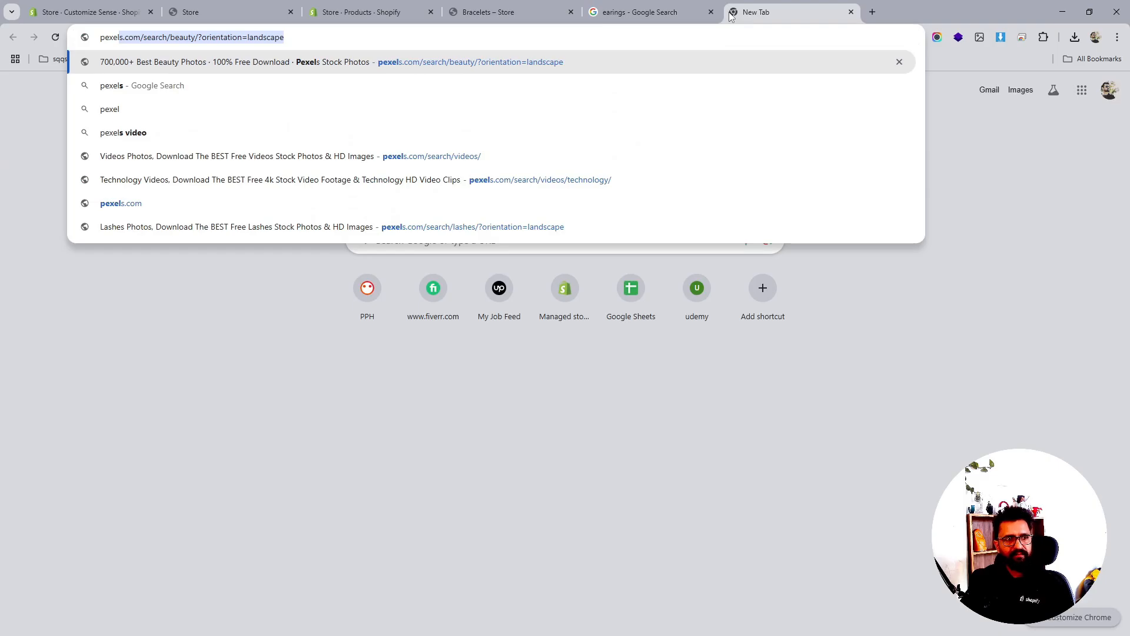
key("Return")
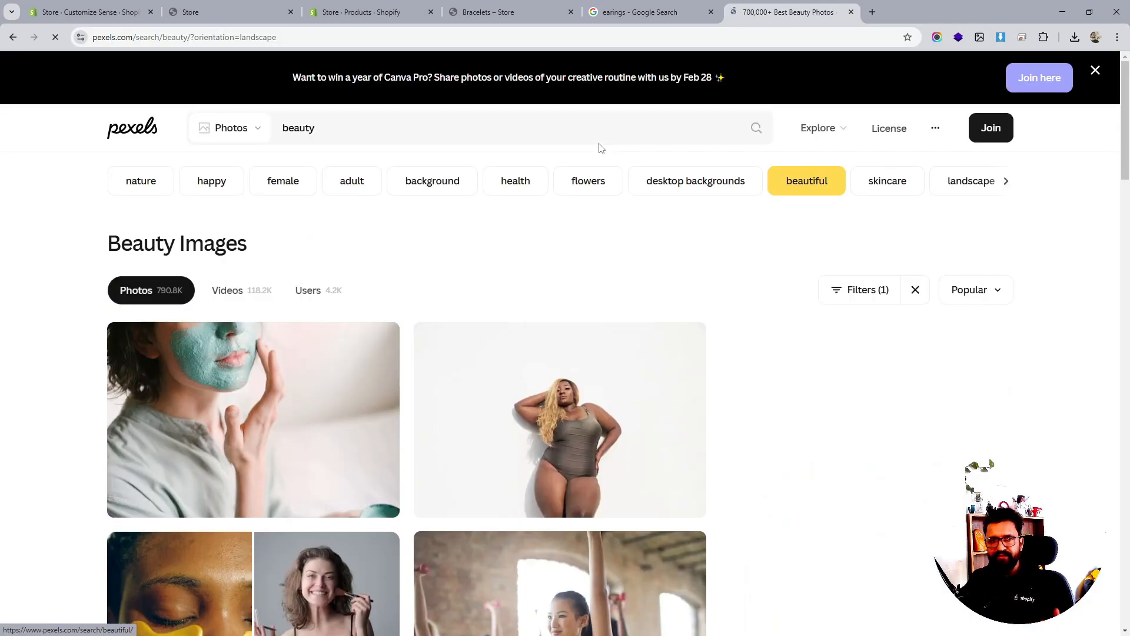
left_click(326, 132)
double_click(323, 132)
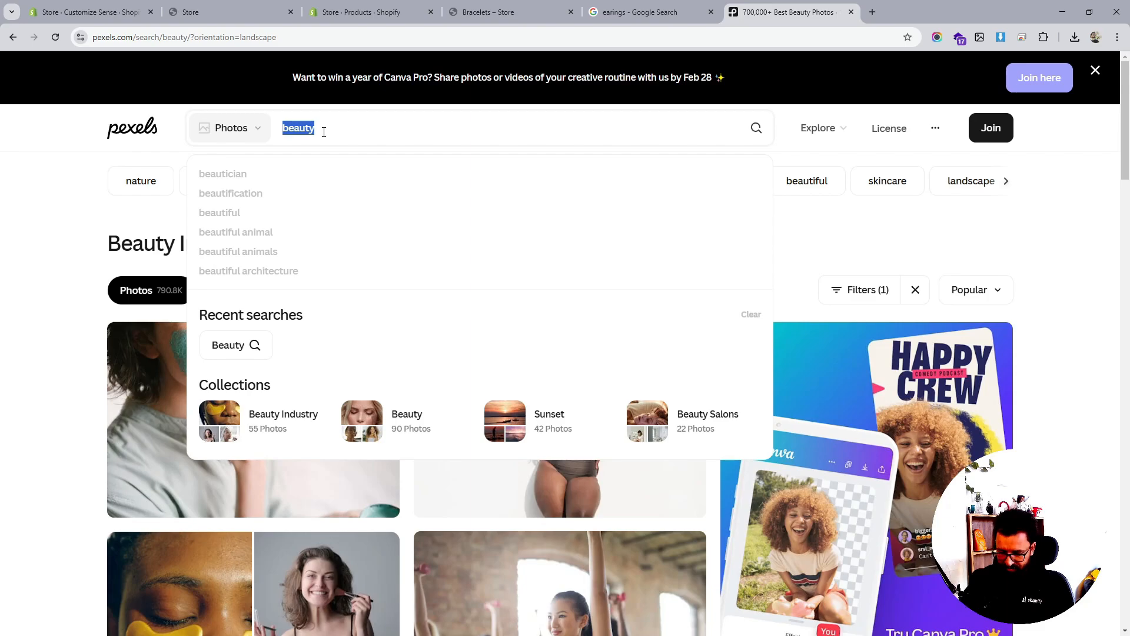
type("earings")
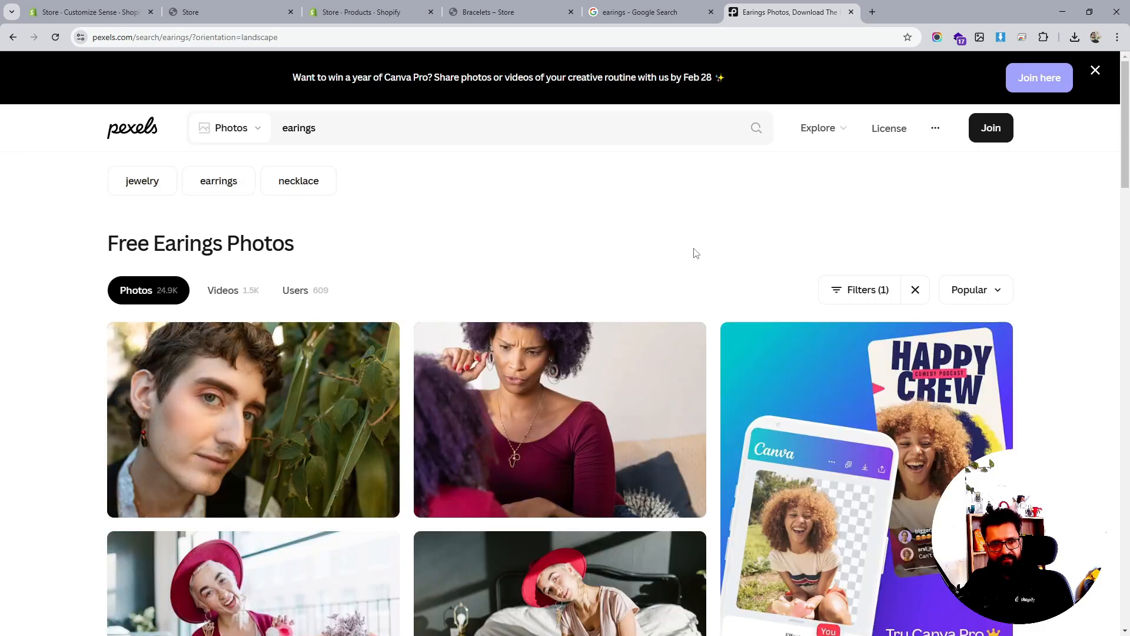
Browse the Pexels earings photo results
scroll(692, 253, "down", 4)
scroll(692, 254, "down", 3)
scroll(692, 253, "down", 3)
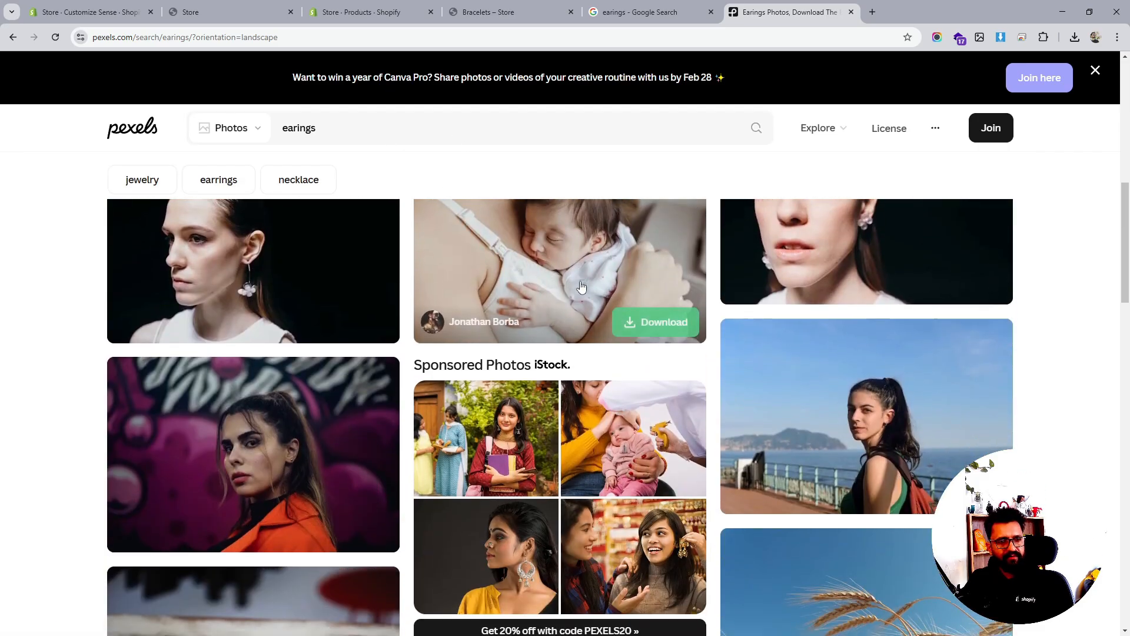
scroll(582, 286, "down", 6)
scroll(581, 287, "down", 4)
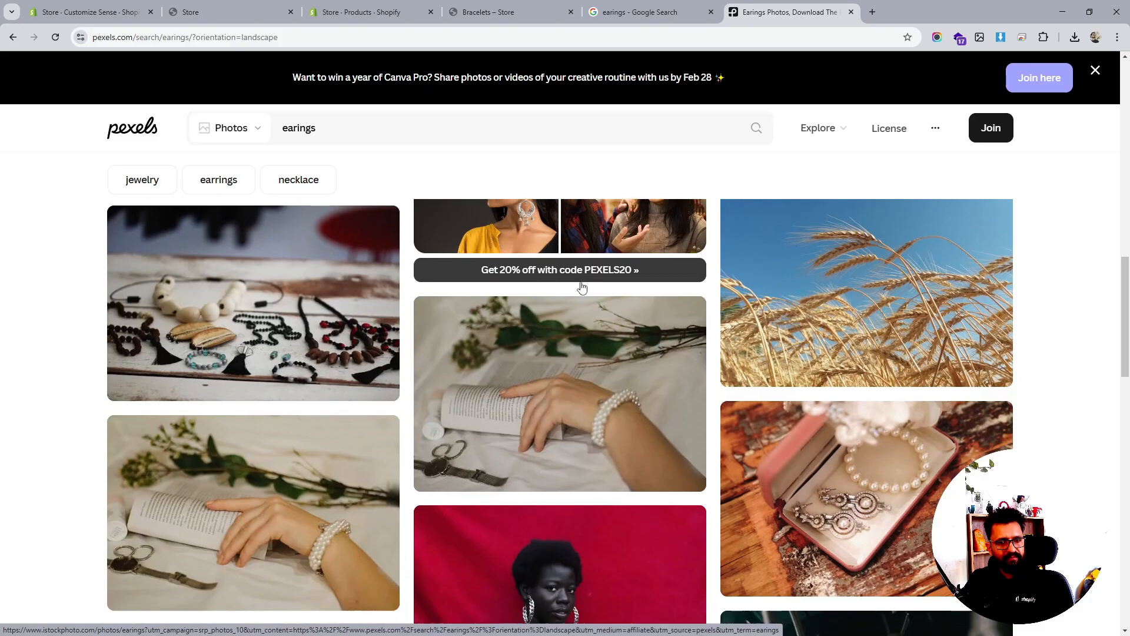
scroll(581, 287, "down", 3)
scroll(582, 286, "down", 10)
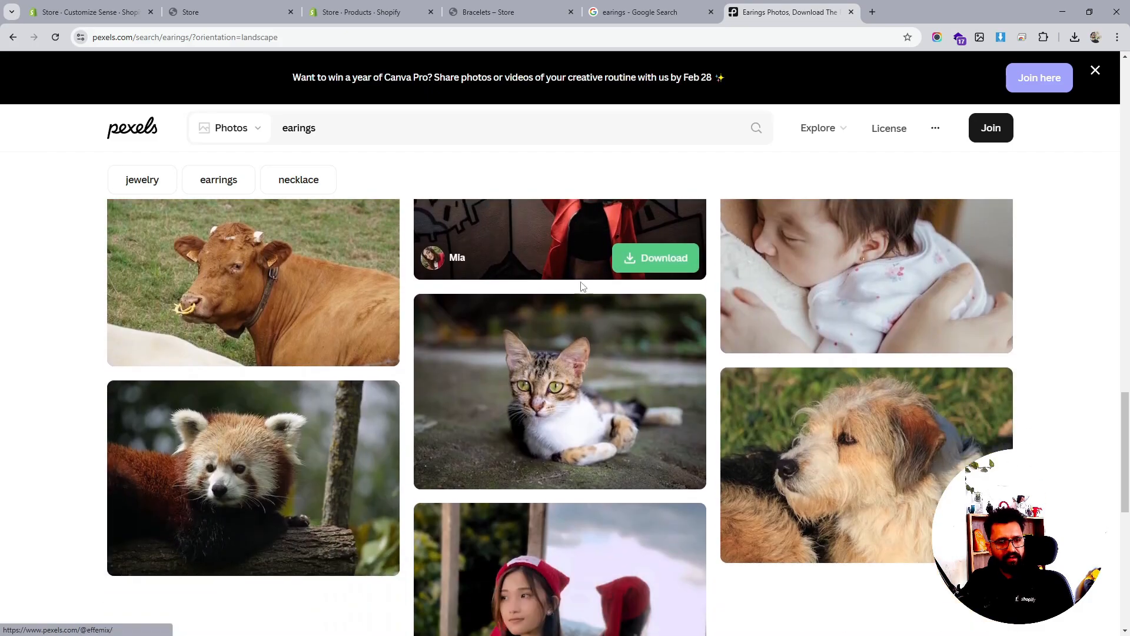
scroll(582, 286, "up", 3)
scroll(656, 295, "up", 4)
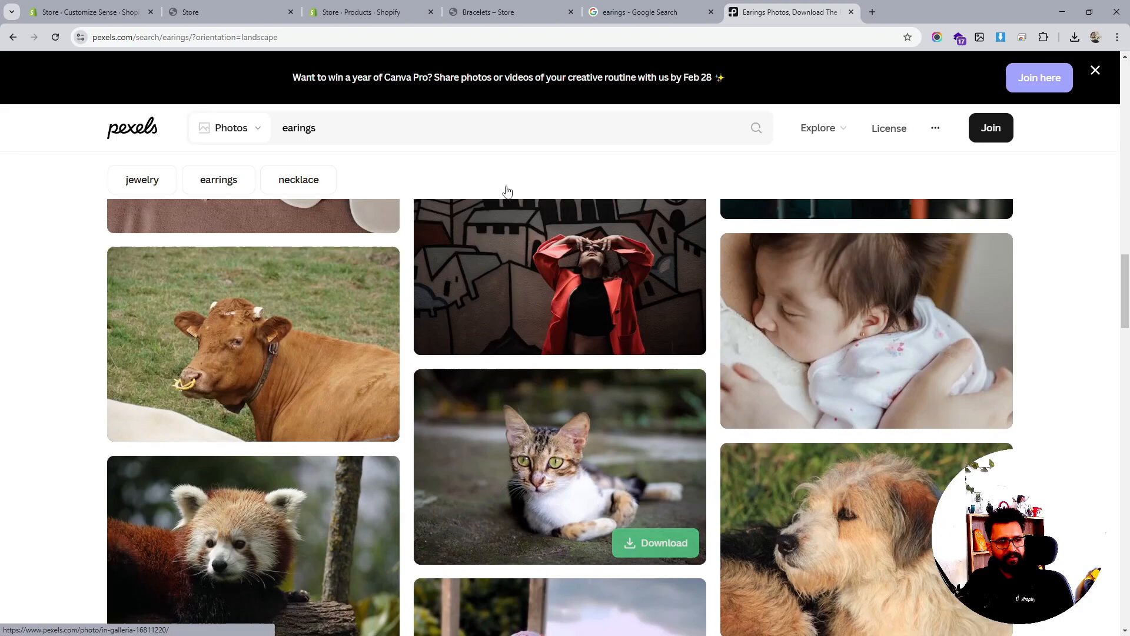
left_click(335, 13)
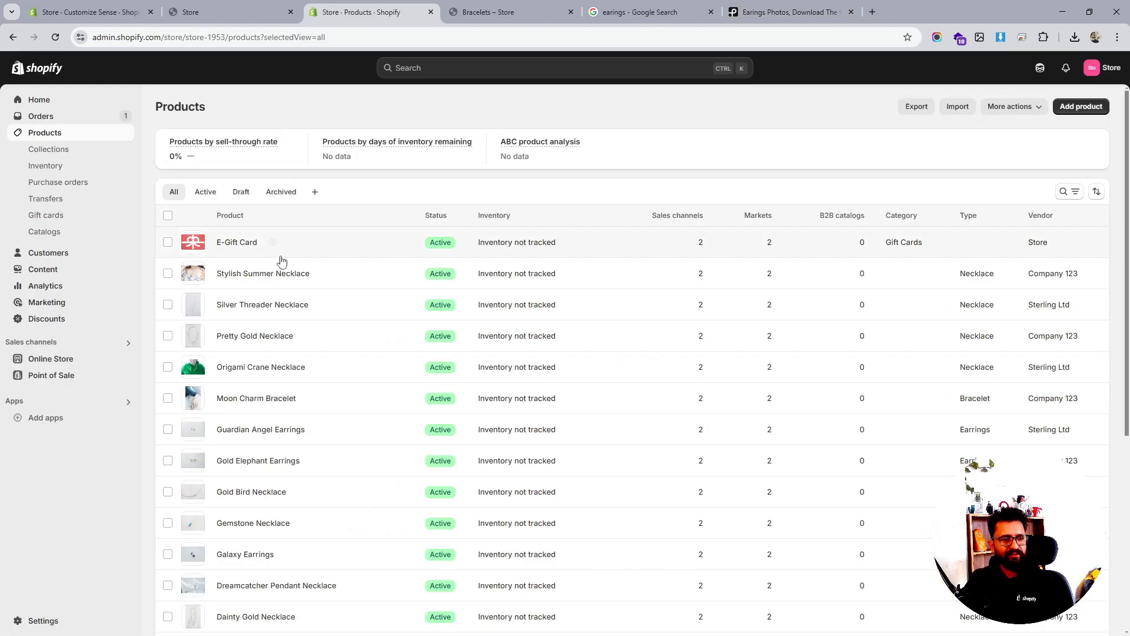
left_click(788, 12)
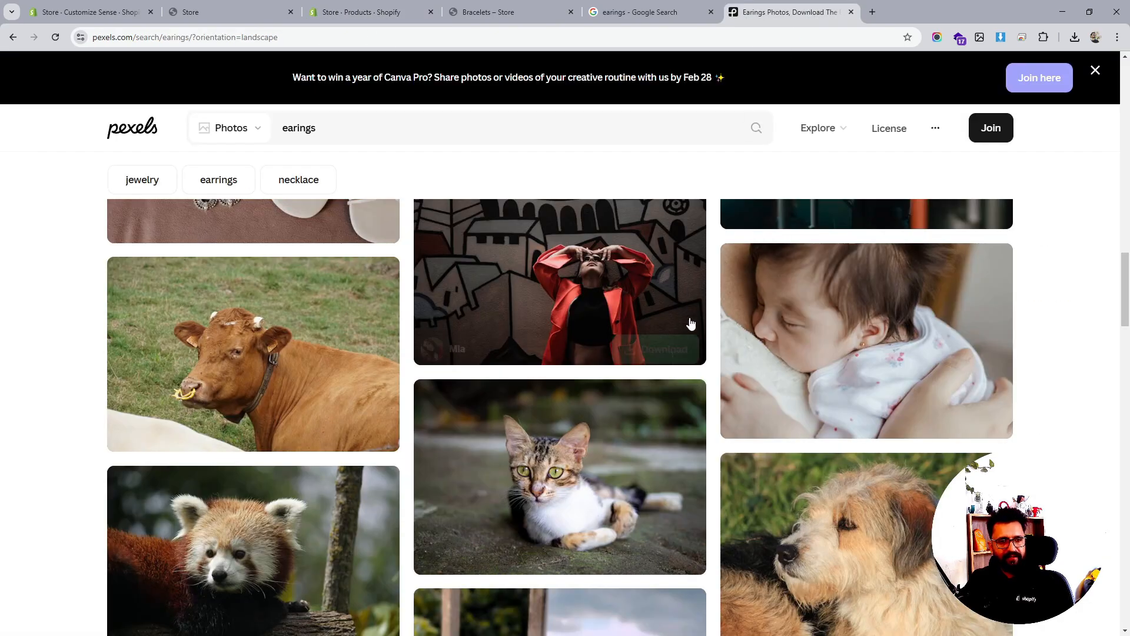
scroll(689, 320, "down", 2)
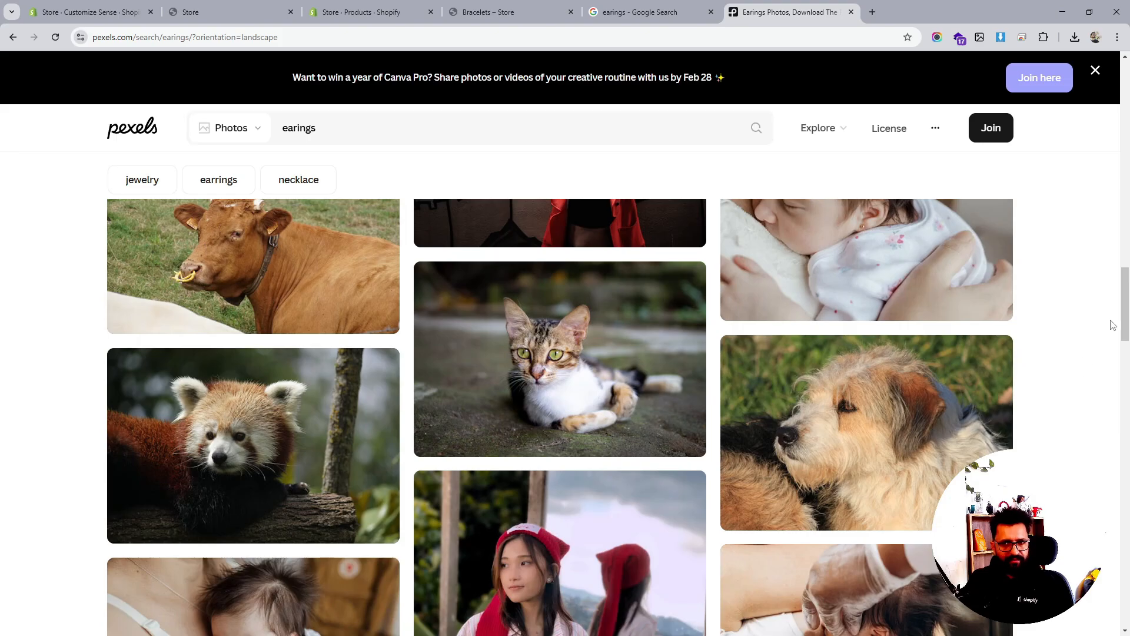
left_click_drag(1125, 321, 1109, 129)
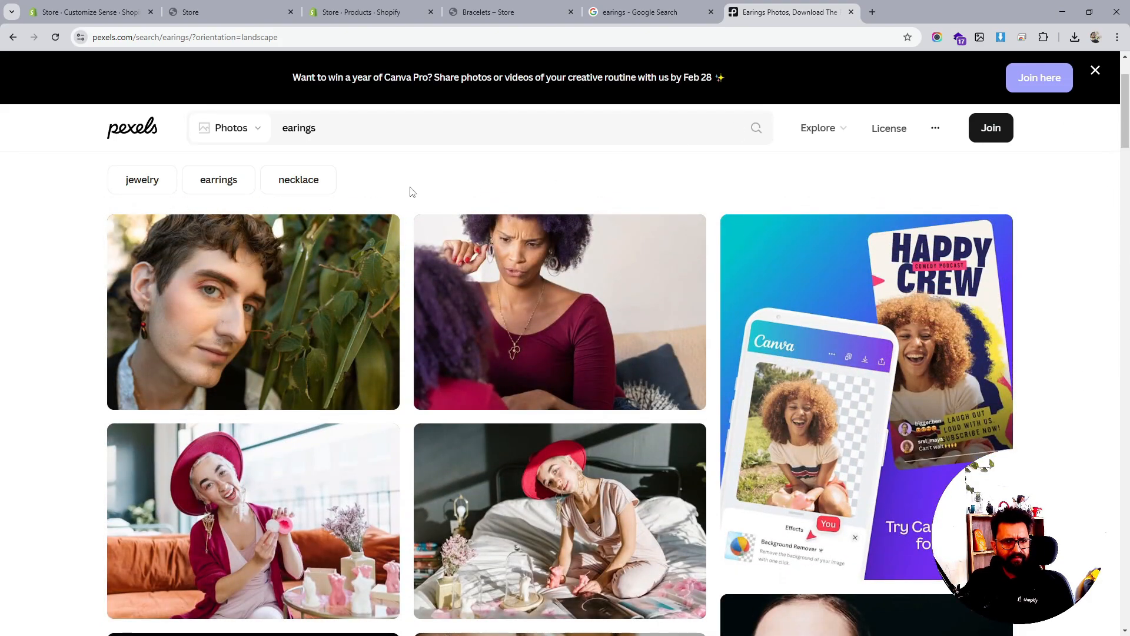
scroll(555, 340, "up", 2)
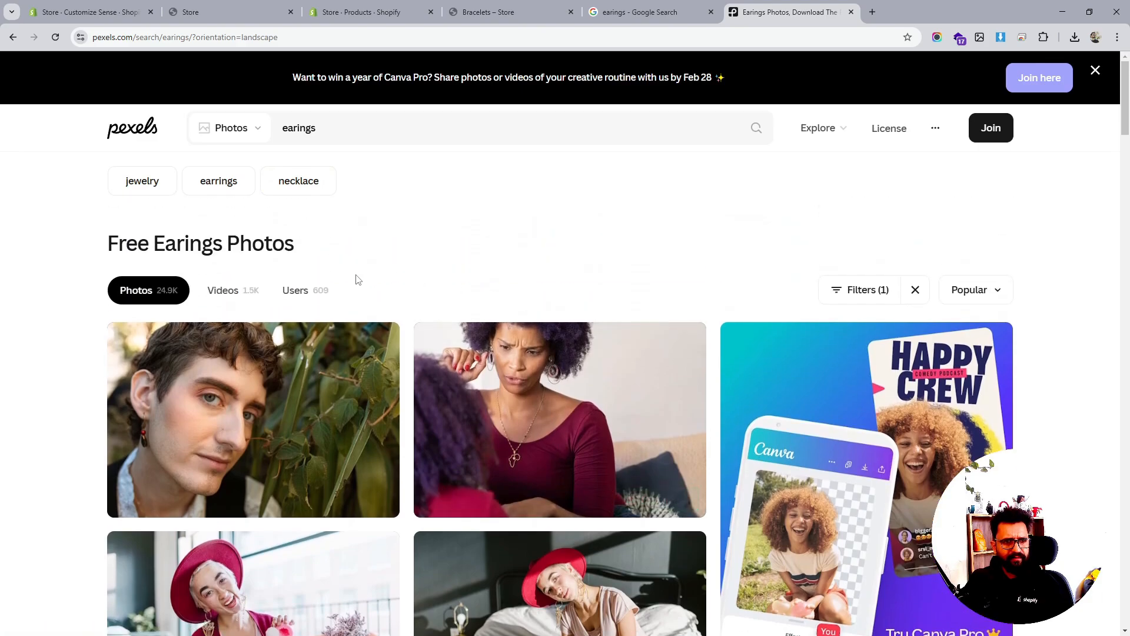
Change the Pexels search query from 'earings' to 'earing' and browse the results
left_click(370, 131)
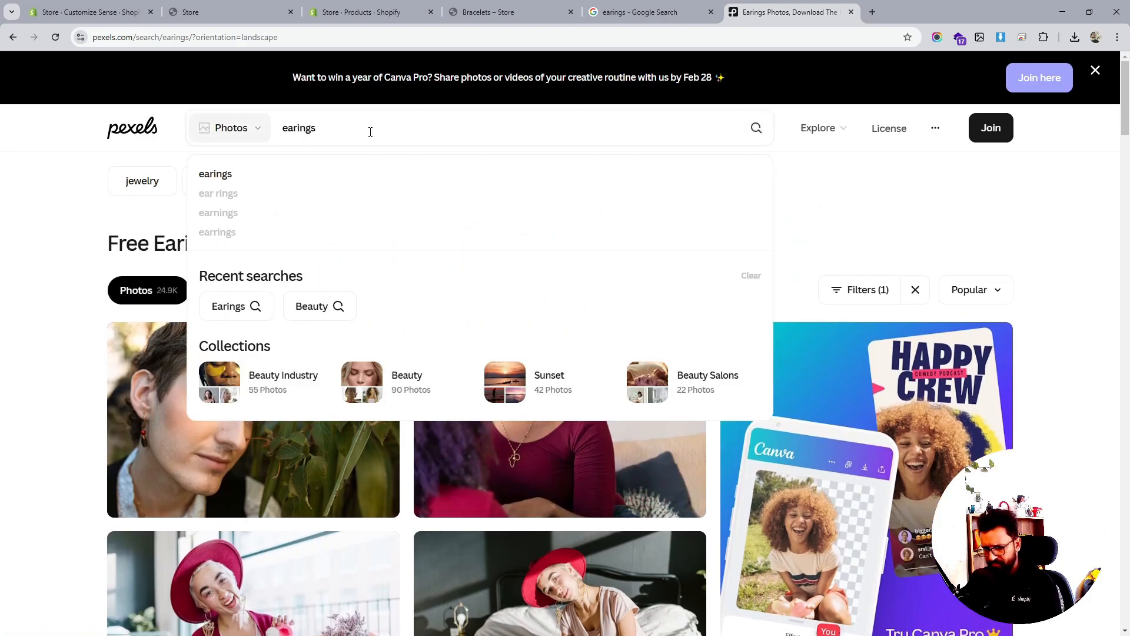
key("BackSpace")
key("Return")
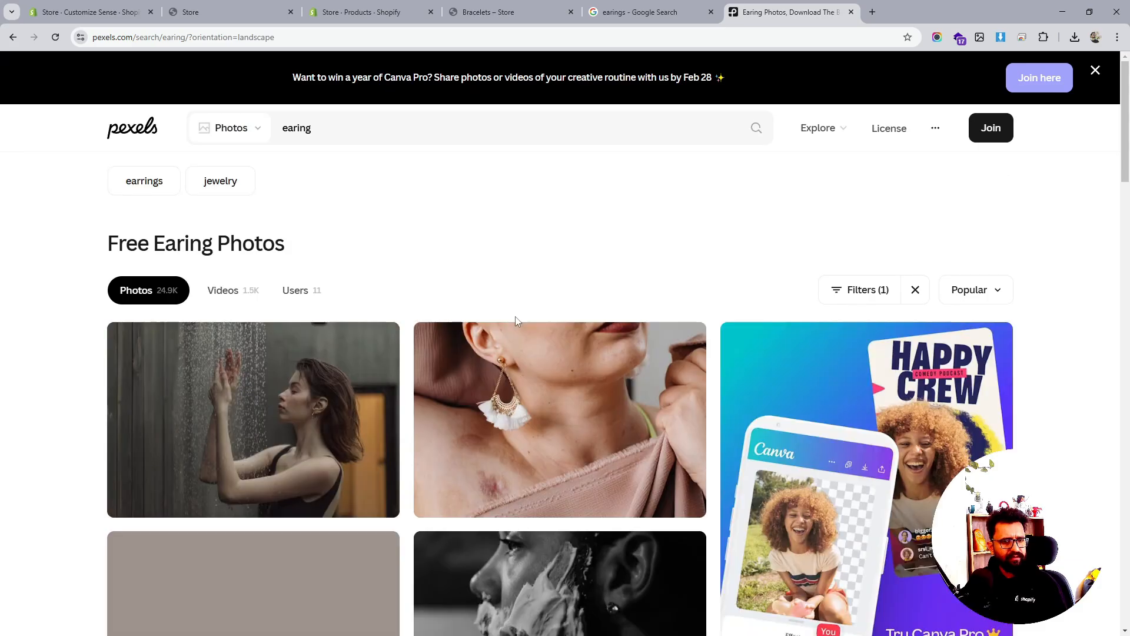
scroll(518, 383, "down", 2)
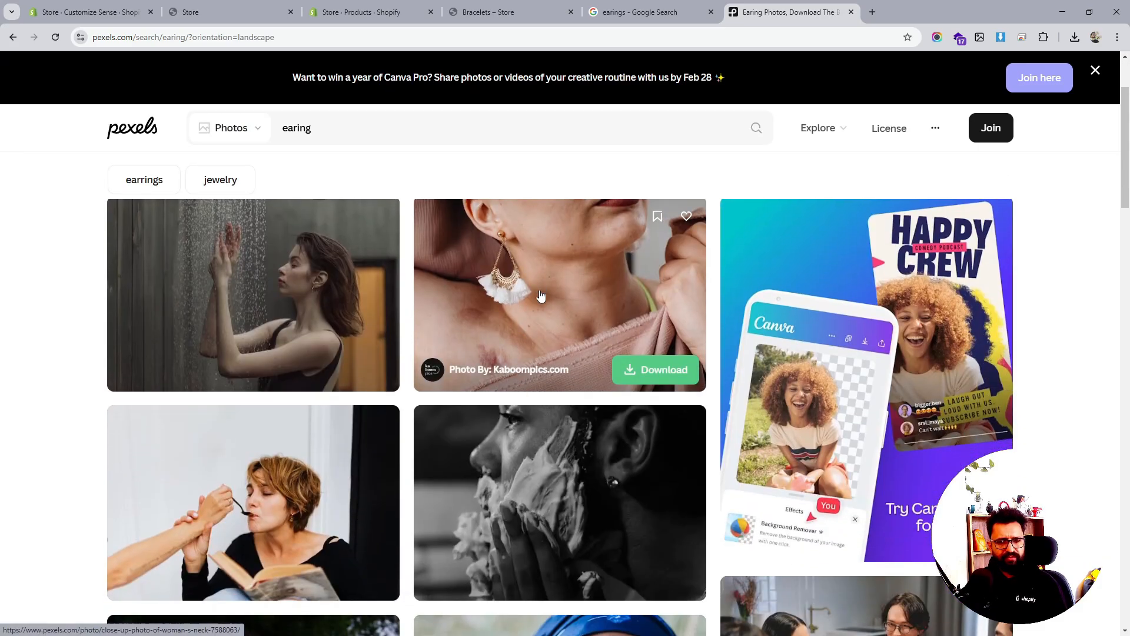
scroll(538, 298, "down", 7)
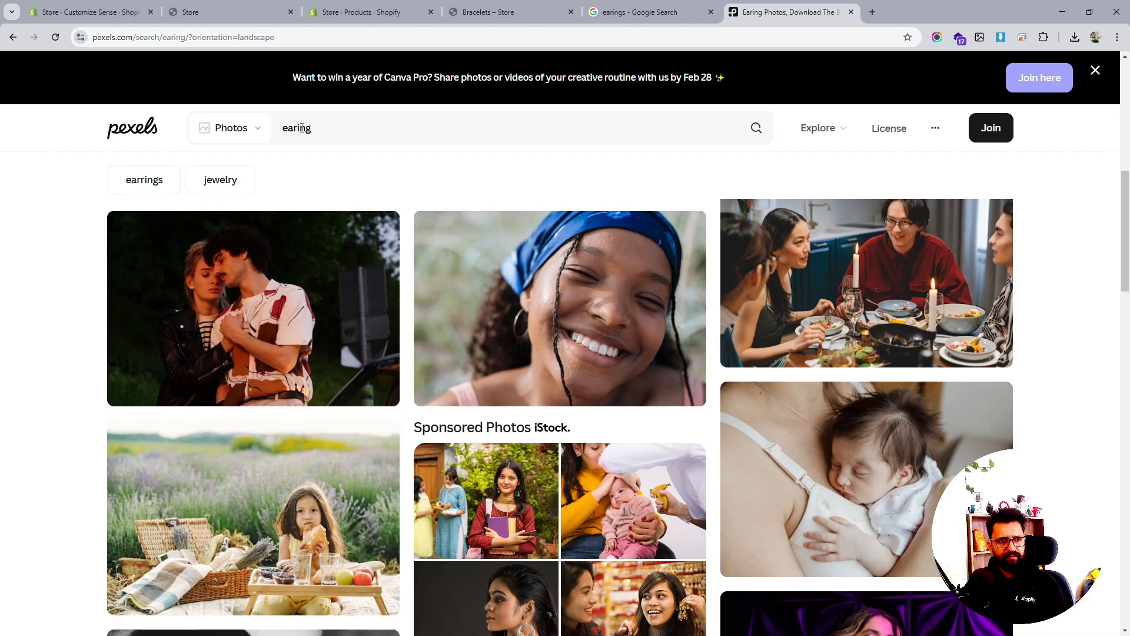
Search with the 'ear rings' suggestion, then switch to the 'earrings' suggestion
left_click(297, 129)
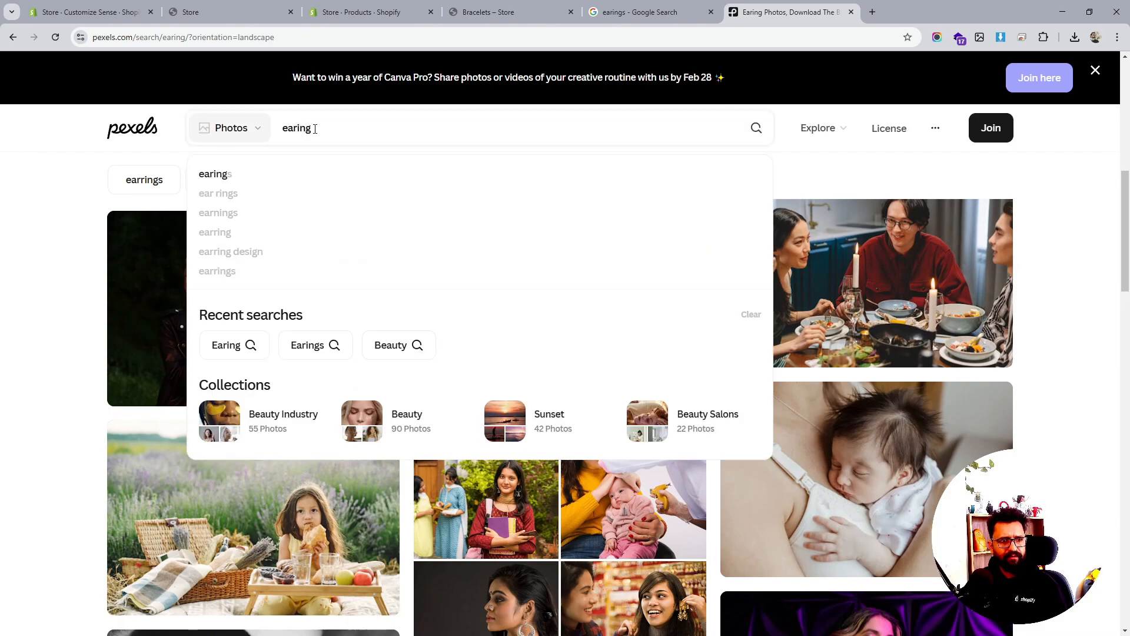
left_click(257, 195)
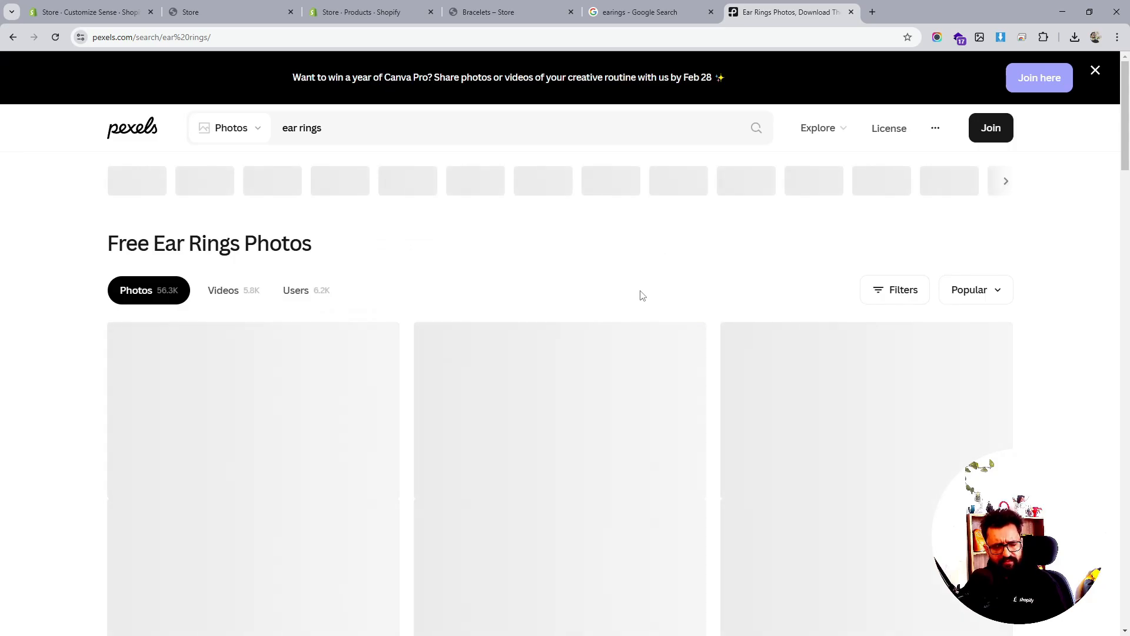
scroll(639, 295, "down", 8)
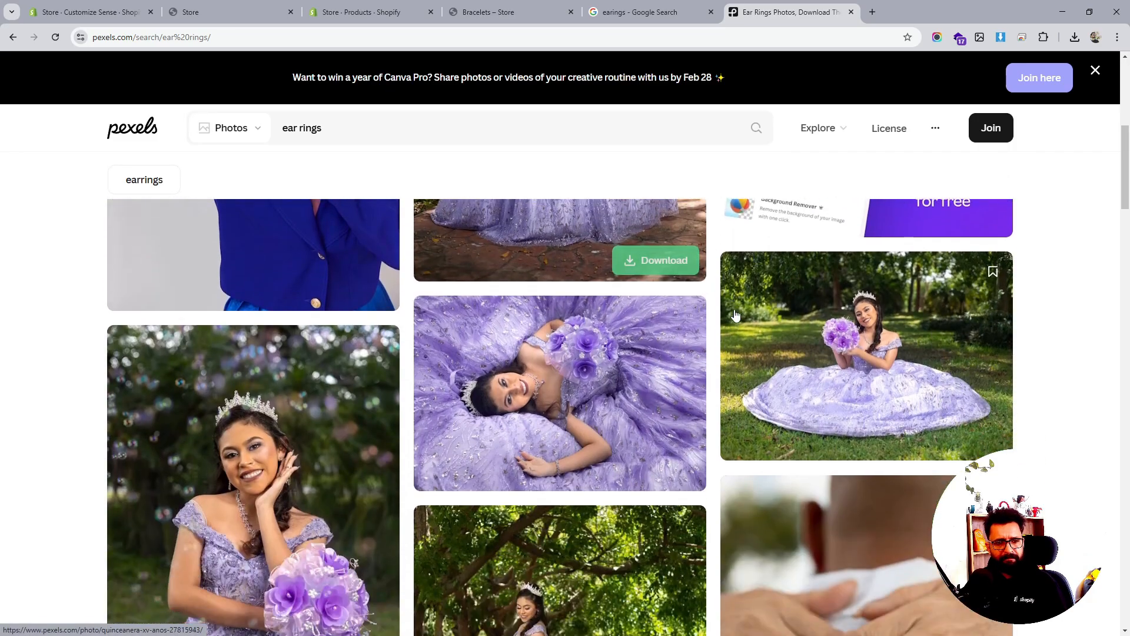
scroll(735, 315, "down", 9)
scroll(742, 318, "up", 3)
scroll(747, 323, "down", 5)
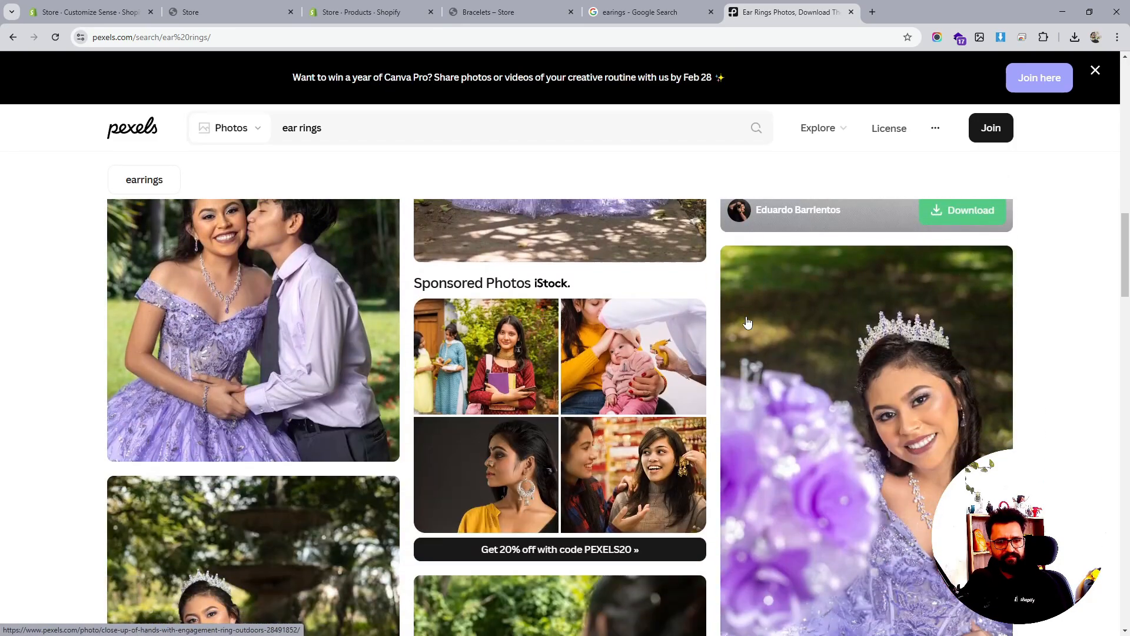
scroll(747, 323, "down", 10)
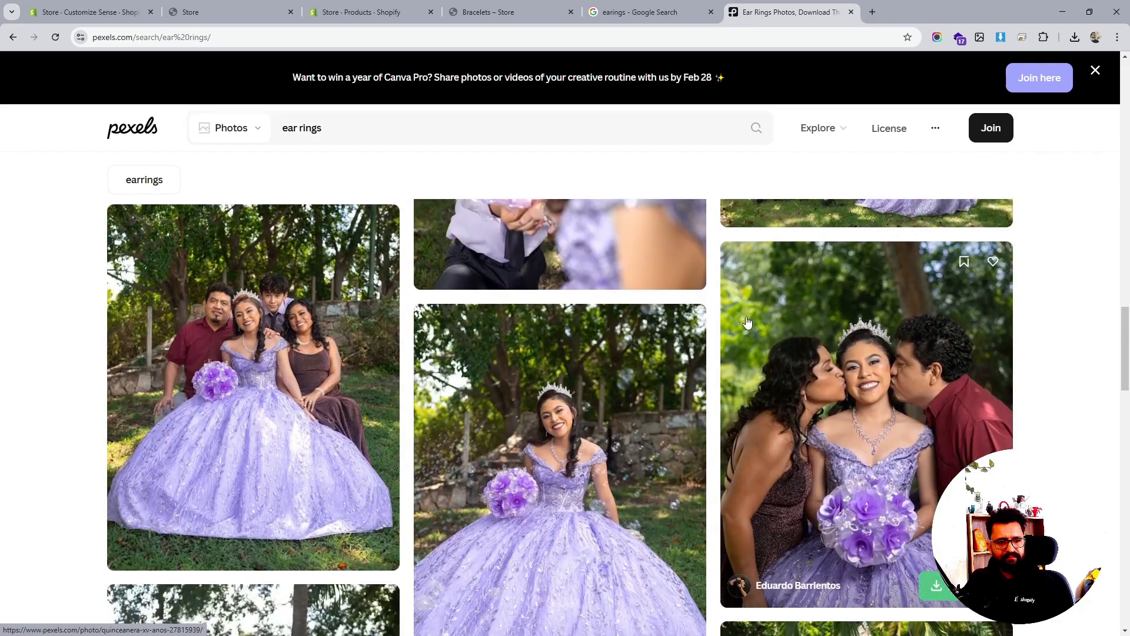
scroll(747, 323, "down", 5)
left_click(302, 129)
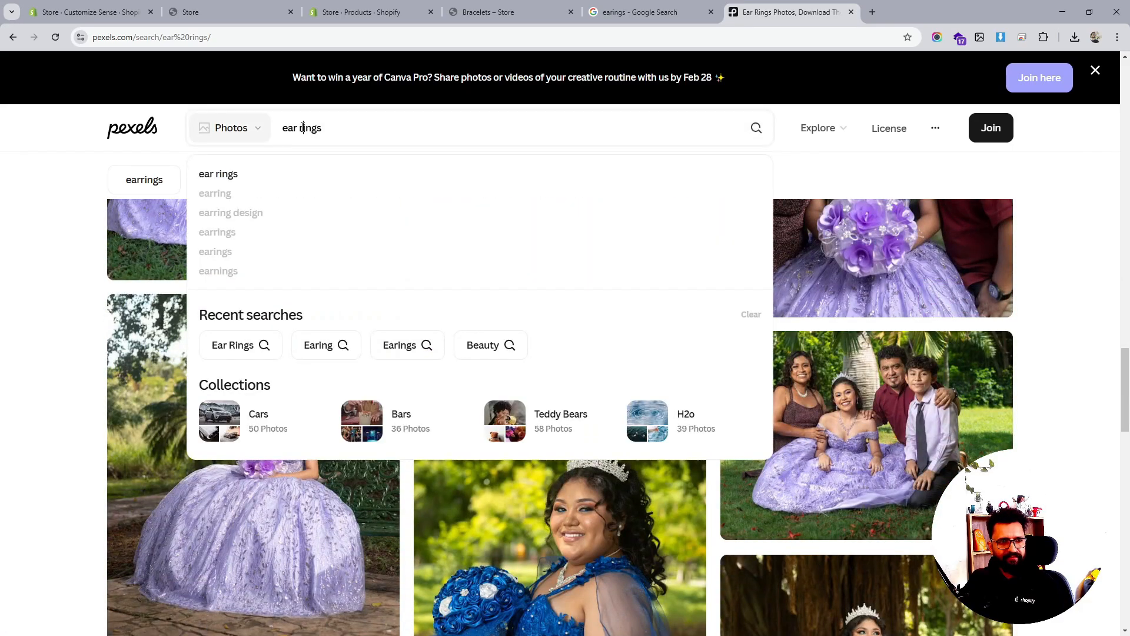
left_click(263, 236)
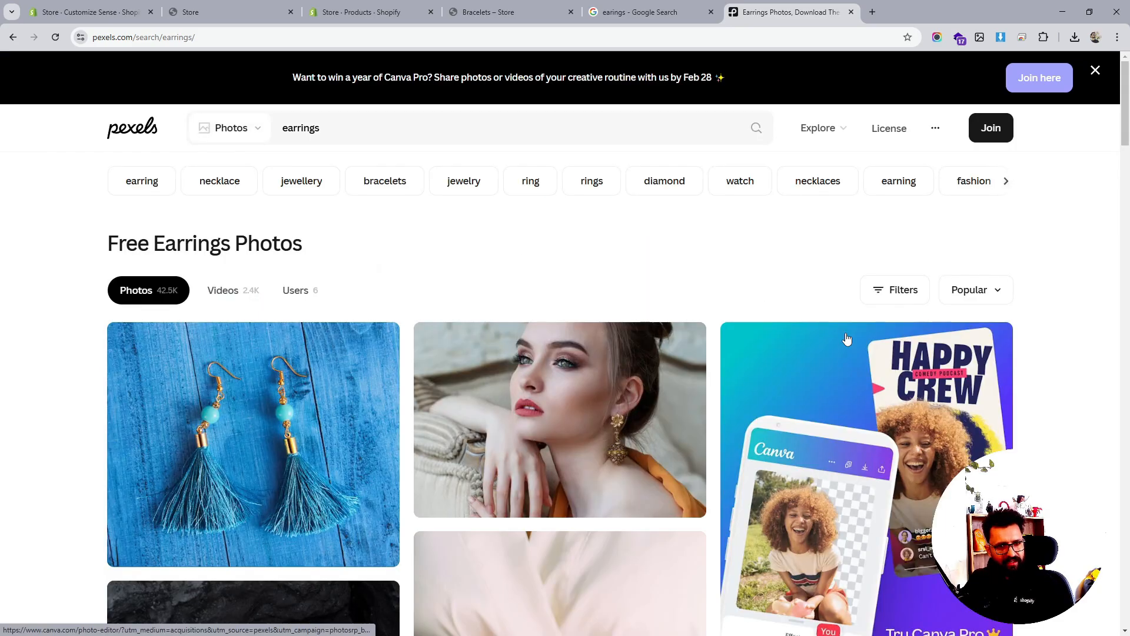
Download the blue tassel earrings photo and return to the results
scroll(847, 339, "down", 4)
scroll(271, 348, "up", 4)
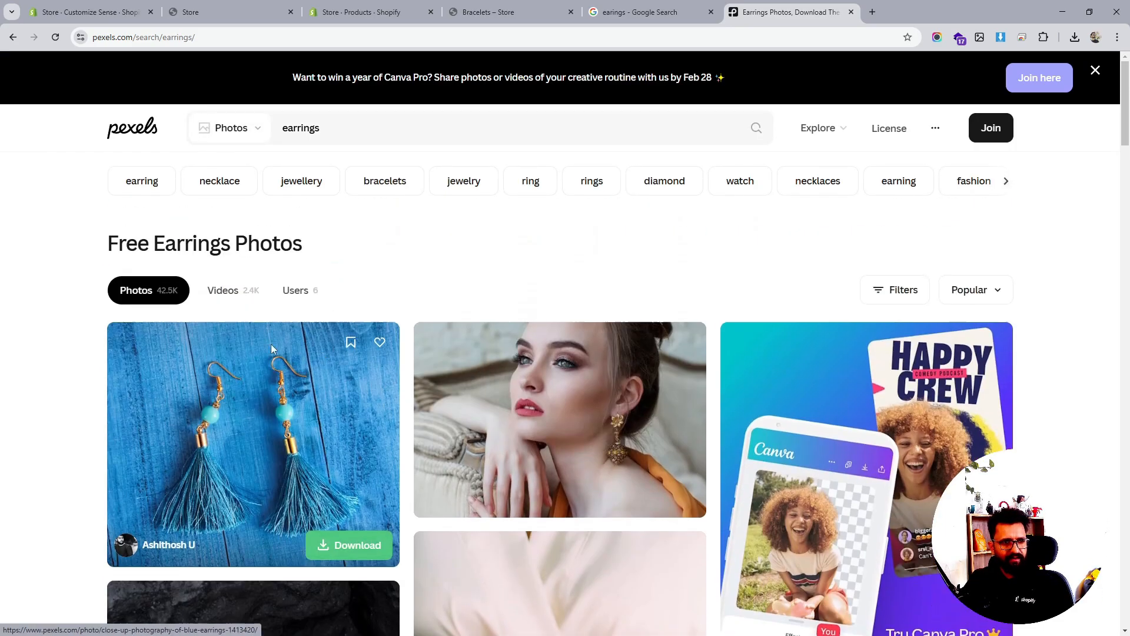
left_click(233, 393)
left_click(936, 151)
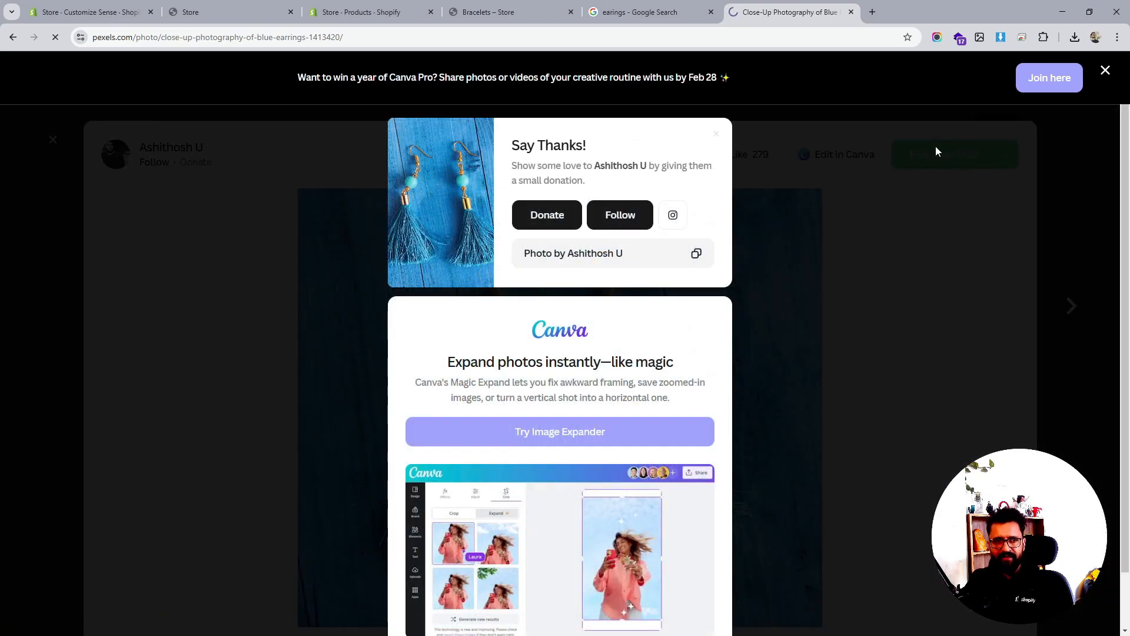
left_click(936, 151)
left_click(1064, 159)
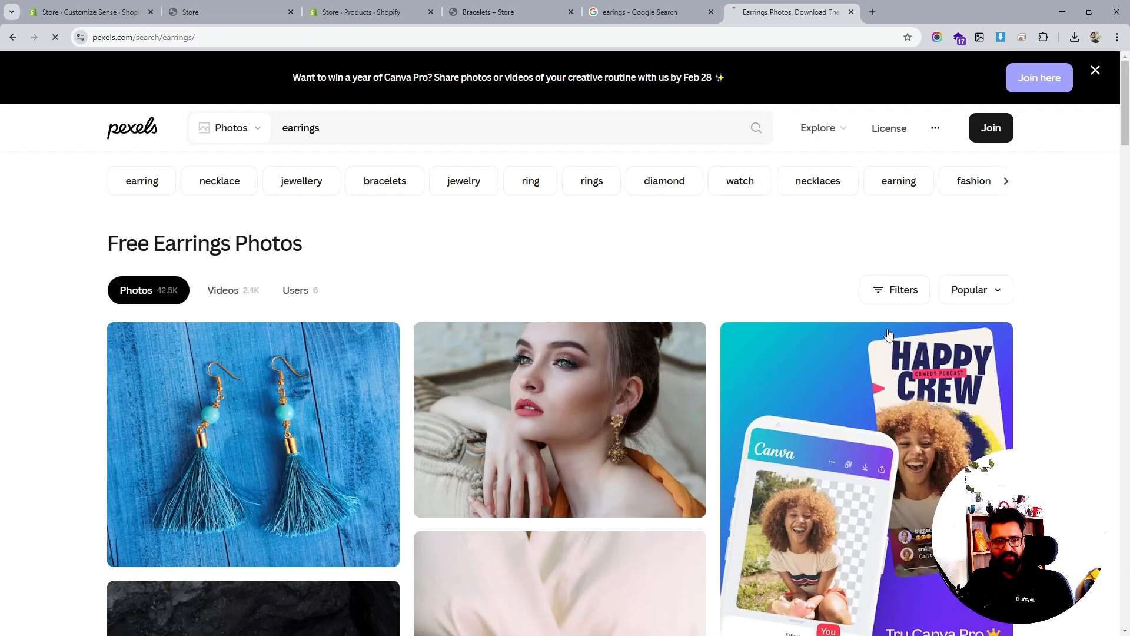
Download the diamond stud earrings photo, dismissing the donation prompt
scroll(917, 354, "down", 6)
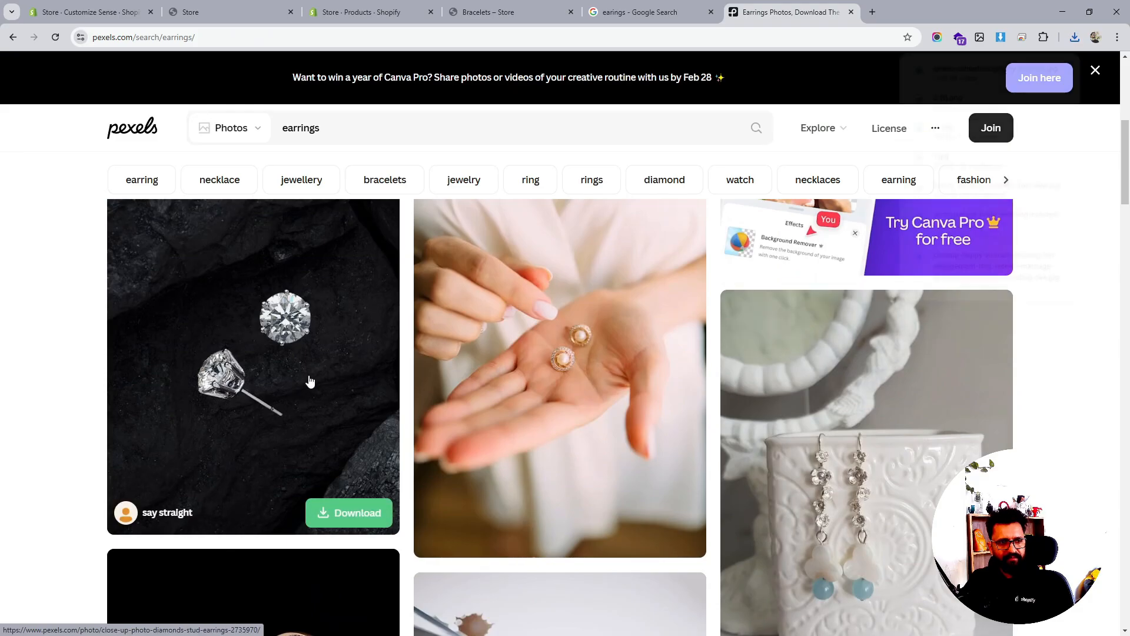
left_click(308, 378)
left_click(993, 152)
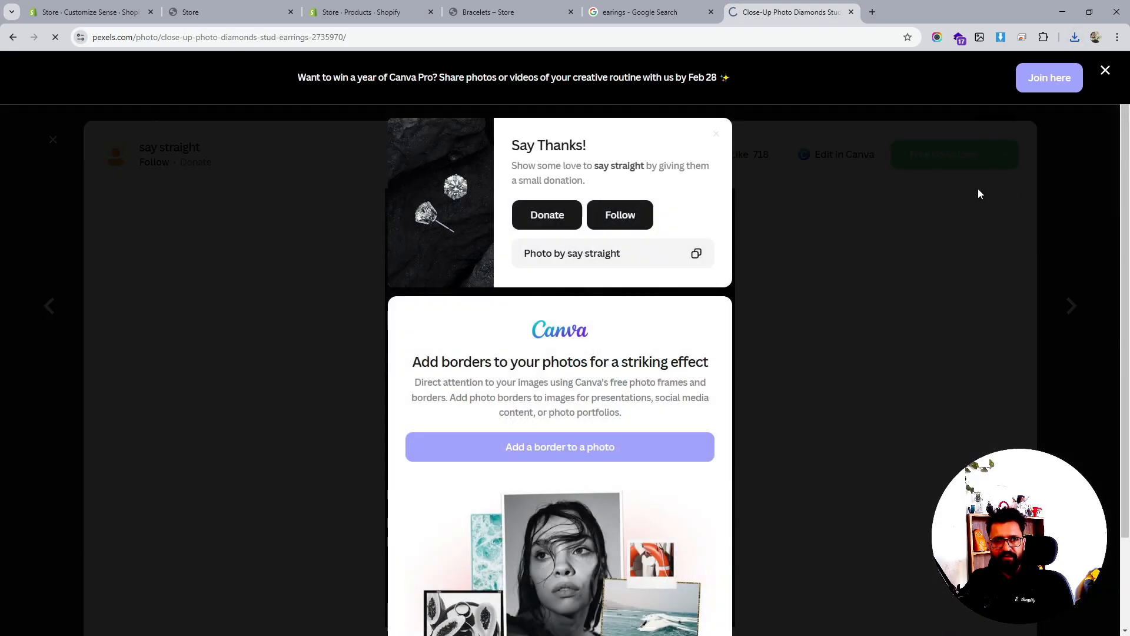
left_click(811, 351)
left_click(1076, 215)
Preview the floral jar earrings photo, then download the gold hoop earrings photo
scroll(932, 372, "down", 5)
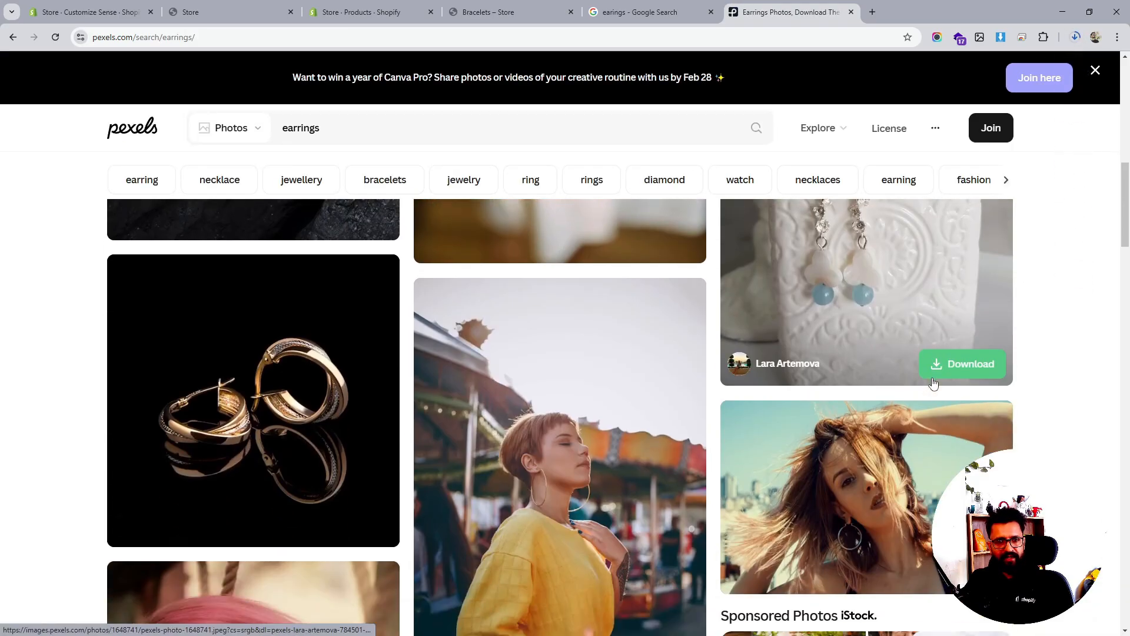
scroll(932, 371, "up", 3)
left_click(932, 372)
left_click(1077, 210)
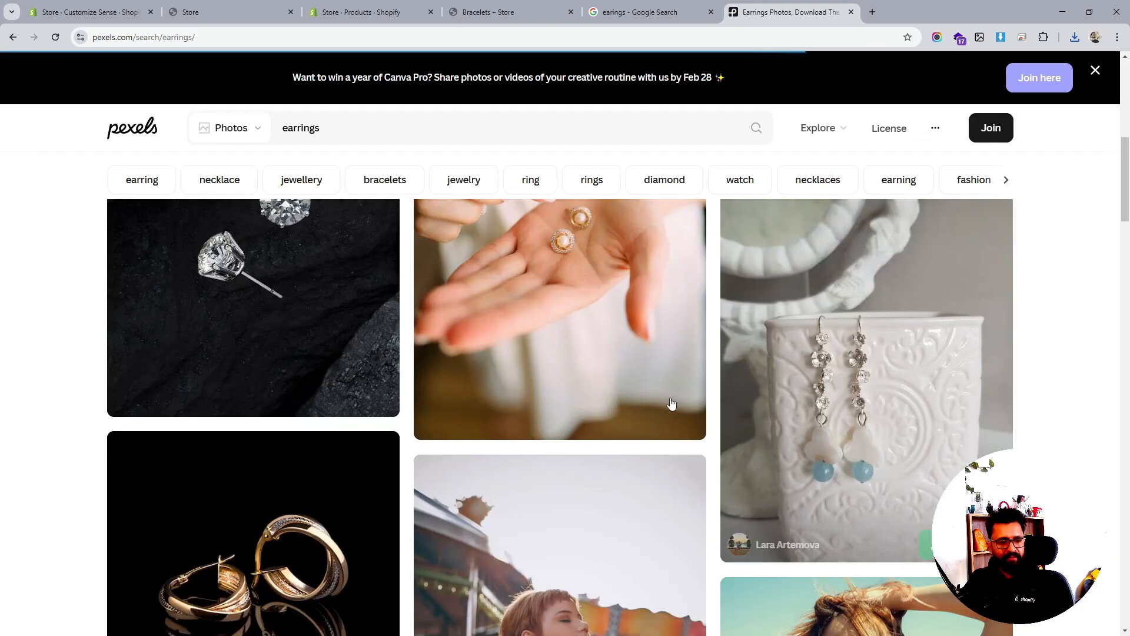
scroll(652, 408, "down", 3)
left_click(354, 382)
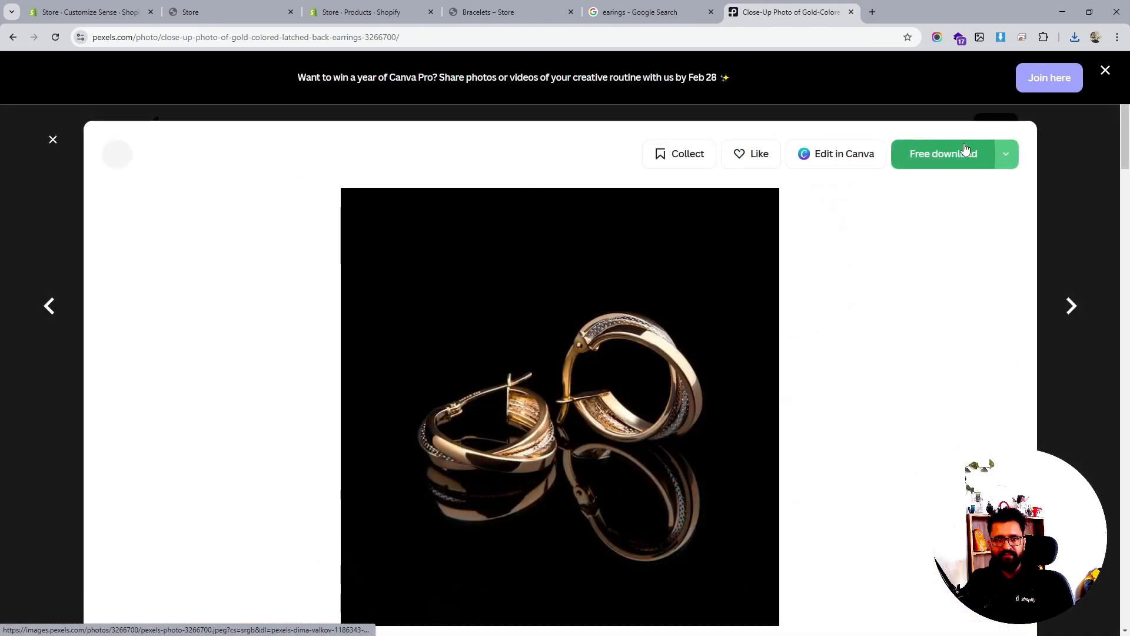
left_click(963, 157)
left_click(1044, 163)
left_click(1047, 167)
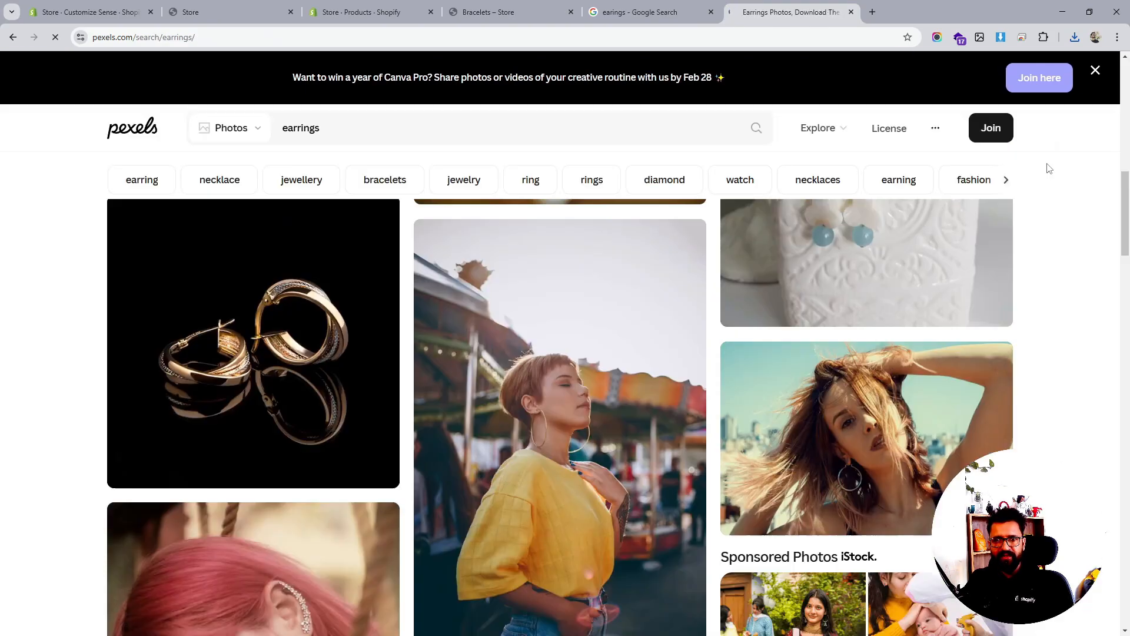
Leave the Pexels results and go to the store's Shopify Products list
scroll(822, 359, "down", 10)
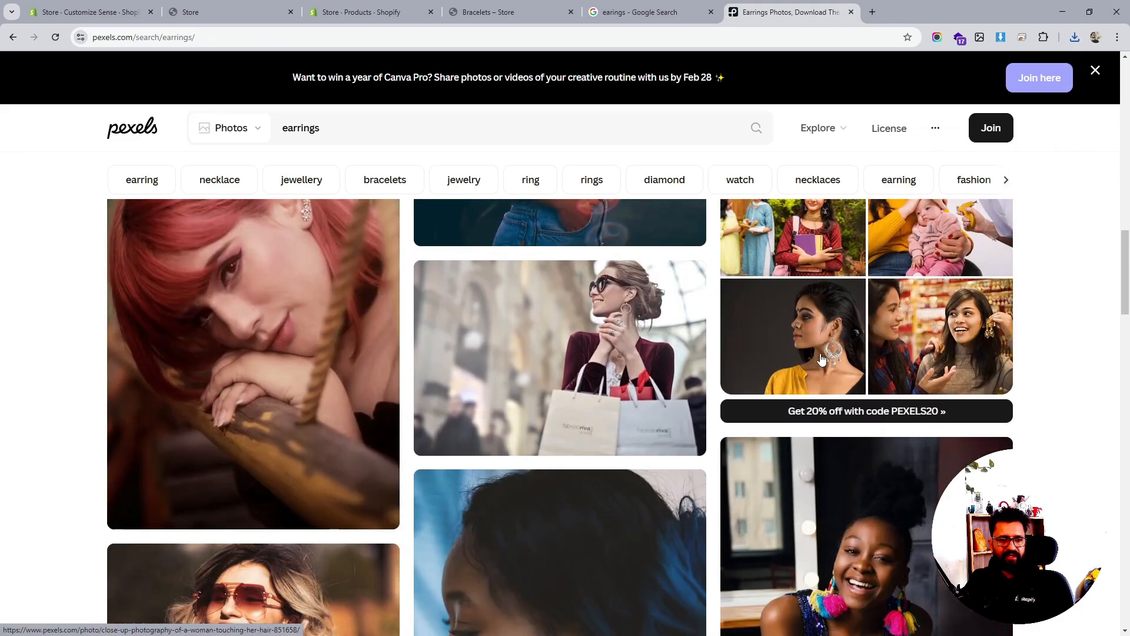
scroll(821, 359, "down", 5)
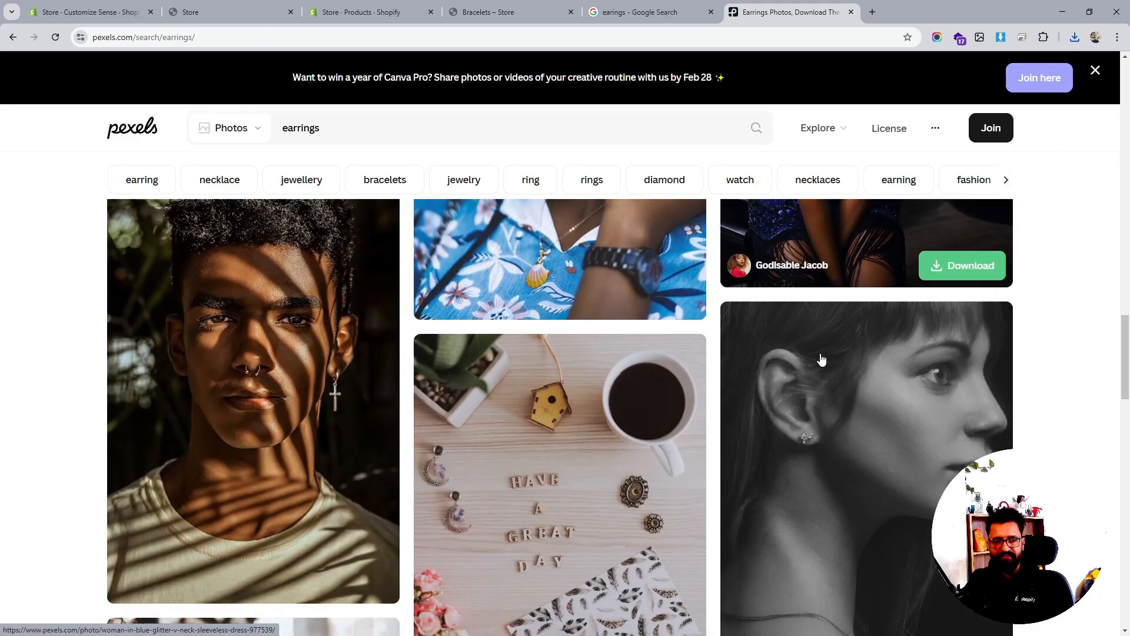
scroll(821, 359, "up", 2)
scroll(822, 357, "down", 6)
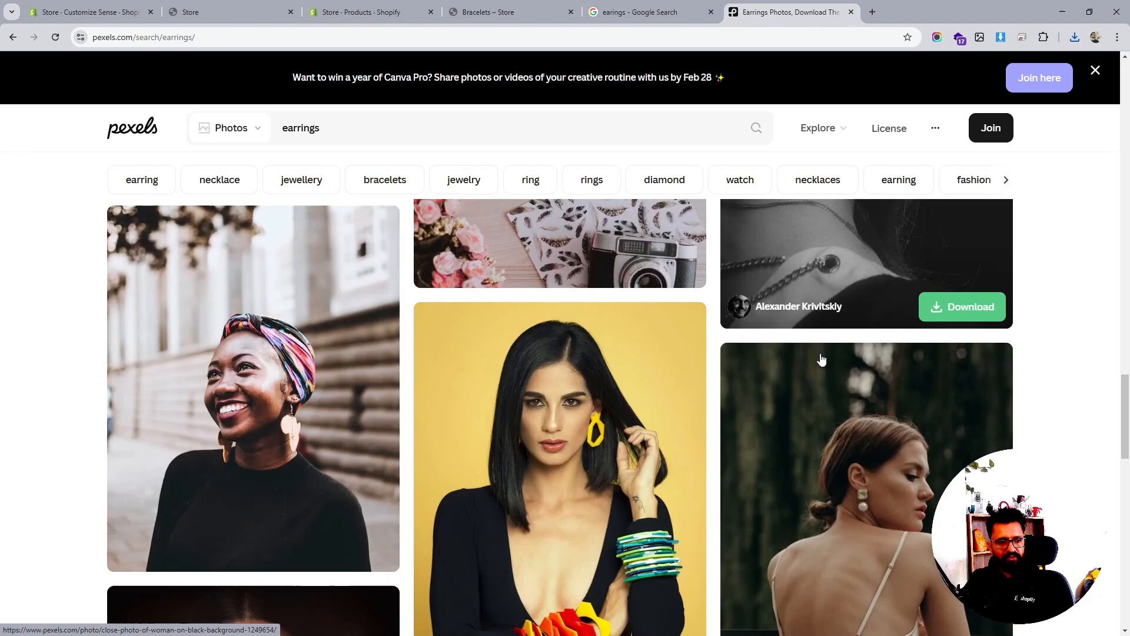
left_click(467, 17)
left_click(360, 13)
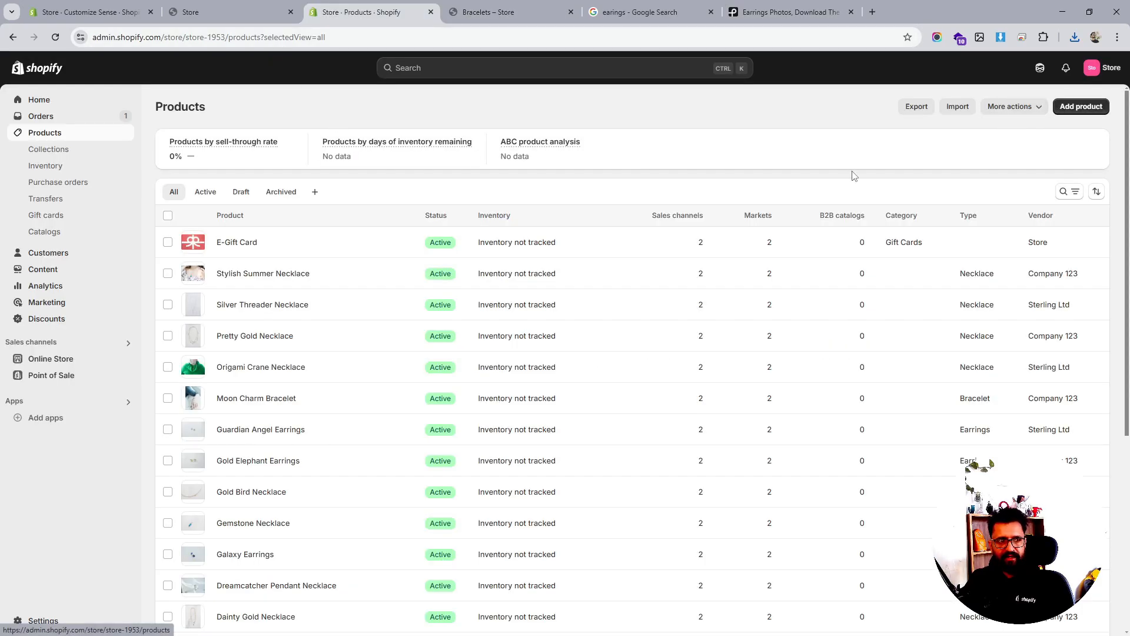
Duplicate Silver Threader Necklace as an active product titled 'Earing 1', without media
left_click(243, 306)
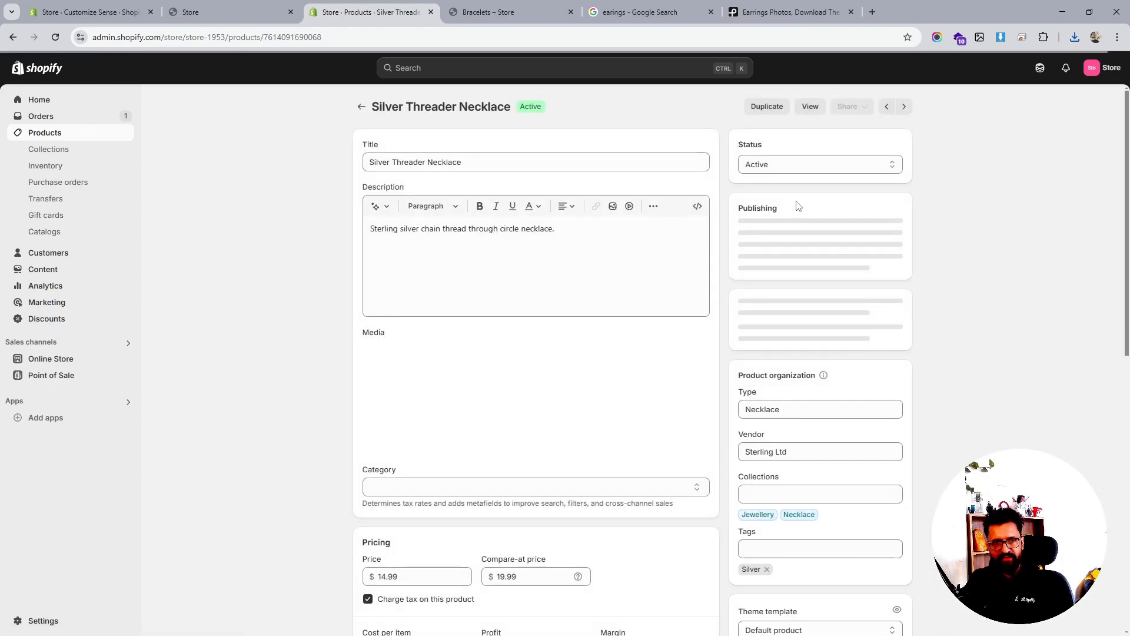
left_click(767, 108)
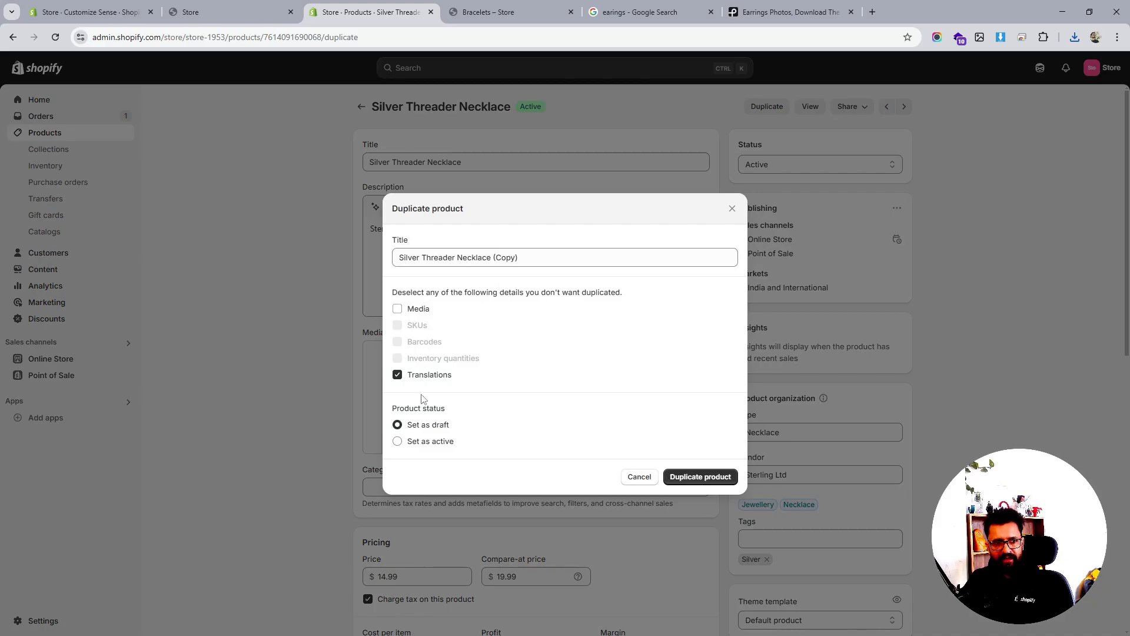
left_click(397, 442)
left_click(420, 251)
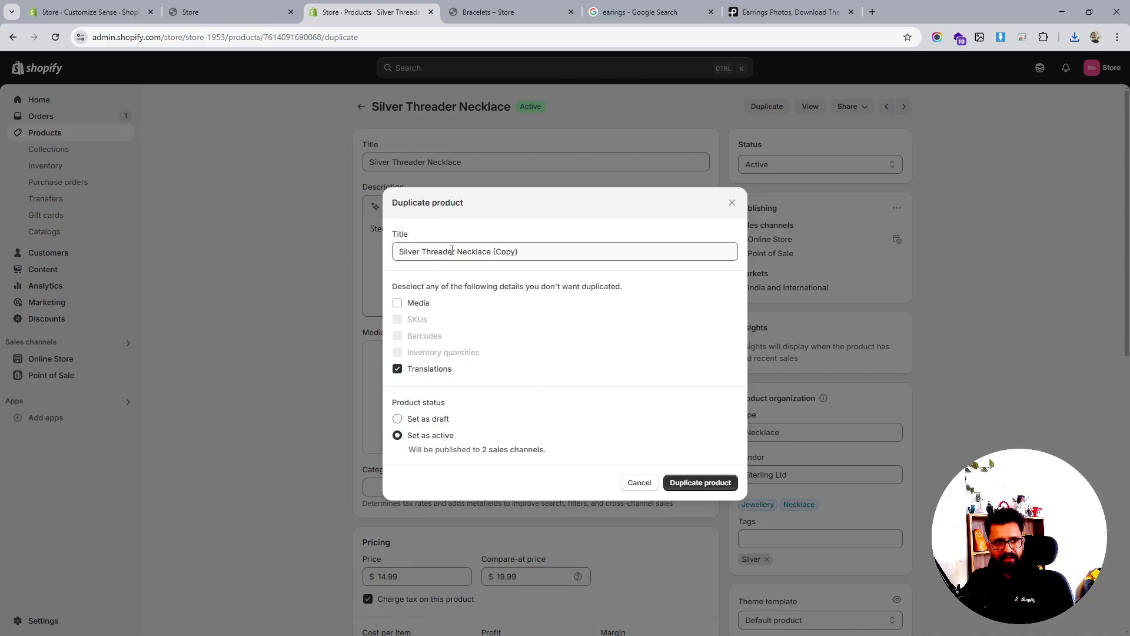
triple_click(452, 252)
type("Earing 1")
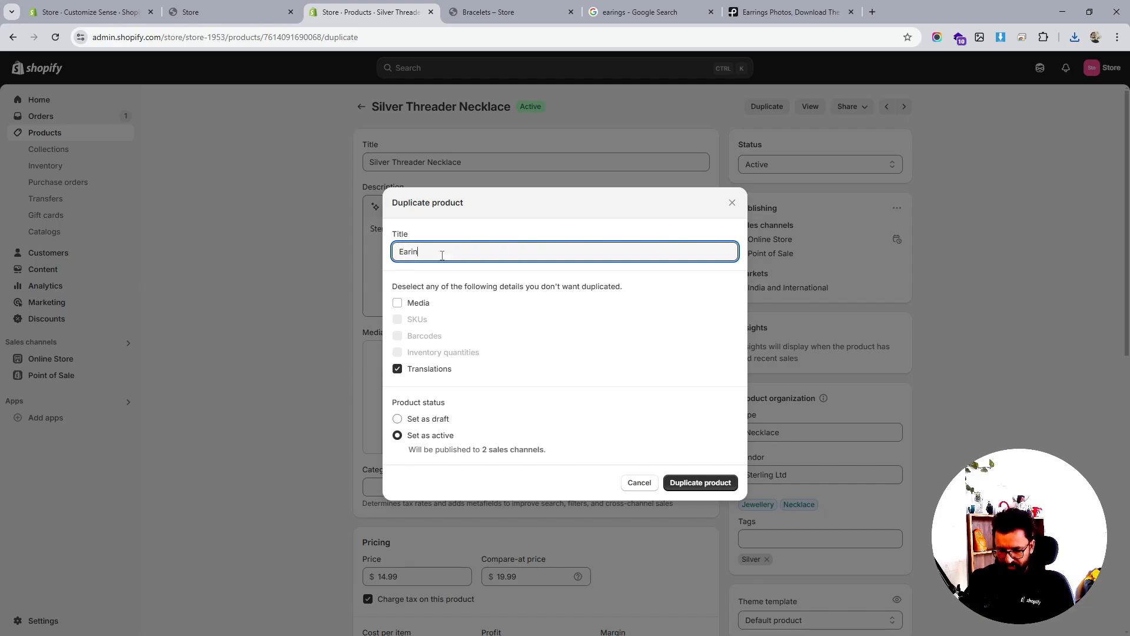
left_click(724, 490)
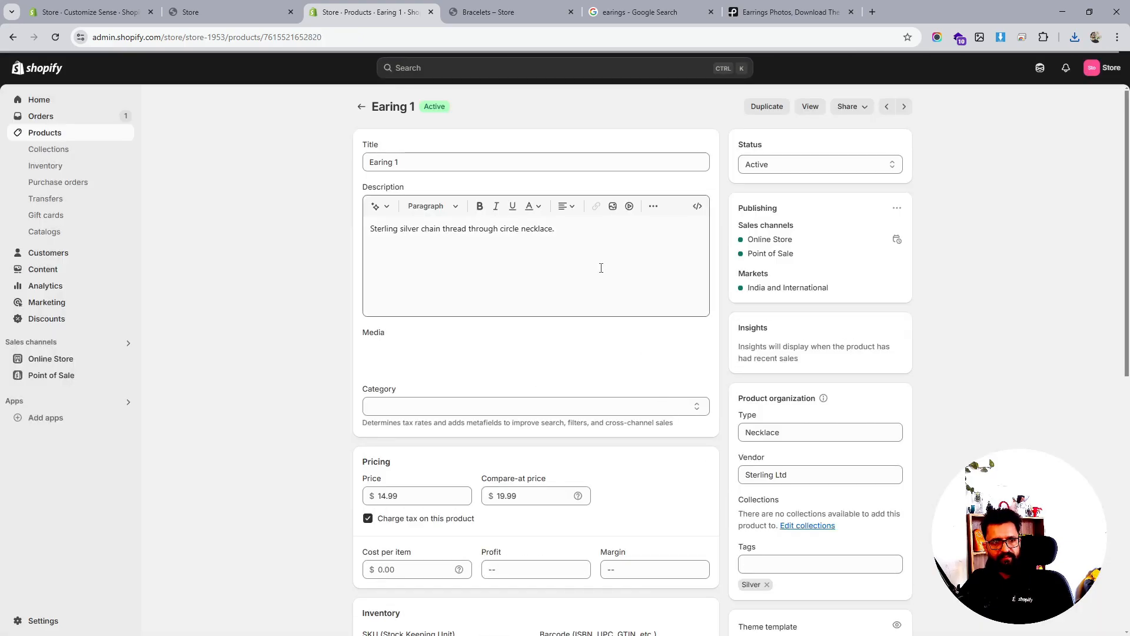
Change Earing 1's product type from Necklace to Earrings
left_click(798, 436)
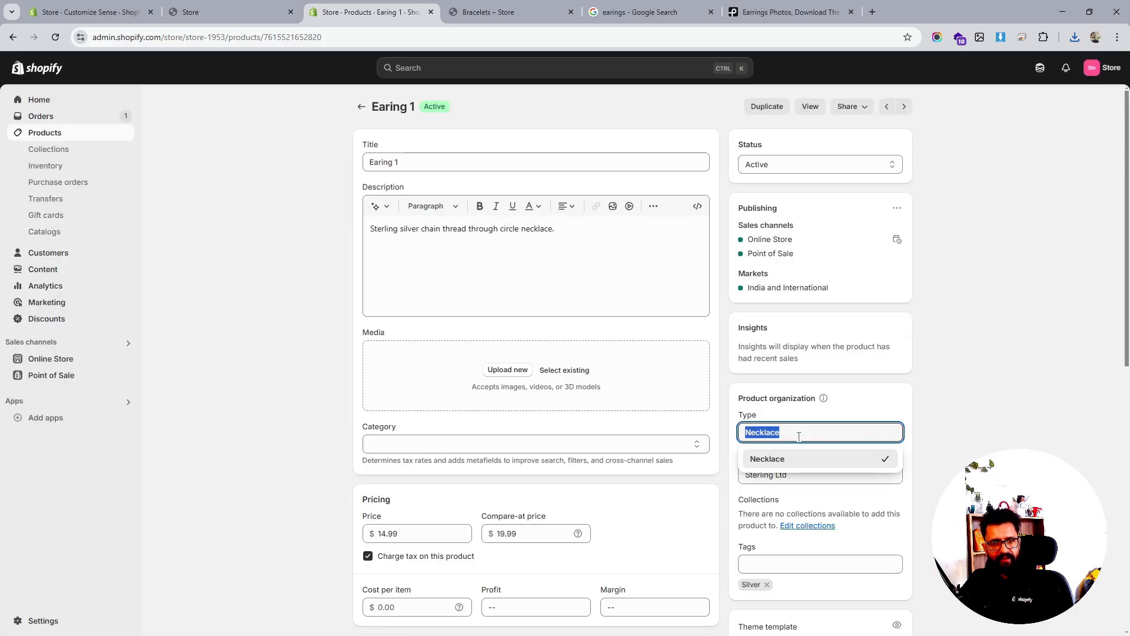
type("Ea")
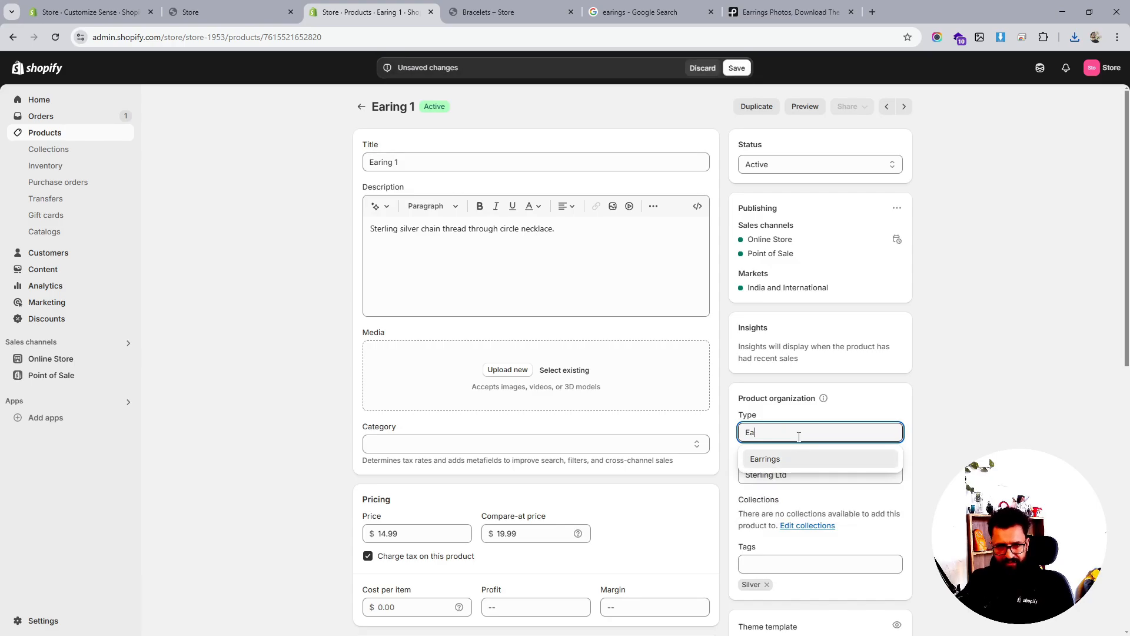
left_click(786, 462)
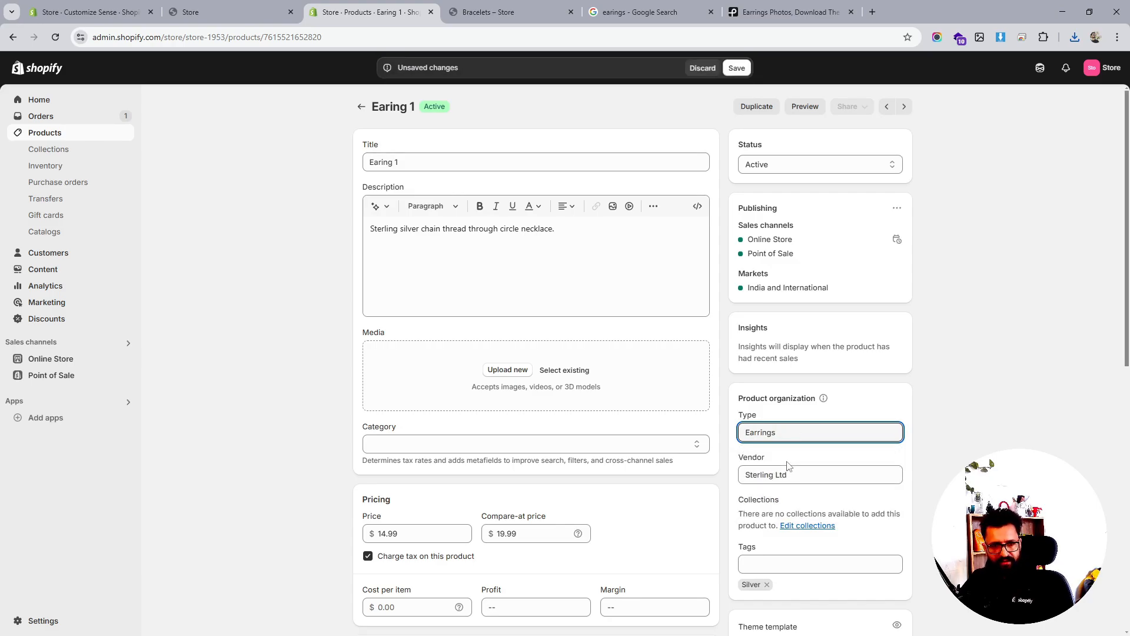
scroll(789, 465, "down", 2)
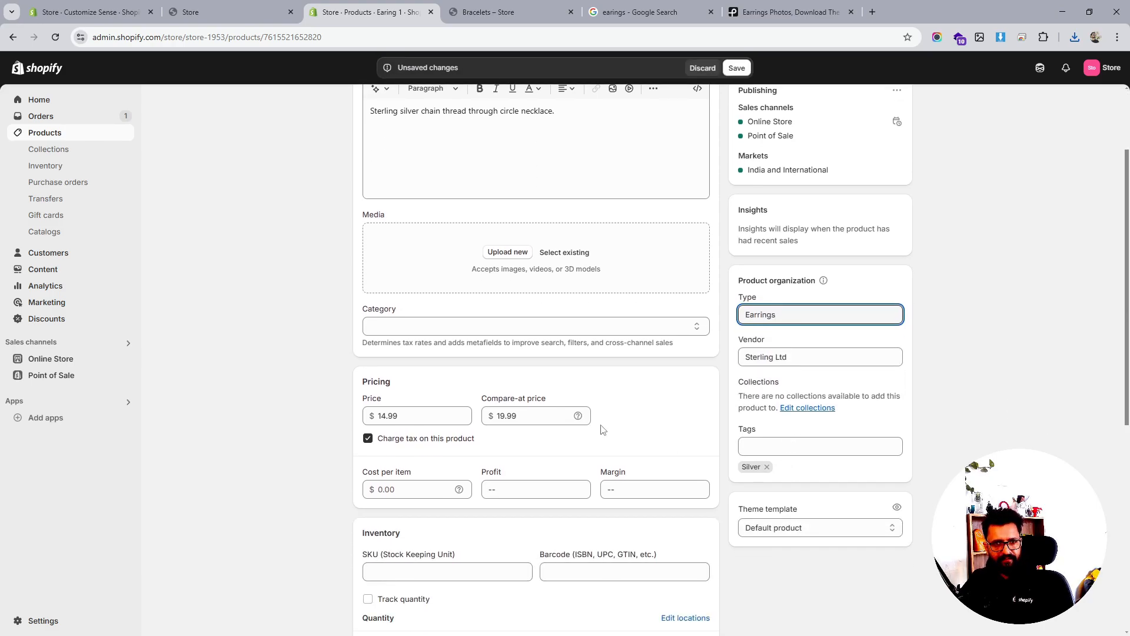
scroll(602, 429, "up", 2)
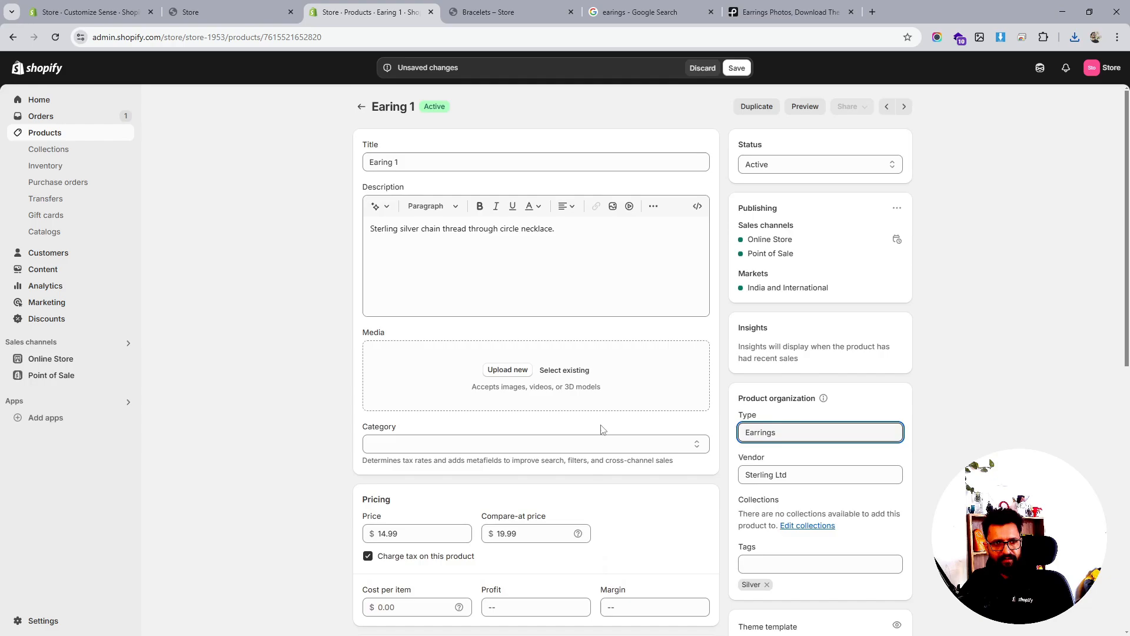
Upload the gold hoop earrings photo as the product media and save
left_click(521, 371)
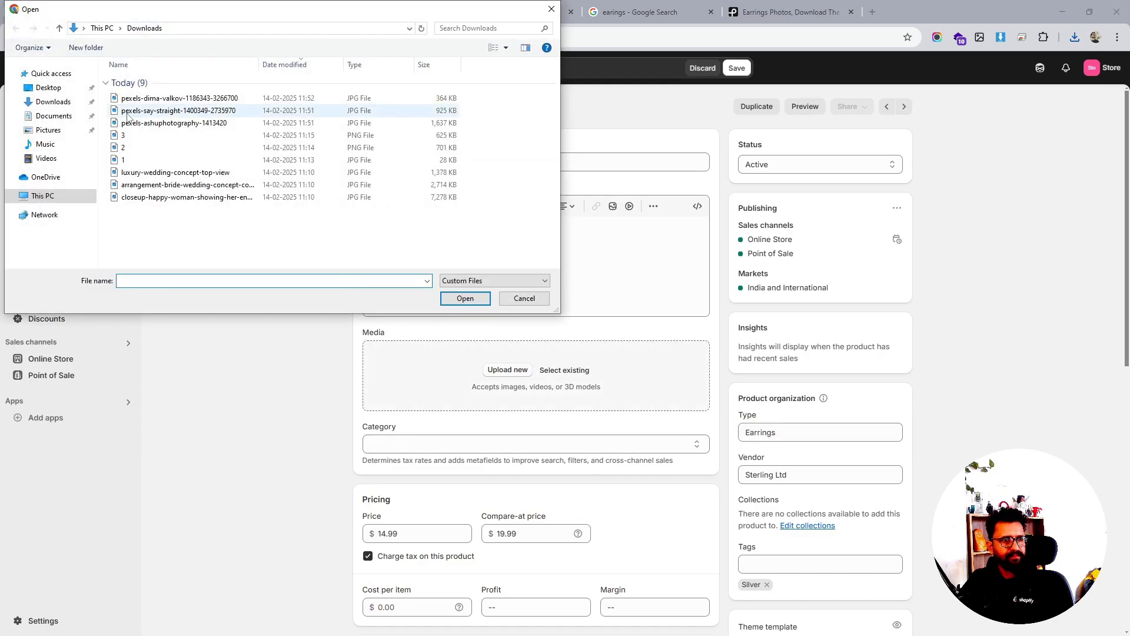
left_click(131, 99)
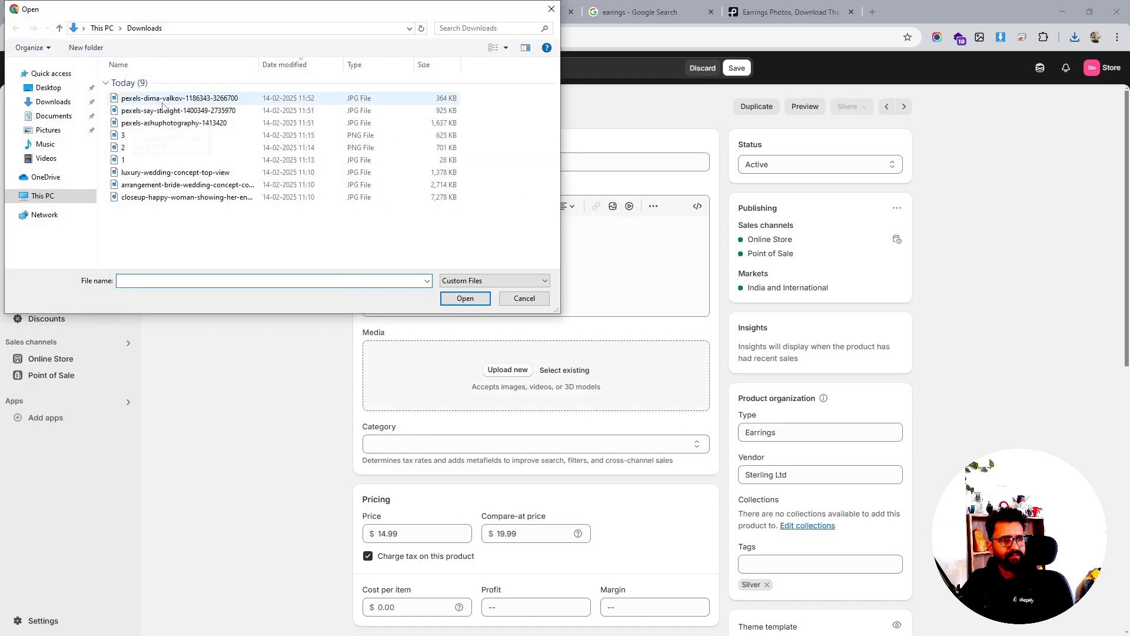
left_click(465, 298)
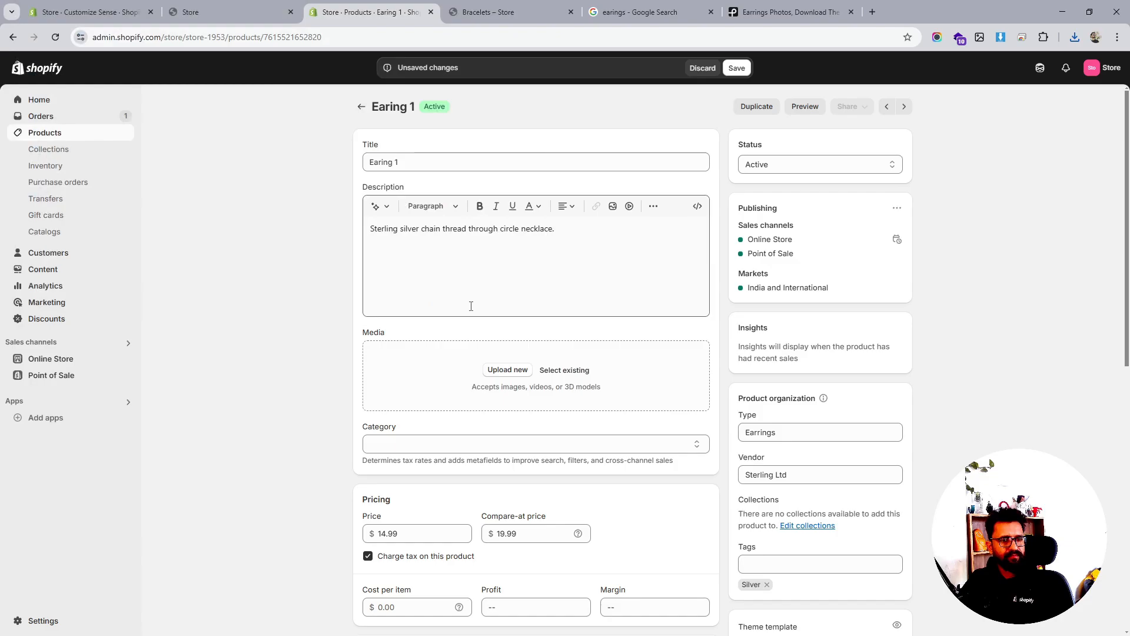
left_click(737, 67)
left_click(141, 10)
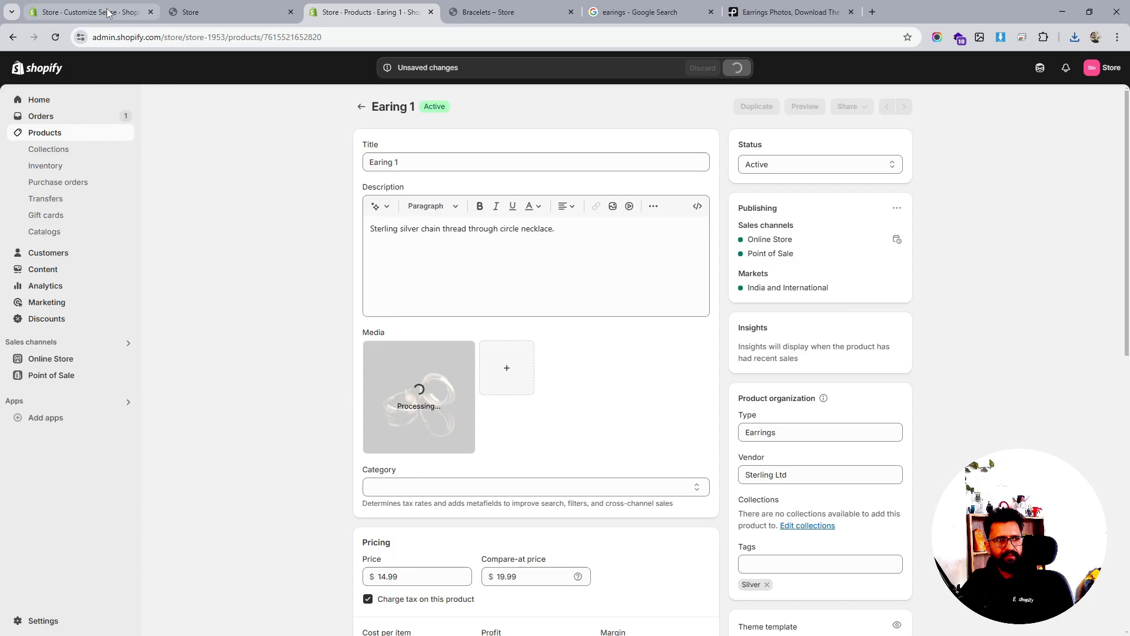
left_click(365, 12)
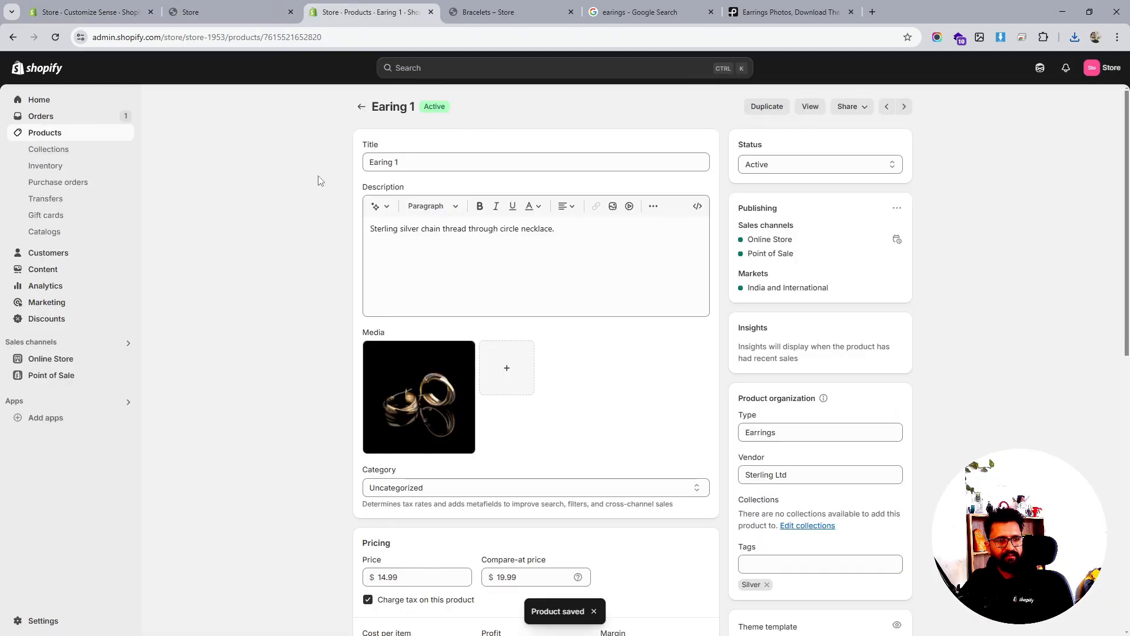
Set the Earings collection condition value to product type Earrings and save
left_click(49, 149)
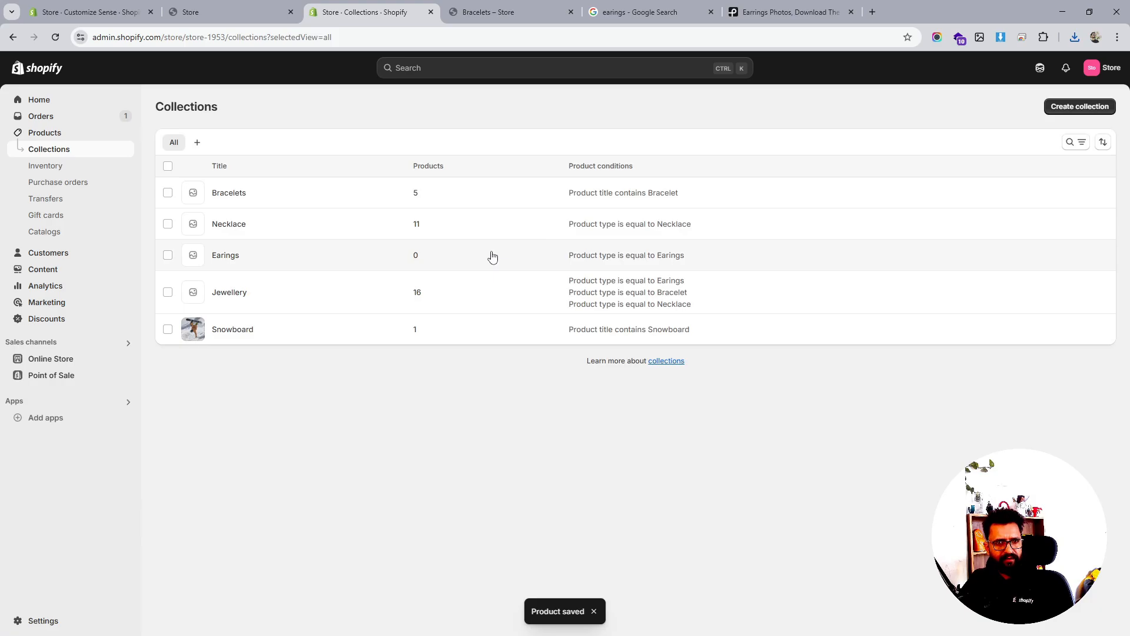
left_click(229, 257)
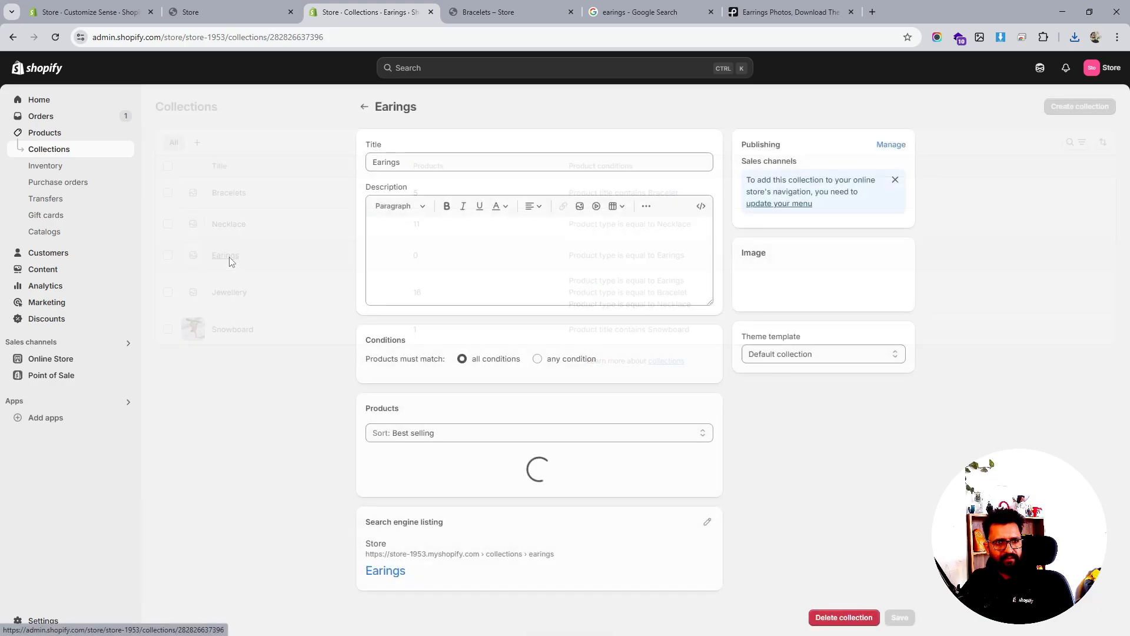
left_click(618, 399)
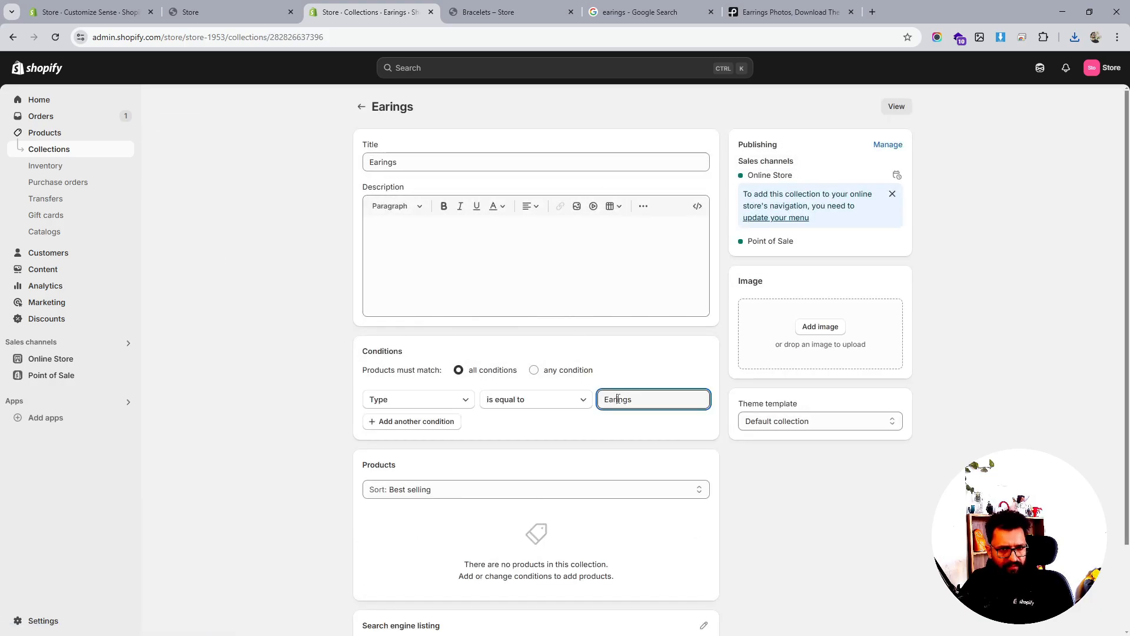
type("r")
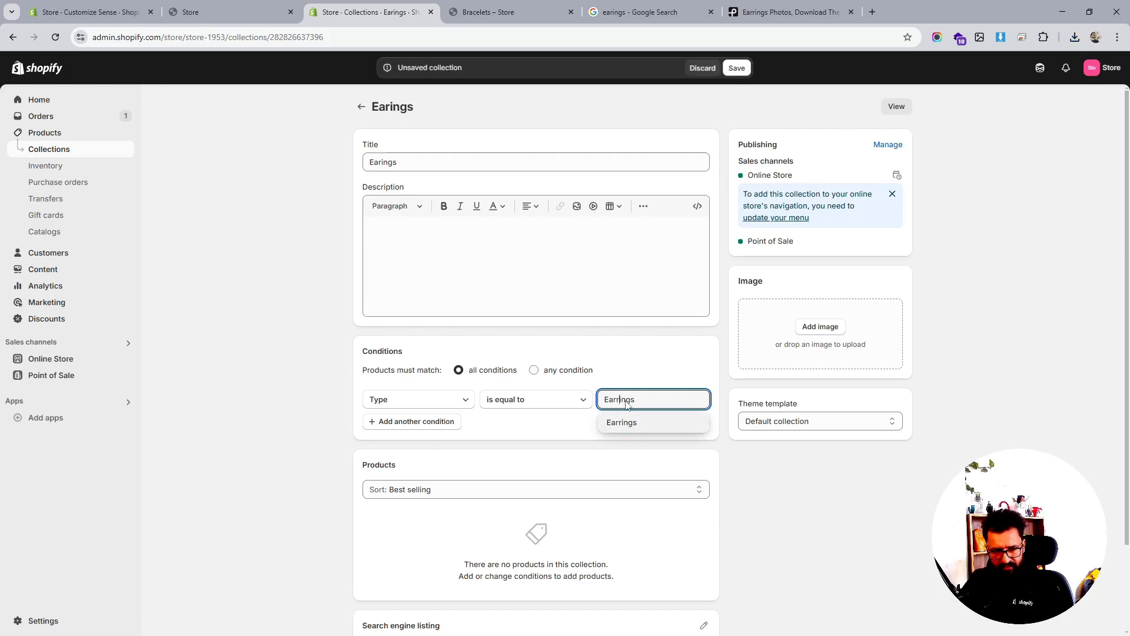
left_click(639, 423)
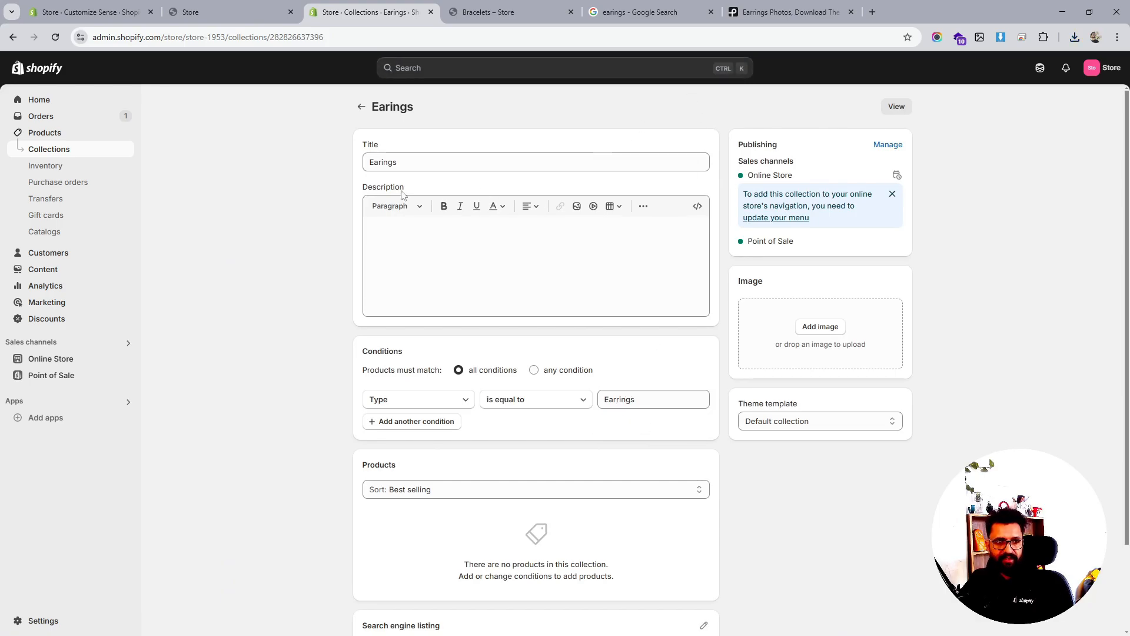
left_click(55, 37)
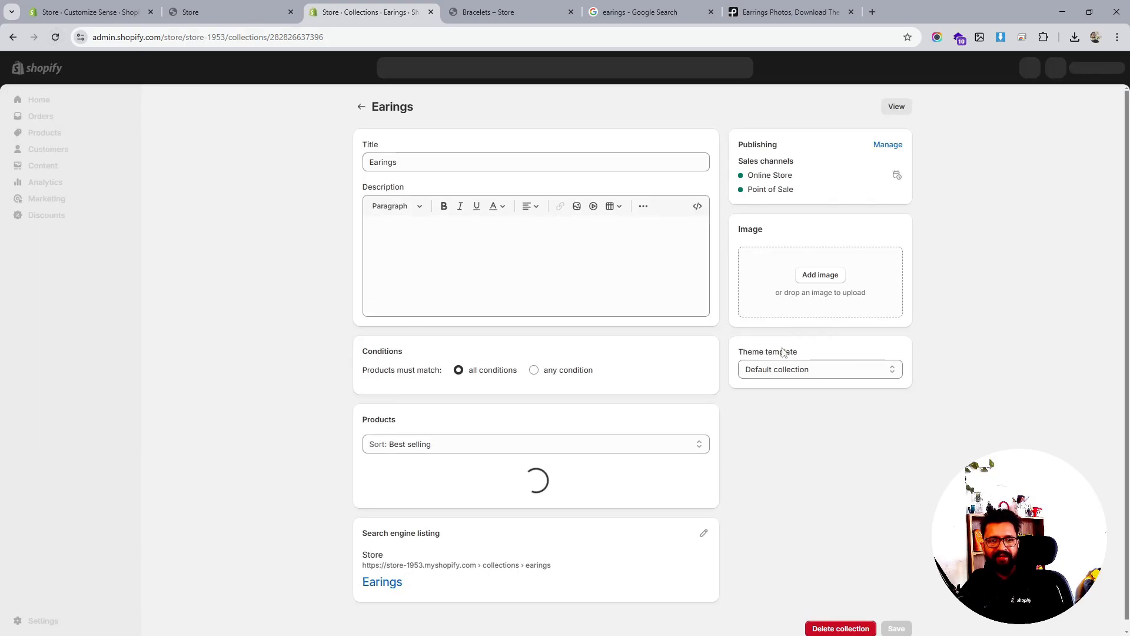
Check the live store tab, then return to the theme editor
scroll(599, 349, "down", 3)
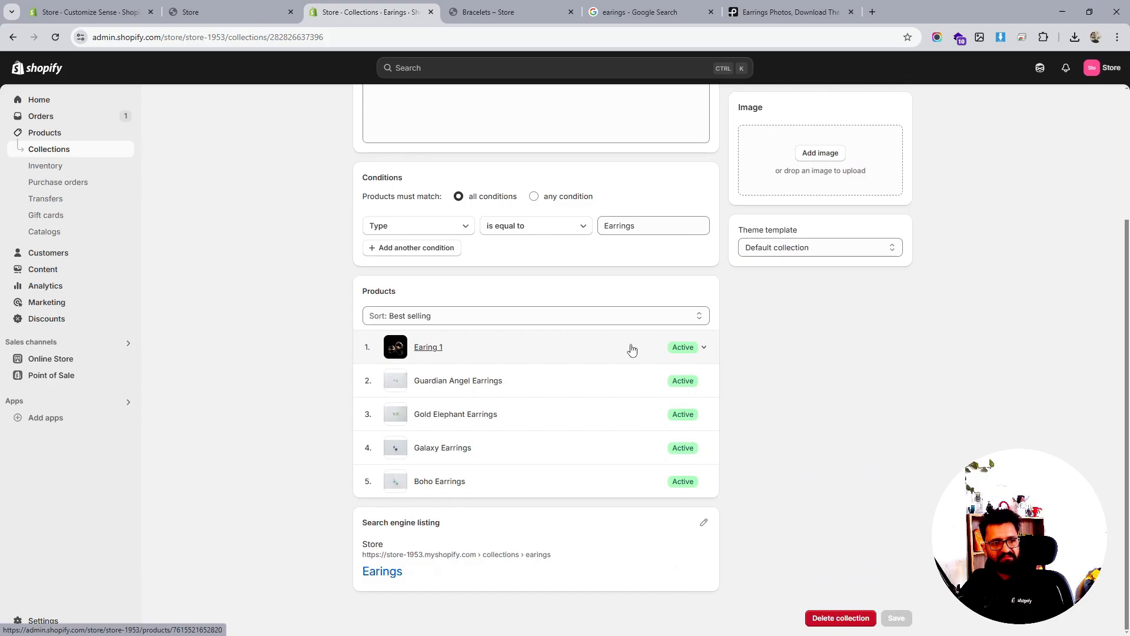
scroll(631, 348, "up", 5)
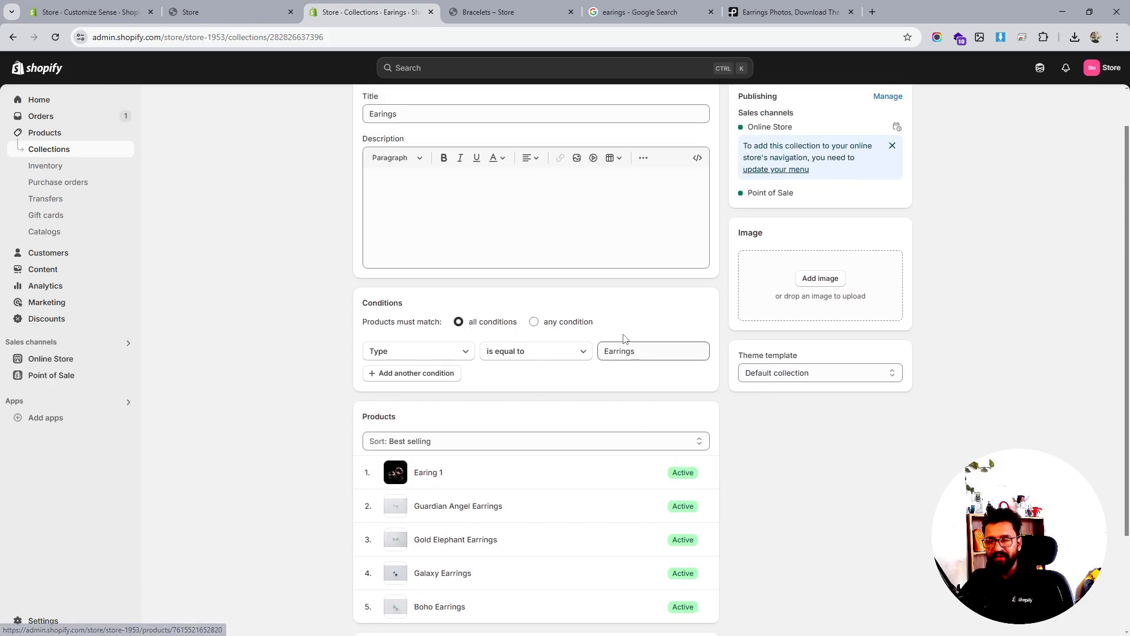
left_click(194, 12)
left_click(134, 10)
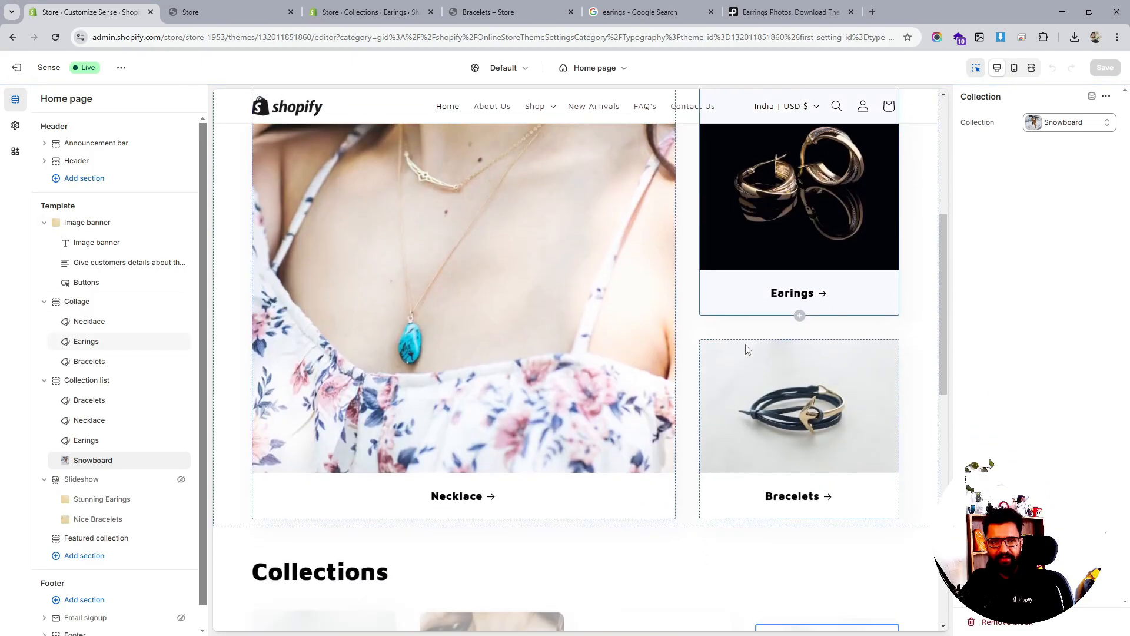
Hide the home page Collage section with its eye icon and save the theme
scroll(745, 345, "up", 2)
scroll(746, 350, "down", 1)
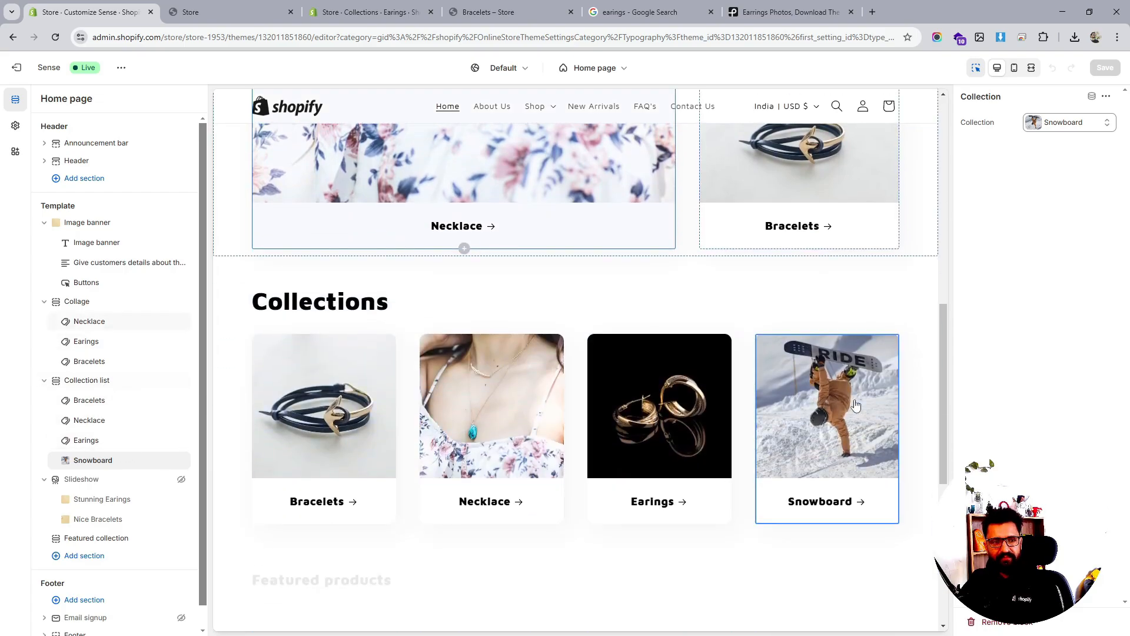
scroll(718, 361, "down", 2)
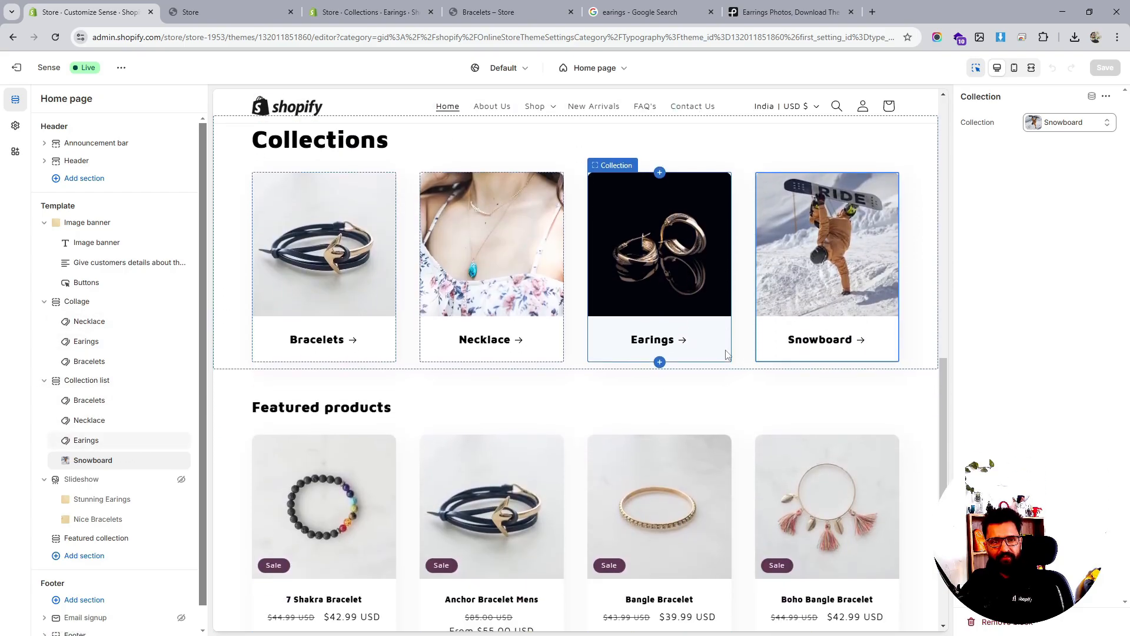
left_click(98, 306)
left_click(181, 302)
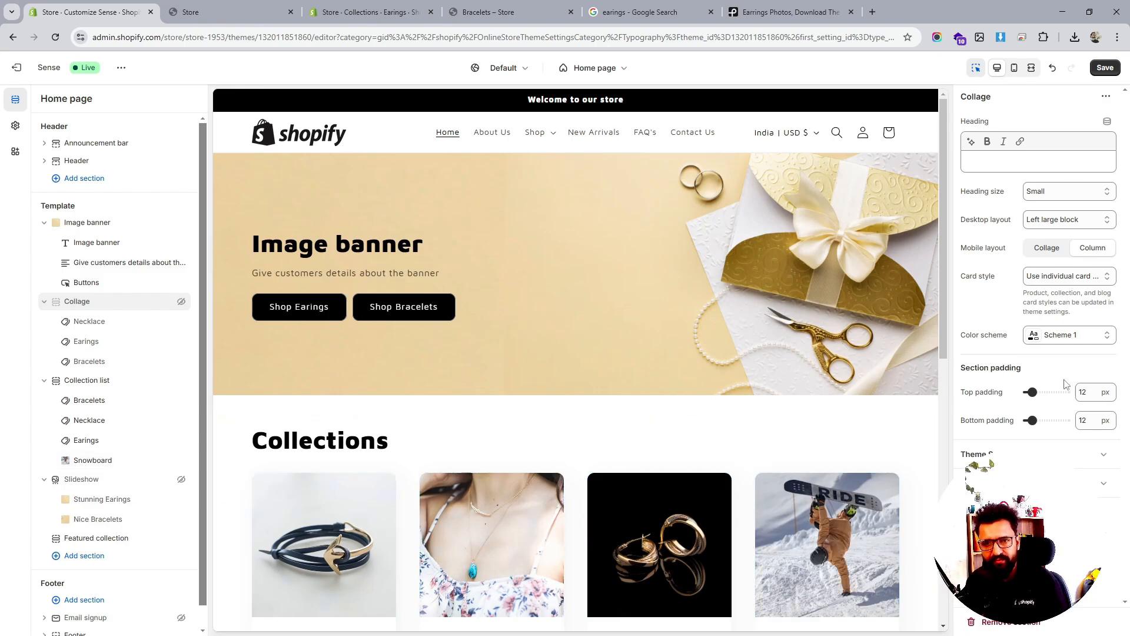
scroll(771, 384, "down", 5)
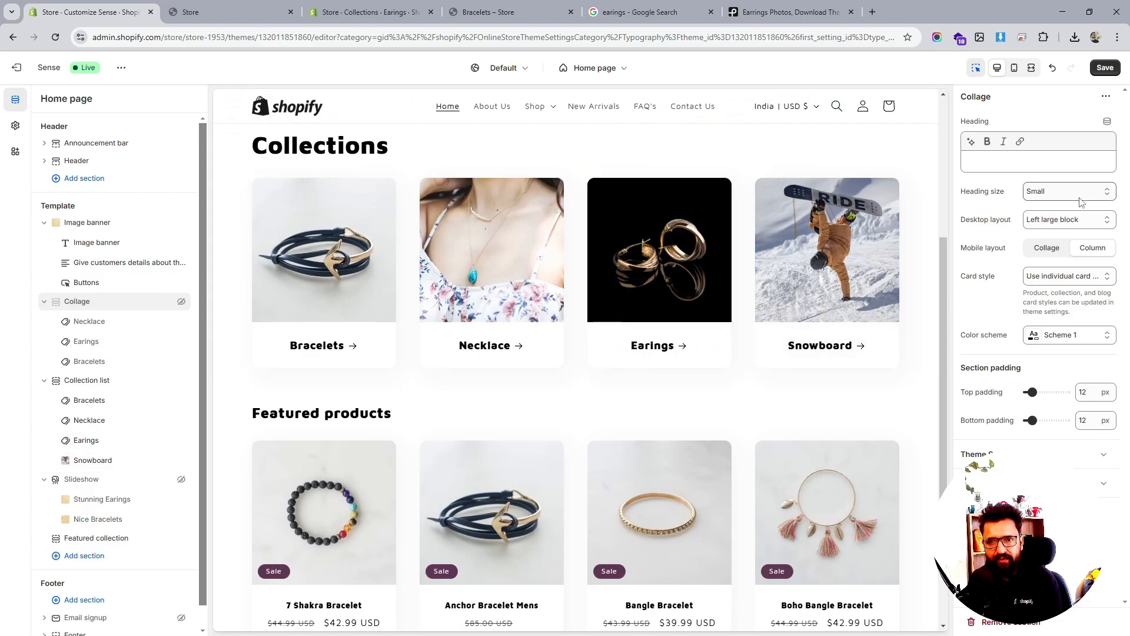
scroll(748, 333, "down", 4)
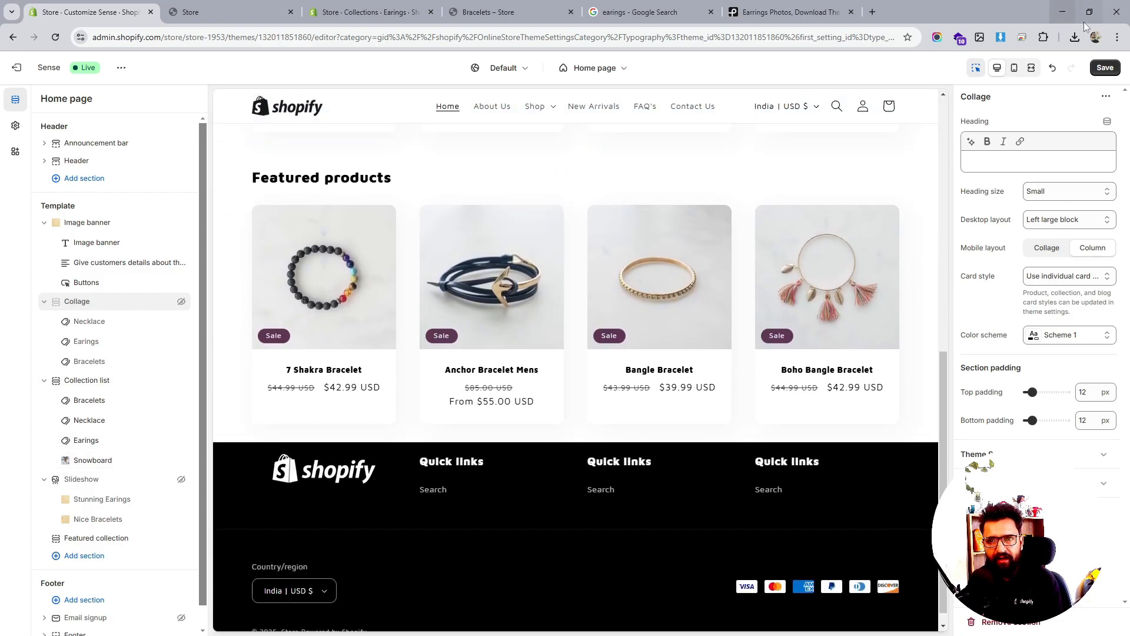
left_click(1105, 68)
Reload the live storefront and scroll through the updated home page
left_click(211, 13)
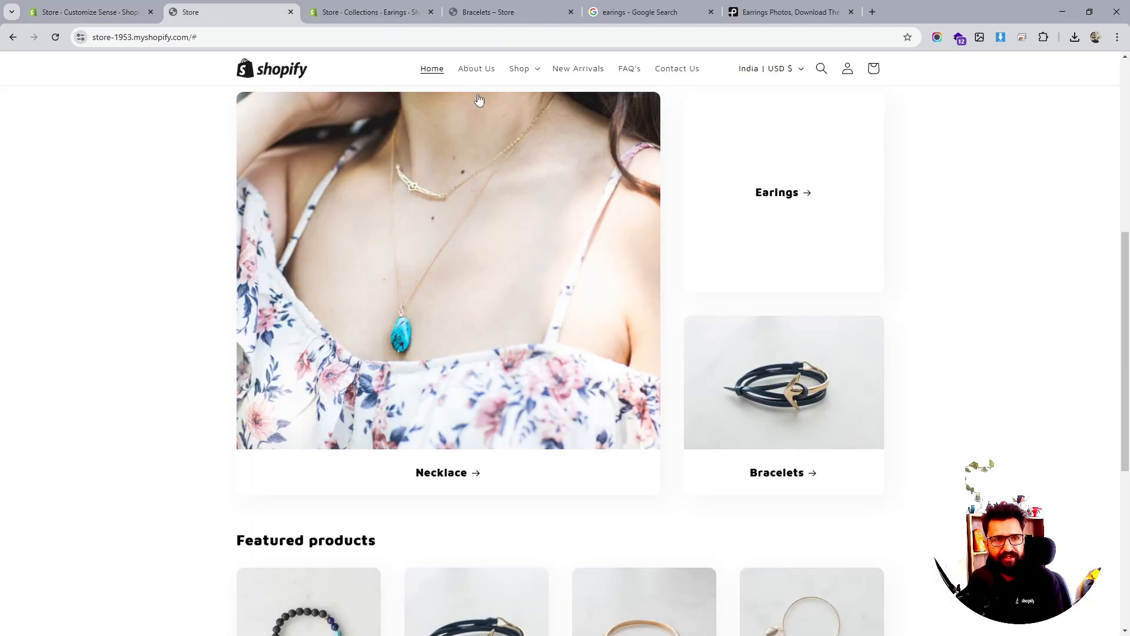
left_click(56, 38)
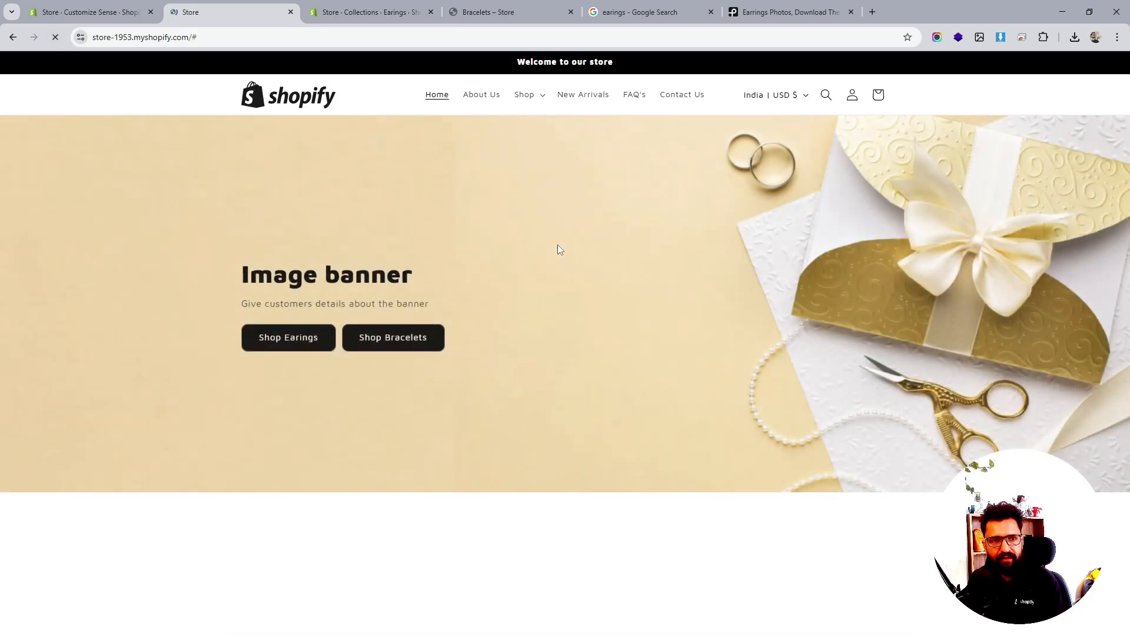
scroll(577, 250, "up", 2)
scroll(576, 250, "down", 4)
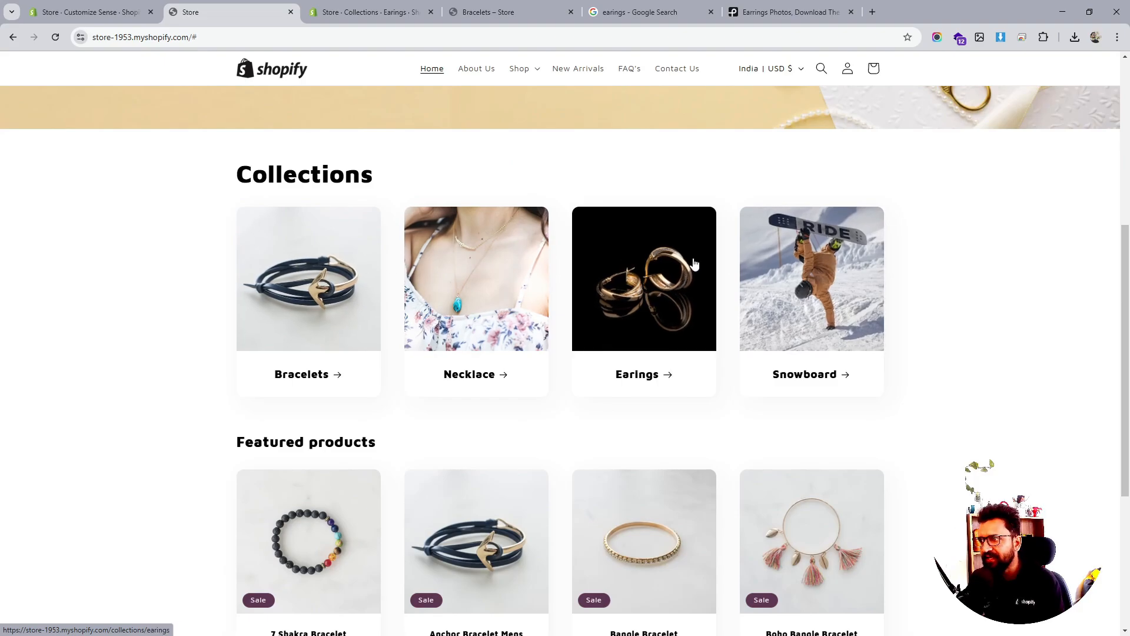
scroll(724, 274, "down", 4)
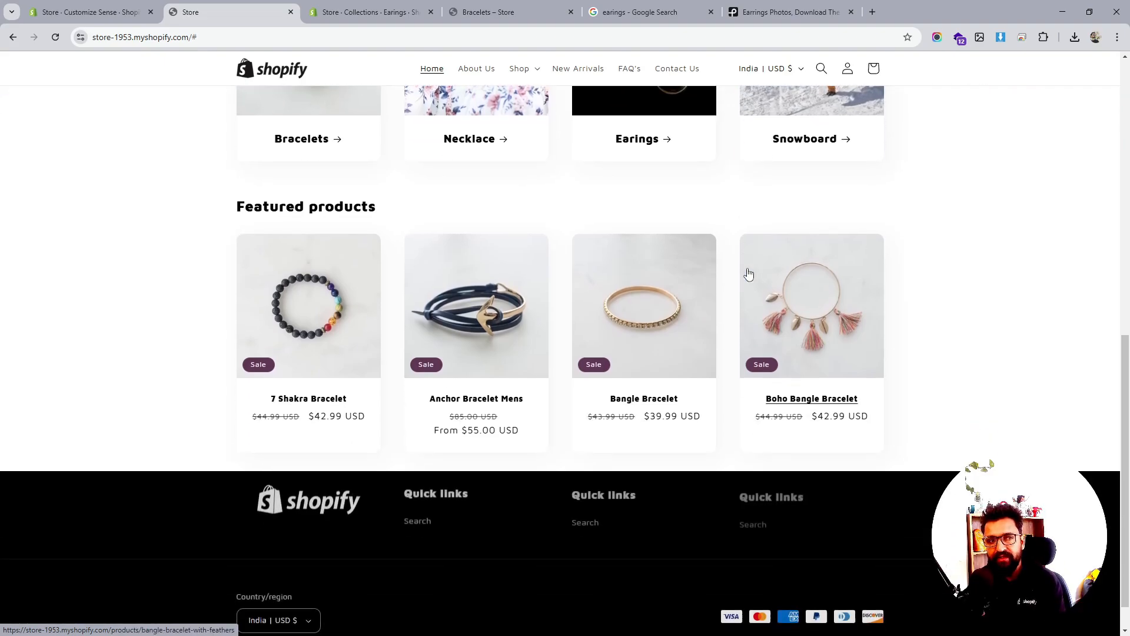
scroll(747, 272, "up", 5)
scroll(765, 292, "down", 4)
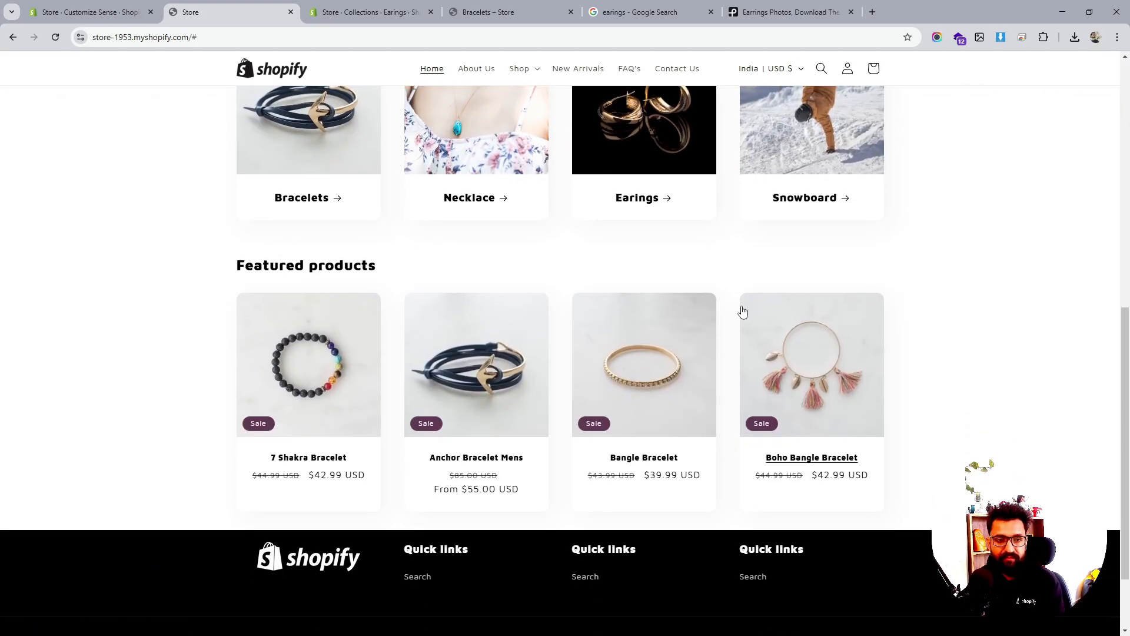
scroll(344, 371, "down", 2)
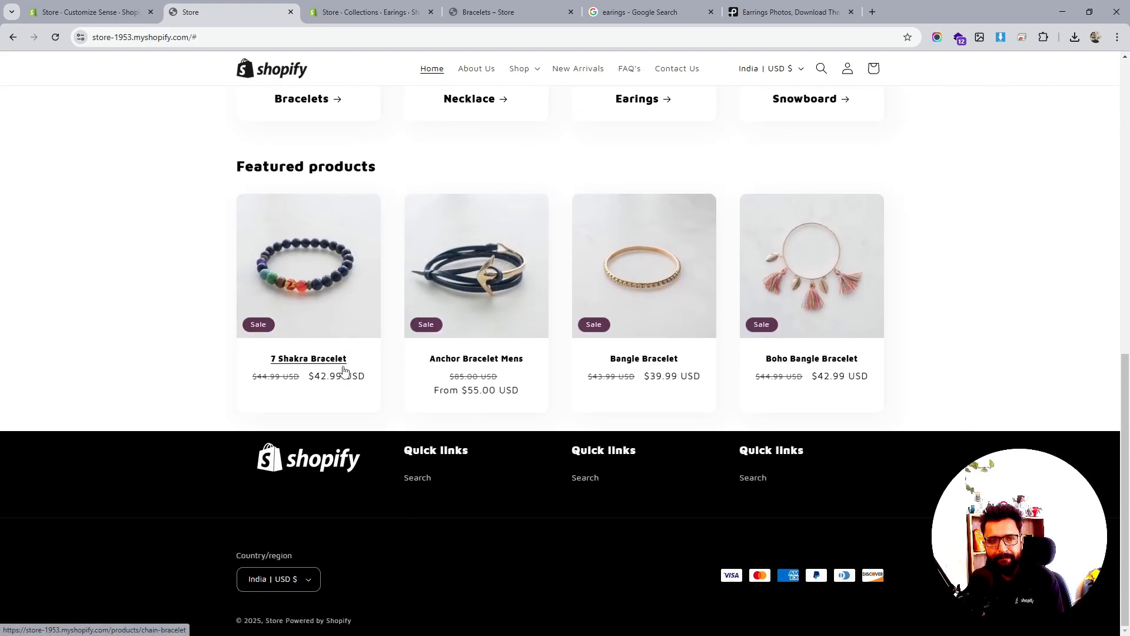
scroll(315, 253, "up", 7)
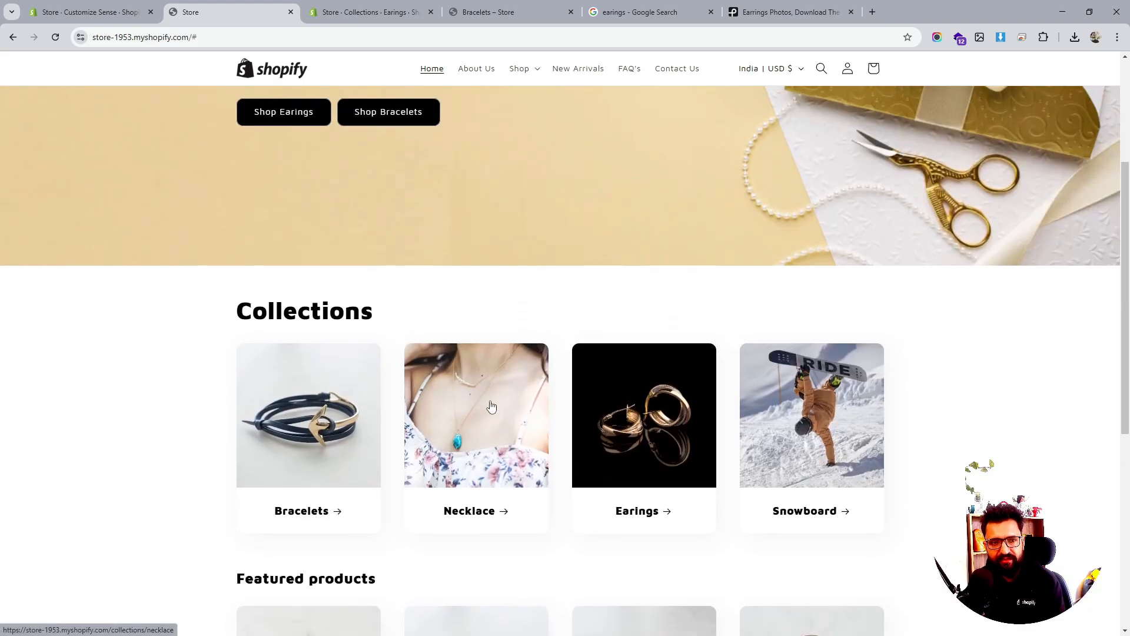
View the Bracelets collection page, then go back and return to the theme editor
left_click(322, 419)
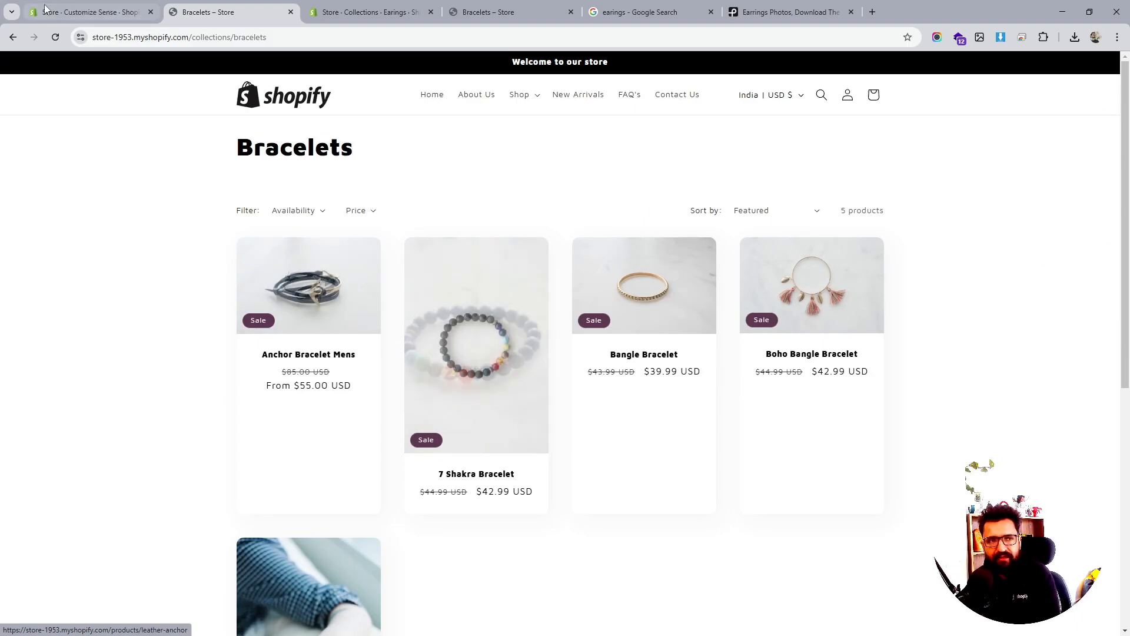
left_click(13, 38)
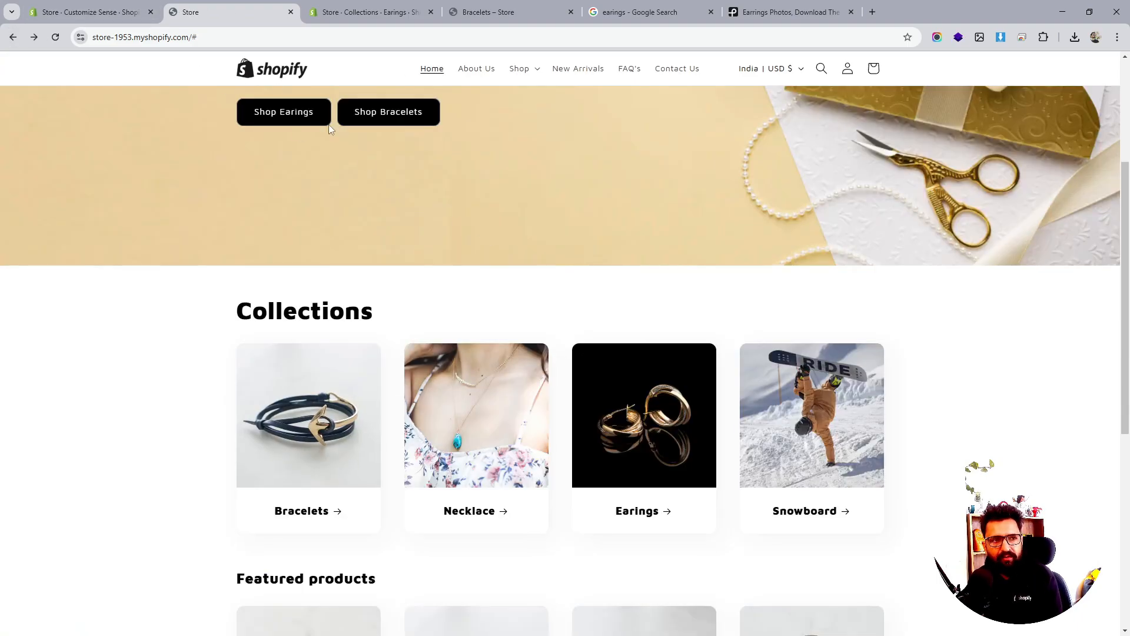
left_click(146, 20)
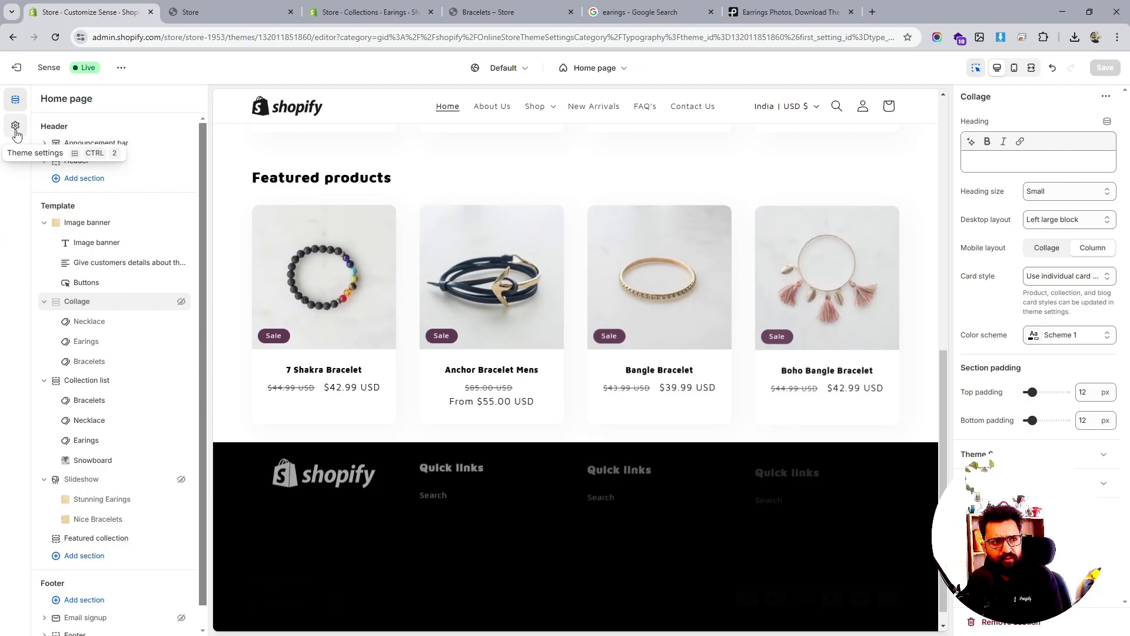
In Theme settings, switch the collection cards to the standard style
left_click(16, 128)
left_click(15, 151)
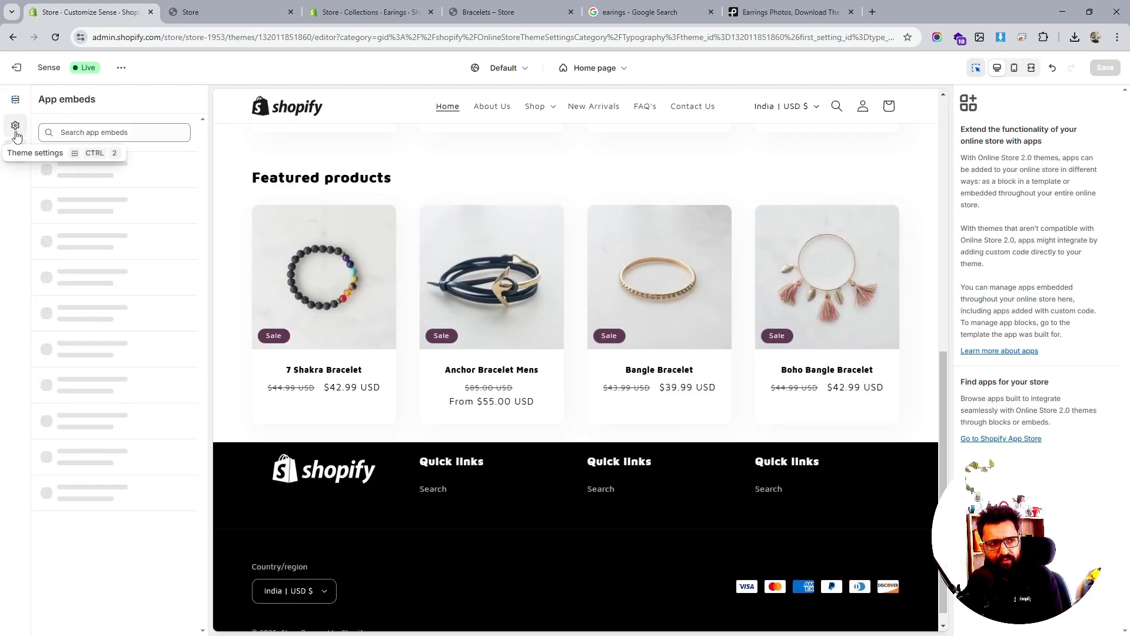
left_click(15, 126)
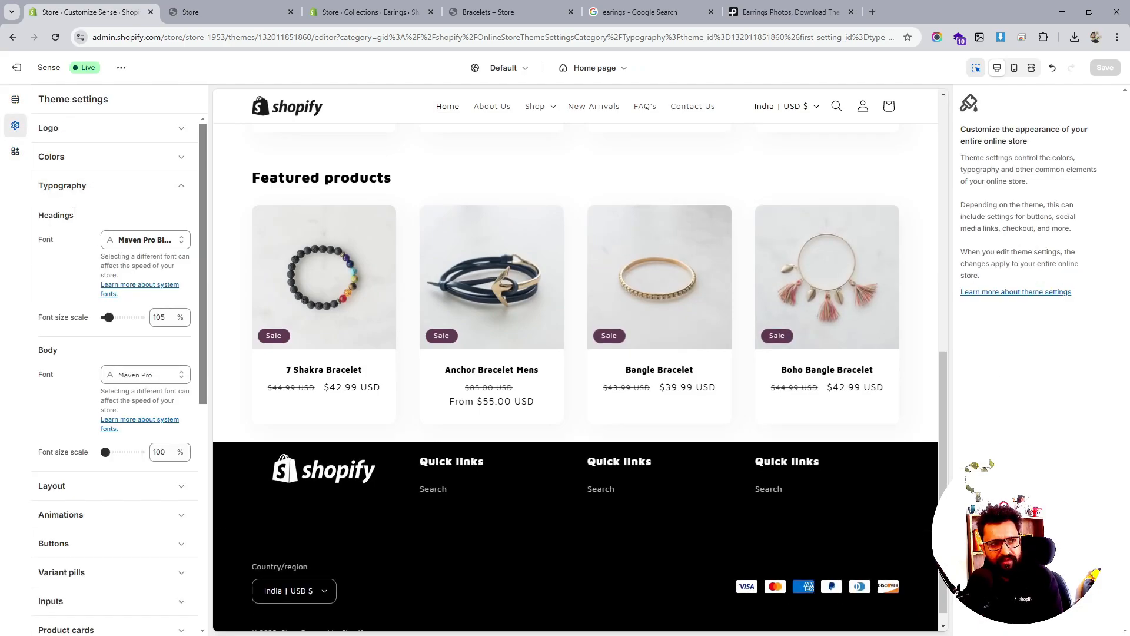
left_click(101, 187)
scroll(499, 233, "up", 6)
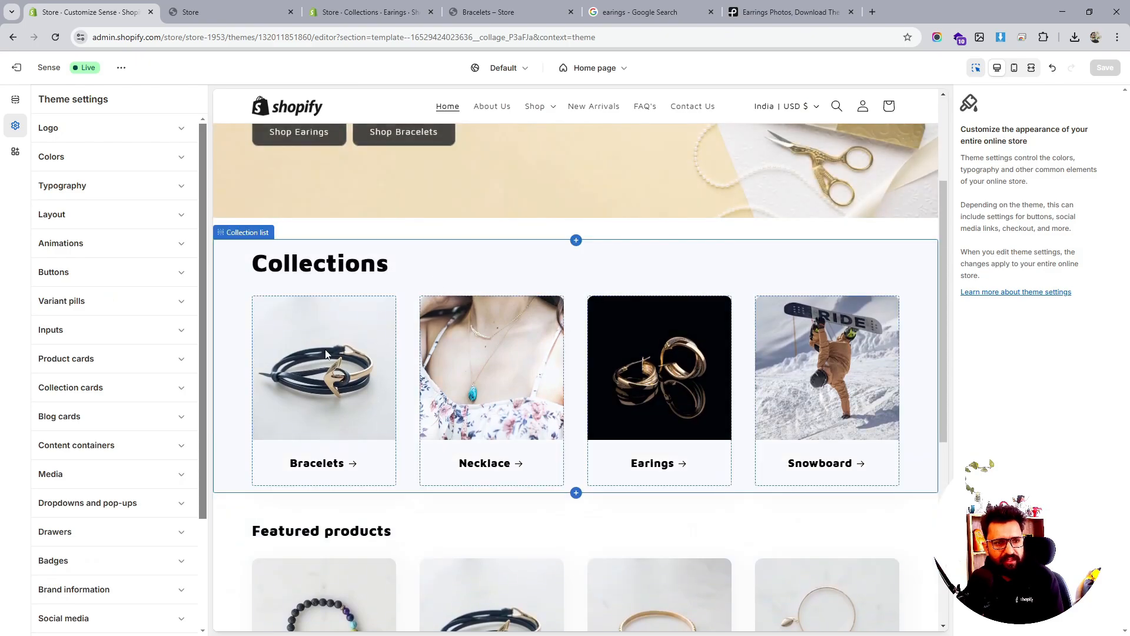
scroll(61, 326, "down", 1)
scroll(62, 326, "down", 1)
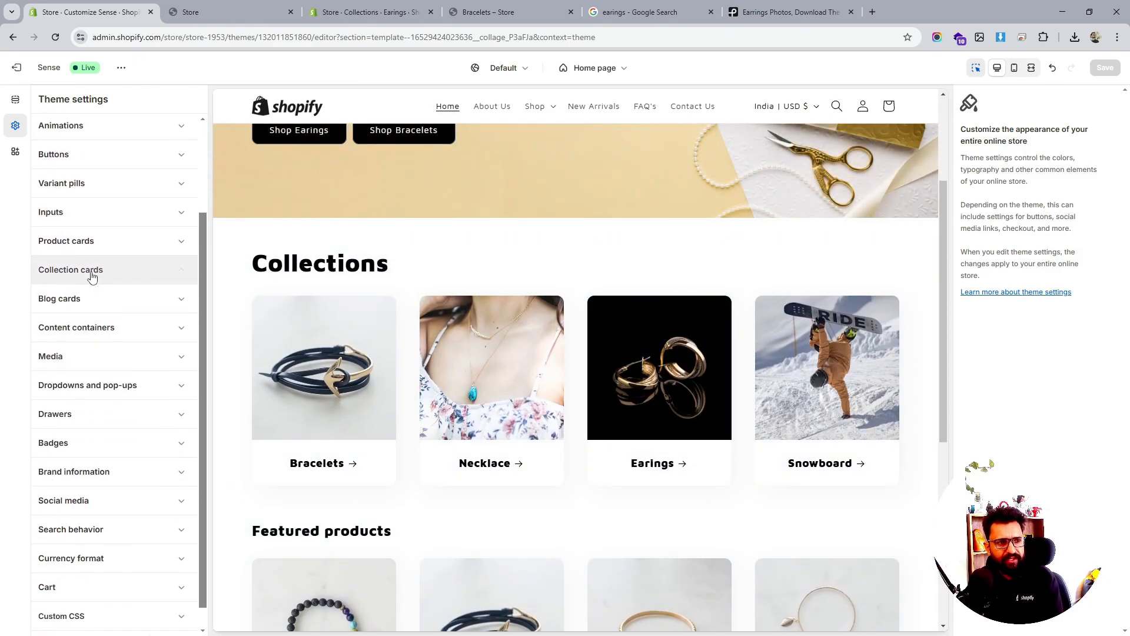
left_click(121, 270)
scroll(126, 244, "down", 2)
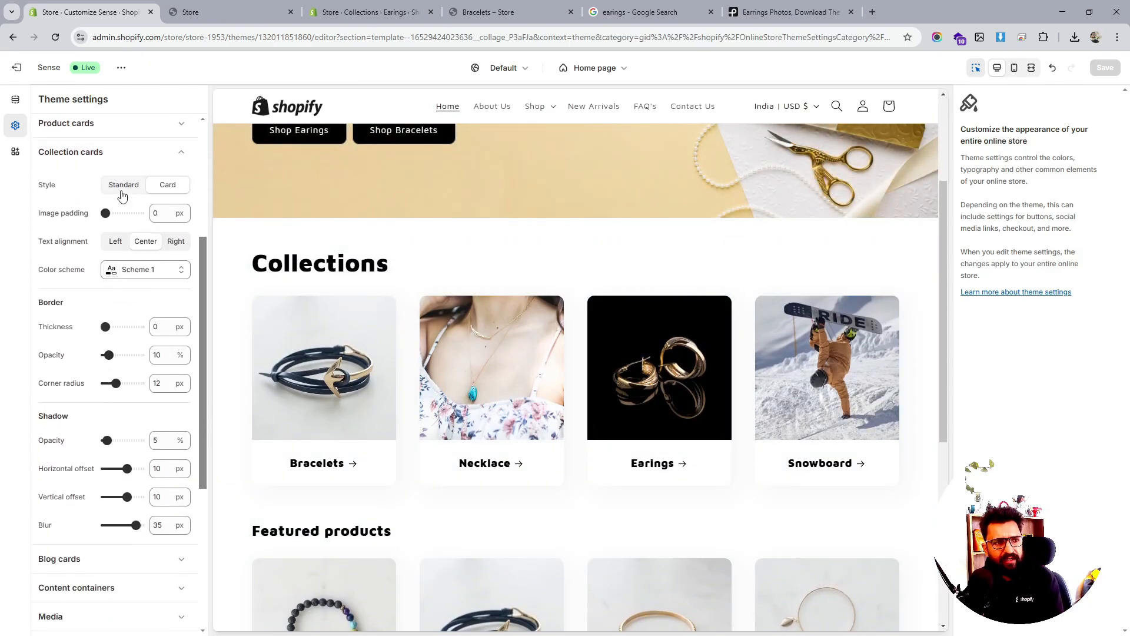
left_click(122, 194)
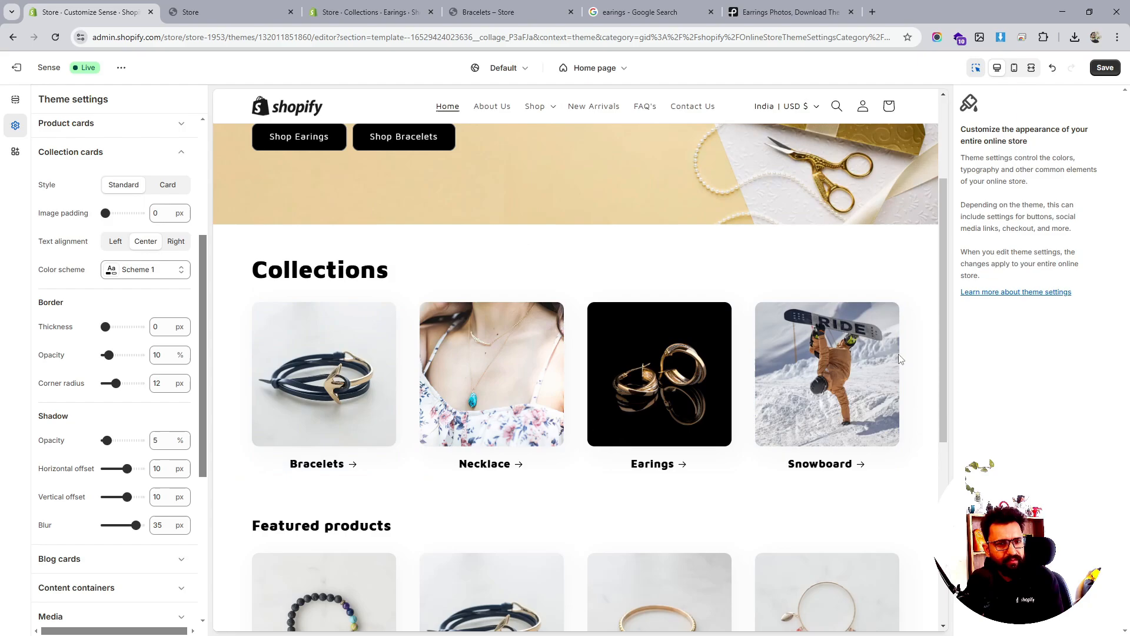
Keep collection card titles centered and set the card corner radius to 12 px
scroll(905, 307, "down", 2)
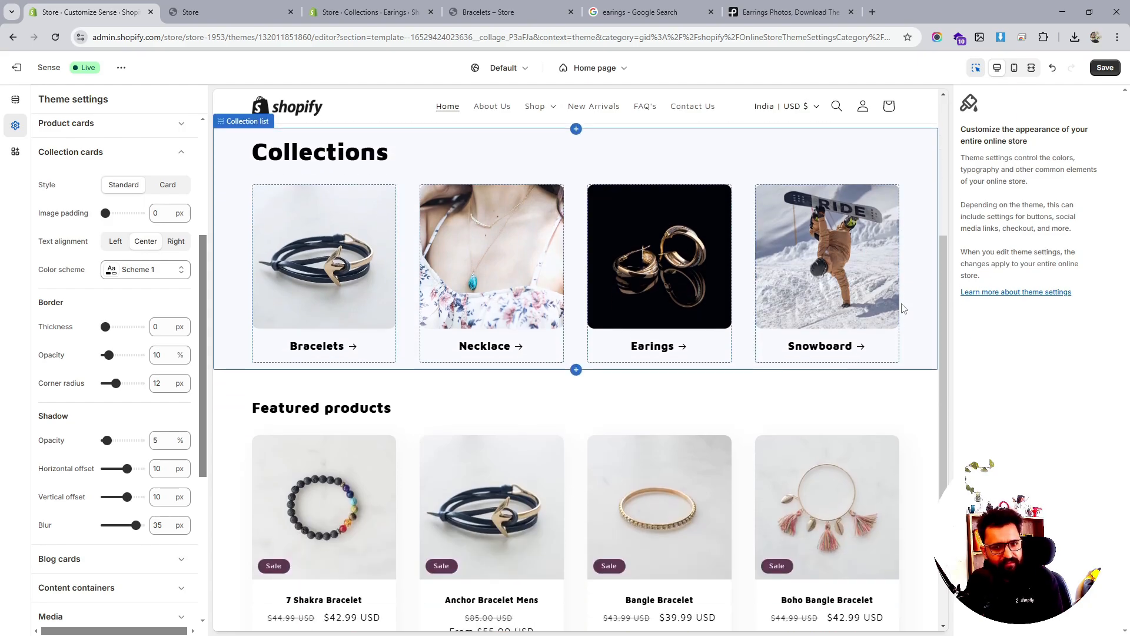
left_click(124, 246)
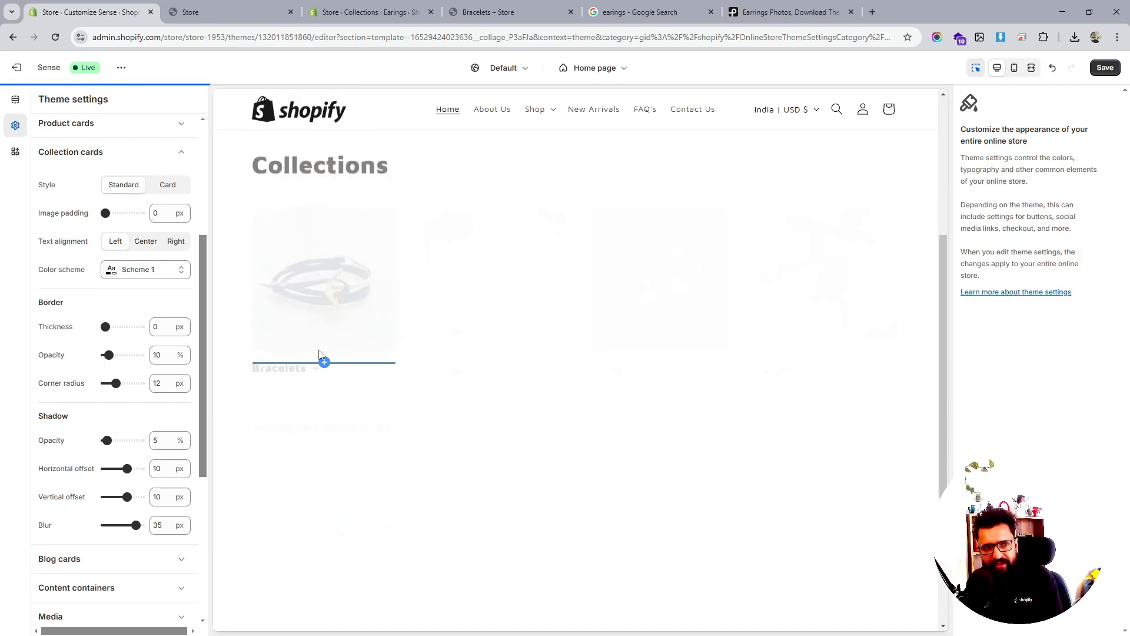
left_click(141, 242)
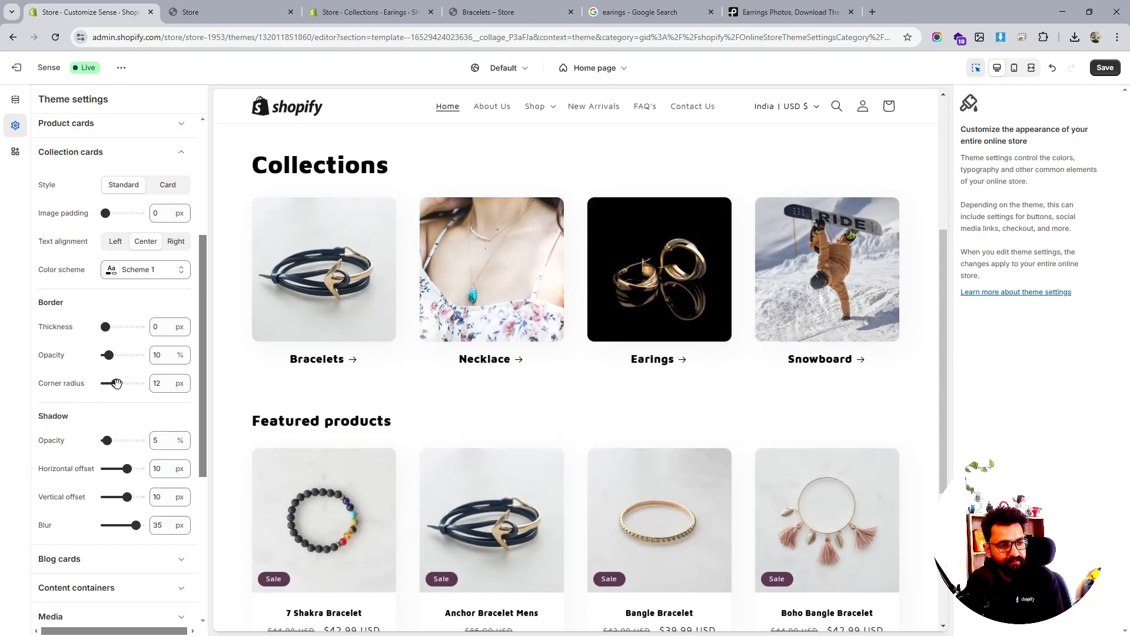
left_click_drag(114, 384, 108, 383)
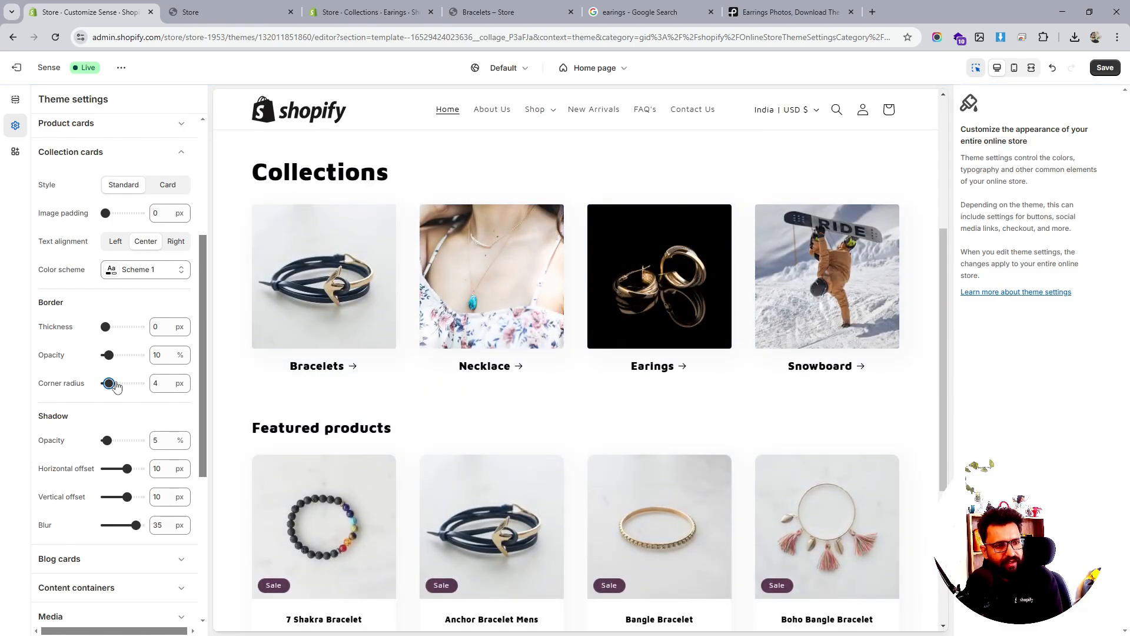
left_click_drag(116, 385, 124, 386)
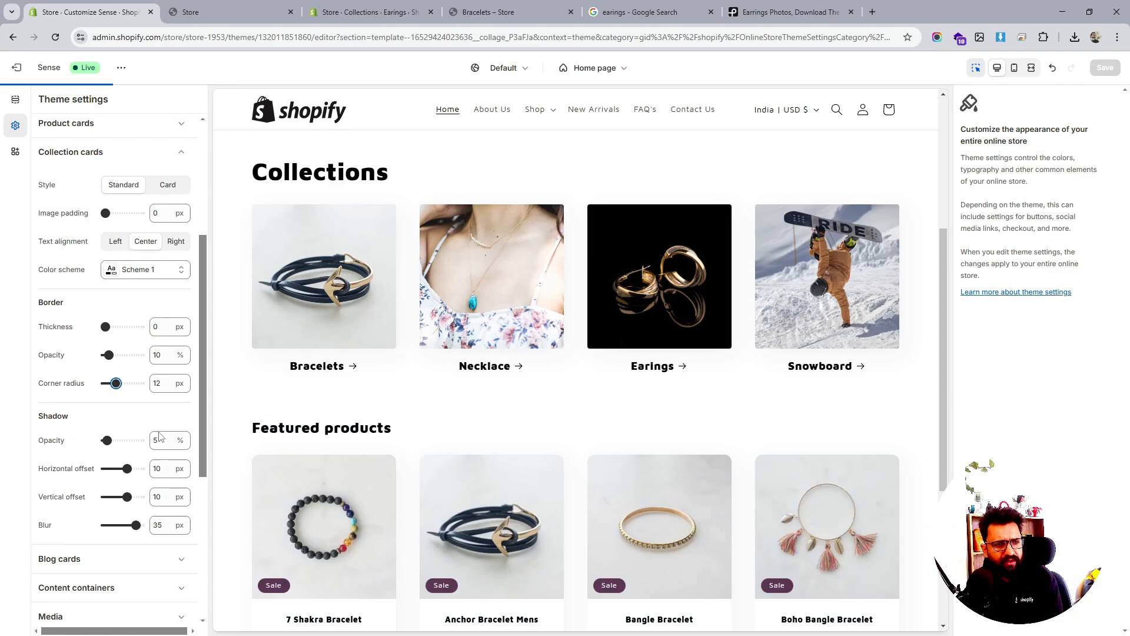
Set the collection card shadow's horizontal and vertical offsets to -4 px
scroll(154, 424, "down", 2)
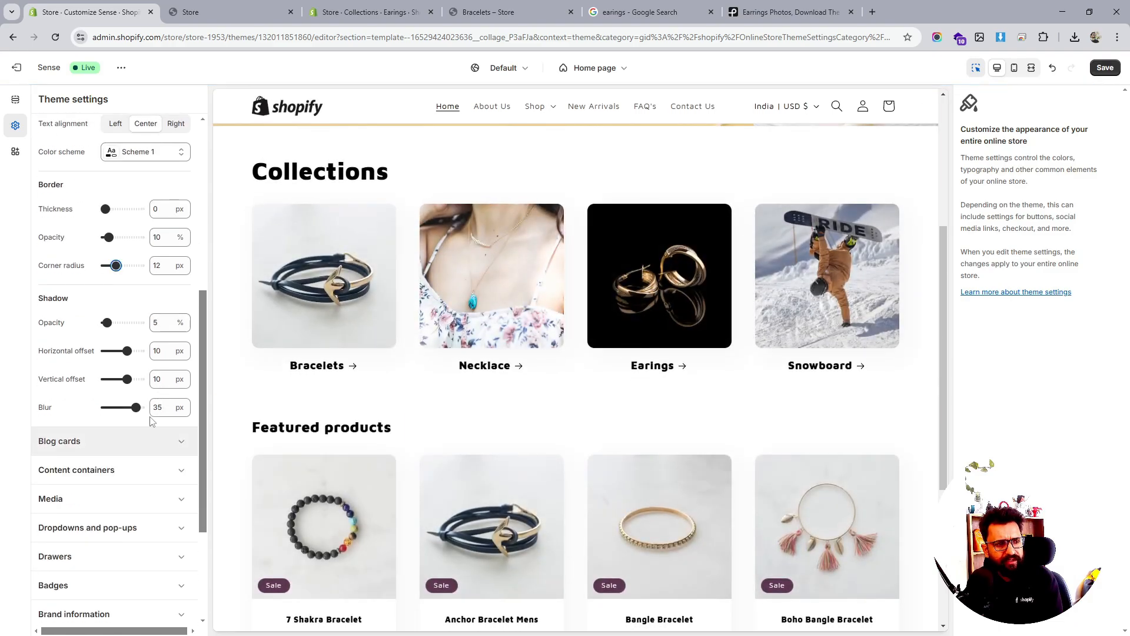
left_click_drag(126, 351, 121, 351)
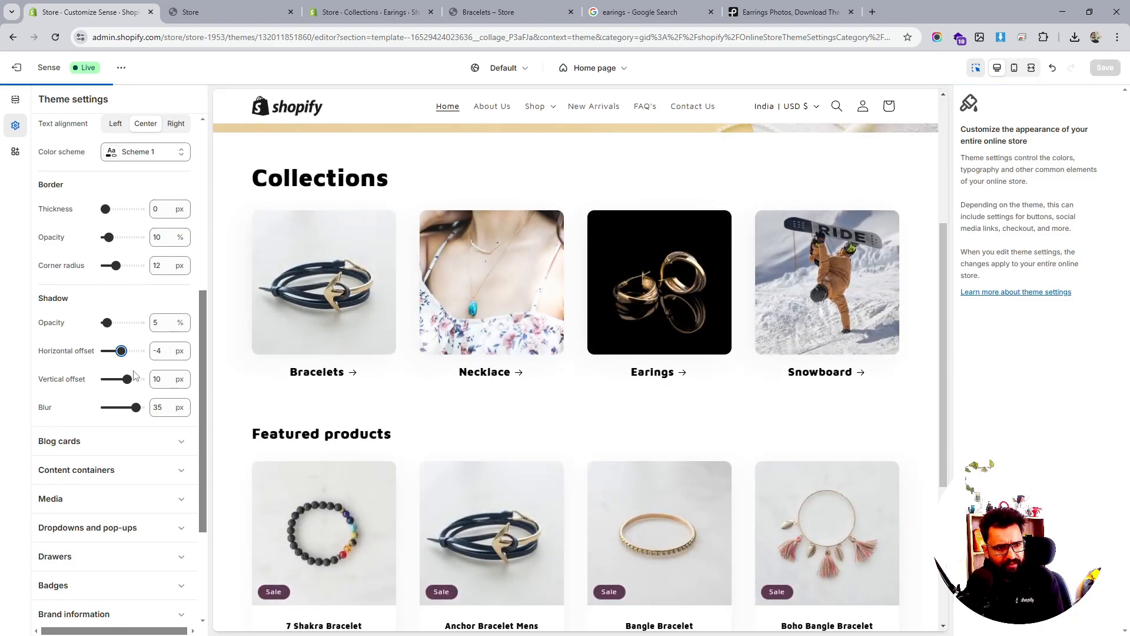
left_click_drag(127, 378, 121, 378)
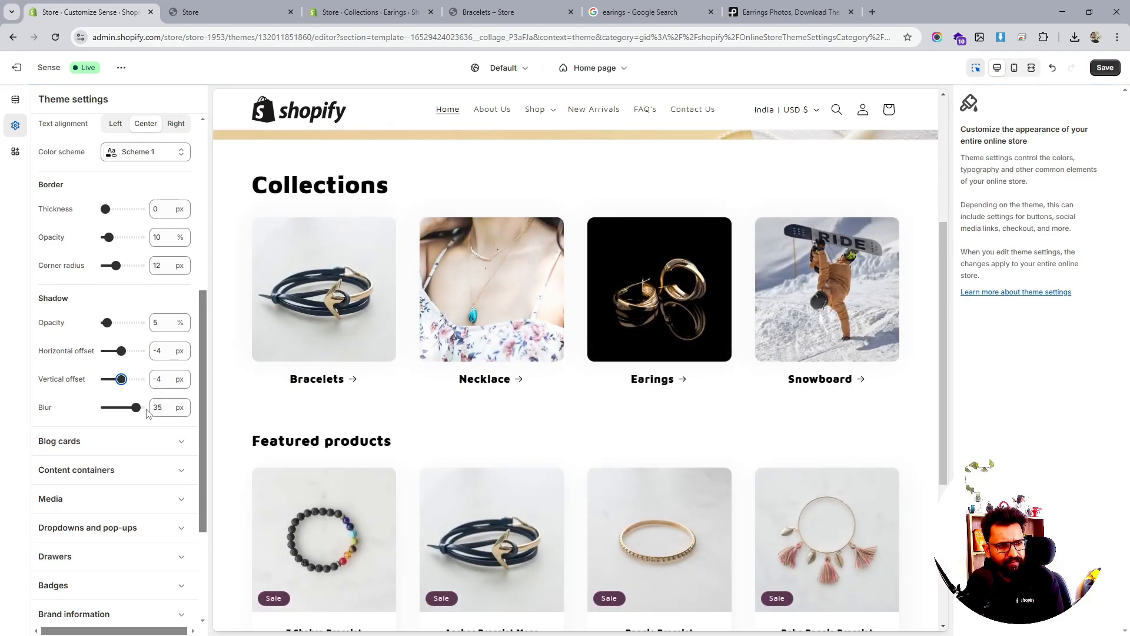
scroll(151, 409, "down", 3)
scroll(135, 408, "up", 1)
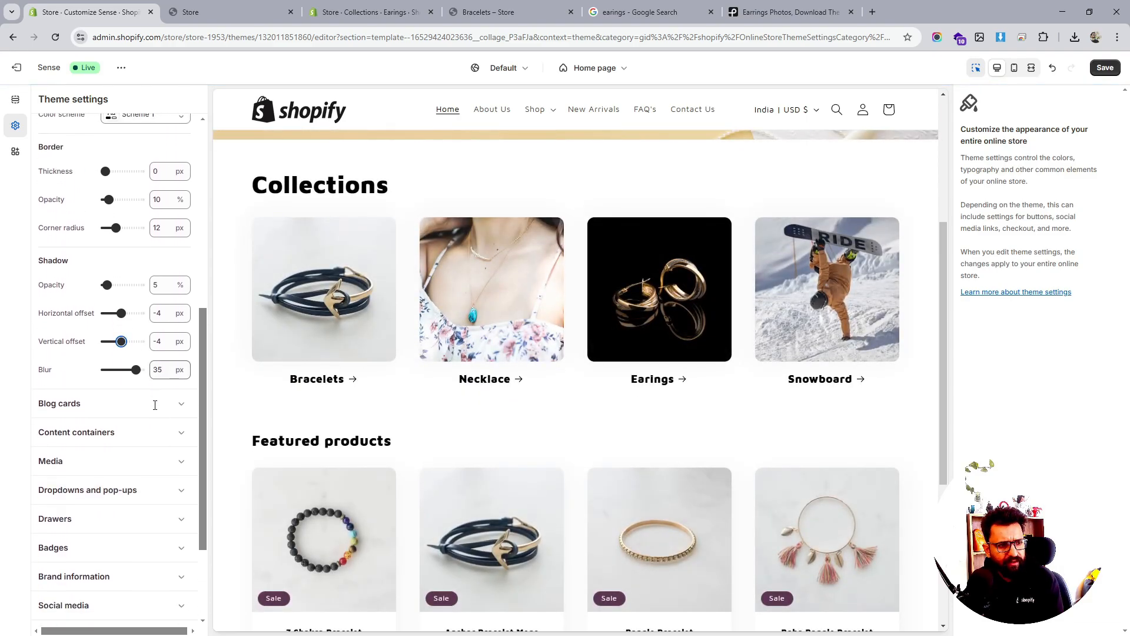
left_click(129, 410)
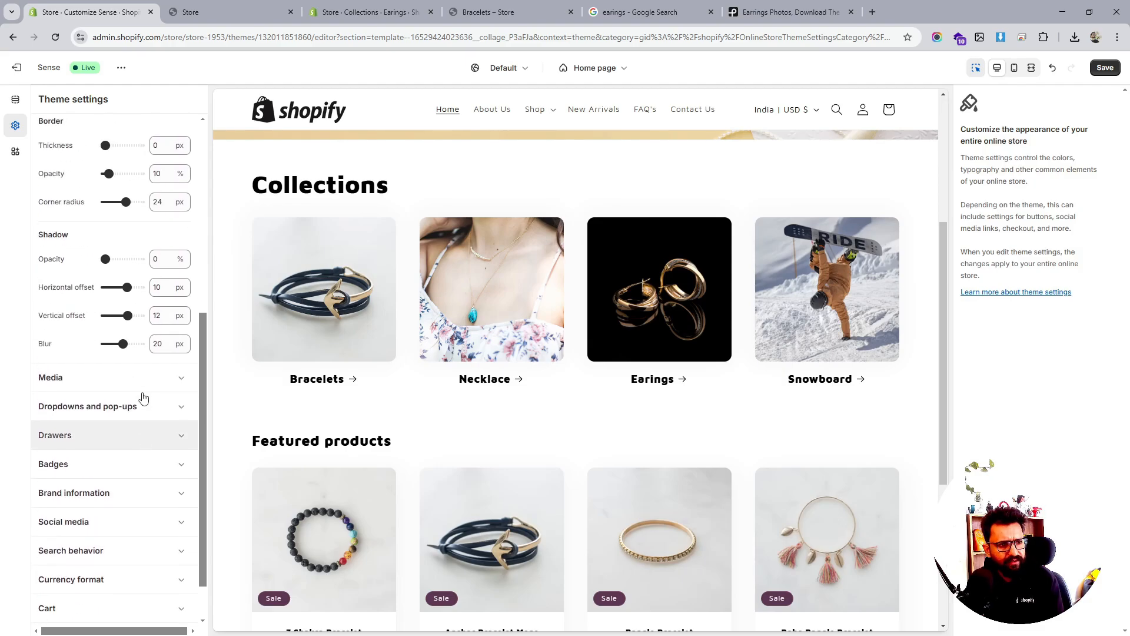
scroll(143, 397, "up", 1)
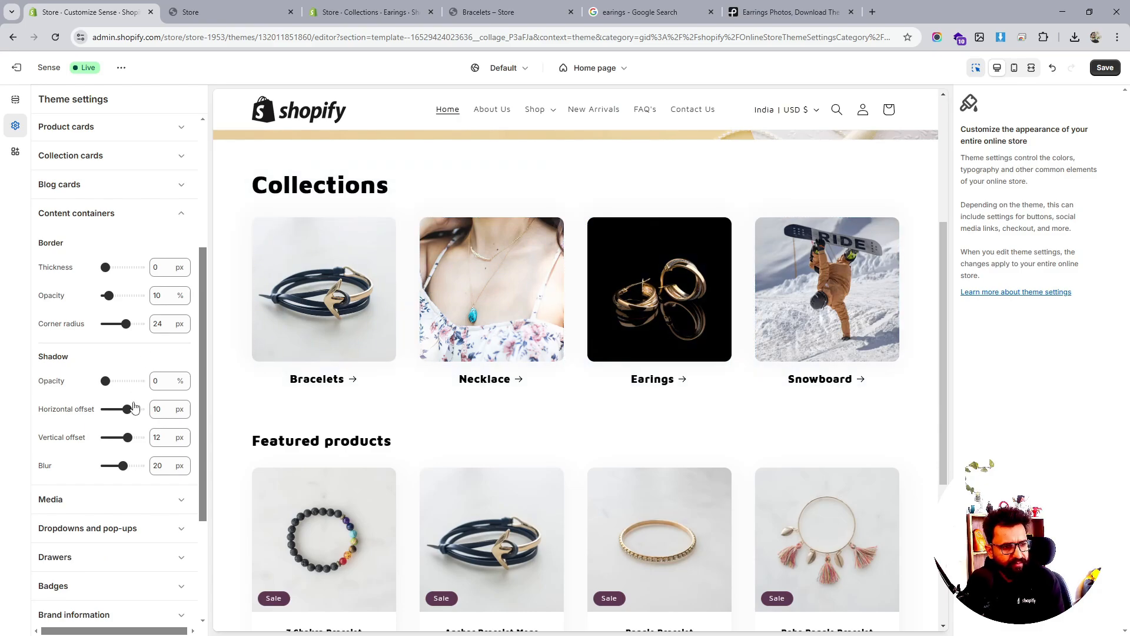
scroll(134, 406, "down", 3)
scroll(134, 406, "up", 7)
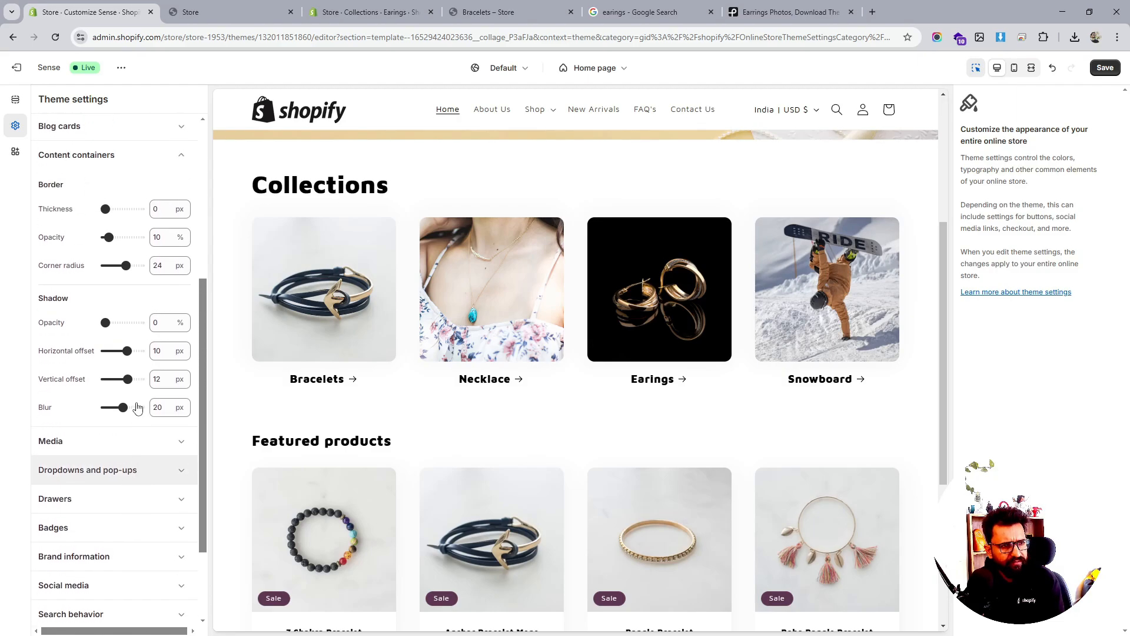
left_click(113, 215)
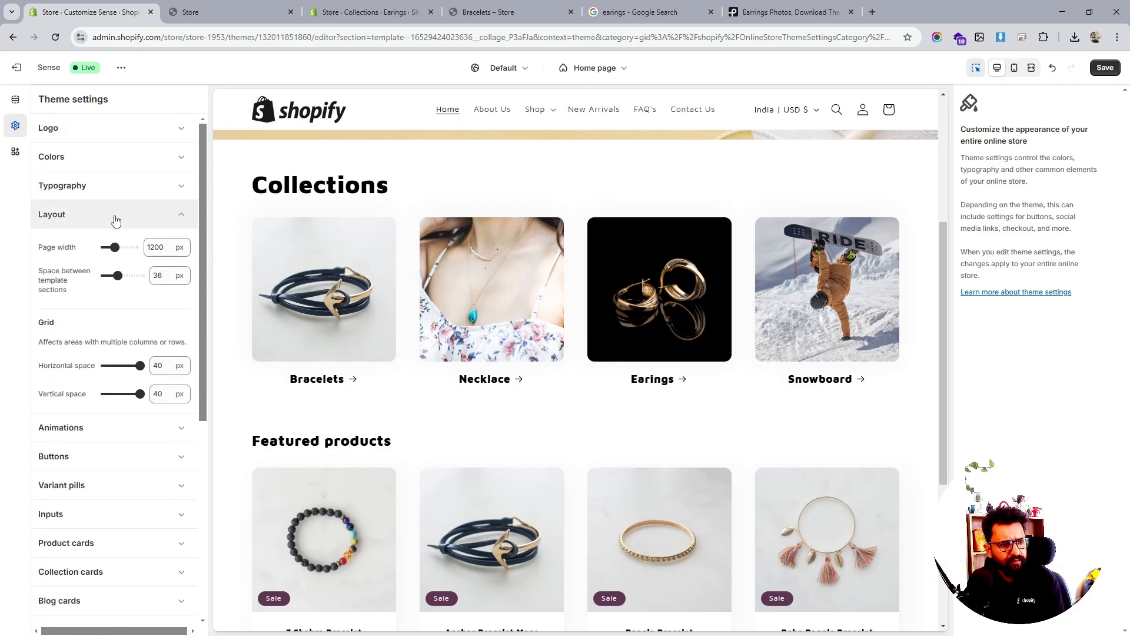
Reduce grid spacing and space between template sections to 12 px, then save with Ctrl+S
left_click_drag(138, 367, 113, 366)
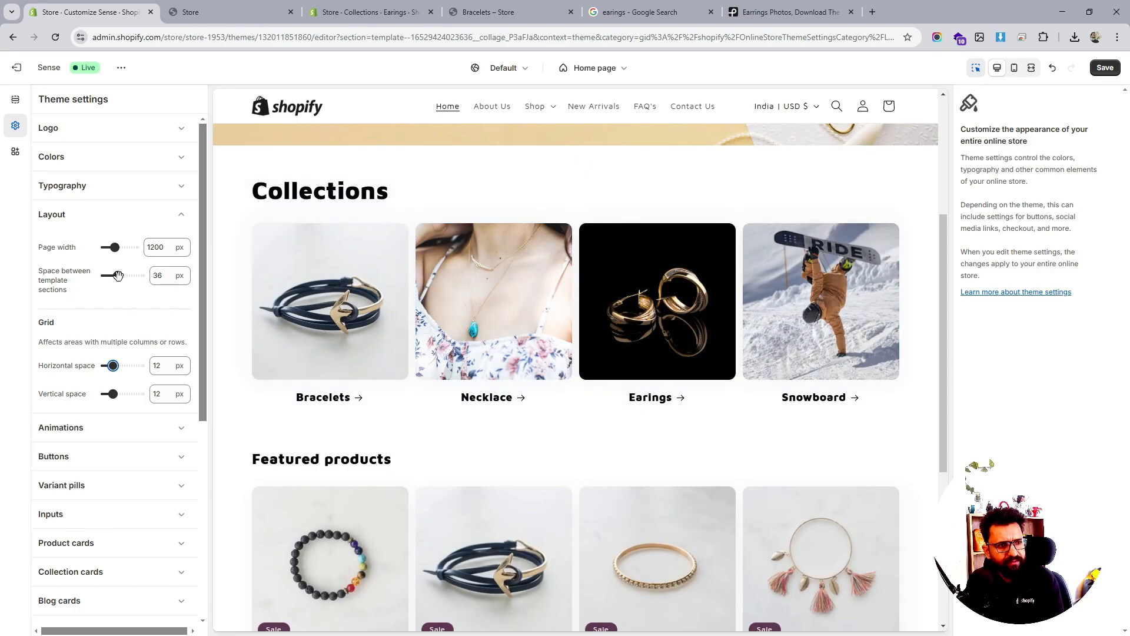
left_click_drag(117, 276, 109, 275)
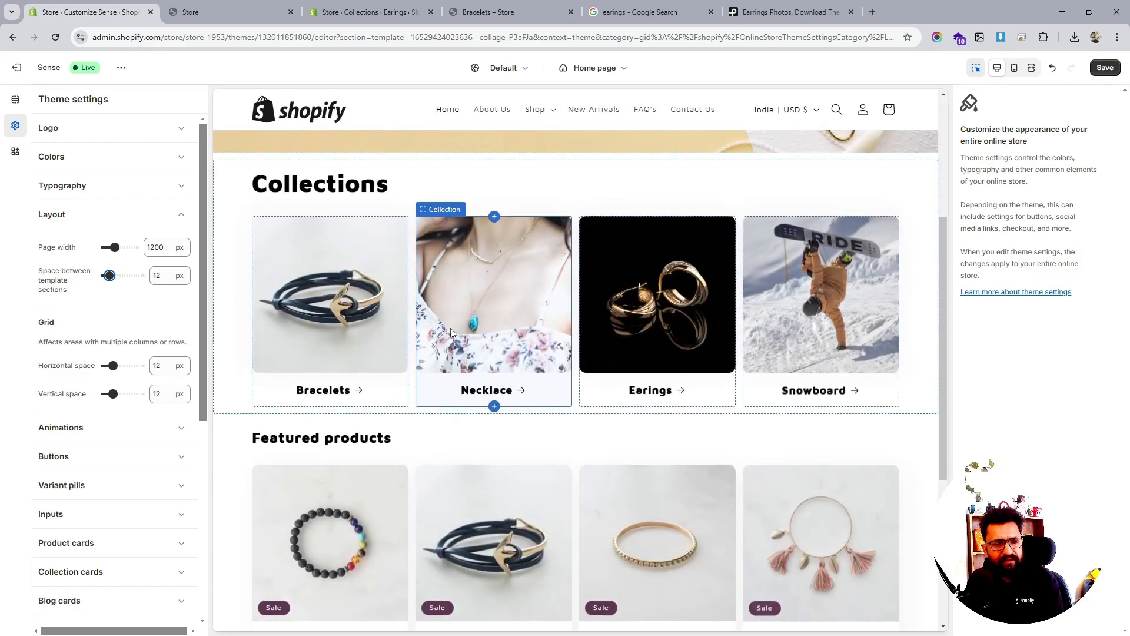
scroll(449, 329, "down", 9)
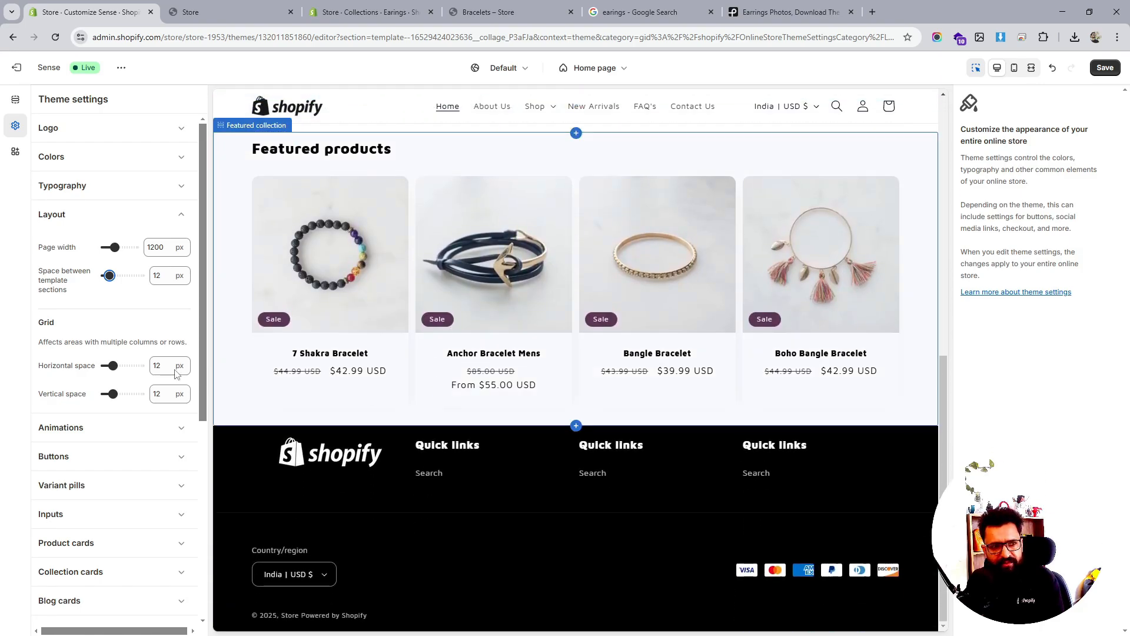
scroll(109, 327, "down", 1)
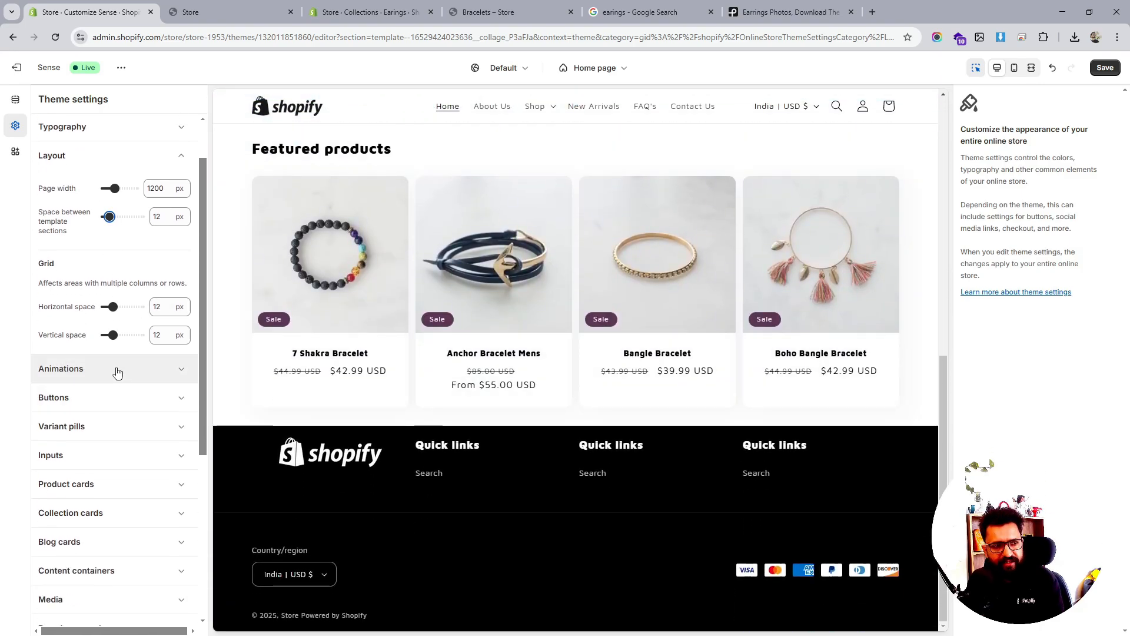
left_click(117, 372)
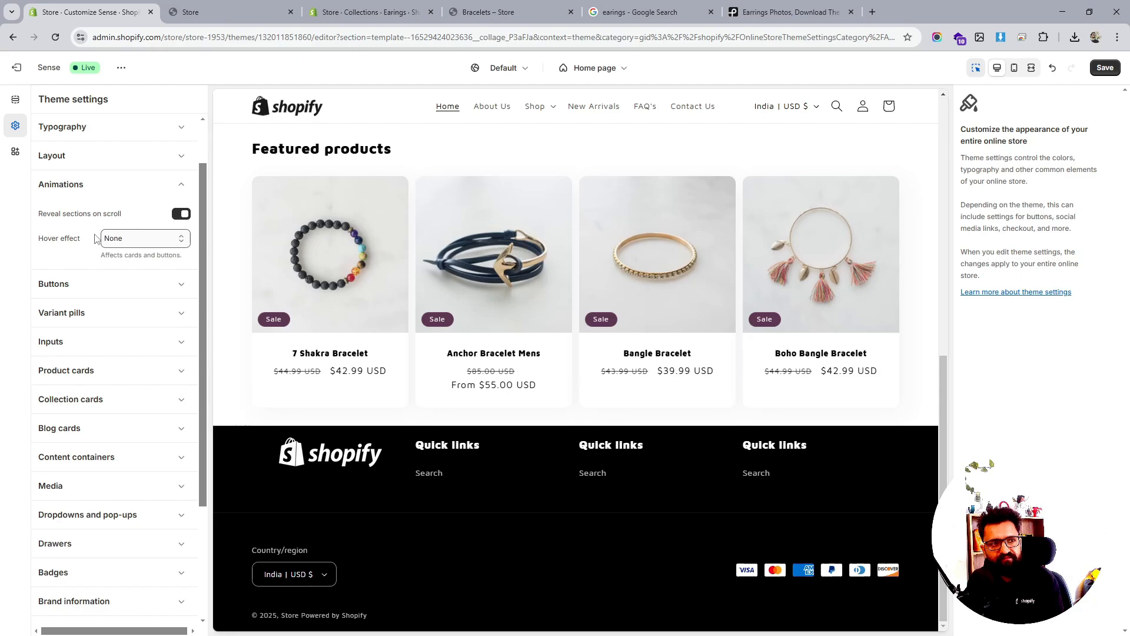
key("ctrl+s")
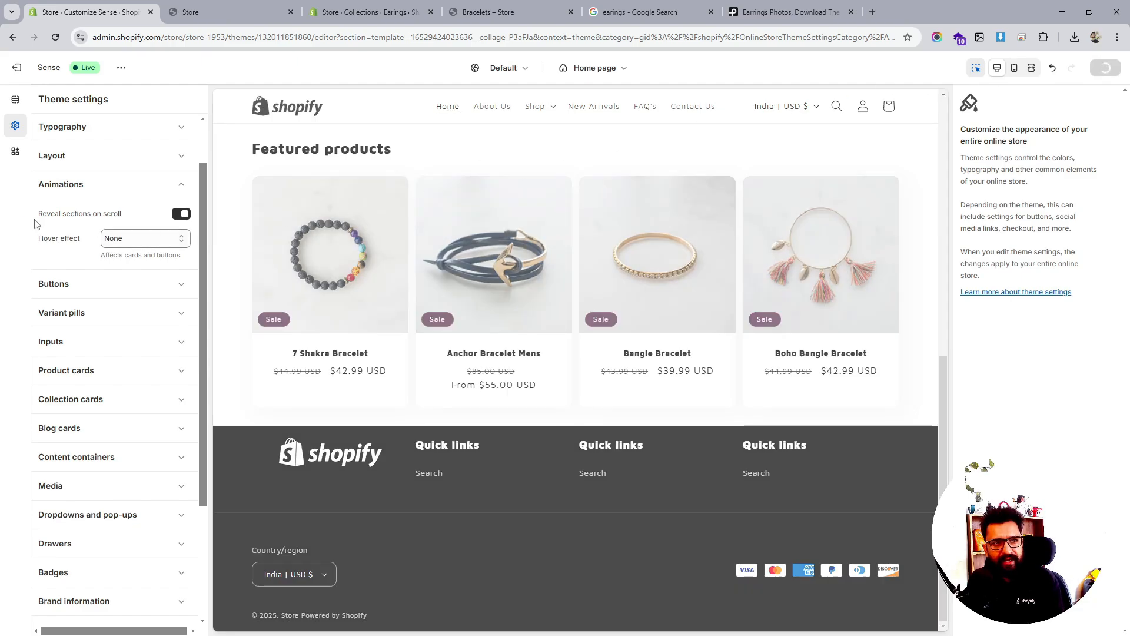
left_click(36, 185)
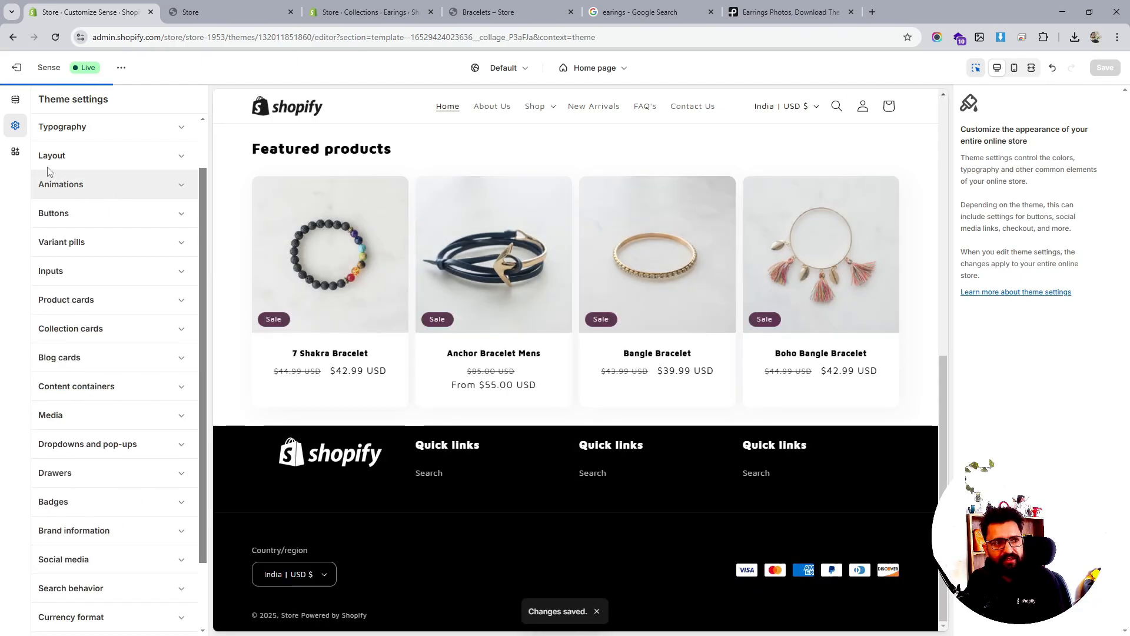
scroll(697, 323, "up", 10)
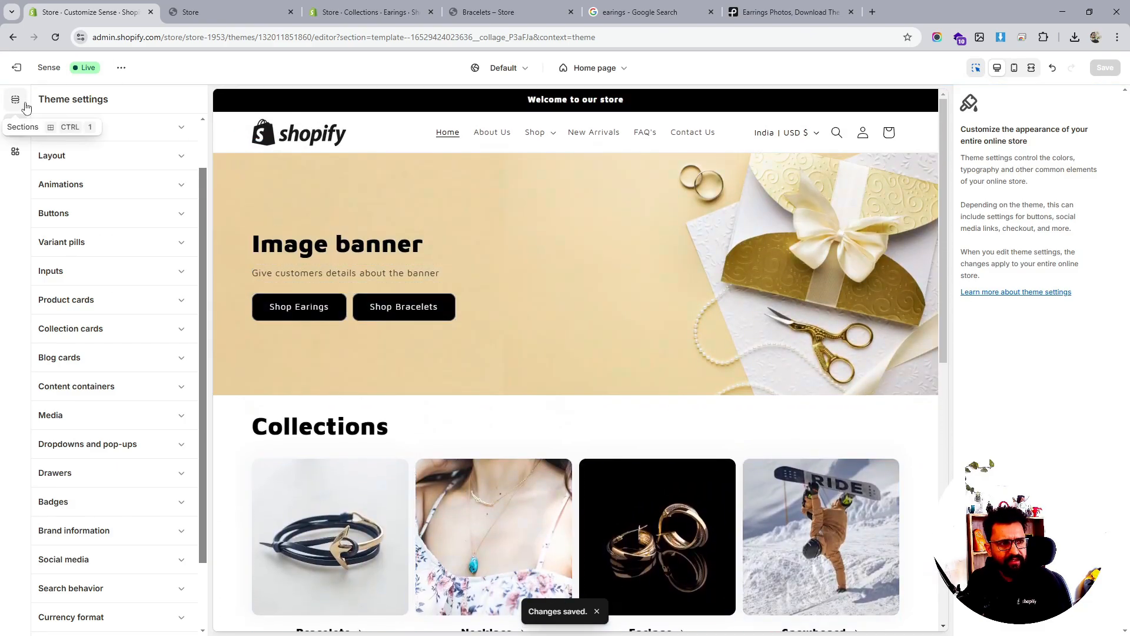
In the home page sections list, add an empty Collection list block, then remove it
left_click(16, 100)
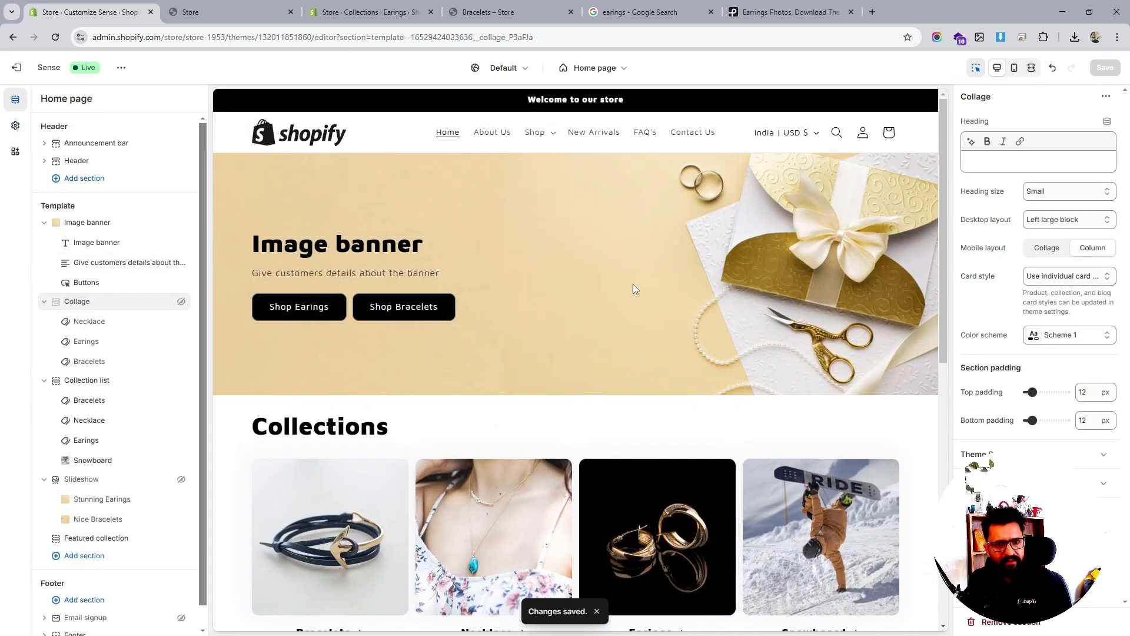
scroll(633, 284, "down", 4)
scroll(662, 309, "down", 4)
scroll(662, 308, "up", 5)
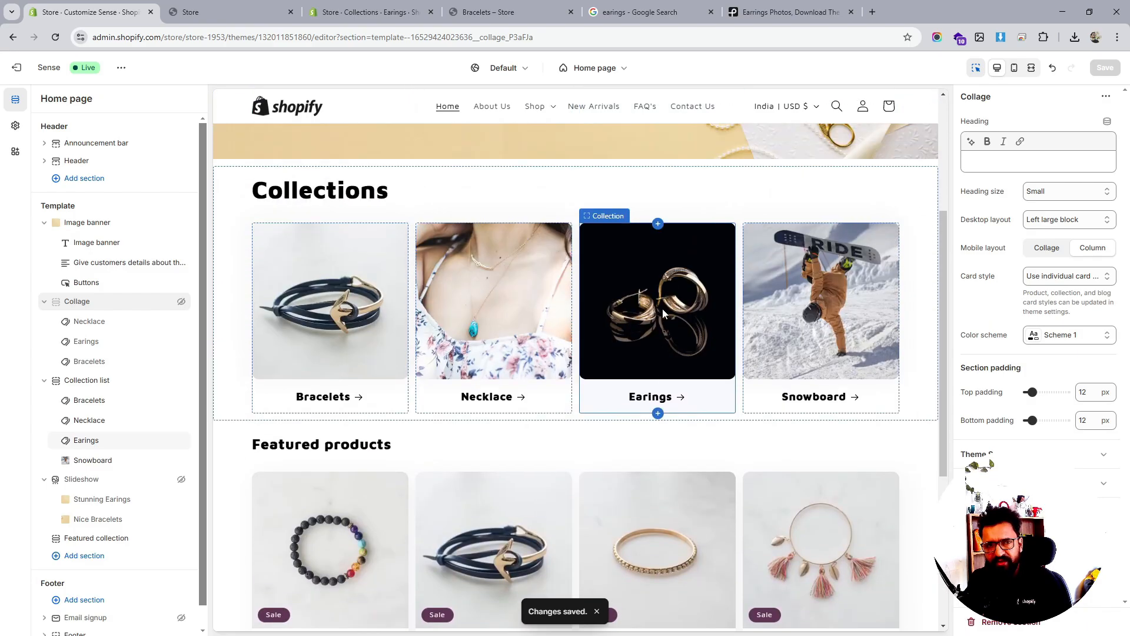
scroll(513, 224, "up", 3)
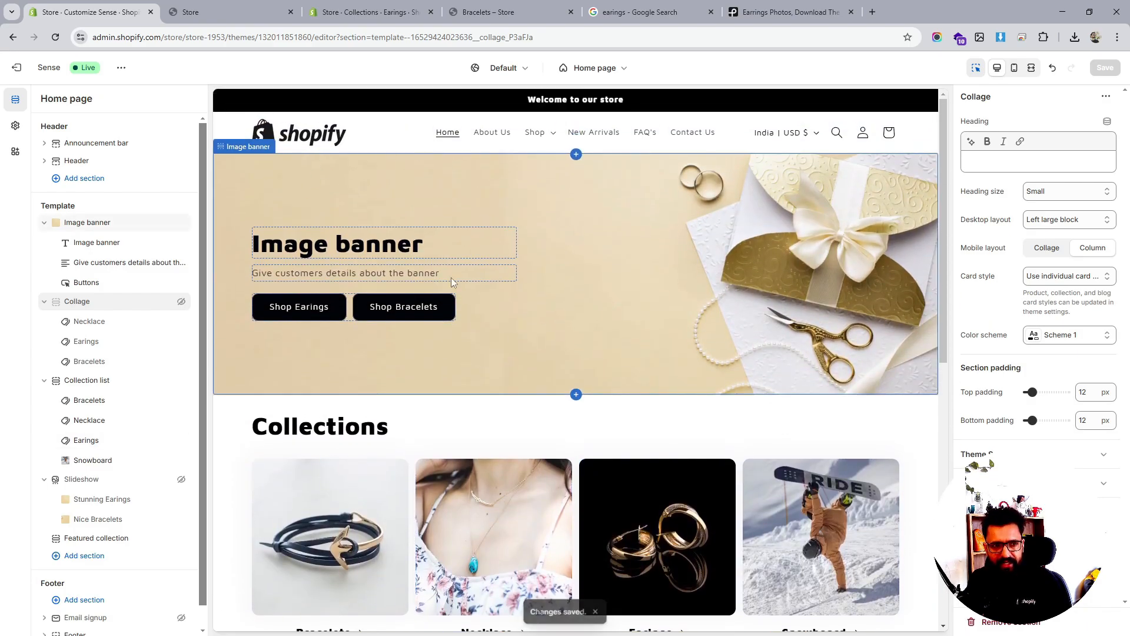
scroll(542, 260, "down", 3)
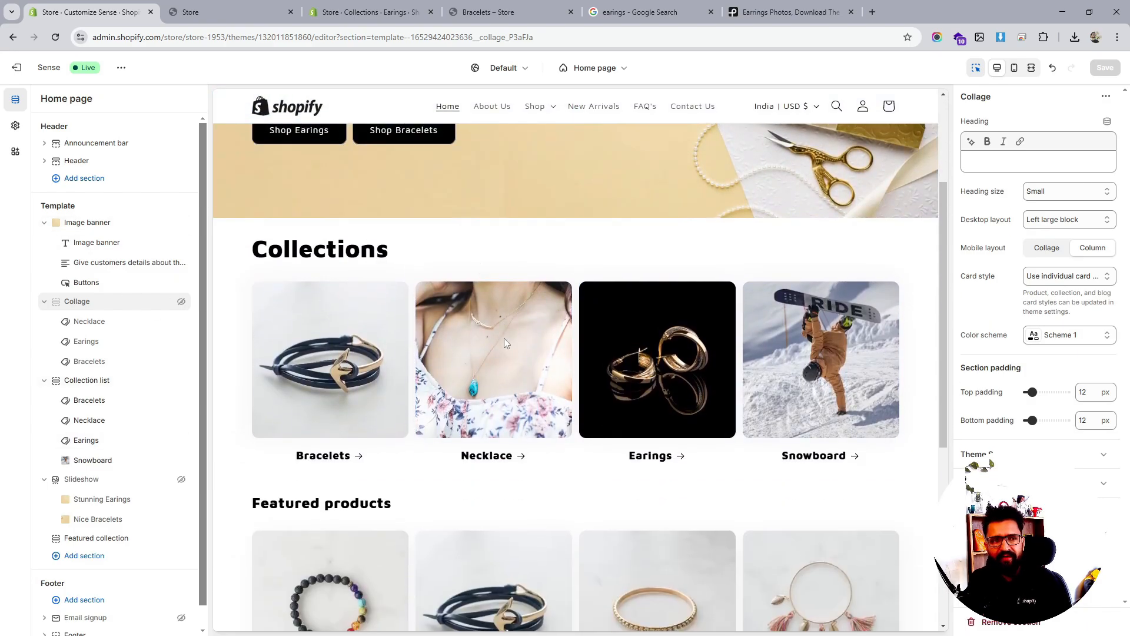
scroll(341, 271, "down", 3)
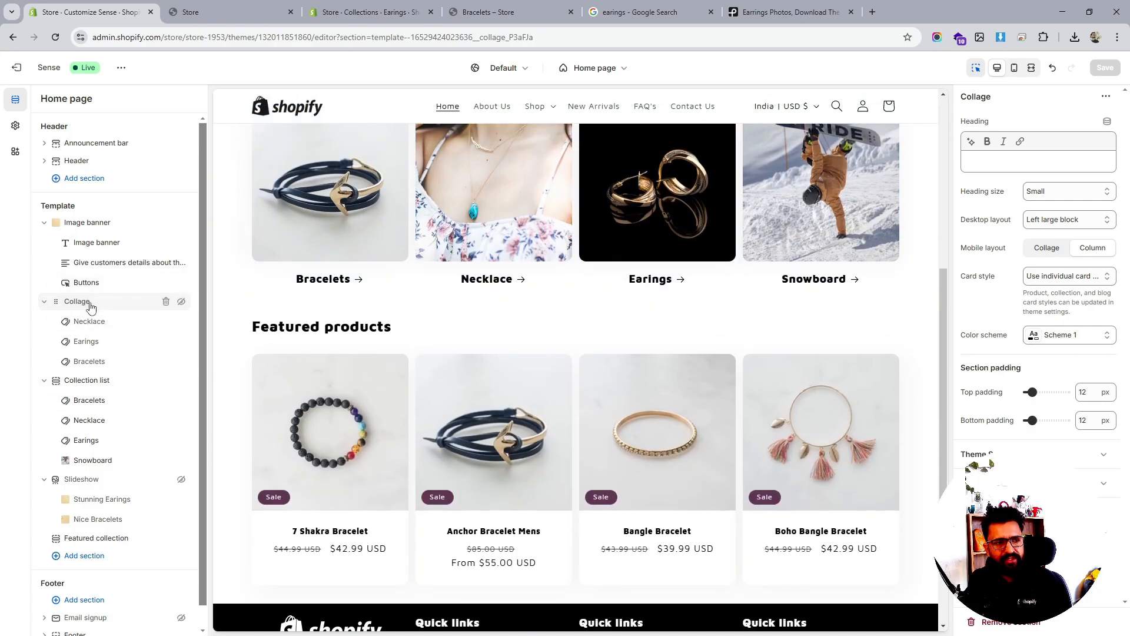
left_click(121, 389)
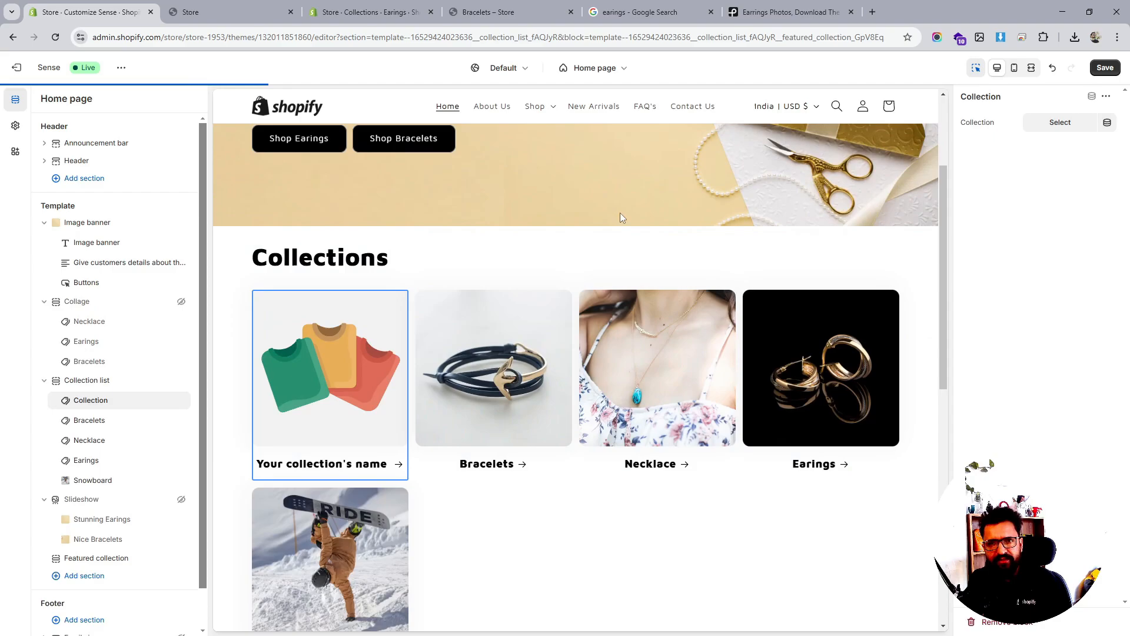
left_click(166, 401)
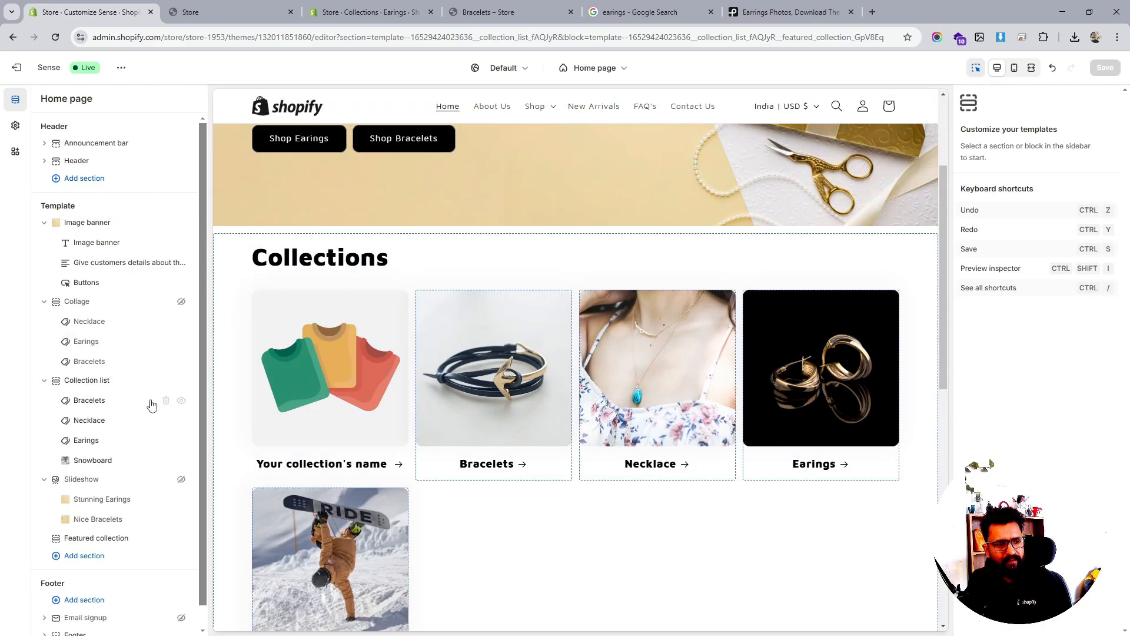
Set the Collection list heading size to Small and save the theme
left_click(85, 380)
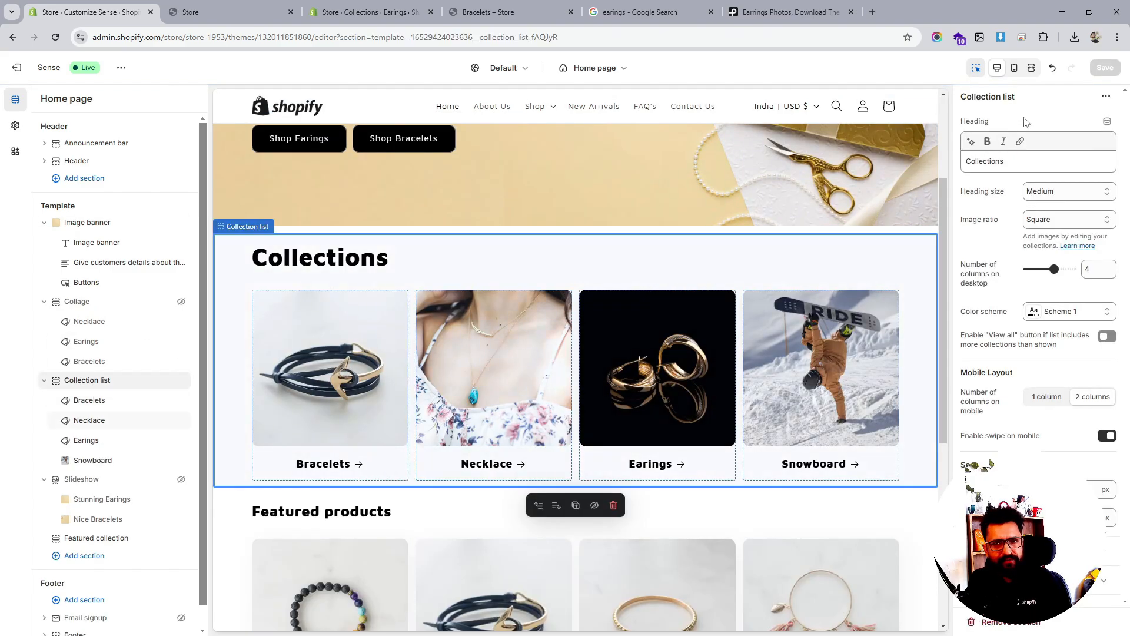
left_click(1065, 191)
left_click(1045, 206)
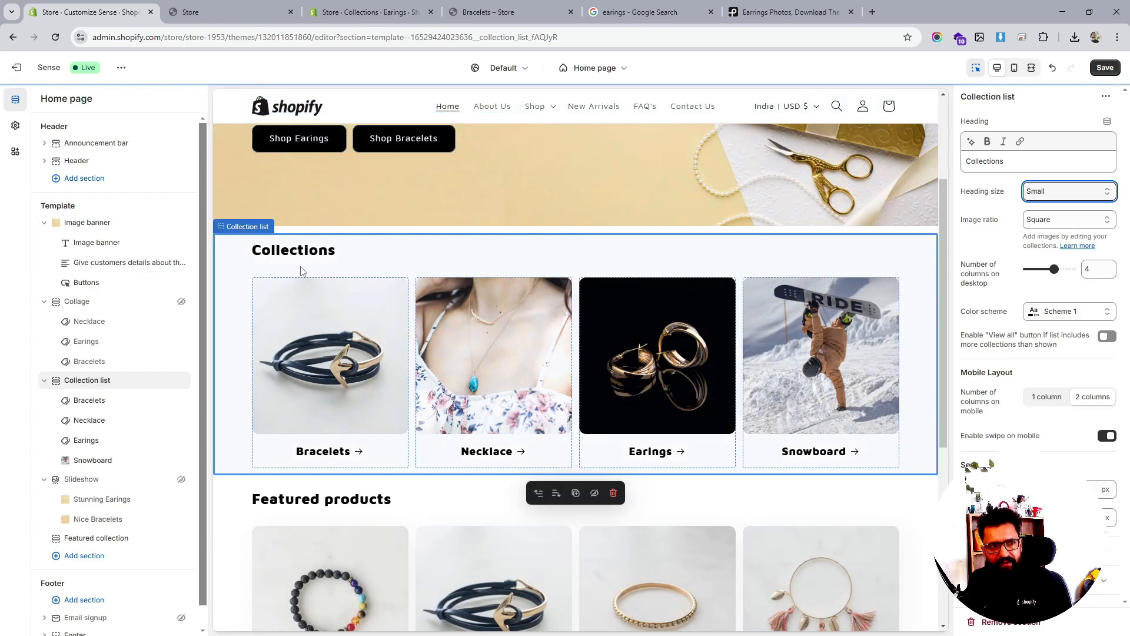
scroll(300, 266, "down", 5)
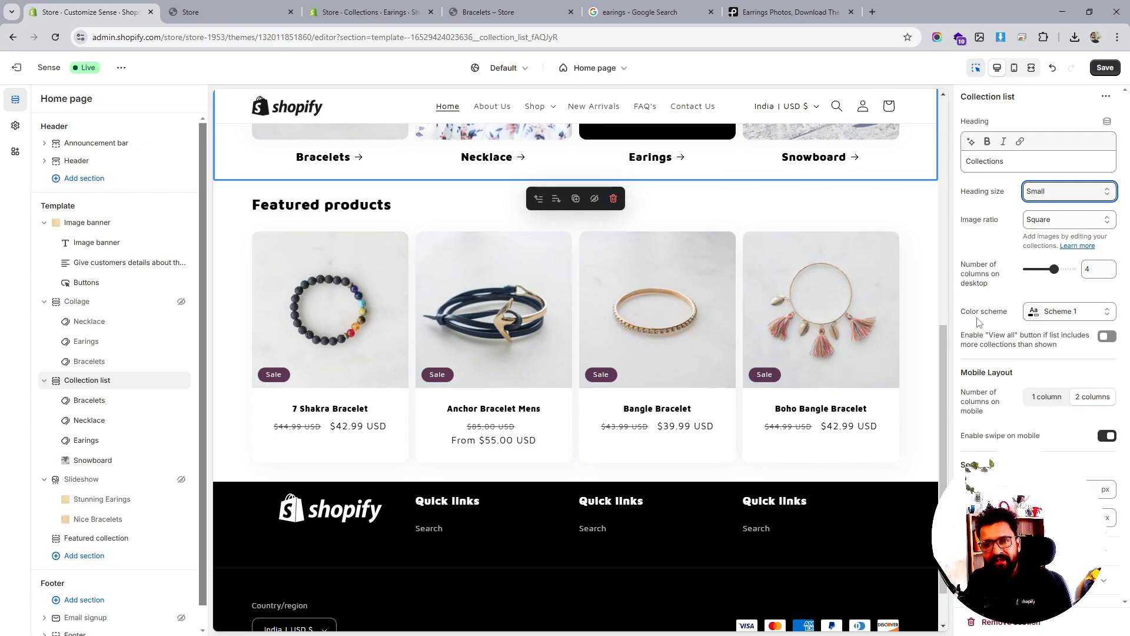
scroll(826, 344, "up", 4)
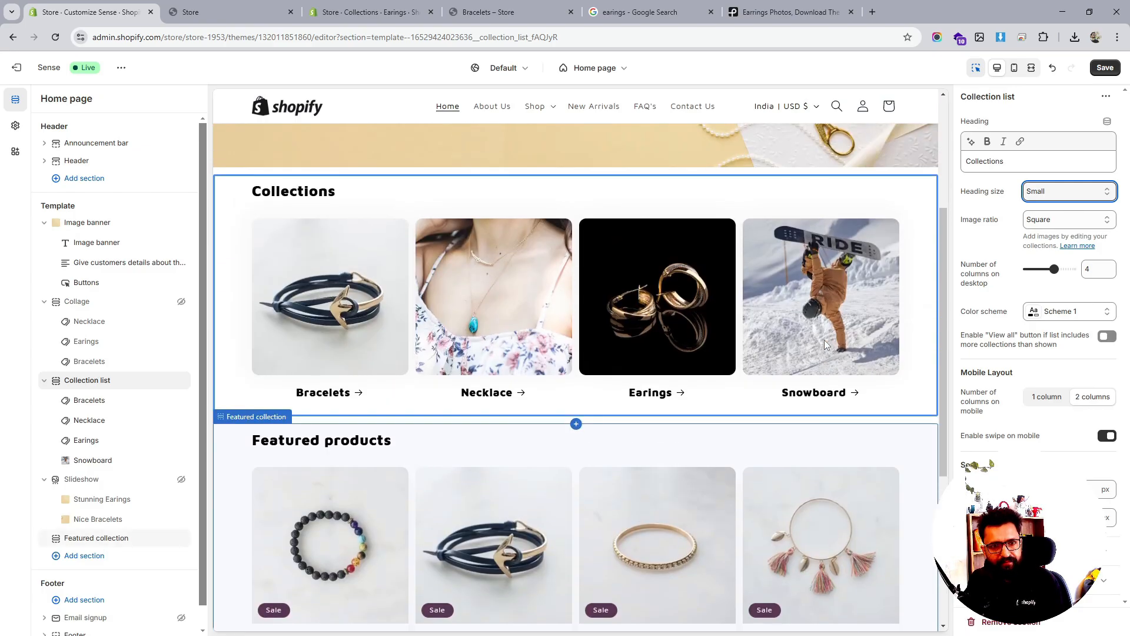
scroll(826, 344, "up", 1)
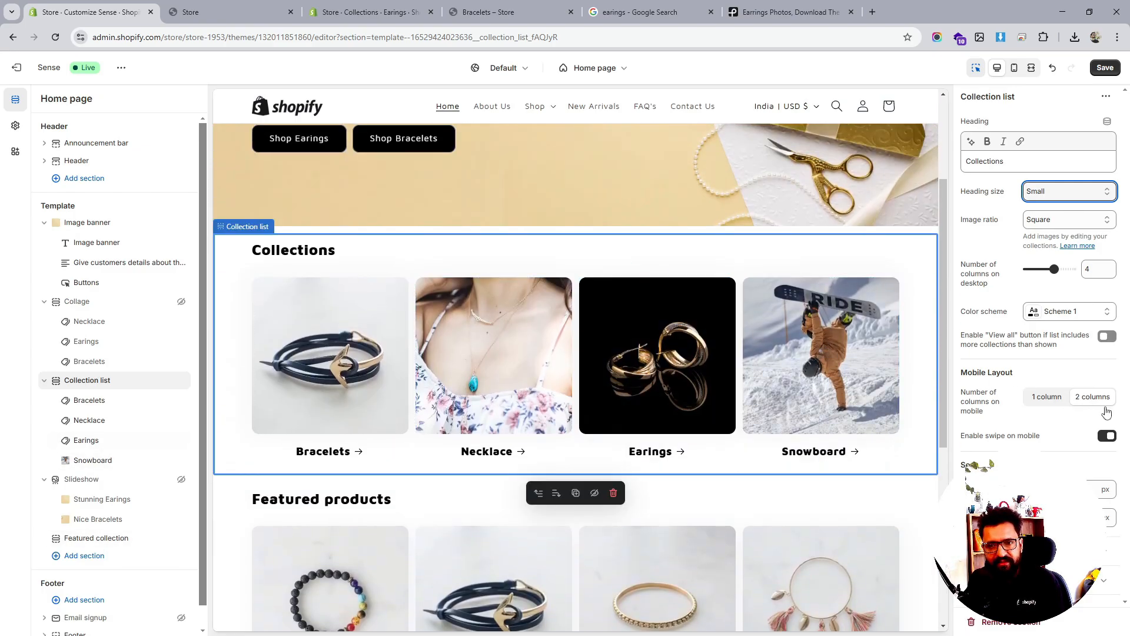
left_click(1104, 68)
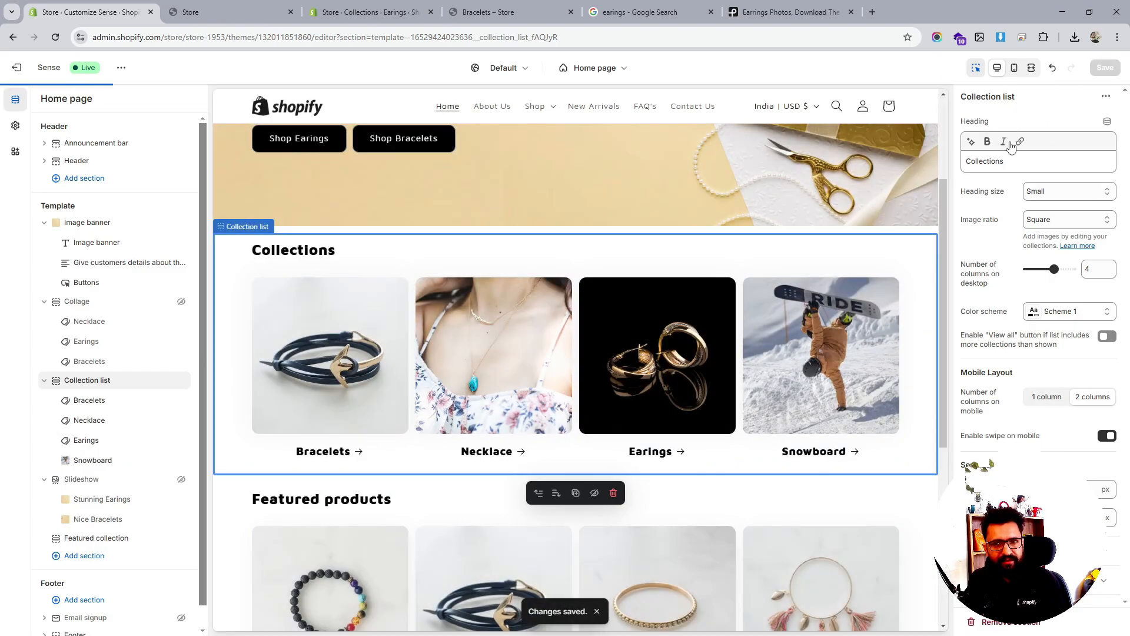
Delete the 'Collections' heading text and bring up the Featured collection section settings
double_click(992, 165)
key("BackSpace")
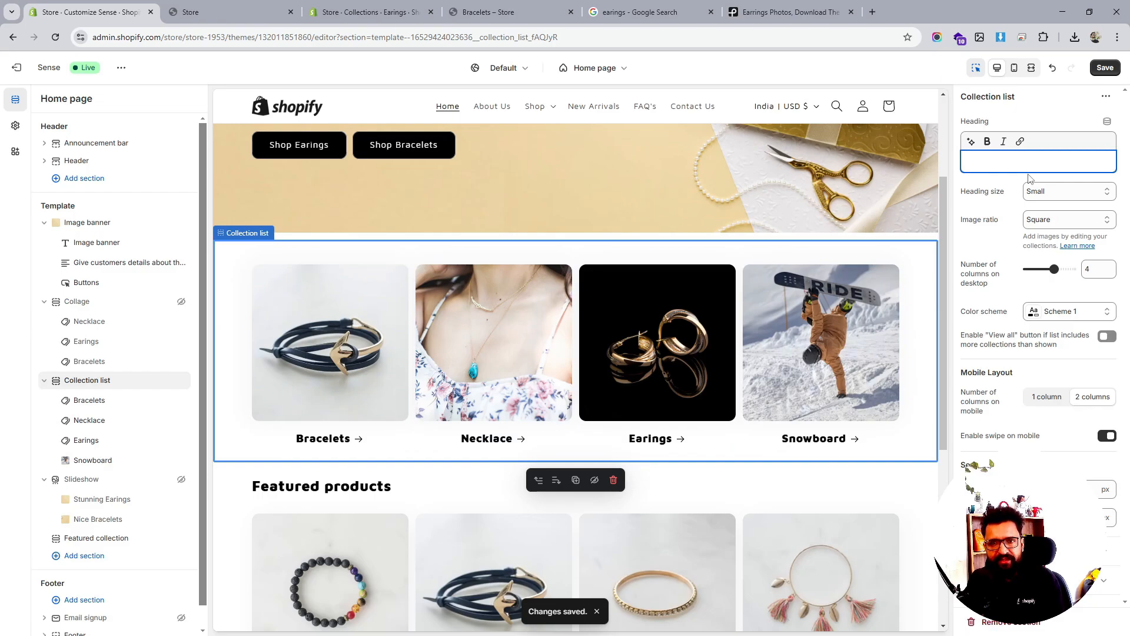
scroll(239, 382, "down", 3)
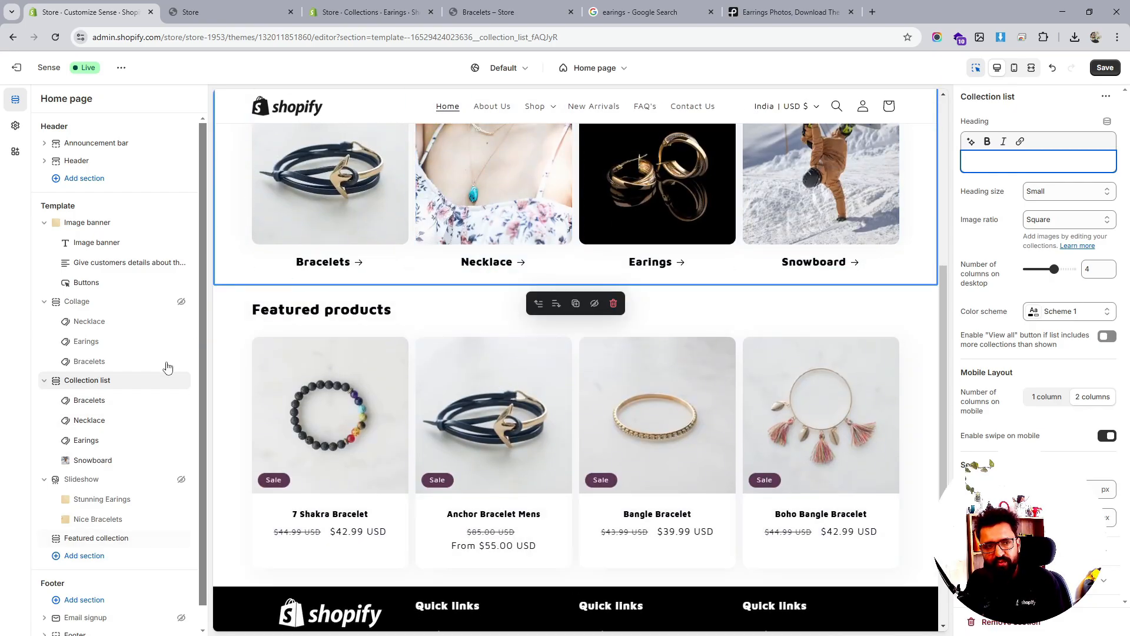
left_click(90, 383)
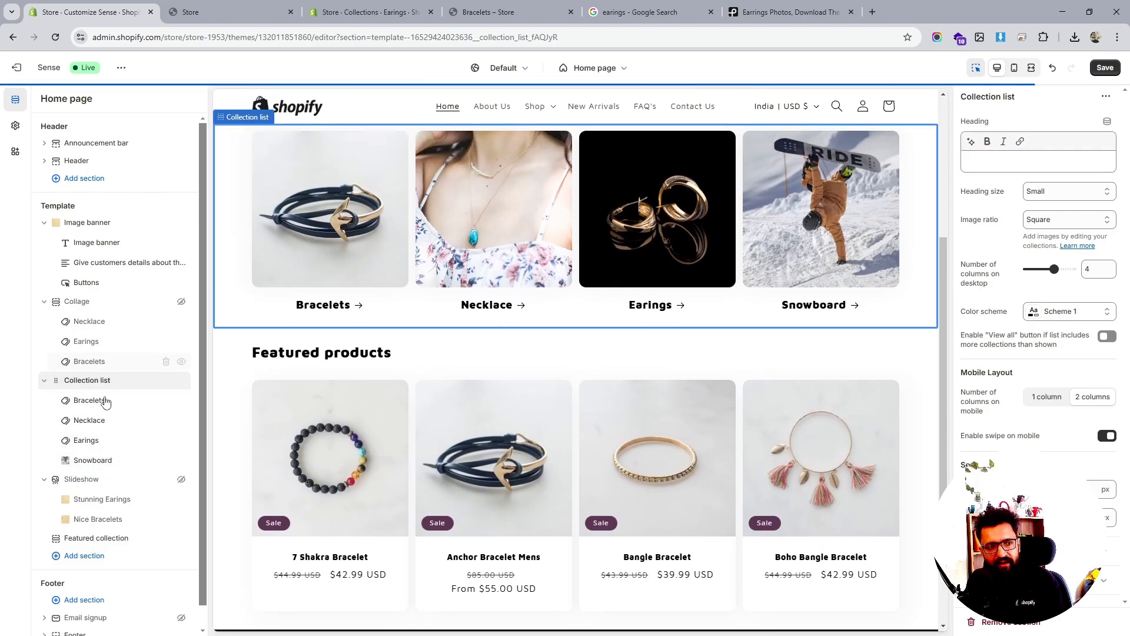
scroll(98, 451, "down", 1)
left_click(88, 516)
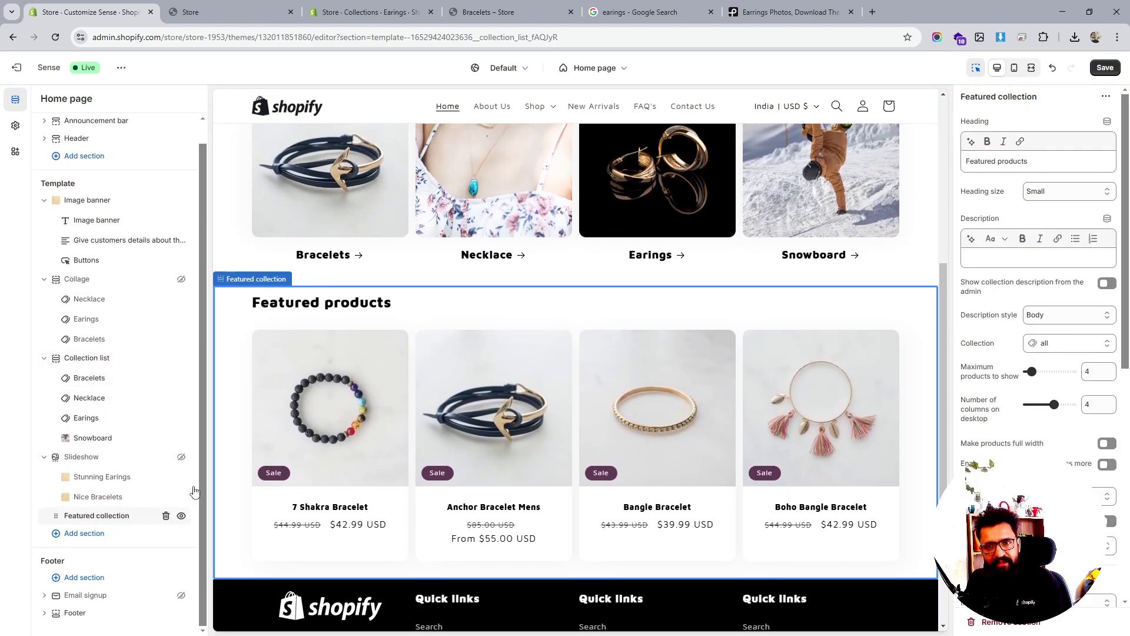
Save the current theme changes
scroll(1076, 446, "down", 3)
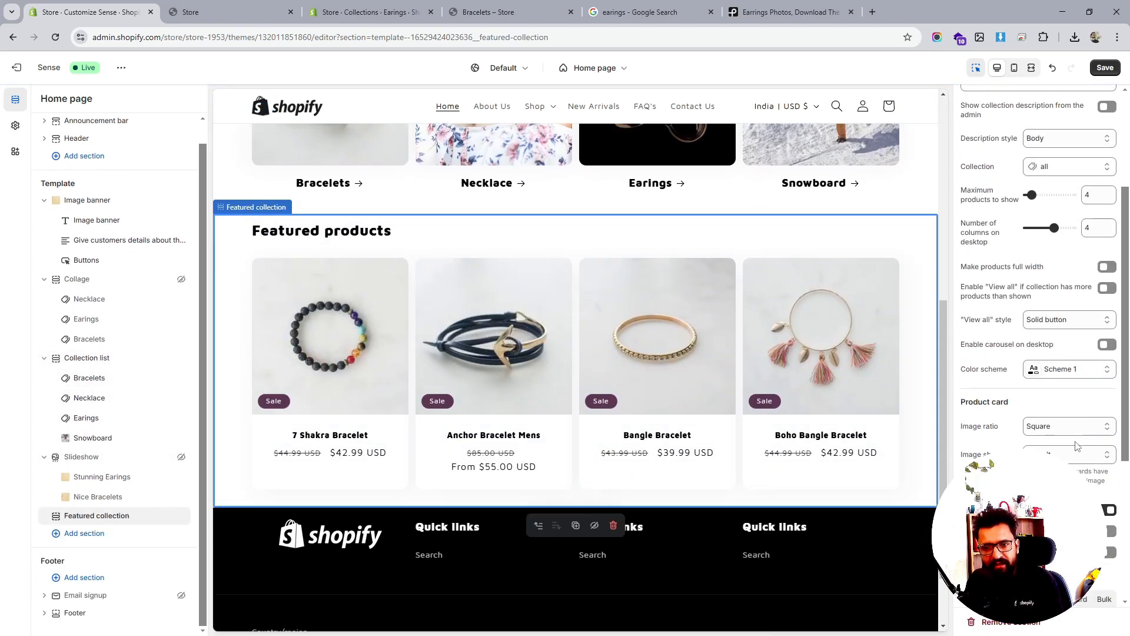
scroll(1076, 445, "down", 3)
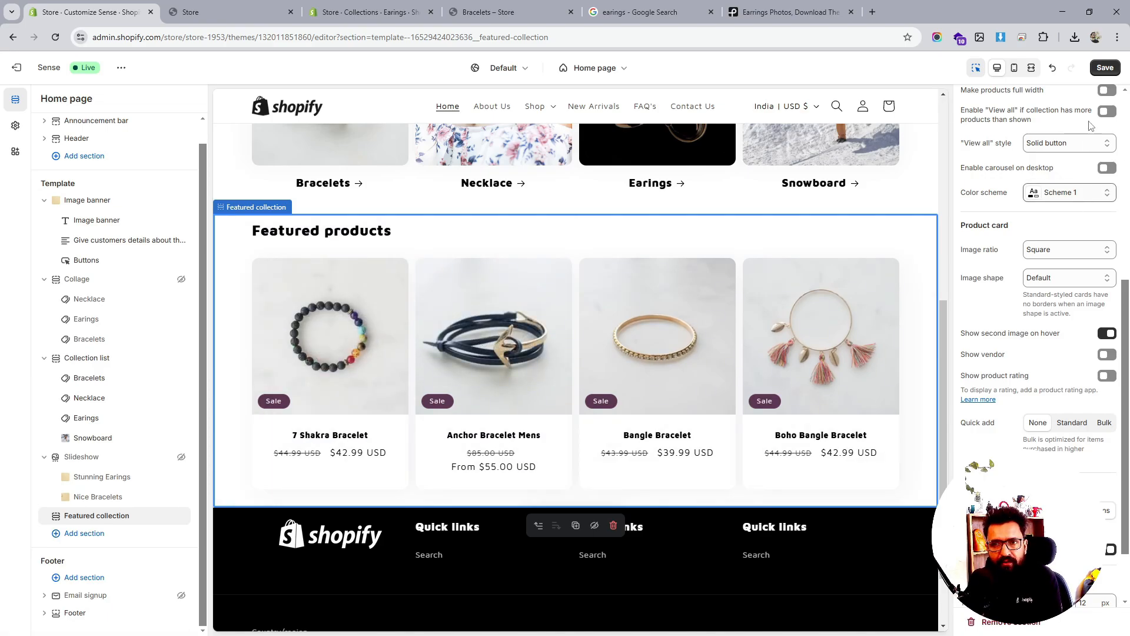
left_click(1104, 67)
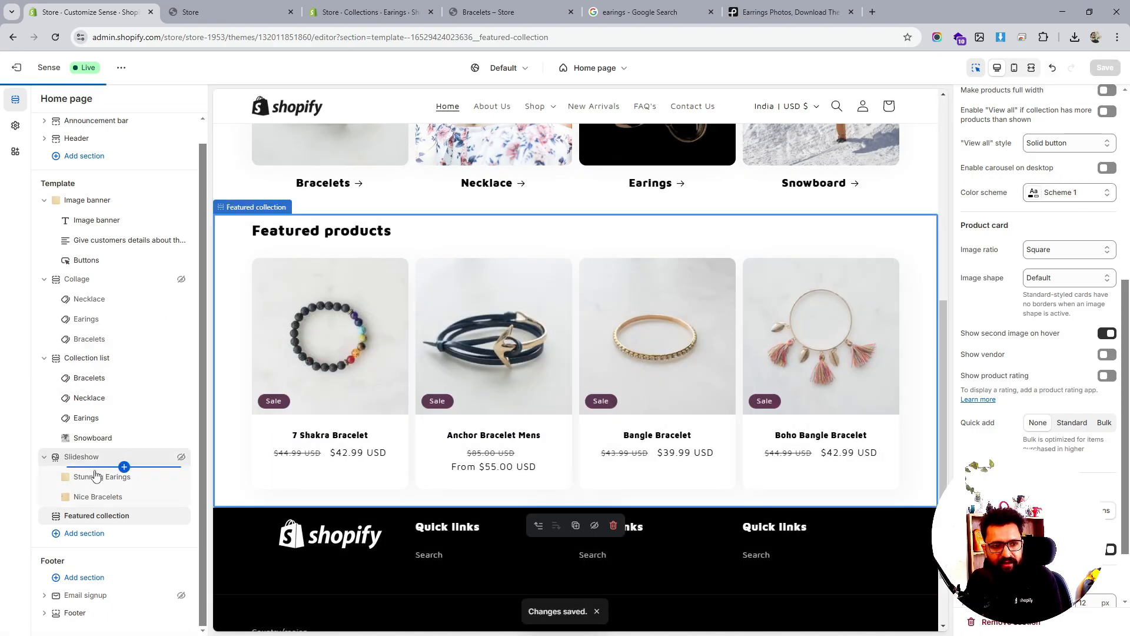
Replace the Featured collection heading 'Featured products' with 'New Arrivals'
scroll(694, 421, "up", 7)
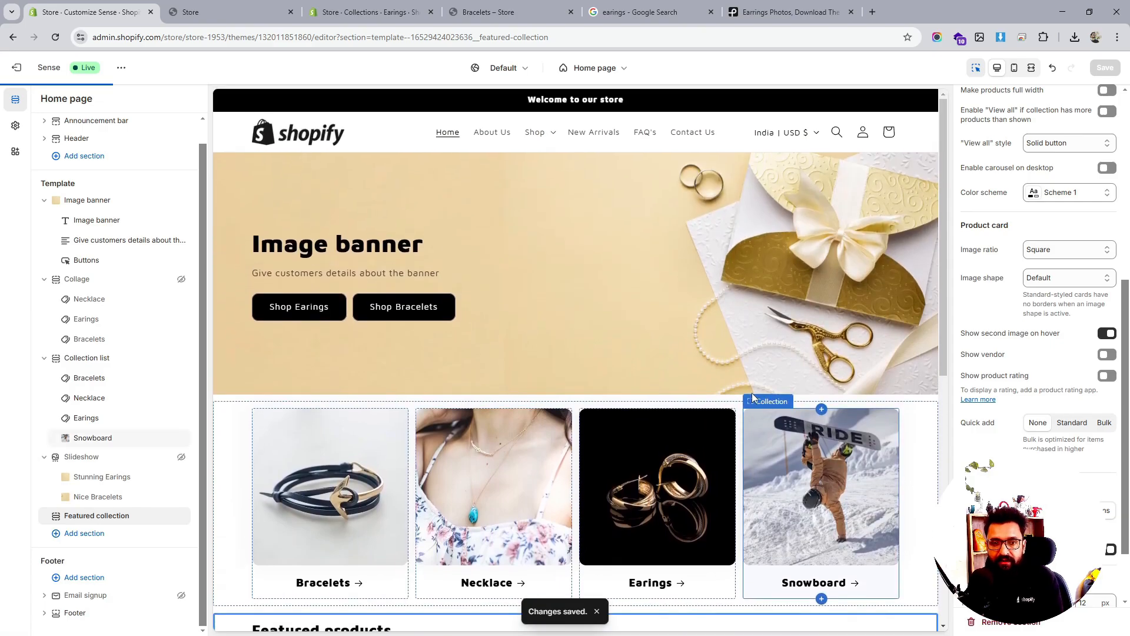
scroll(761, 254, "down", 5)
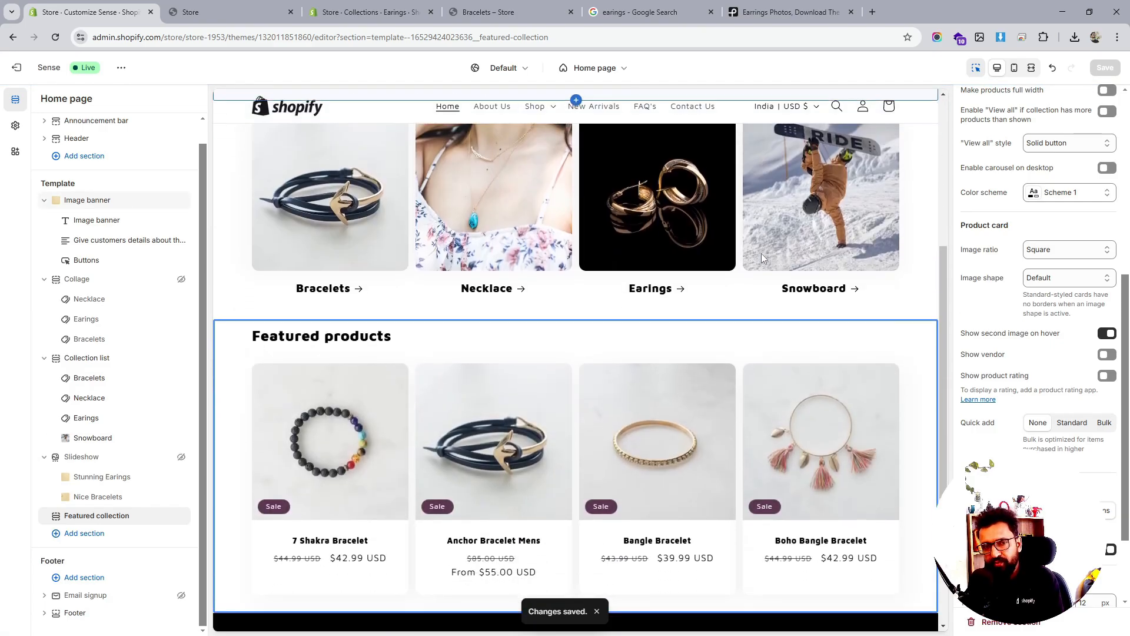
scroll(761, 253, "down", 2)
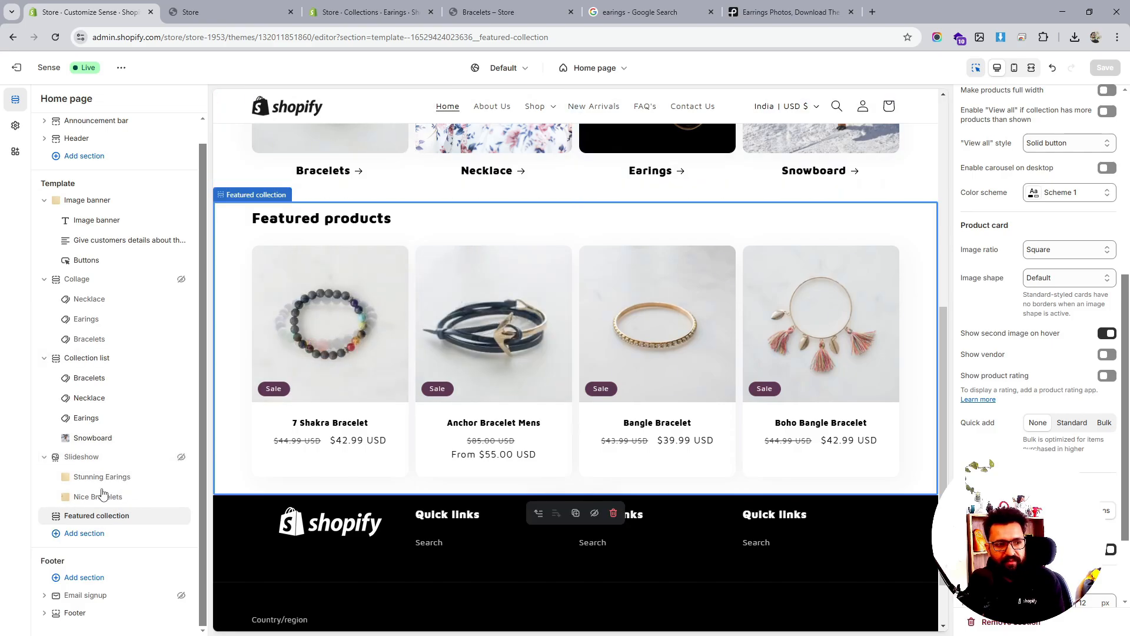
left_click(94, 517)
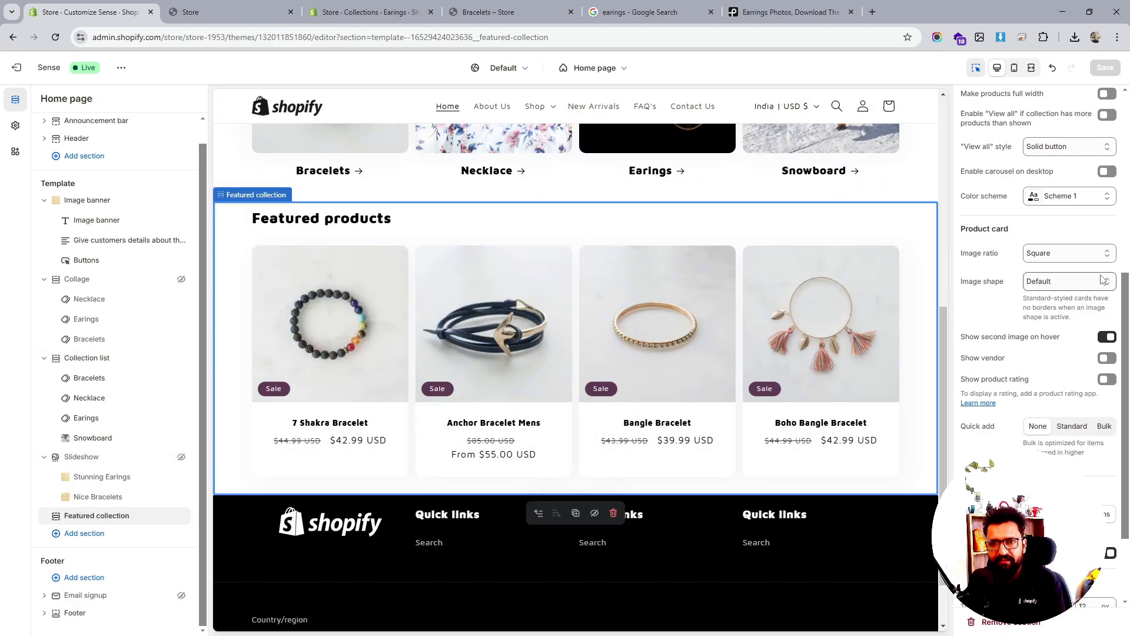
scroll(1090, 283, "up", 5)
left_click_drag(964, 162, 1024, 160)
type("New Arrivals")
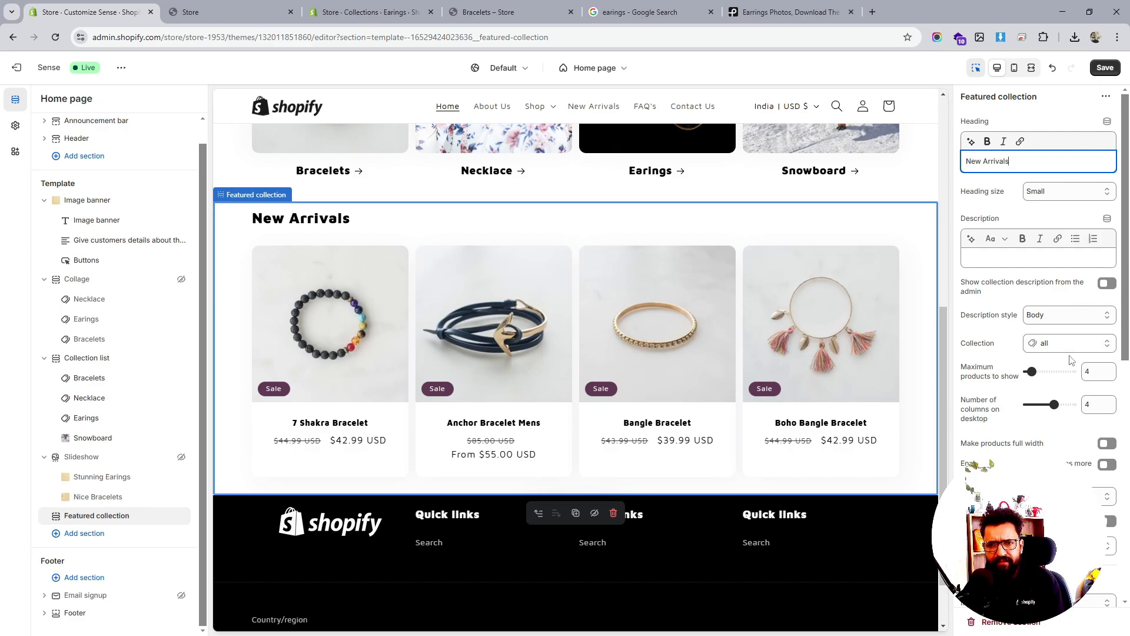
Try full-width product cards, then revert them to standard width
scroll(1070, 360, "down", 1)
scroll(1070, 360, "down", 1)
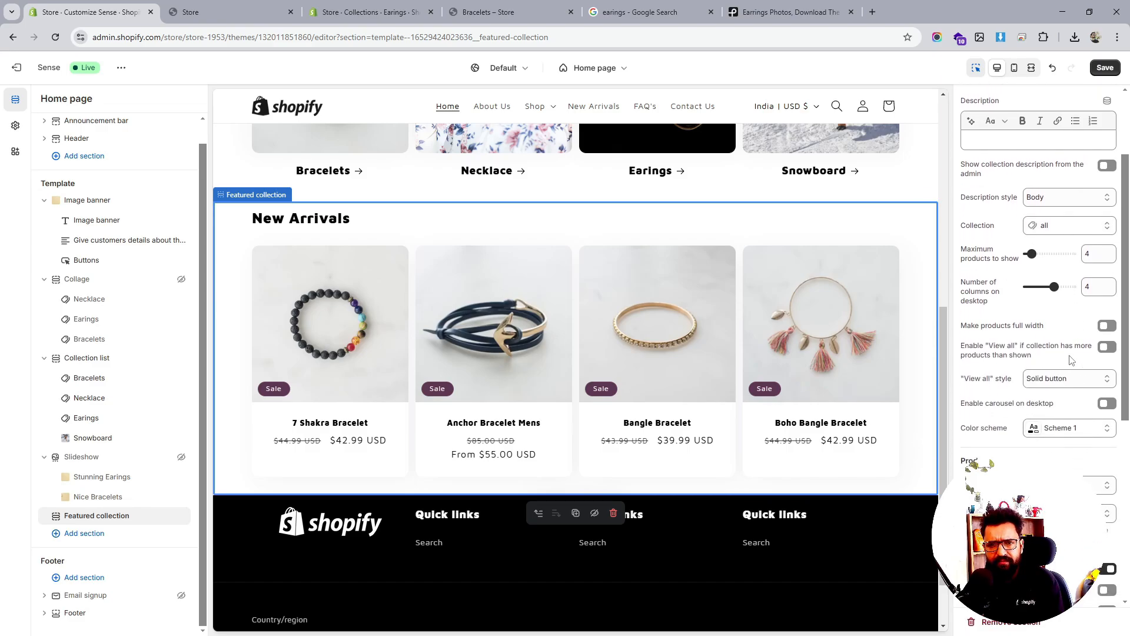
left_click(1107, 326)
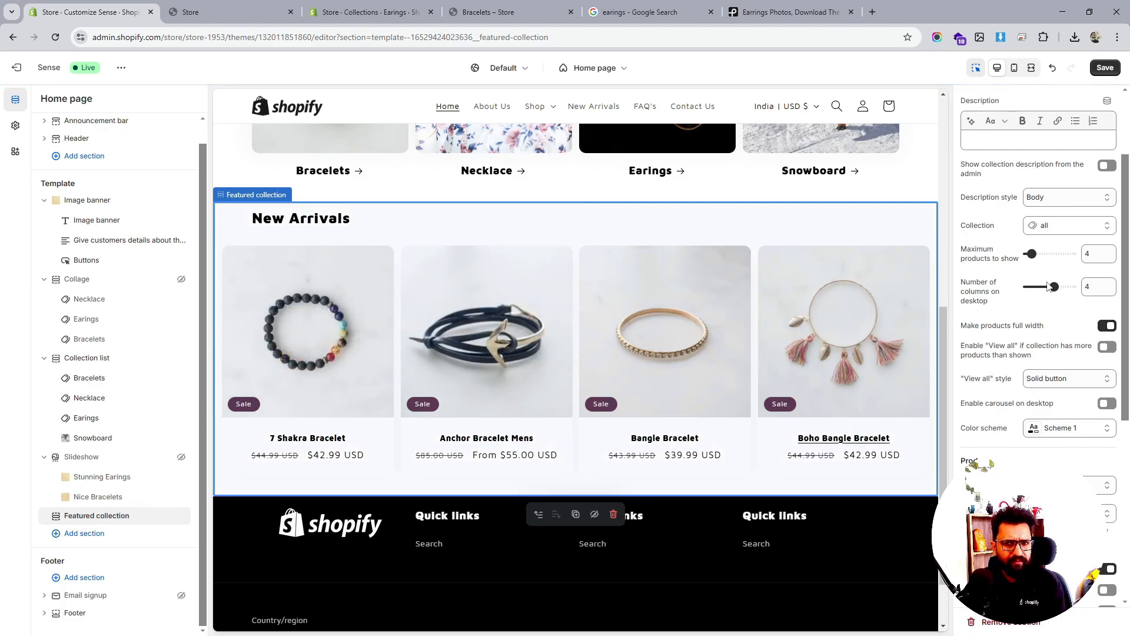
left_click(1106, 327)
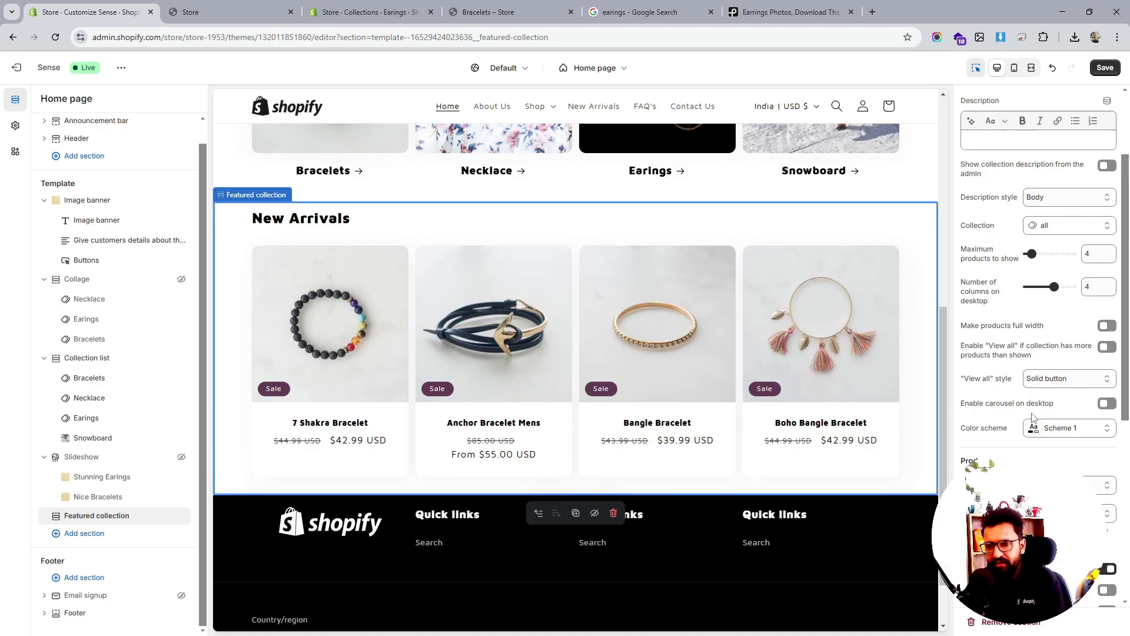
scroll(1031, 416, "down", 5)
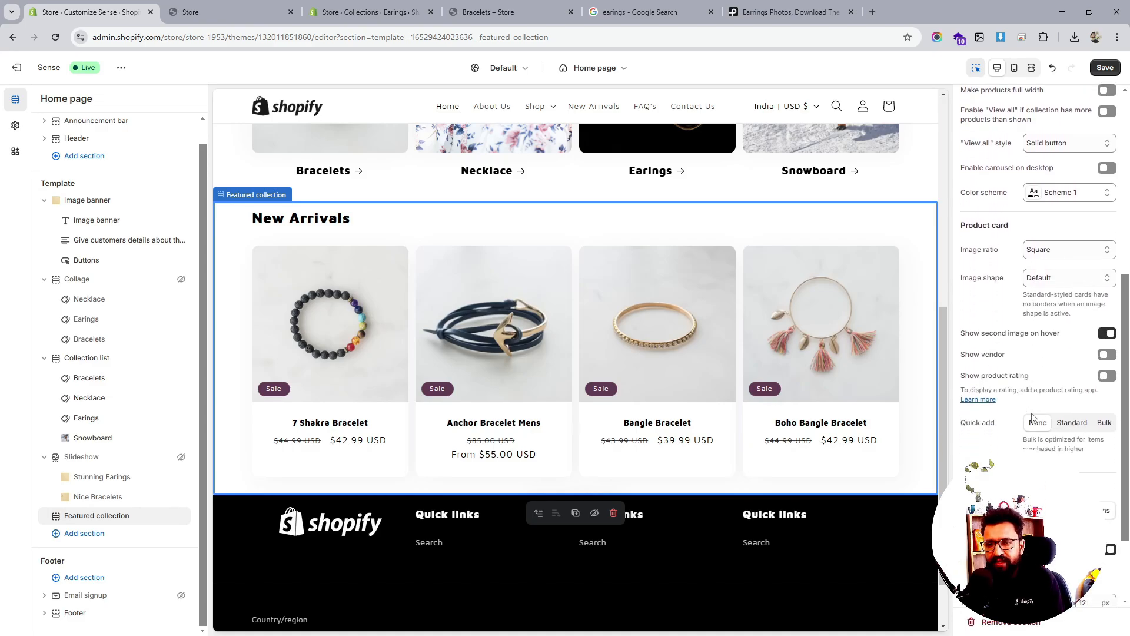
scroll(1031, 417, "down", 2)
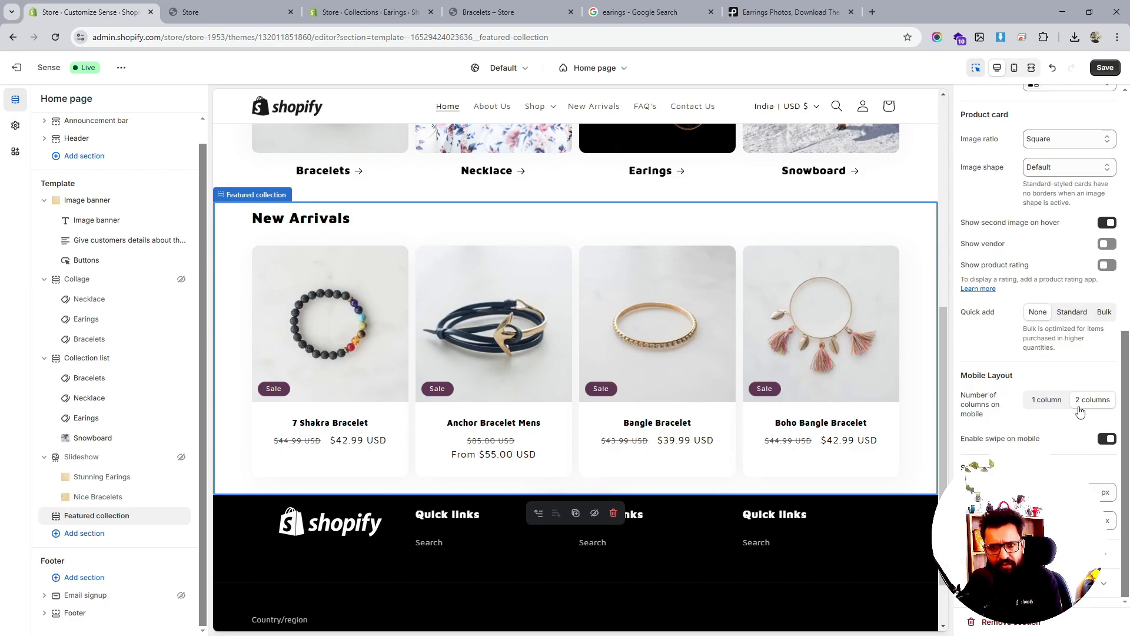
scroll(1080, 412, "up", 2)
Preview the New Arrivals home page in the mobile view
left_click(1013, 67)
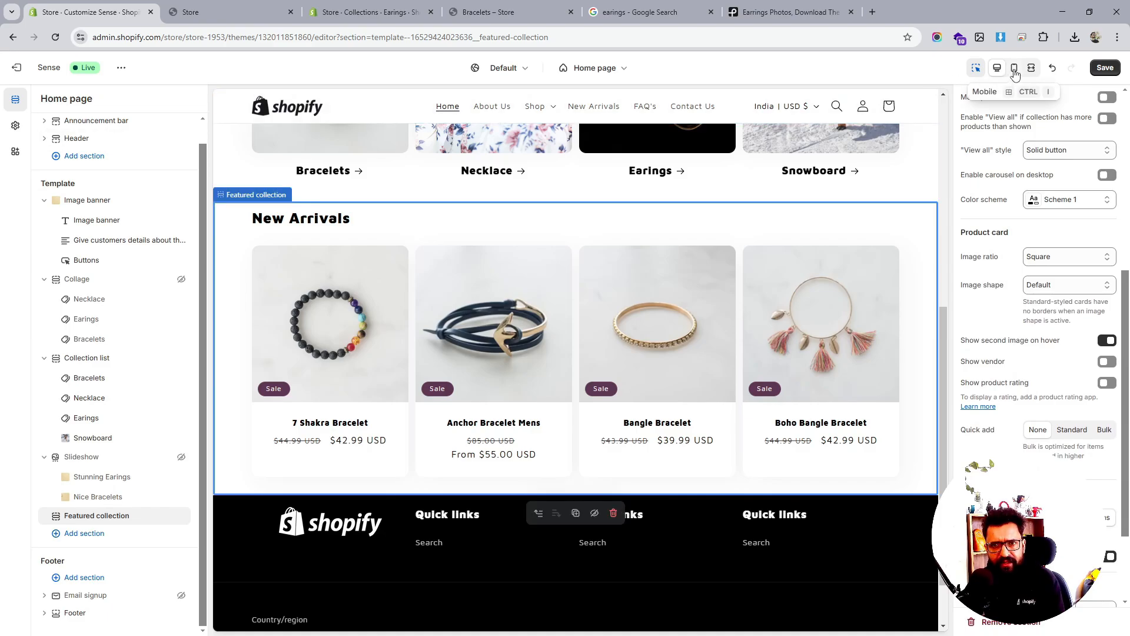
scroll(624, 336, "up", 4)
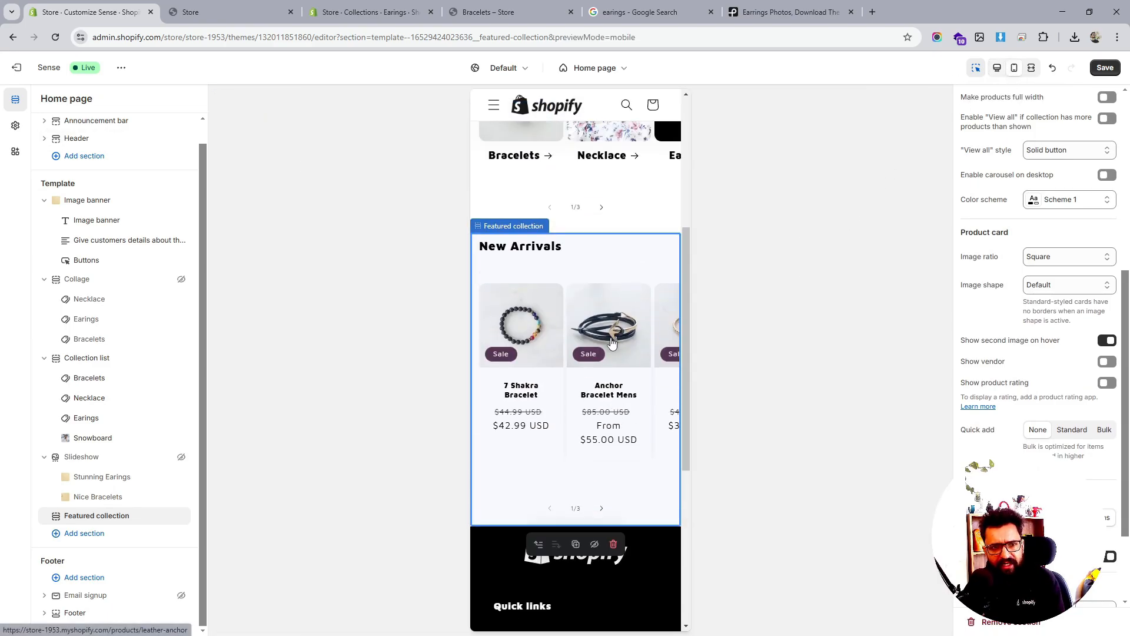
scroll(608, 348, "up", 2)
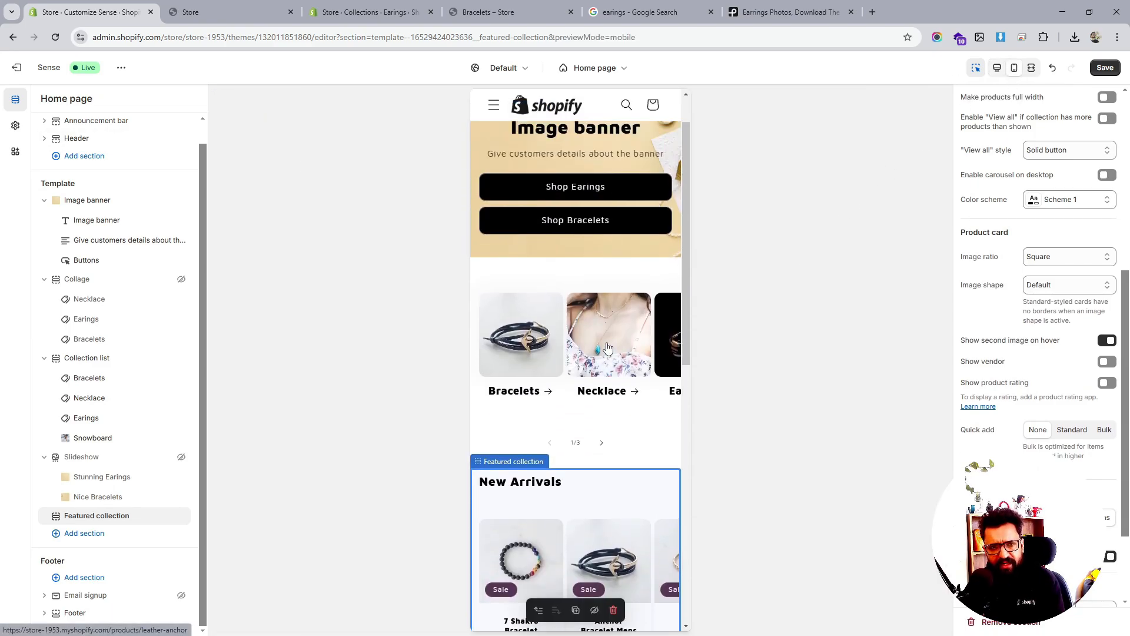
scroll(608, 348, "down", 2)
scroll(608, 349, "up", 3)
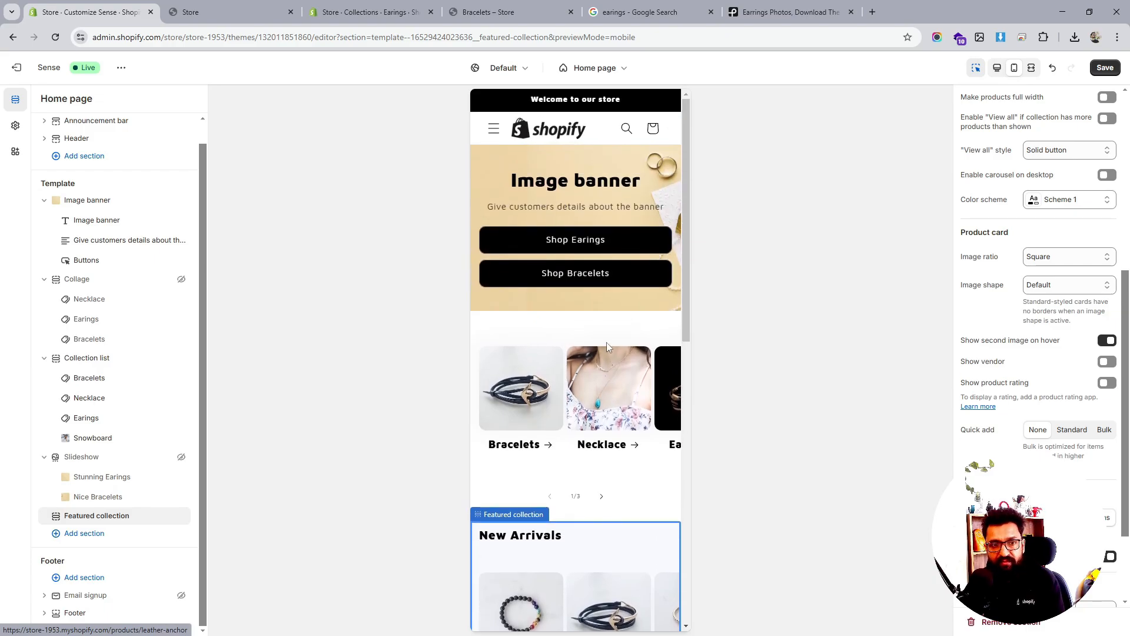
scroll(606, 341, "down", 8)
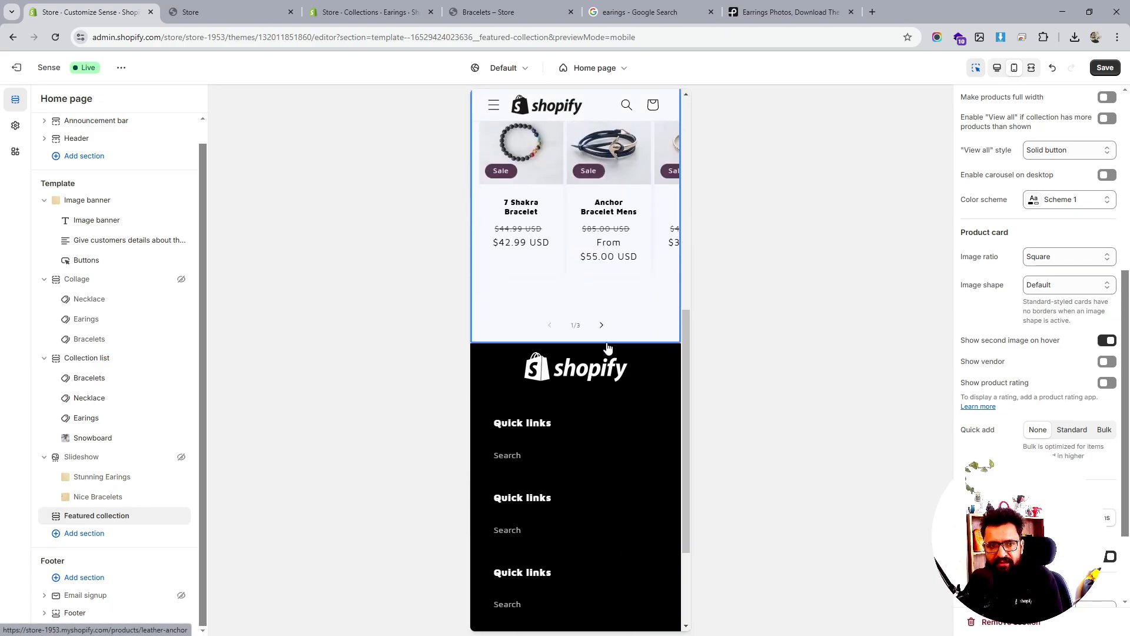
Save the home page, check it fullscreen, and return to the desktop preview
left_click(1105, 69)
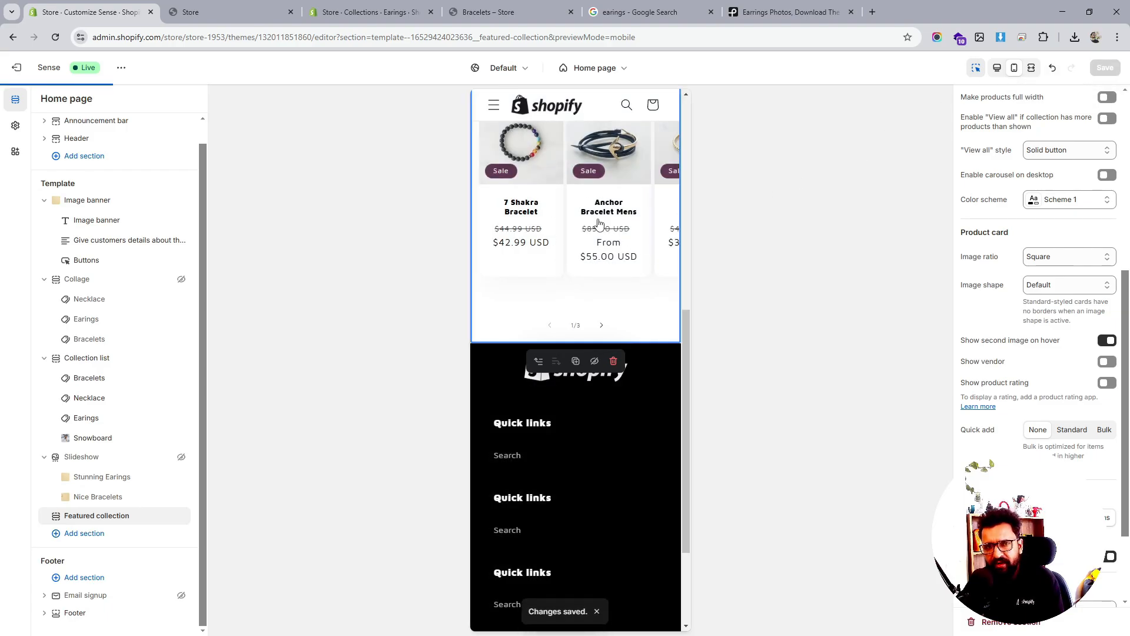
left_click(1030, 68)
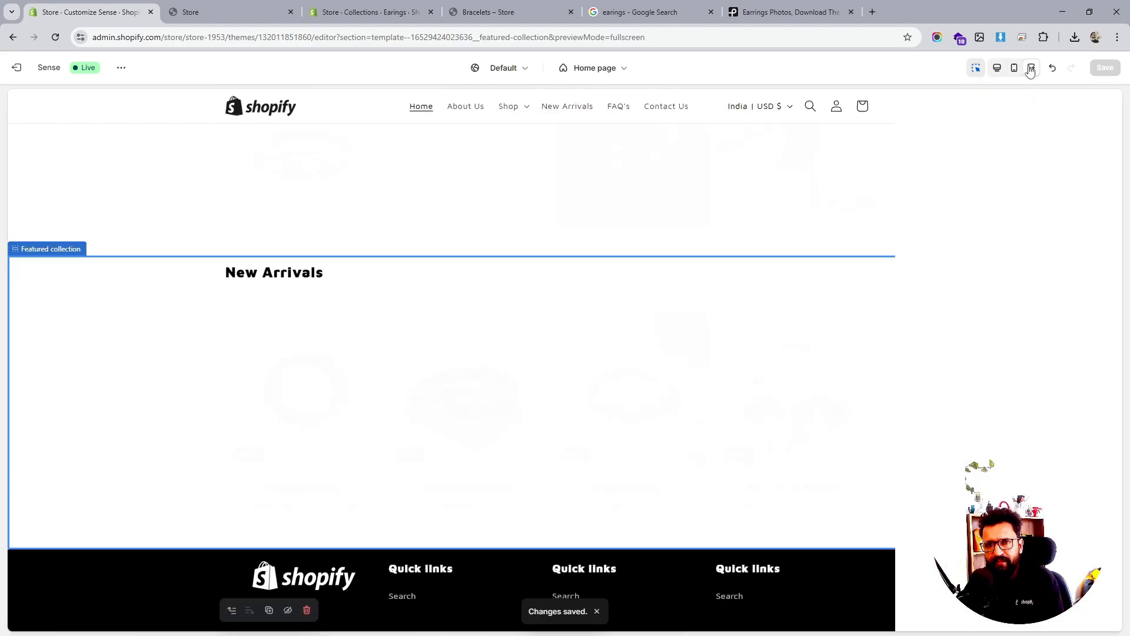
left_click(996, 68)
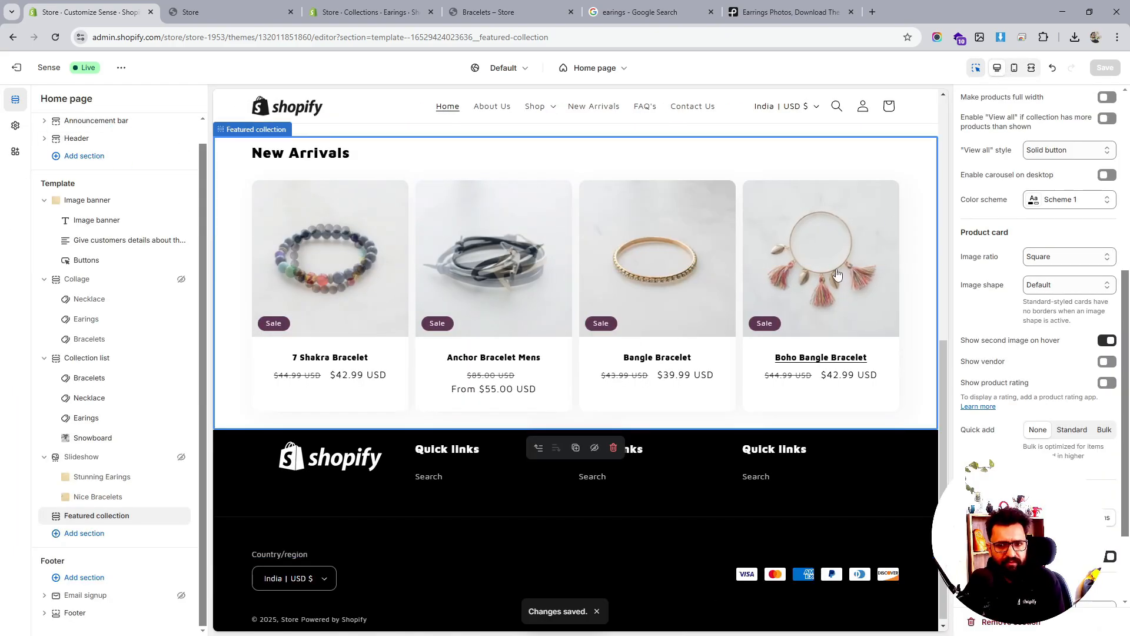
Leave the product image ratio unchanged and make the New Arrivals product images round
scroll(1052, 386, "down", 2)
scroll(1052, 386, "up", 8)
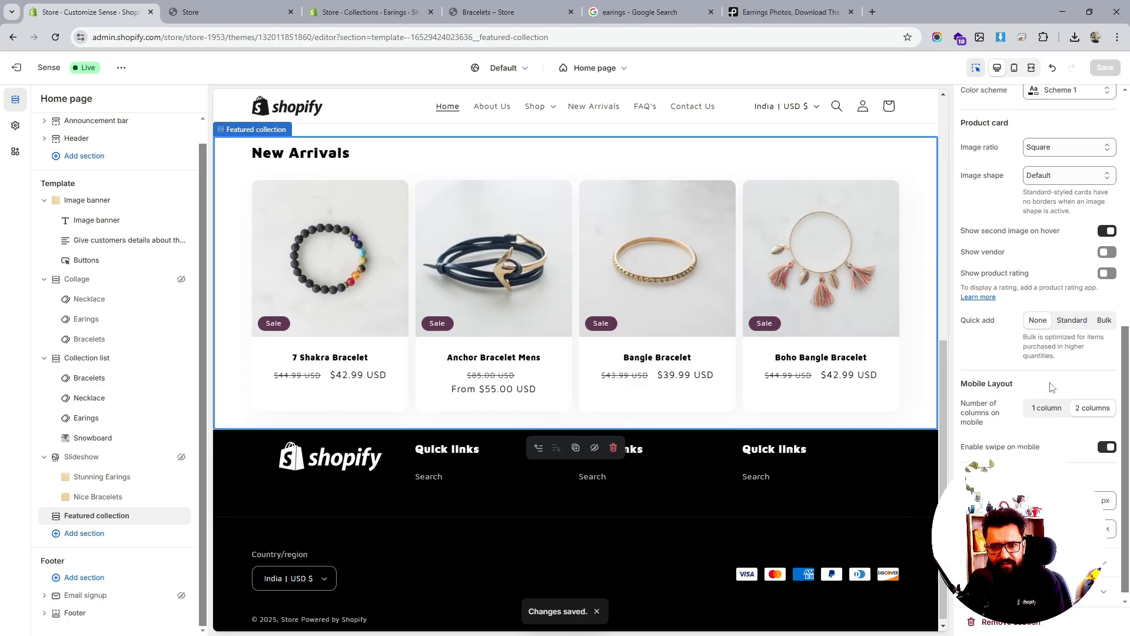
scroll(1052, 387, "up", 2)
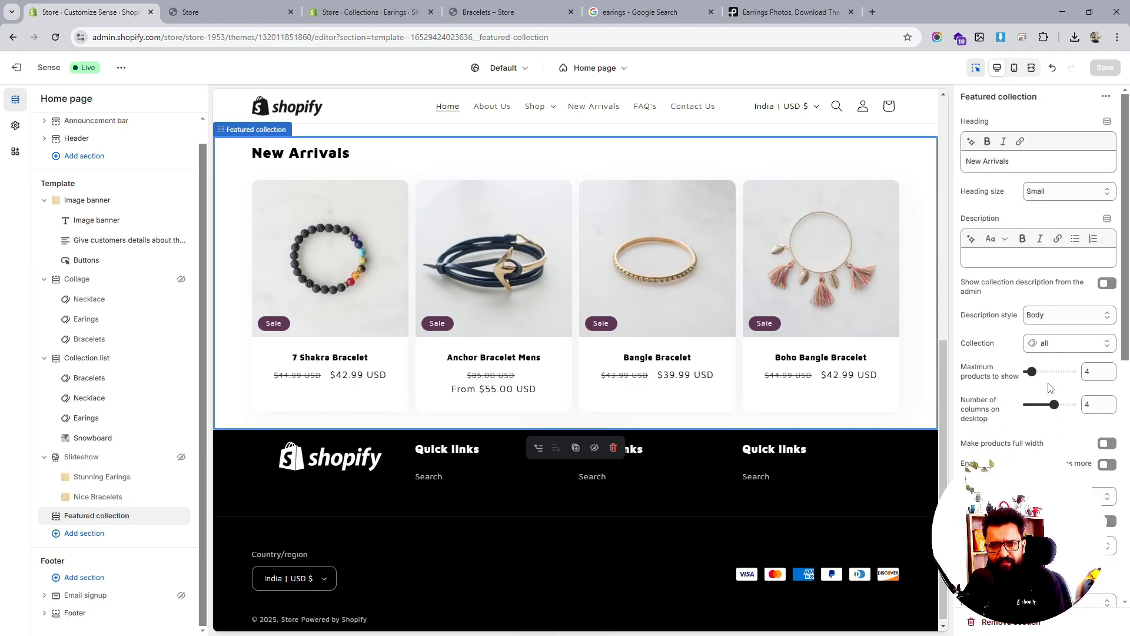
scroll(1070, 361, "down", 2)
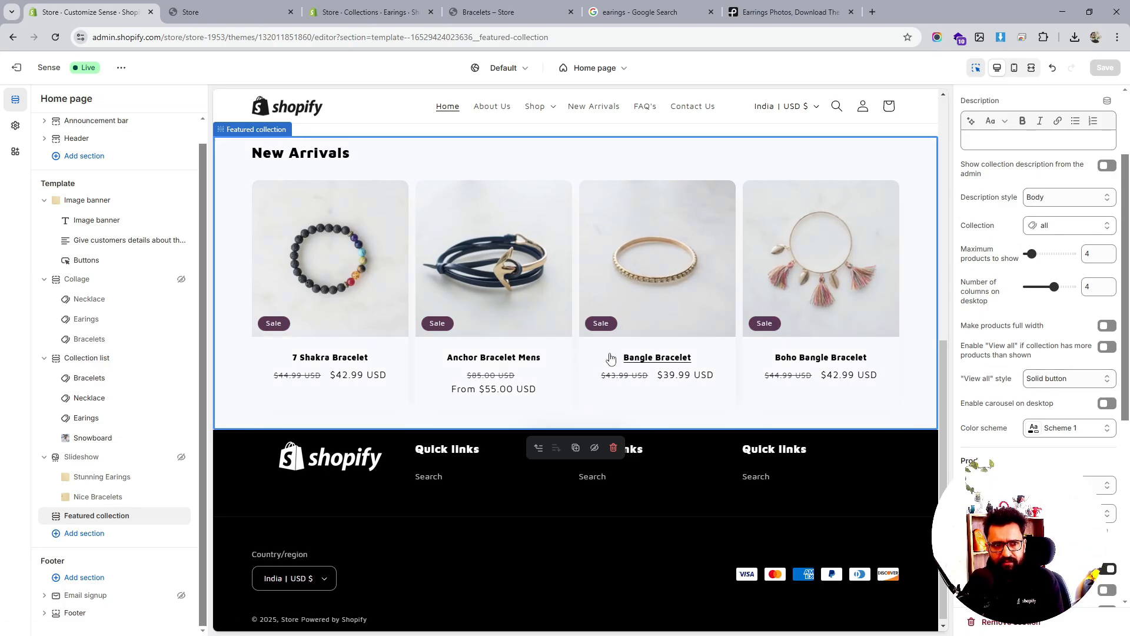
scroll(573, 358, "up", 4)
scroll(610, 356, "down", 4)
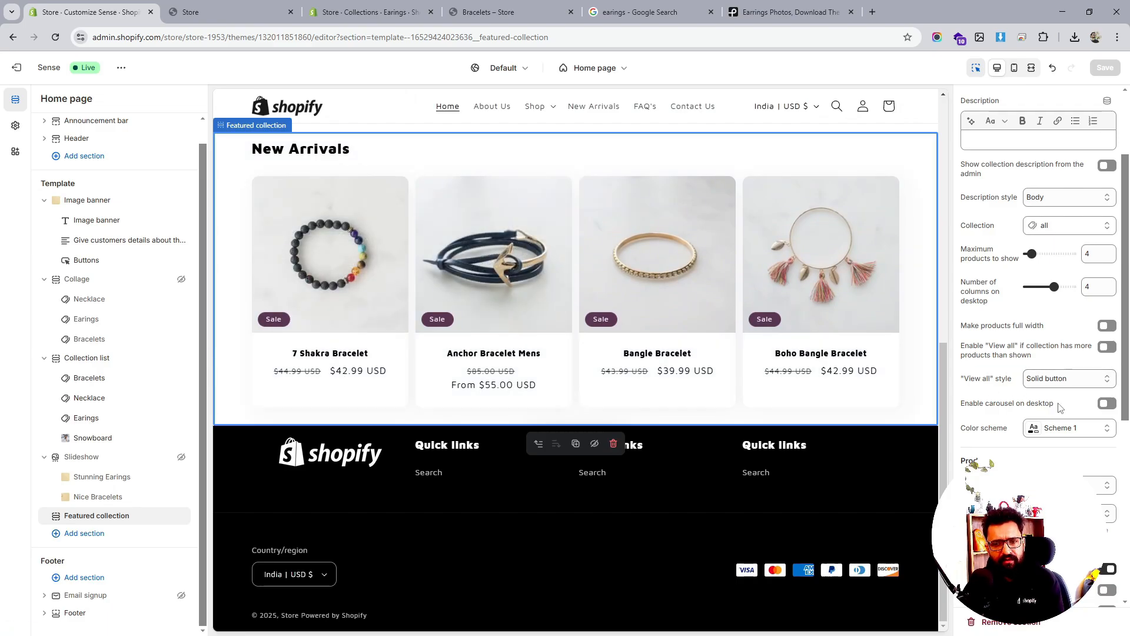
left_click(1065, 485)
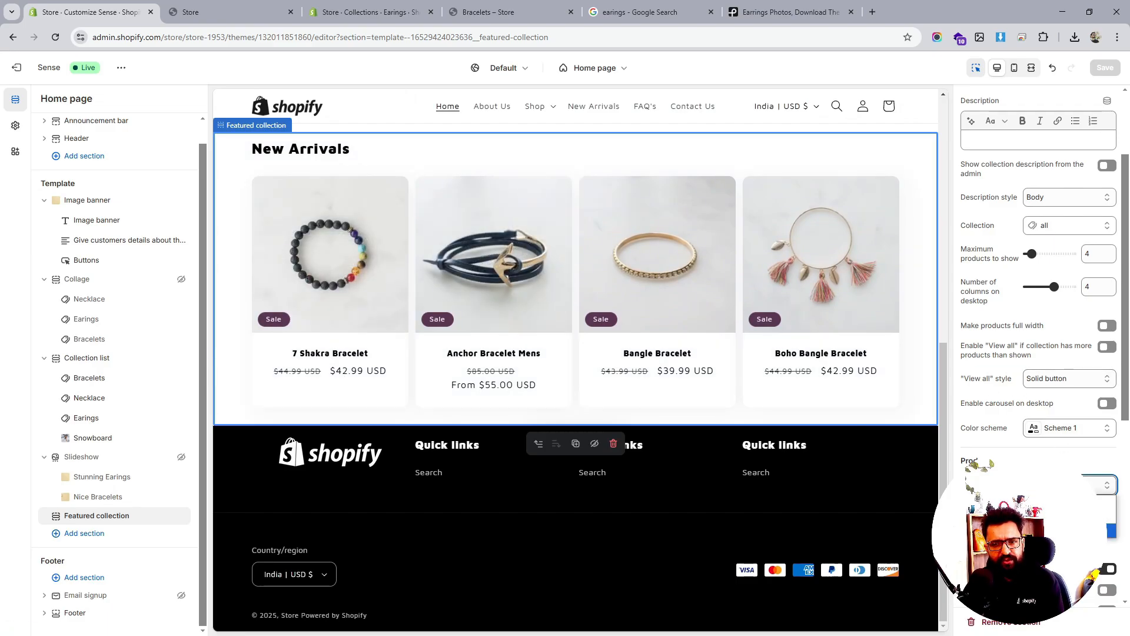
left_click(1066, 530)
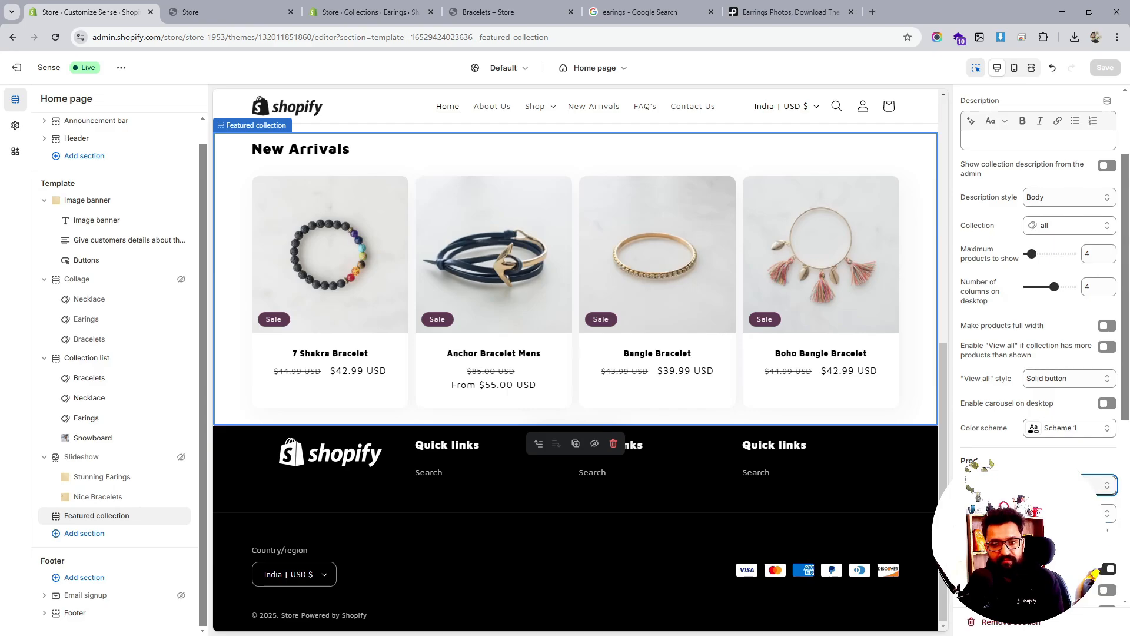
left_click(1069, 513)
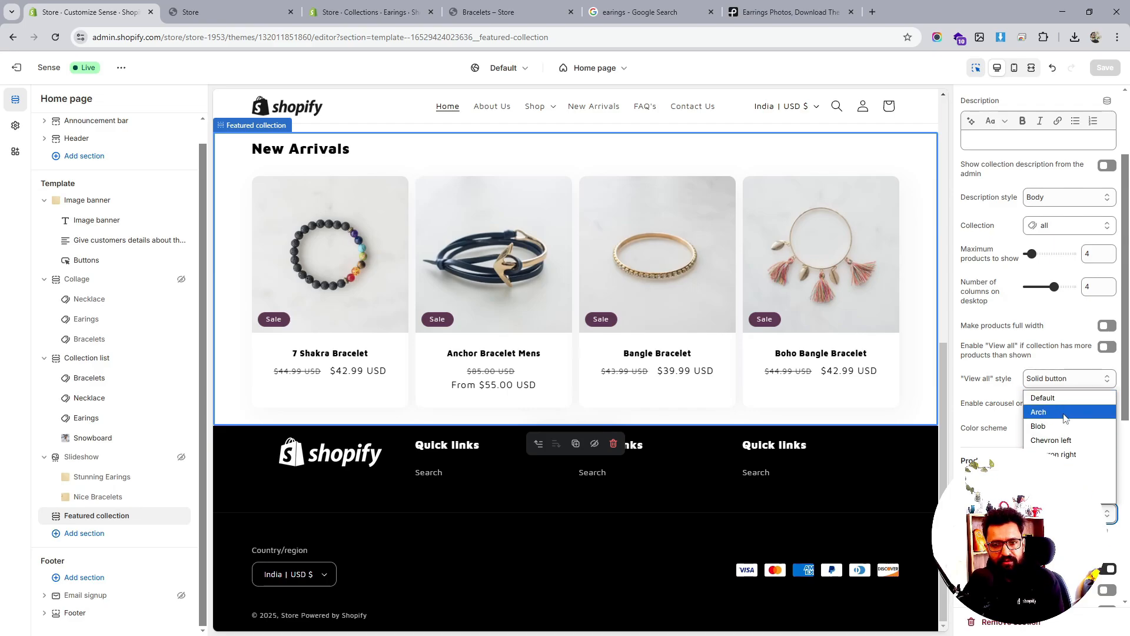
left_click(1063, 496)
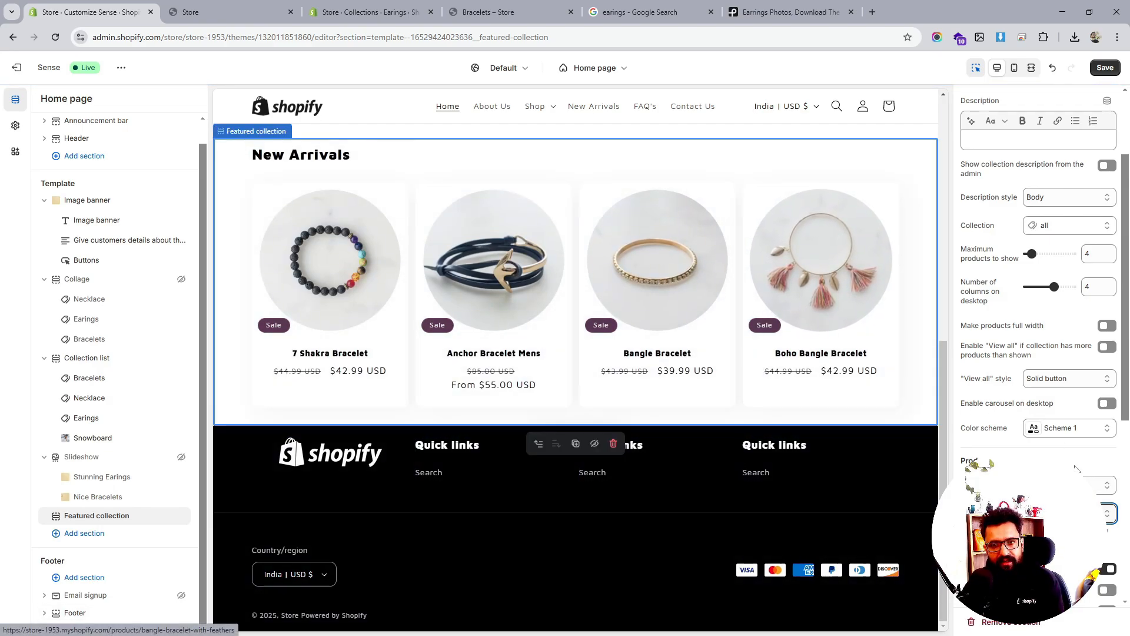
Try Arch, Blob and Chevron image shapes, settling on a diamond shape
left_click(1068, 513)
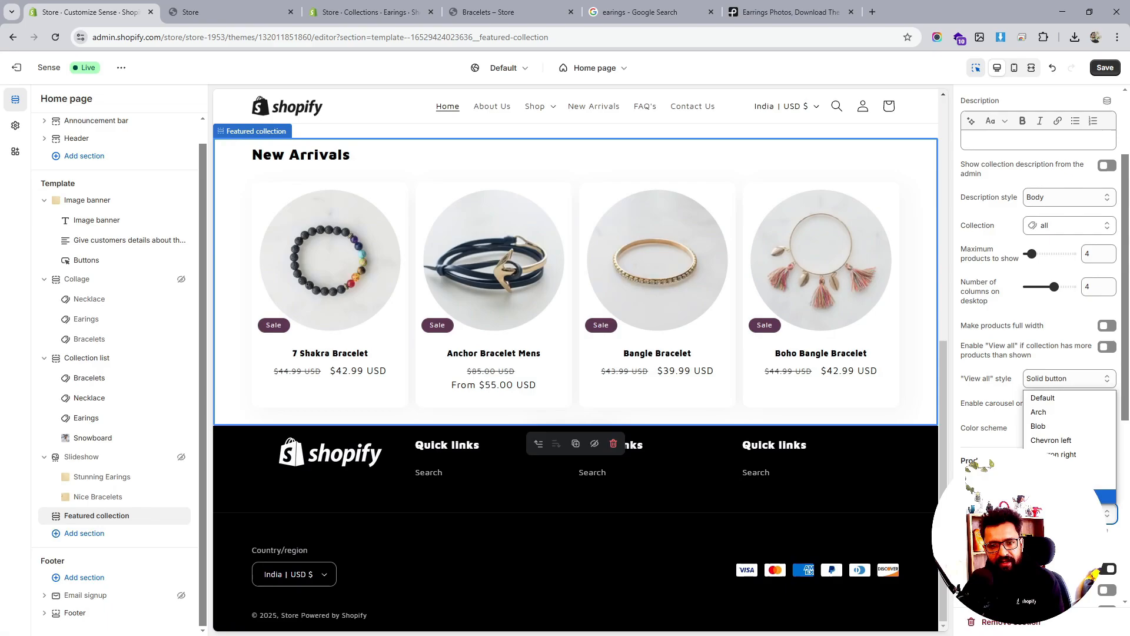
left_click(1051, 412)
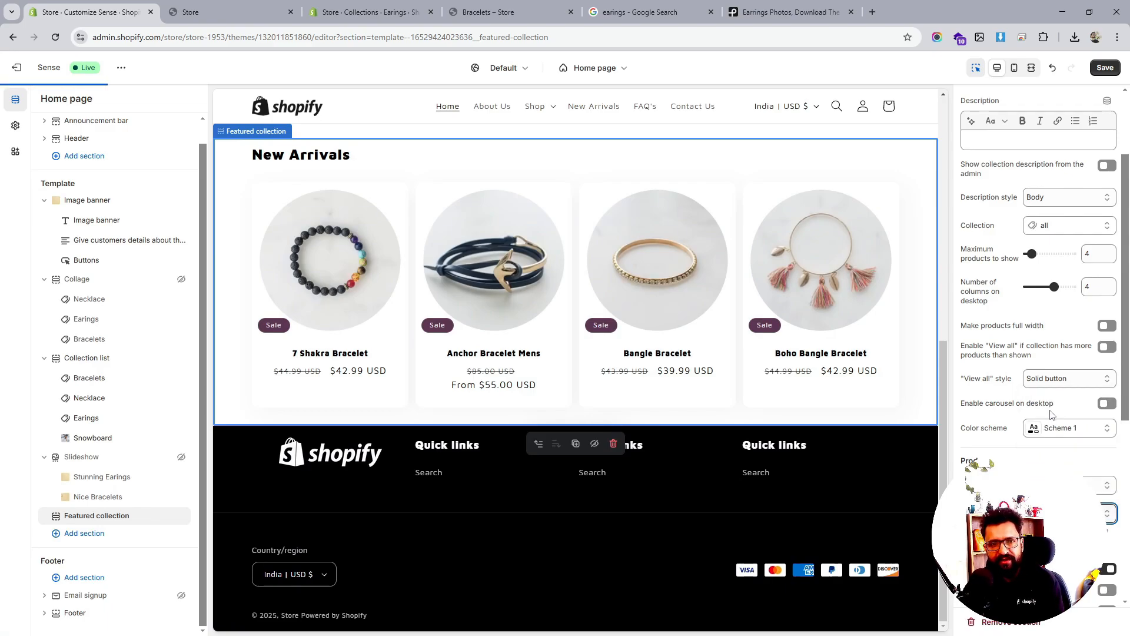
left_click(1054, 484)
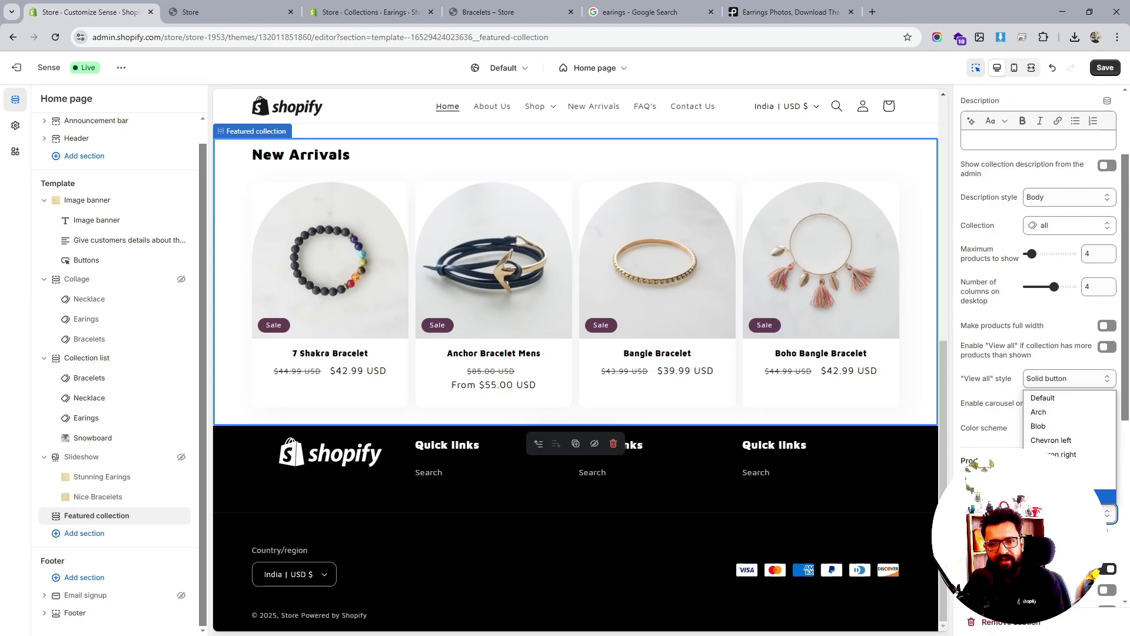
left_click(1048, 432)
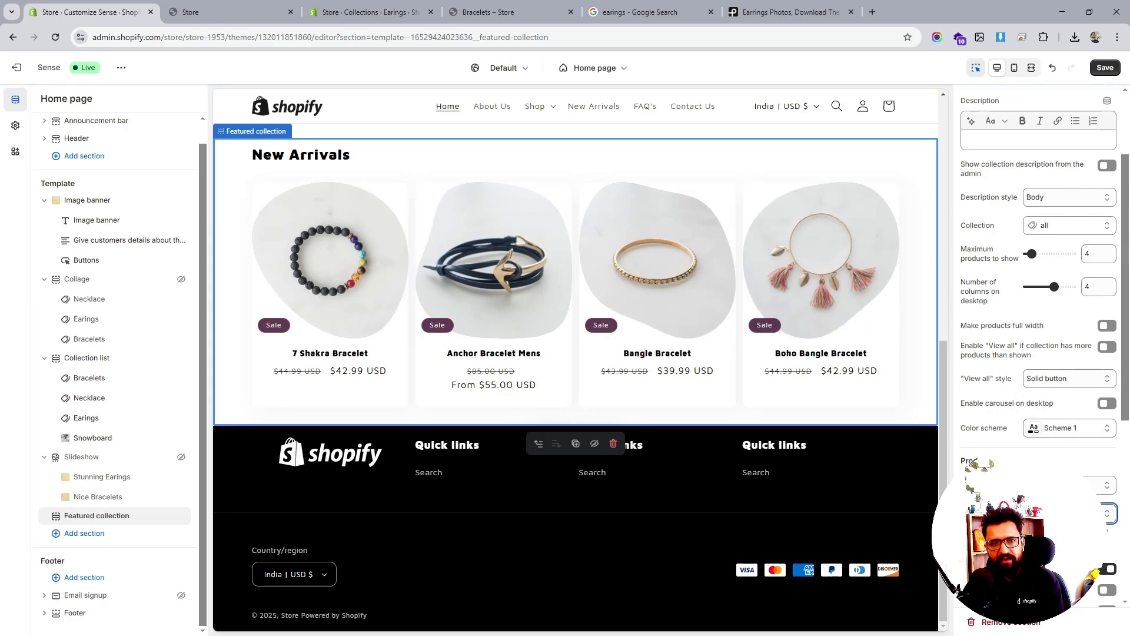
left_click(1053, 485)
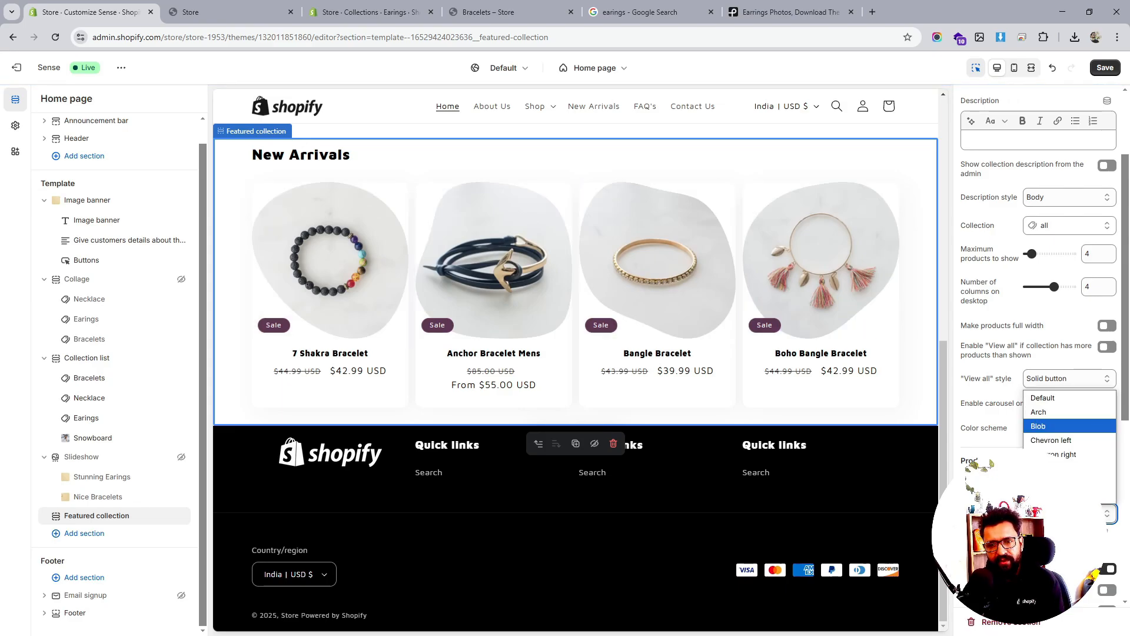
left_click(1060, 446)
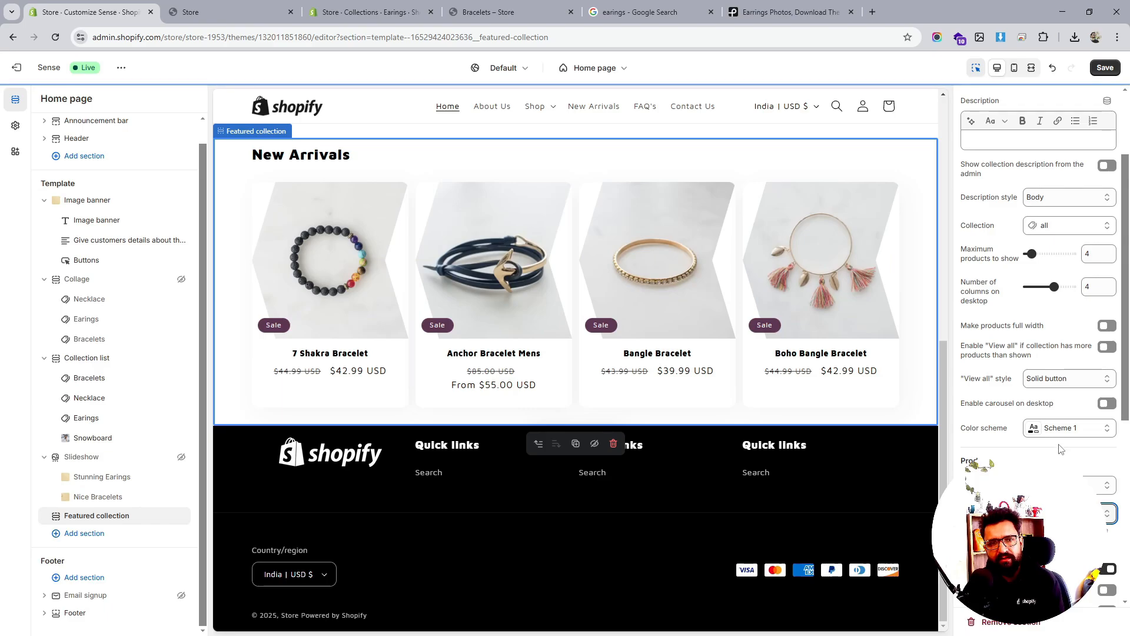
left_click(1053, 513)
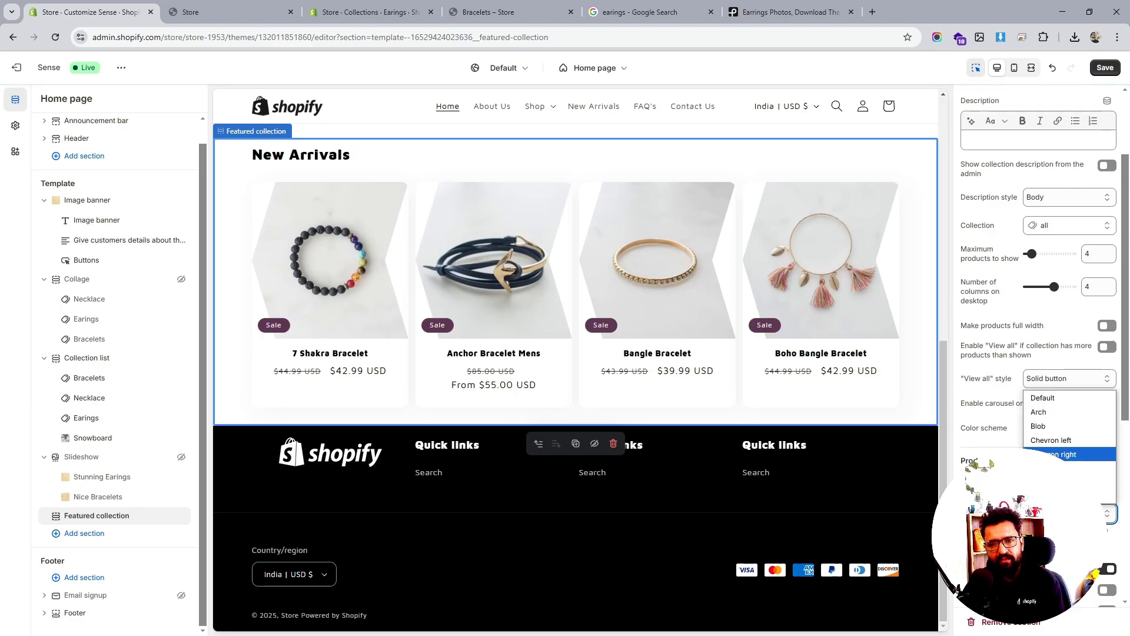
left_click(1066, 454)
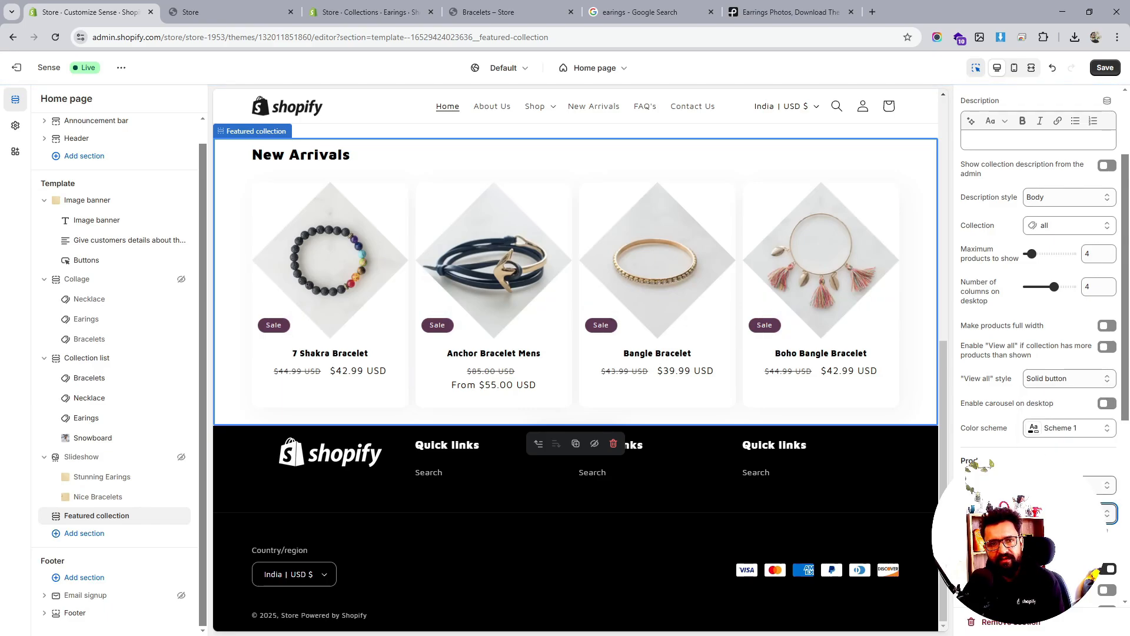
scroll(642, 318, "up", 6)
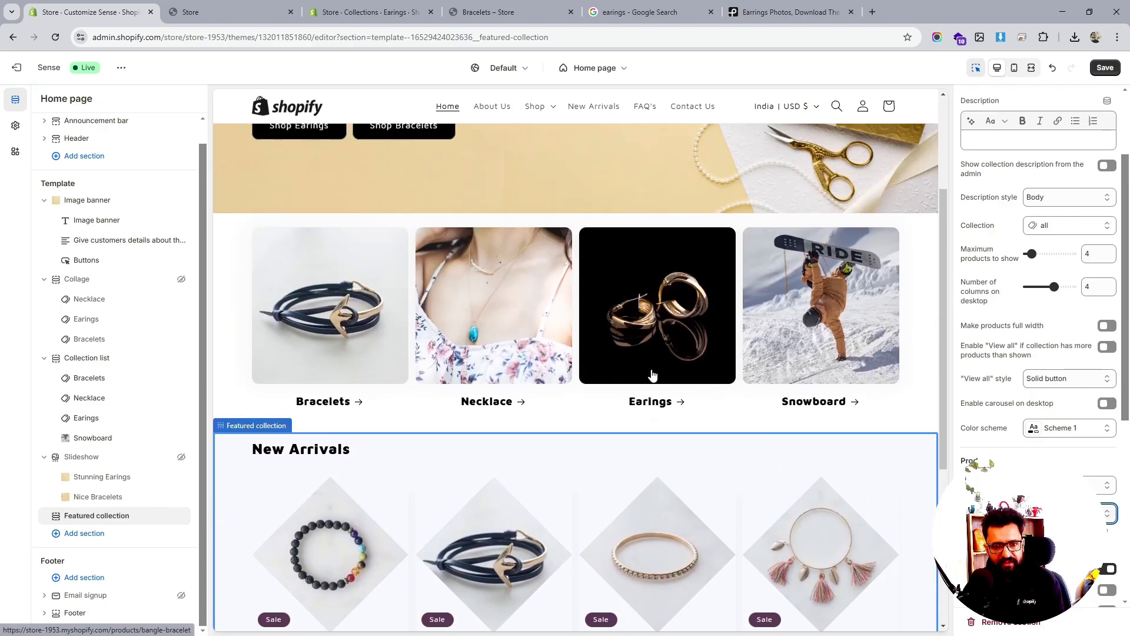
scroll(652, 374, "up", 2)
scroll(652, 373, "down", 8)
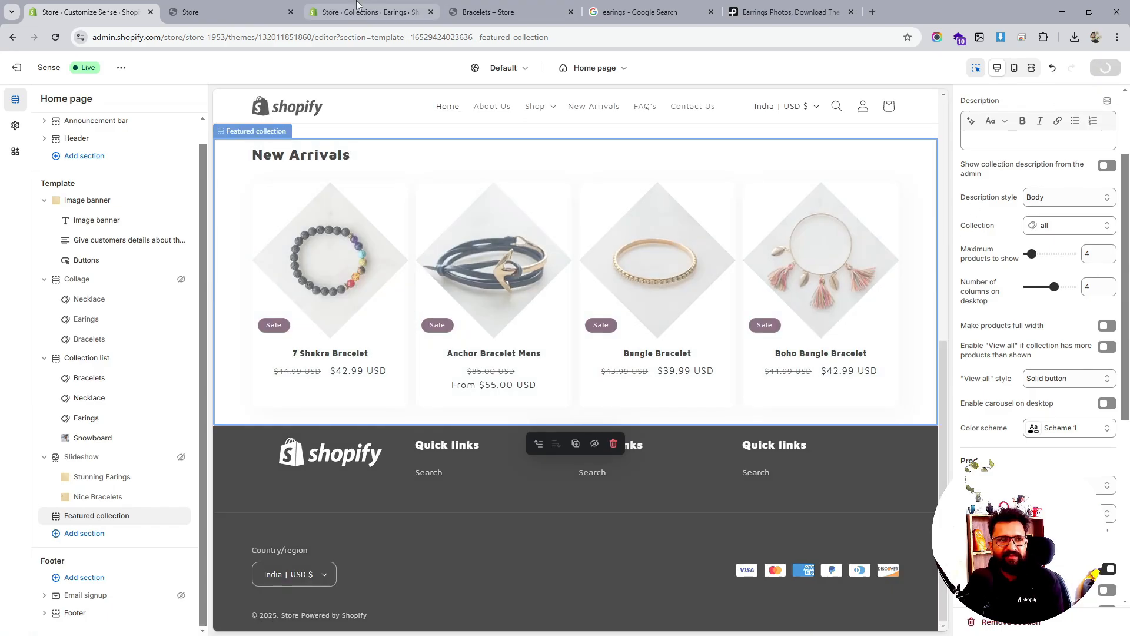
left_click(241, 8)
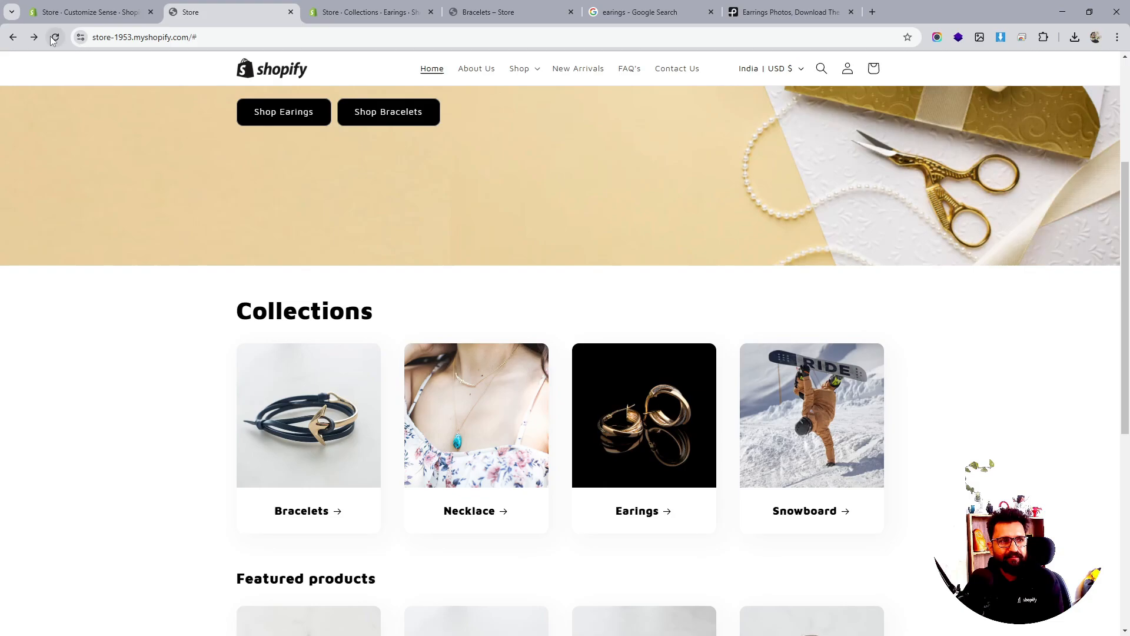
scroll(606, 303, "down", 4)
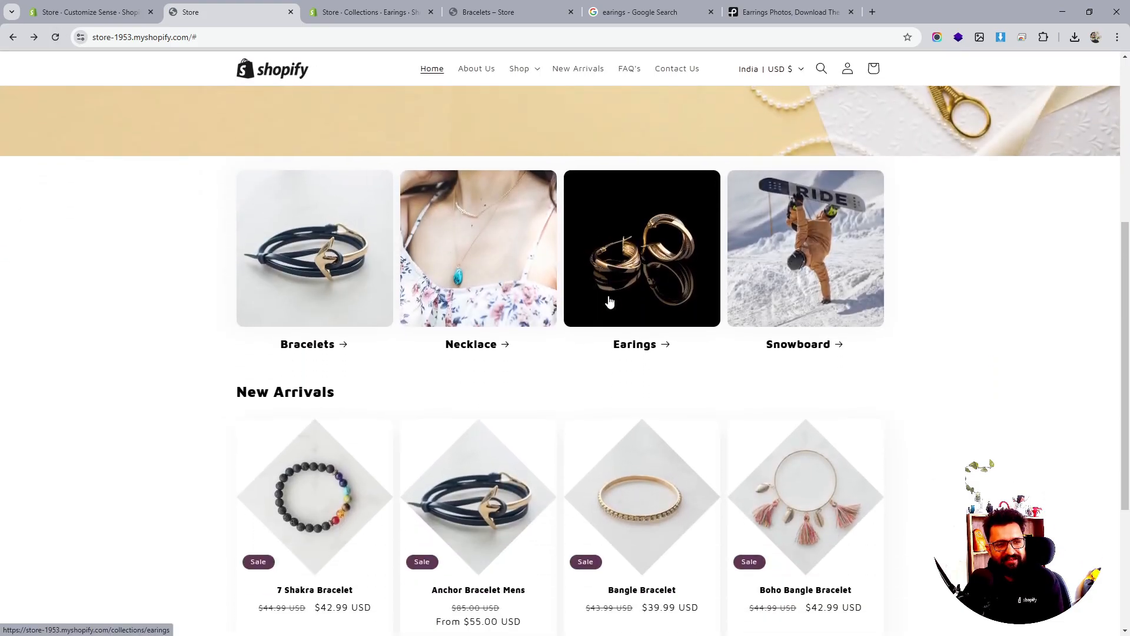
scroll(790, 301, "down", 2)
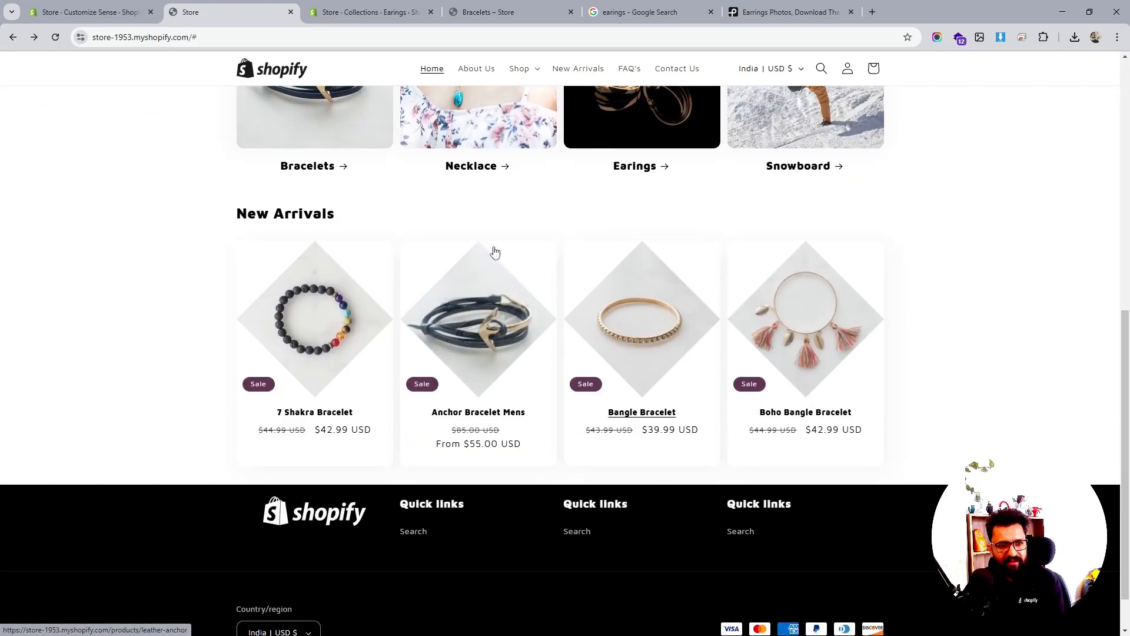
scroll(664, 370, "up", 5)
scroll(665, 370, "down", 4)
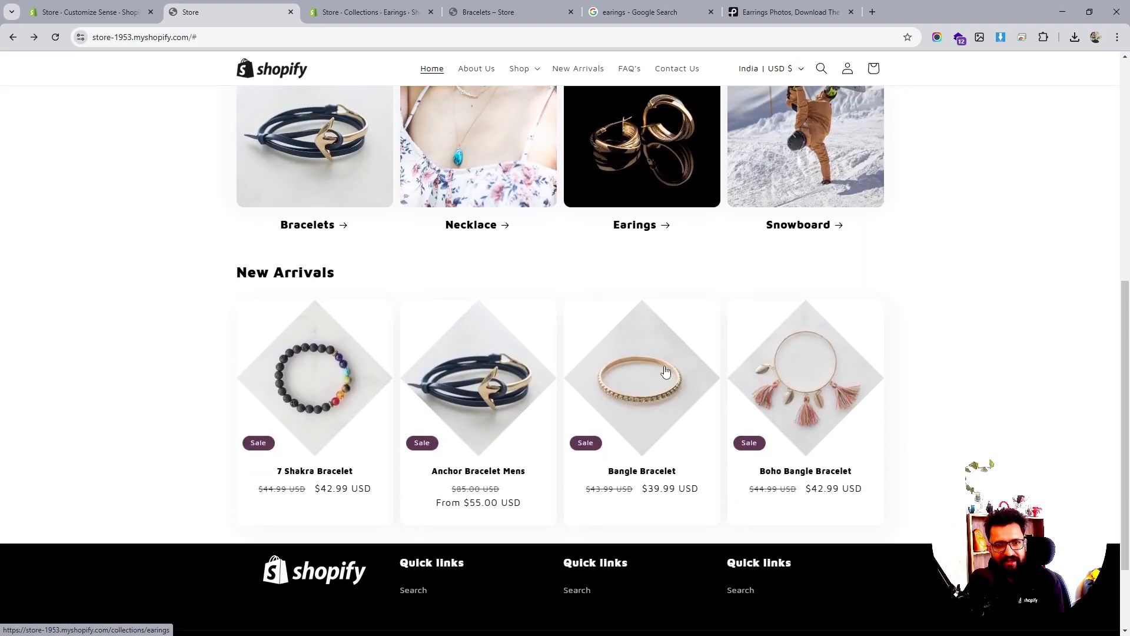
scroll(665, 370, "up", 4)
scroll(653, 371, "down", 4)
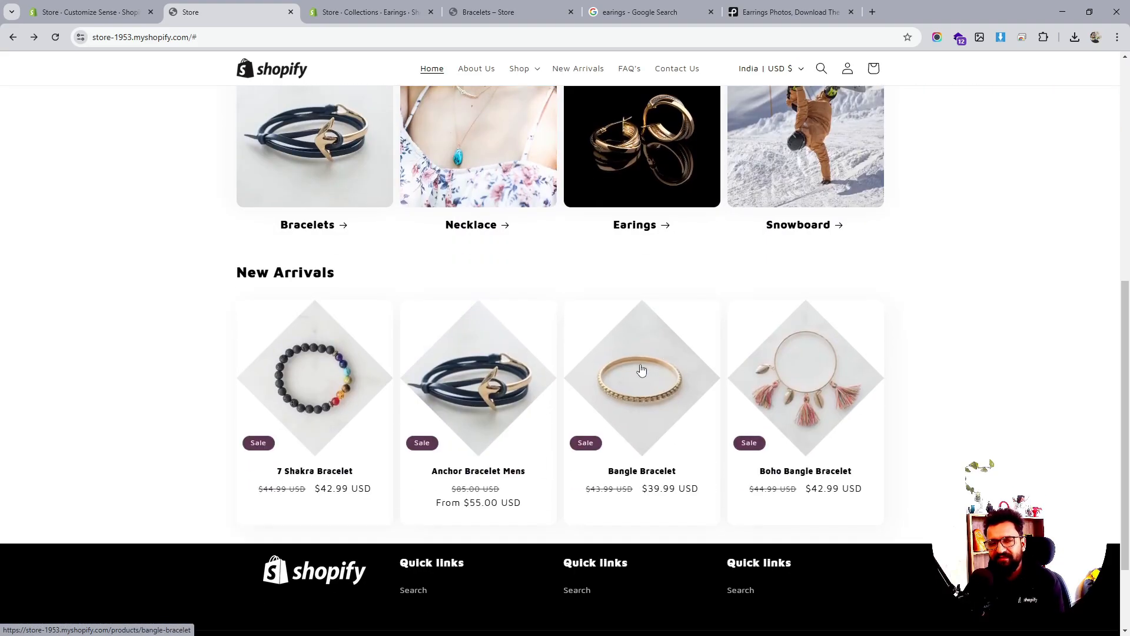
left_click(140, 18)
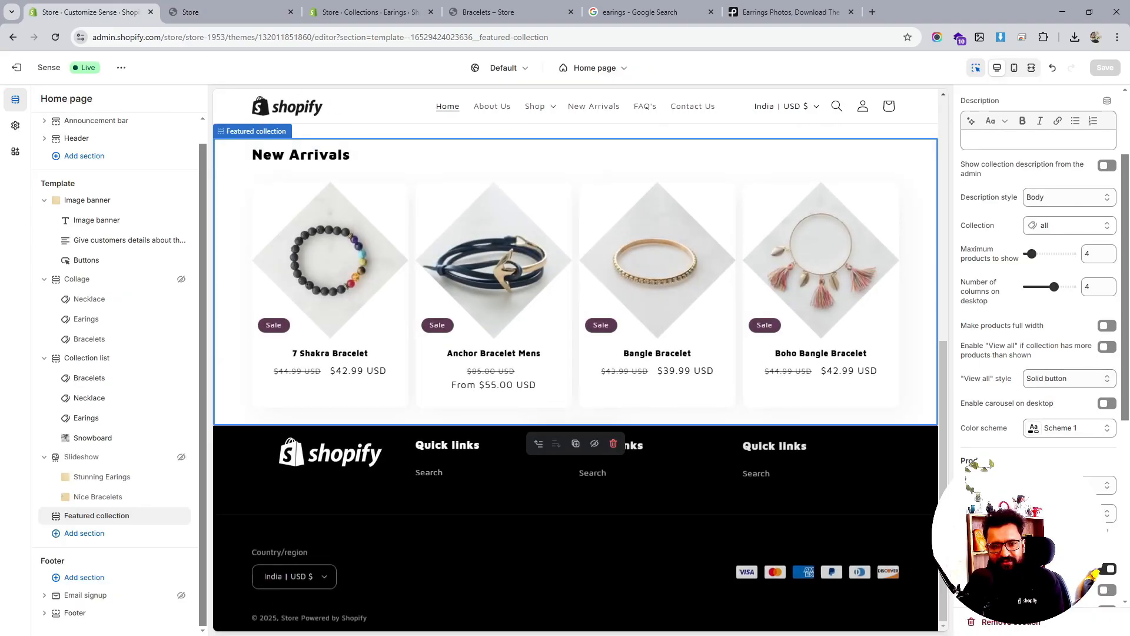
After trying a parallelogram, set the product image shape to Round
left_click(1063, 513)
left_click(1068, 468)
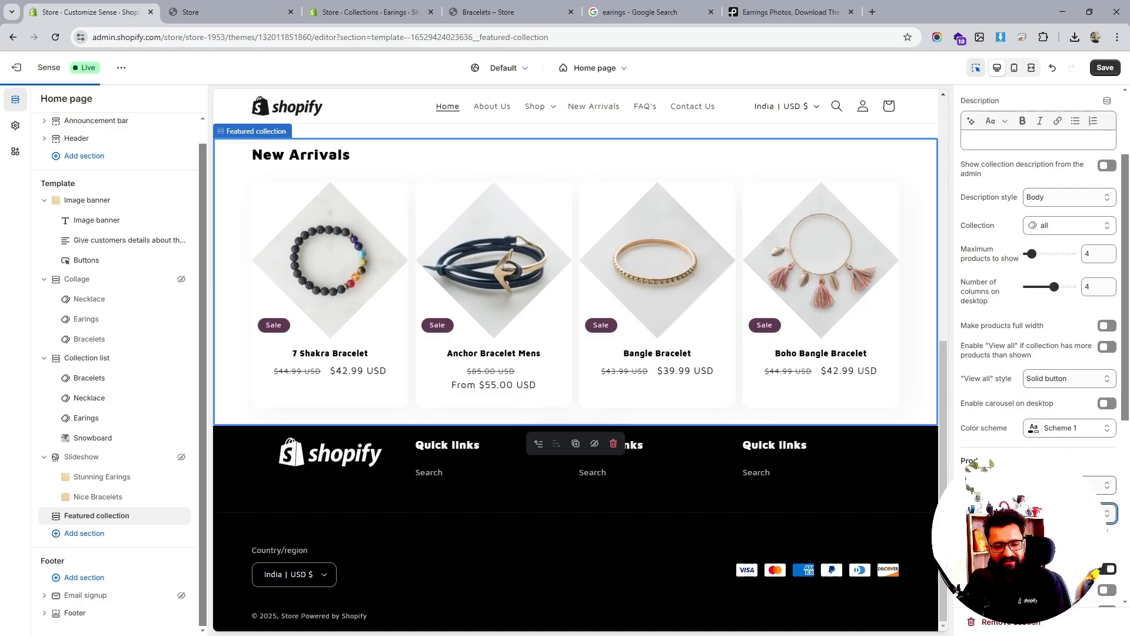
left_click(1063, 513)
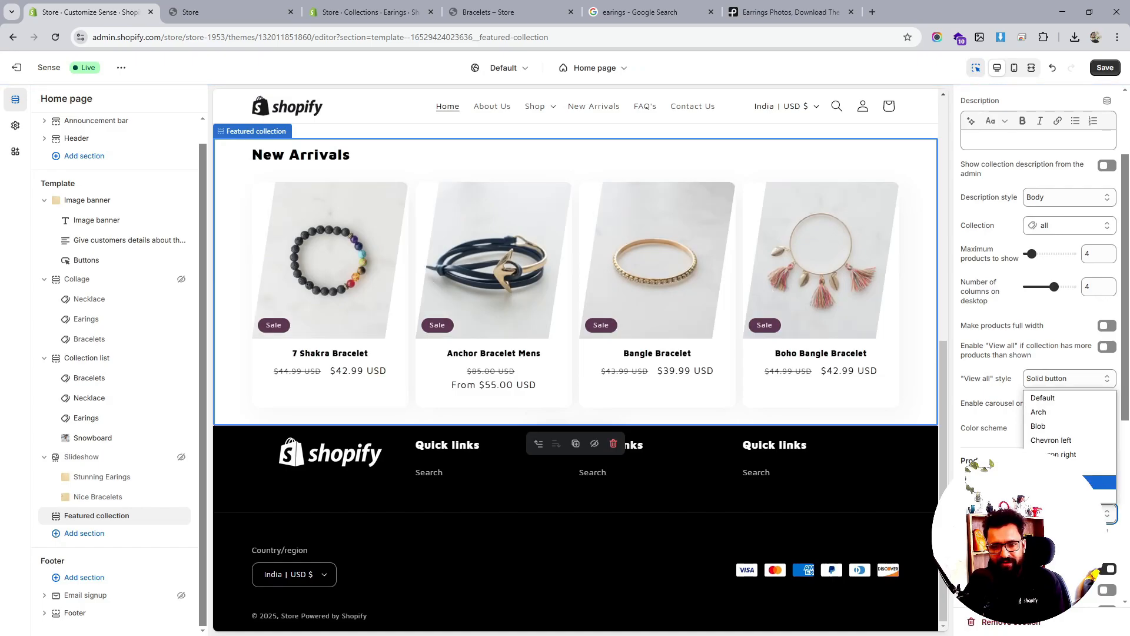
left_click(1068, 491)
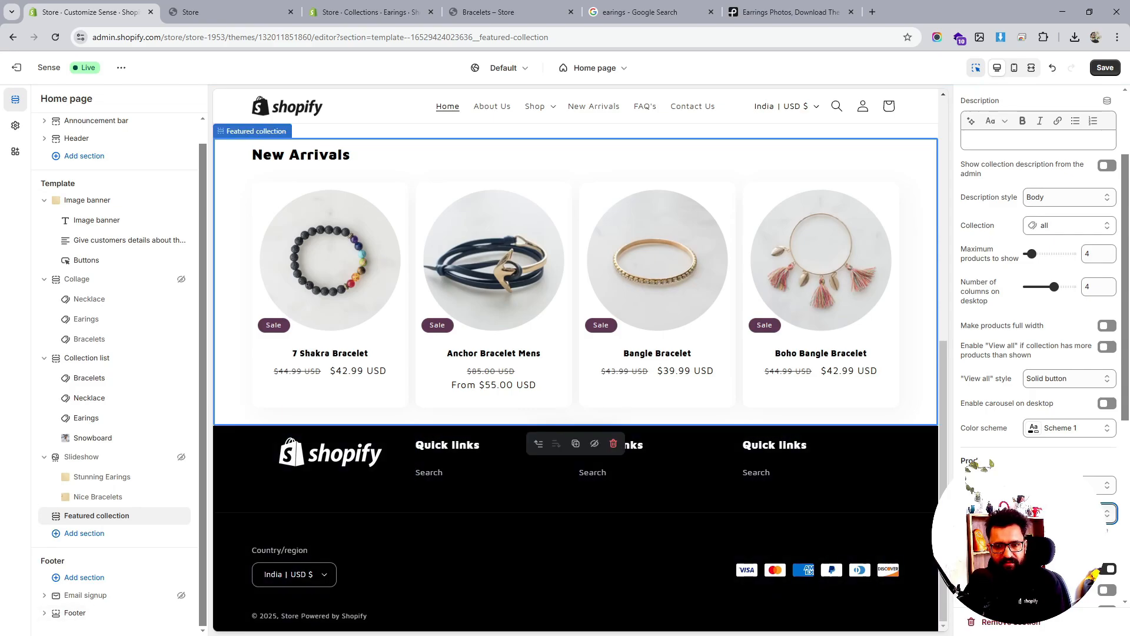
Set the product cards' Quick add option to Standard
scroll(1064, 456, "down", 5)
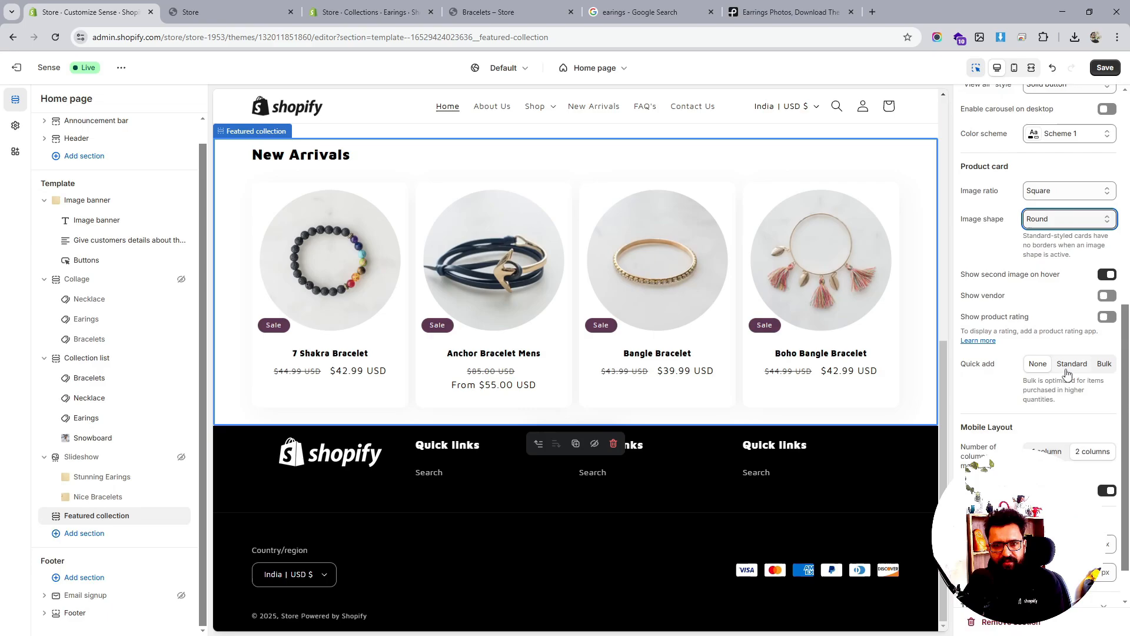
left_click(1101, 364)
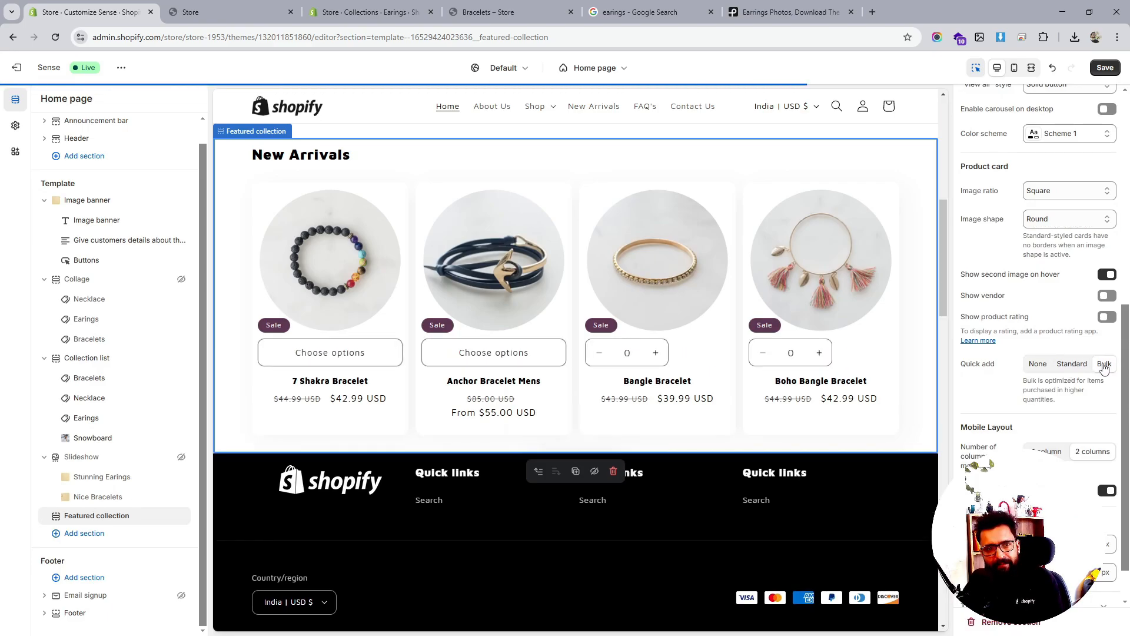
left_click(1071, 365)
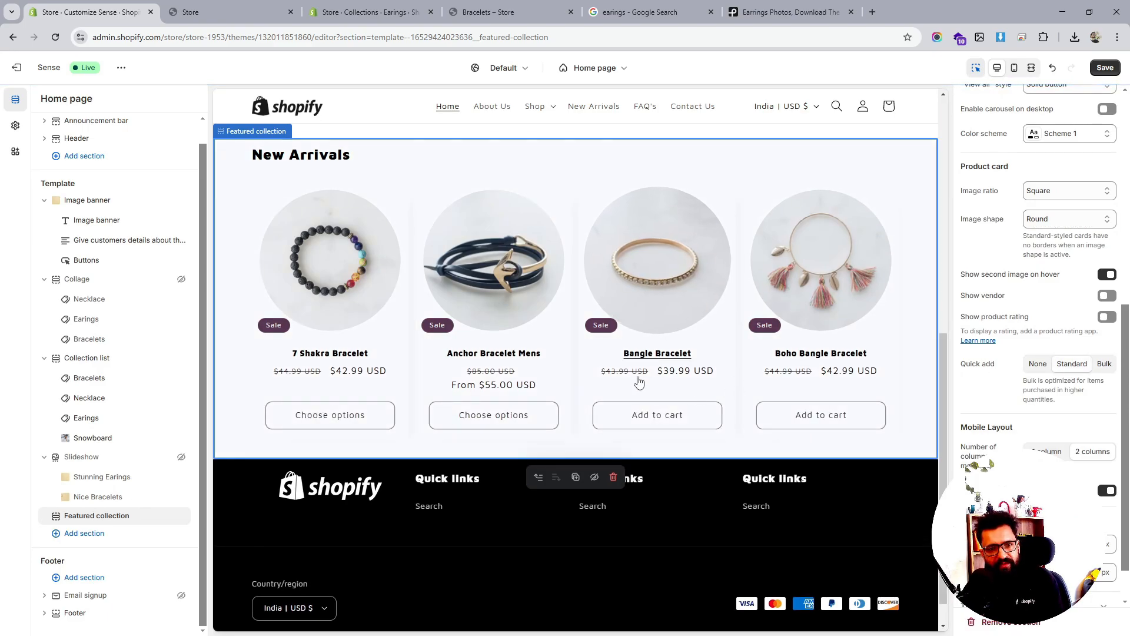
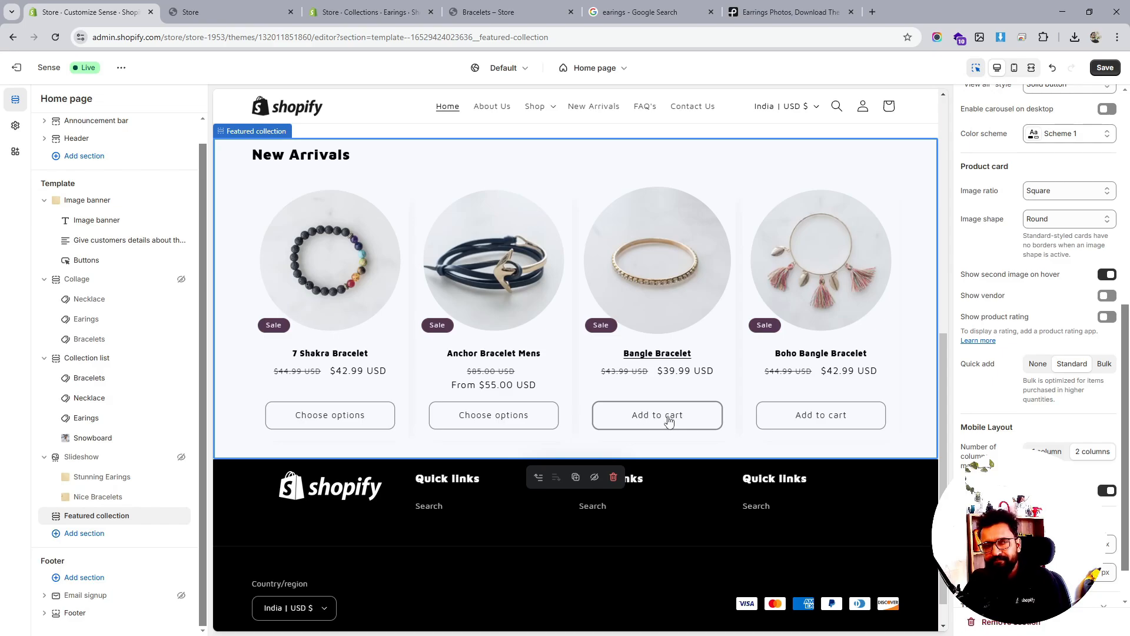
Leave the New Arrivals image ratio at Square and bring up the image shape choices
scroll(656, 419, "up", 7)
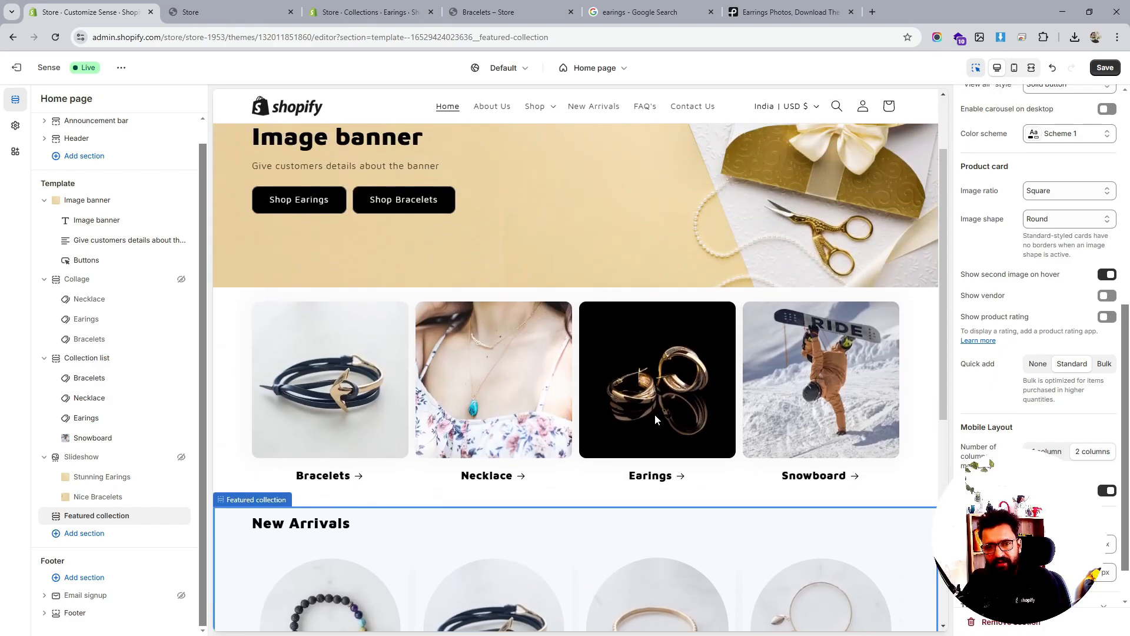
scroll(657, 419, "down", 4)
scroll(656, 419, "down", 4)
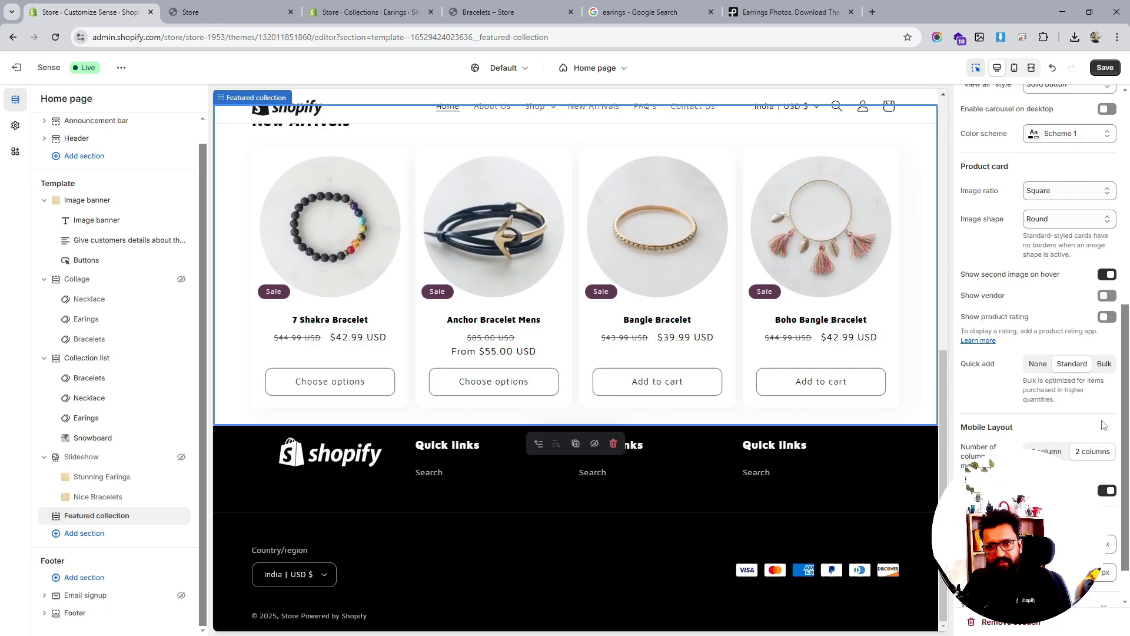
scroll(1088, 427, "up", 2)
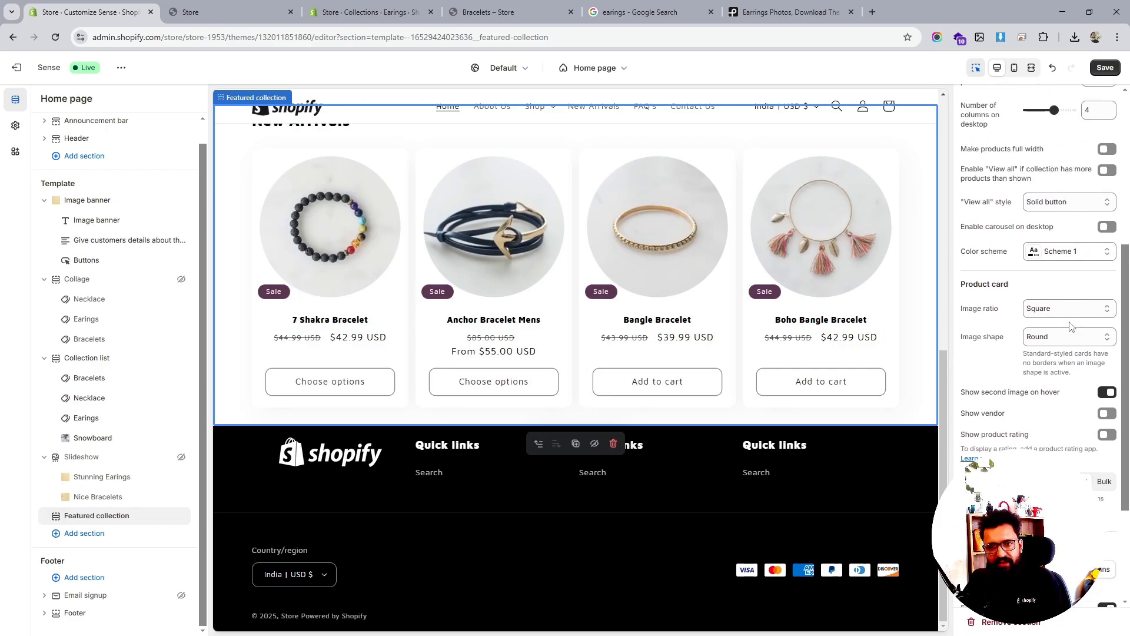
left_click(1071, 309)
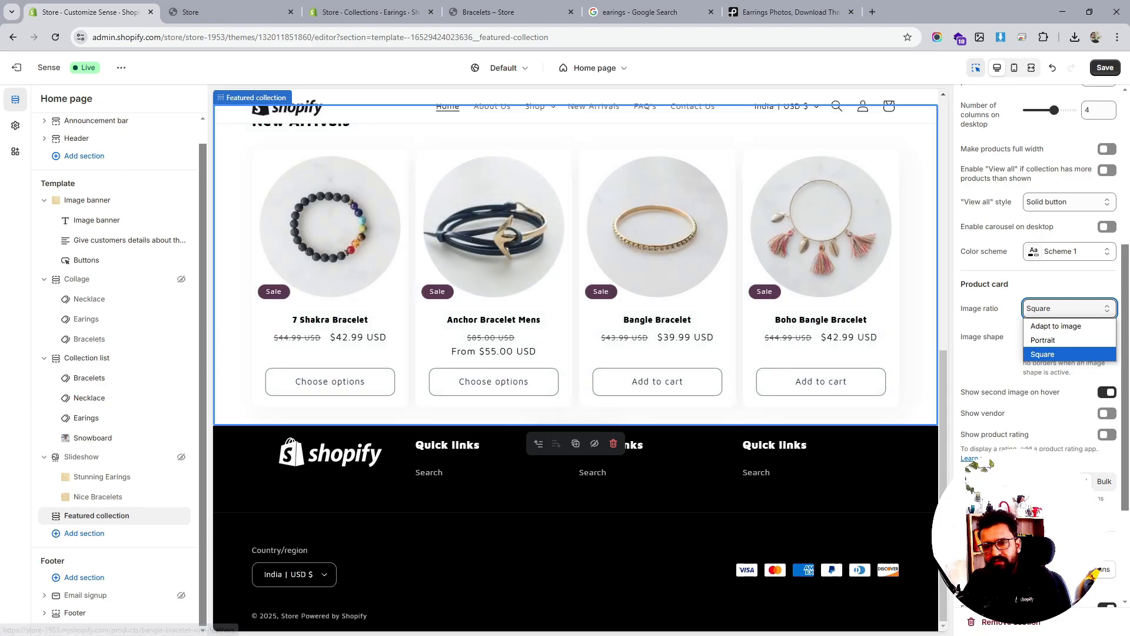
scroll(1036, 470, "down", 3)
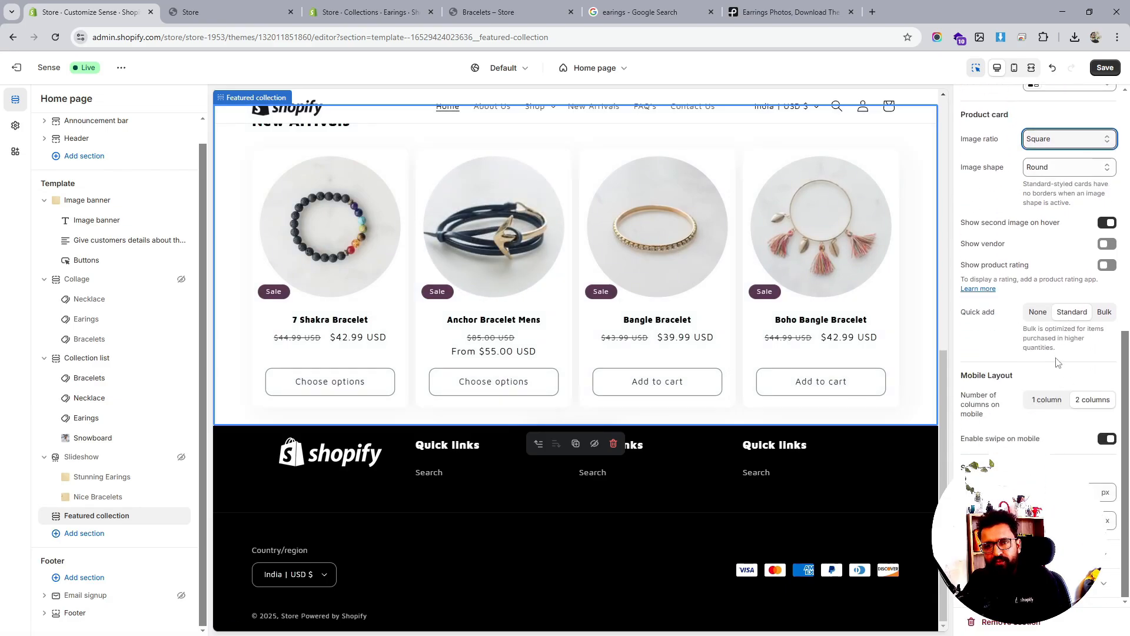
left_click(1059, 170)
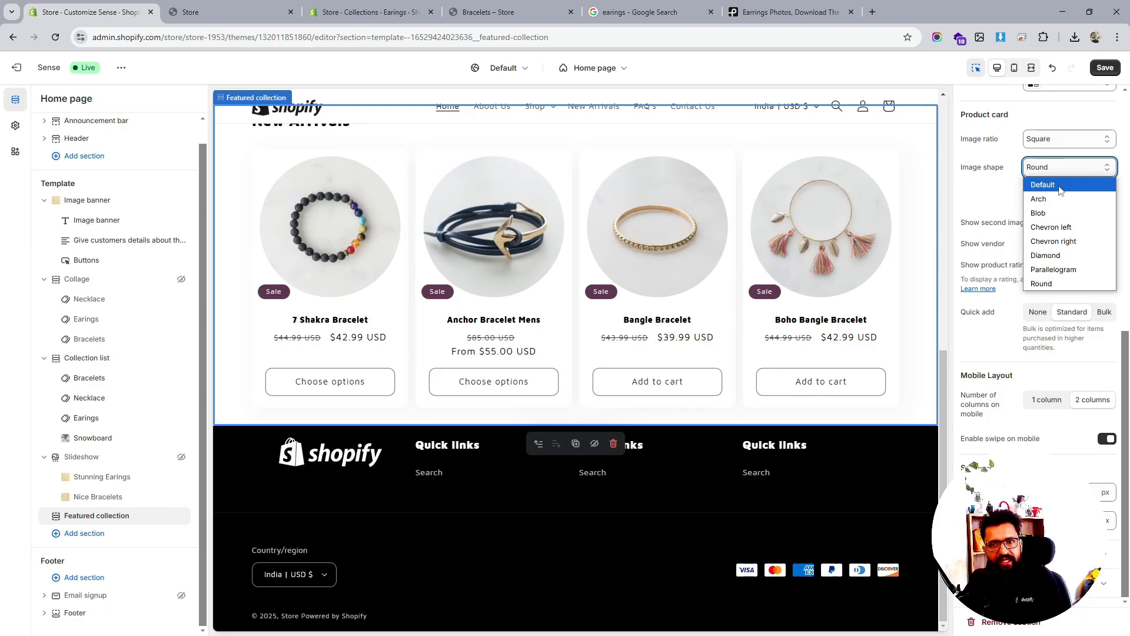
Change the product image shape from Round to Default, save, and switch the style to Standard
left_click(1059, 185)
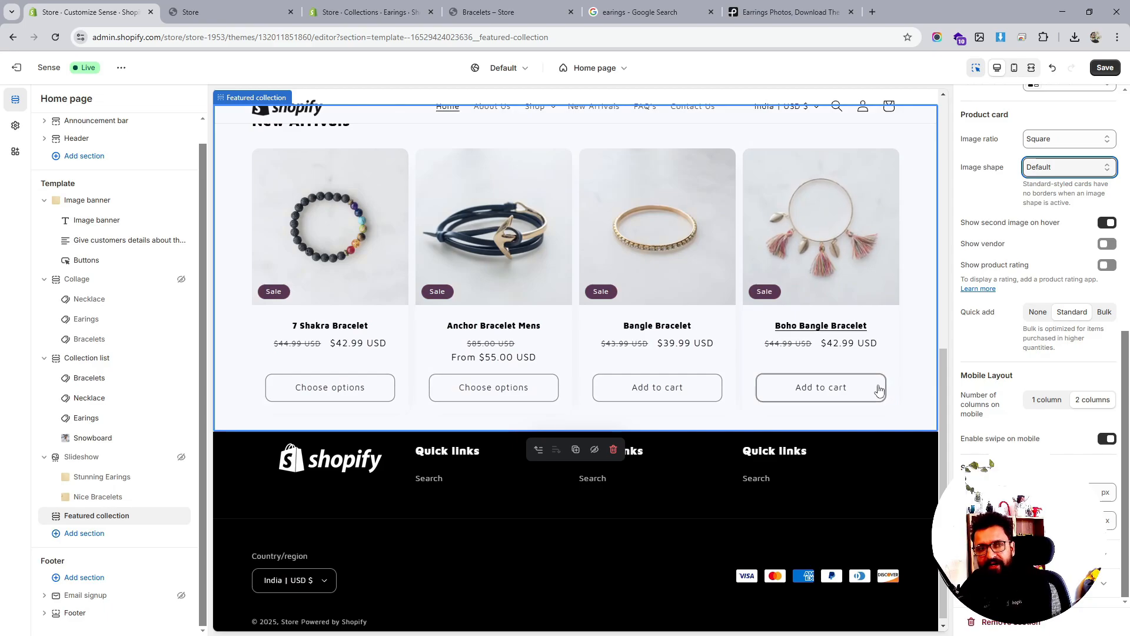
scroll(819, 405, "up", 4)
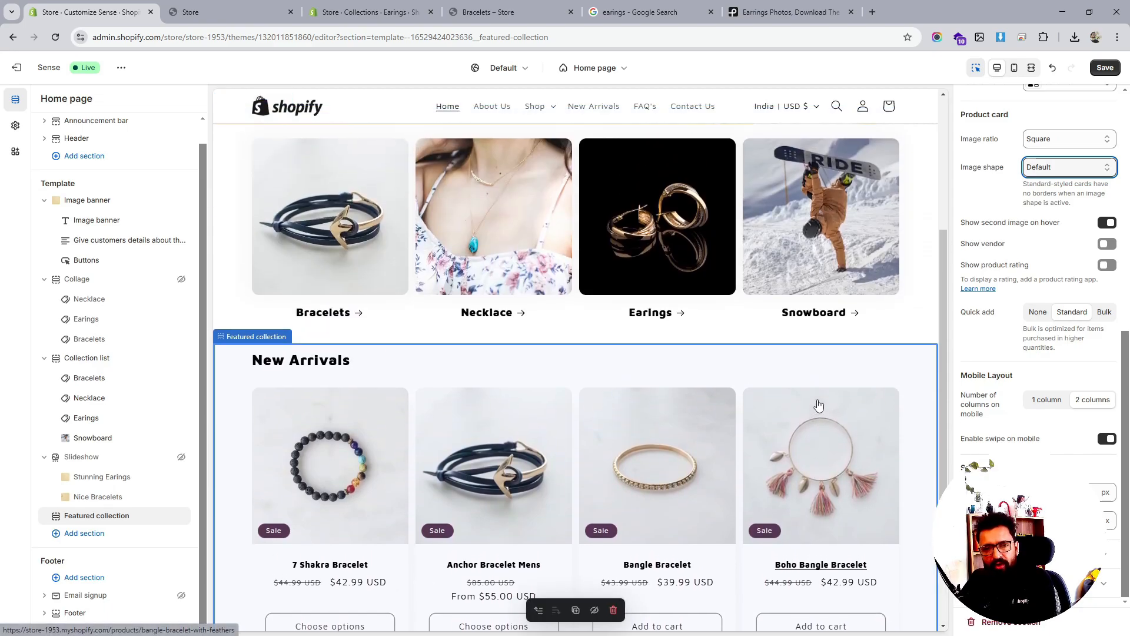
scroll(820, 405, "up", 4)
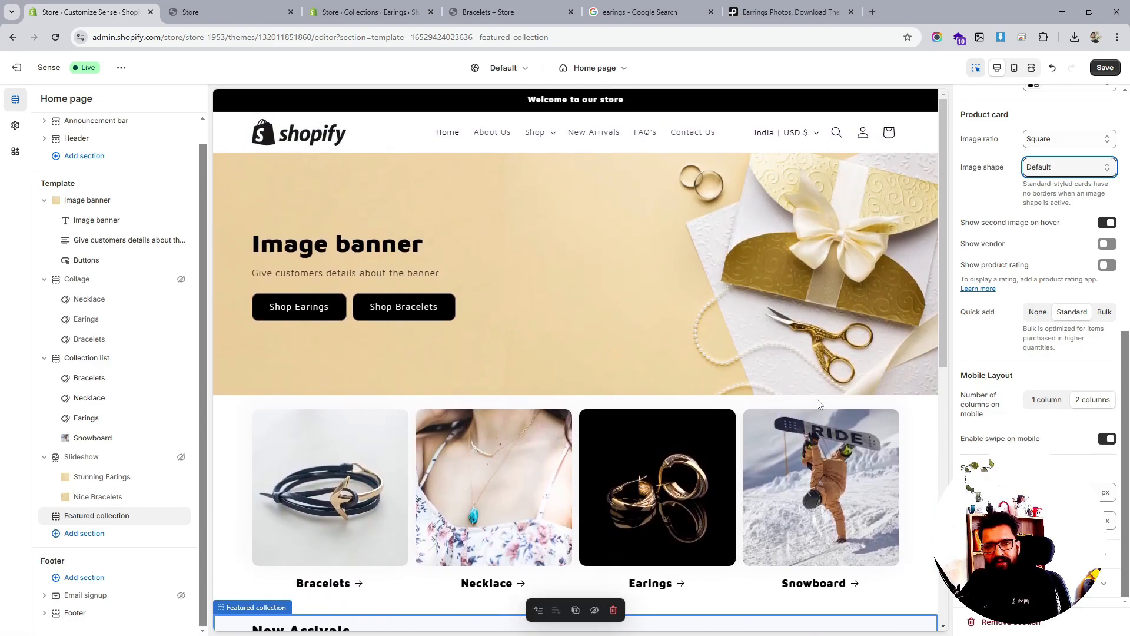
scroll(818, 403, "down", 2)
scroll(817, 399, "down", 6)
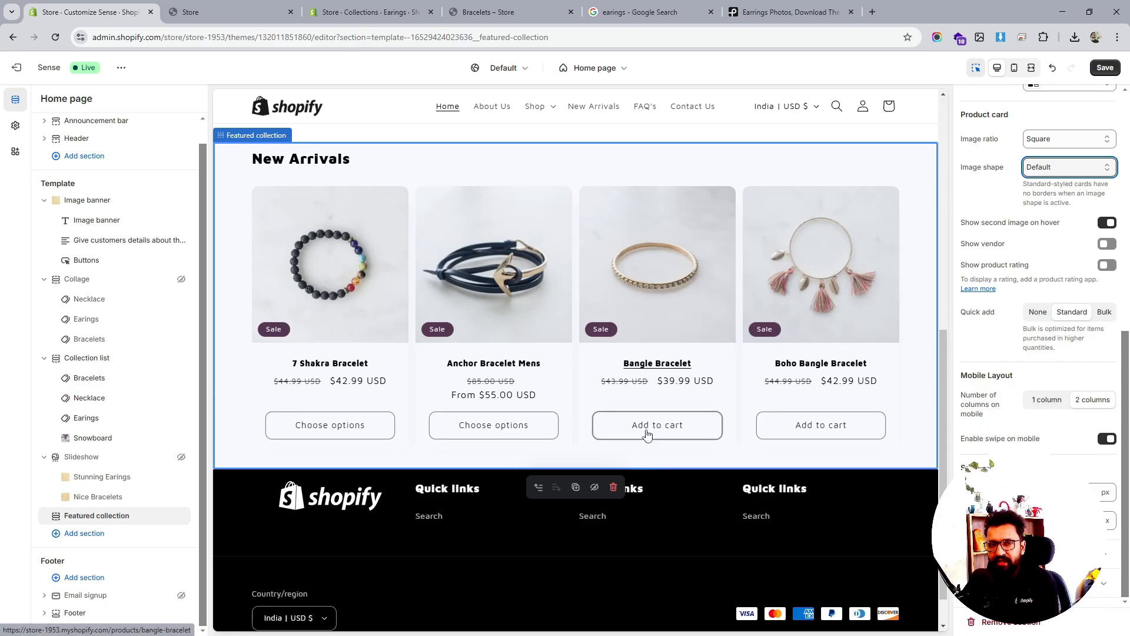
left_click(1105, 67)
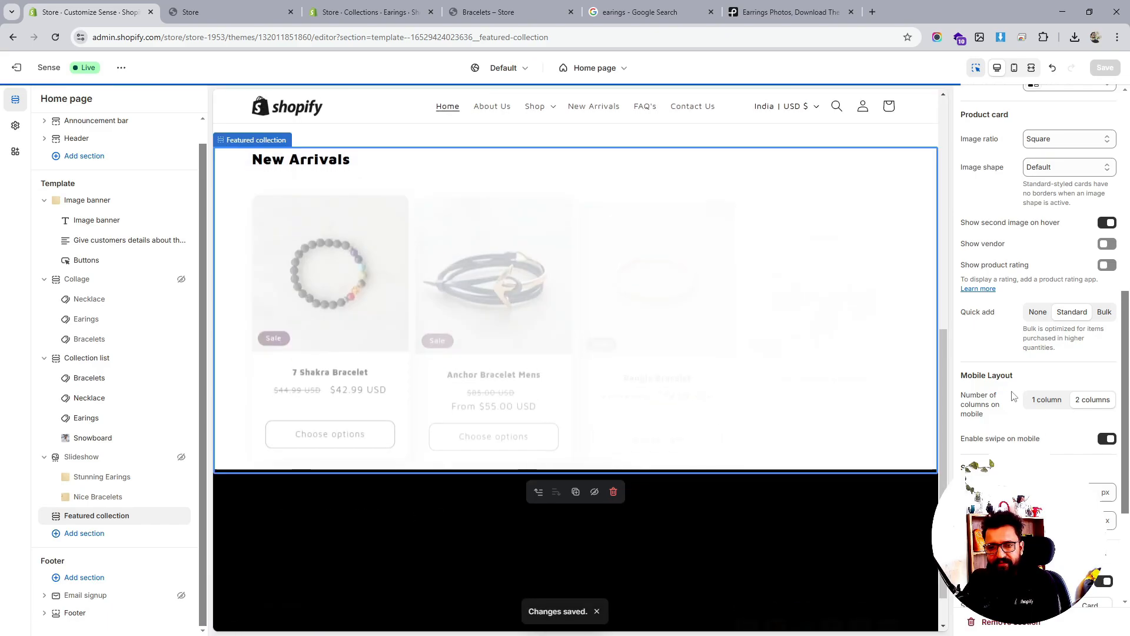
scroll(1047, 430, "down", 3)
left_click(1046, 429)
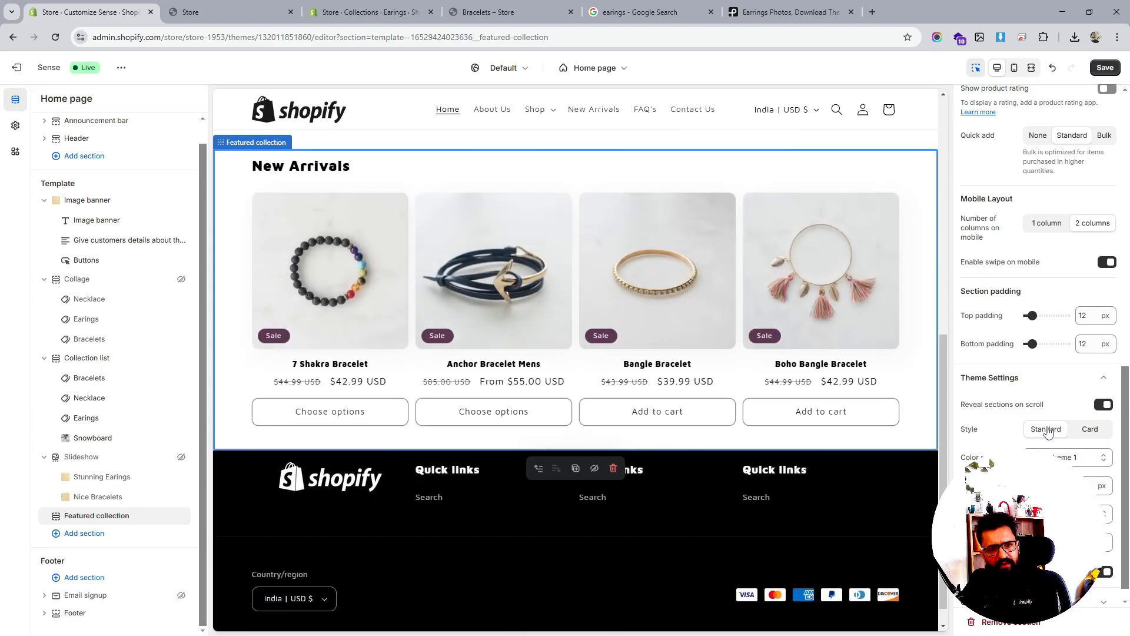
Set the style back to Card with color Scheme 1, move Sale badges right, and save
left_click(1094, 432)
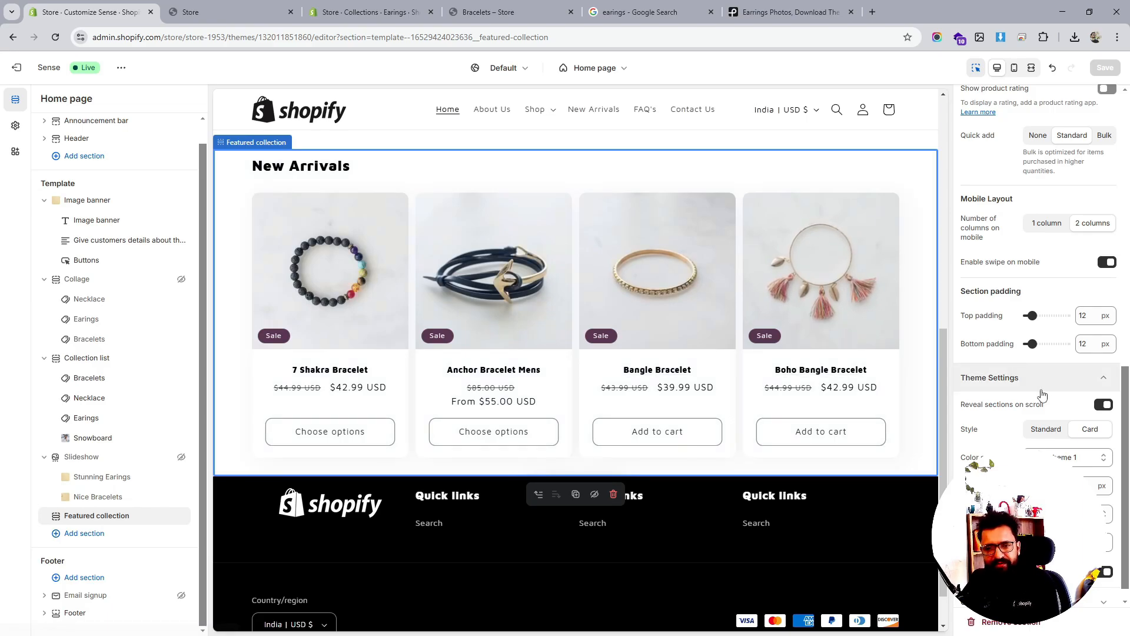
scroll(1041, 397, "down", 1)
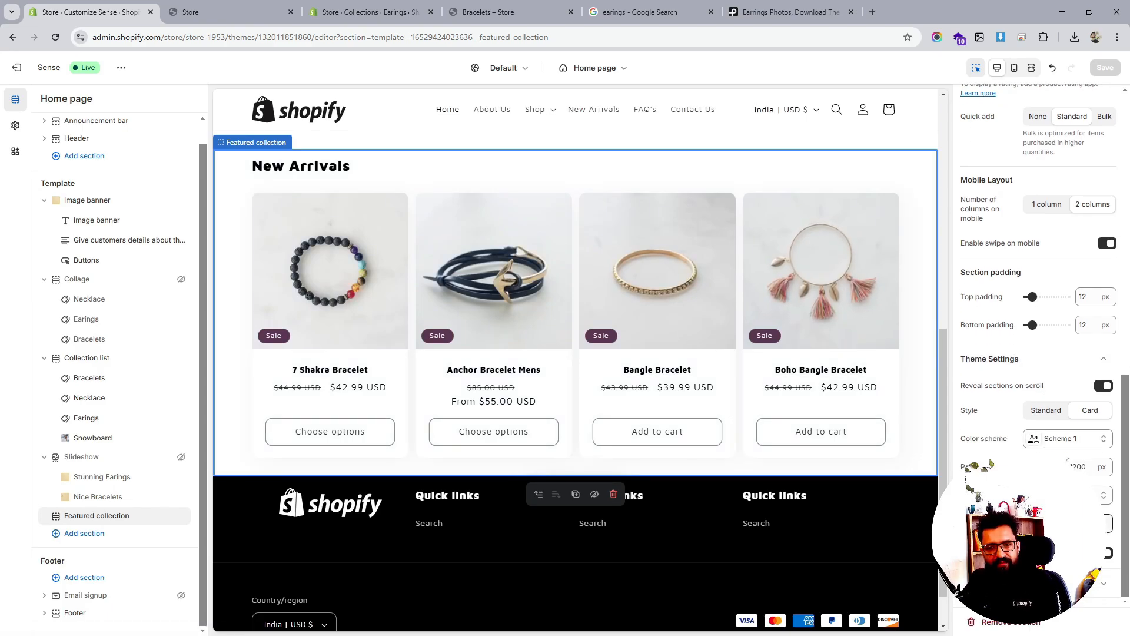
left_click(1065, 438)
left_click(1021, 336)
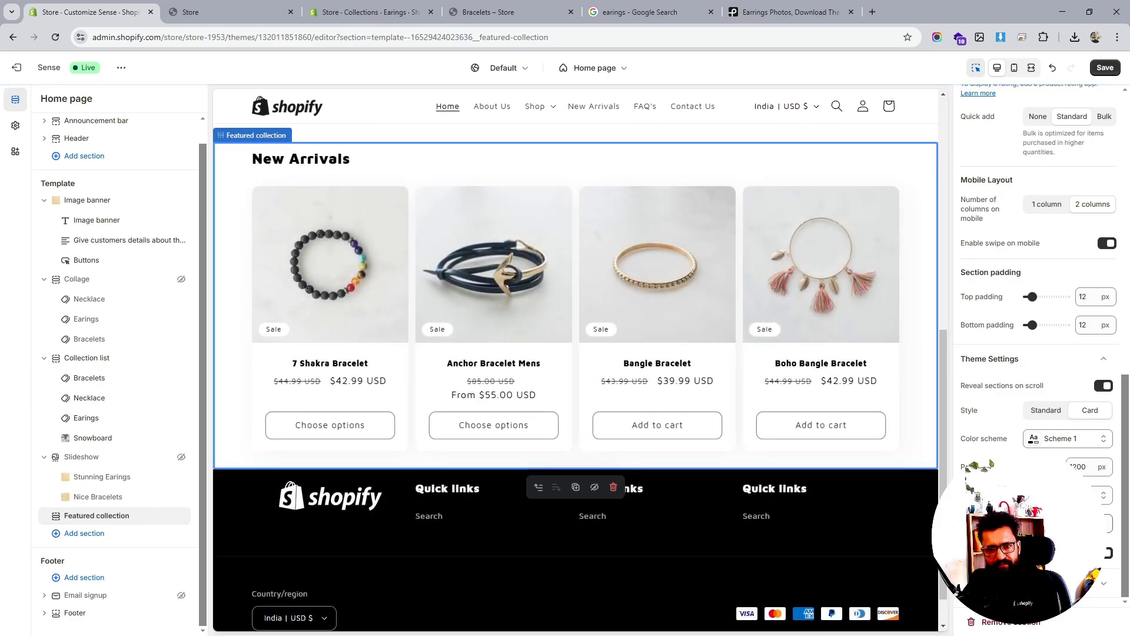
left_click(1068, 495)
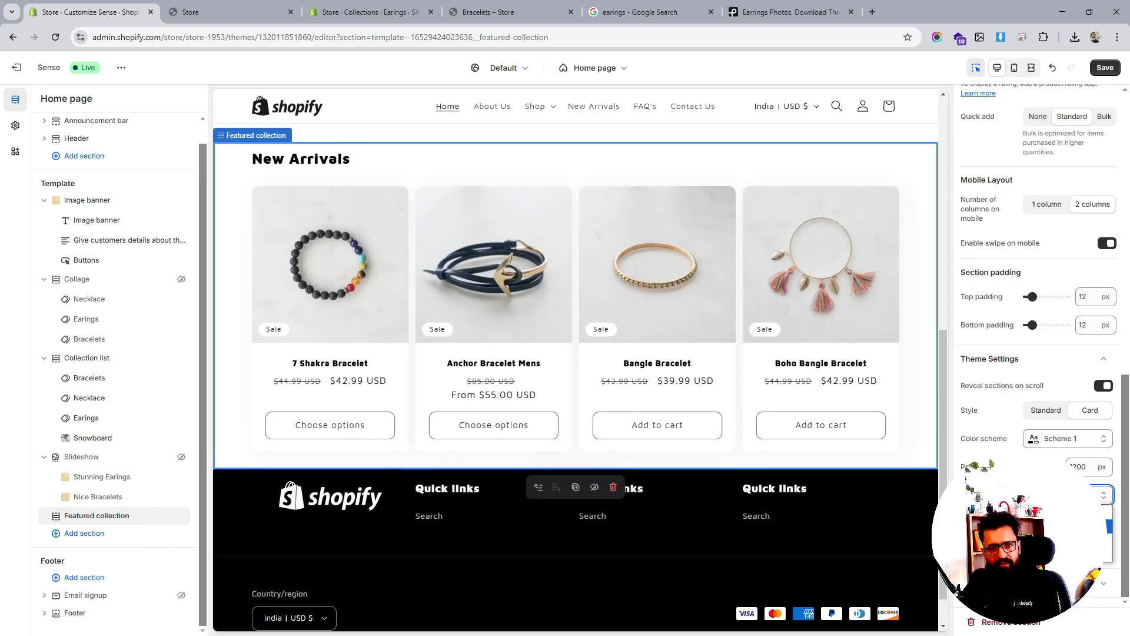
left_click(1068, 527)
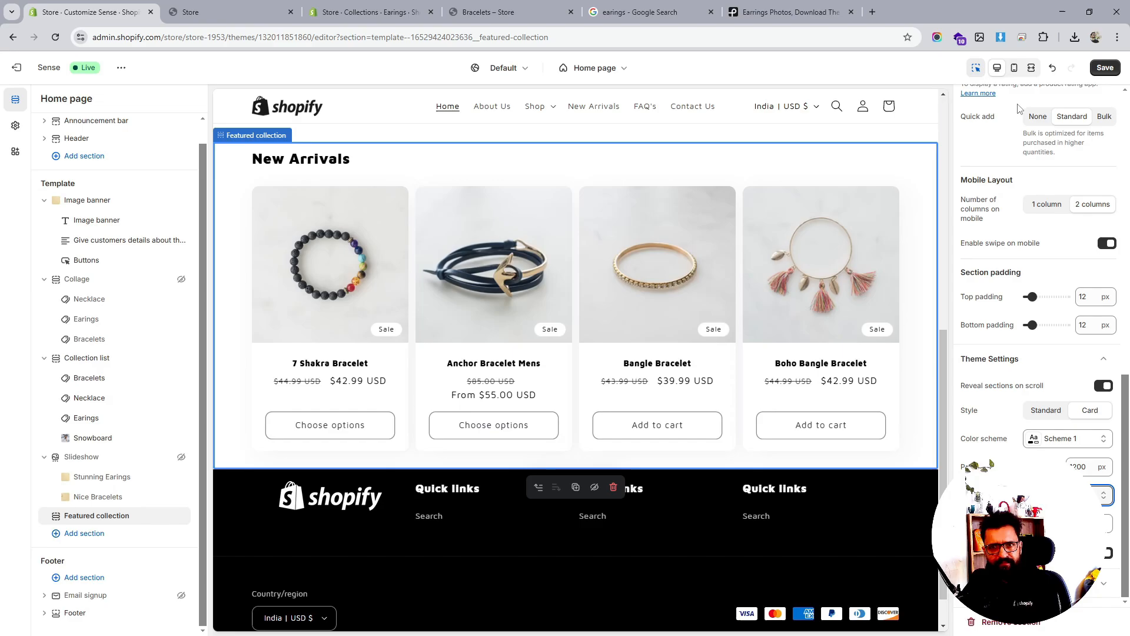
left_click(1104, 67)
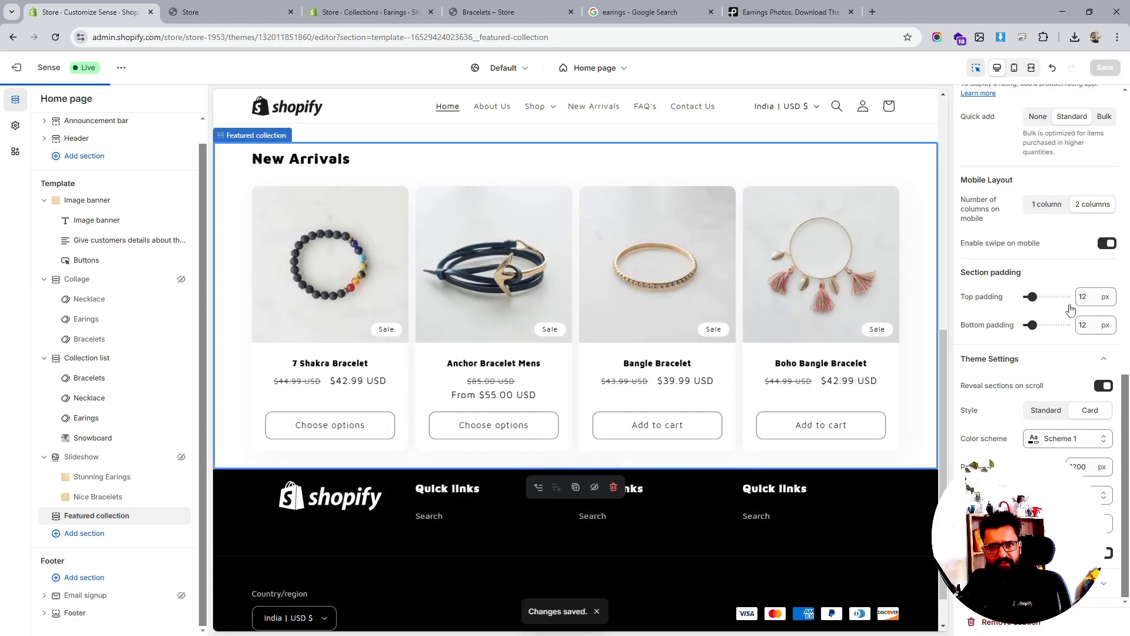
Turn on Show product rating and Enable carousel on desktop, then save
scroll(1030, 326, "up", 2)
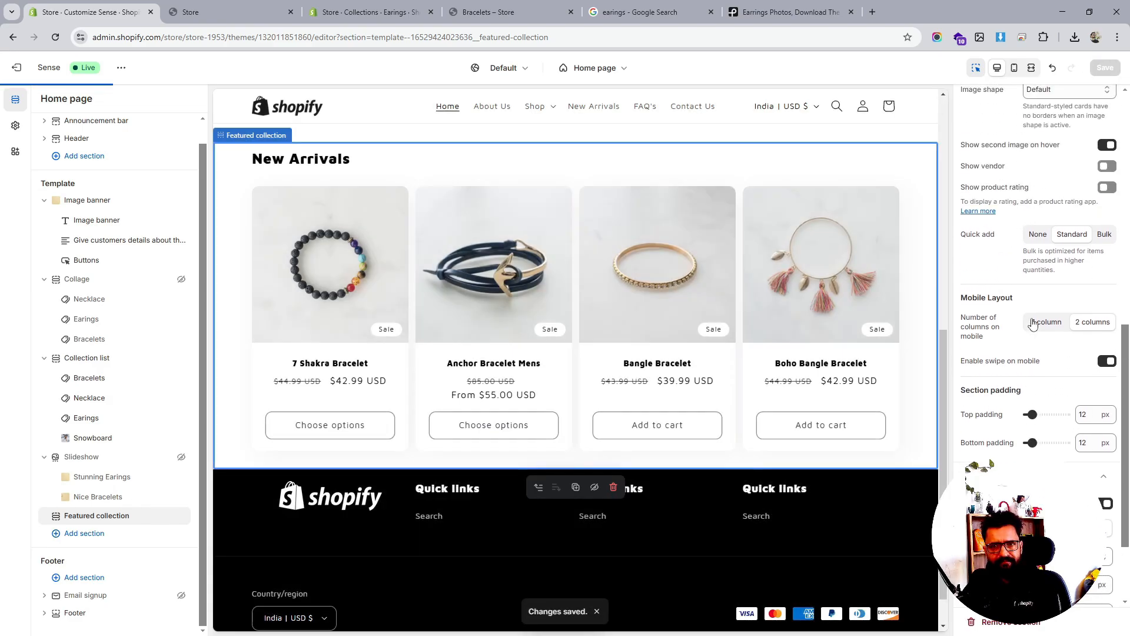
scroll(1031, 322, "up", 3)
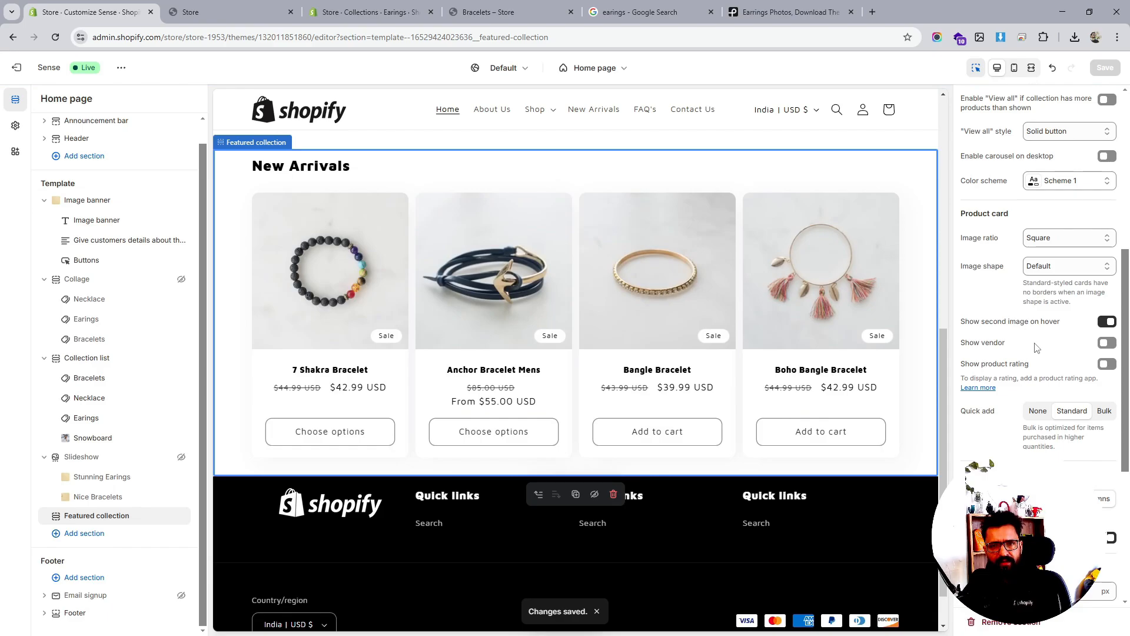
left_click(1107, 364)
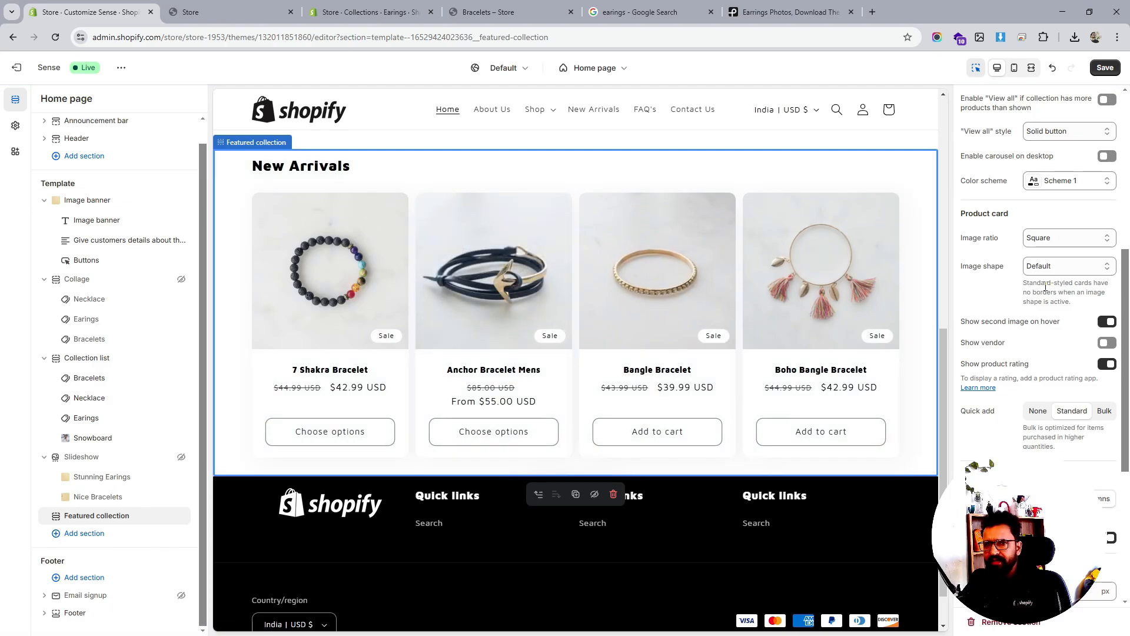
scroll(1045, 286, "up", 2)
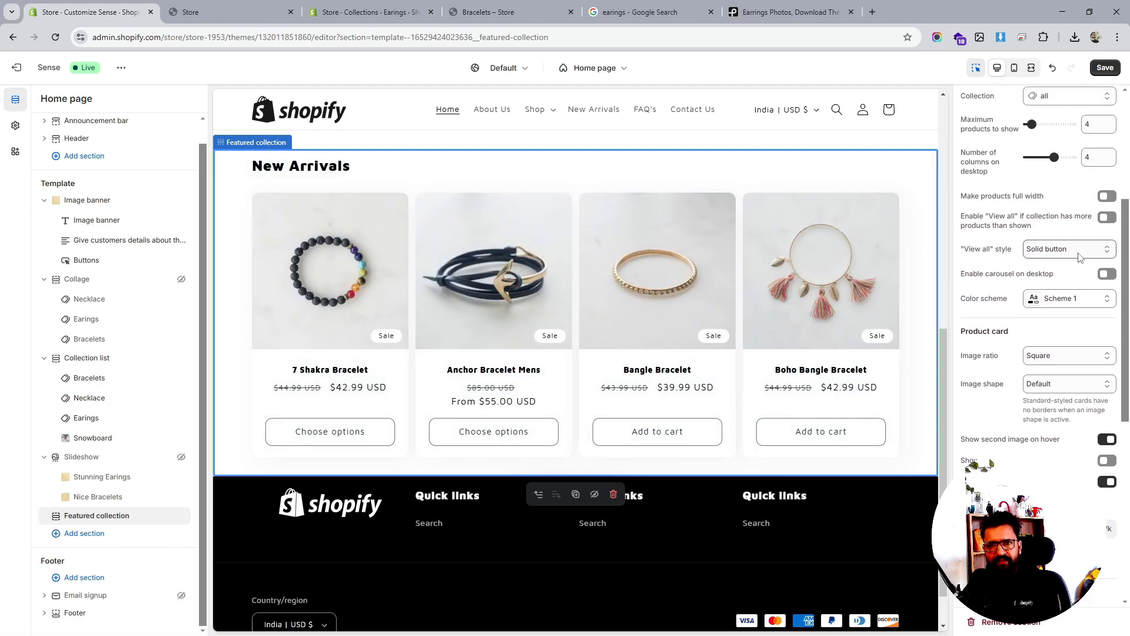
left_click(1107, 274)
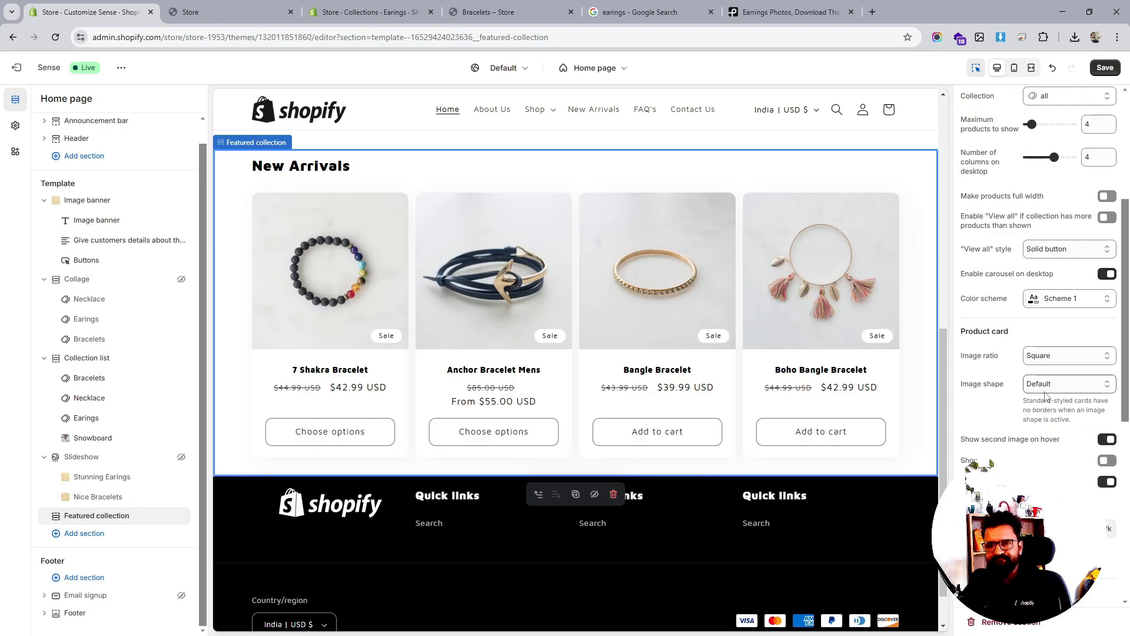
scroll(1045, 395, "down", 1)
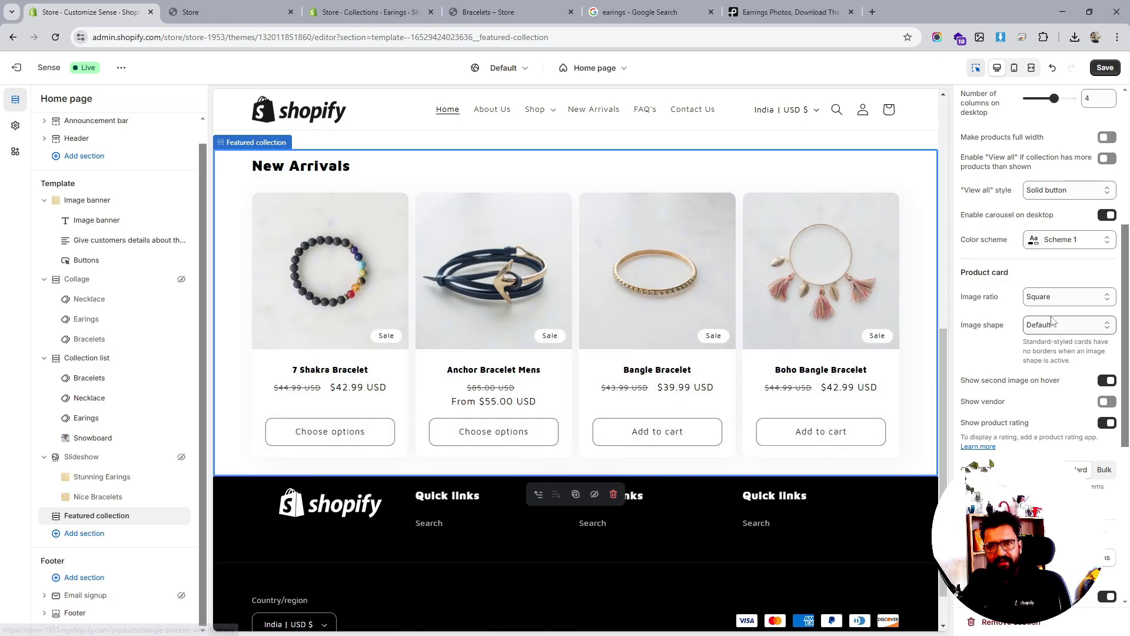
scroll(1054, 319, "up", 2)
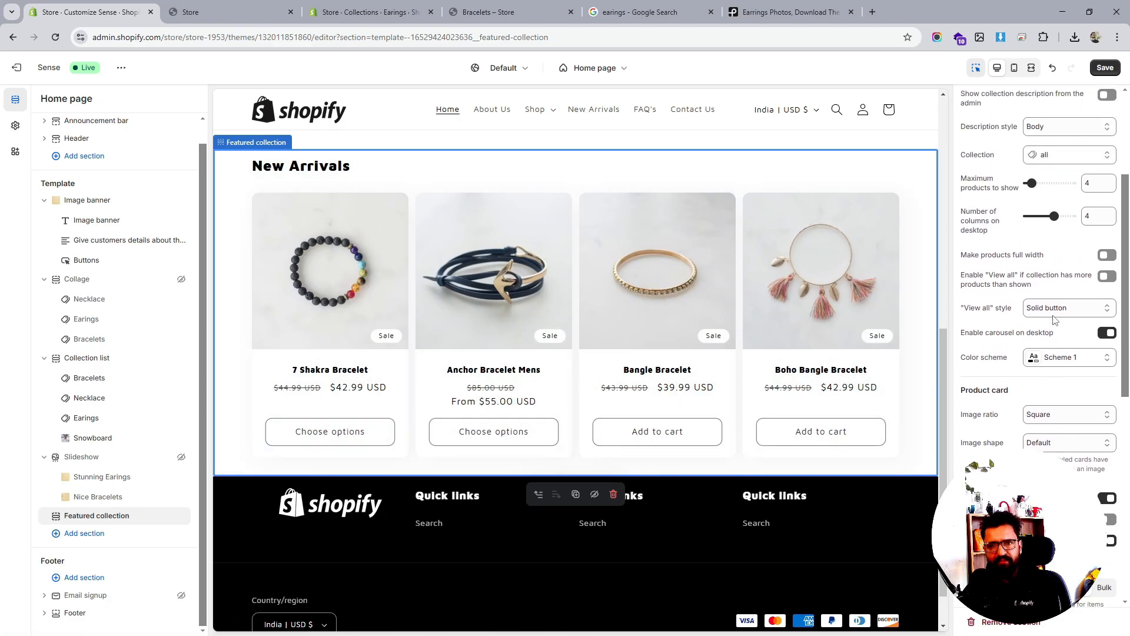
scroll(1054, 319, "down", 7)
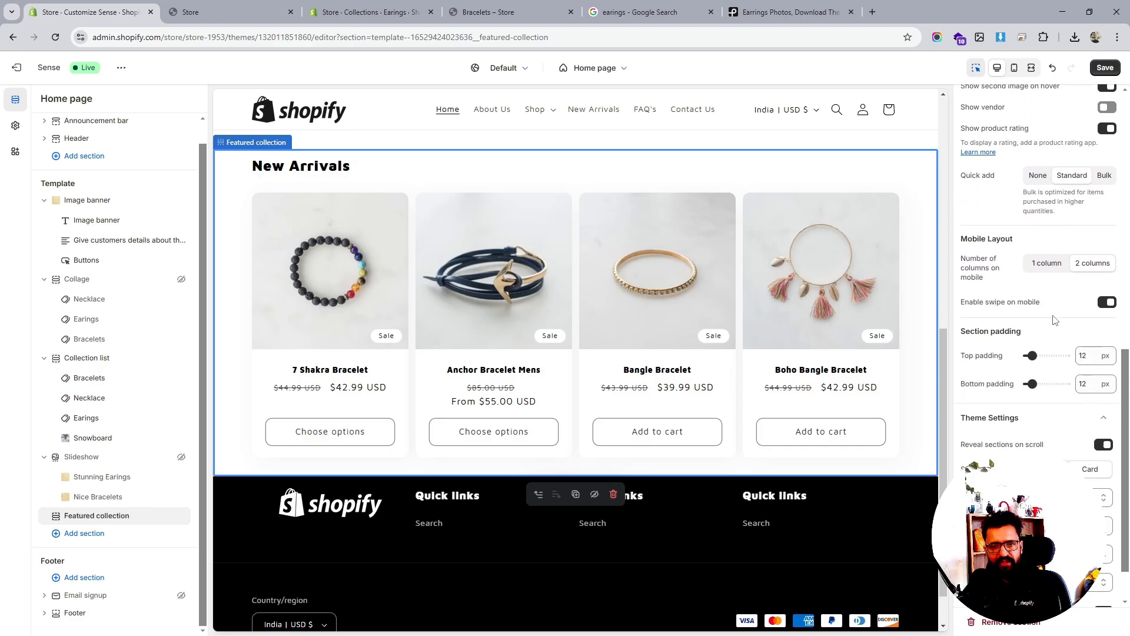
scroll(837, 378, "up", 3)
scroll(1045, 301, "up", 5)
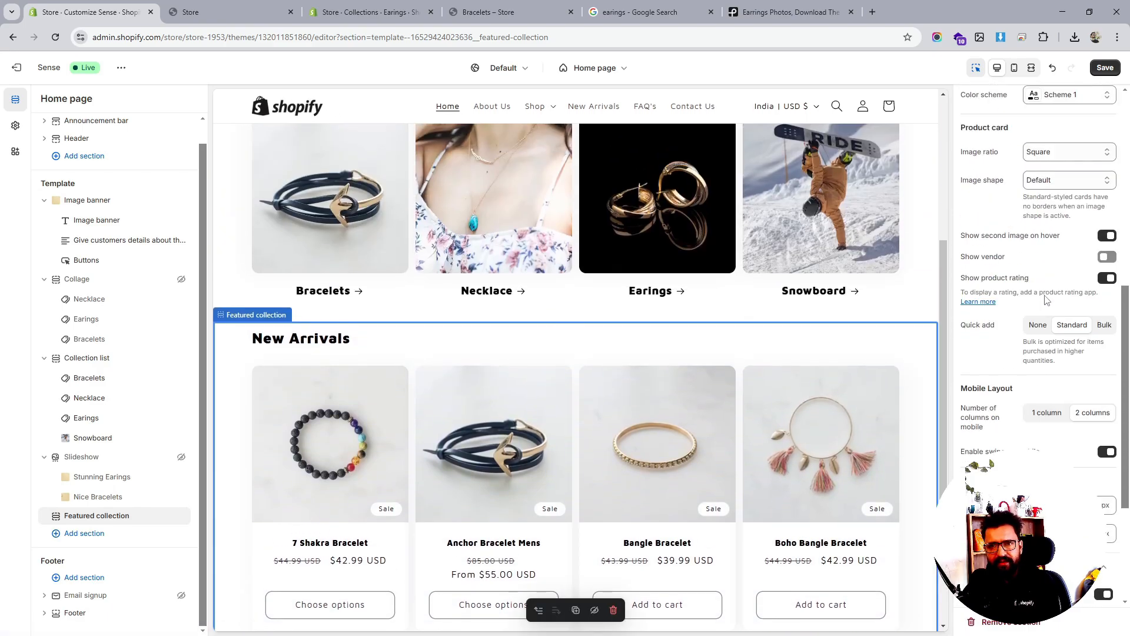
scroll(1046, 299, "up", 4)
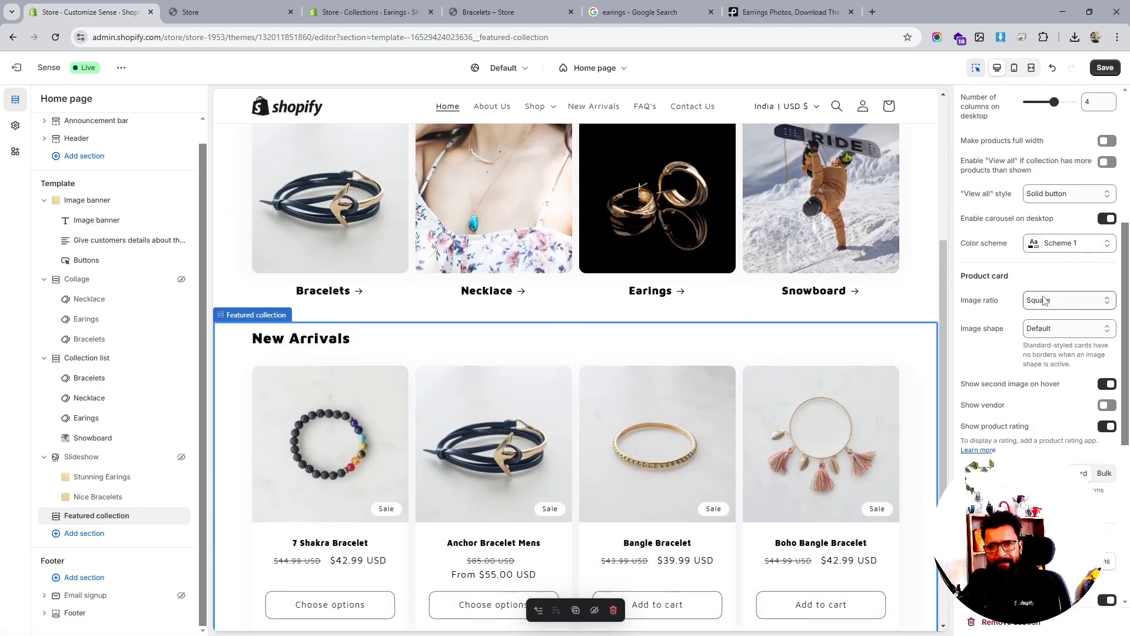
scroll(1042, 301, "up", 1)
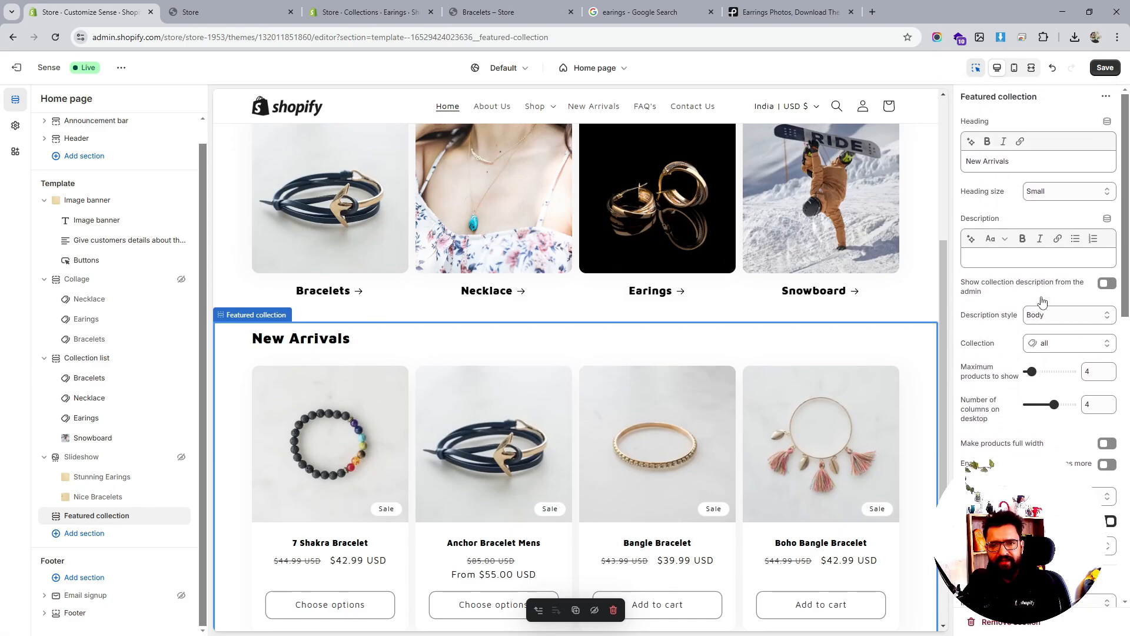
left_click(1103, 67)
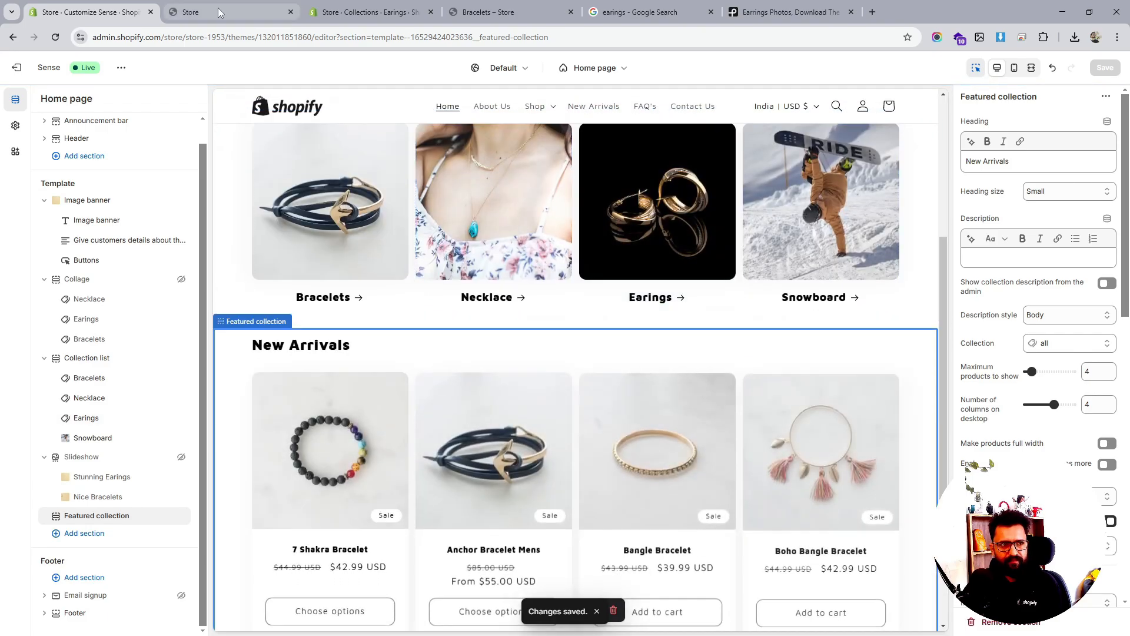
Reload the live store to review the New Arrivals bracelet cards with their Sale badges
left_click(218, 11)
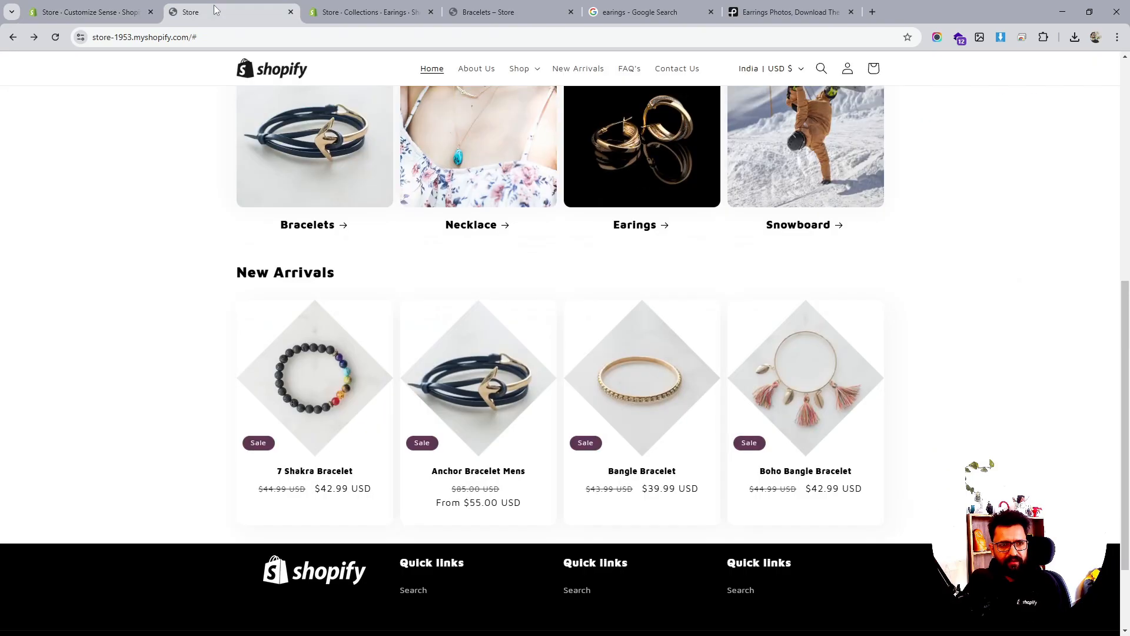
scroll(589, 265, "down", 2)
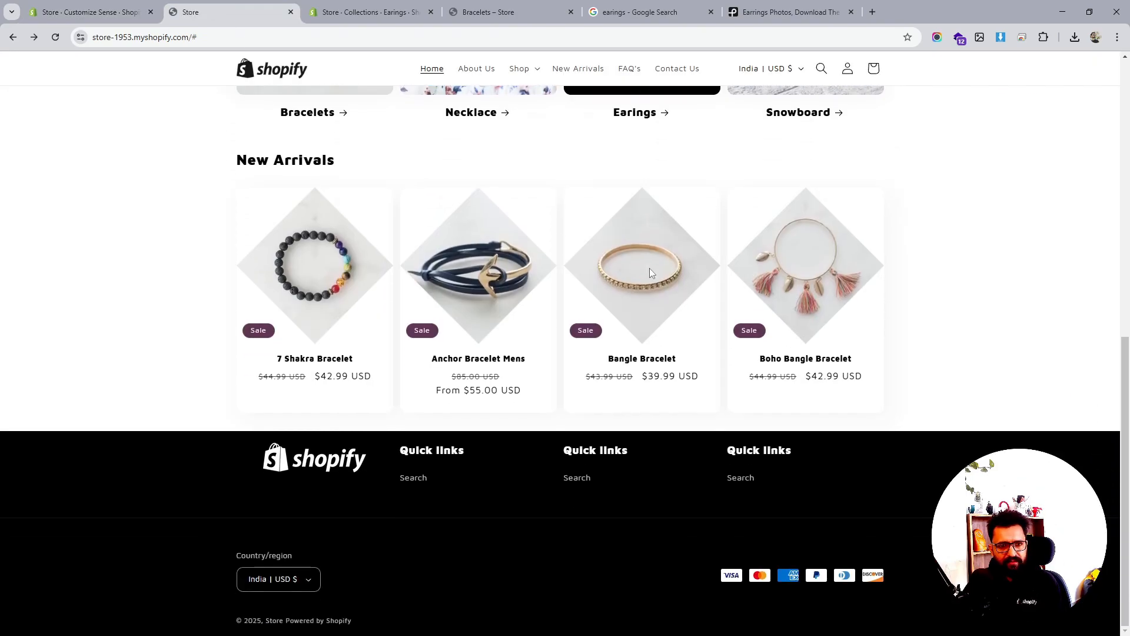
left_click(55, 37)
scroll(724, 283, "up", 10)
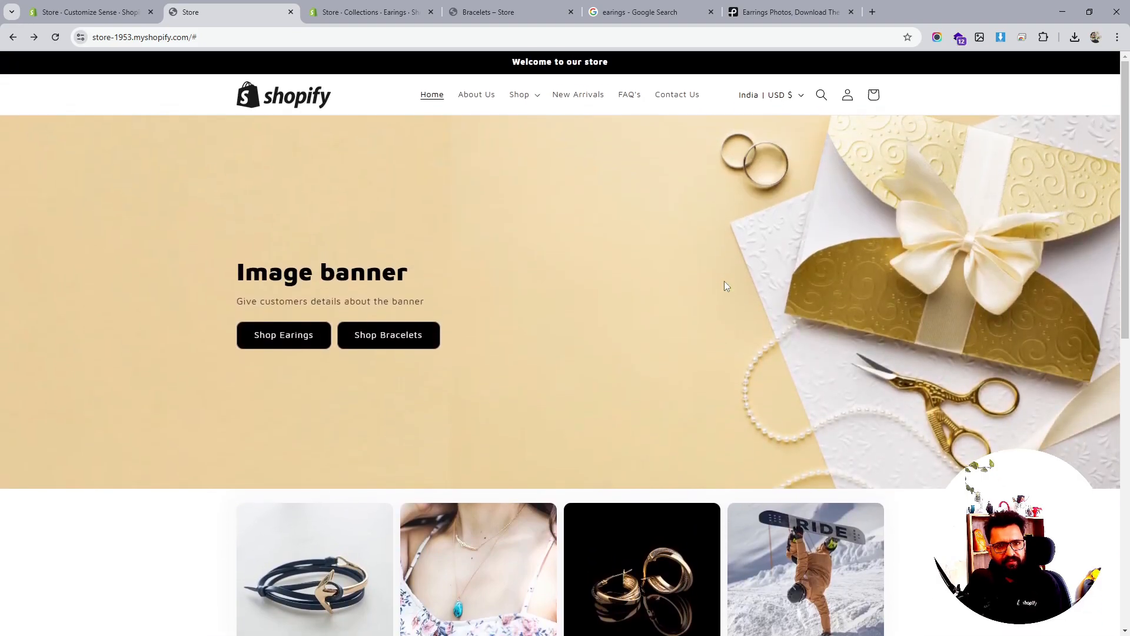
scroll(725, 286, "down", 10)
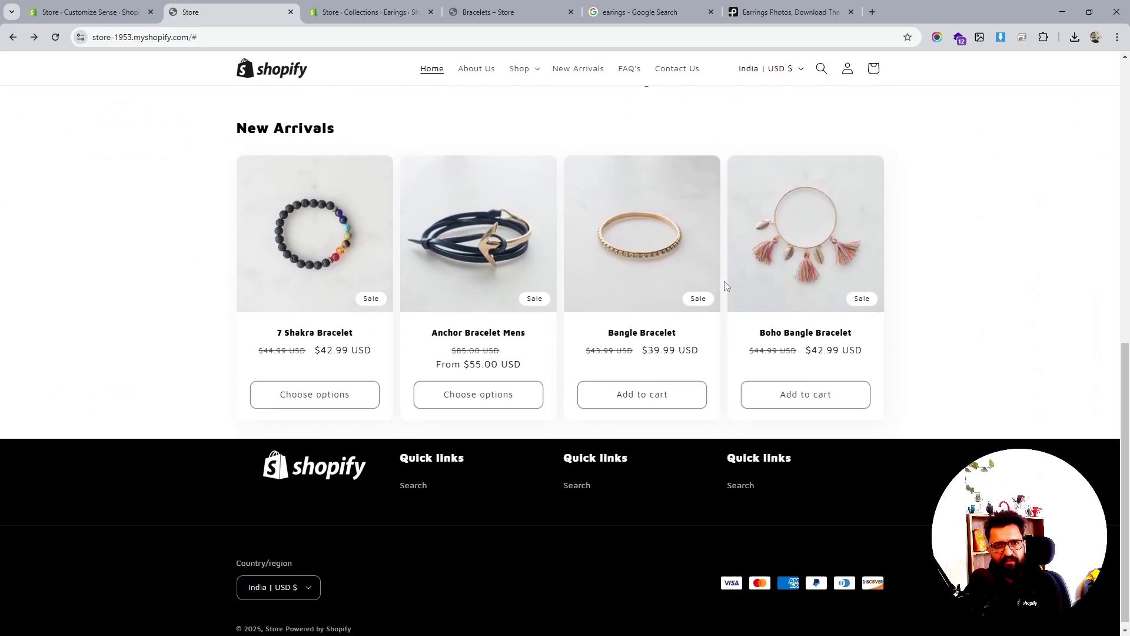
scroll(724, 286, "up", 10)
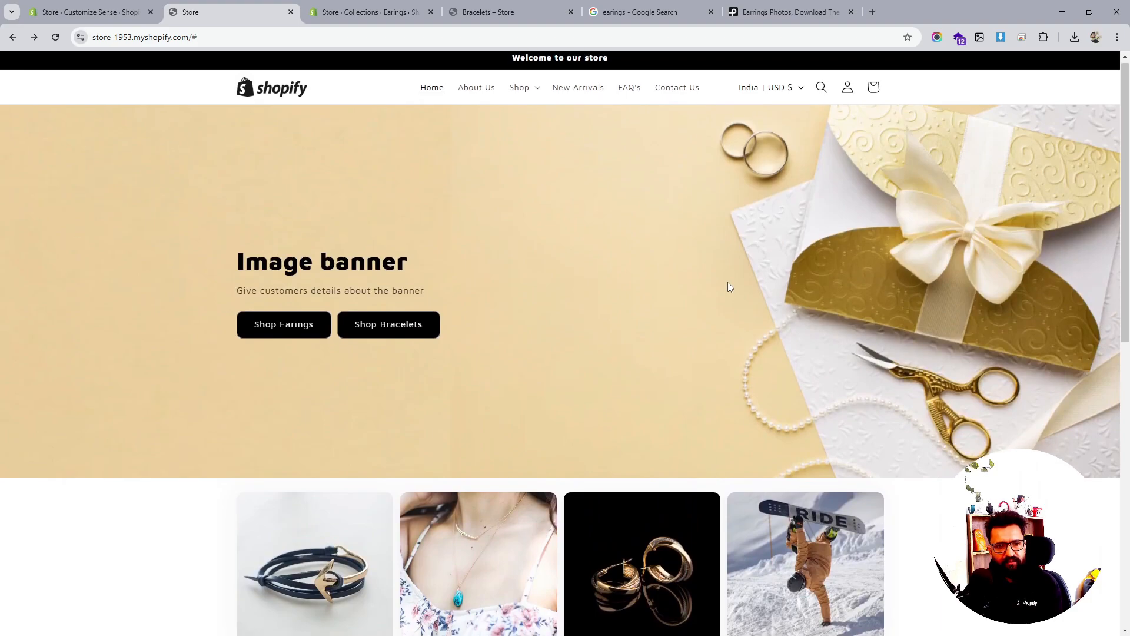
scroll(728, 288, "up", 1)
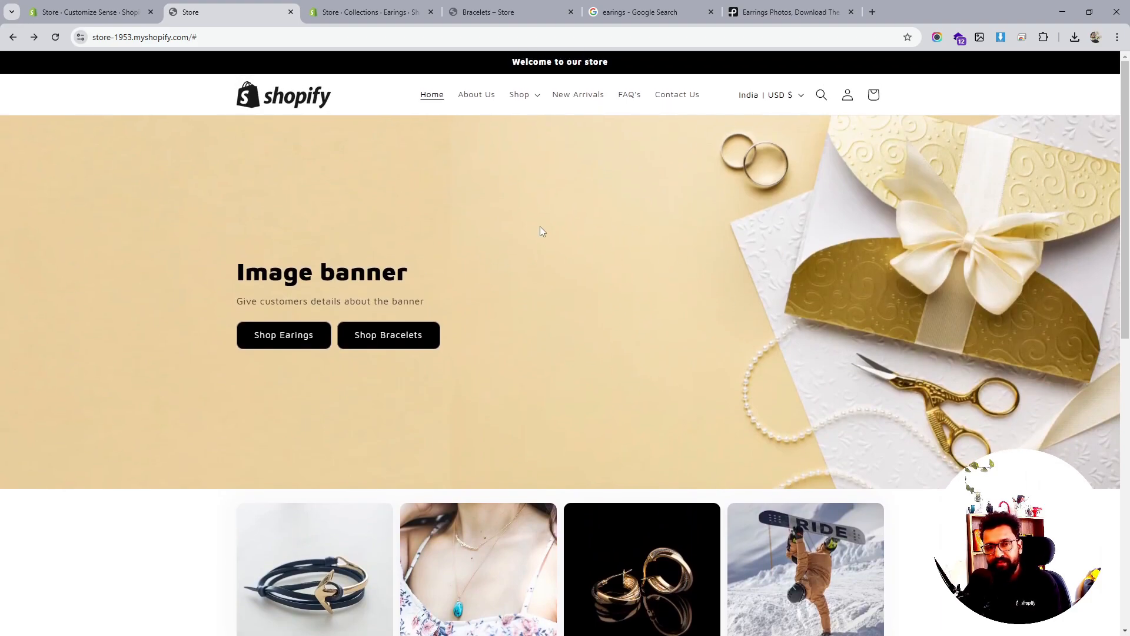
right_click(519, 193)
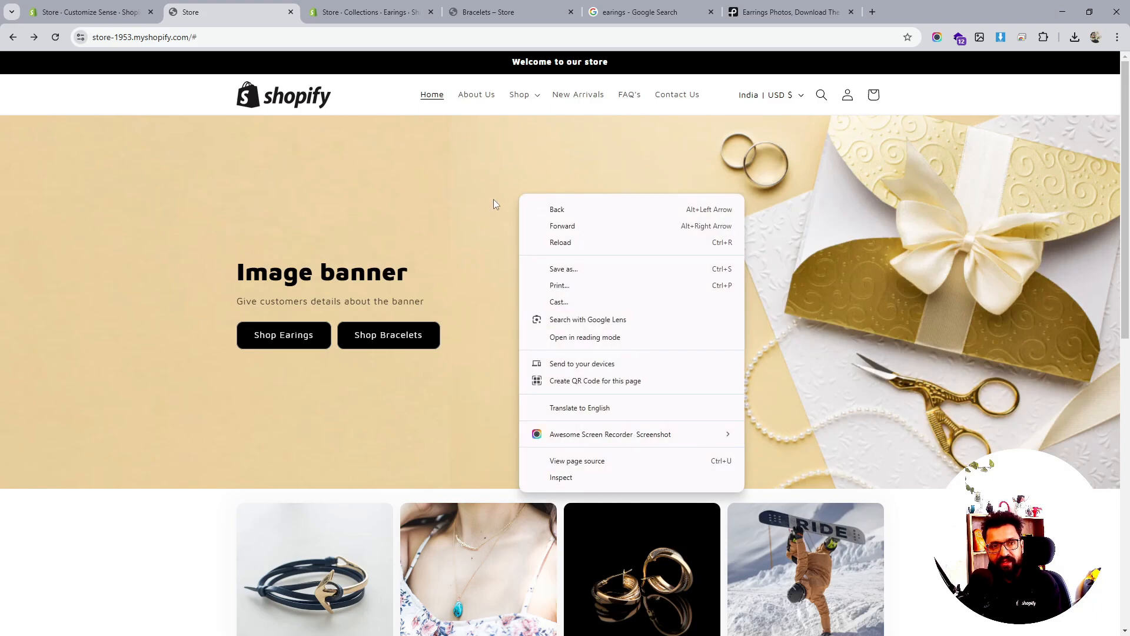
left_click(493, 198)
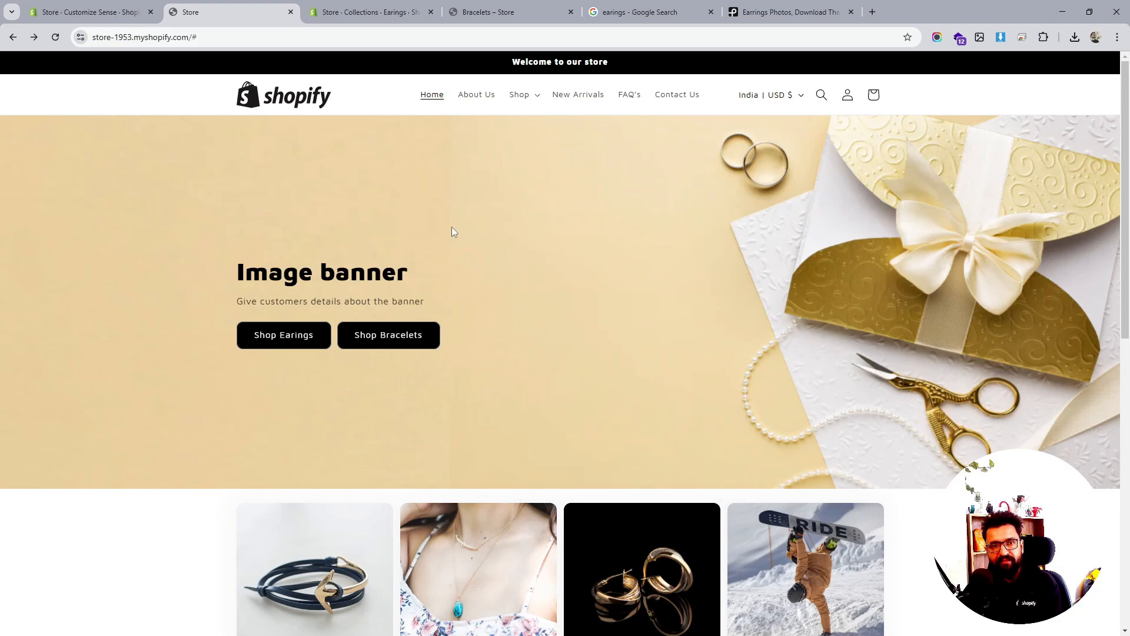
left_click(115, 12)
Set the home page Image banner height to Small and save
left_click(75, 203)
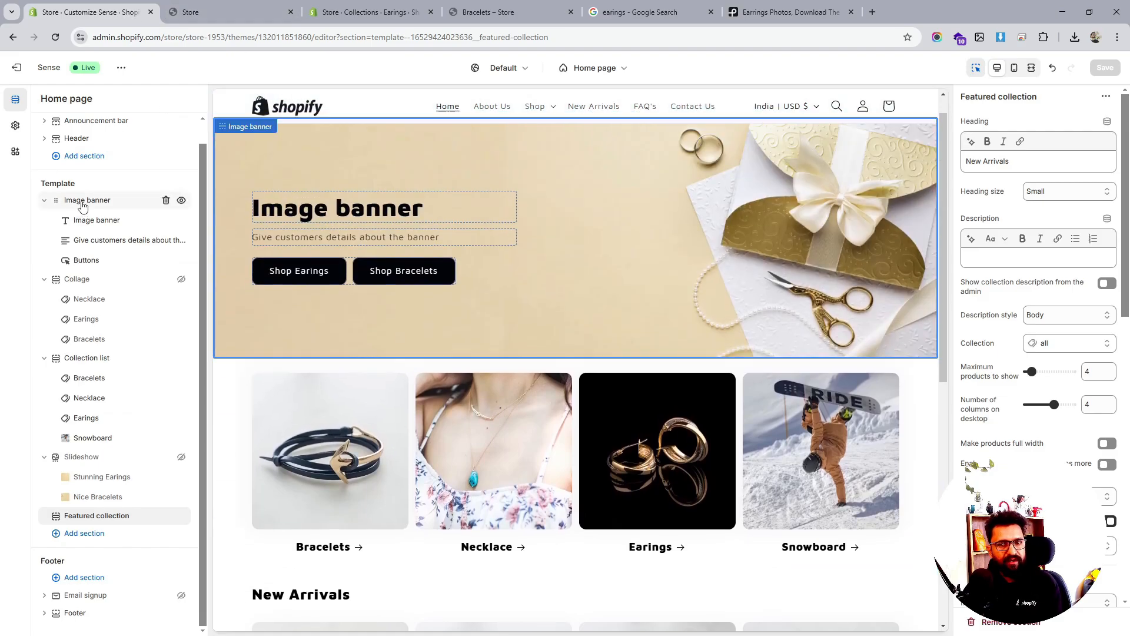
left_click(1056, 281)
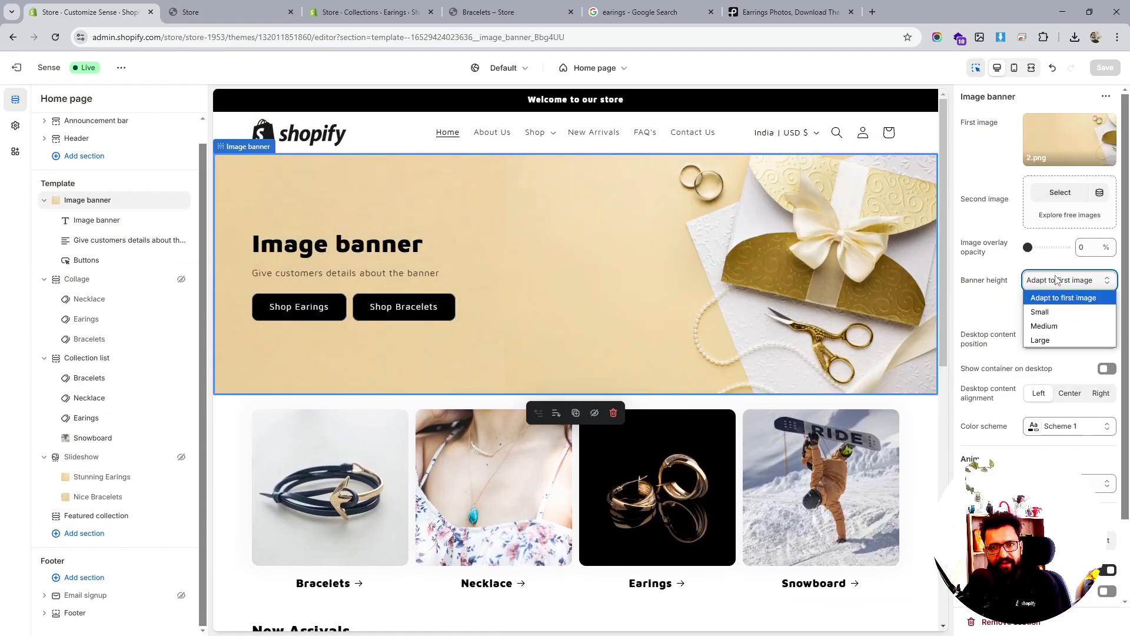
left_click(1059, 311)
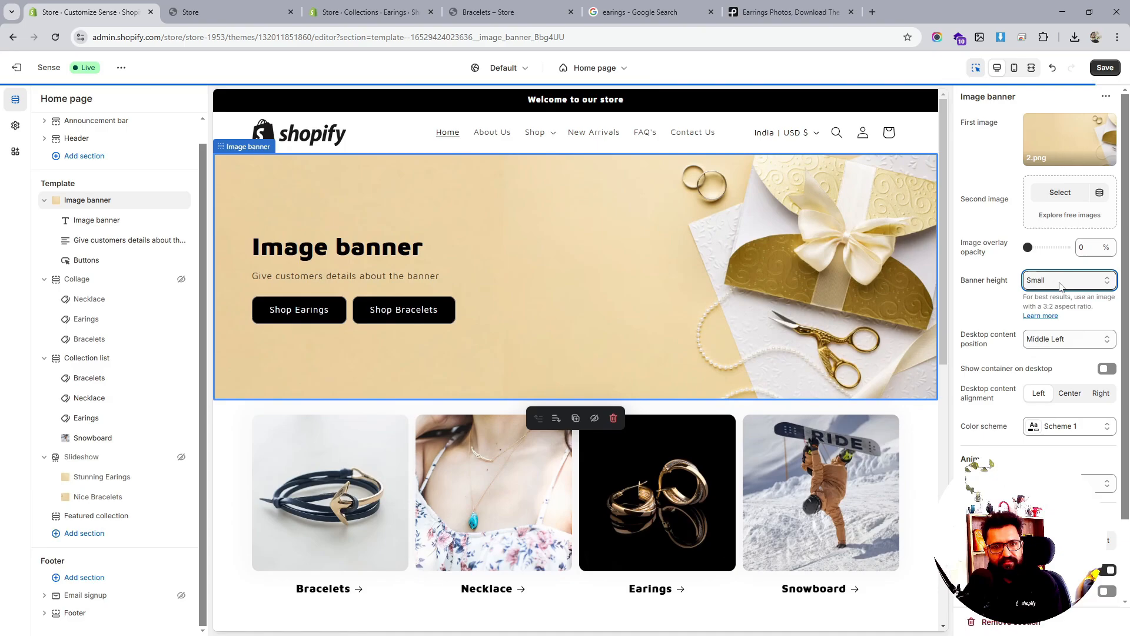
left_click(1104, 68)
Check the shorter banner and New Arrivals section on the live storefront
left_click(195, 12)
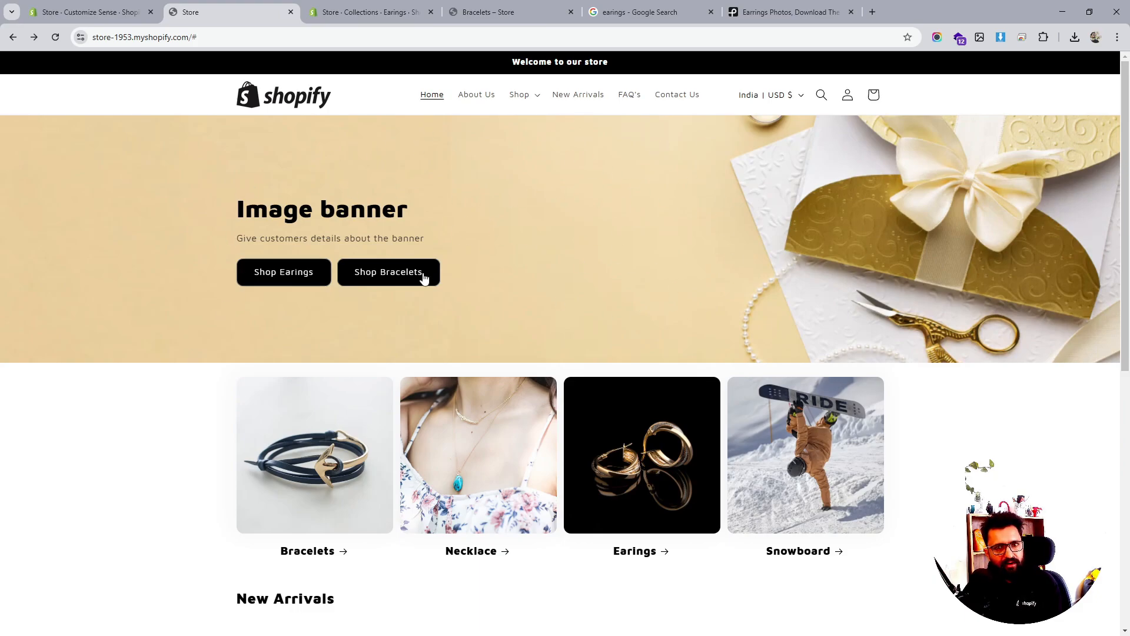
scroll(475, 279, "down", 1)
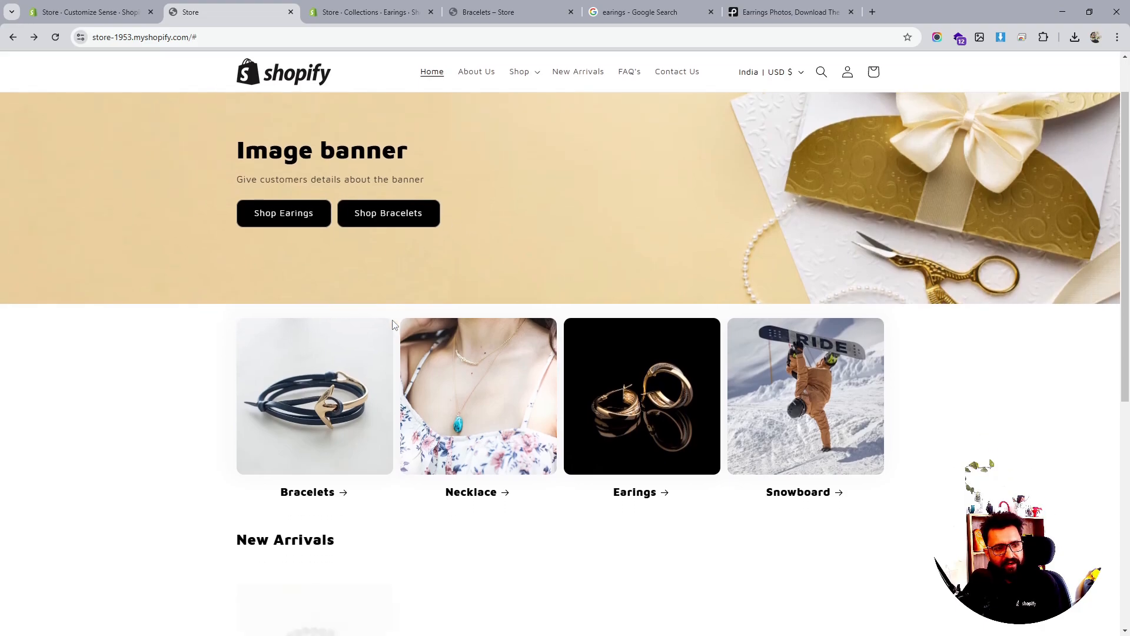
scroll(413, 306, "up", 1)
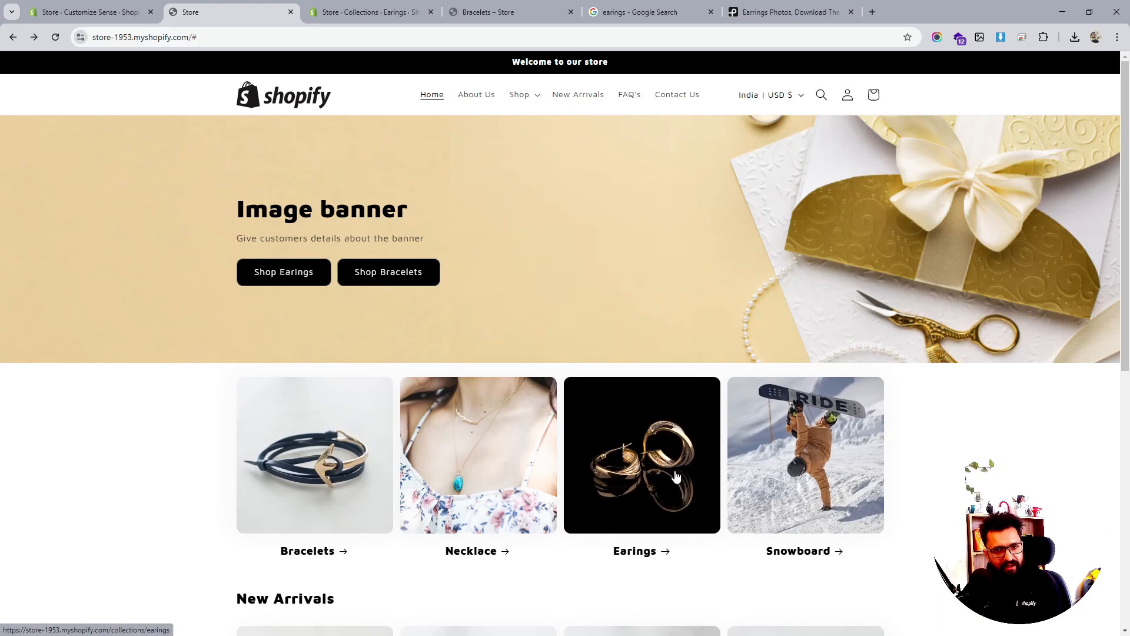
scroll(676, 471, "down", 5)
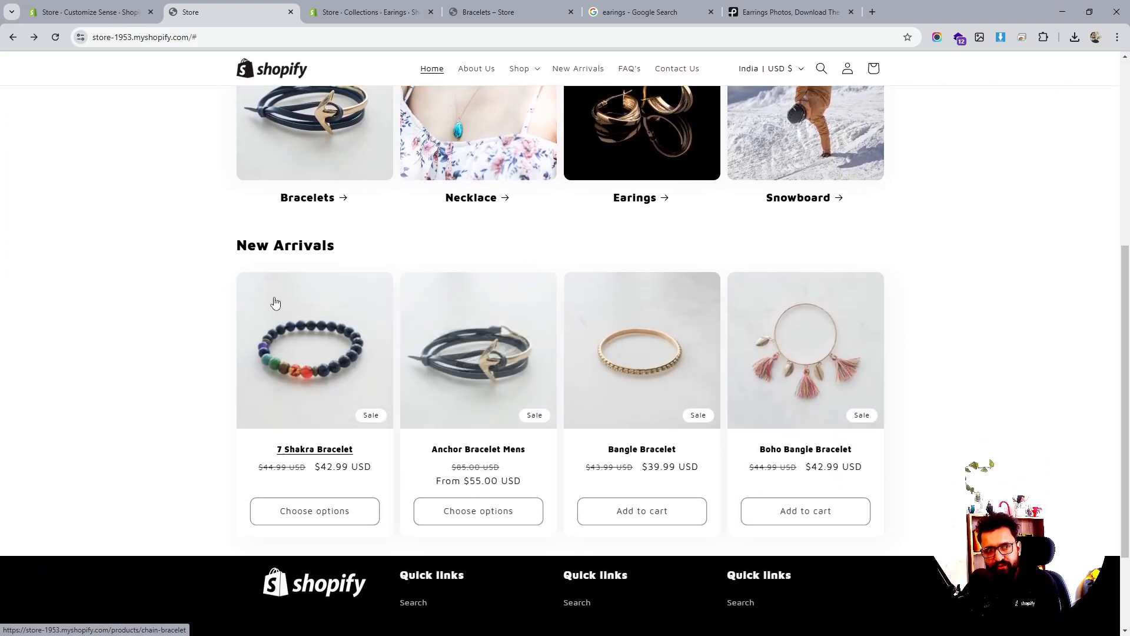
triple_click(281, 248)
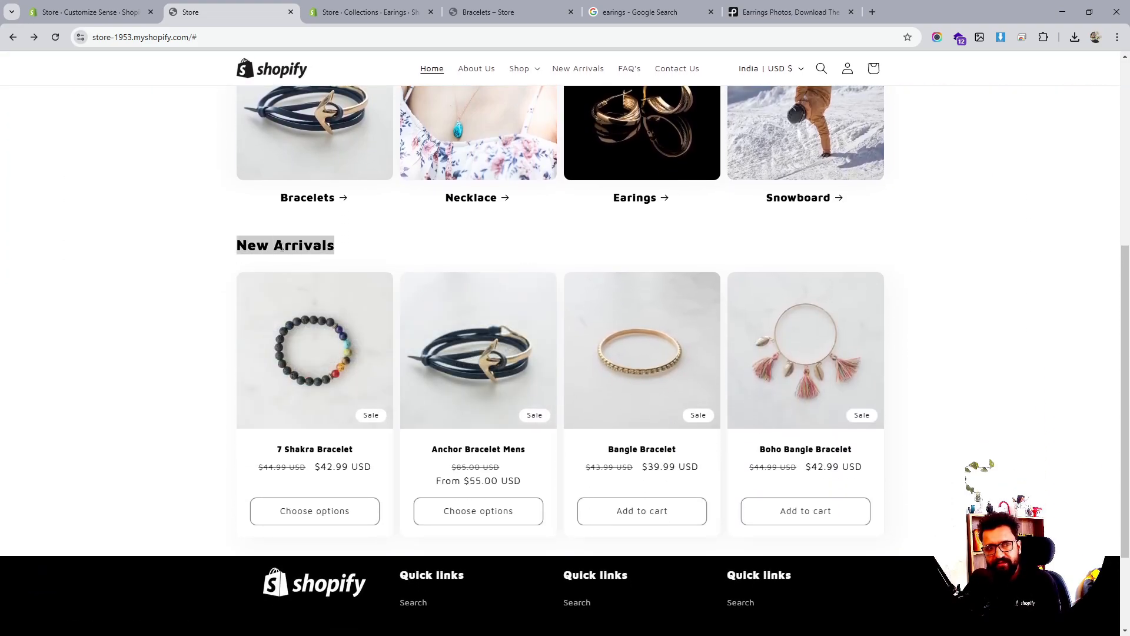
left_click(365, 251)
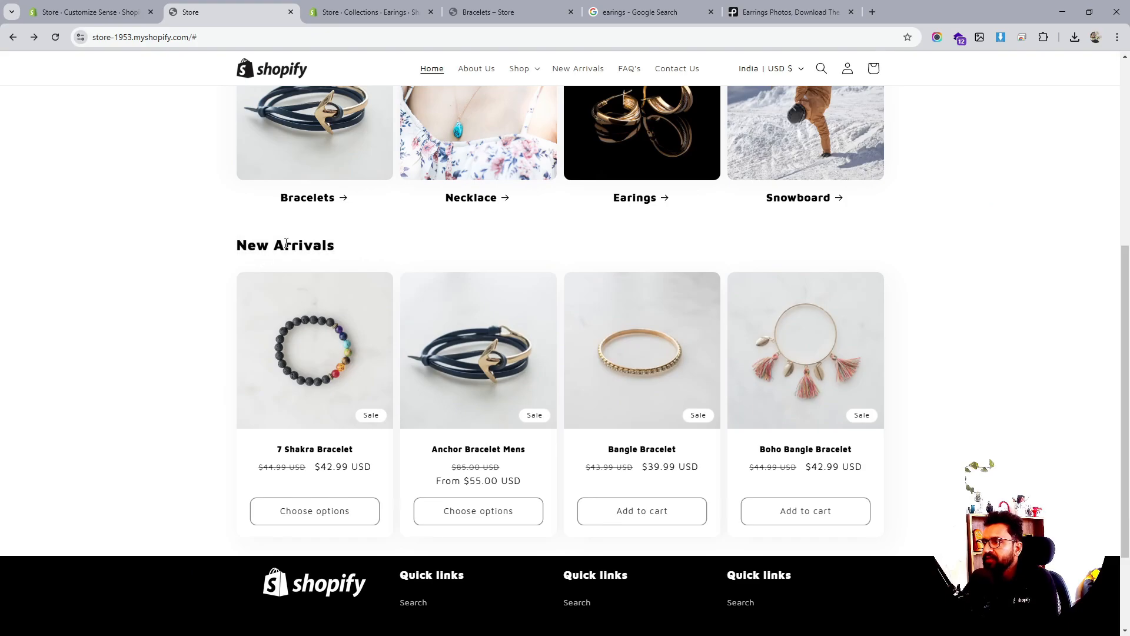
scroll(463, 280, "up", 5)
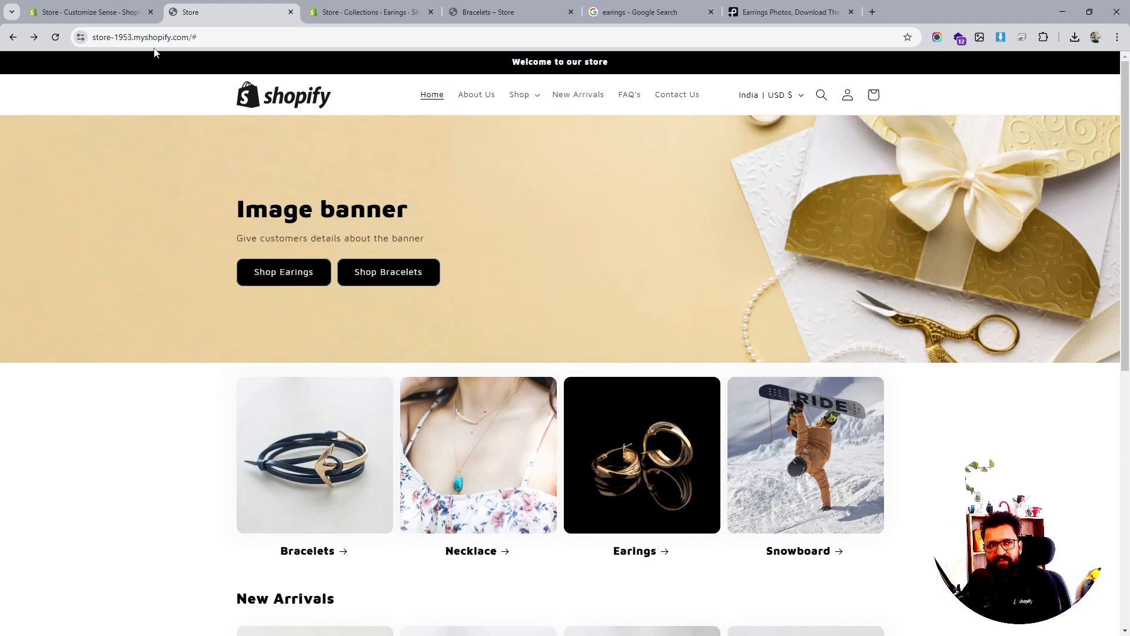
left_click(106, 12)
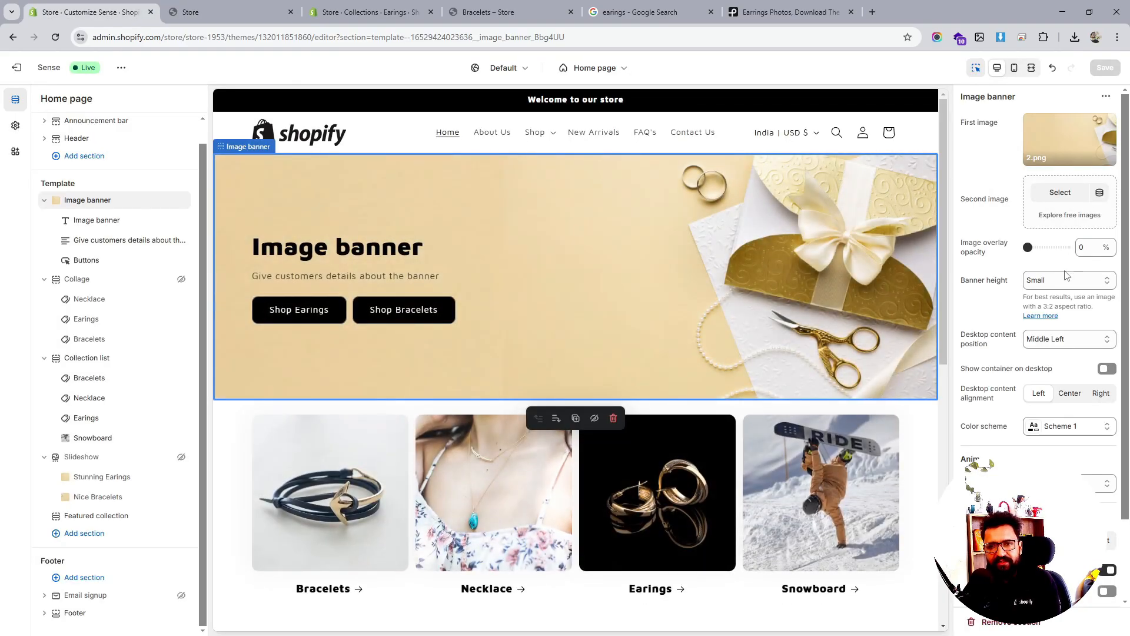
Set the banner height to Adapt to first image and save
left_click(1063, 285)
left_click(1054, 296)
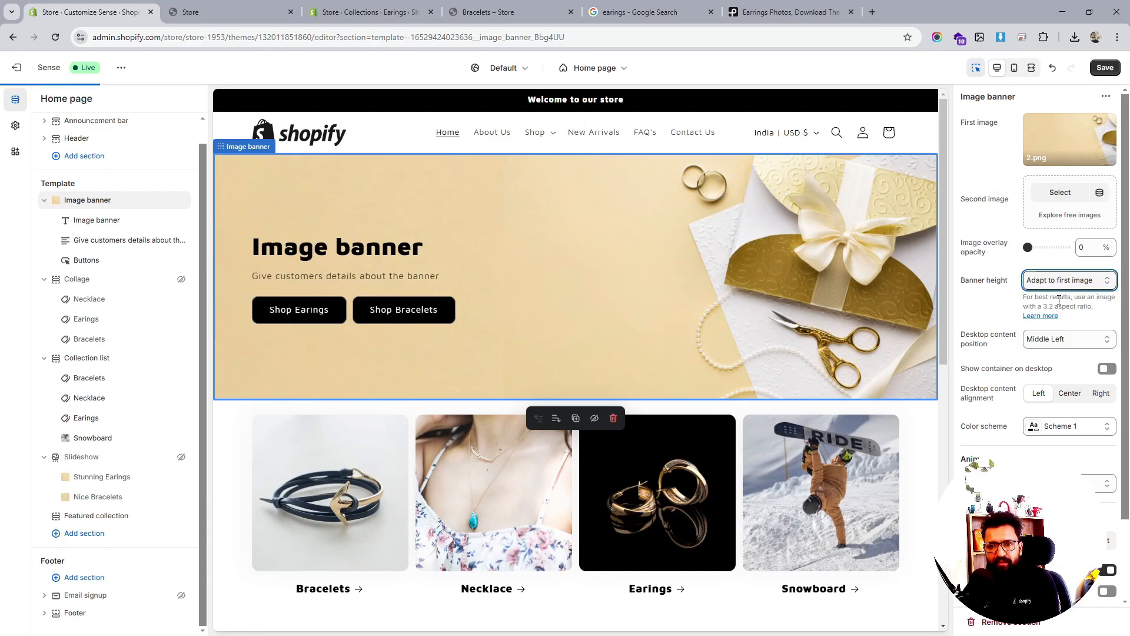
left_click(1104, 68)
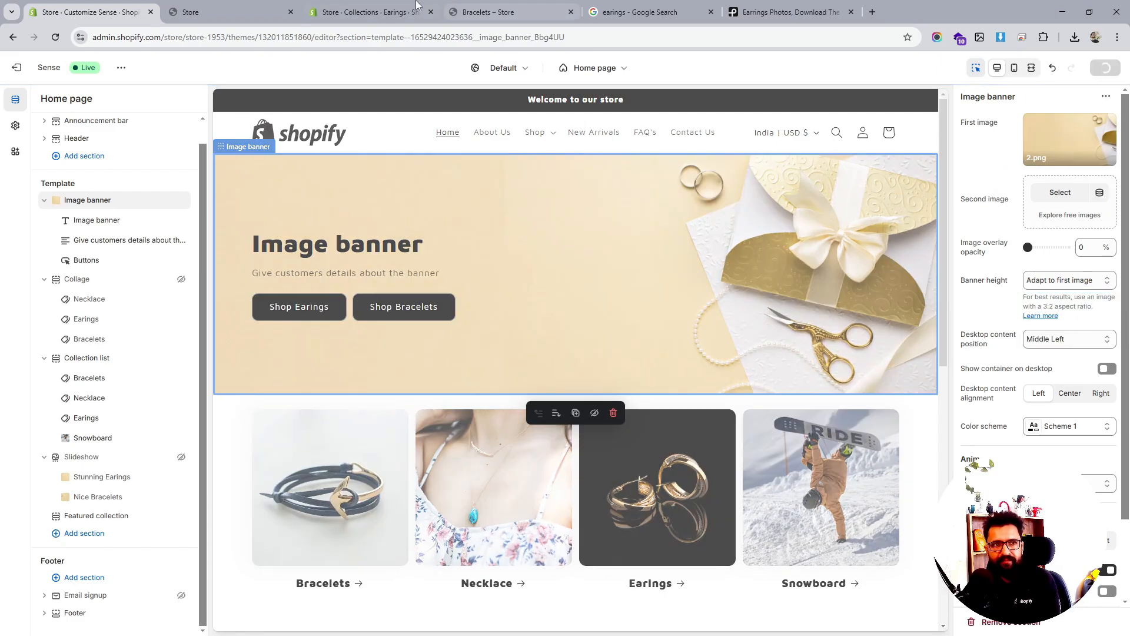
Reload the storefront to check the taller banner
left_click(255, 6)
left_click(57, 37)
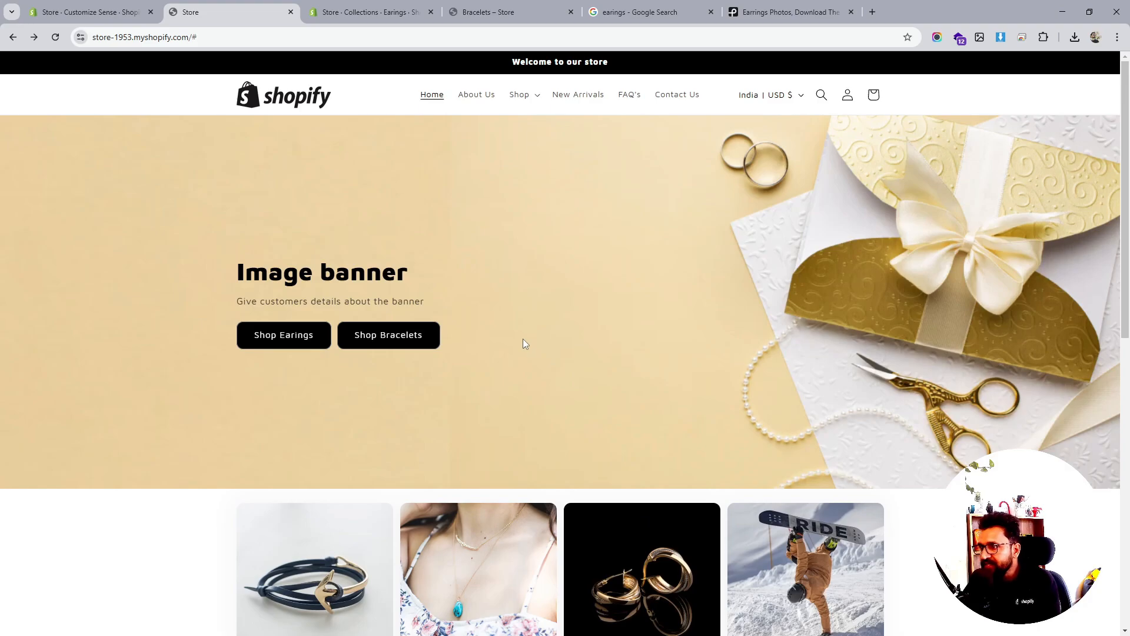
scroll(522, 343, "down", 2)
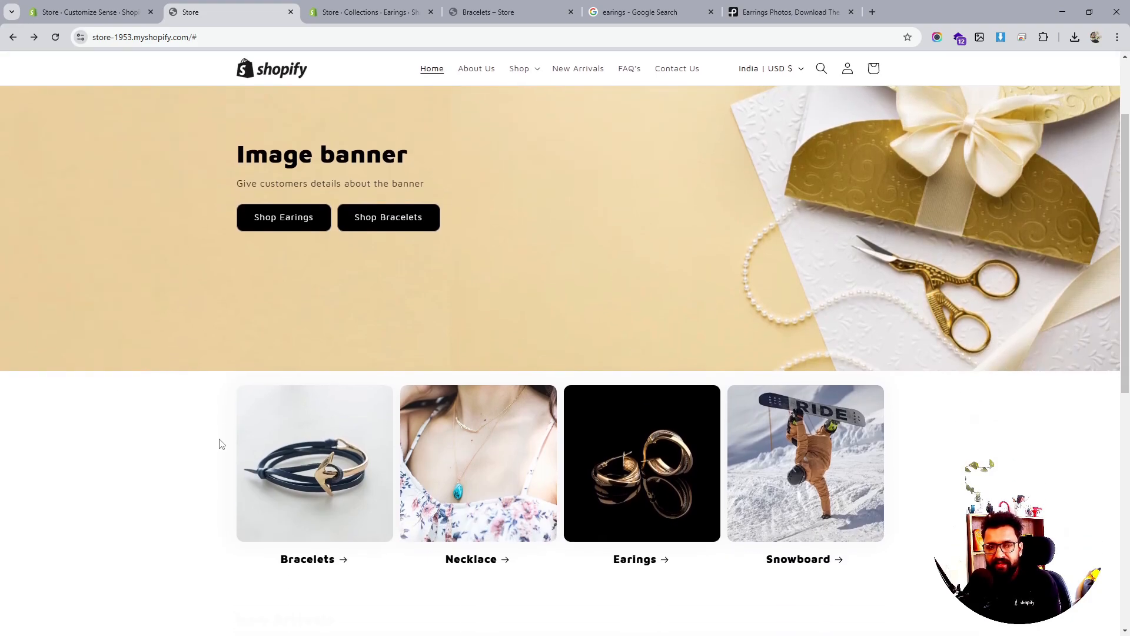
scroll(815, 483, "down", 1)
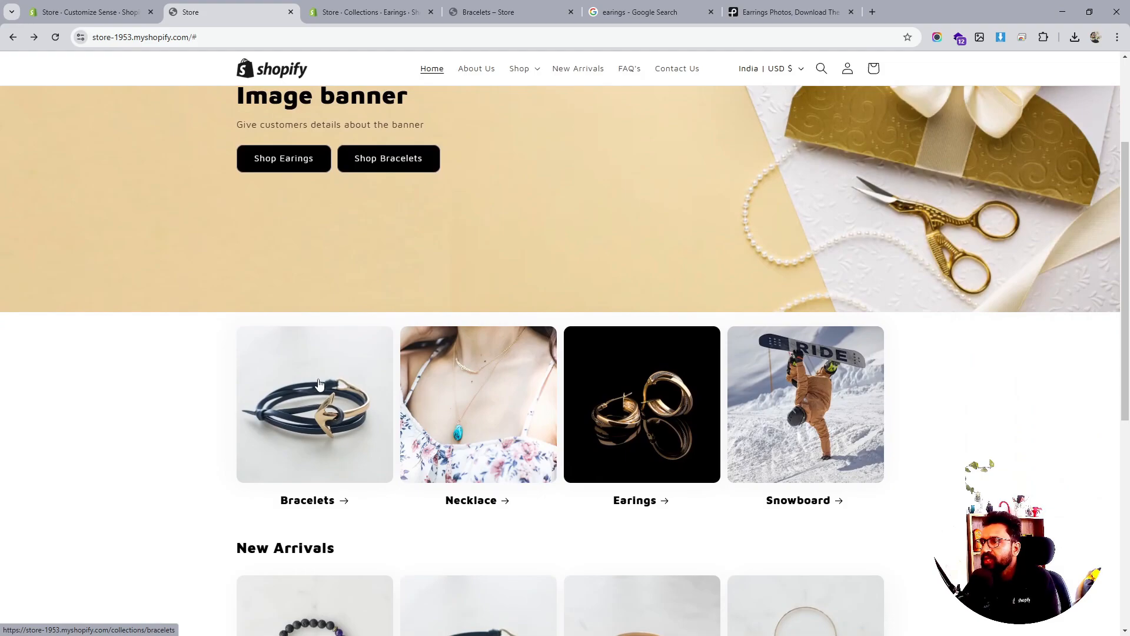
scroll(893, 434, "down", 7)
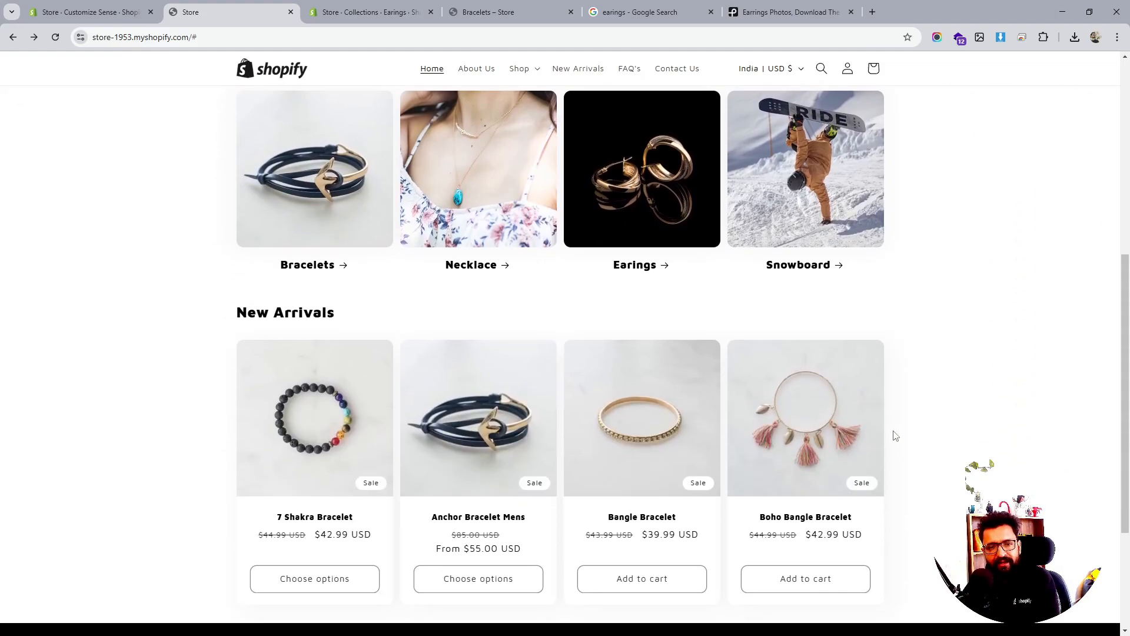
scroll(893, 434, "up", 5)
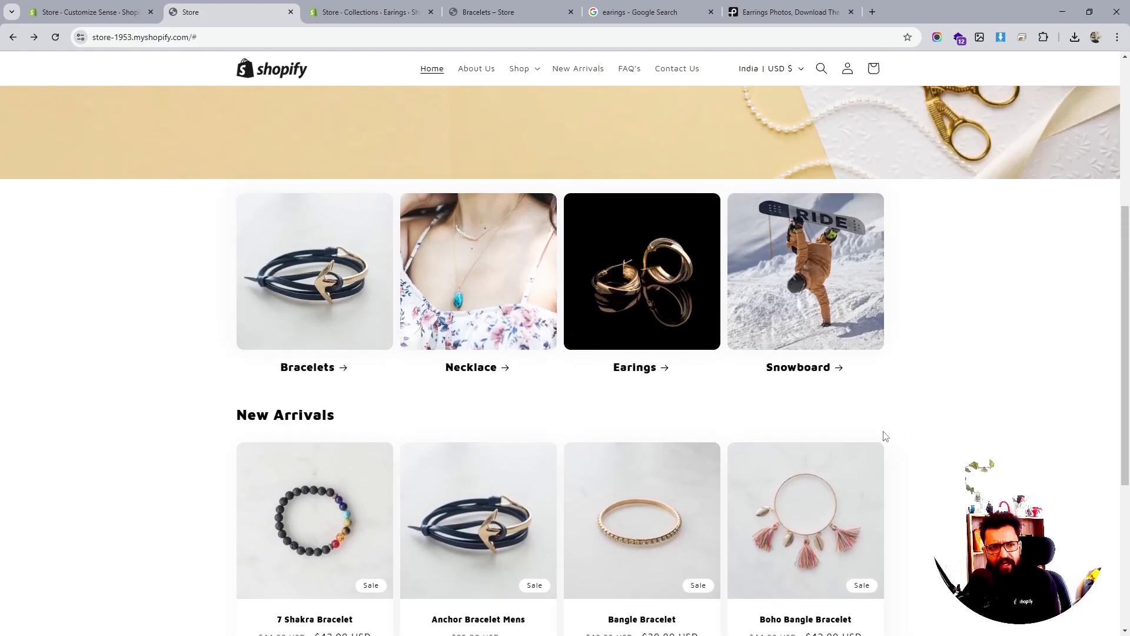
scroll(882, 434, "down", 4)
scroll(851, 434, "up", 5)
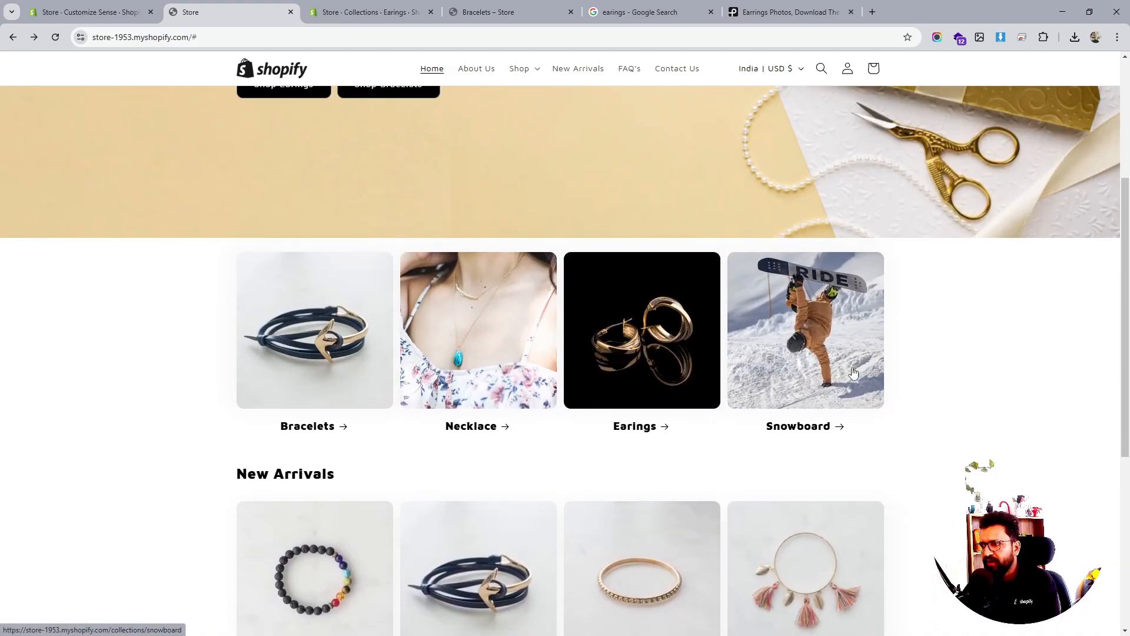
scroll(815, 344, "down", 3)
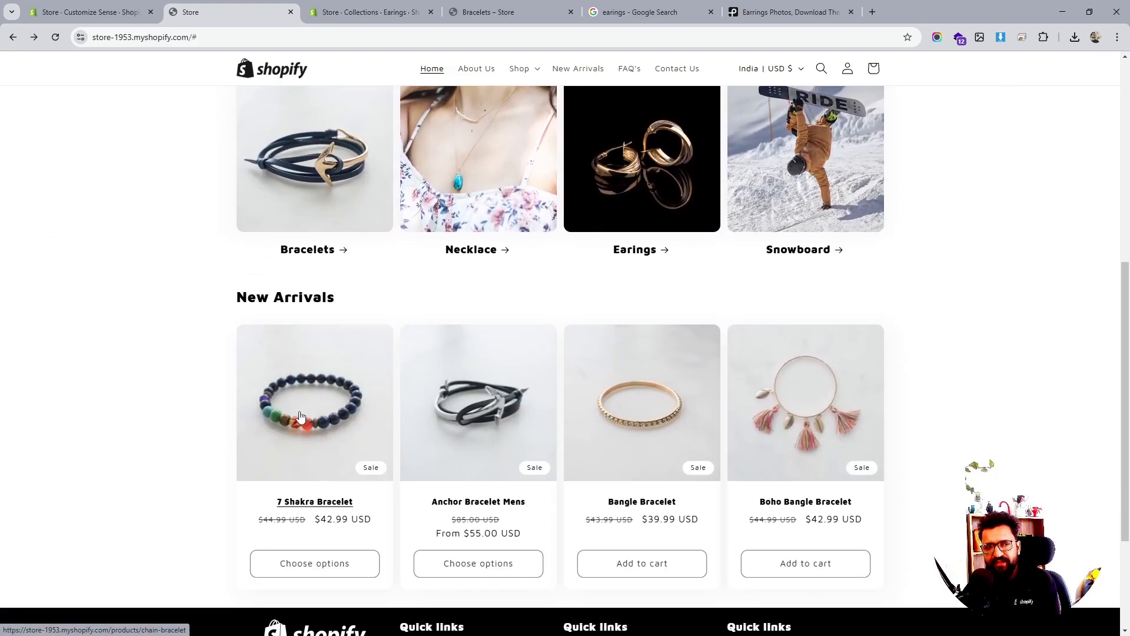
left_click(106, 12)
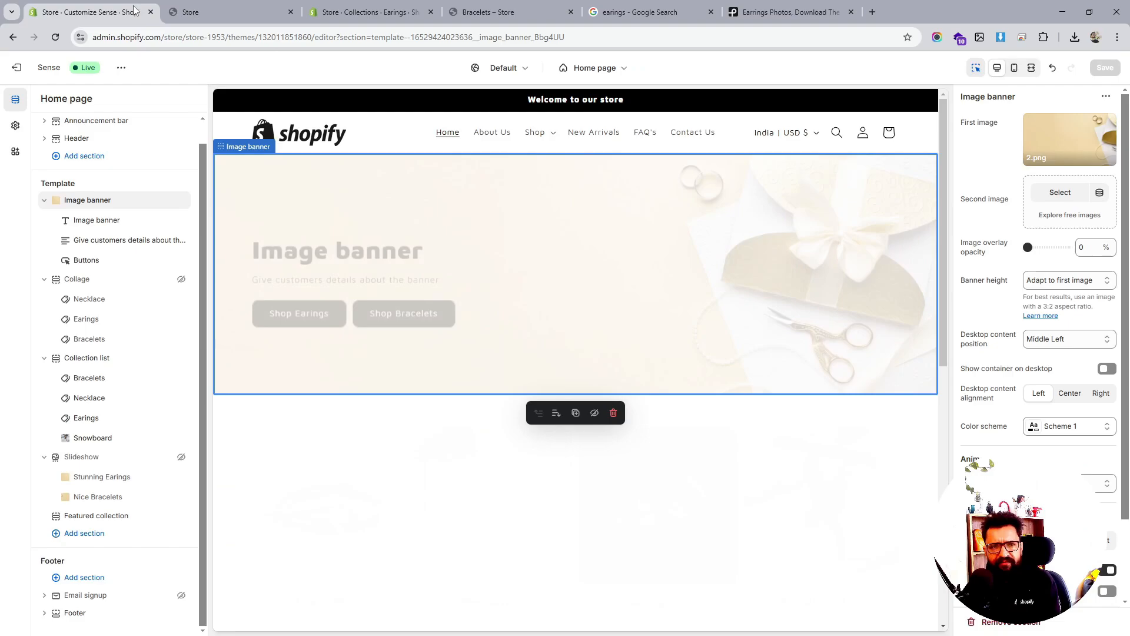
Add a Rich text section ('Talk about your brand') below the New Arrivals collection
scroll(534, 406, "down", 7)
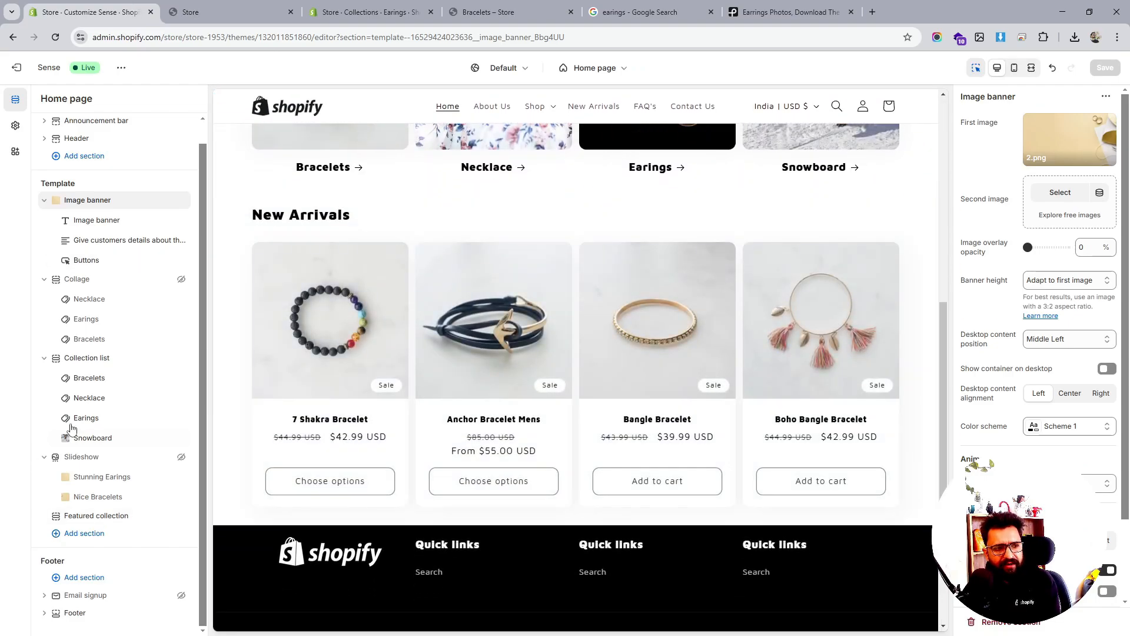
left_click(77, 534)
scroll(292, 435, "down", 2)
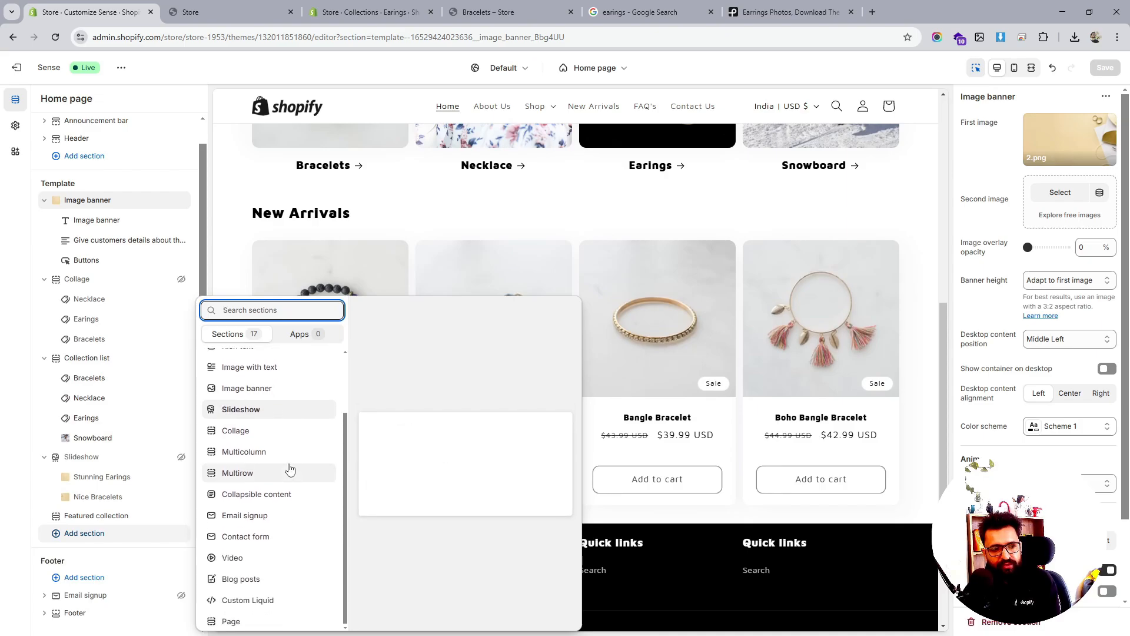
scroll(261, 559, "up", 1)
scroll(261, 559, "up", 1)
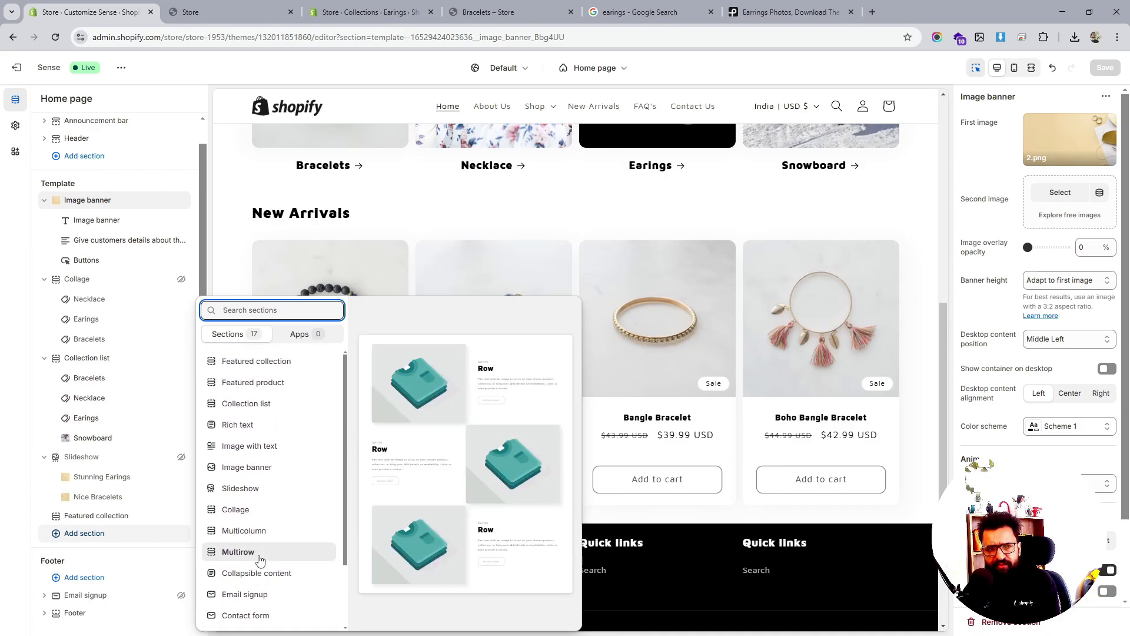
left_click(262, 425)
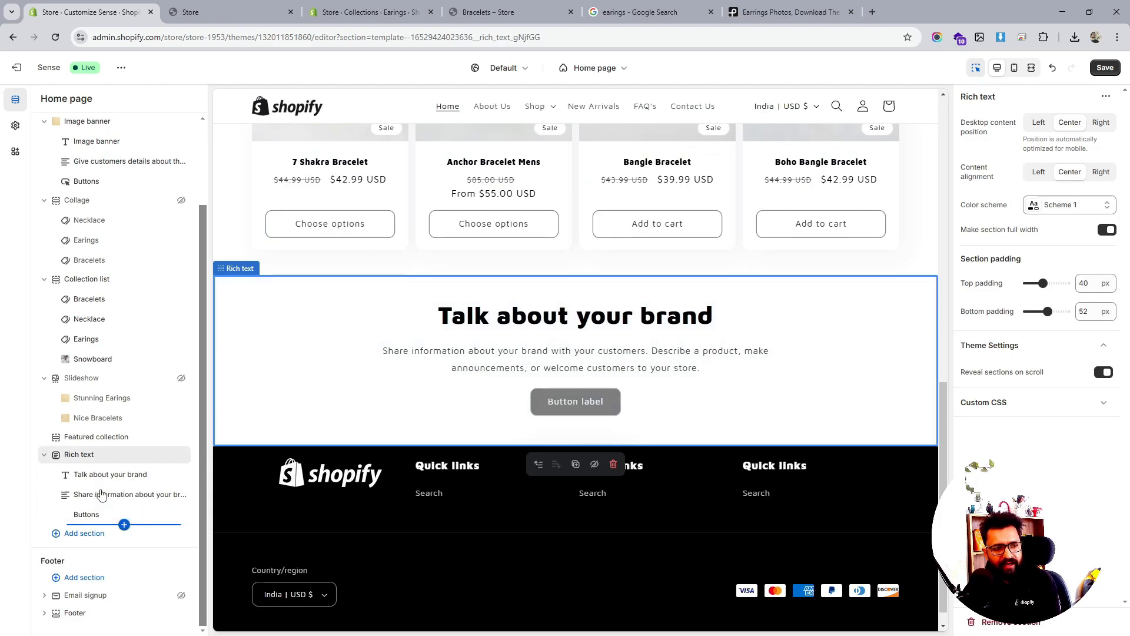
Add an Email signup section to the home page
left_click(101, 534)
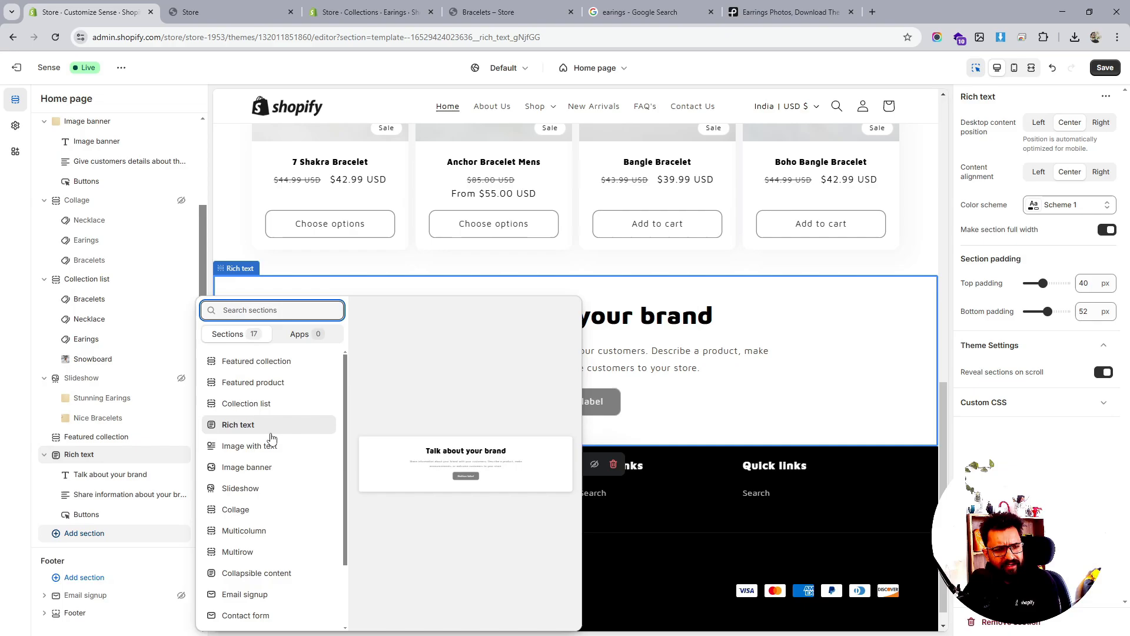
scroll(270, 437, "down", 2)
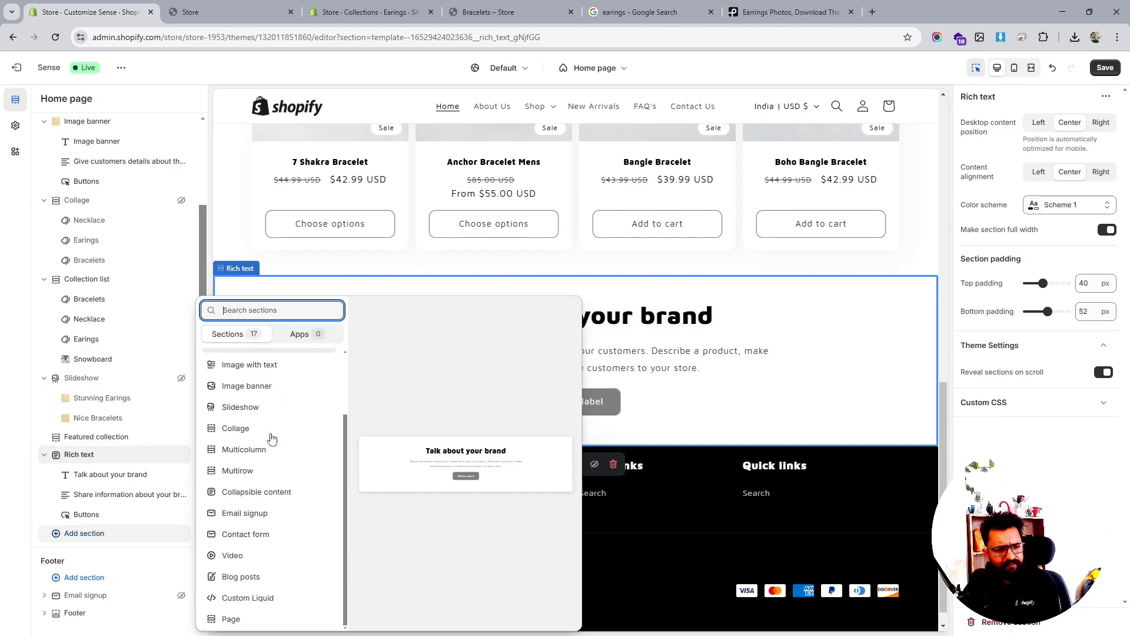
left_click(246, 513)
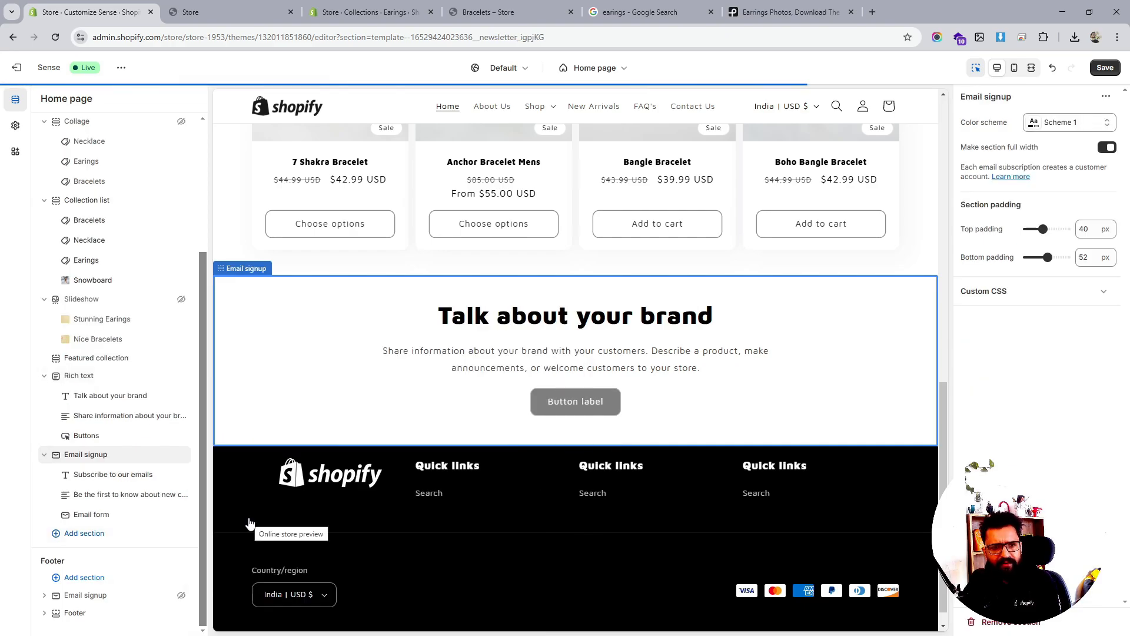
Try color Scheme 3 then Scheme 1 on the Rich text section, then delete it
left_click(83, 377)
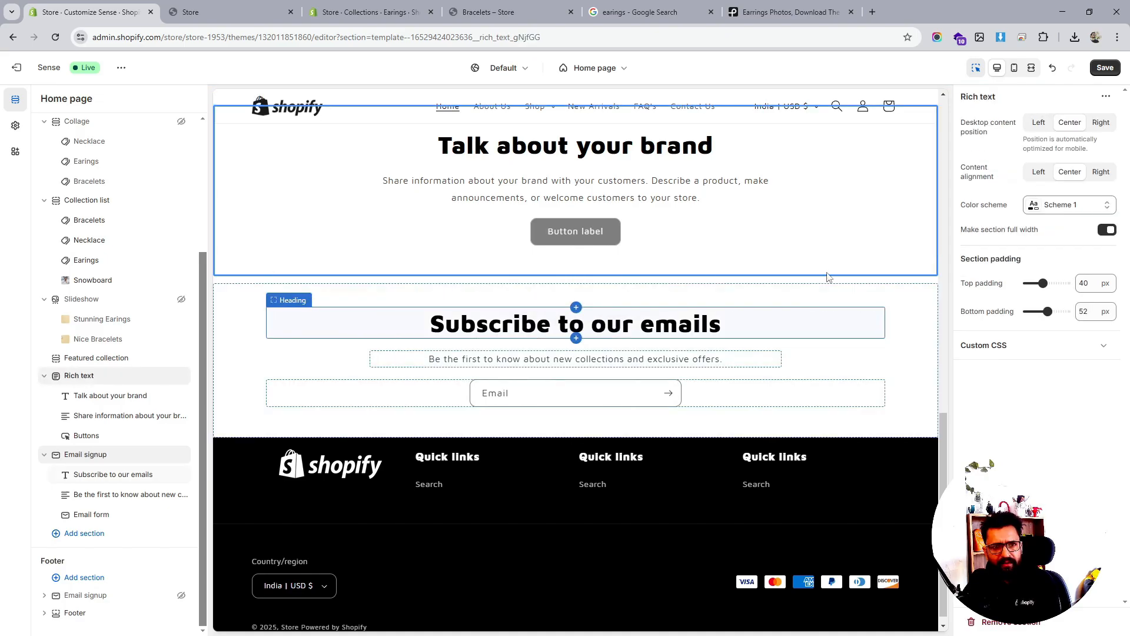
left_click(1077, 209)
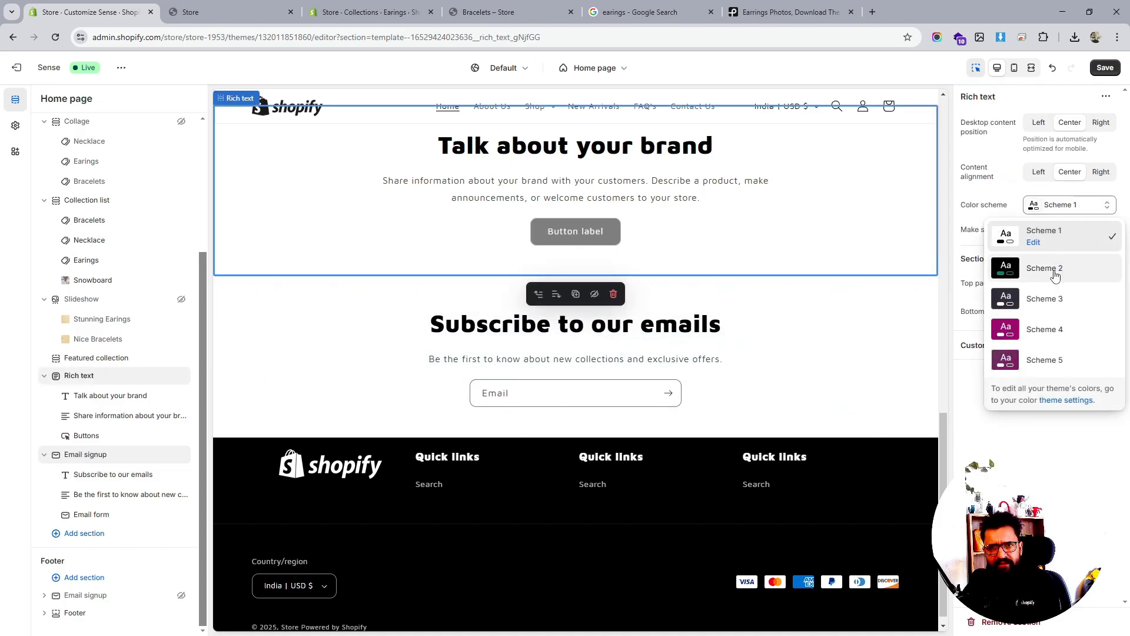
left_click(1053, 299)
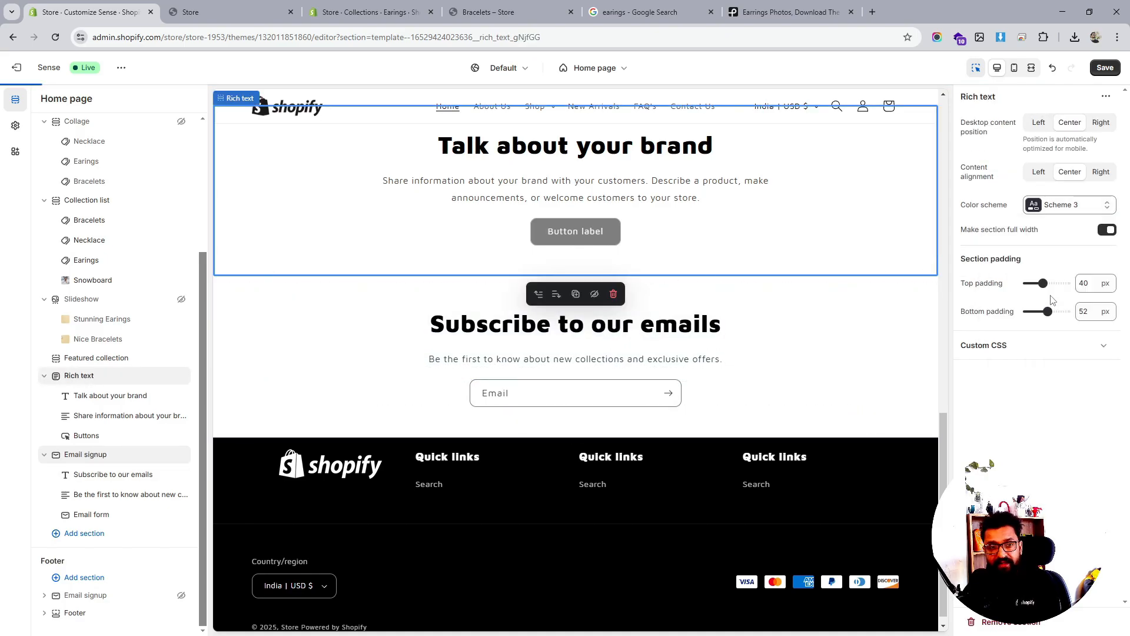
scroll(728, 329, "up", 15)
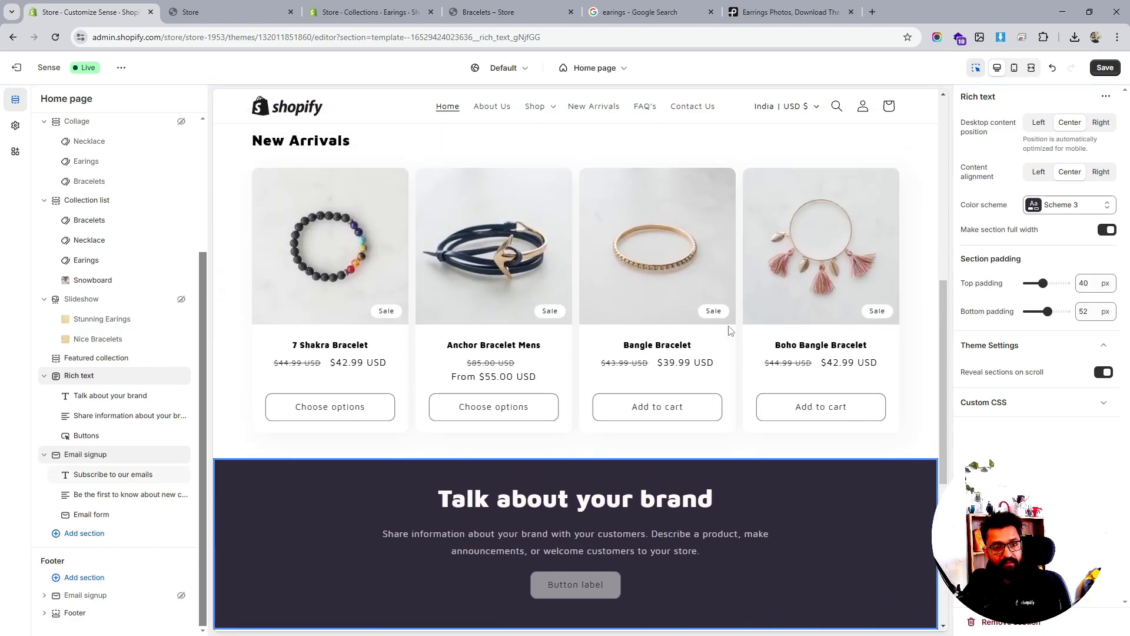
scroll(729, 330, "up", 2)
scroll(729, 330, "down", 9)
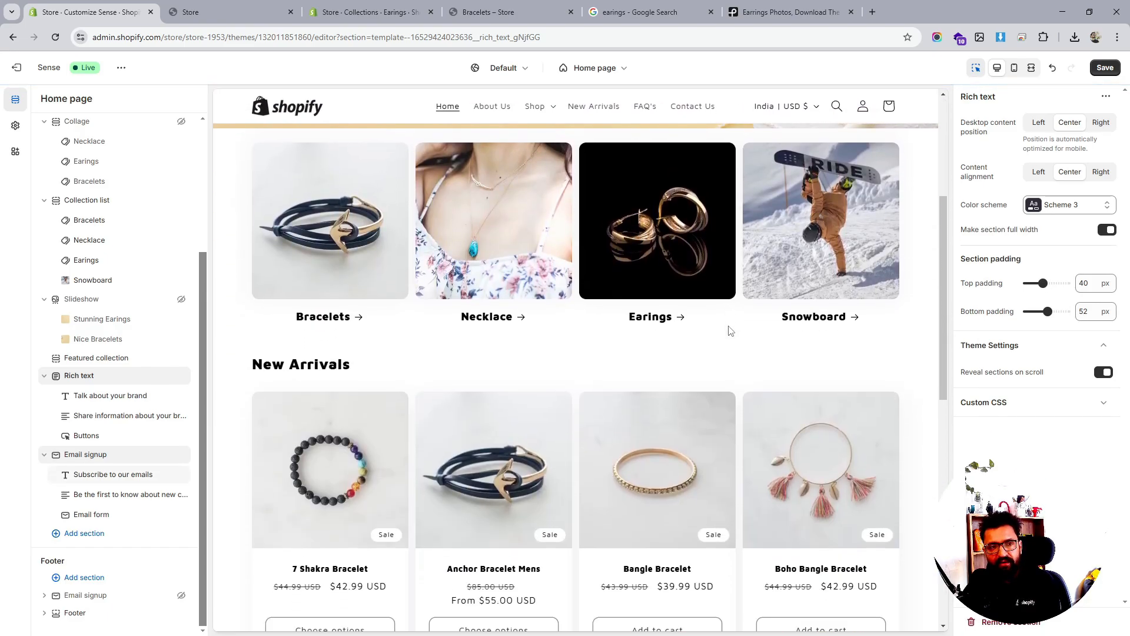
scroll(729, 330, "up", 10)
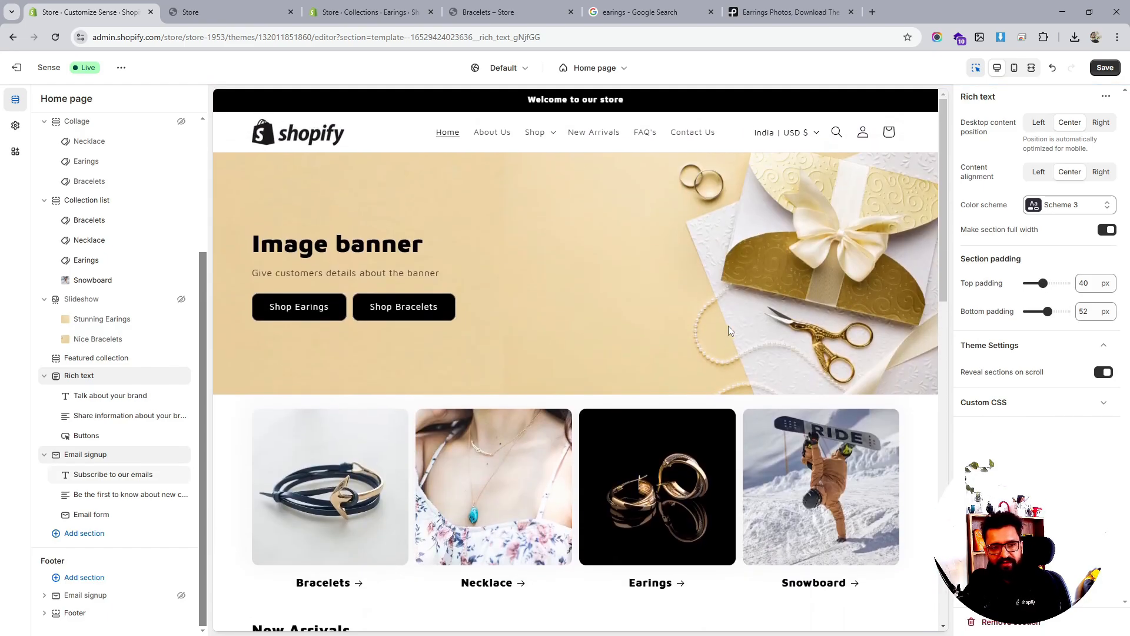
scroll(729, 329, "down", 2)
scroll(729, 329, "down", 9)
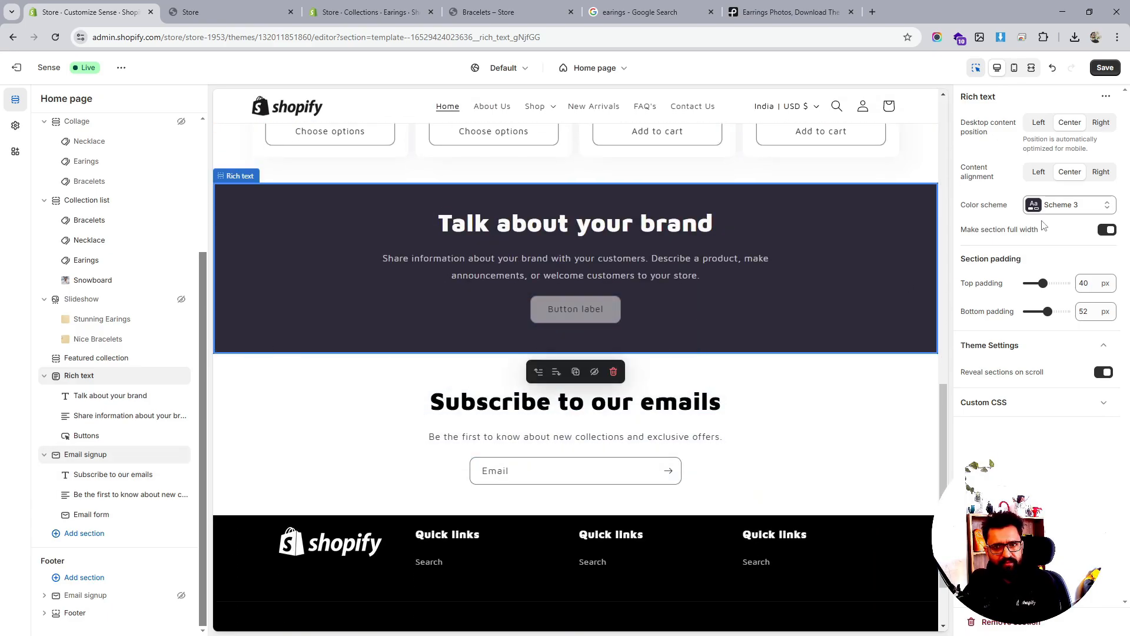
left_click(1052, 212)
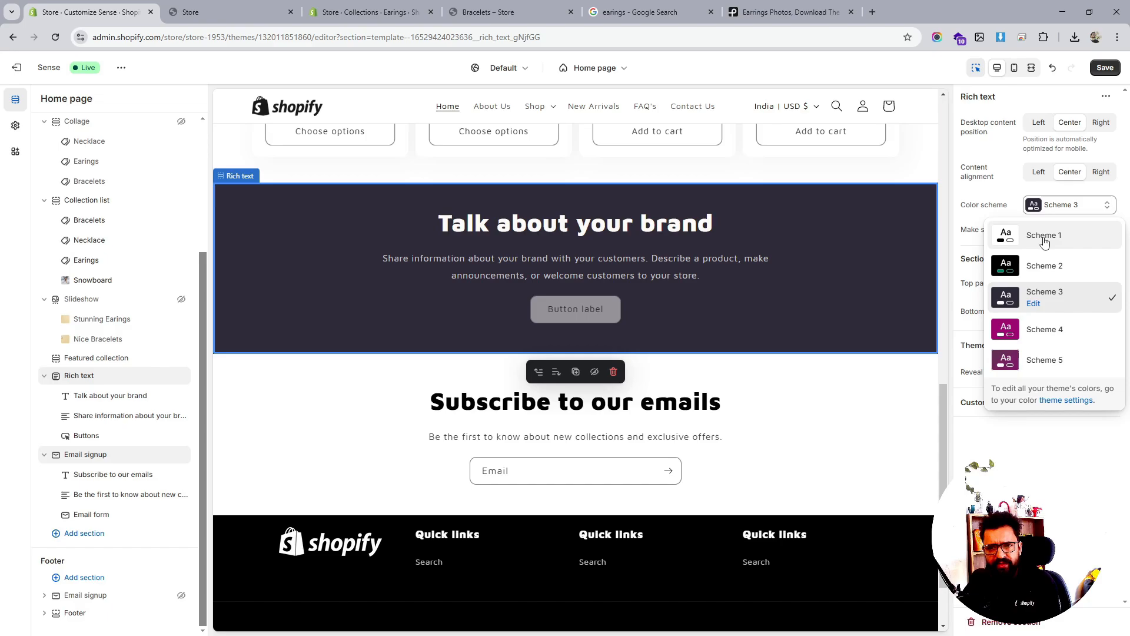
left_click(1042, 236)
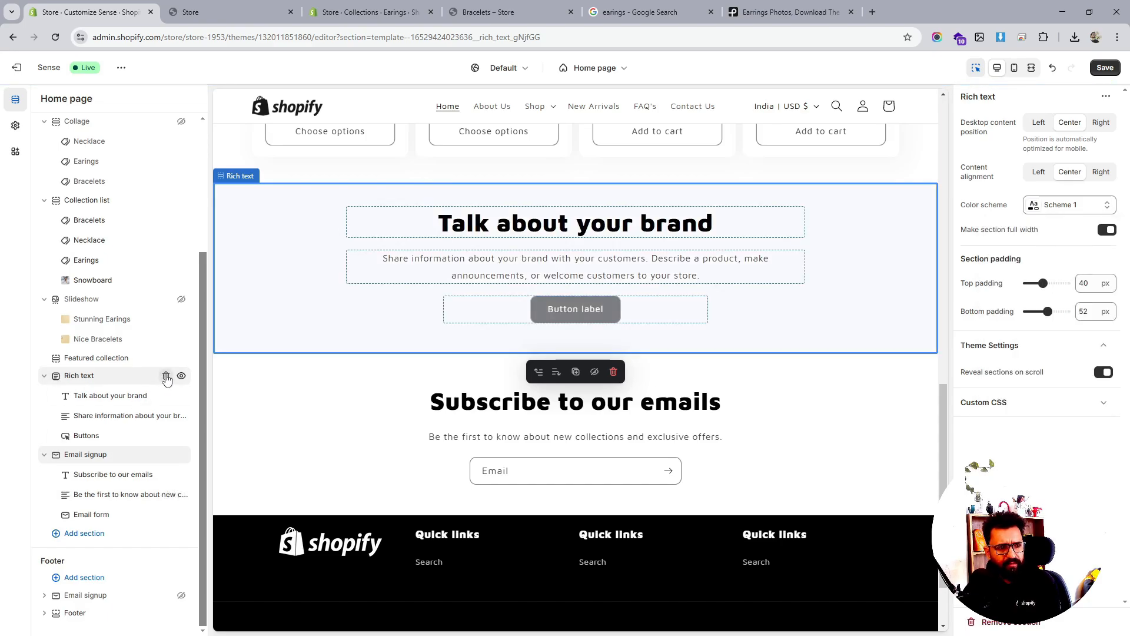
left_click(166, 375)
scroll(690, 380, "up", 1)
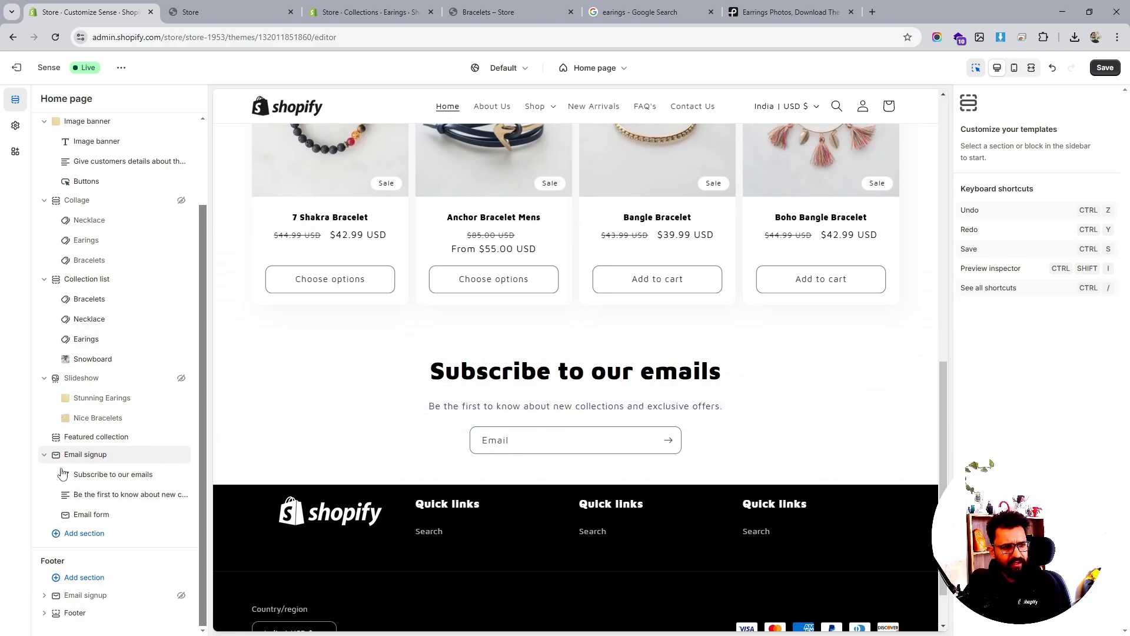
Make the 'Subscribe to our emails' heading Small, then select the Email signup section
left_click(89, 474)
left_click(1036, 194)
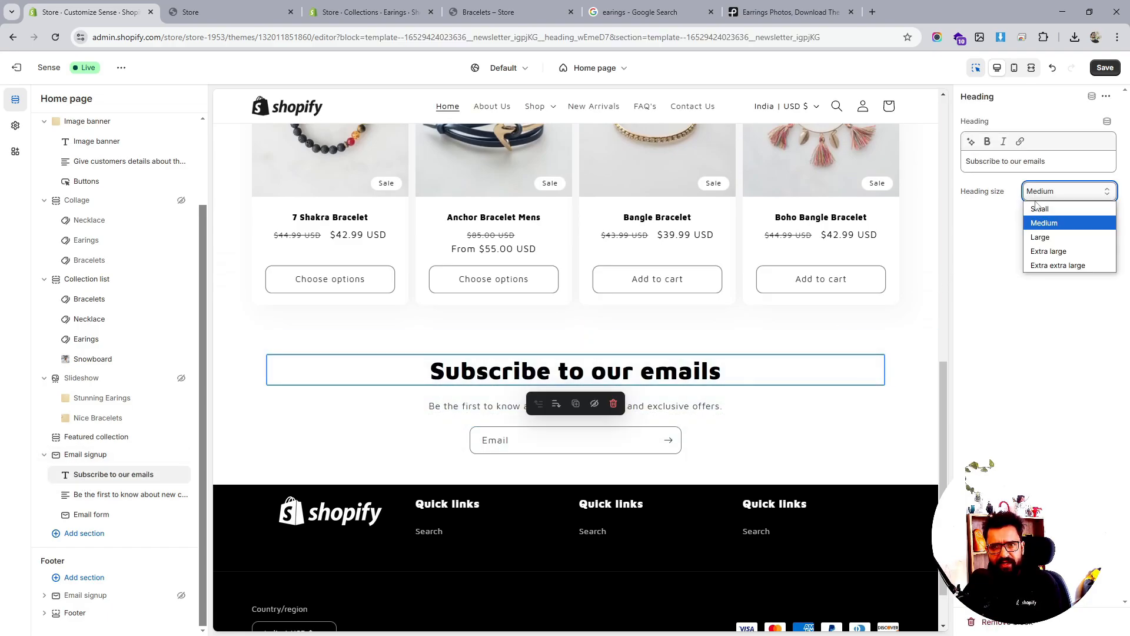
left_click(1034, 207)
scroll(349, 408, "up", 6)
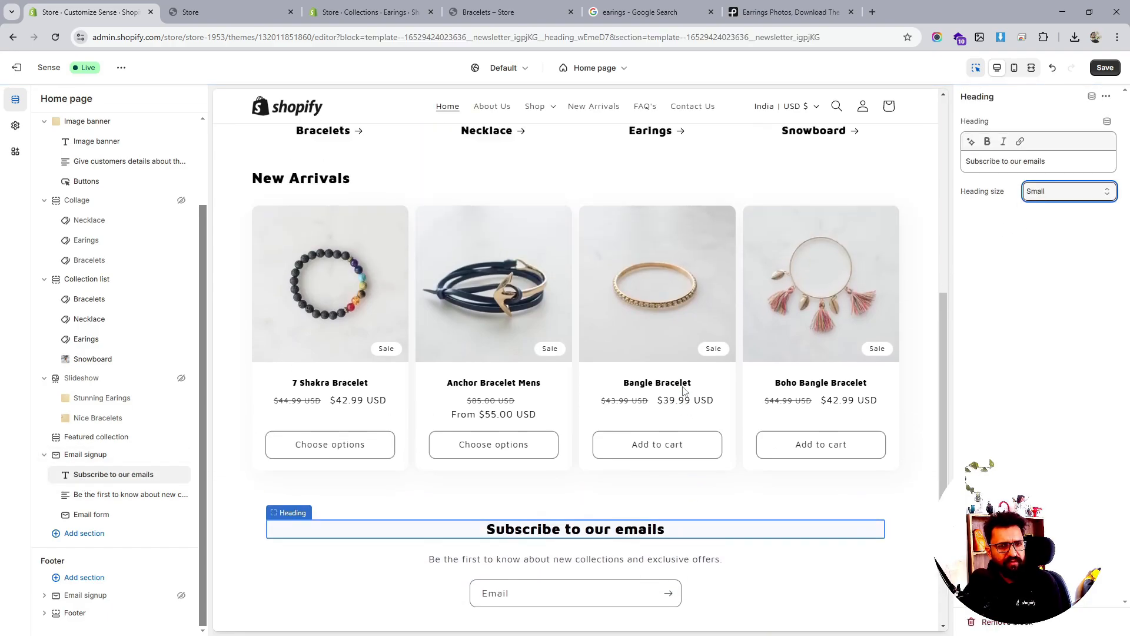
scroll(347, 437, "down", 8)
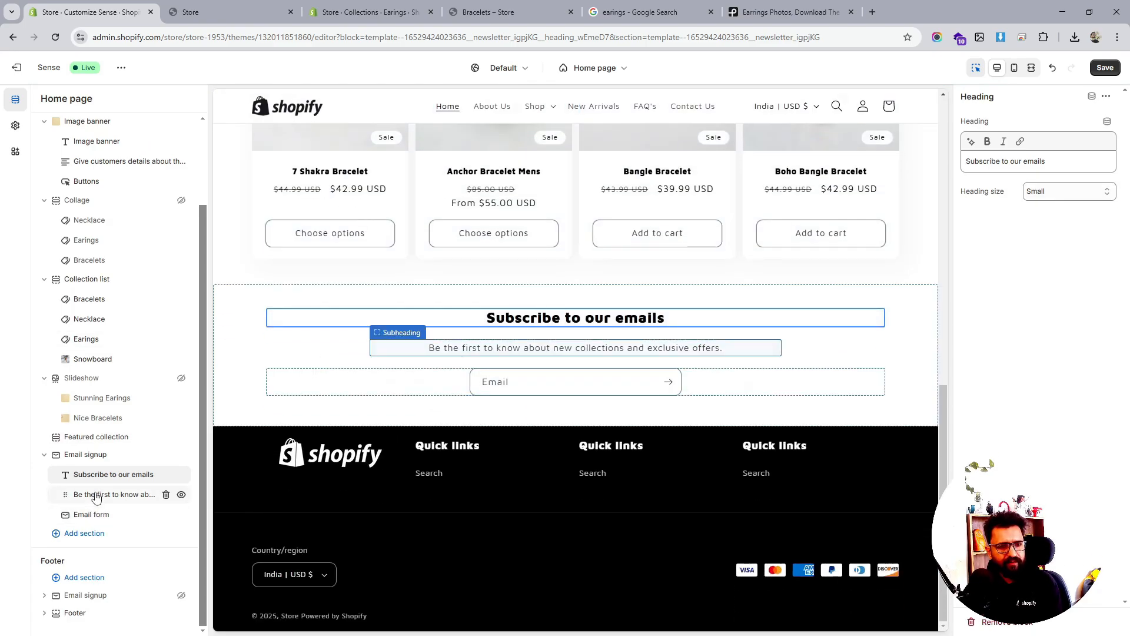
left_click(90, 456)
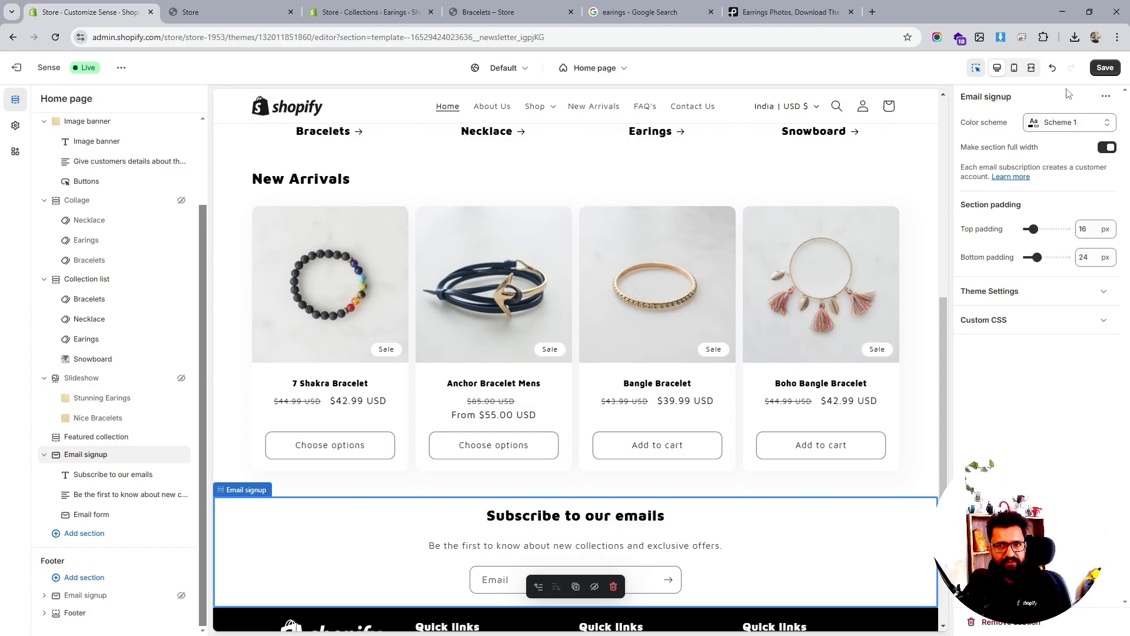
Save the home page edits, glance at the section list, and open a new browser tab
left_click(1104, 67)
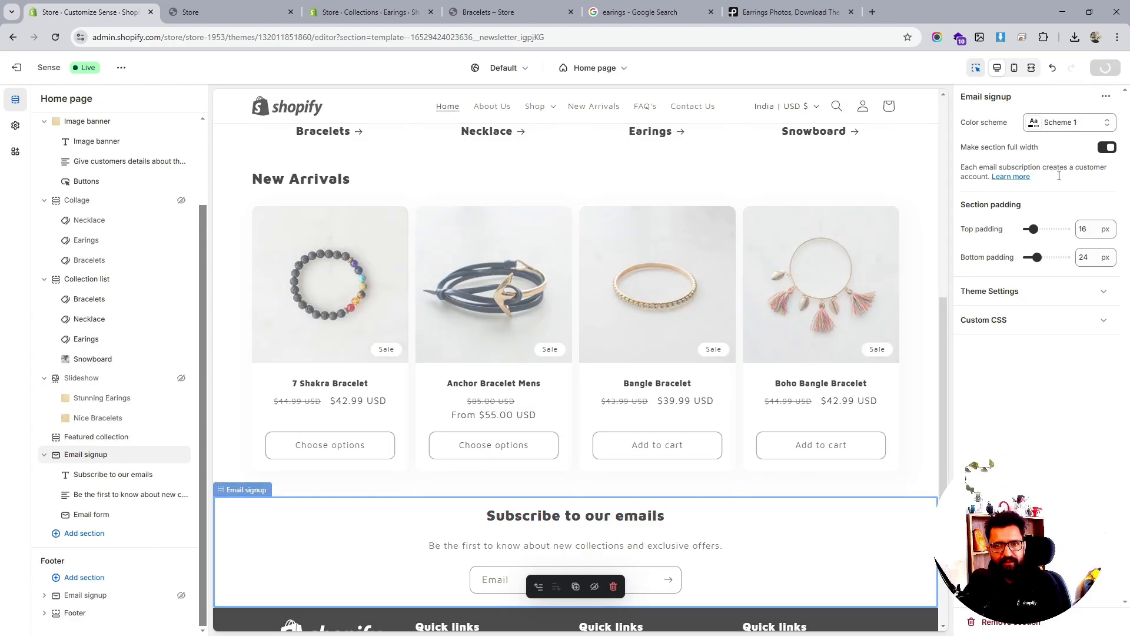
left_click(1041, 295)
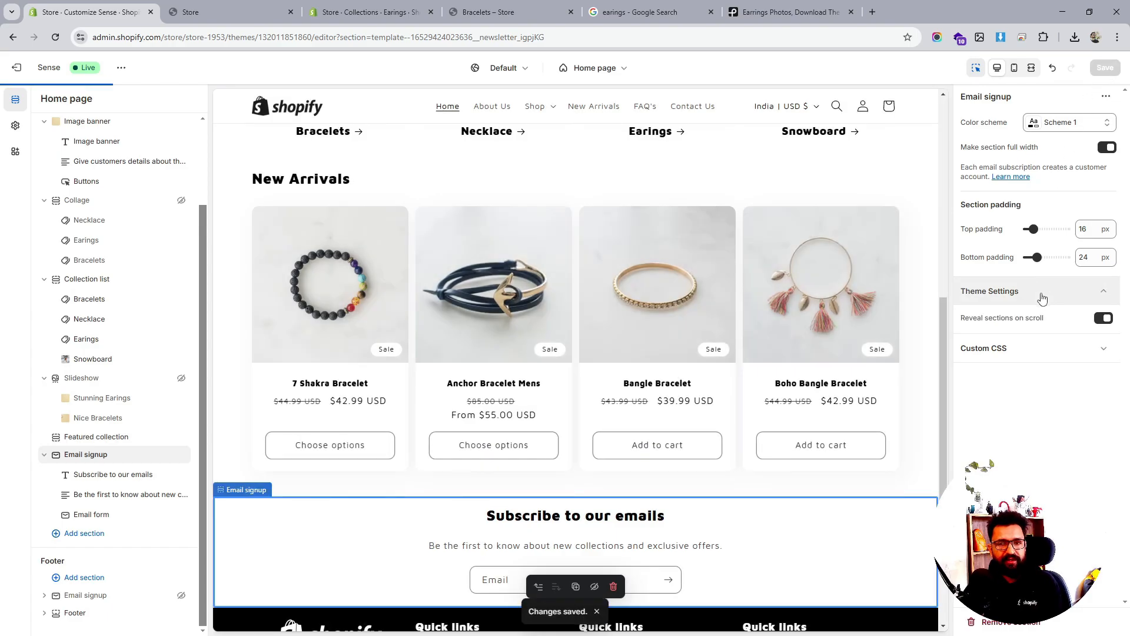
left_click(1042, 295)
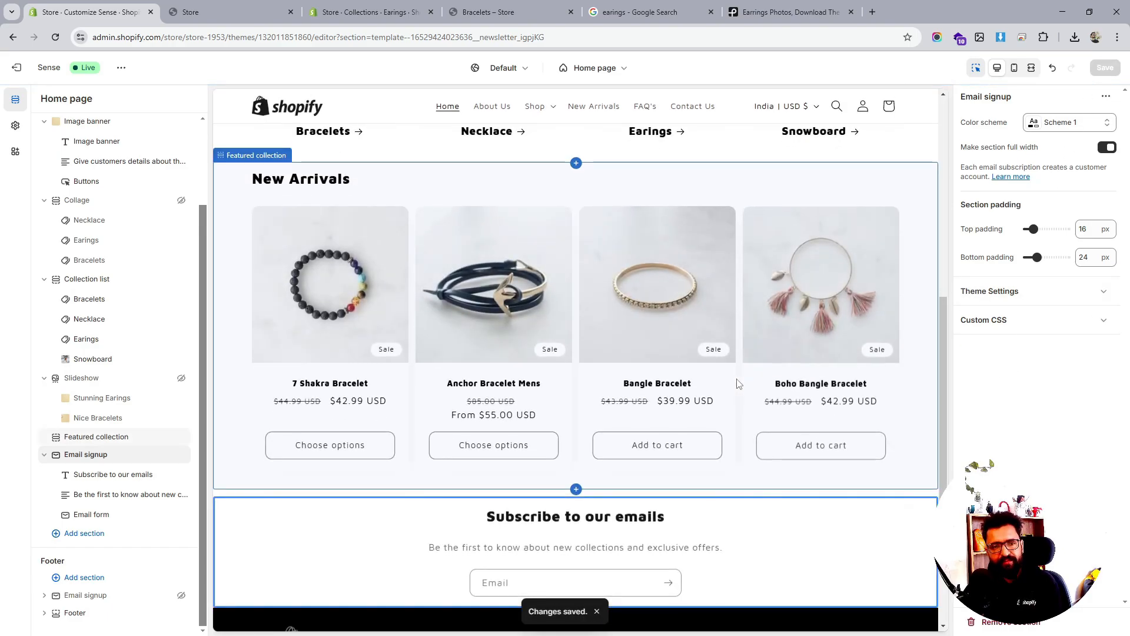
scroll(755, 385, "down", 4)
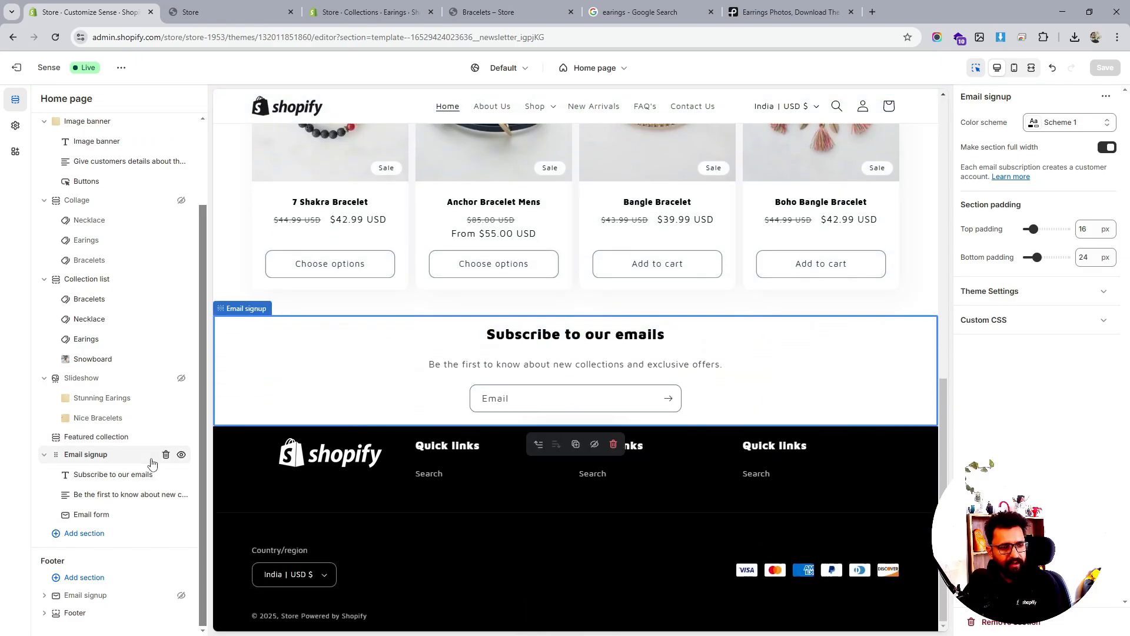
left_click(84, 533)
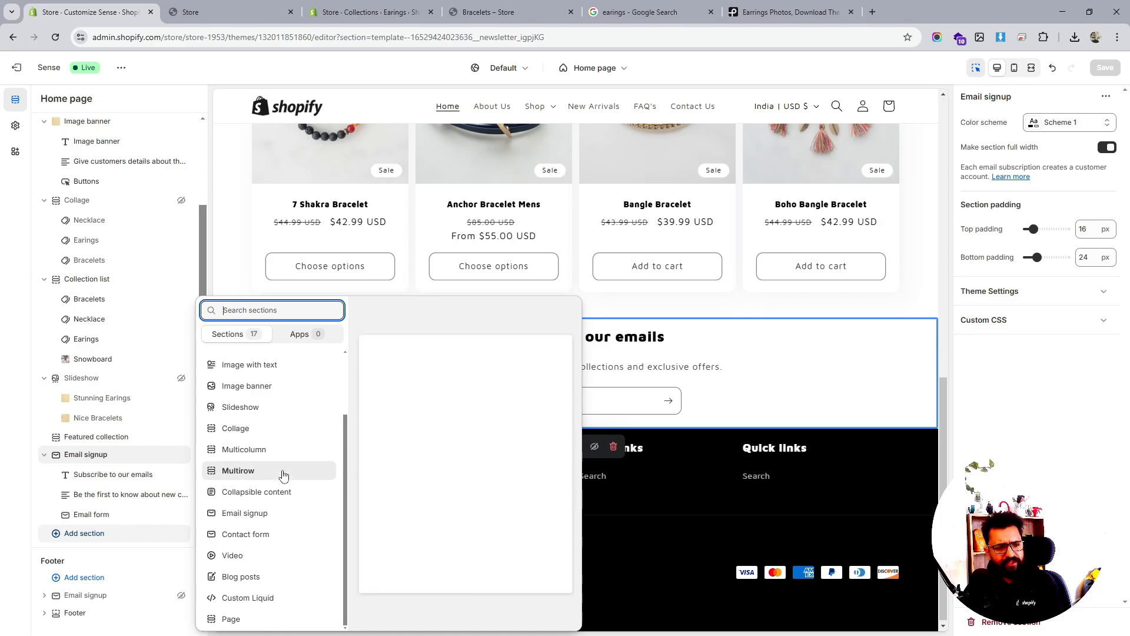
scroll(282, 489, "up", 1)
scroll(282, 489, "up", 1)
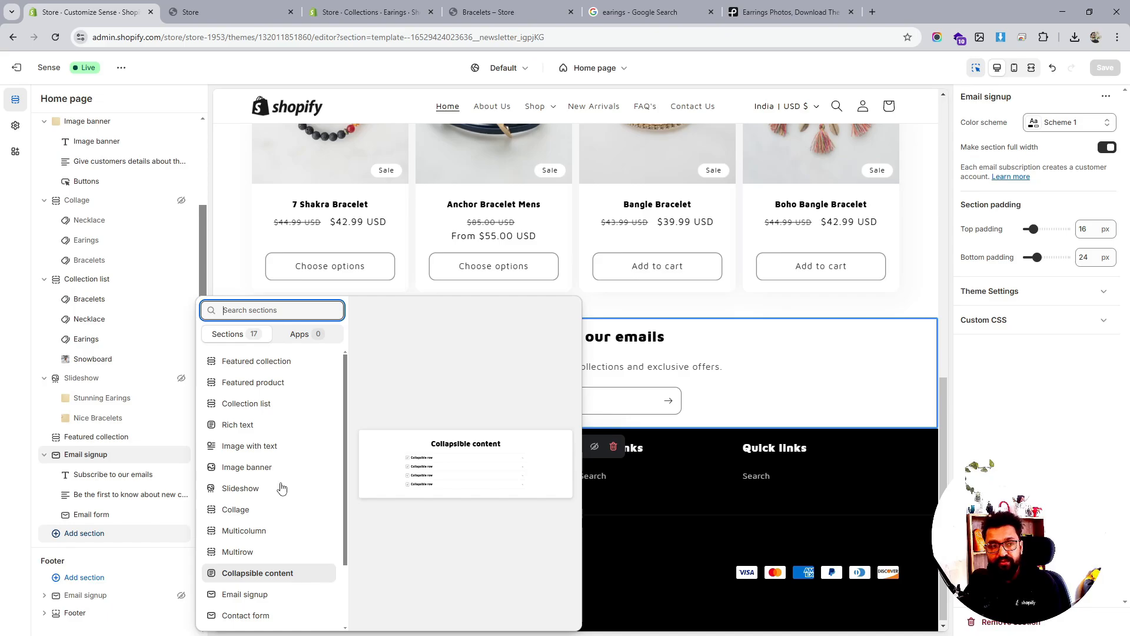
left_click(873, 12)
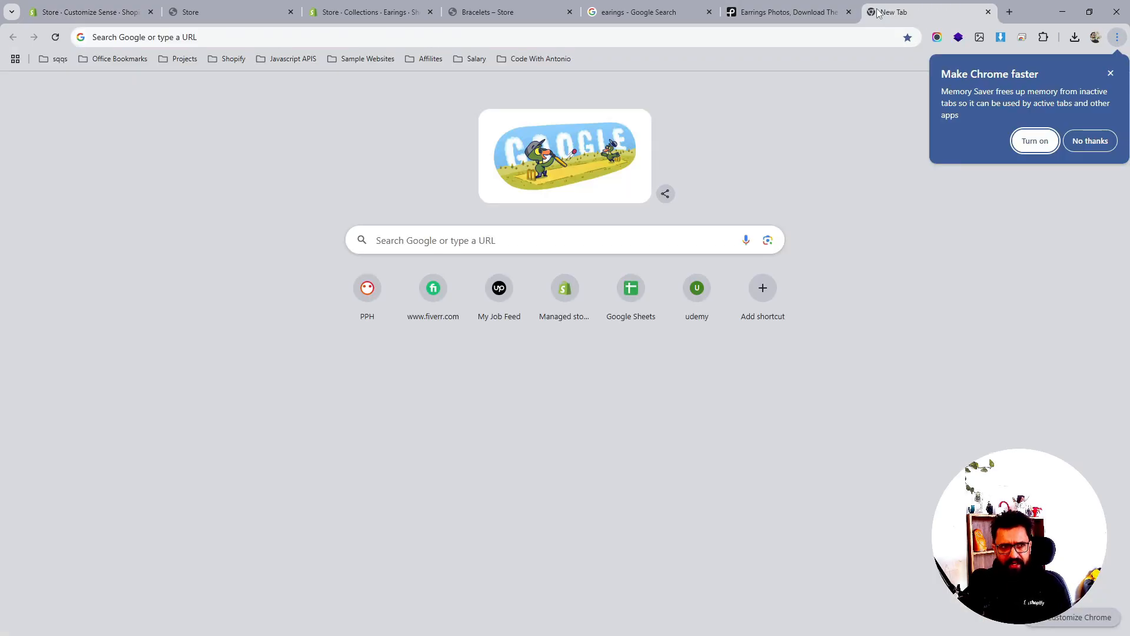
Go to the SuperNova demo store's home page from the address bar
left_click(1110, 73)
left_click(563, 37)
type("sup")
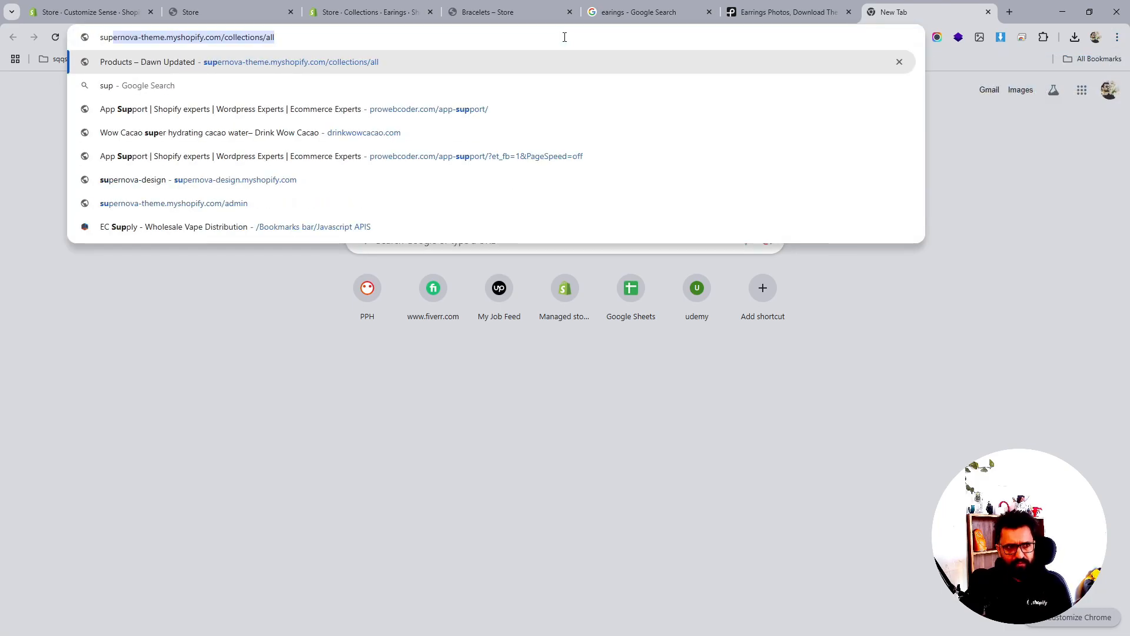
key("Return")
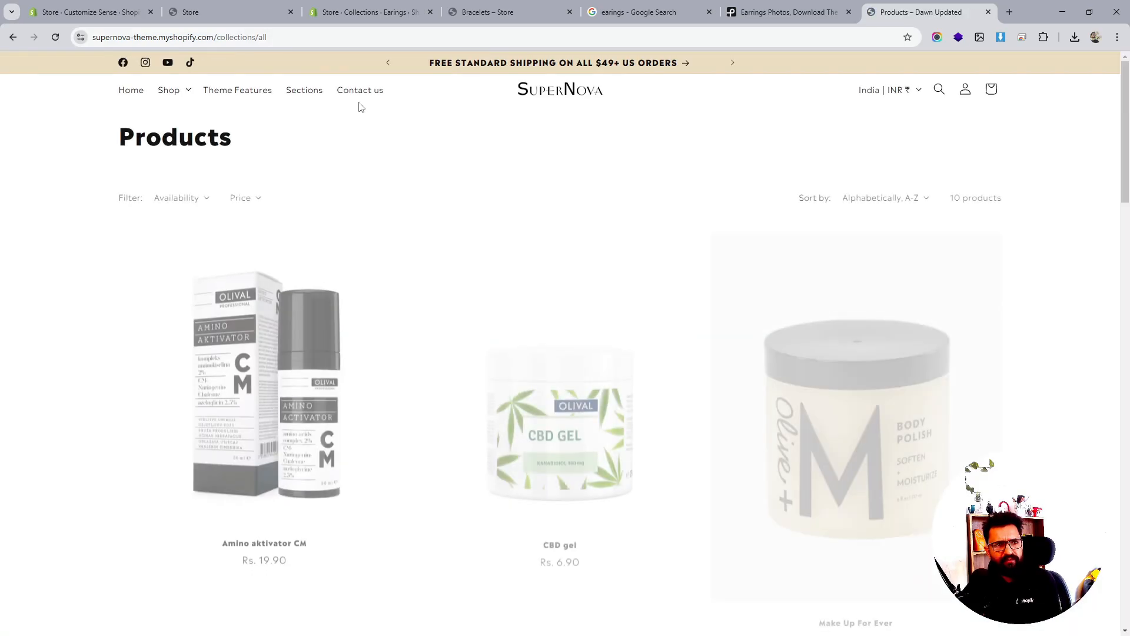
left_click(575, 94)
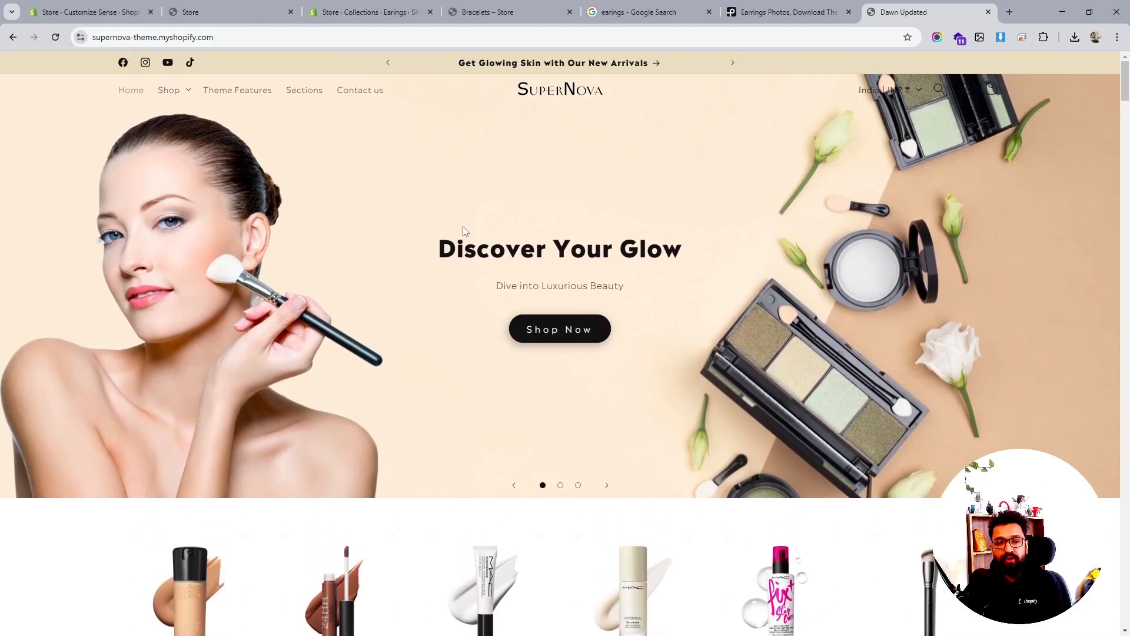
Scroll down to the skincare FAQ and expand, then collapse, the first answer
scroll(465, 231, "down", 5)
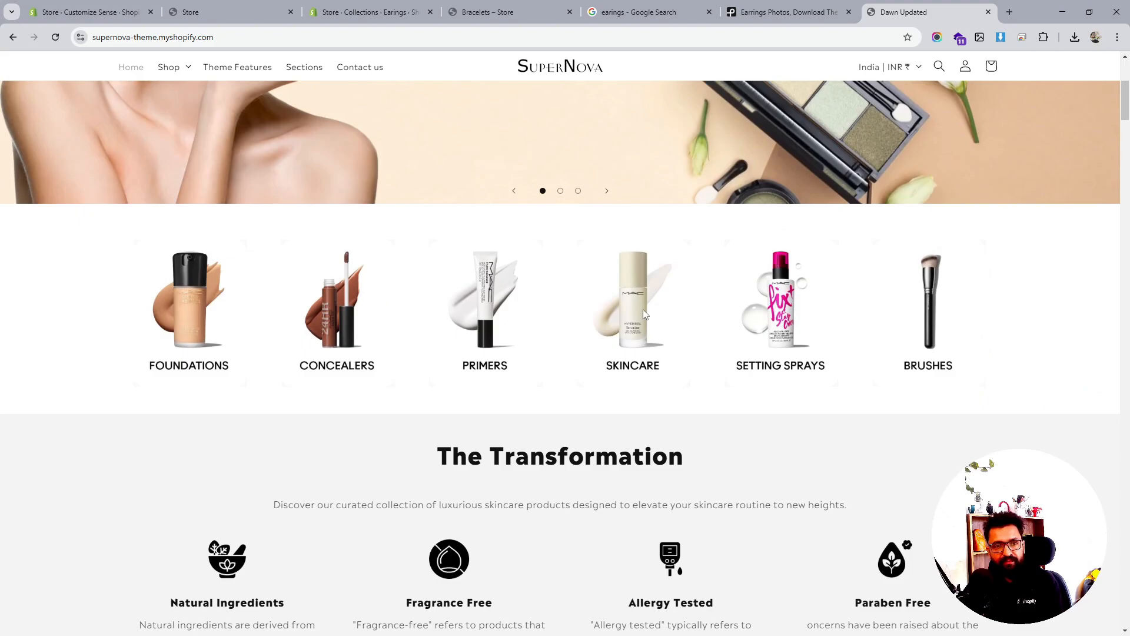
scroll(953, 316, "down", 8)
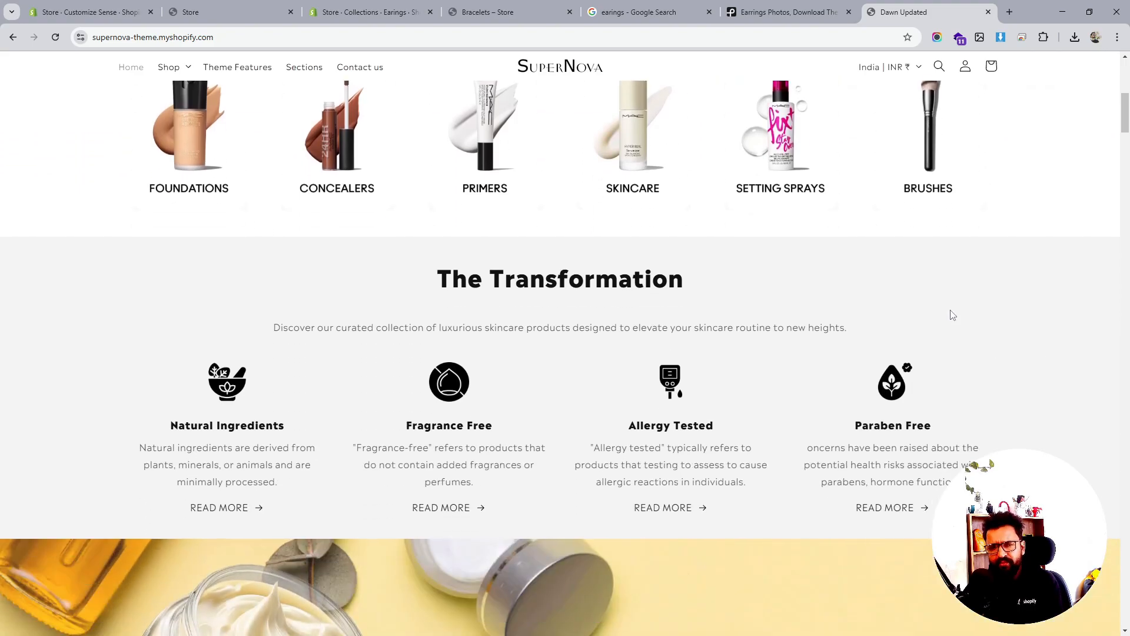
scroll(952, 311, "down", 10)
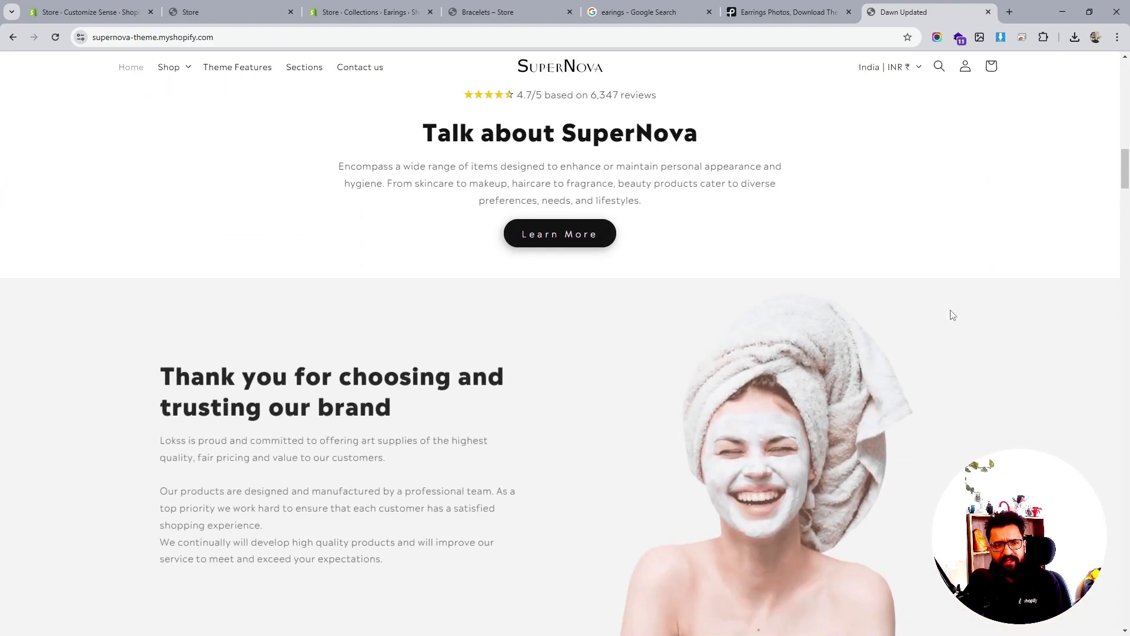
scroll(952, 314, "down", 15)
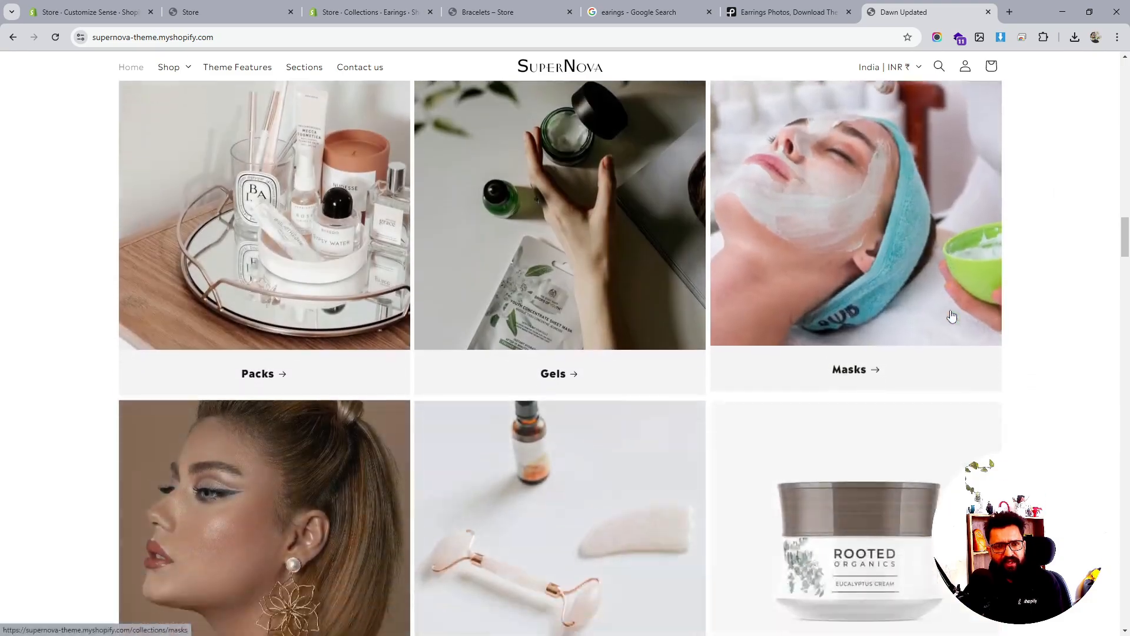
scroll(640, 271, "down", 3)
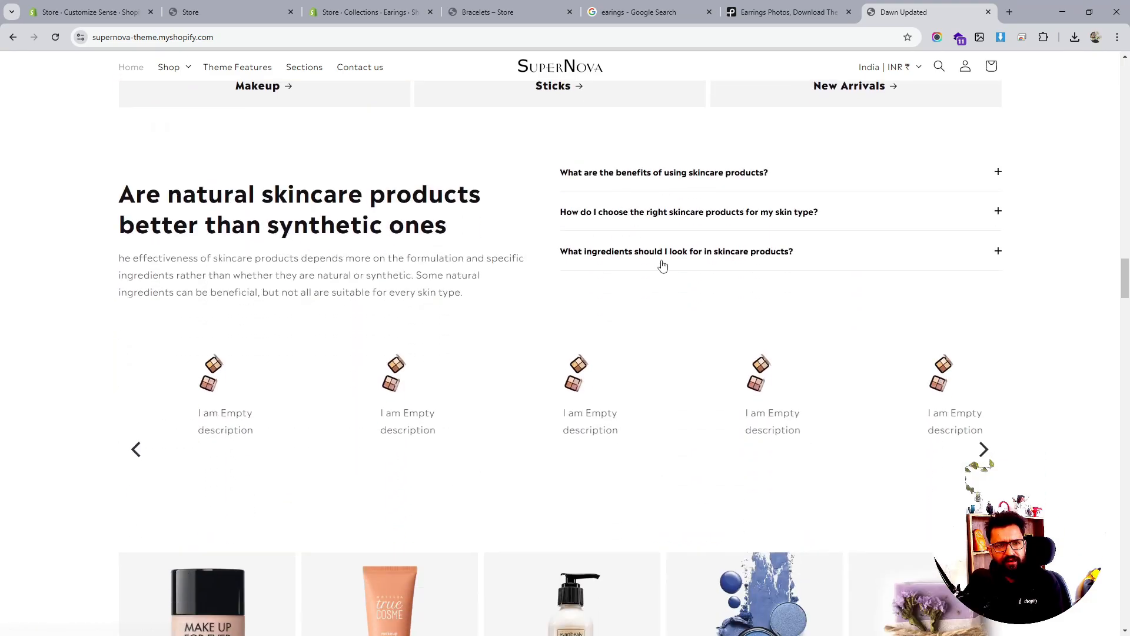
left_click(802, 171)
left_click(803, 171)
Expand and collapse the second, third and skincare-benefits FAQ answers
left_click(757, 213)
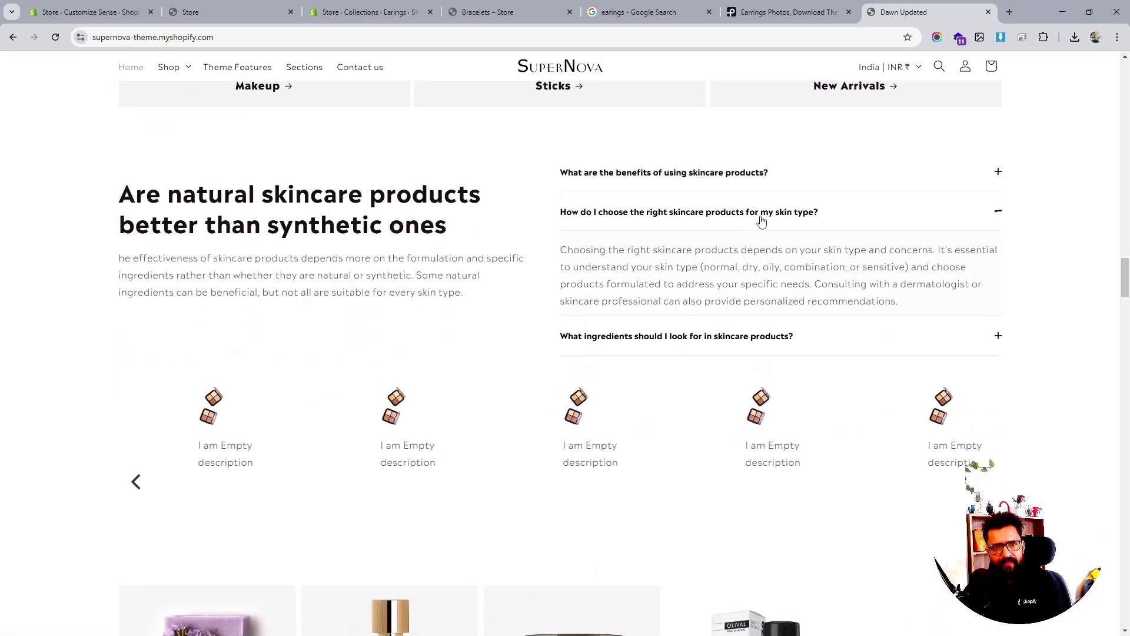
left_click(759, 218)
left_click(745, 256)
left_click(744, 258)
left_click(752, 215)
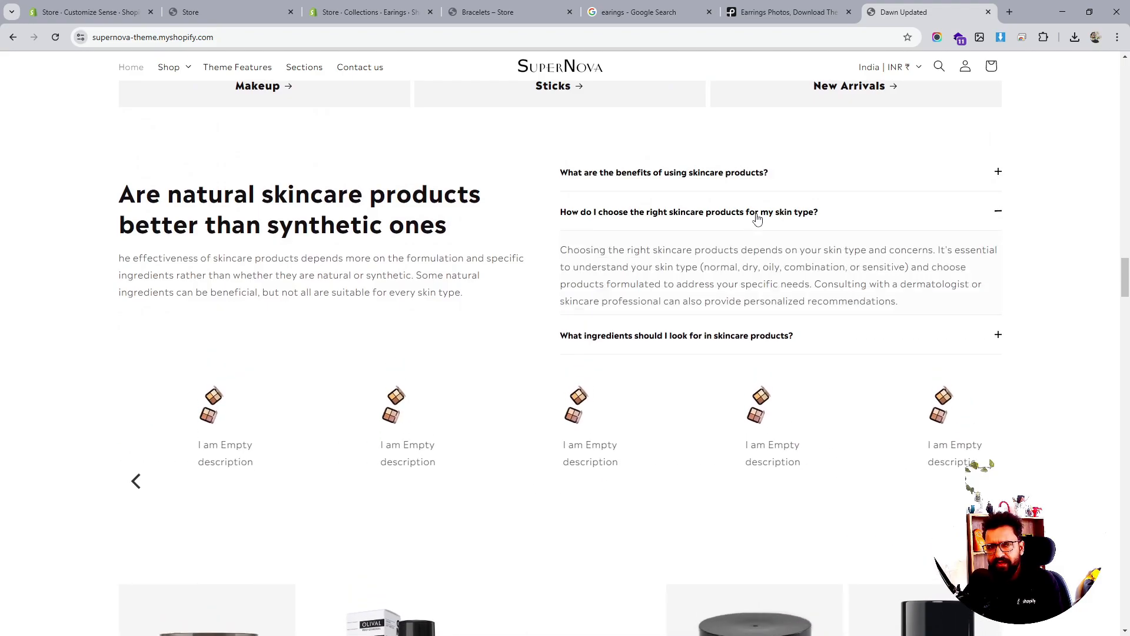
left_click(752, 215)
left_click(753, 171)
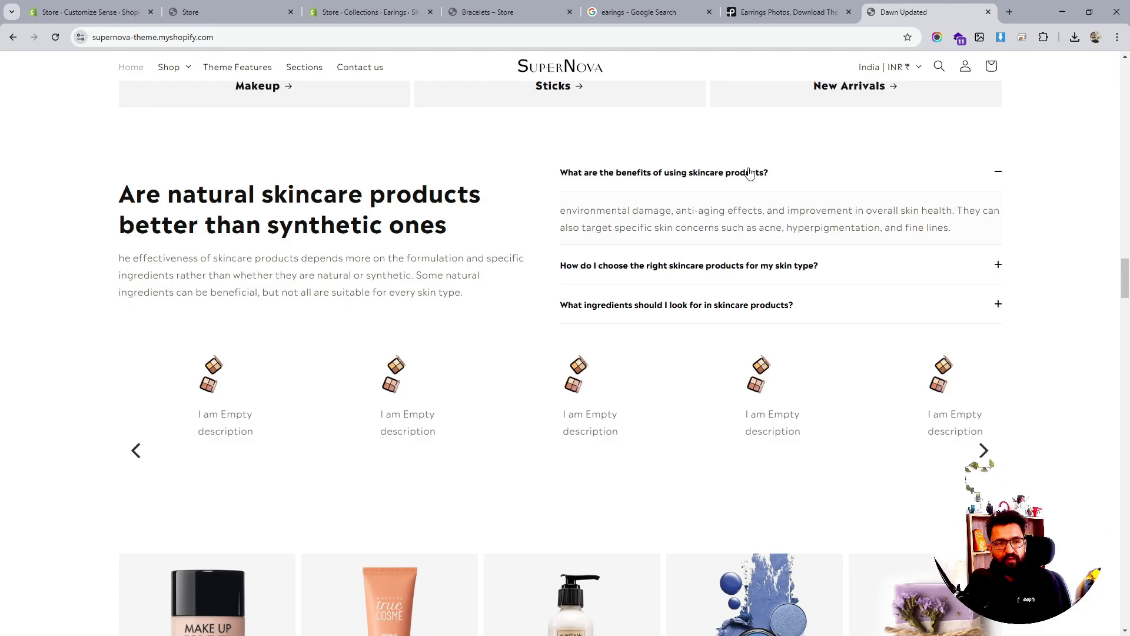
left_click(749, 172)
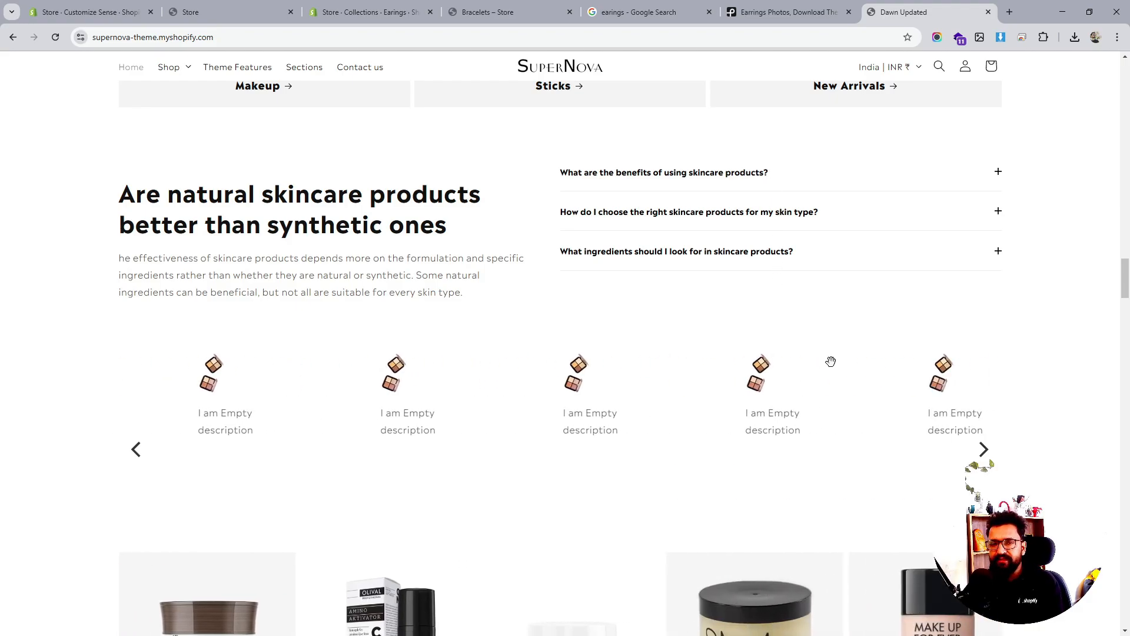
Scroll past the Featured collection and go to the store's Sections page
scroll(831, 362, "down", 8)
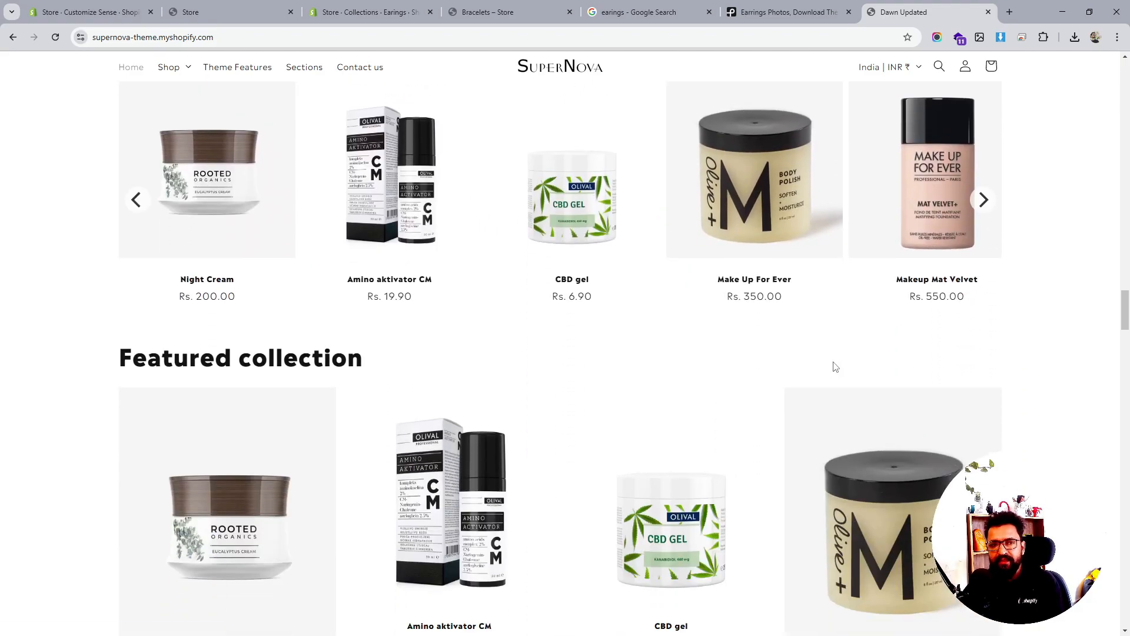
scroll(836, 366, "down", 9)
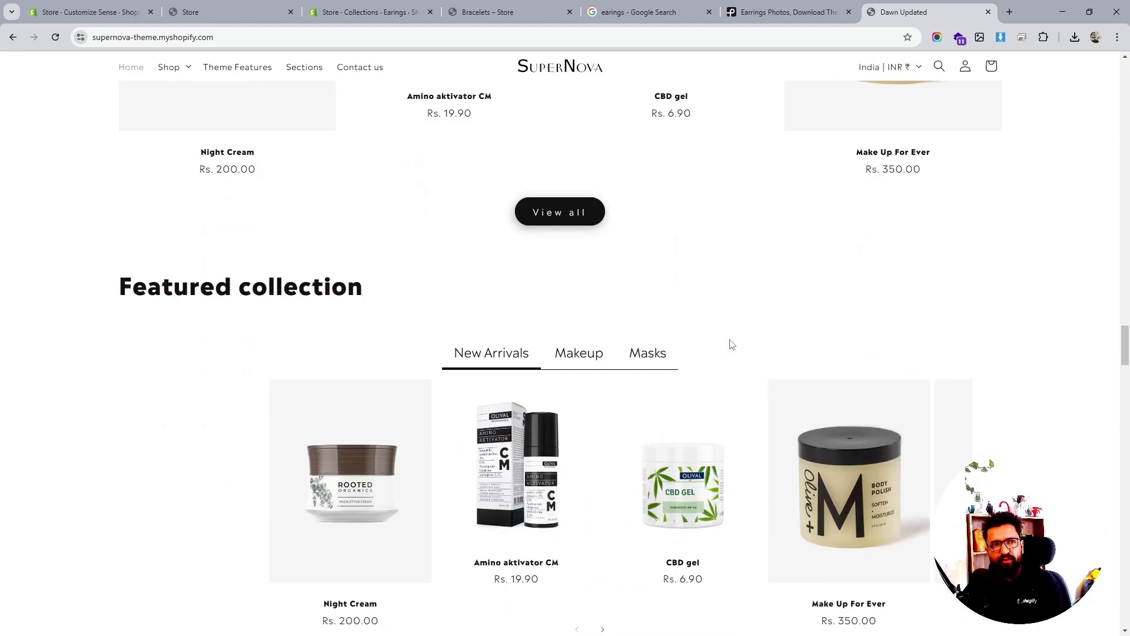
left_click(316, 70)
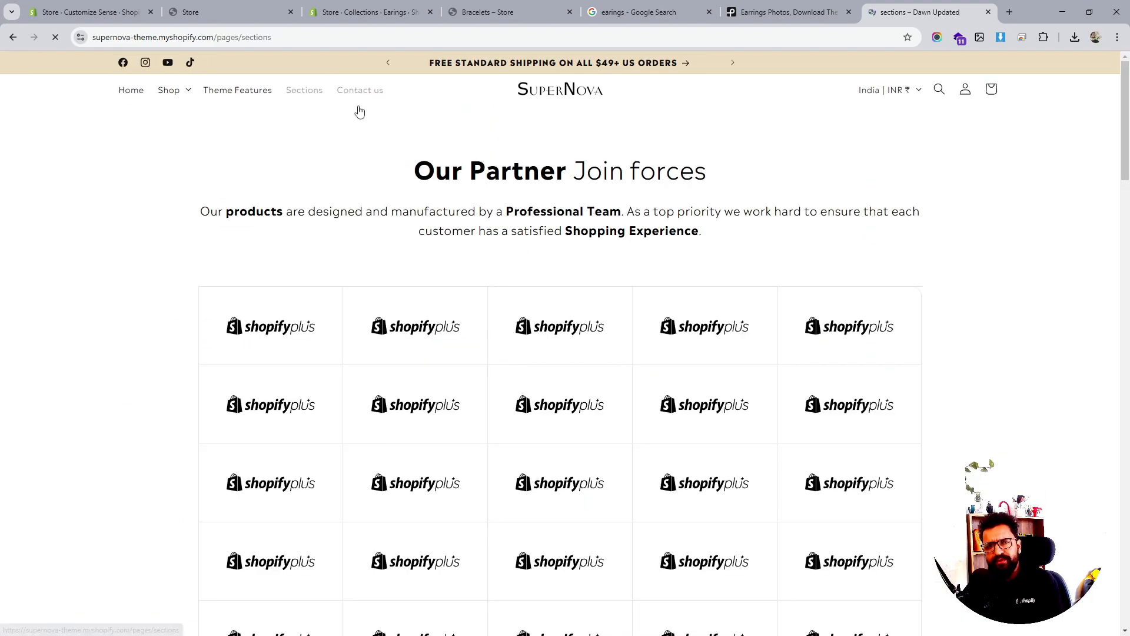
Scroll through the Sections page down to the footer and back to the top
scroll(648, 245, "down", 12)
scroll(632, 229, "down", 15)
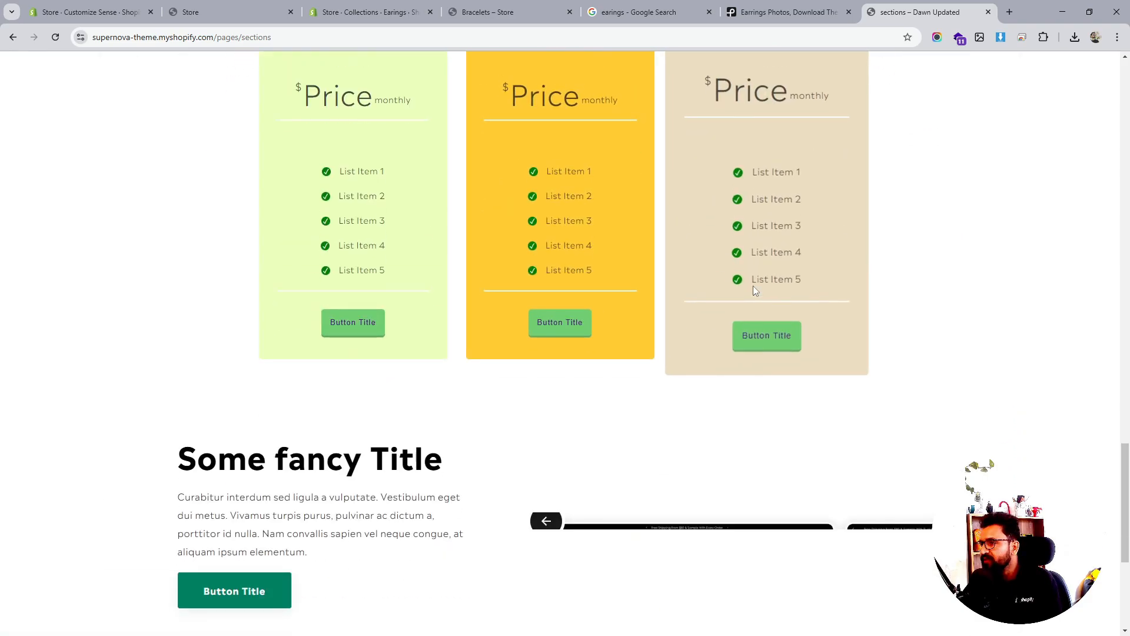
scroll(492, 288, "down", 4)
scroll(489, 287, "down", 1)
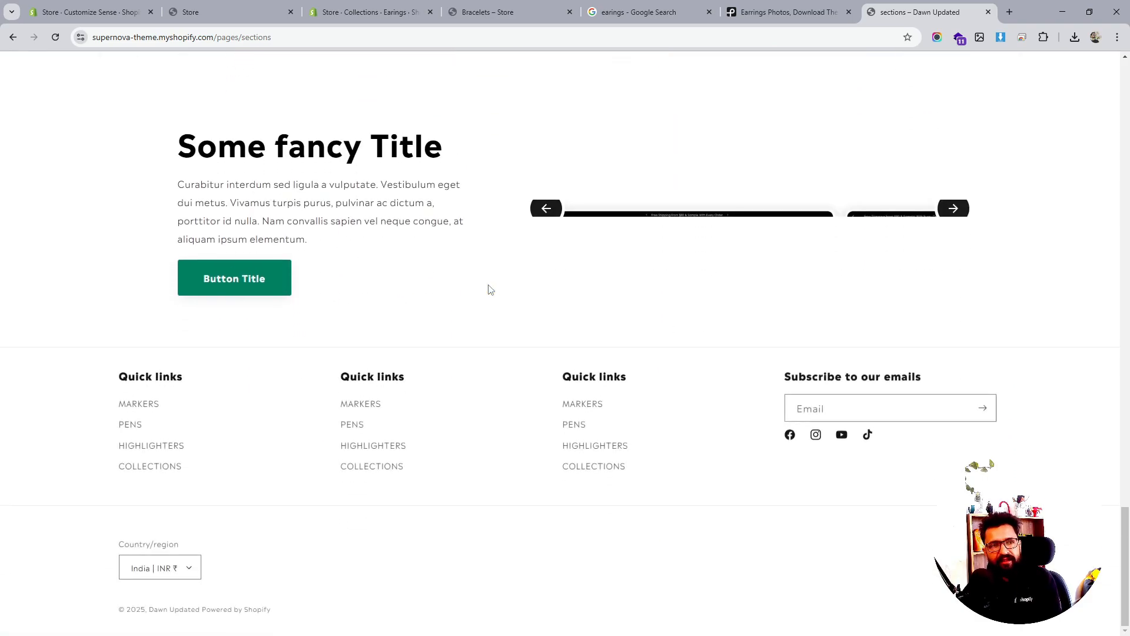
scroll(889, 571, "up", 2)
left_click_drag(1128, 554, 1032, 104)
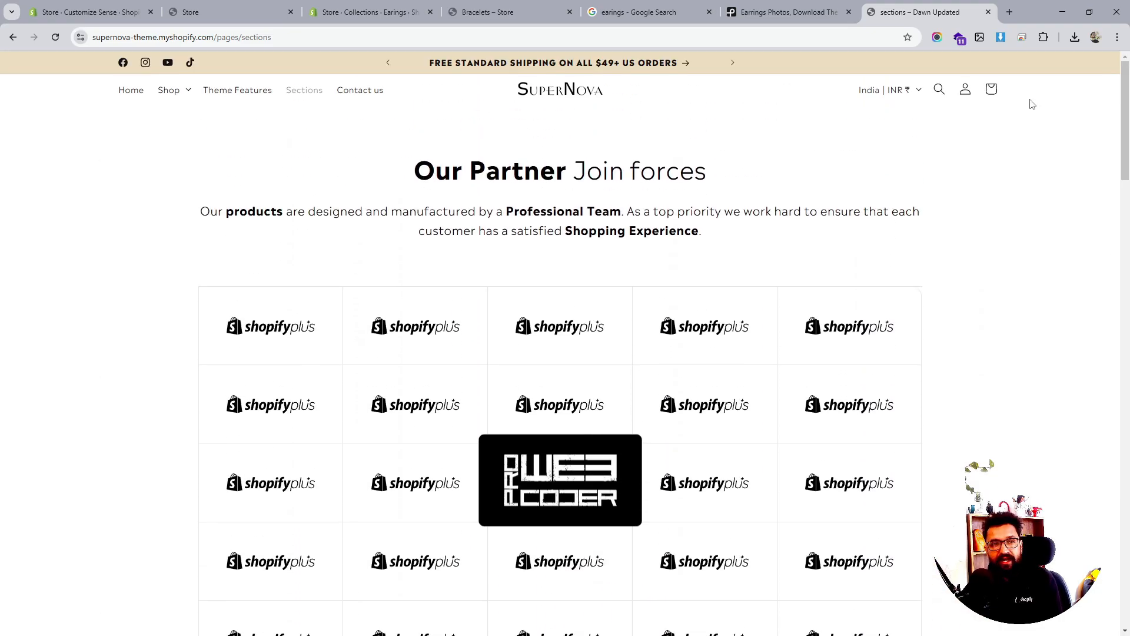
Return to the SuperNova home page, scroll through it, and go back up to the Discover Your Glow banner
left_click(596, 94)
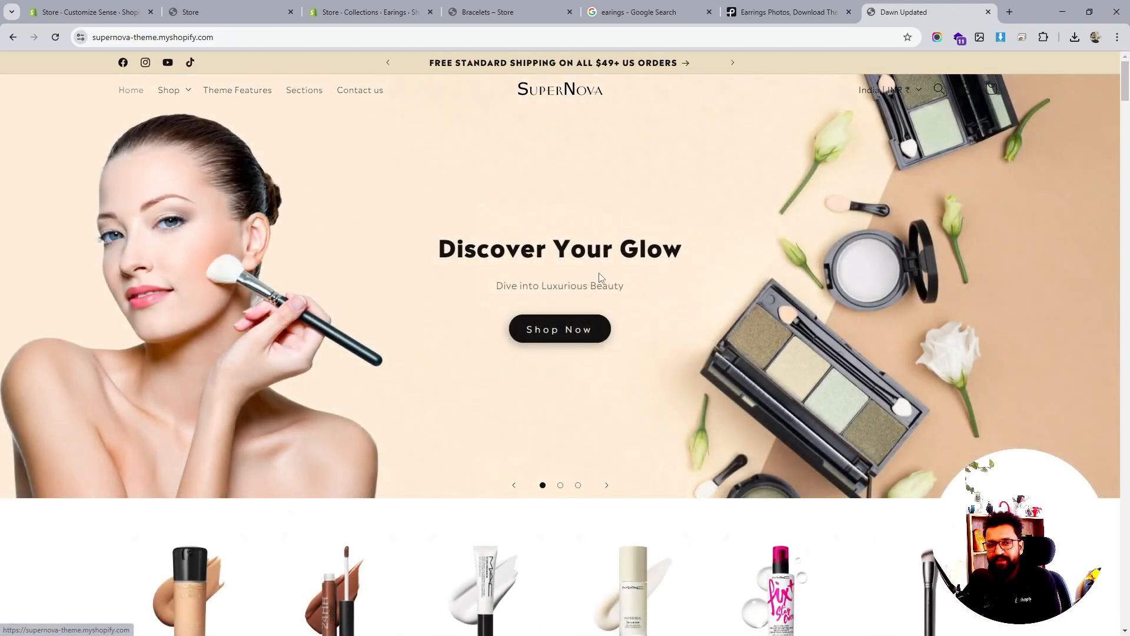
scroll(601, 278, "down", 3)
scroll(601, 278, "down", 15)
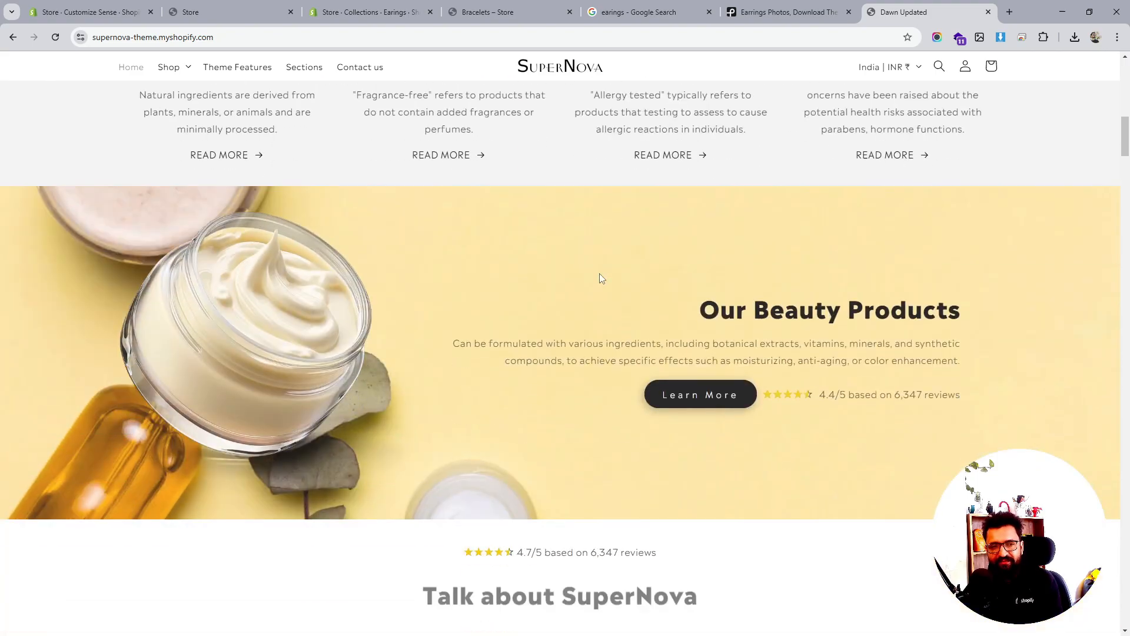
scroll(601, 279, "down", 4)
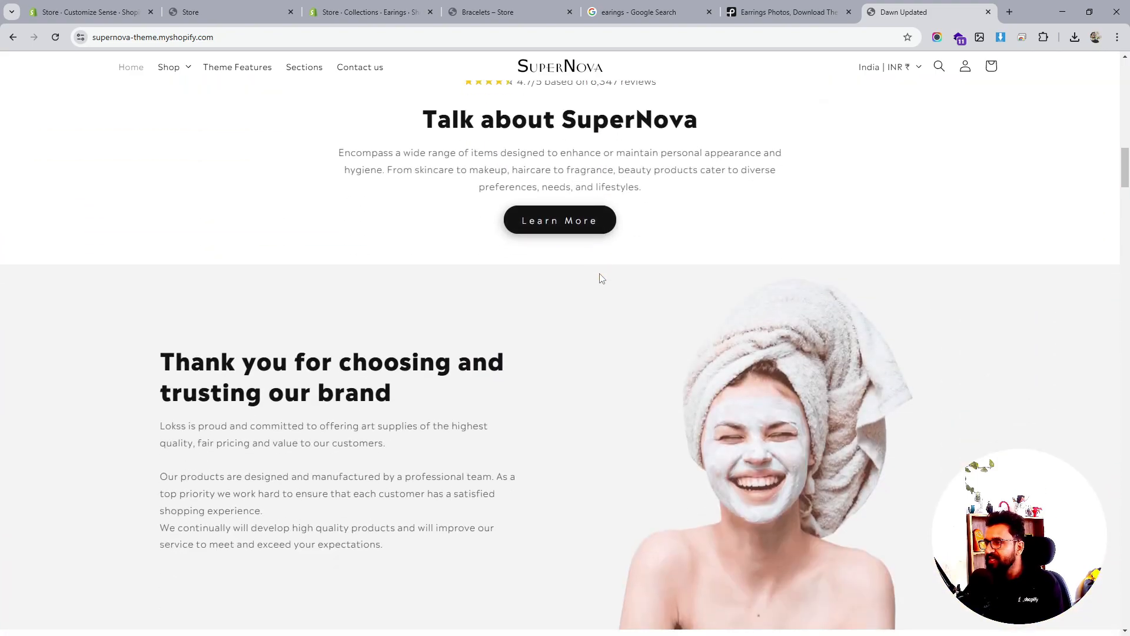
scroll(601, 278, "down", 7)
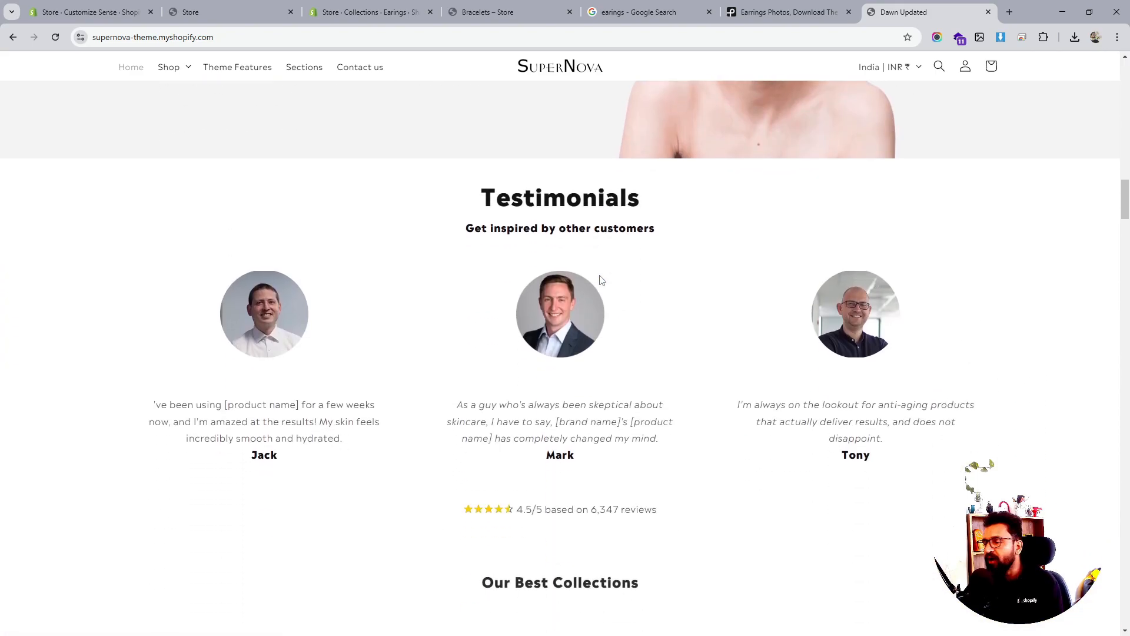
scroll(602, 278, "down", 4)
scroll(602, 278, "down", 4)
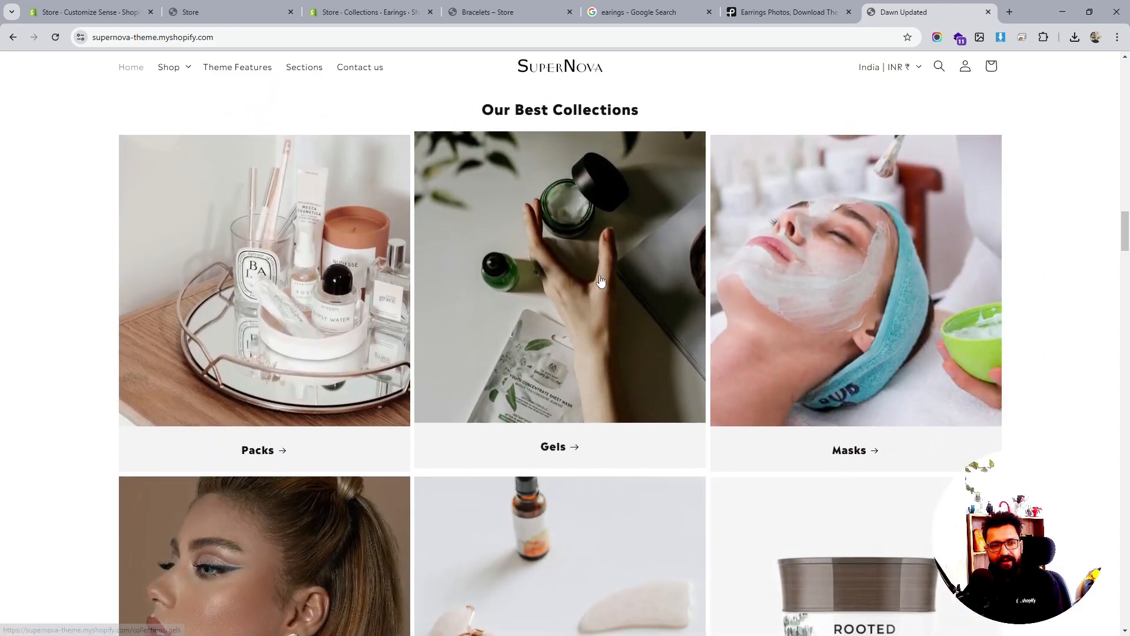
scroll(601, 279, "down", 6)
scroll(600, 281, "down", 4)
scroll(600, 280, "up", 3)
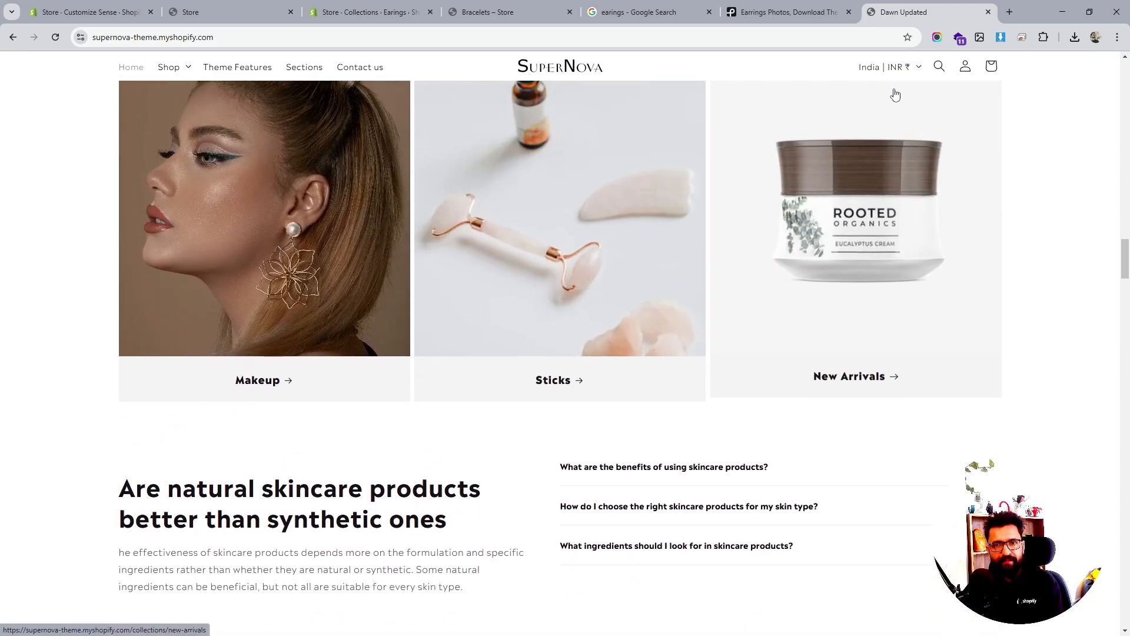
left_click_drag(1121, 260, 1081, 56)
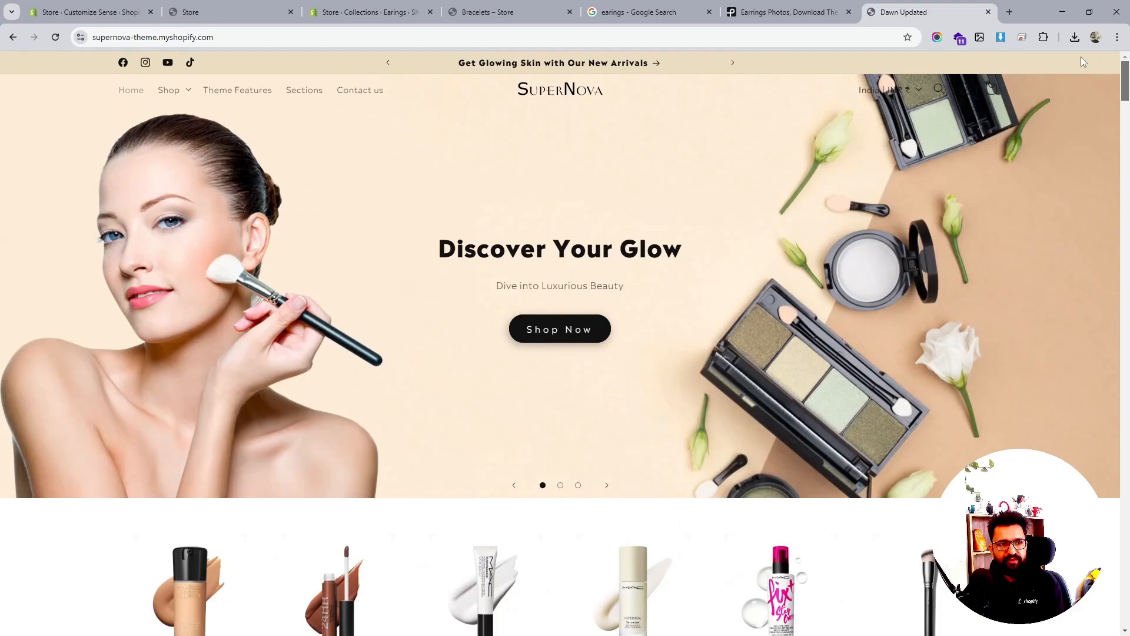
Add the CBD gel from the Gels collection to the cart with quantity 3, then return home
left_click(170, 92)
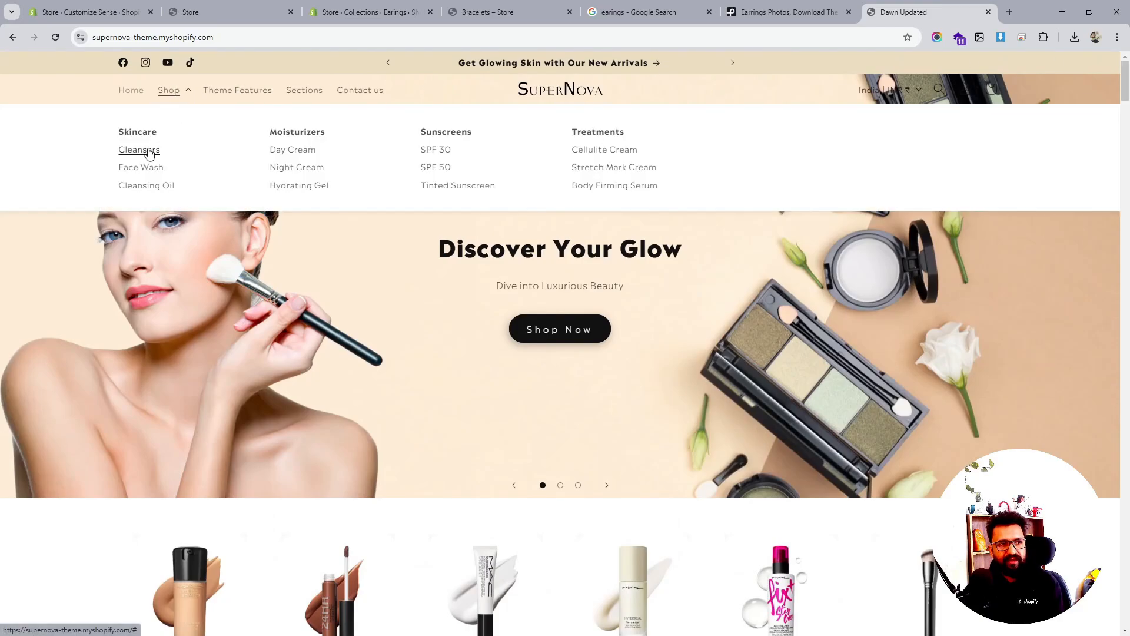
left_click(168, 90)
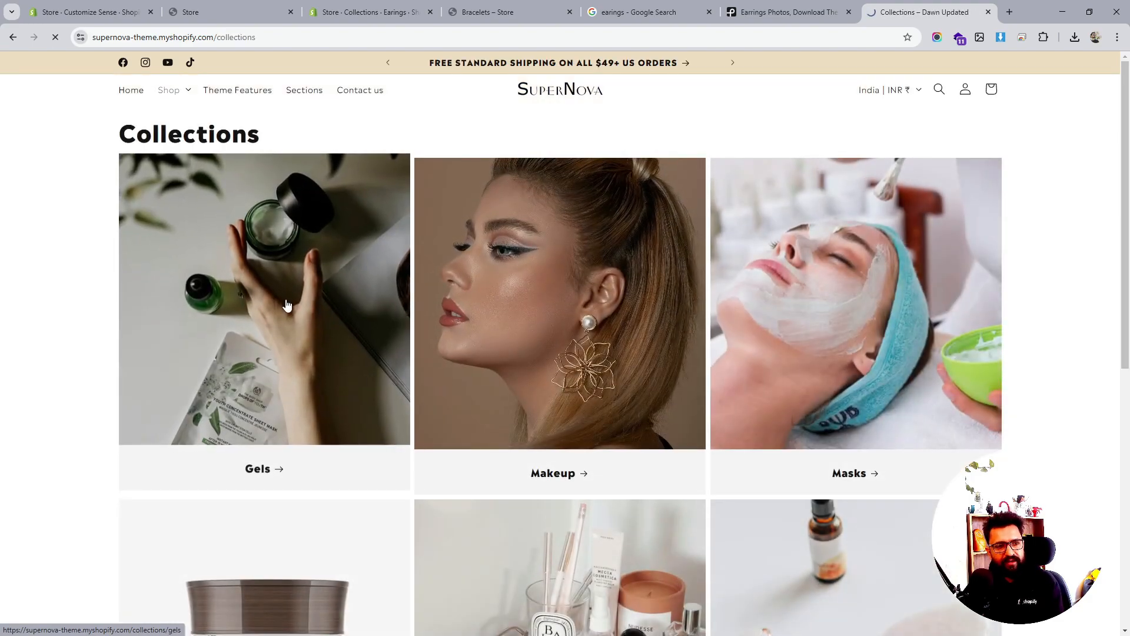
left_click(289, 304)
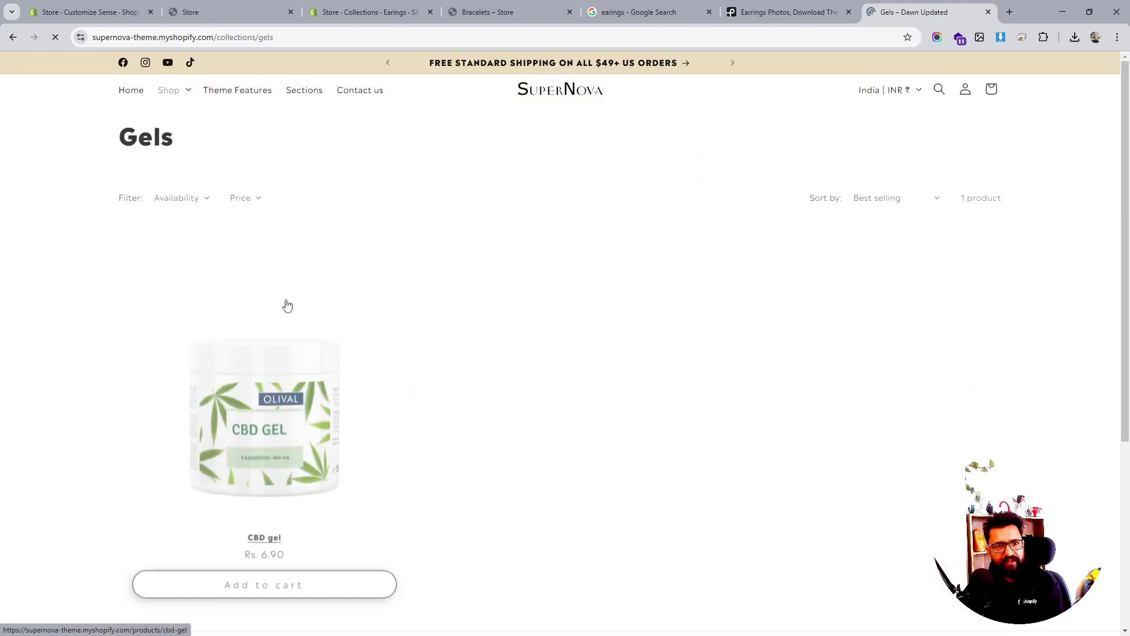
left_click(261, 584)
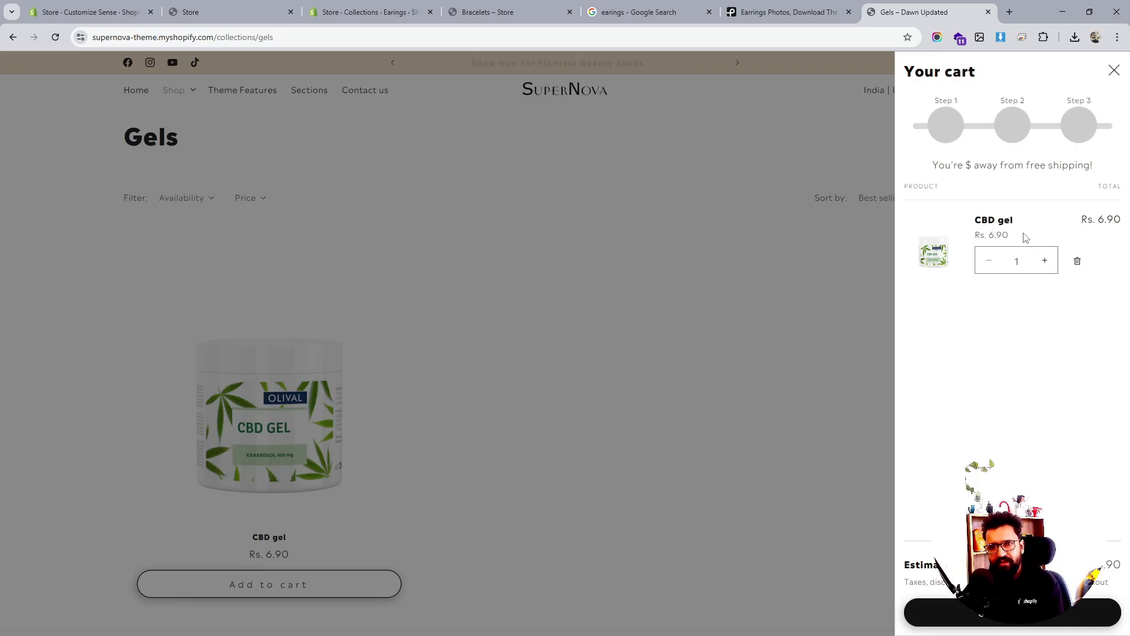
left_click(1044, 262)
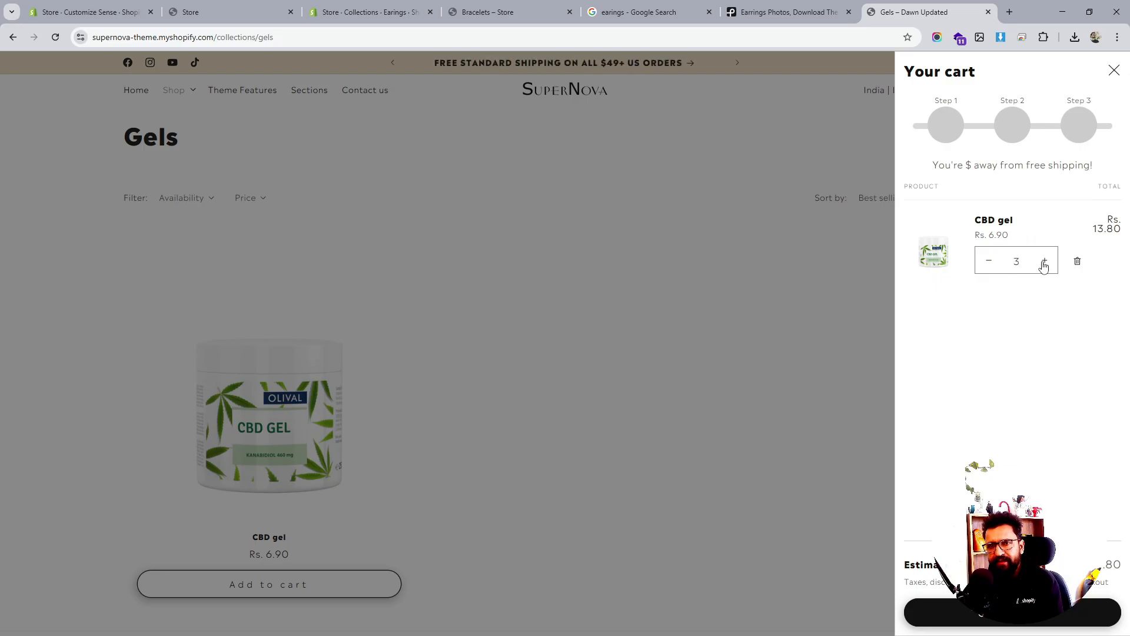
left_click(1114, 72)
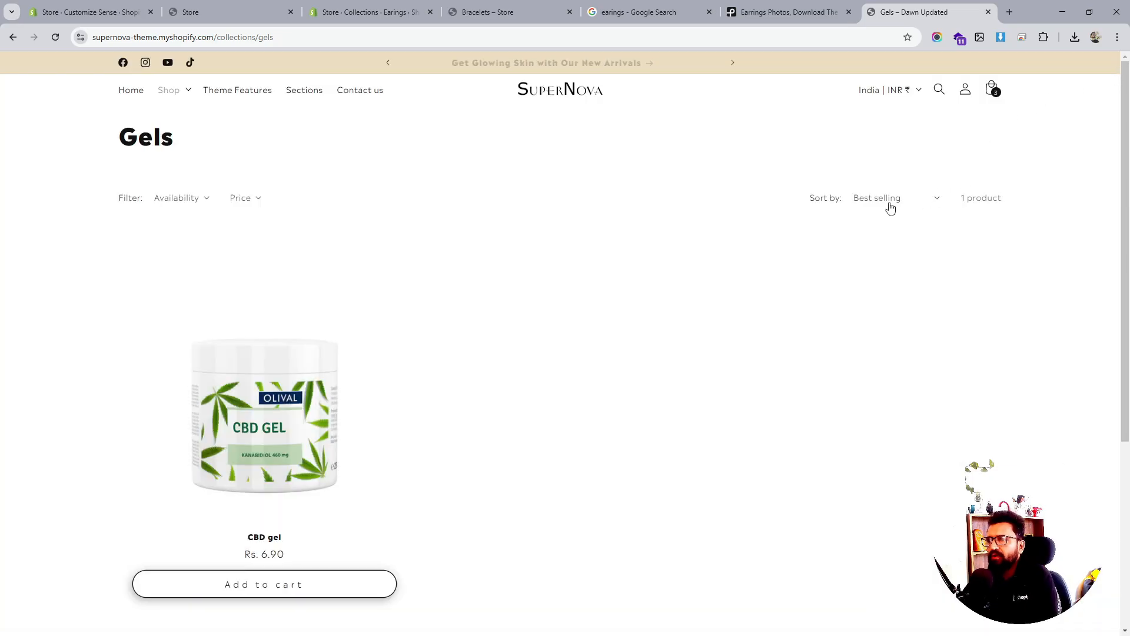
left_click(556, 96)
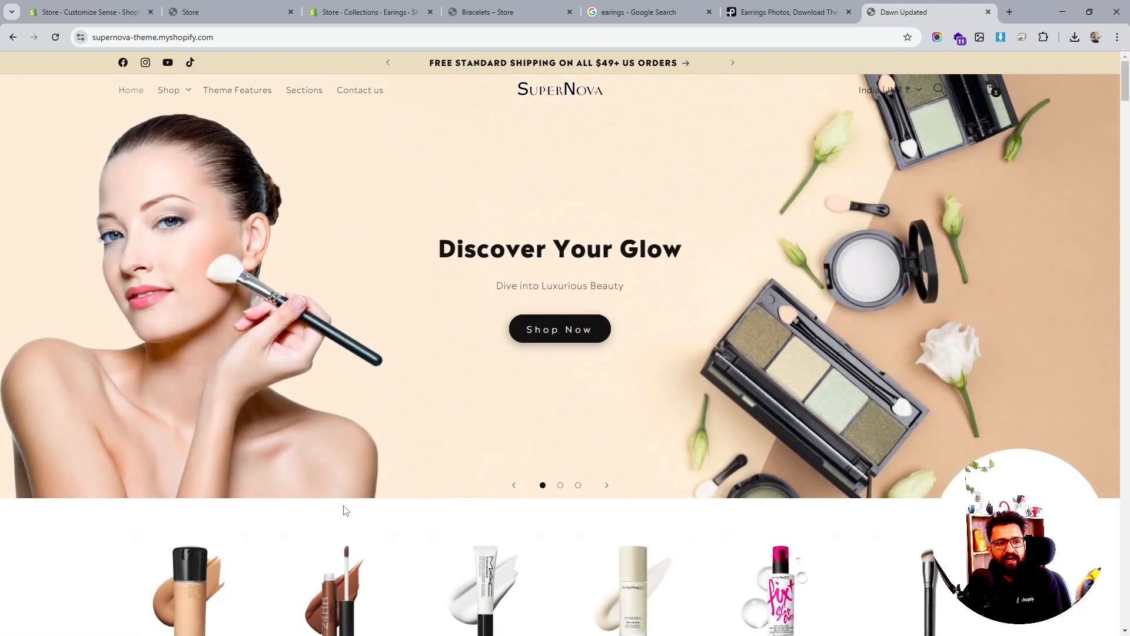
Open the developer inspector and preview the home page at mobile phone width
right_click(344, 486)
left_click(371, 490)
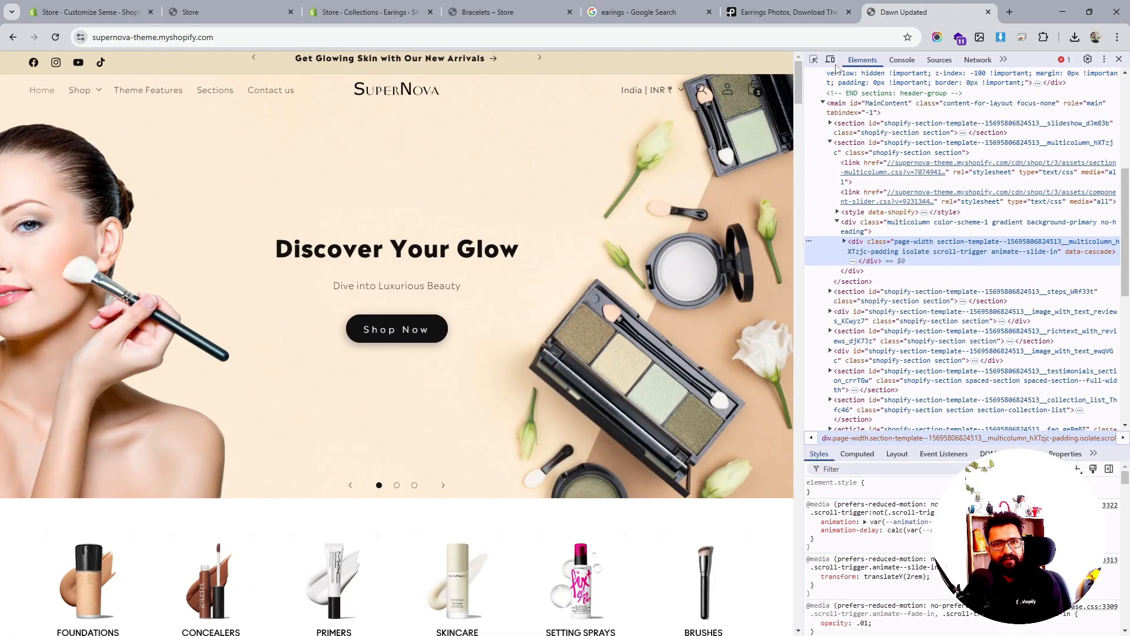
left_click(830, 59)
Scroll the mobile preview, then restore full desktop width and close the developer tools
scroll(435, 294, "down", 3)
scroll(434, 294, "down", 20)
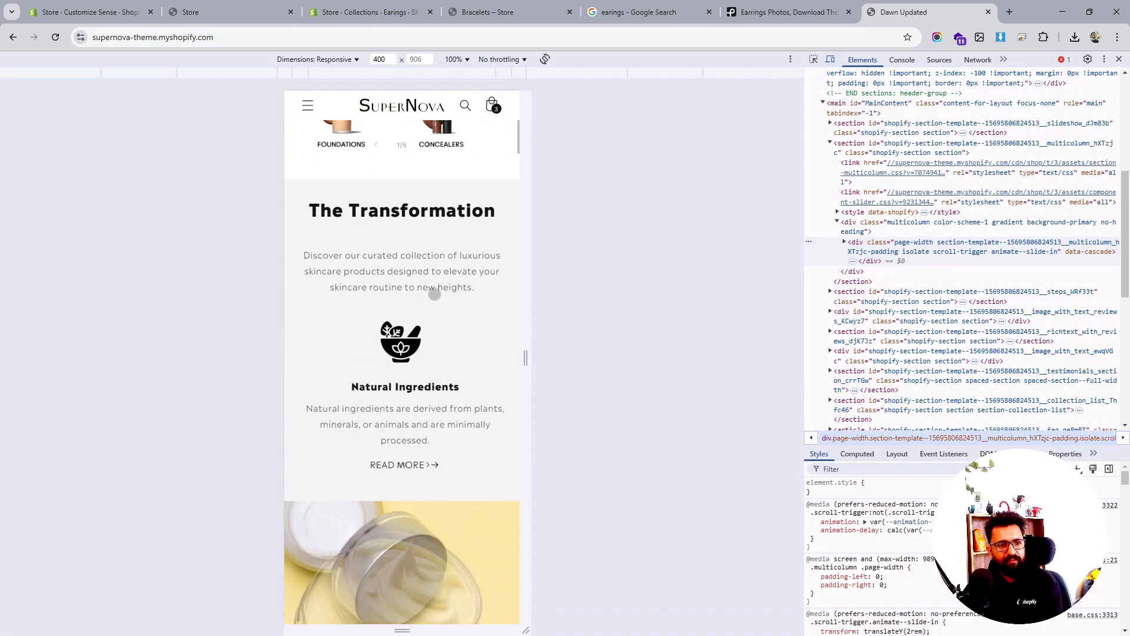
scroll(448, 278, "down", 20)
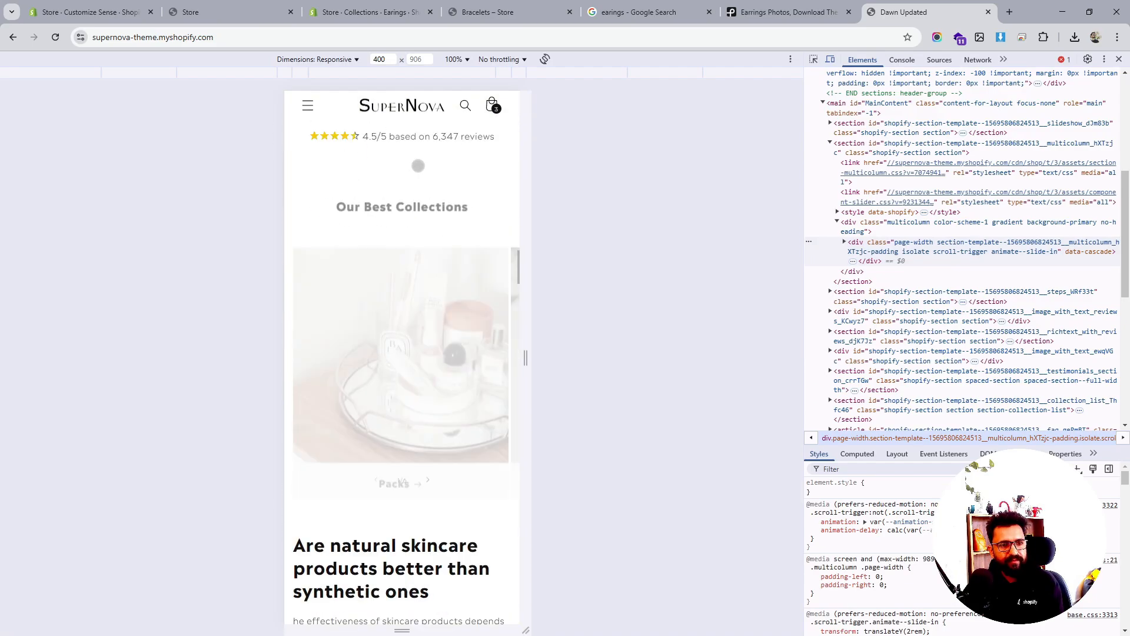
scroll(410, 139, "down", 20)
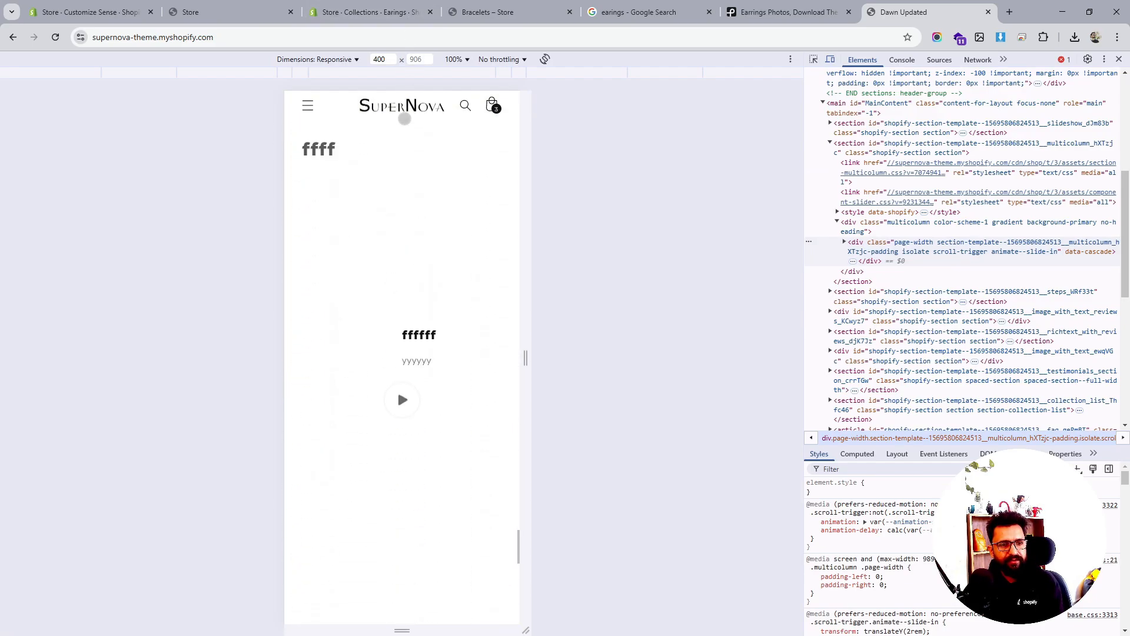
scroll(398, 220, "up", 14)
scroll(446, 338, "up", 20)
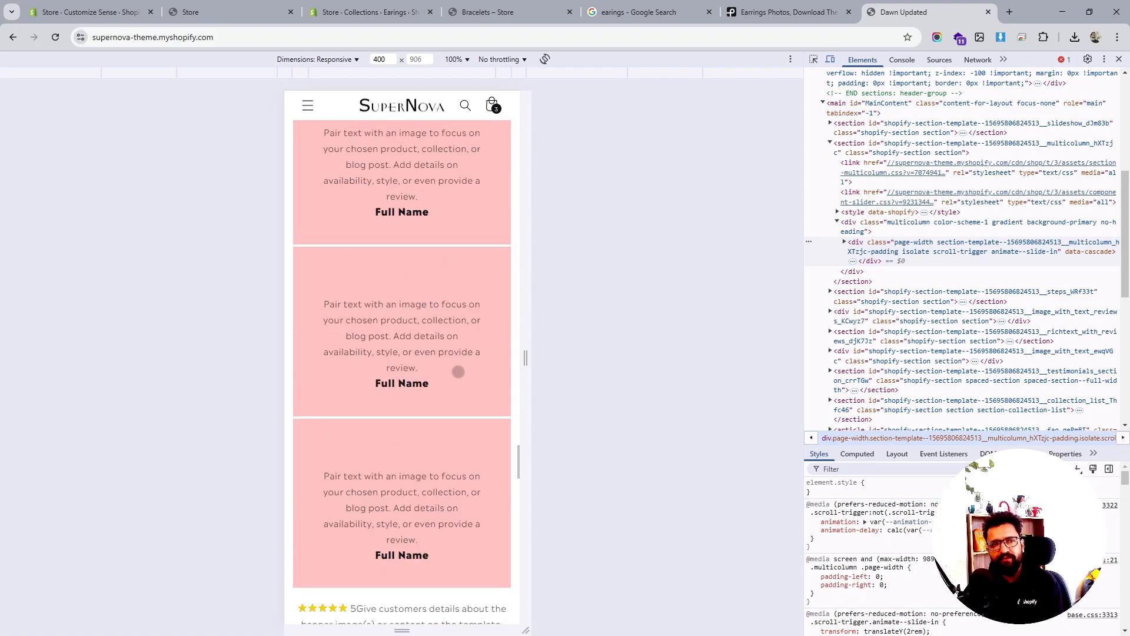
left_click(830, 59)
left_click(1119, 60)
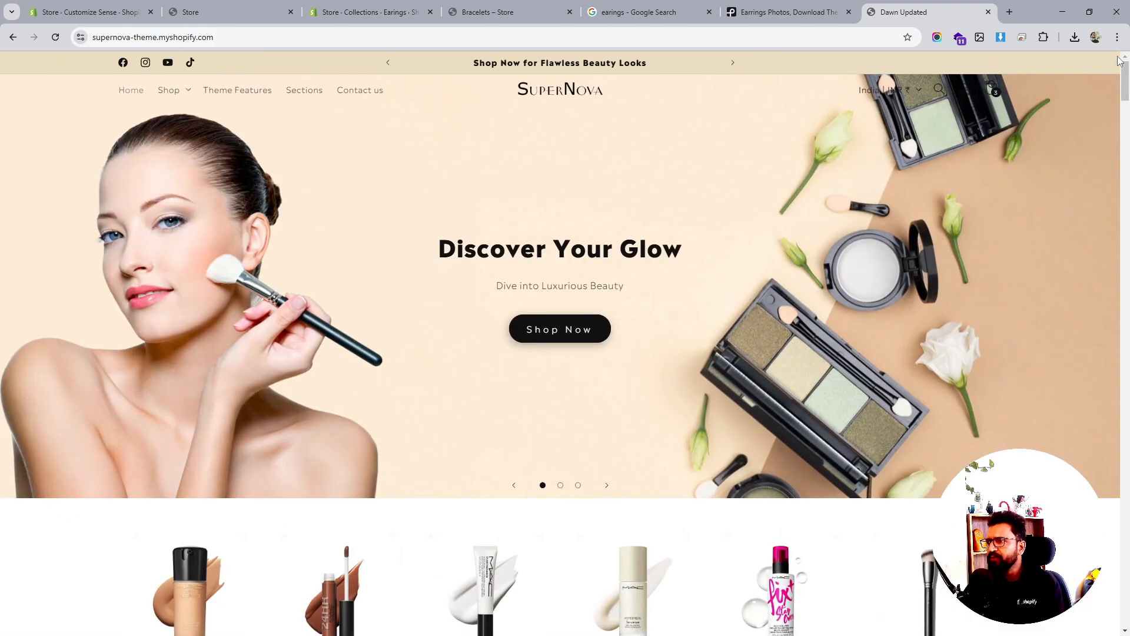
Look over the Bracelets storefront, Earings collection admin and home page tabs, then return to the Sense editor
left_click(494, 12)
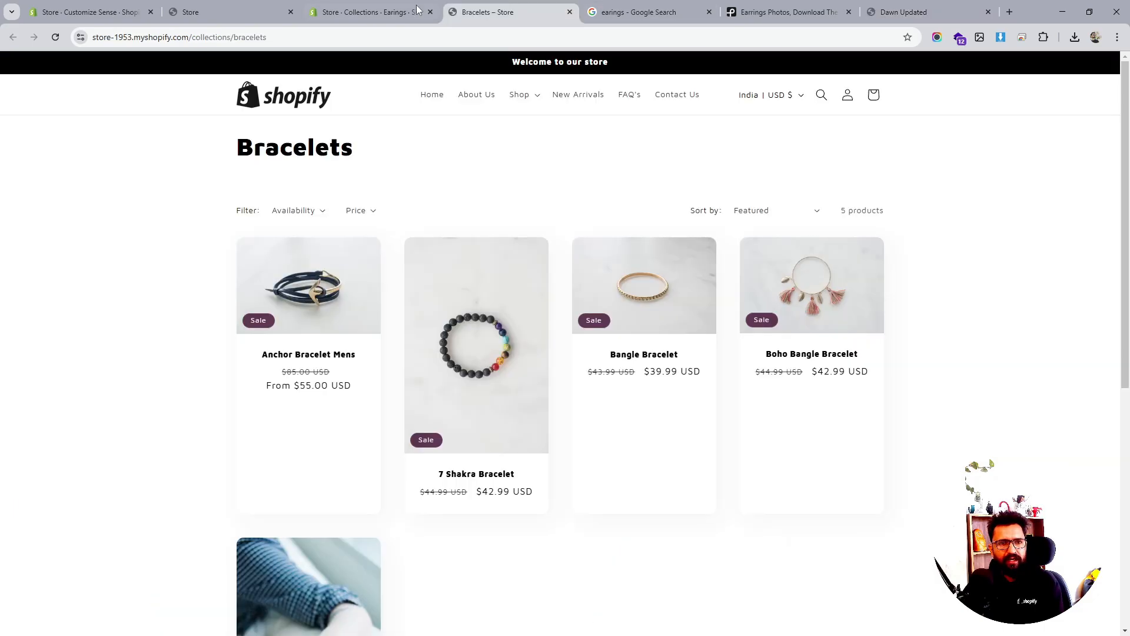
left_click(385, 9)
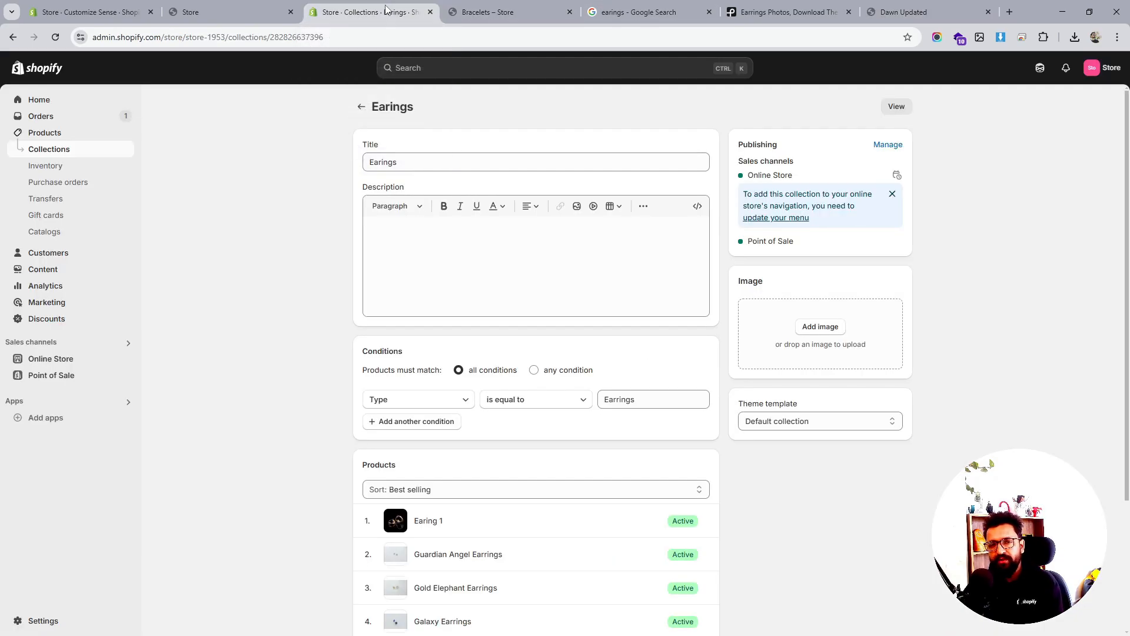
left_click(242, 13)
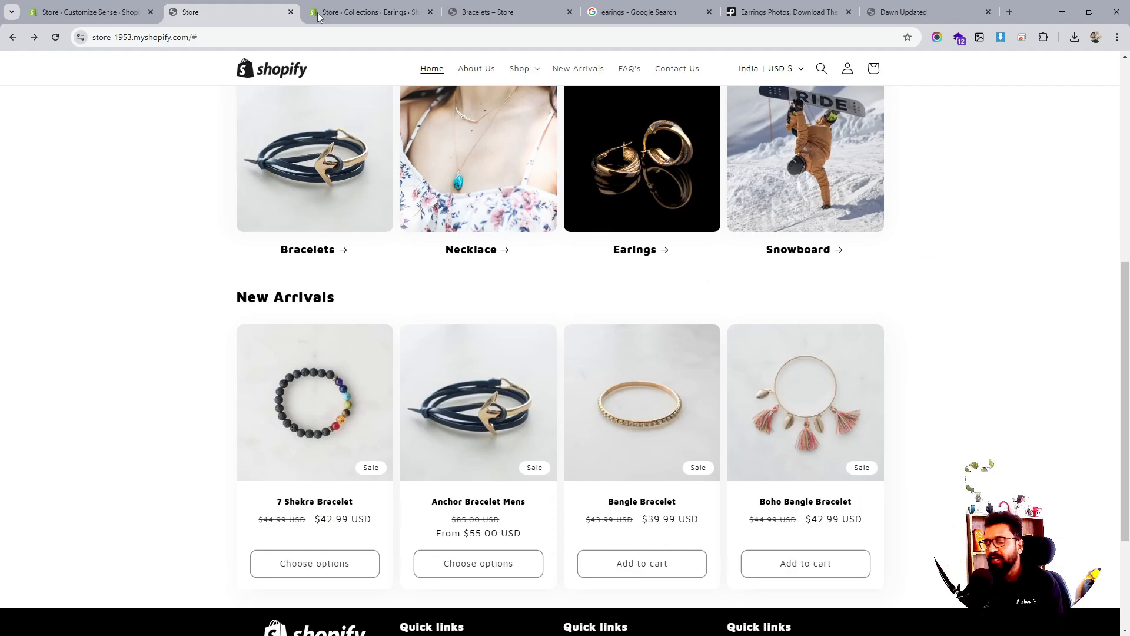
left_click(349, 12)
left_click(879, 8)
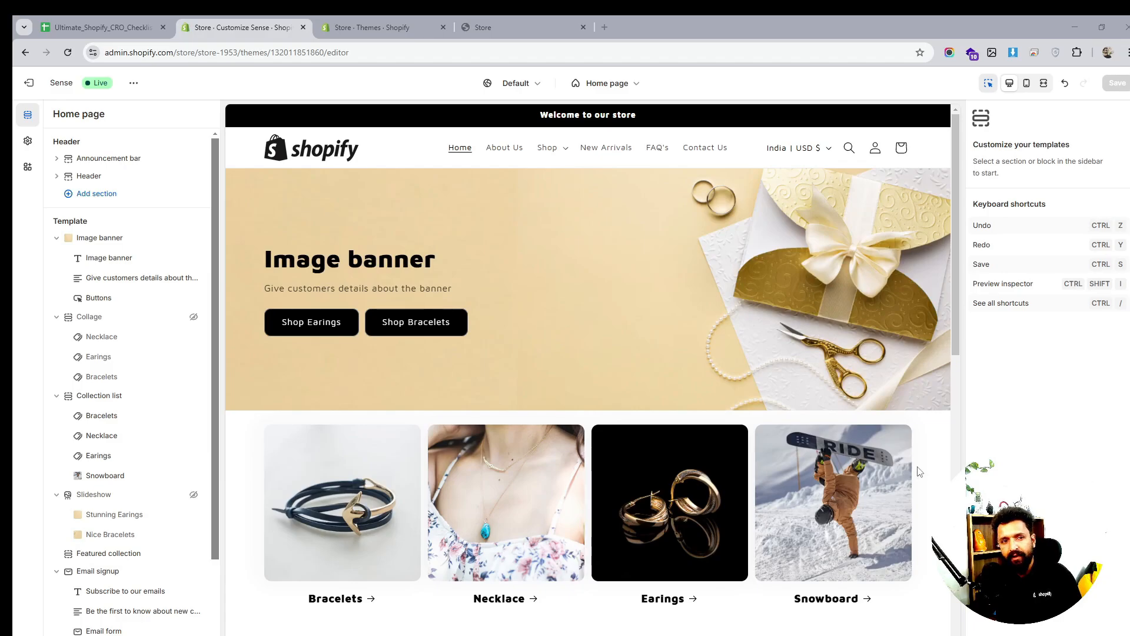
Load the Default collection template previewing Bracelets, then bring up the CRO checklist spreadsheet
left_click(611, 86)
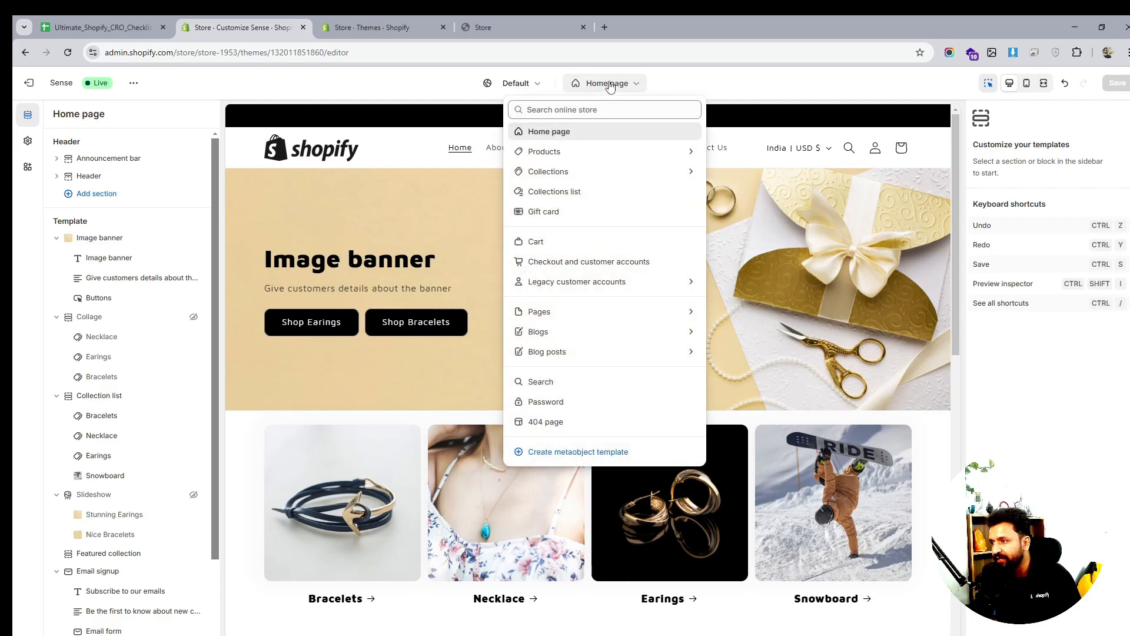
left_click(583, 172)
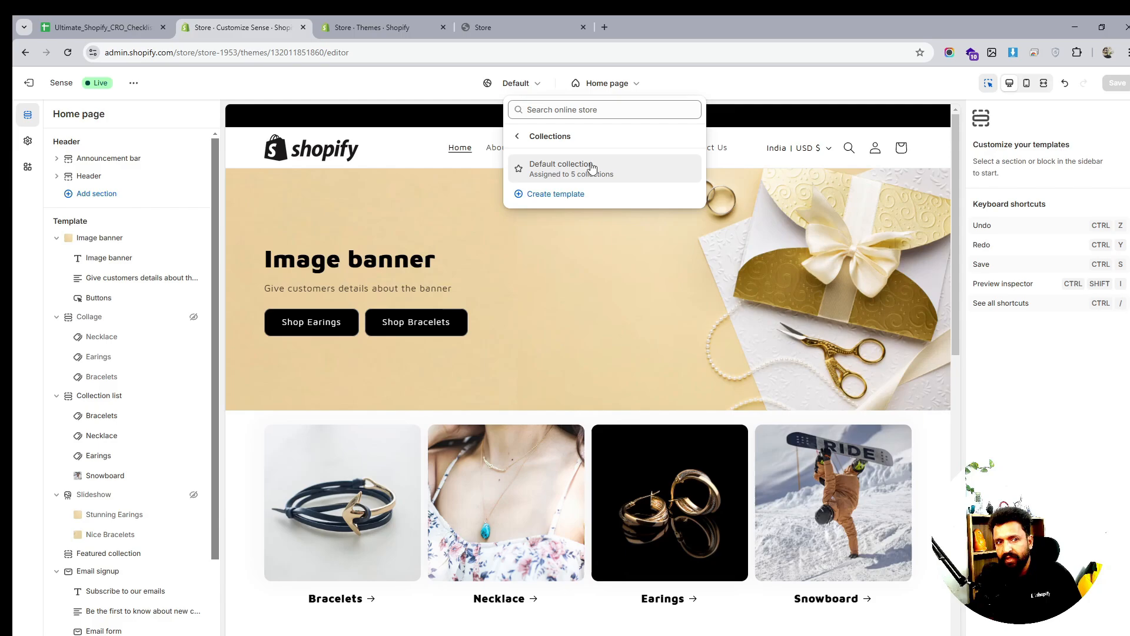
left_click(574, 168)
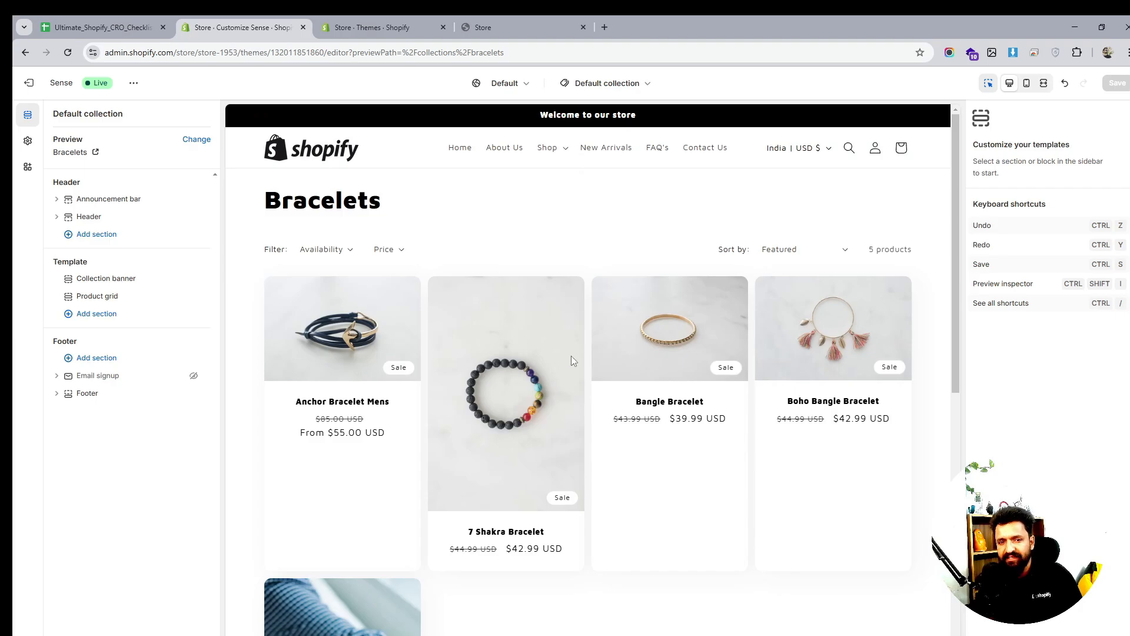
scroll(574, 361, "down", 4)
scroll(571, 359, "up", 4)
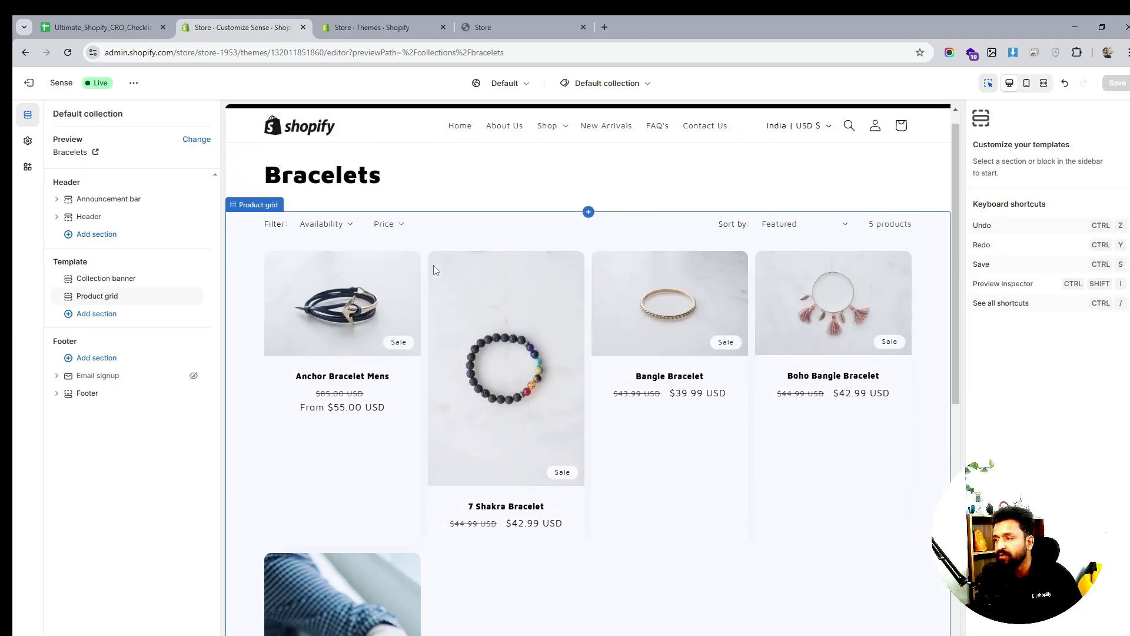
scroll(435, 269, "up", 1)
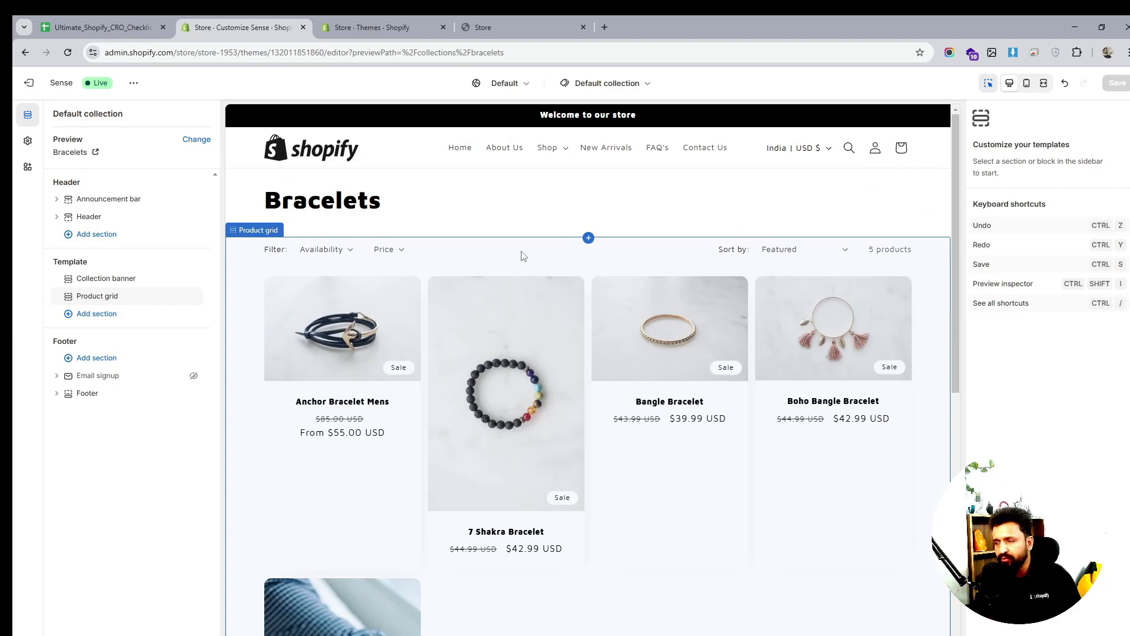
left_click(119, 28)
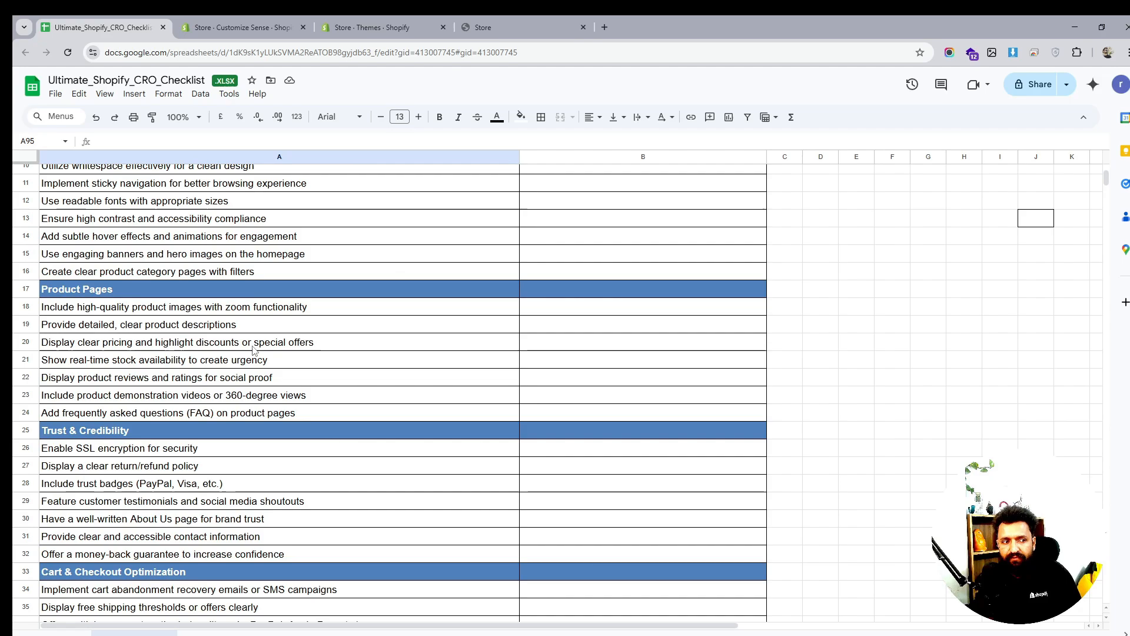
Read the reviews, grid spacing, hover images, filters, stock, bestsellers and pagination checklist items, then return to Shopify
left_click(349, 381)
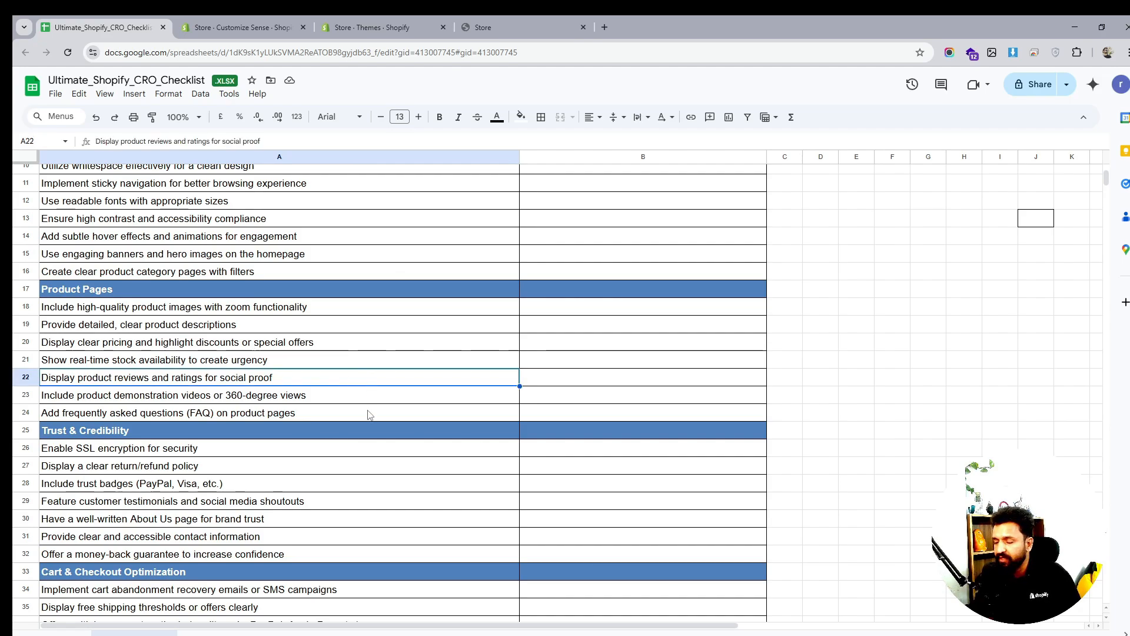
scroll(368, 412, "down", 12)
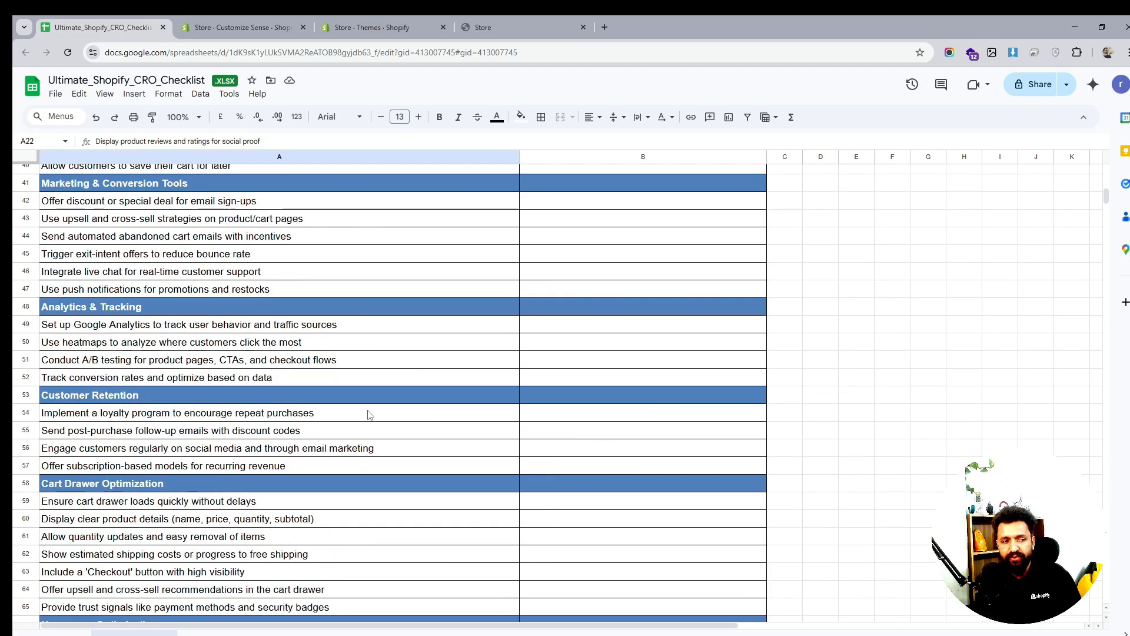
scroll(370, 414, "down", 4)
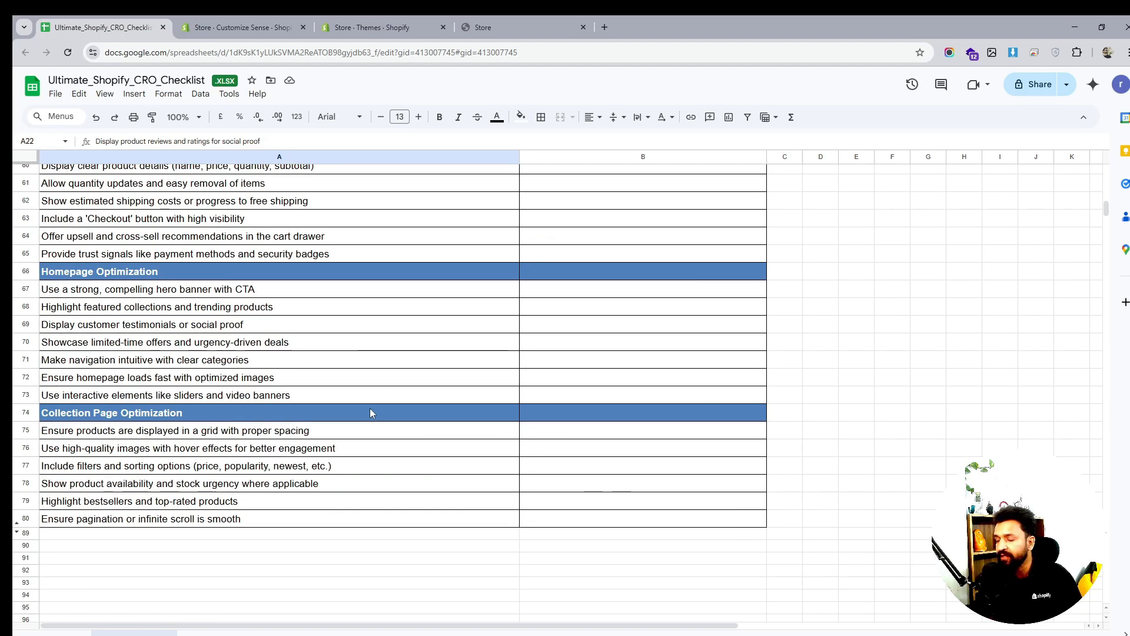
left_click(236, 431)
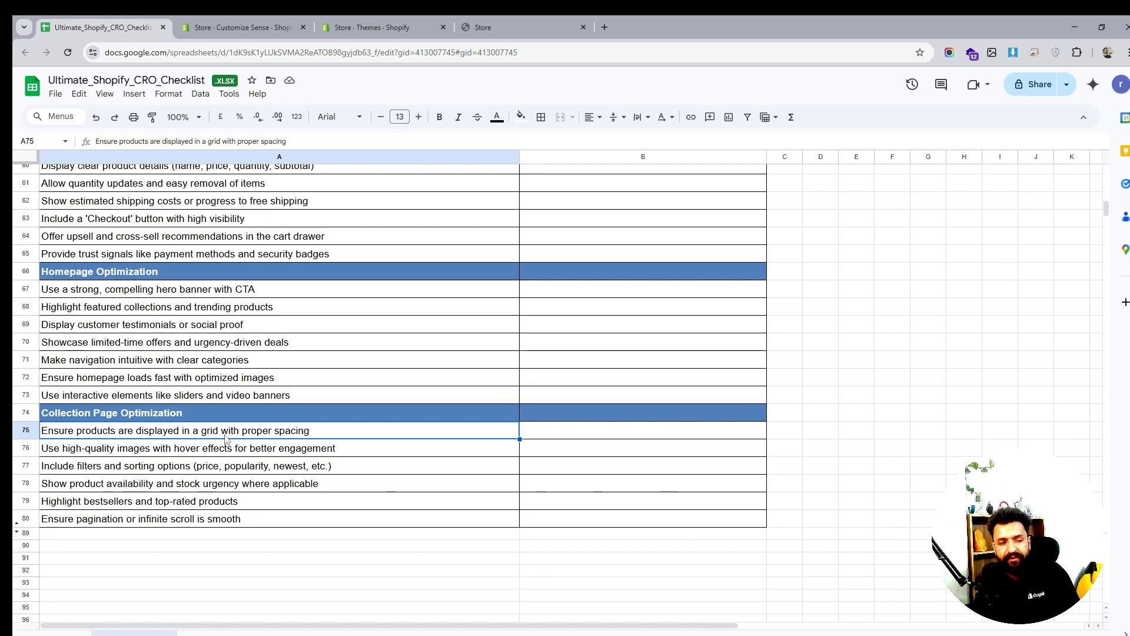
left_click(85, 450)
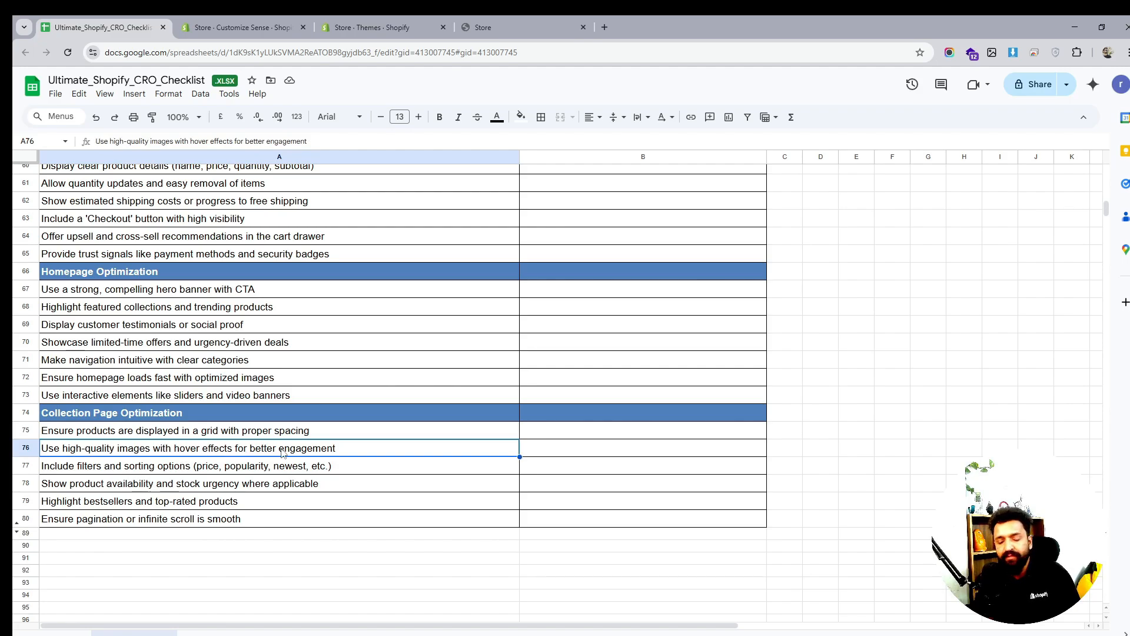
left_click(142, 469)
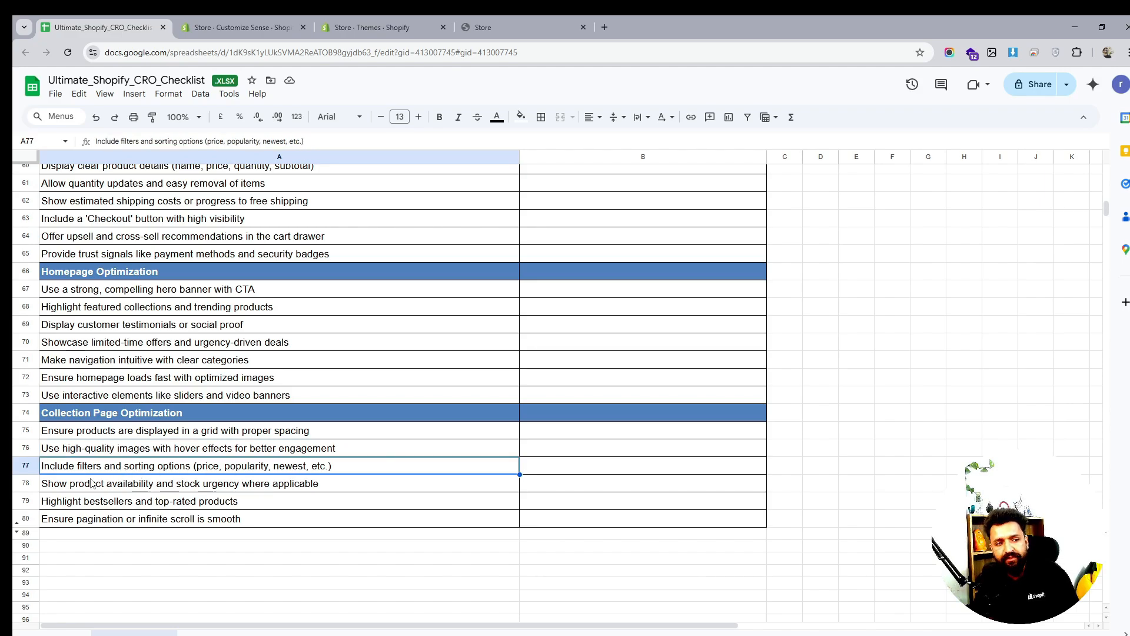
left_click(71, 488)
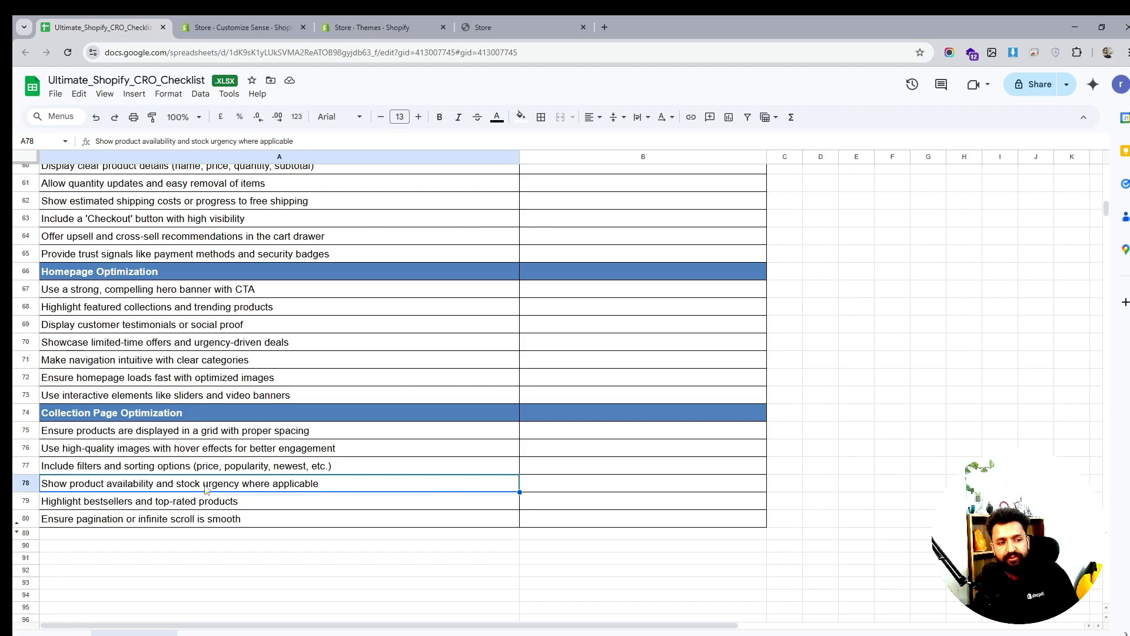
left_click(82, 503)
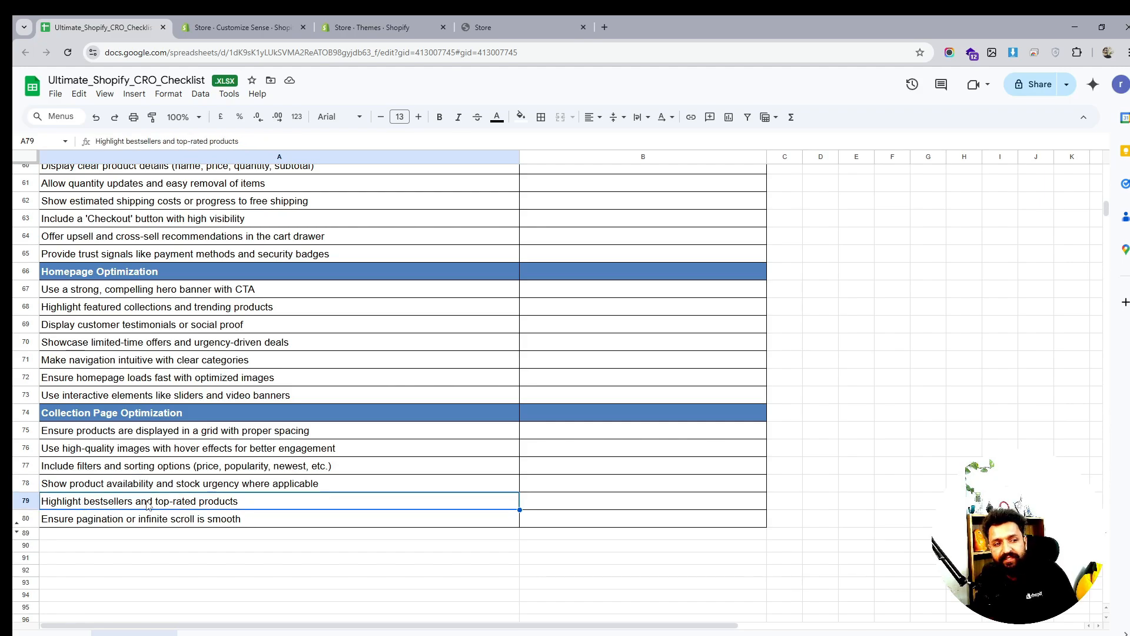
left_click(94, 524)
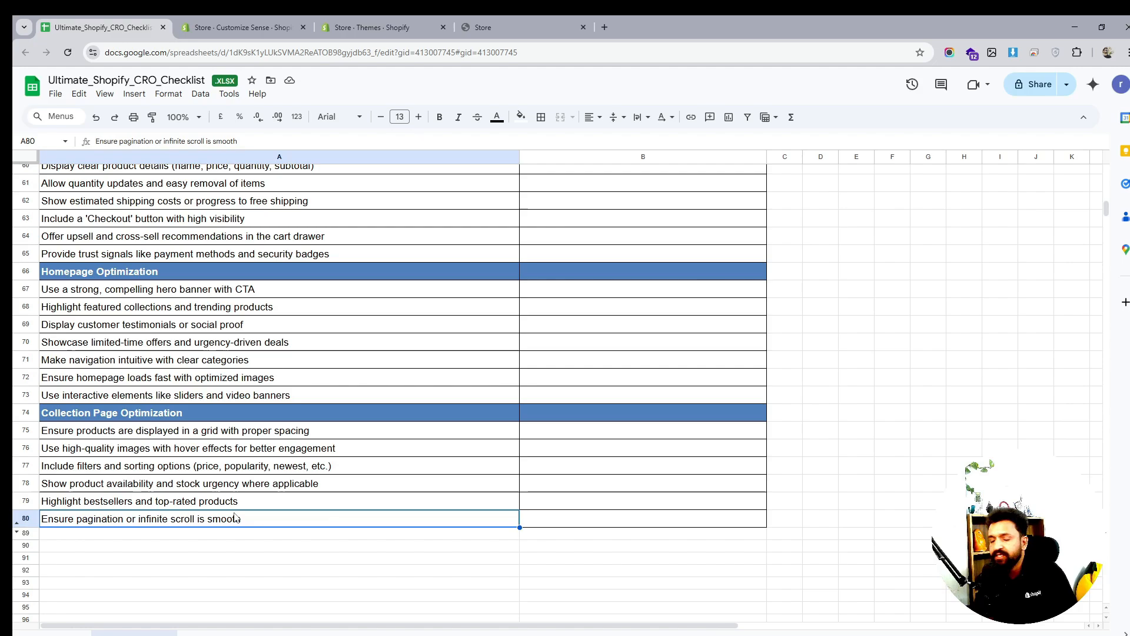
left_click(272, 29)
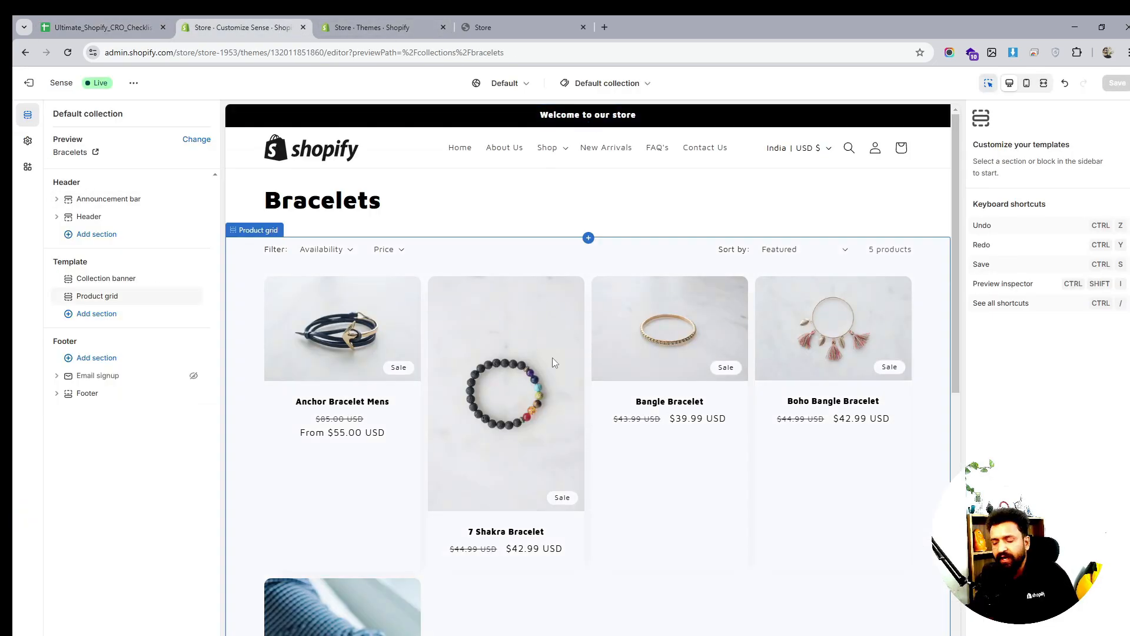
Recheck the checklist's pagination row, then open the default collection template's Product grid settings
left_click(100, 27)
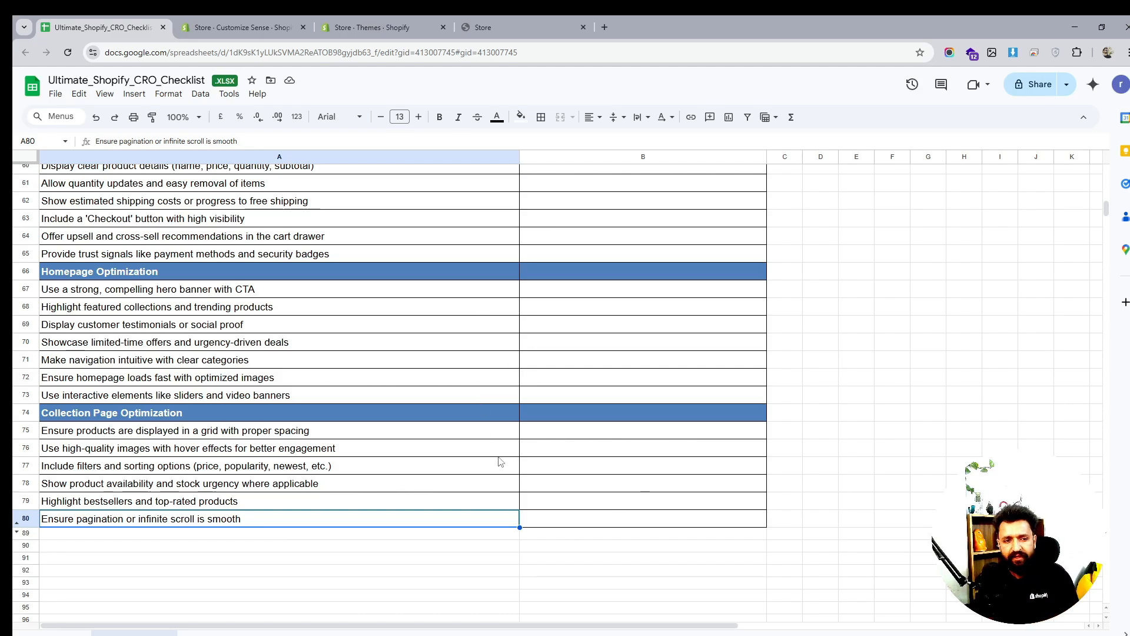
left_click(559, 518)
left_click(371, 27)
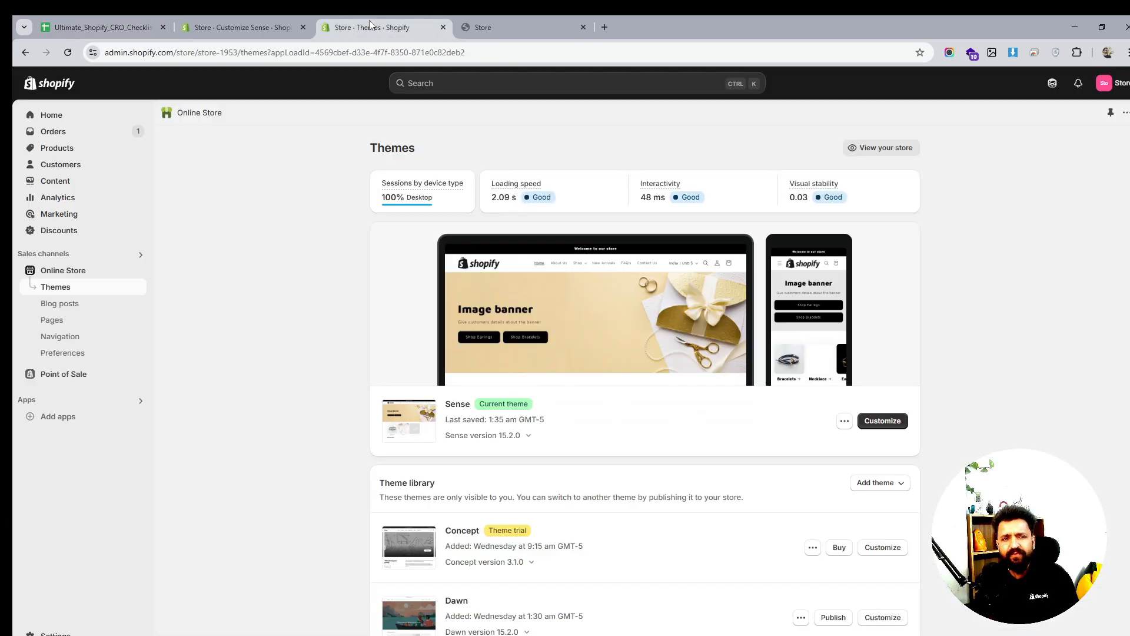
left_click(241, 26)
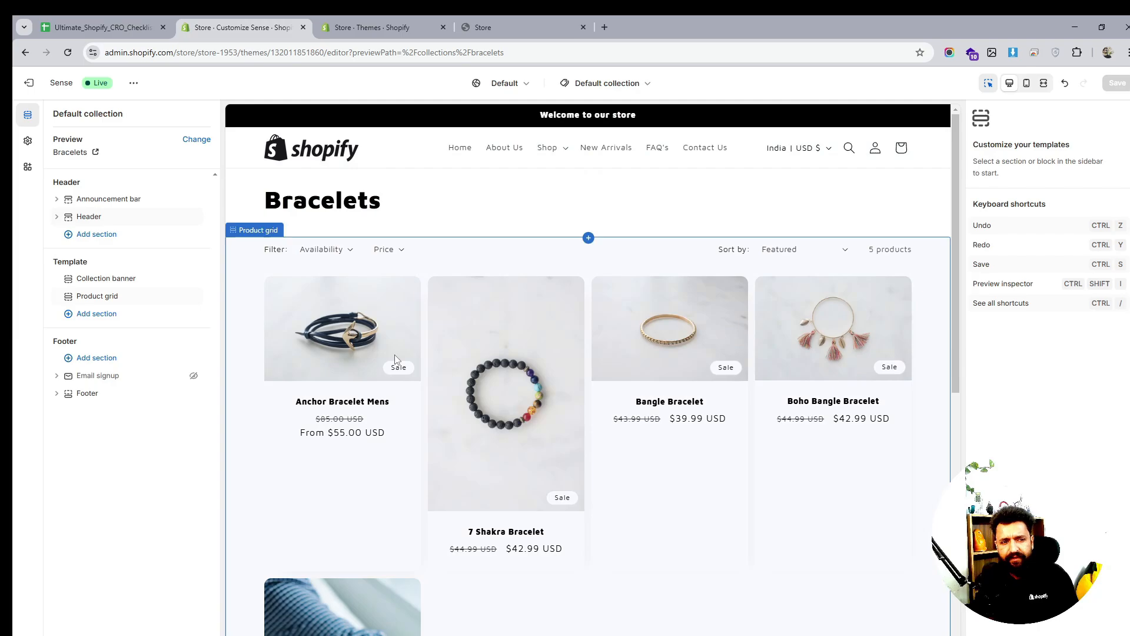
left_click(103, 297)
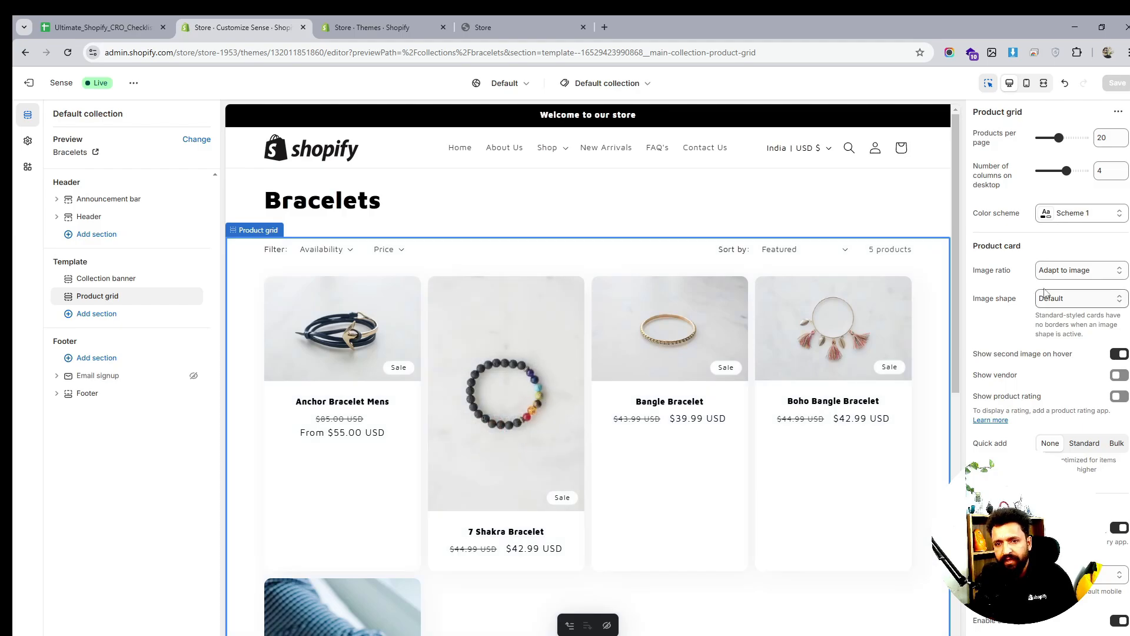
Set the Bracelets product grid's image ratio to Square and quick add to Standard
left_click(1069, 272)
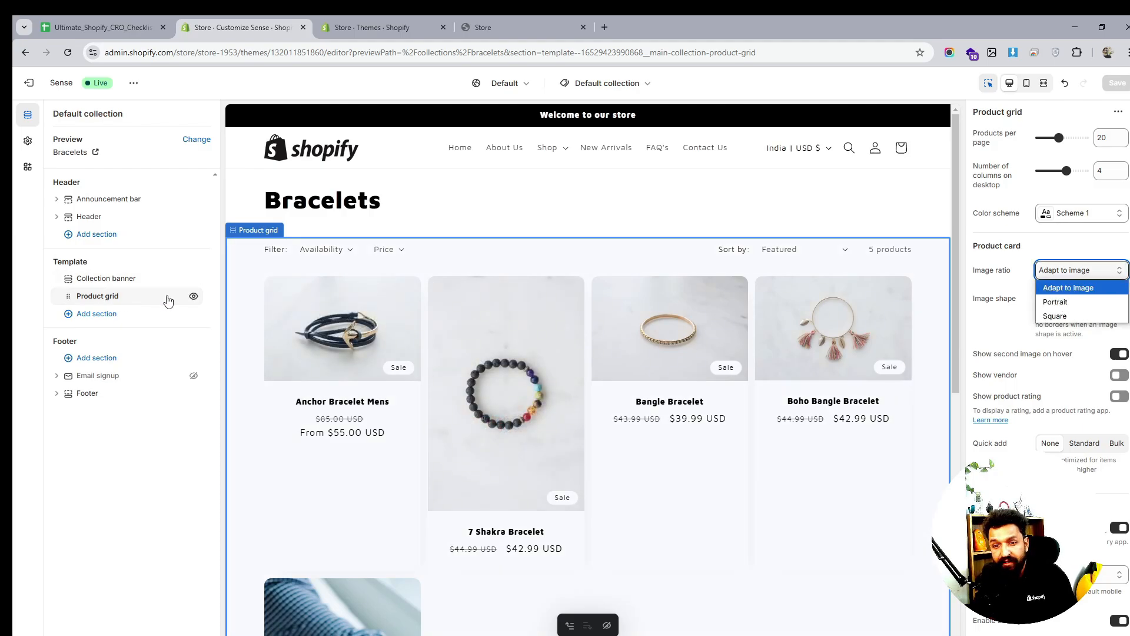
left_click(1055, 302)
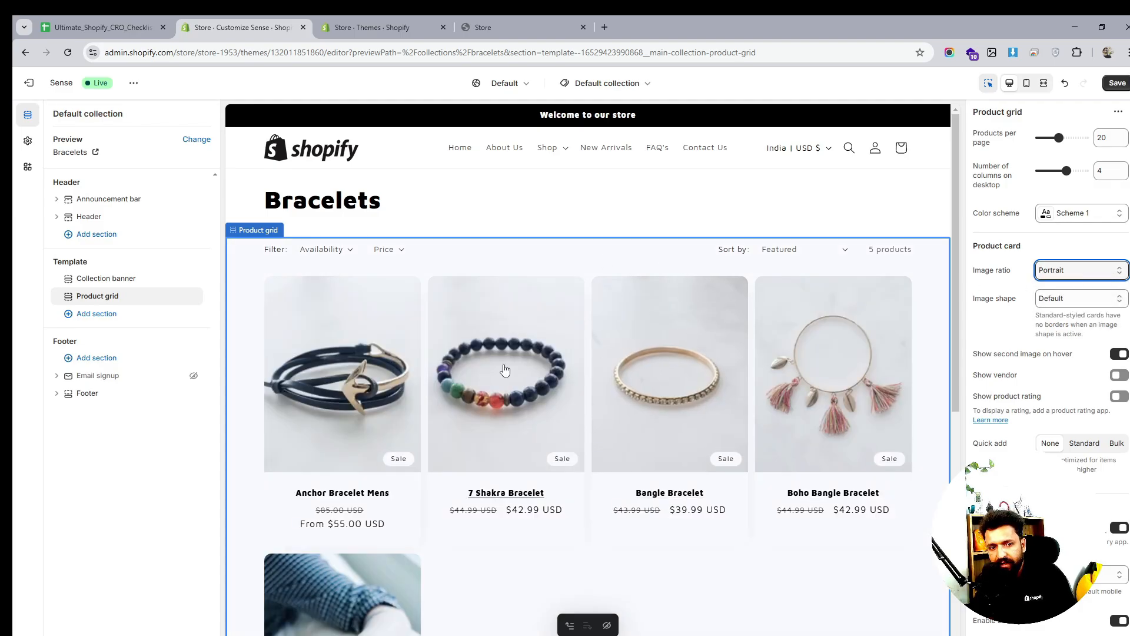
left_click(1081, 272)
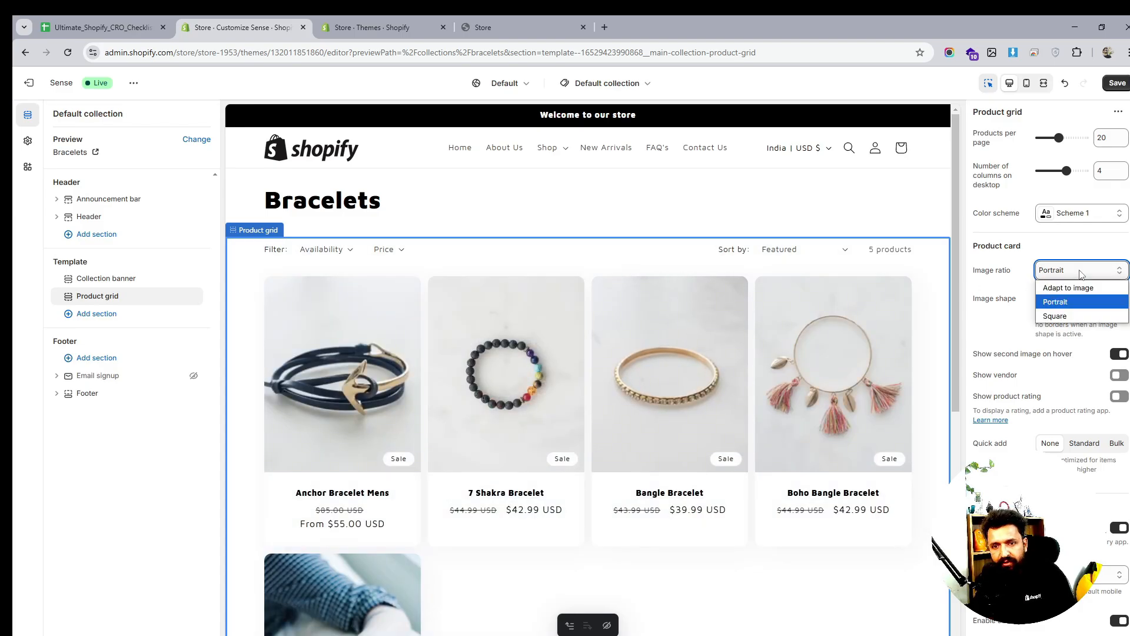
left_click(1055, 315)
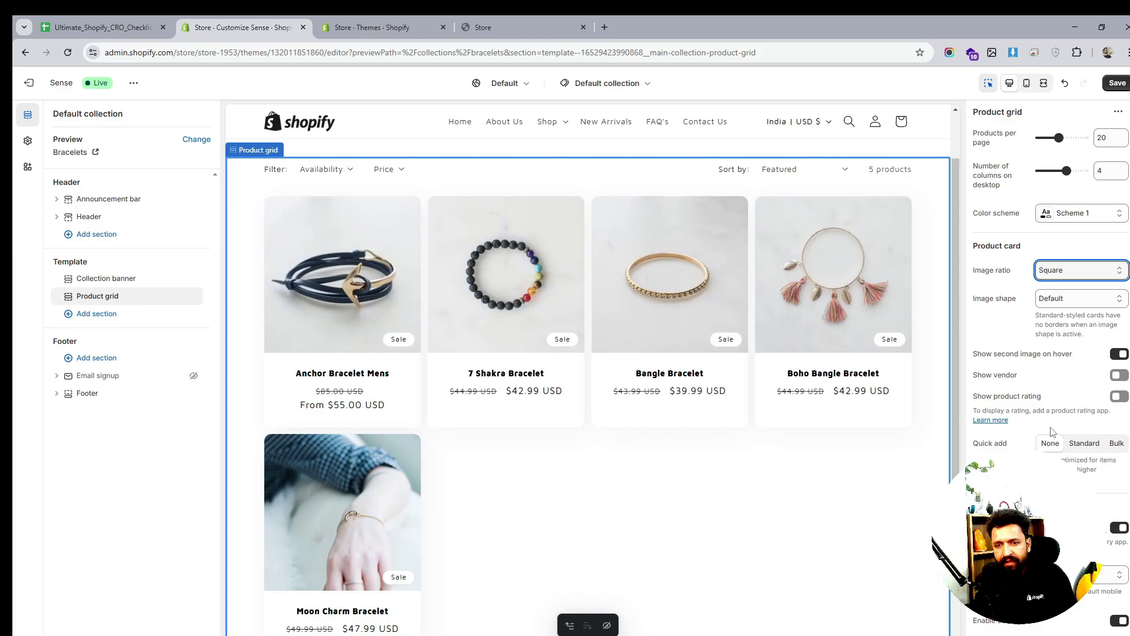
left_click(1087, 448)
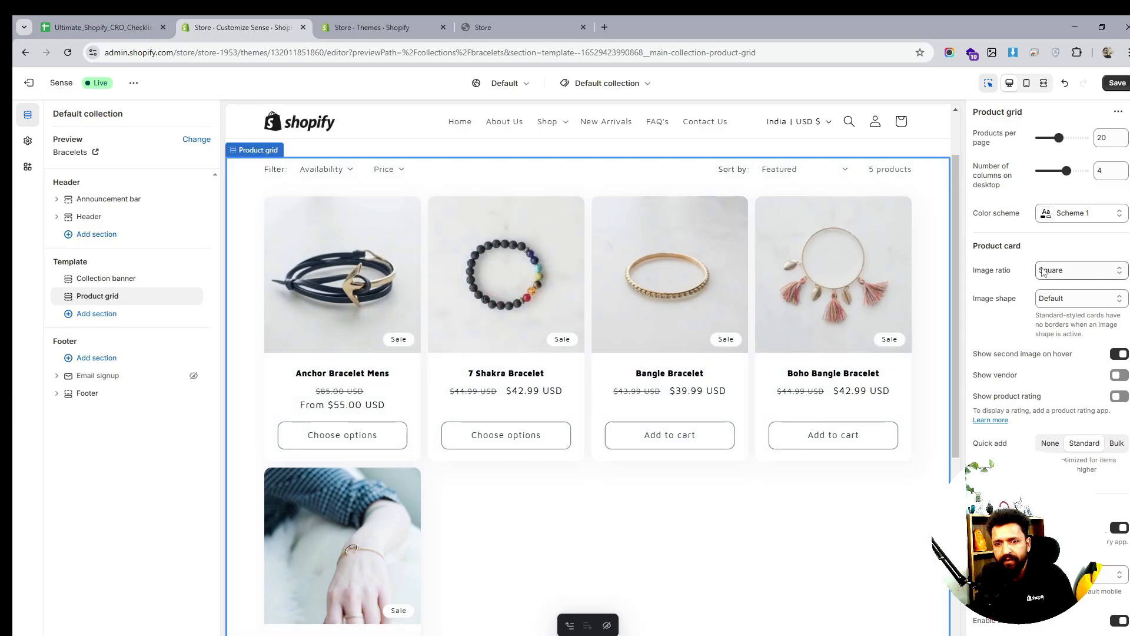
scroll(1063, 353, "down", 2)
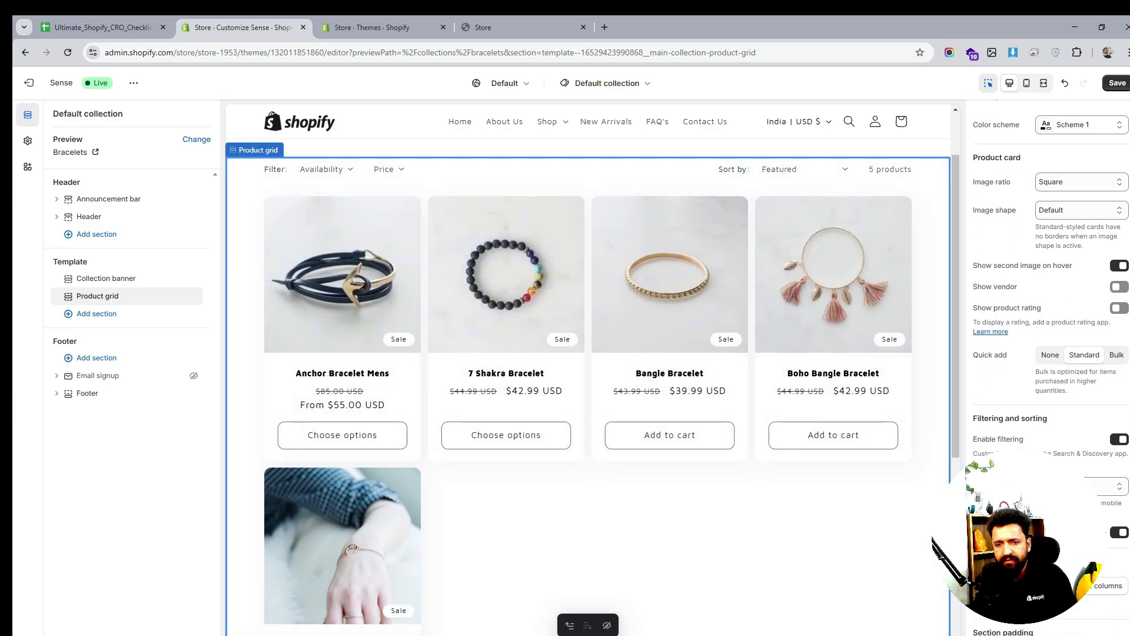
left_click(1063, 457)
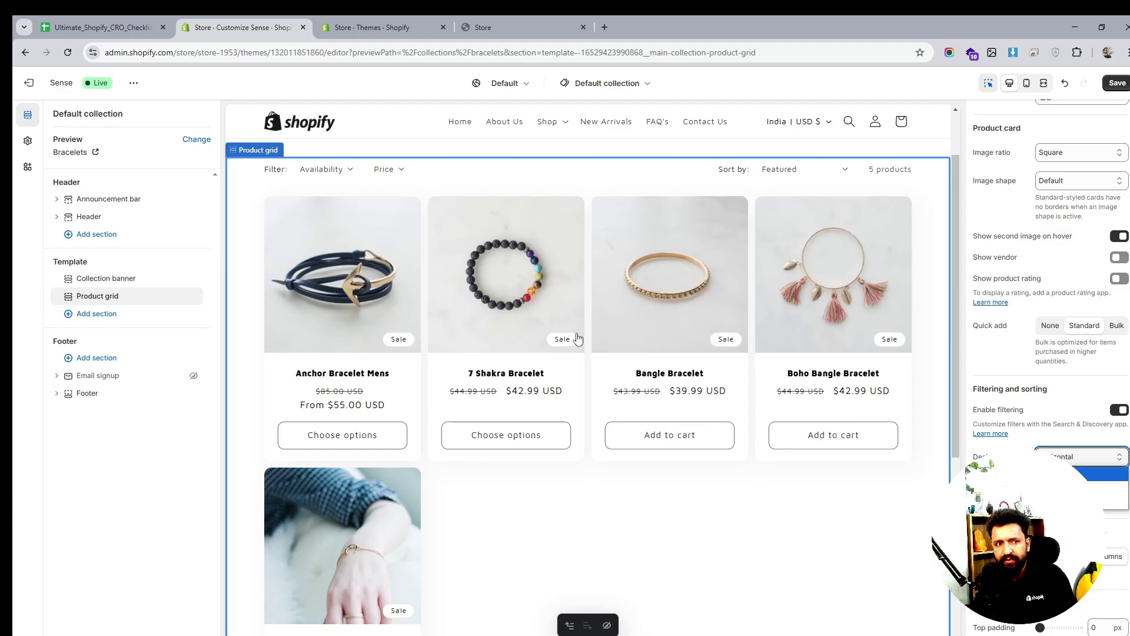
scroll(530, 306, "up", 1)
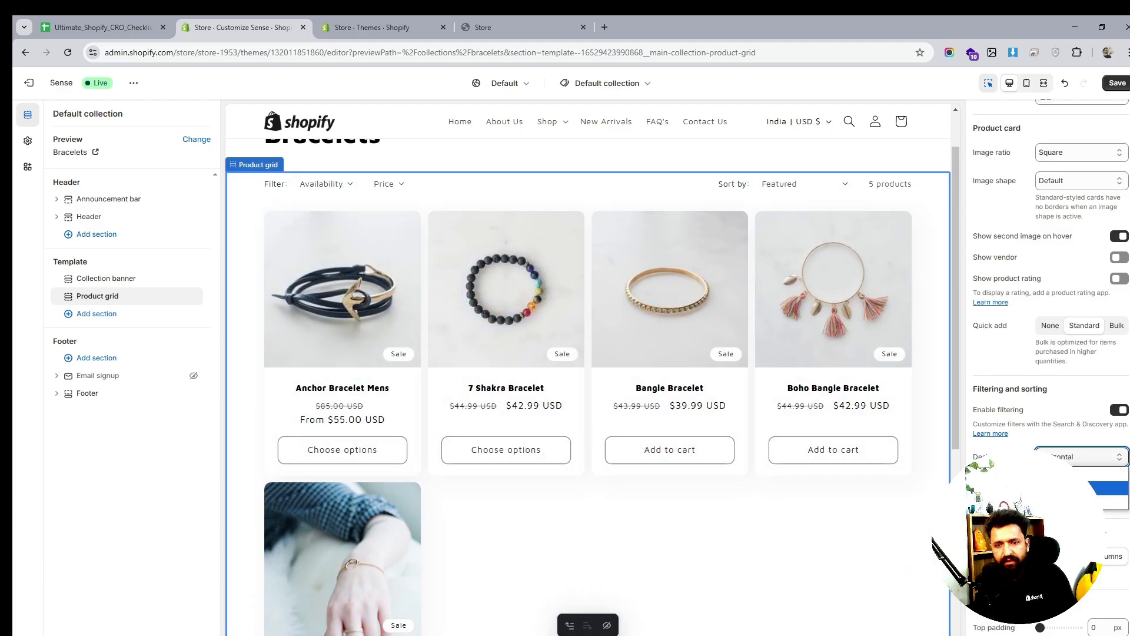
left_click(1107, 487)
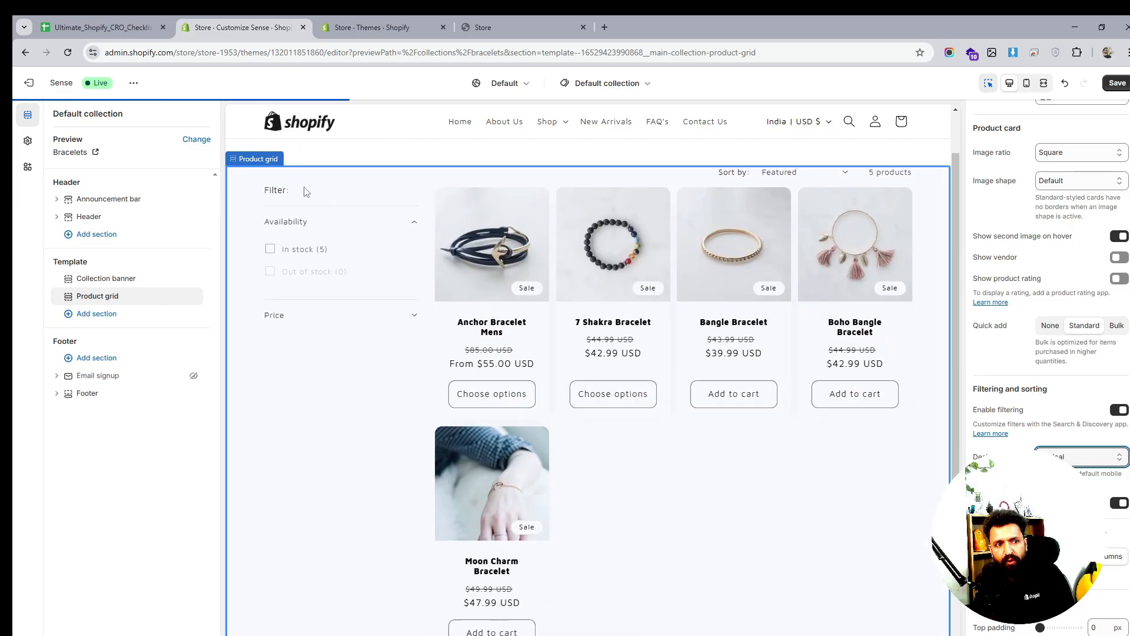
left_click(1082, 457)
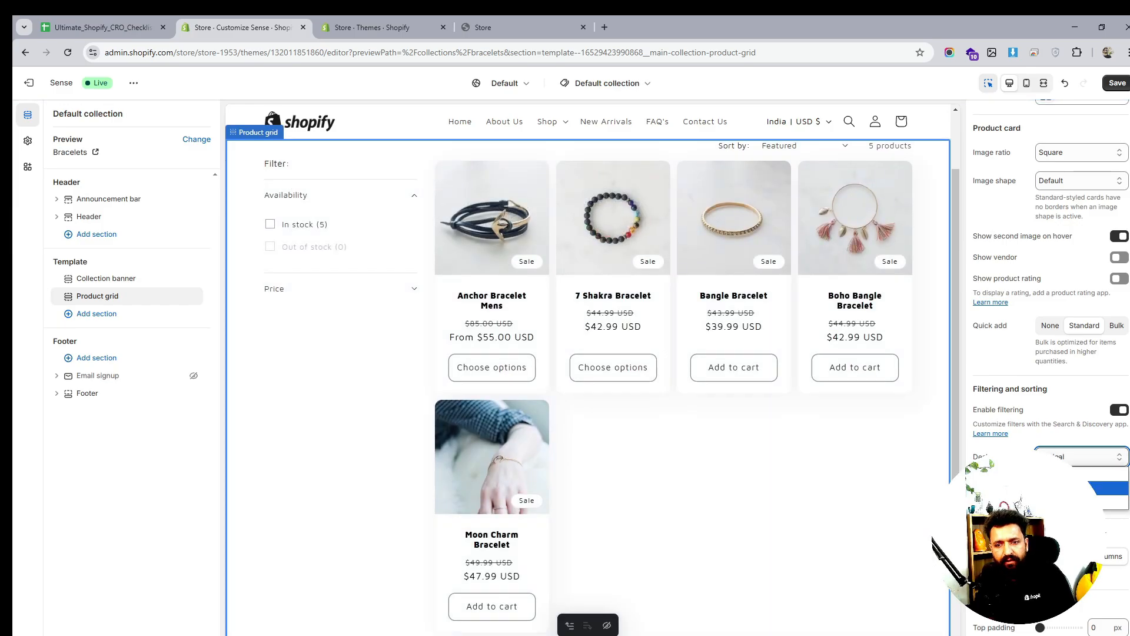
left_click(1082, 502)
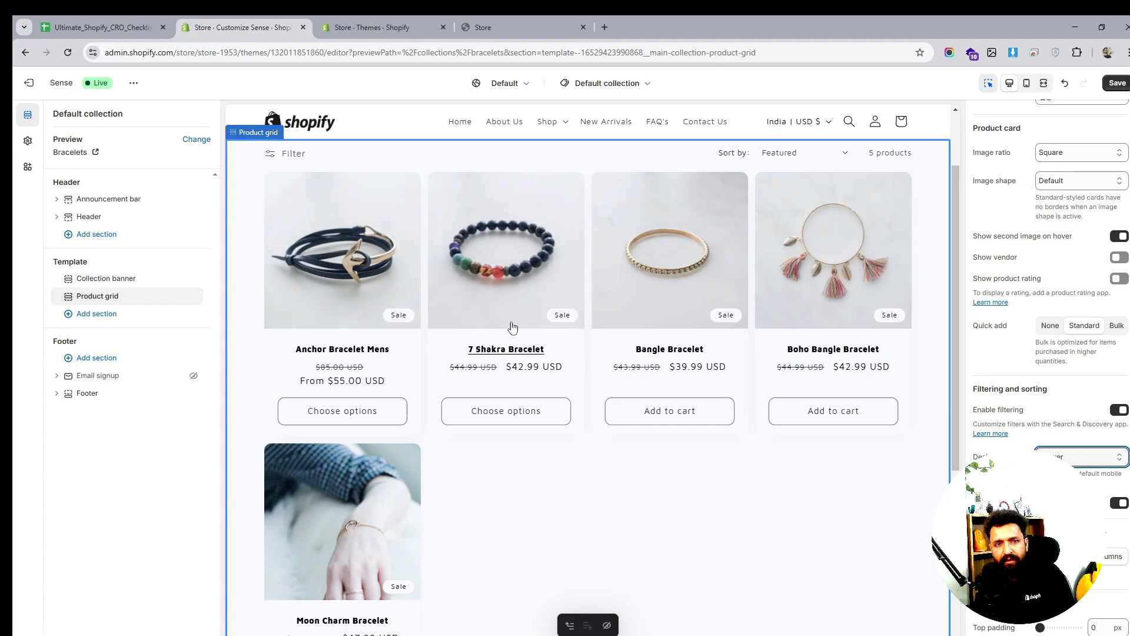
left_click(269, 154)
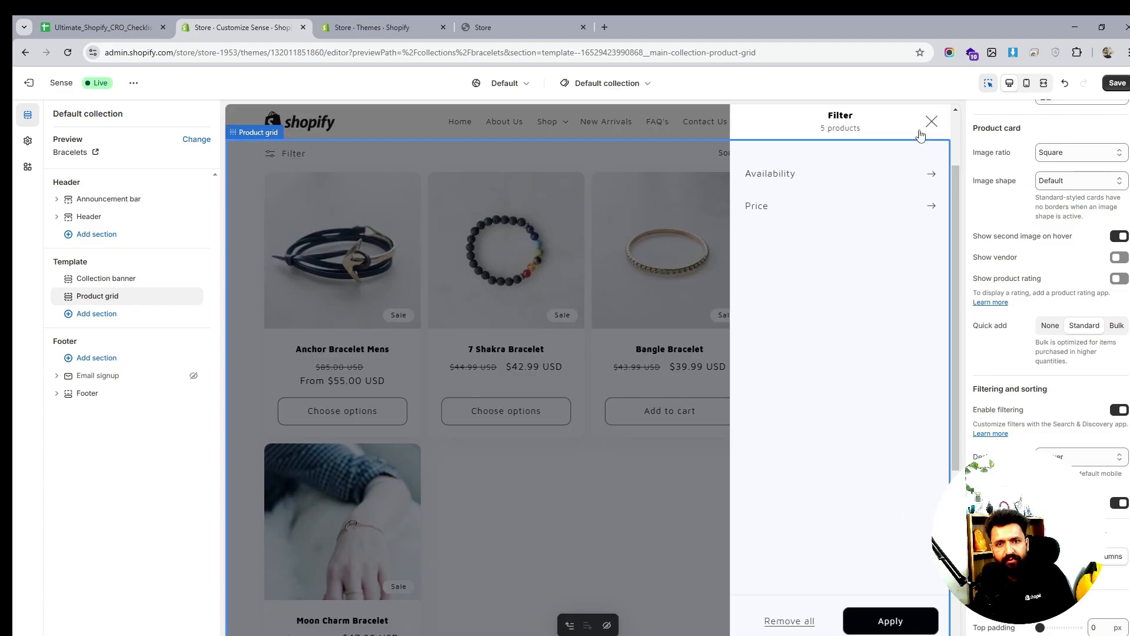
left_click(930, 122)
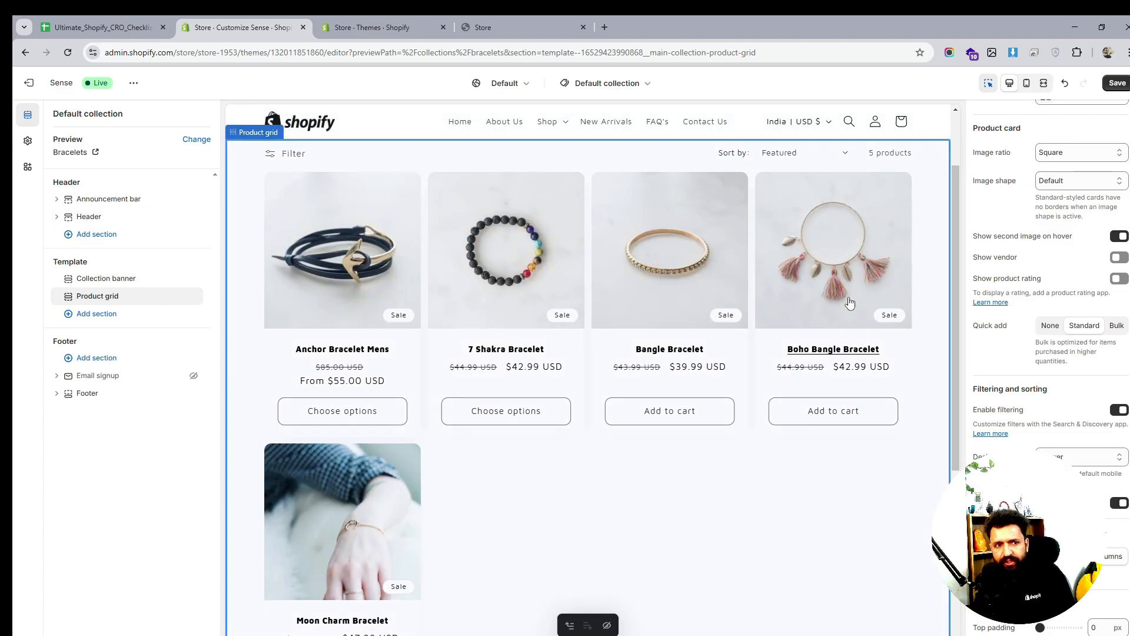
left_click(1080, 463)
left_click(1080, 482)
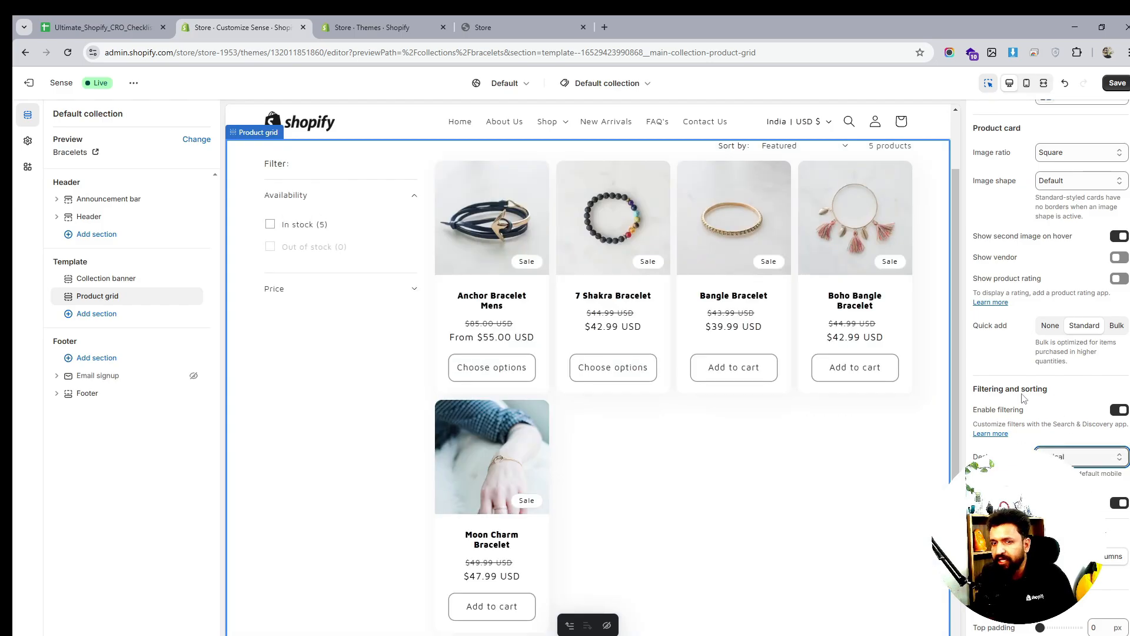
left_click(1076, 455)
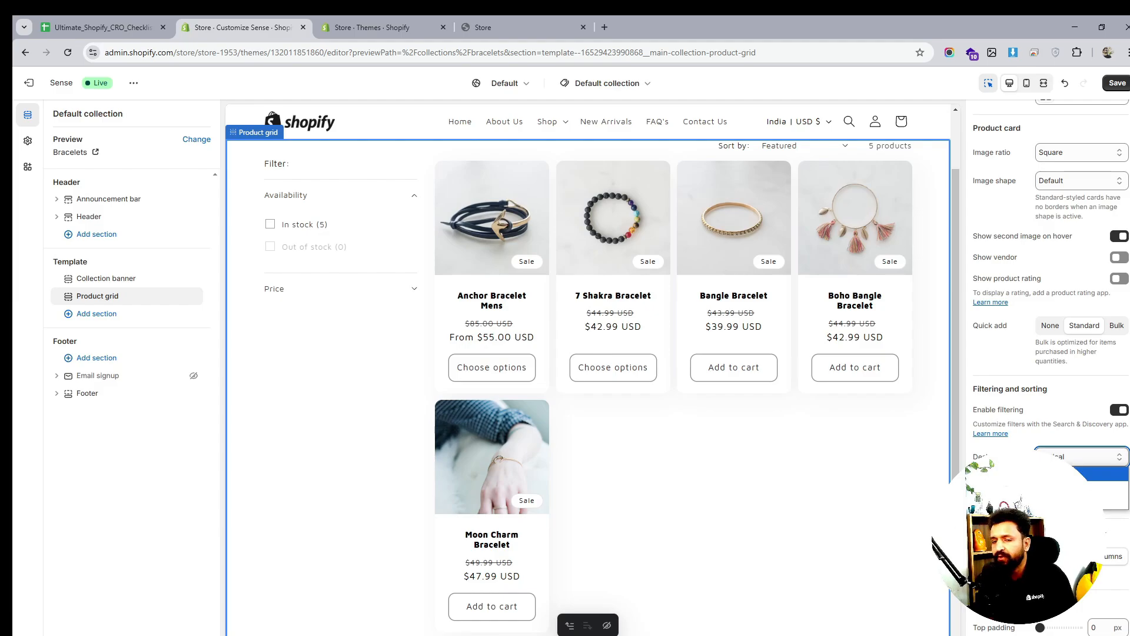
left_click(1053, 474)
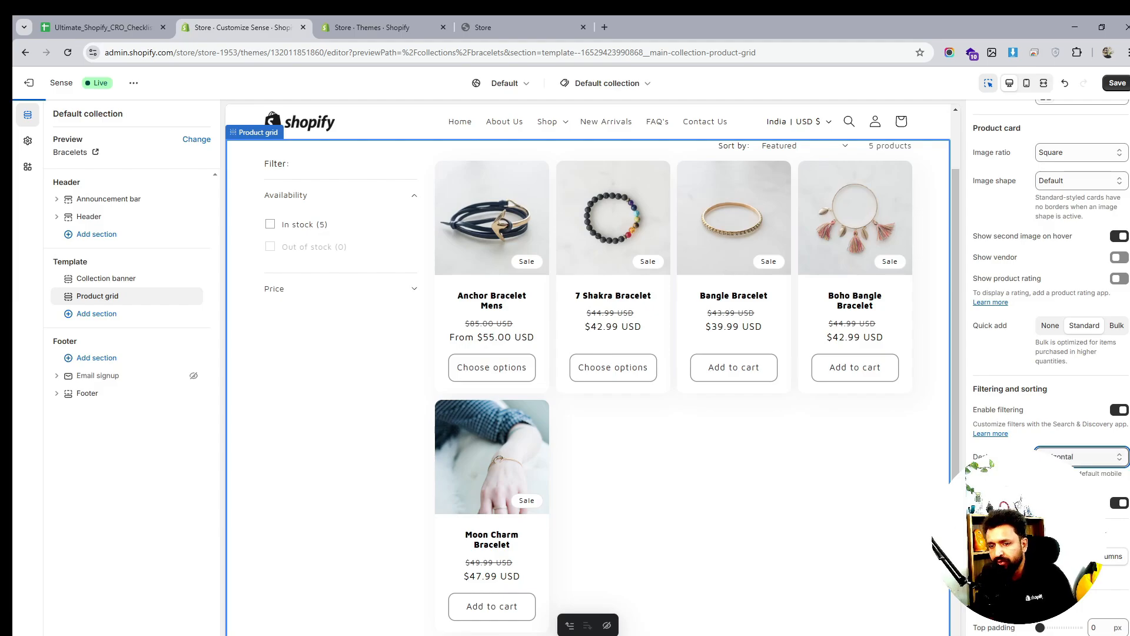
scroll(1042, 448, "up", 2)
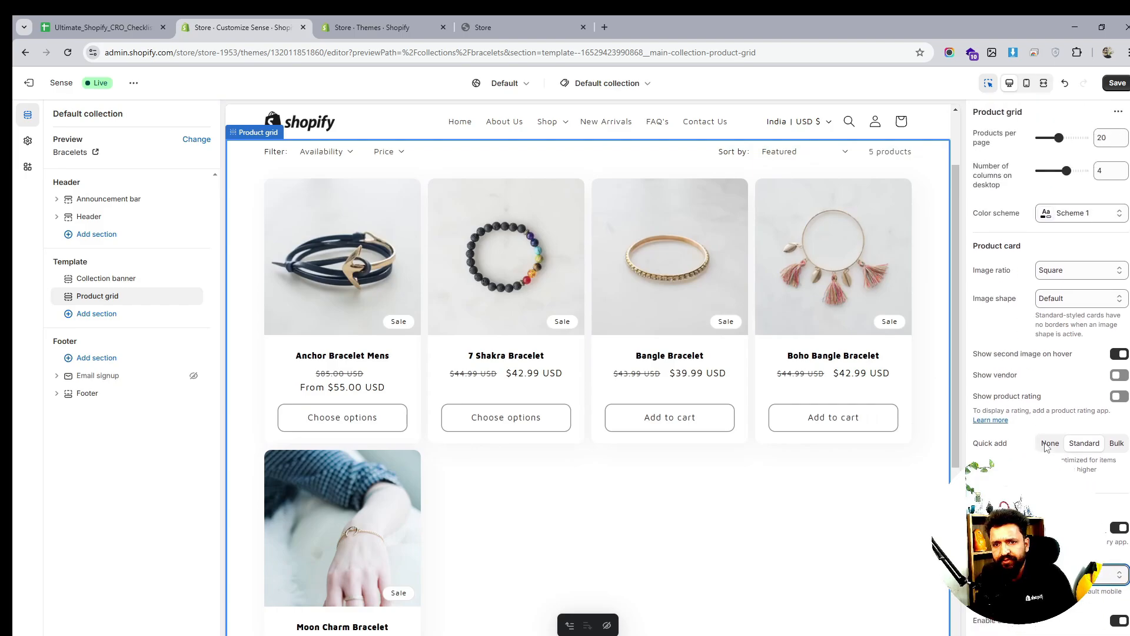
left_click(1058, 137)
left_click_drag(1058, 137, 1053, 137)
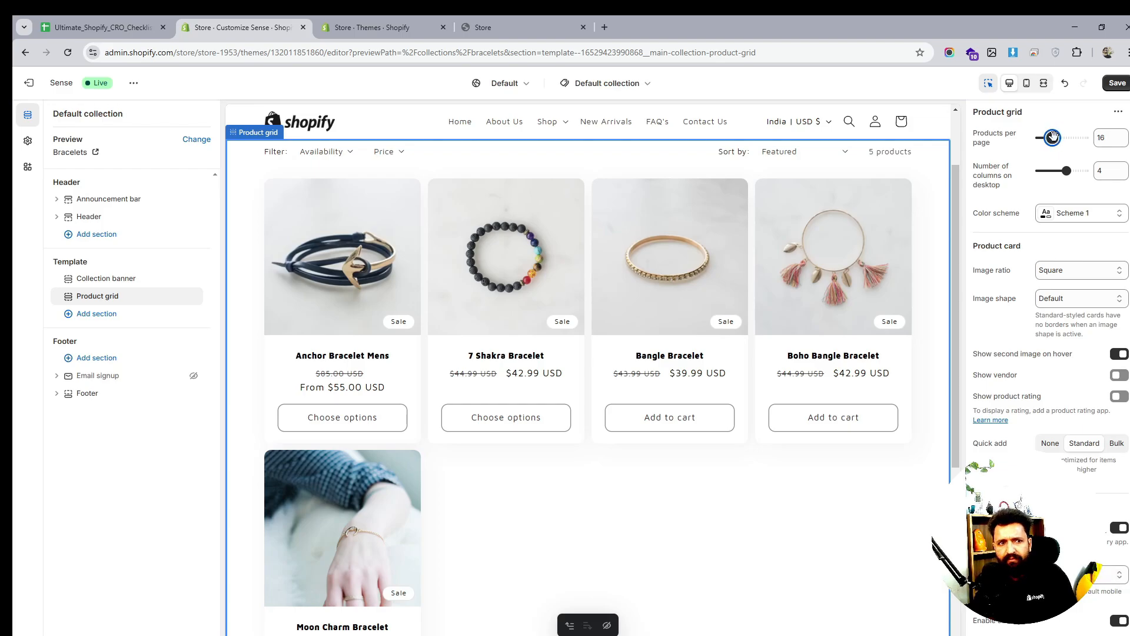
left_click_drag(1053, 137, 1058, 137)
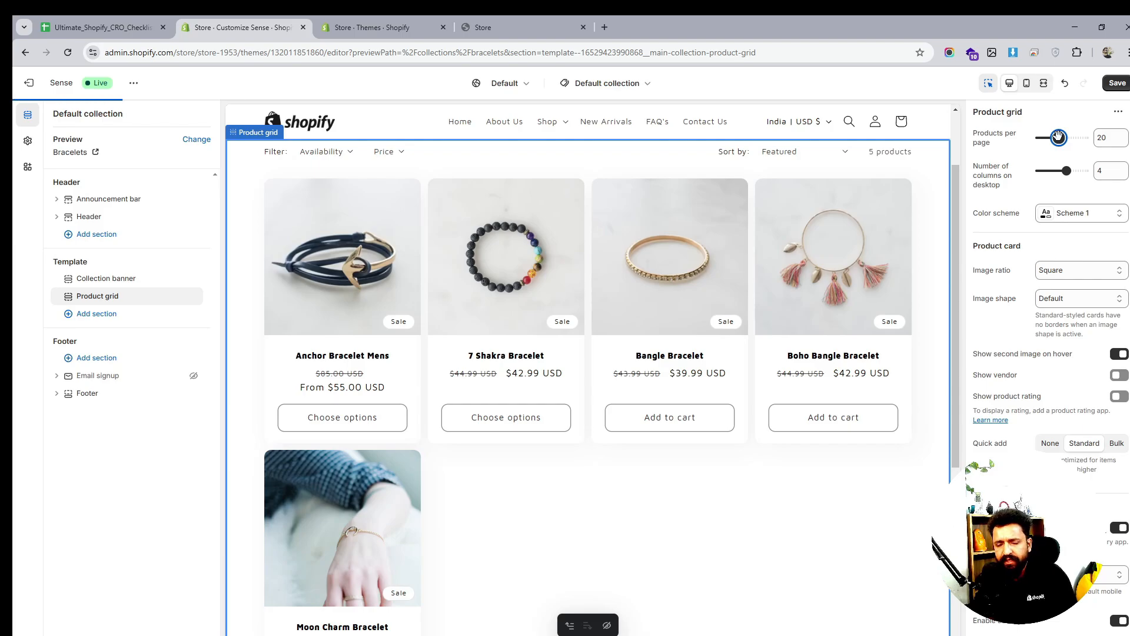
left_click(1066, 171)
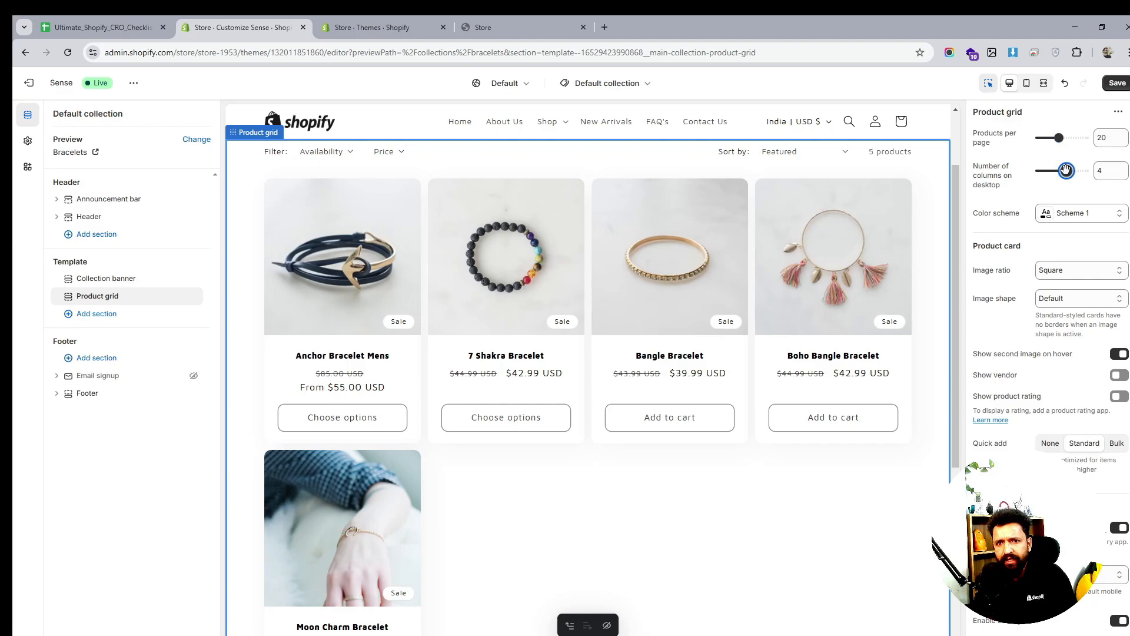
left_click_drag(1067, 169, 1074, 169)
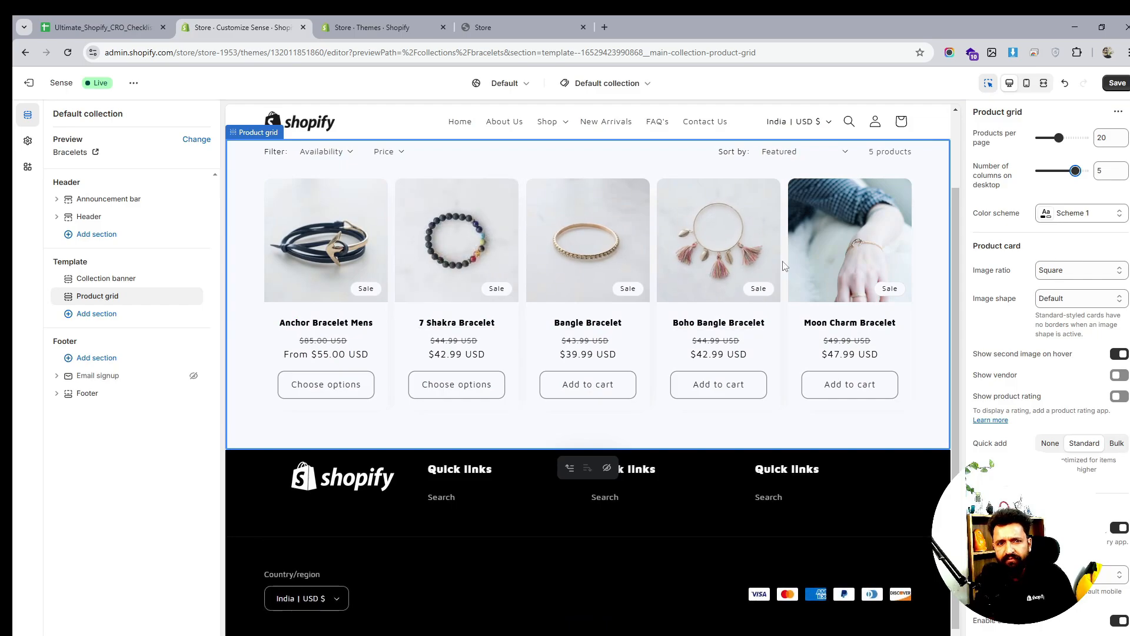
left_click_drag(1075, 170, 1066, 171)
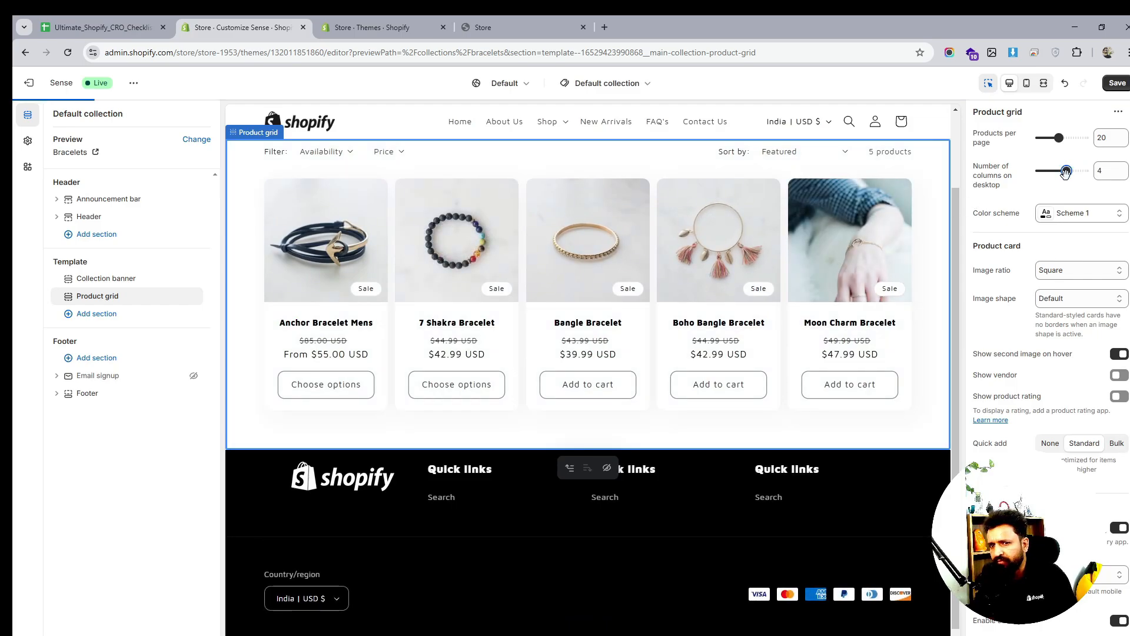
scroll(610, 287, "down", 1)
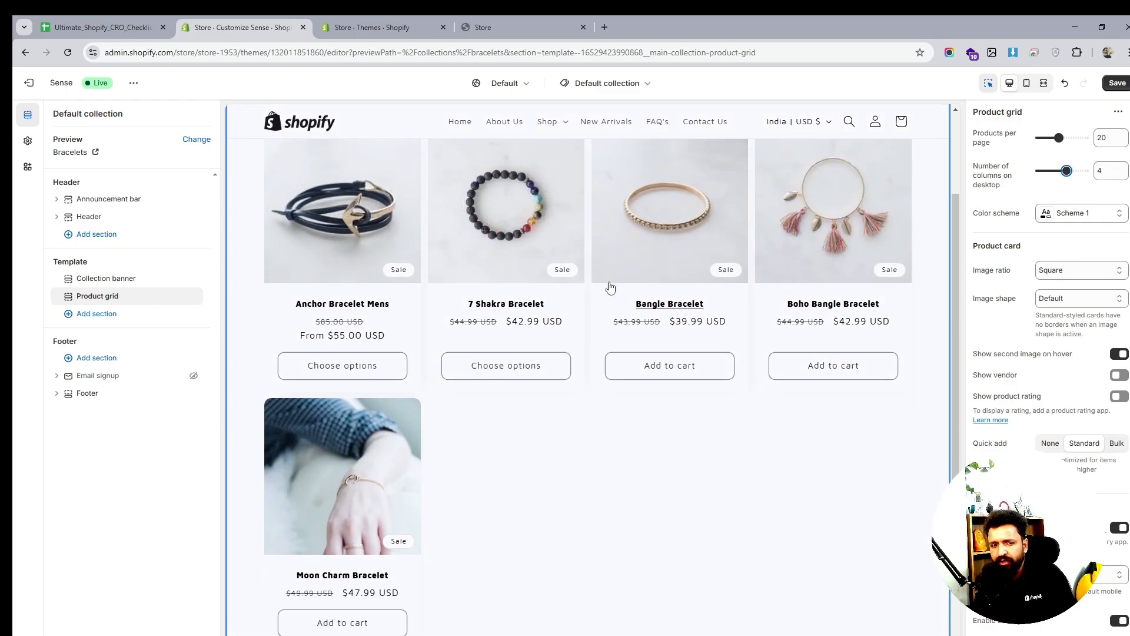
scroll(570, 245, "up", 2)
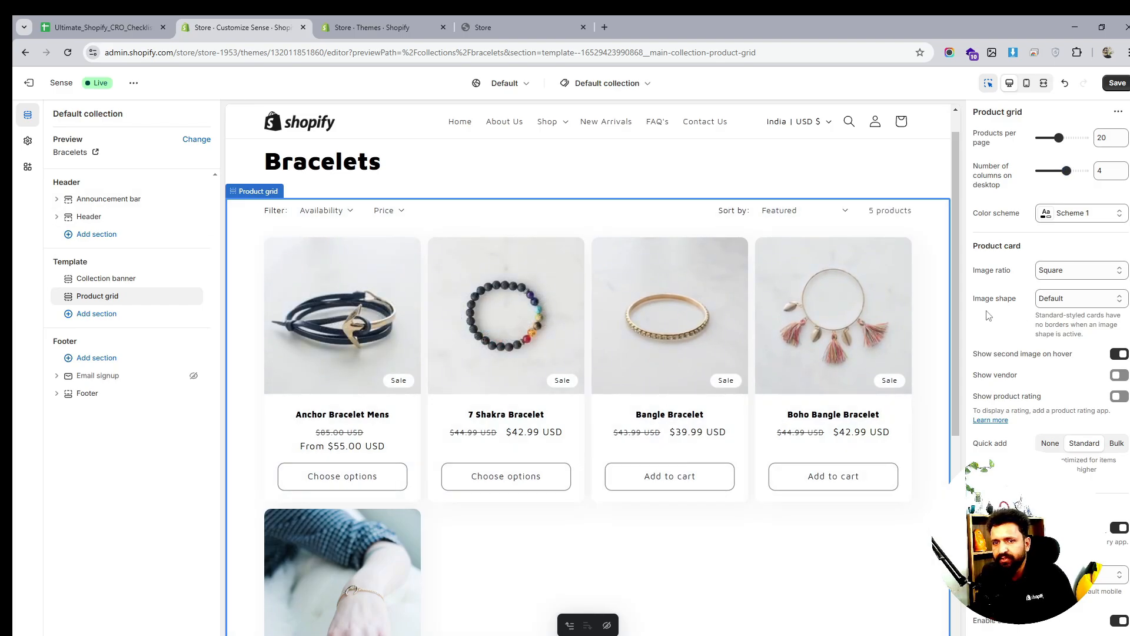
scroll(989, 316, "down", 3)
scroll(1008, 326, "down", 1)
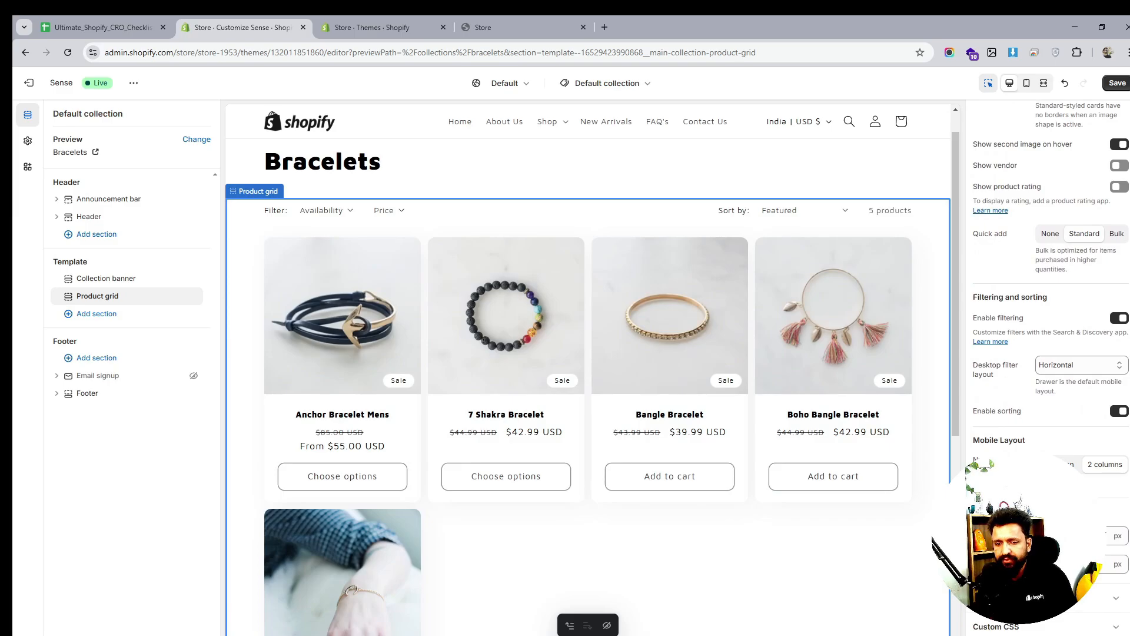
scroll(758, 447, "down", 6)
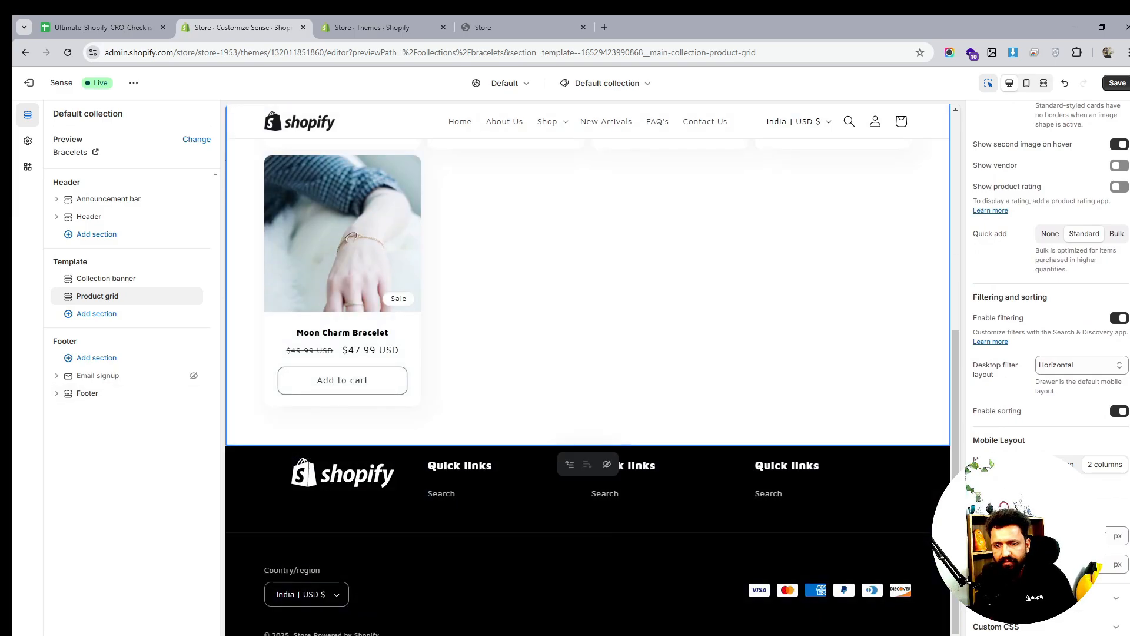
scroll(824, 462, "up", 6)
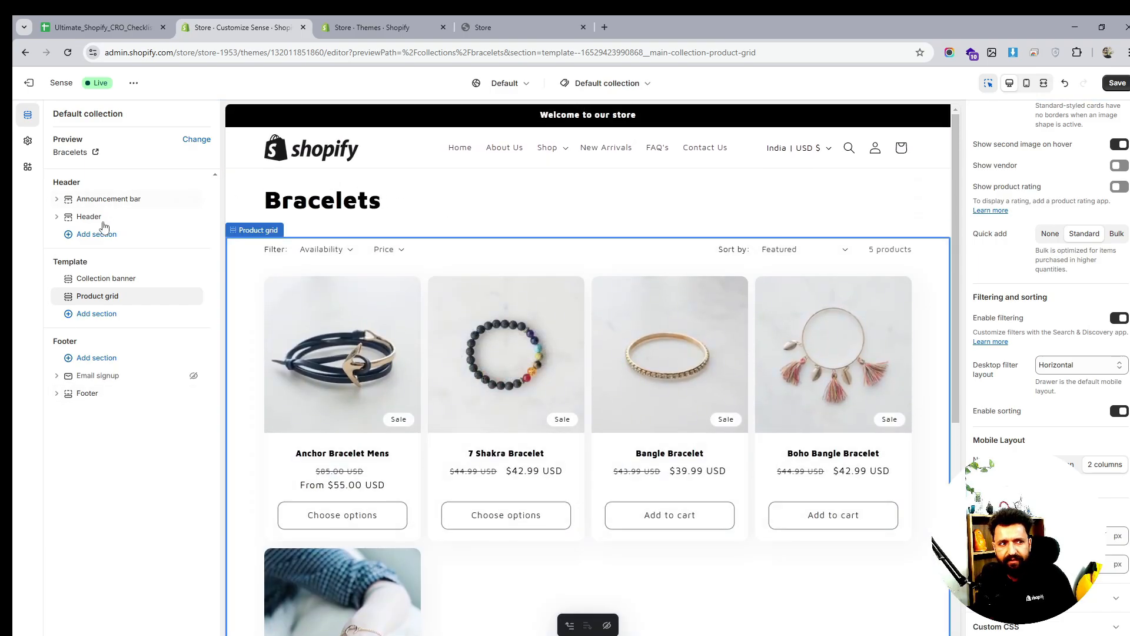
Try colour Schemes 2 and 3 on the Bracelets collection banner
left_click(103, 283)
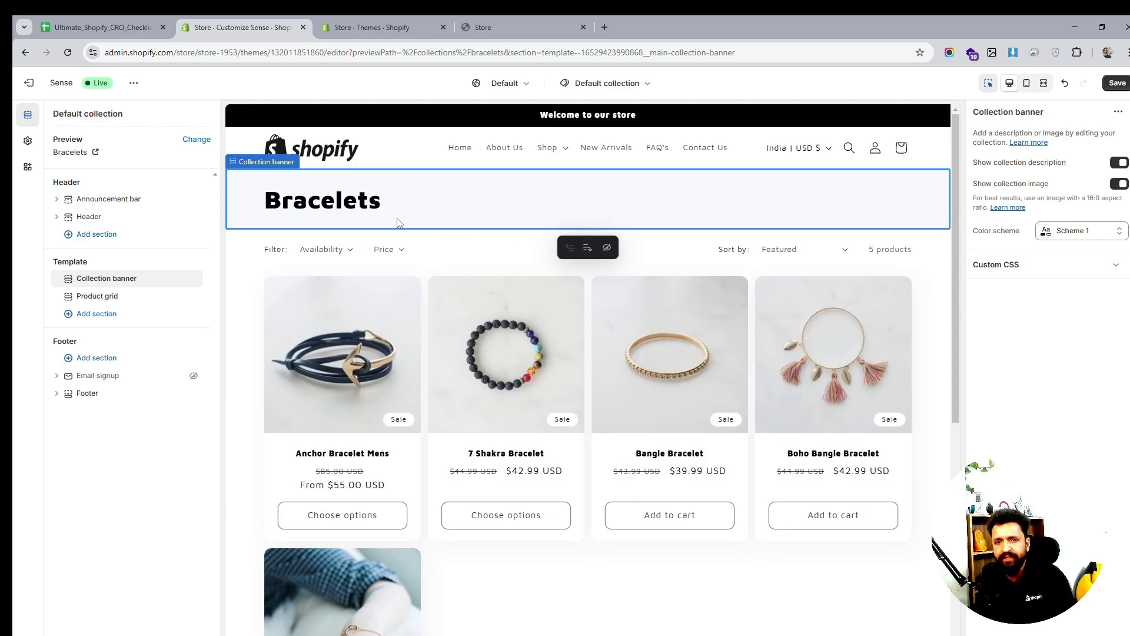
left_click(1056, 234)
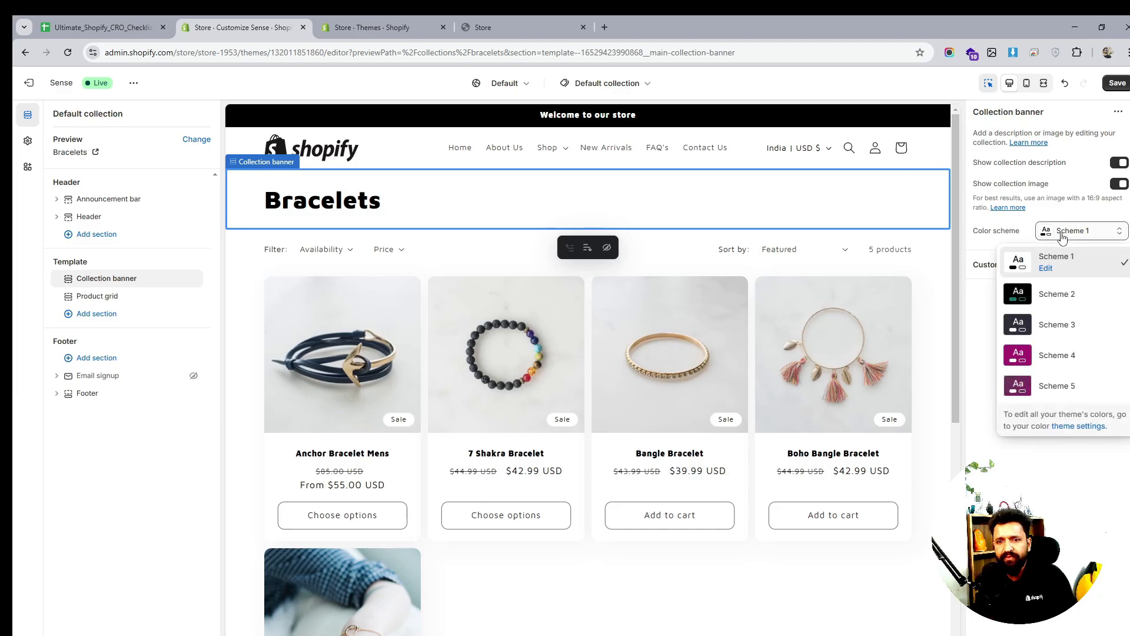
left_click(1047, 299)
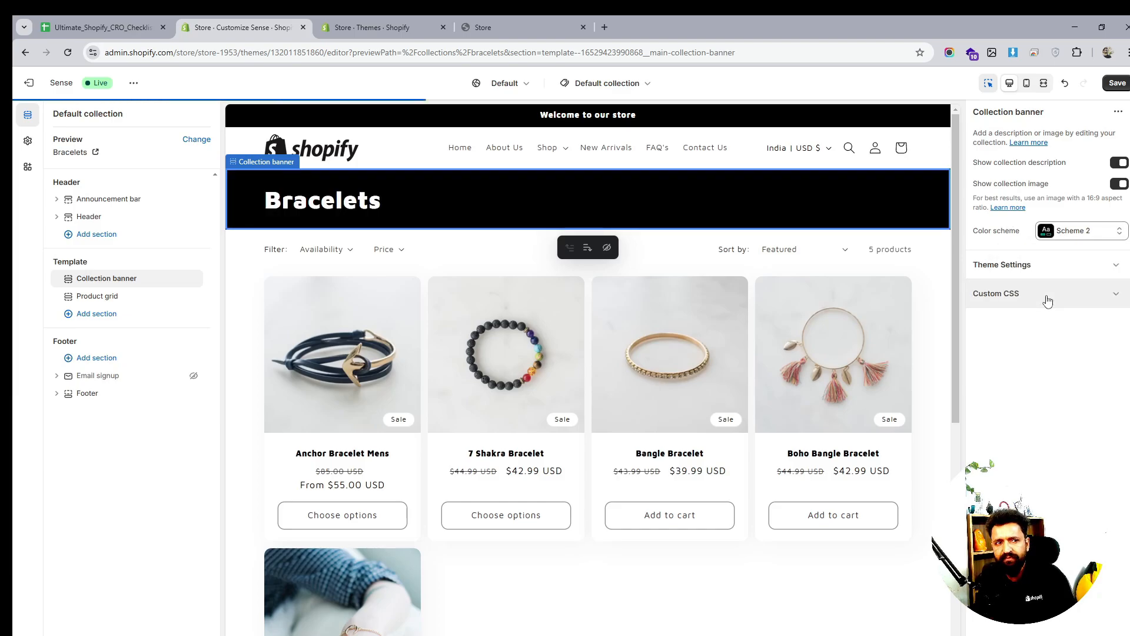
left_click(1102, 235)
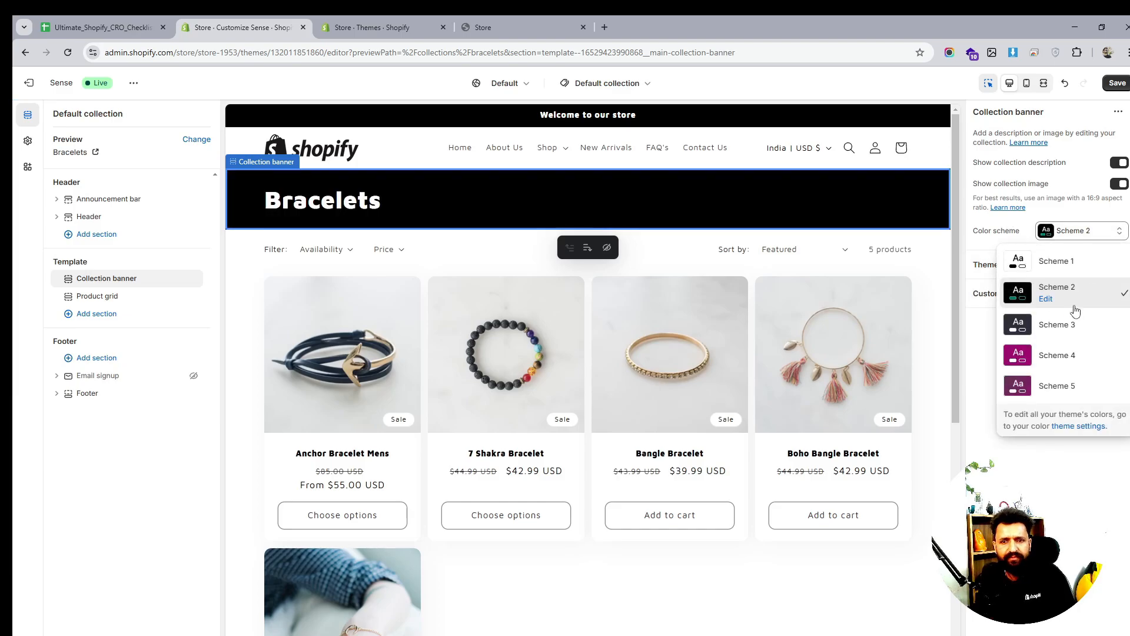
left_click(1069, 327)
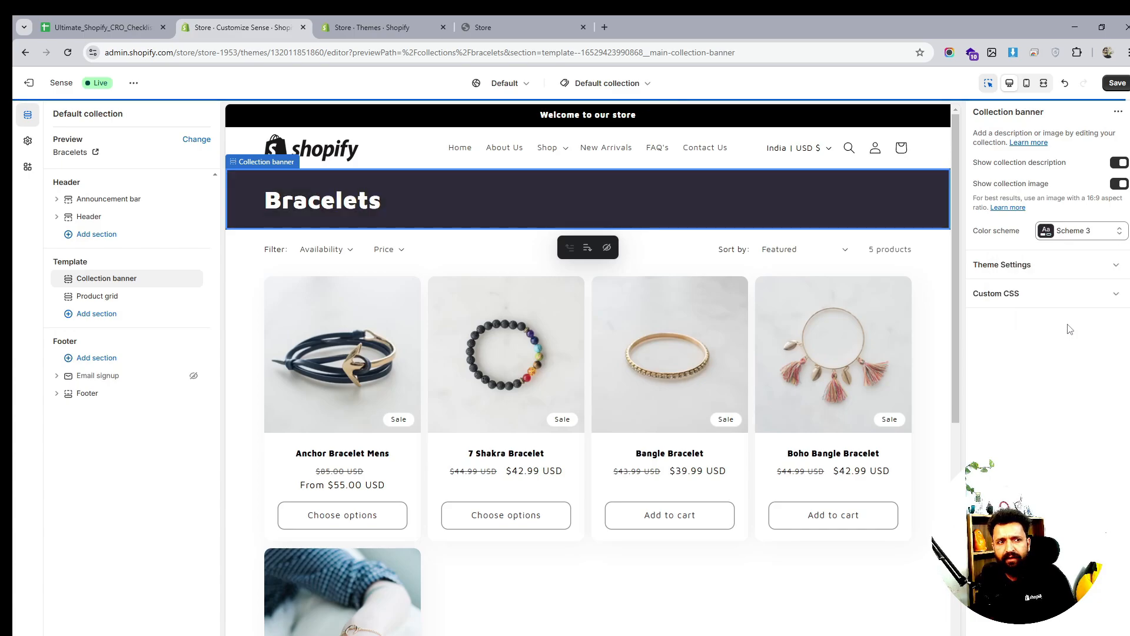
Return the banner to Scheme 1, save the template, and view the live storefront
left_click(1070, 238)
left_click(1048, 262)
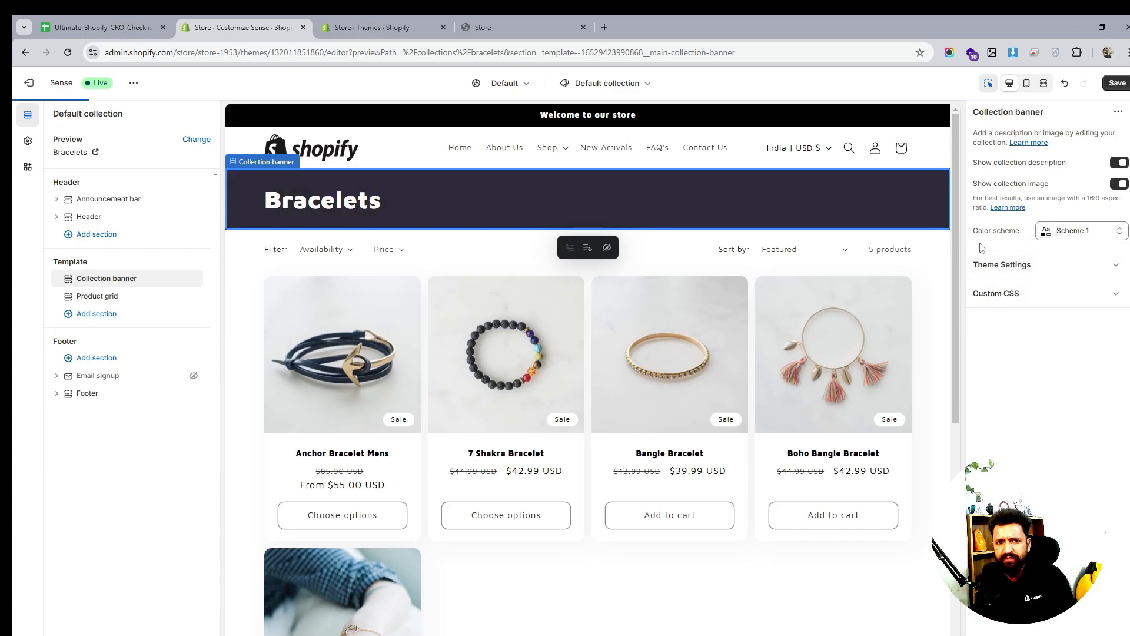
left_click(1118, 84)
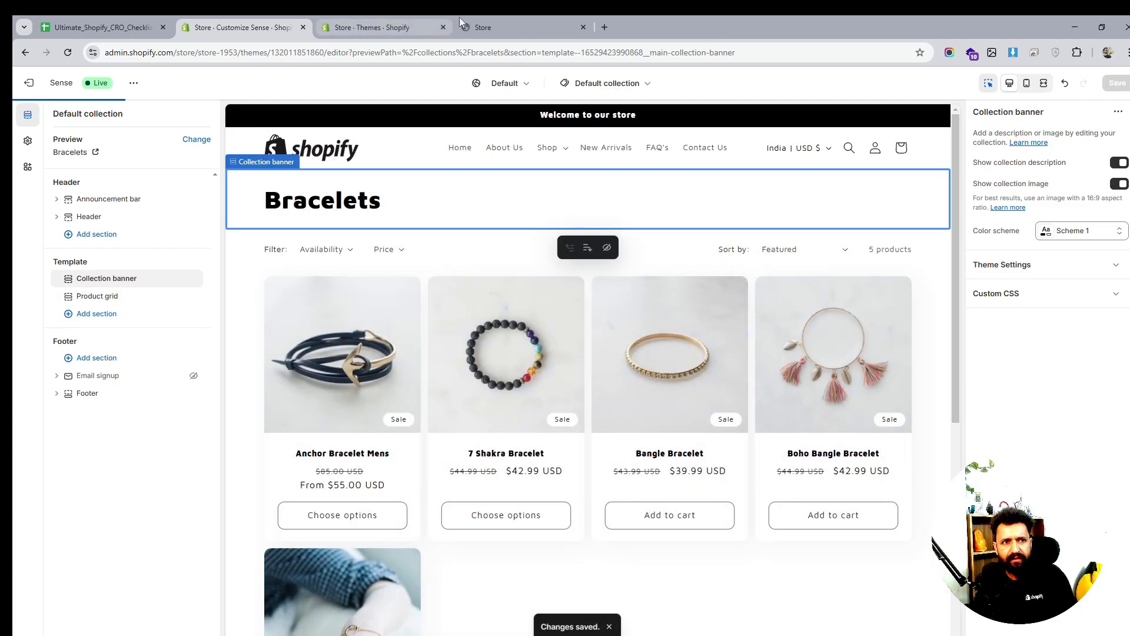
left_click(507, 27)
Reload the storefront to check the Shop menu, then go to the admin Navigation menus
left_click(68, 52)
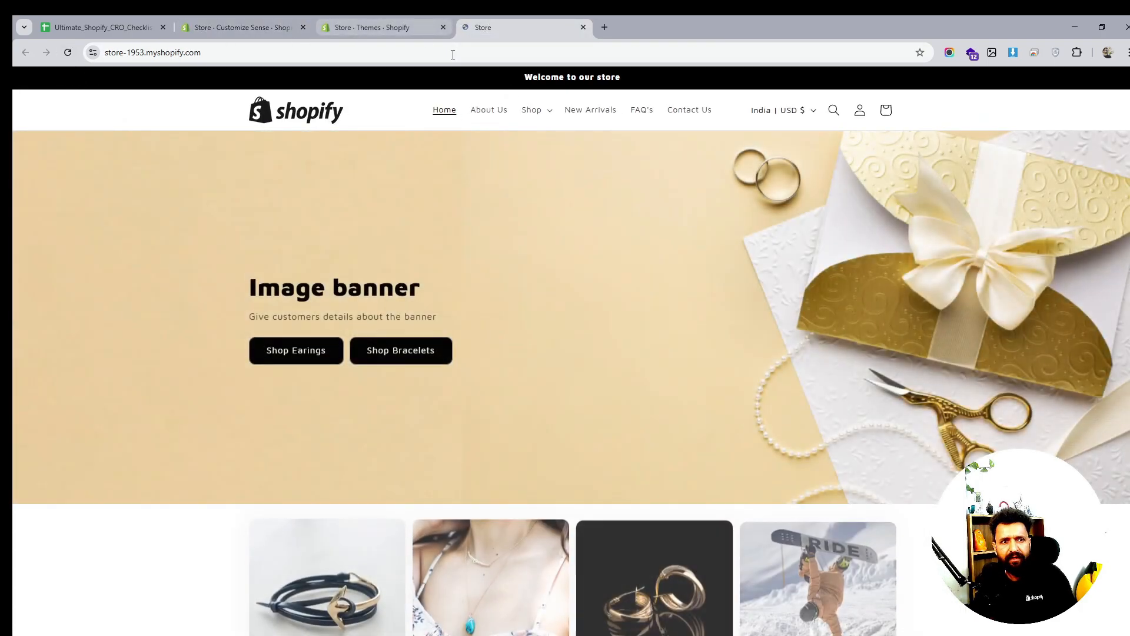
left_click(534, 110)
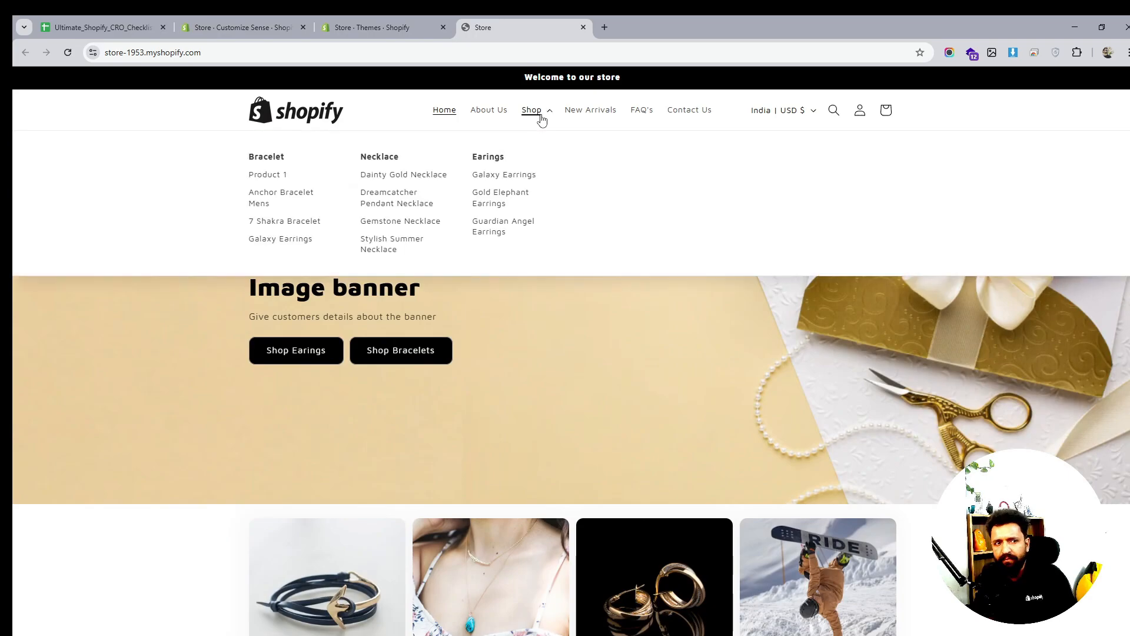
left_click(413, 27)
left_click(232, 27)
left_click(352, 27)
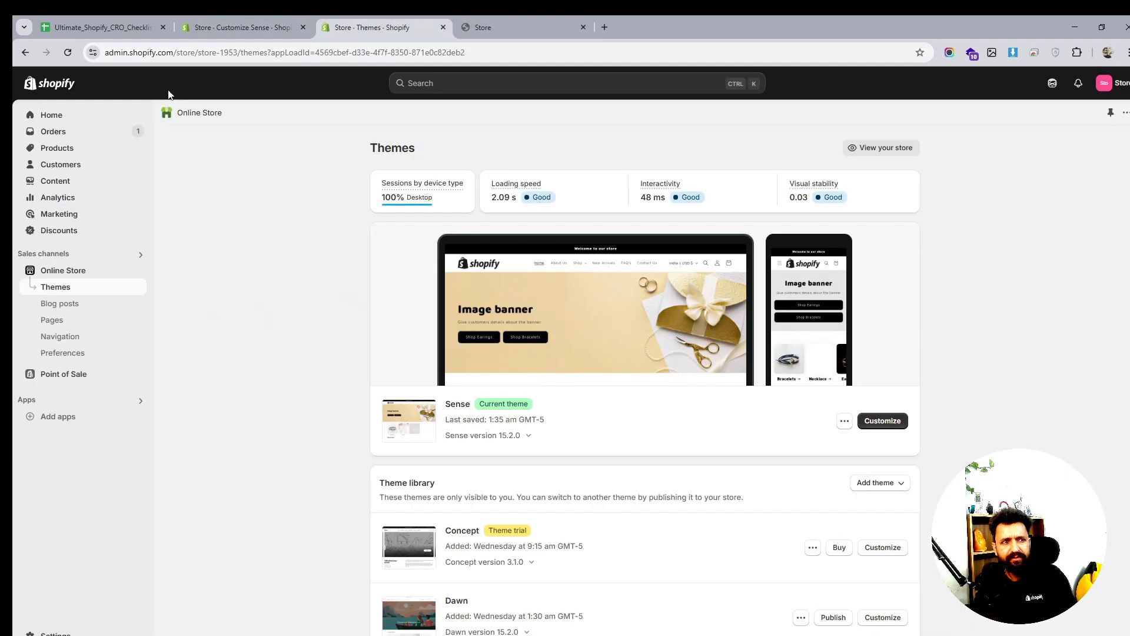
left_click(59, 336)
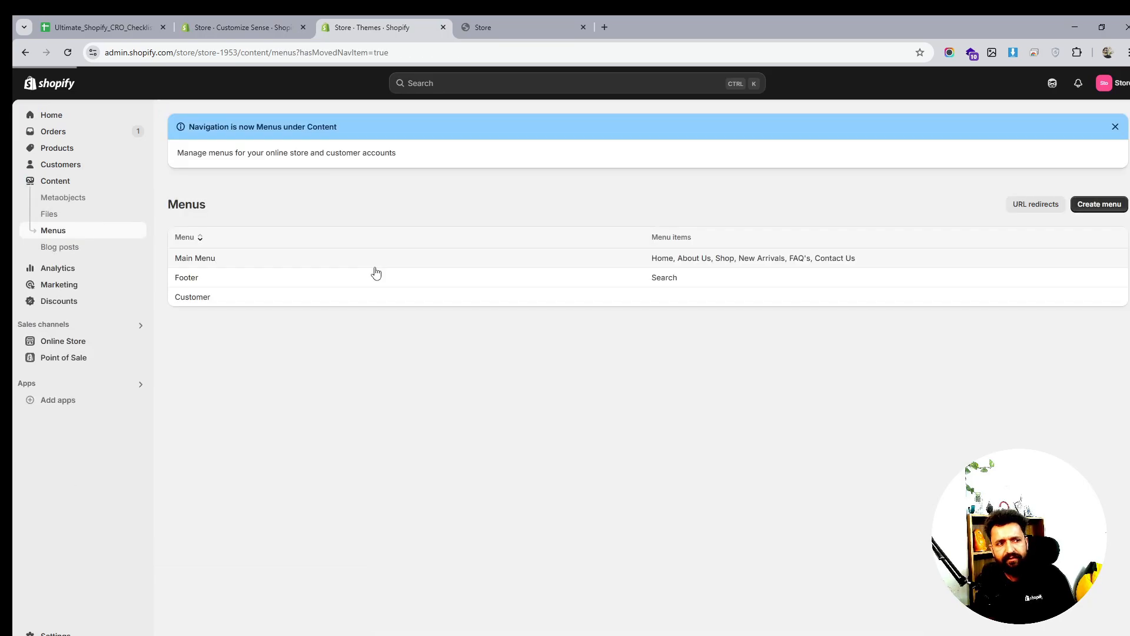
In Main Menu, link the Bracelet item to the Bracelets collection
left_click(189, 259)
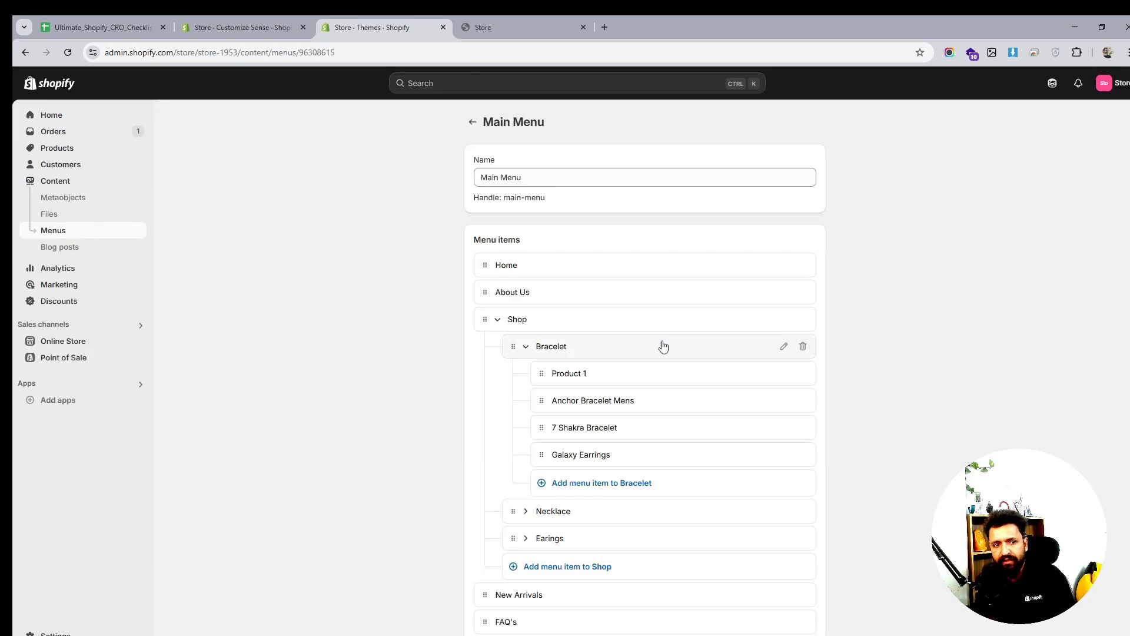
left_click(782, 348)
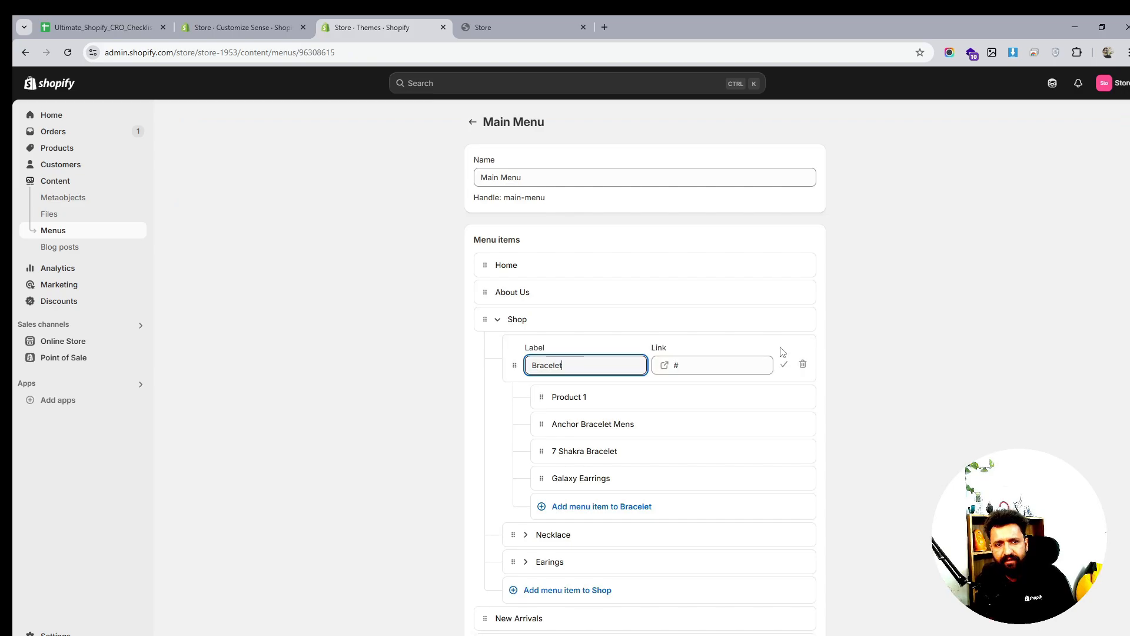
left_click(739, 361)
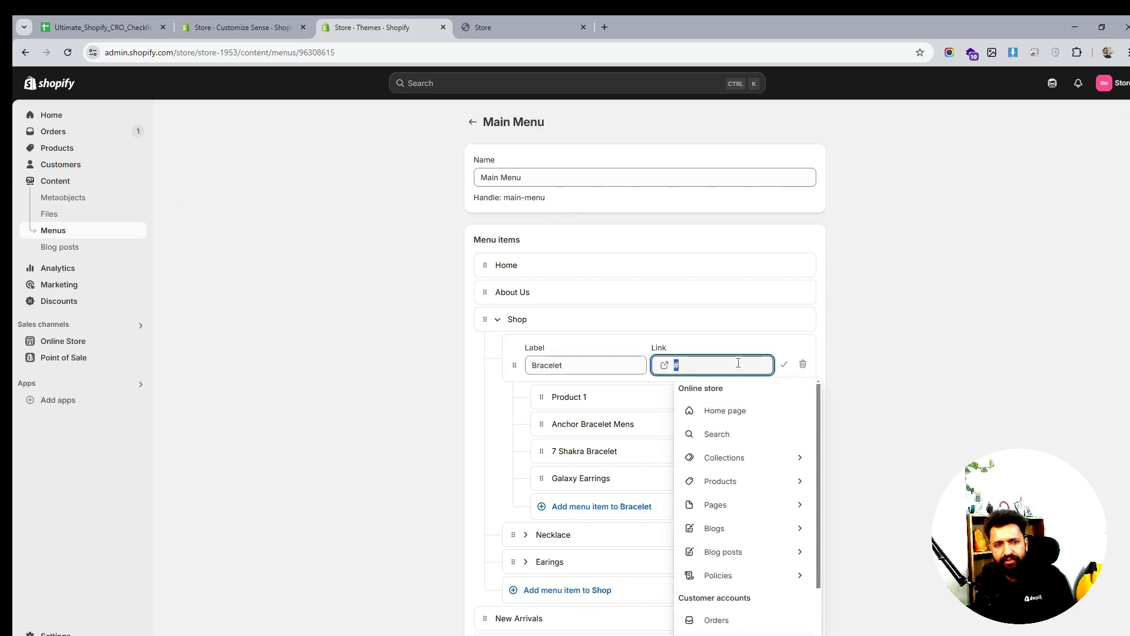
left_click(730, 459)
left_click(734, 438)
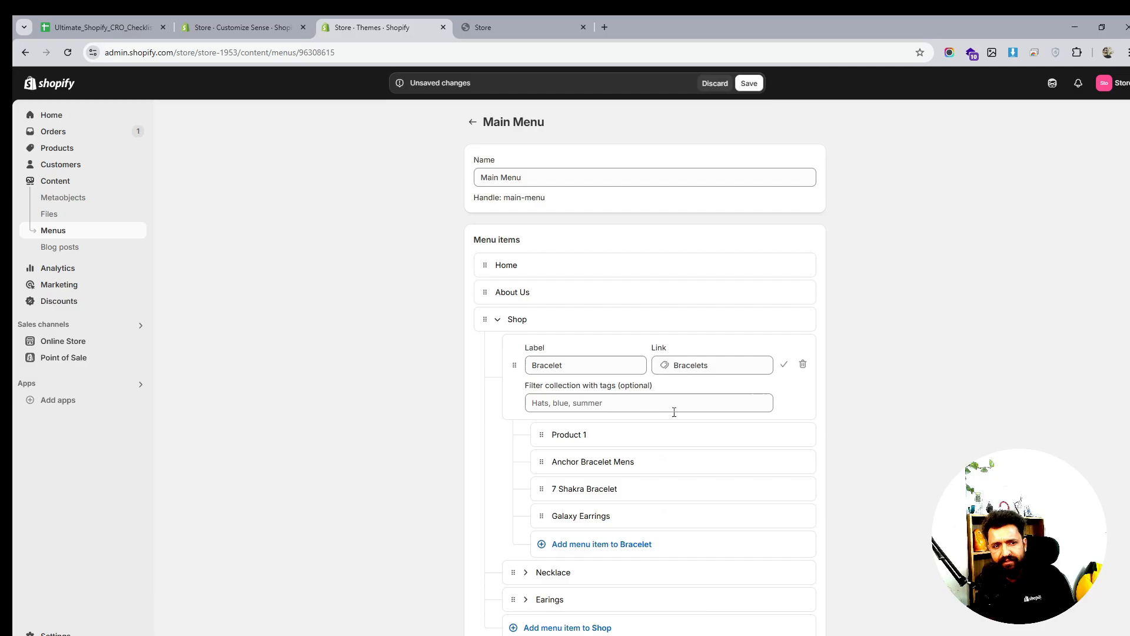
left_click(784, 364)
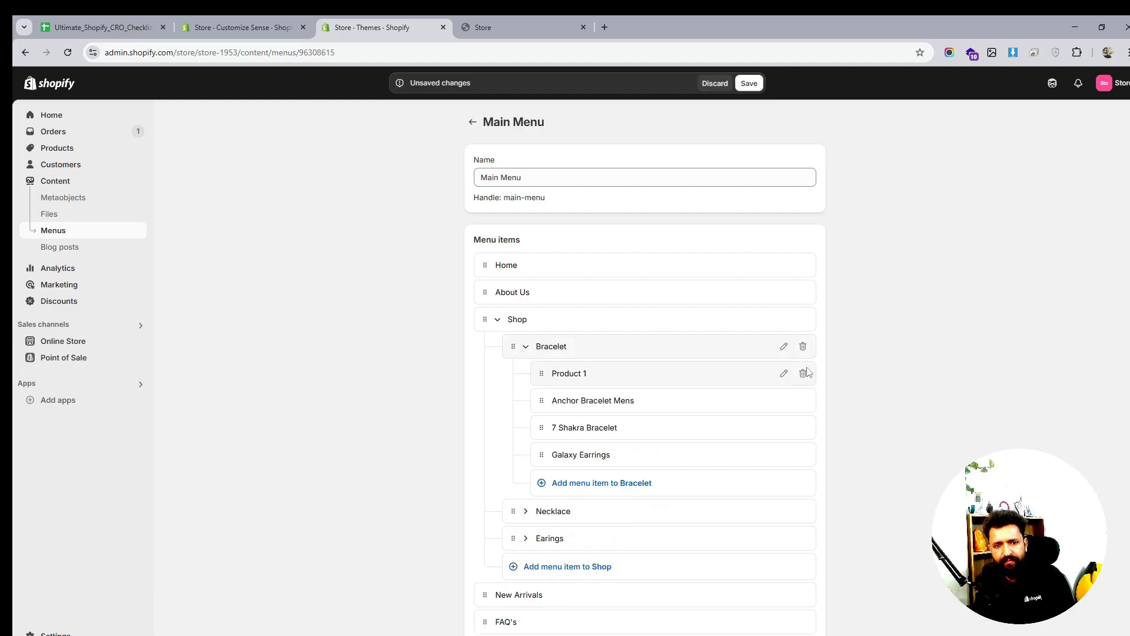
Link the Necklace item to the Necklace collection
scroll(846, 379, "down", 1)
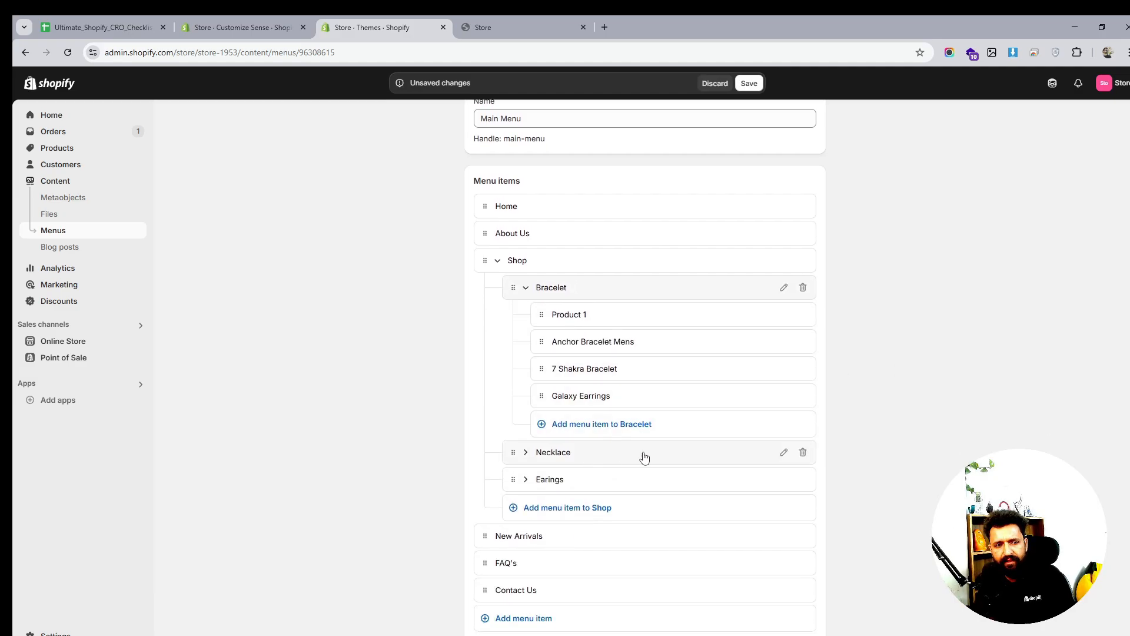
left_click(784, 452)
left_click(722, 469)
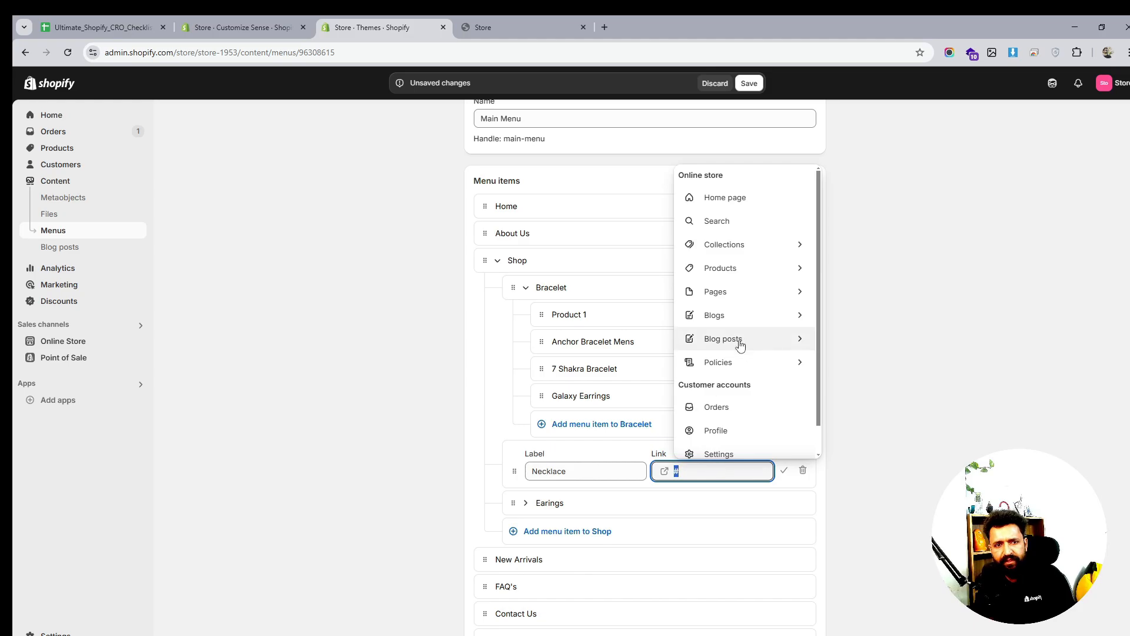
left_click(762, 245)
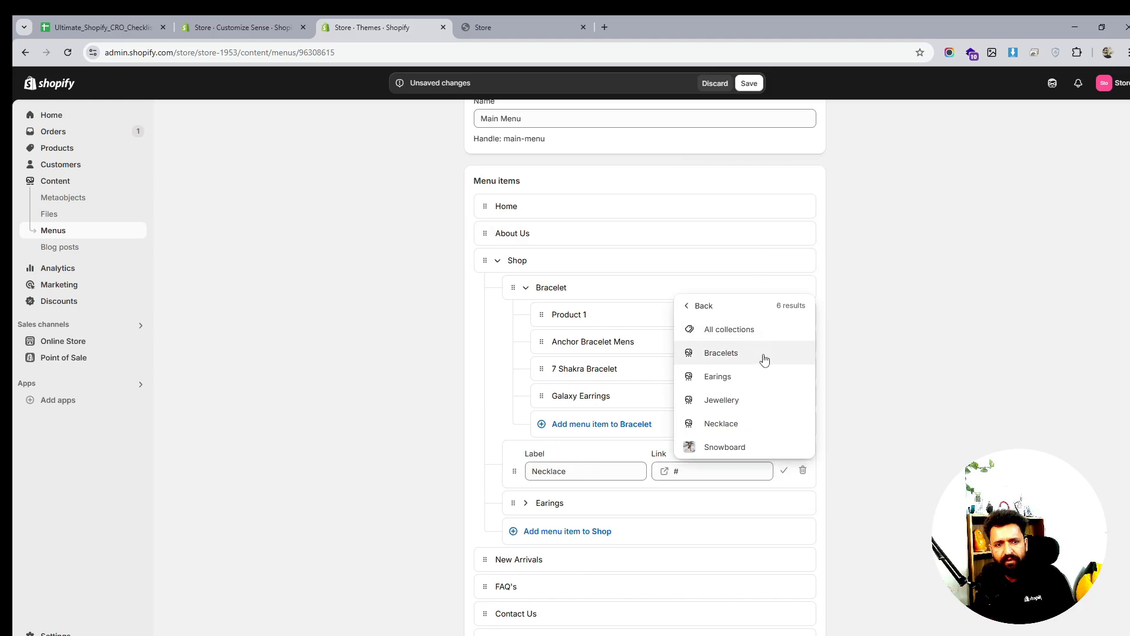
left_click(730, 424)
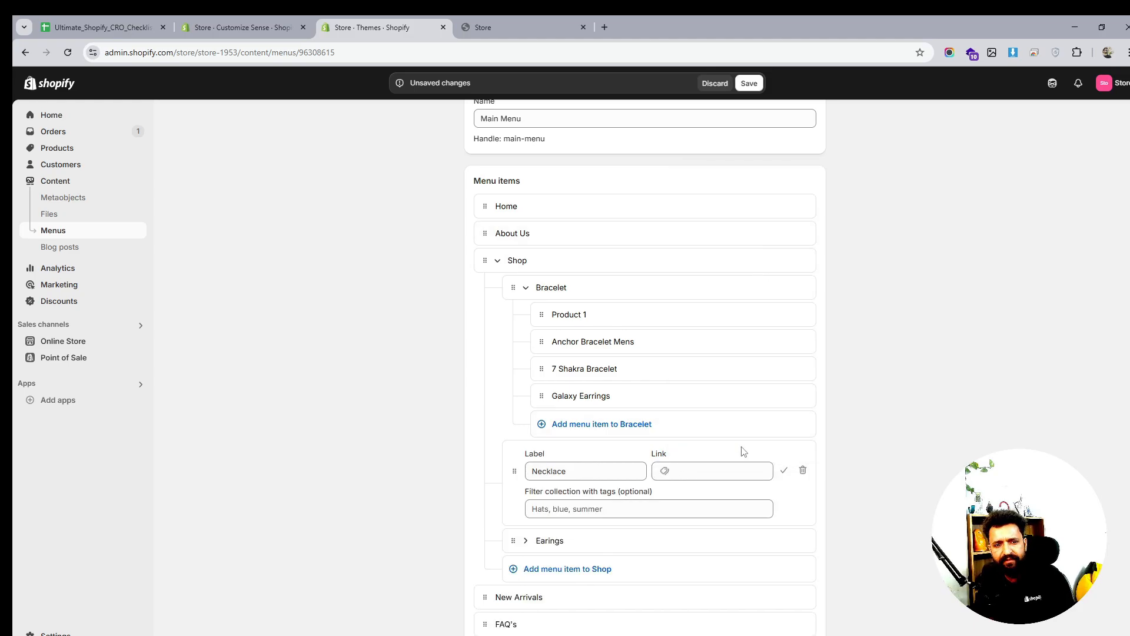
left_click(784, 470)
Link Earings to the Earings collection, rename it Earrings, and save the menu
scroll(813, 424, "down", 1)
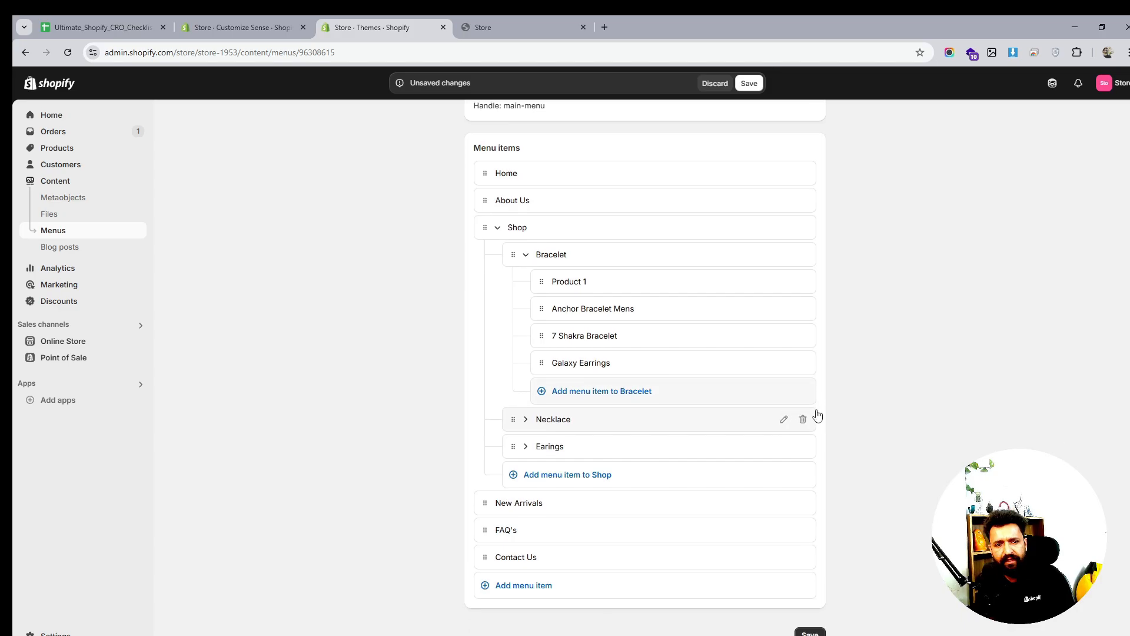
left_click(784, 447)
left_click(716, 464)
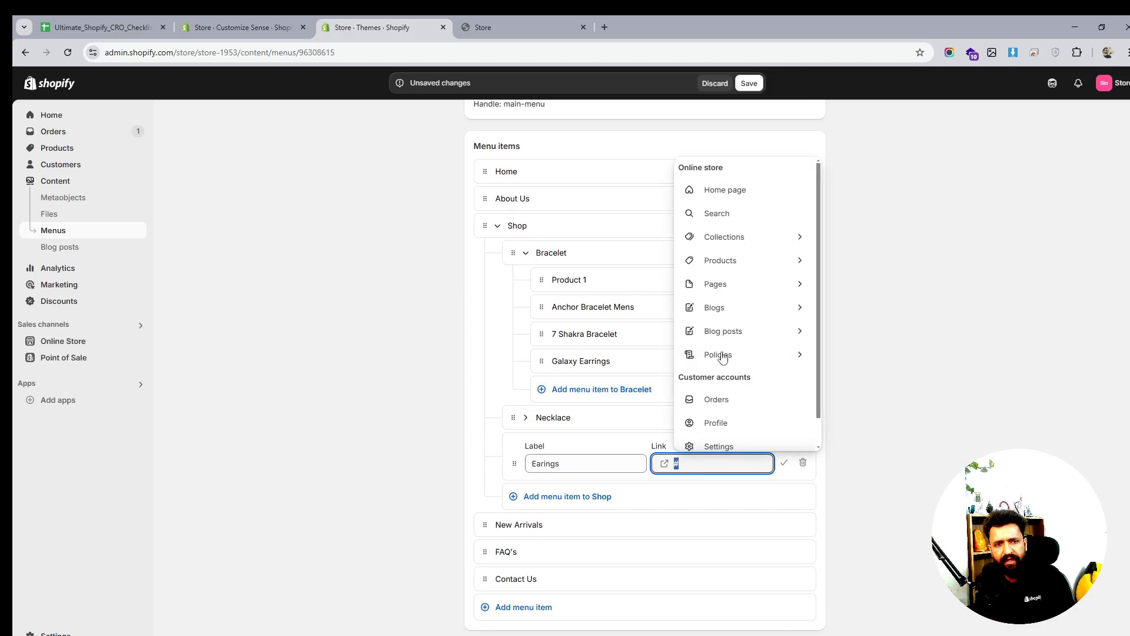
left_click(743, 247)
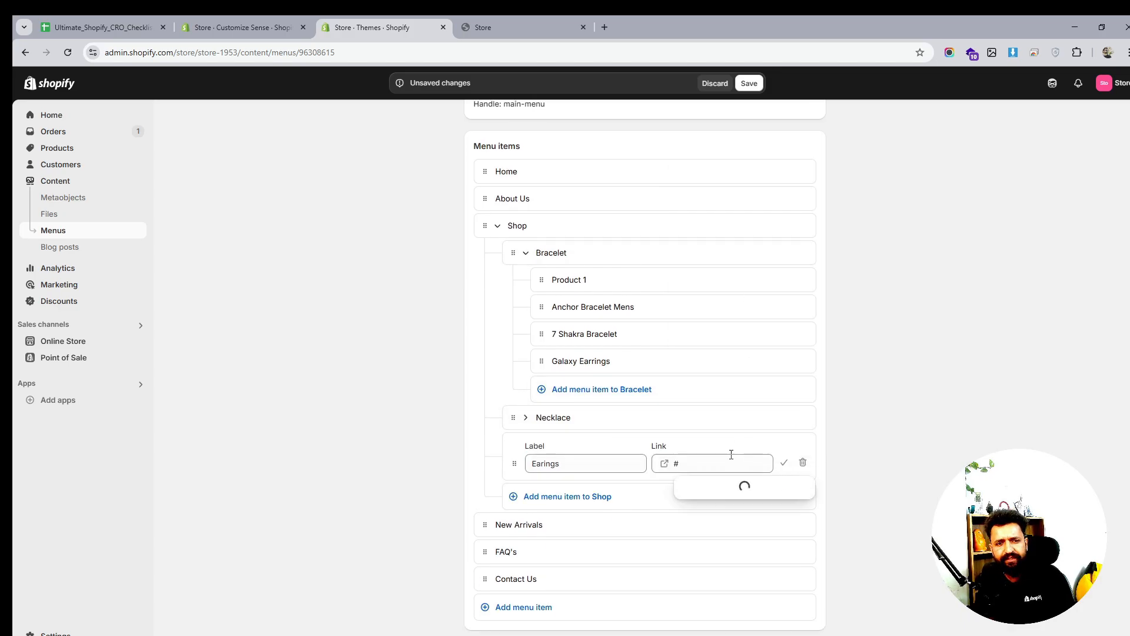
left_click(722, 558)
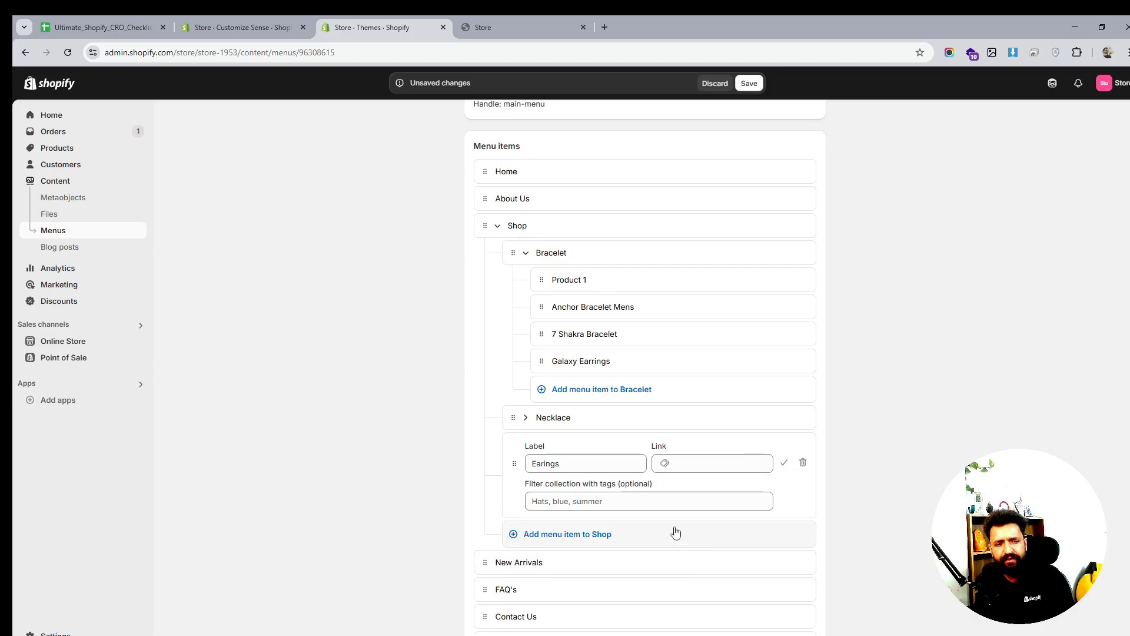
left_click(546, 462)
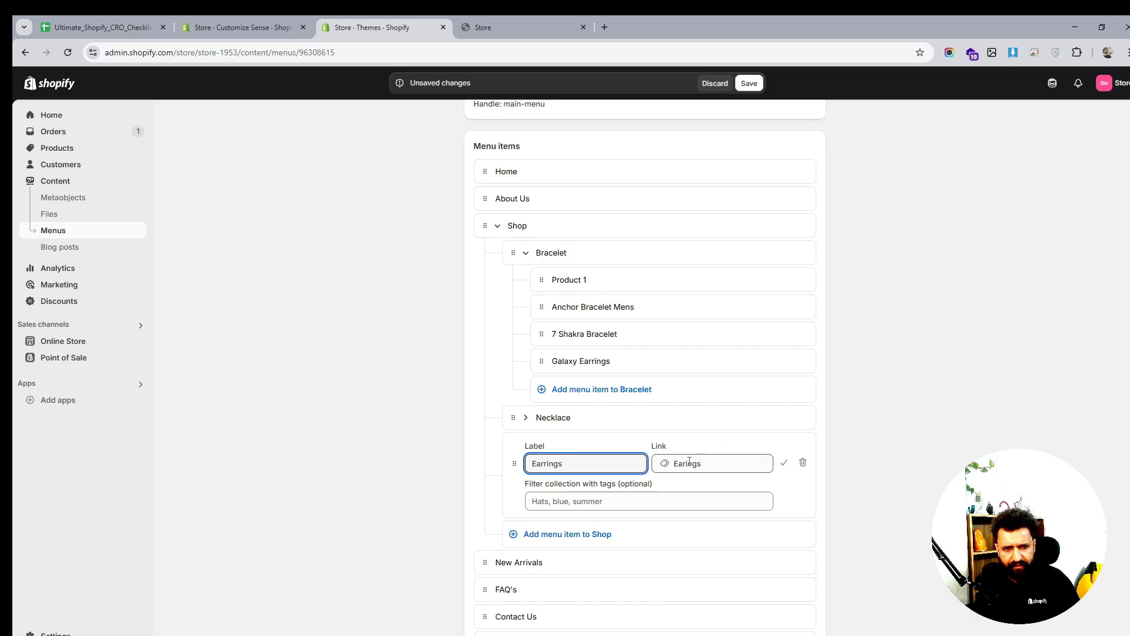
left_click(784, 463)
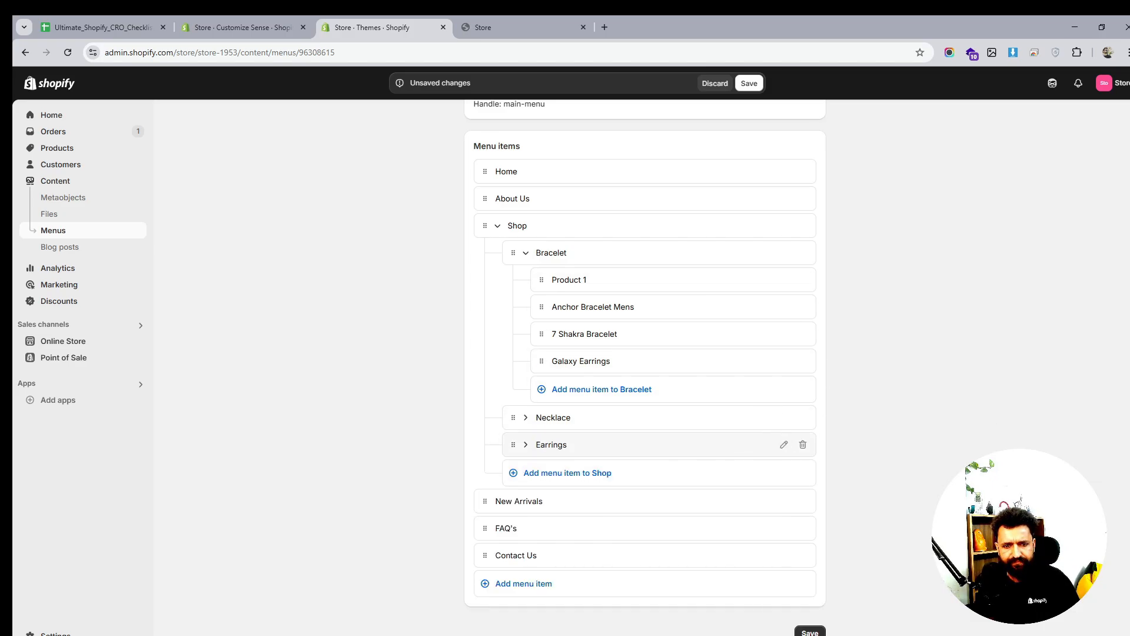
left_click(810, 632)
Reload the storefront and preview the updated Shop mega-menu
left_click(500, 17)
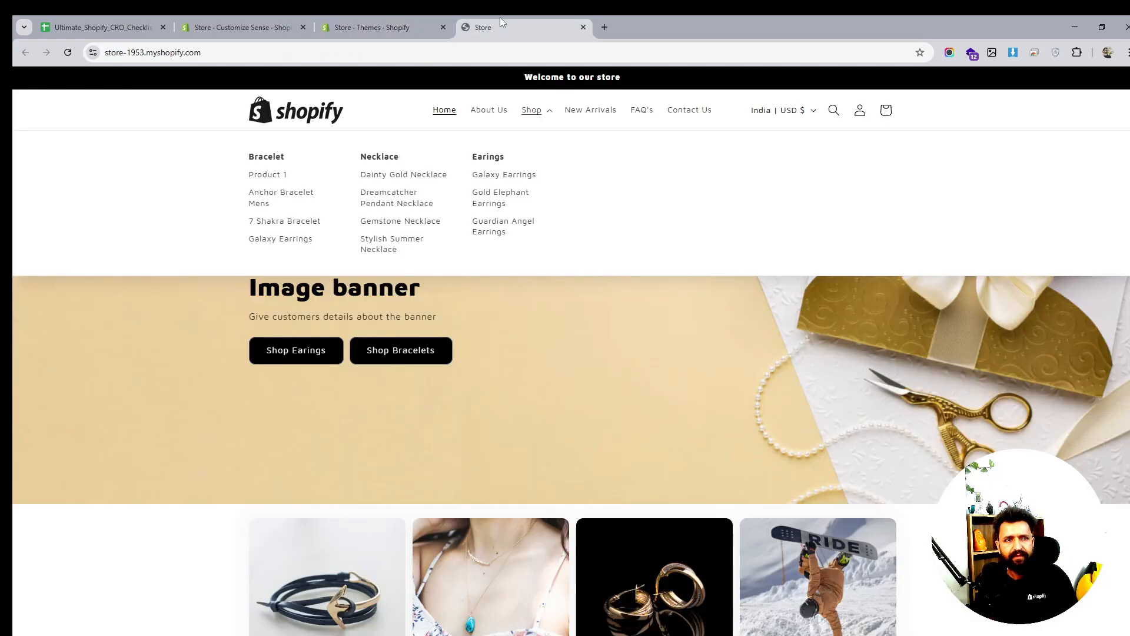
left_click(68, 52)
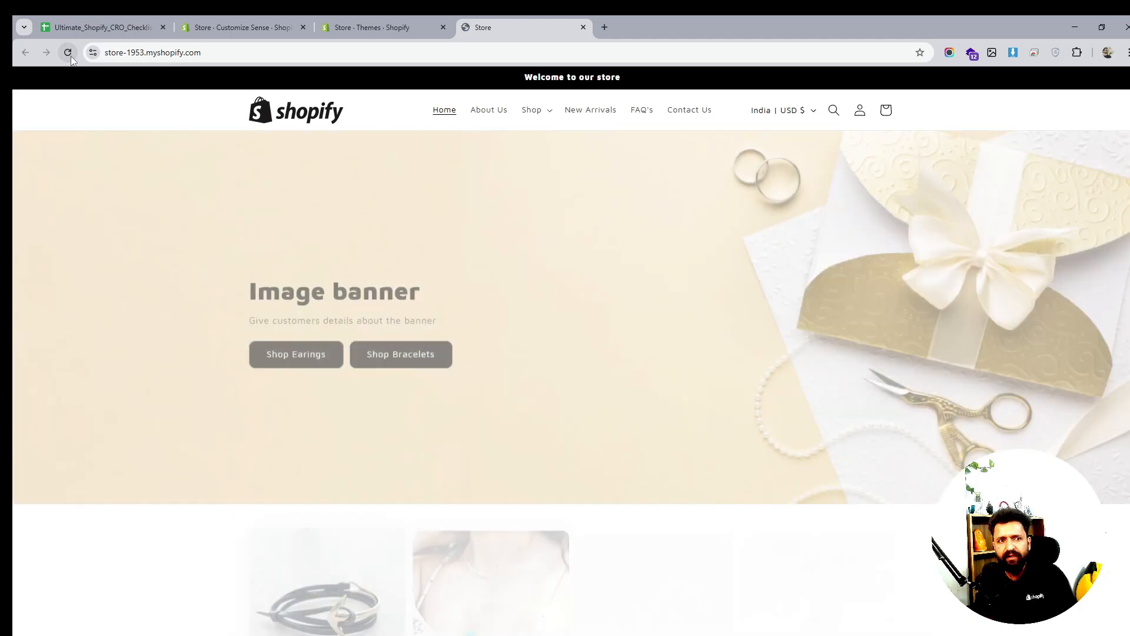
left_click(530, 110)
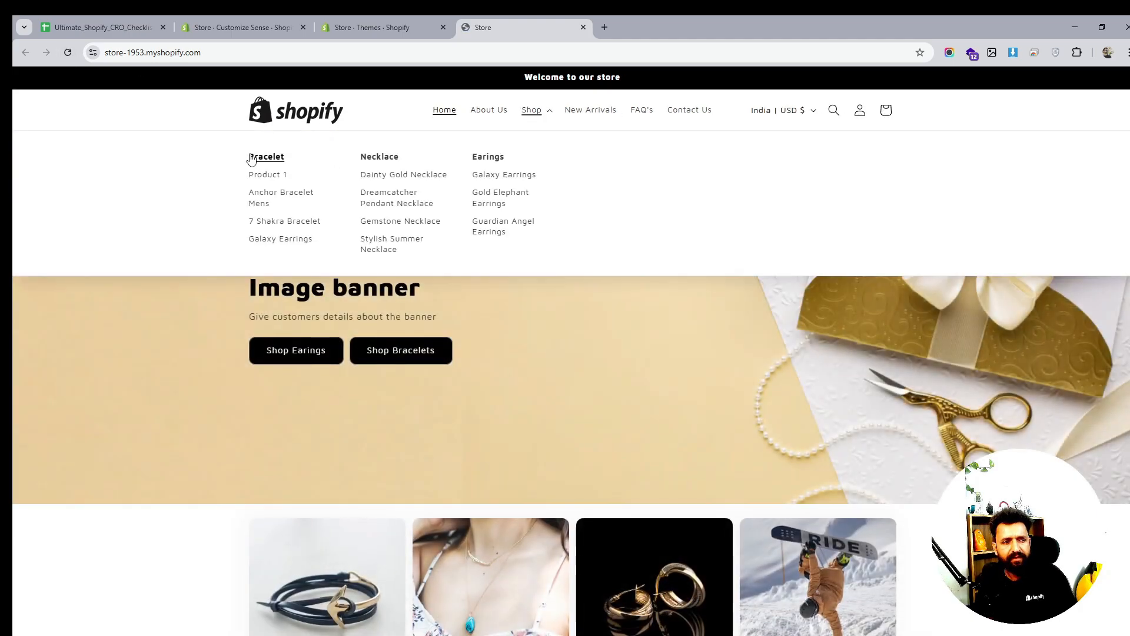
left_click(67, 53)
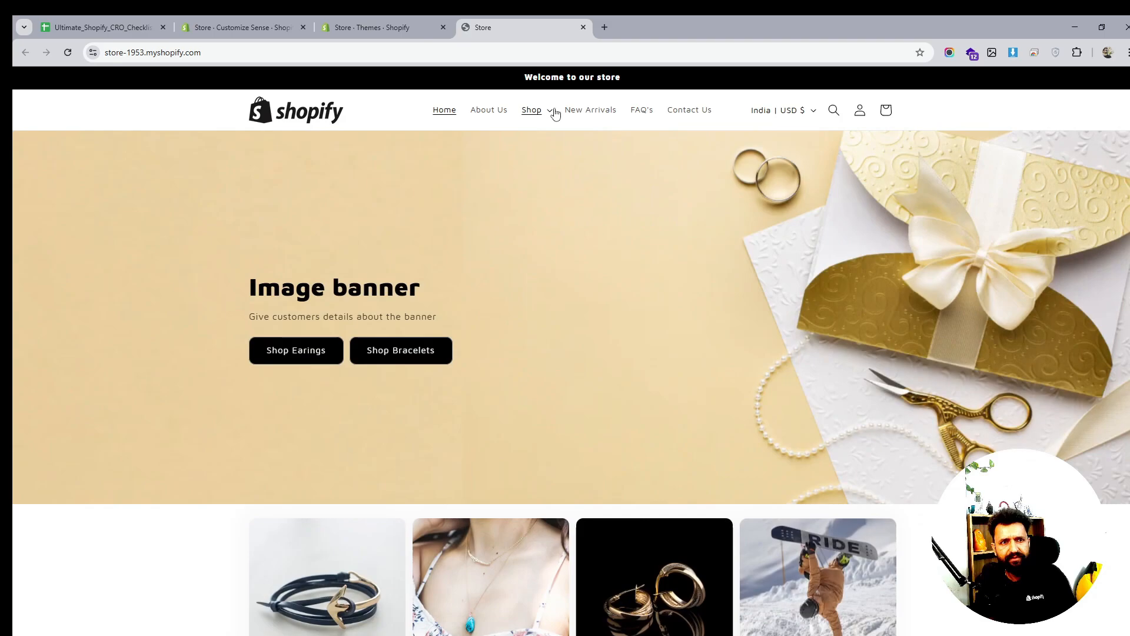
left_click(549, 111)
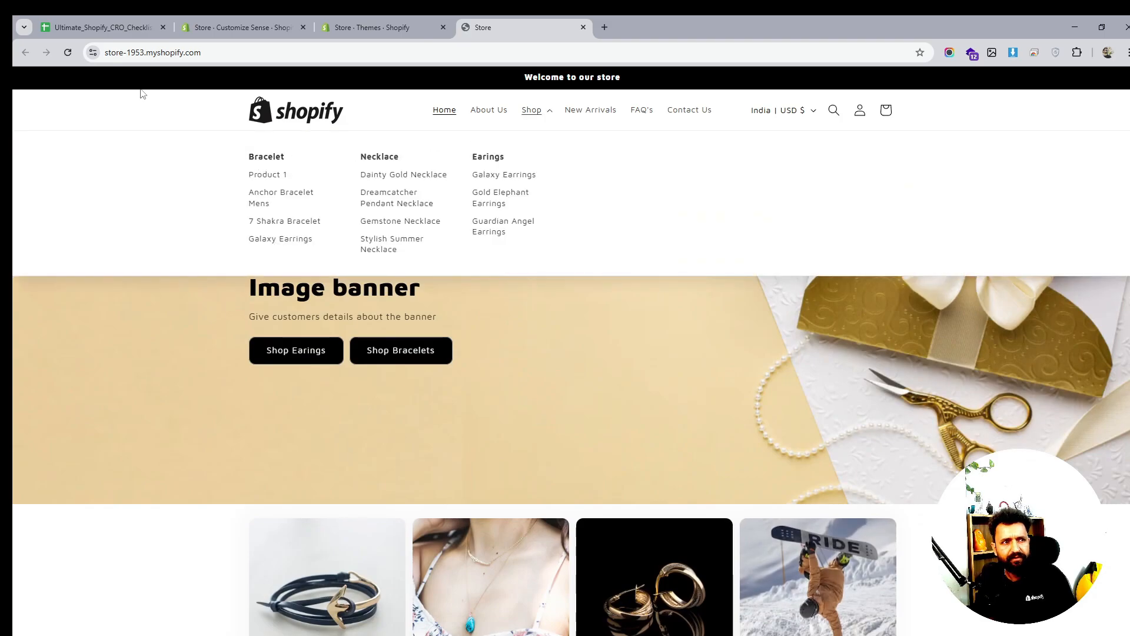
left_click(405, 27)
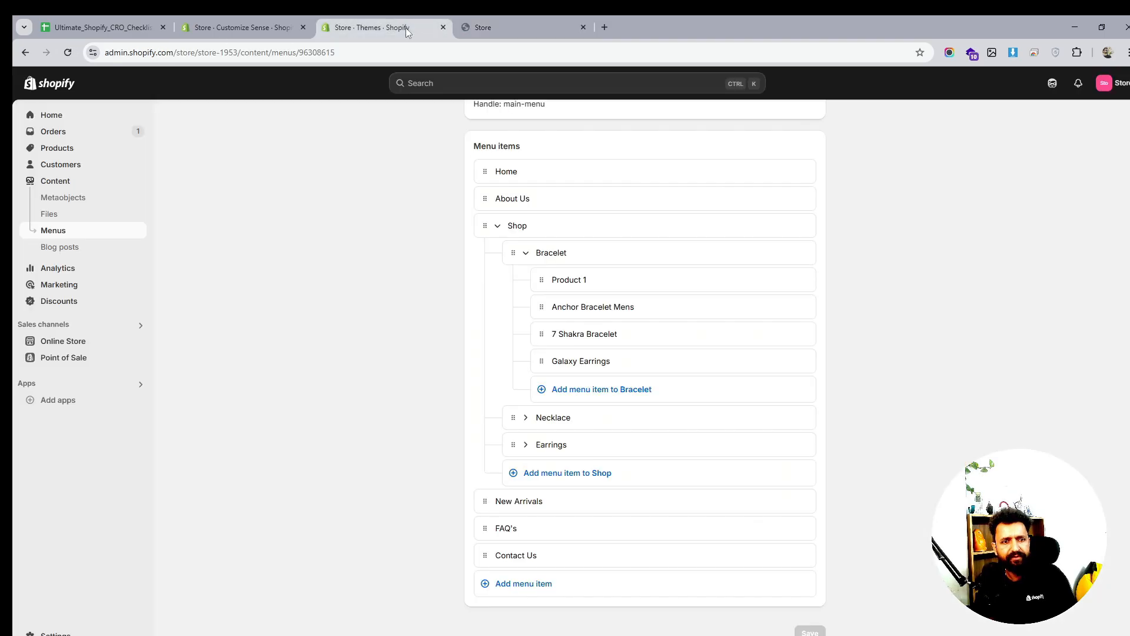
left_click(502, 27)
left_click(532, 110)
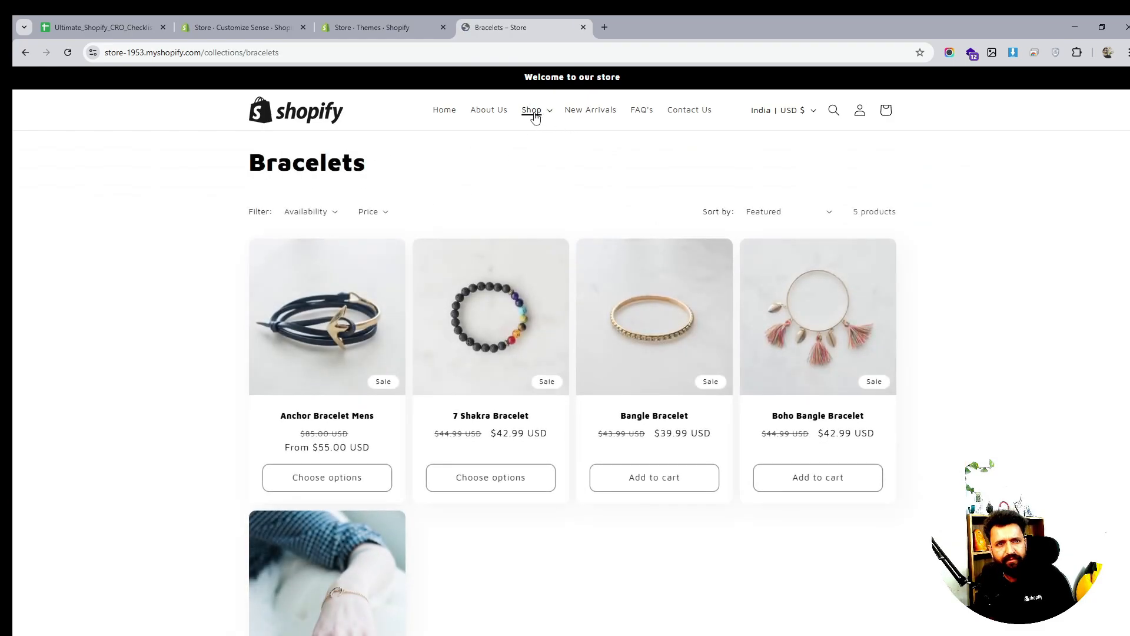
left_click(534, 115)
Browse the Necklace collection page, then the Earrings collection page
left_click(387, 158)
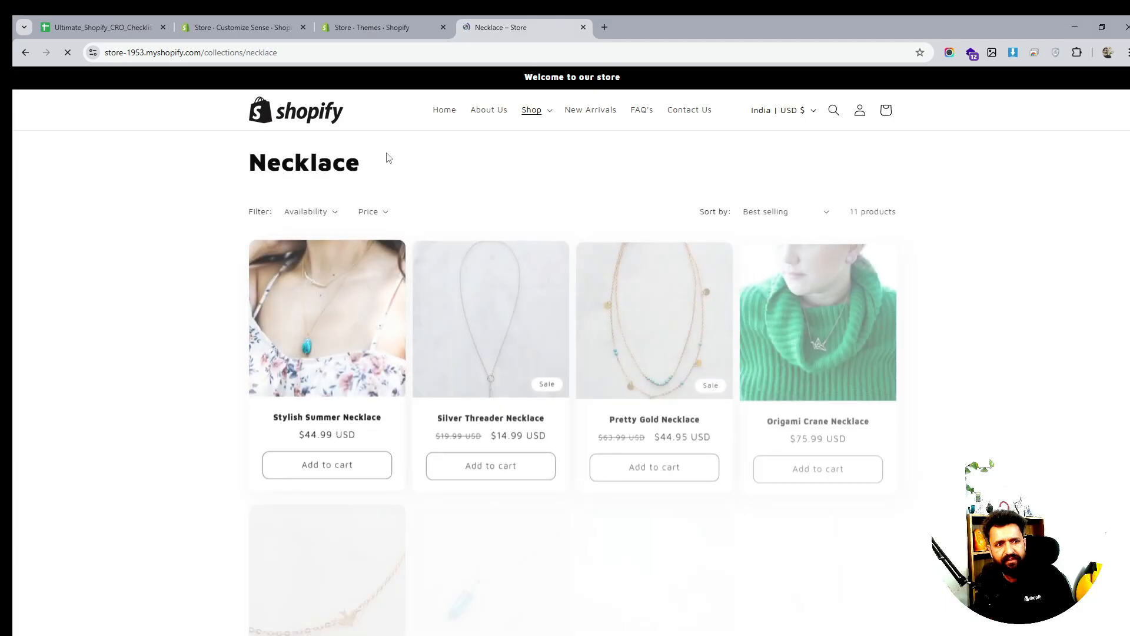
scroll(671, 220, "down", 3)
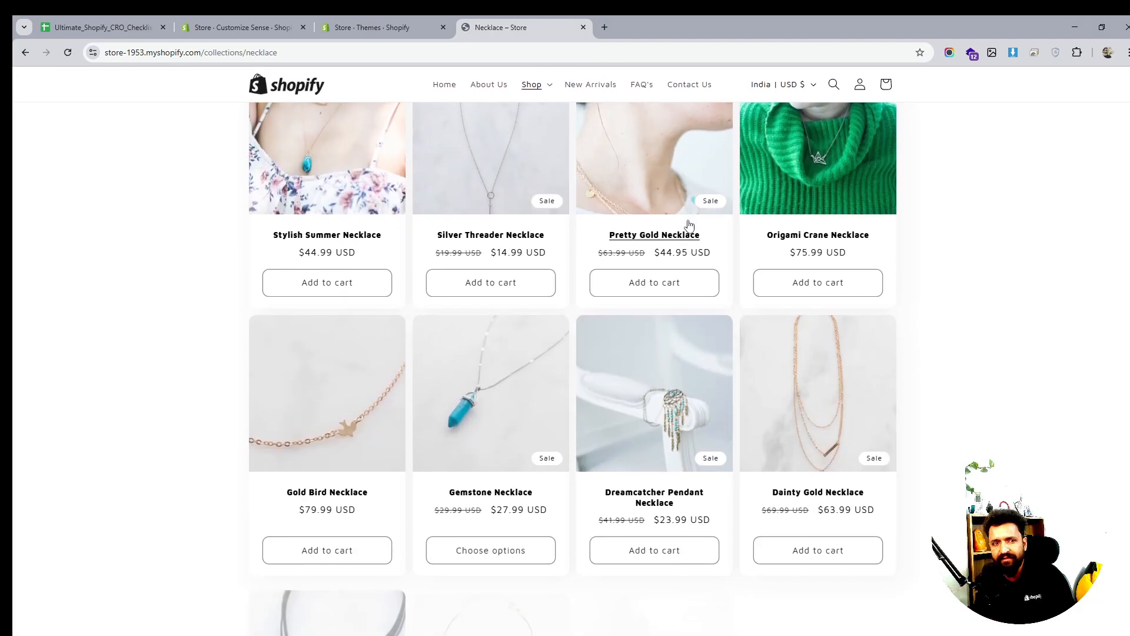
scroll(671, 213, "up", 3)
left_click(532, 110)
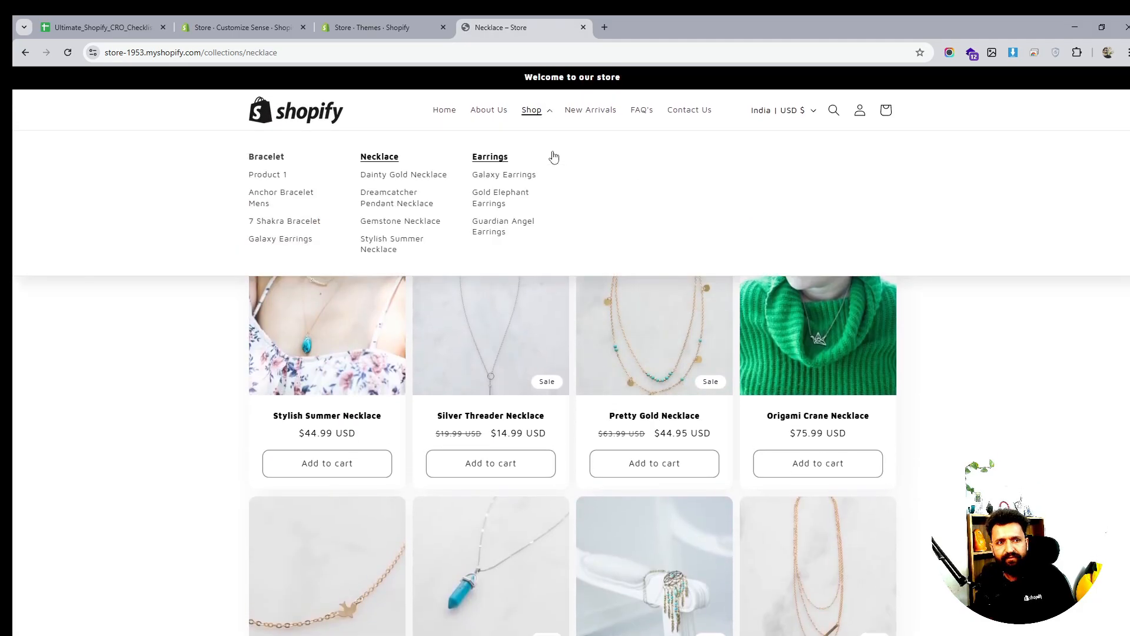
left_click(491, 157)
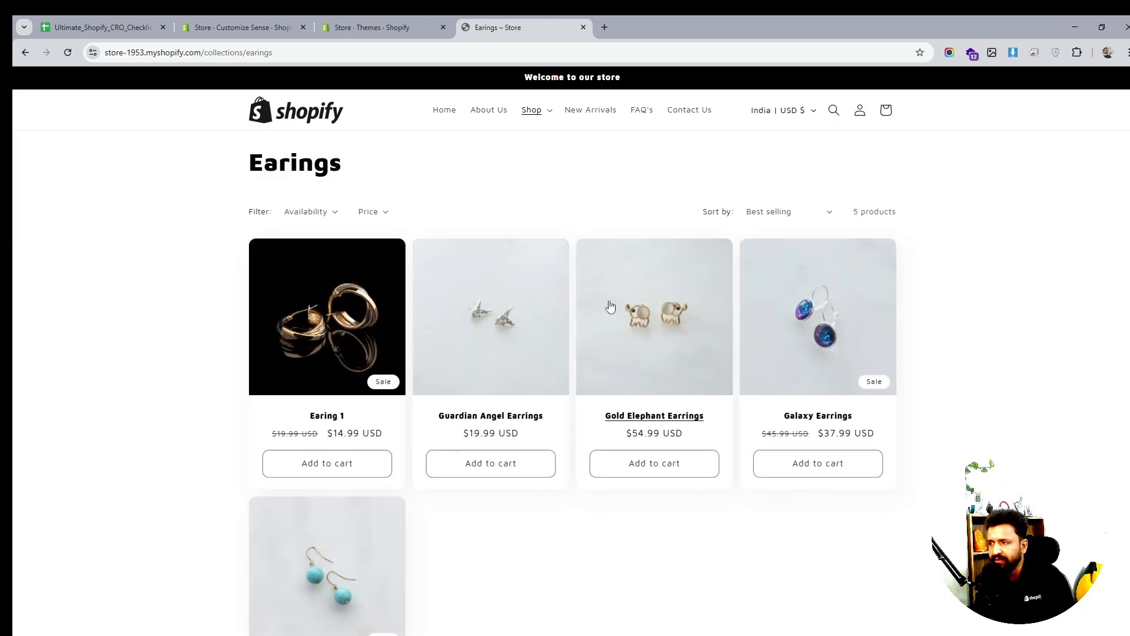
scroll(625, 305, "down", 4)
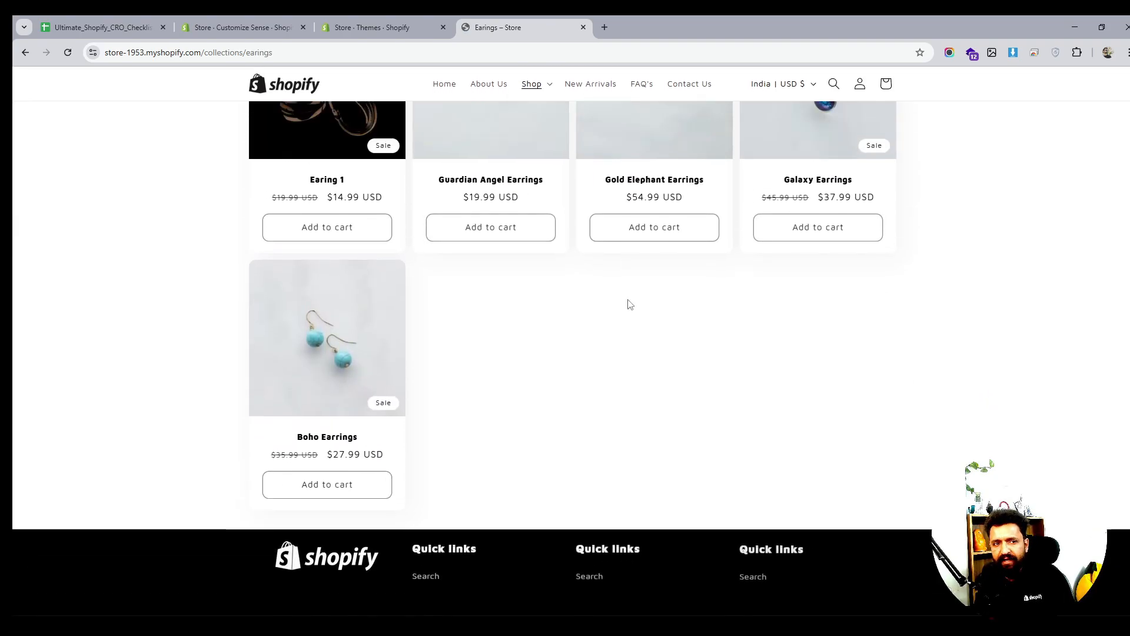
scroll(628, 304, "up", 4)
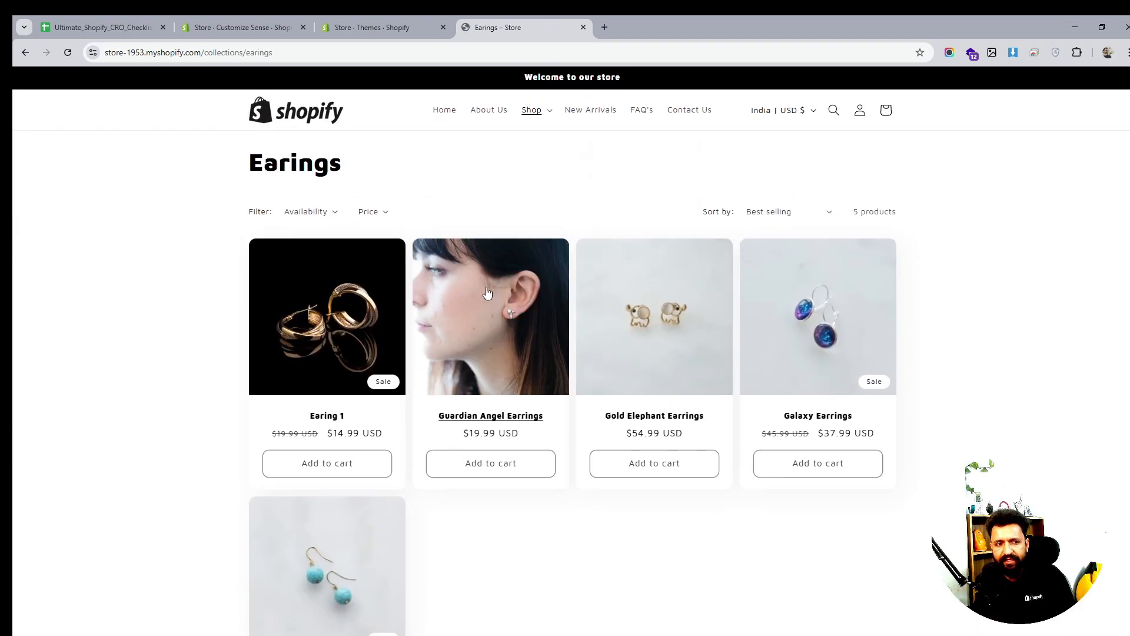
scroll(487, 293, "down", 3)
scroll(436, 292, "up", 3)
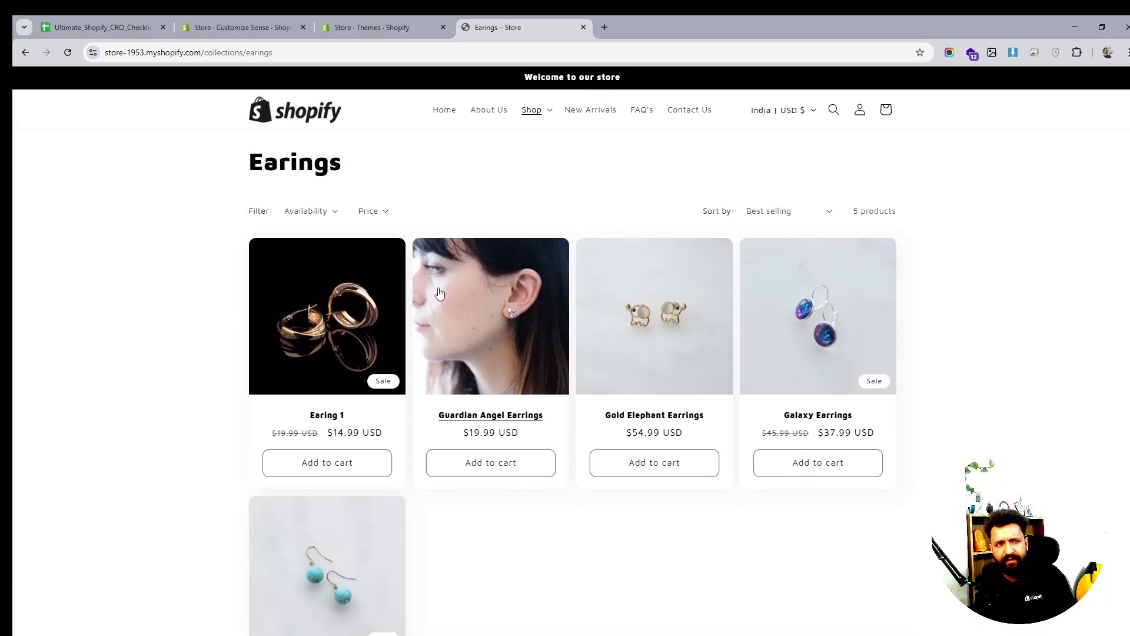
Inspect the Earings collection's Availability and Price filters, which go up to $54.99
left_click(373, 212)
left_click(375, 213)
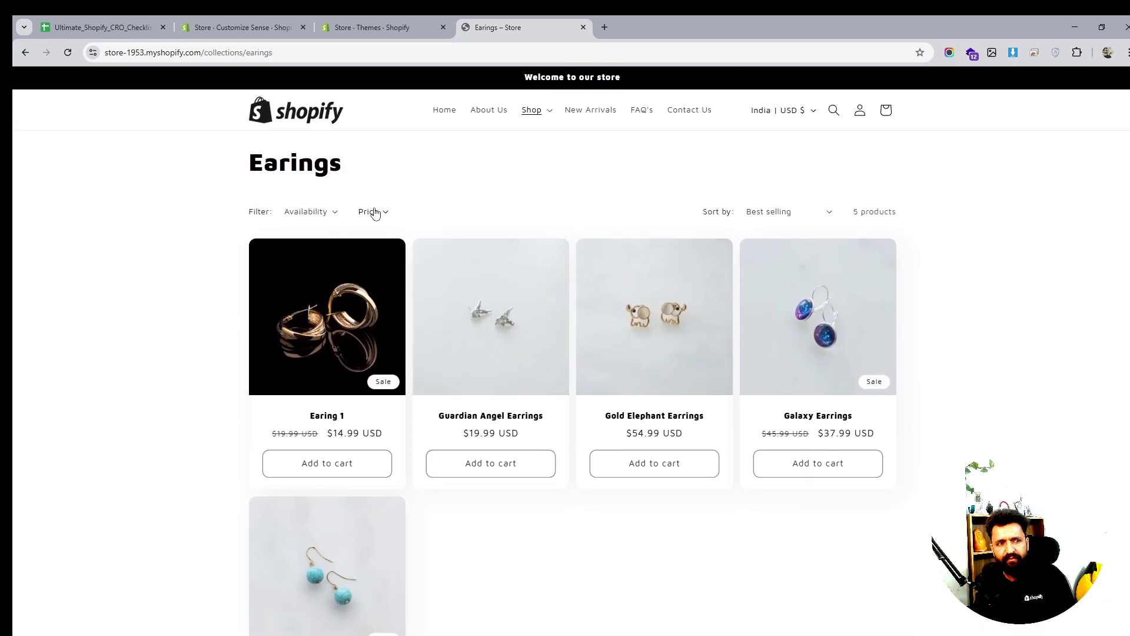
left_click(328, 212)
left_click(330, 214)
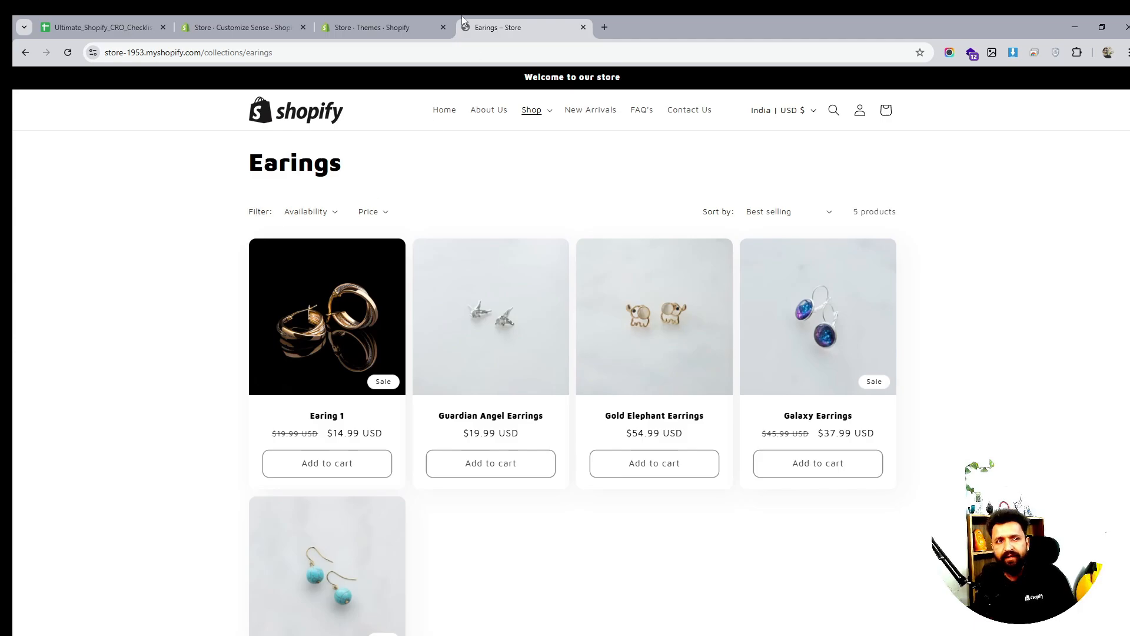
left_click(376, 213)
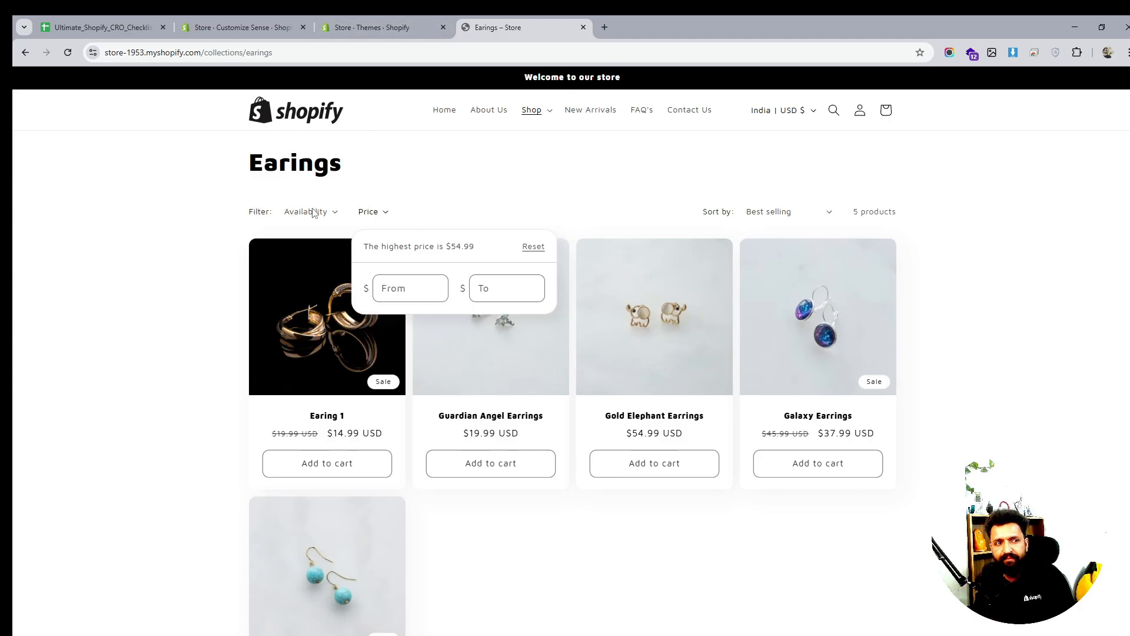
Back in the admin, move between the Online Store Themes and Navigation pages
left_click(389, 26)
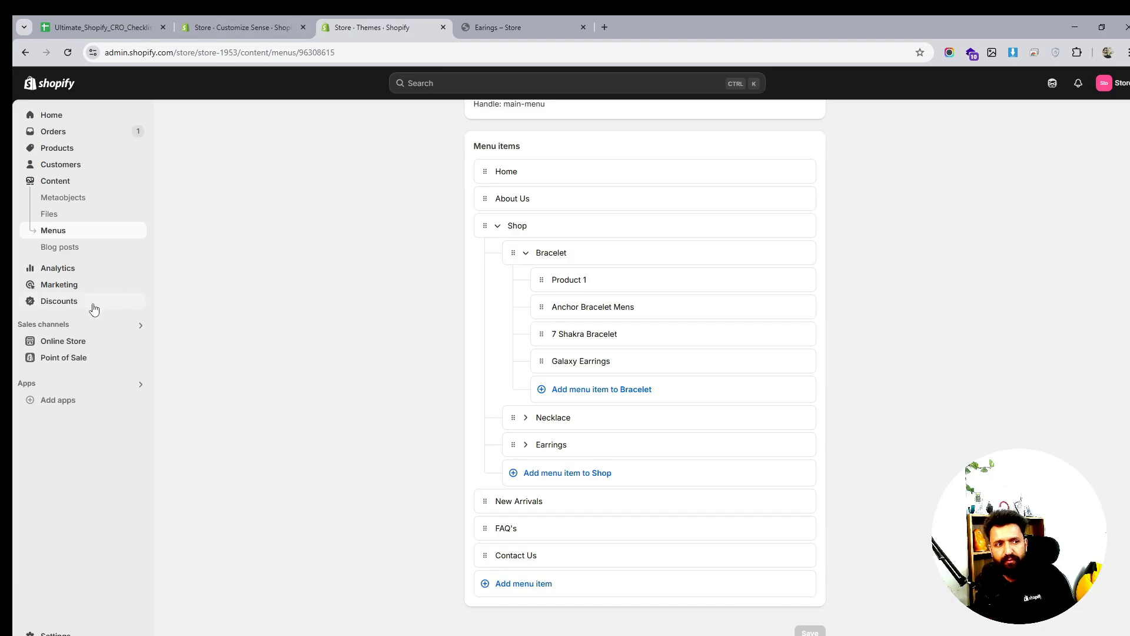
left_click(60, 343)
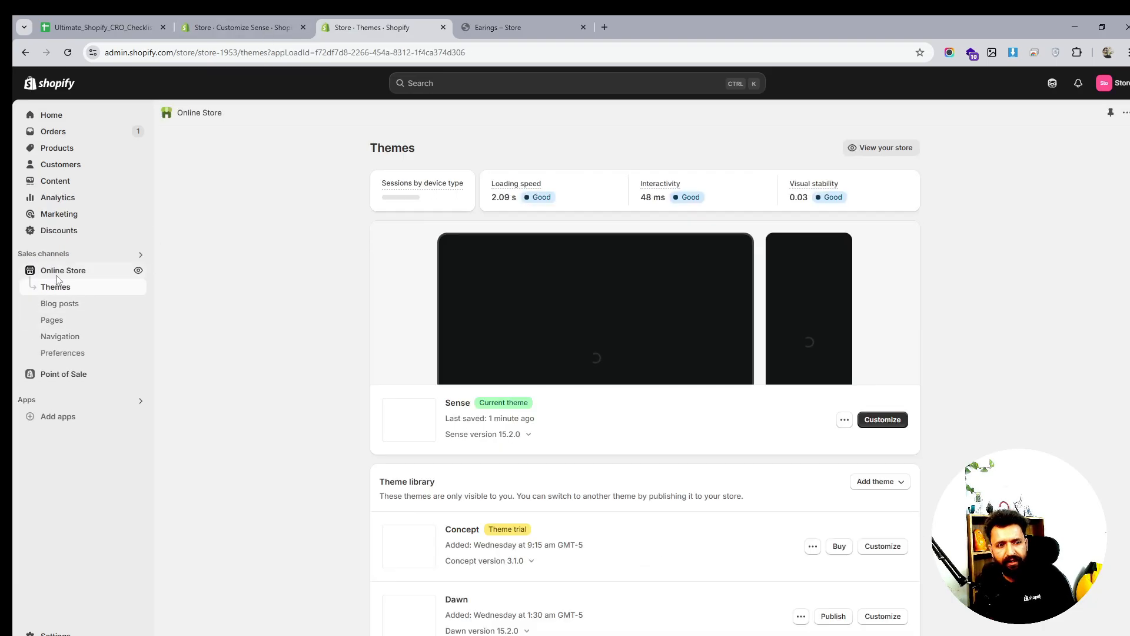
left_click(54, 336)
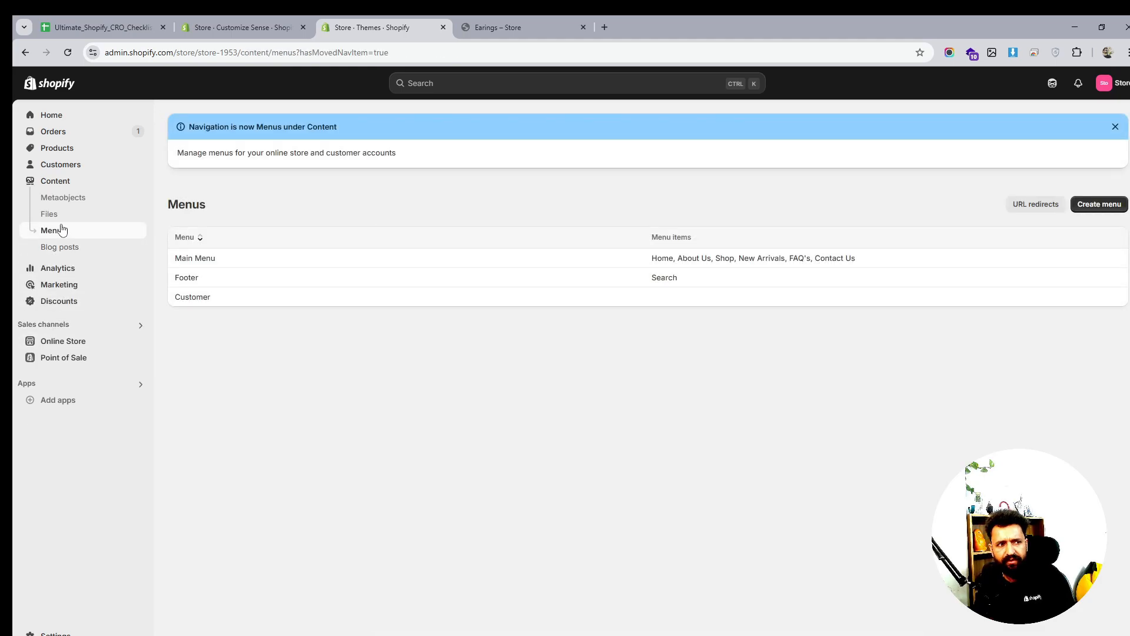
left_click(72, 343)
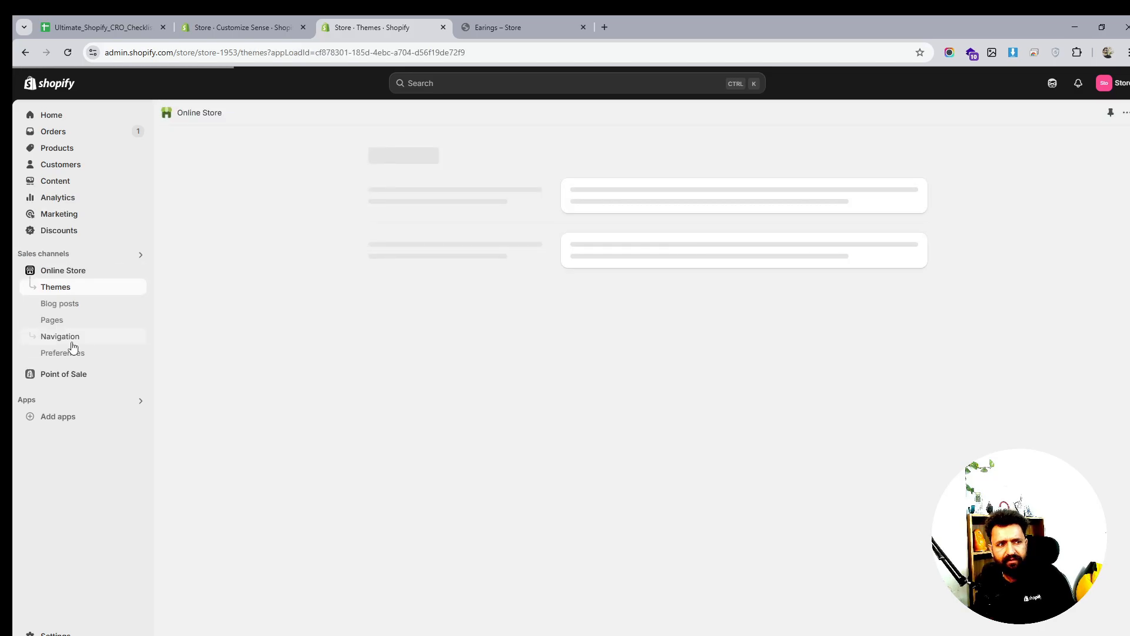
scroll(730, 394, "down", 2)
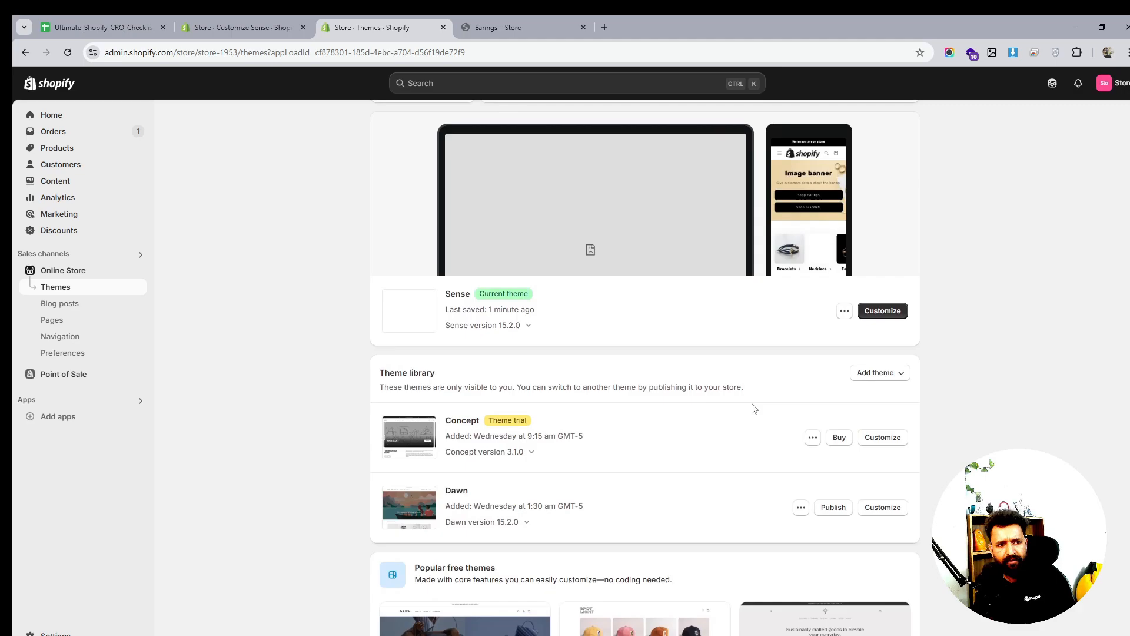
scroll(754, 408, "up", 1)
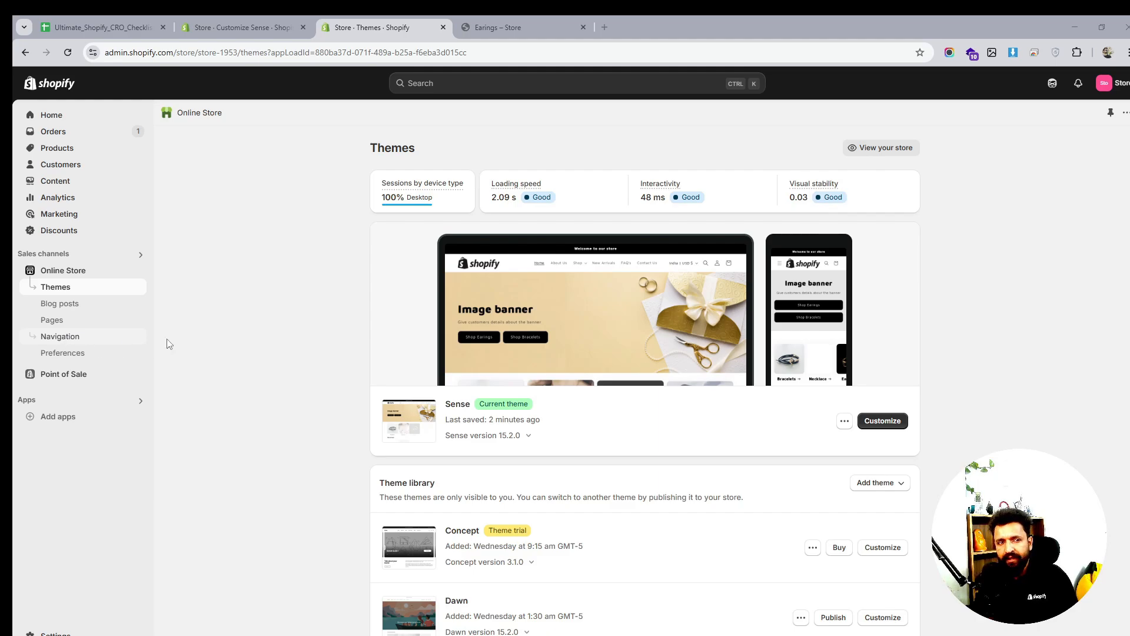
Search the admin for 'filter' and install the Shopify Search & Discovery app
left_click(497, 86)
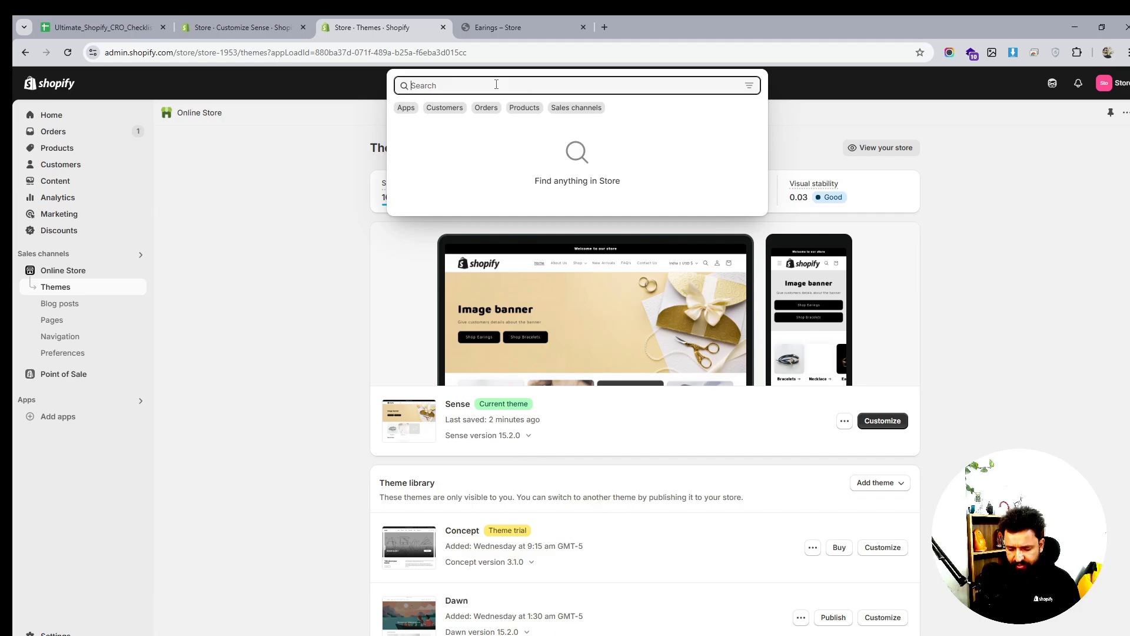
type("filter")
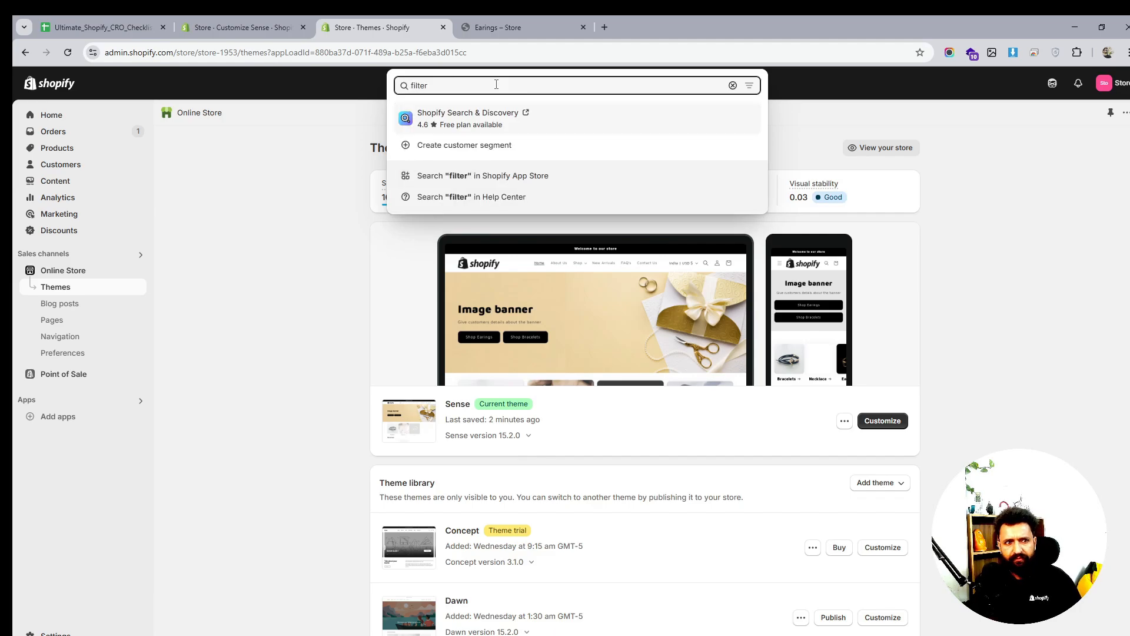
left_click(499, 118)
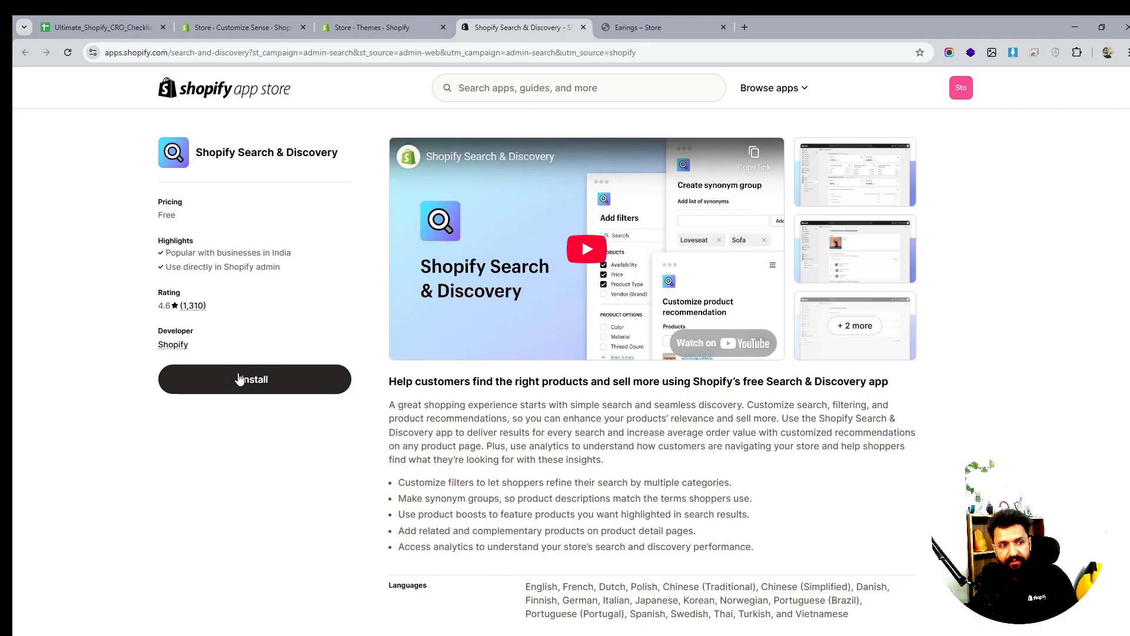
left_click(243, 380)
left_click(527, 28)
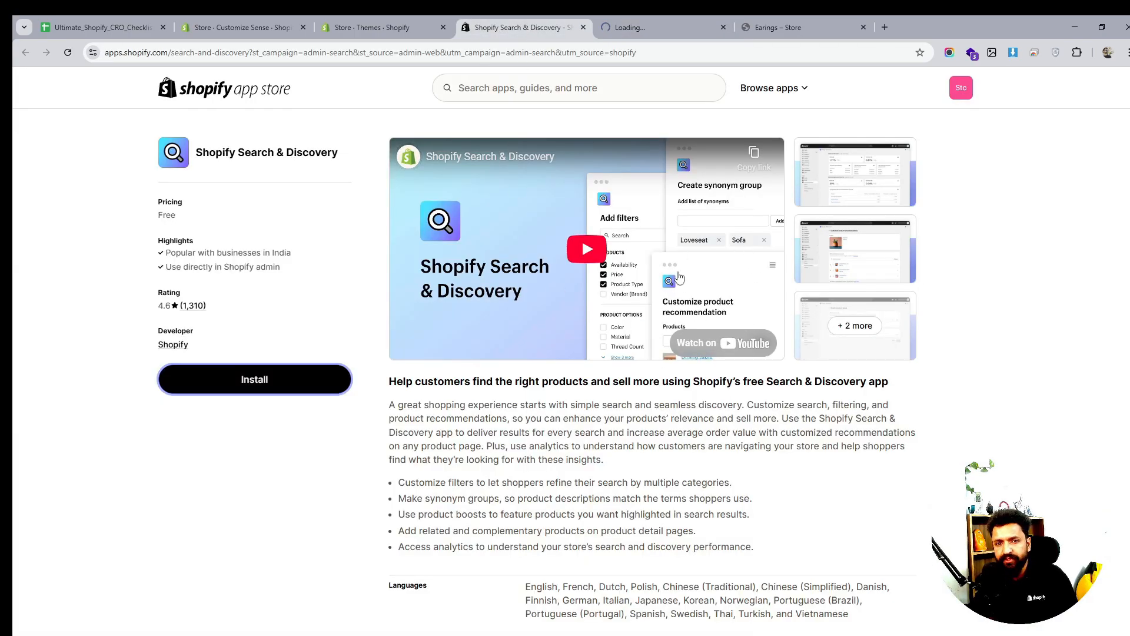
left_click(661, 26)
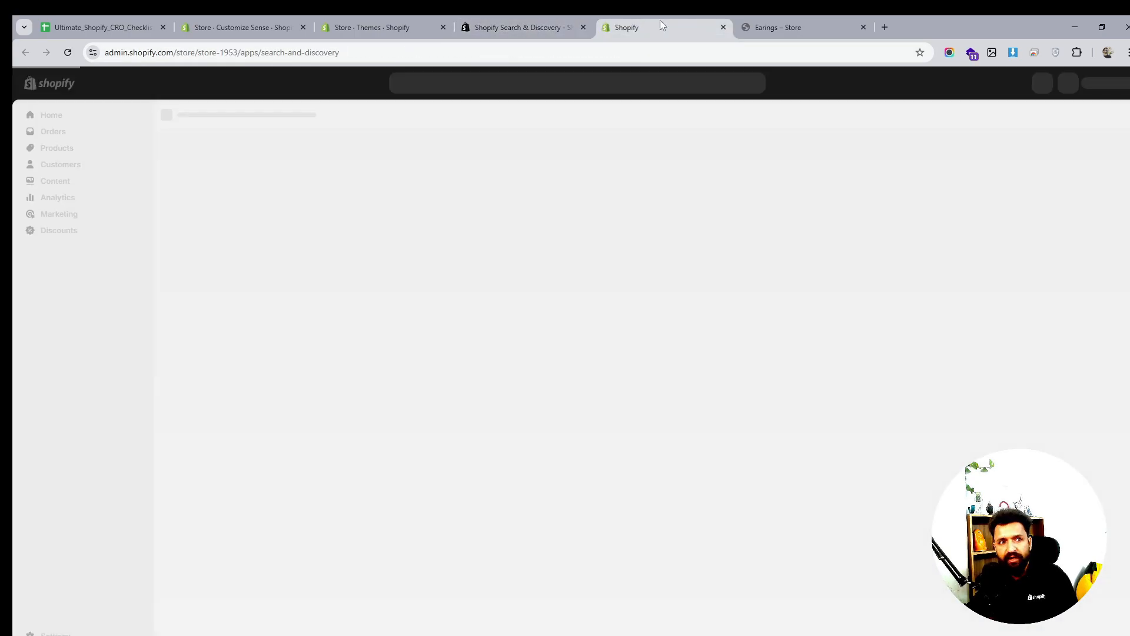
Pin Search & Discovery, then add and save a Product type filter with Bracelet, Earrings, Necklace, Snowboard
left_click(139, 341)
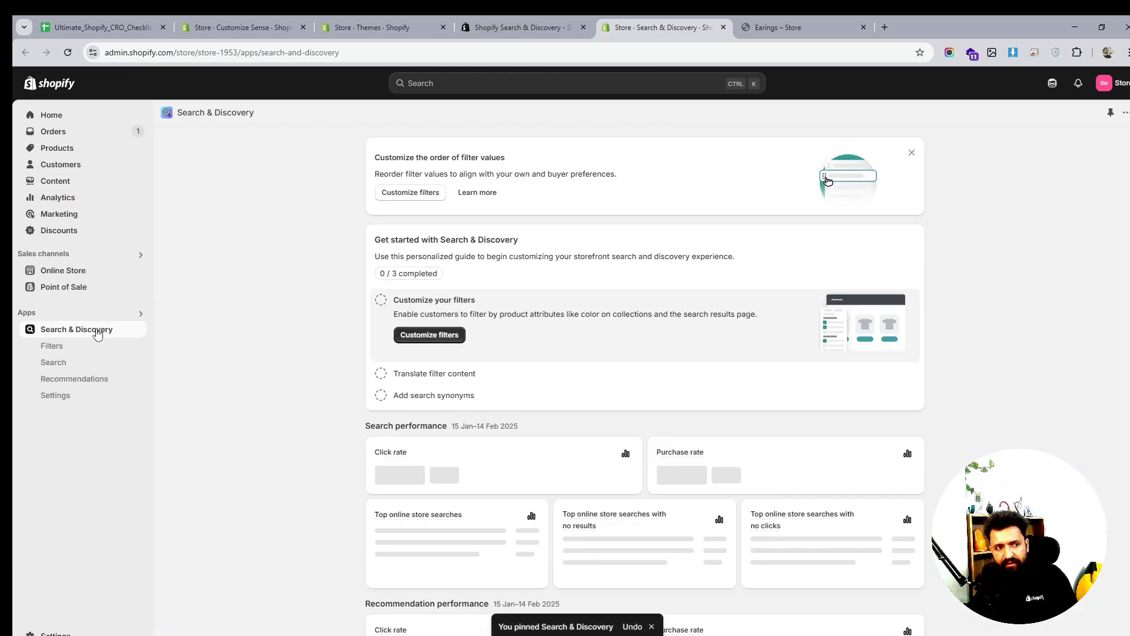
left_click(60, 349)
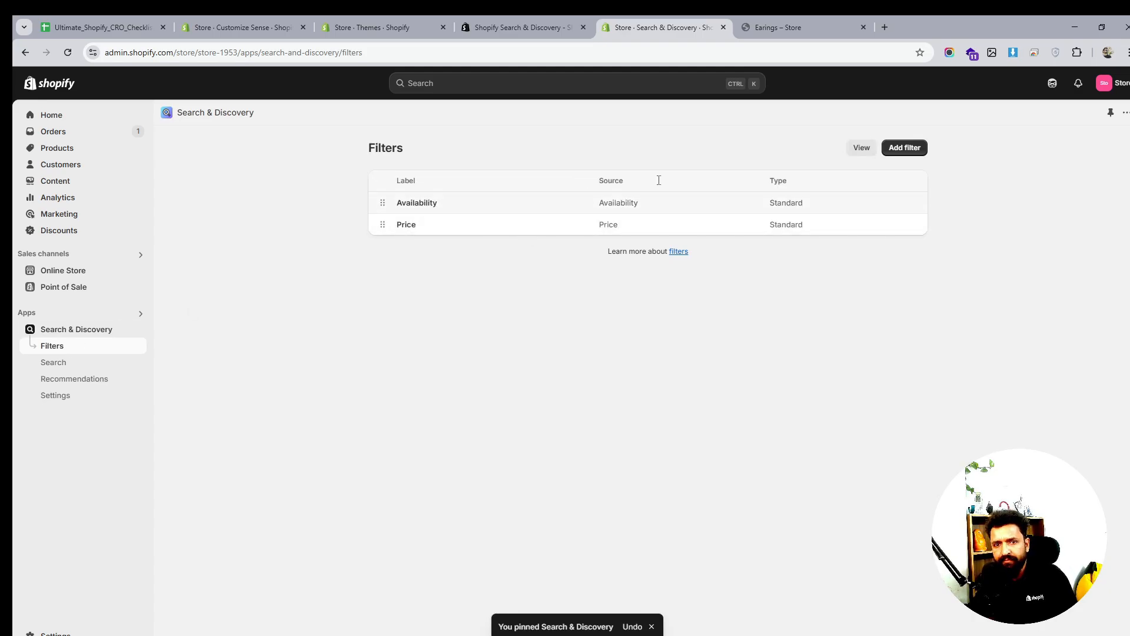
left_click(910, 154)
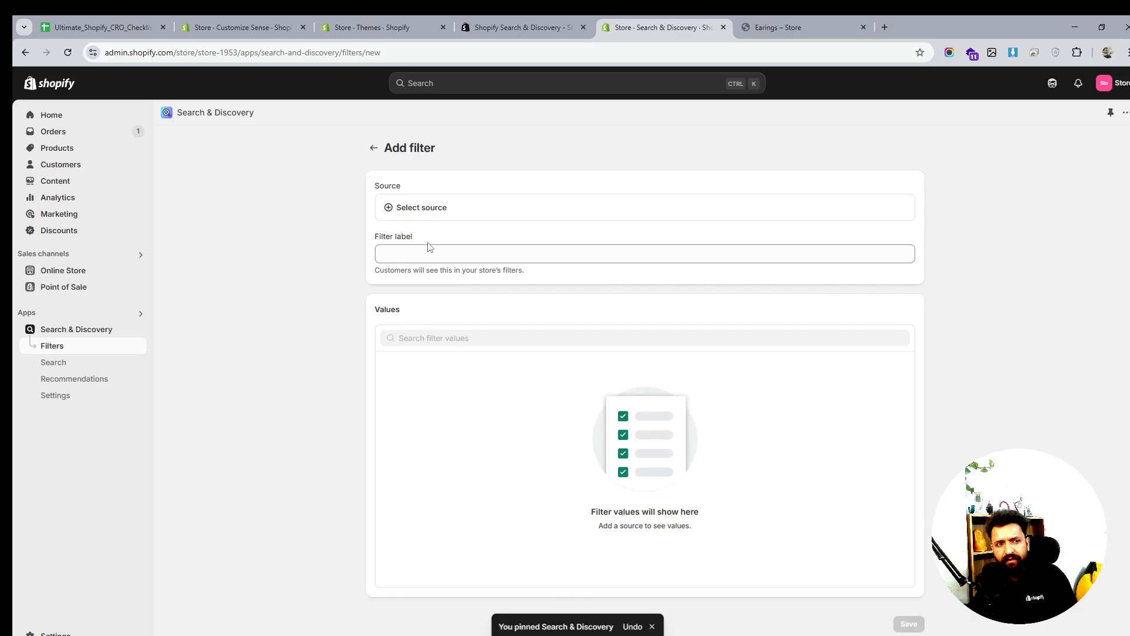
left_click(435, 211)
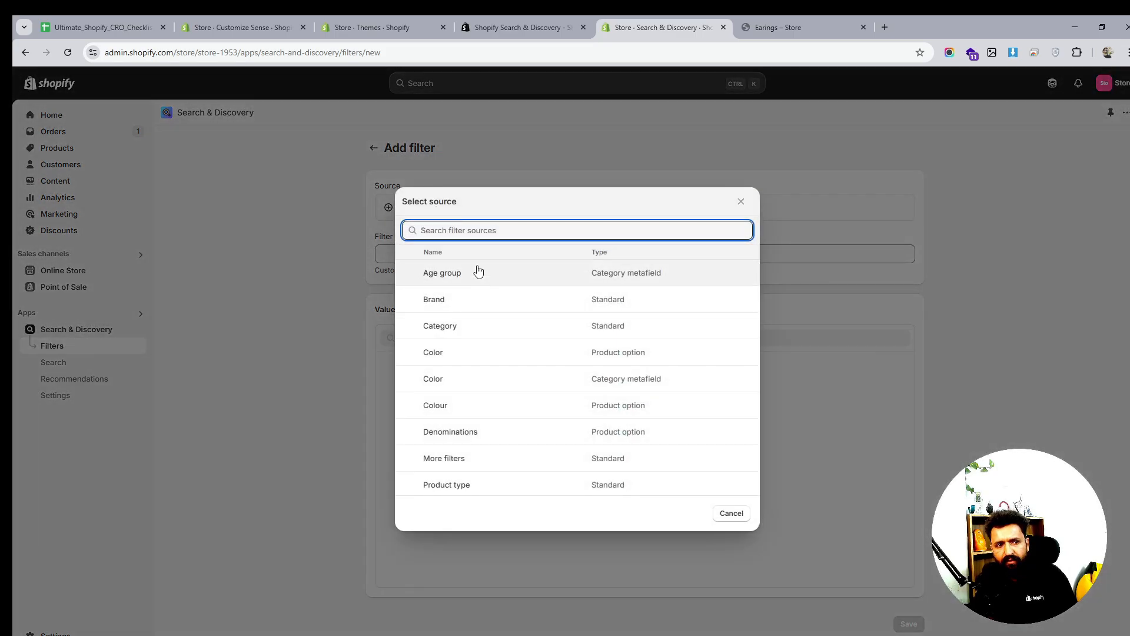
scroll(471, 436, "down", 1)
left_click(474, 432)
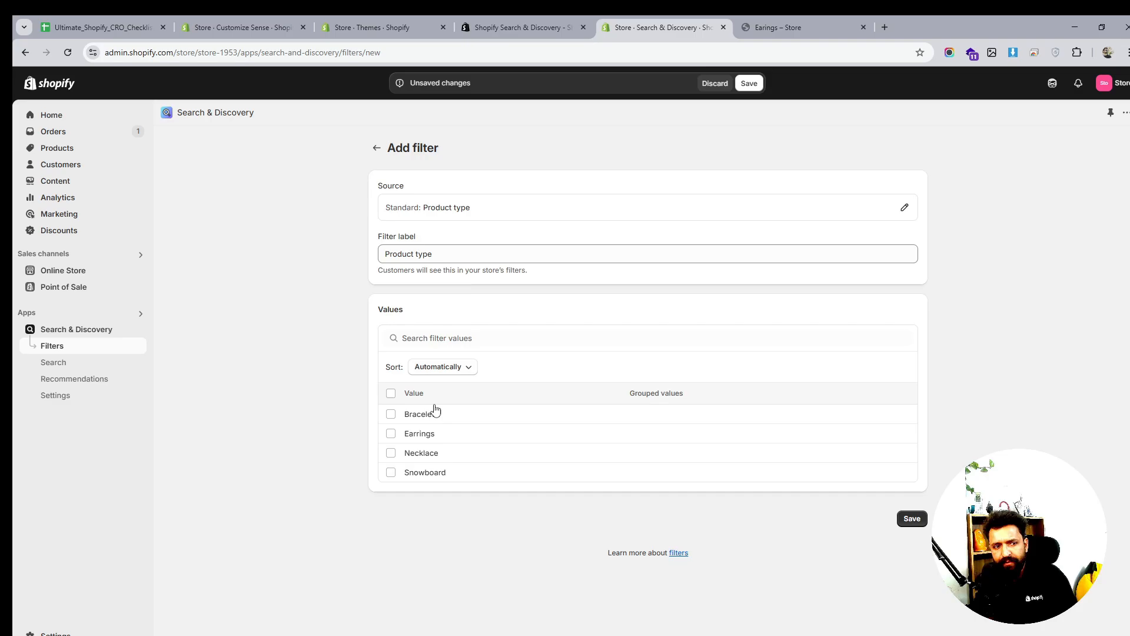
left_click(391, 393)
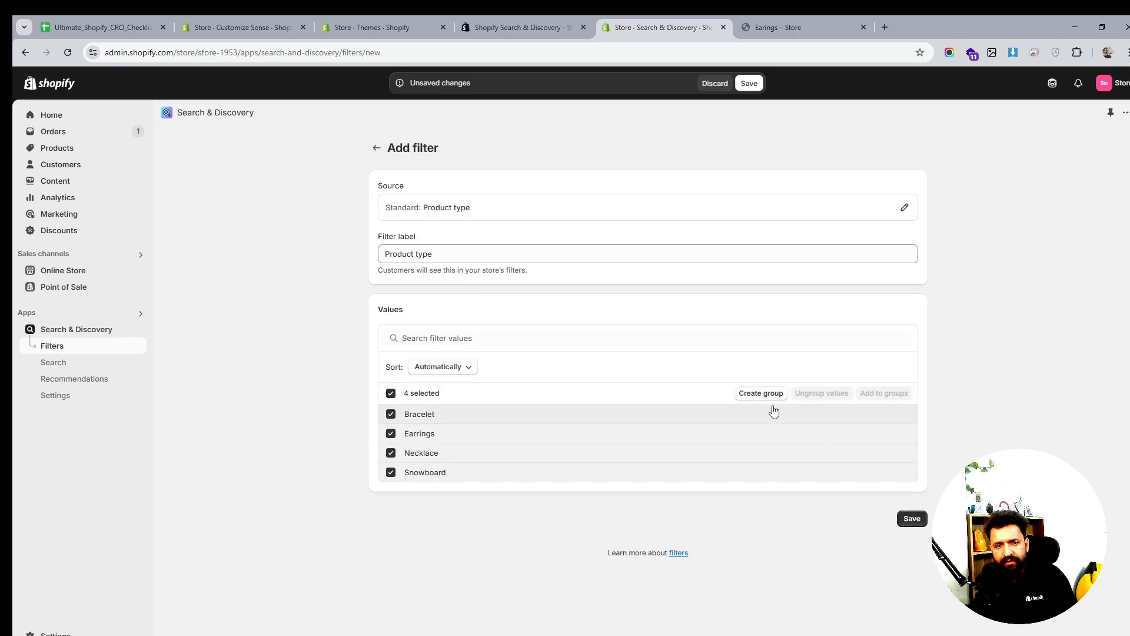
left_click(913, 519)
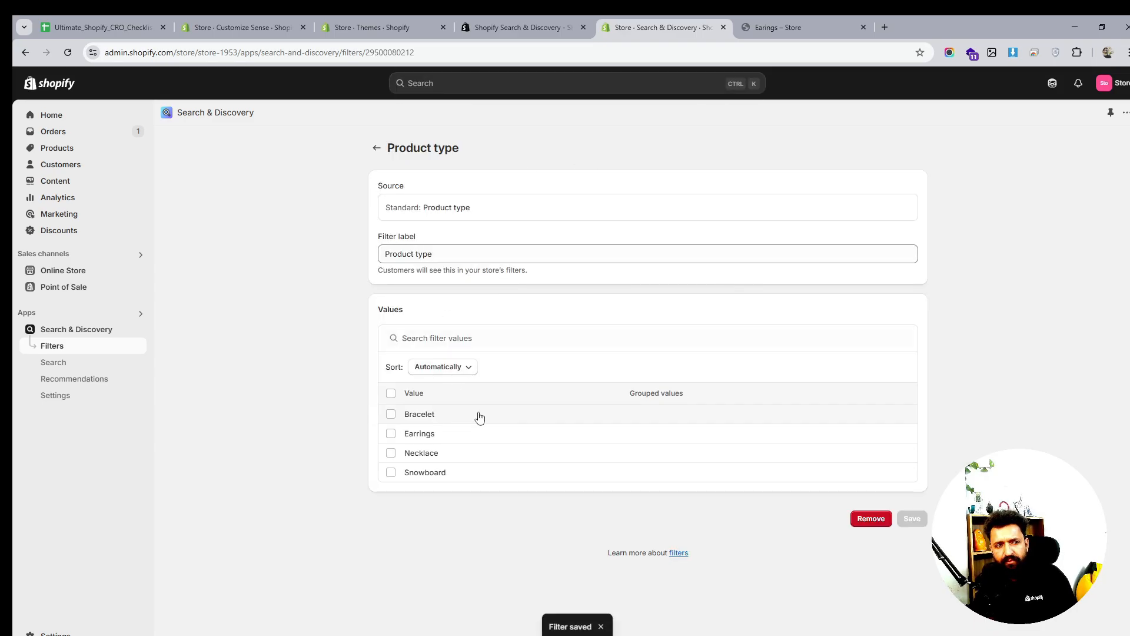
left_click(551, 24)
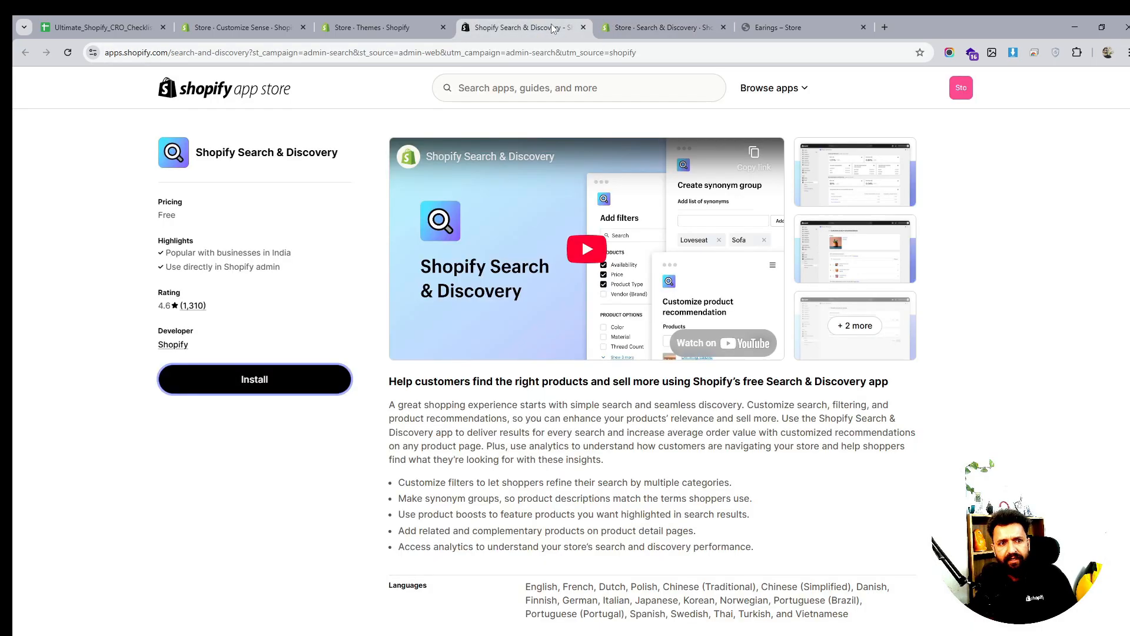
Check the new Product type filter on the storefront Earings collection page
left_click(420, 28)
left_click(781, 26)
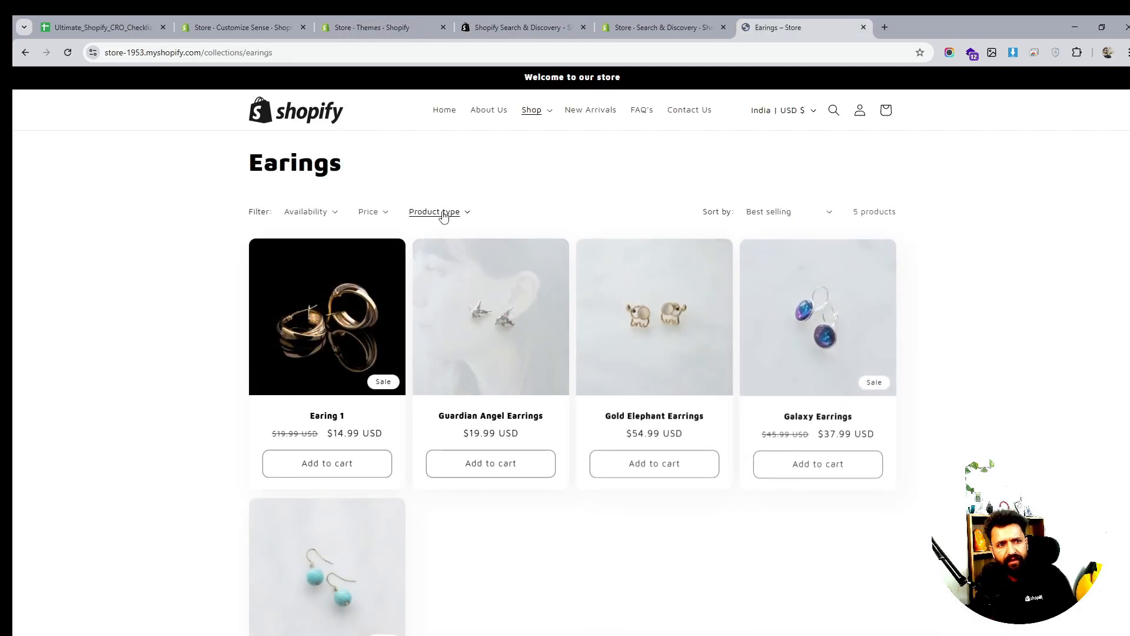
left_click(441, 212)
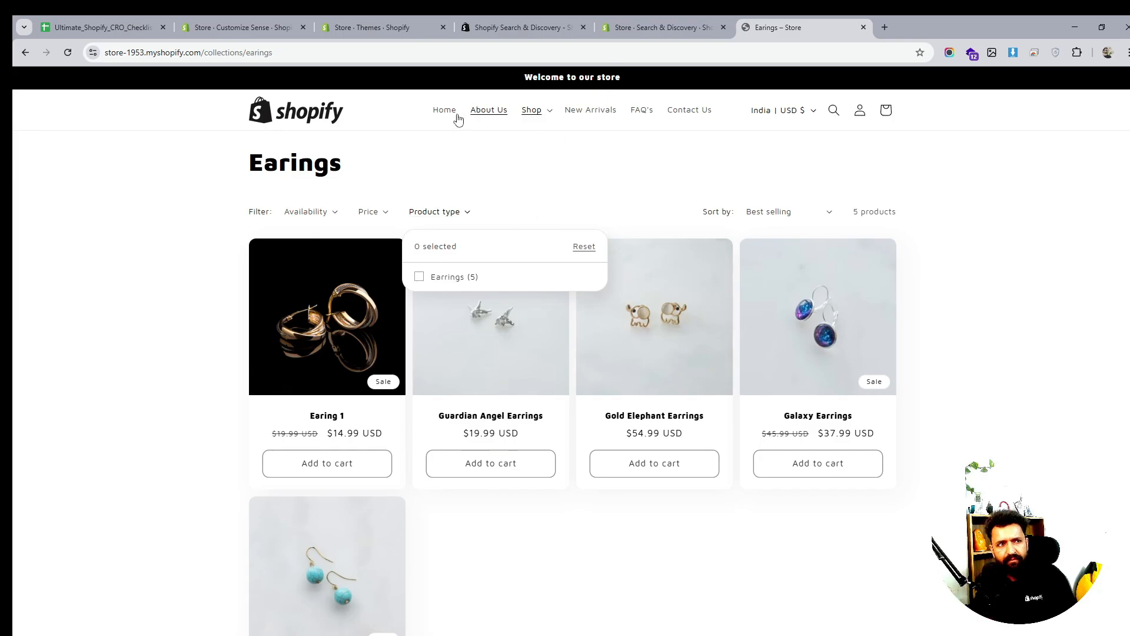
Load /collections/all, check its Product type filter, then return to the admin filter page
double_click(246, 52)
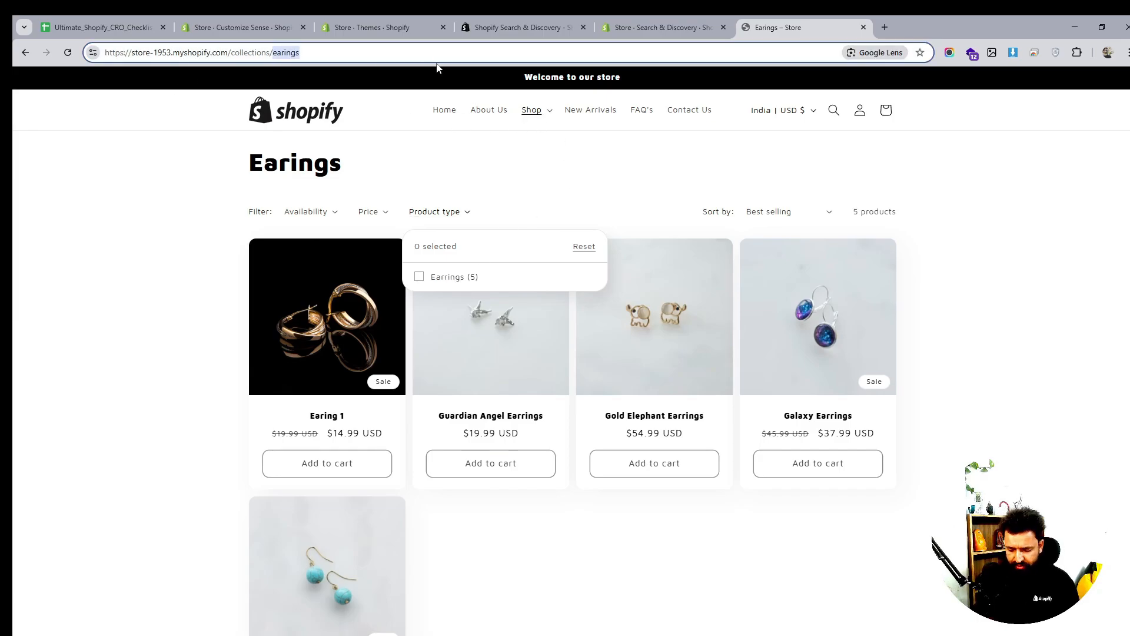
type("all")
key("Return")
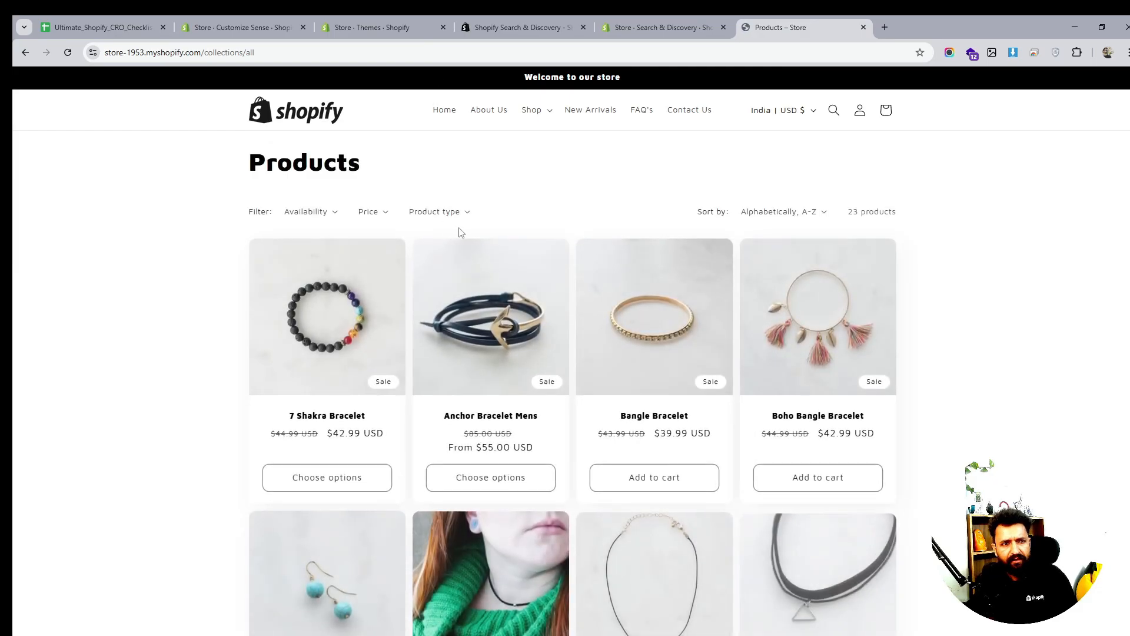
left_click(441, 212)
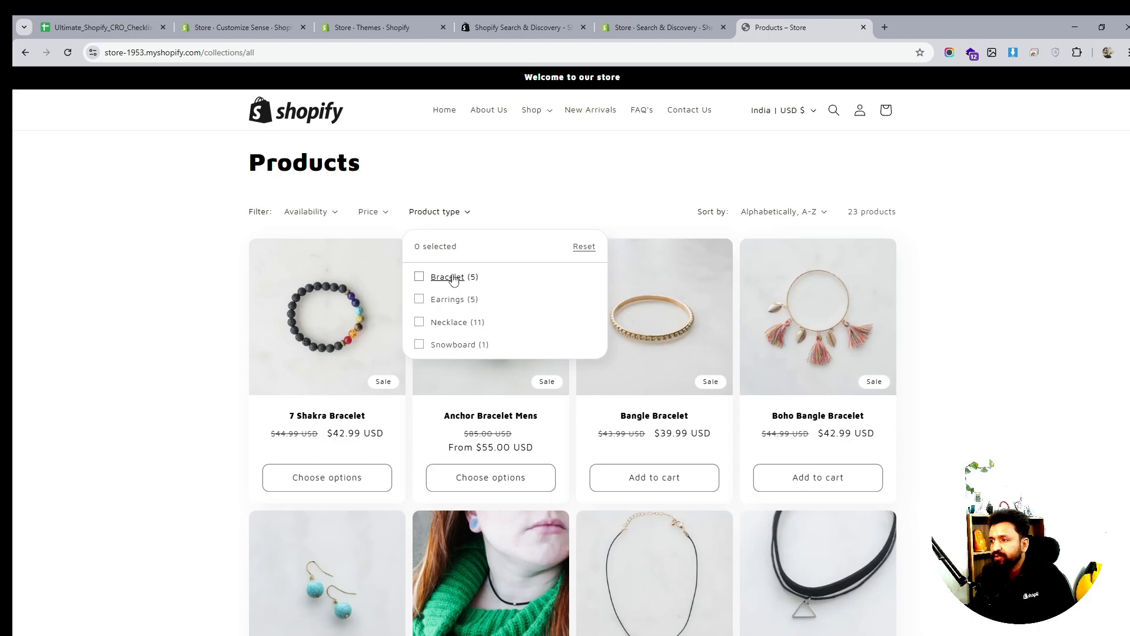
left_click(640, 22)
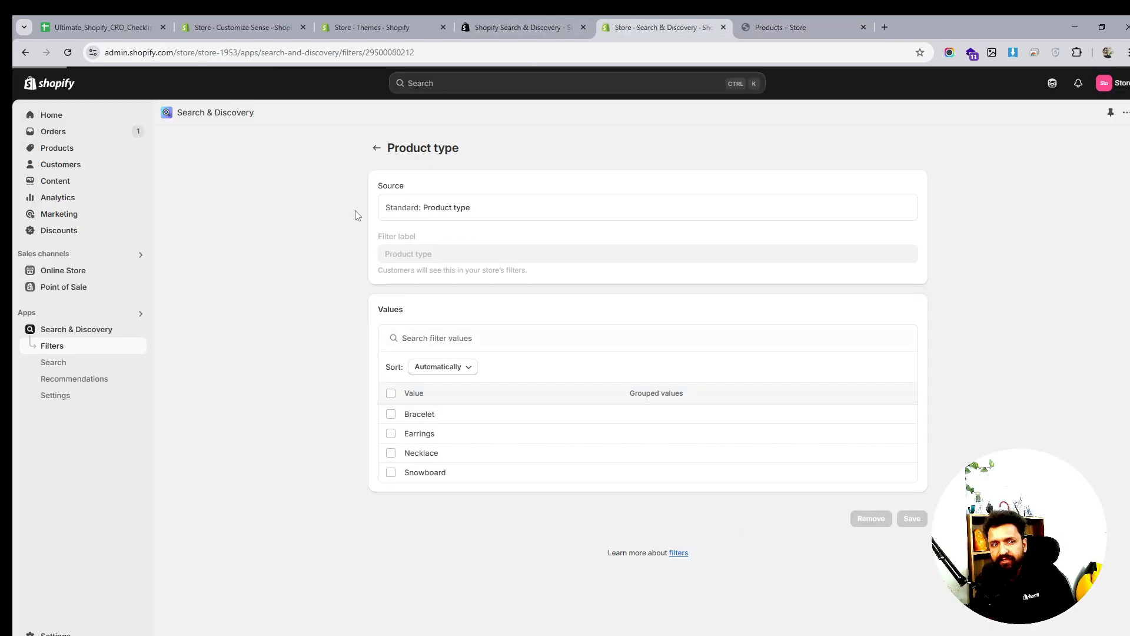
Glance at the Themes page and Sense theme editor, then view the Availability, Price, Product type filters list
left_click(377, 148)
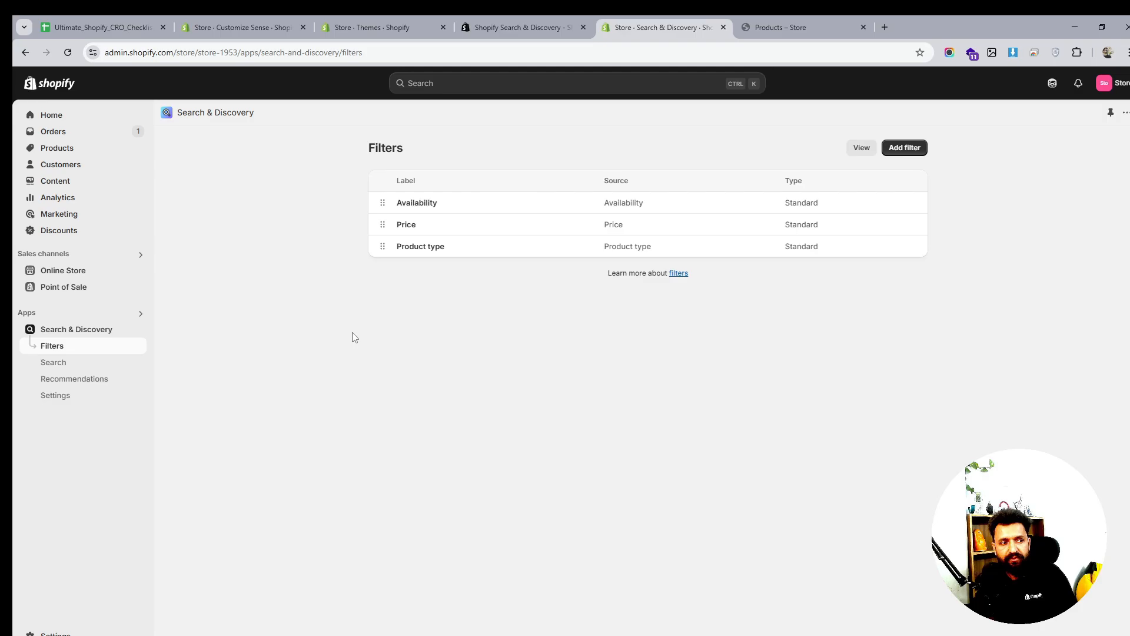
left_click(542, 28)
left_click(380, 24)
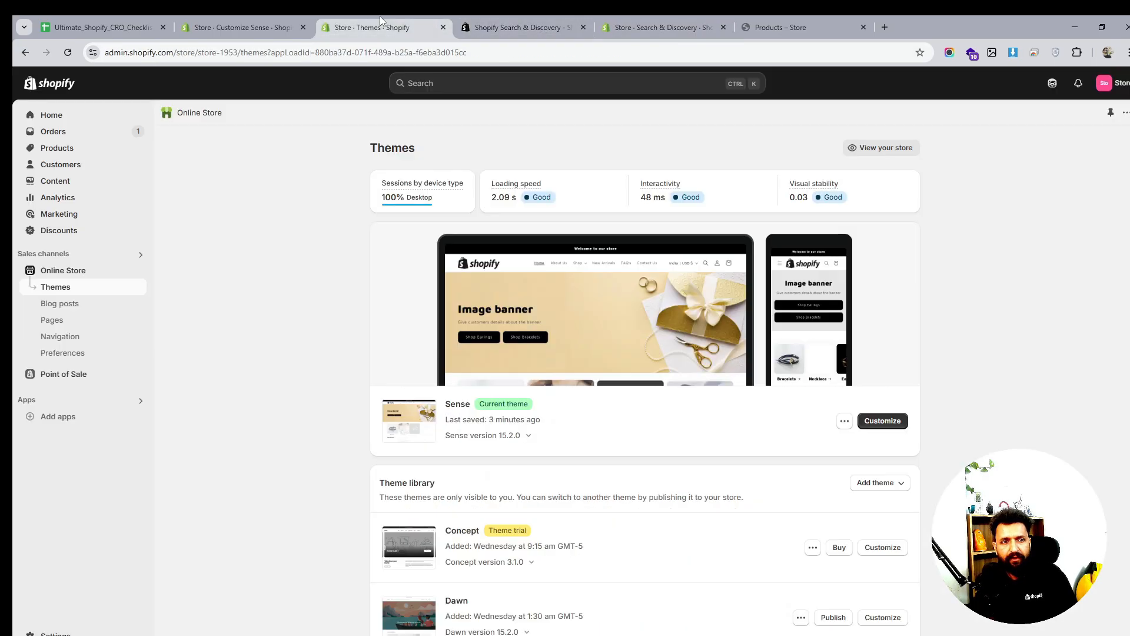
left_click(274, 26)
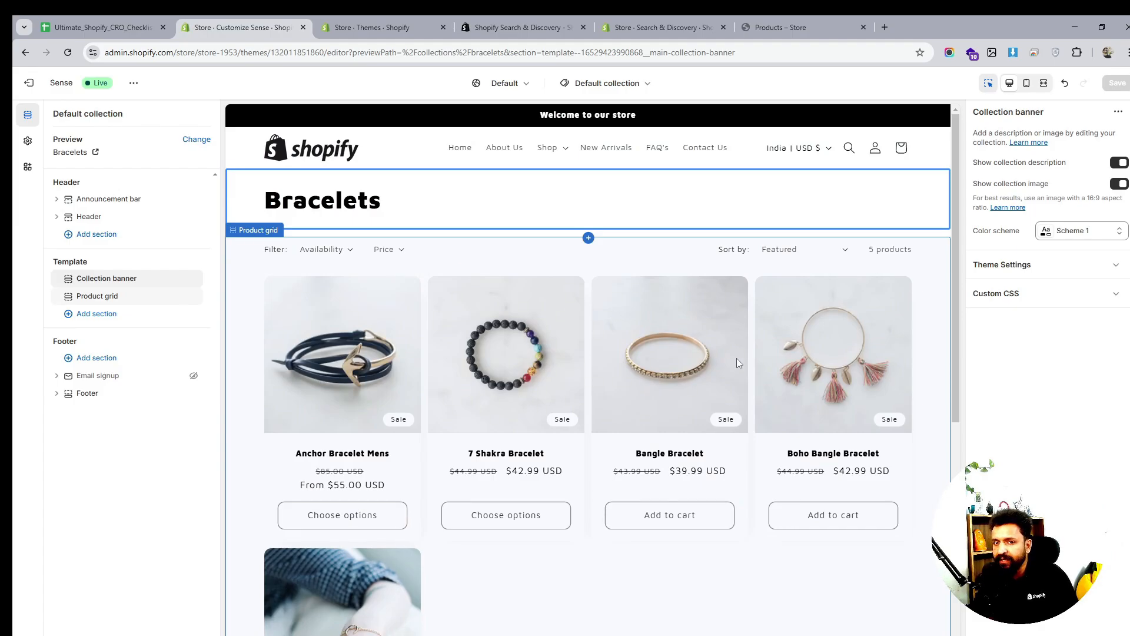
scroll(736, 359, "down", 6)
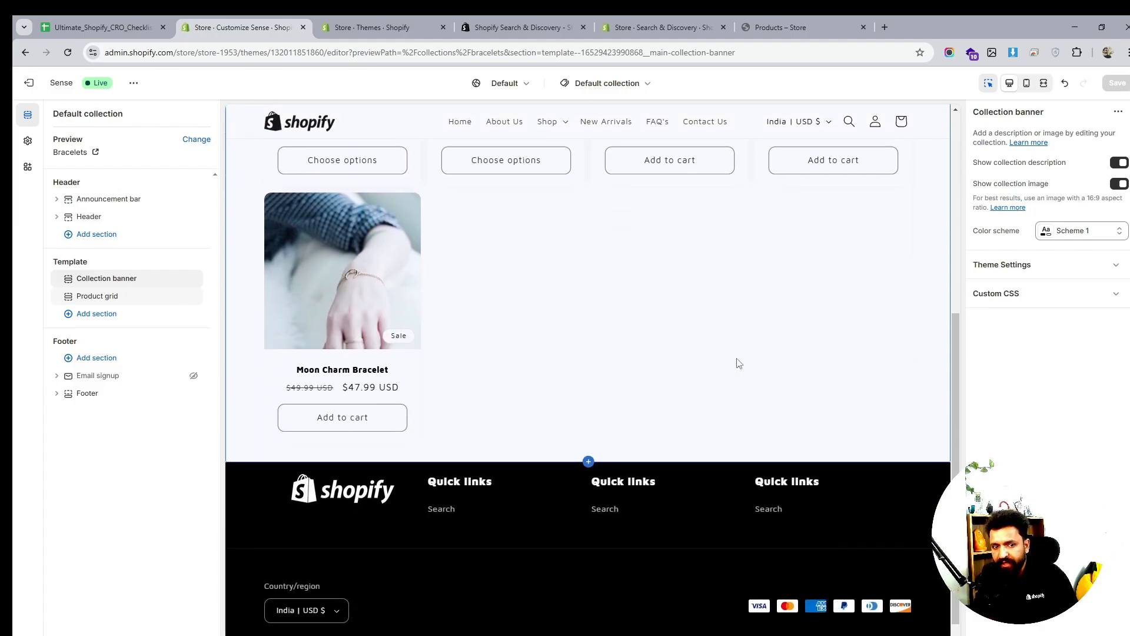
scroll(736, 359, "down", 1)
scroll(738, 361, "up", 7)
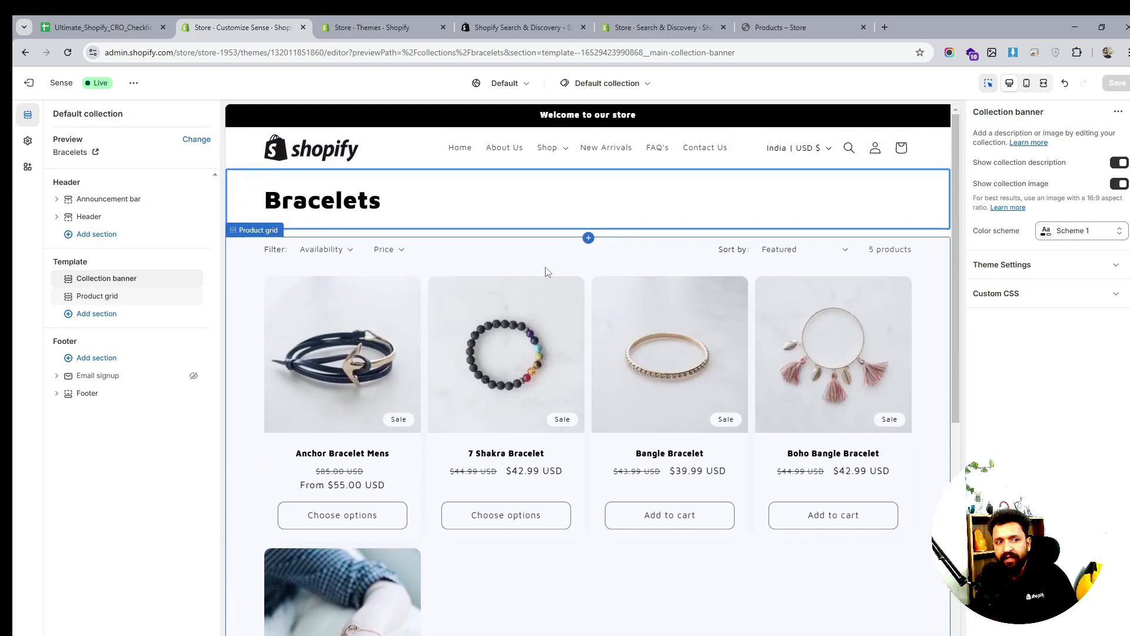
left_click(680, 22)
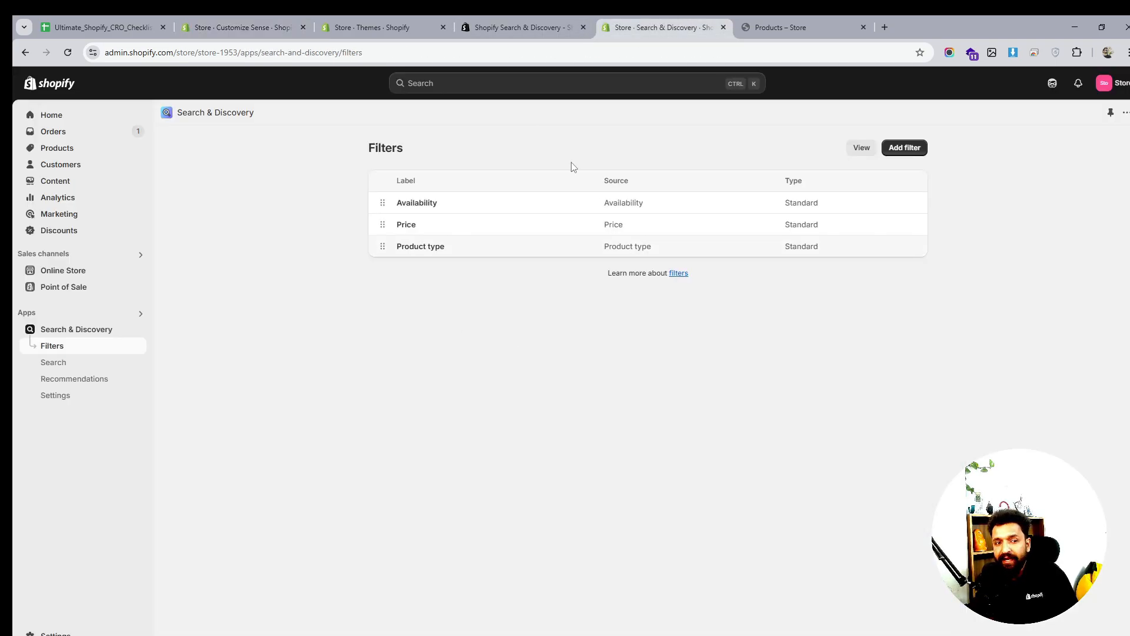
left_click(909, 150)
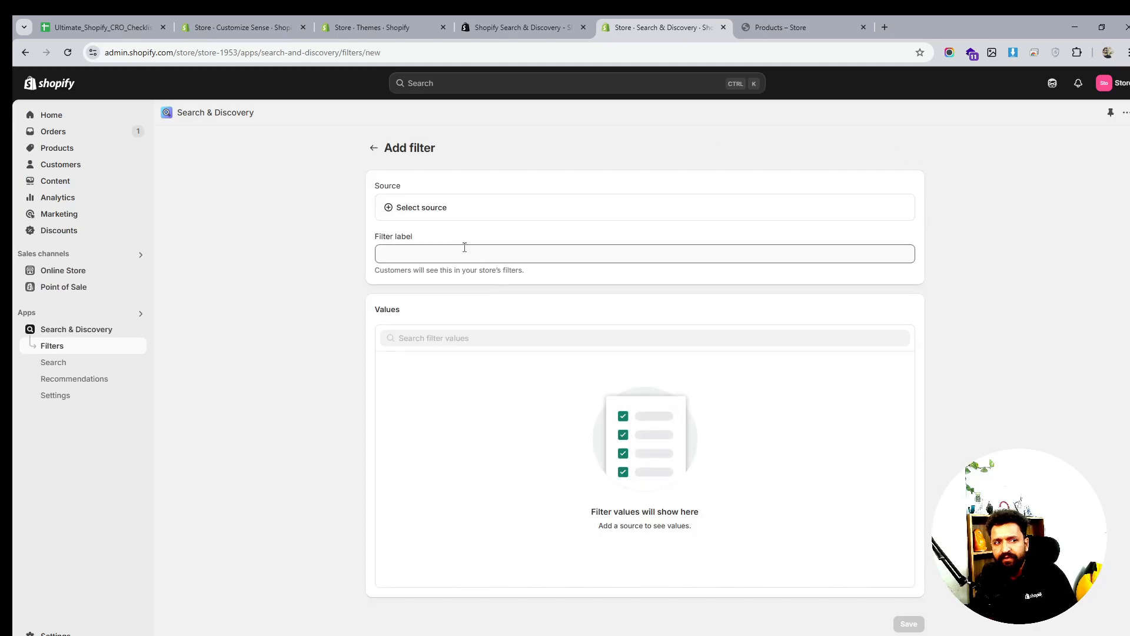
left_click(449, 212)
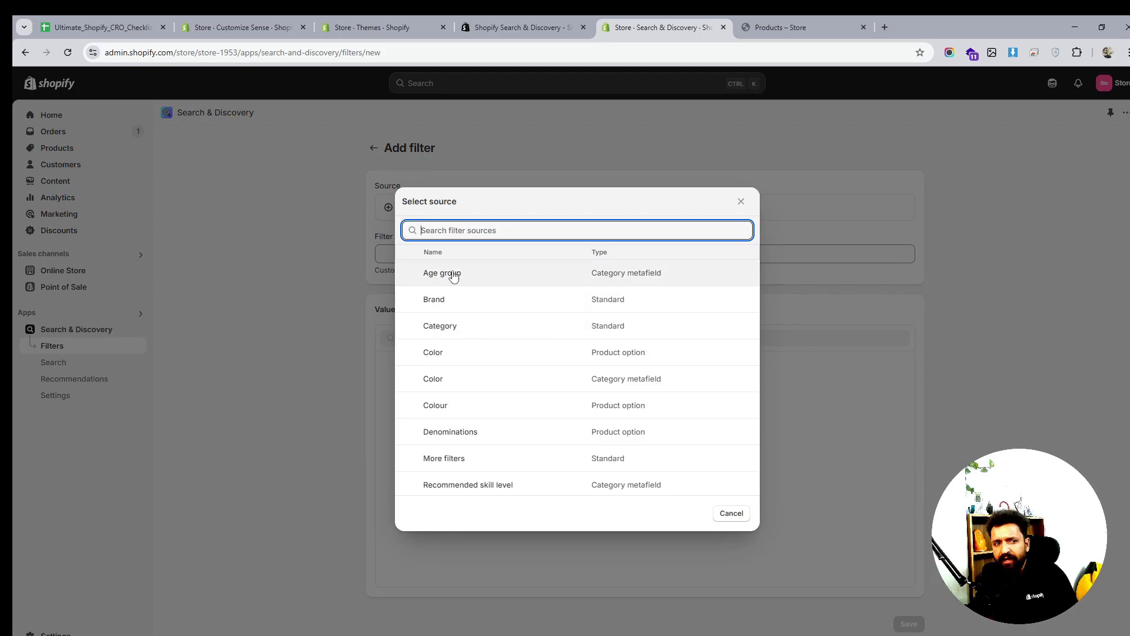
scroll(469, 362, "down", 2)
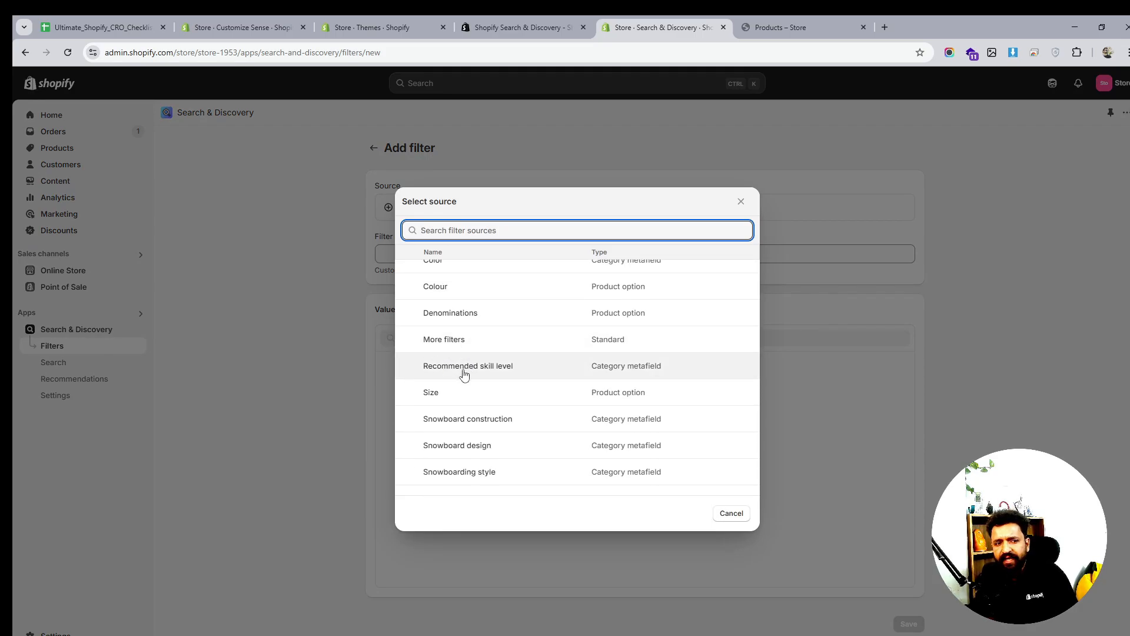
scroll(468, 377, "down", 1)
scroll(506, 458, "up", 3)
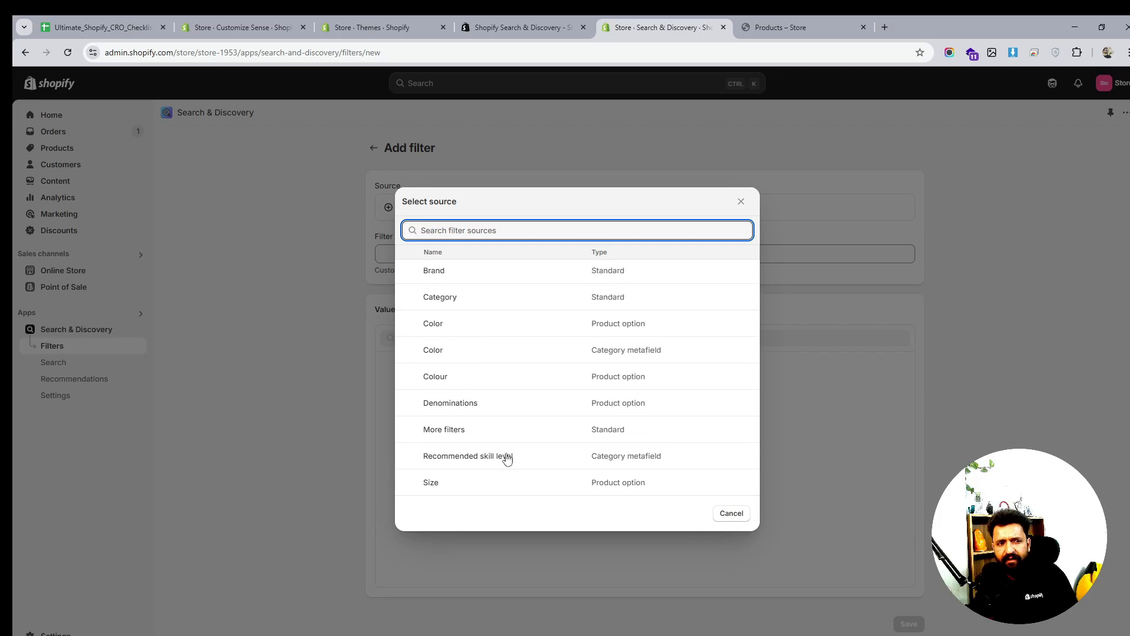
scroll(511, 336, "down", 3)
scroll(512, 336, "up", 3)
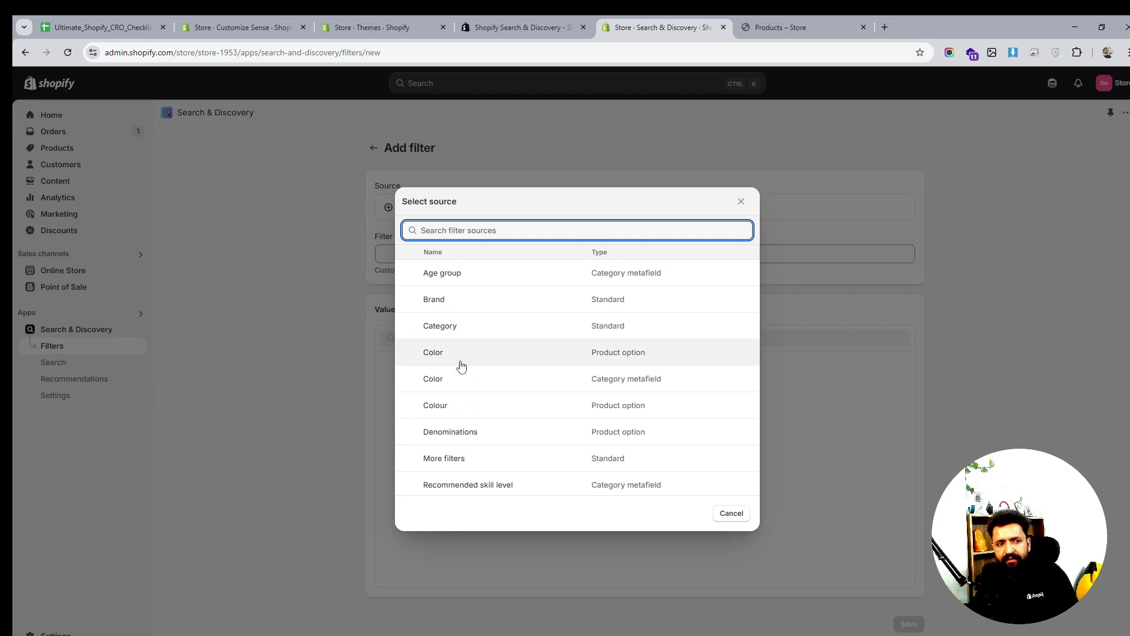
scroll(469, 317, "down", 3)
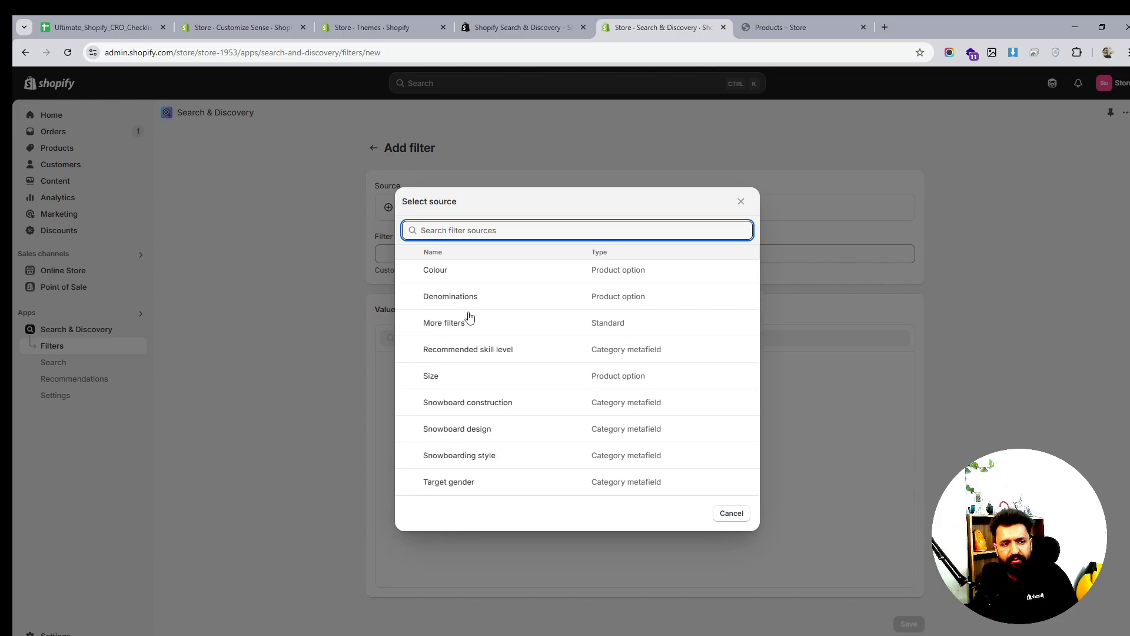
scroll(469, 318, "up", 3)
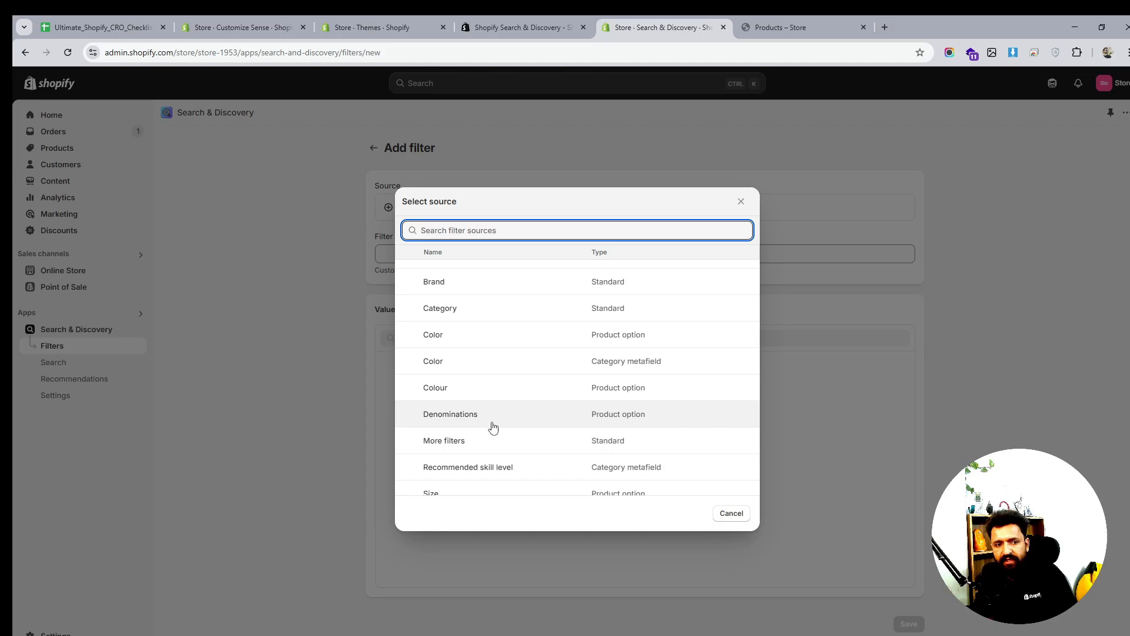
left_click(731, 513)
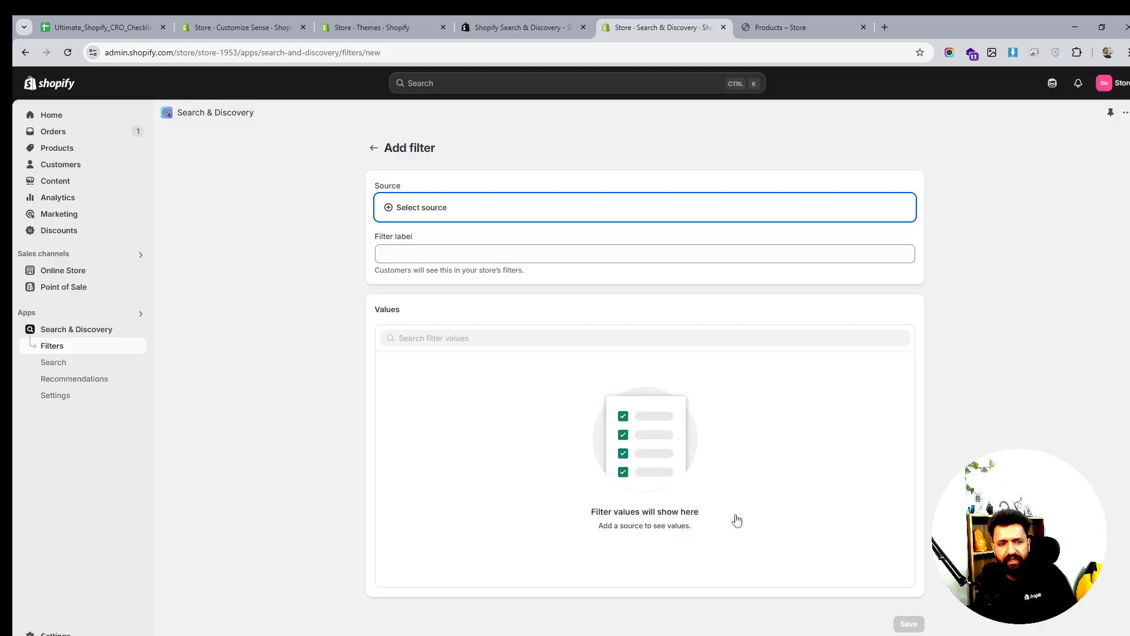
left_click(374, 148)
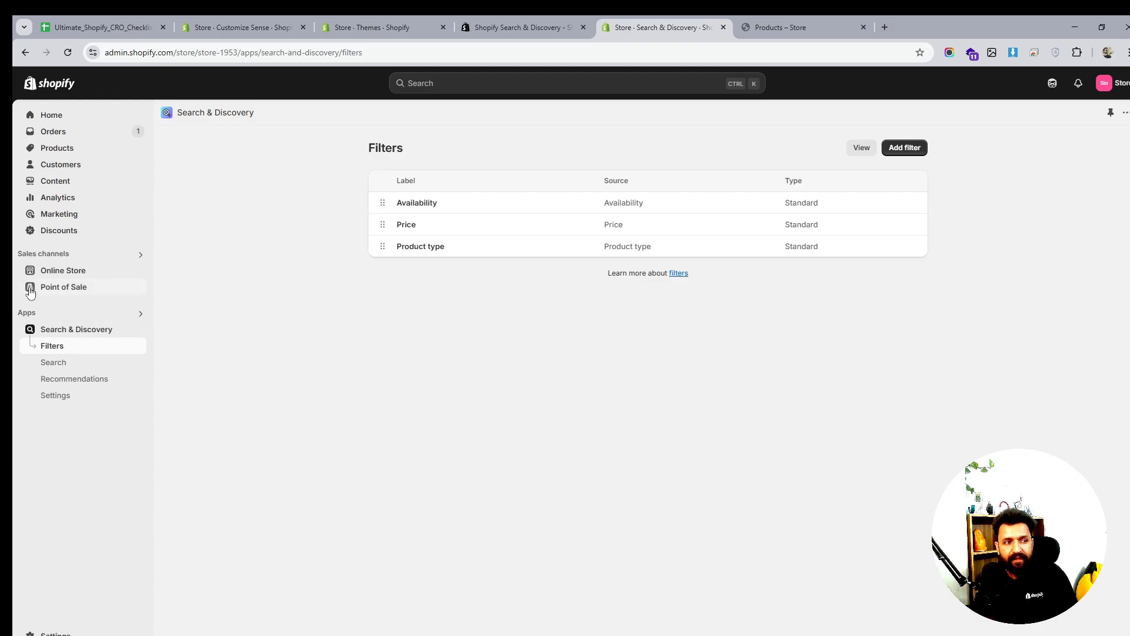
Open Online Store, view the storefront products page's Product type filter, and browse the app listing
left_click(59, 272)
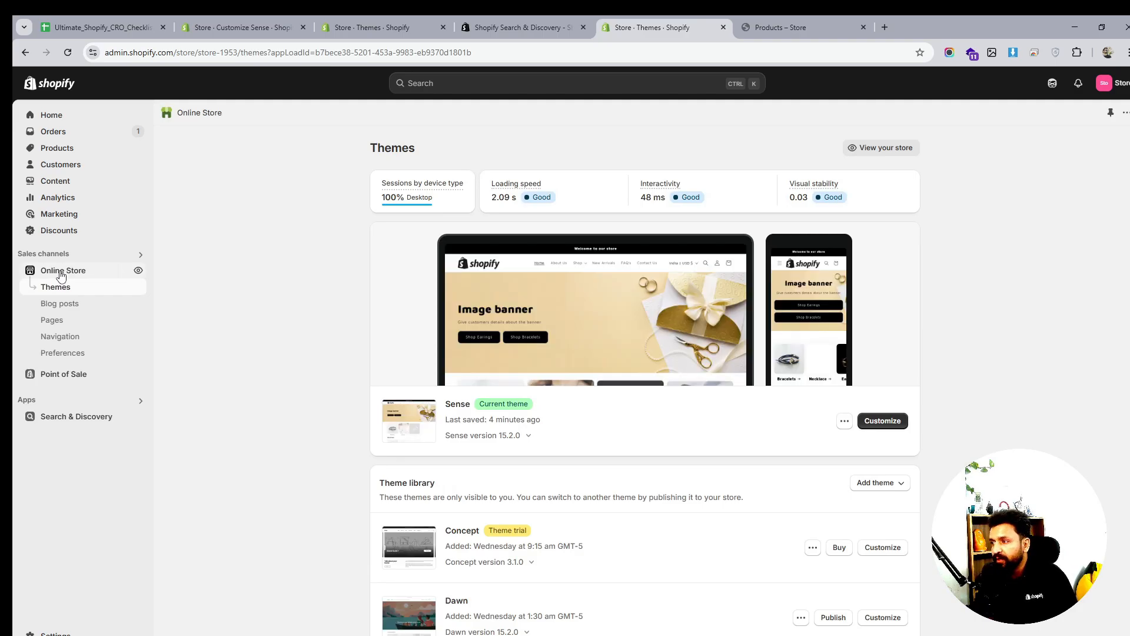
left_click(808, 29)
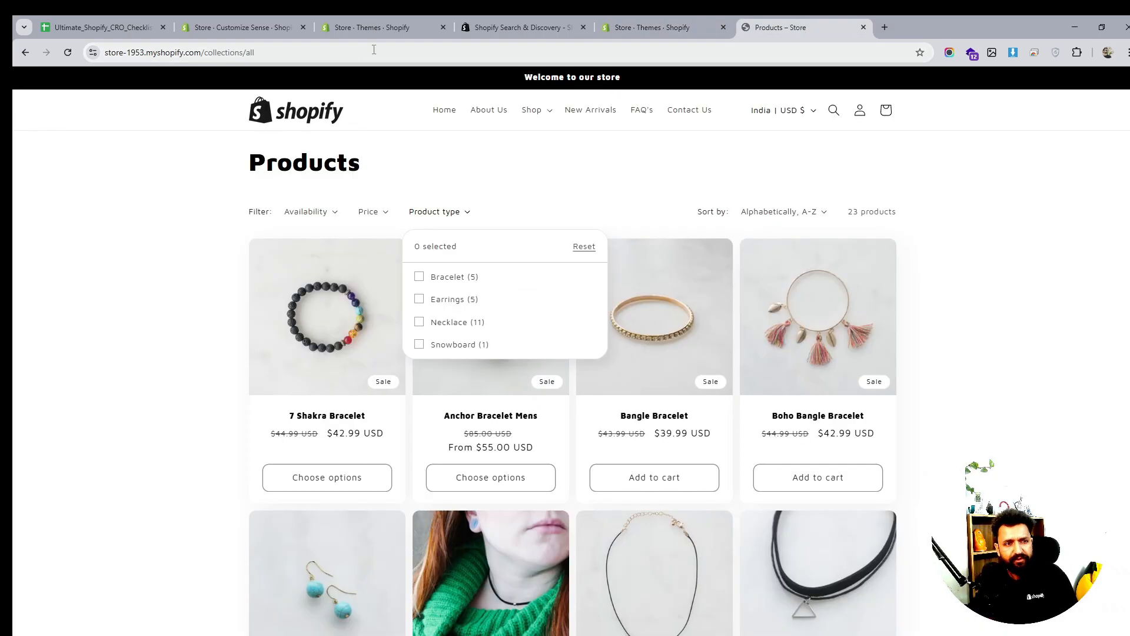
left_click(489, 27)
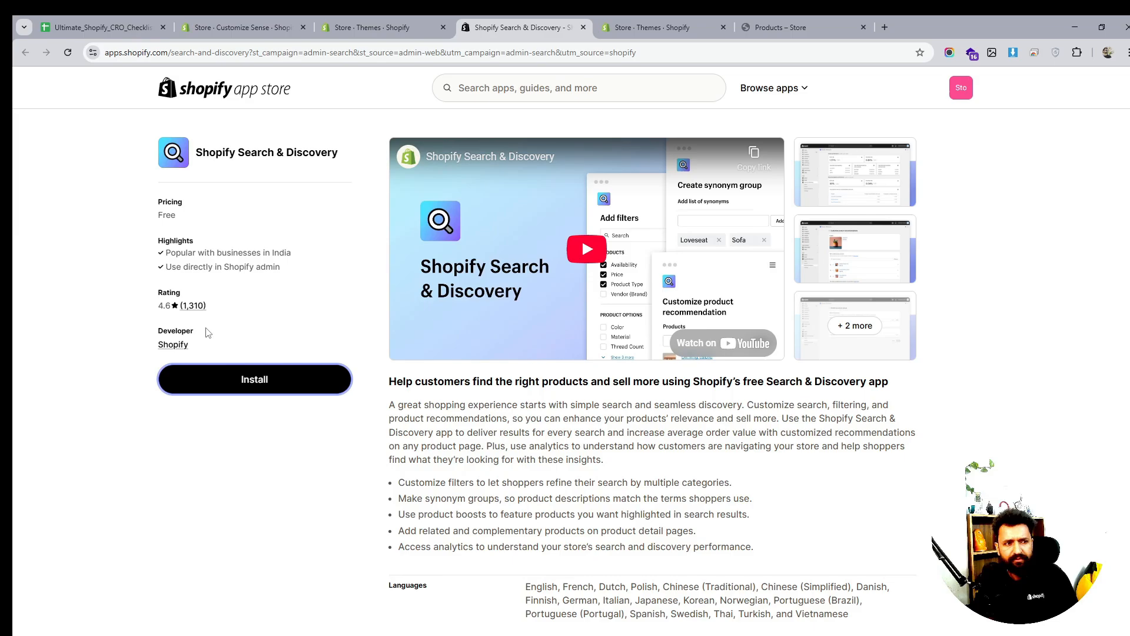
scroll(362, 281, "down", 8)
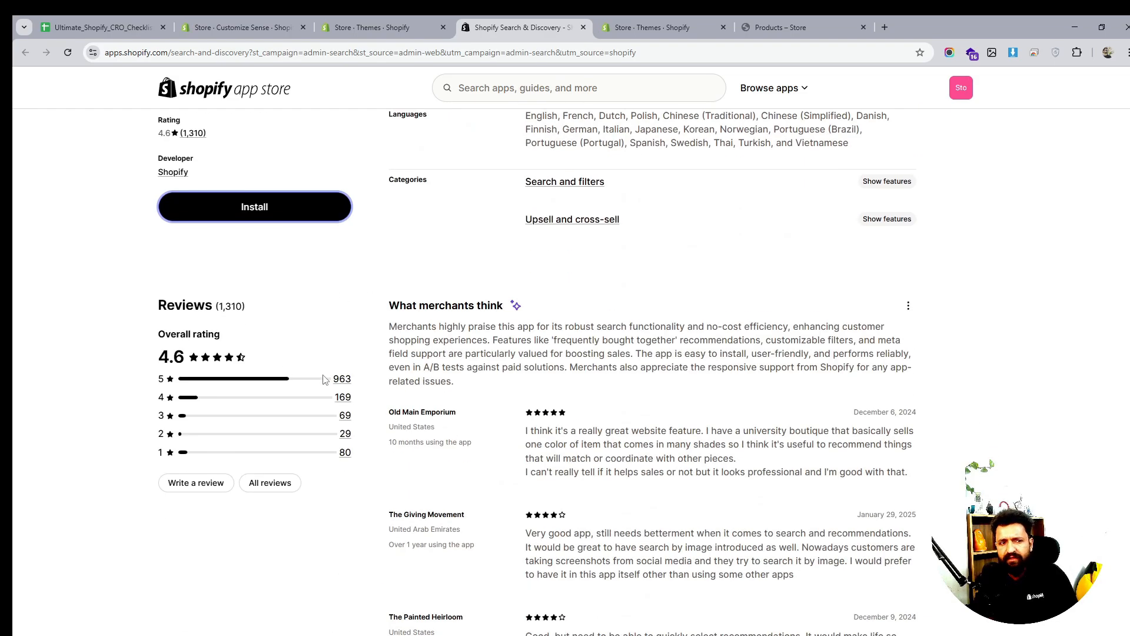
scroll(125, 336, "up", 3)
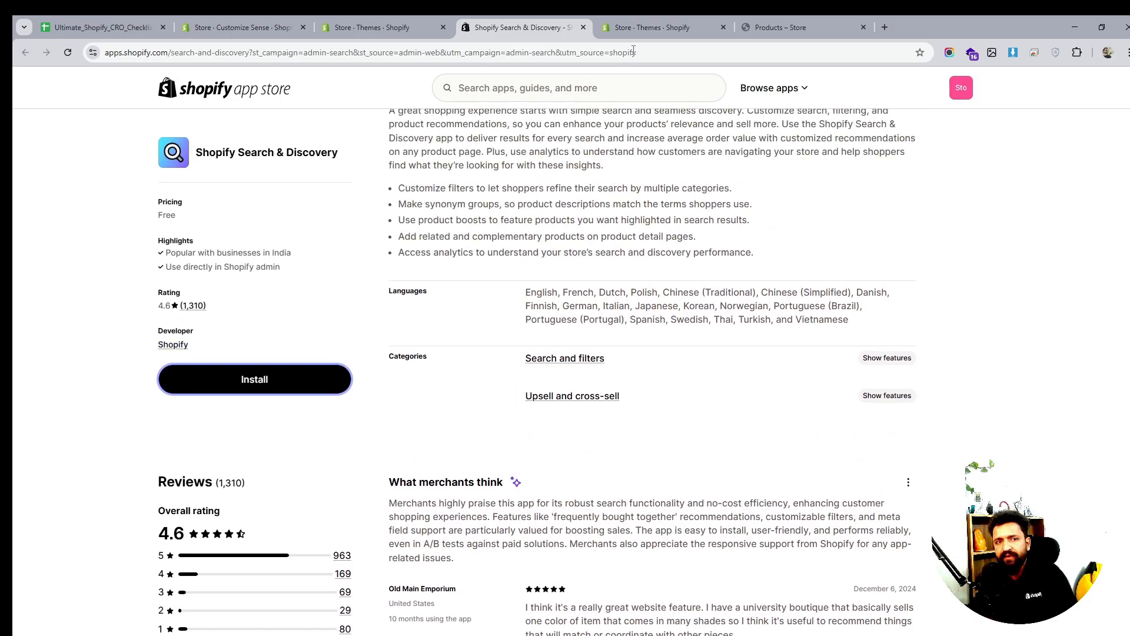
Return to the Bracelets collection in the theme editor and scroll through it
left_click(651, 16)
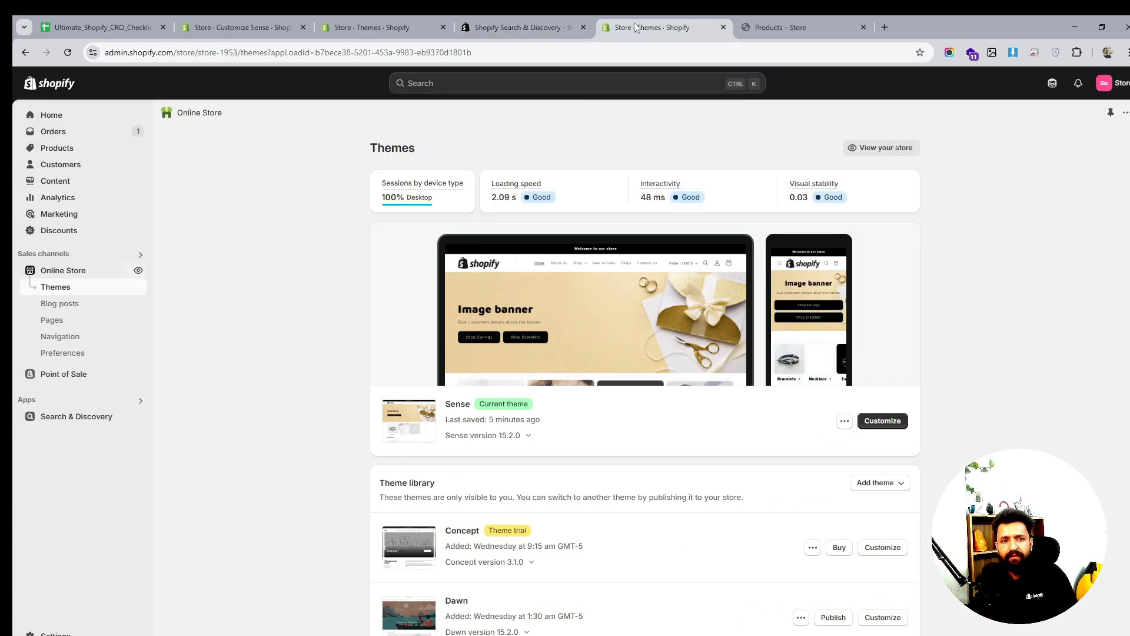
left_click(495, 18)
left_click(369, 20)
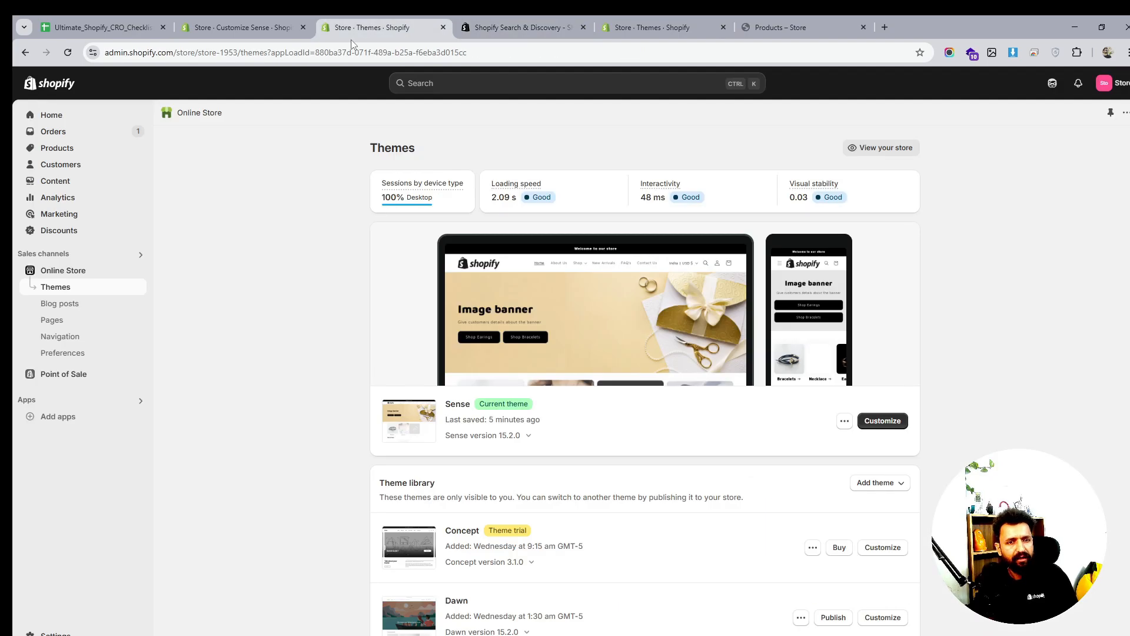
left_click(518, 23)
left_click(268, 16)
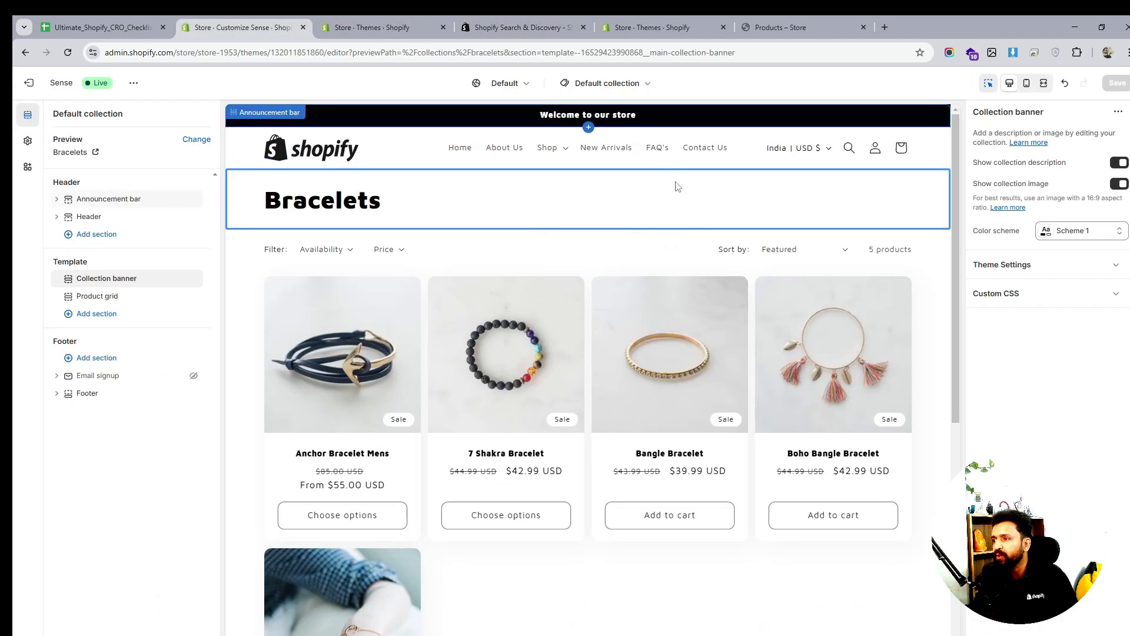
scroll(695, 291, "down", 4)
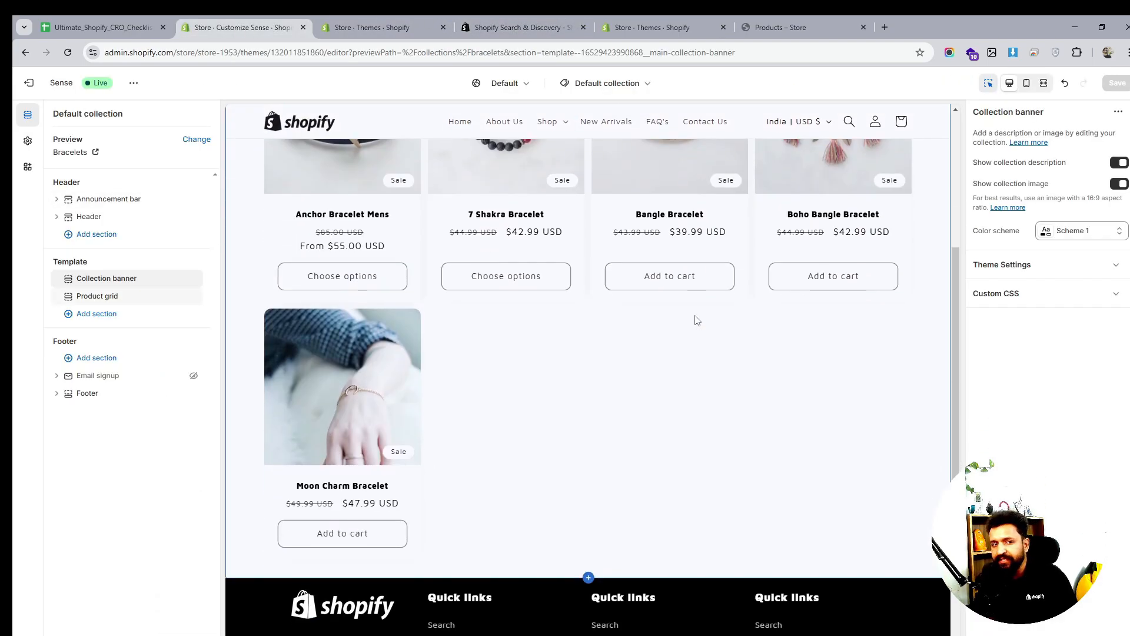
scroll(697, 319, "down", 3)
scroll(677, 364, "up", 8)
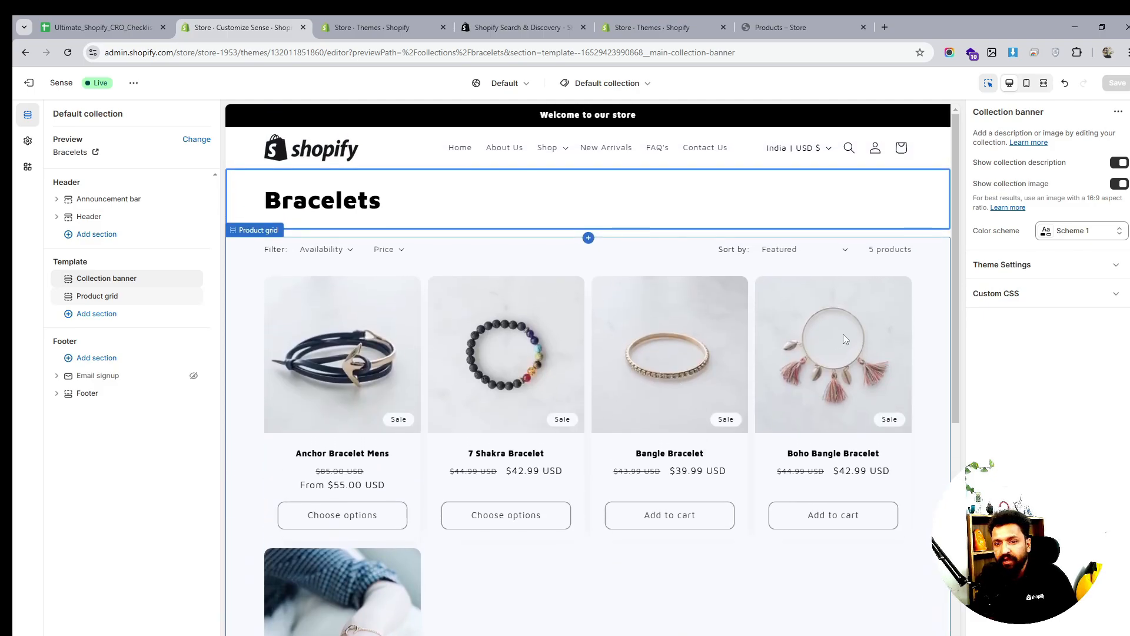
scroll(843, 334, "down", 2)
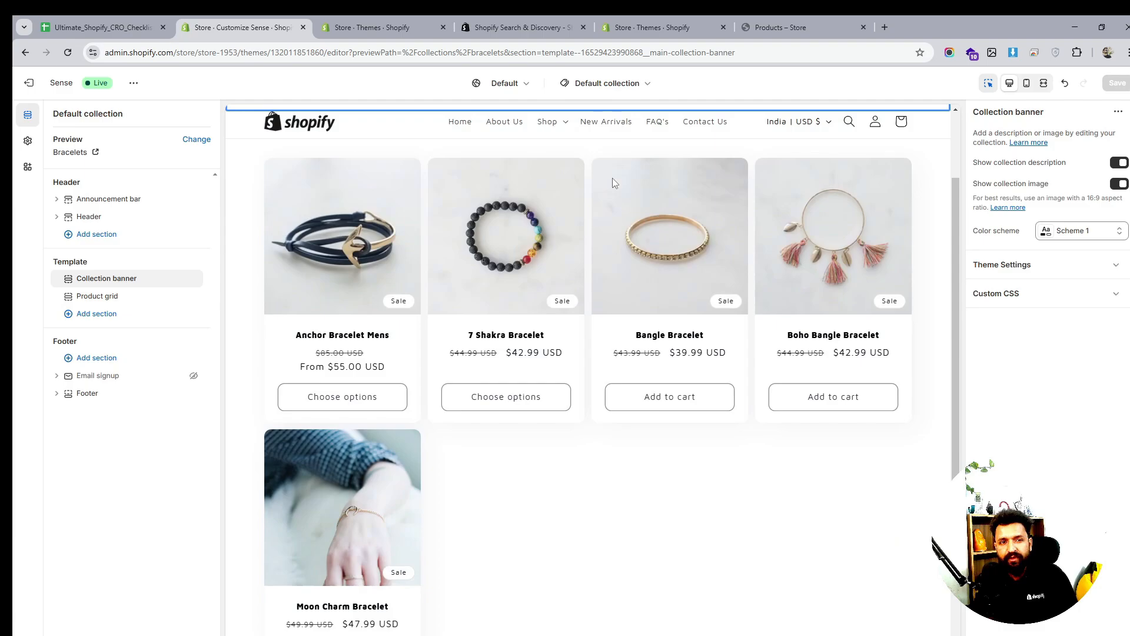
mouse_move(129, 276)
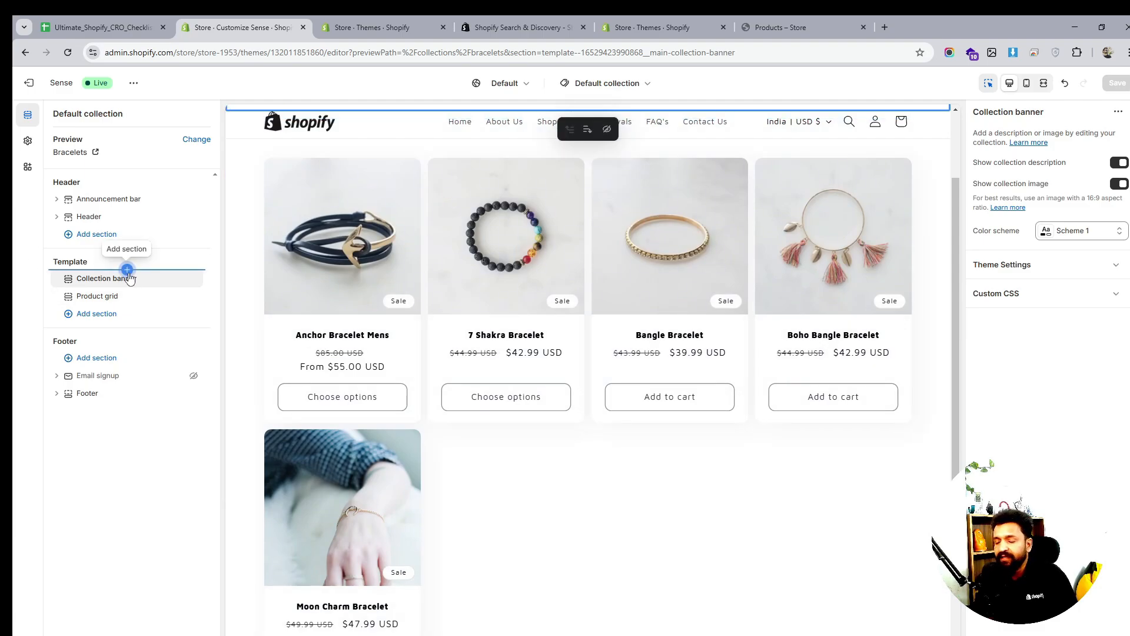
scroll(524, 328, "down", 2)
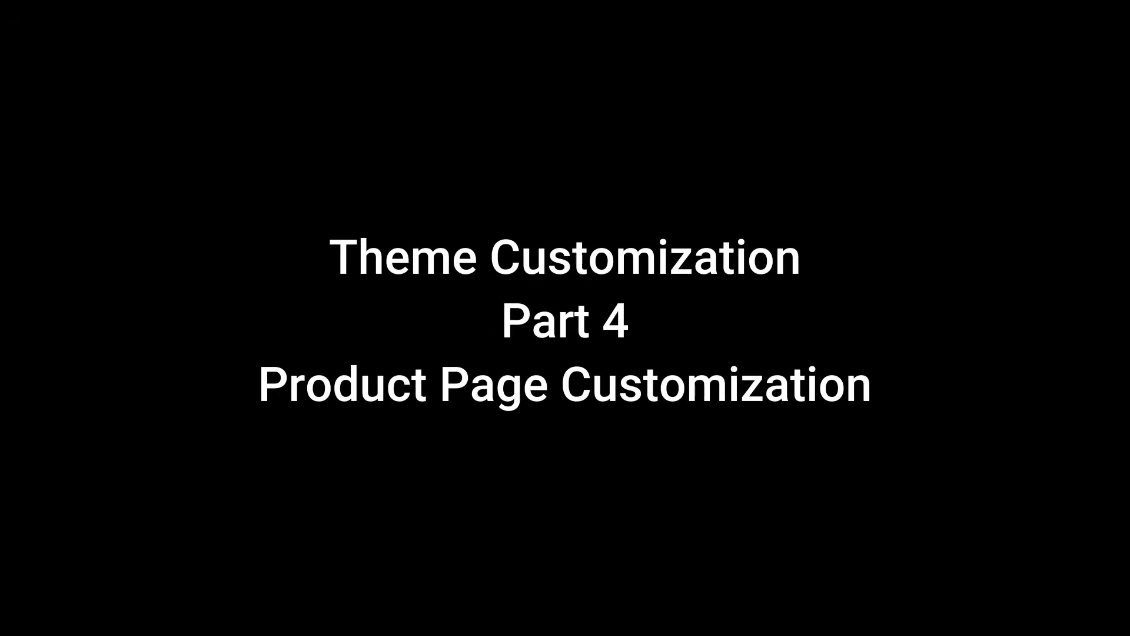
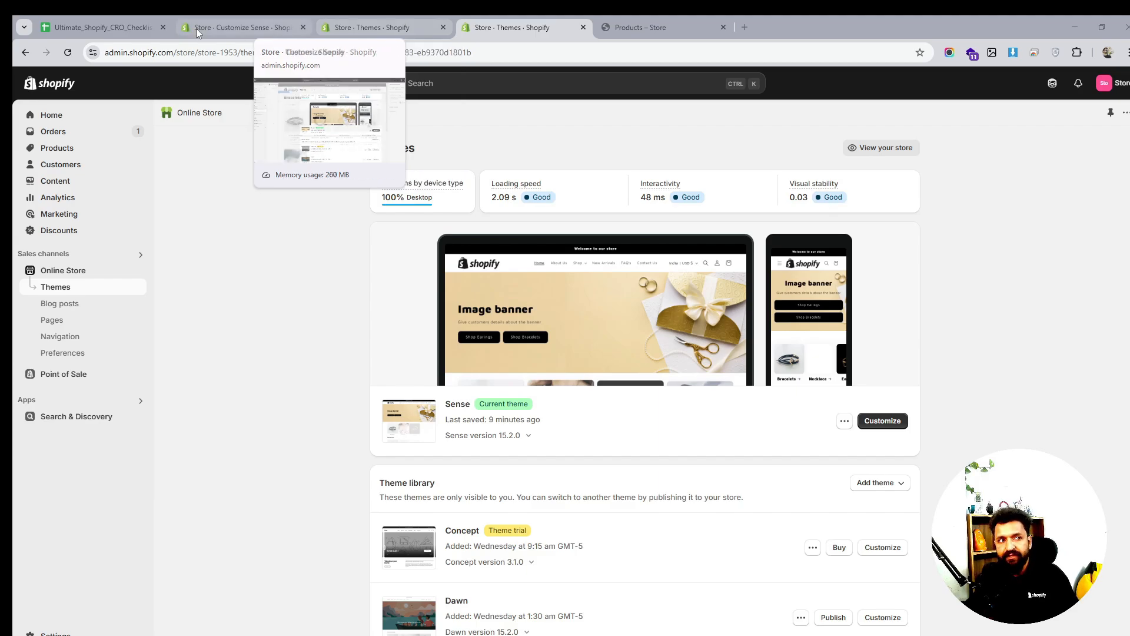
Check the CRO checklist spreadsheet, then go back to the Sense theme editor
left_click(104, 31)
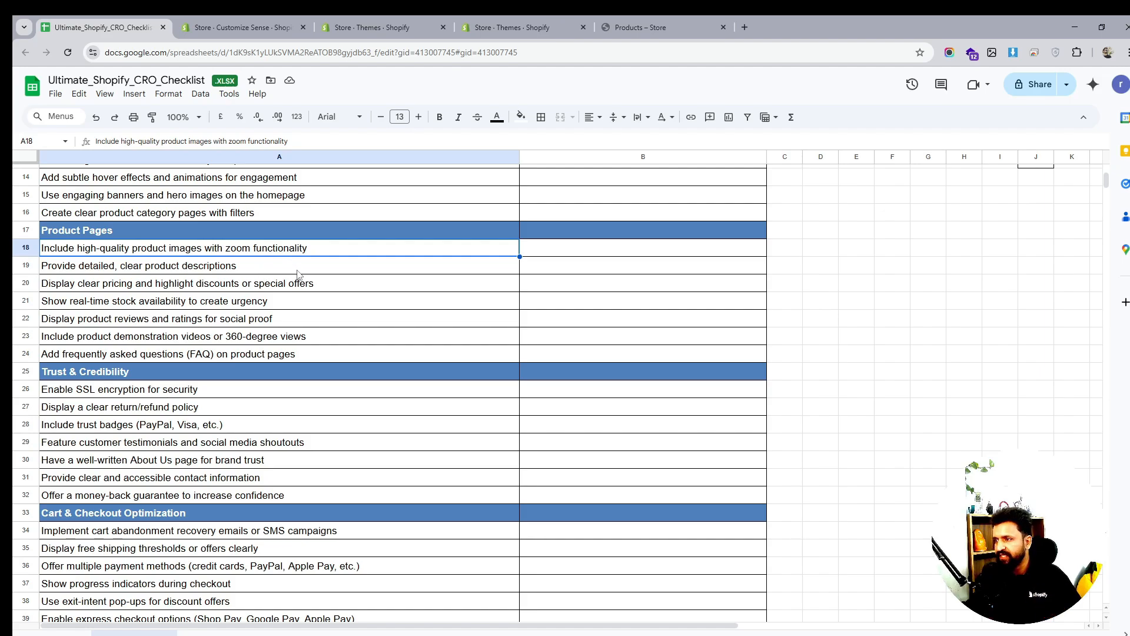
left_click(365, 30)
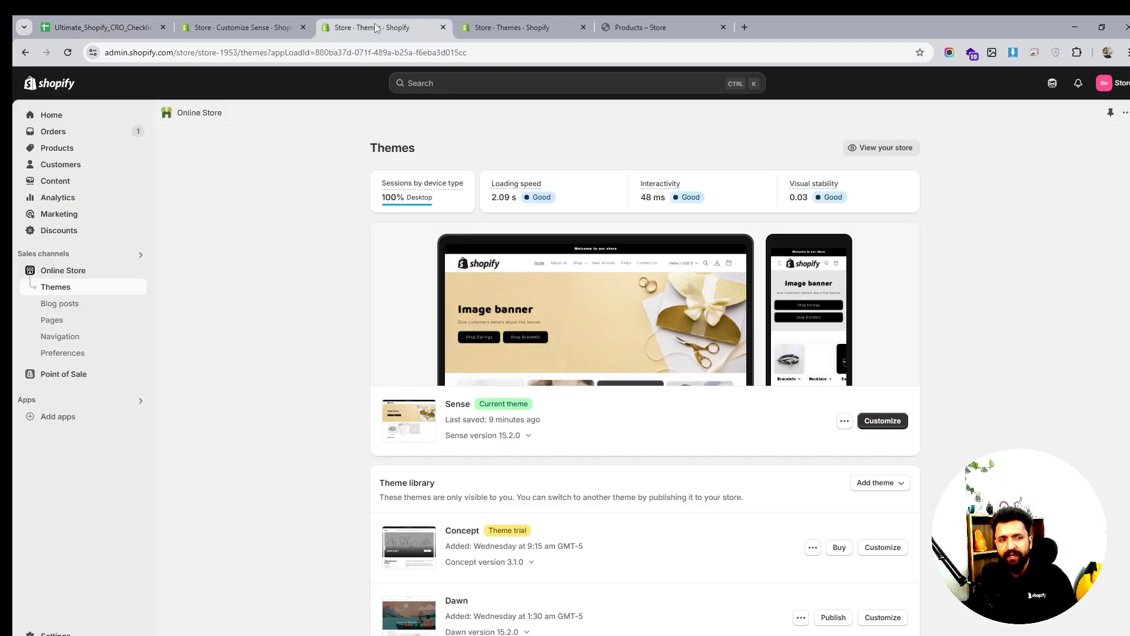
left_click(250, 17)
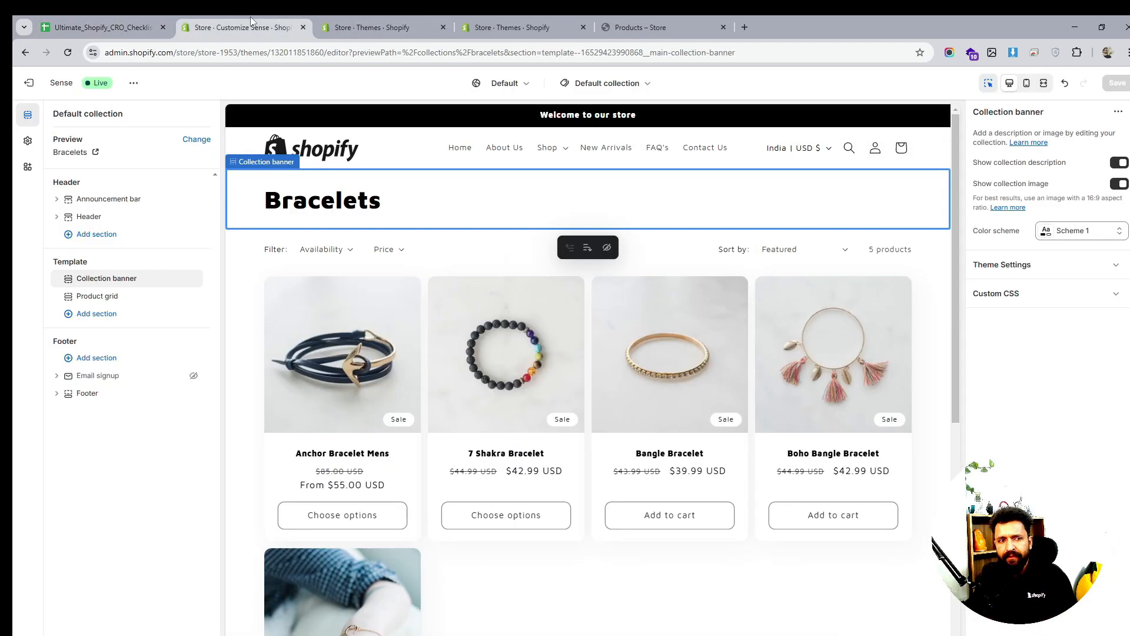
Load the Products > Default product template in the theme editor
left_click(620, 93)
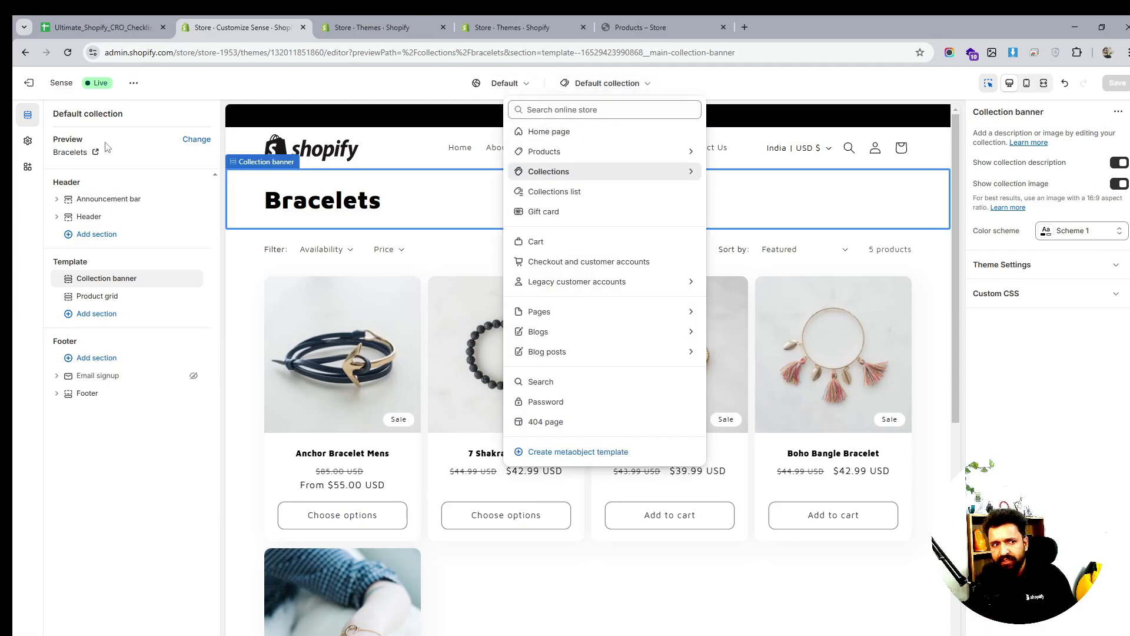
left_click(559, 154)
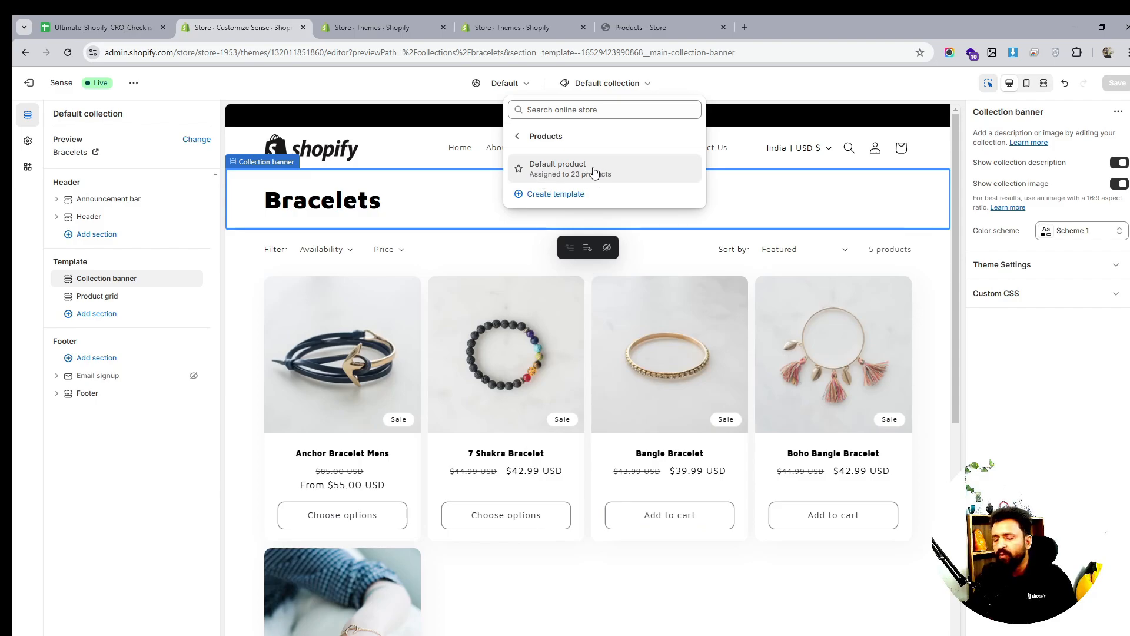
left_click(545, 172)
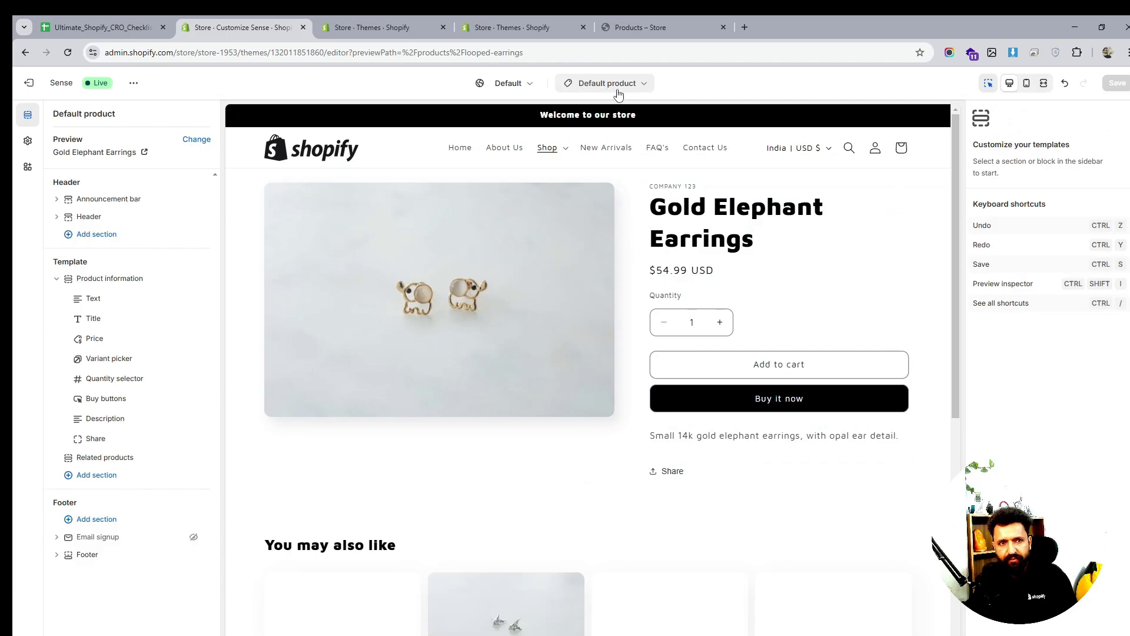
Create a product template named Earrings based on Default product, then return to Themes
left_click(607, 85)
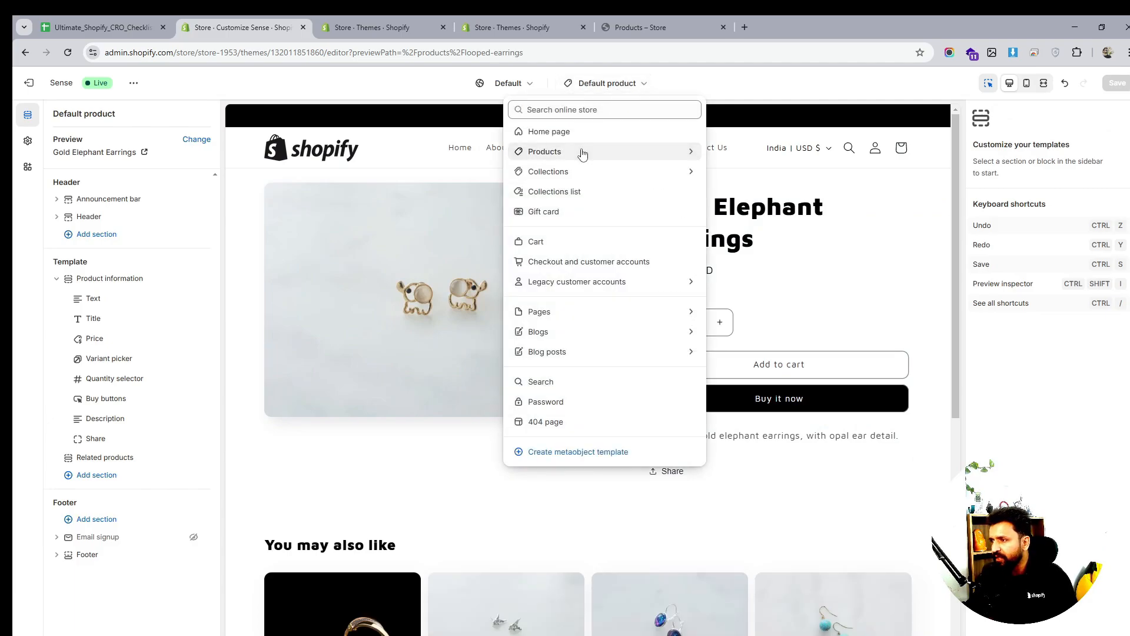
left_click(583, 152)
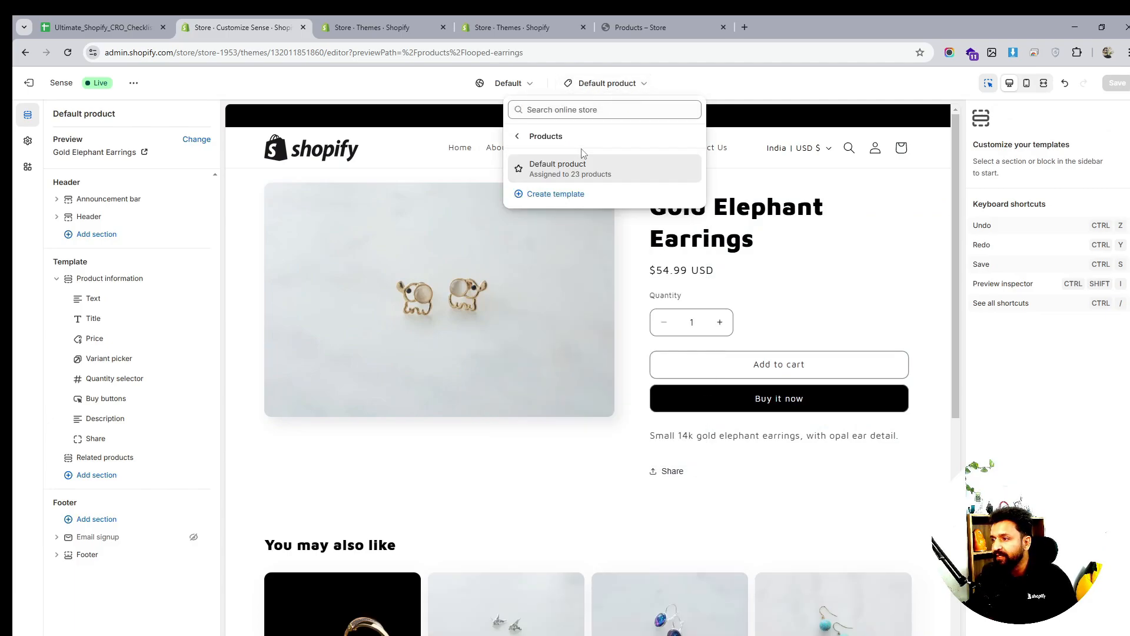
left_click(555, 193)
left_click(514, 350)
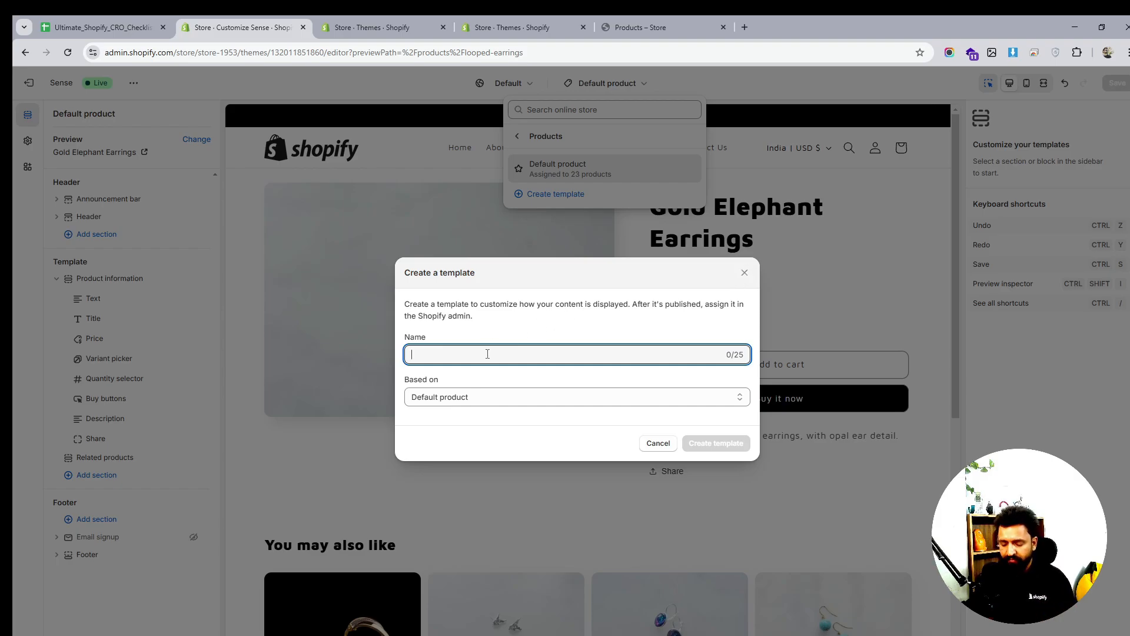
type("Demo")
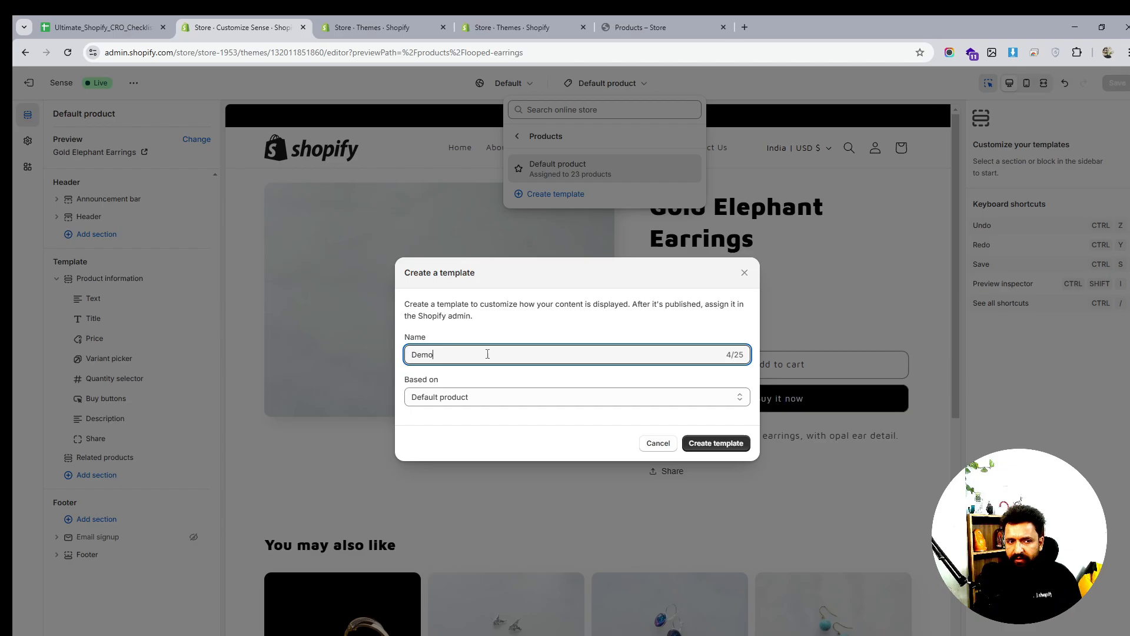
key("BackSpace")
key("BackSpace")
key("BackSpace")
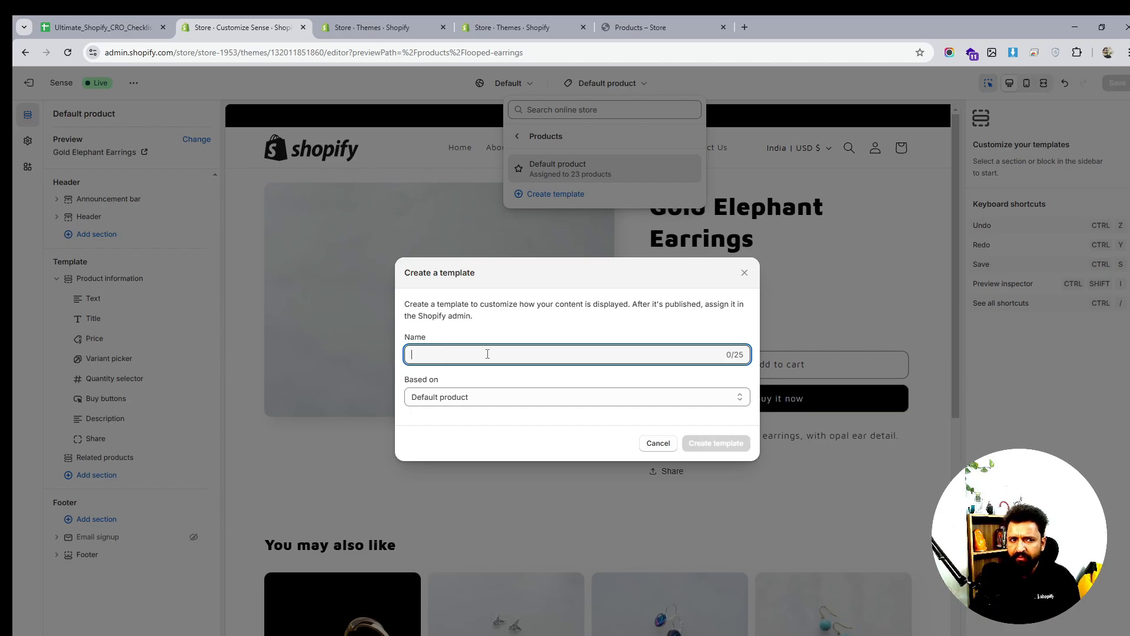
type("Ea")
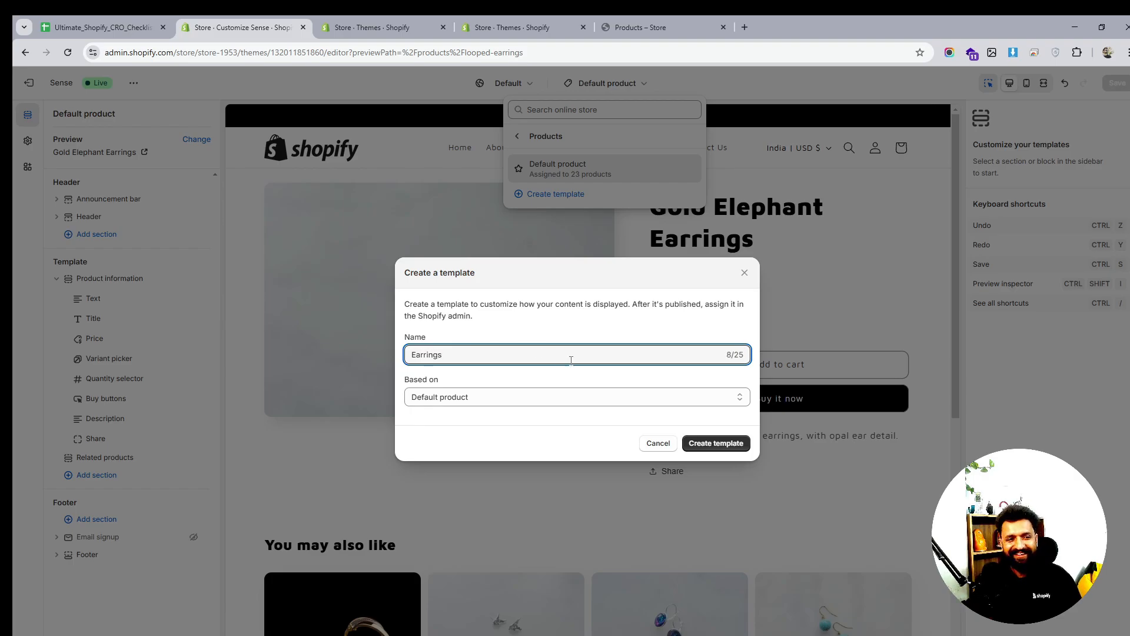
type("rrings")
left_click(716, 443)
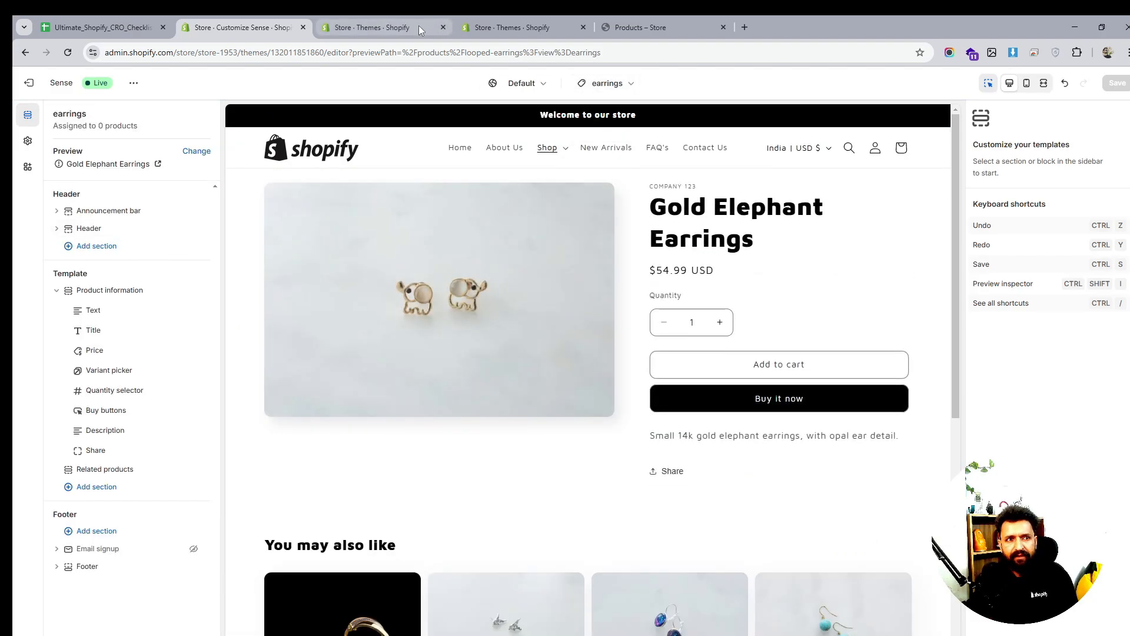
left_click(377, 27)
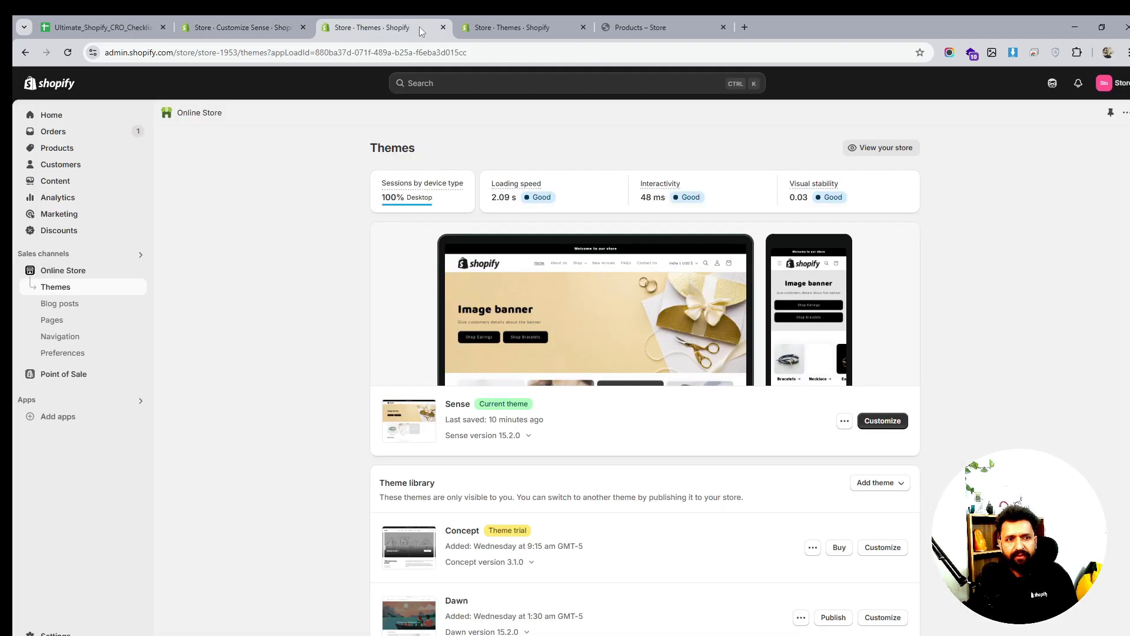
Open the products list and look over its sort, select-all and bulk action options
left_click(56, 149)
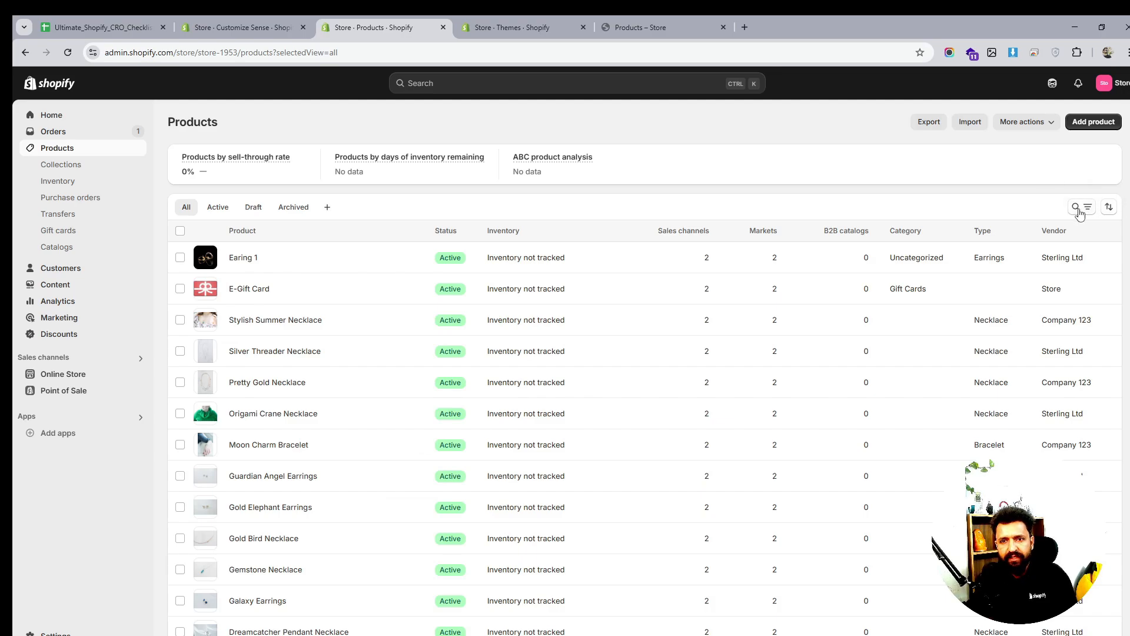
left_click(1081, 209)
left_click(1109, 207)
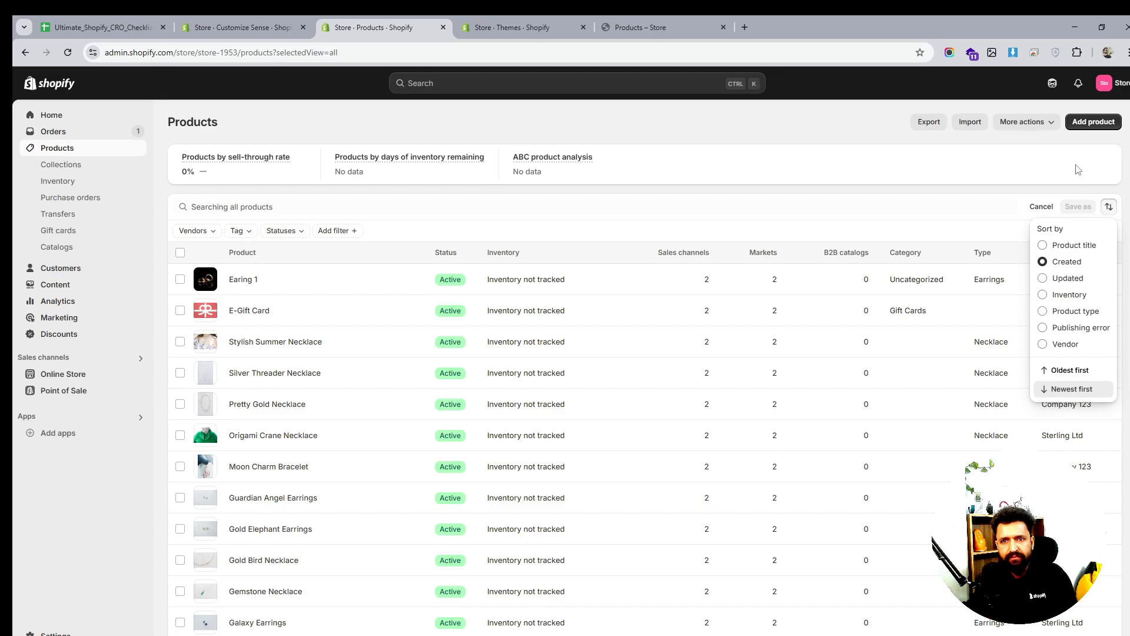
left_click(1055, 184)
left_click(1040, 208)
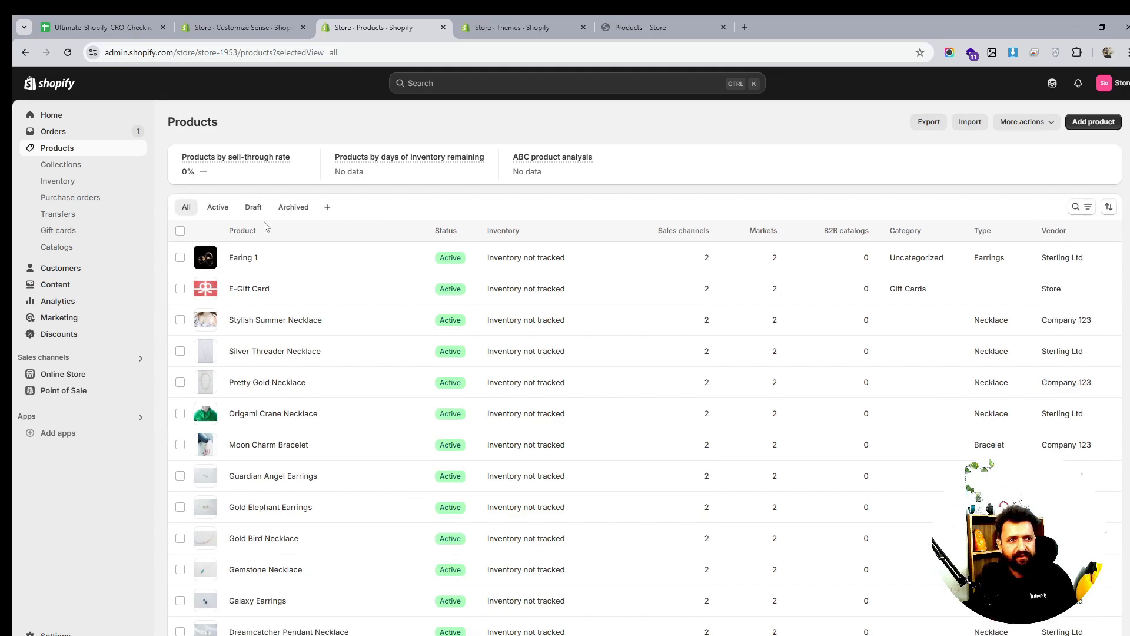
left_click(180, 230)
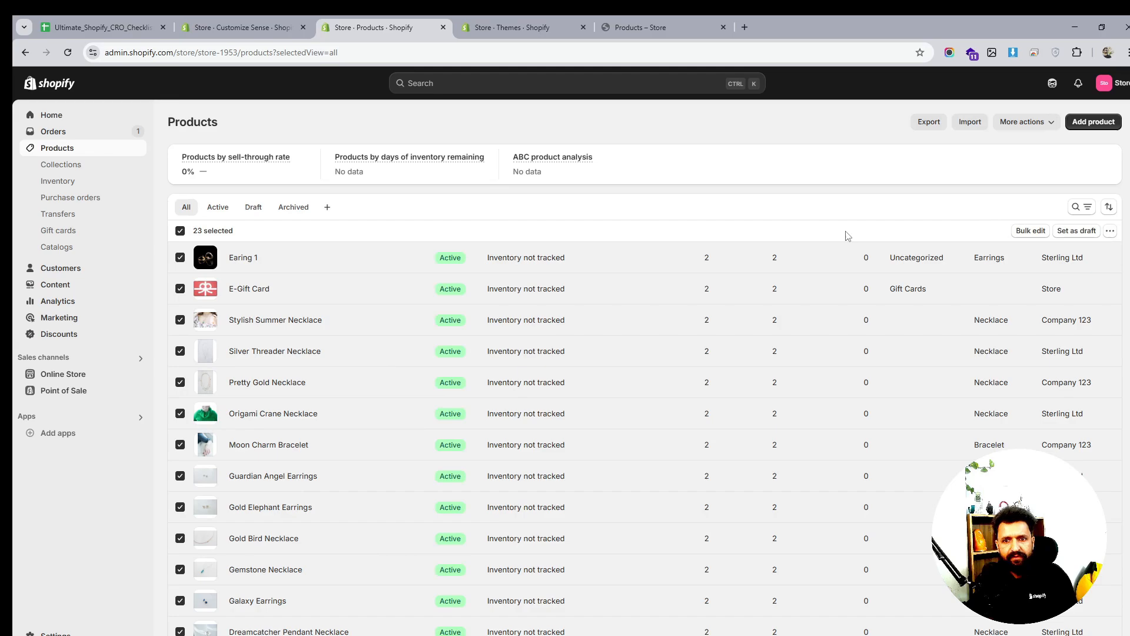
left_click(1109, 232)
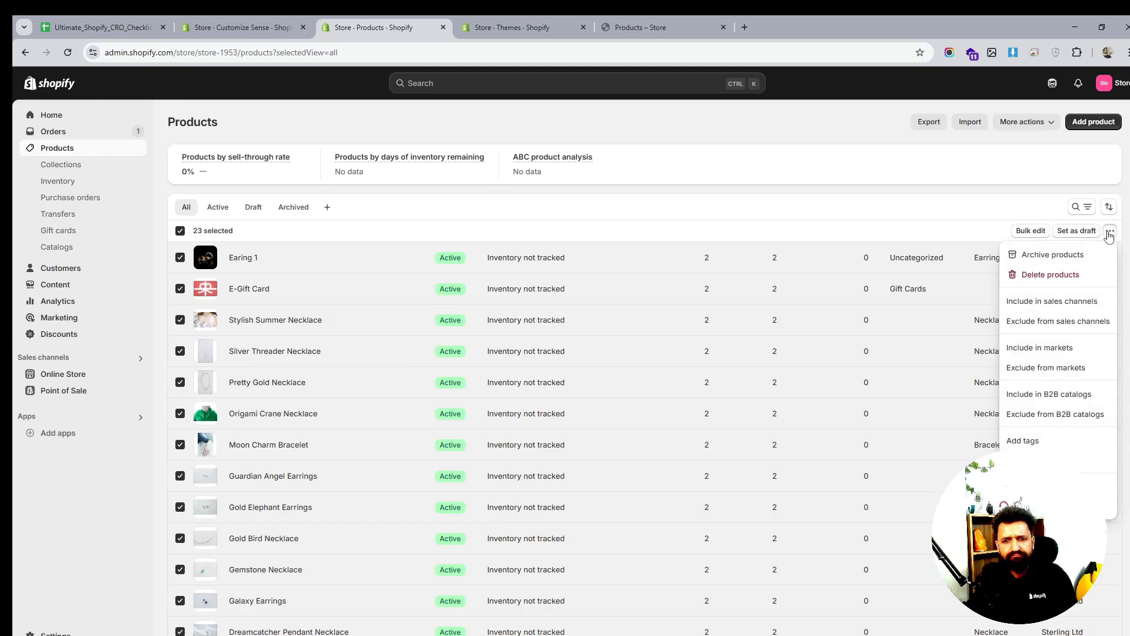
left_click(1109, 232)
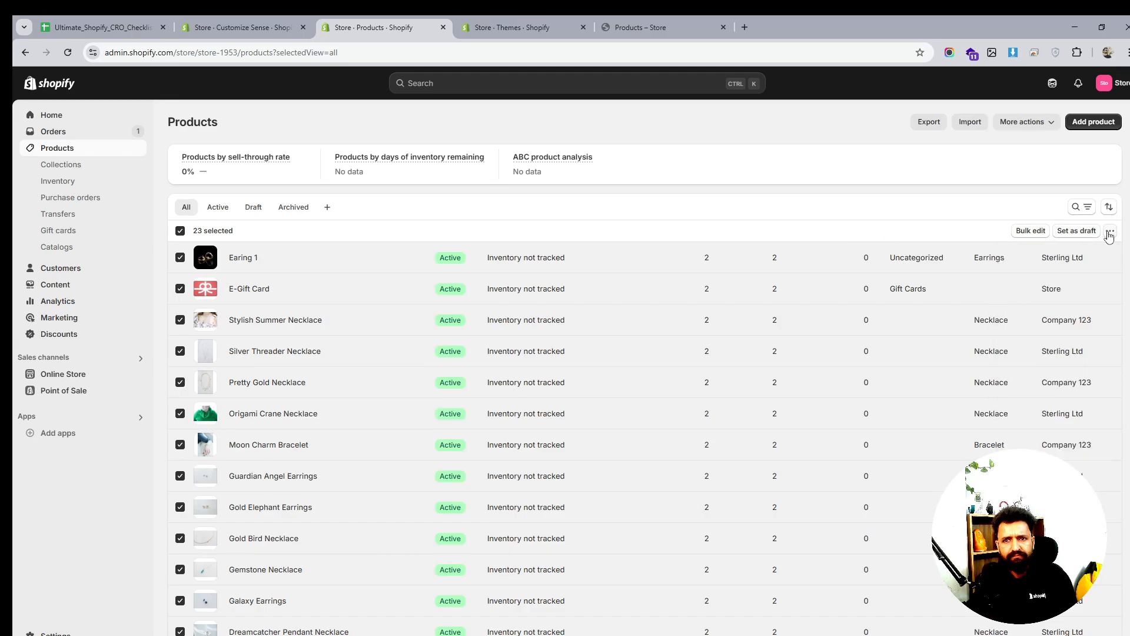
left_click(180, 231)
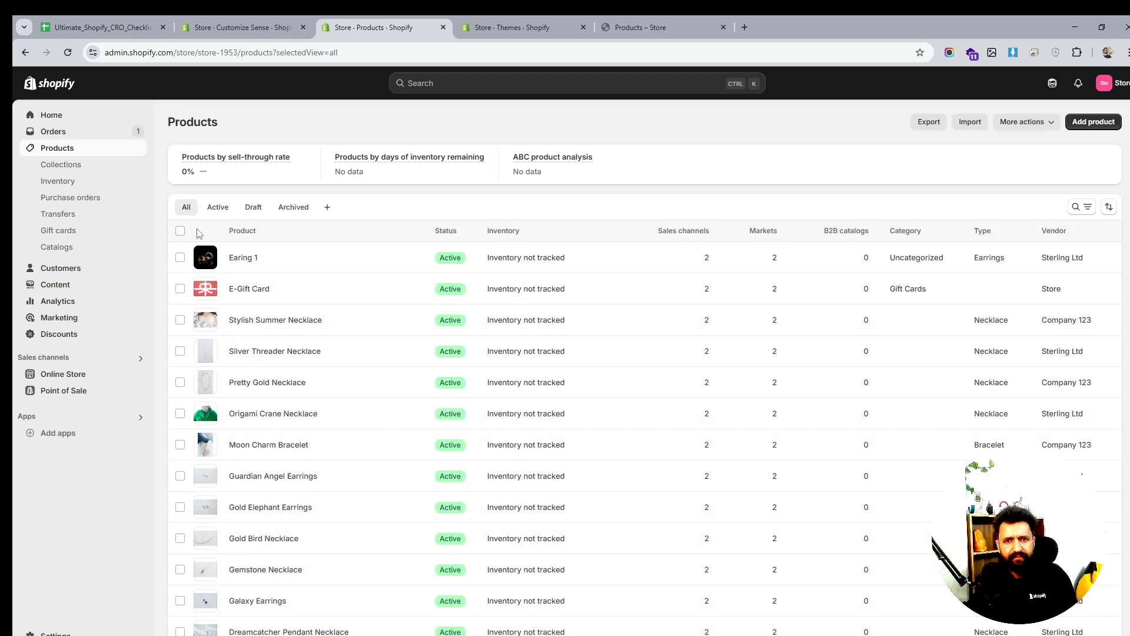
Sort products by type and bulk-edit Boho, Galaxy, Gold Elephant, Guardian Angel Earrings and Earing 1
left_click(981, 232)
scroll(1009, 400, "down", 4)
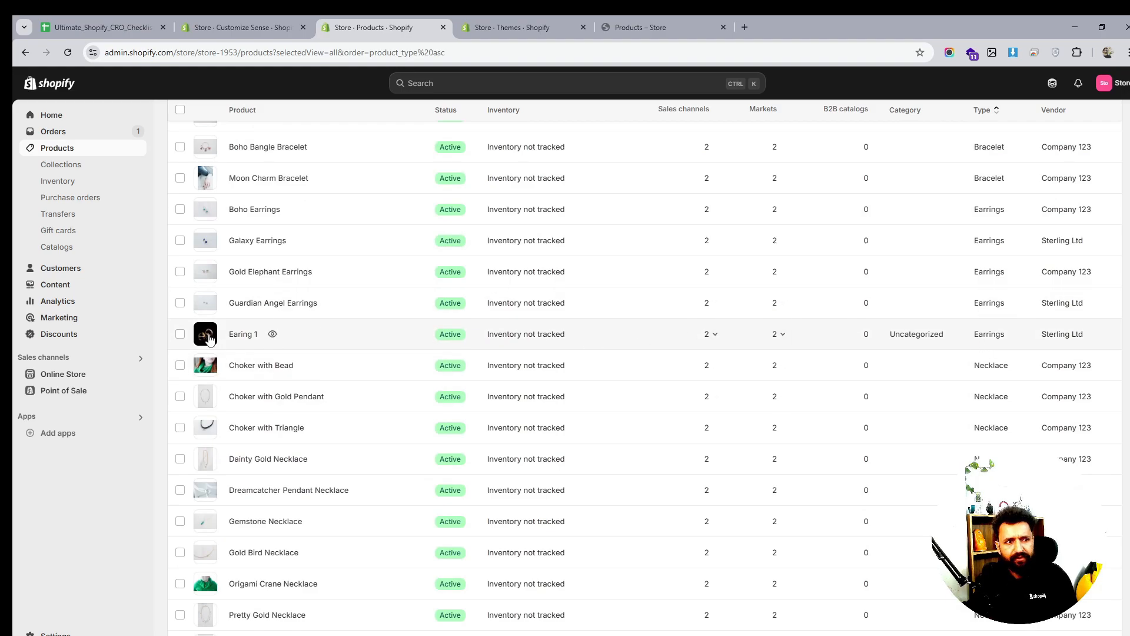
left_click(180, 334)
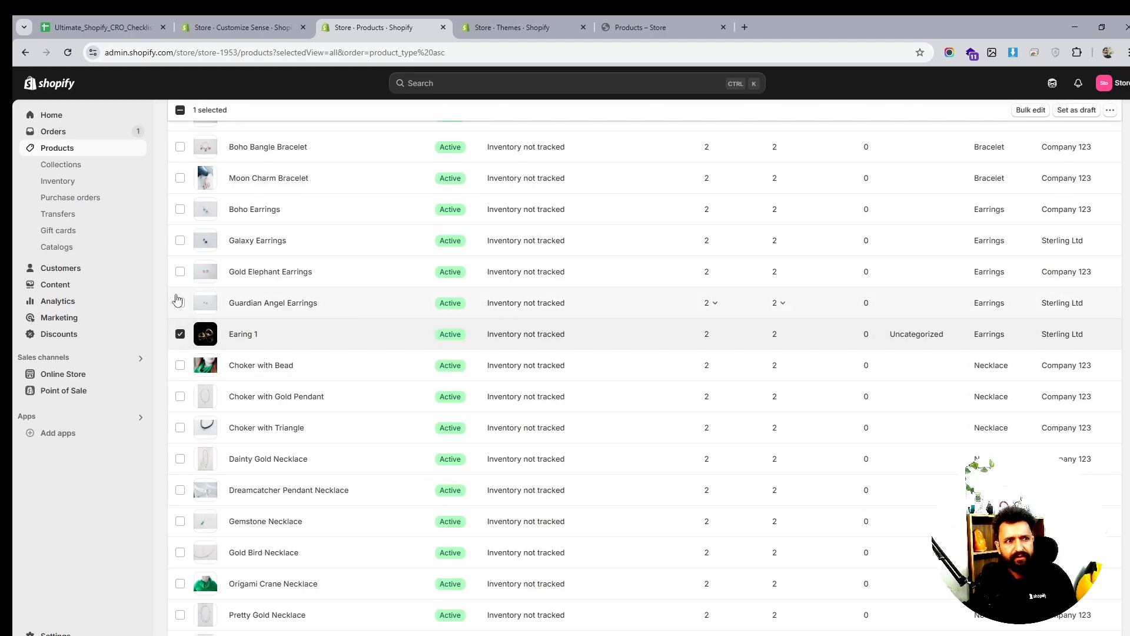
left_click(180, 302)
left_click(180, 271)
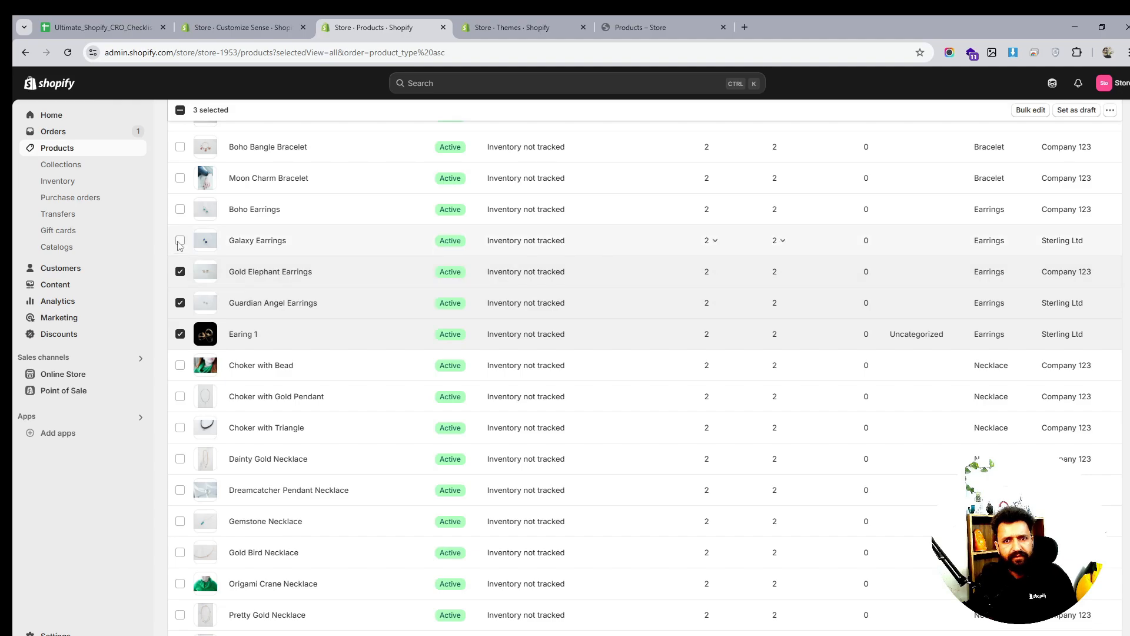
left_click(180, 241)
left_click(180, 208)
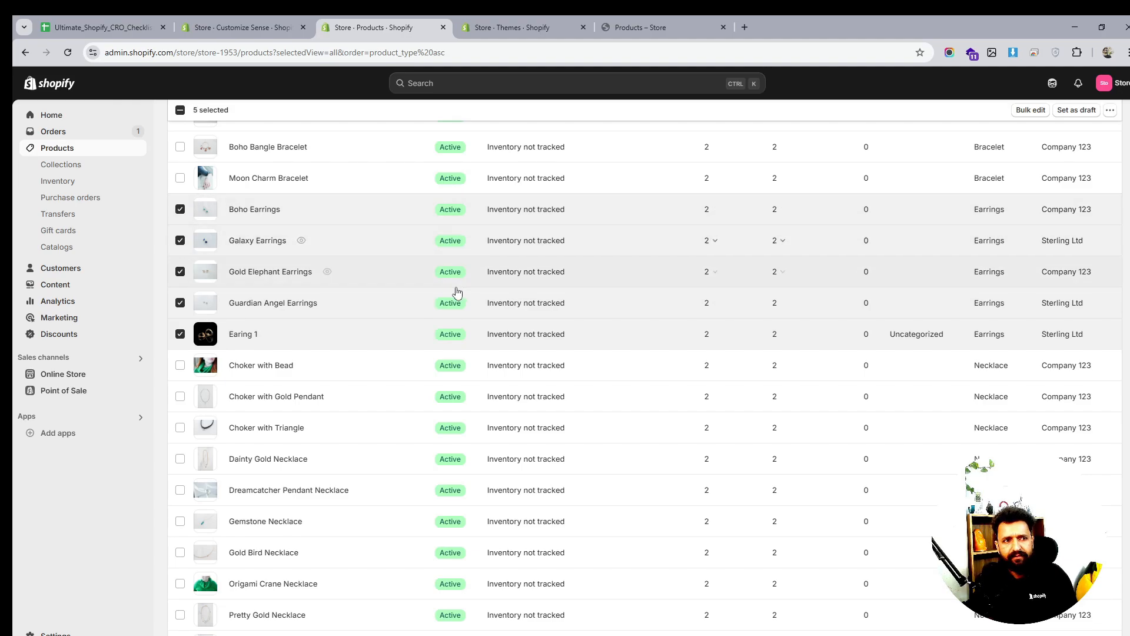
scroll(457, 292, "up", 3)
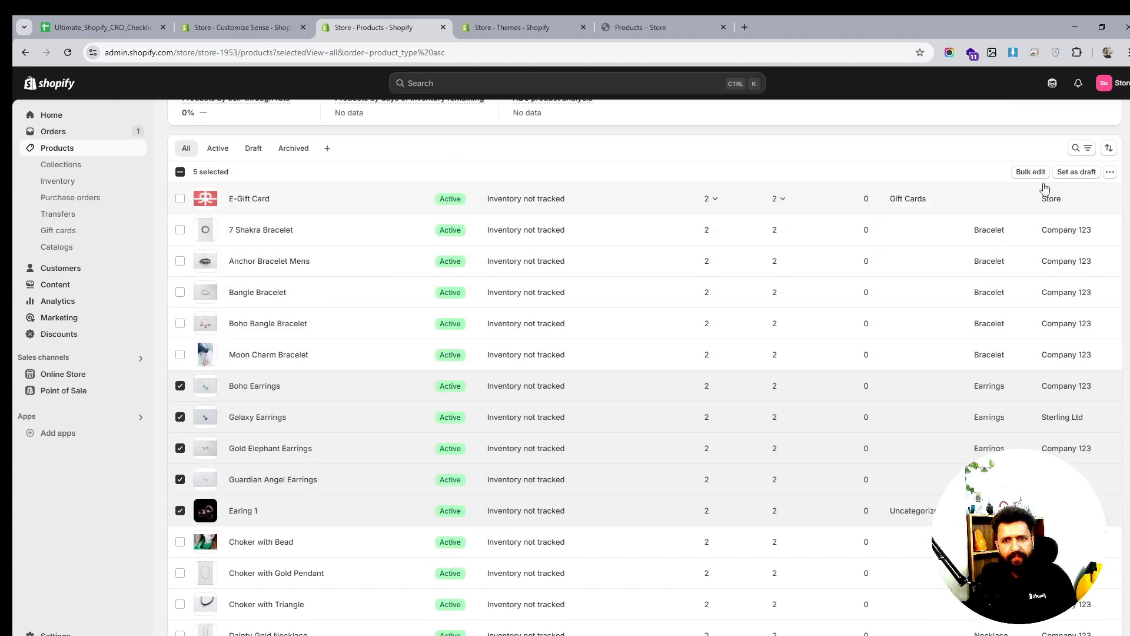
left_click(1031, 172)
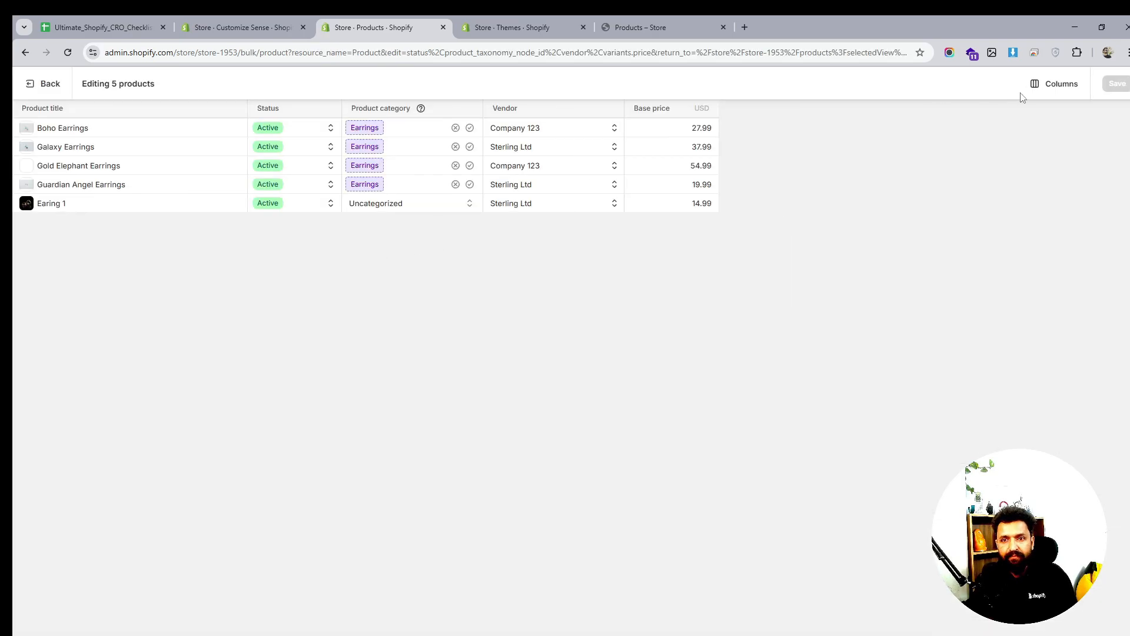
Add the Template column to the bulk editor and set Boho Earrings to product.earrings
left_click(1046, 88)
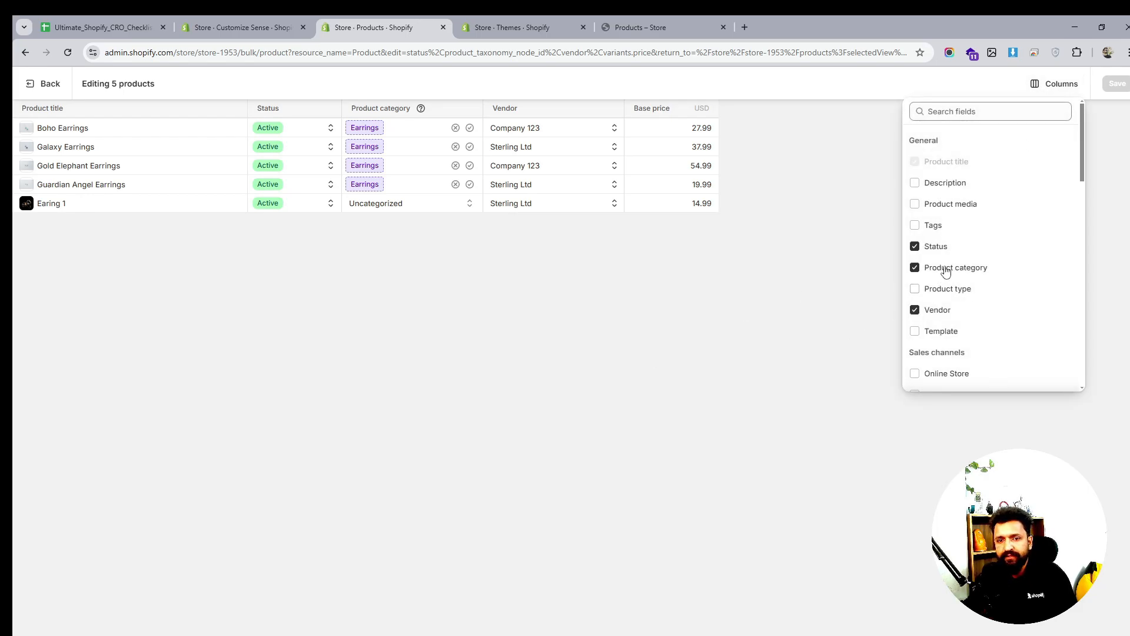
scroll(942, 270, "down", 2)
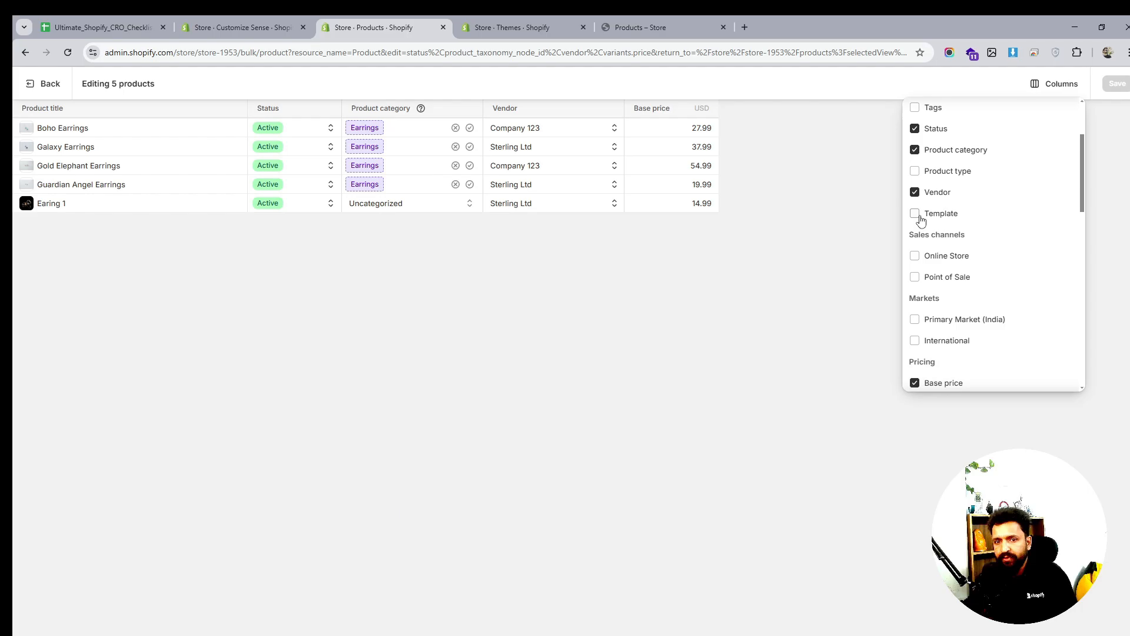
left_click(915, 214)
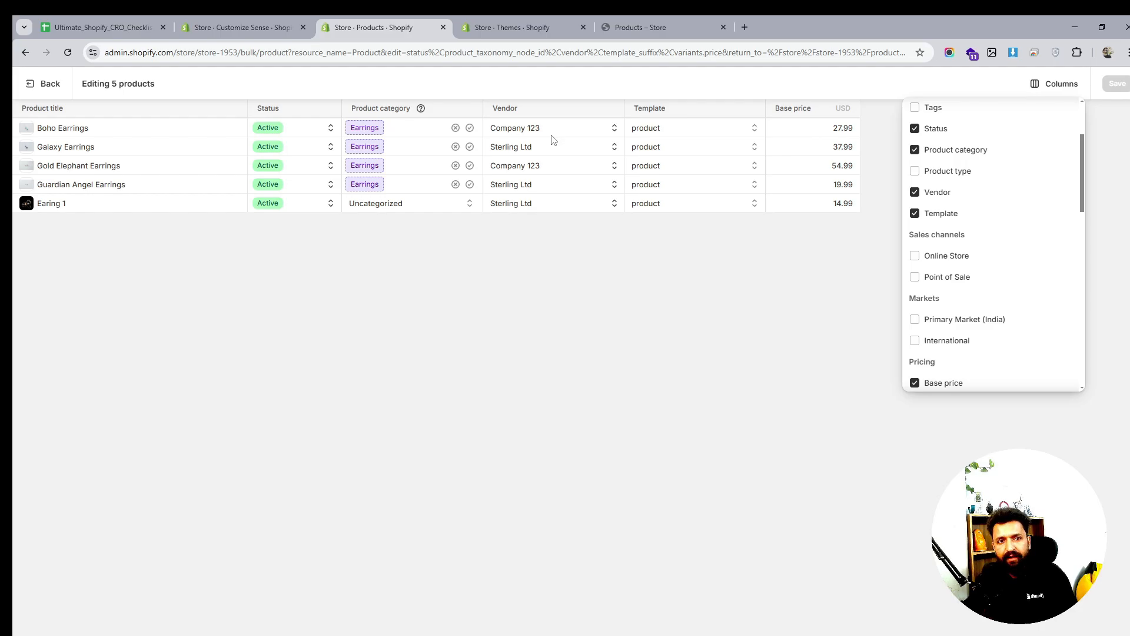
left_click(719, 132)
left_click(724, 127)
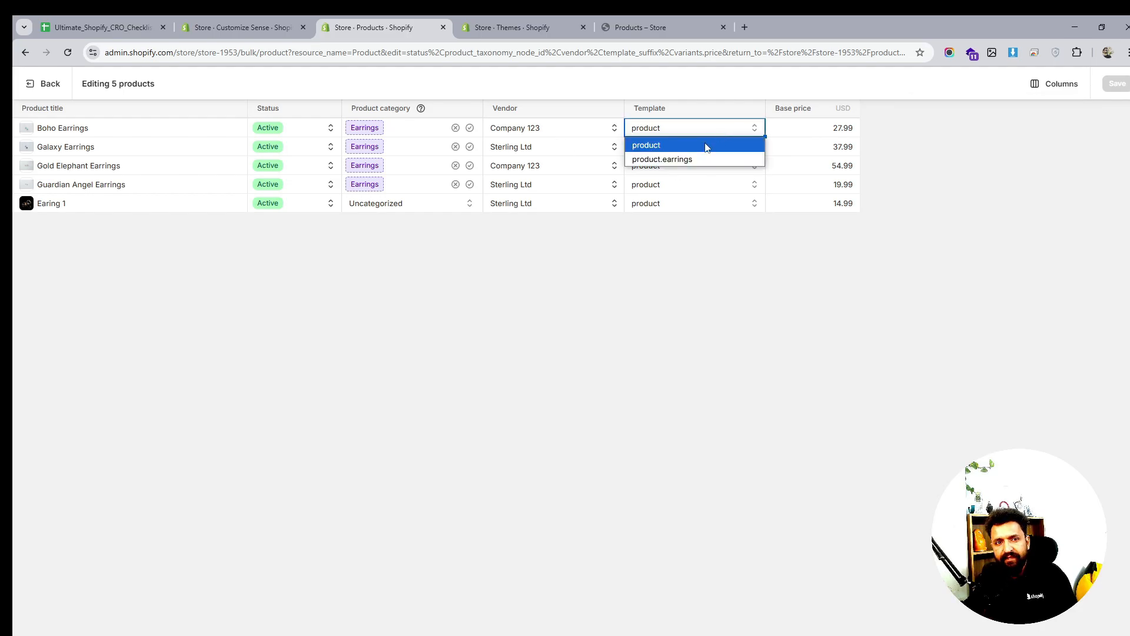
left_click(692, 160)
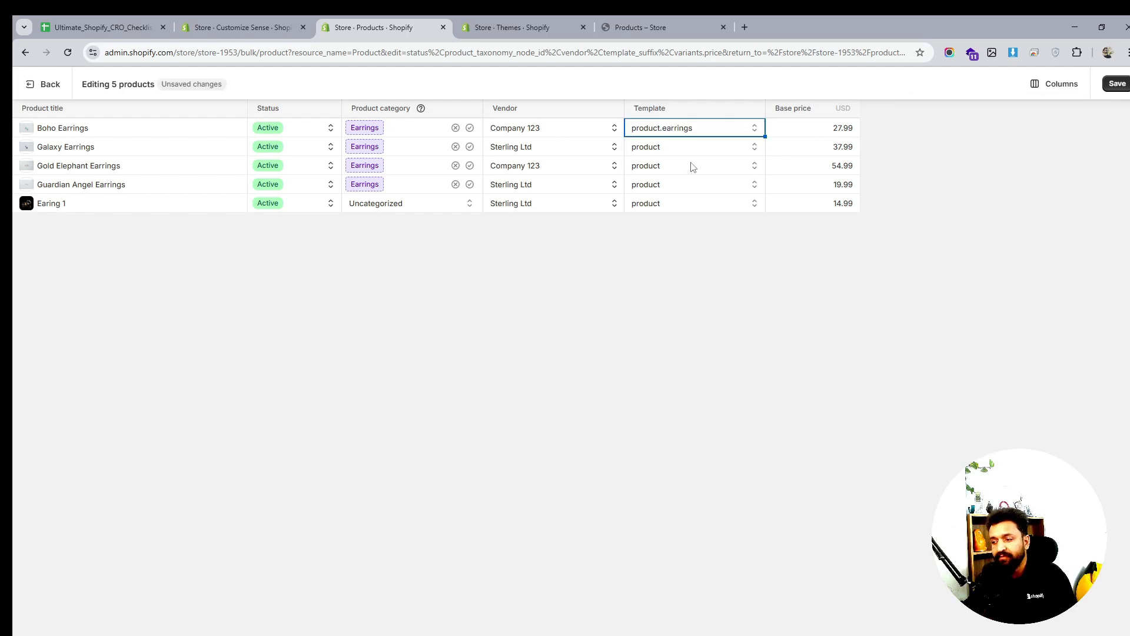
Assign product.earrings to Galaxy, Gold Elephant, Guardian Angel Earrings and Earing 1, and save
left_click(693, 152)
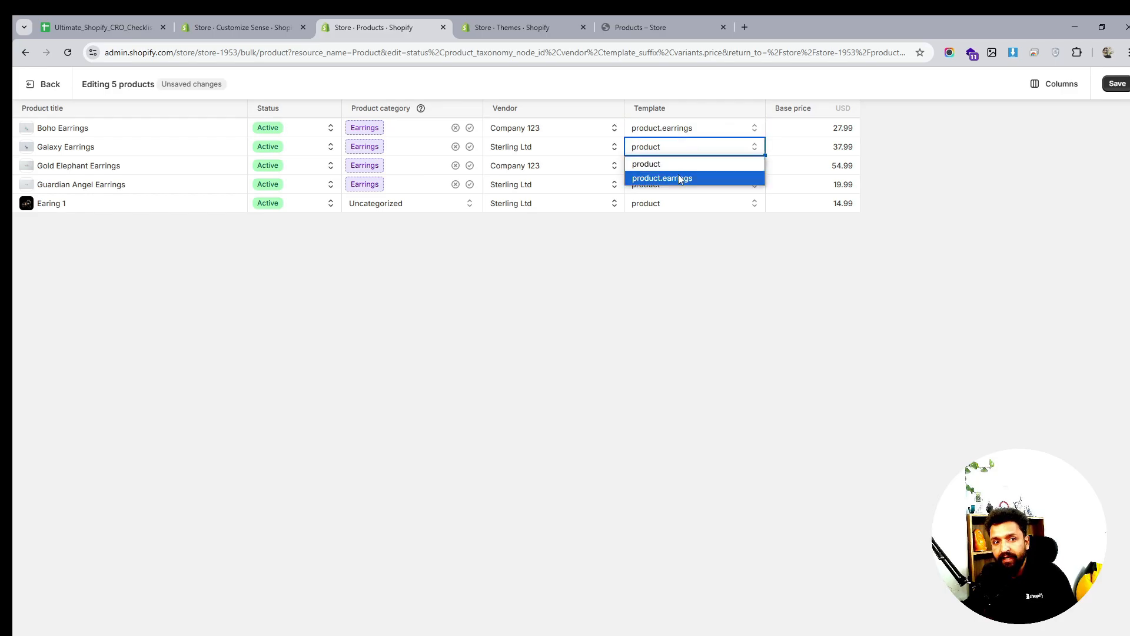
left_click(678, 176)
left_click(680, 170)
left_click(680, 171)
left_click(678, 196)
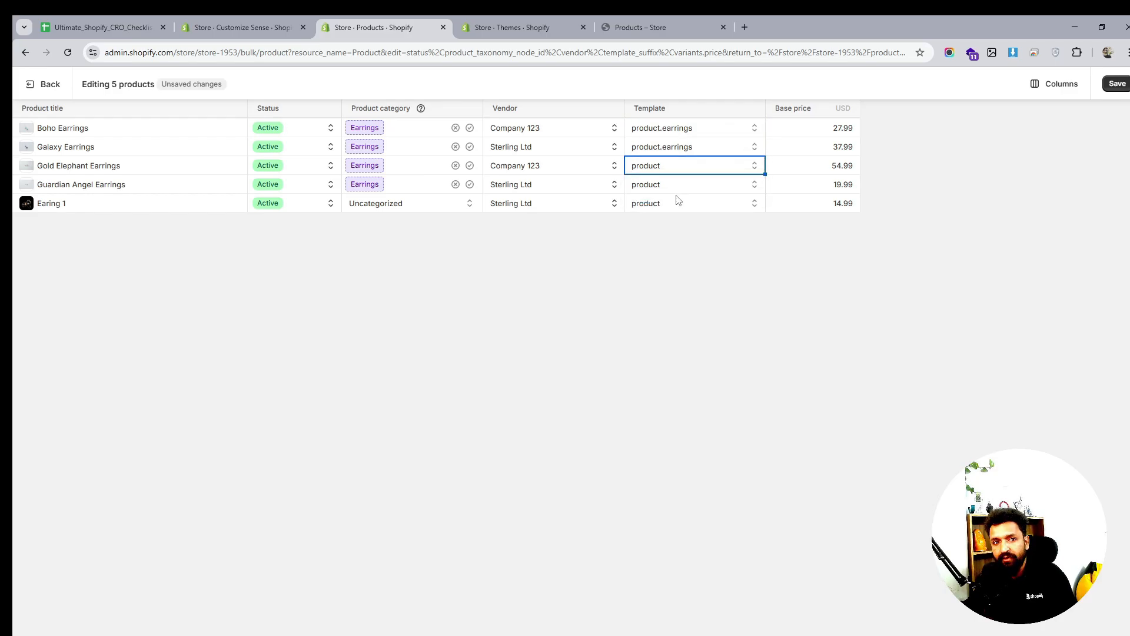
left_click(679, 186)
left_click(678, 188)
left_click(677, 214)
left_click(674, 206)
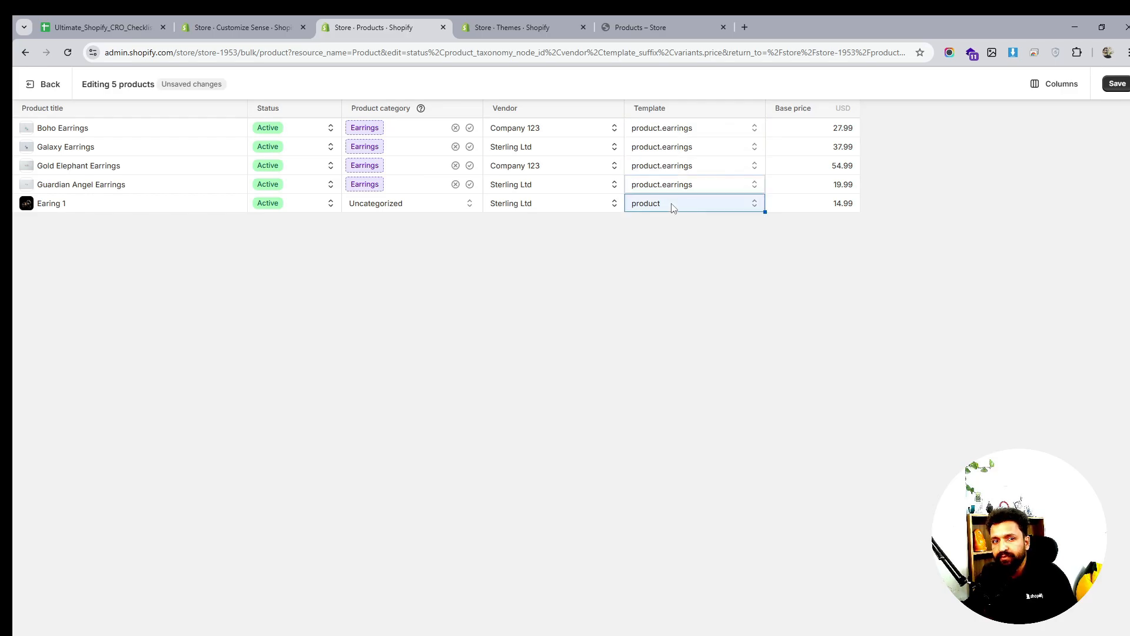
left_click(674, 209)
left_click(678, 234)
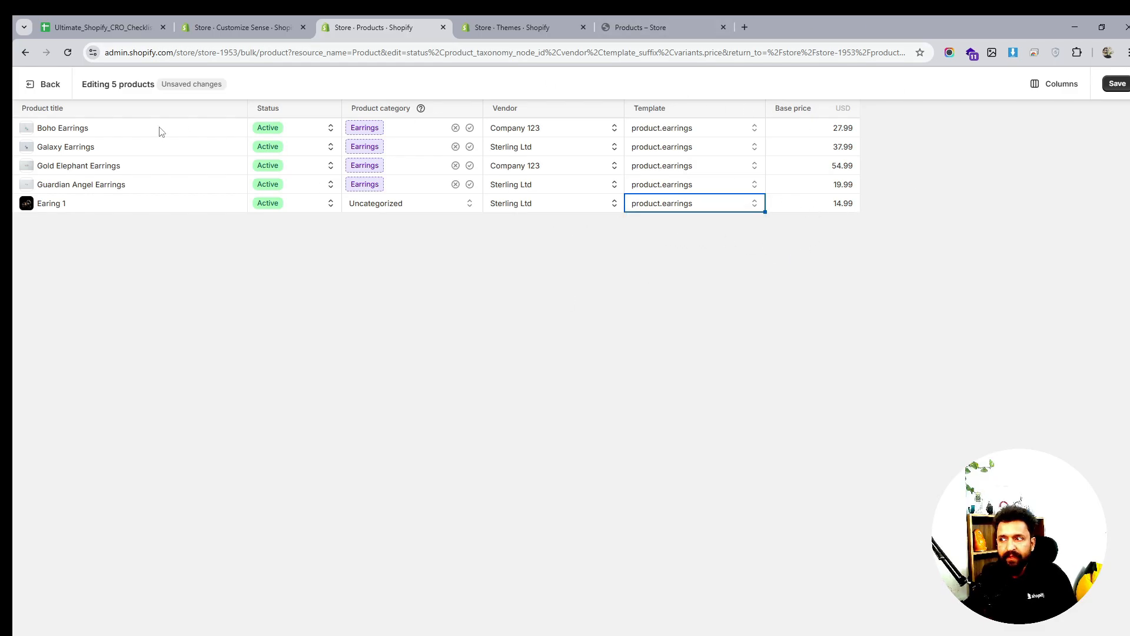
left_click(1117, 83)
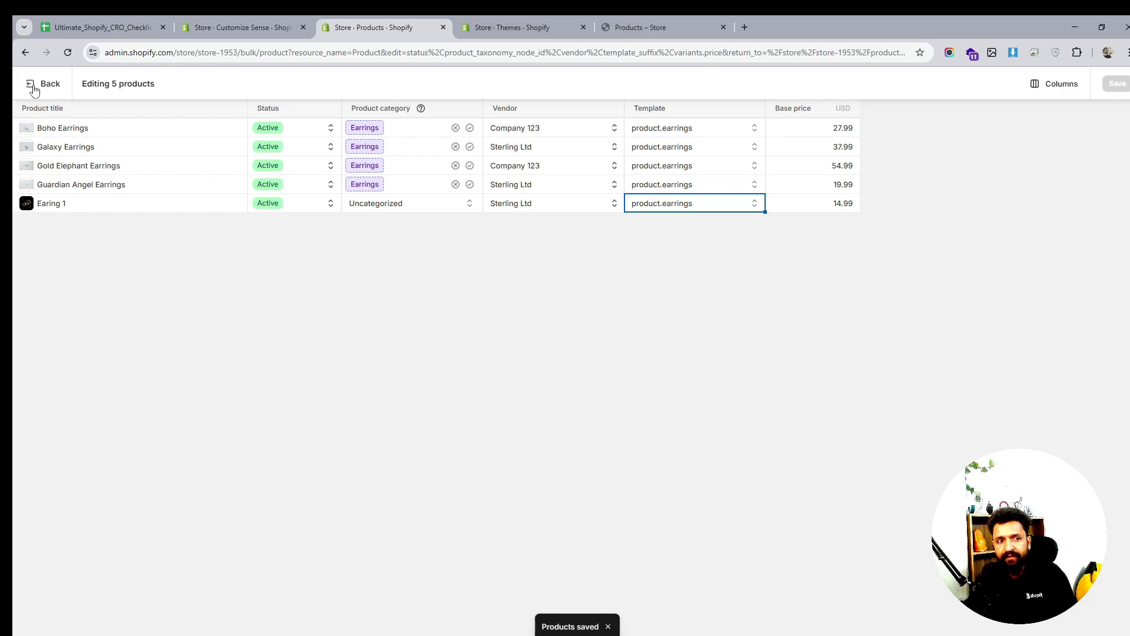
Change Earing 1's category from Uncategorized to Earrings, save, and return to Themes
left_click(408, 208)
left_click(474, 205)
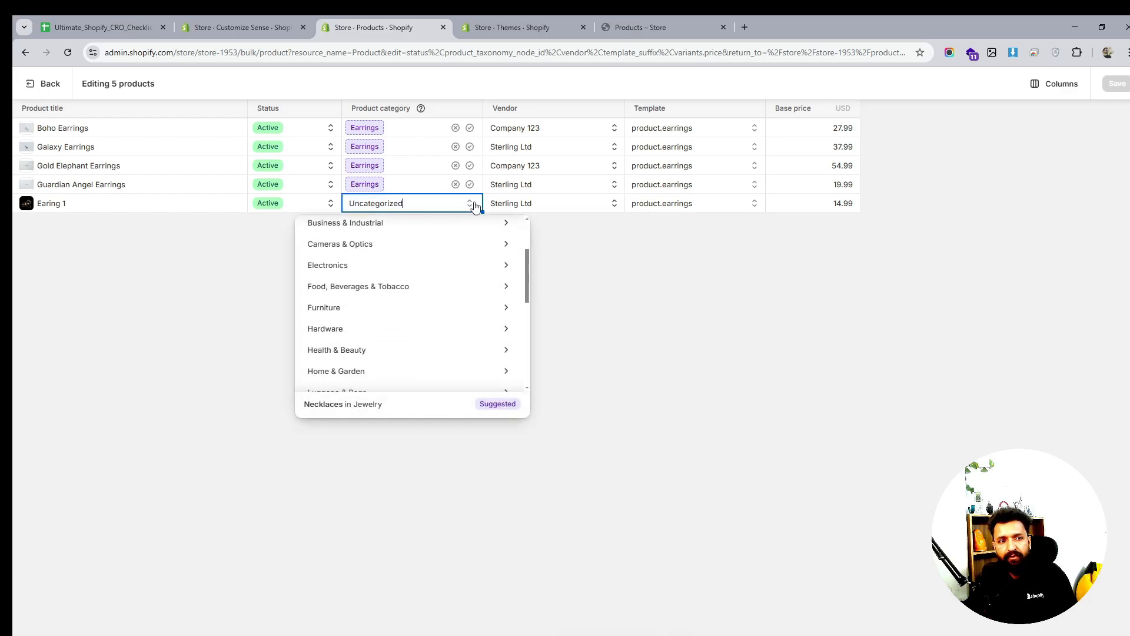
scroll(454, 360, "down", 2)
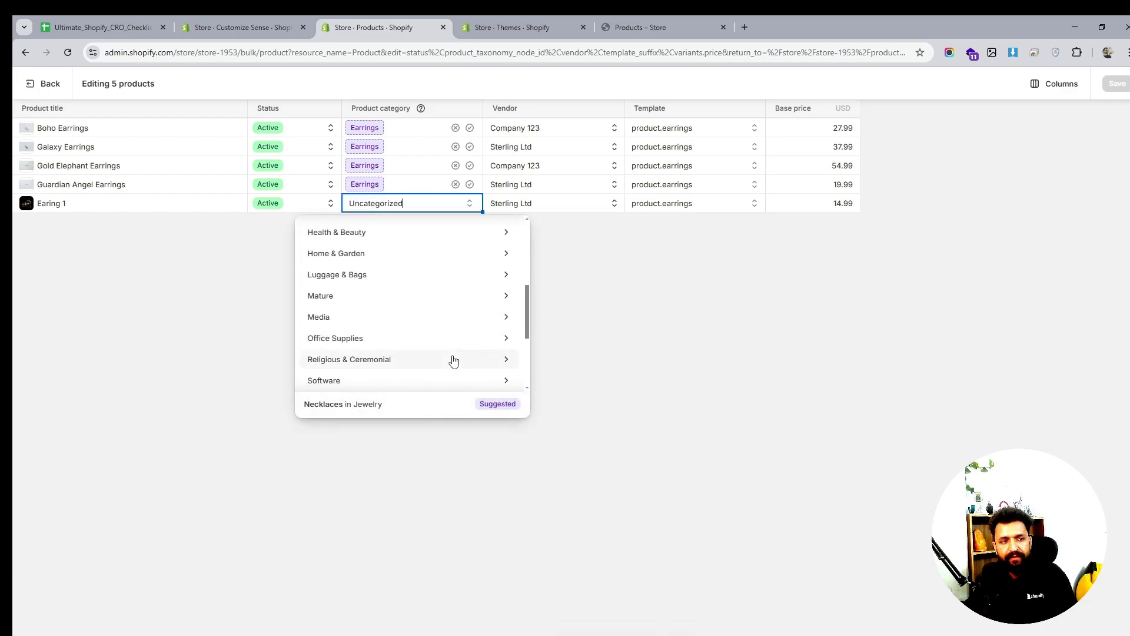
scroll(484, 315, "up", 3)
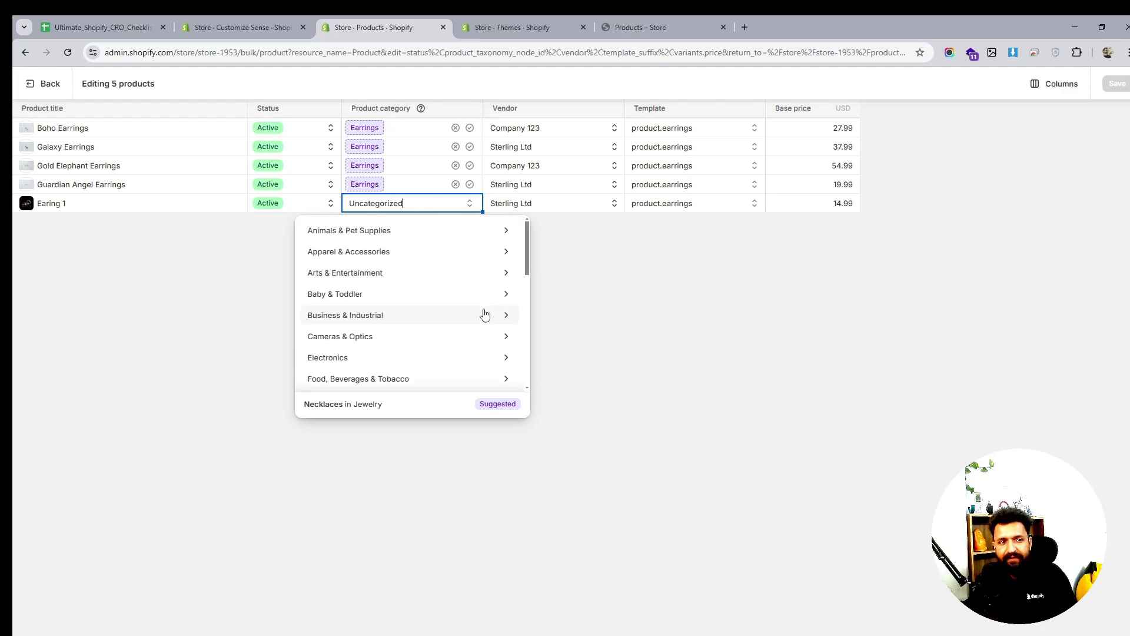
scroll(484, 314, "down", 2)
double_click(377, 204)
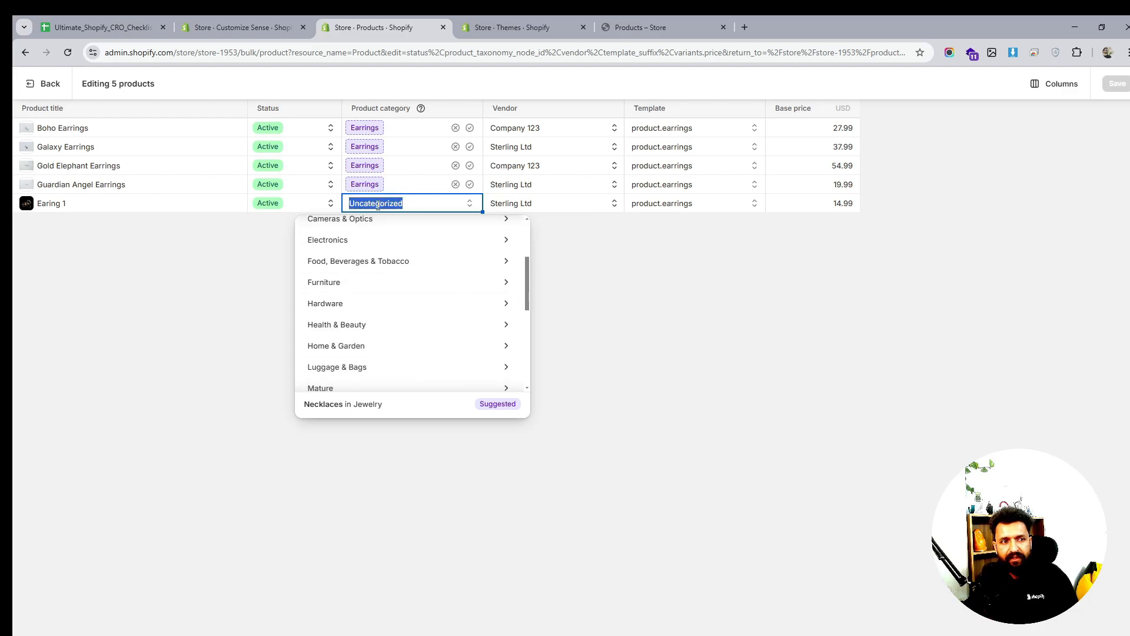
type("Ear")
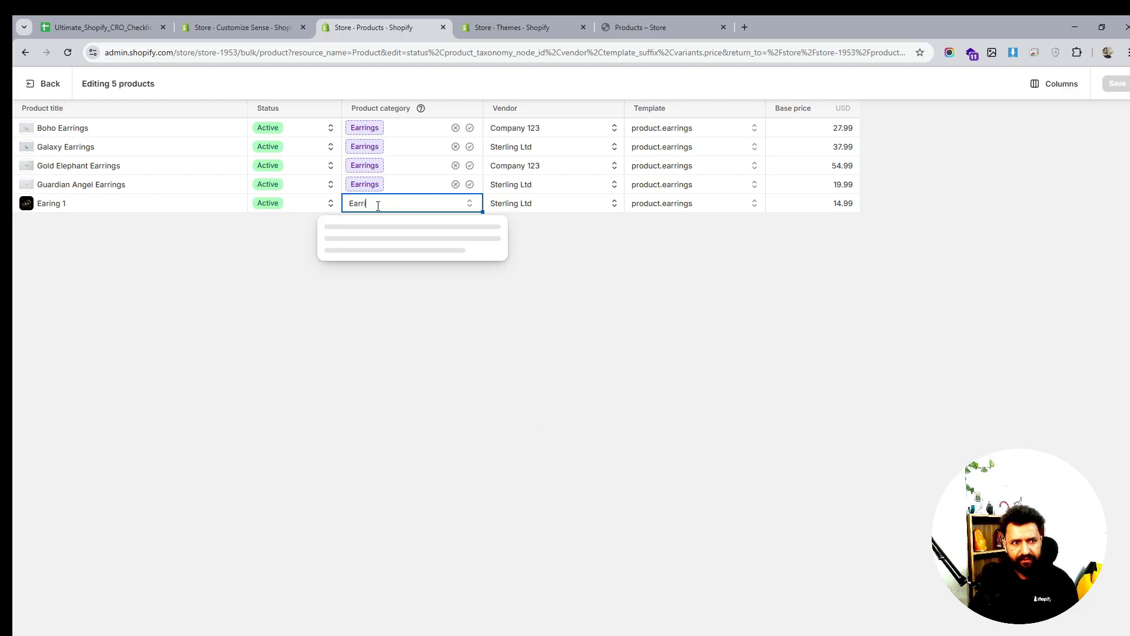
type("rings")
left_click(395, 229)
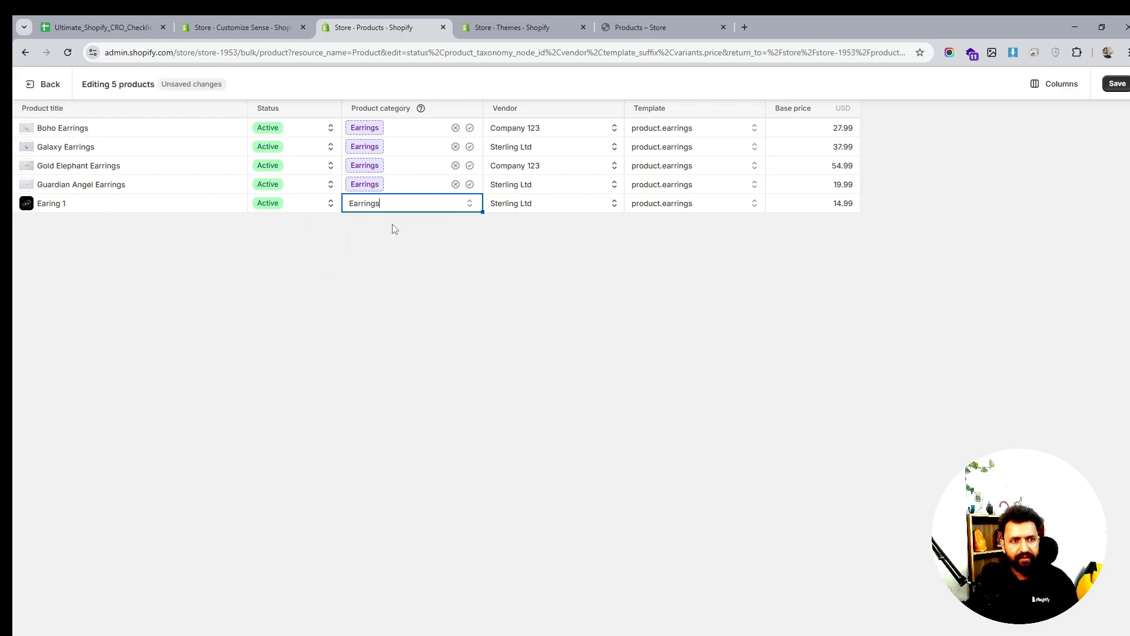
left_click(1116, 84)
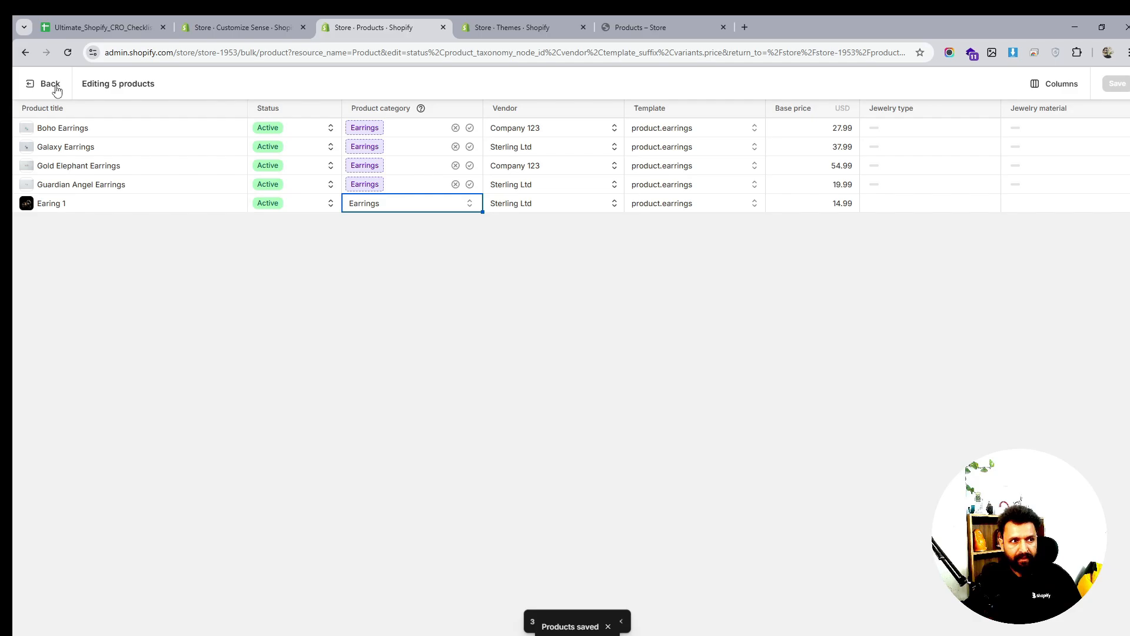
left_click(51, 85)
left_click(506, 25)
key("ctrl+shift+Tab")
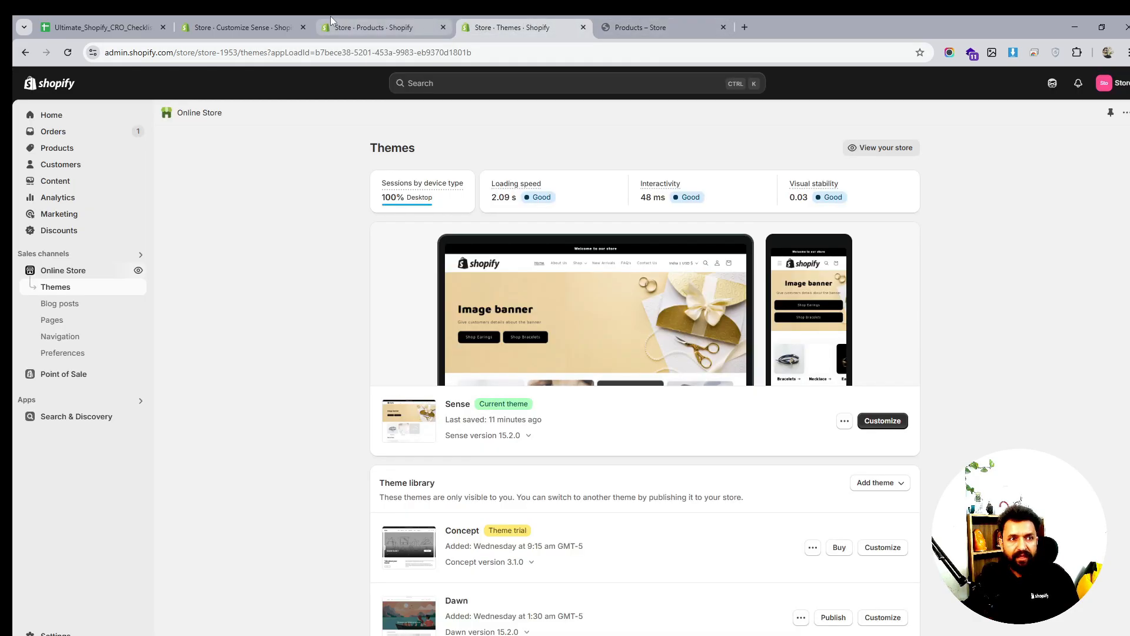
Open the Default product template on Dainty Gold Necklace and scroll to You may also like
key("ctrl+shift+Tab")
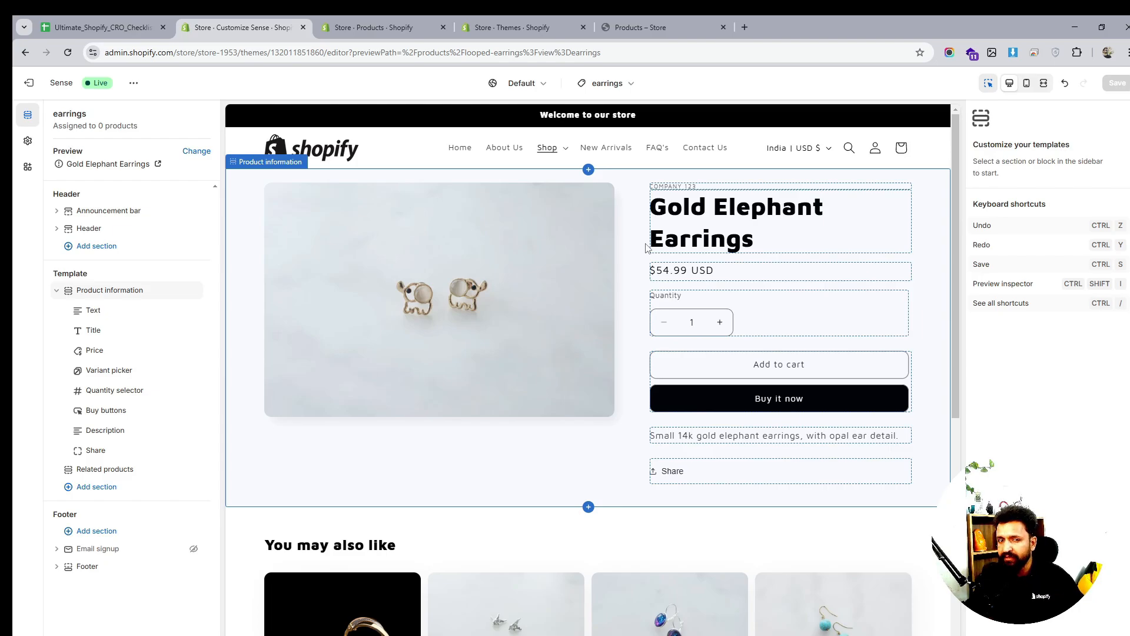
left_click(606, 83)
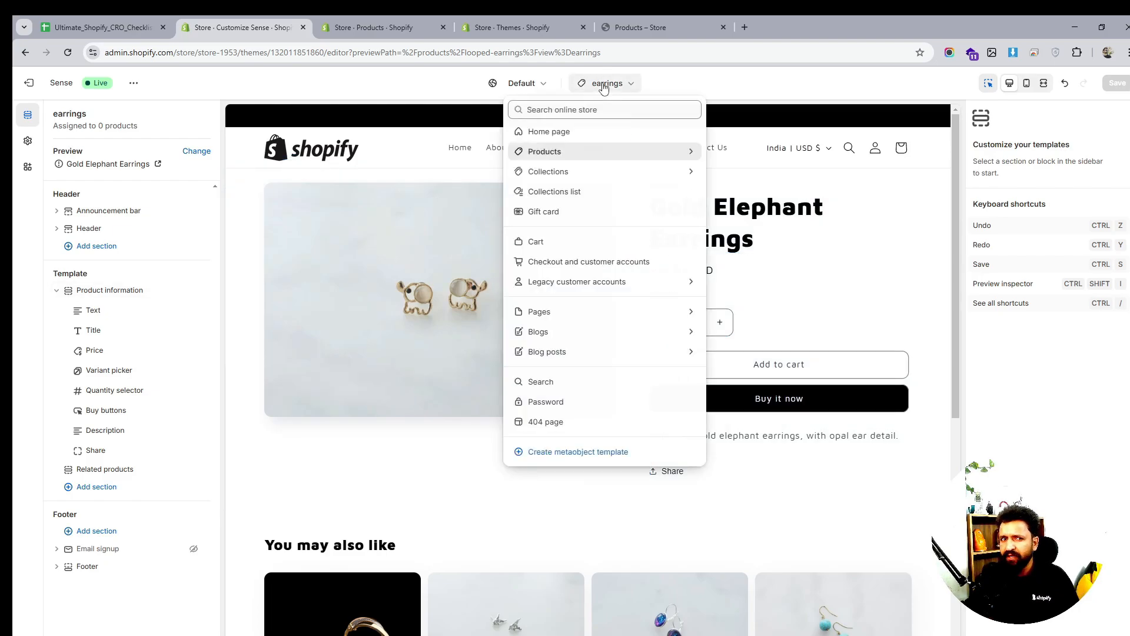
left_click(587, 152)
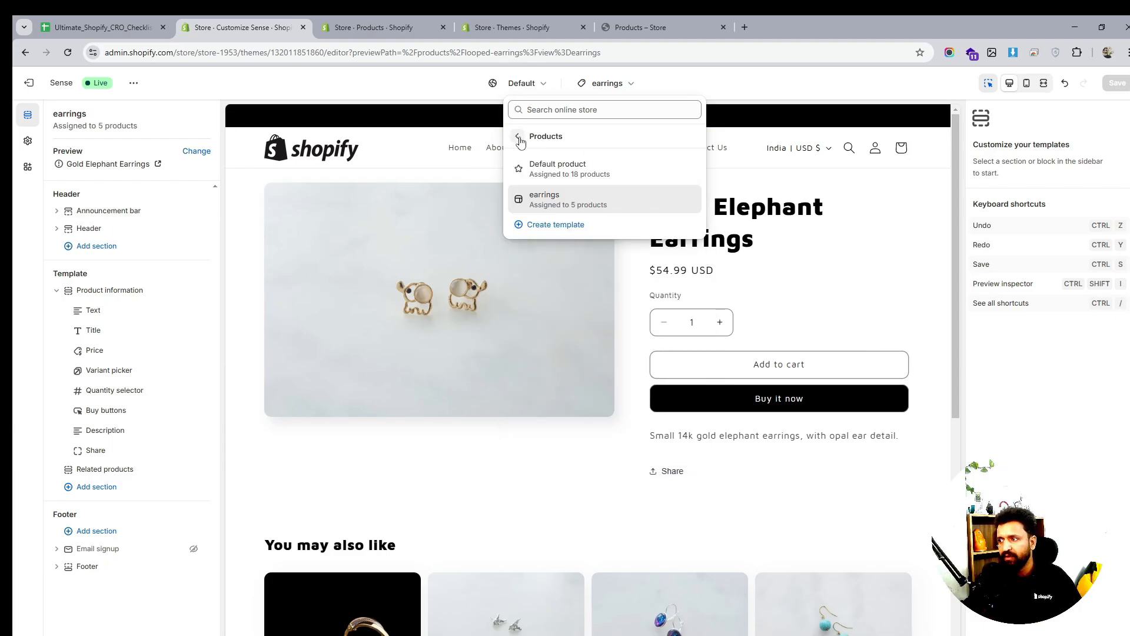
left_click(583, 168)
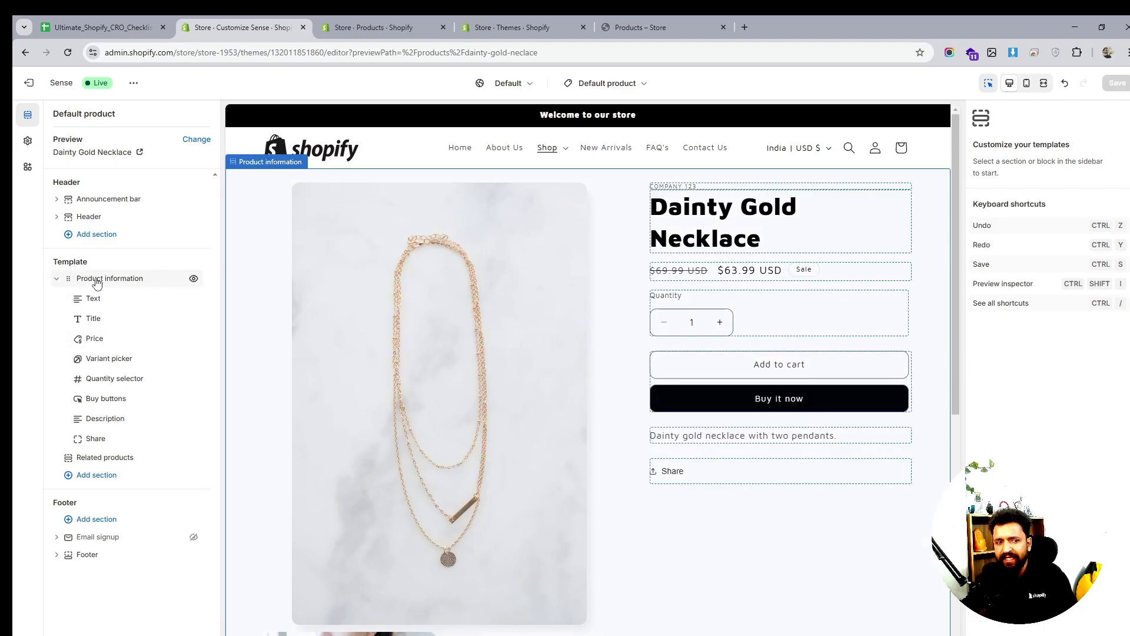
scroll(628, 337, "down", 5)
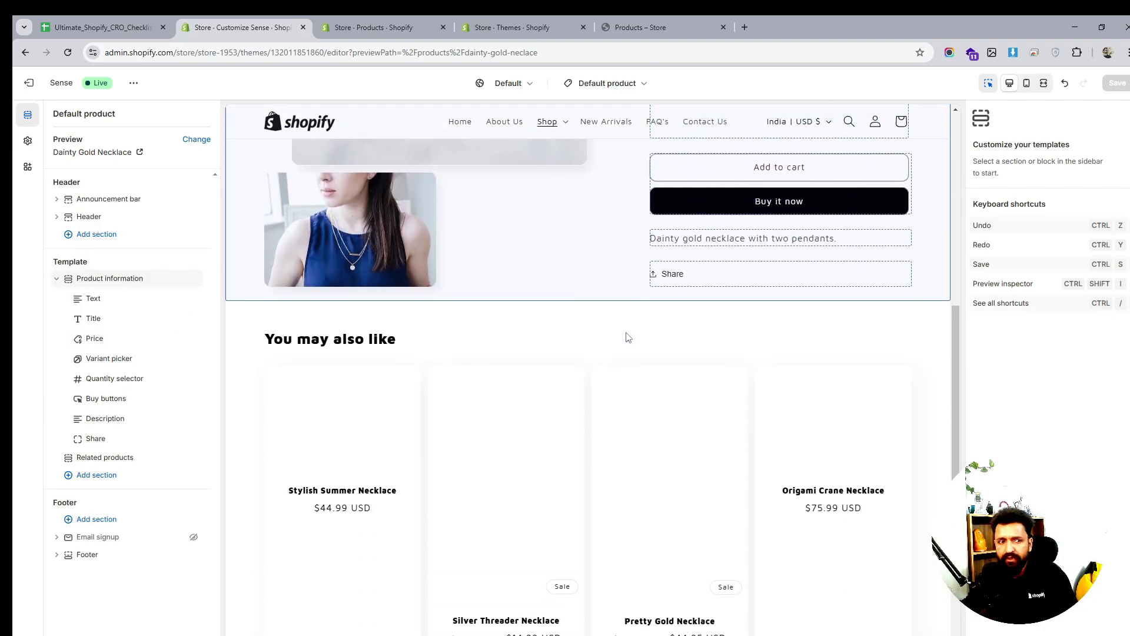
scroll(628, 337, "down", 1)
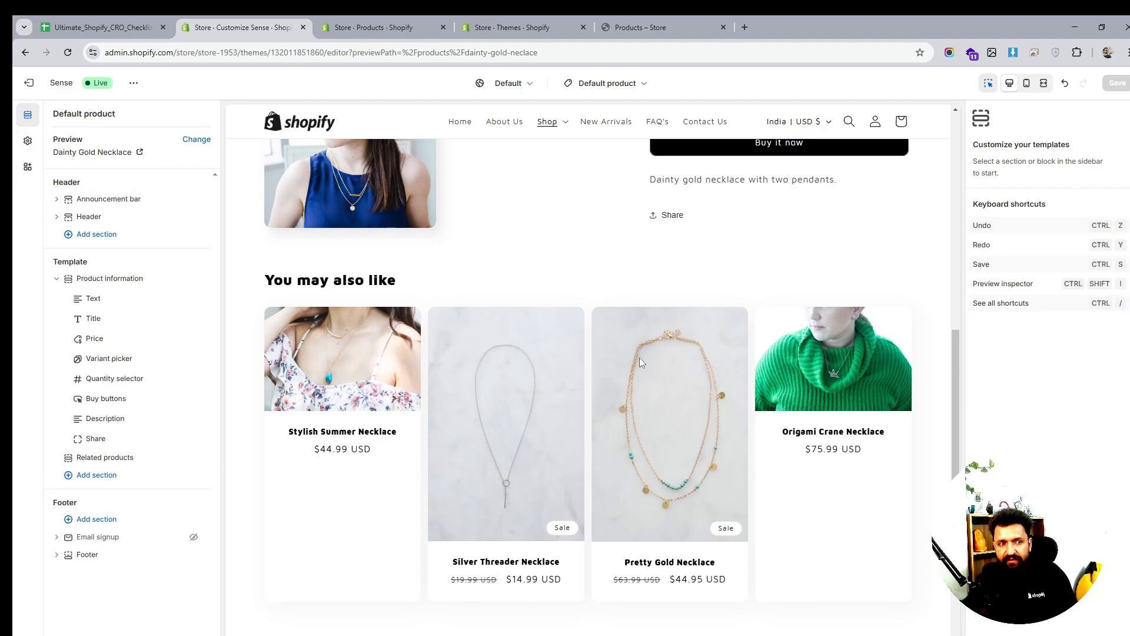
In Theme settings, try the Standard product card style and look over the collection card settings
left_click(28, 141)
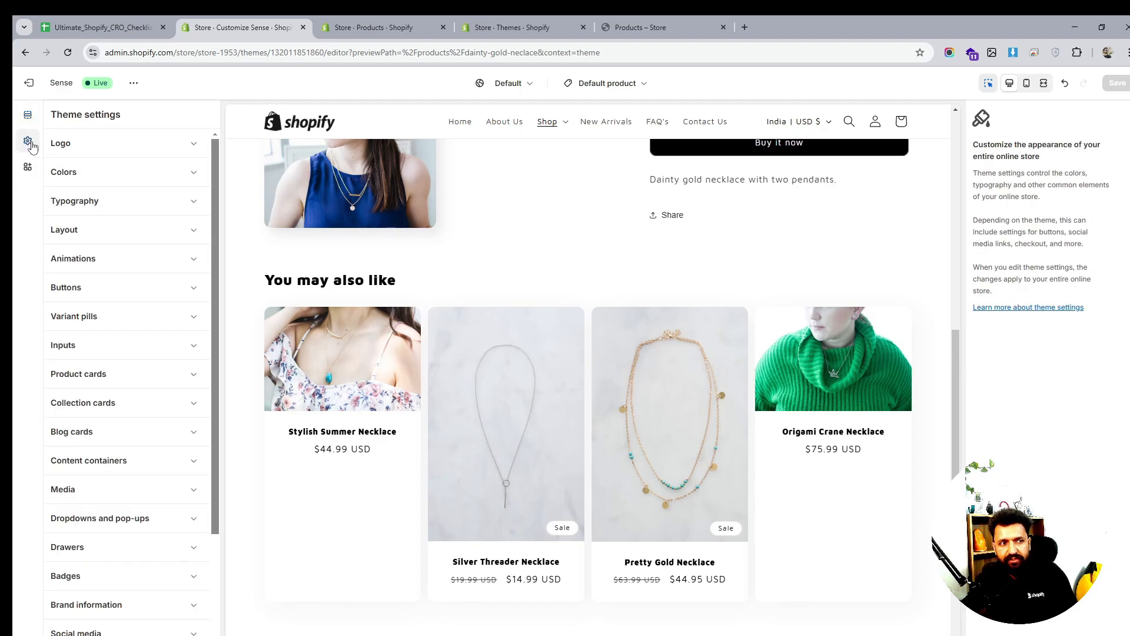
left_click(118, 375)
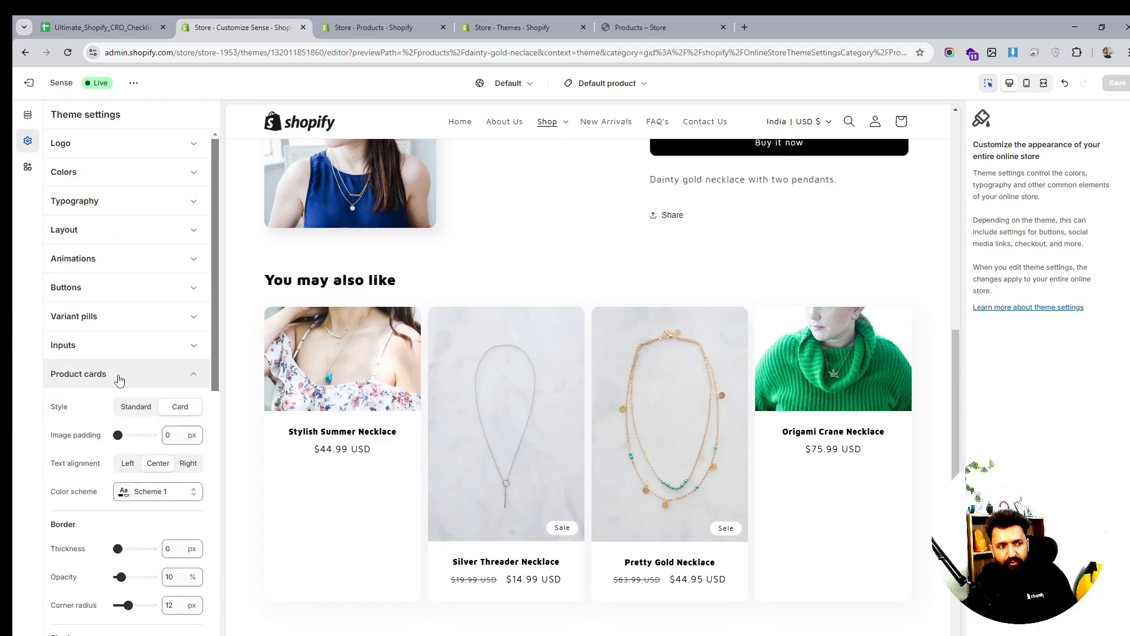
scroll(171, 401, "down", 1)
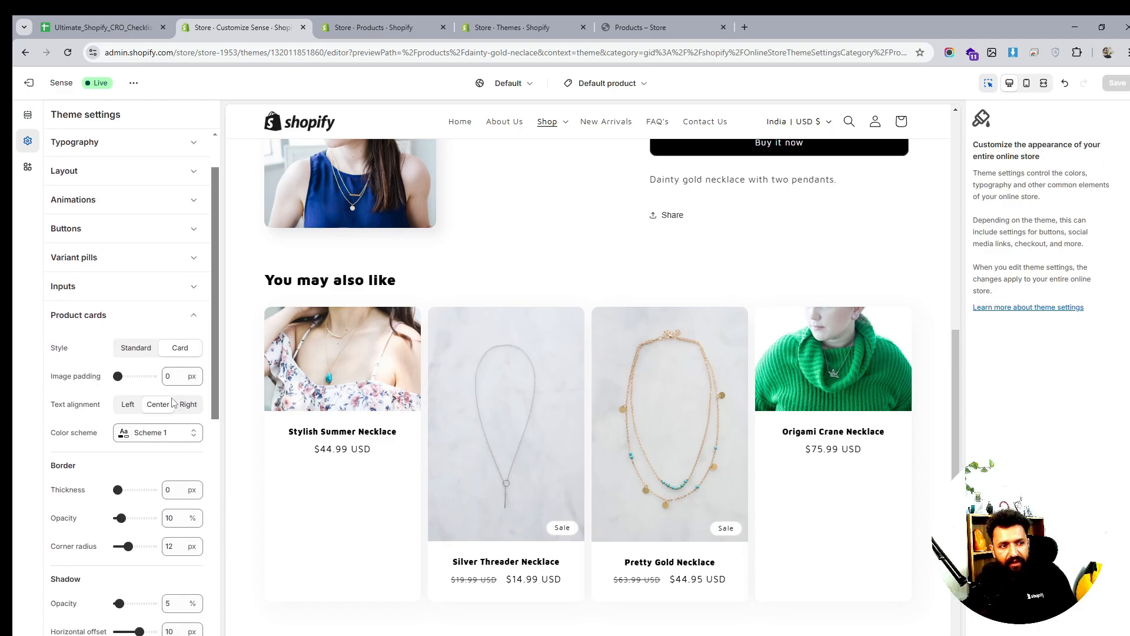
left_click(137, 351)
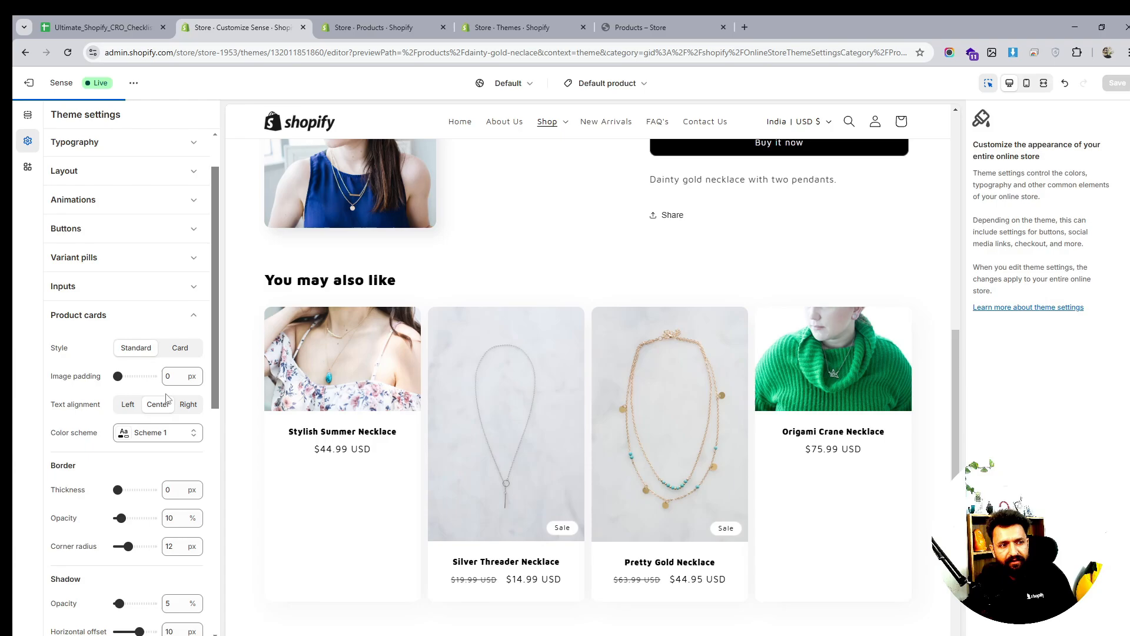
scroll(167, 406, "down", 3)
scroll(166, 406, "down", 3)
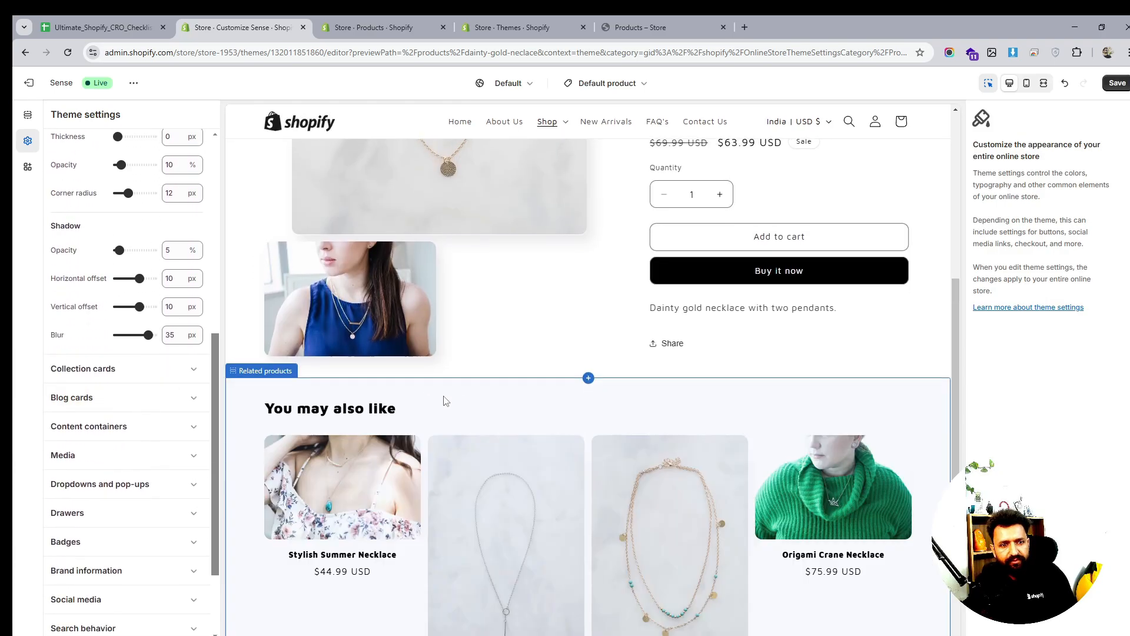
left_click(114, 376)
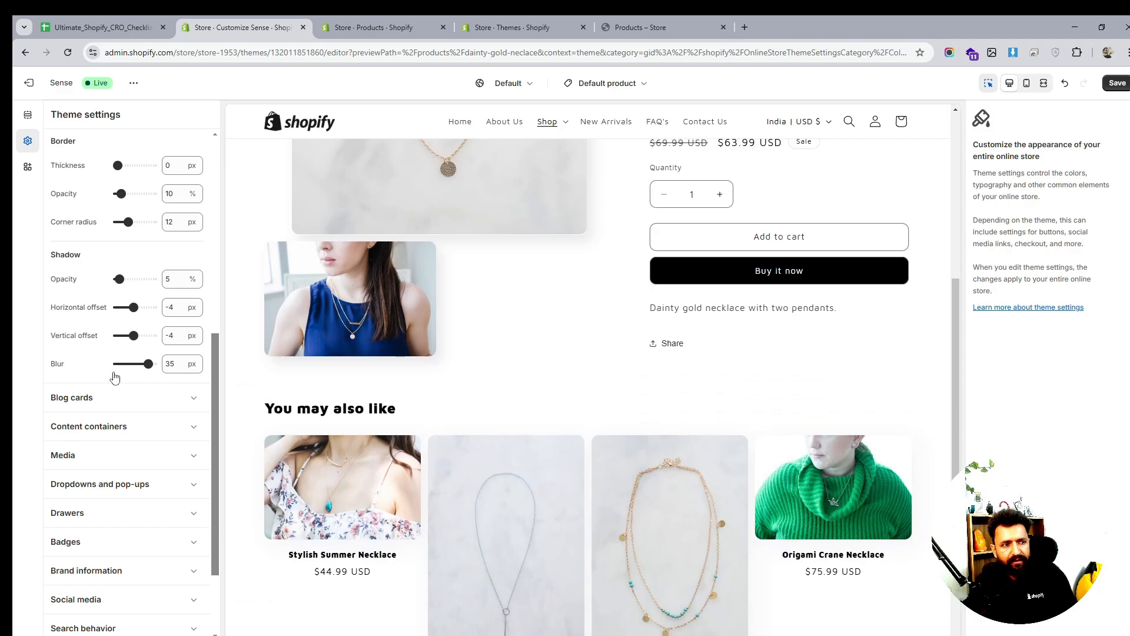
scroll(111, 409, "down", 2)
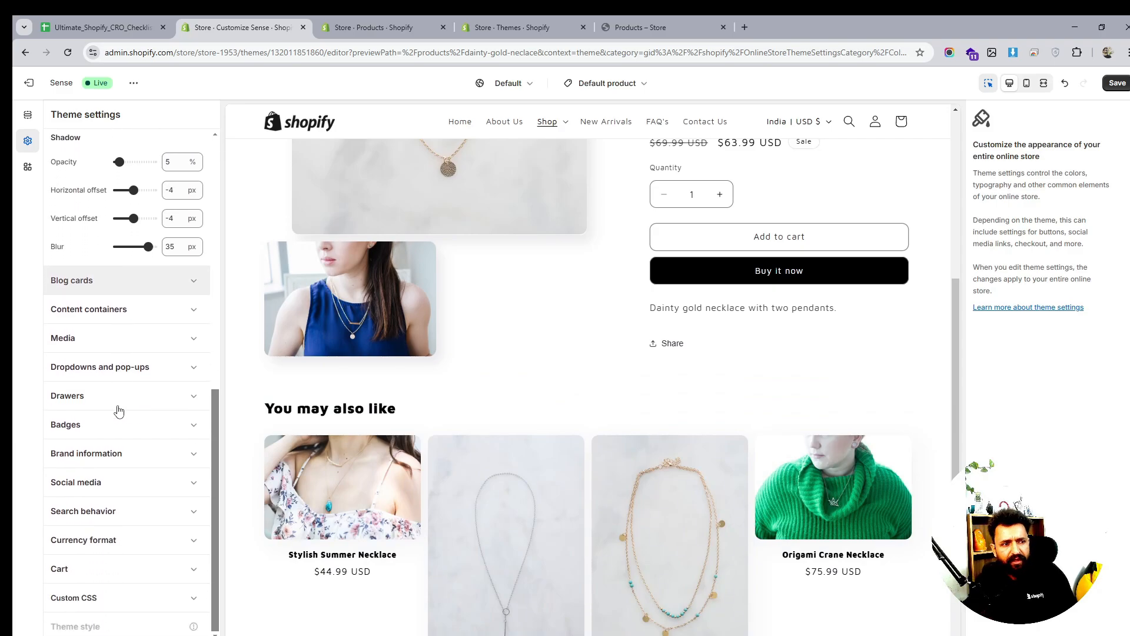
scroll(115, 407, "up", 9)
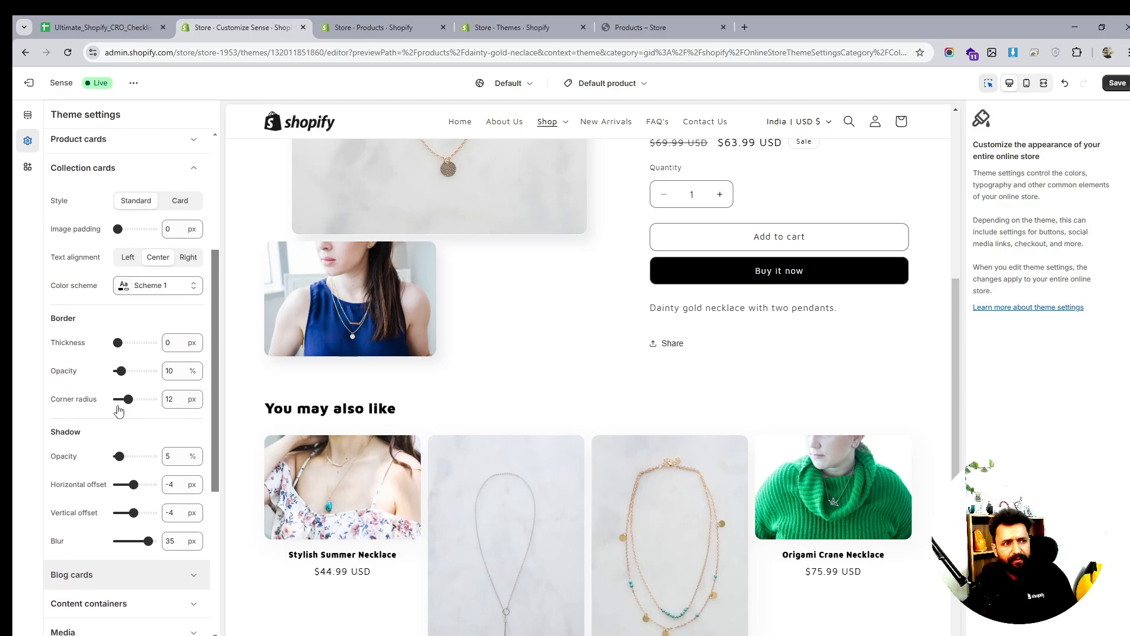
Set product cards to the Card style and go back to the template's sections
left_click(99, 384)
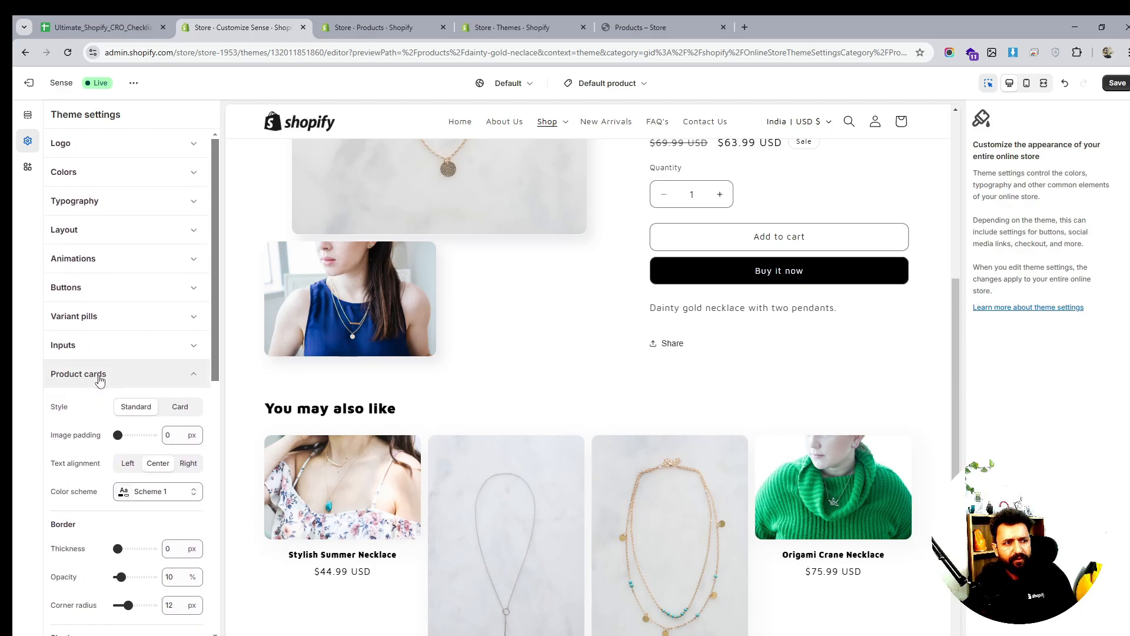
left_click(106, 347)
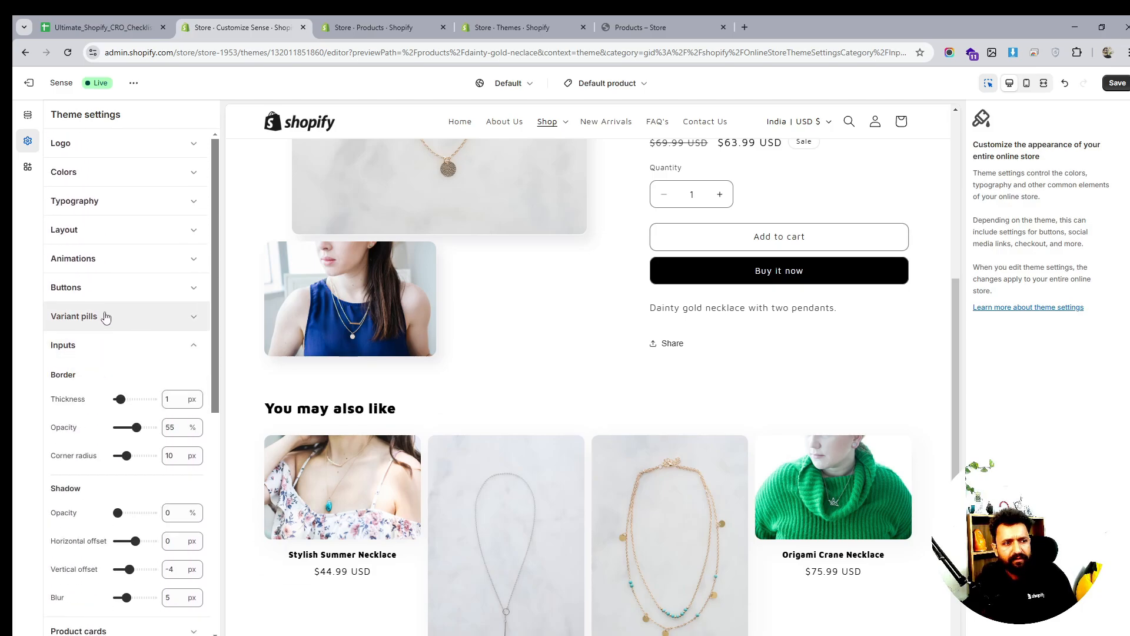
left_click(101, 343)
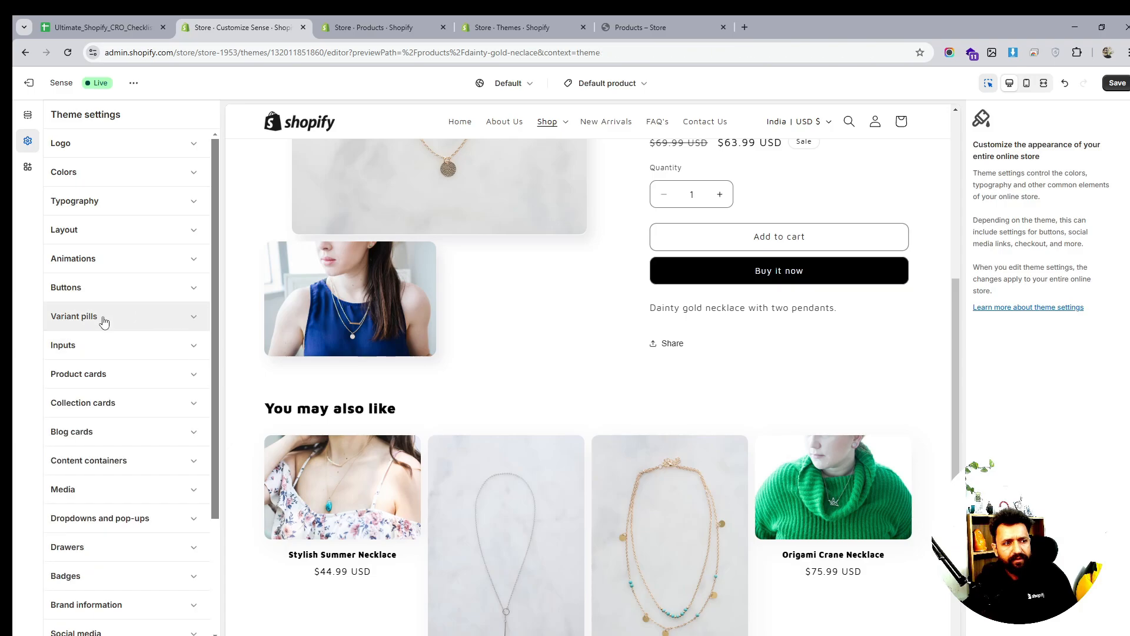
left_click(103, 375)
left_click(181, 406)
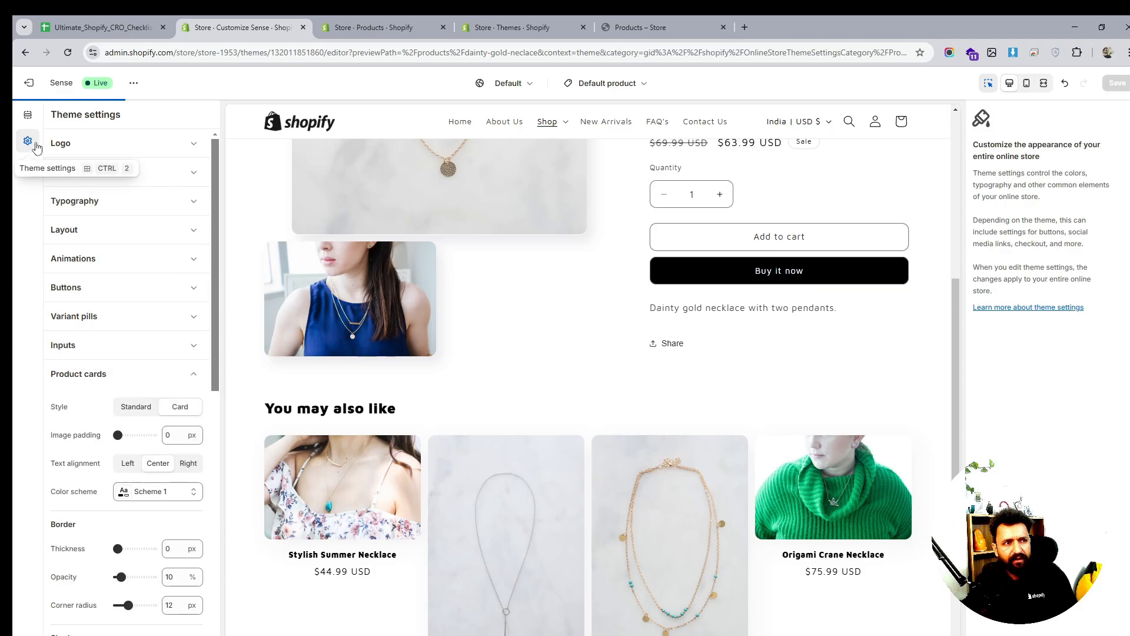
left_click(26, 115)
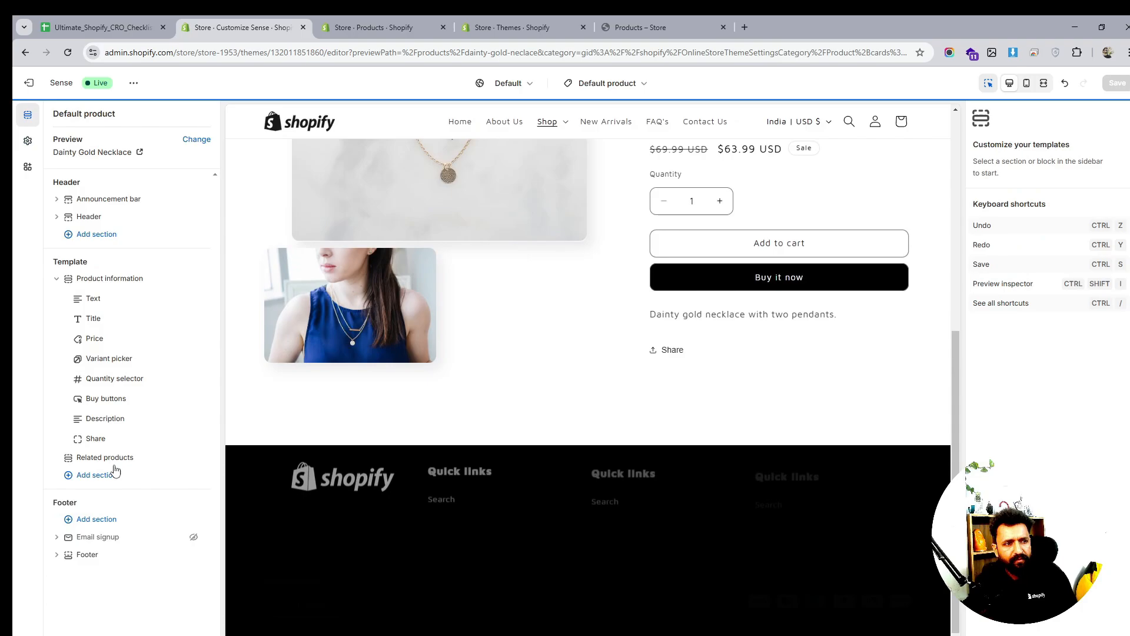
Set Related products image ratio to Square, save the template, and view the CRO checklist
left_click(136, 448)
left_click(106, 457)
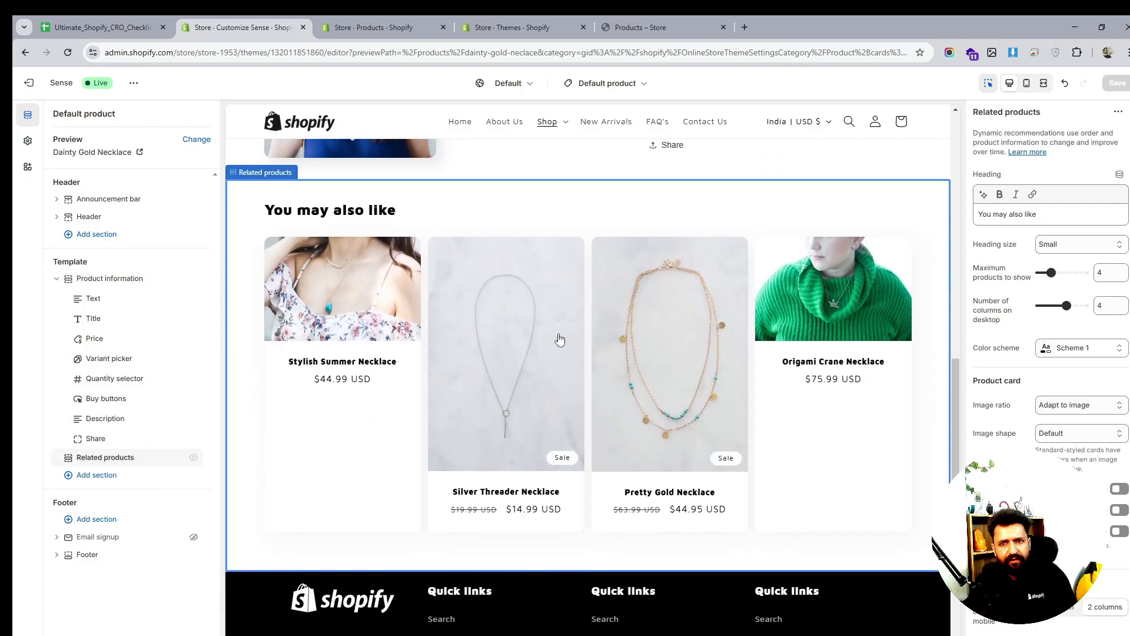
left_click(1075, 406)
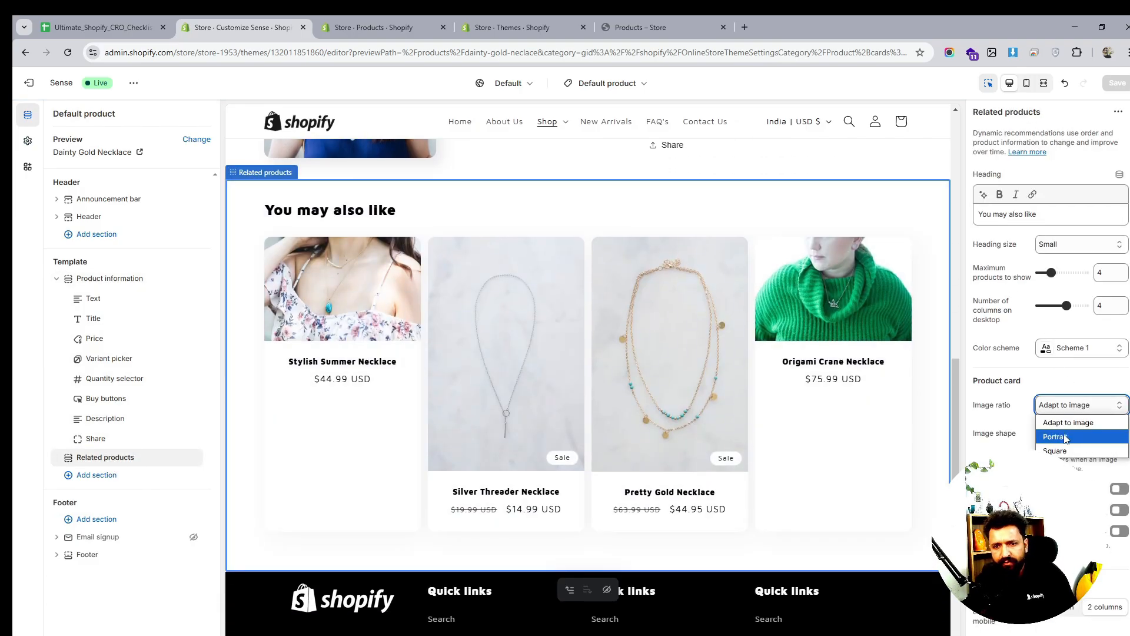
left_click(1060, 450)
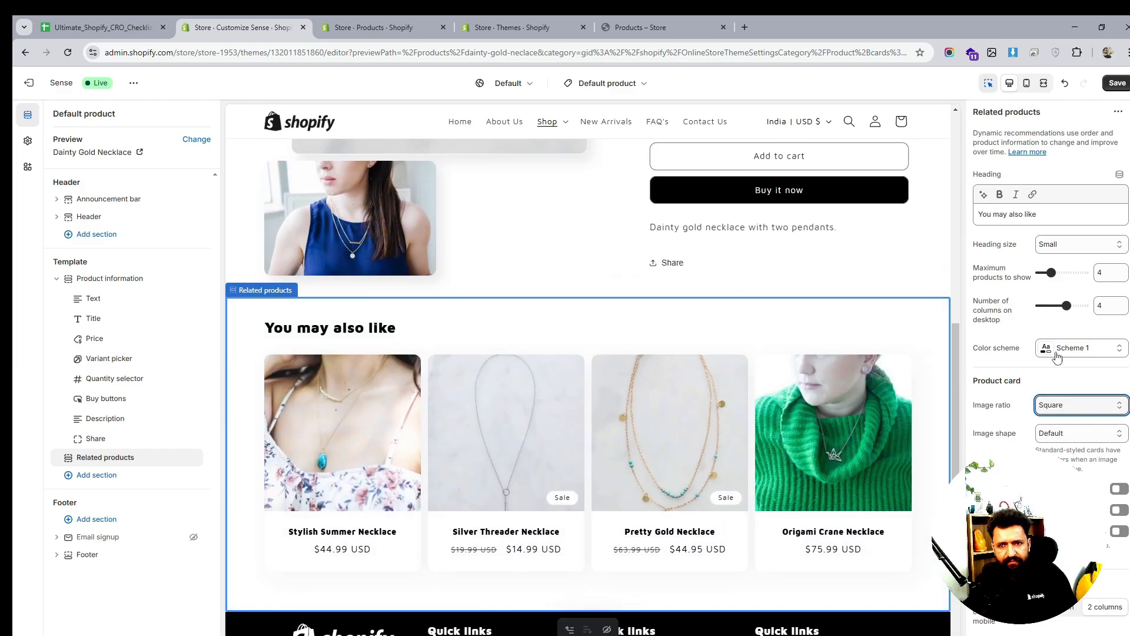
scroll(1055, 341, "down", 3)
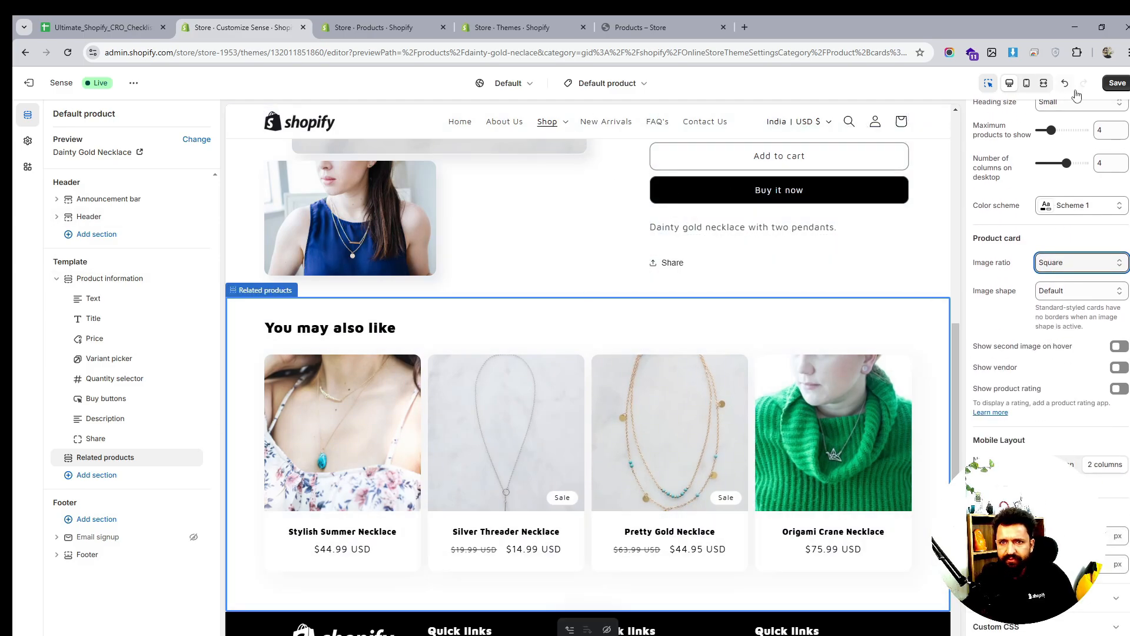
left_click(1117, 83)
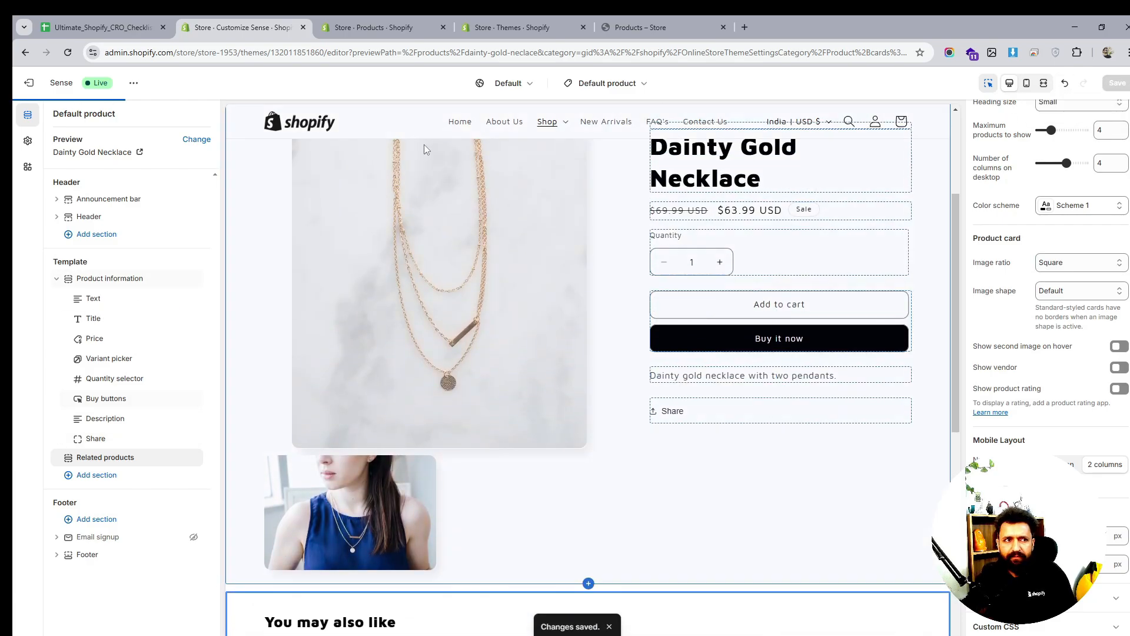
left_click(130, 30)
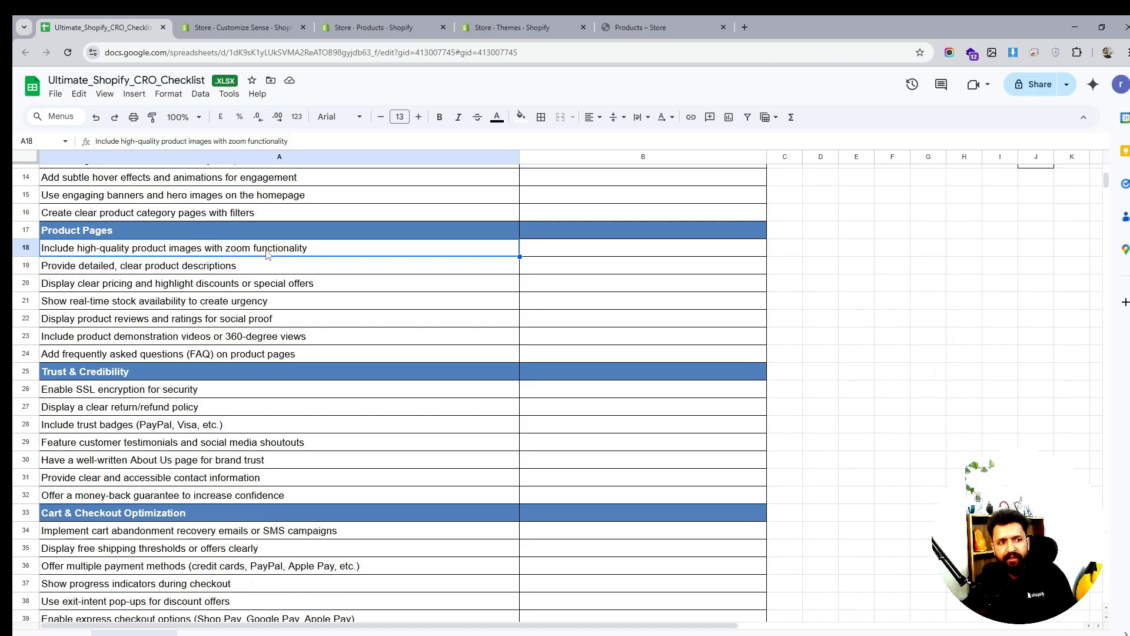
Open the storefront 7 Shakra Bracelet page and test its image zoom and related products
left_click(355, 20)
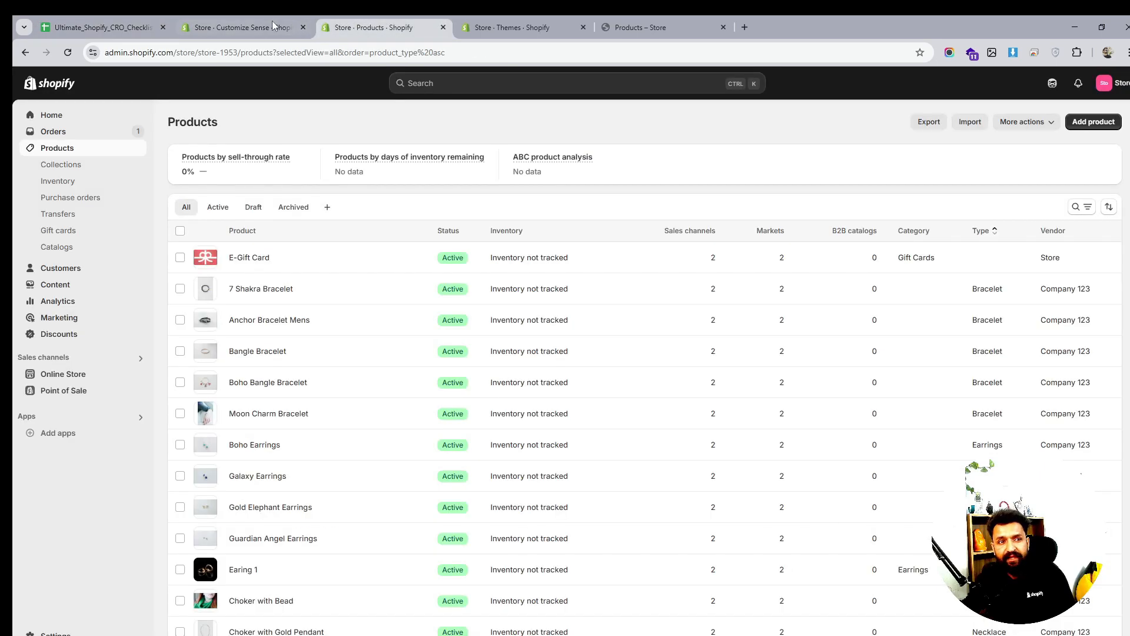
left_click(272, 20)
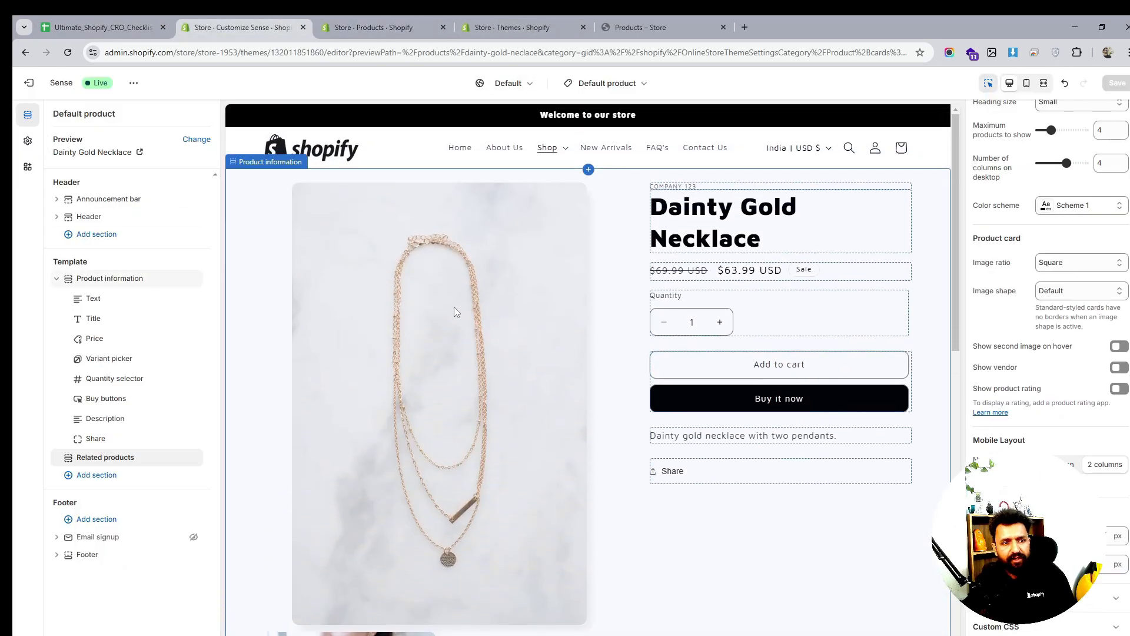
left_click(648, 27)
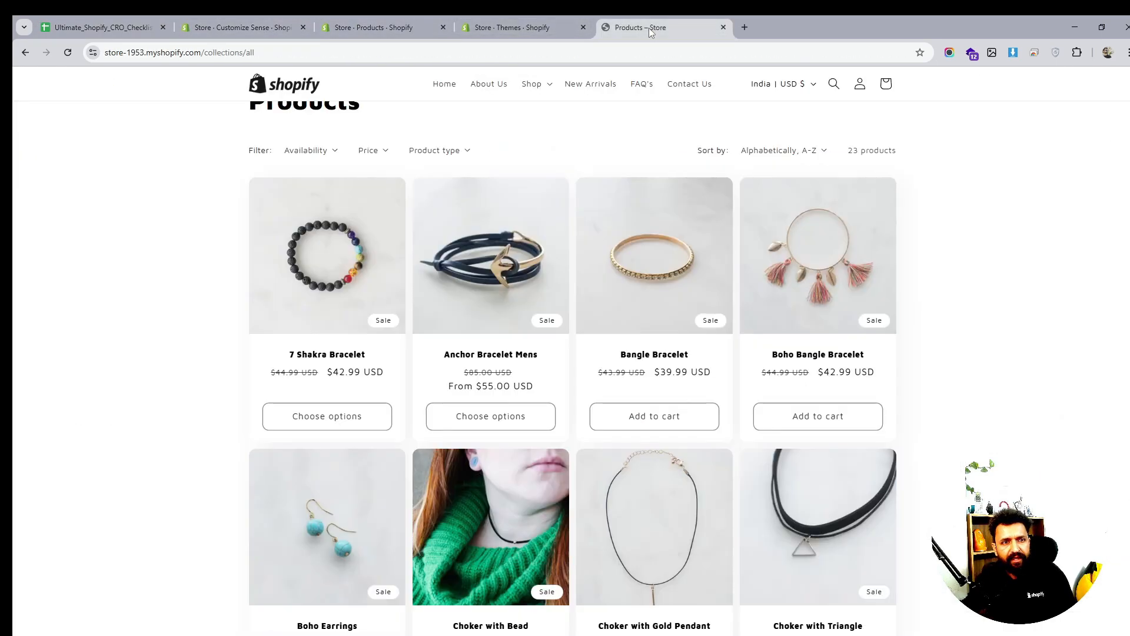
left_click(339, 257)
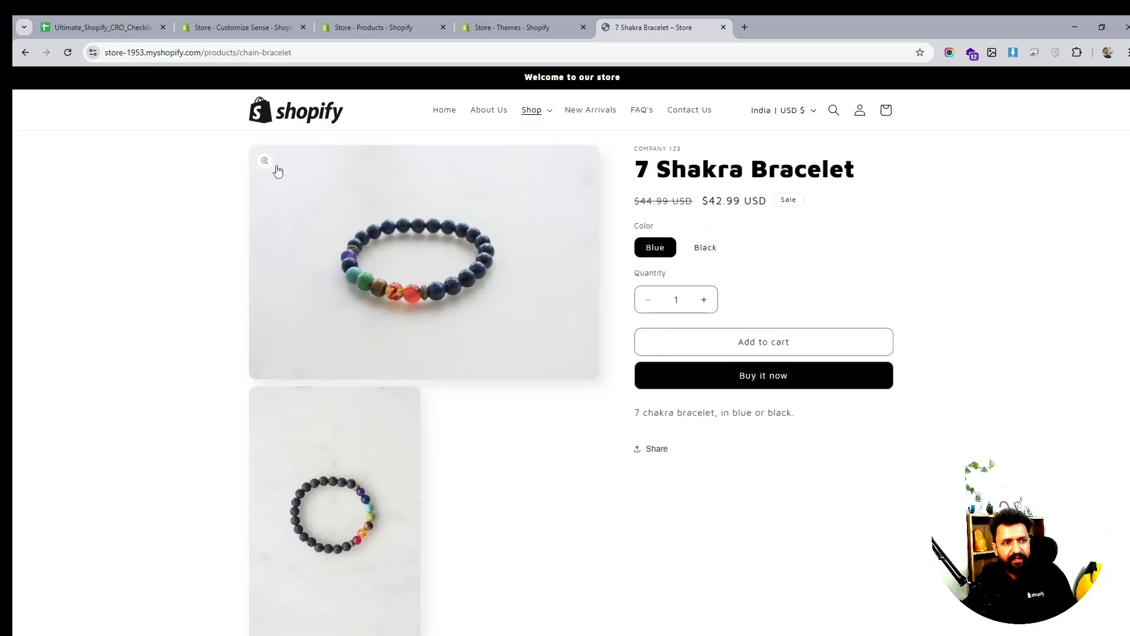
left_click(265, 161)
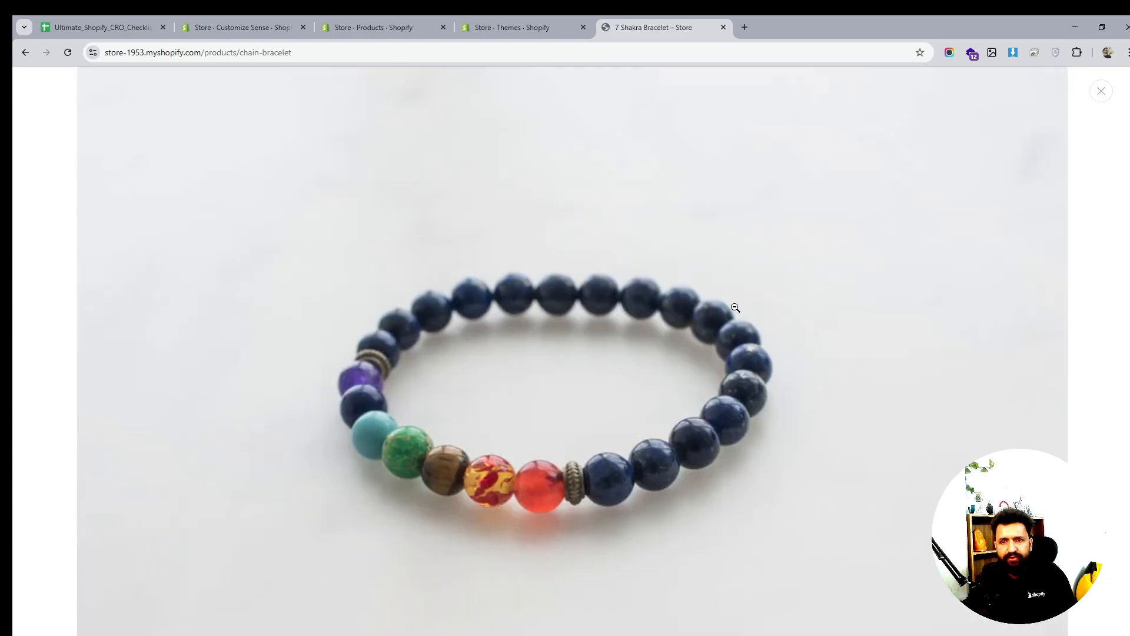
scroll(773, 420, "down", 8)
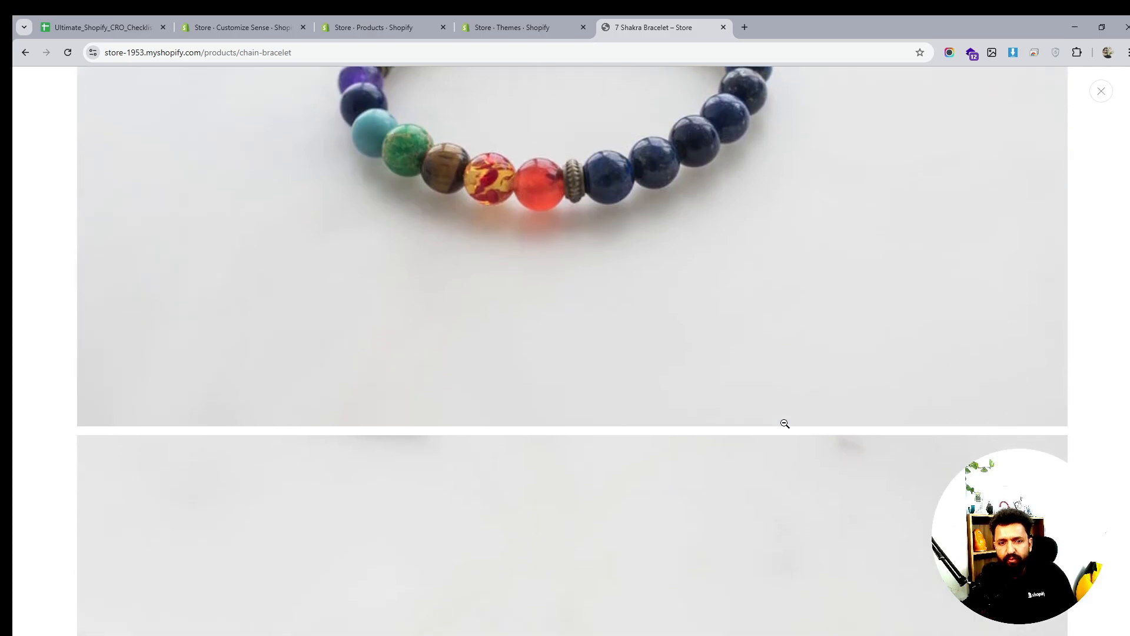
scroll(942, 265, "up", 1)
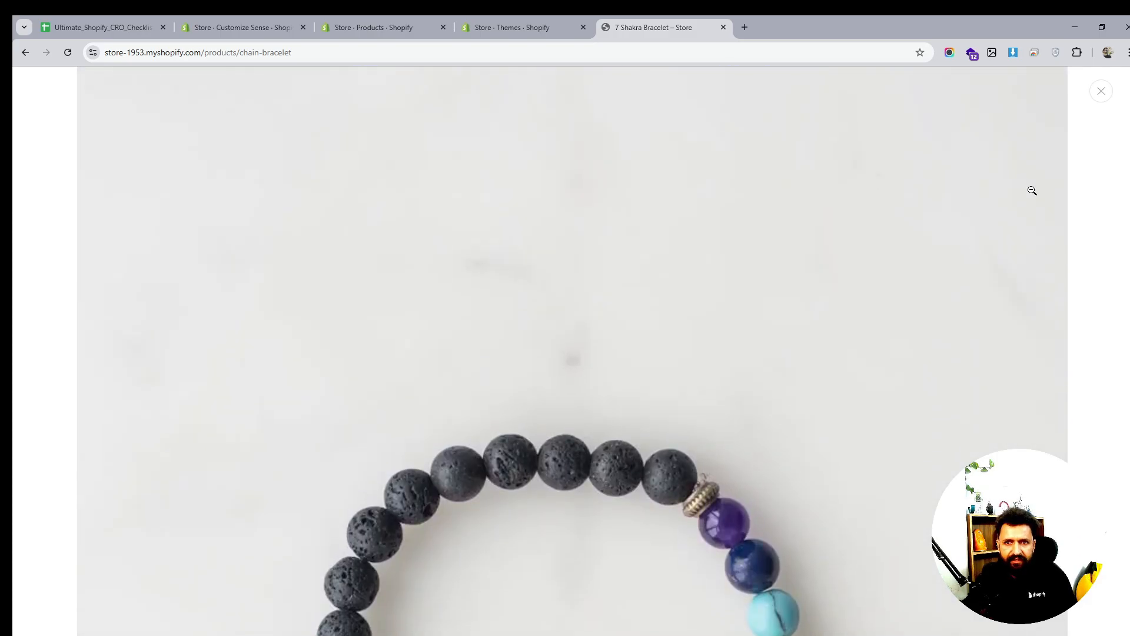
left_click(1101, 92)
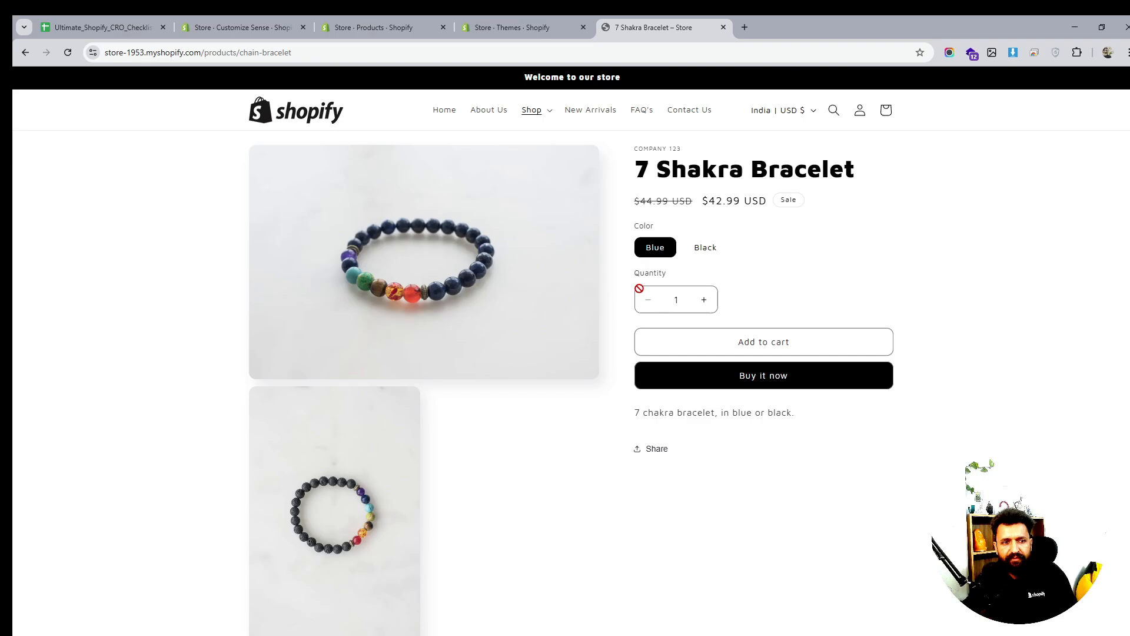
scroll(812, 350, "down", 3)
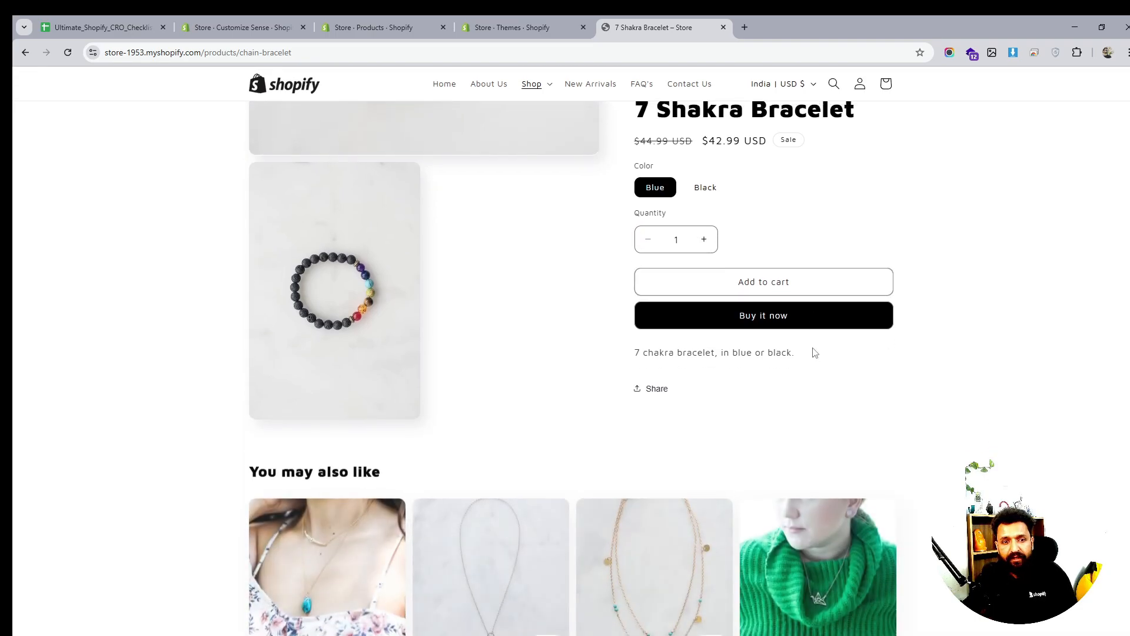
scroll(813, 348, "down", 3)
scroll(812, 347, "up", 3)
left_click(513, 27)
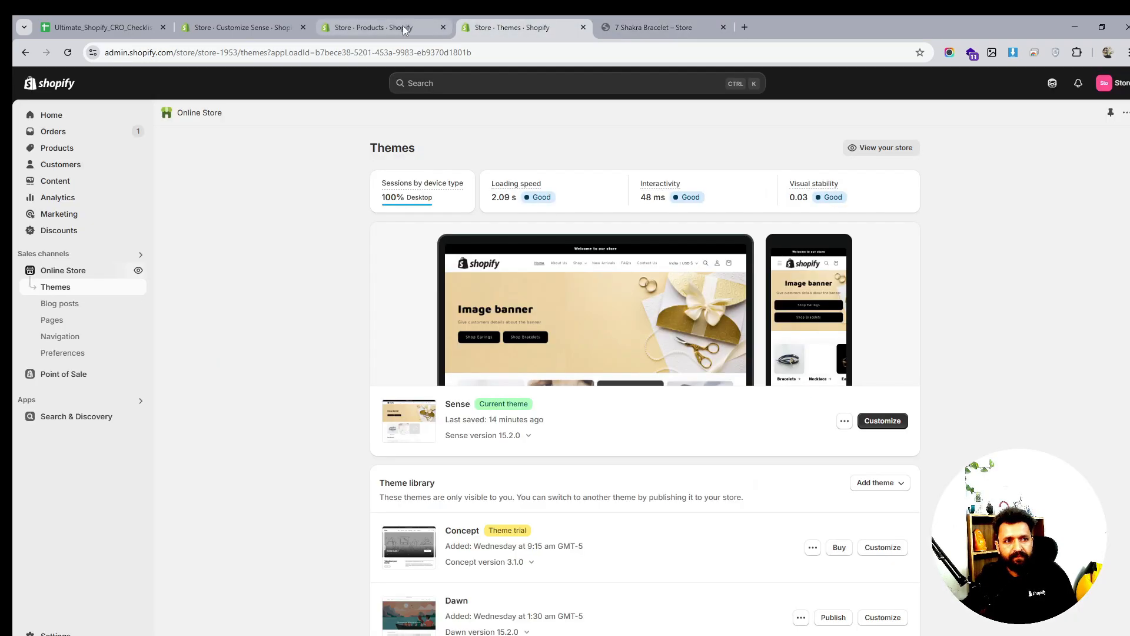
In Product information settings, set the desktop media width to Small
left_click(404, 30)
left_click(257, 33)
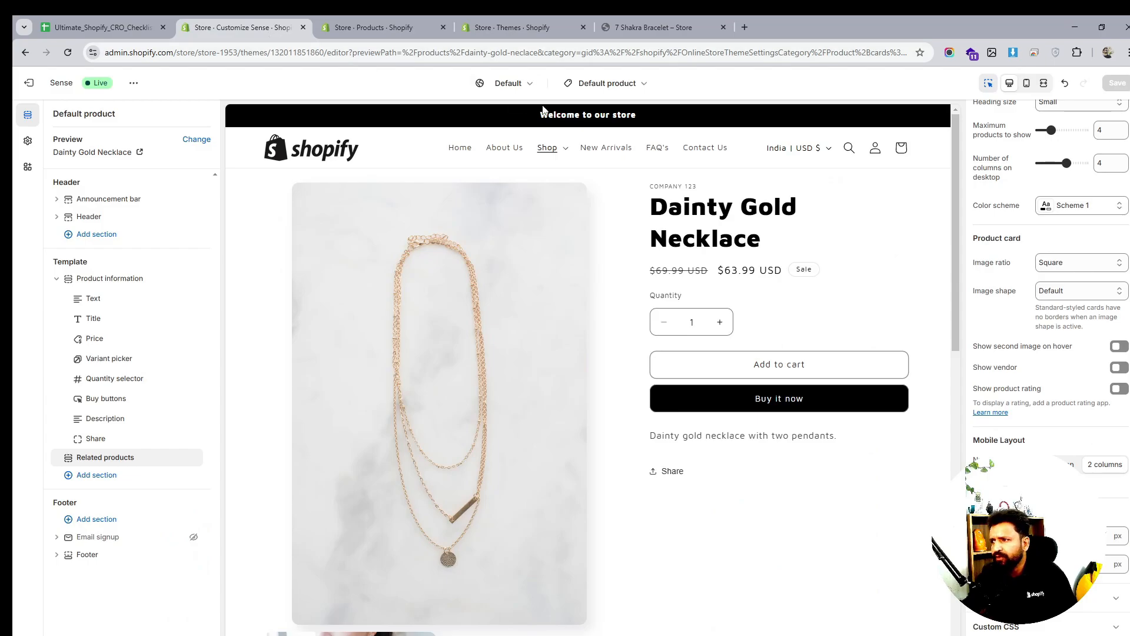
left_click(96, 300)
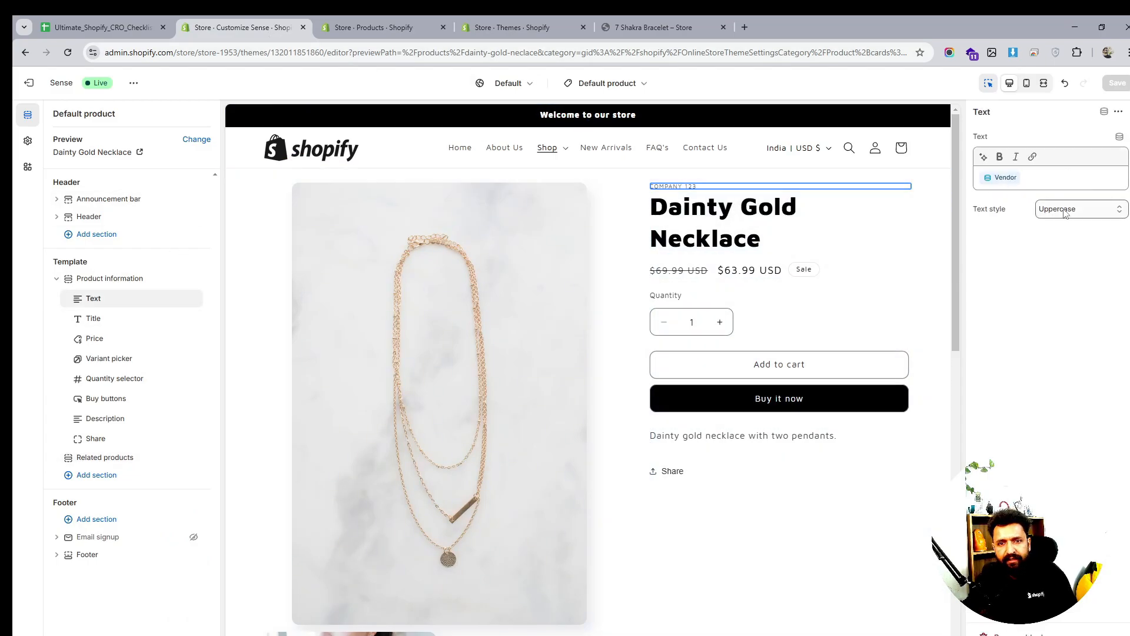
left_click(93, 318)
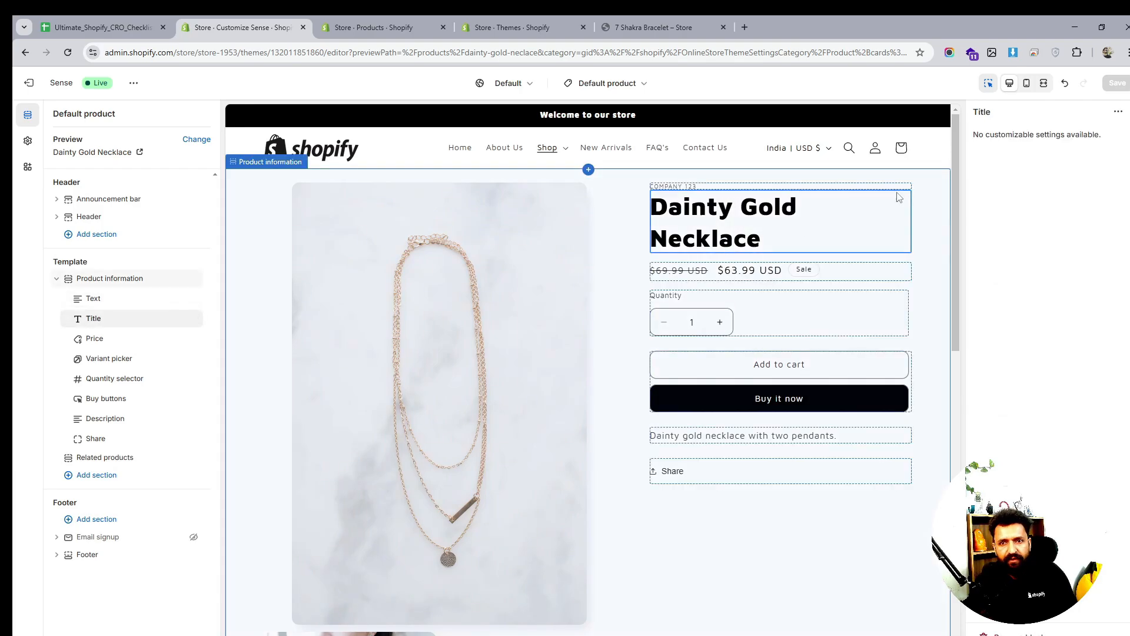
left_click(112, 279)
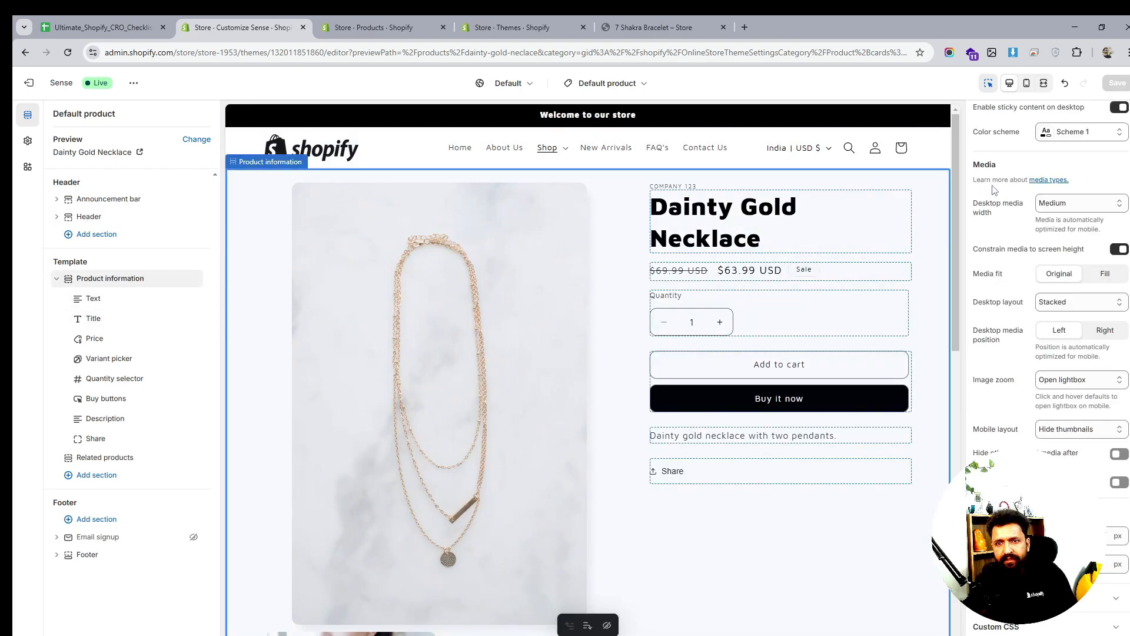
left_click(1082, 203)
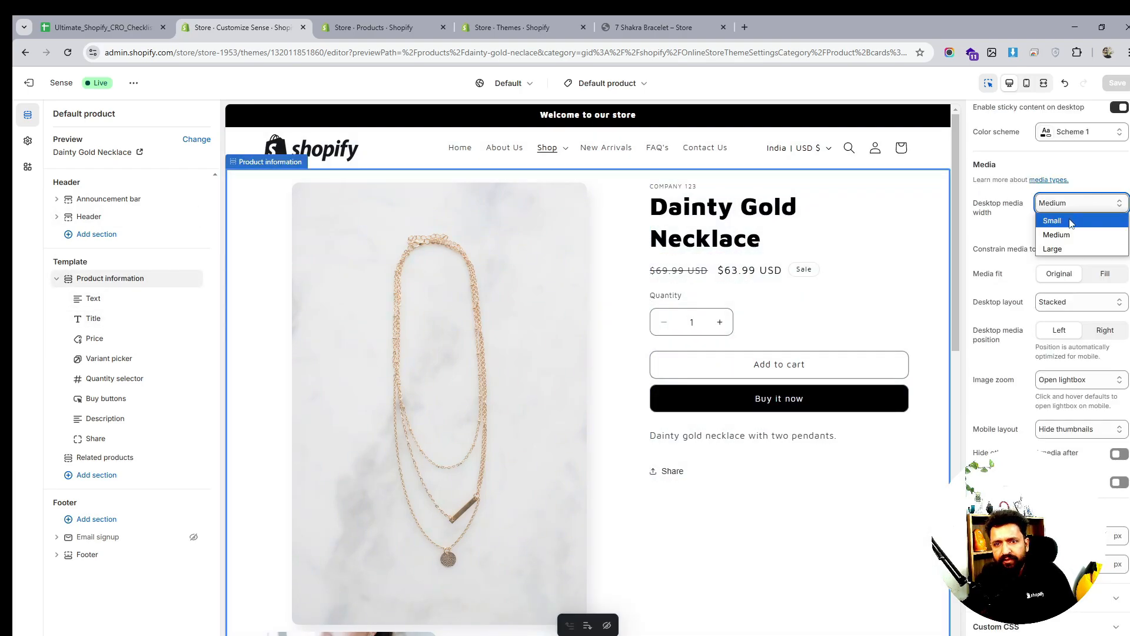
left_click(1070, 223)
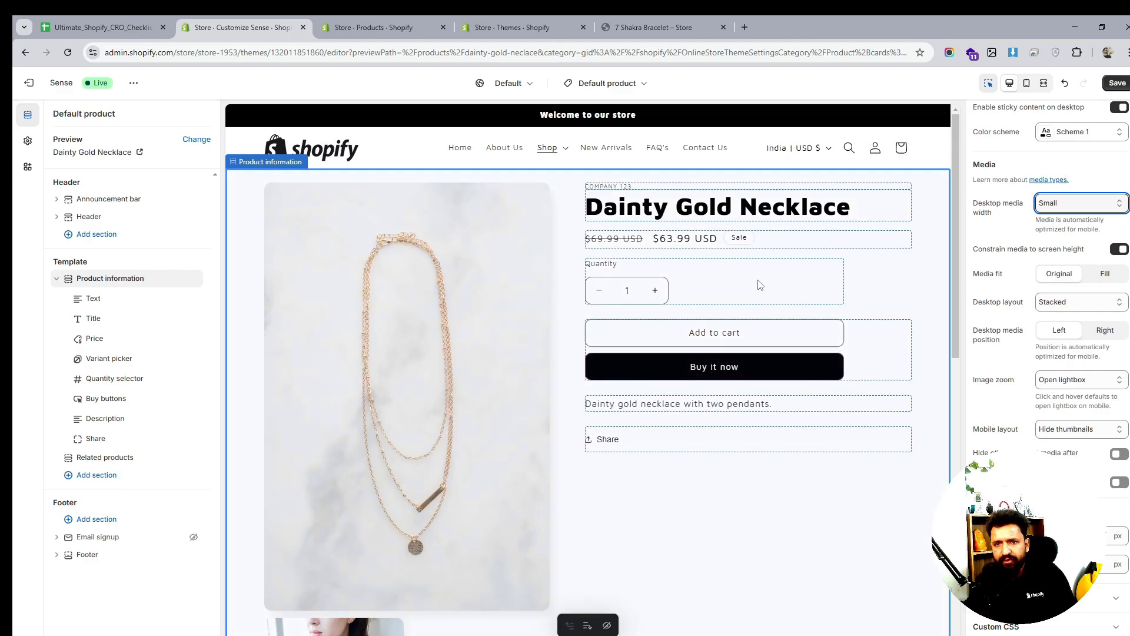
scroll(1024, 219, "up", 1)
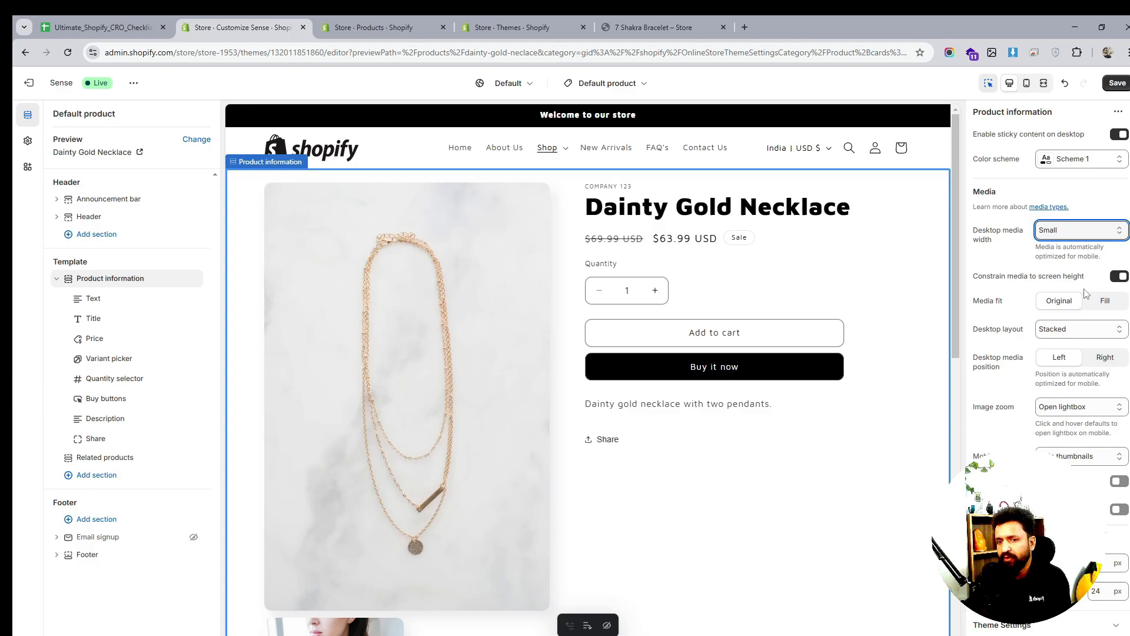
Set the desktop media layout to Thumbnail carousel and choose a Mobile thumbnails option
left_click(1085, 335)
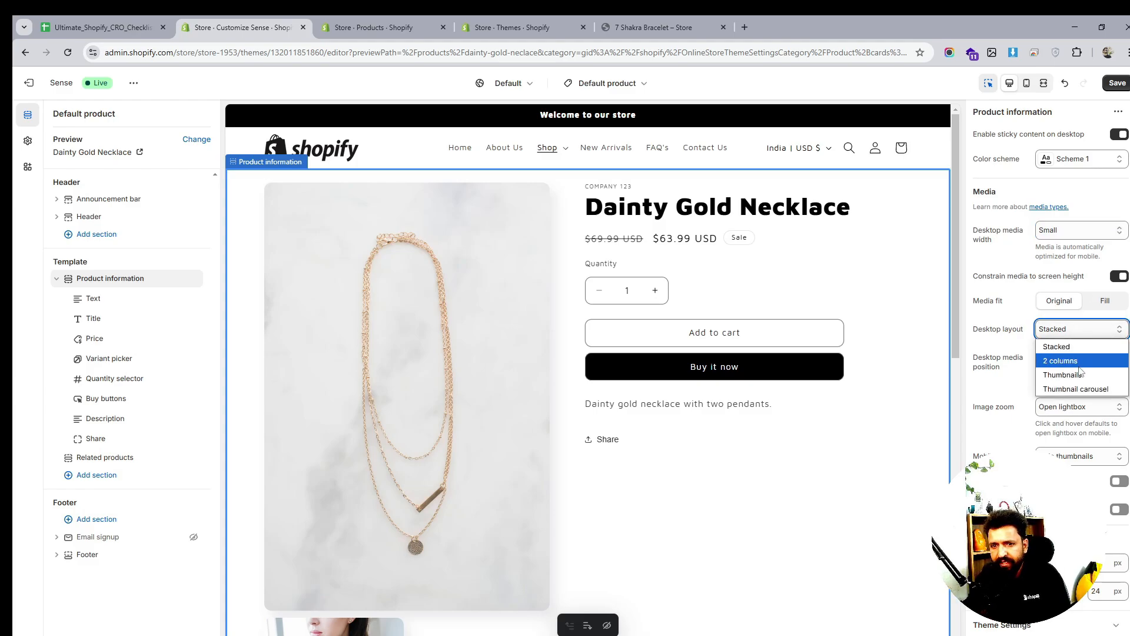
key("Escape")
left_click(1078, 392)
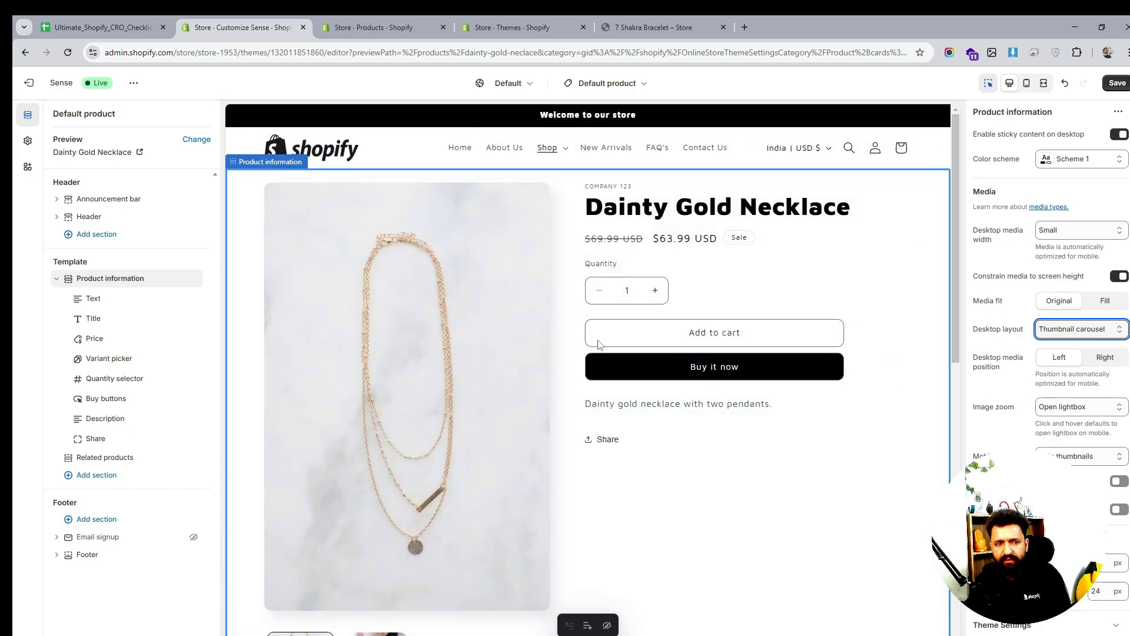
scroll(599, 344, "down", 1)
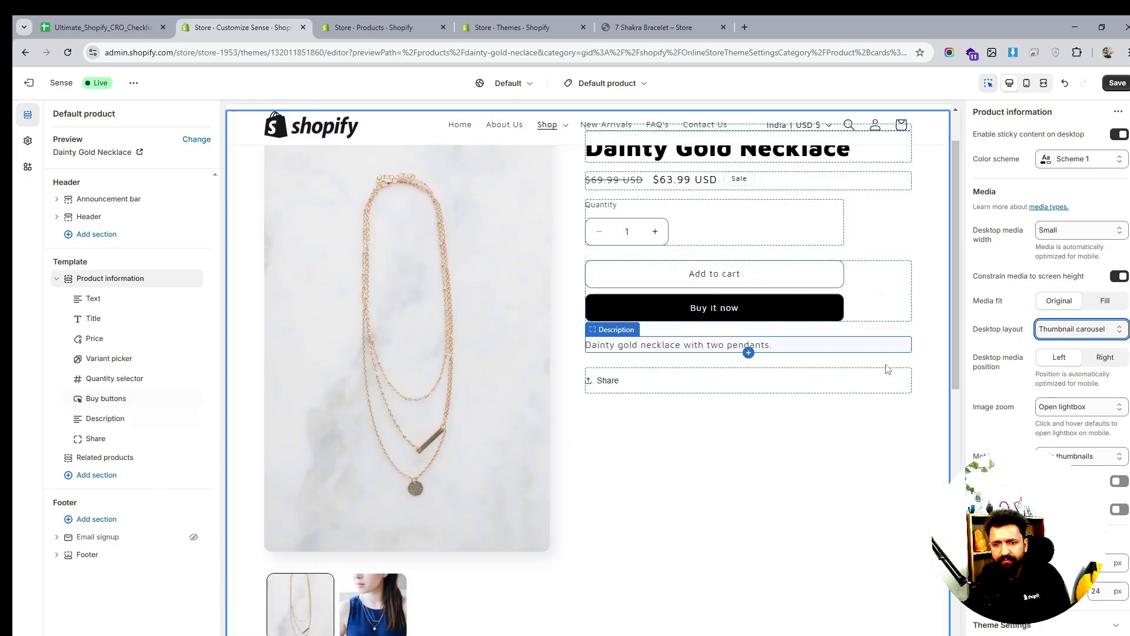
left_click(1068, 456)
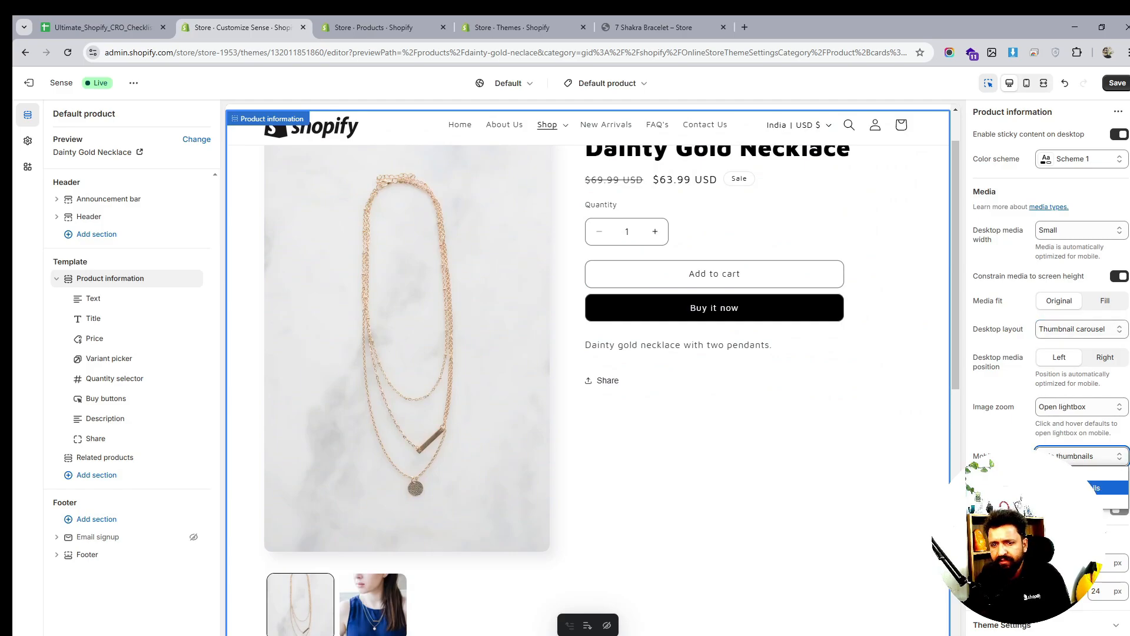
left_click(1107, 487)
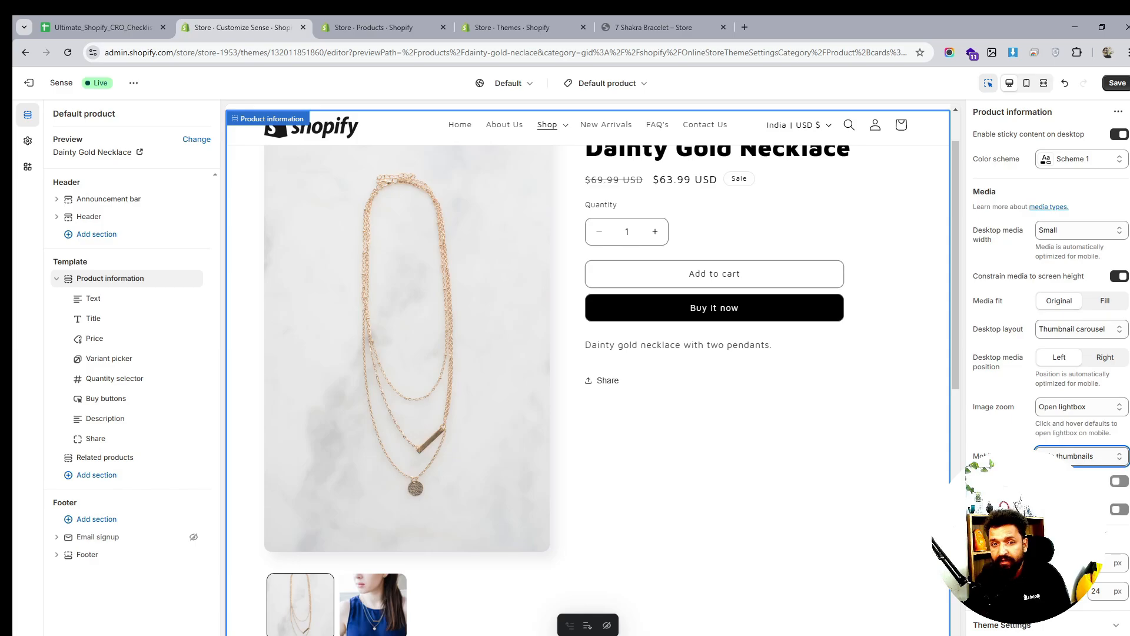
In mobile preview, try Columns, then set Mobile thumbnails to show thumbnails under the image
left_click(1024, 86)
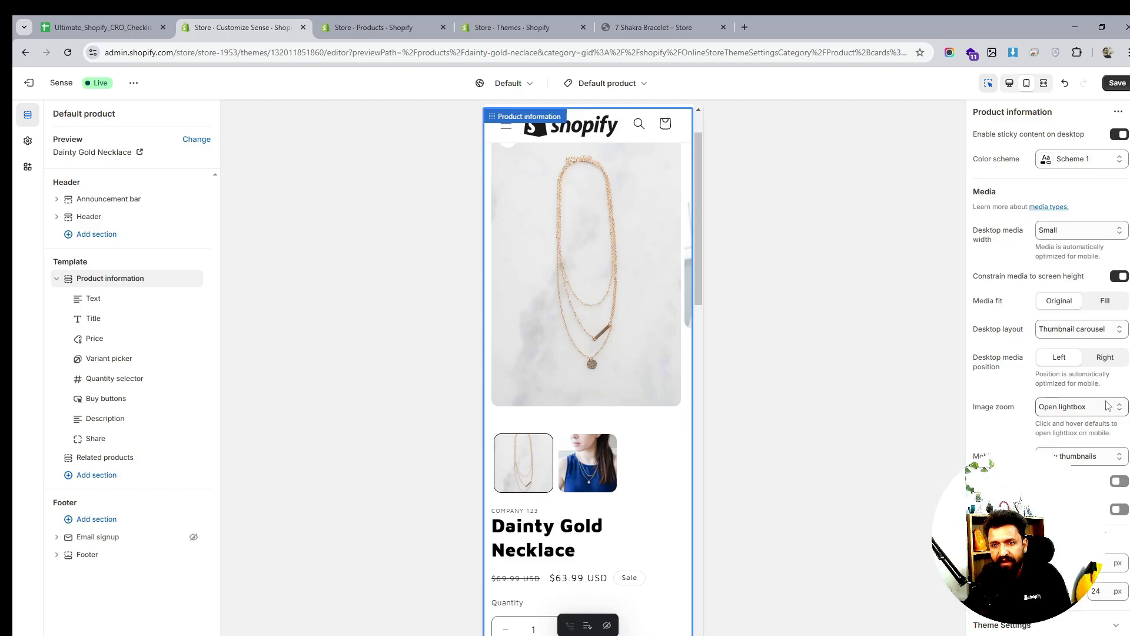
left_click(1077, 456)
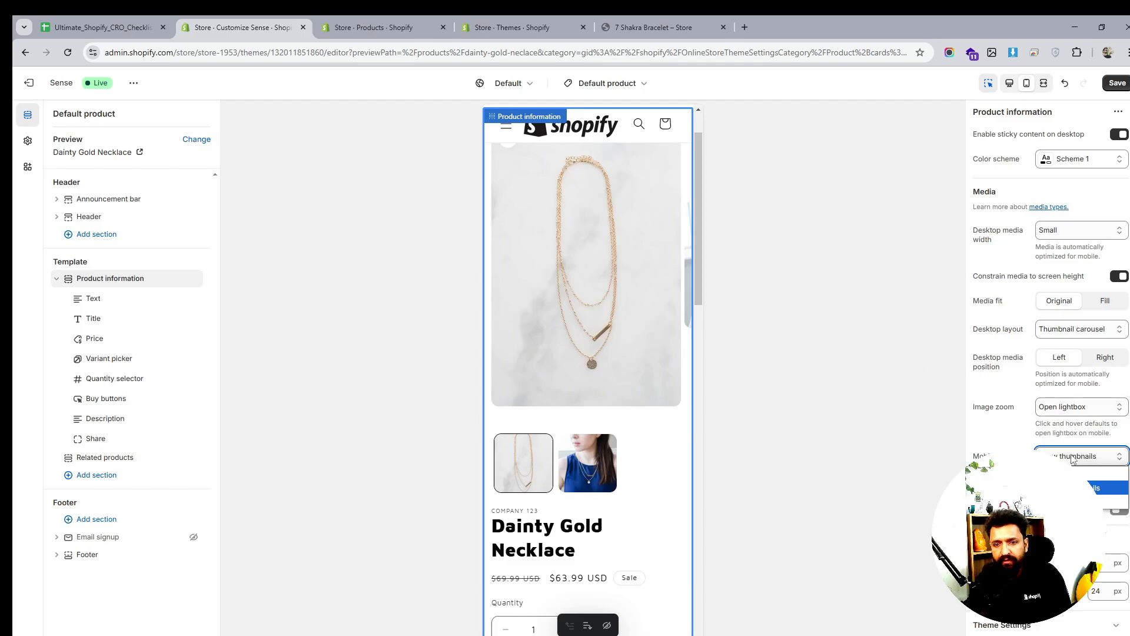
left_click(1083, 474)
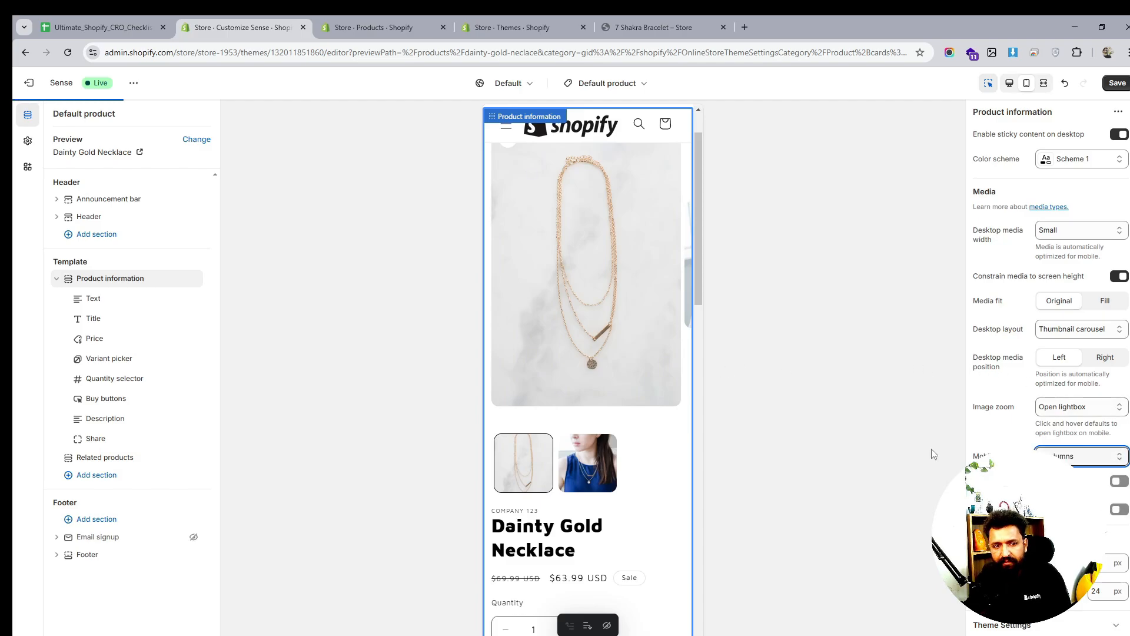
left_click(1077, 455)
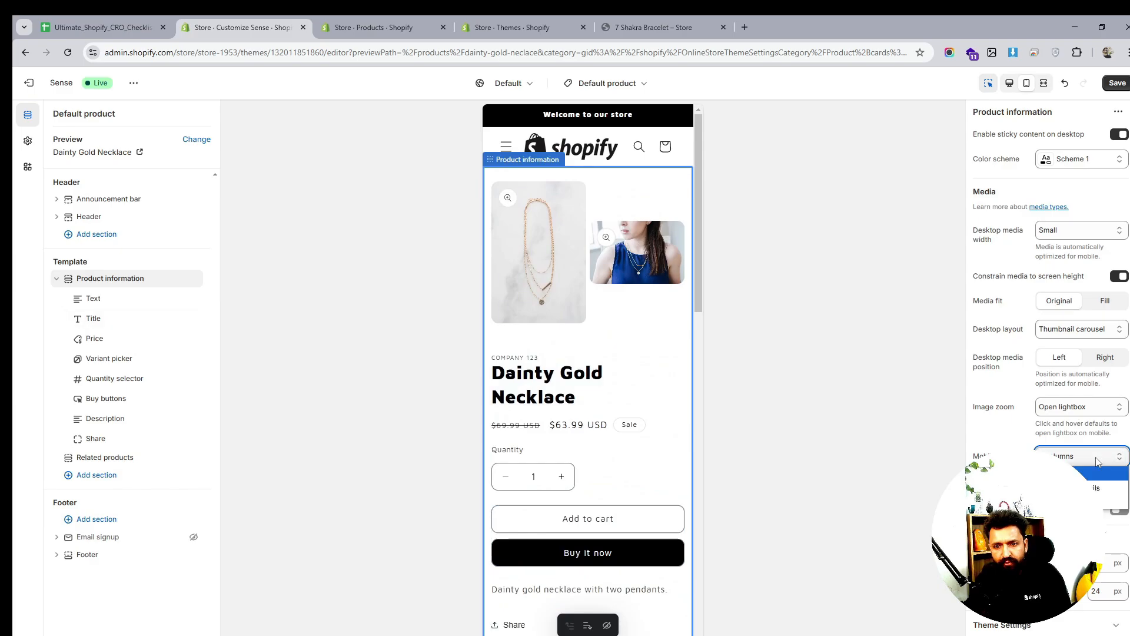
left_click(1083, 505)
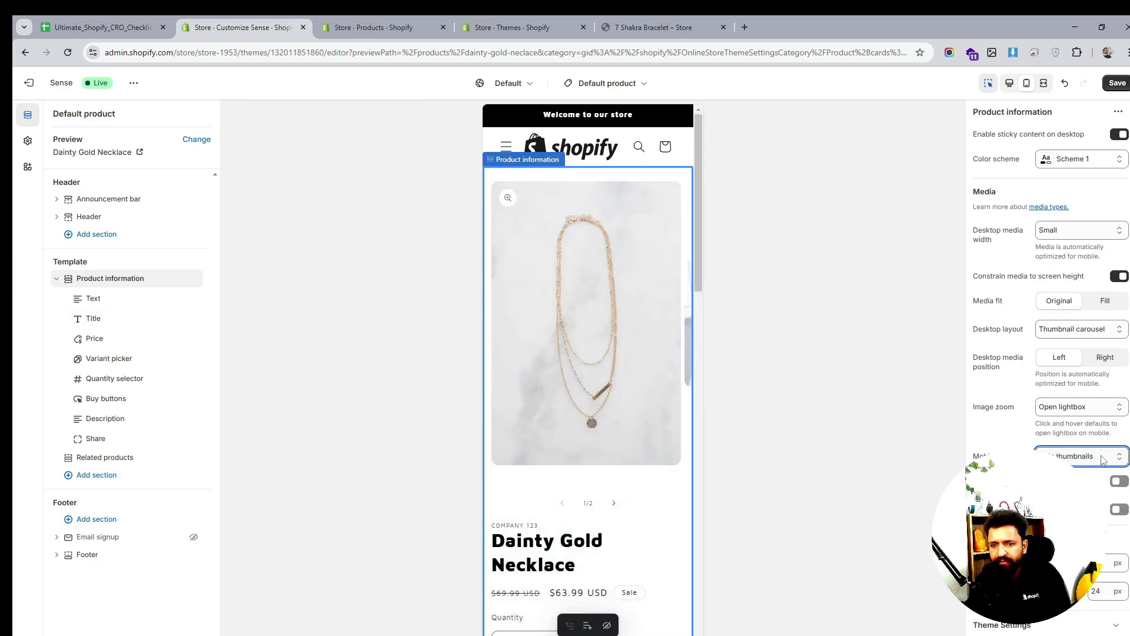
left_click(1102, 460)
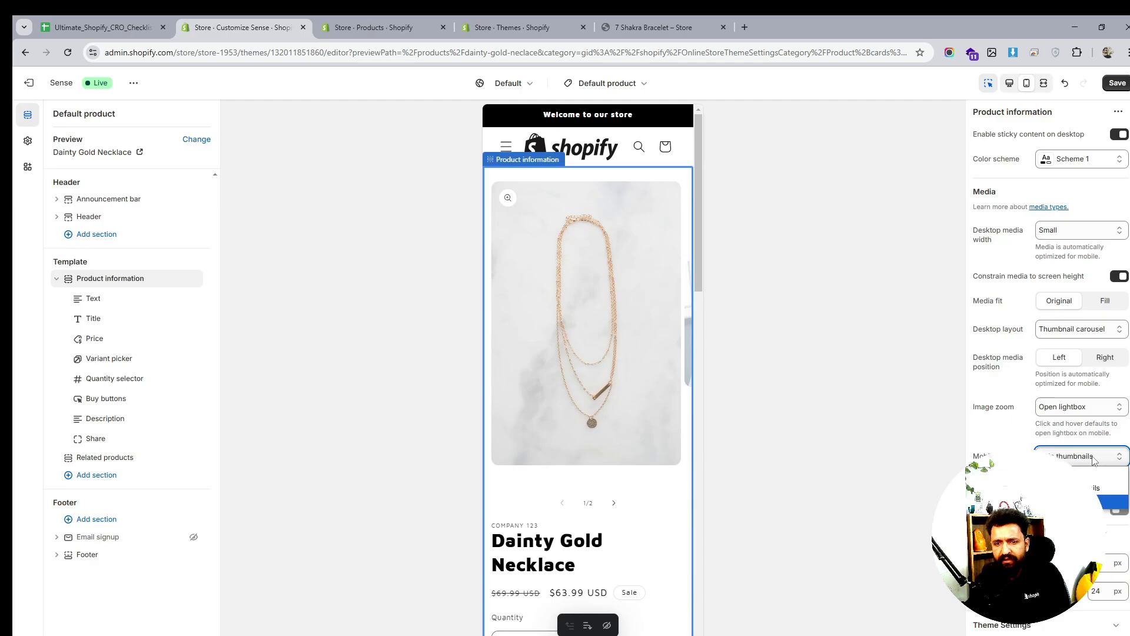
left_click(1098, 488)
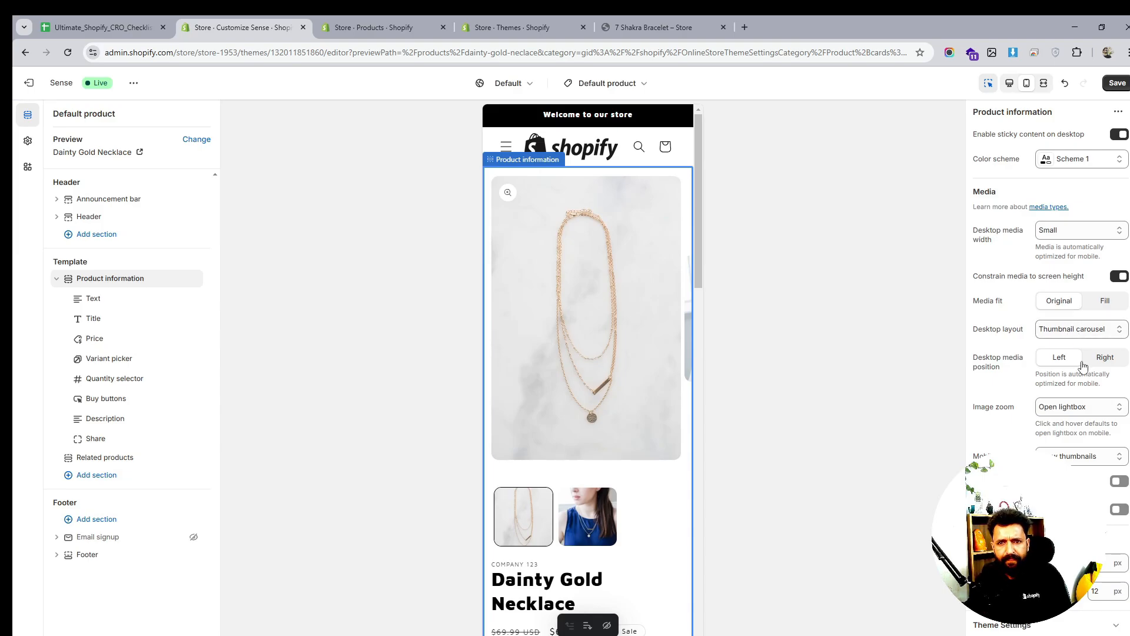
Test click-and-hover image zoom, revert it to Open lightbox, and return to desktop preview
left_click(1080, 410)
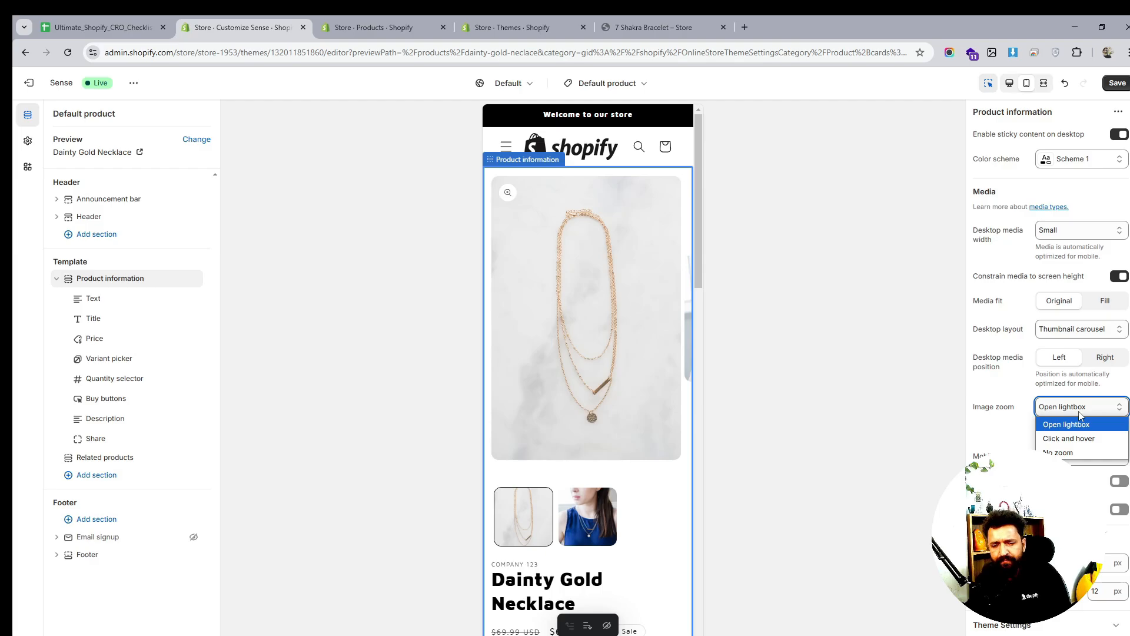
left_click(1071, 439)
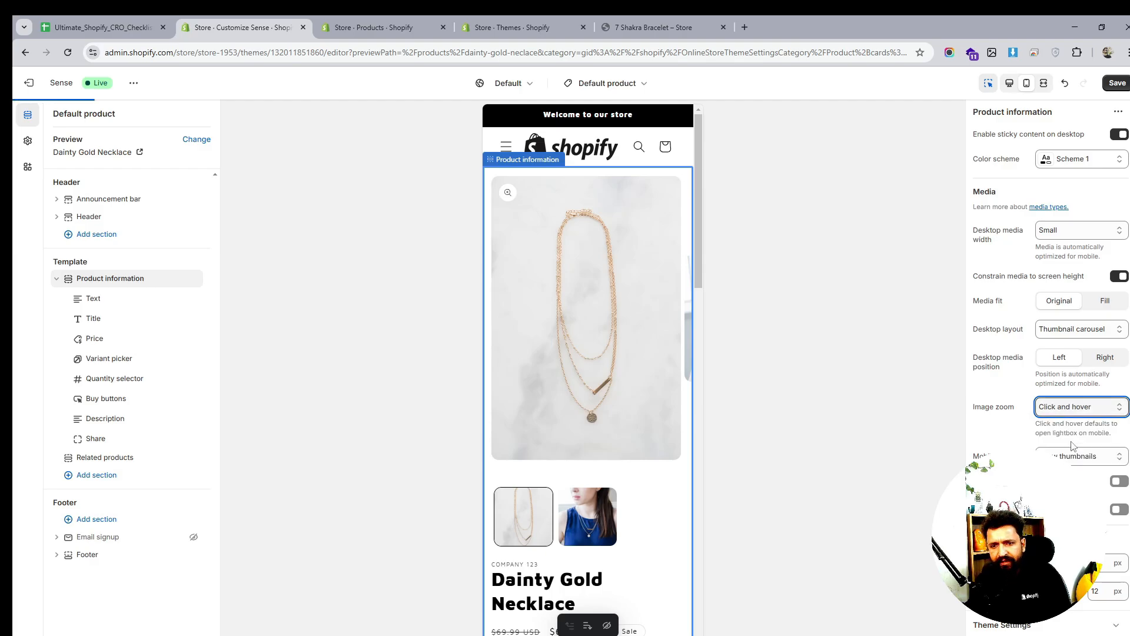
left_click(509, 196)
left_click(680, 95)
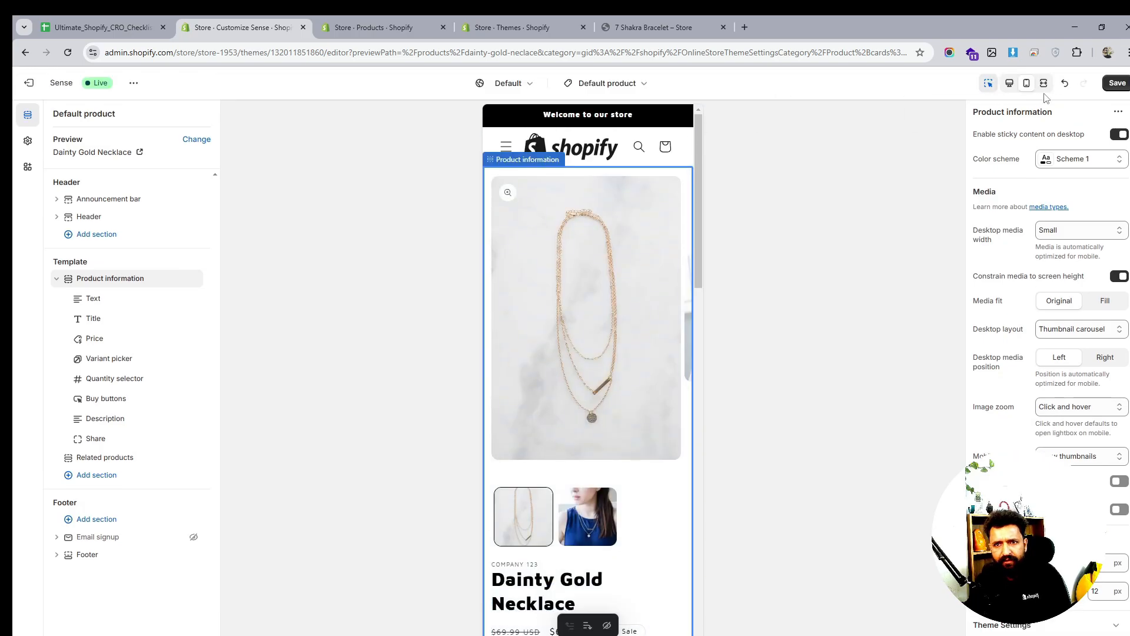
left_click(1077, 406)
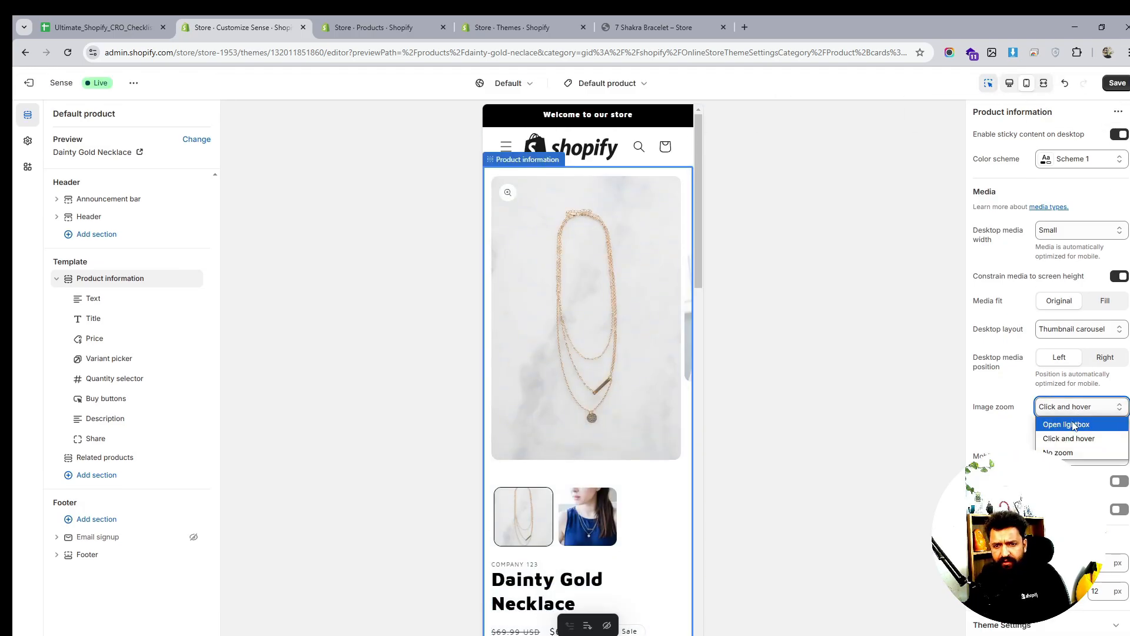
left_click(1075, 425)
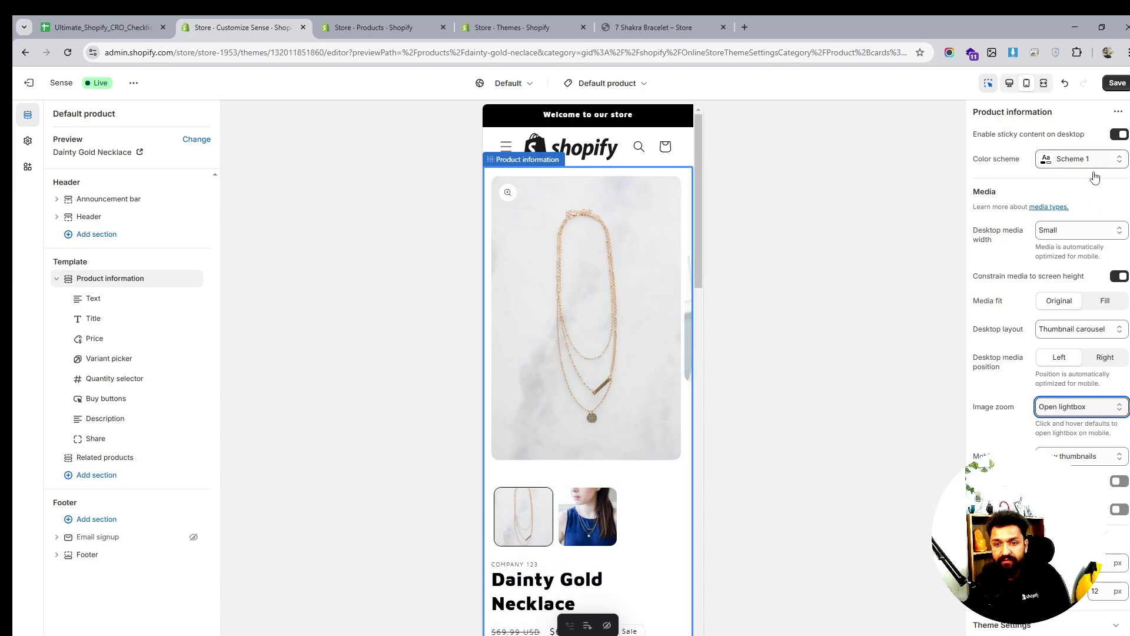
left_click(1010, 86)
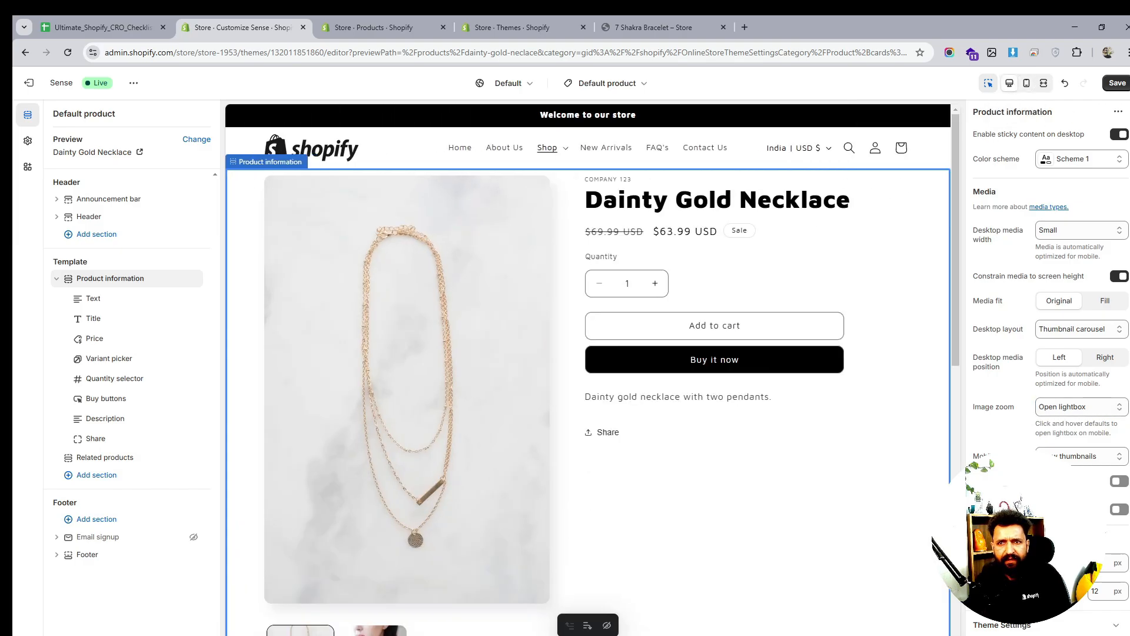
Save the template, try the Description block in other positions, then delete it so Share follows Buy buttons
key("ctrl+s")
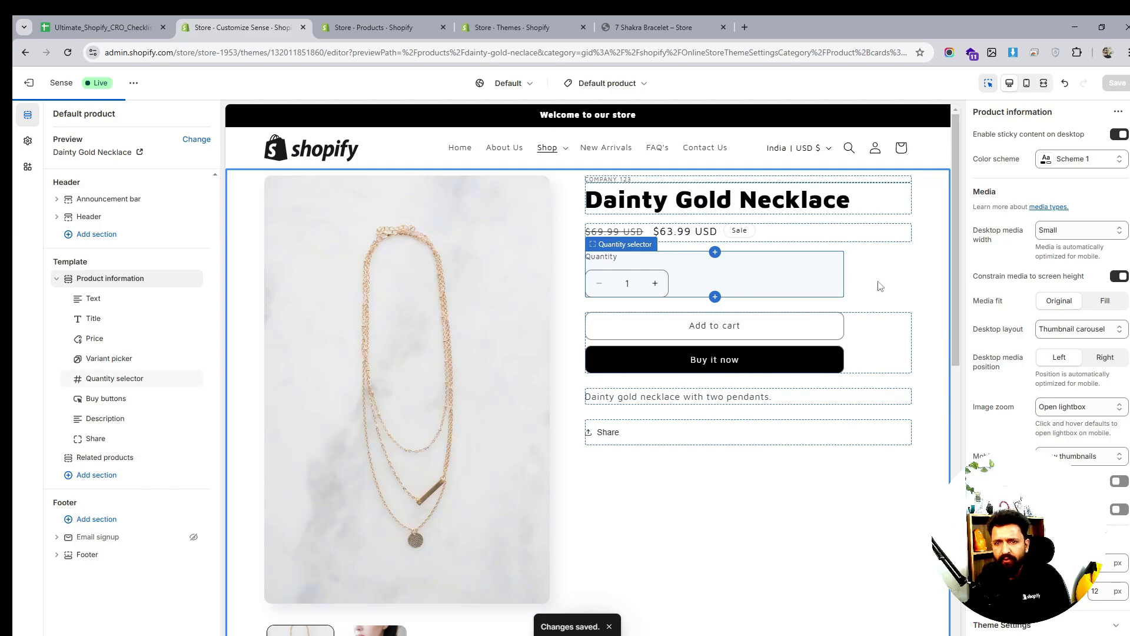
left_click(114, 325)
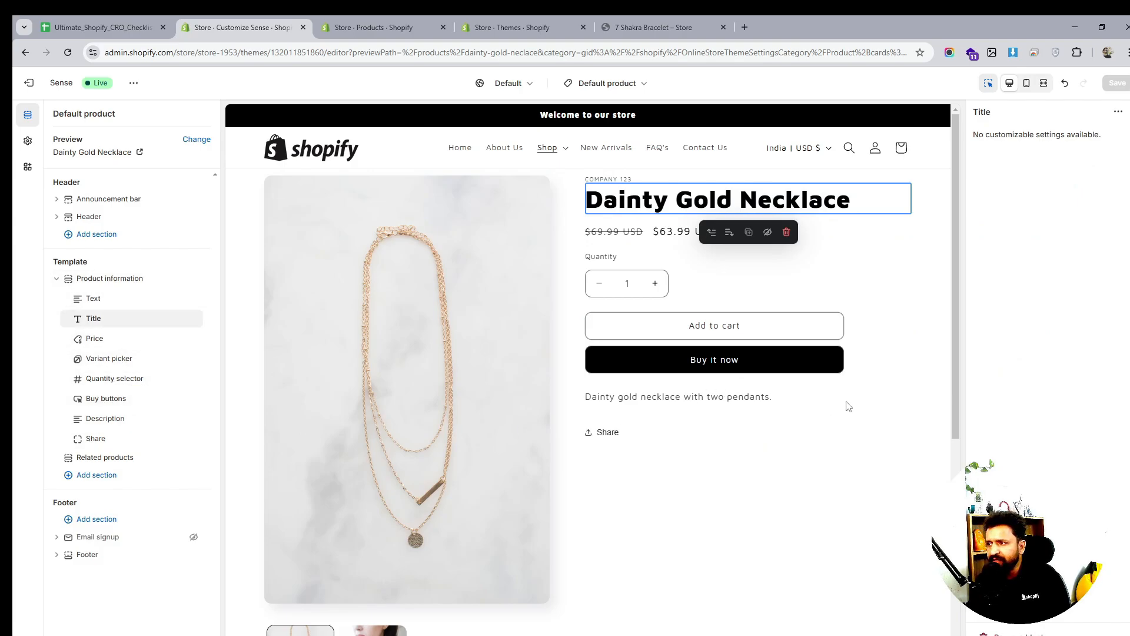
left_click(110, 419)
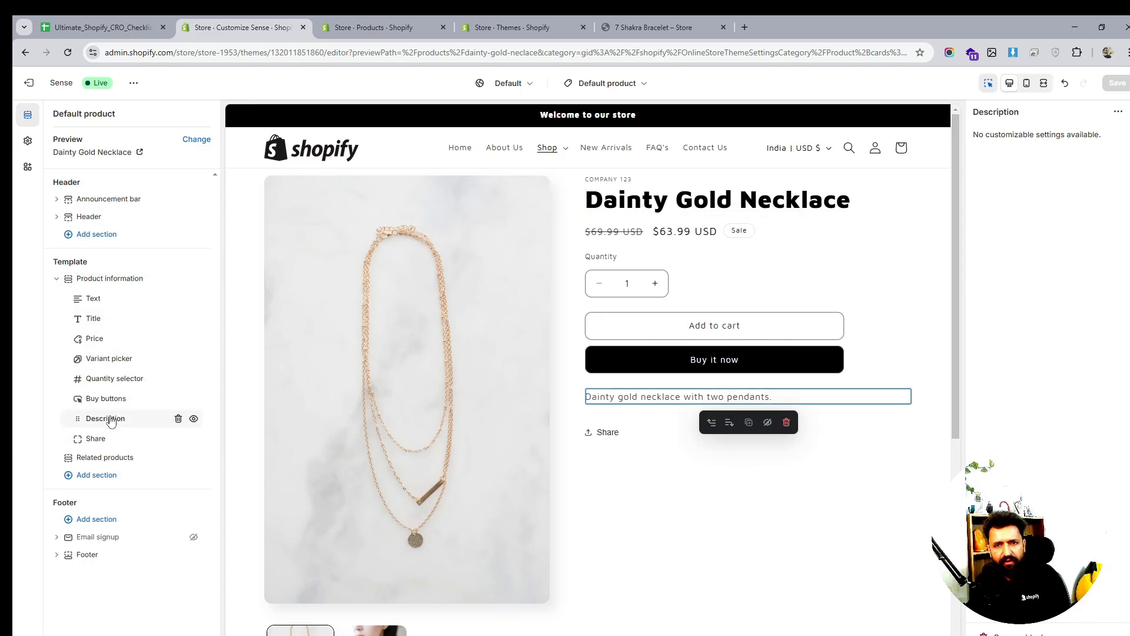
left_click_drag(110, 419, 112, 400)
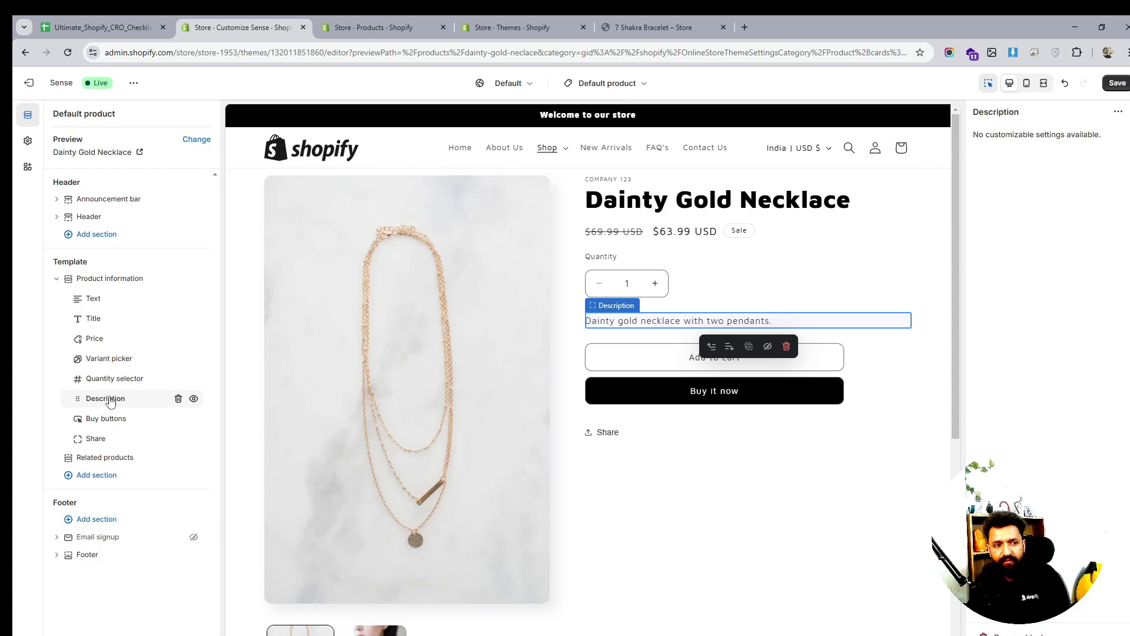
left_click_drag(111, 391, 111, 377)
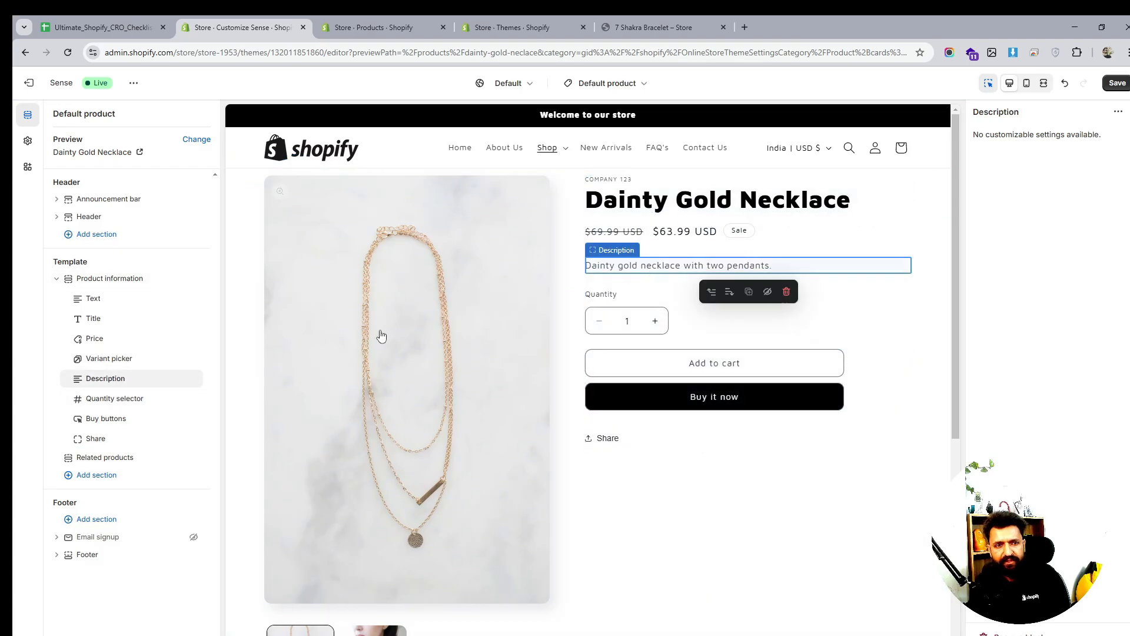
left_click_drag(118, 379, 117, 417)
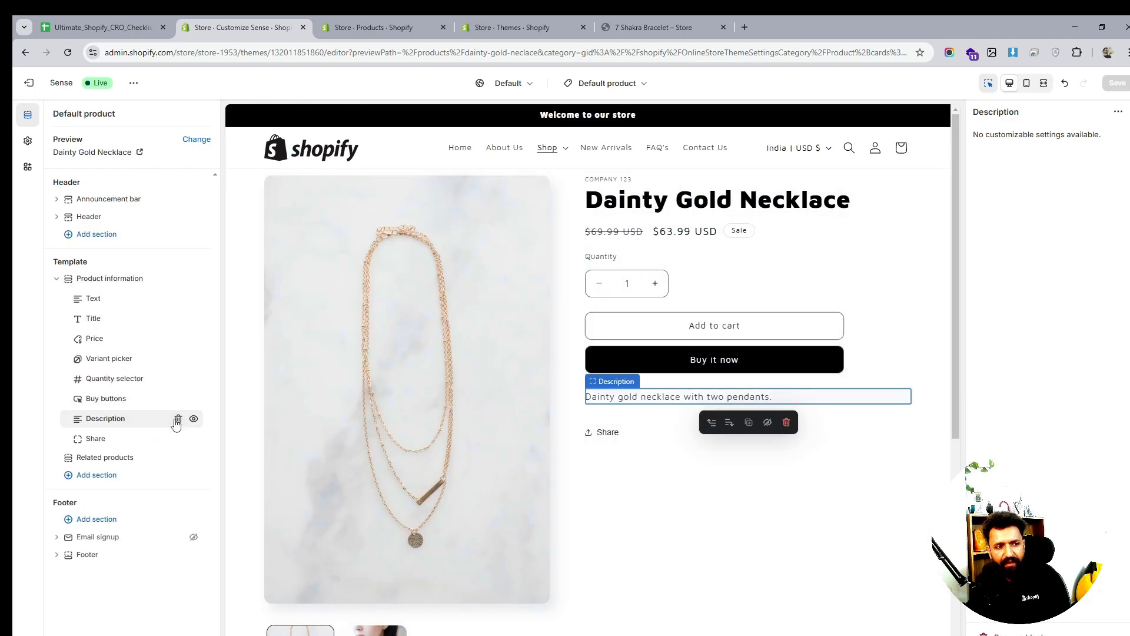
left_click(177, 419)
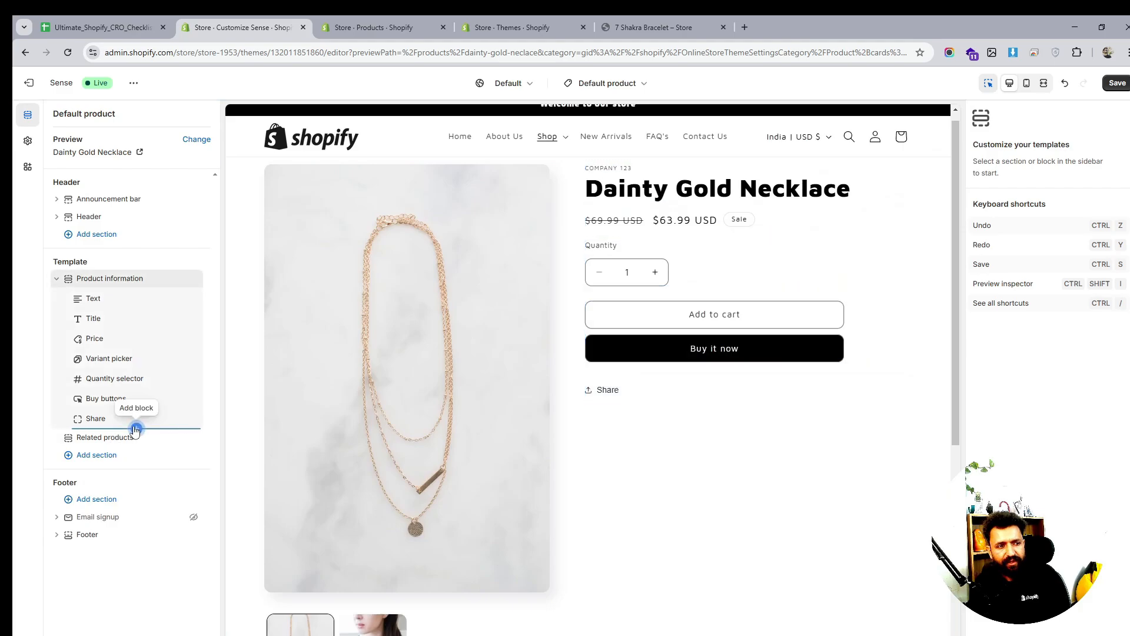
Add a Collapsible row above Share and give it the heading 'Description'
left_click(136, 429)
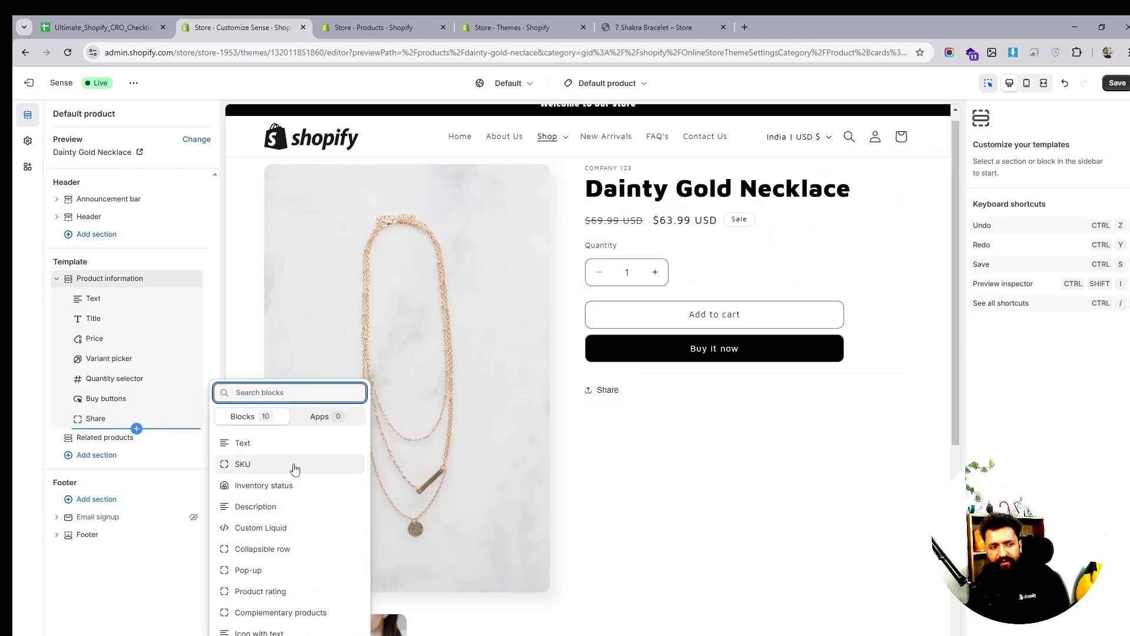
left_click(274, 553)
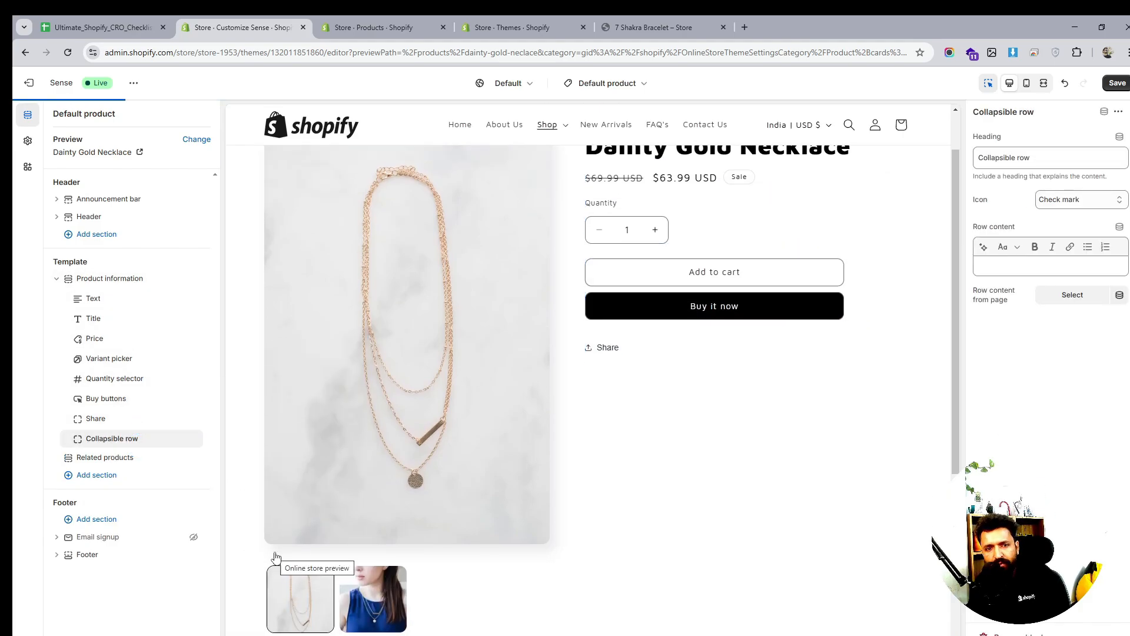
left_click_drag(82, 438, 223, 411)
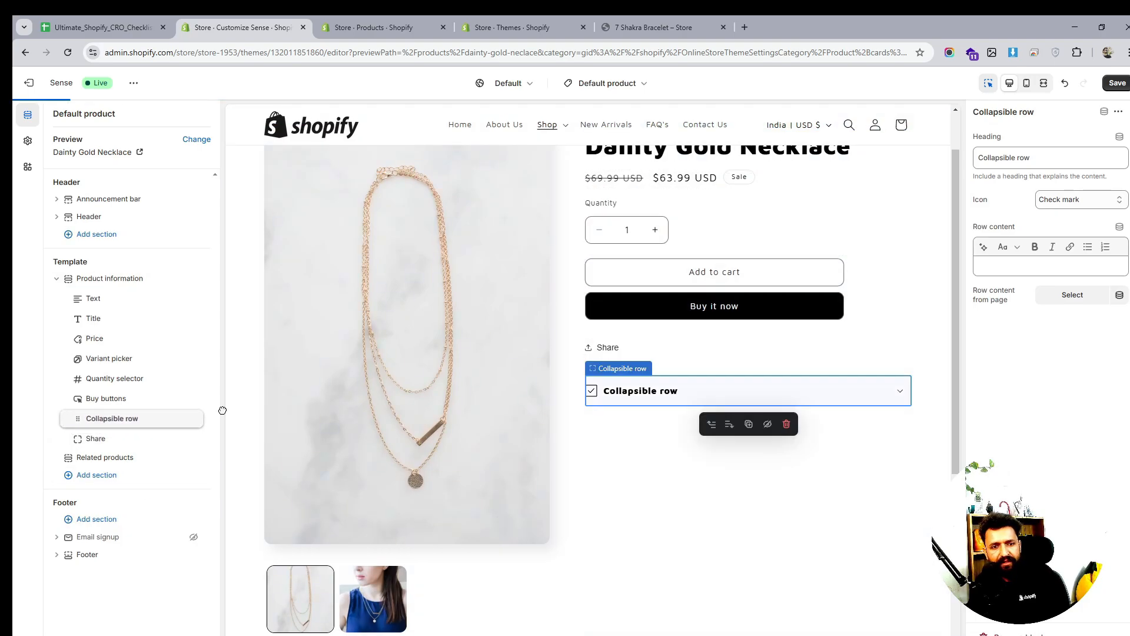
triple_click(1012, 157)
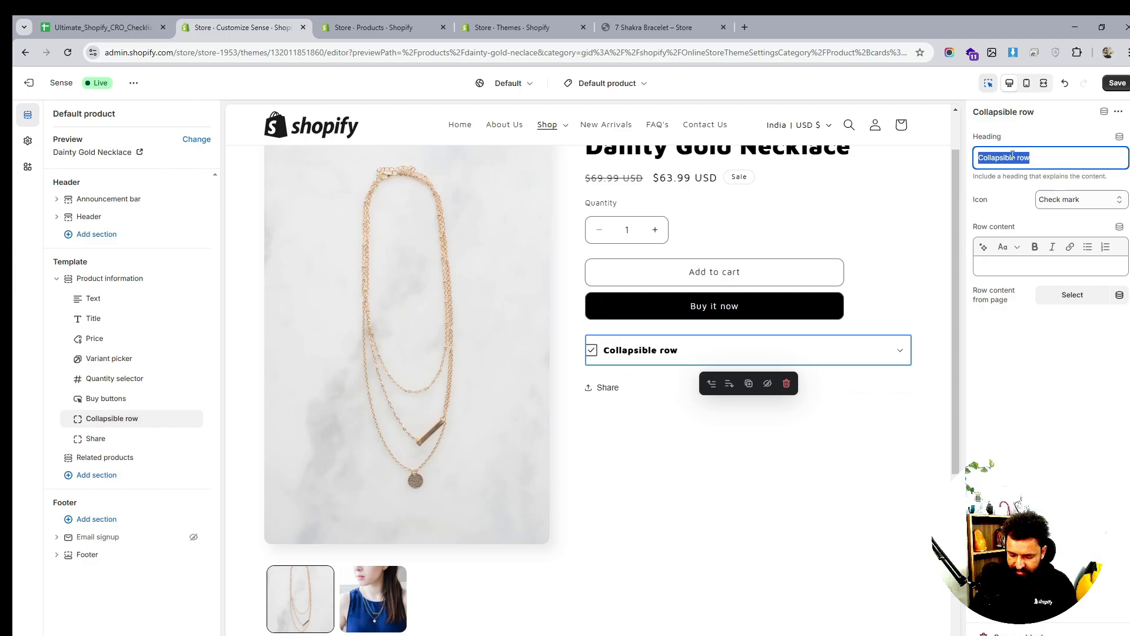
type("Dee")
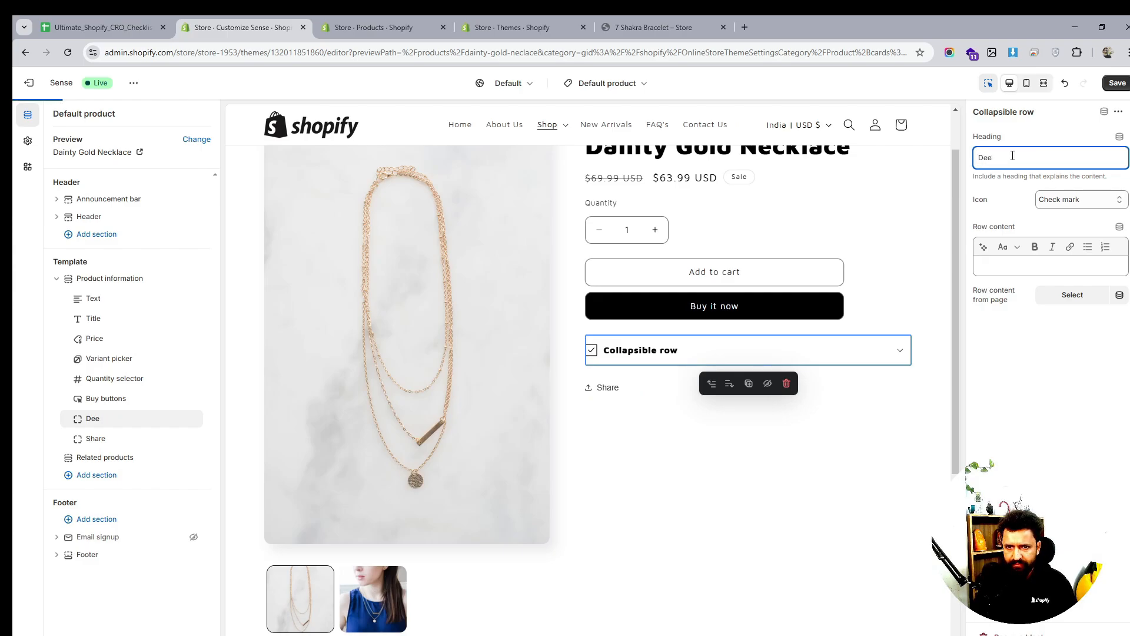
key("BackSpace")
key("BackSpace")
type("escr")
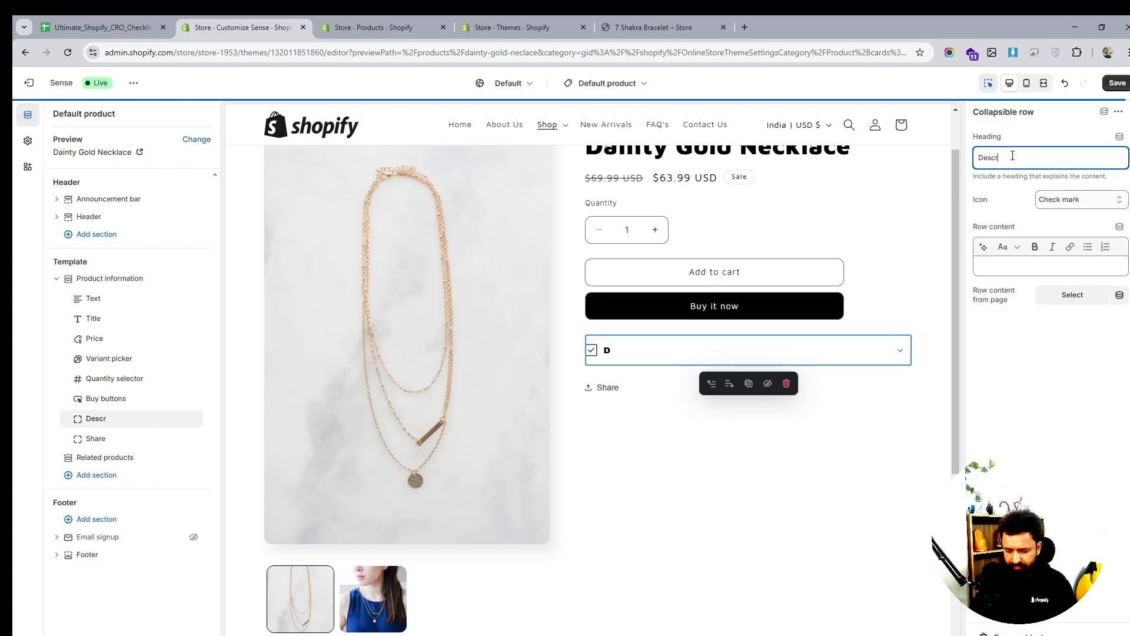
type("ip")
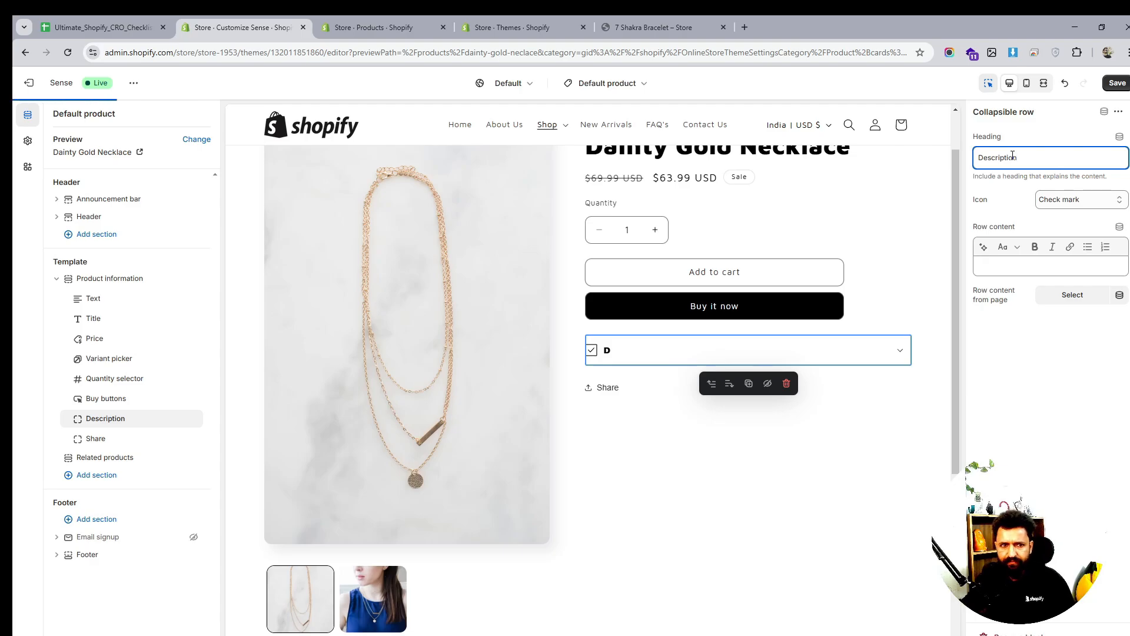
type("tion")
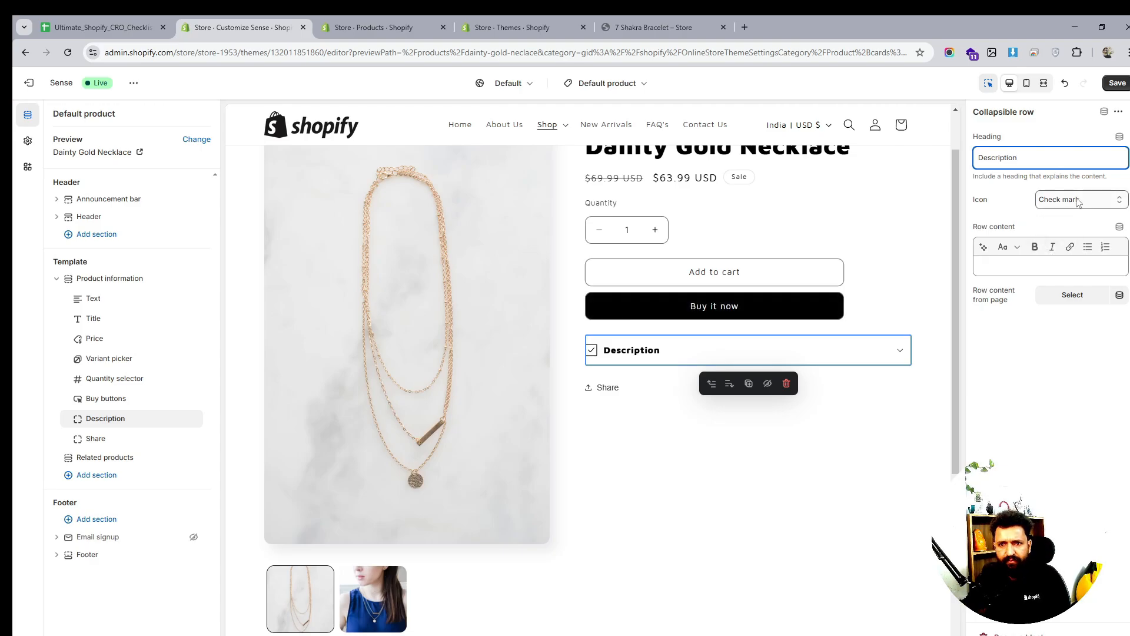
Clear the row's icon and connect its Row content to the product Content dynamic source
left_click(1078, 202)
left_click(1053, 216)
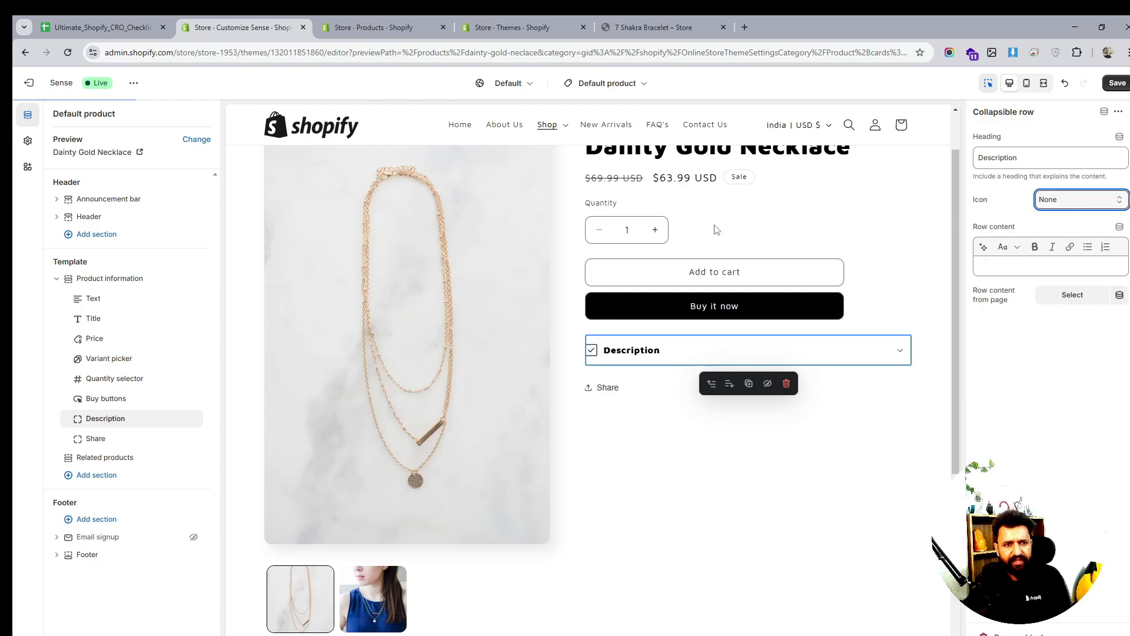
left_click(1095, 200)
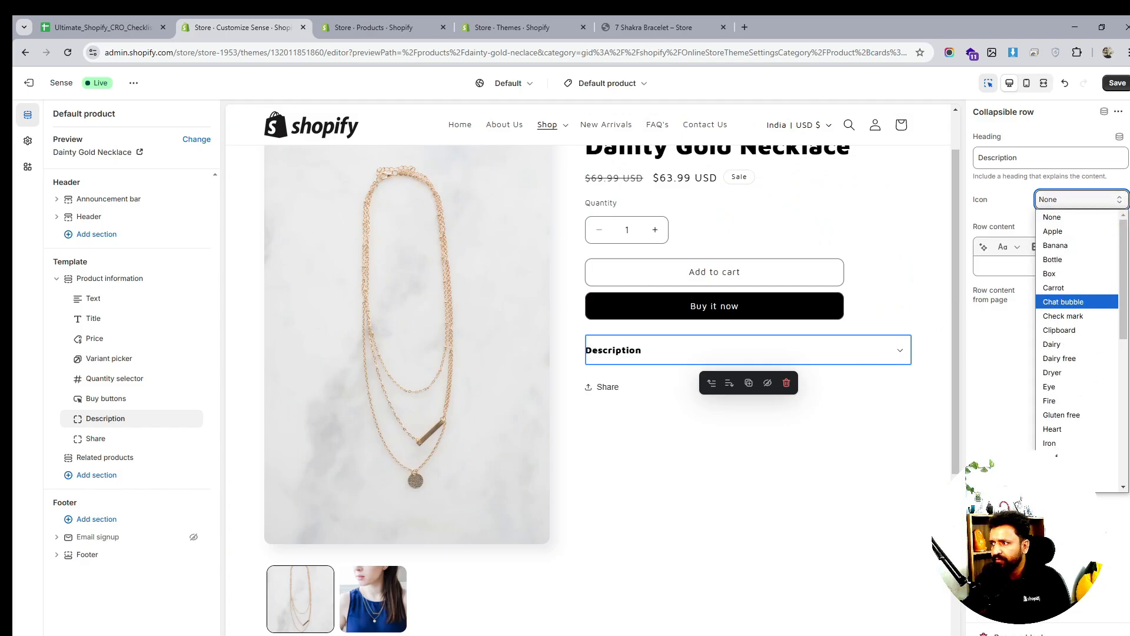
key("alt+Tab")
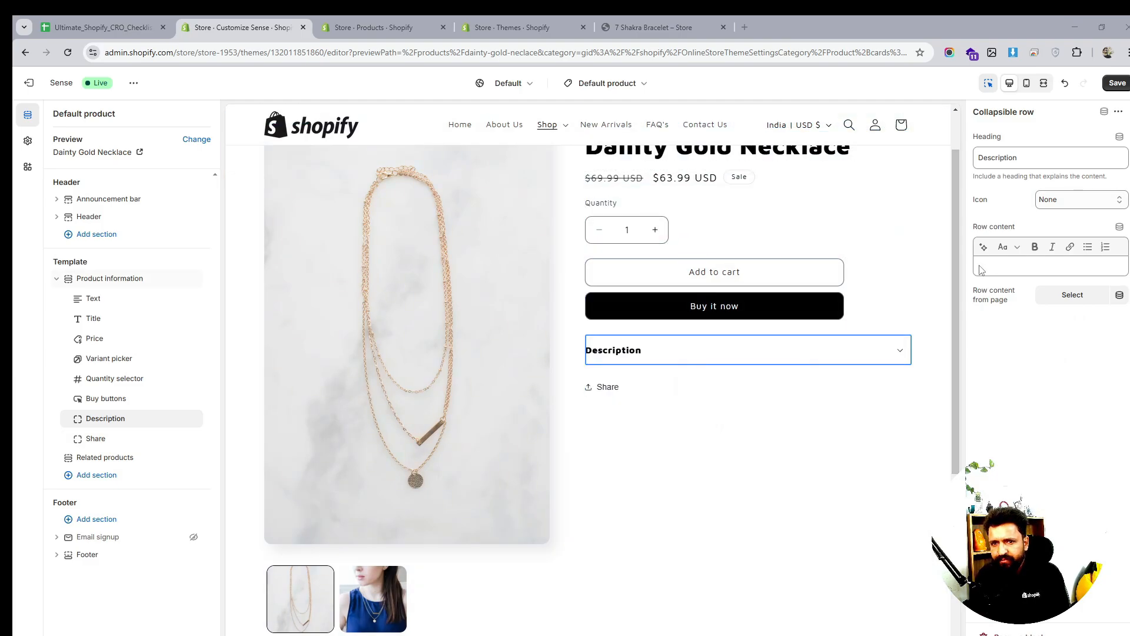
left_click(1021, 265)
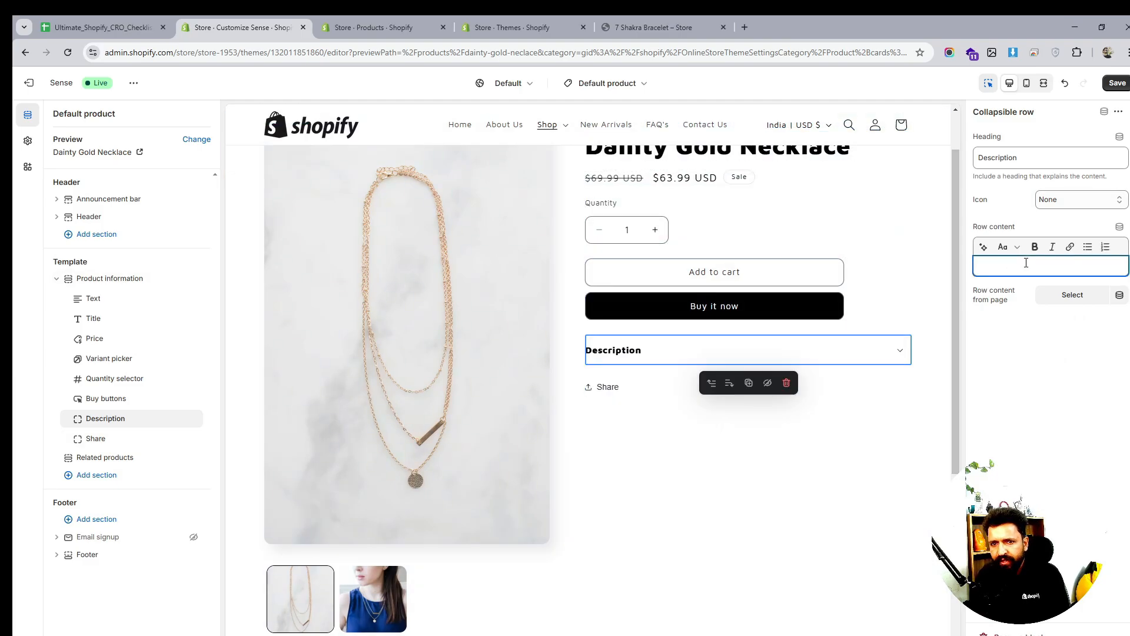
left_click(1119, 228)
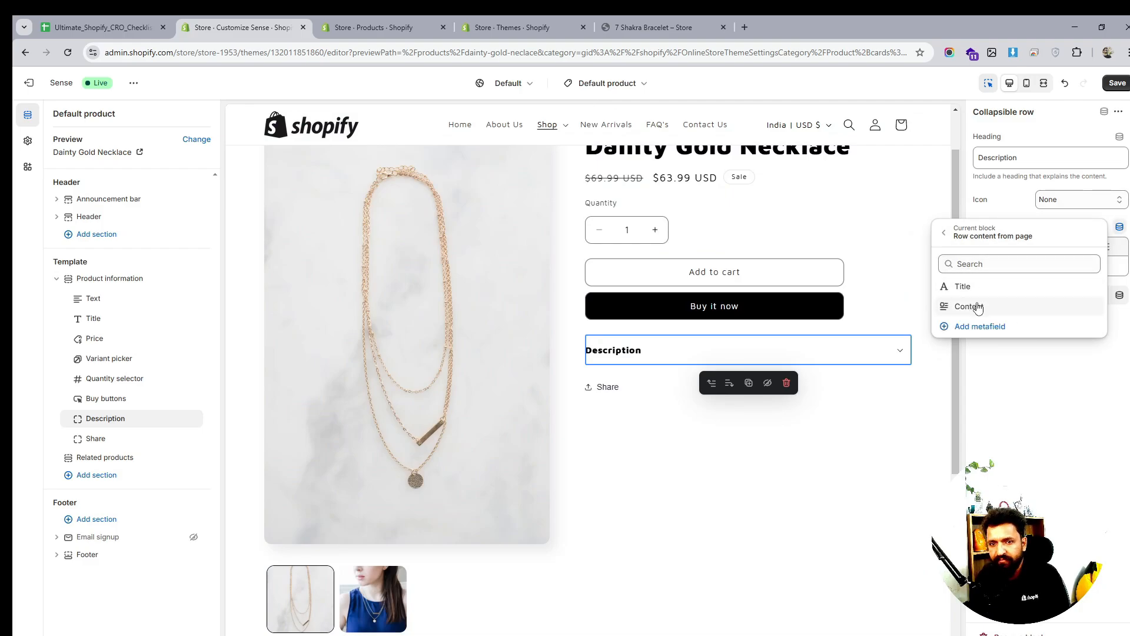
left_click(976, 308)
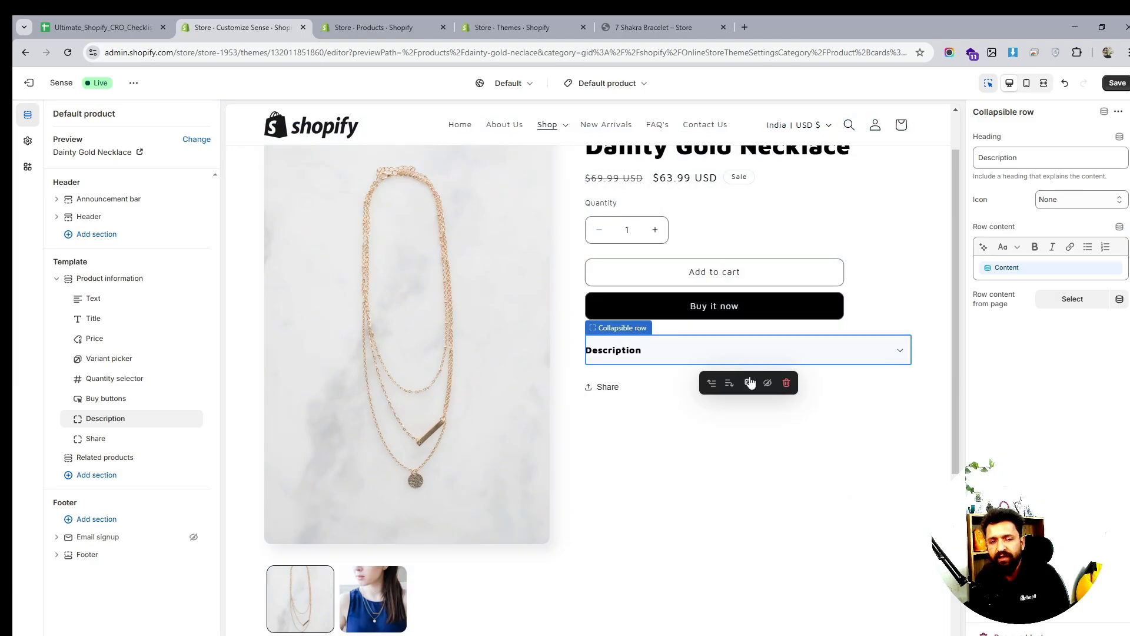
left_click(898, 355)
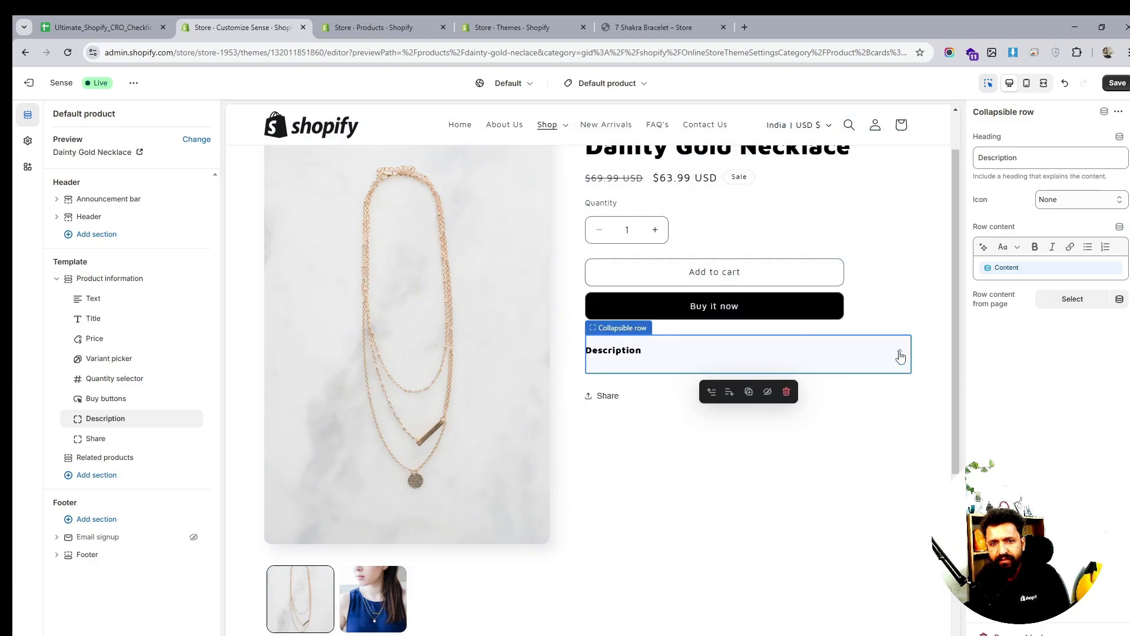
left_click(899, 356)
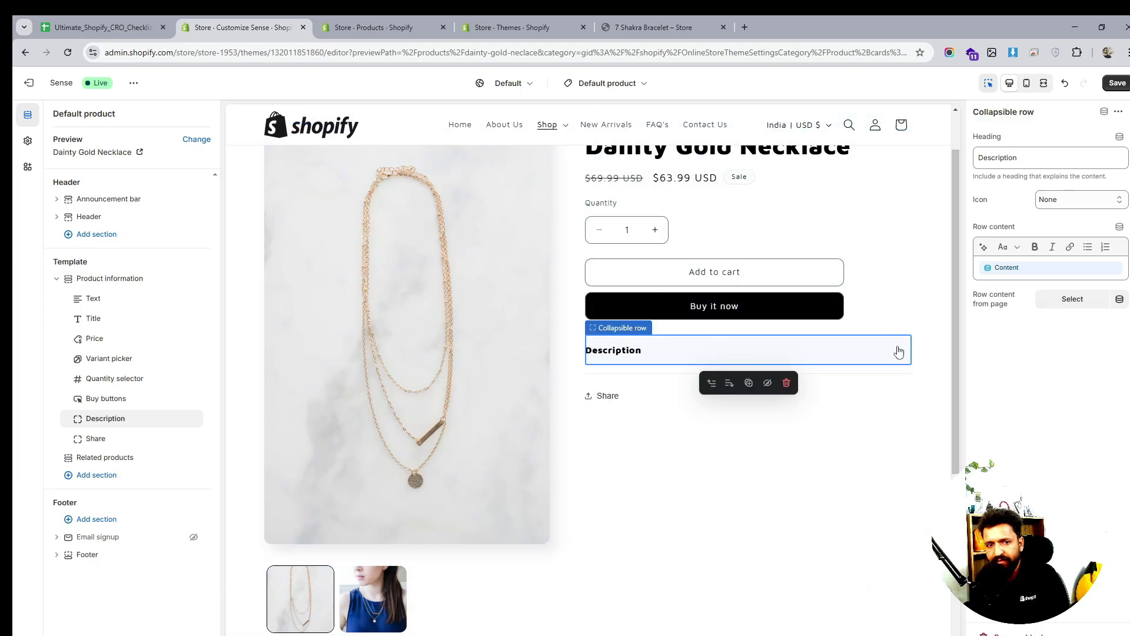
left_click(899, 351)
left_click(905, 355)
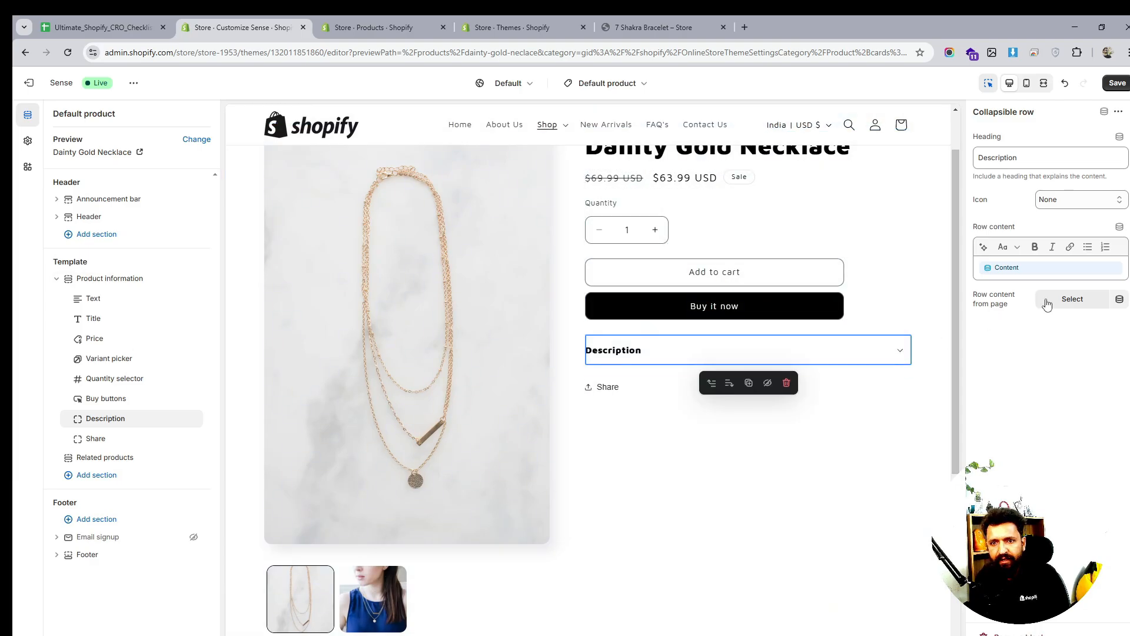
Set the Description row's icon to Clipboard
left_click(1078, 198)
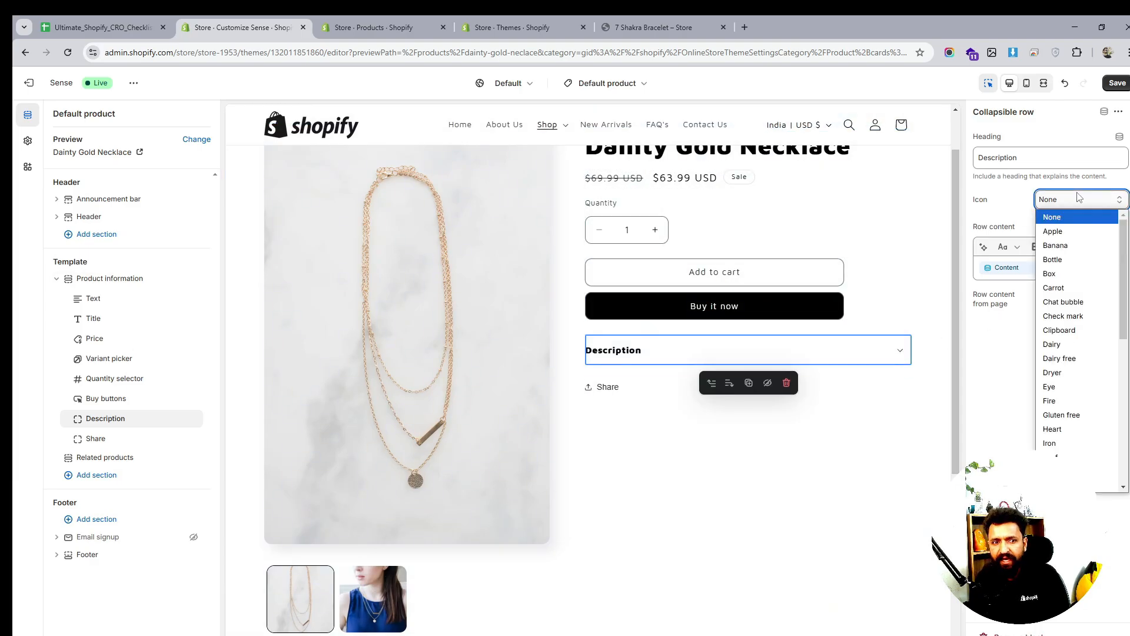
left_click(1077, 335)
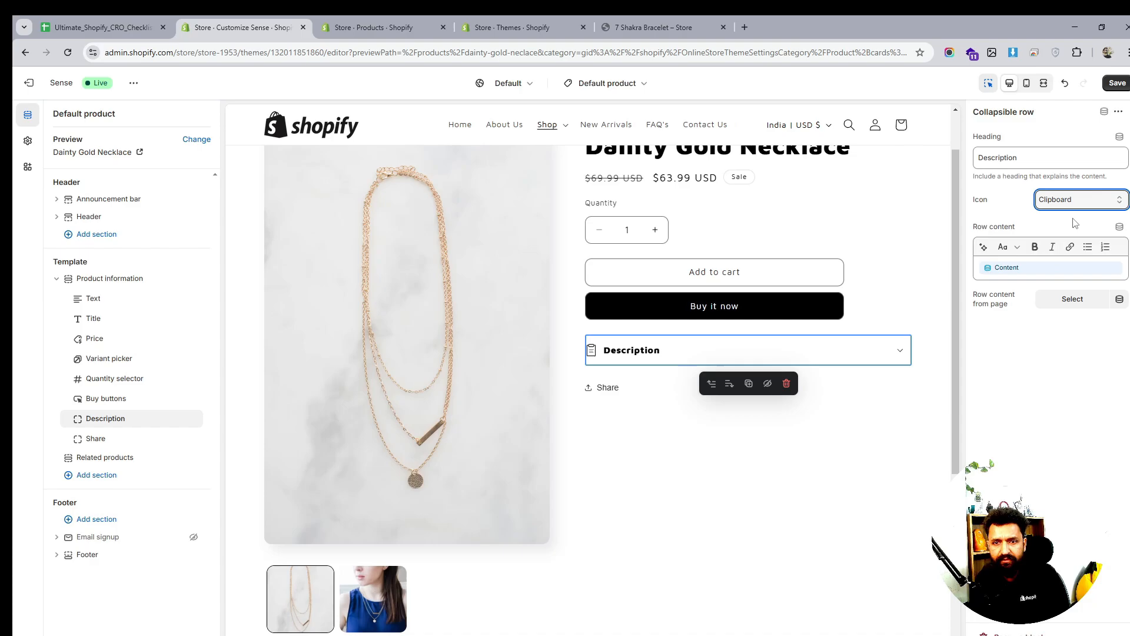
left_click(1075, 200)
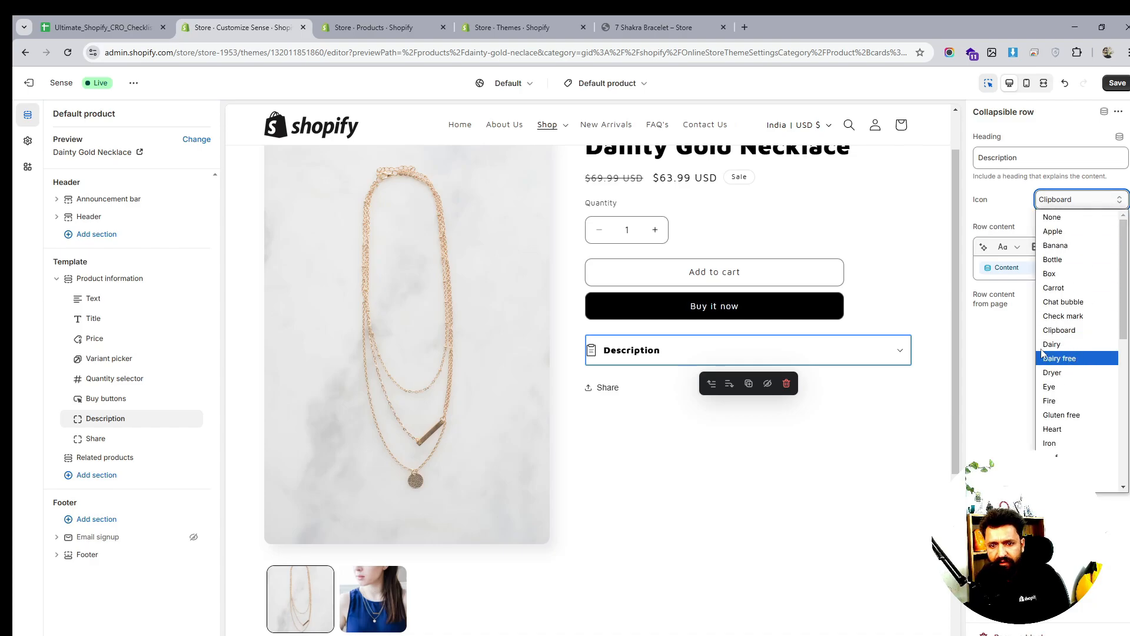
left_click(976, 368)
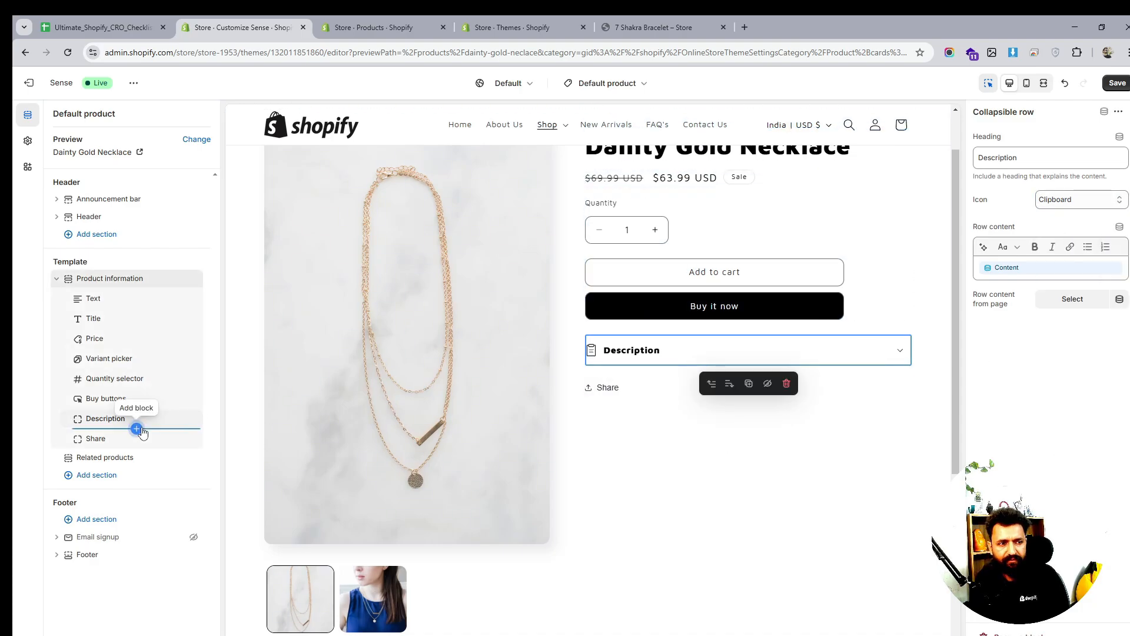
Add a Collapsible row below Description headed 'Item Details' and preview it expanded
left_click(137, 429)
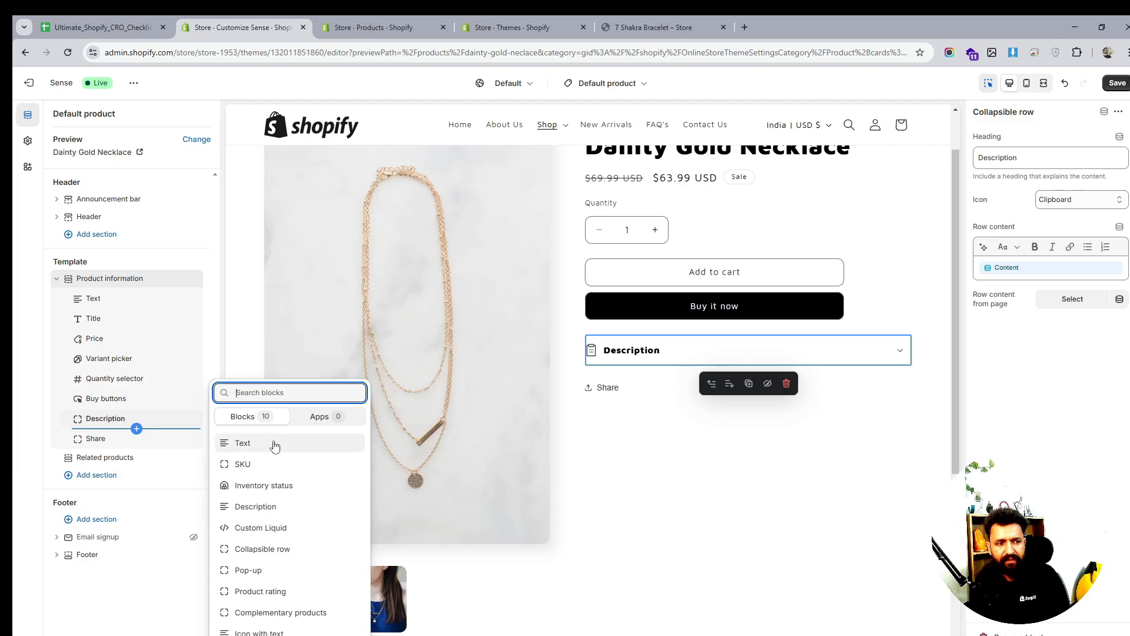
left_click(274, 548)
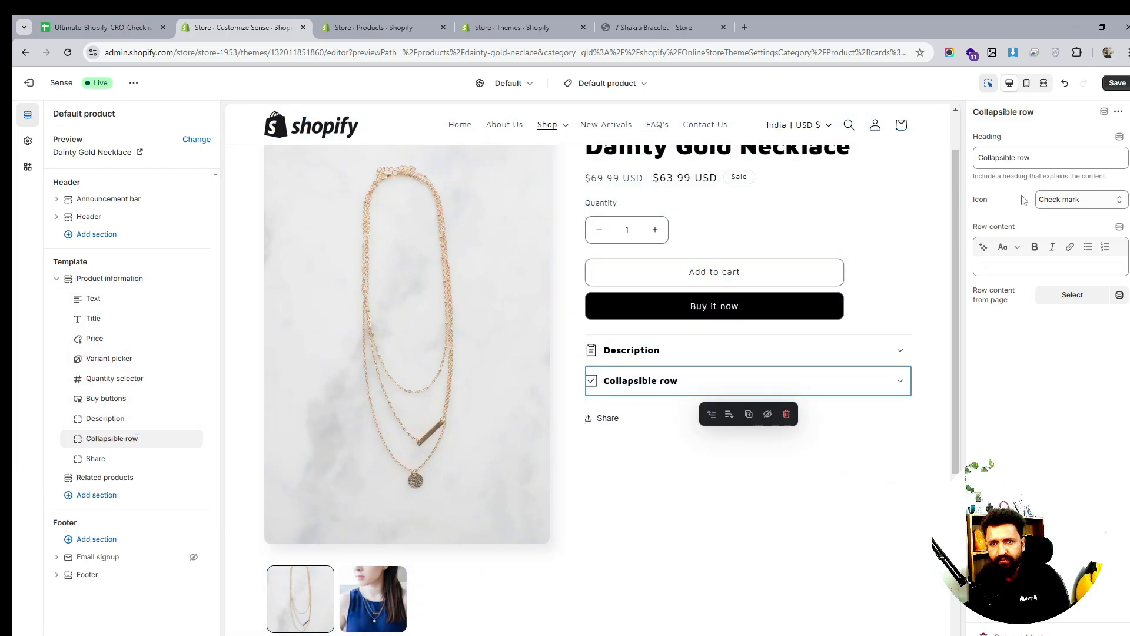
triple_click(1046, 162)
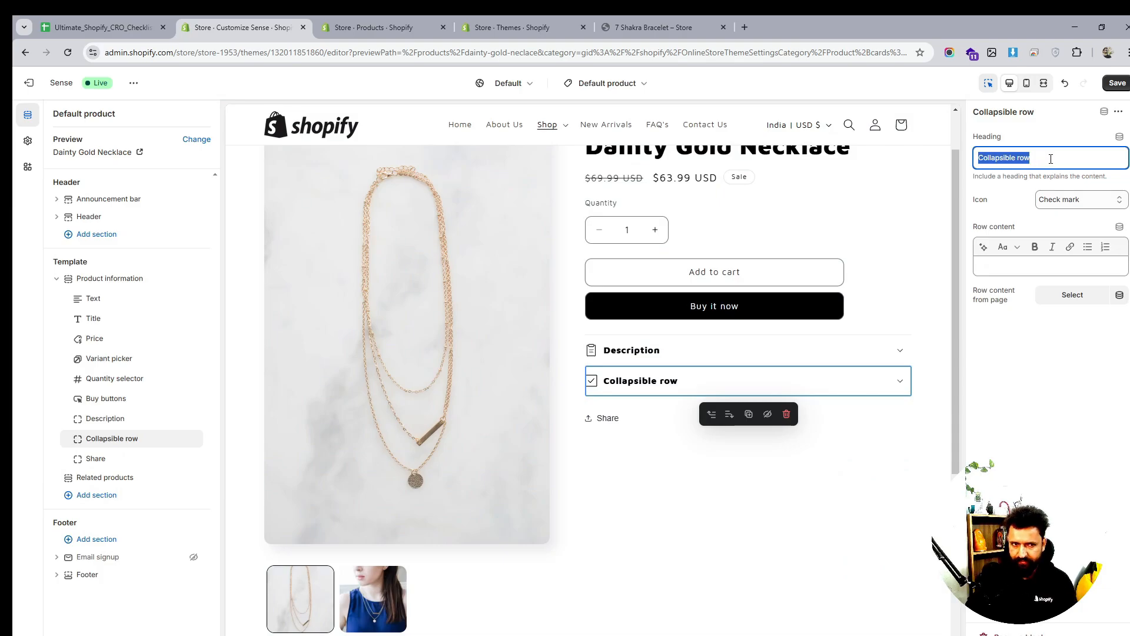
type("Item")
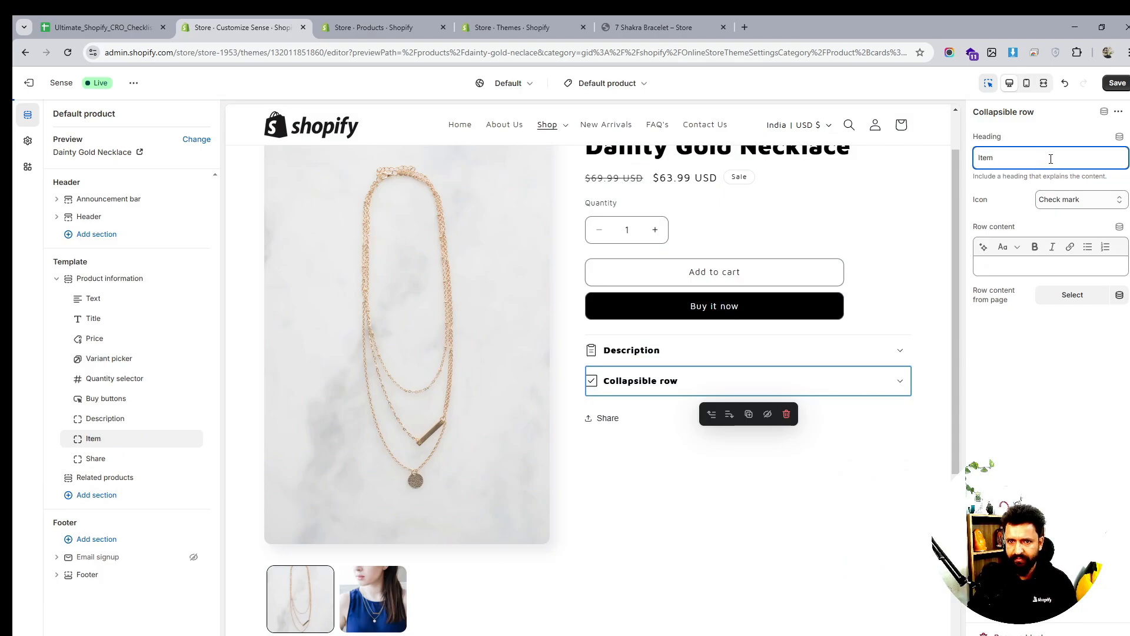
type(" Details")
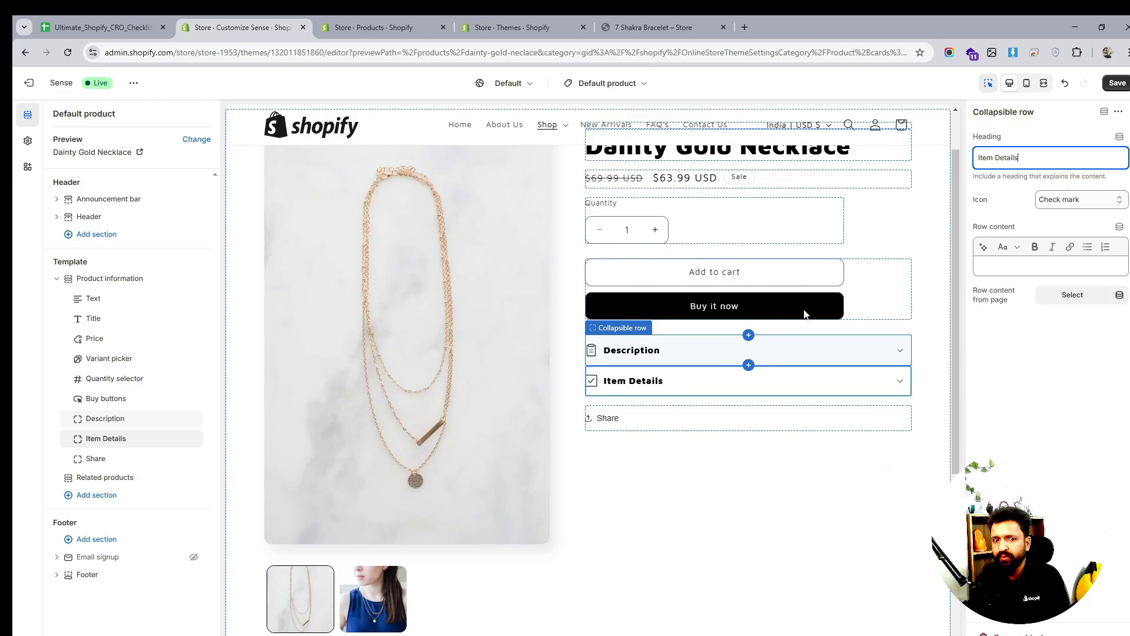
scroll(814, 270, "up", 2)
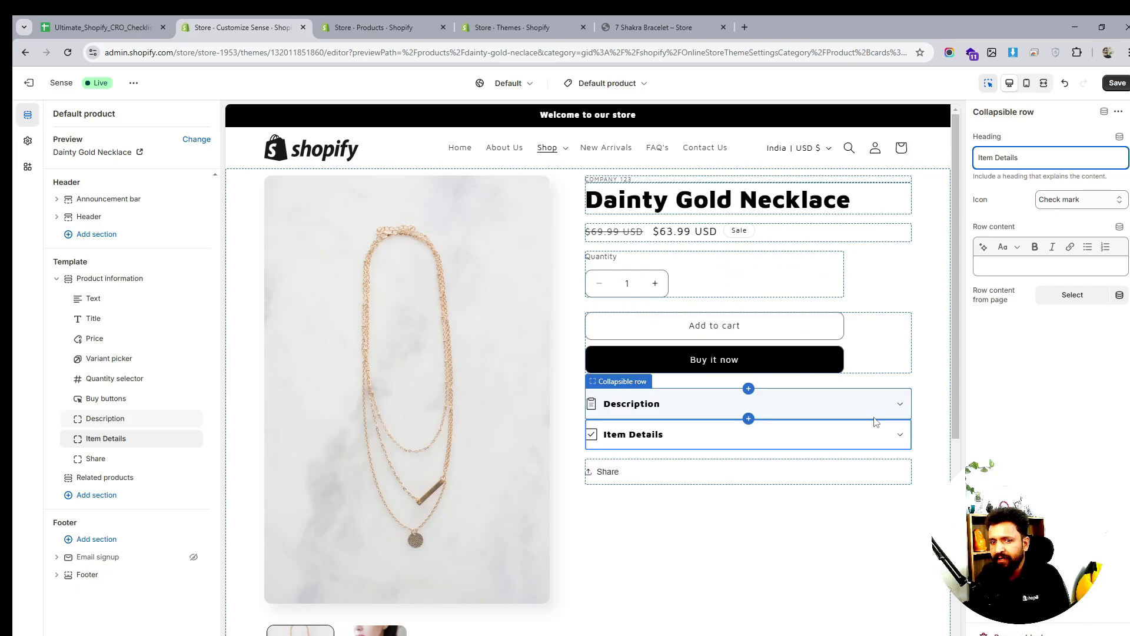
left_click(899, 441)
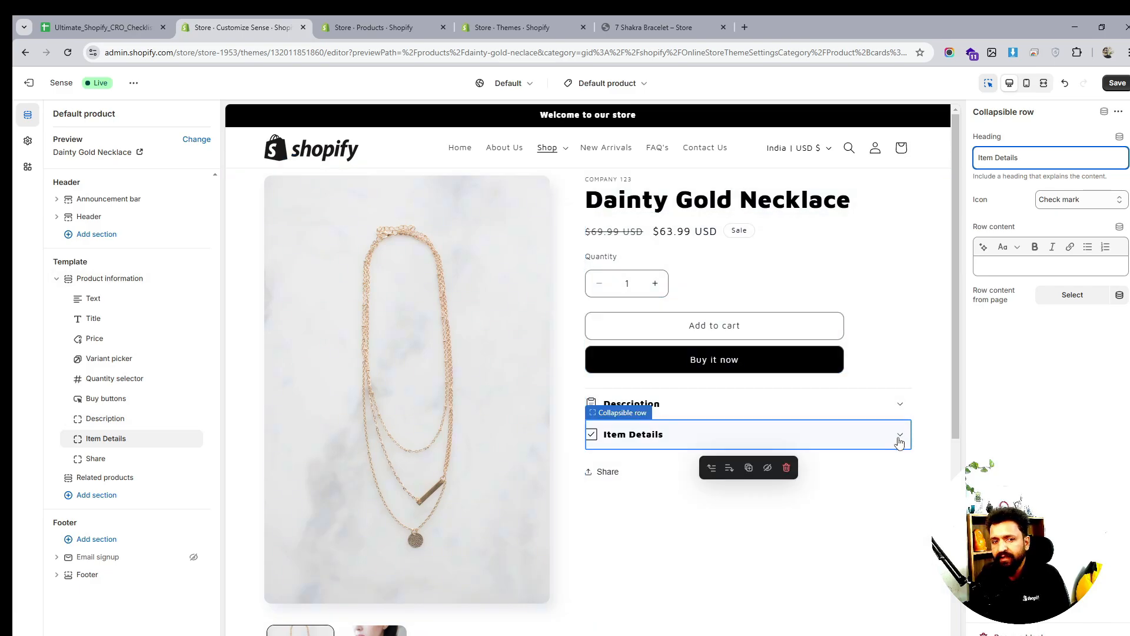
left_click(901, 438)
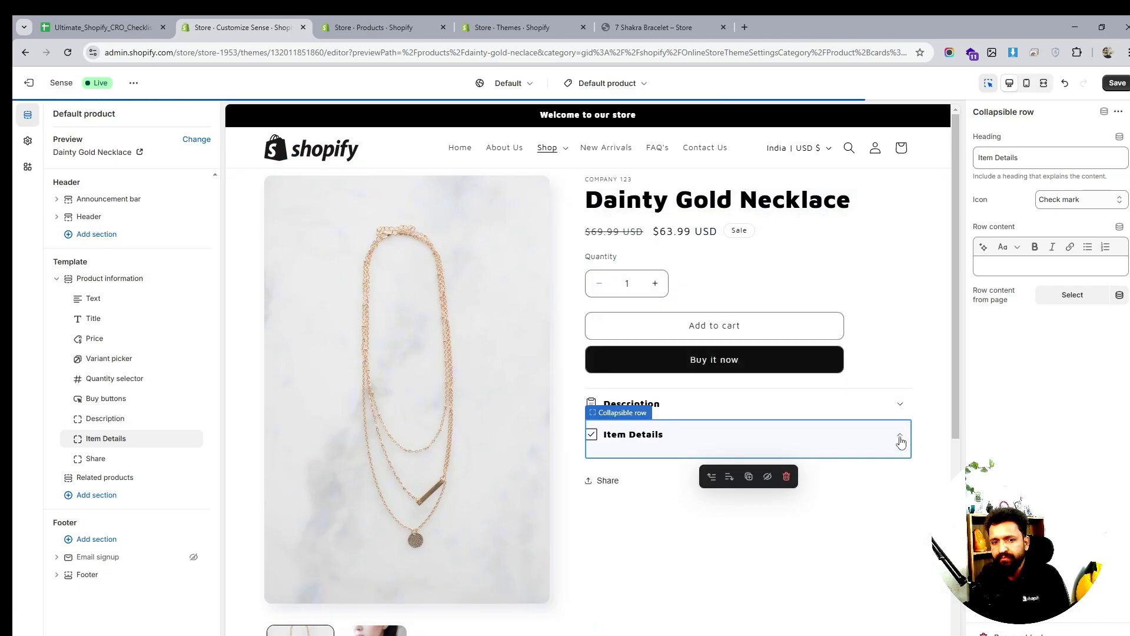
Review the Description row's content setting, then collapse and recheck the Item Details heading
left_click(900, 406)
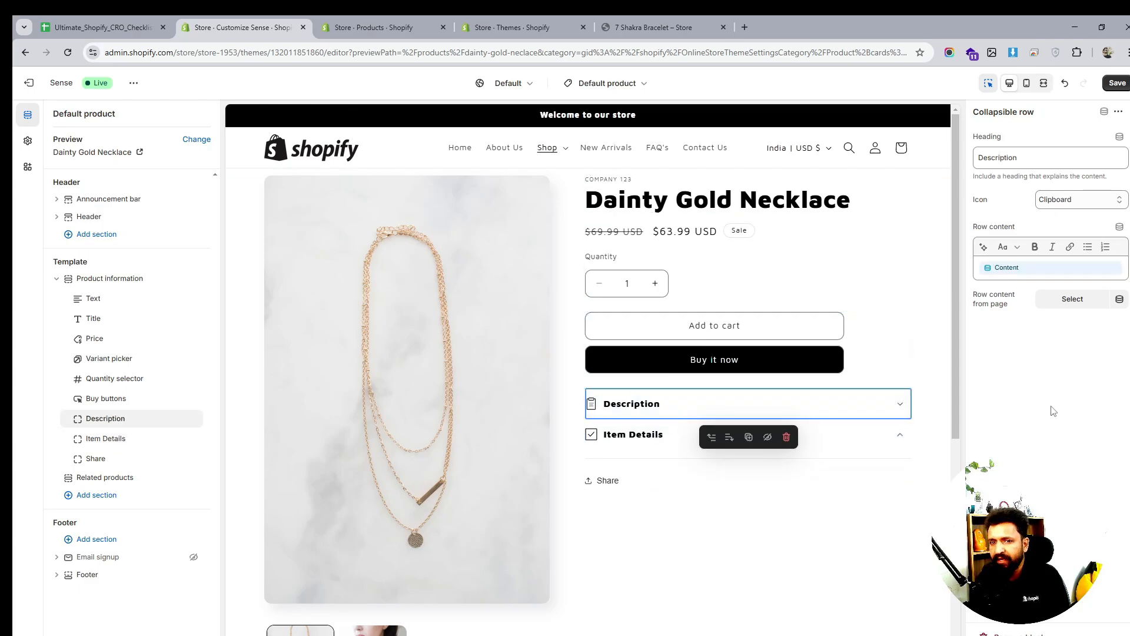
left_click(1047, 273)
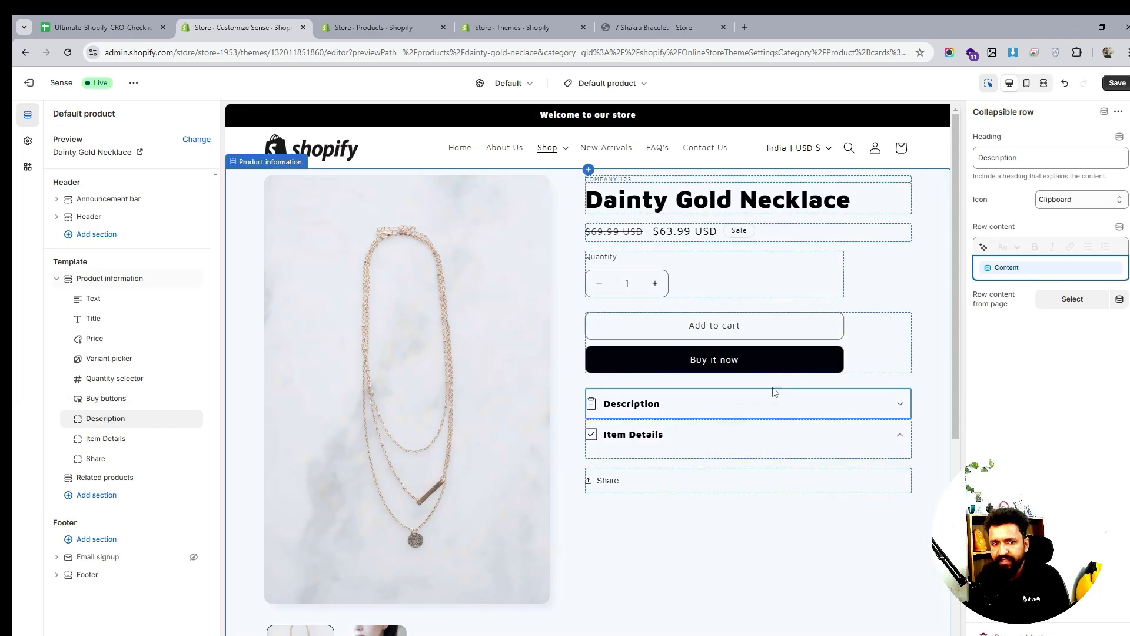
left_click(898, 405)
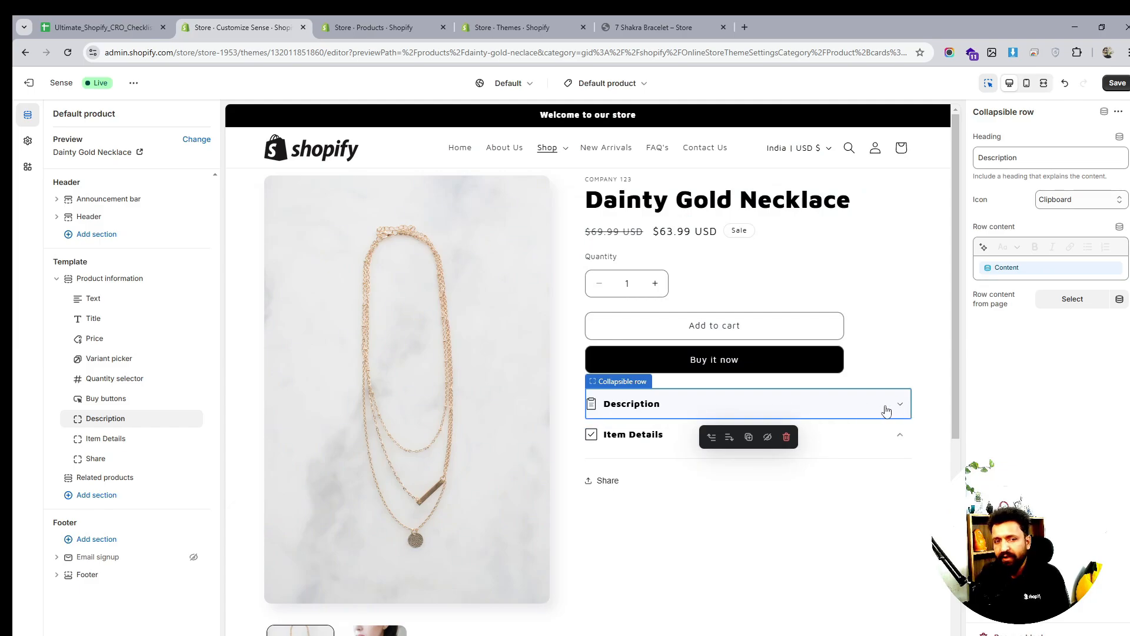
left_click(900, 438)
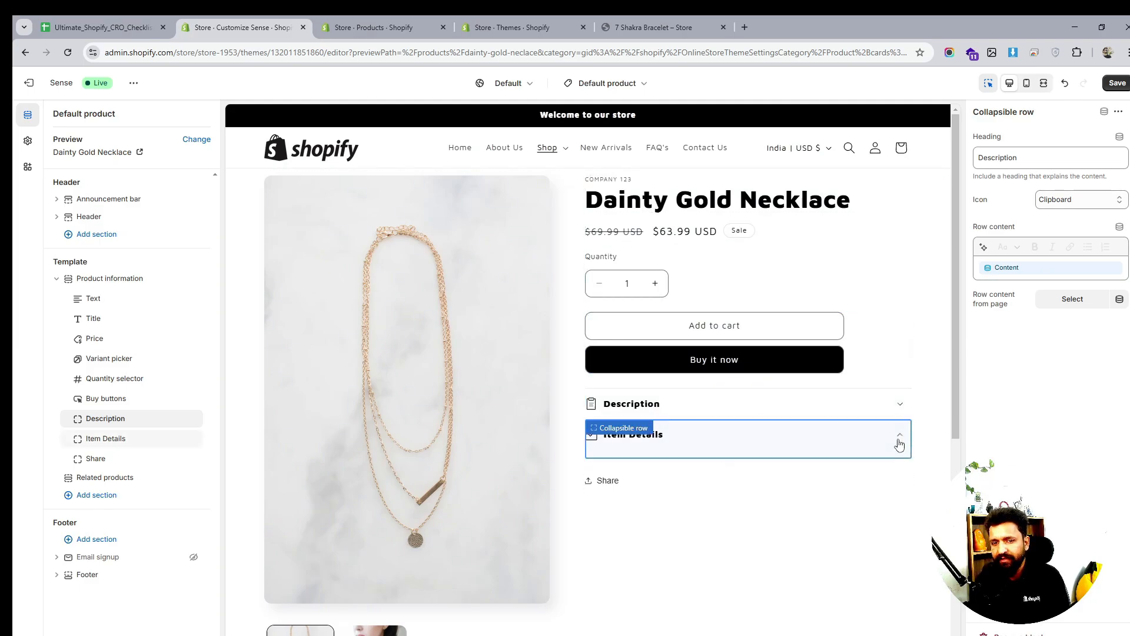
left_click(899, 441)
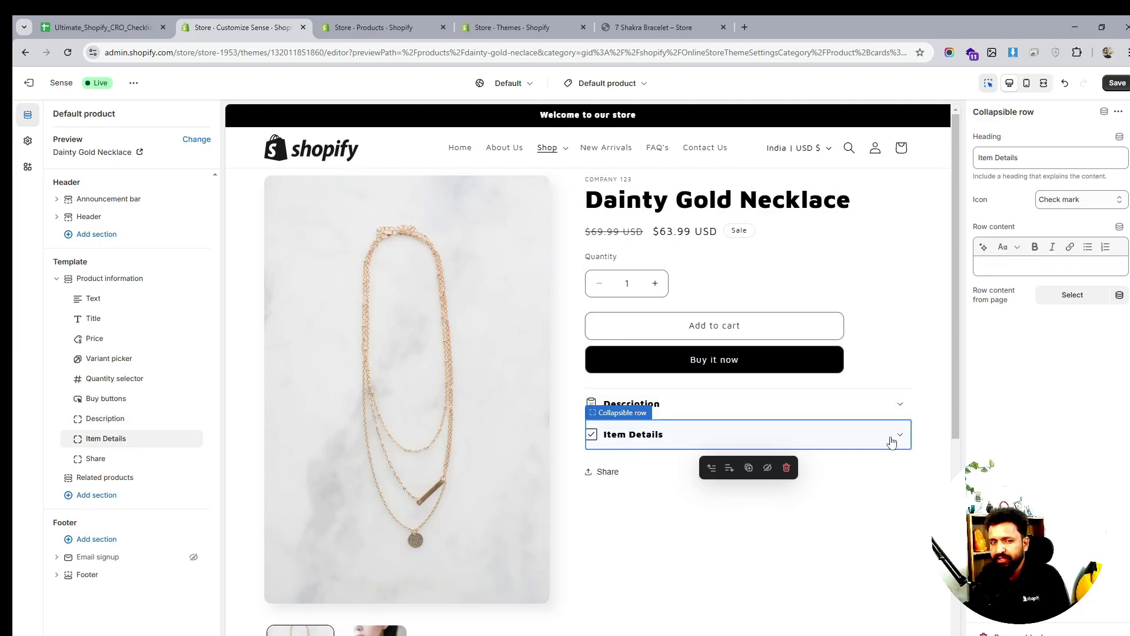
left_click(1020, 156)
key("ctrl+a")
left_click(1006, 158)
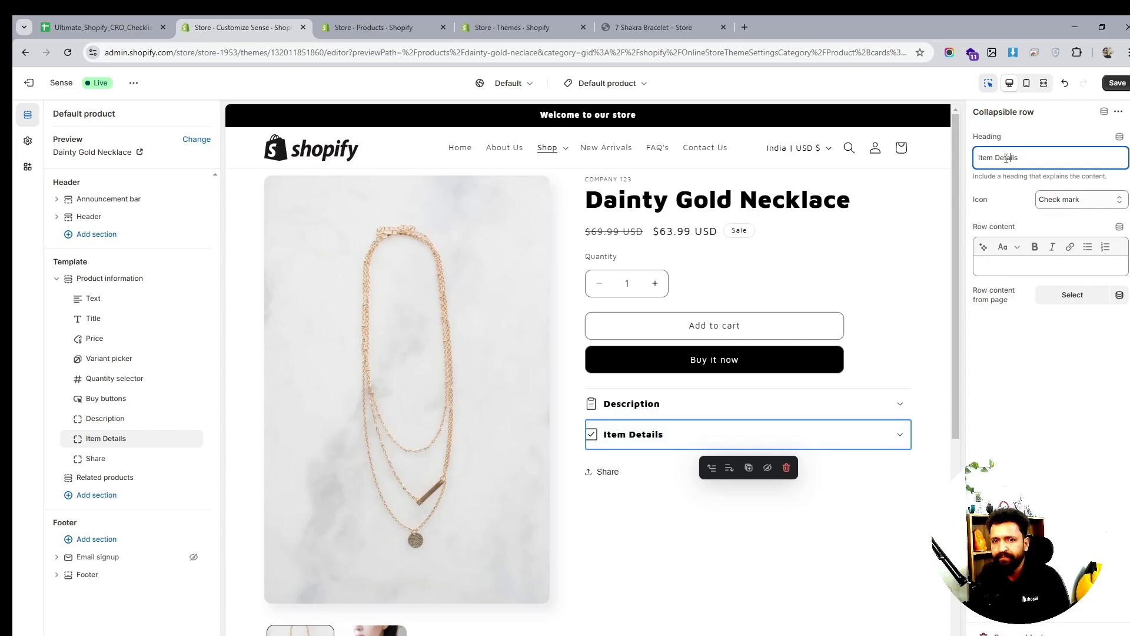
left_click(136, 449)
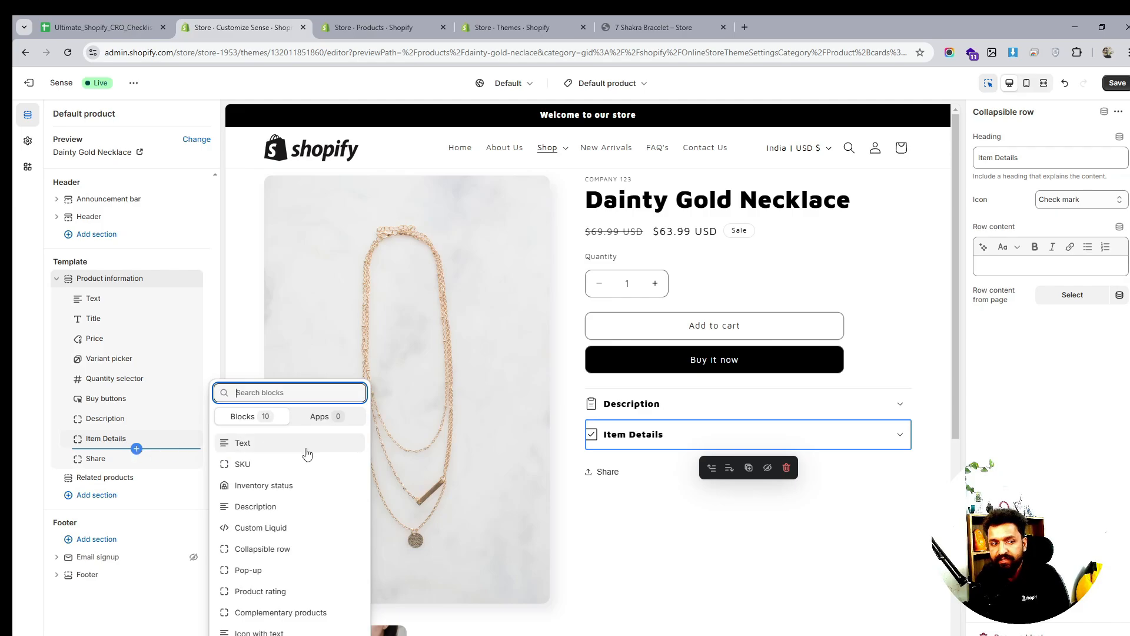
Add a third Collapsible row below Item Details with the heading 'How to use'
left_click(263, 549)
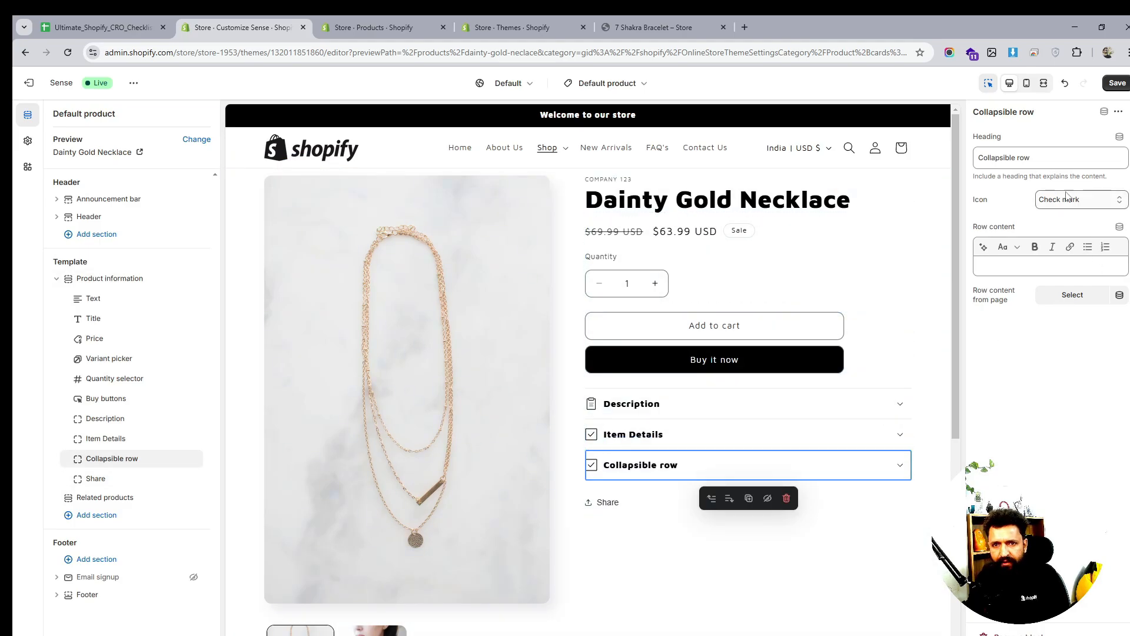
triple_click(1033, 156)
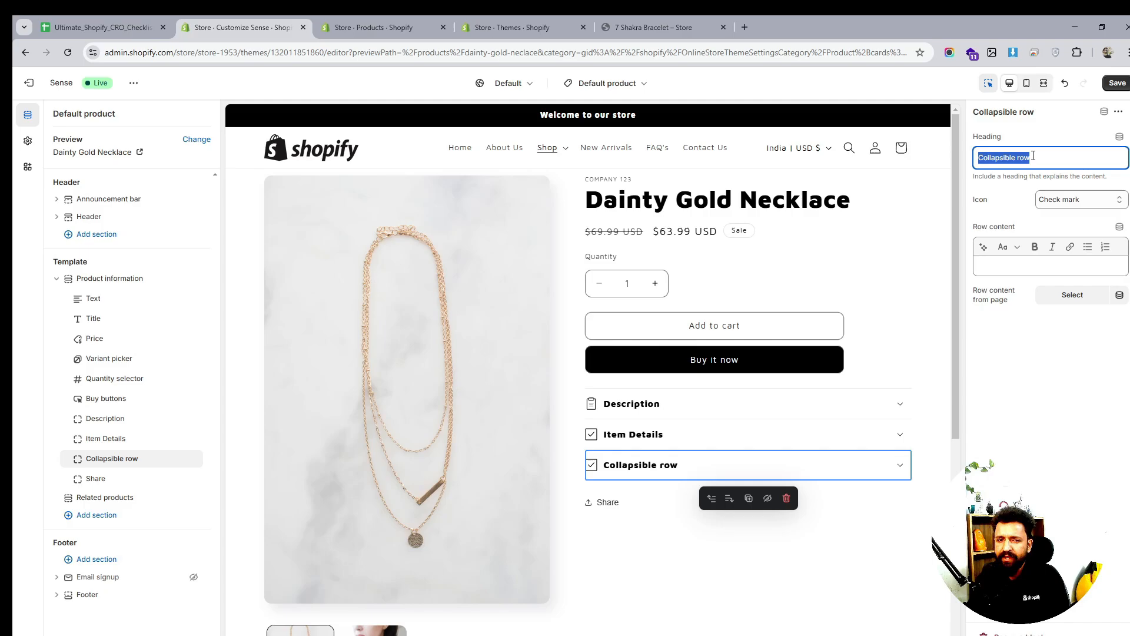
scroll(631, 499, "down", 1)
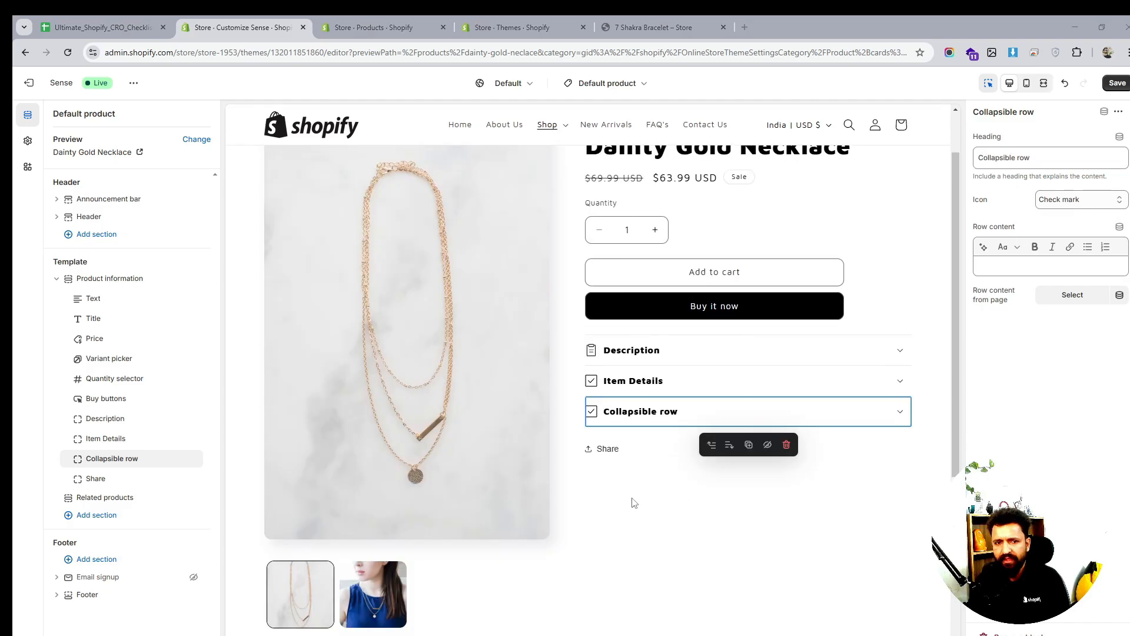
double_click(999, 158)
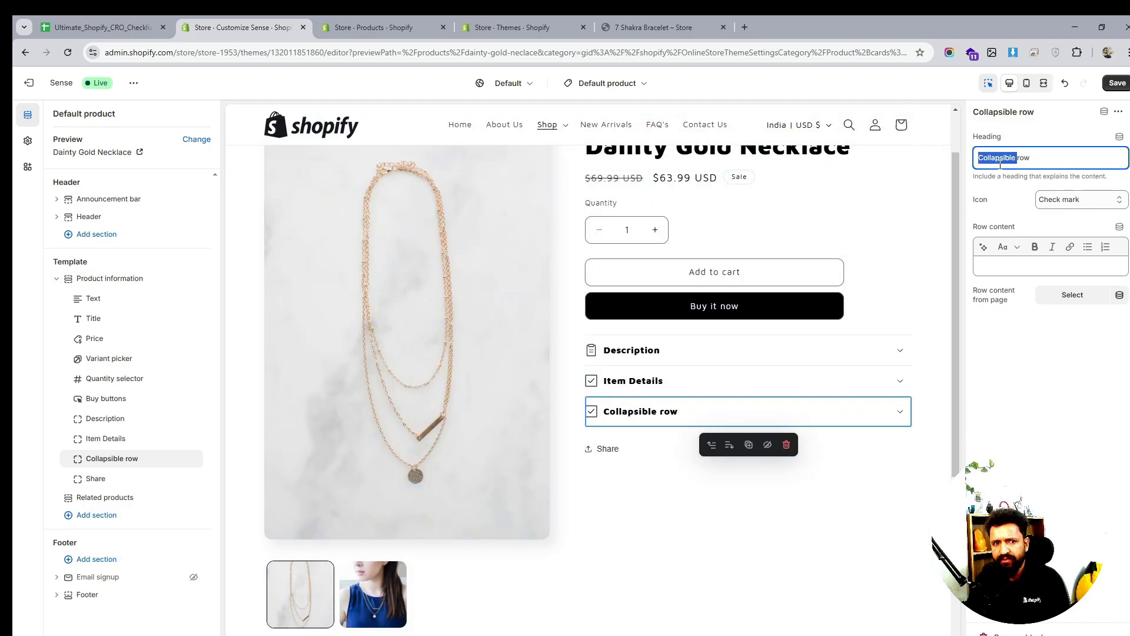
type("How")
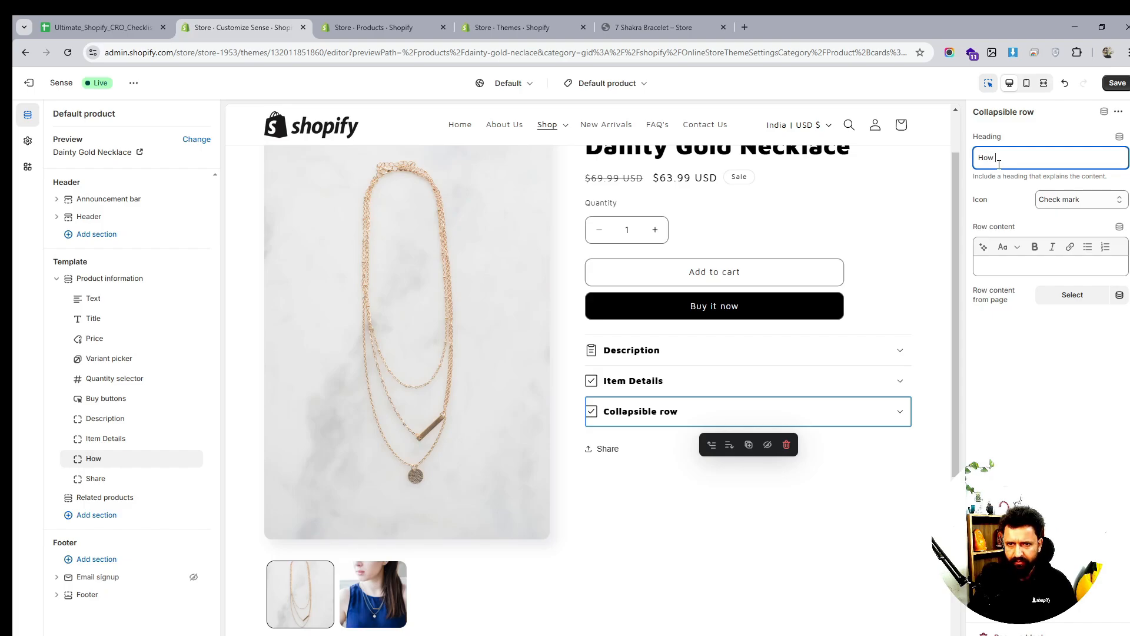
type(" rto")
key("BackSpace")
key("BackSpace")
key("BackSpace")
type("to")
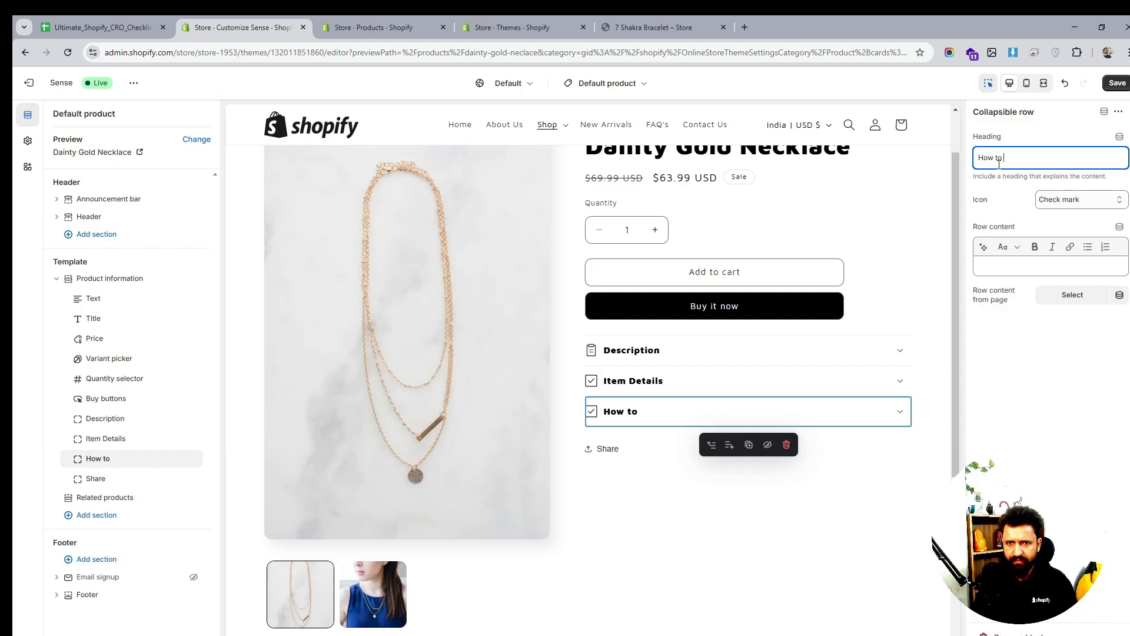
key("BackSpace")
key("BackSpace")
key("BackSpace")
key("BackSpace")
key("BackSpace")
type("How r")
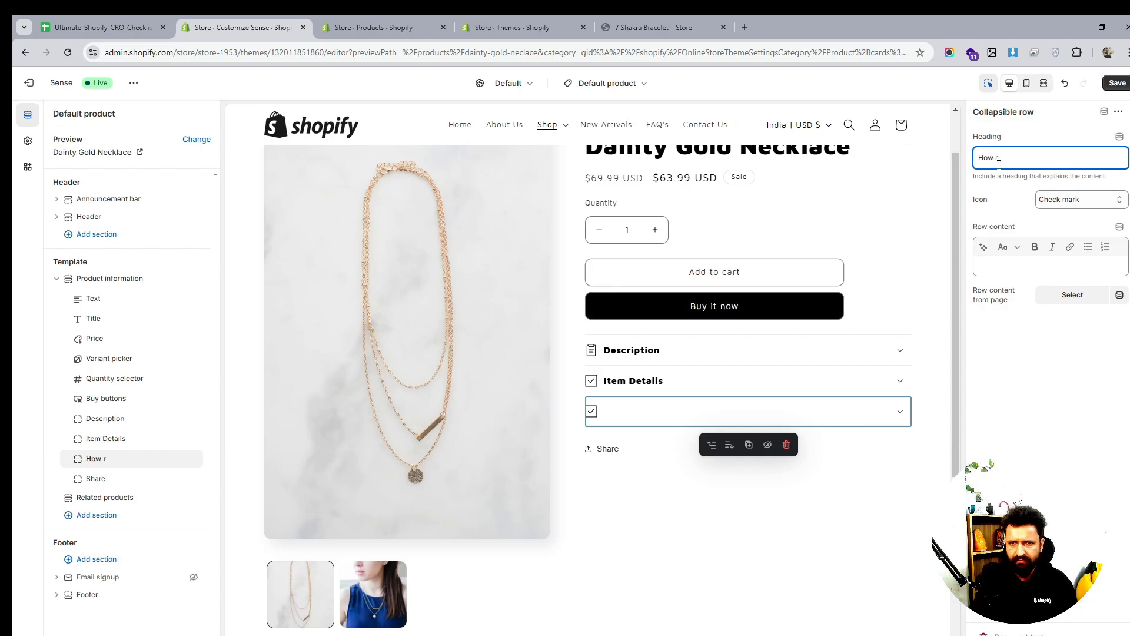
key("BackSpace")
type("to use")
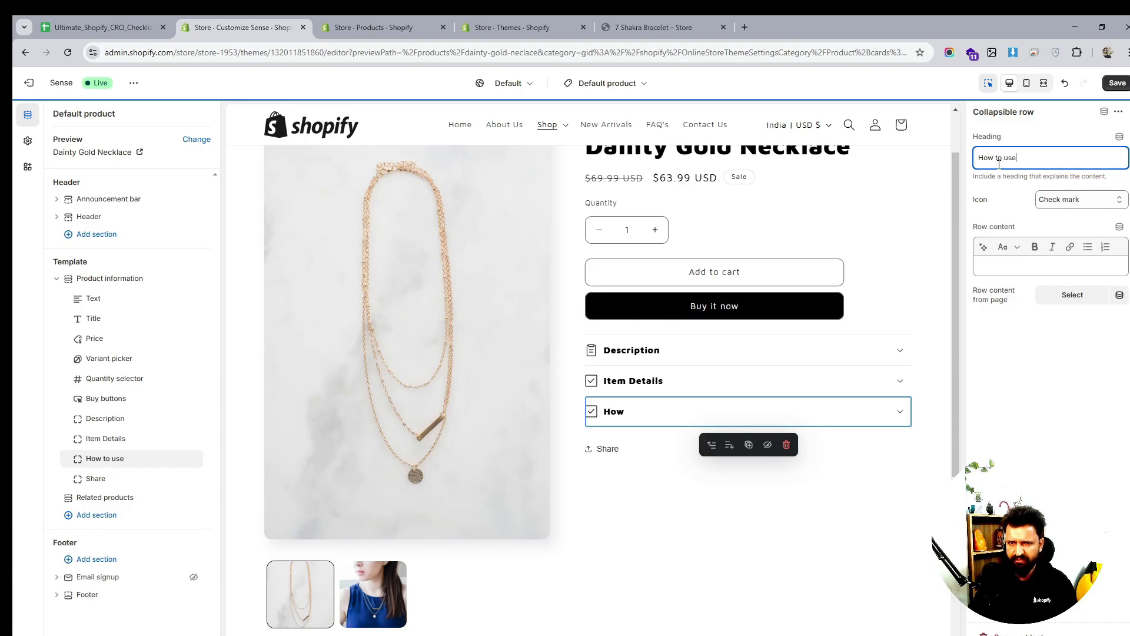
Browse the available icons for the 'How to use' row
left_click(1068, 200)
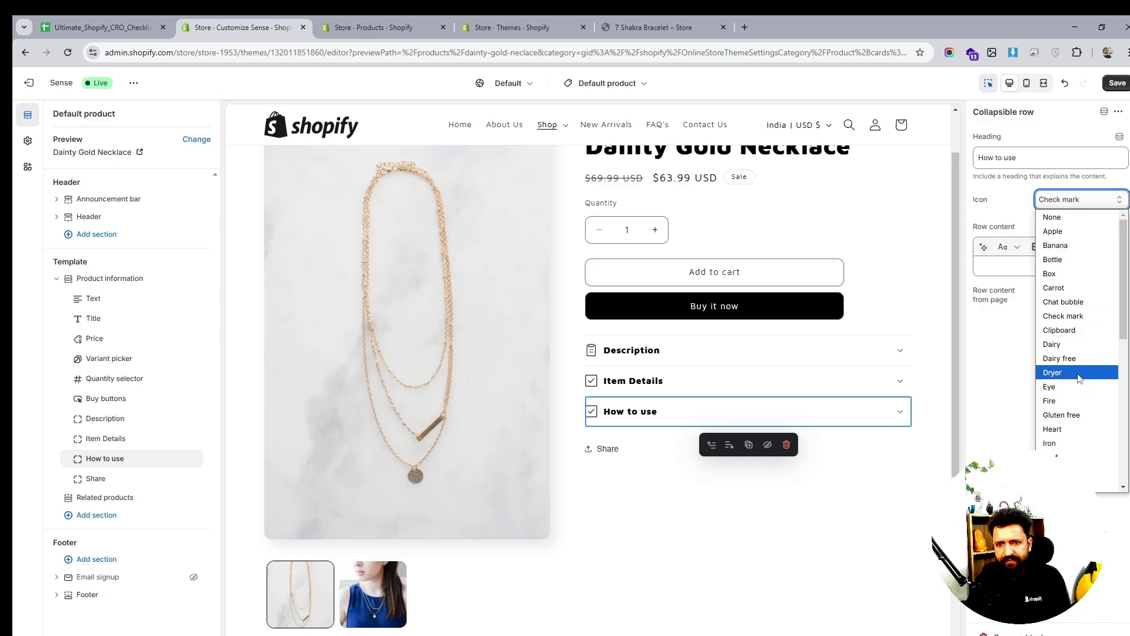
scroll(1076, 399, "down", 3)
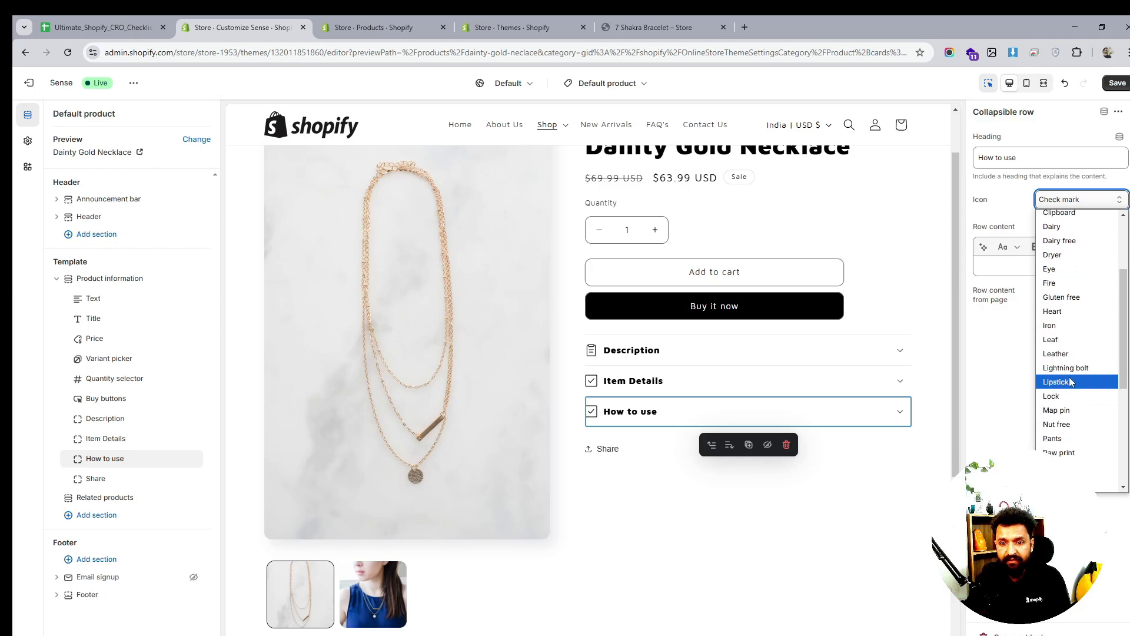
scroll(1072, 377, "down", 3)
scroll(1071, 376, "down", 3)
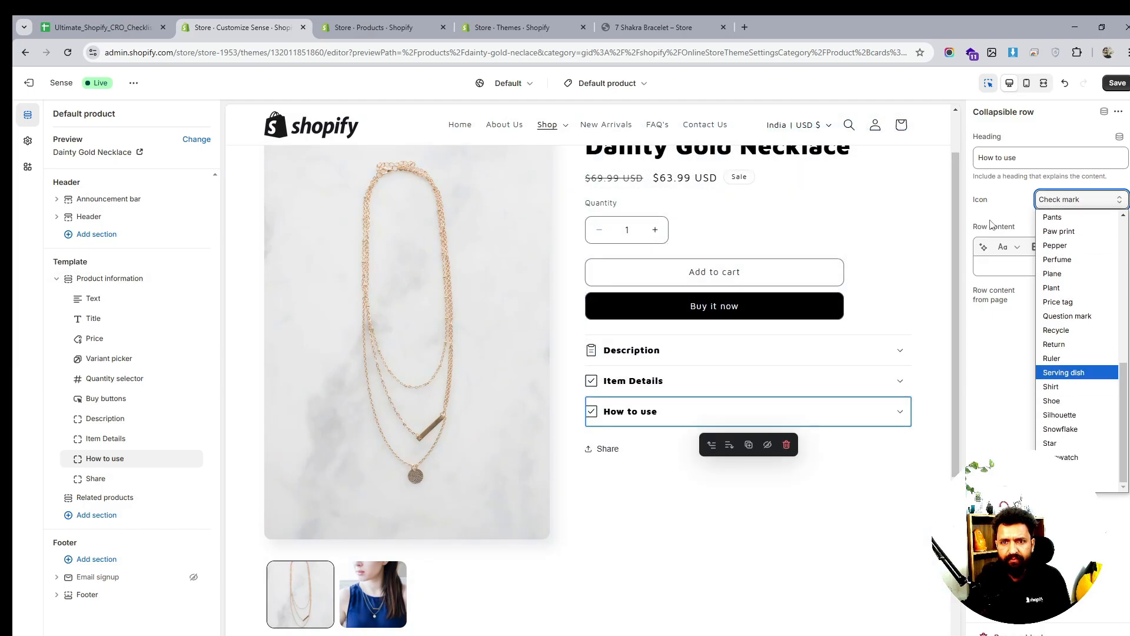
Retitle the third row 'Return & Shipping' and give it the Return icon
triple_click(1005, 163)
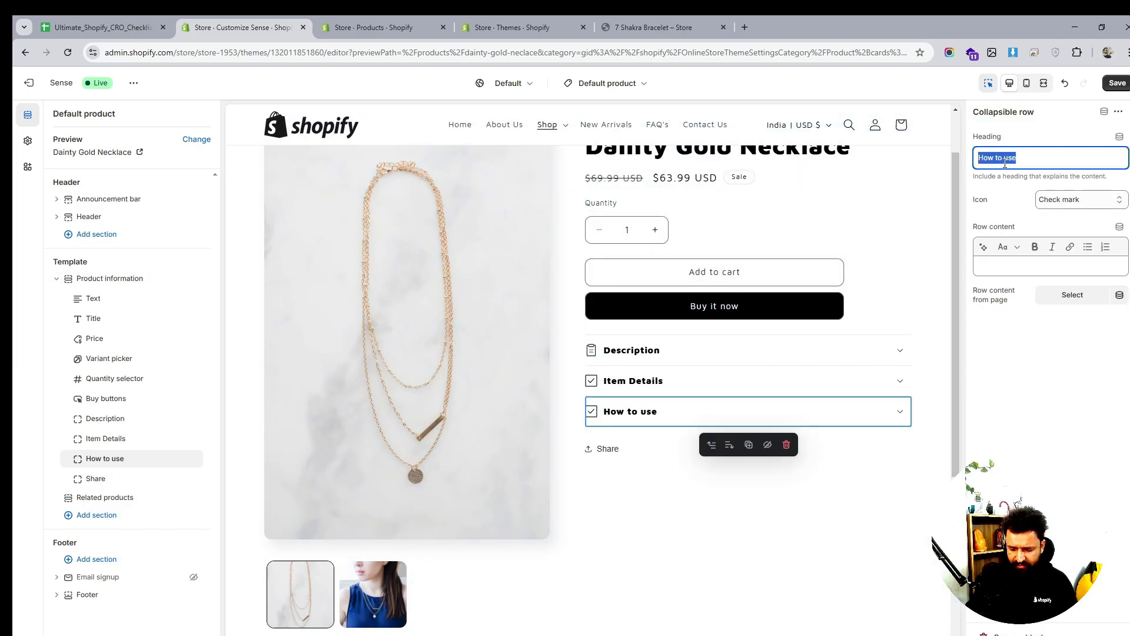
type("Retruns")
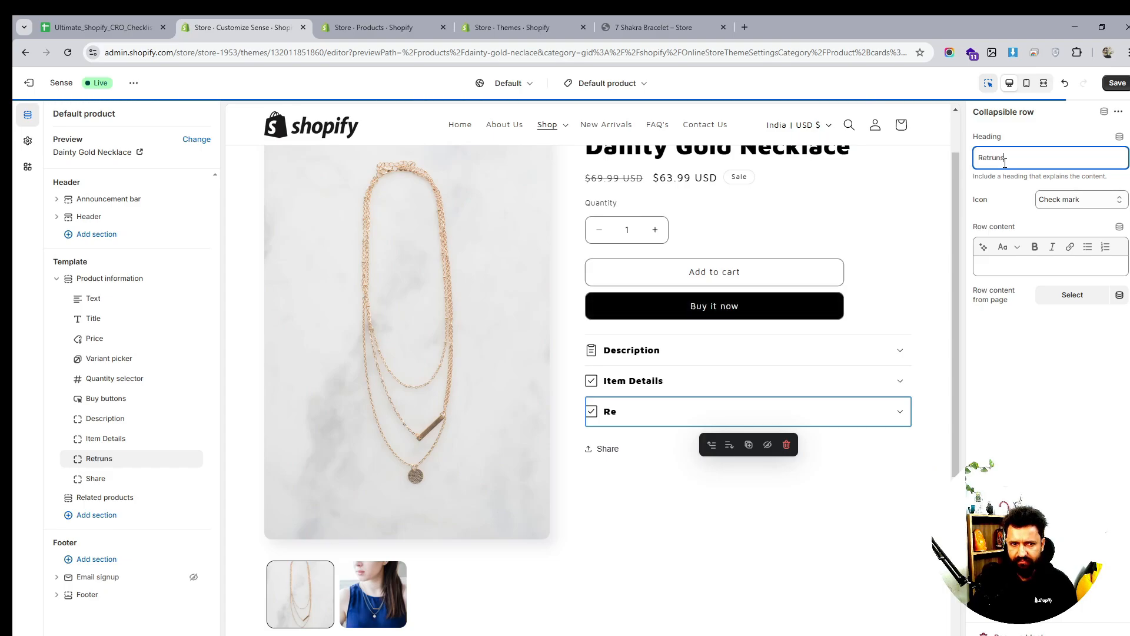
key("BackSpace")
key("BackSpace")
key("BackSpace")
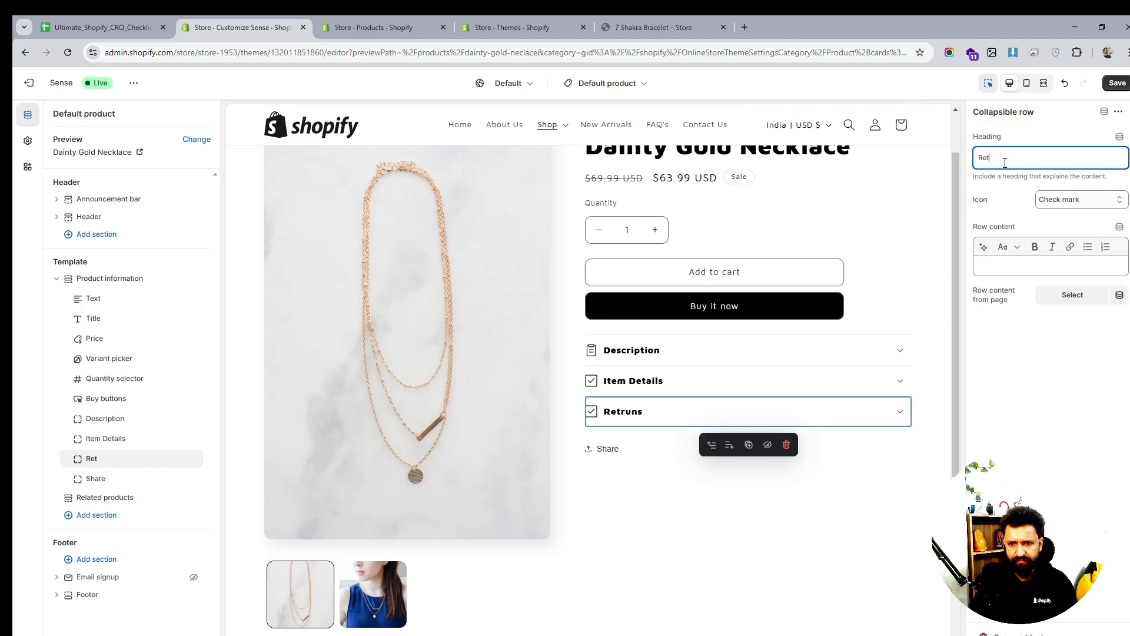
key("BackSpace")
type("ur")
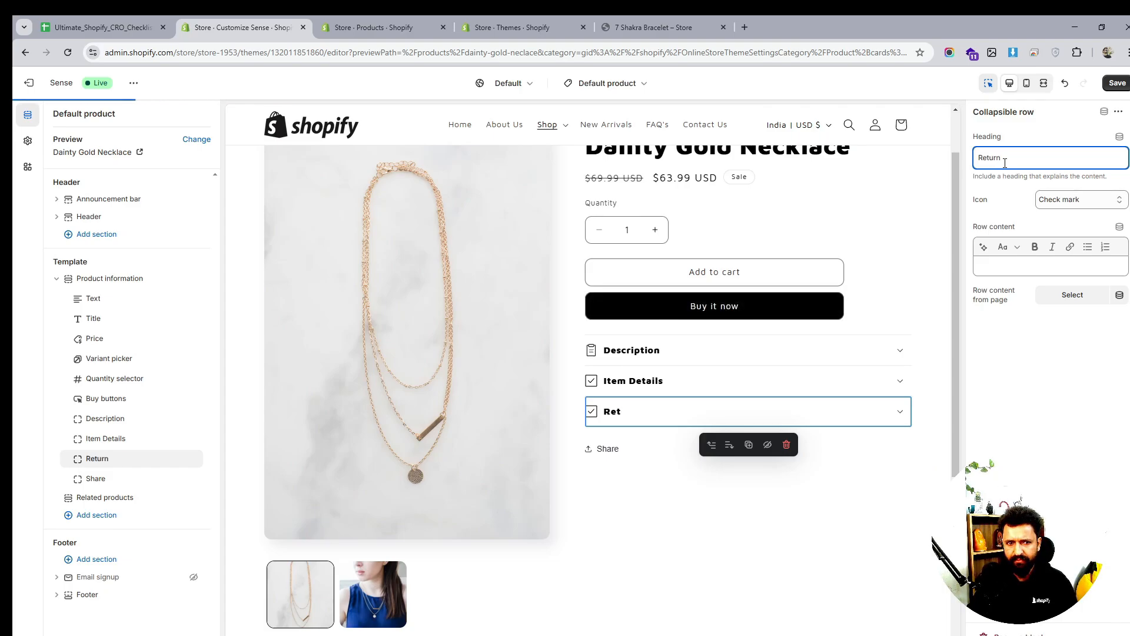
type("ng")
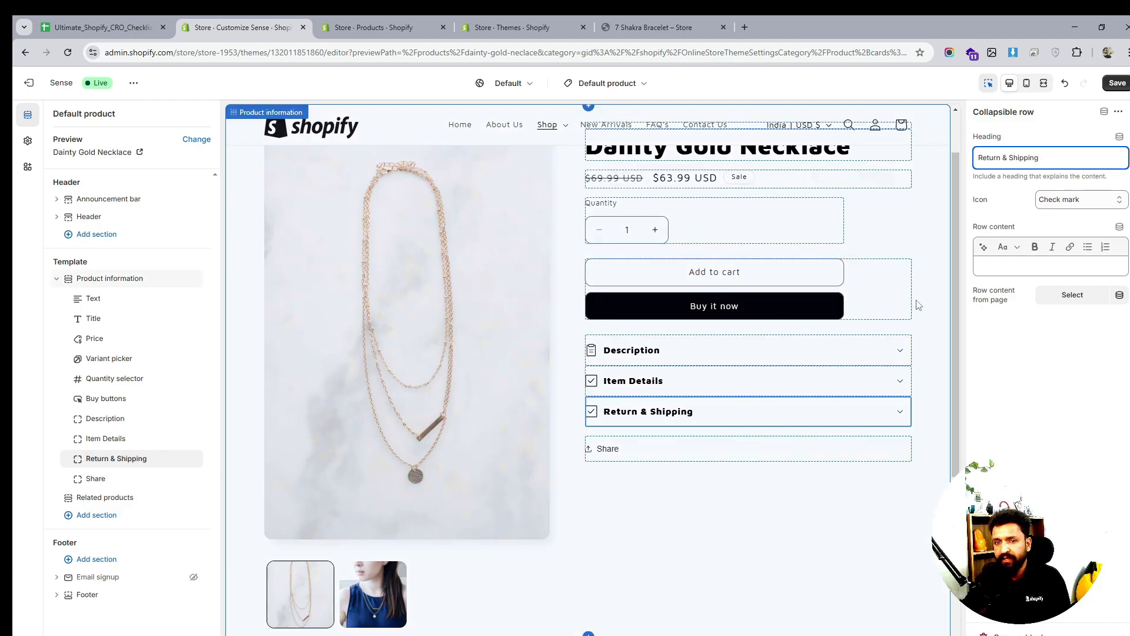
left_click(1070, 200)
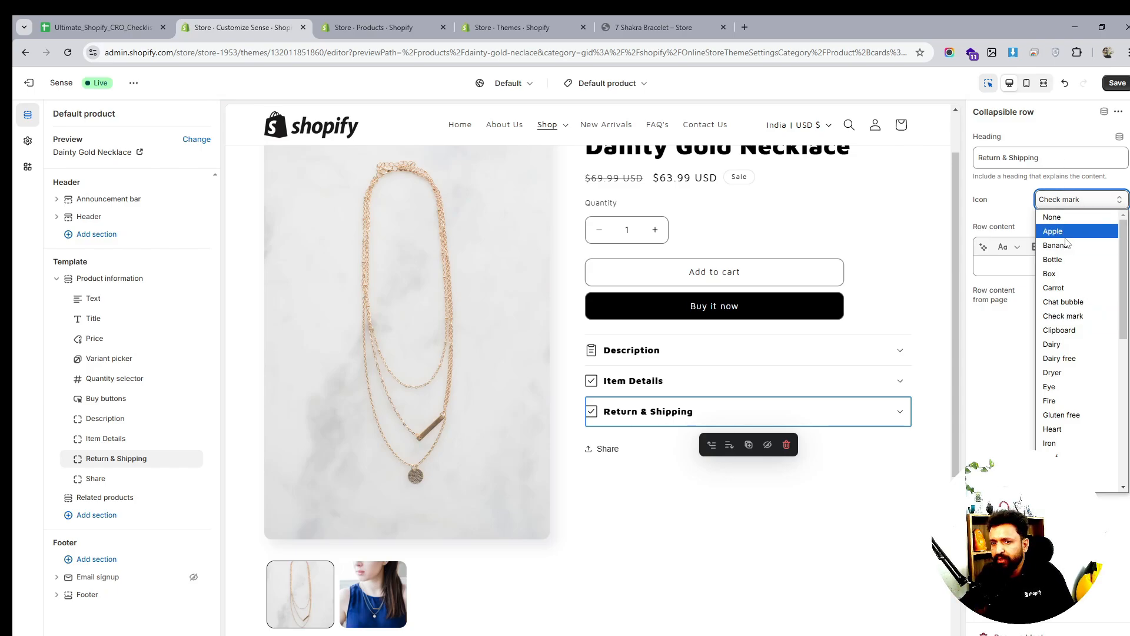
scroll(1056, 347, "down", 4)
scroll(1055, 347, "down", 3)
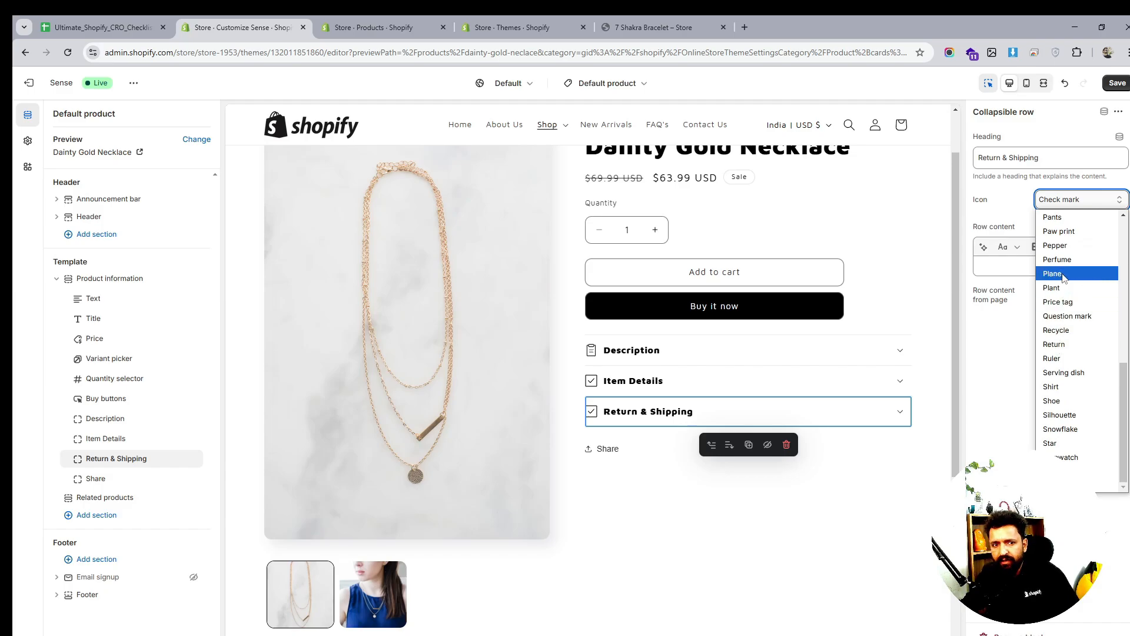
left_click(1067, 347)
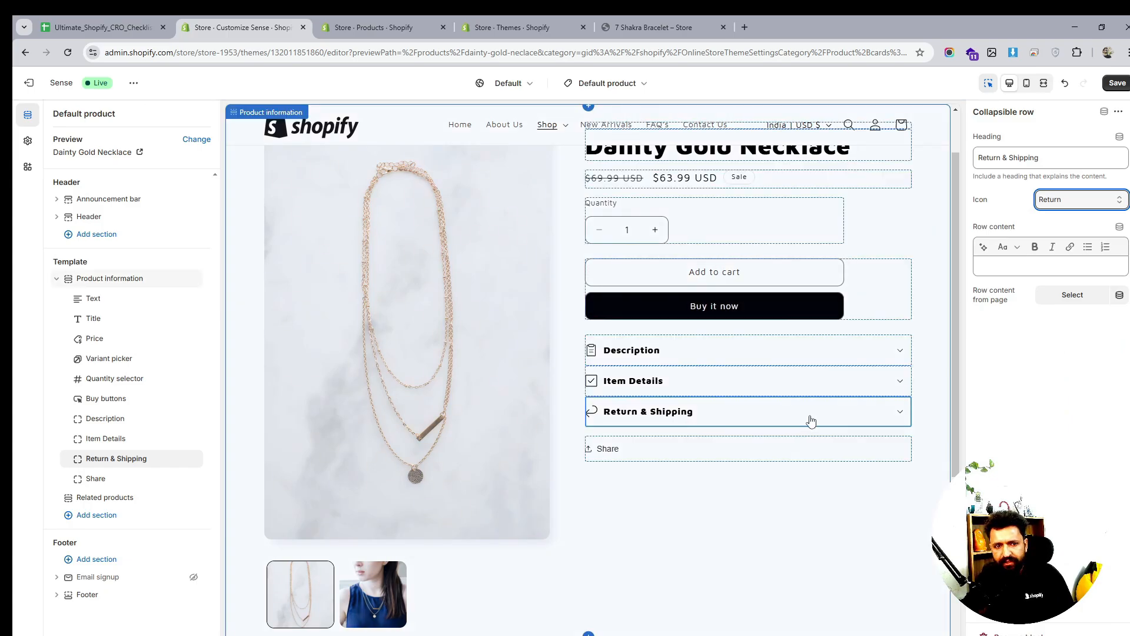
Check the dynamic sources for the row's content, then save the template
left_click(93, 457)
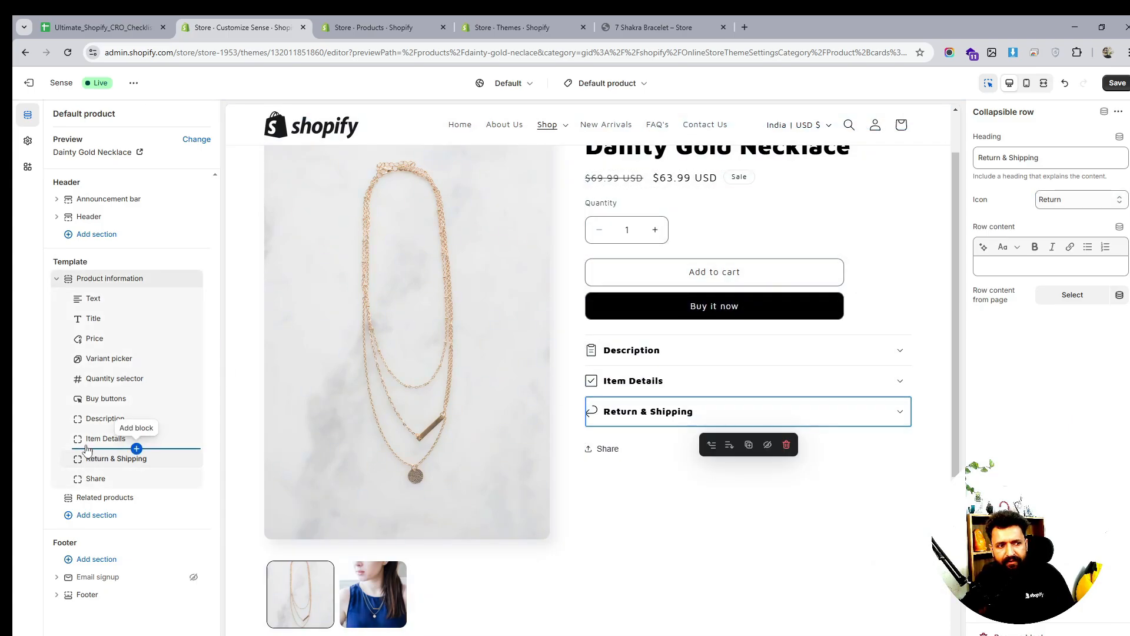
left_click(1054, 272)
left_click(1119, 227)
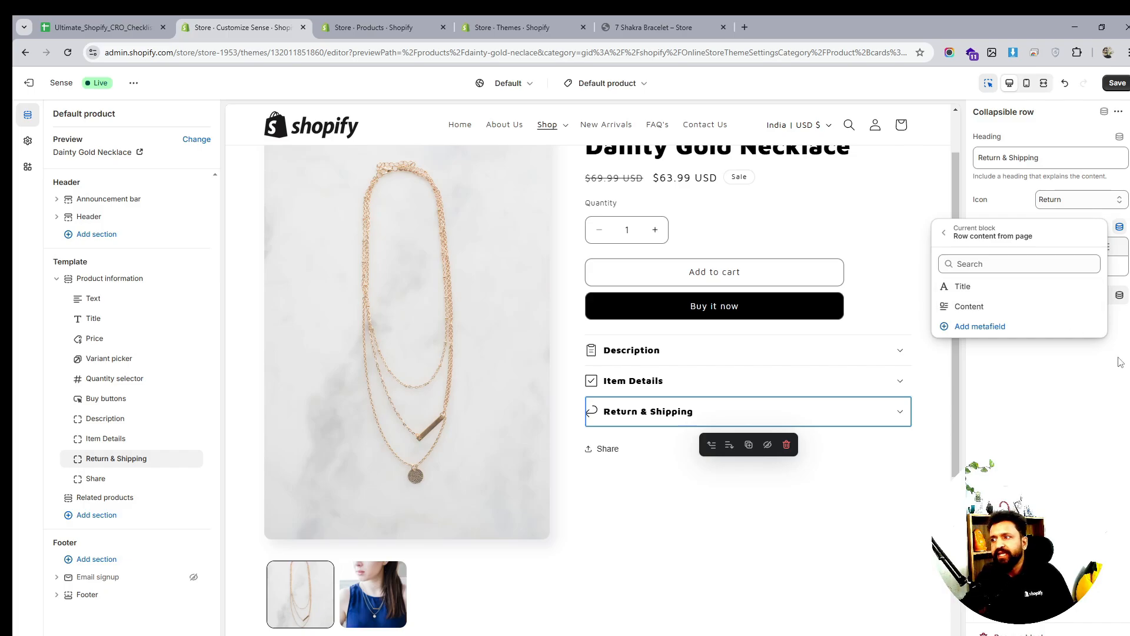
left_click(1083, 408)
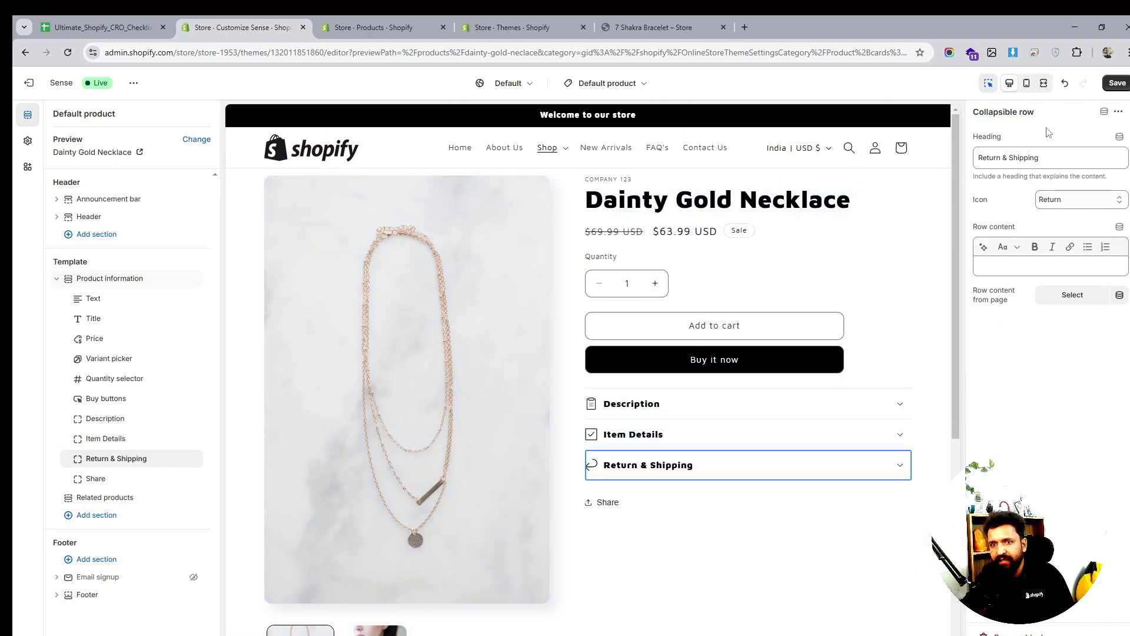
left_click(1121, 83)
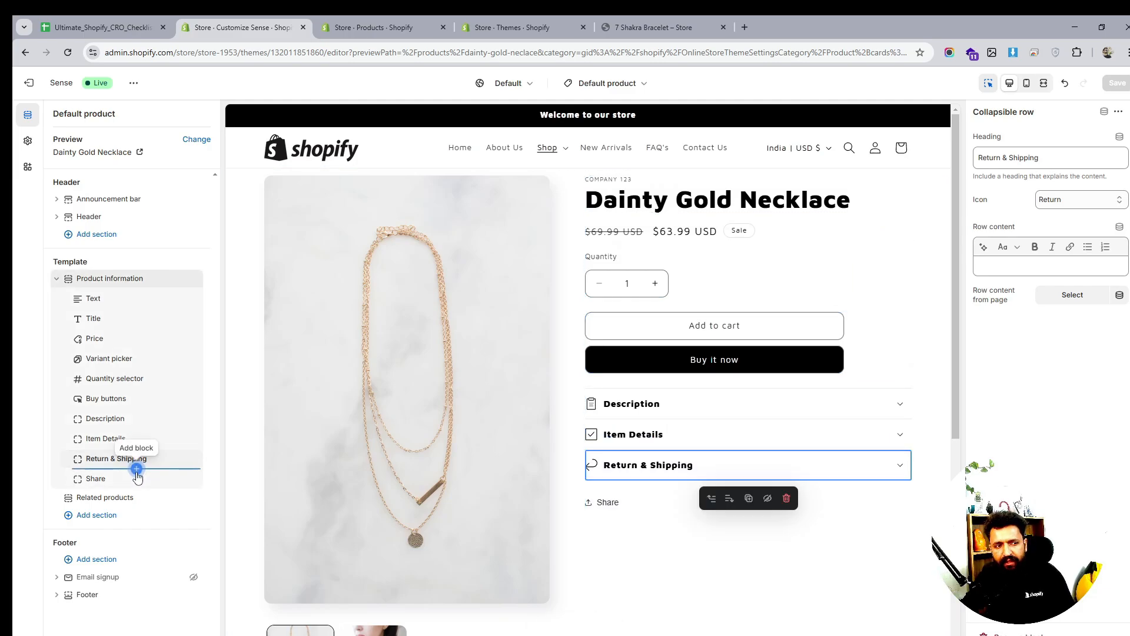
left_click(137, 408)
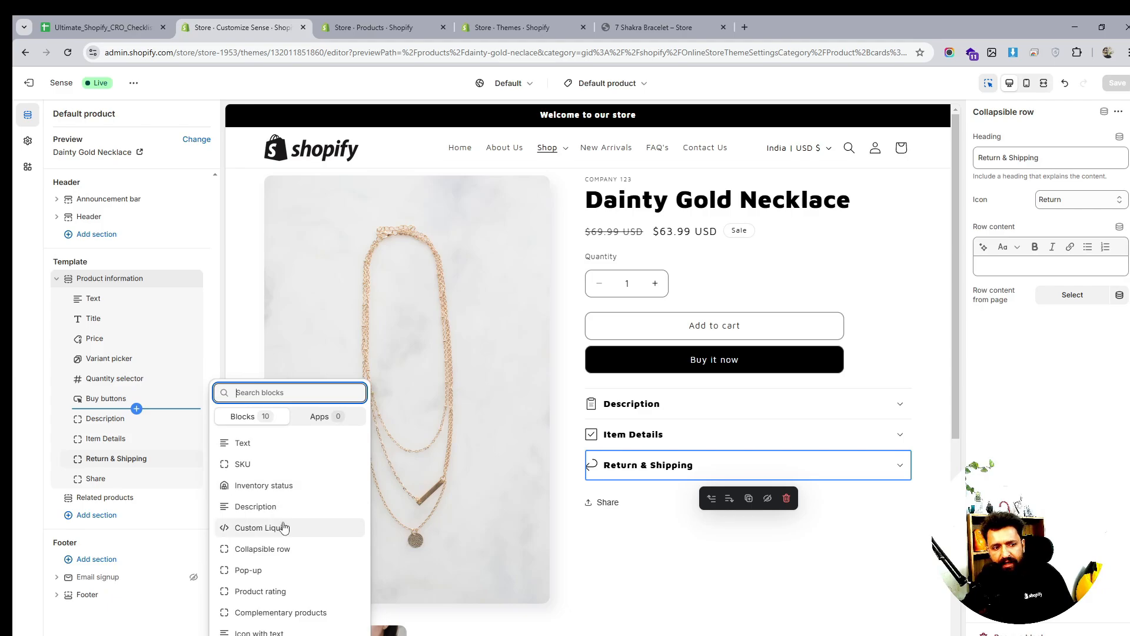
Add an Inventory status block under Price with low-inventory threshold 3, save, and reload the bracelet page
left_click(263, 485)
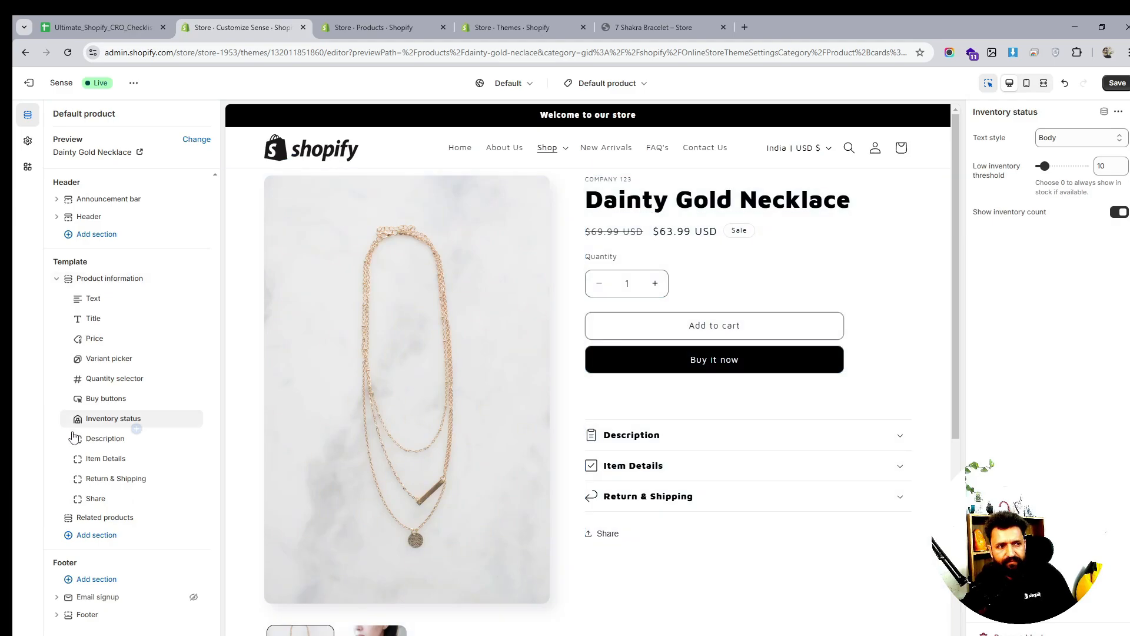
left_click_drag(69, 416, 70, 362)
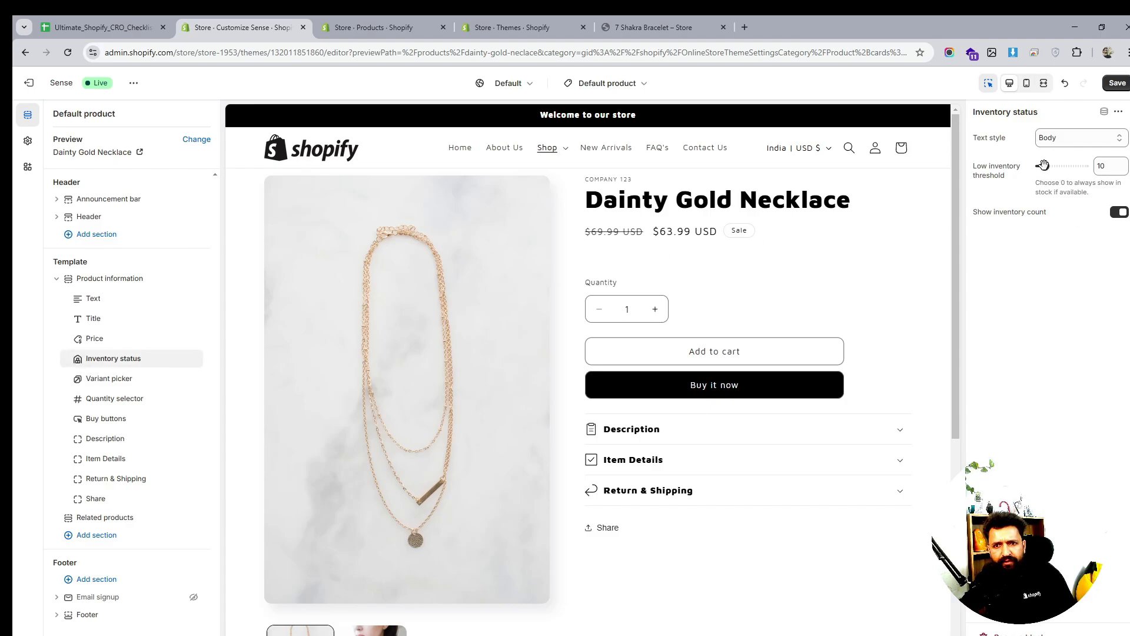
left_click_drag(1045, 166, 1040, 166)
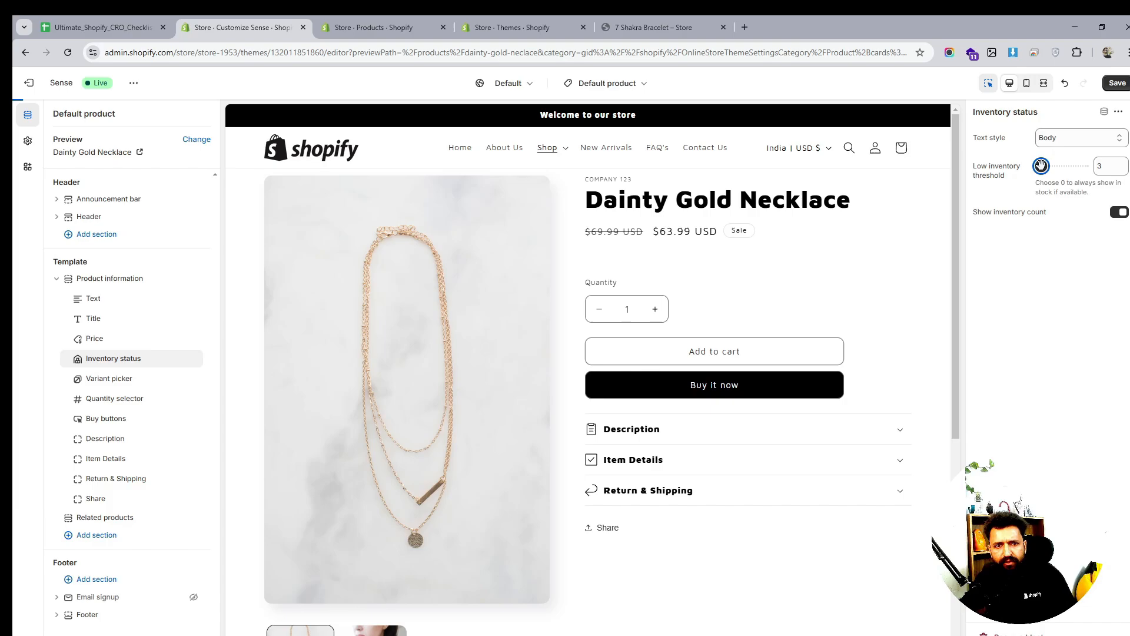
left_click(1117, 83)
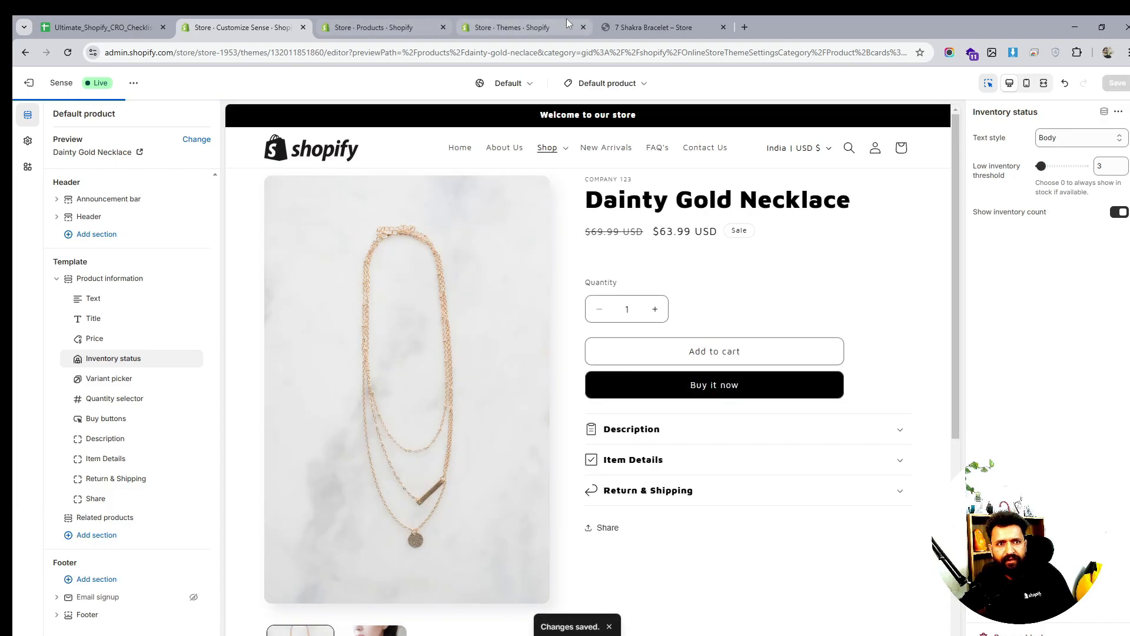
left_click(650, 27)
left_click(68, 52)
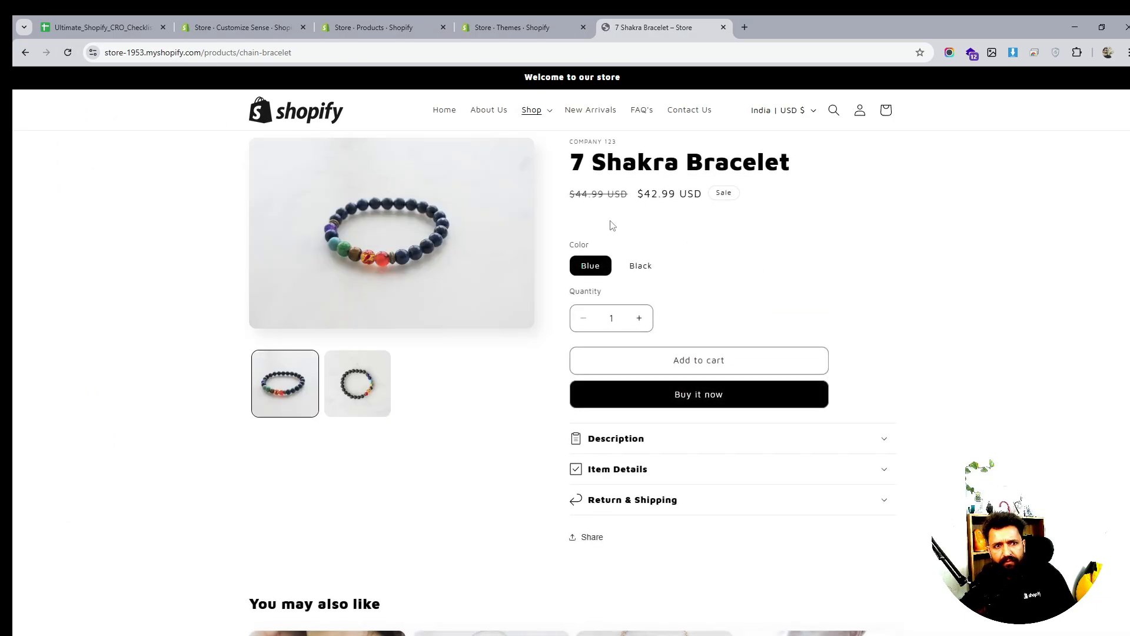
Go from the live bracelet page back to the theme editor
left_click_drag(611, 220, 571, 215)
left_click_drag(729, 230, 594, 214)
left_click(623, 231)
left_click(498, 20)
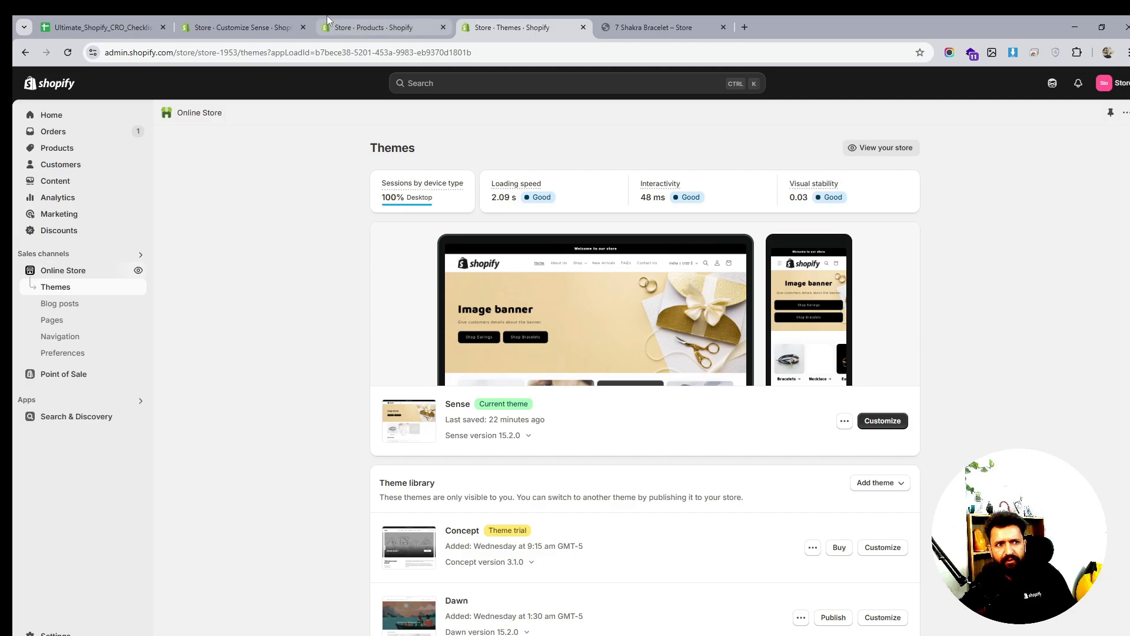
left_click(368, 27)
left_click(245, 24)
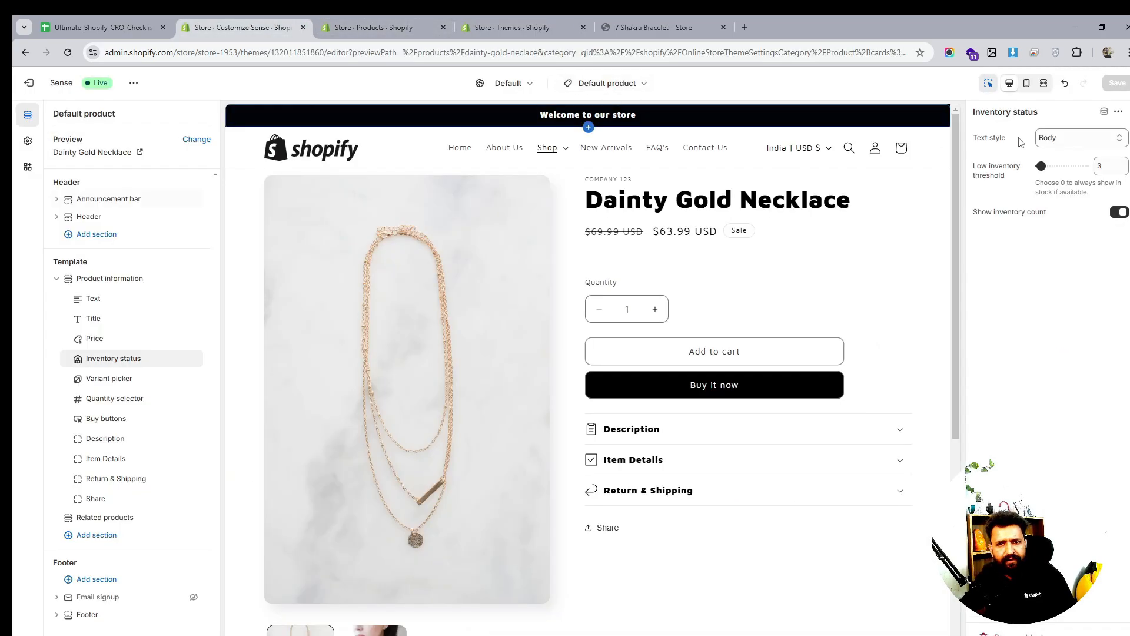
Set inventory status to Subtitle style with count shown, then hide the block and save
left_click(1077, 137)
left_click(1067, 170)
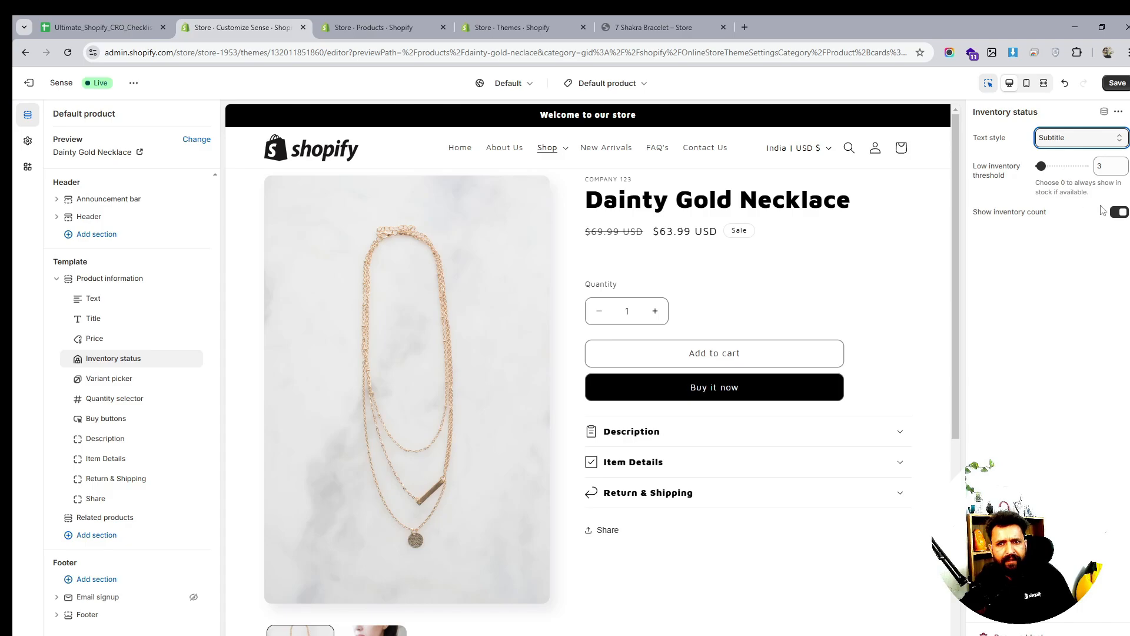
left_click(1117, 213)
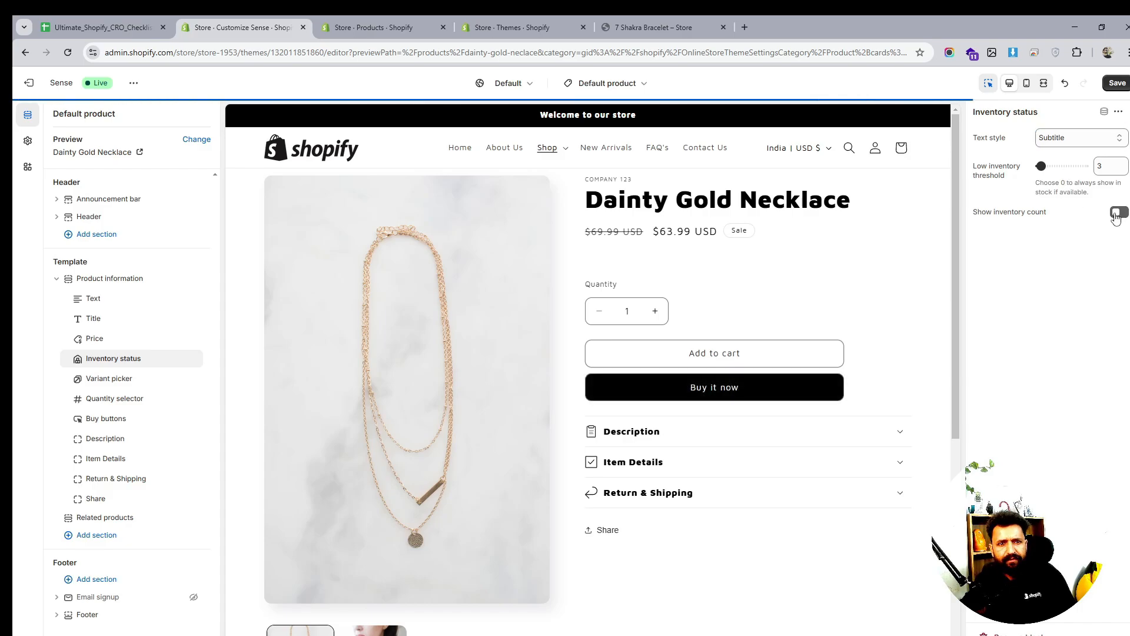
left_click(1117, 213)
left_click(1117, 82)
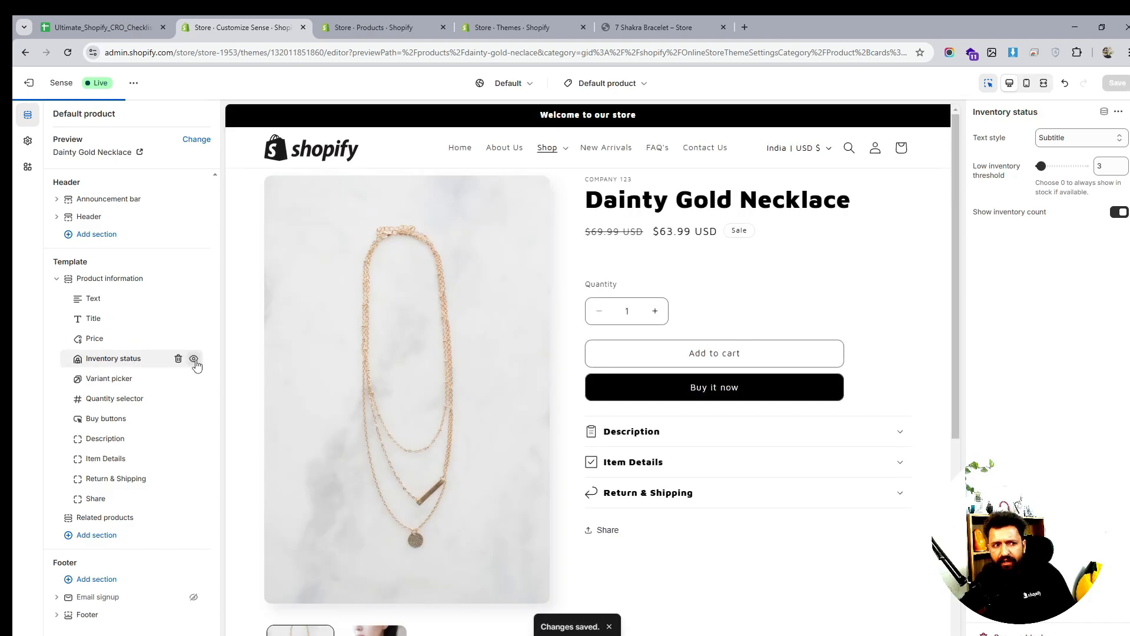
left_click(194, 359)
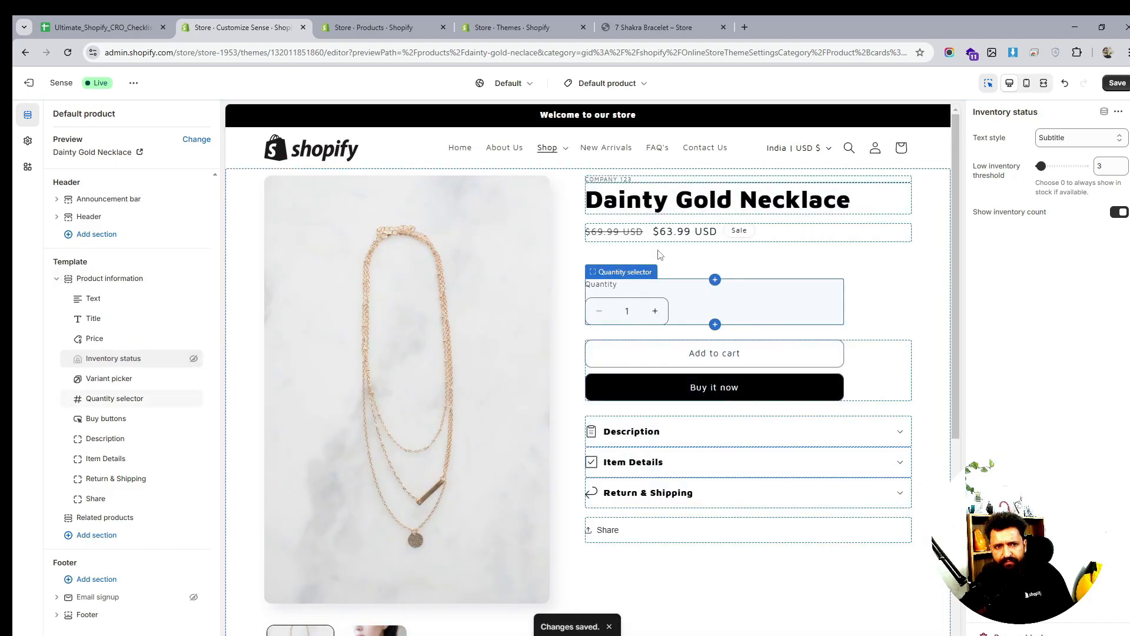
left_click(1119, 84)
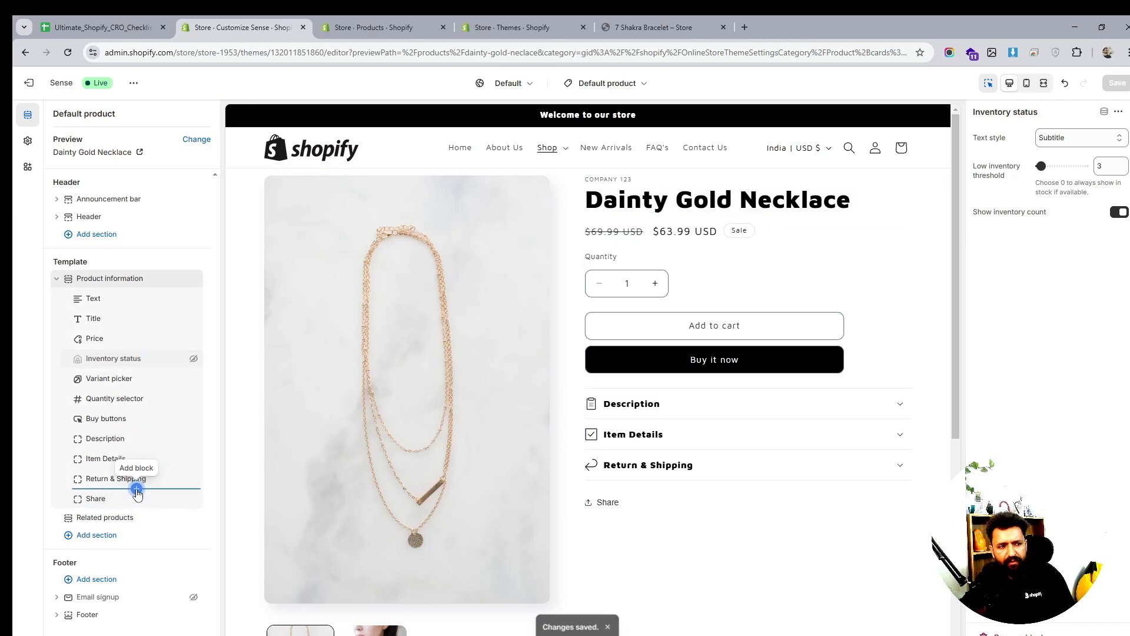
Add a 'Pairs well with' Complementary products block below Return & Shipping, shown as a collapsible row
left_click(136, 490)
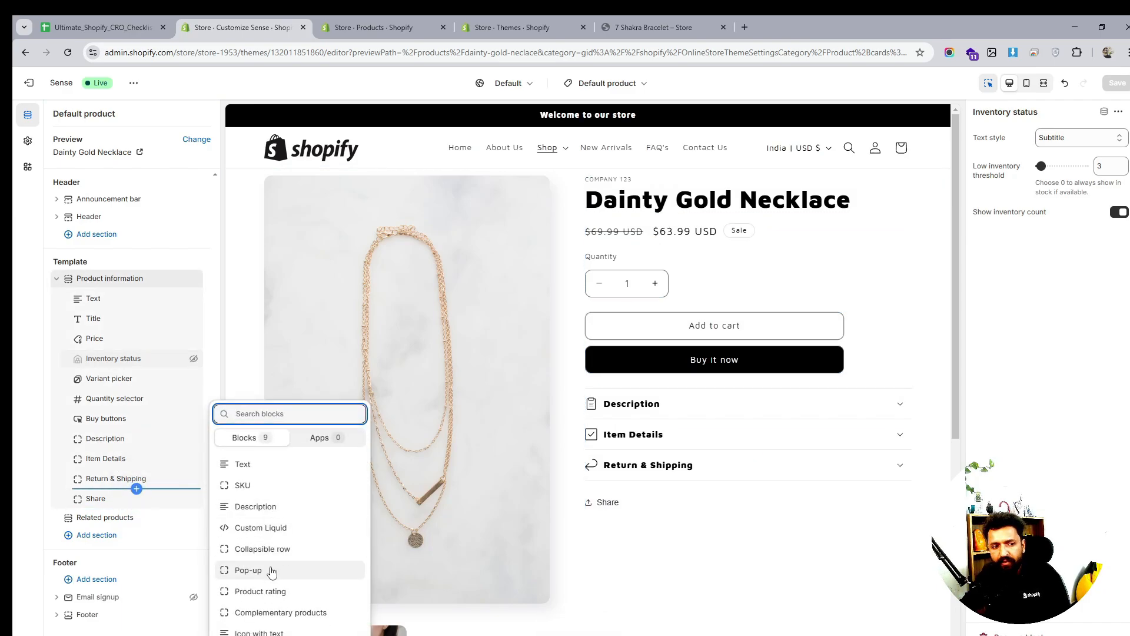
left_click(282, 613)
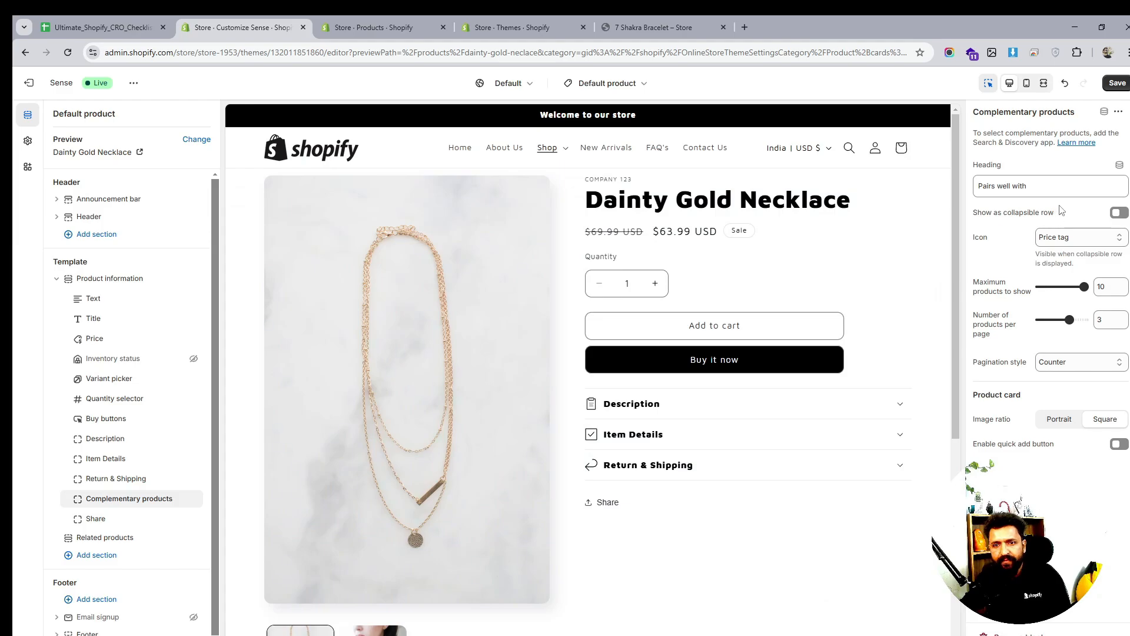
left_click(1028, 188)
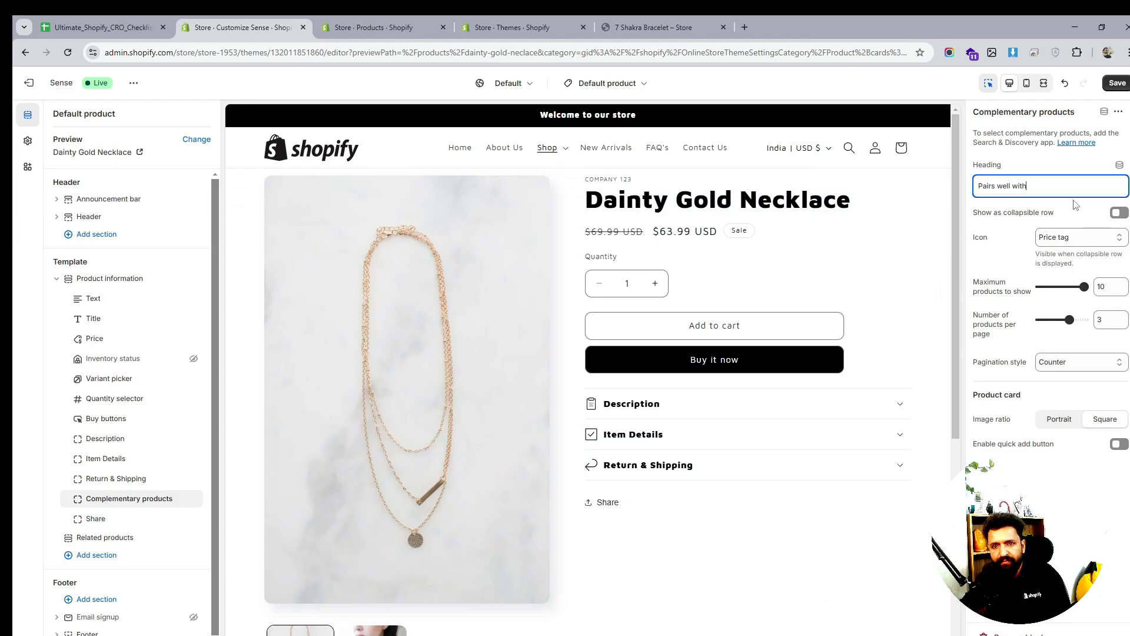
left_click(1119, 213)
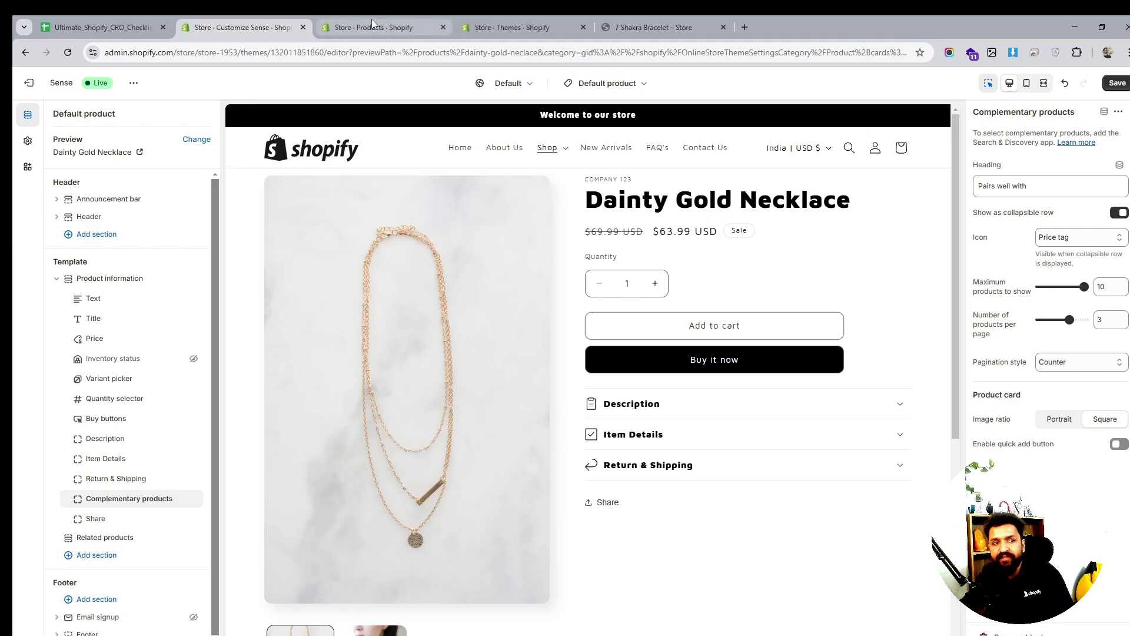
left_click(408, 28)
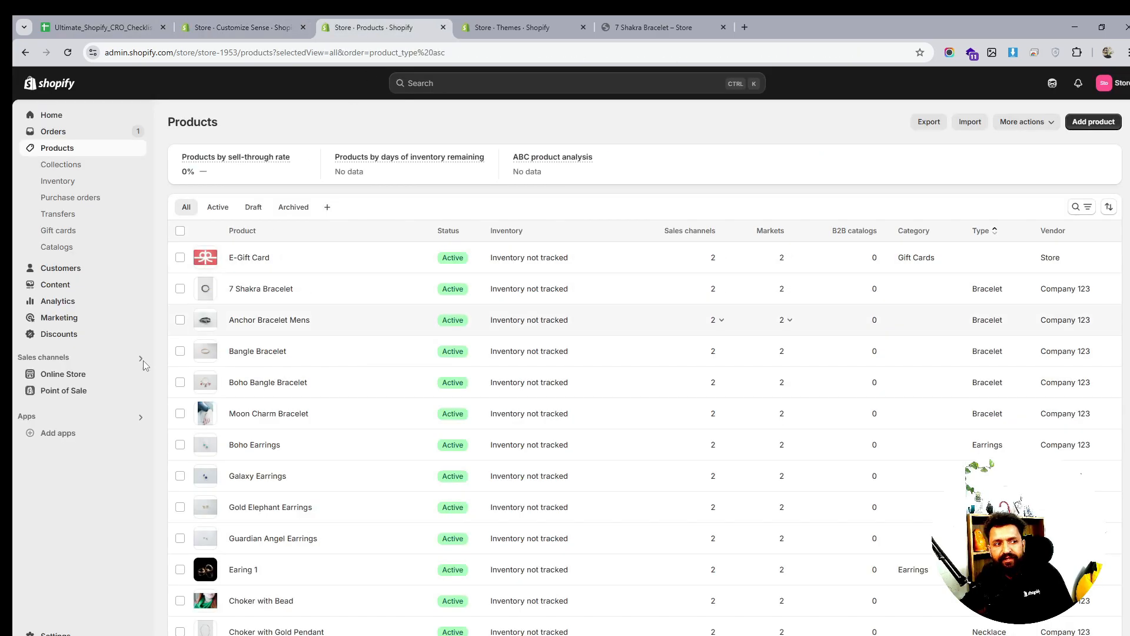
Open the Search & Discovery app and pin it
left_click(64, 416)
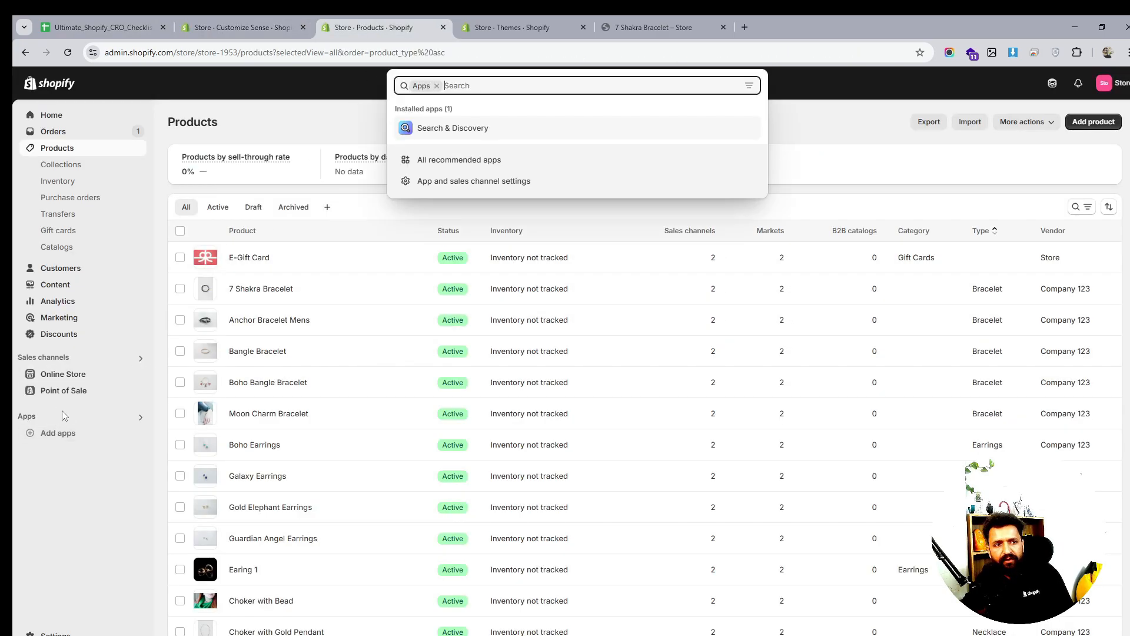
left_click(454, 128)
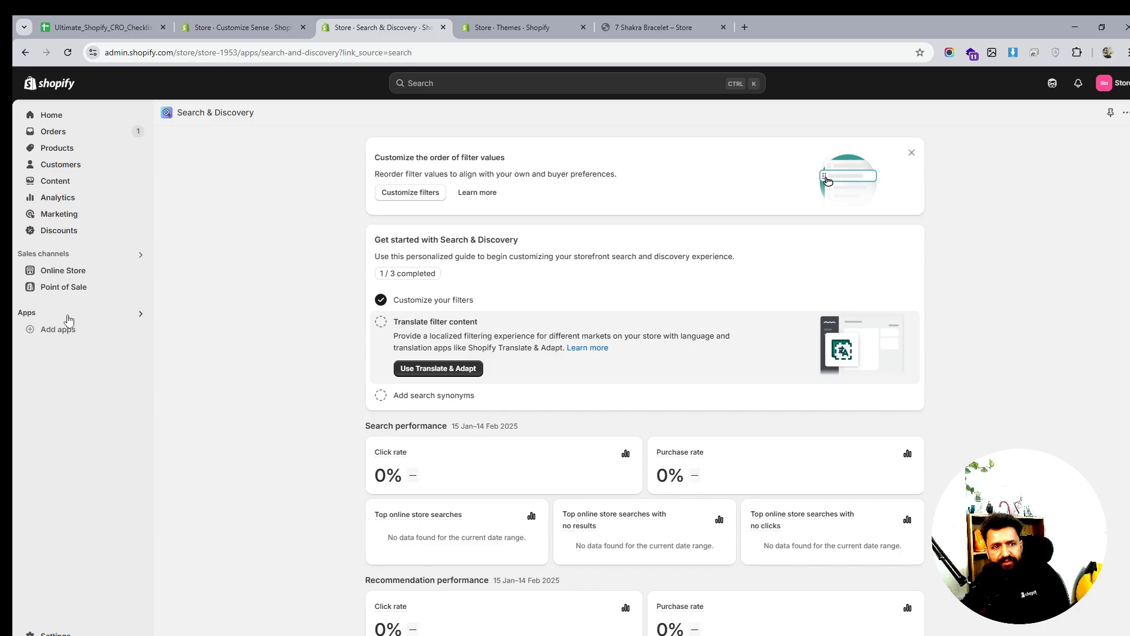
left_click(1108, 111)
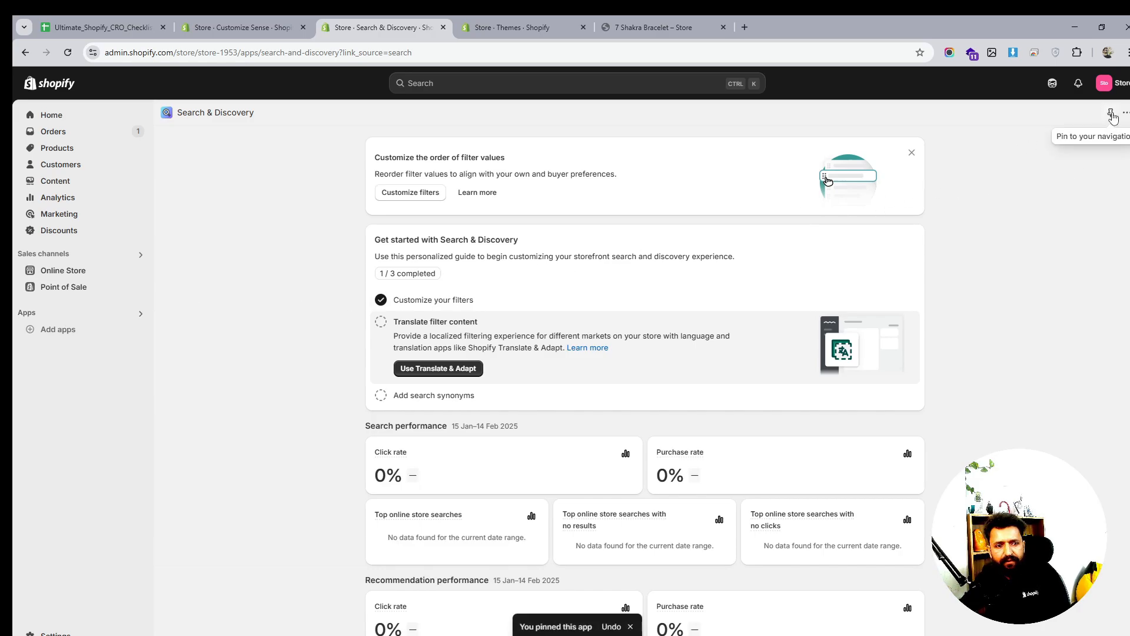
left_click(52, 316)
left_click(255, 346)
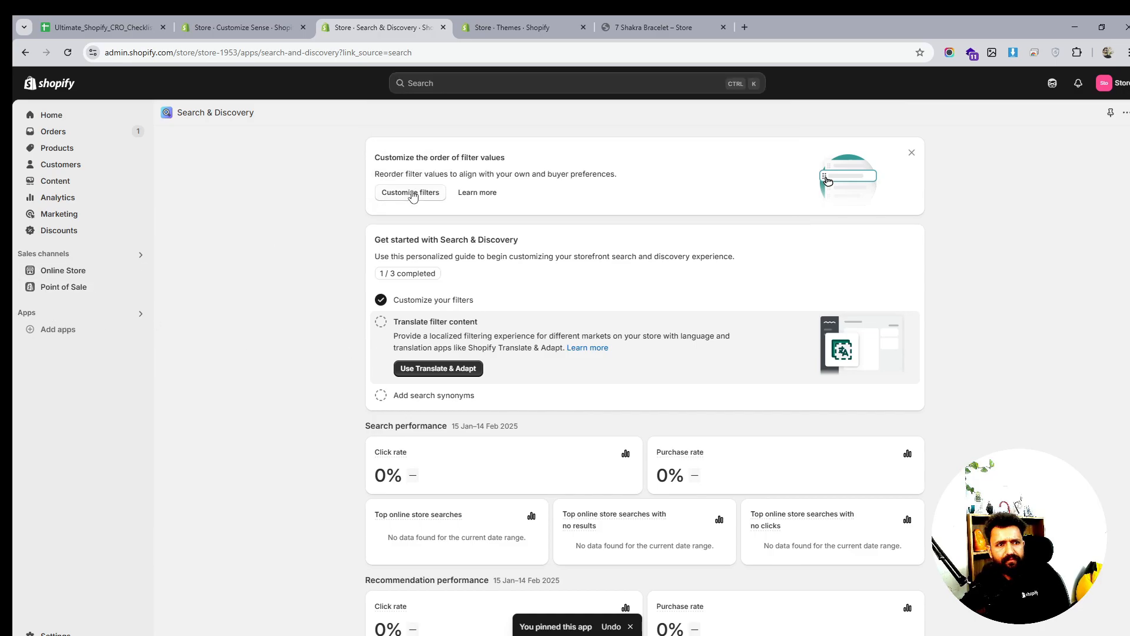
Review the Search & Discovery storefront filter settings, then return to the theme editor
scroll(466, 350, "down", 3)
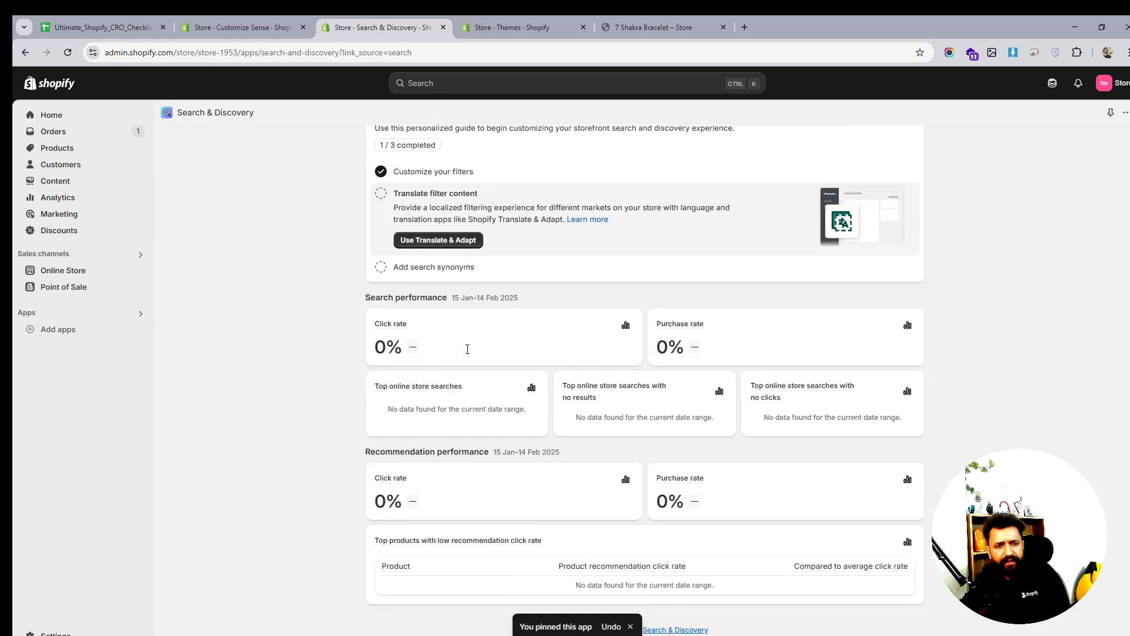
scroll(468, 349, "up", 3)
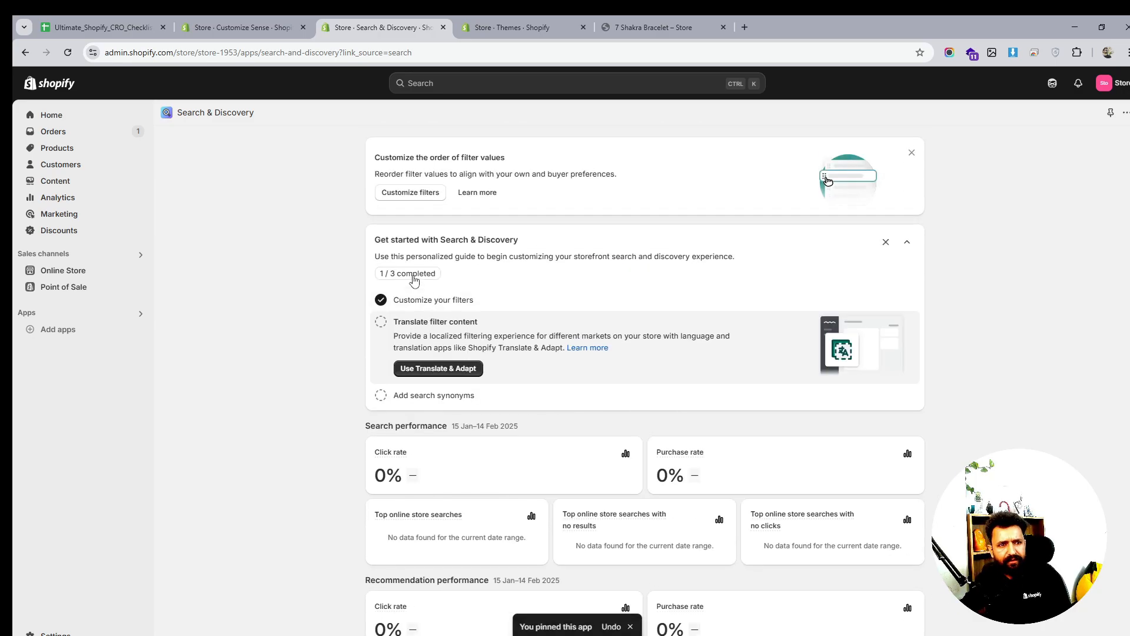
scroll(450, 388, "down", 2)
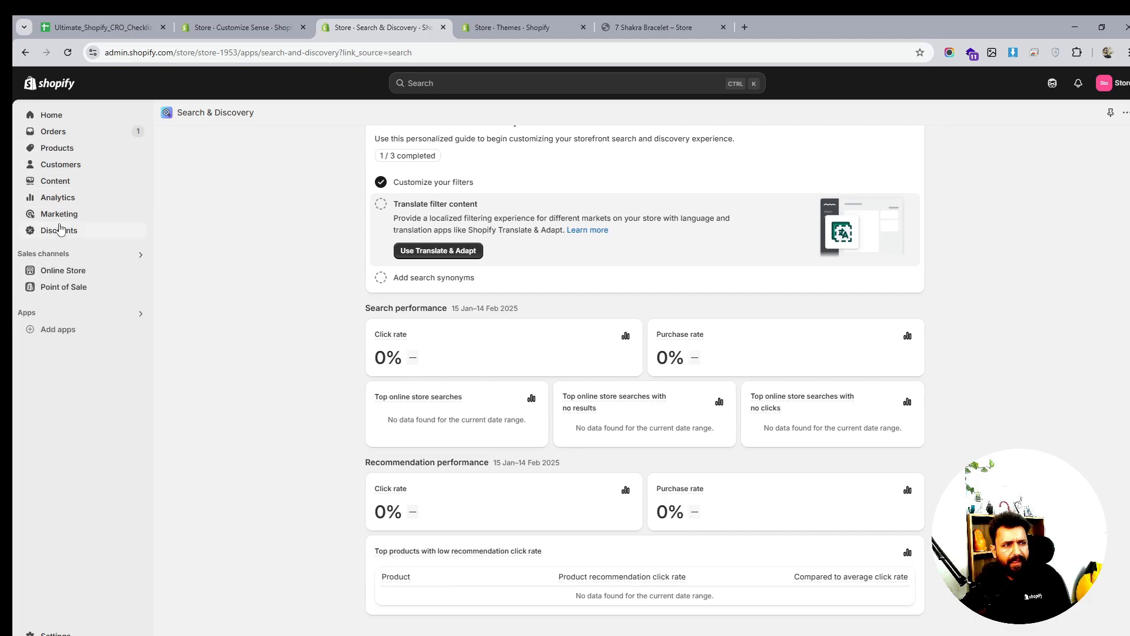
left_click(69, 257)
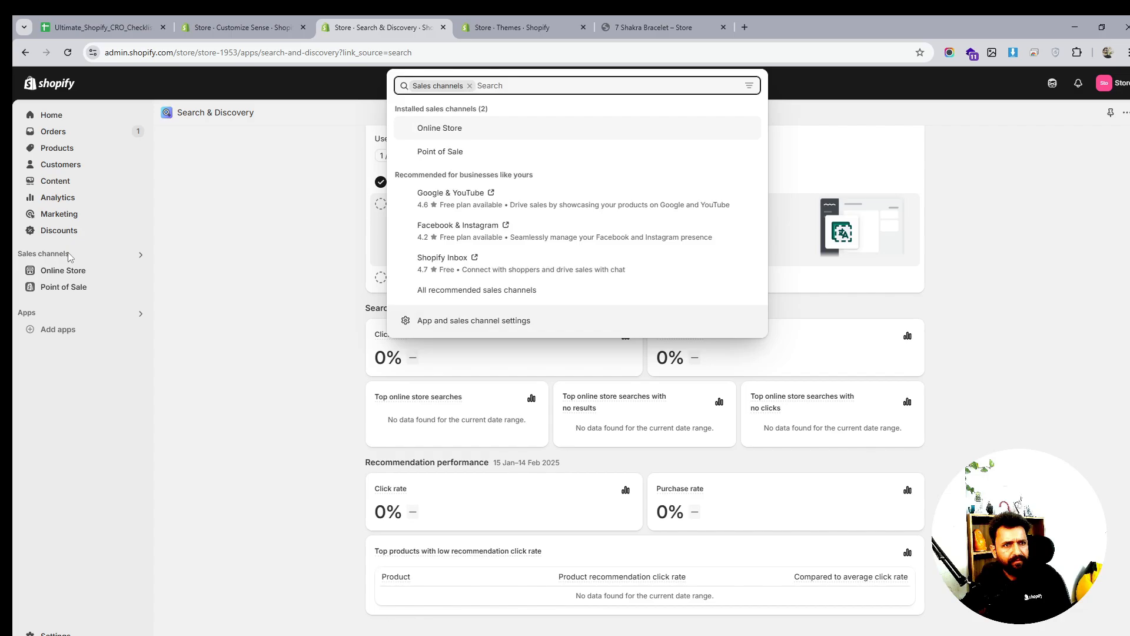
left_click(75, 269)
left_click(75, 272)
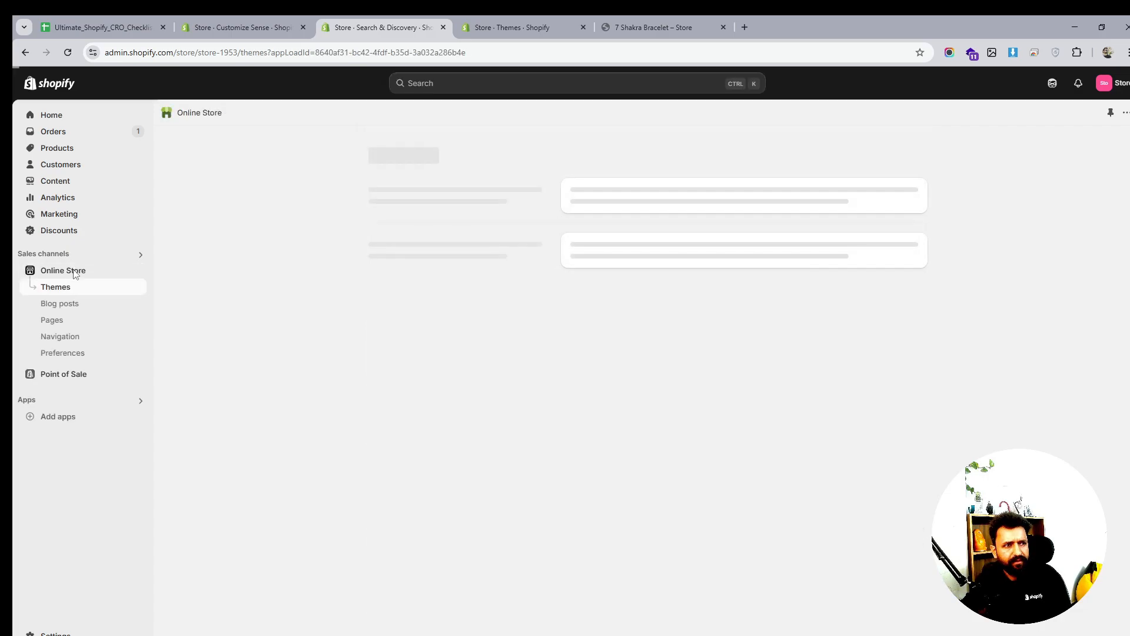
left_click(52, 399)
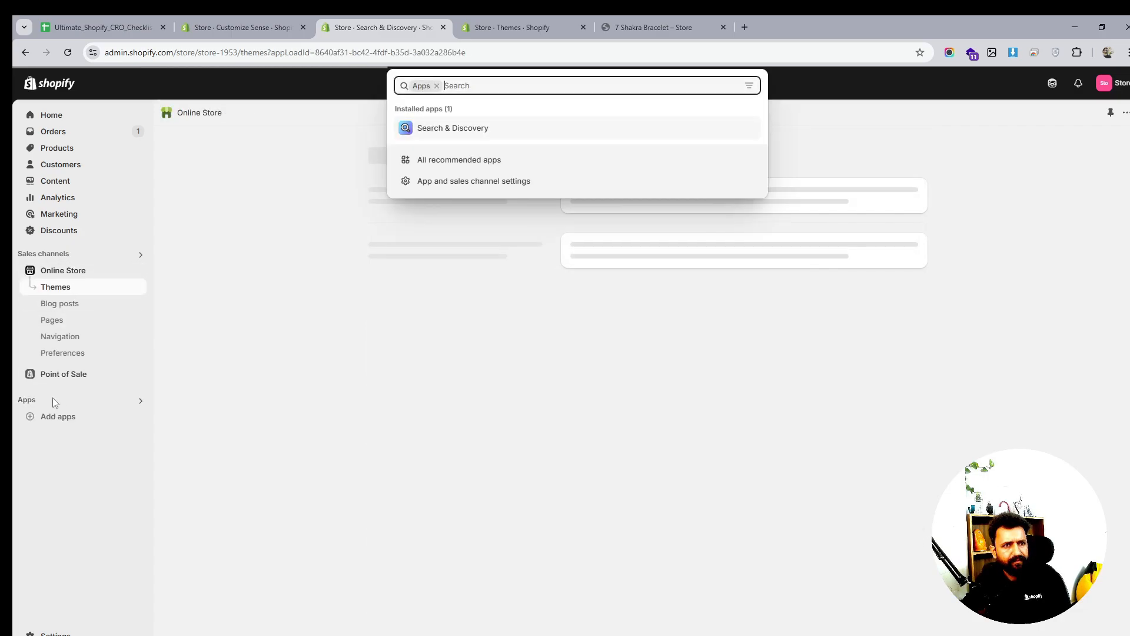
left_click(452, 129)
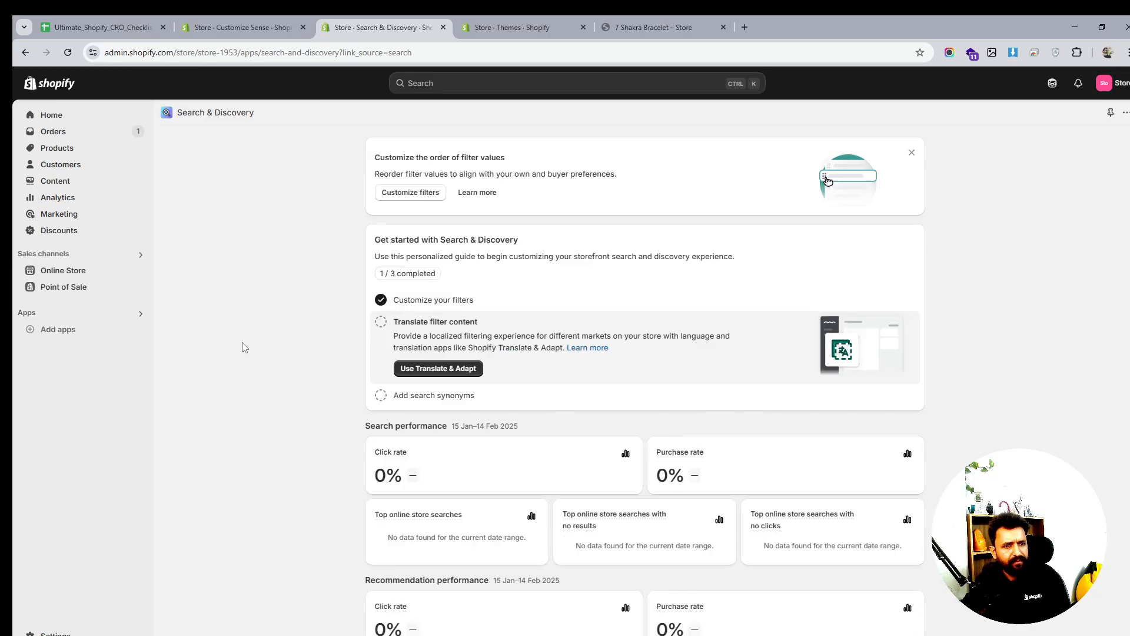
left_click(394, 193)
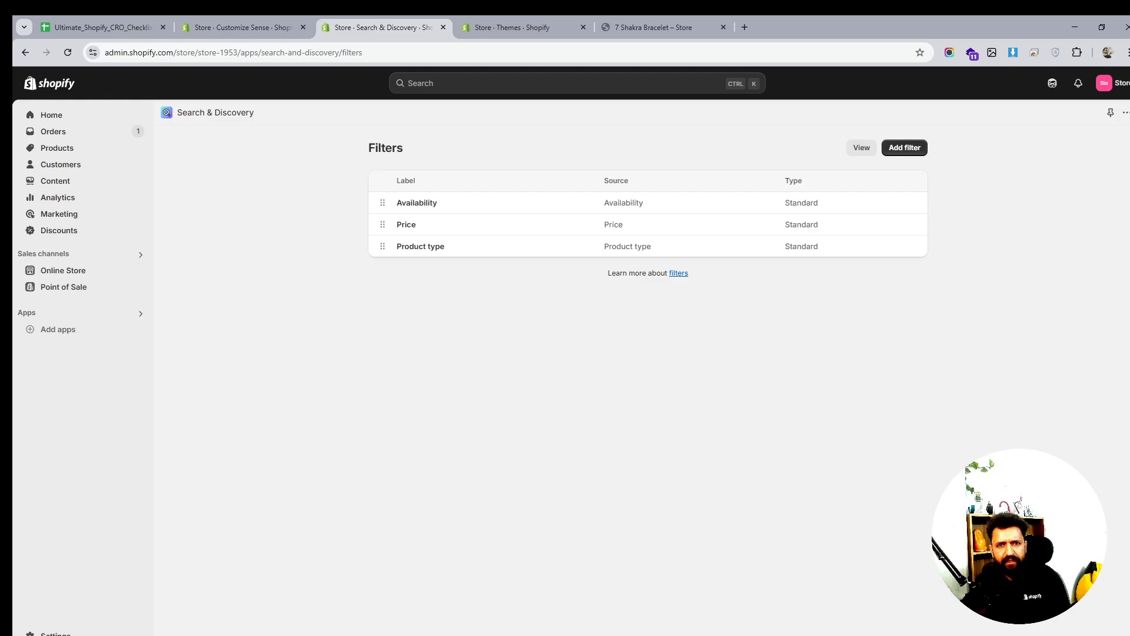
key("ctrl+shift+Tab")
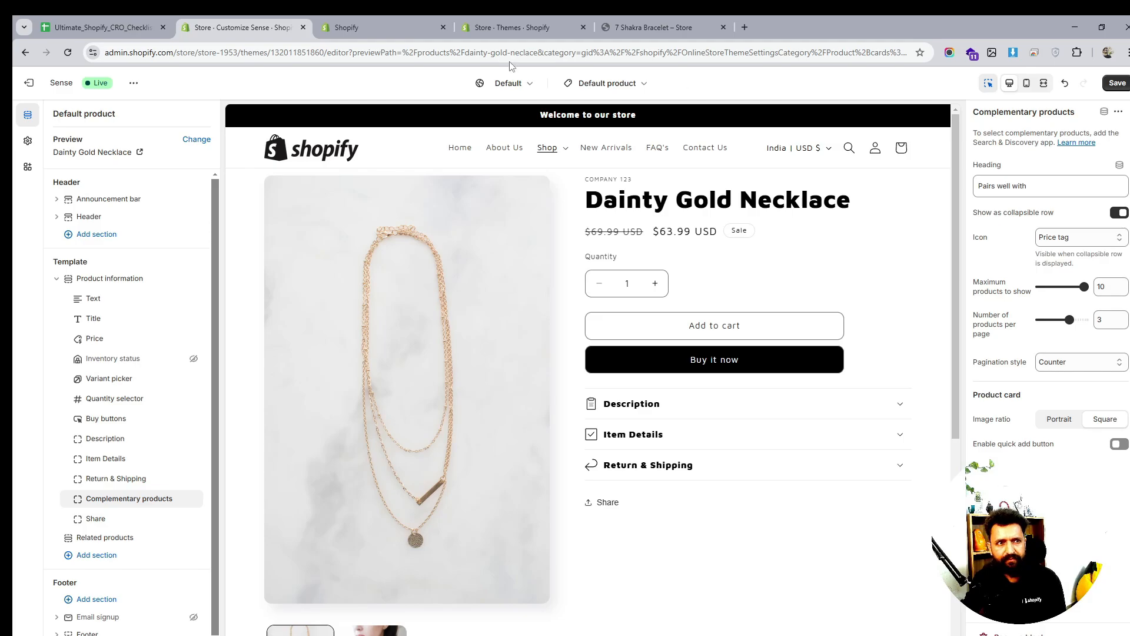
Reload the theme editor, discarding unsaved changes
left_click(68, 52)
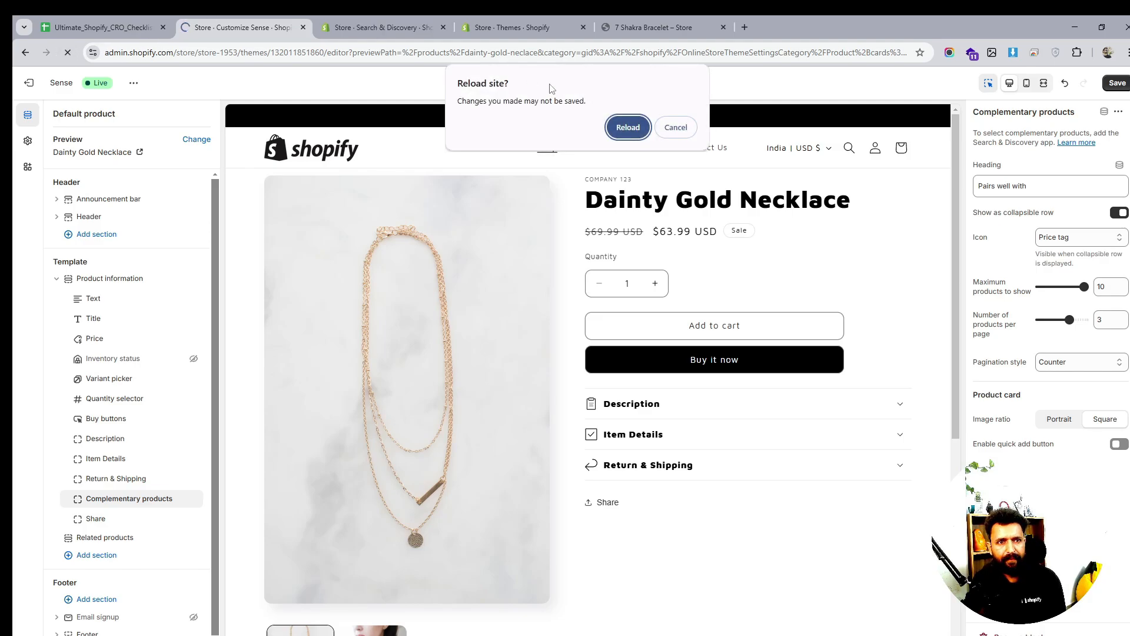
left_click(627, 124)
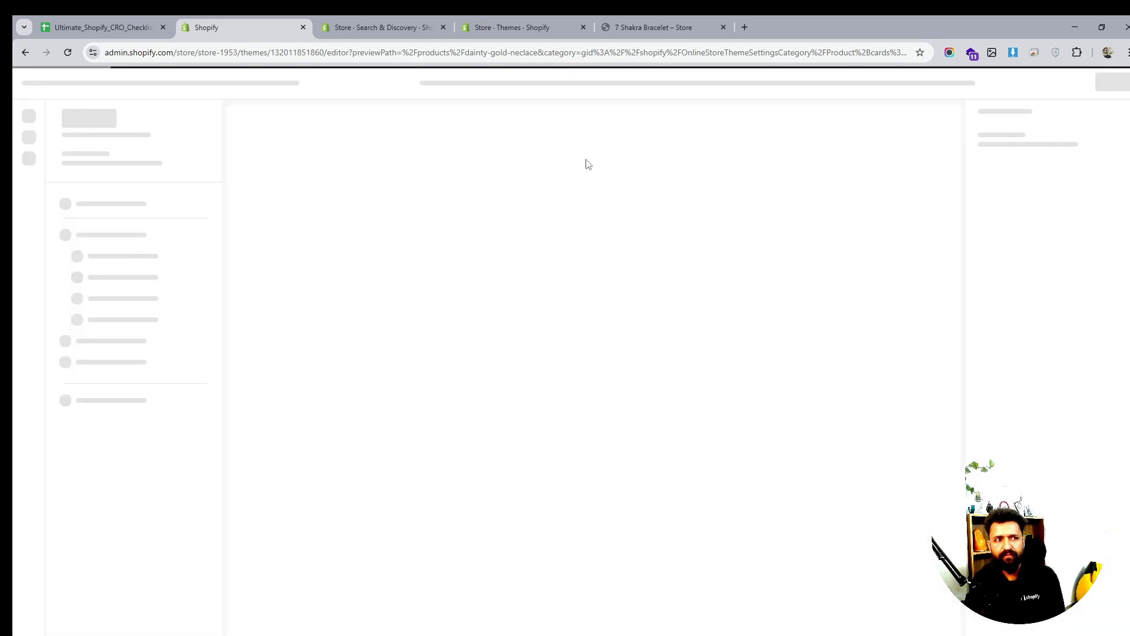
left_click(355, 27)
left_click(268, 28)
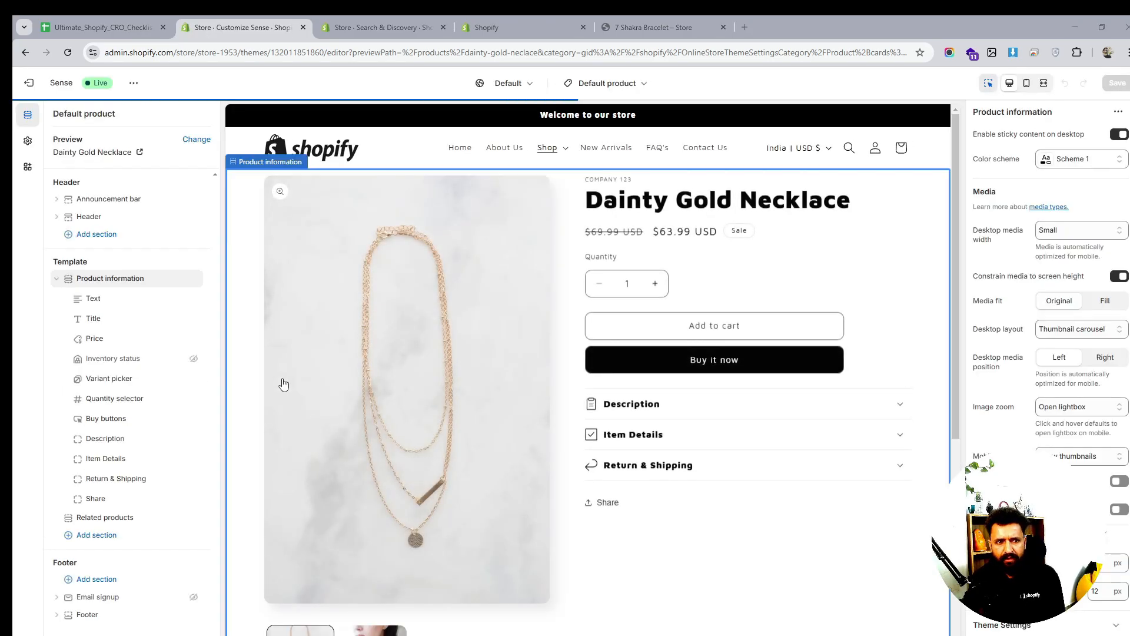
left_click_drag(118, 498, 136, 509)
Add a Pop-up block above Share and clear its link label for 'Size Guide'
left_click(136, 508)
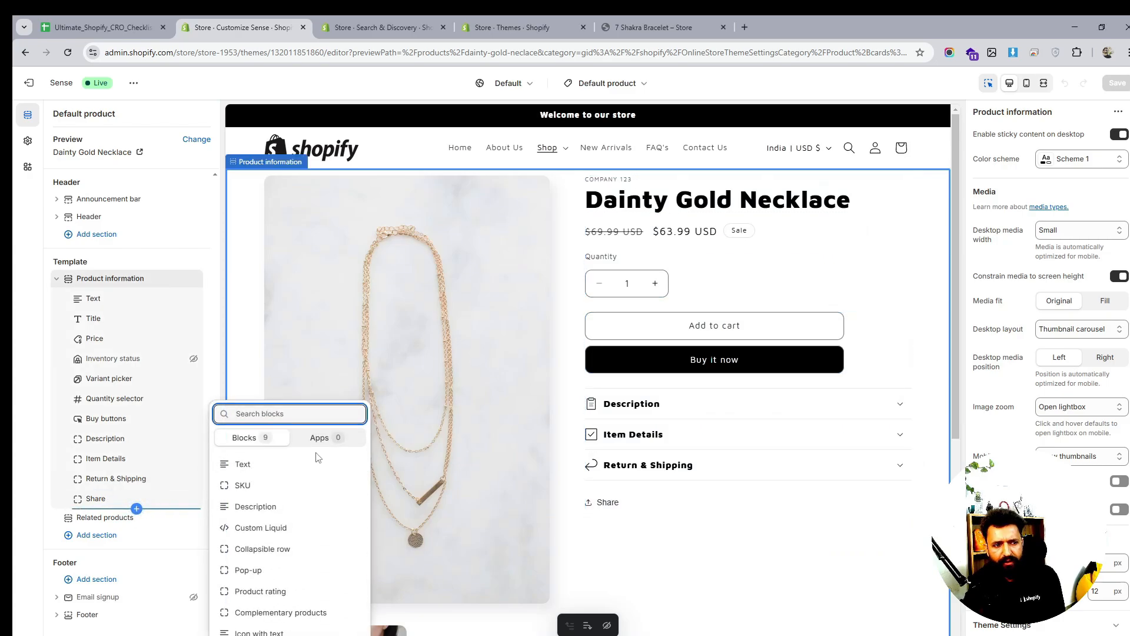
left_click(297, 572)
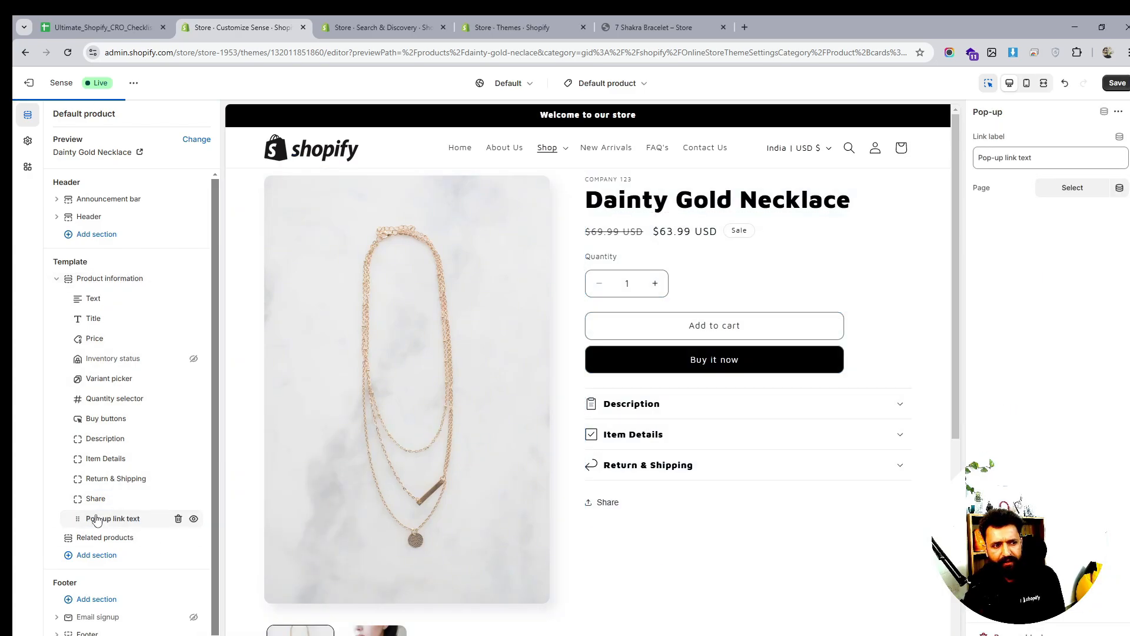
left_click_drag(80, 521, 107, 498)
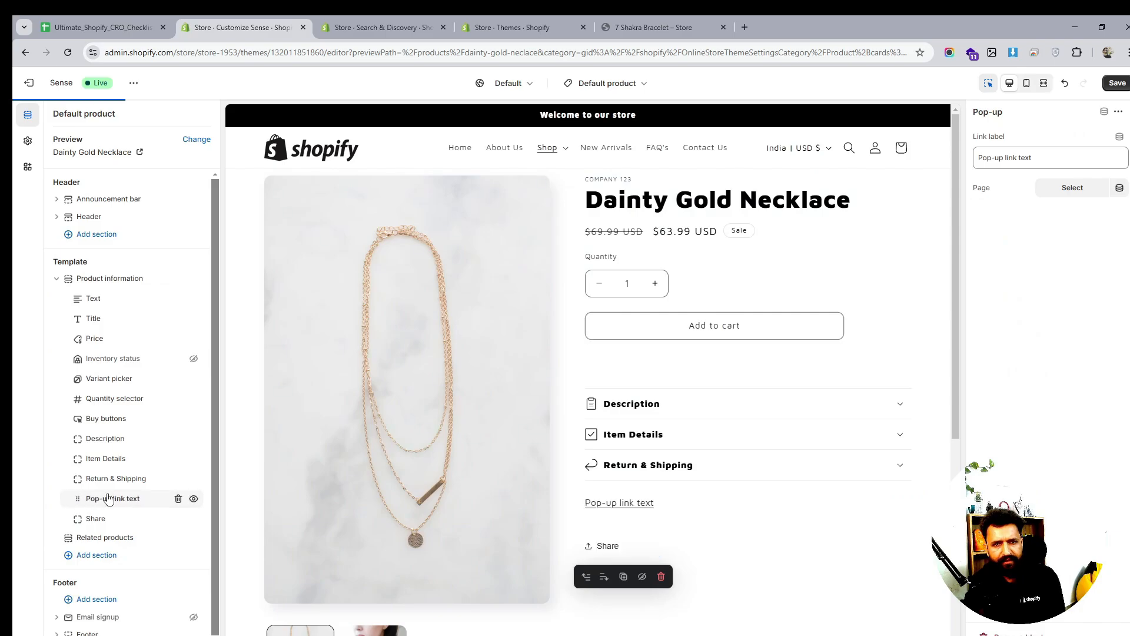
triple_click(1021, 157)
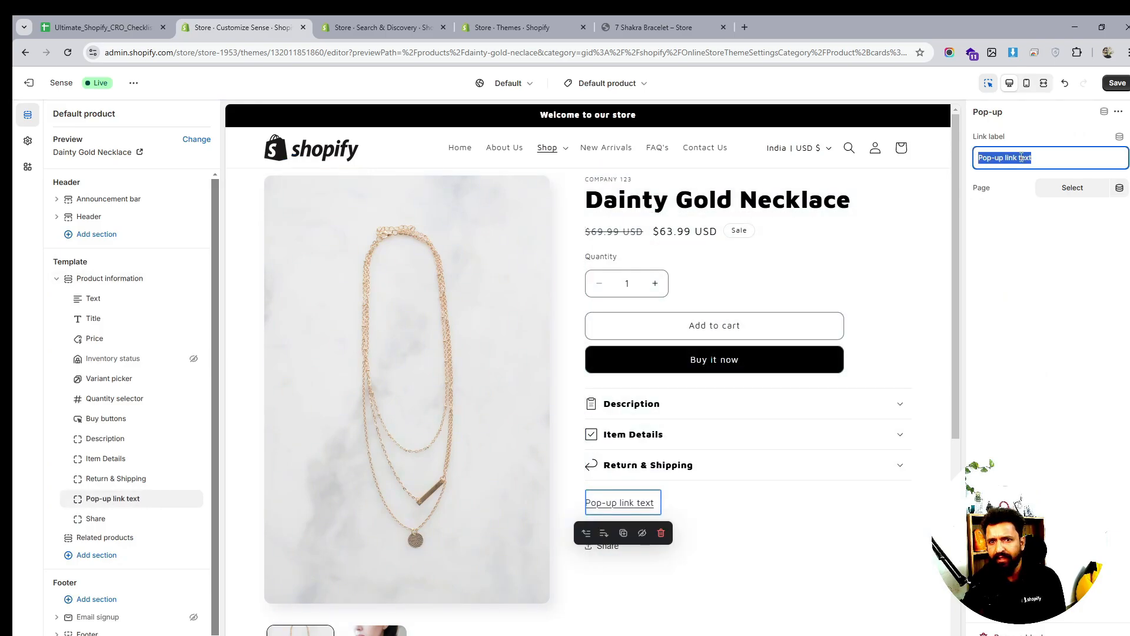
key("BackSpace")
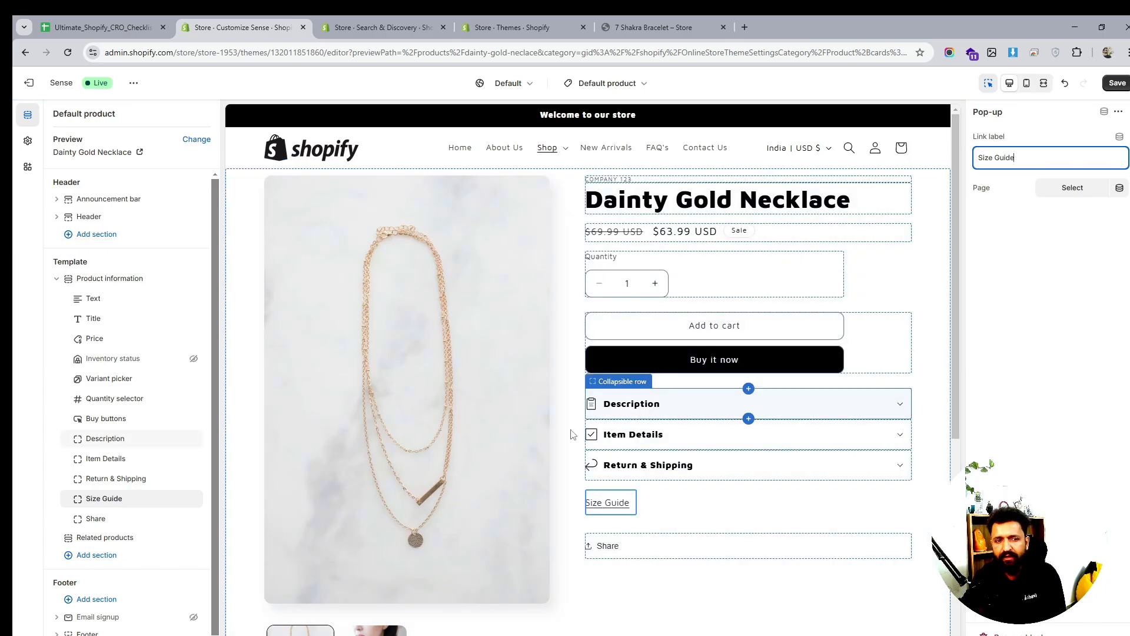
Move the Size Guide block between Quantity selector and Buy buttons, then reload Search & Discovery
left_click_drag(89, 499, 88, 420)
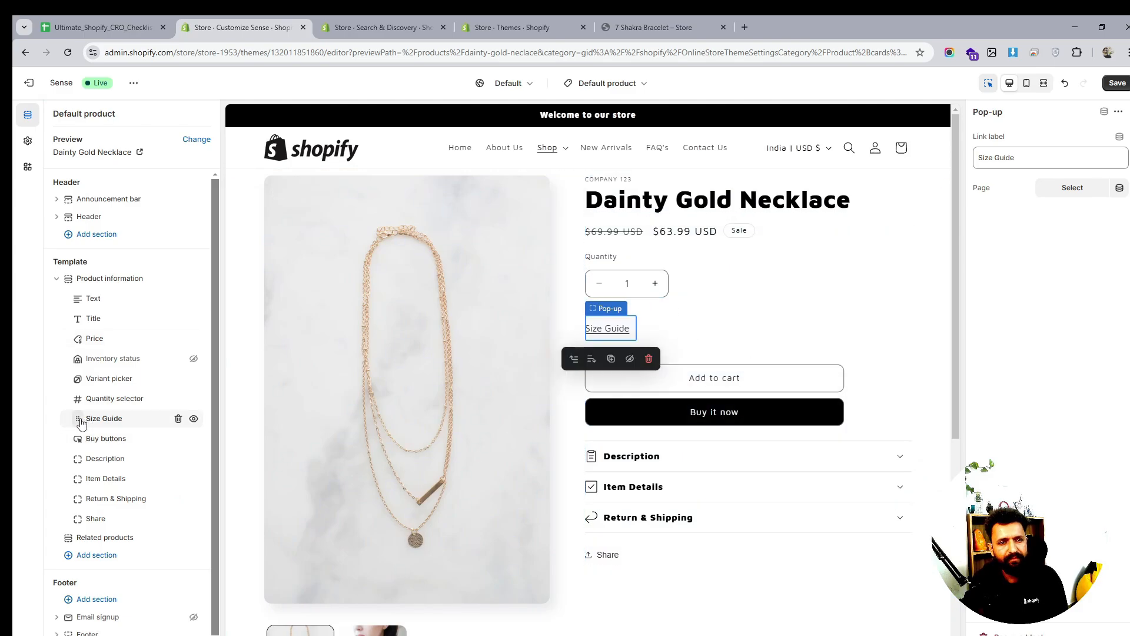
left_click_drag(81, 424, 80, 417)
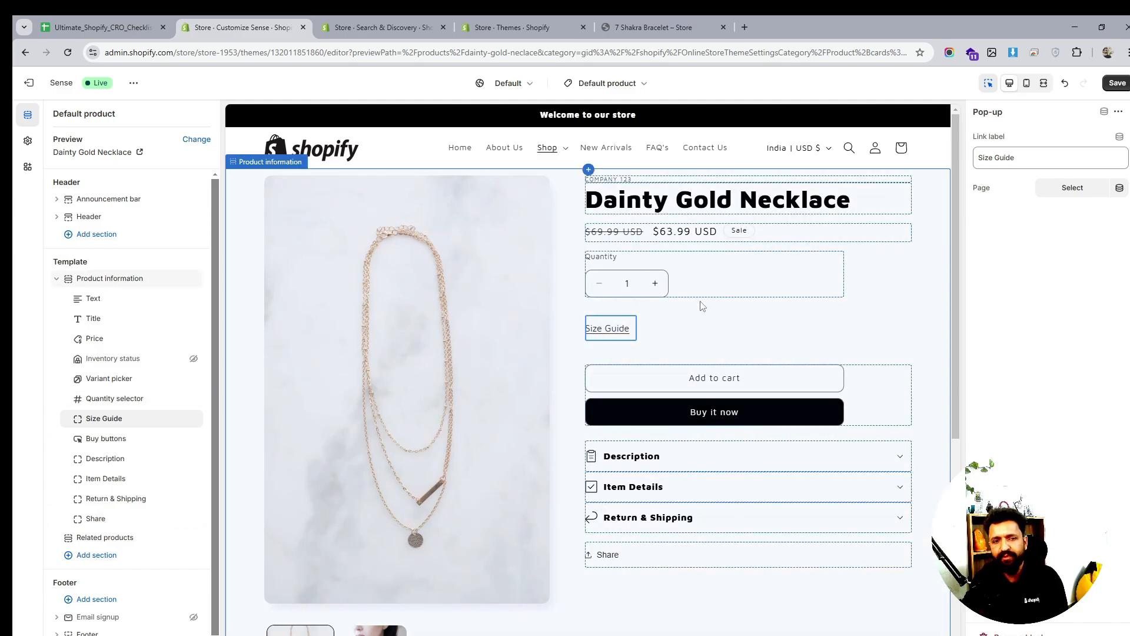
scroll(759, 418, "down", 1)
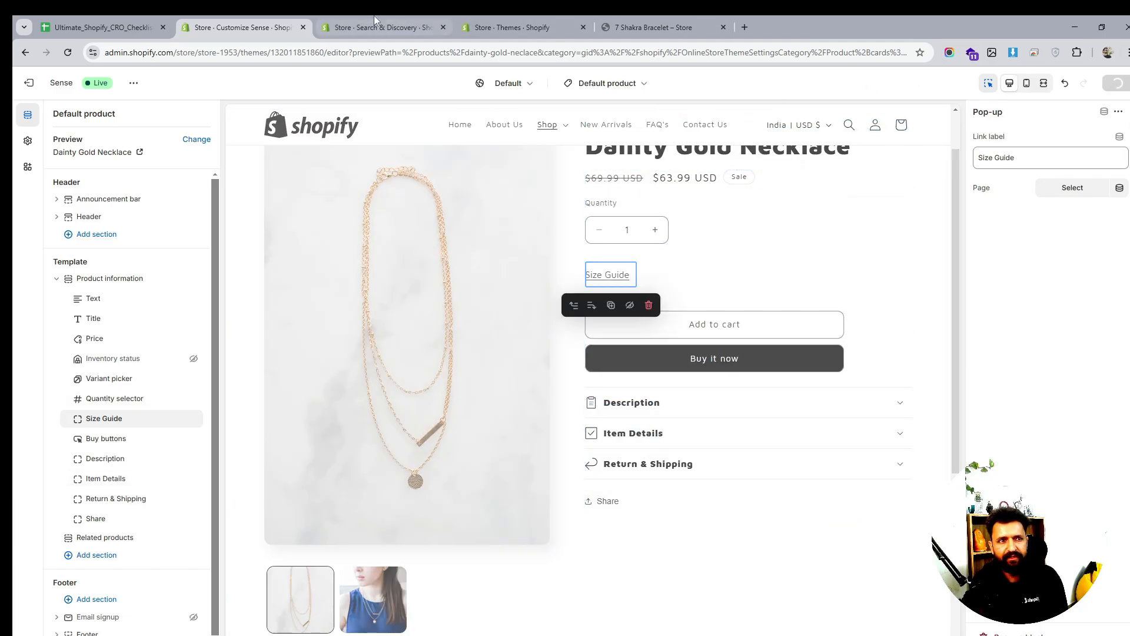
left_click(347, 22)
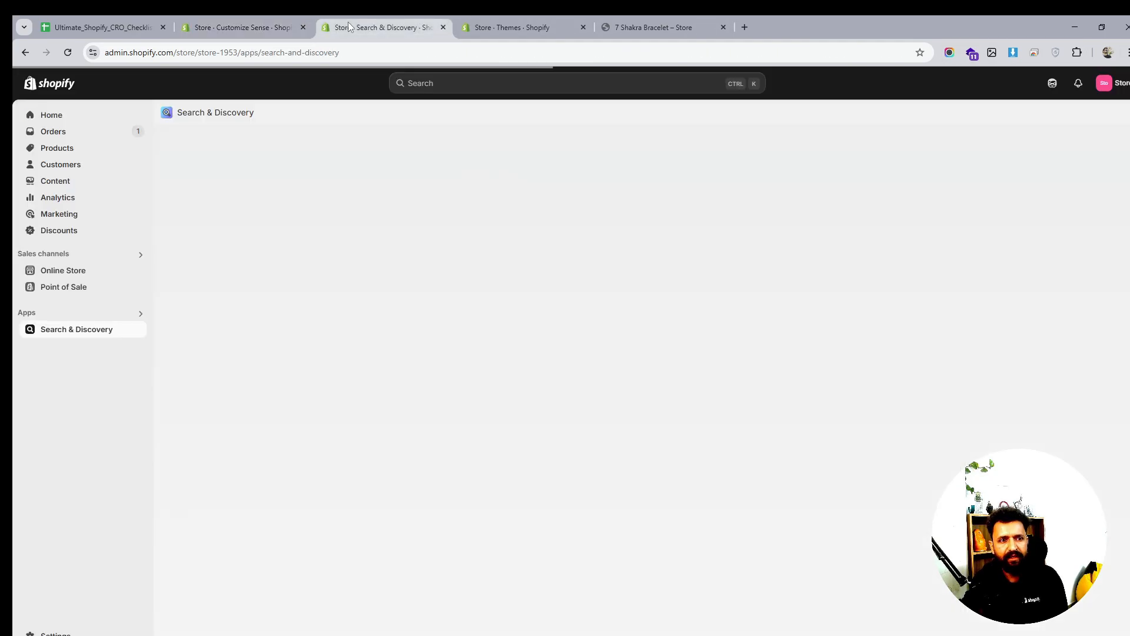
left_click(68, 53)
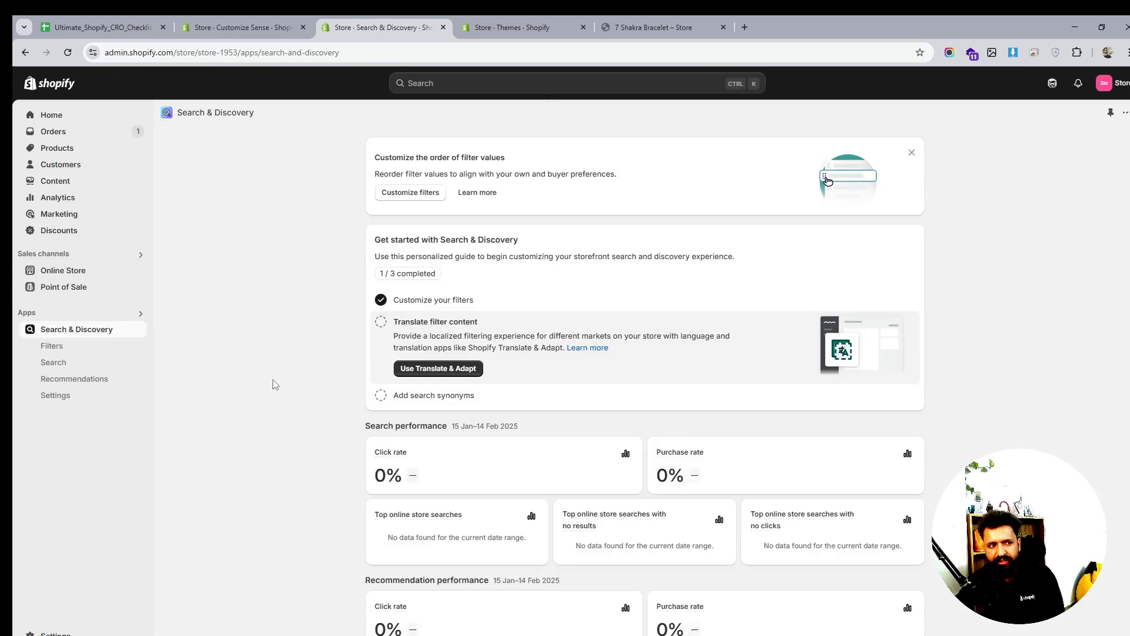
Open the product recommendations list in Search & Discovery
left_click(87, 383)
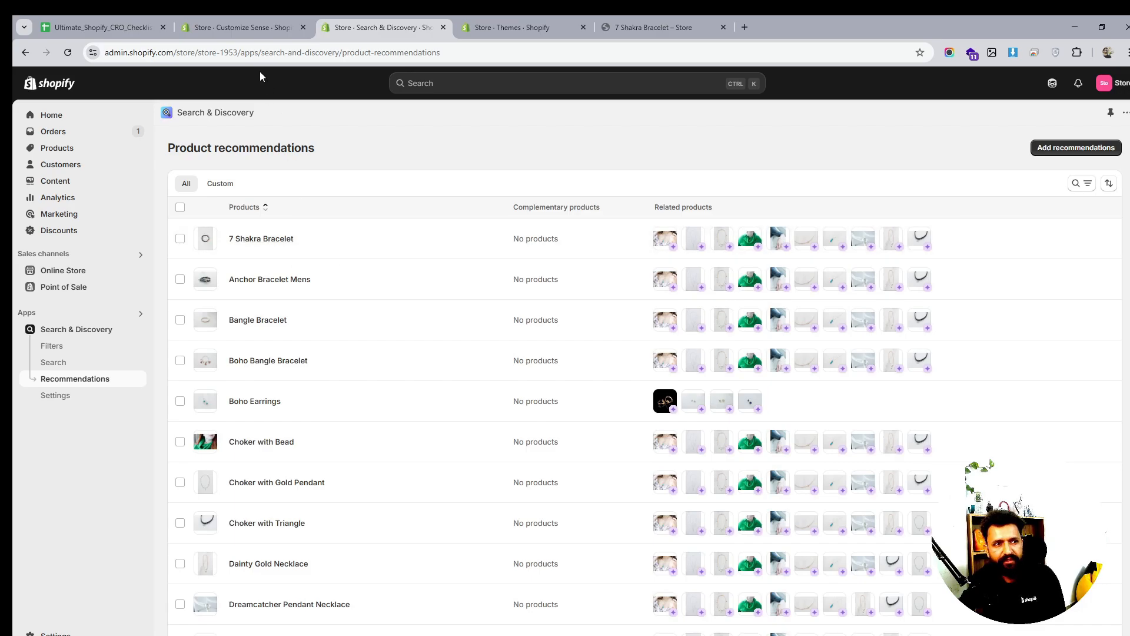
left_click(250, 27)
scroll(759, 290, "up", 1)
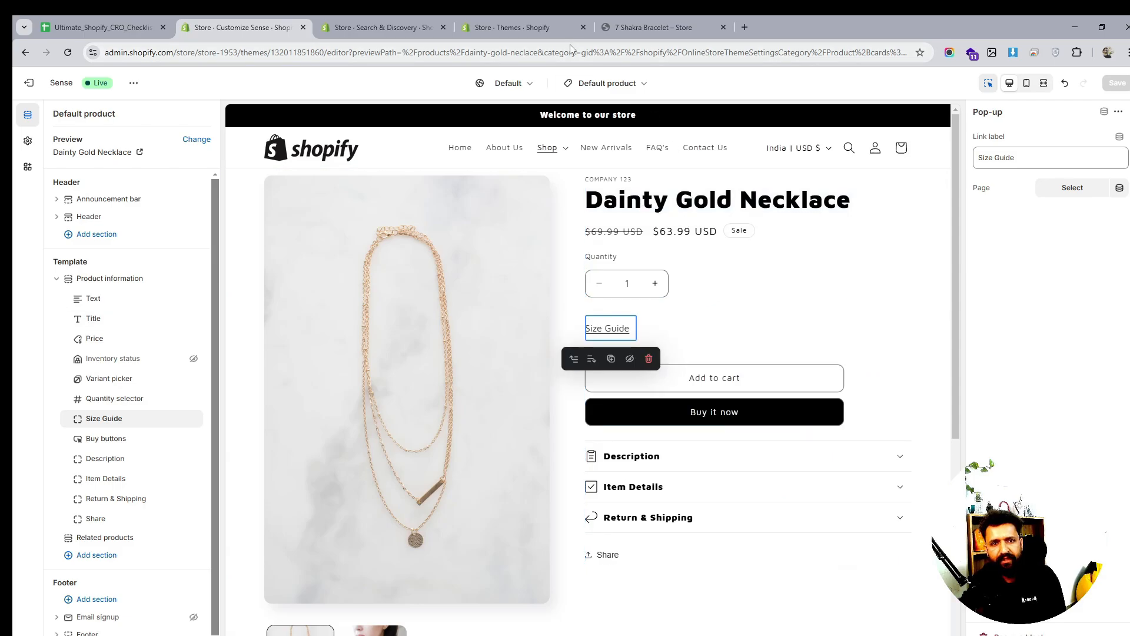
left_click(481, 24)
left_click(412, 28)
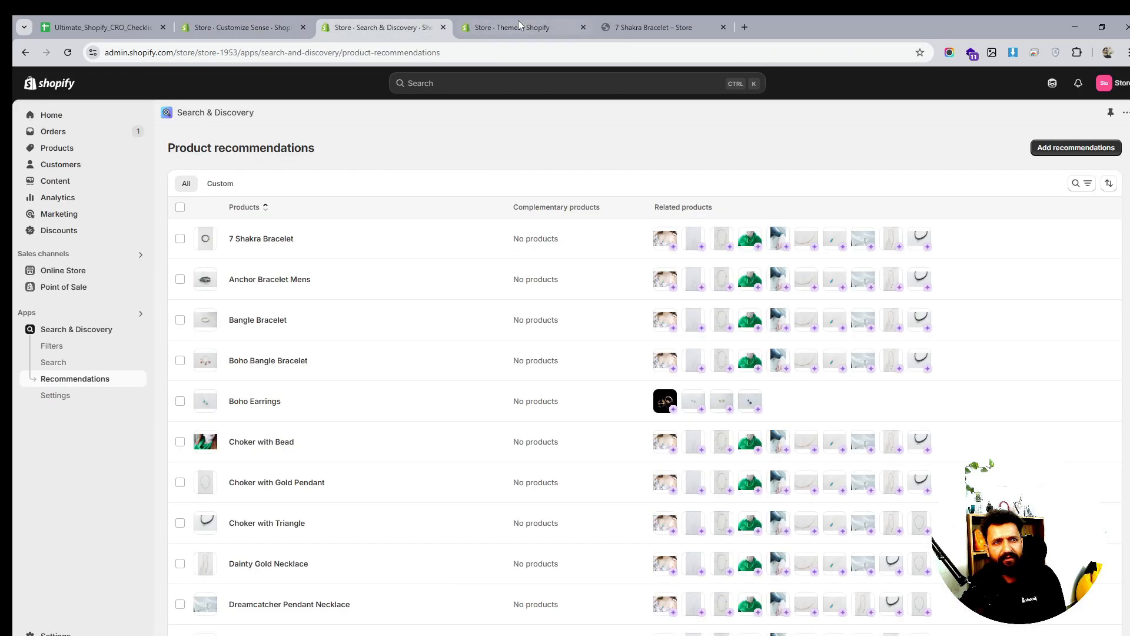
scroll(413, 427, "down", 2)
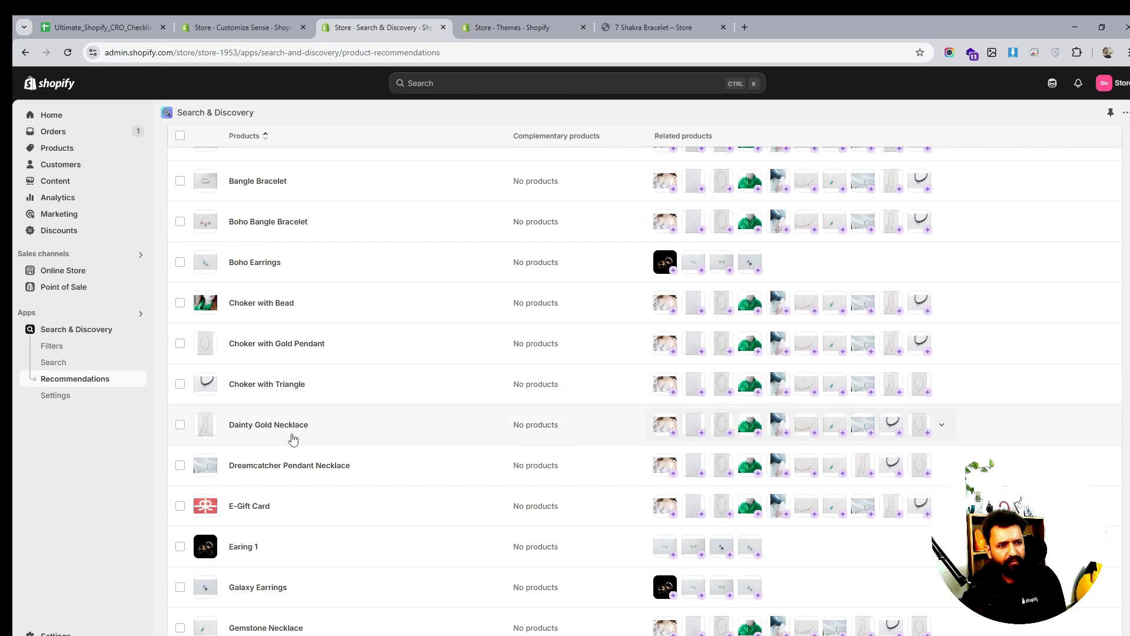
Select Dainty Gold Necklace and open its product recommendation settings
left_click(180, 424)
left_click(672, 436)
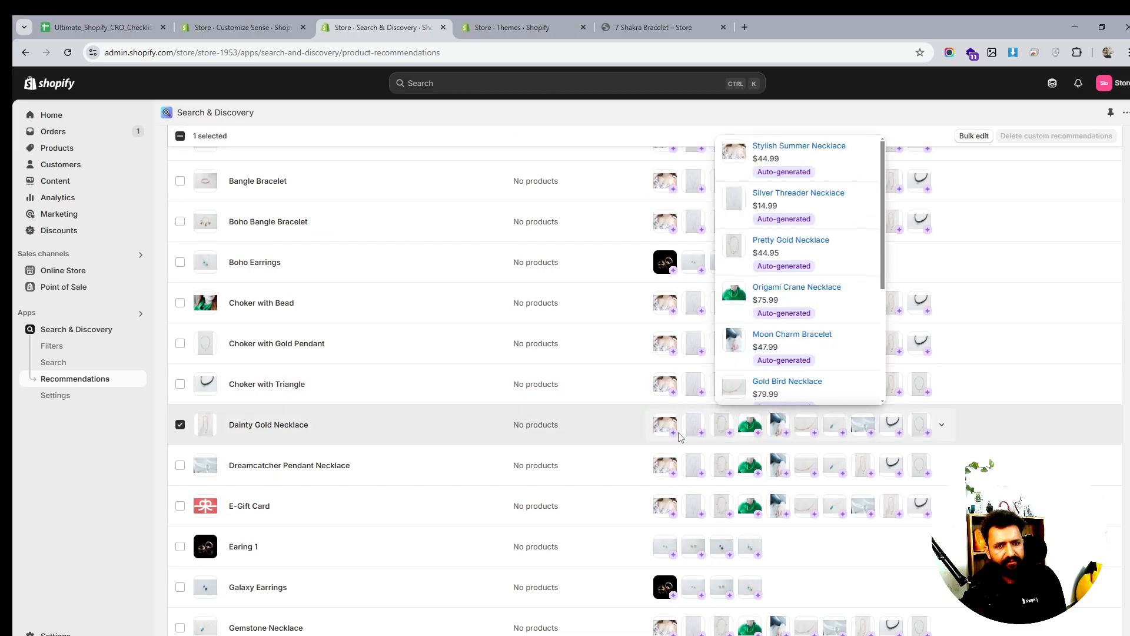
scroll(831, 177, "down", 4)
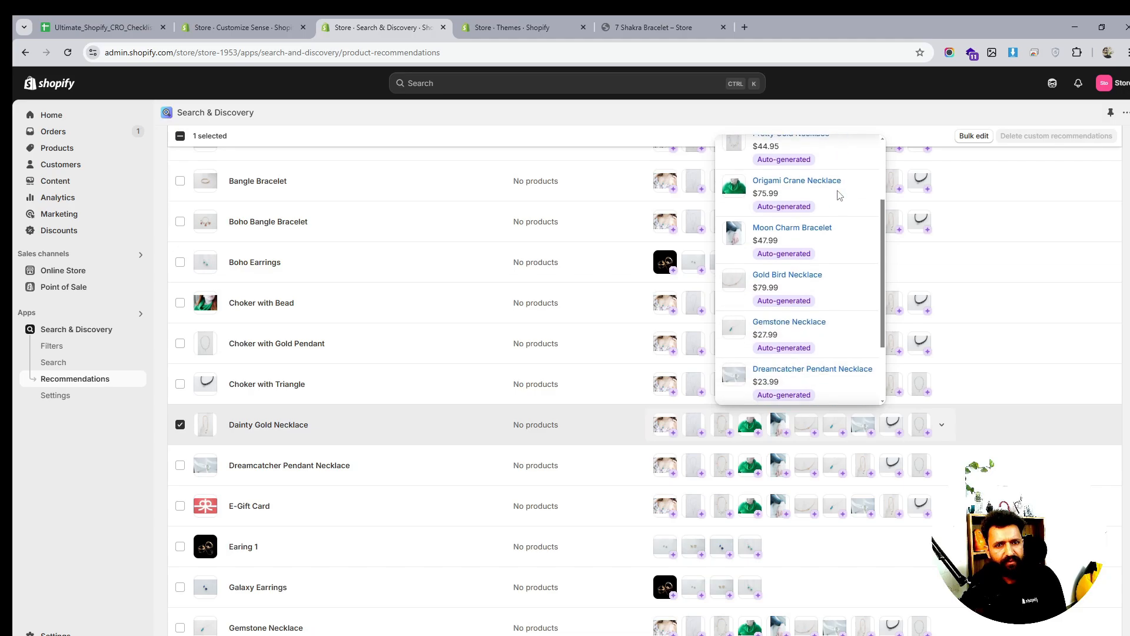
left_click(277, 432)
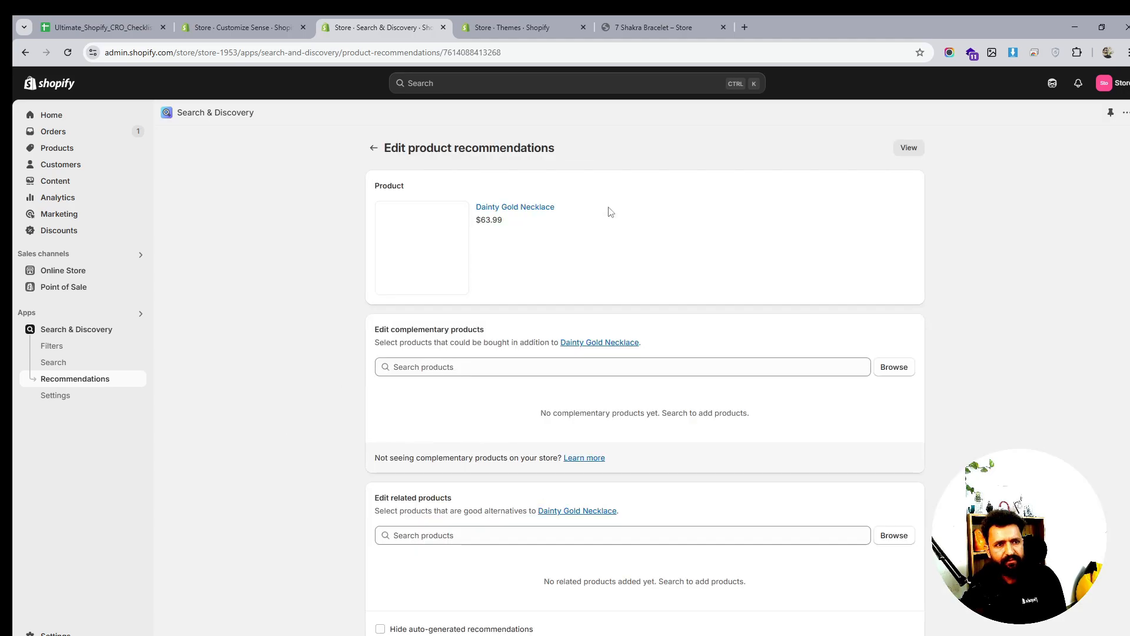
Pick Anchor Bracelet Mens, Bangle Bracelet, Boho Bangle Bracelet, Boho Earrings and 7 Shakra Bracelet as complementary
scroll(700, 304, "down", 2)
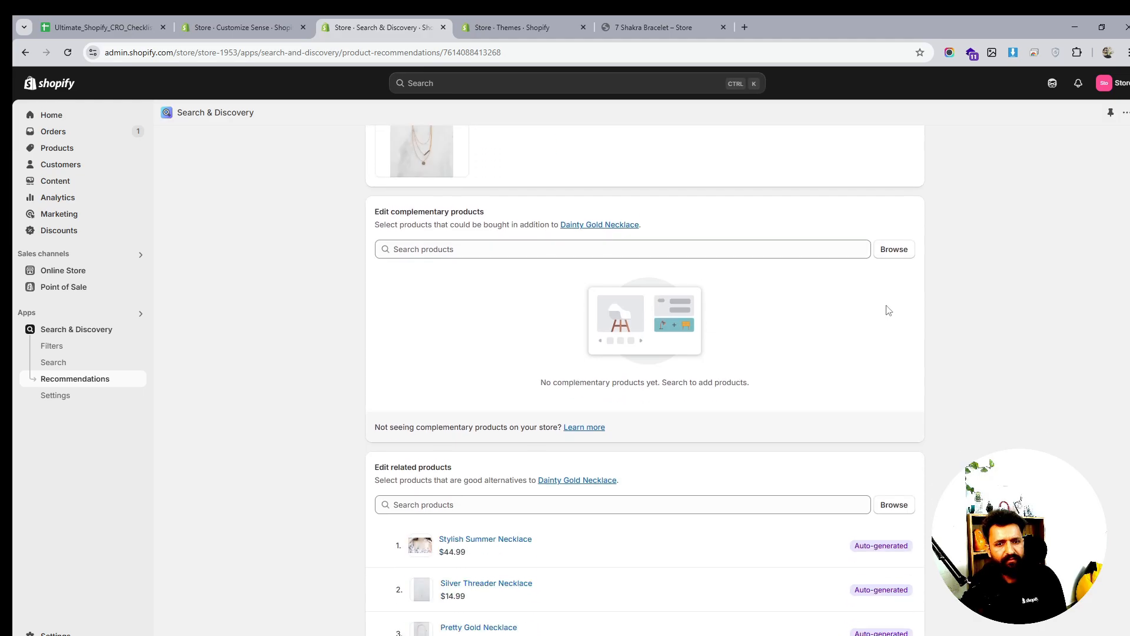
scroll(884, 312, "down", 1)
scroll(592, 361, "down", 2)
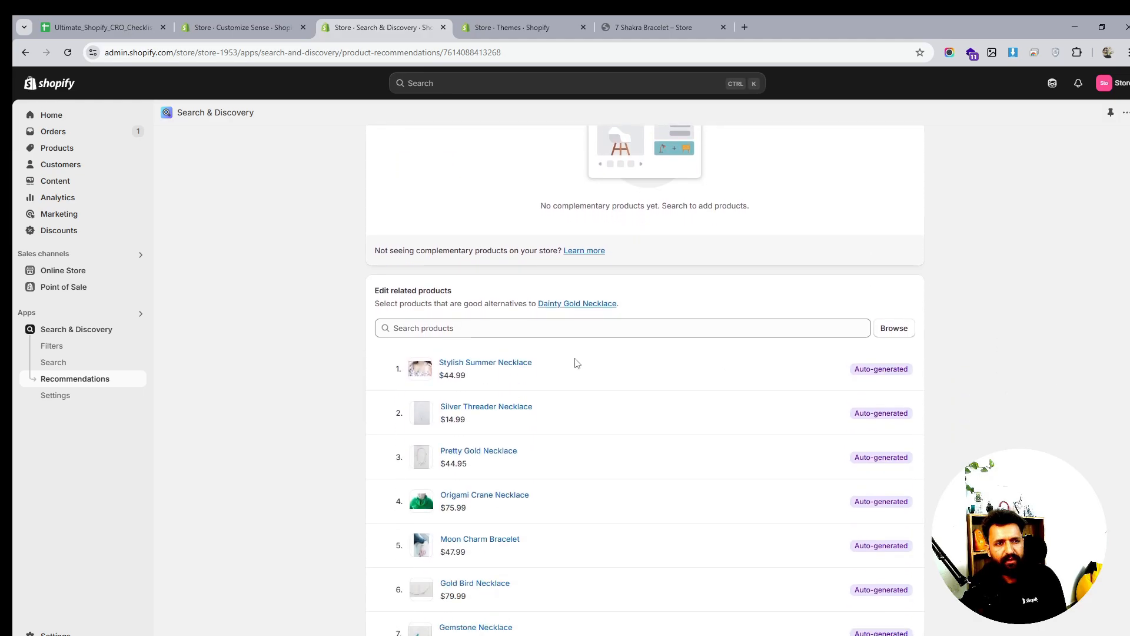
scroll(732, 315, "up", 5)
left_click(893, 368)
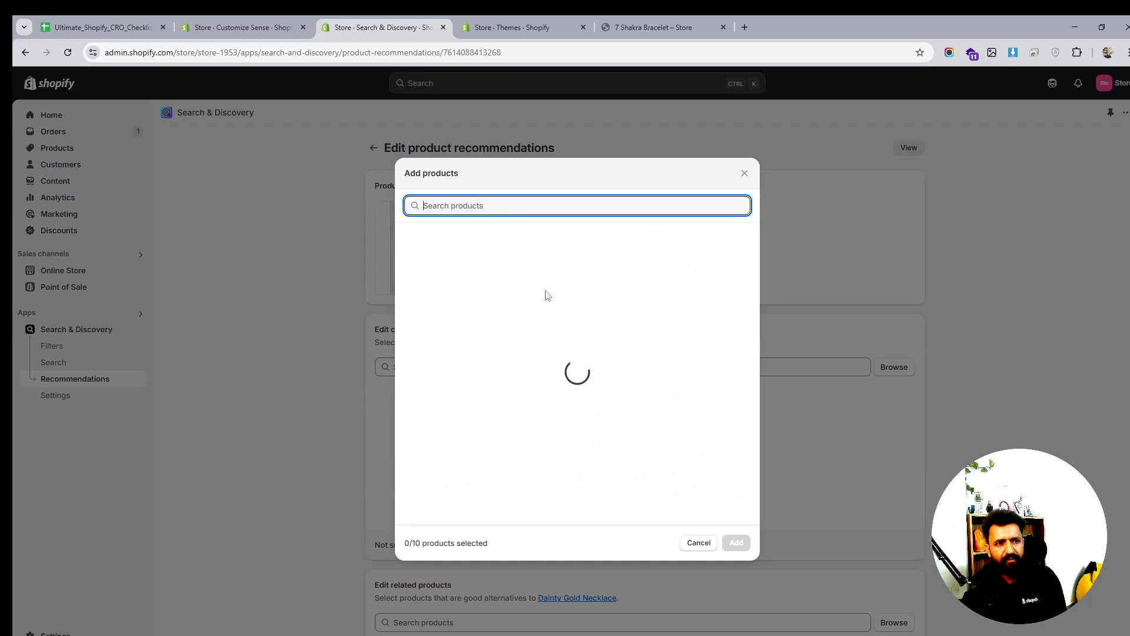
left_click(409, 272)
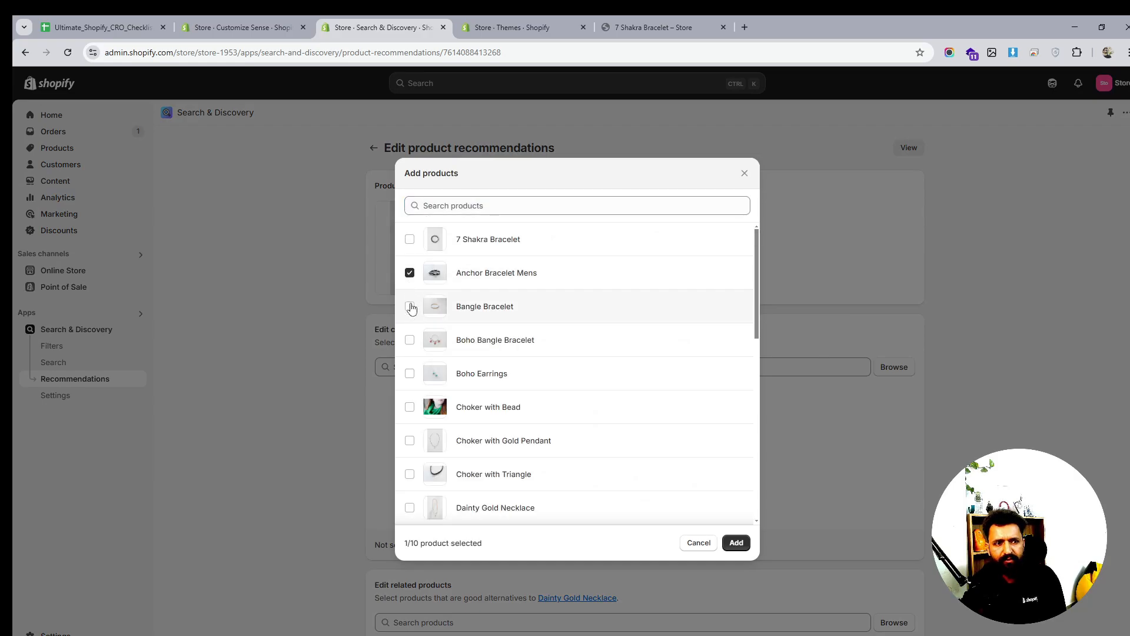
left_click(409, 306)
left_click(409, 340)
left_click(409, 373)
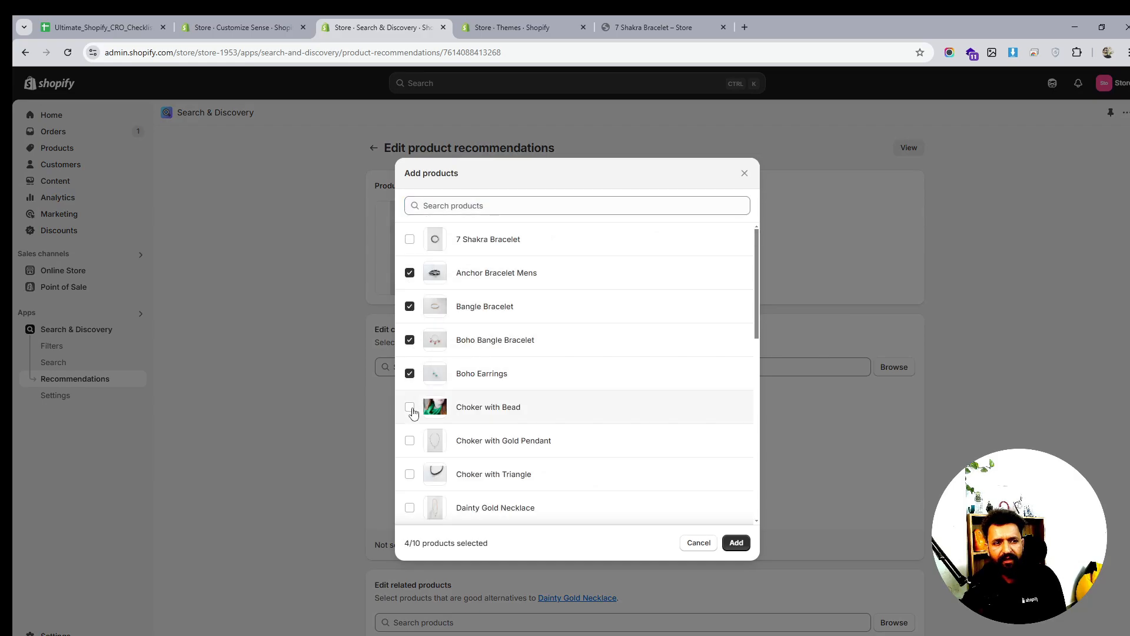
left_click(411, 405)
left_click(412, 404)
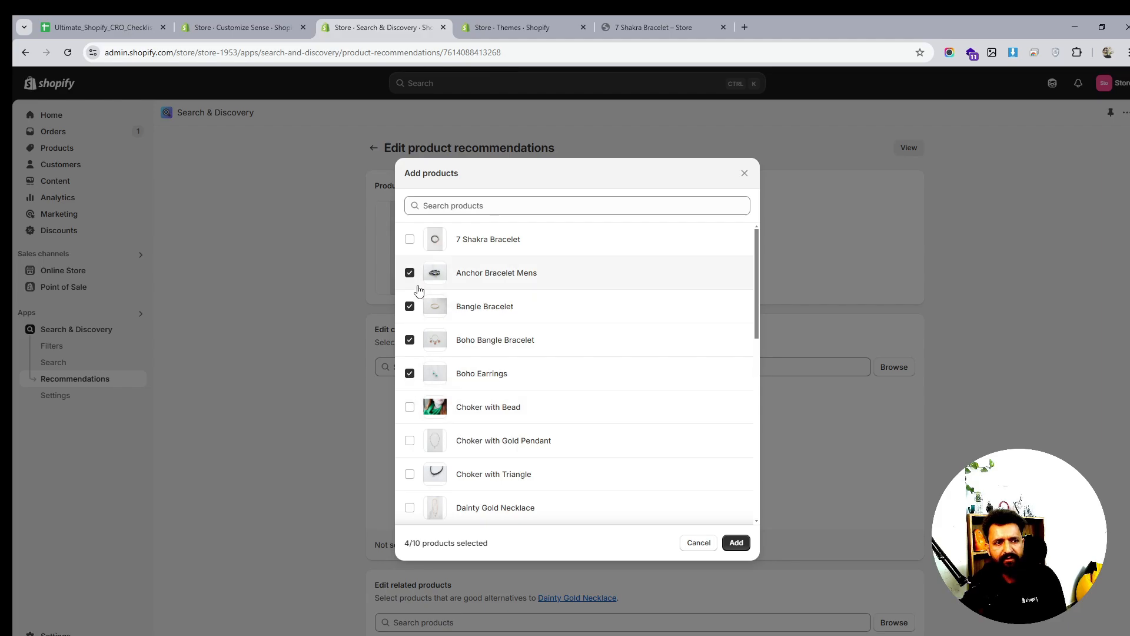
left_click(410, 240)
Add the five chosen products and save Dainty Gold Necklace's recommendations
left_click(736, 543)
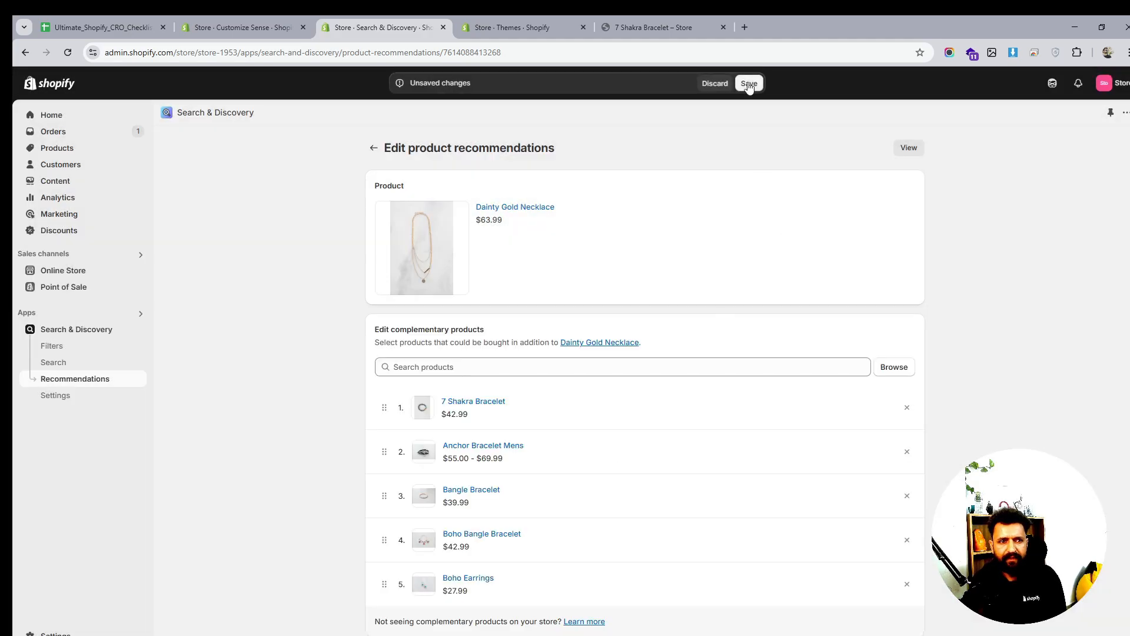
left_click(749, 83)
left_click(281, 23)
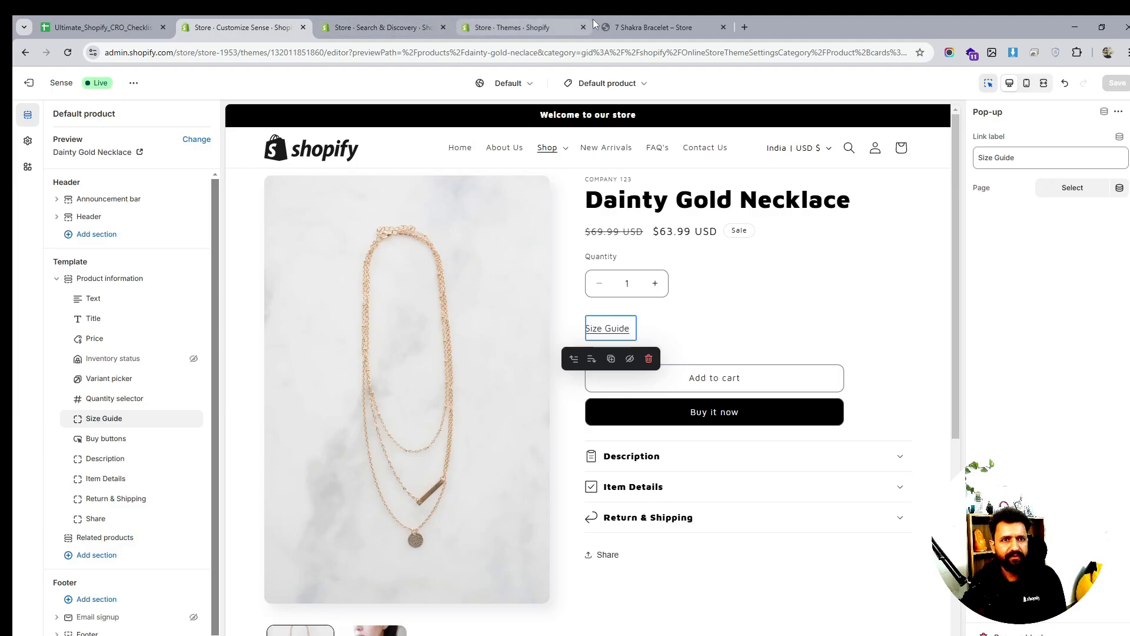
Copy the 7 Shakra Bracelet product title from its storefront page
left_click(625, 25)
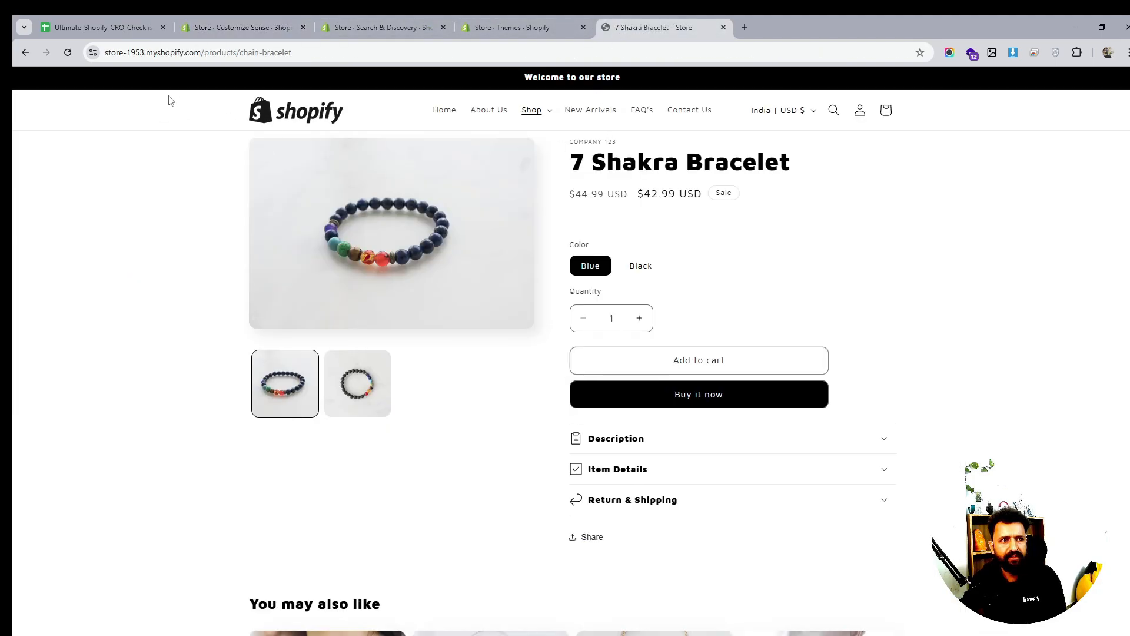
triple_click(646, 166)
right_click(643, 176)
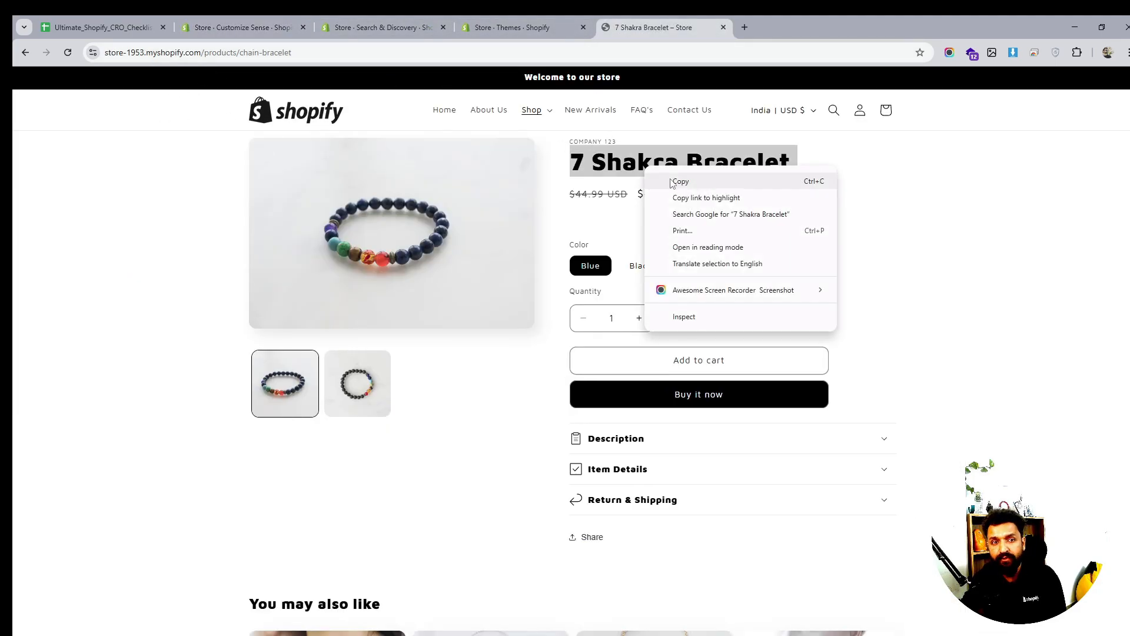
left_click(658, 182)
Open the 7 Shakra Bracelet recommendation settings from the Search & Discovery list
left_click(356, 26)
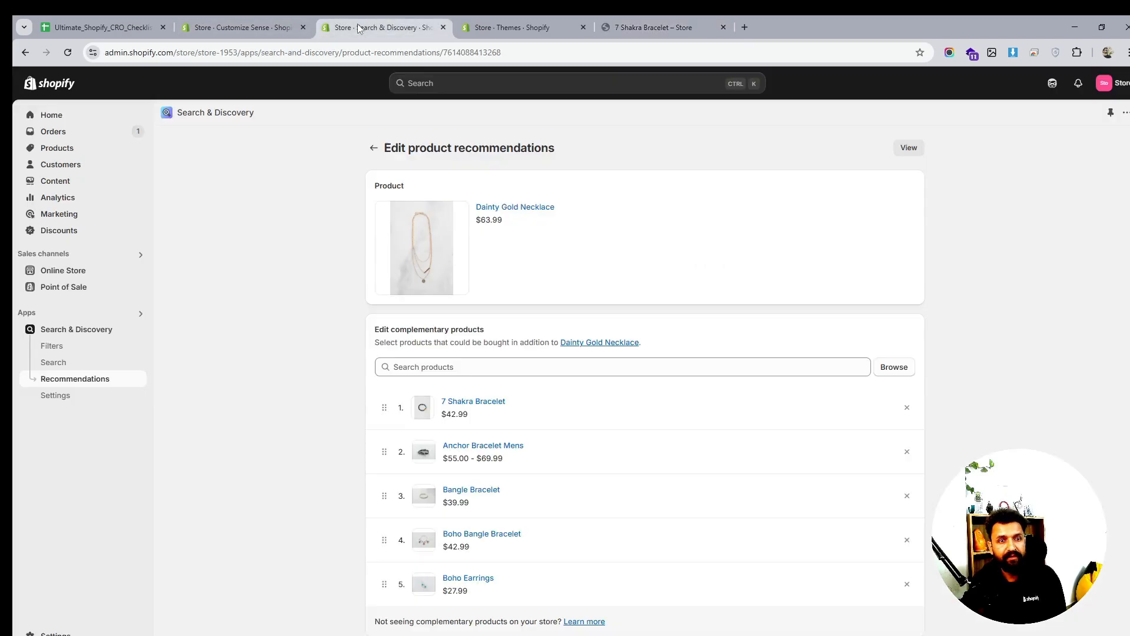
left_click(289, 27)
left_click(419, 30)
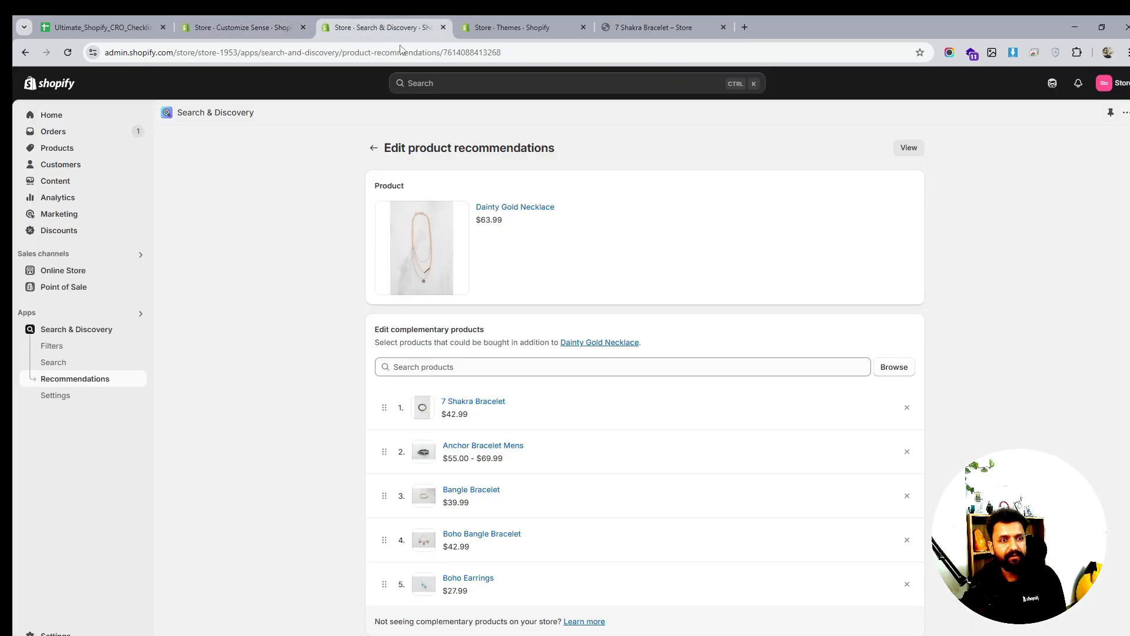
left_click(374, 147)
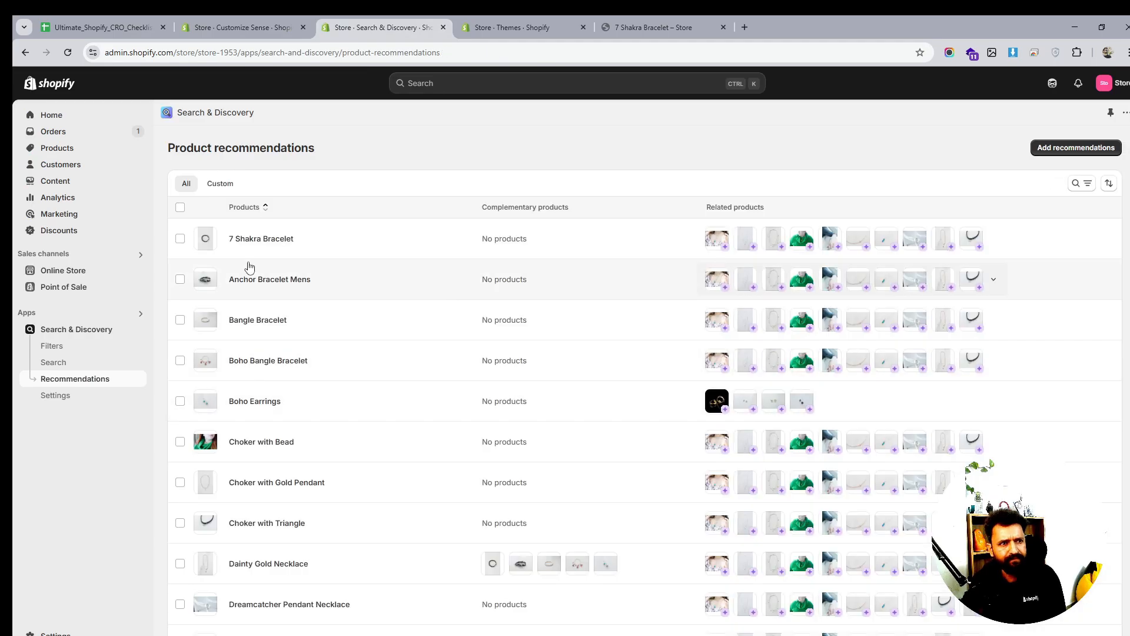
left_click(251, 238)
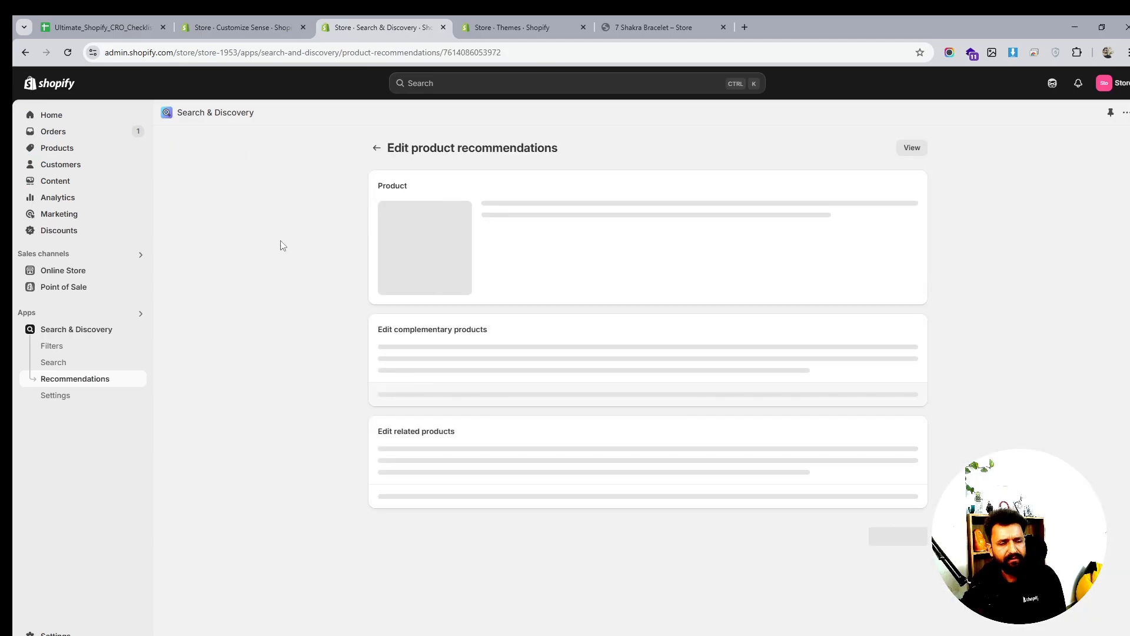
Add Bangle Bracelet, Boho Bangle Bracelet, Boho Earrings and Anchor Bracelet Mens as complementary, and save
left_click(902, 371)
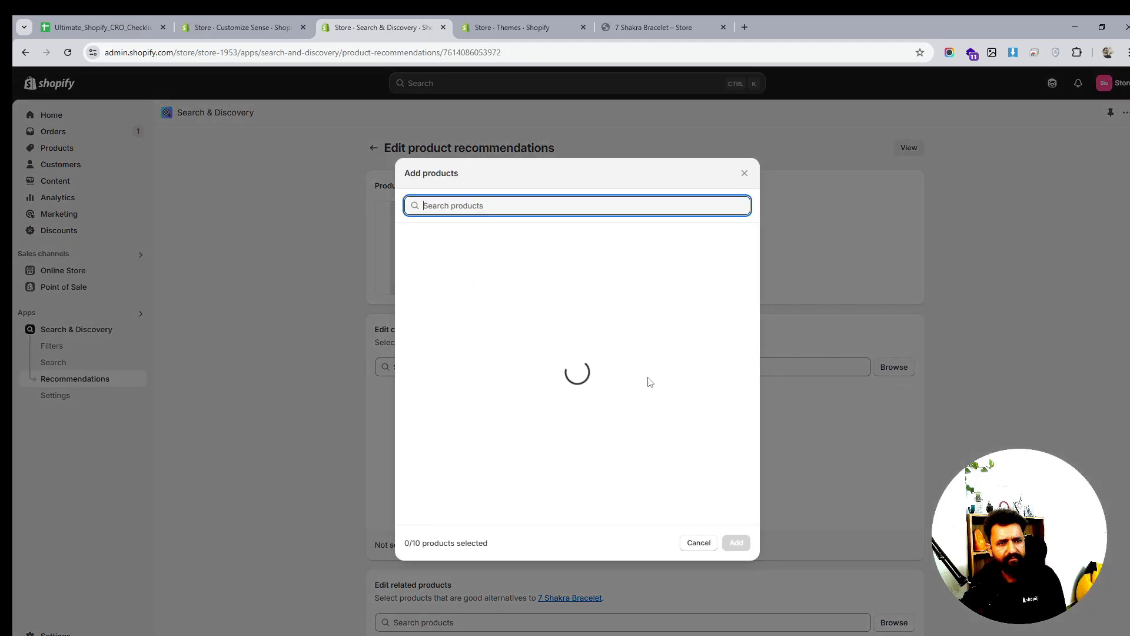
left_click(410, 306)
left_click(410, 340)
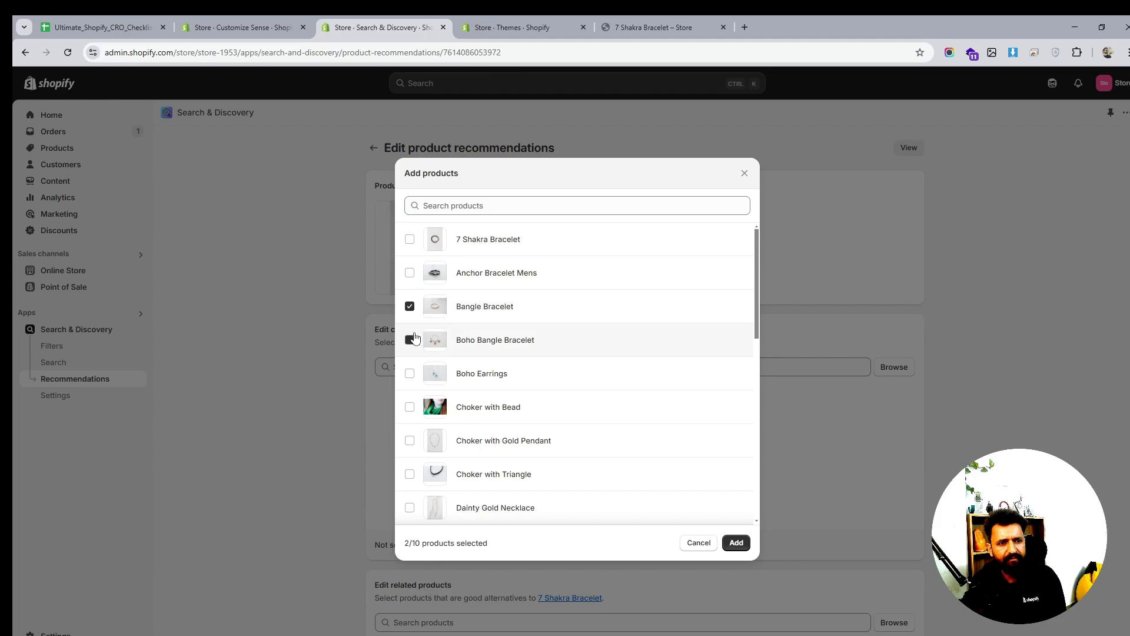
left_click(409, 372)
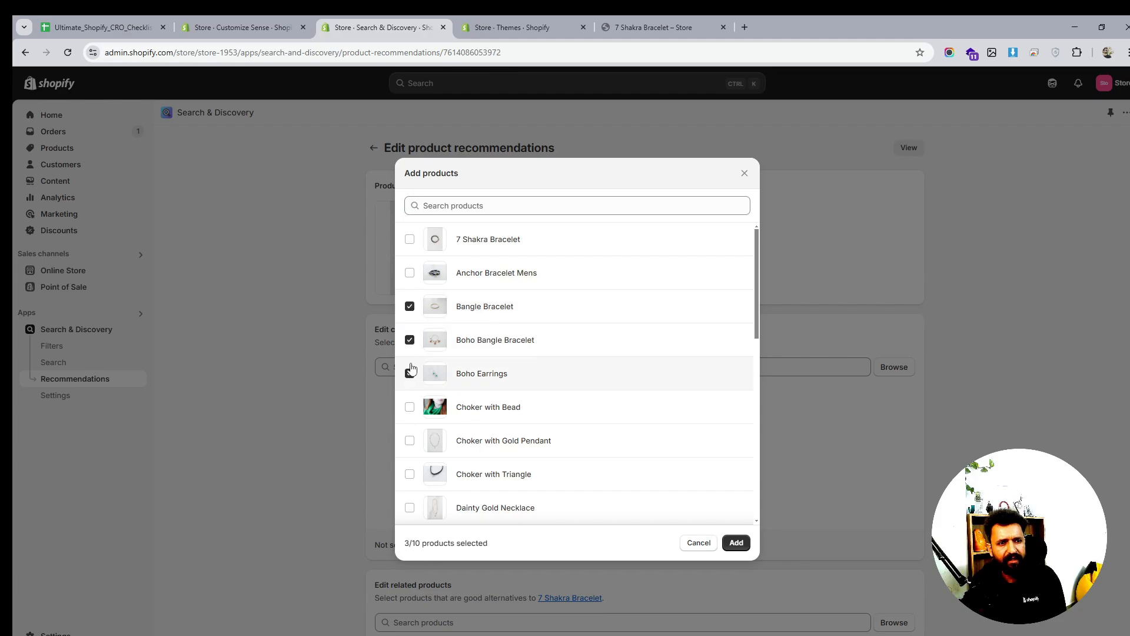
left_click(409, 273)
left_click(735, 542)
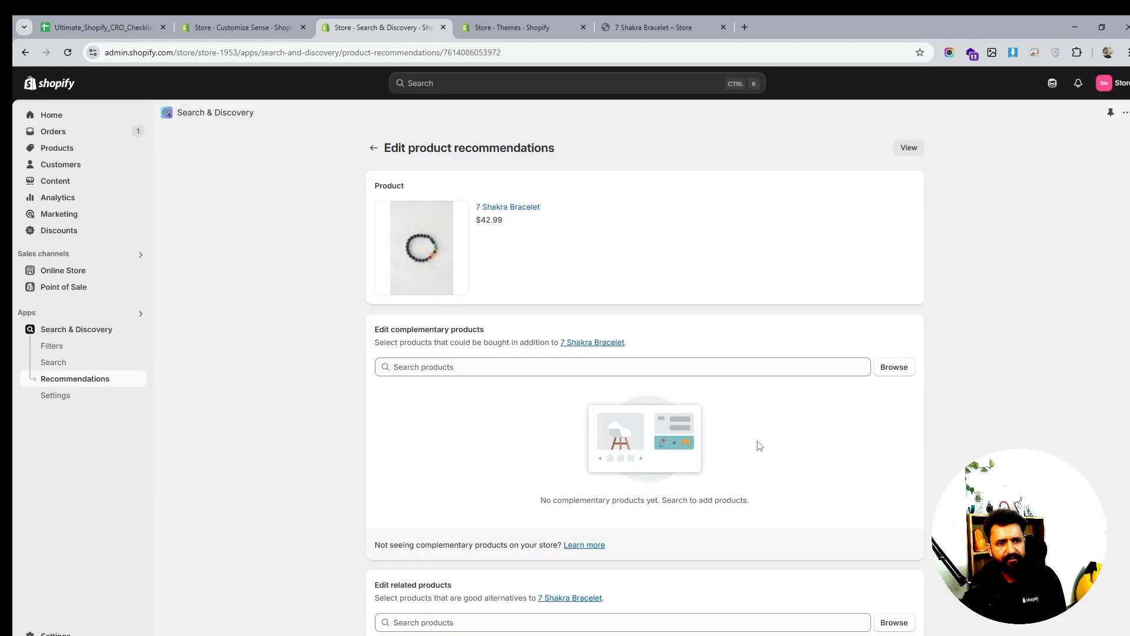
left_click(749, 83)
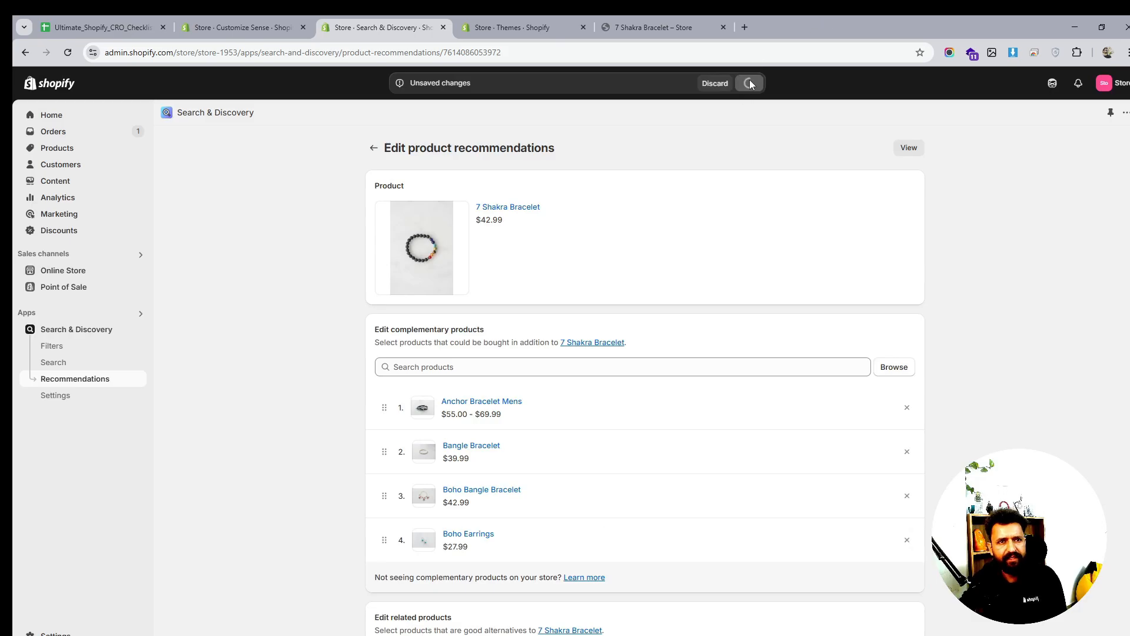
Reload the 7 Shakra Bracelet storefront page to check the Size Guide link
left_click(656, 22)
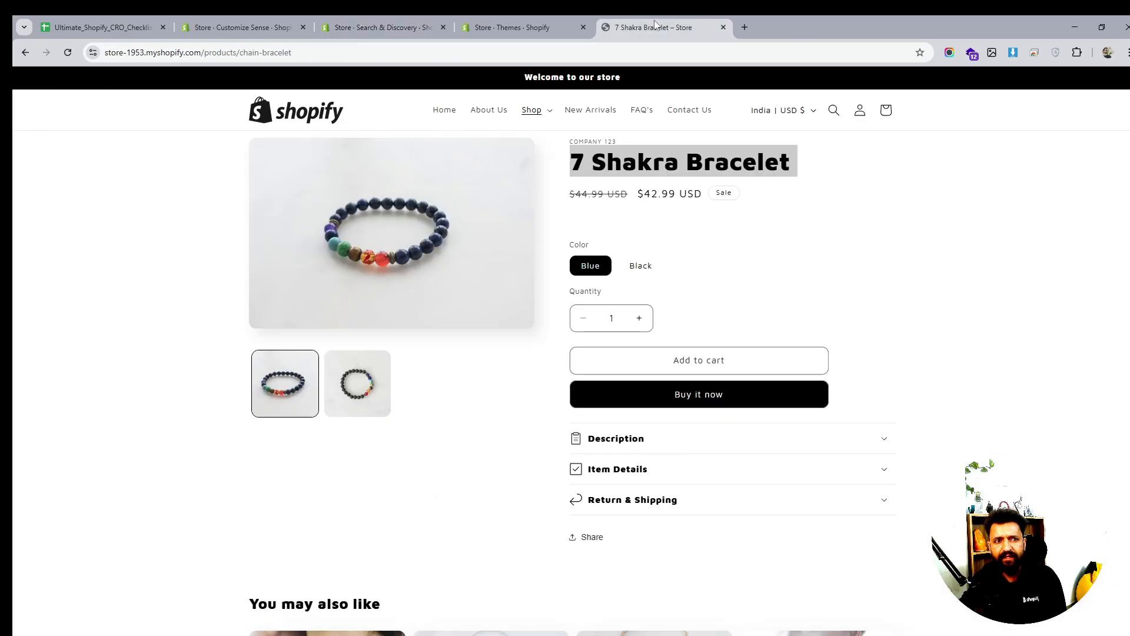
left_click(72, 54)
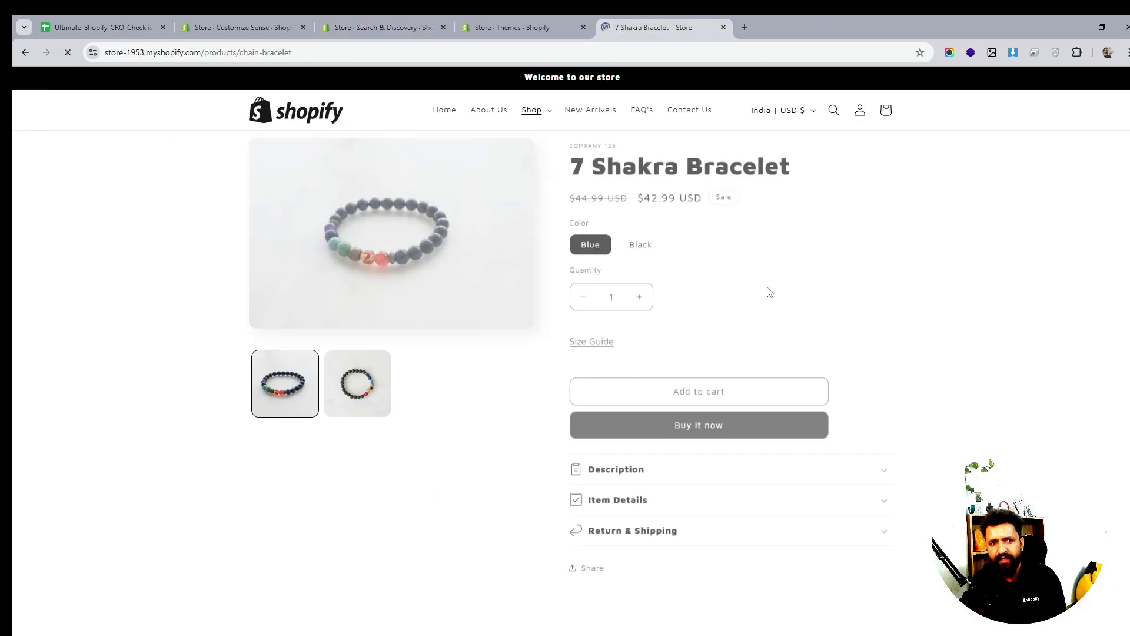
scroll(777, 310, "down", 1)
scroll(771, 317, "down", 3)
scroll(761, 303, "up", 4)
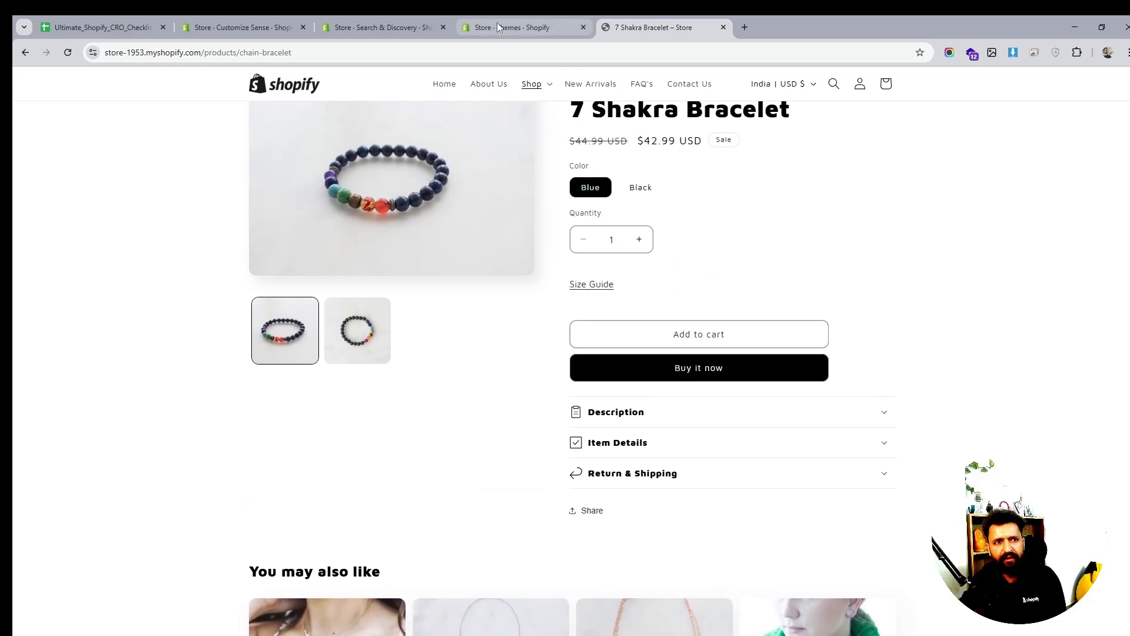
Add a Complementary products block under Product information in the Default product template
left_click(383, 27)
left_click(255, 27)
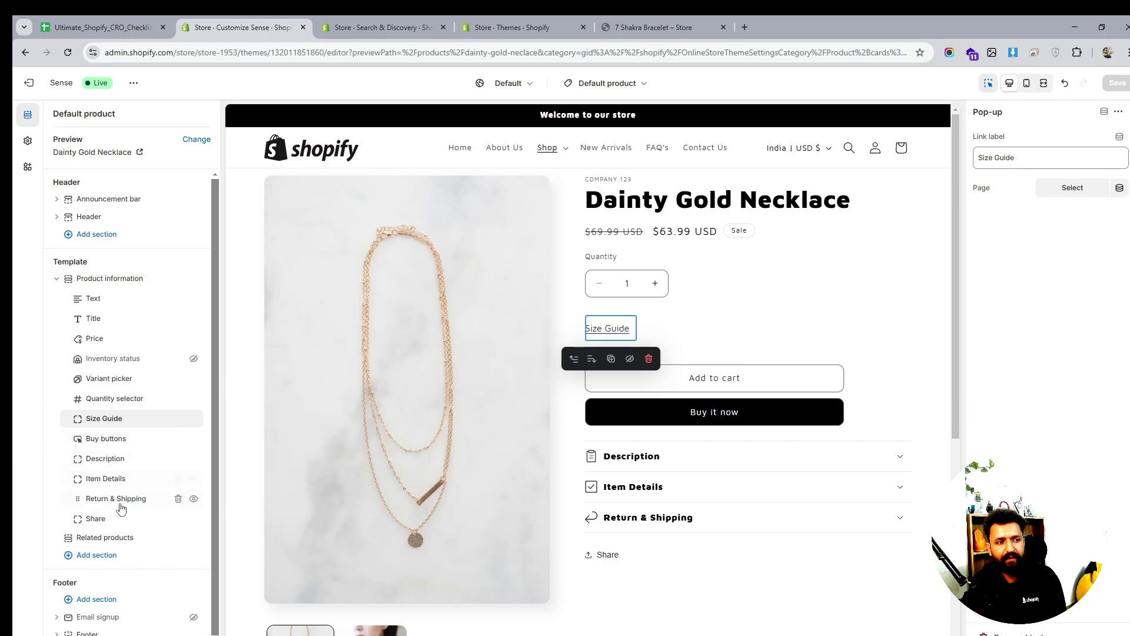
left_click(136, 529)
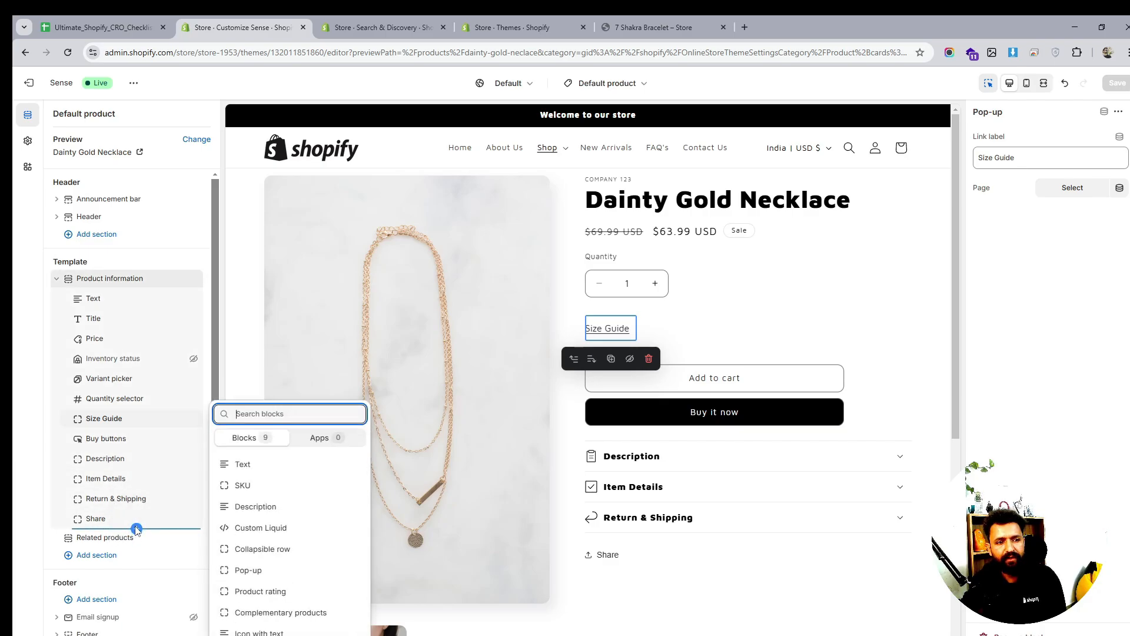
left_click(297, 612)
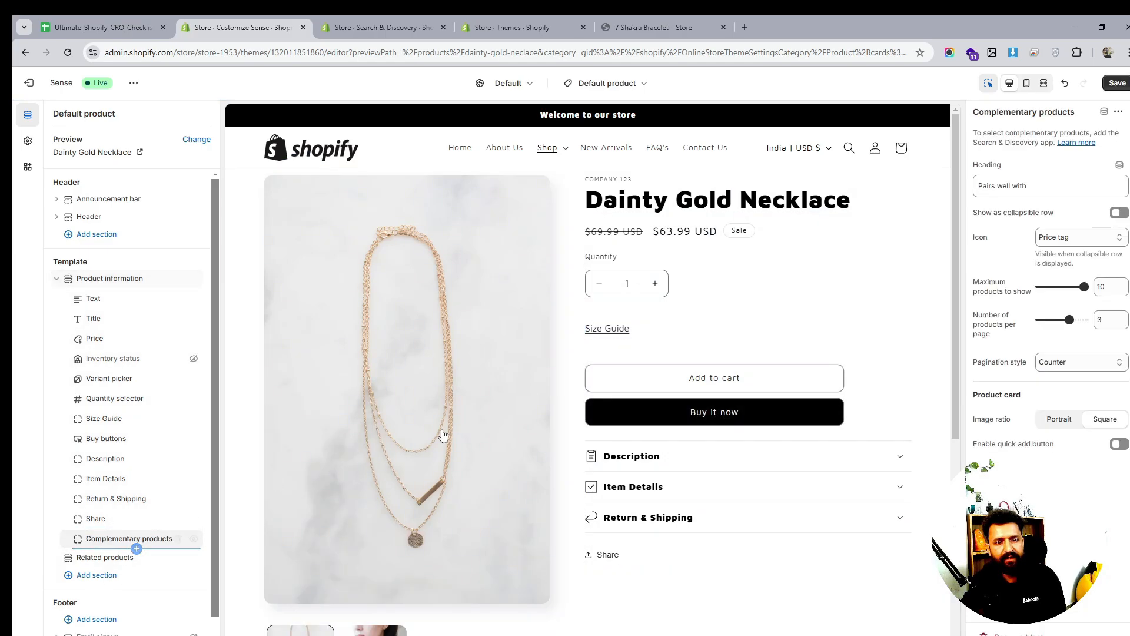
scroll(824, 406, "down", 5)
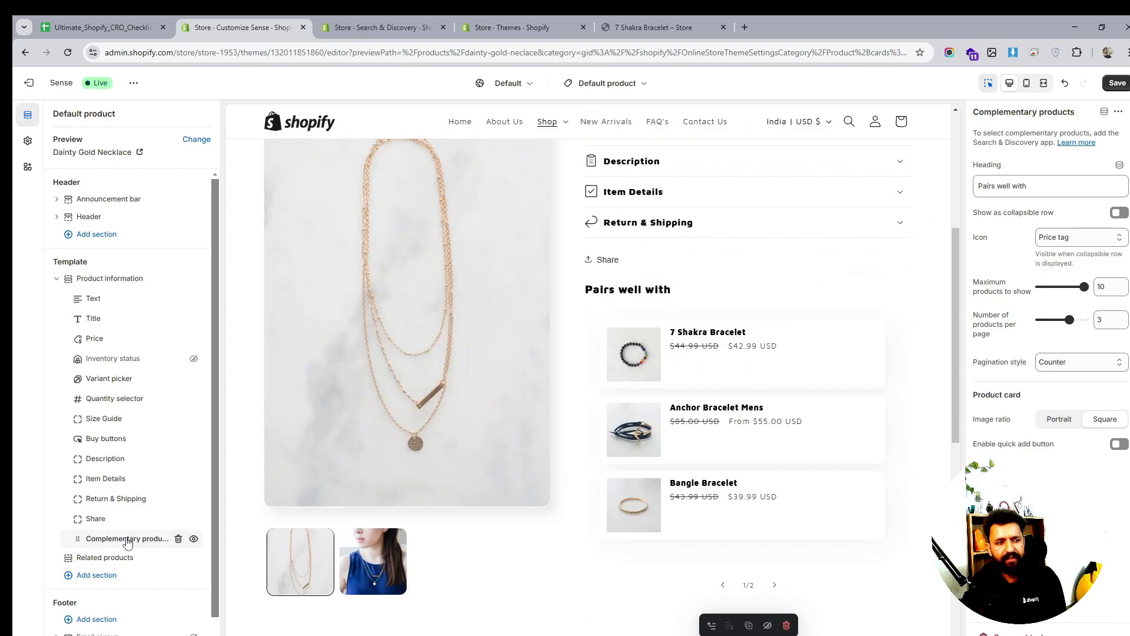
Move the Complementary products block above Share, with portrait card images and quick add enabled
mouse_move(129, 538)
left_mouse_down()
mouse_move(126, 512)
mouse_move(123, 520)
left_mouse_up()
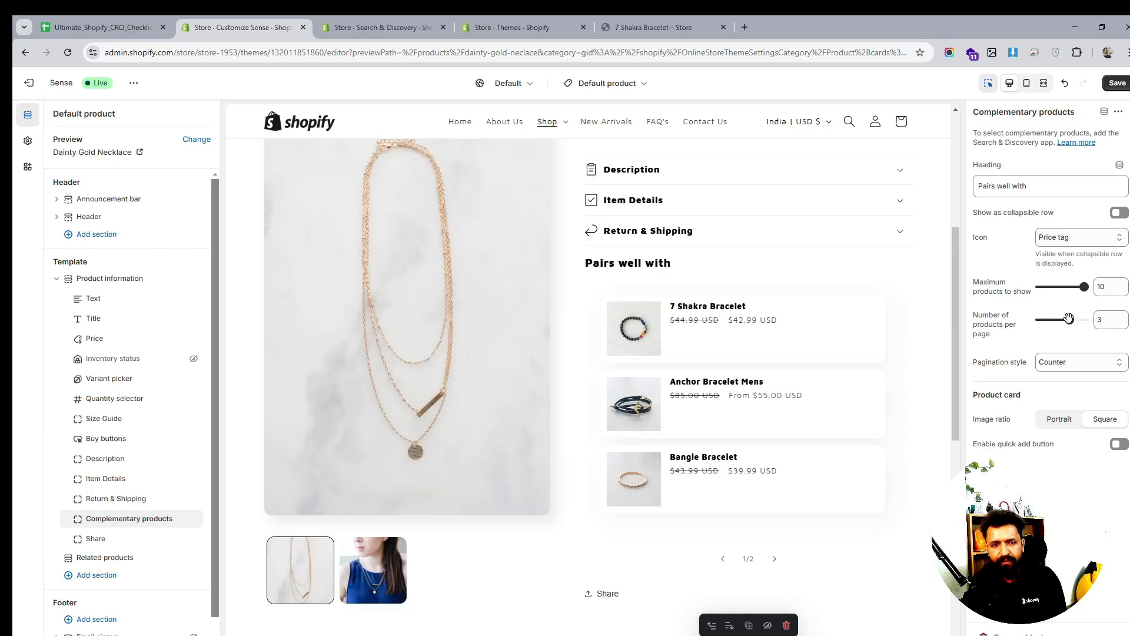
left_click(1068, 425)
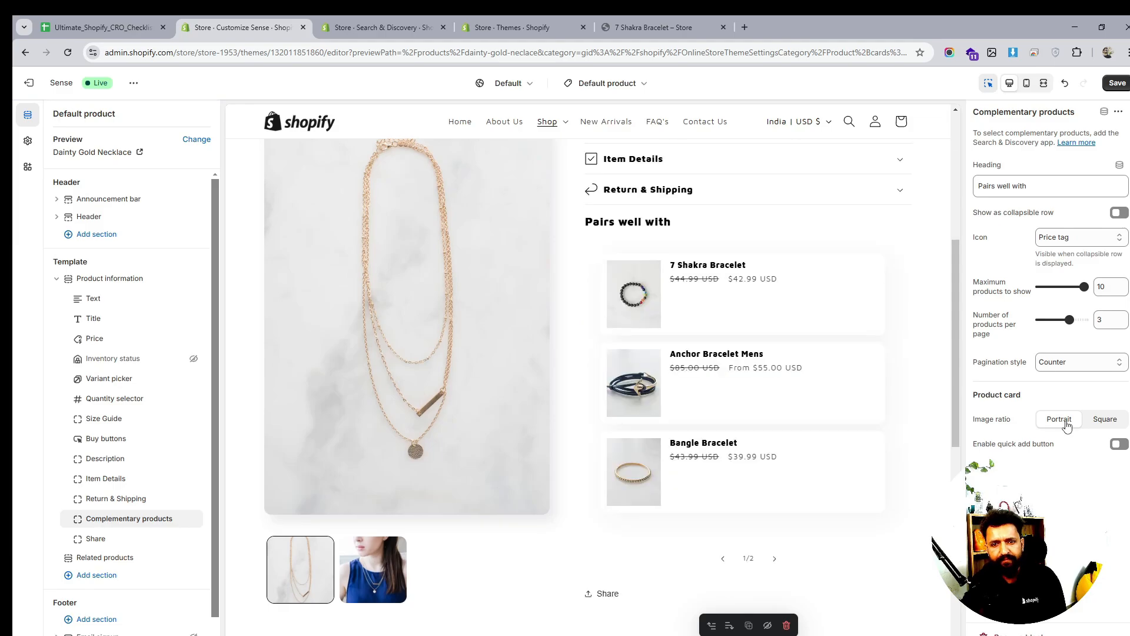
left_click(1120, 445)
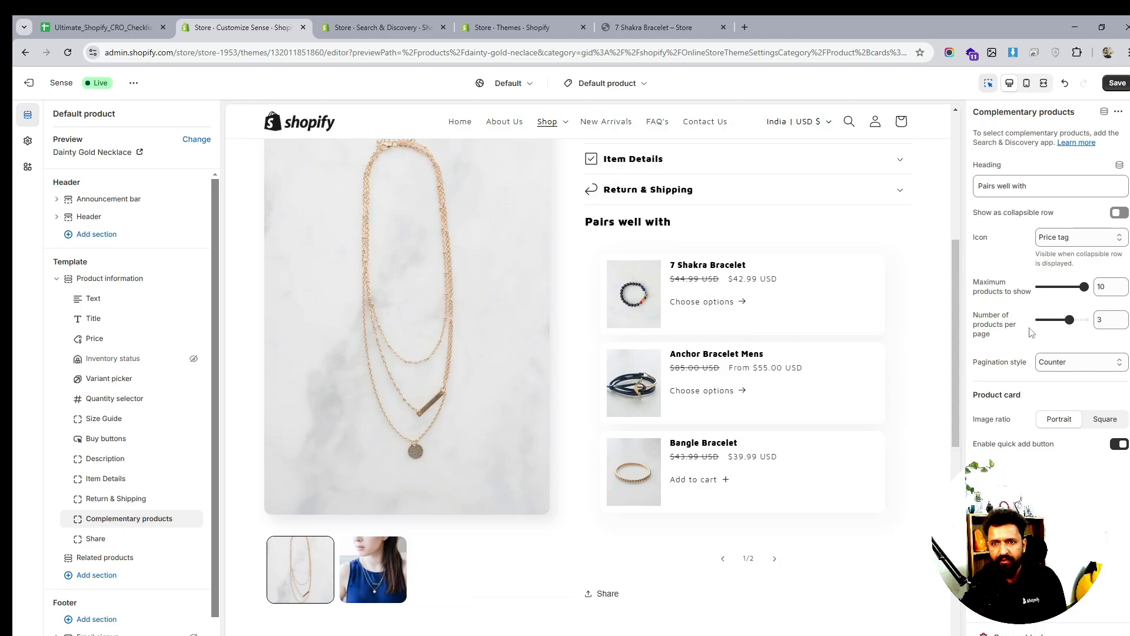
Show 'Pairs well with' as a collapsible row and test collapsing it
left_click(1119, 213)
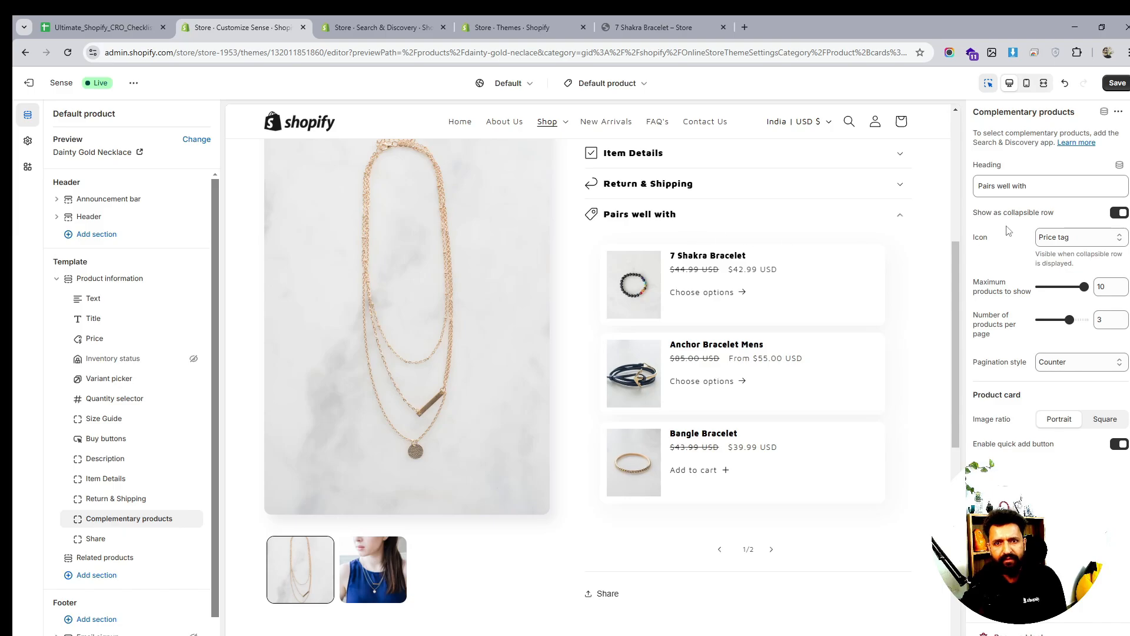
scroll(747, 318, "up", 2)
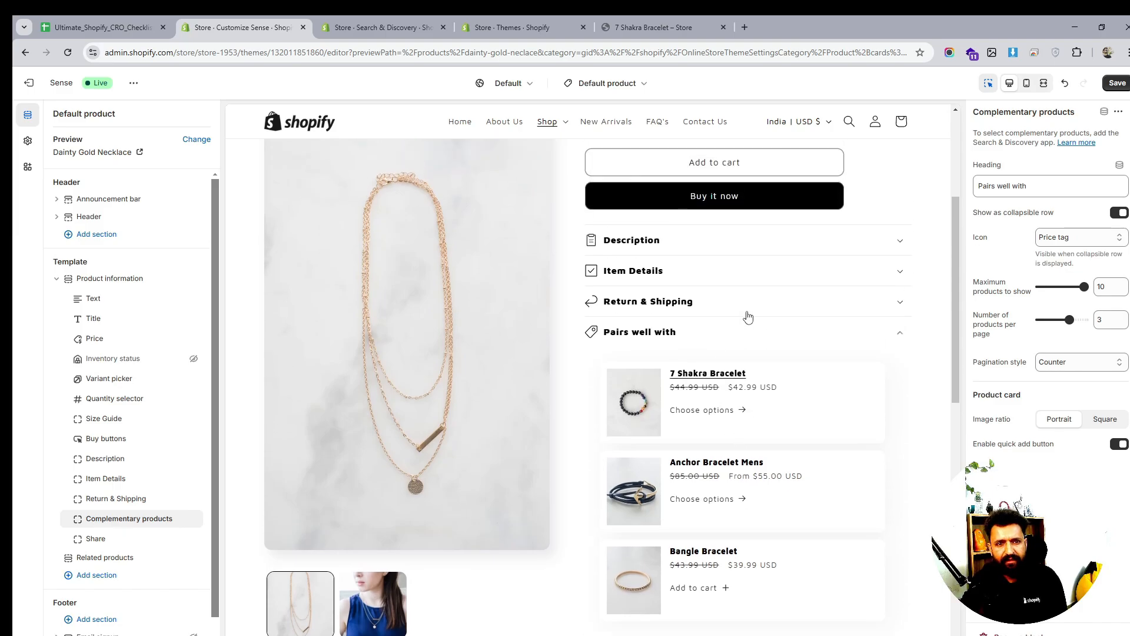
left_click(899, 332)
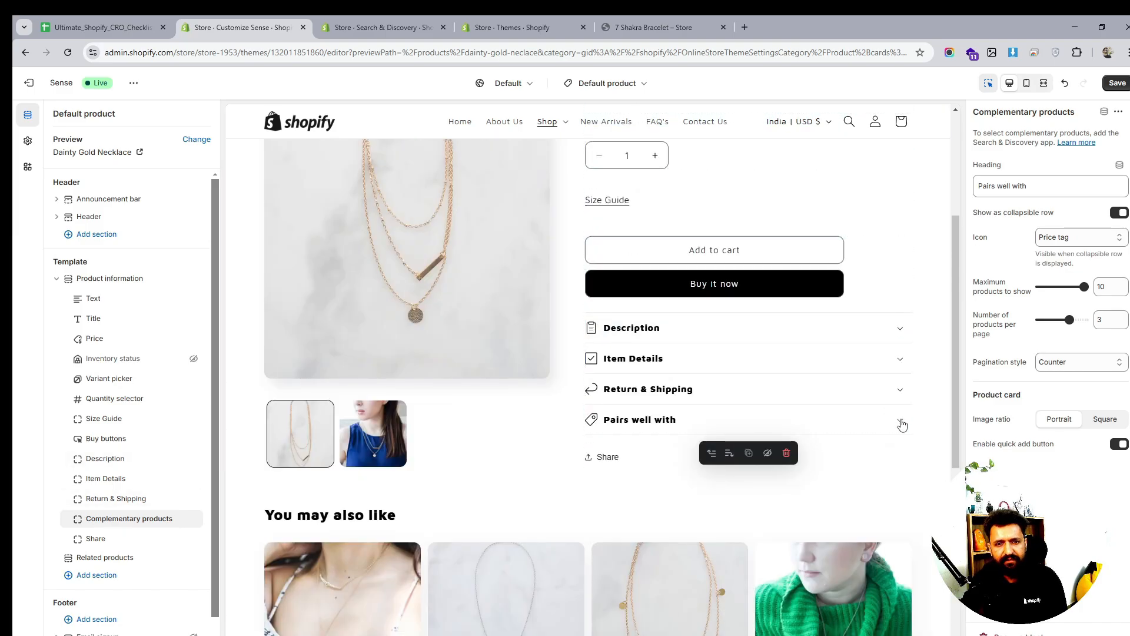
left_click(900, 421)
scroll(904, 424, "down", 2)
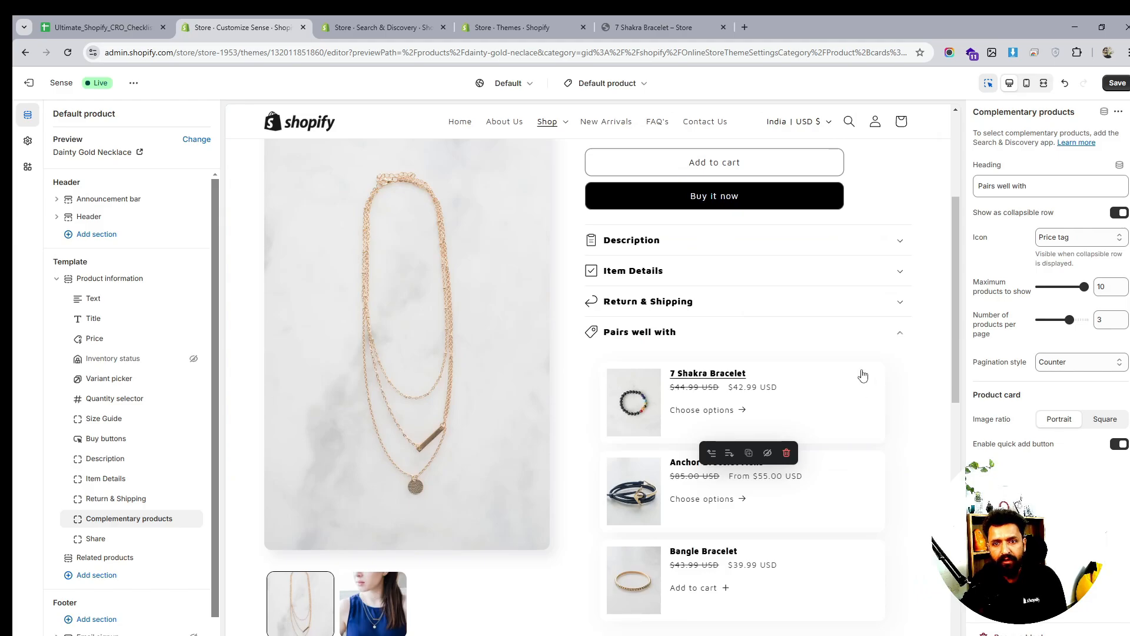
Keep Counter pagination, lower the maximum products to 3, and review the preview
left_click(1072, 364)
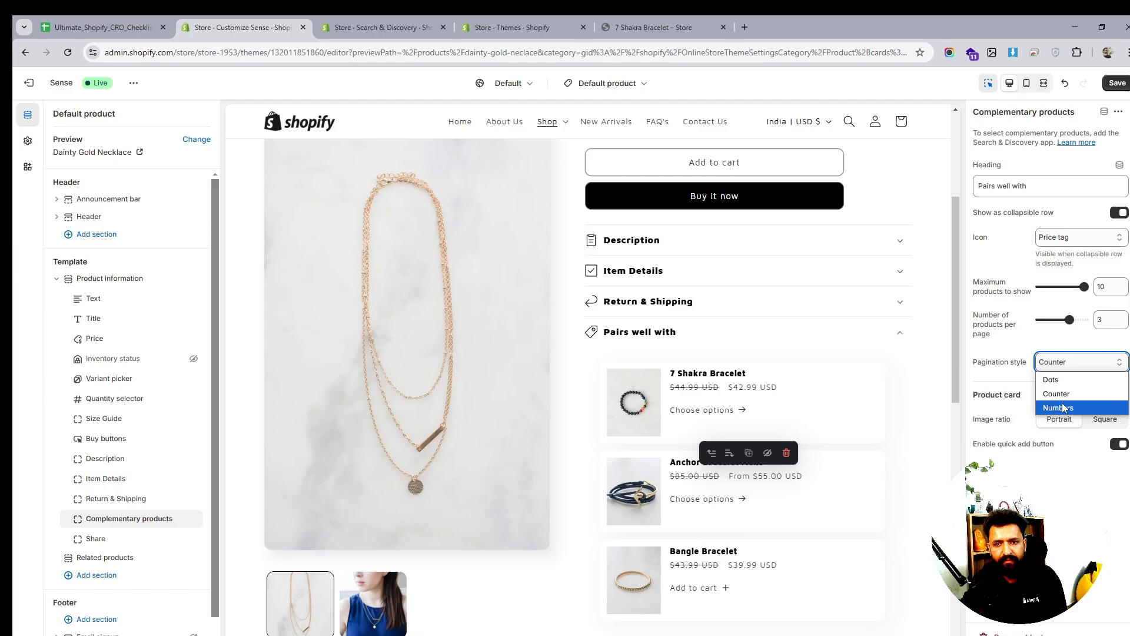
scroll(815, 388, "down", 1)
scroll(815, 389, "down", 1)
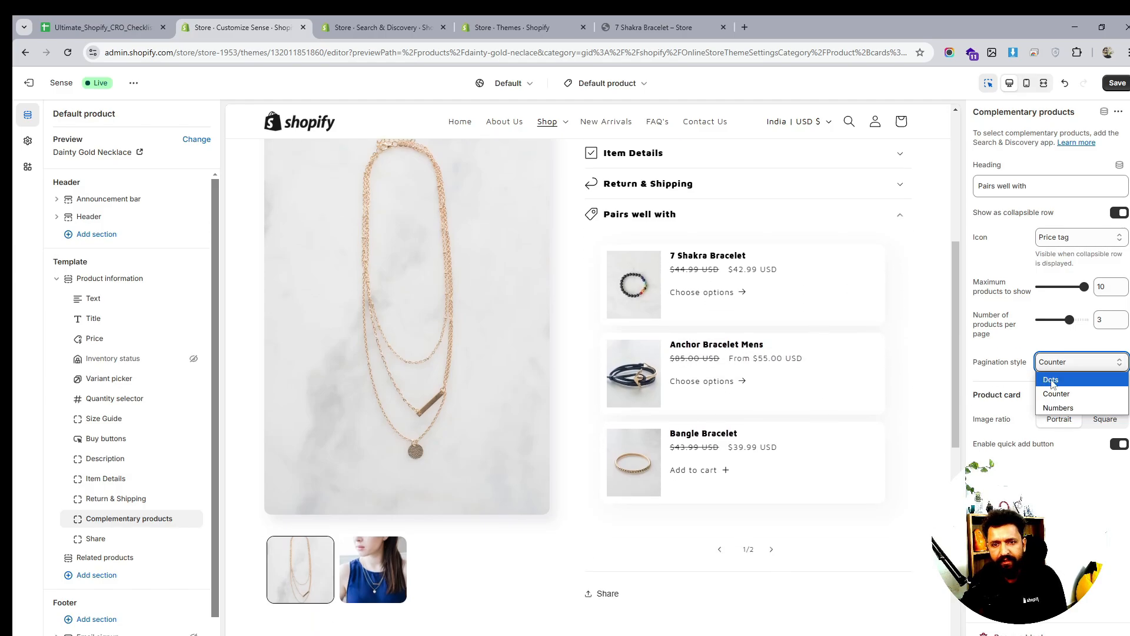
left_click(1057, 392)
left_click_drag(1083, 286, 1050, 286)
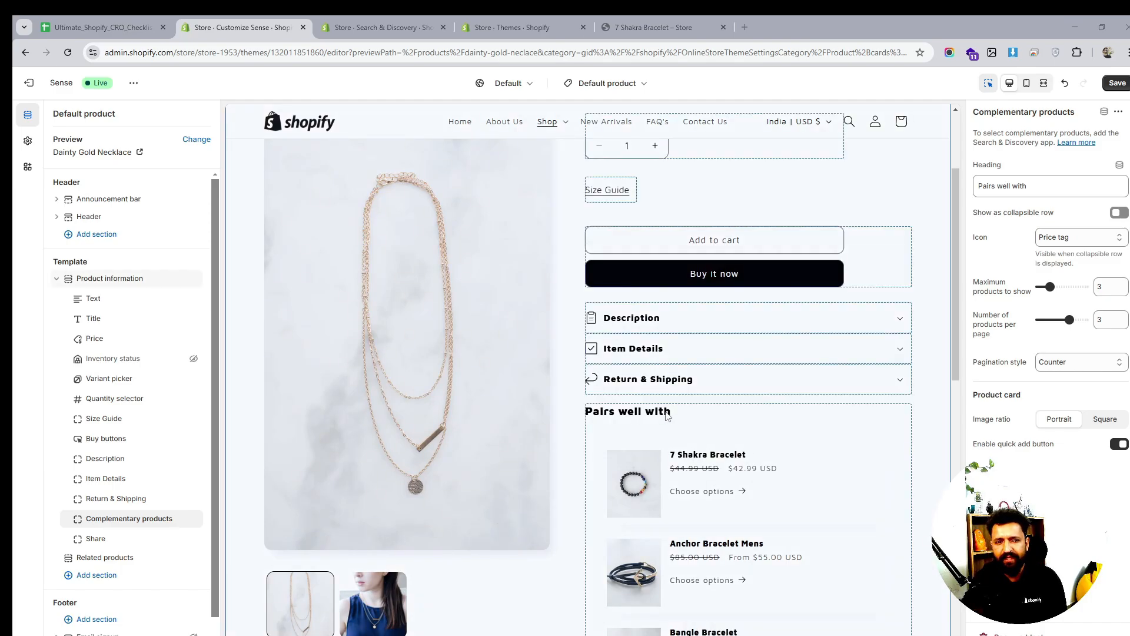
scroll(666, 415, "down", 1)
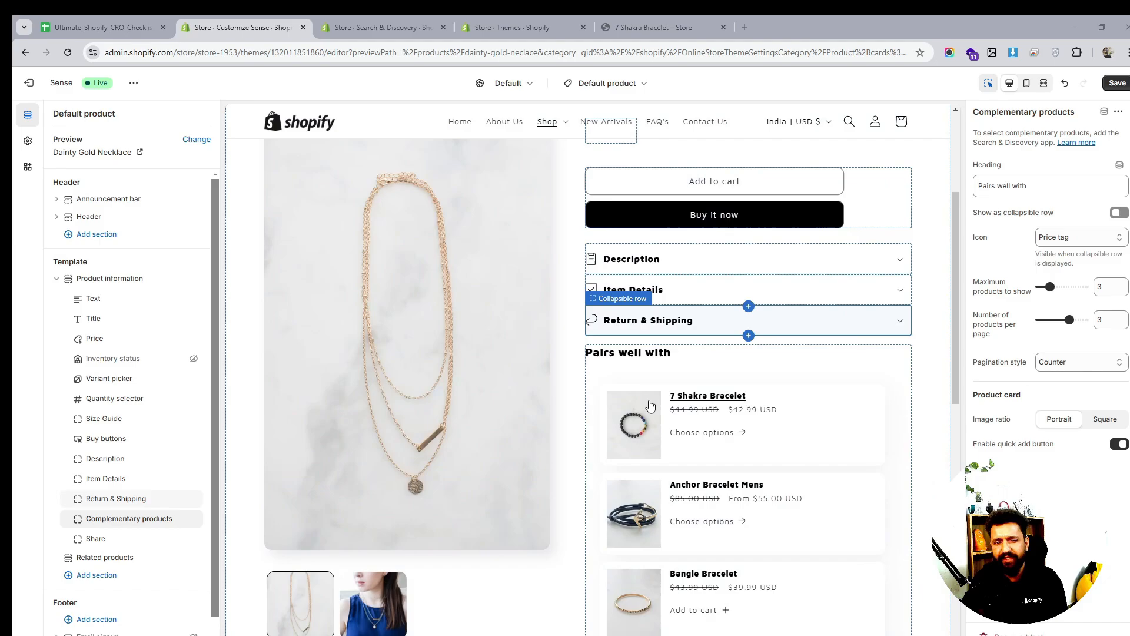
scroll(757, 395, "down", 4)
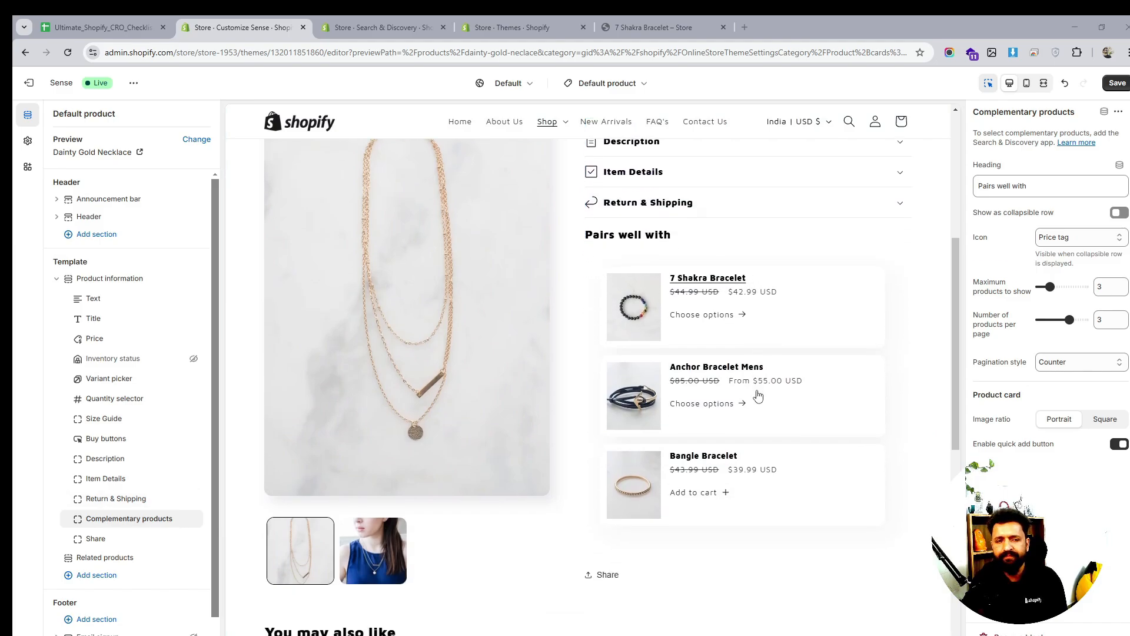
scroll(758, 395, "up", 3)
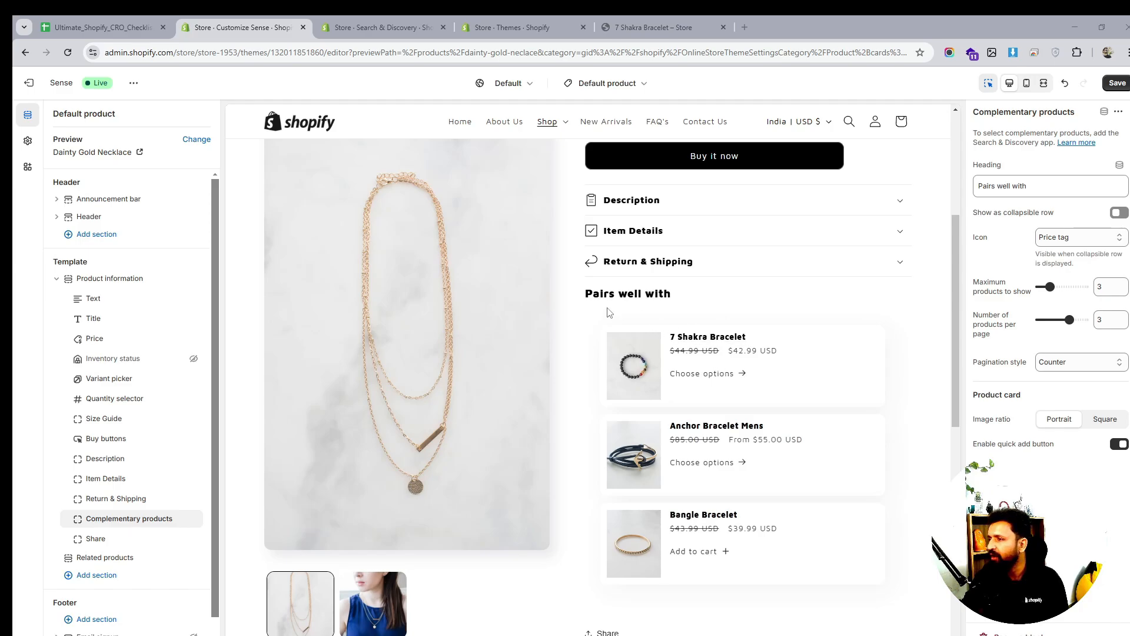
scroll(724, 319, "up", 5)
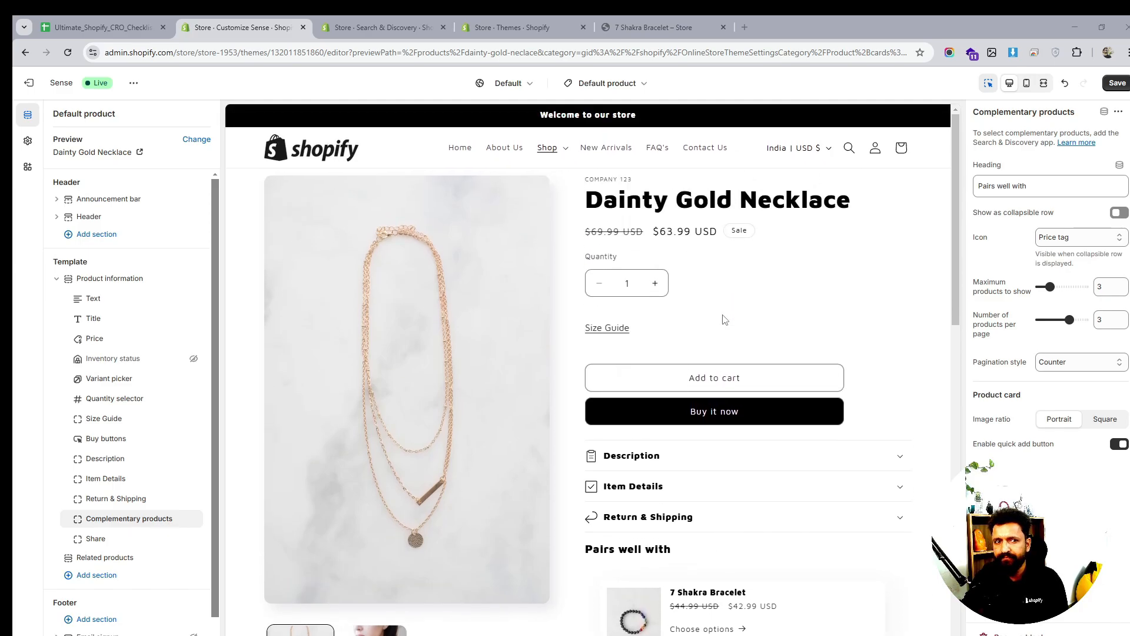
scroll(724, 319, "down", 6)
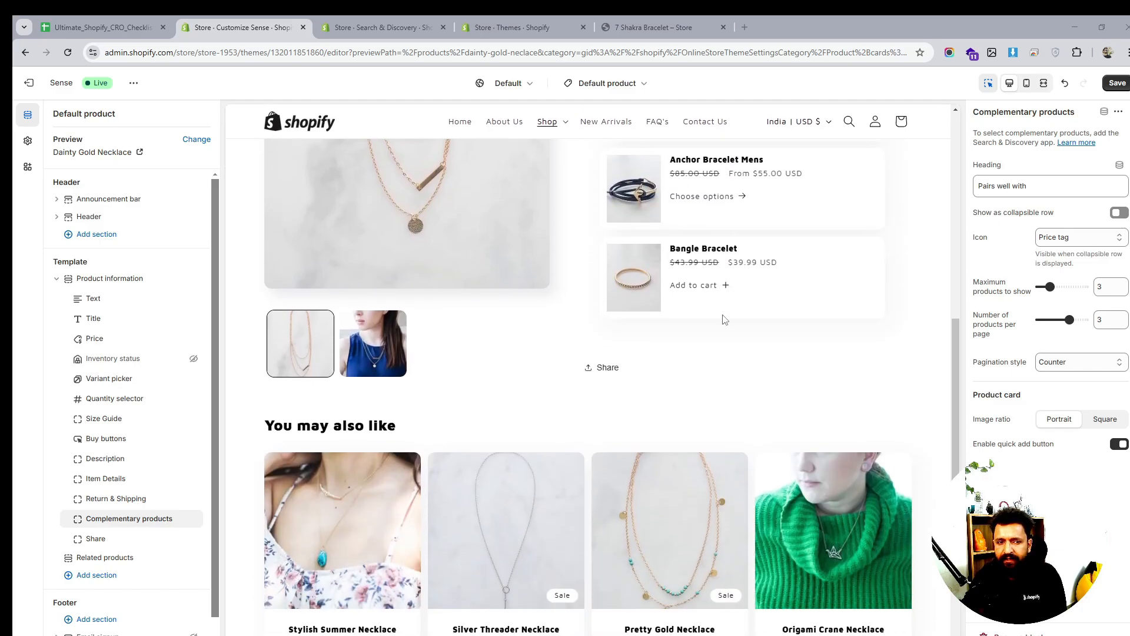
scroll(724, 319, "up", 5)
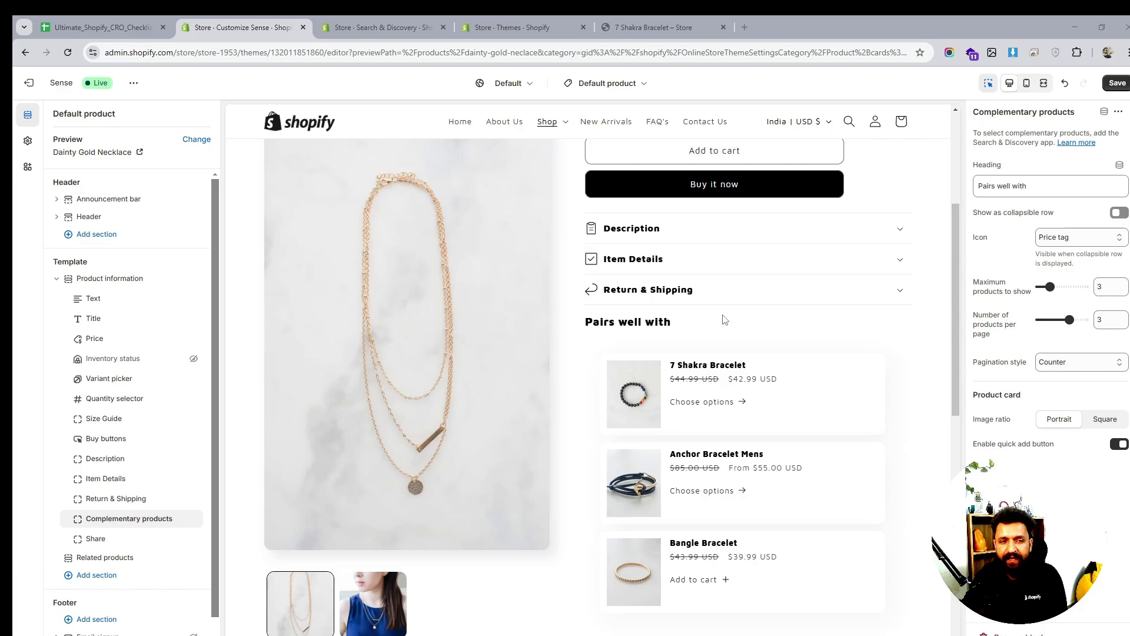
scroll(723, 321, "up", 2)
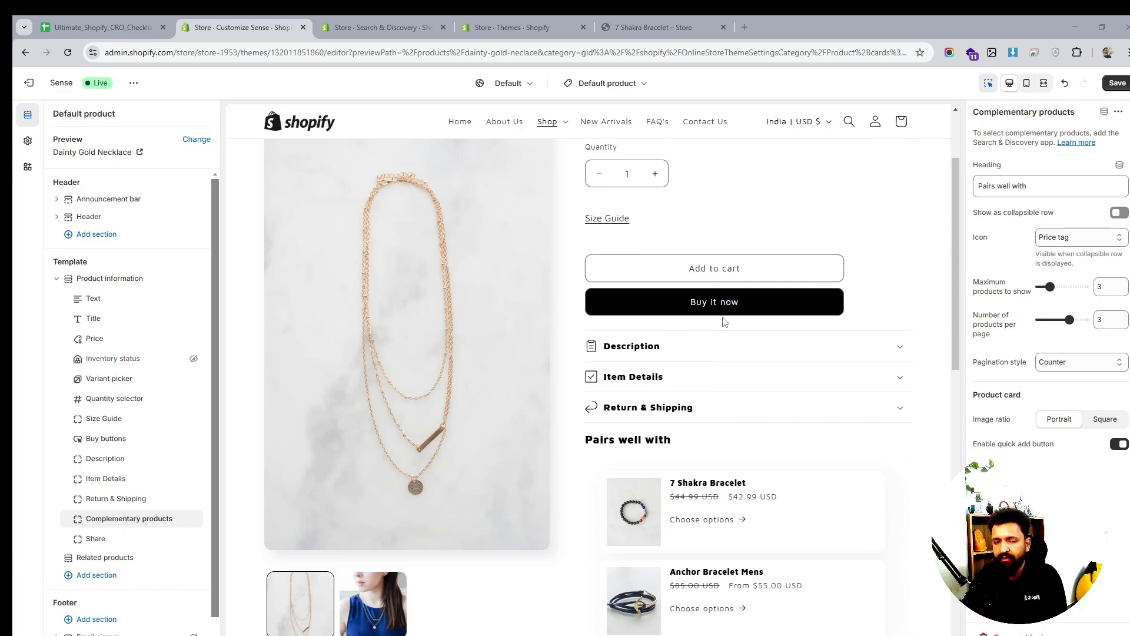
scroll(724, 321, "down", 2)
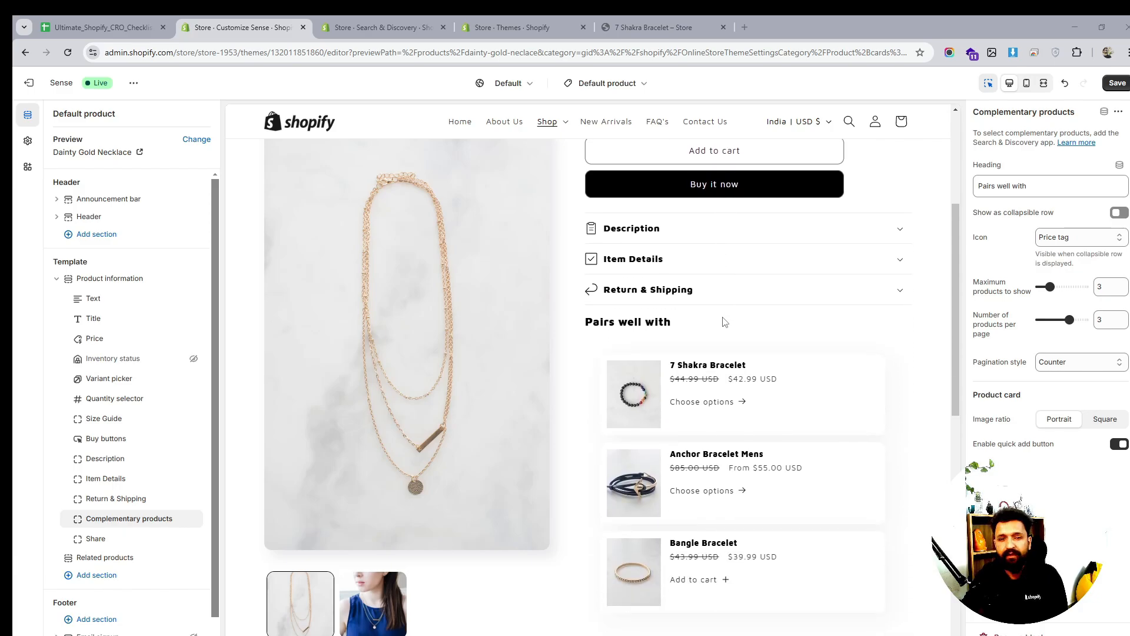
scroll(724, 322, "down", 2)
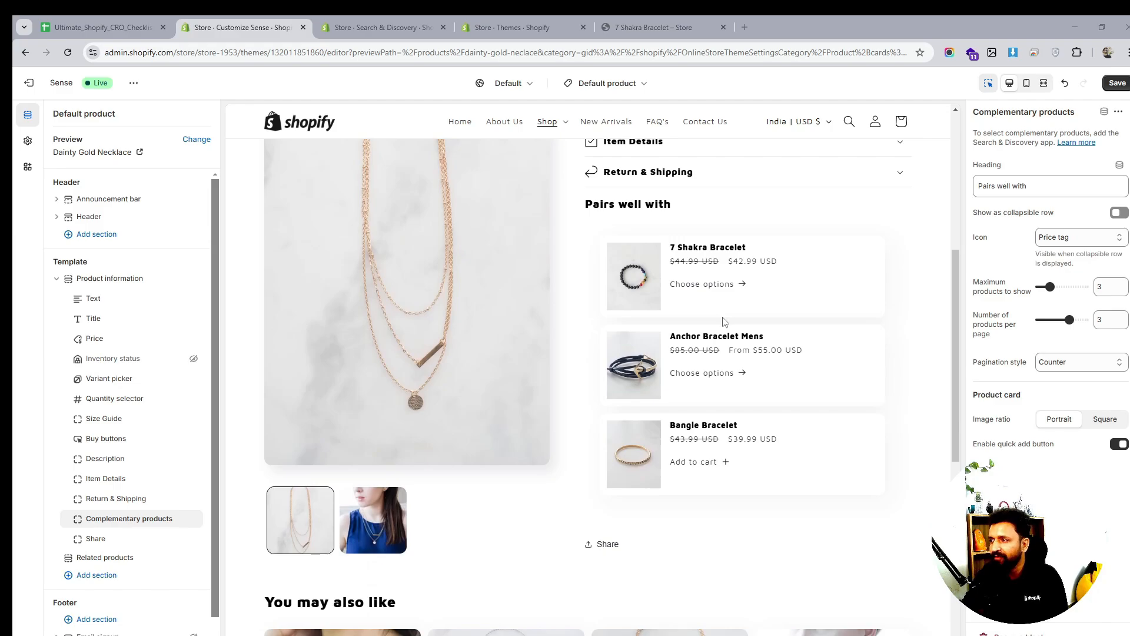
scroll(724, 321, "down", 3)
scroll(724, 322, "up", 5)
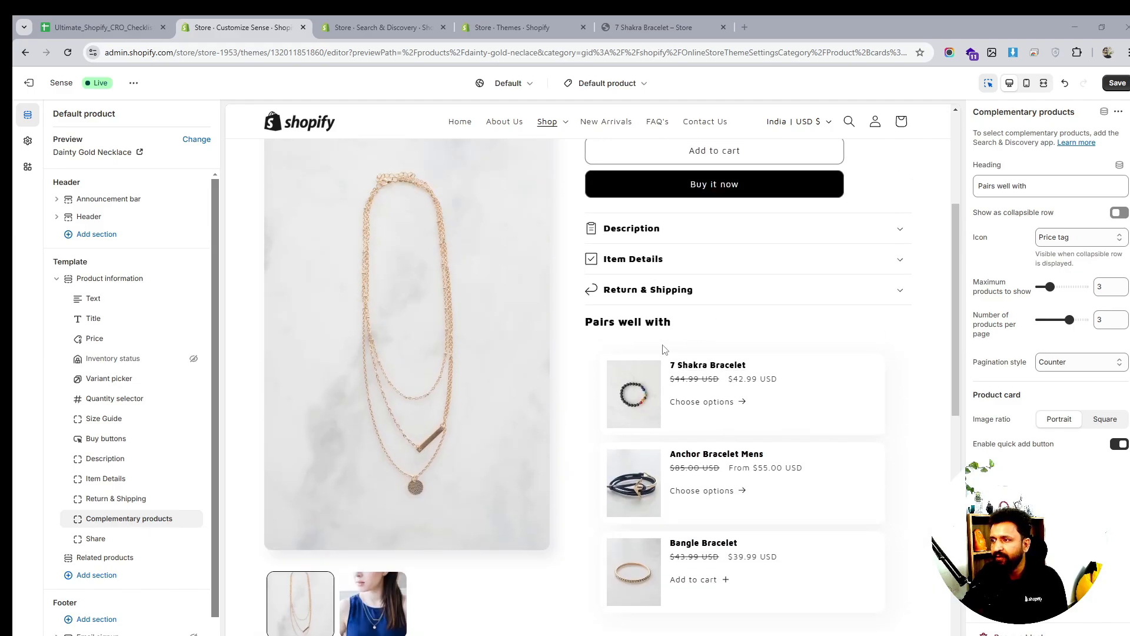
scroll(664, 349, "down", 1)
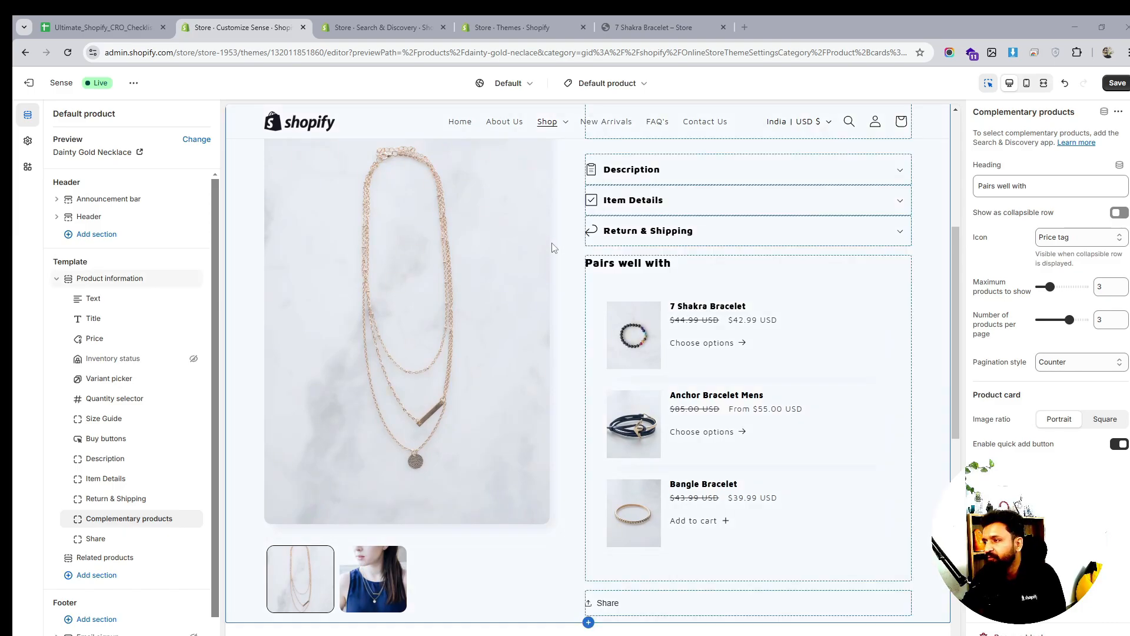
scroll(733, 326, "down", 2)
scroll(734, 327, "down", 2)
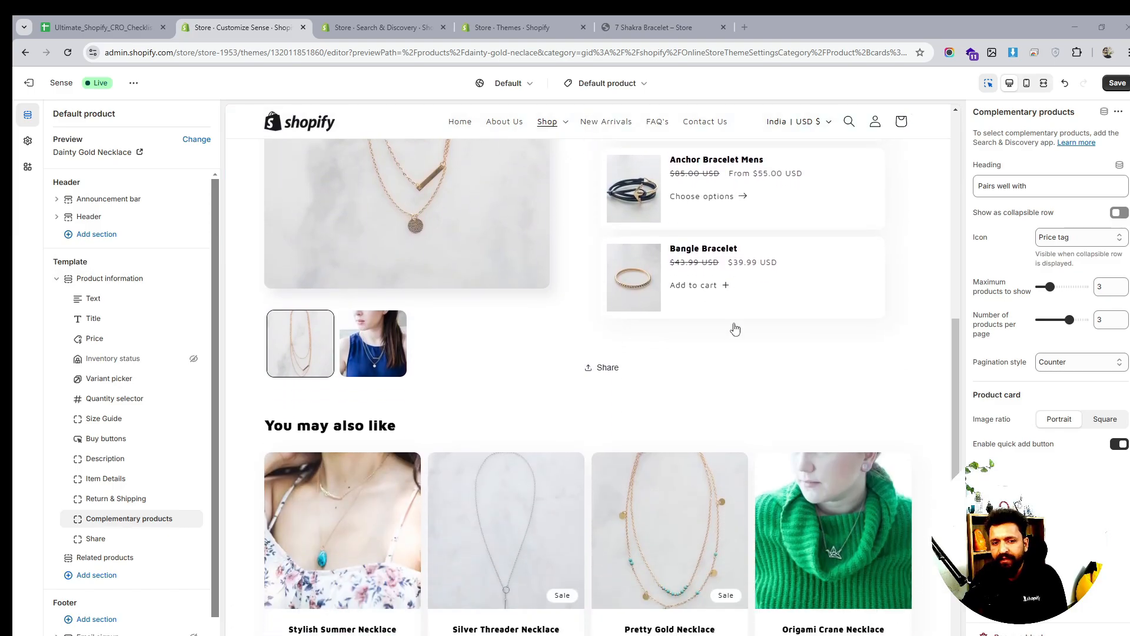
scroll(735, 328, "down", 2)
scroll(735, 328, "up", 7)
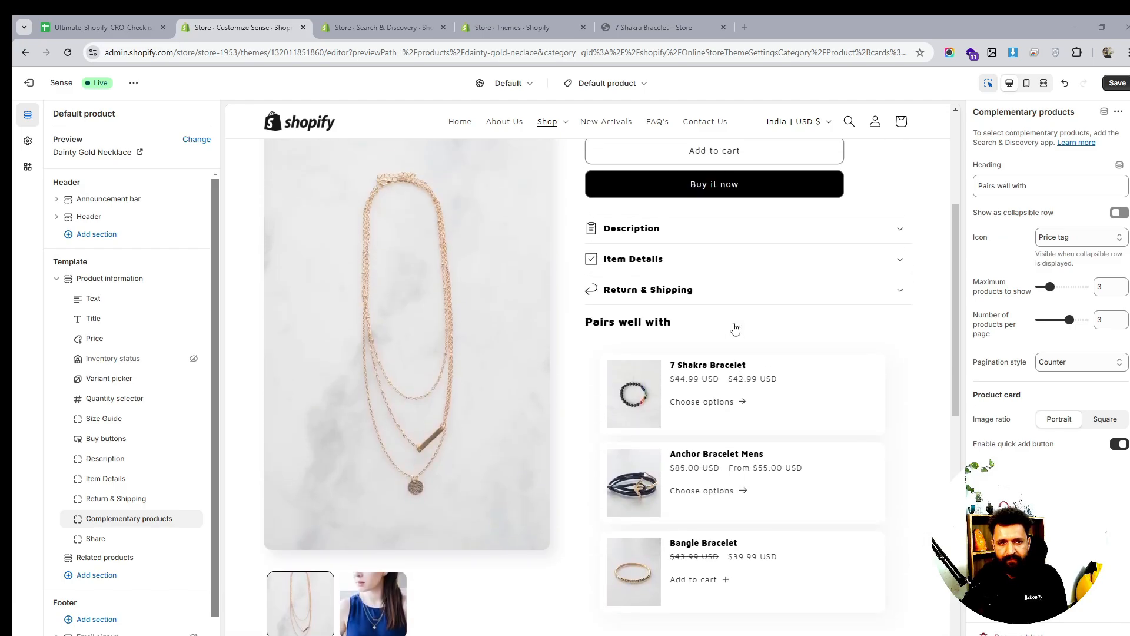
scroll(736, 328, "up", 4)
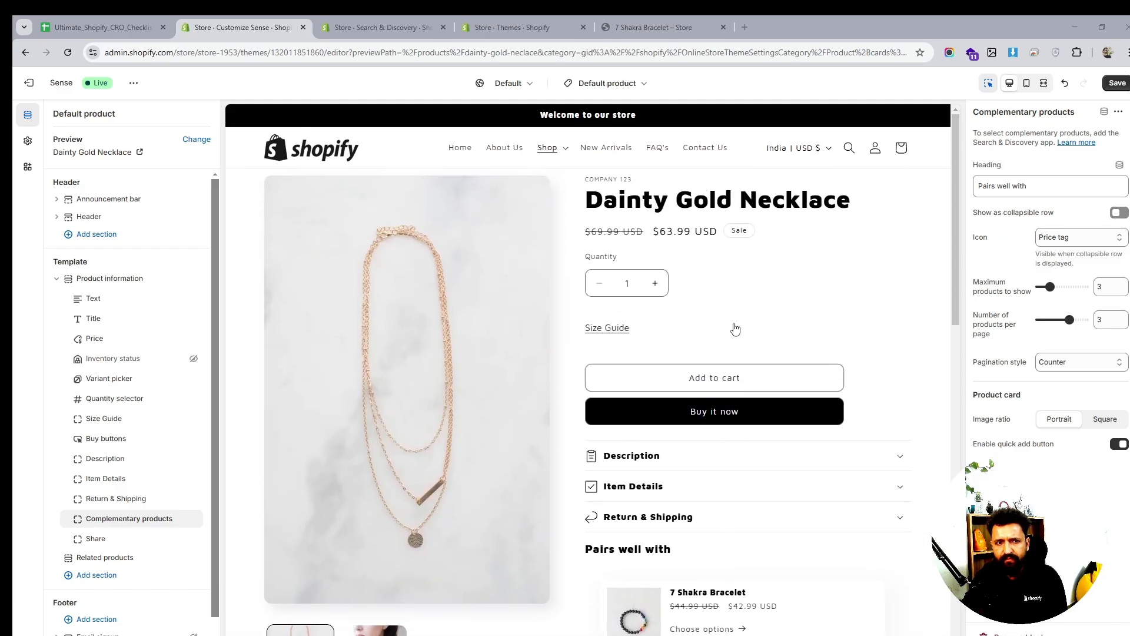
scroll(735, 329, "down", 1)
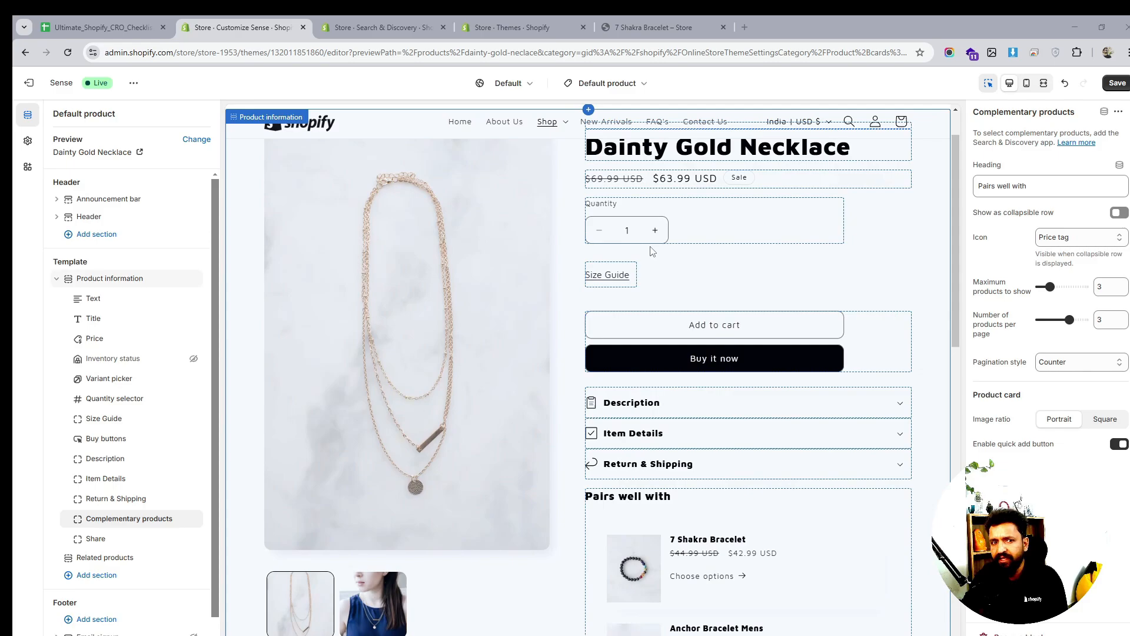
scroll(731, 359, "down", 1)
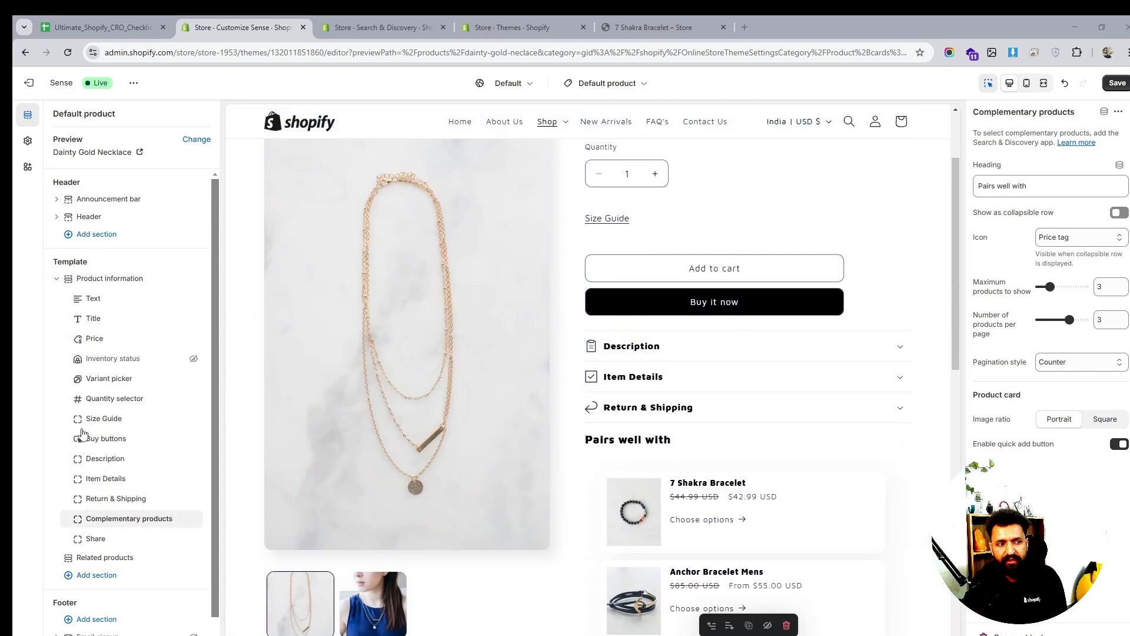
Drag the Size Guide block above Quantity selector and check the preview
mouse_move(79, 419)
left_mouse_down()
mouse_move(83, 536)
mouse_move(77, 399)
left_mouse_up()
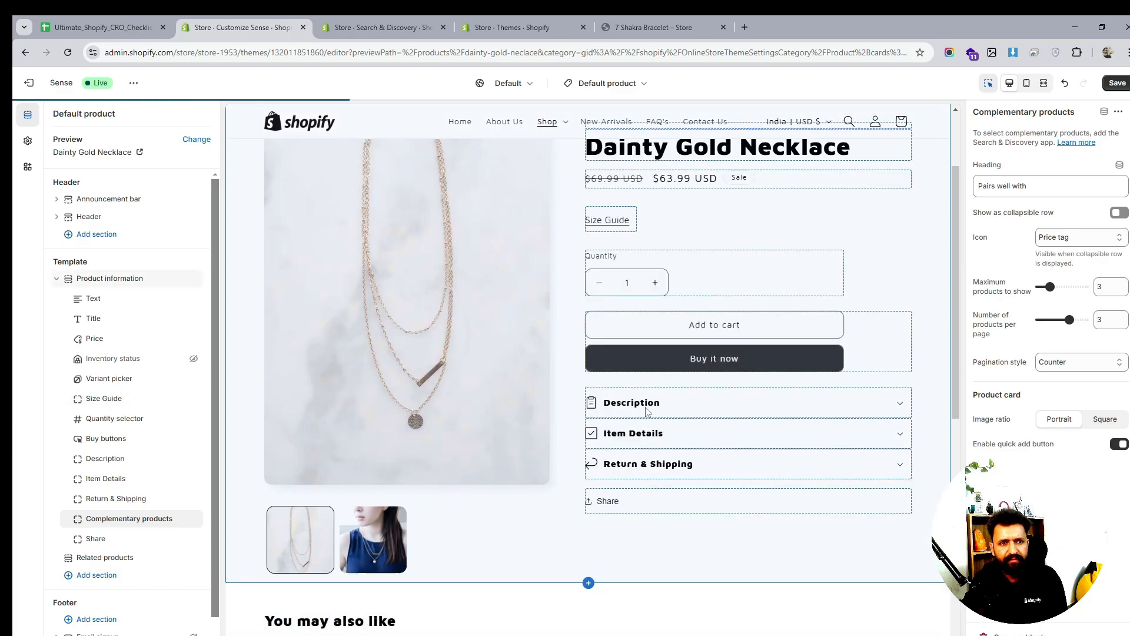
scroll(824, 351, "up", 3)
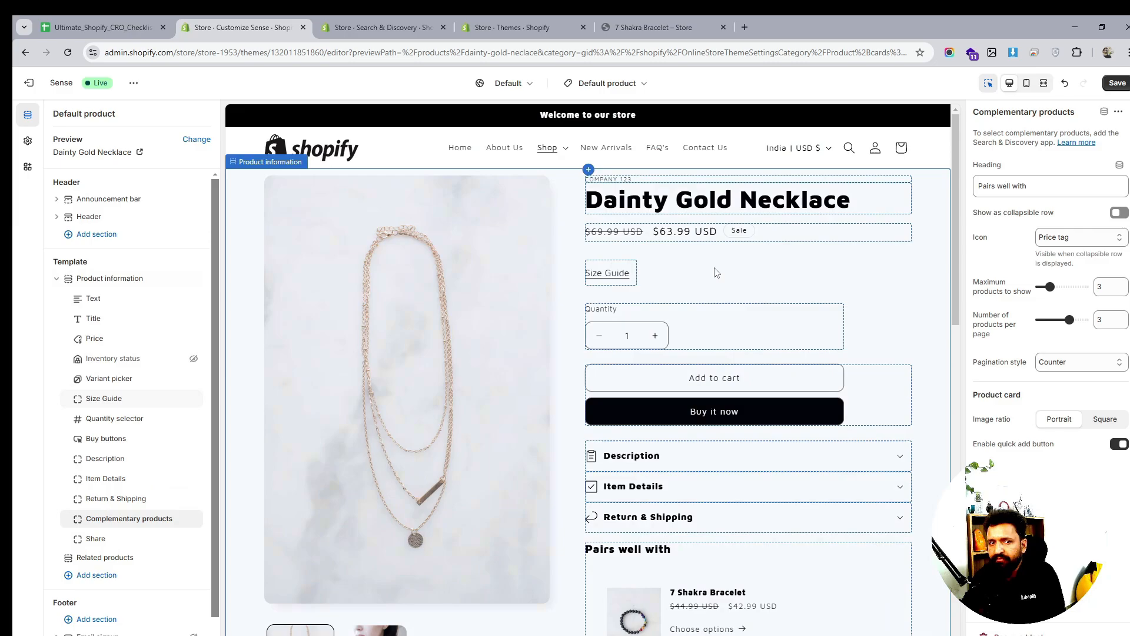
scroll(716, 271, "down", 5)
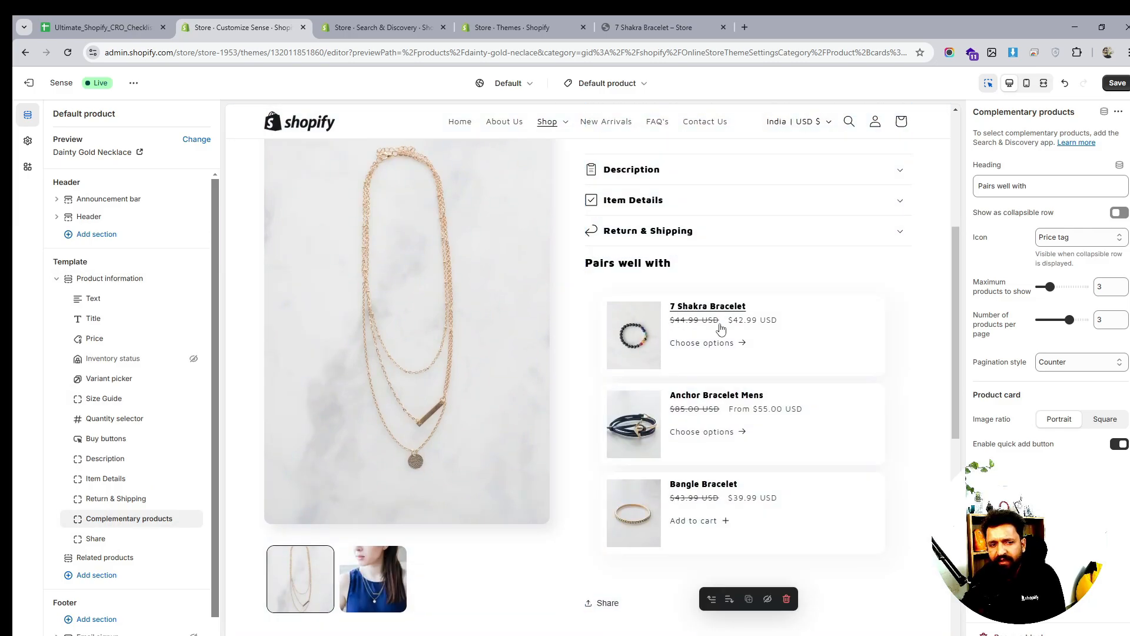
scroll(677, 323, "down", 5)
scroll(151, 408, "down", 1)
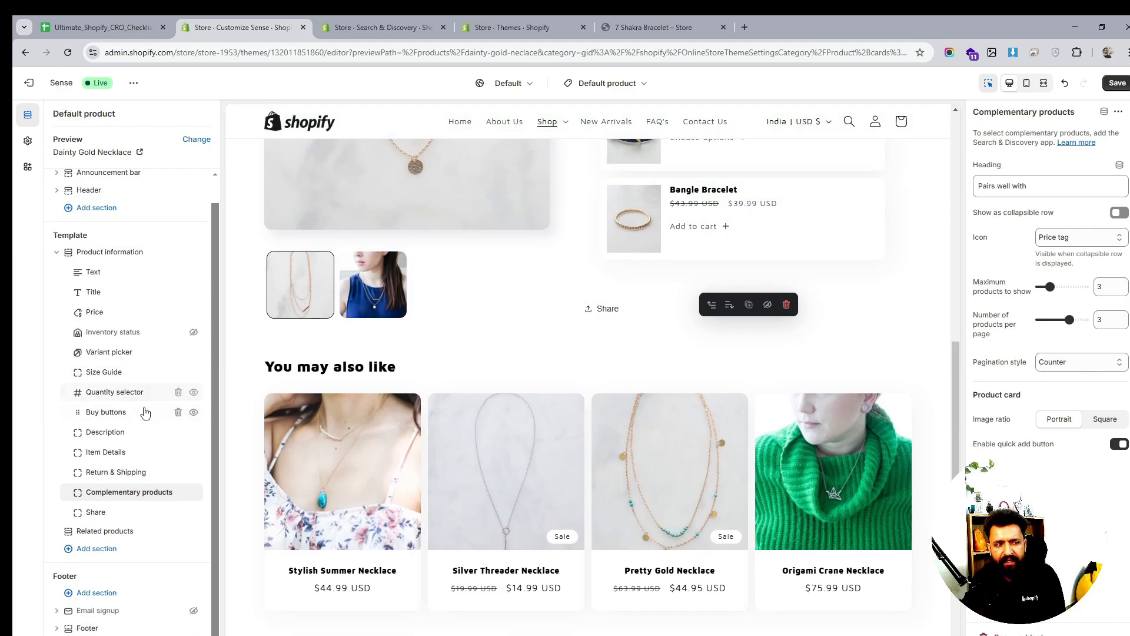
left_click(108, 549)
Step through the Product Pages checklist items from product descriptions down to FAQs on product pages
left_click(134, 28)
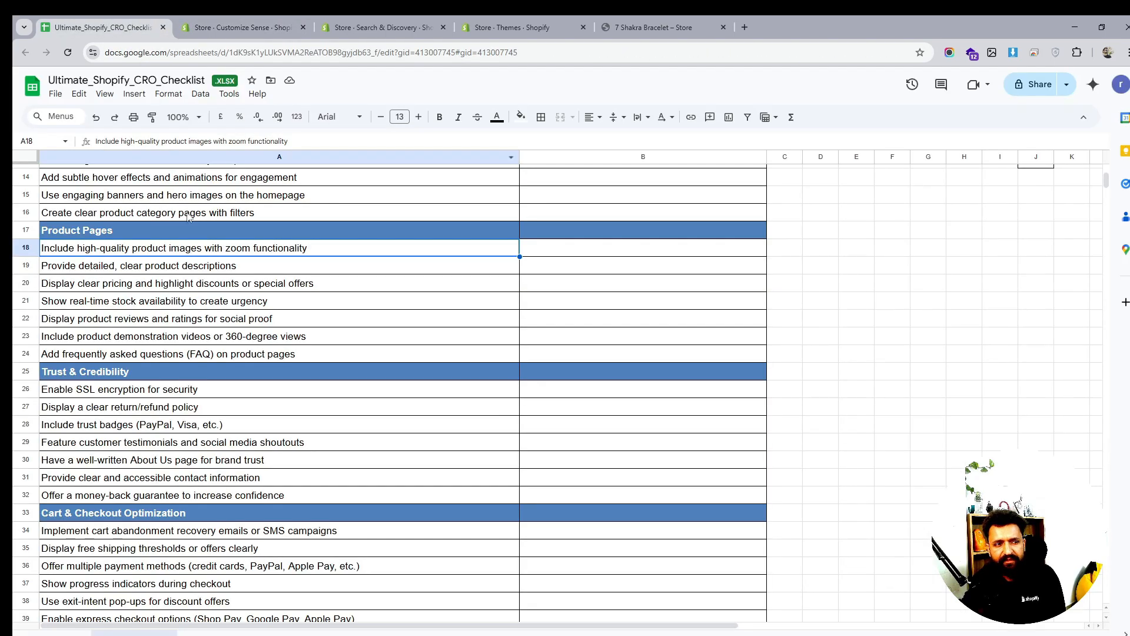
left_click(88, 270)
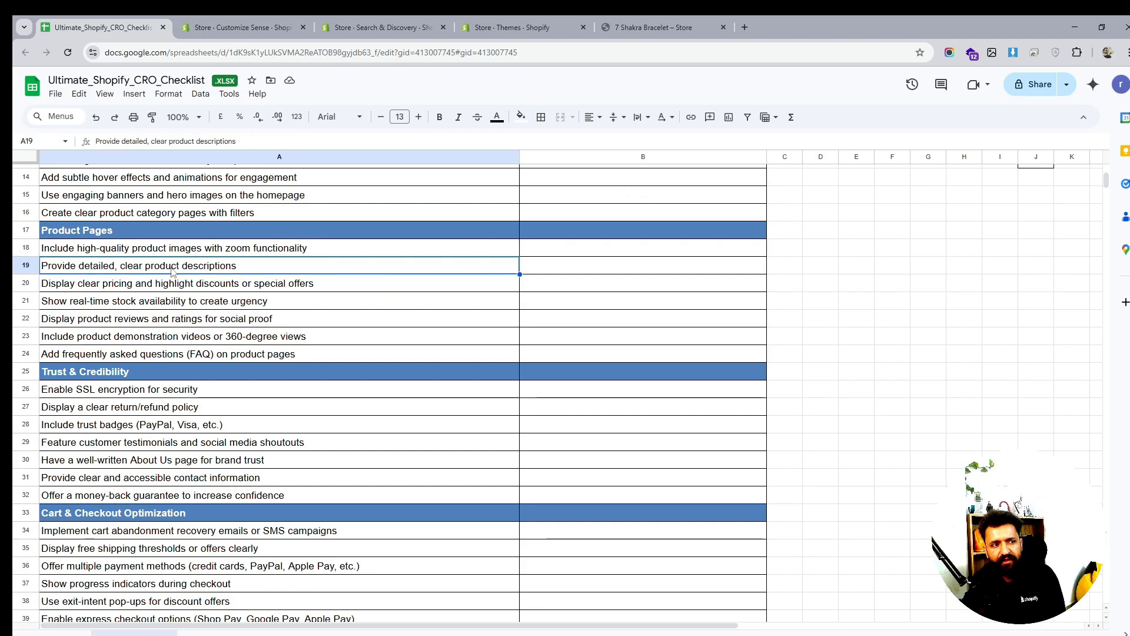
left_click(93, 285)
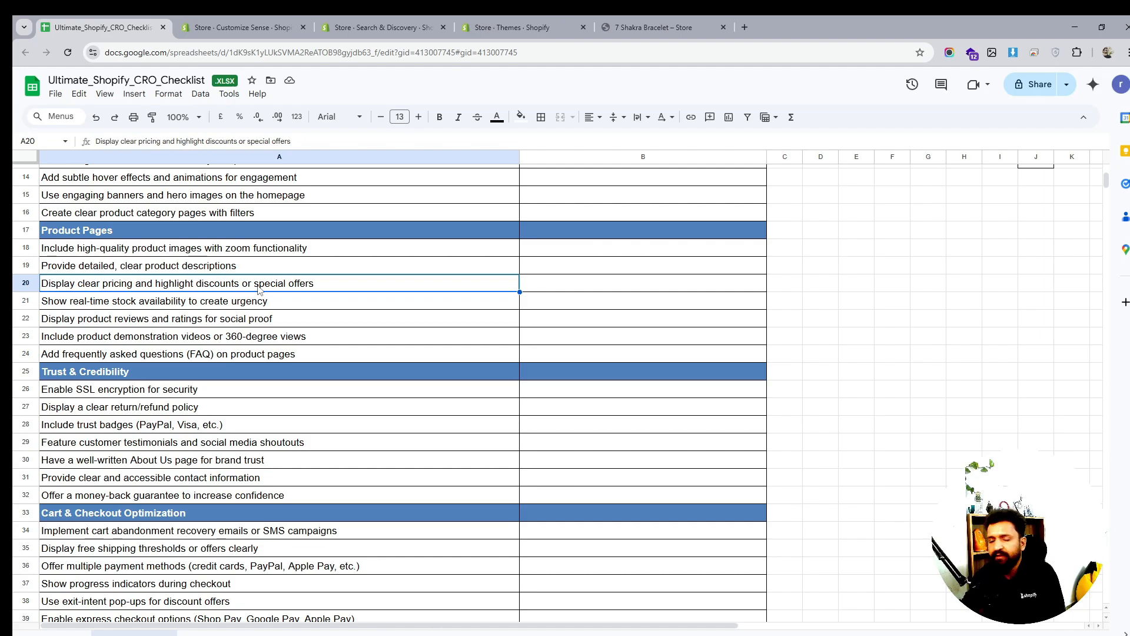
left_click(99, 306)
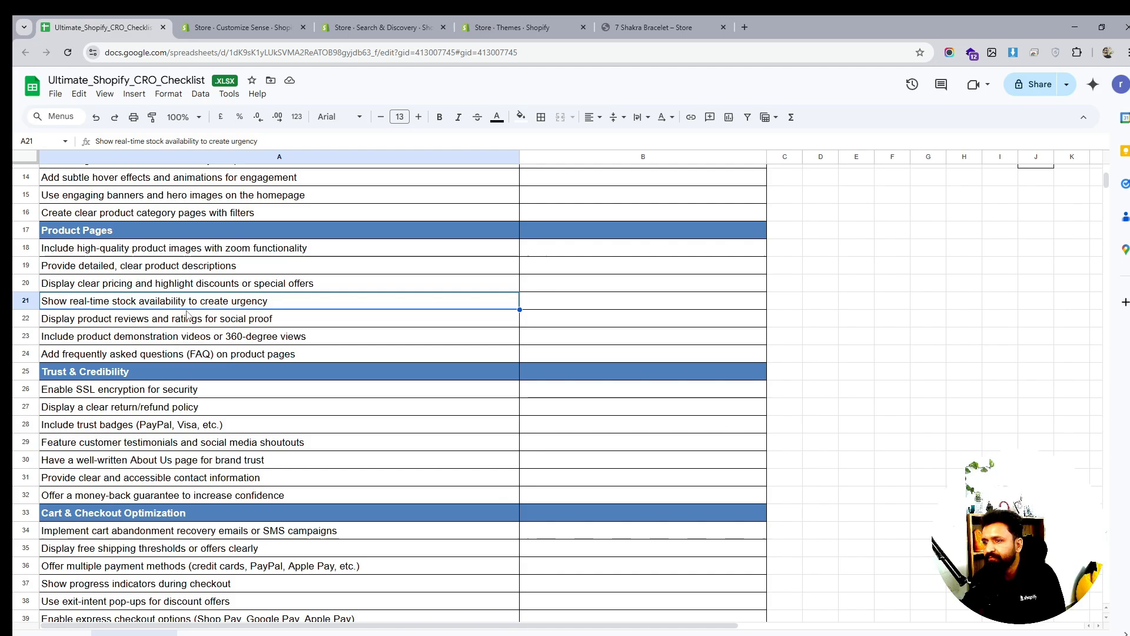
left_click(276, 29)
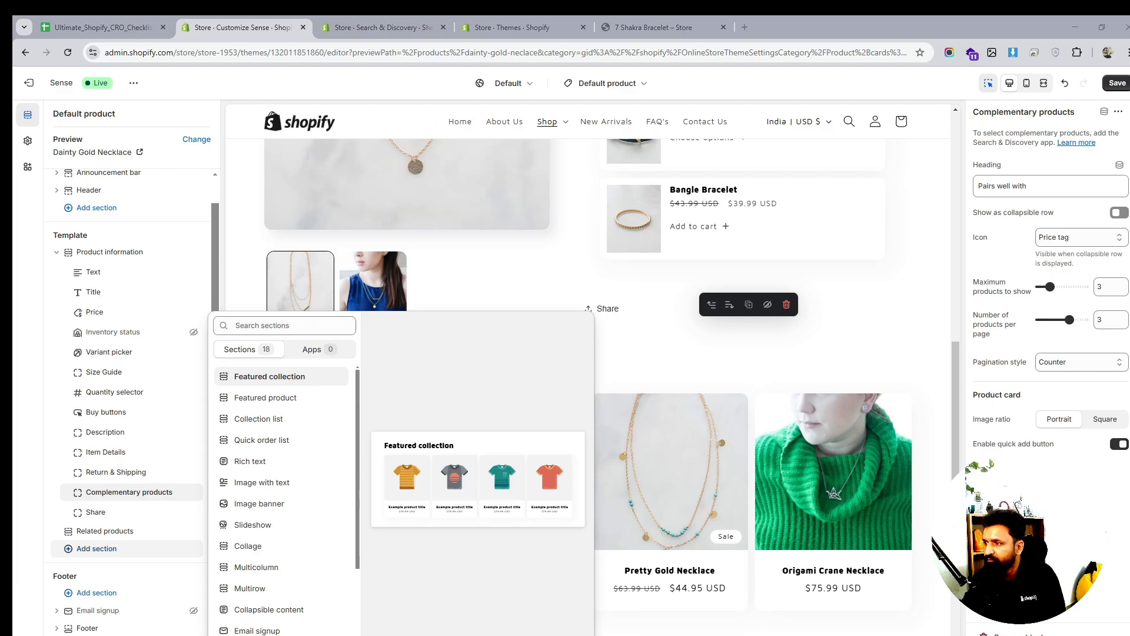
left_click(77, 19)
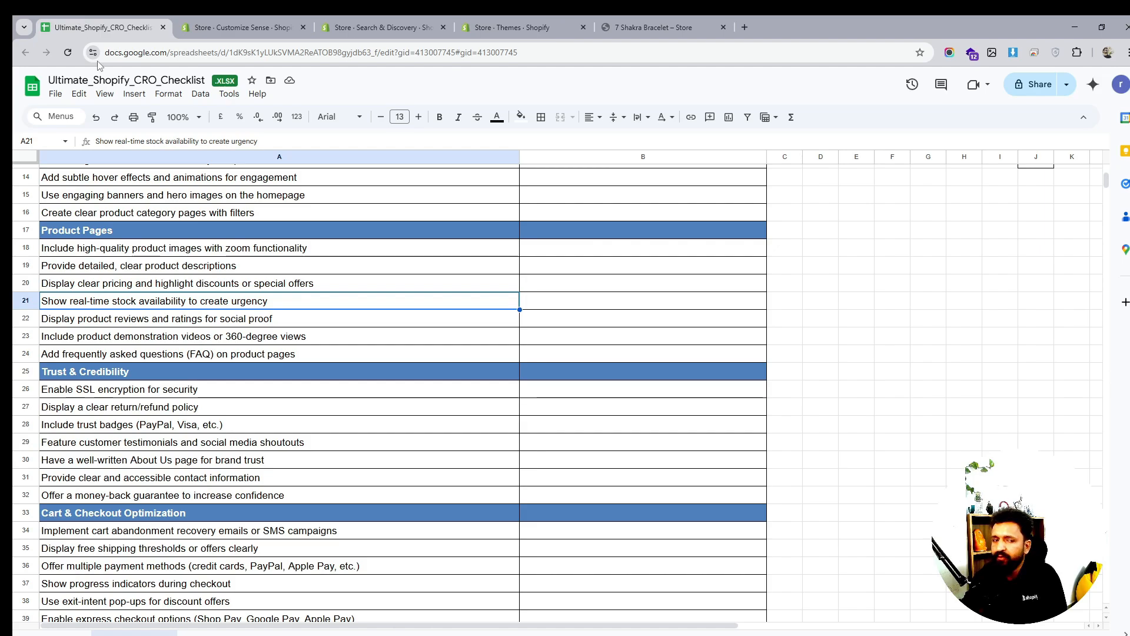
left_click(163, 325)
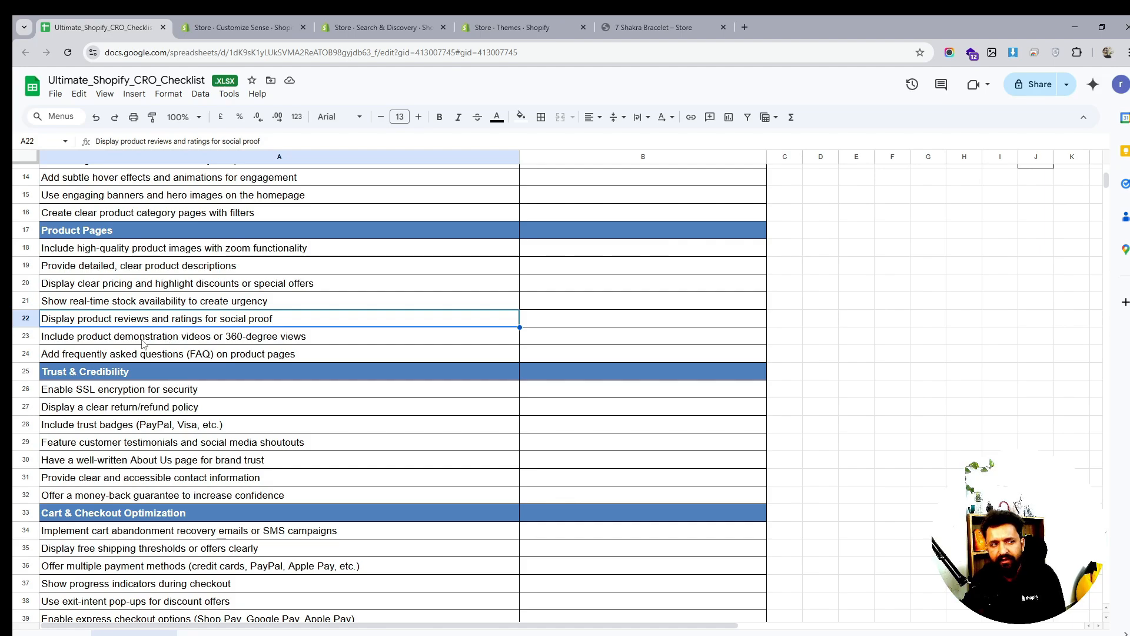
left_click(166, 360)
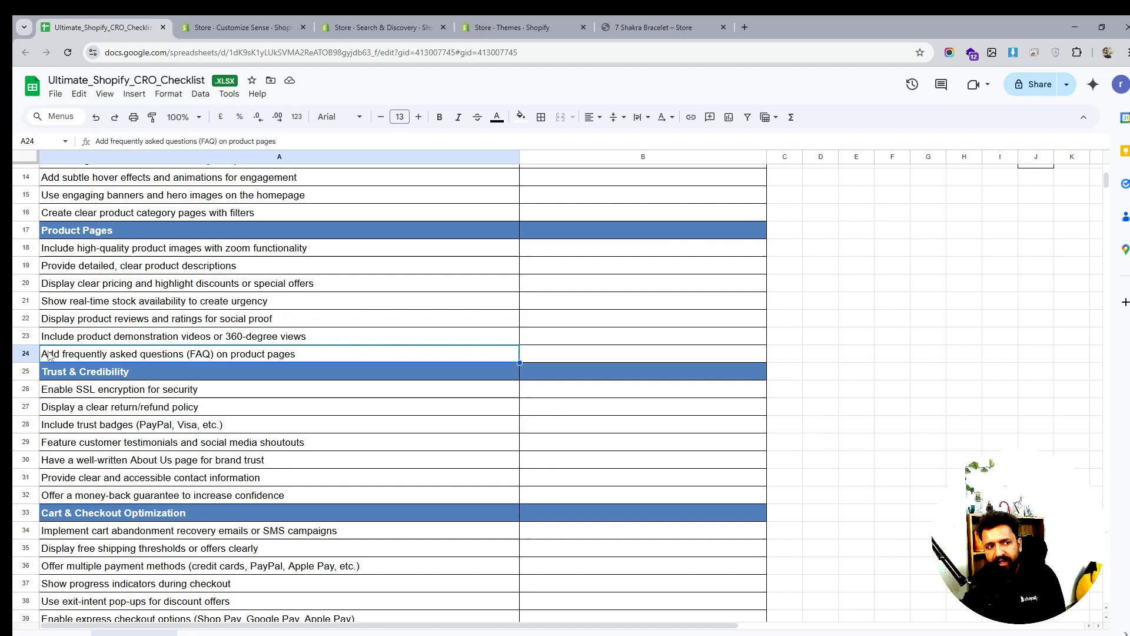
left_click(416, 35)
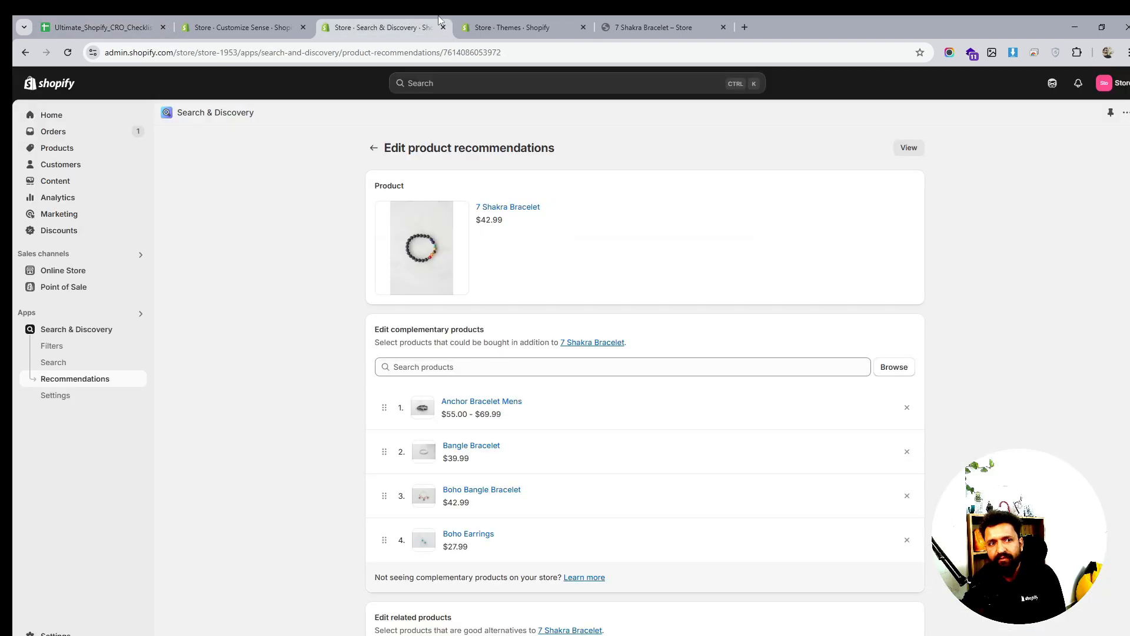
Add a Collapsible content section below Related products in the product template
left_click(501, 25)
key("ctrl+Tab")
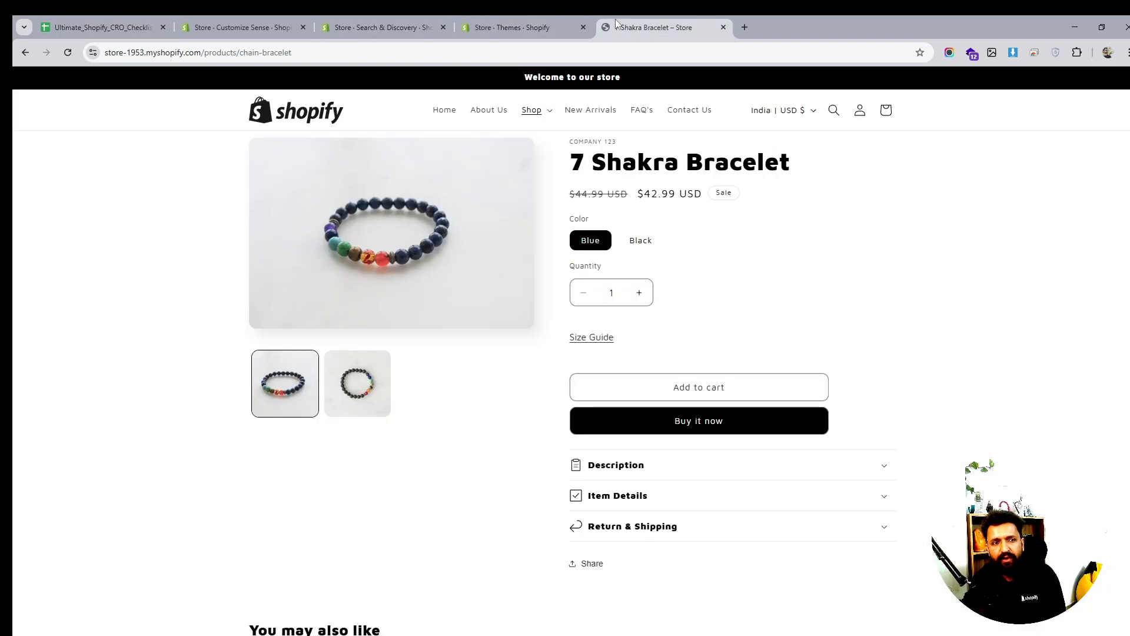
left_click(495, 18)
left_click(383, 27)
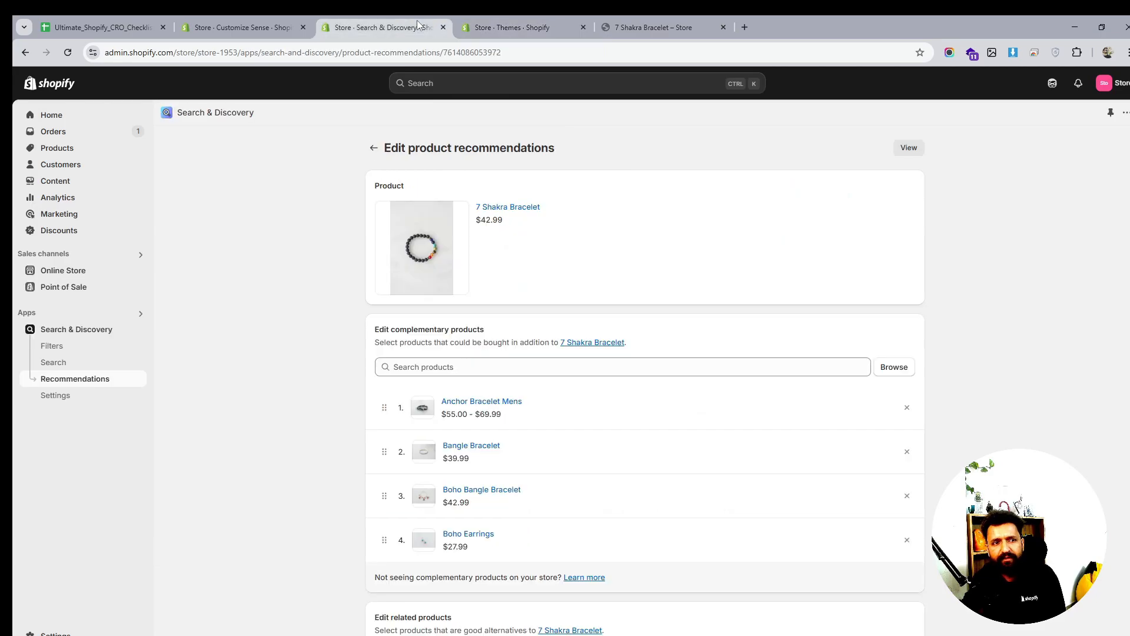
left_click(180, 28)
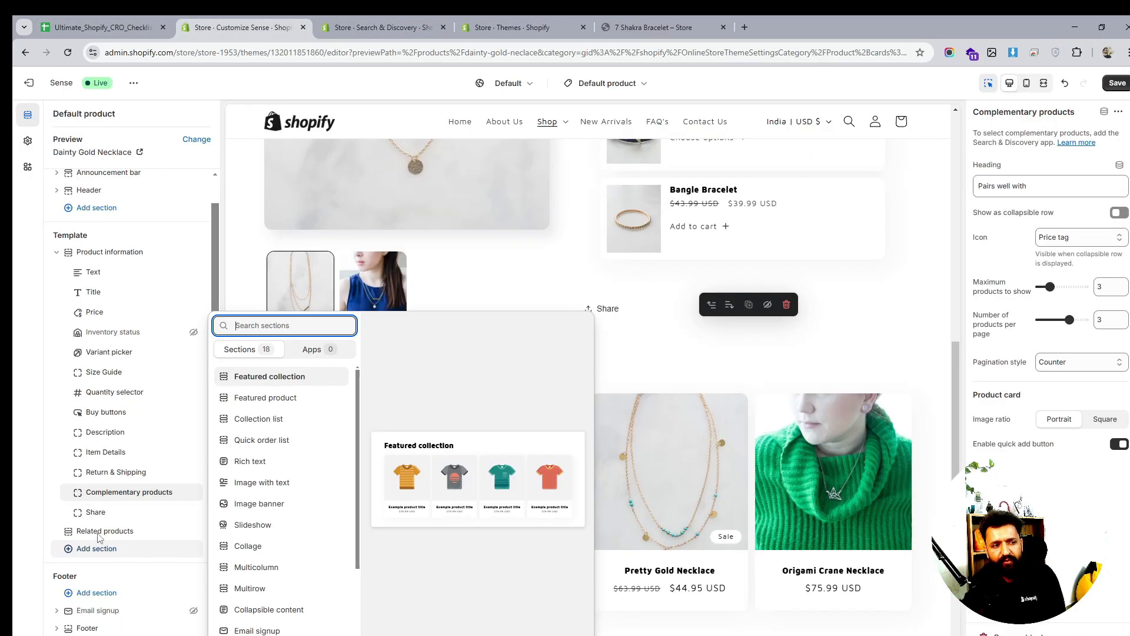
scroll(298, 516, "down", 1)
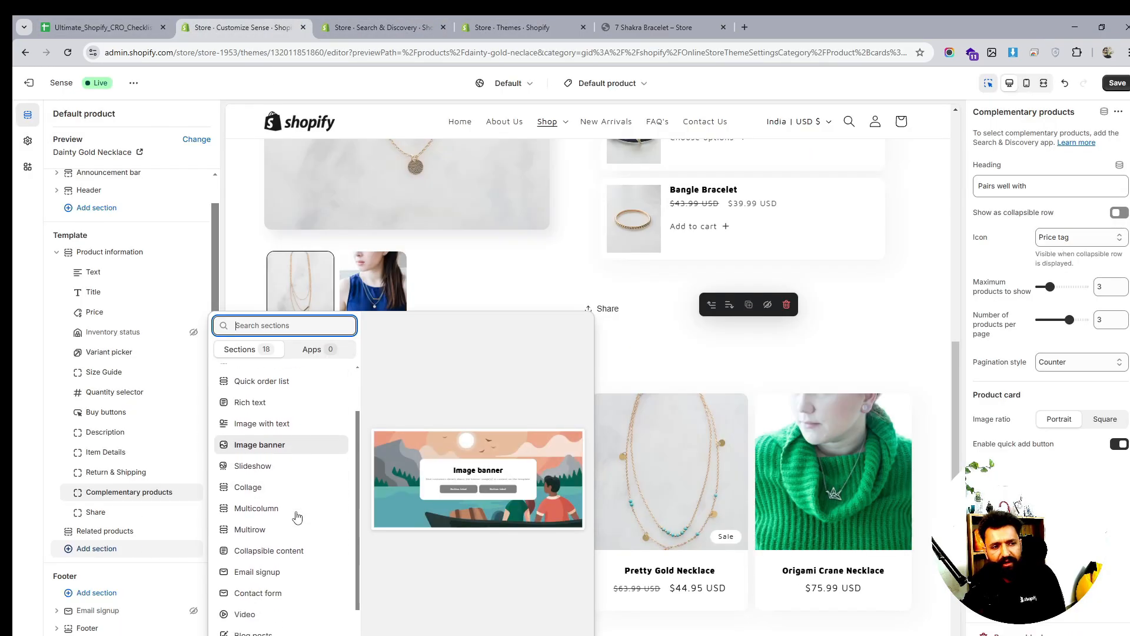
scroll(297, 516, "down", 1)
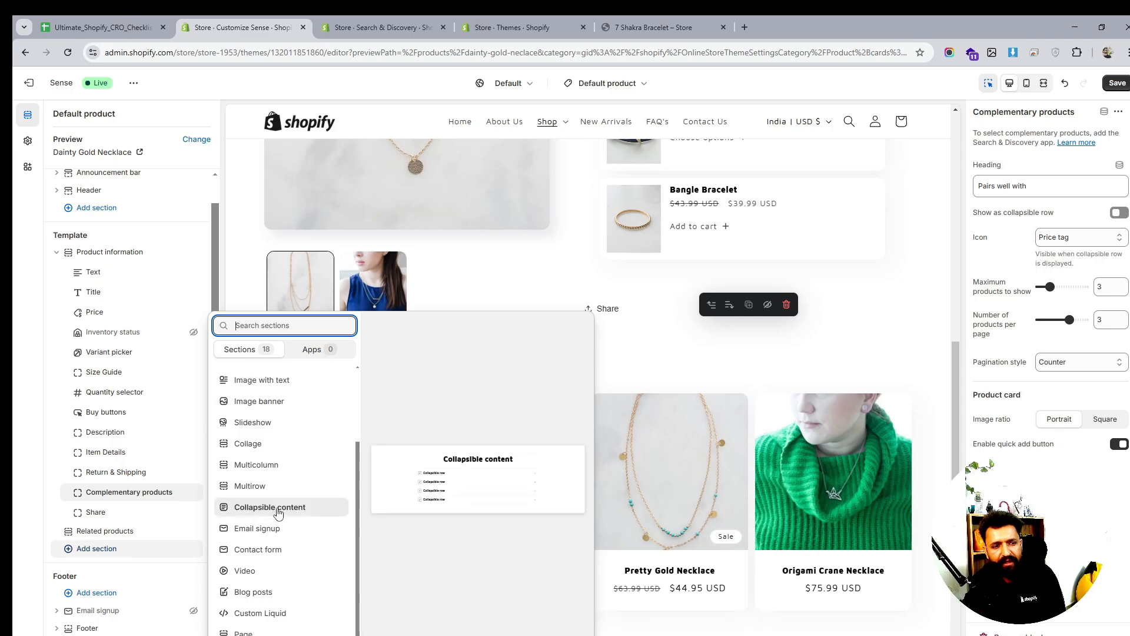
key("Escape")
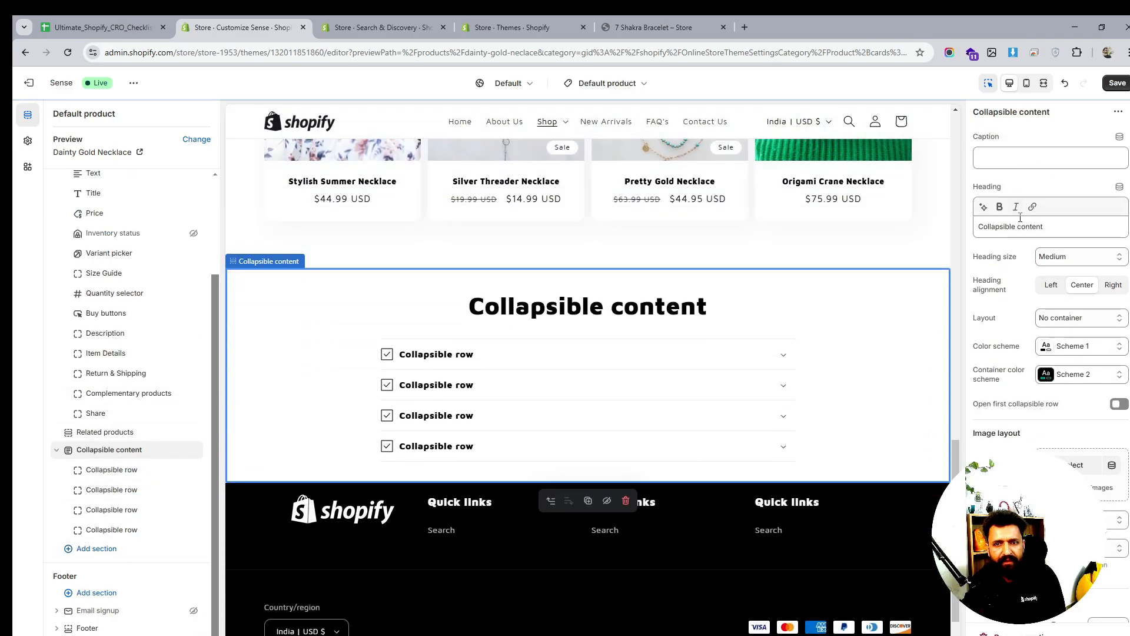
Change the collapsible section heading to 'FAQ's'
triple_click(1016, 224)
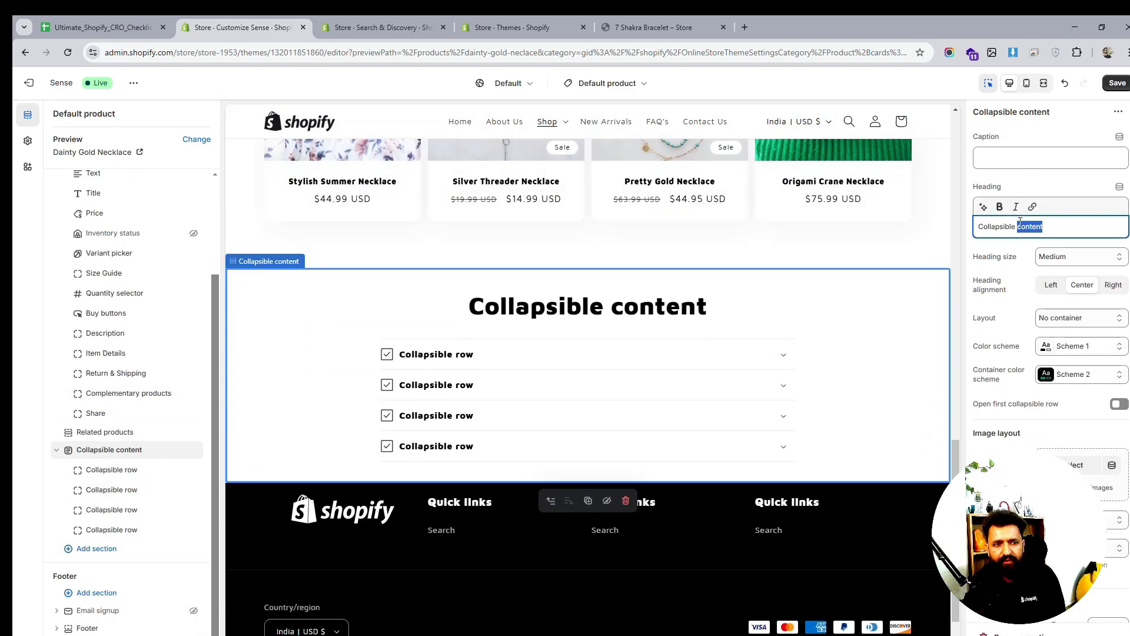
type("F")
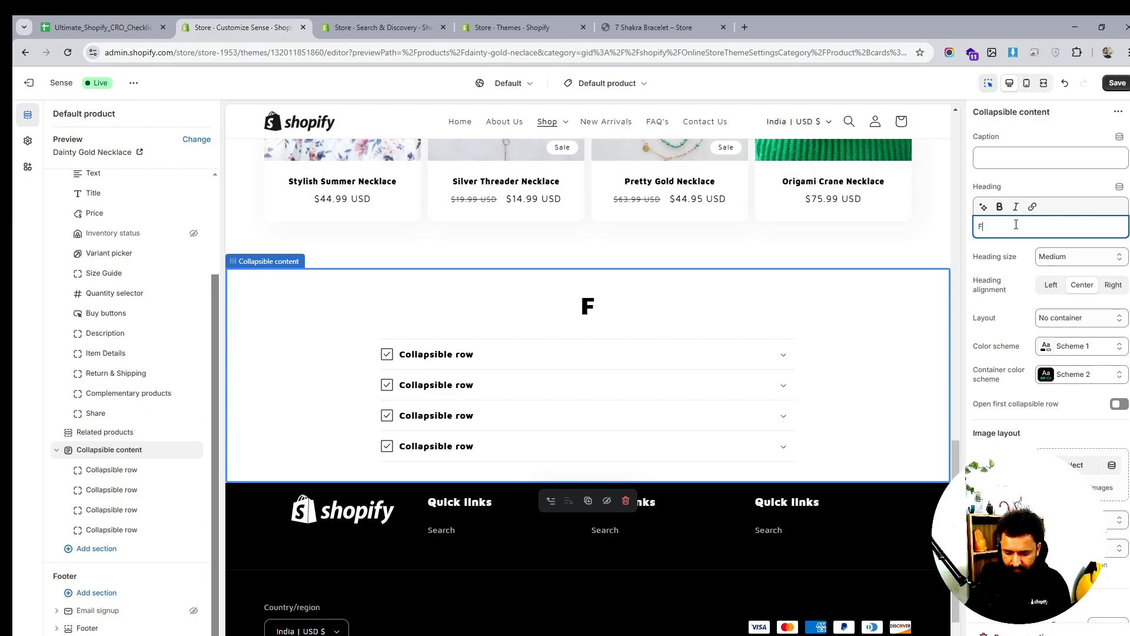
type("AQS")
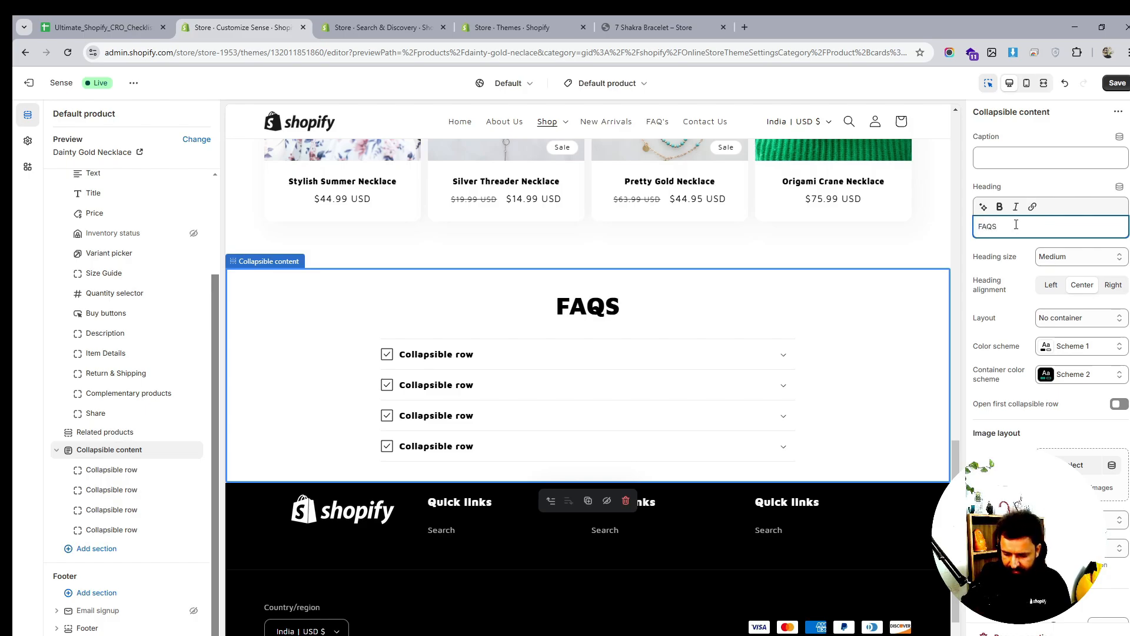
key("BackSpace")
type("'s")
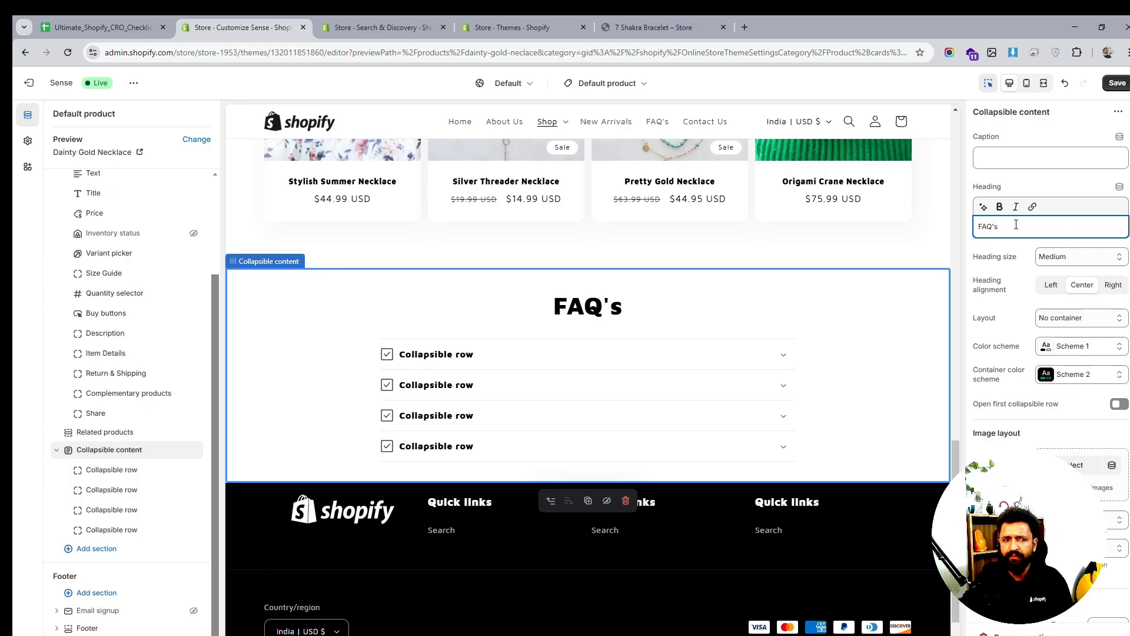
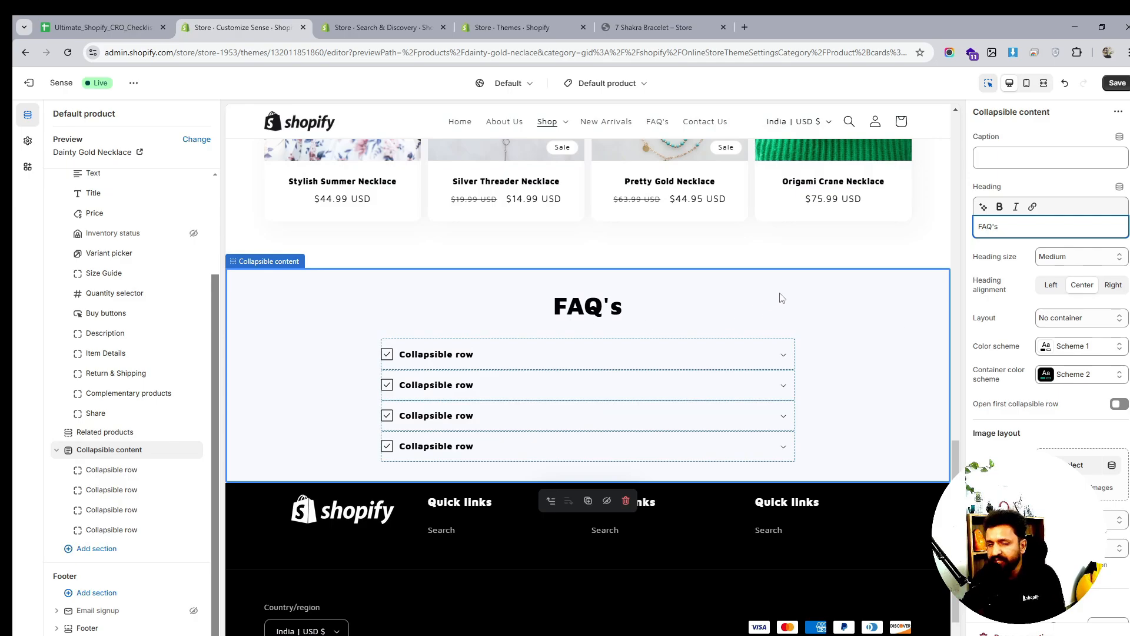
Save the theme so the FAQ's section with four placeholder rows is stored
scroll(753, 356, "down", 1)
scroll(754, 357, "up", 7)
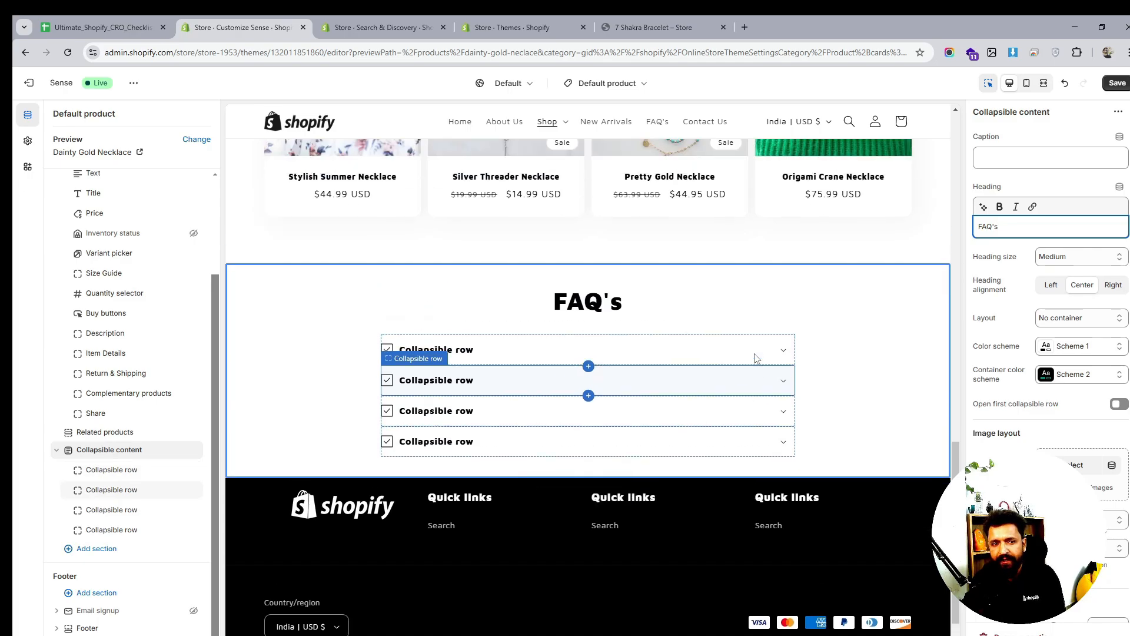
scroll(757, 357, "up", 5)
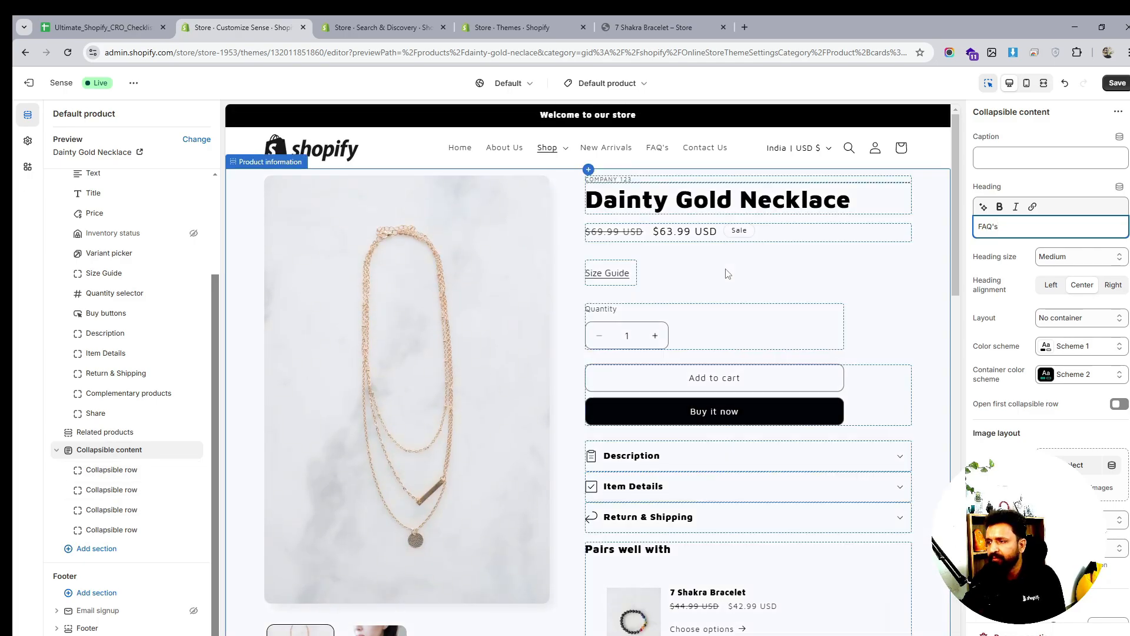
left_click(1117, 82)
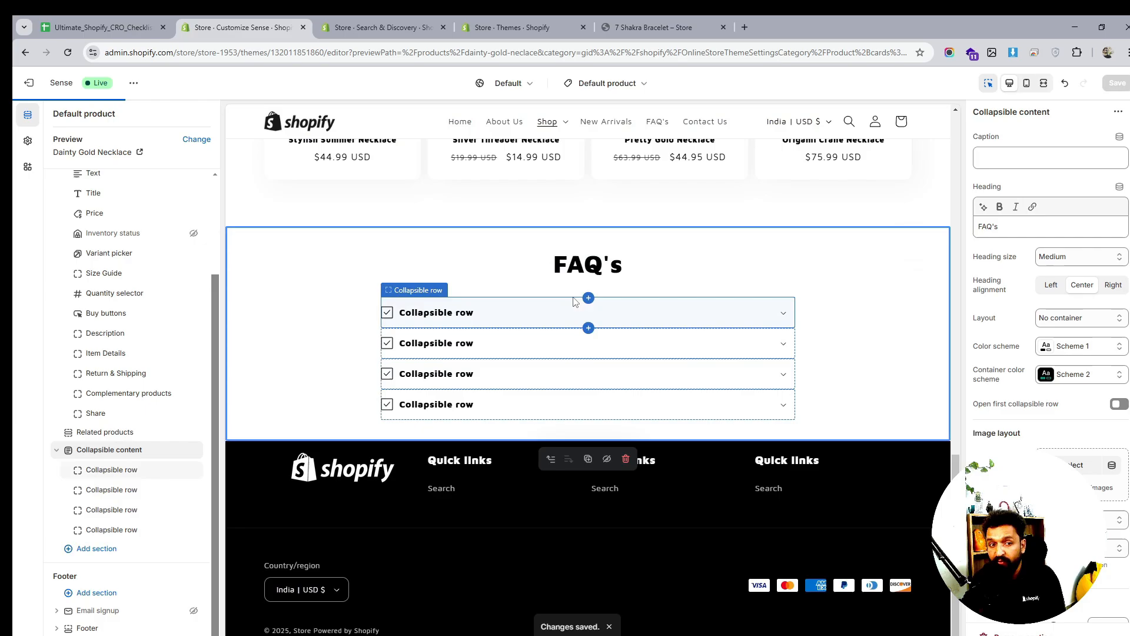
scroll(589, 303, "up", 8)
scroll(636, 309, "down", 6)
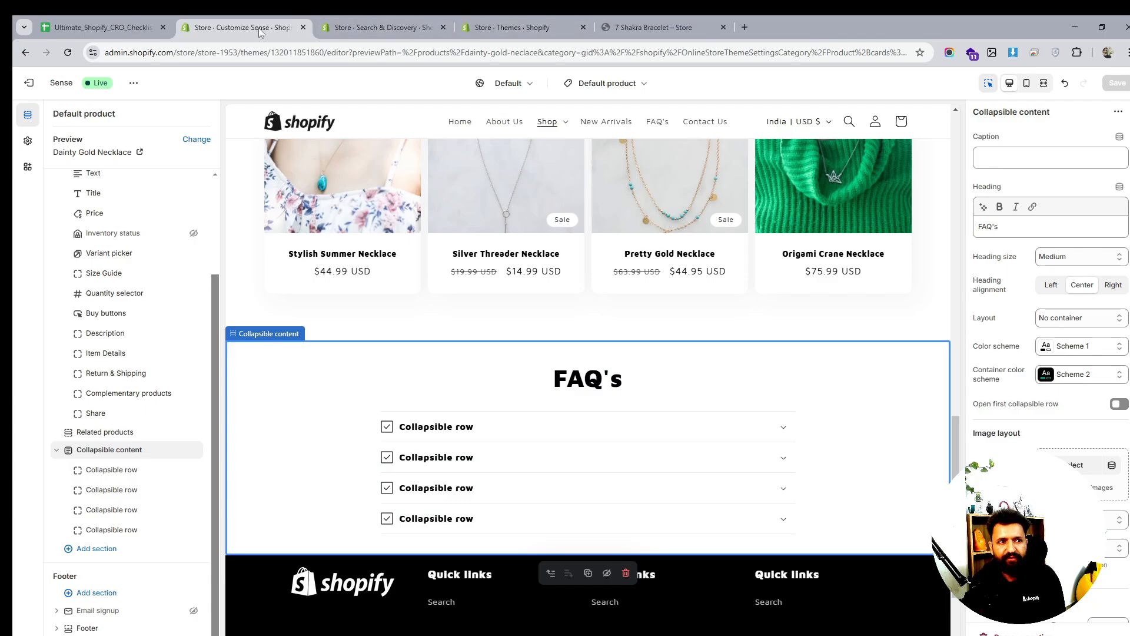
left_click(385, 20)
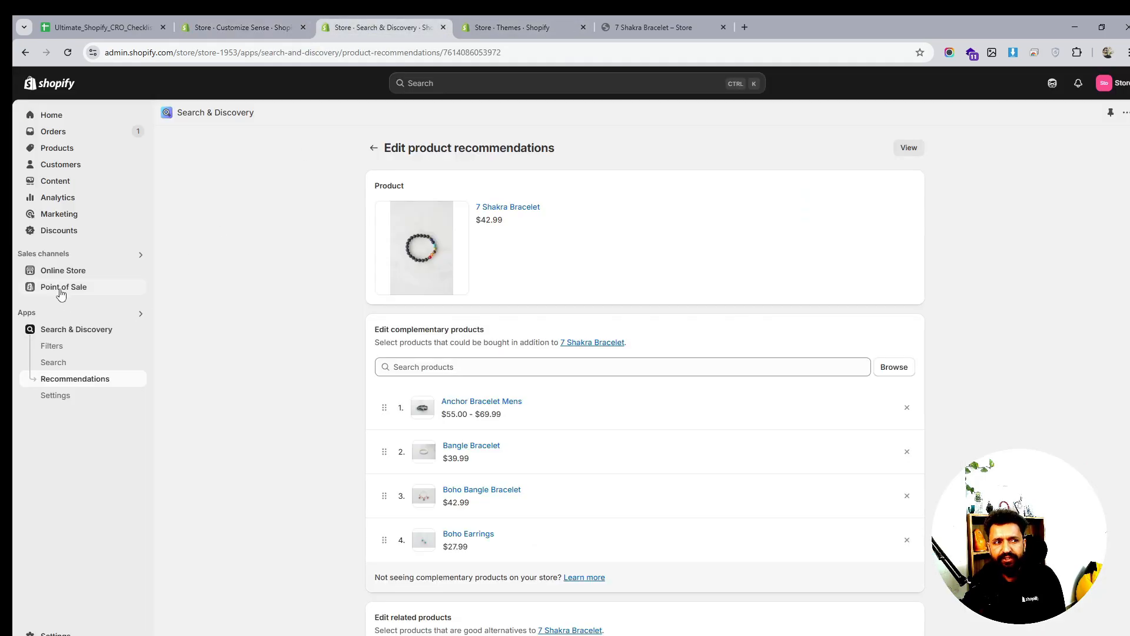
left_click(78, 270)
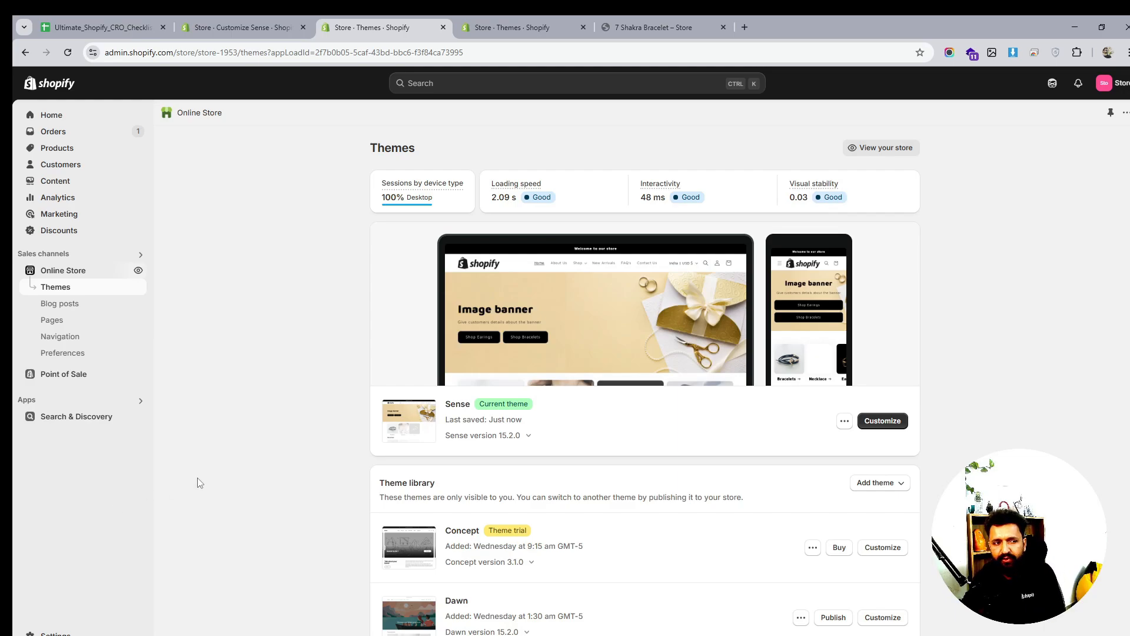
scroll(255, 424, "down", 1)
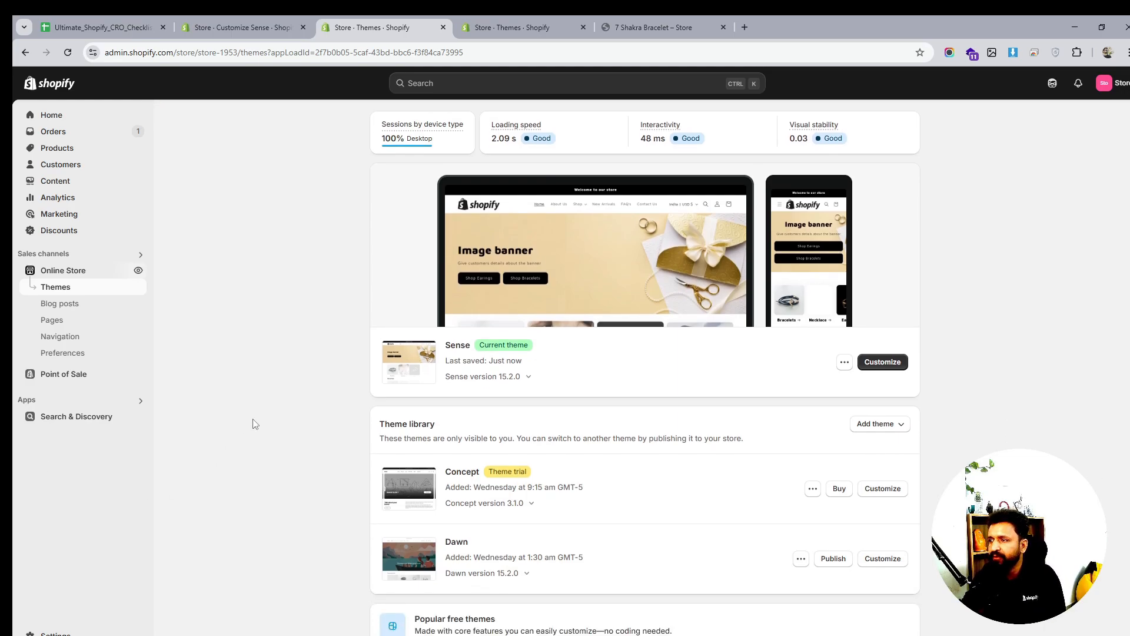
left_click(83, 23)
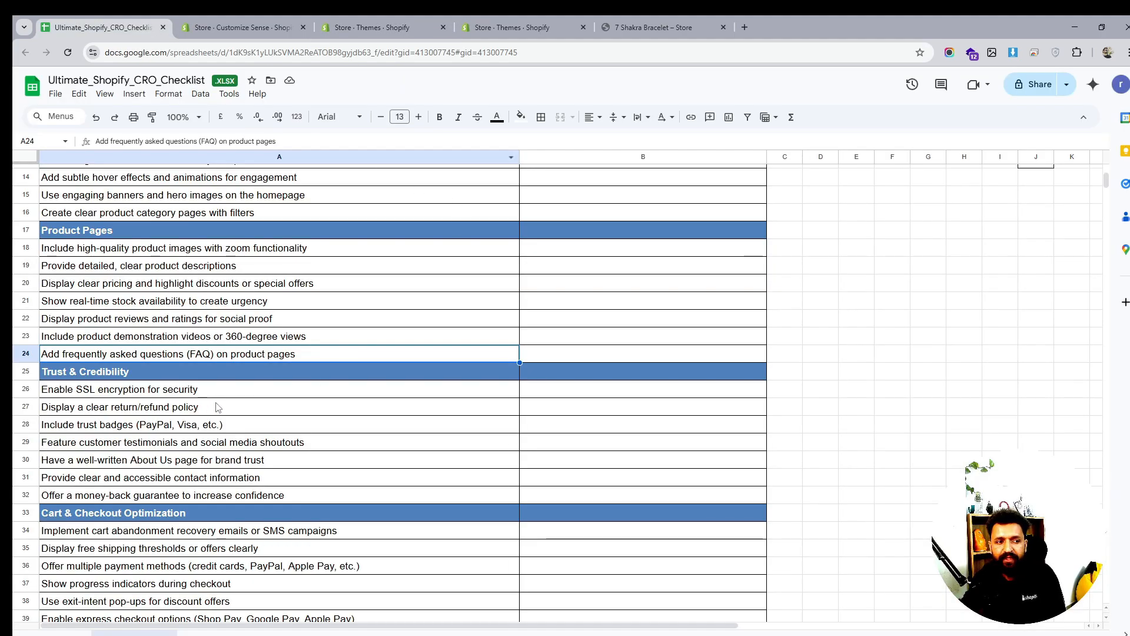
left_click(515, 27)
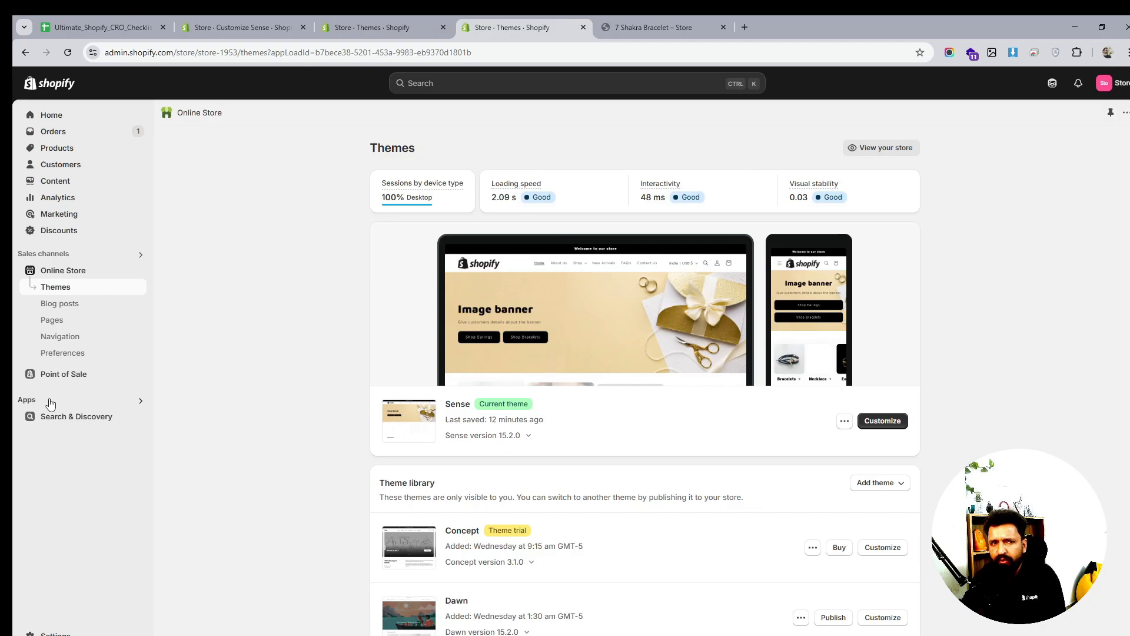
left_click(642, 27)
left_click(512, 27)
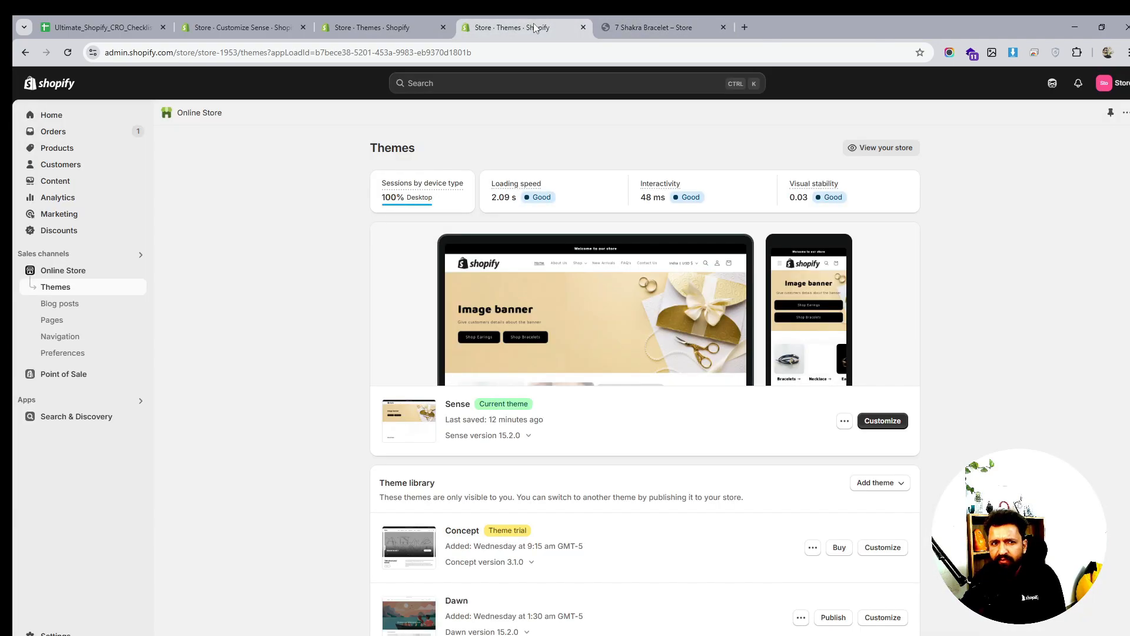
left_click(365, 17)
left_click(494, 23)
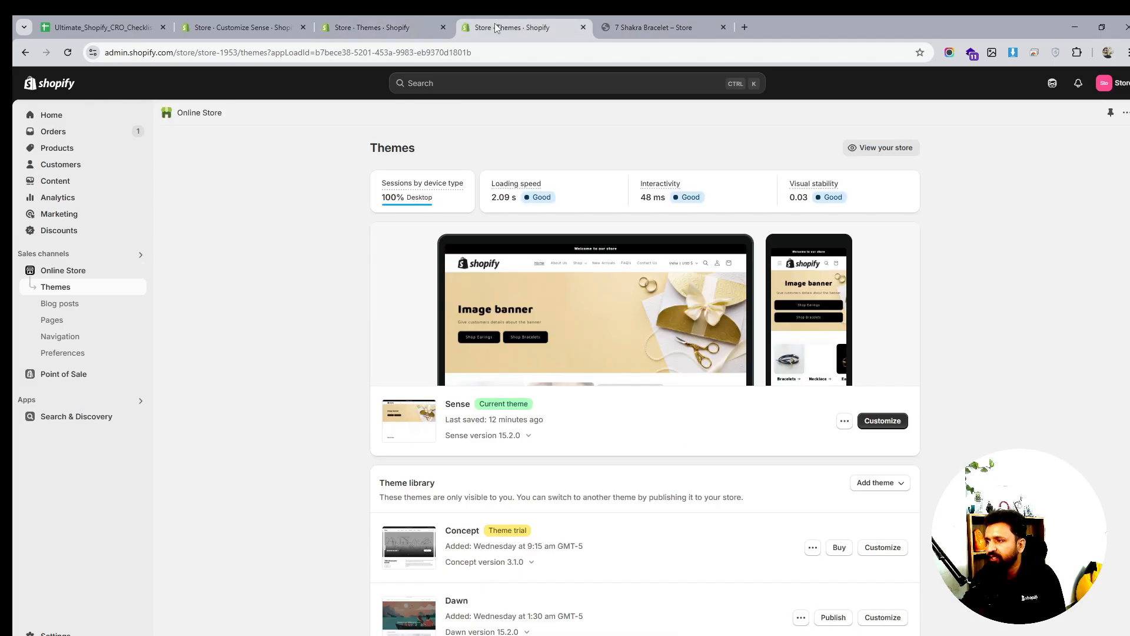
left_click(396, 23)
left_click(223, 27)
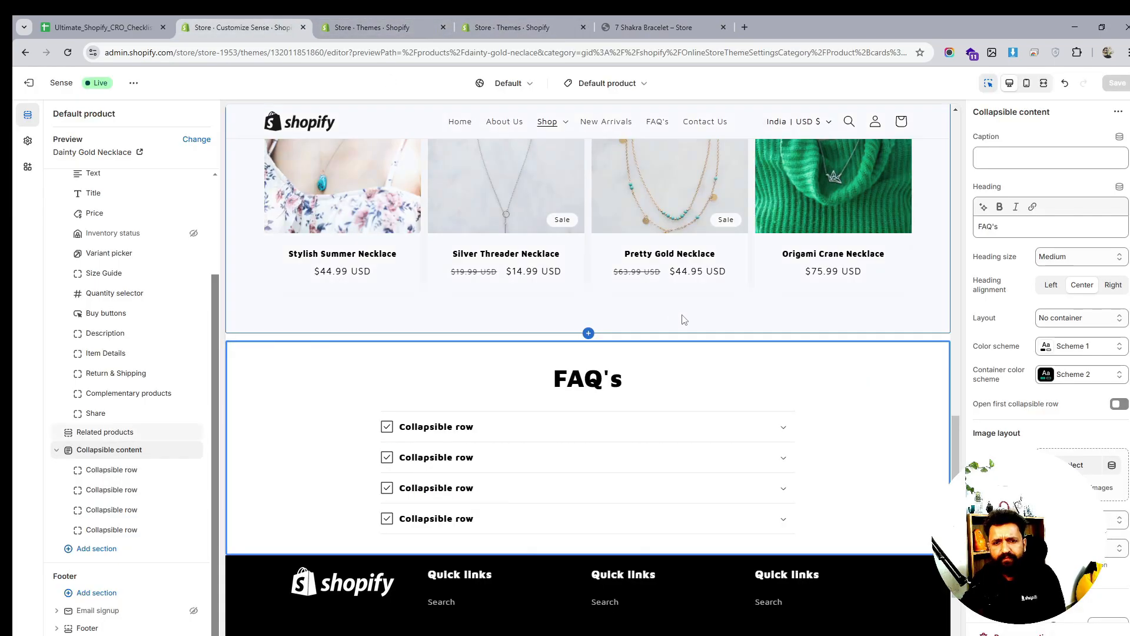
Insert an Icon with text block under Buy buttons, leaving its heart, return and truck icons
scroll(743, 370, "up", 15)
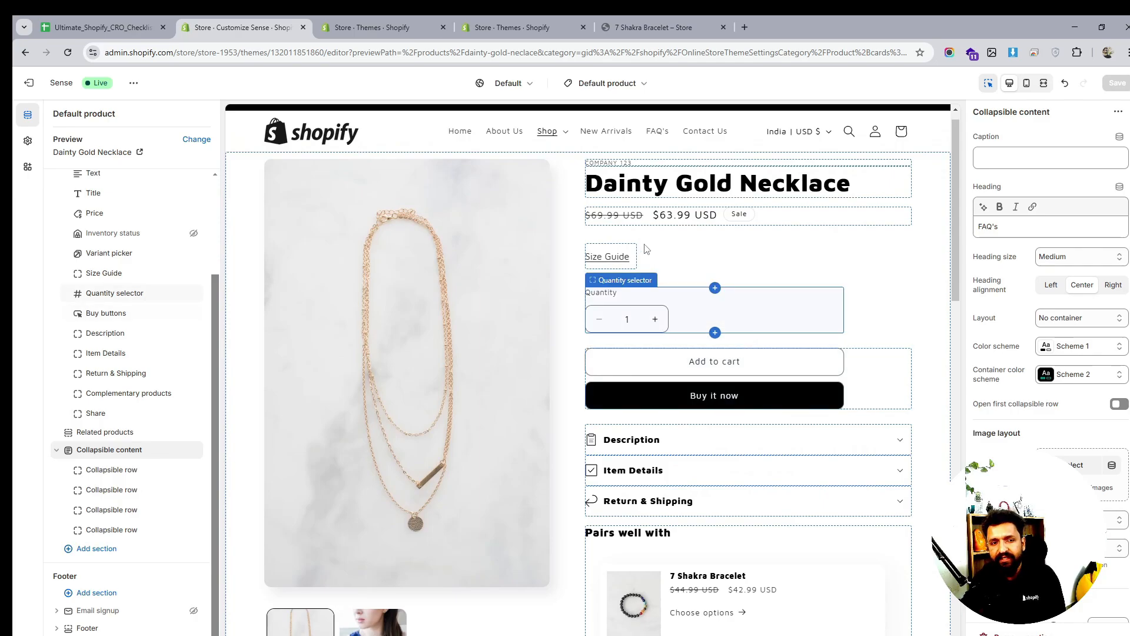
scroll(676, 416, "down", 2)
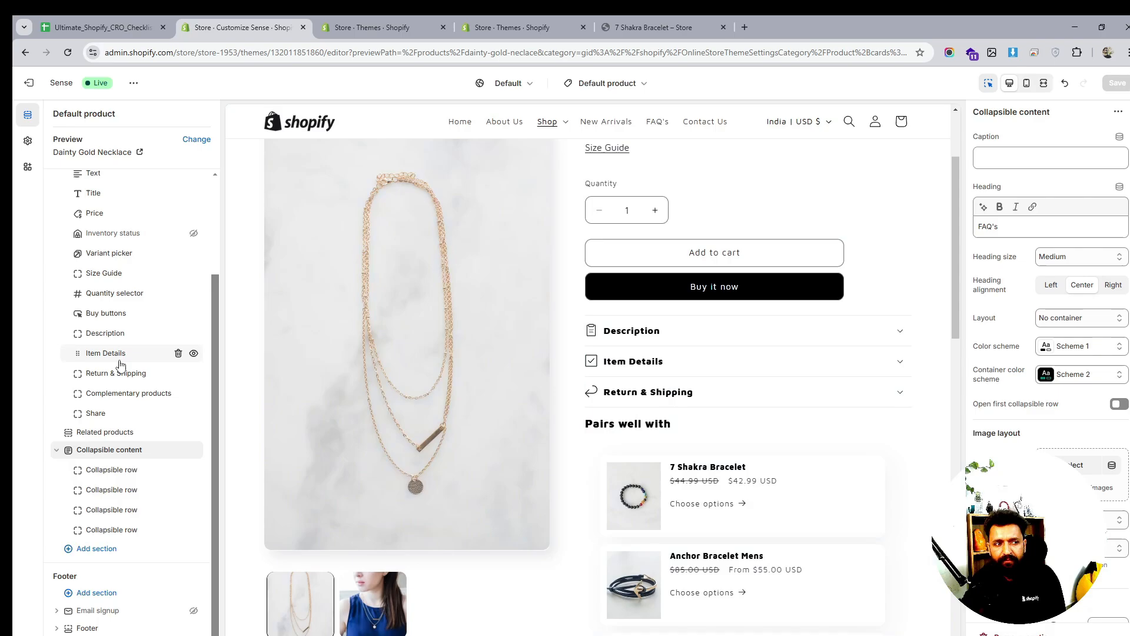
scroll(109, 332, "up", 1)
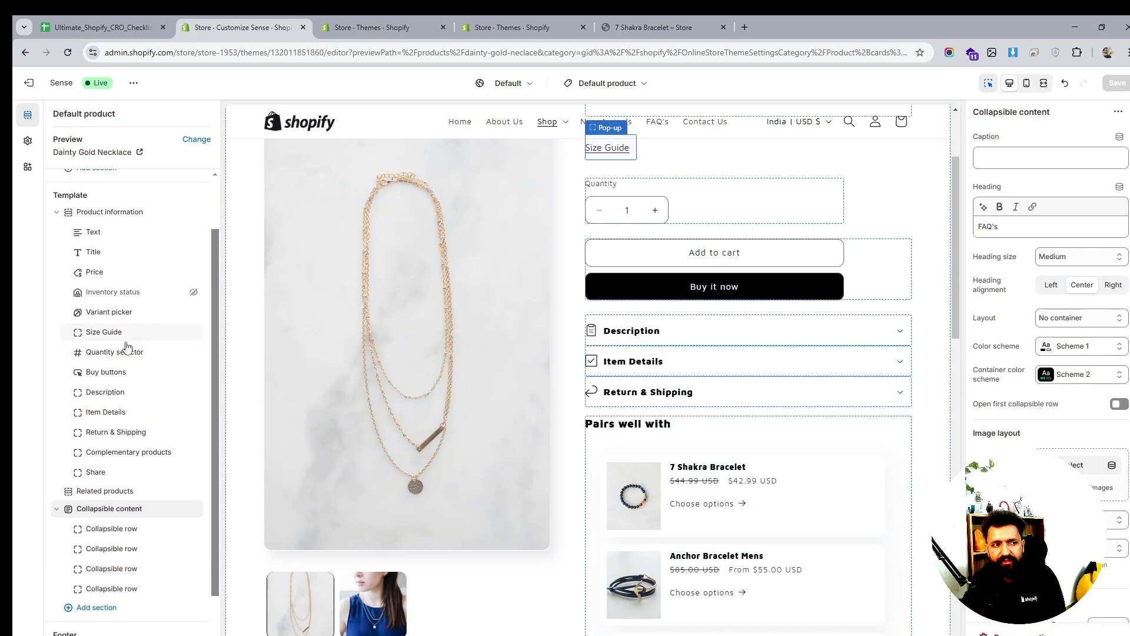
mouse_move(138, 345)
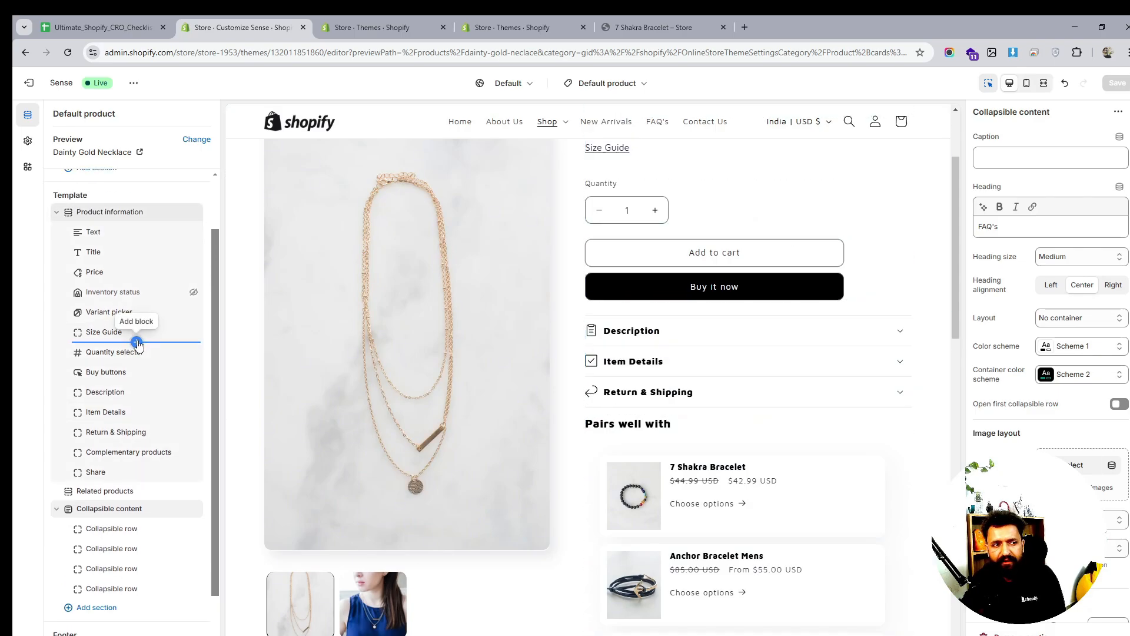
left_click(136, 382)
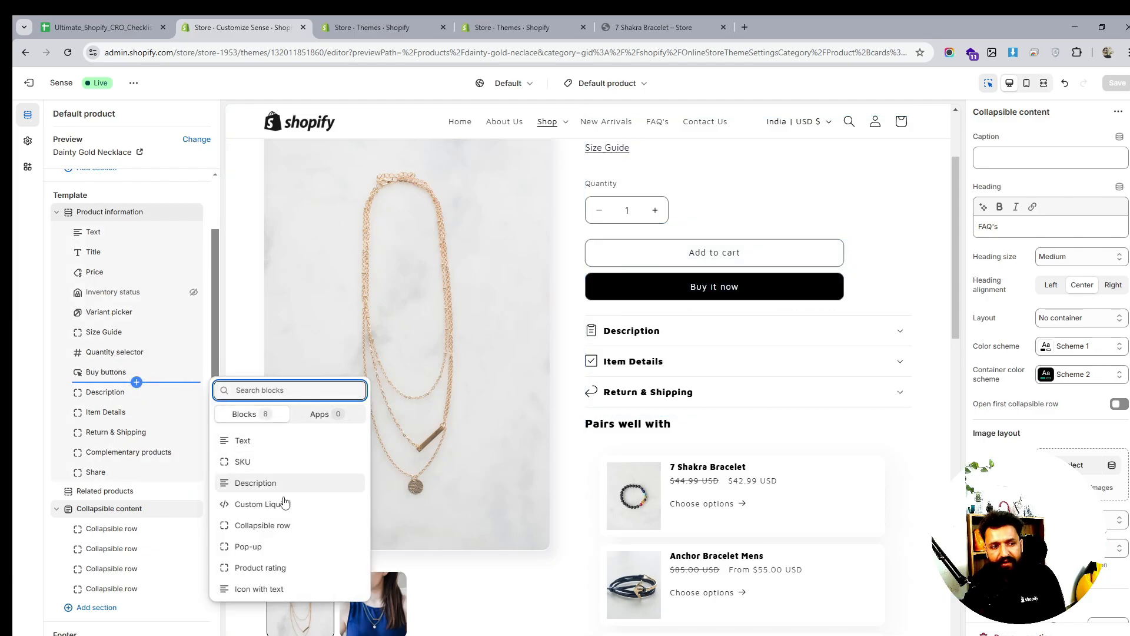
left_click(277, 589)
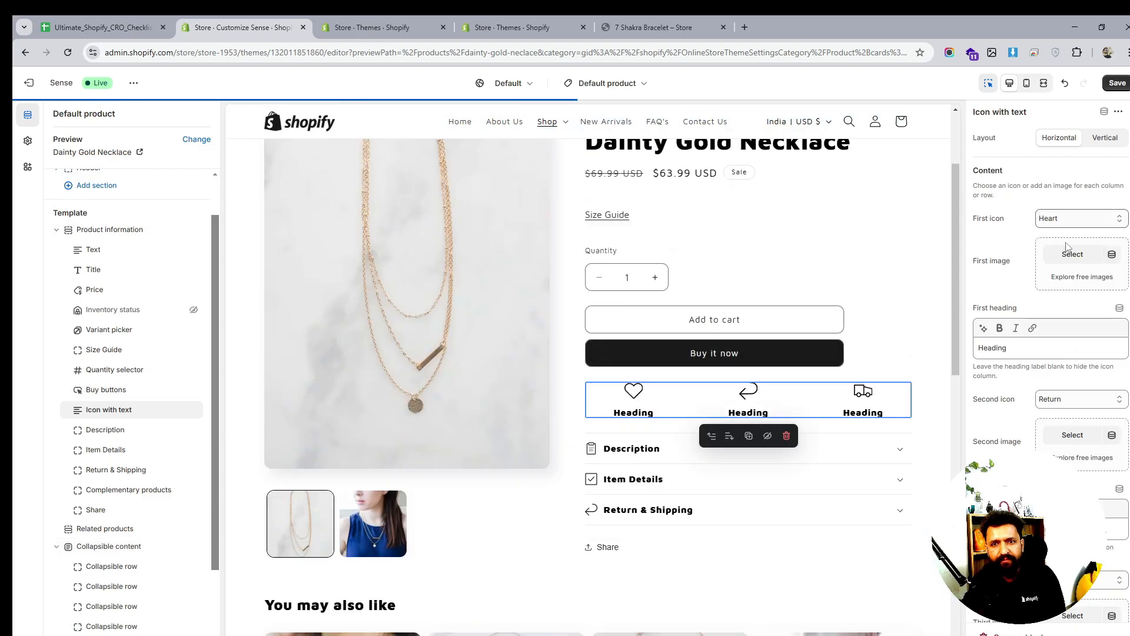
left_click(1072, 255)
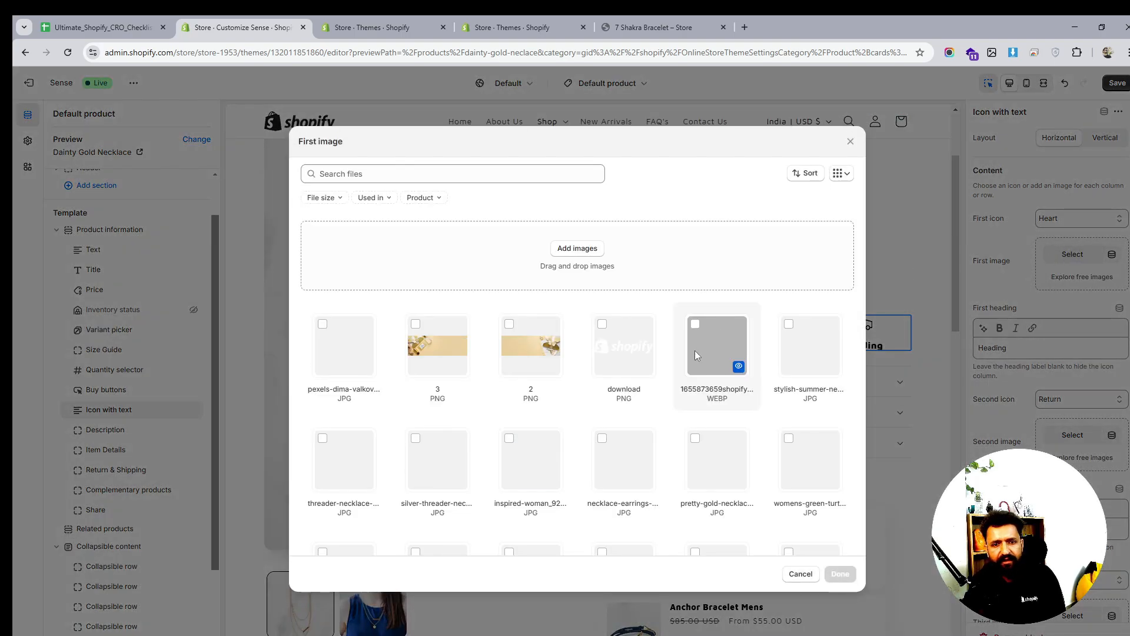
left_click_drag(752, 141, 514, 272)
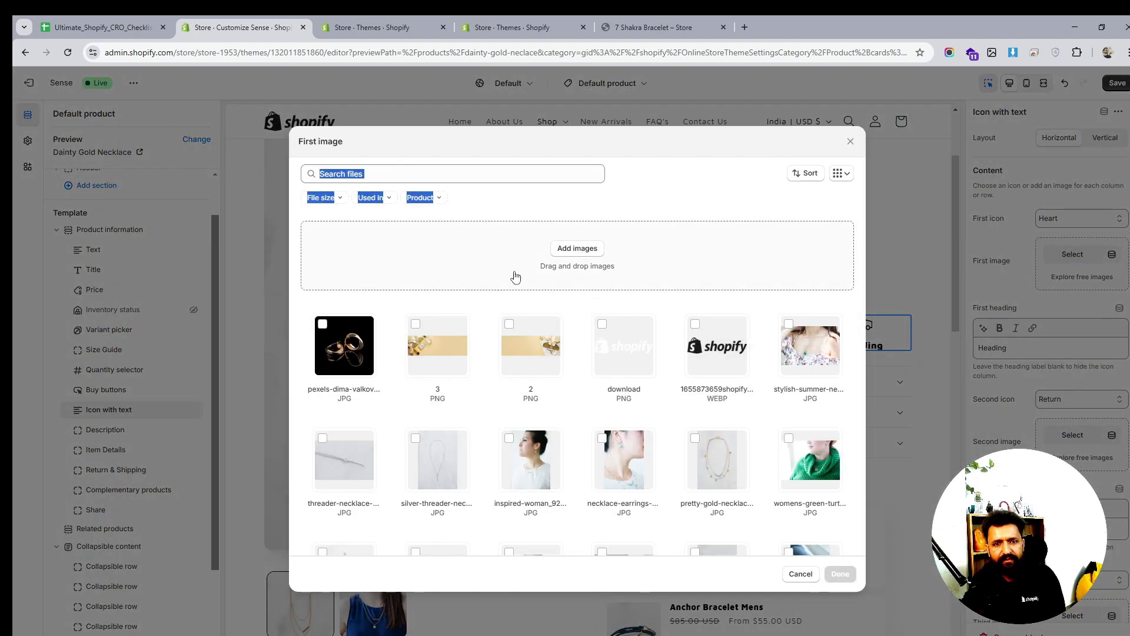
left_click(848, 144)
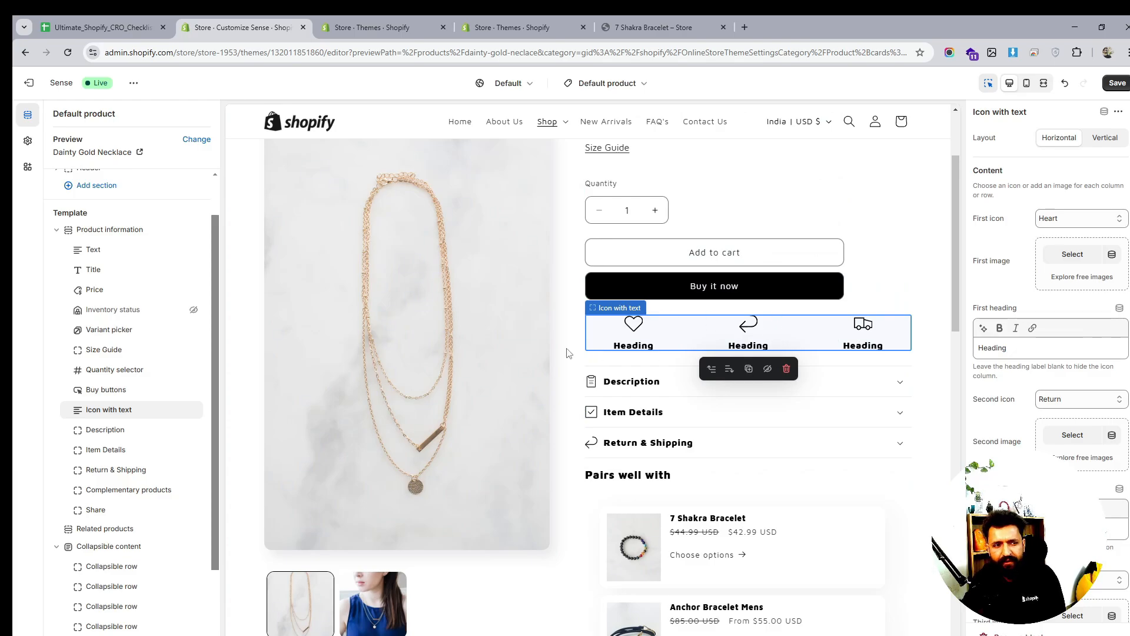
Remove the Icon with text block from below the buy buttons
scroll(136, 438, "down", 2)
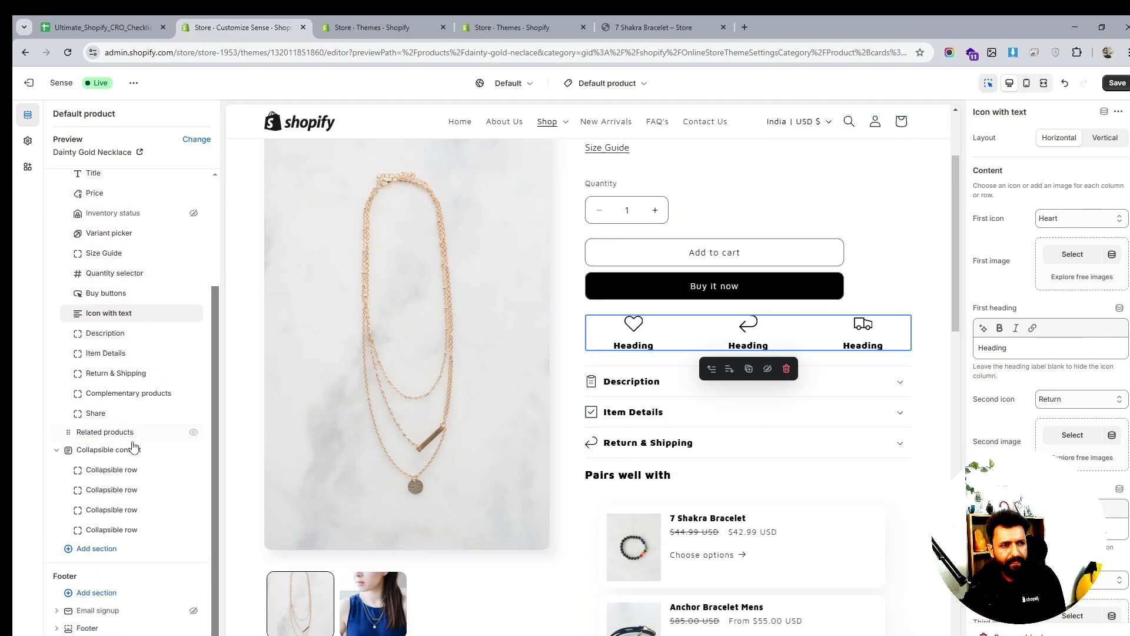
mouse_move(134, 448)
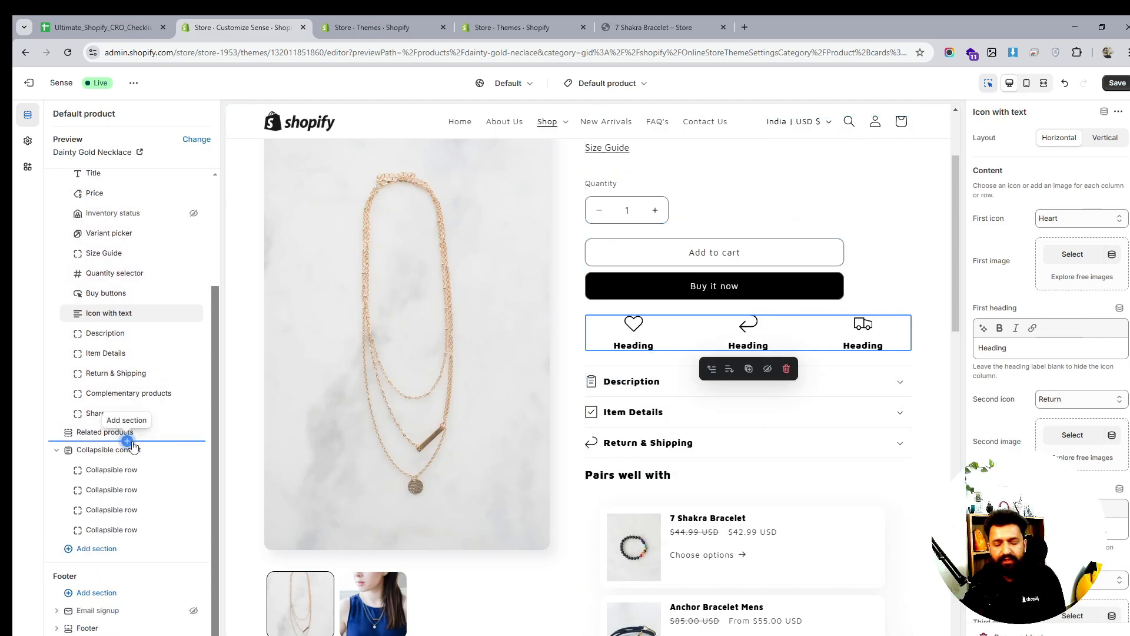
scroll(604, 340, "down", 1)
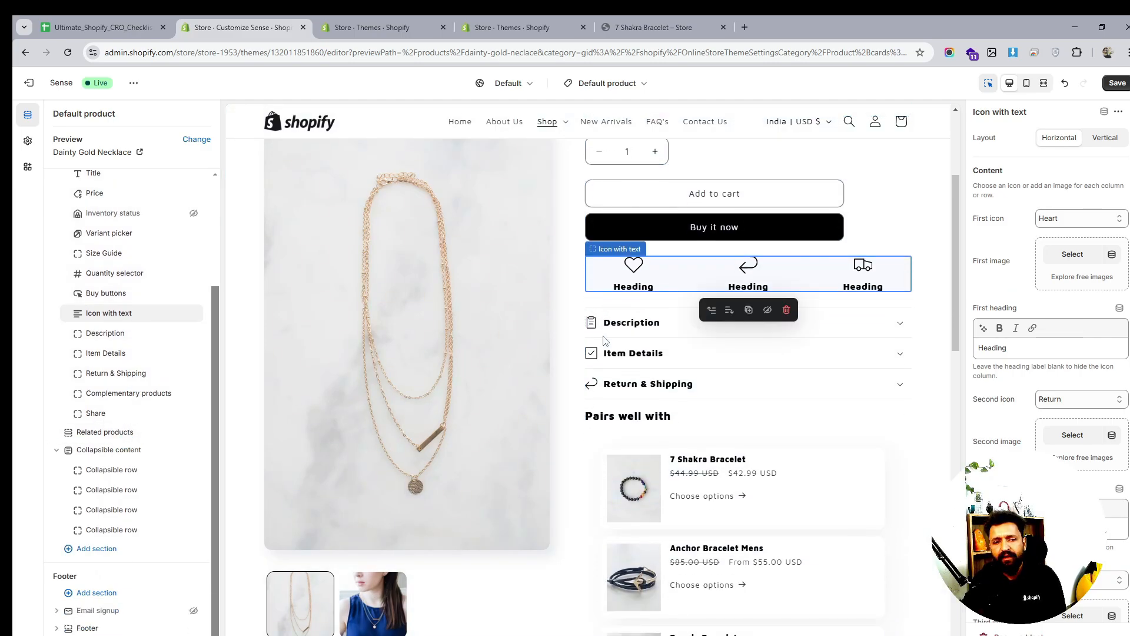
scroll(604, 340, "down", 3)
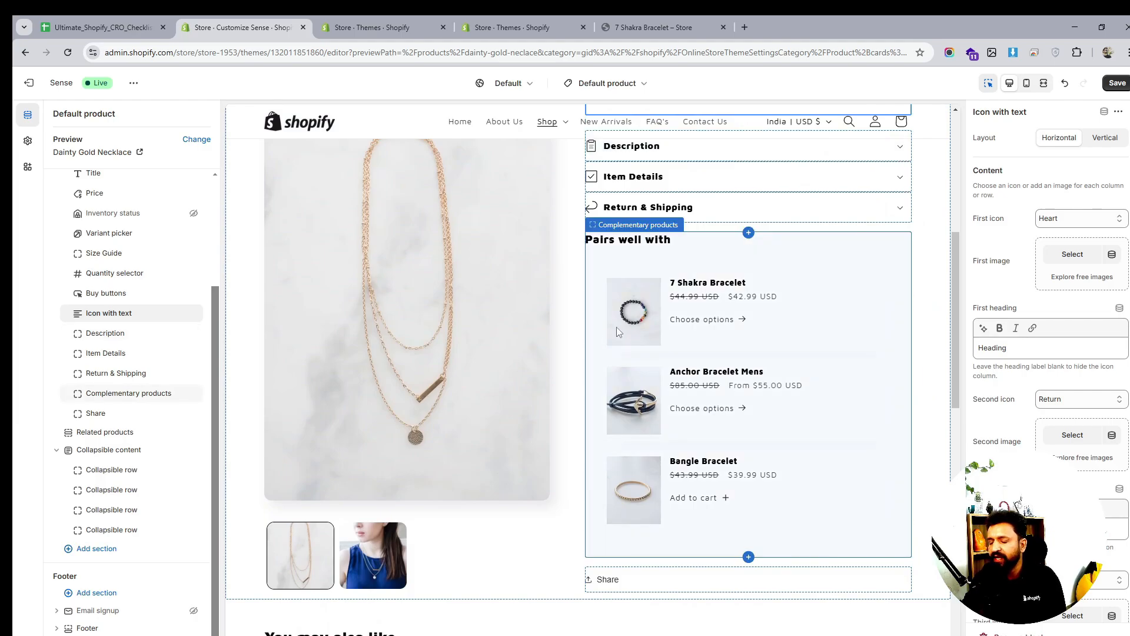
scroll(616, 327, "up", 5)
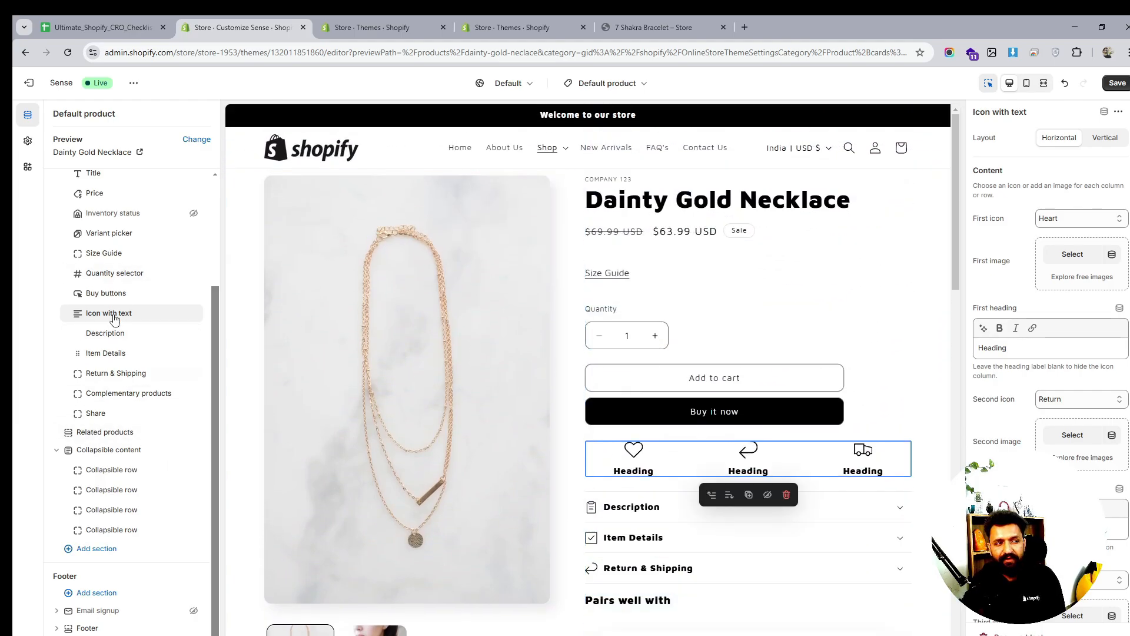
left_click(178, 313)
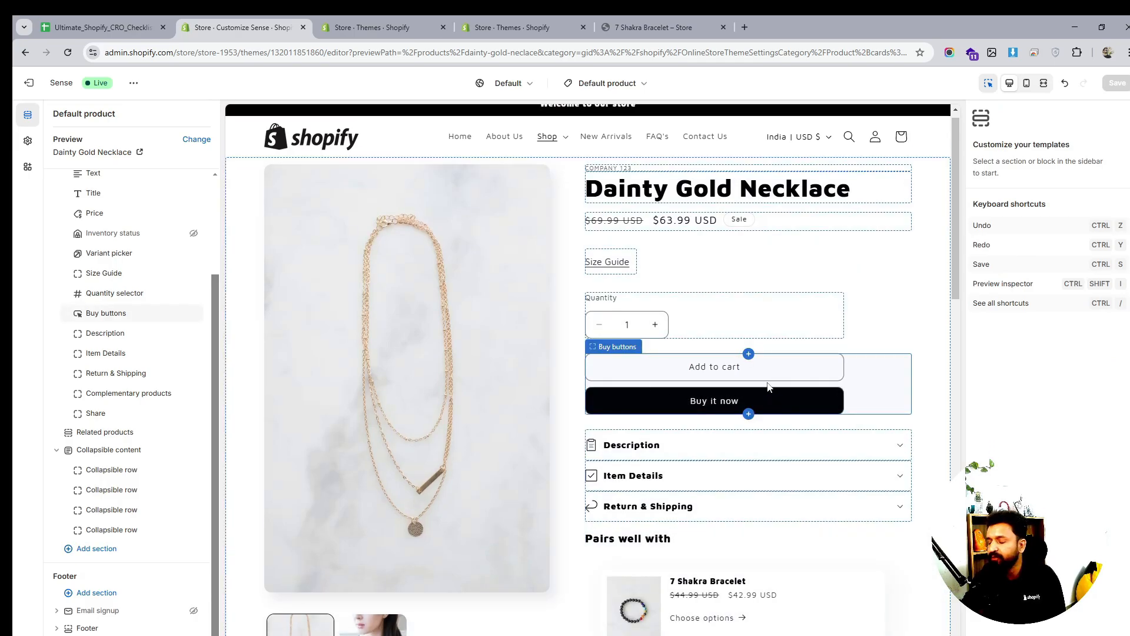
Check the Complementary products block, then go to the Themes admin page
scroll(659, 390, "down", 5)
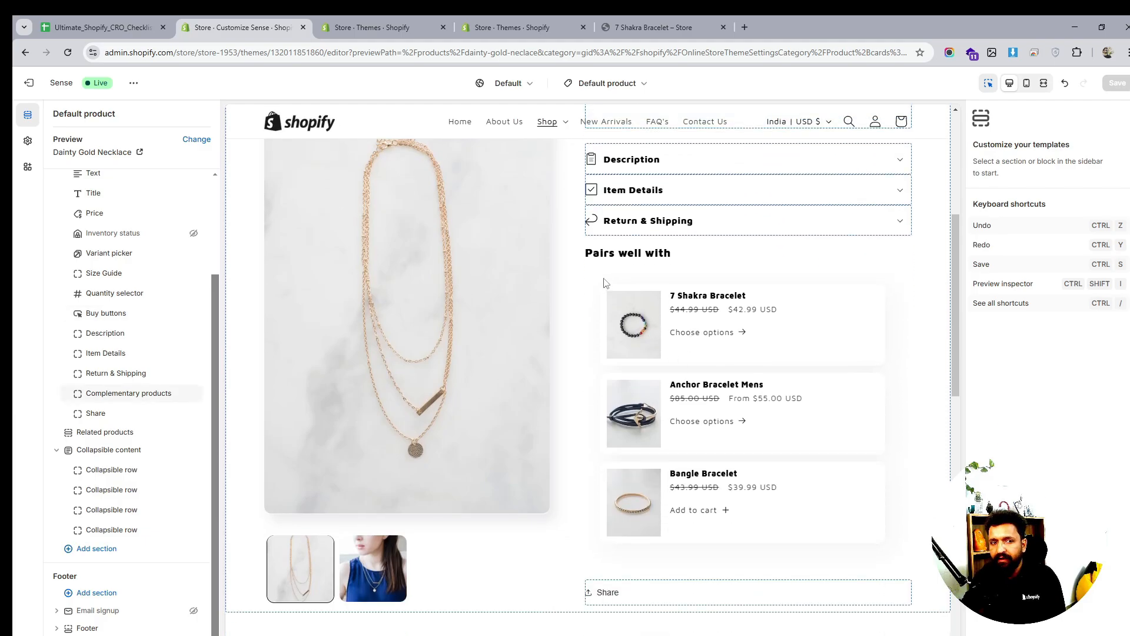
left_click(625, 277)
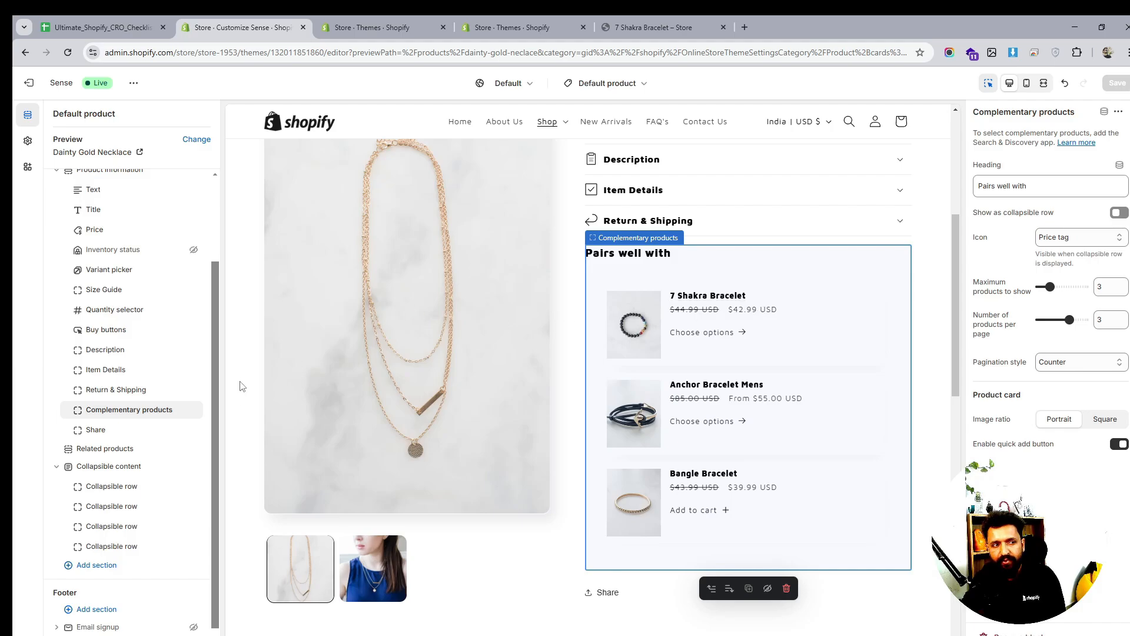
left_click(137, 439)
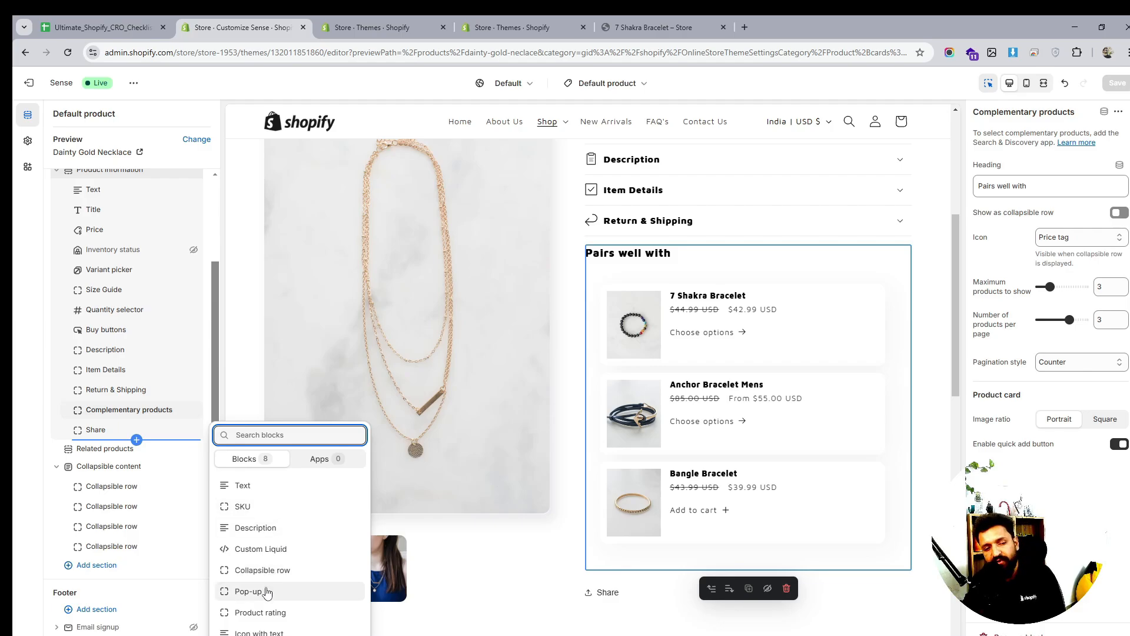
left_click(409, 27)
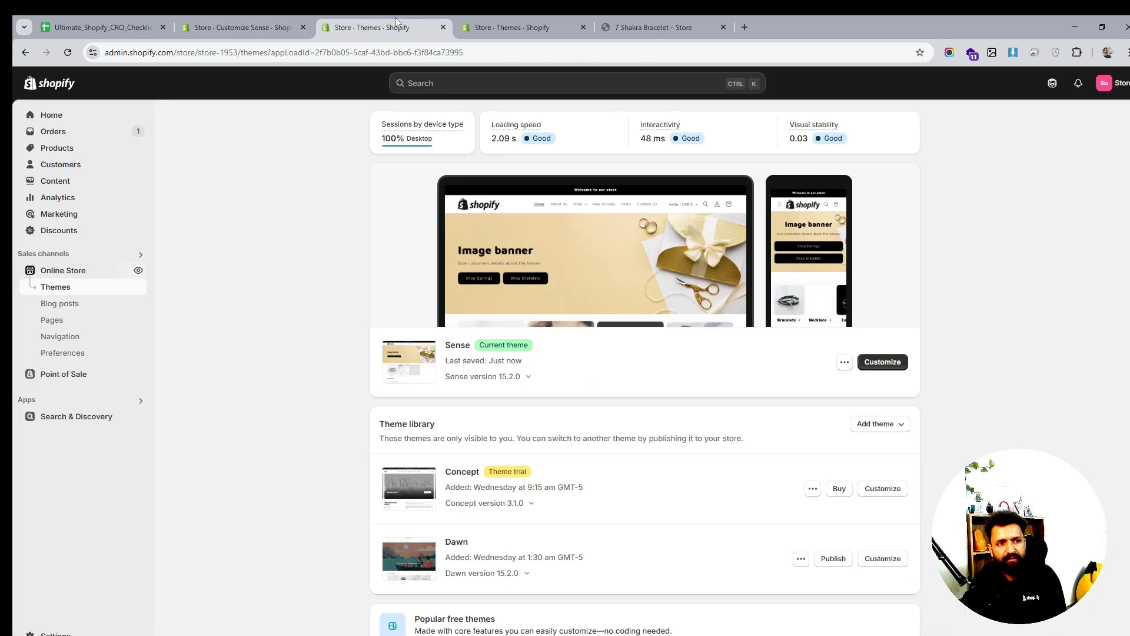
Reach the Shopify App Store via Apps and sales channels and search 'judge'
left_click(78, 402)
left_click(457, 181)
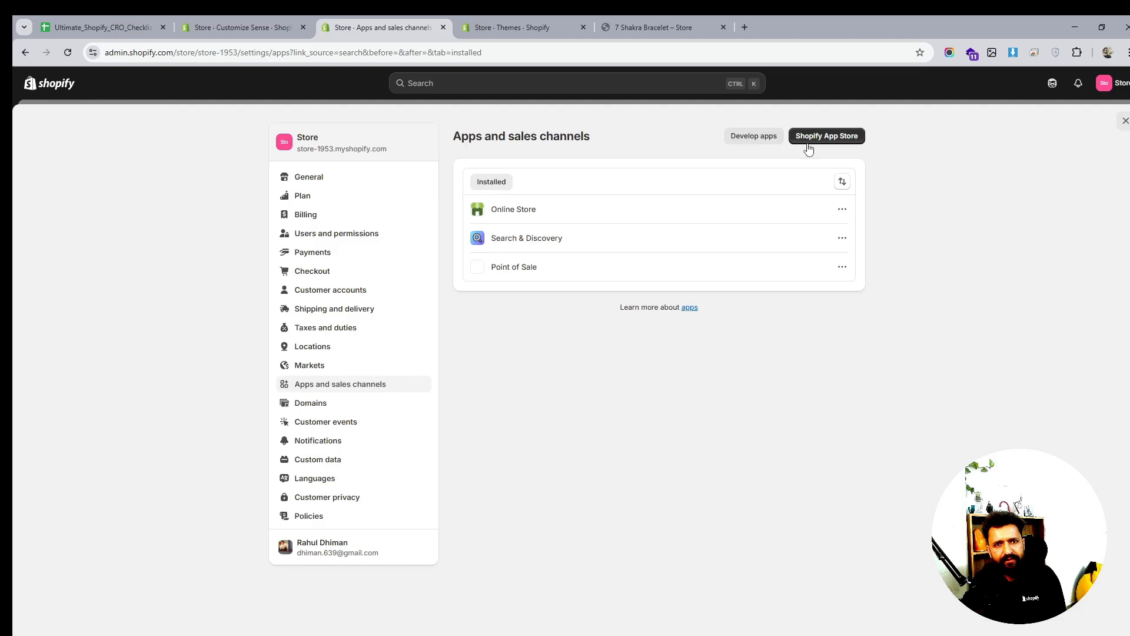
left_click(812, 140)
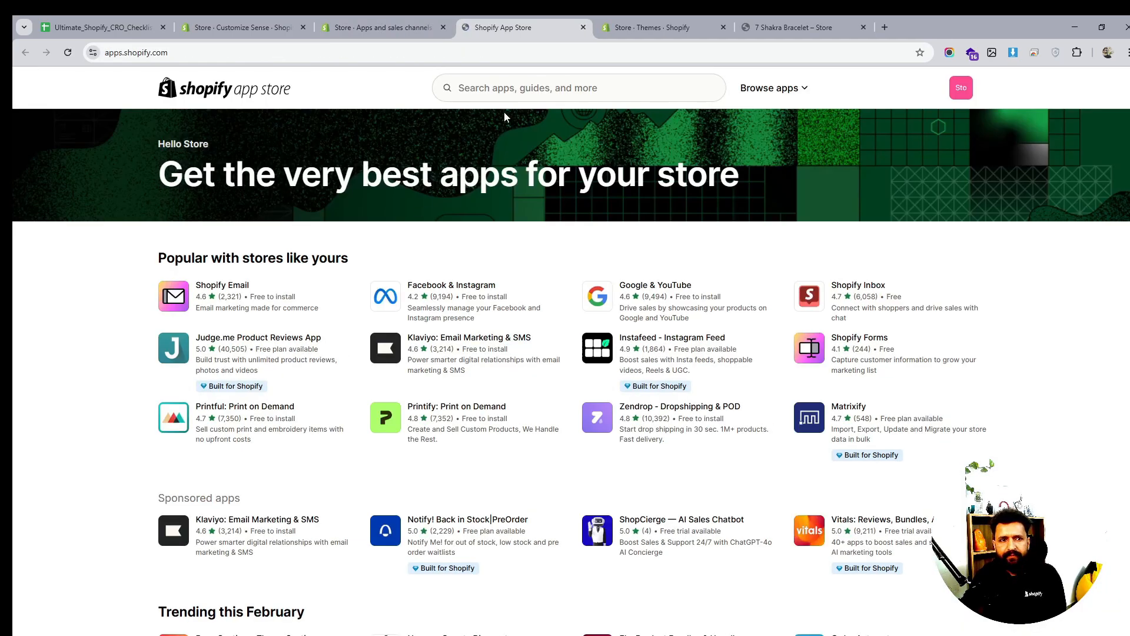
left_click(520, 88)
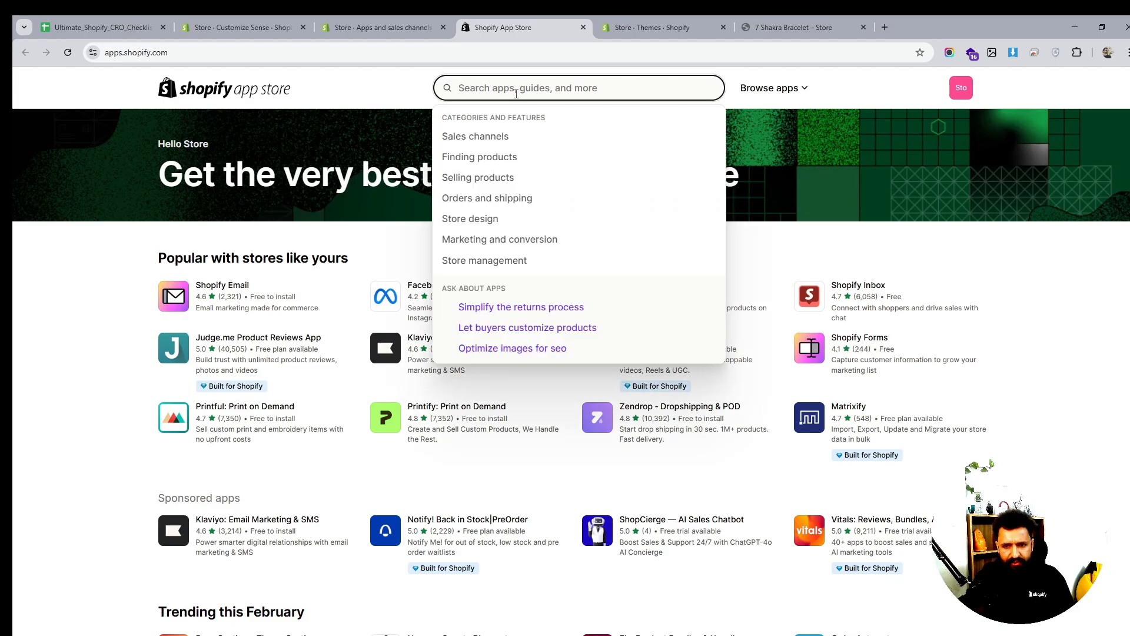
type("ju")
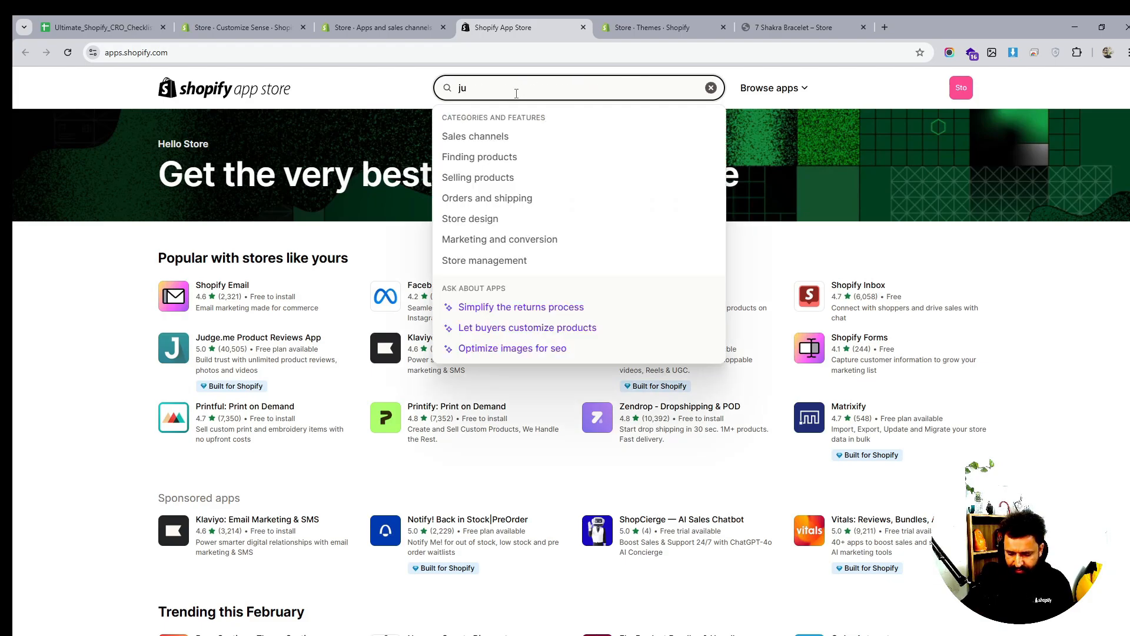
type("dge")
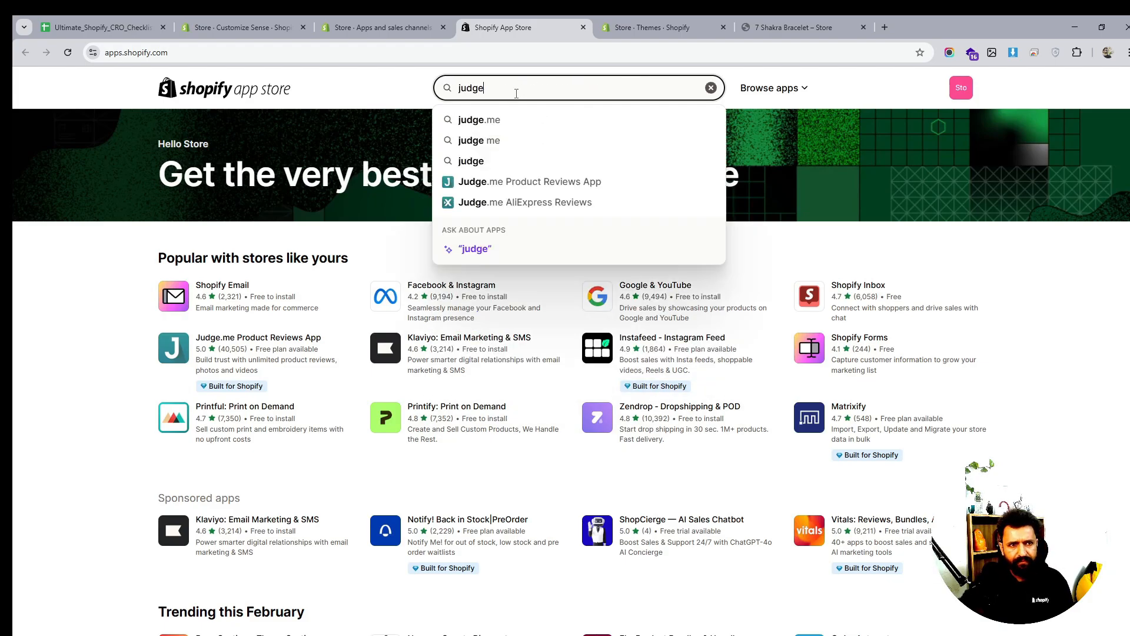
left_click(525, 119)
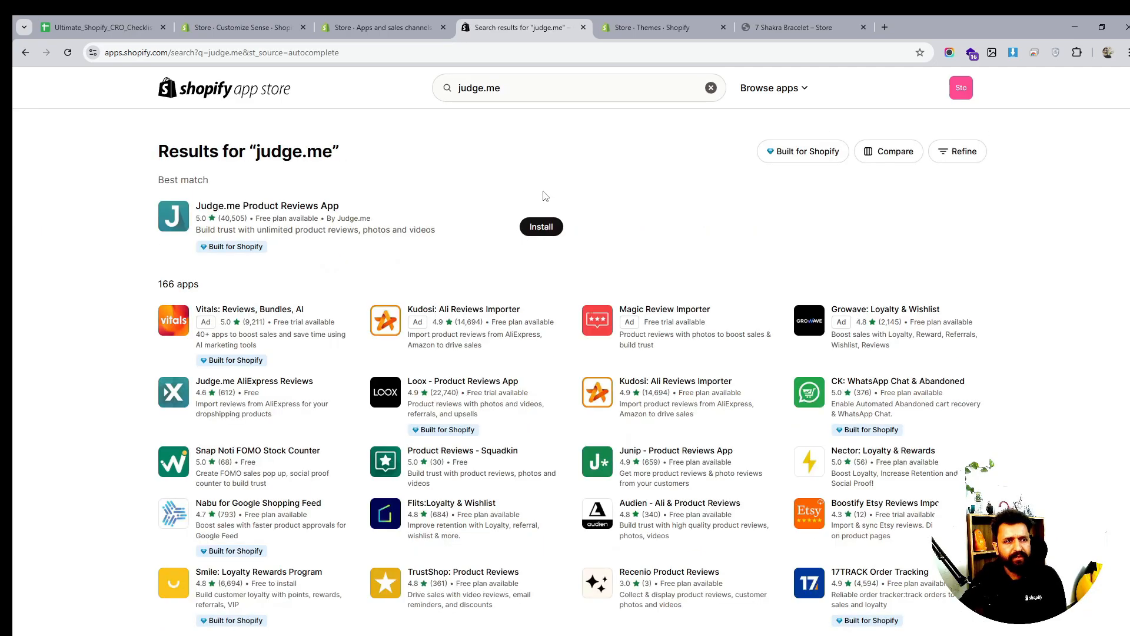
Install Judge.me Product Reviews and pin Judge.me Reviews to the admin sidebar
left_click(547, 225)
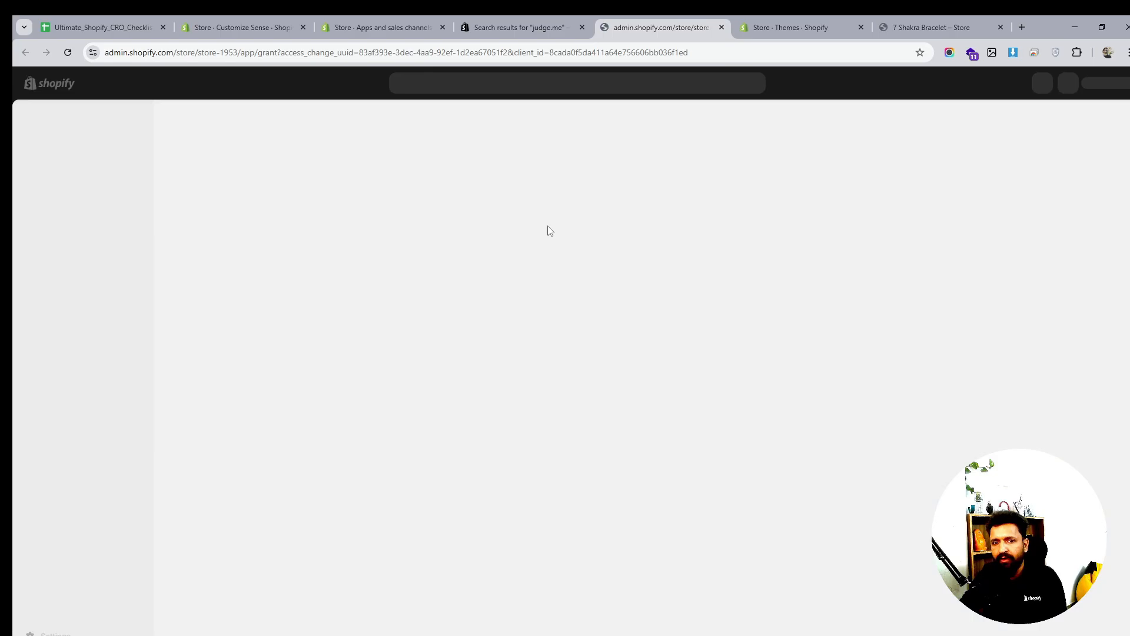
left_click(796, 344)
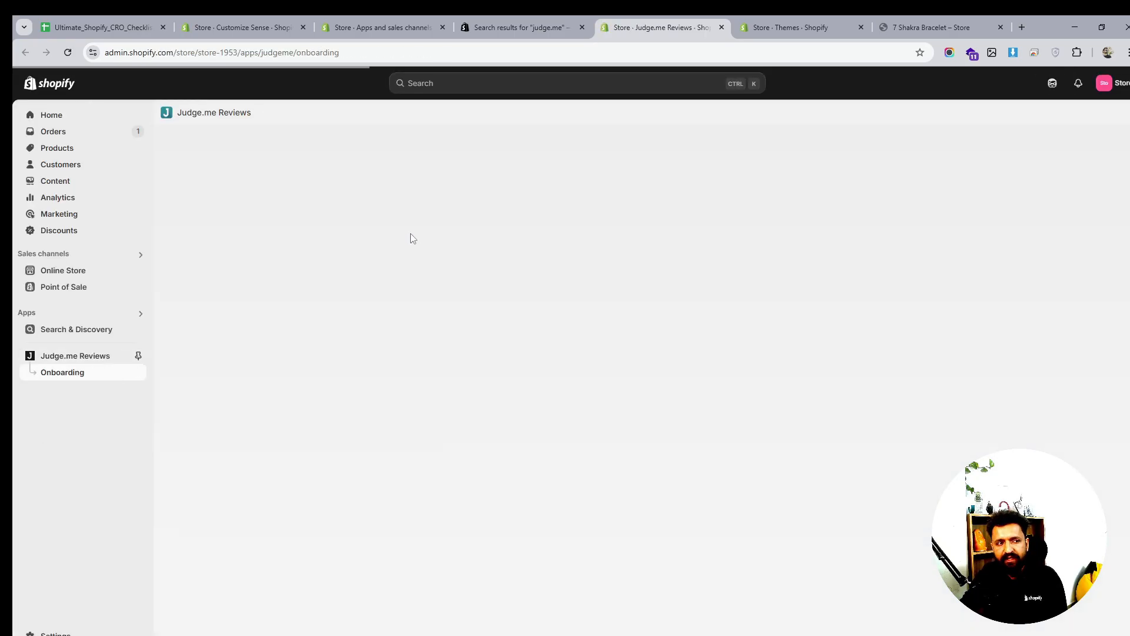
left_click(139, 356)
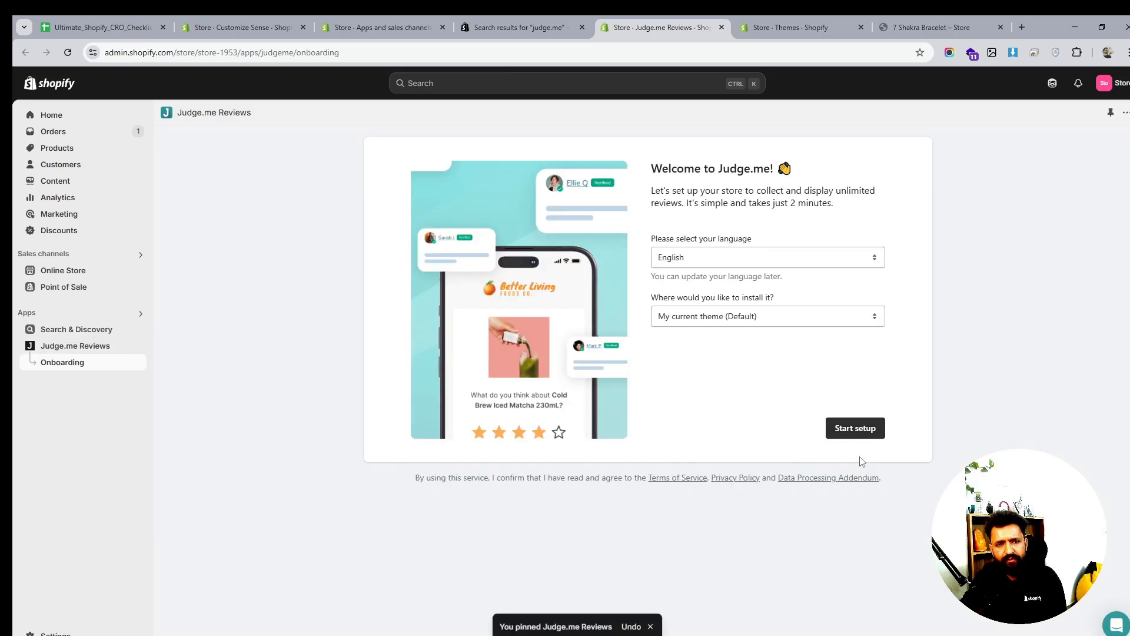
Start Judge.me setup with English and the current theme, and try enabling the app embed
left_click(858, 433)
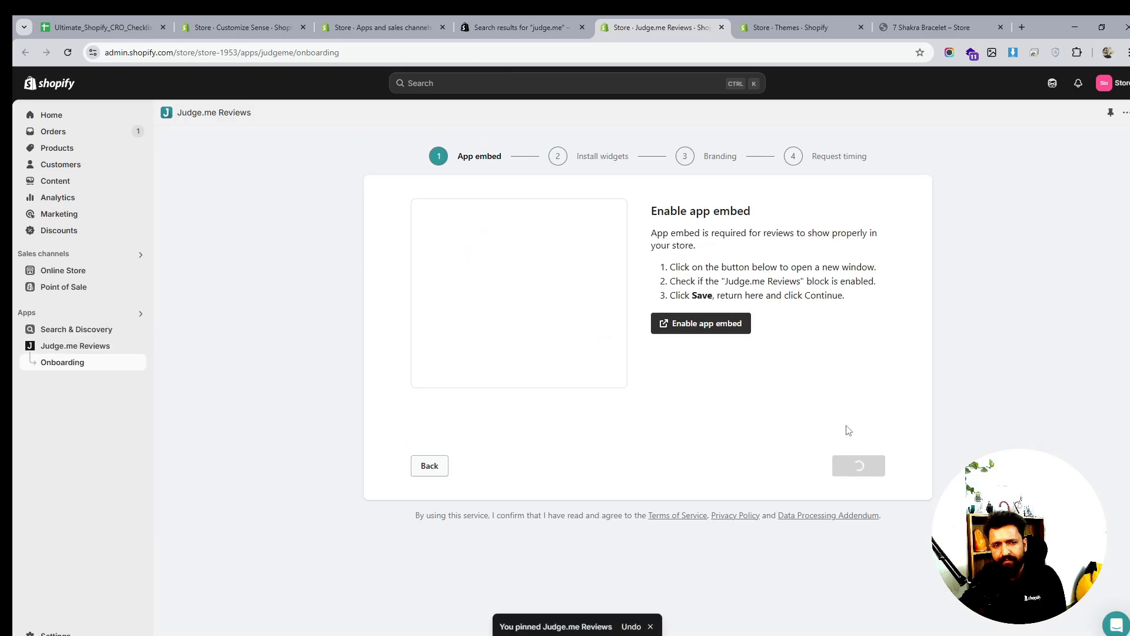
left_click(724, 323)
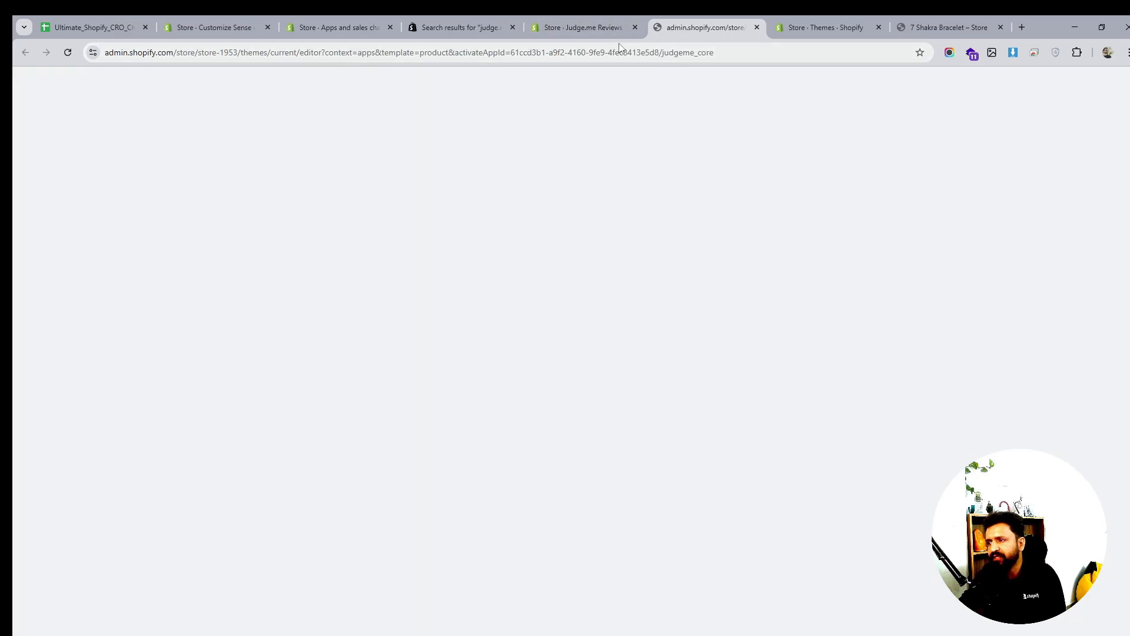
left_click(595, 27)
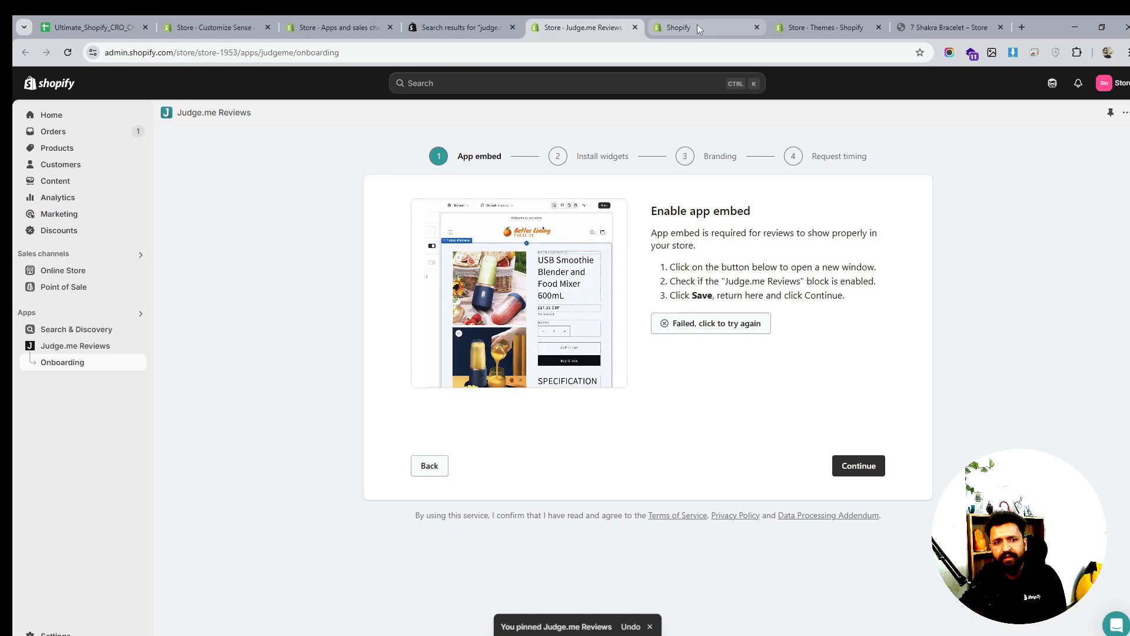
left_click(697, 23)
left_click(574, 27)
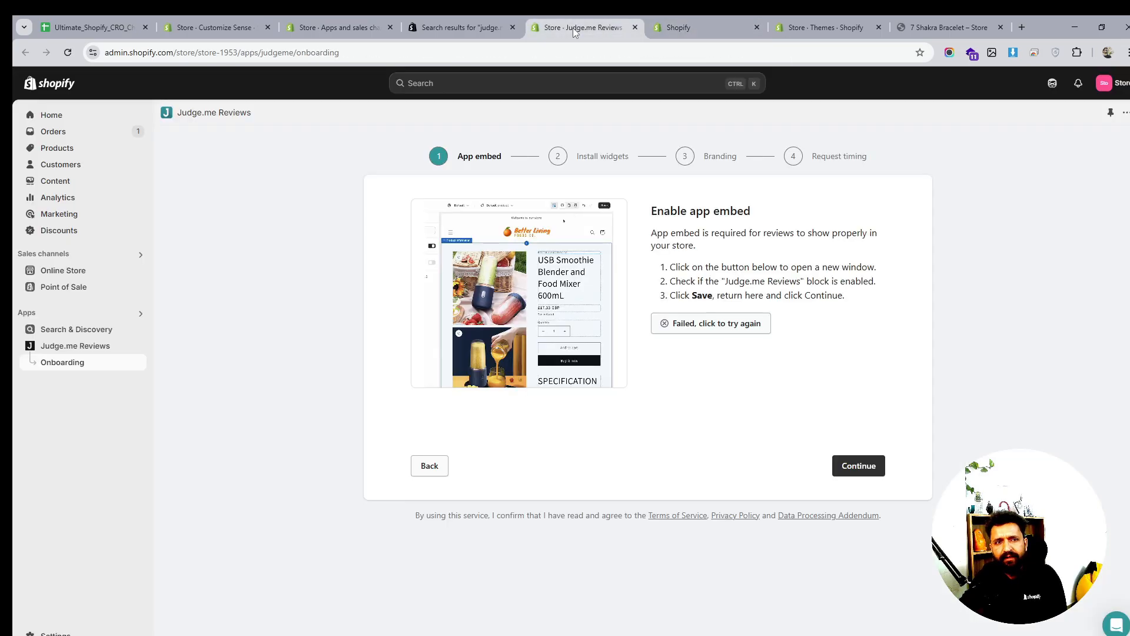
left_click(735, 331)
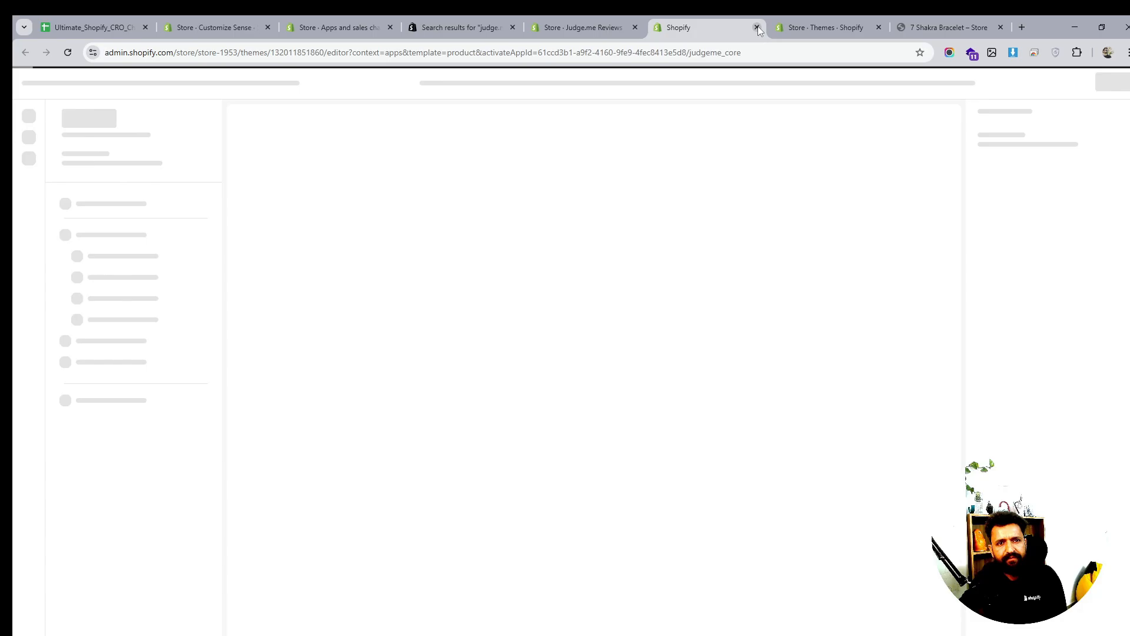
left_click(570, 27)
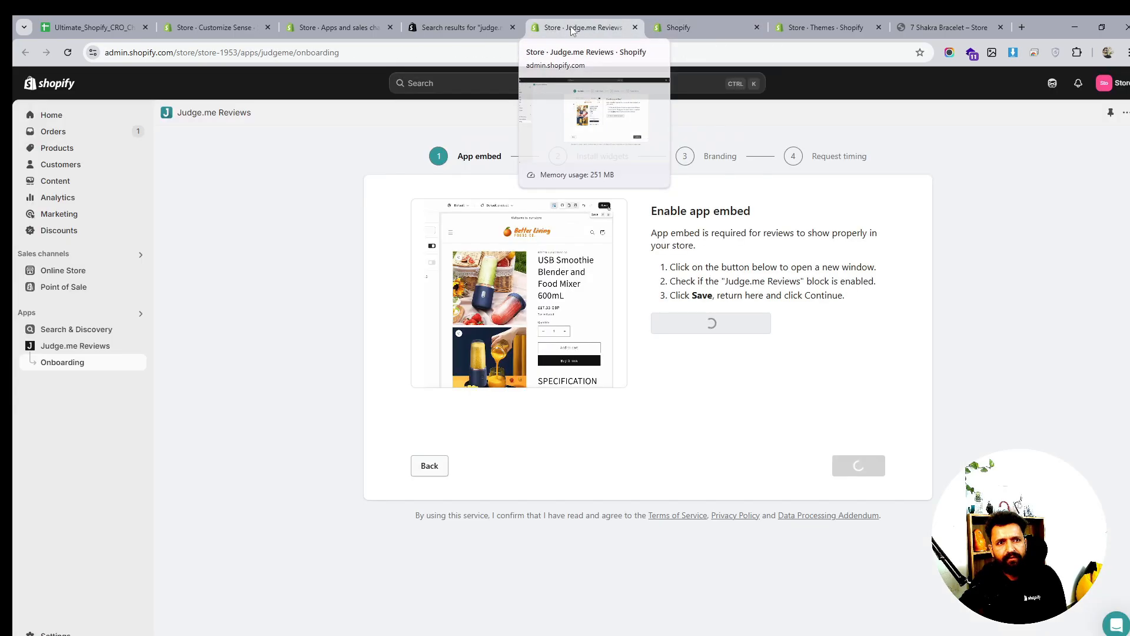
Turn on and save the Judge.me embed in the Sense theme, then continue to the widget step
left_click(860, 467)
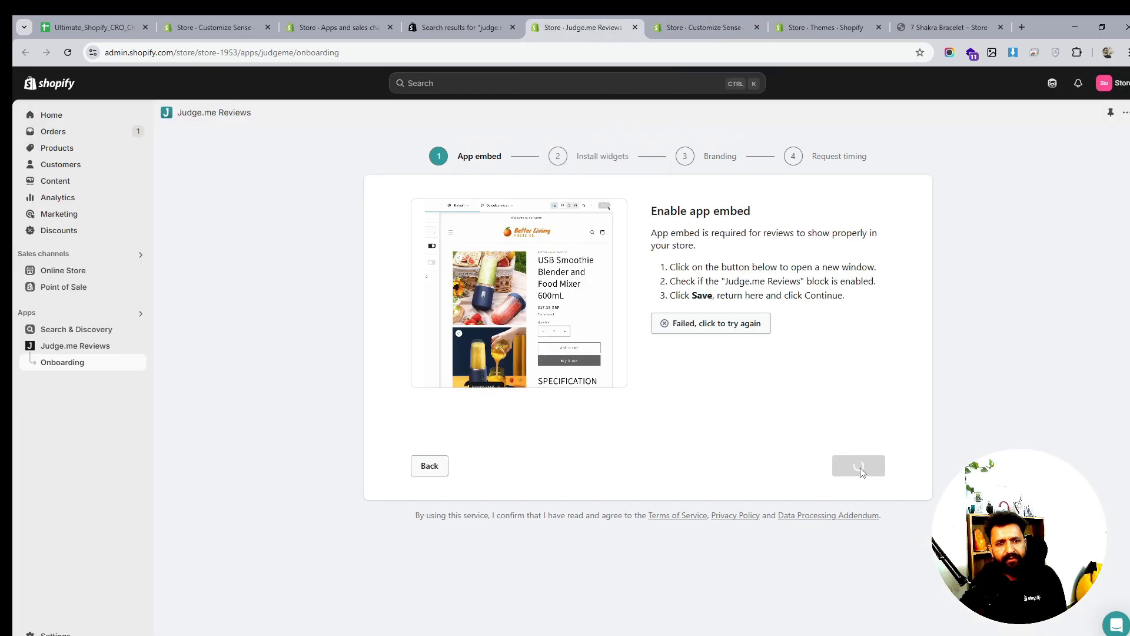
left_click(795, 449)
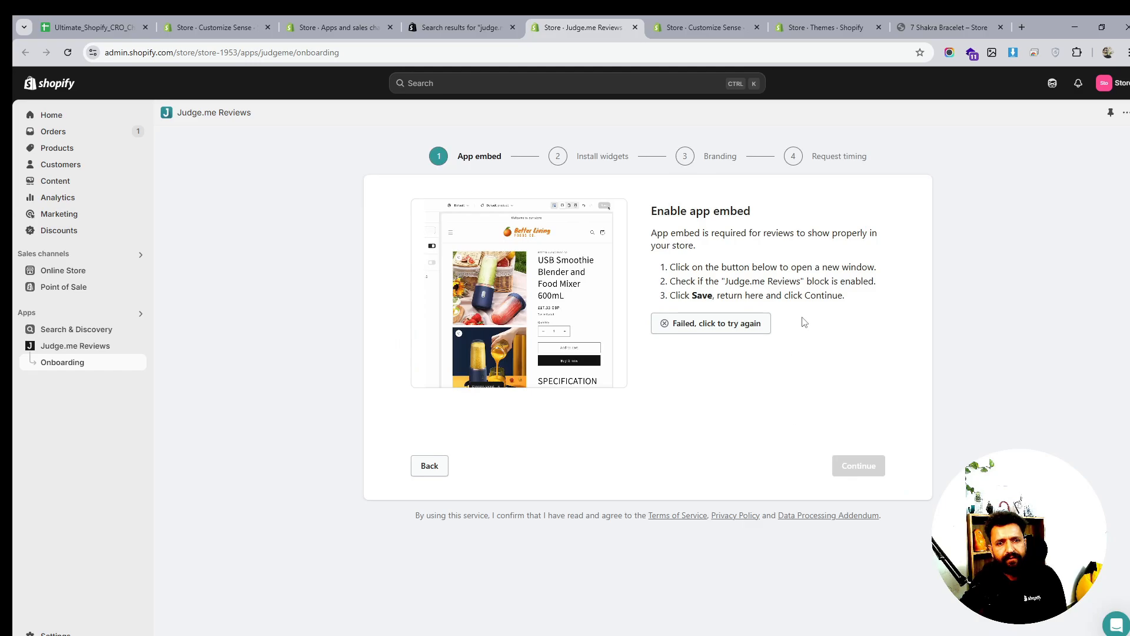
left_click(724, 333)
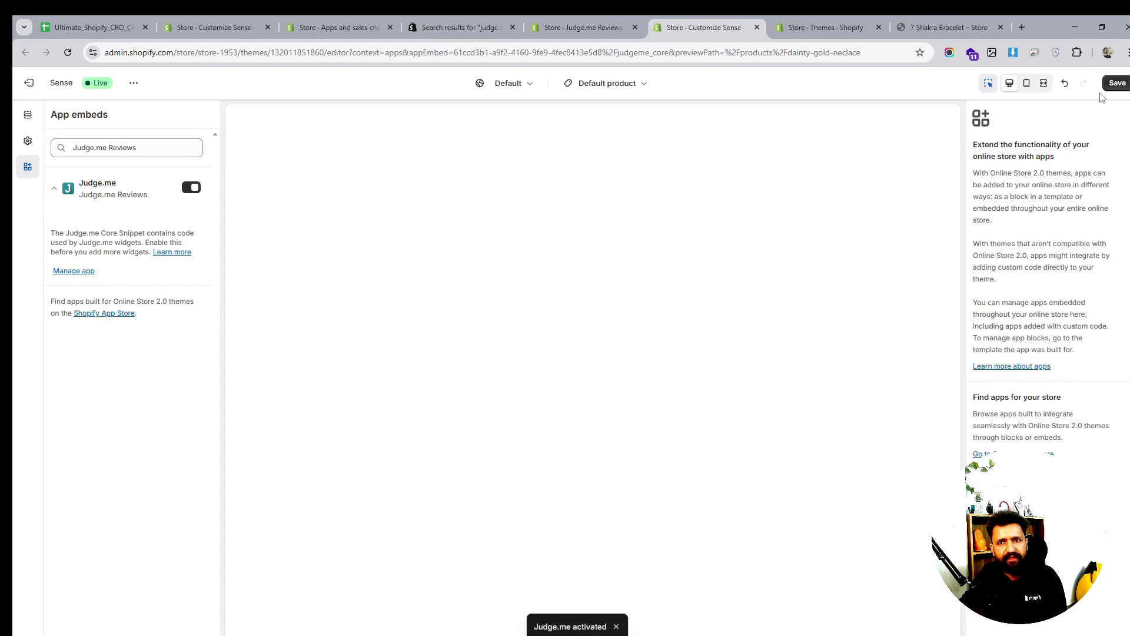
left_click(569, 24)
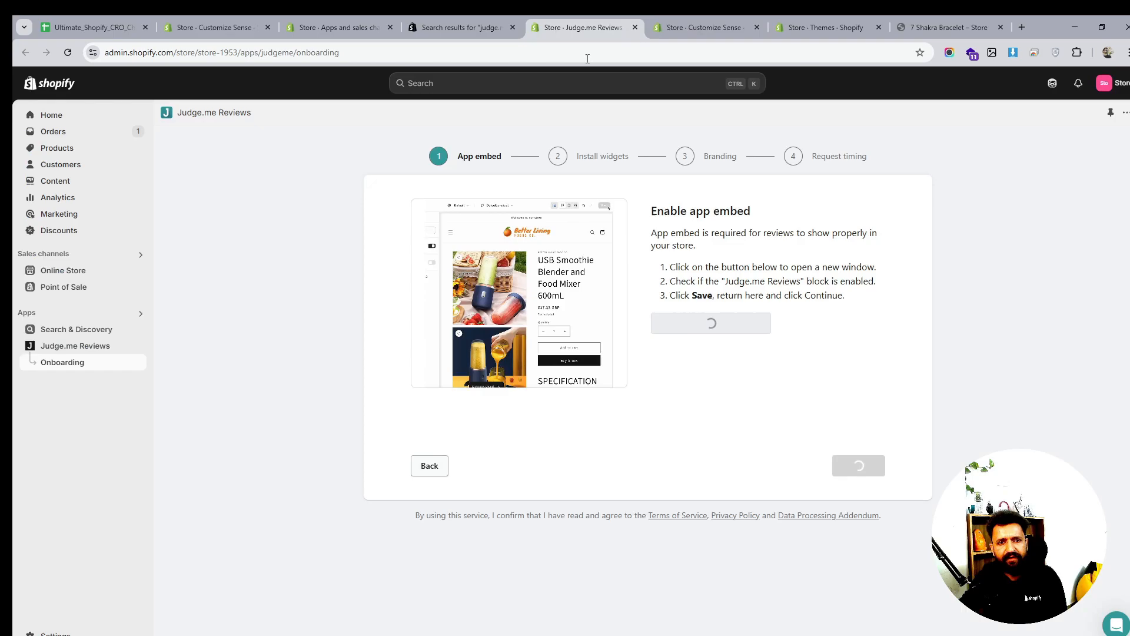
left_click(854, 465)
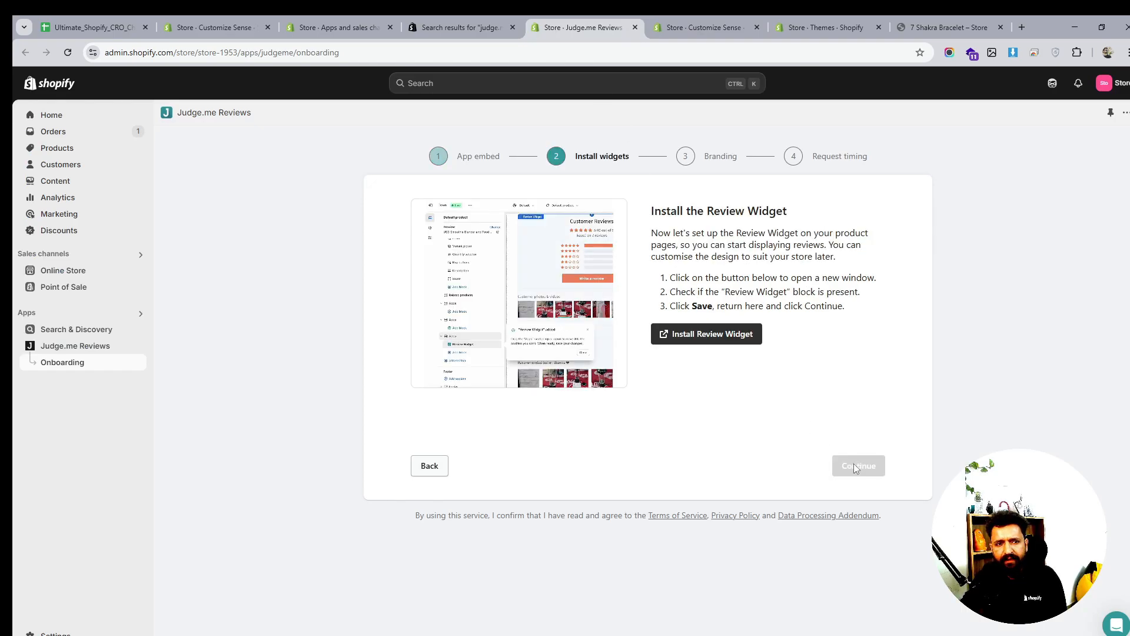
Add a Judge.me Review Widget block to Product information, move it up, then delete it
left_click(740, 334)
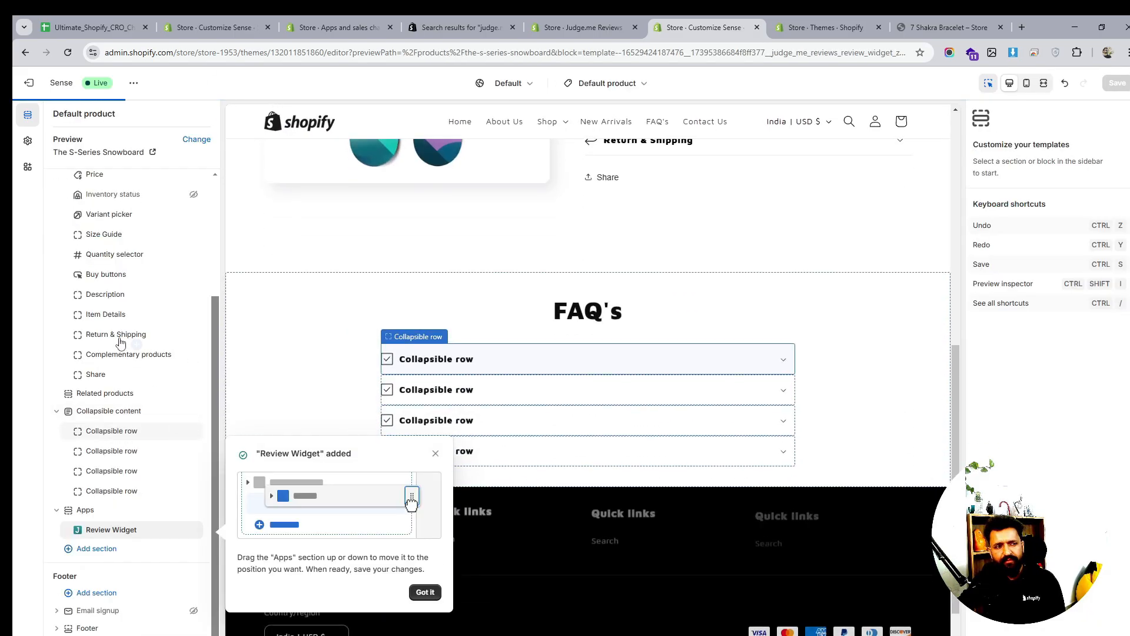
scroll(137, 413, "up", 2)
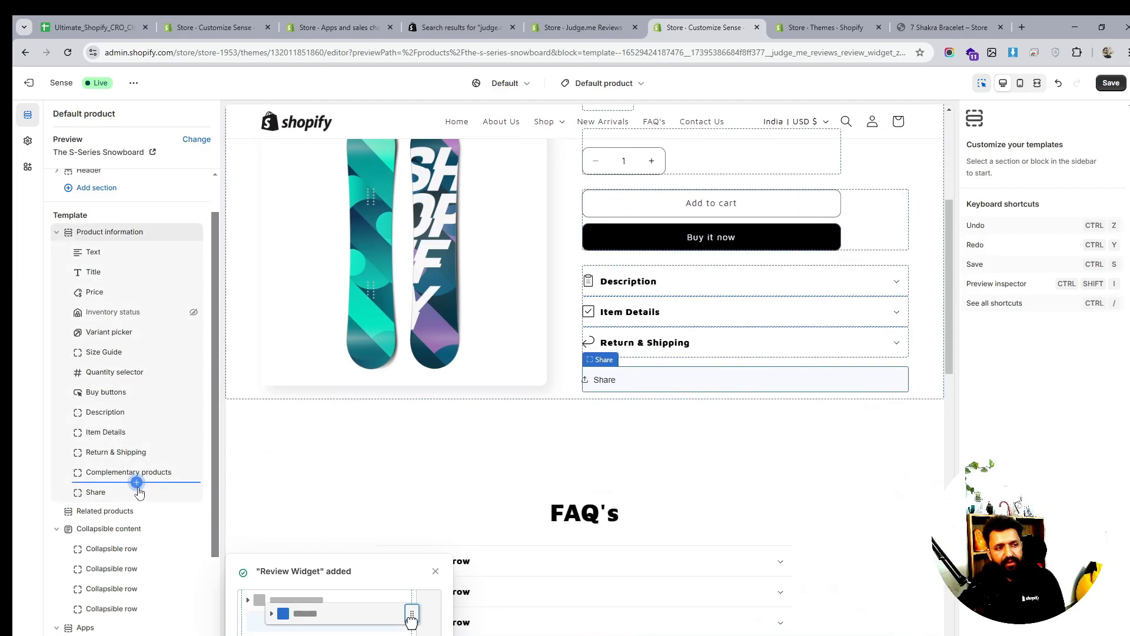
left_click(137, 483)
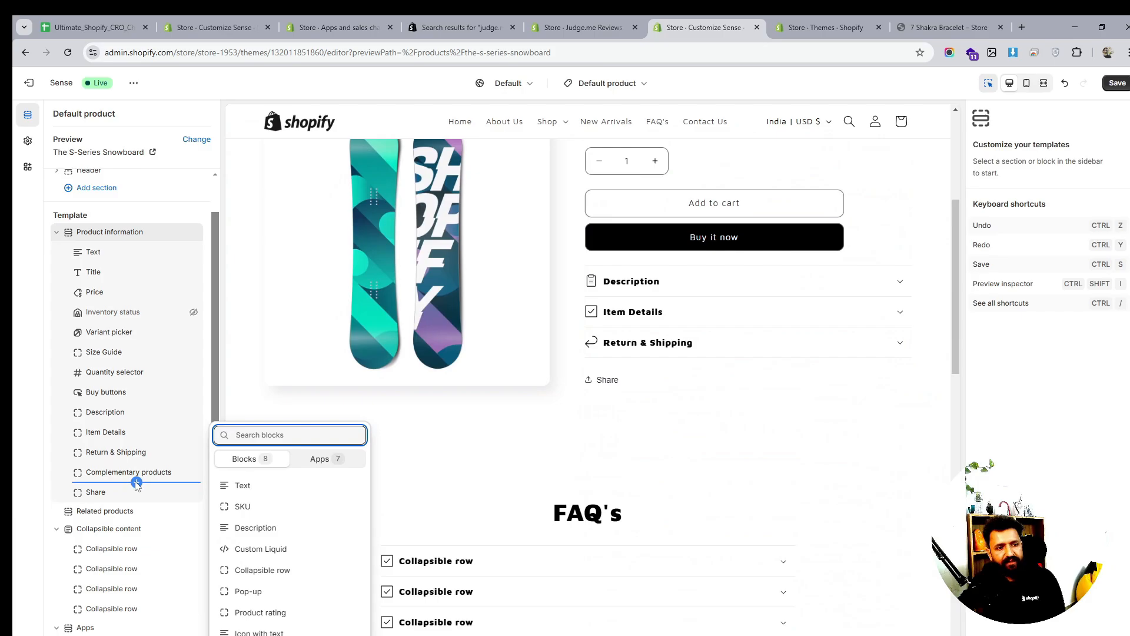
left_click(325, 465)
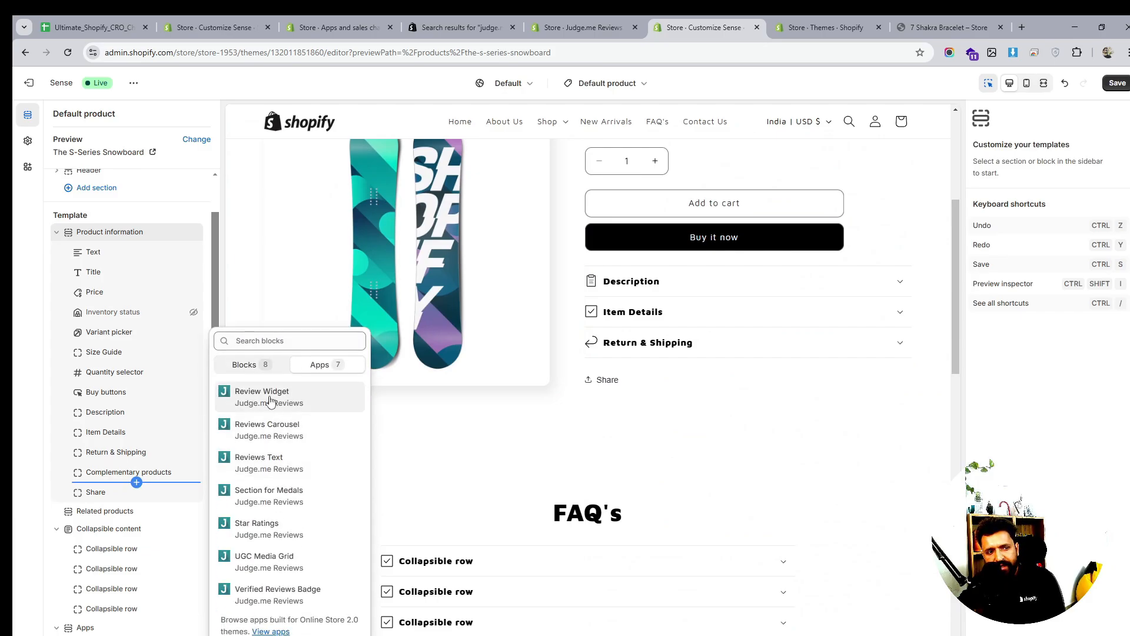
left_click(242, 395)
left_click(94, 493)
scroll(91, 491, "down", 2)
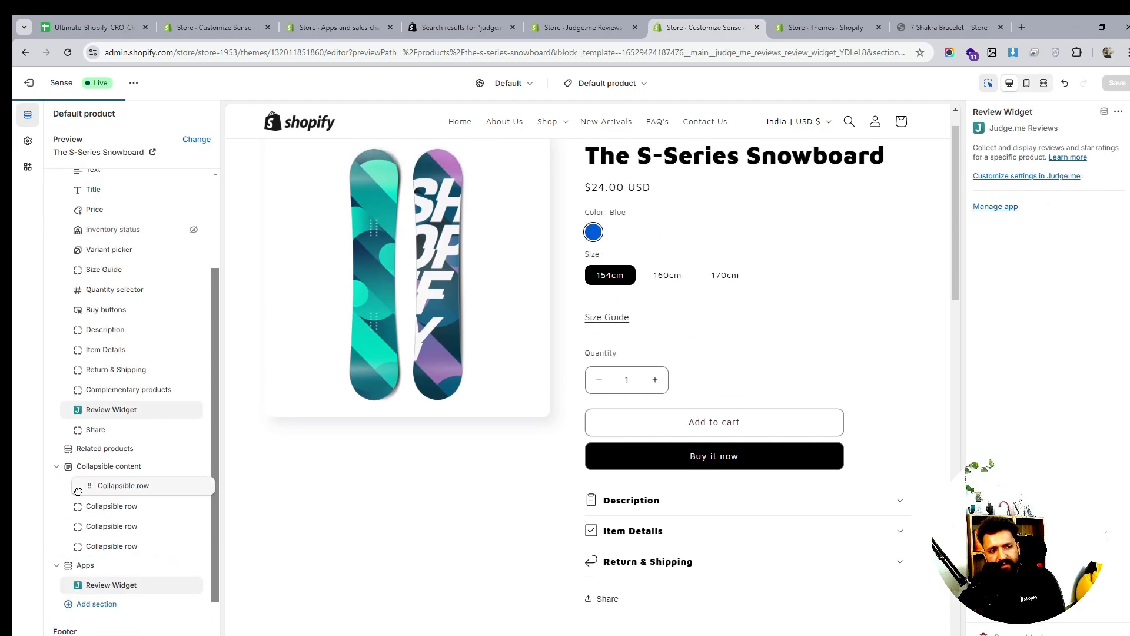
left_click_drag(81, 415, 69, 329)
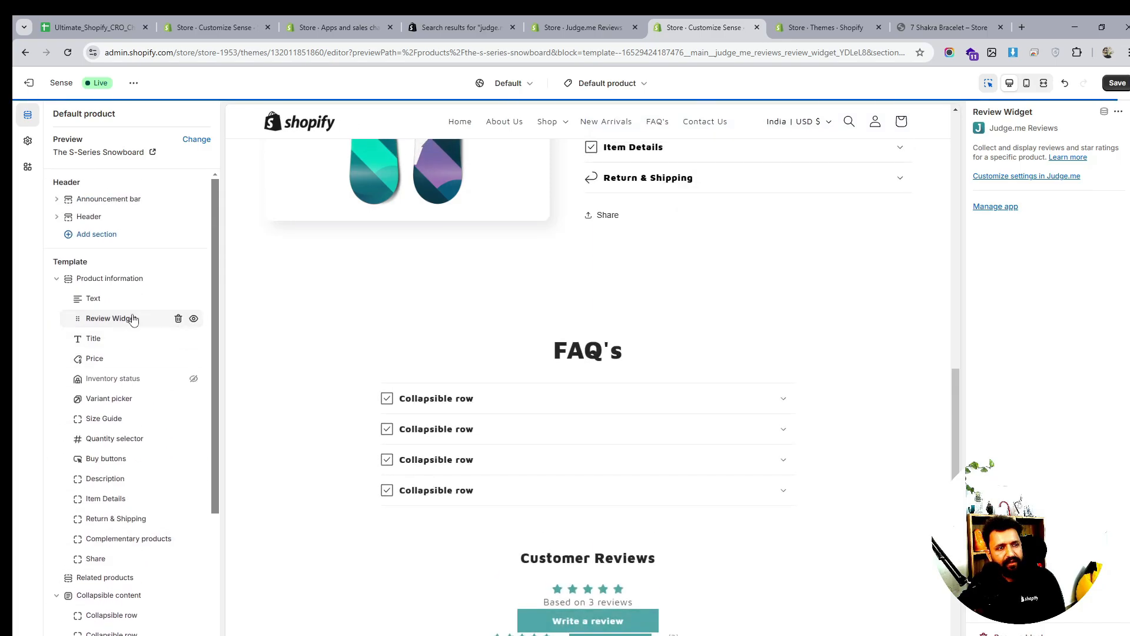
left_click(179, 318)
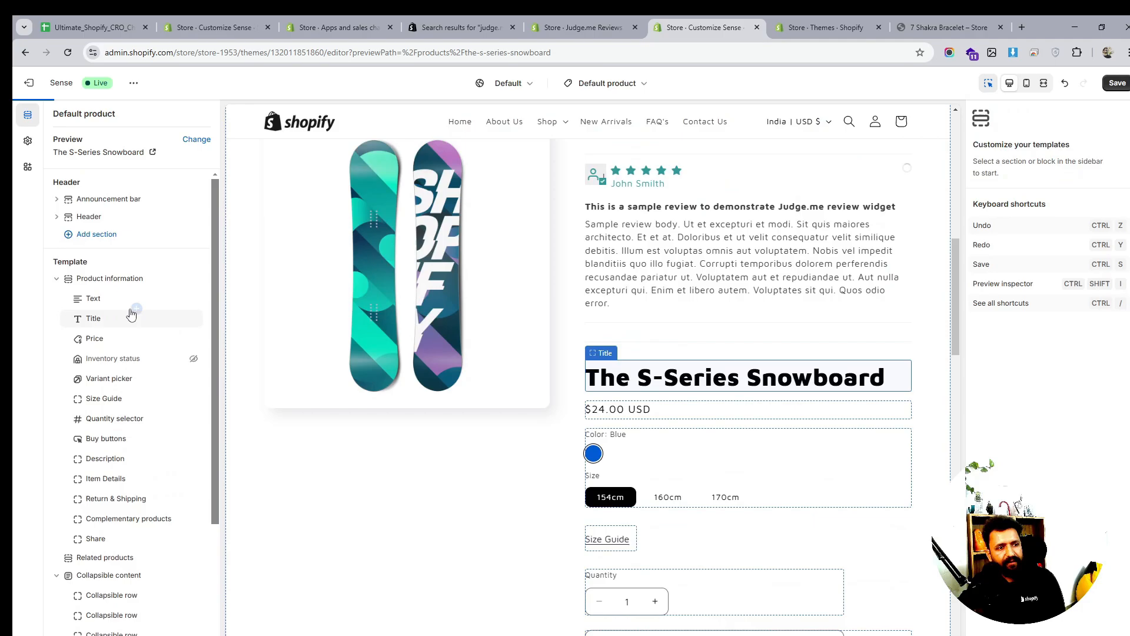
Add a Judge.me Star Ratings block and place it just below the product title
left_click(136, 308)
left_click(321, 341)
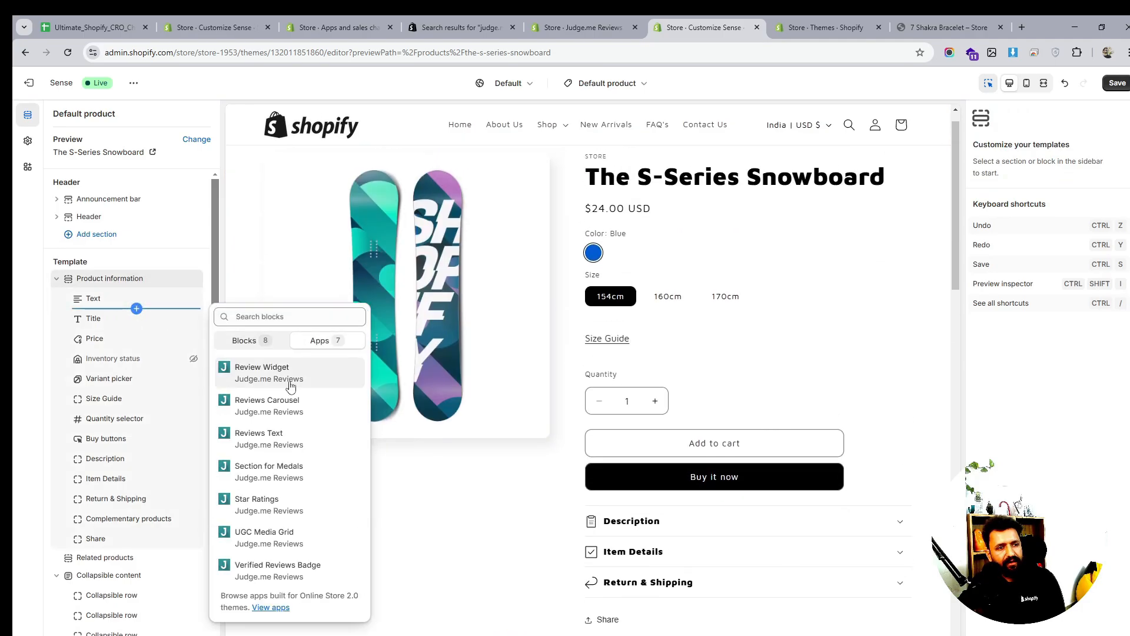
left_click(291, 509)
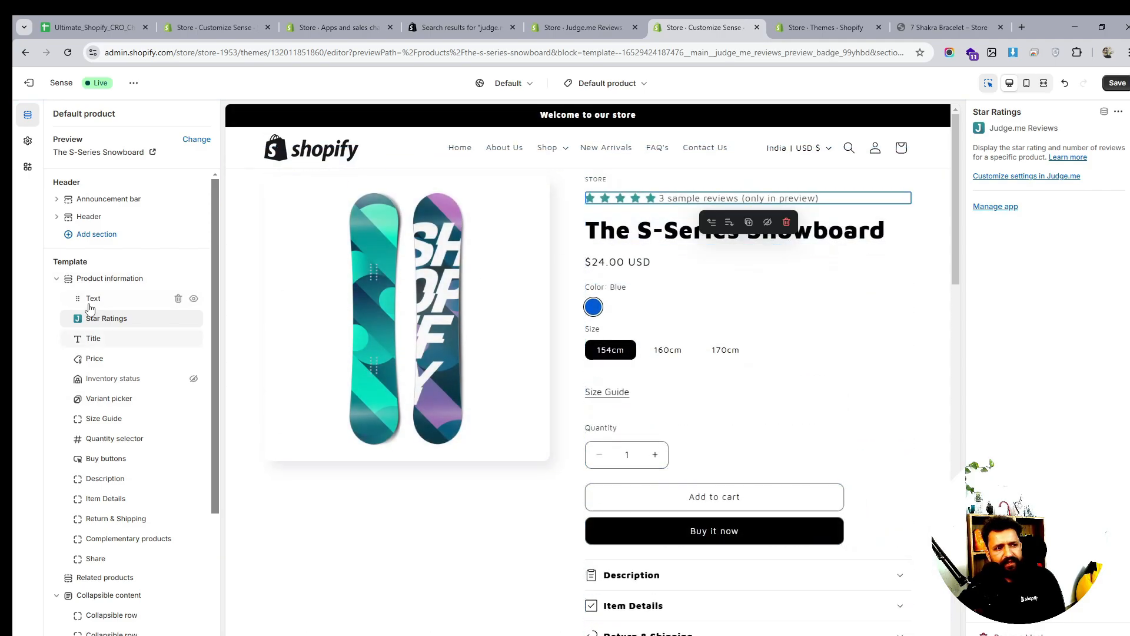
left_click_drag(77, 318, 85, 339)
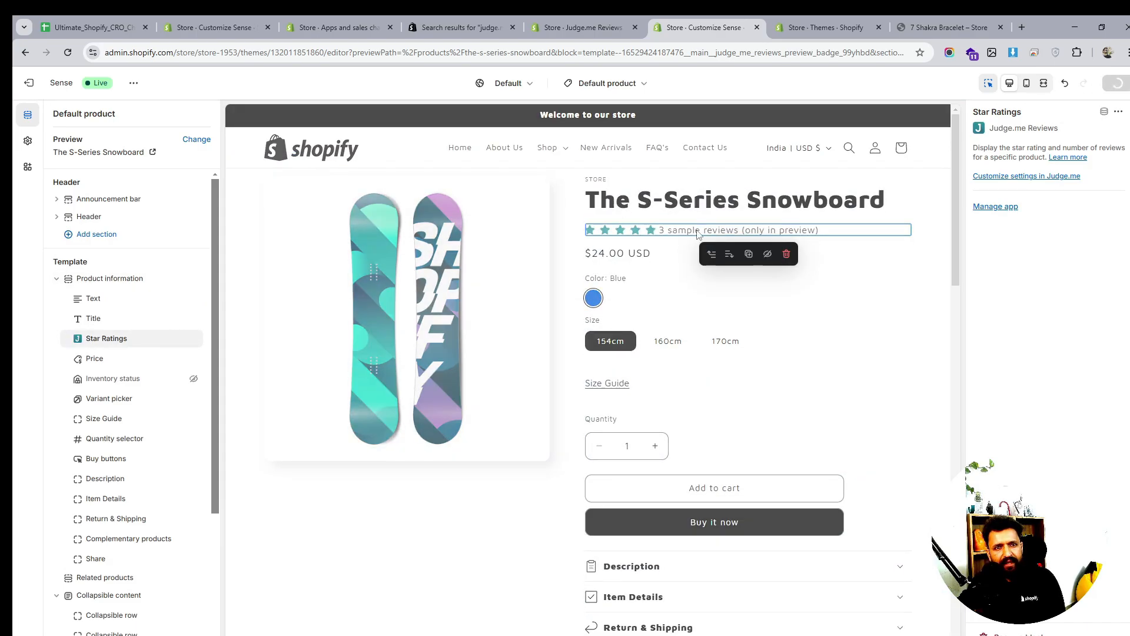
scroll(672, 321, "down", 7)
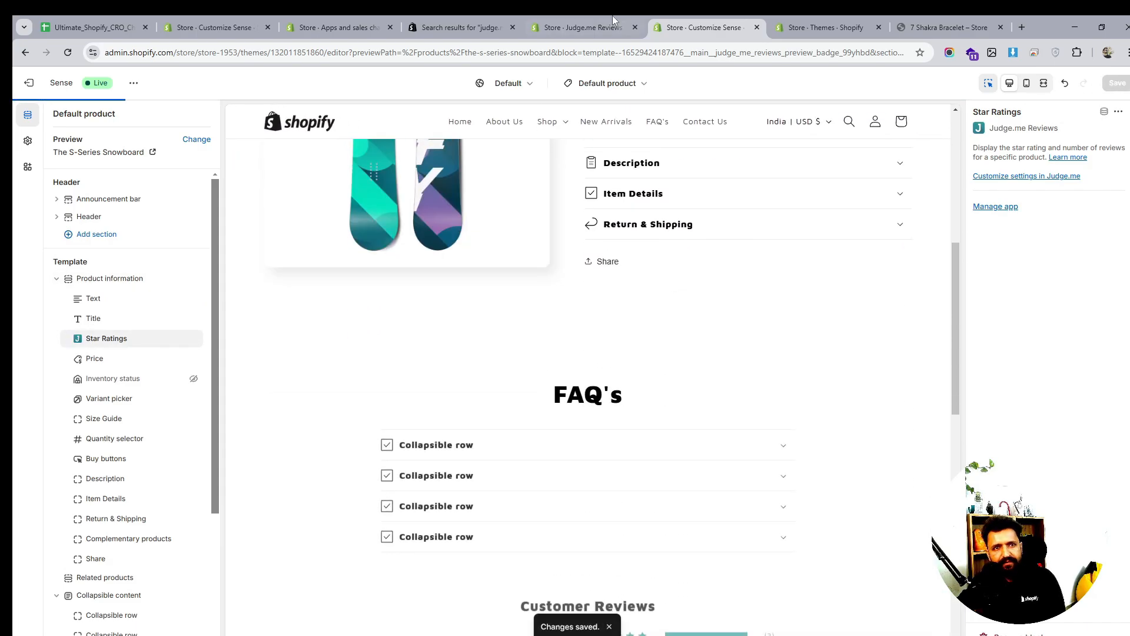
Check the live 7 Shakra Bracelet page's Customer Reviews section, then return to Themes
left_click(802, 34)
left_click(949, 27)
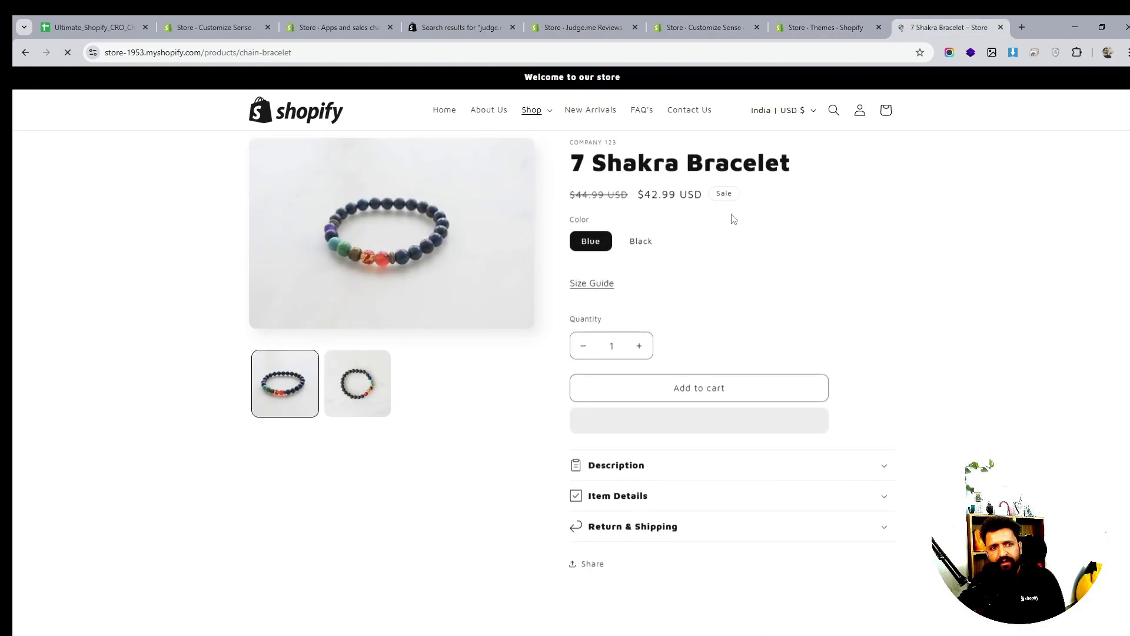
scroll(733, 254, "down", 15)
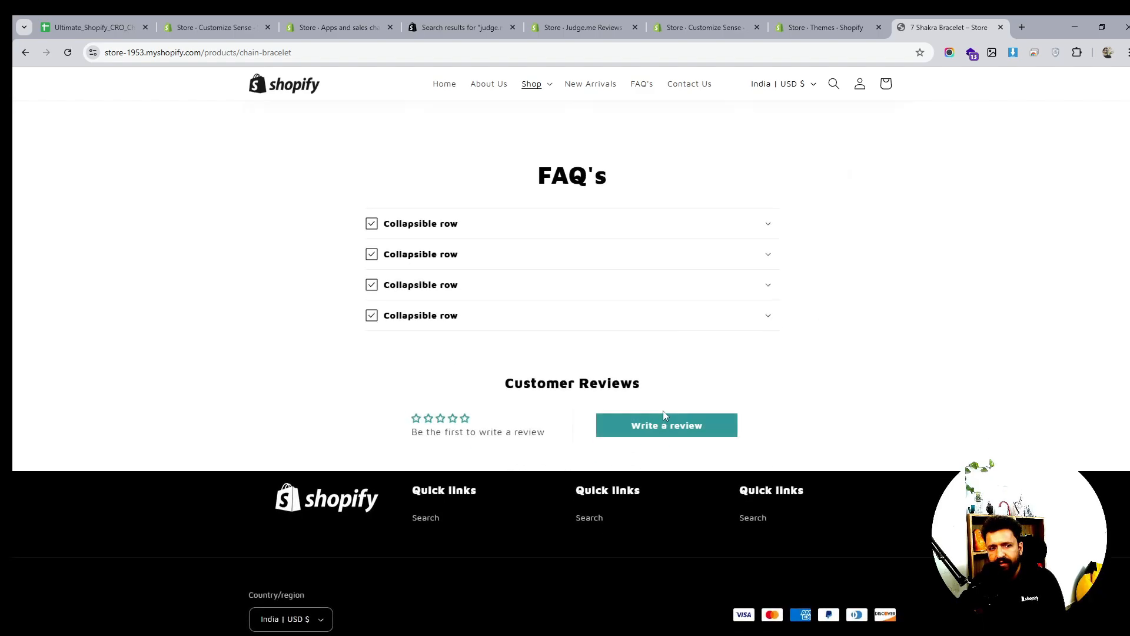
scroll(663, 411, "up", 5)
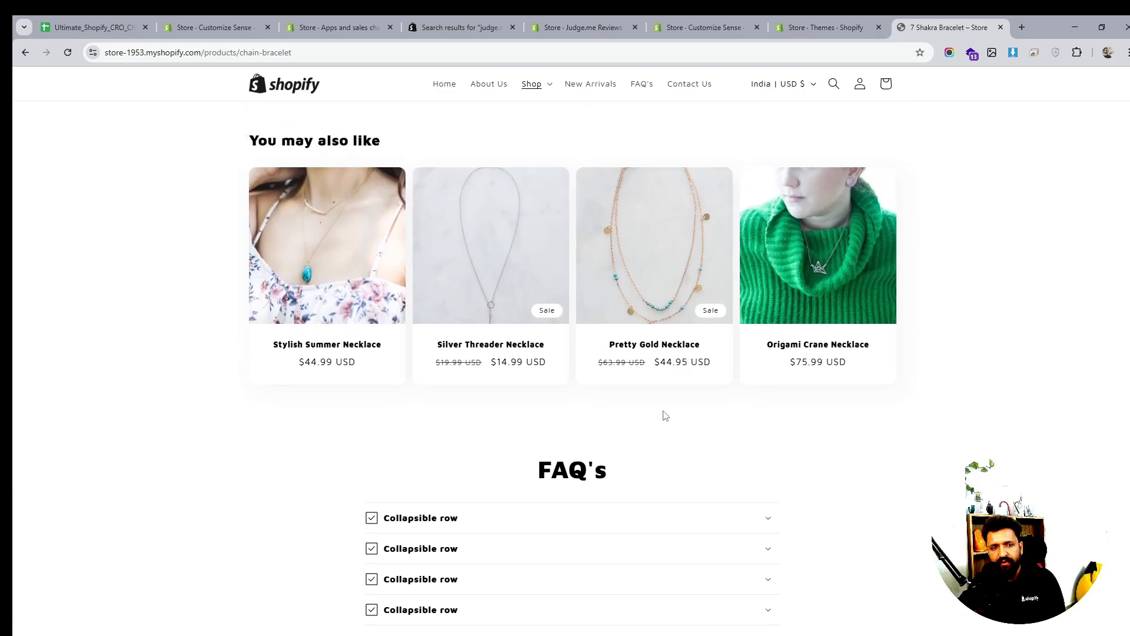
scroll(663, 411, "down", 5)
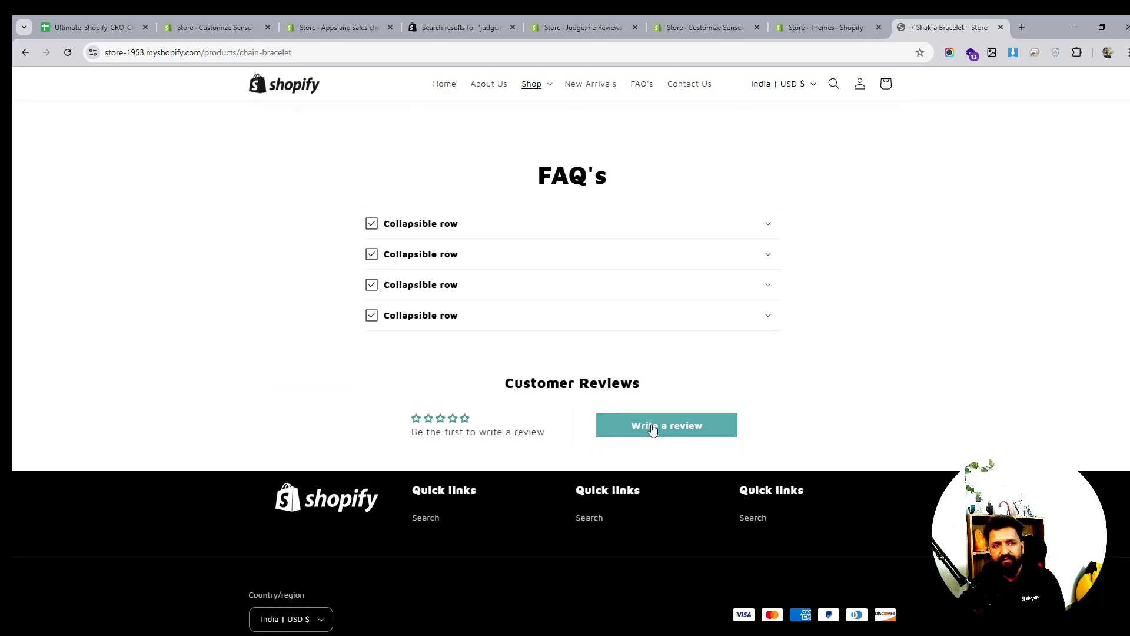
scroll(800, 373, "up", 7)
scroll(800, 373, "up", 10)
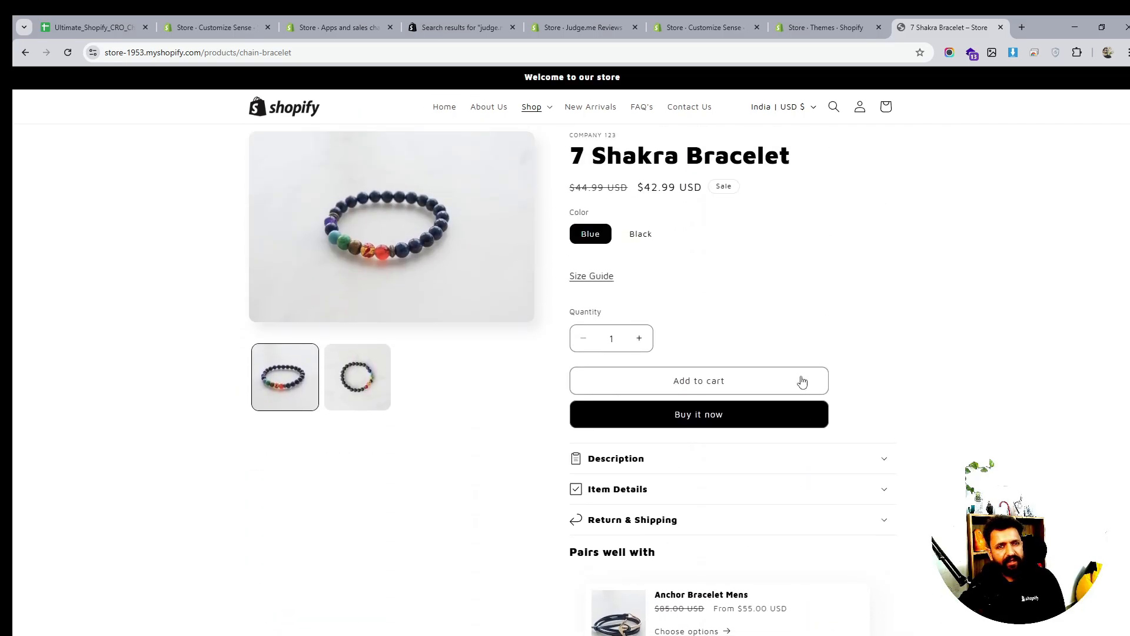
left_click(796, 29)
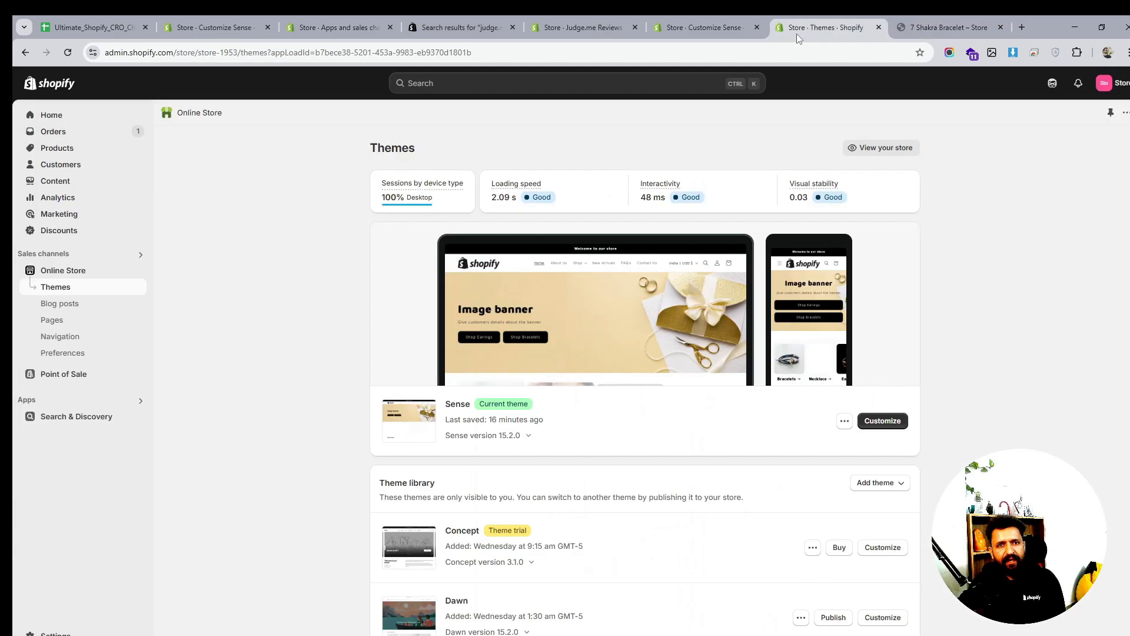
Continue past the widget, star ratings and branding steps, finishing with 14-day review requests
left_click(678, 23)
left_click(556, 30)
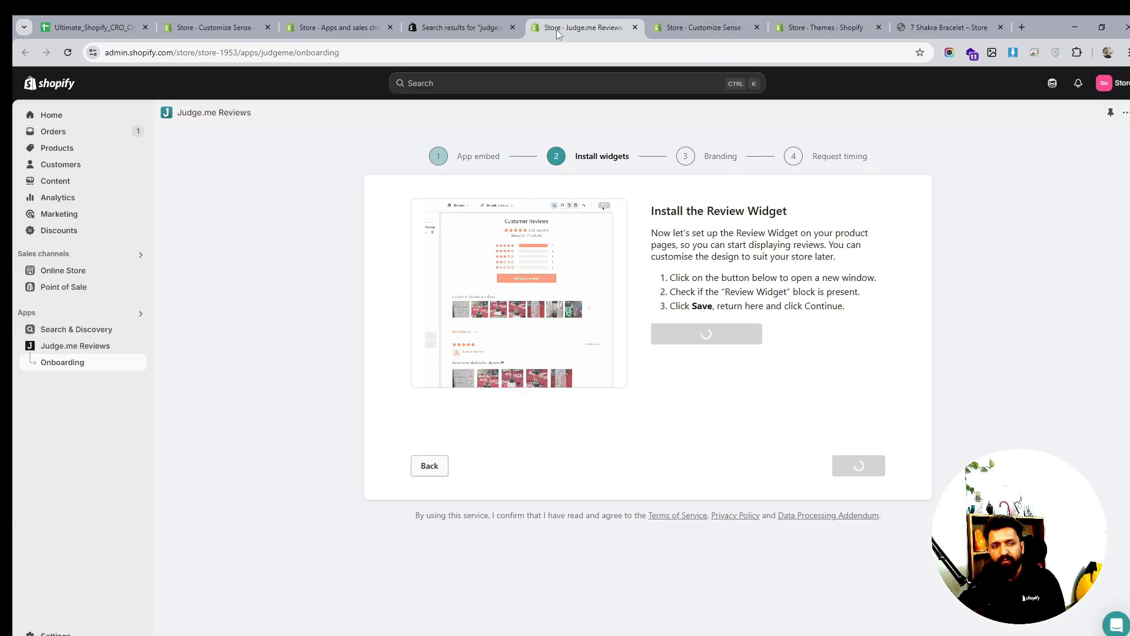
left_click(859, 468)
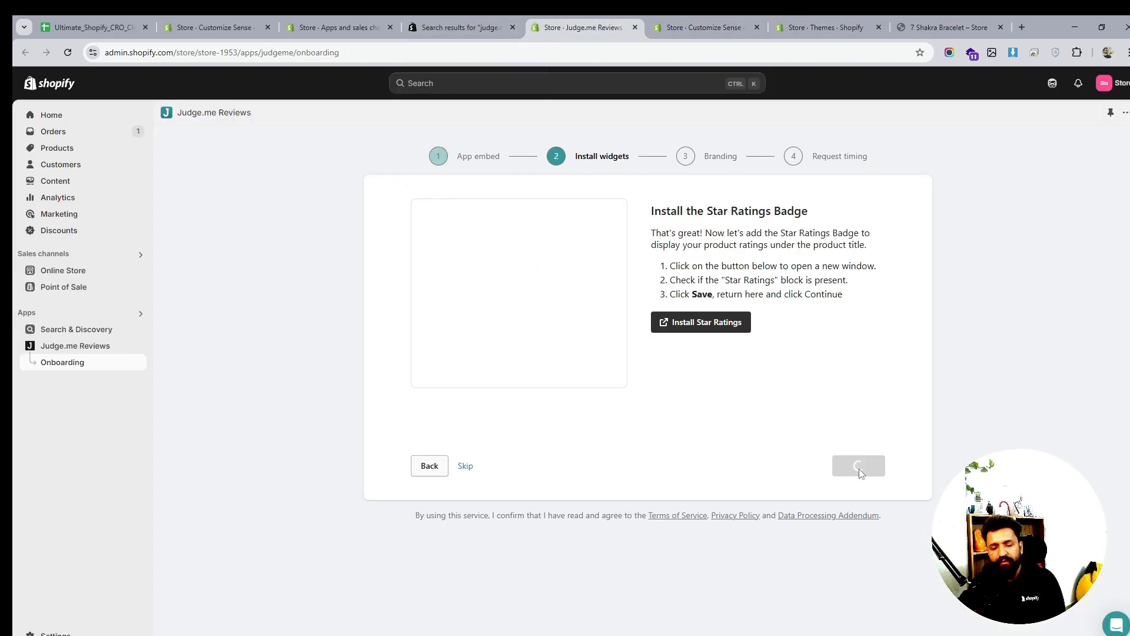
left_click(859, 468)
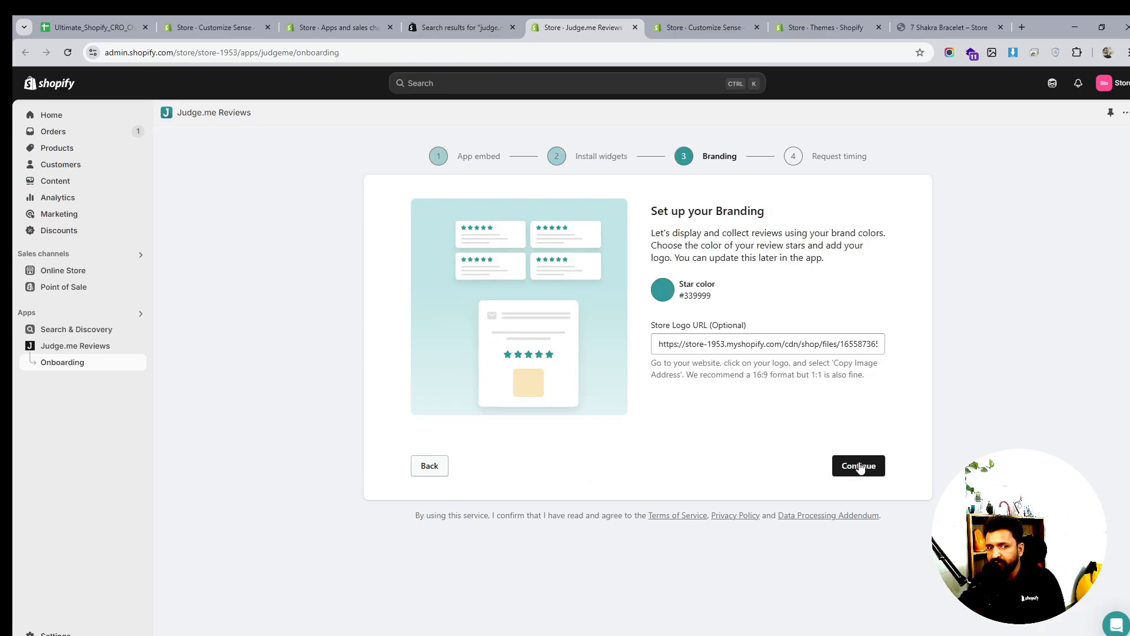
left_click(858, 469)
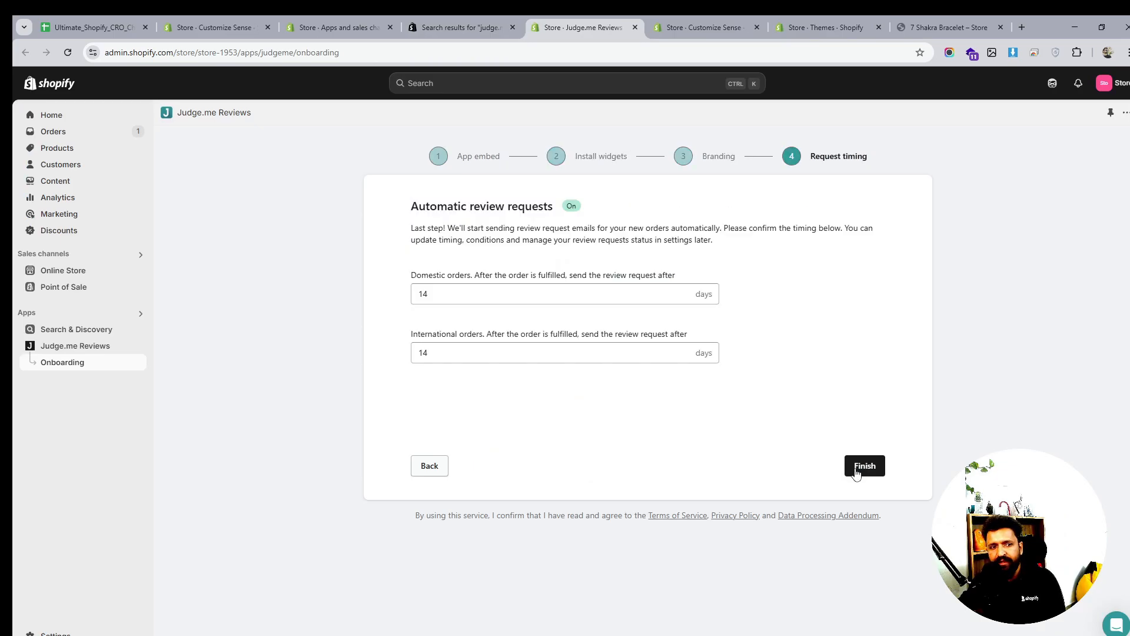
left_click(857, 469)
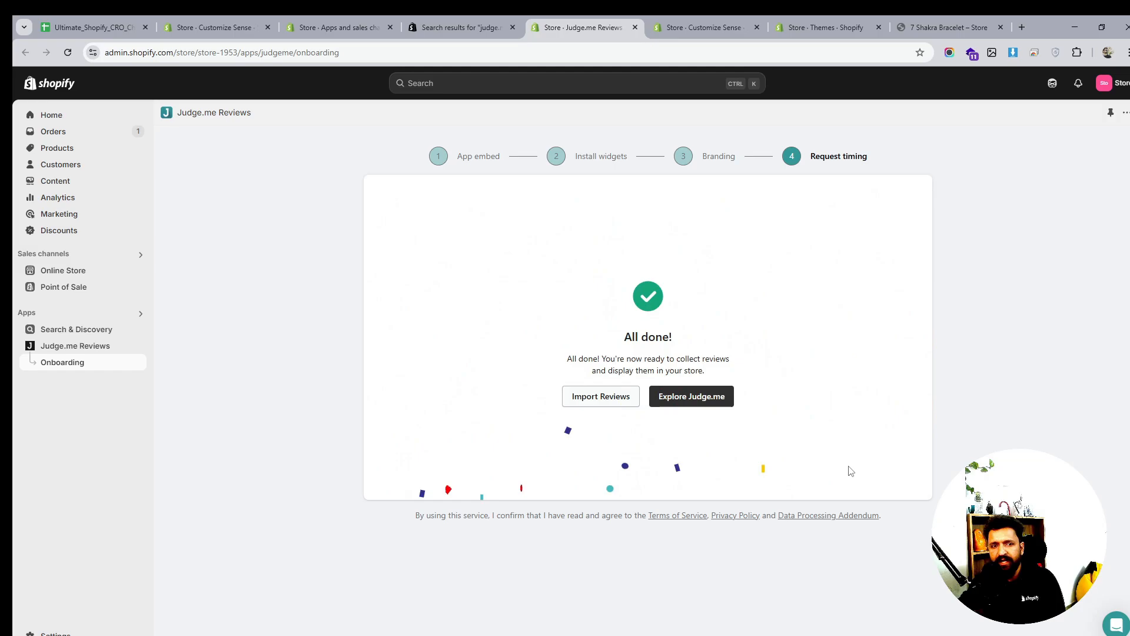
left_click(693, 400)
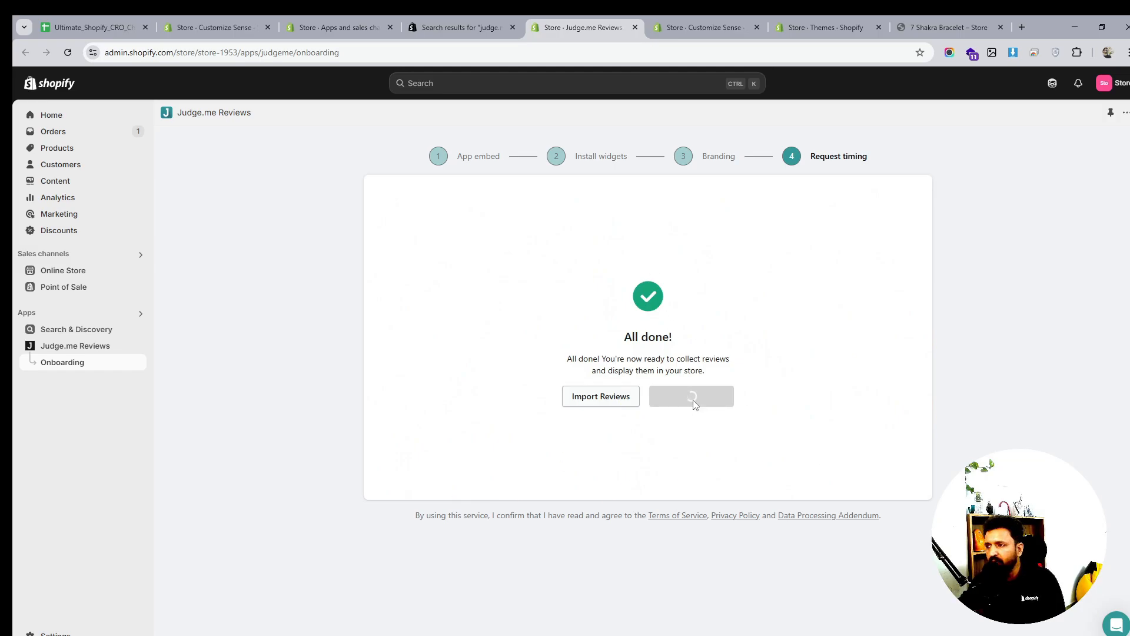
left_click(444, 27)
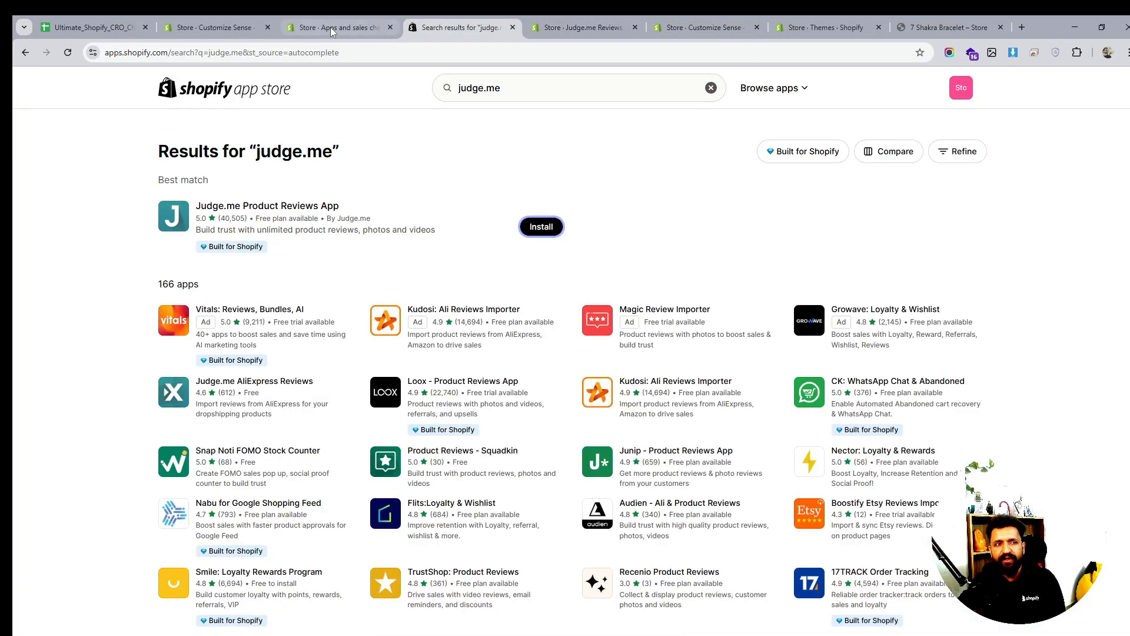
Back in the theme editor, add an Image with text section and then remove it
left_click(326, 28)
left_click(235, 27)
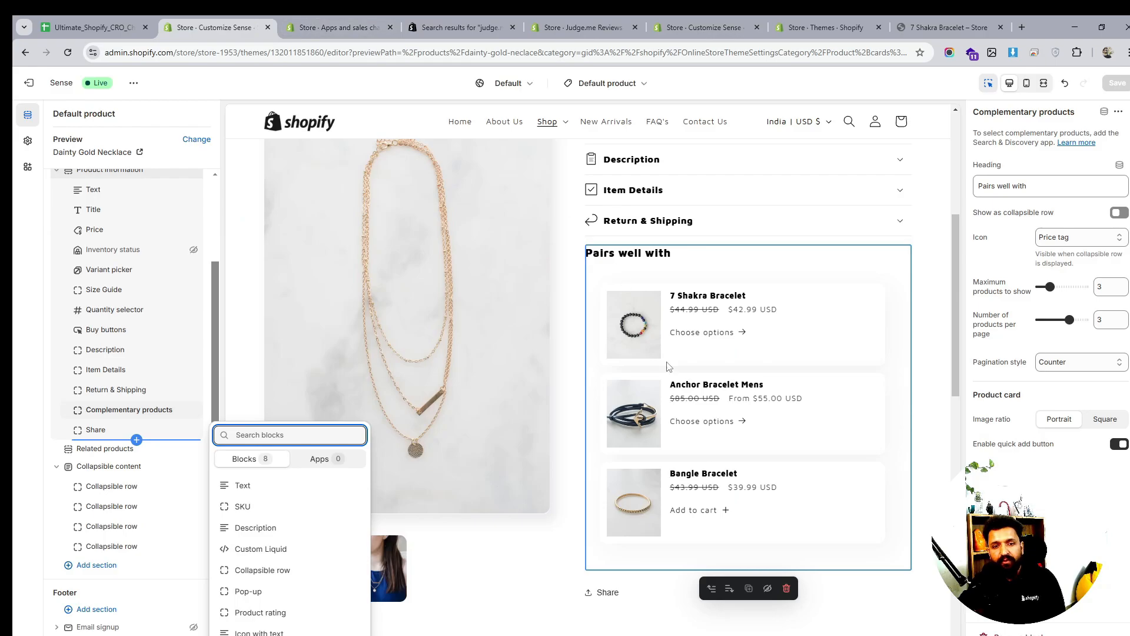
left_click(949, 365)
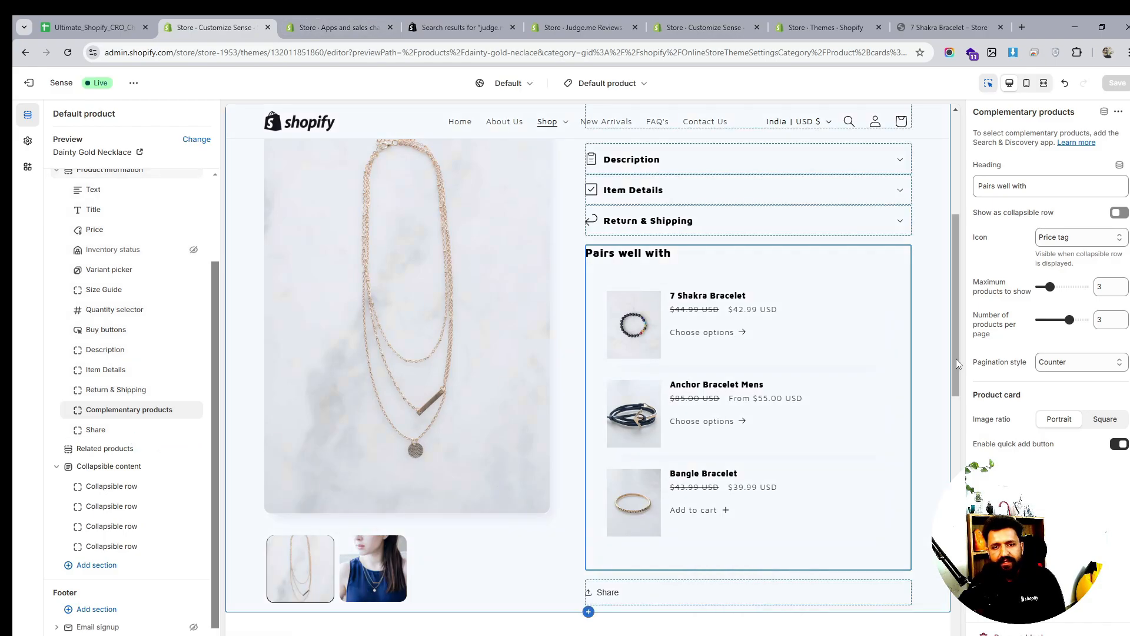
scroll(956, 358, "down", 8)
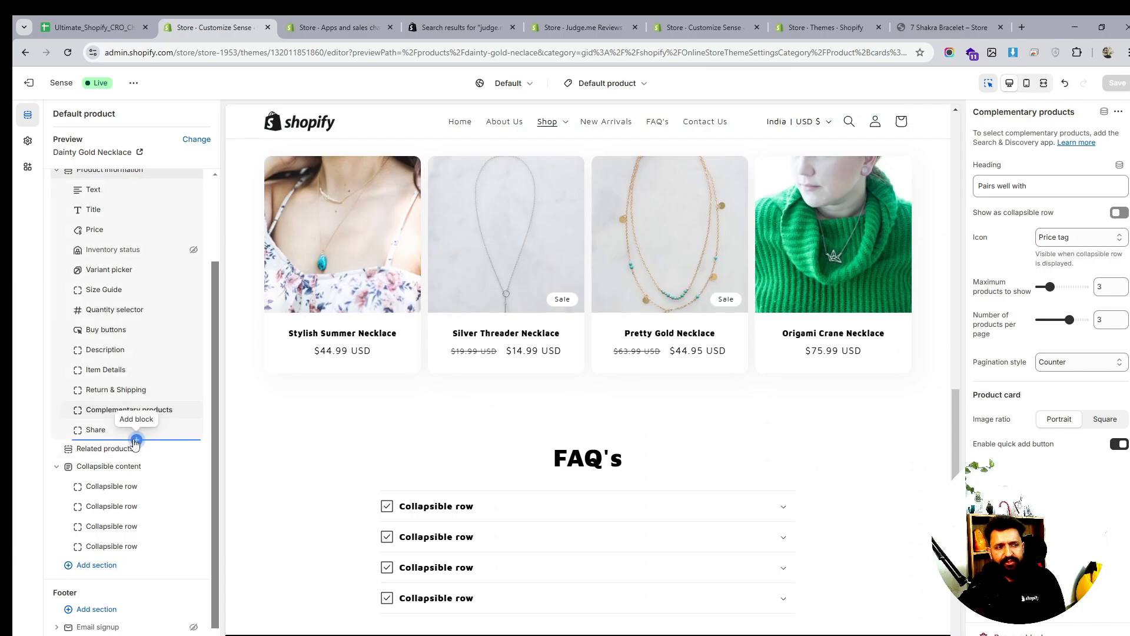
left_click(137, 440)
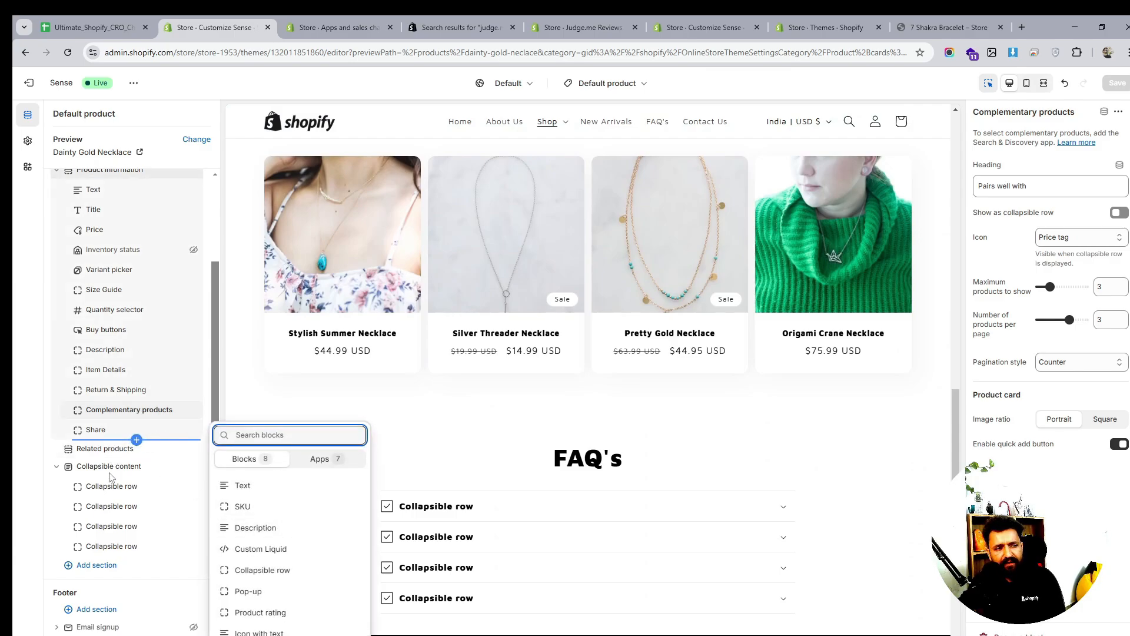
left_click(93, 565)
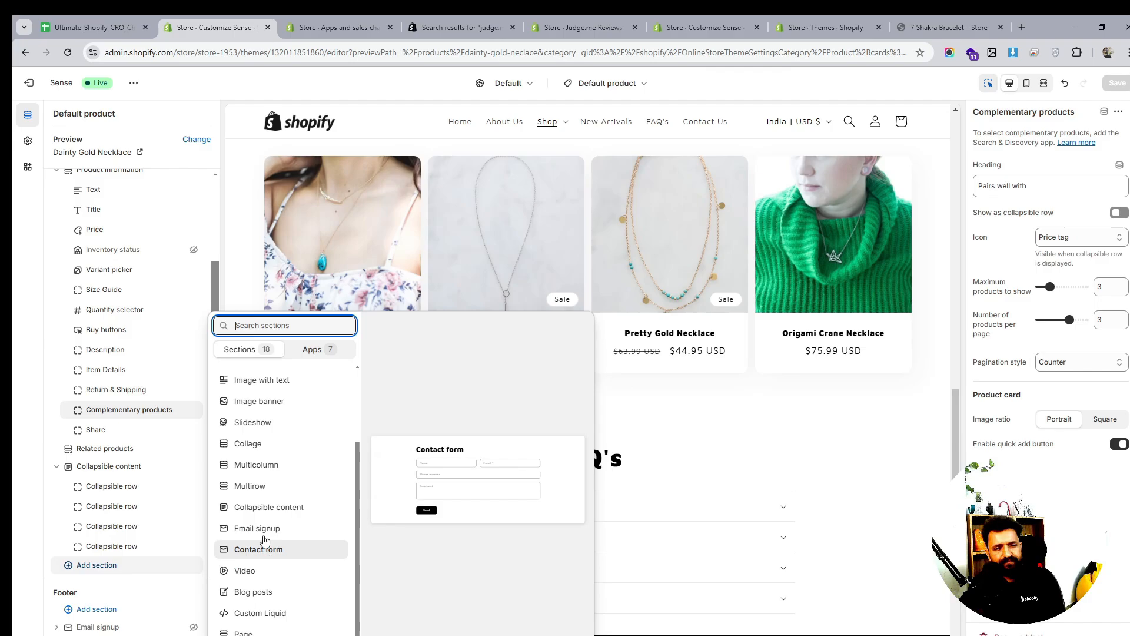
left_click(262, 383)
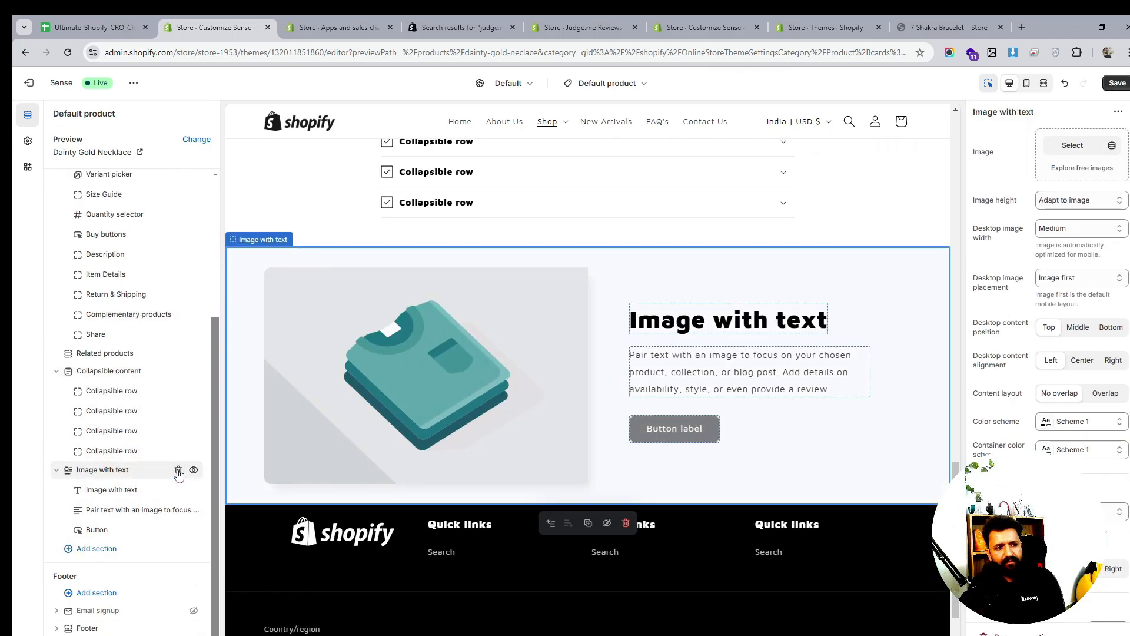
left_click(178, 469)
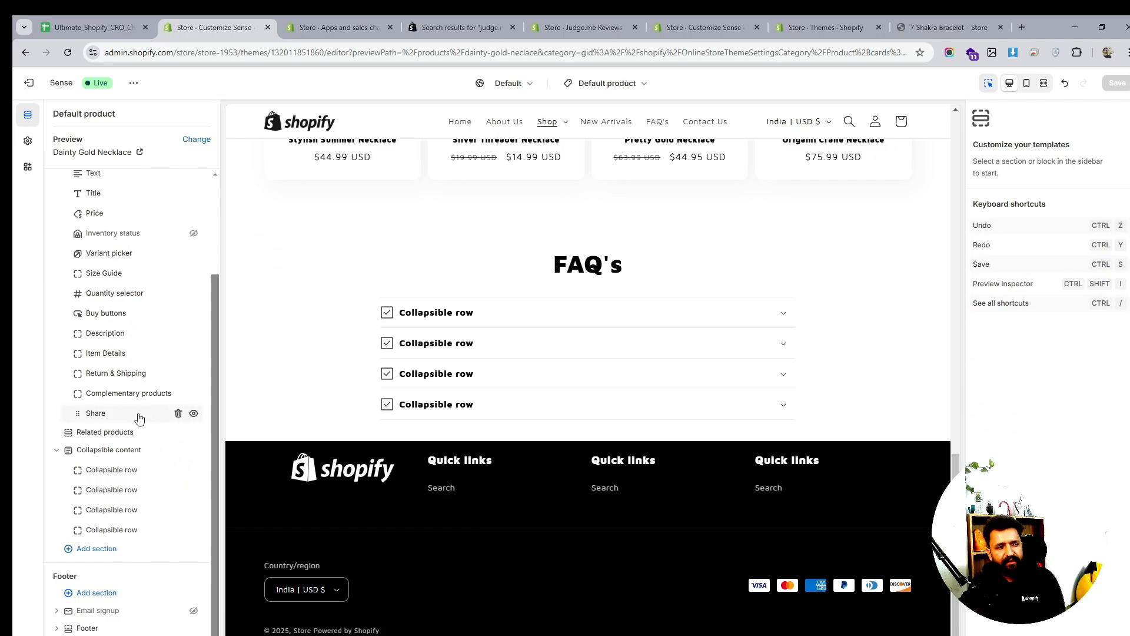
Add an Icon with text block above Share and stack its icons vertically
left_click(136, 404)
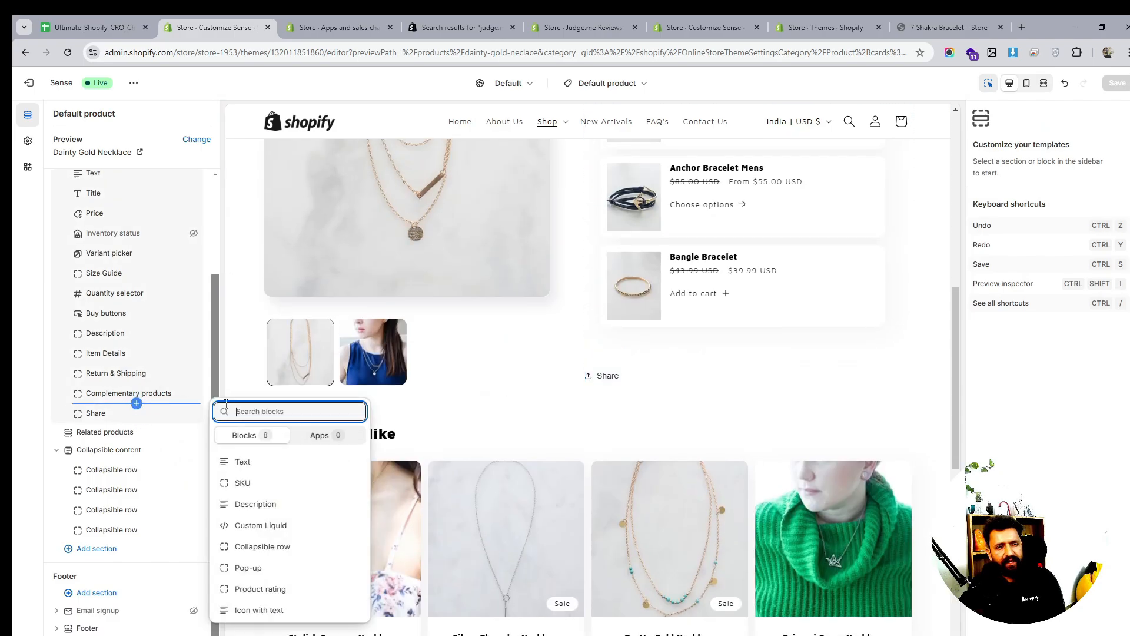
left_click(323, 433)
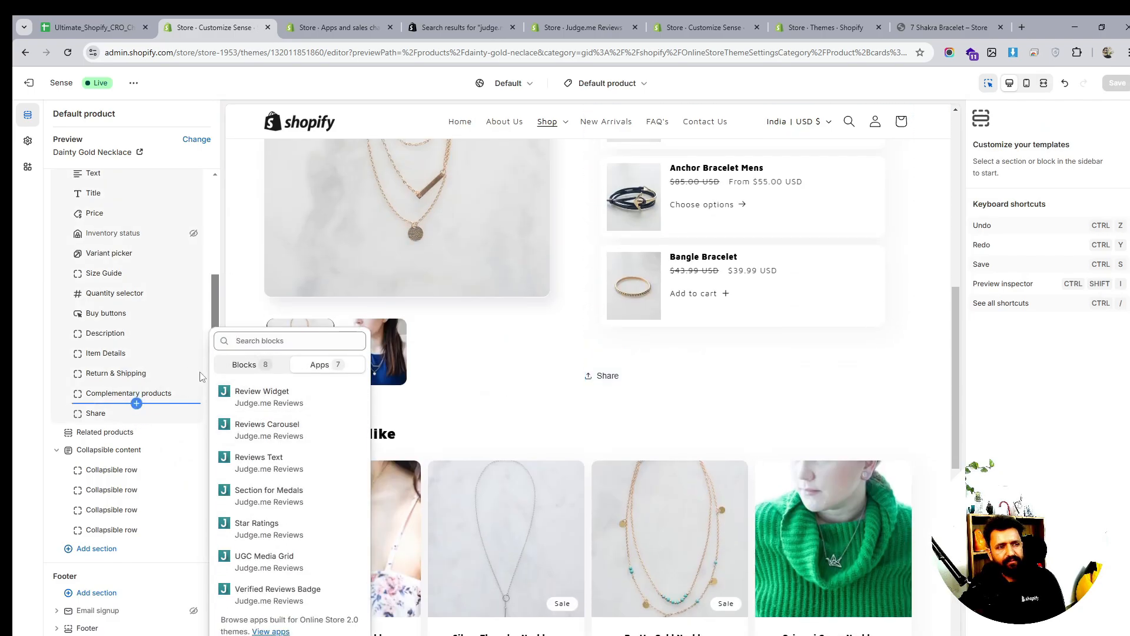
left_click(244, 366)
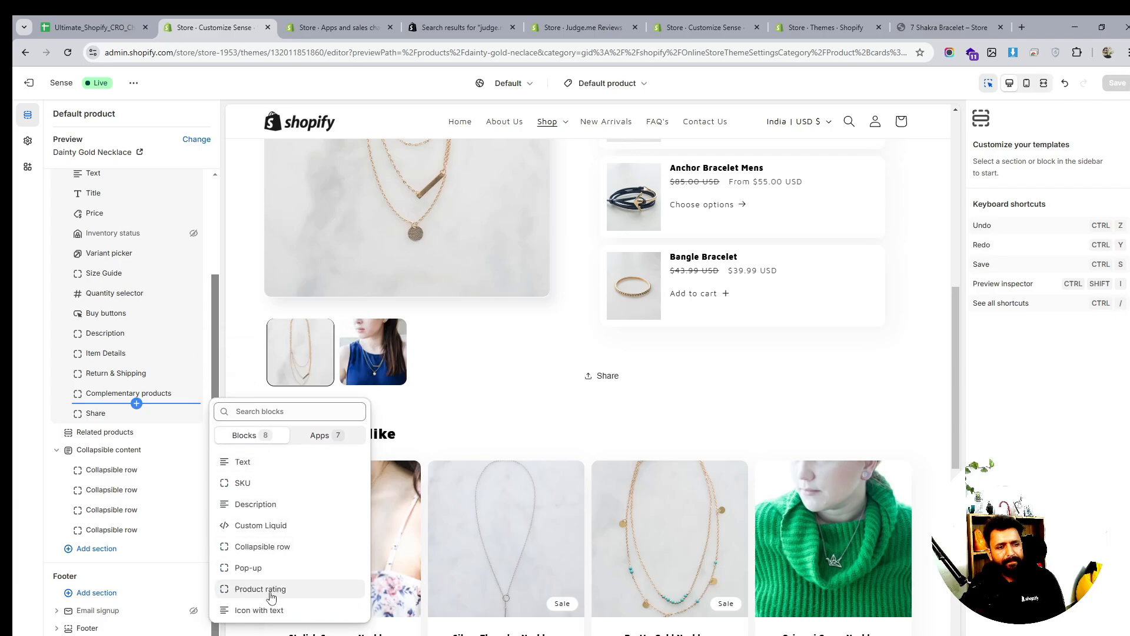
left_click(265, 609)
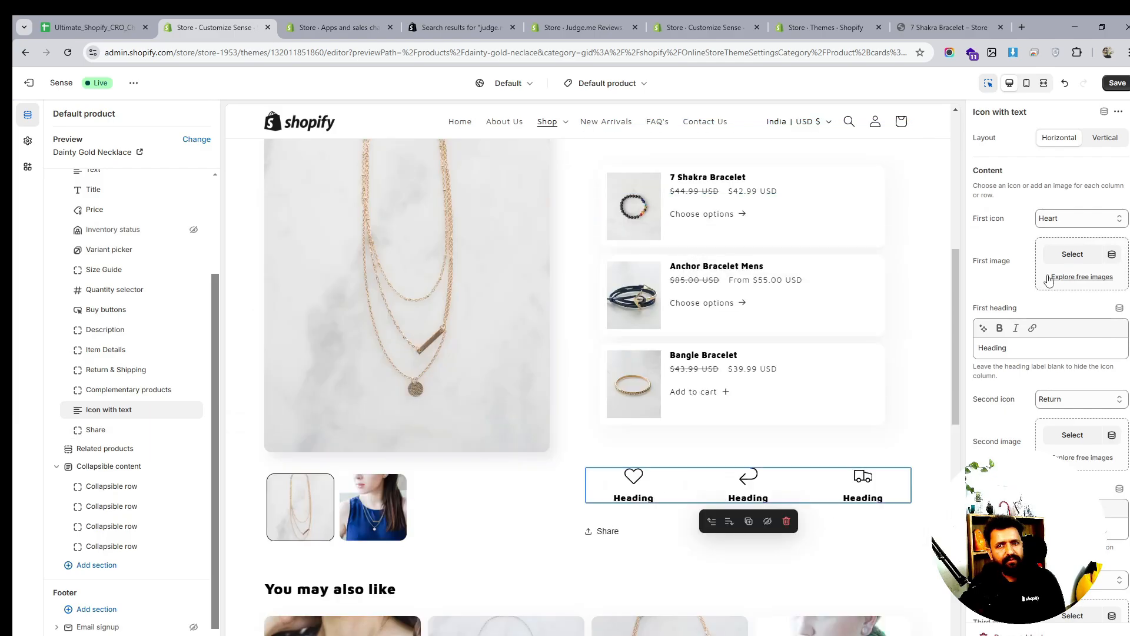
left_click(1104, 141)
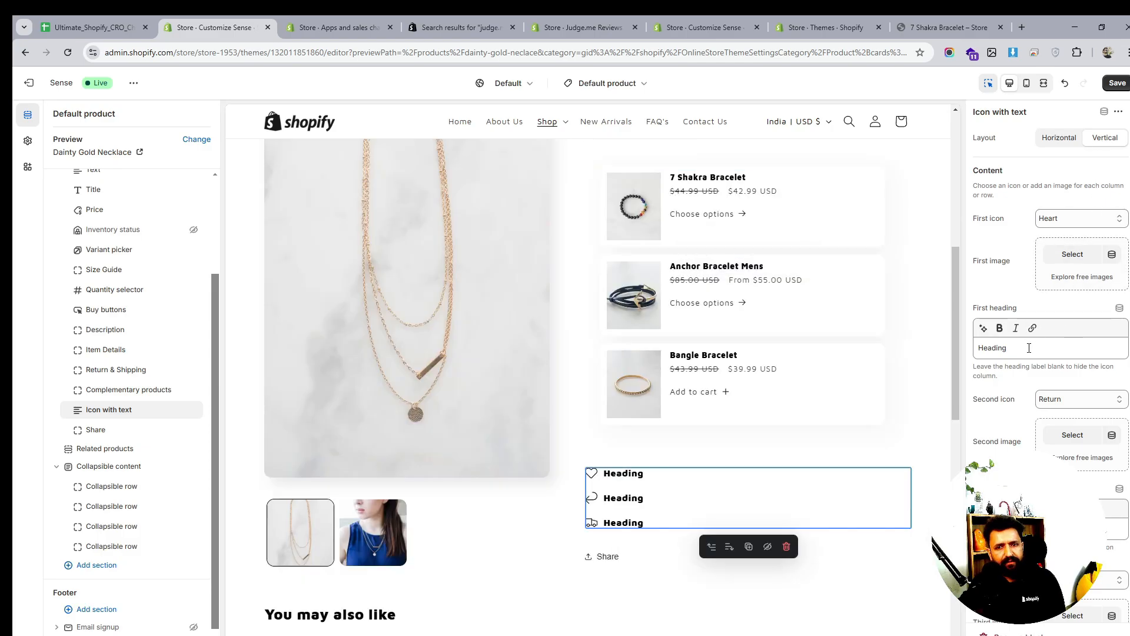
left_click(1029, 348)
key("ctrl+a")
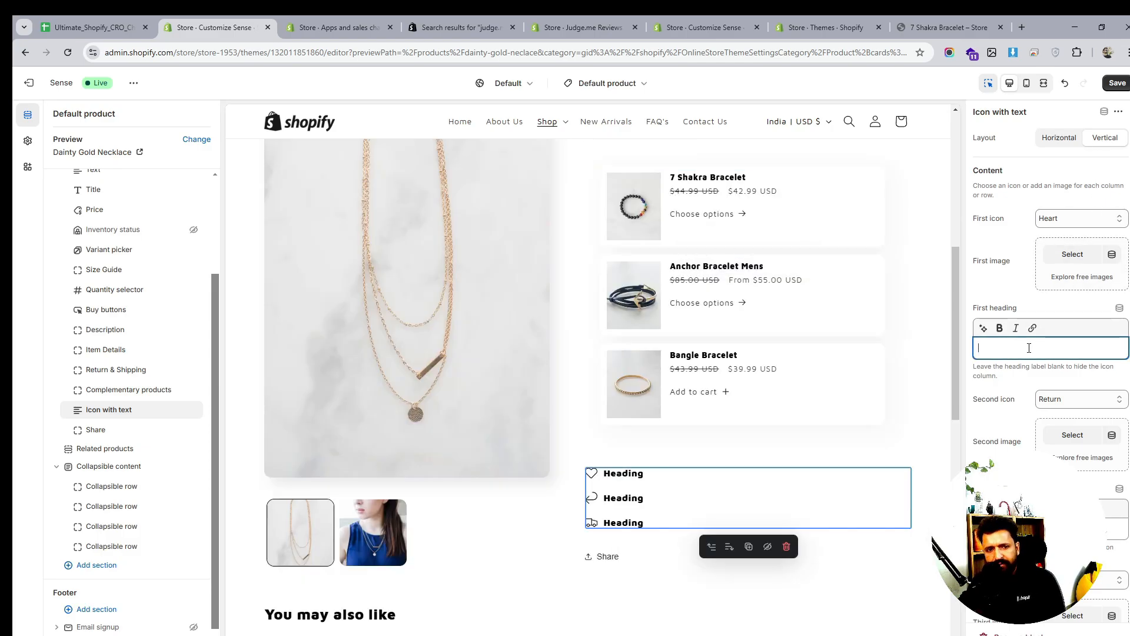
Set the second (Return) and third (Truck) icons to None
left_click(1080, 399)
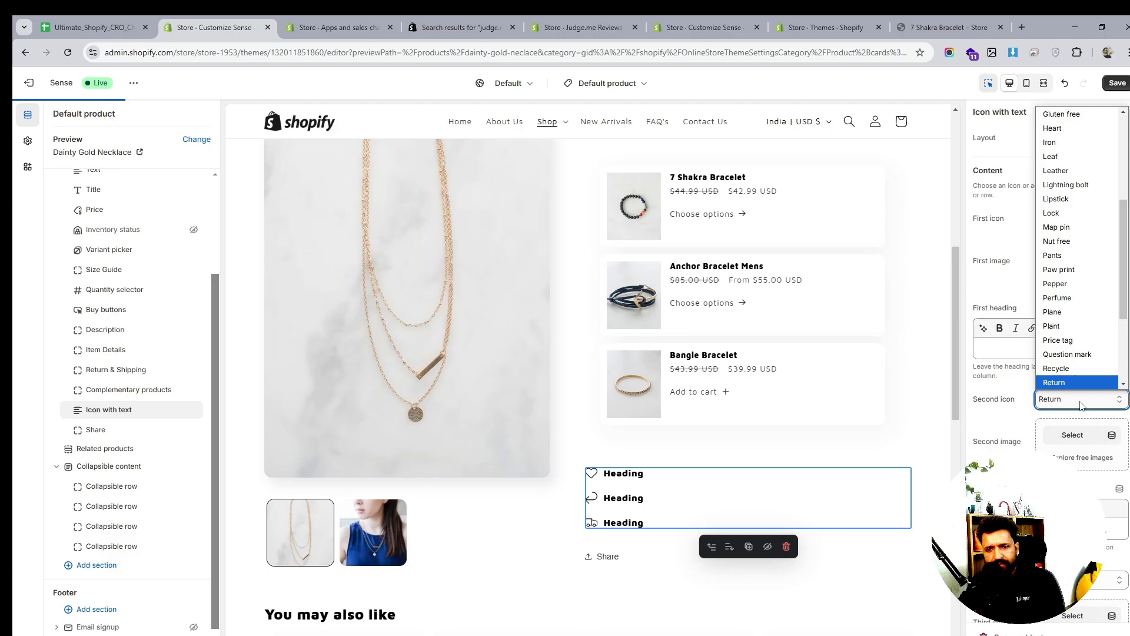
scroll(1066, 153, "up", 5)
left_click(1060, 116)
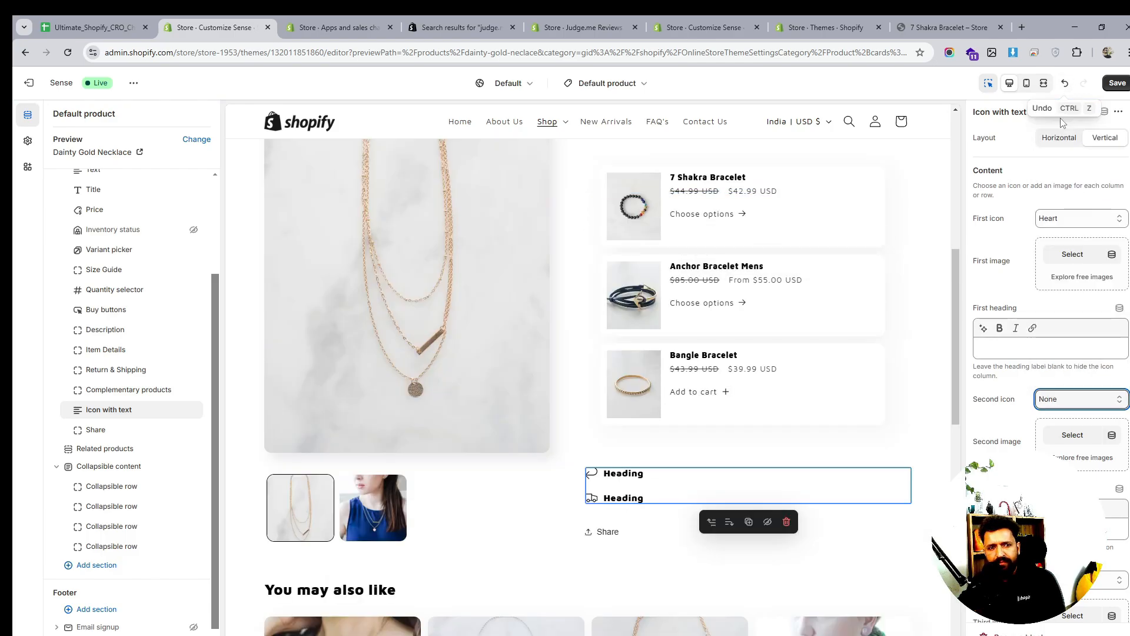
left_click(1036, 528)
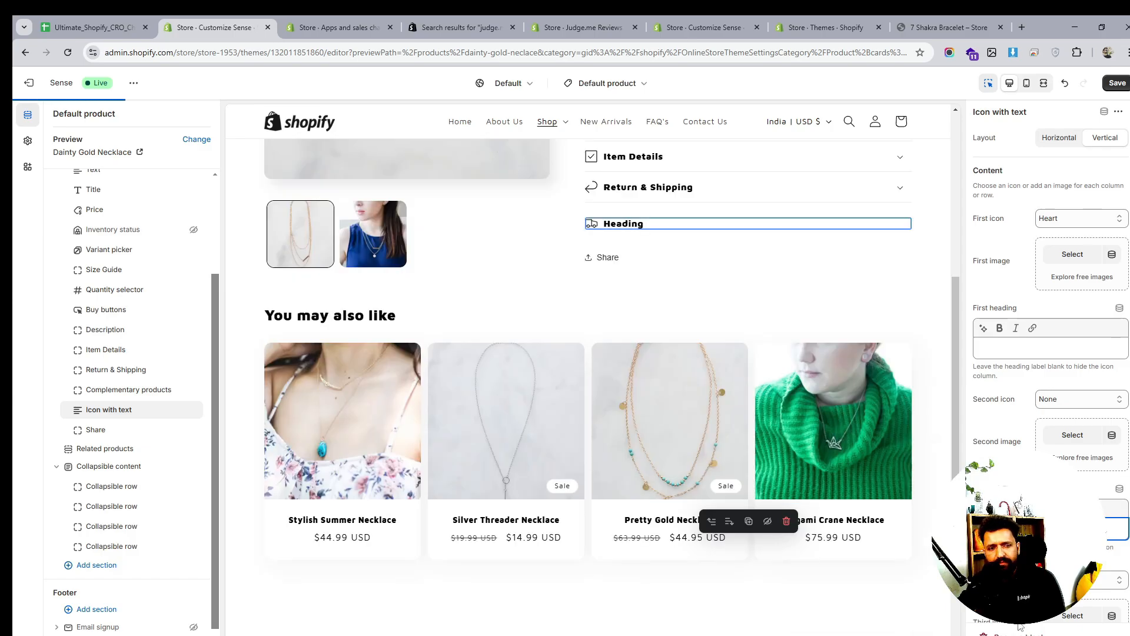
scroll(1048, 377, "down", 2)
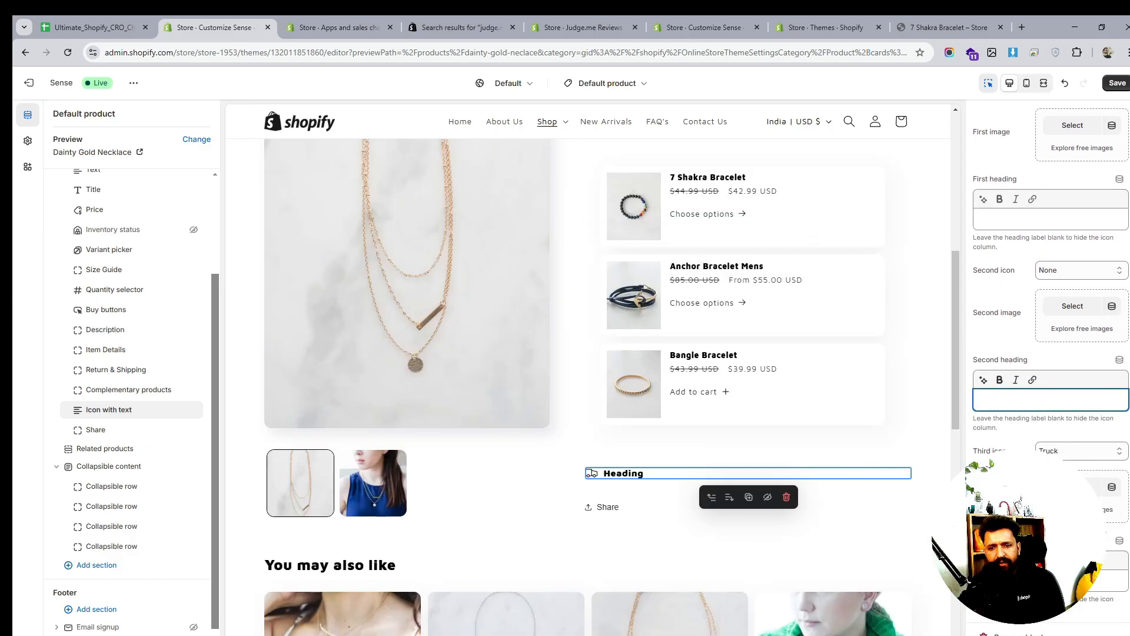
left_click(1075, 451)
scroll(1069, 294, "up", 5)
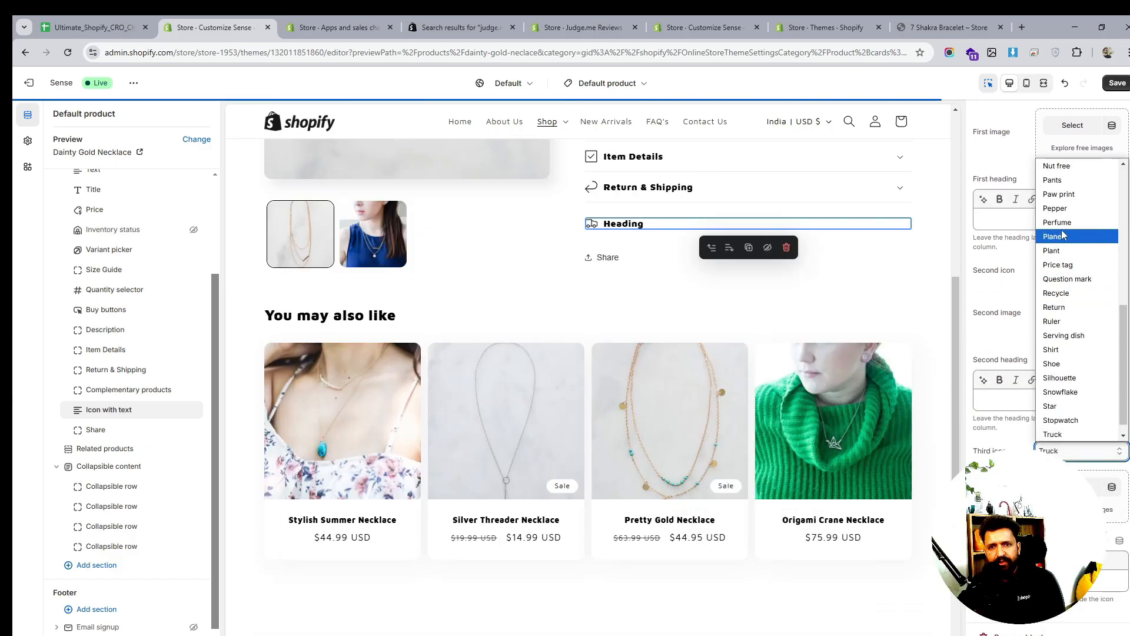
left_click(1052, 166)
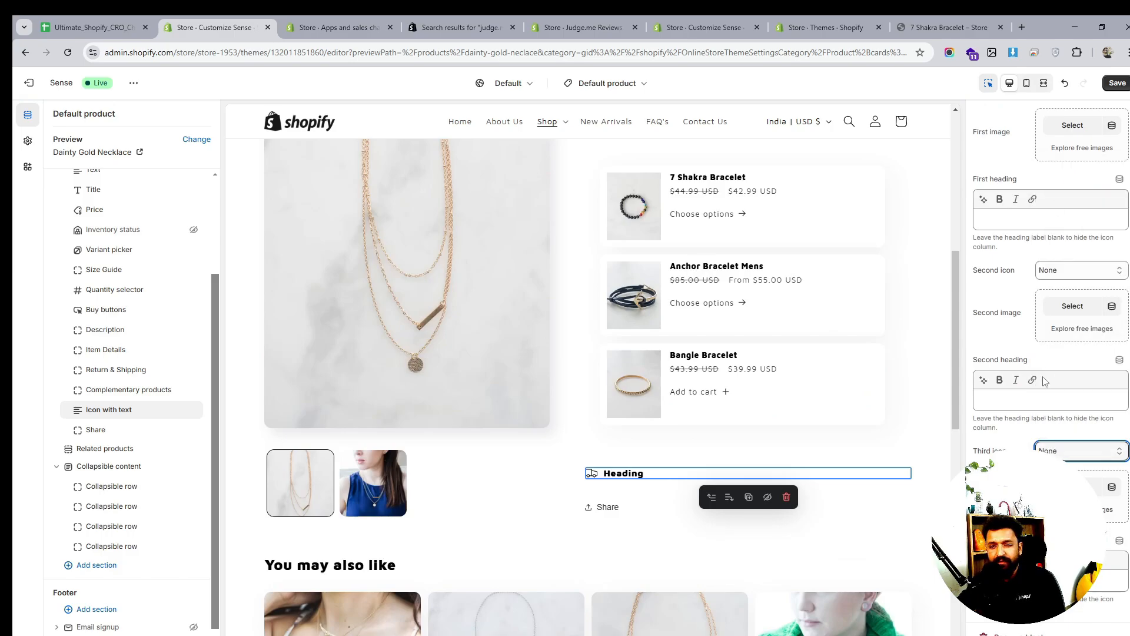
scroll(1039, 445, "up", 2)
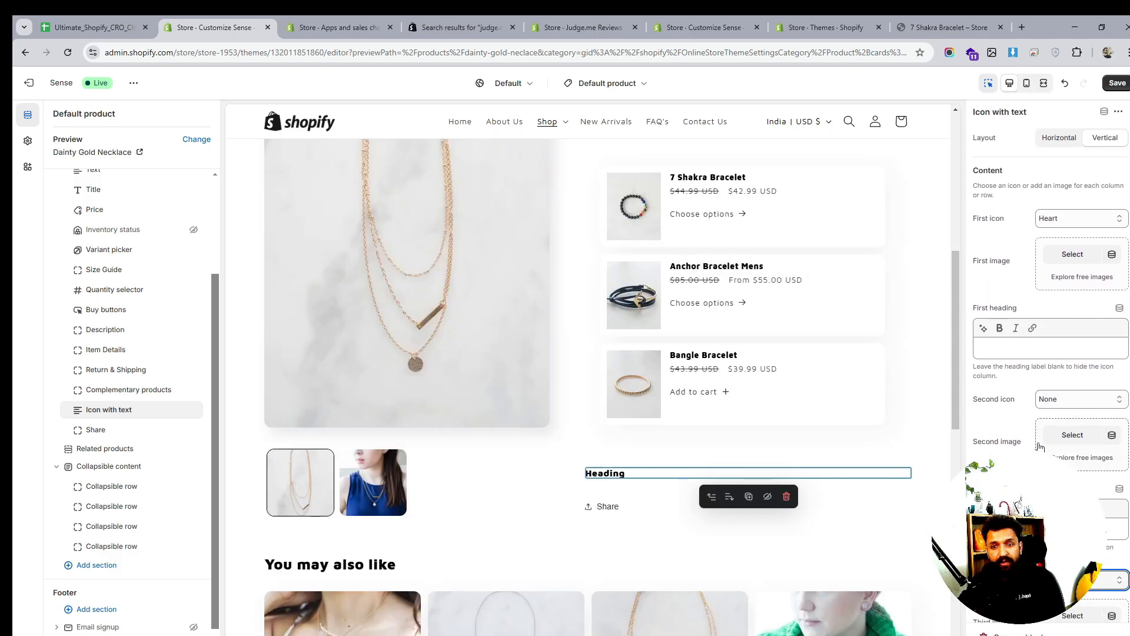
scroll(1040, 446, "down", 2)
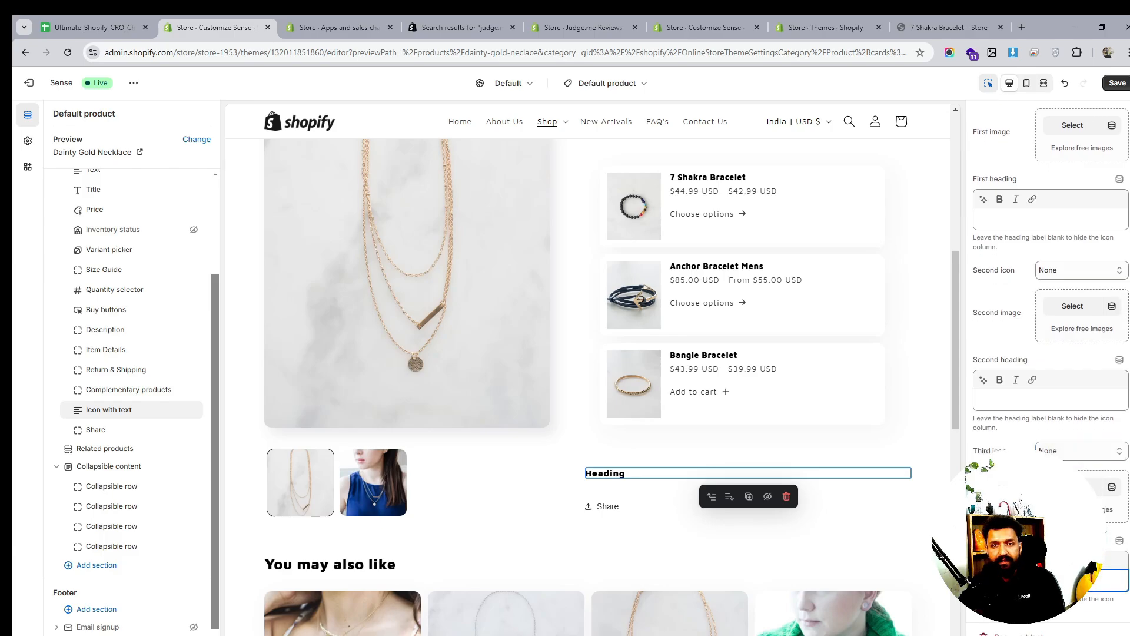
scroll(1044, 398, "up", 2)
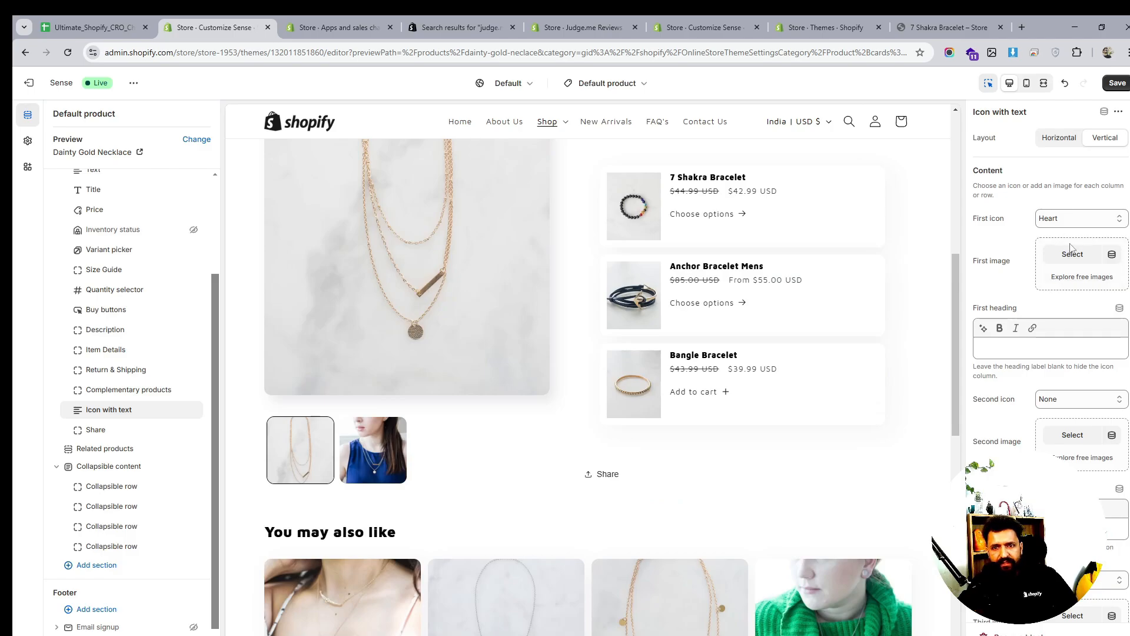
Upload the payment logos file s.jpg and use it as the first image
left_click(1073, 257)
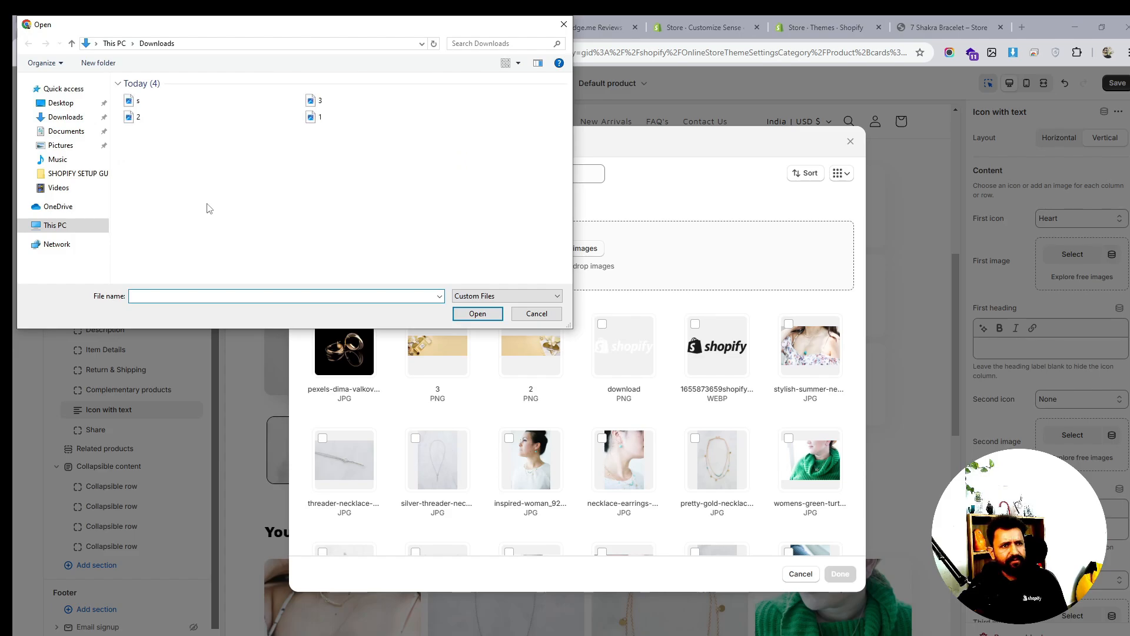
scroll(318, 204, "up", 1)
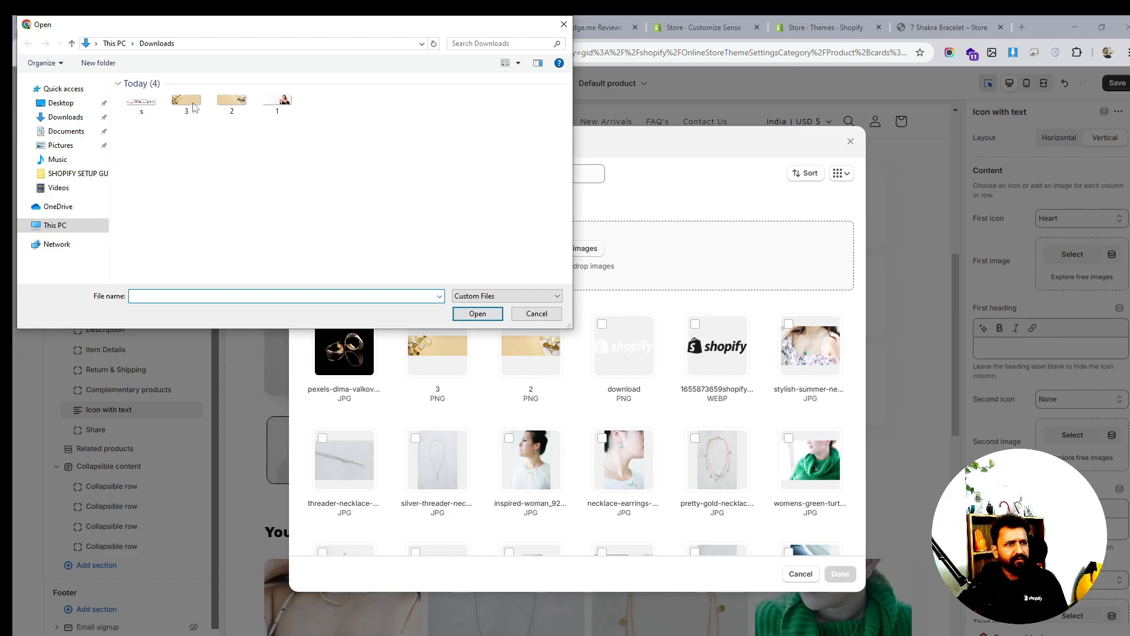
left_click(141, 105)
left_click(493, 313)
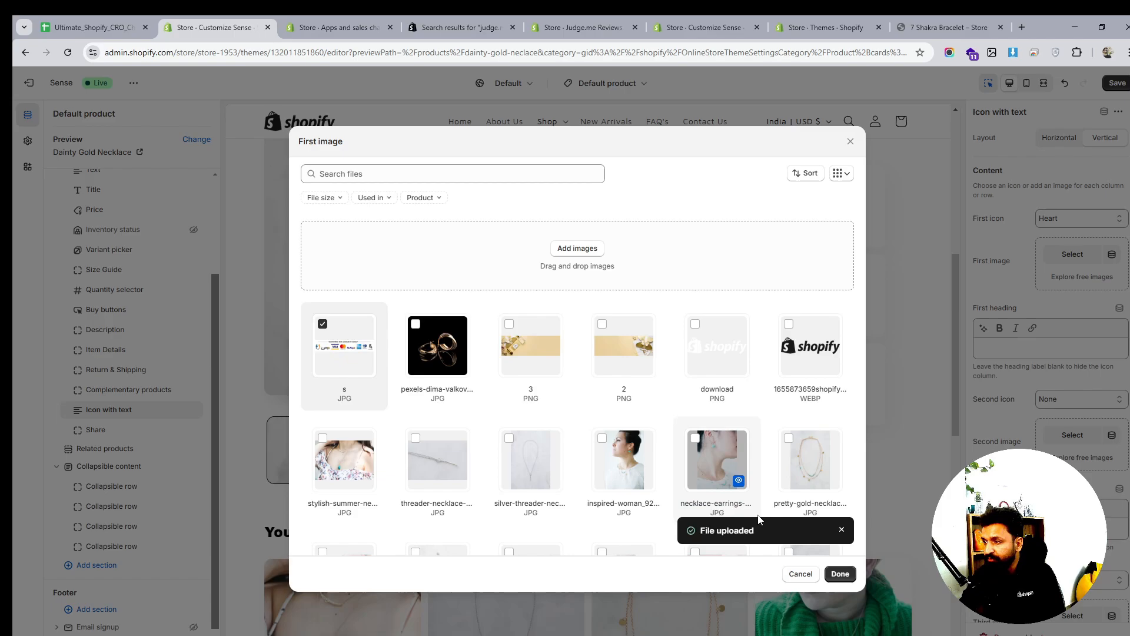
left_click(840, 573)
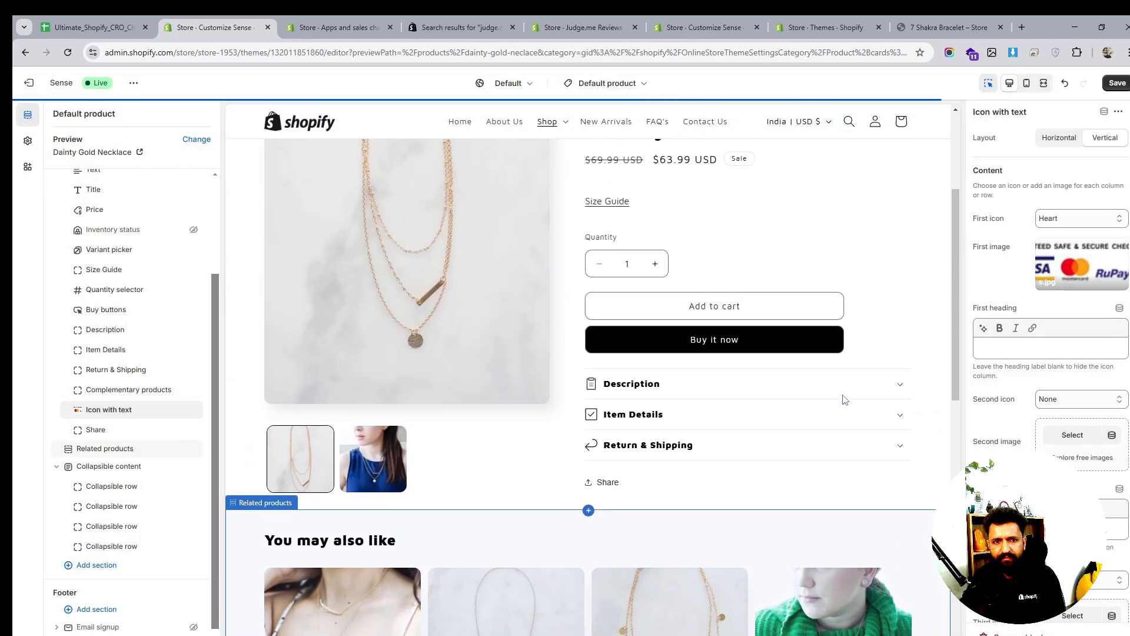
scroll(844, 400, "down", 4)
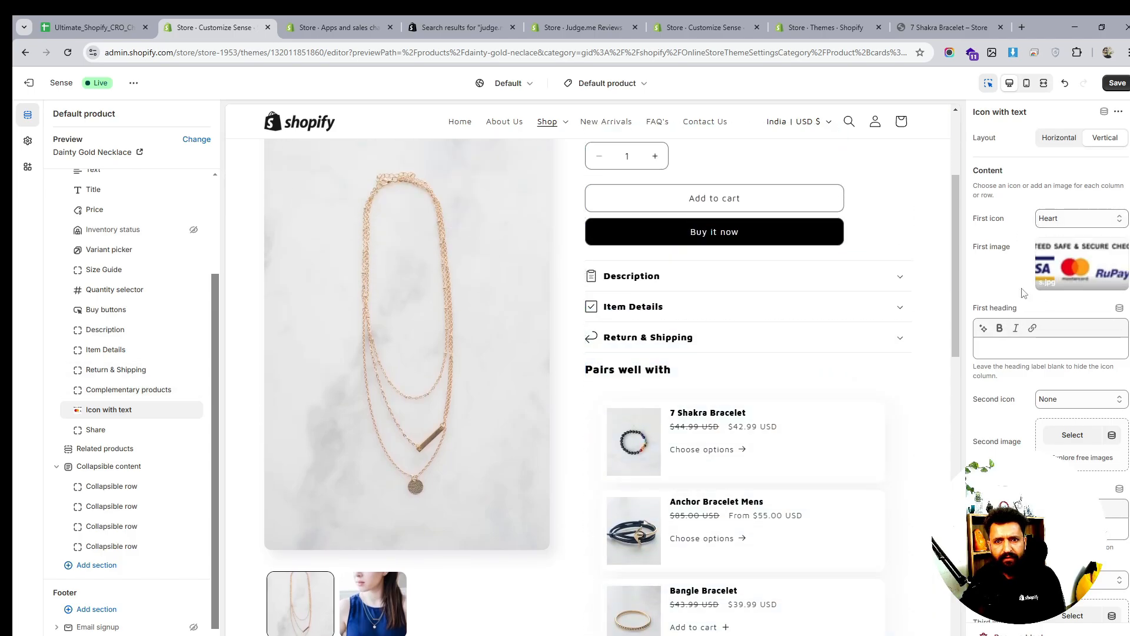
Type 'Our C' into the first heading, then erase it again
left_click(990, 349)
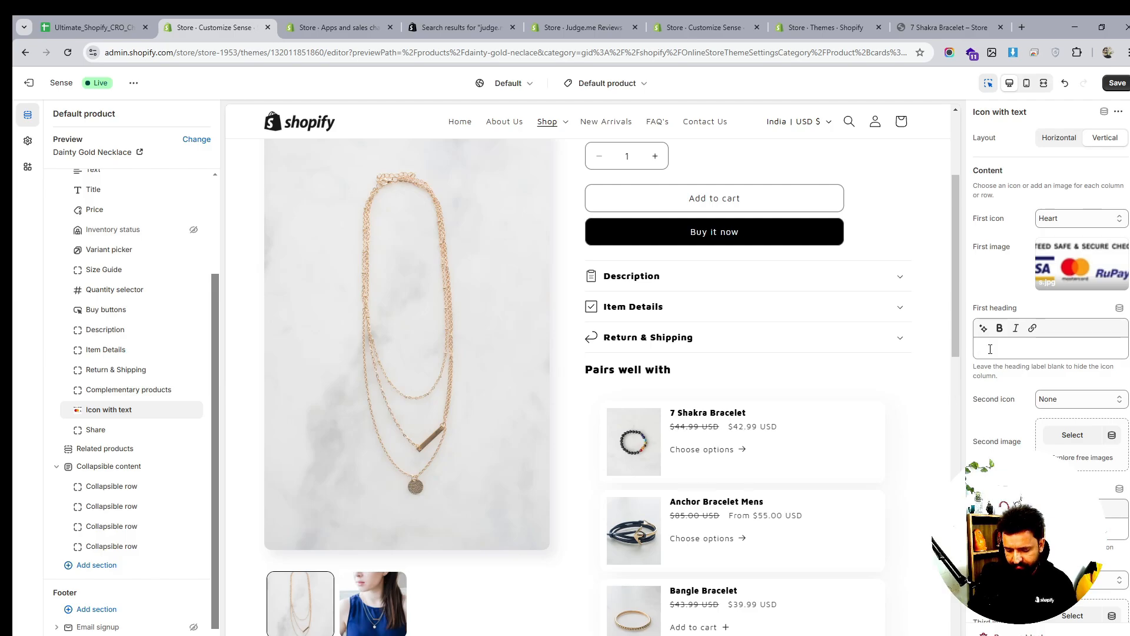
left_click(990, 349)
type("Ou")
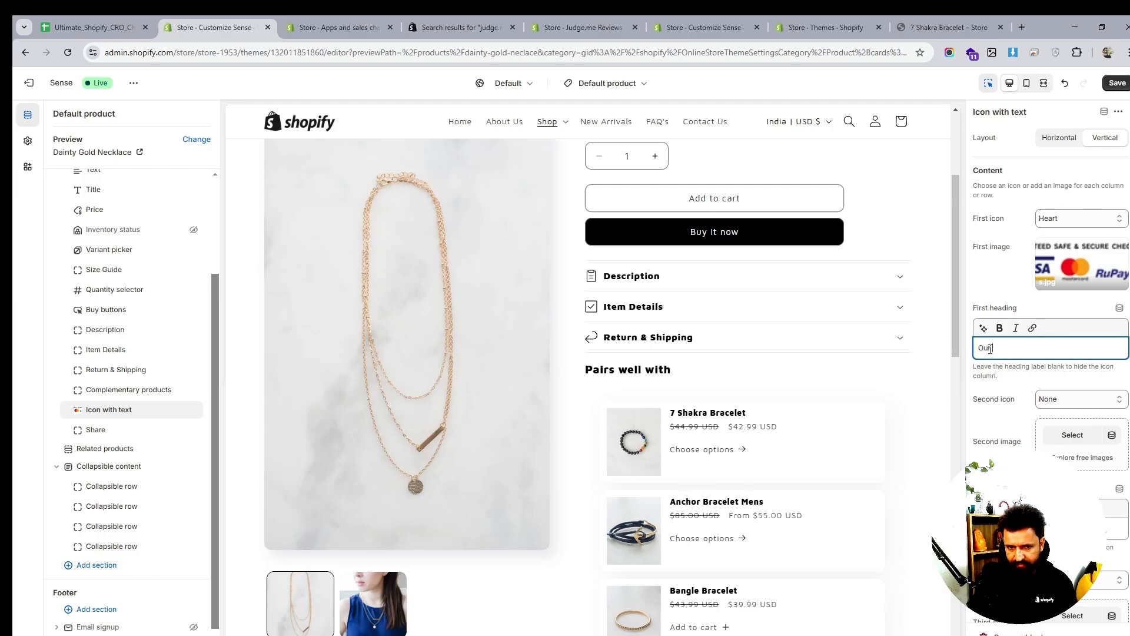
type("r Cu")
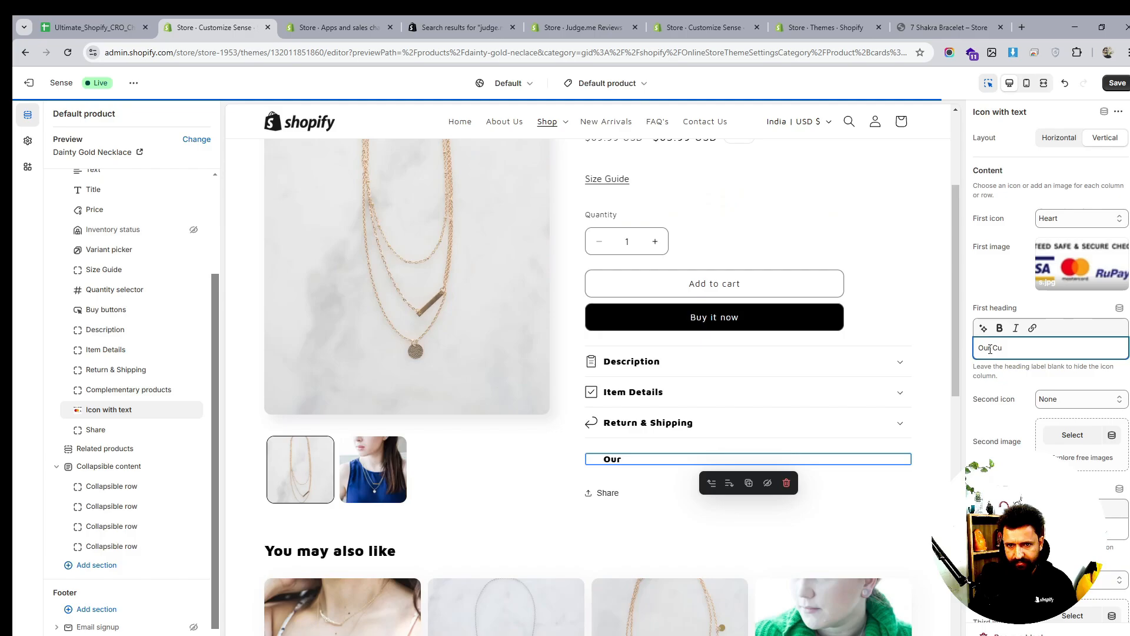
key("BackSpace")
key("BackSpace")
key("BackSpace")
key("BackSpace")
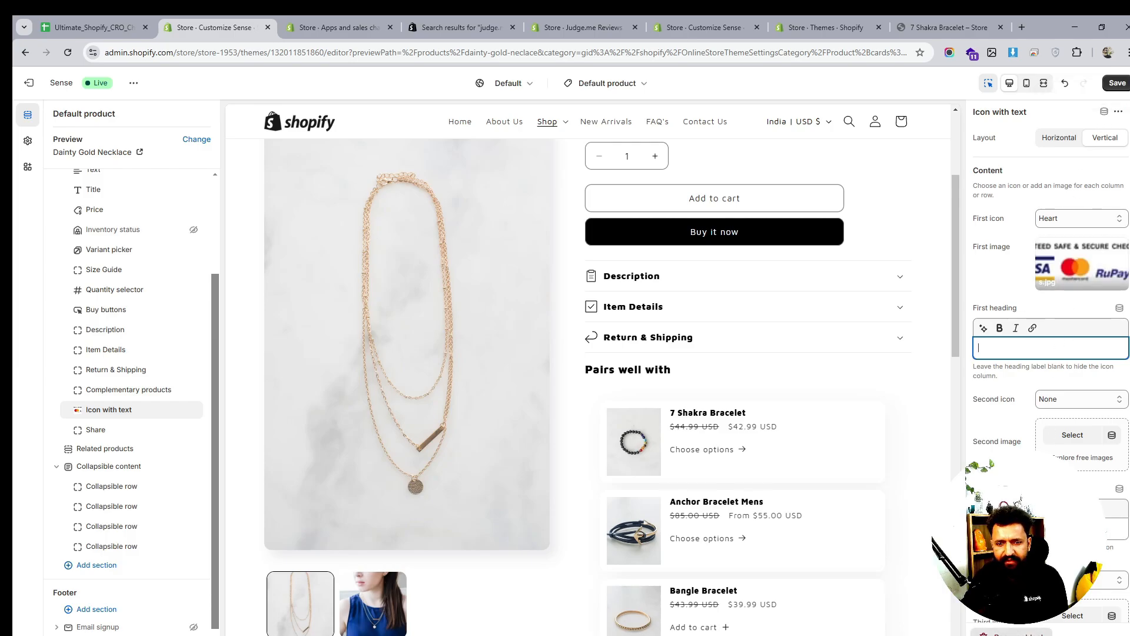
Delete the Icon with text block, undoing a stray Text block added after Complementary products
left_click(1011, 633)
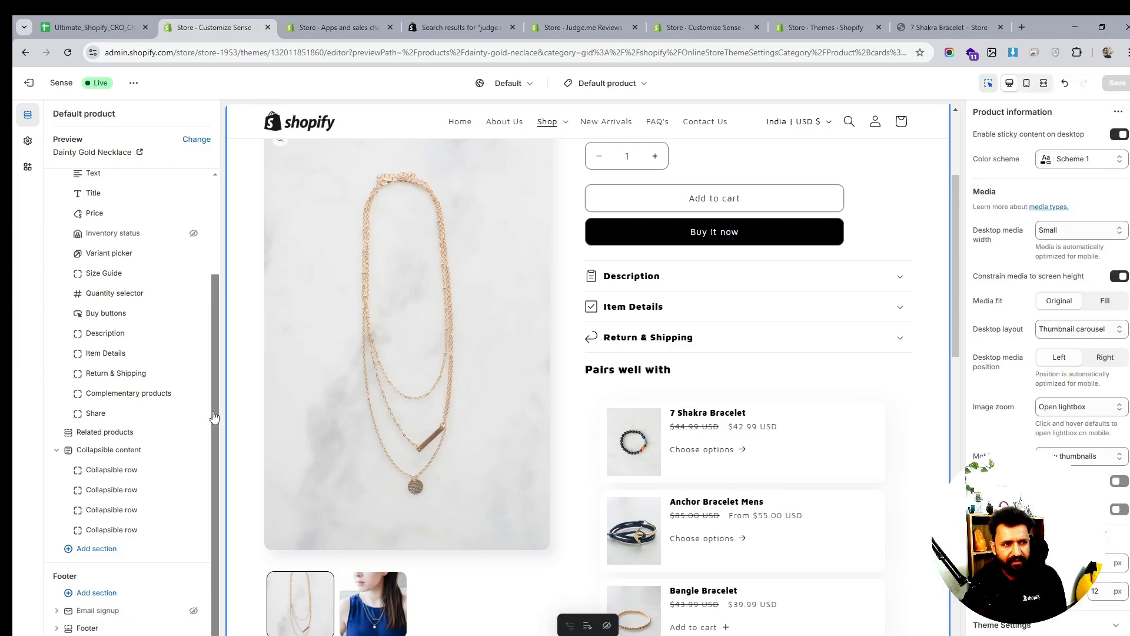
left_click(137, 403)
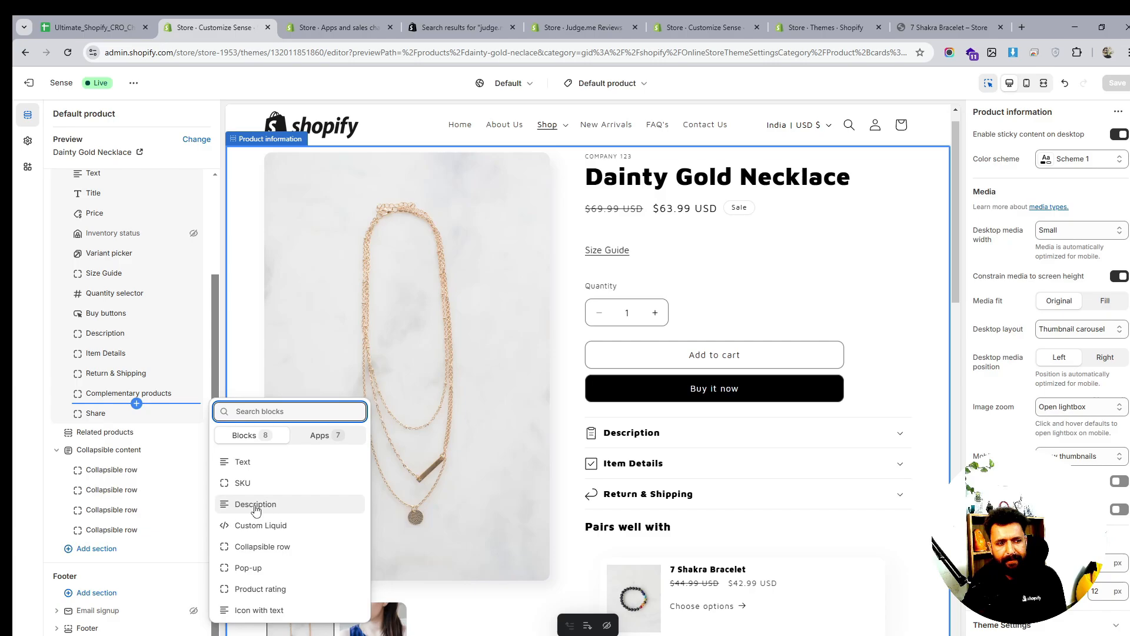
left_click(253, 465)
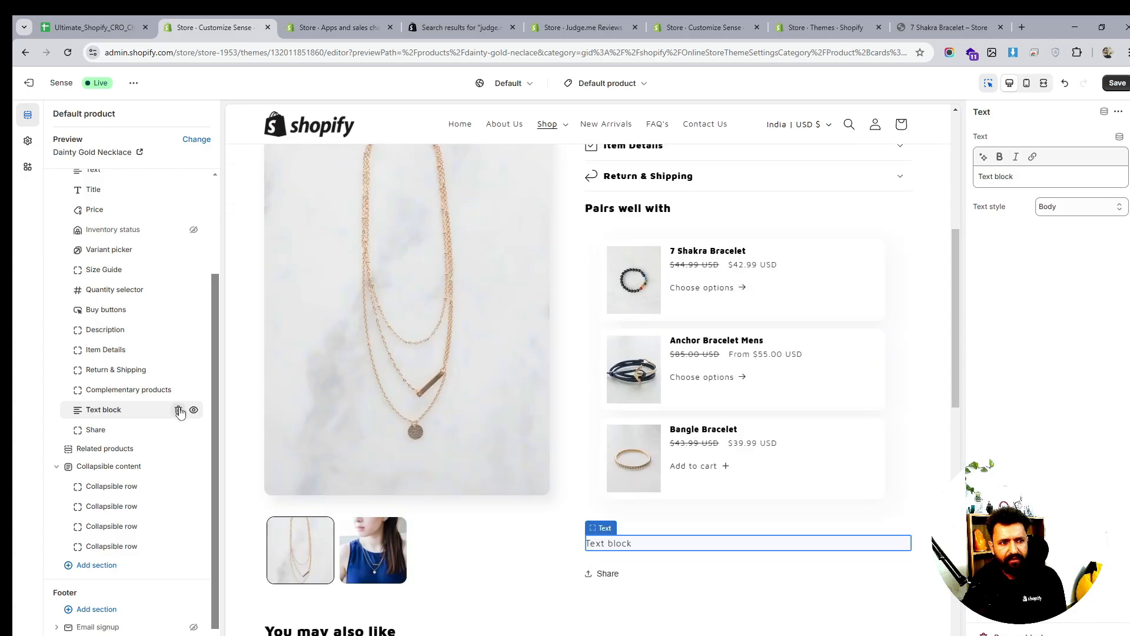
key("ctrl+z")
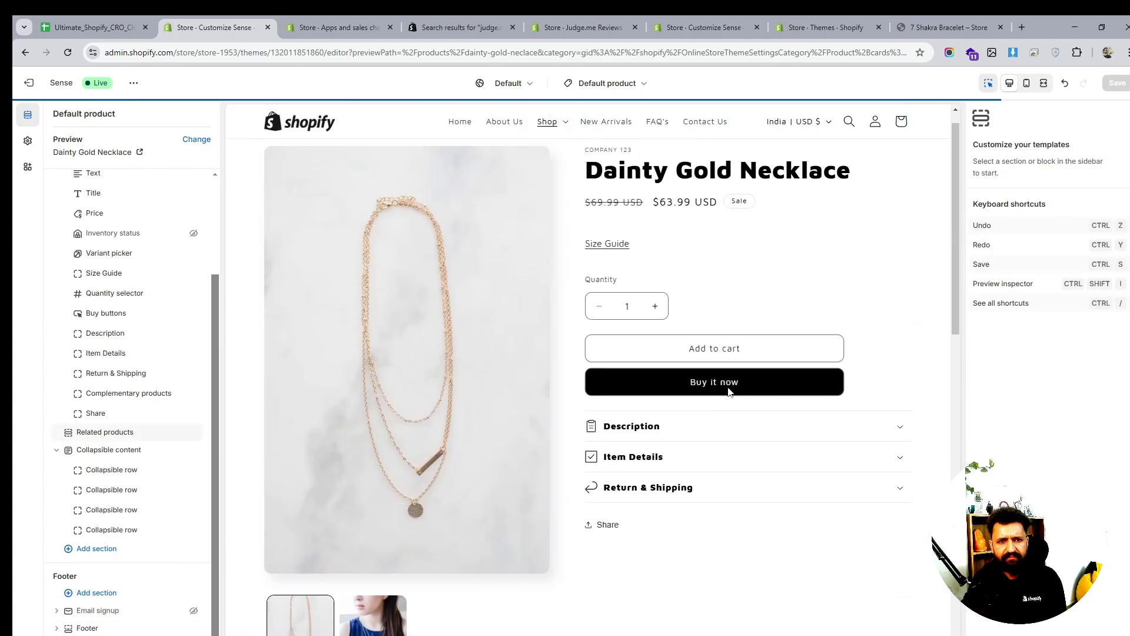
scroll(728, 392, "down", 1)
scroll(729, 391, "down", 1)
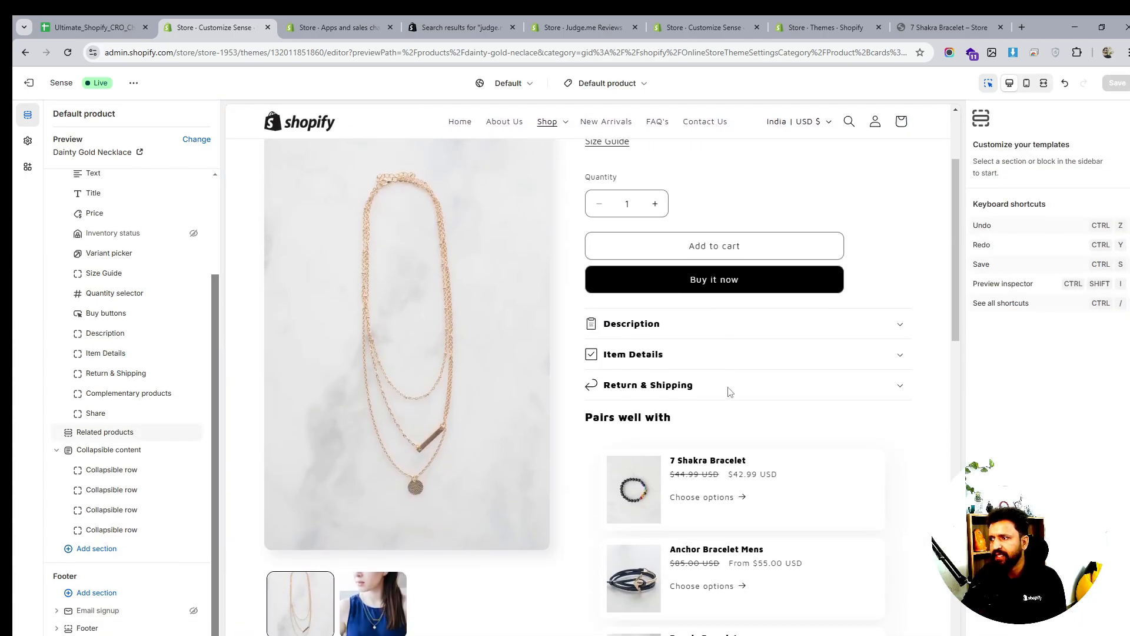
scroll(701, 441, "down", 4)
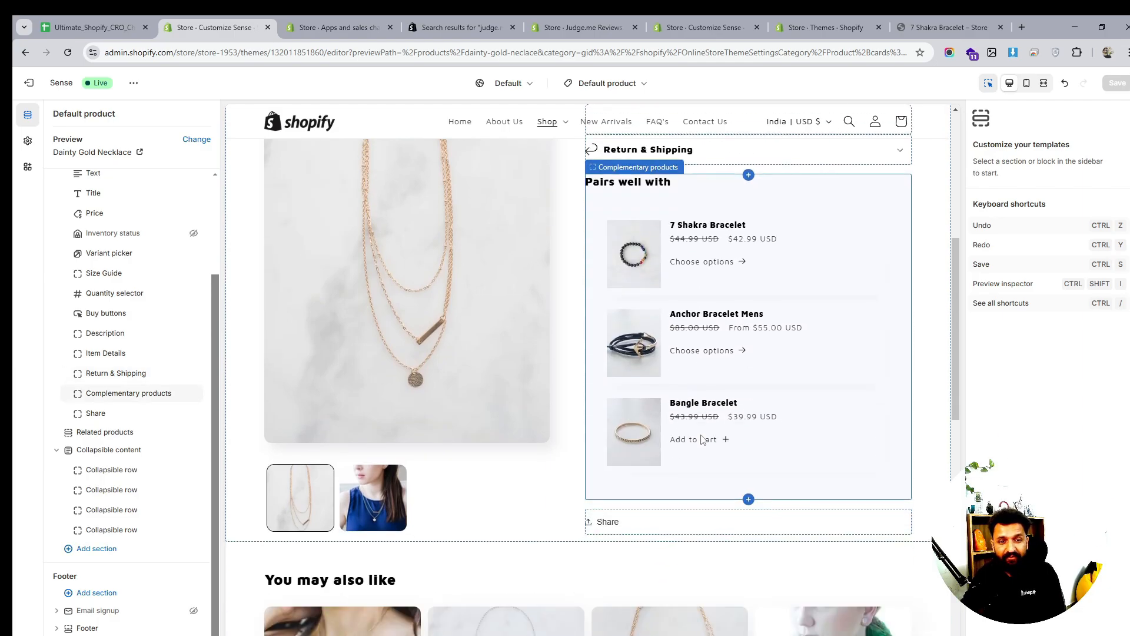
scroll(702, 439, "down", 3)
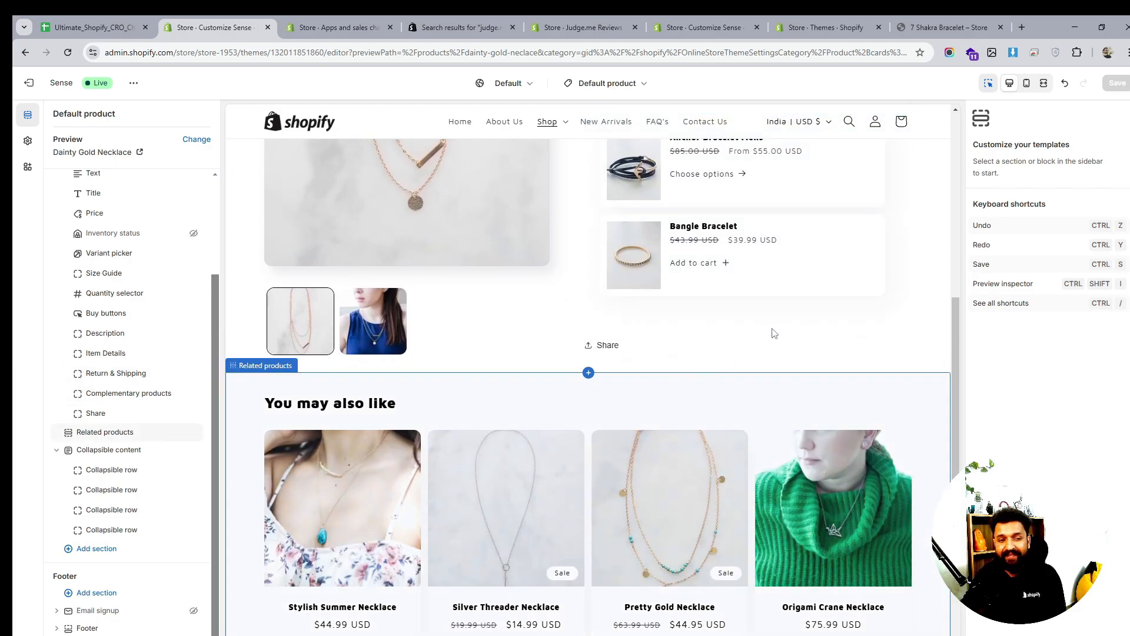
scroll(775, 336, "up", 7)
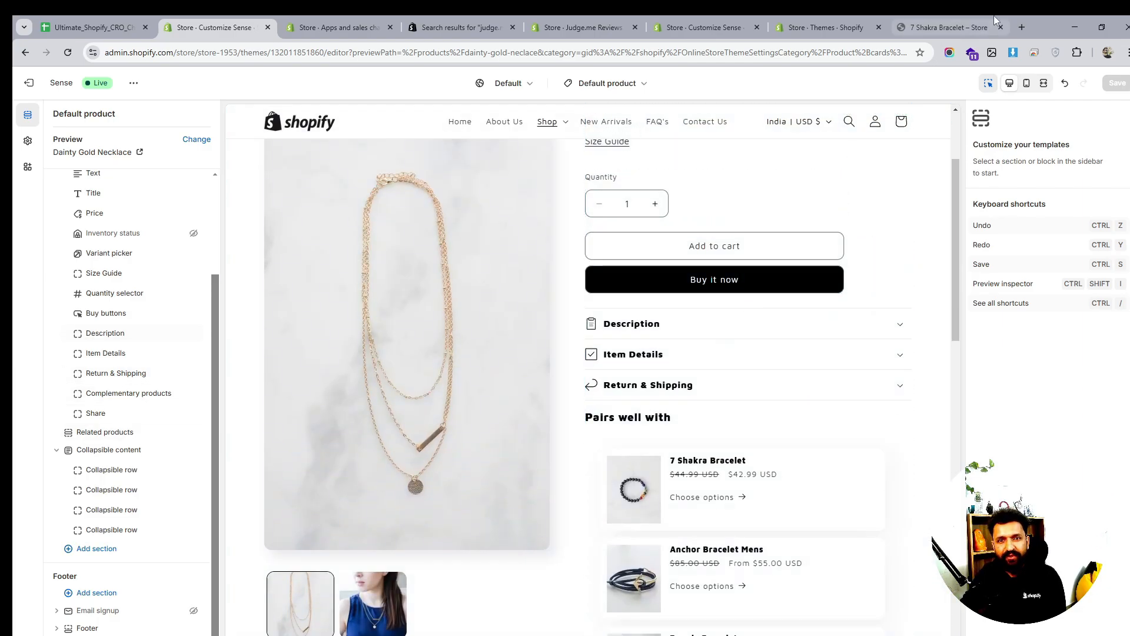
Load the Just Threads storefront in a new browser tab
left_click(1026, 30)
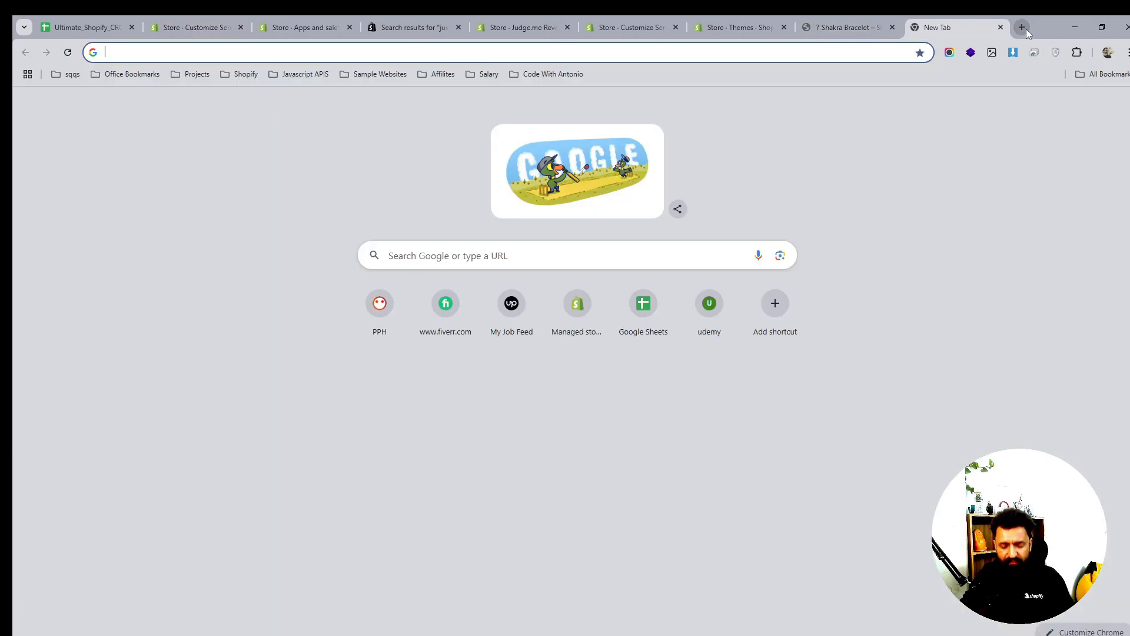
type("hju")
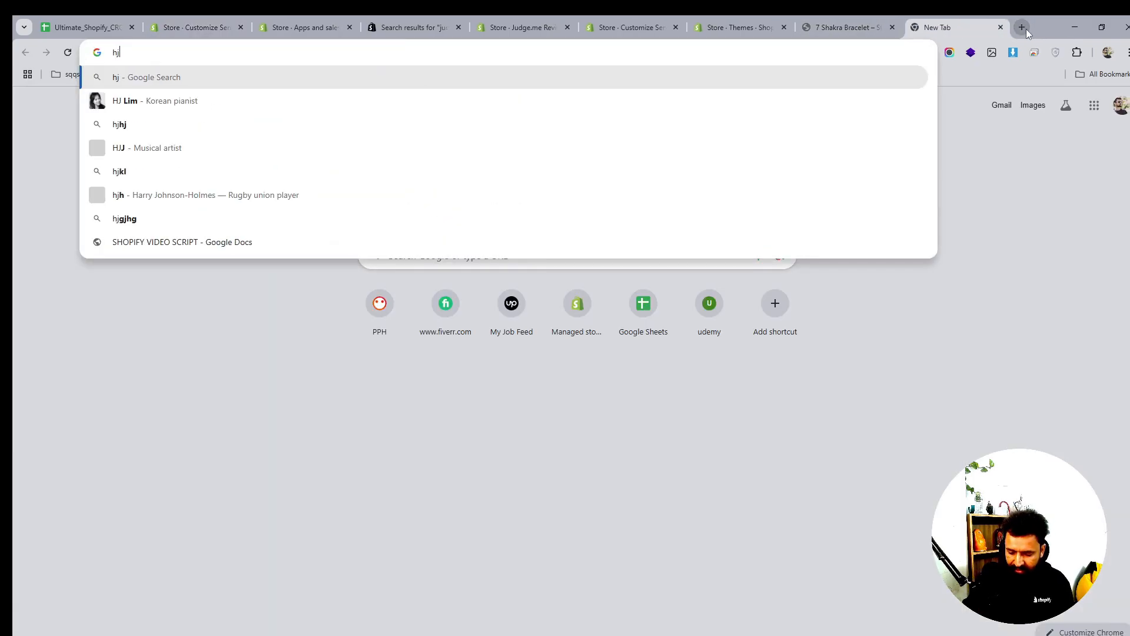
key("BackSpace")
key("BackSpace")
key("BackSpace")
type("justthreads.online")
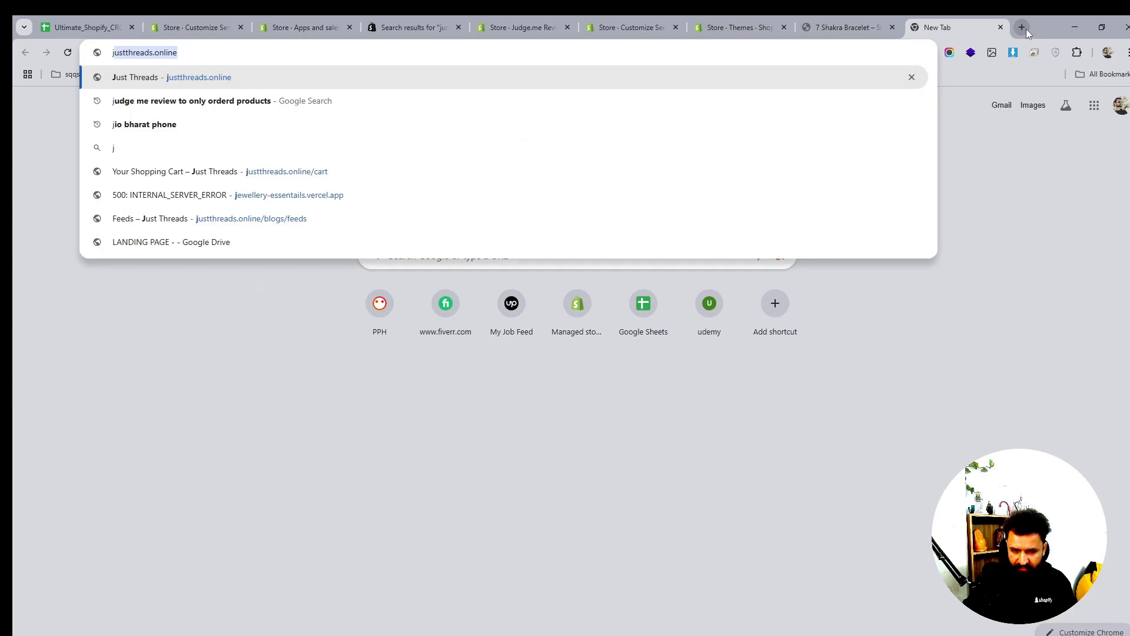
key("Return")
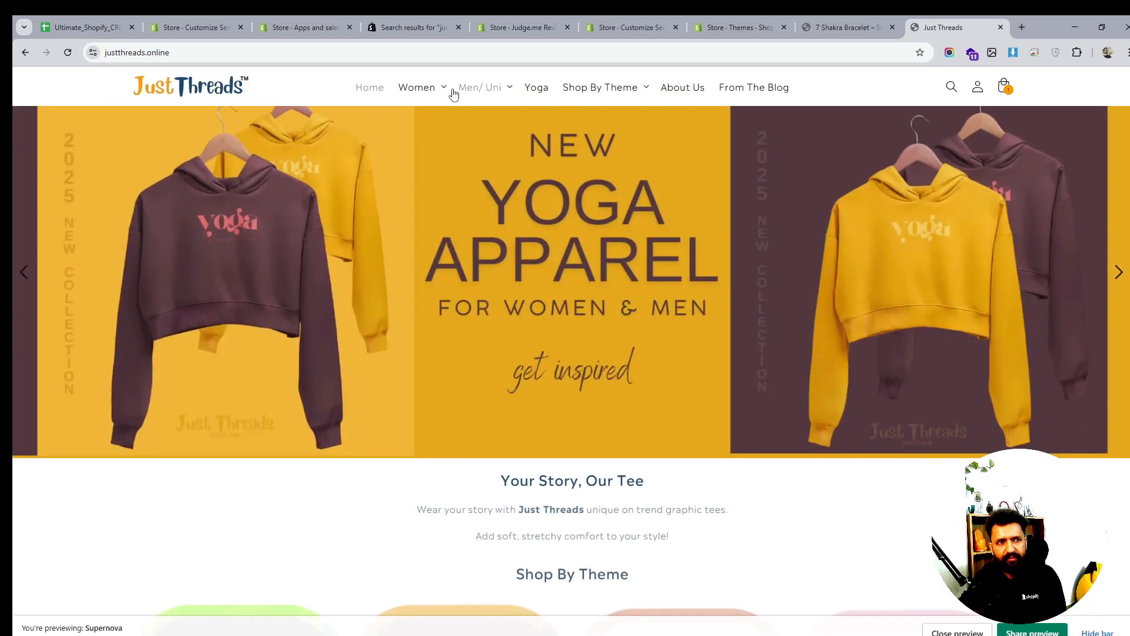
Go to the Women tank tops product and view its size chart
left_click(443, 87)
left_click(293, 176)
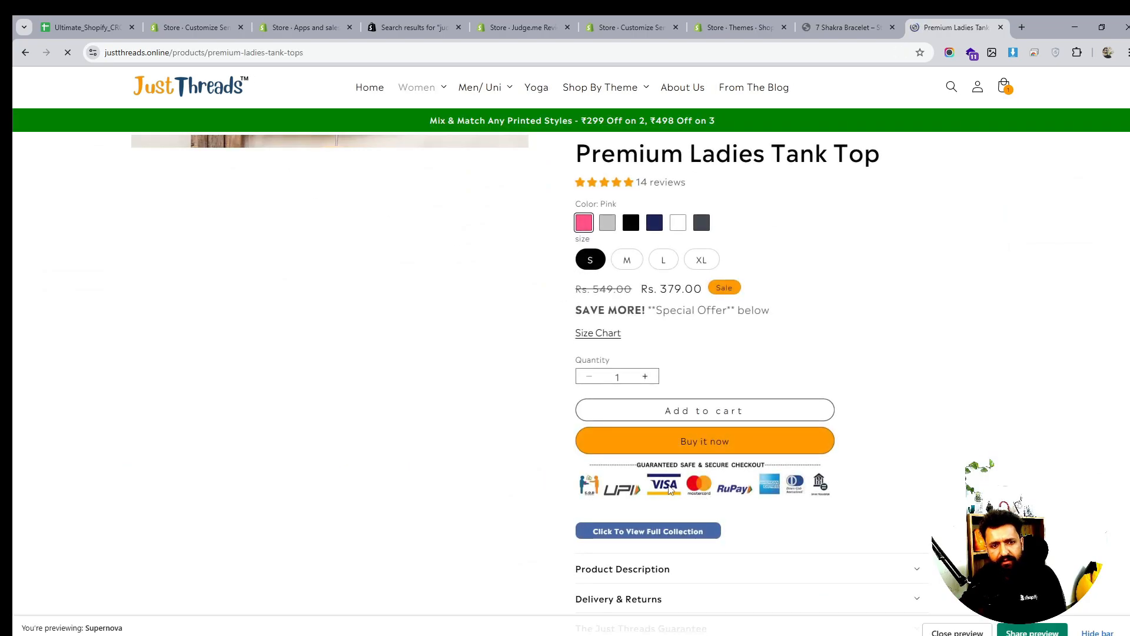
left_click_drag(665, 484, 818, 480)
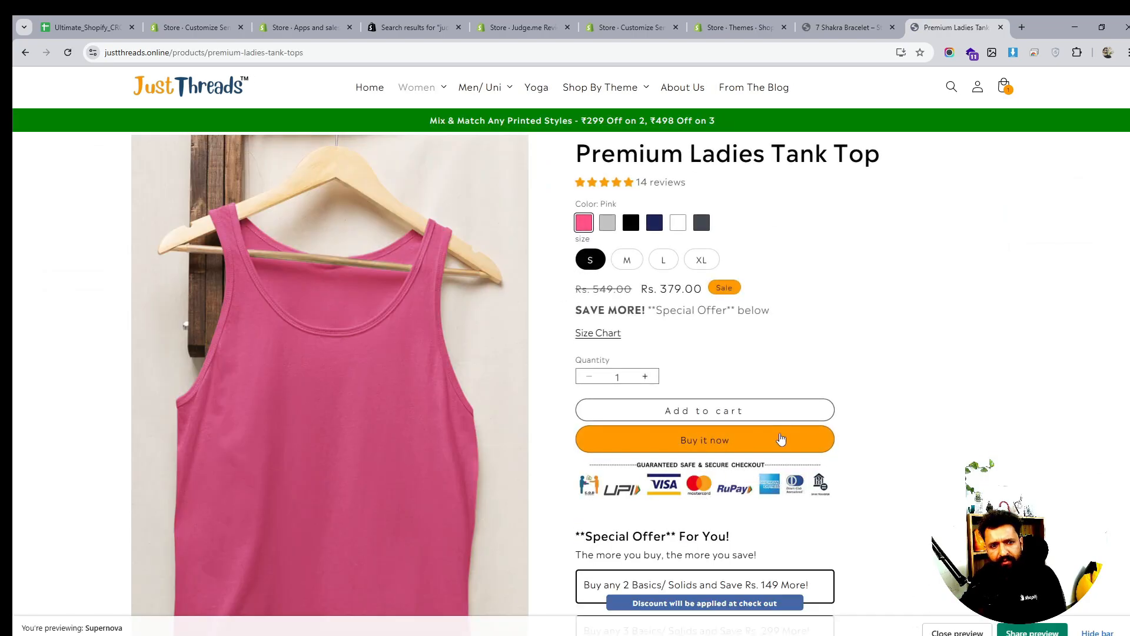
scroll(781, 441, "down", 2)
scroll(830, 332, "up", 2)
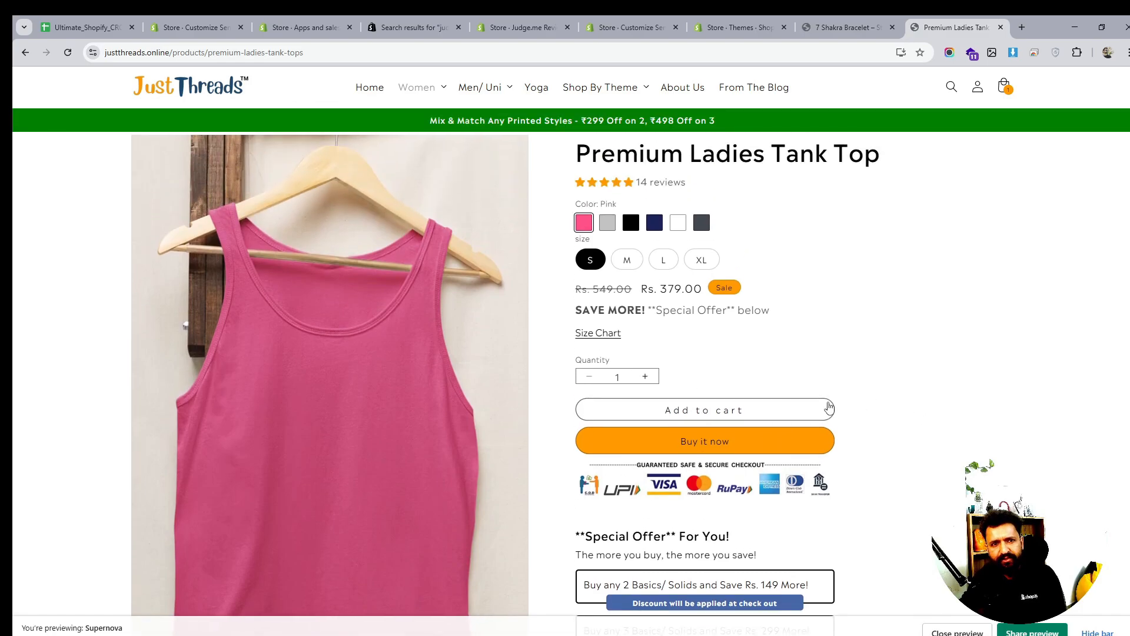
scroll(829, 406, "down", 1)
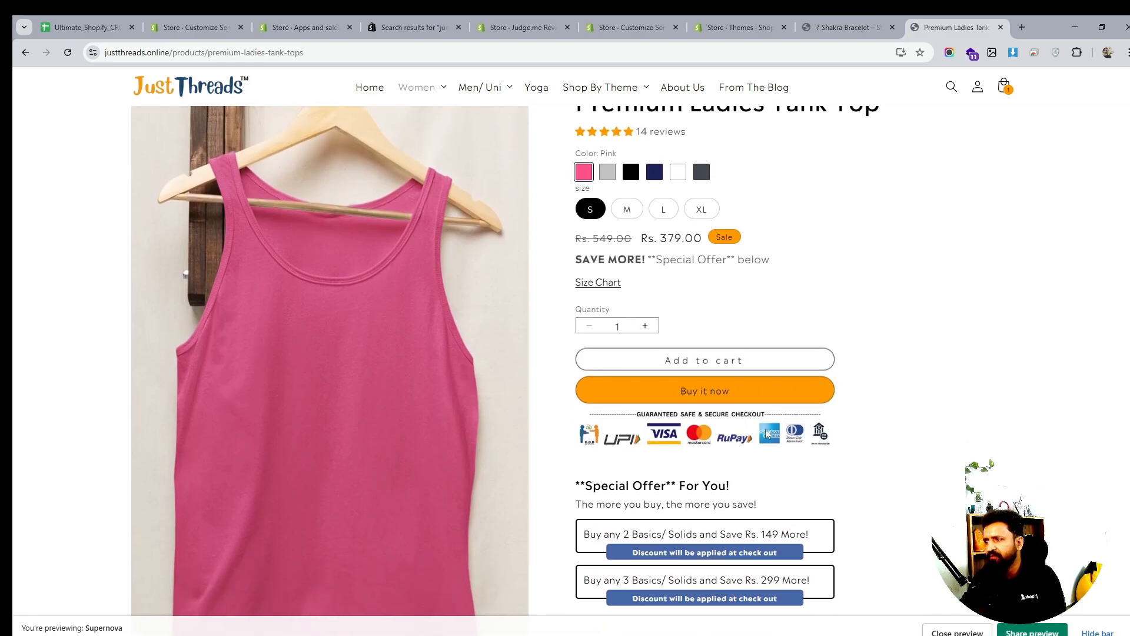
scroll(900, 409, "up", 1)
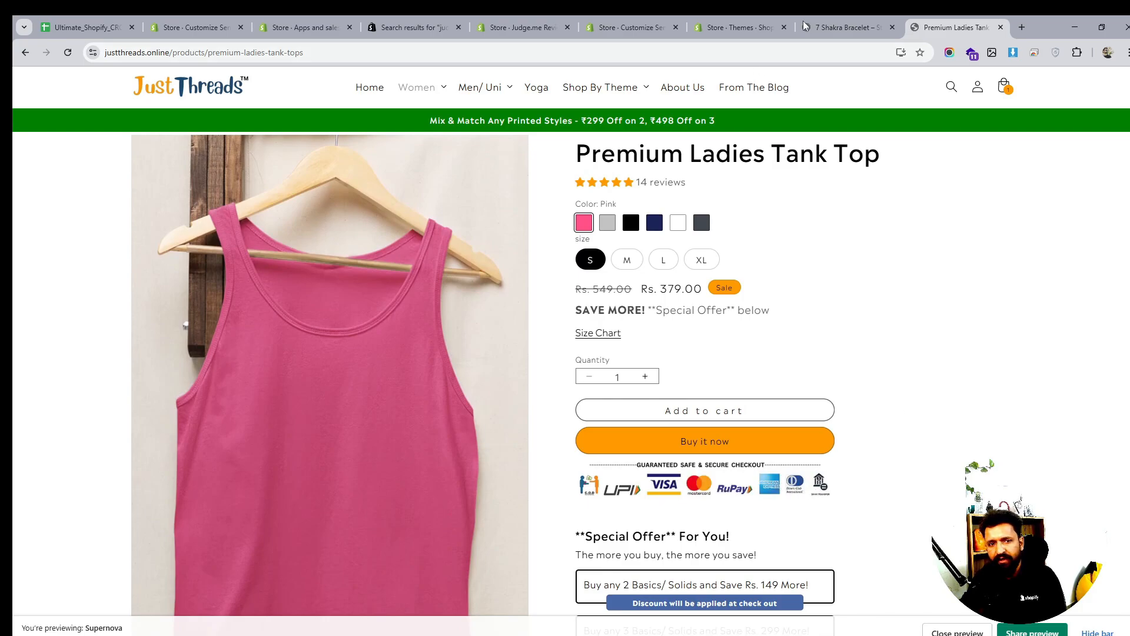
left_click(603, 340)
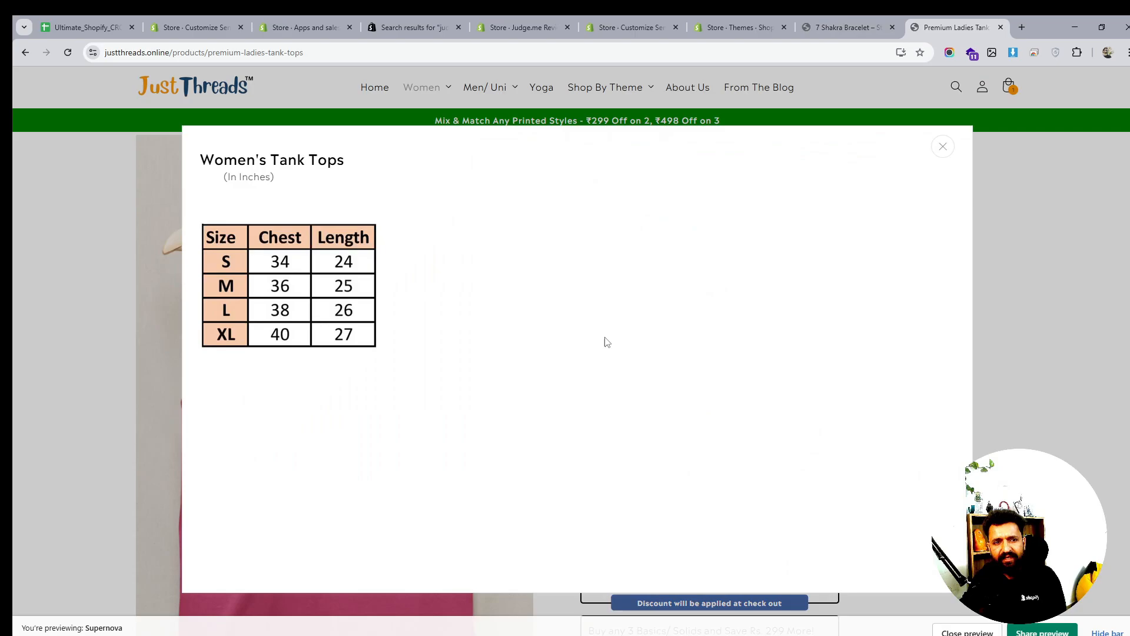
left_click(949, 153)
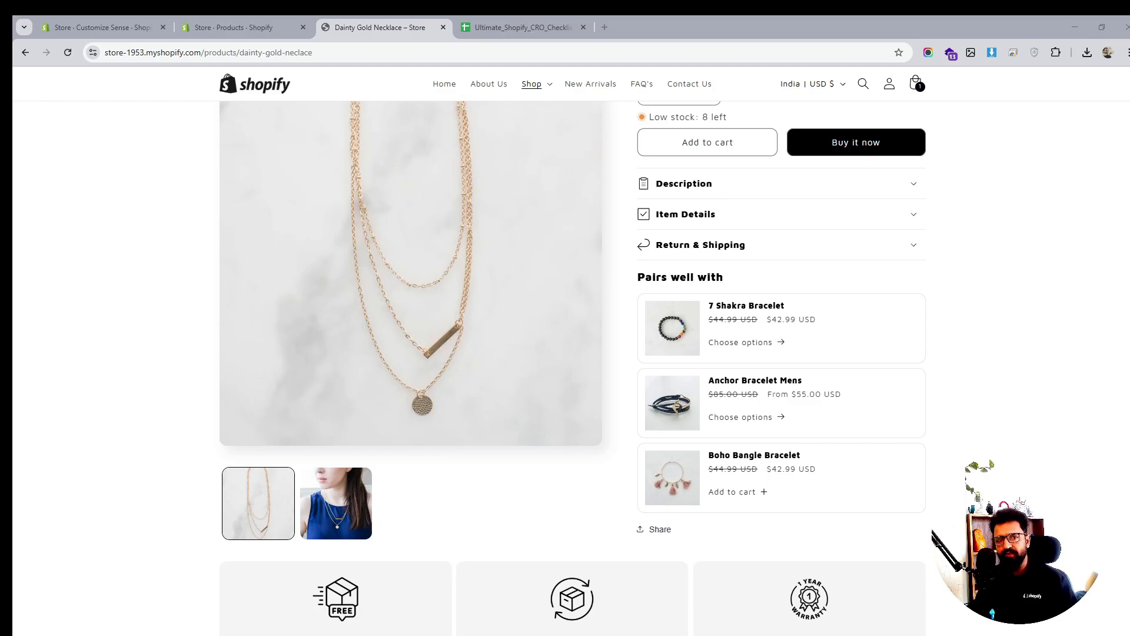
scroll(838, 458, "up", 3)
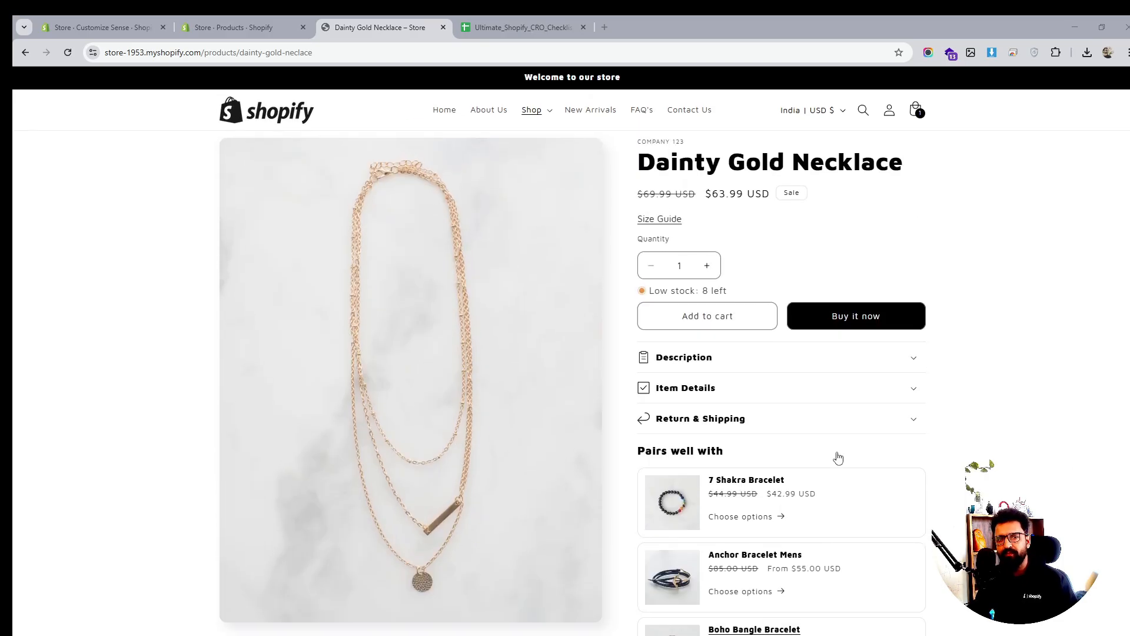
scroll(838, 458, "down", 3)
scroll(838, 458, "down", 2)
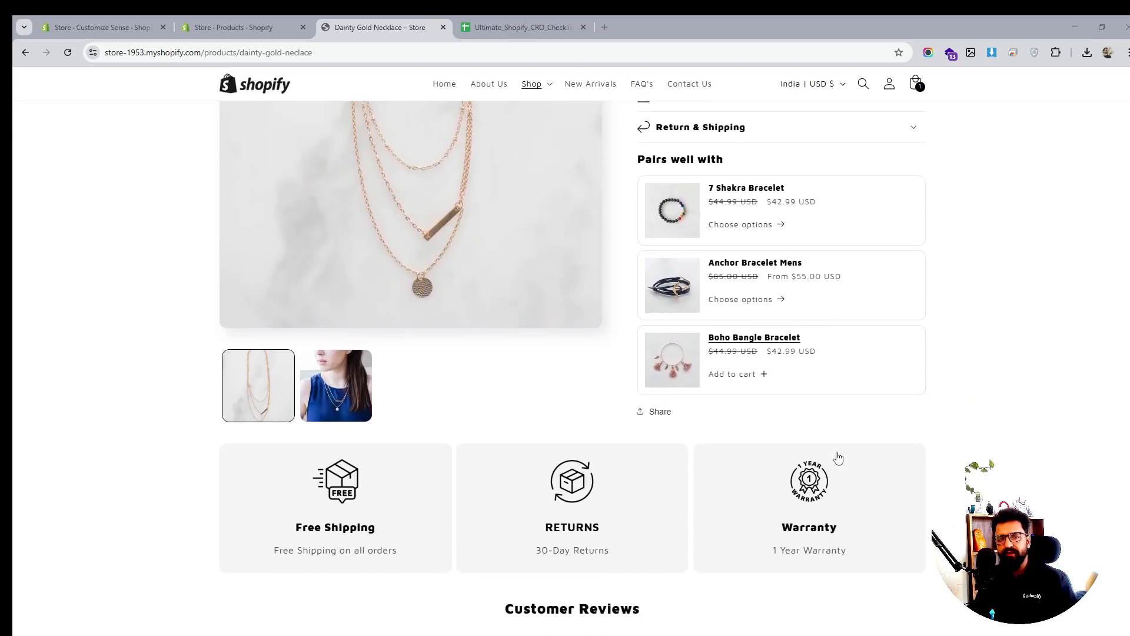
scroll(838, 458, "up", 4)
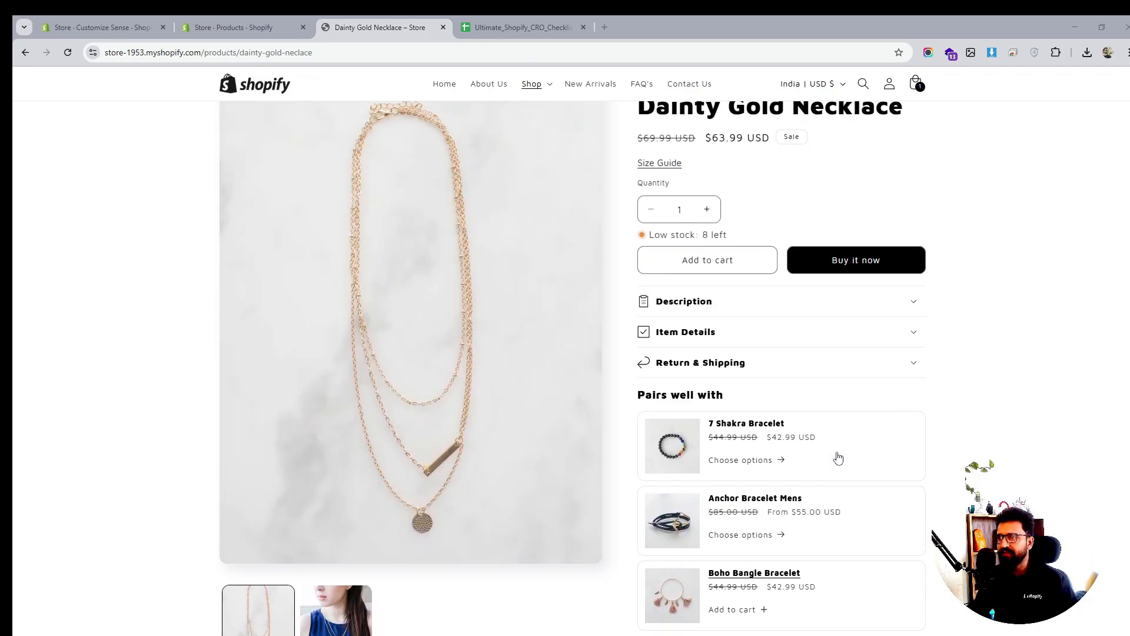
scroll(838, 458, "down", 12)
scroll(838, 458, "up", 5)
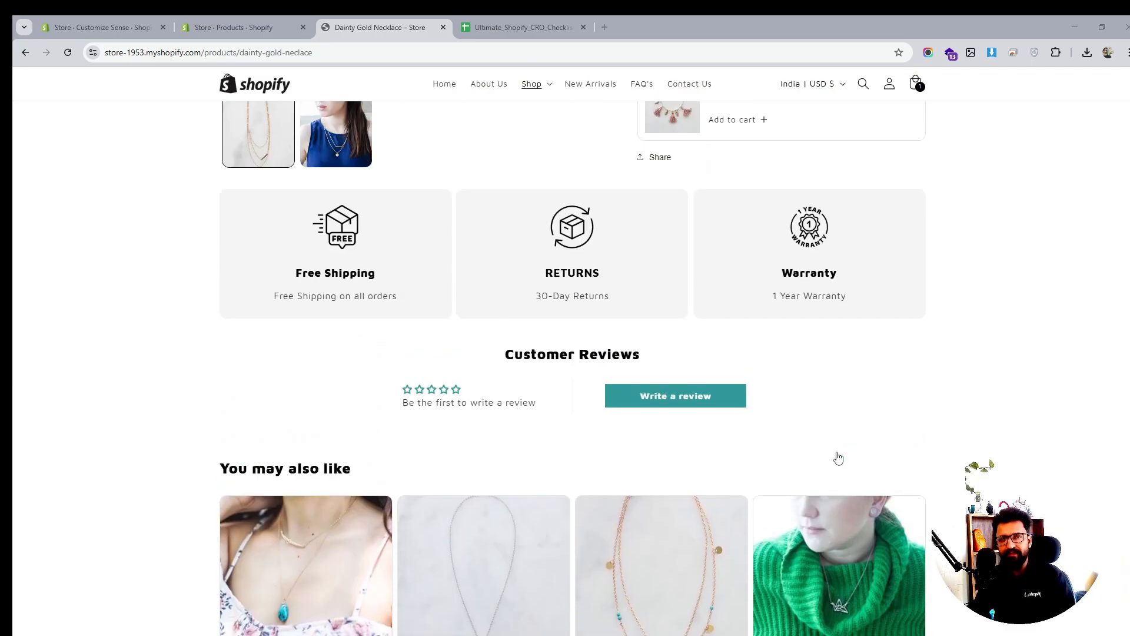
scroll(838, 457, "up", 10)
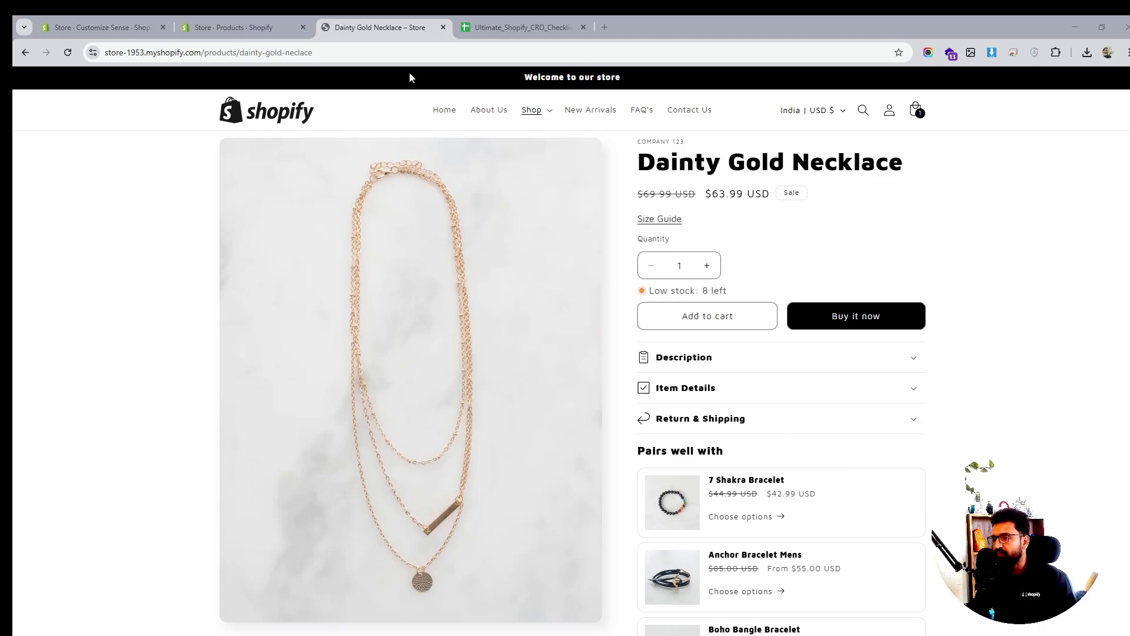
scroll(703, 247, "down", 2)
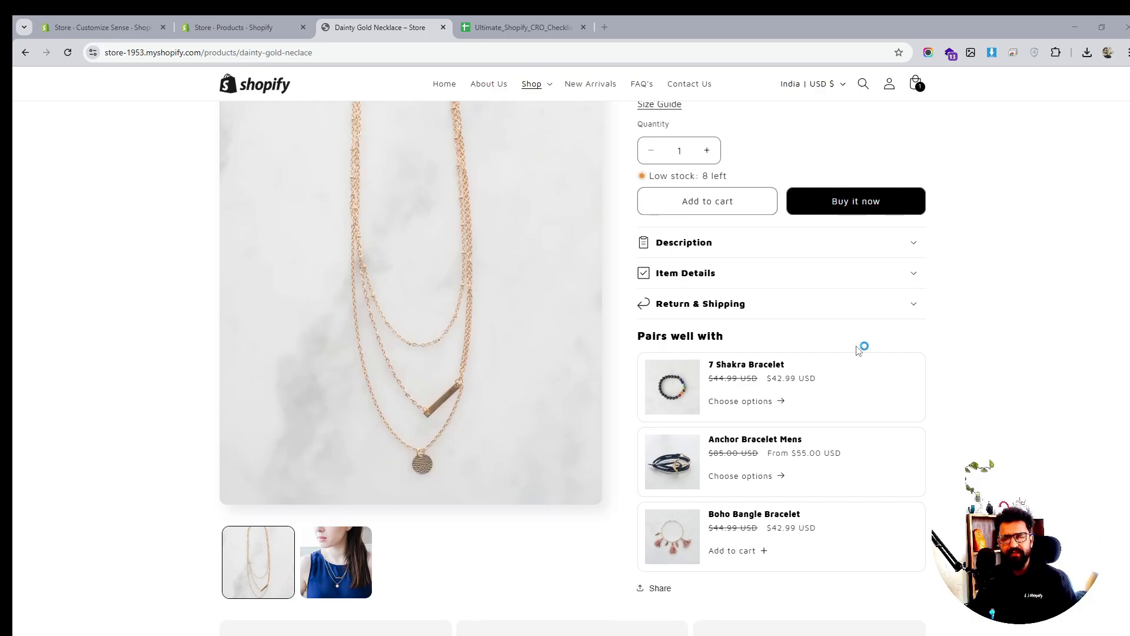
scroll(858, 350, "down", 1)
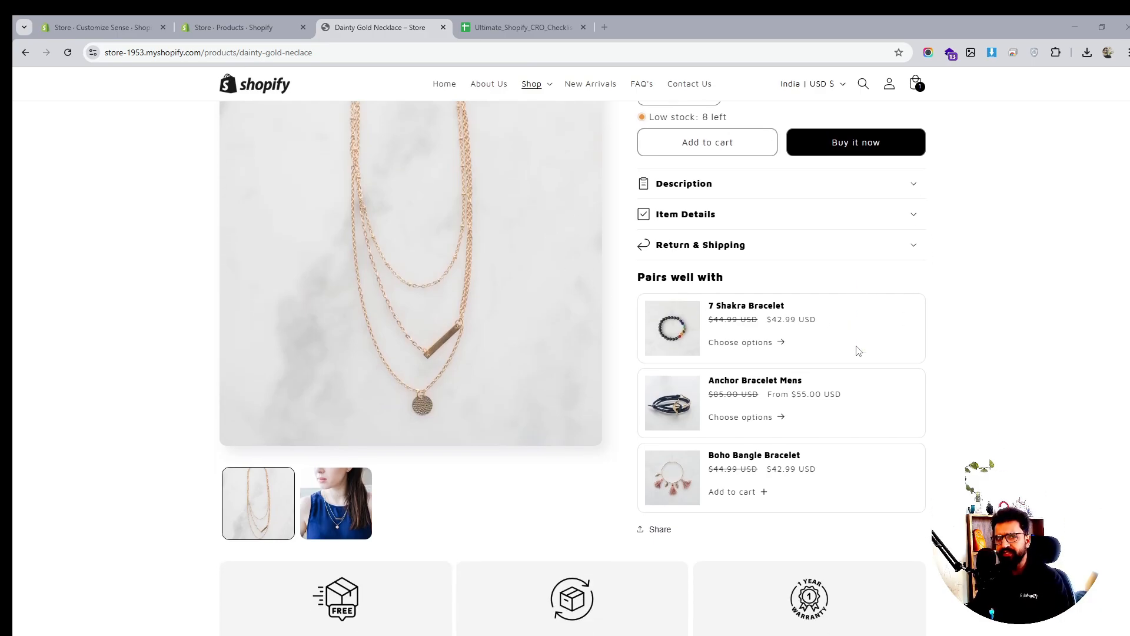
scroll(858, 350, "up", 3)
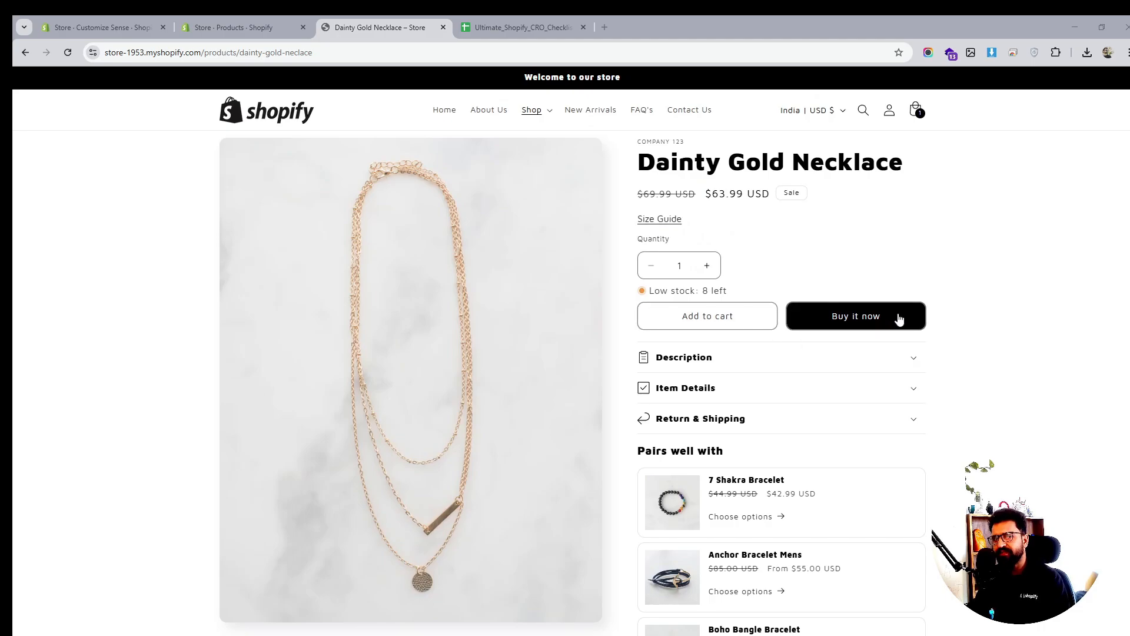
scroll(899, 317, "down", 7)
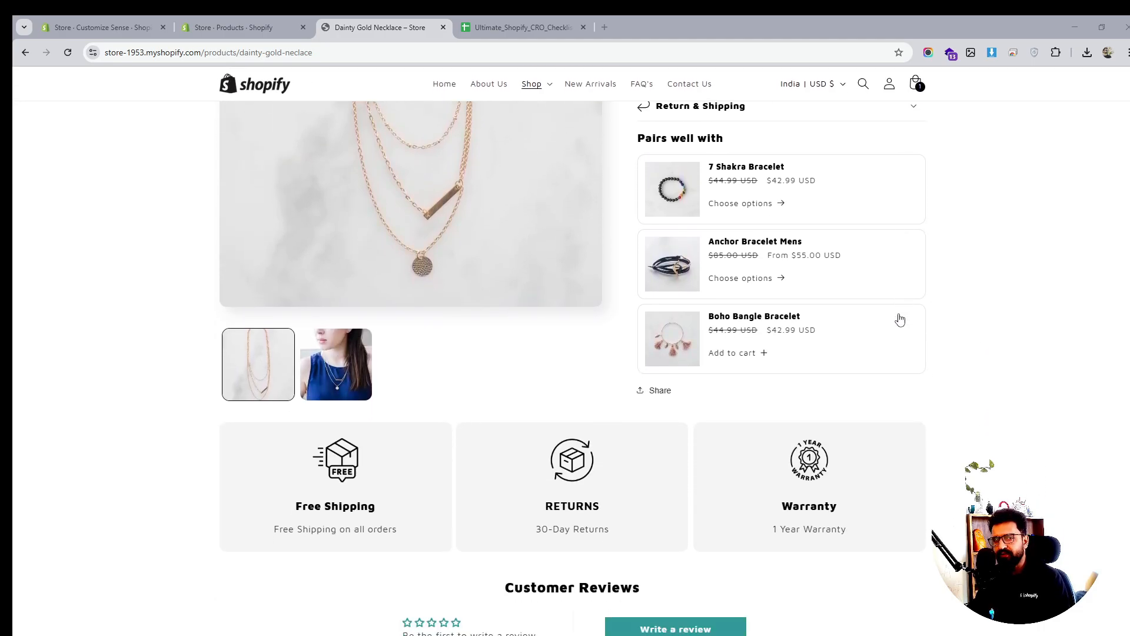
scroll(900, 320, "down", 3)
scroll(900, 319, "up", 3)
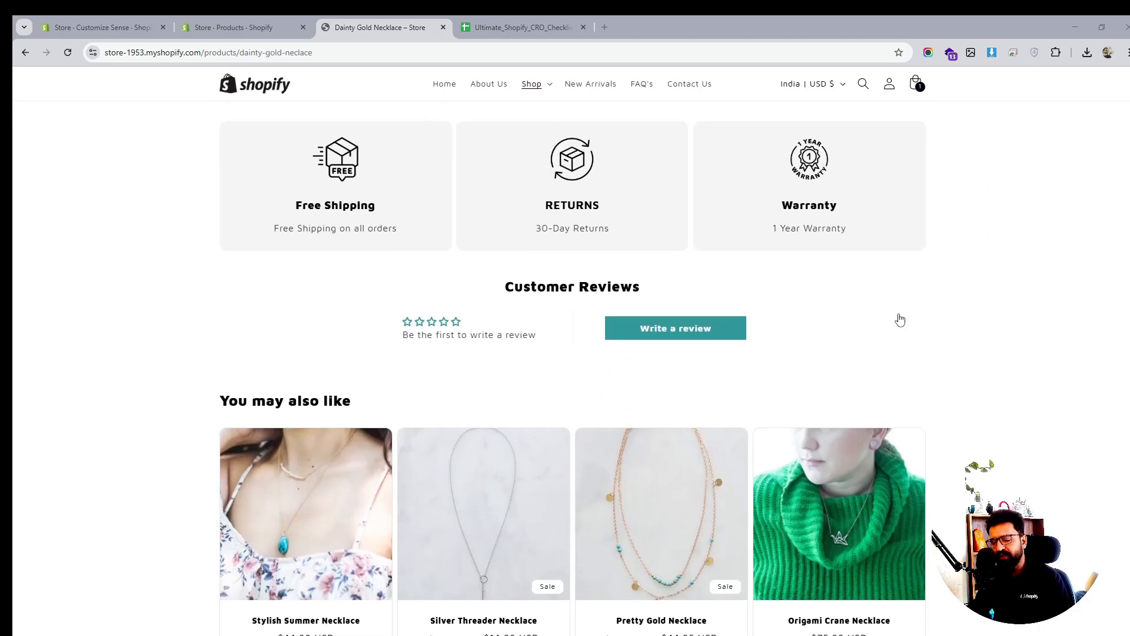
scroll(900, 319, "up", 2)
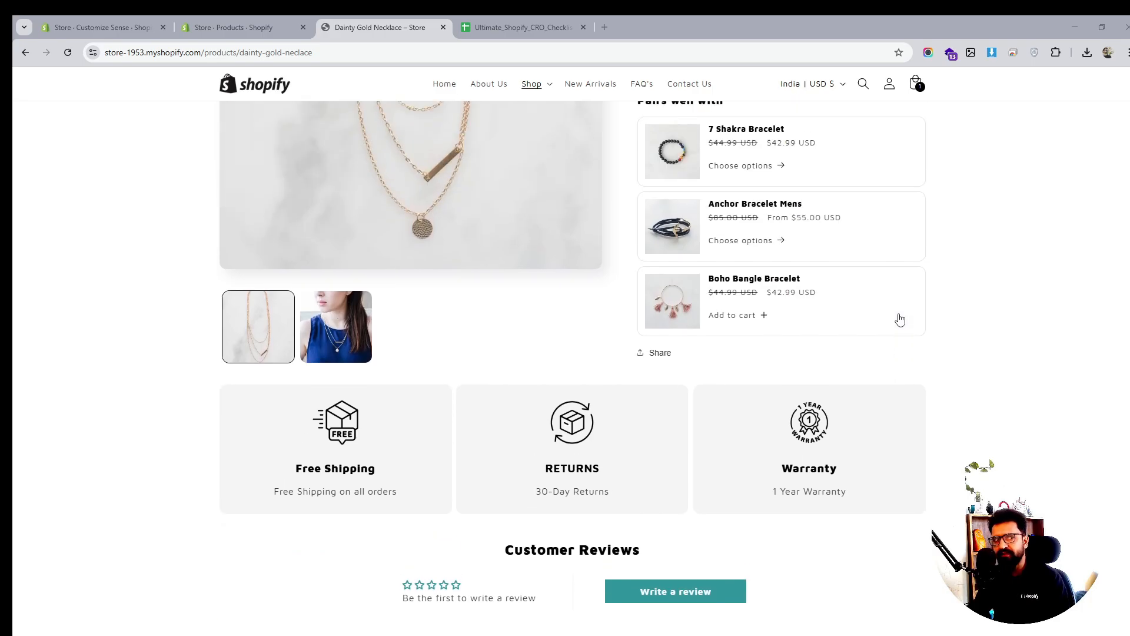
Back in the Sense theme editor, select the Multicolumn section and start adding a block below Inventory status
left_click(110, 27)
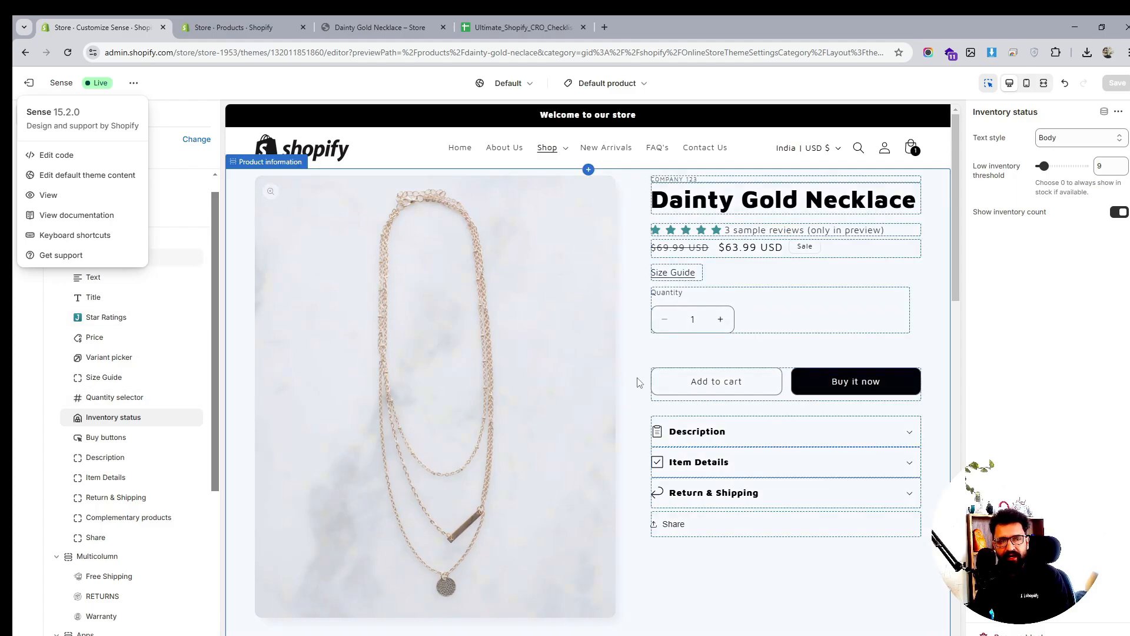
scroll(648, 383, "down", 1)
scroll(647, 383, "down", 2)
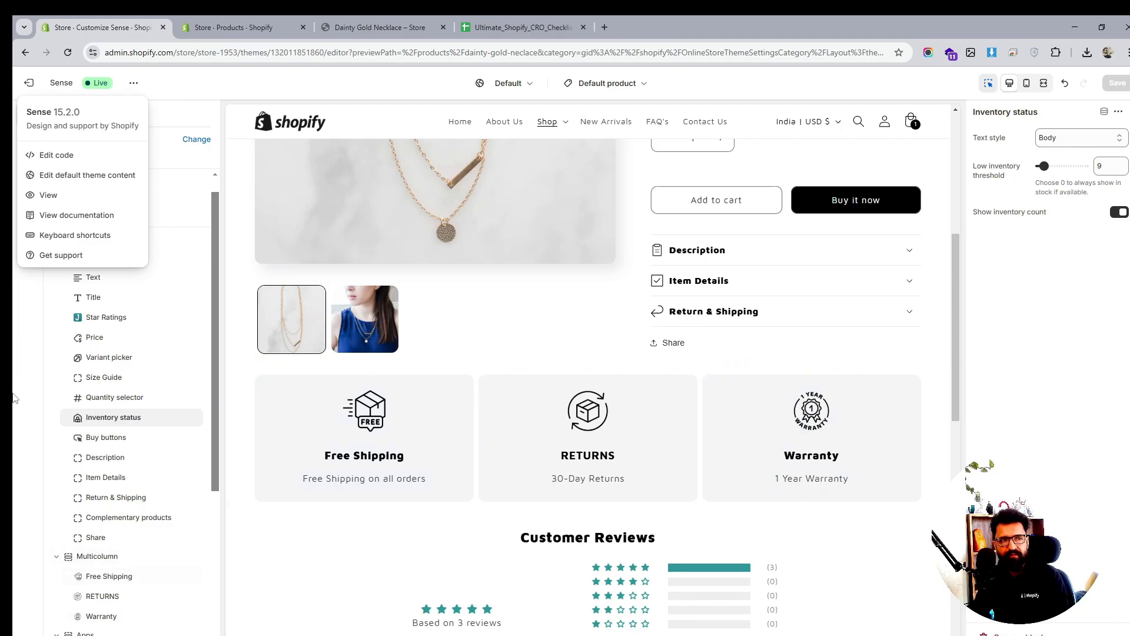
scroll(97, 420, "down", 2)
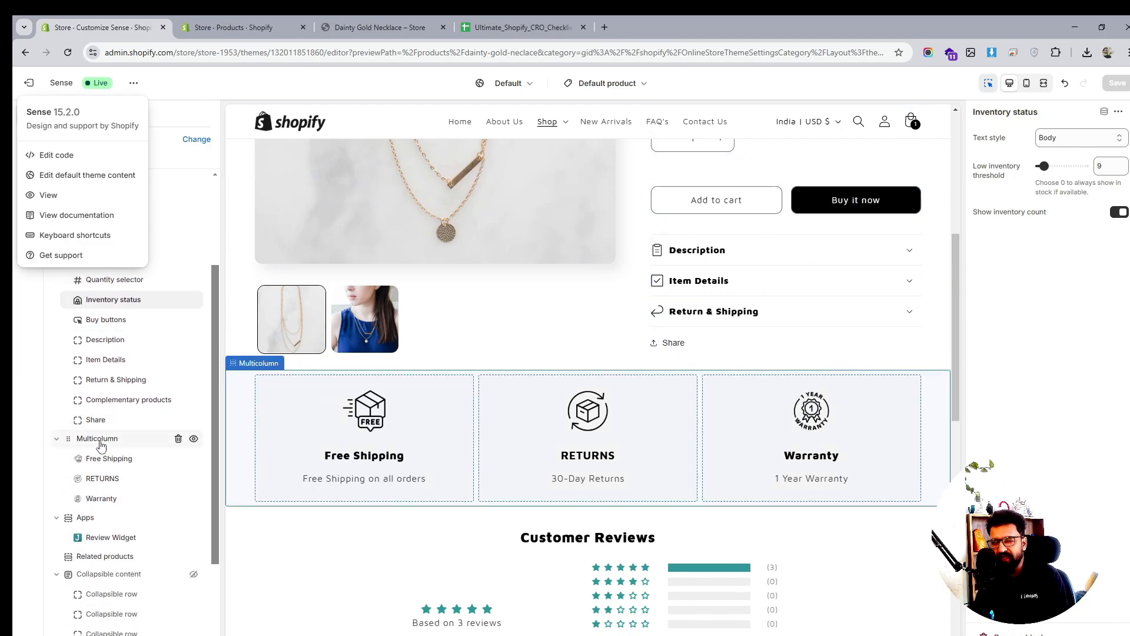
left_click(100, 444)
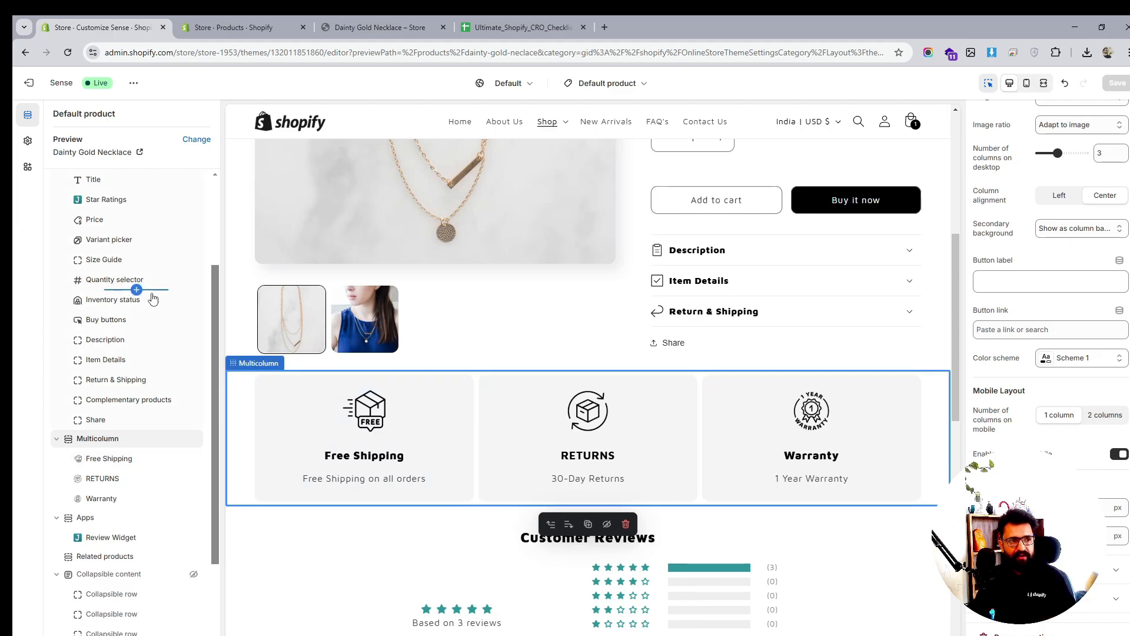
left_click(137, 309)
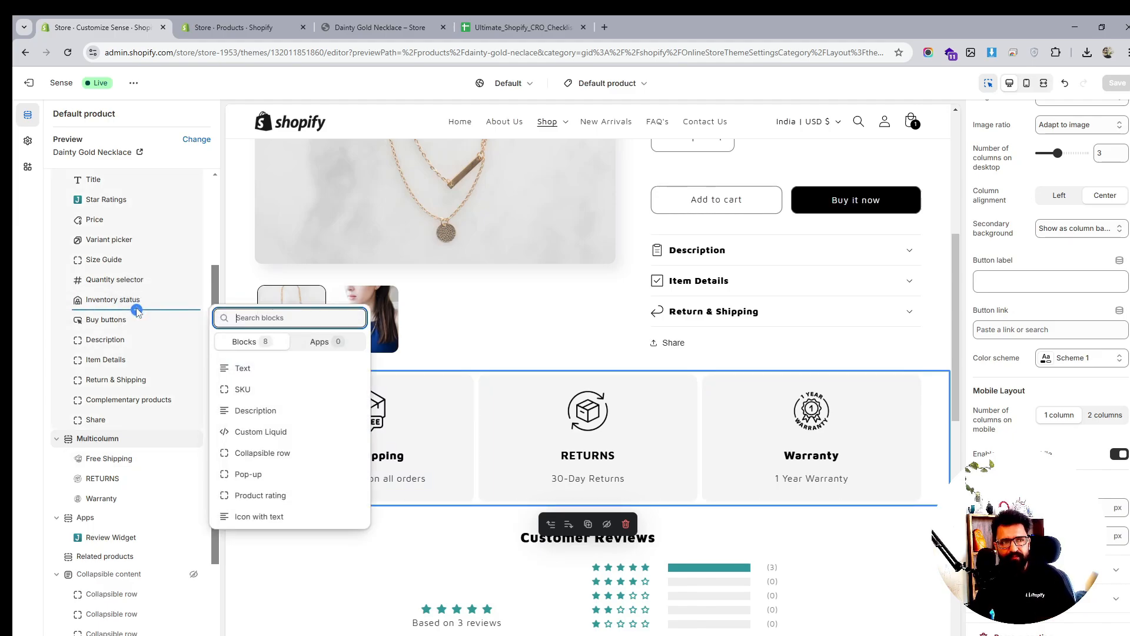
Add a Custom Liquid block below Inventory status containing <img src="">
left_click(274, 432)
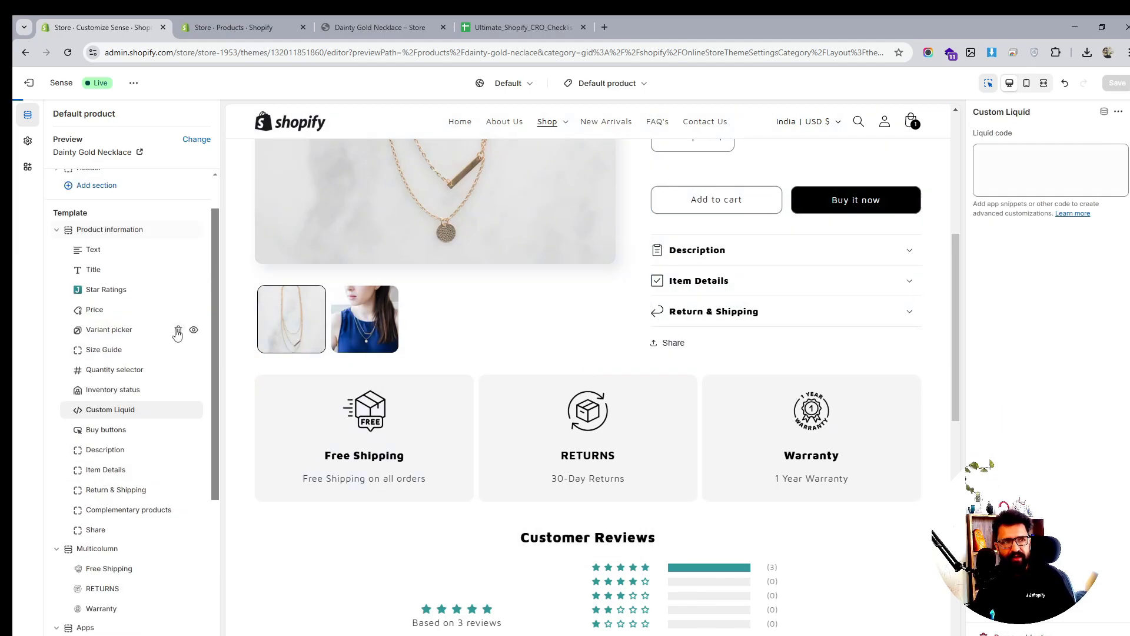
left_click(1004, 181)
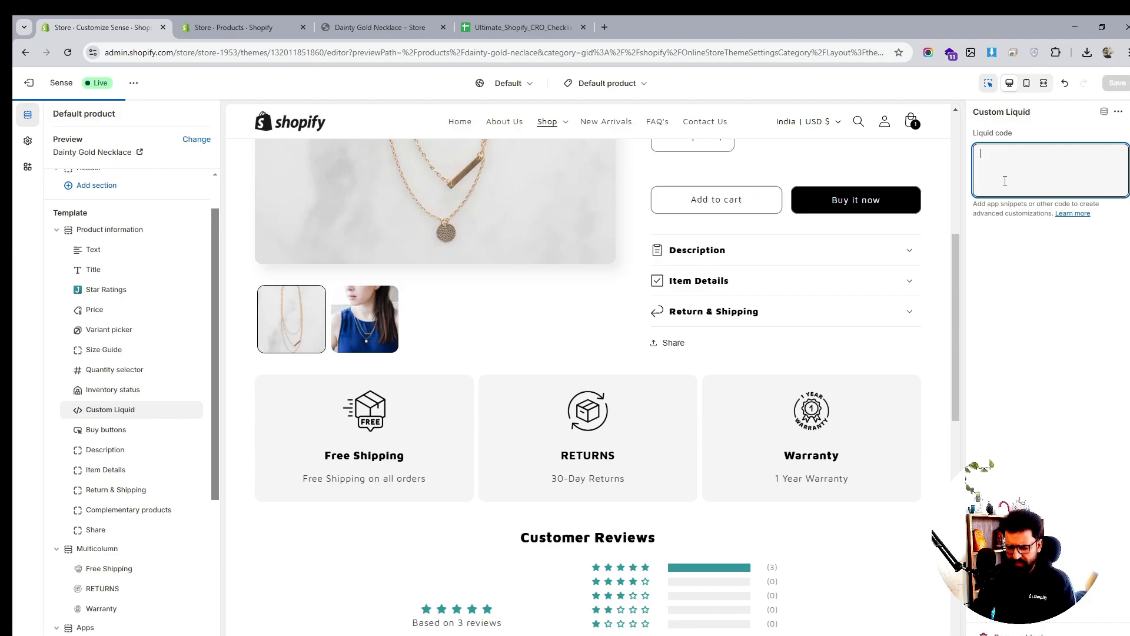
type("<img src=\"\">")
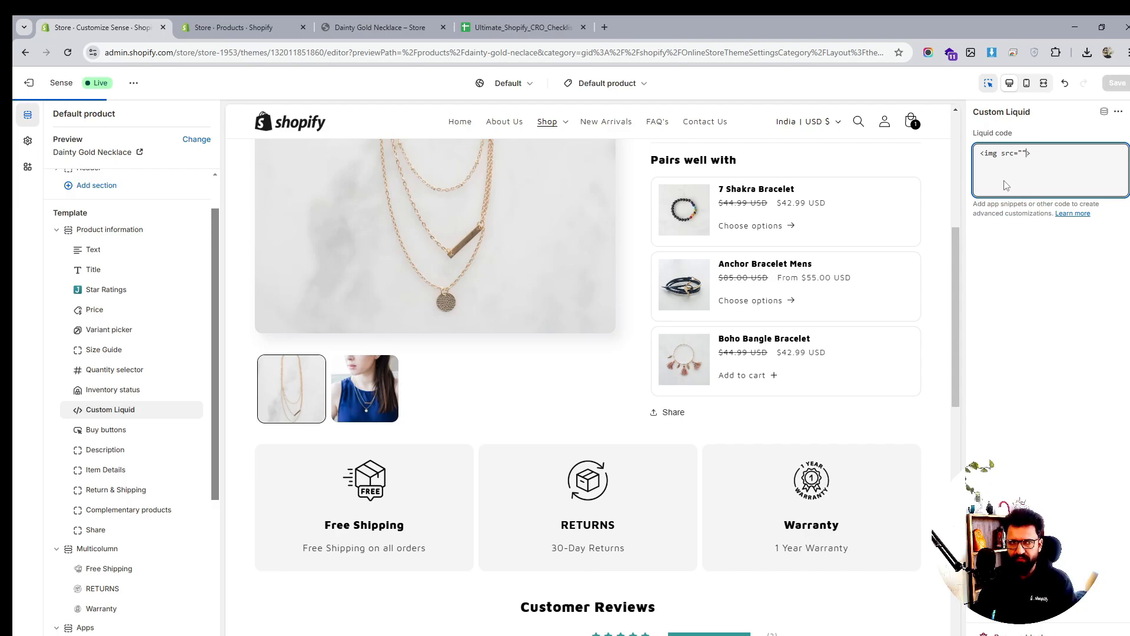
left_click(254, 23)
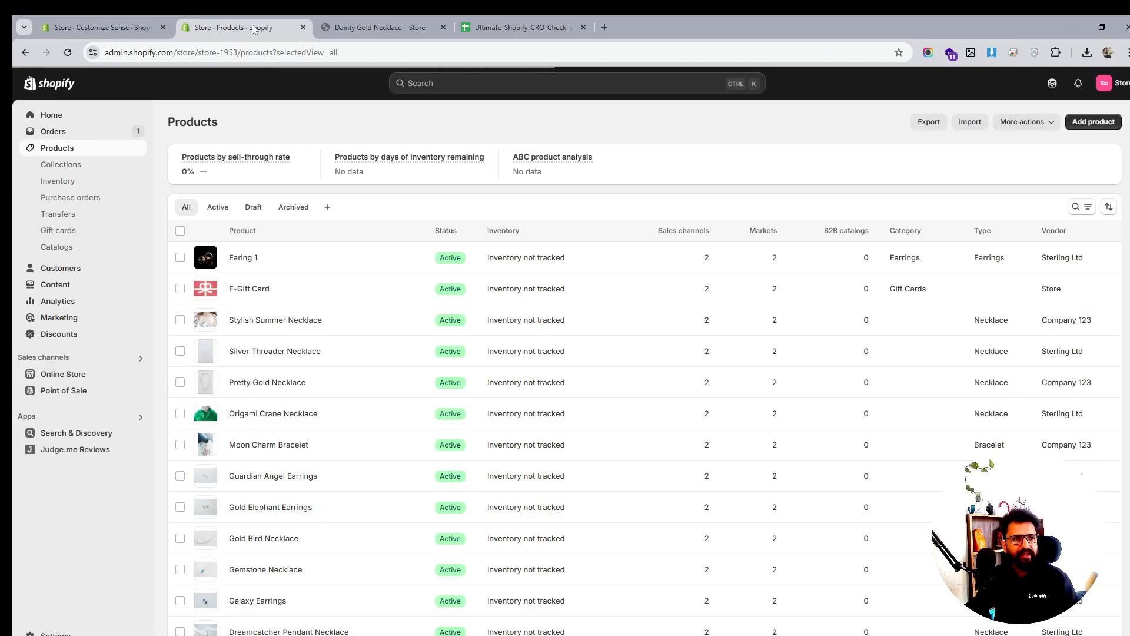
Upload the image file s.jpg to the store's Content > Files
left_click(54, 284)
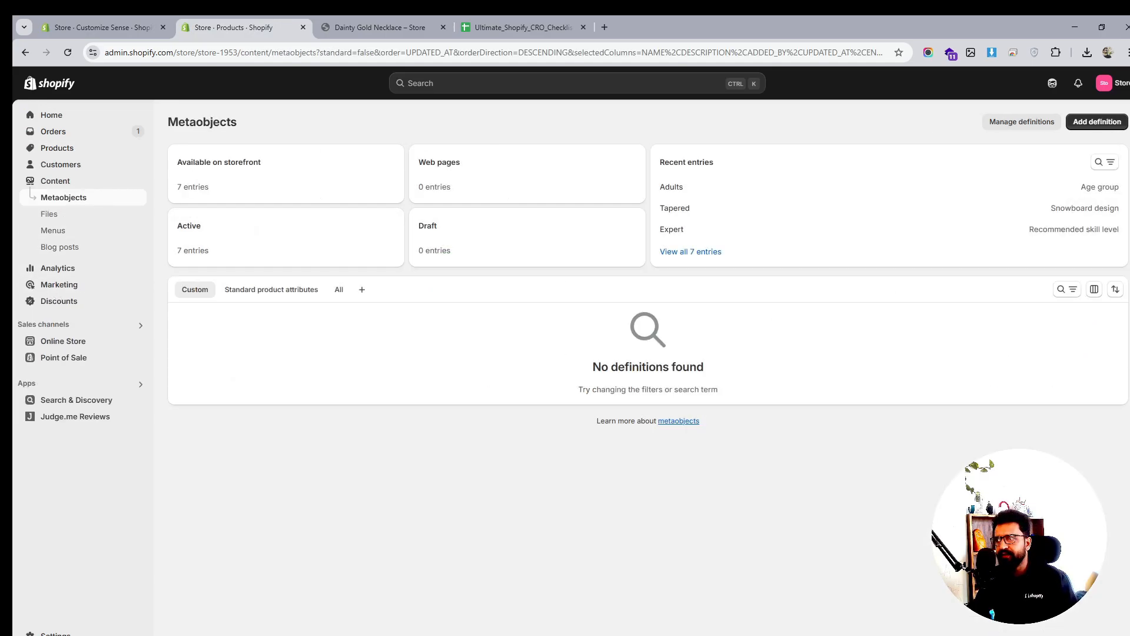
left_click(51, 214)
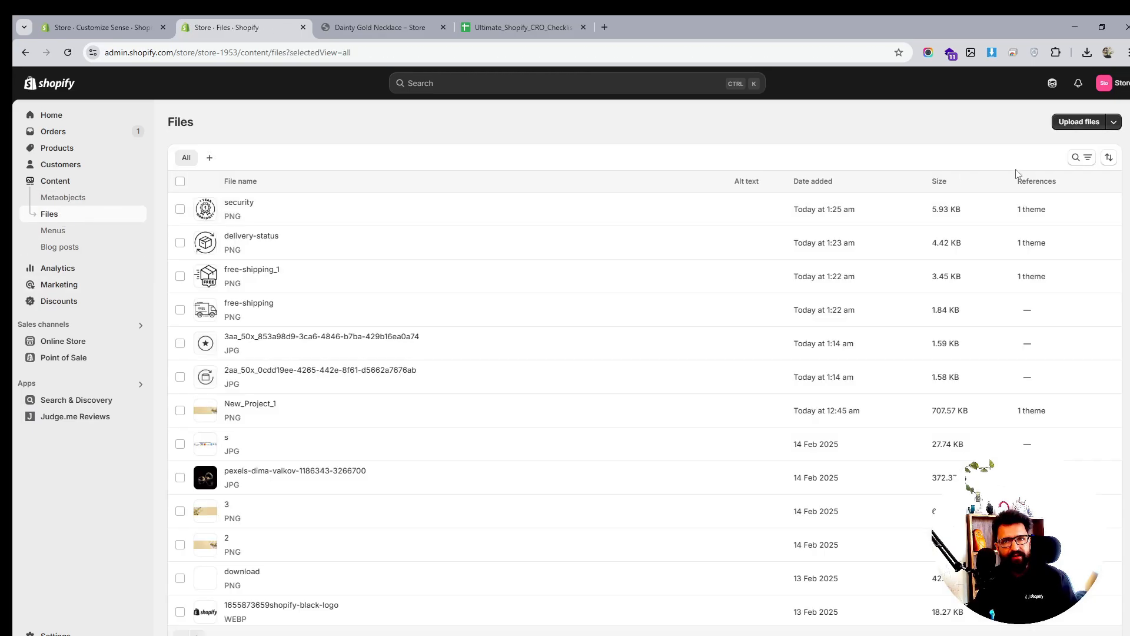
left_click(1081, 122)
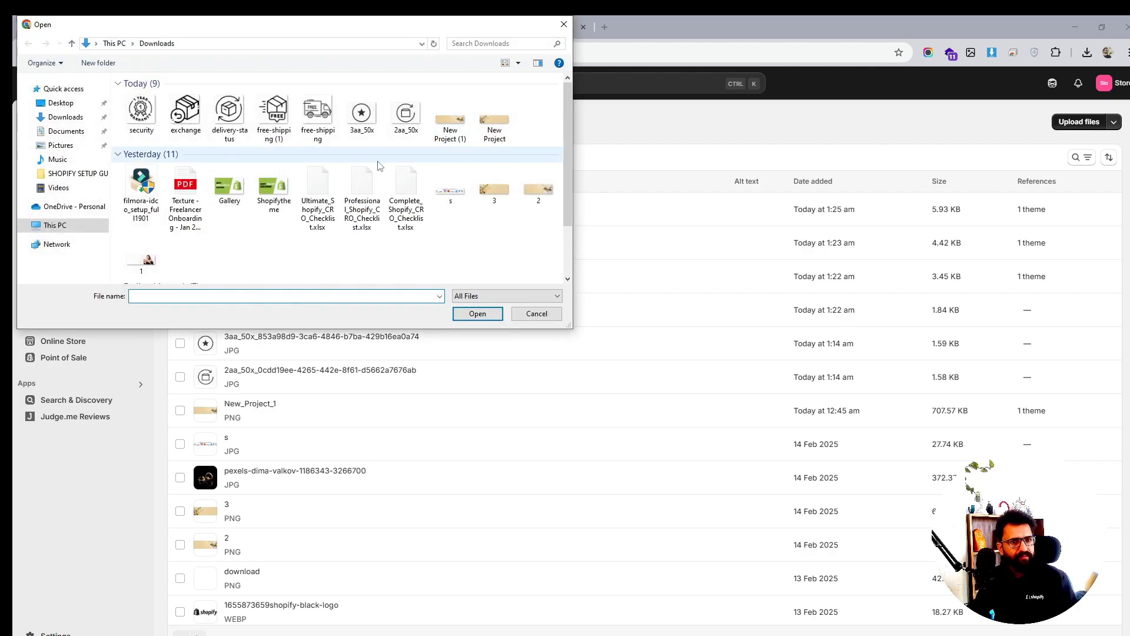
left_click(456, 202)
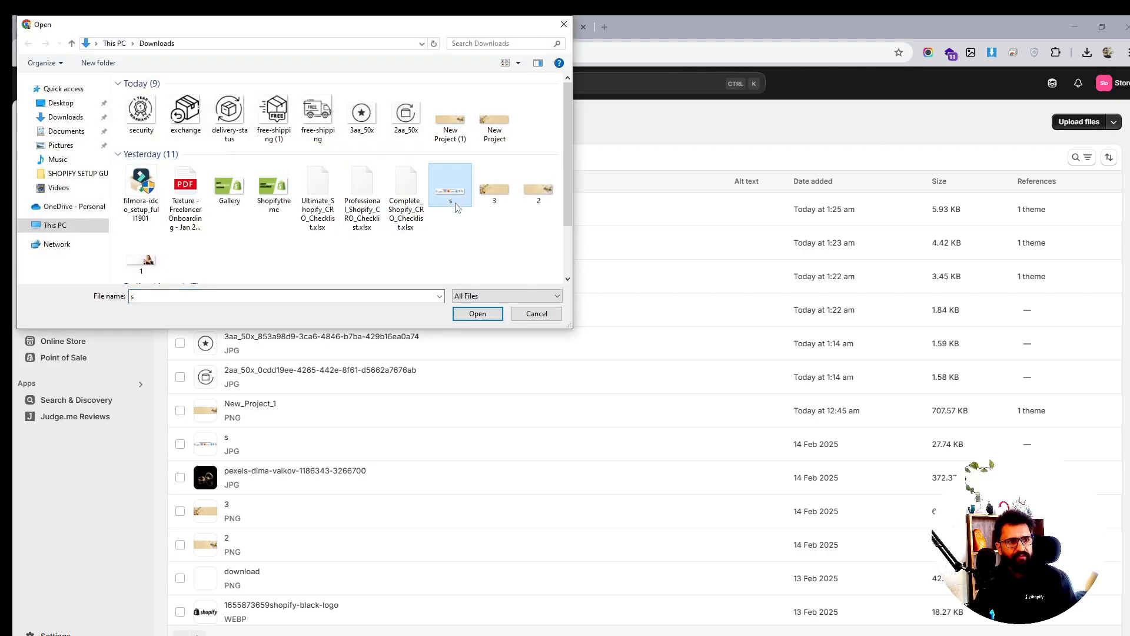
scroll(475, 233, "down", 1)
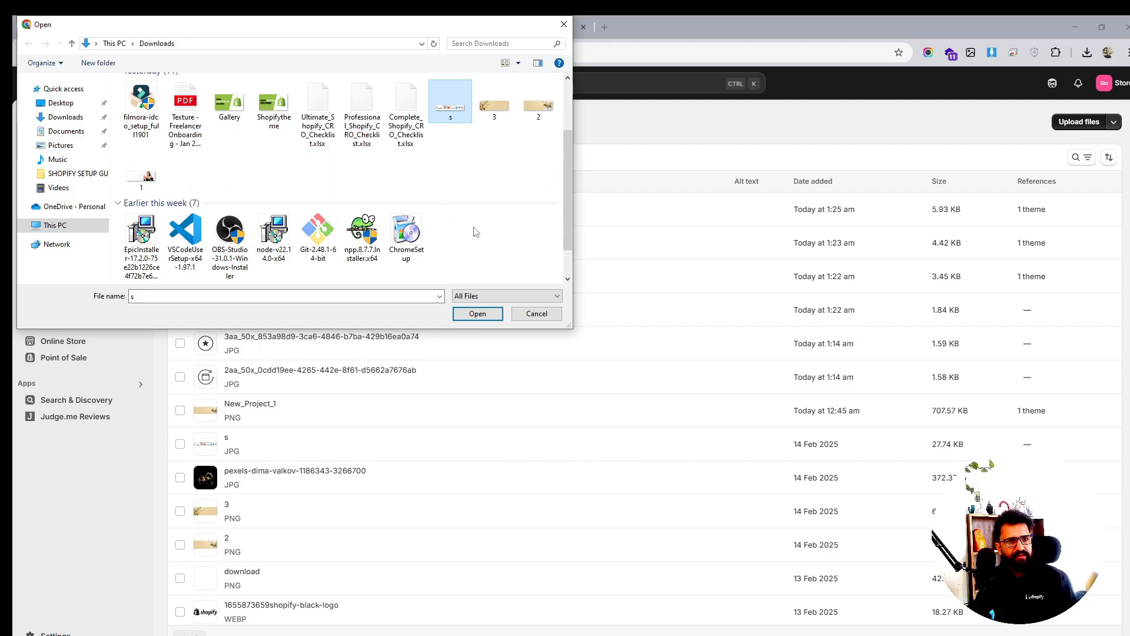
scroll(474, 235, "up", 2)
left_click(478, 315)
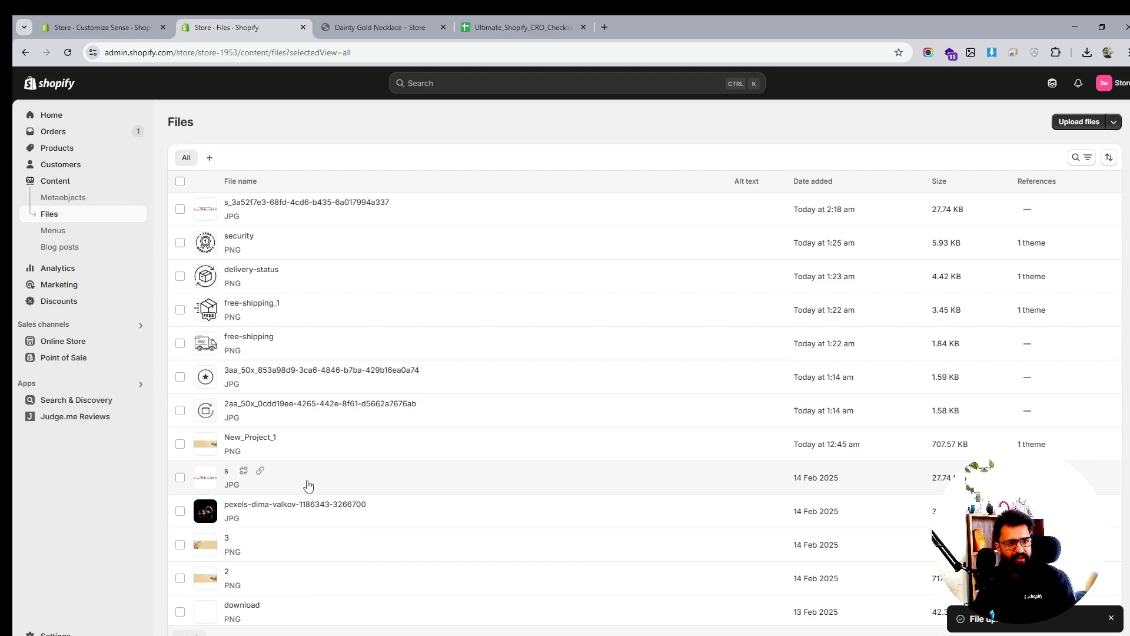
Copy the link of the uploaded s image
left_click(261, 474)
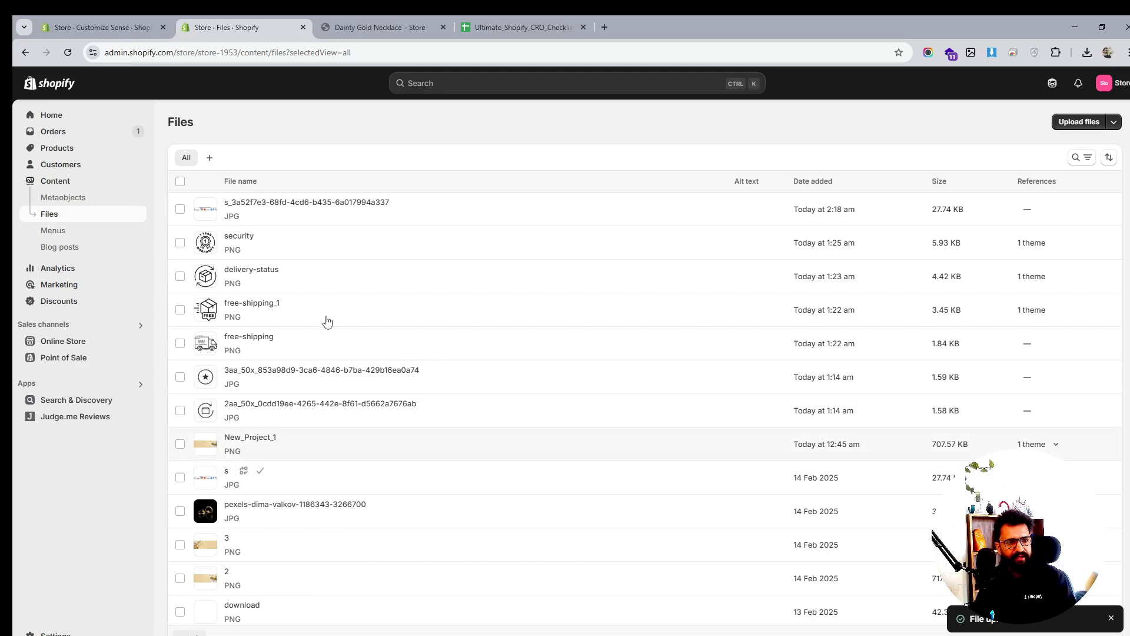
left_click(412, 23)
left_click(260, 19)
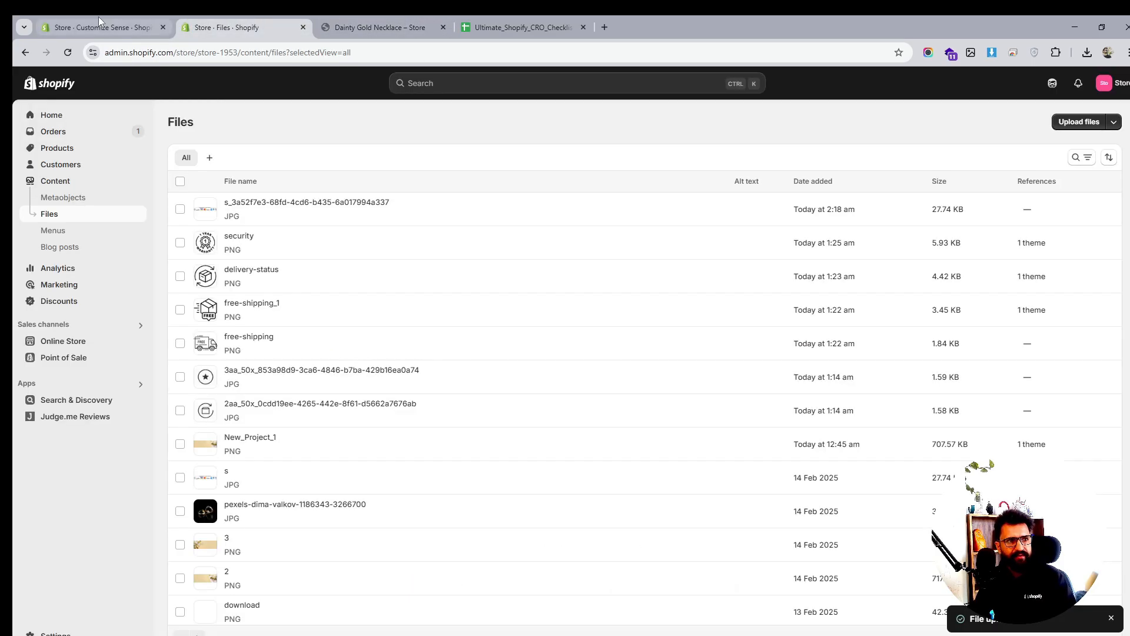
Paste the s.jpg CDN link into the Custom Liquid img src and save
left_click(97, 24)
left_click(1019, 153)
key("ctrl+v")
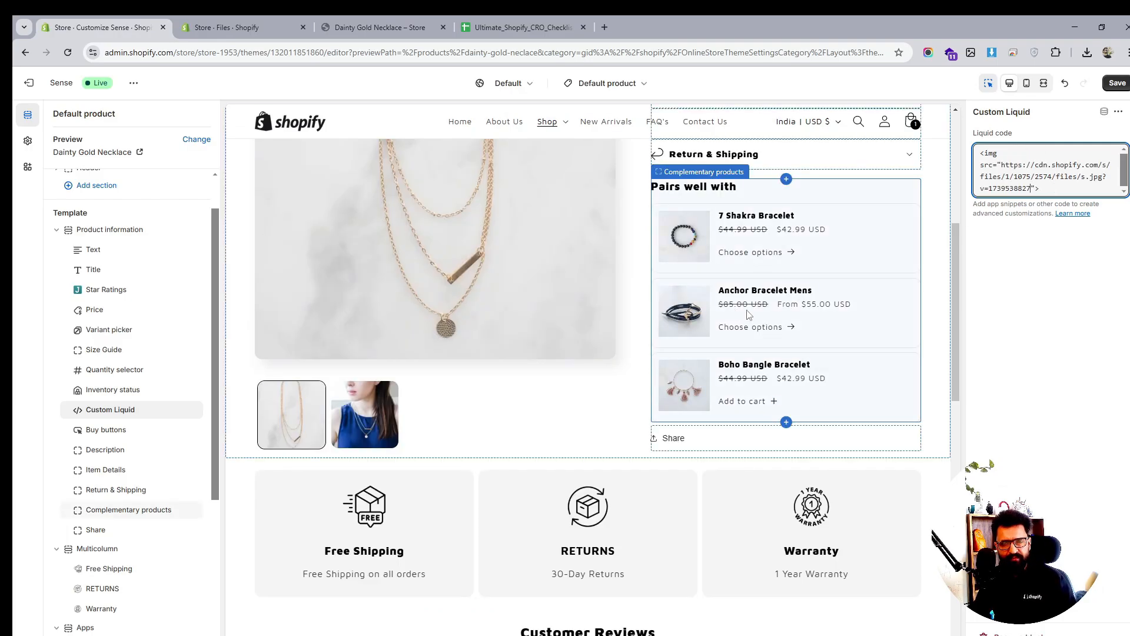
key("ctrl+s")
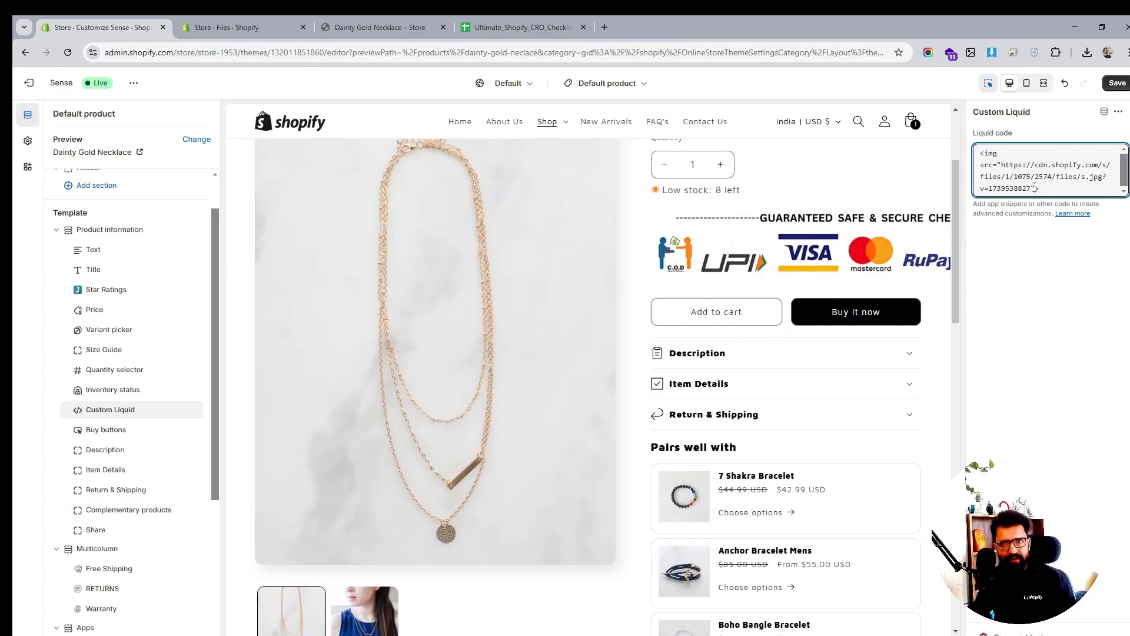
Give the image width="100%" and move the Custom Liquid block below Buy buttons, saving
left_click_drag(1034, 187, 1038, 188)
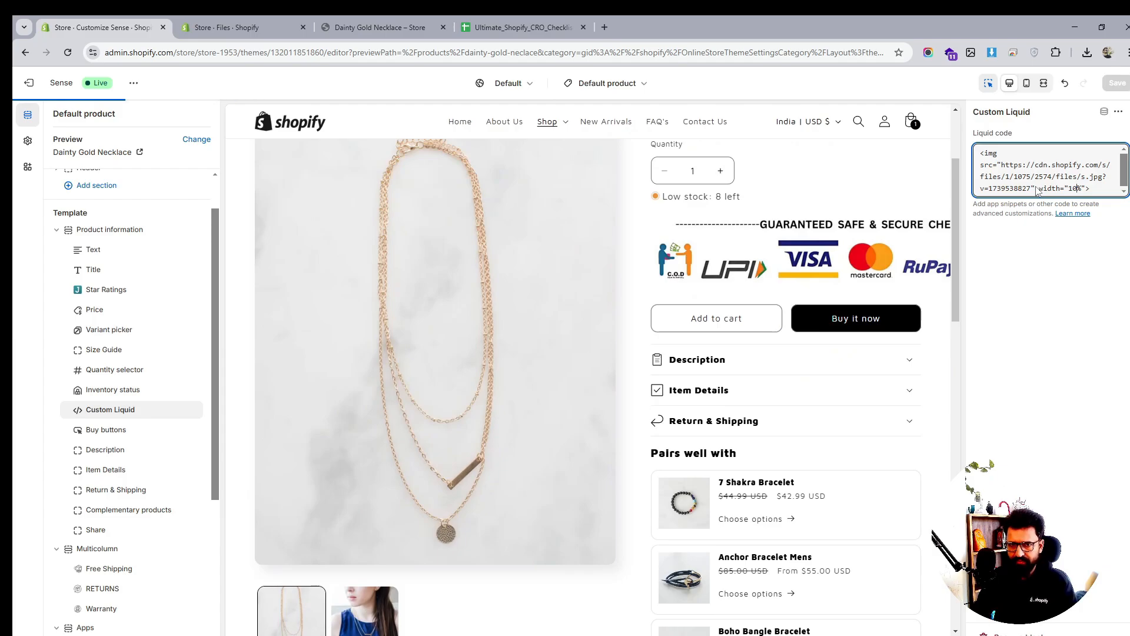
type("0")
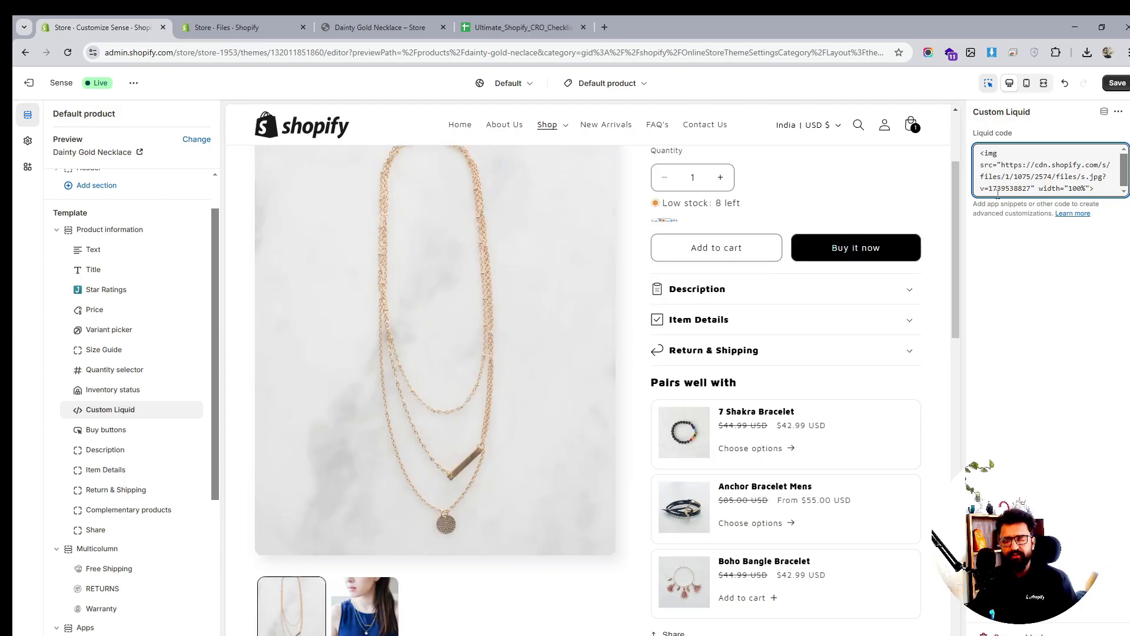
key("ctrl+s")
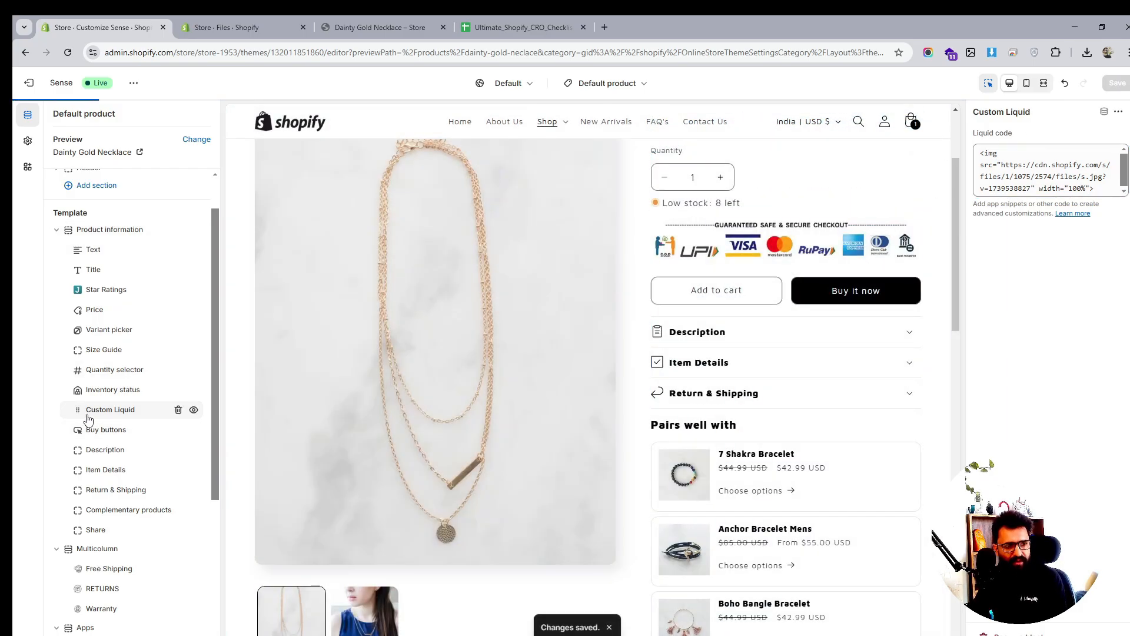
left_click_drag(89, 419, 90, 438)
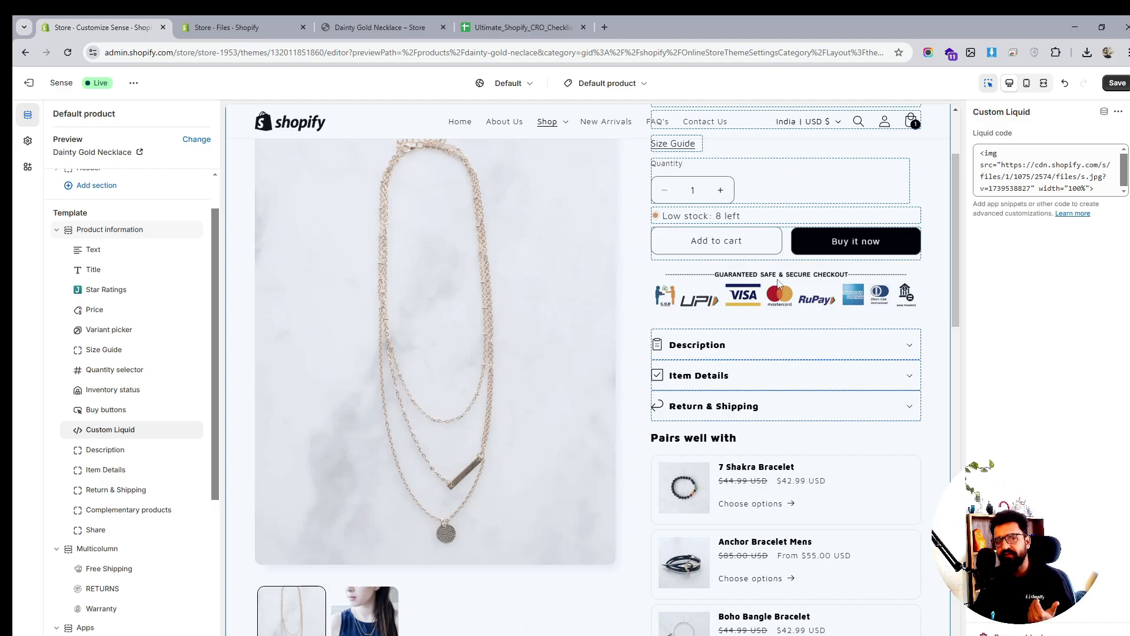
left_click(1117, 83)
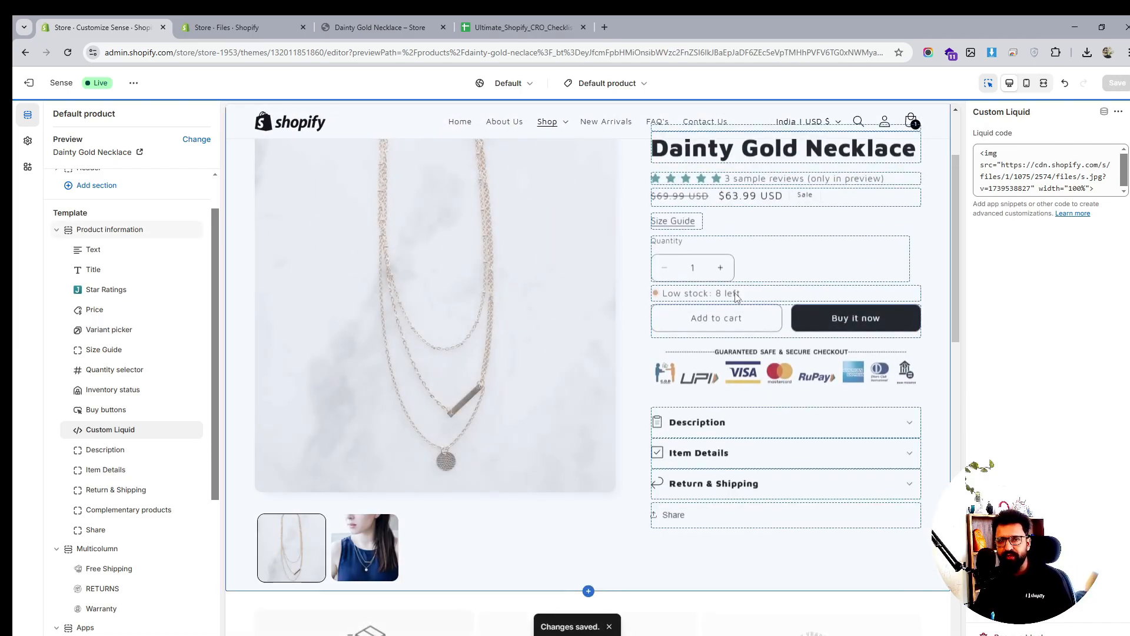
Compare the live product page with the editor's Multicolumn section preview
left_click(370, 27)
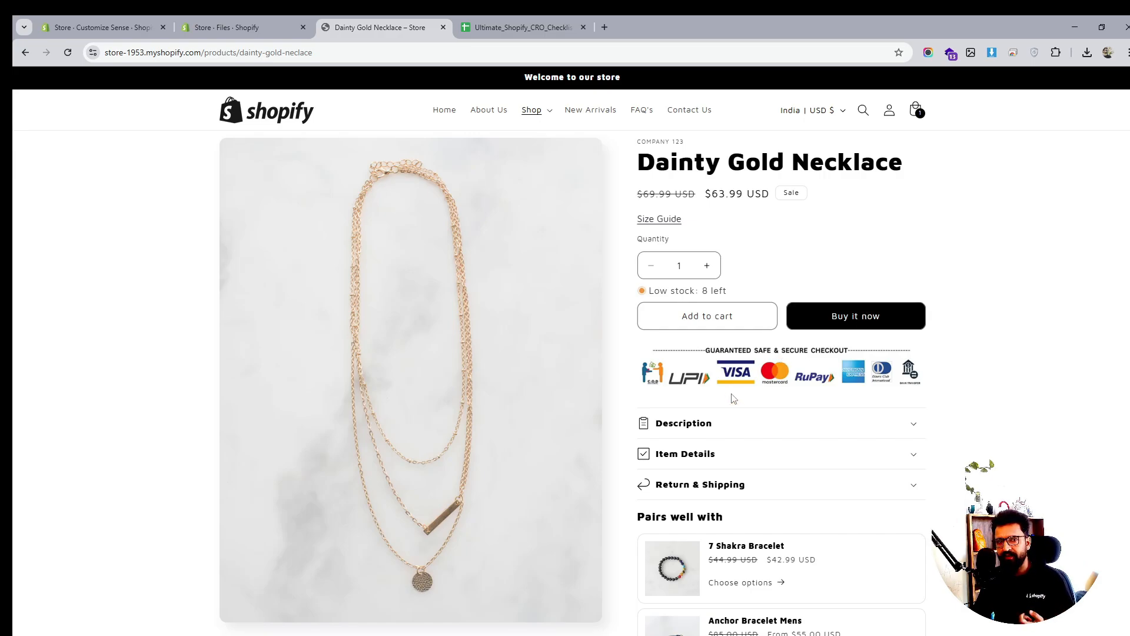
scroll(732, 383, "down", 7)
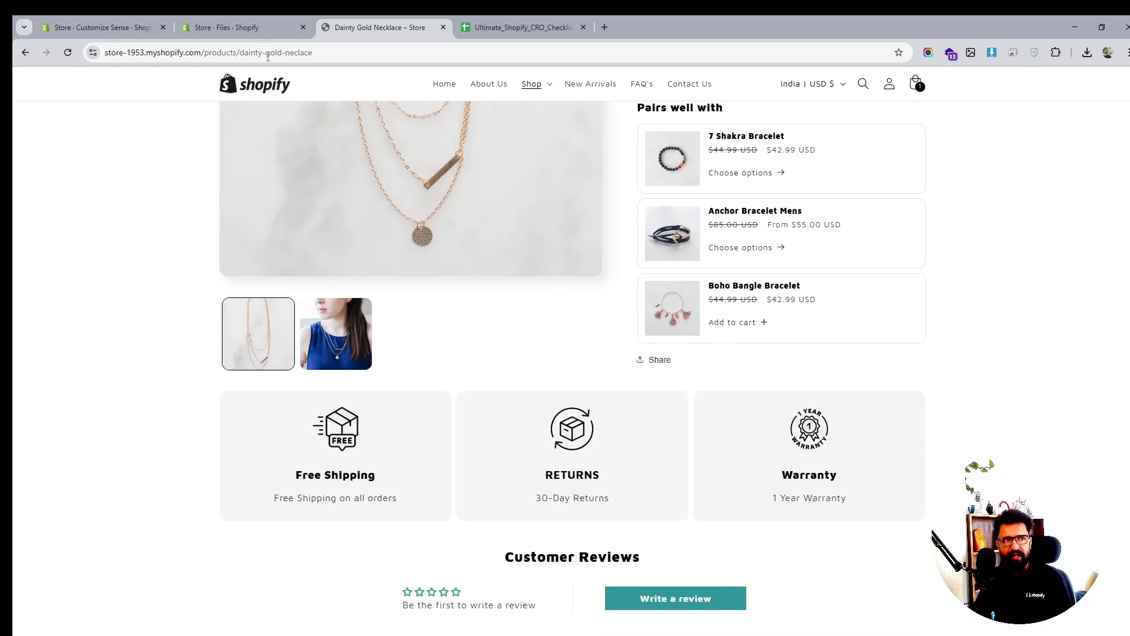
left_click(248, 28)
left_click(134, 28)
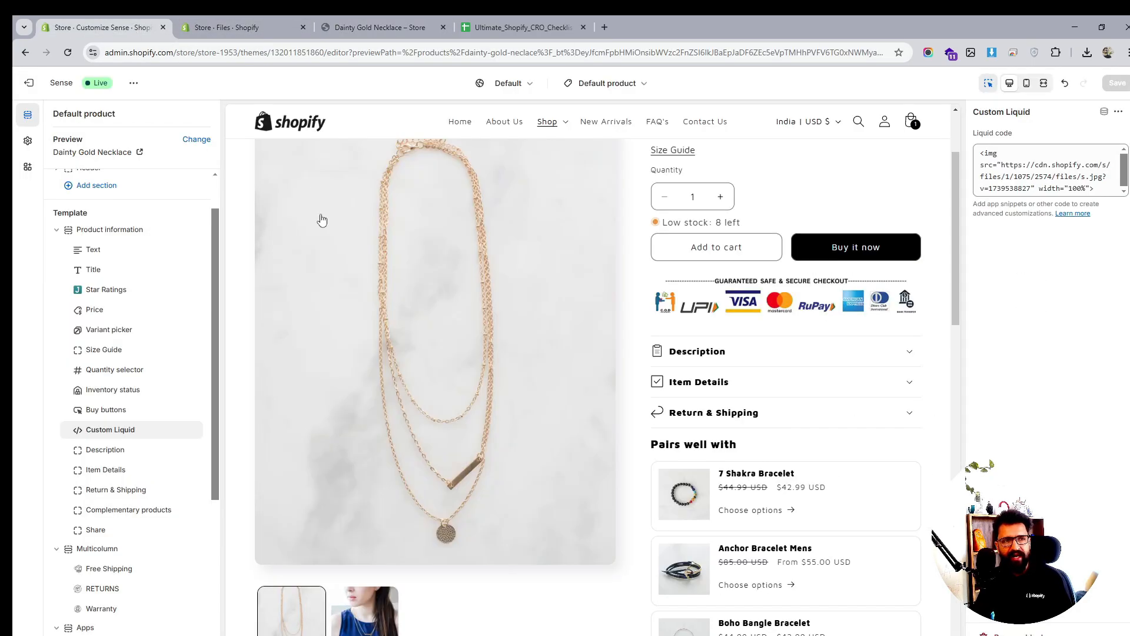
scroll(134, 368, "down", 3)
left_click(105, 374)
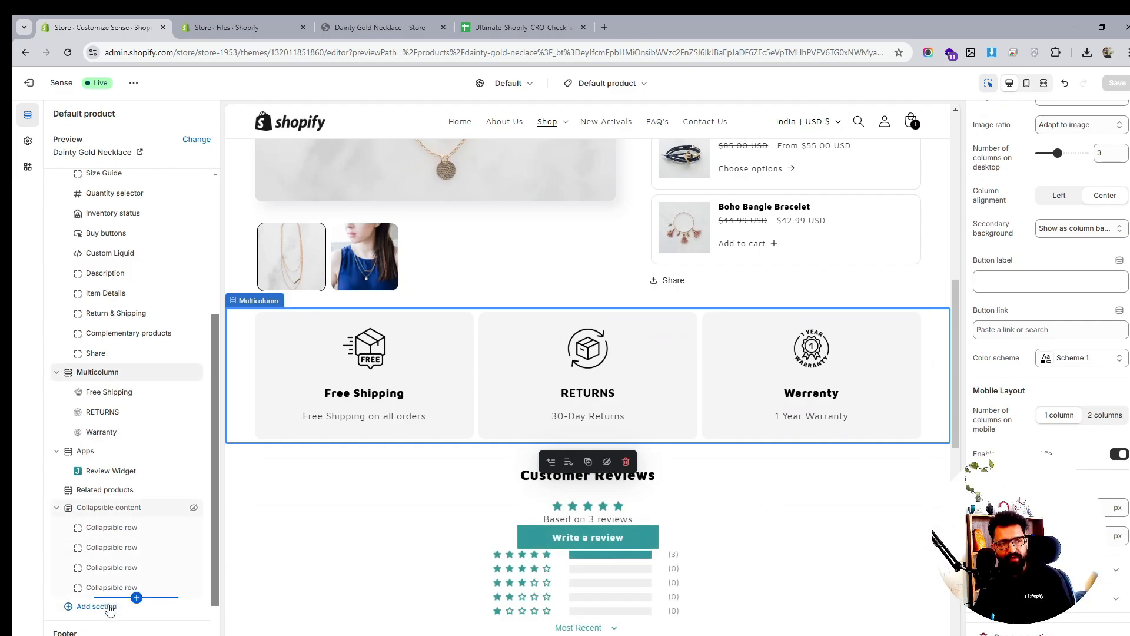
scroll(507, 516, "down", 3)
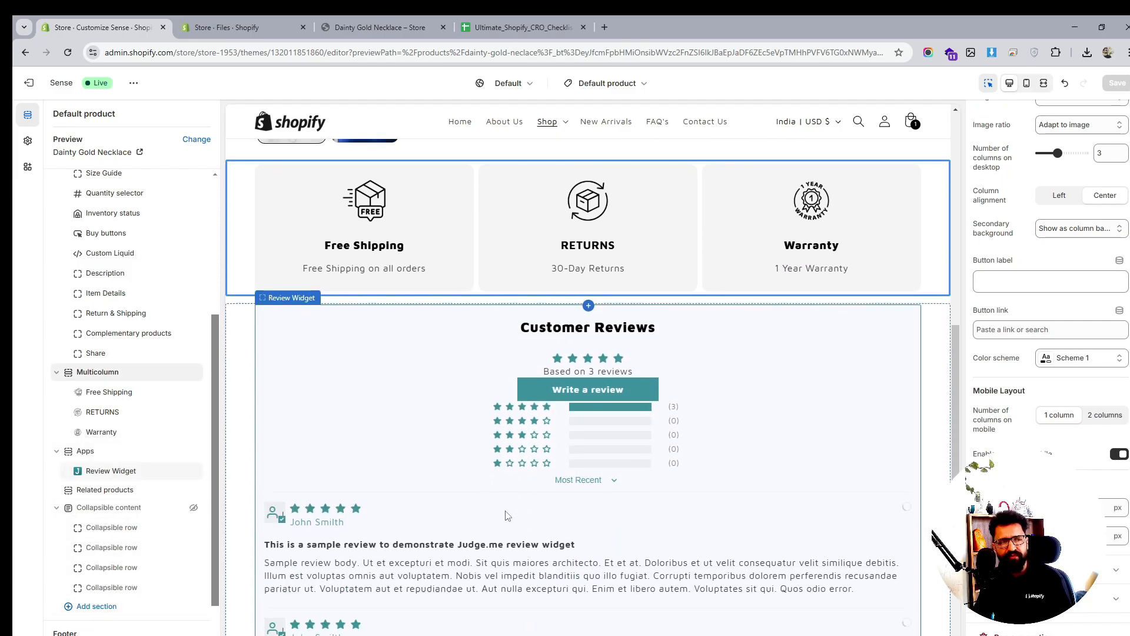
scroll(508, 515, "down", 10)
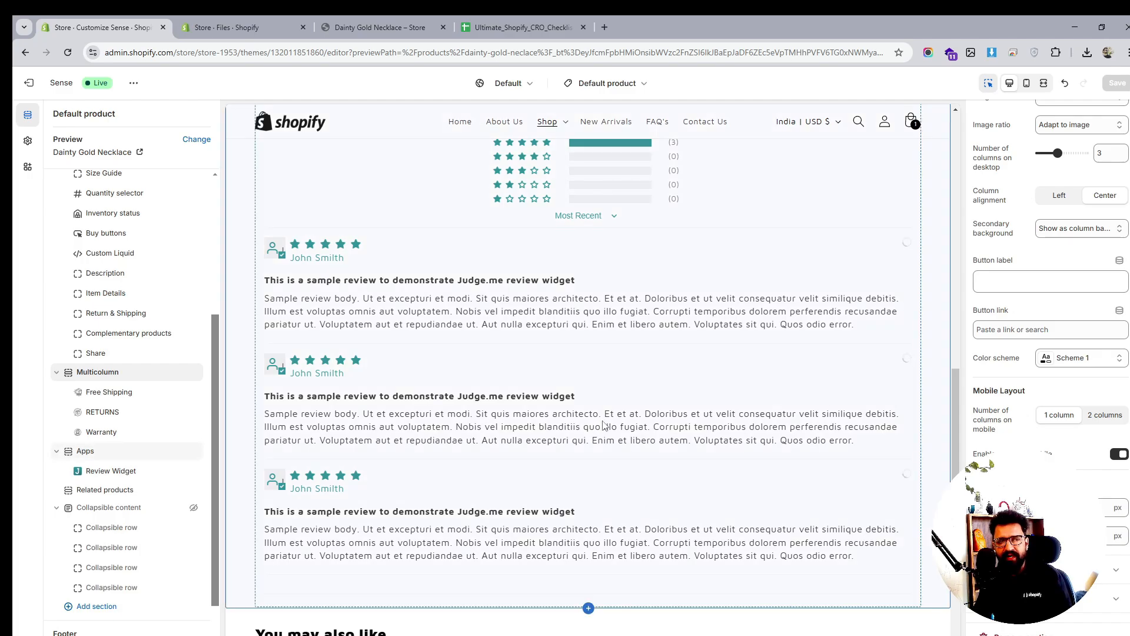
scroll(601, 425, "up", 10)
scroll(603, 424, "up", 5)
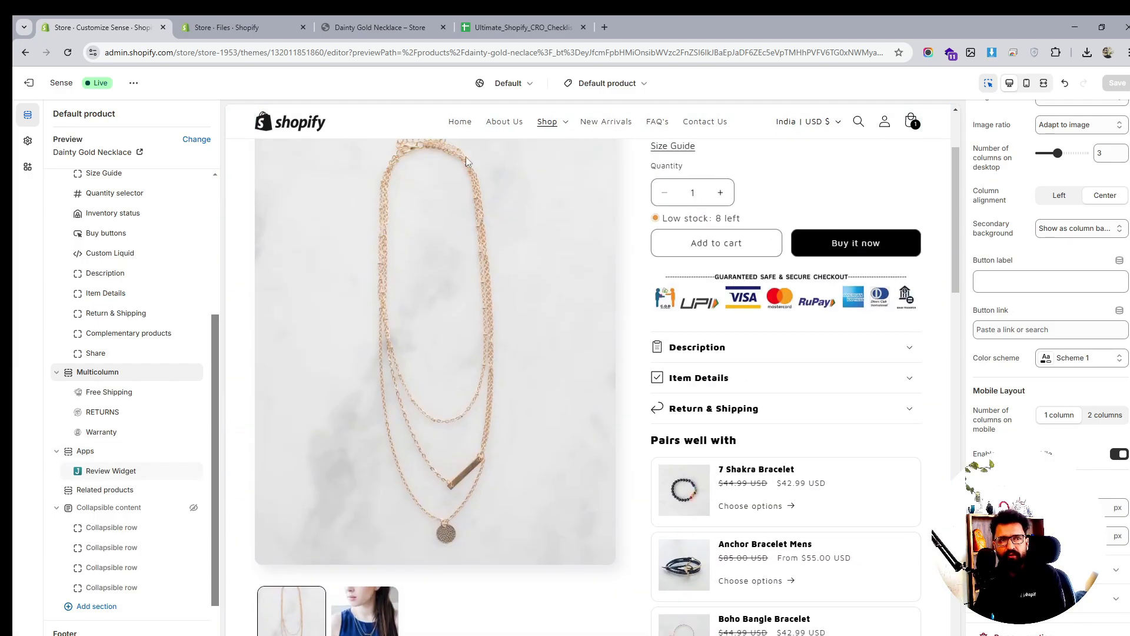
Reload the live Dainty Gold Necklace page to see the payment image under the buy buttons
left_click(376, 27)
left_click(69, 53)
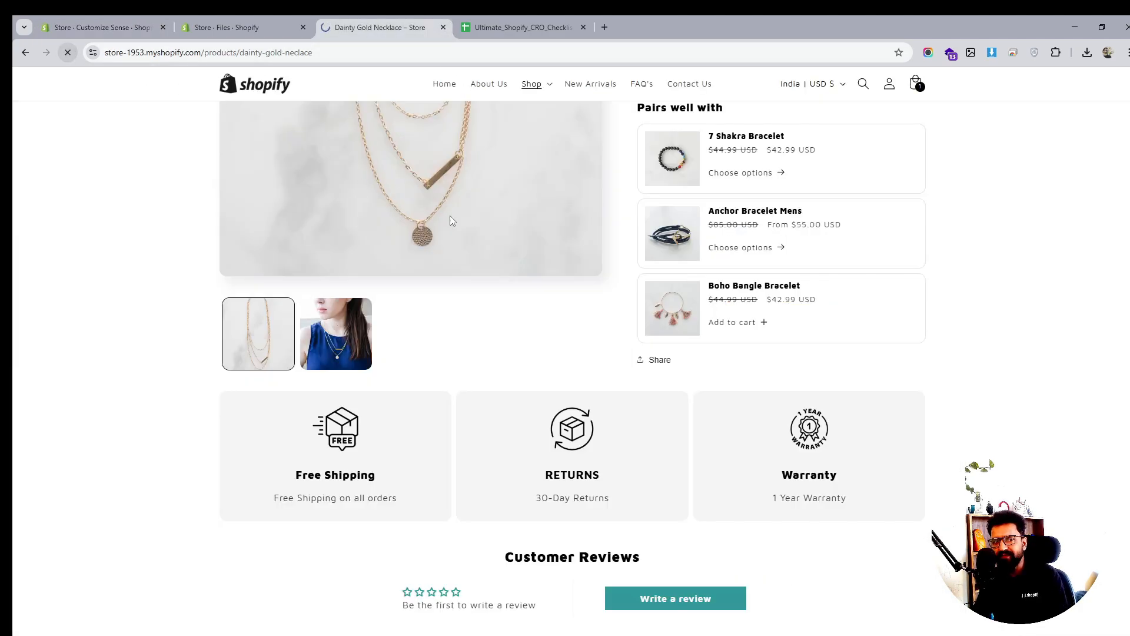
scroll(610, 288, "up", 5)
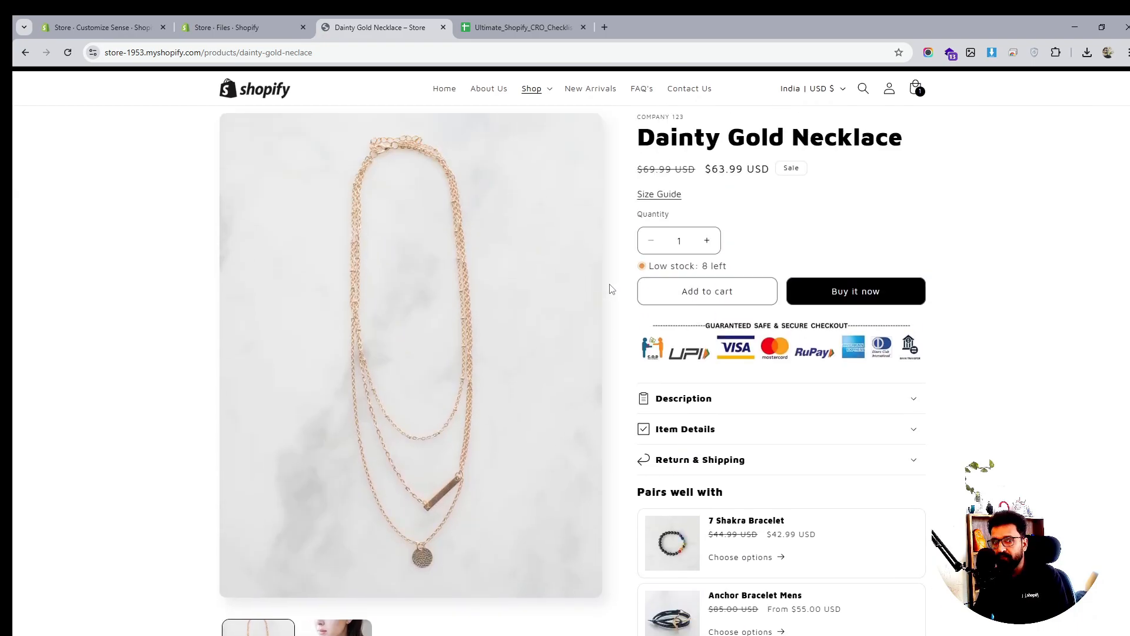
scroll(610, 288, "down", 3)
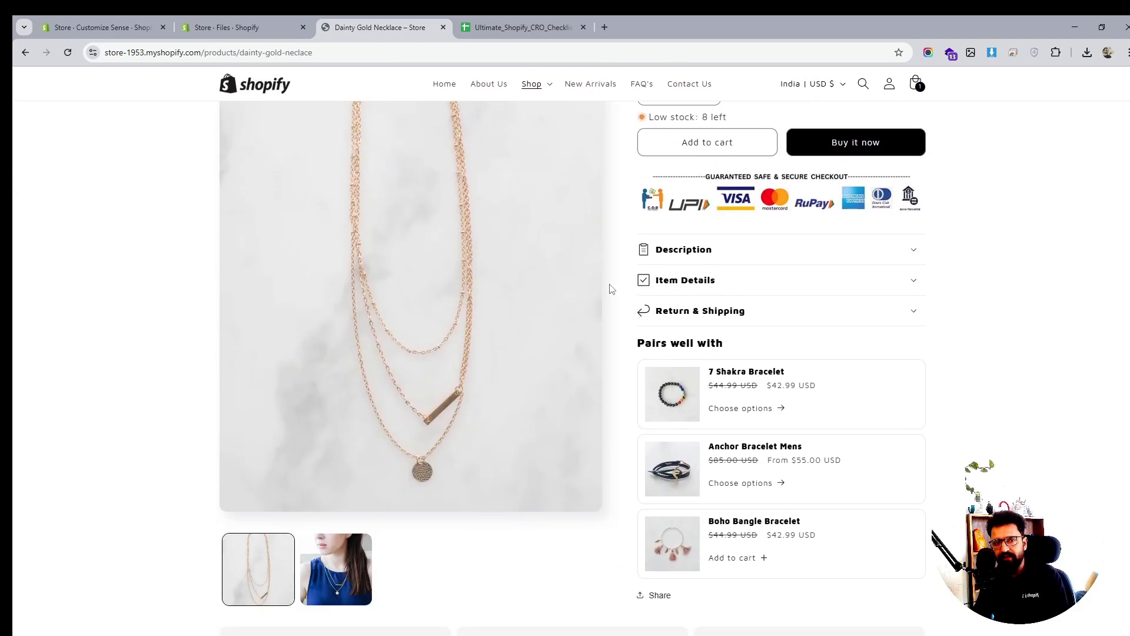
scroll(610, 289, "down", 2)
scroll(610, 289, "up", 2)
scroll(610, 289, "up", 3)
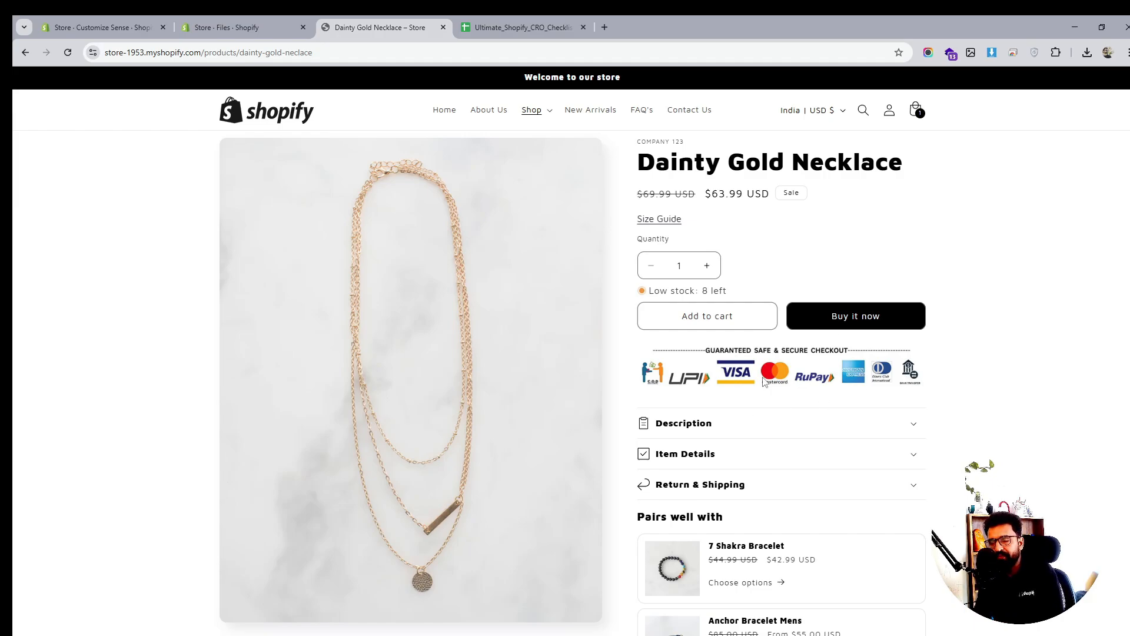
scroll(815, 378, "down", 5)
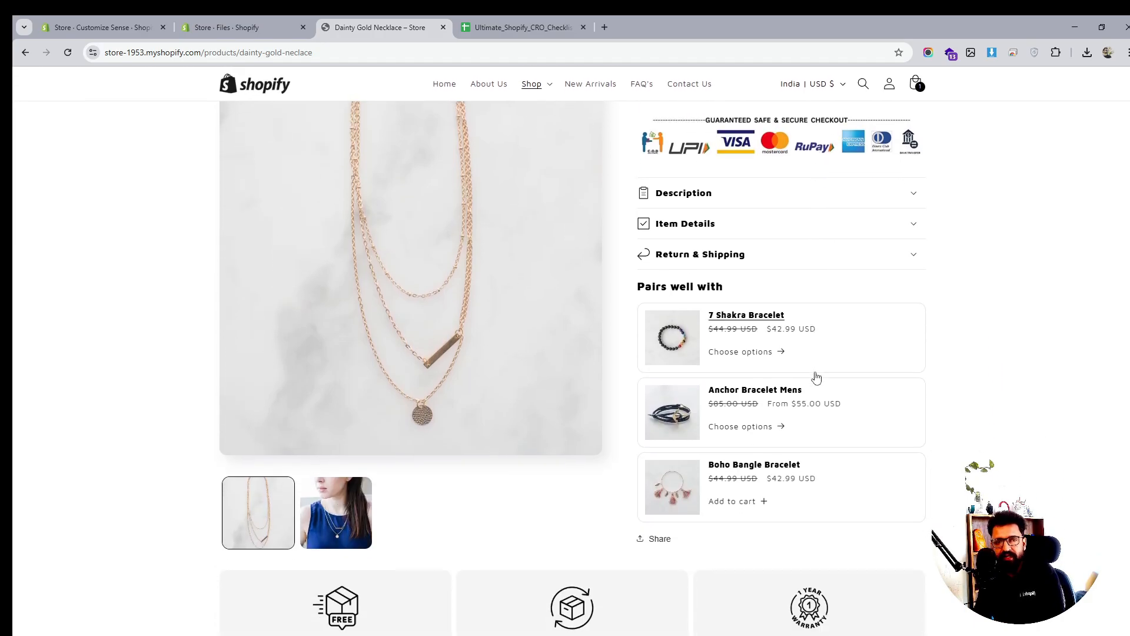
scroll(816, 378, "down", 10)
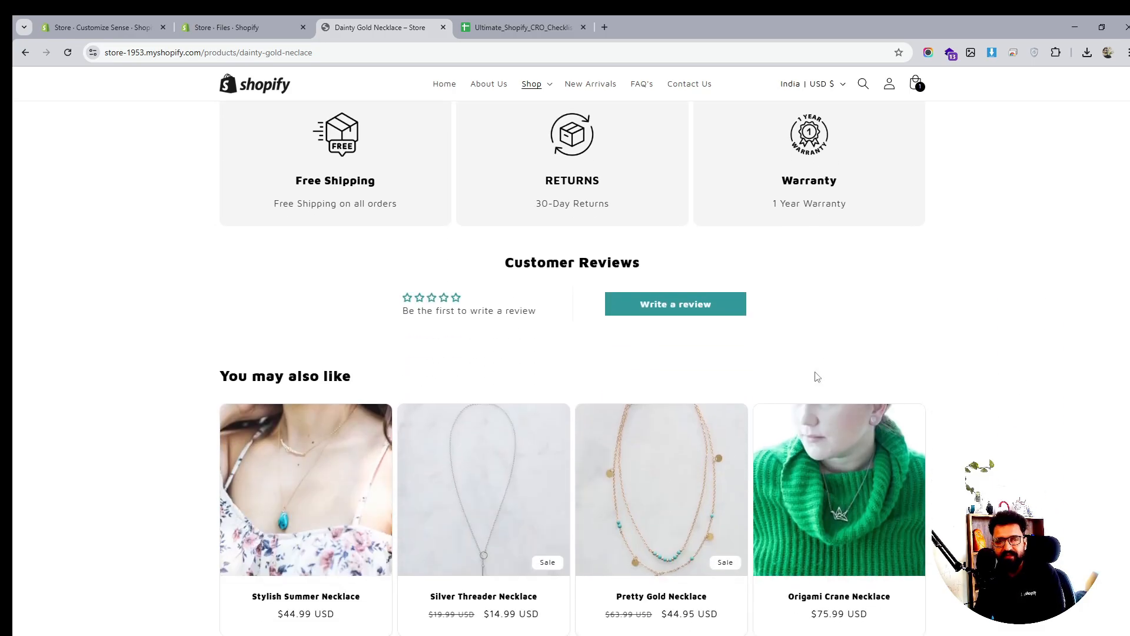
scroll(815, 376, "up", 15)
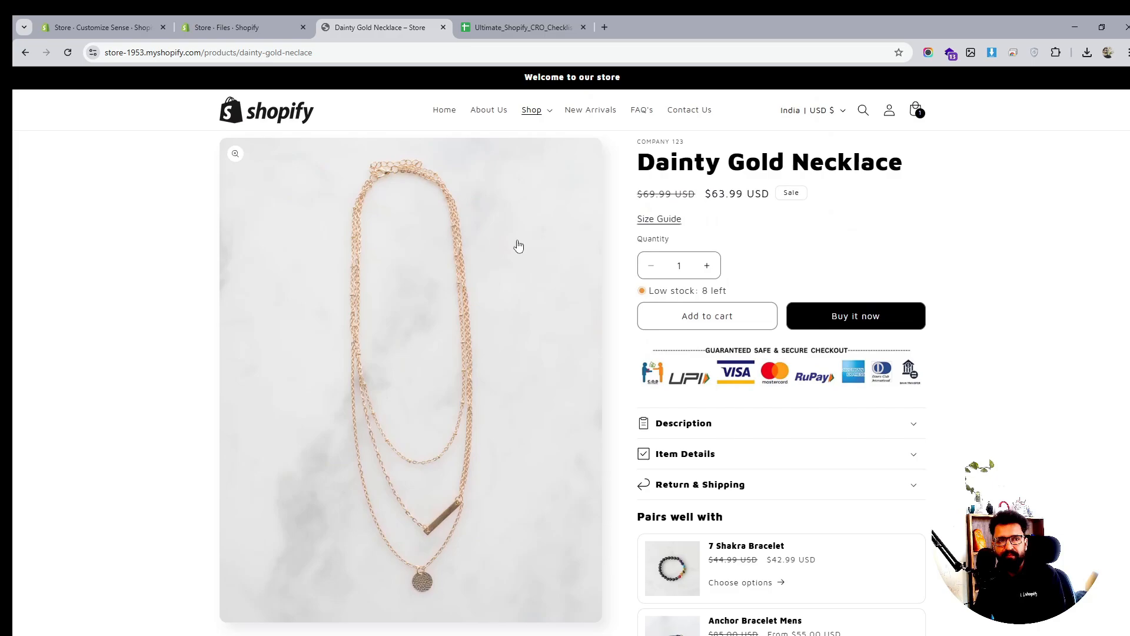
scroll(574, 244, "down", 6)
scroll(583, 241, "down", 3)
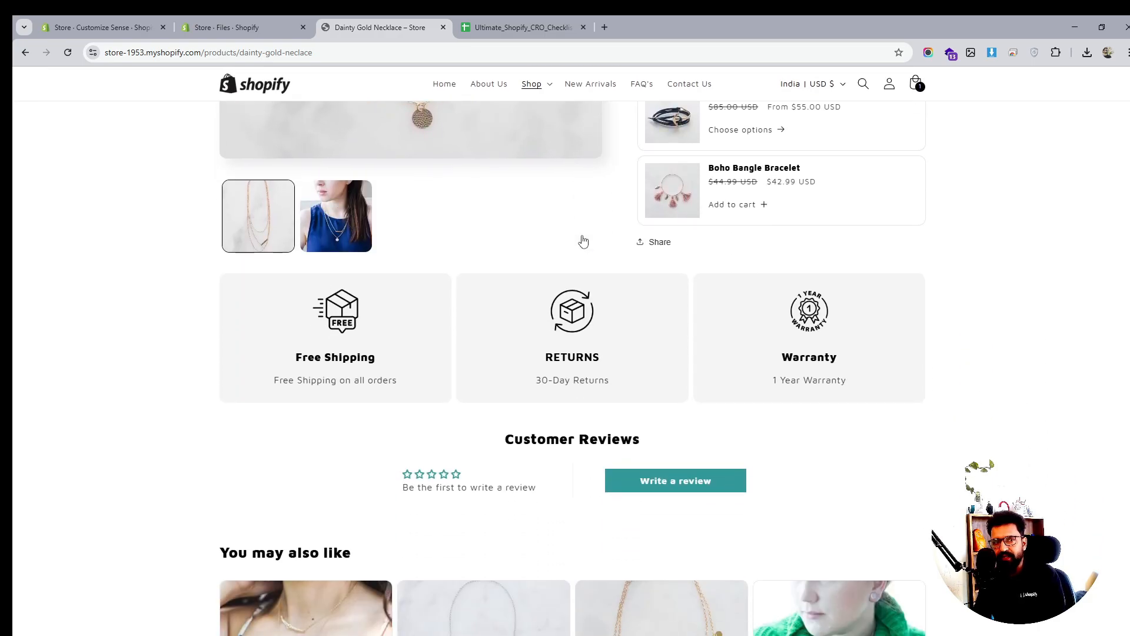
scroll(583, 241, "up", 7)
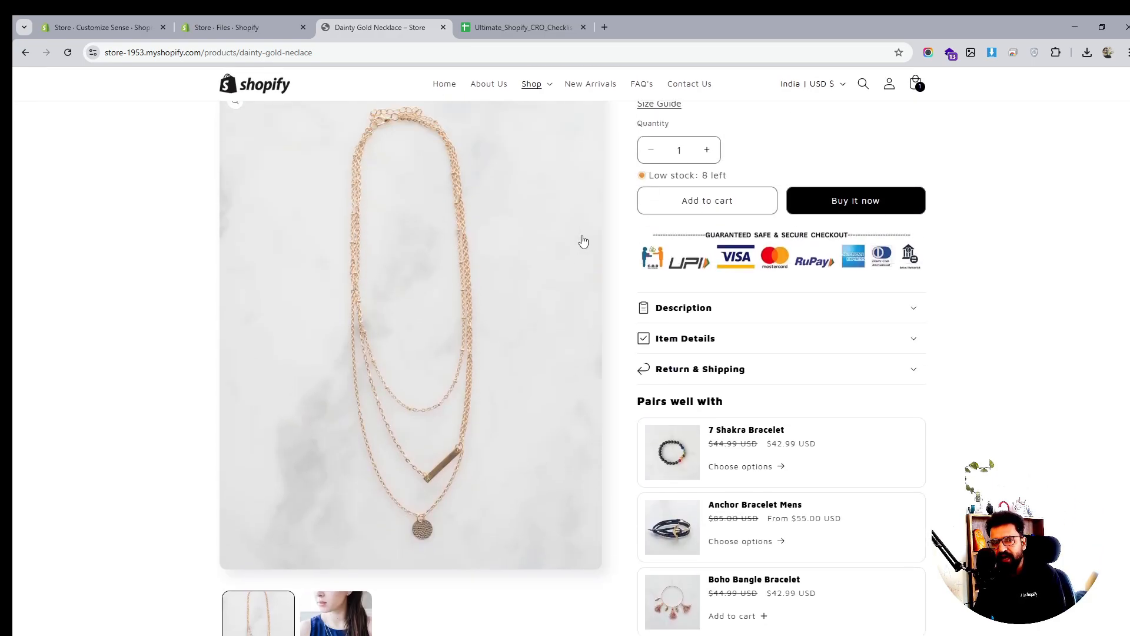
scroll(583, 241, "down", 3)
scroll(698, 262, "up", 5)
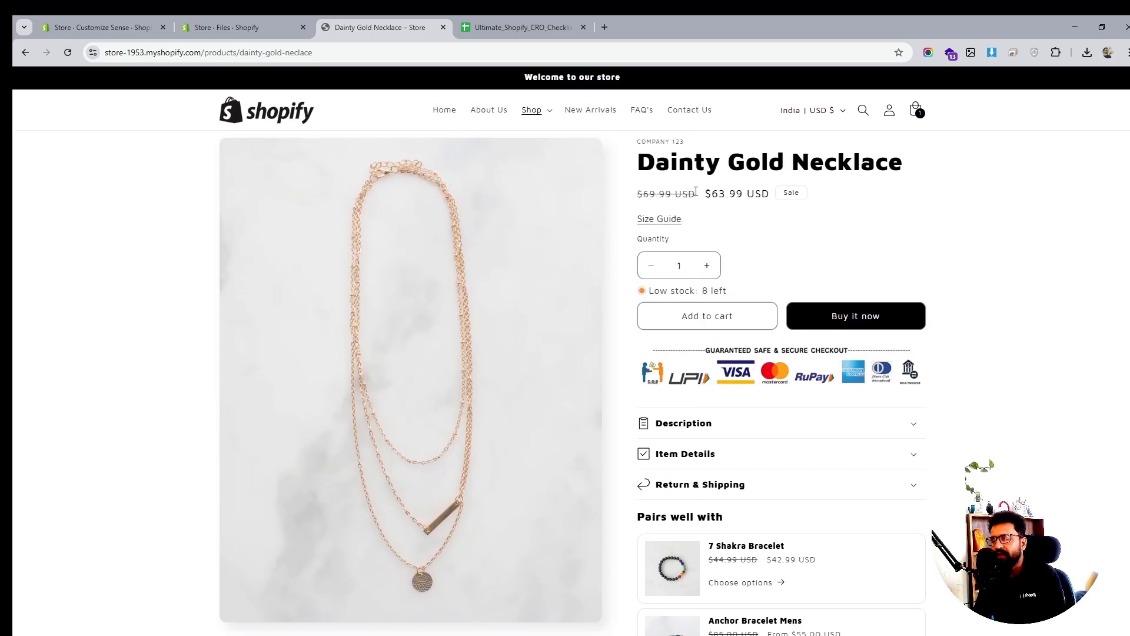
scroll(580, 217, "down", 5)
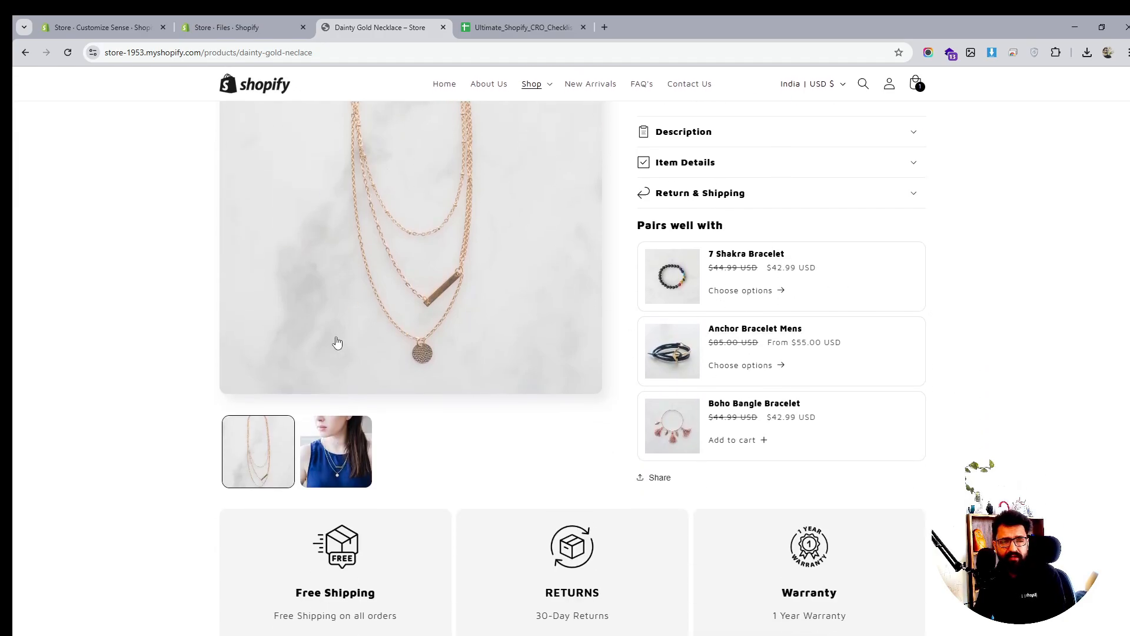
scroll(536, 317, "down", 2)
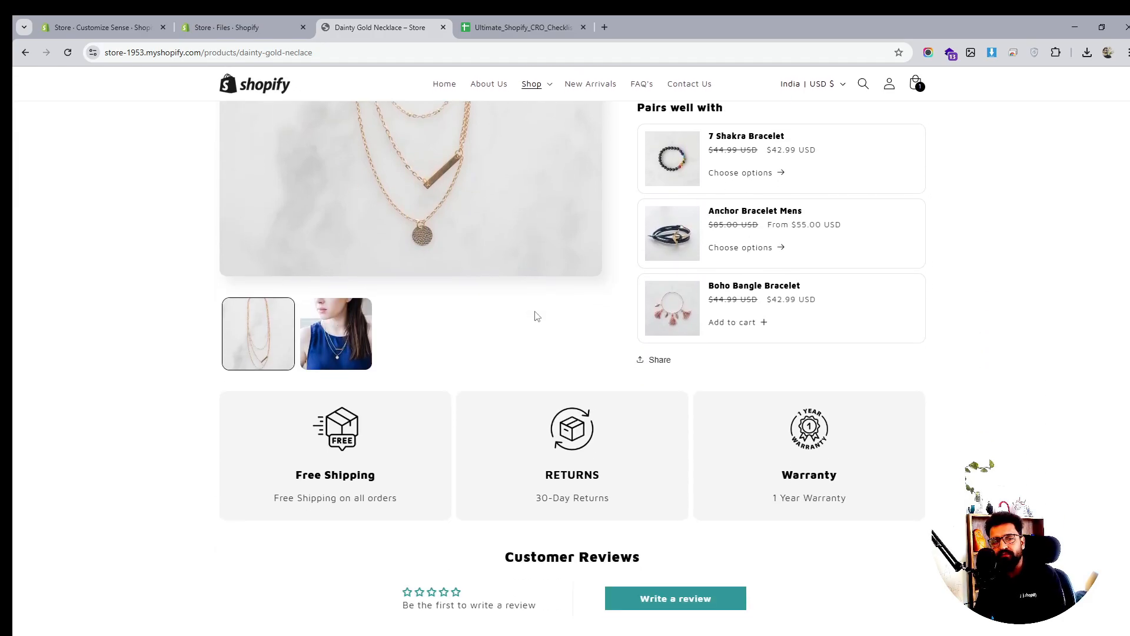
scroll(536, 316, "down", 2)
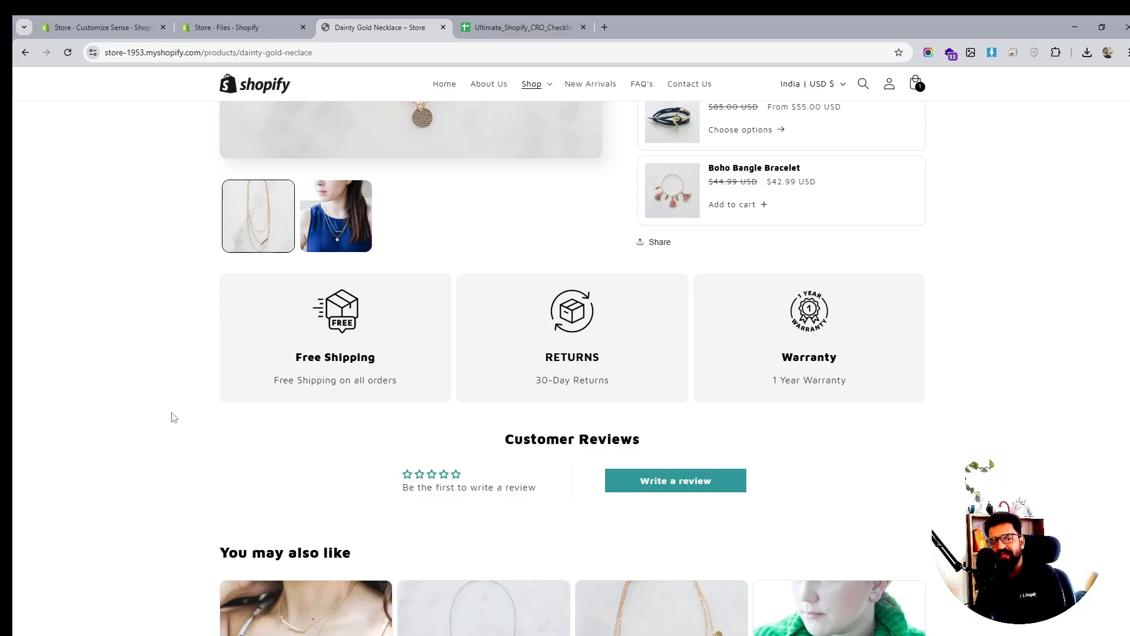
scroll(381, 402, "down", 3)
scroll(381, 402, "down", 3)
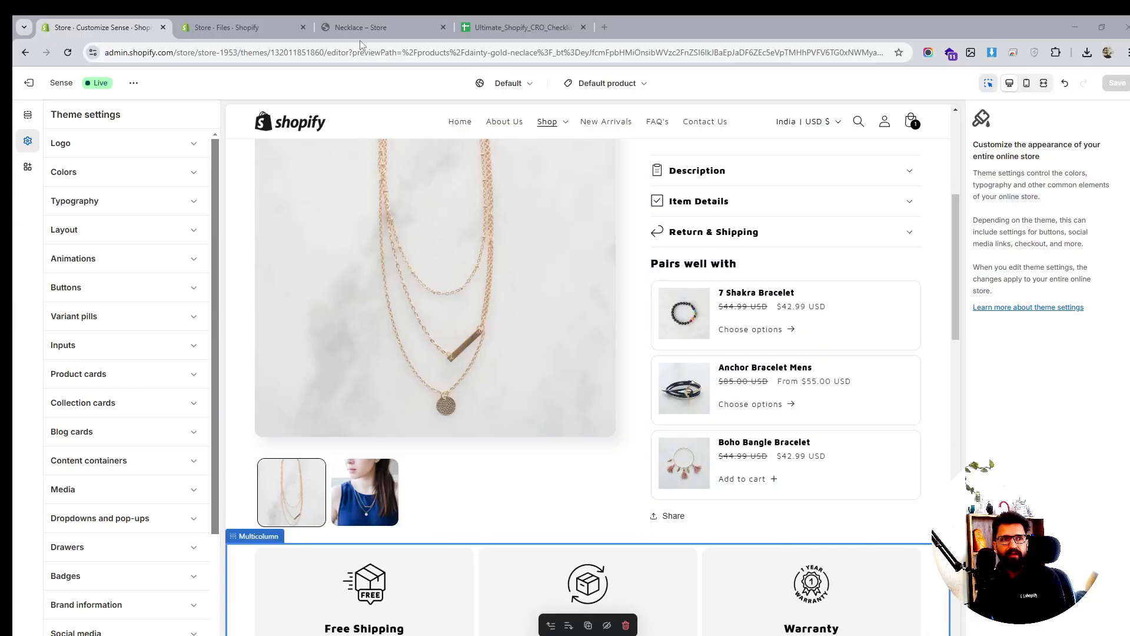
Browse between the Dainty Gold Necklace page and the Necklace collection, then go to admin Files
left_click(369, 25)
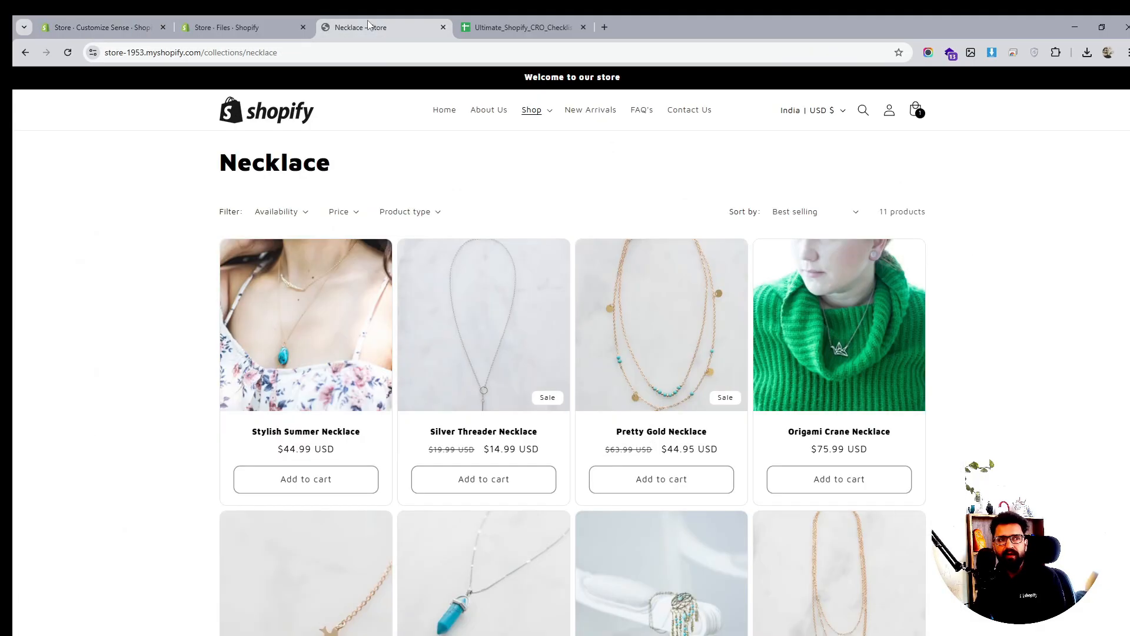
left_click(26, 53)
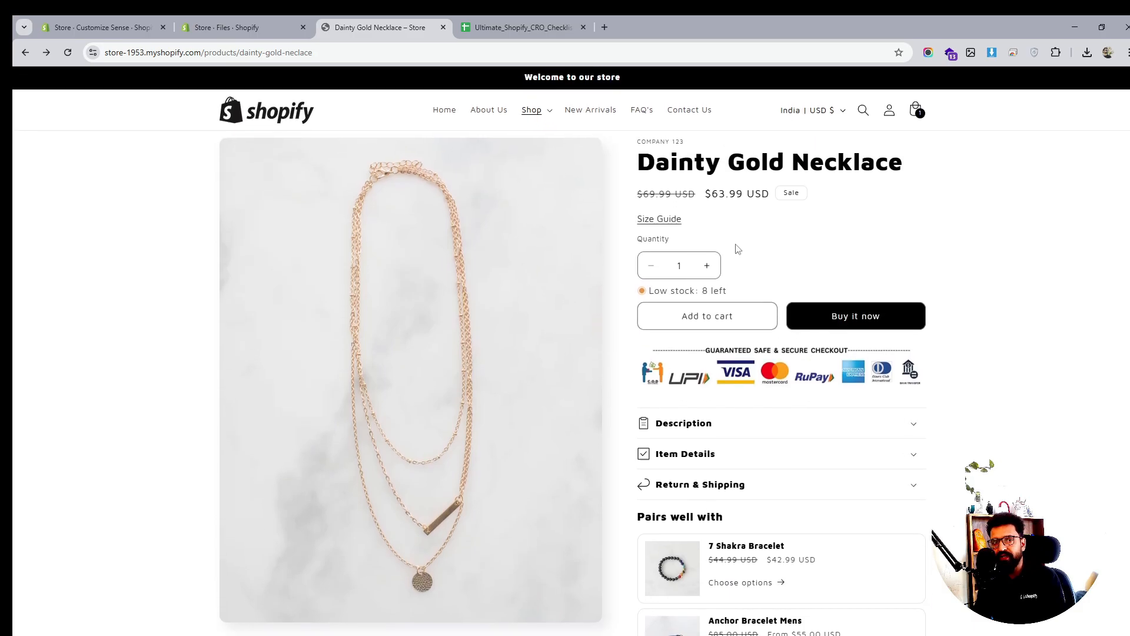
scroll(825, 386, "down", 4)
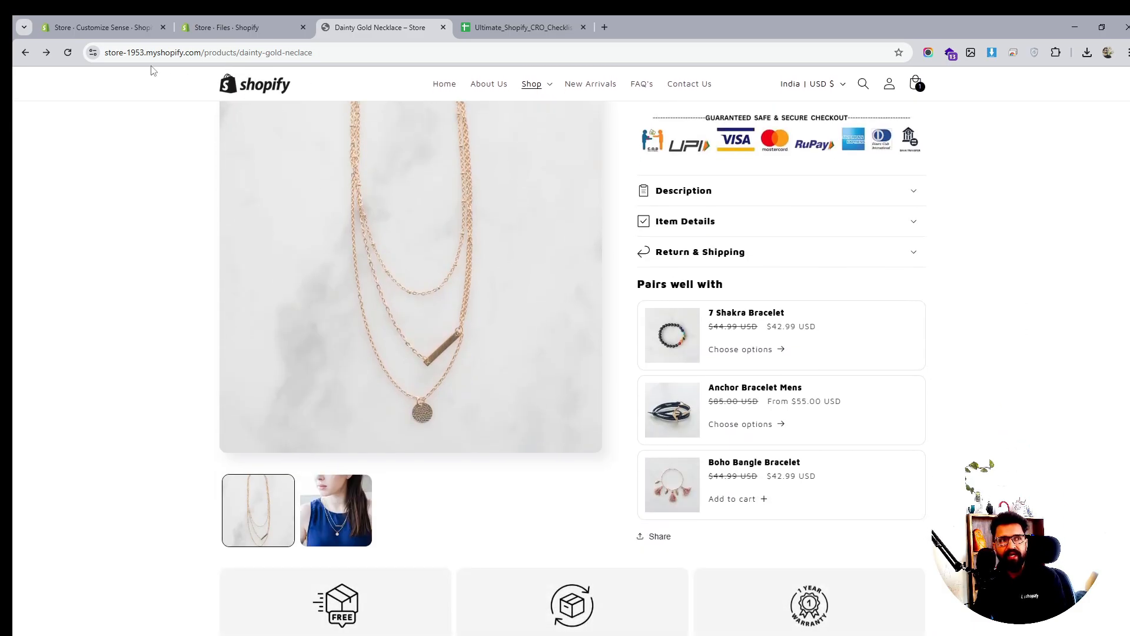
left_click(46, 52)
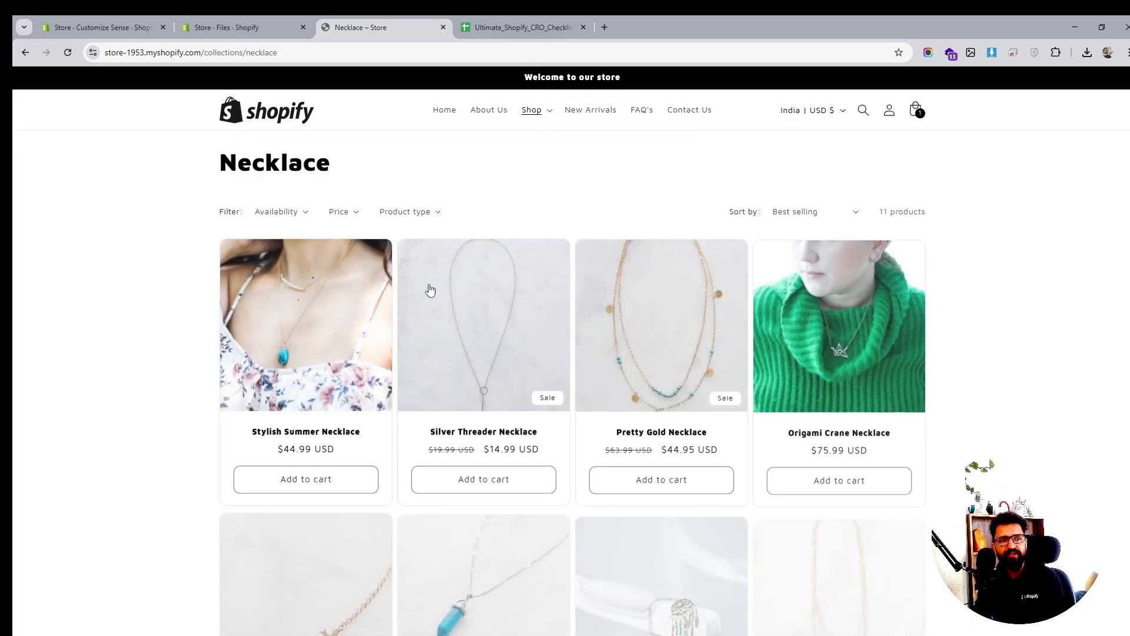
scroll(538, 336, "down", 1)
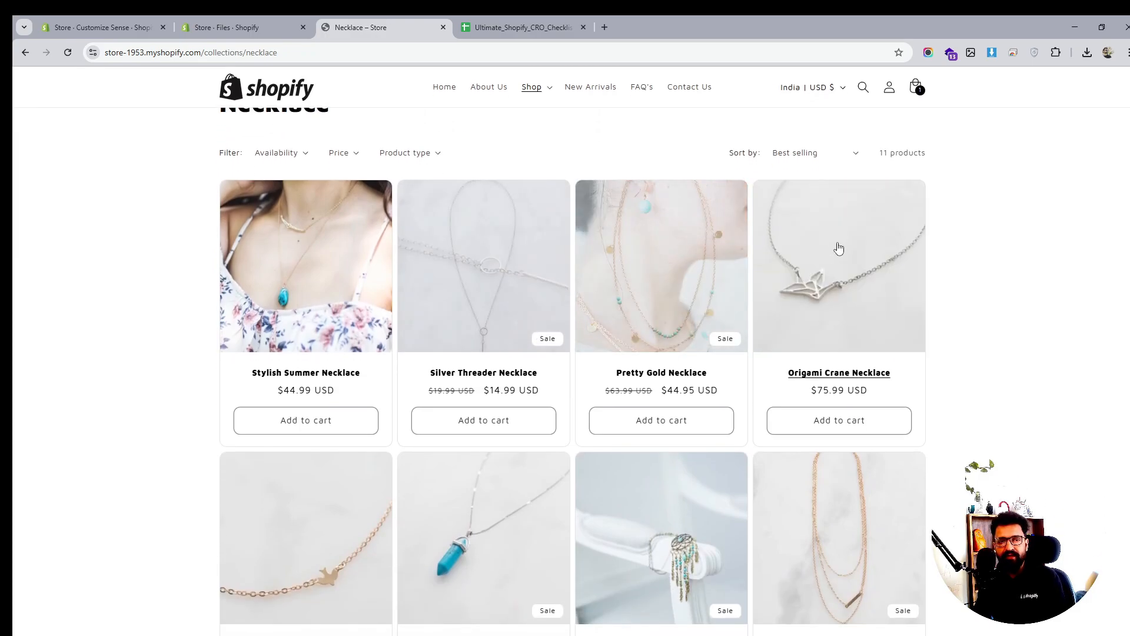
scroll(759, 236, "down", 3)
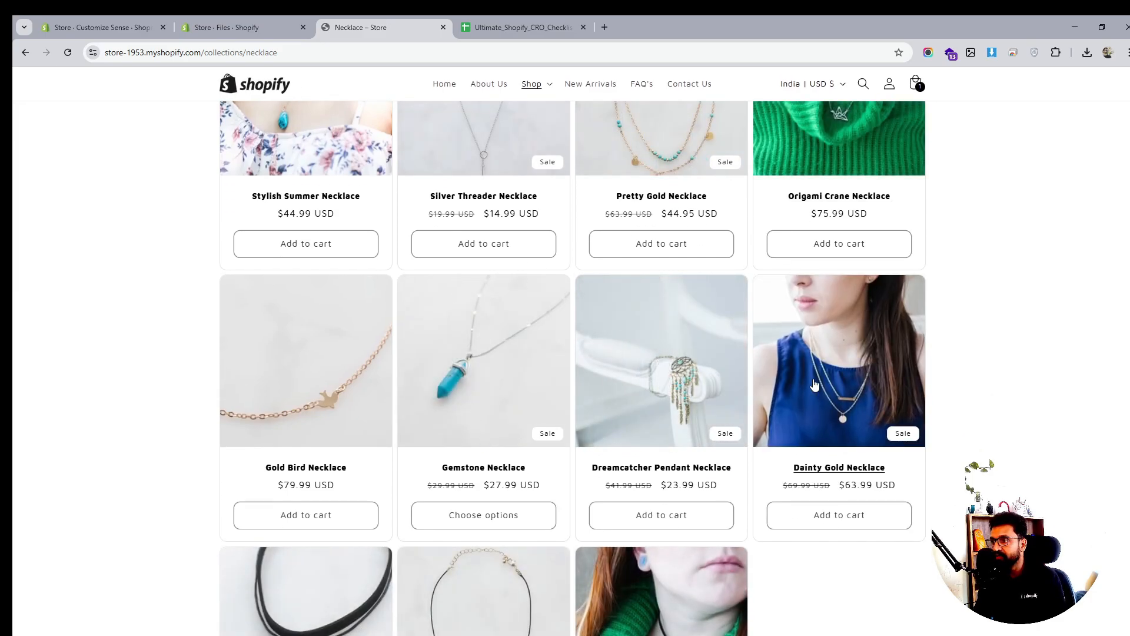
scroll(814, 384, "down", 2)
scroll(814, 384, "up", 6)
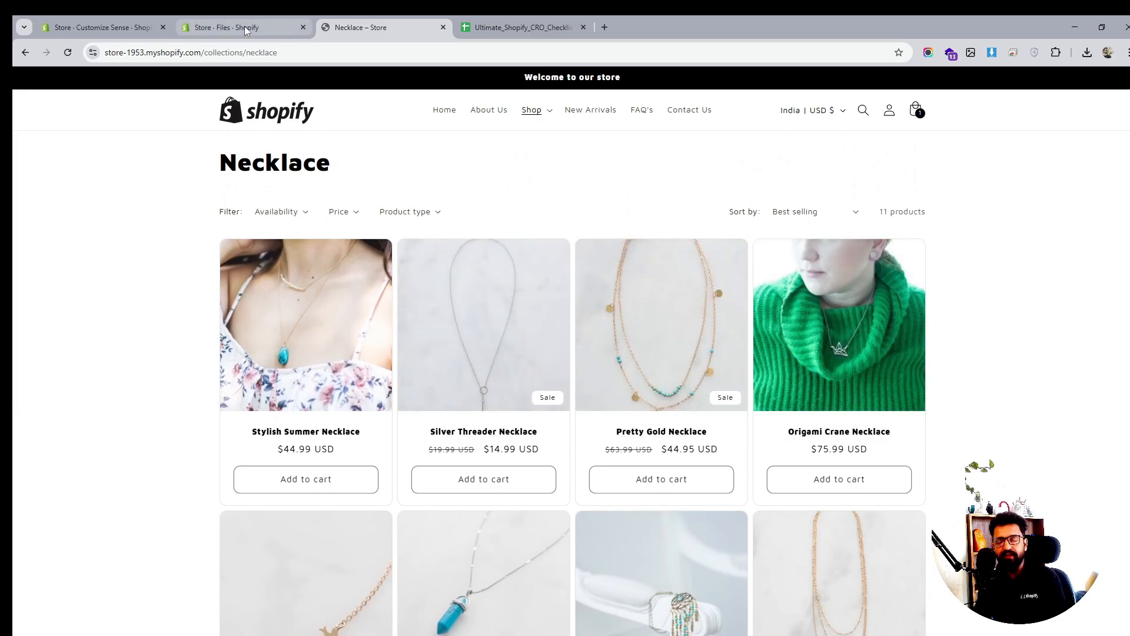
mouse_move(245, 26)
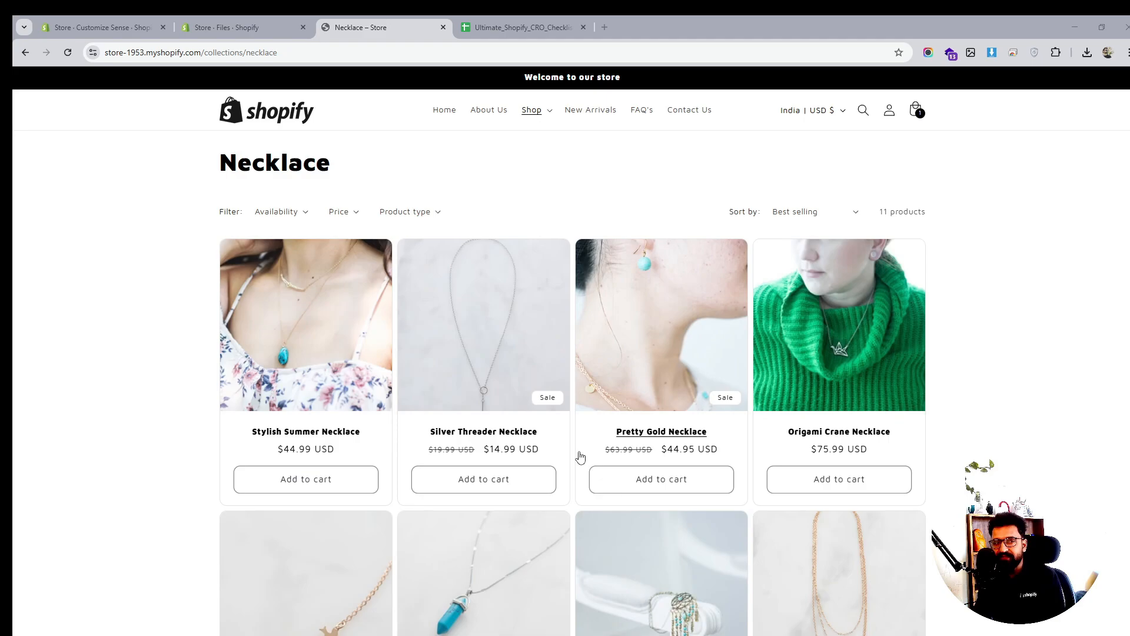
left_click(267, 20)
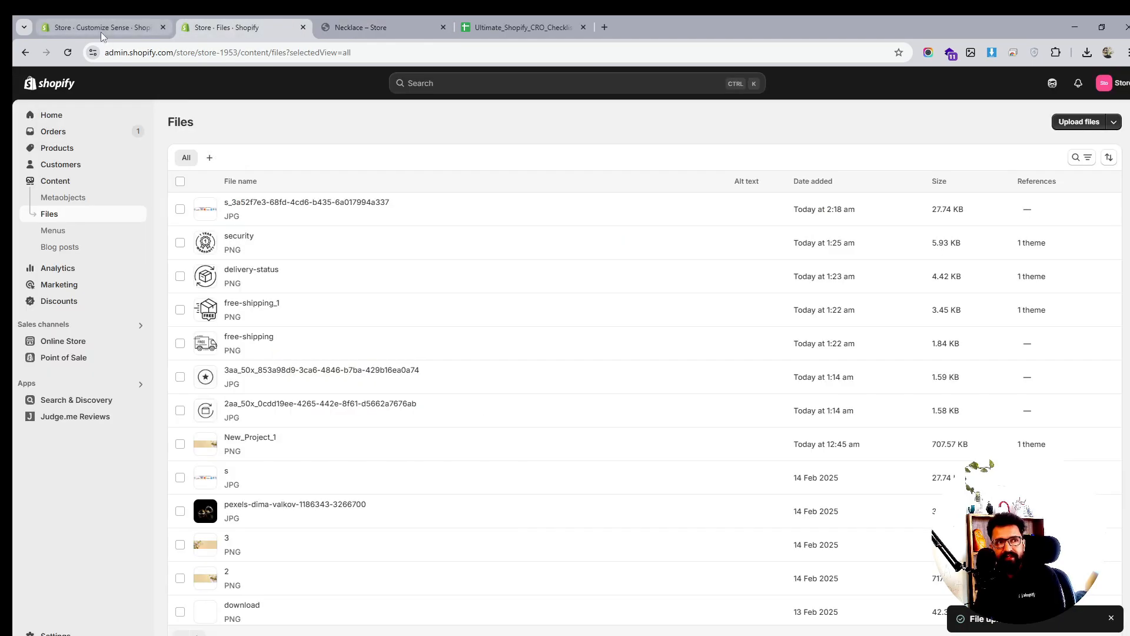
Change the theme's Cart type from Drawer to Page and save
left_click(101, 32)
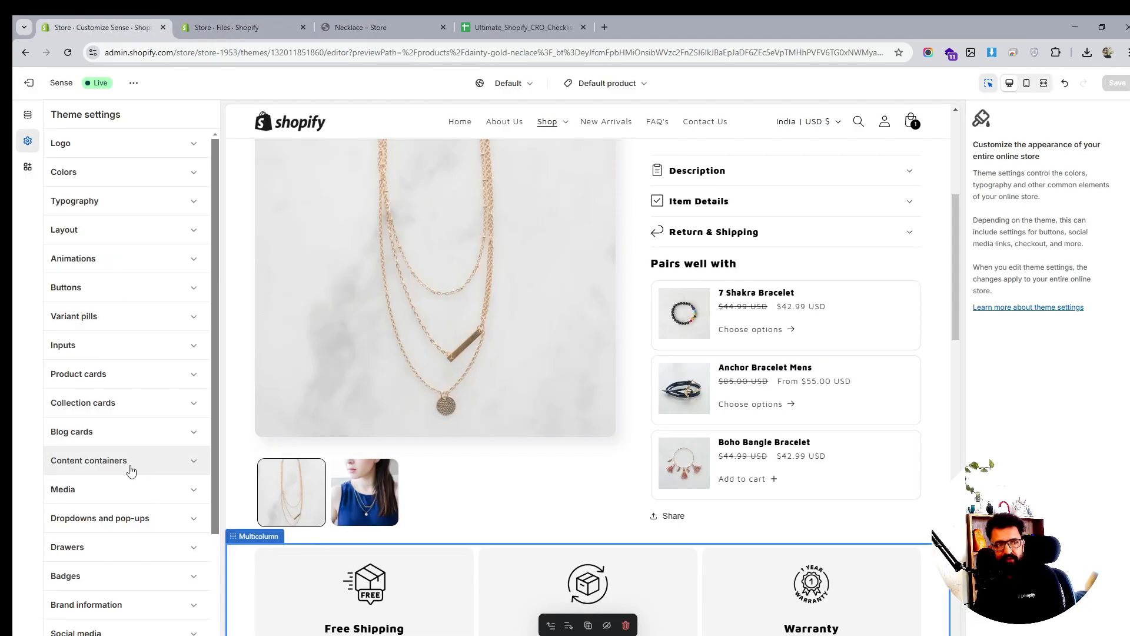
scroll(130, 332, "down", 1)
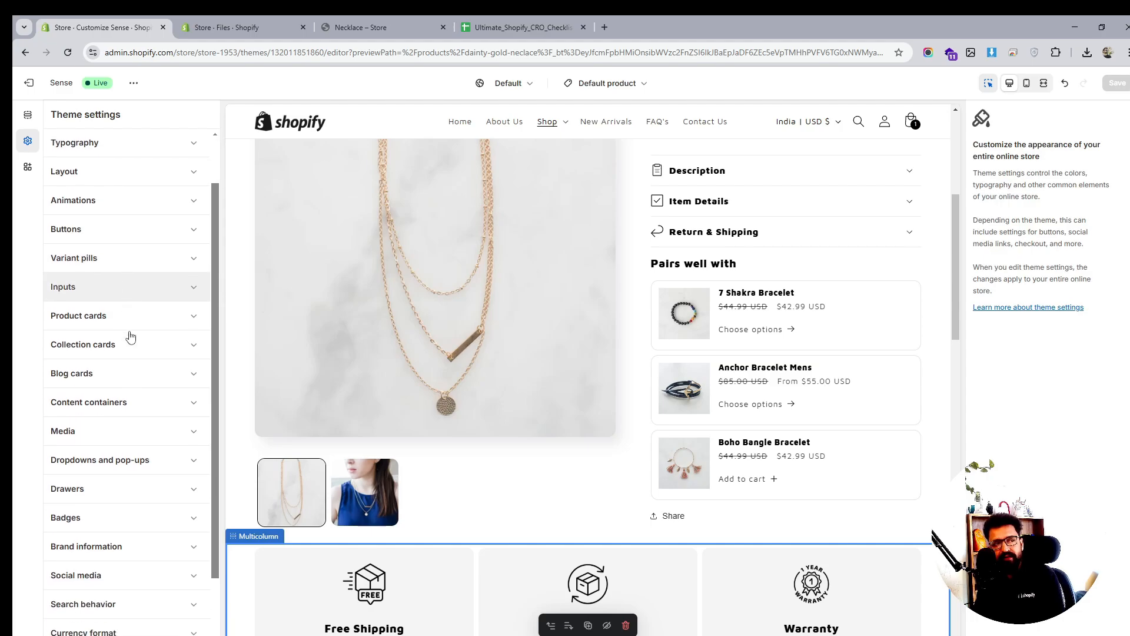
scroll(131, 337, "down", 2)
left_click(113, 583)
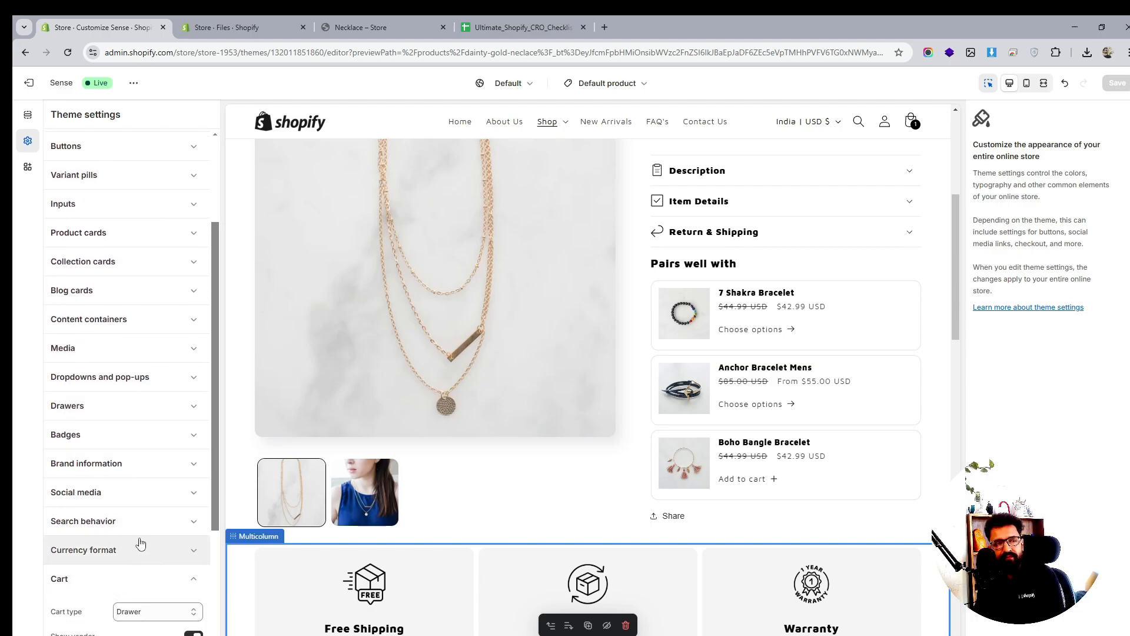
left_click(148, 611)
left_click(144, 578)
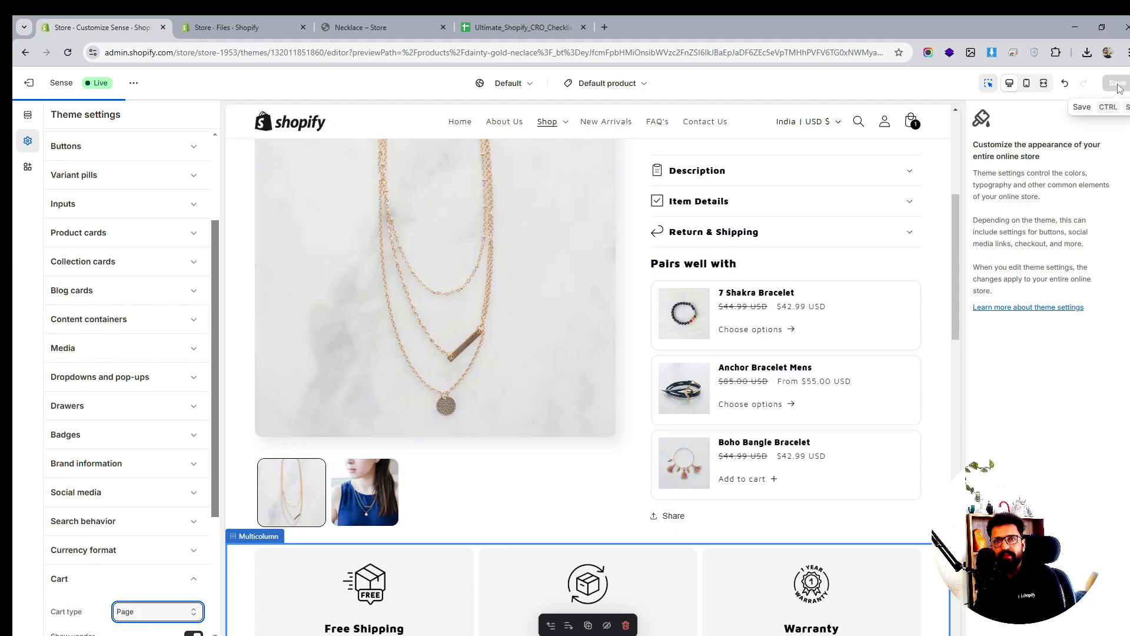
left_click(360, 27)
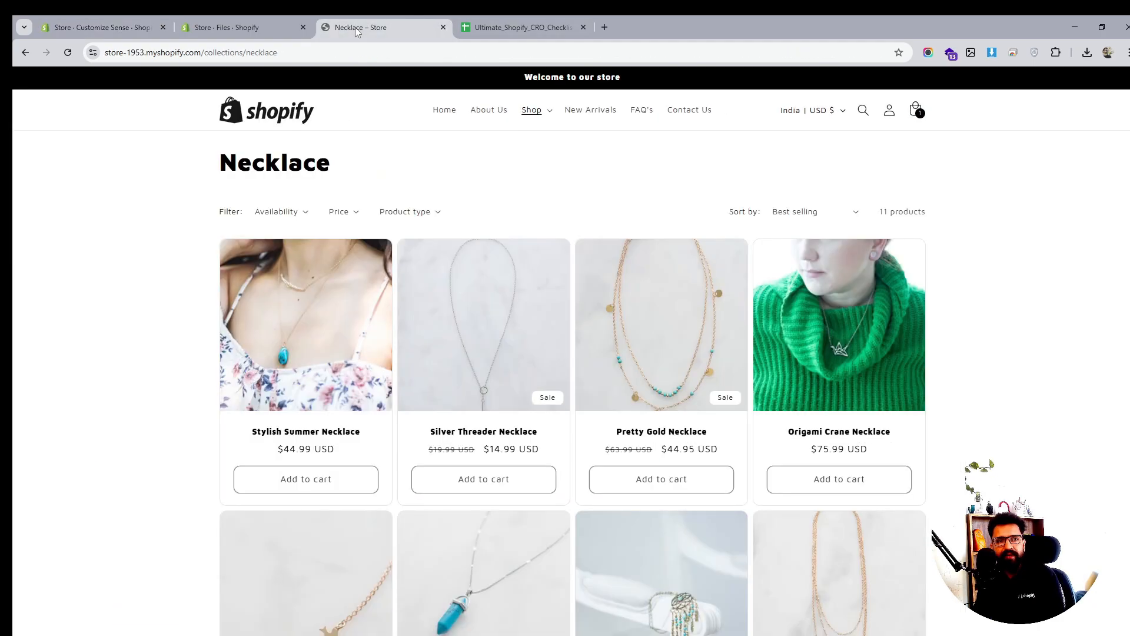
Reload the Necklace collection and add Pretty Gold Necklace, confirming the full cart page opens
left_click(68, 52)
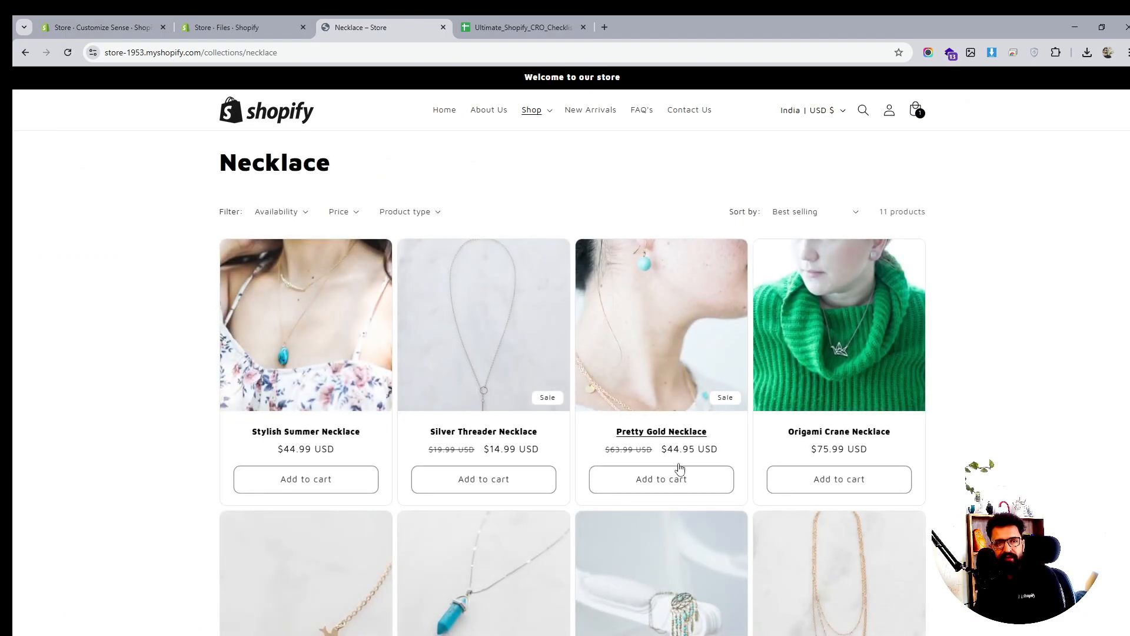
left_click(678, 482)
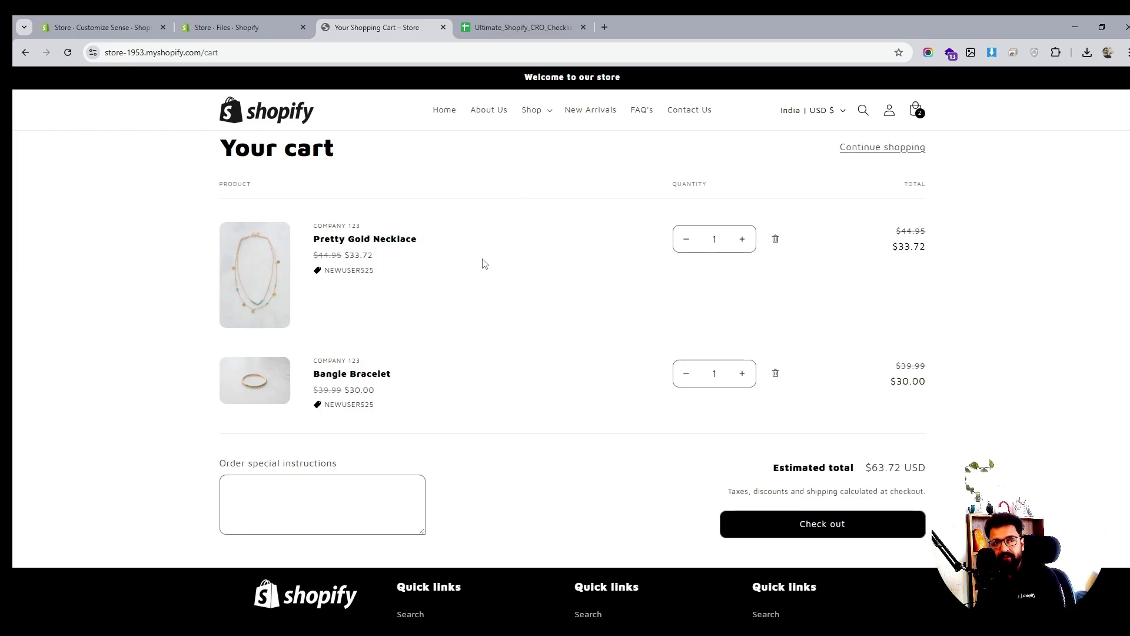
left_click(25, 53)
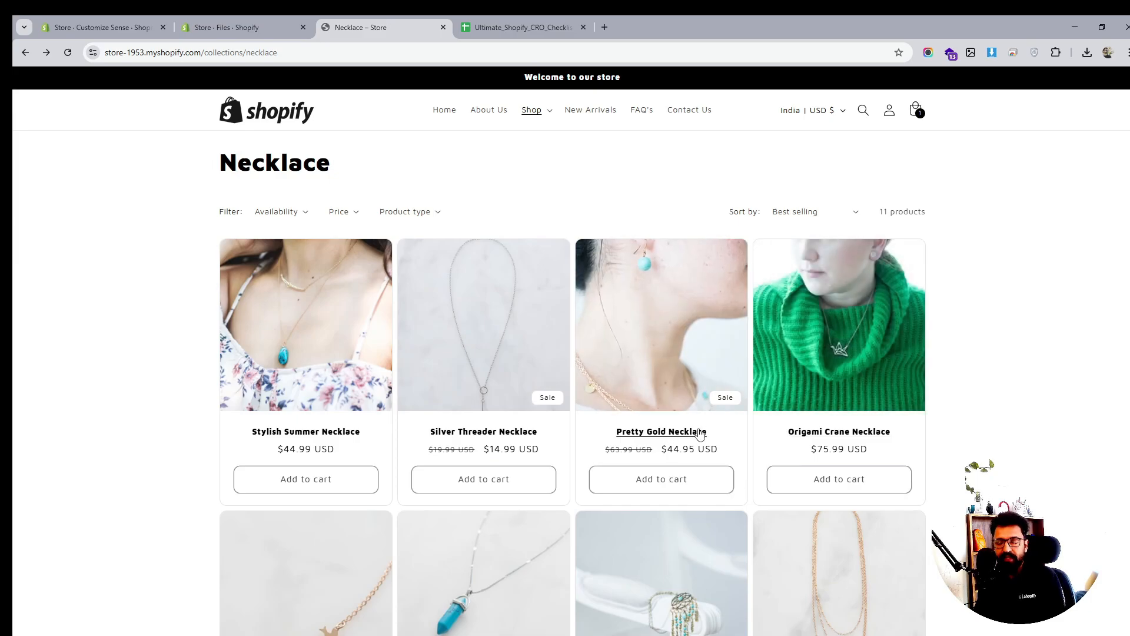
scroll(681, 413, "down", 2)
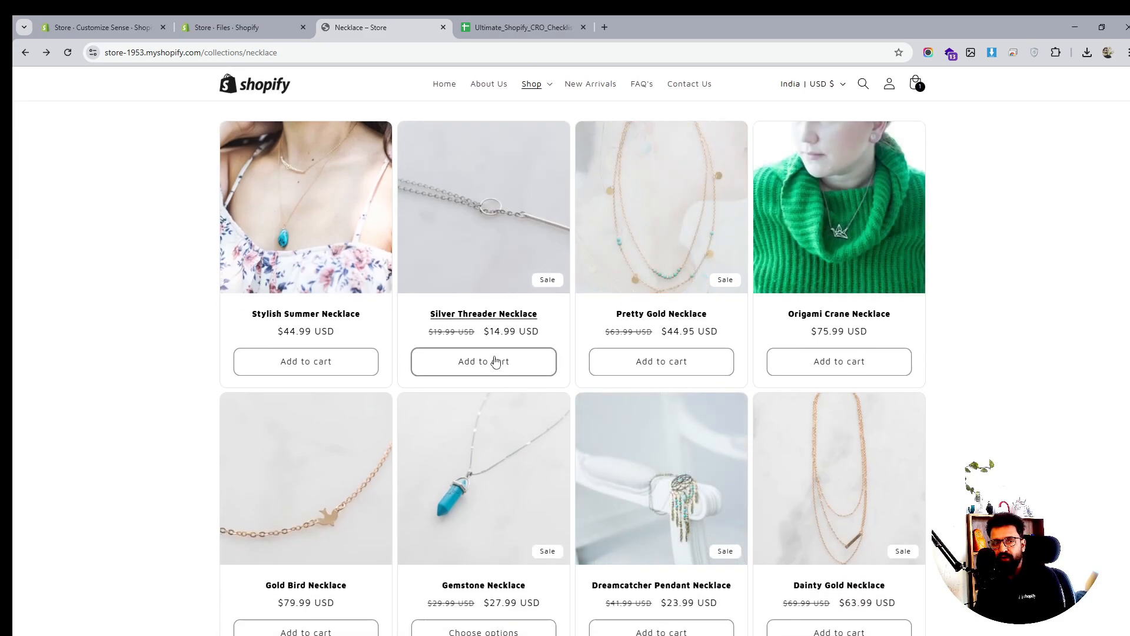
scroll(859, 412, "down", 3)
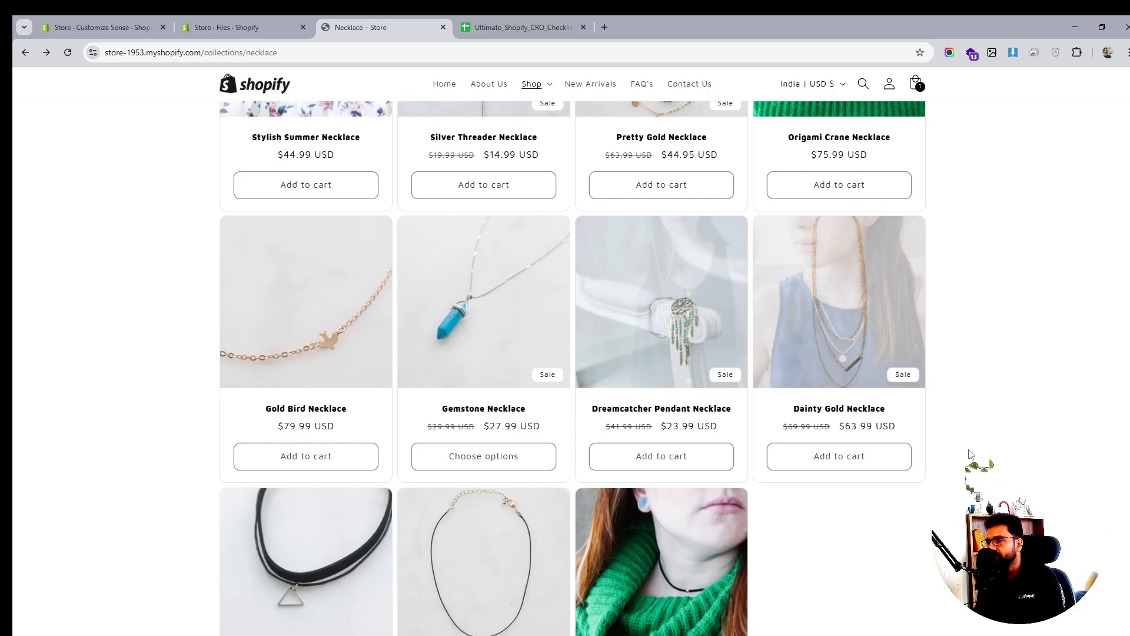
scroll(979, 439, "up", 5)
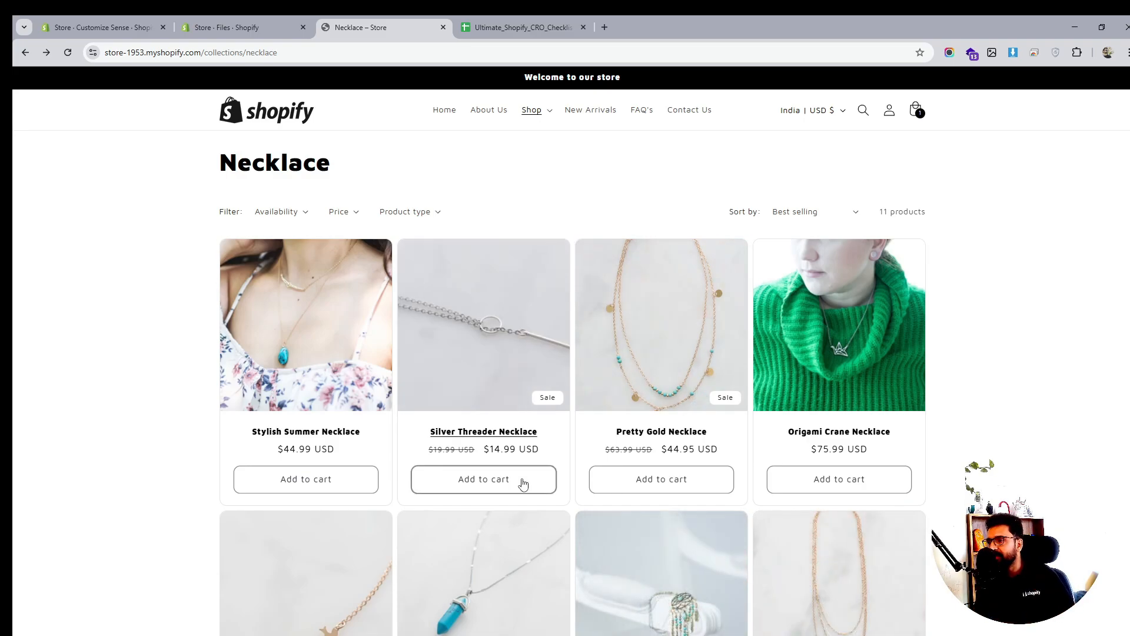
Set the theme's Cart type back from Page to Drawer and save
left_click(272, 29)
left_click(121, 36)
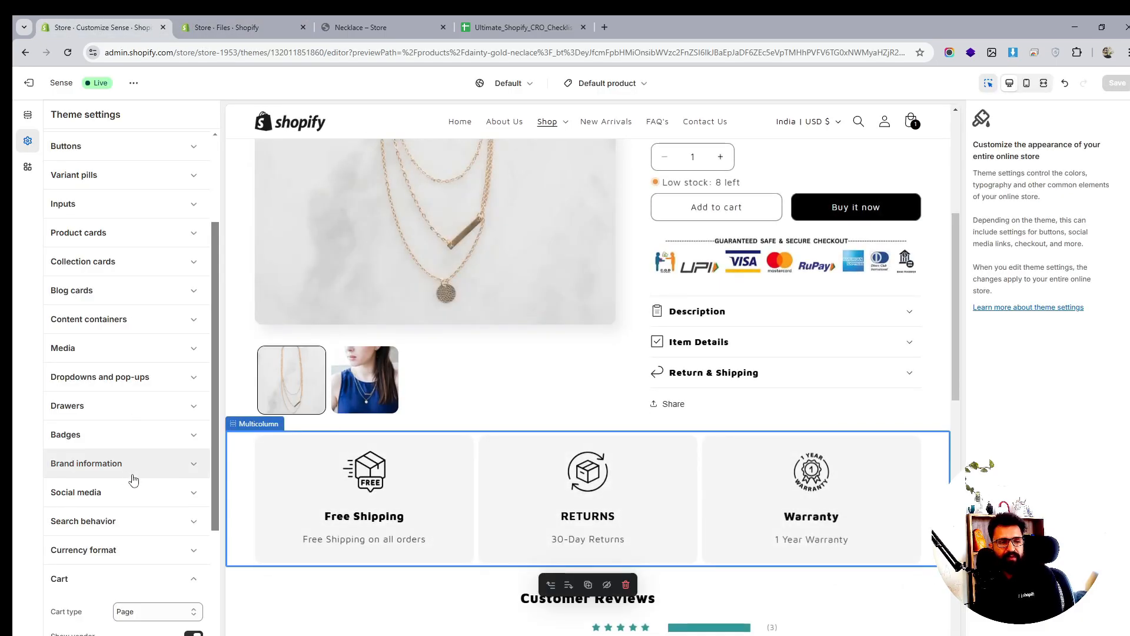
scroll(131, 484, "down", 3)
left_click(141, 436)
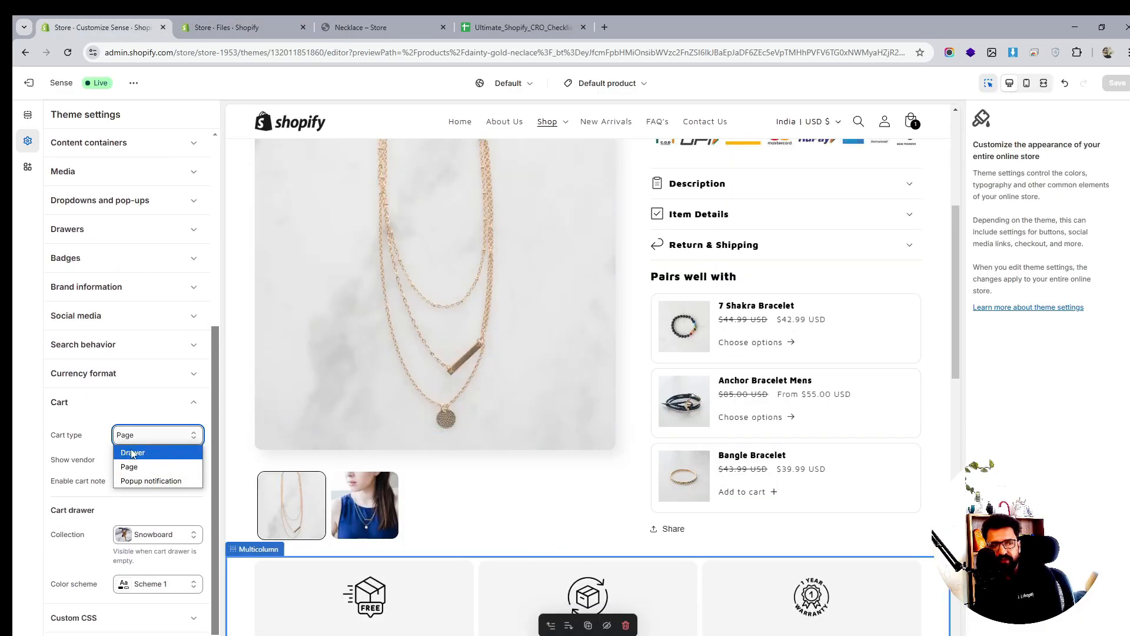
left_click(138, 467)
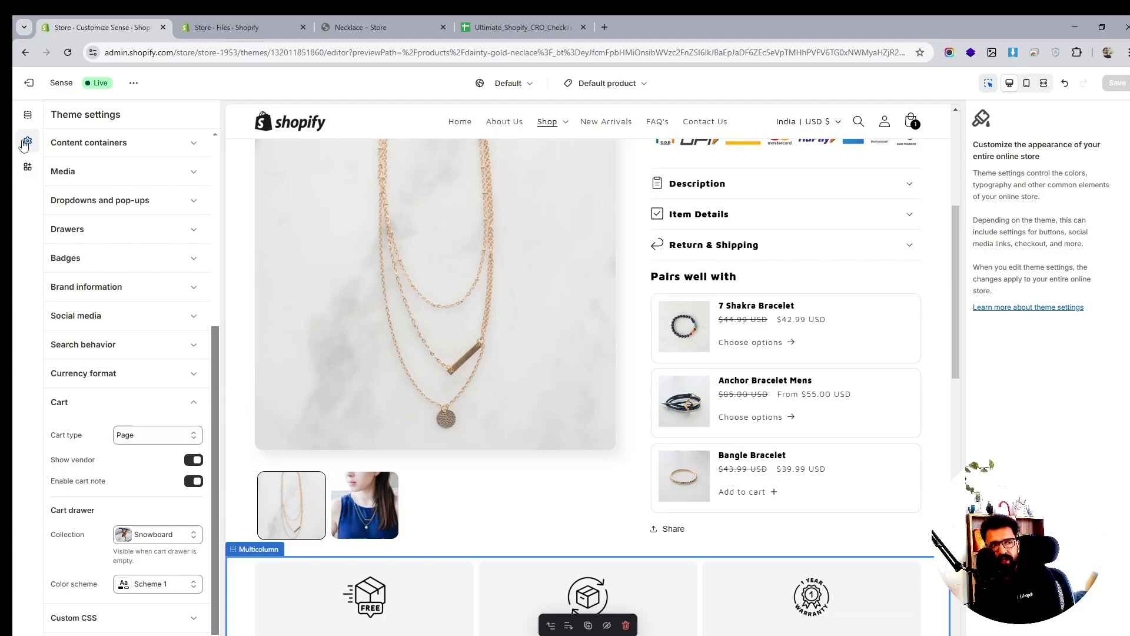
left_click(141, 436)
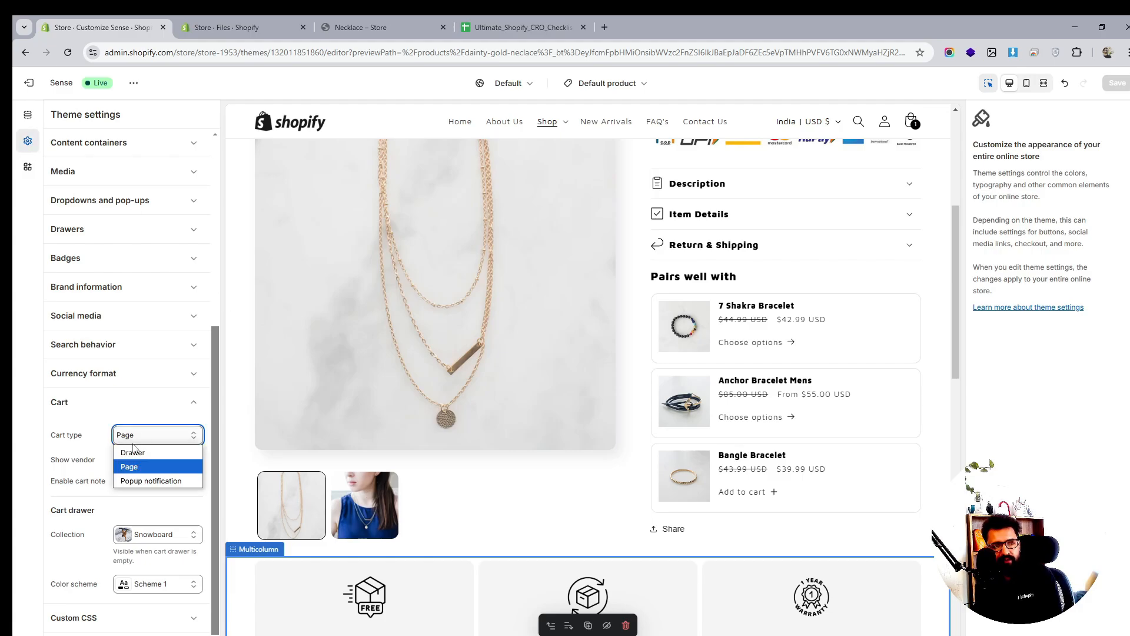
left_click(129, 452)
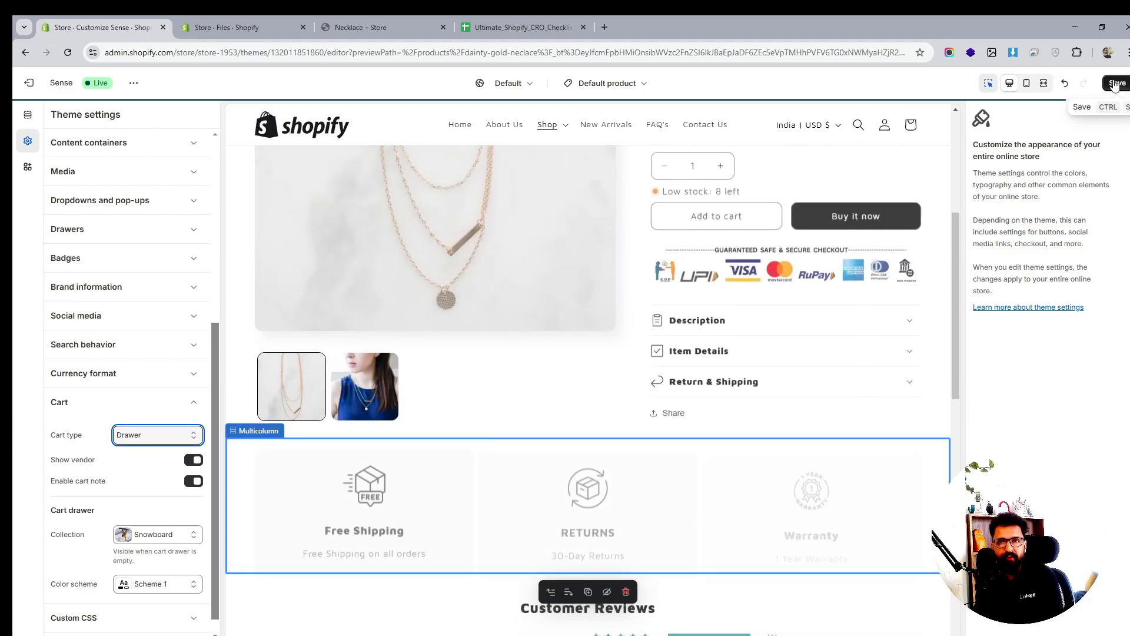
left_click(1118, 84)
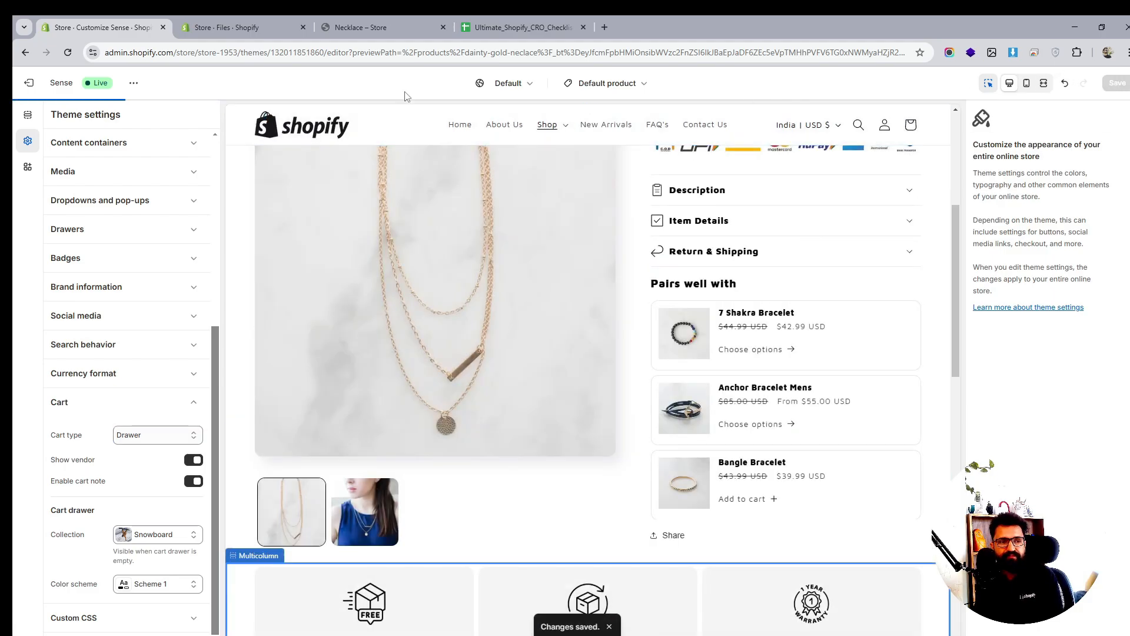
Reload the Necklace collection and add Silver Threader Necklace, which opens the cart drawer
left_click(372, 23)
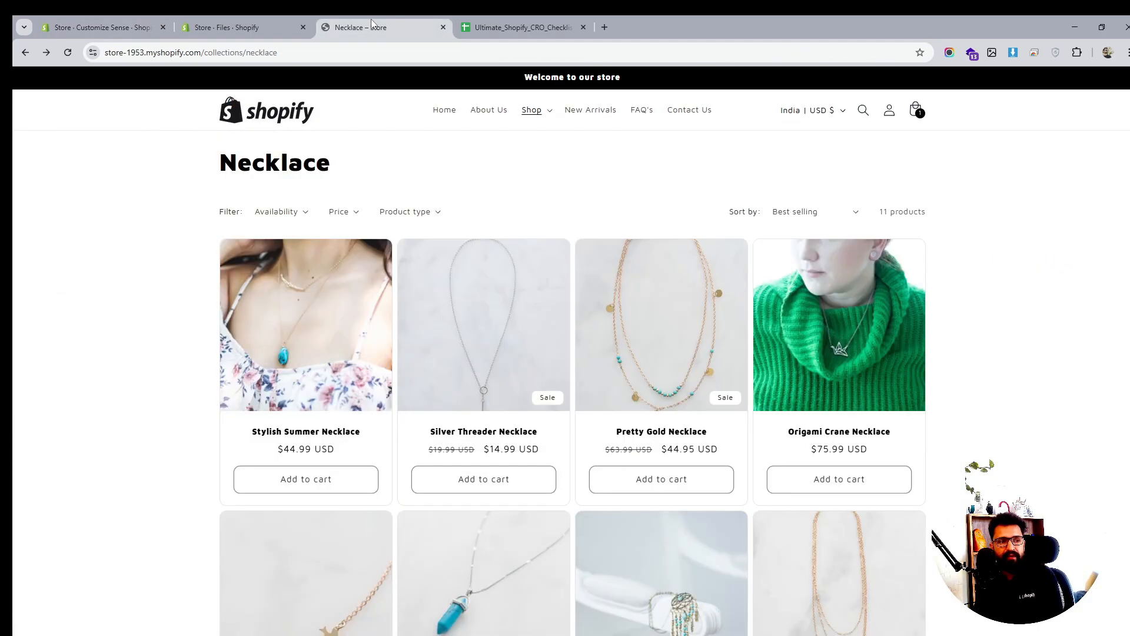
left_click(68, 52)
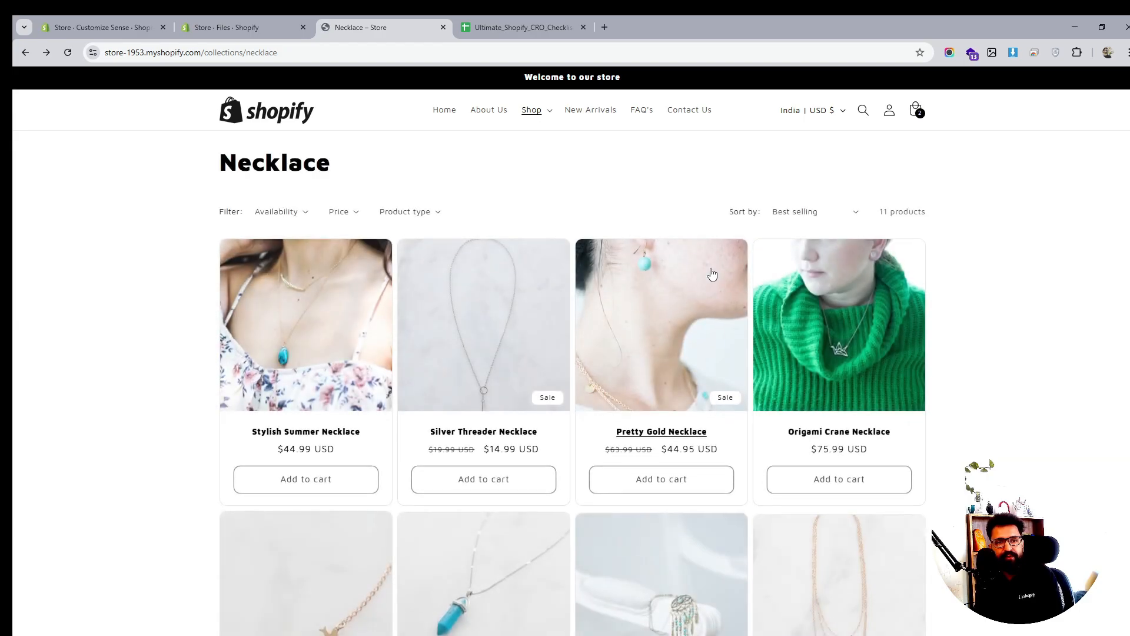
left_click(492, 483)
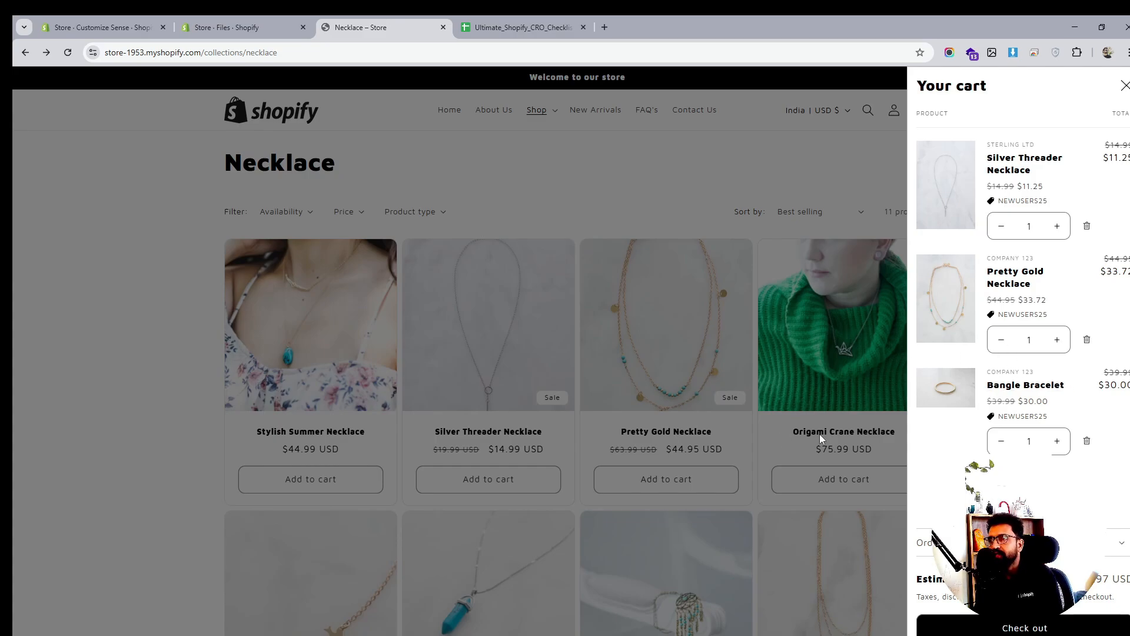
left_click(203, 338)
scroll(830, 320, "down", 3)
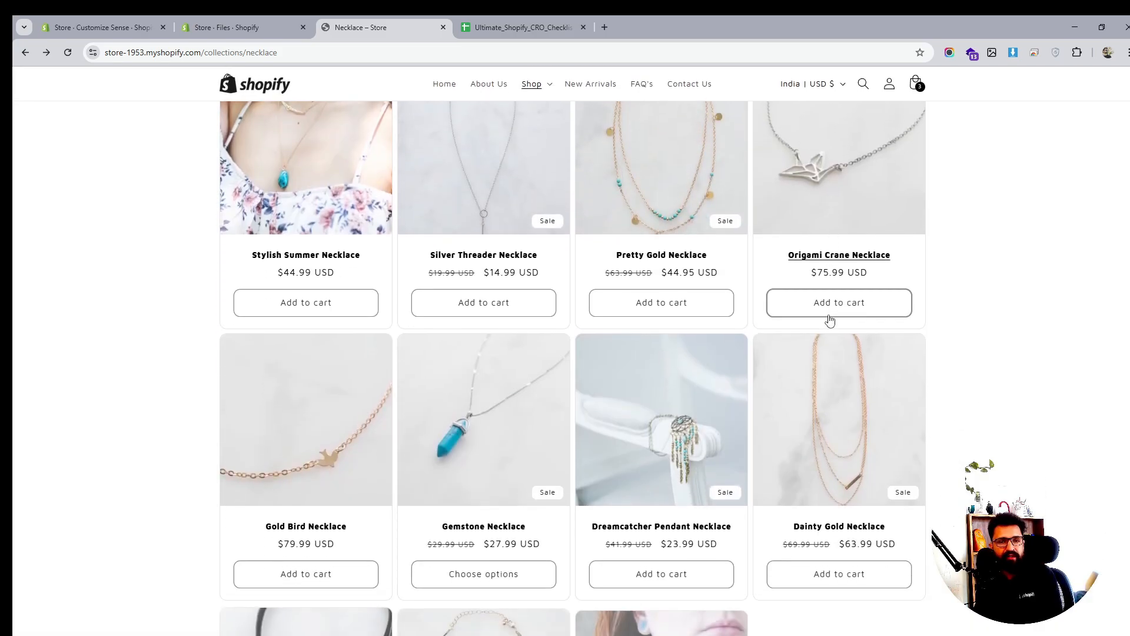
scroll(830, 320, "down", 4)
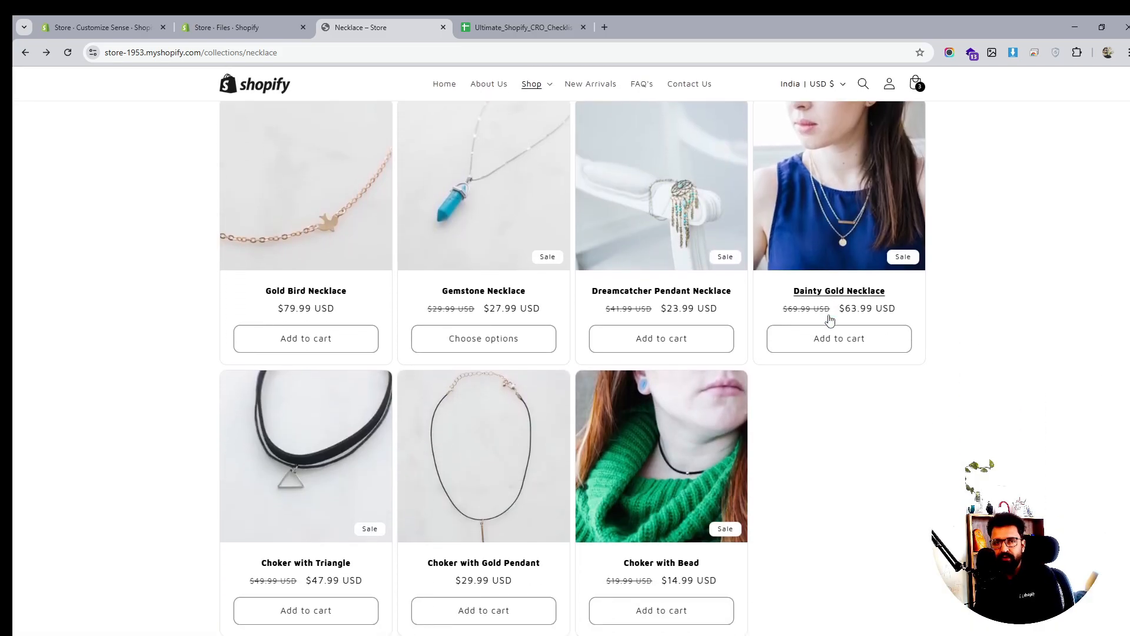
scroll(829, 320, "up", 5)
Remove Silver Threader Necklace, Bangle Bracelet and Pretty Gold Necklace from the cart drawer
left_click(916, 83)
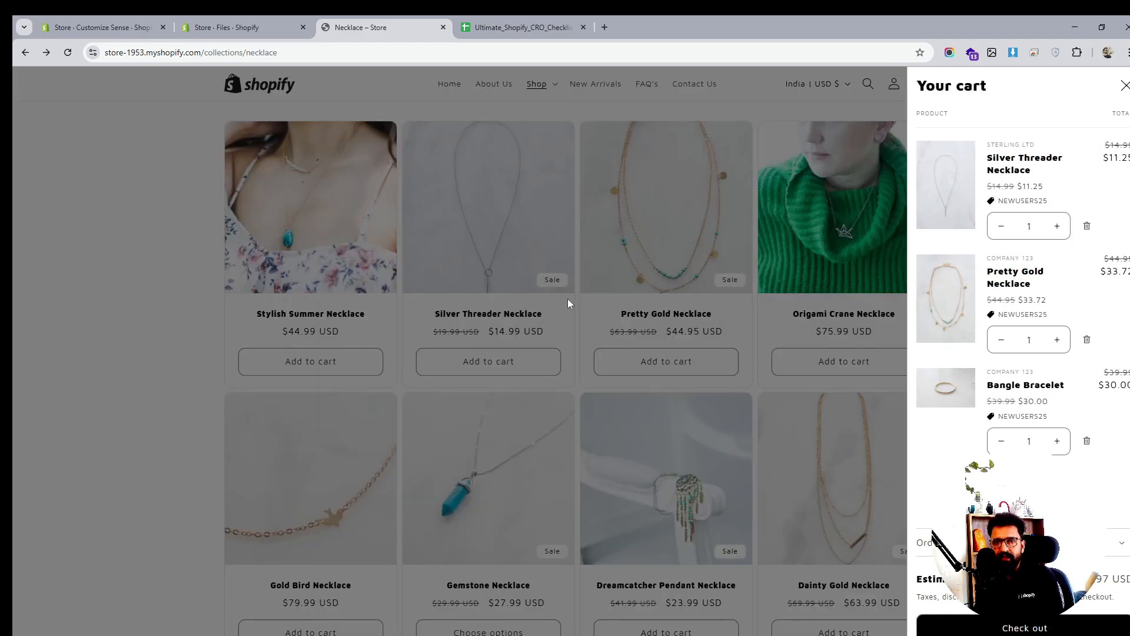
left_click(201, 252)
scroll(616, 334, "down", 6)
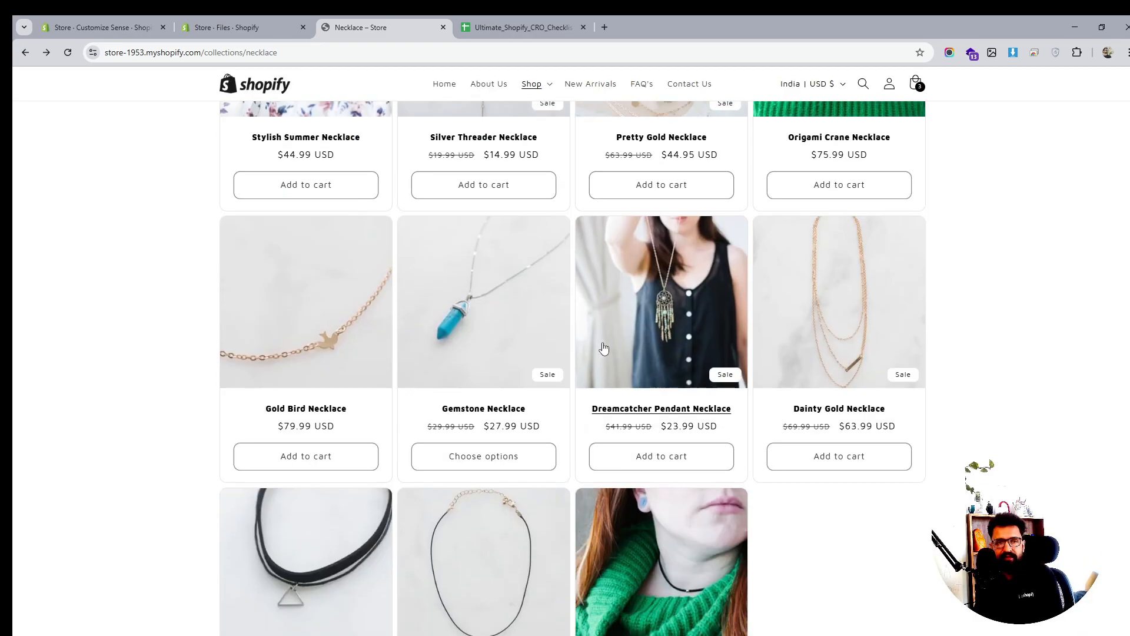
scroll(616, 334, "down", 2)
scroll(621, 335, "up", 8)
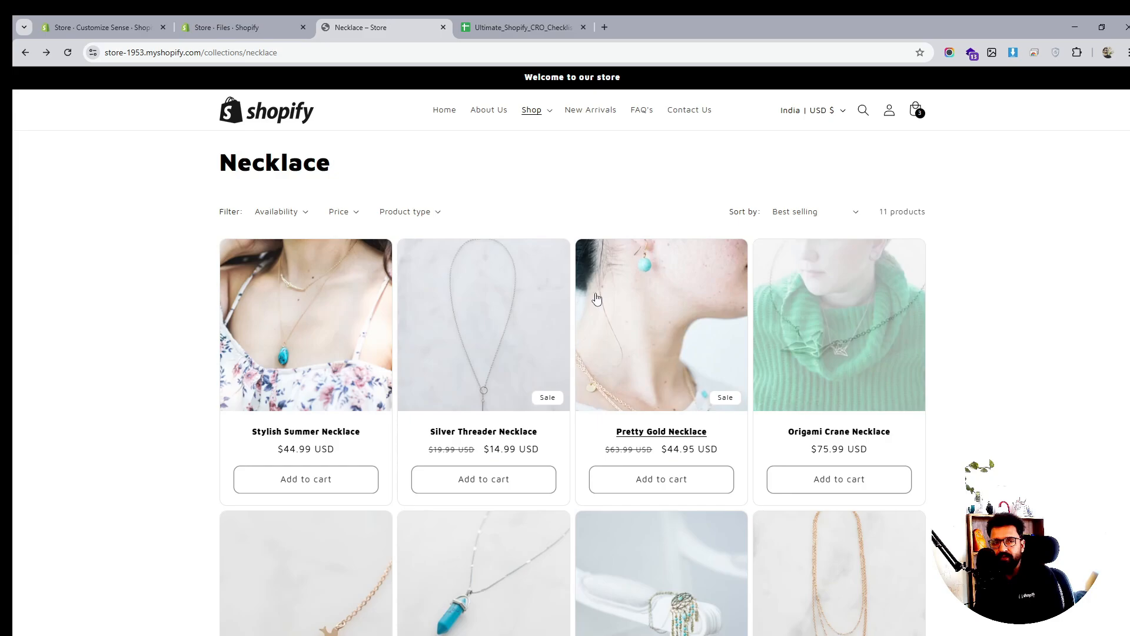
left_click(915, 111)
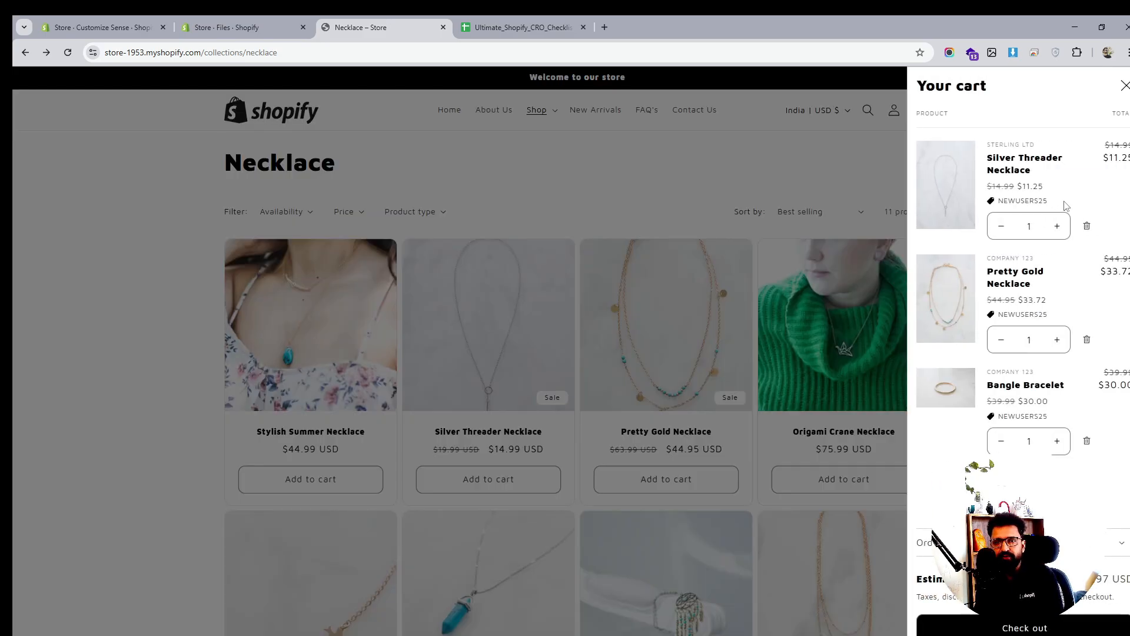
left_click(1087, 227)
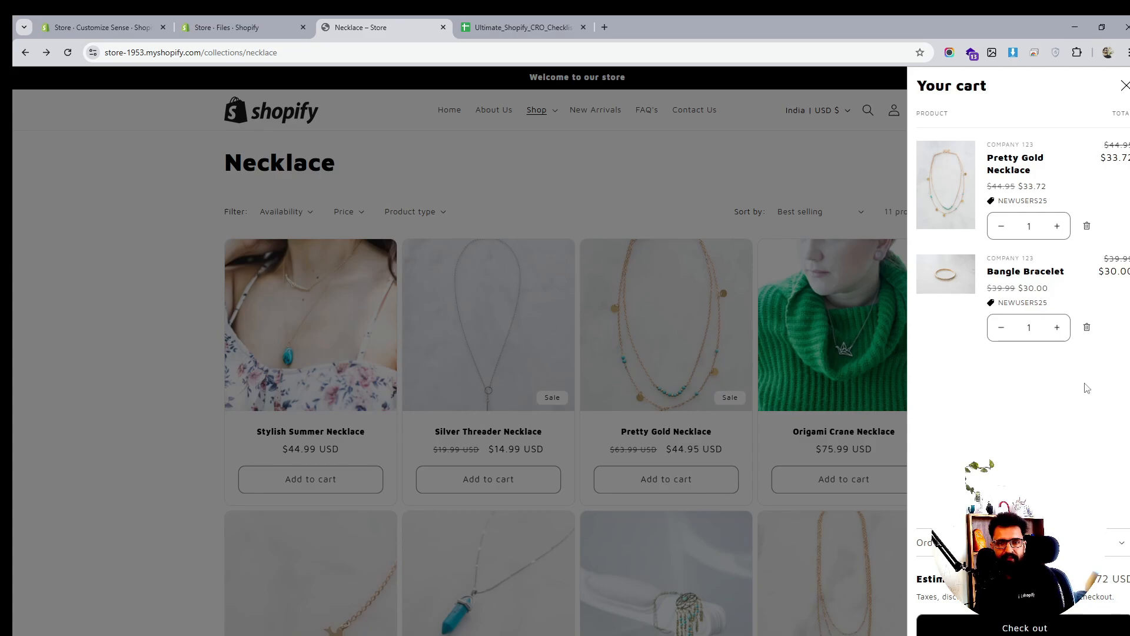
left_click(1089, 330)
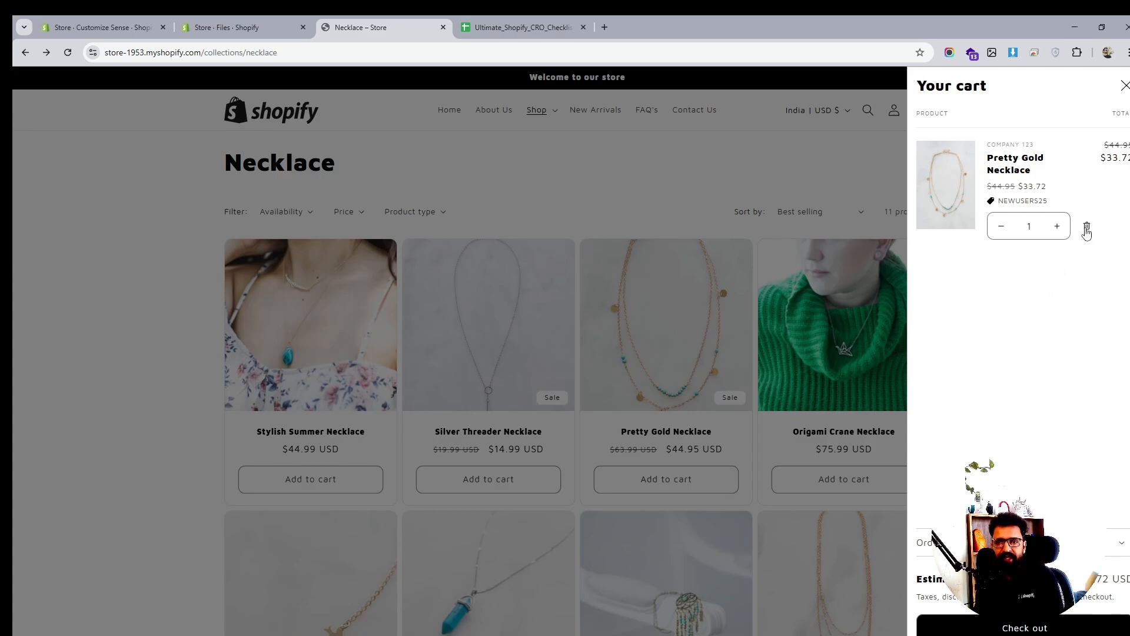
left_click(1086, 230)
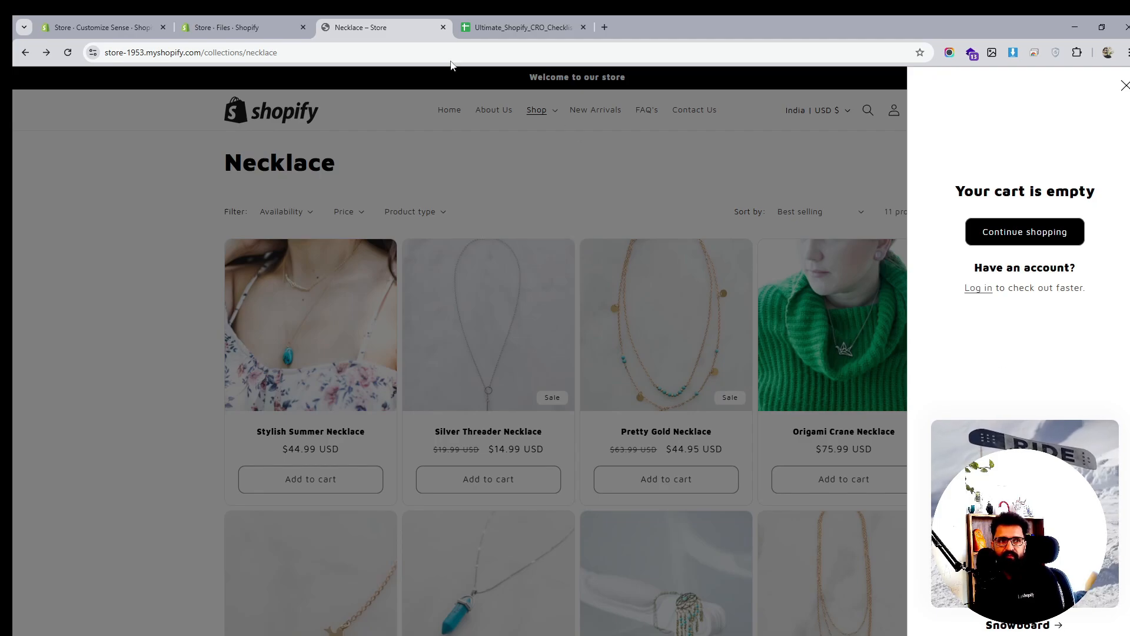
Confirm in the theme editor that the cart drawer's featured collection is Snowboard
left_click(100, 27)
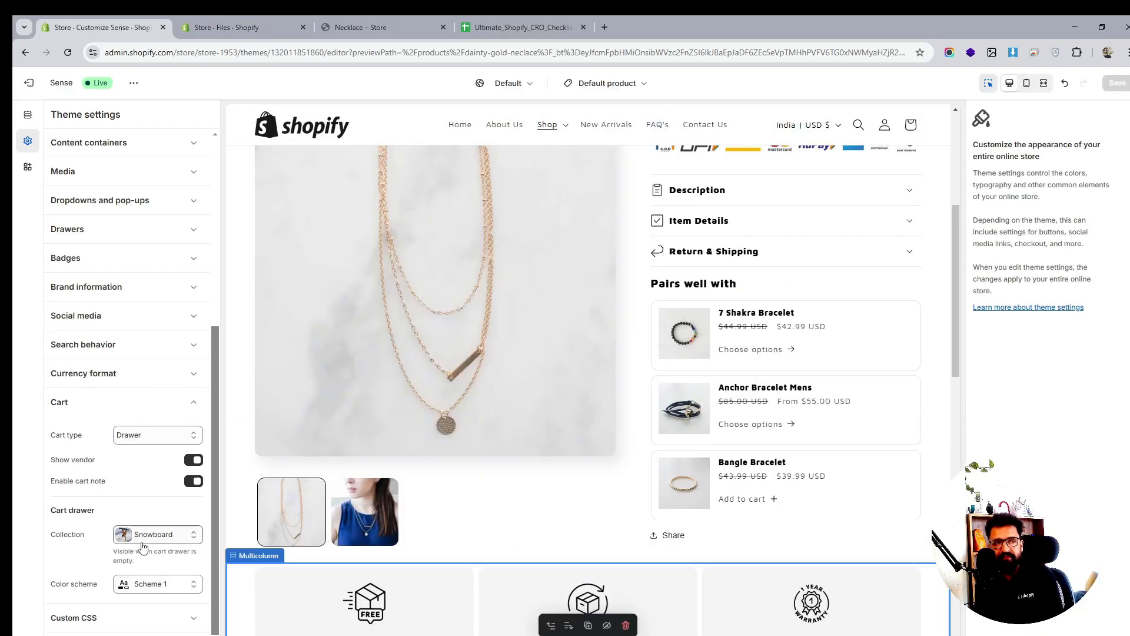
scroll(107, 481, "down", 1)
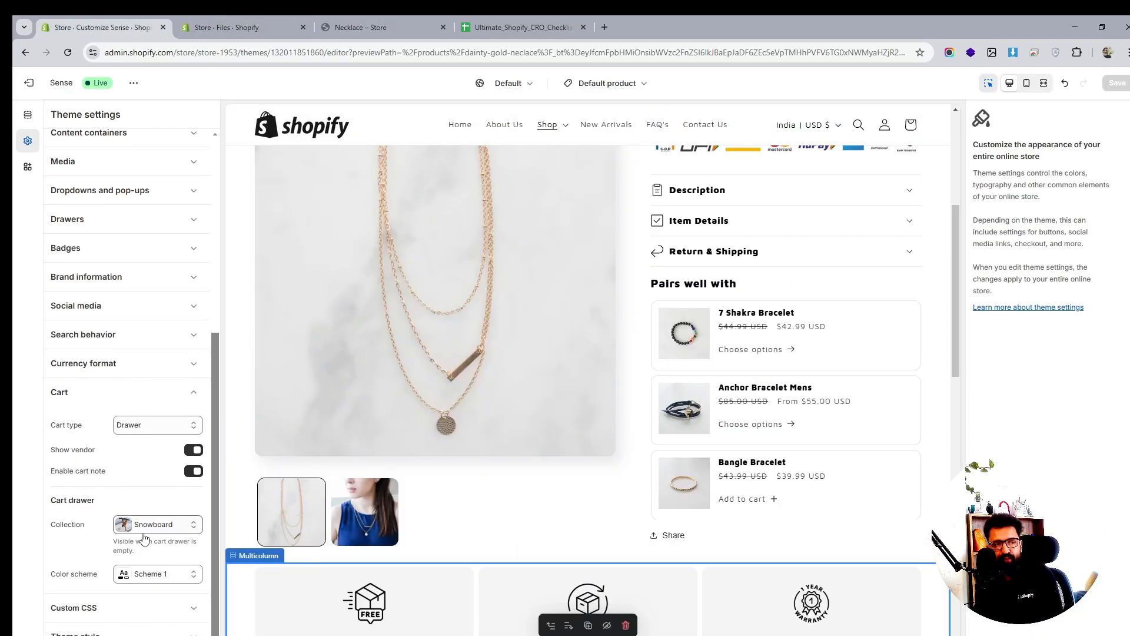
left_click(154, 530)
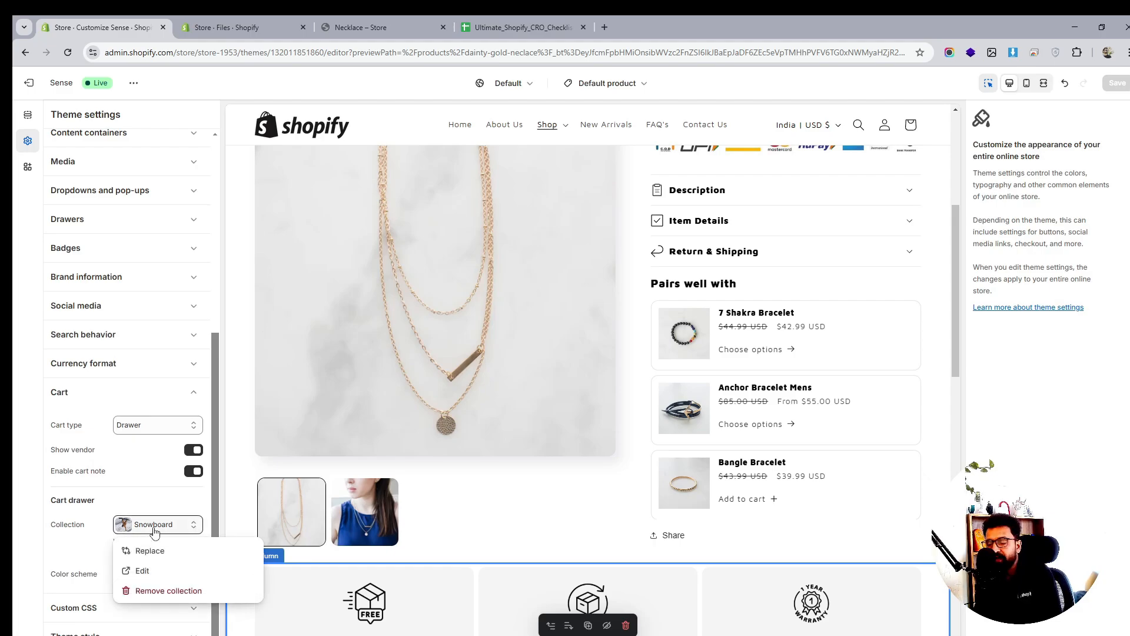
left_click(165, 459)
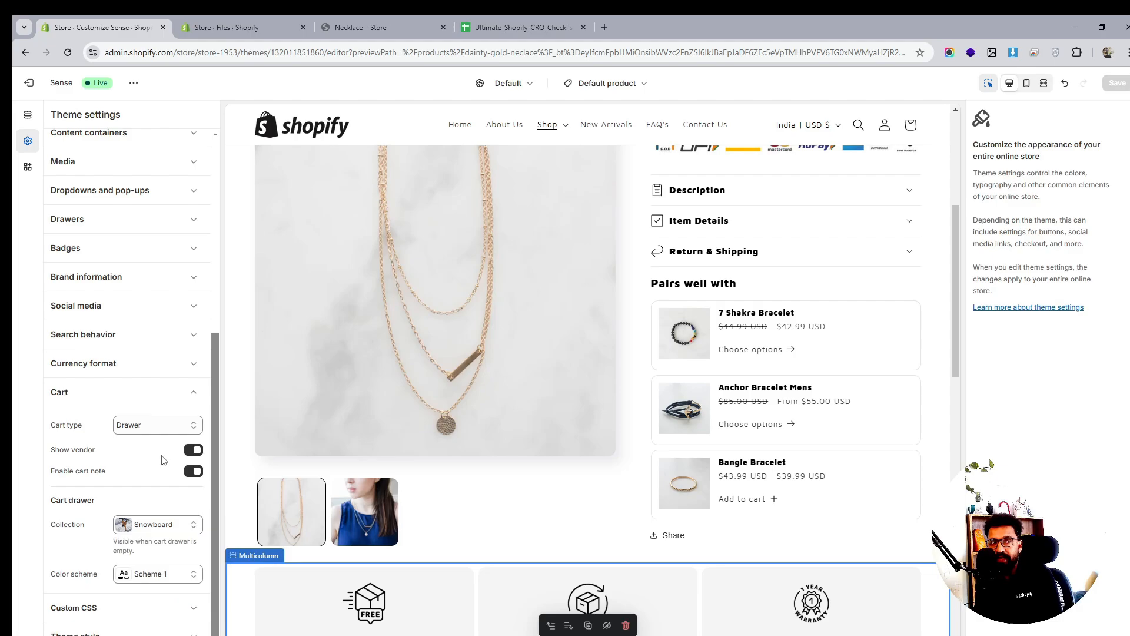
Close the empty cart drawer on the Necklace collection storefront page and scroll through it
left_click(354, 16)
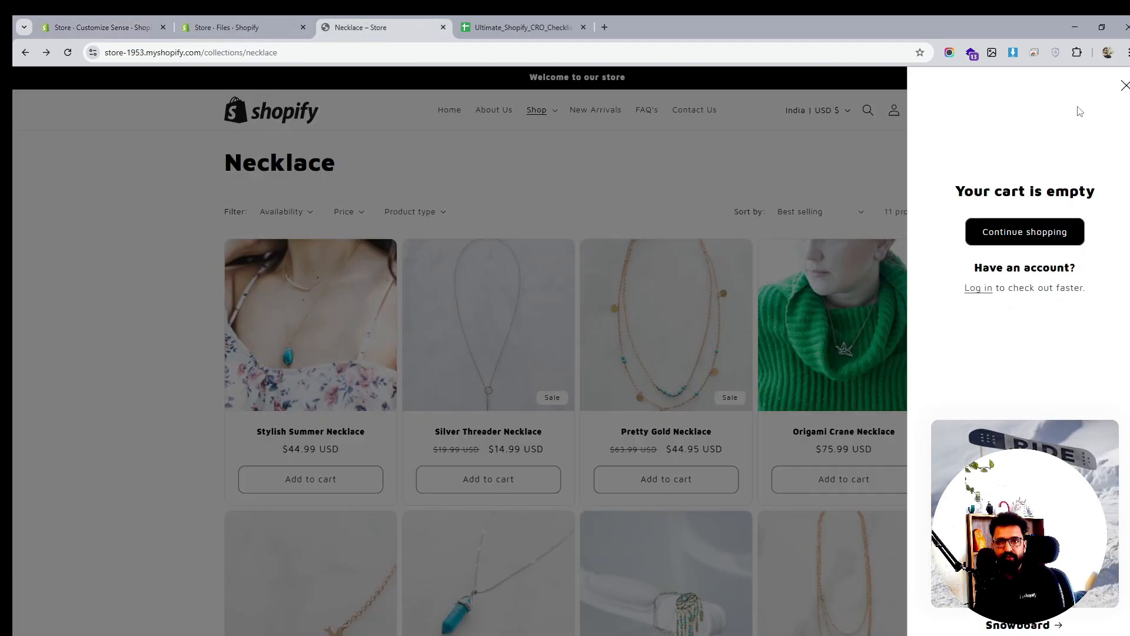
left_click(1124, 85)
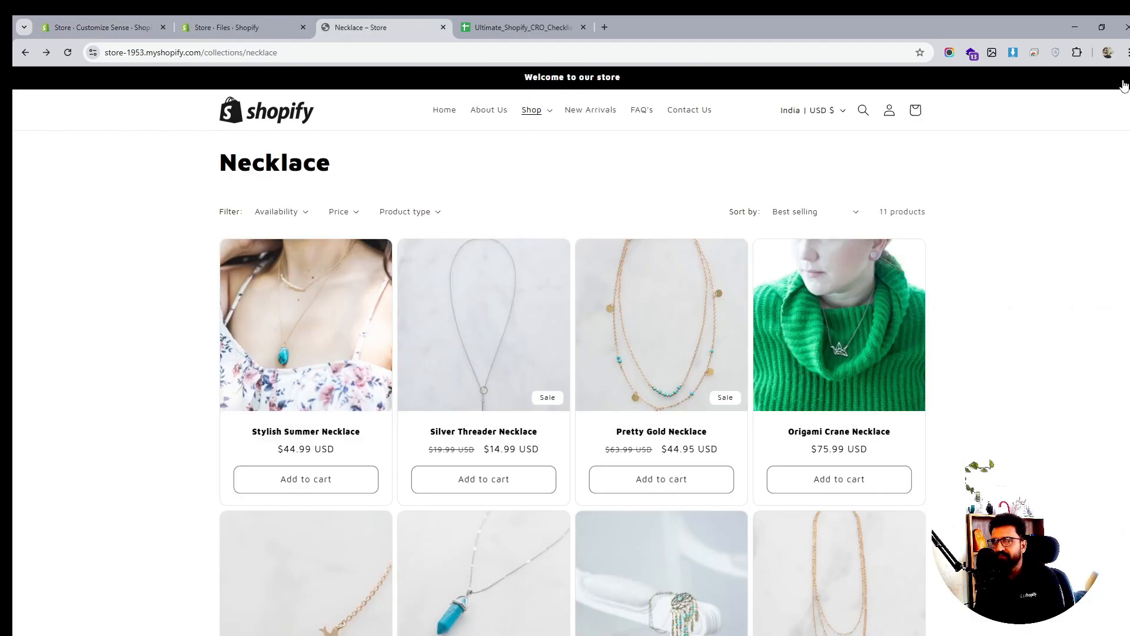
scroll(777, 248, "down", 2)
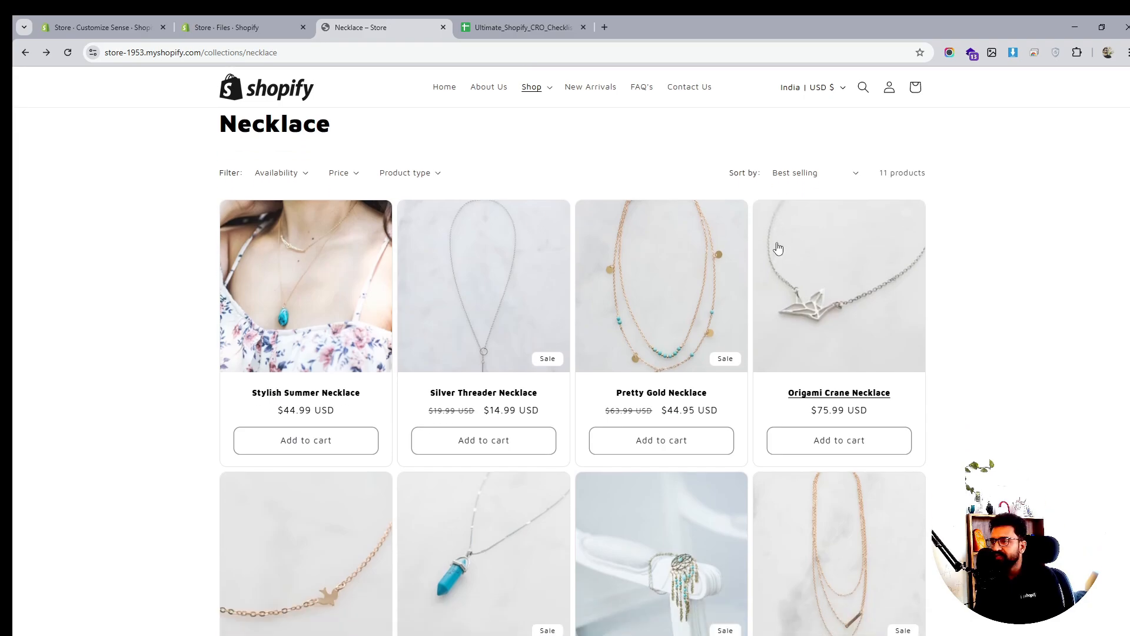
scroll(777, 247, "down", 8)
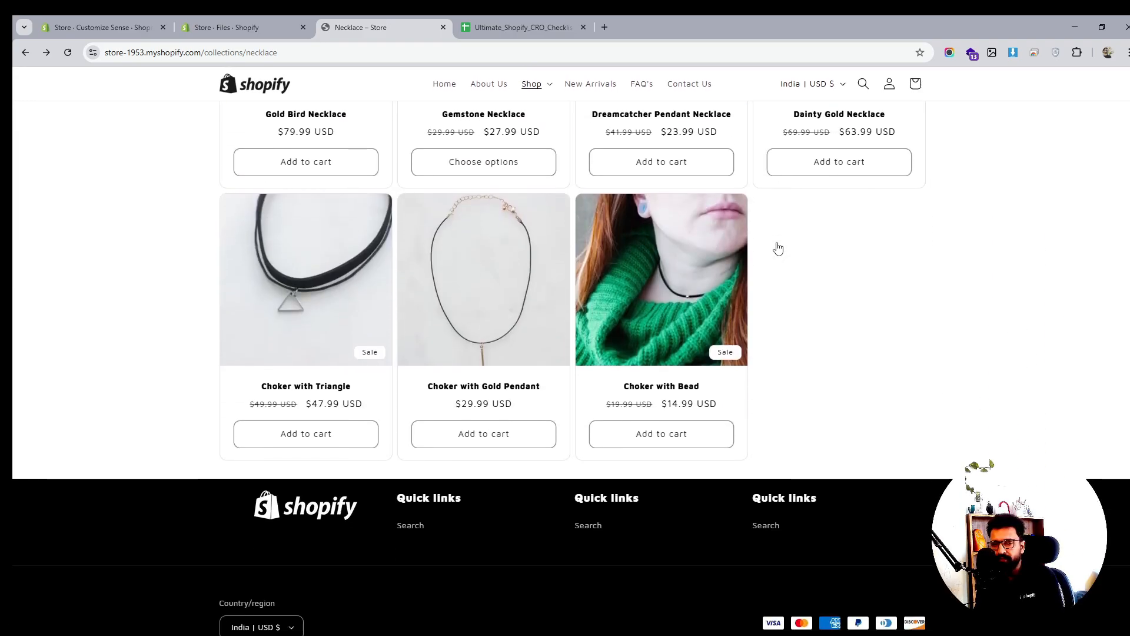
scroll(776, 247, "up", 7)
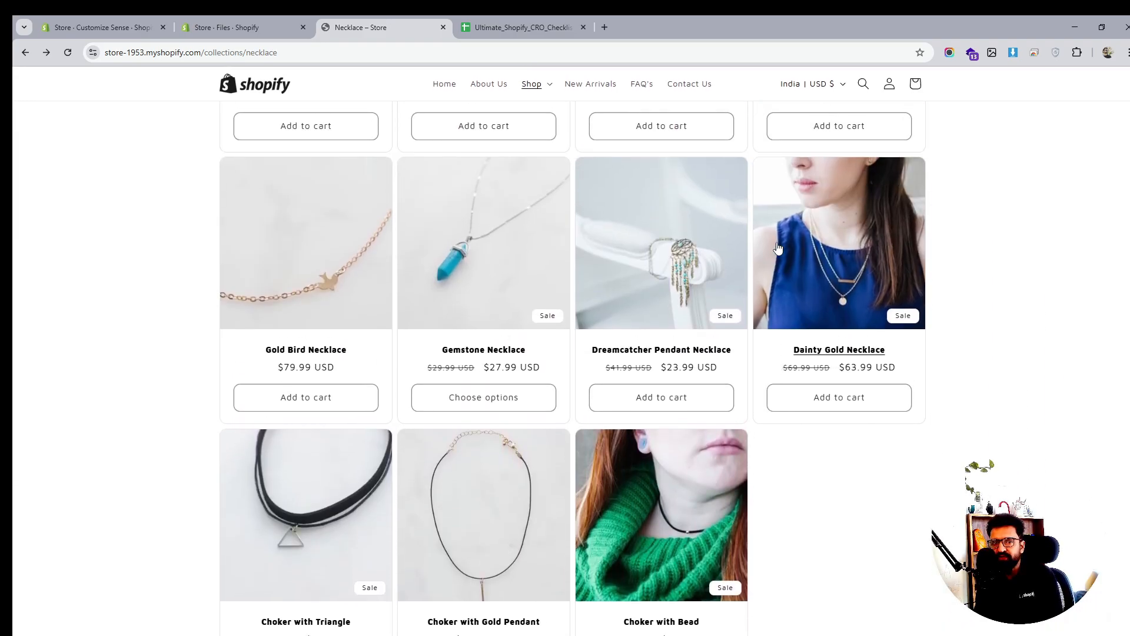
scroll(778, 247, "up", 3)
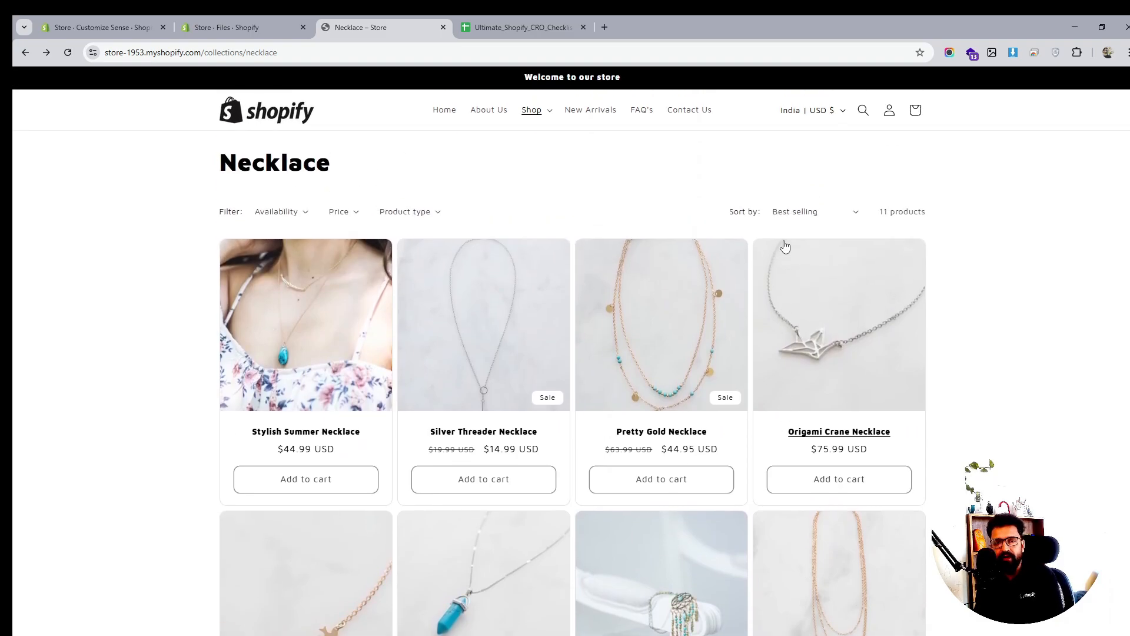
Look over the files page and theme editor settings, then return to the Necklace collection page
left_click(276, 19)
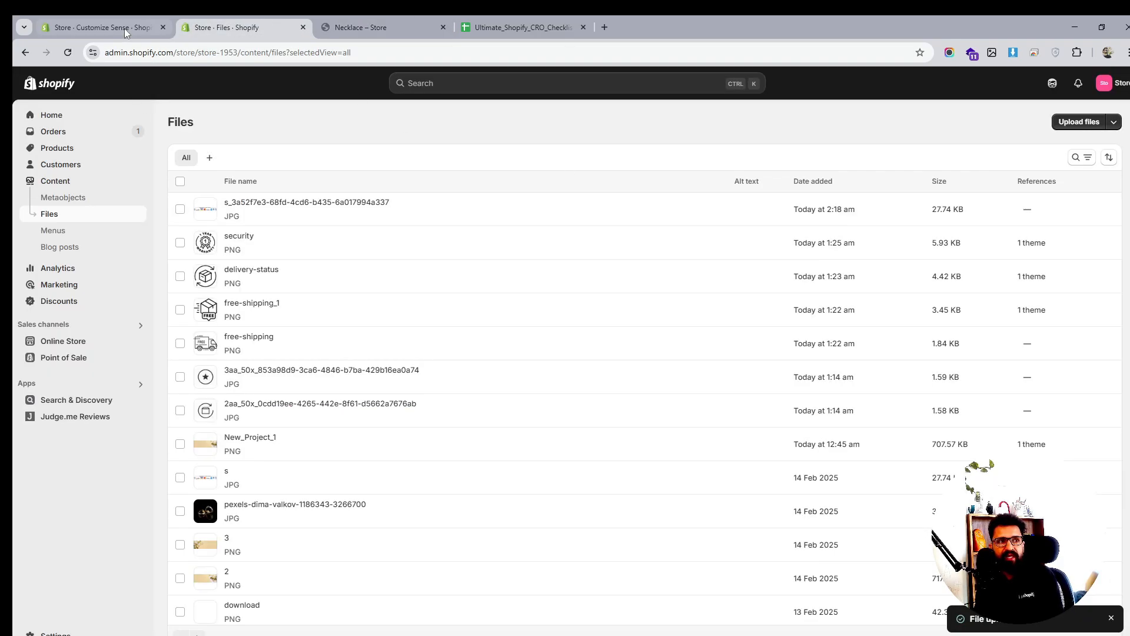
left_click(100, 27)
scroll(827, 420, "down", 6)
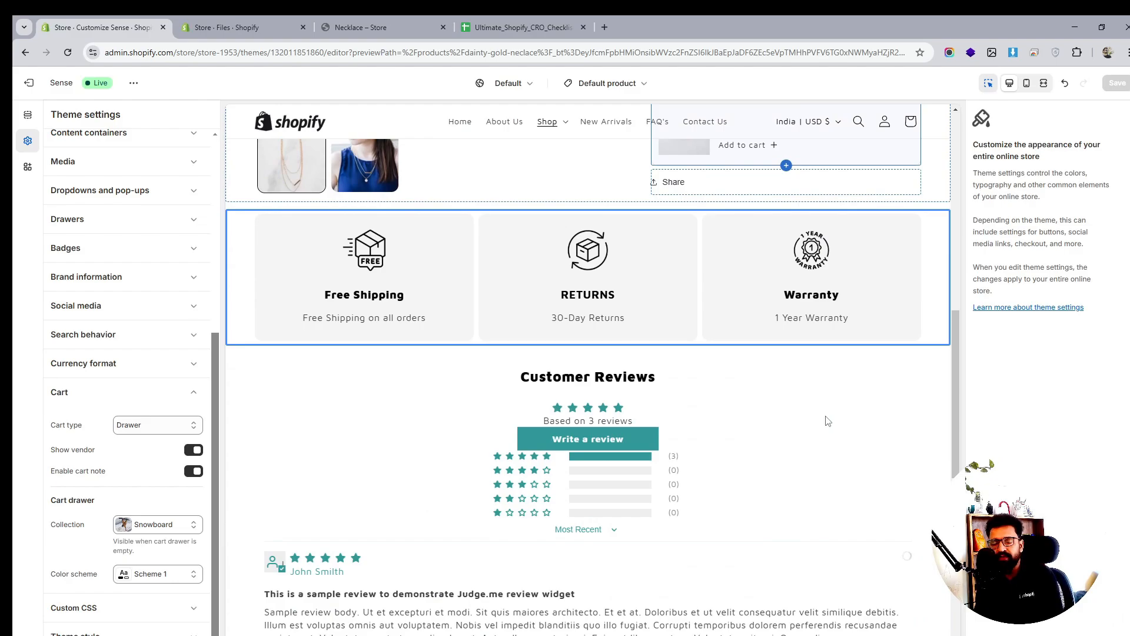
scroll(677, 353, "down", 2)
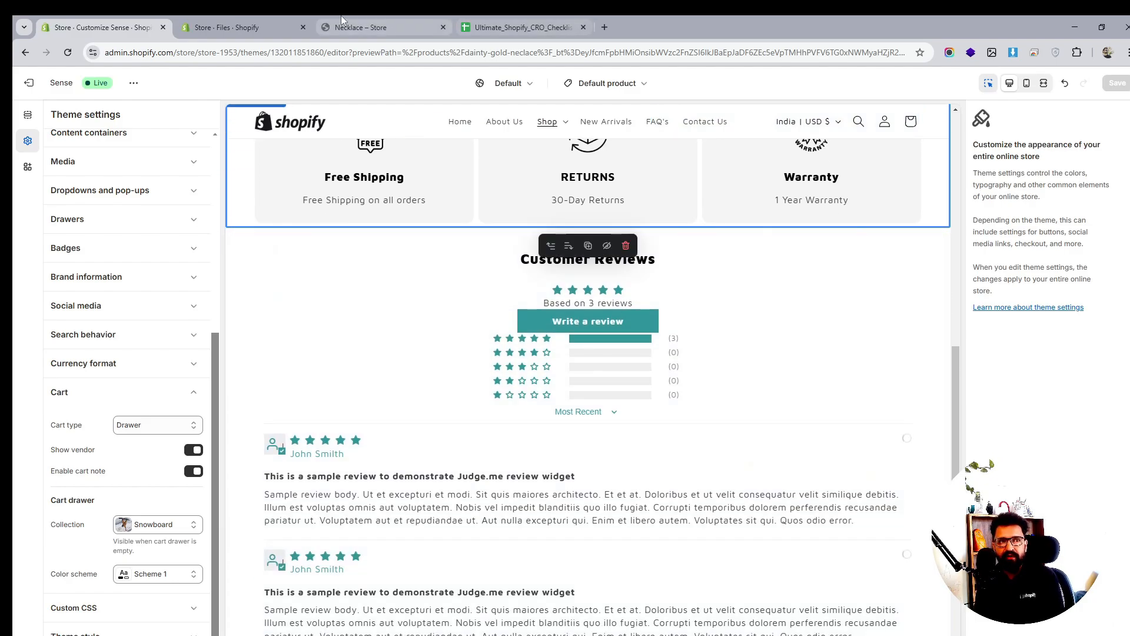
left_click(341, 18)
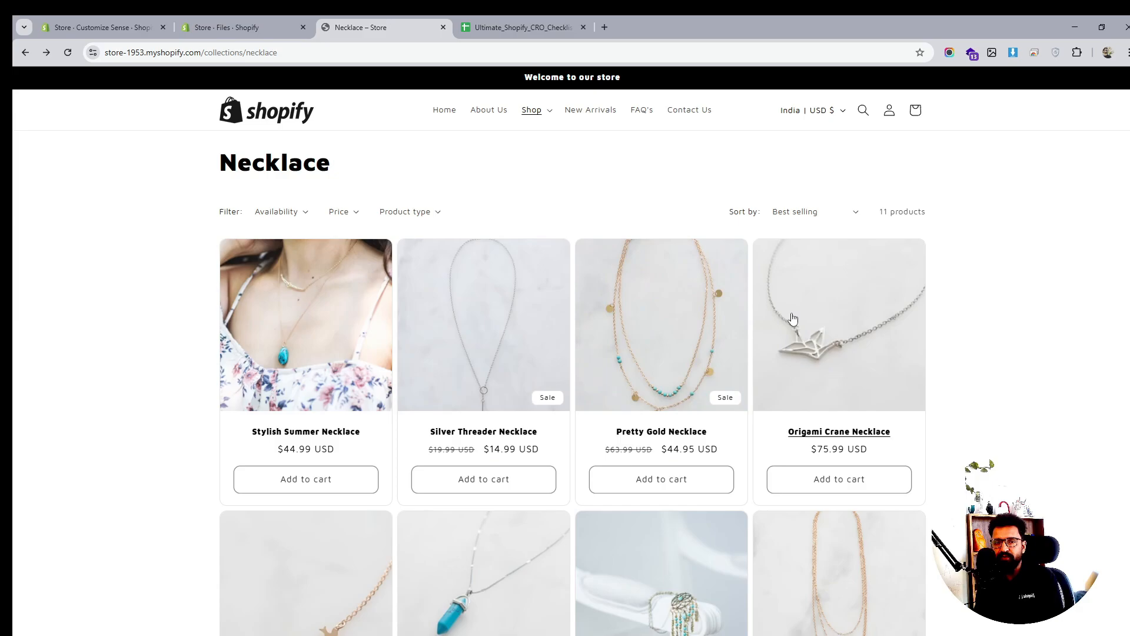
scroll(801, 365, "down", 1)
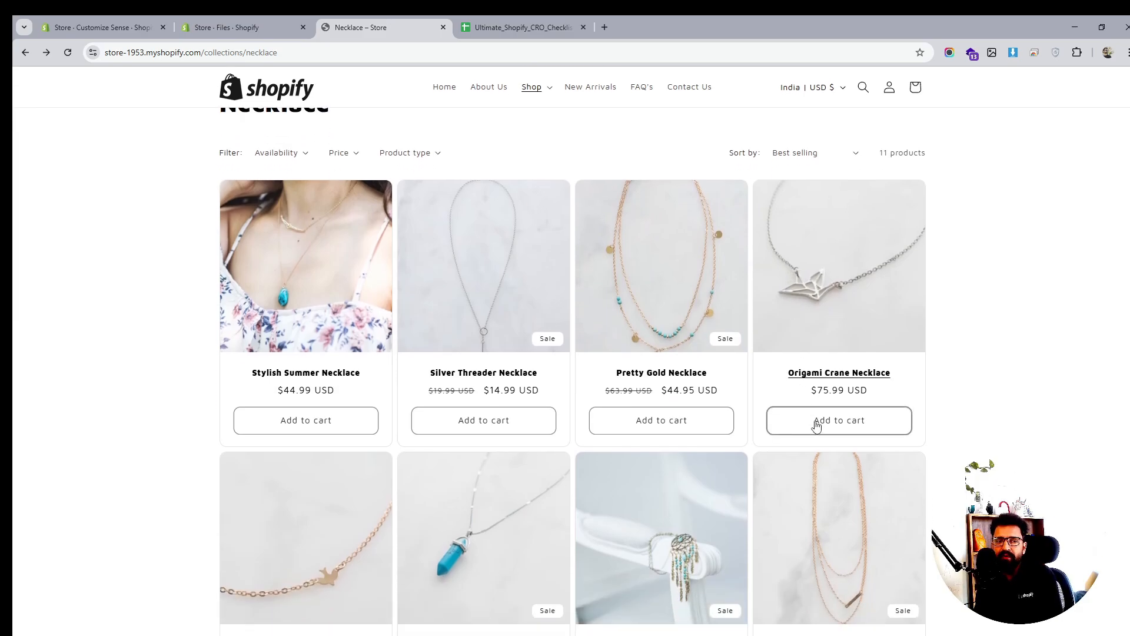
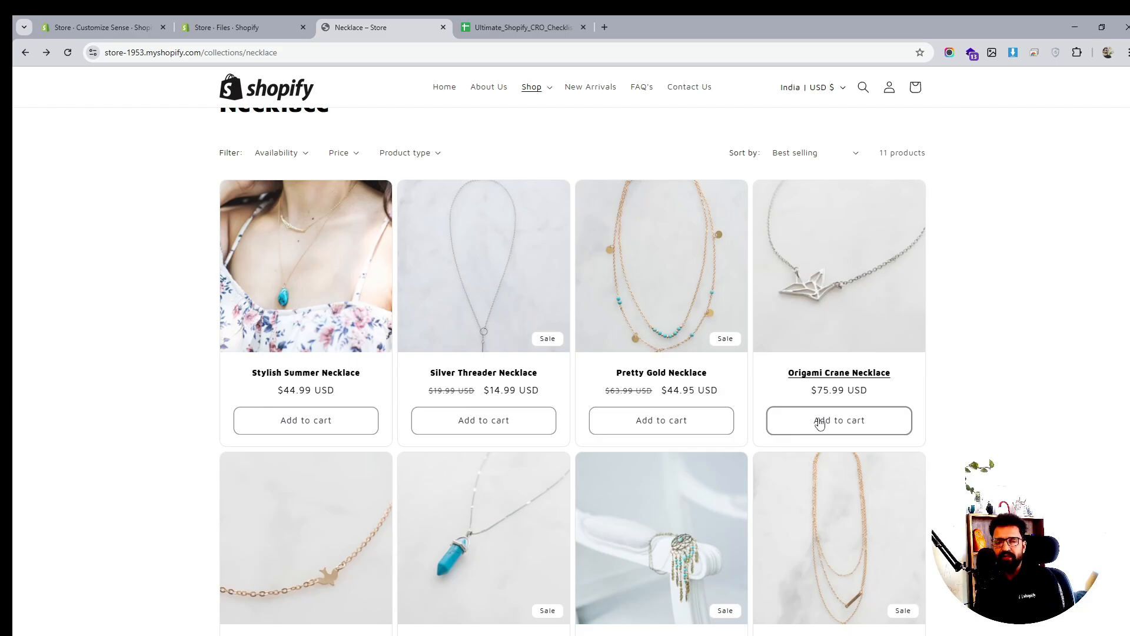
Move from the live Necklace collection page to the Sense theme editor
scroll(771, 356, "down", 10)
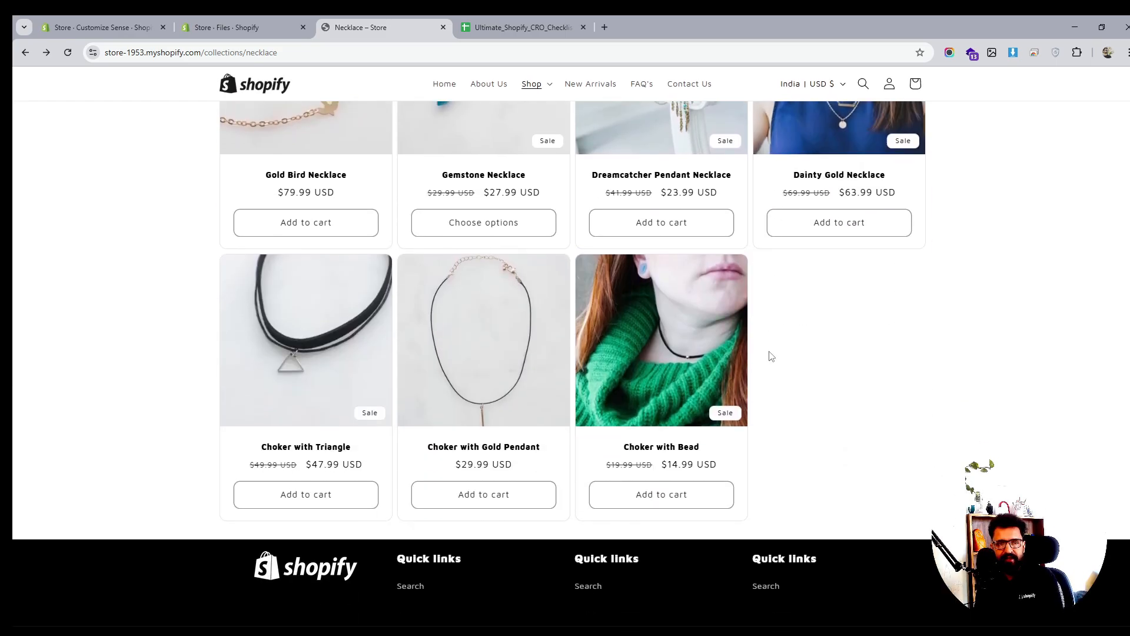
scroll(771, 356, "up", 10)
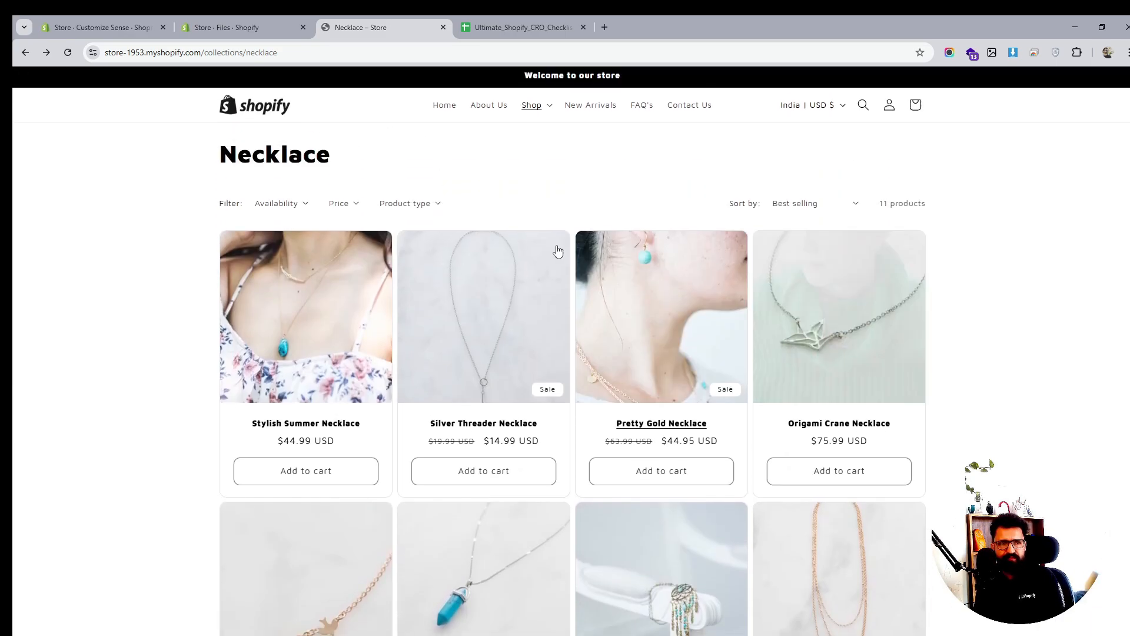
left_click(223, 27)
left_click(115, 25)
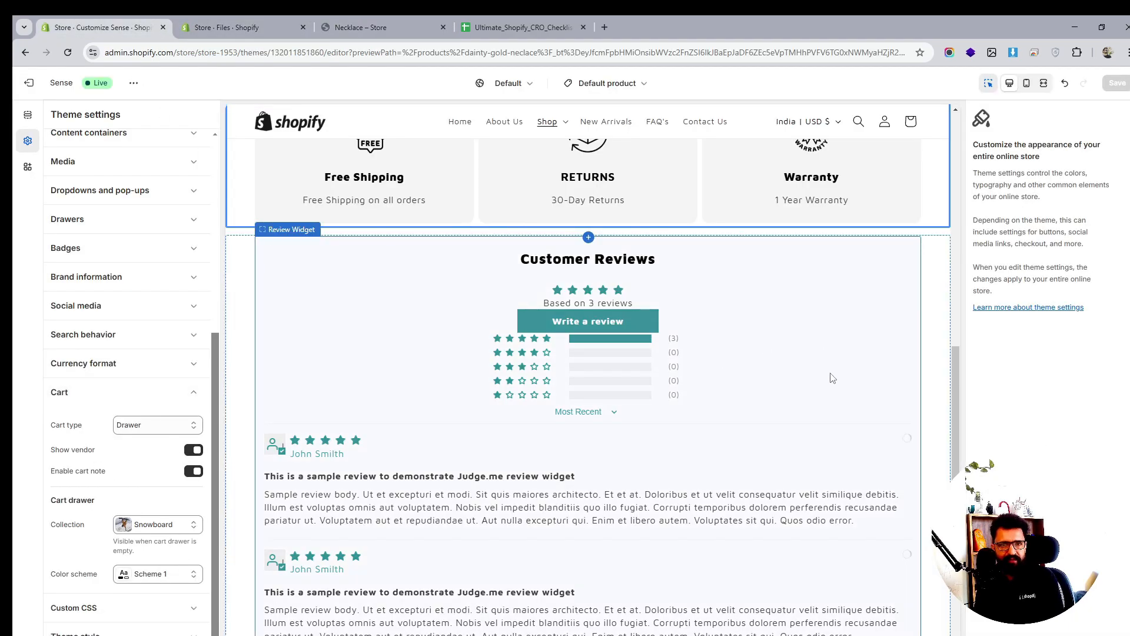
scroll(830, 378, "up", 7)
scroll(422, 417, "up", 5)
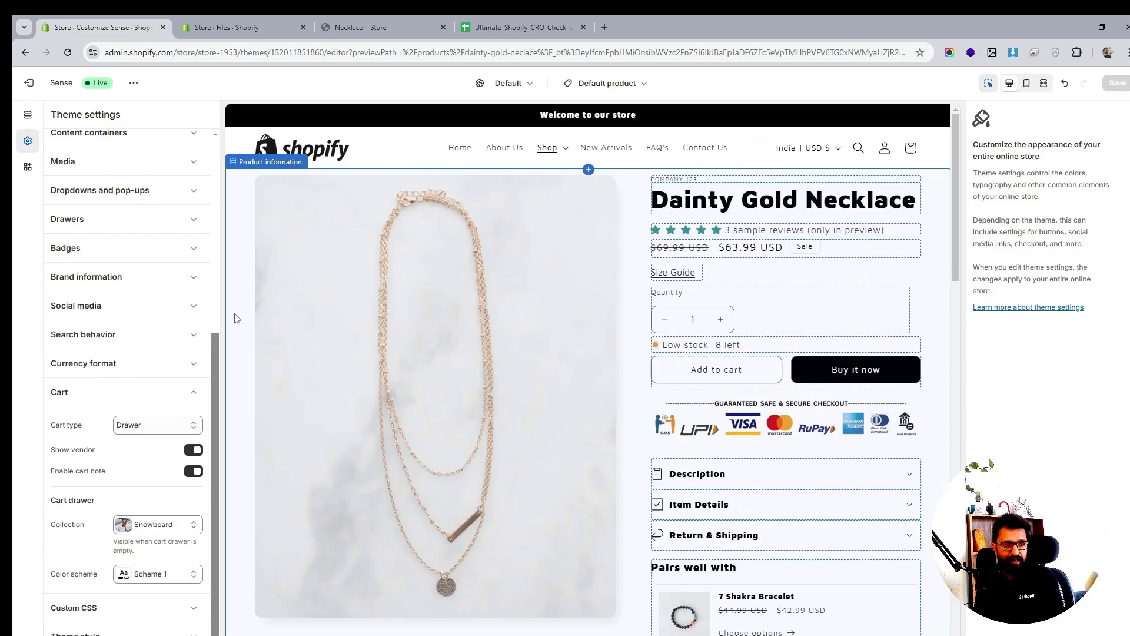
Collapse the Cart settings and expand Badges, where the card position shows Bottom right
left_click(97, 393)
scroll(589, 353, "down", 15)
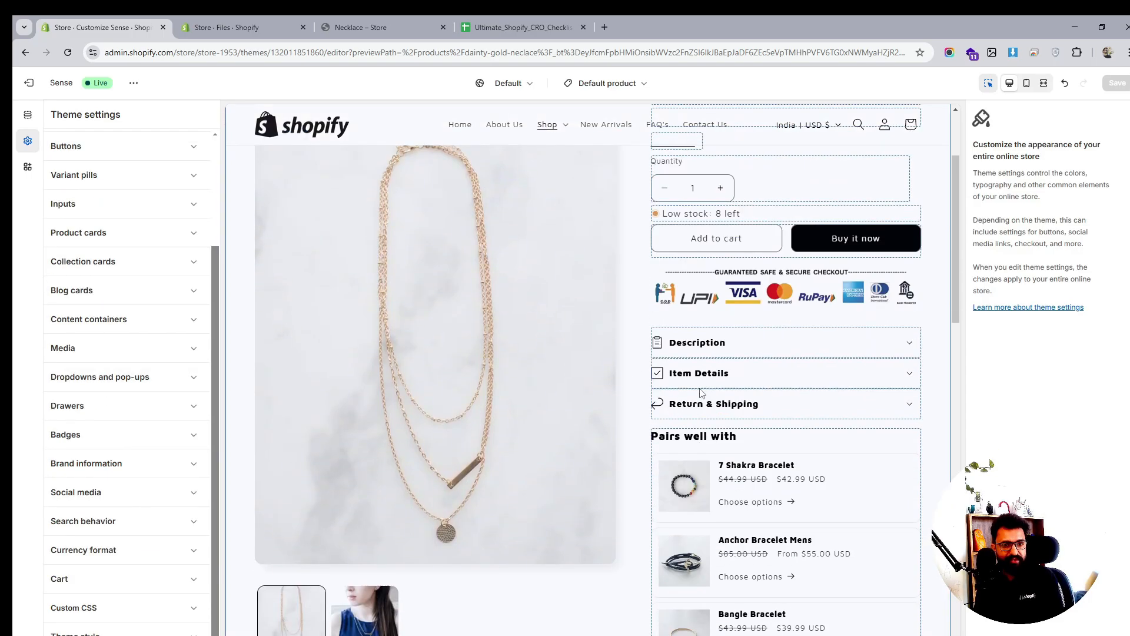
scroll(701, 391, "down", 2)
scroll(677, 391, "up", 8)
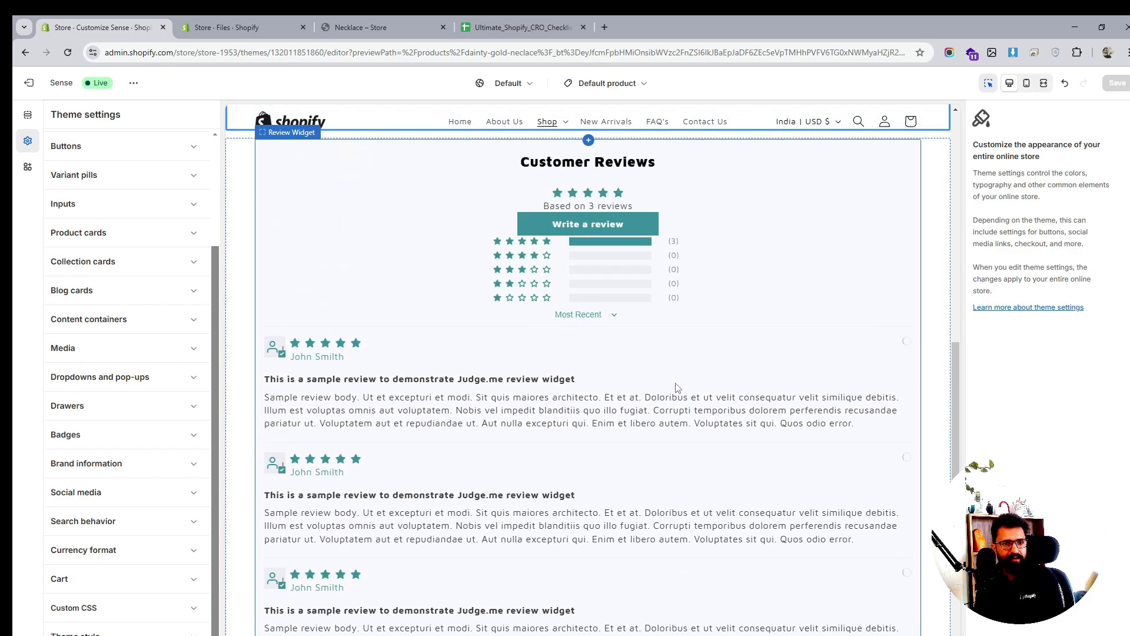
scroll(677, 387, "down", 10)
scroll(677, 388, "down", 3)
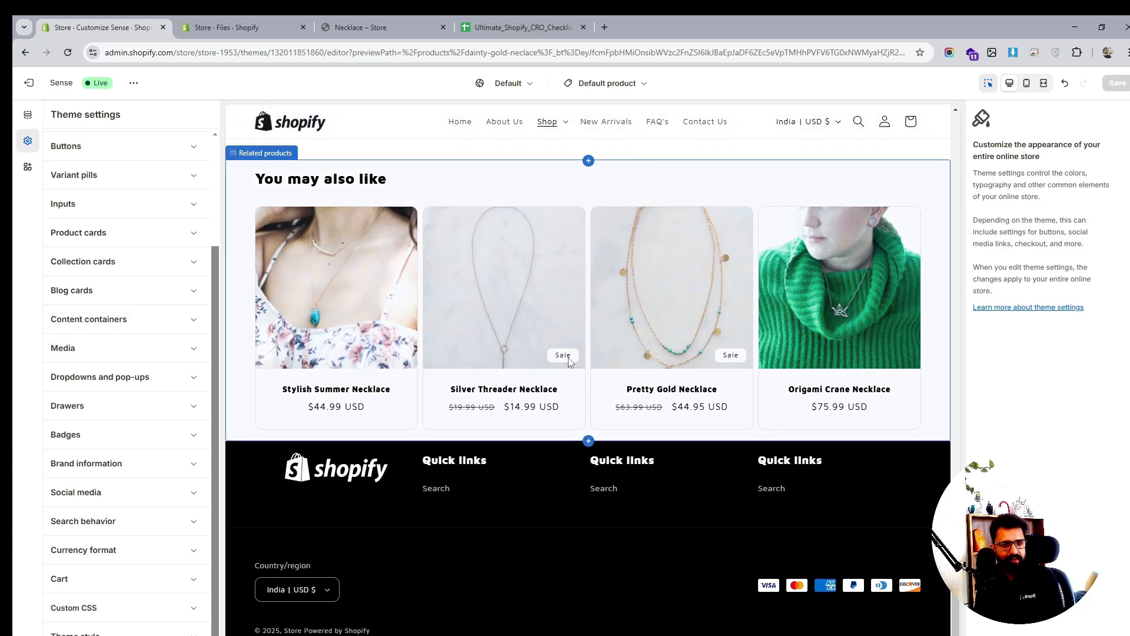
left_click(126, 435)
Set the badge position on cards to Top left, save the theme, and return to the Necklace page
left_click(154, 467)
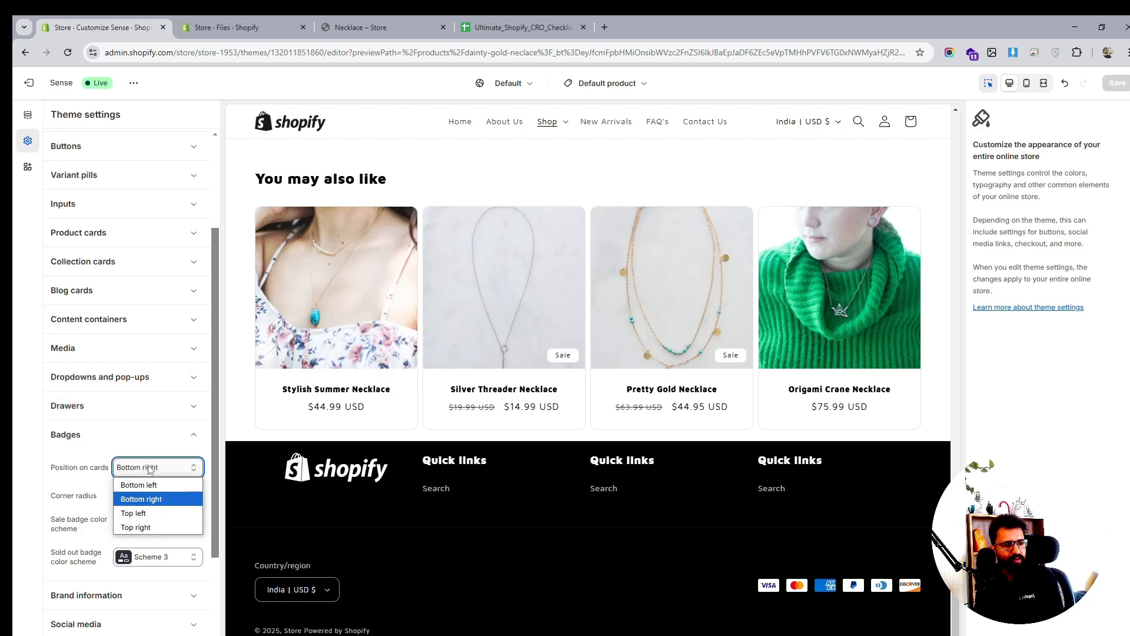
left_click(142, 513)
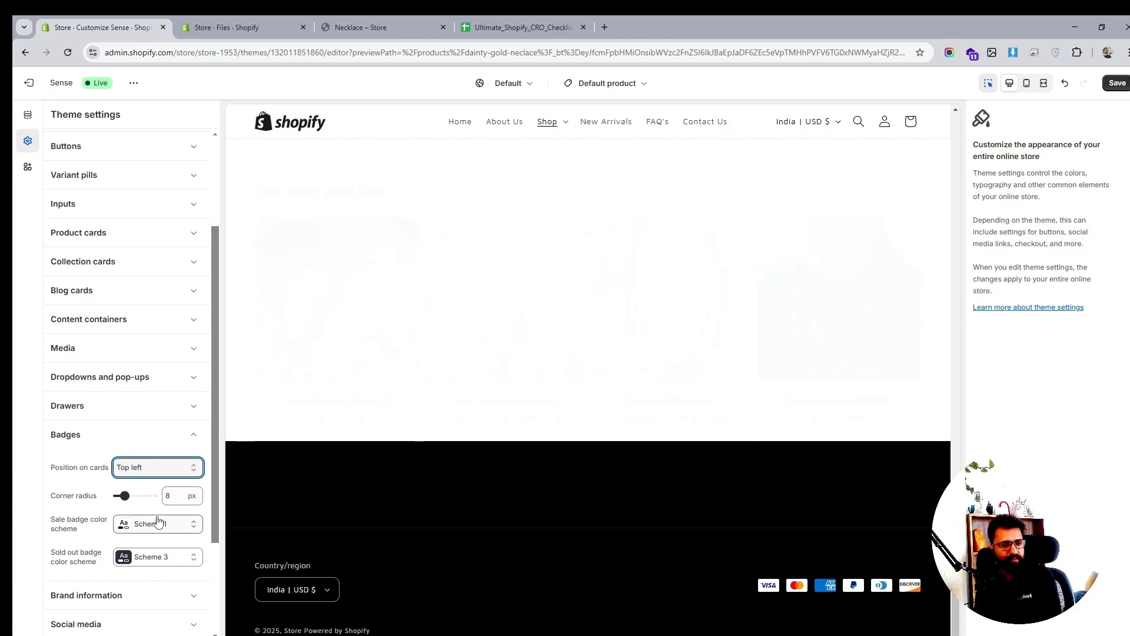
left_click(1116, 82)
left_click(371, 25)
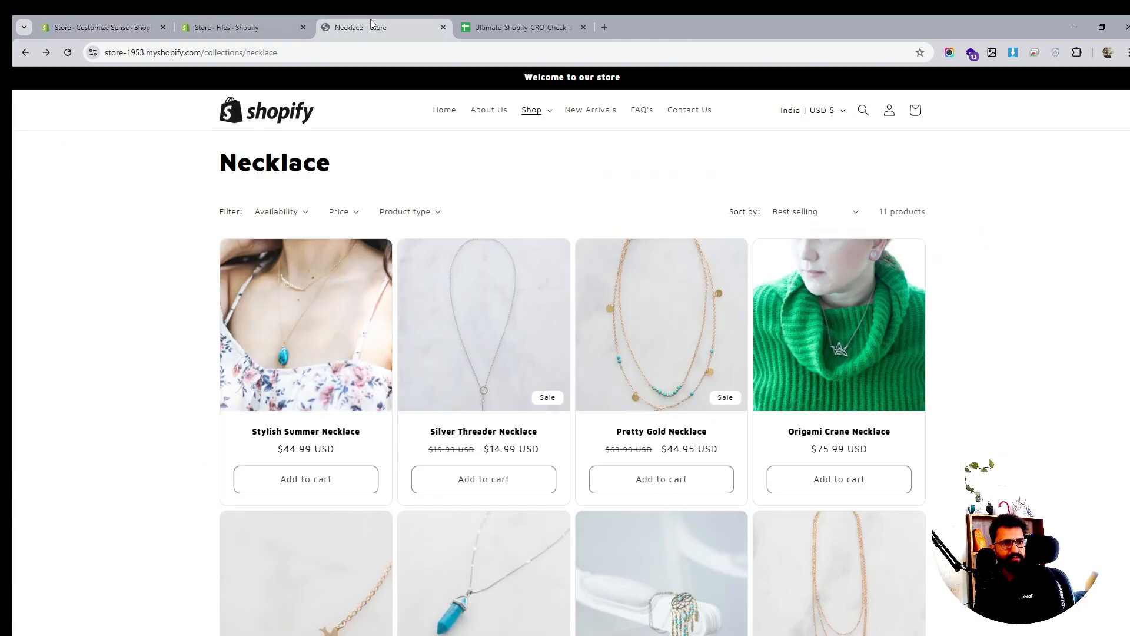
Reload the Necklace collection and check that Sale badges now sit top-left on the cards
left_click(67, 52)
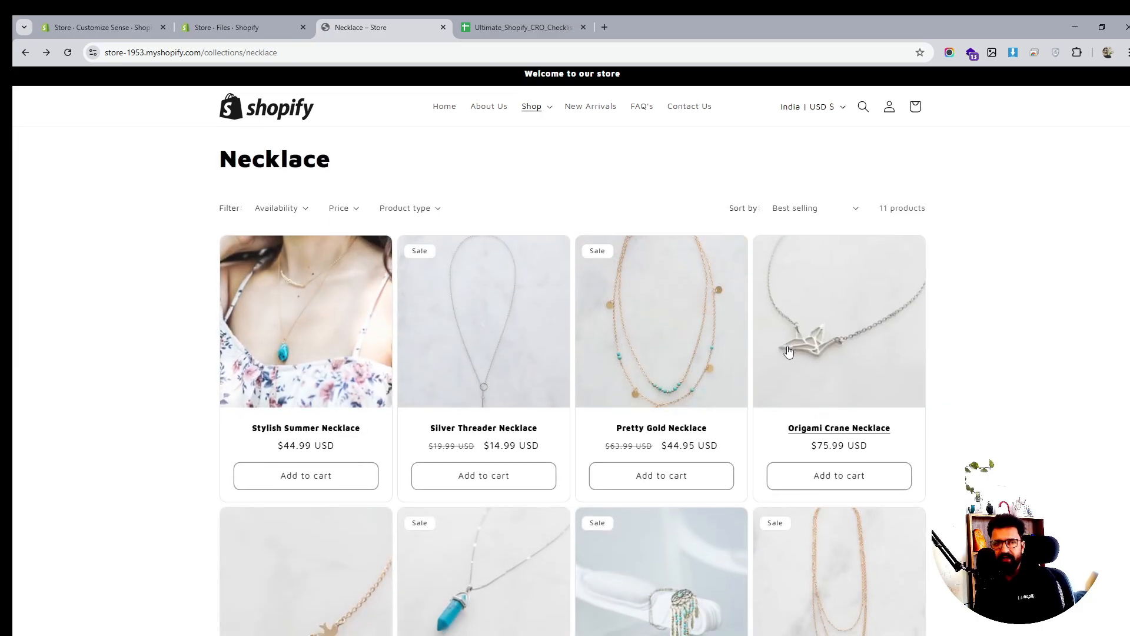
scroll(789, 352, "down", 3)
scroll(765, 353, "down", 1)
scroll(552, 359, "down", 1)
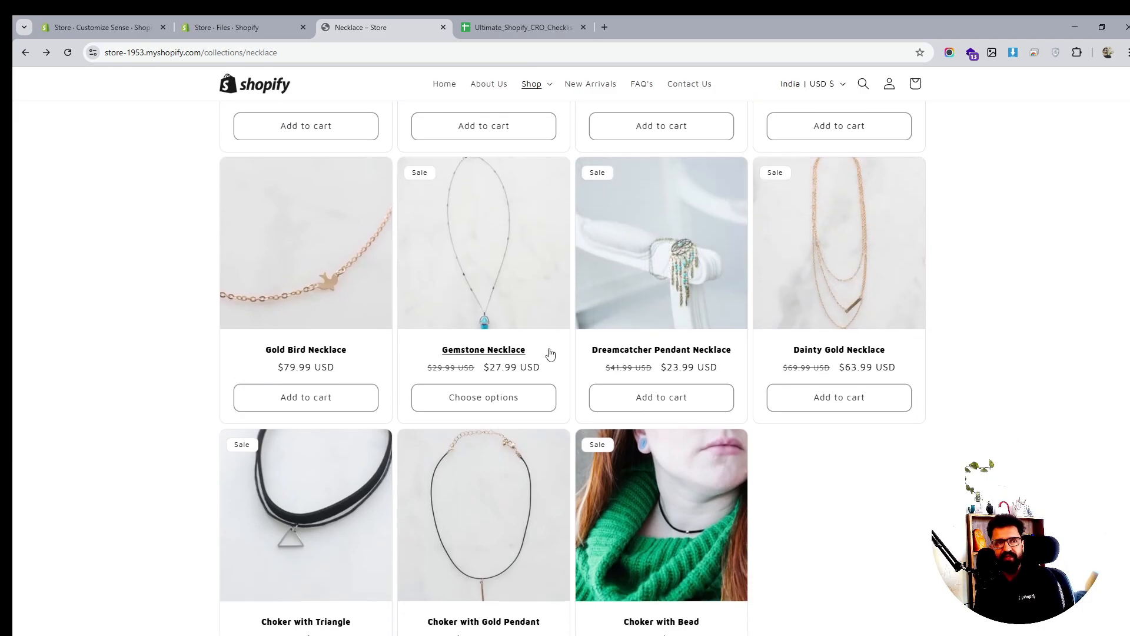
scroll(726, 264, "up", 1)
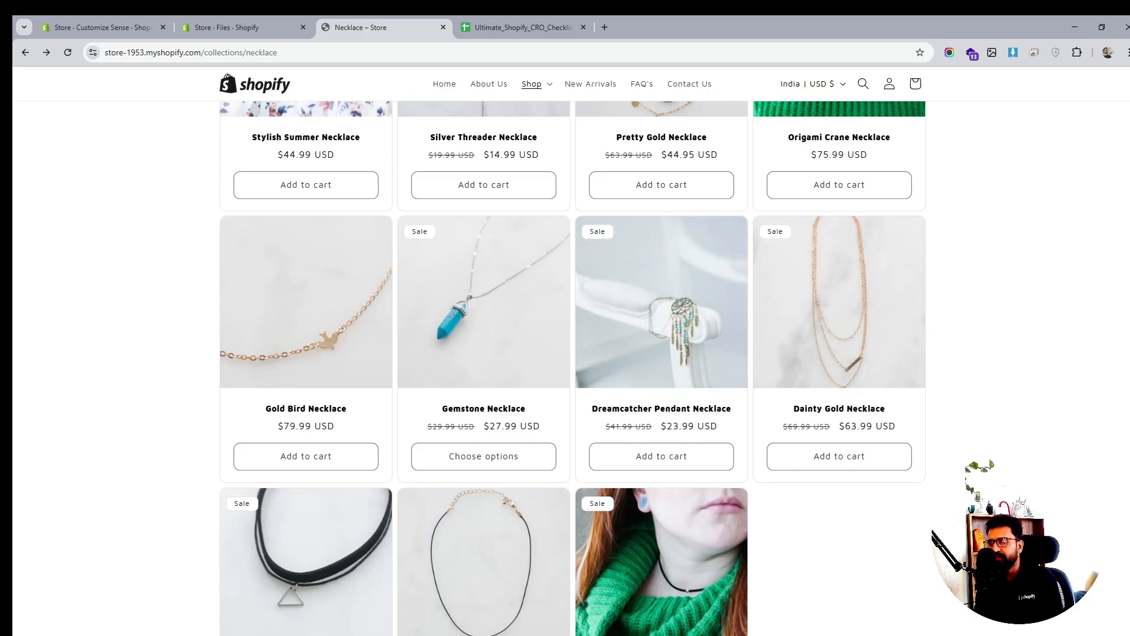
Return to the Sense theme editor and collapse the Badges section
key("ctrl+shift+Tab")
key("ctrl+shift+Tab")
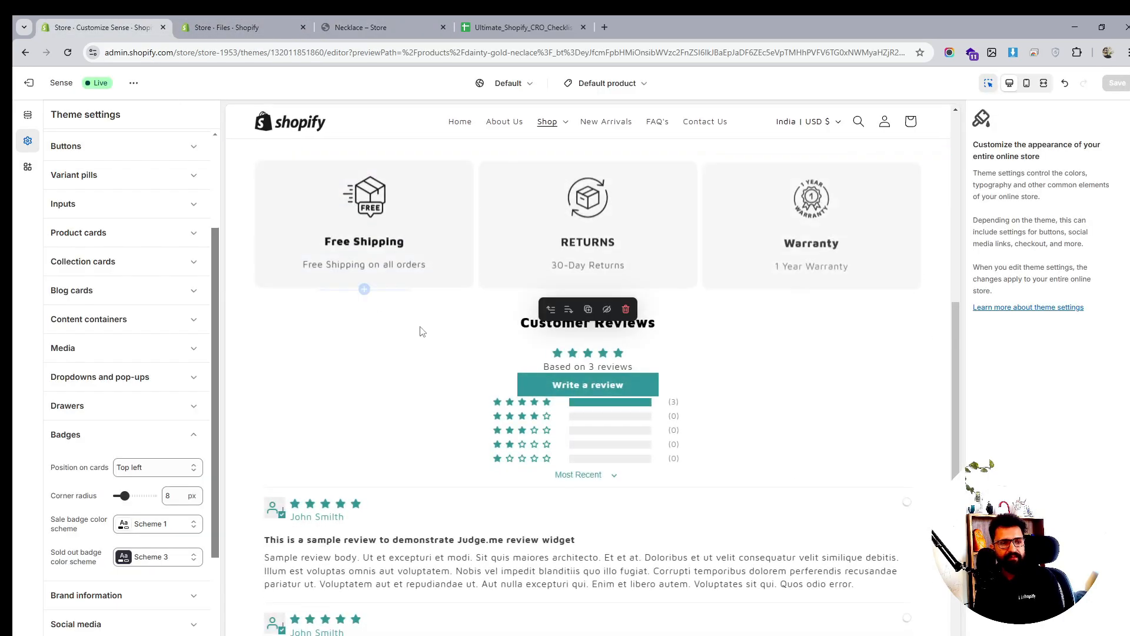
scroll(422, 332, "down", 8)
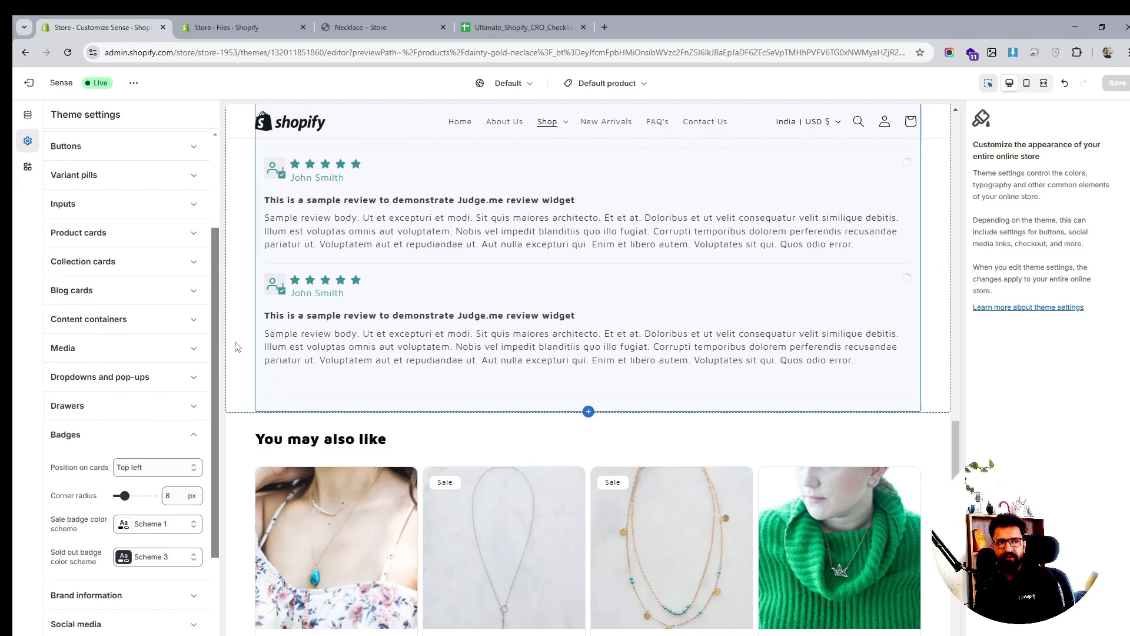
left_click(121, 447)
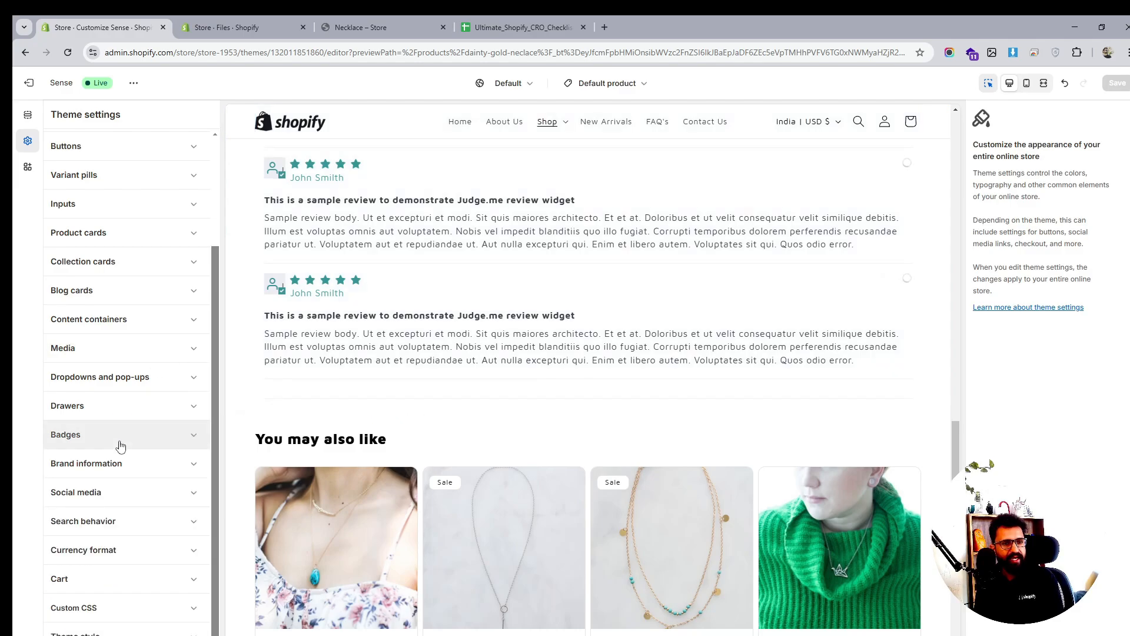
scroll(536, 236, "up", 10)
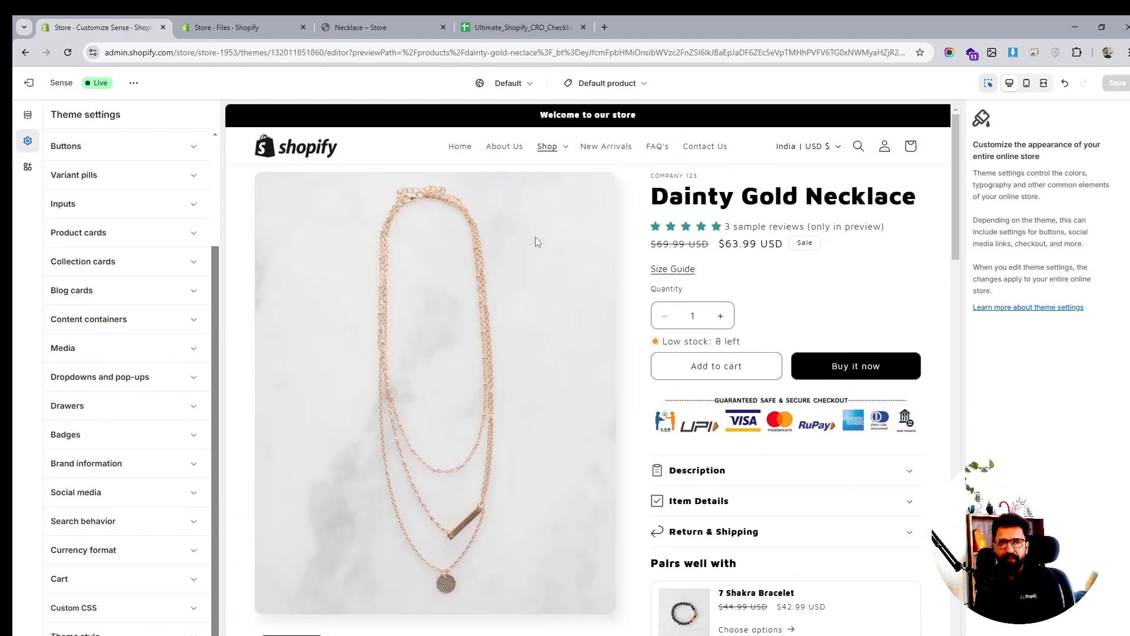
Open the Checkout and customer accounts editor and set Logo alignment to Center
left_click(605, 83)
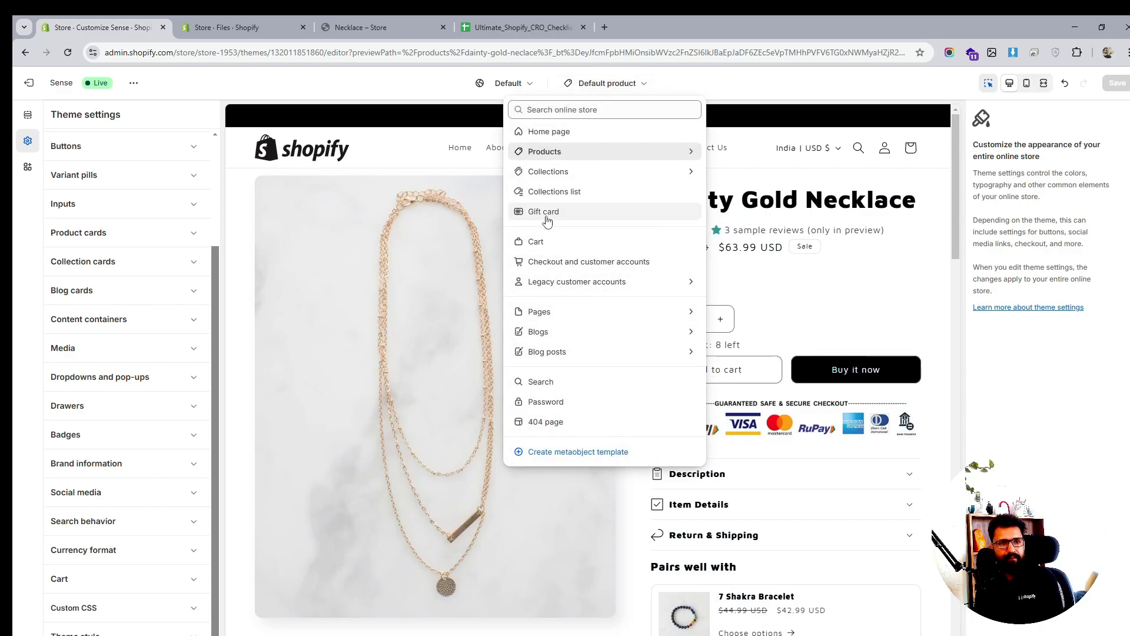
left_click(569, 268)
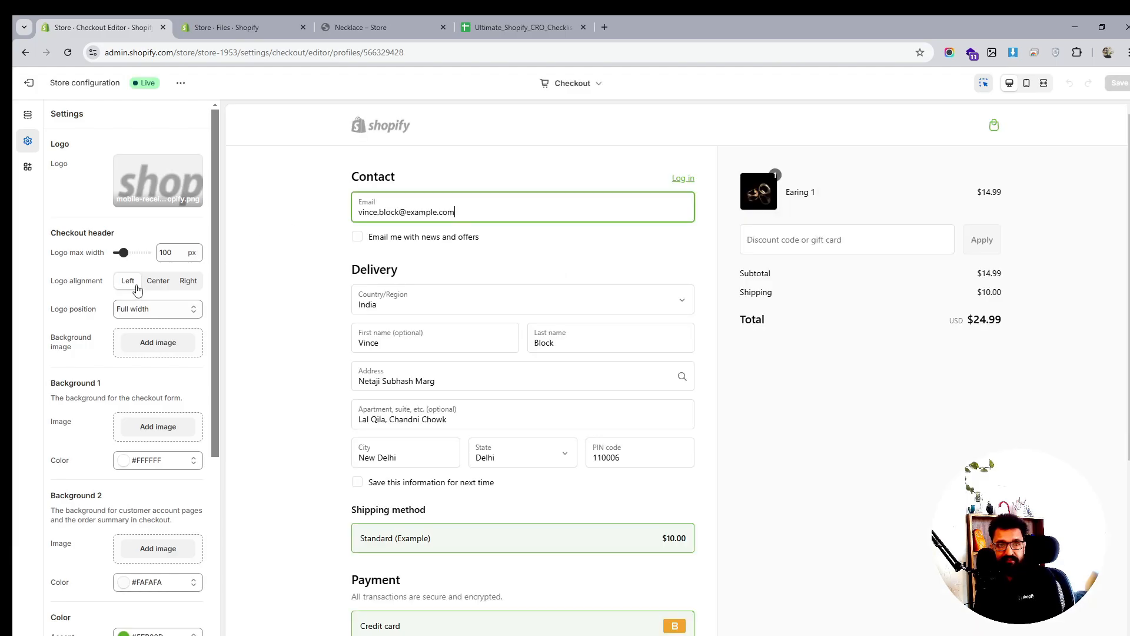
mouse_move(158, 175)
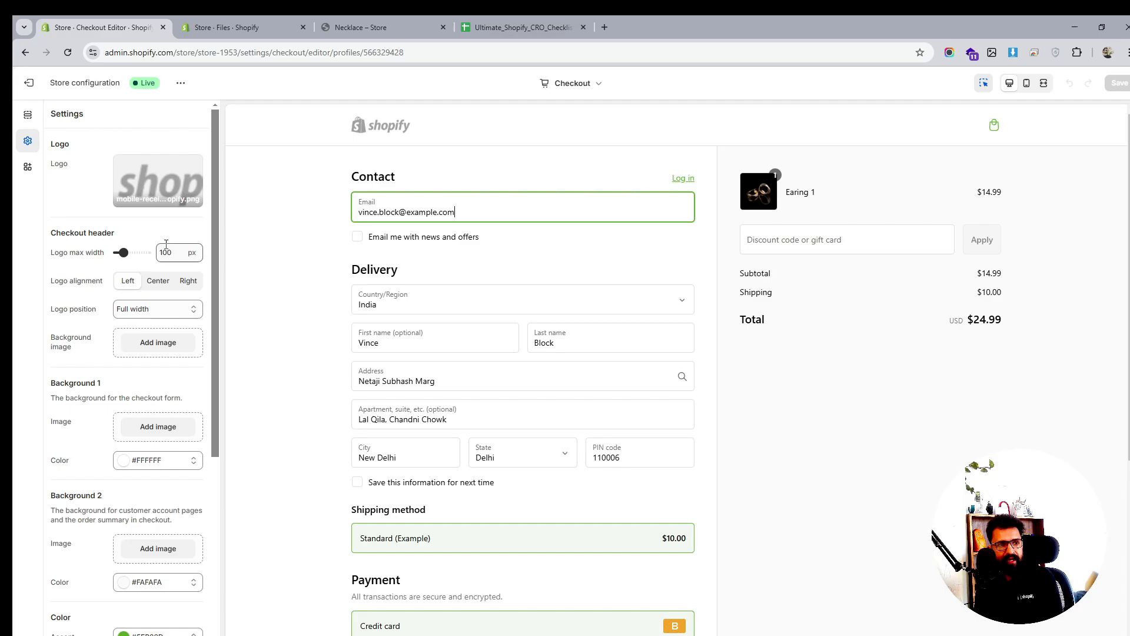
left_click(166, 287)
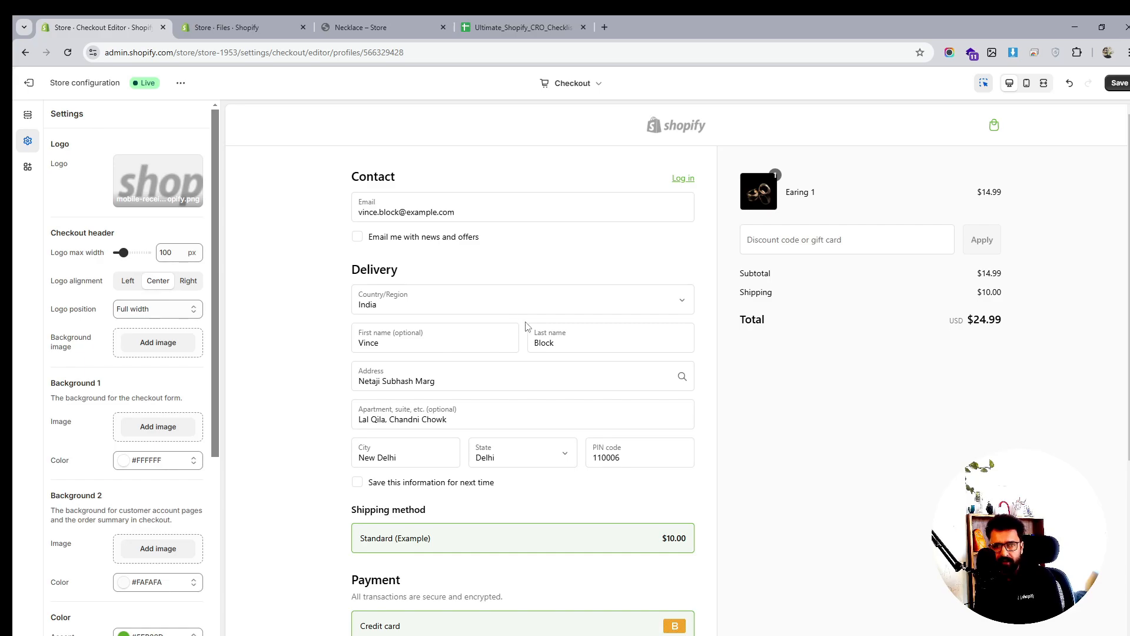
scroll(547, 325, "down", 5)
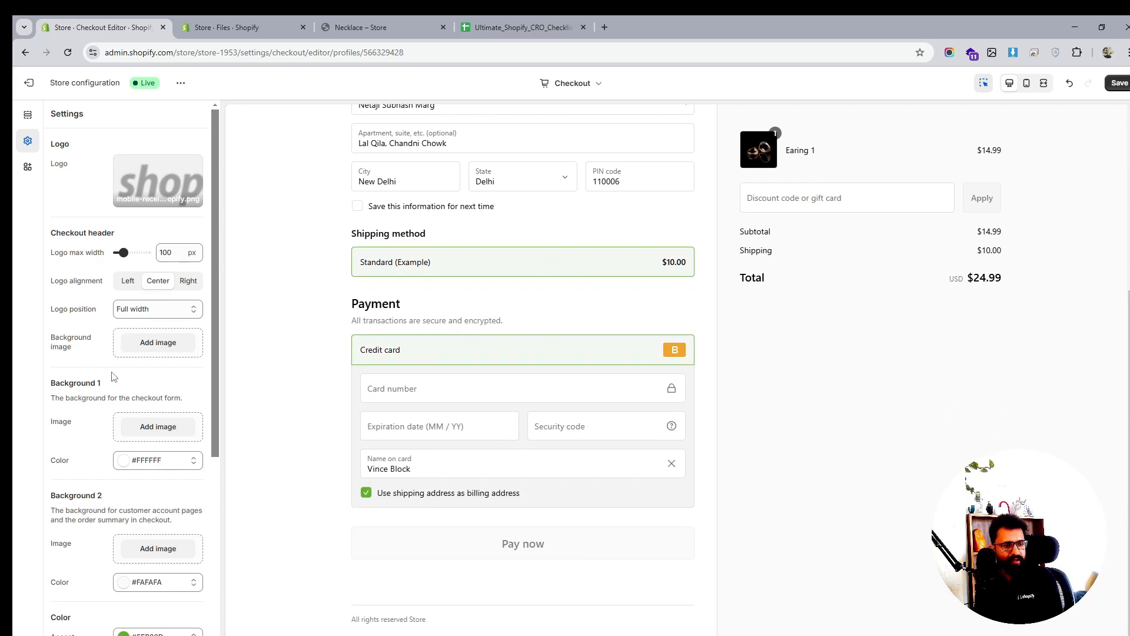
scroll(113, 376, "down", 2)
Set the silver-threader-necklace image as the Background 1 image for the checkout form
left_click(158, 308)
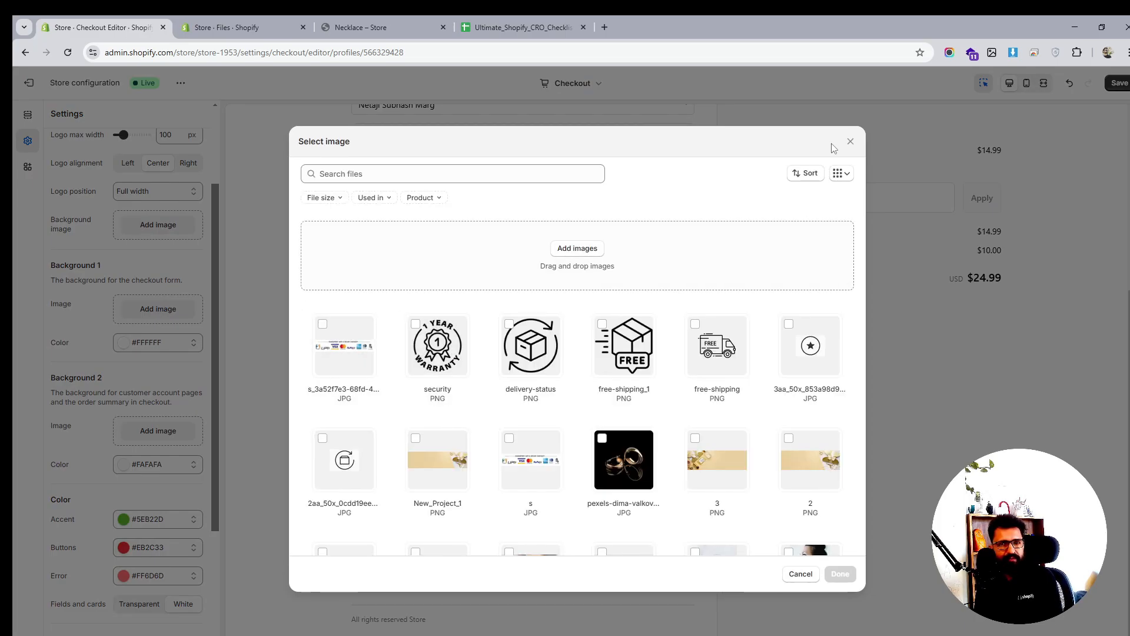
left_click(851, 142)
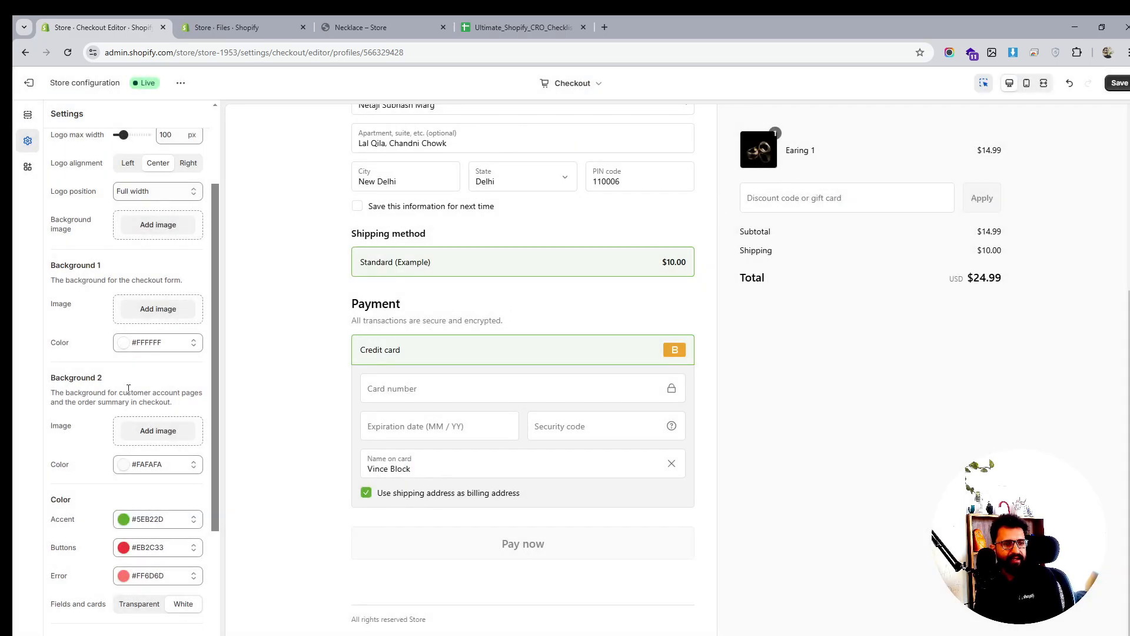
scroll(129, 388, "down", 1)
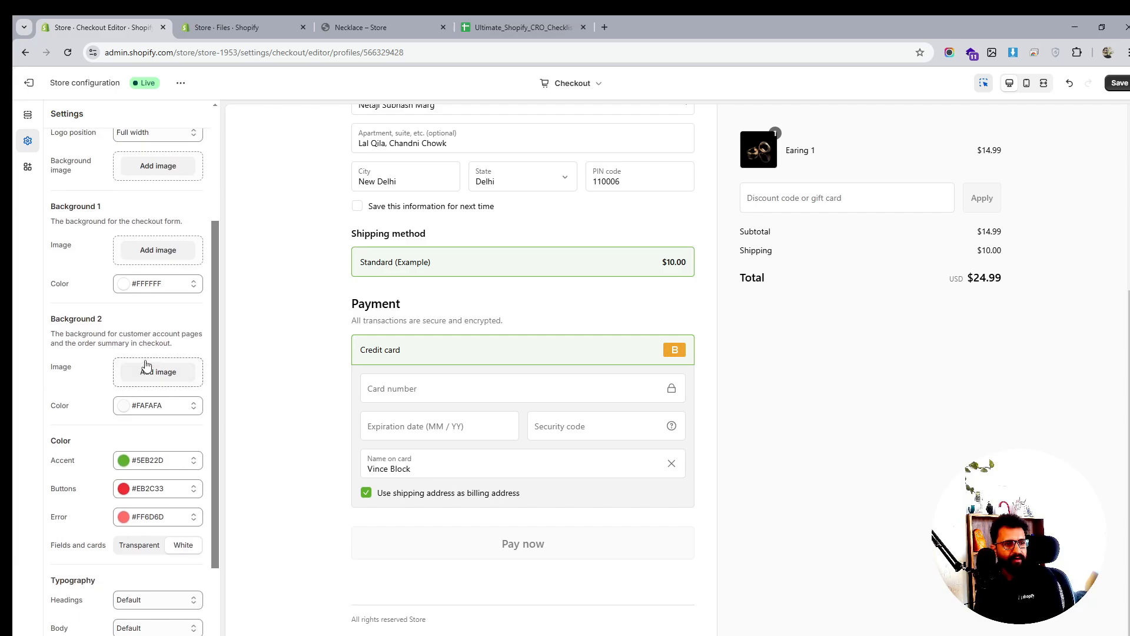
left_click(170, 242)
scroll(686, 370, "down", 2)
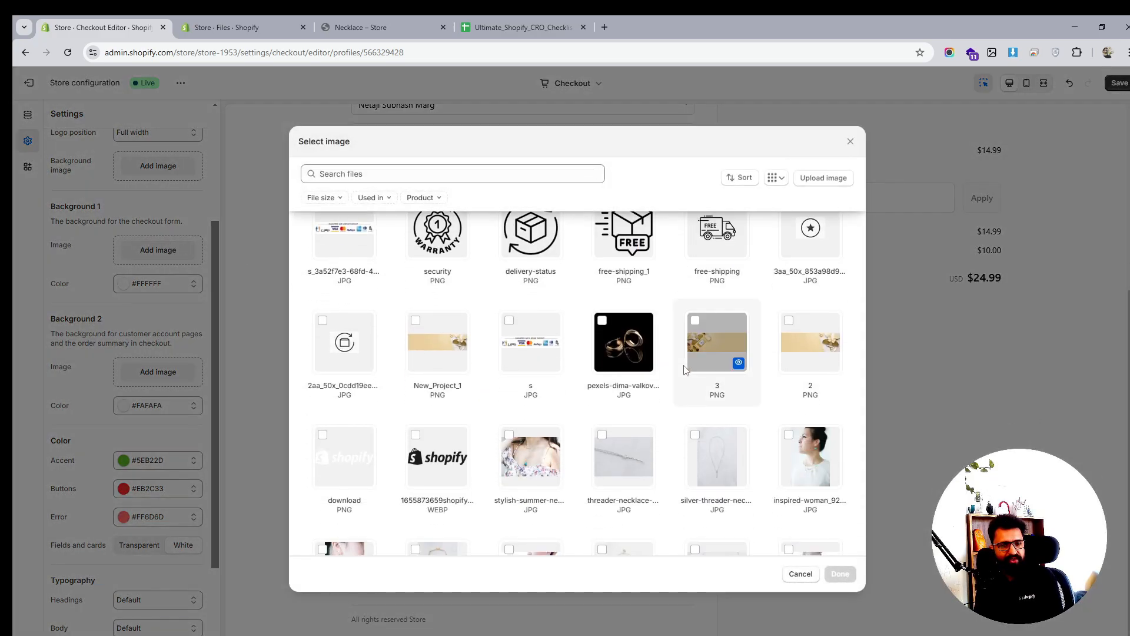
left_click(715, 445)
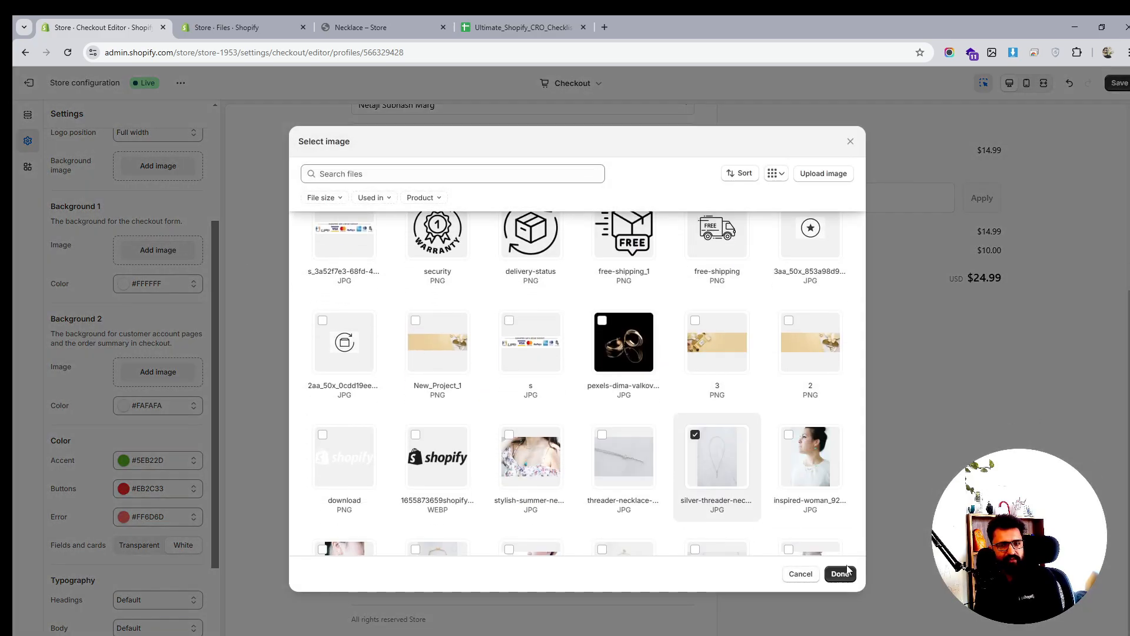
left_click(842, 573)
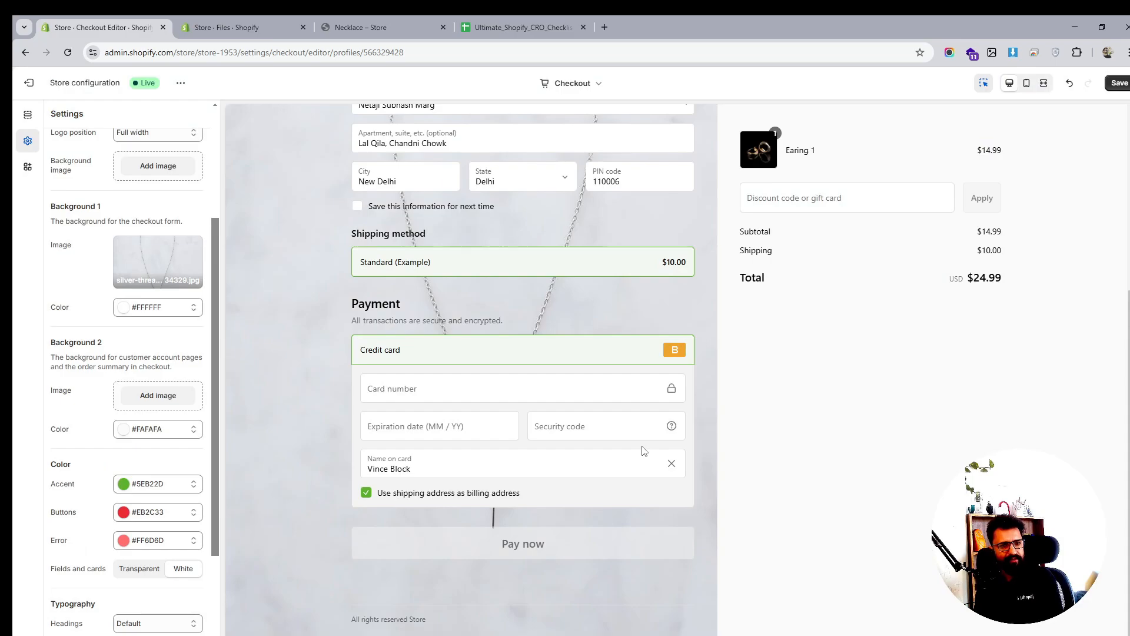
scroll(644, 451, "up", 5)
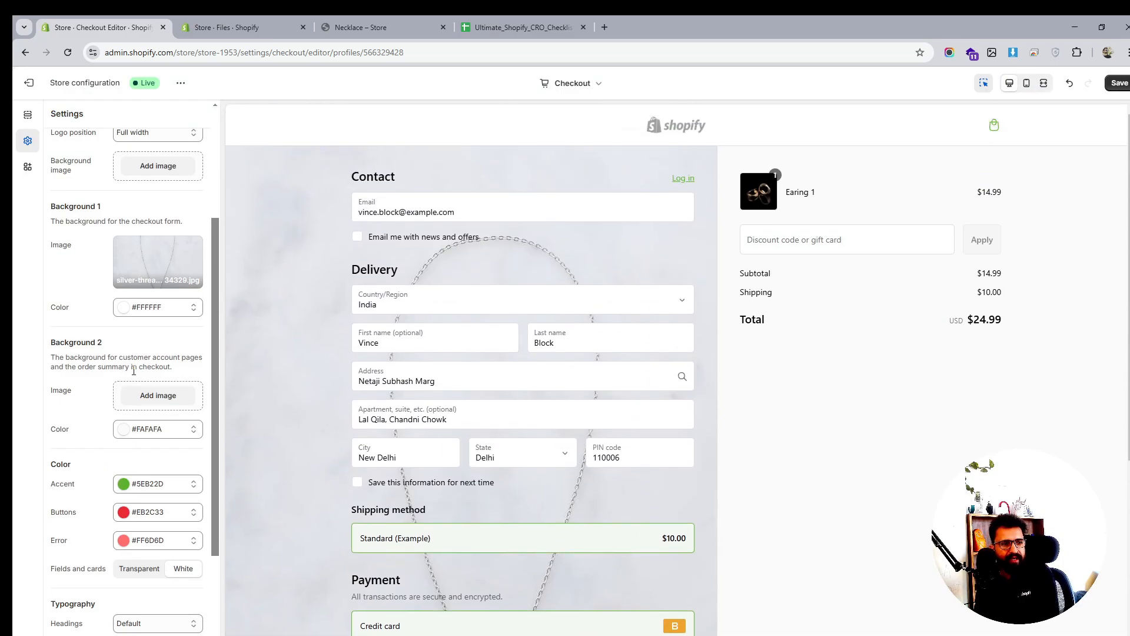
Add the chakra bracelet image as the Background 2 order summary background
scroll(134, 371, "down", 1)
left_click(150, 338)
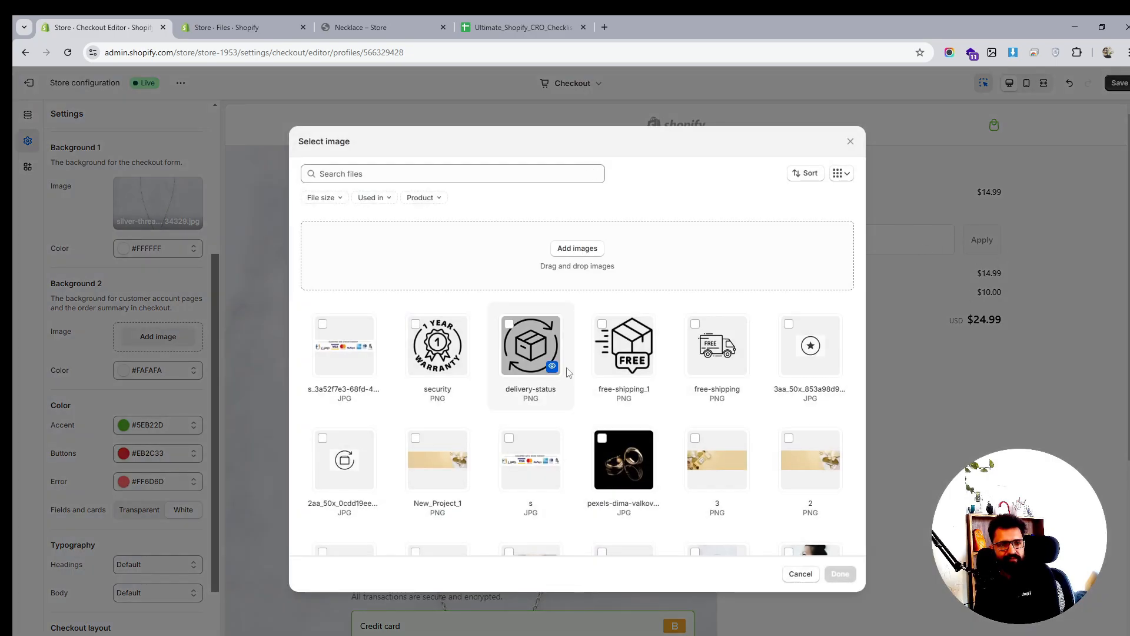
scroll(553, 388, "down", 6)
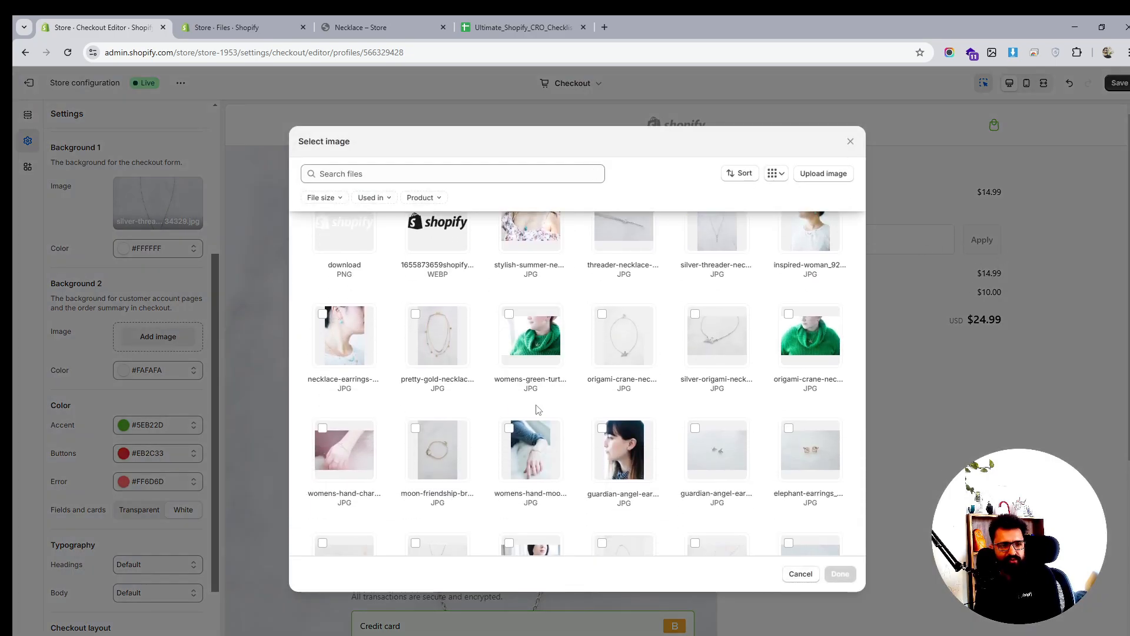
scroll(517, 415, "down", 2)
scroll(589, 439, "down", 1)
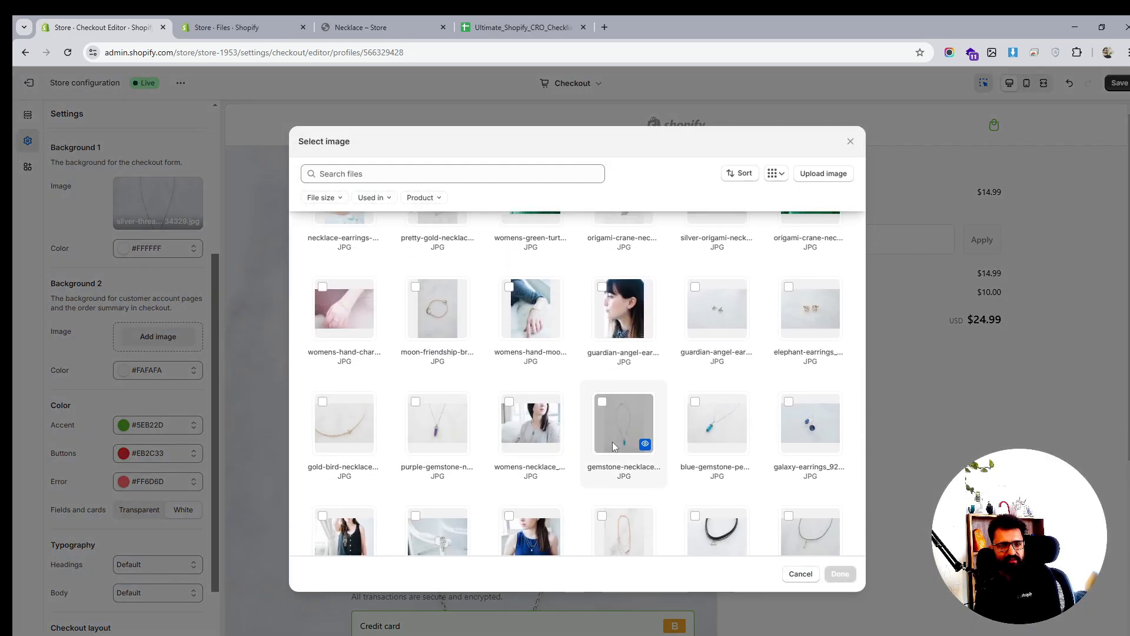
scroll(612, 442, "down", 3)
scroll(530, 445, "down", 1)
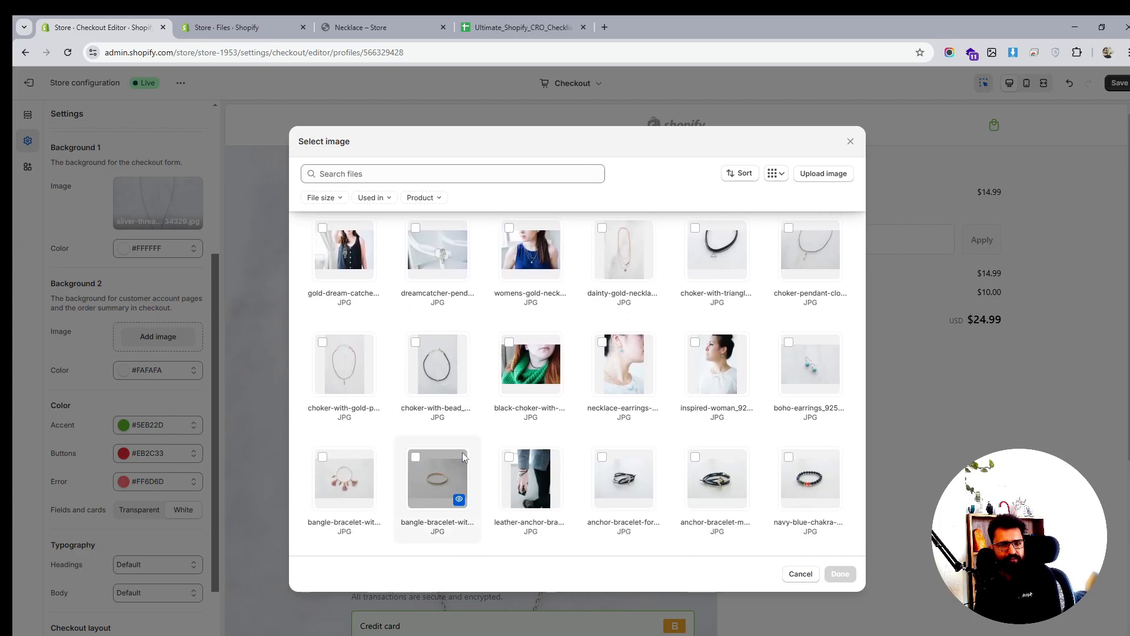
scroll(589, 412, "down", 3)
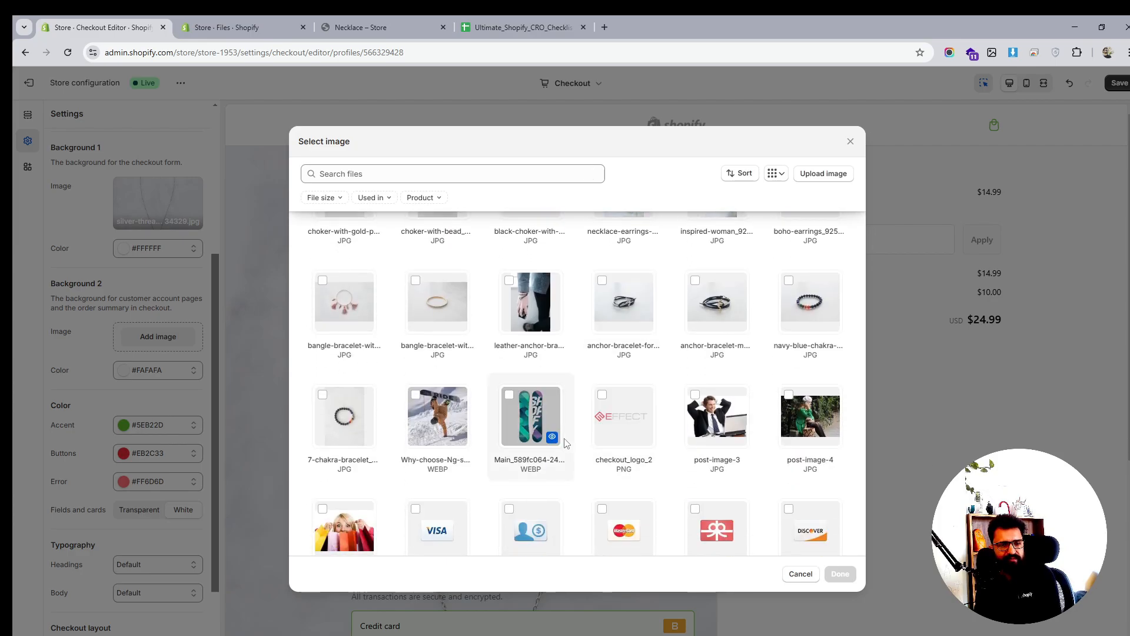
scroll(564, 443, "down", 2)
scroll(530, 444, "up", 3)
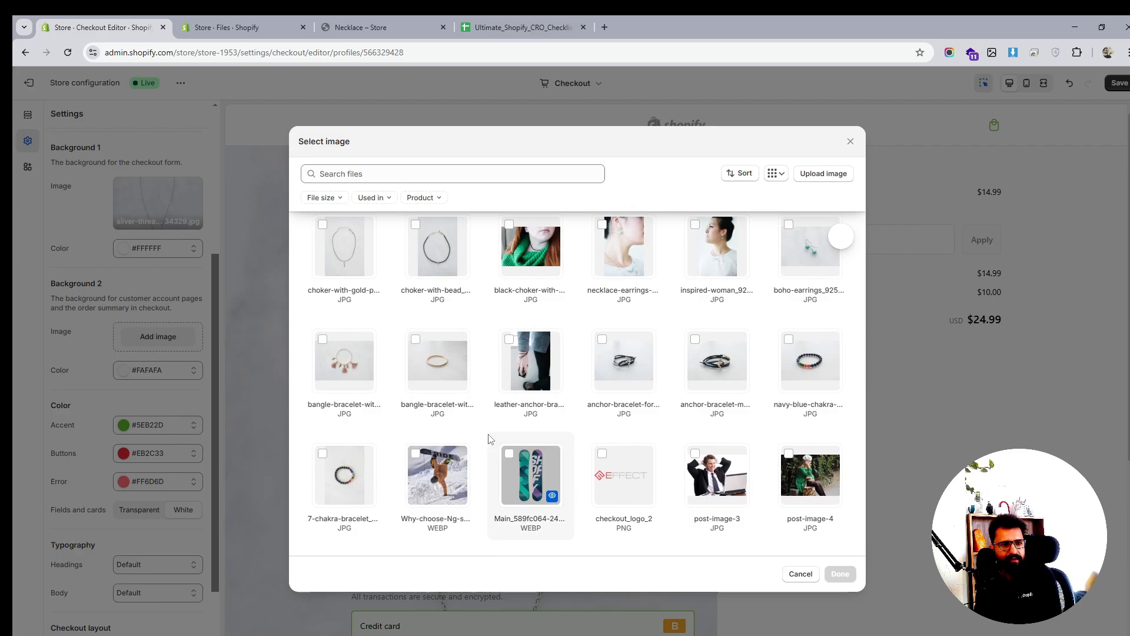
left_click(322, 453)
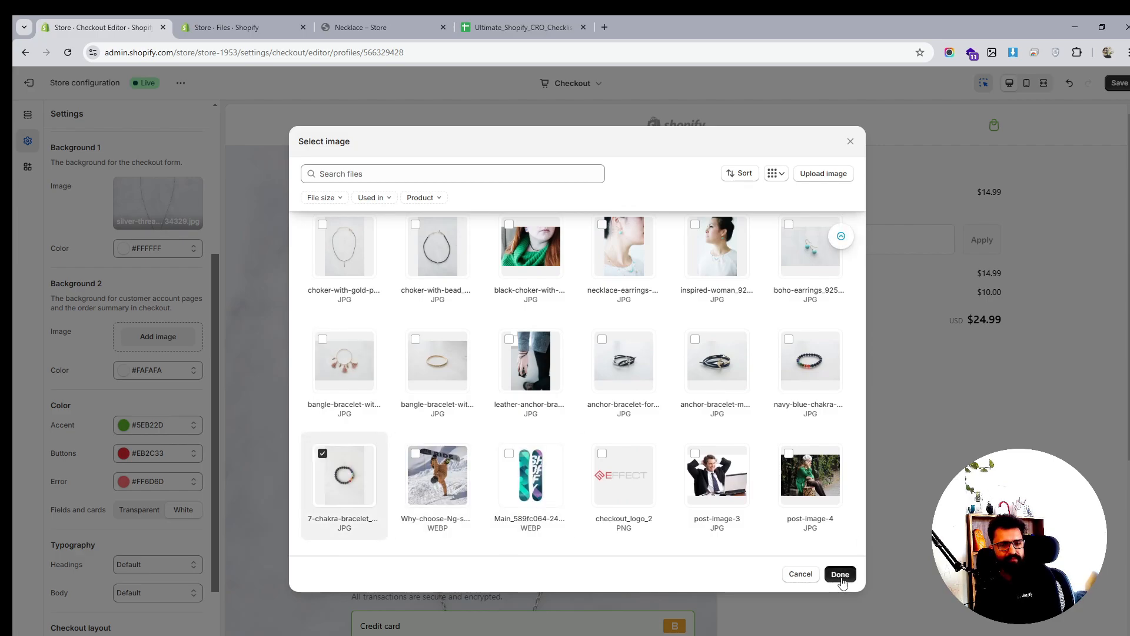
left_click(840, 574)
Remove the background images from both the order summary and the checkout form
scroll(970, 319, "down", 5)
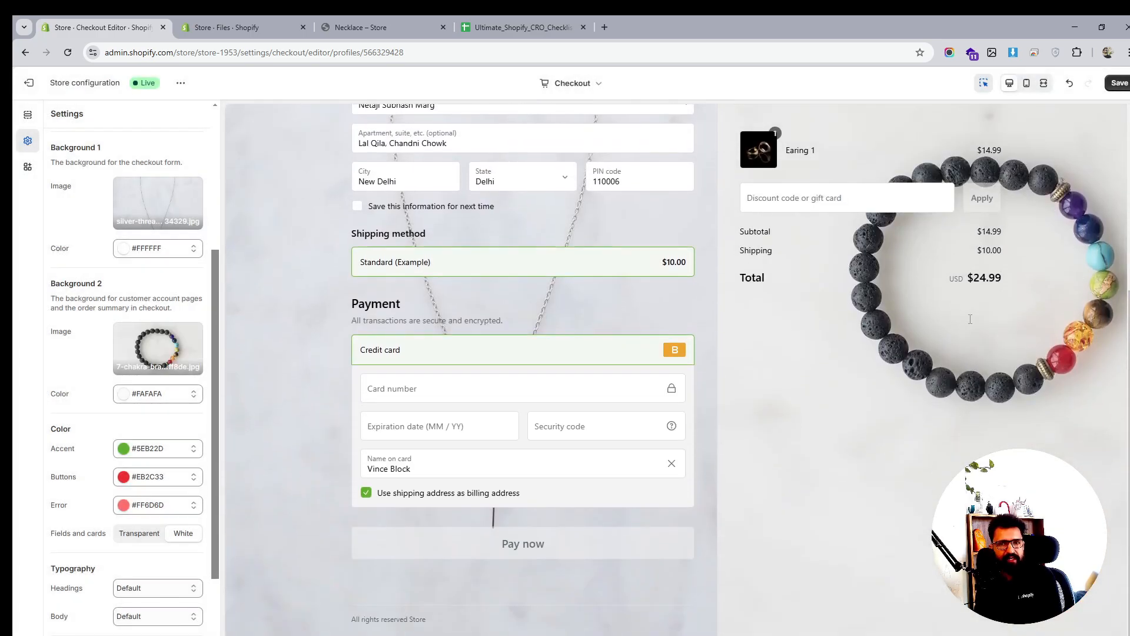
scroll(970, 319, "up", 3)
scroll(970, 319, "down", 1)
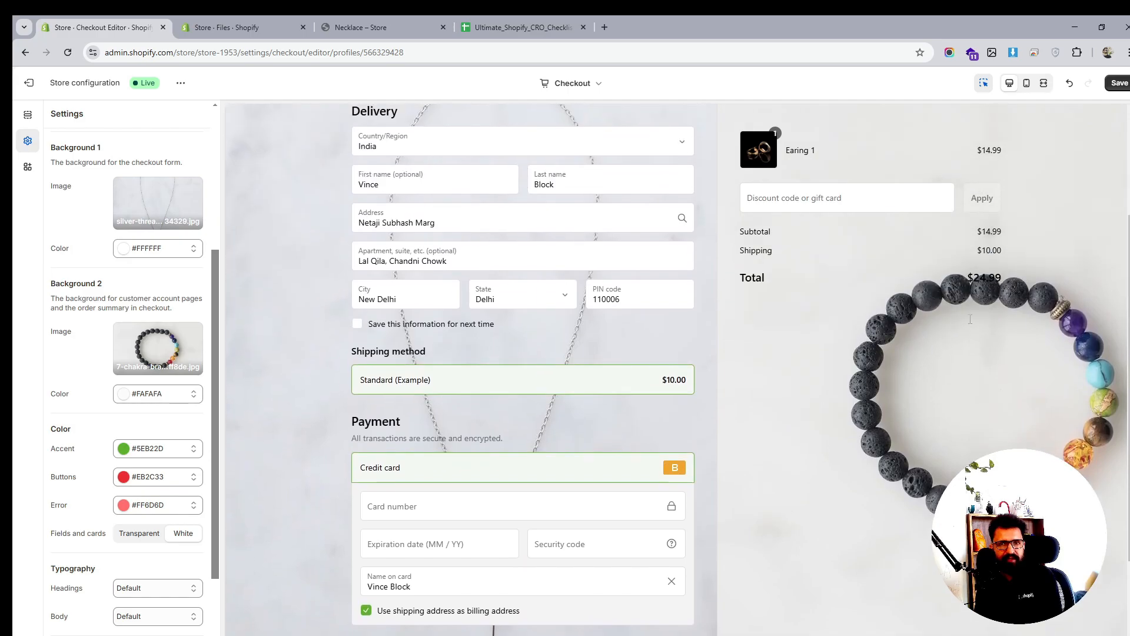
left_click(173, 347)
left_click(176, 413)
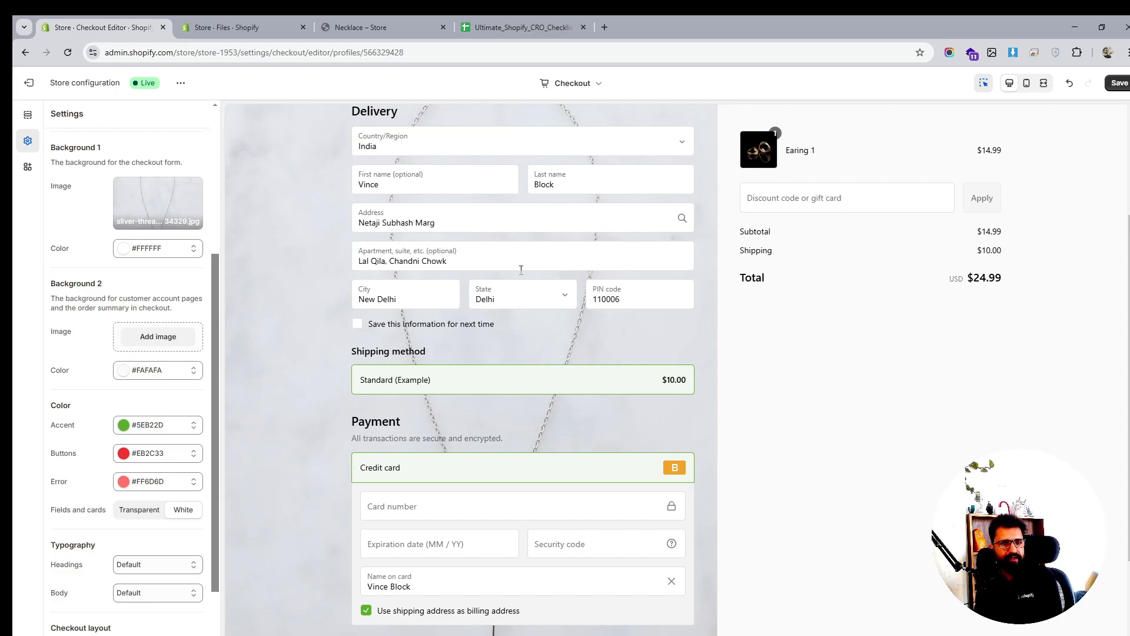
scroll(521, 269, "up", 3)
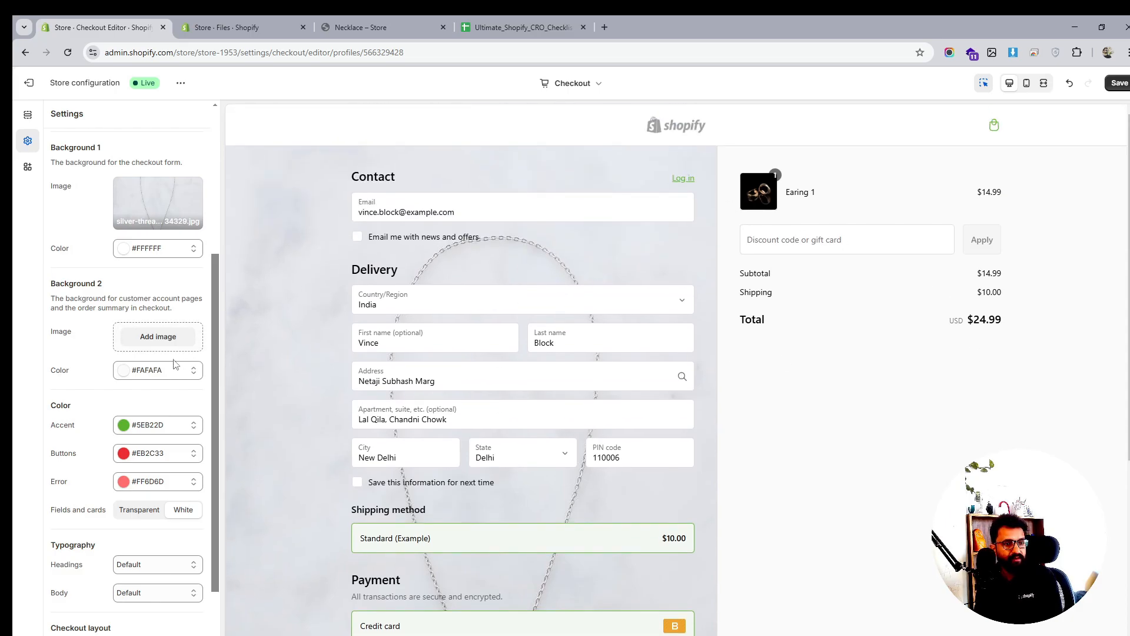
scroll(159, 353, "up", 4)
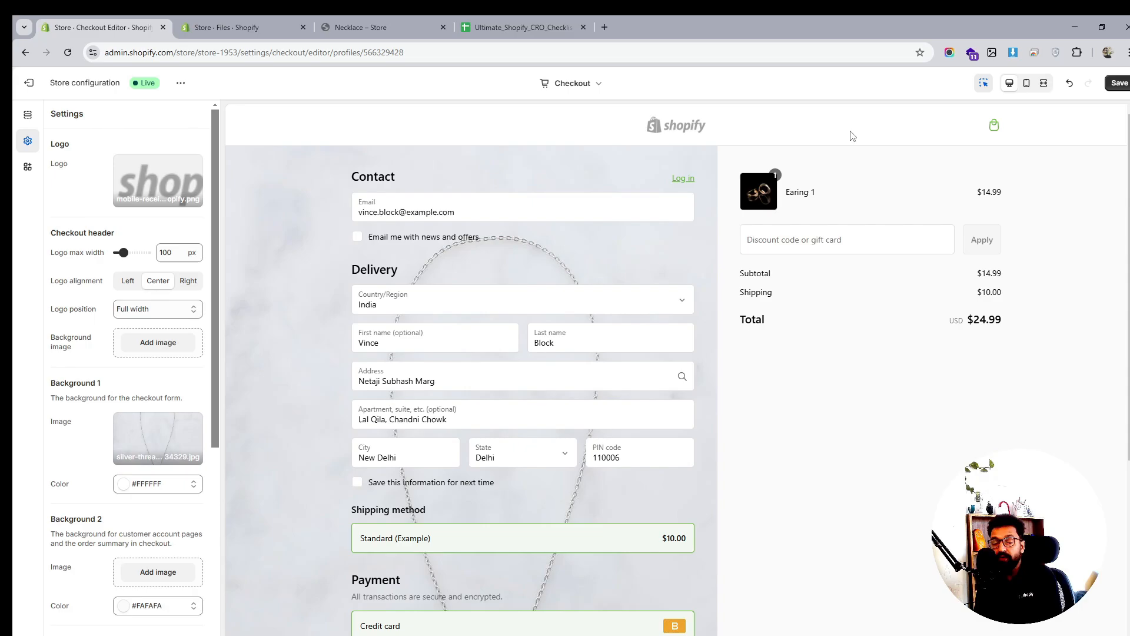
left_click(166, 436)
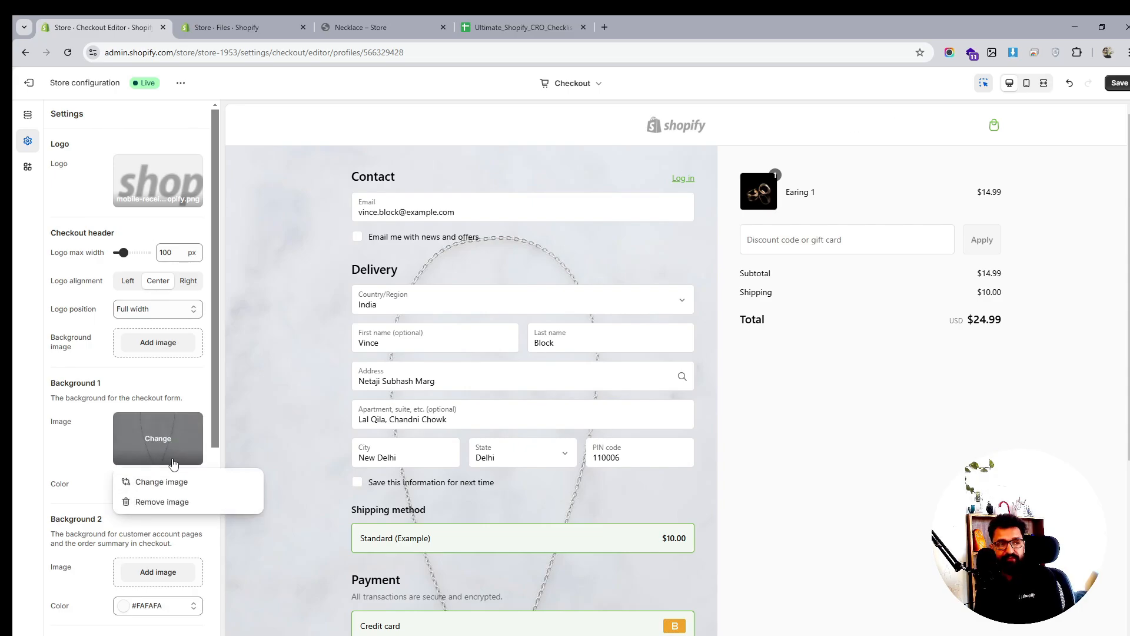
left_click(170, 511)
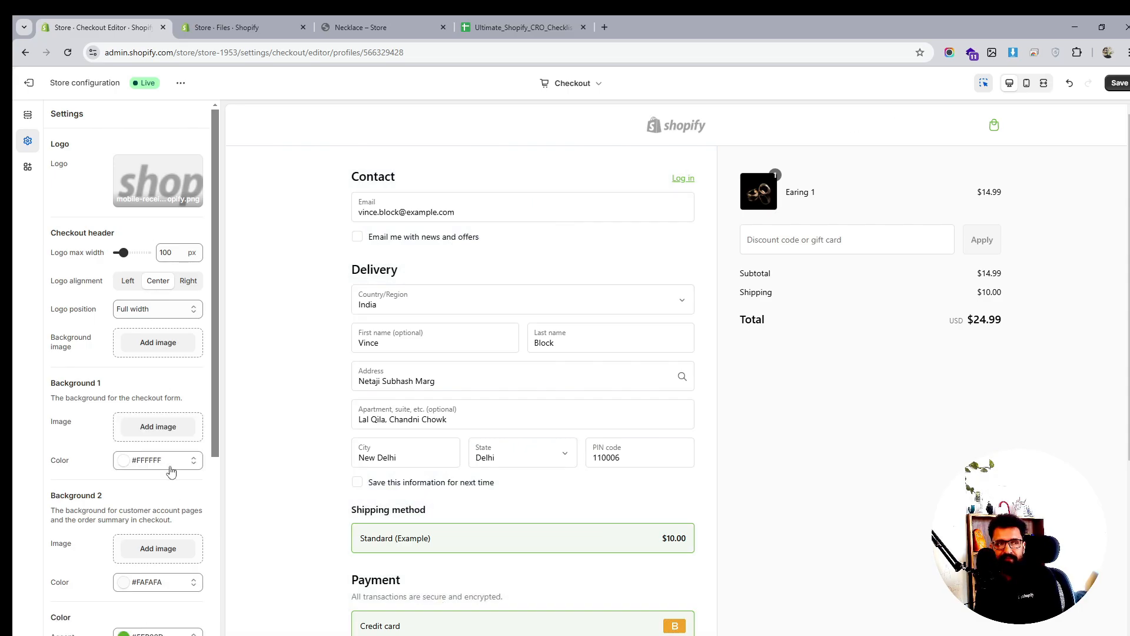
left_click(144, 312)
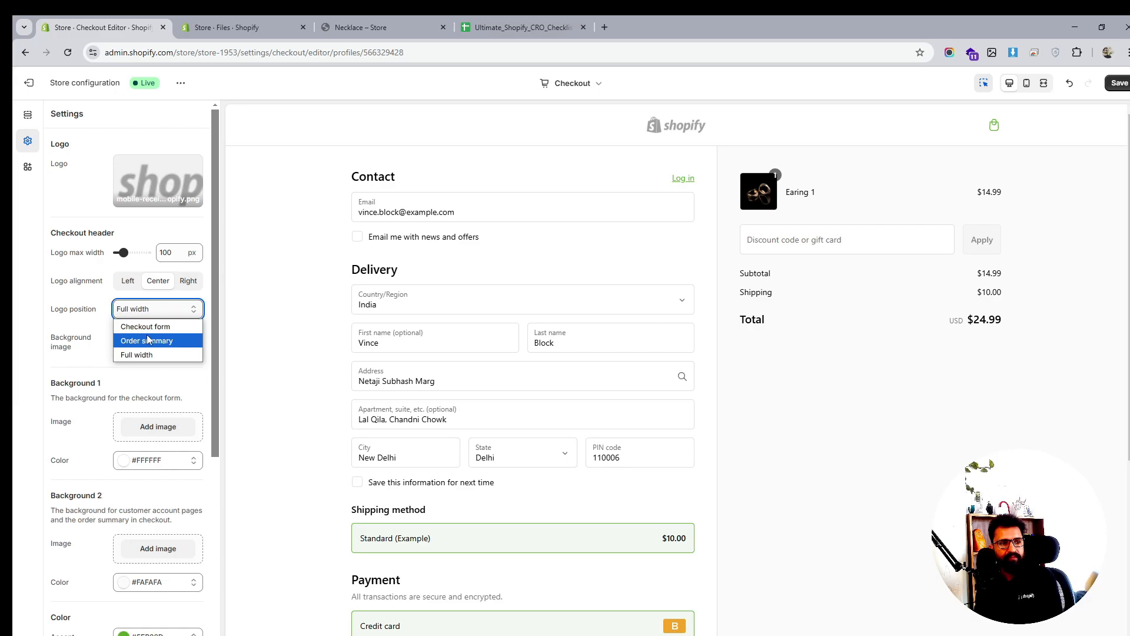
left_click(149, 340)
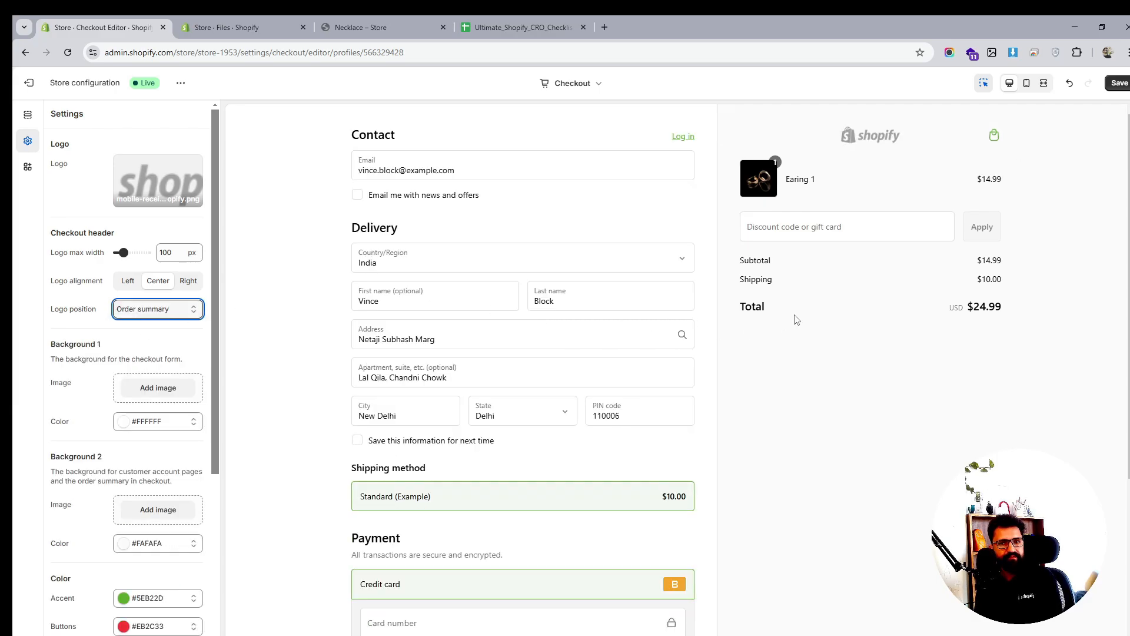
left_click(197, 306)
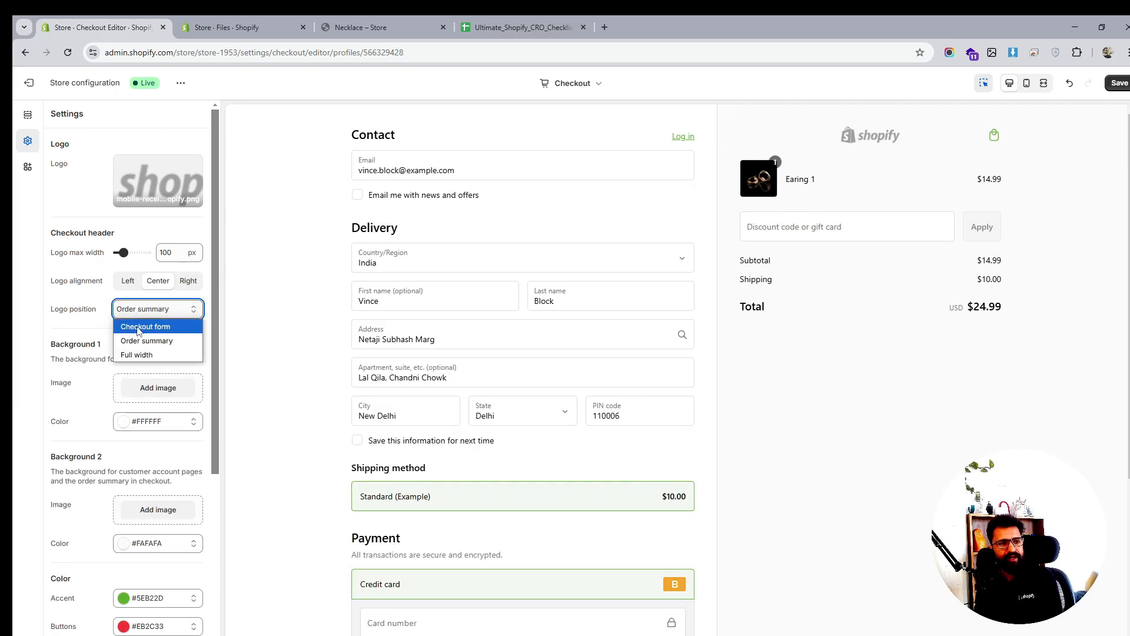
left_click(140, 323)
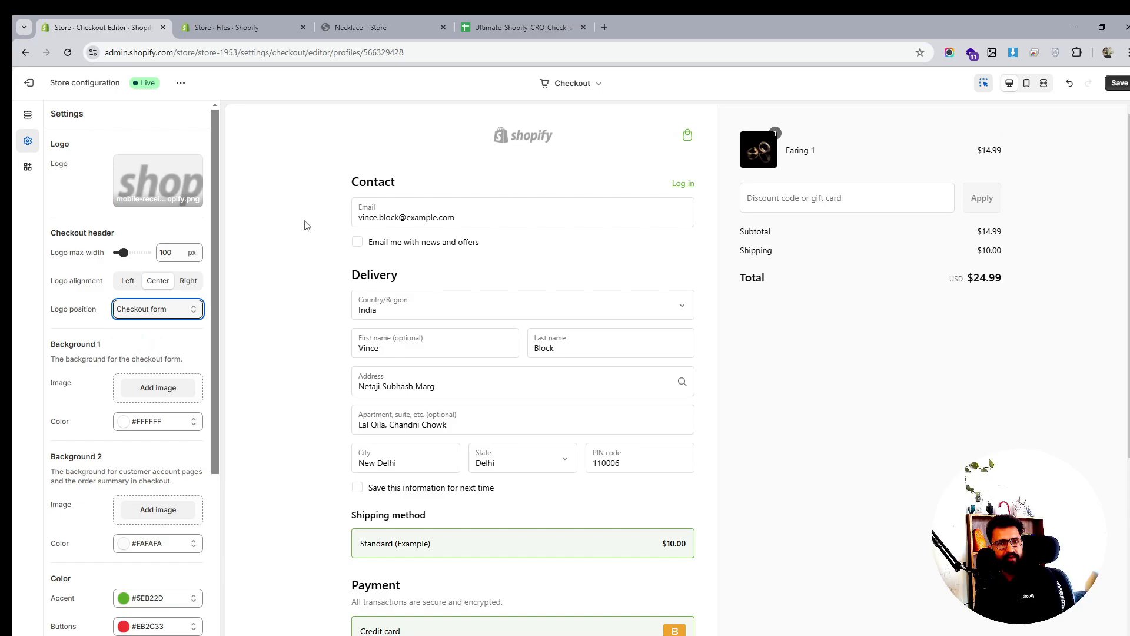
left_click(176, 309)
left_click(141, 356)
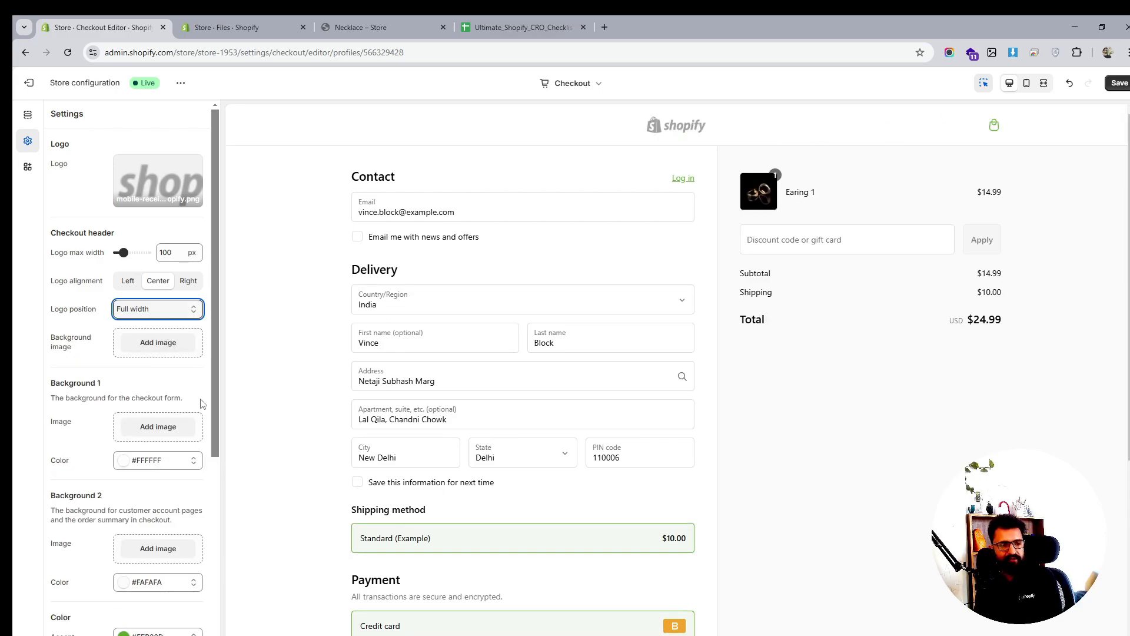
scroll(202, 403, "down", 4)
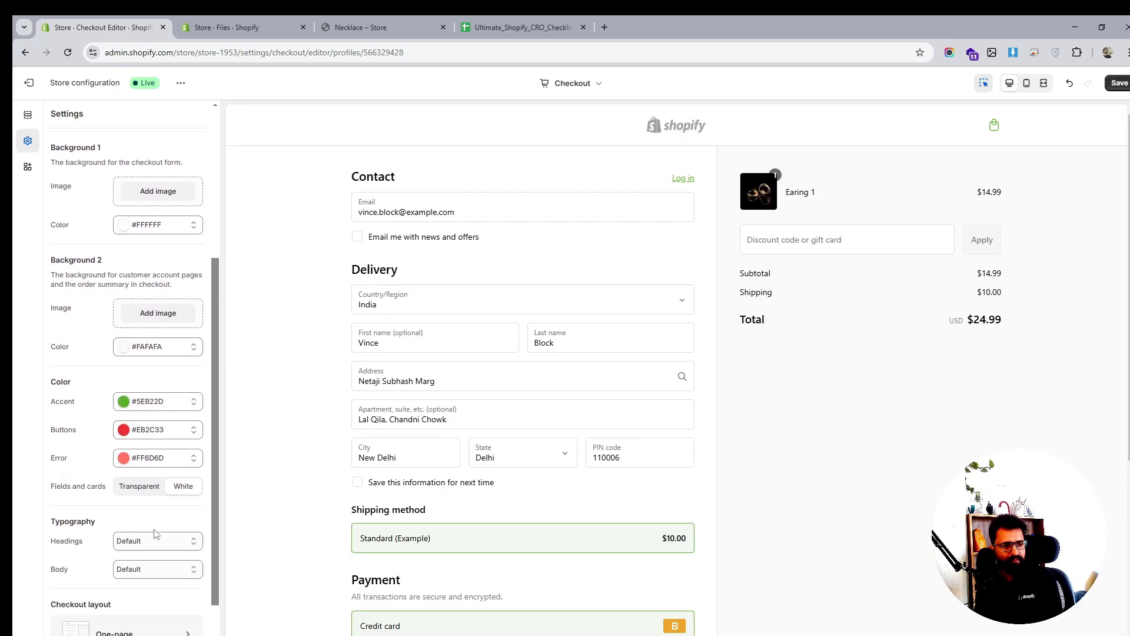
Set the checkout headings font to Abel
scroll(156, 533, "down", 1)
left_click(156, 485)
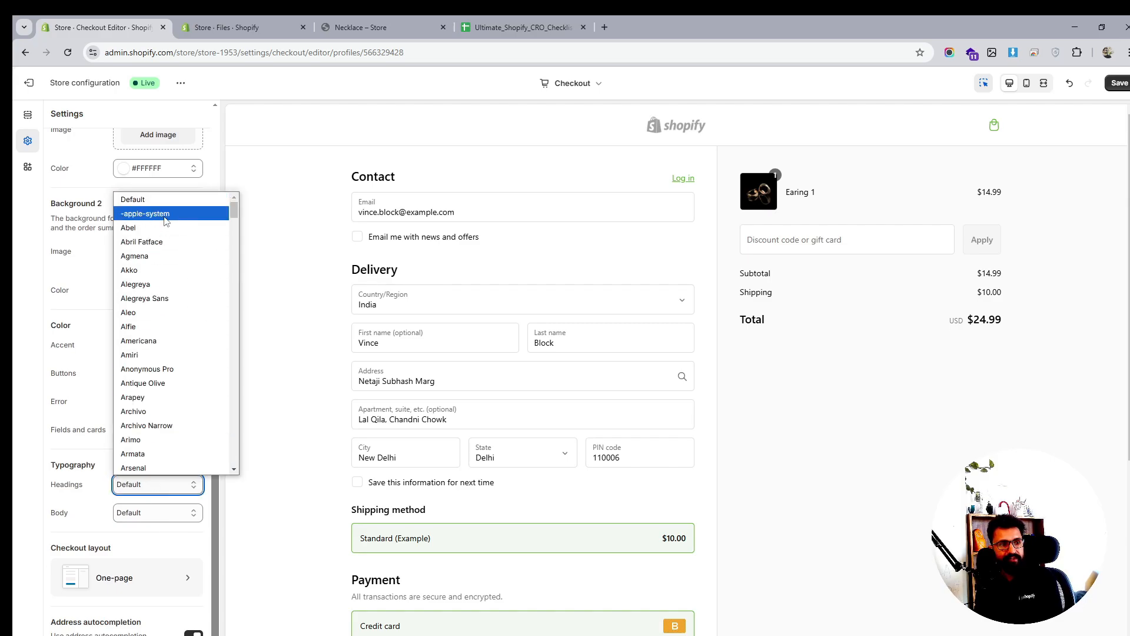
left_click(153, 228)
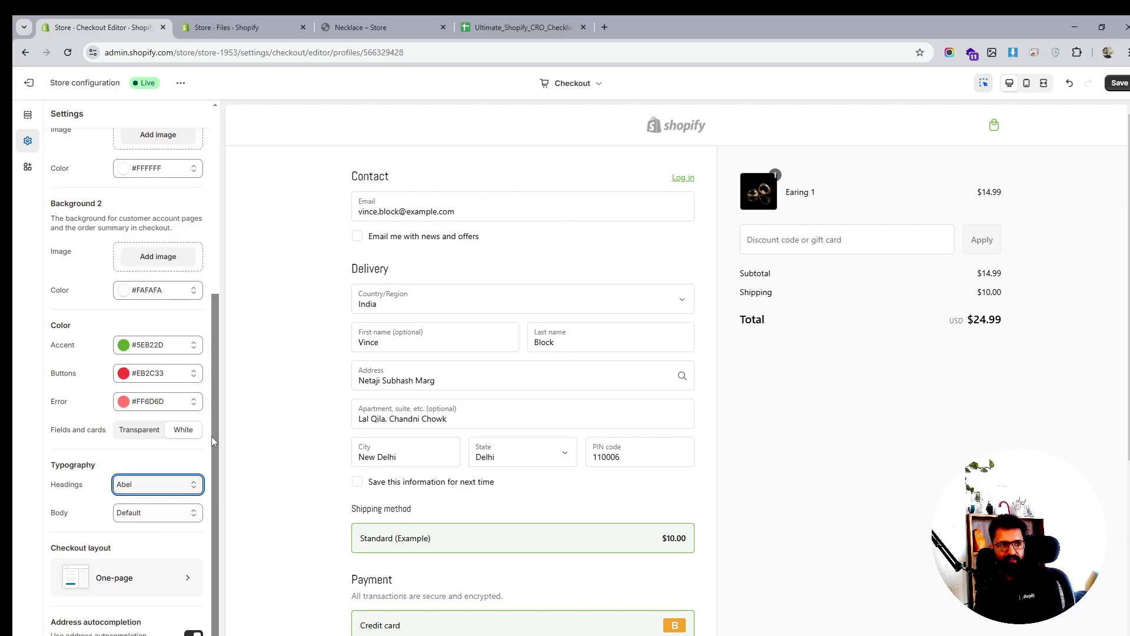
left_click(150, 512)
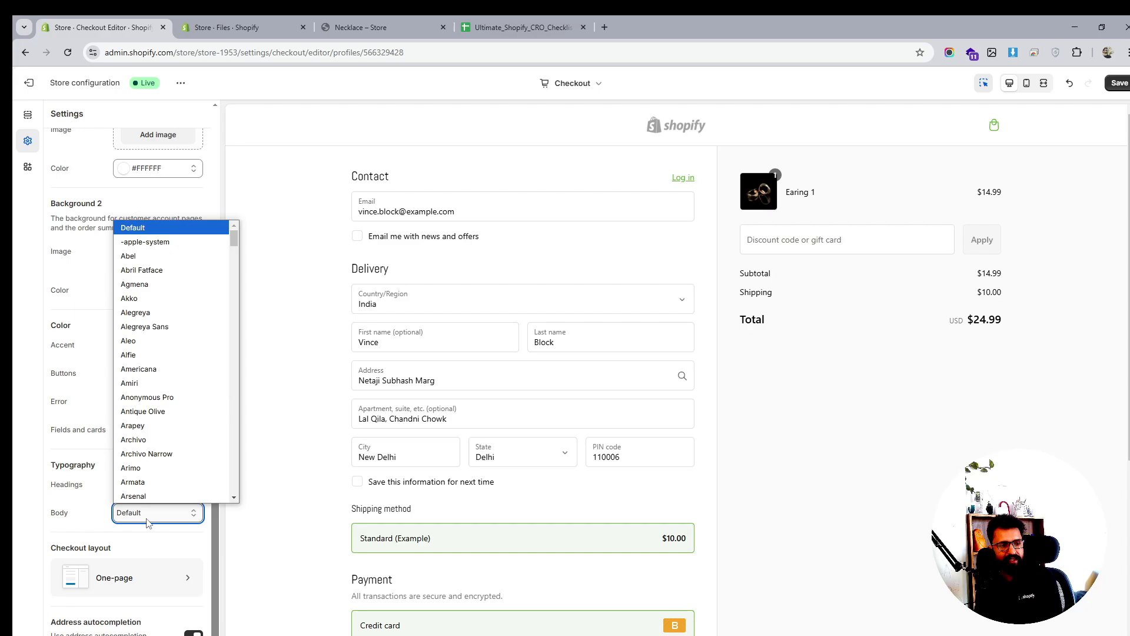
Switch the checkout layout to Three-page, then back to One-page
left_click(166, 583)
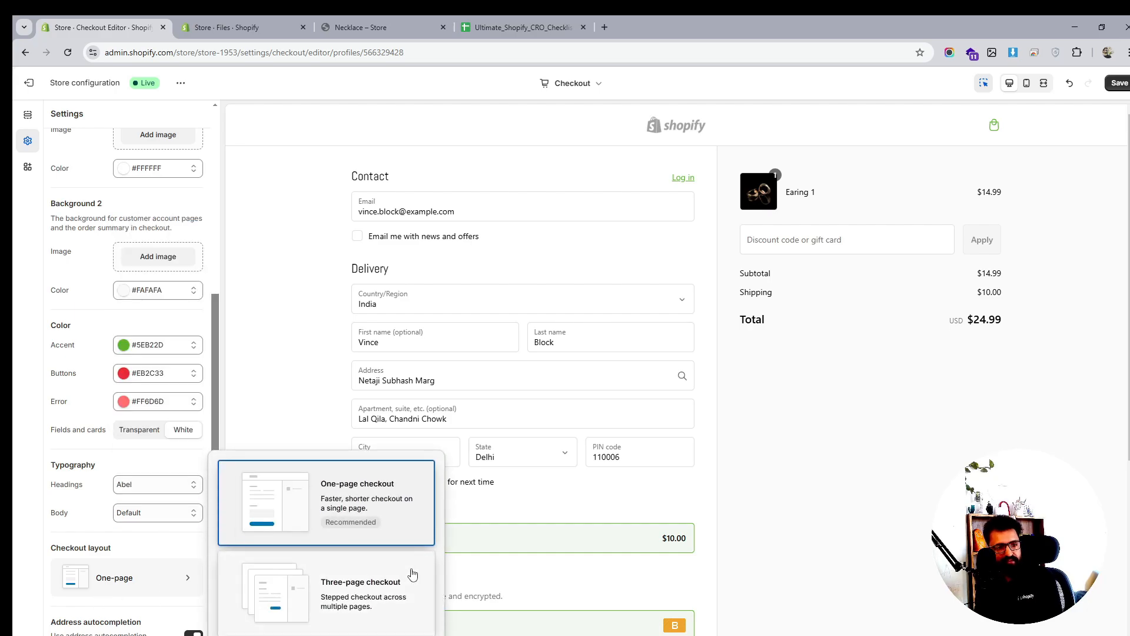
left_click(358, 600)
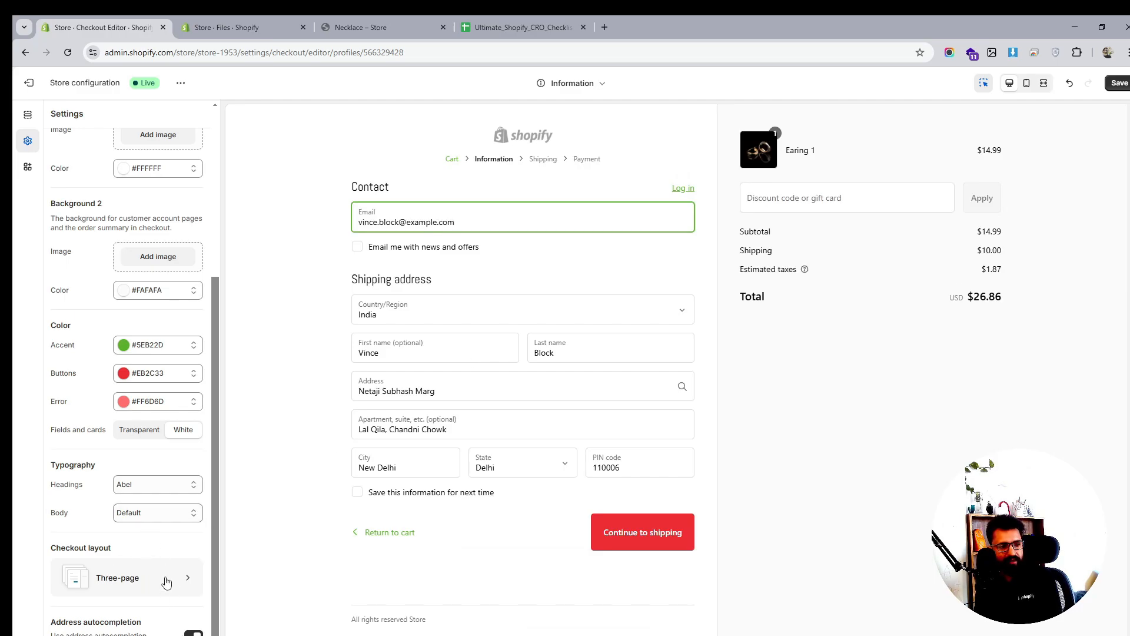
left_click(167, 582)
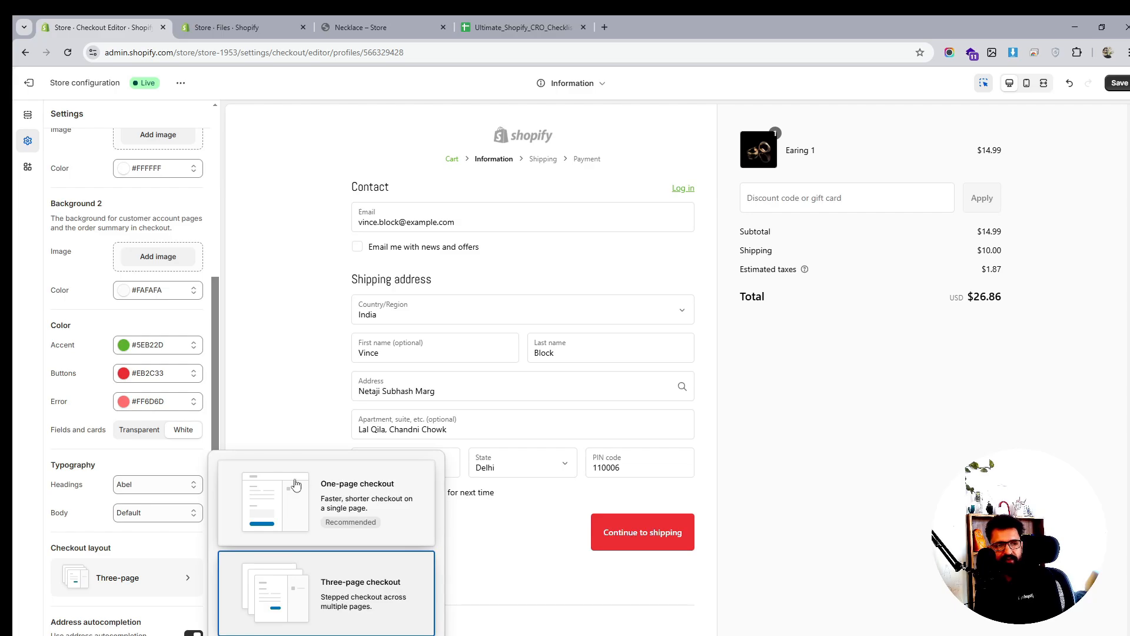
left_click(348, 486)
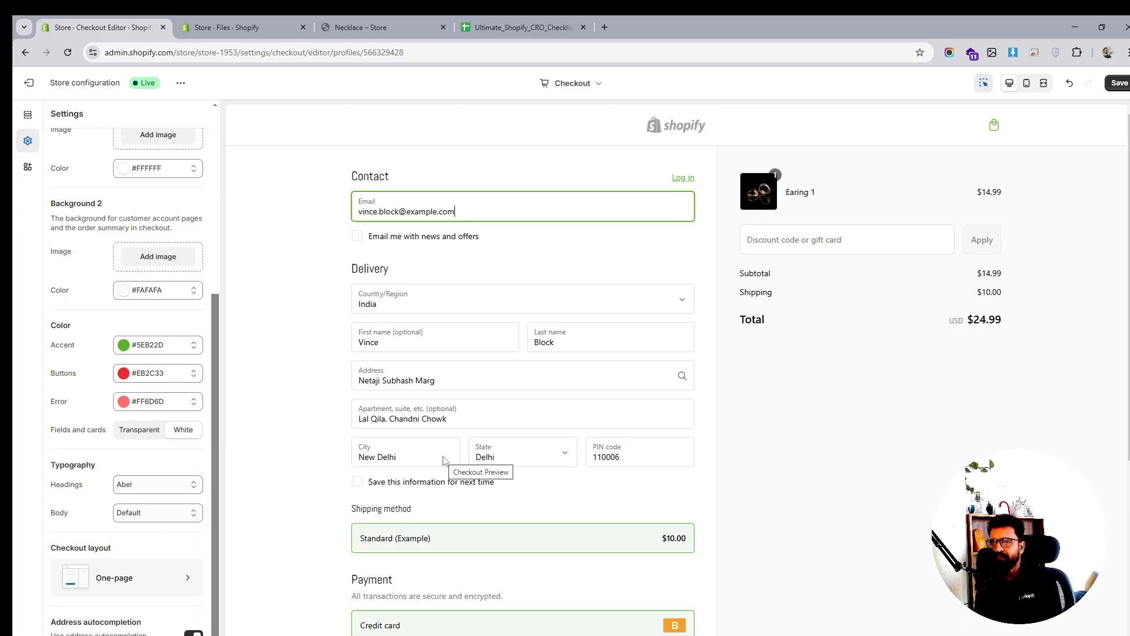
Try Transparent fields and cards, revert to White, and save the checkout styles
scroll(446, 461, "down", 5)
scroll(446, 460, "up", 5)
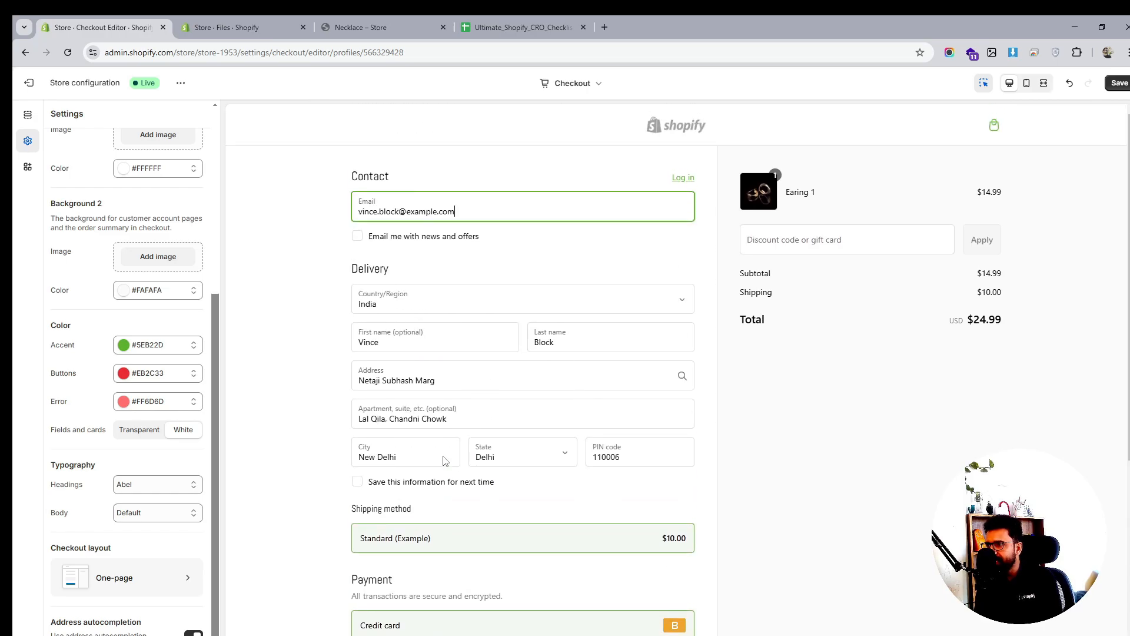
scroll(136, 492, "up", 5)
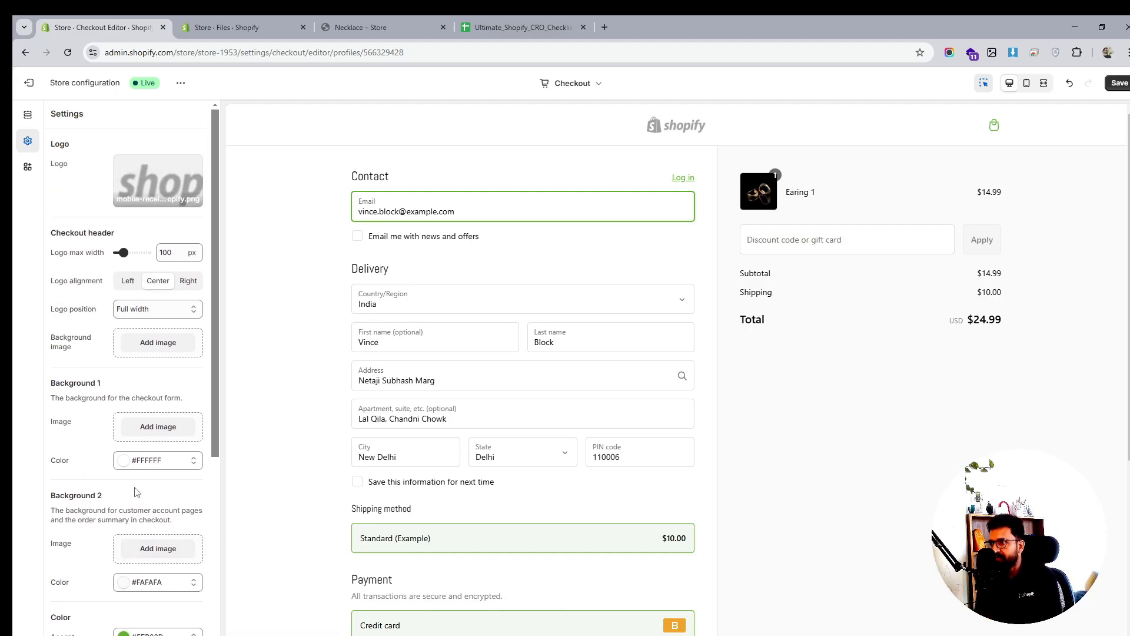
scroll(115, 501, "down", 5)
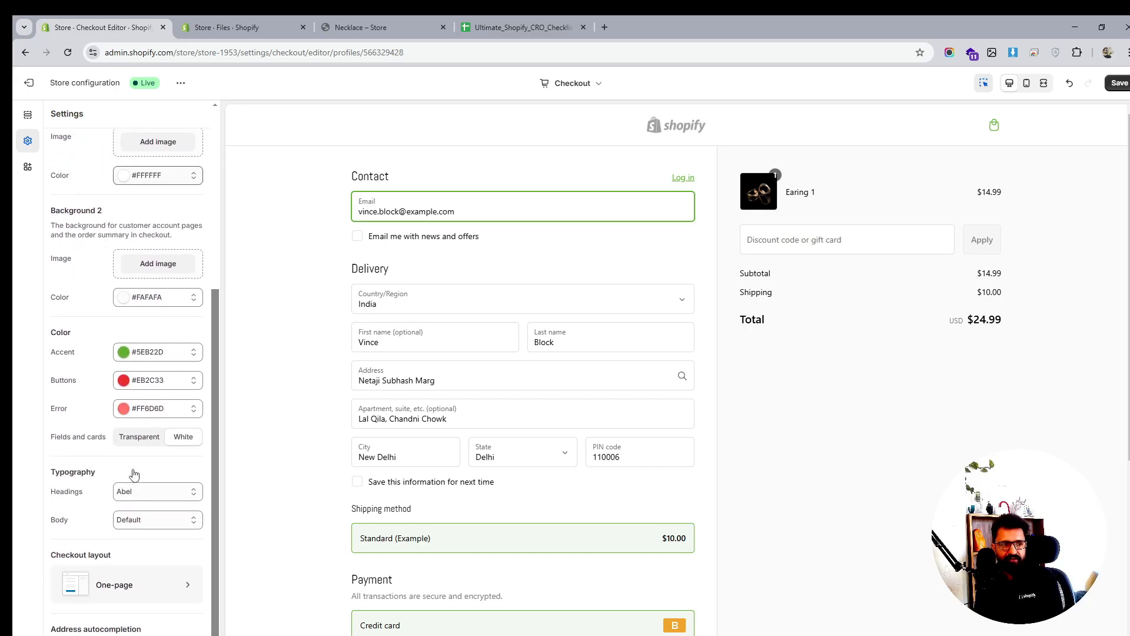
left_click(139, 431)
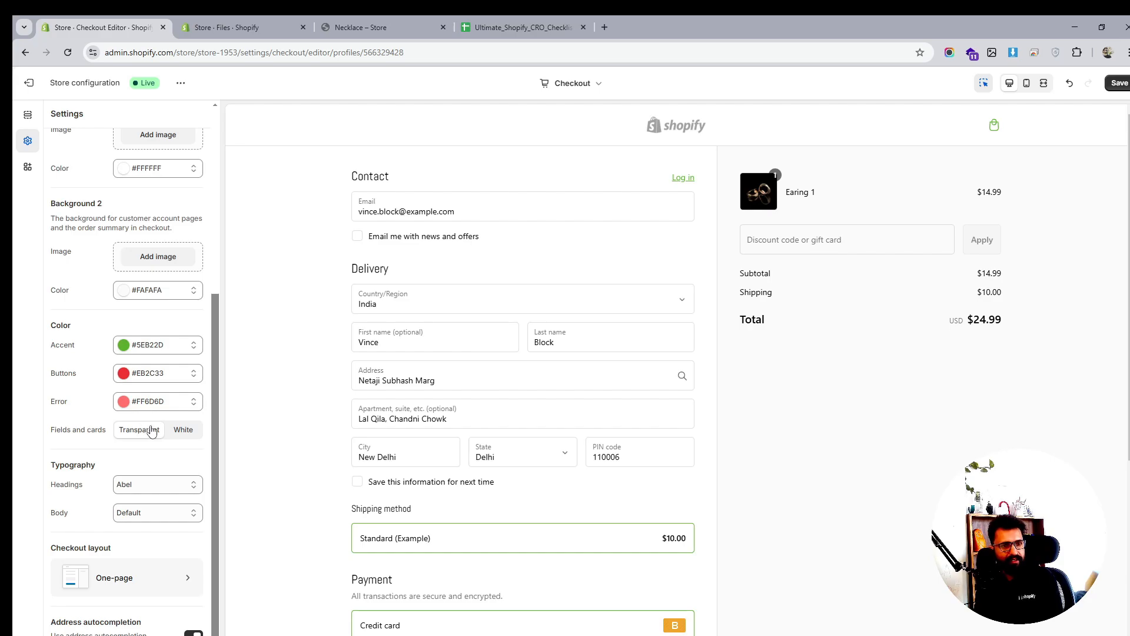
left_click(180, 431)
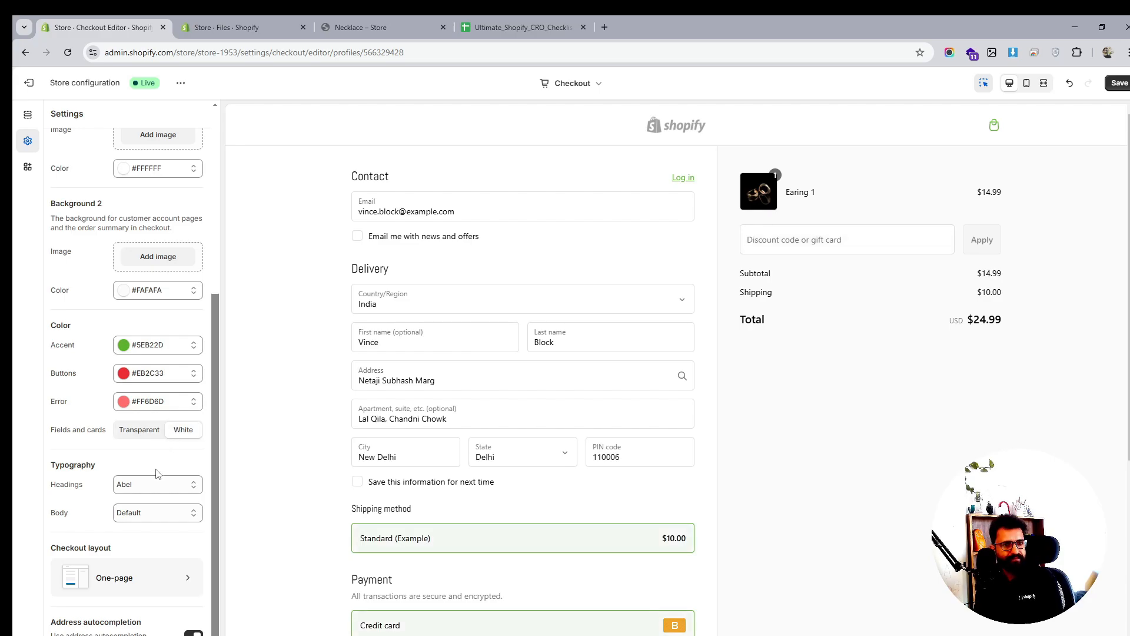
scroll(158, 474, "up", 5)
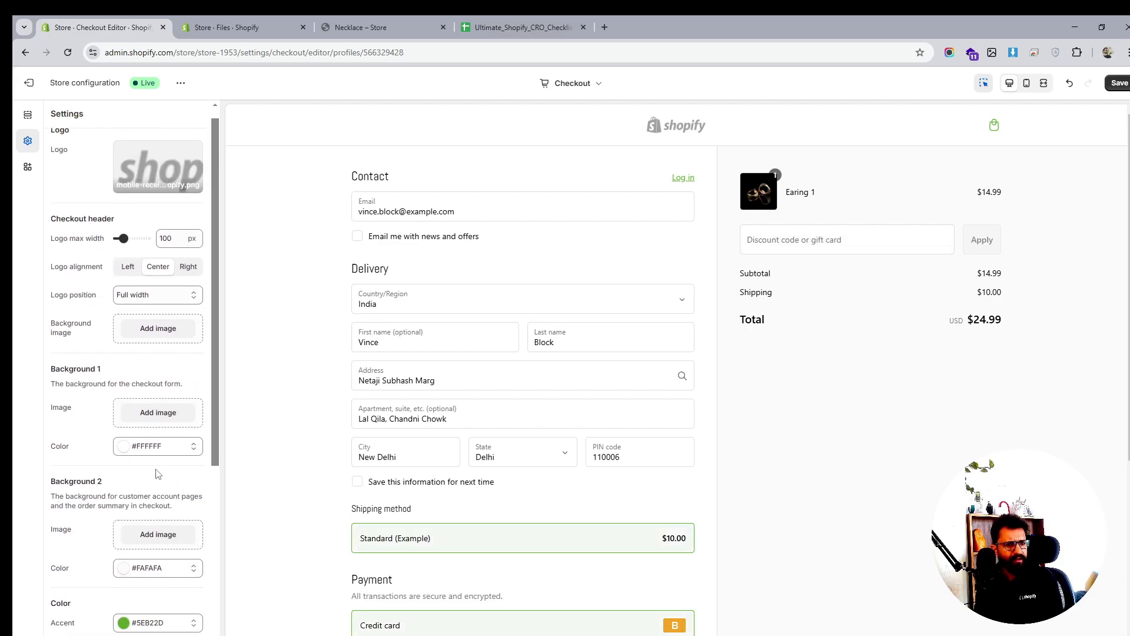
scroll(158, 474, "down", 5)
scroll(158, 474, "up", 5)
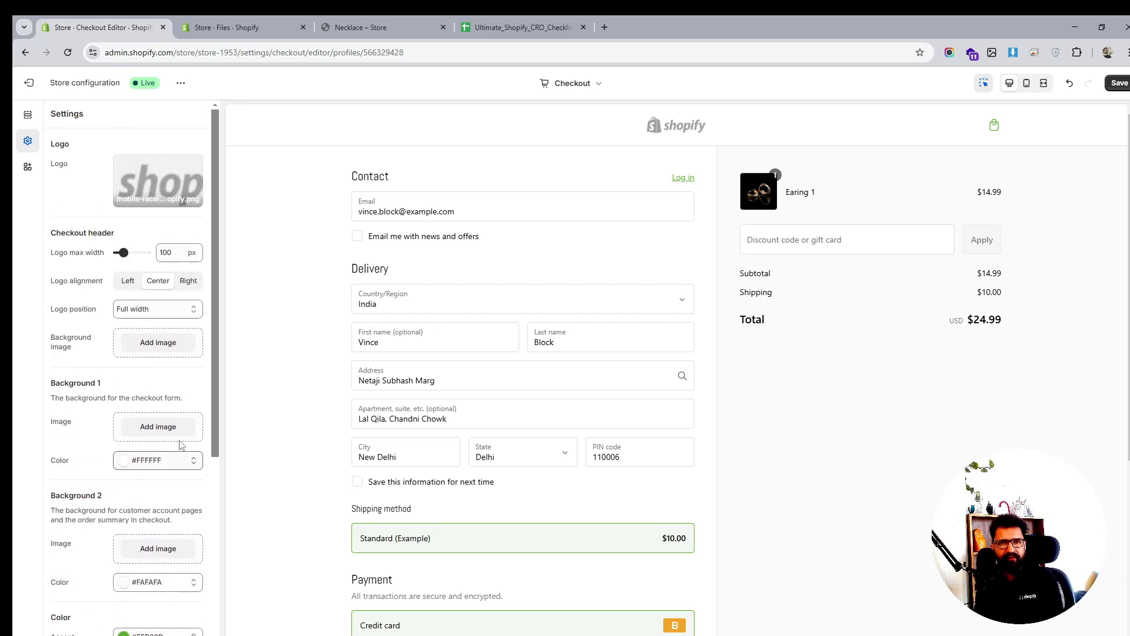
left_click(1114, 83)
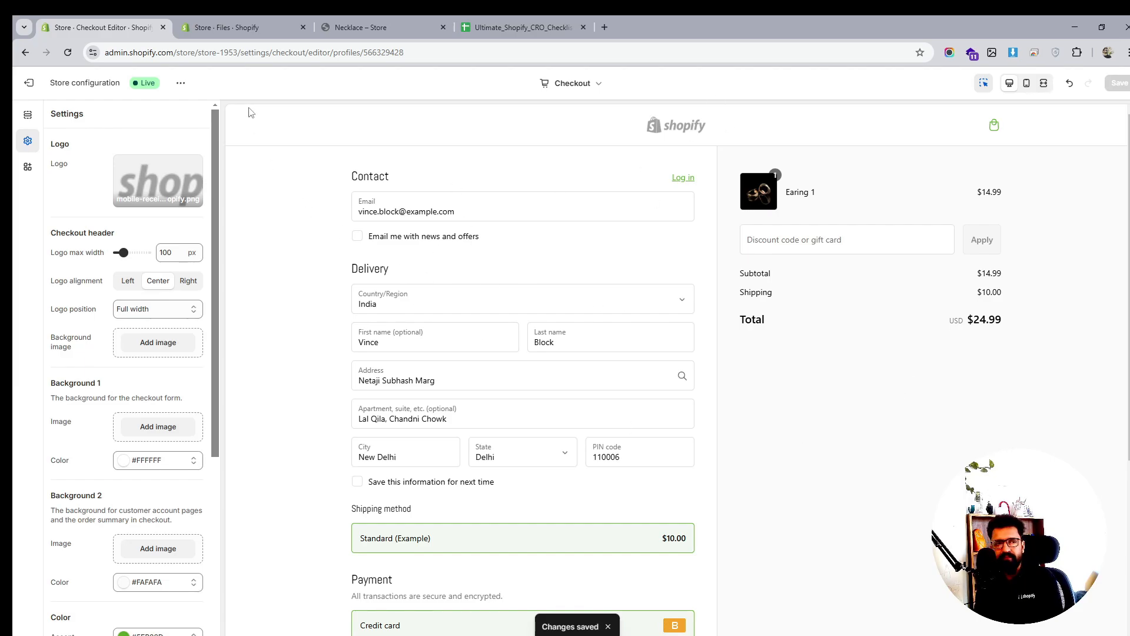
Exit the checkout editor, scroll through the storefront homepage, and go back to the Files admin page
left_click(28, 83)
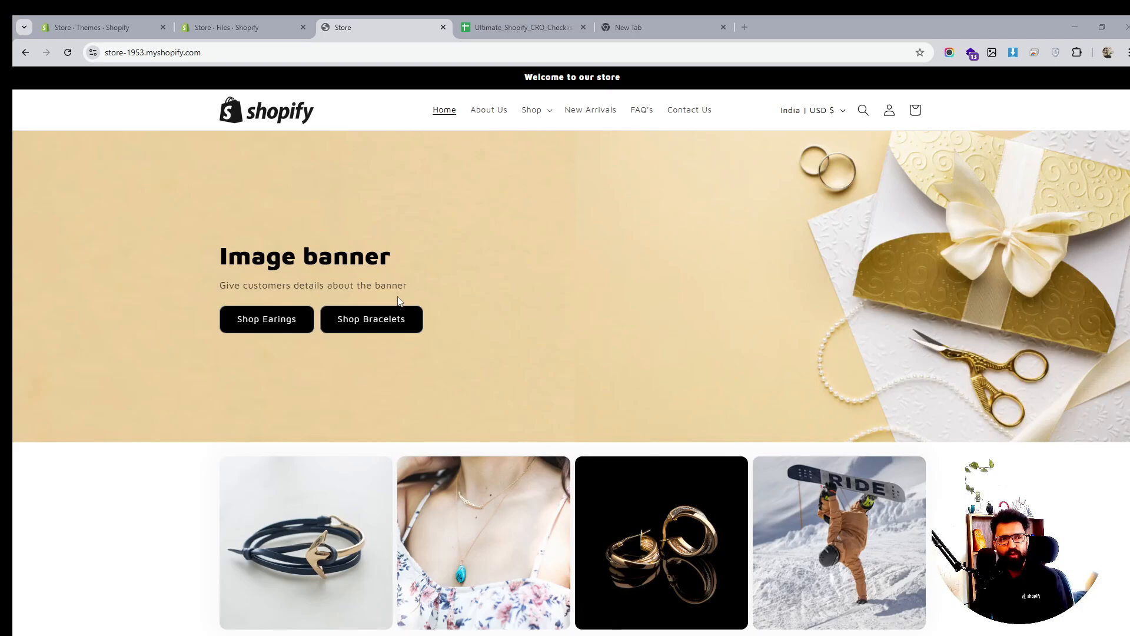
scroll(403, 333, "down", 7)
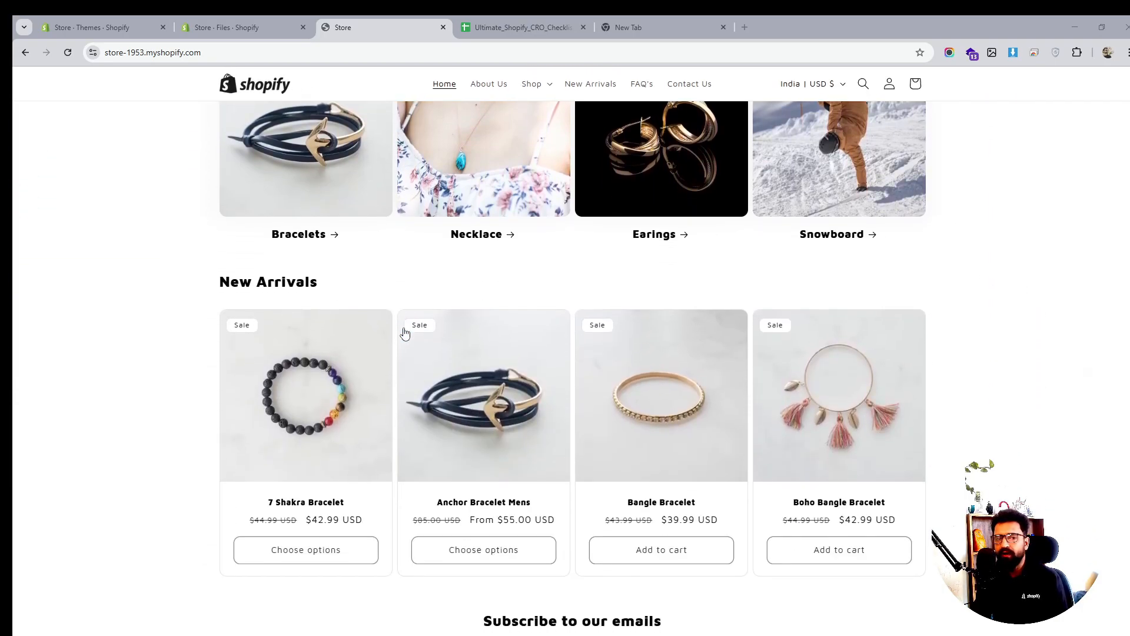
scroll(404, 333, "down", 1)
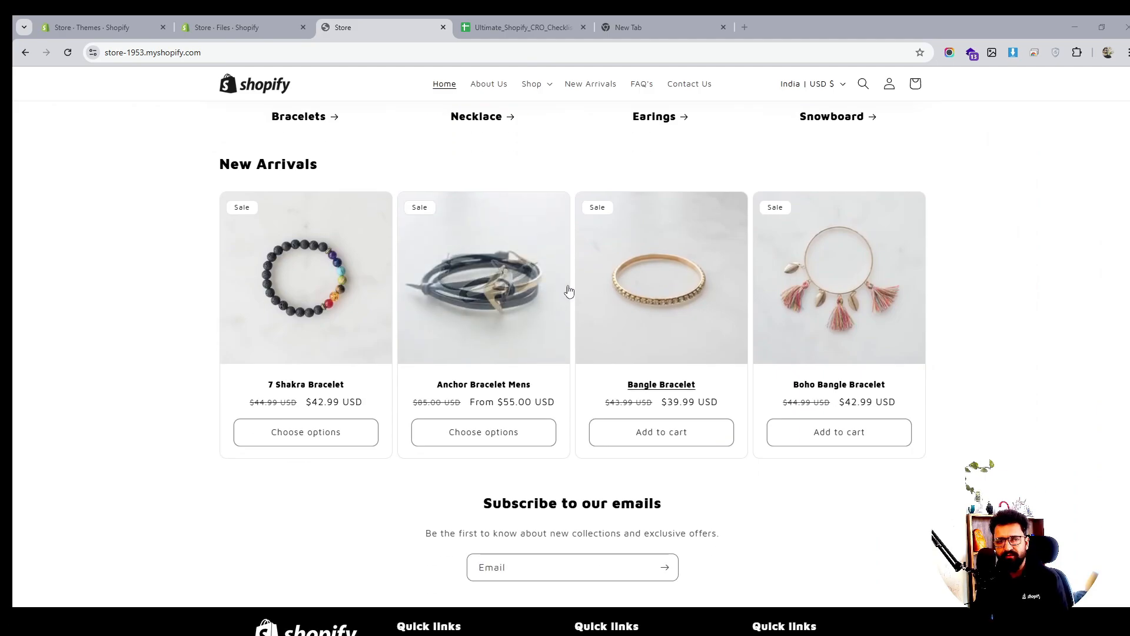
scroll(612, 384, "down", 2)
scroll(610, 383, "up", 10)
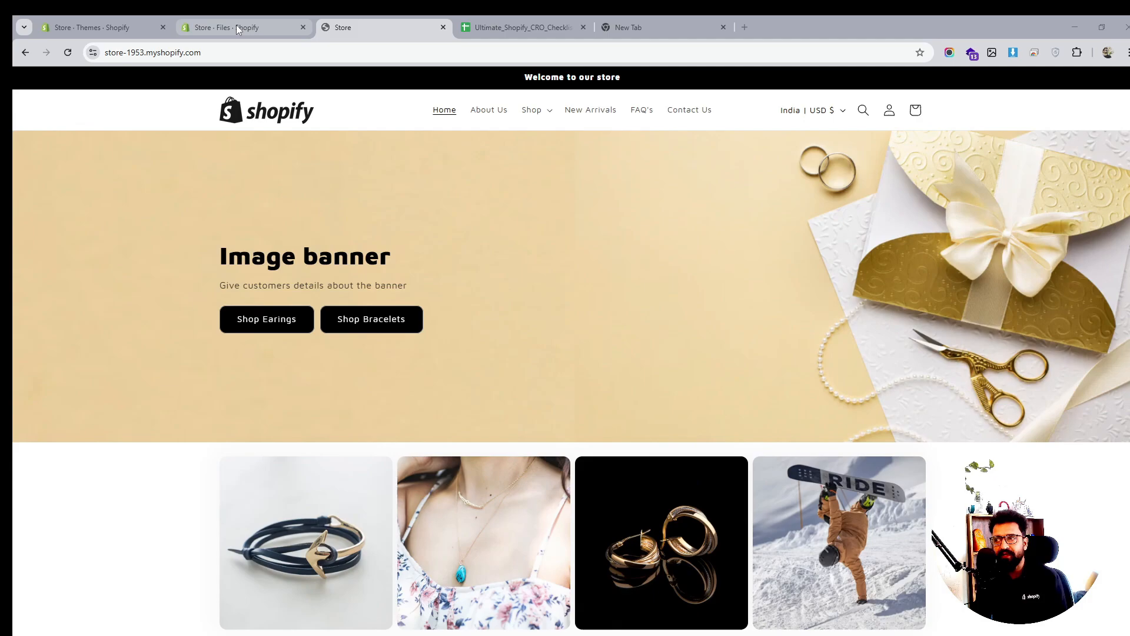
left_click(236, 28)
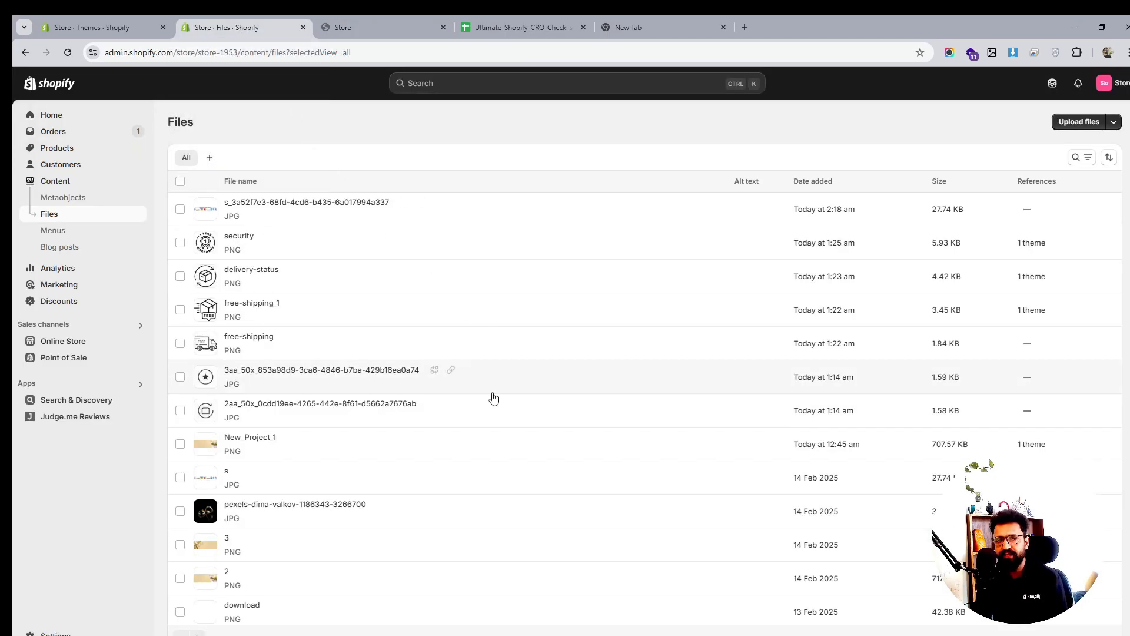
From Online Store, customize the current Sense theme to open its Home page template
left_click(63, 341)
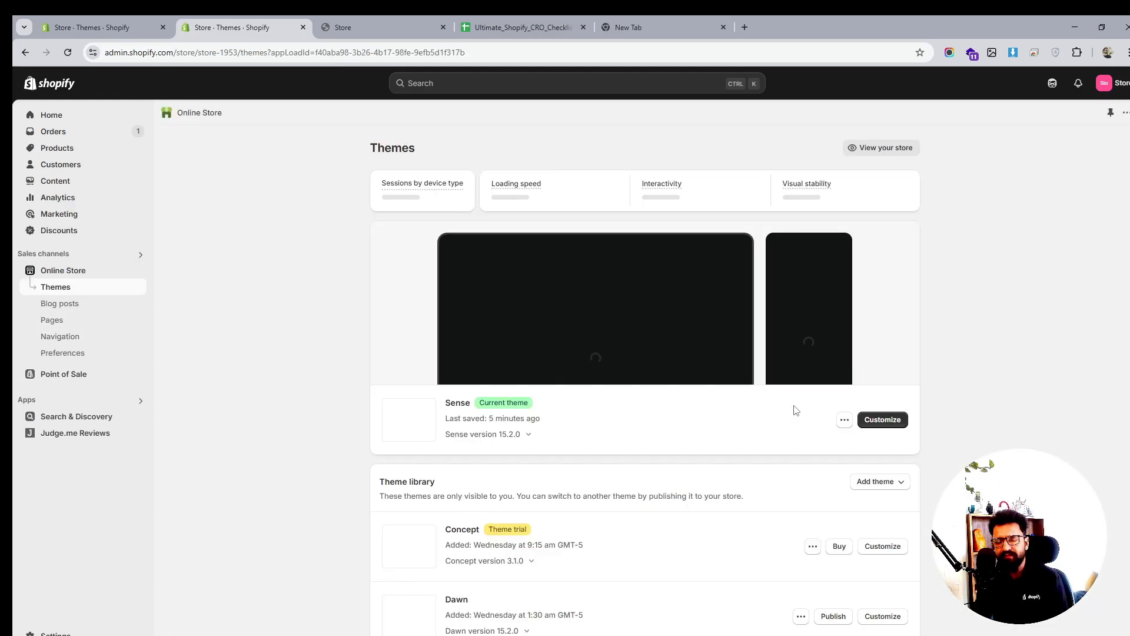
left_click(890, 420)
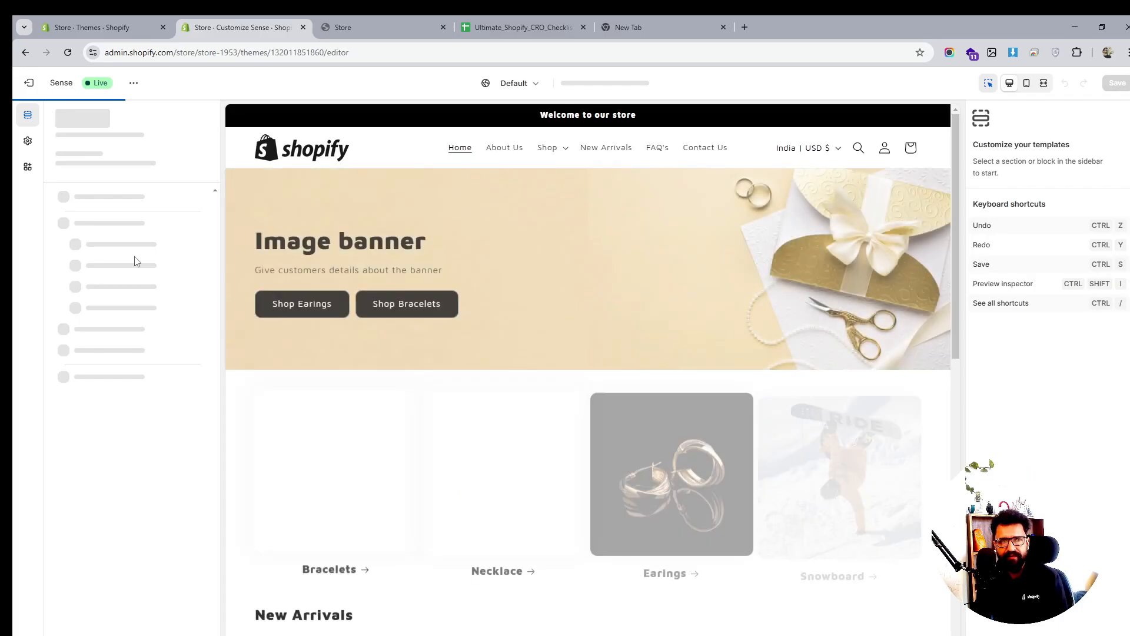
scroll(135, 261, "down", 2)
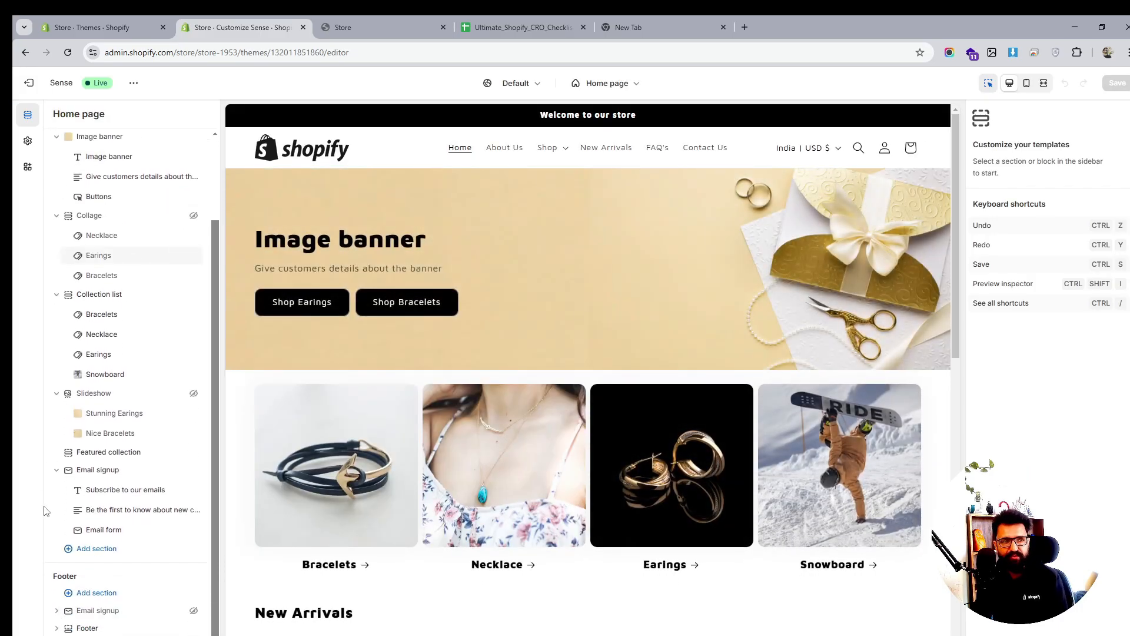
Add a Multicolumn section to the home page with centre-aligned columns and One Tenth image width
left_click(101, 551)
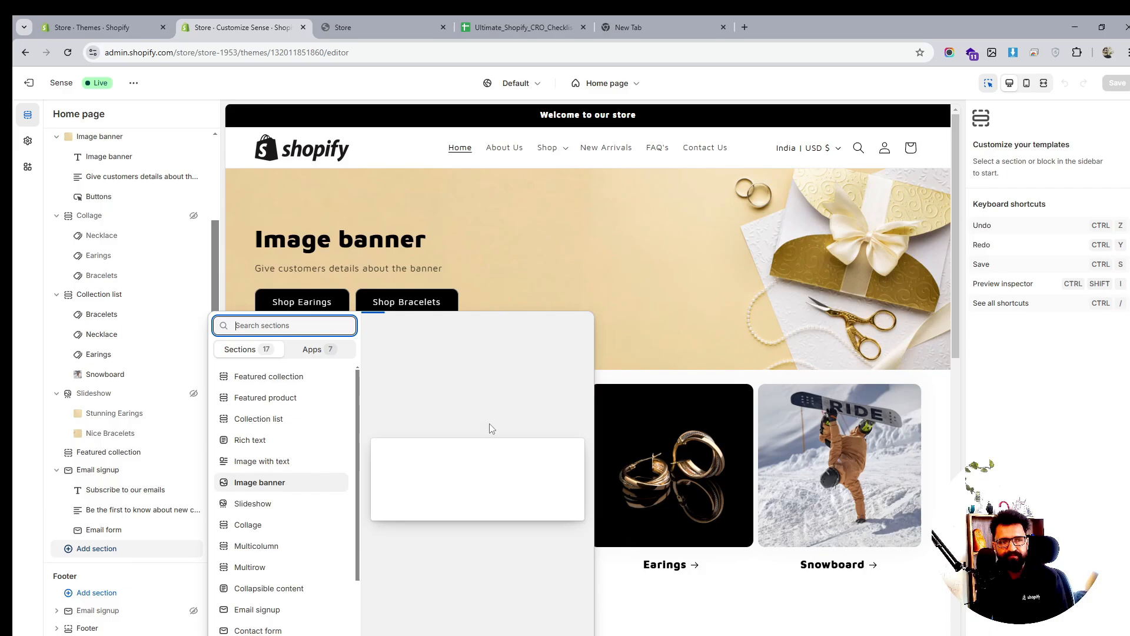
left_click(273, 546)
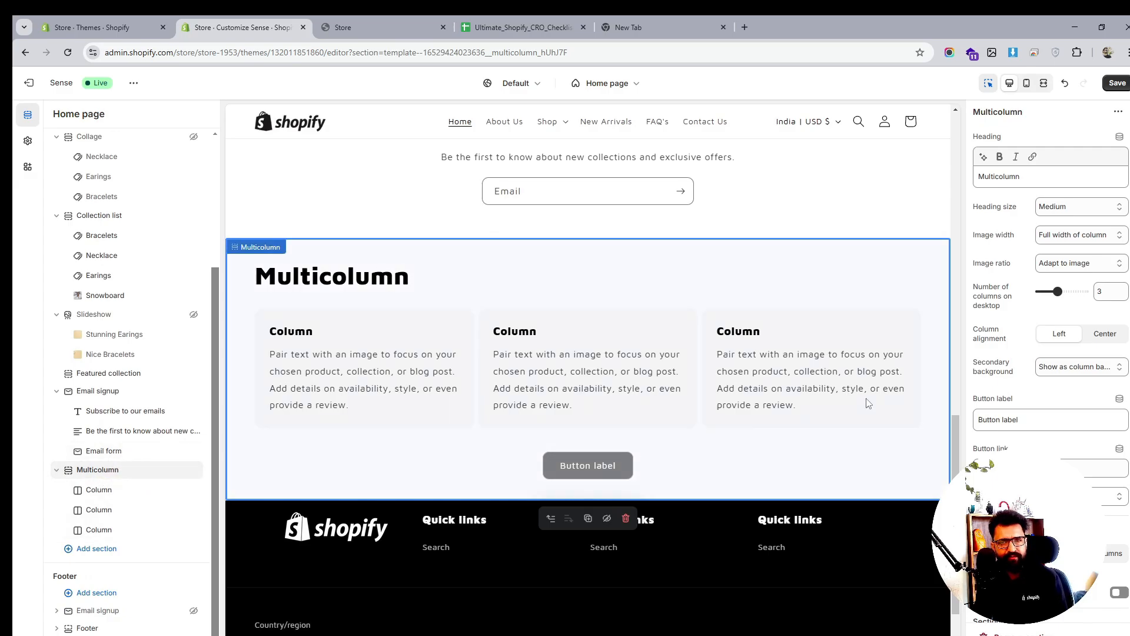
left_click(1100, 336)
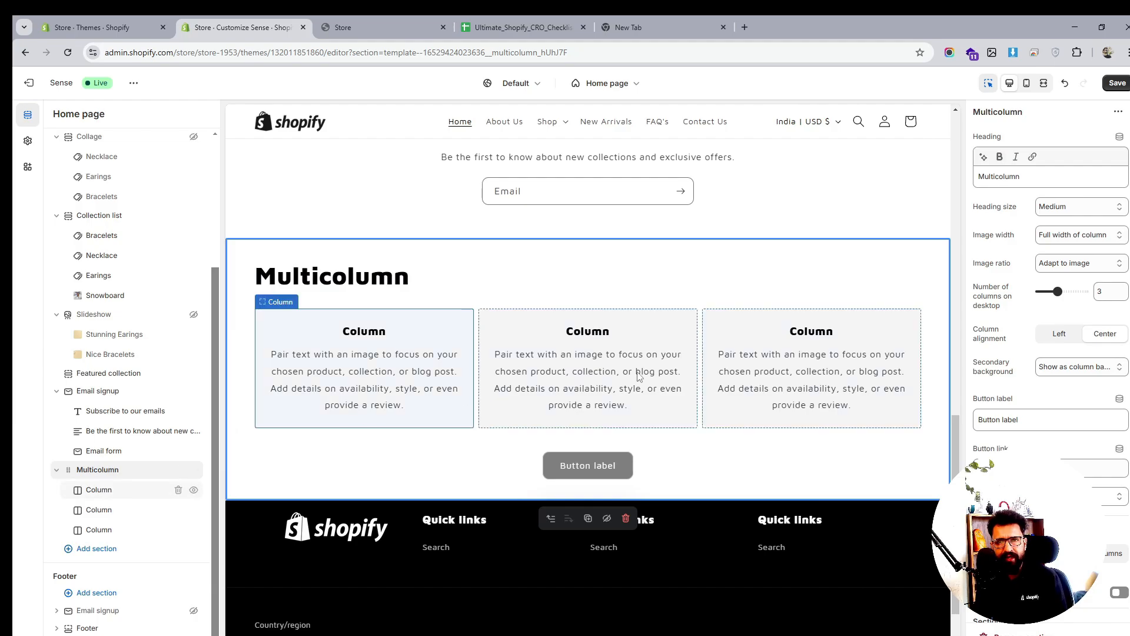
left_click(1090, 236)
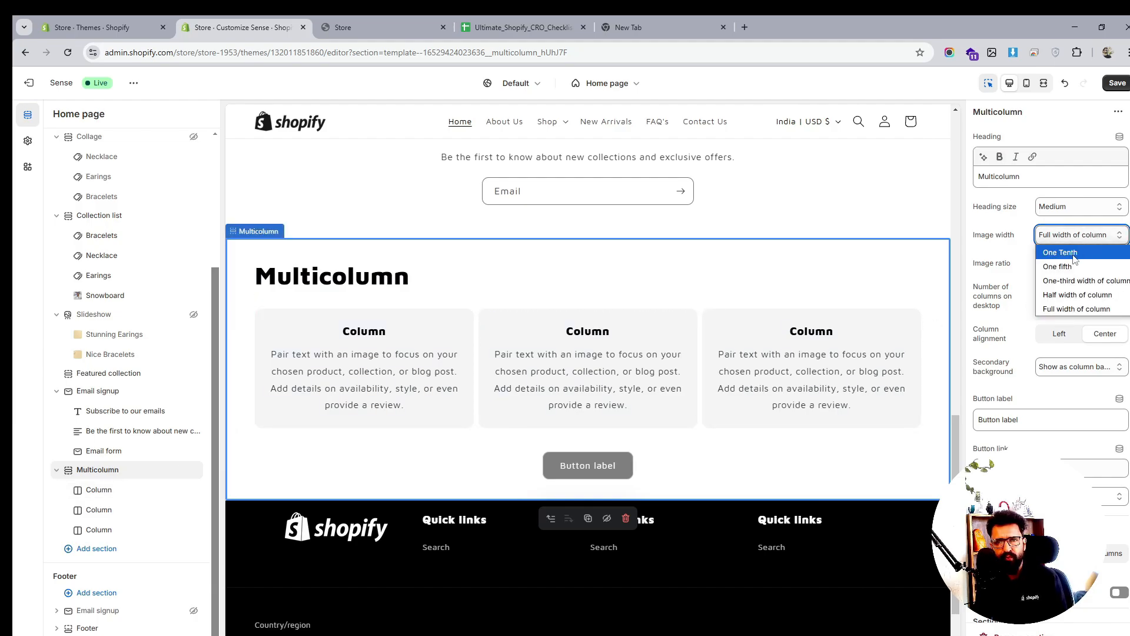
left_click(1073, 255)
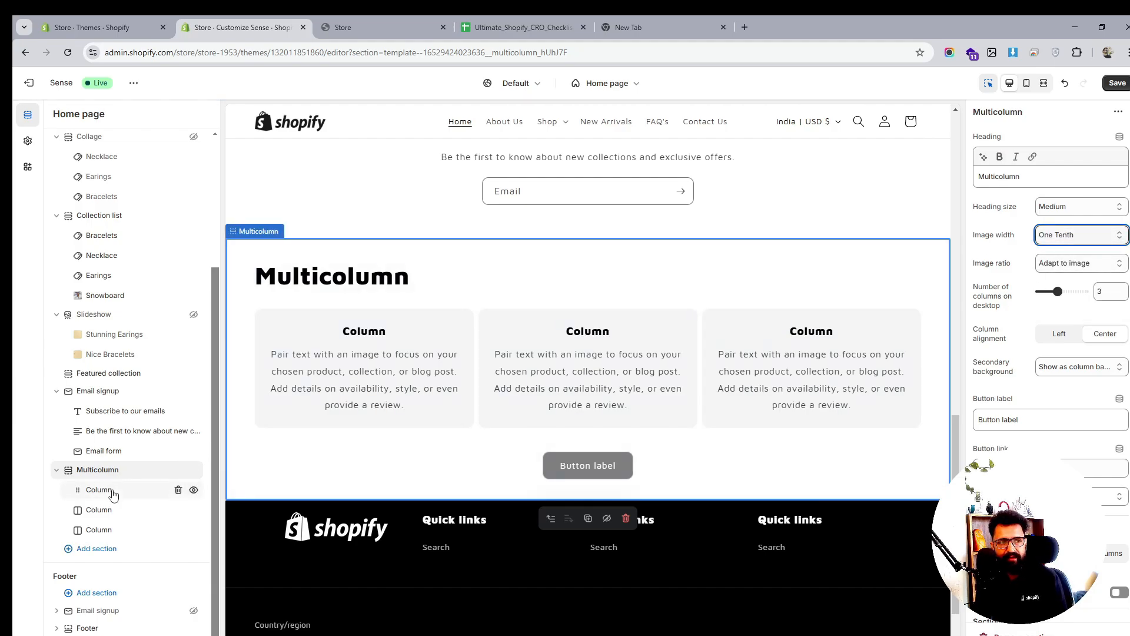
left_click(297, 415)
Give the first column the free-shipping_1 icon, the heading 'Free Shipping' and the description 'Free Shipping on all orders'
left_click(1071, 146)
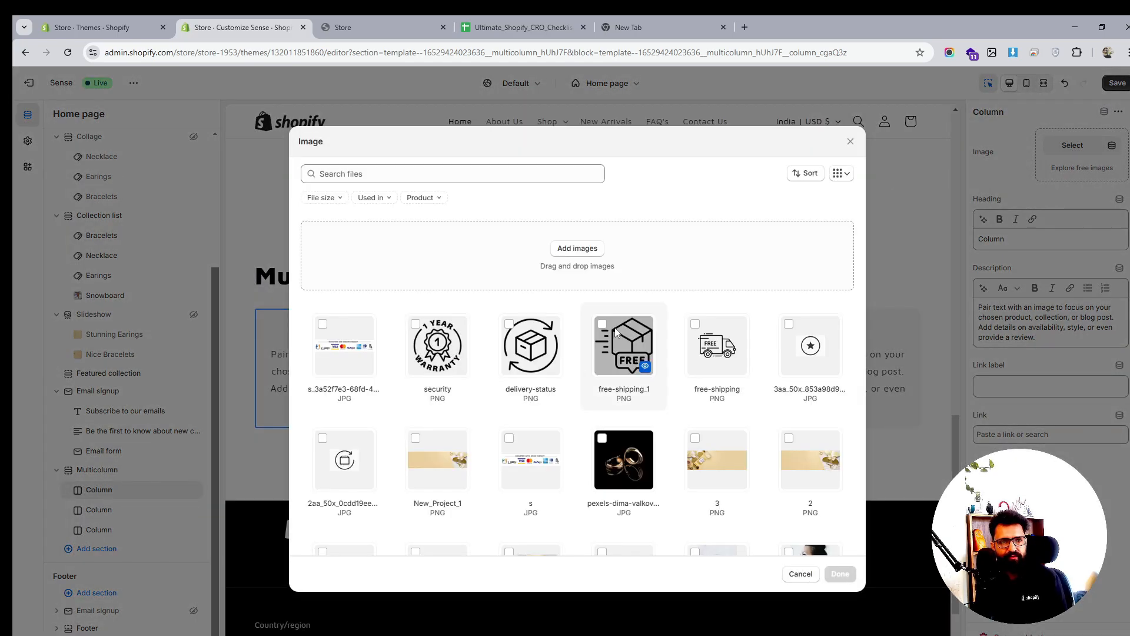
left_click(610, 333)
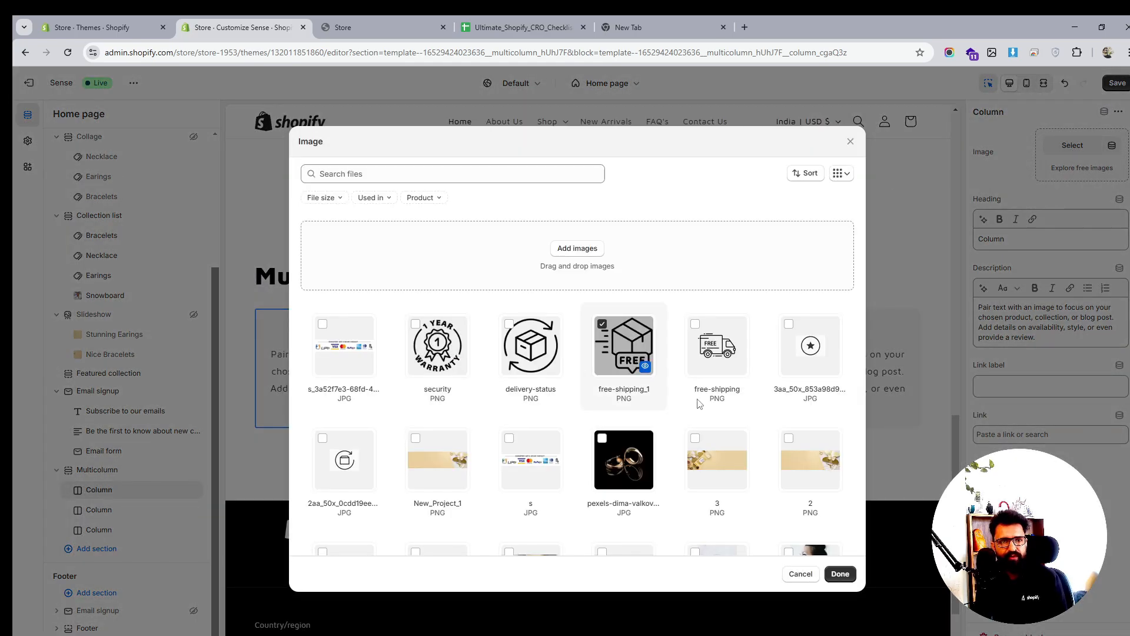
left_click(840, 574)
double_click(1001, 241)
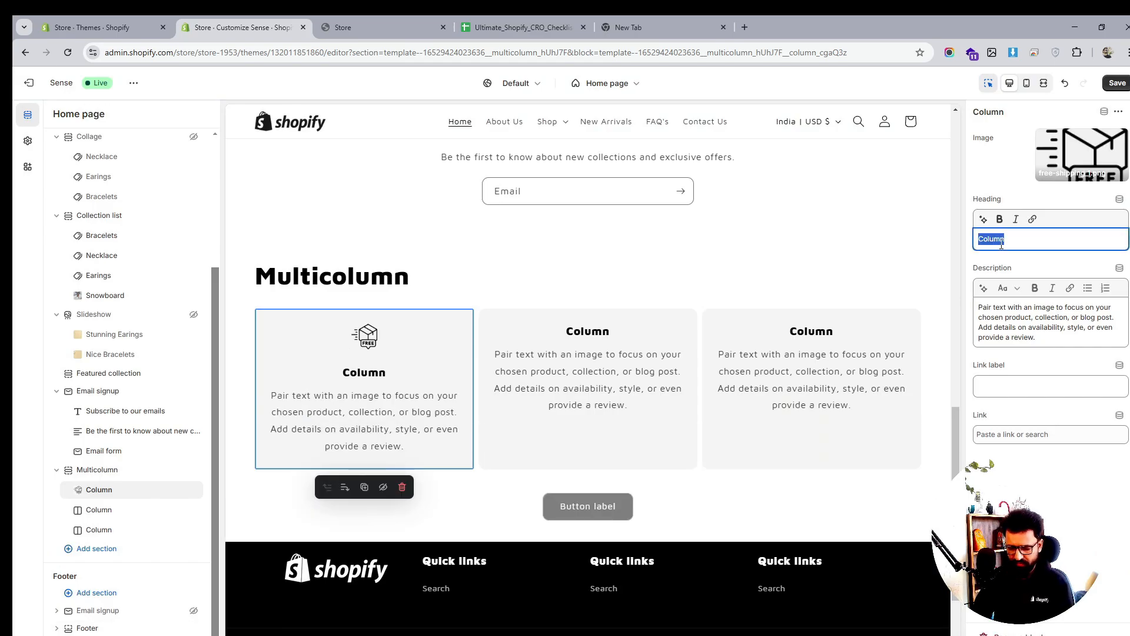
type("Free Shipping")
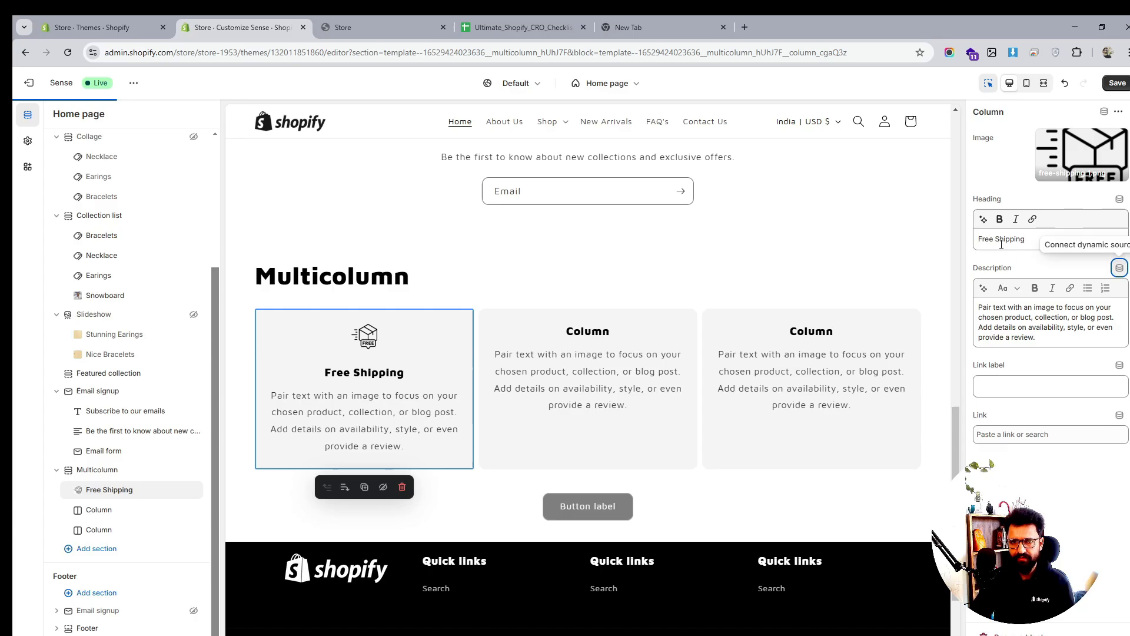
triple_click(985, 321)
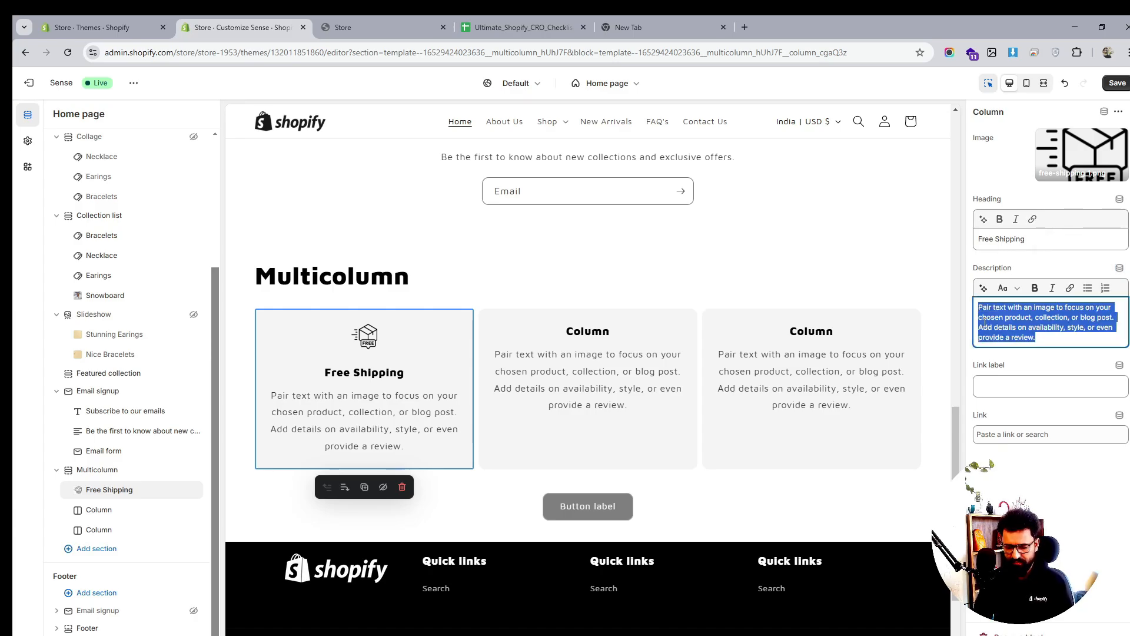
type("Free")
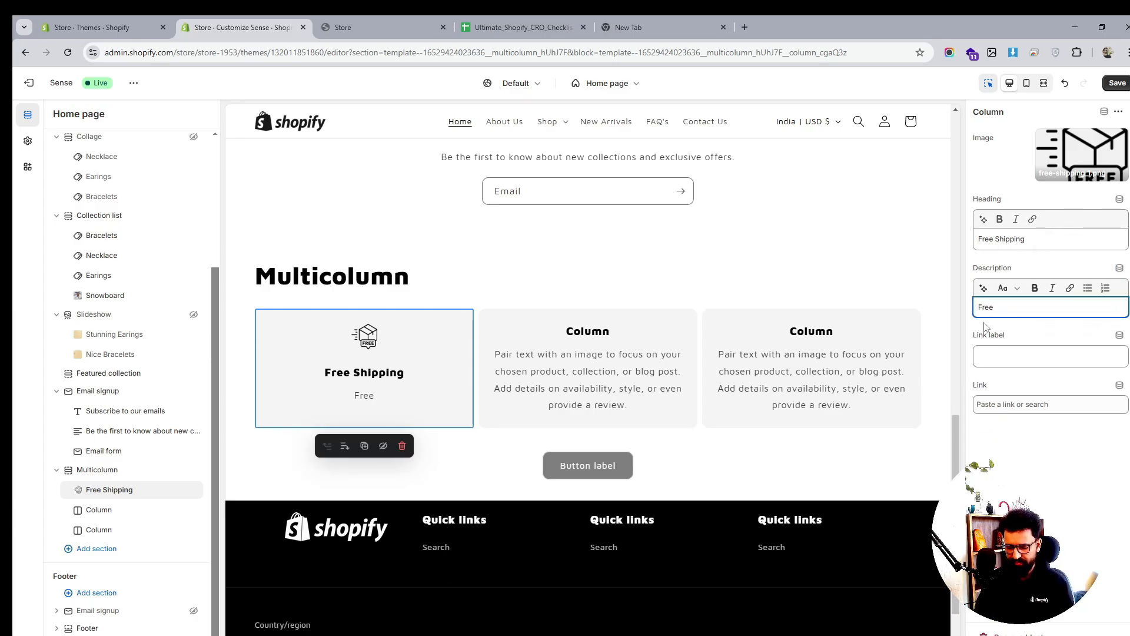
type(" Shipping")
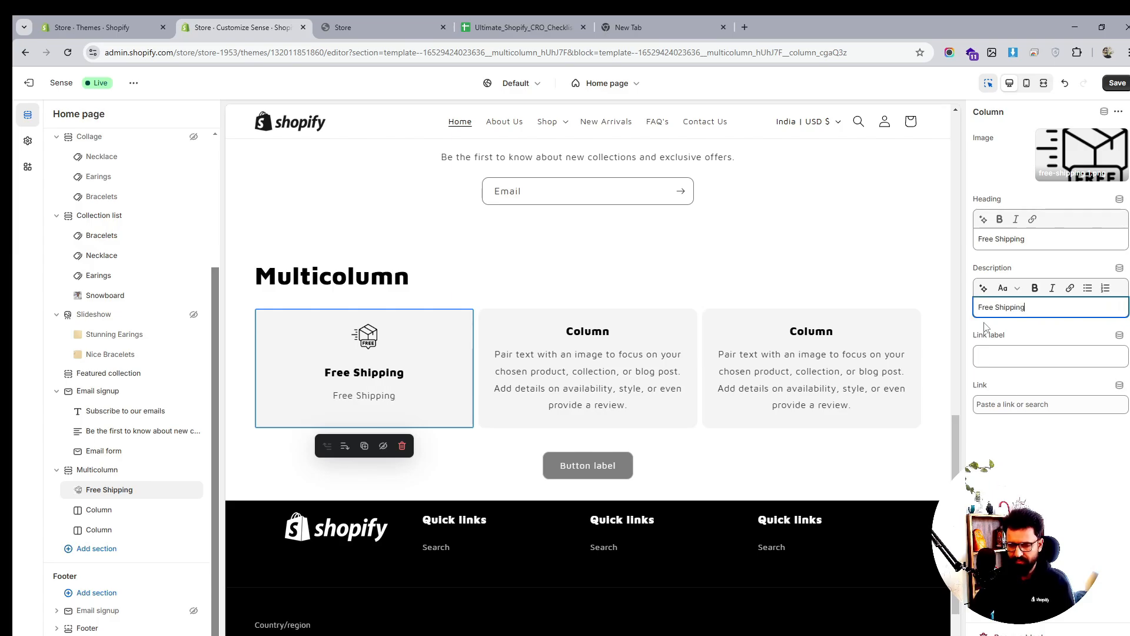
type(" on all or")
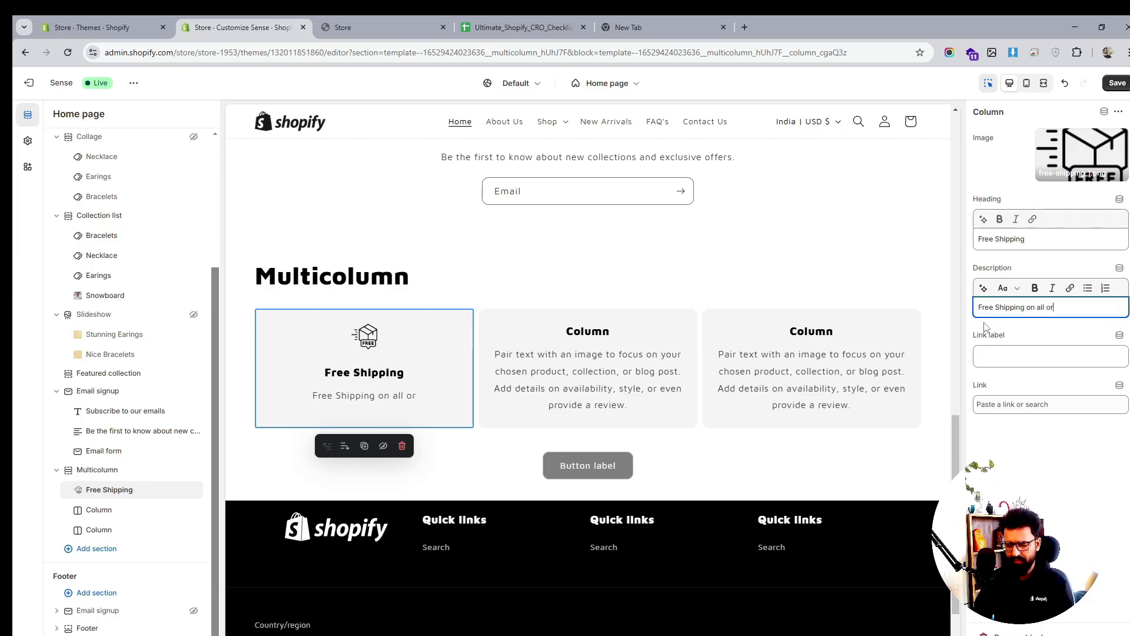
type("ders")
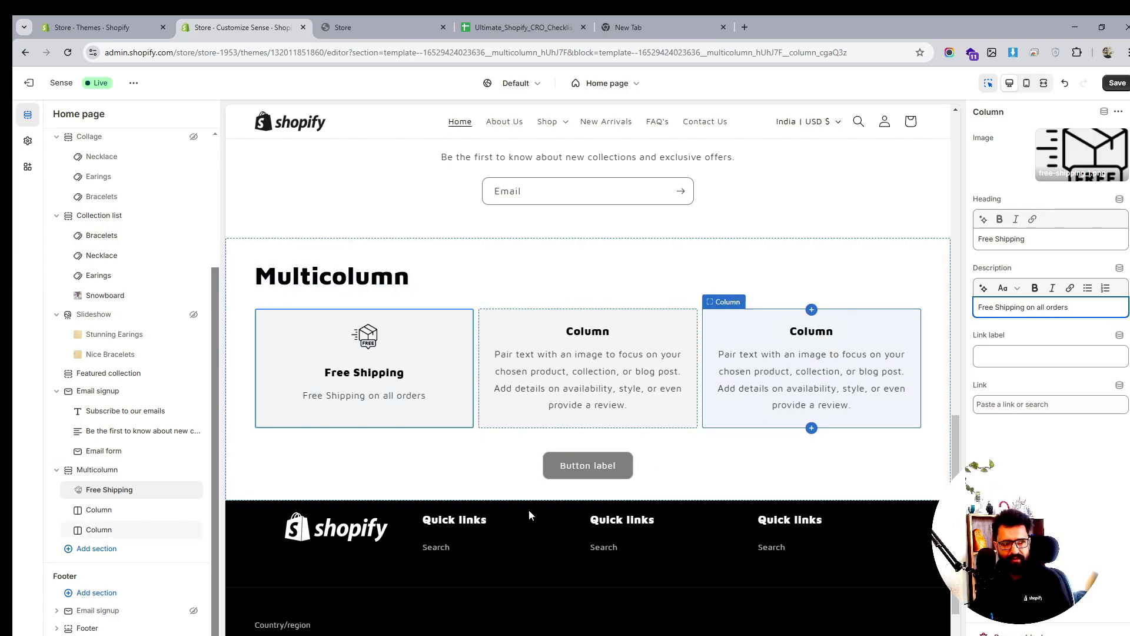
left_click(99, 516)
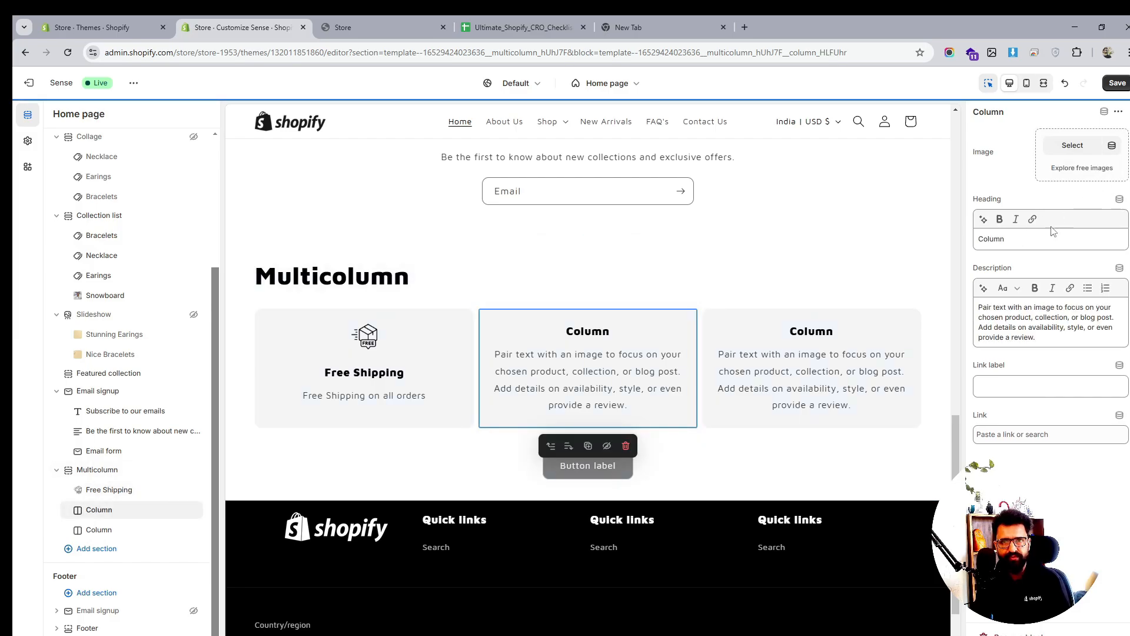
left_click(1078, 144)
Give the second column the delivery-status icon, the heading 'Easy Returns' and the description '30 day Return Policy'
left_click(530, 346)
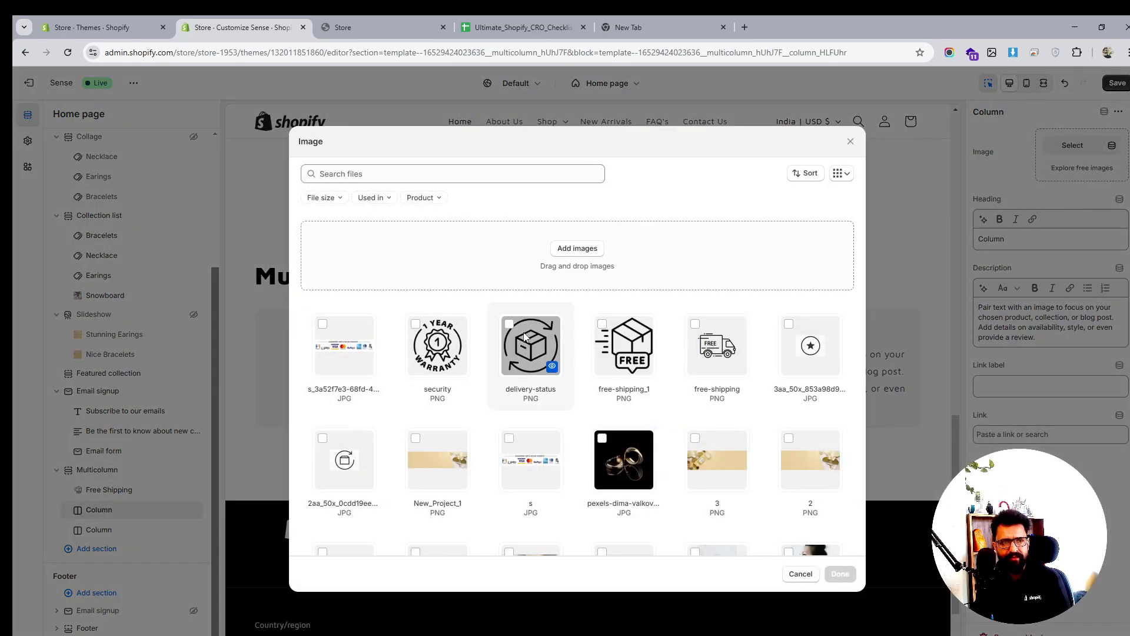
left_click(840, 574)
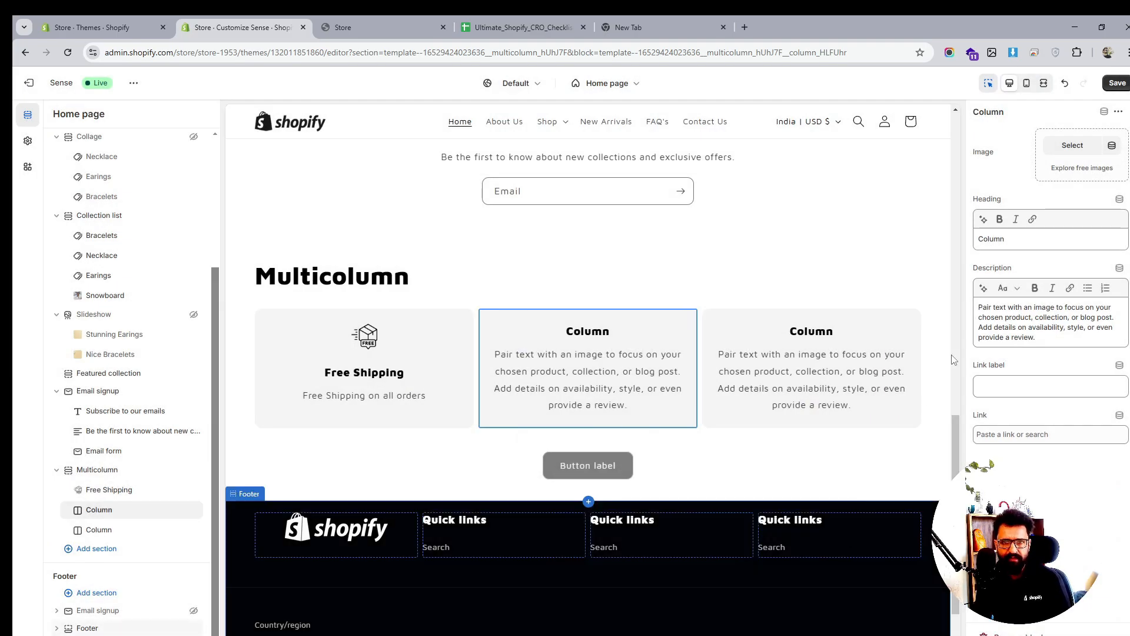
left_click(1017, 240)
key("ctrl+a")
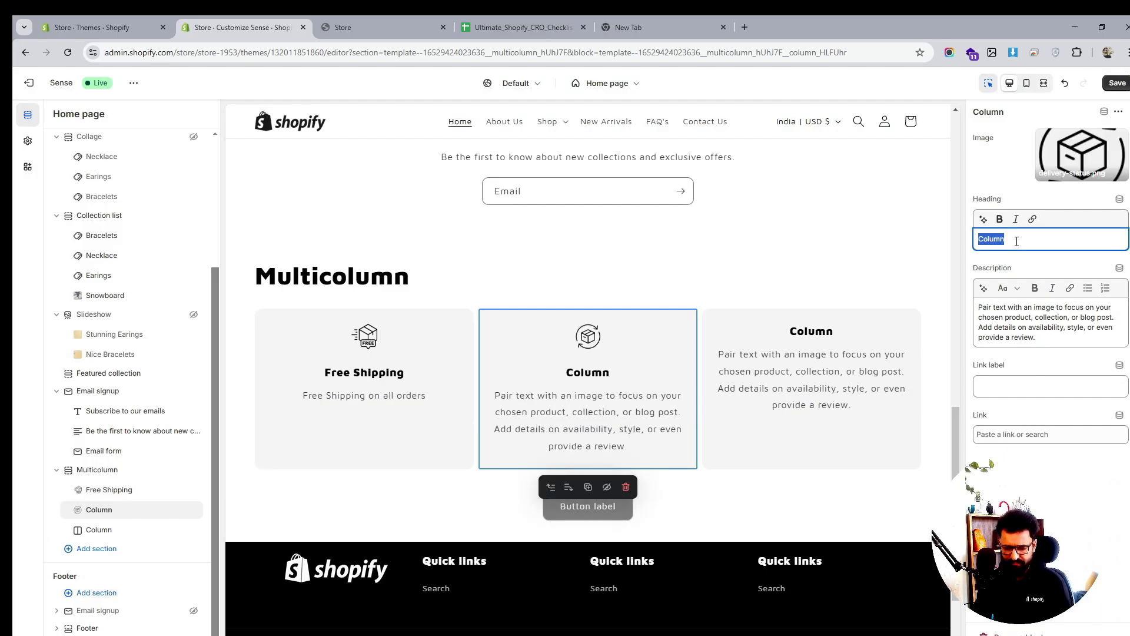
type("Easy")
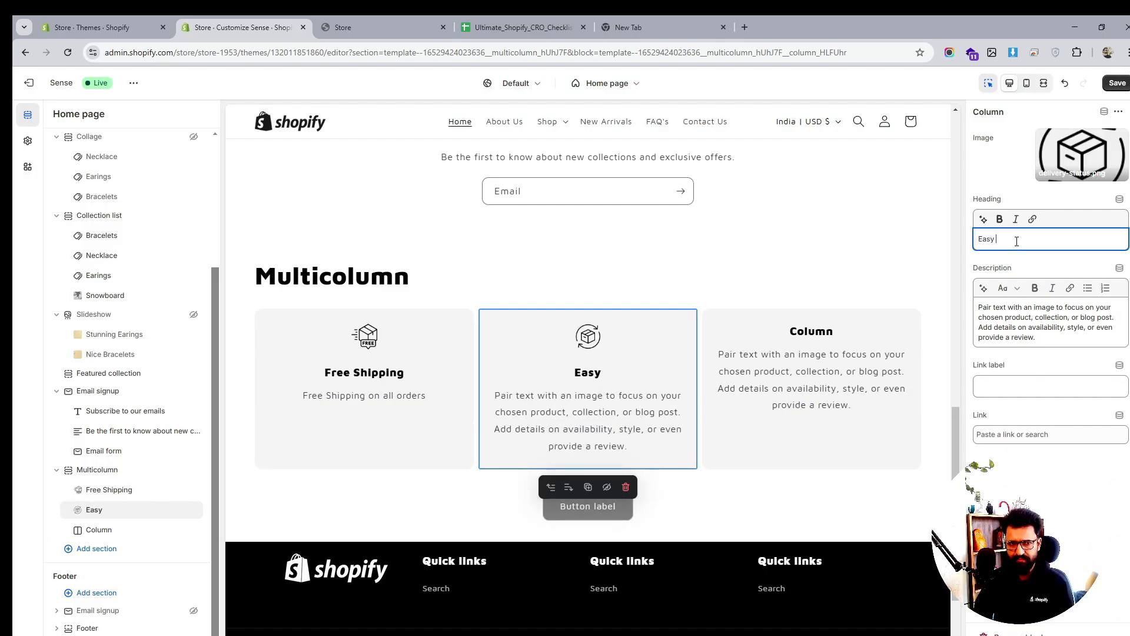
type(" Returns")
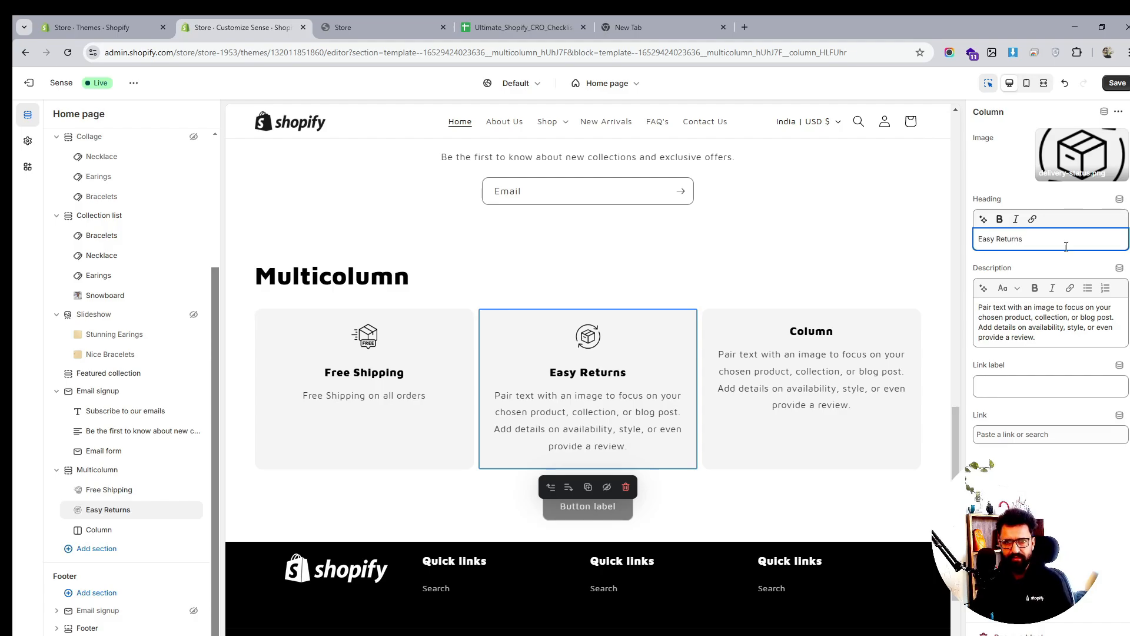
left_click(1014, 318)
key("ctrl+a")
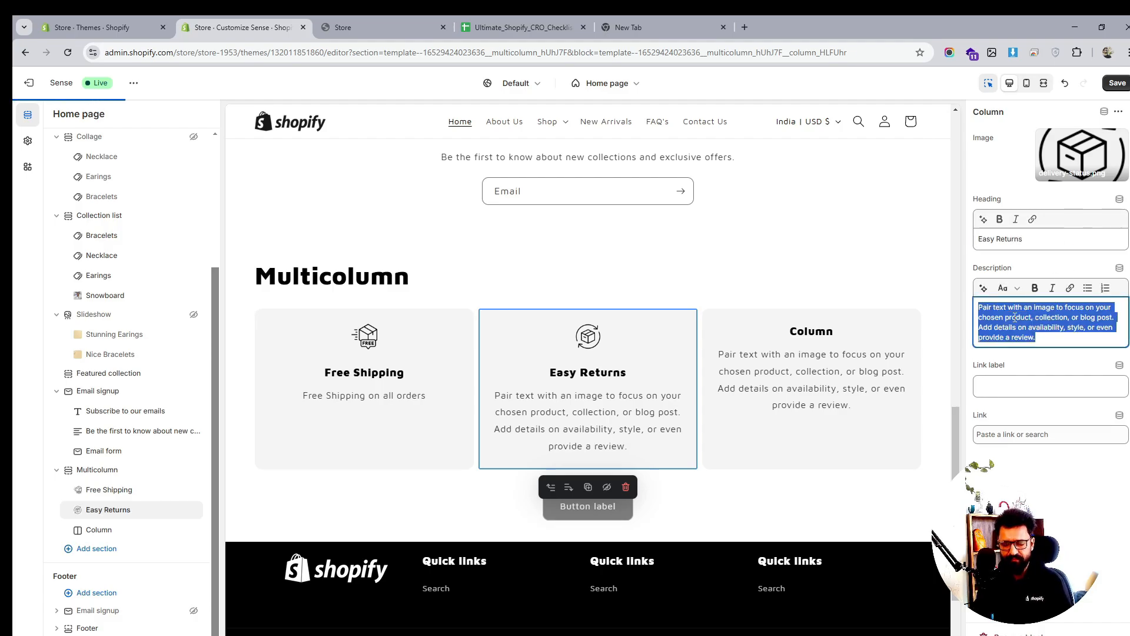
type("30 day")
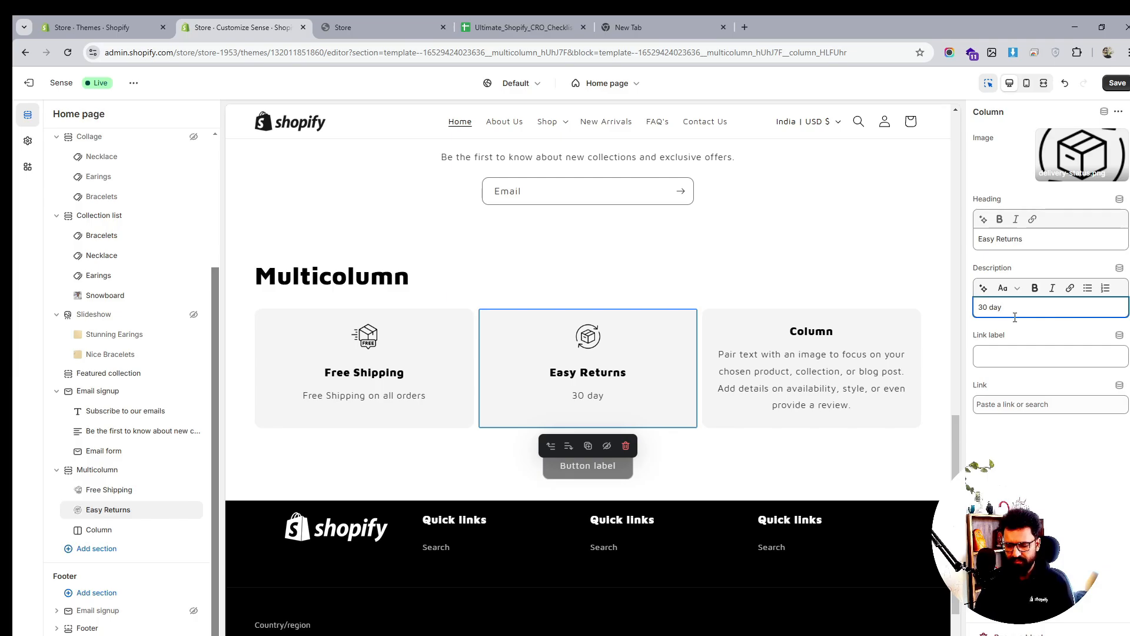
type(" Return ")
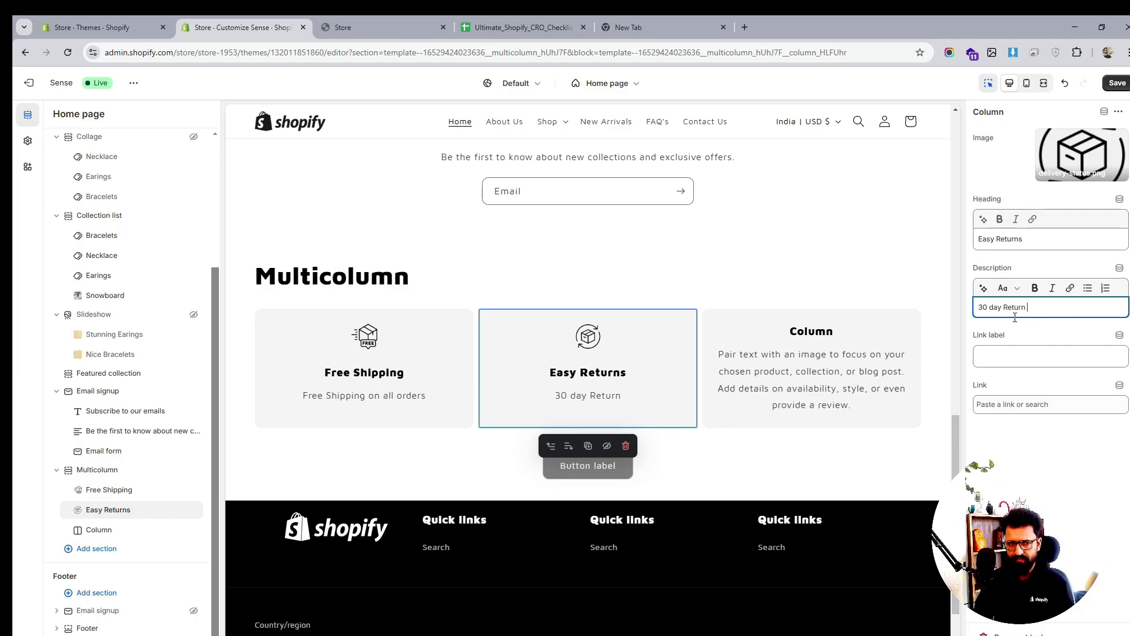
type("Policy")
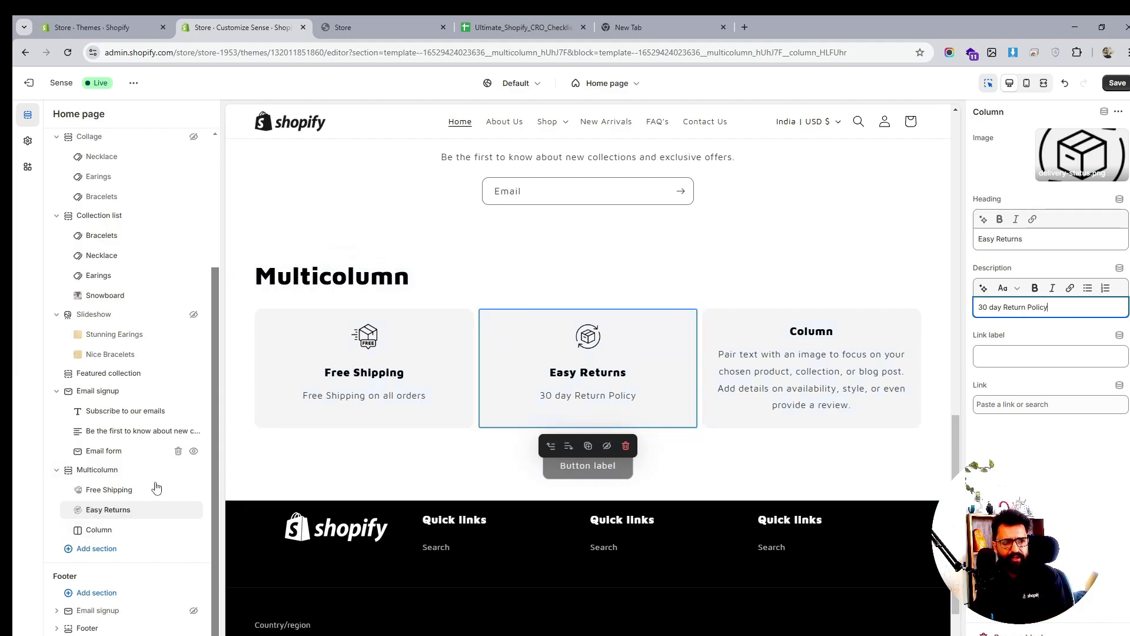
Set the third column's image to the security badge icon
left_click(105, 530)
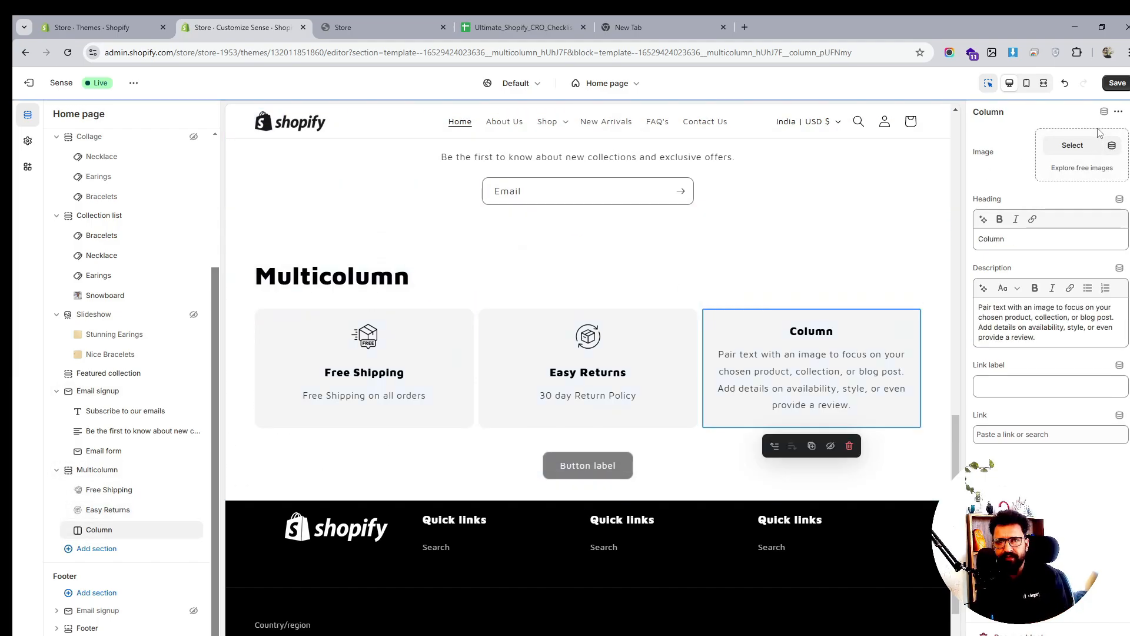
left_click(1073, 145)
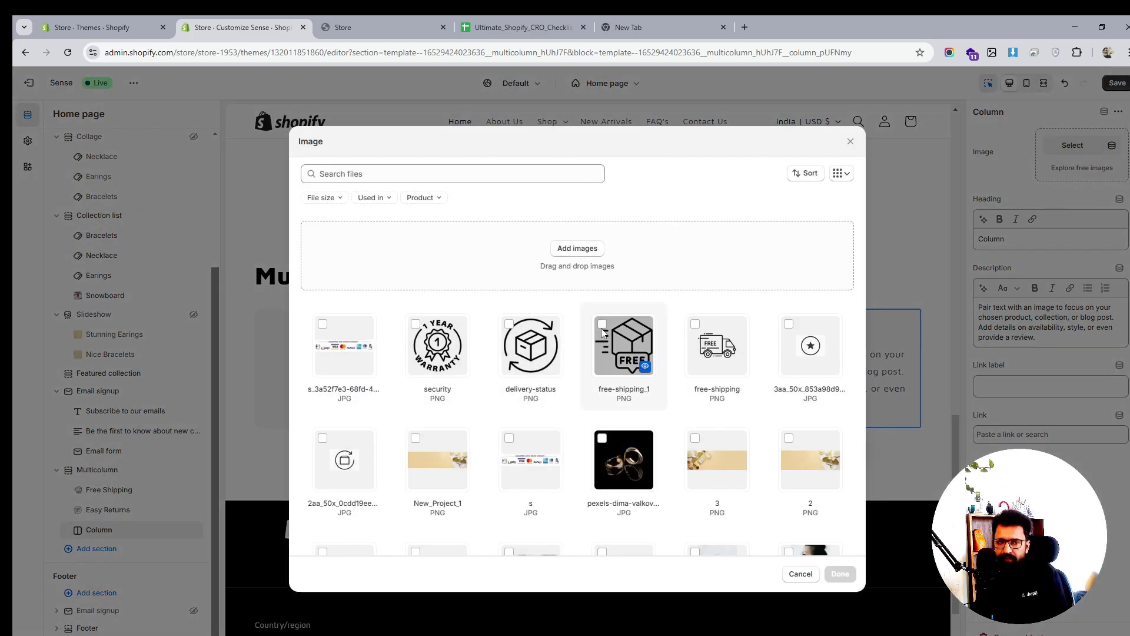
left_click(419, 322)
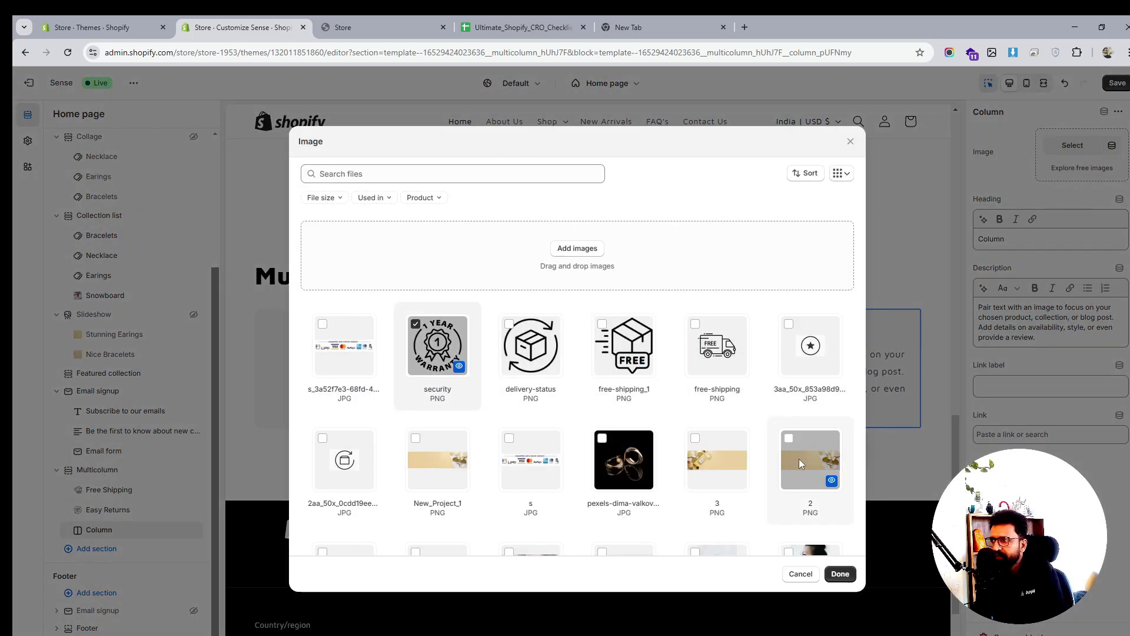
left_click(839, 574)
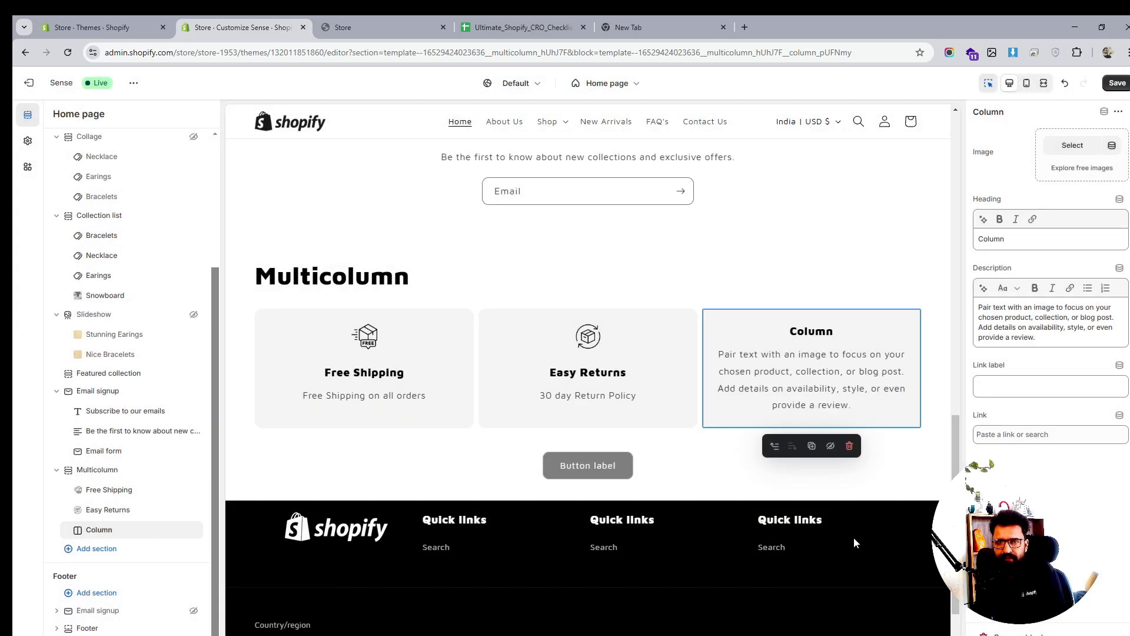
Change the third column's heading to 'Warranty' and its description to '1 year Warranty'
left_click(1004, 240)
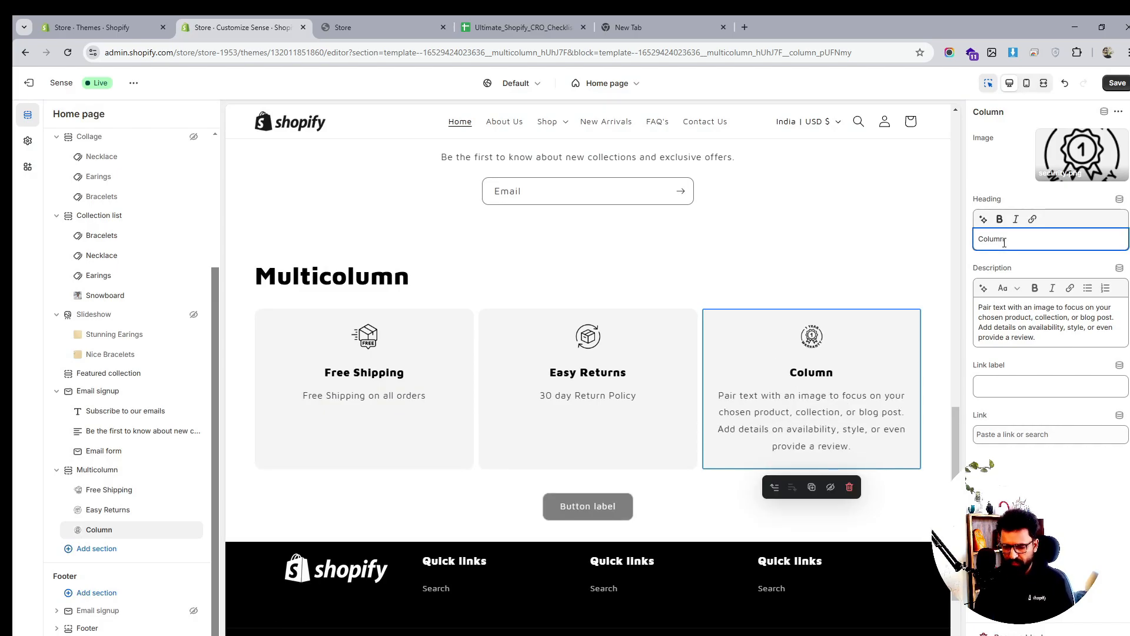
type("Warranty")
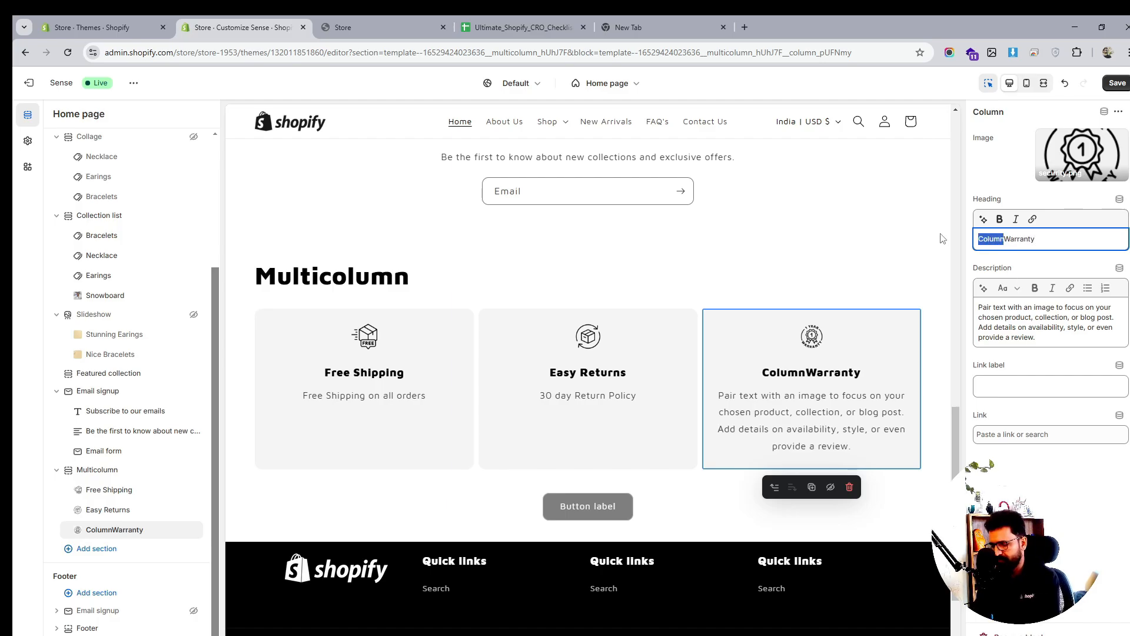
key("BackSpace")
triple_click(1023, 306)
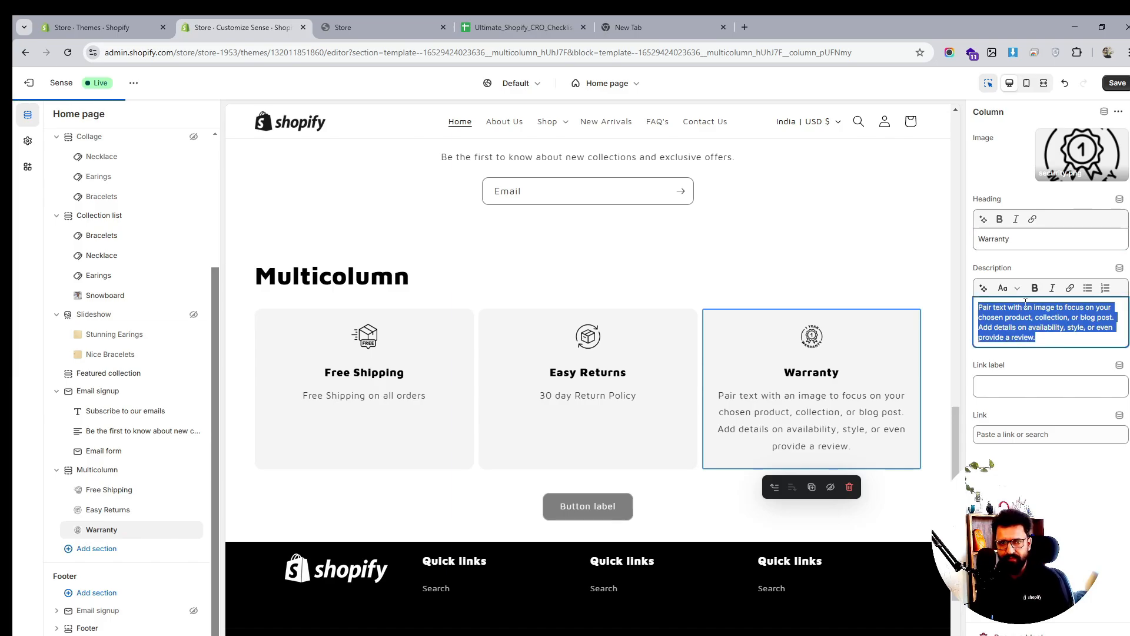
type("1 yea")
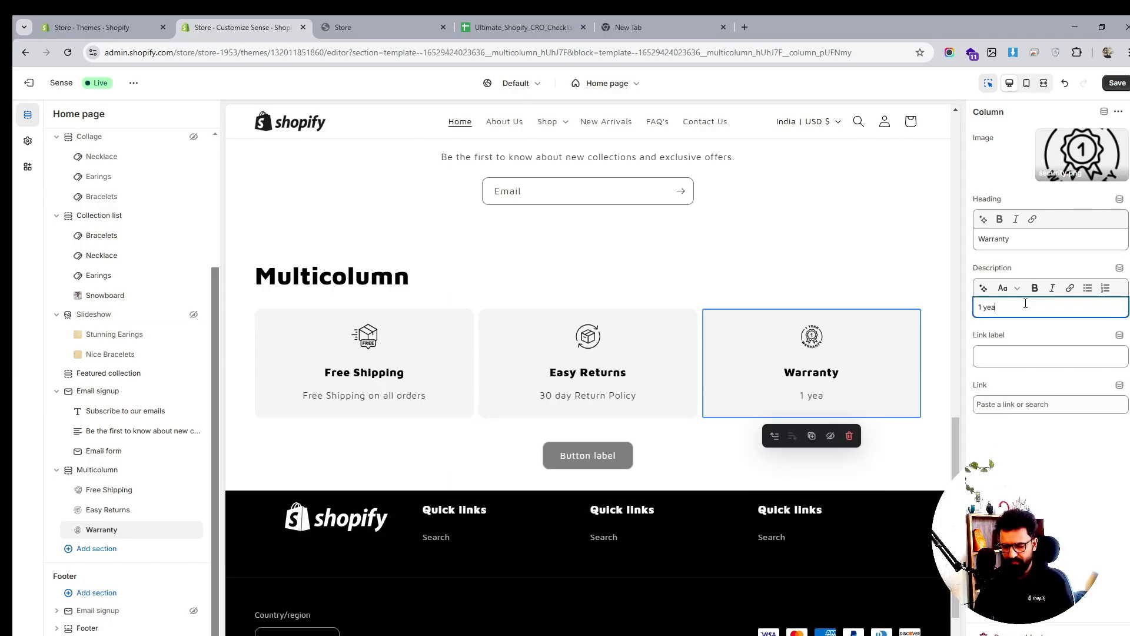
type("r Warrantly")
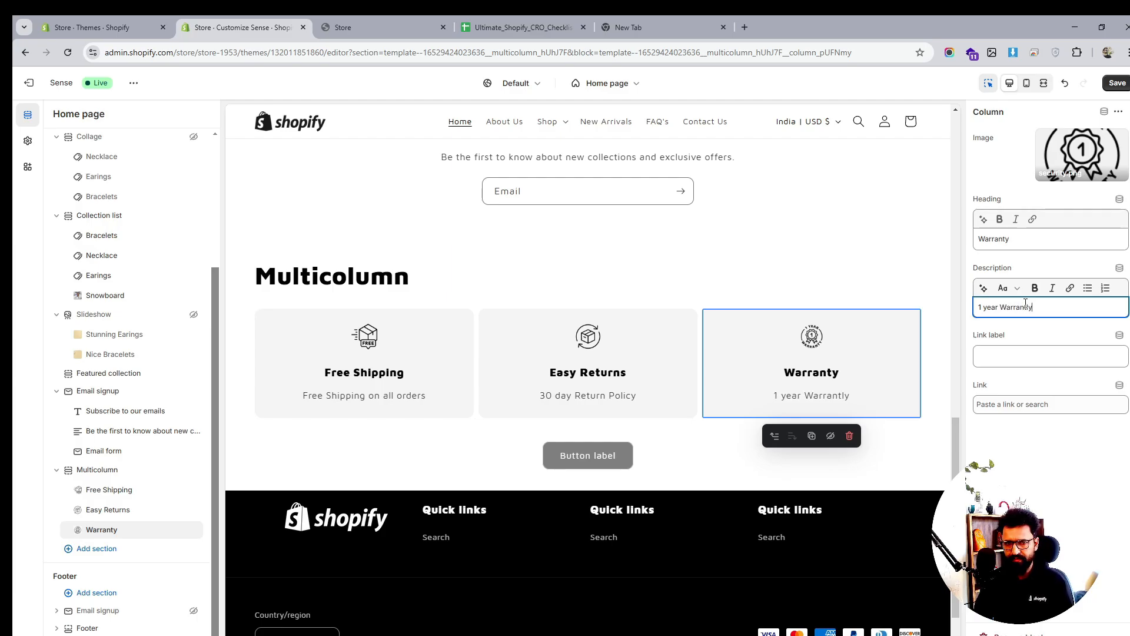
key("BackSpace")
key("BackSpace")
type("y")
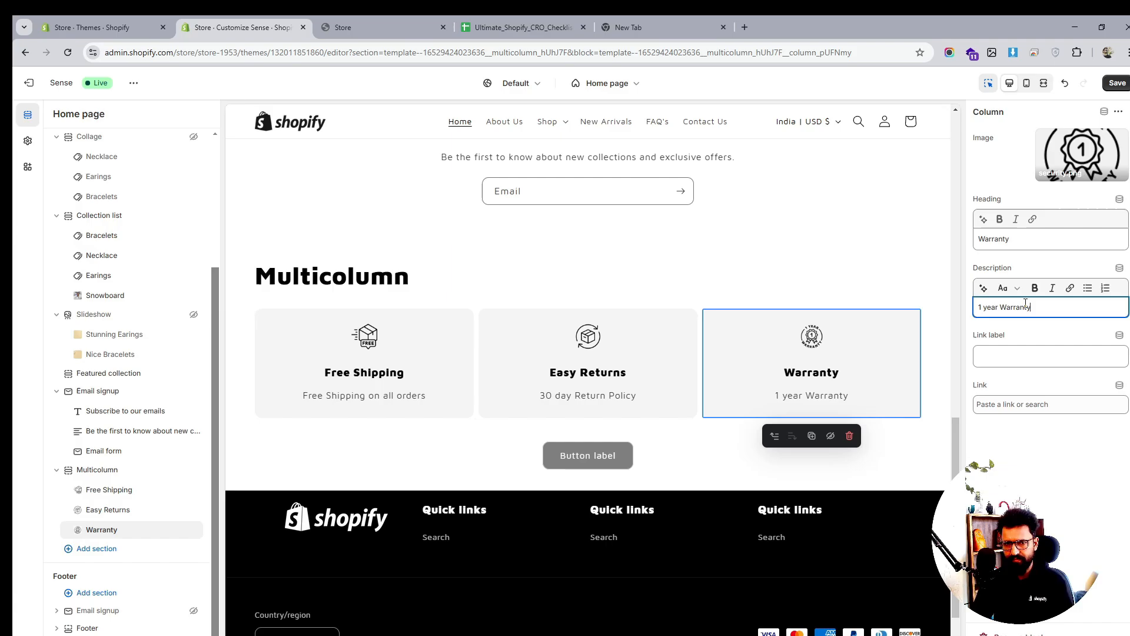
left_click(1045, 445)
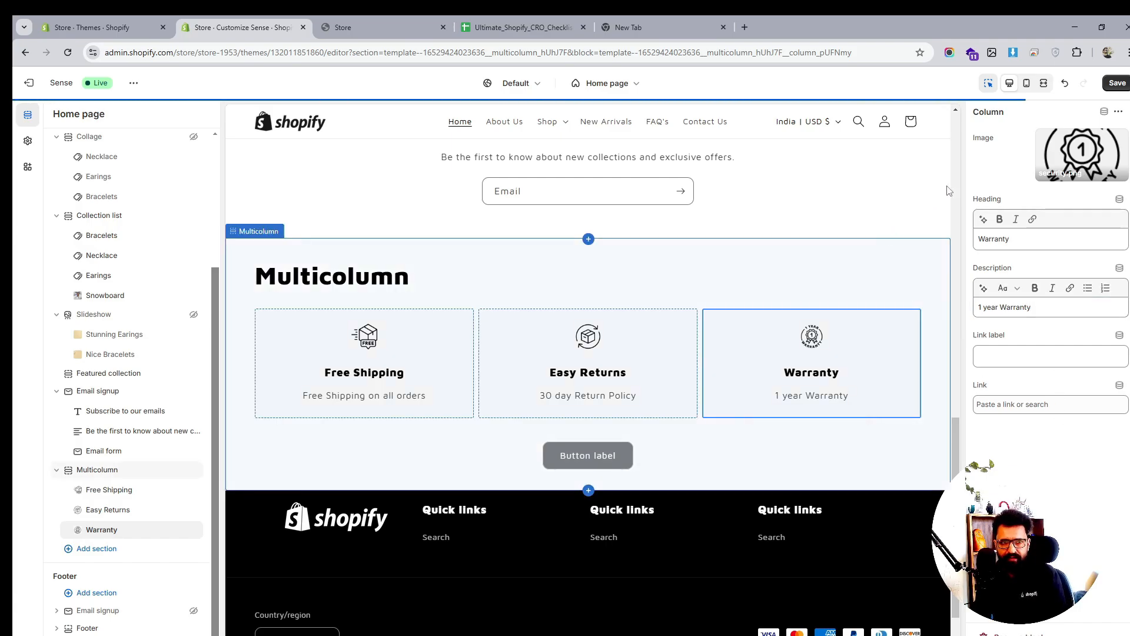
Save, clear the Multicolumn section's heading, and drag the section above the email signup
left_click(1117, 83)
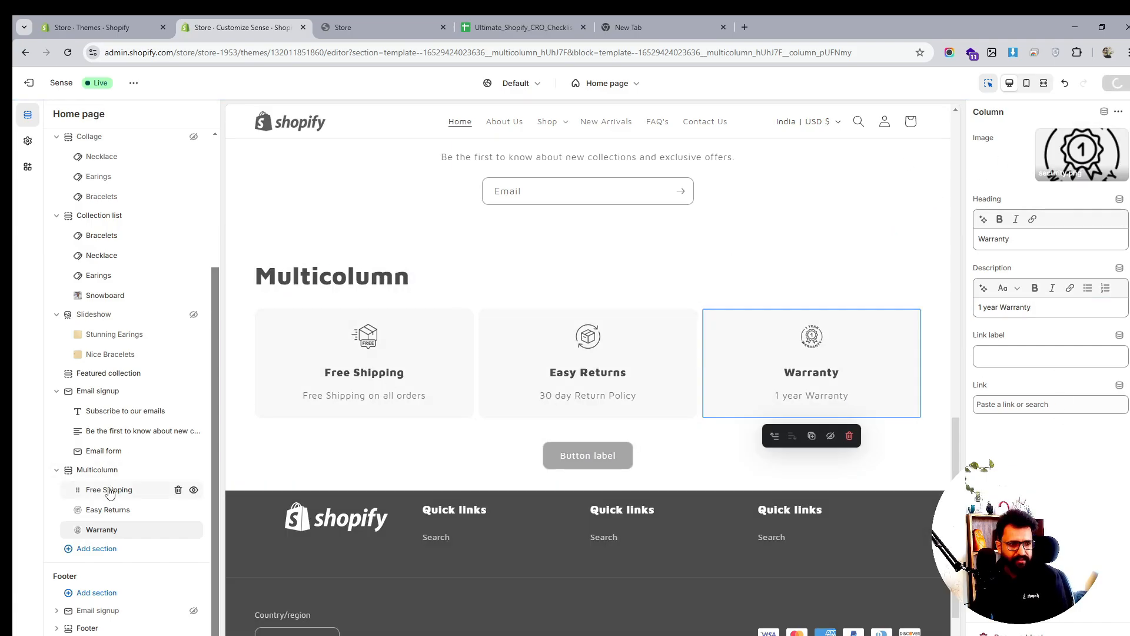
left_click(94, 469)
left_click(1000, 177)
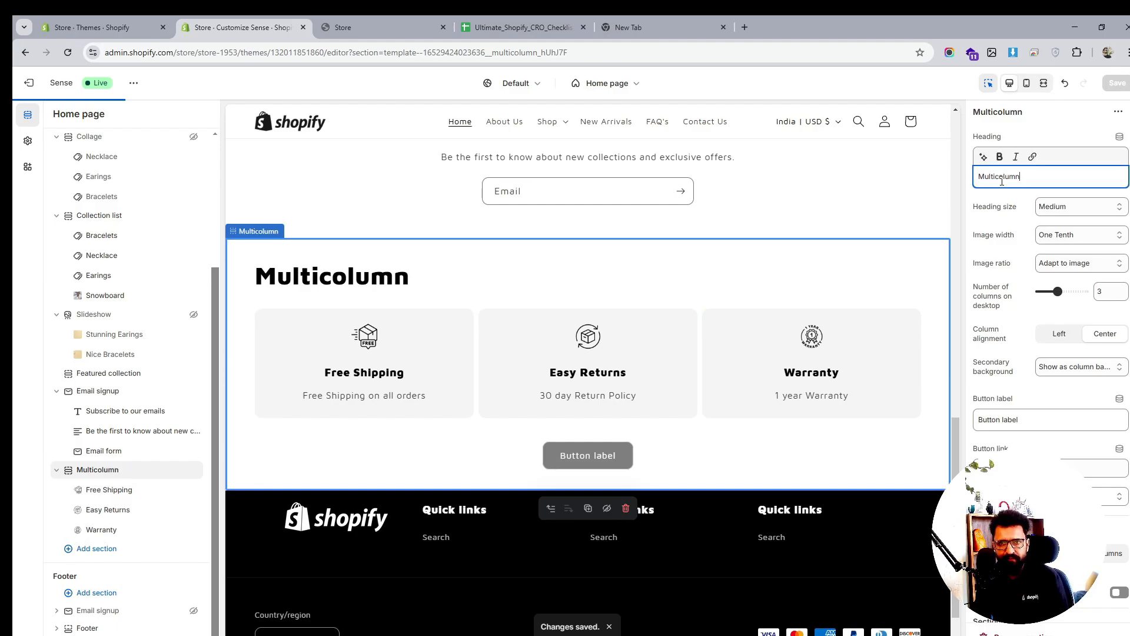
key("ctrl+a")
key("BackSpace")
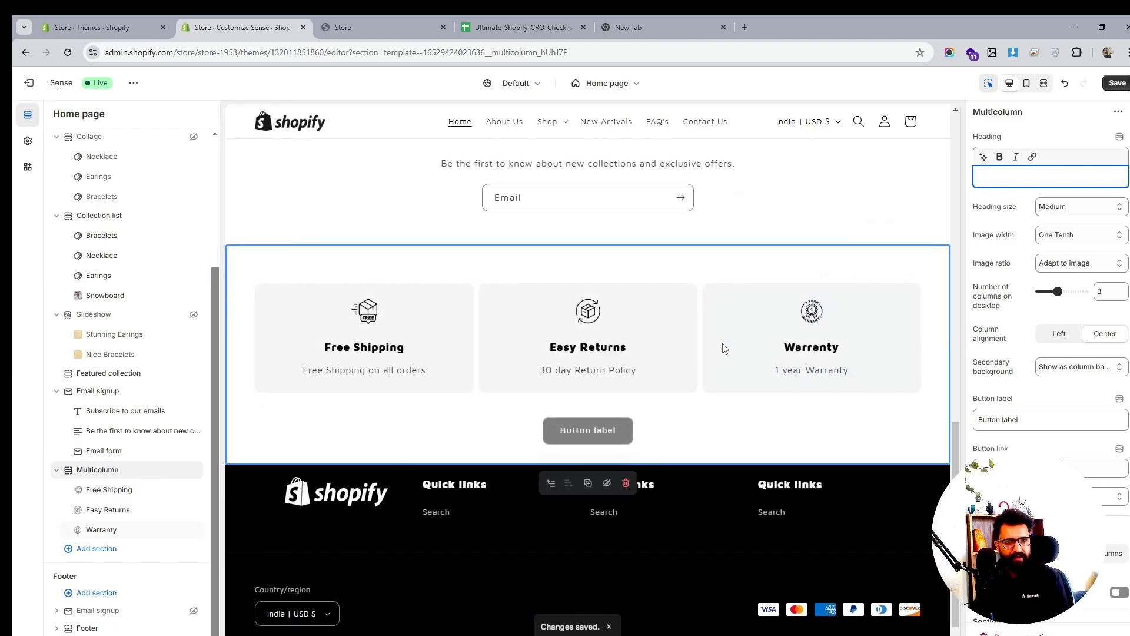
scroll(588, 365, "up", 4)
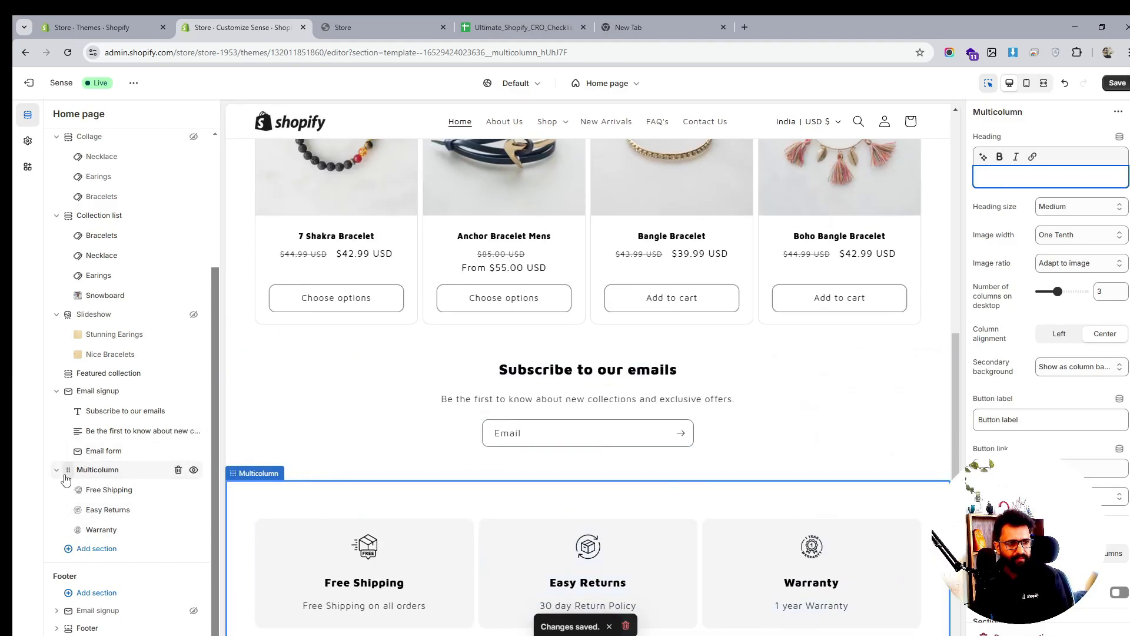
left_click_drag(66, 469, 68, 454)
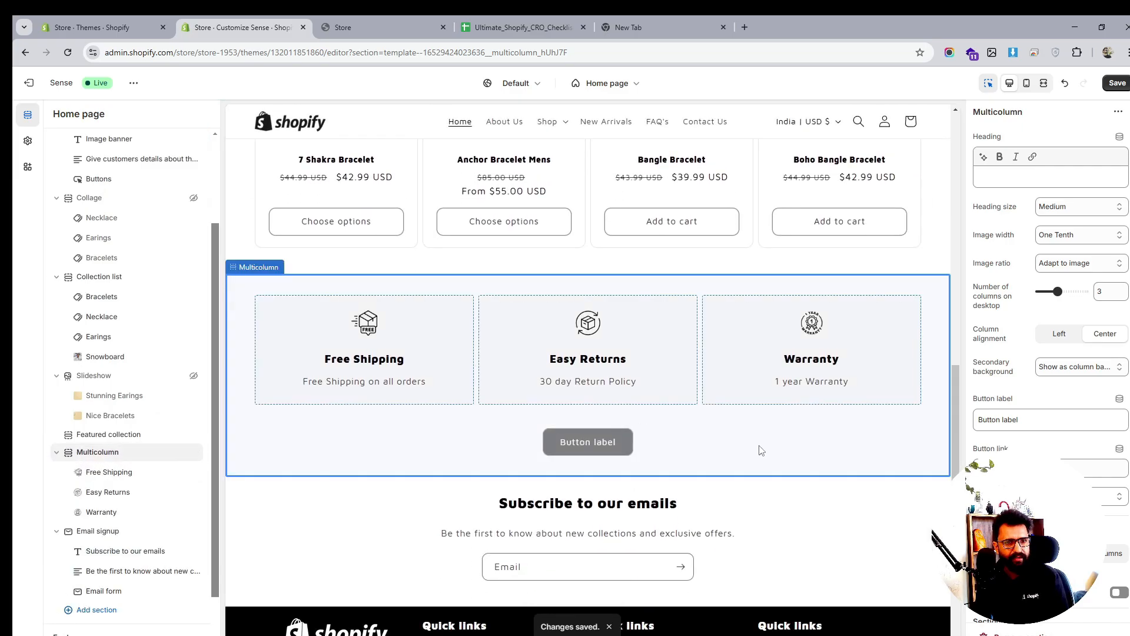
Delete the Multicolumn section's button text so no button is shown
scroll(759, 486, "up", 10)
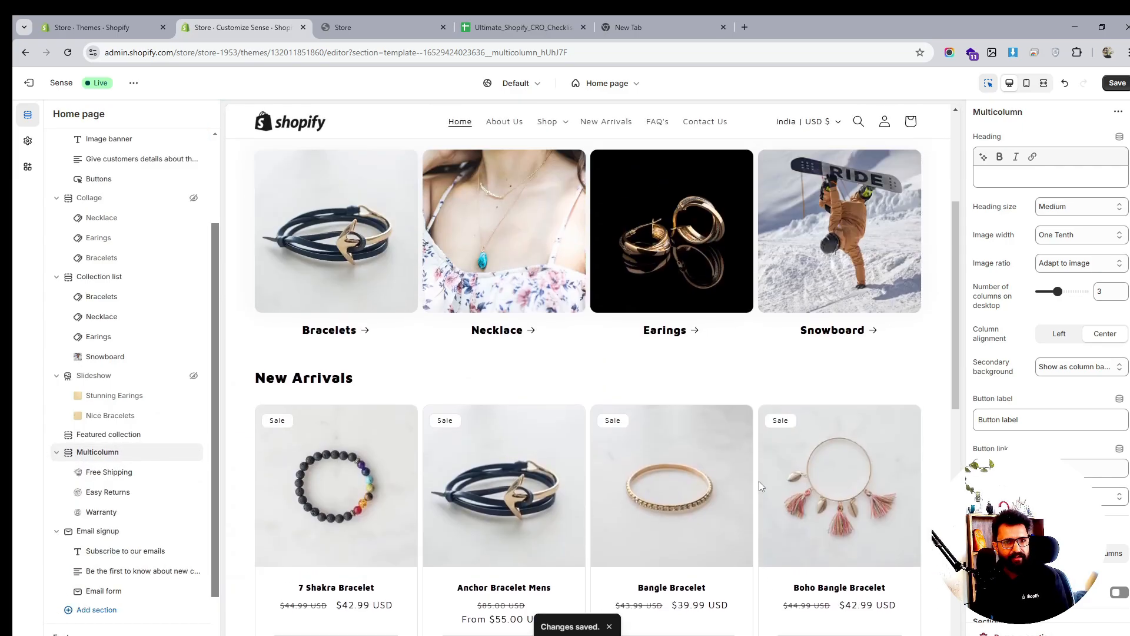
scroll(758, 482, "down", 12)
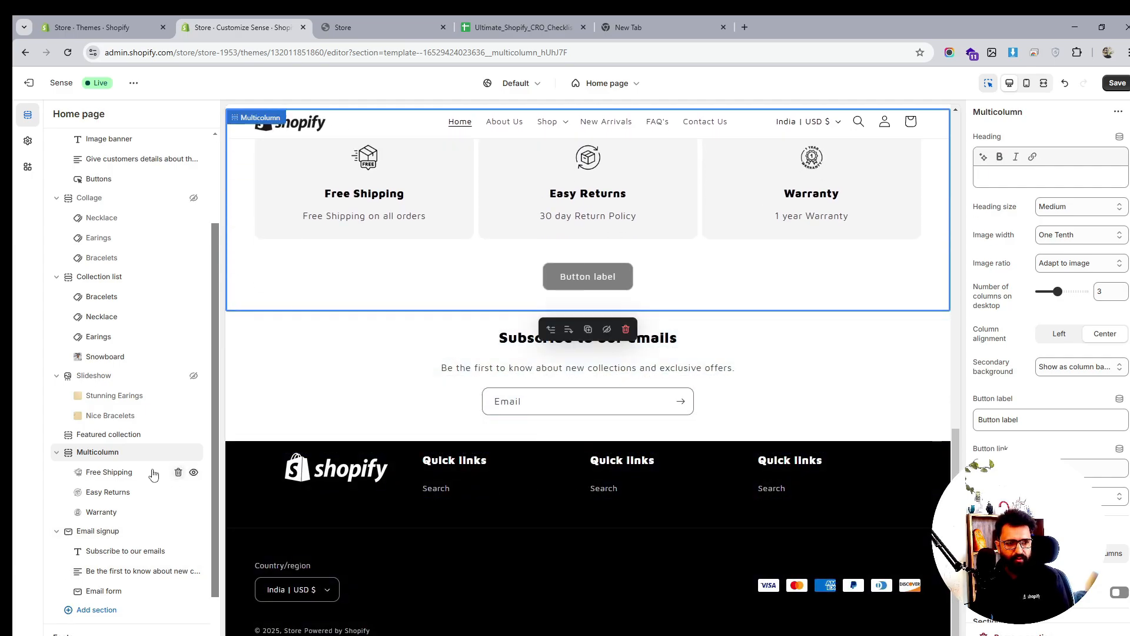
left_click(1021, 421)
key("ctrl+a")
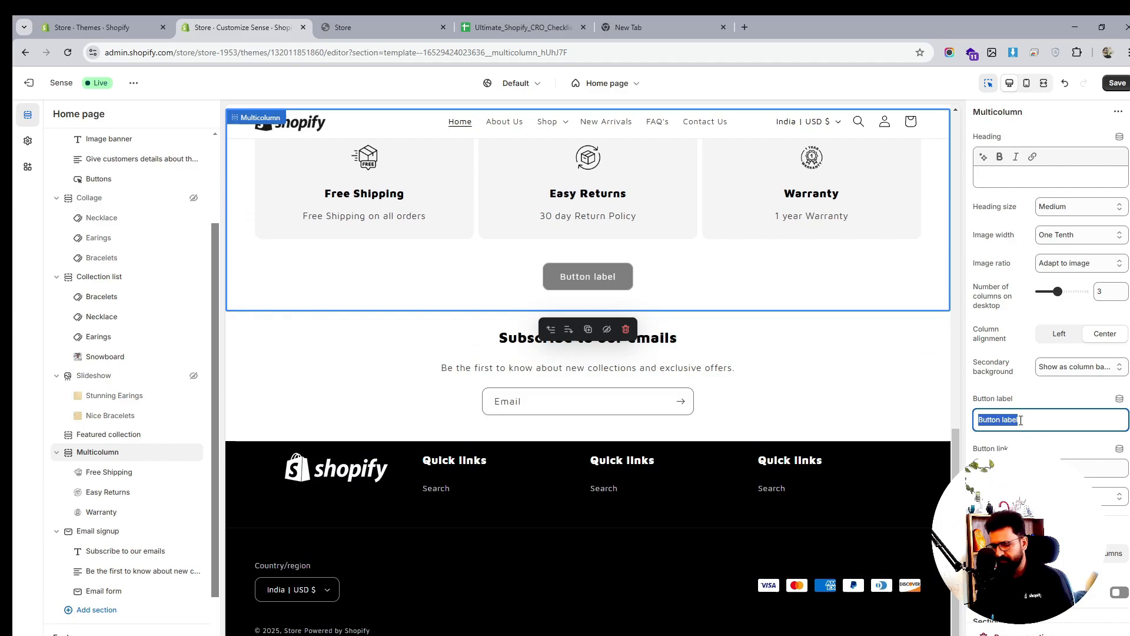
key("BackSpace")
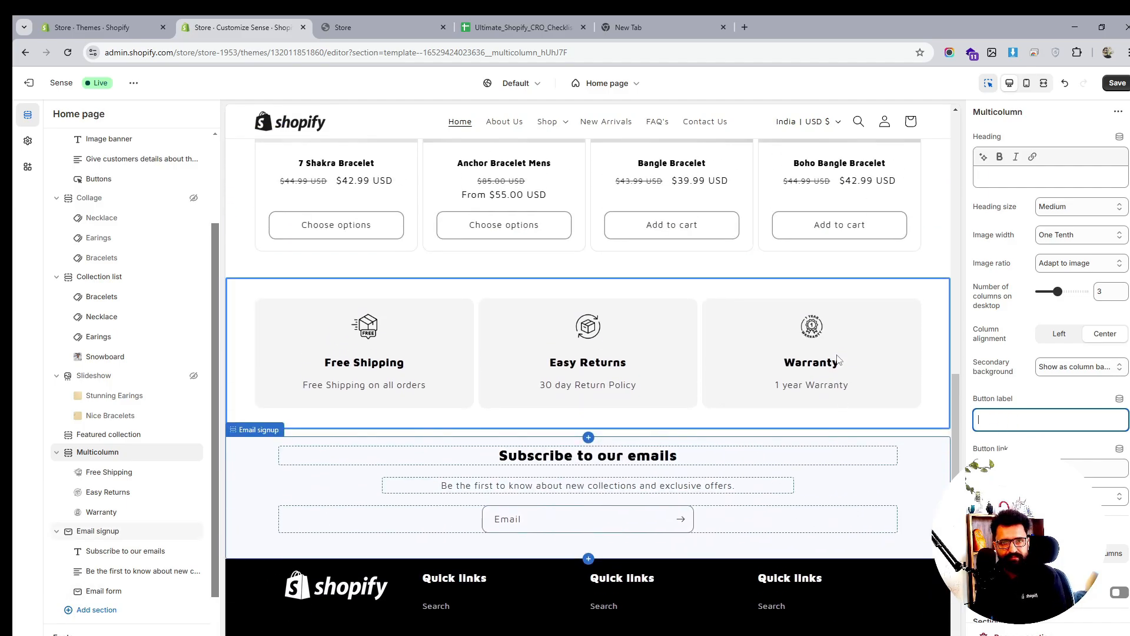
Drag the Multicolumn section below the Email signup section
left_click(69, 458)
left_click_drag(68, 457, 68, 530)
scroll(664, 330, "up", 2)
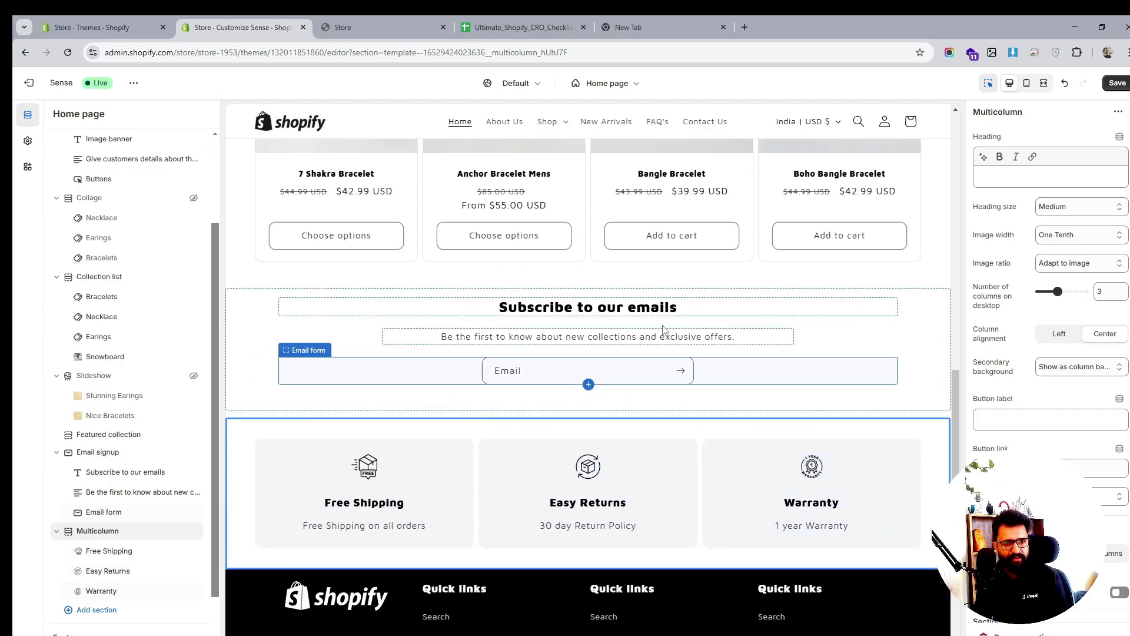
scroll(717, 358, "down", 2)
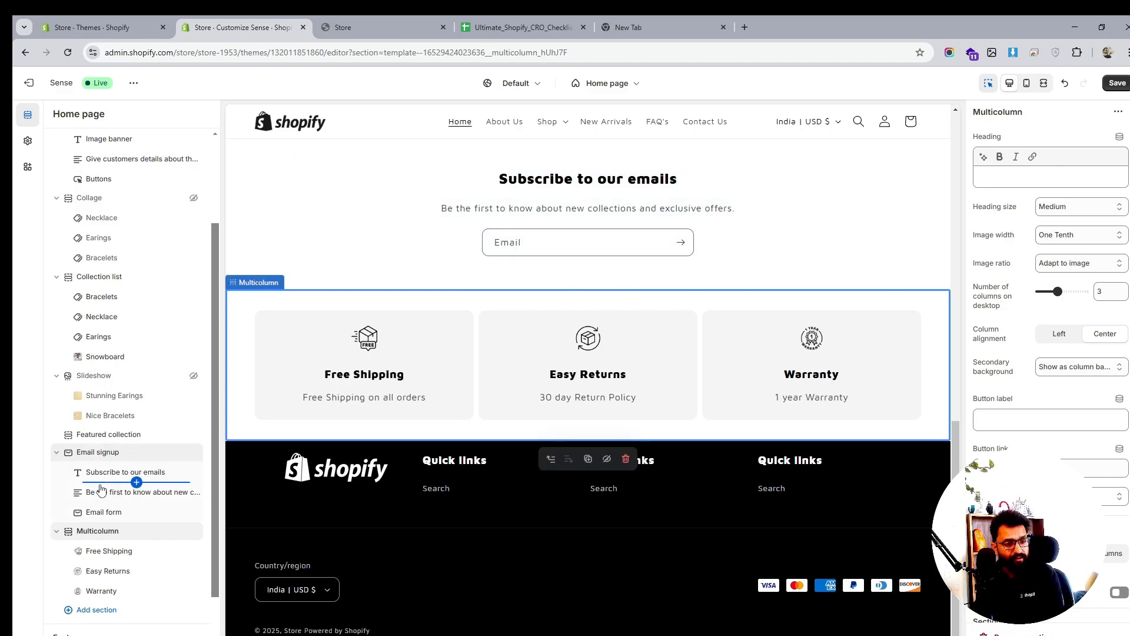
scroll(101, 484, "down", 1)
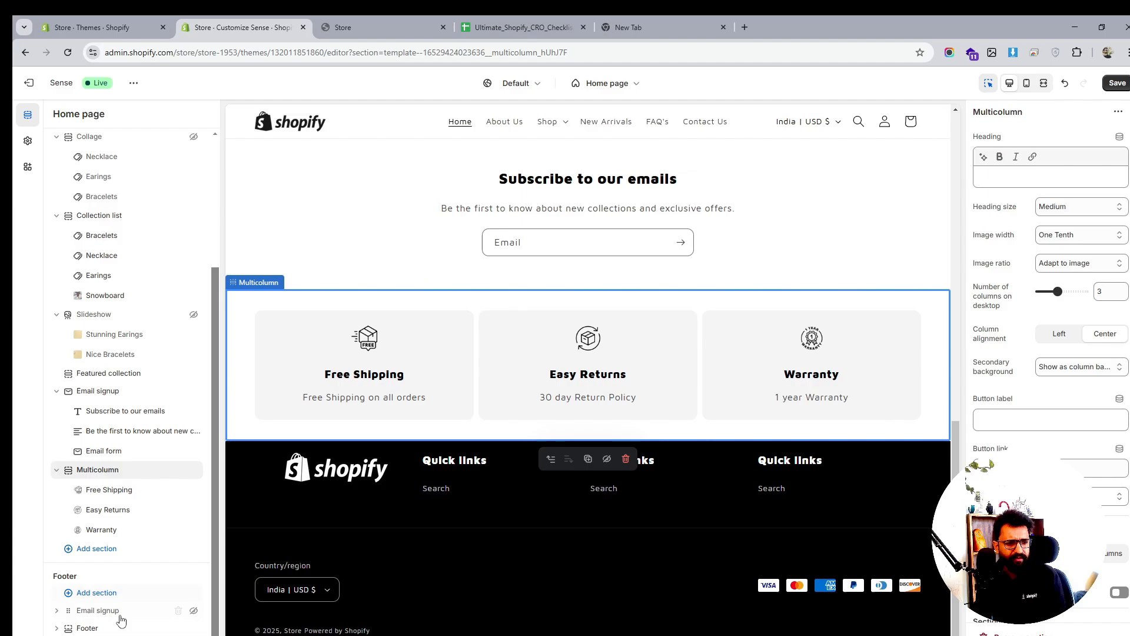
Delete the Email signup sections from both the footer and the home page template
left_click(198, 613)
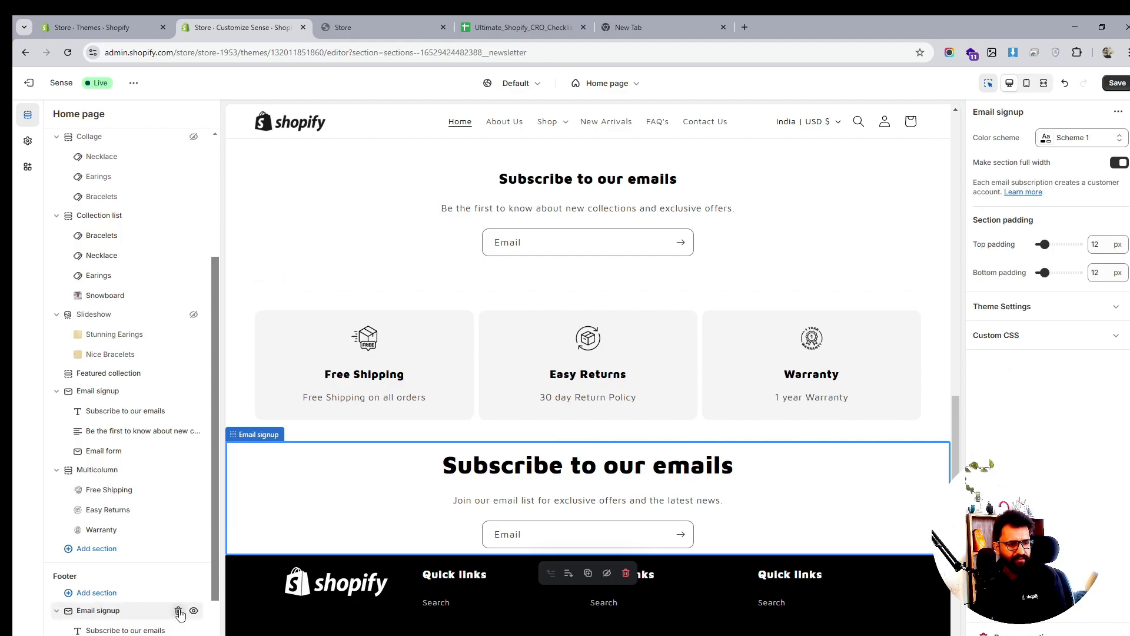
left_click(178, 611)
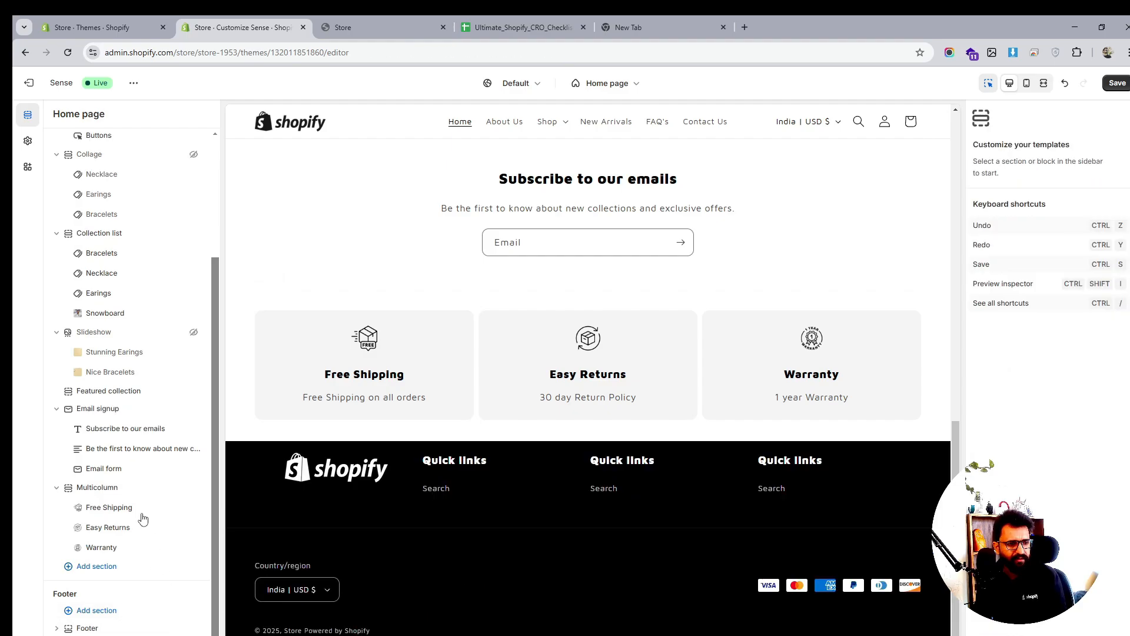
left_click(112, 408)
left_click(178, 409)
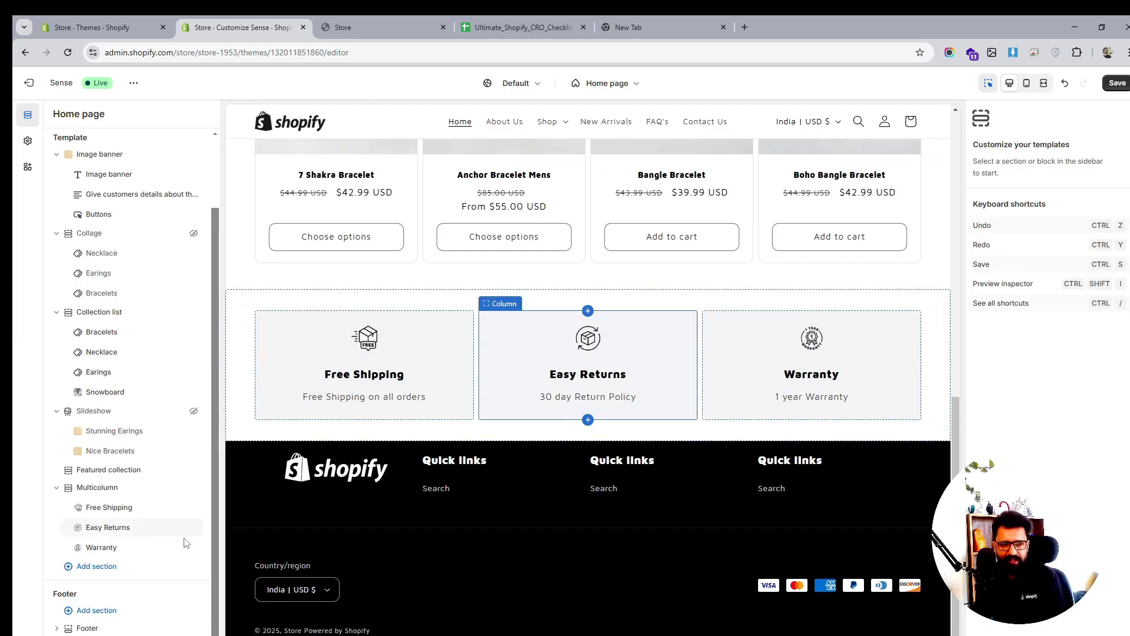
left_click(95, 627)
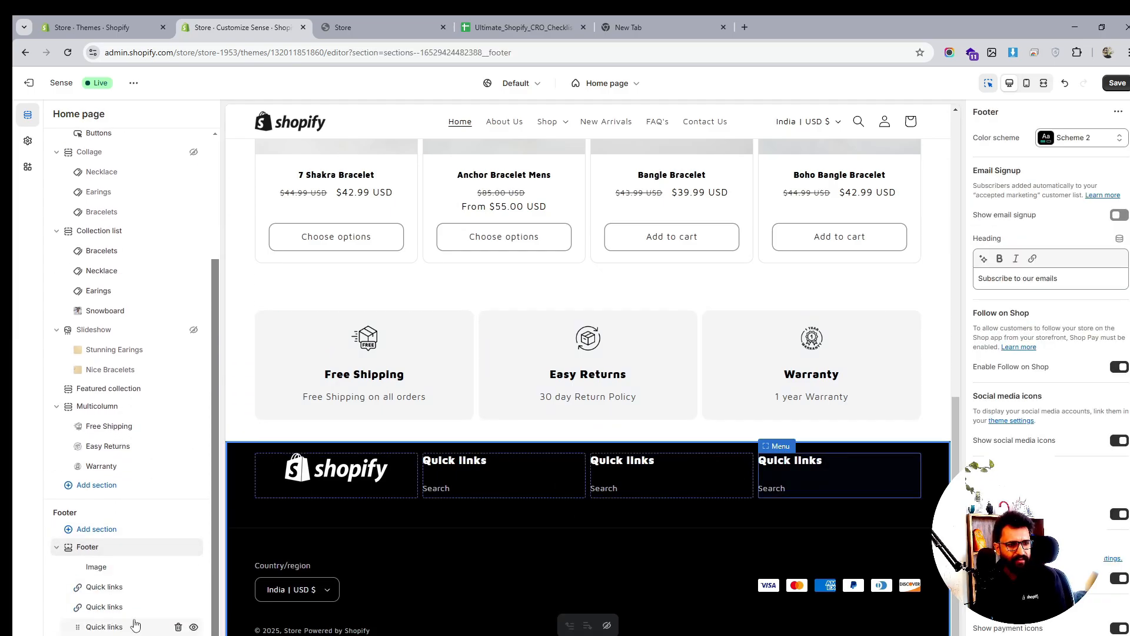
left_click(137, 616)
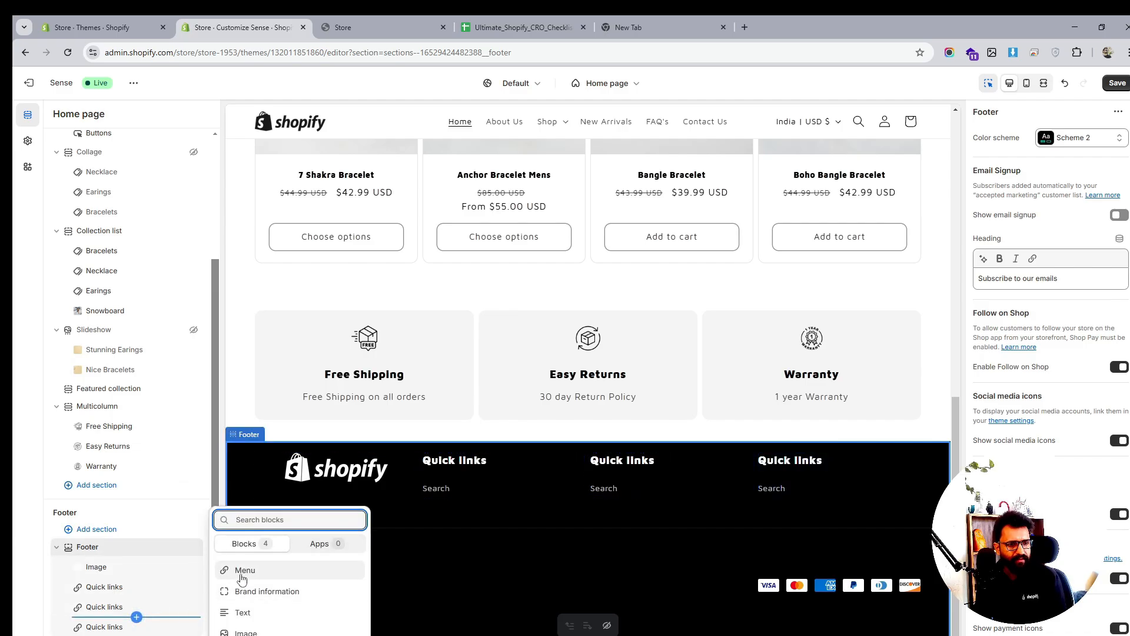
Add an Email signup section above the footer and give it the black Scheme 2 colours
left_click(117, 533)
left_click(117, 533)
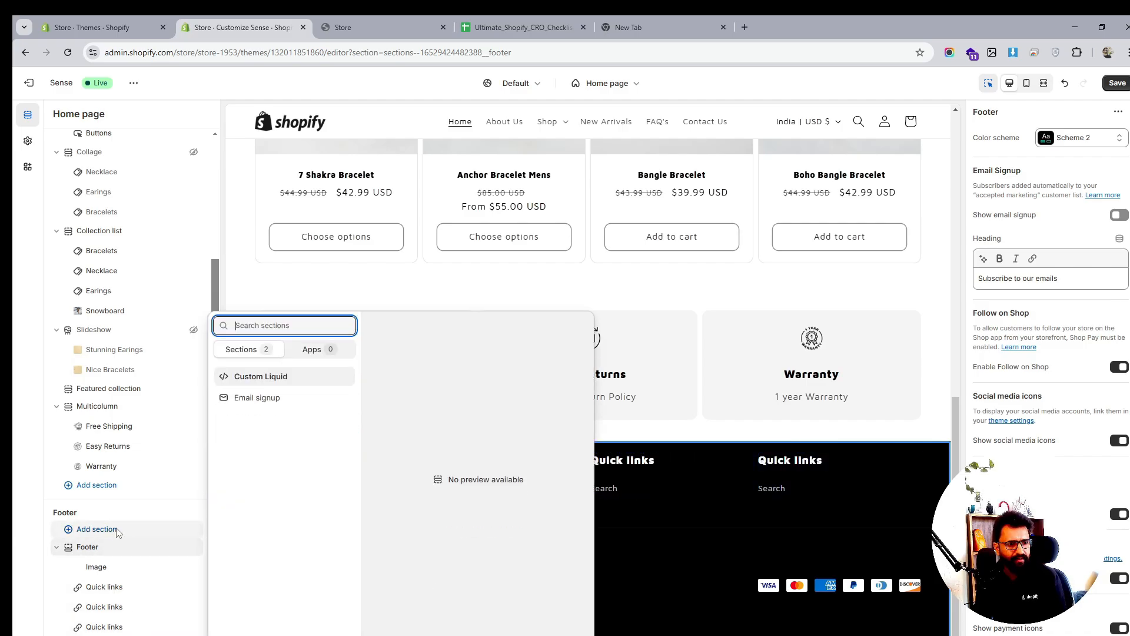
left_click(276, 398)
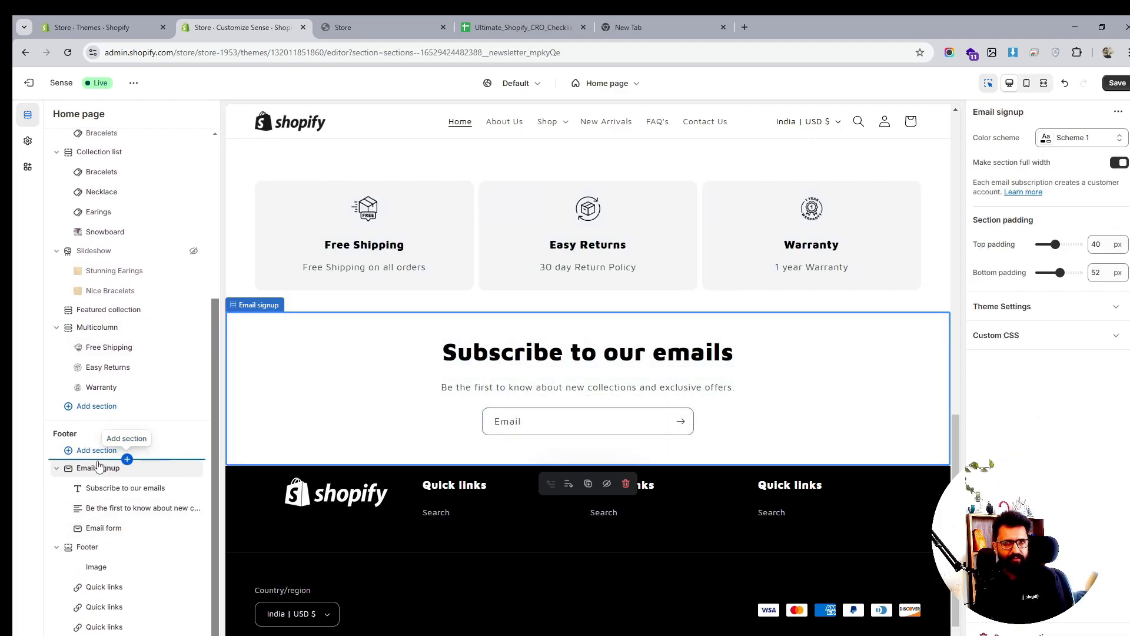
left_click(1080, 138)
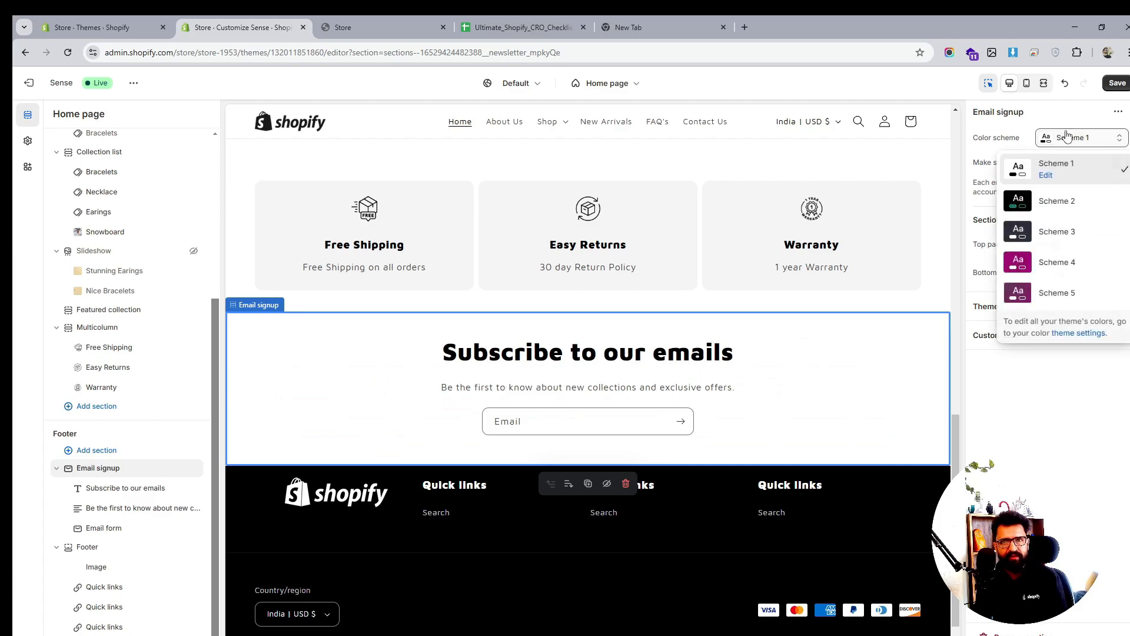
left_click(1058, 211)
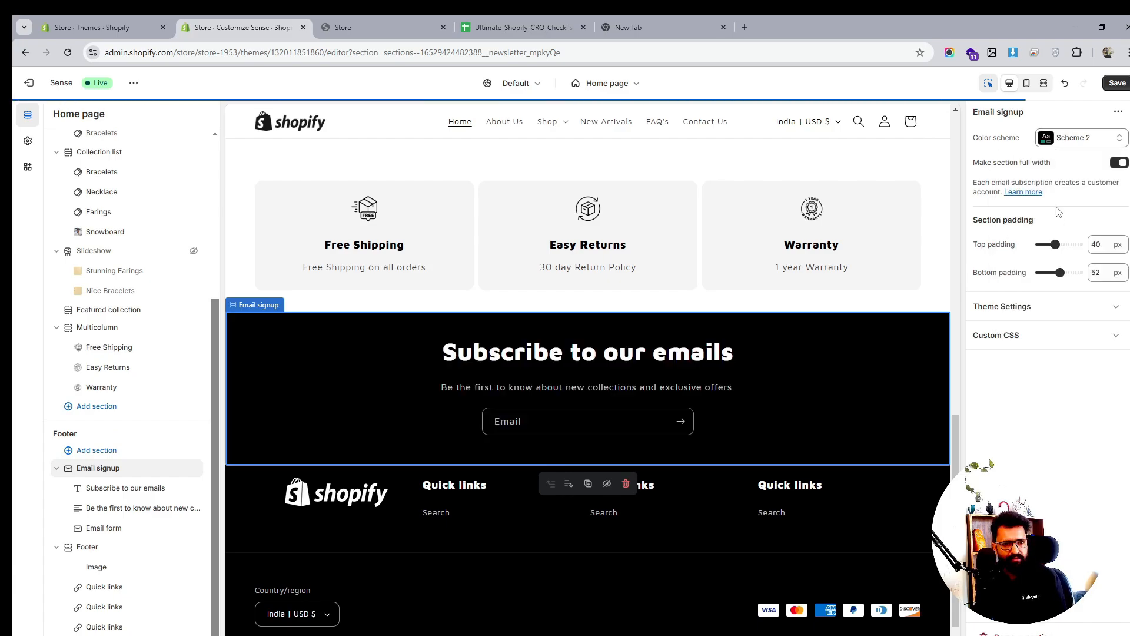
left_click(871, 531)
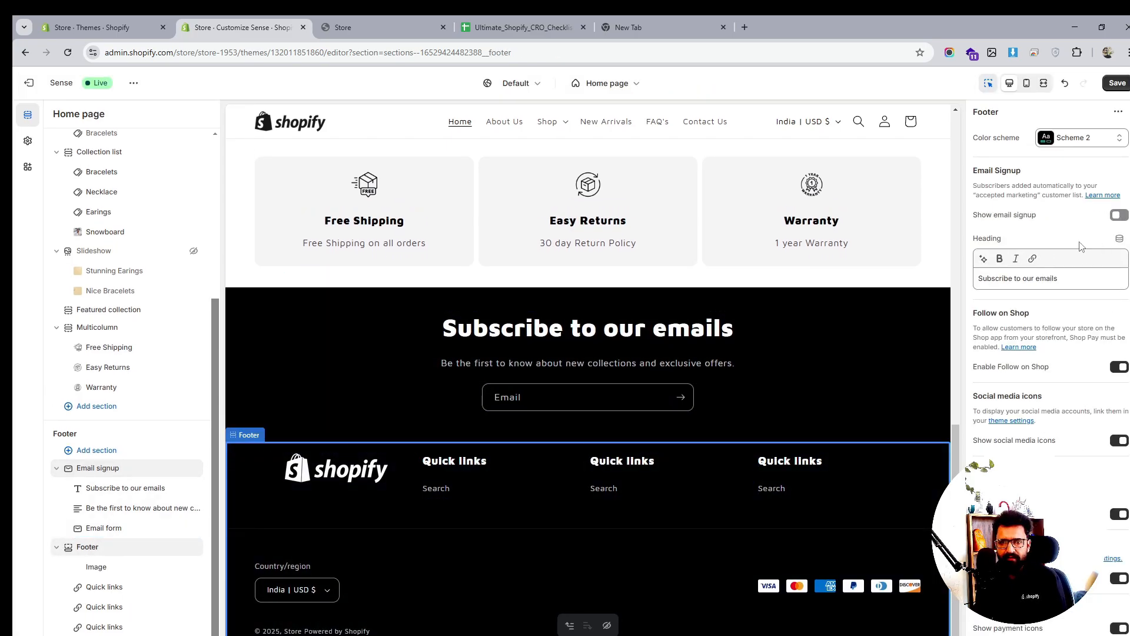
scroll(1039, 318, "down", 1)
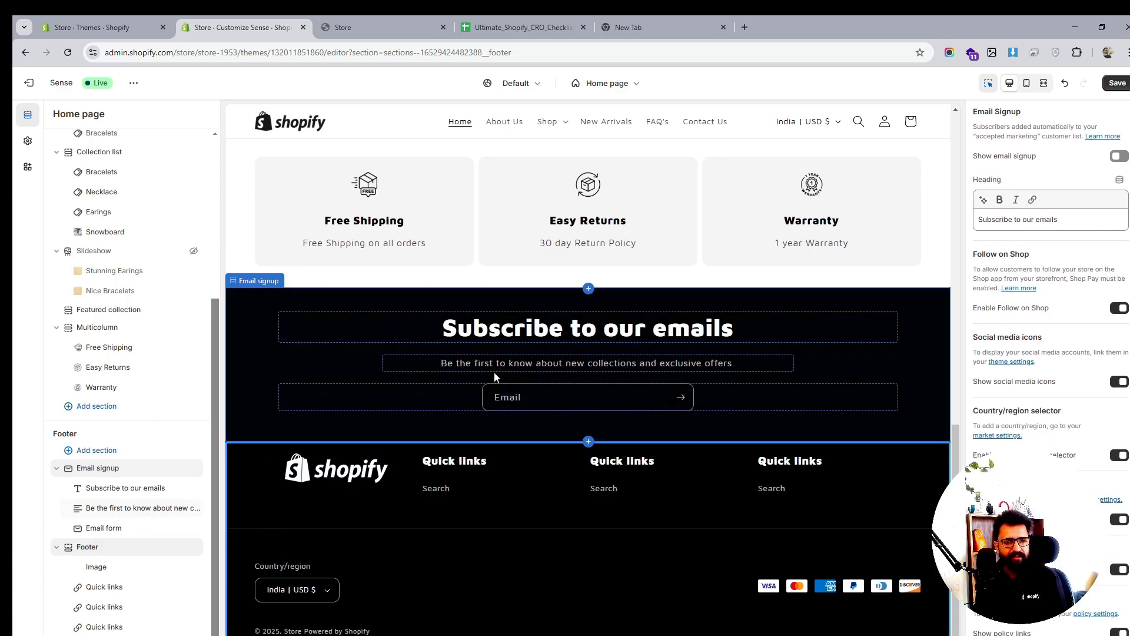
scroll(731, 383, "up", 8)
scroll(732, 382, "down", 6)
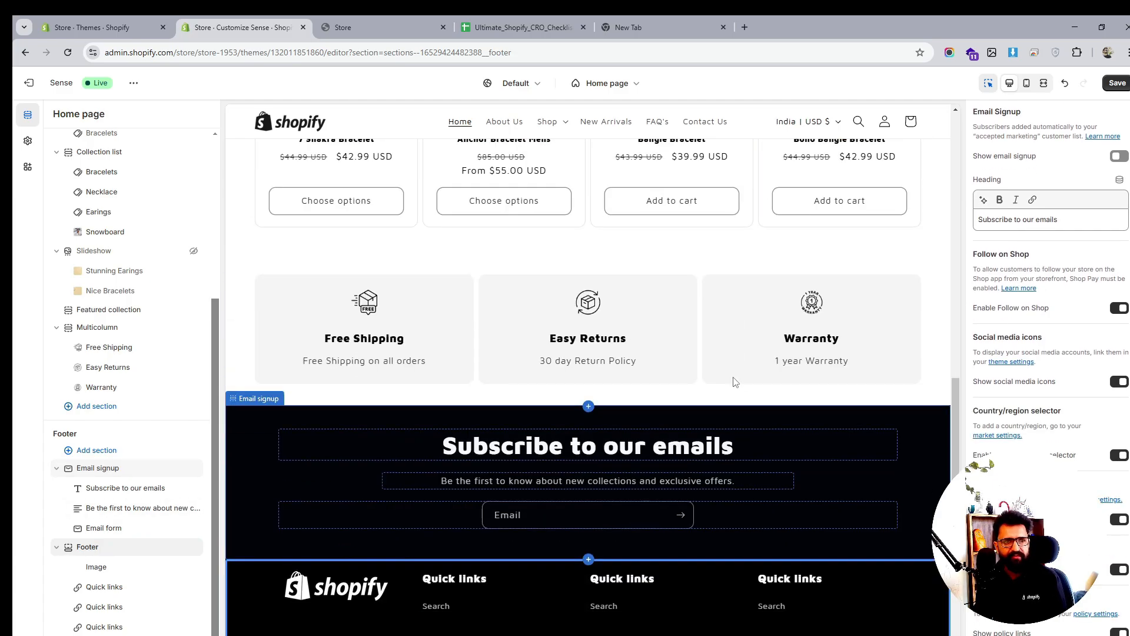
Turn on the Multicolumn section's mobile layout toggle and save the home page
scroll(735, 381, "up", 4)
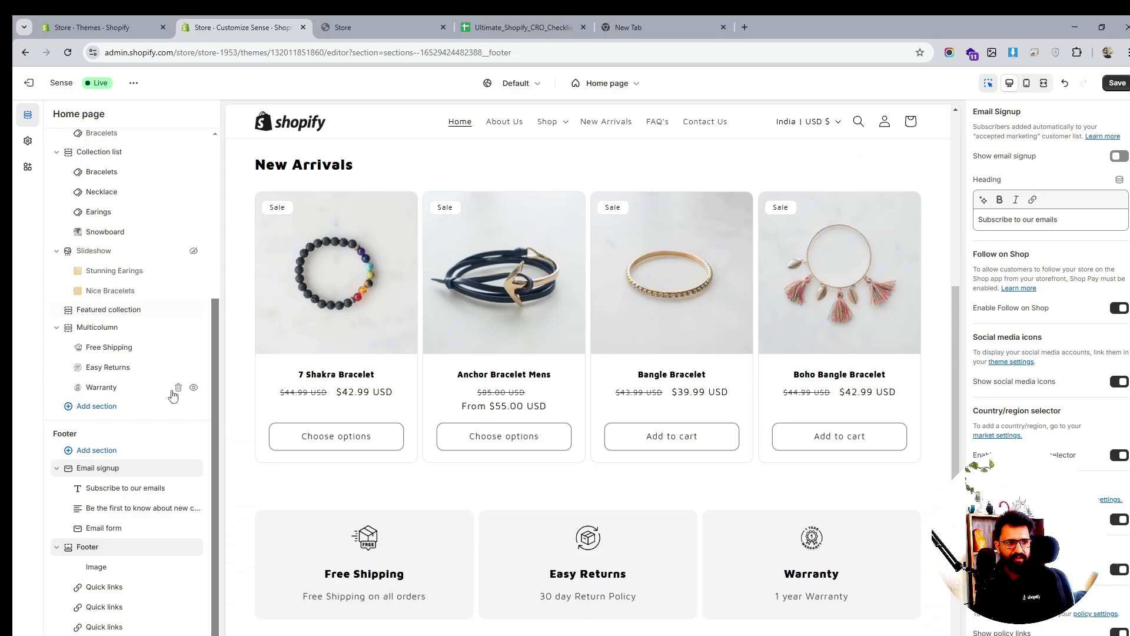
scroll(97, 265, "up", 1)
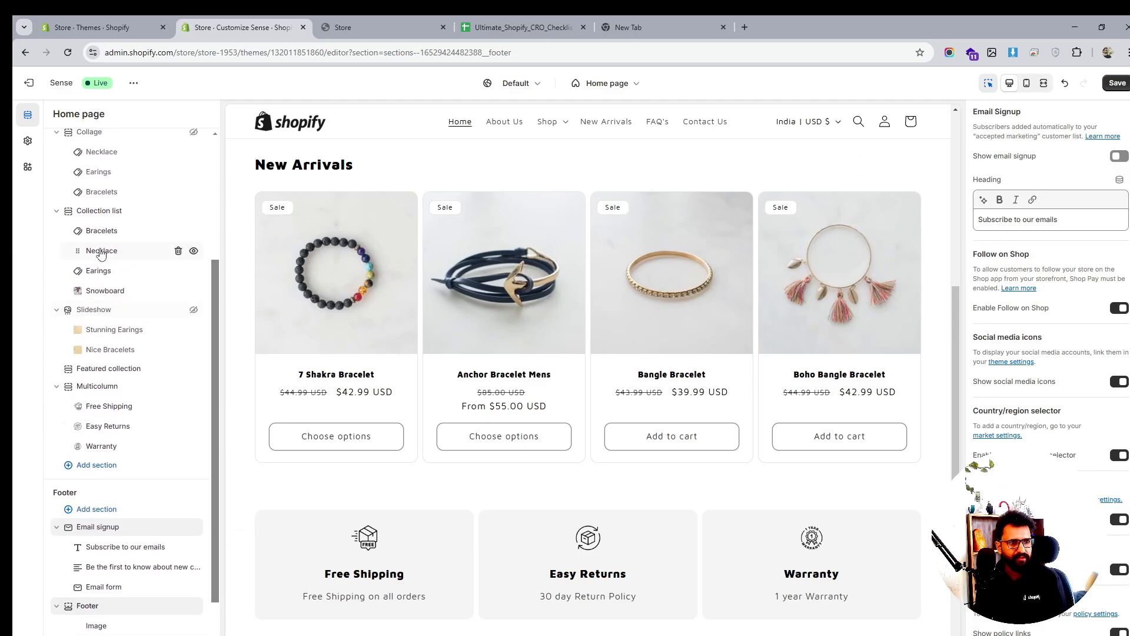
left_click(98, 211)
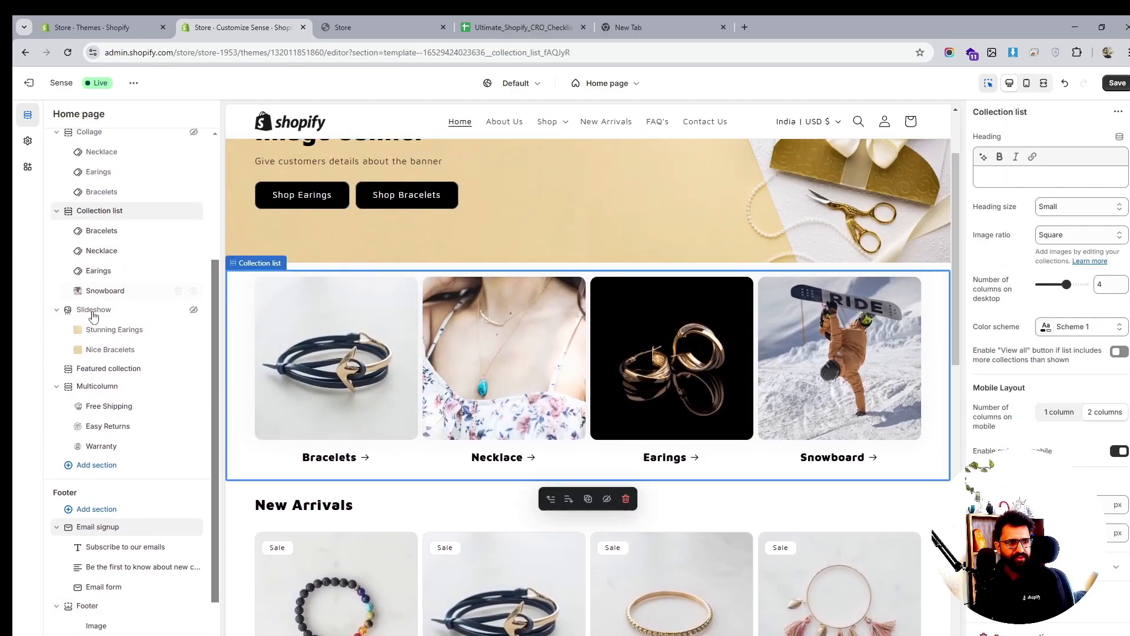
left_click(97, 369)
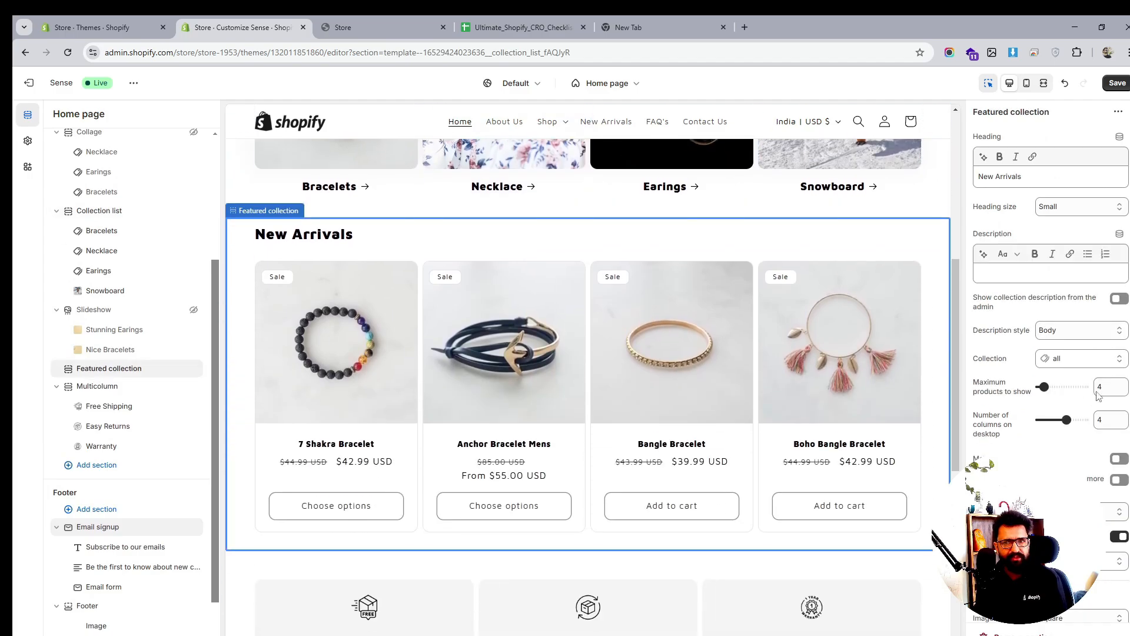
scroll(1105, 490, "down", 4)
scroll(1104, 492, "down", 3)
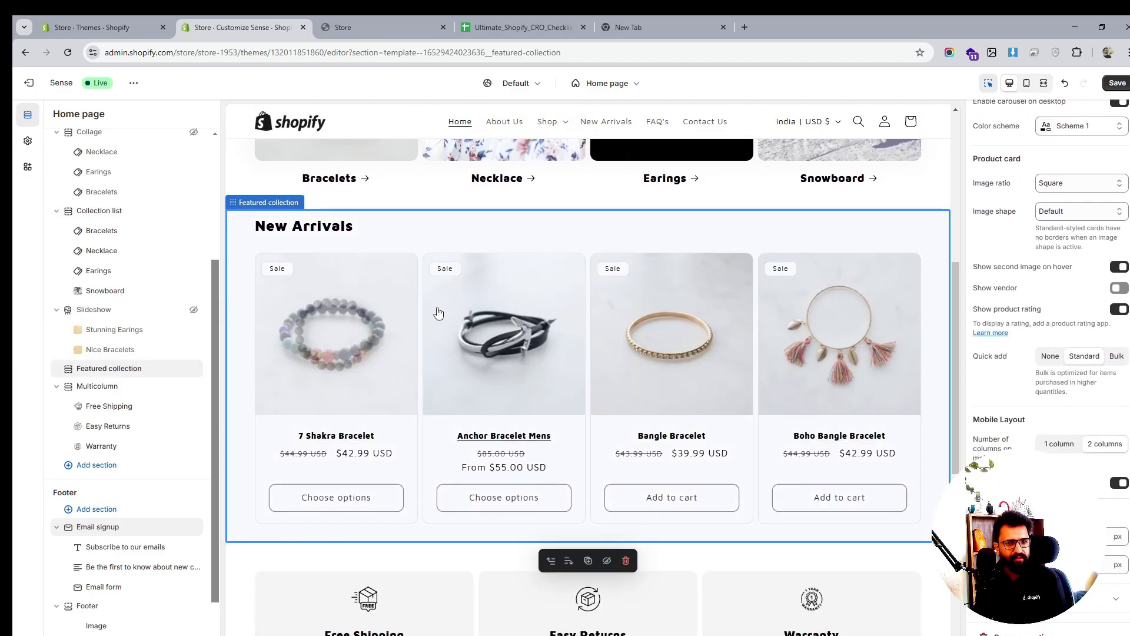
scroll(438, 312, "down", 3)
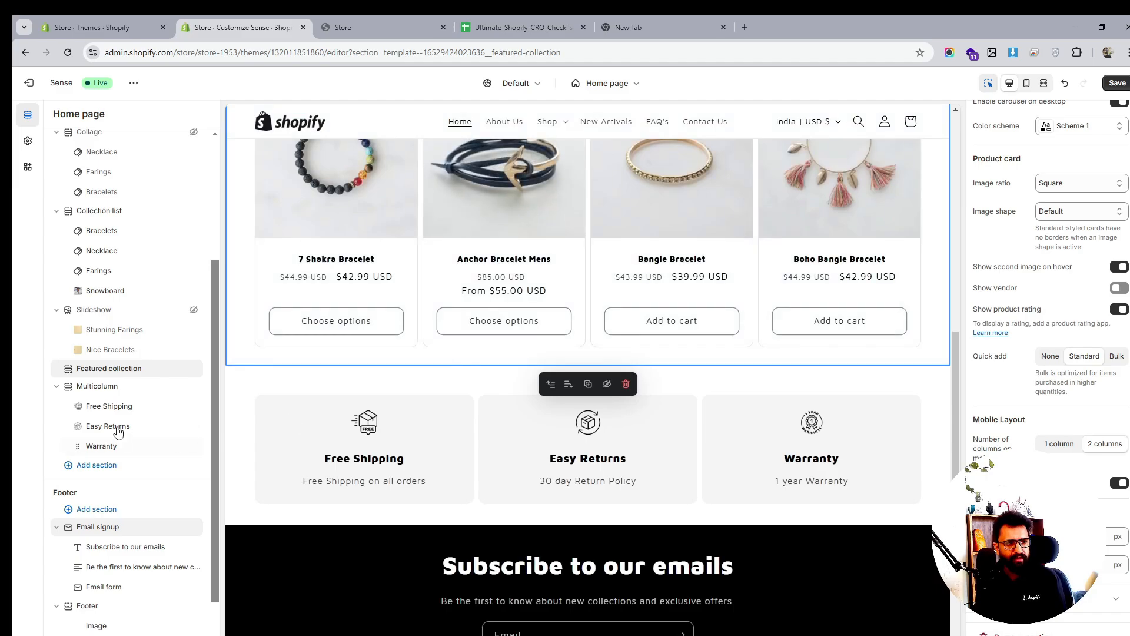
left_click(186, 387)
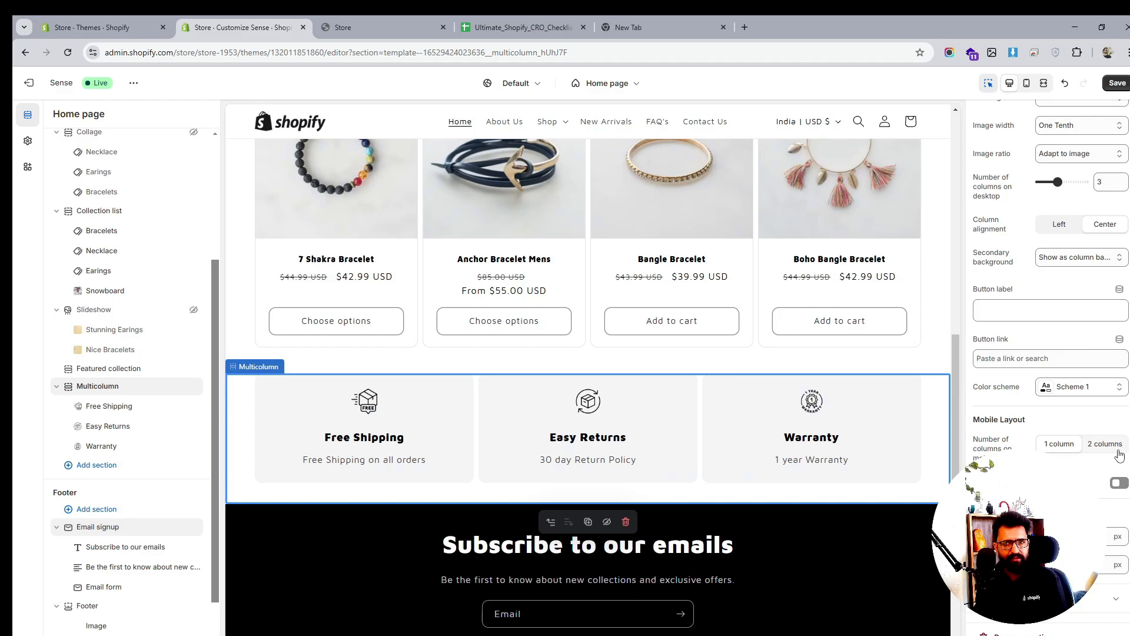
left_click(1118, 484)
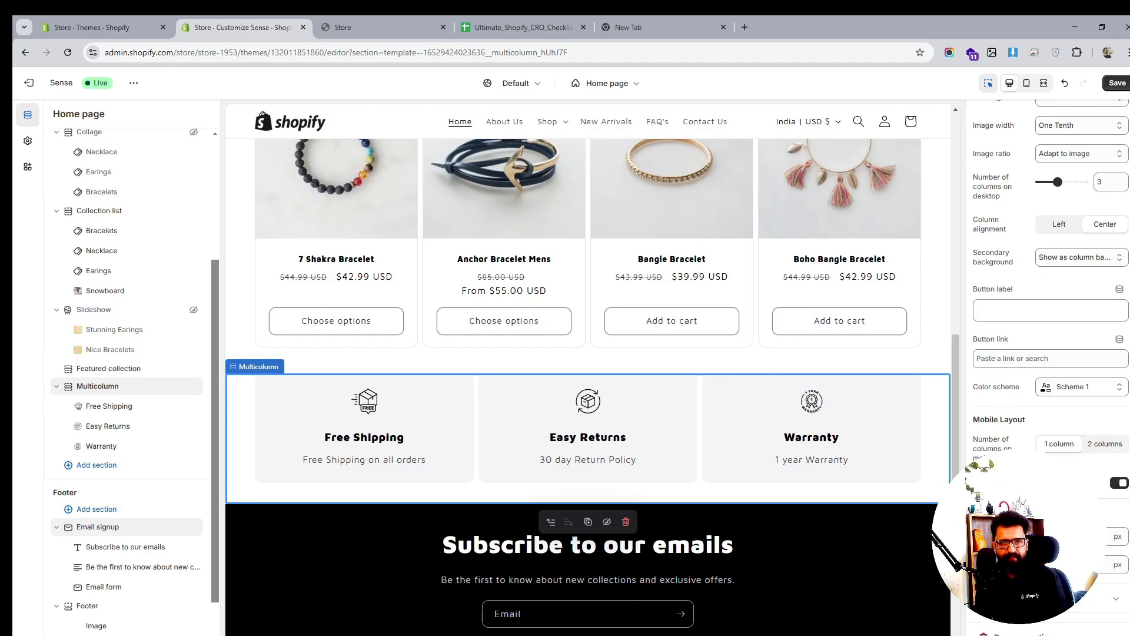
left_click(1115, 83)
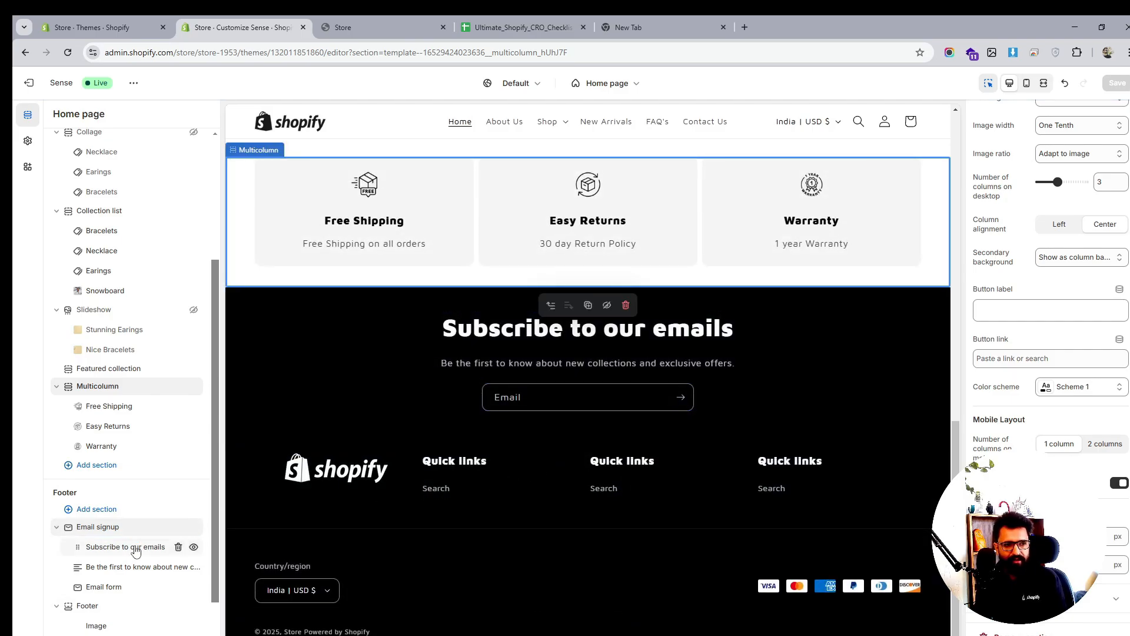
Hide the Email signup section above the footer and delete one Quick links block
scroll(127, 536, "down", 1)
left_click(101, 588)
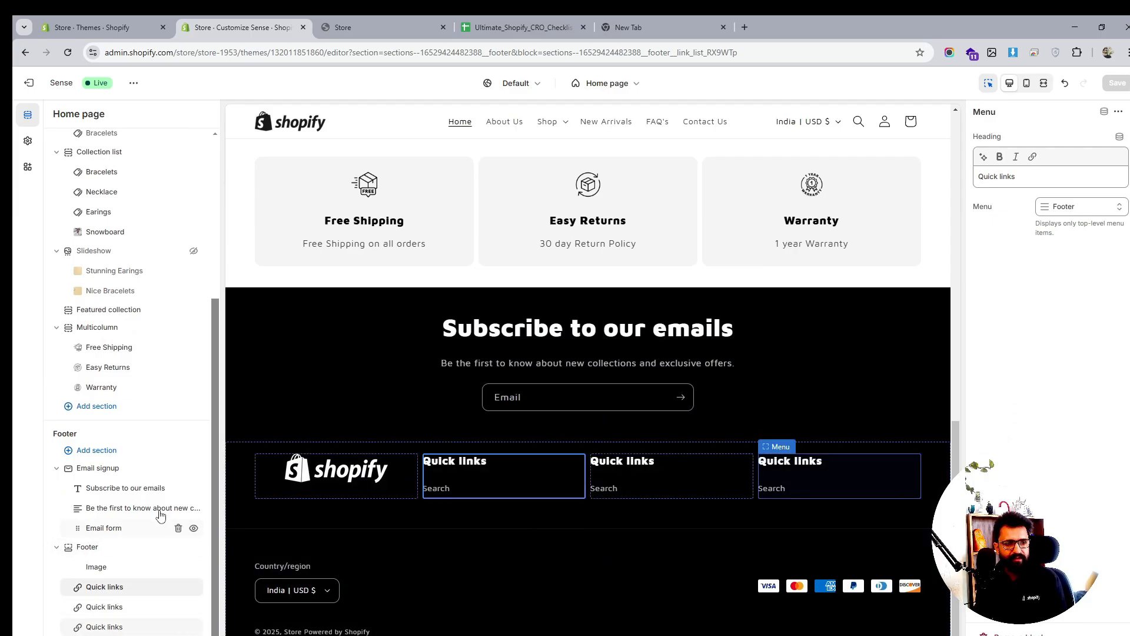
left_click(193, 469)
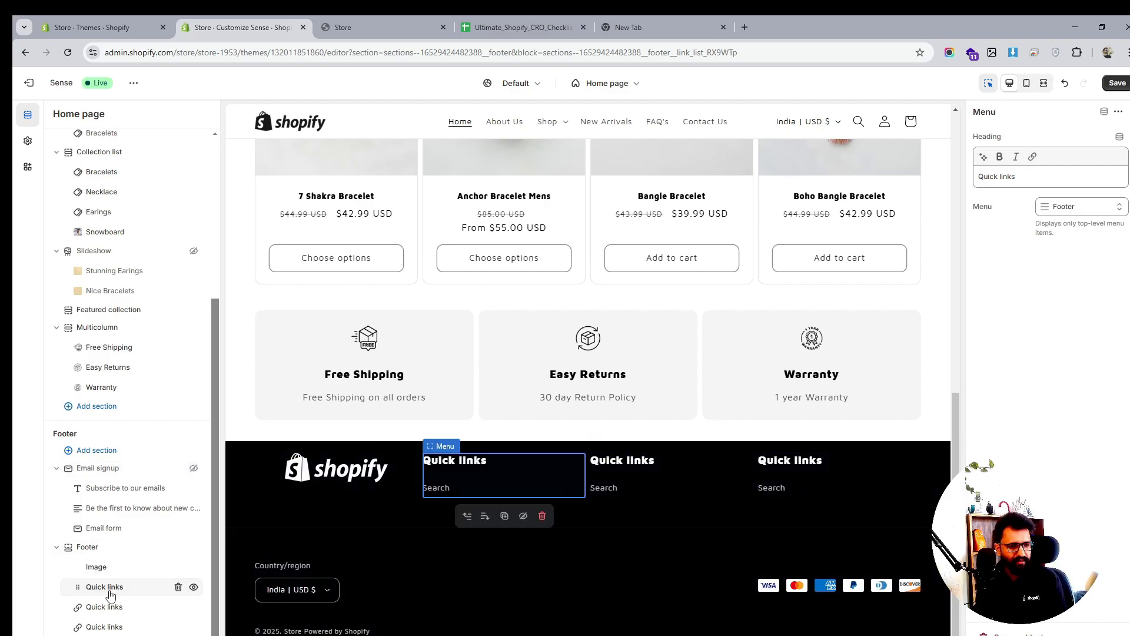
left_click(178, 590)
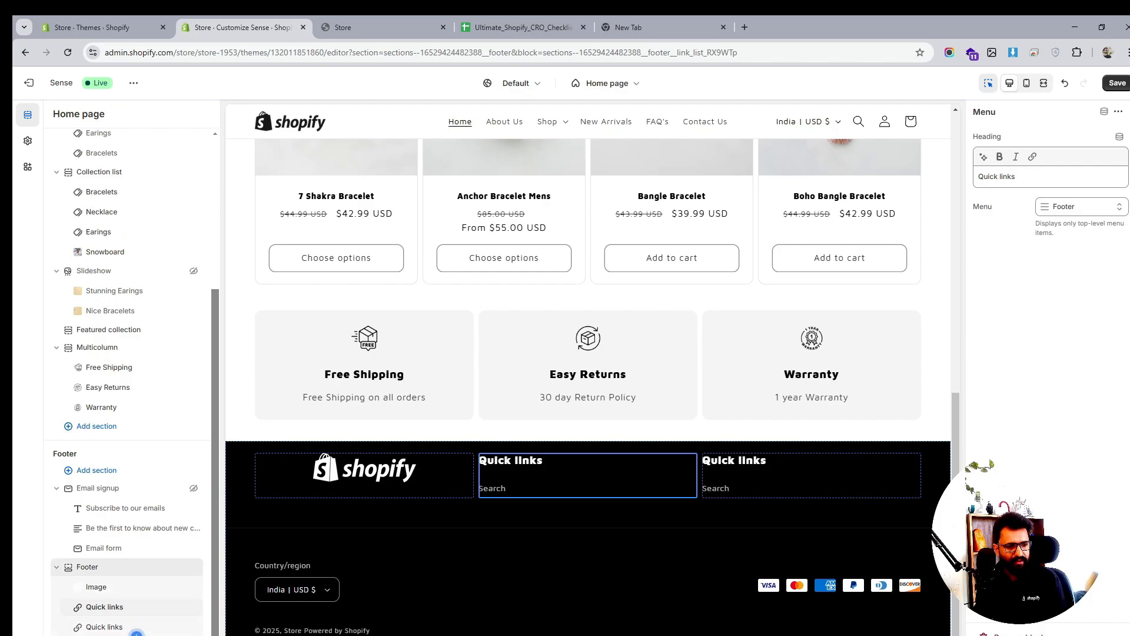
left_click(136, 634)
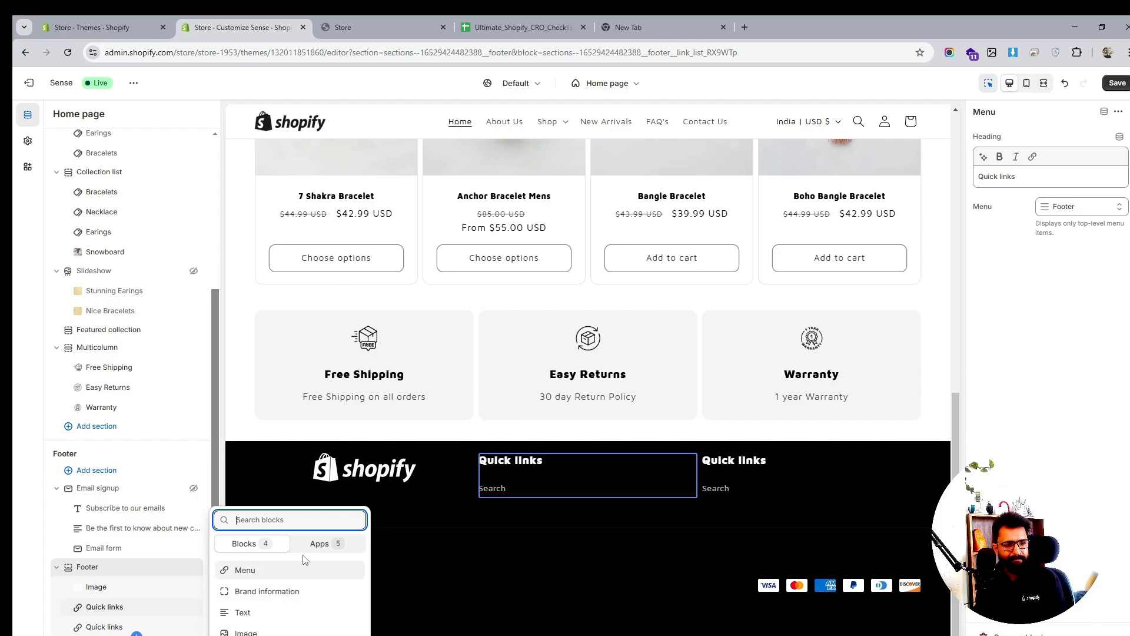
Add a Text block to the footer
left_click(317, 545)
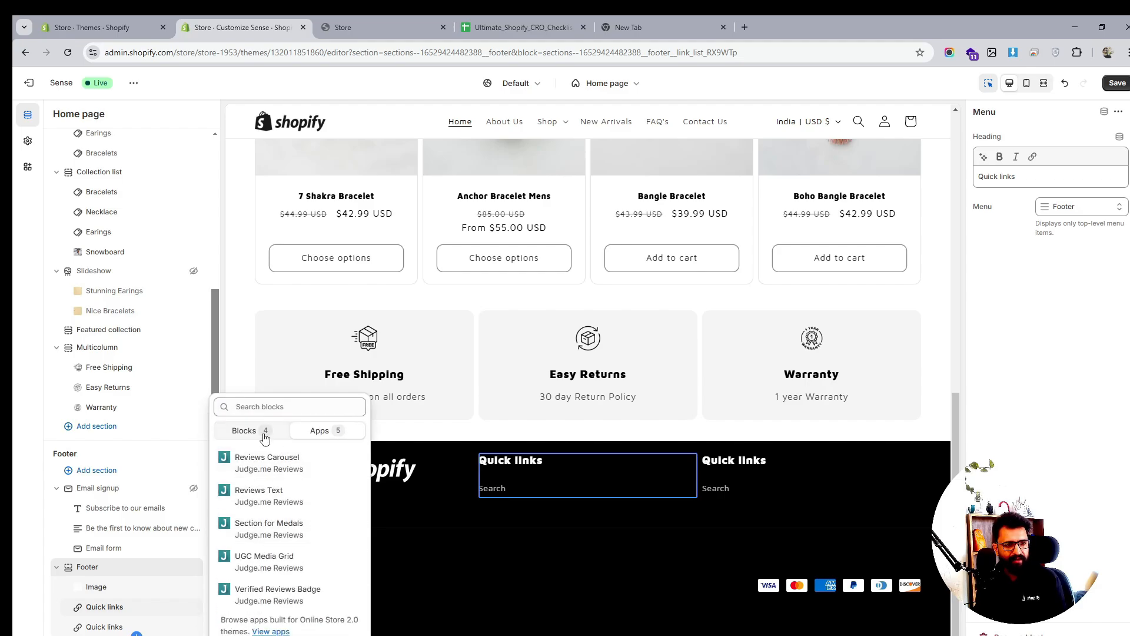
left_click(262, 433)
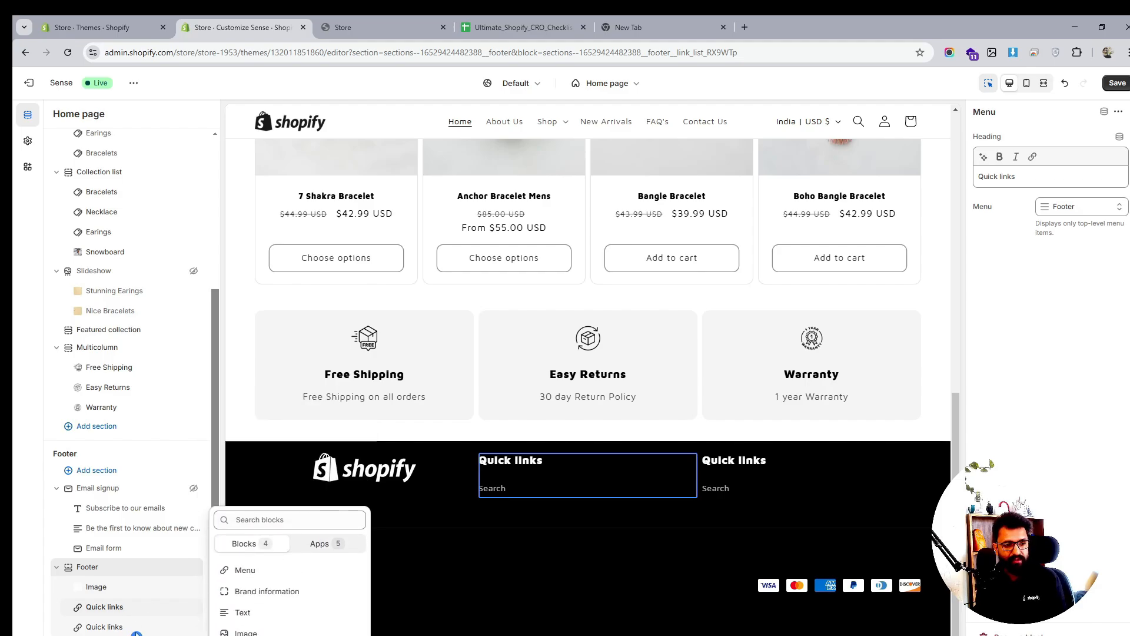
key("Escape")
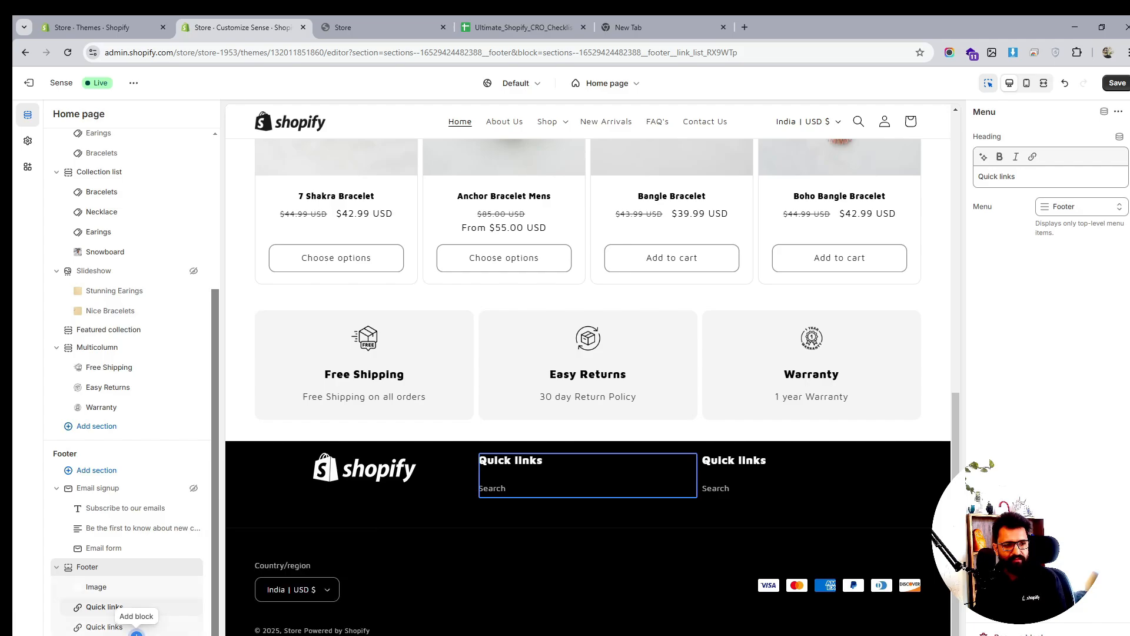
left_click(137, 634)
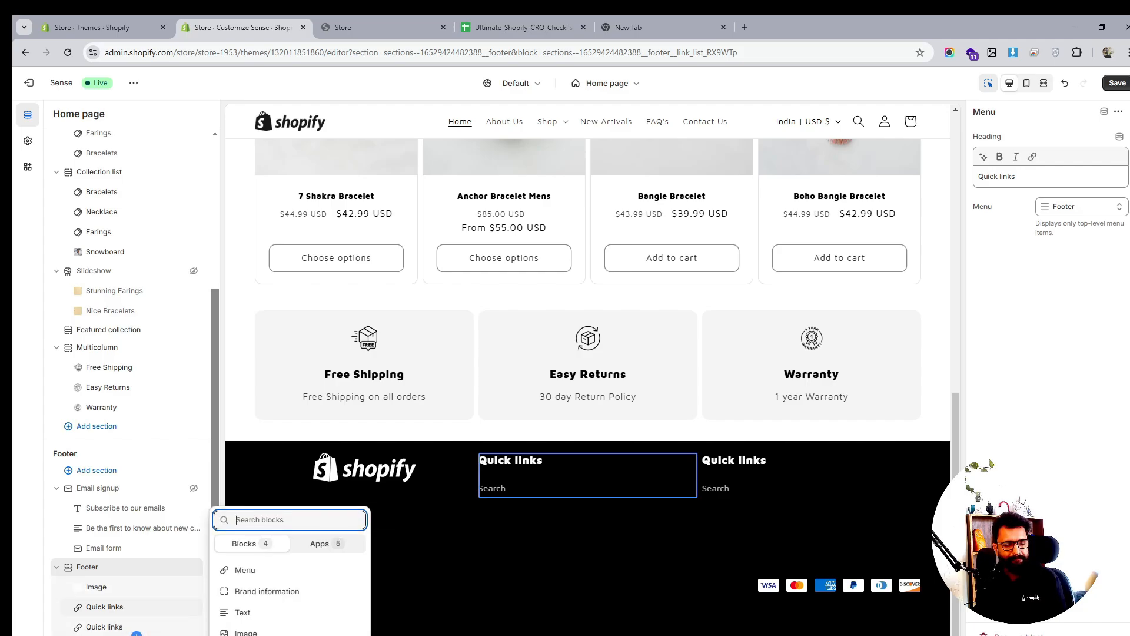
left_click(300, 613)
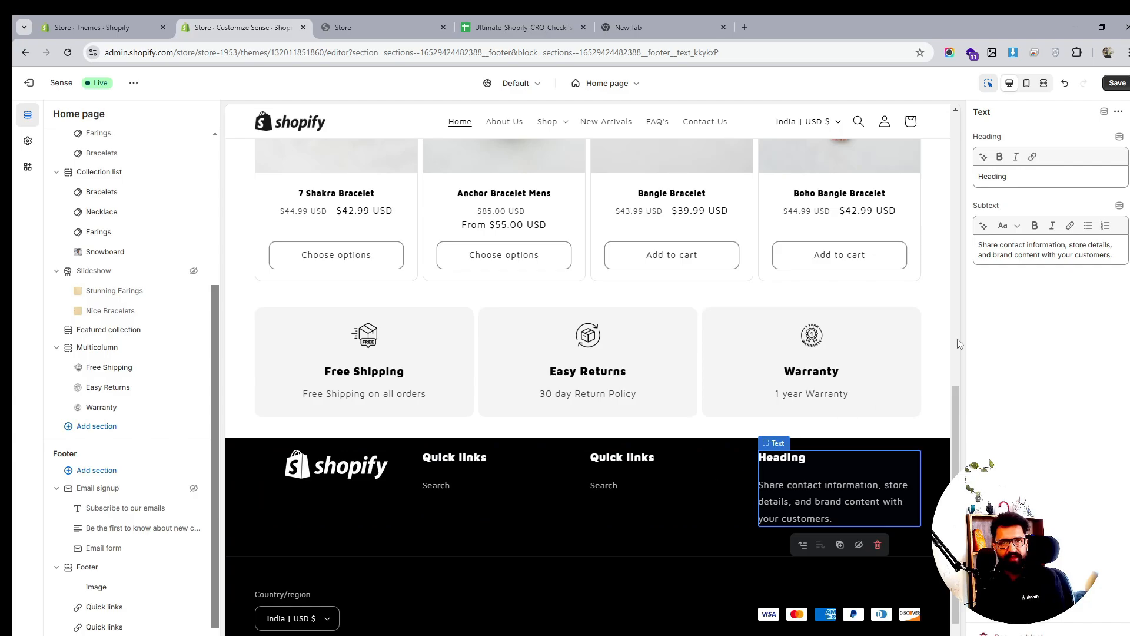
Title the footer Text block 'Important Info' and save the theme
double_click(996, 176)
type("Important")
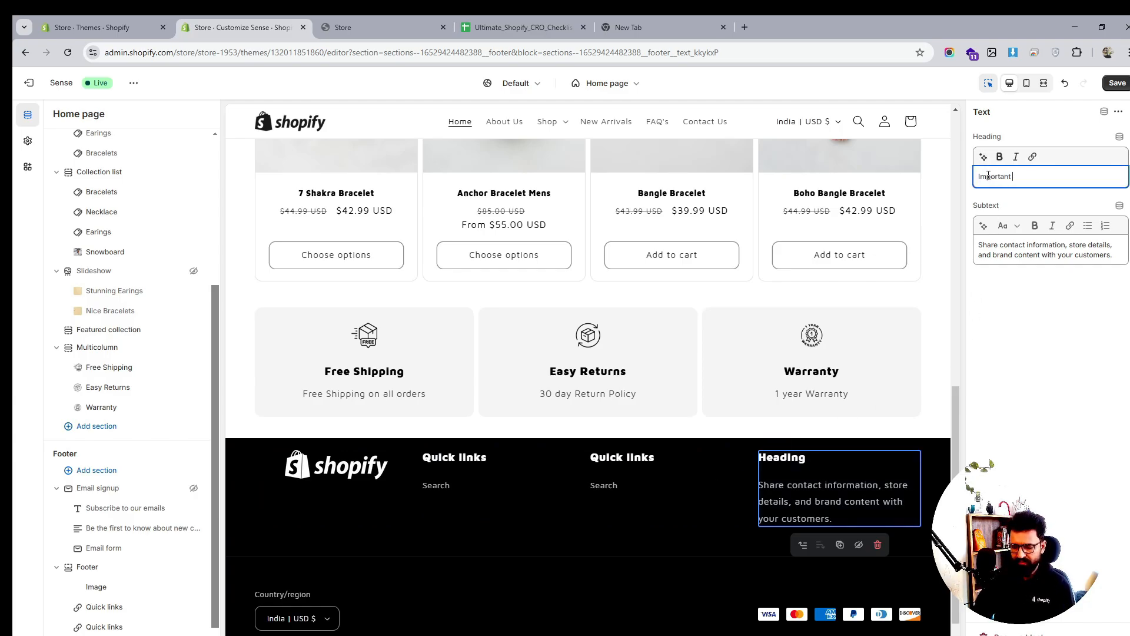
type(" F")
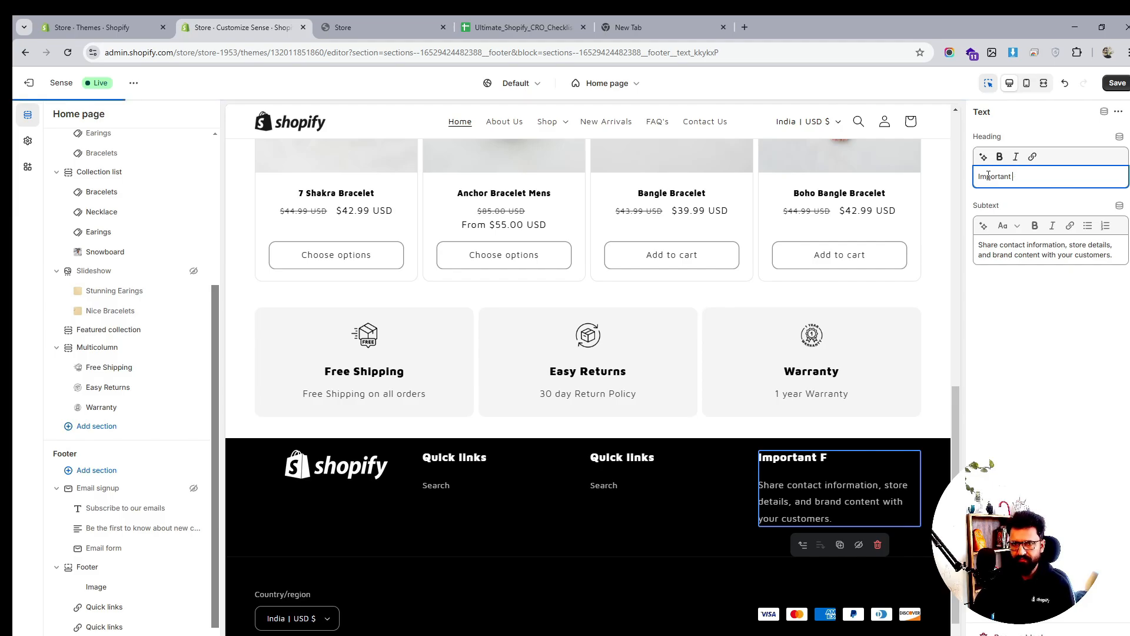
type("nfo")
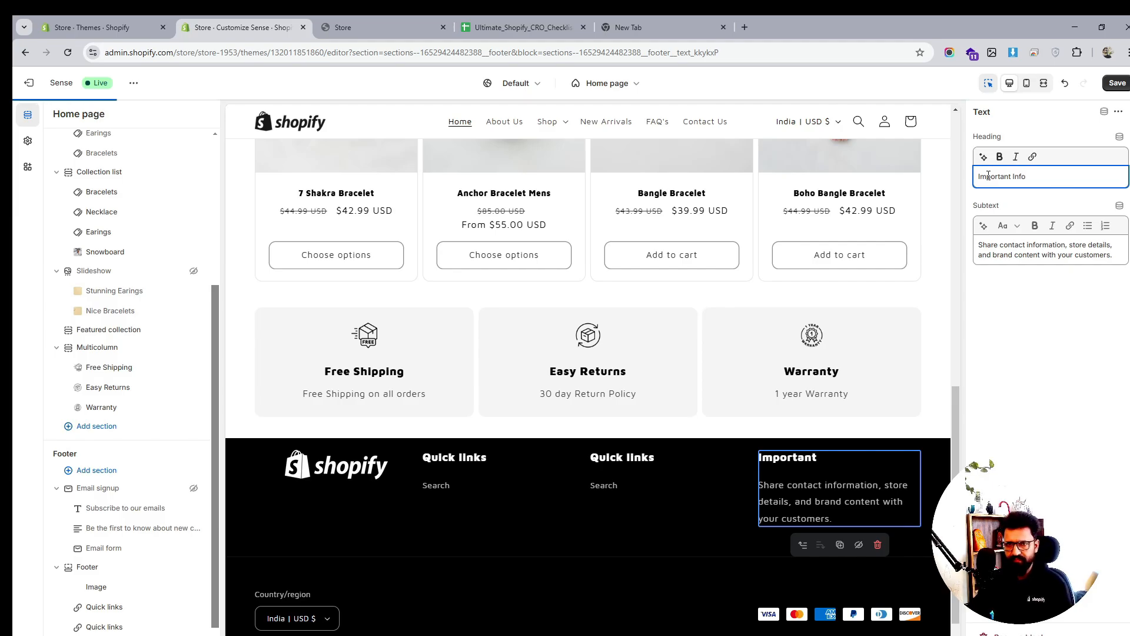
triple_click(1010, 258)
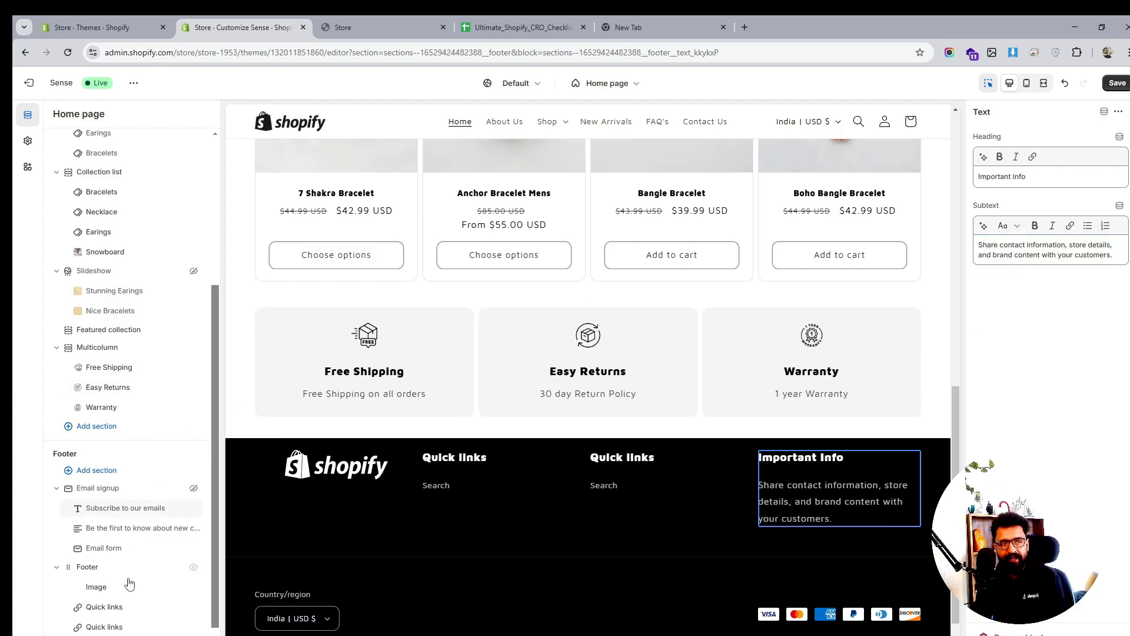
left_click(1115, 88)
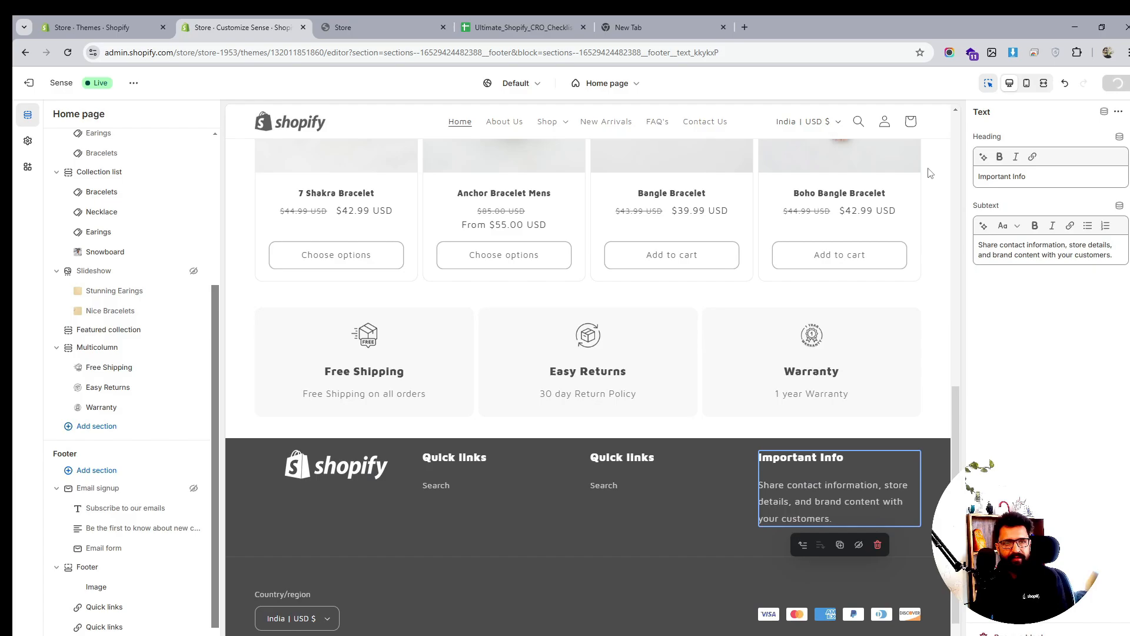
Set the first Quick links footer column's menu to Main Menu
left_click(106, 607)
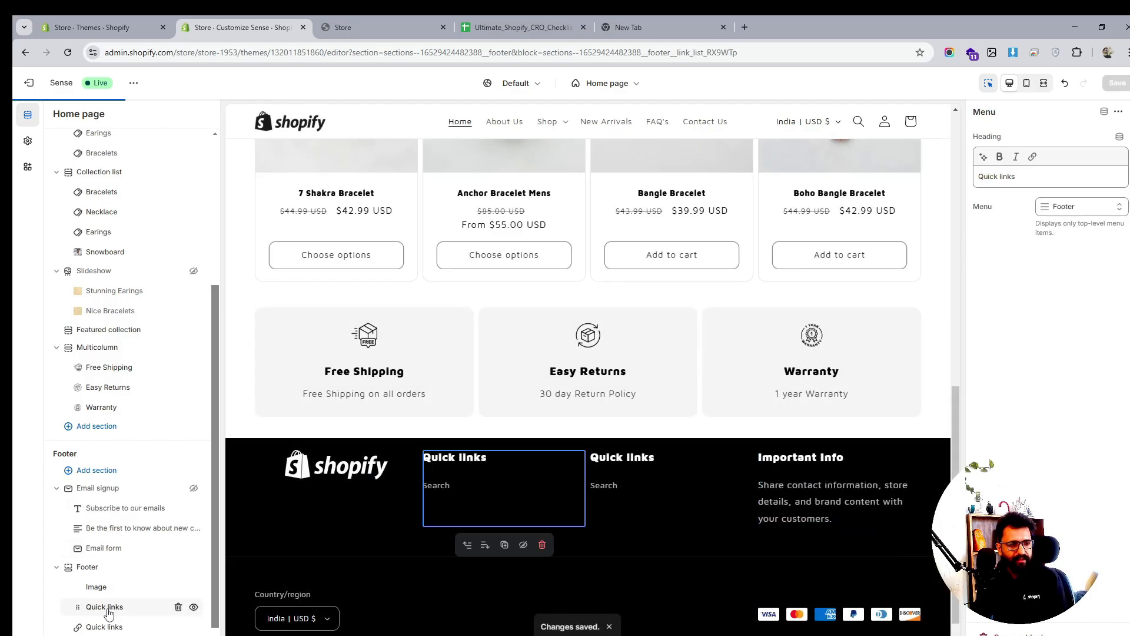
left_click(1062, 206)
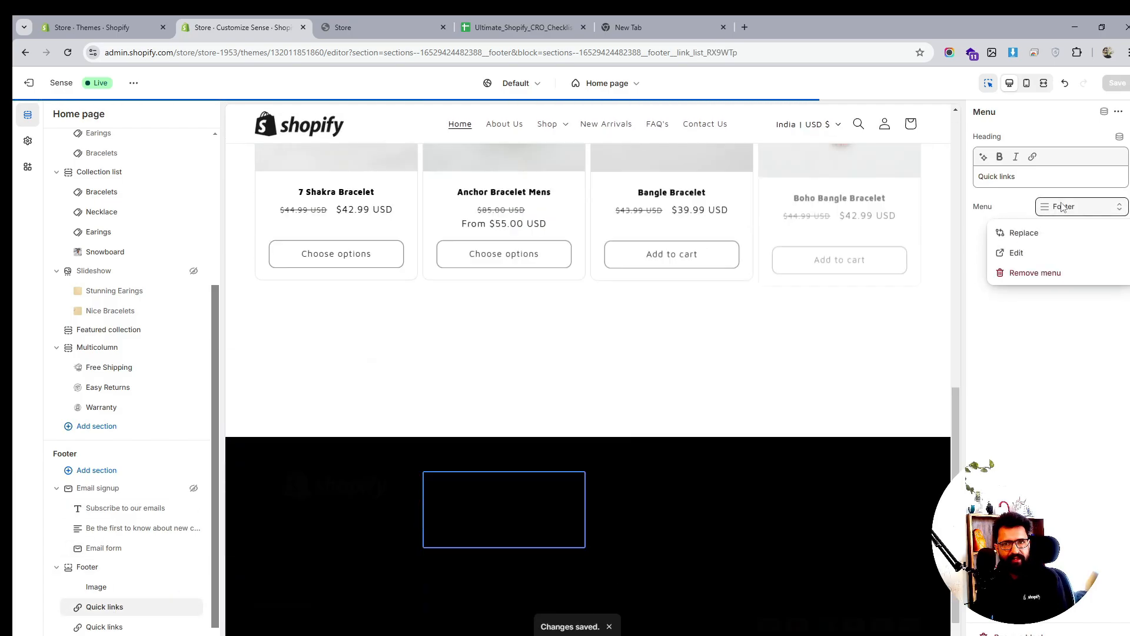
left_click(1024, 233)
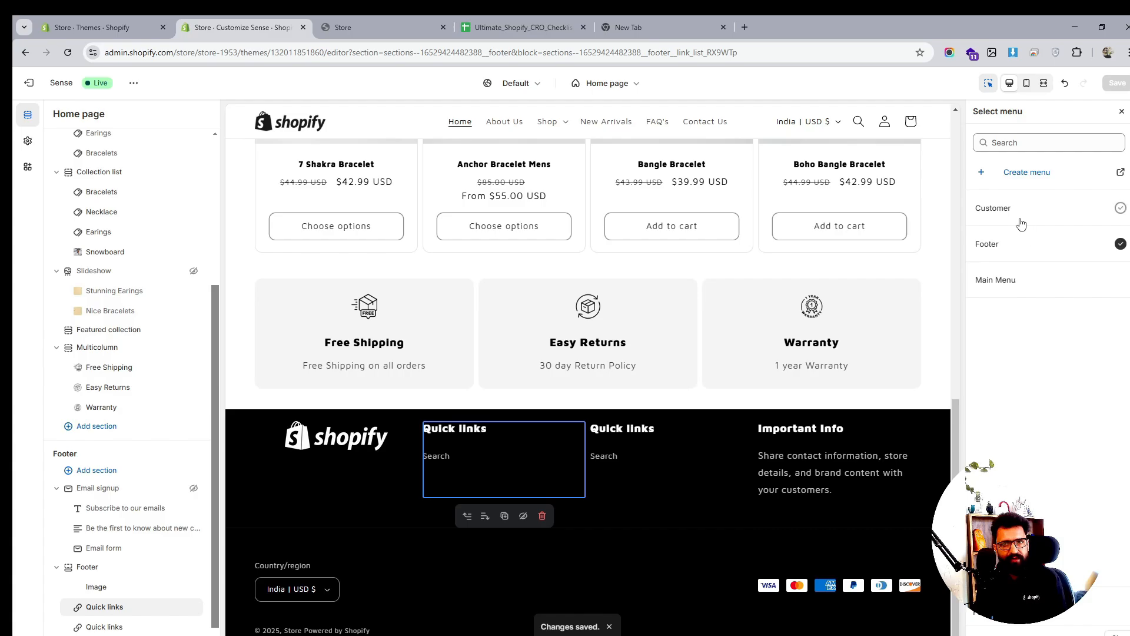
left_click(1028, 218)
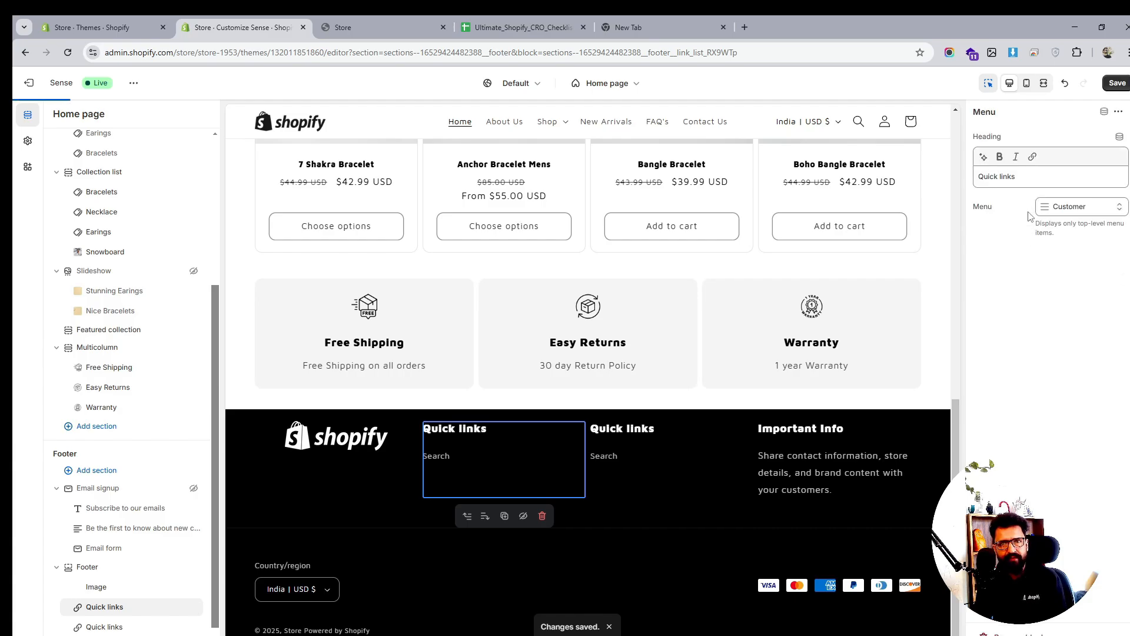
left_click(1079, 213)
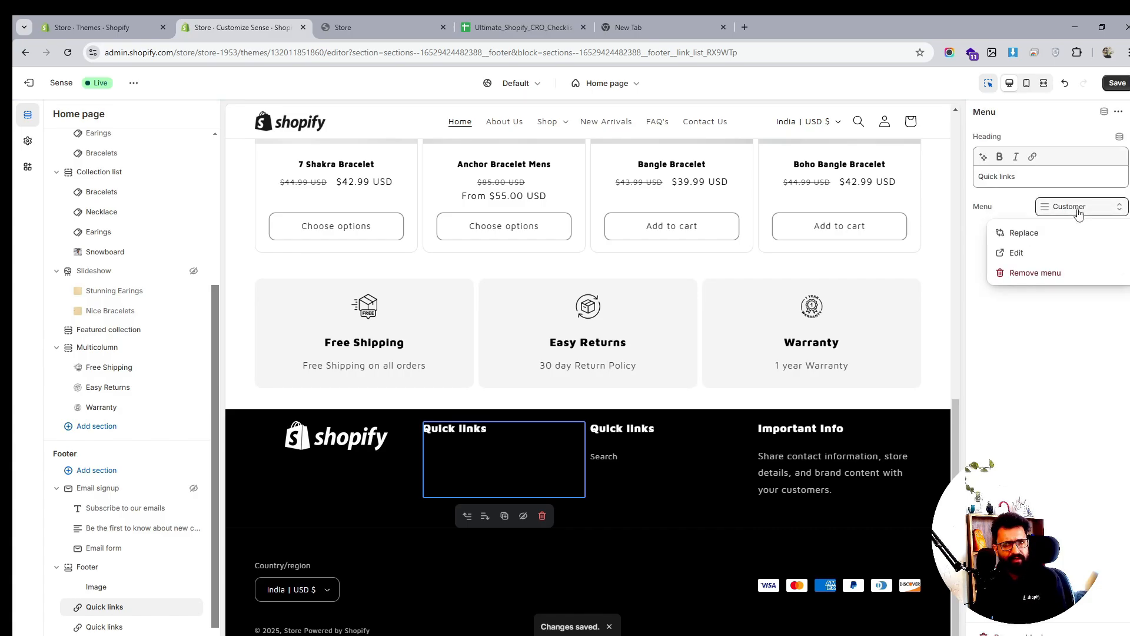
left_click(1039, 270)
left_click(1076, 211)
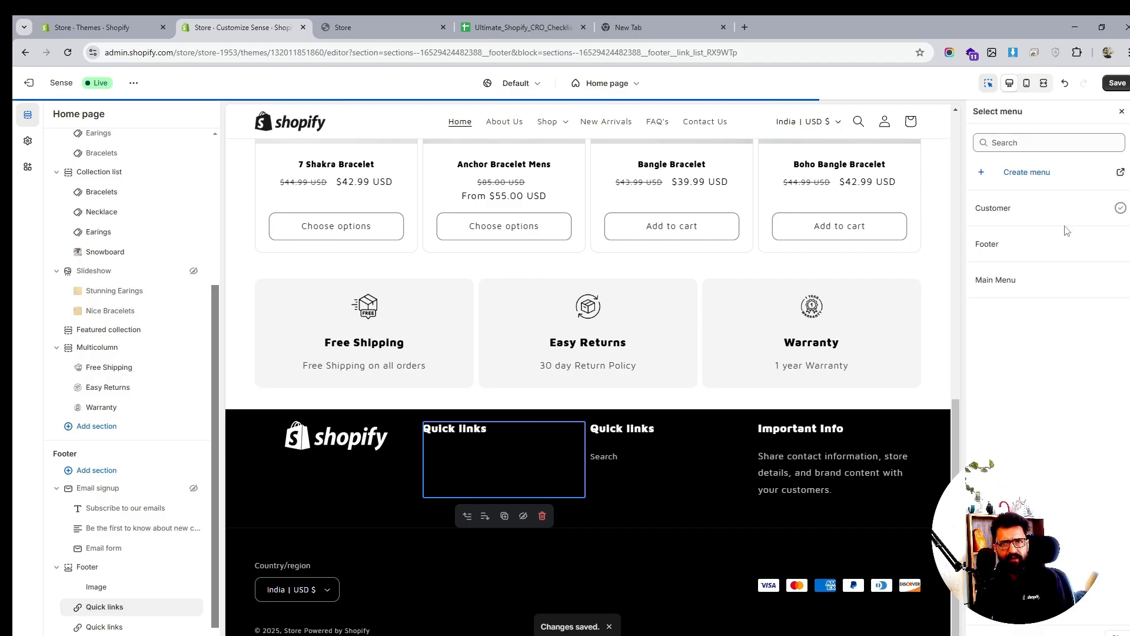
left_click(1025, 285)
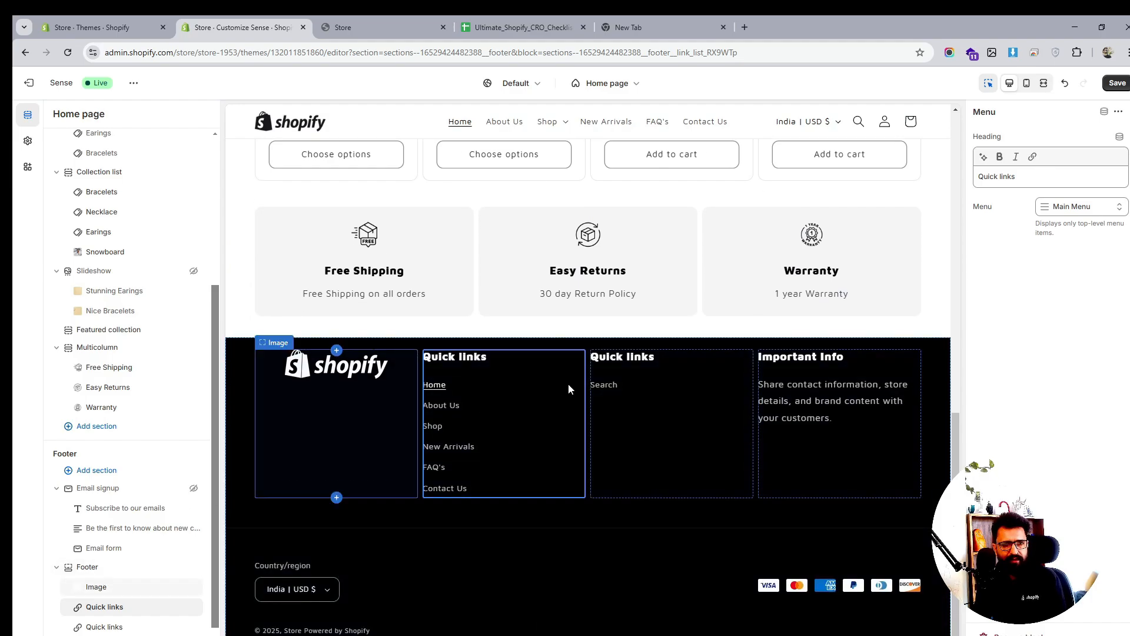
Rename the second footer column heading to 'Legal' and save the footer
left_click(658, 363)
left_click(994, 182)
triple_click(995, 181)
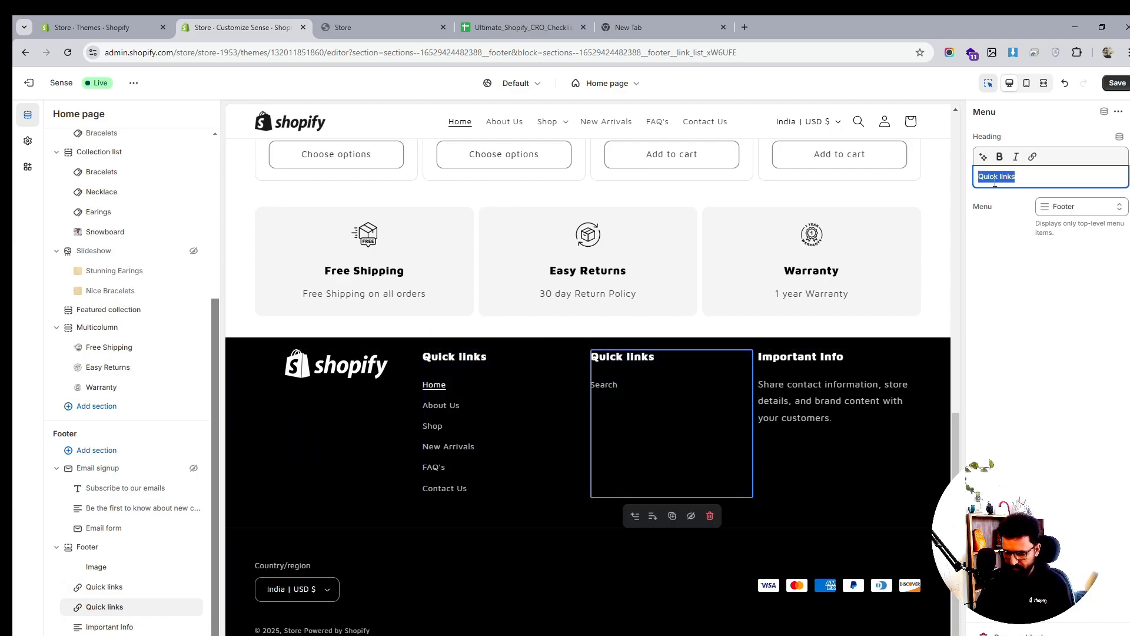
type("Lega")
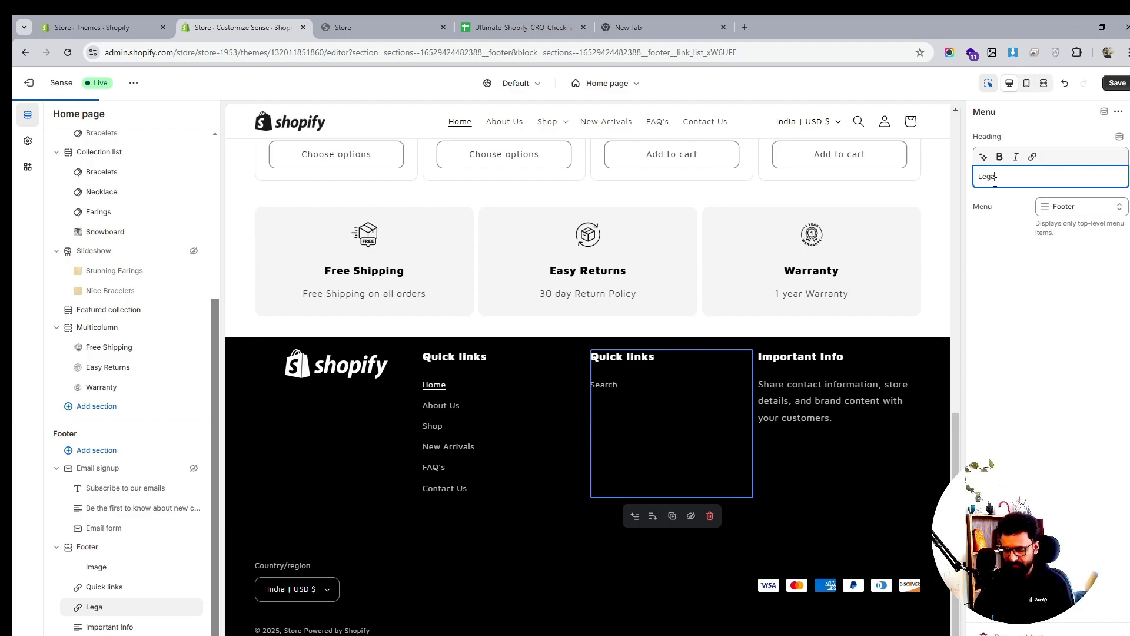
type("l")
left_click(1019, 320)
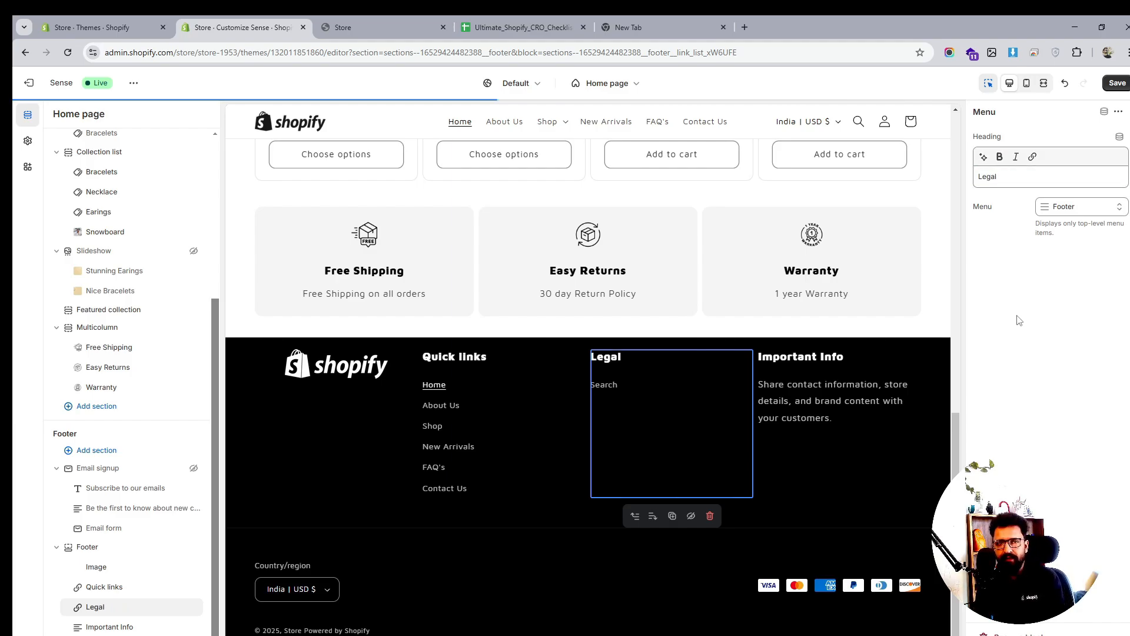
left_click(1116, 82)
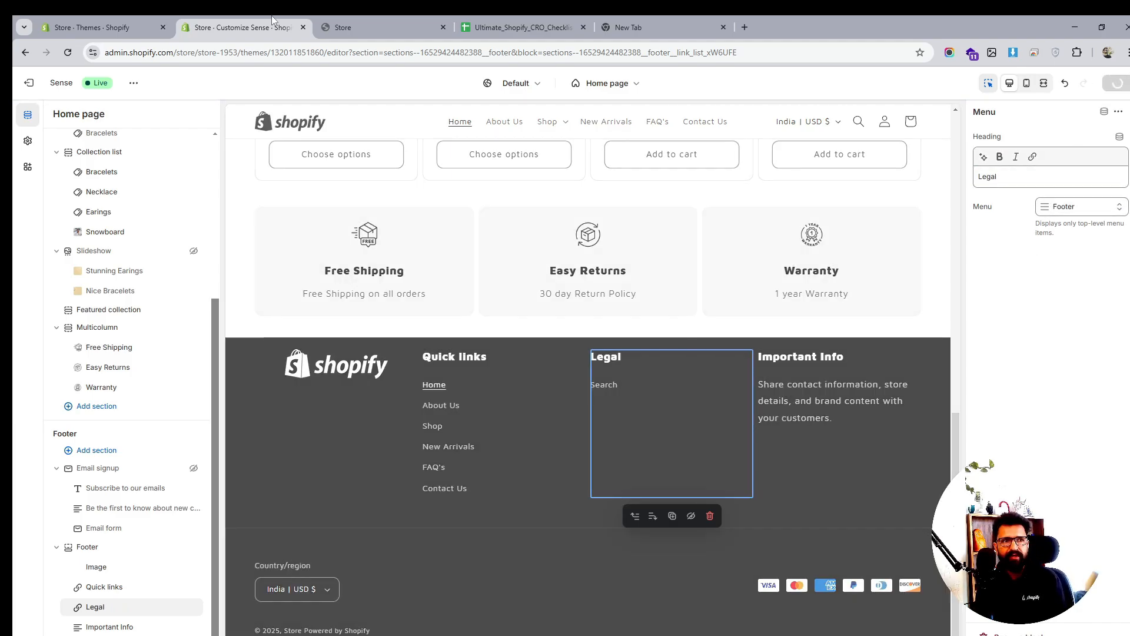
Fill the Return and refund policy with the standard template and publish it
left_click(95, 27)
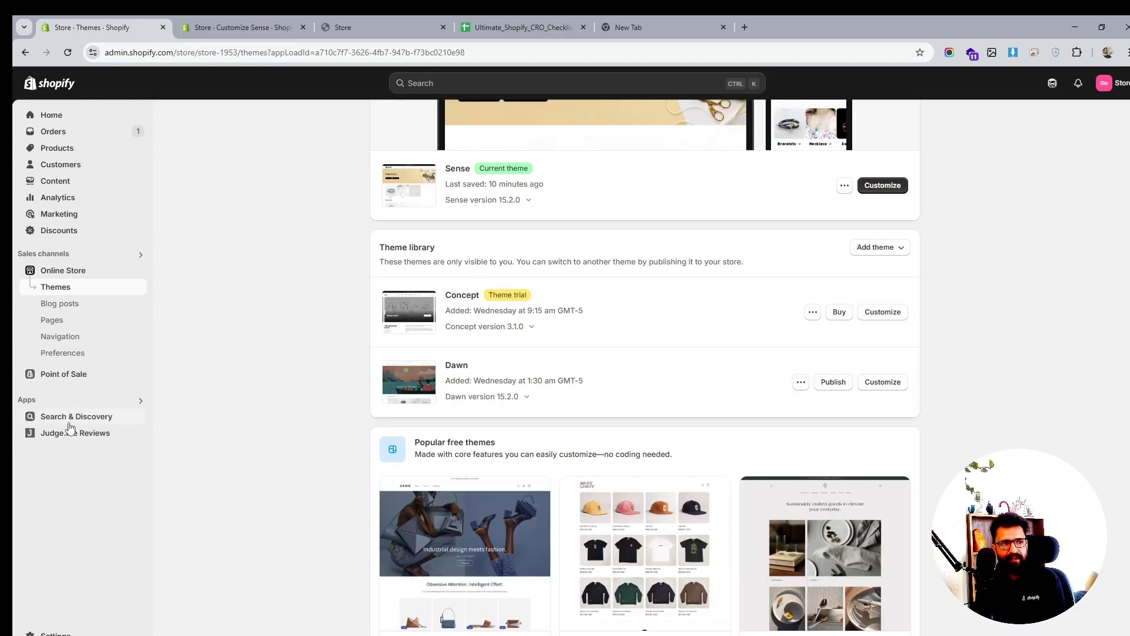
left_click(55, 633)
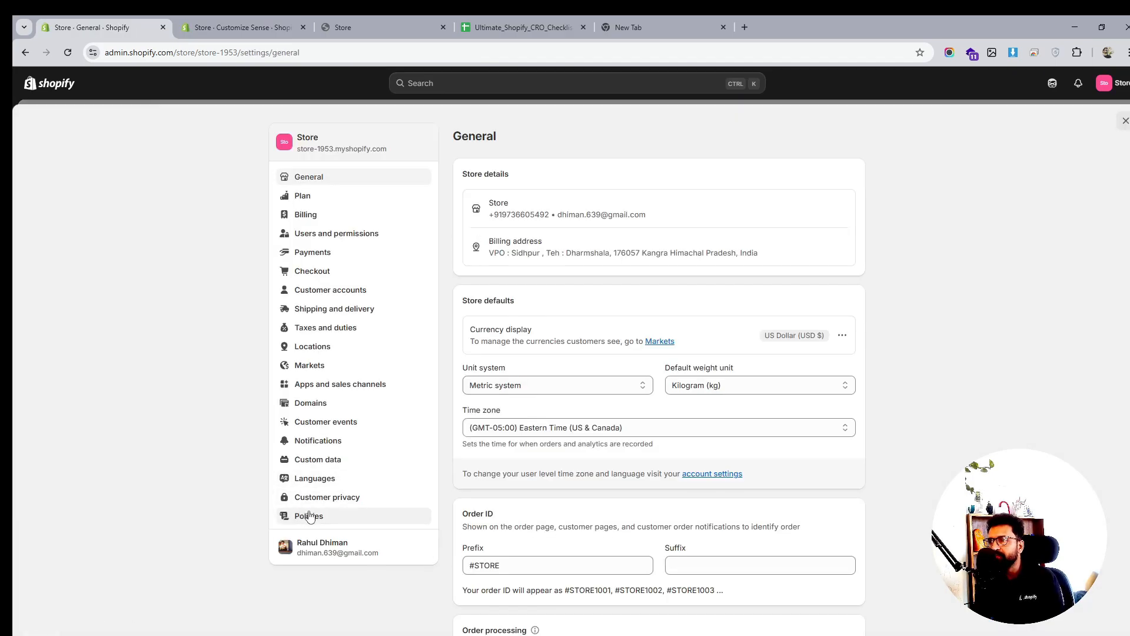
left_click(310, 518)
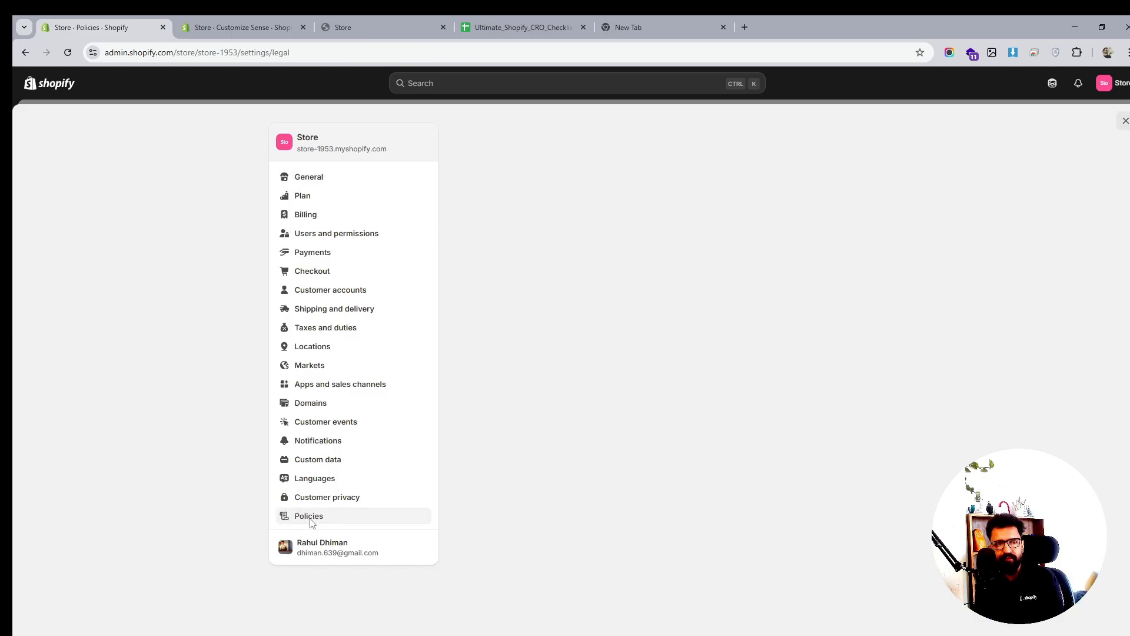
left_click(571, 284)
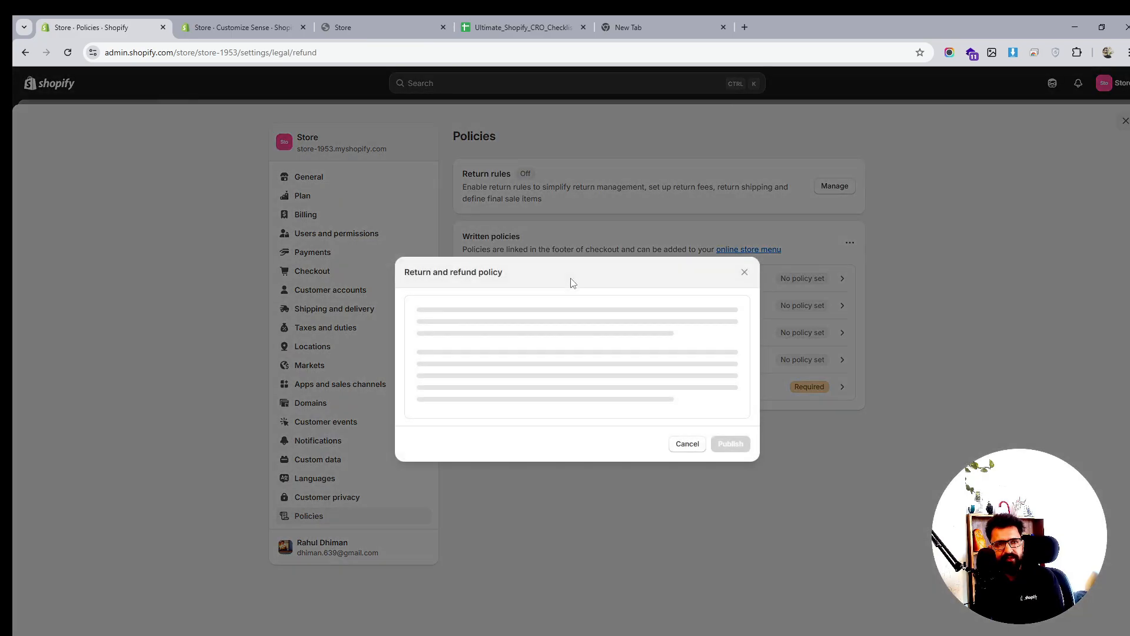
left_click(710, 293)
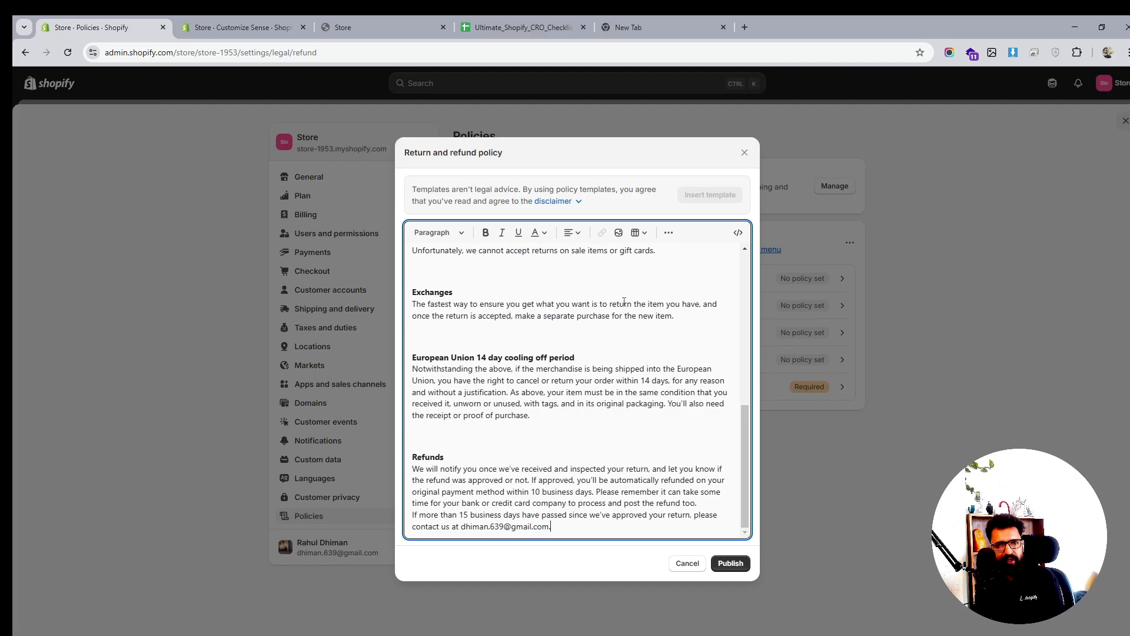
scroll(606, 418, "up", 10)
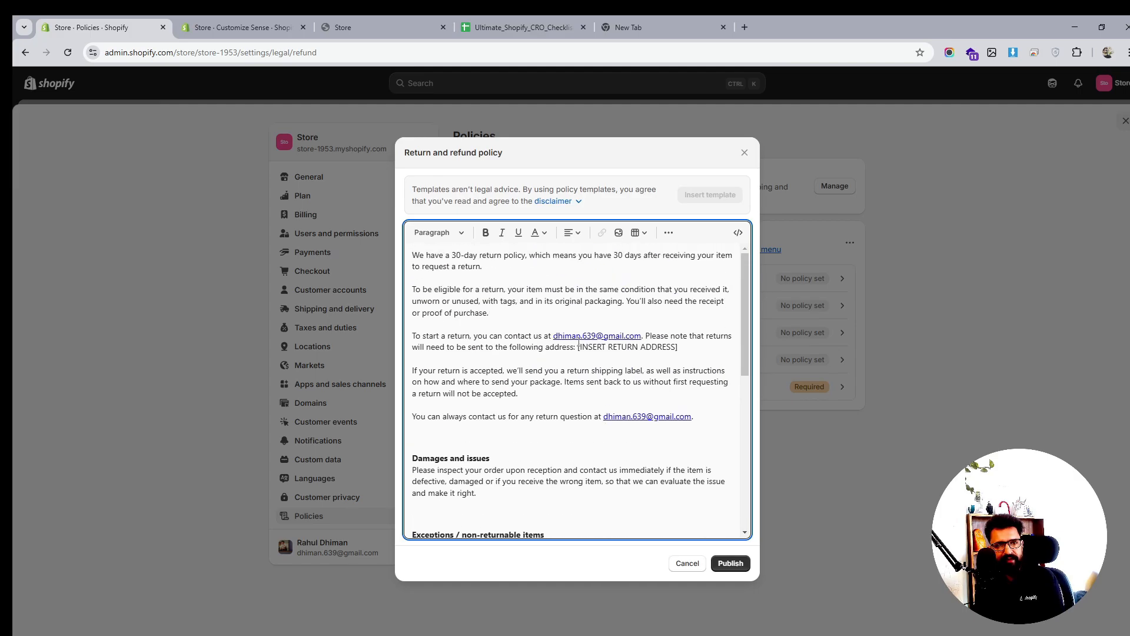
left_click(732, 562)
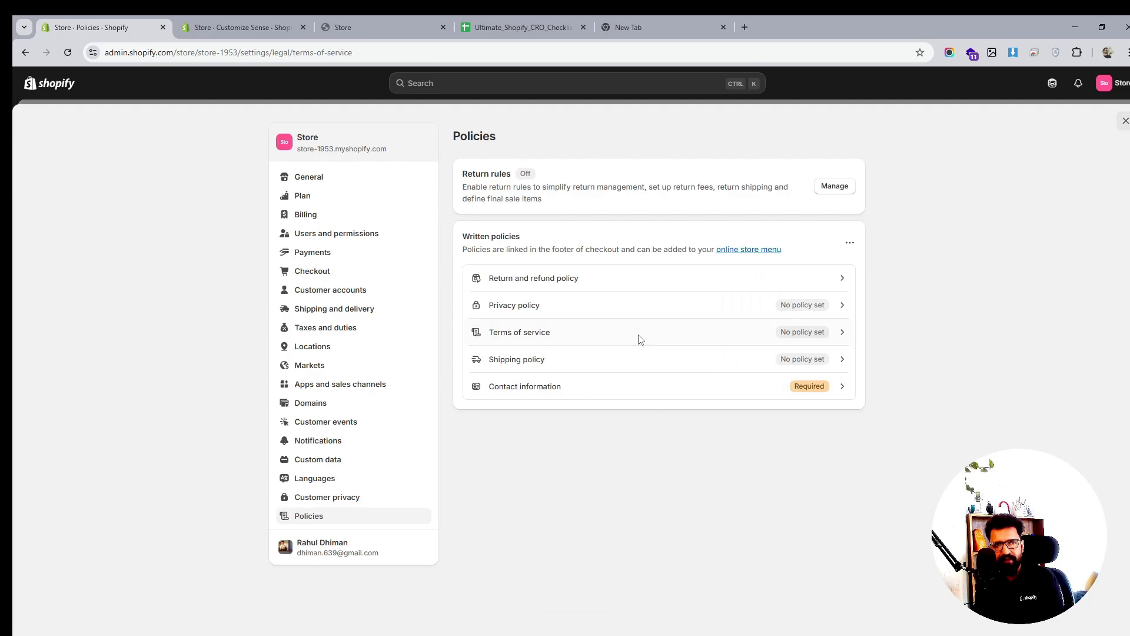
Publish the templated Terms of service and the automated Privacy policy
left_click(639, 339)
left_click(710, 292)
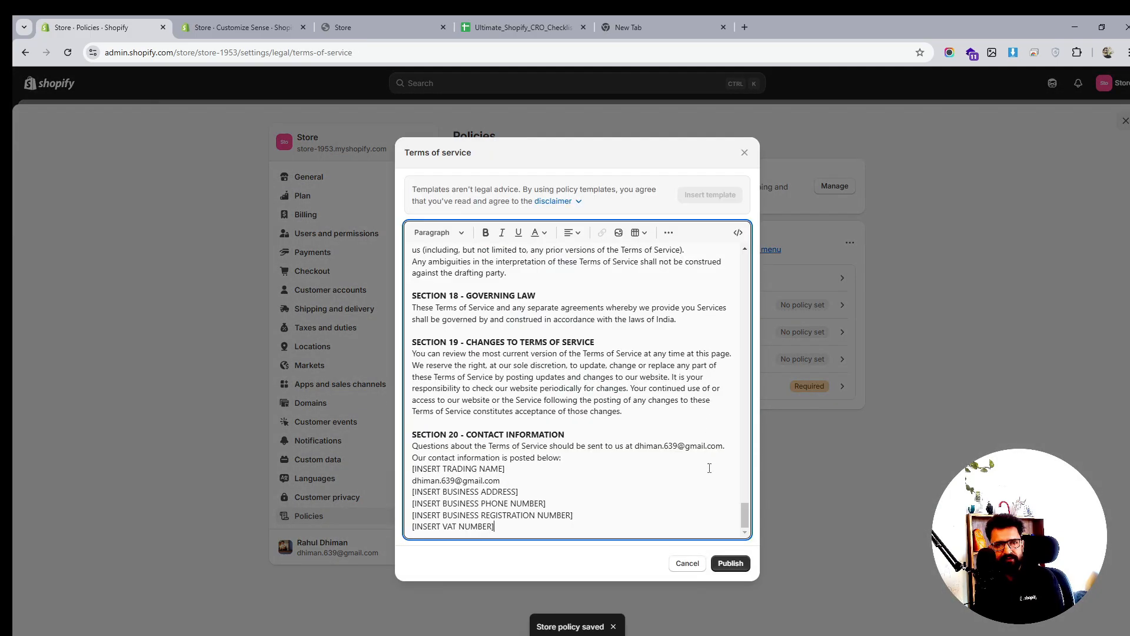
left_click(728, 564)
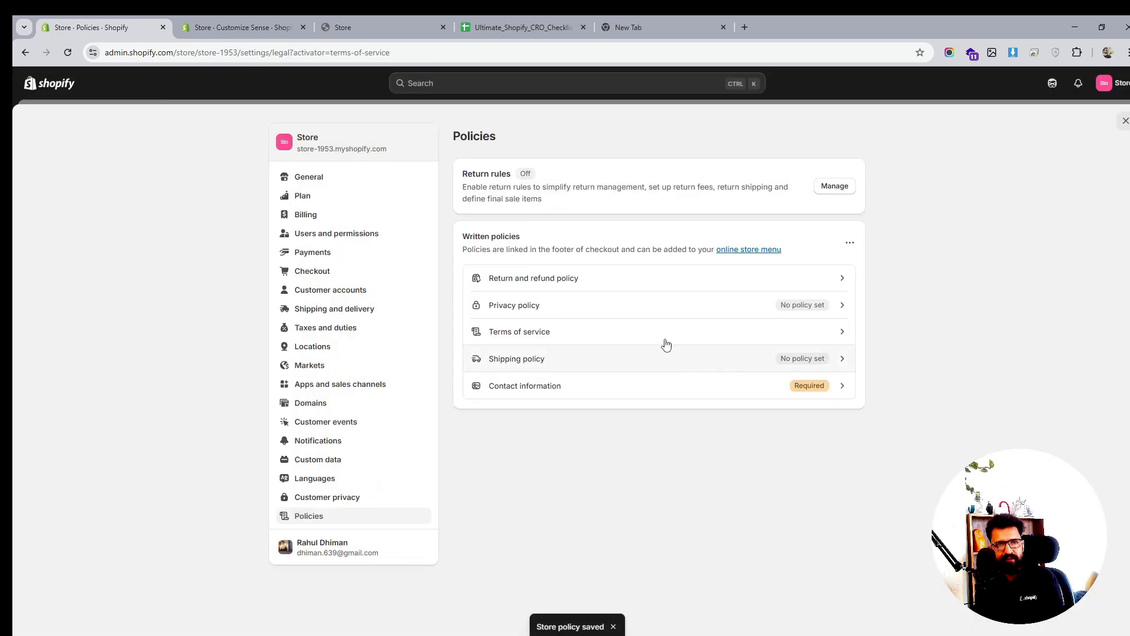
left_click(586, 312)
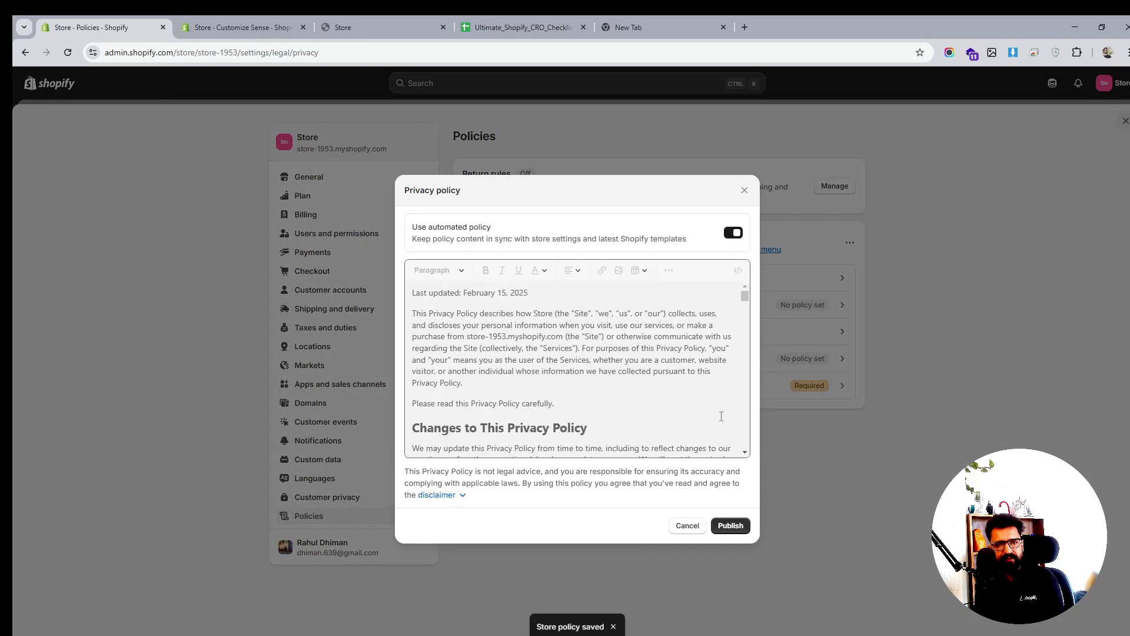
left_click(734, 519)
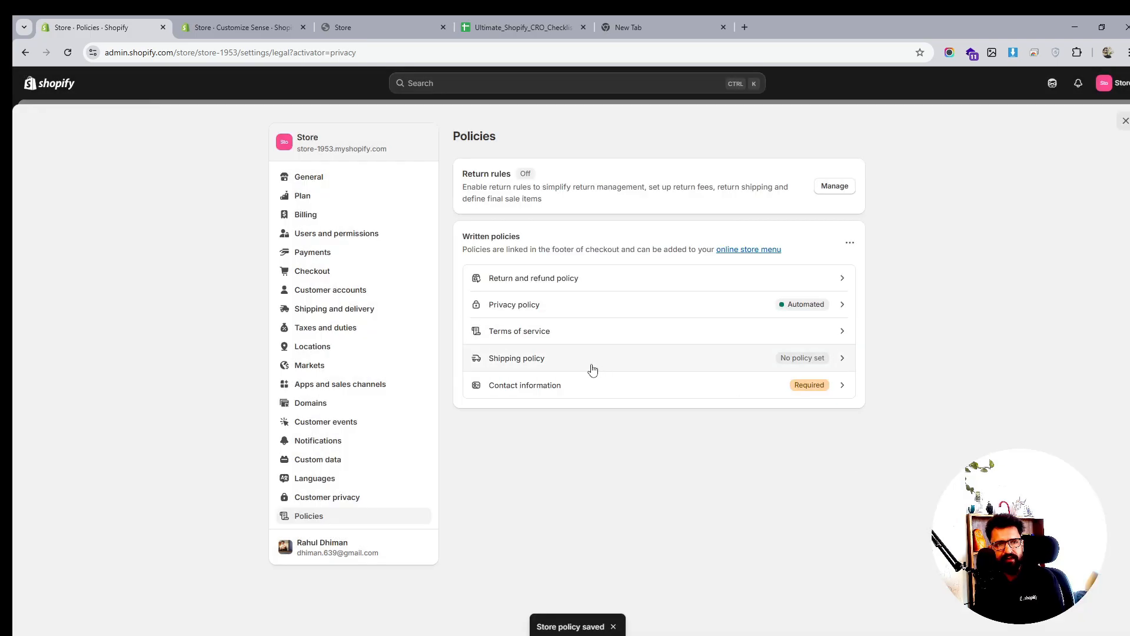
Leave the Shipping policy empty and turn on return rules with a 30-day window and free return shipping
left_click(589, 365)
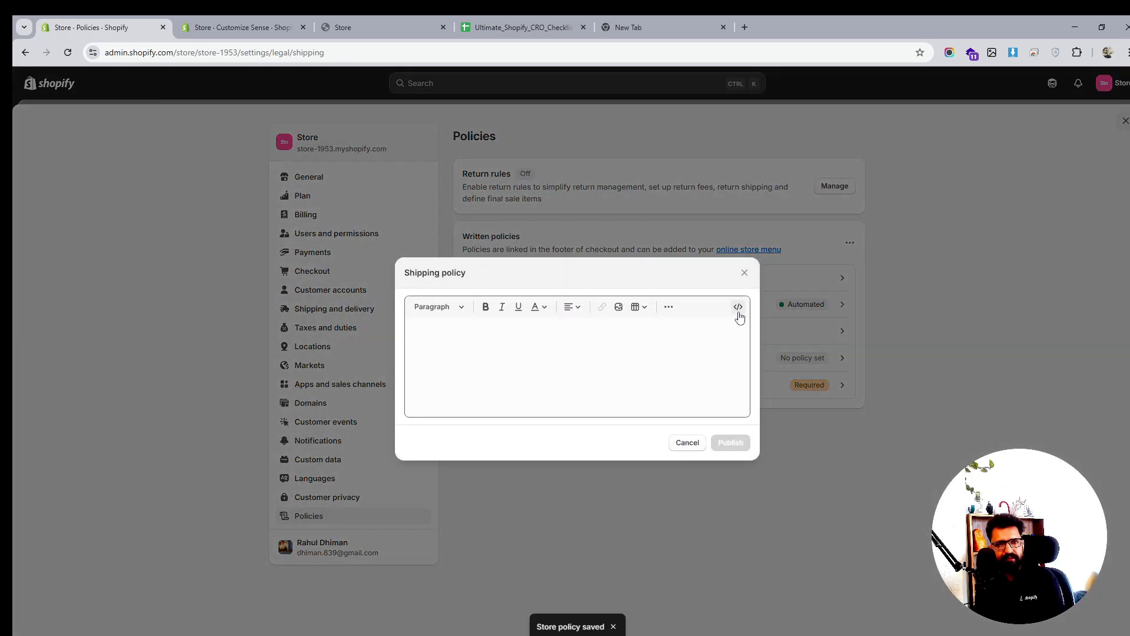
left_click(745, 272)
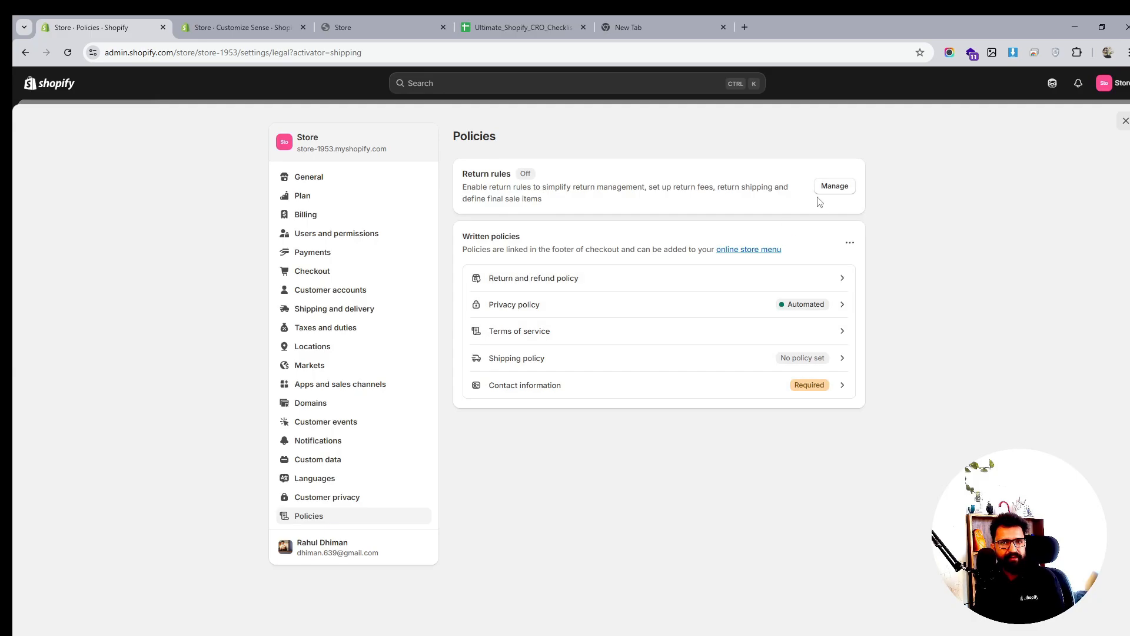
left_click(835, 188)
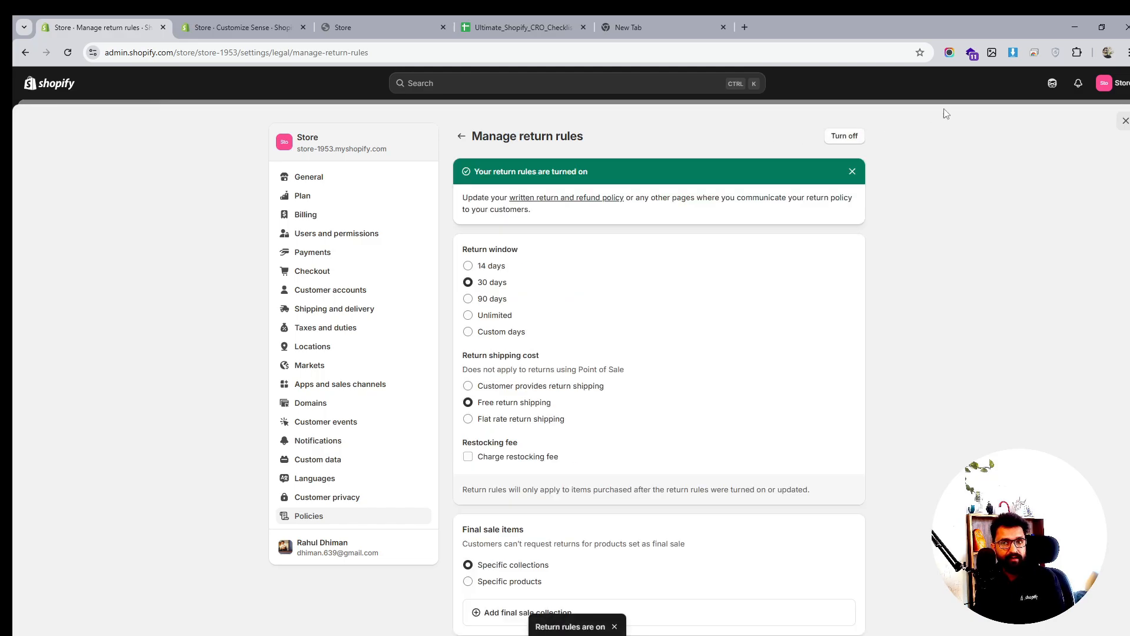
left_click(1124, 120)
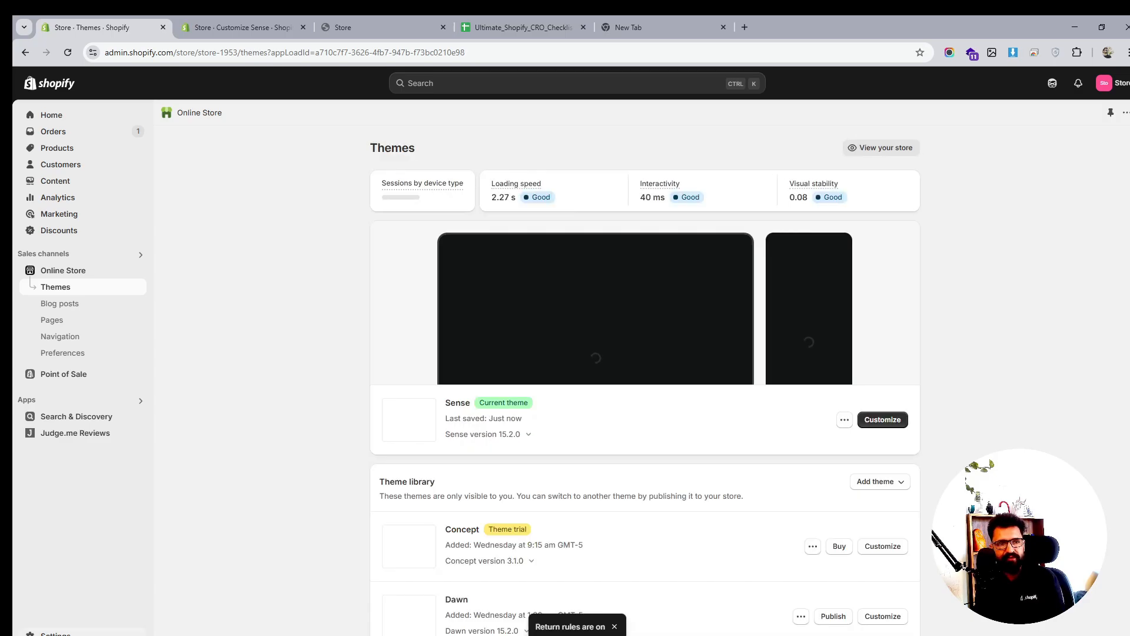
left_click(55, 633)
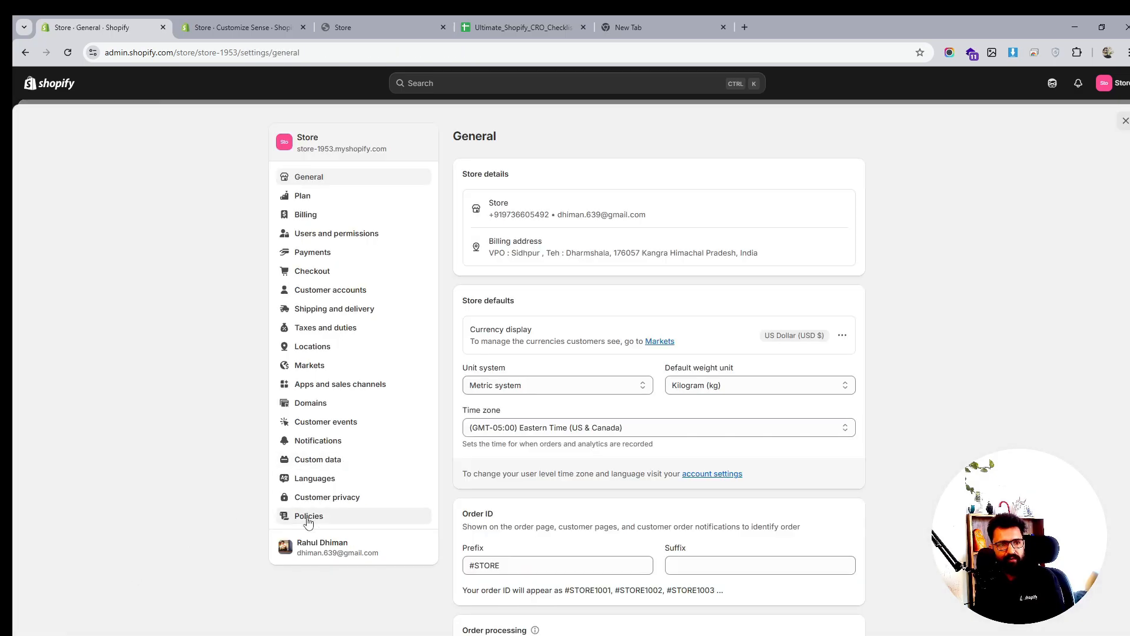
Open the Footer menu and delete its Search item
left_click(1125, 121)
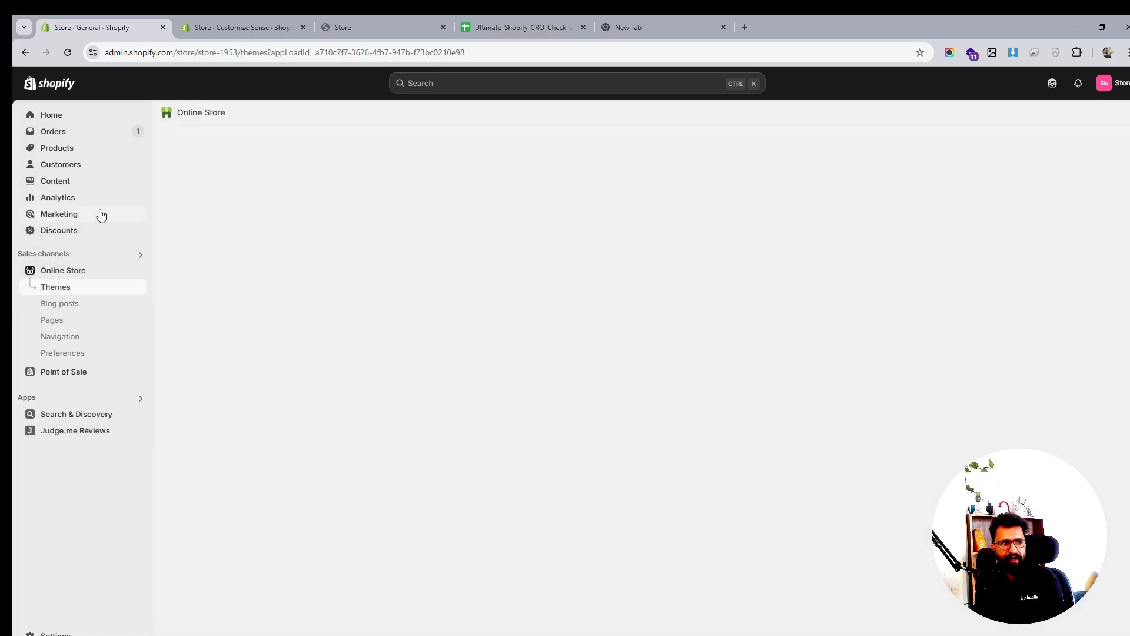
left_click(50, 336)
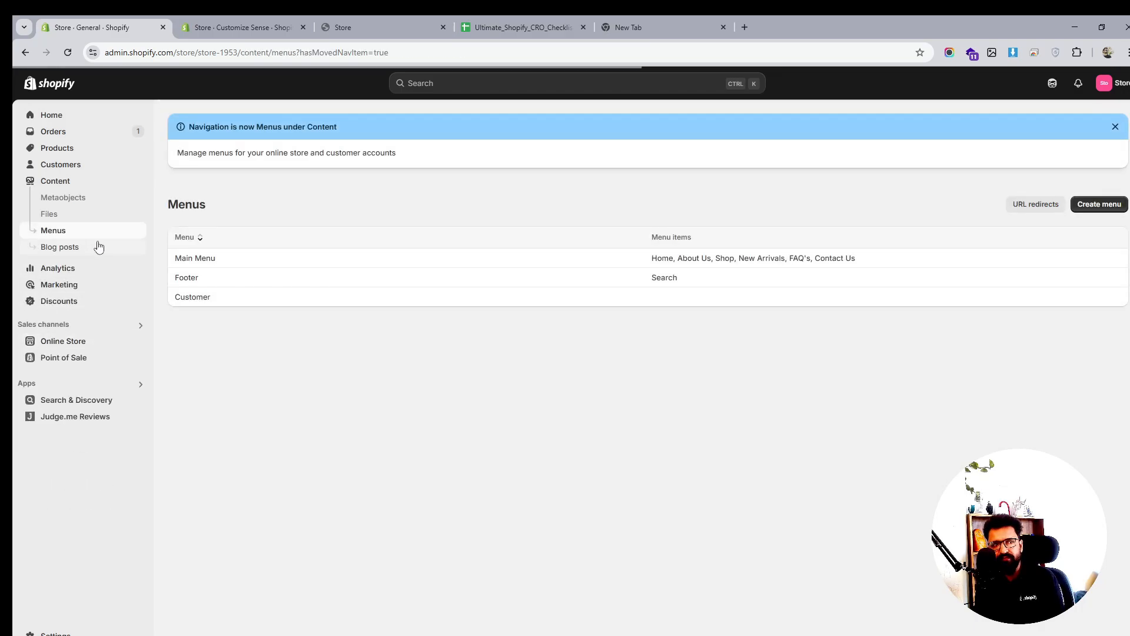
left_click(184, 281)
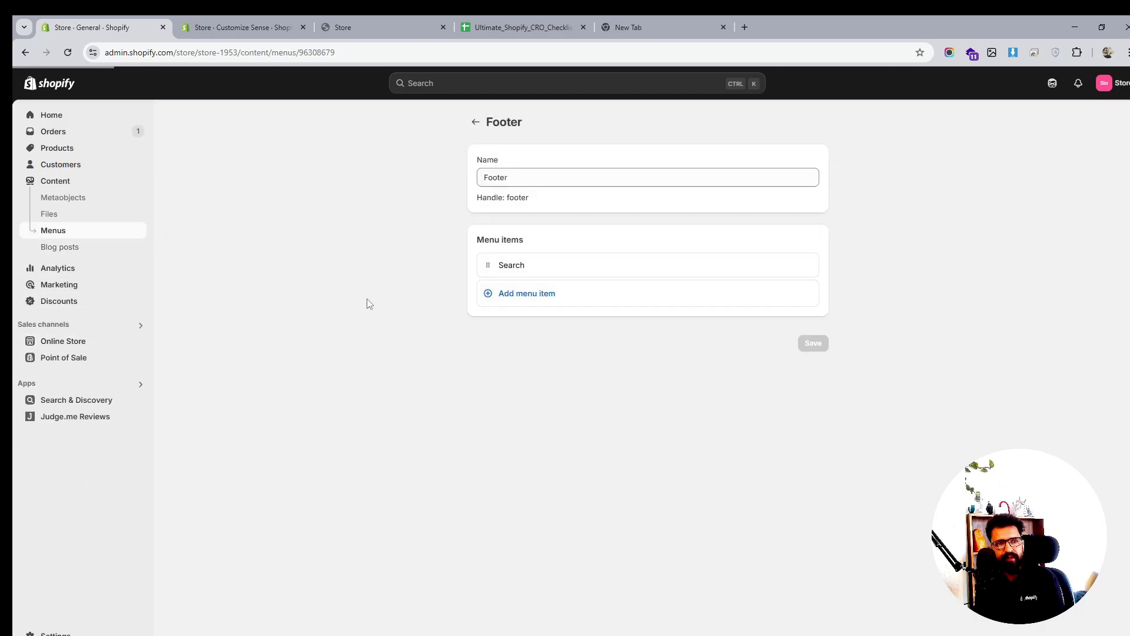
left_click(806, 270)
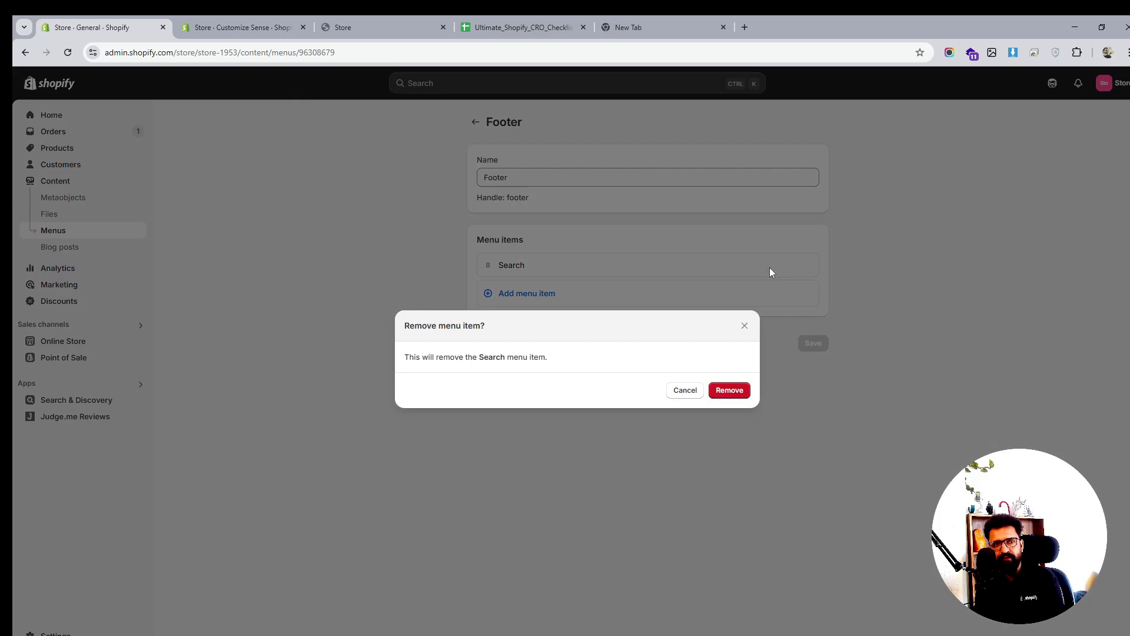
left_click(728, 391)
Add footer menu items linking to the Privacy Policy and Refund Policy
left_click(524, 266)
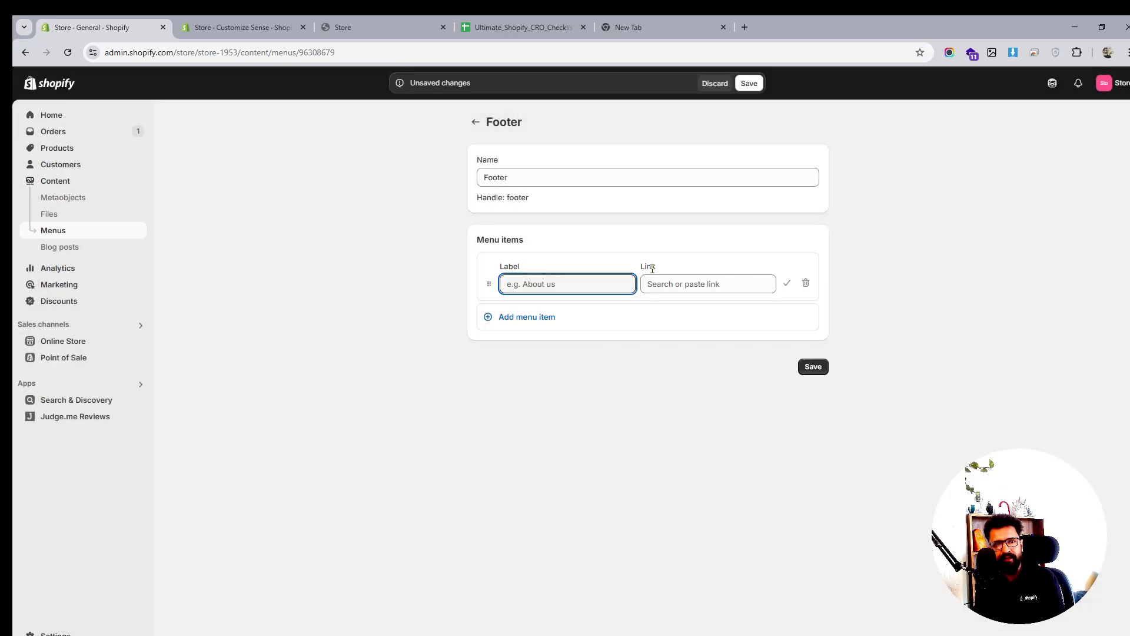
left_click(668, 284)
left_click(708, 494)
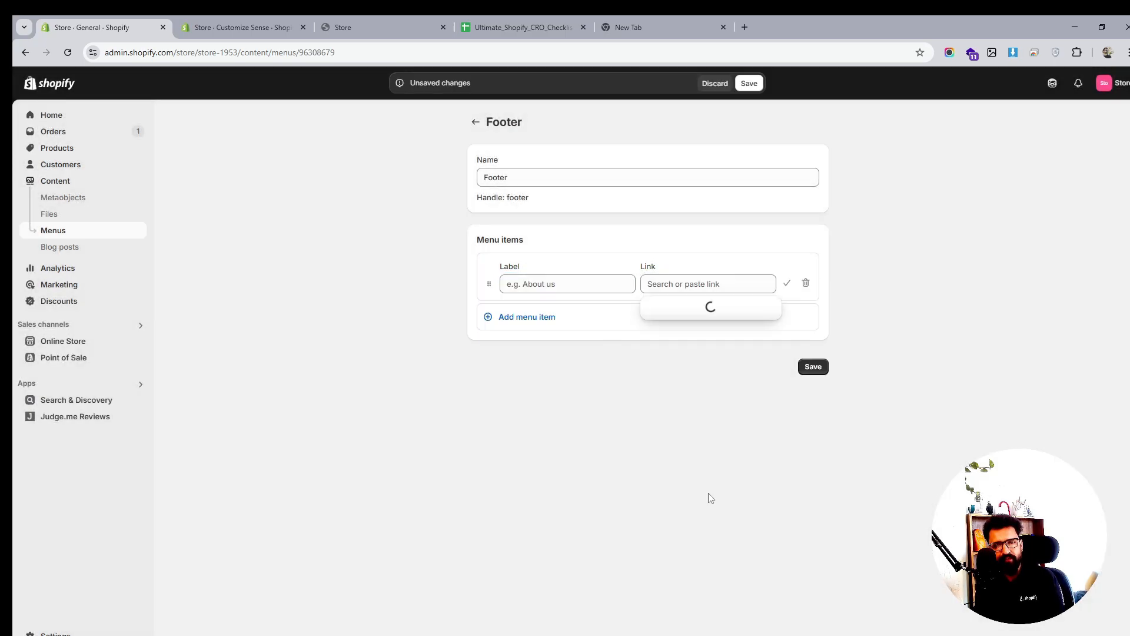
left_click(706, 338)
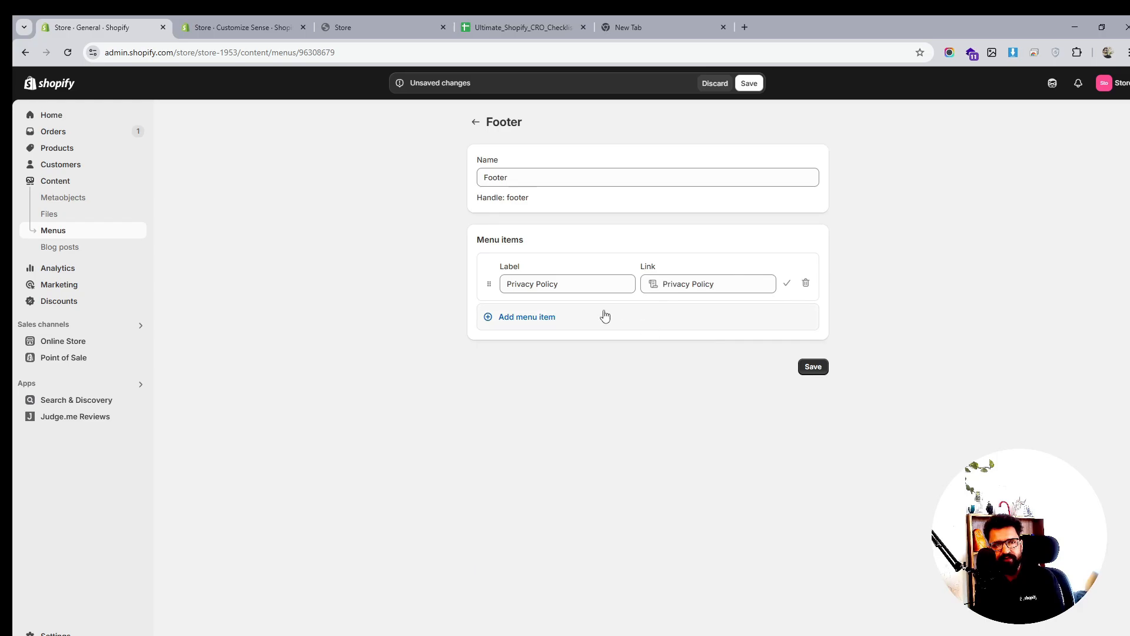
left_click(532, 317)
left_click(716, 333)
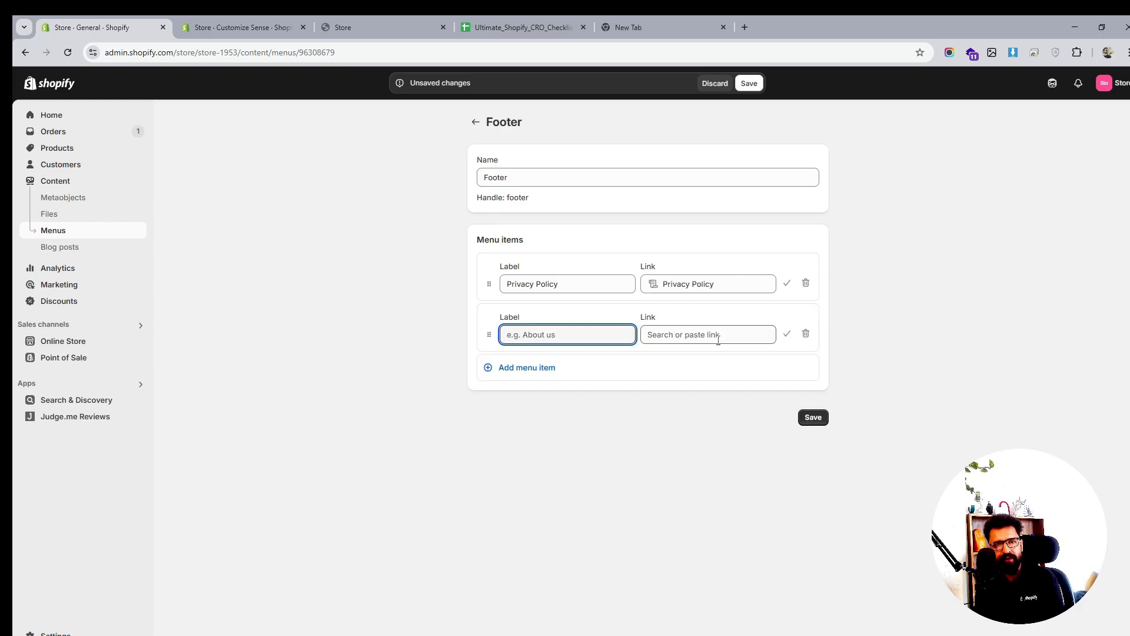
left_click(721, 542)
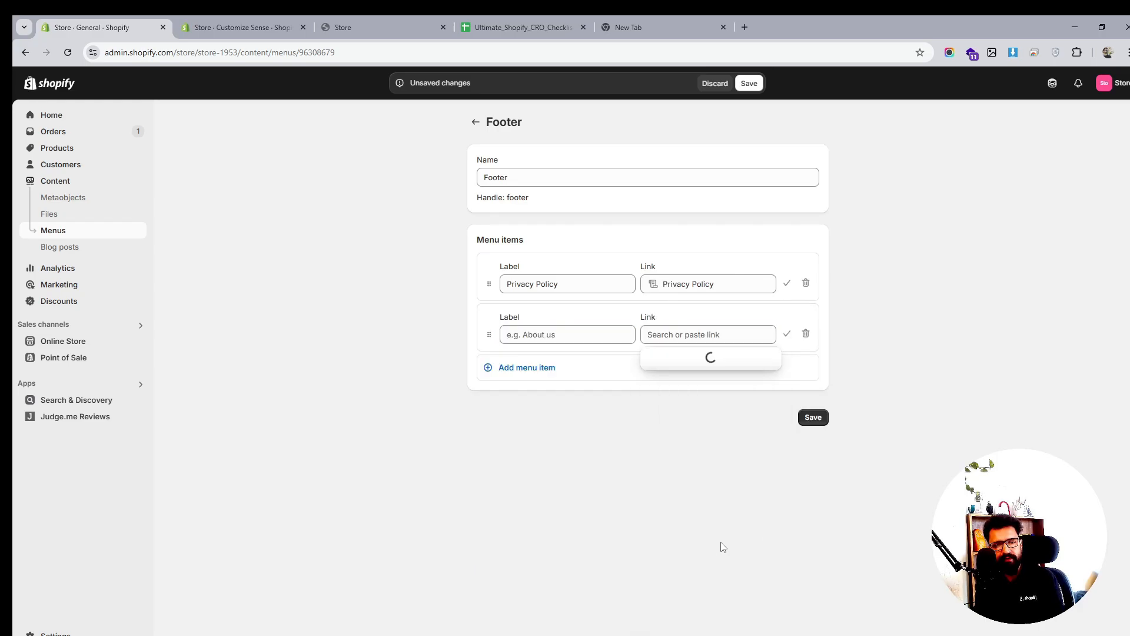
left_click(710, 404)
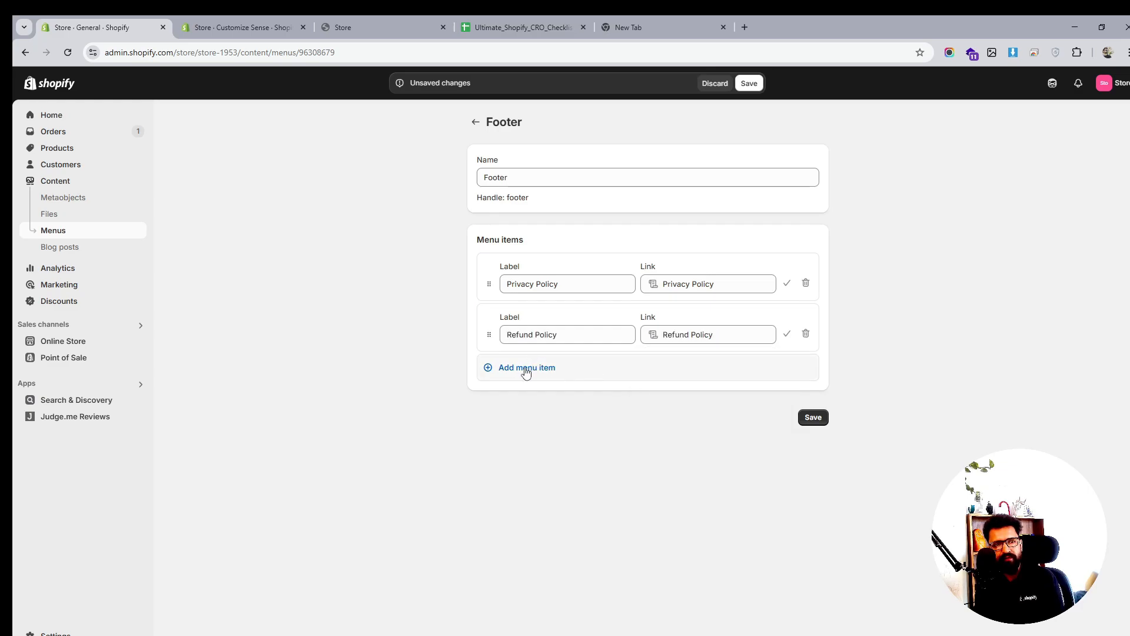
Add a Terms of Service footer item and save the Footer menu
left_click(525, 367)
left_click(697, 385)
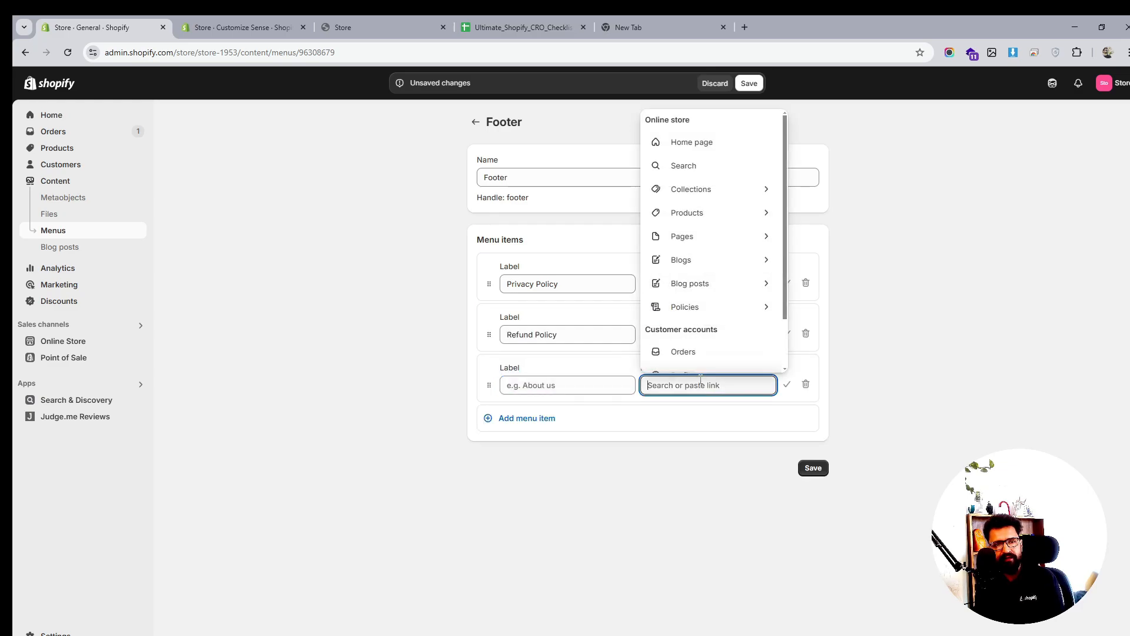
left_click(722, 305)
left_click(704, 477)
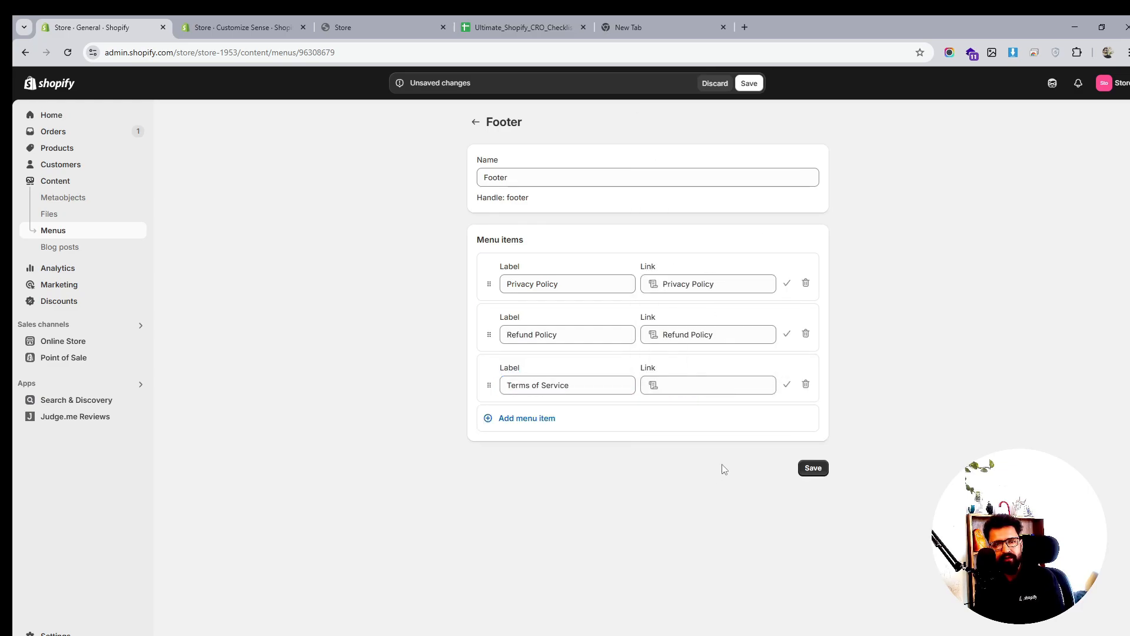
left_click(812, 467)
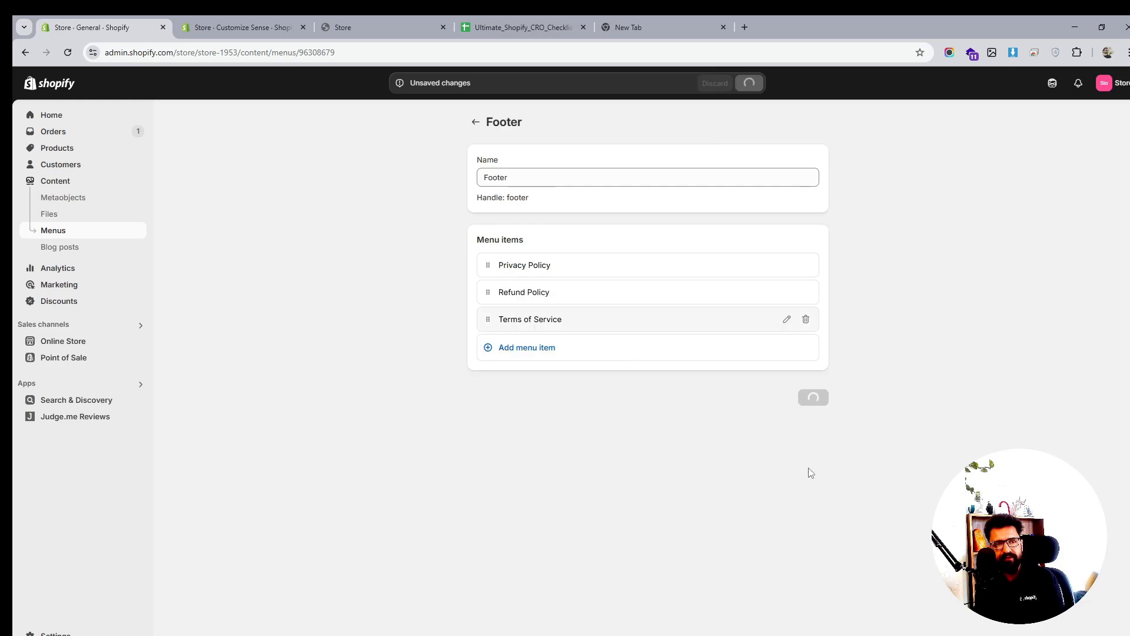
left_click(362, 23)
left_click(240, 27)
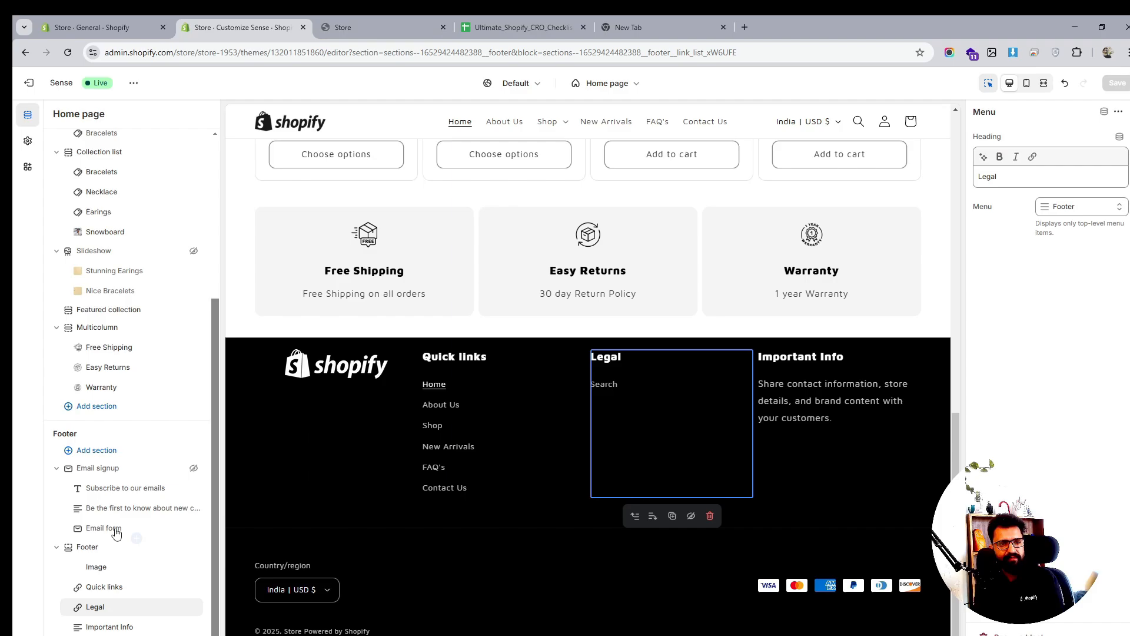
left_click(343, 24)
left_click(68, 52)
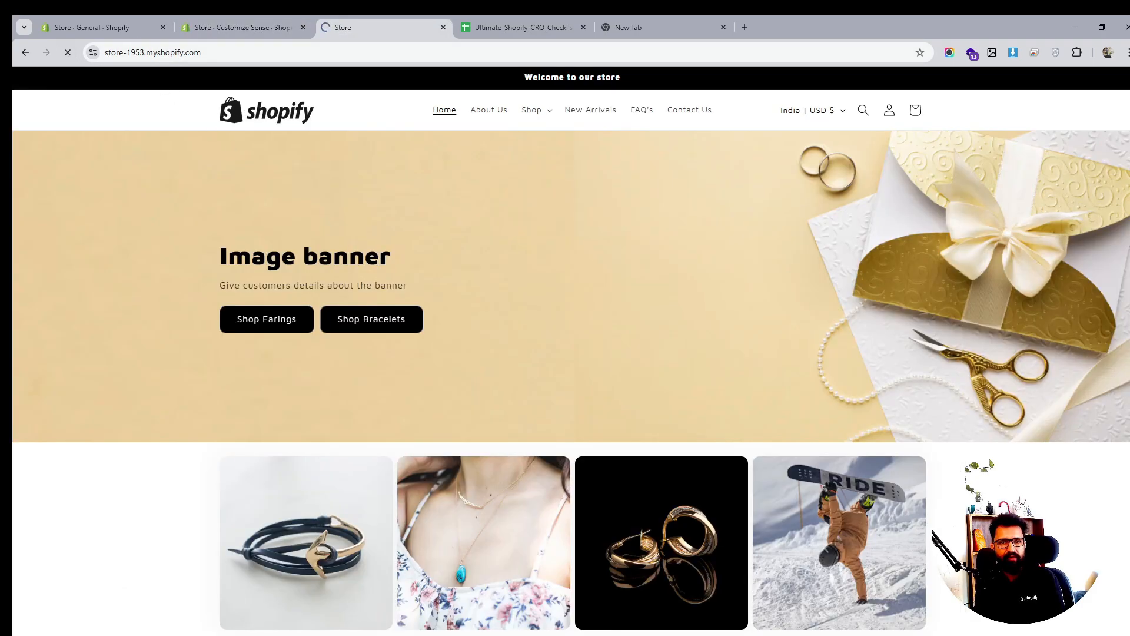
scroll(398, 277, "down", 4)
scroll(398, 277, "down", 8)
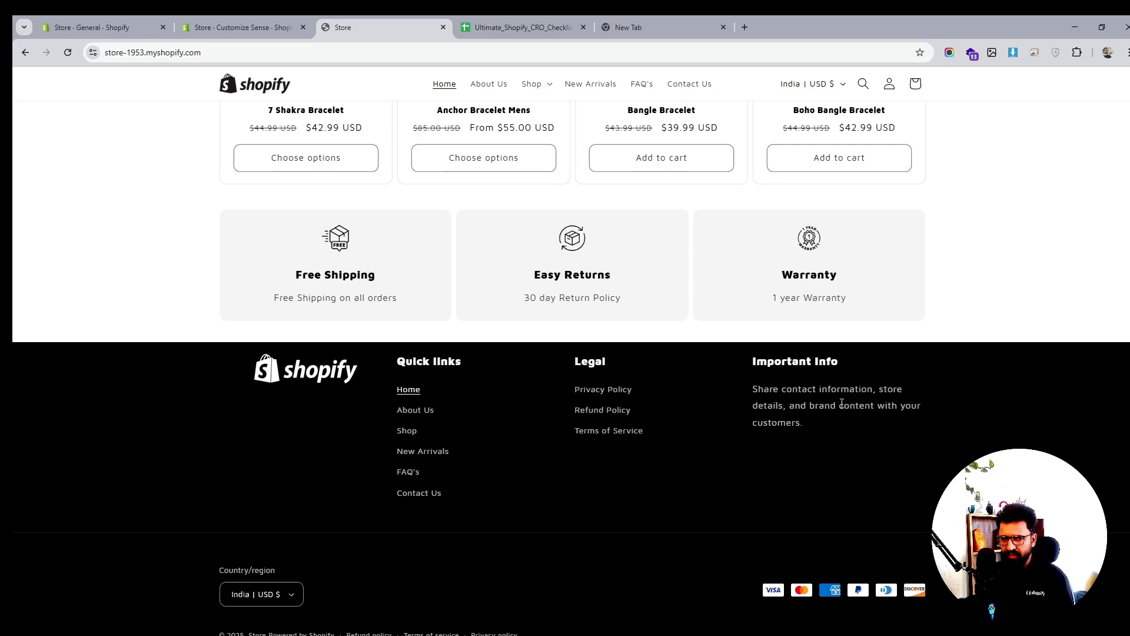
scroll(800, 407, "up", 5)
scroll(799, 406, "up", 9)
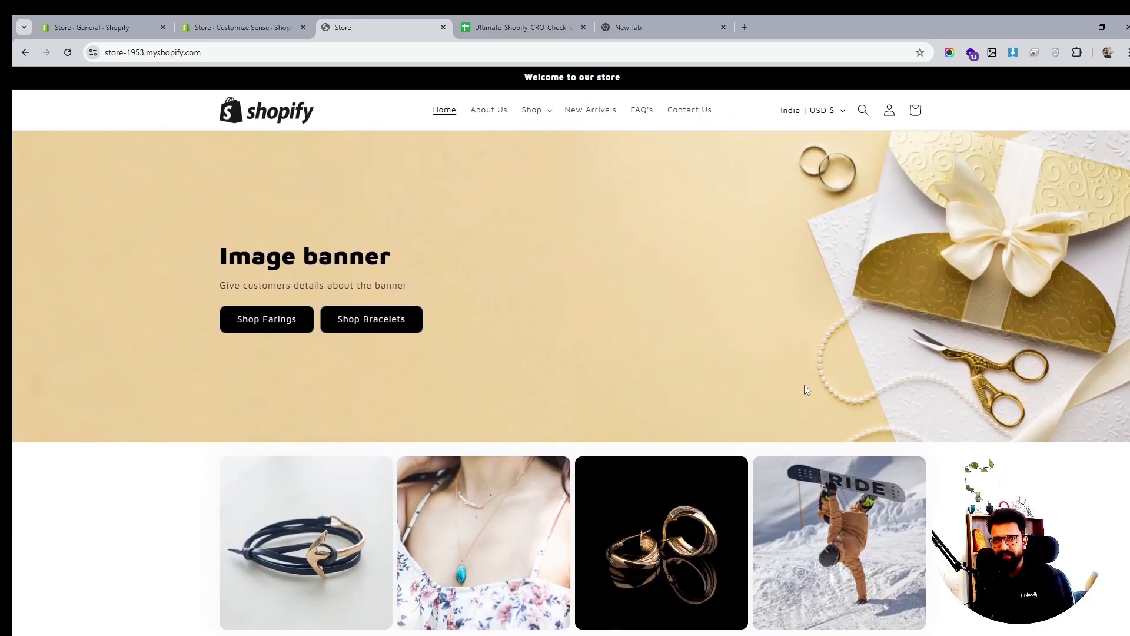
left_click(548, 111)
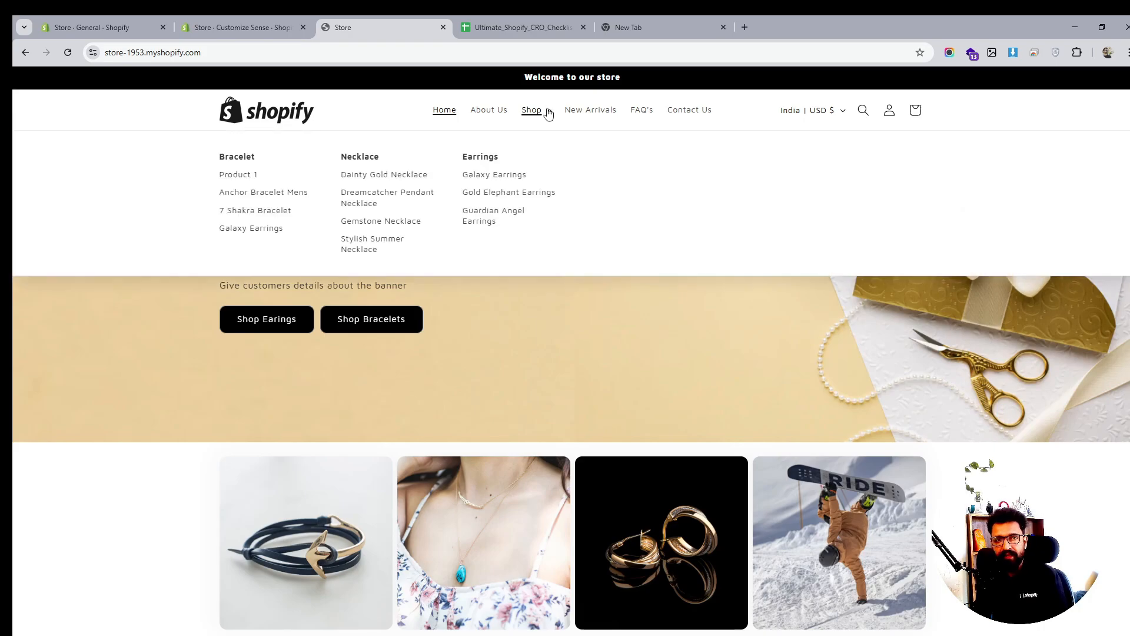
left_click(548, 112)
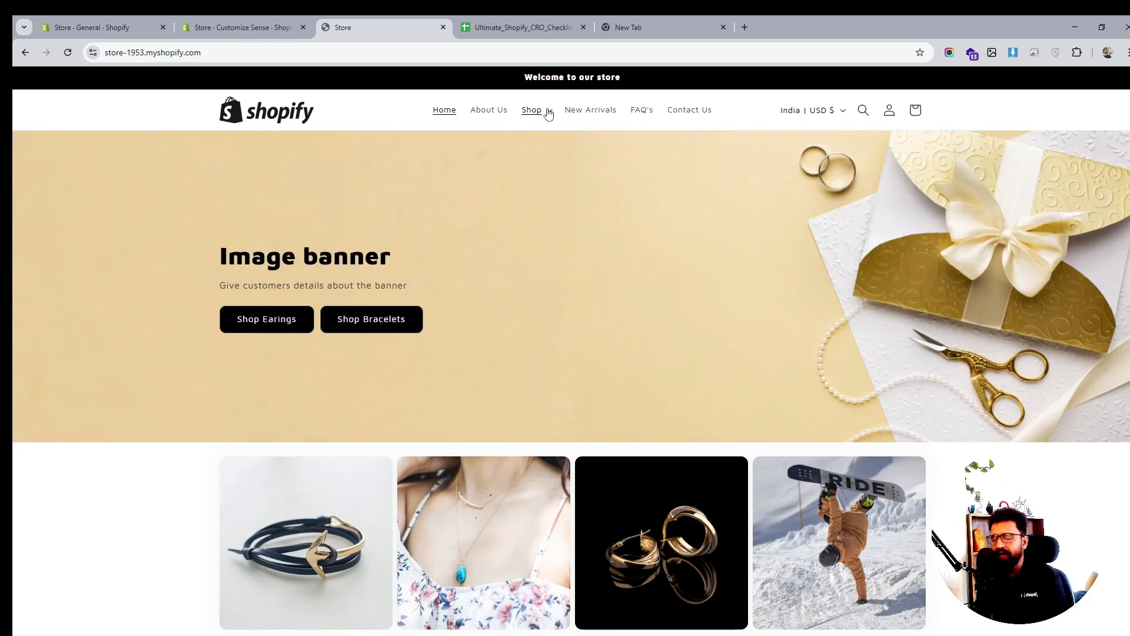
scroll(798, 413, "down", 5)
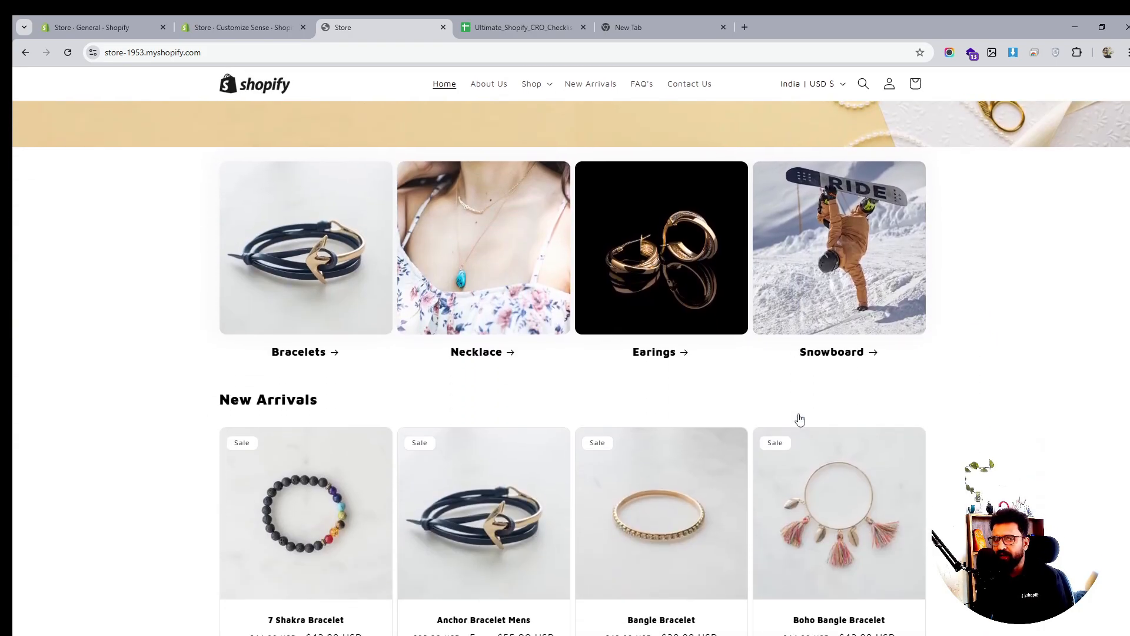
scroll(801, 418, "down", 9)
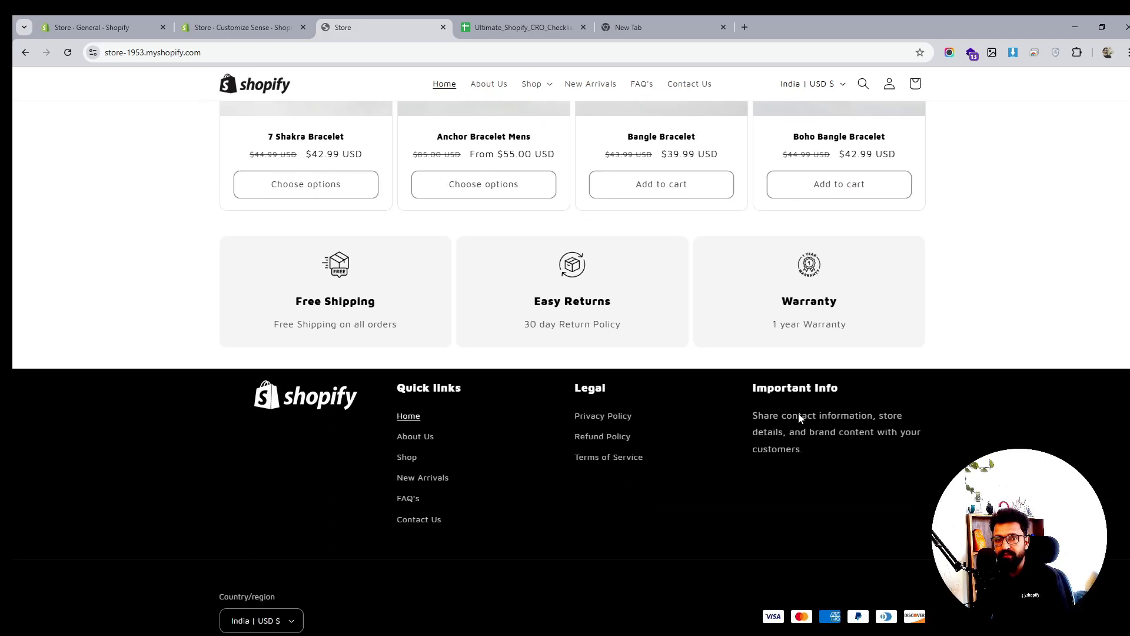
scroll(800, 418, "up", 7)
scroll(798, 413, "up", 6)
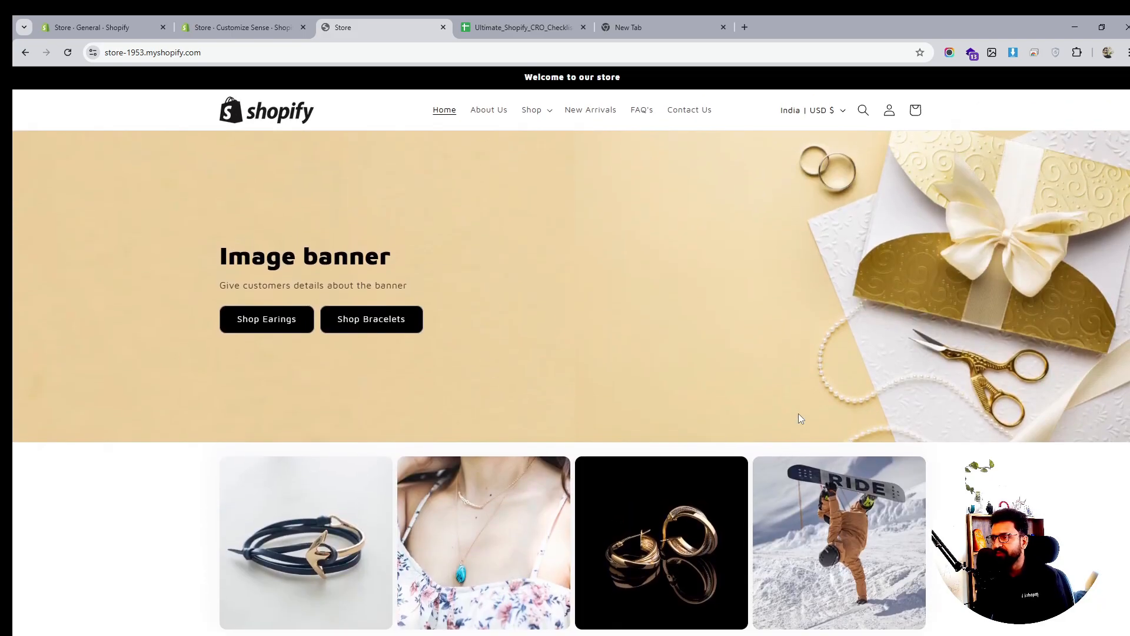
scroll(799, 415, "down", 5)
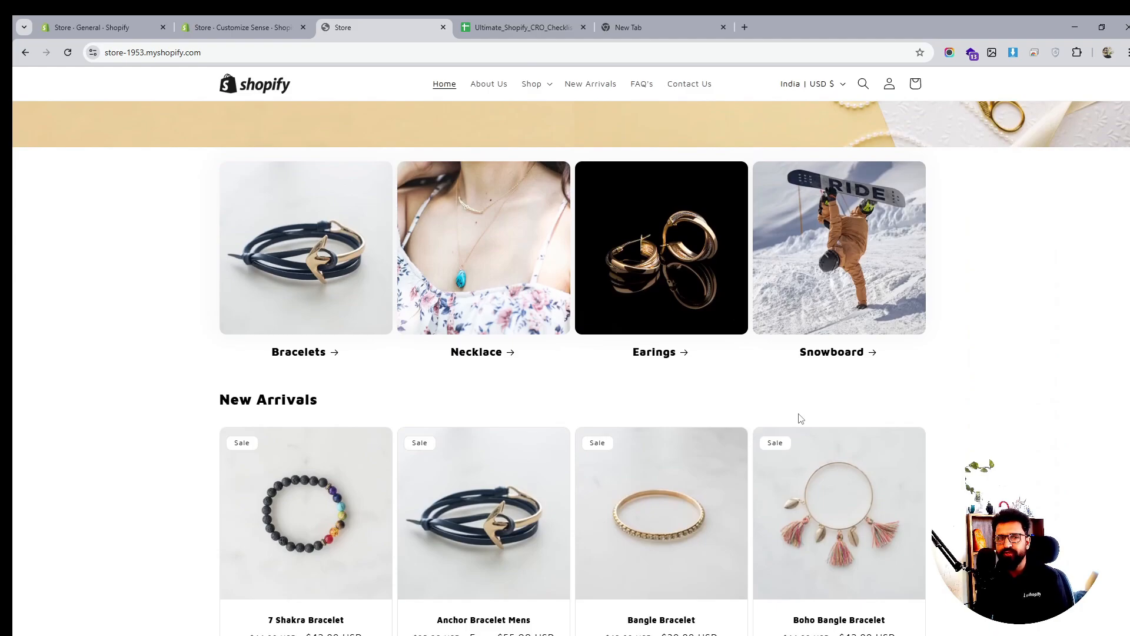
scroll(800, 419, "up", 5)
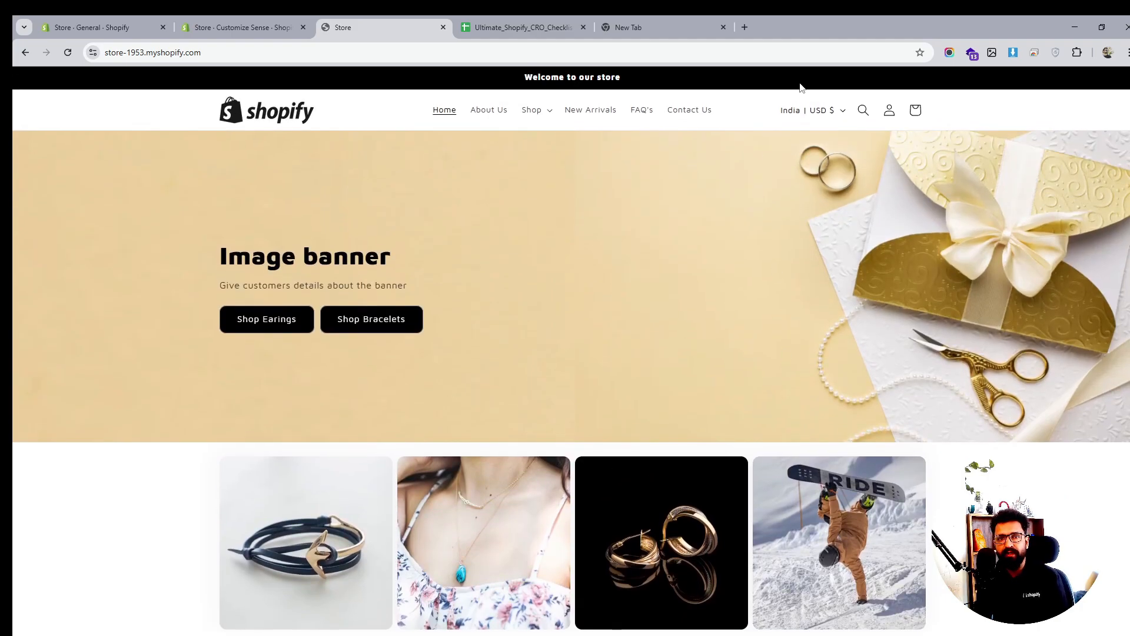
Open the storefront's Create account form and fill in the customer's first and last name
left_click(890, 111)
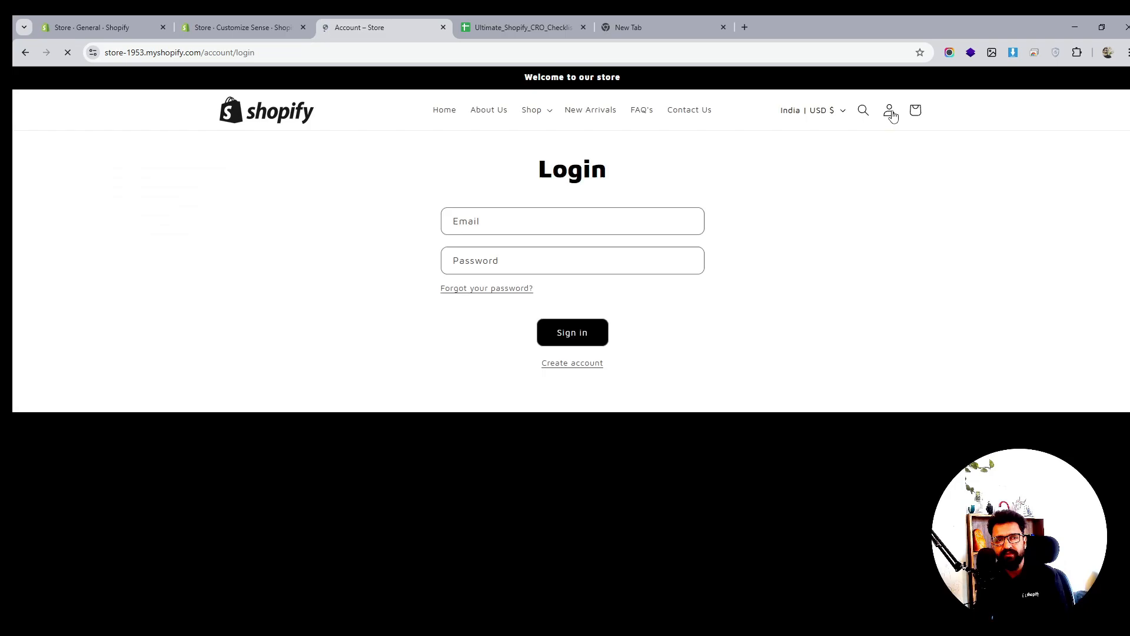
left_click(568, 369)
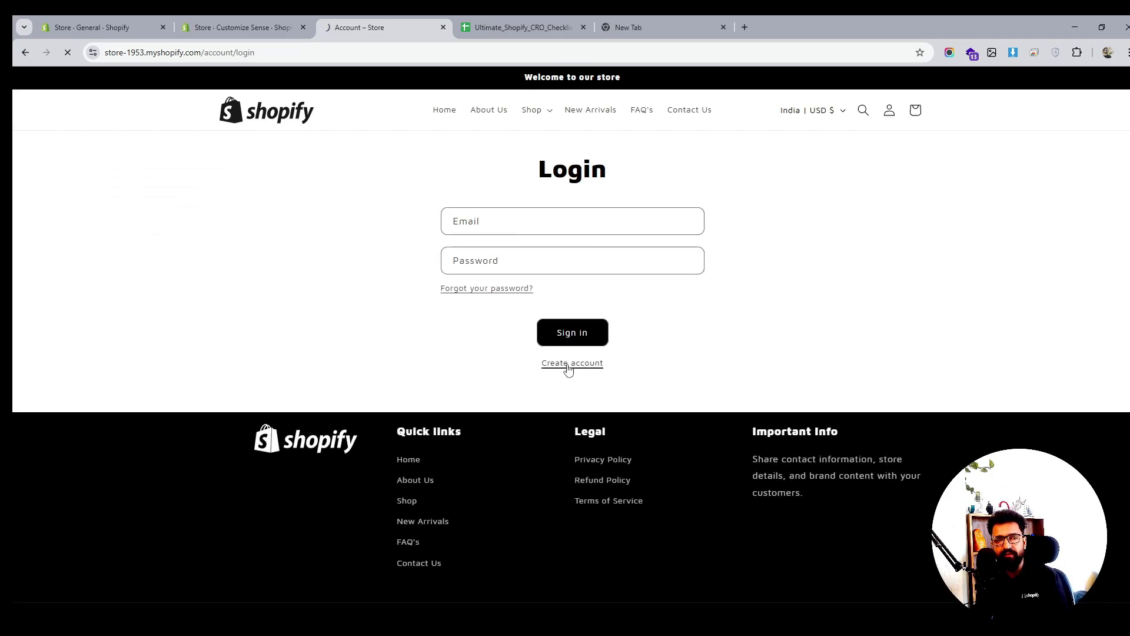
left_click(540, 223)
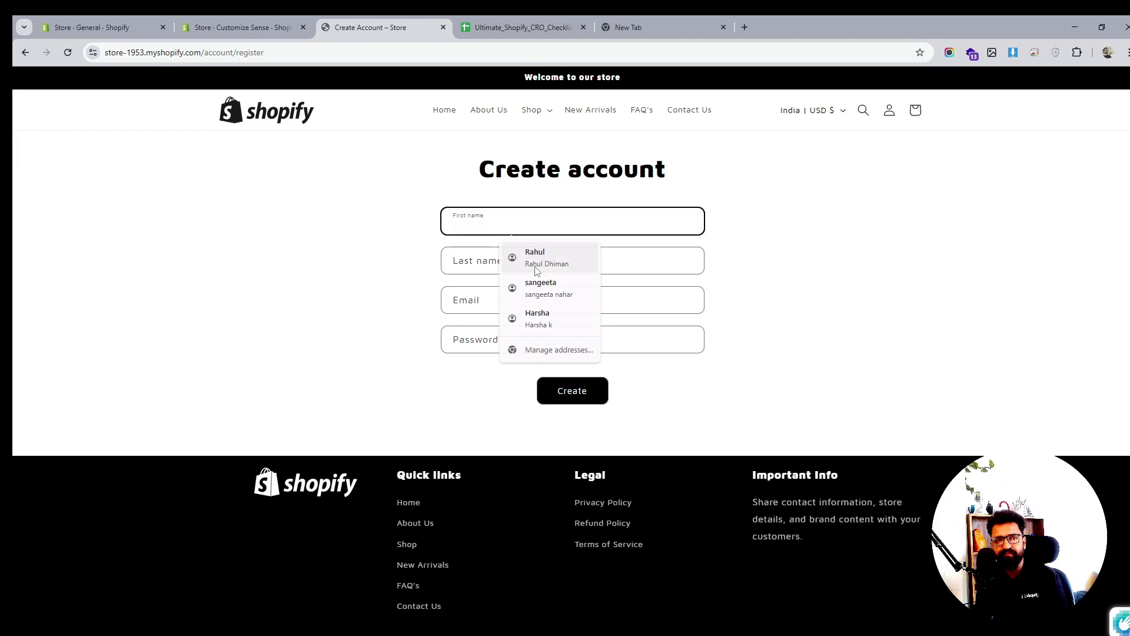
left_click(527, 229)
left_click(536, 259)
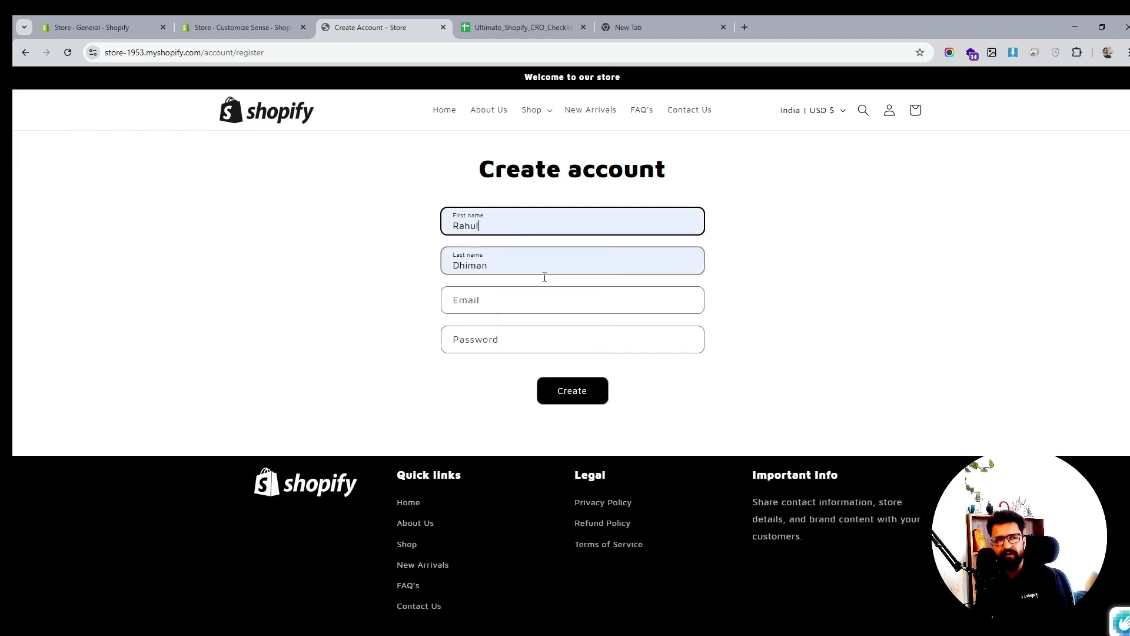
Enter the customer's email address and a password, then create the account
left_click(567, 296)
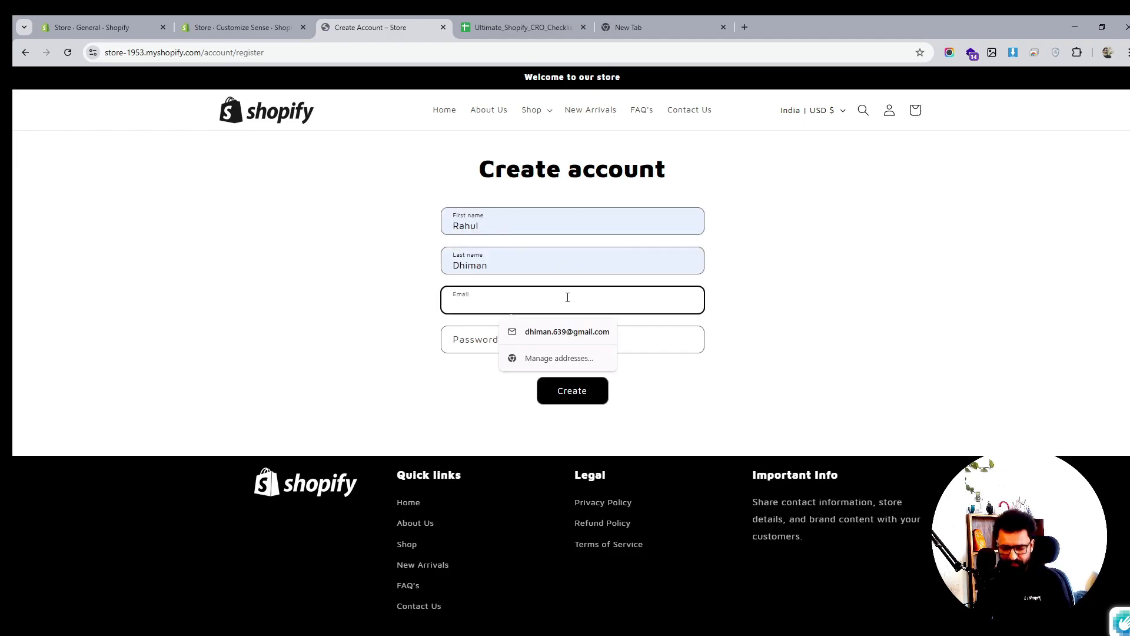
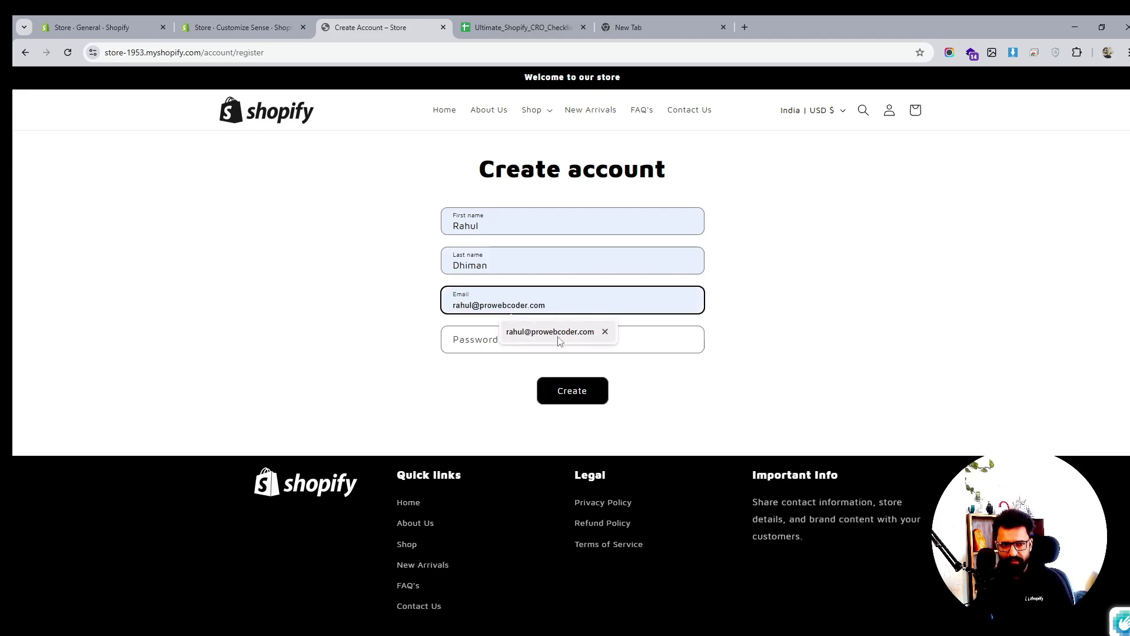
left_click(559, 334)
left_click(542, 346)
type("ra")
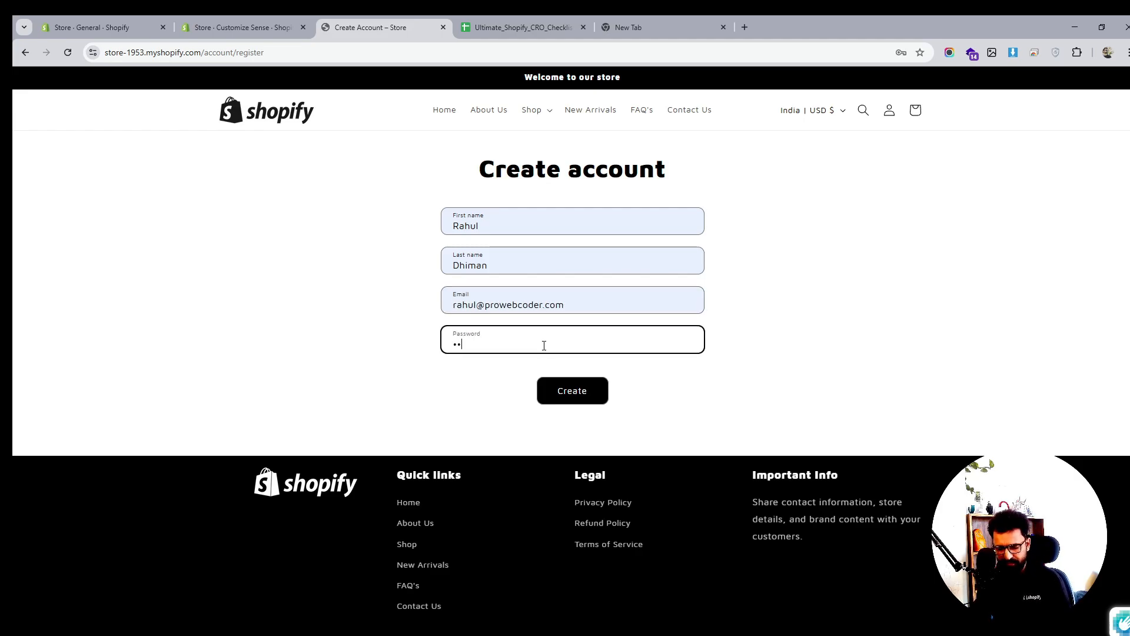
type("••••••")
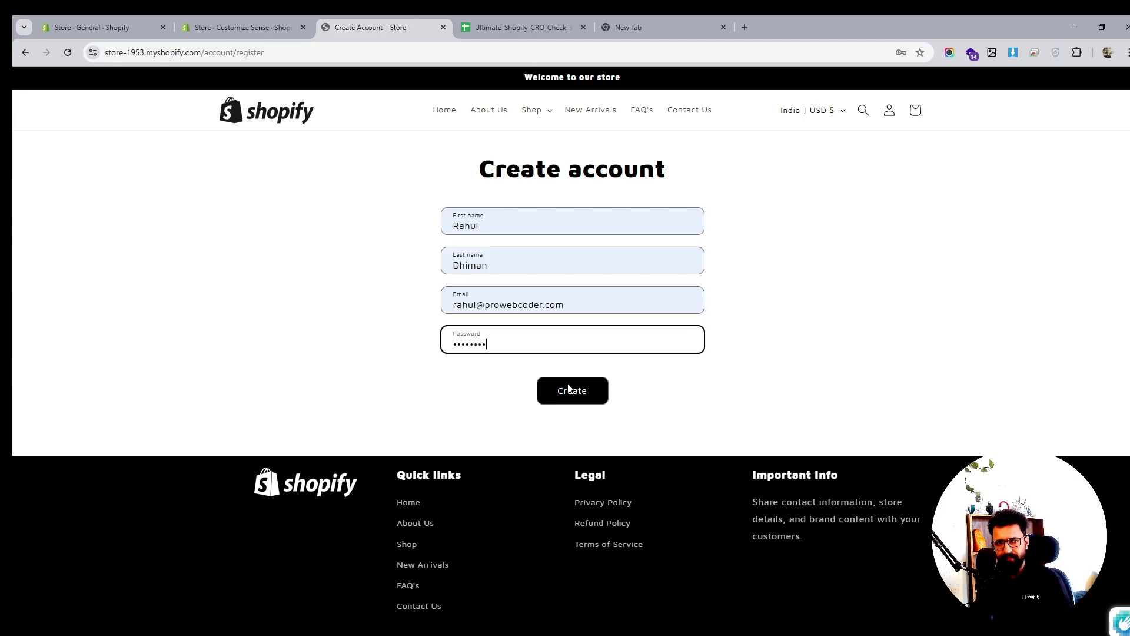
left_click(574, 392)
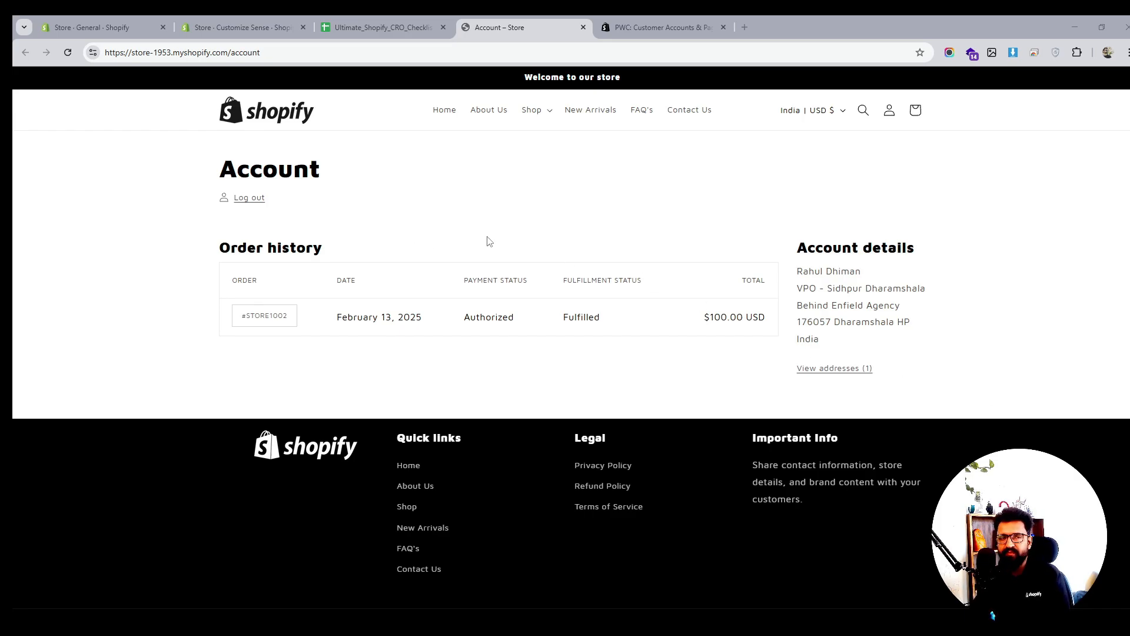
Review checklist rows A82:A89 and B82:B89 up to the PWC Customer Accounts App, then return to its listing
left_click(383, 28)
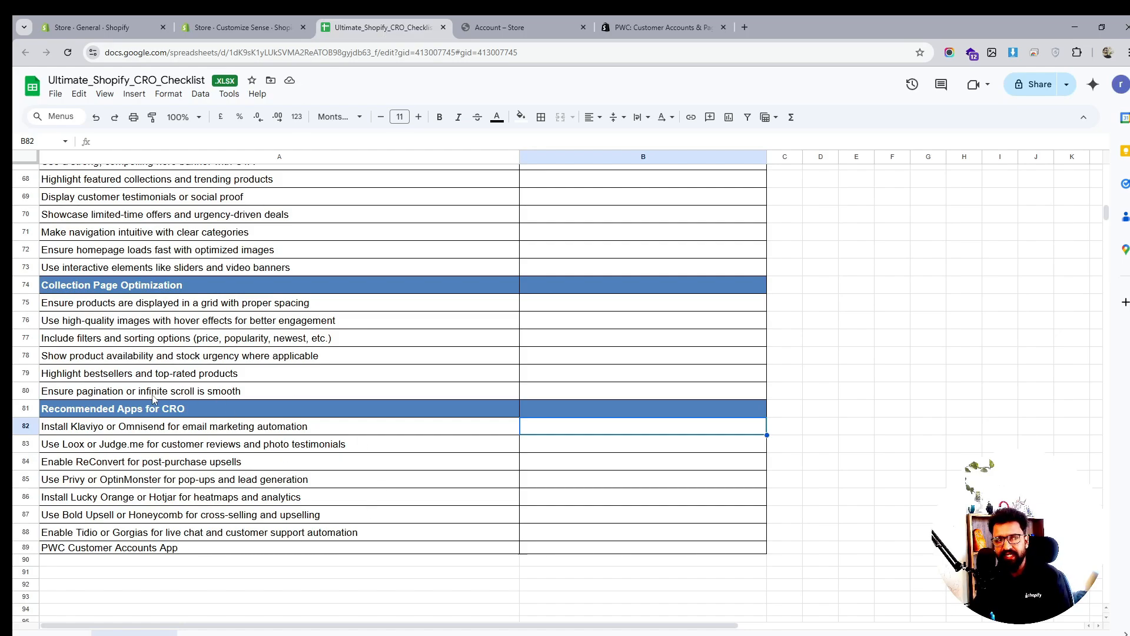
left_click_drag(312, 428, 321, 555)
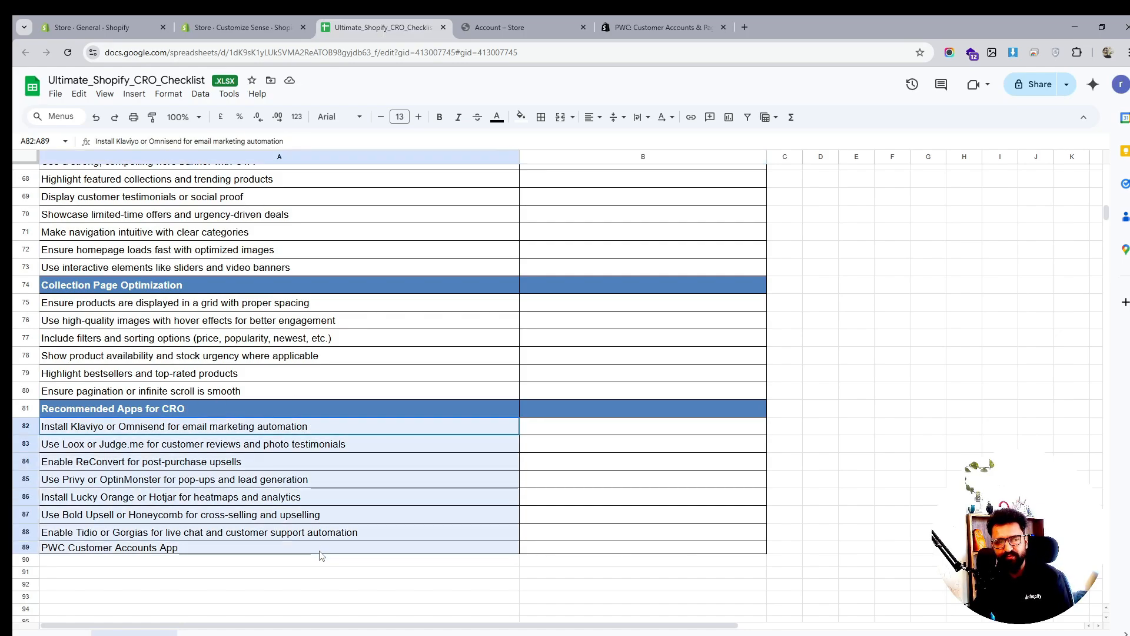
left_click_drag(585, 434, 590, 552)
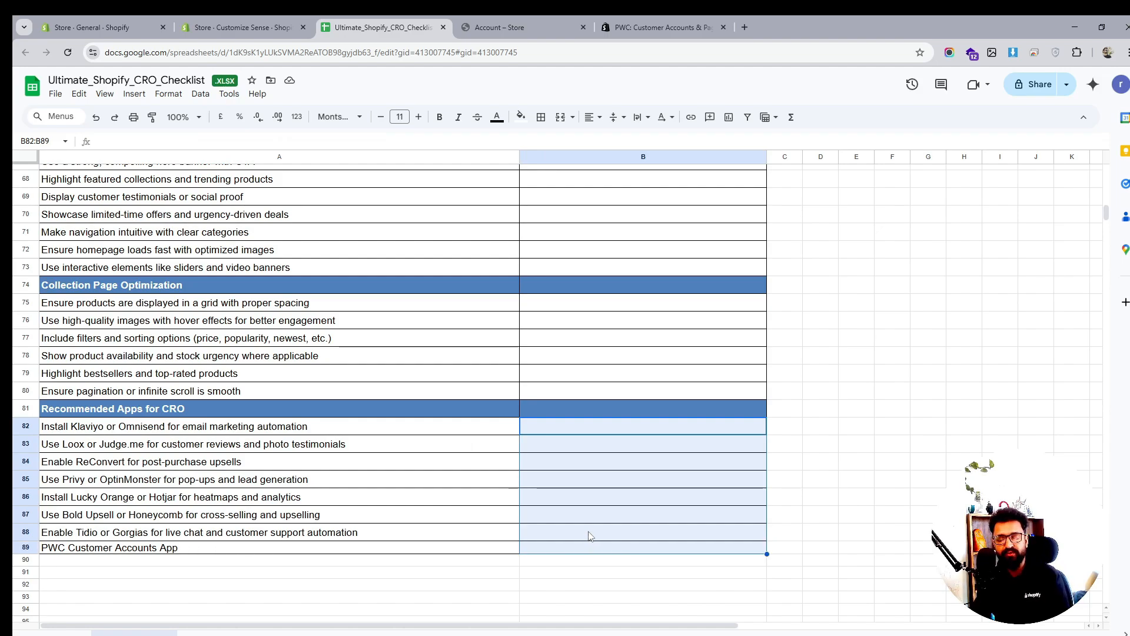
left_click(118, 547)
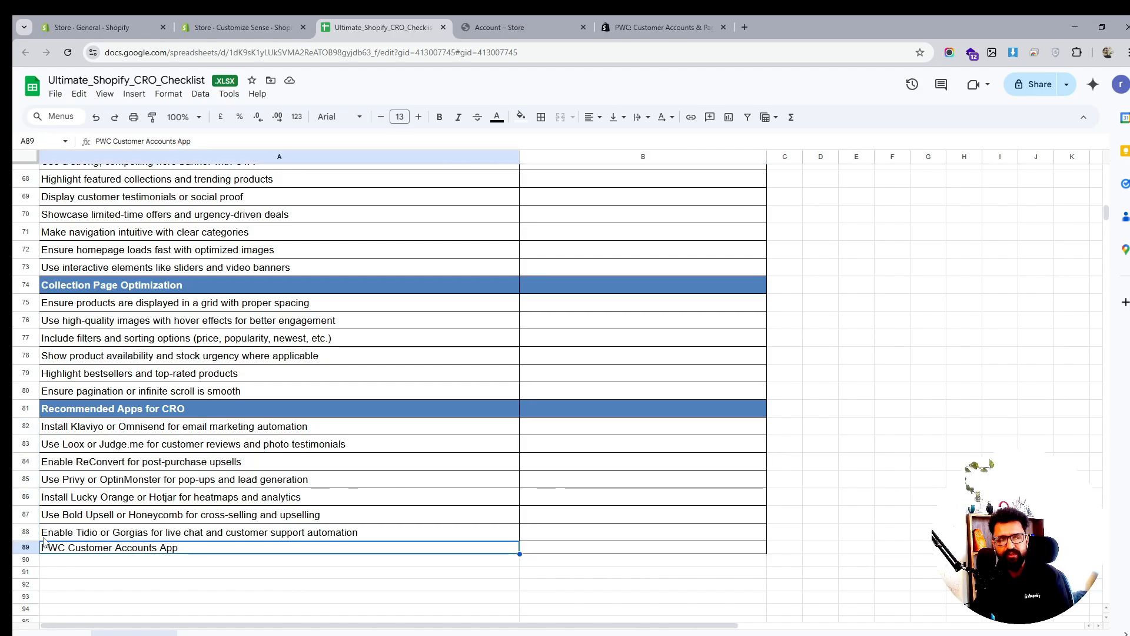
left_click(676, 18)
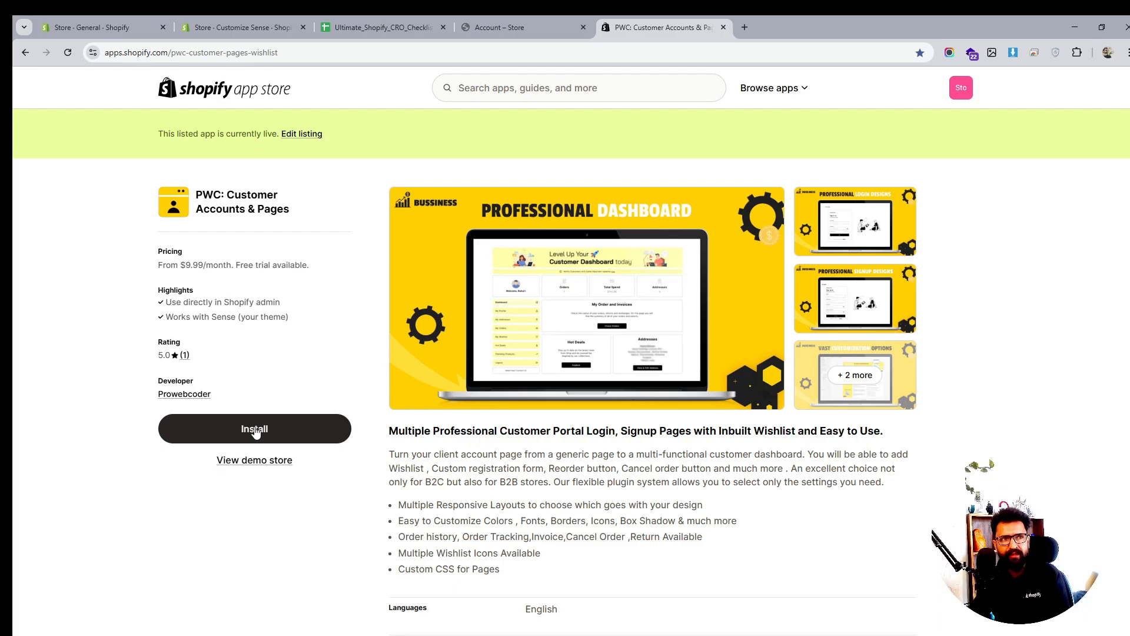
Install the PWC: Customer Pages & Wishlist app and pin it to the admin navigation
left_click(296, 431)
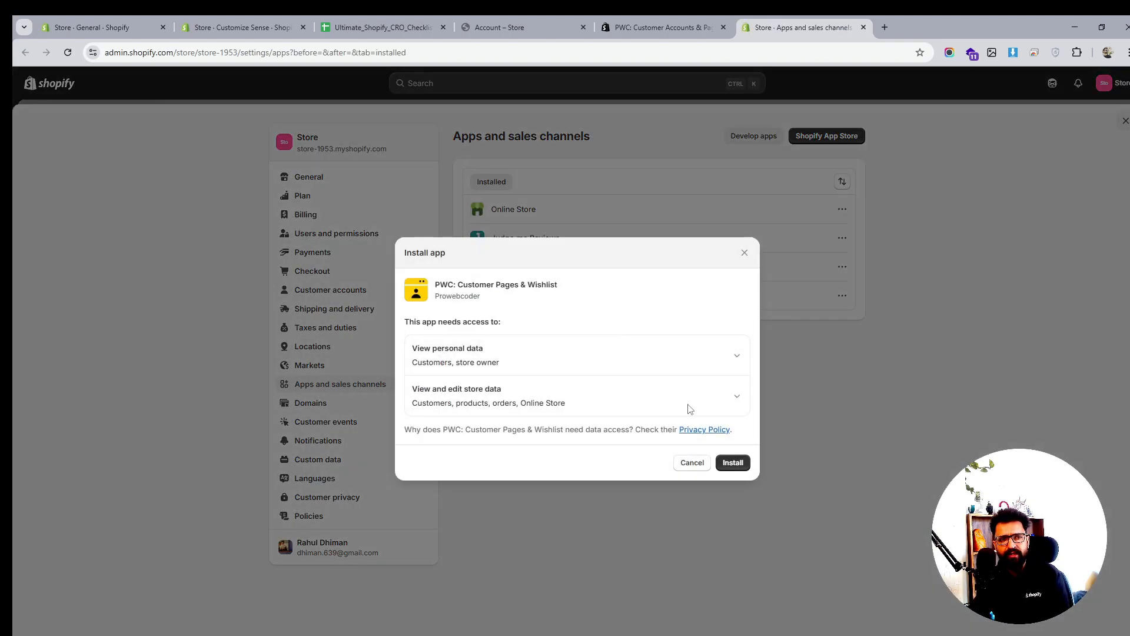
left_click(732, 462)
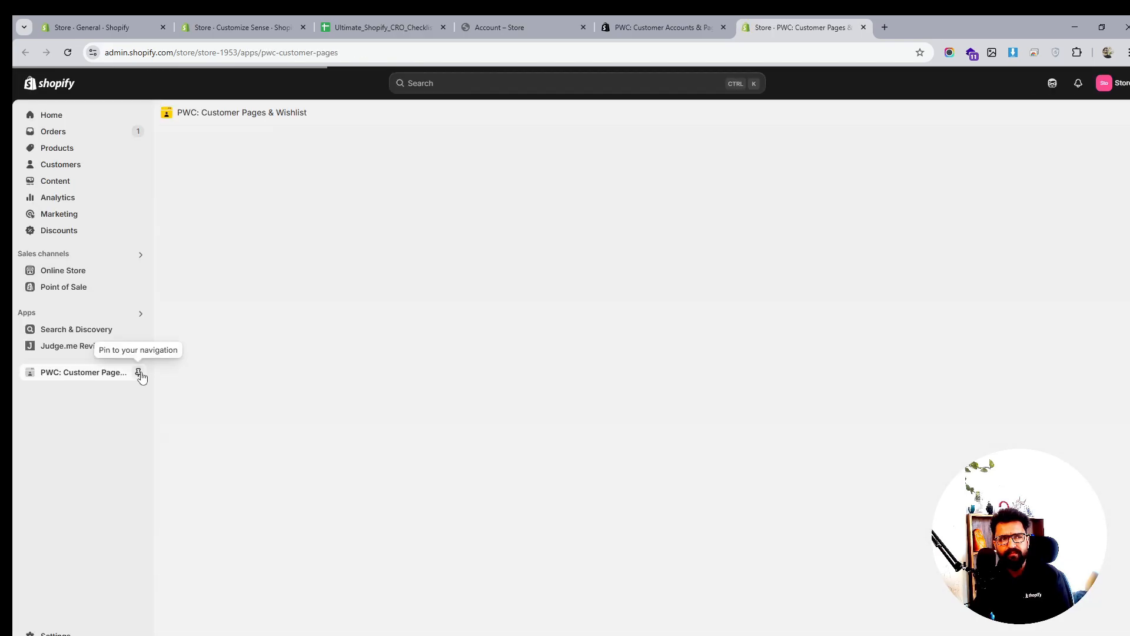
left_click(139, 372)
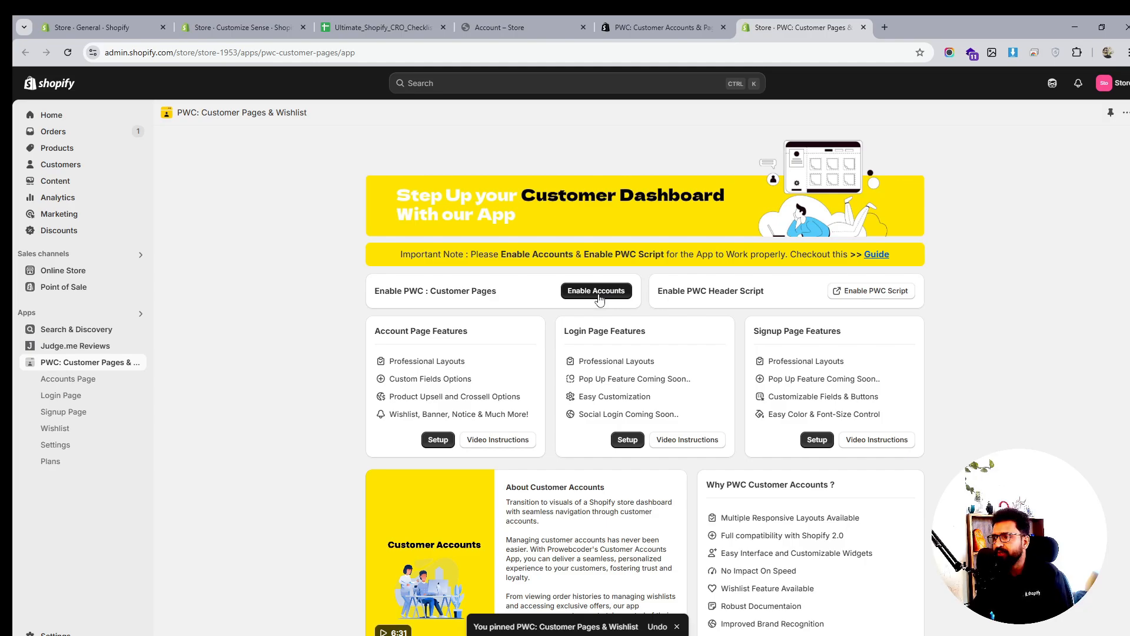
Look over the app's Plans and Accounts Page, then enable customer accounts from the app home
left_click(50, 462)
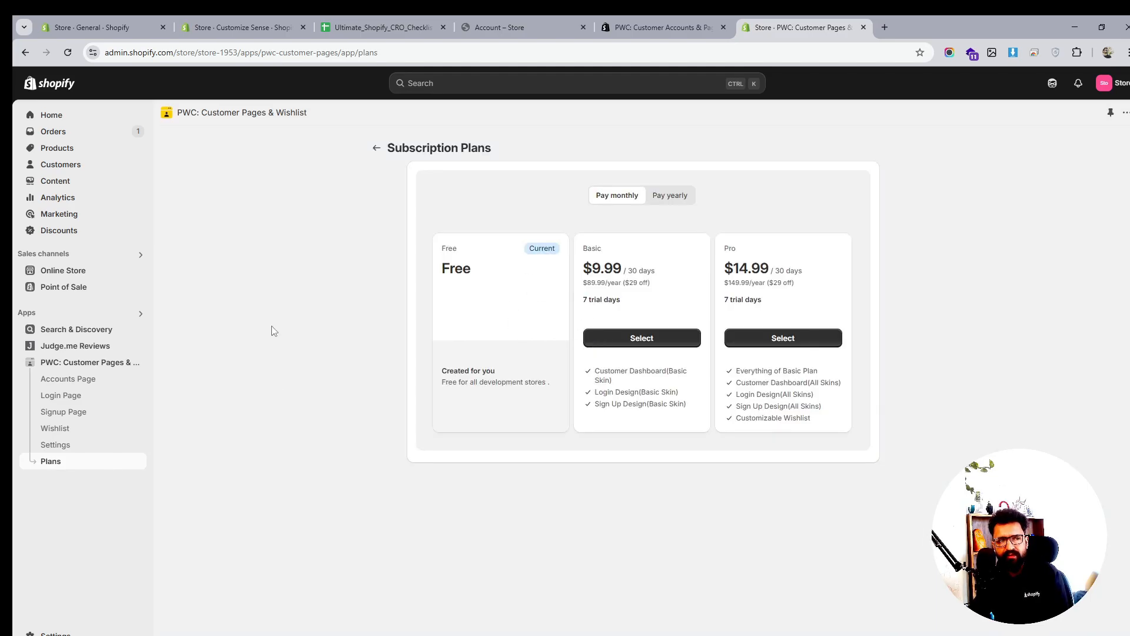
left_click(72, 378)
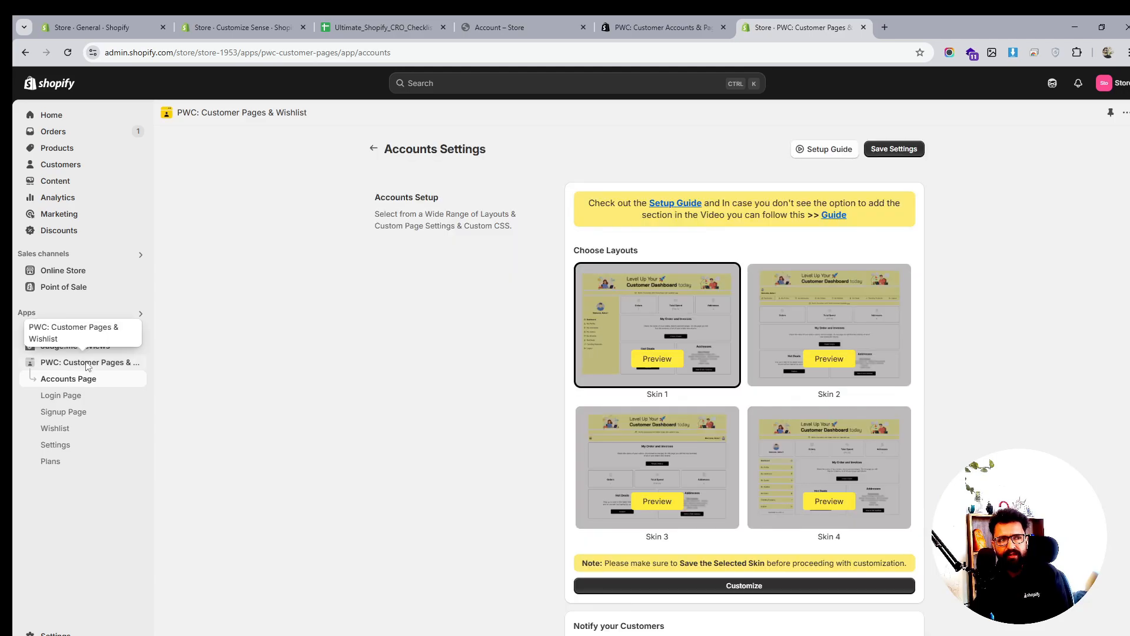
left_click(87, 364)
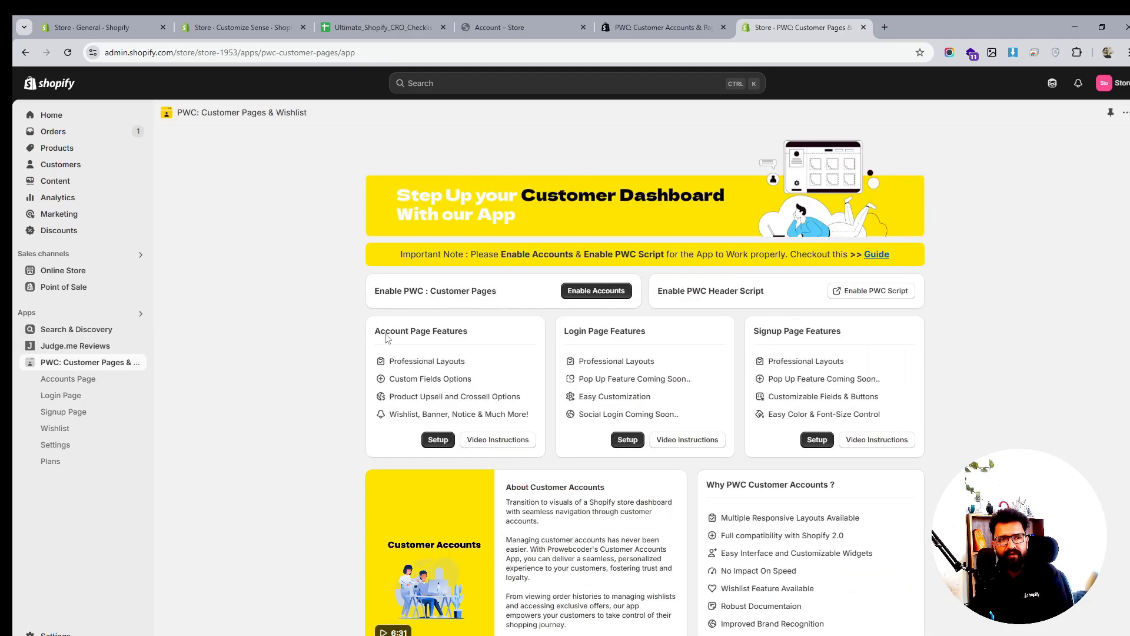
left_click(595, 292)
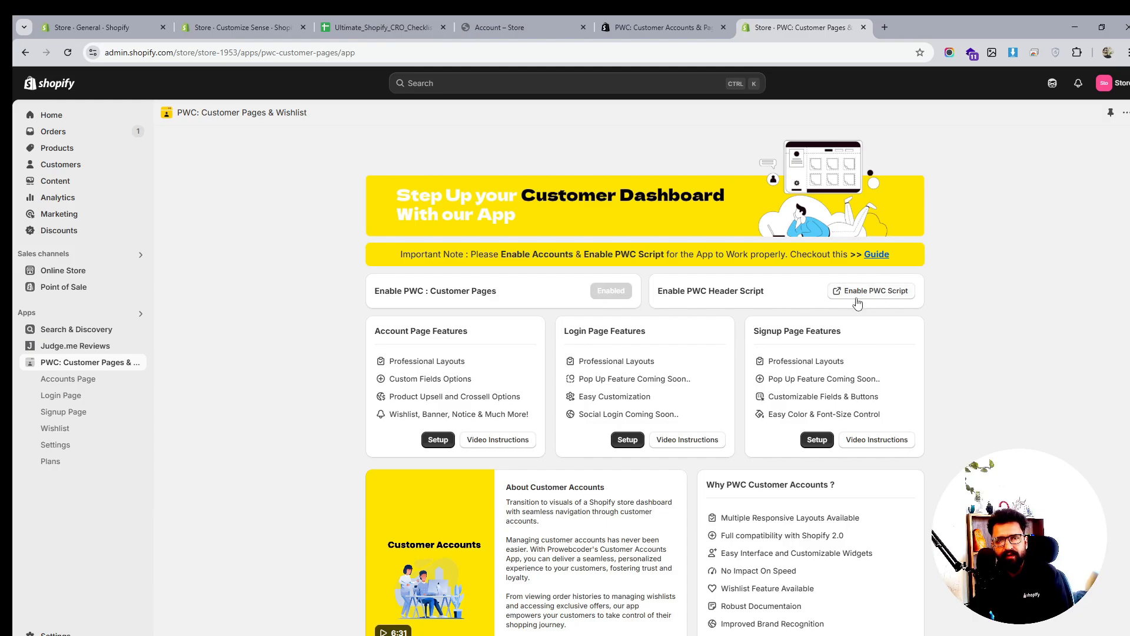
Turn on the PWC Customer Wishlist app embed in the theme editor and save
left_click(876, 292)
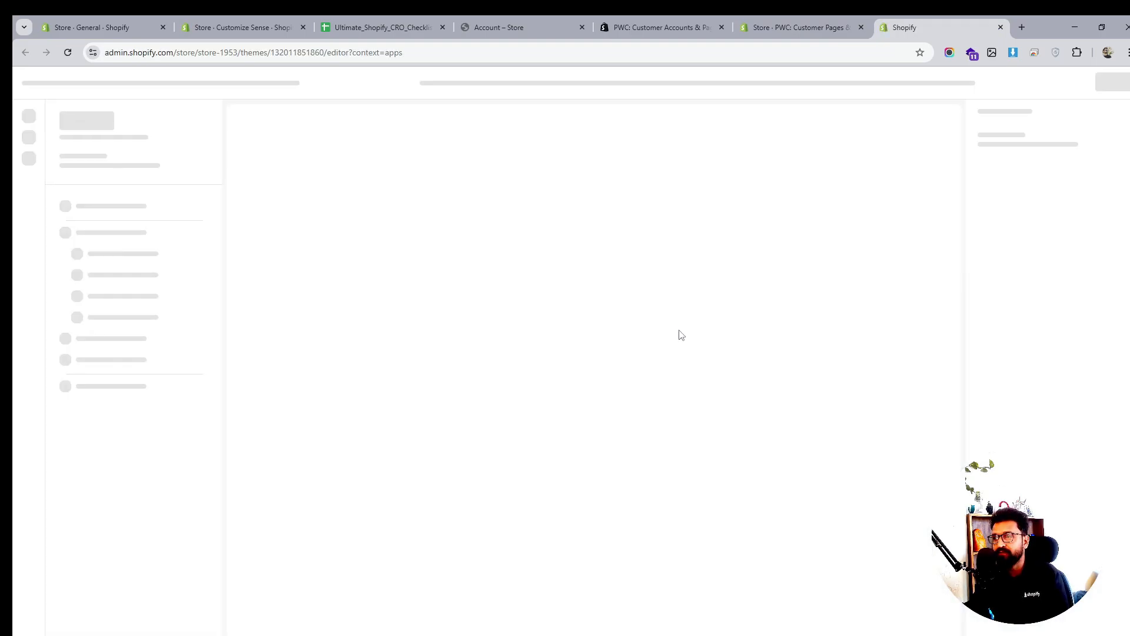
left_click(196, 188)
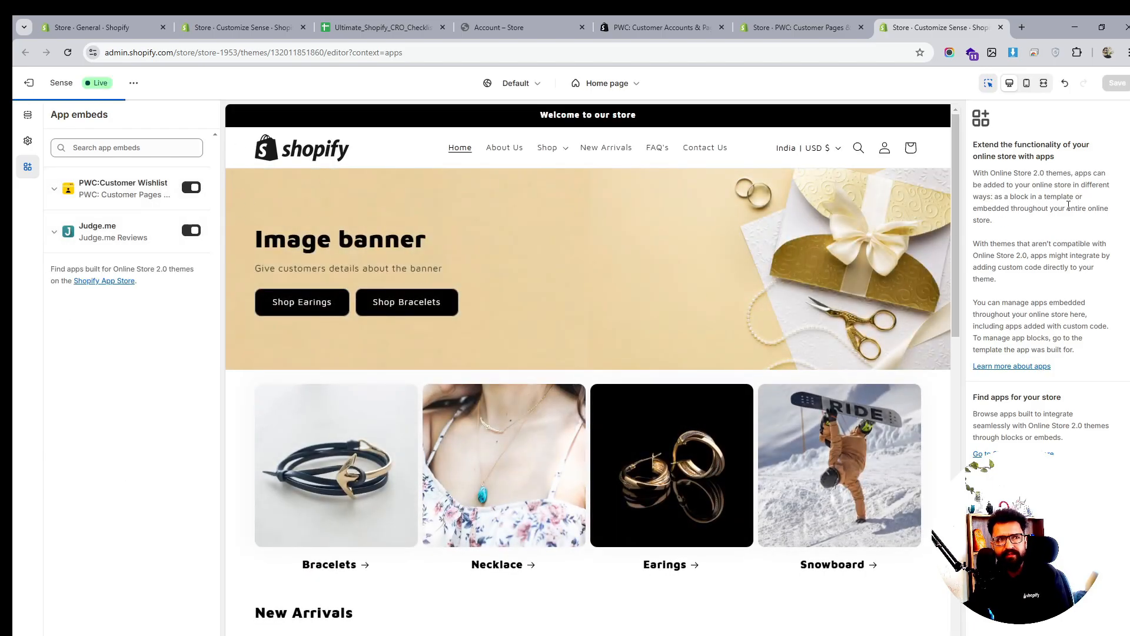
left_click(1117, 85)
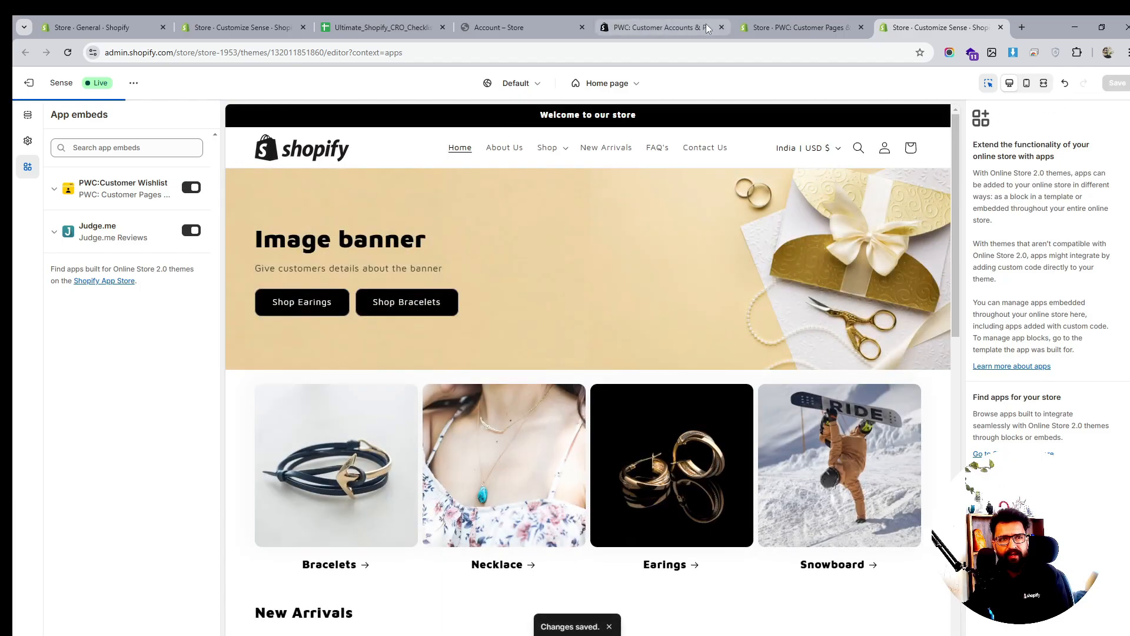
Review the Account, Login and Signup page feature lists on the app home, then visit Wishlist and Accounts Page settings
left_click(765, 26)
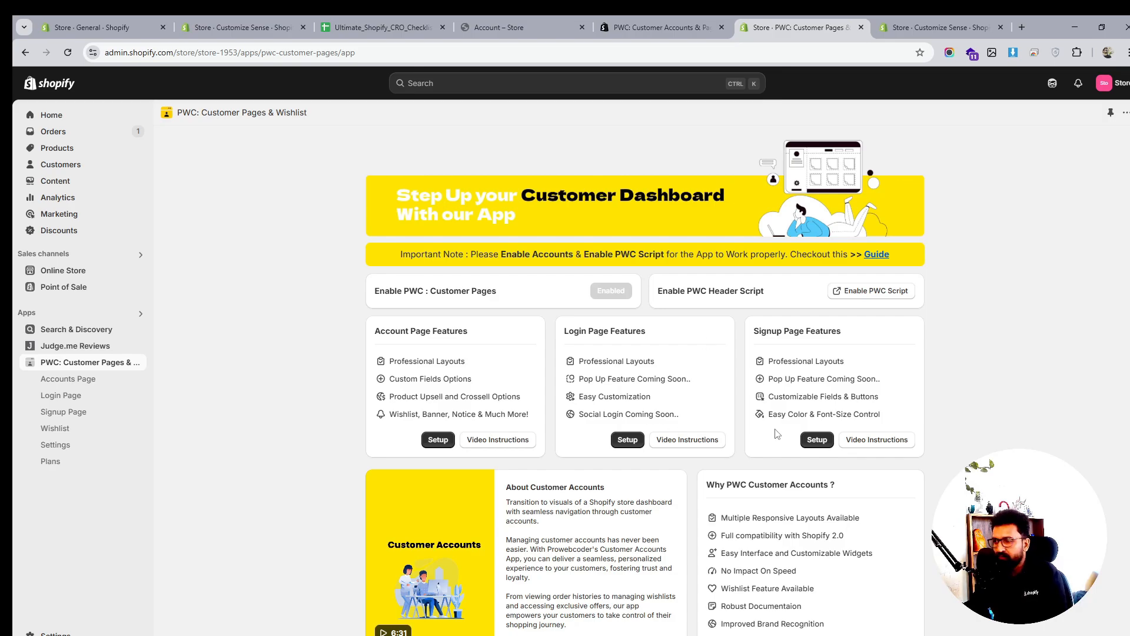
triple_click(791, 365)
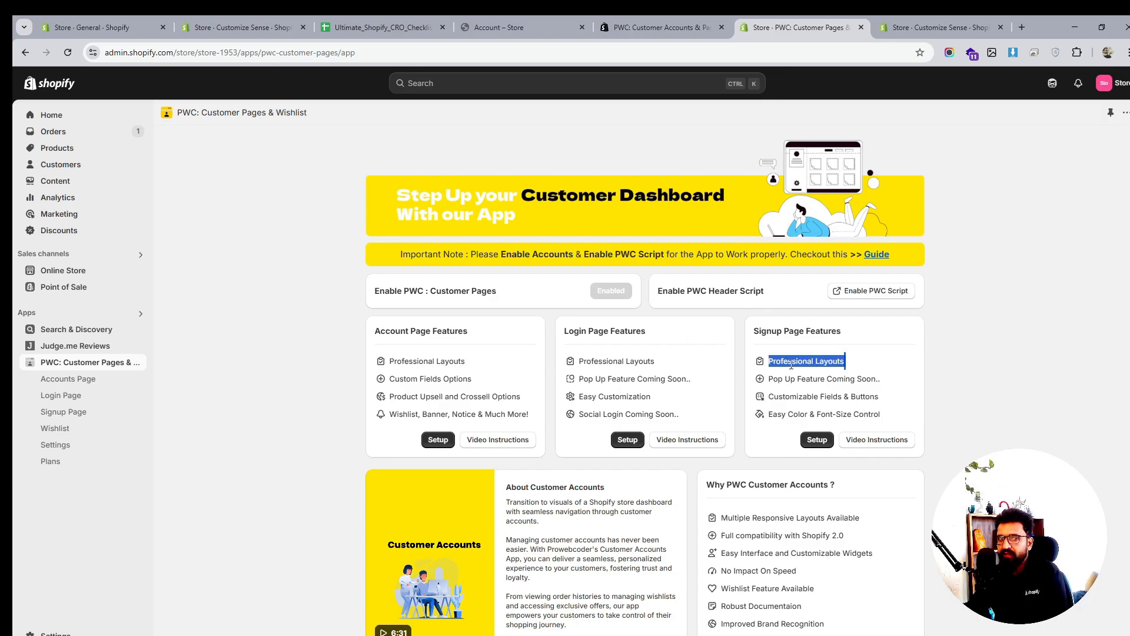
left_click(679, 375)
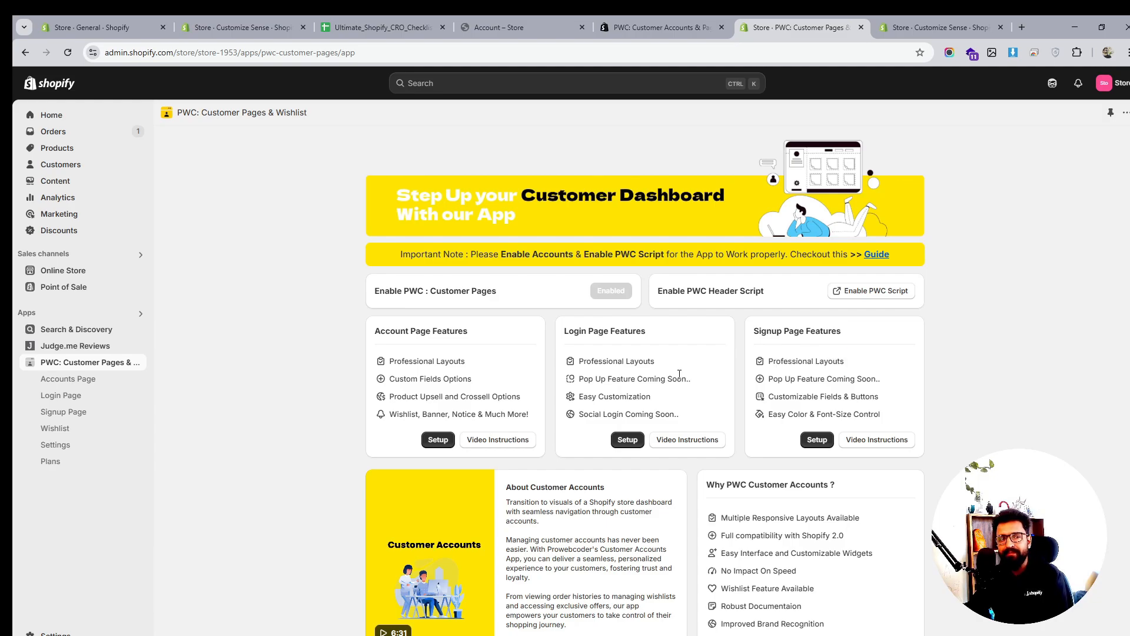
left_click_drag(381, 363, 528, 412)
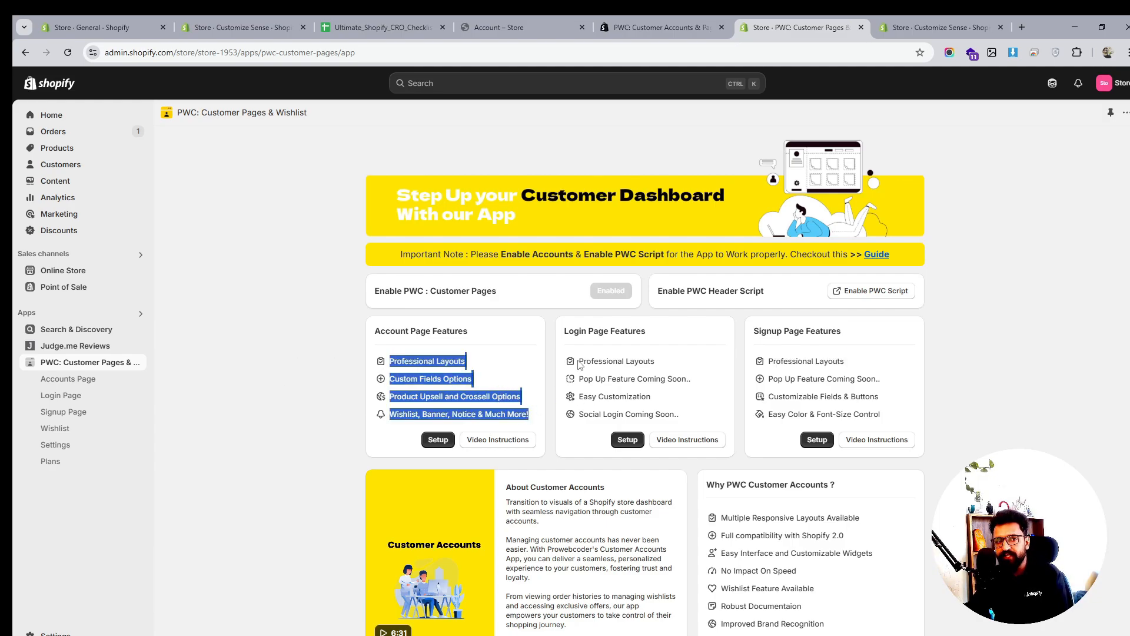
left_click_drag(580, 365, 700, 419)
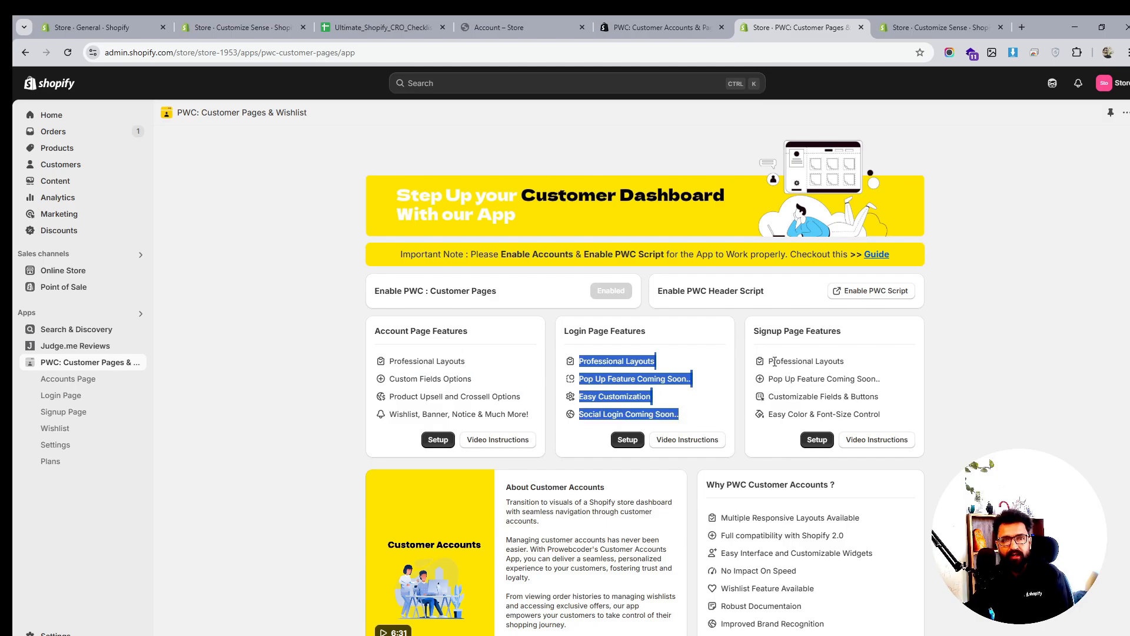
left_click_drag(774, 362, 932, 428)
scroll(904, 494, "down", 1)
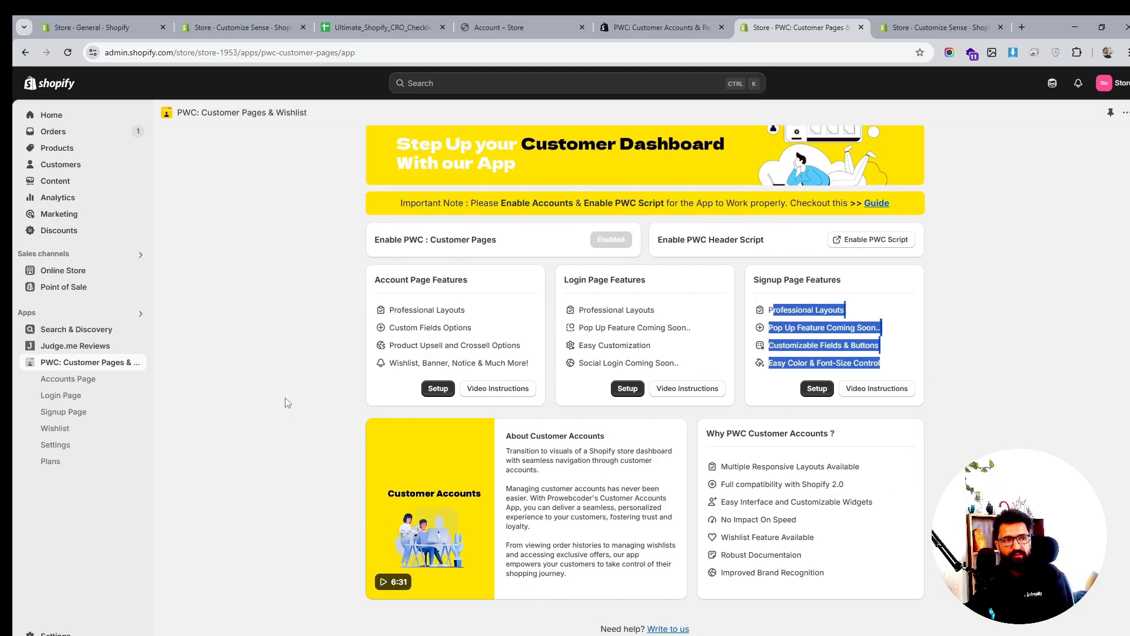
left_click(66, 431)
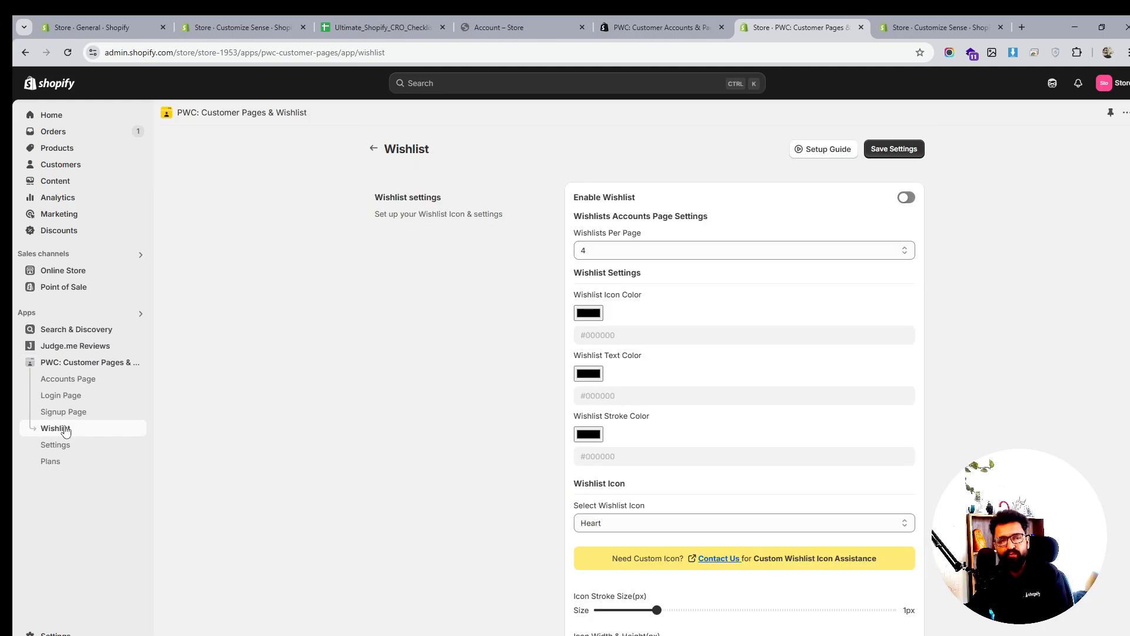
left_click(74, 381)
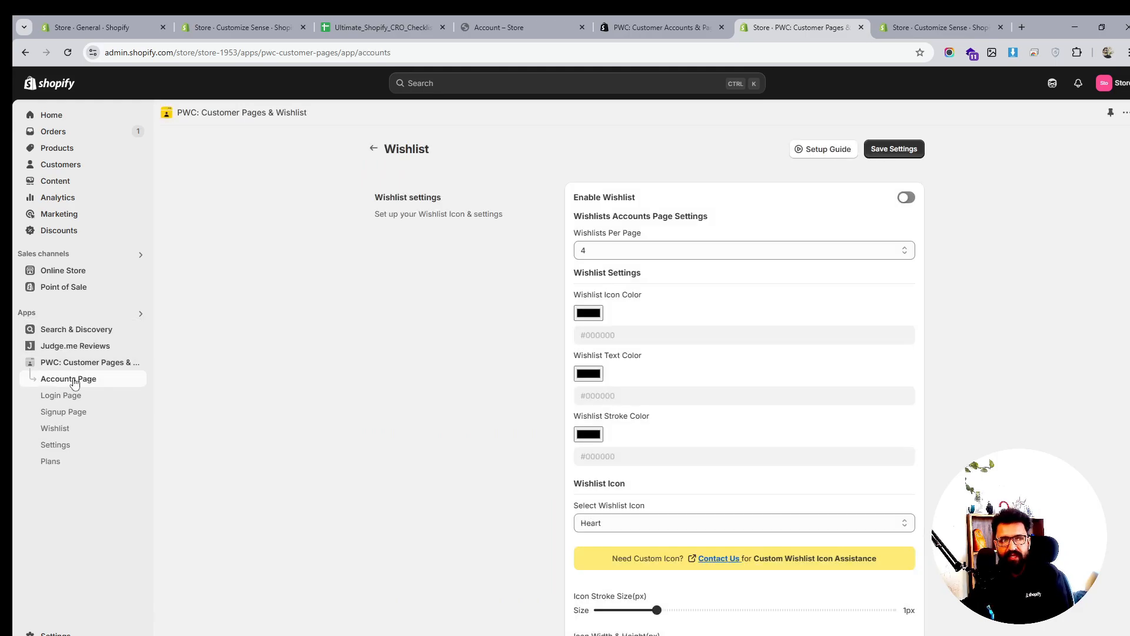
Apply account Skin 4 and show order count, address and total spent, leaving customer notifications off
left_click(849, 451)
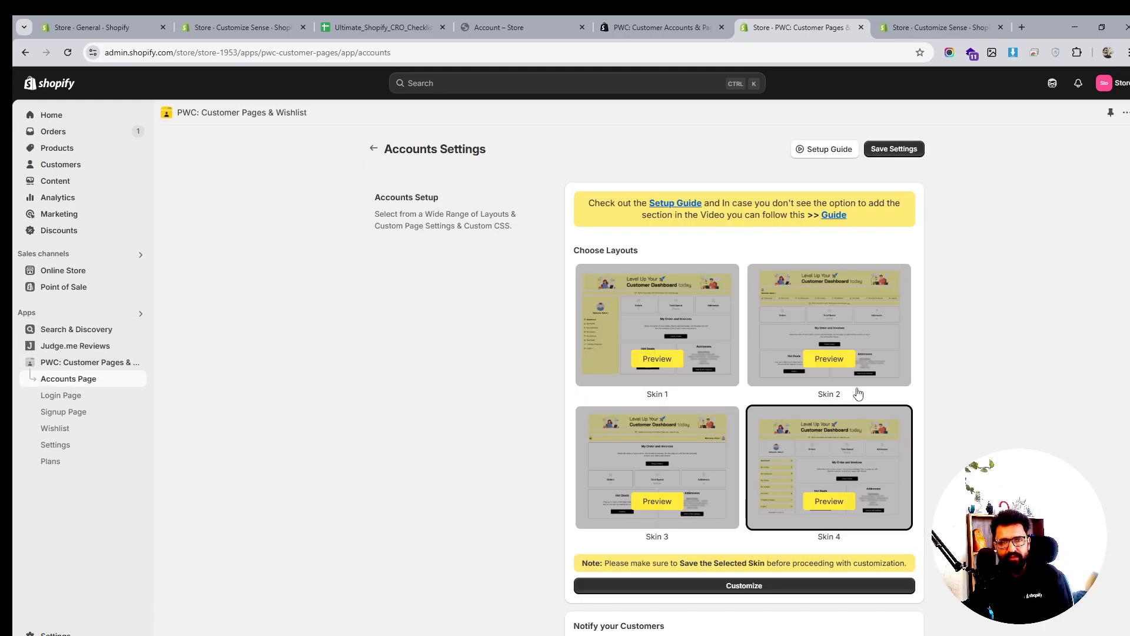
left_click(894, 150)
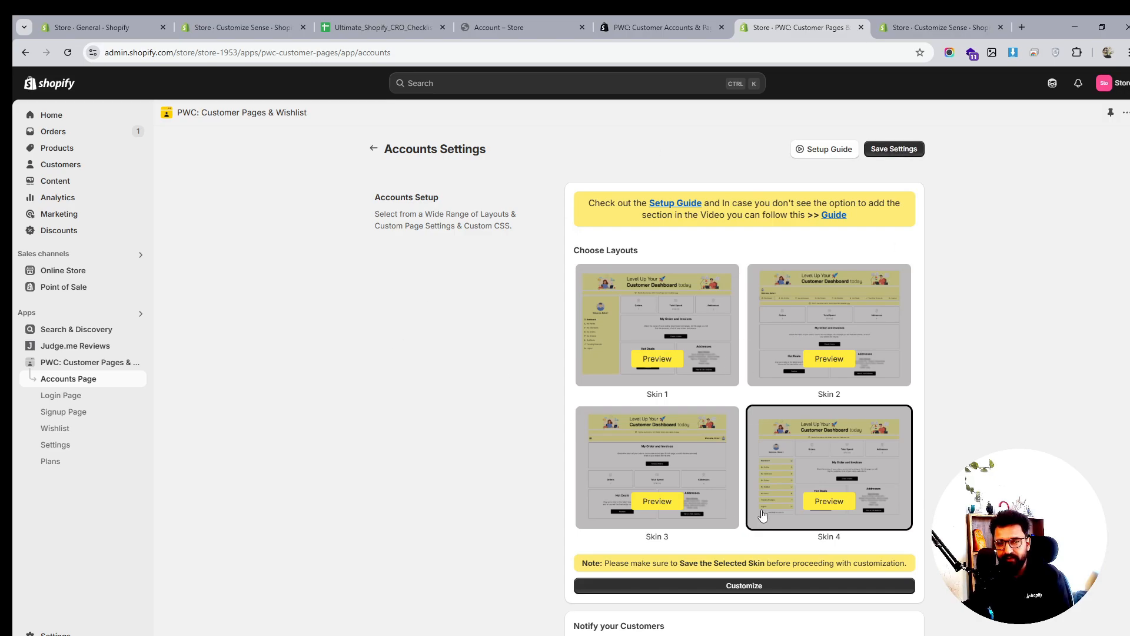
scroll(820, 469, "down", 3)
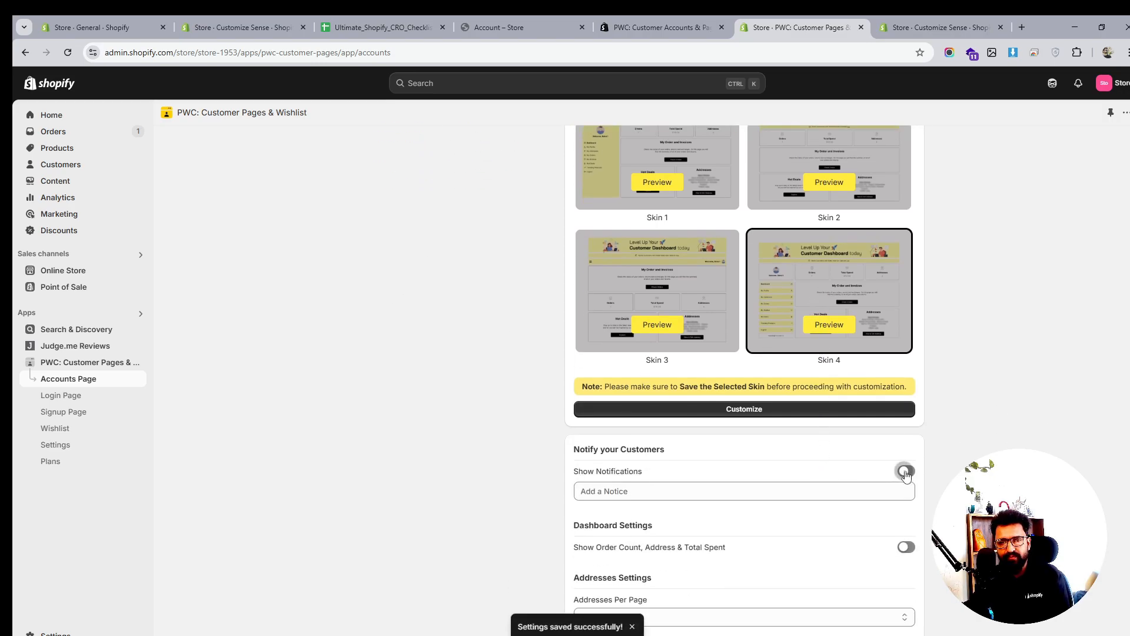
left_click(905, 472)
scroll(912, 471, "down", 2)
left_click(906, 430)
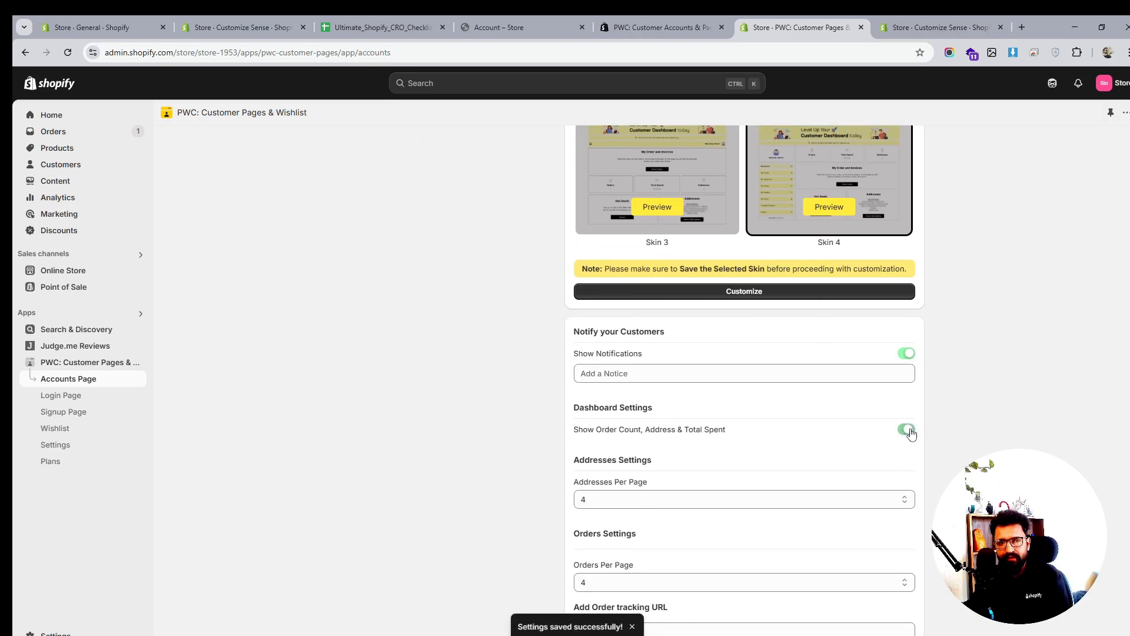
left_click(698, 377)
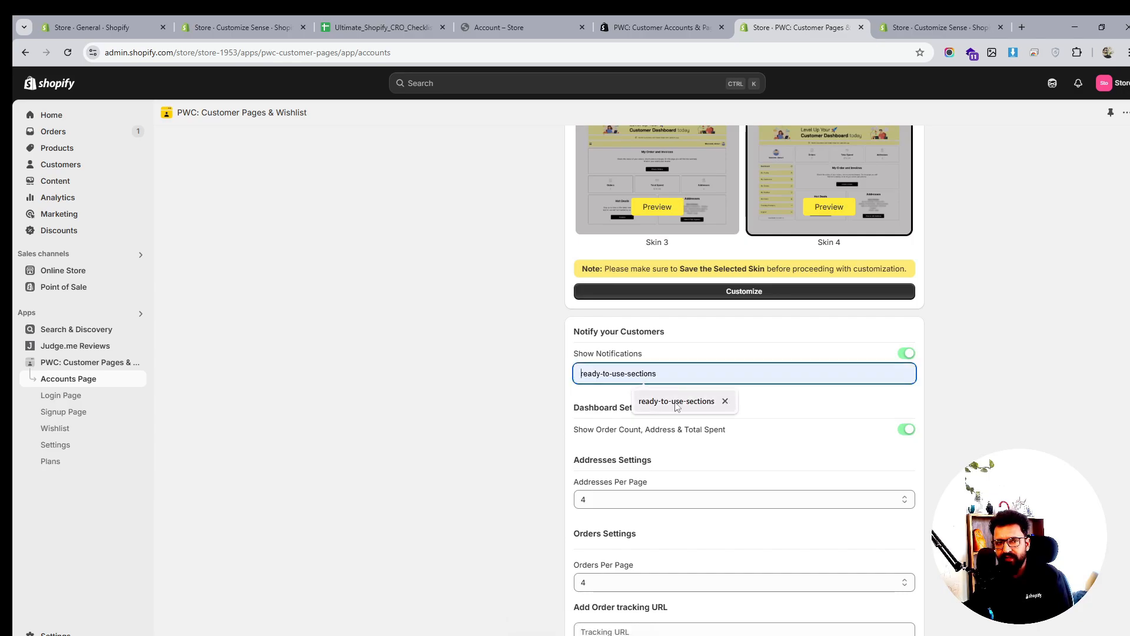
left_click(906, 353)
Allow customers to return orders with a 30-day return period
scroll(846, 455, "down", 4)
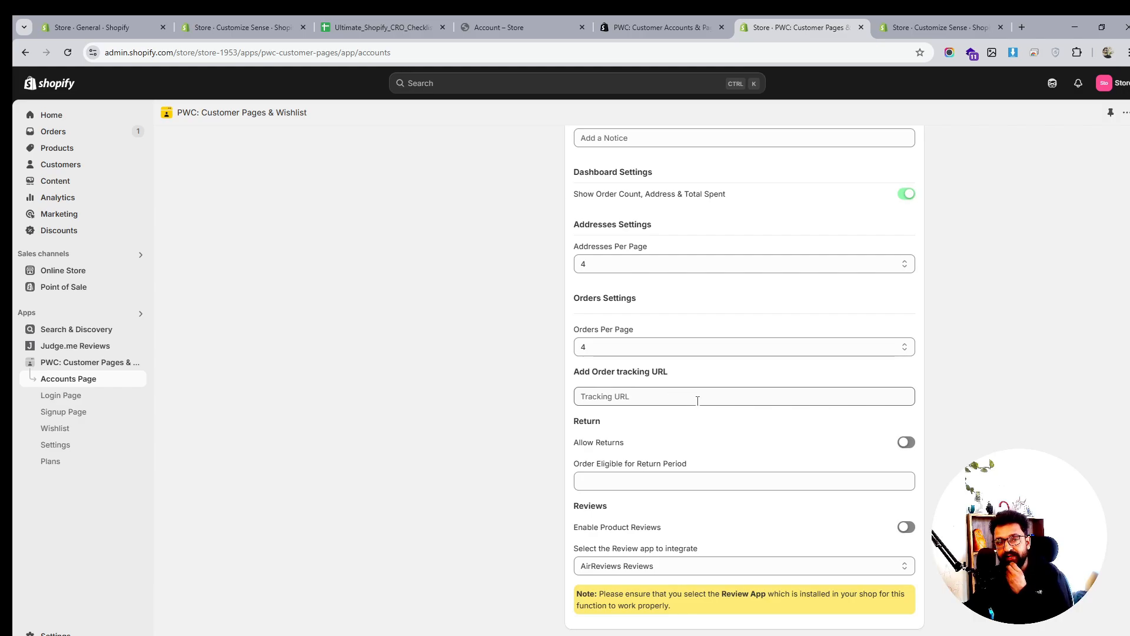
left_click(645, 395)
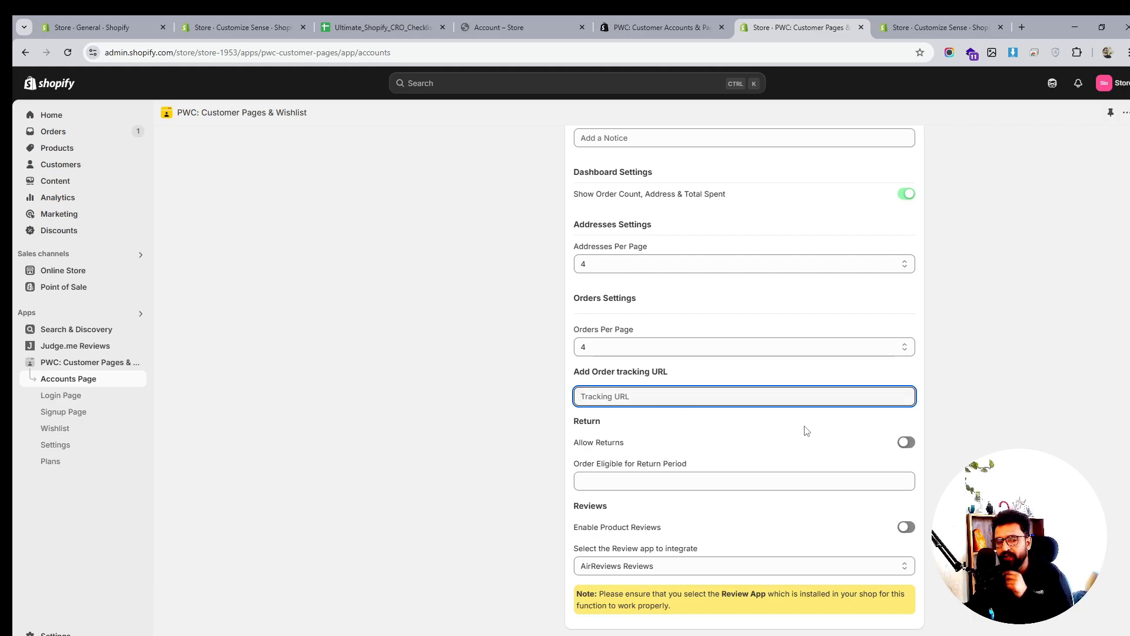
left_click(907, 445)
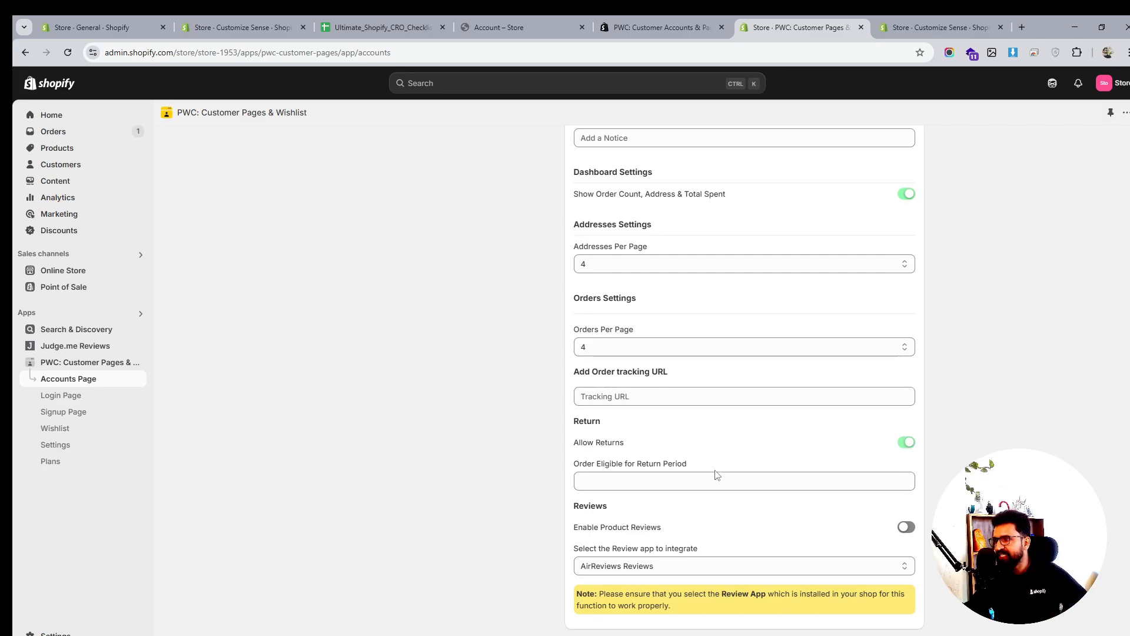
left_click(646, 480)
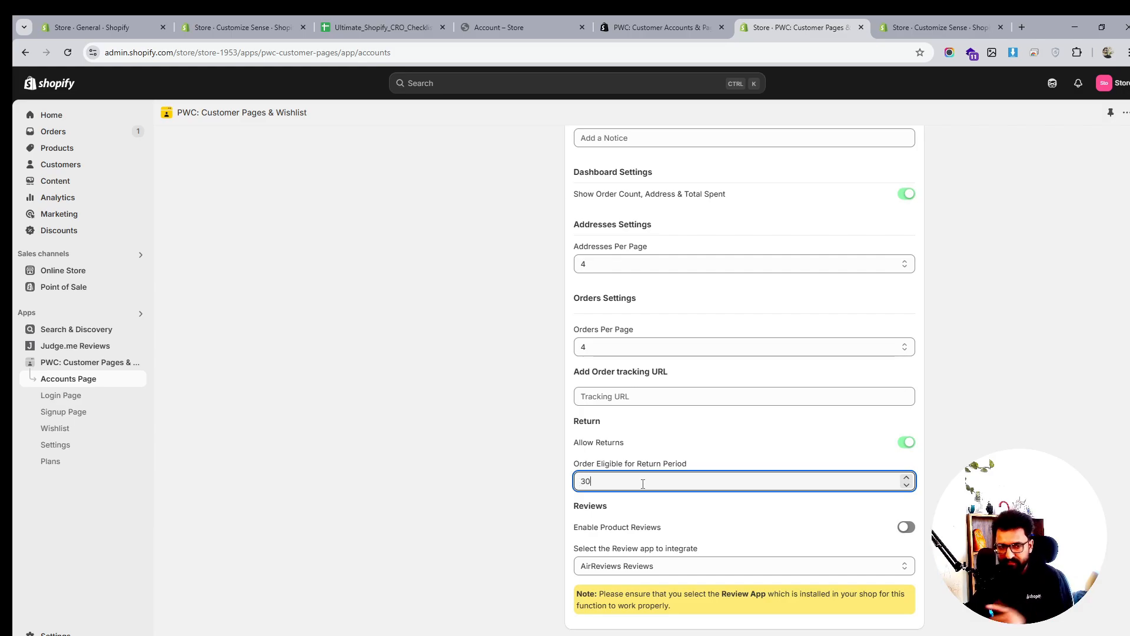
scroll(535, 506, "down", 1)
left_click(512, 487)
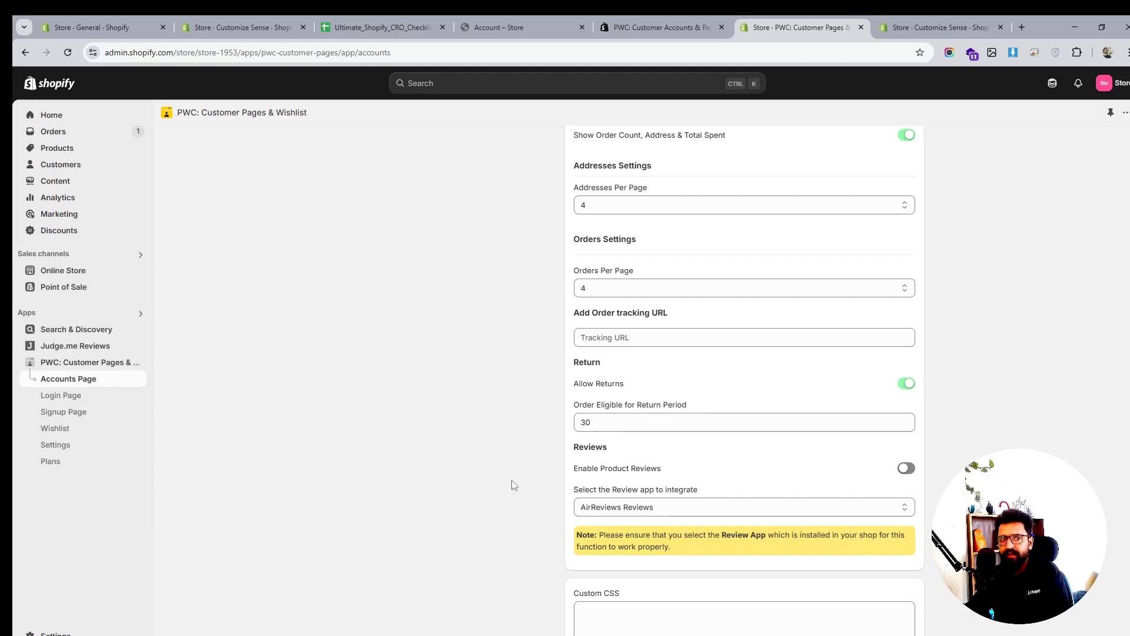
Enable product reviews using Judge.me Reviews and save the account page settings
left_click(909, 471)
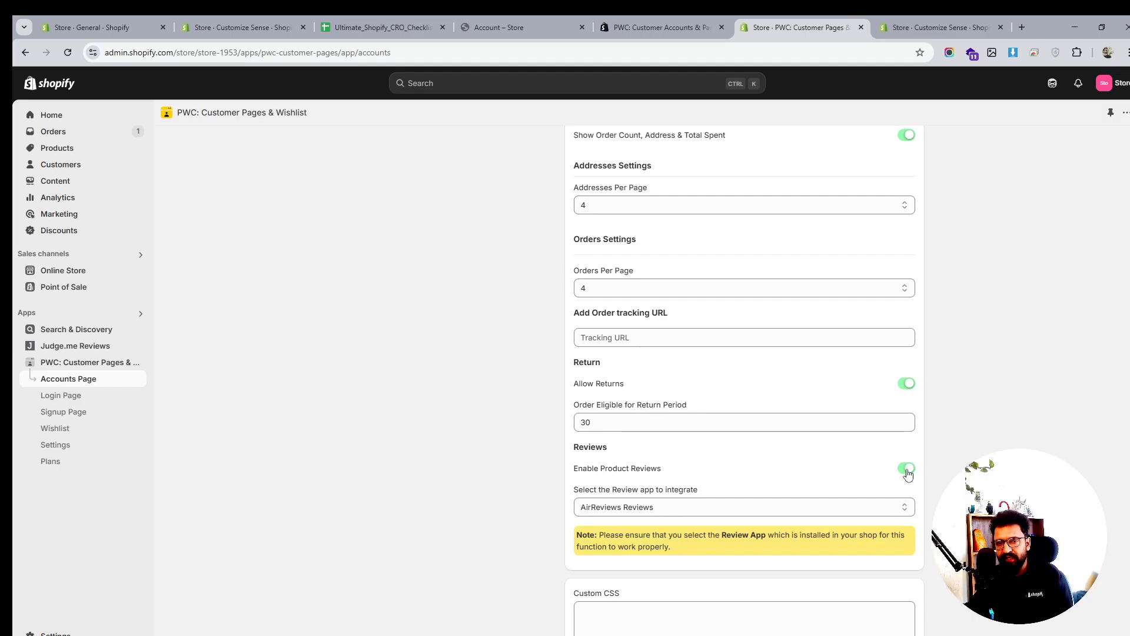
left_click(812, 509)
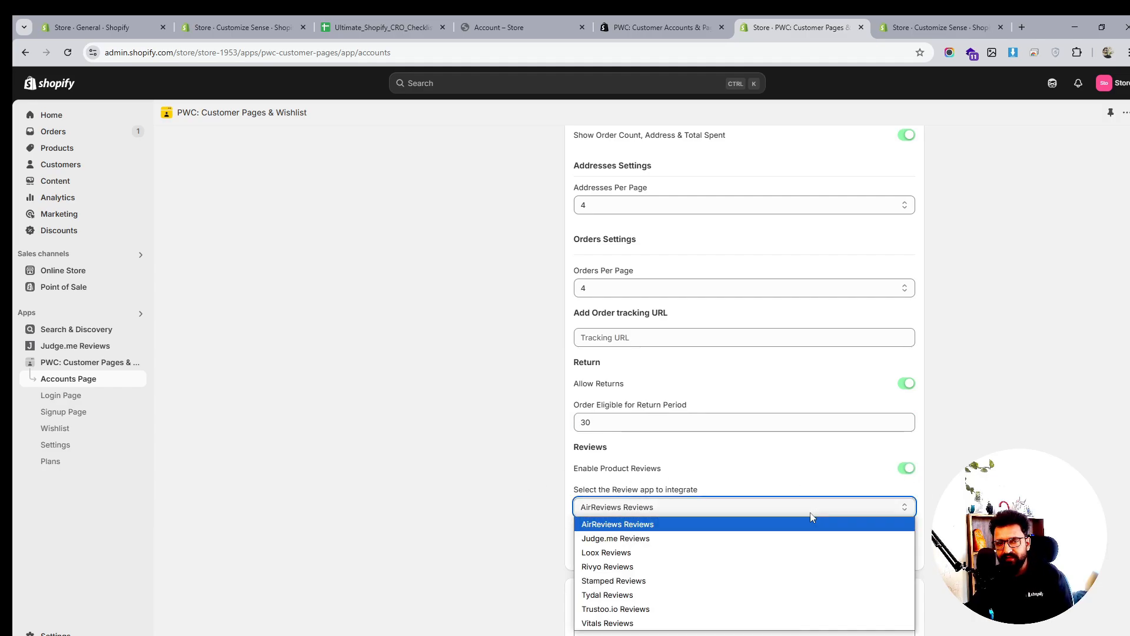
left_click(691, 538)
scroll(939, 302, "up", 10)
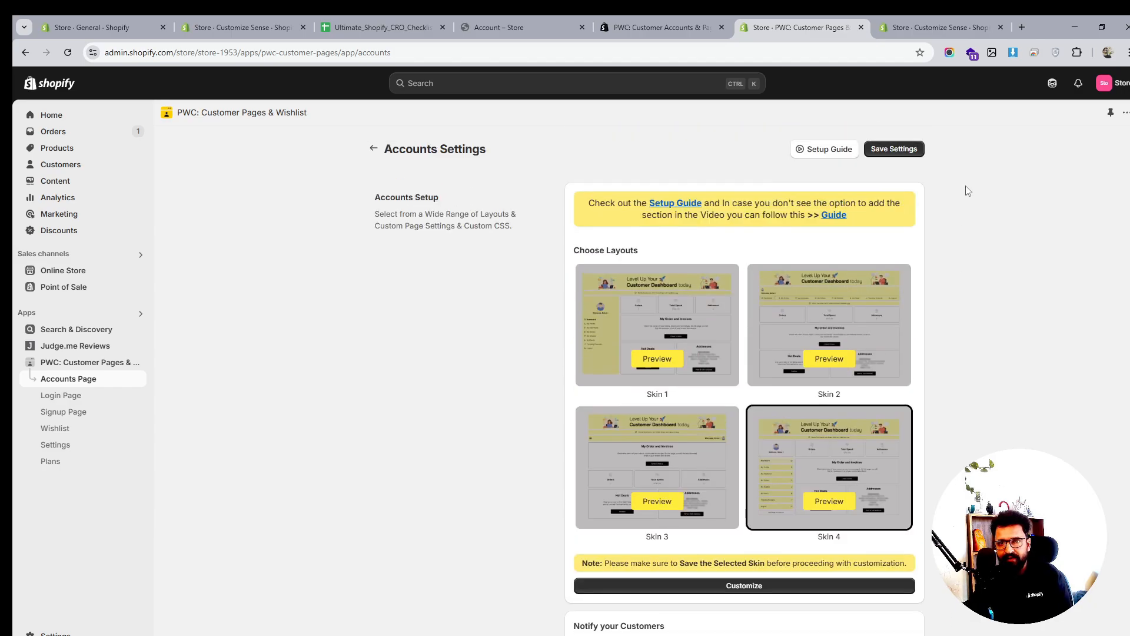
left_click(904, 151)
scroll(881, 315, "down", 10)
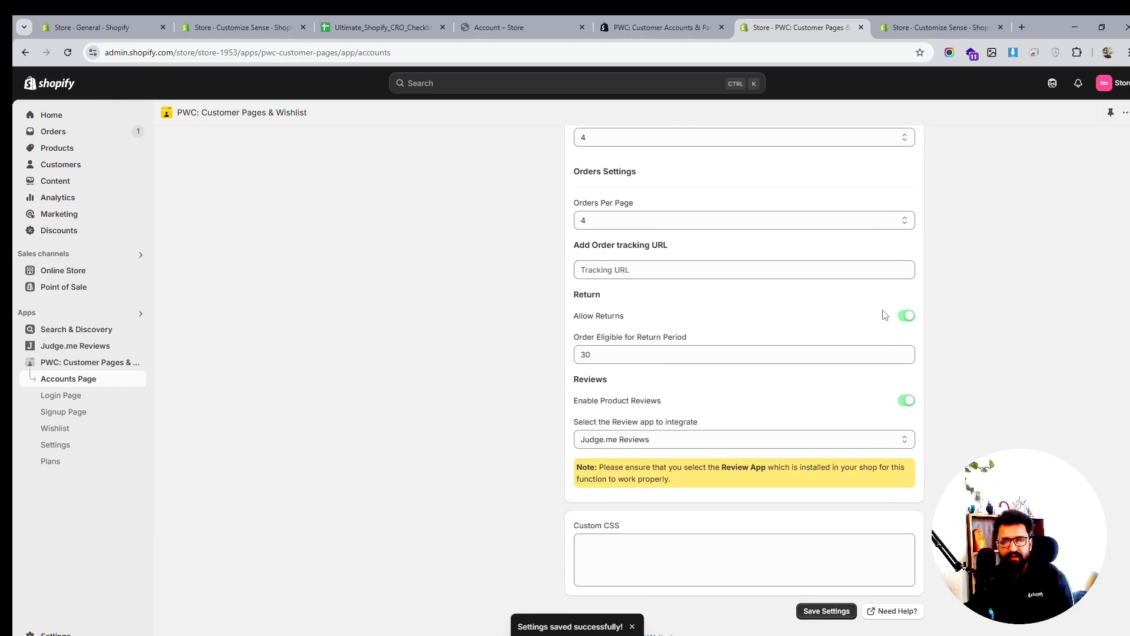
left_click(53, 396)
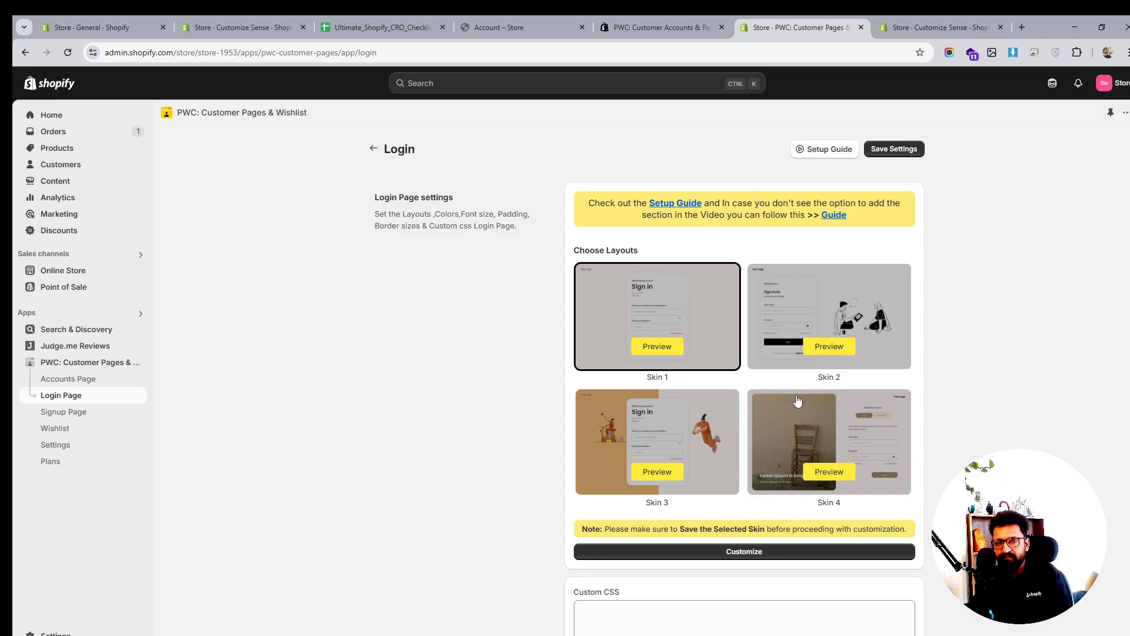
Use Skin 2 for both the login and signup pages, saving the login skin
left_click(858, 315)
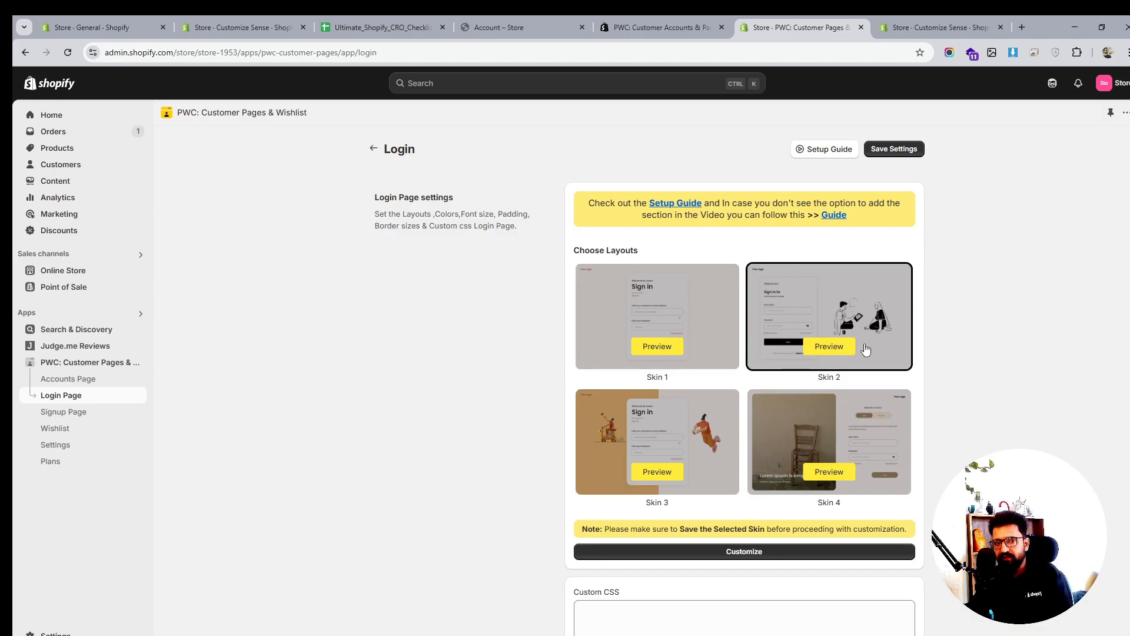
left_click(877, 152)
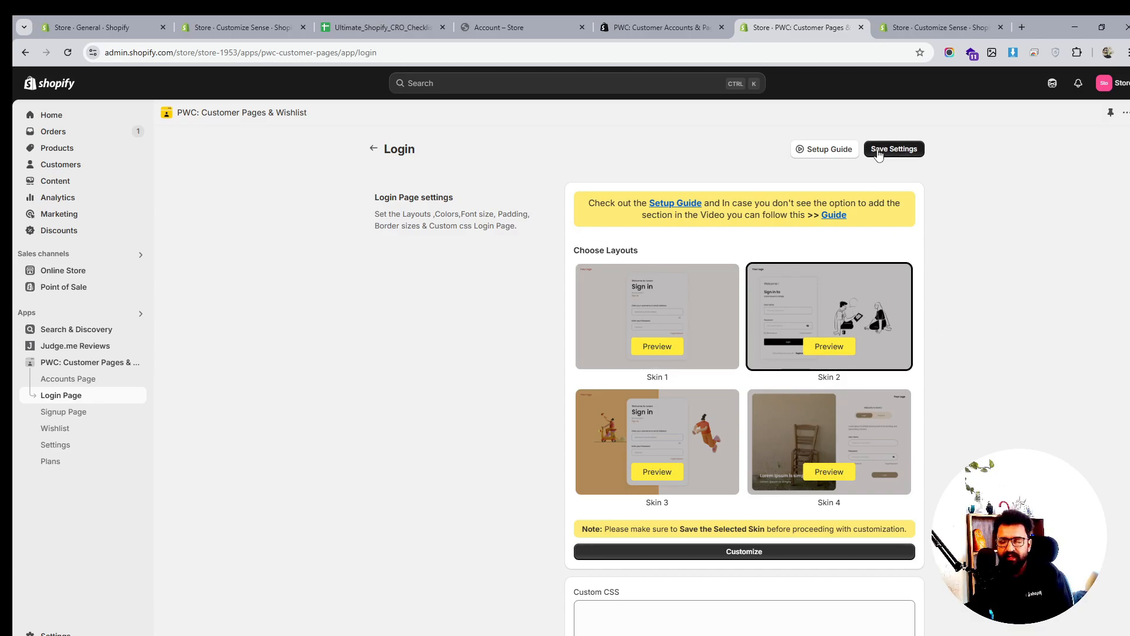
left_click(76, 413)
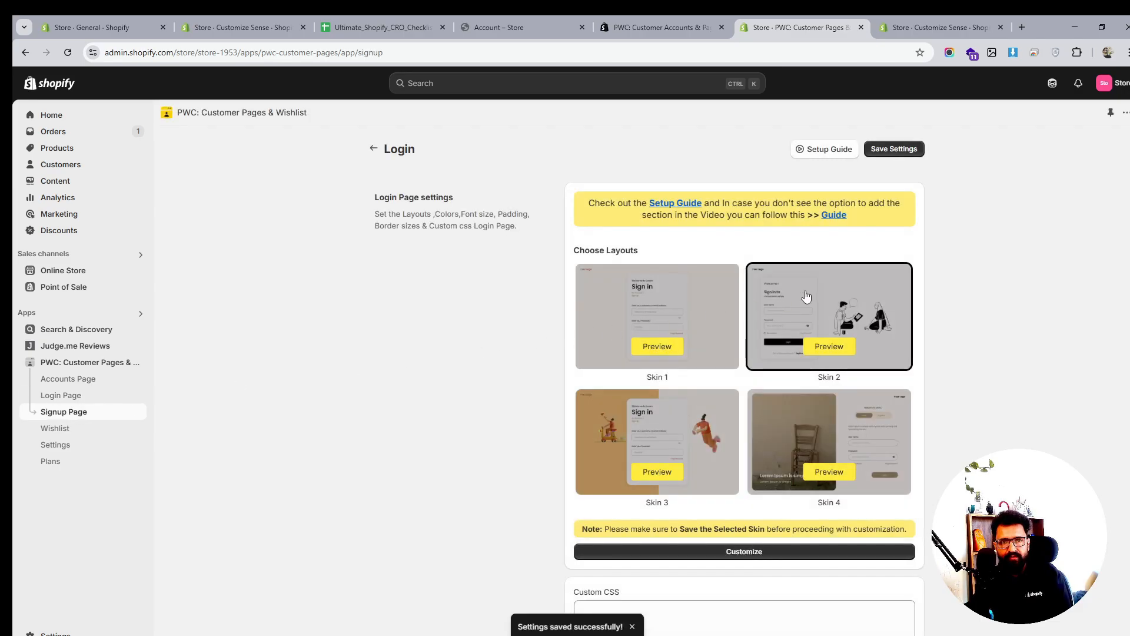
left_click(860, 316)
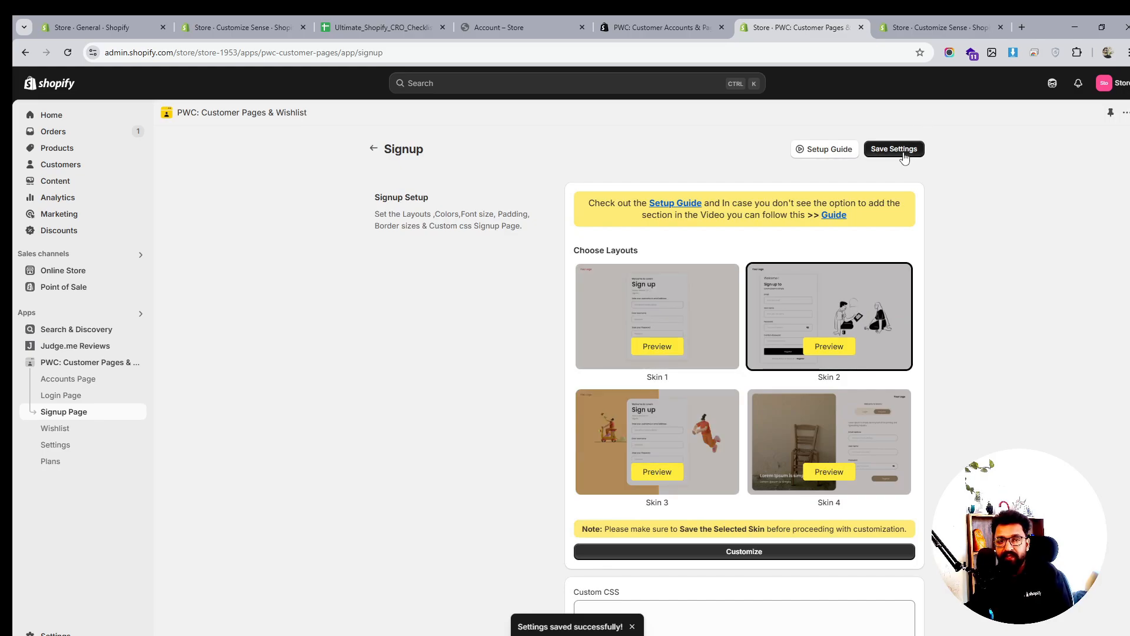
Enable the wishlist feature and bring up the wishlist icon choices
left_click(76, 433)
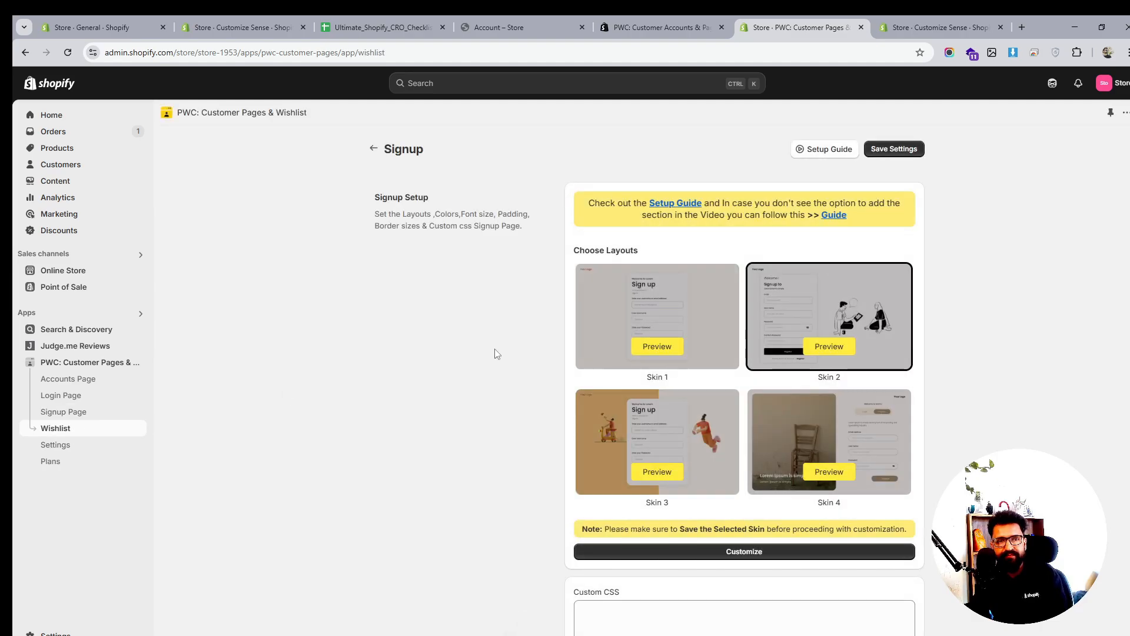
left_click(907, 198)
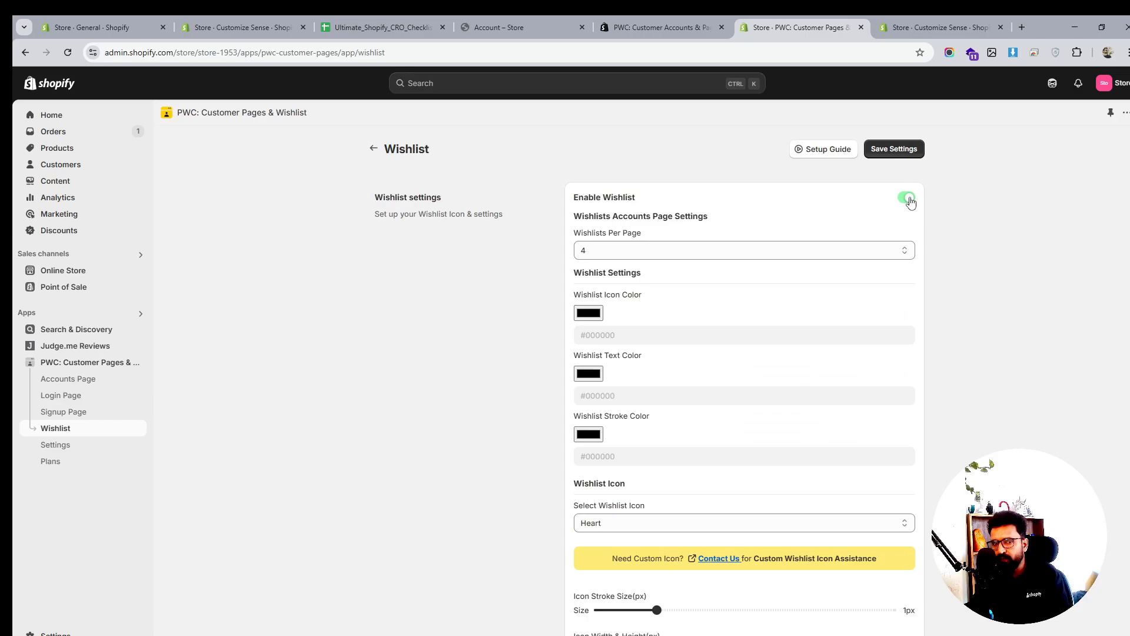
scroll(859, 342, "down", 3)
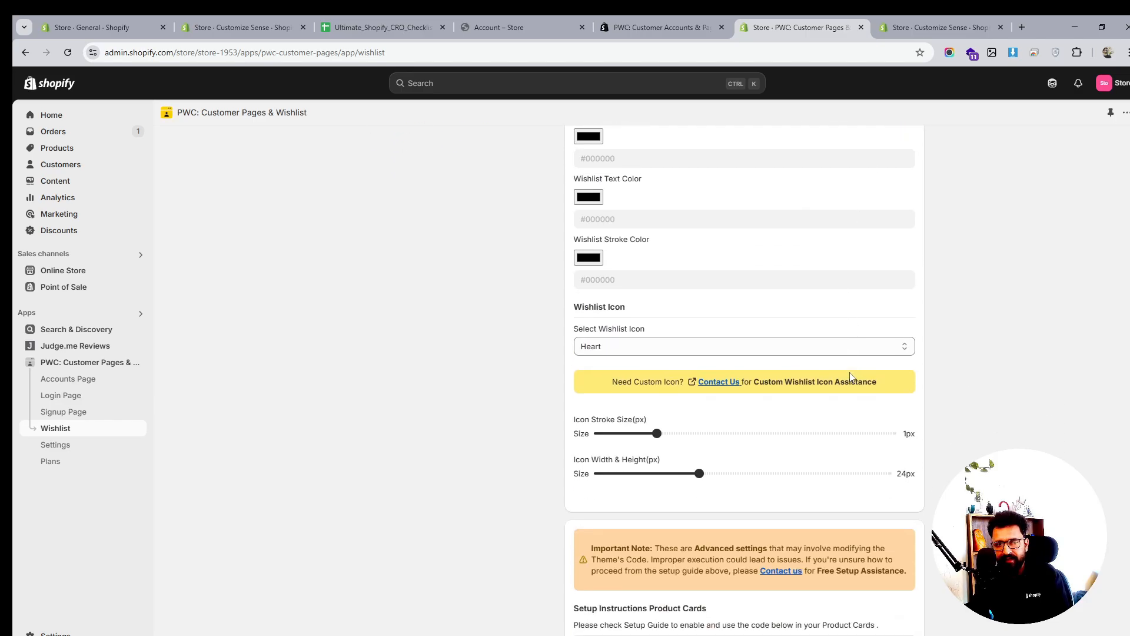
left_click(737, 348)
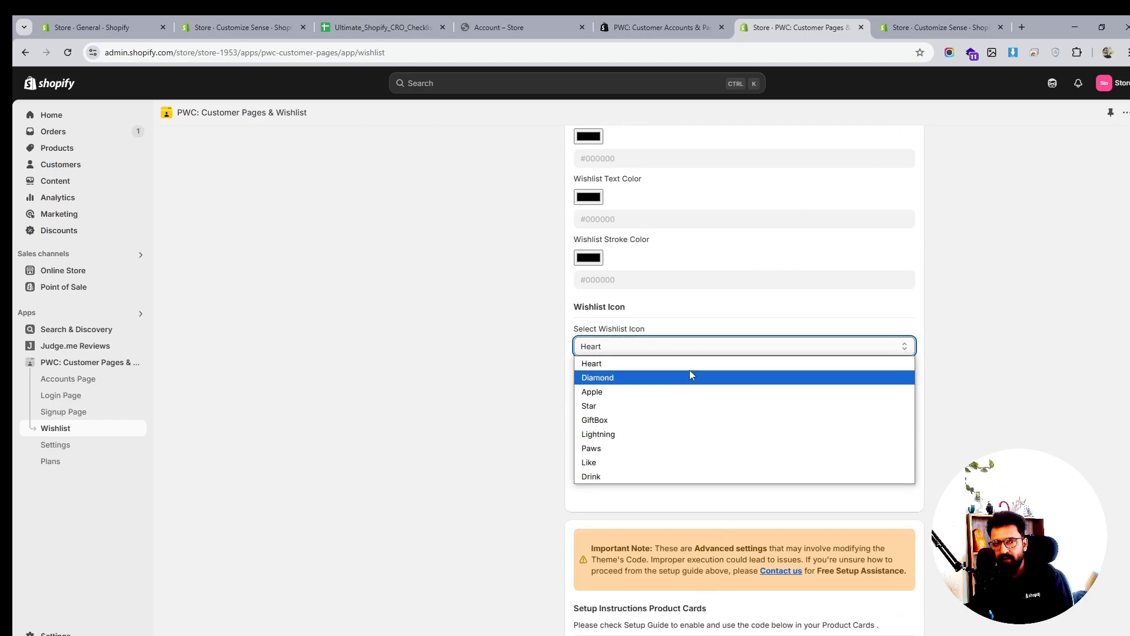
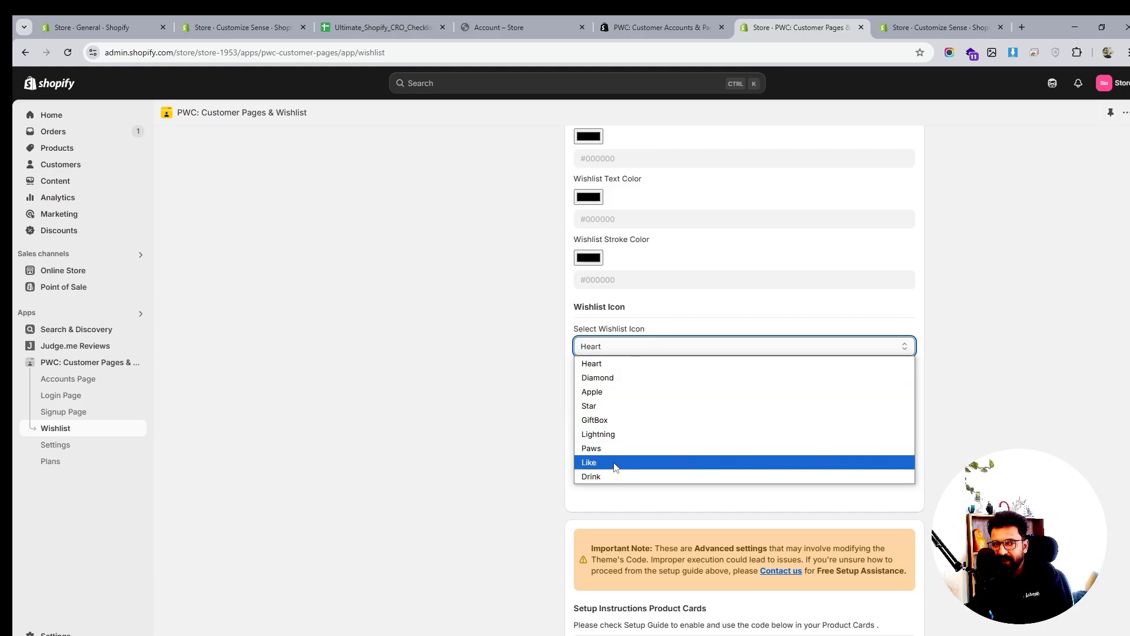
Set the wishlist icon to Star and save the wishlist settings
left_click(635, 412)
scroll(780, 421, "up", 3)
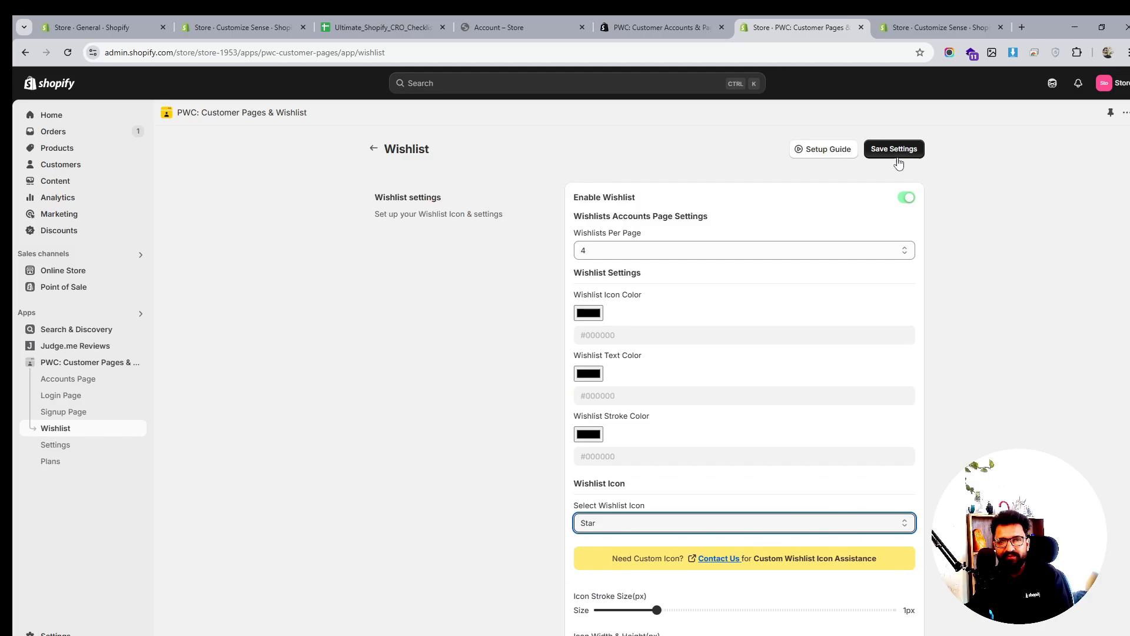
left_click(895, 151)
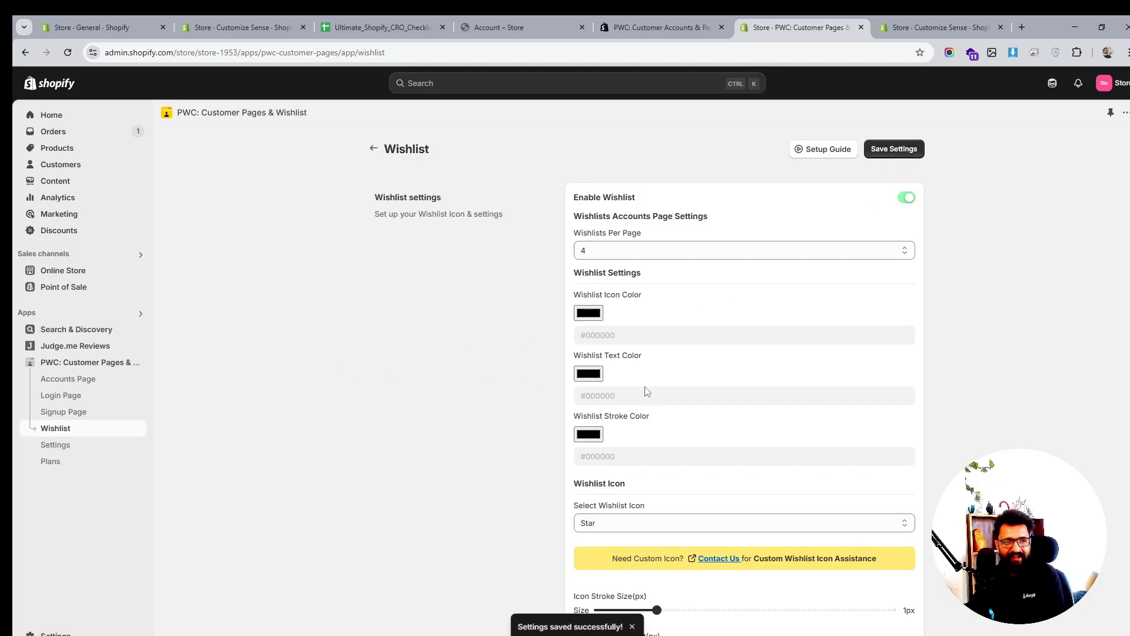
Review the wishlist options, keeping 4 wishlists per page and the icon colour, and save again
scroll(648, 391, "down", 4)
scroll(647, 390, "up", 4)
left_click(601, 250)
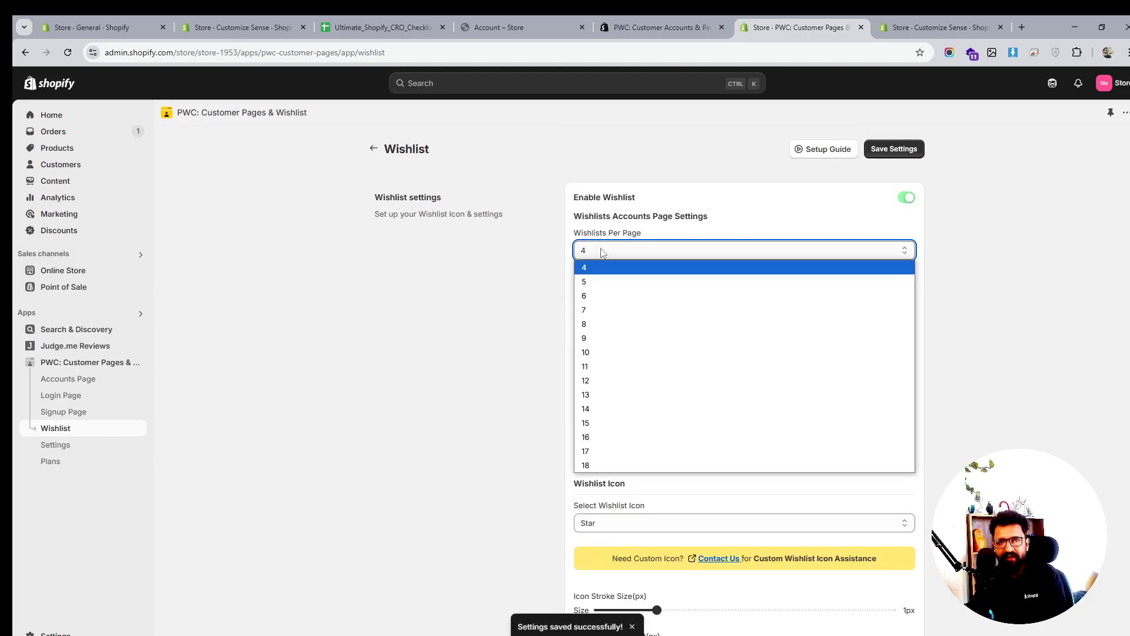
left_click(601, 252)
left_click(586, 316)
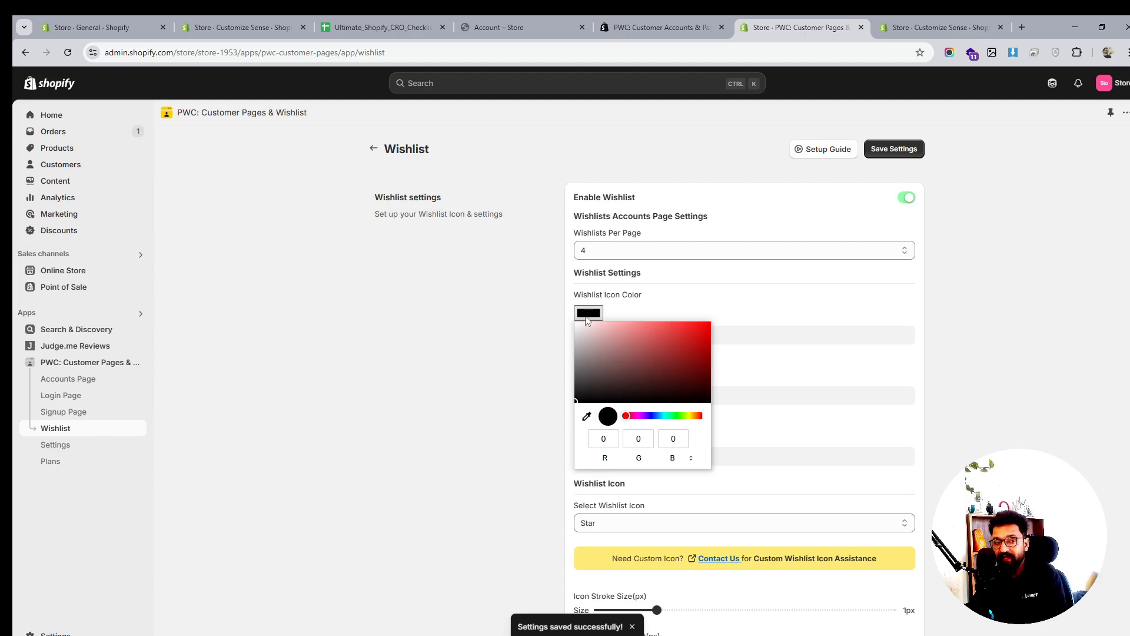
left_click(1037, 348)
scroll(1035, 353, "down", 4)
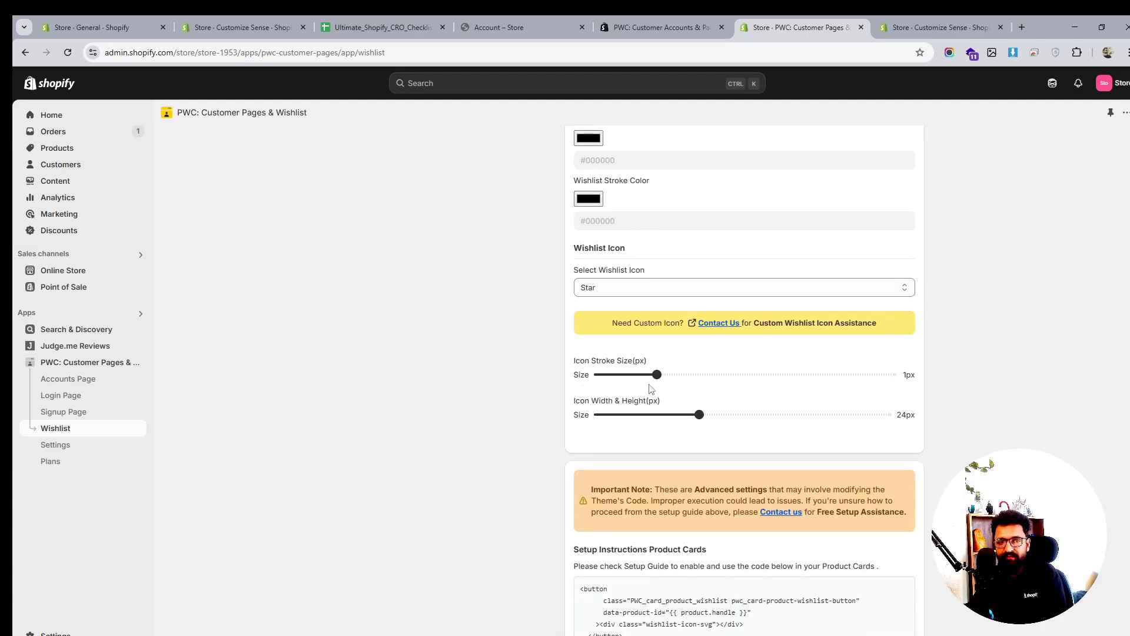
scroll(650, 388, "down", 5)
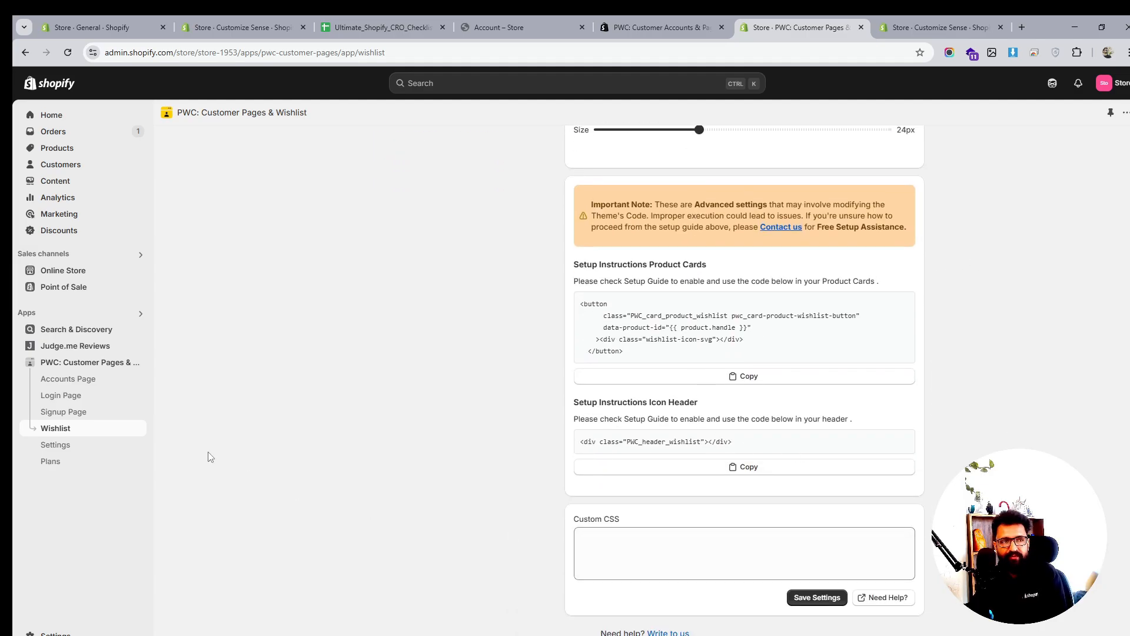
left_click(813, 597)
left_click(59, 446)
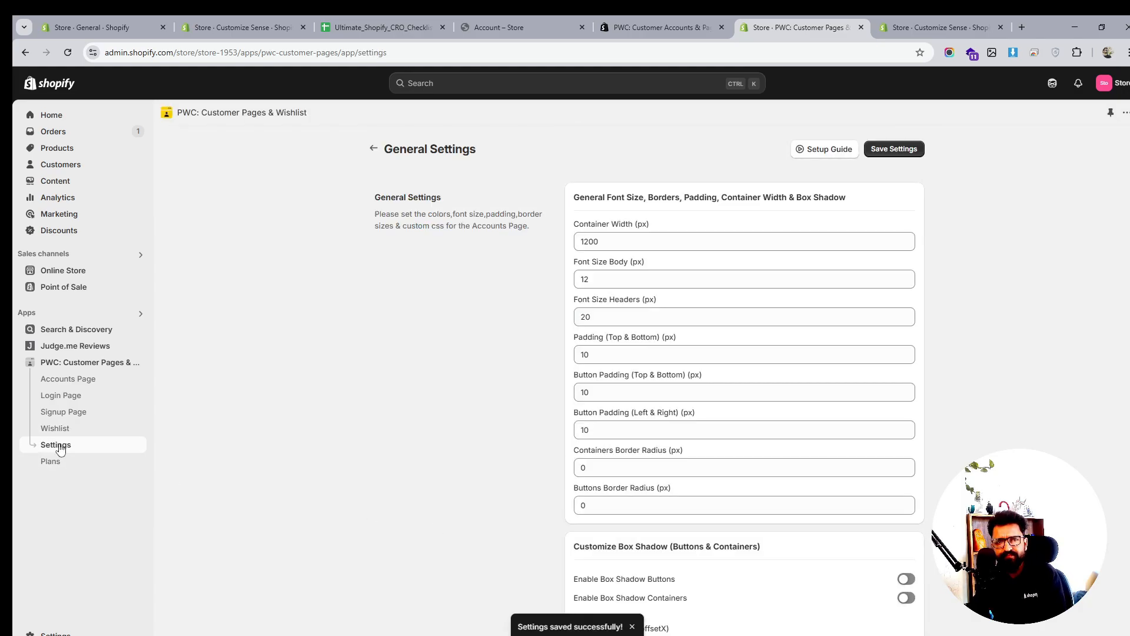
Set the containers border radius to 12 and the buttons border radius to 8
scroll(724, 365, "down", 3)
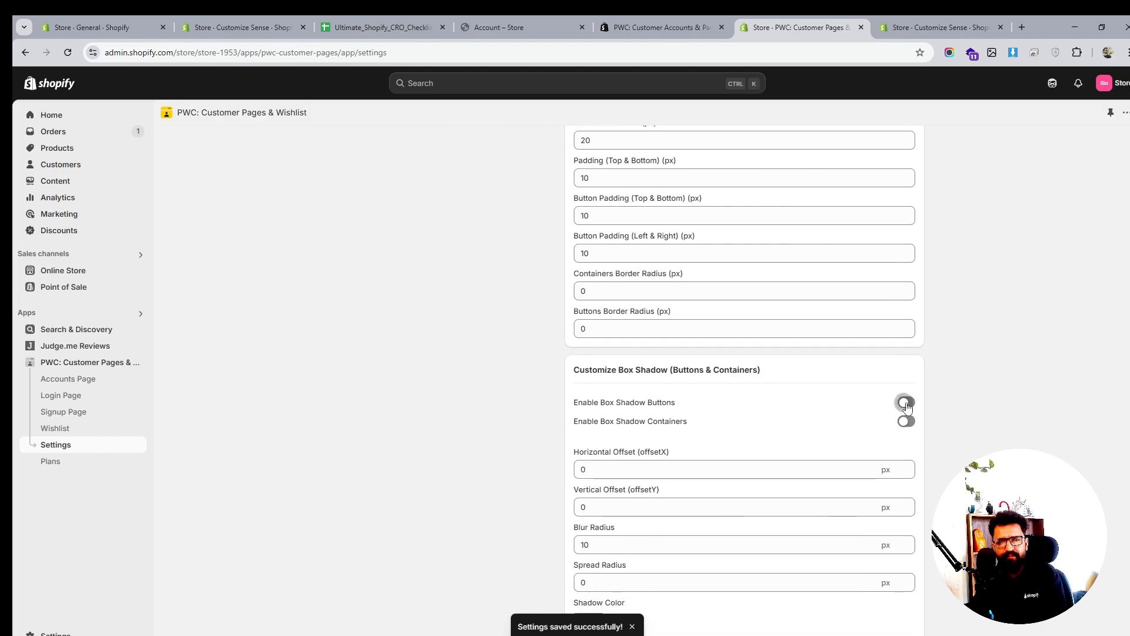
scroll(689, 387, "up", 2)
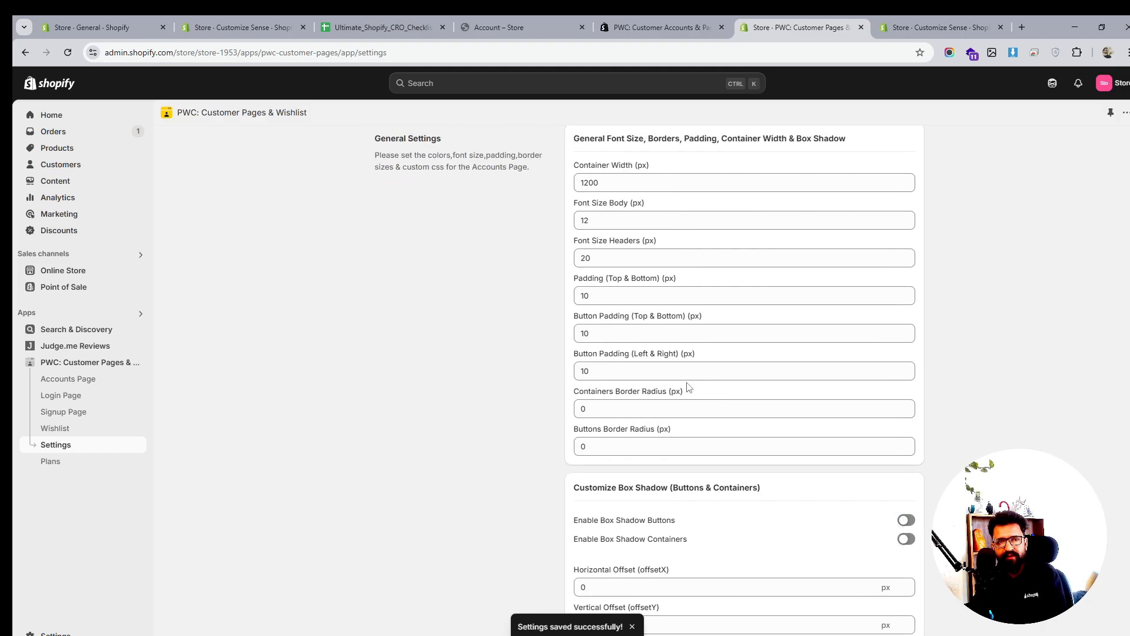
left_click(581, 406)
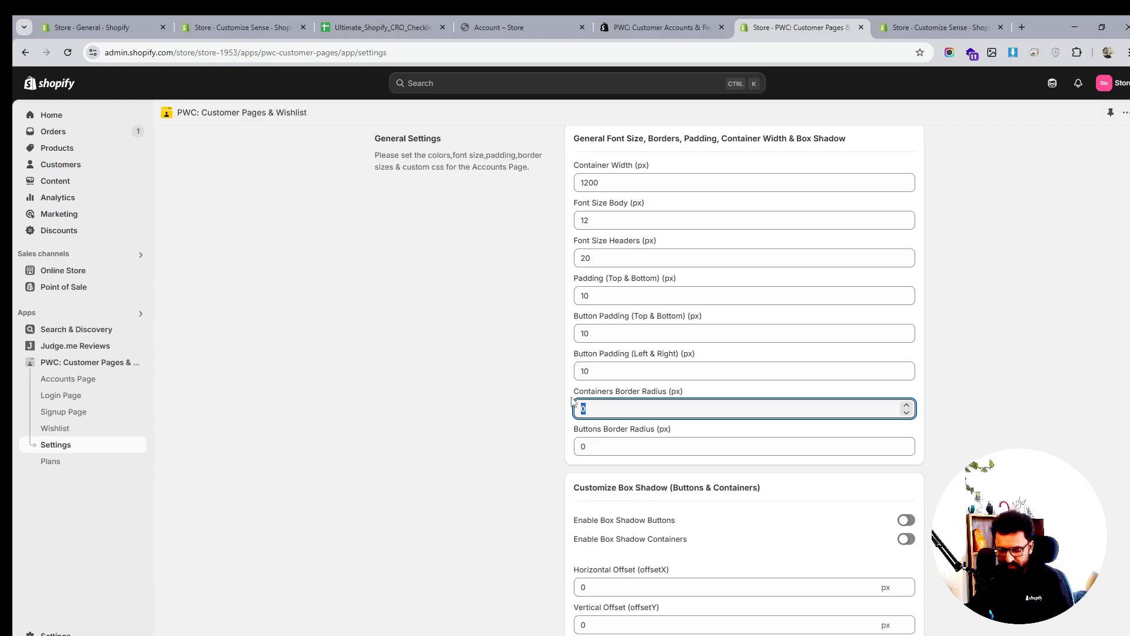
type("8")
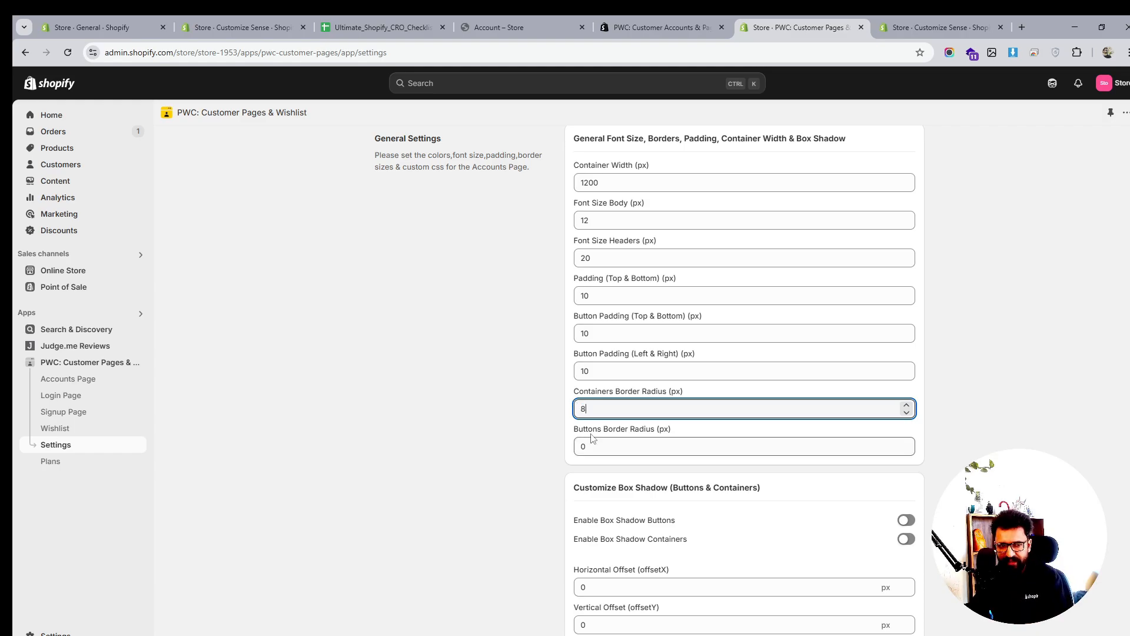
key("Tab")
type("8")
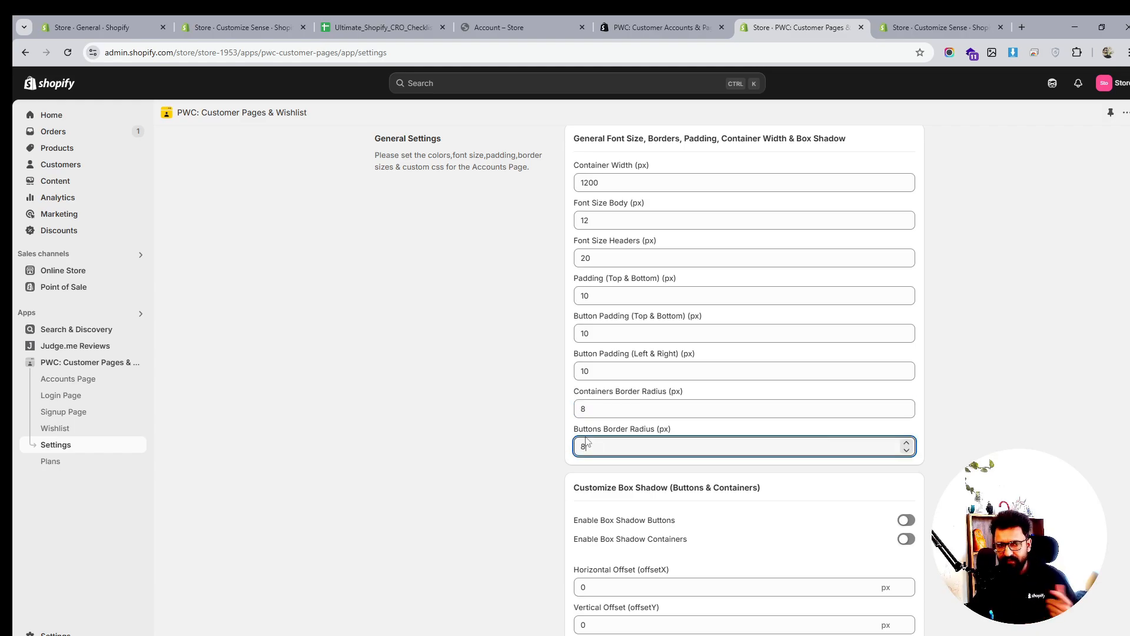
double_click(581, 408)
type("12")
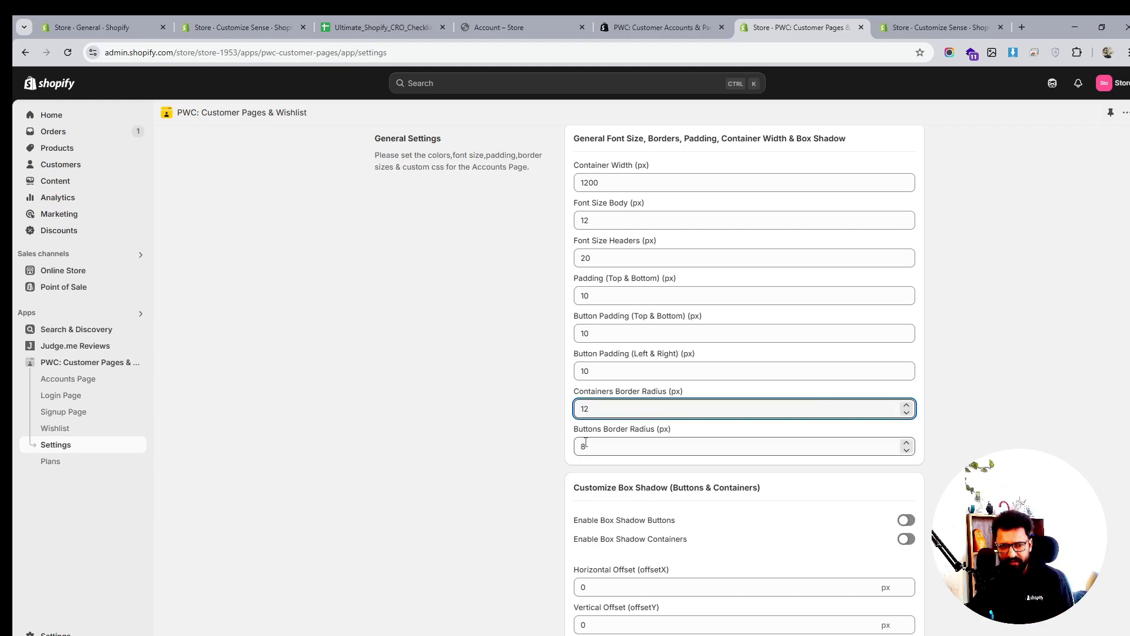
double_click(581, 444)
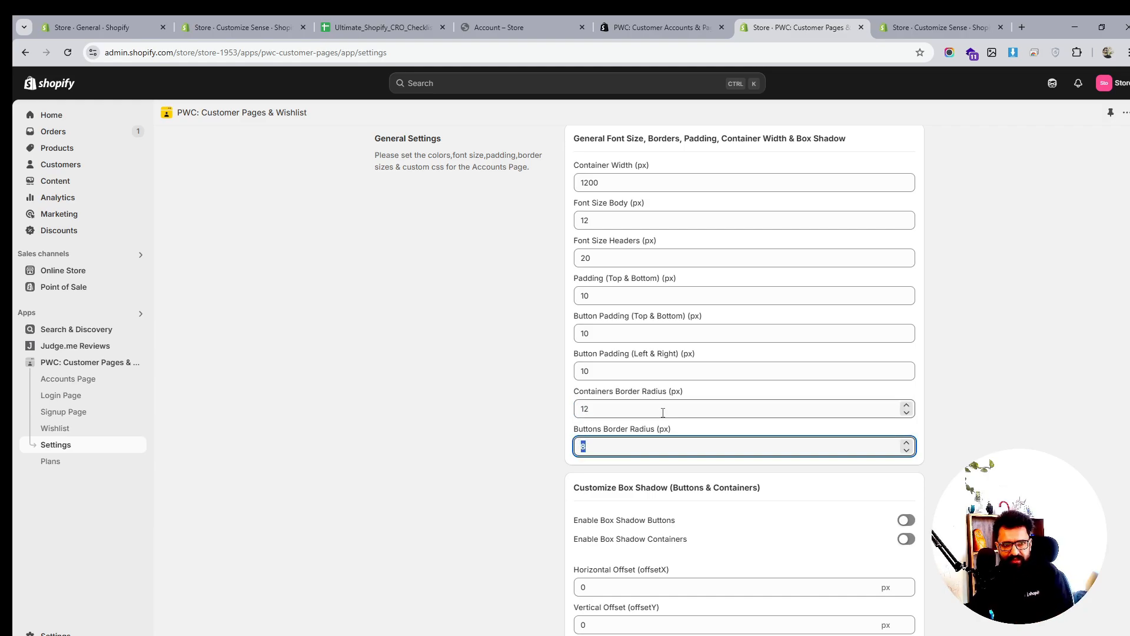
Set the header font size to 24, keep Solid border style, and save the general settings
double_click(597, 259)
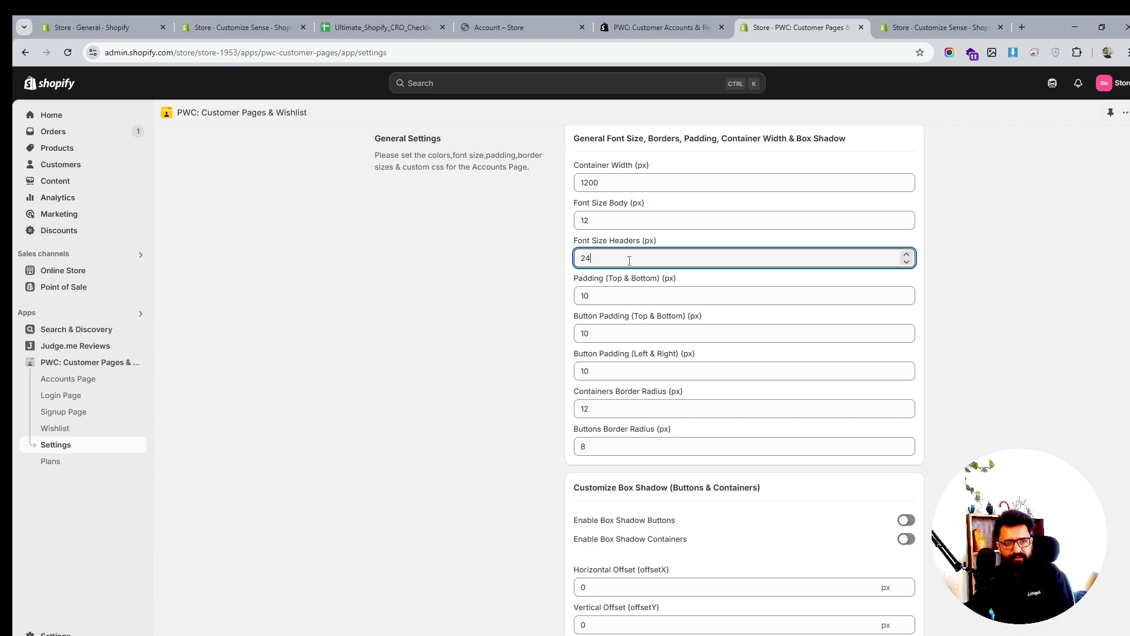
type("24")
scroll(629, 261, "down", 3)
scroll(629, 261, "up", 4)
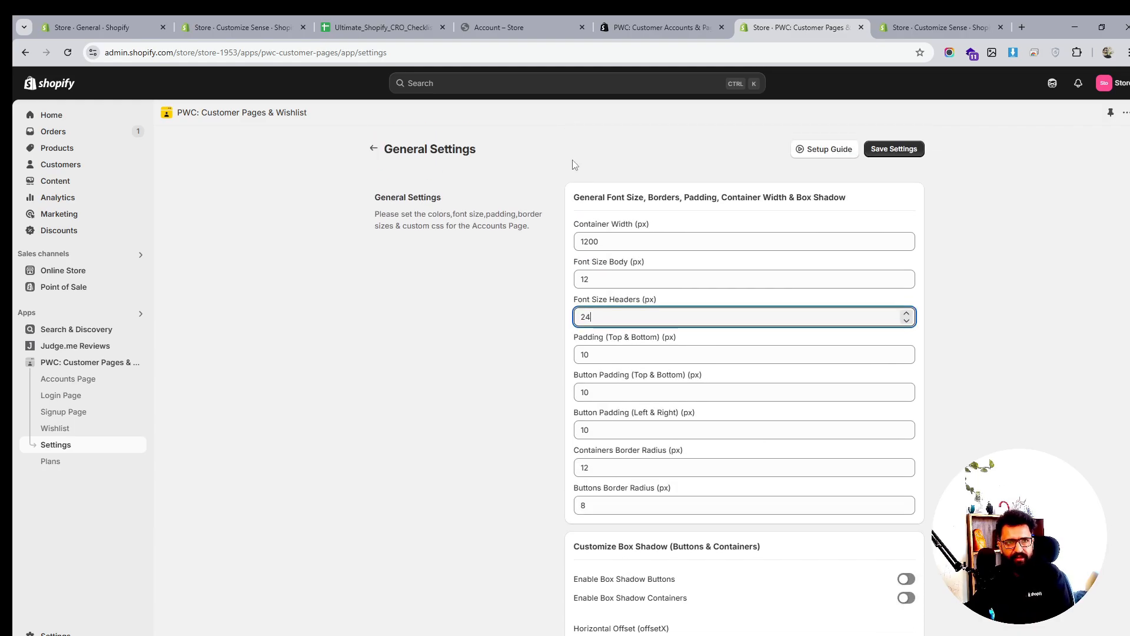
left_click(587, 240)
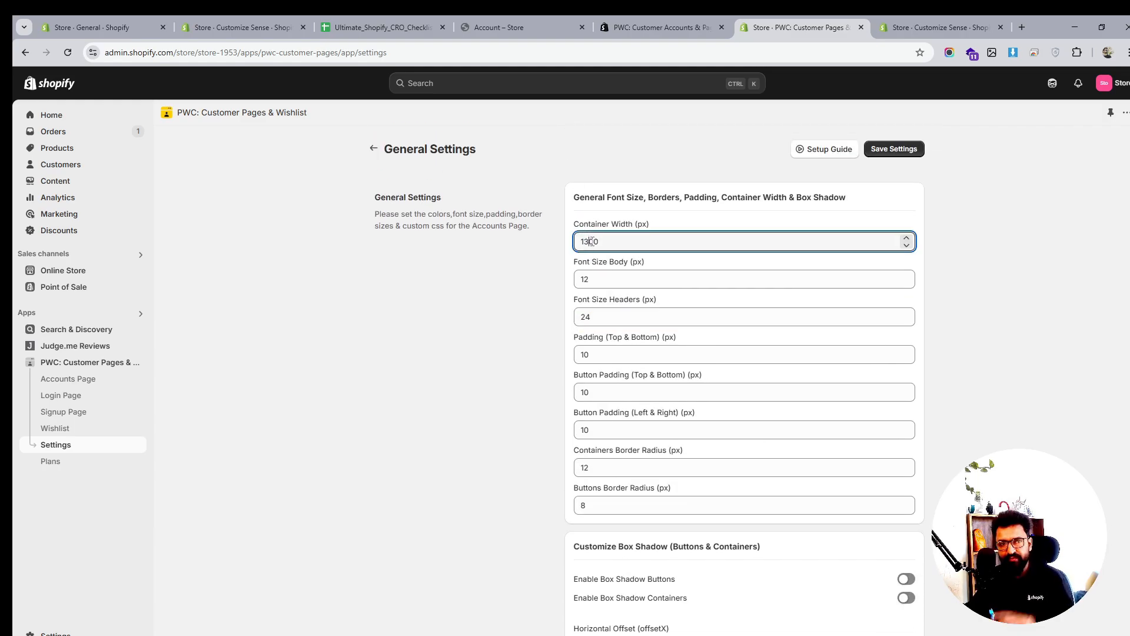
scroll(791, 383, "down", 15)
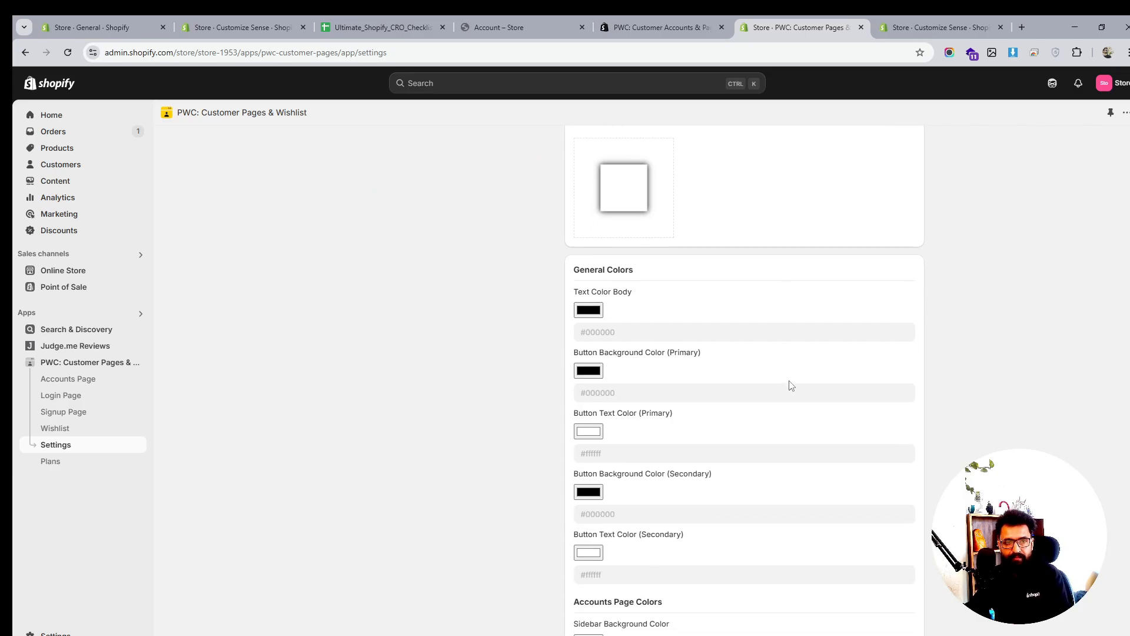
scroll(790, 385, "down", 4)
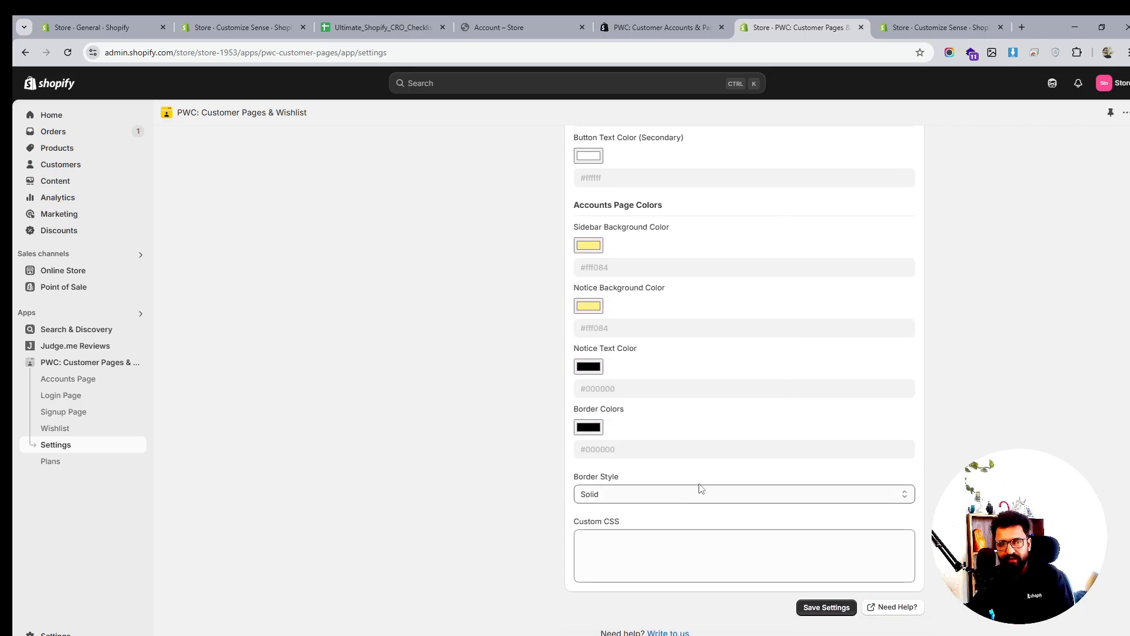
left_click(628, 494)
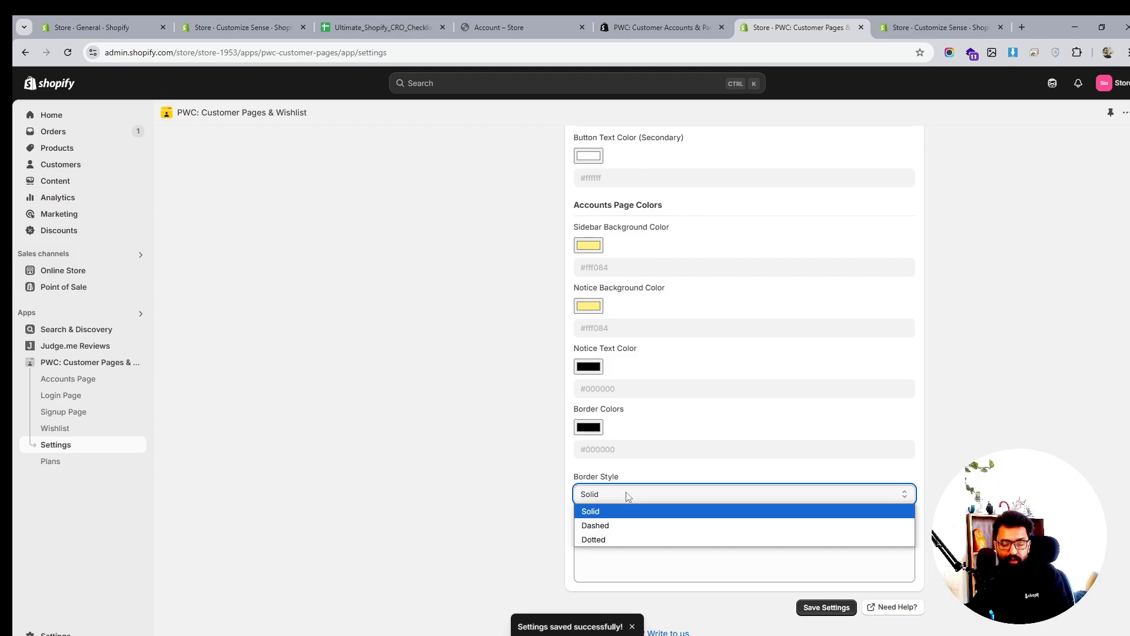
left_click(628, 495)
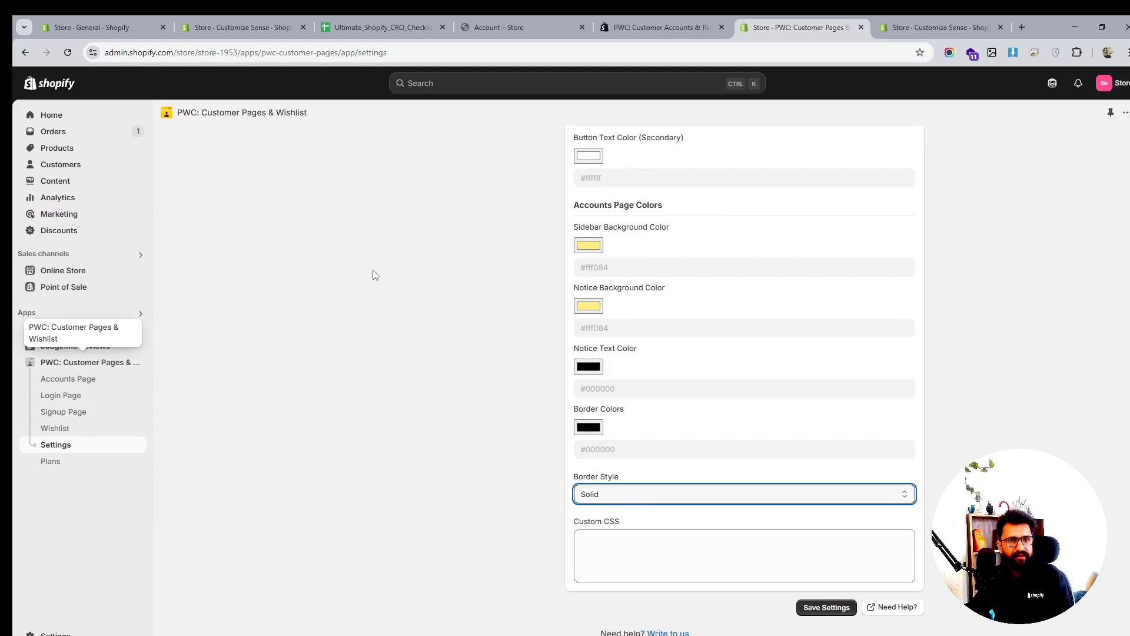
left_click(77, 380)
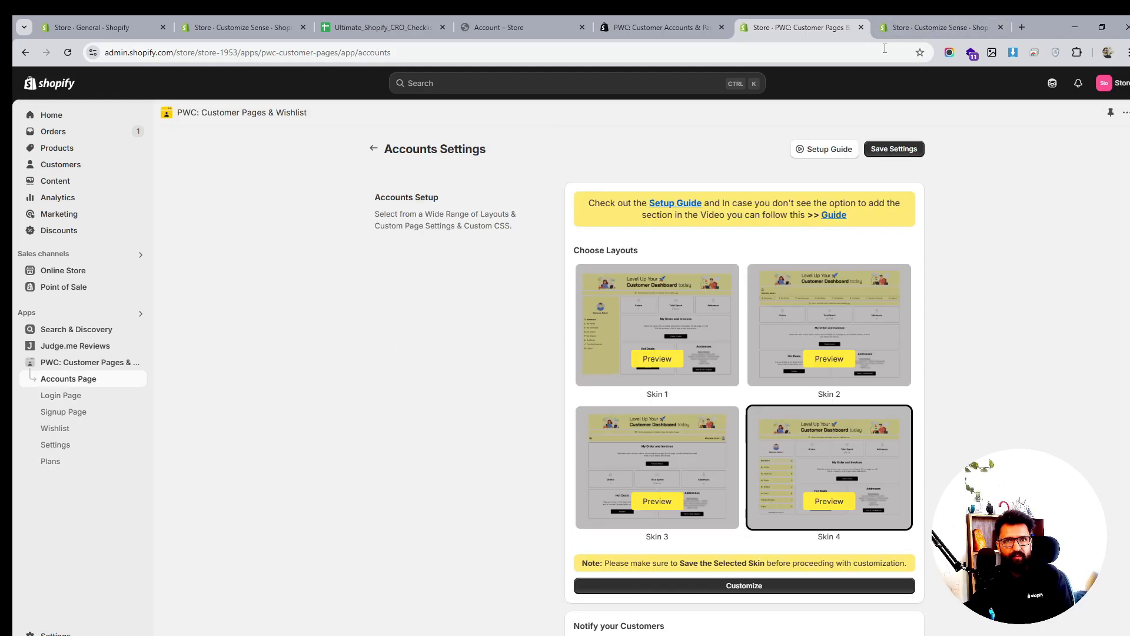
Preview the Legacy customer accounts login template in the Sense theme editor
left_click(920, 28)
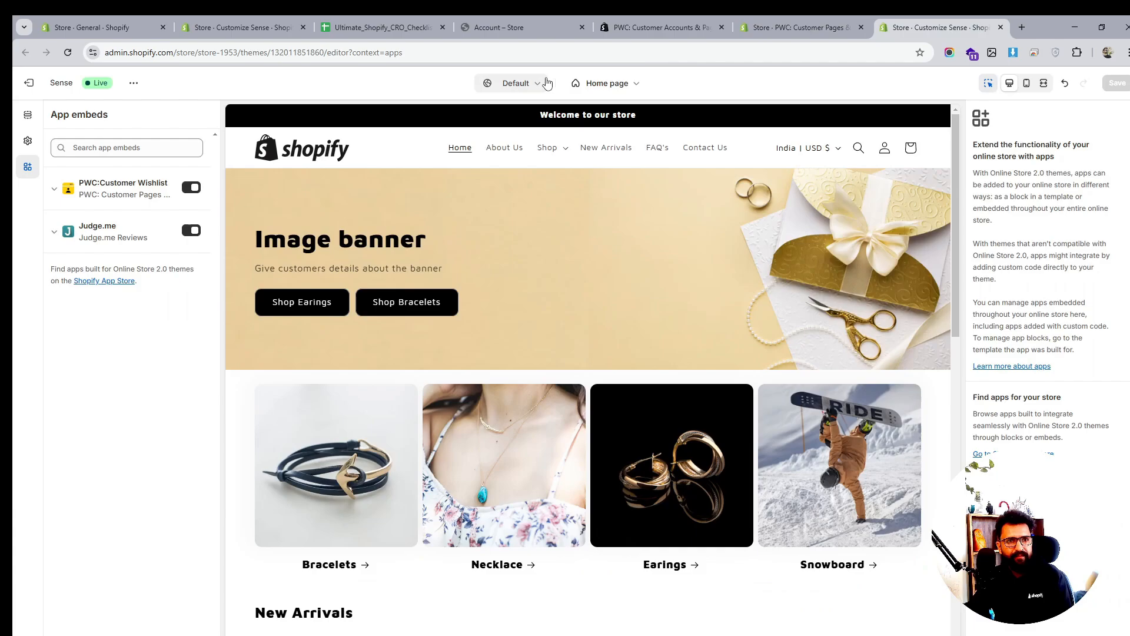
left_click(606, 83)
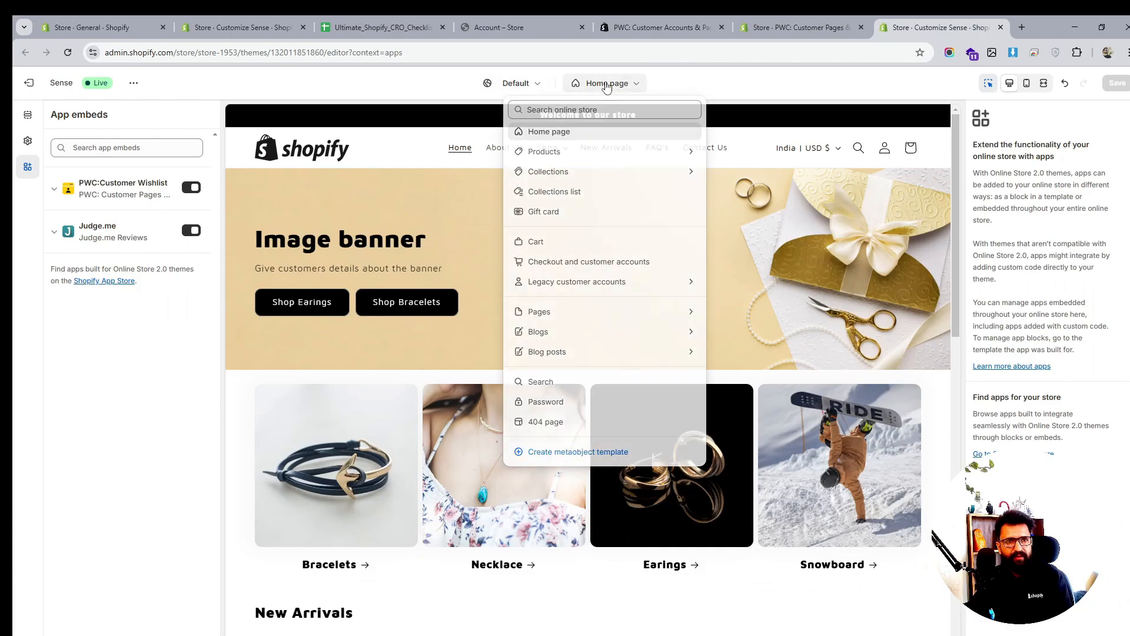
left_click(562, 282)
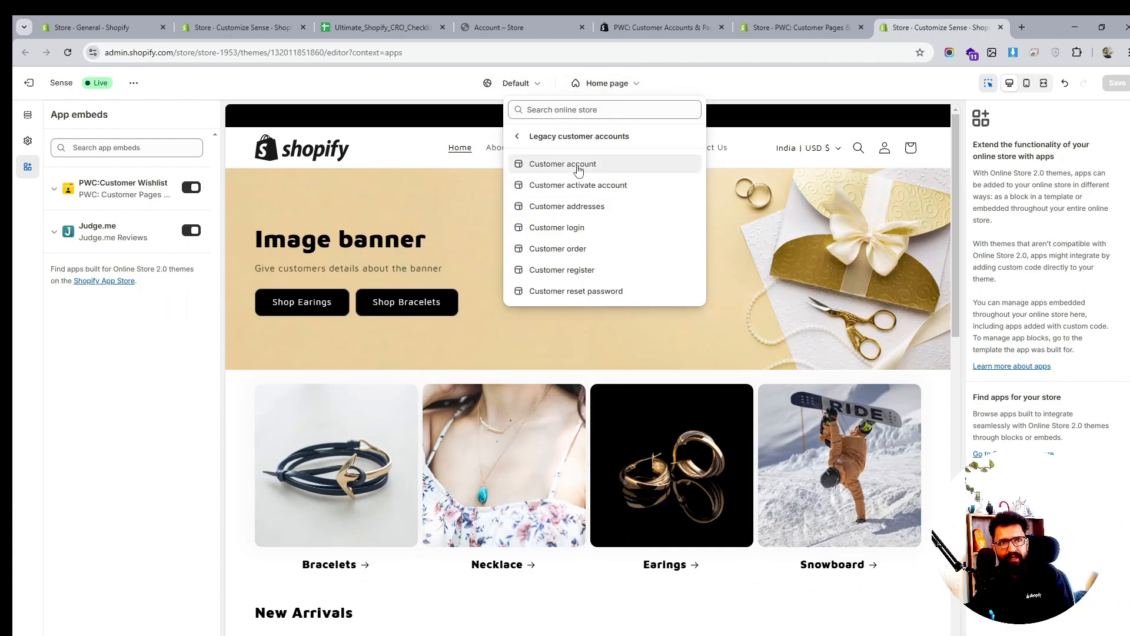
left_click(577, 164)
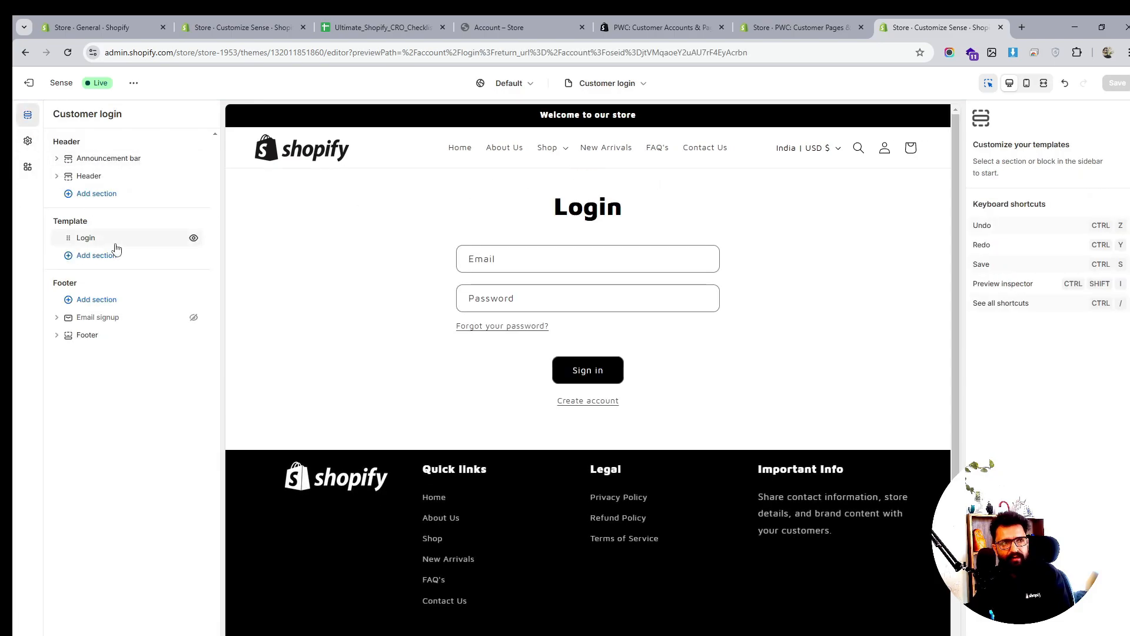
left_click(129, 251)
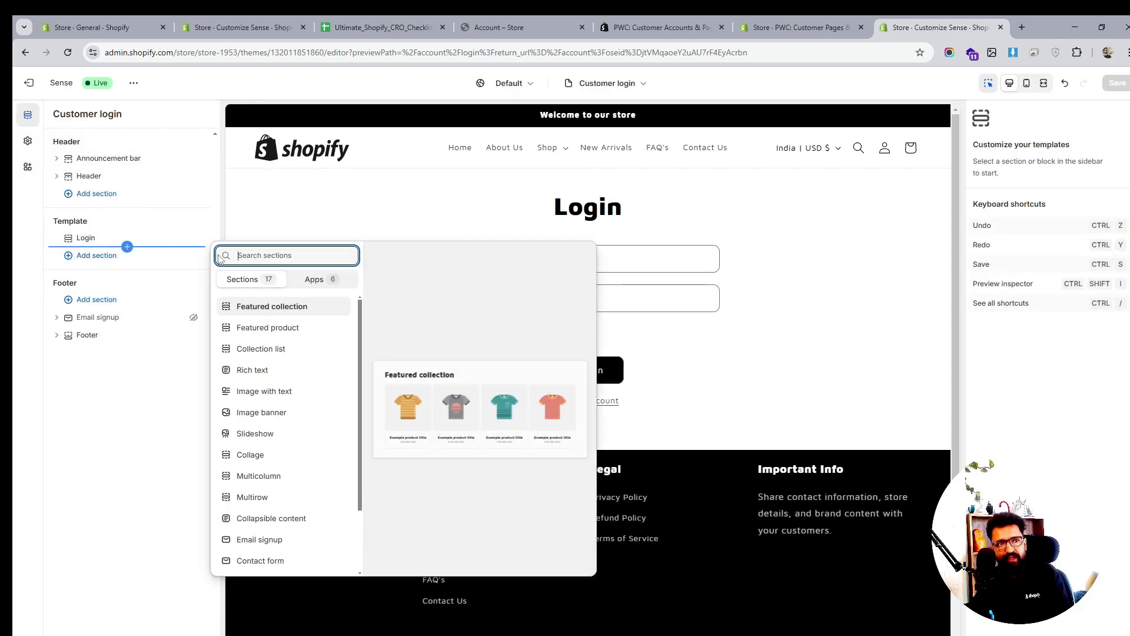
left_click(333, 281)
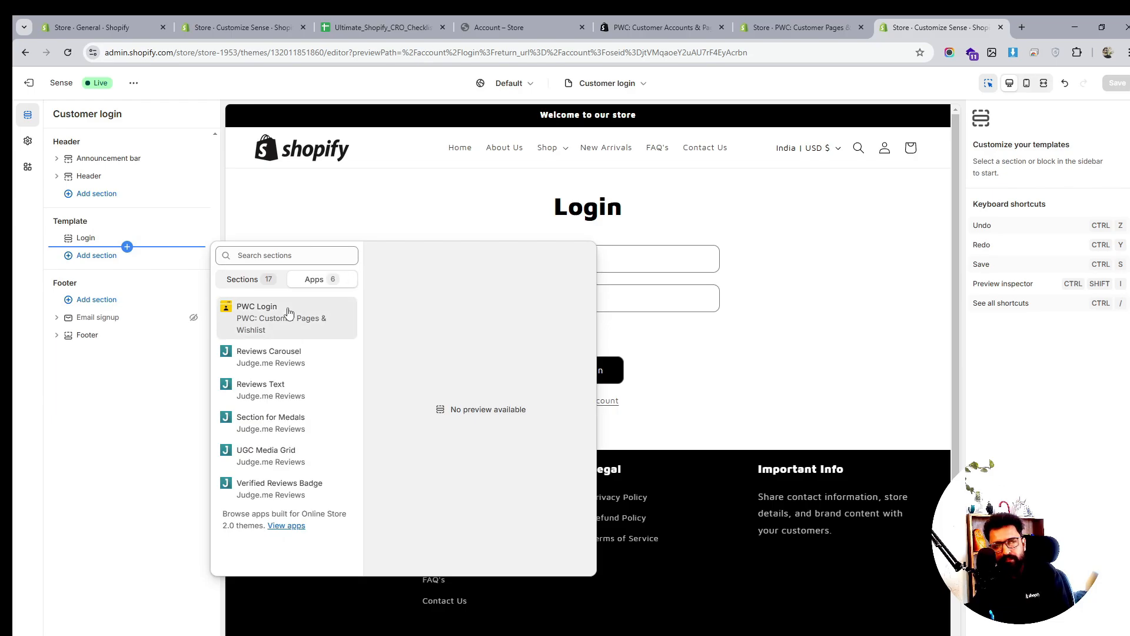
left_click(288, 313)
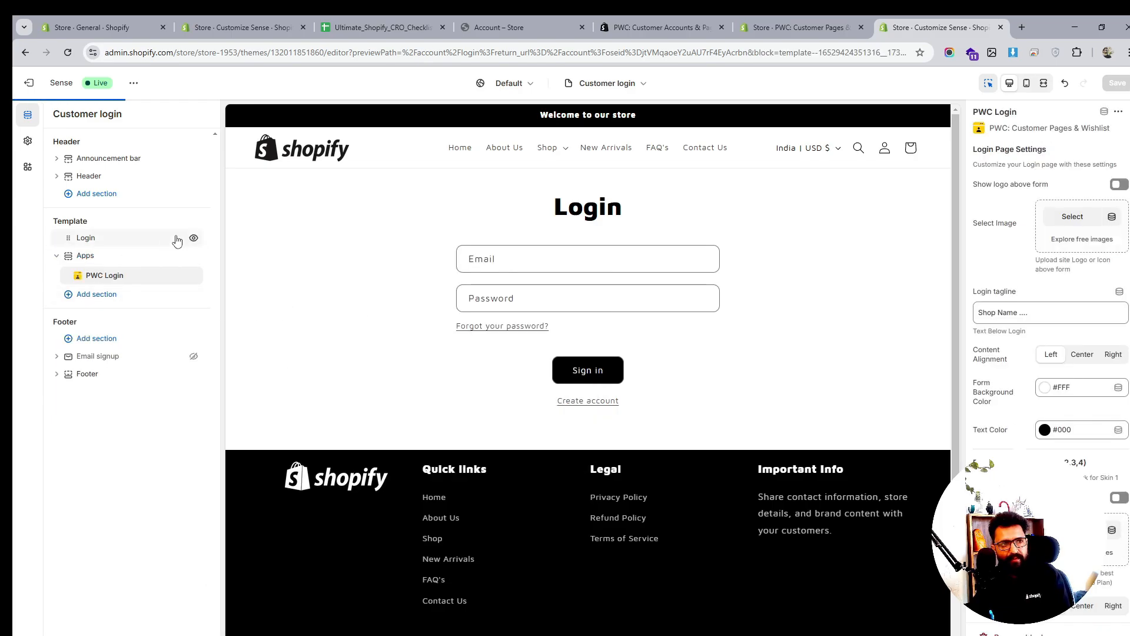
left_click(193, 238)
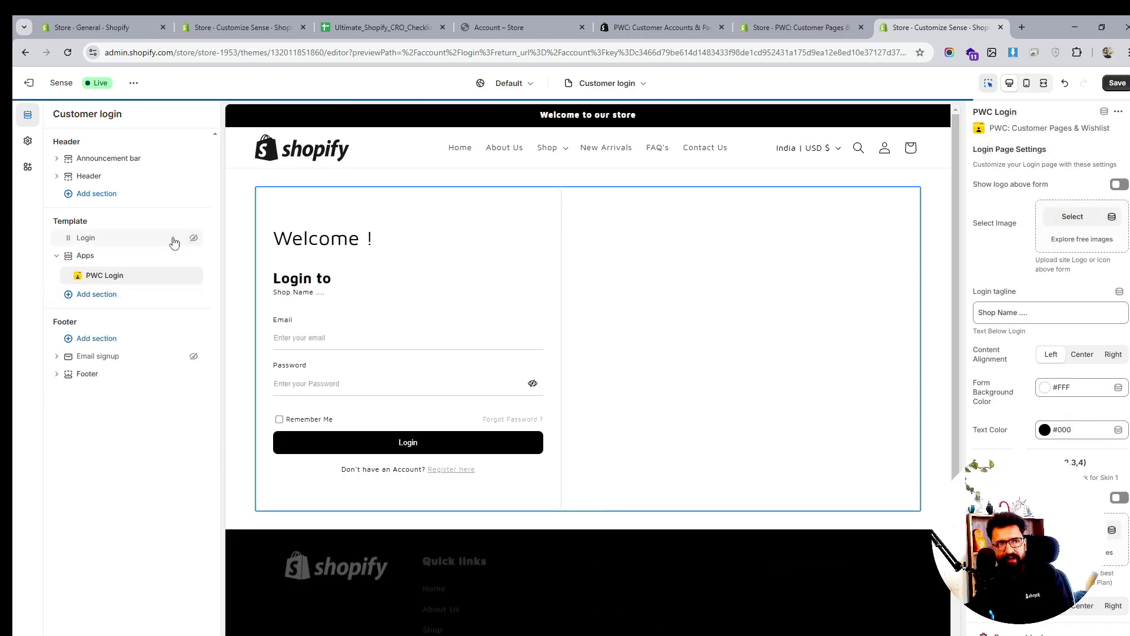
scroll(1029, 325, "down", 2)
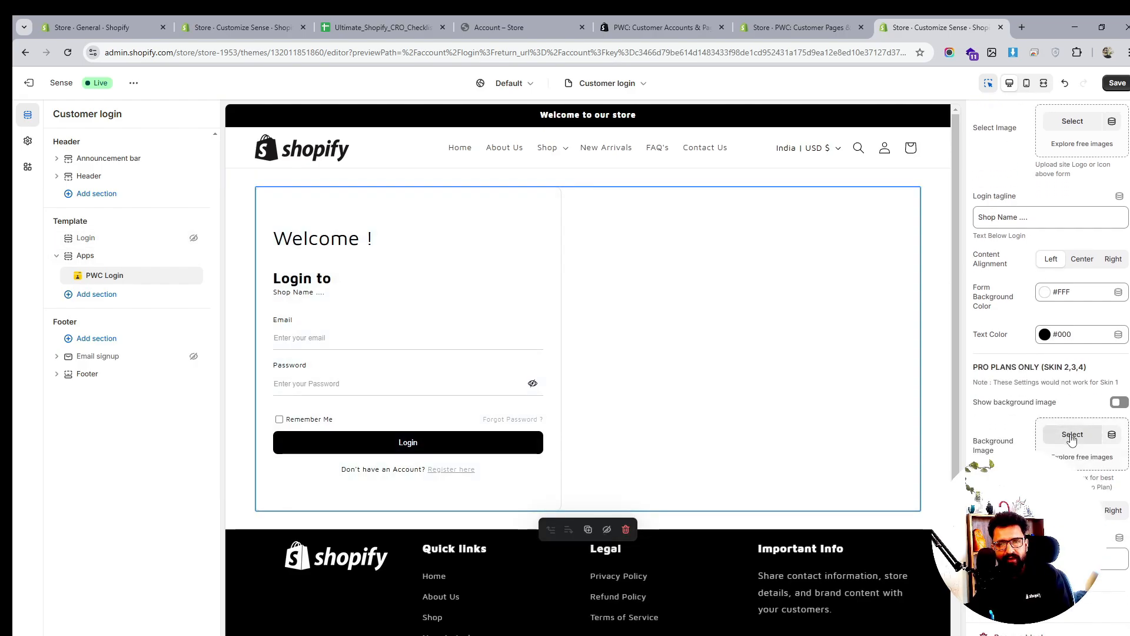
left_click(1071, 435)
left_click(850, 142)
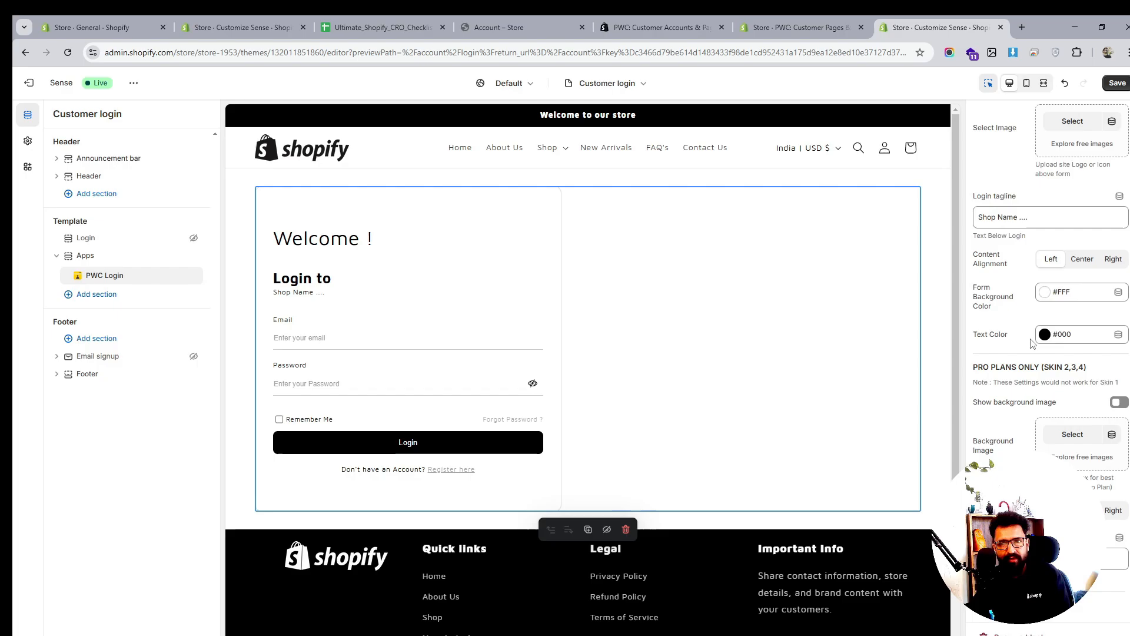
Use the pexels-dima-valkov dark gold hoop earrings photo as the login page background image
left_click(1069, 435)
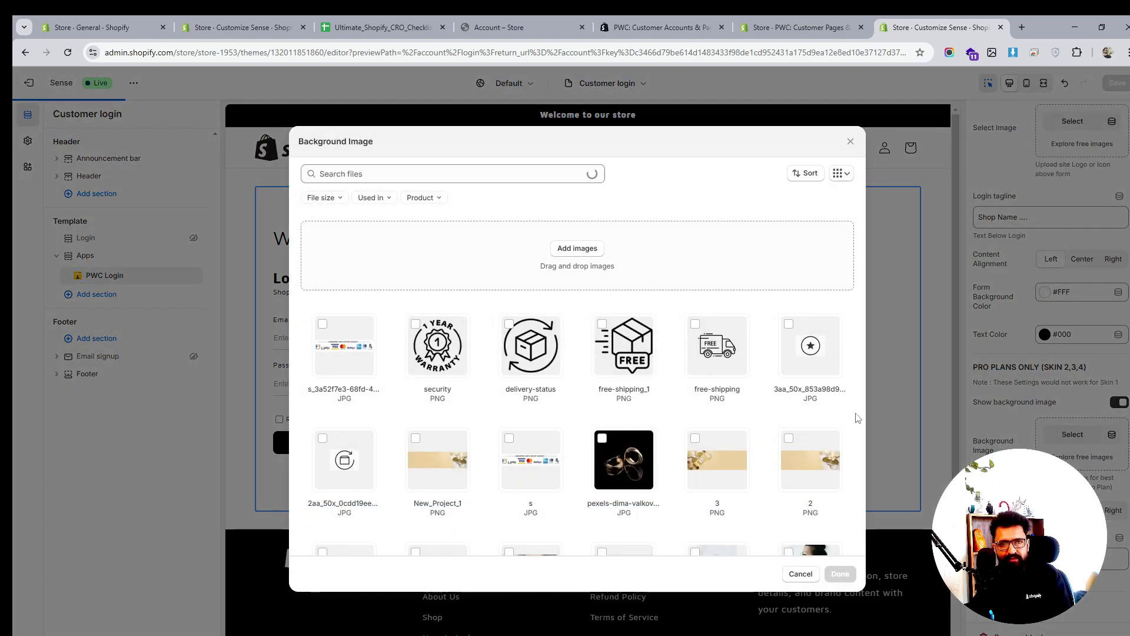
scroll(636, 424, "down", 3)
scroll(636, 426, "down", 2)
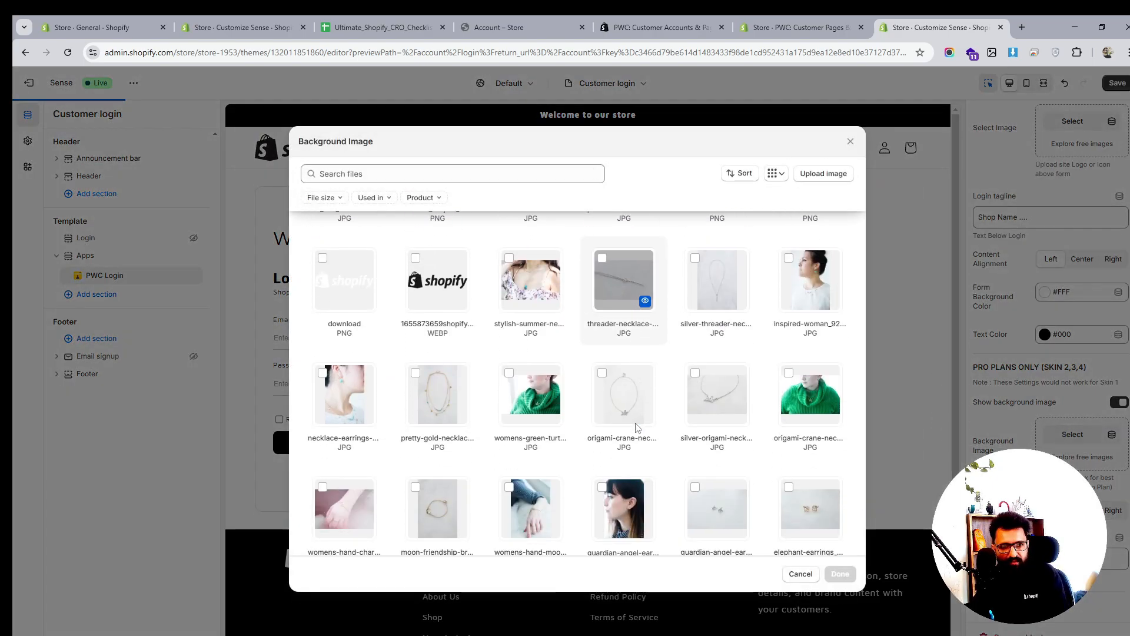
scroll(674, 461, "down", 3)
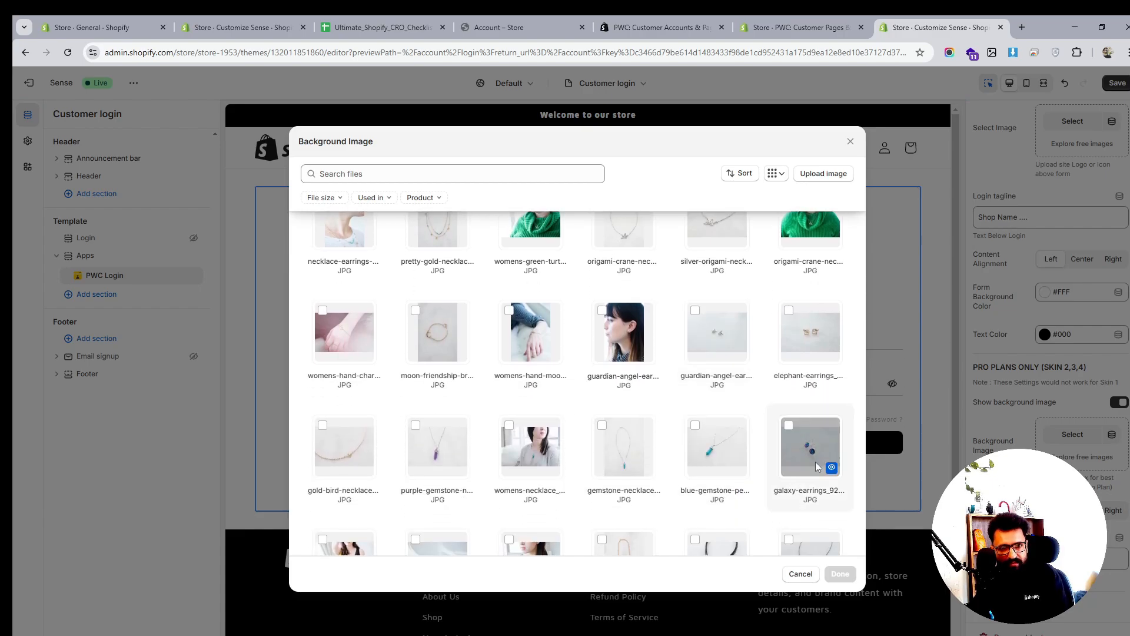
scroll(756, 441, "down", 3)
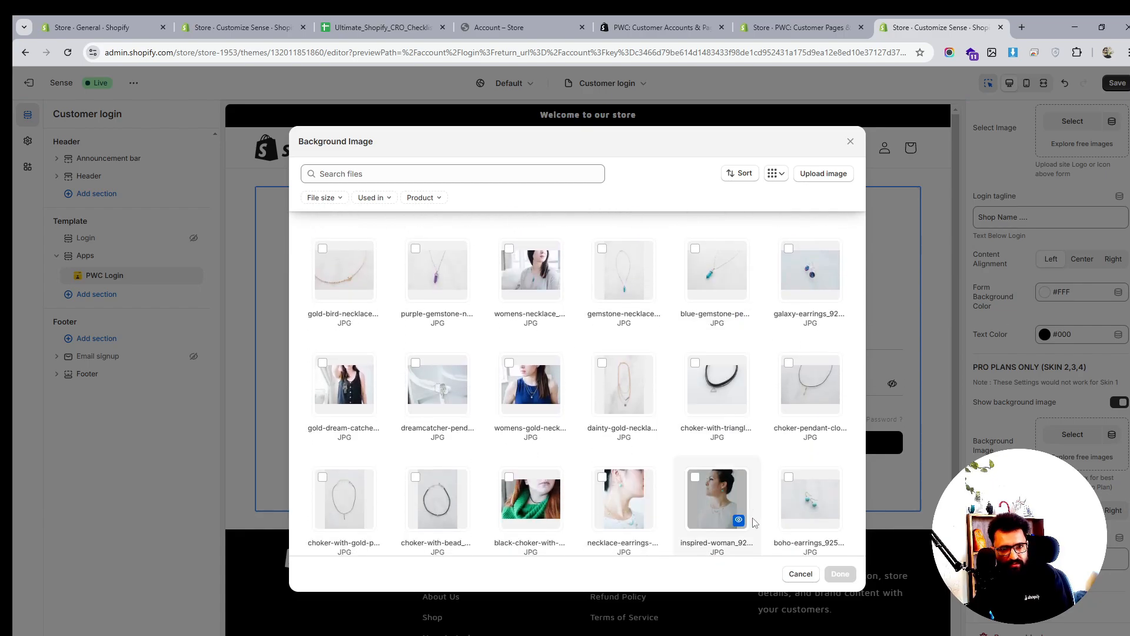
scroll(765, 489, "down", 4)
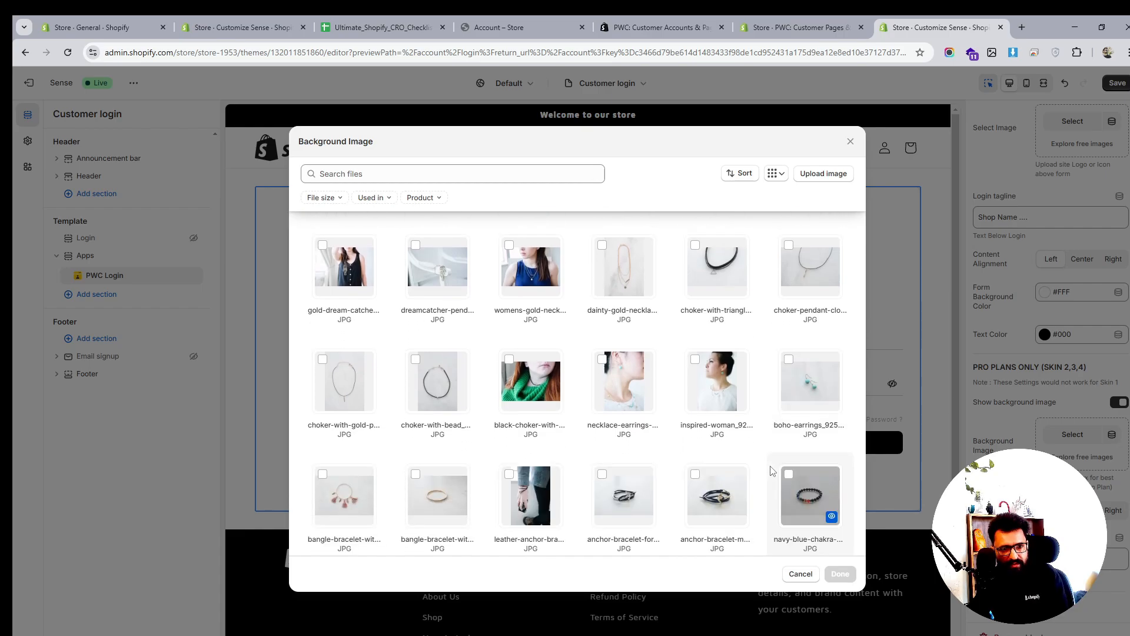
scroll(773, 471, "down", 2)
scroll(773, 471, "down", 4)
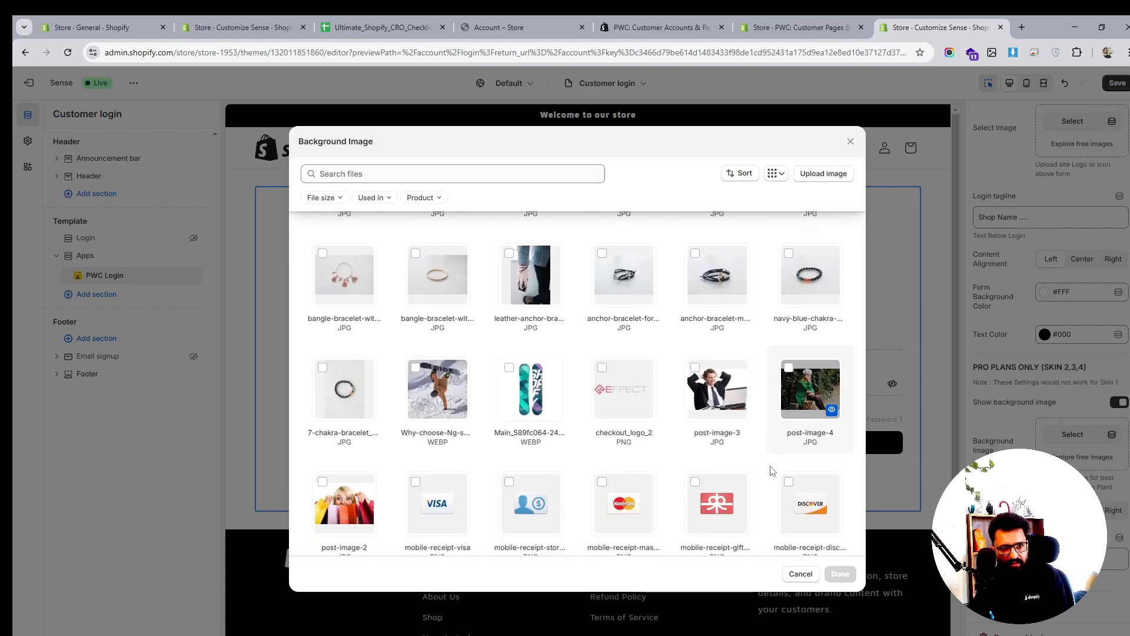
scroll(773, 471, "up", 10)
scroll(773, 471, "up", 10)
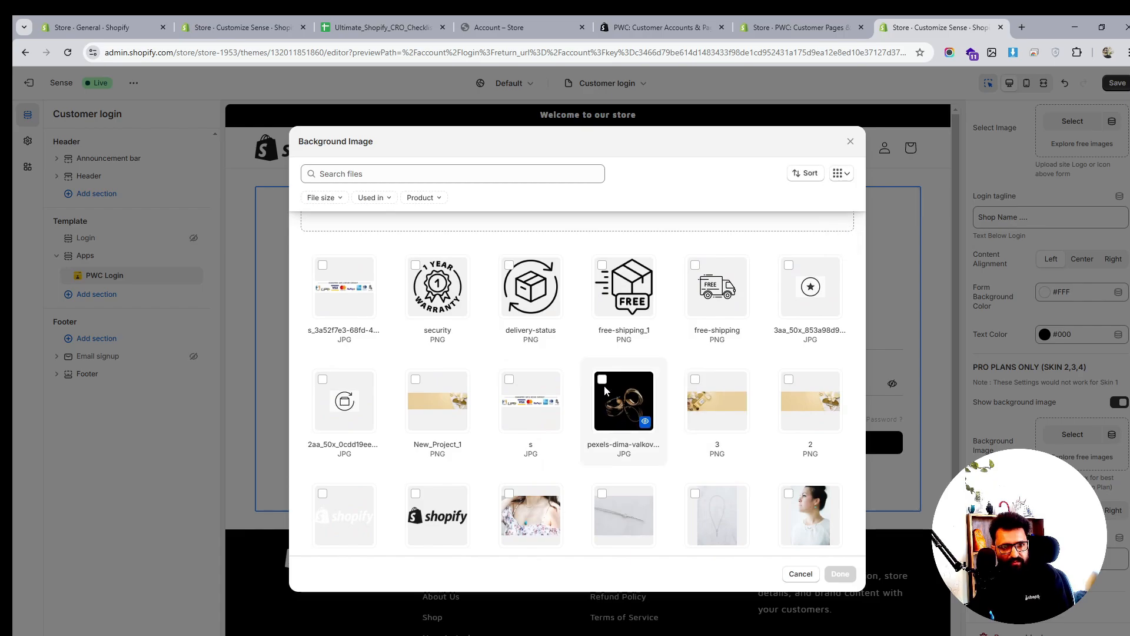
left_click(604, 385)
left_click(840, 574)
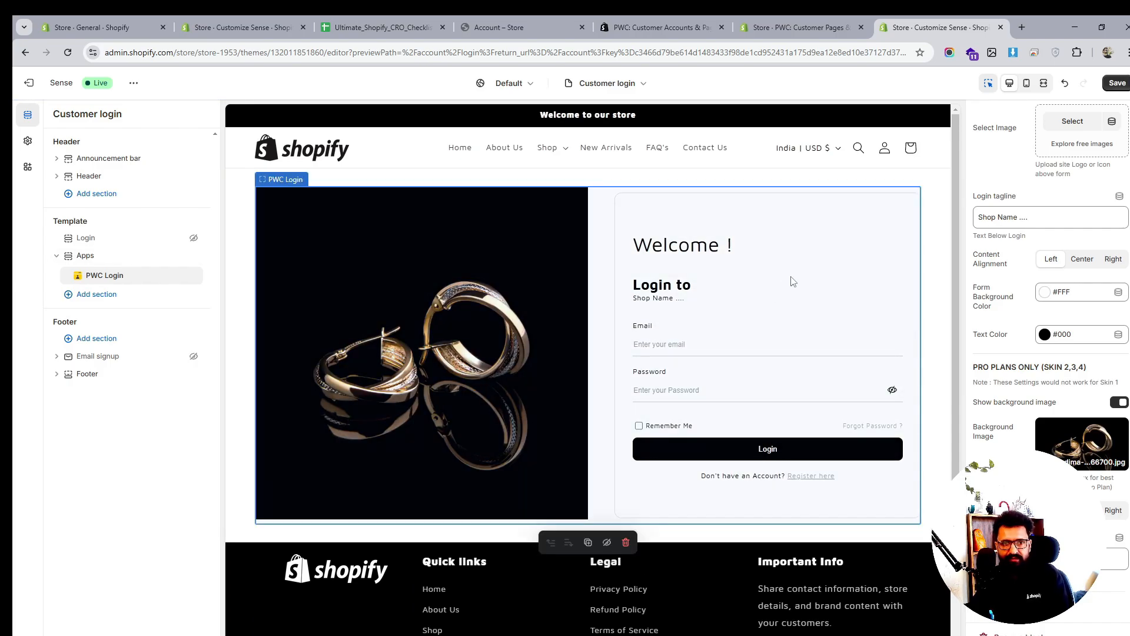
Save the Customer login template and bring up the Legacy customer accounts templates
scroll(793, 283, "down", 1)
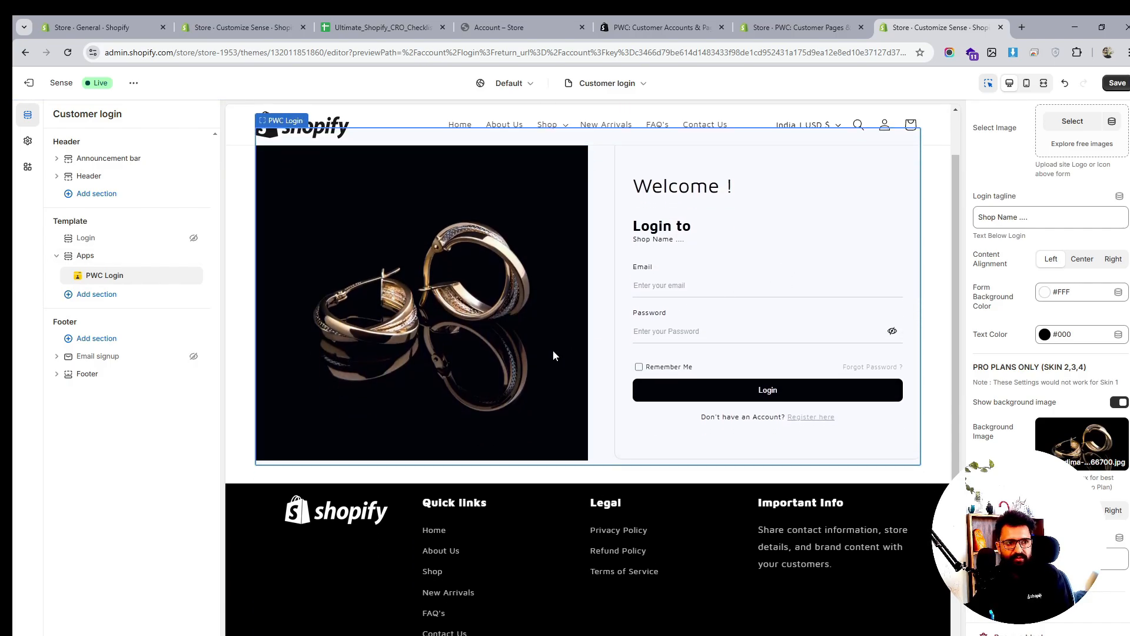
left_click(1119, 83)
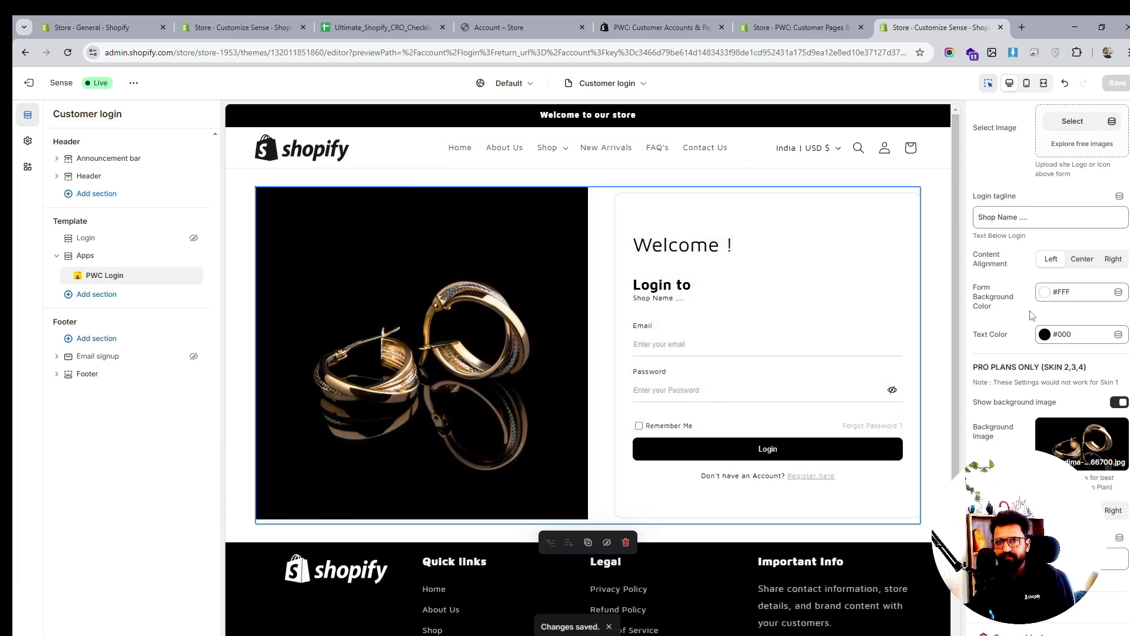
scroll(1049, 296, "up", 2)
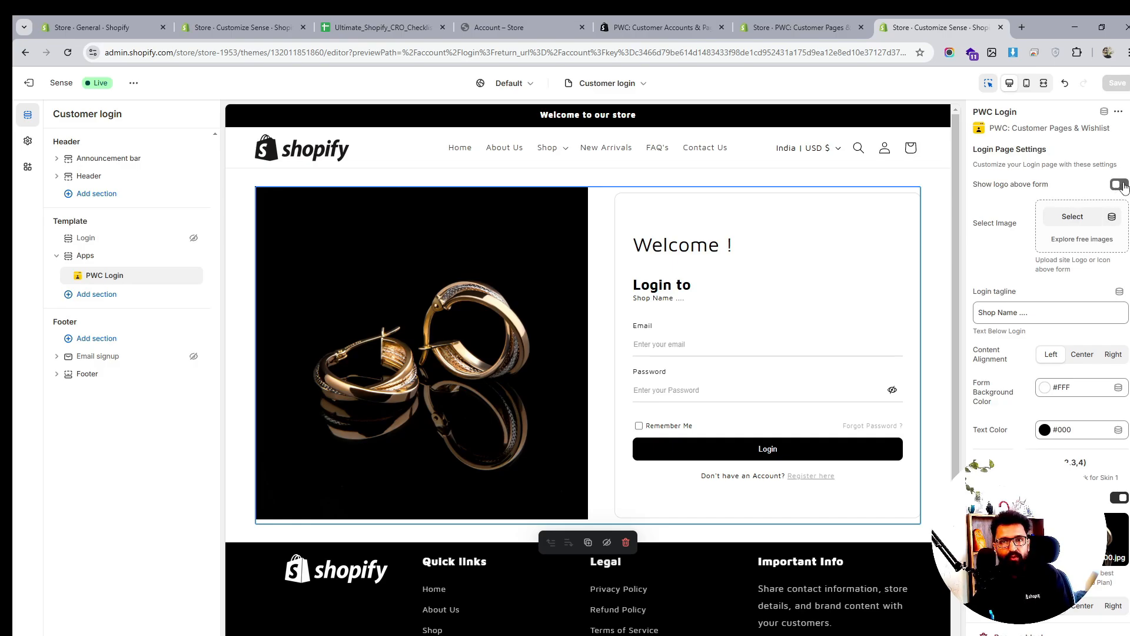
scroll(799, 250, "down", 4)
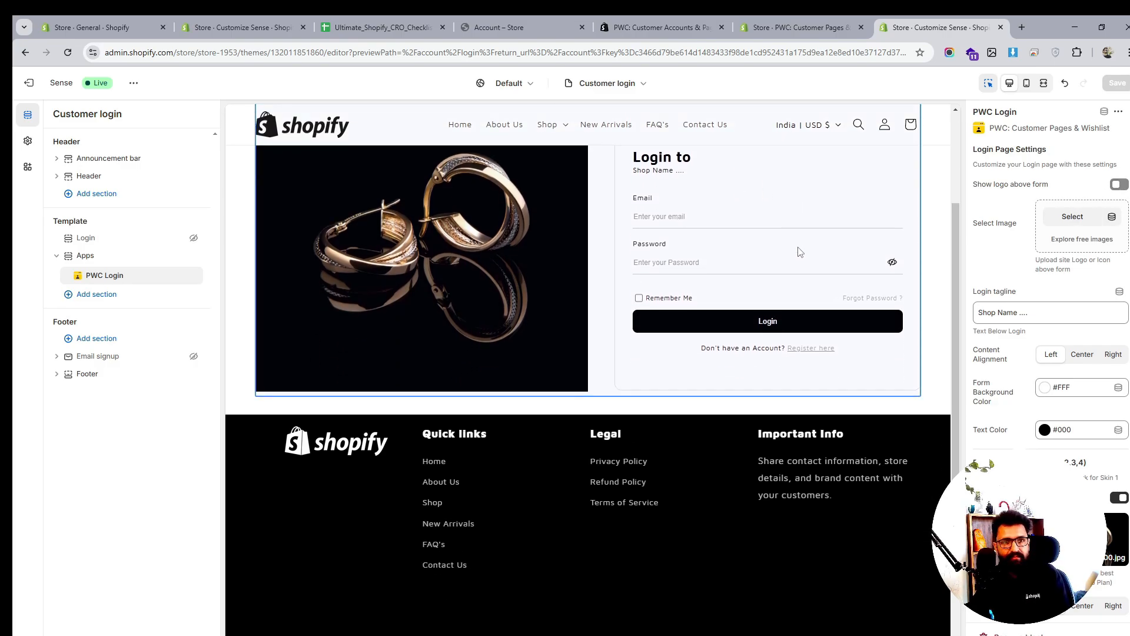
scroll(798, 246, "up", 1)
scroll(799, 249, "up", 3)
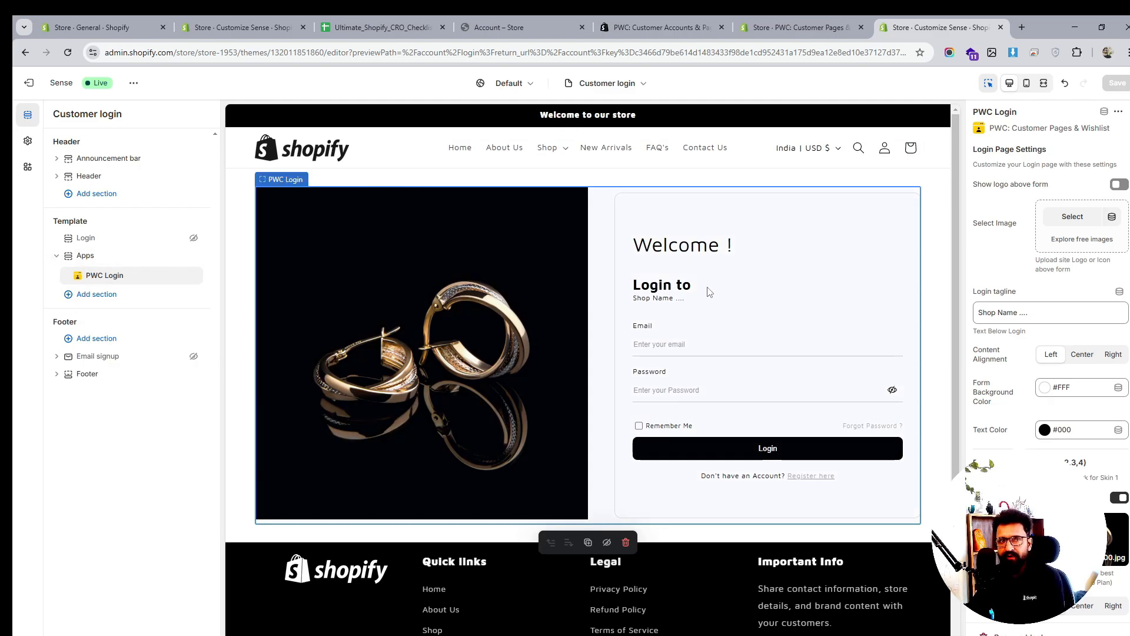
left_click(622, 85)
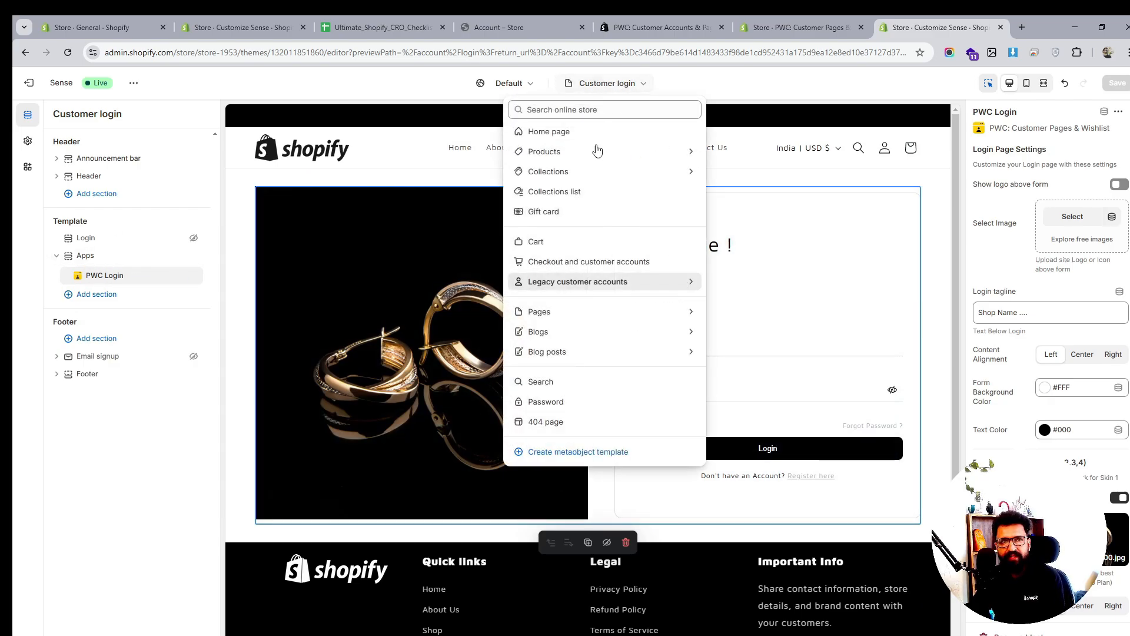
left_click(576, 282)
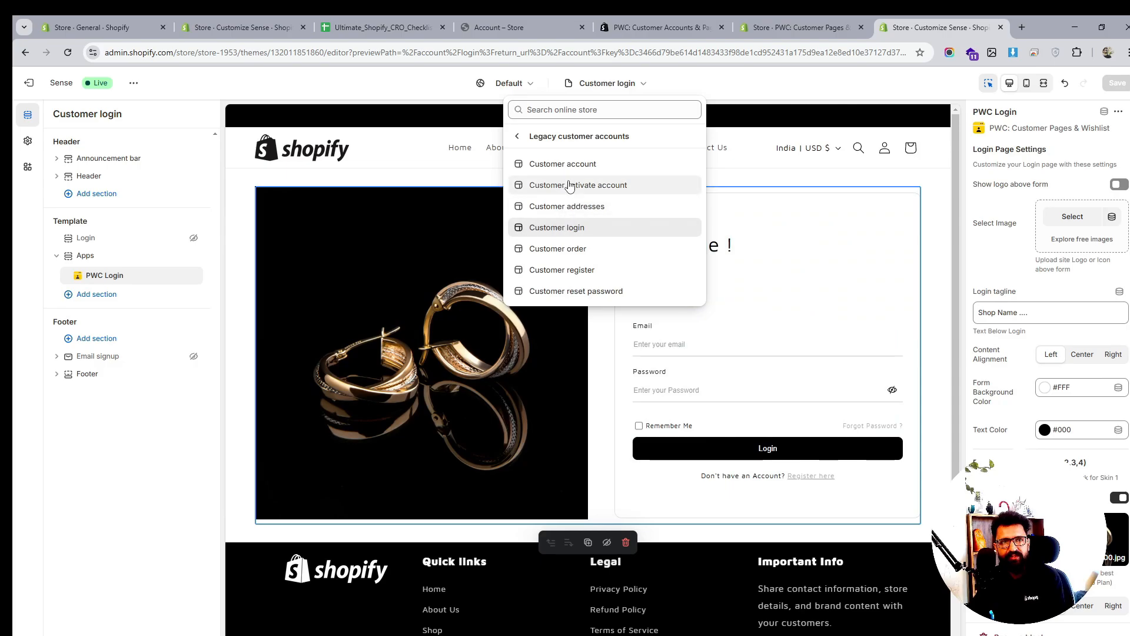
On the Customer register template, add a PWC Sign Up section and hide the default Registration form
left_click(567, 269)
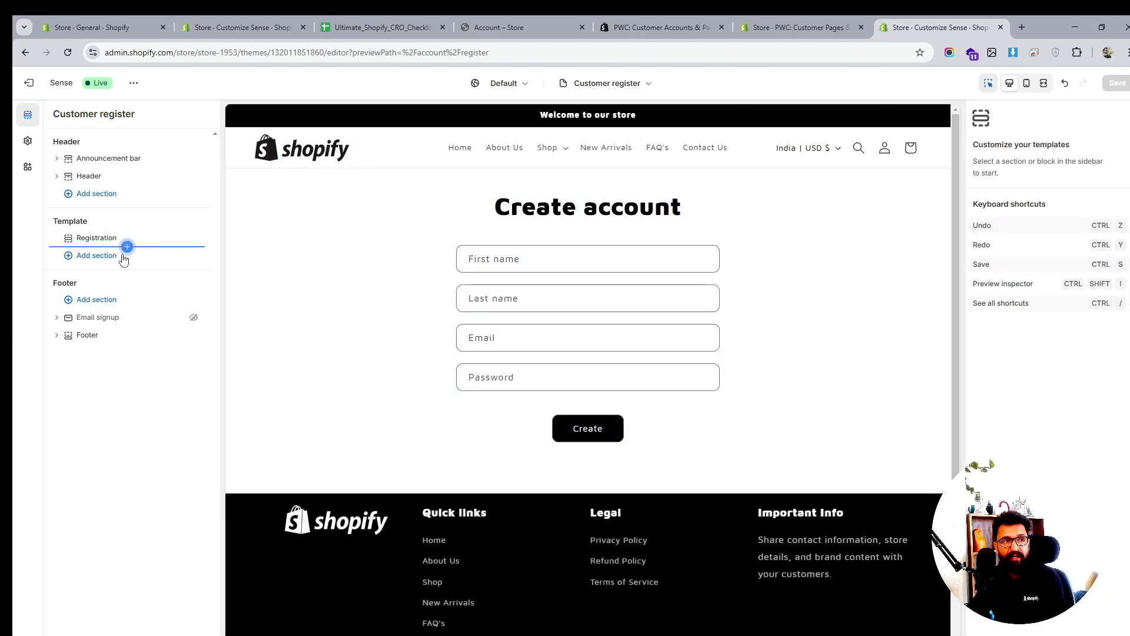
left_click(127, 246)
left_click(306, 316)
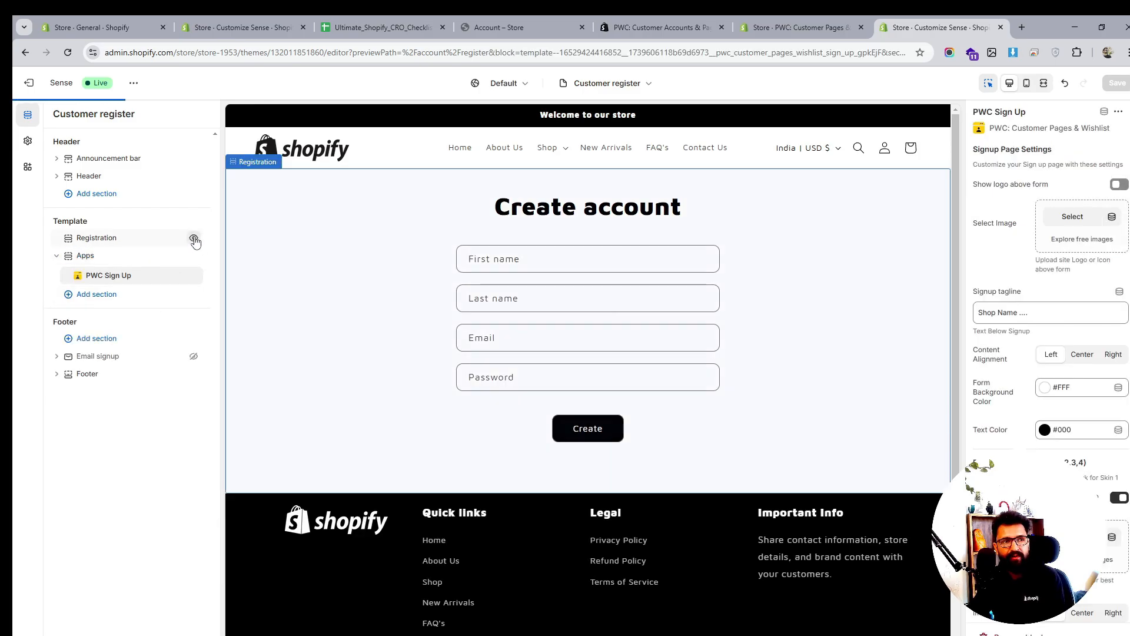
left_click(194, 238)
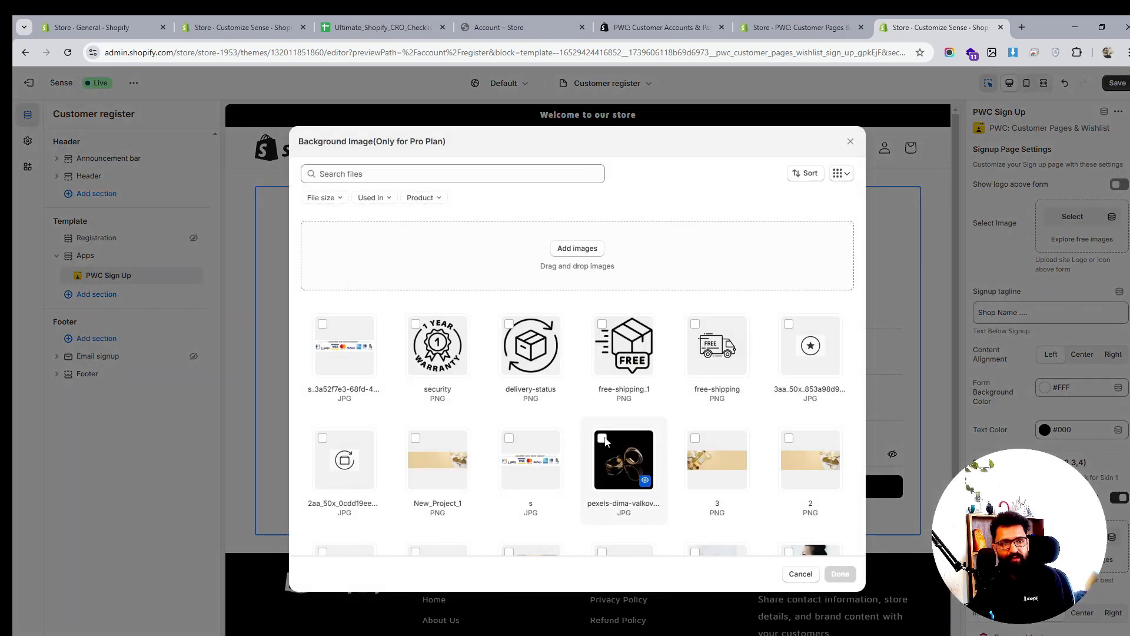
Give the sign-up form the gold earrings background, Left content alignment, image on the Right, and save
left_click(602, 439)
left_click(841, 574)
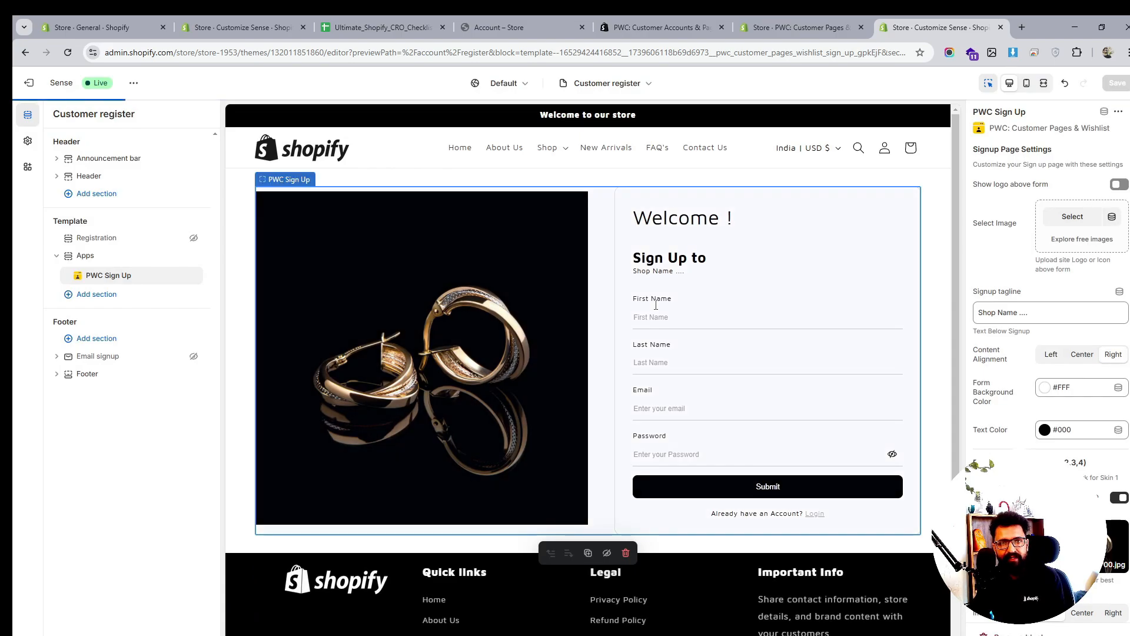
left_click(1090, 359)
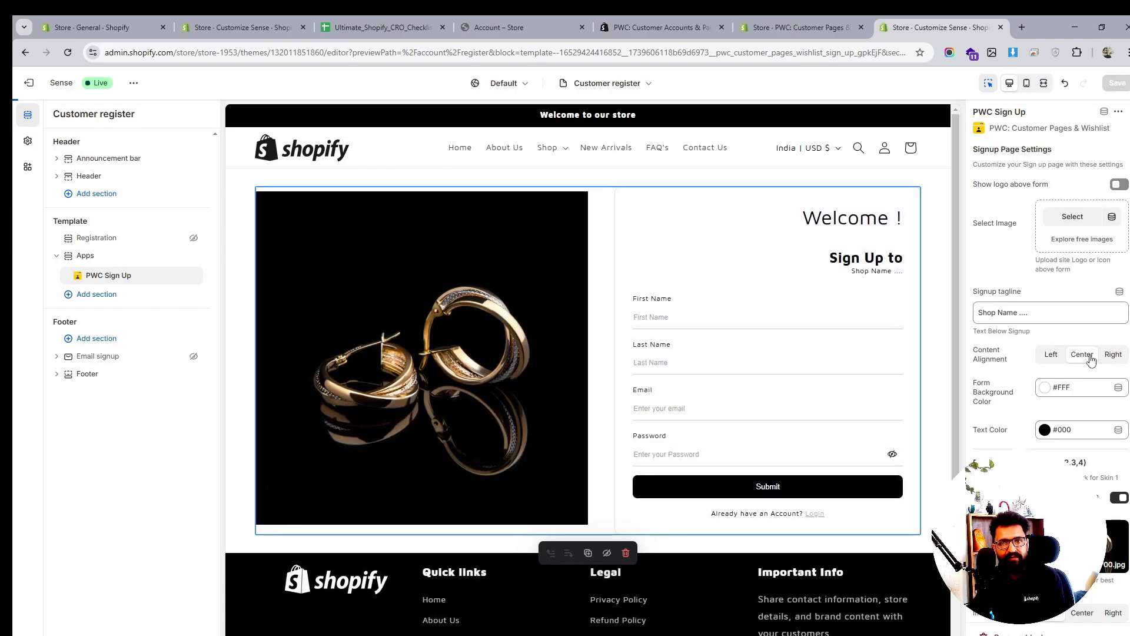
left_click(1051, 355)
scroll(1057, 358, "down", 2)
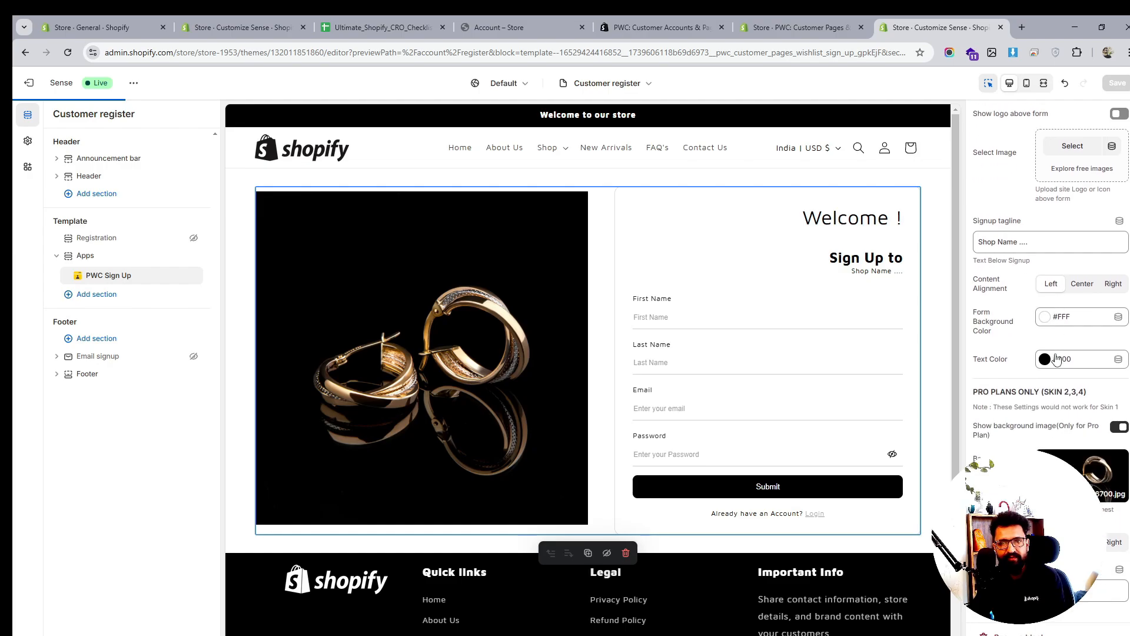
left_click(1116, 514)
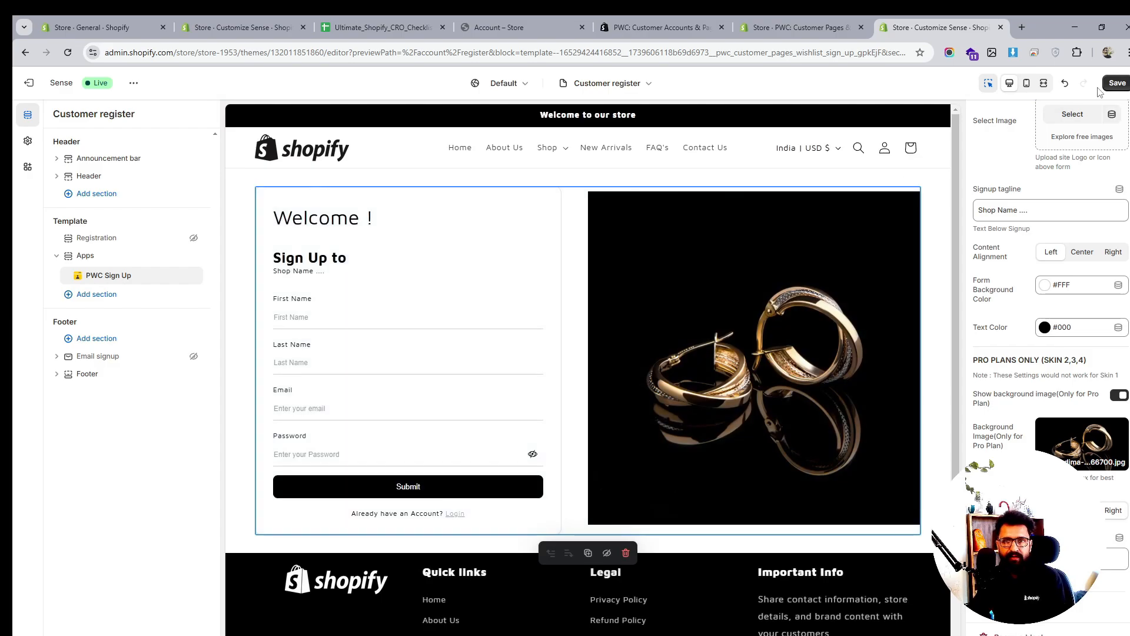
left_click(1112, 83)
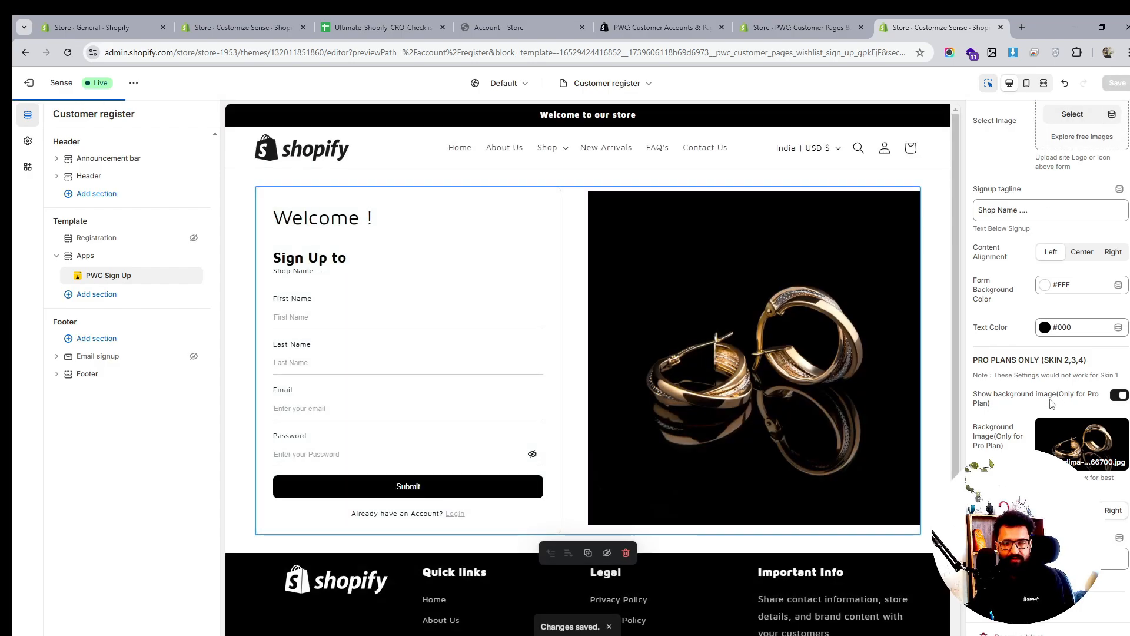
scroll(1050, 365, "up", 2)
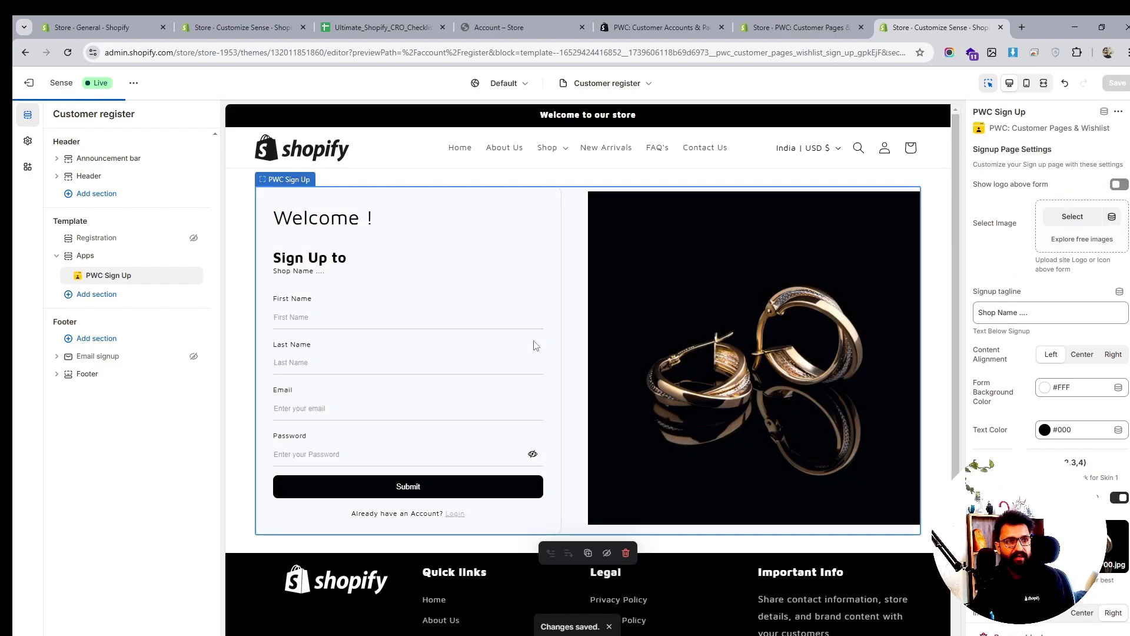
left_click(615, 89)
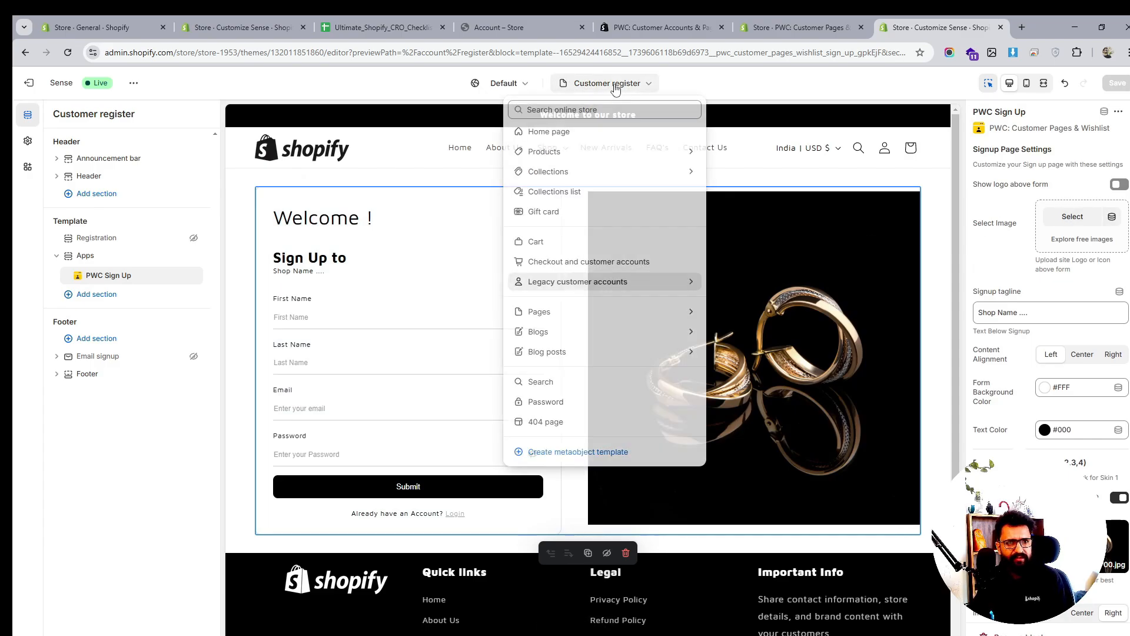
On the Customer account template, log in with the test customer's e-mail and password, with Remember Me ticked
left_click(560, 281)
left_click(570, 167)
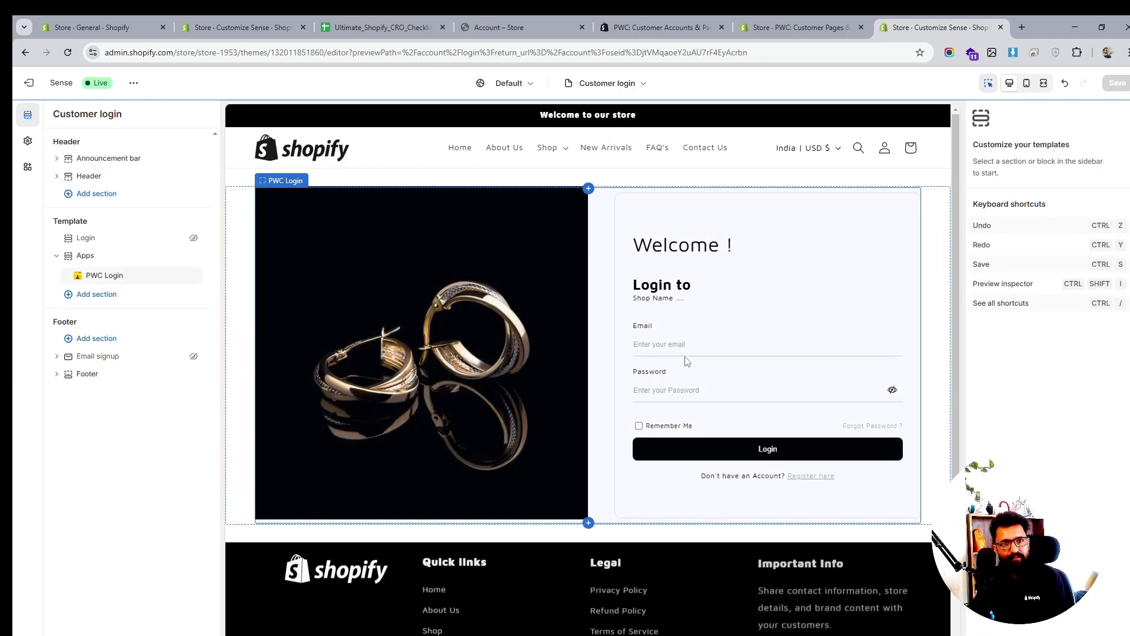
left_click(674, 345)
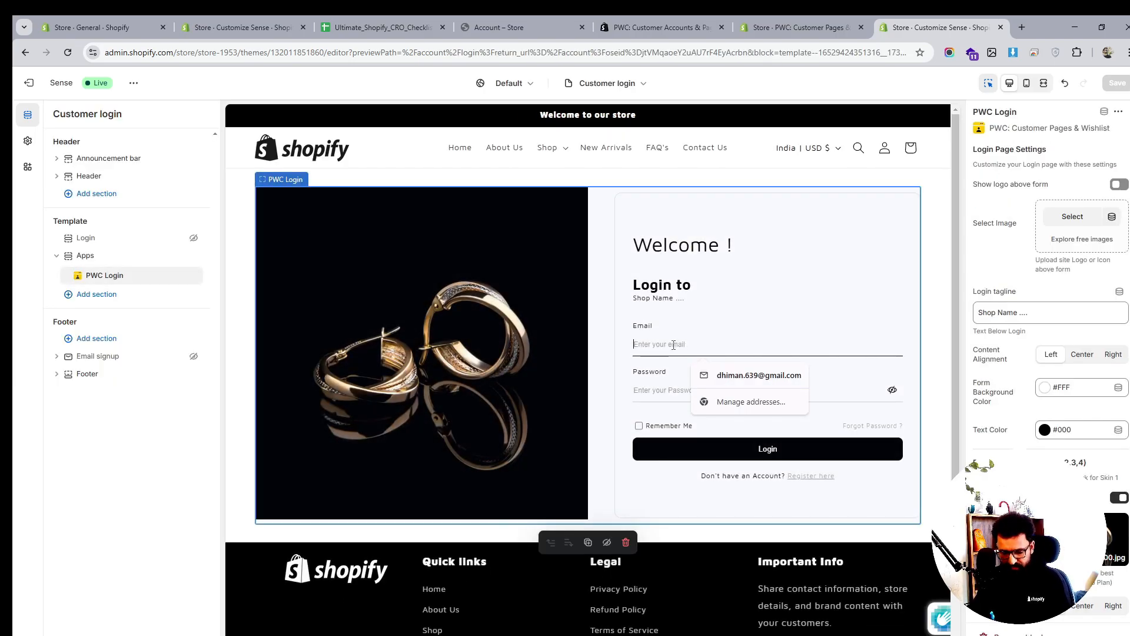
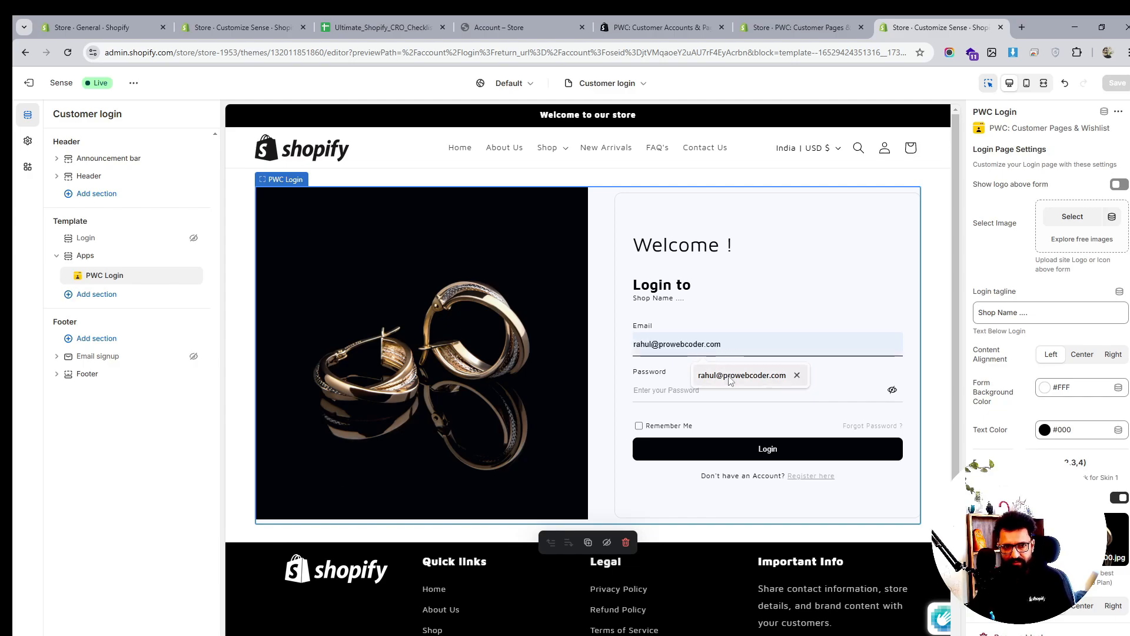
left_click(729, 377)
left_click(691, 397)
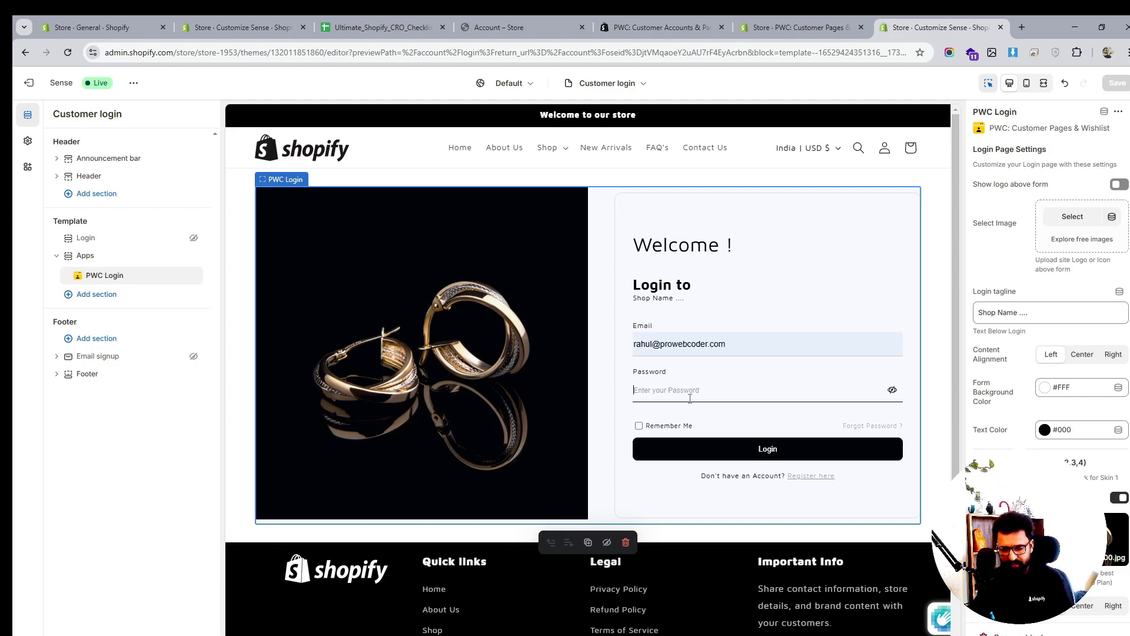
type("••")
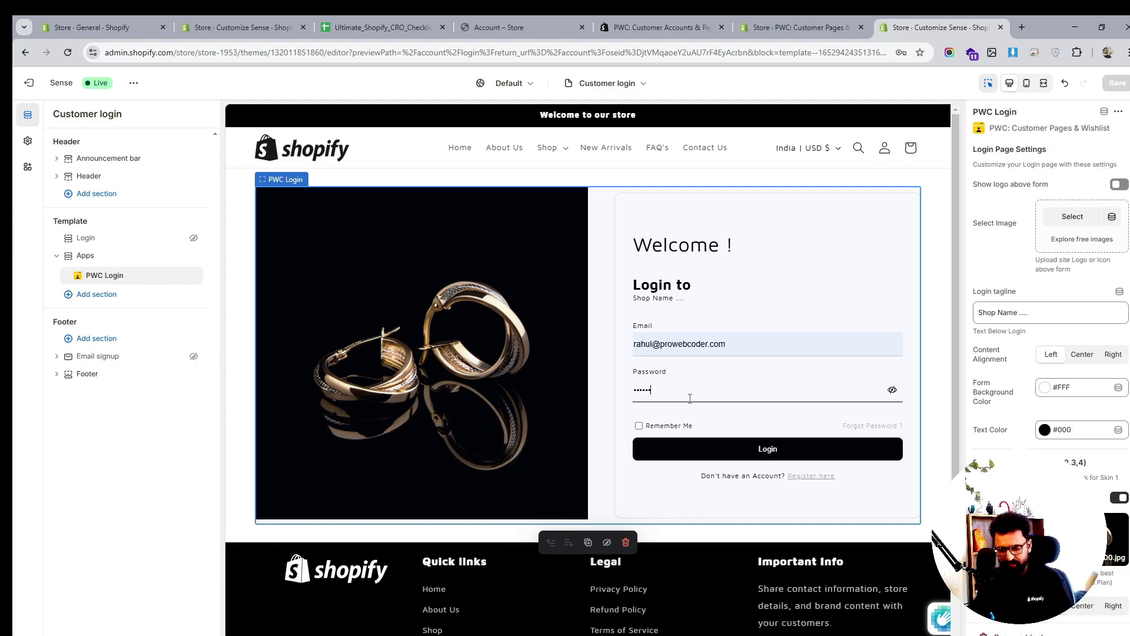
left_click(640, 427)
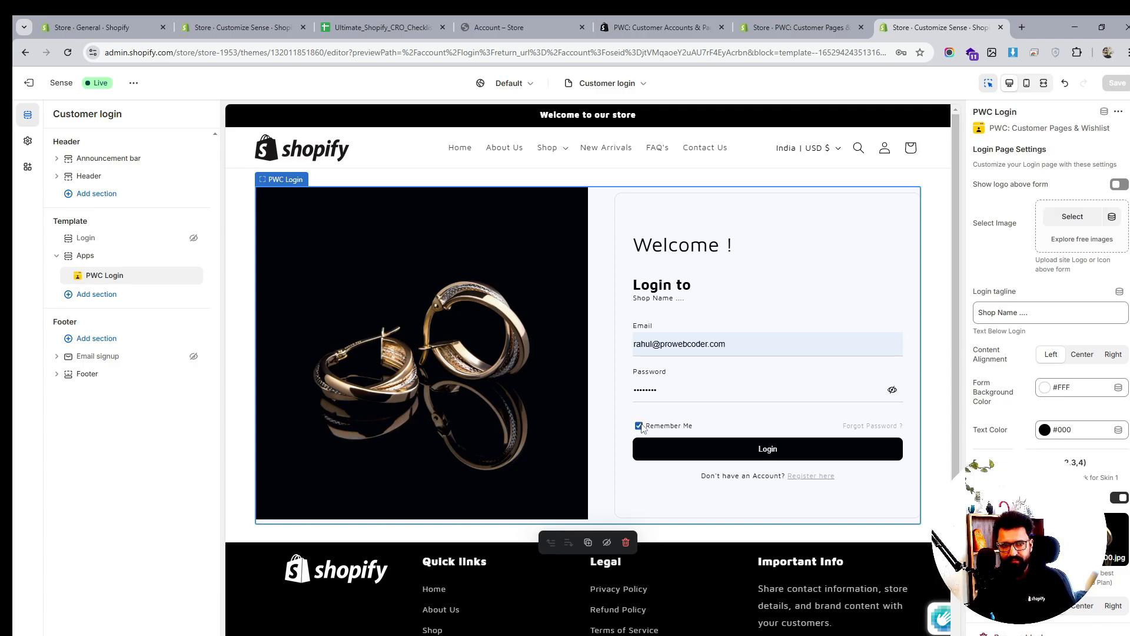
left_click(753, 455)
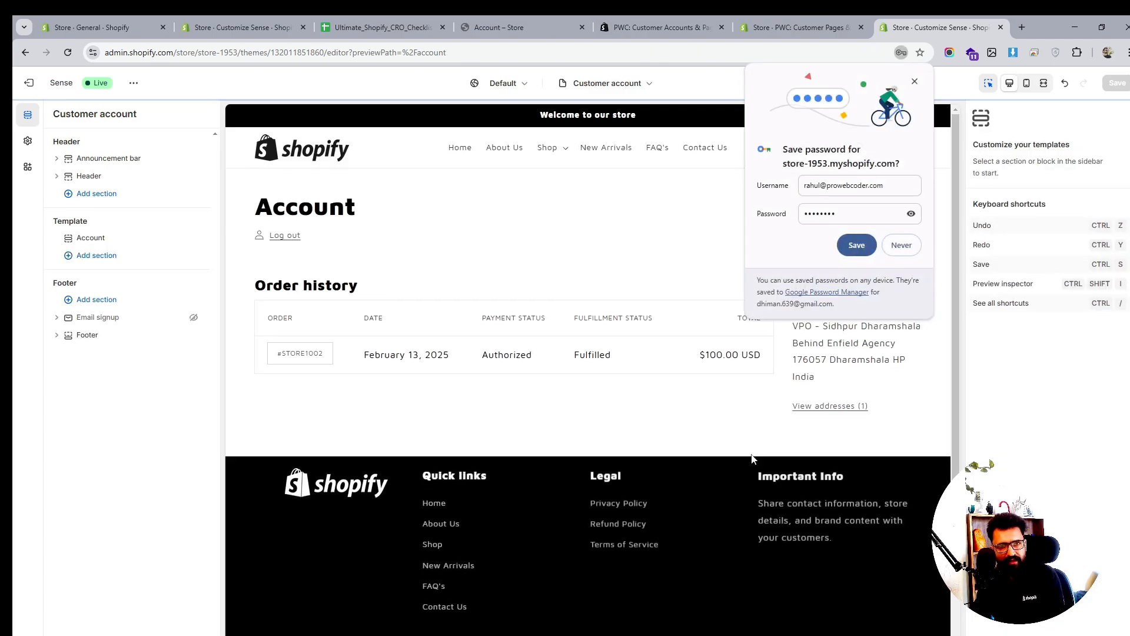
Add the PWC Account app section, hide the default Account section, and save
left_click(915, 84)
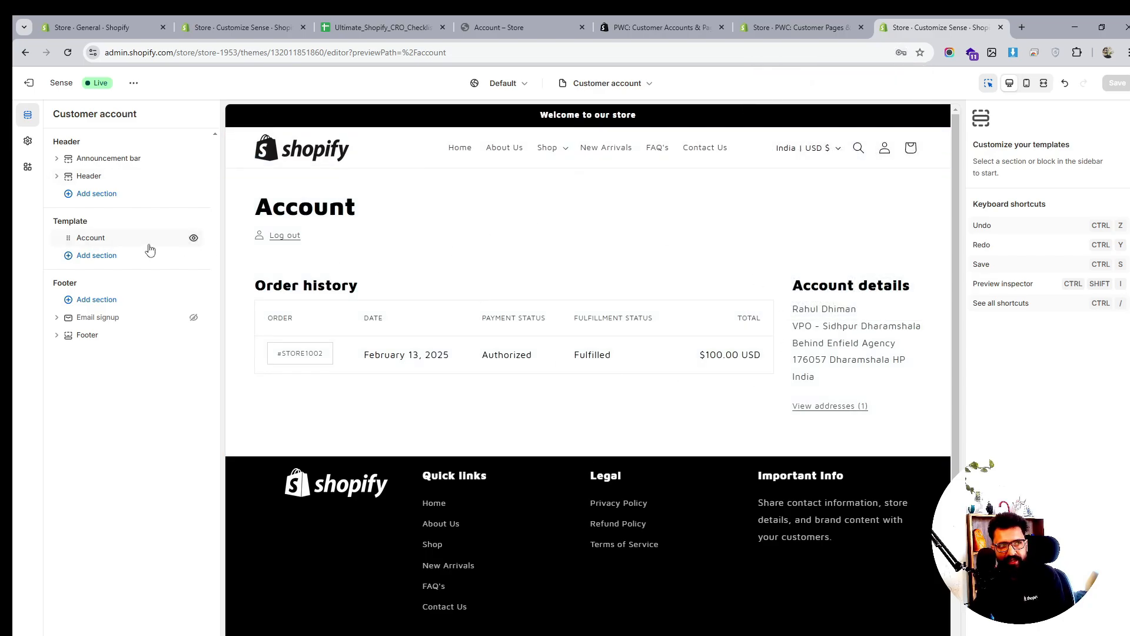
left_click(129, 253)
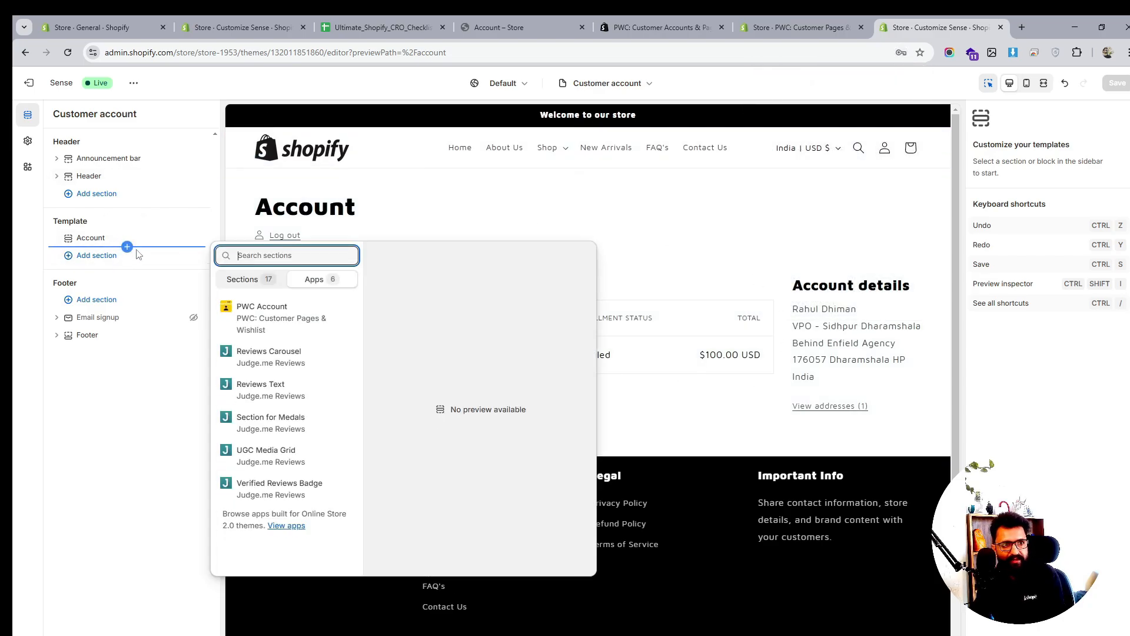
left_click(224, 317)
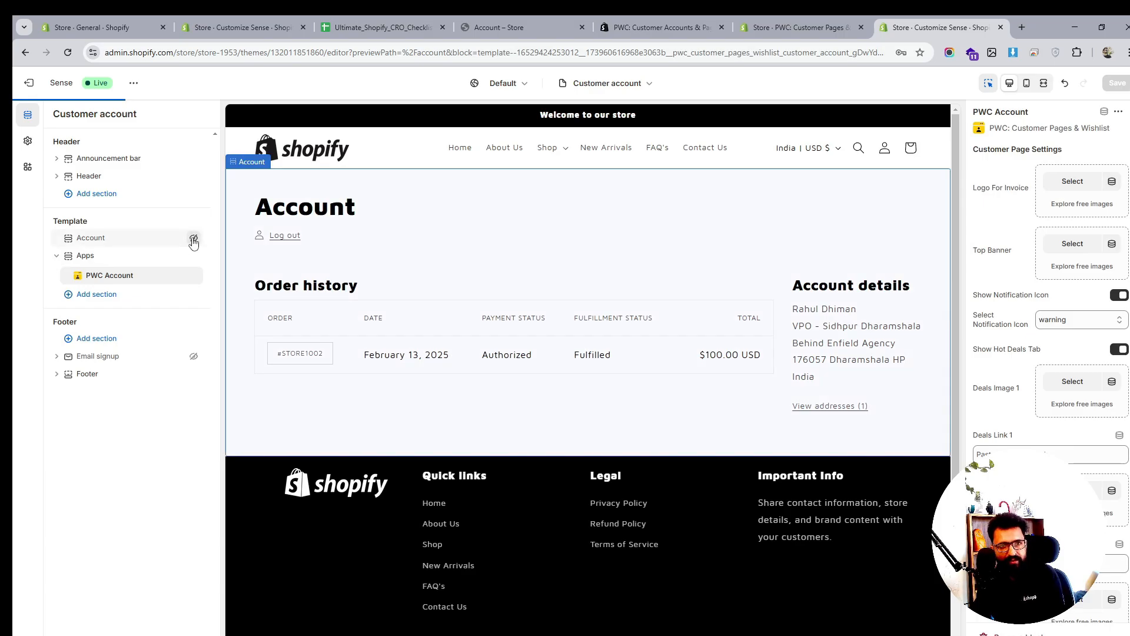
left_click(193, 238)
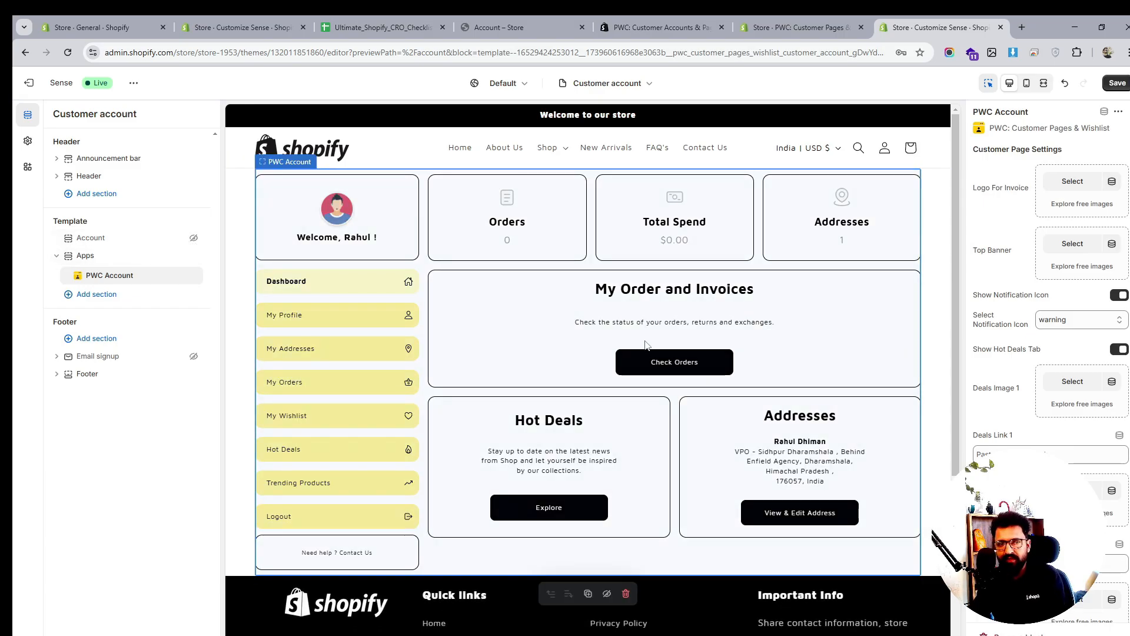
scroll(646, 345, "down", 1)
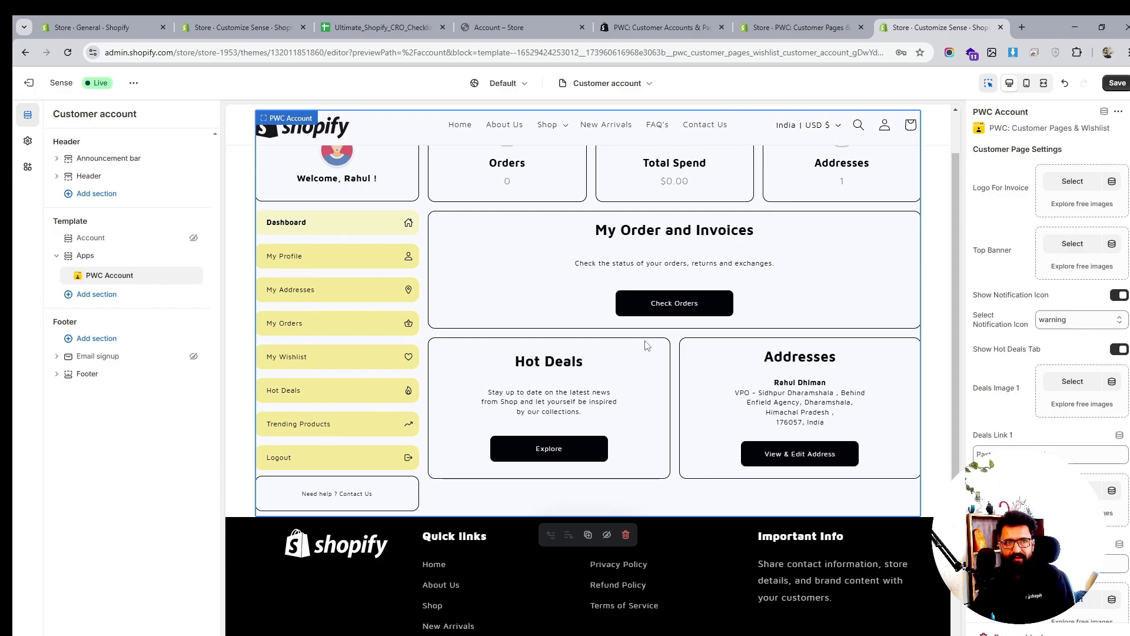
scroll(646, 345, "up", 1)
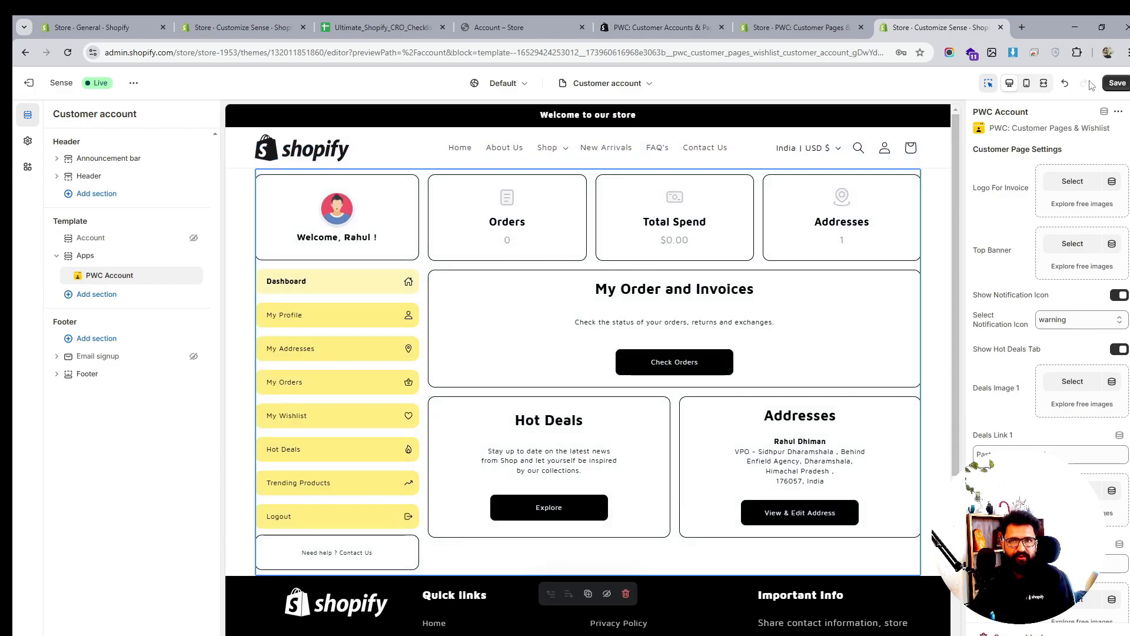
left_click(1118, 84)
Set the invoice logo to the Shopify receipt image and the upsell collection to Necklace, then save
left_click(1072, 180)
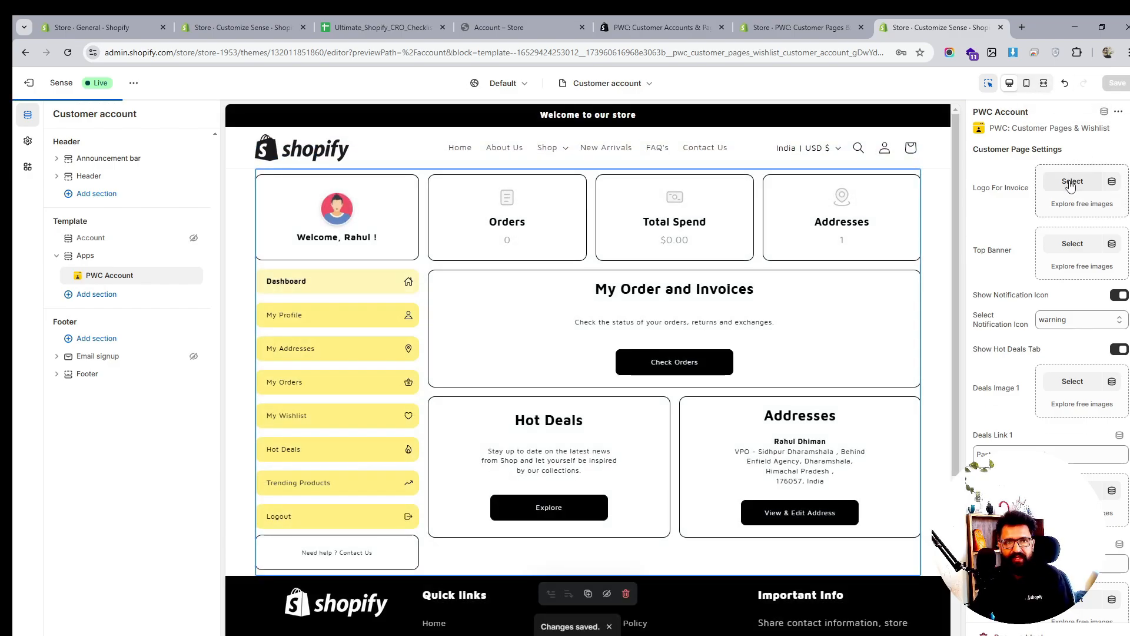
scroll(605, 361, "down", 10)
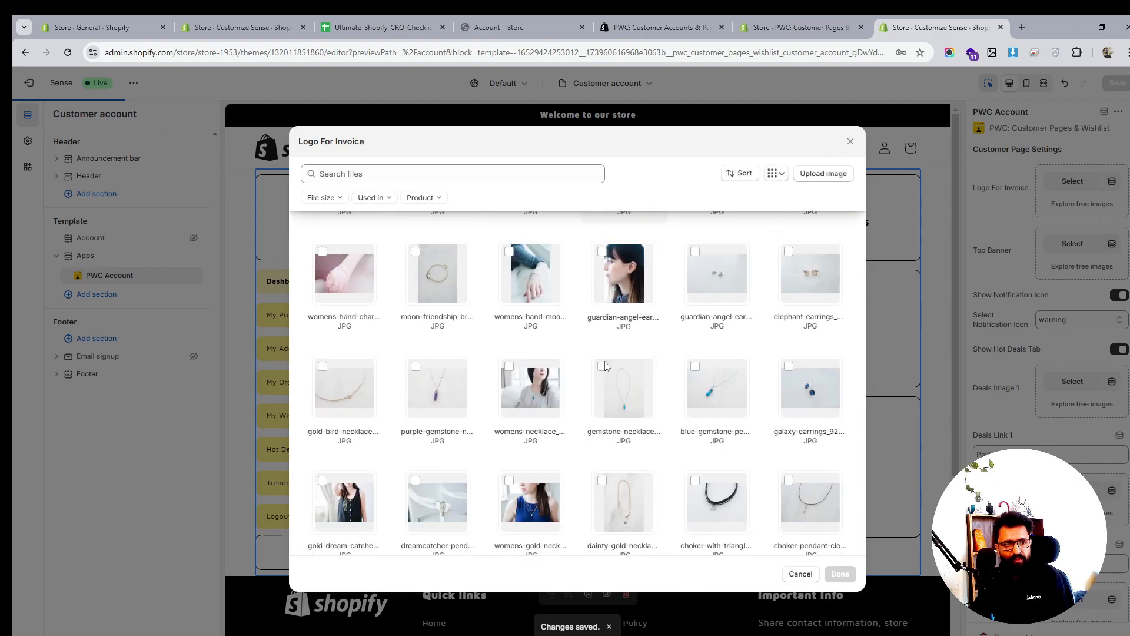
scroll(577, 405, "down", 5)
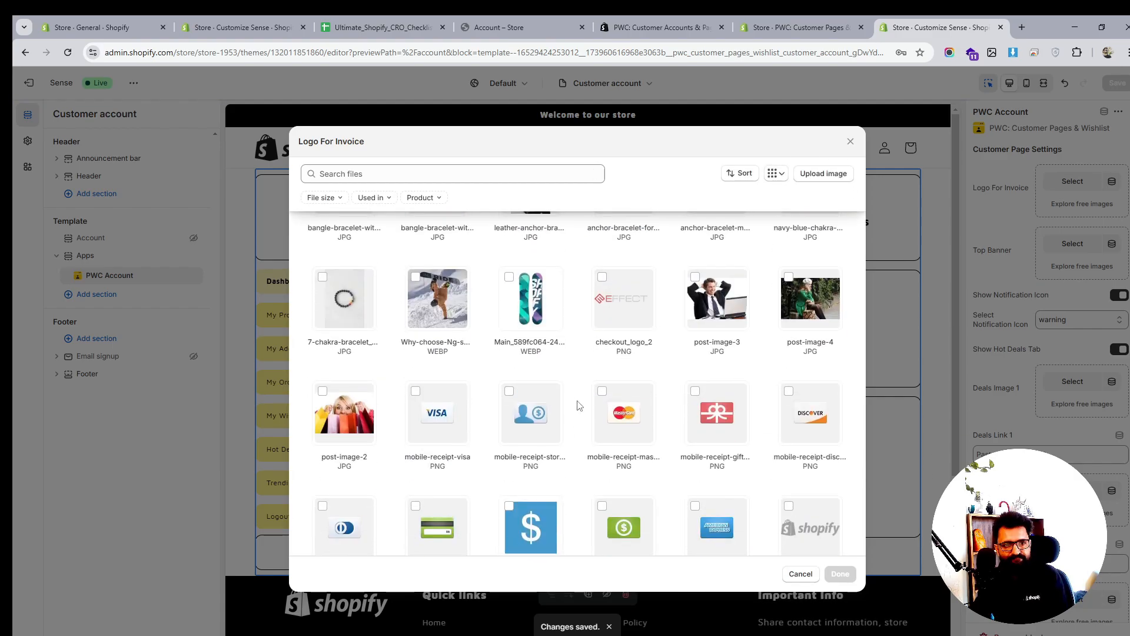
left_click(789, 457)
left_click(840, 574)
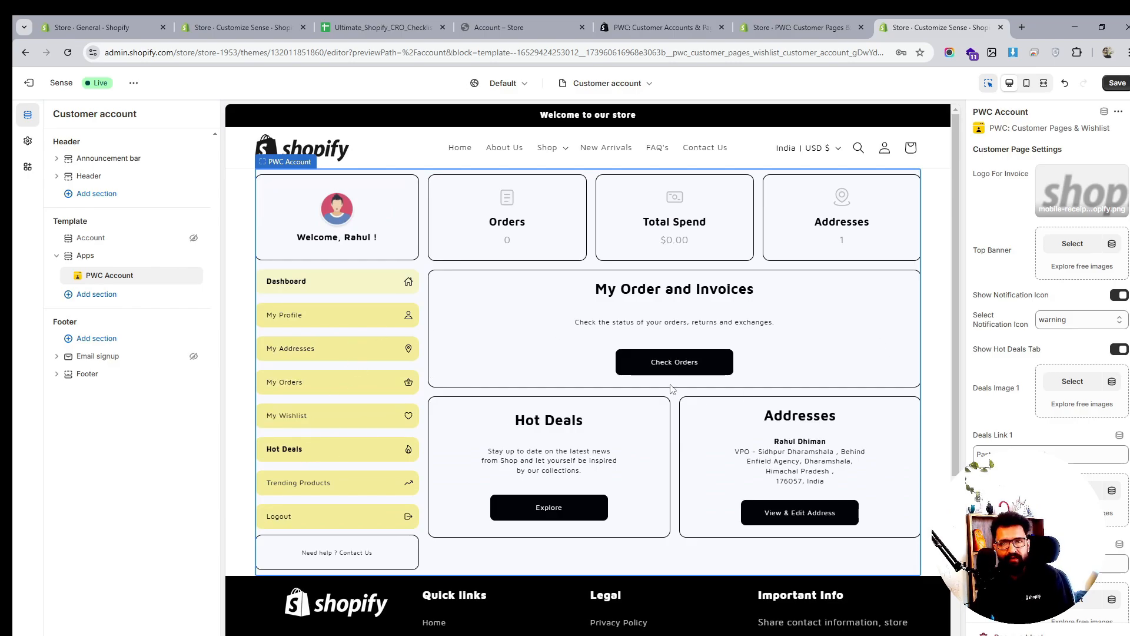
scroll(1071, 412, "down", 1)
scroll(1071, 424, "down", 3)
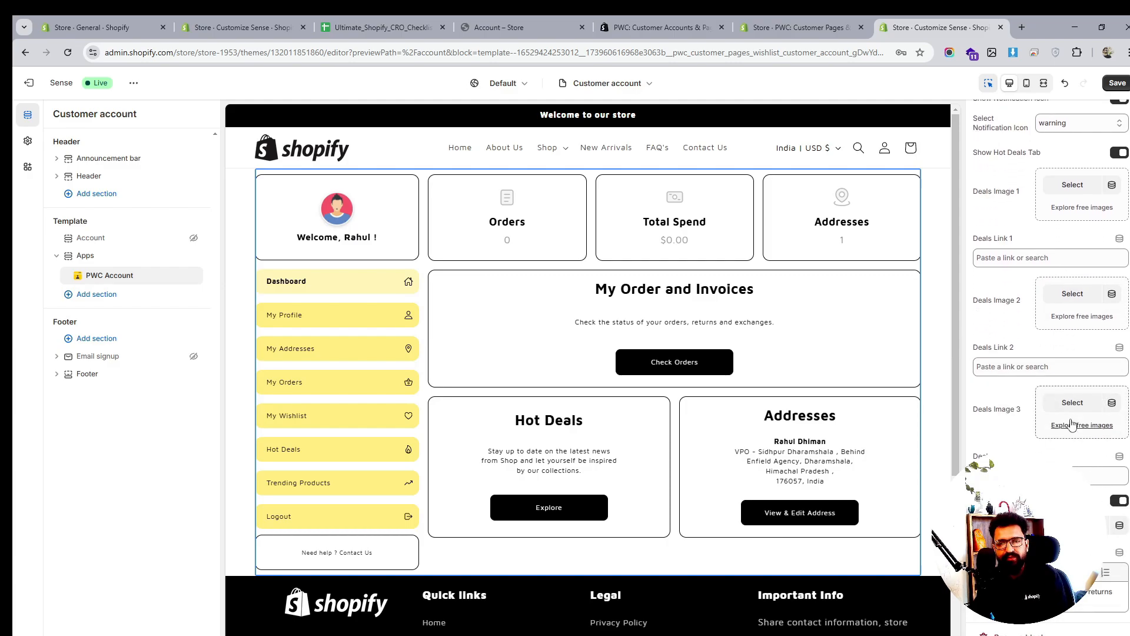
scroll(1071, 422, "down", 2)
left_click(1073, 428)
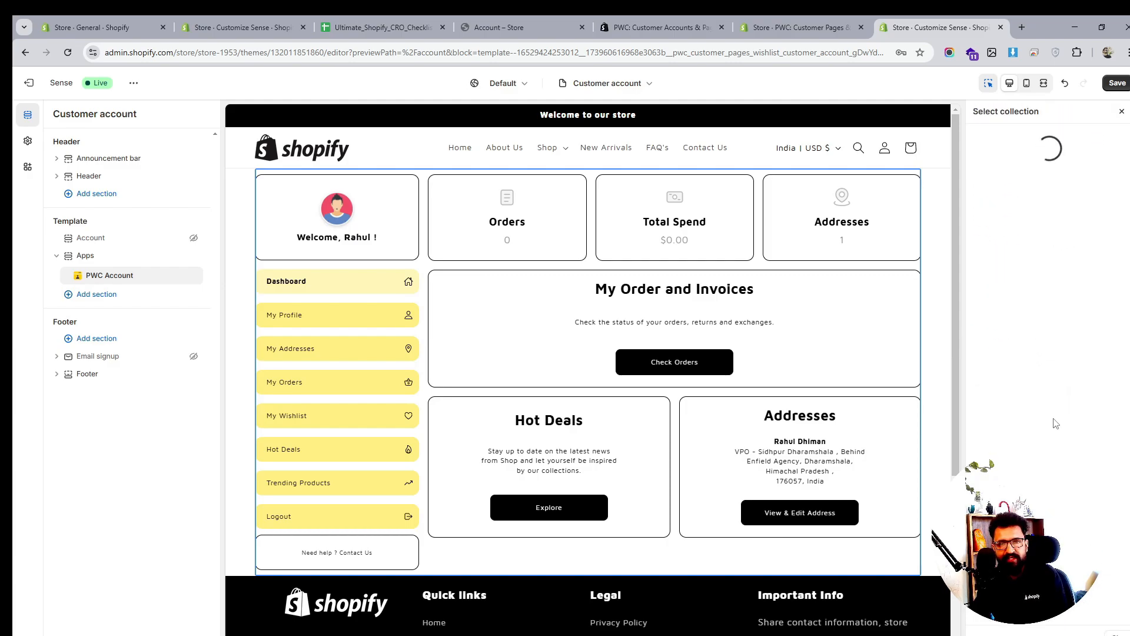
left_click(1028, 317)
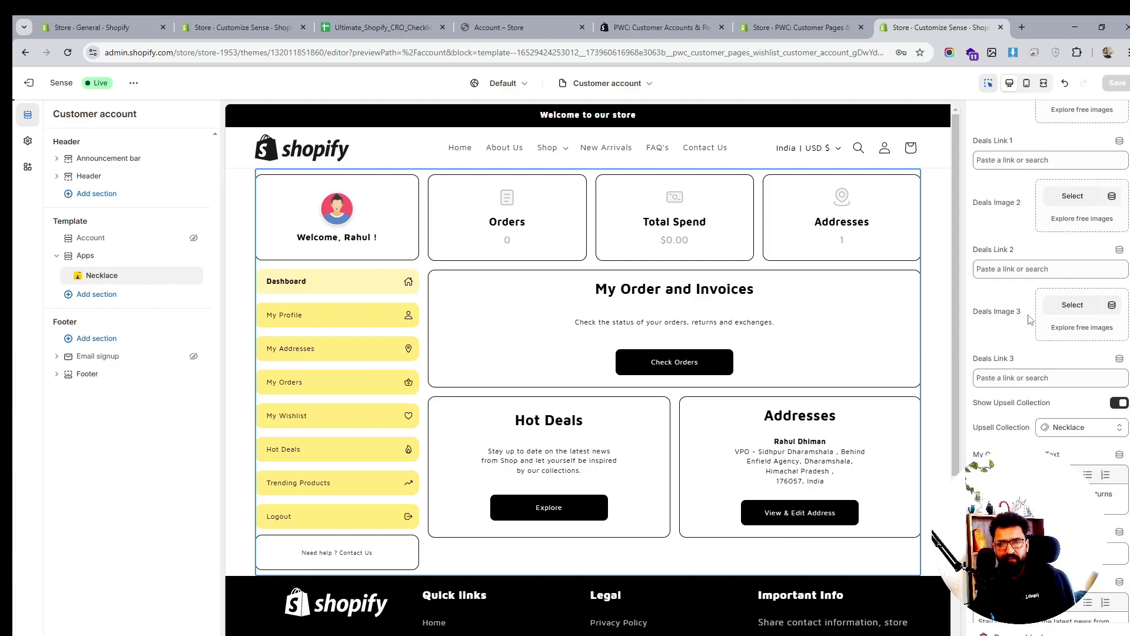
scroll(1030, 318, "down", 2)
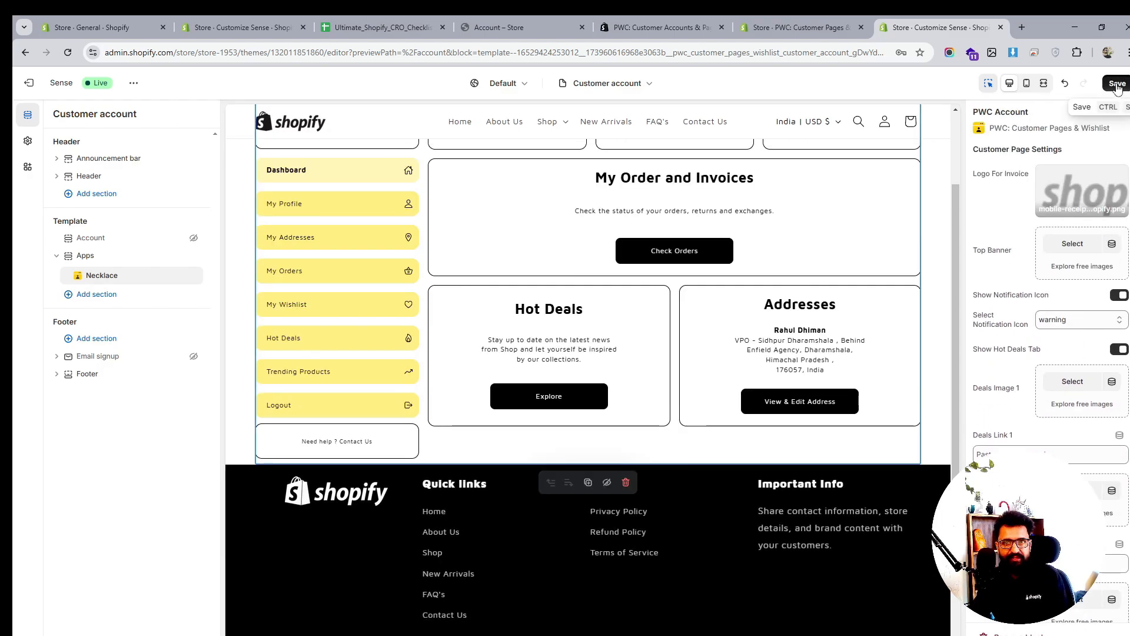
left_click(1118, 83)
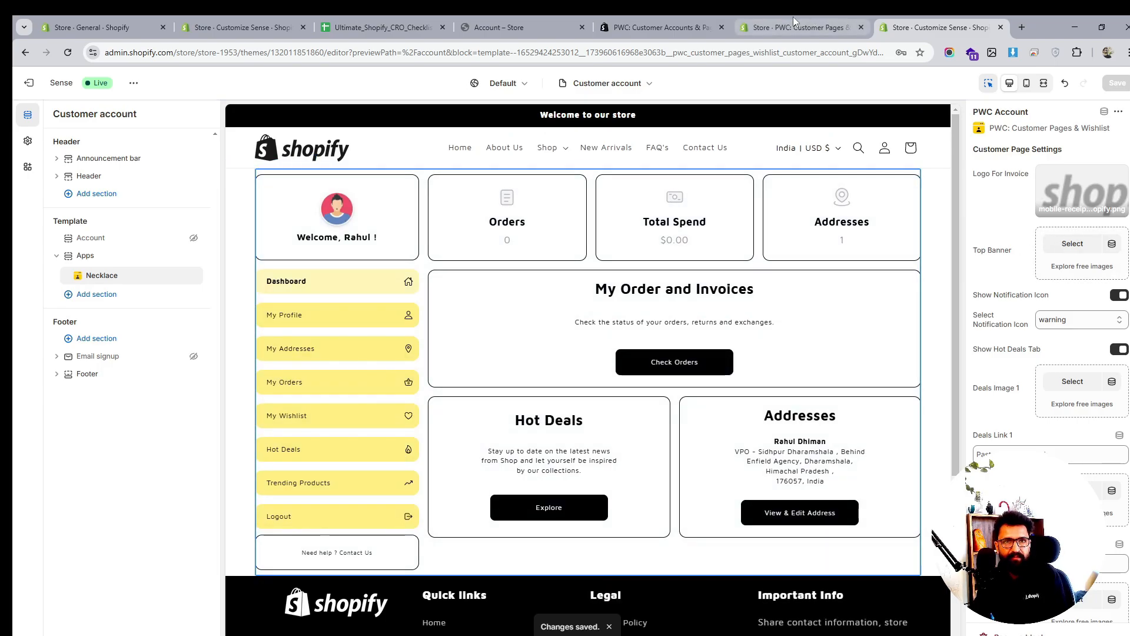
Reload the live store account dashboard and check the profile, addresses and order details
left_click(556, 27)
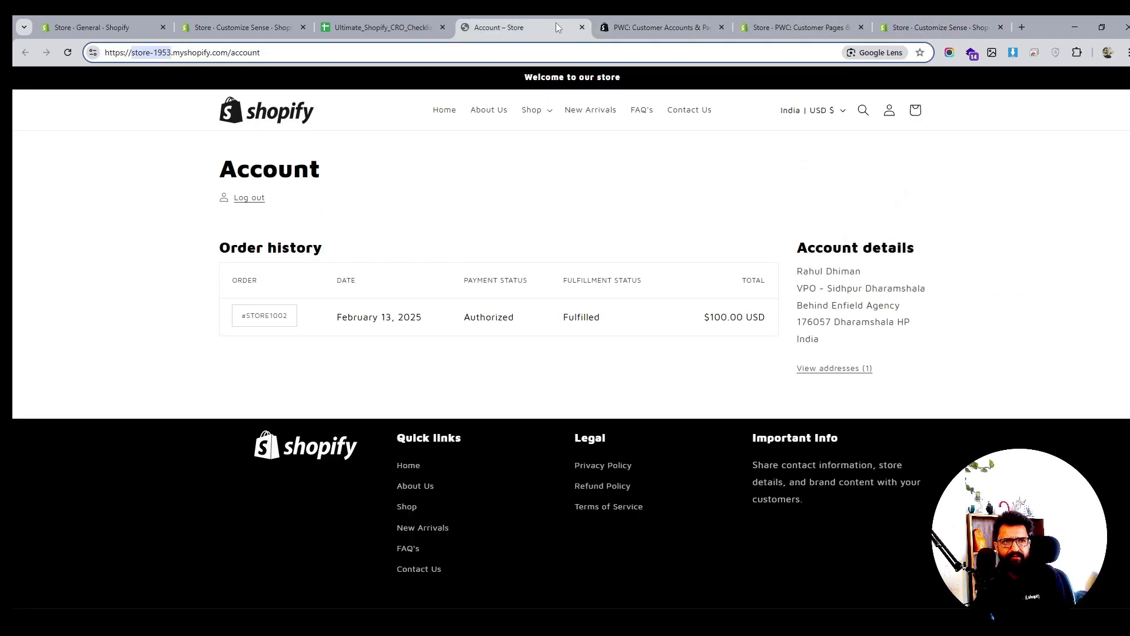
left_click(68, 53)
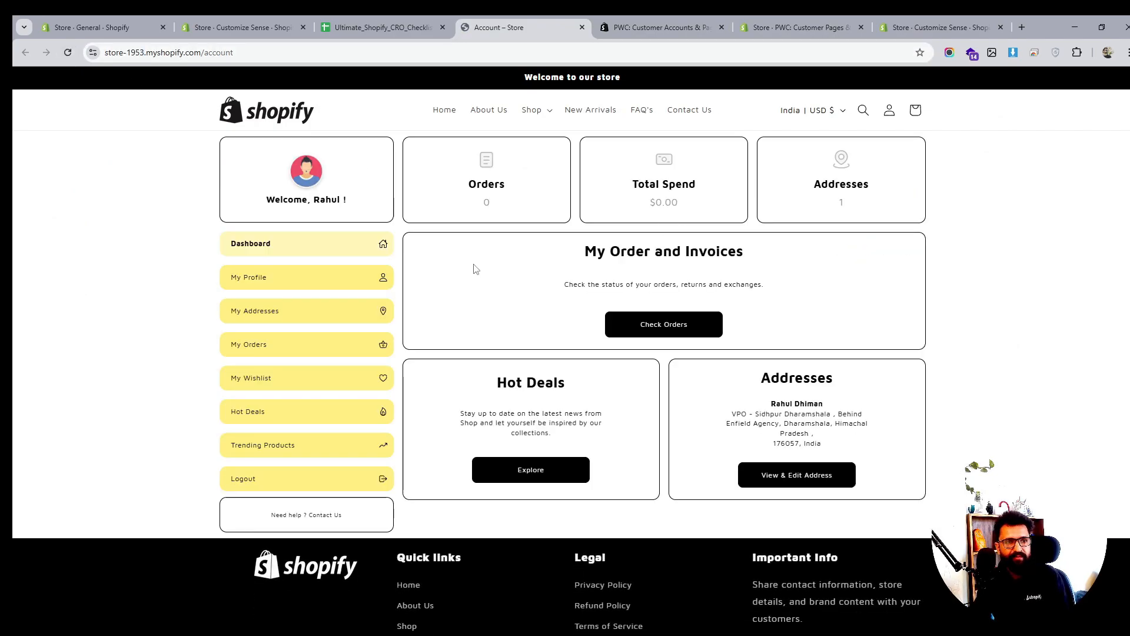
scroll(412, 382, "down", 1)
scroll(330, 506, "up", 1)
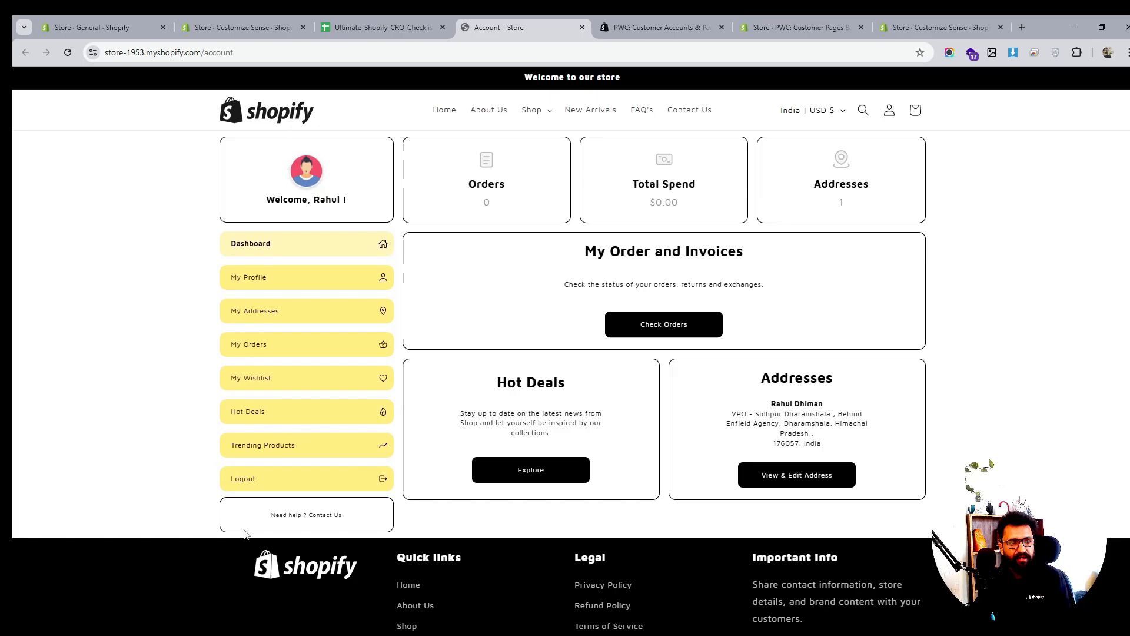
triple_click(327, 516)
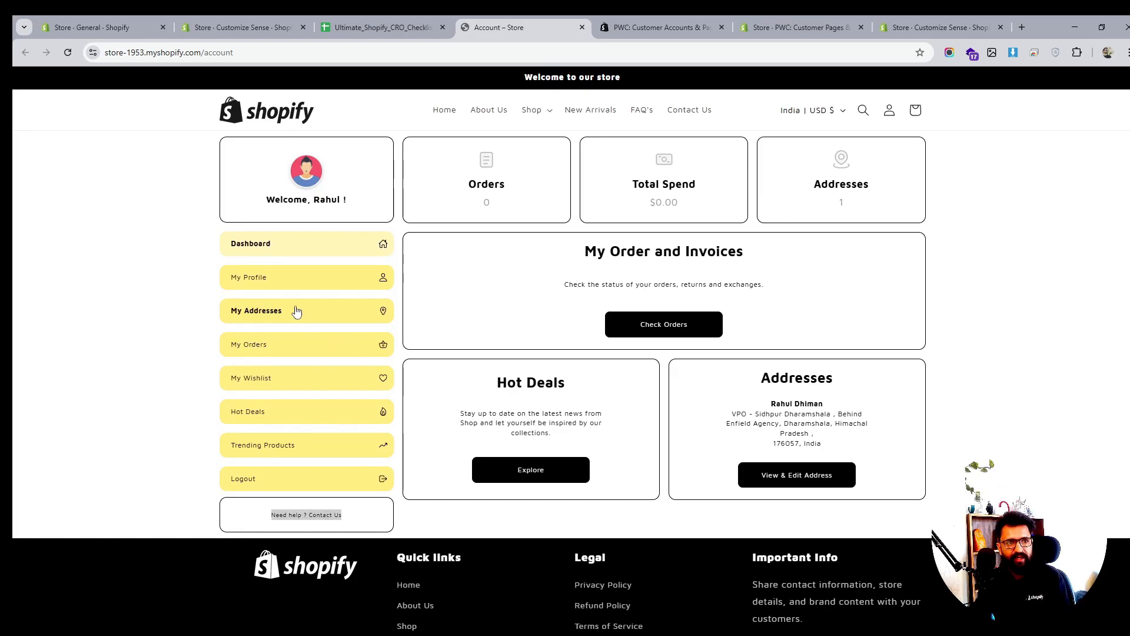
left_click(257, 283)
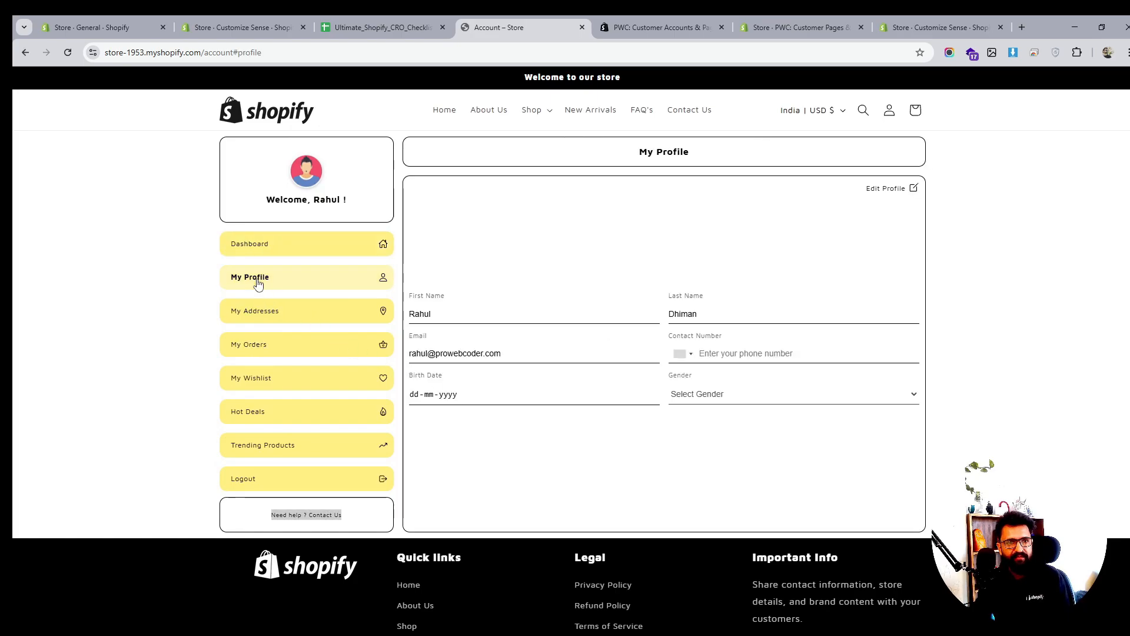
left_click(263, 318)
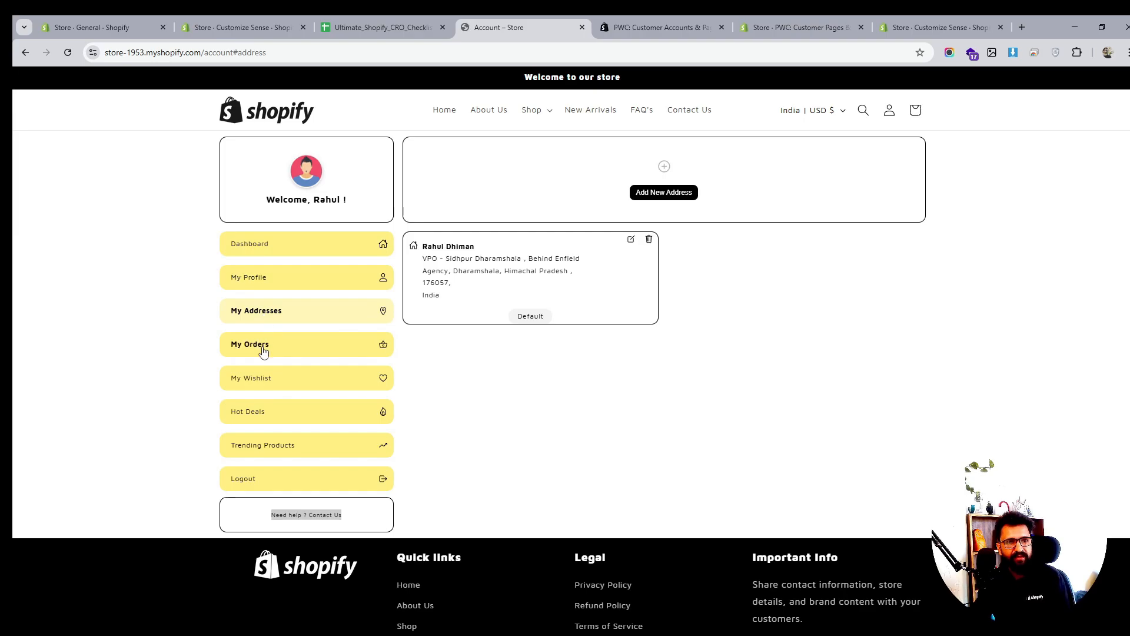
left_click(262, 350)
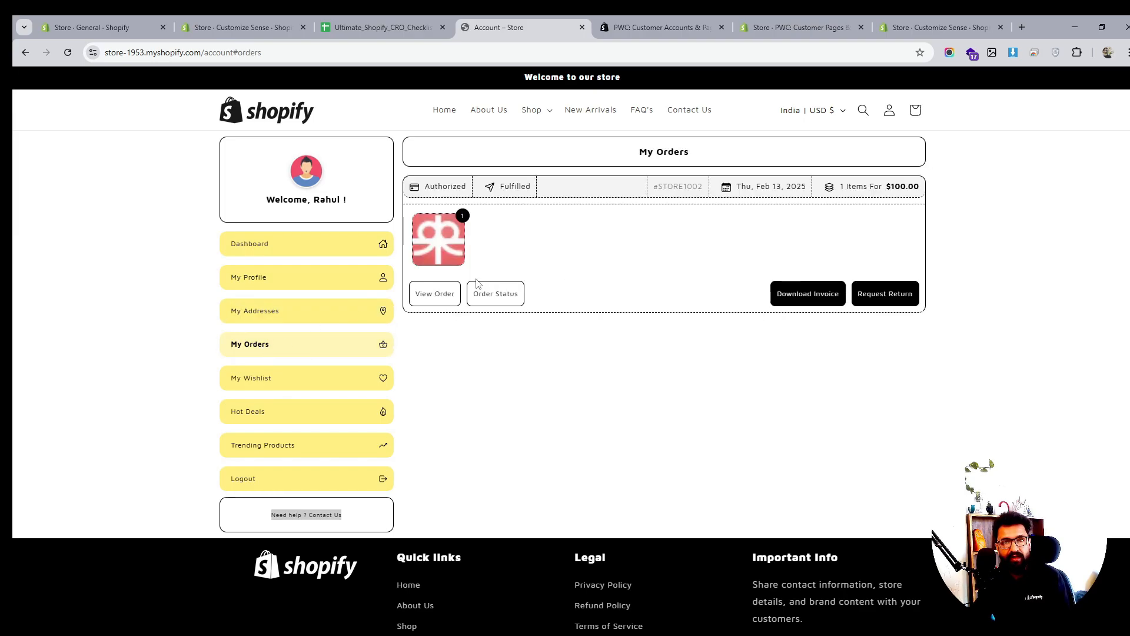
left_click(448, 297)
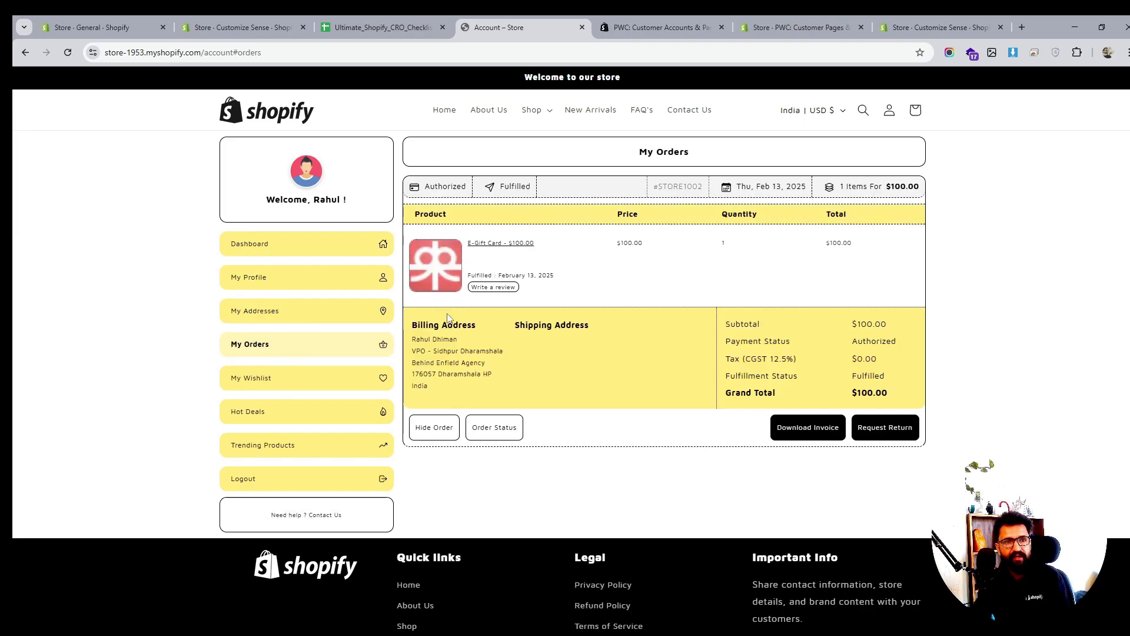
left_click(502, 287)
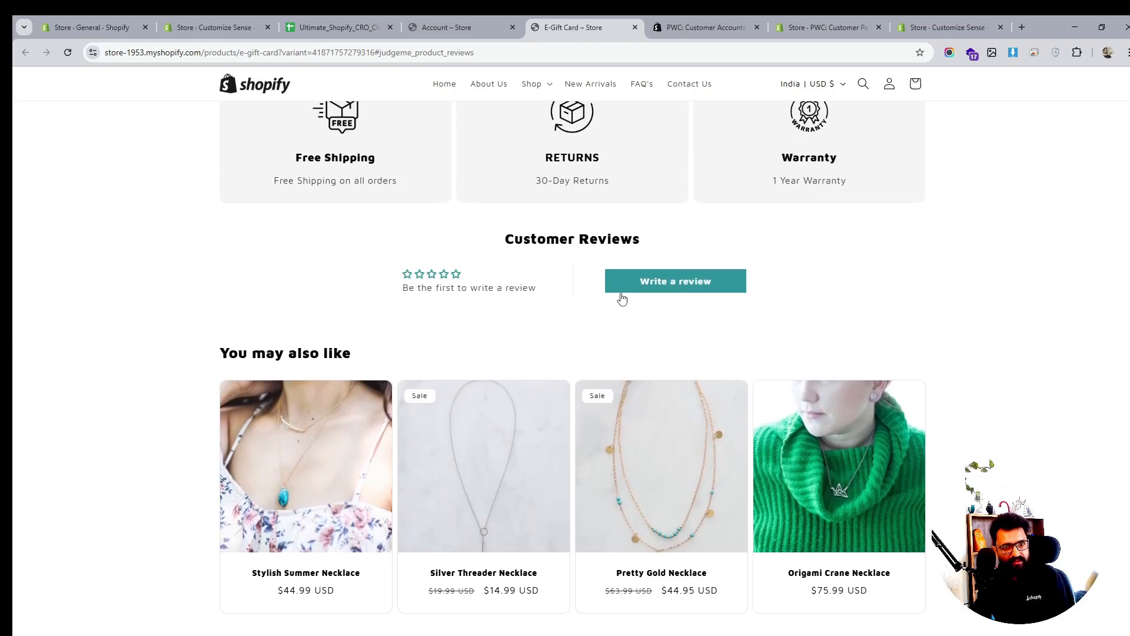
Check the dashboard's wishlist, orders, addresses and profile sections, then return to the PWC app admin
left_click(480, 26)
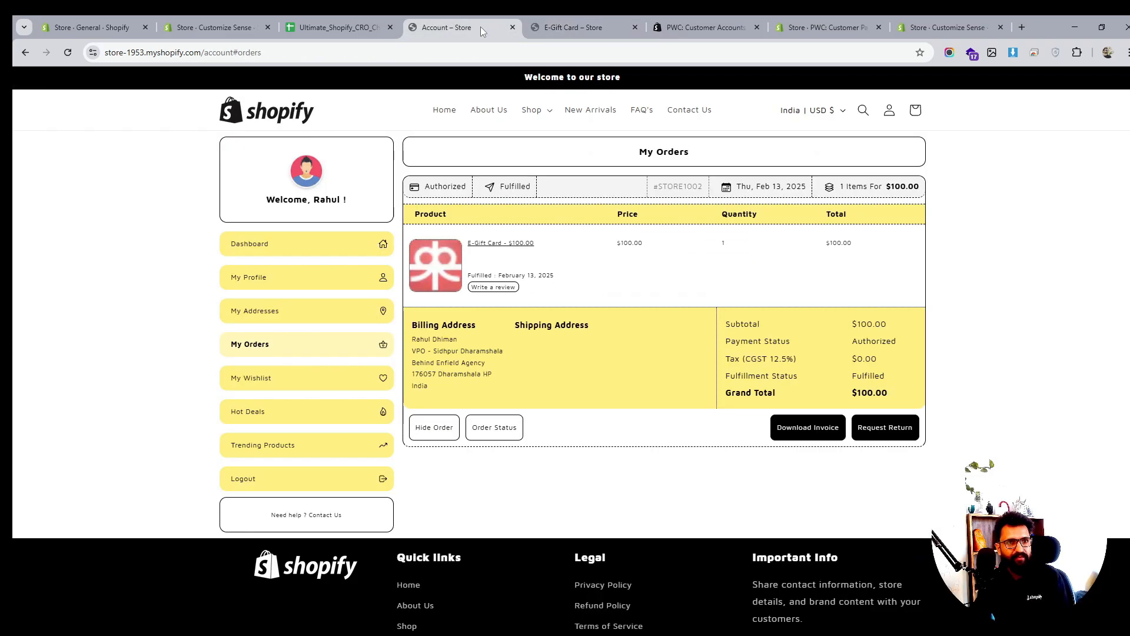
left_click(259, 378)
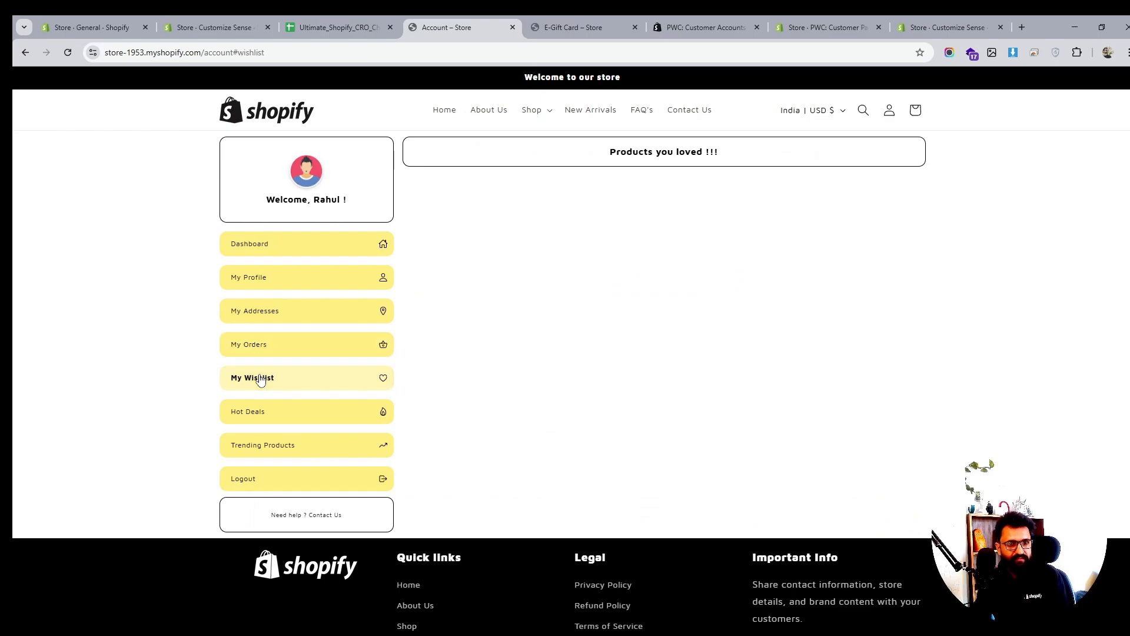
left_click(265, 350)
left_click(263, 311)
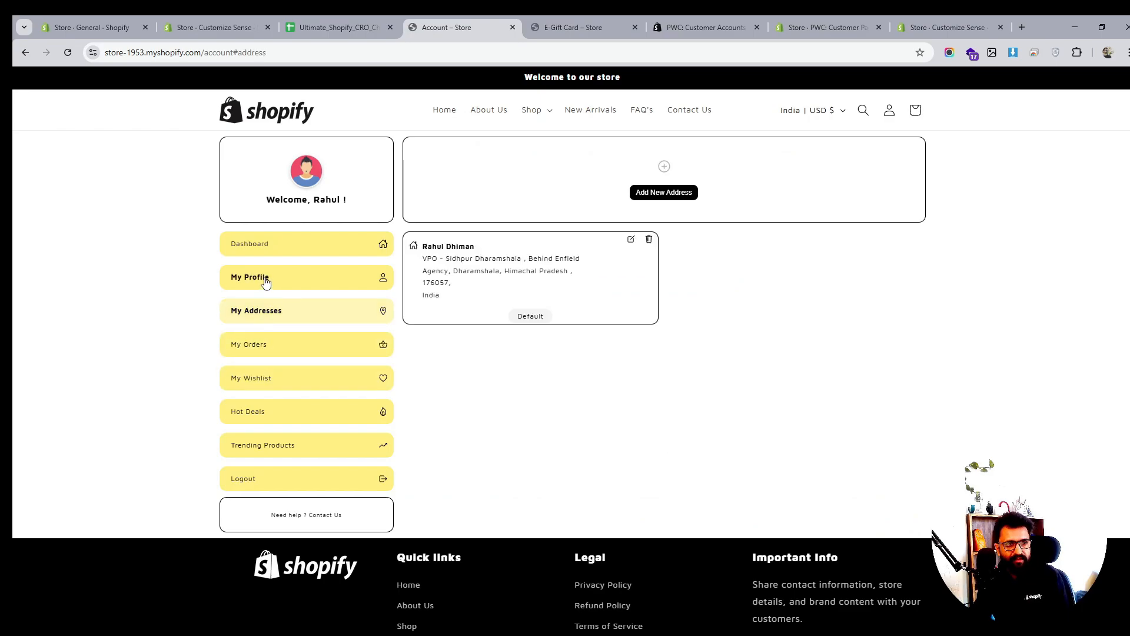
left_click(262, 278)
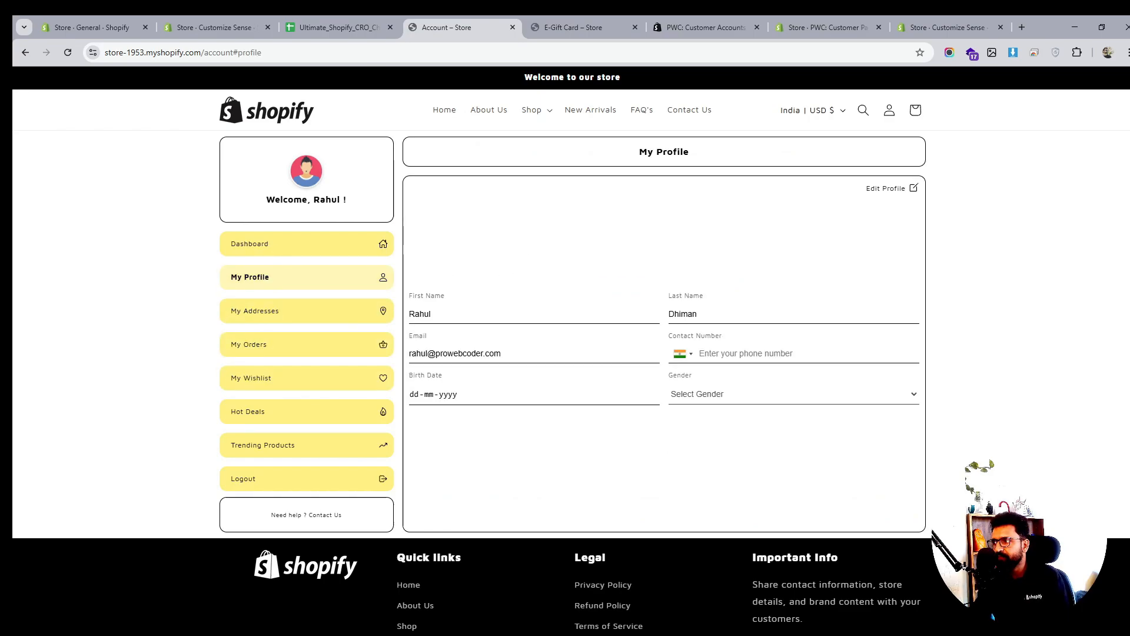
left_click(265, 287)
left_click(829, 28)
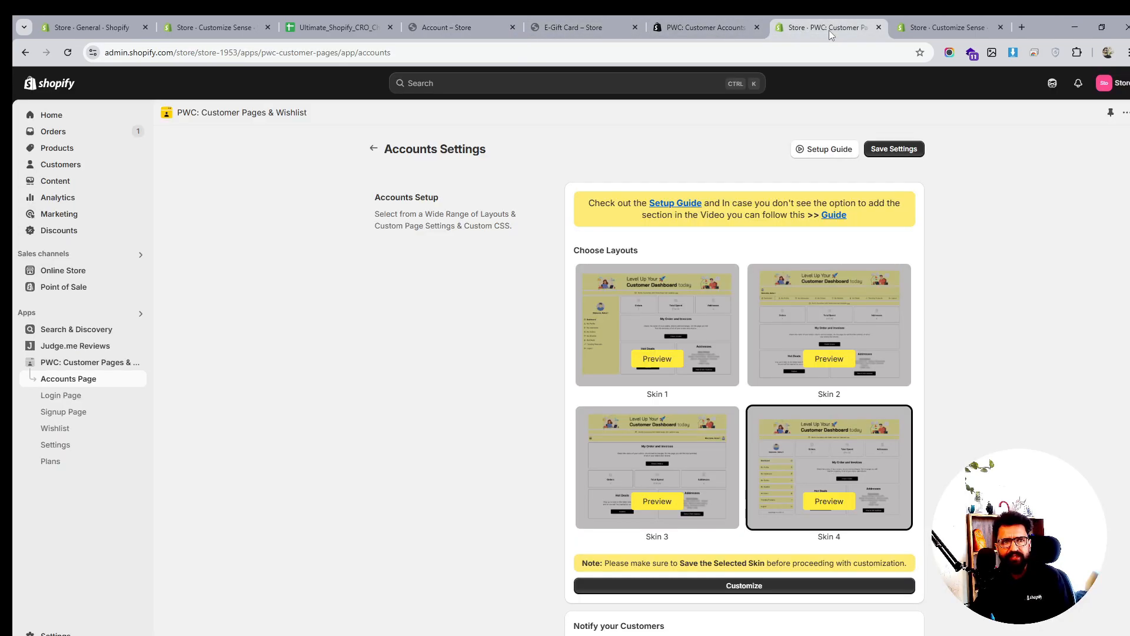
Open the PWC app's Wishlist settings and scroll to the setup instruction code blocks
left_click(66, 429)
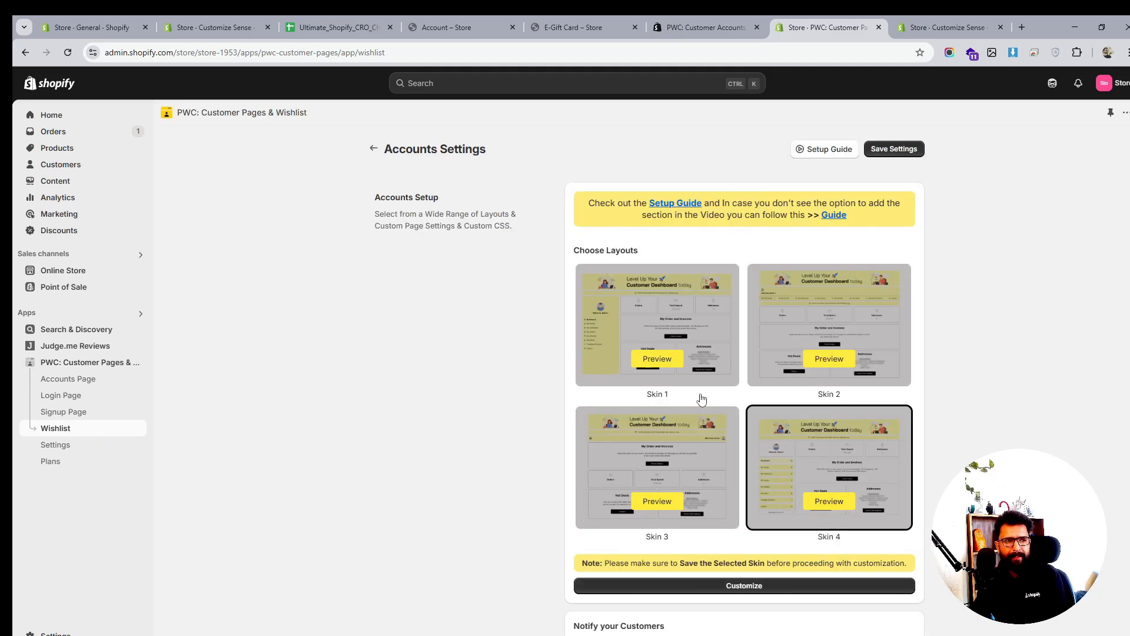
scroll(703, 393, "down", 8)
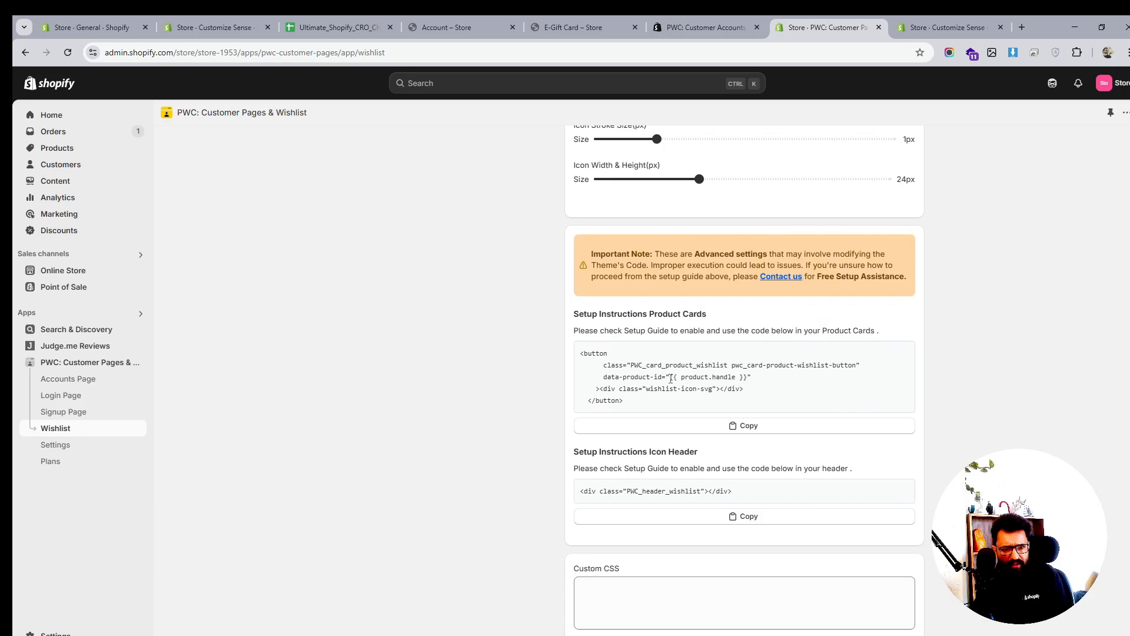
left_click(945, 27)
Load the Default product template and add the Wishlist icon app block
left_click(606, 83)
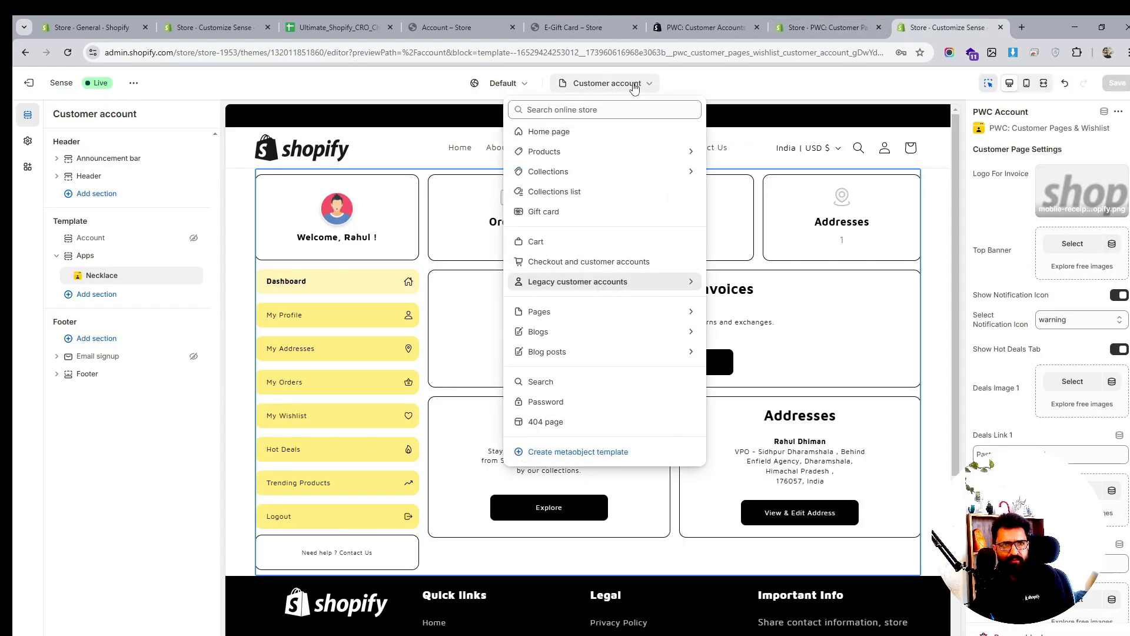
left_click(587, 152)
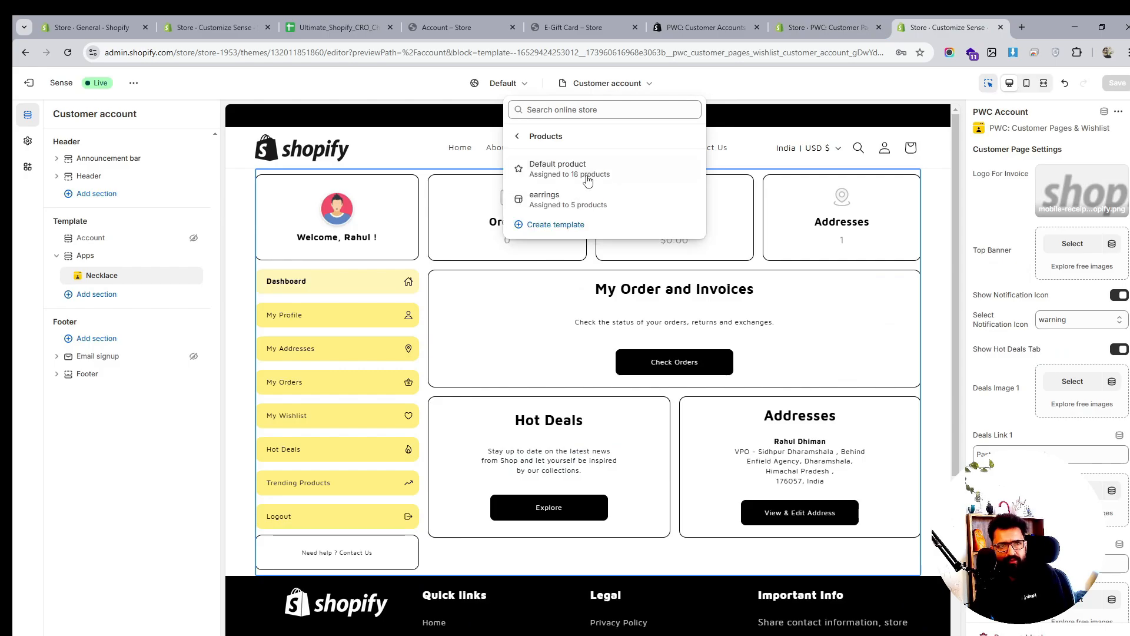
left_click(587, 173)
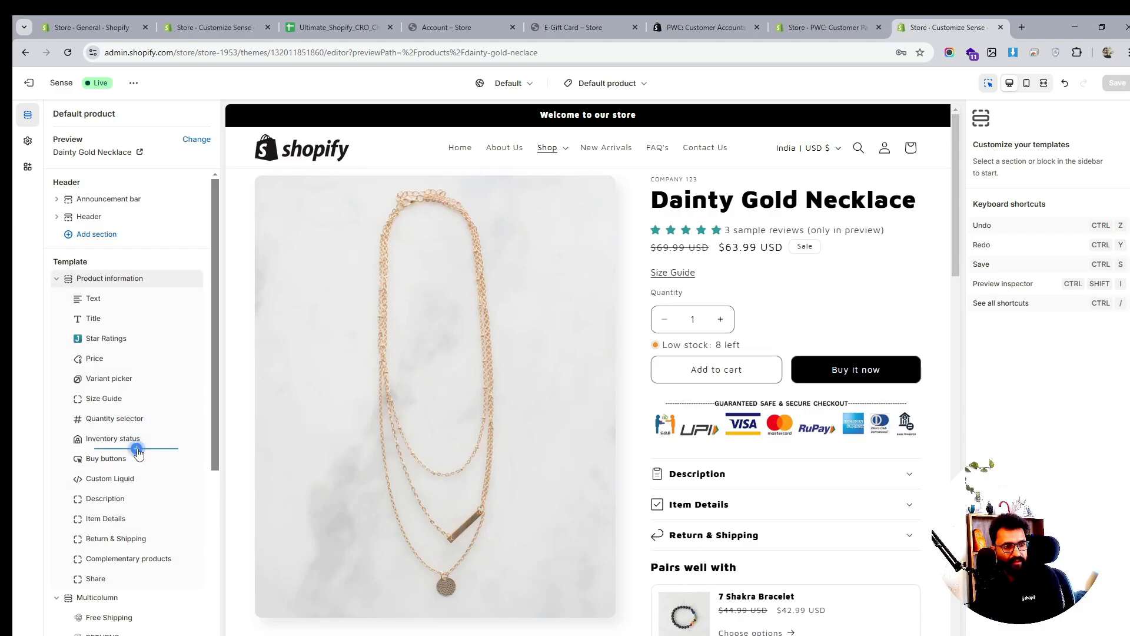
left_click(137, 450)
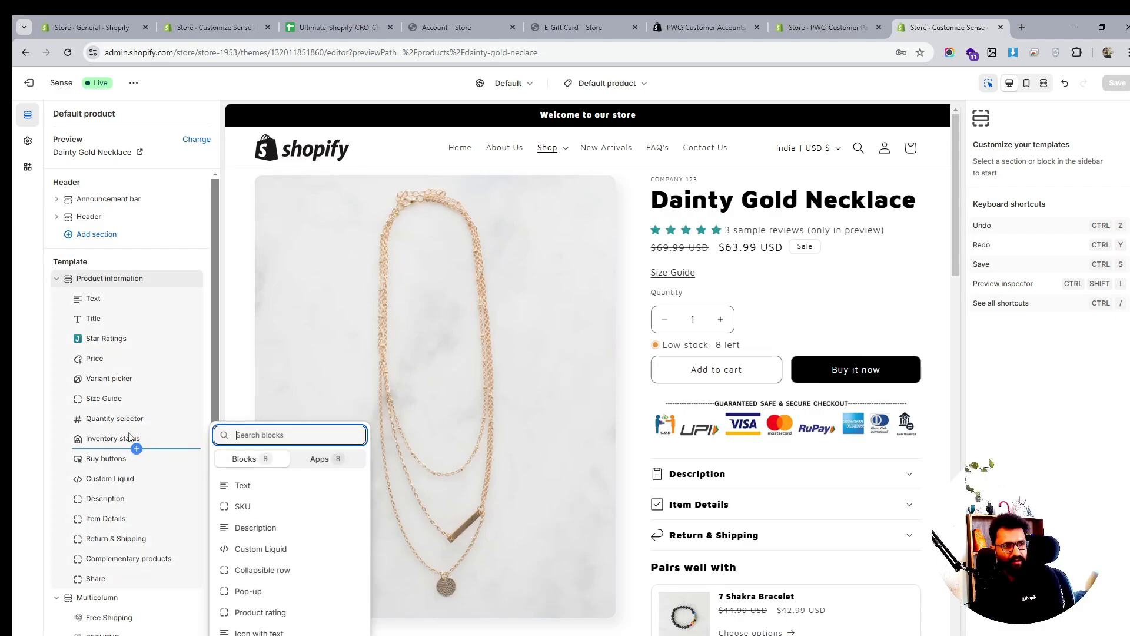
left_click(351, 459)
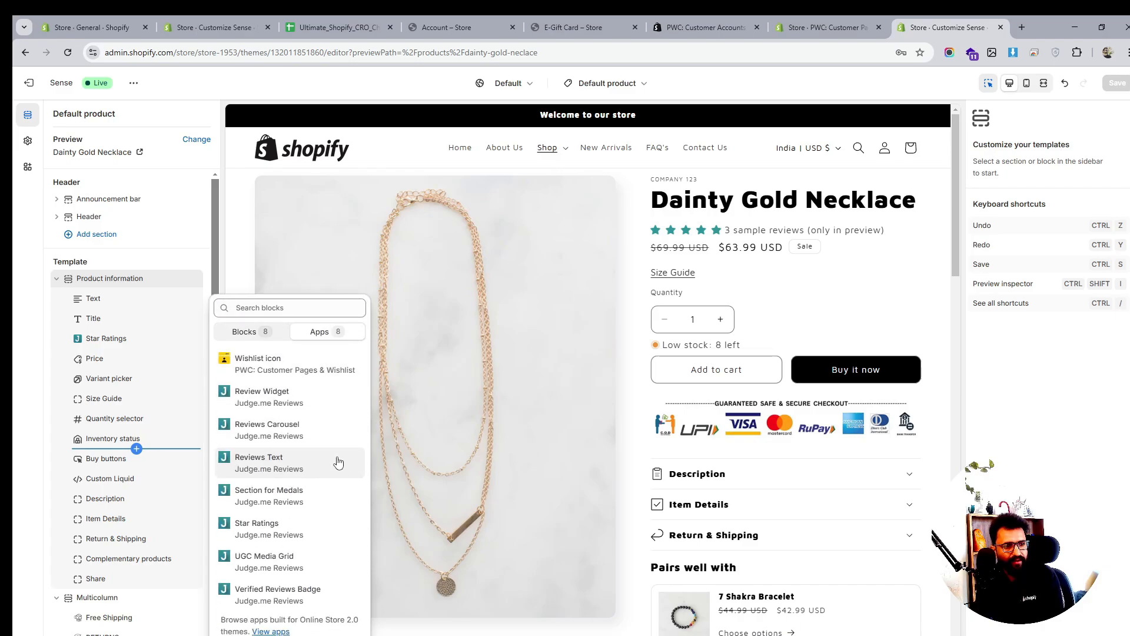
left_click(263, 361)
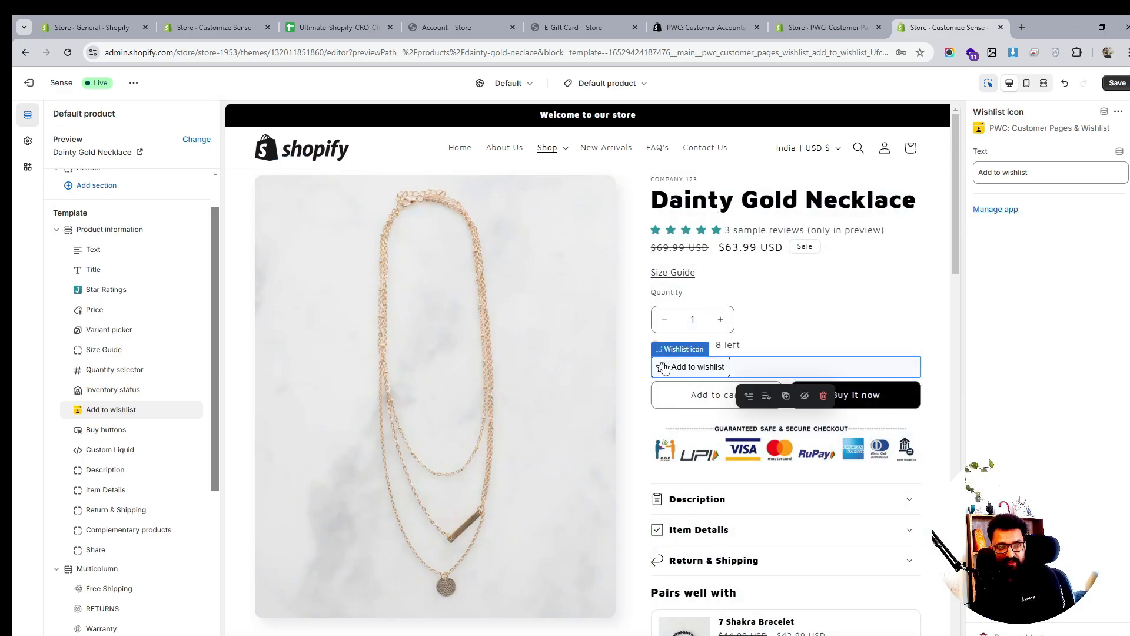
Move the Add to wishlist block directly below Price and save the template
left_click_drag(77, 409, 78, 452)
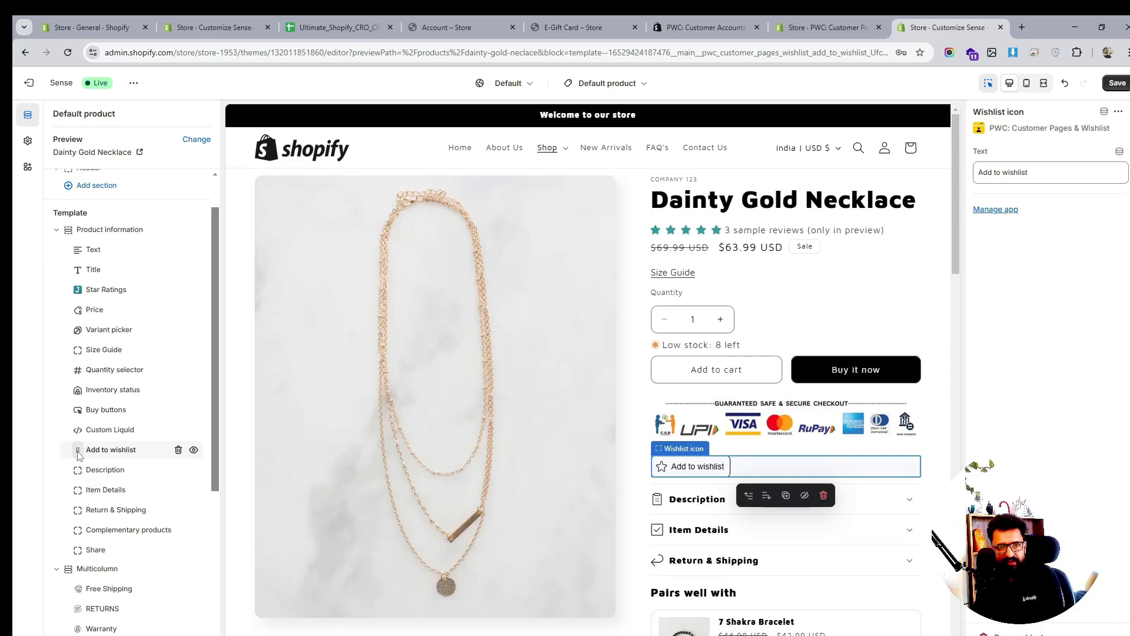
left_click_drag(73, 455, 70, 329)
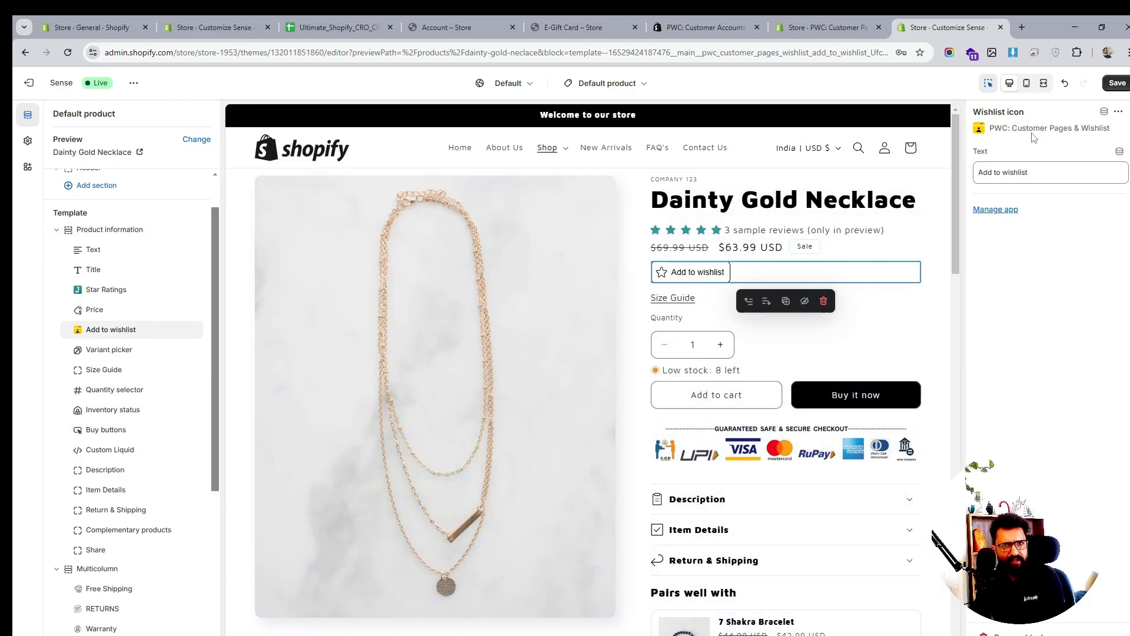
left_click(1116, 82)
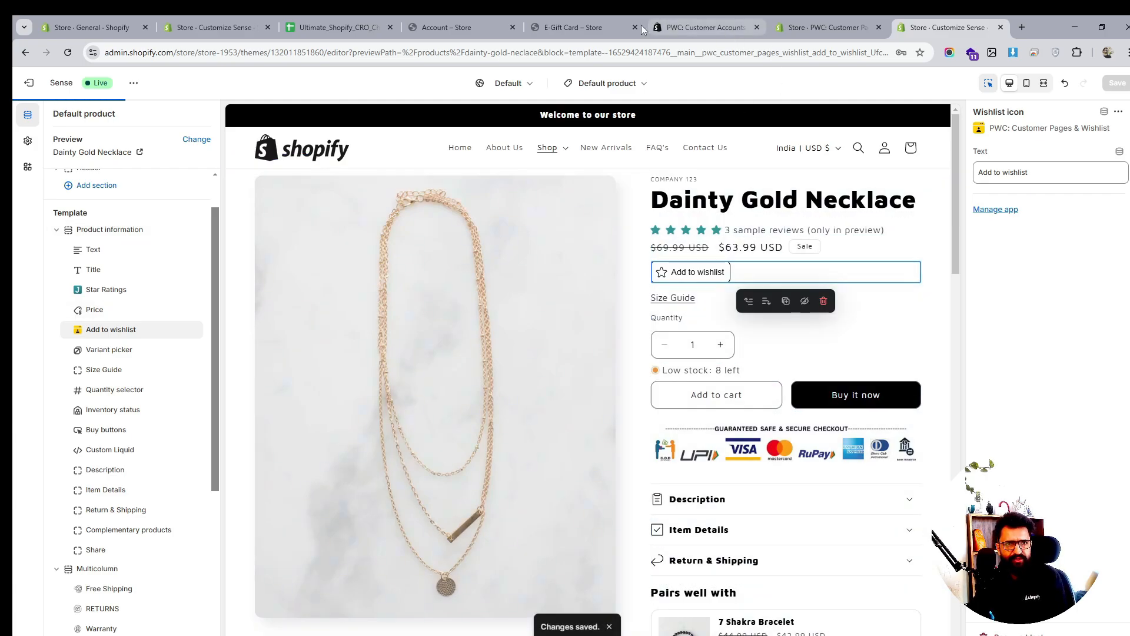
left_click(572, 27)
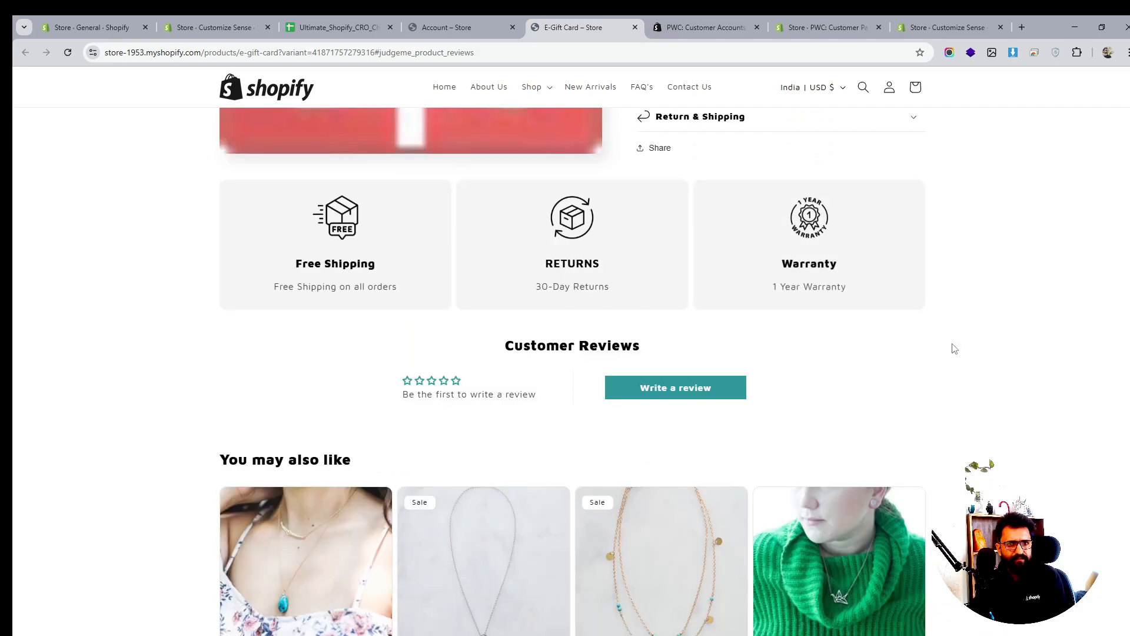
Browse the storefront's Earrings collection and the Dainty Gold Necklace product page
scroll(955, 349, "up", 2)
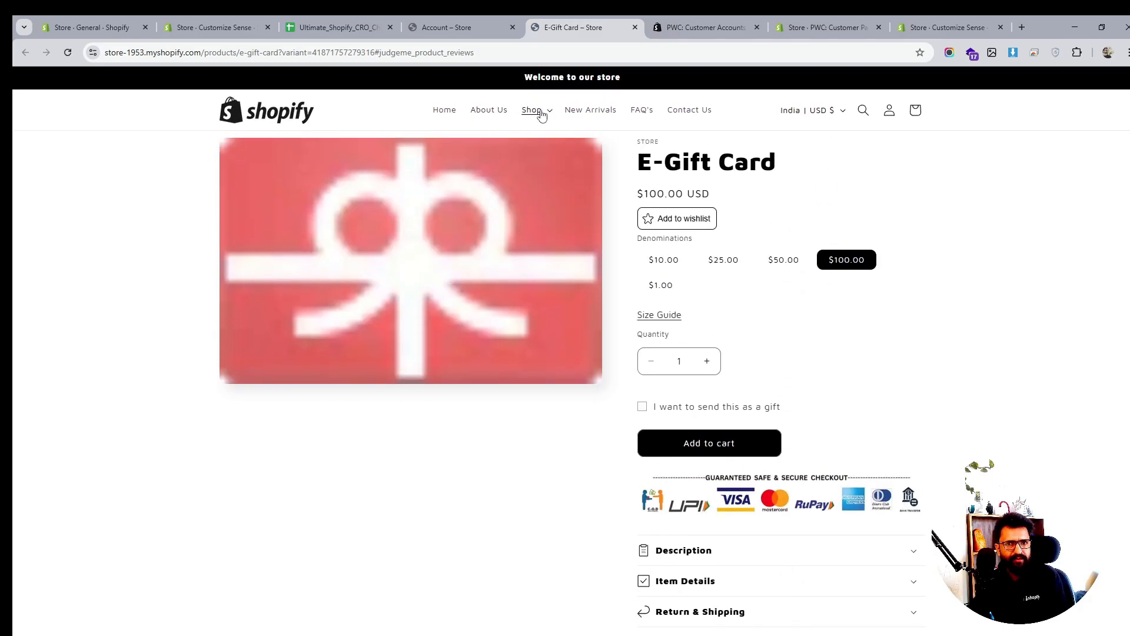
left_click(451, 28)
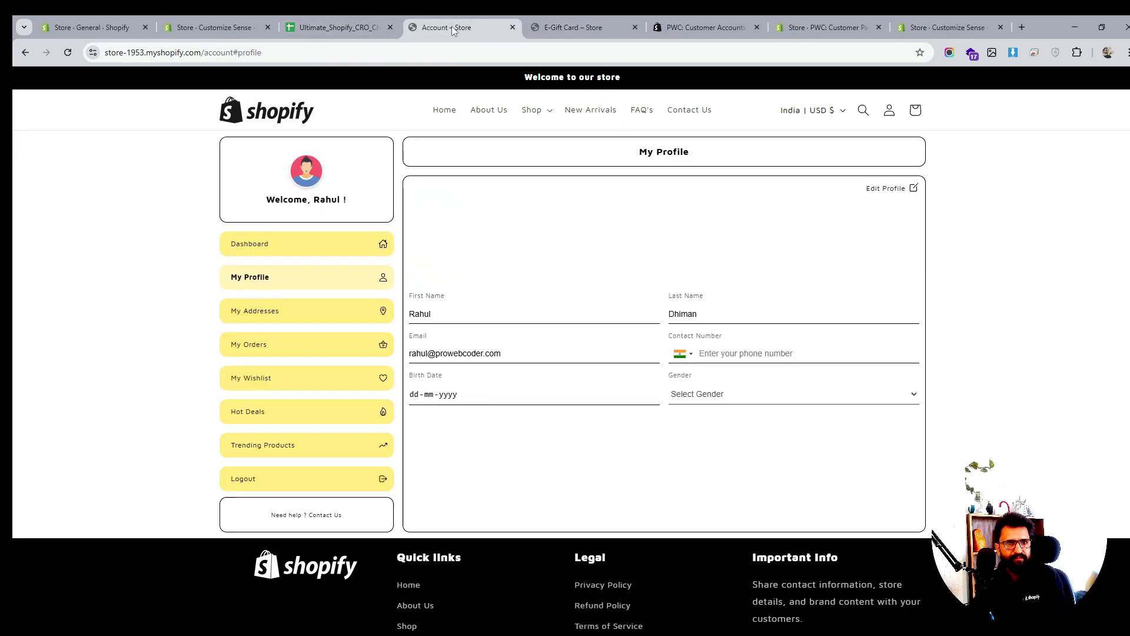
left_click(532, 111)
left_click(476, 158)
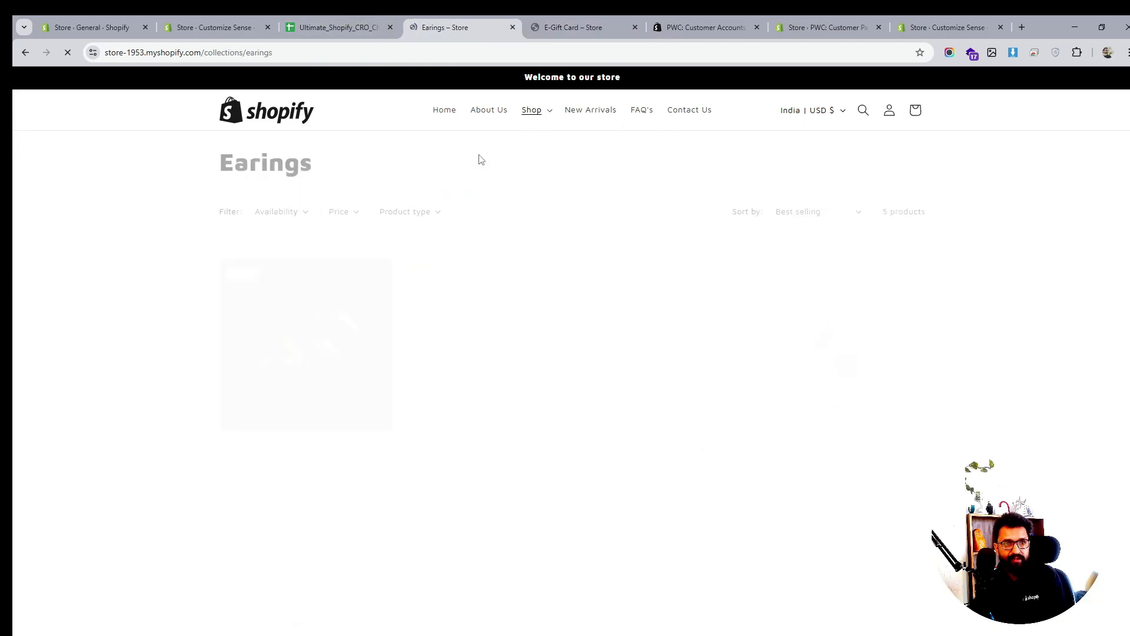
left_click(531, 110)
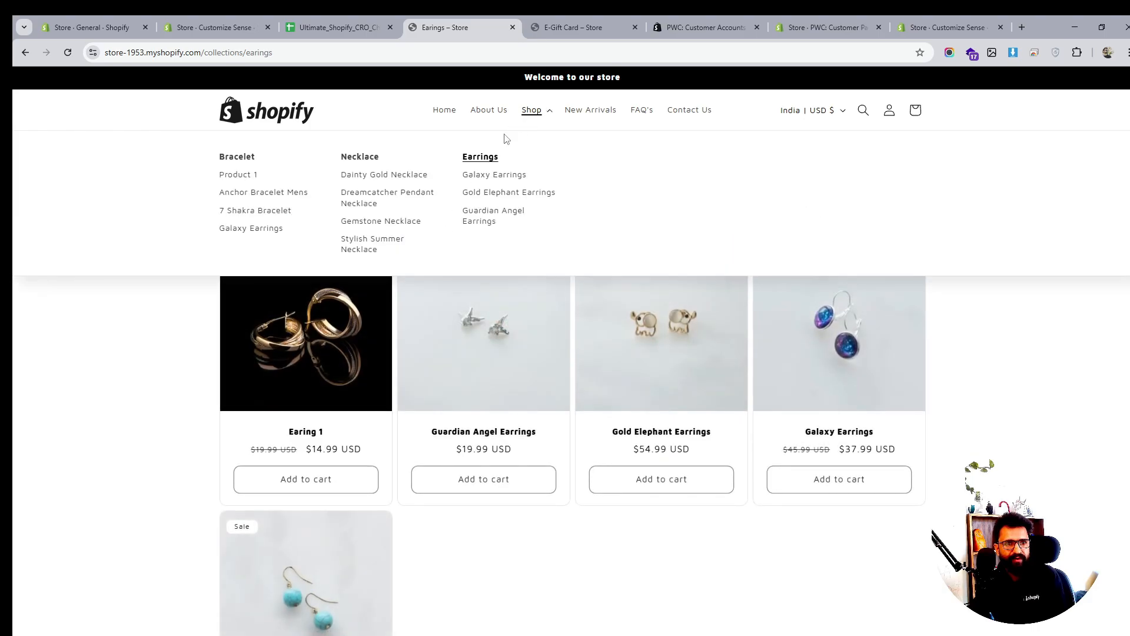
left_click(371, 176)
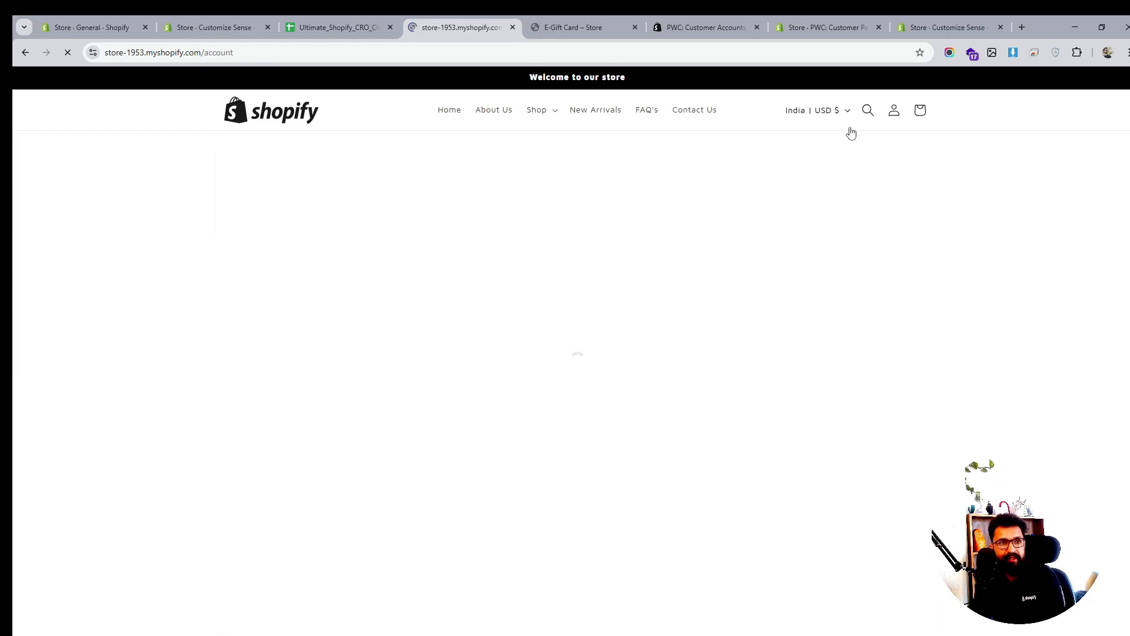
Check My Wishlist and Hot Deals on the storefront account page
left_click(266, 386)
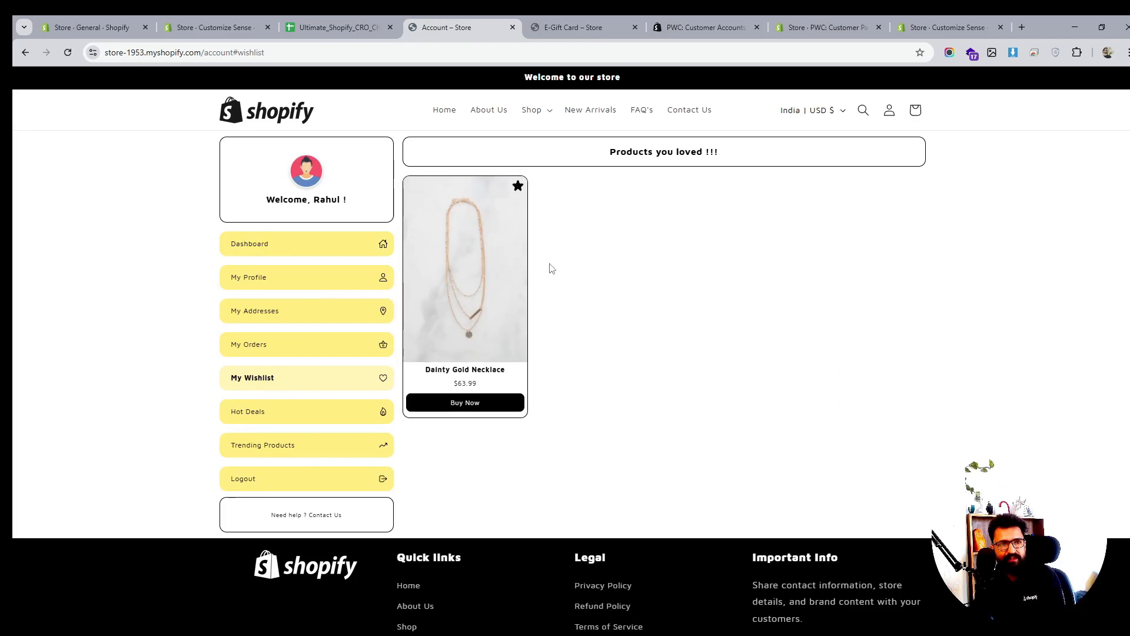
left_click(254, 416)
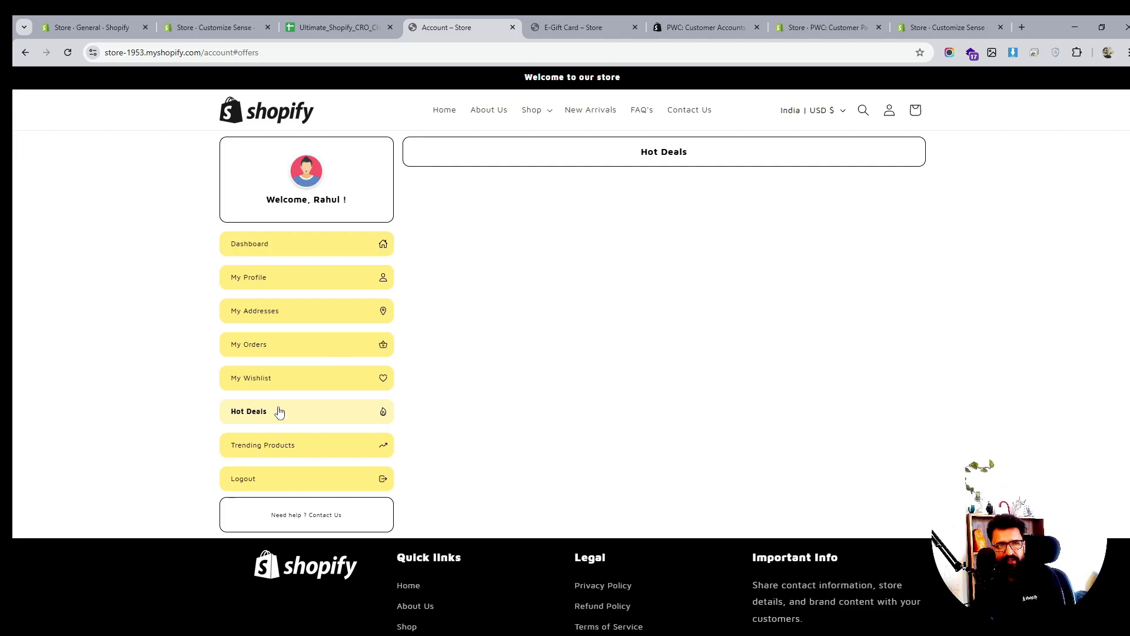
left_click(840, 24)
left_click(939, 23)
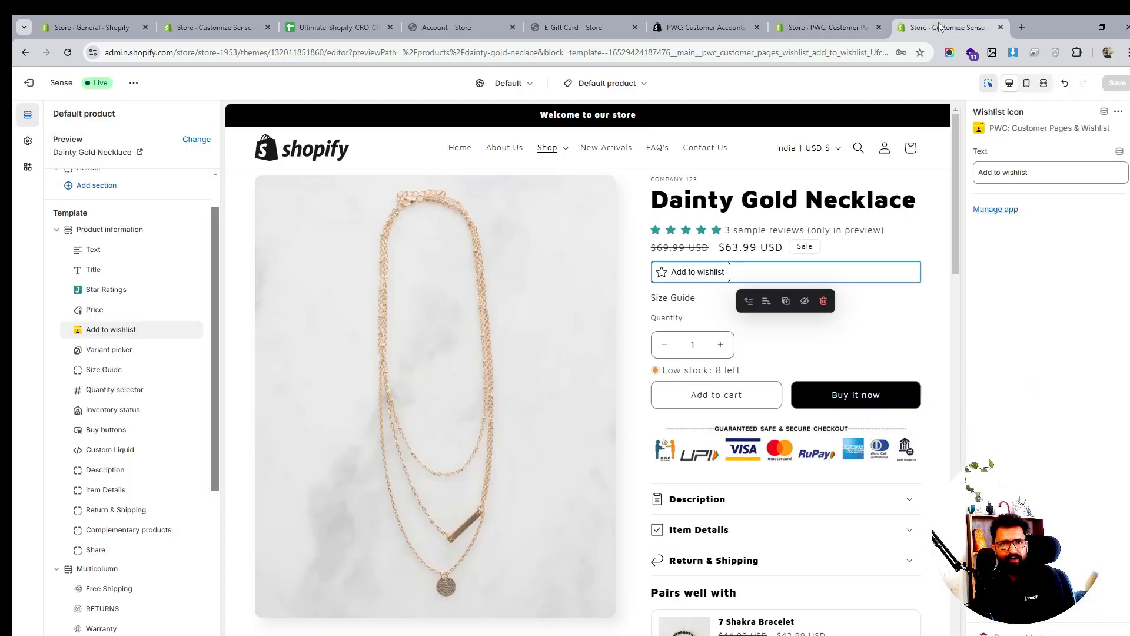
In the legacy Customer account template, turn off Show Hot Deals Tab in the PWC app block
left_click(593, 83)
left_click(572, 282)
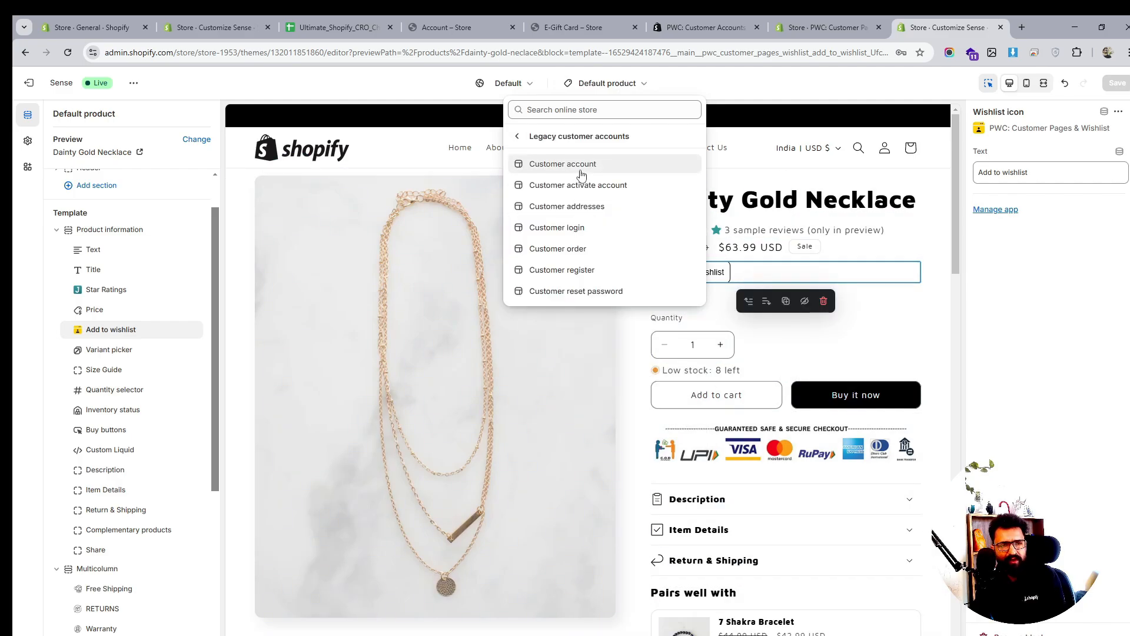
left_click(581, 171)
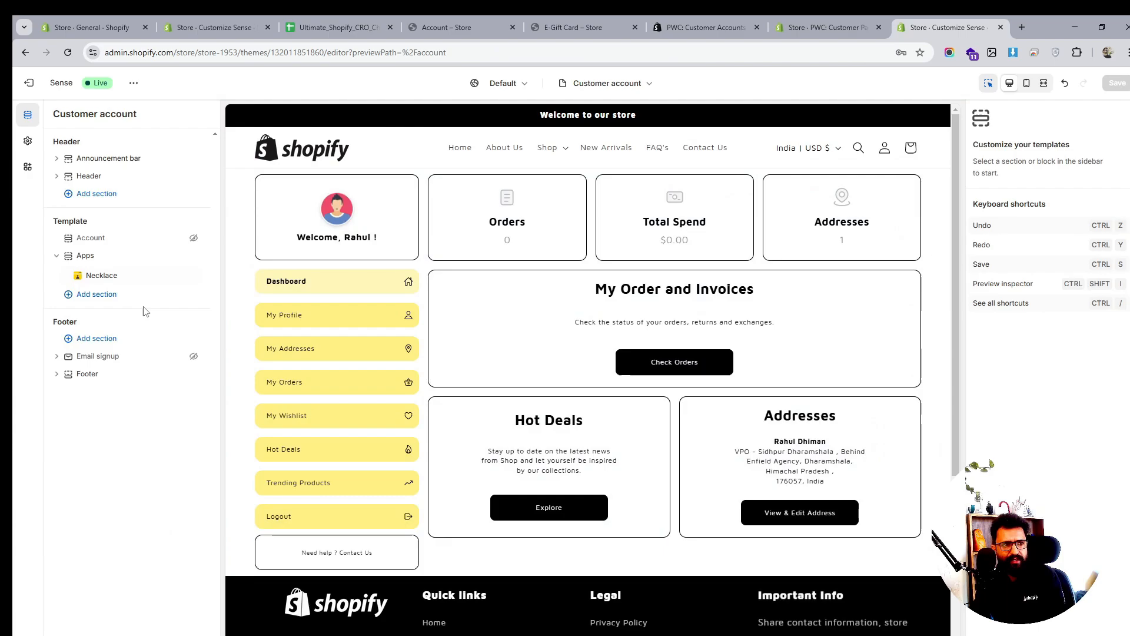
left_click(147, 275)
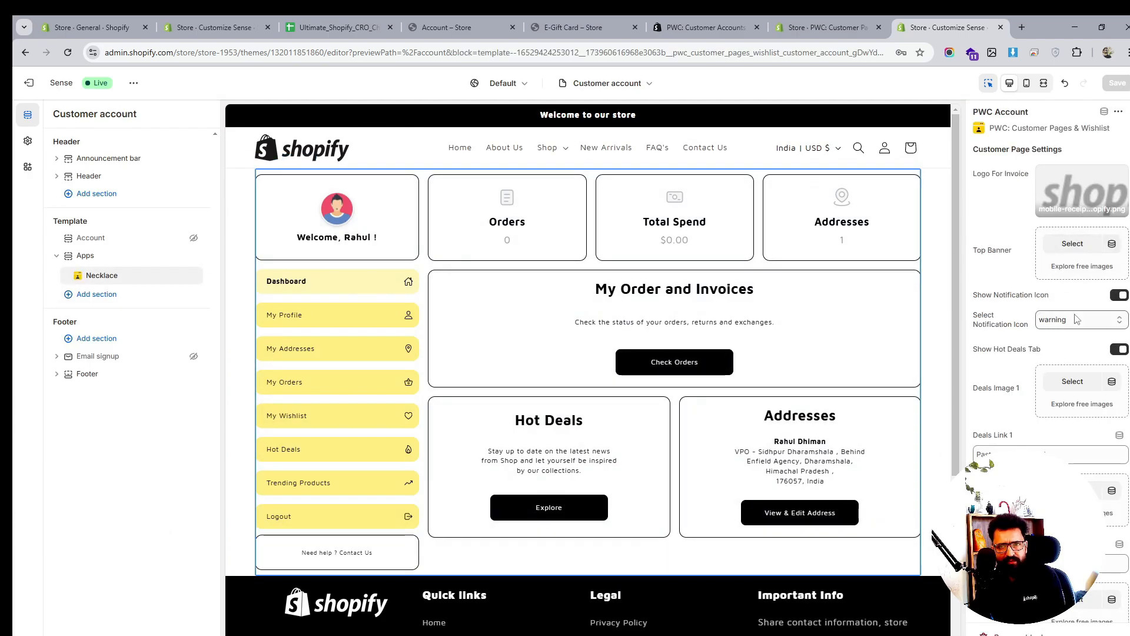
left_click(1117, 351)
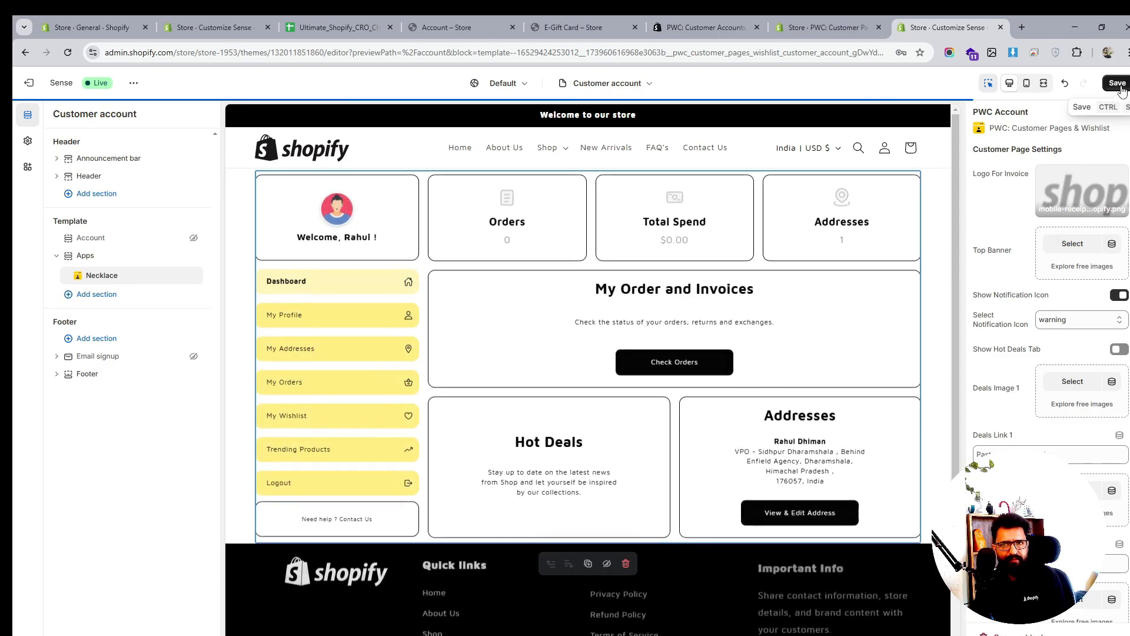
left_click(567, 27)
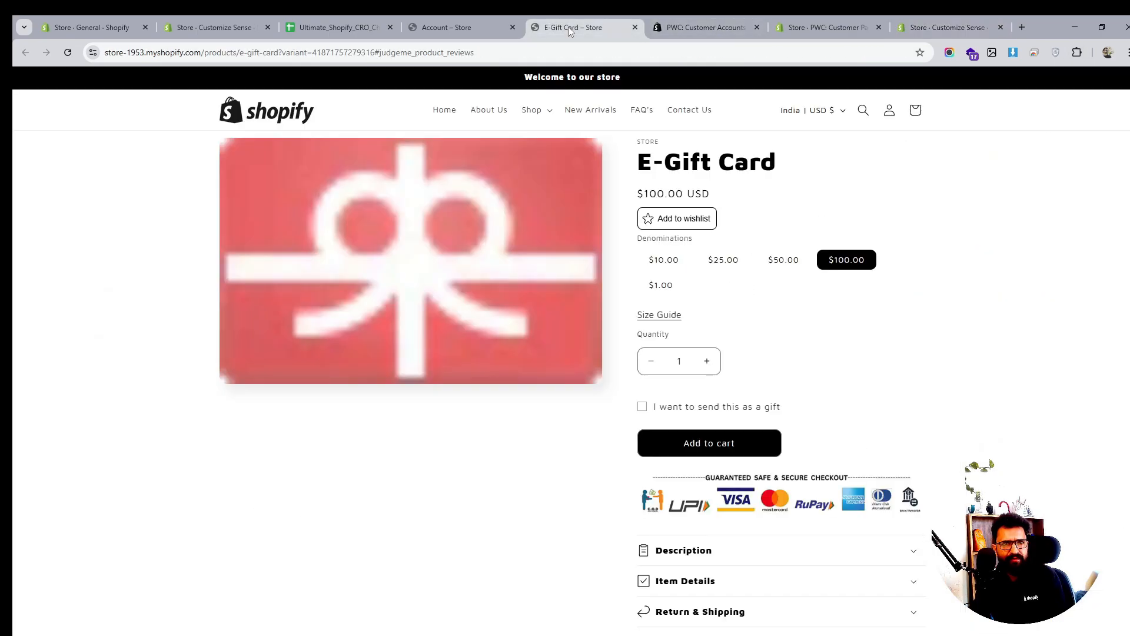
Reload the storefront account page and view its wishlist, orders and trending products sections
left_click(434, 18)
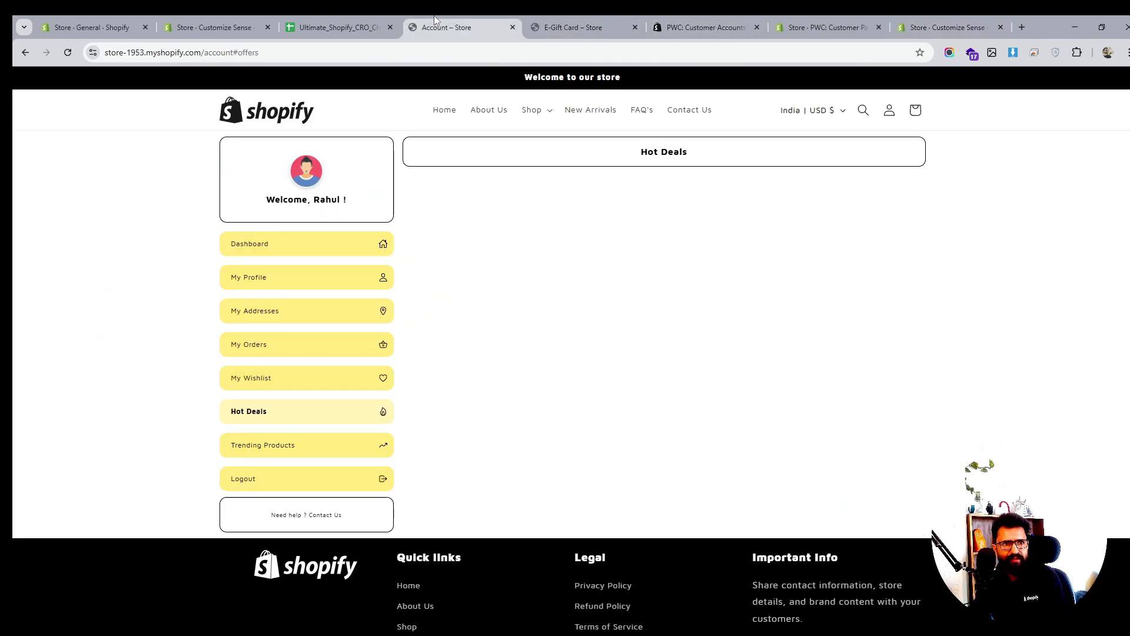
left_click(68, 52)
left_click(264, 375)
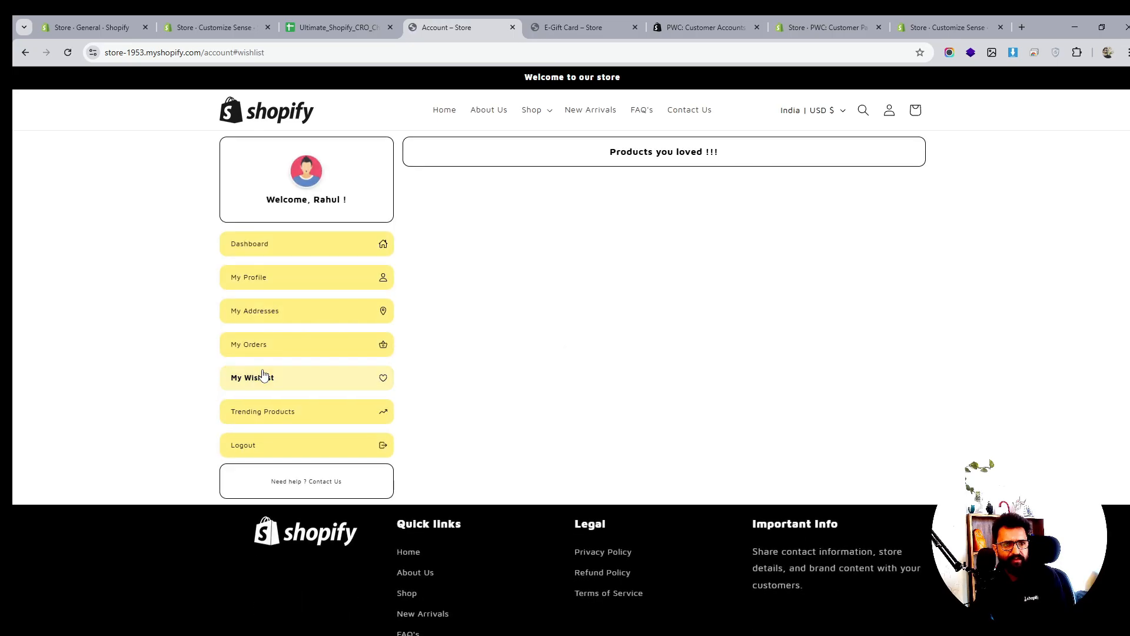
left_click(264, 348)
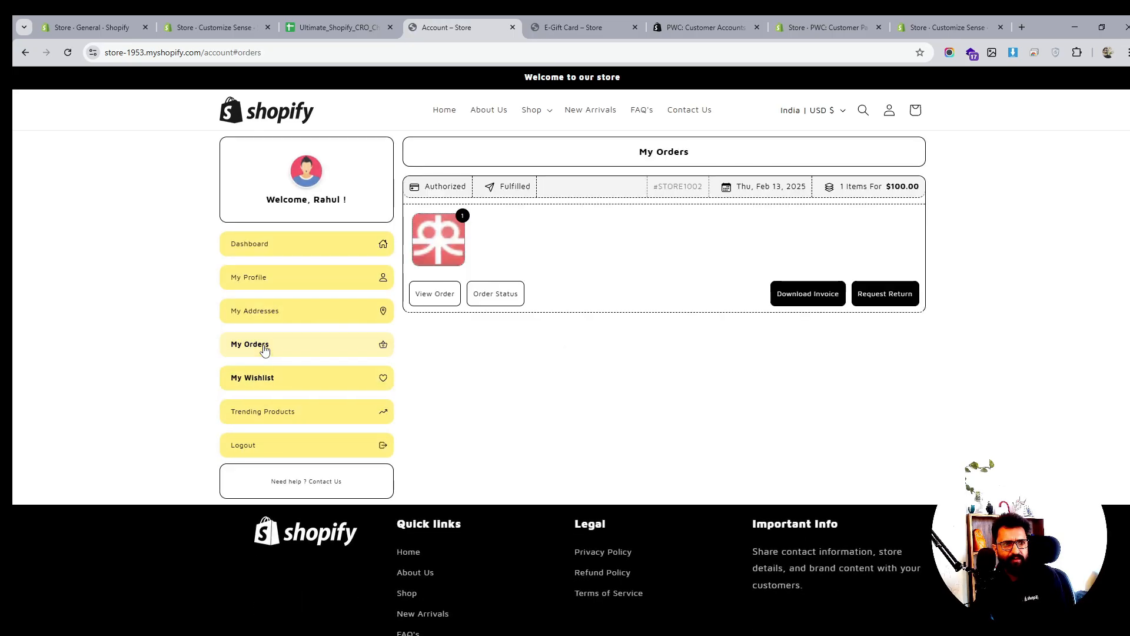
left_click(261, 412)
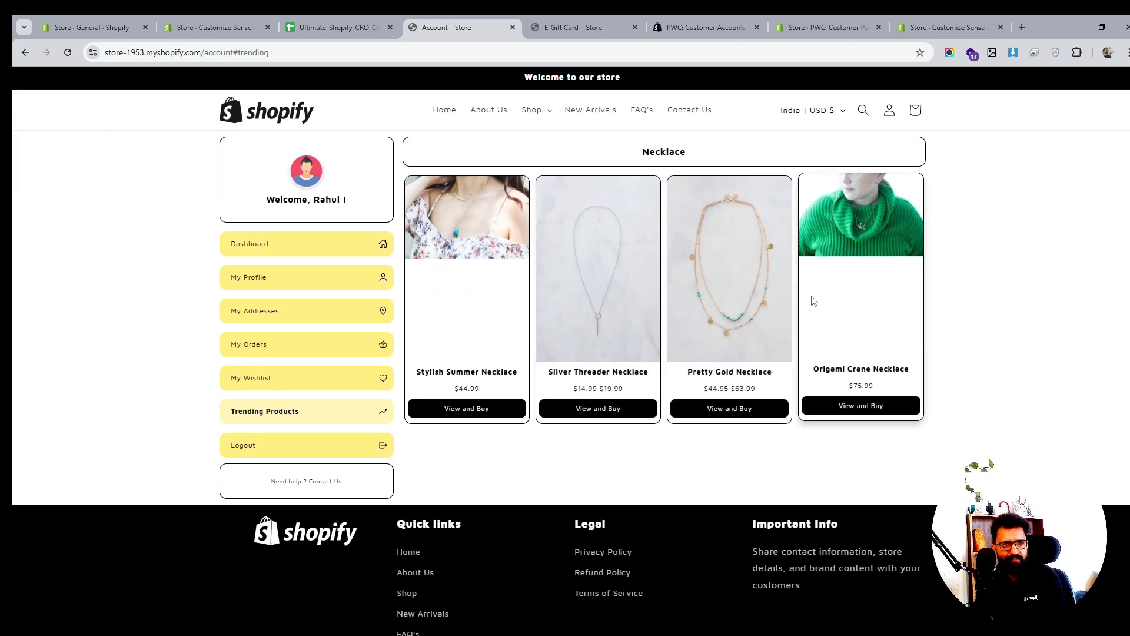
Check saved addresses and the editable profile's Gender options, then return to the dashboard
left_click(246, 311)
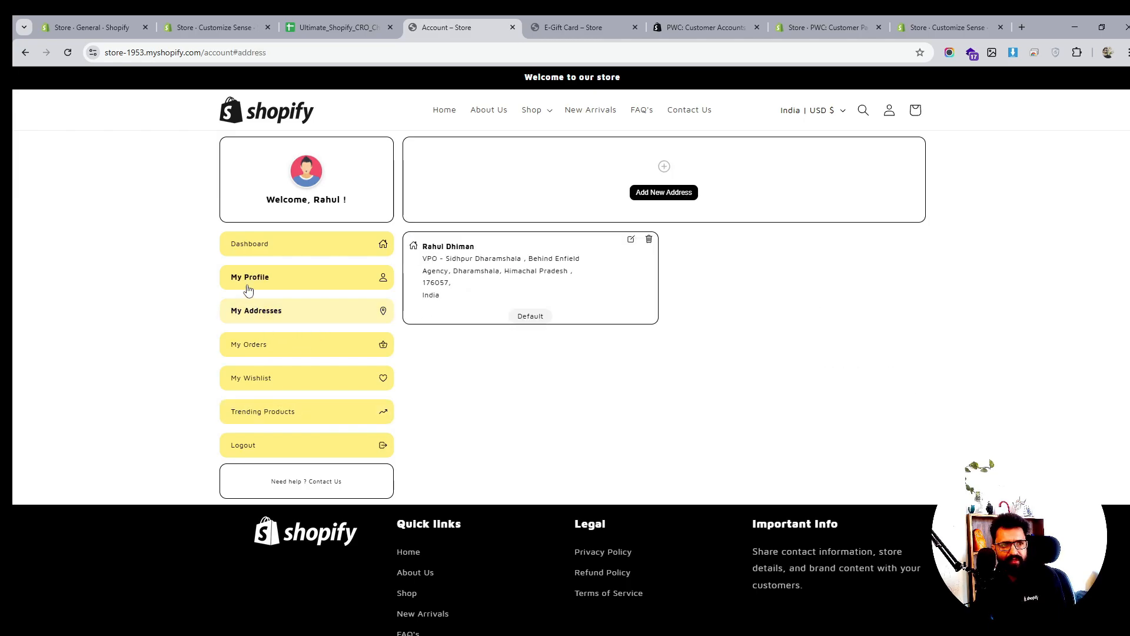
left_click(248, 288)
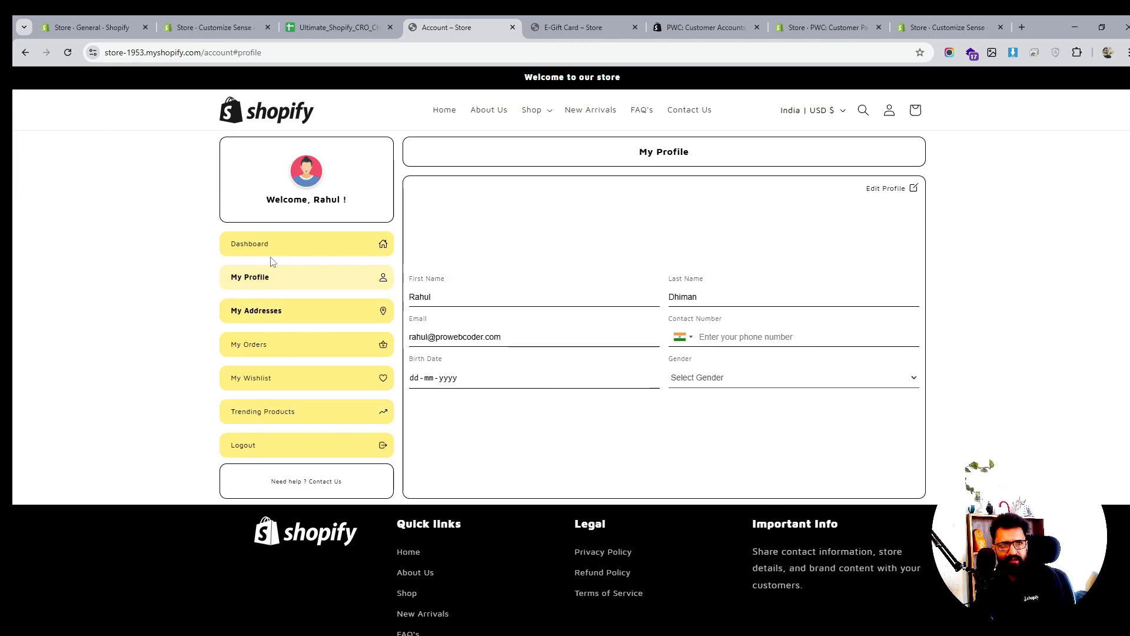
left_click(899, 189)
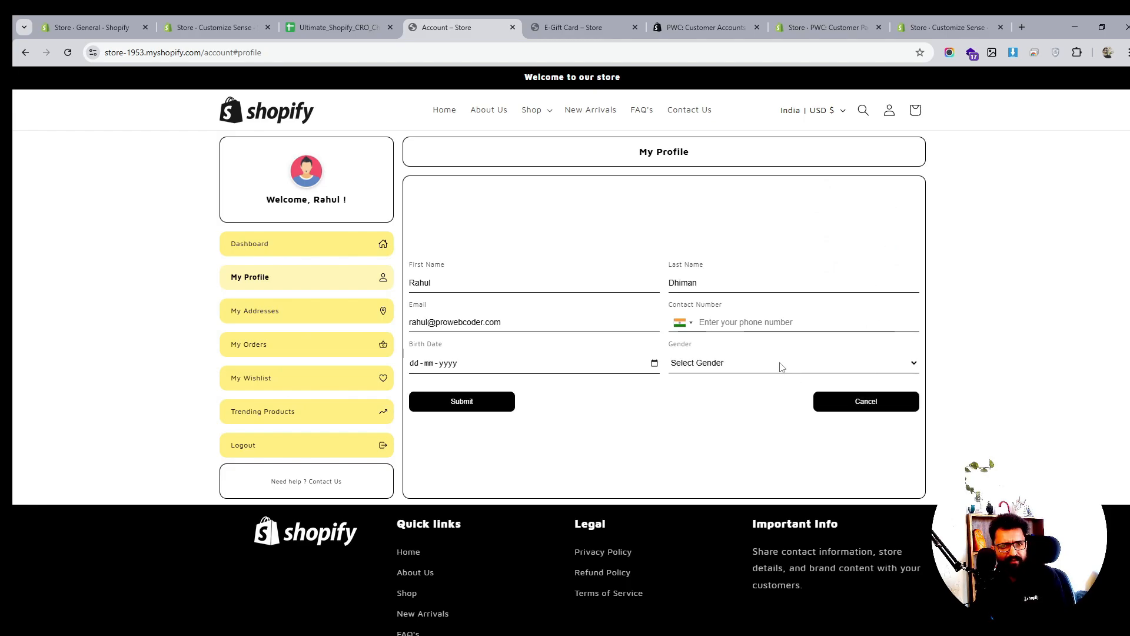
left_click(781, 366)
left_click(782, 366)
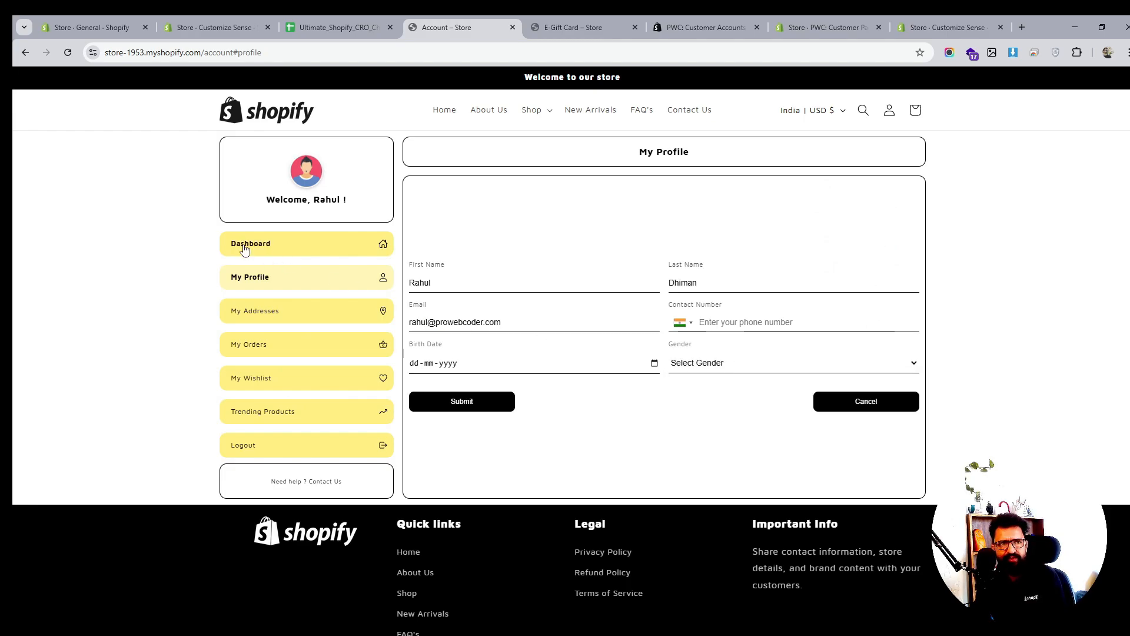
left_click(344, 246)
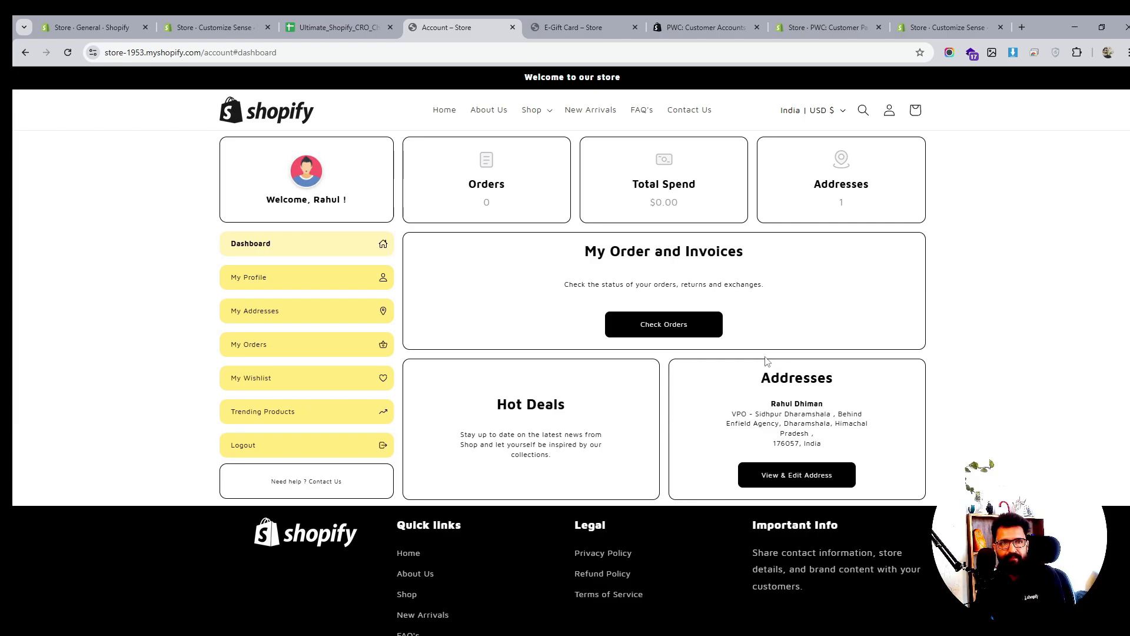
scroll(765, 360, "down", 3)
scroll(765, 360, "up", 3)
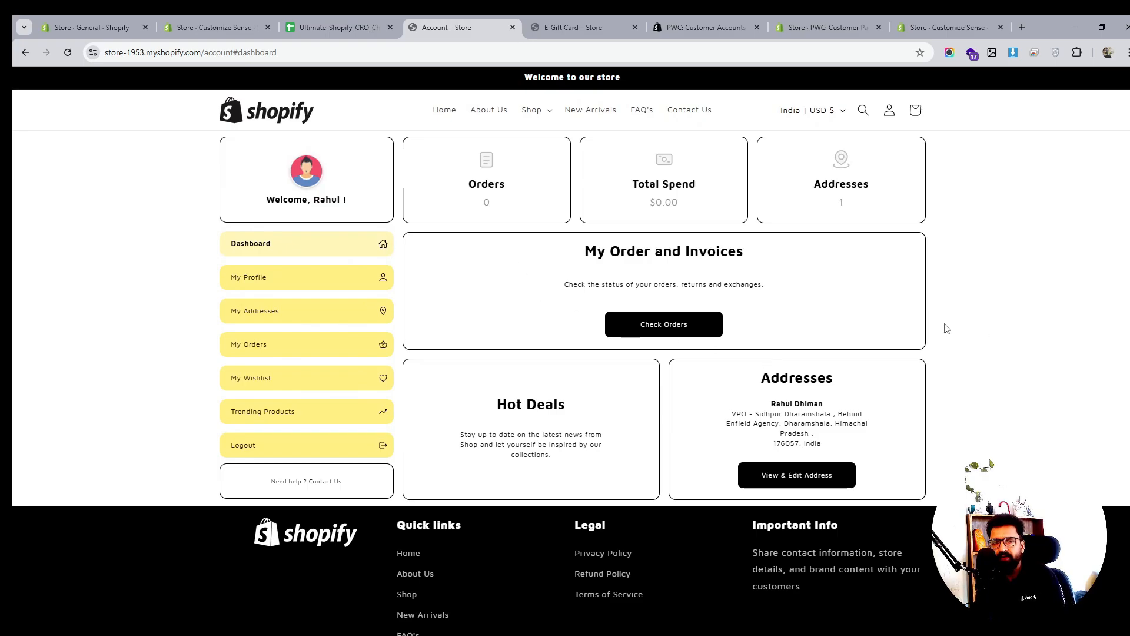
Select the Klaviyo or Omnisend checklist item and glance across the open store tabs
left_click(343, 27)
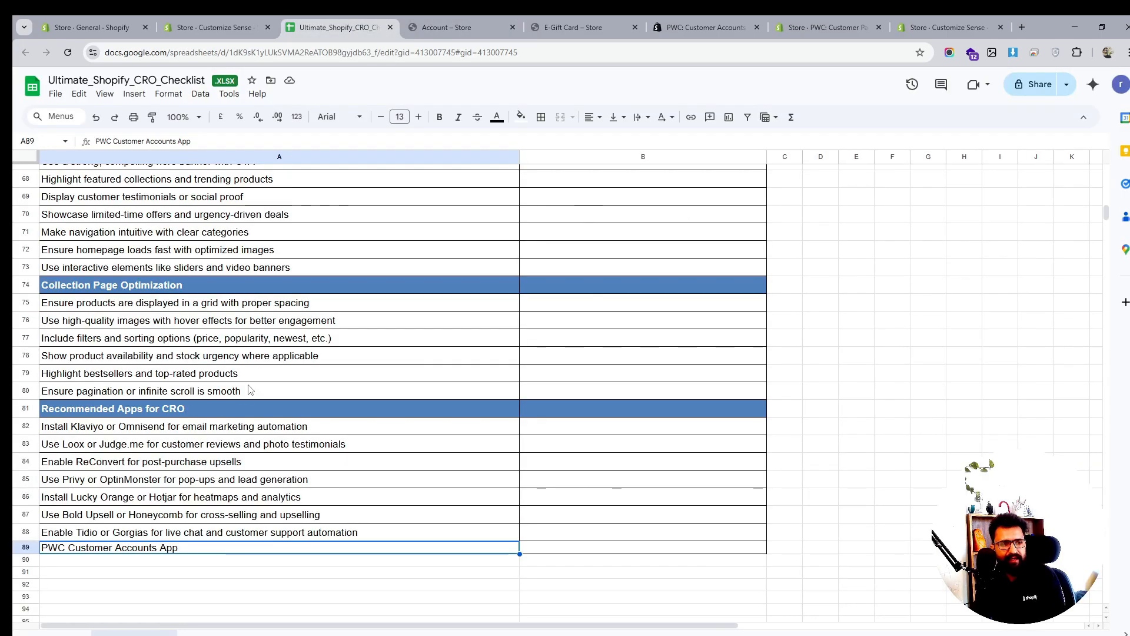
left_click(90, 427)
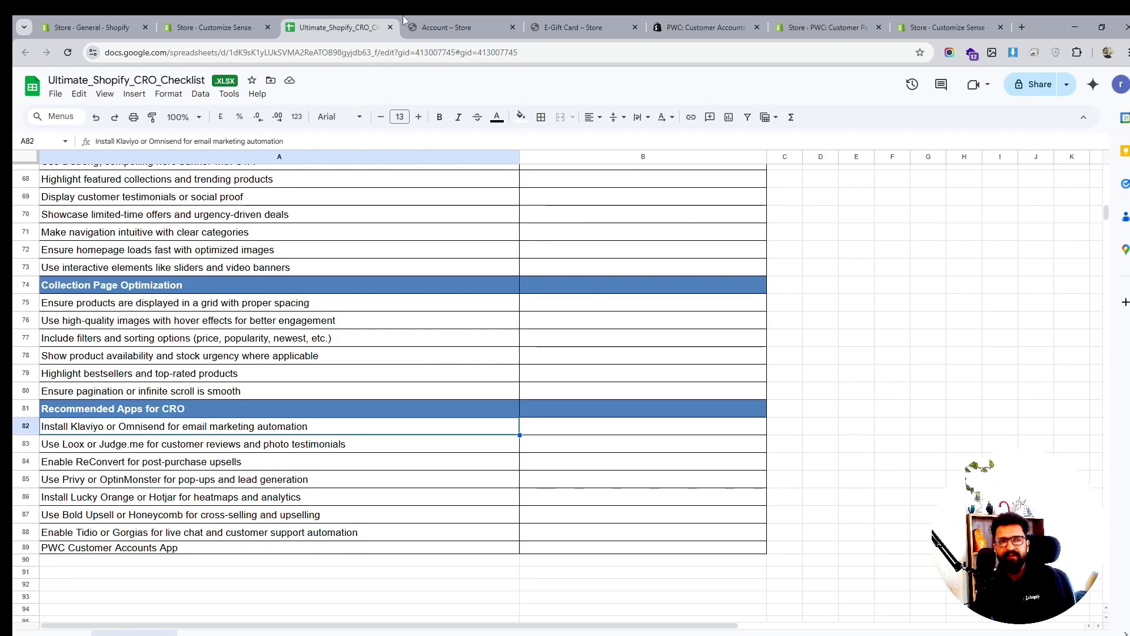
left_click(684, 29)
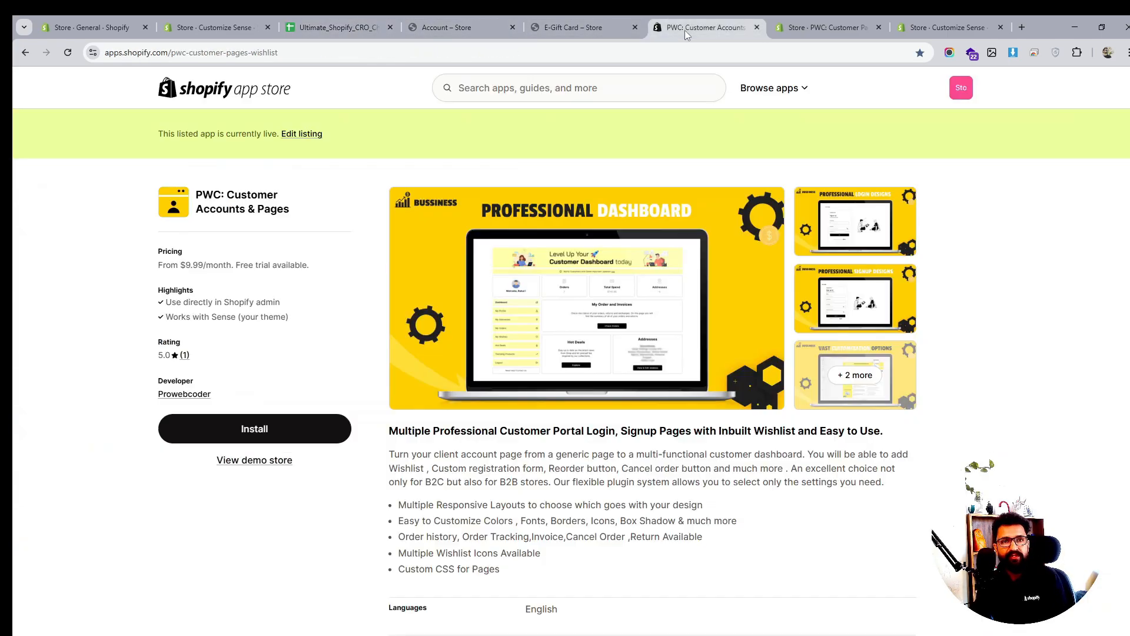
left_click(594, 27)
left_click(443, 26)
left_click(336, 26)
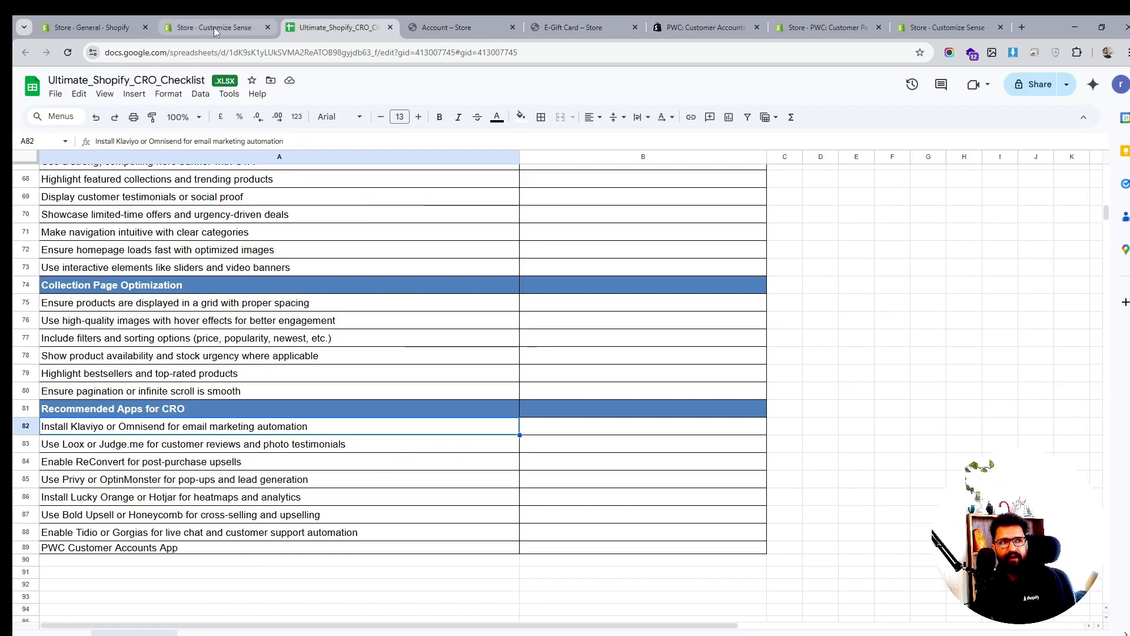
left_click(214, 28)
left_click(365, 27)
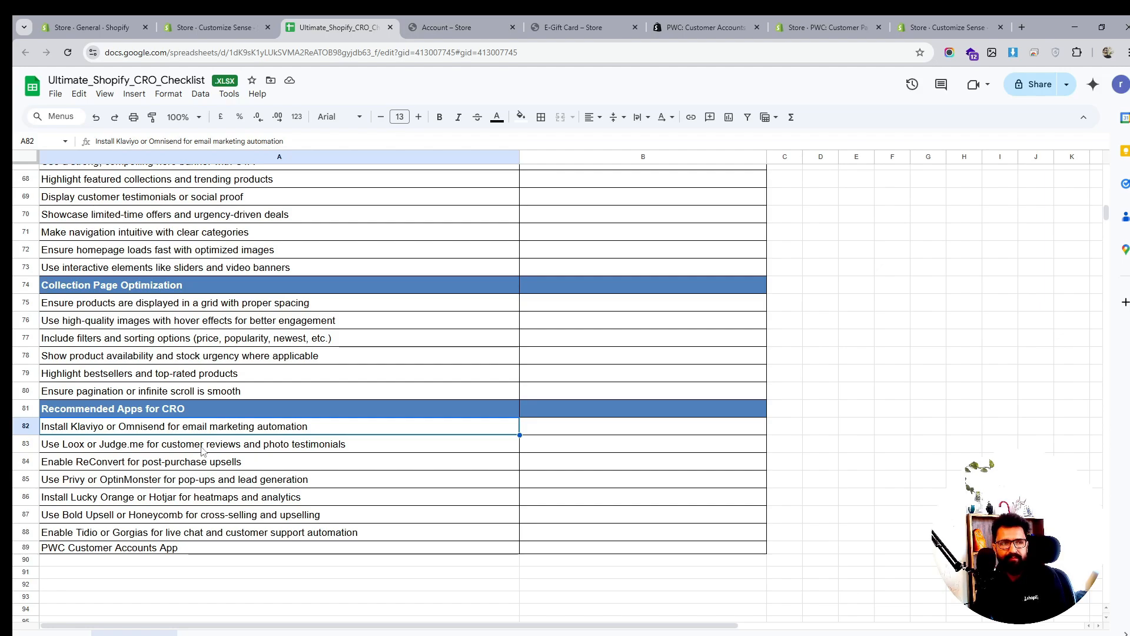
Review the Loox/Judge.me, ReConvert and Lucky Orange/Hotjar items, then go to the store home page
left_click(257, 441)
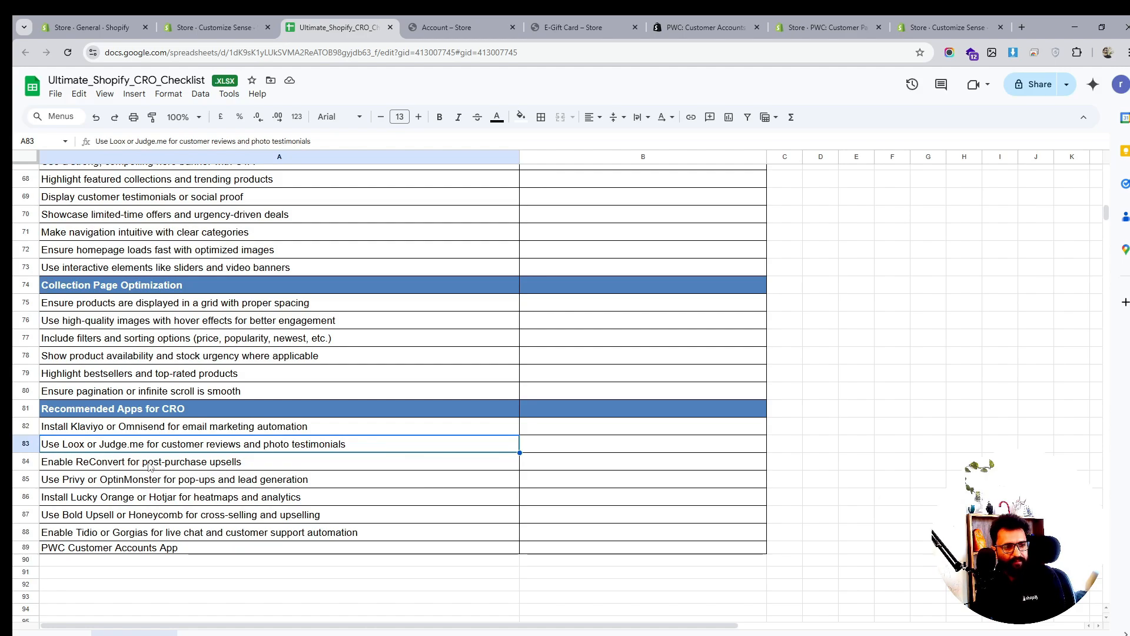
left_click(107, 465)
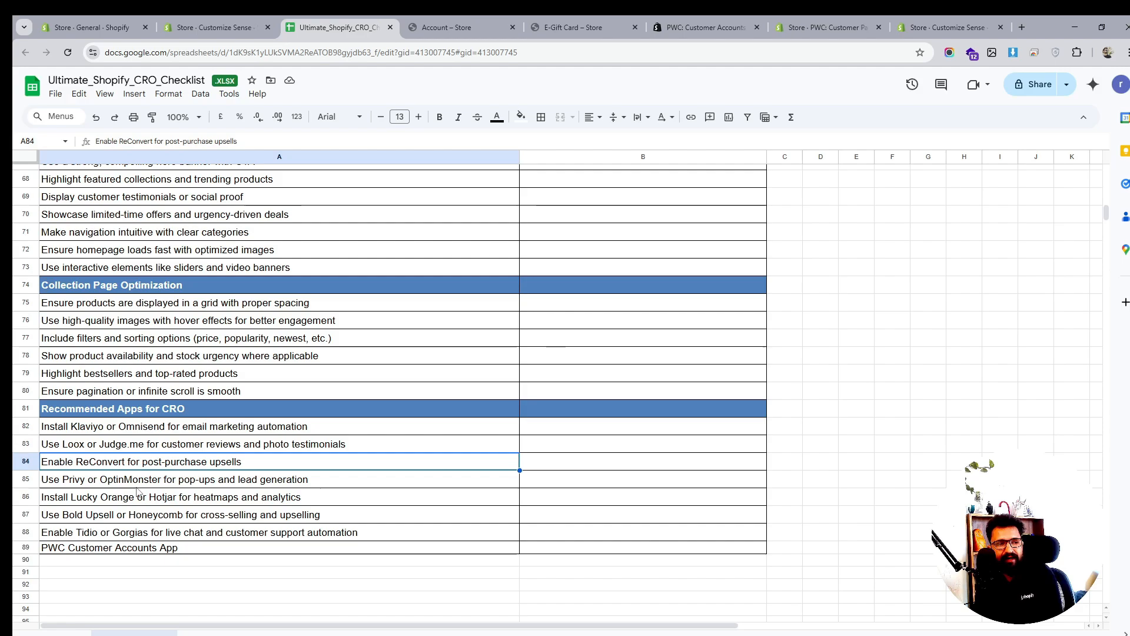
left_click(127, 501)
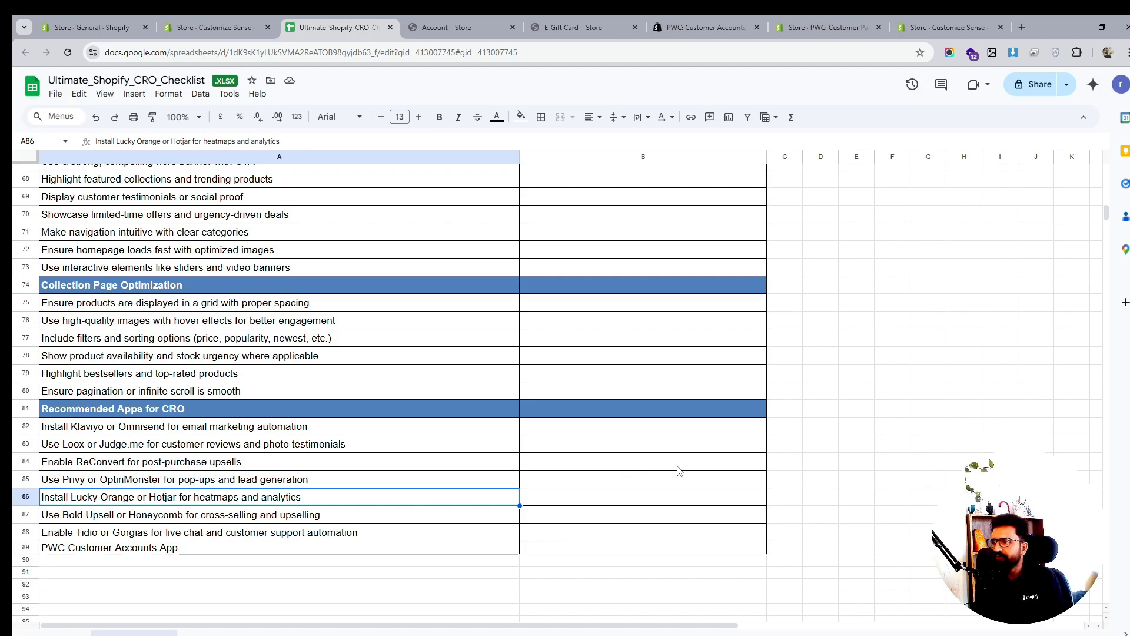
left_click(555, 26)
left_click(306, 118)
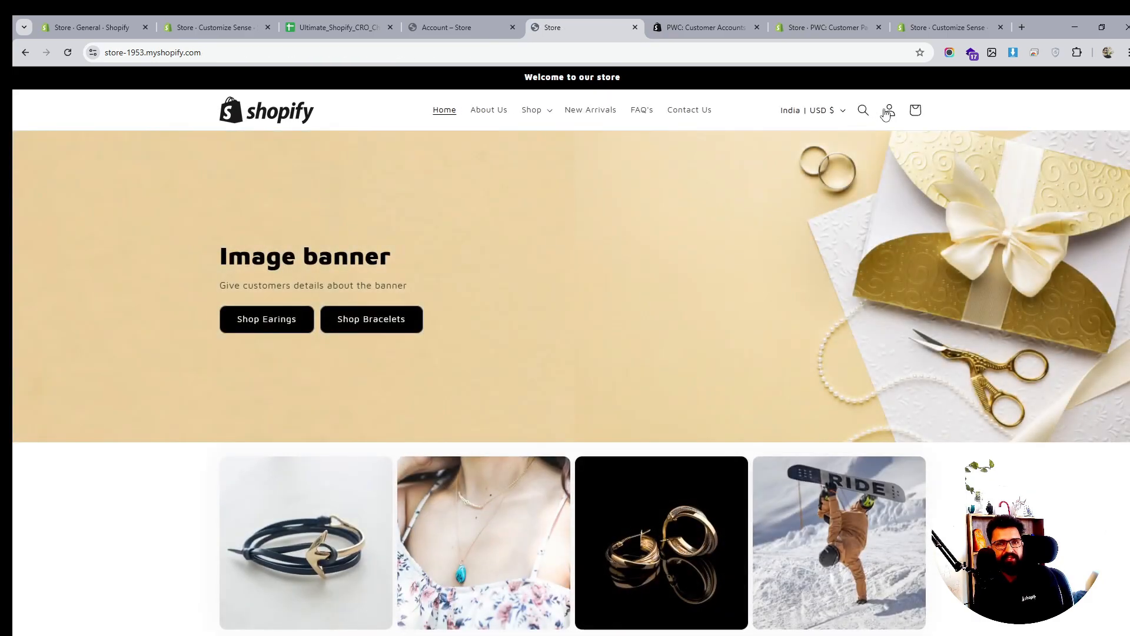
View the account's profile, saved addresses and dashboard, then return to the store home page
left_click(890, 110)
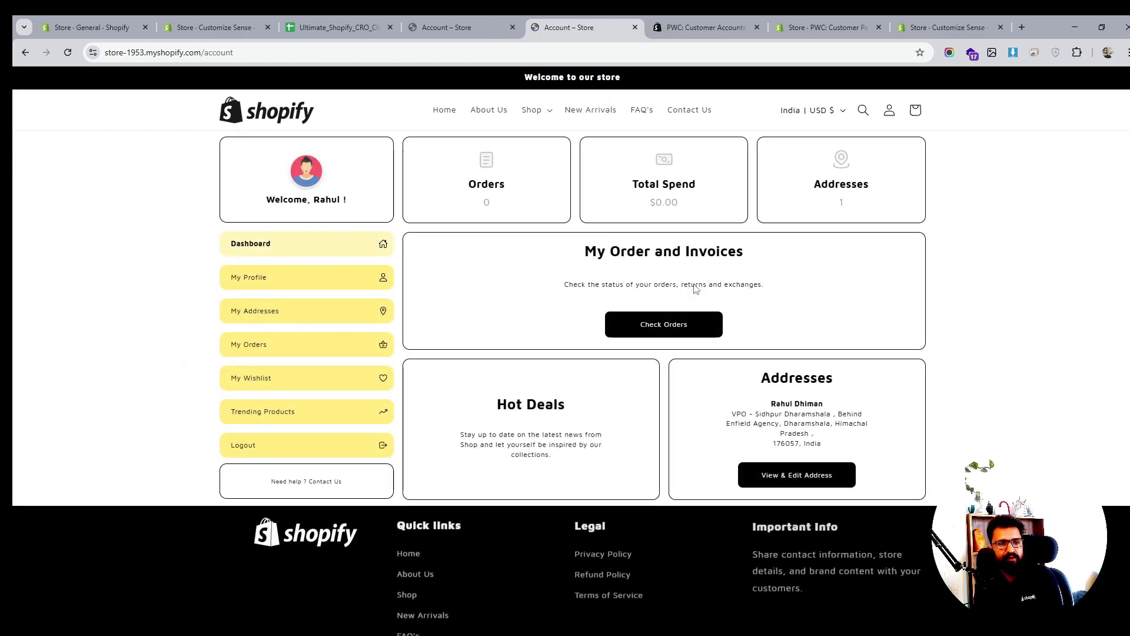
scroll(695, 285, "down", 2)
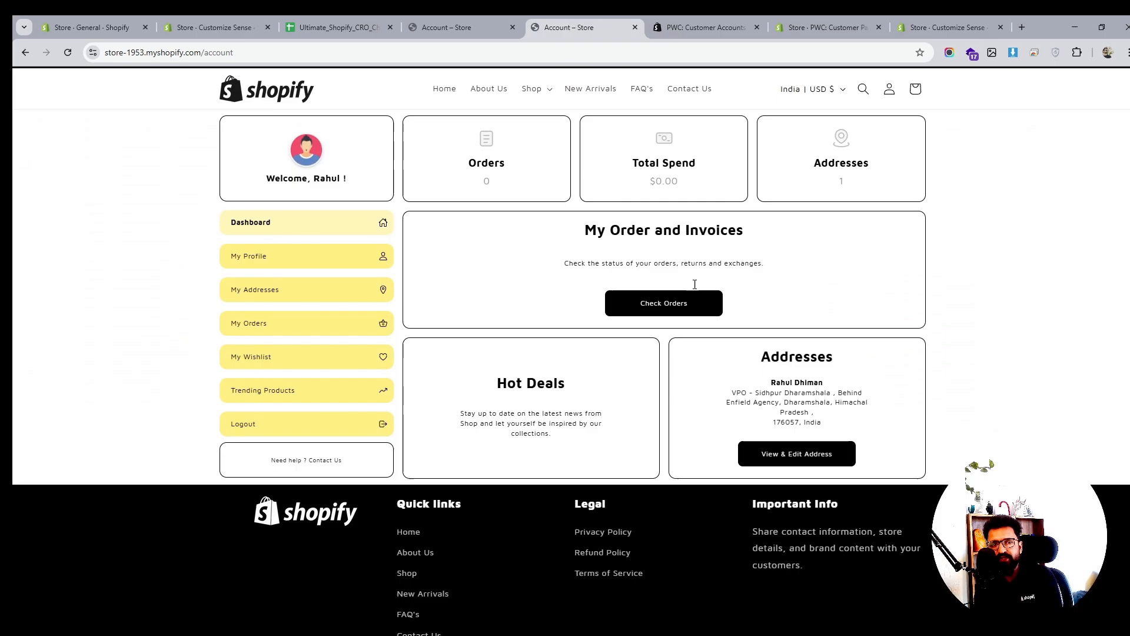
scroll(695, 285, "up", 2)
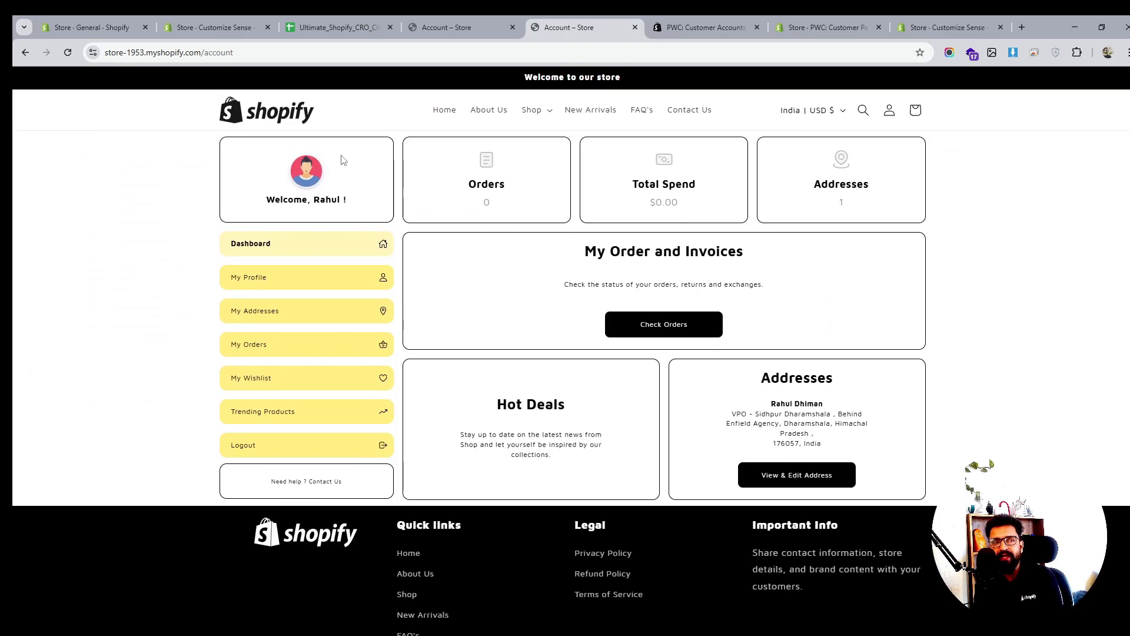
left_click(283, 283)
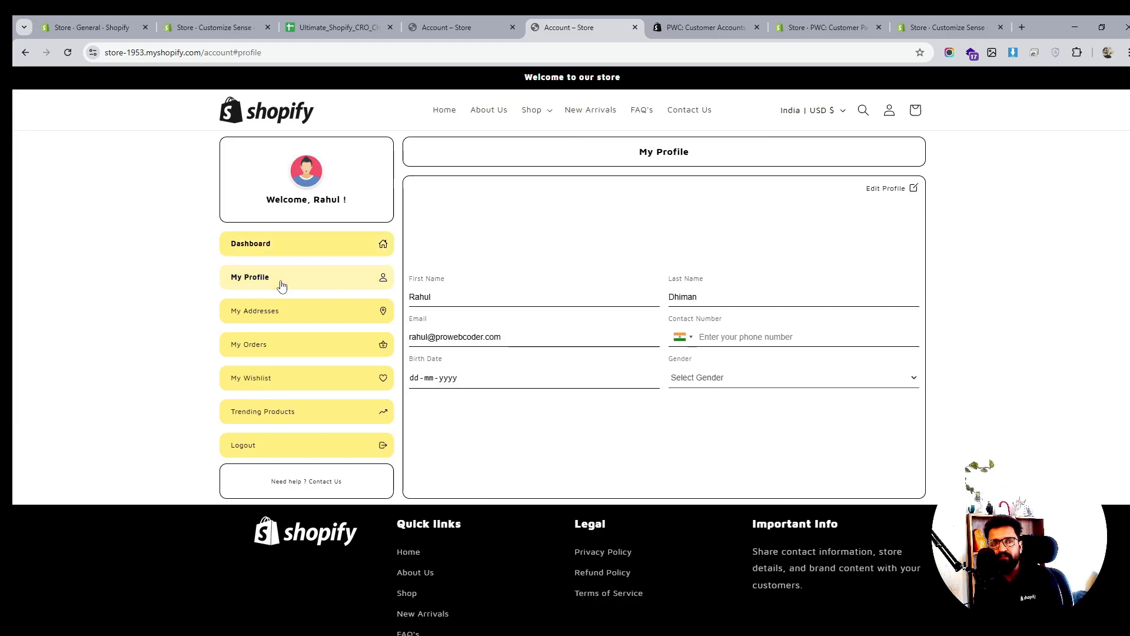
left_click(267, 312)
left_click(263, 288)
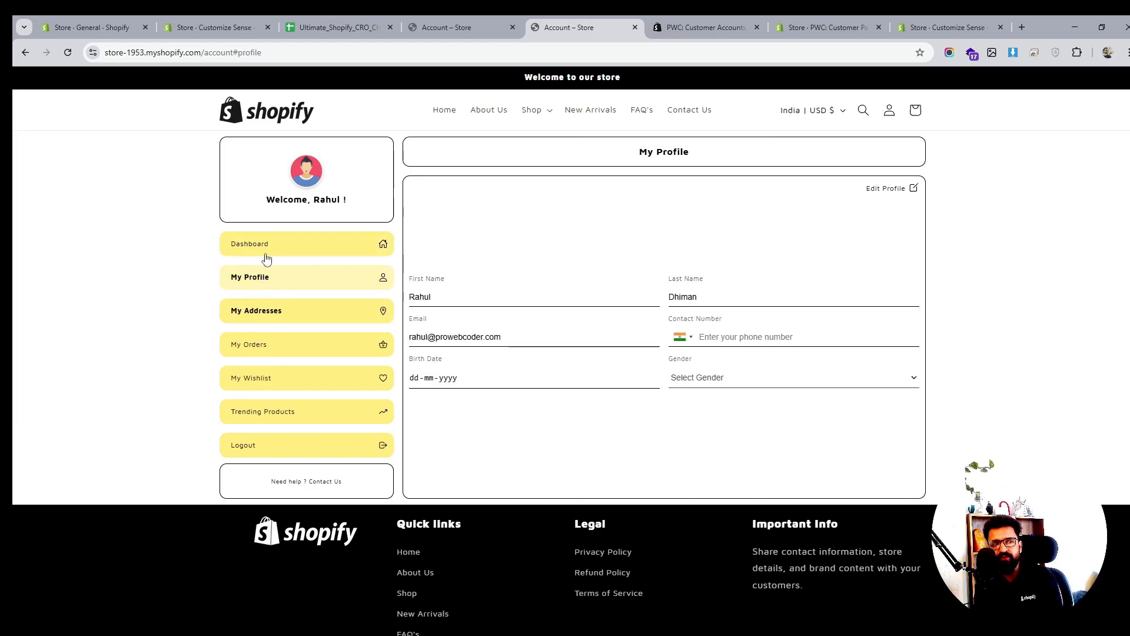
left_click(266, 254)
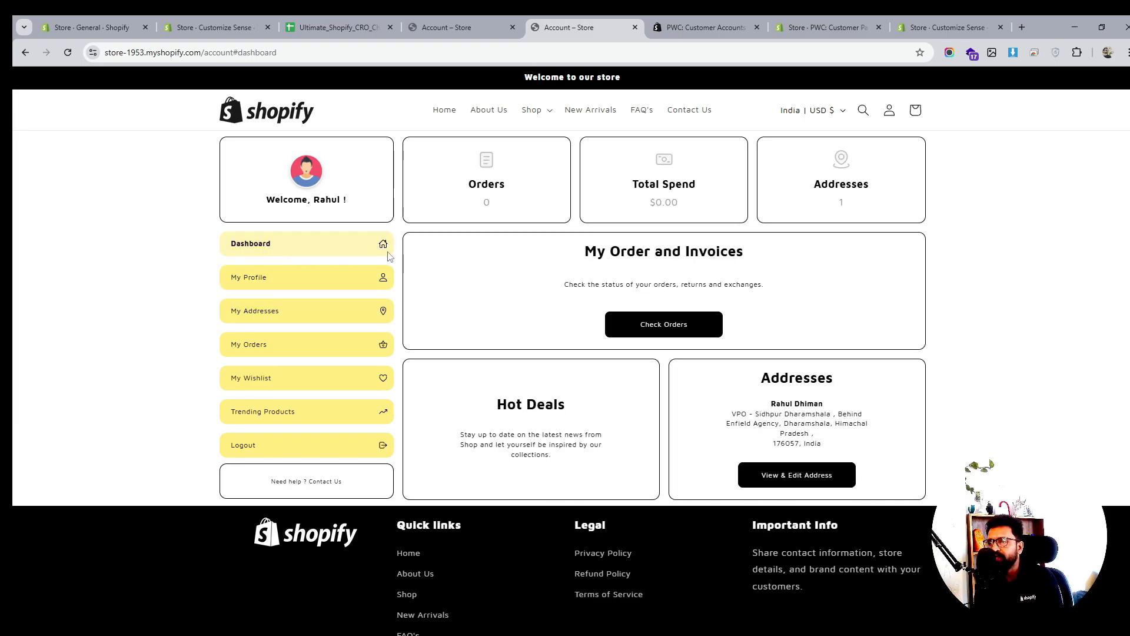
left_click(271, 115)
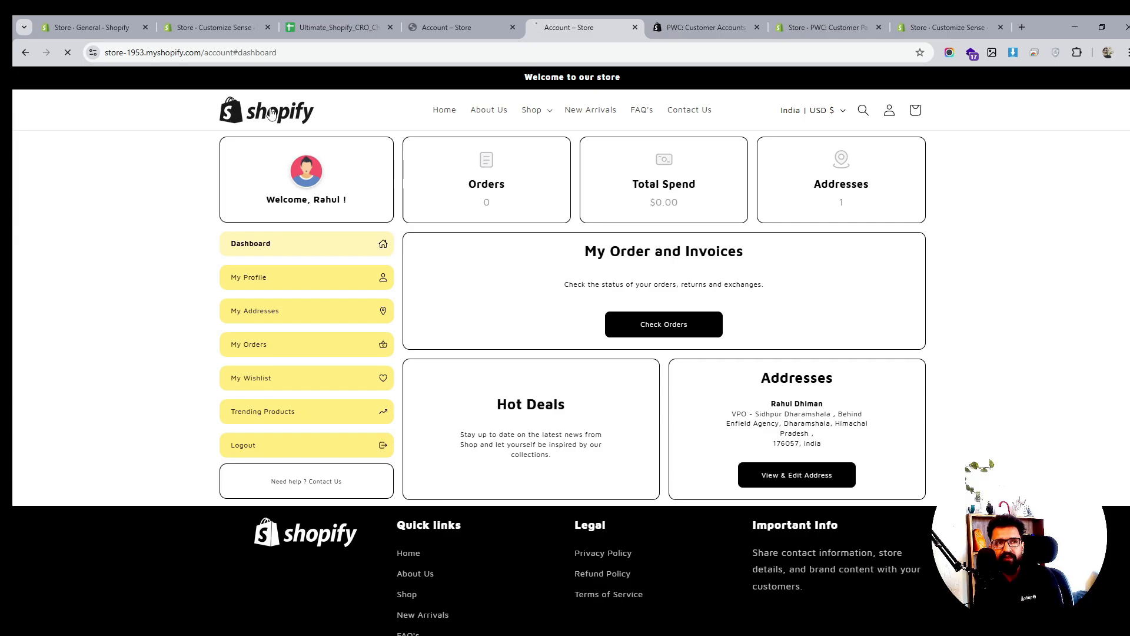
Scroll the home page to review product cards, service highlights and footer links
scroll(743, 311, "down", 3)
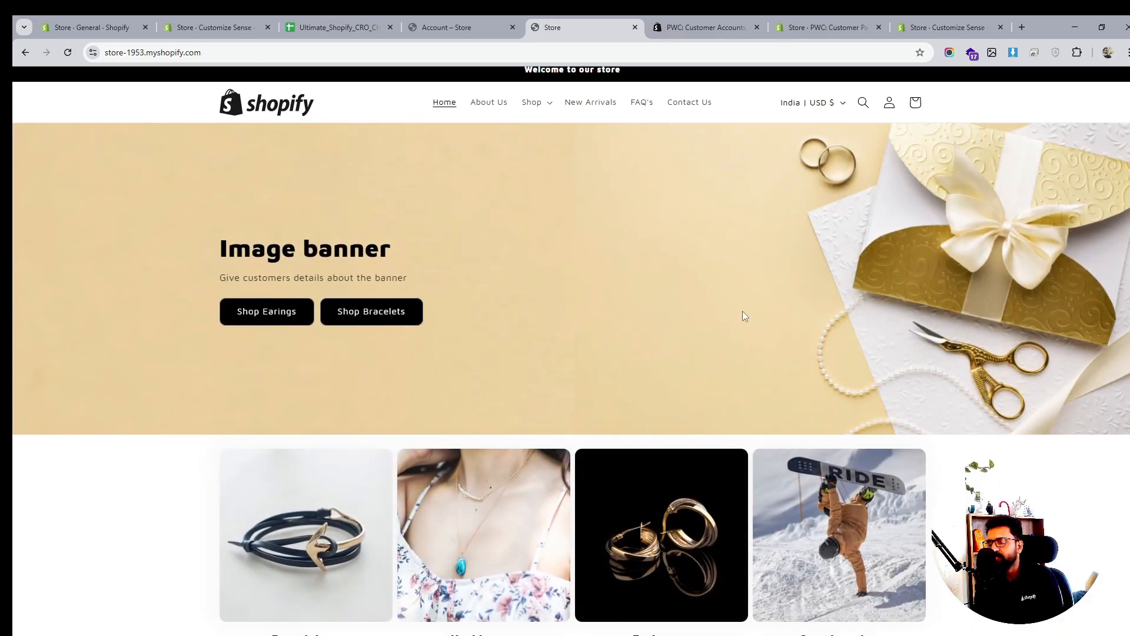
scroll(743, 316, "down", 10)
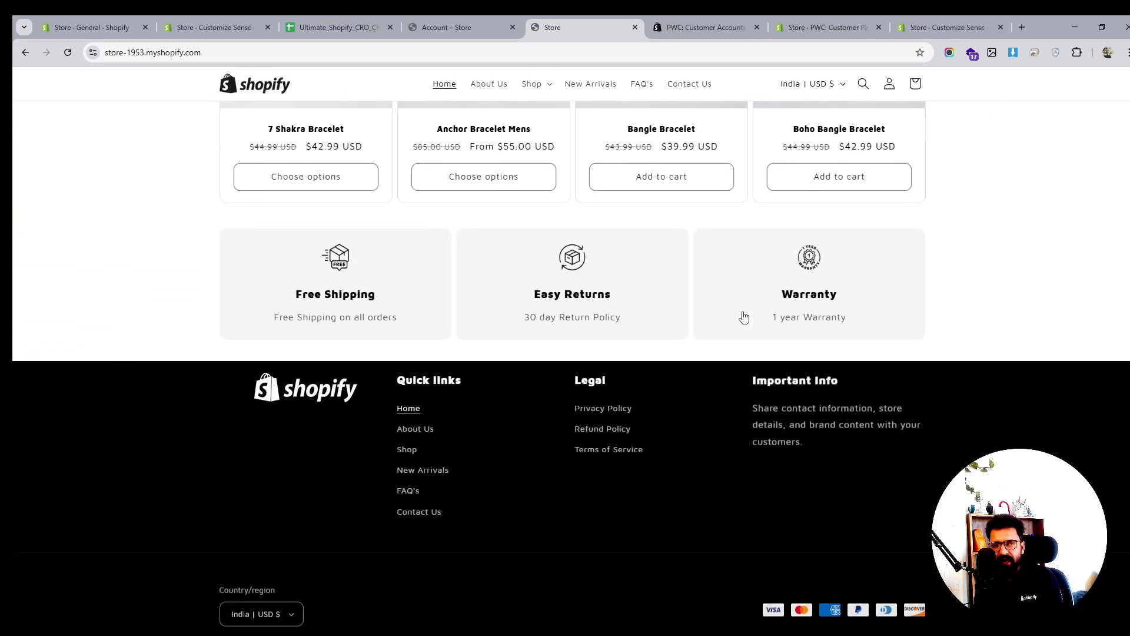
scroll(743, 316, "up", 13)
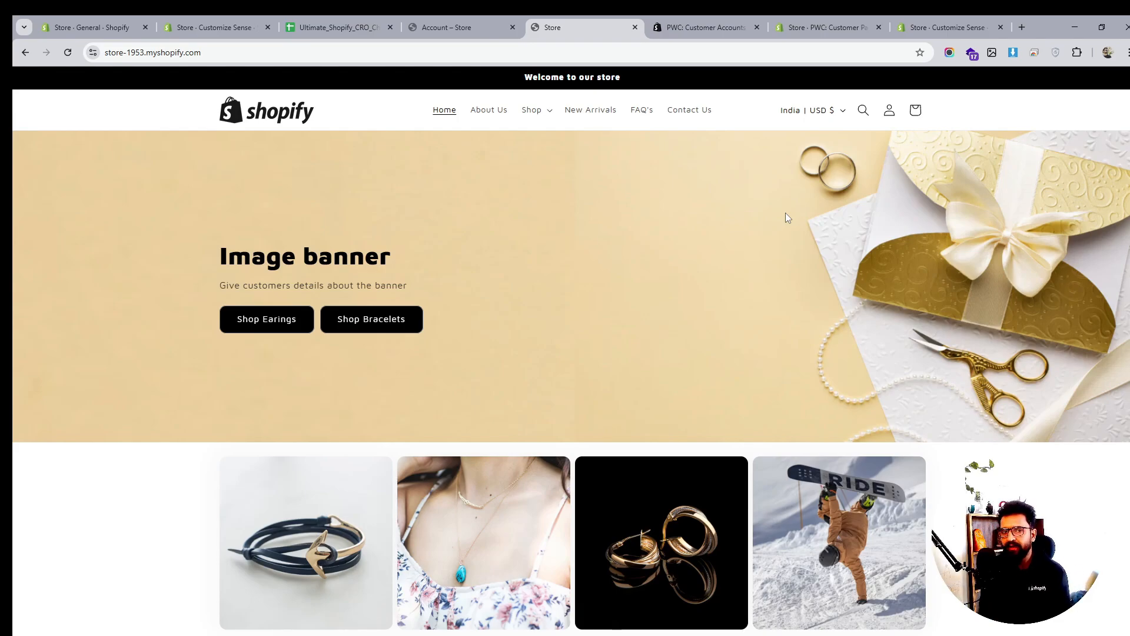
scroll(774, 292, "down", 3)
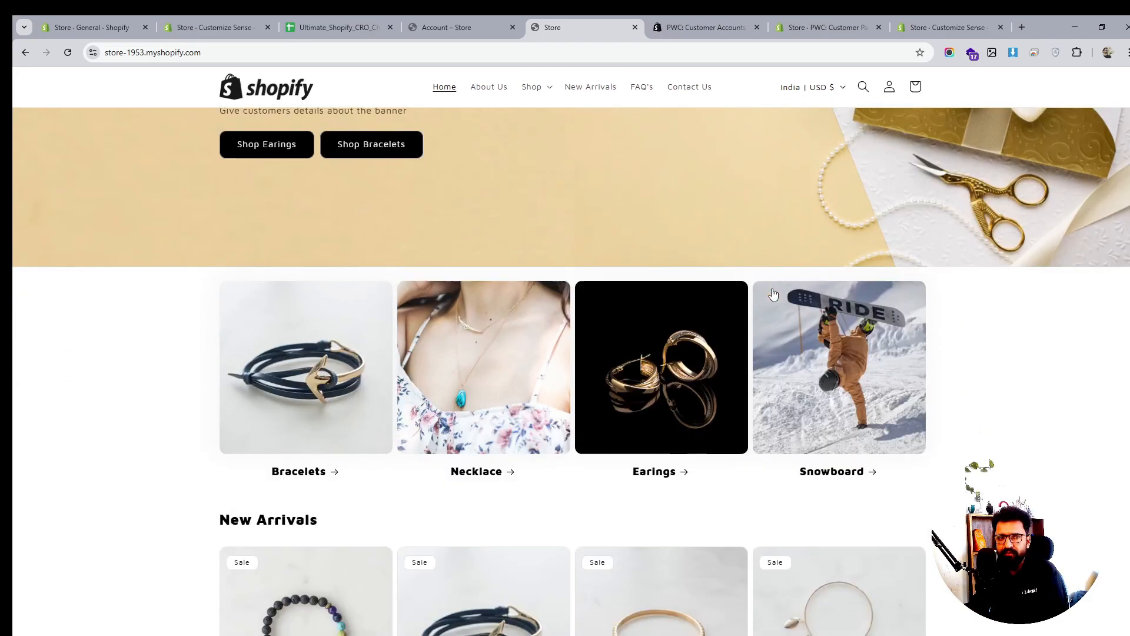
scroll(773, 293, "down", 10)
scroll(773, 292, "up", 11)
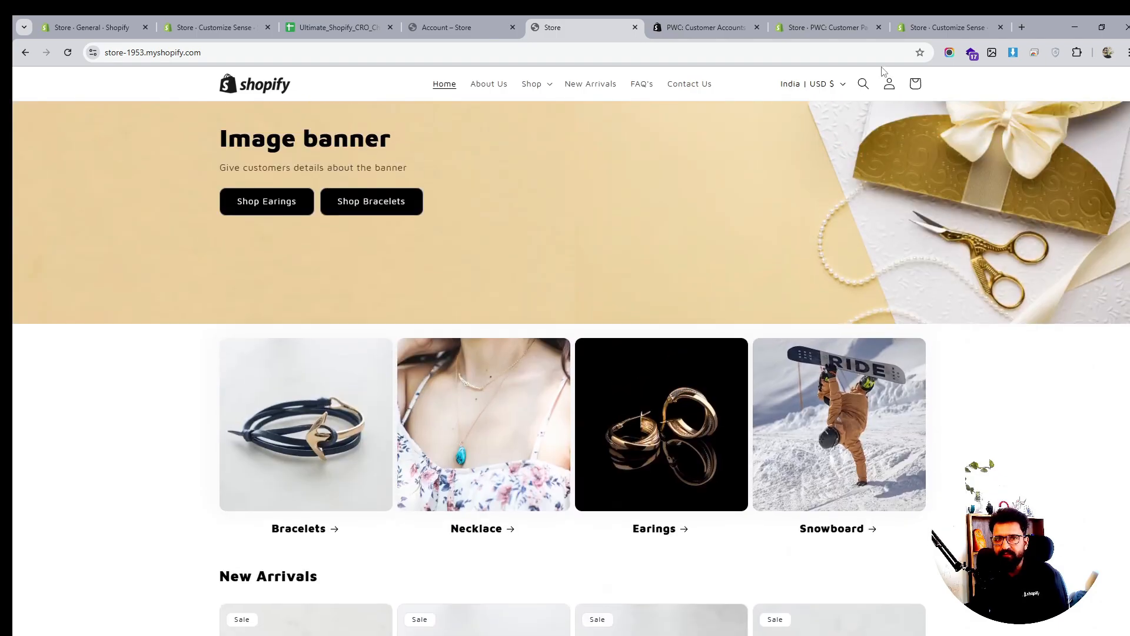
Check the empty cart and the Bracelet, Necklace and Earrings category menu
left_click(915, 84)
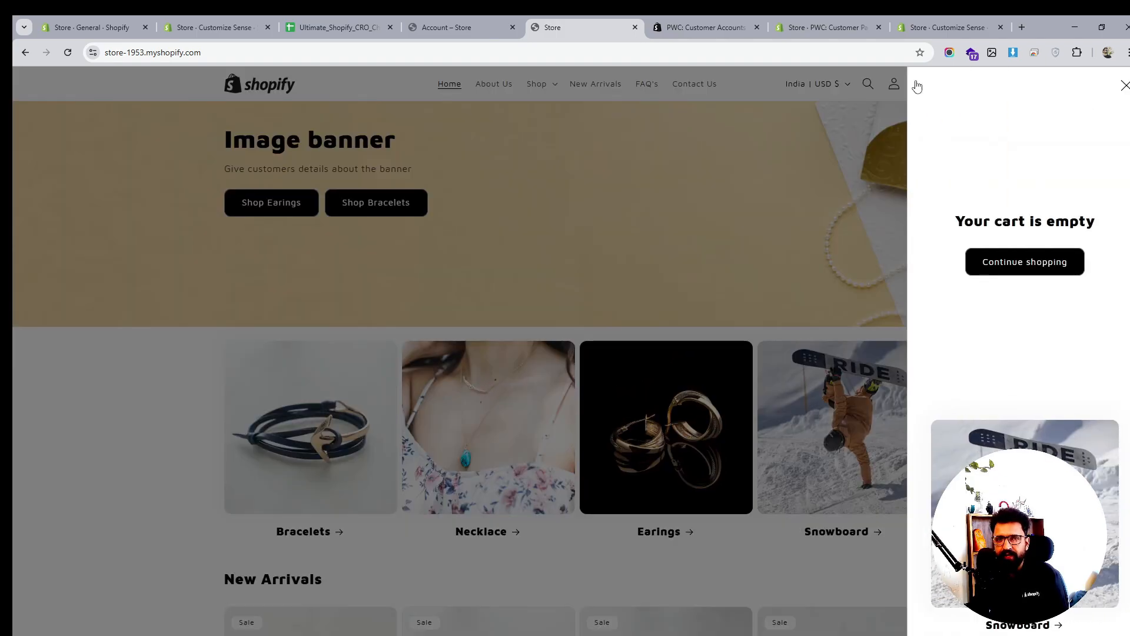
left_click(1125, 86)
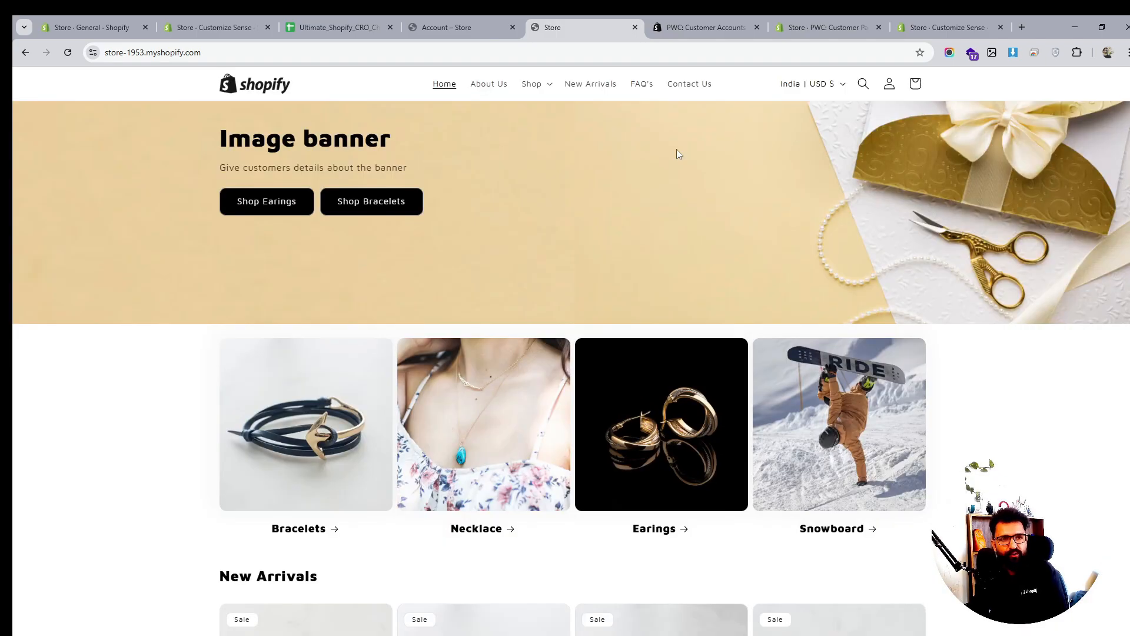
left_click(532, 84)
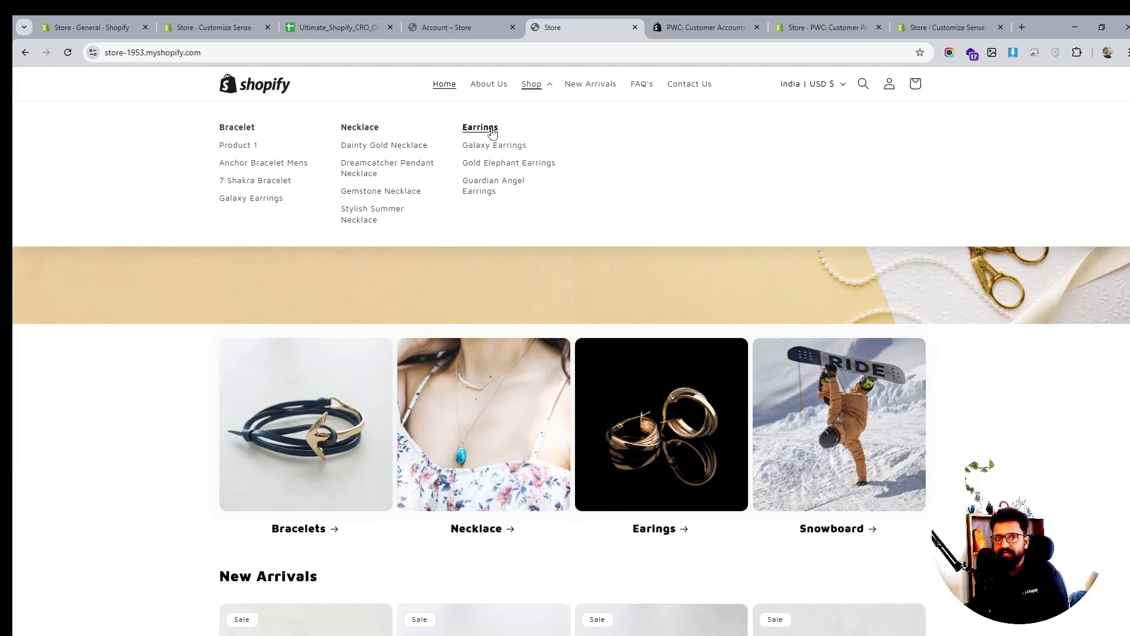
scroll(679, 274, "down", 8)
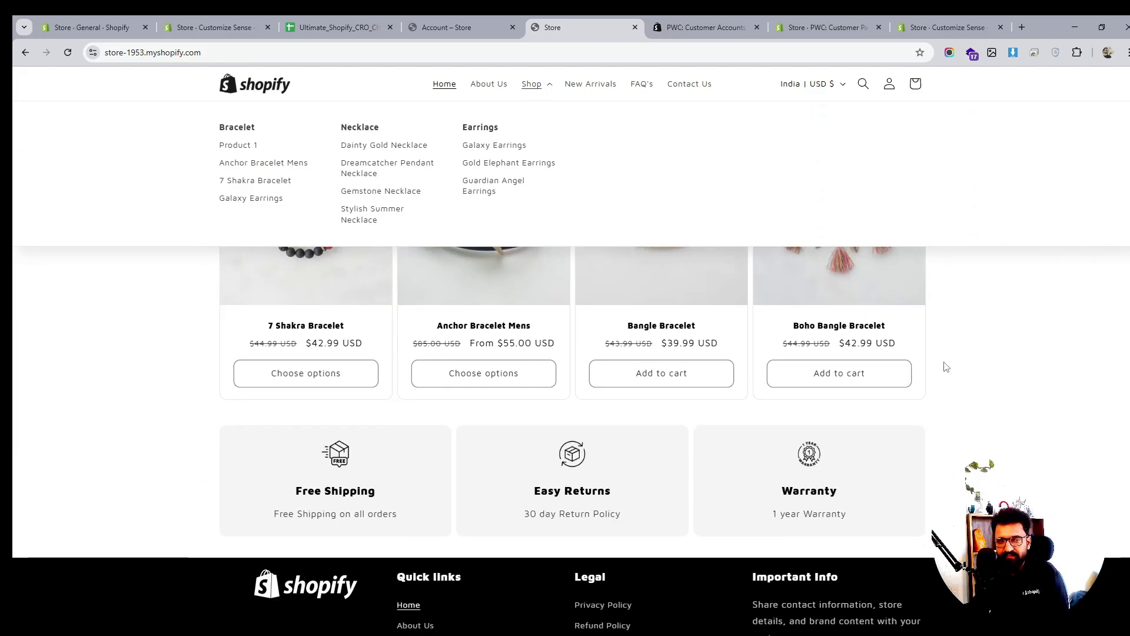
scroll(946, 366, "down", 3)
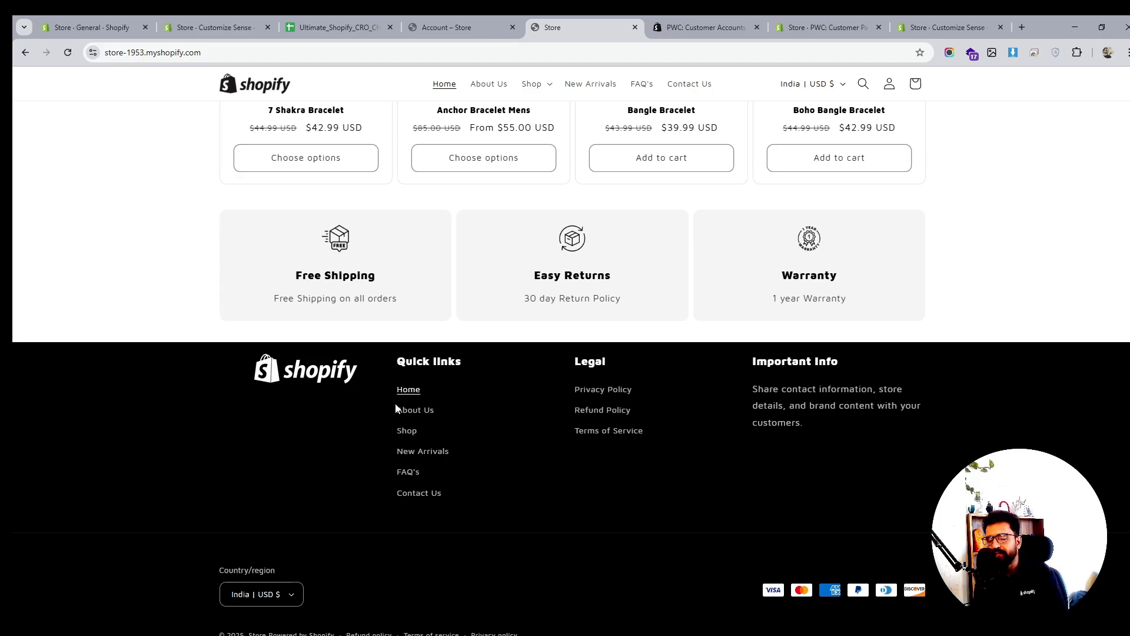
left_click(201, 21)
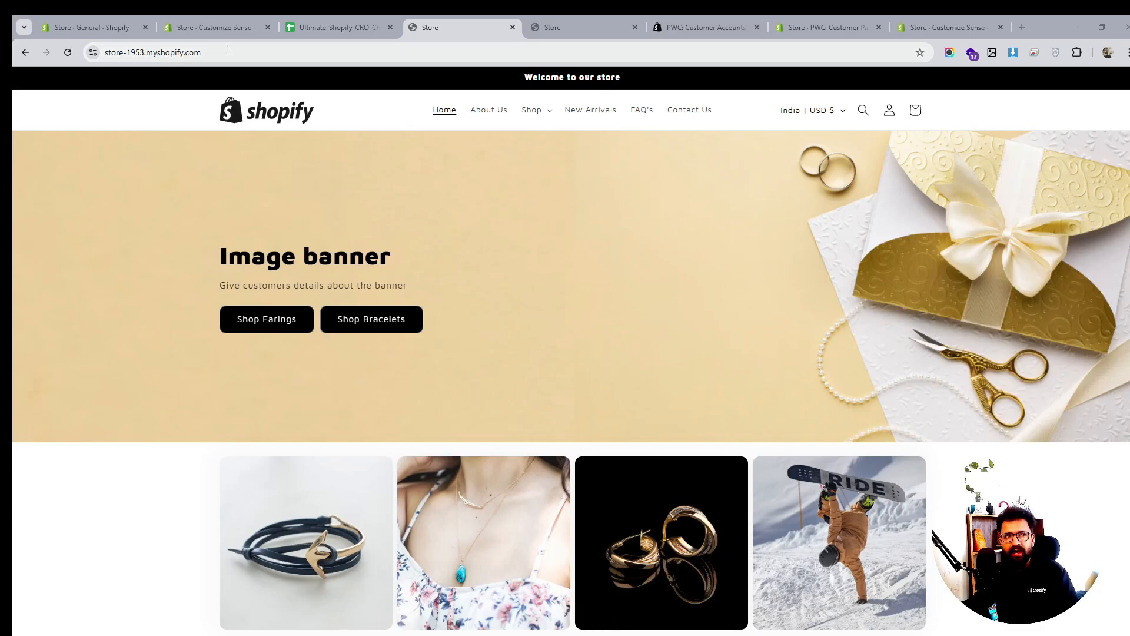
View the admin Footer menu with Privacy Policy, Refund Policy and Terms of Service, then open Settings
left_click(100, 29)
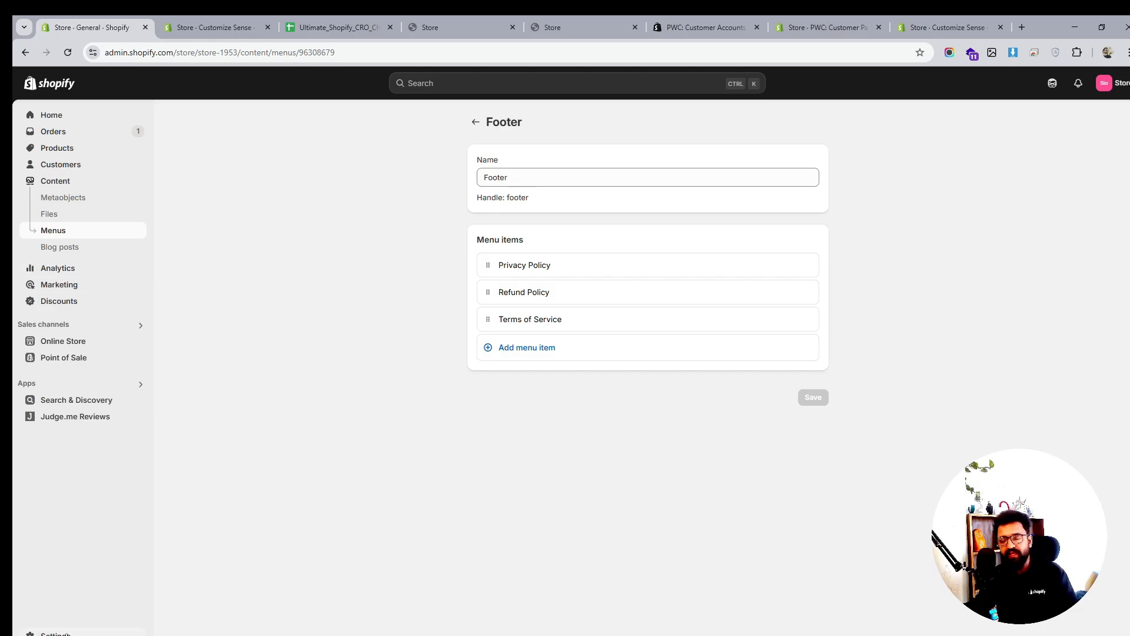
left_click(56, 632)
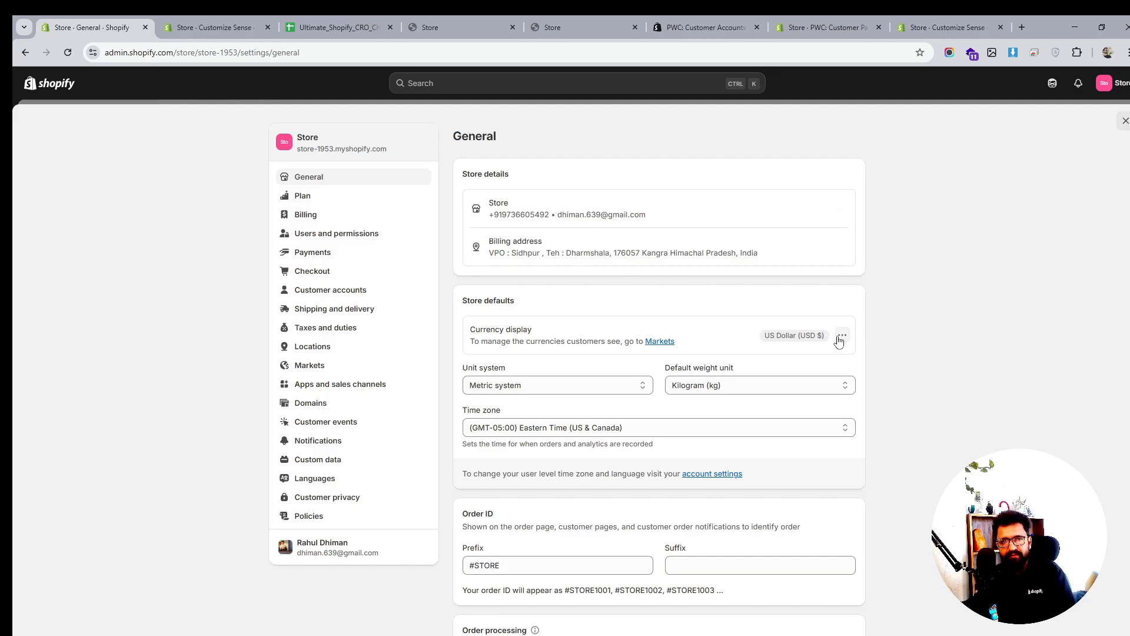
Review the General settings page, leaving the time zone at (GMT-05:00) Eastern Time
scroll(802, 335, "down", 4)
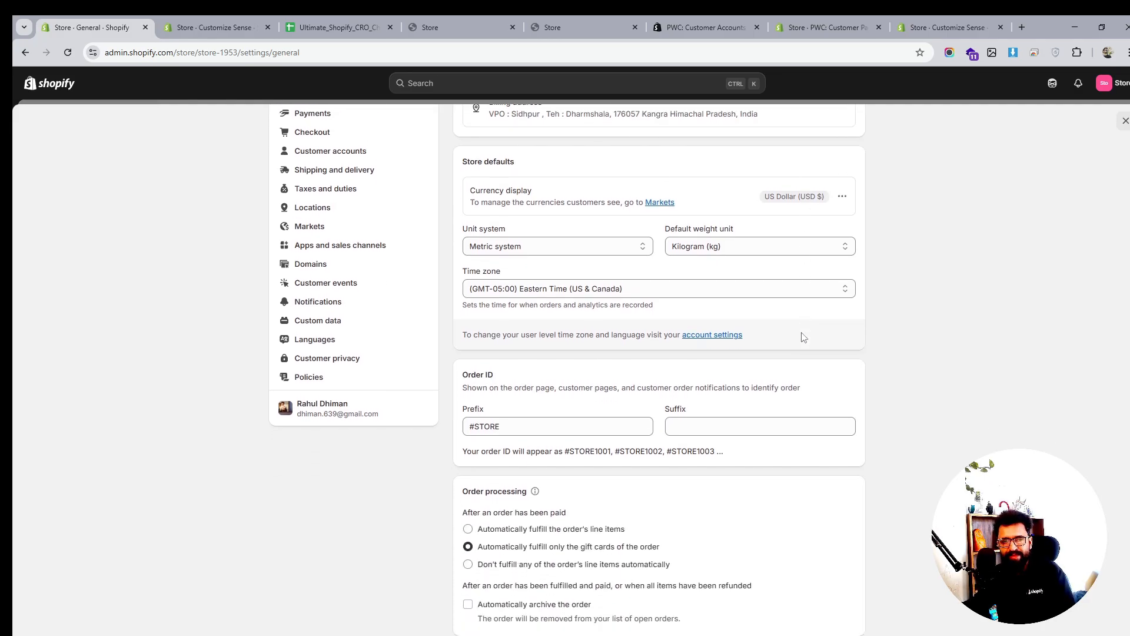
scroll(803, 336, "down", 4)
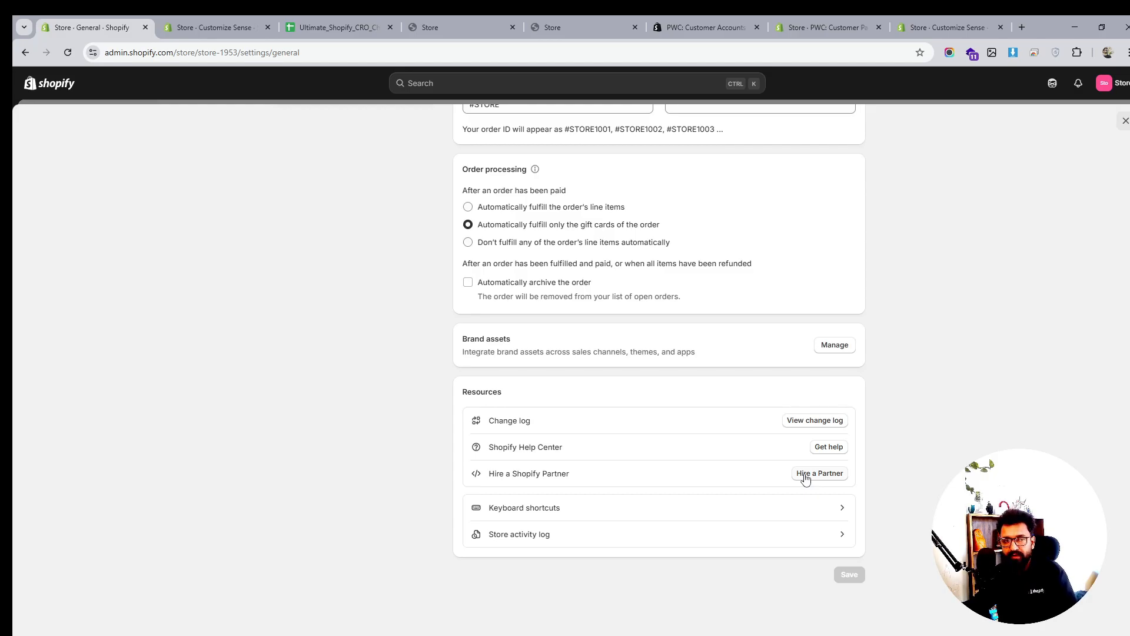
scroll(806, 479, "up", 8)
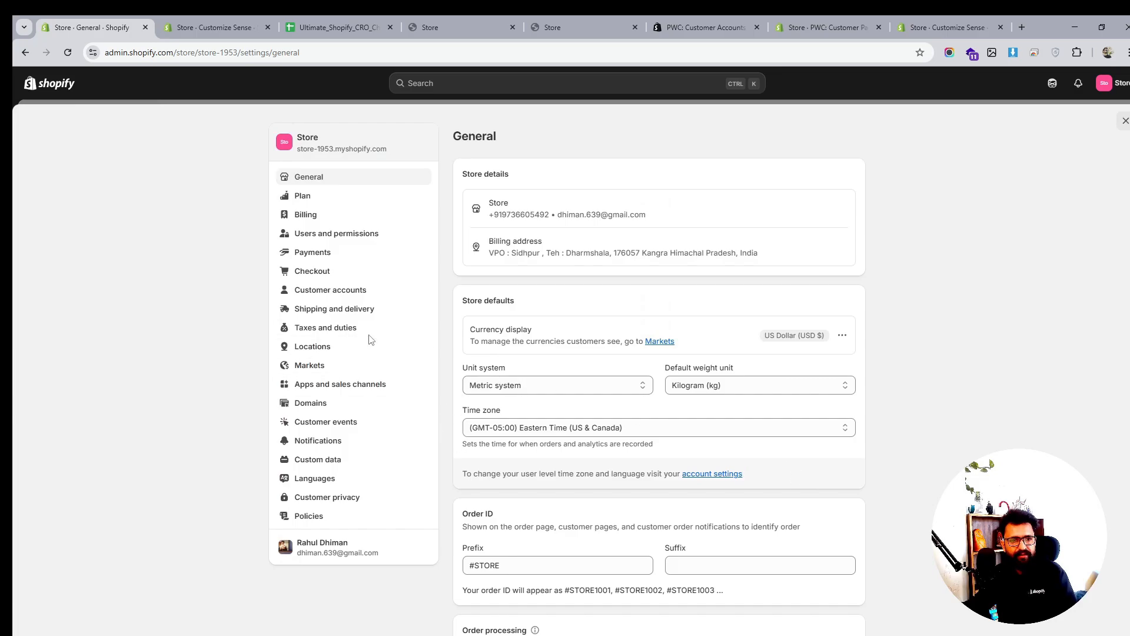
left_click(667, 428)
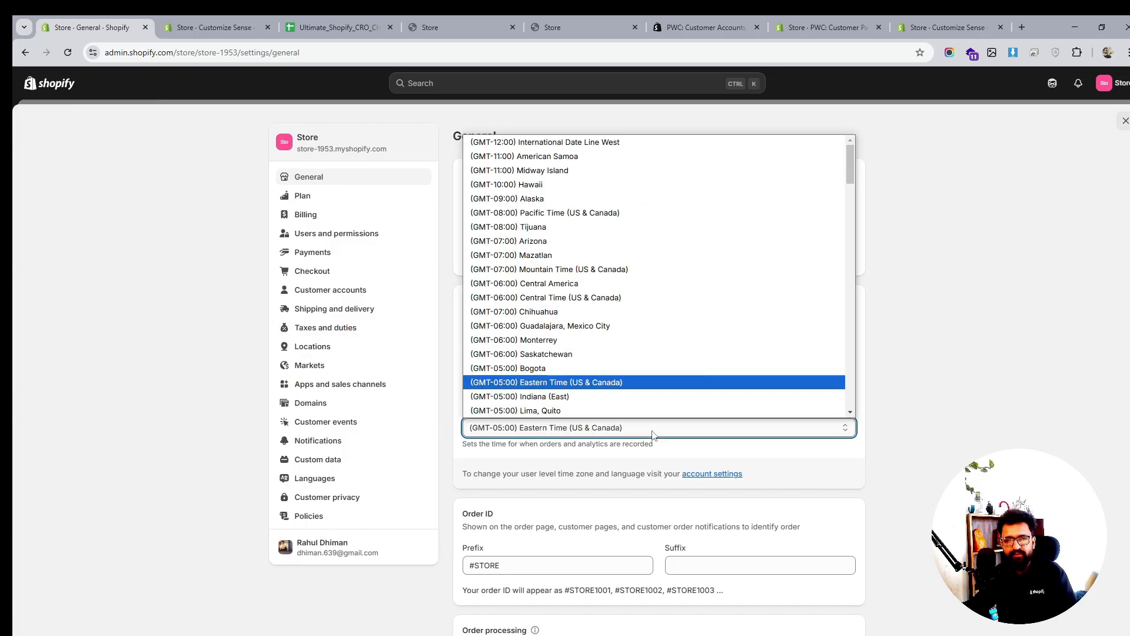
left_click(668, 431)
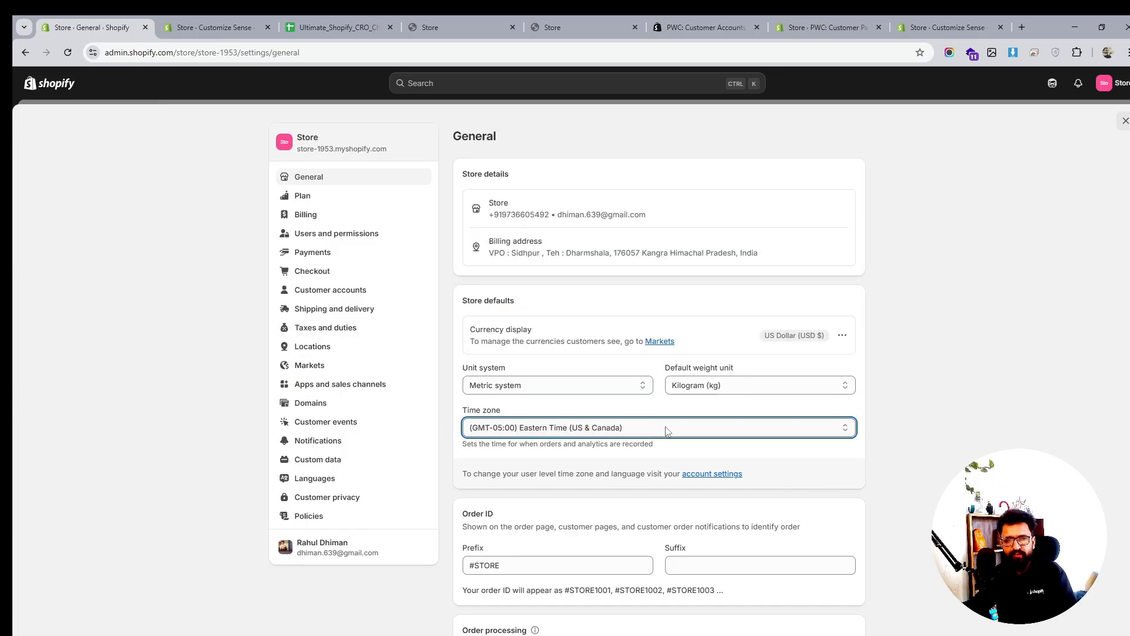
Review Plan and Billing, cancel the add-card form, then open Users and permissions
left_click(302, 196)
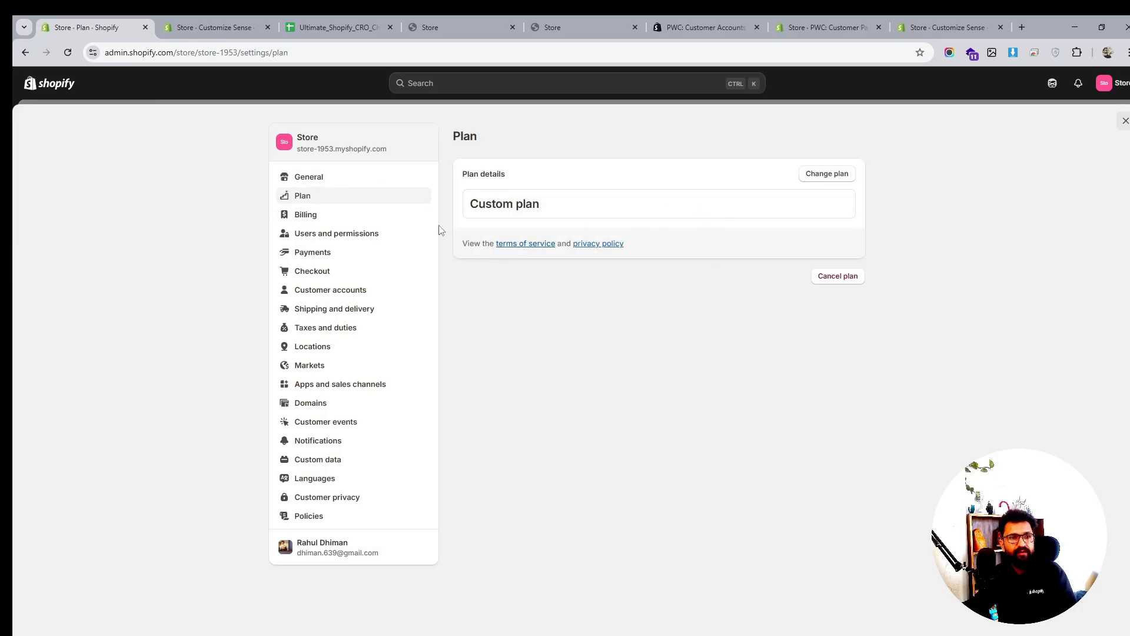
left_click(320, 221)
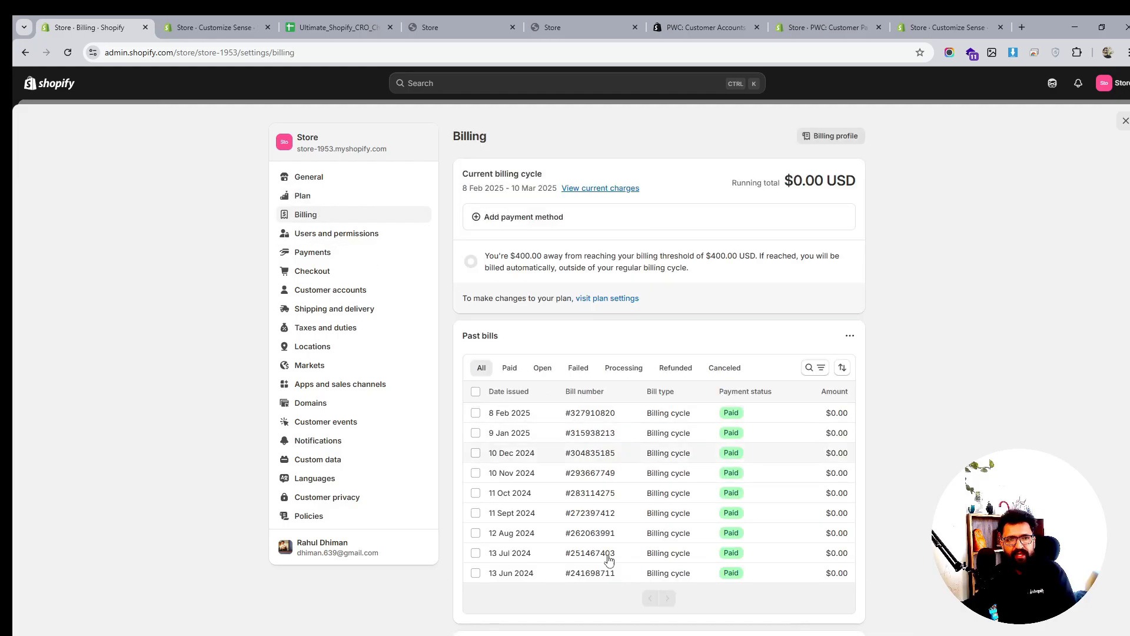
left_click(510, 217)
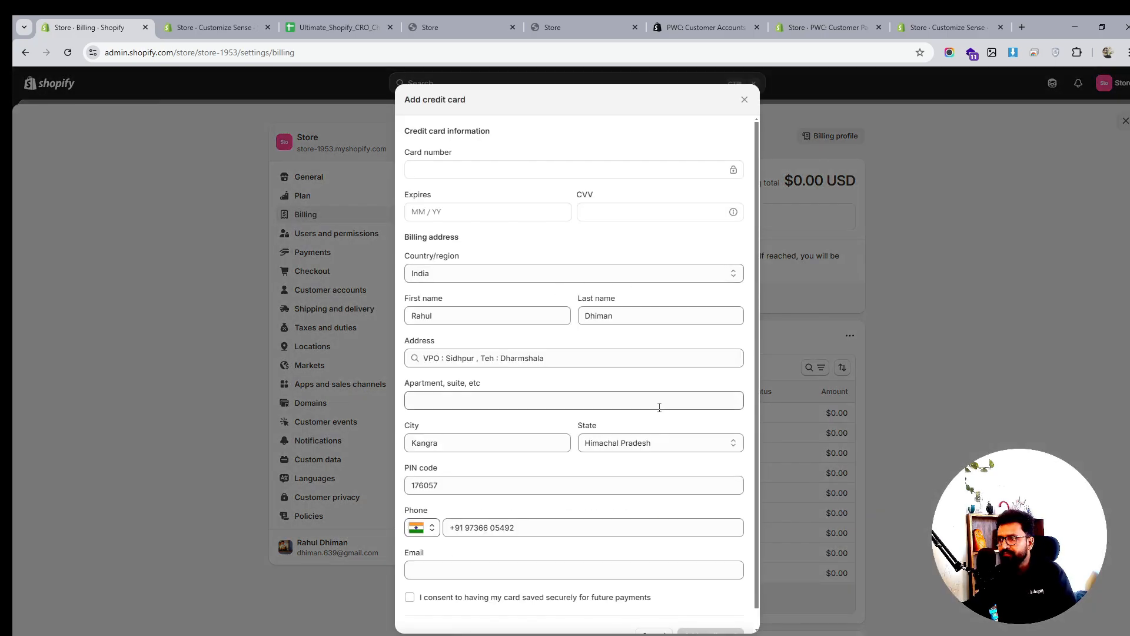
scroll(659, 407, "down", 1)
scroll(660, 405, "up", 1)
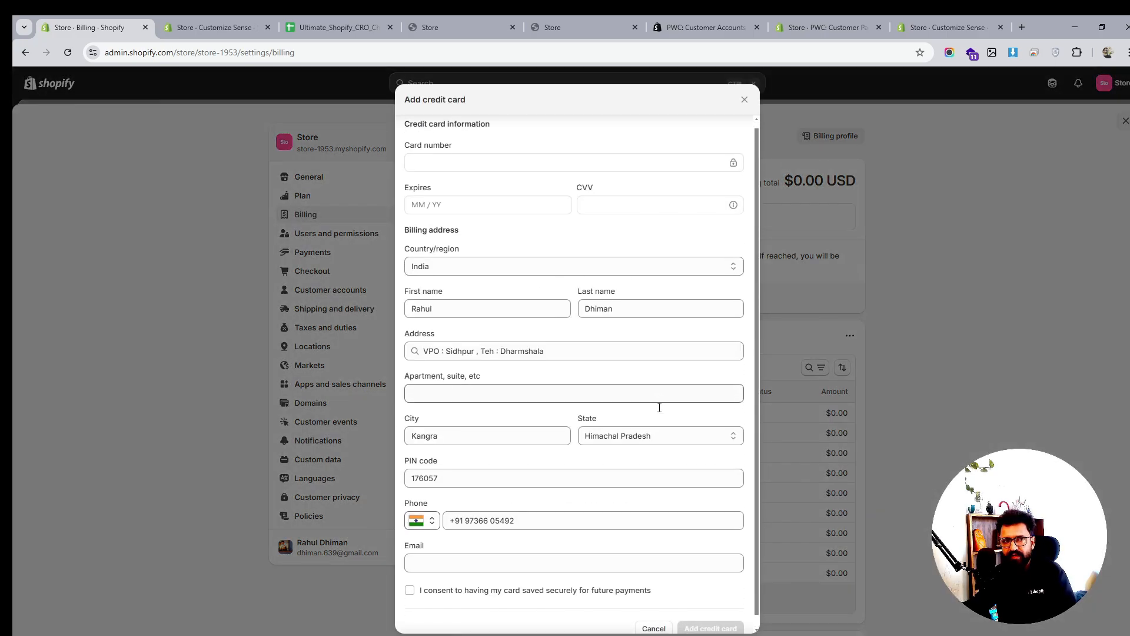
left_click(744, 101)
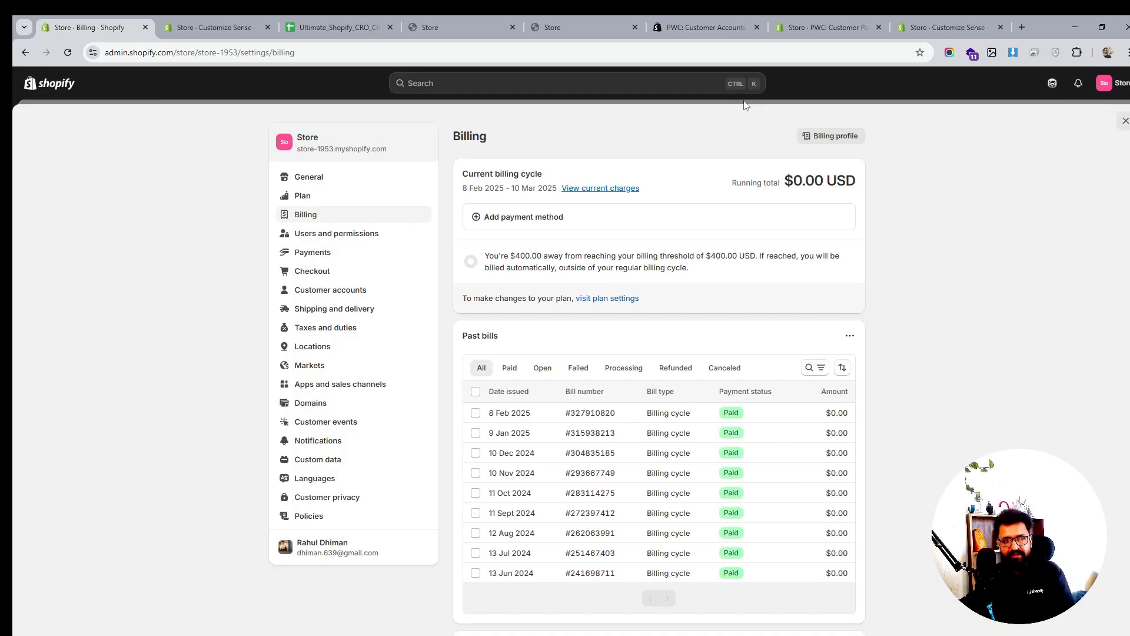
left_click(328, 241)
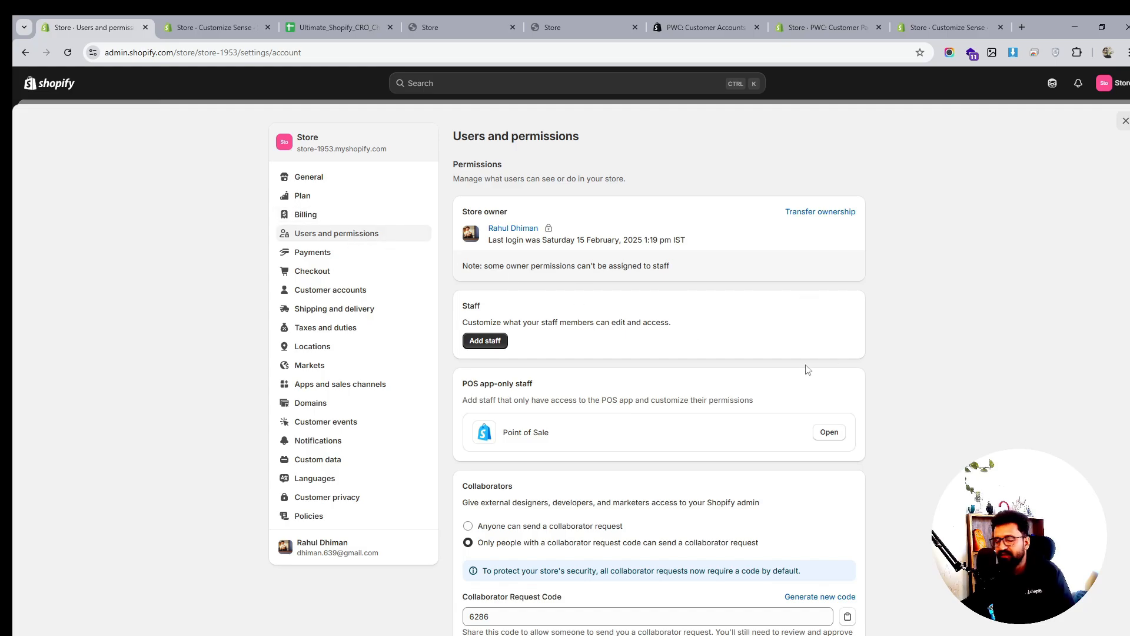
Go to Payments settings and start adding a payment method, focusing the method search
left_click(336, 253)
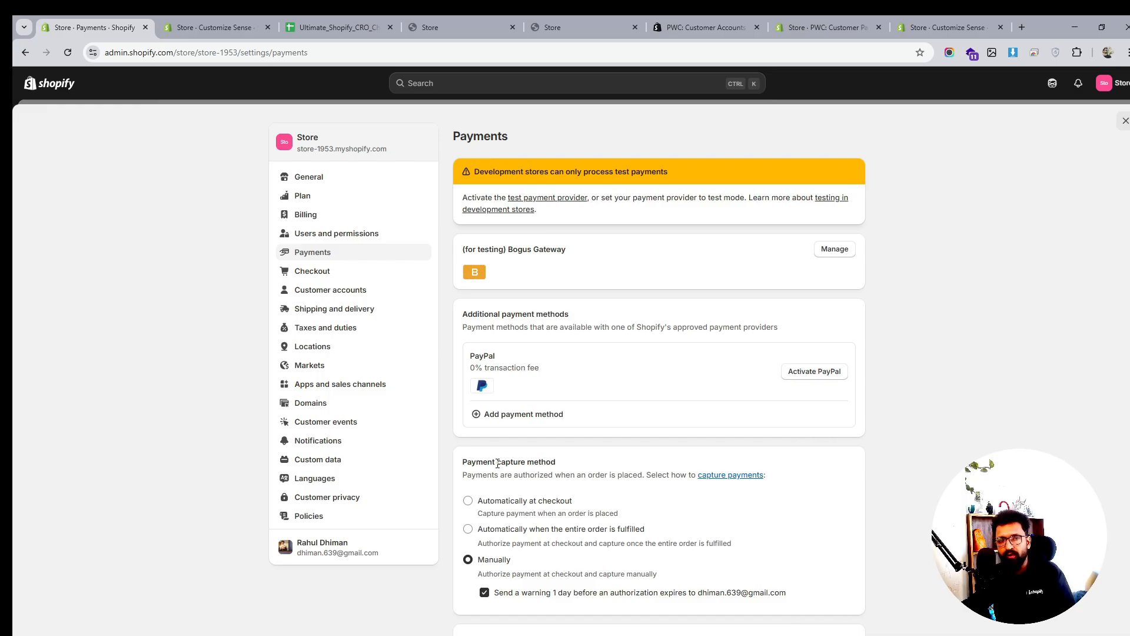
left_click(580, 419)
left_click(563, 197)
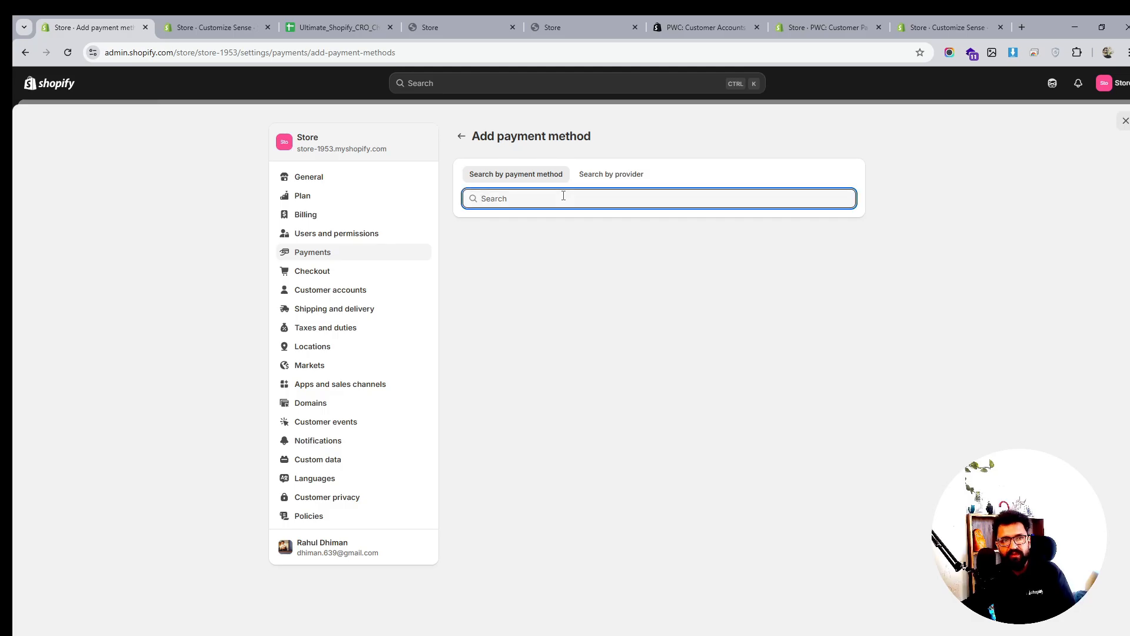
Toggle between provider and payment-method search, try the query 'str', then clear it
left_click(594, 173)
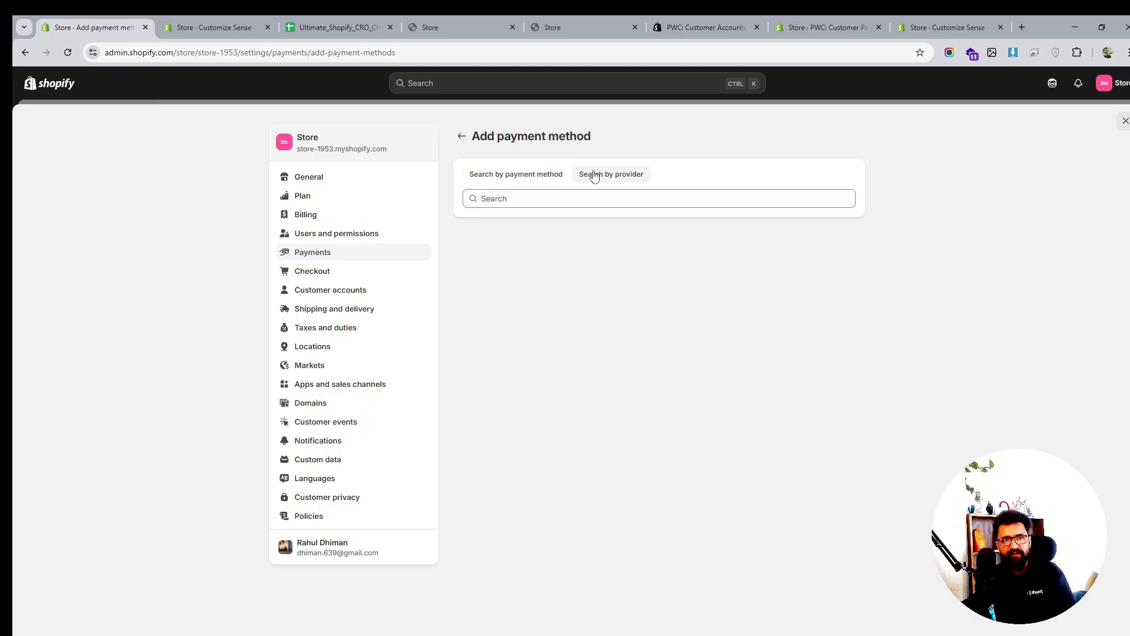
left_click(509, 176)
left_click(525, 199)
type("str")
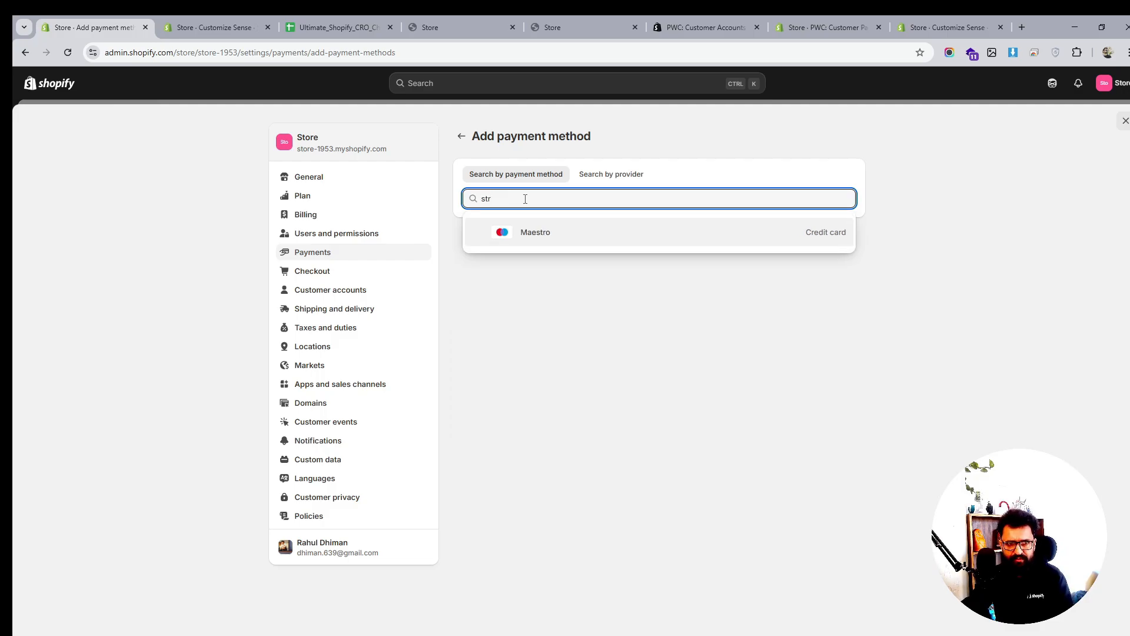
key("BackSpace")
key("BackSpace")
key("BackSpace")
key("shift+Tab")
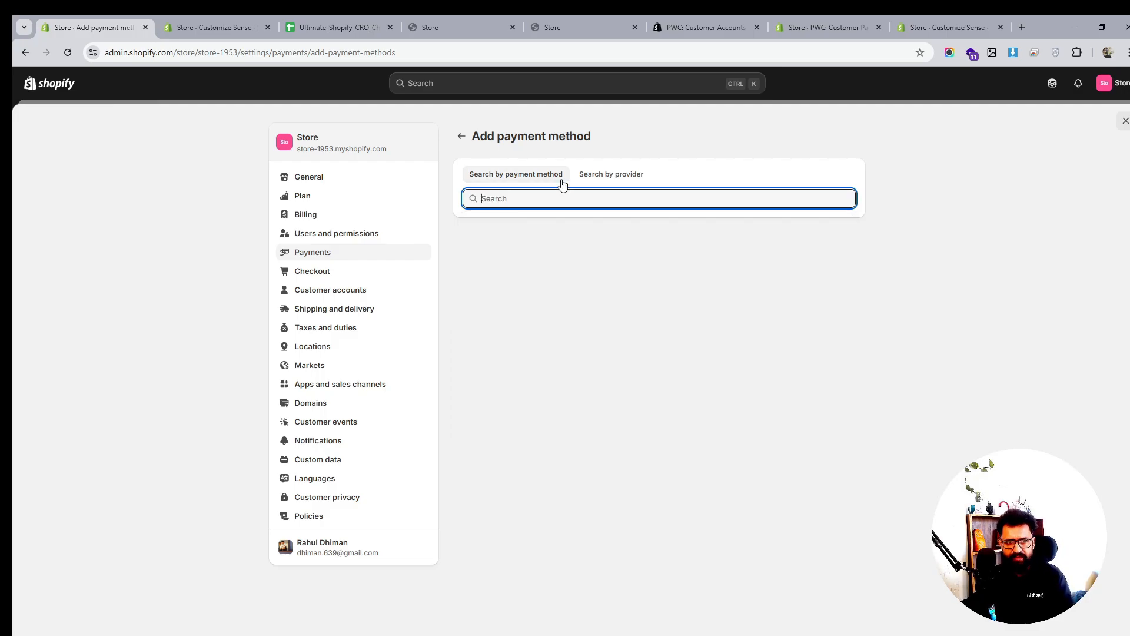
key("Right")
Search providers for 'st' and 'app', then payment methods for 'app', clear it and return to Payments
left_click(539, 204)
type("st")
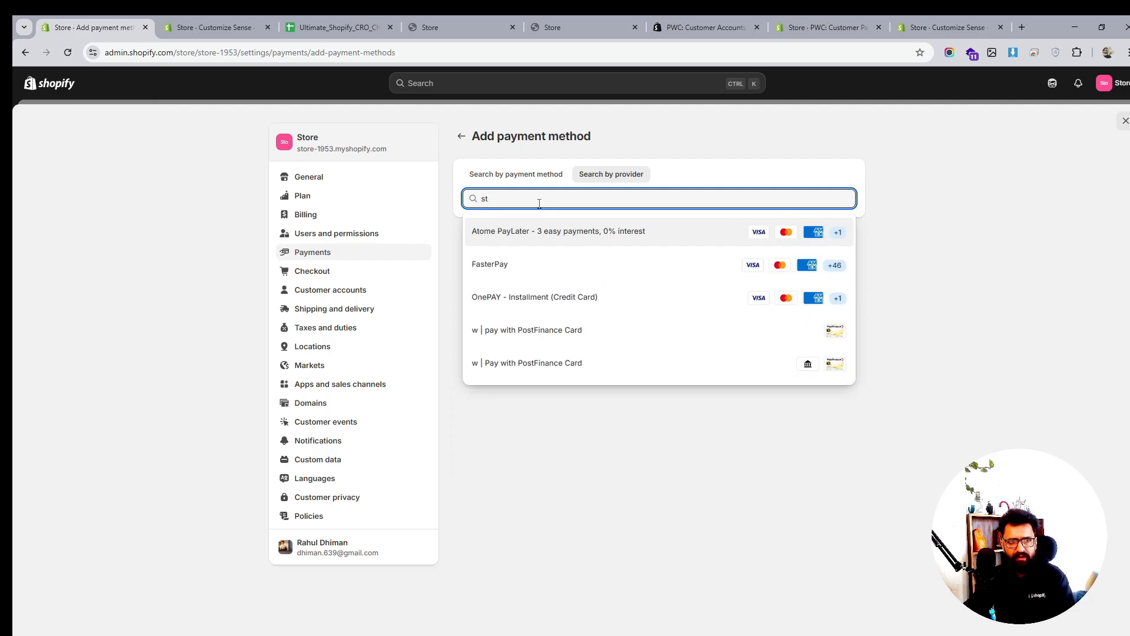
key("BackSpace")
key("BackSpace")
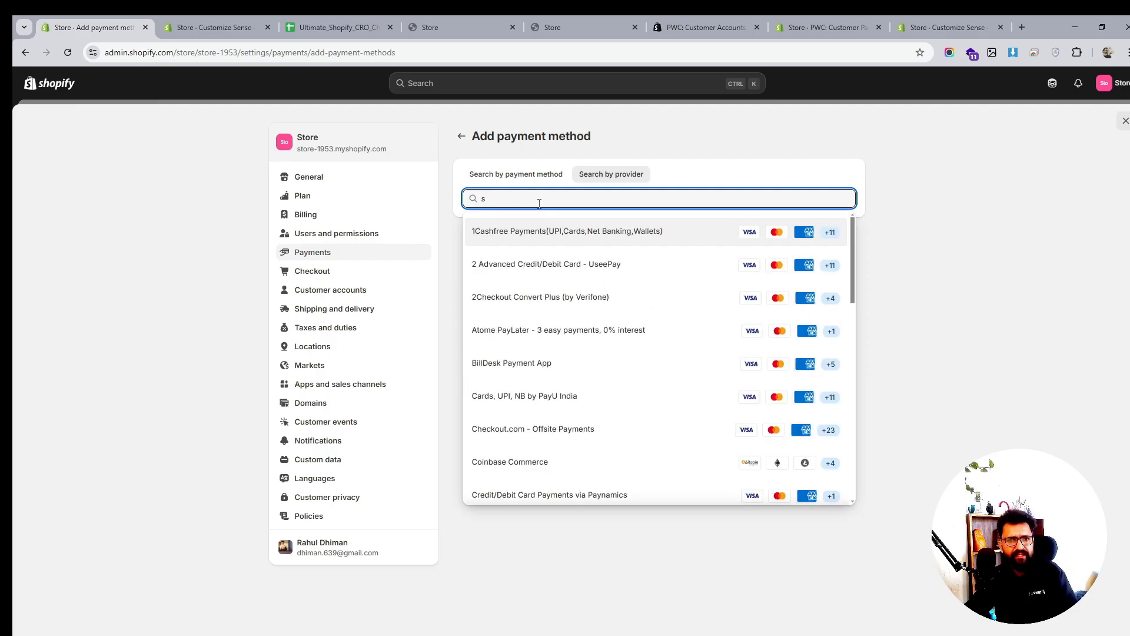
type("app")
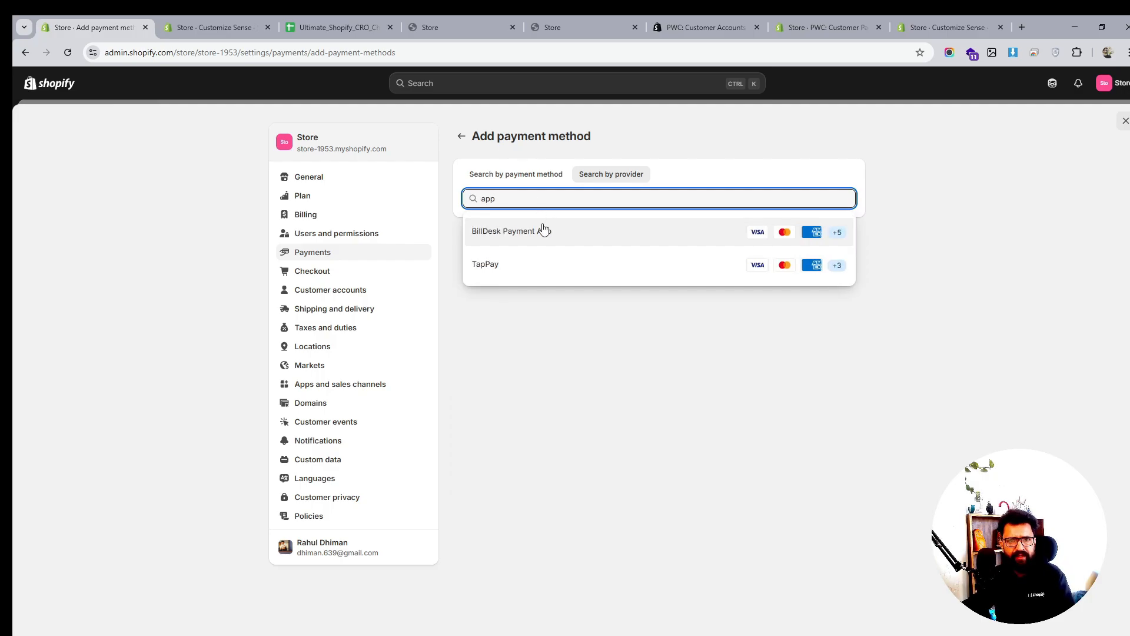
left_click(517, 176)
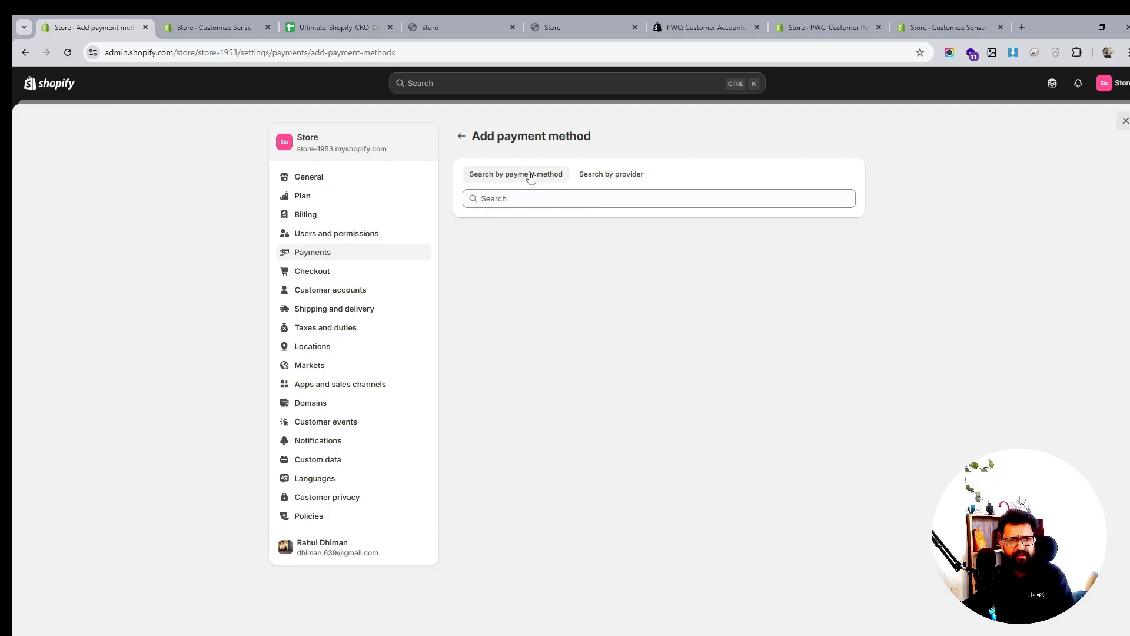
type("app")
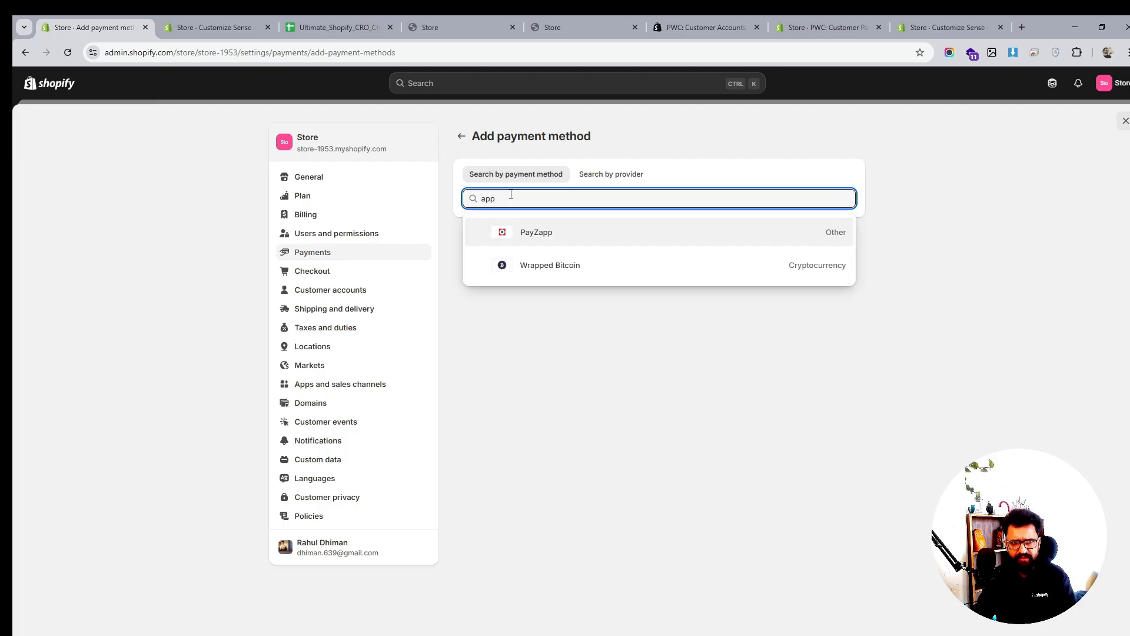
key("BackSpace")
key("BackSpace")
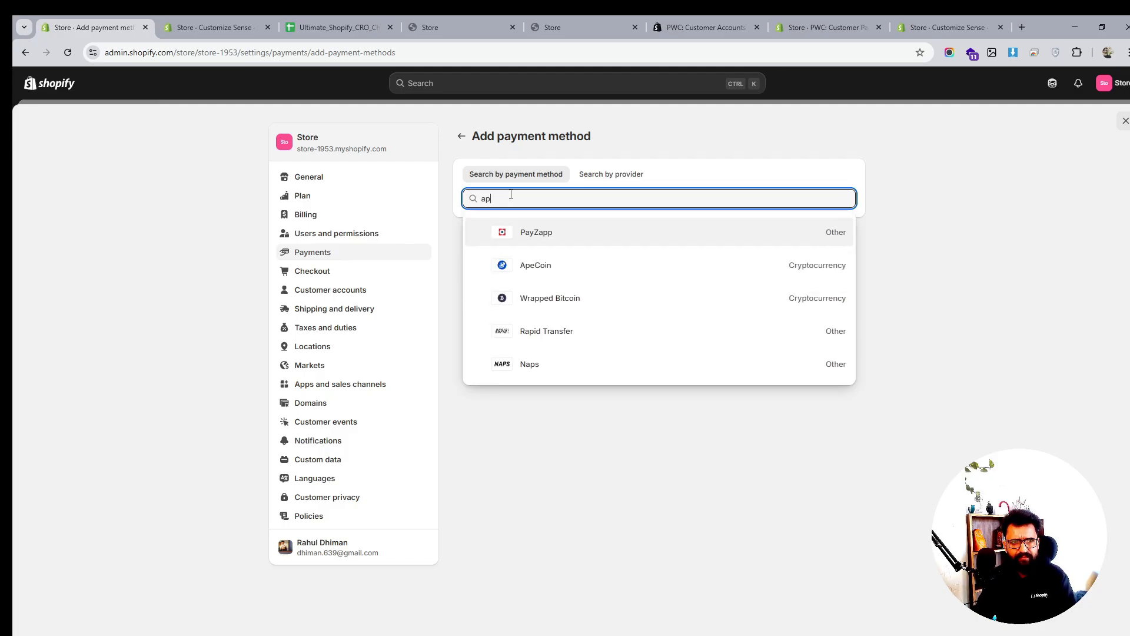
key("BackSpace")
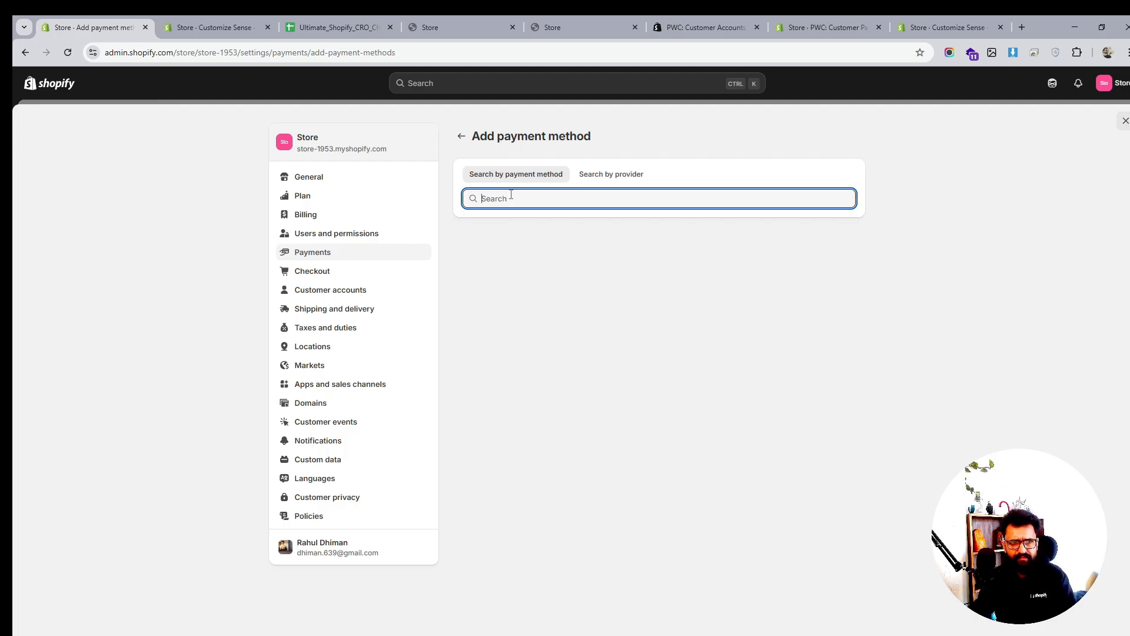
left_click(462, 136)
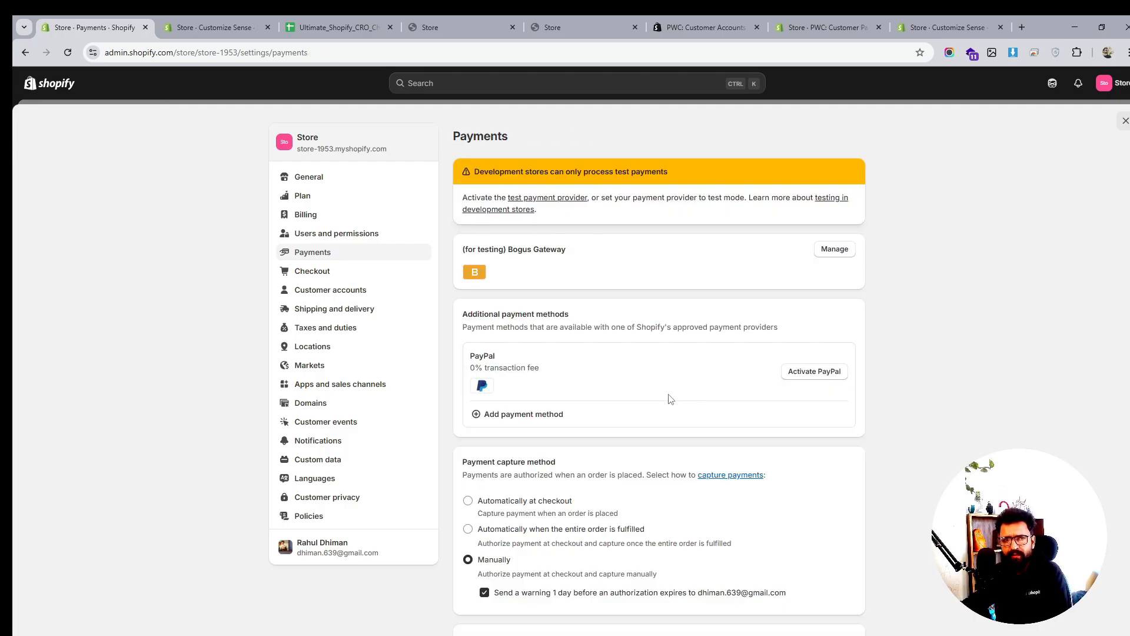
Scroll down Payments settings and look over the Manual payment method options
scroll(657, 405, "down", 1)
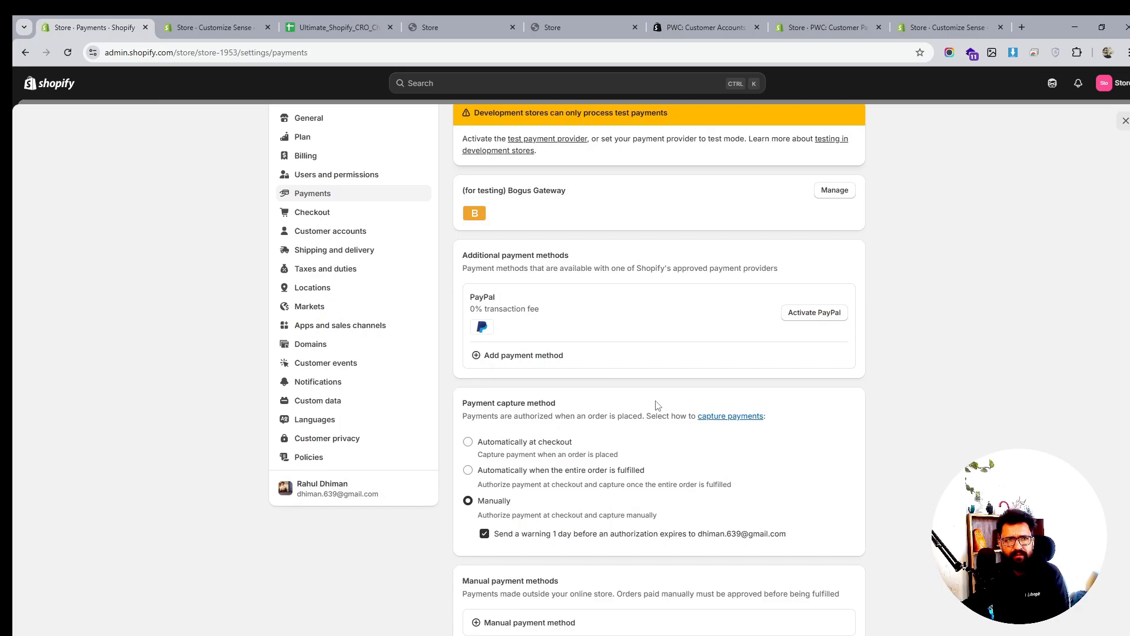
scroll(657, 405, "down", 3)
scroll(657, 405, "down", 1)
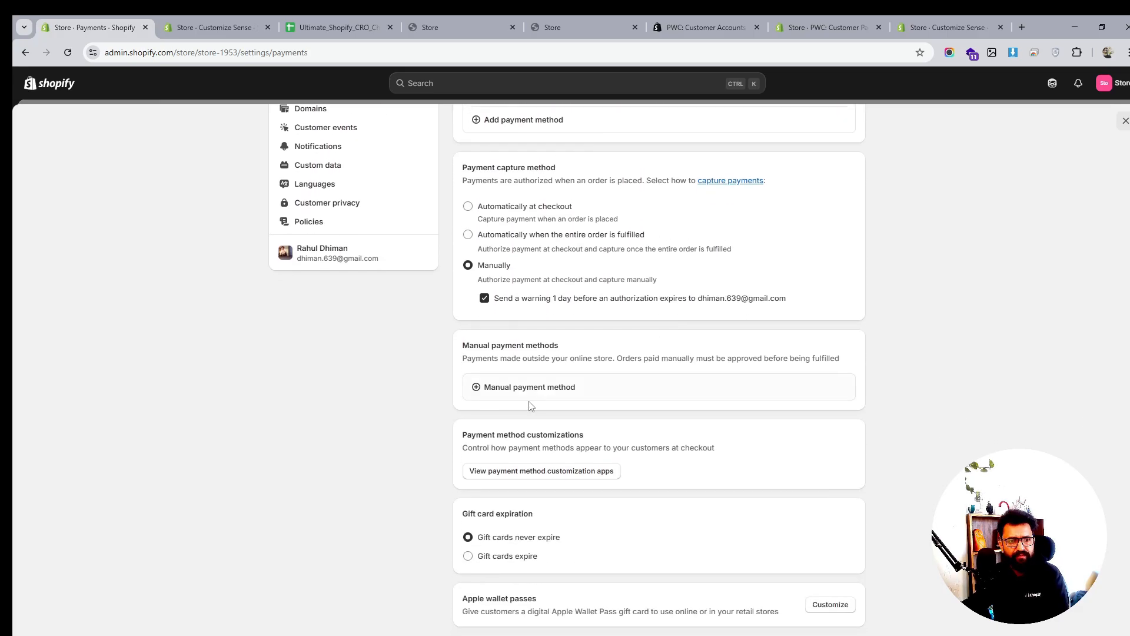
left_click(530, 391)
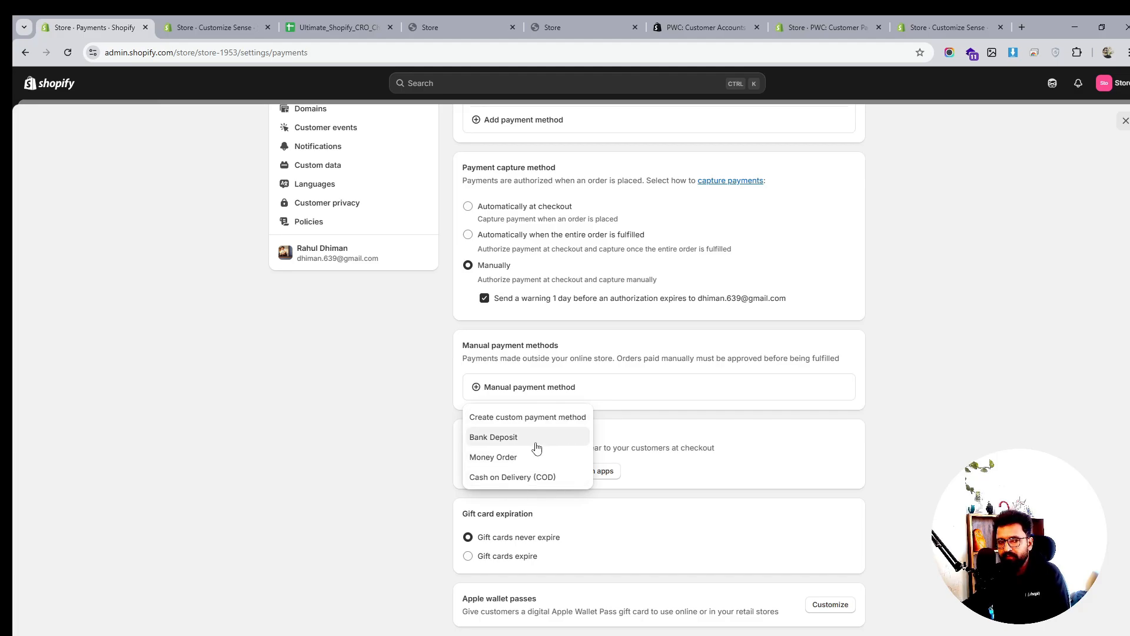
left_click(912, 434)
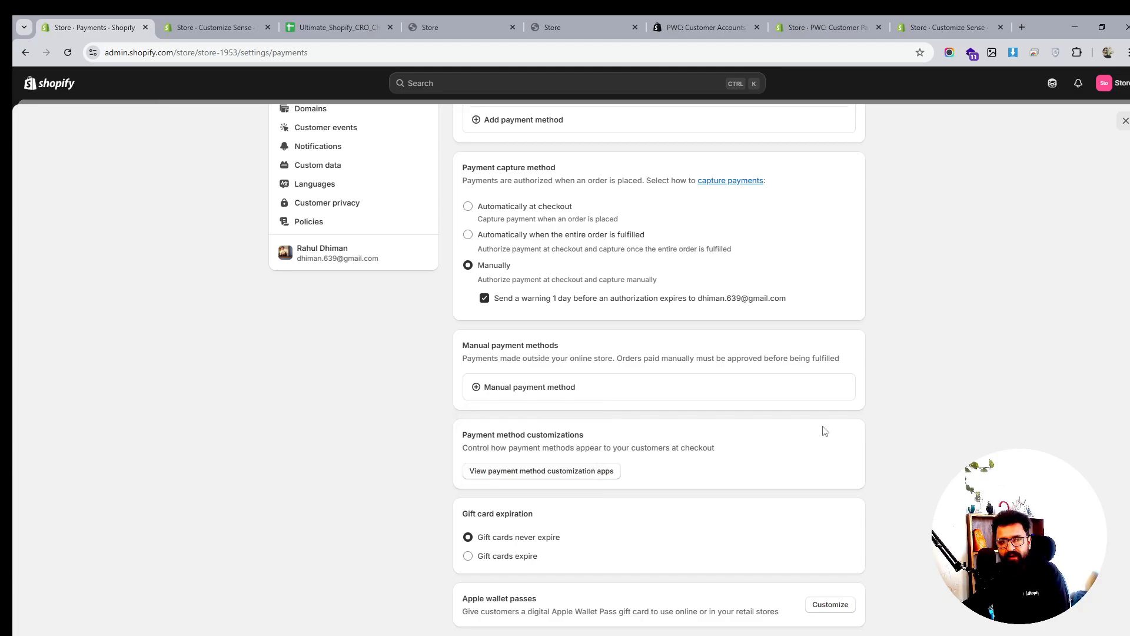
Scroll back up the Payments page and go to the Checkout settings
scroll(525, 457, "down", 1)
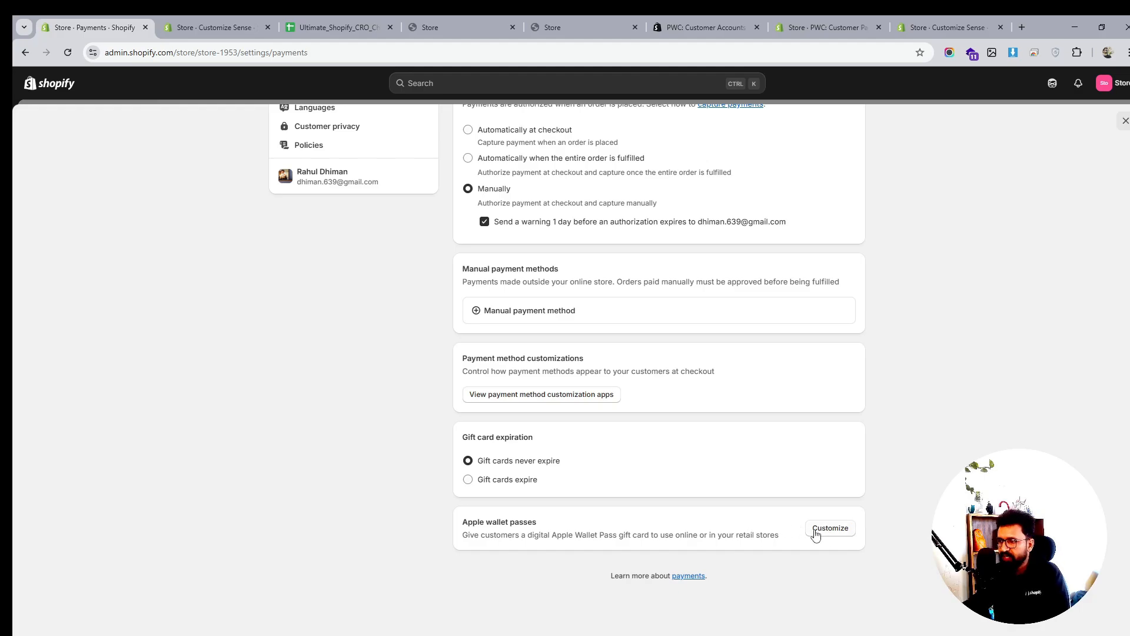
scroll(815, 533, "up", 4)
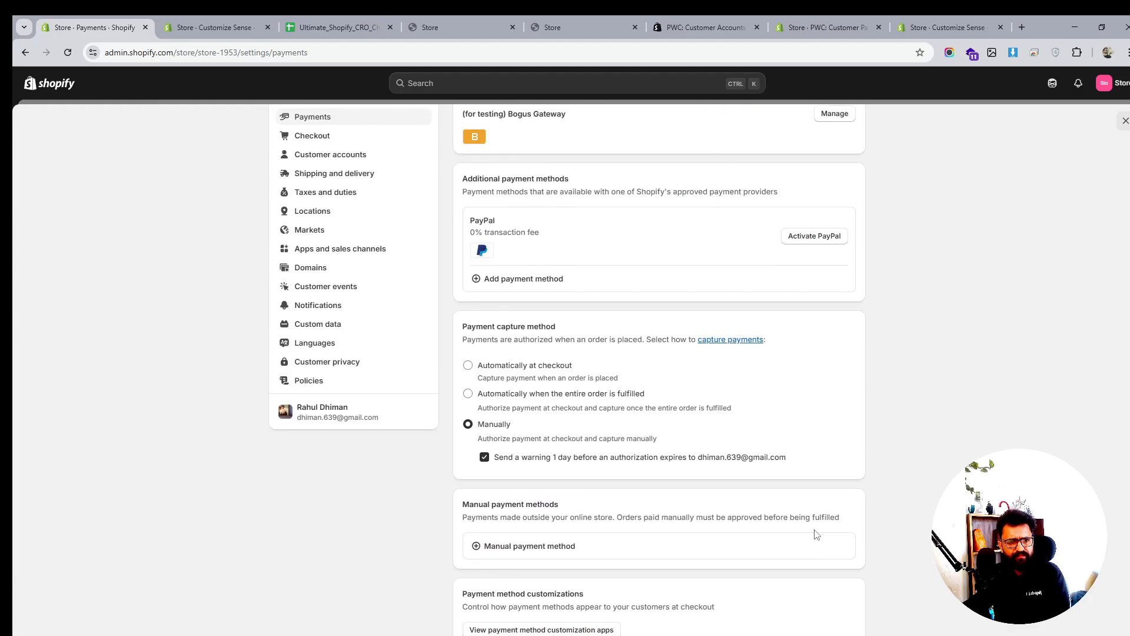
scroll(816, 534, "up", 1)
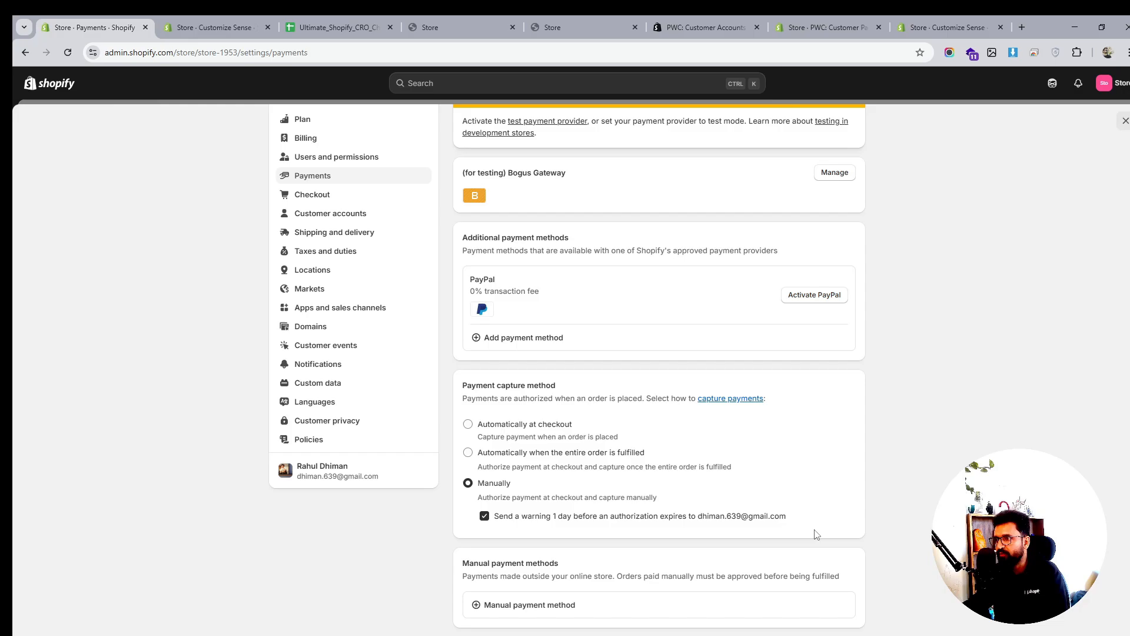
scroll(739, 476, "up", 2)
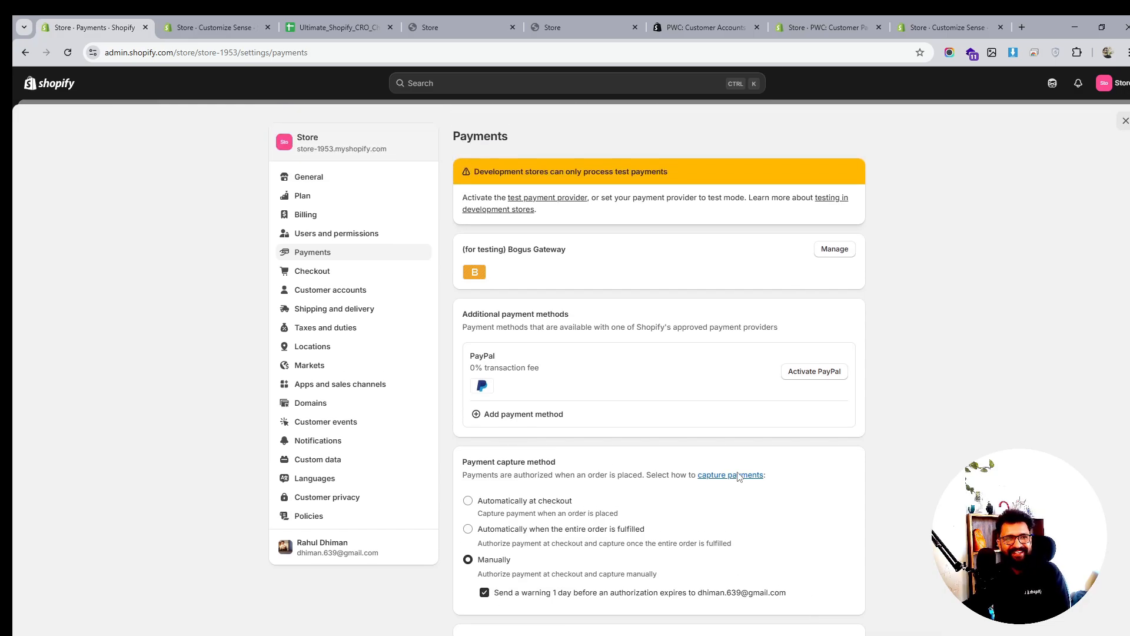
left_click(327, 269)
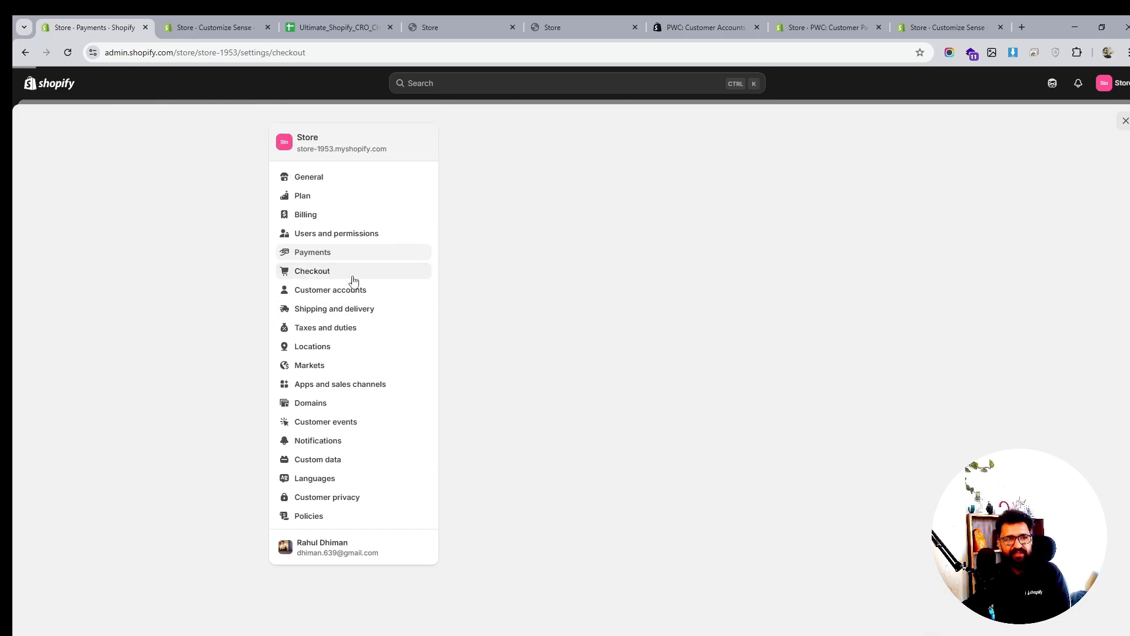
Skim the Checkout settings, then view the Customer accounts settings
scroll(656, 336, "down", 4)
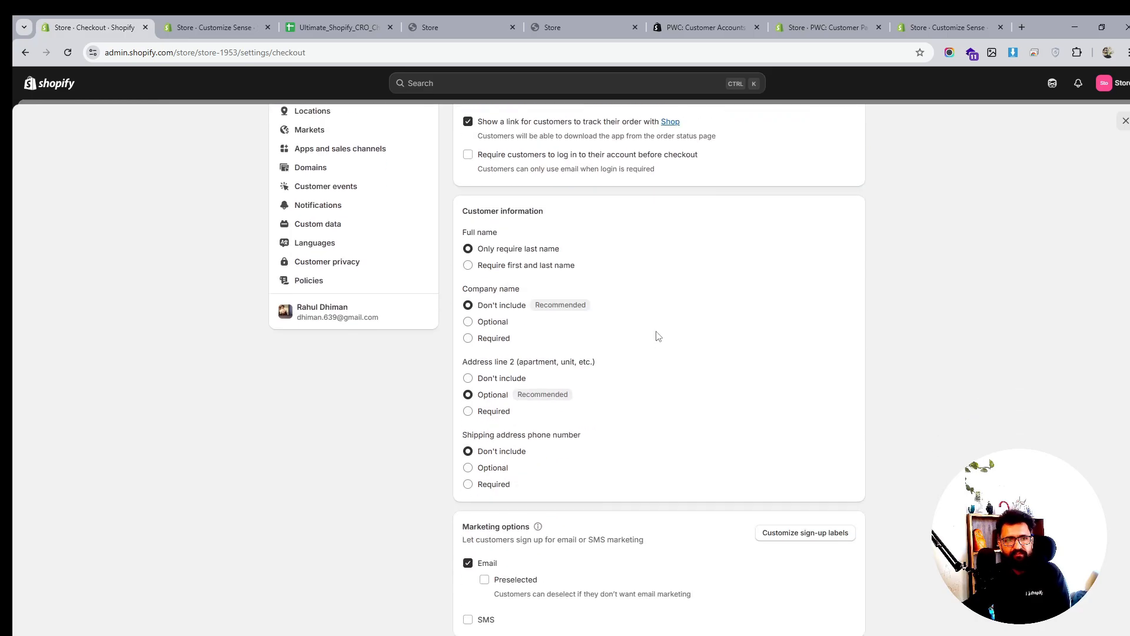
scroll(585, 323, "up", 4)
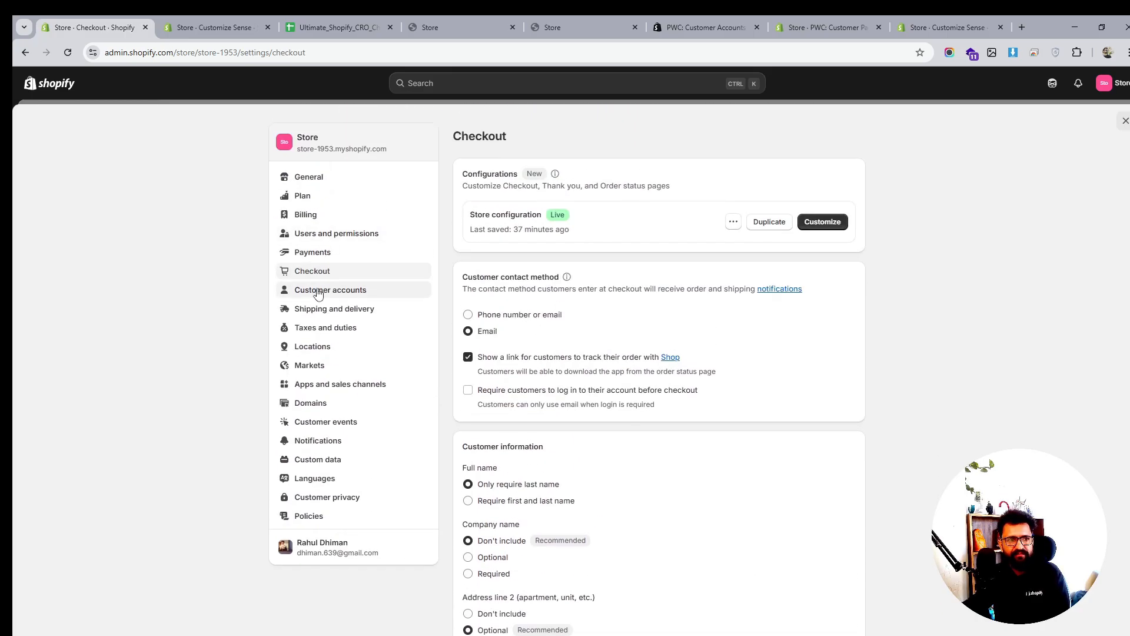
left_click(319, 292)
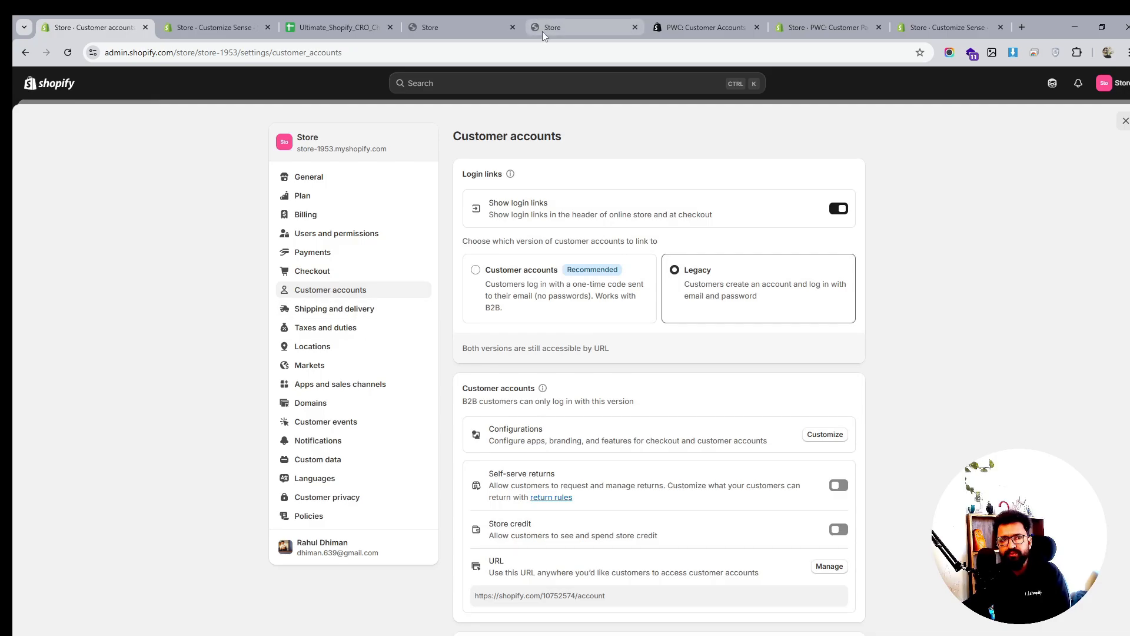
Glance at the live storefront, then return to admin and open Shipping and delivery settings
left_click(560, 16)
scroll(828, 227, "up", 5)
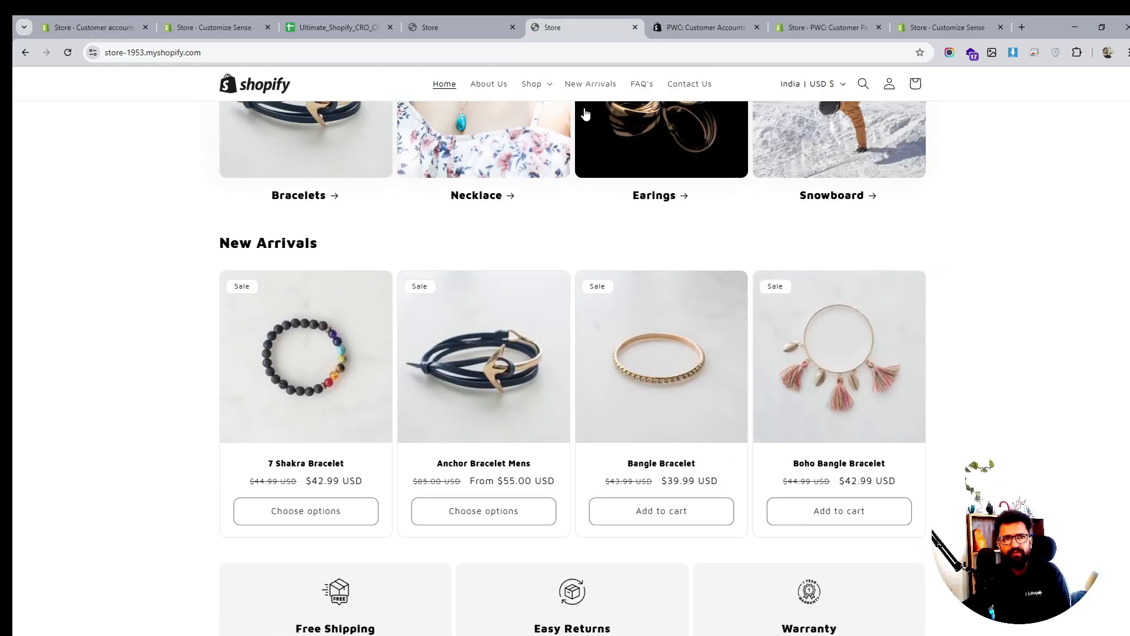
left_click(223, 24)
left_click(123, 27)
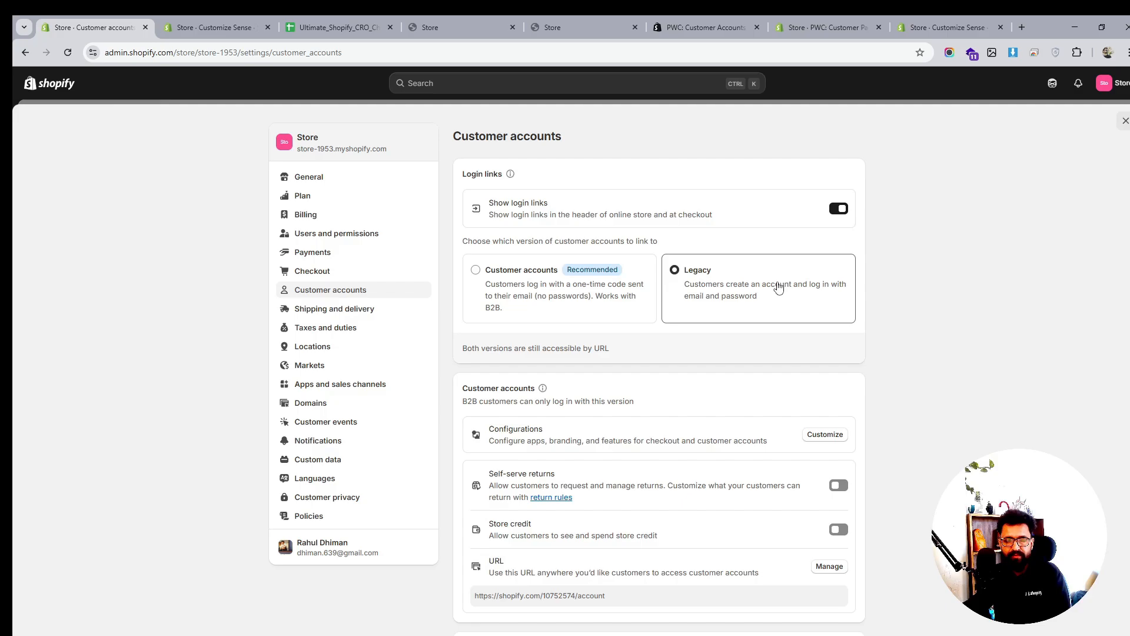
left_click(313, 309)
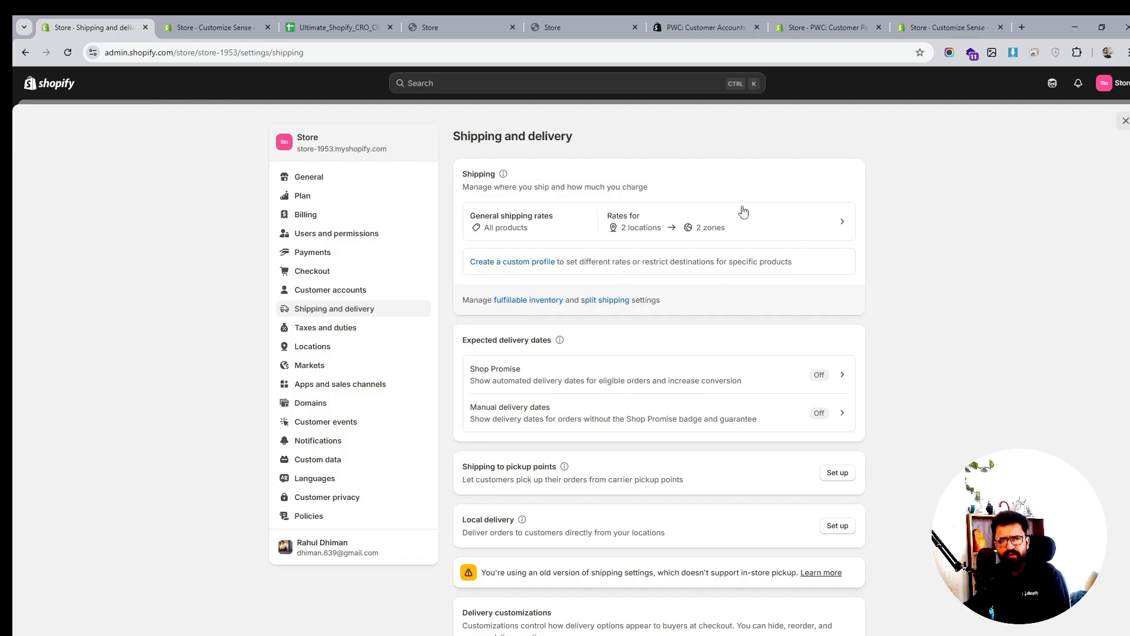
Open the General shipping profile and inspect the Heavy Goods Shipping and Domestic zone option menus
left_click(787, 221)
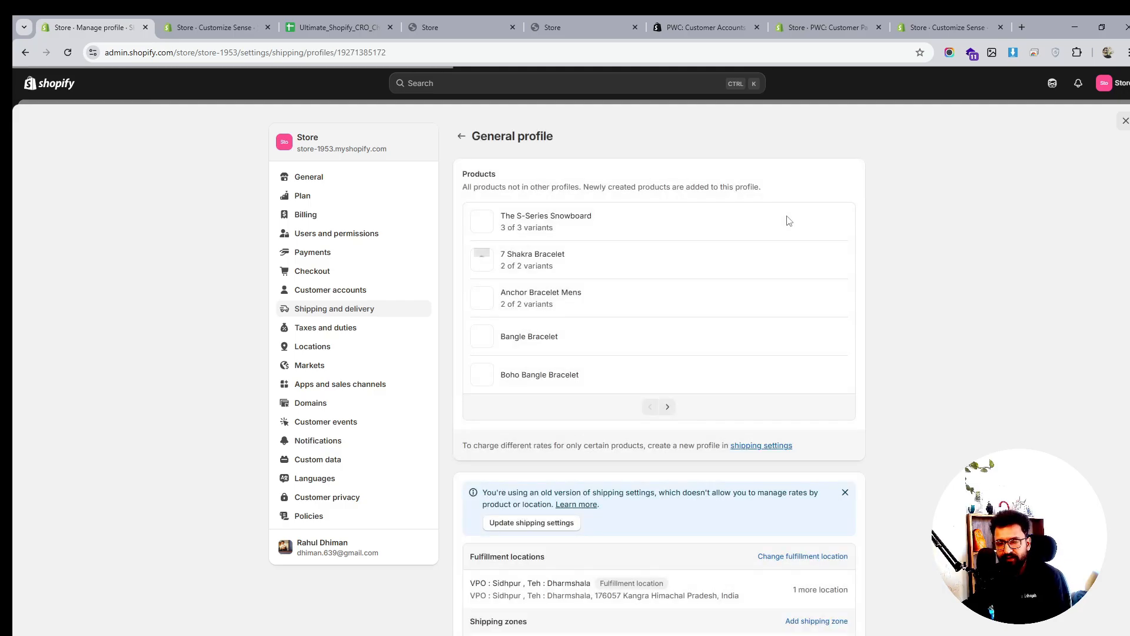
scroll(694, 359, "down", 3)
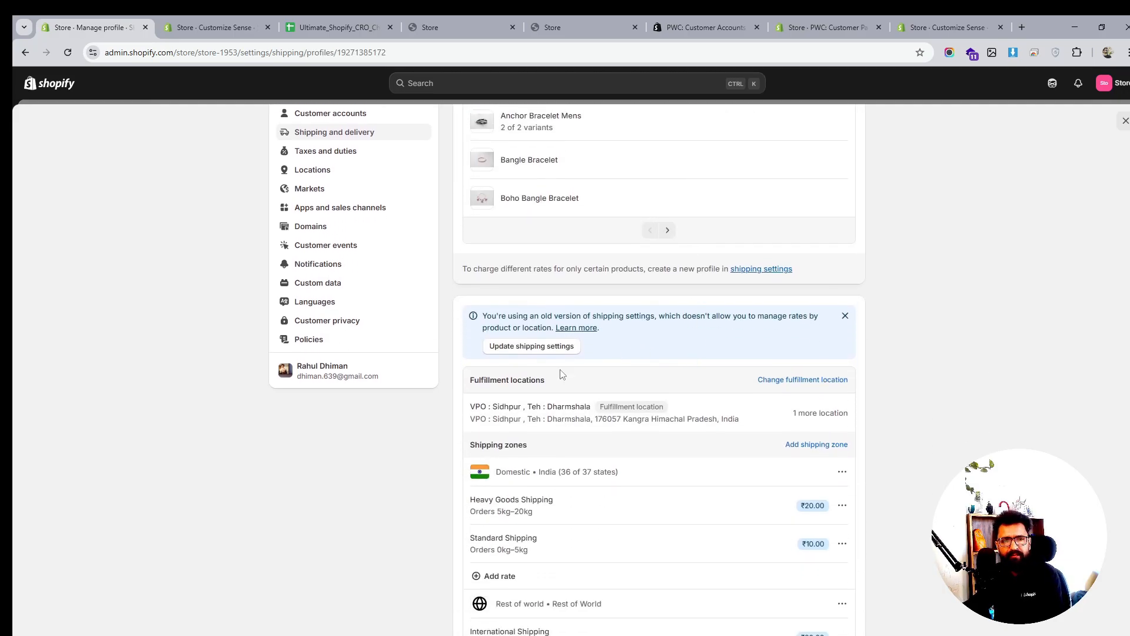
scroll(813, 370, "down", 2)
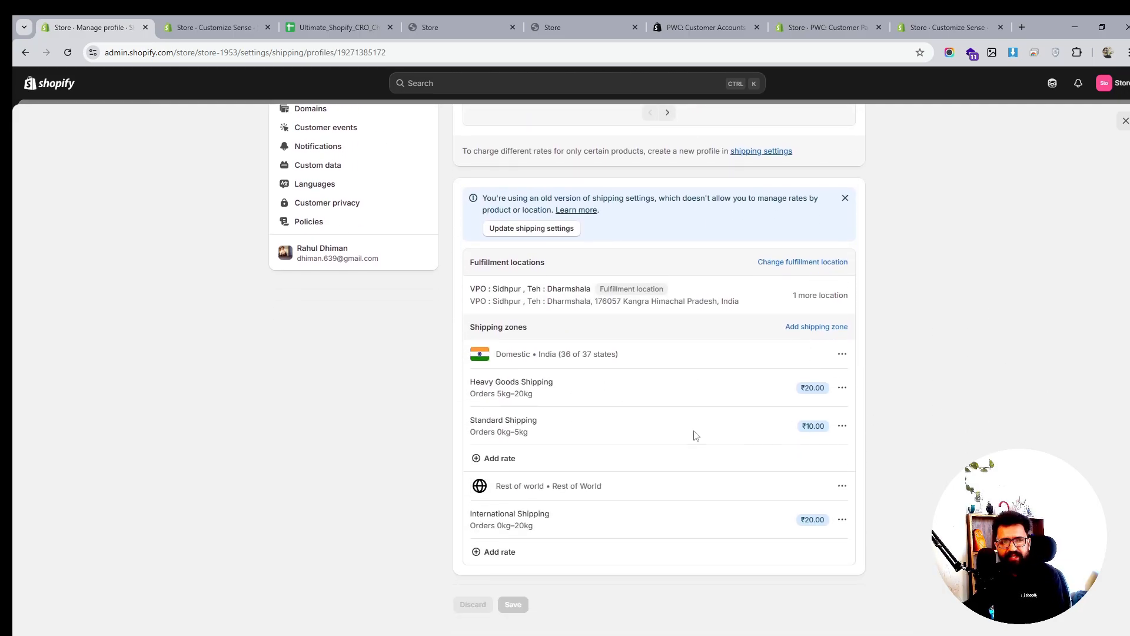
left_click(842, 388)
left_click(842, 353)
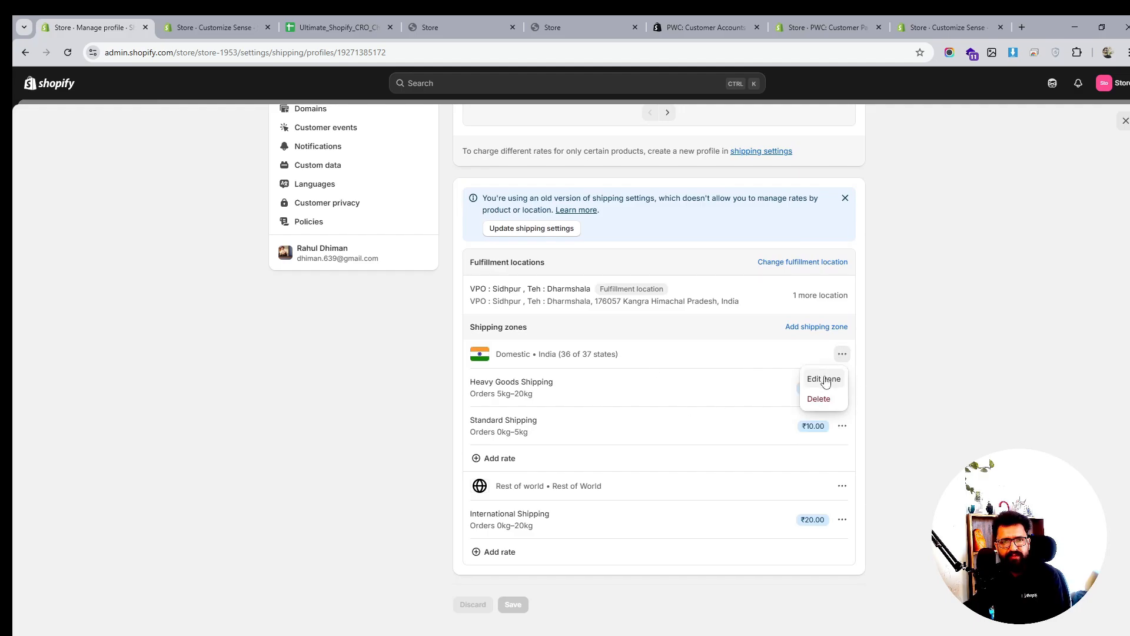
left_click(842, 388)
Edit the Heavy Goods Shipping rate, changing its price from 20.00 to 399
left_click(842, 388)
left_click(823, 410)
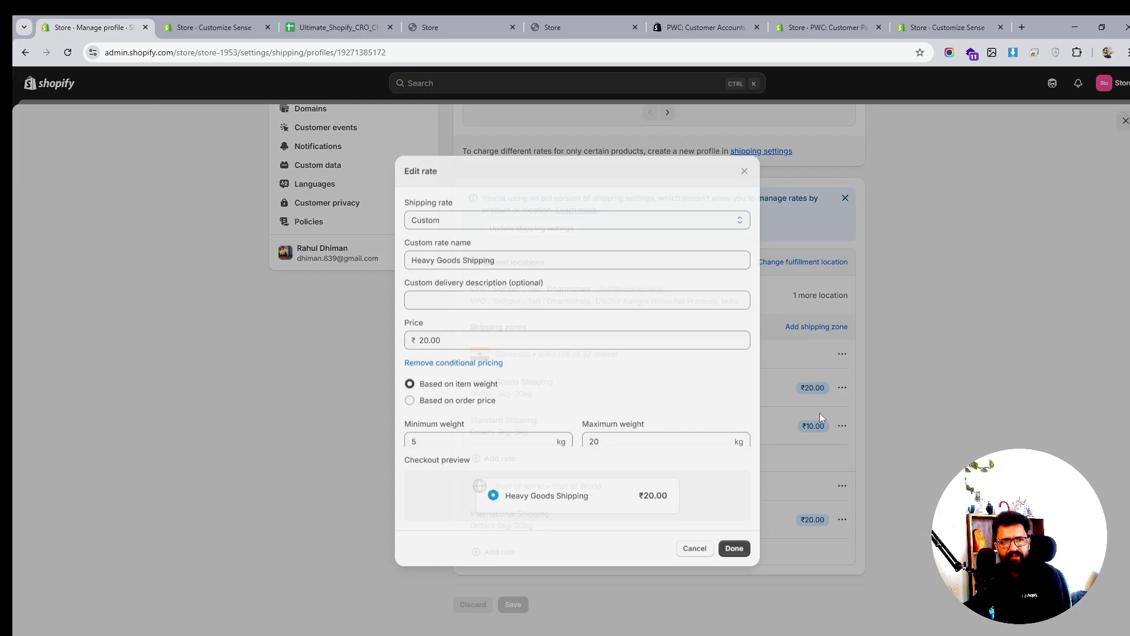
double_click(436, 336)
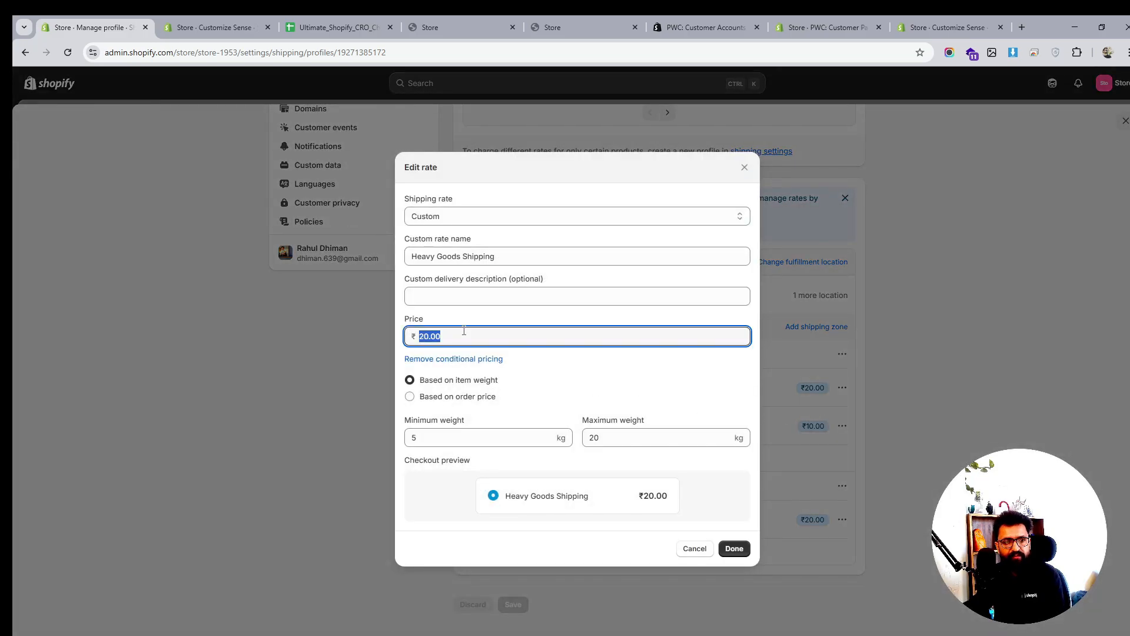
left_click(501, 217)
left_click(500, 219)
left_click(482, 258)
key("ctrl+a")
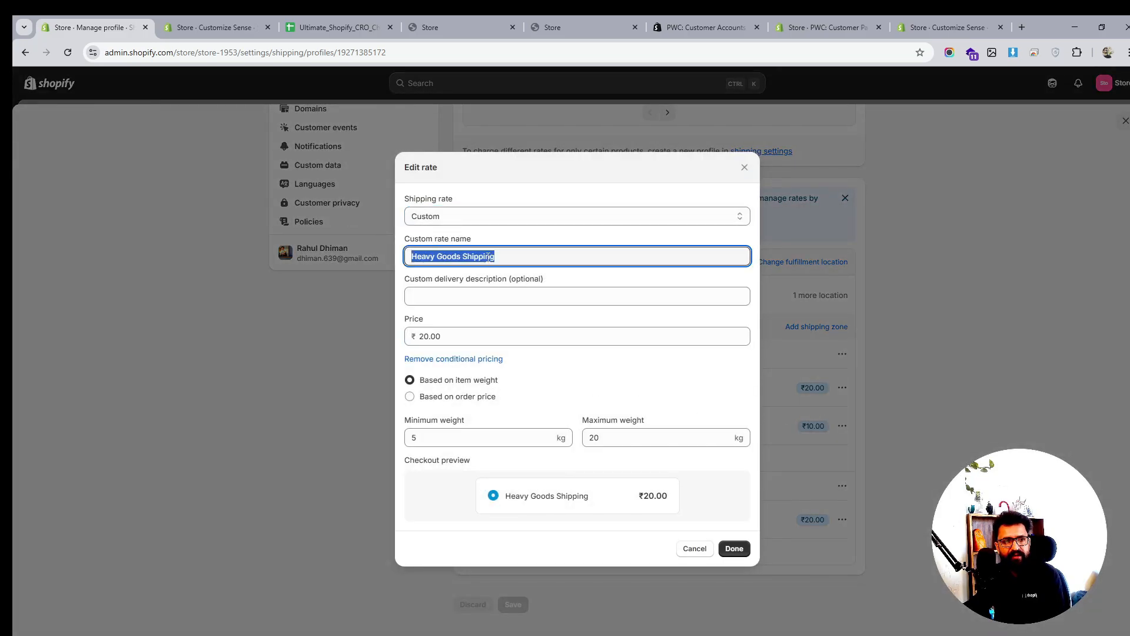
double_click(428, 337)
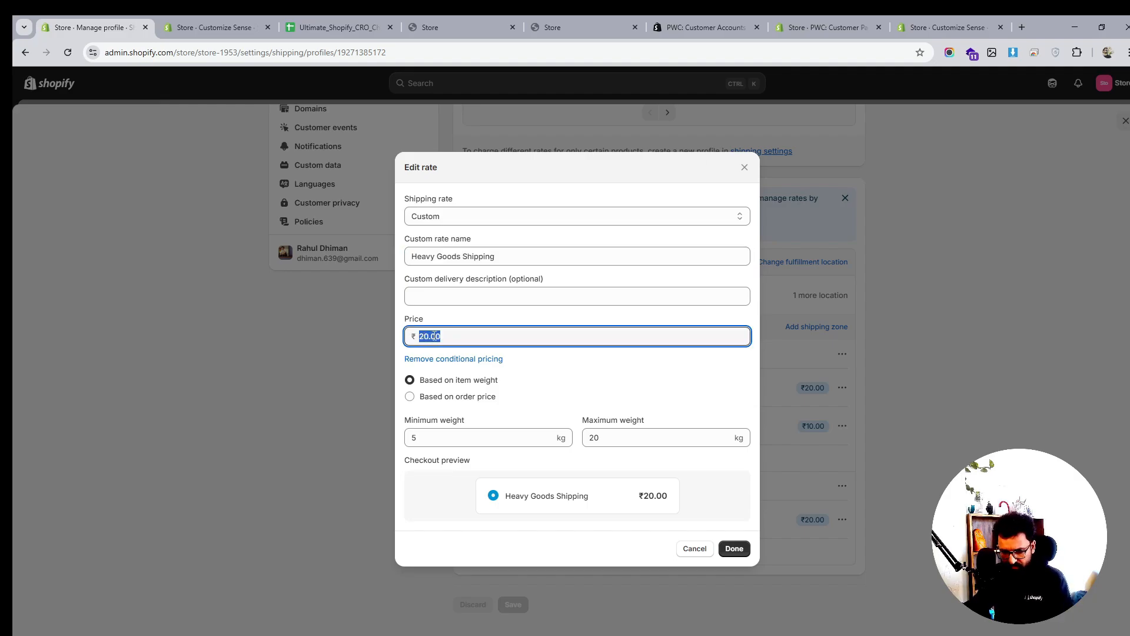
type("399")
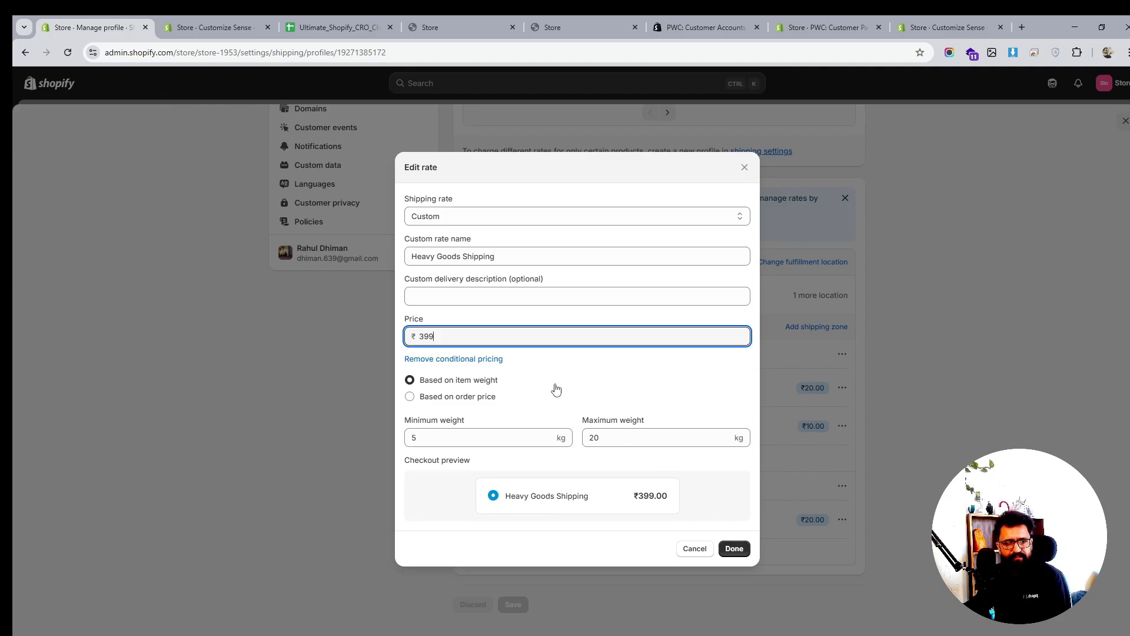
left_click(736, 549)
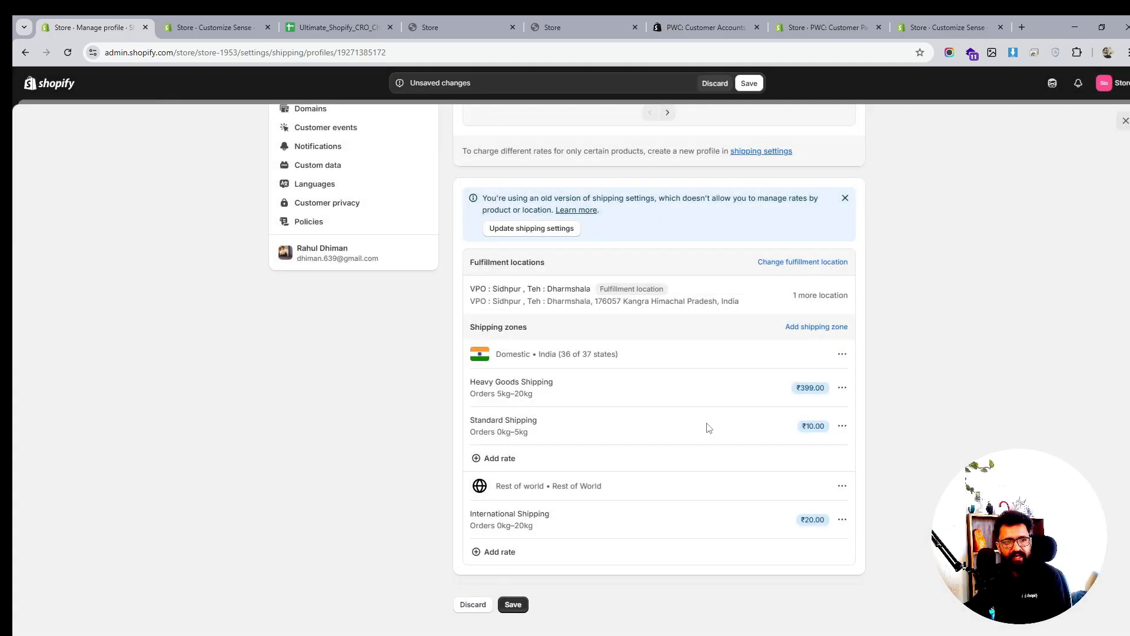
Leave Standard Shipping unchanged and save the General shipping profile
left_click(842, 427)
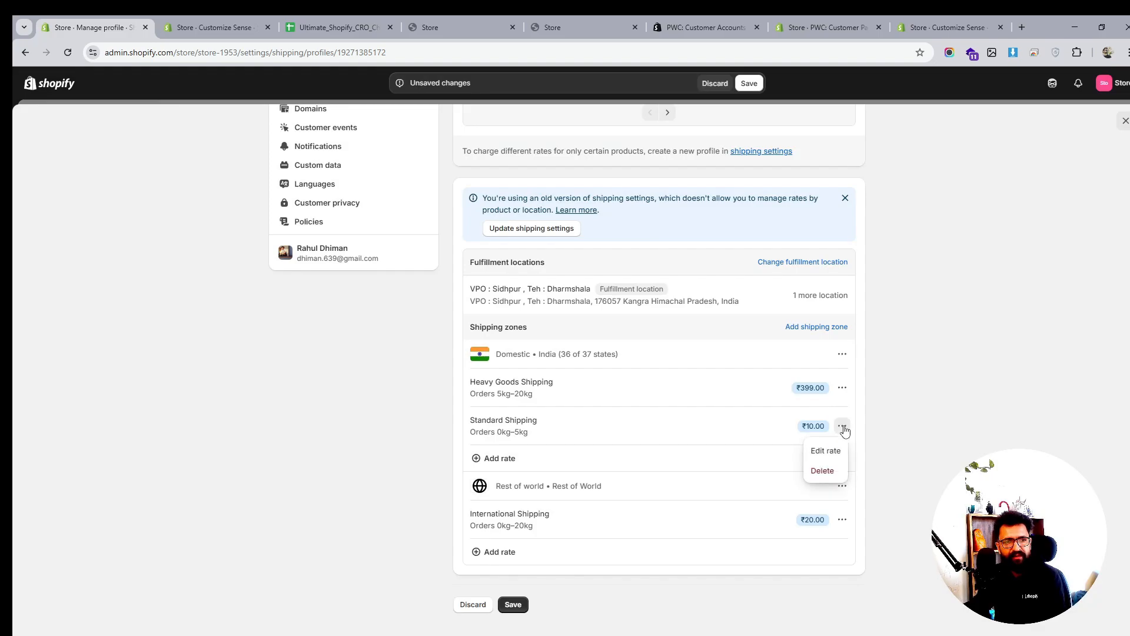
left_click(617, 507)
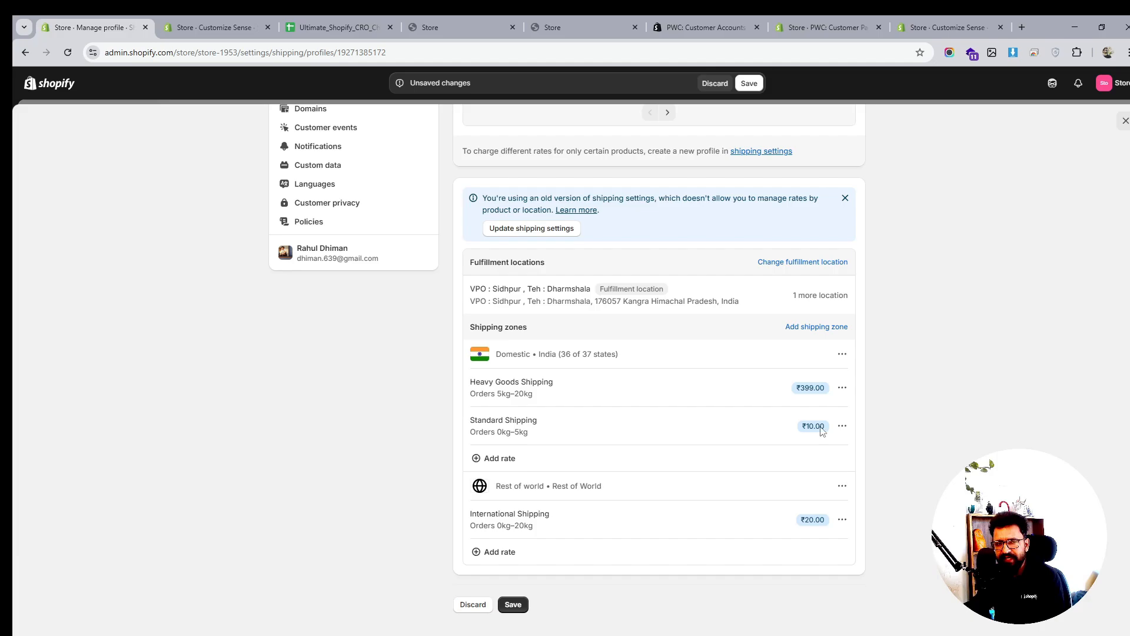
scroll(774, 429, "up", 4)
scroll(621, 482, "up", 1)
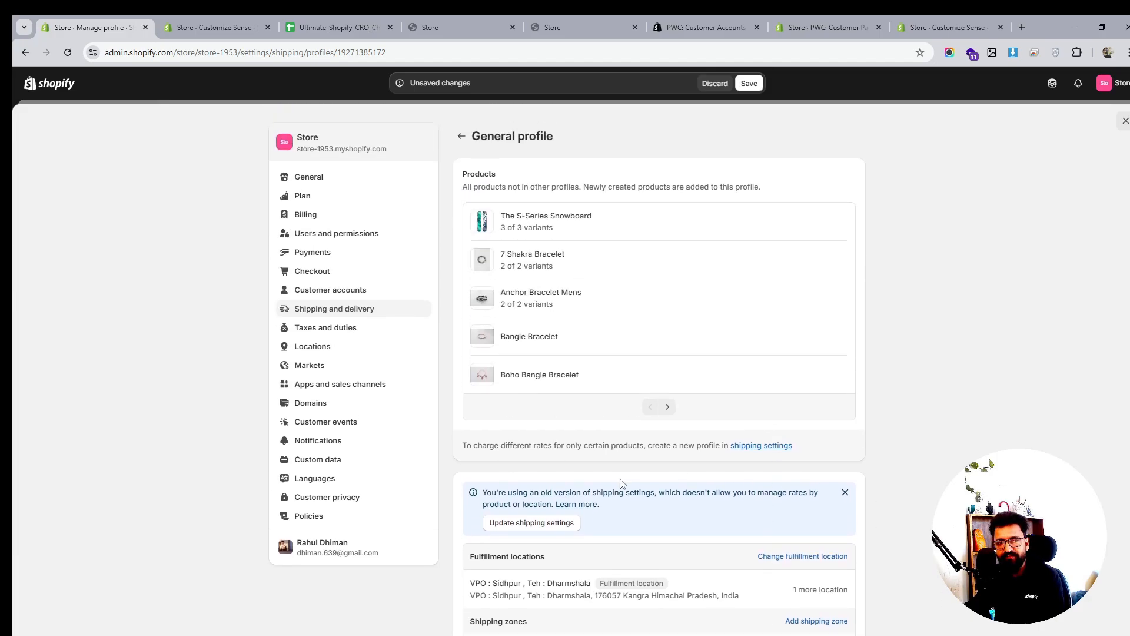
left_click(749, 83)
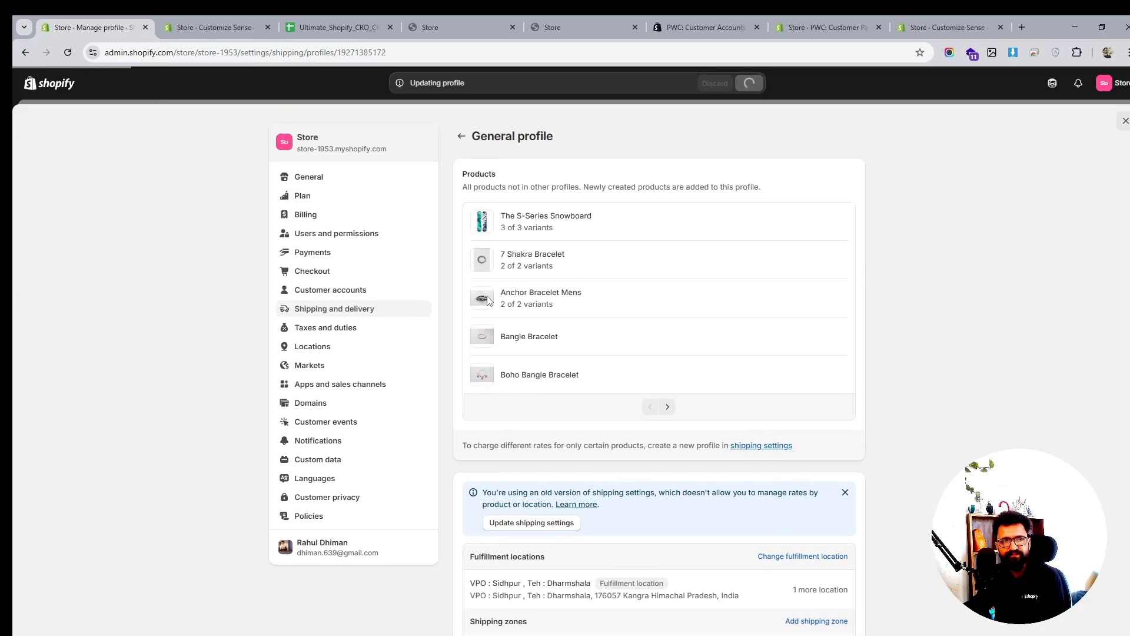
Review Taxes and duties and Locations settings, then view Markets listing India and International
left_click(344, 330)
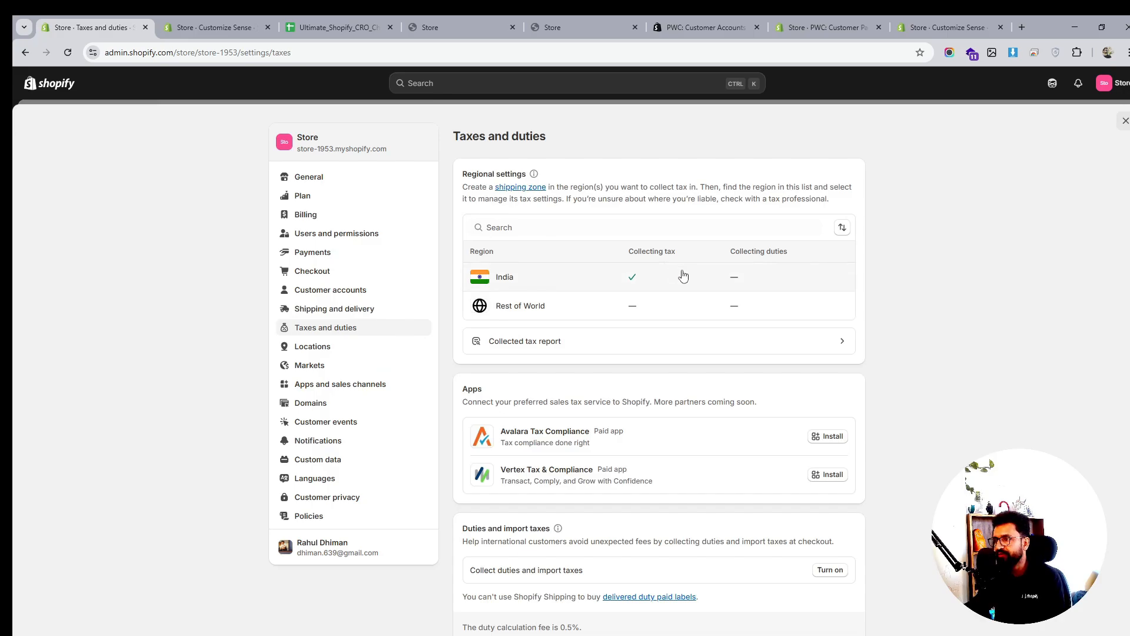
scroll(683, 276, "down", 4)
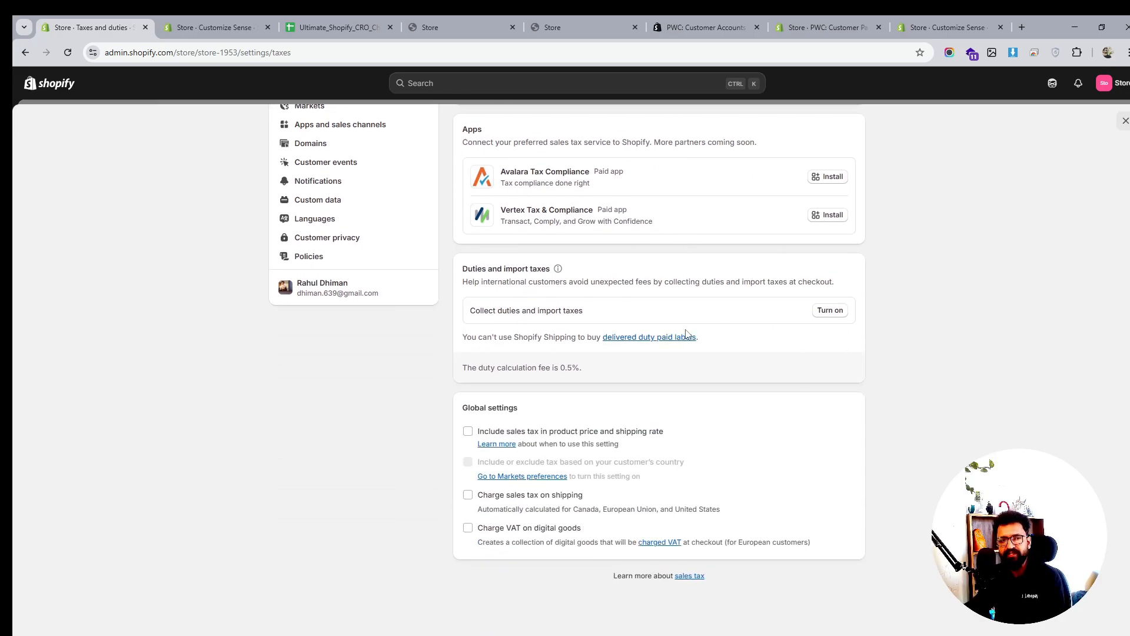
scroll(686, 334, "up", 1)
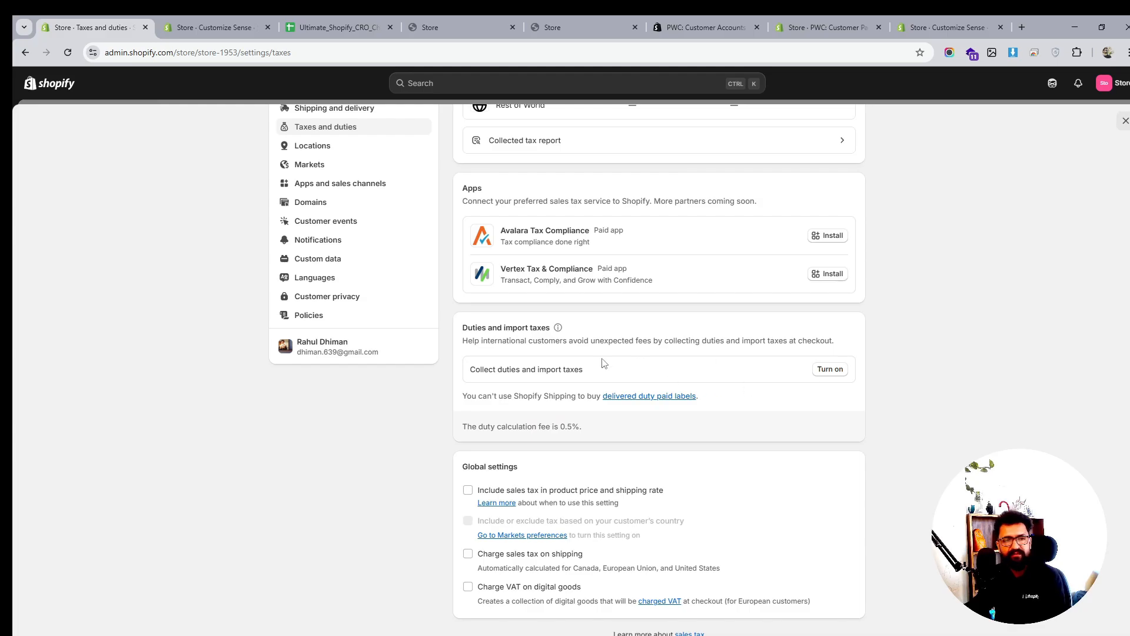
scroll(600, 362, "down", 1)
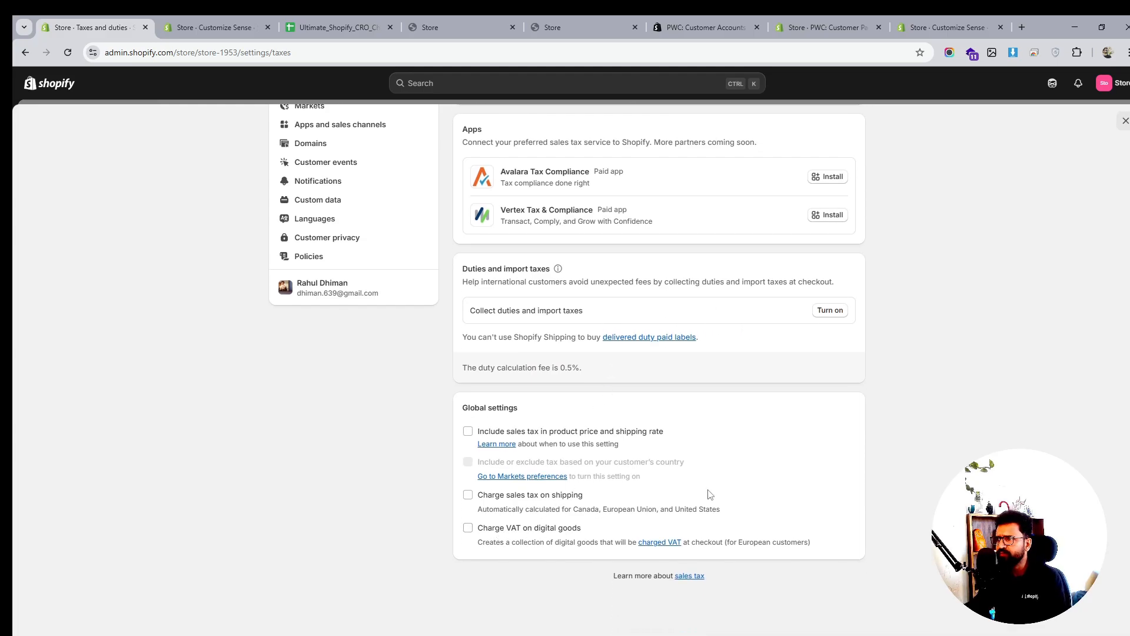
scroll(710, 495, "up", 4)
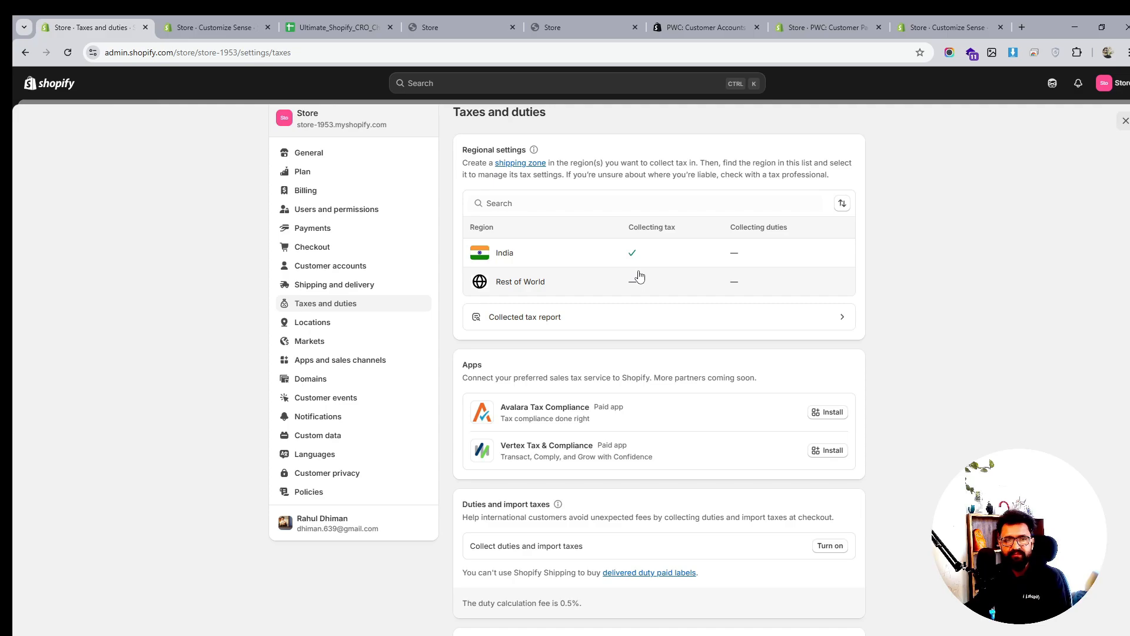
left_click(326, 328)
left_click(323, 366)
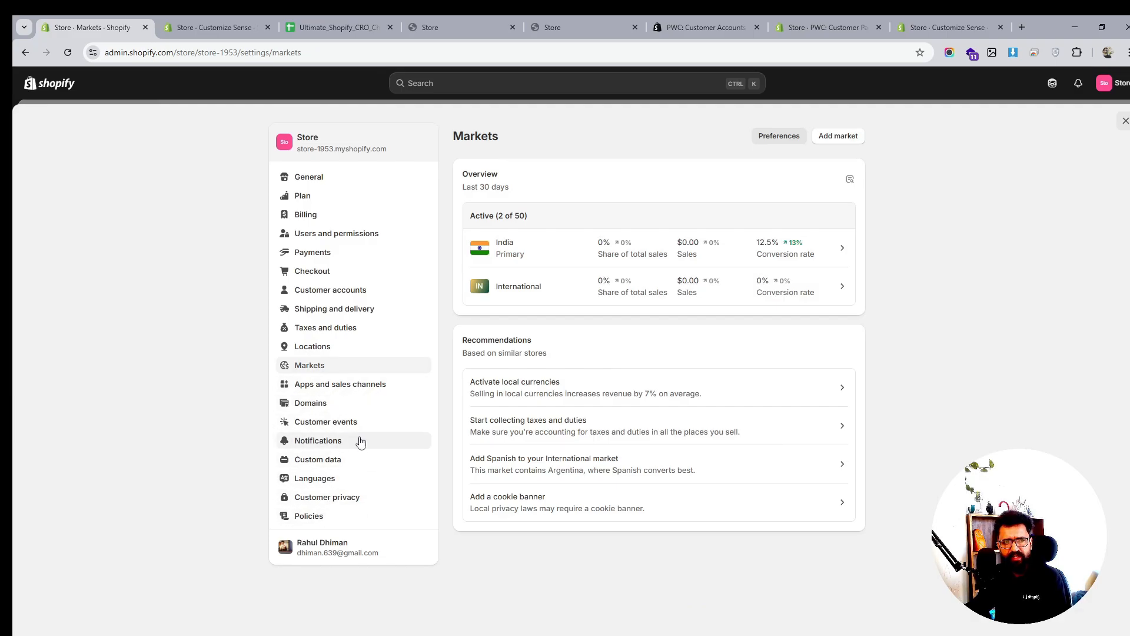
In Domains settings, explore the Connect existing domain and Transfer domain options
left_click(324, 407)
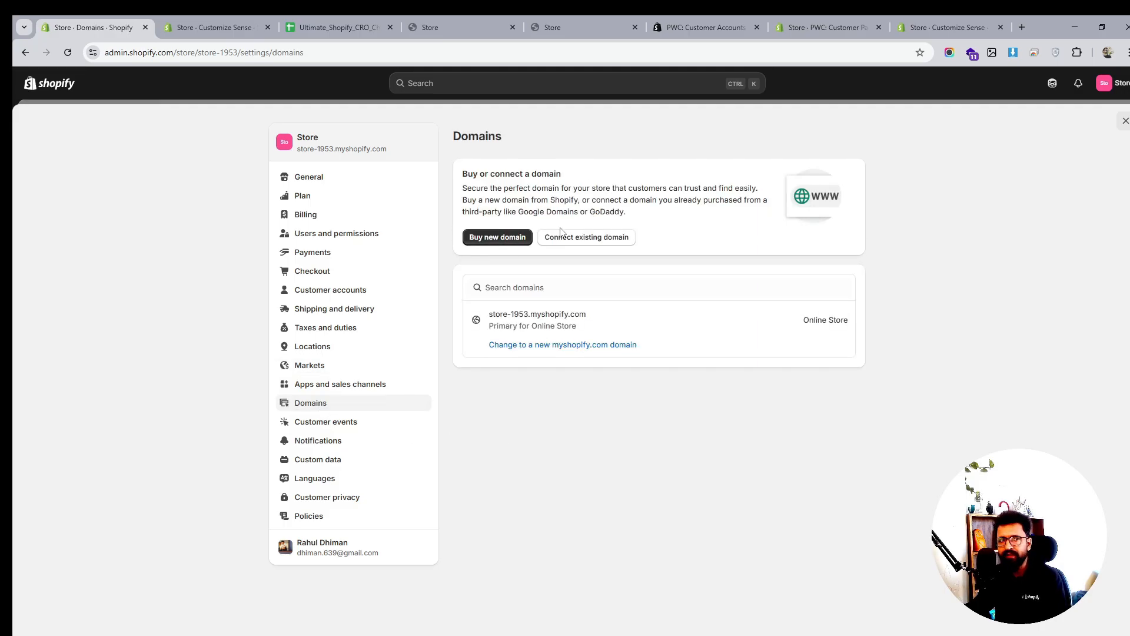
left_click(581, 238)
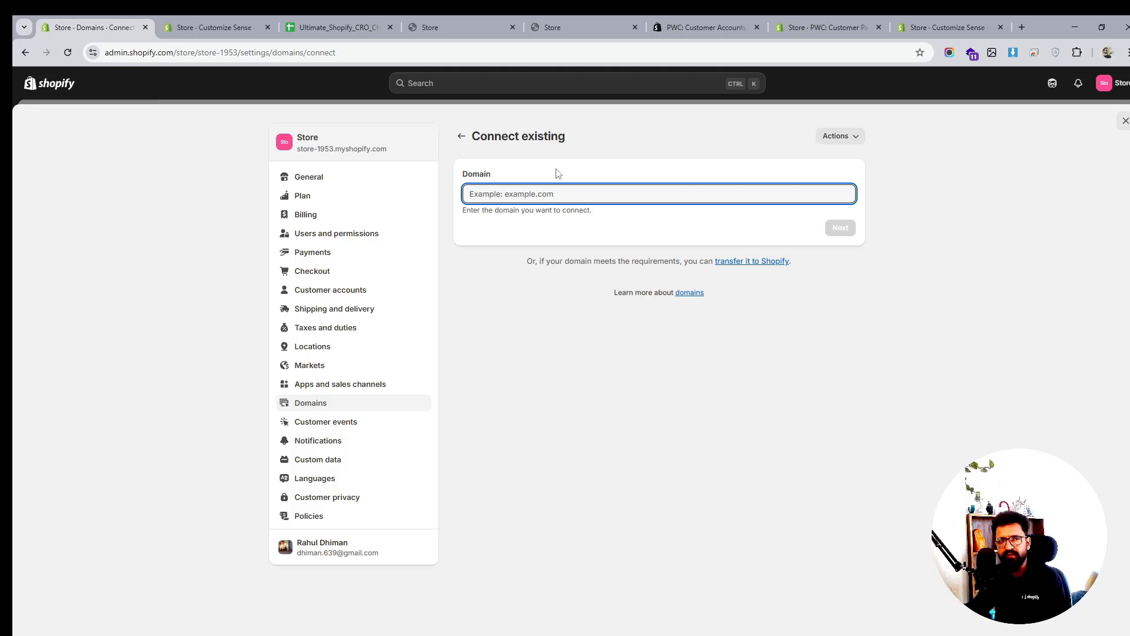
left_click(462, 136)
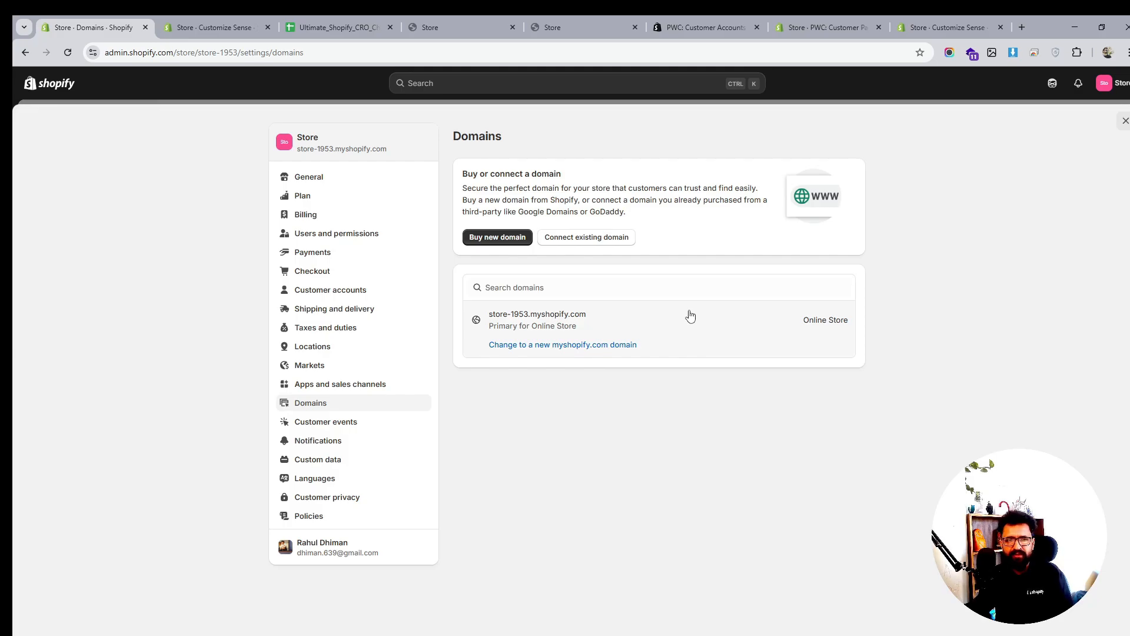
left_click(569, 237)
left_click(743, 262)
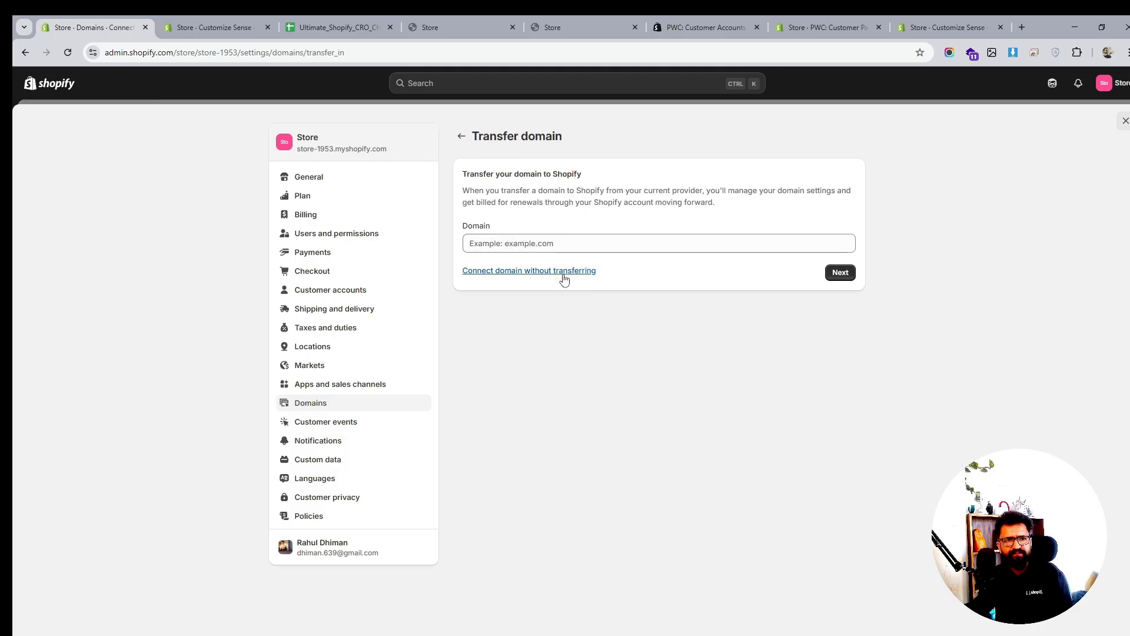
left_click(461, 135)
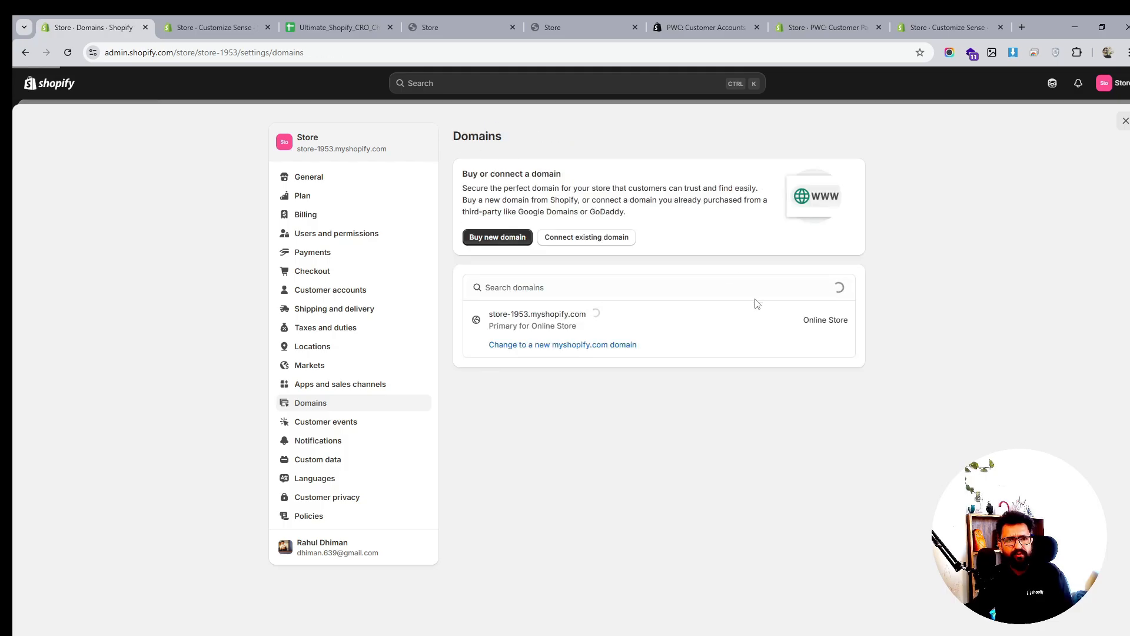
Open 'Learn more about domains' in a new tab, then return to the domain field
left_click(603, 241)
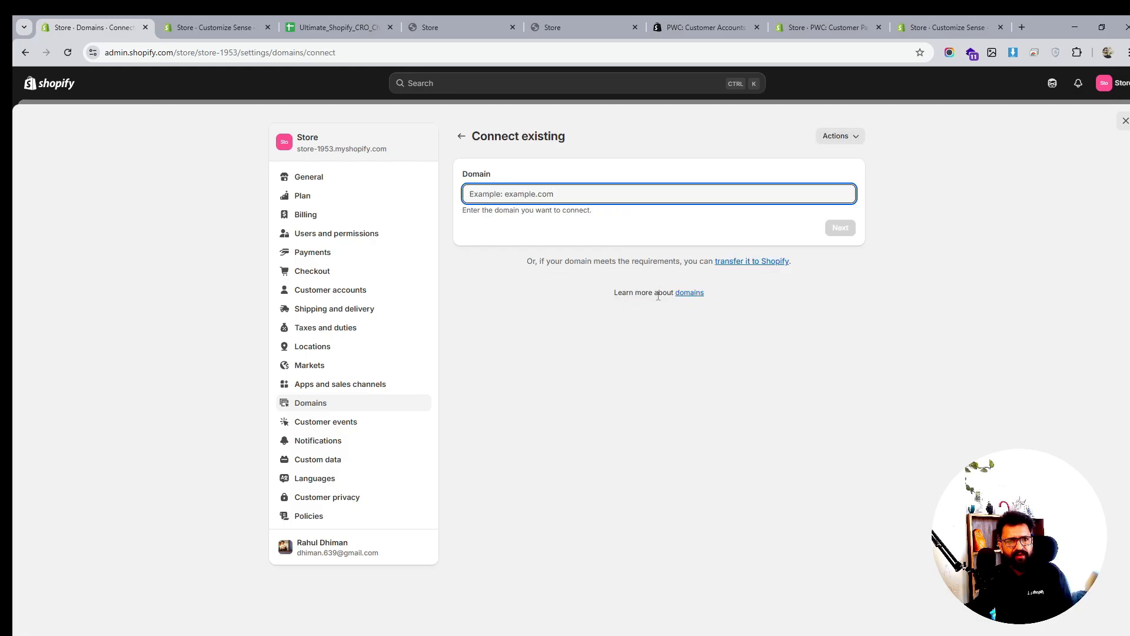
right_click(689, 292)
left_click(715, 309)
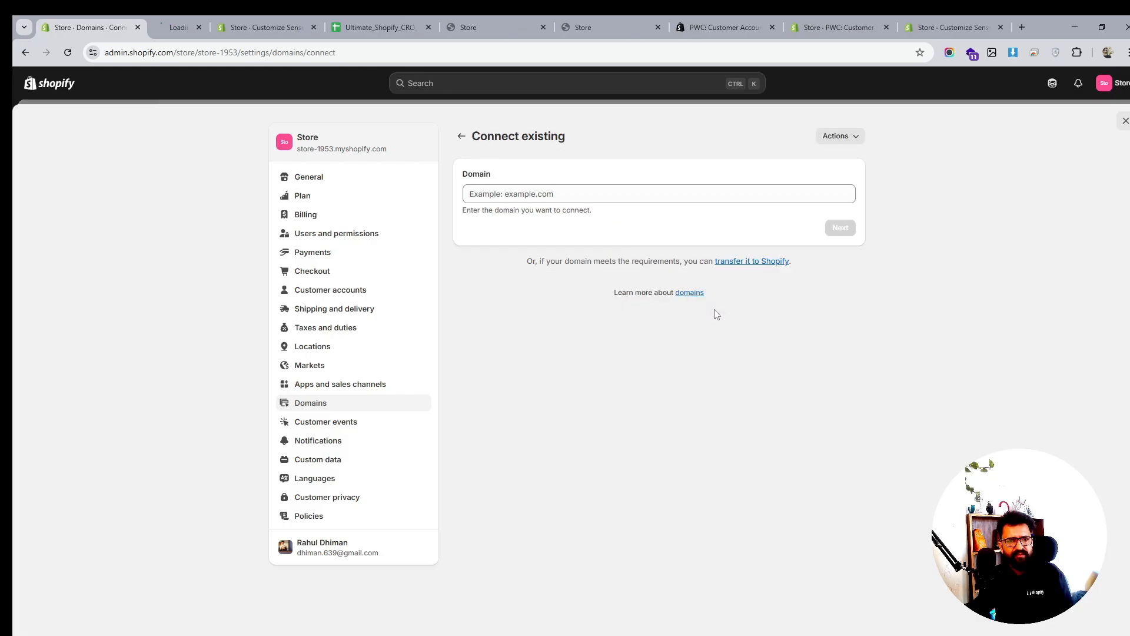
left_click(179, 27)
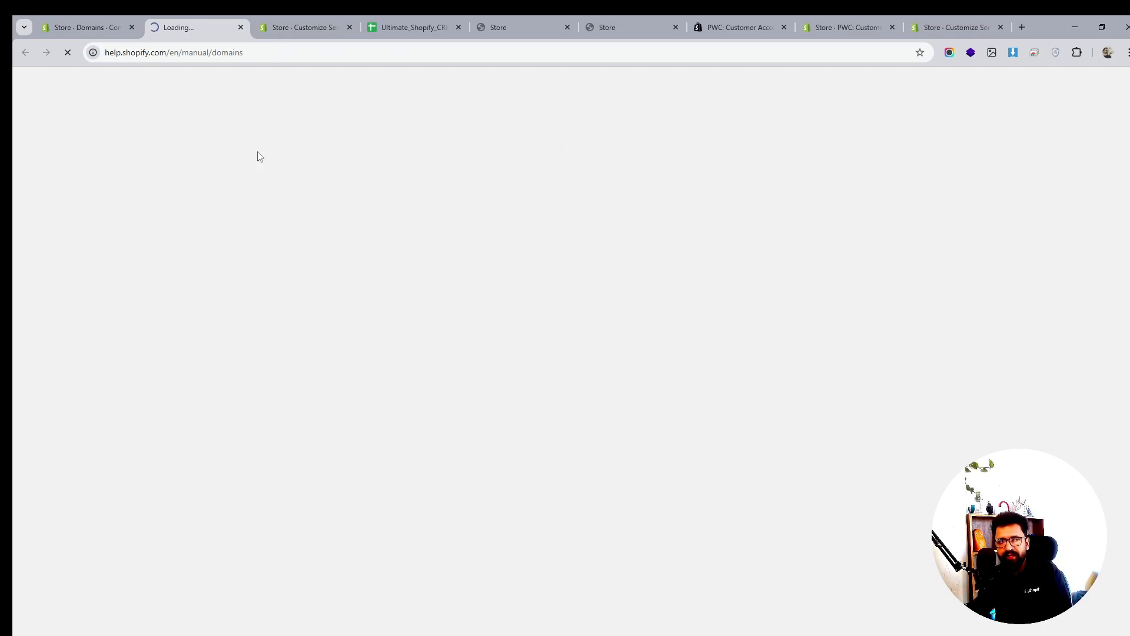
left_click(89, 28)
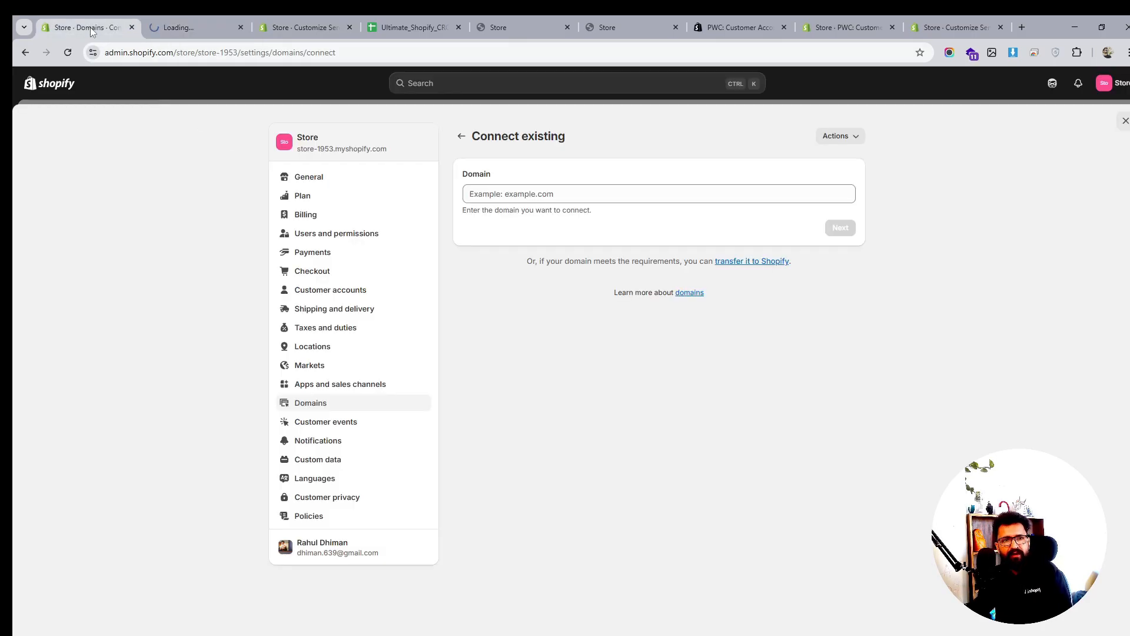
left_click(529, 200)
Submit prowebcoder.com, see it needs verification from another store, and go back to Domains
type("prowebcoder.com")
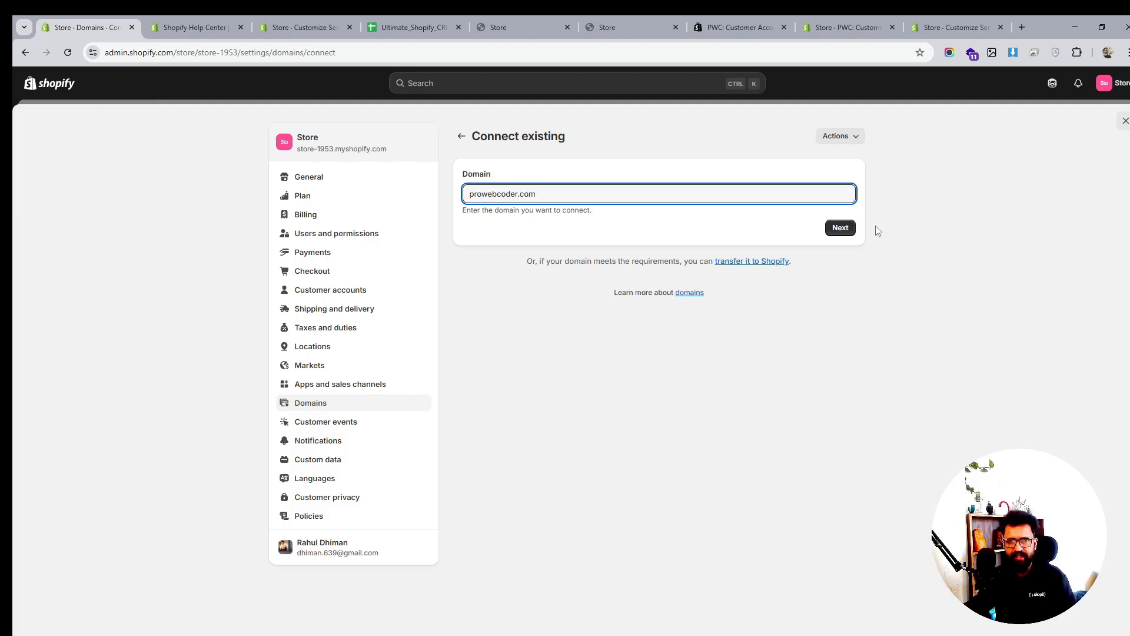
left_click(840, 227)
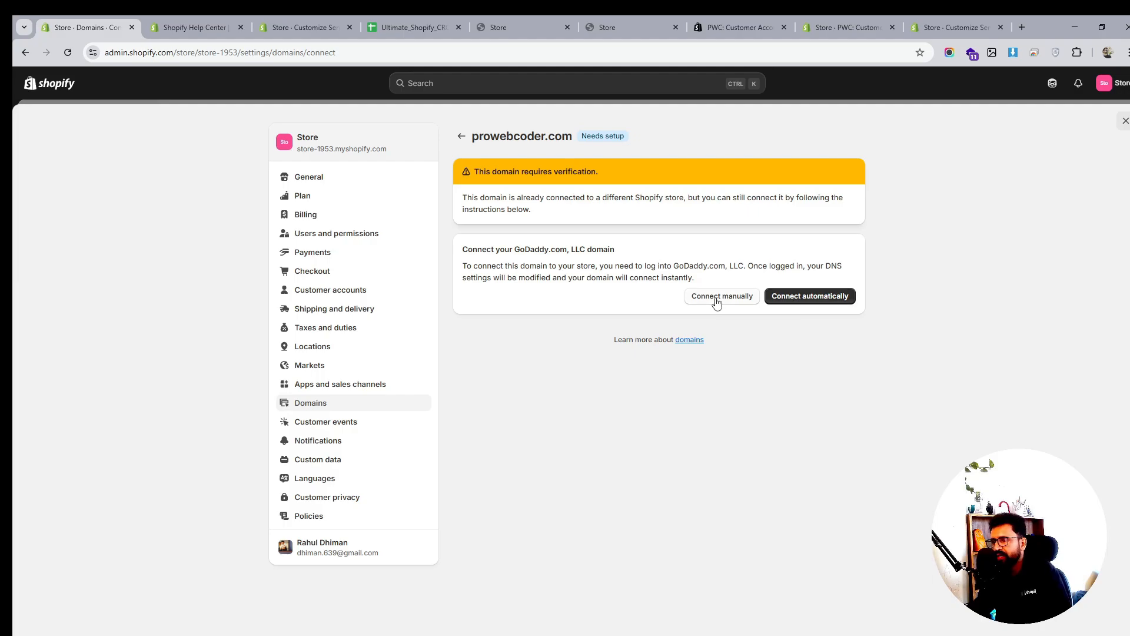
left_click(459, 139)
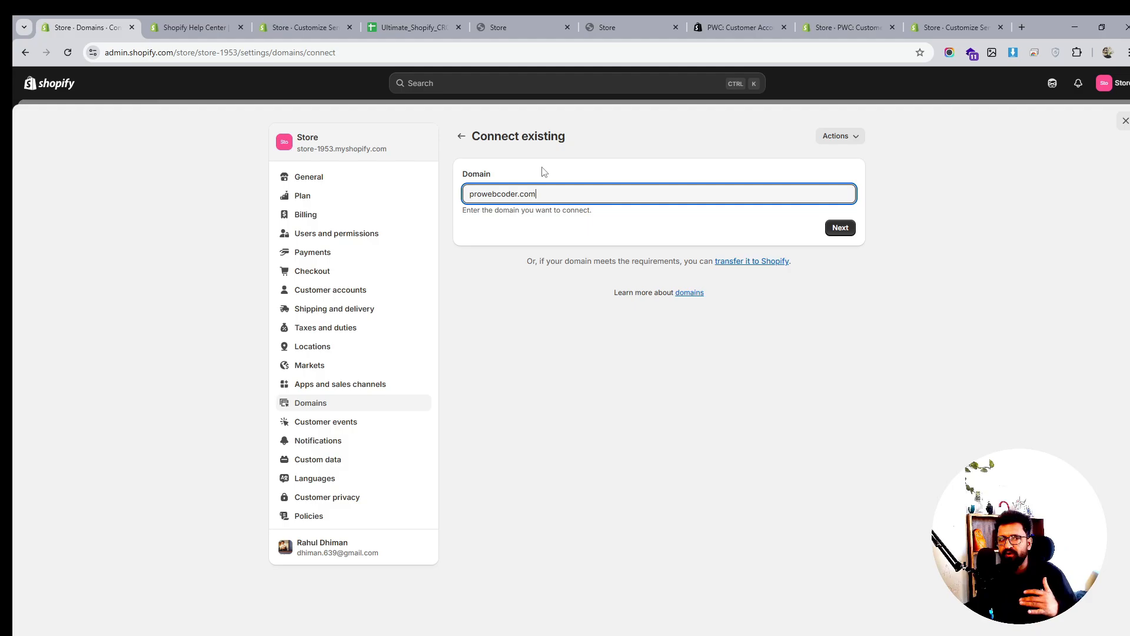
key("ctrl+shift+Left")
key("ctrl+shift+Left")
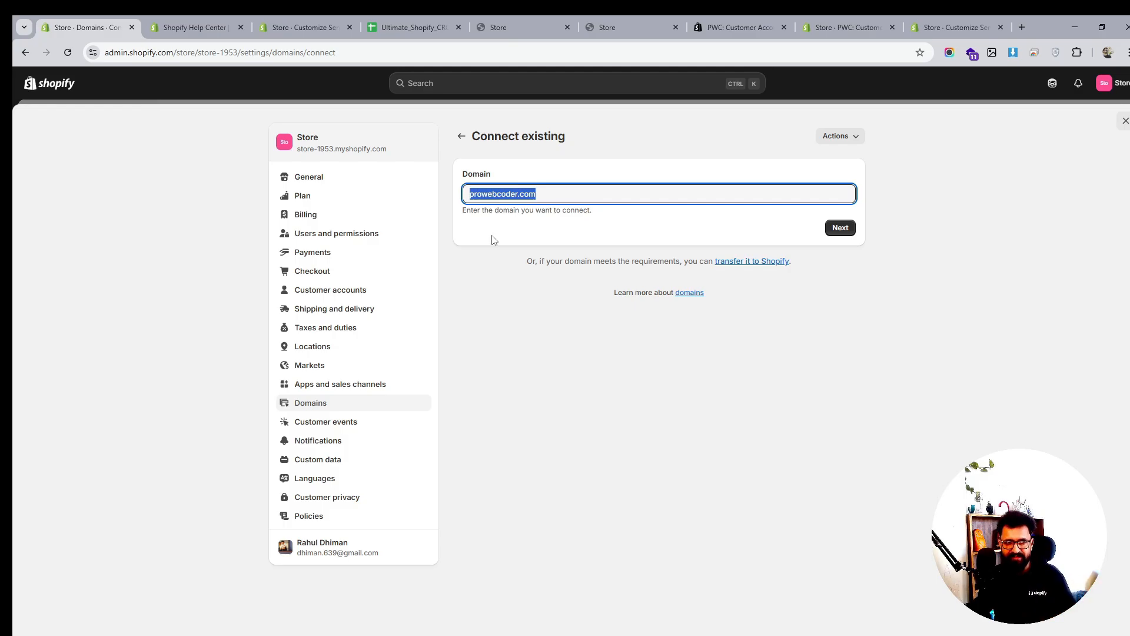
left_click(462, 136)
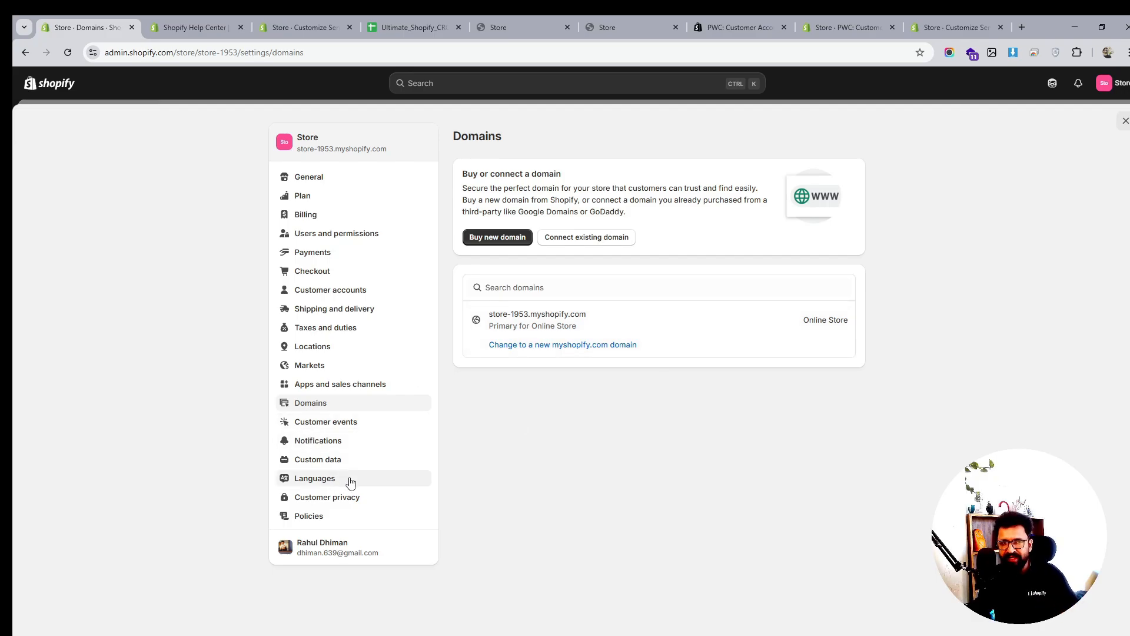
Add the Bangle Bracelet from New Arrivals to the storefront cart, reach checkout, then return to Domains
left_click(495, 23)
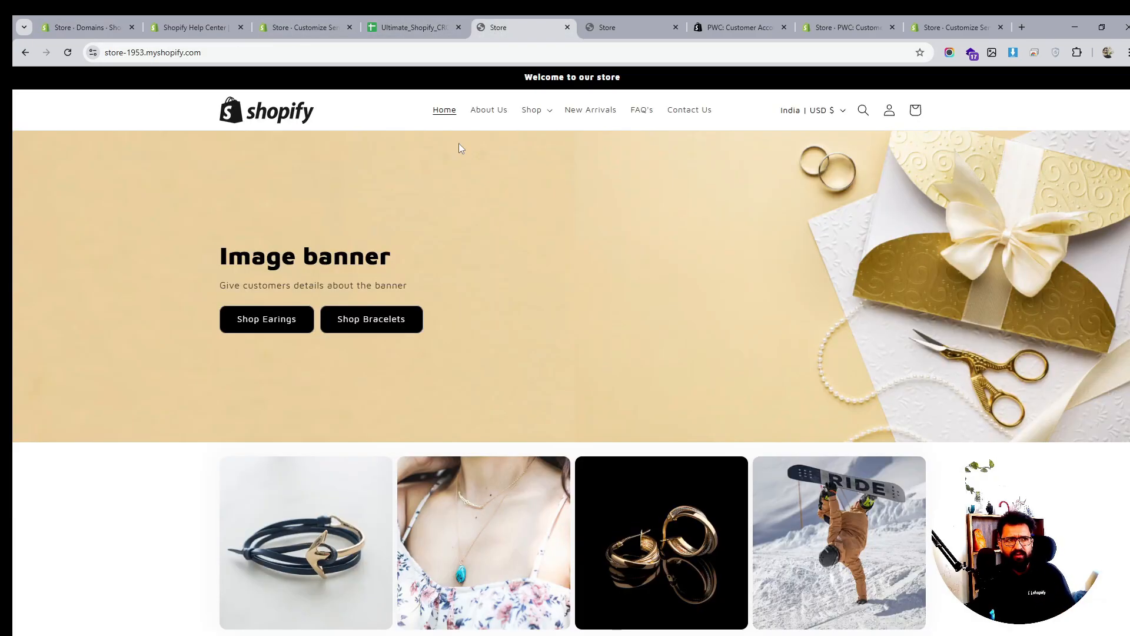
left_click(142, 53)
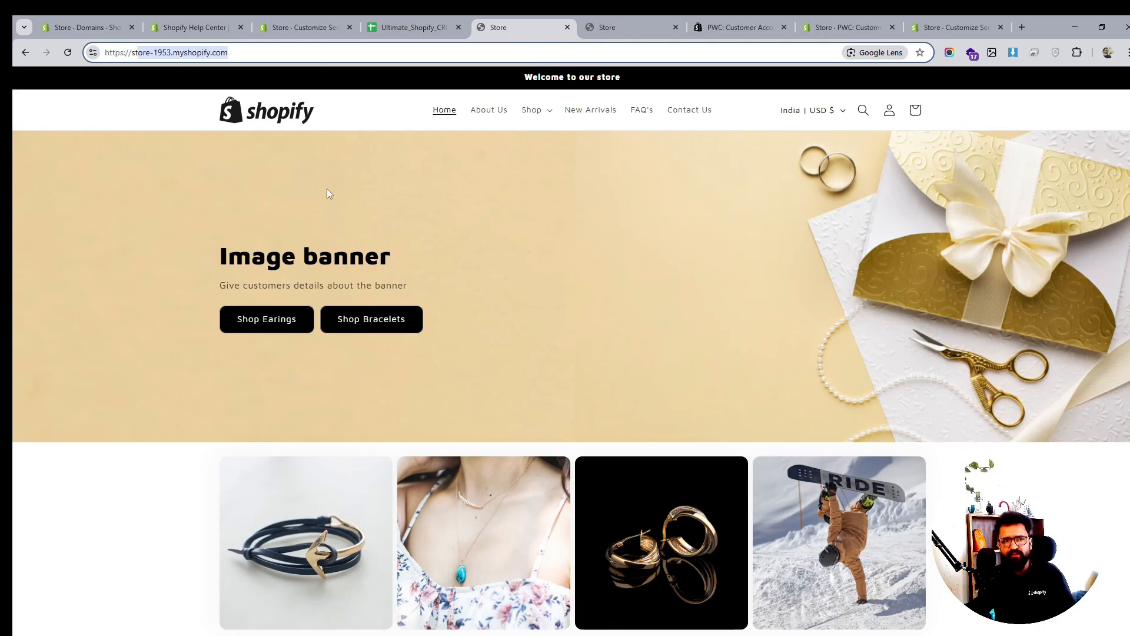
scroll(559, 327, "down", 8)
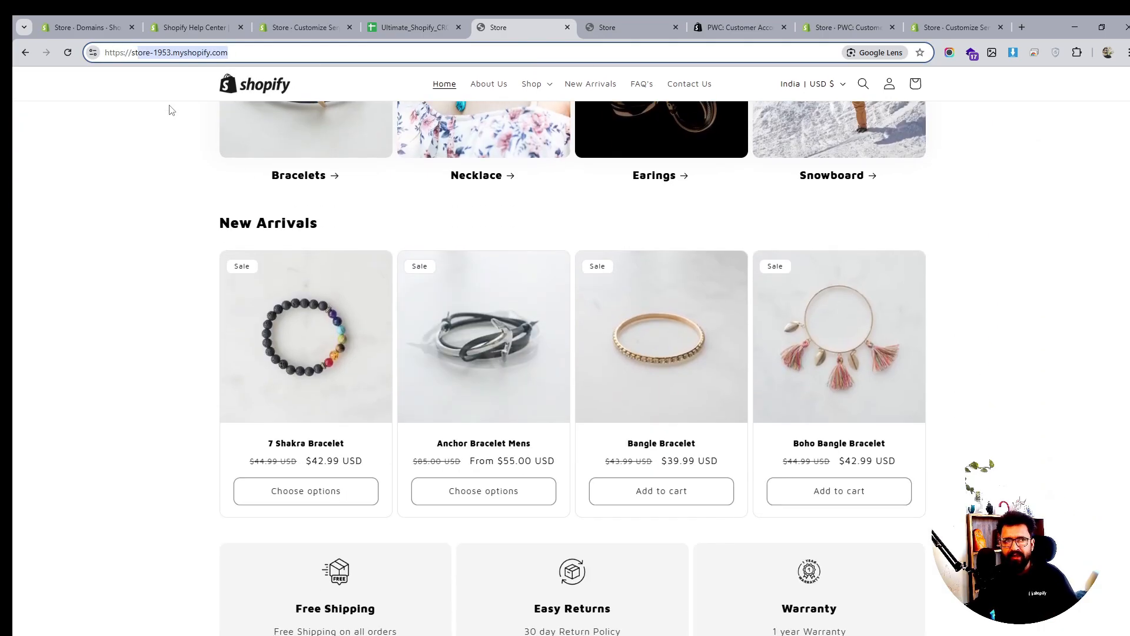
left_click(689, 491)
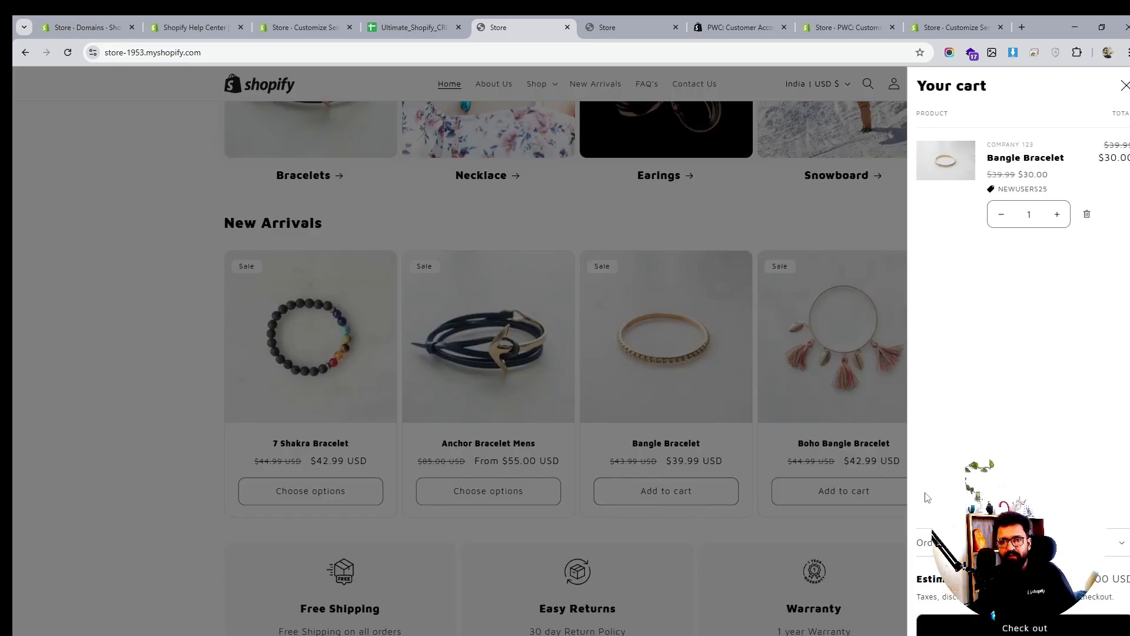
left_click(1037, 628)
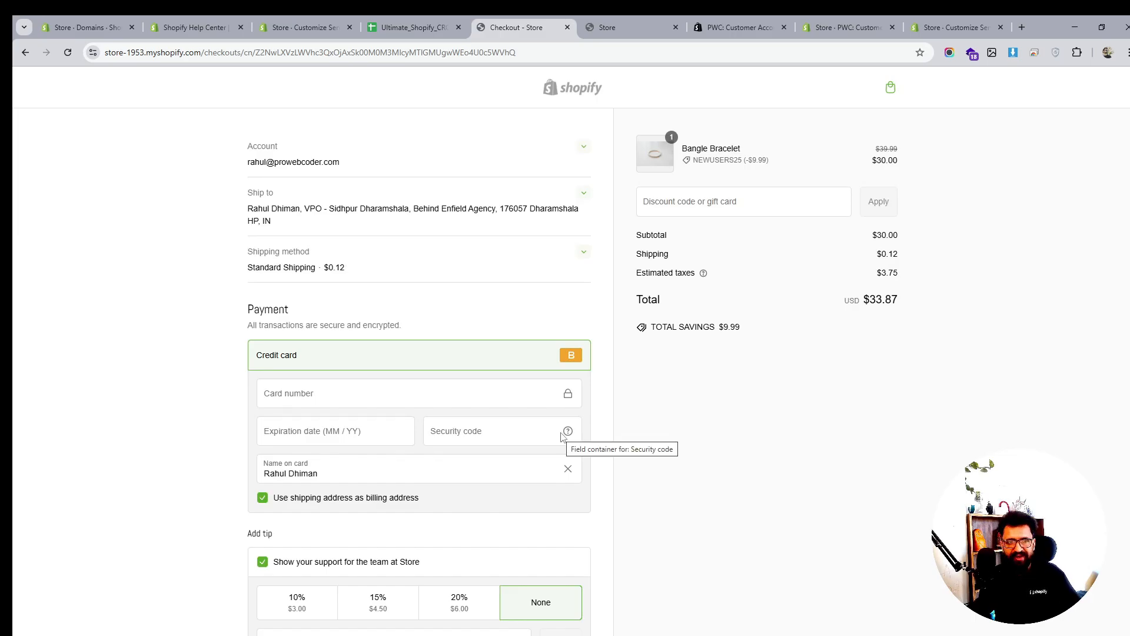
scroll(561, 436, "down", 3)
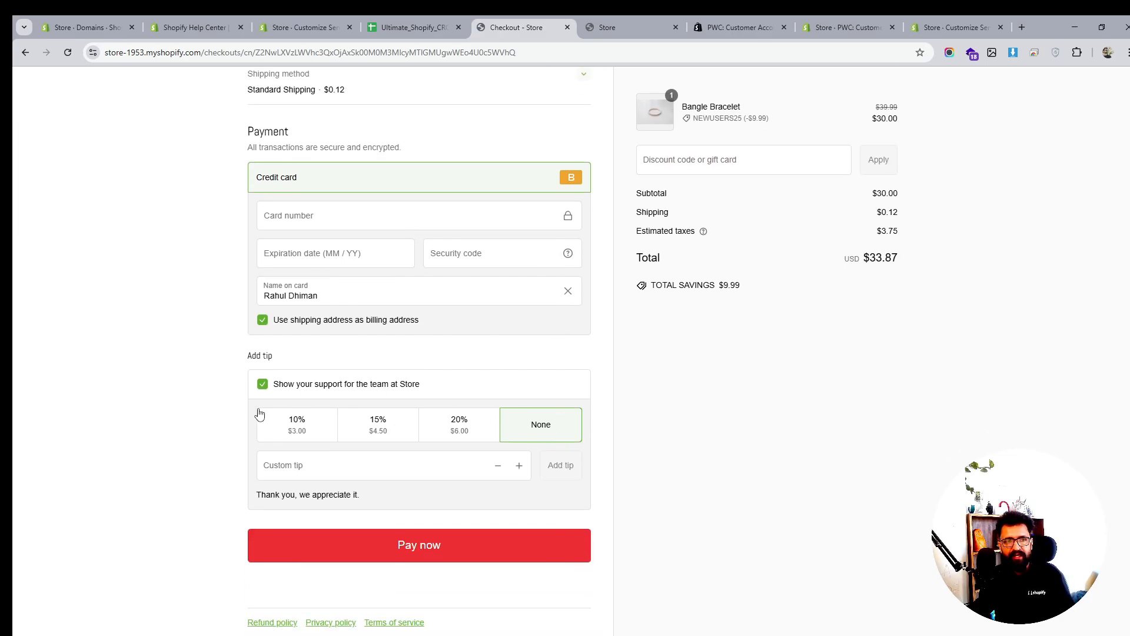
left_click(93, 19)
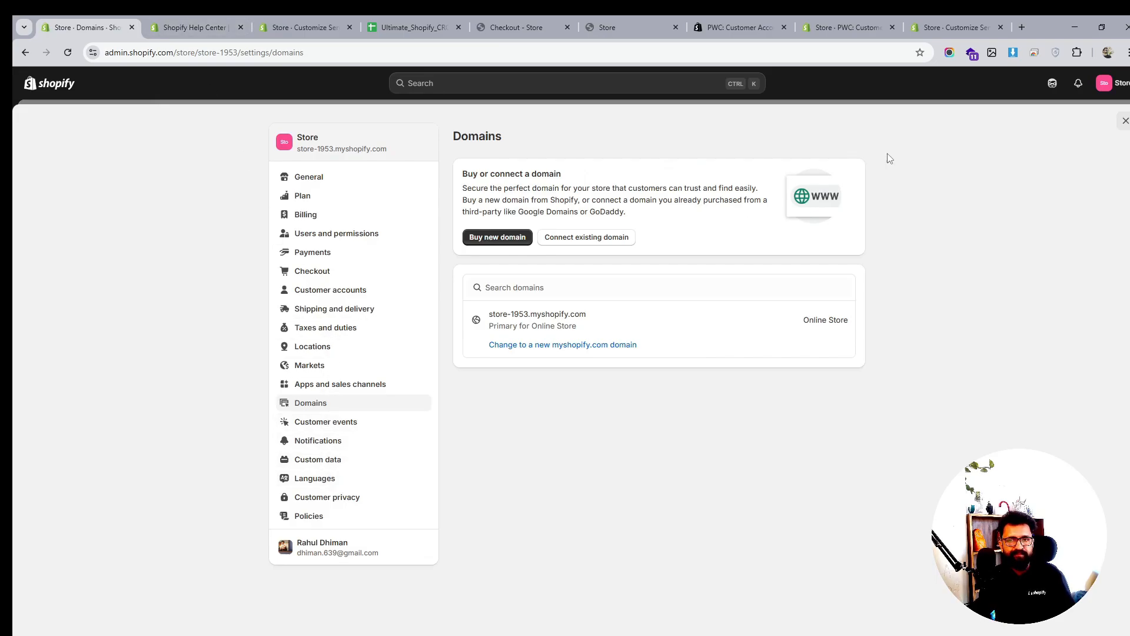
Leave Settings and preview the current Sense theme's storefront in a new tab from Online Store > Themes
left_click(1125, 120)
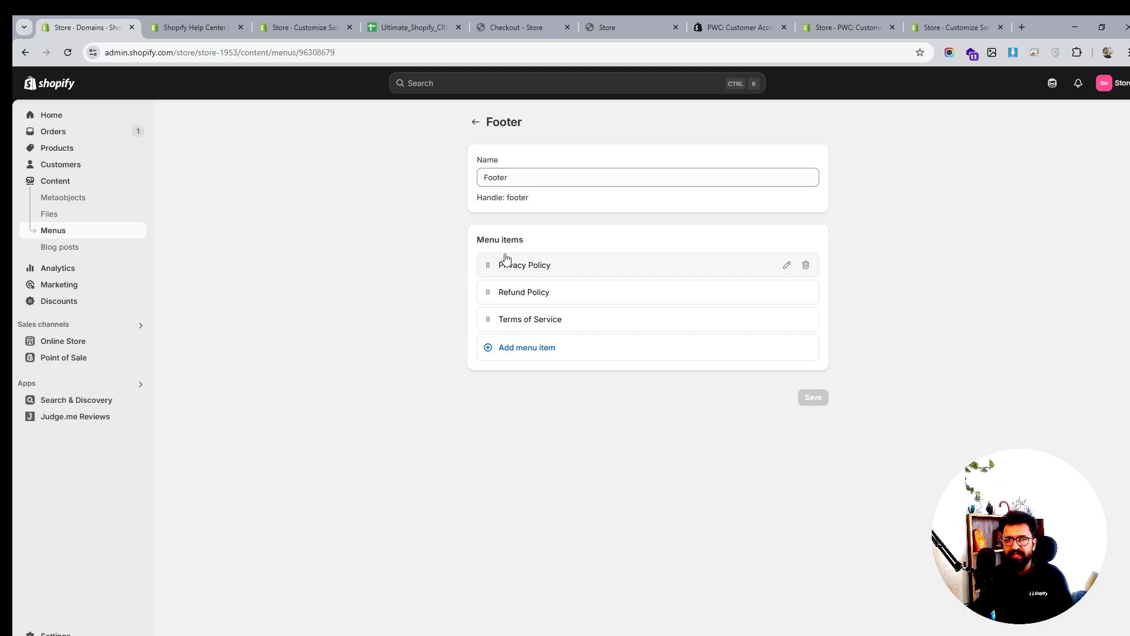
left_click(61, 341)
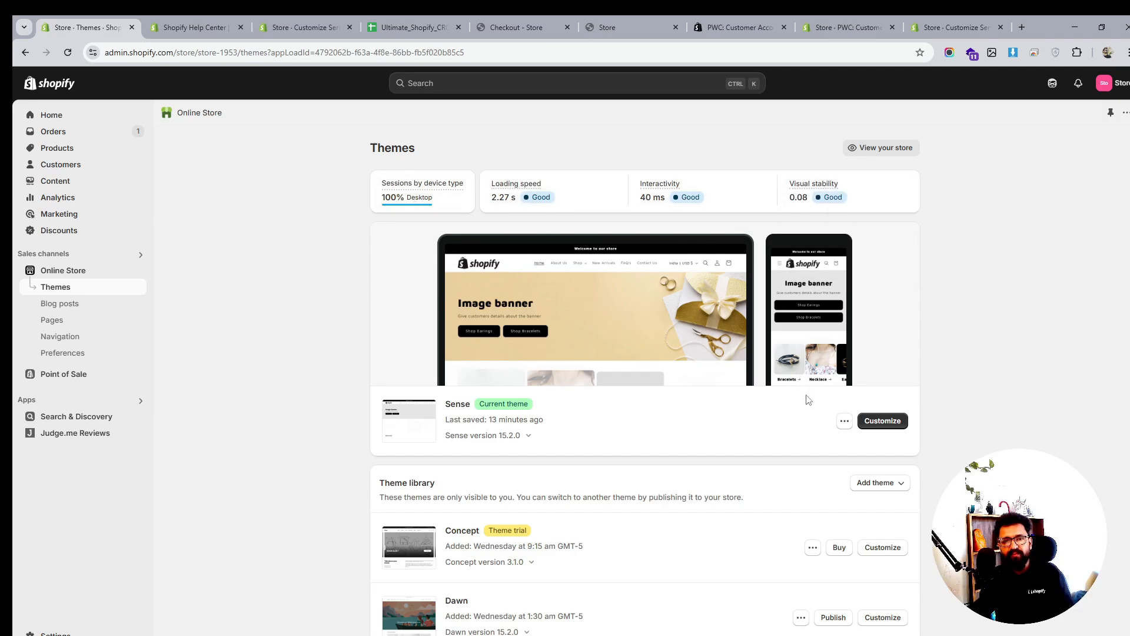
left_click(844, 420)
left_click(807, 446)
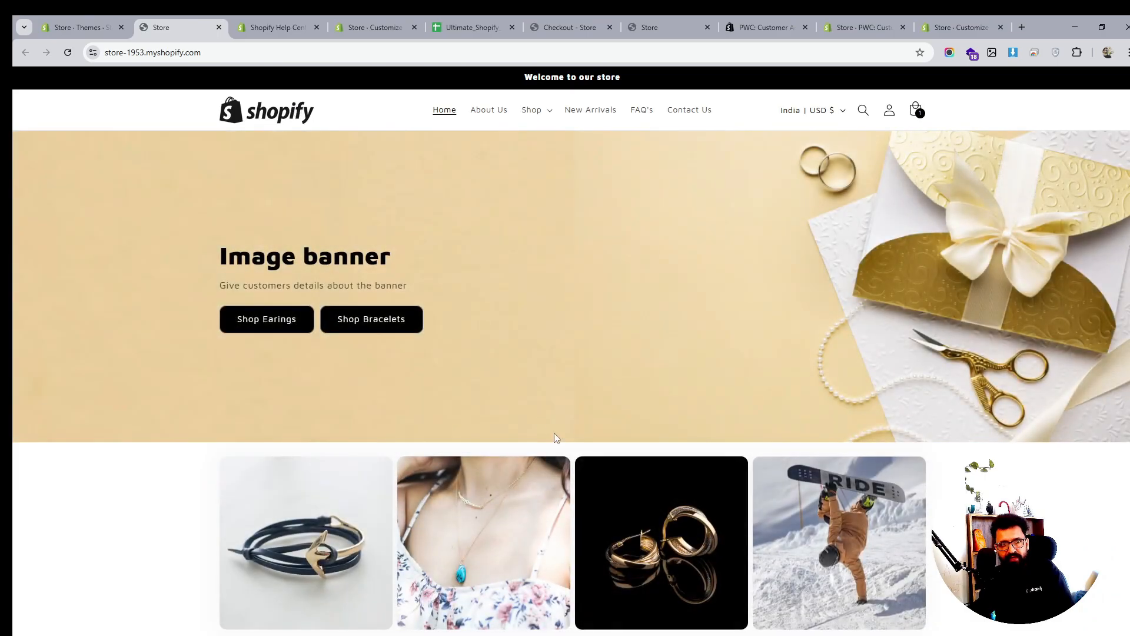
Open DevTools on the storefront and run a desktop Lighthouse page-load audit
right_click(154, 484)
left_click(168, 456)
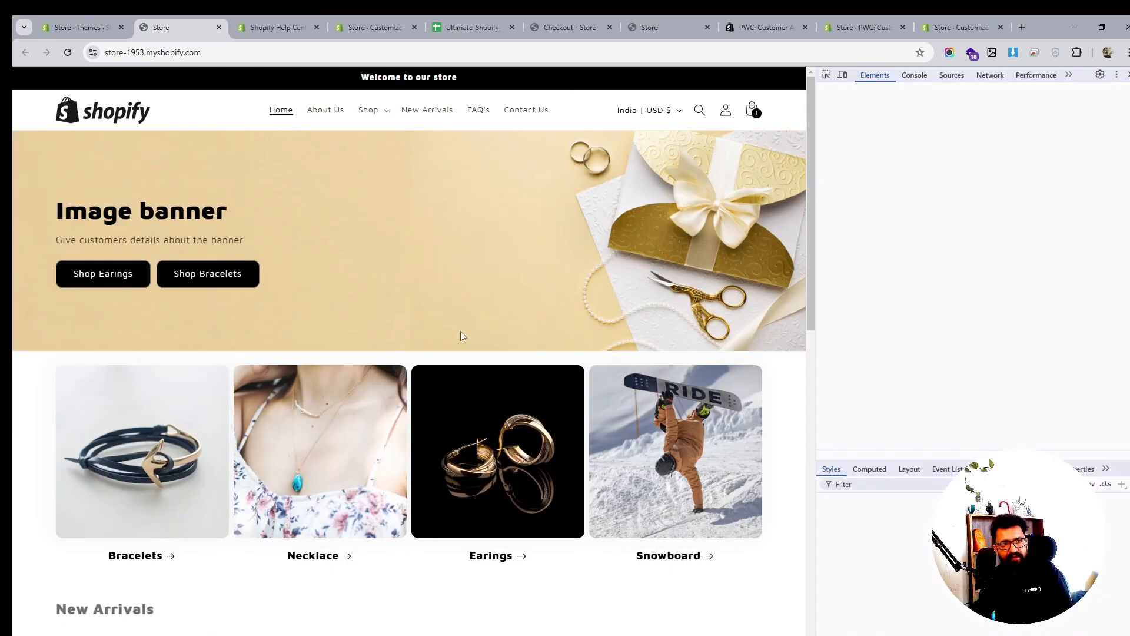
left_click(1037, 76)
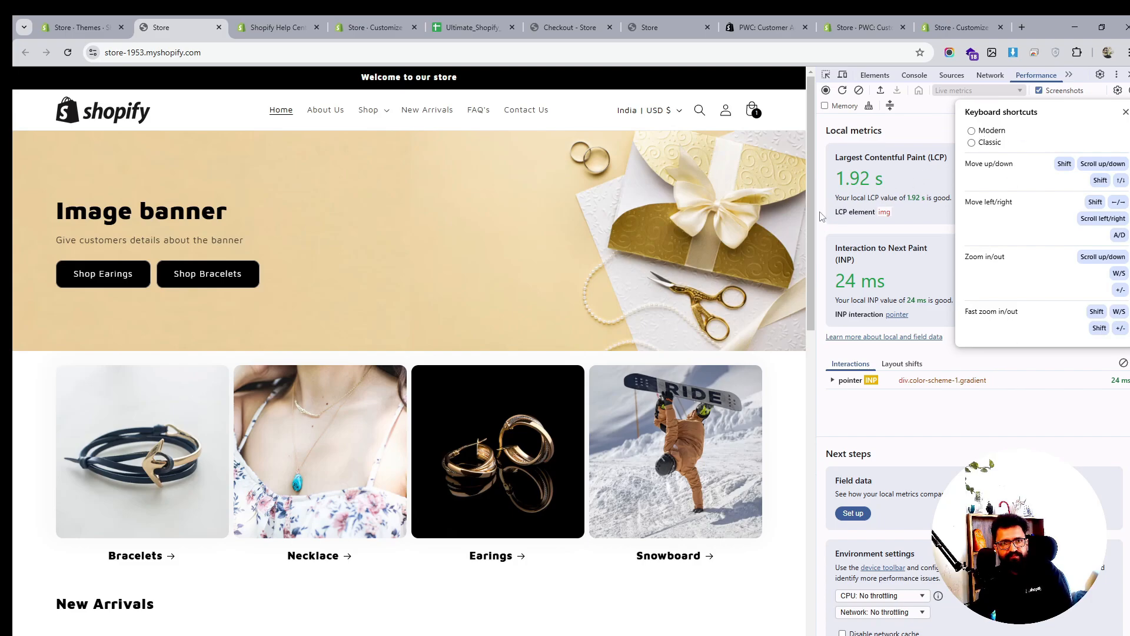
key("Escape")
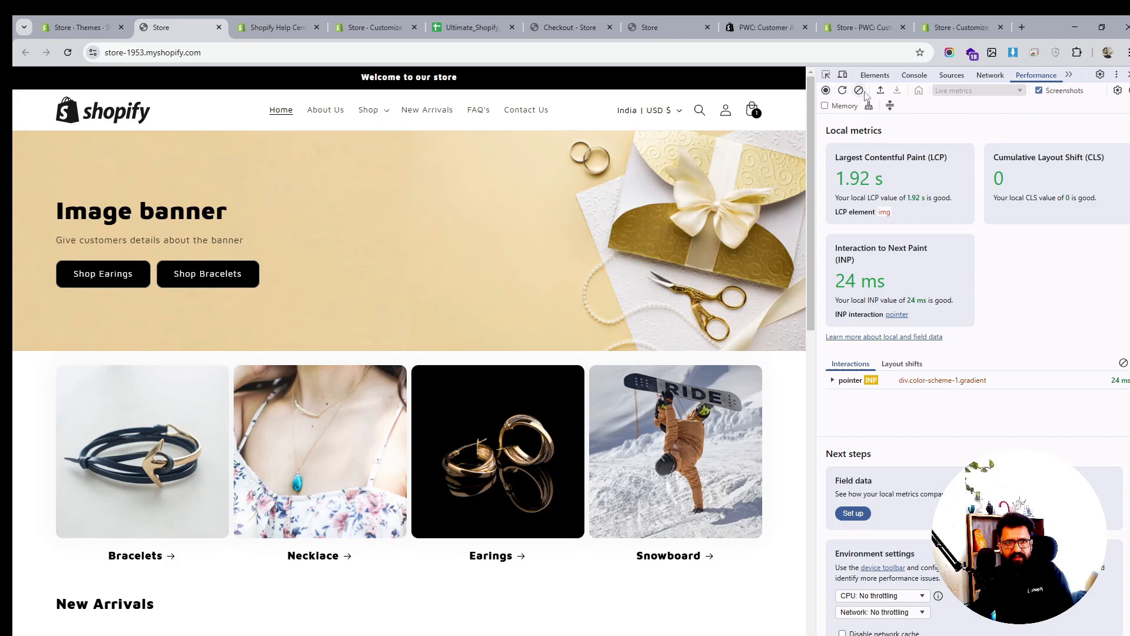
left_click(1068, 75)
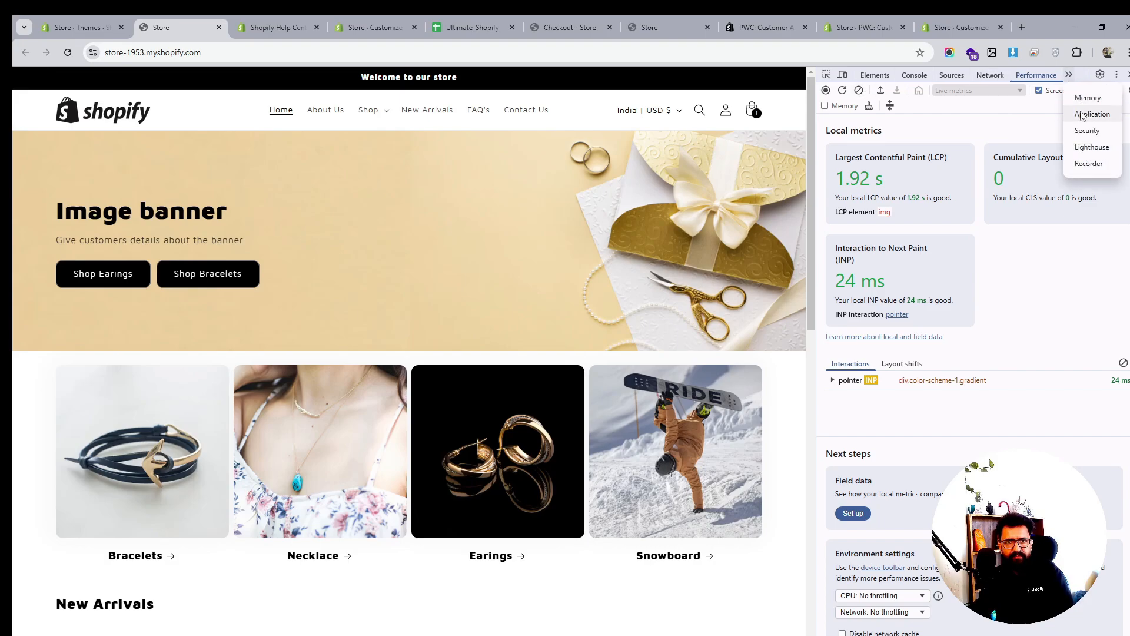
left_click(1090, 147)
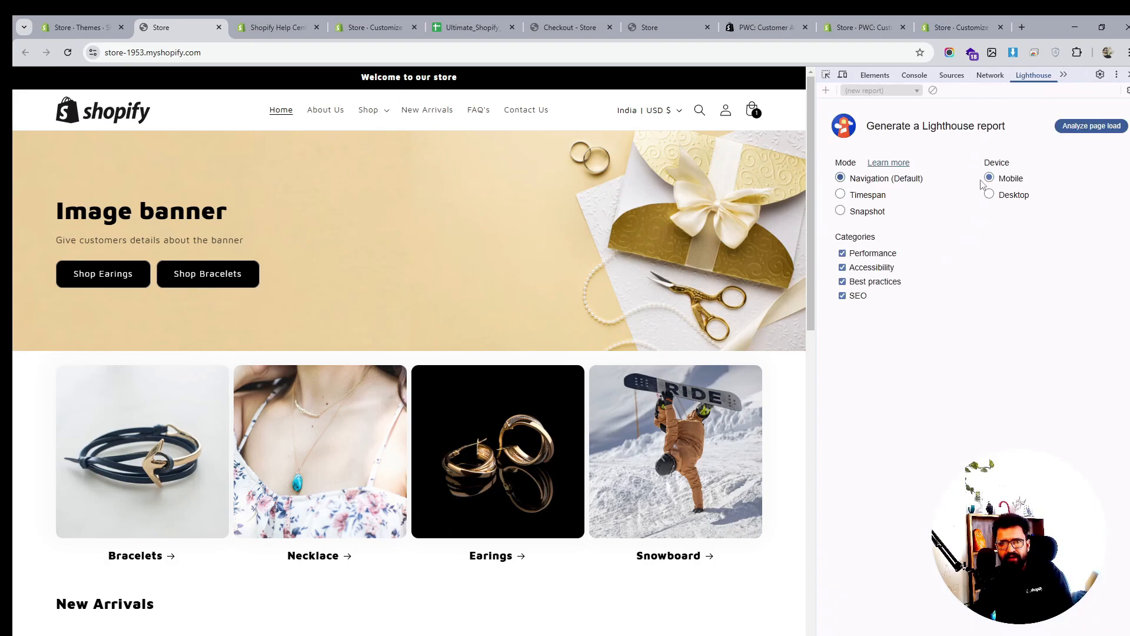
left_click(989, 194)
left_click(1092, 126)
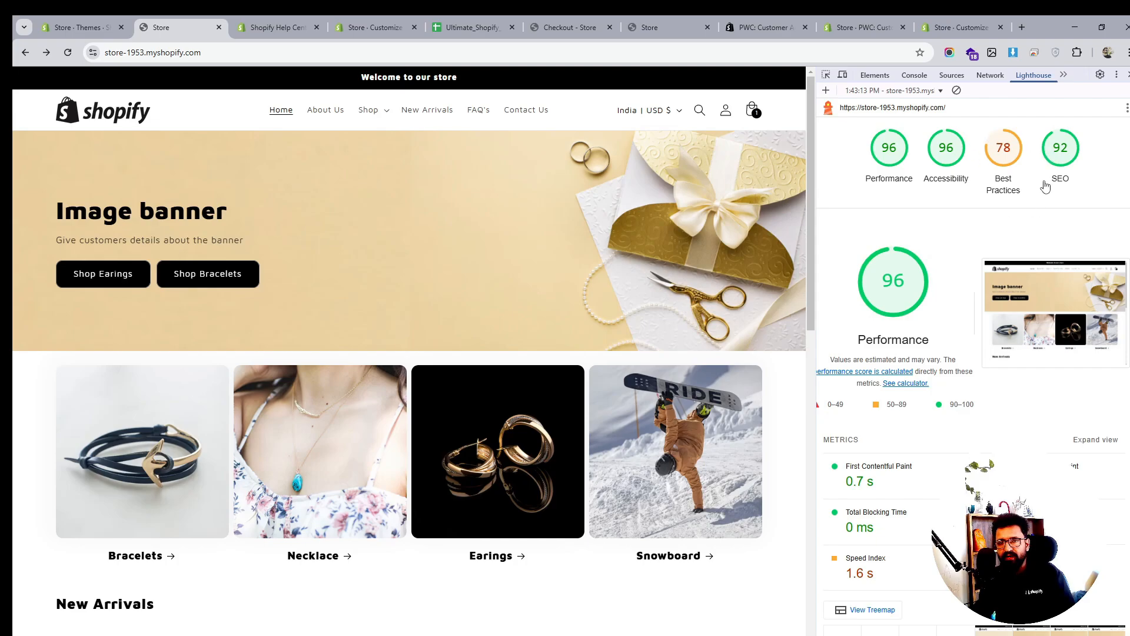
Review the 'Uses third-party cookies' Best Practices finding, then clear the Lighthouse report
left_click(1009, 153)
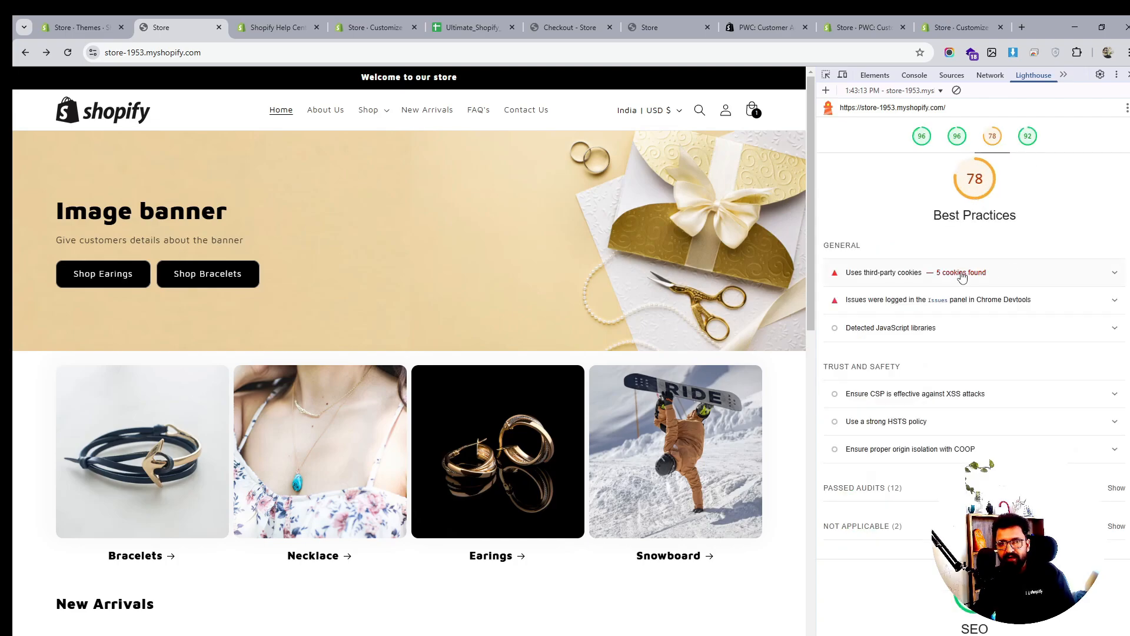
left_click(1062, 273)
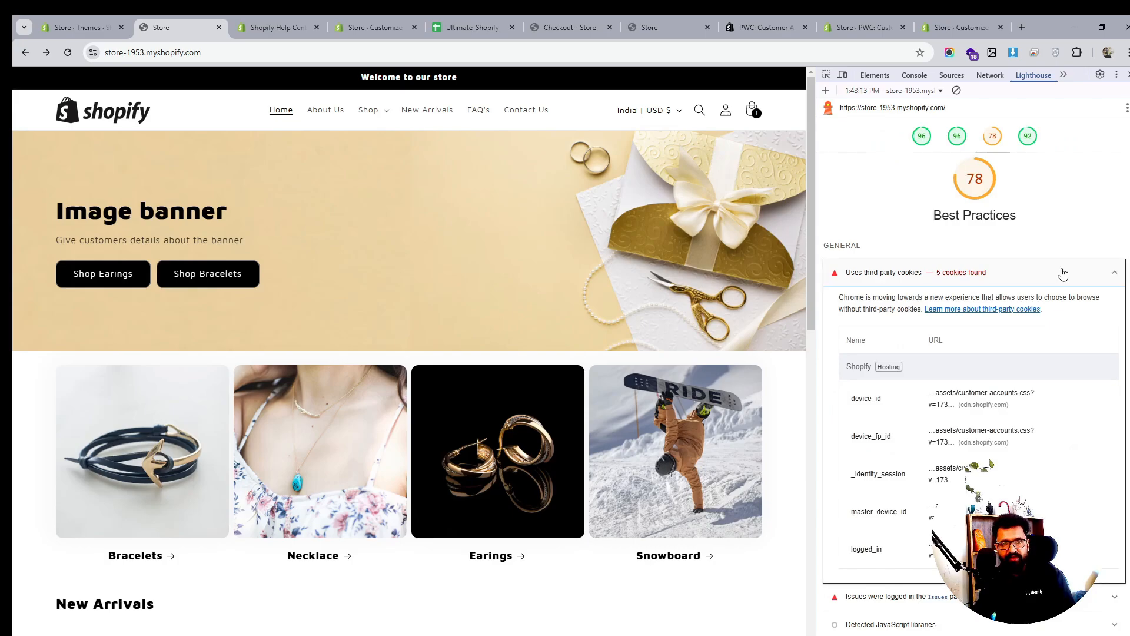
left_click(1063, 274)
left_click(956, 91)
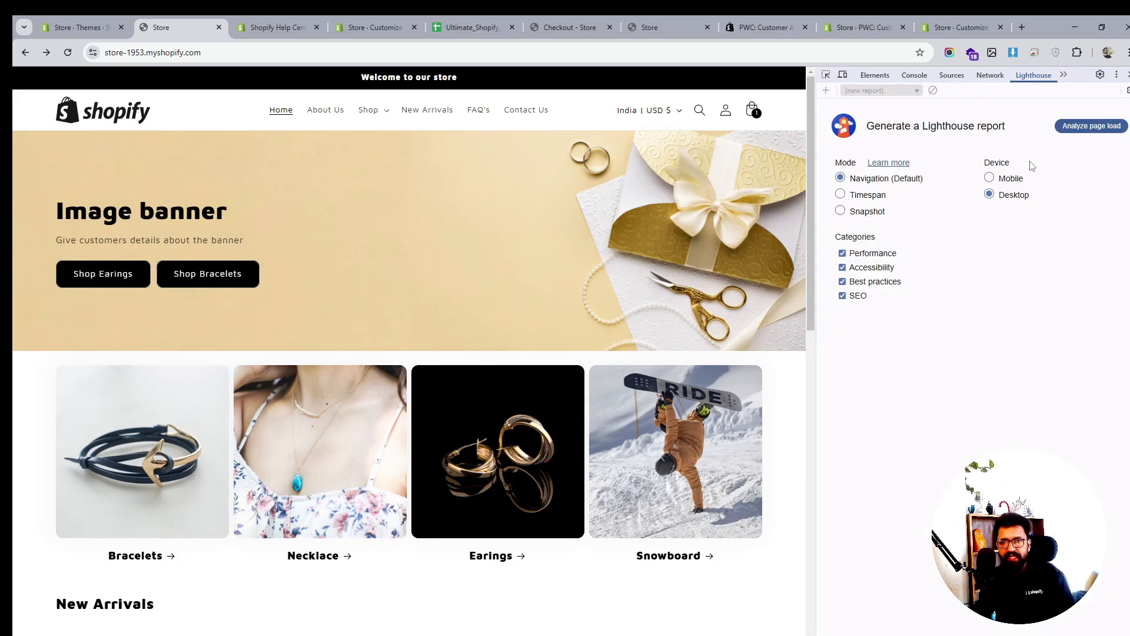
Run a mobile Lighthouse audit, scoring 73 Performance, 99 Accessibility, 79 Best Practices, 92 SEO, then close DevTools
left_click(989, 178)
left_click(1091, 128)
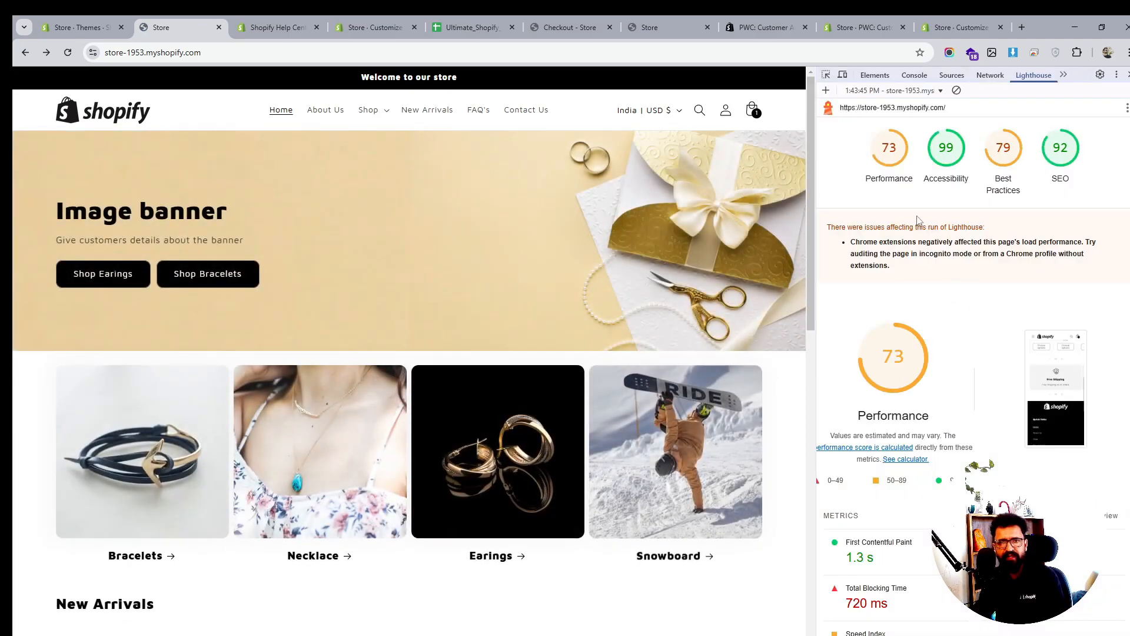
scroll(959, 369, "down", 1)
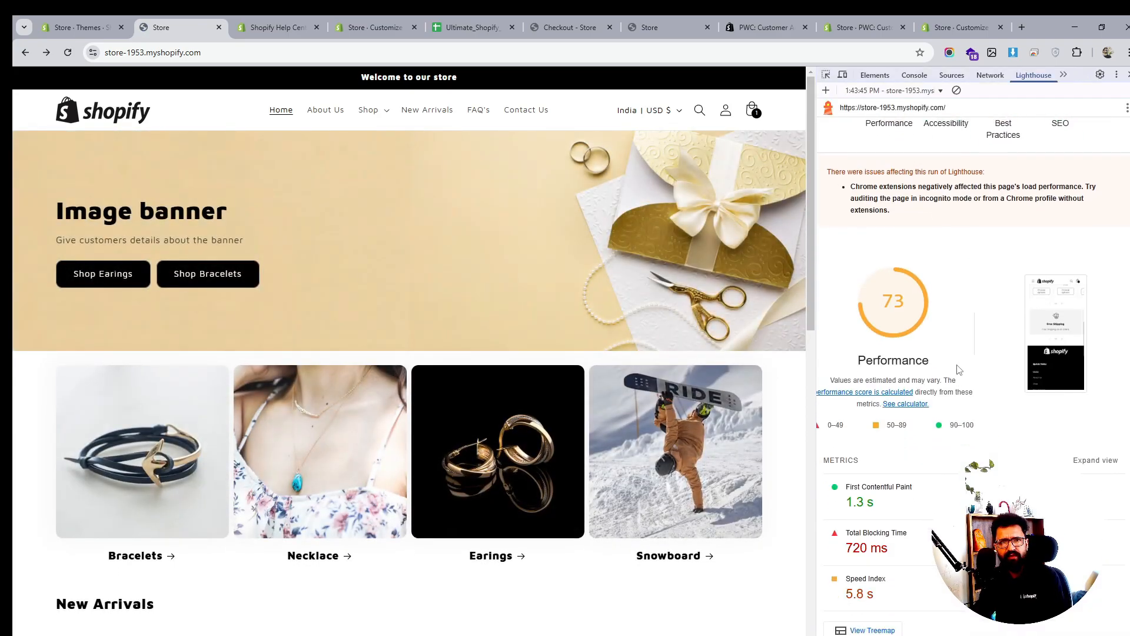
scroll(959, 370, "up", 1)
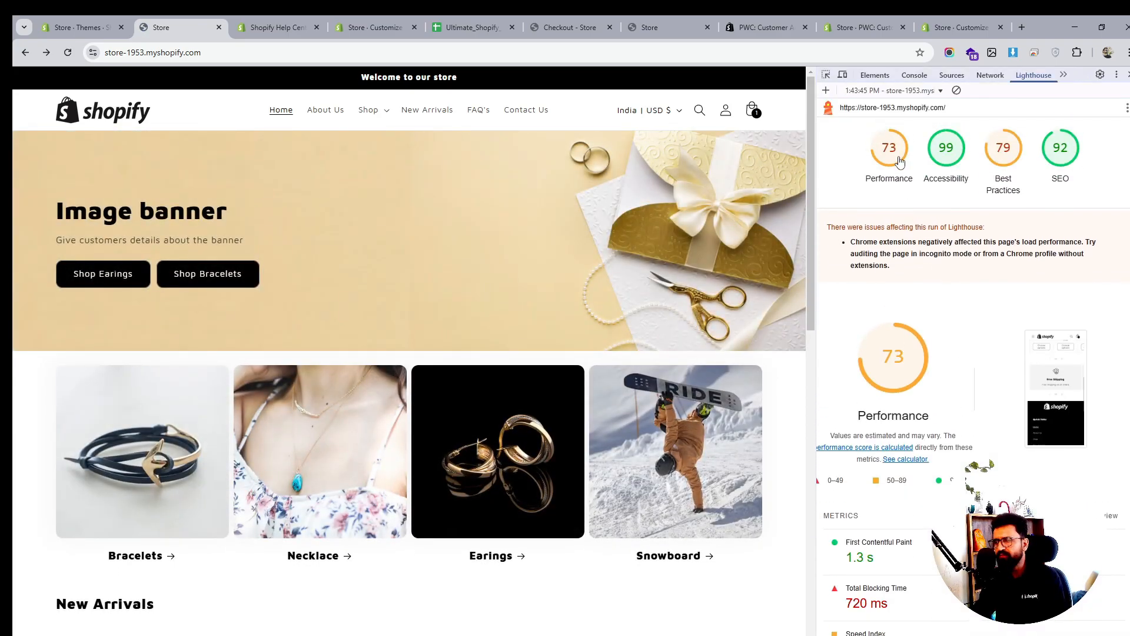
scroll(953, 330, "down", 5)
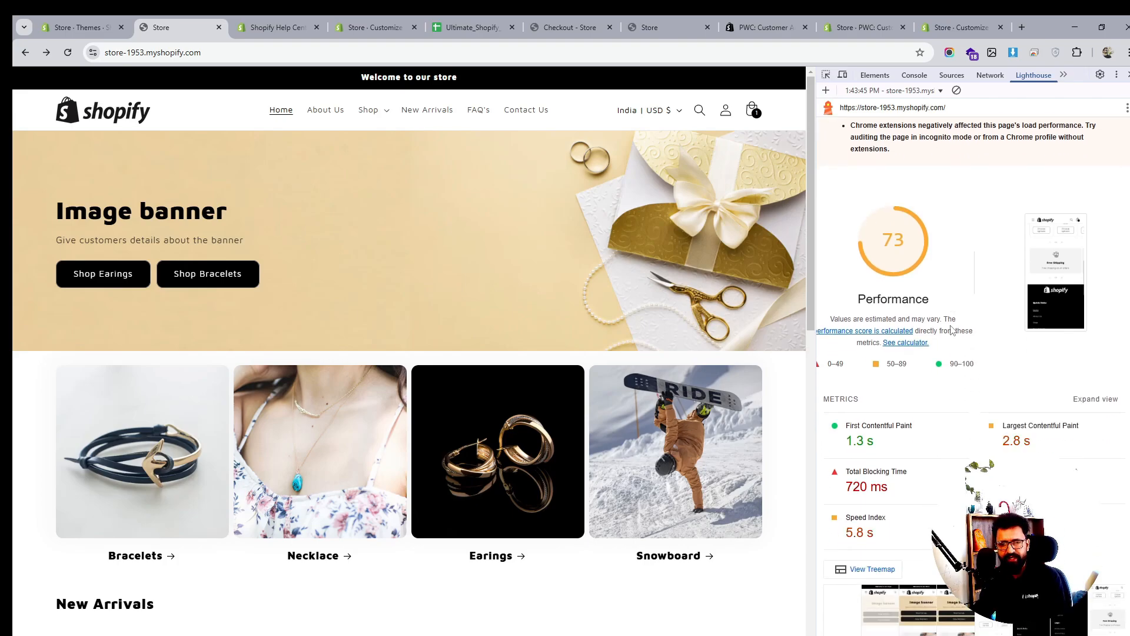
scroll(953, 331, "up", 5)
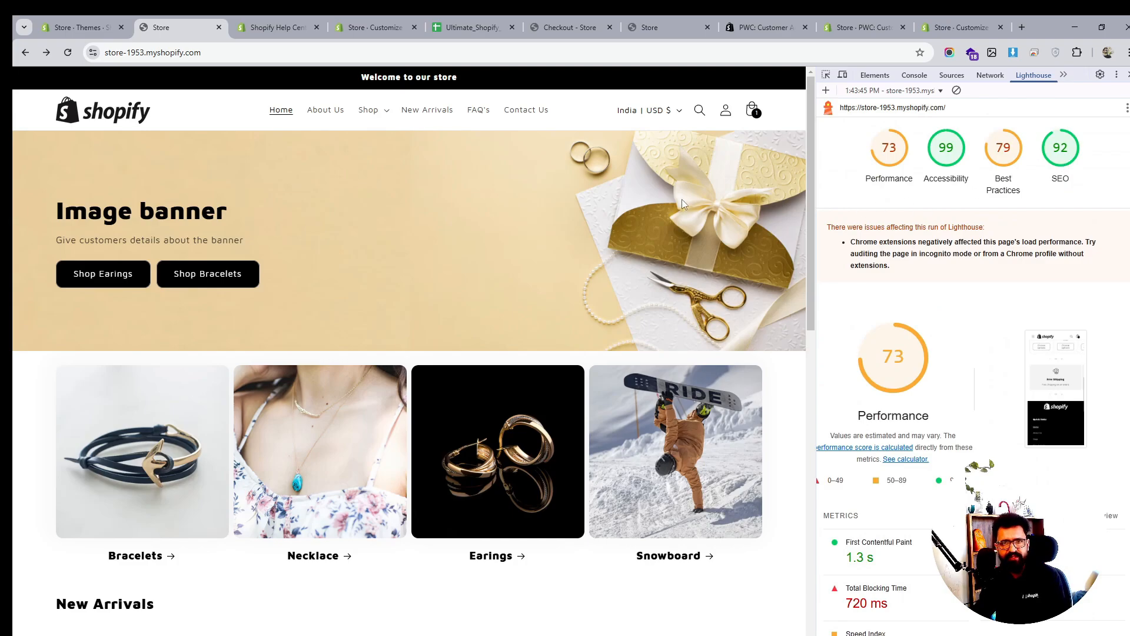
key("F12")
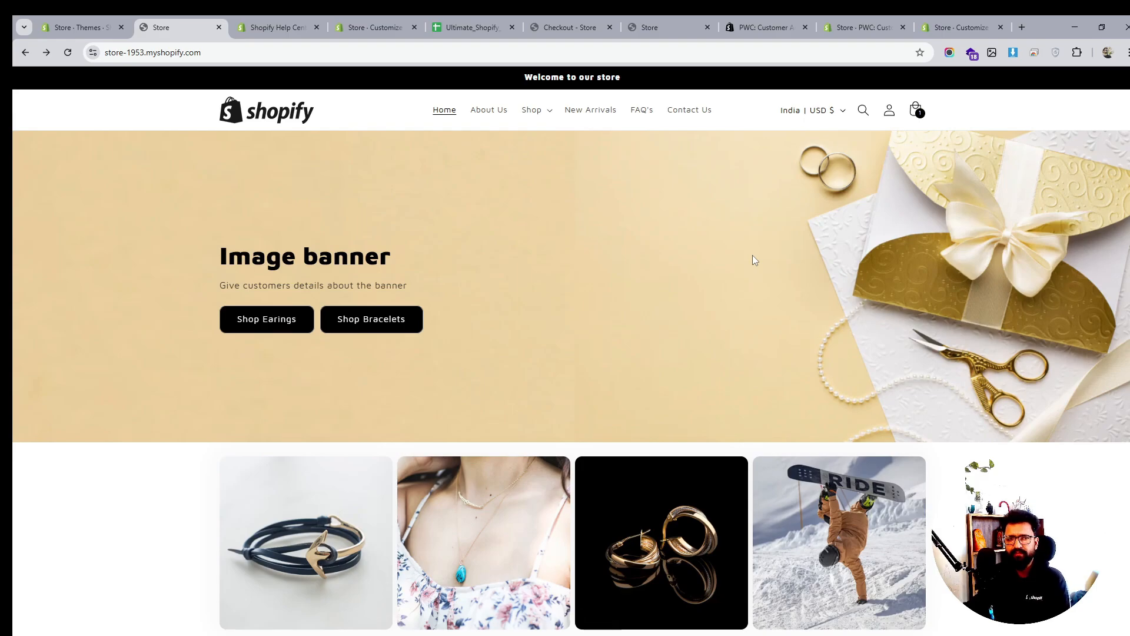
scroll(631, 262, "down", 4)
scroll(631, 262, "down", 2)
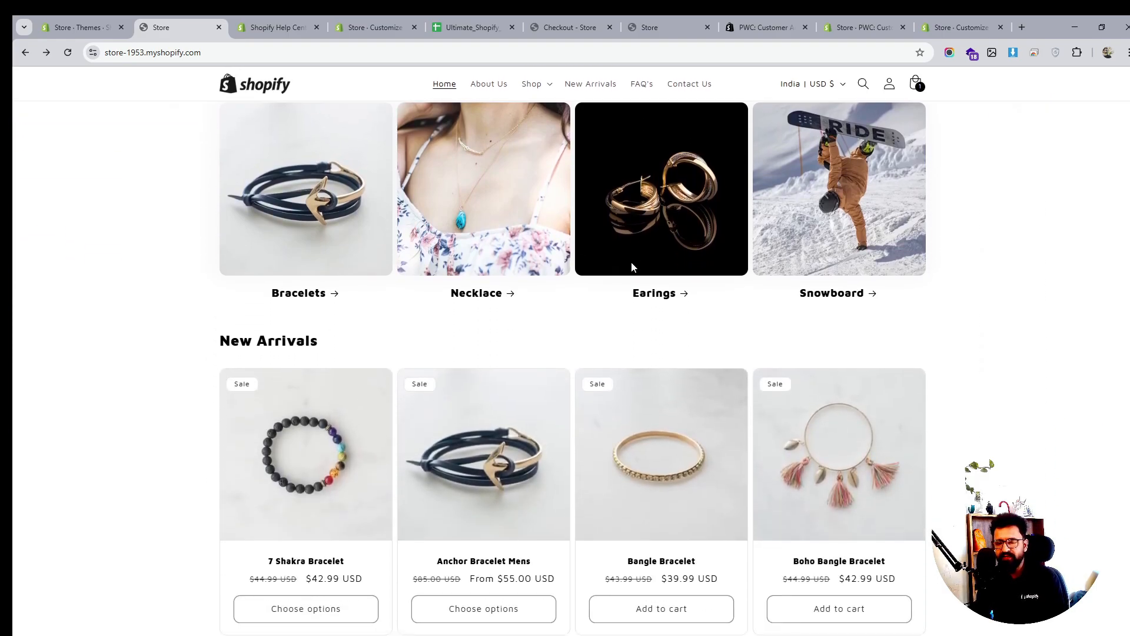
scroll(632, 265, "down", 2)
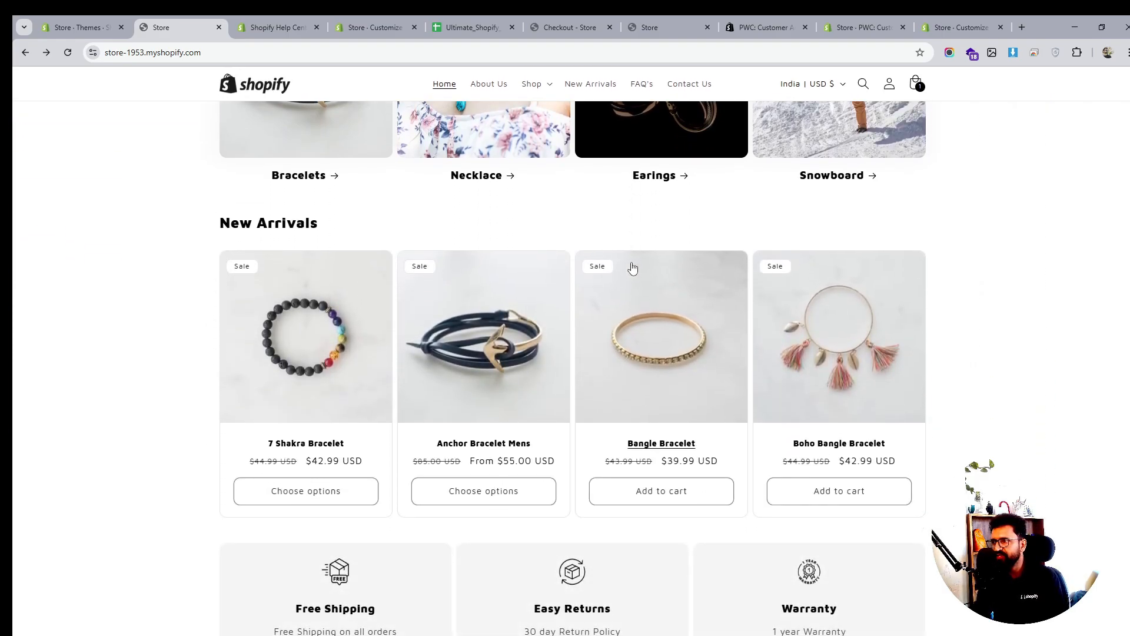
scroll(632, 268, "down", 4)
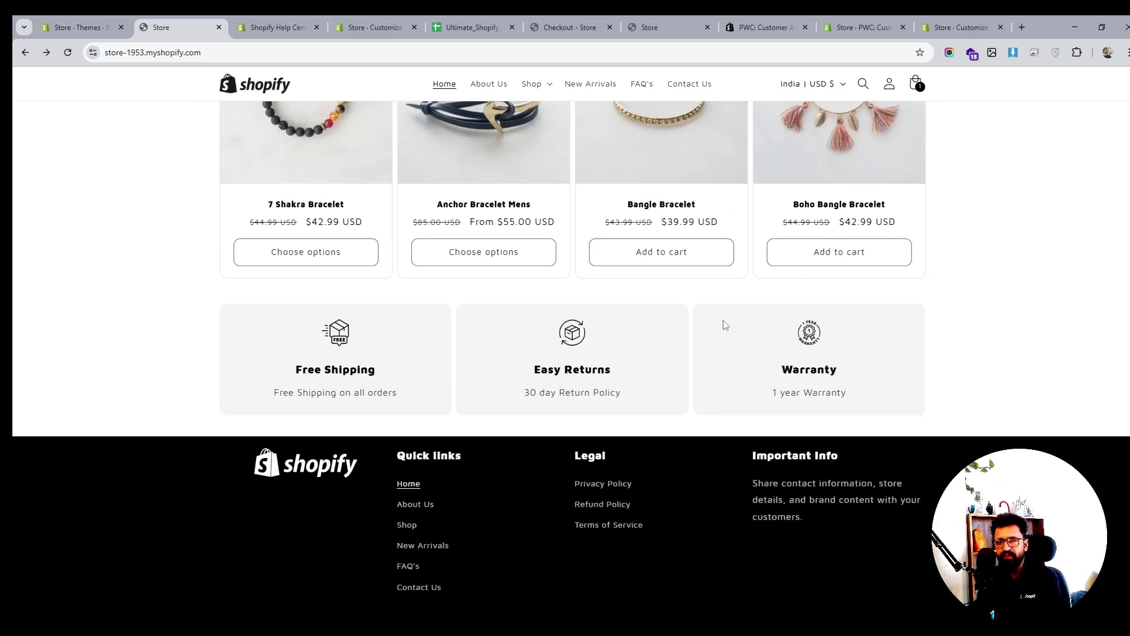
scroll(725, 325, "down", 2)
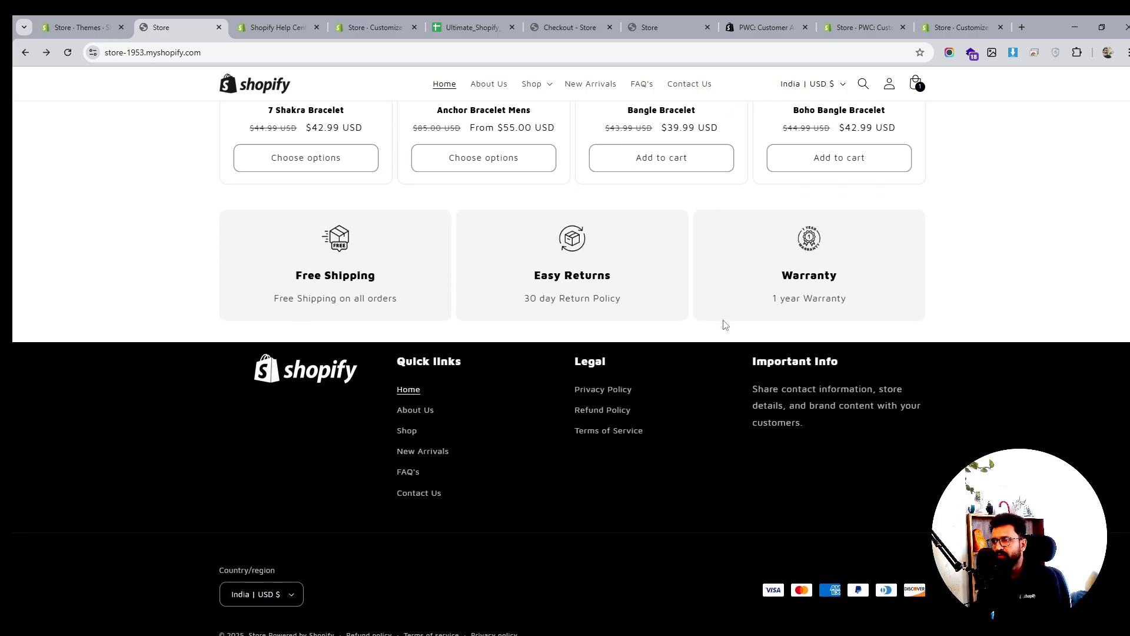
scroll(725, 325, "up", 5)
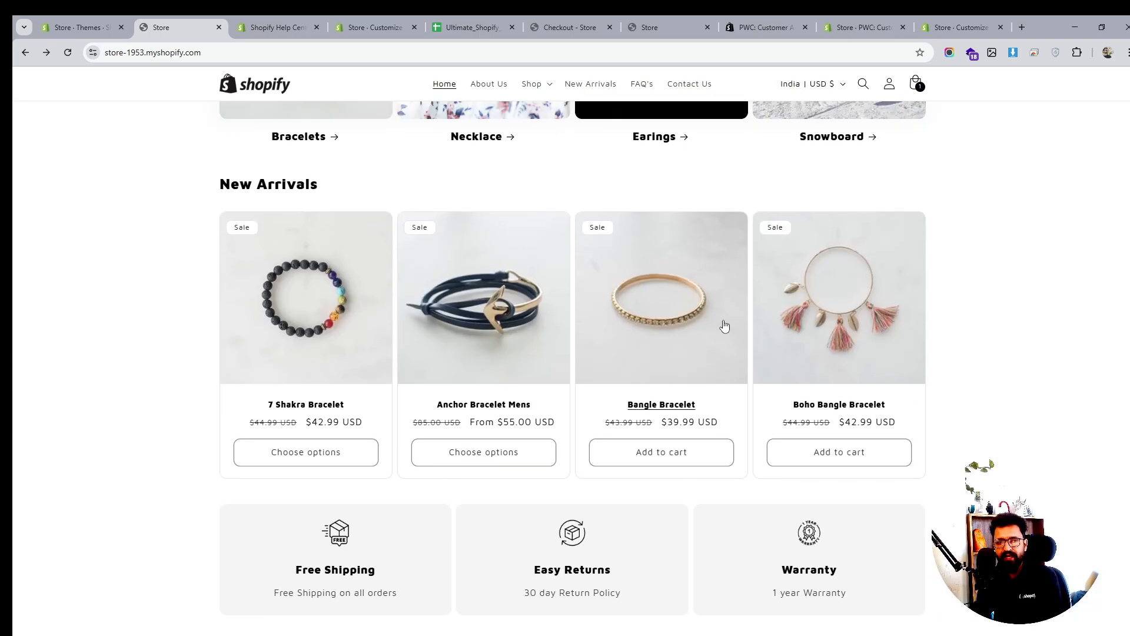
scroll(724, 326, "up", 8)
scroll(725, 325, "up", 1)
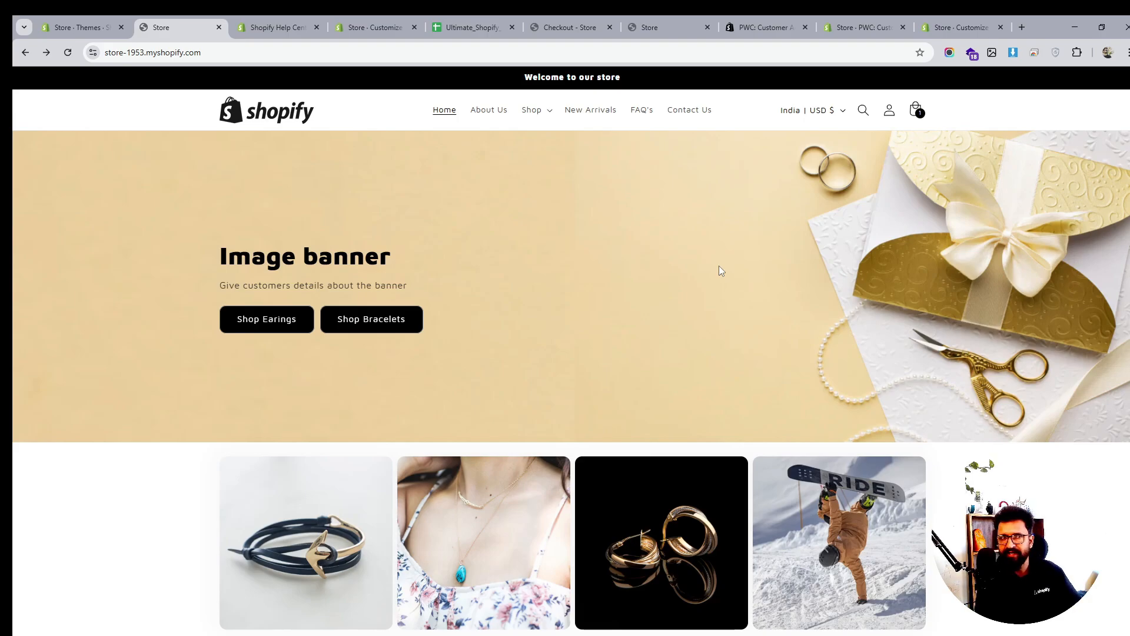
Open the Earing 1 product in the admin and confirm its image has no alt text
left_click(83, 26)
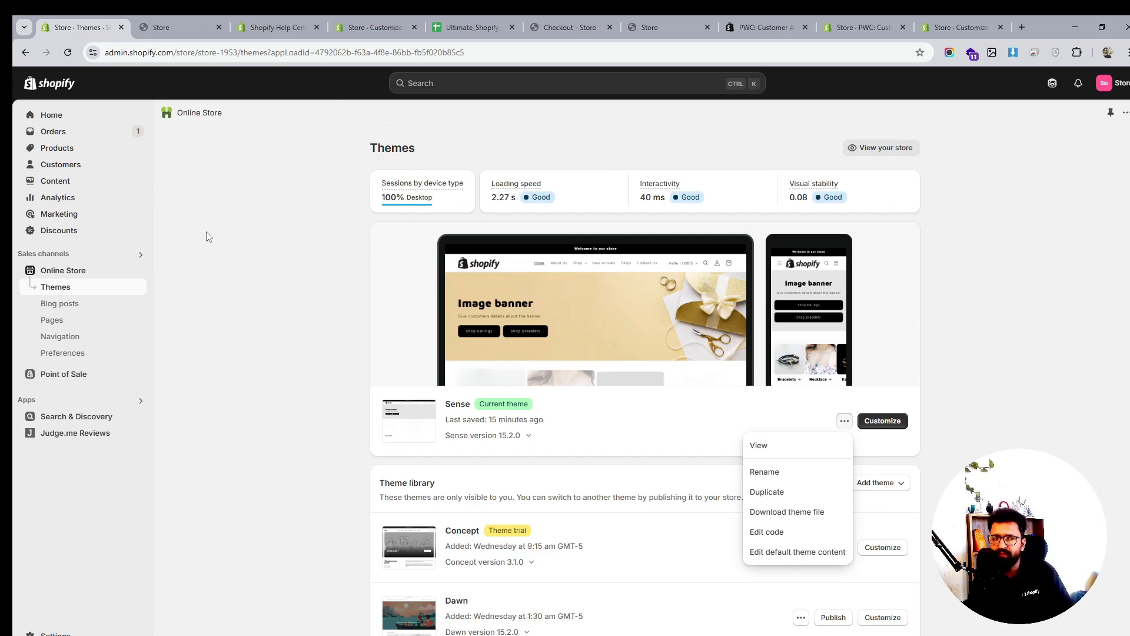
left_click(64, 155)
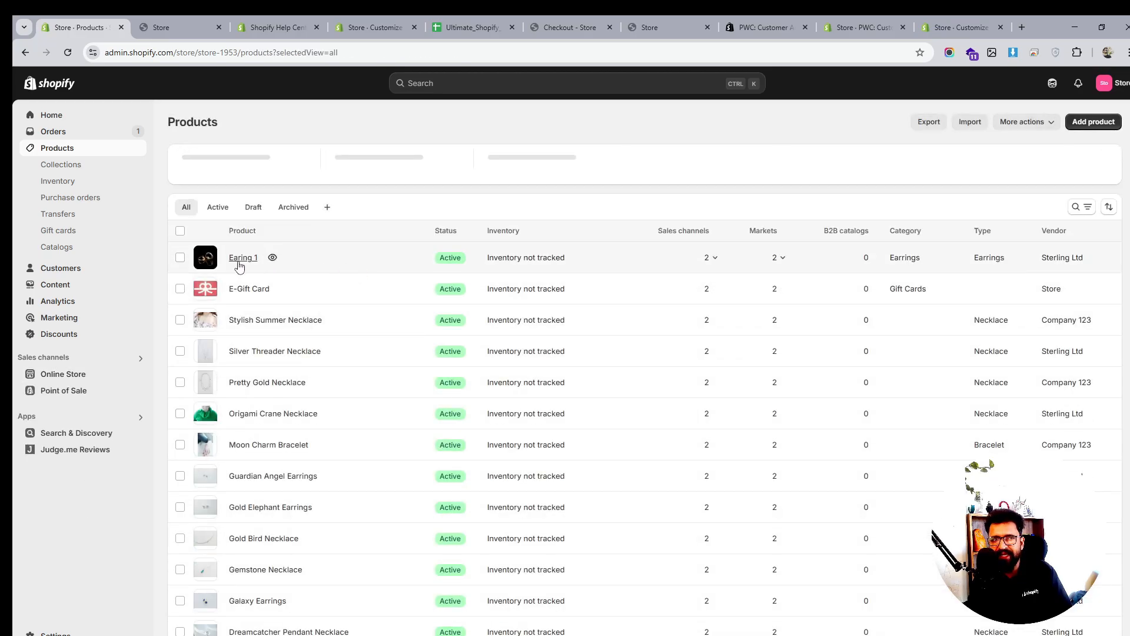
left_click(242, 257)
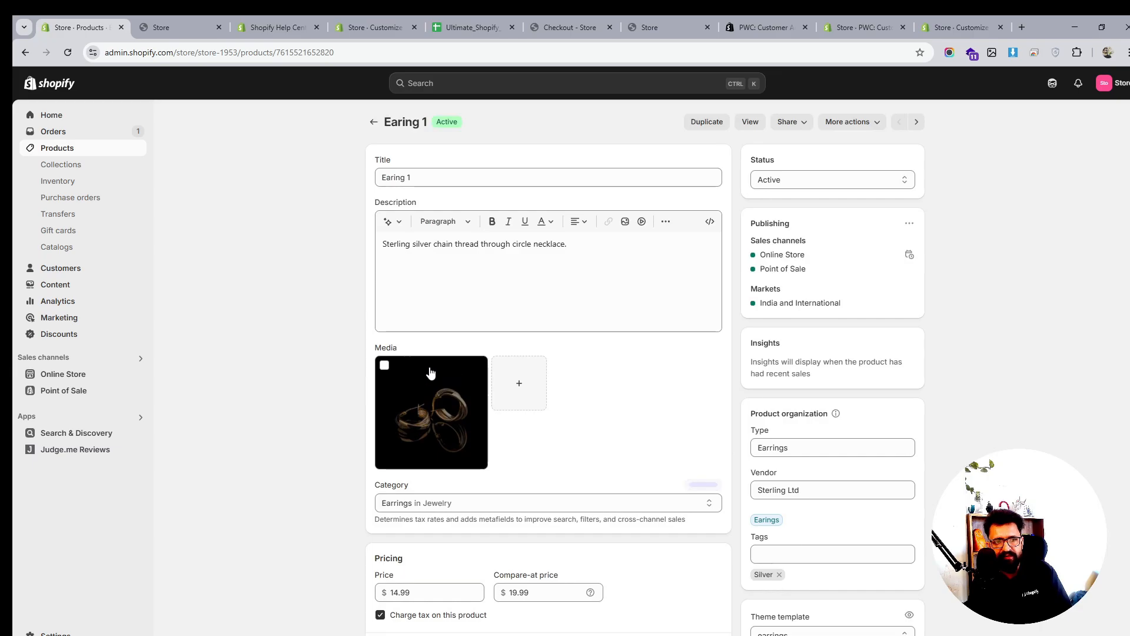
left_click(429, 368)
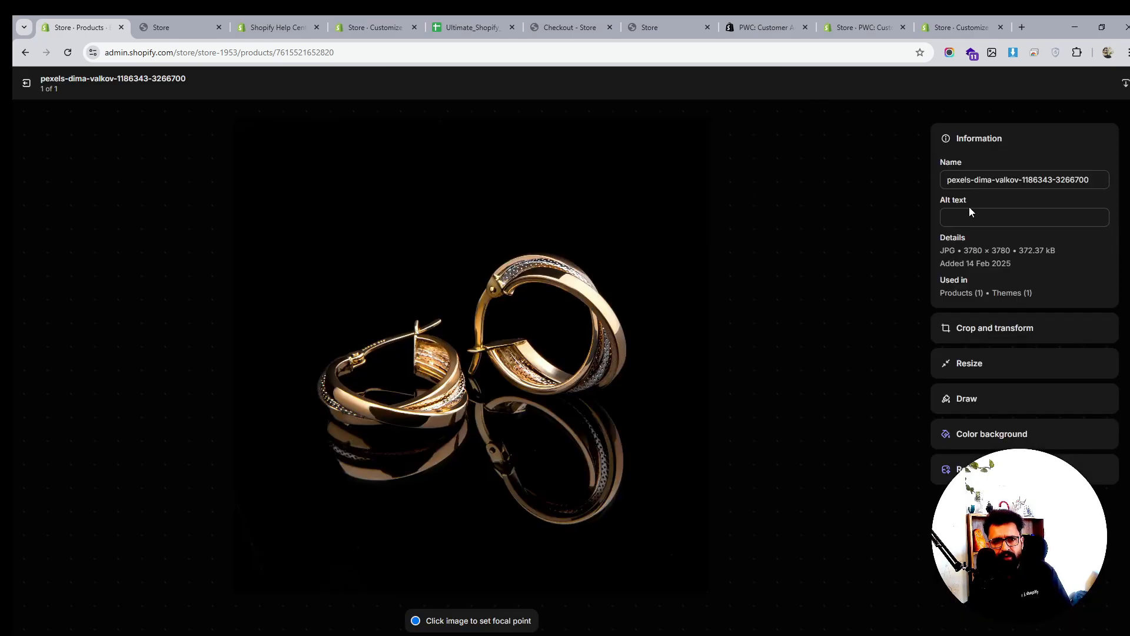
left_click(975, 217)
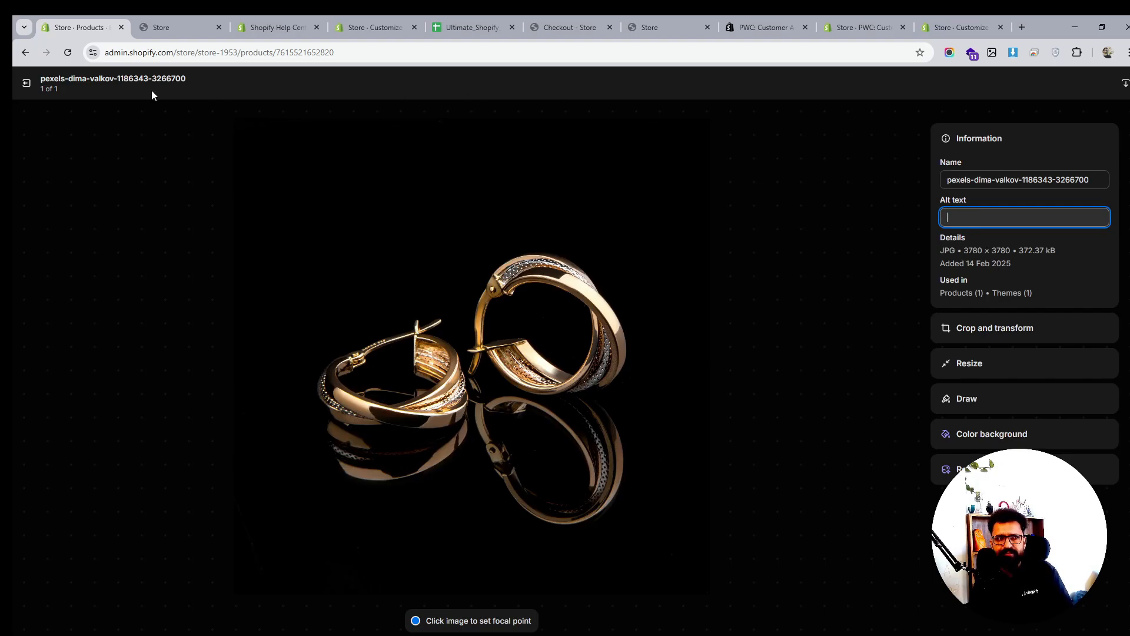
left_click(25, 83)
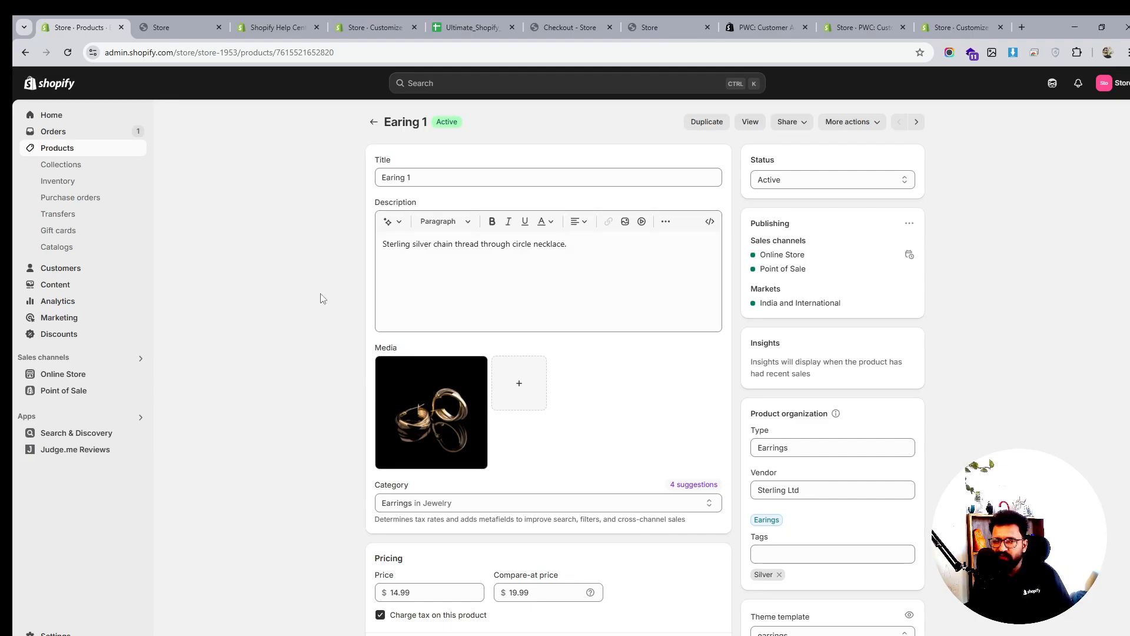
Scroll through the Earing 1 product page, then return to the storefront home page tab
scroll(624, 341, "down", 4)
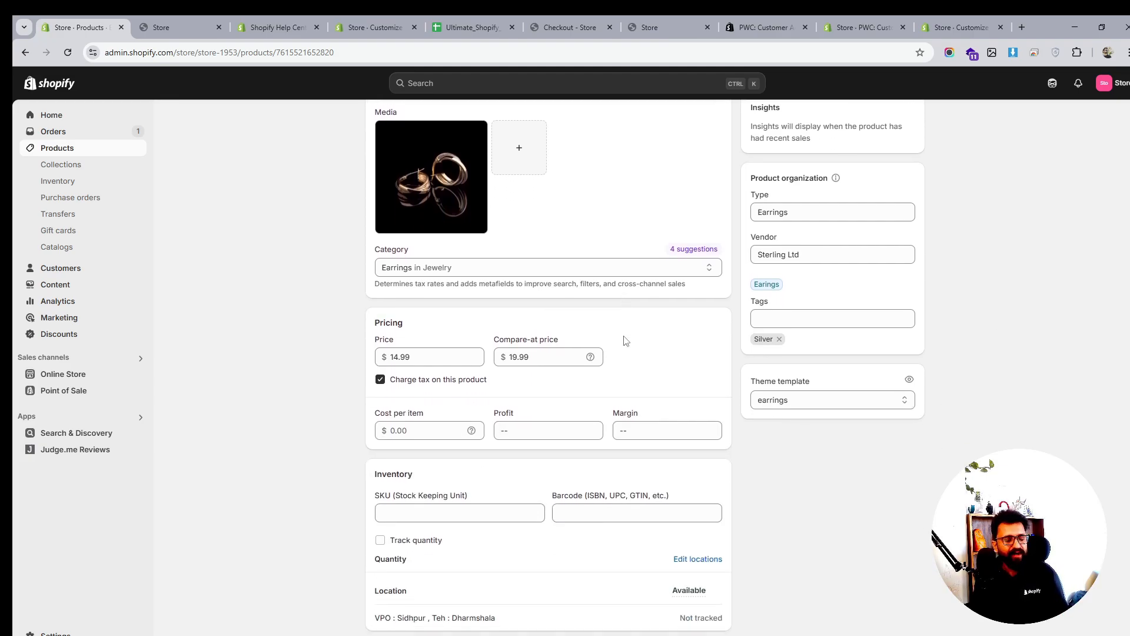
scroll(626, 341, "down", 2)
scroll(626, 335, "down", 2)
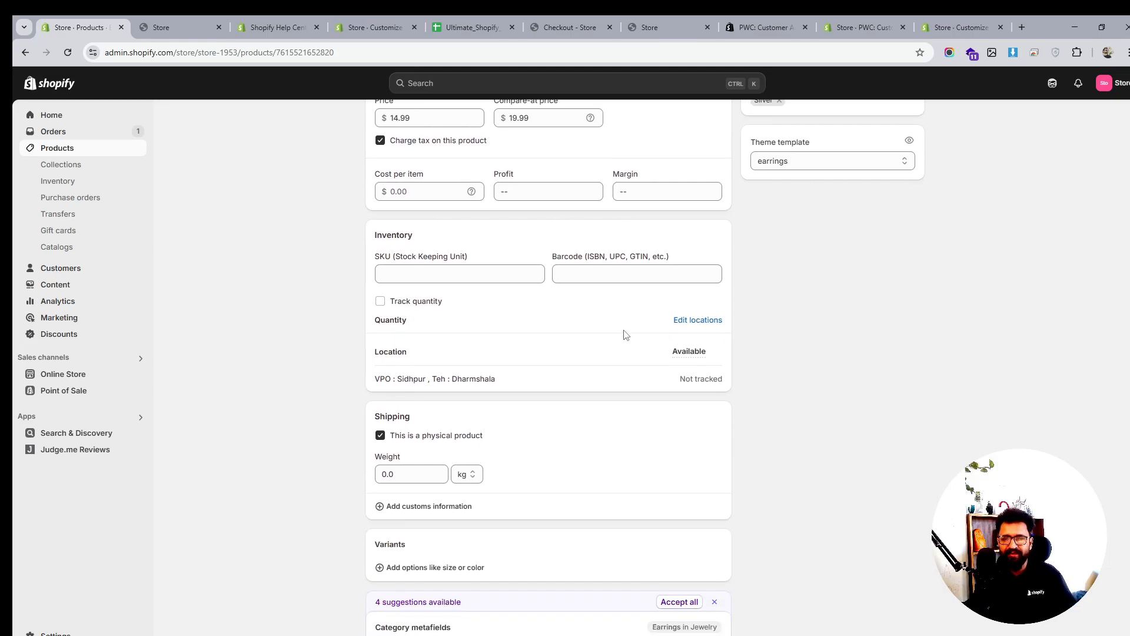
scroll(626, 335, "down", 6)
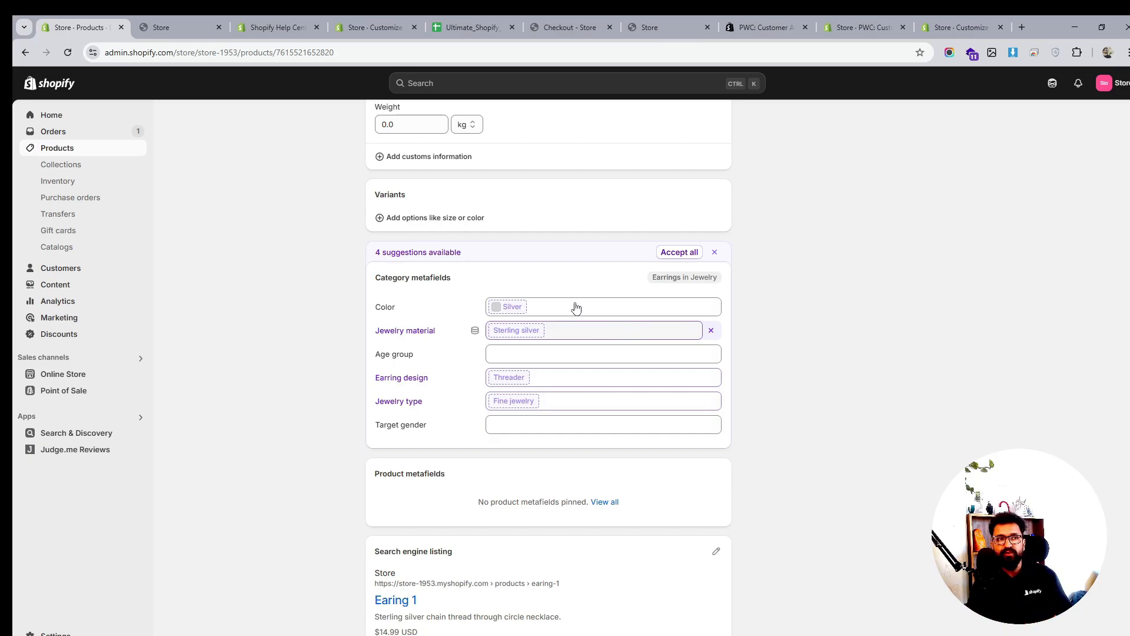
left_click(176, 24)
Open the 7 Shakra Bracelet from New Arrivals and scroll its product page, which has no reviews yet
scroll(555, 271, "down", 8)
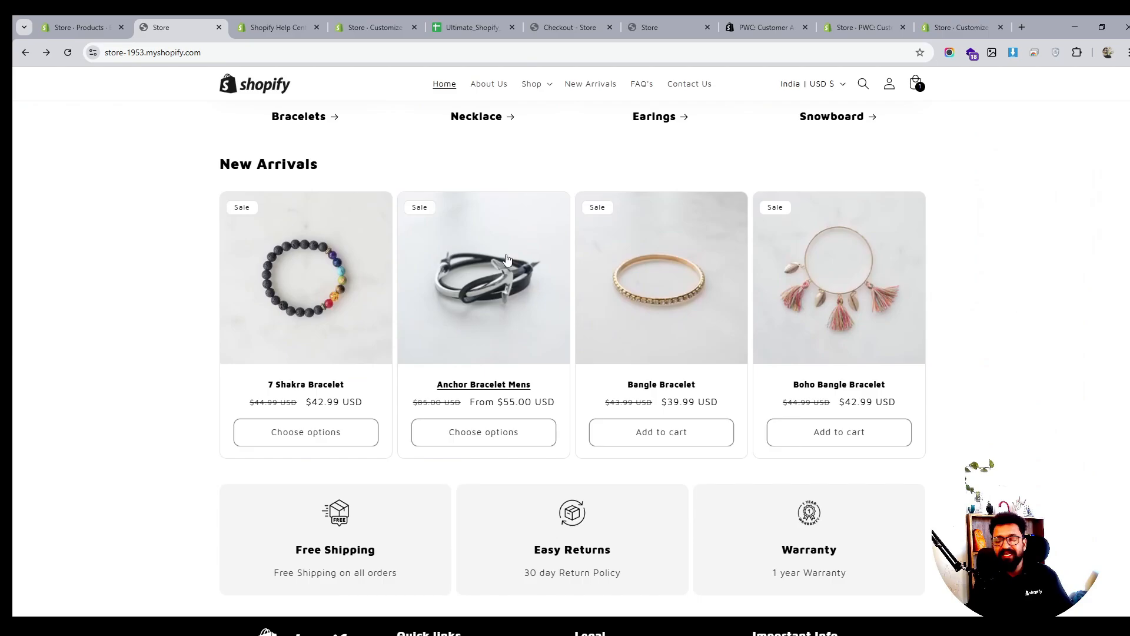
scroll(583, 266, "up", 6)
scroll(583, 266, "up", 3)
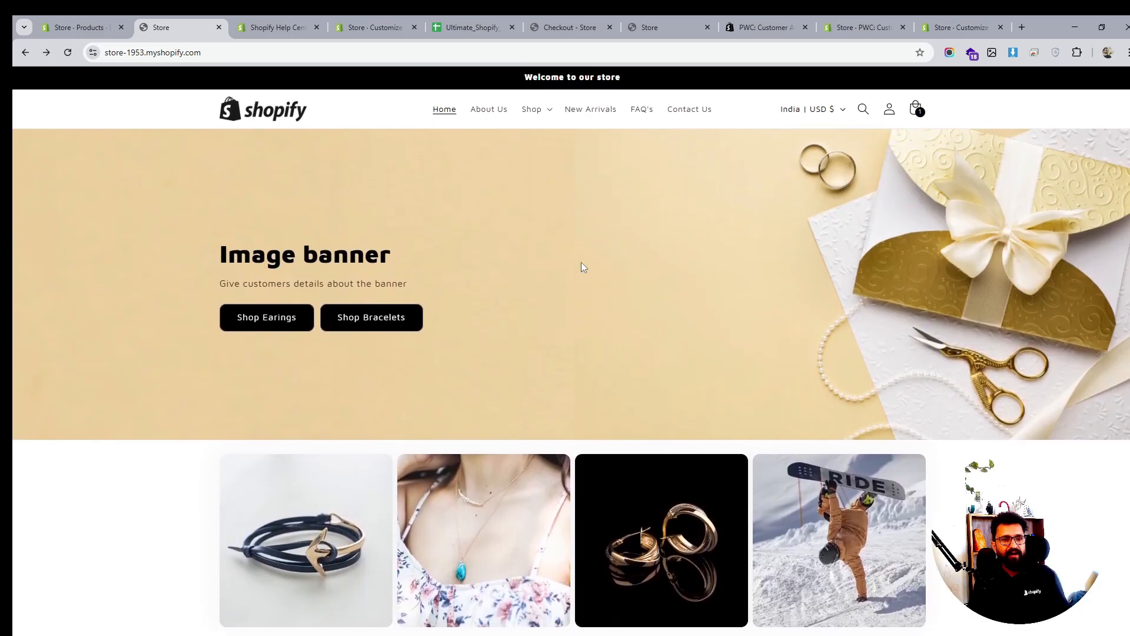
scroll(571, 230, "down", 7)
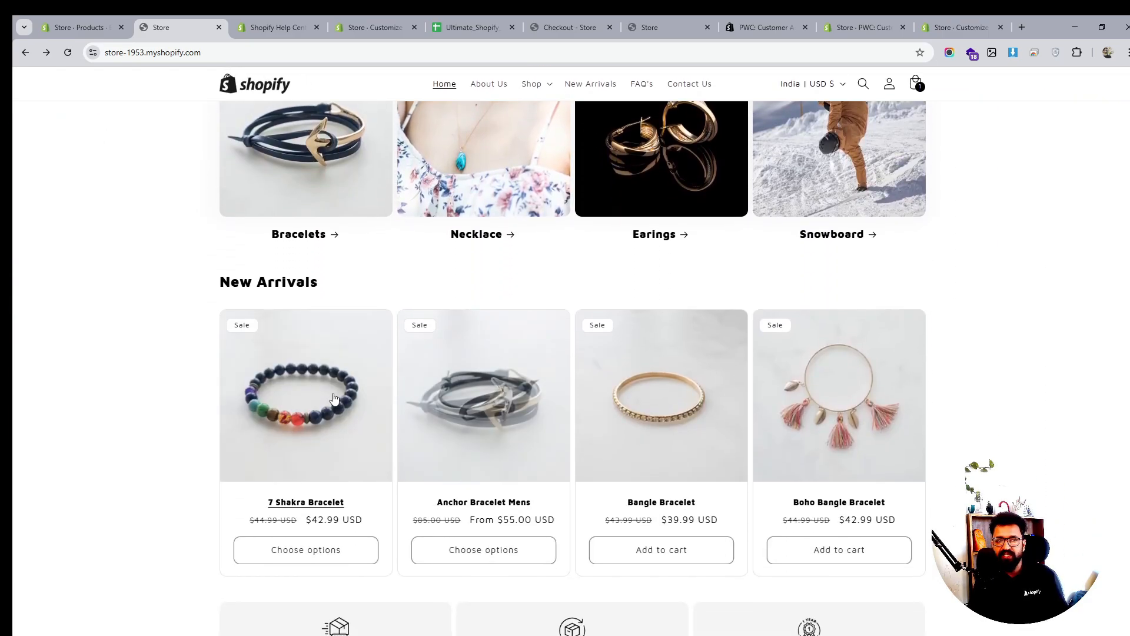
left_click(334, 398)
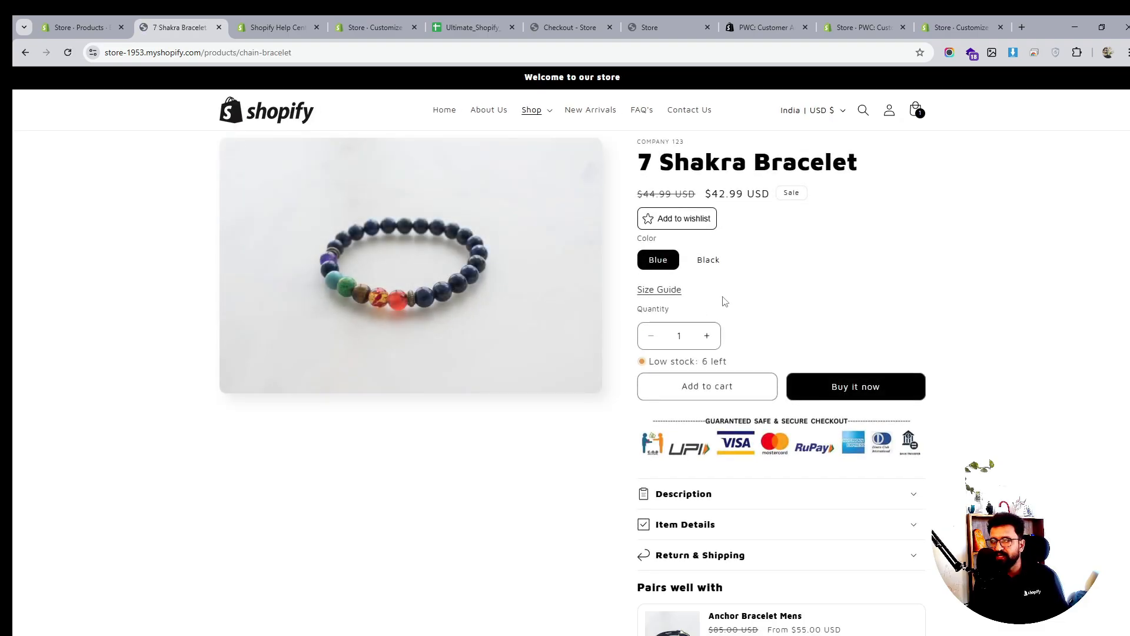
scroll(724, 301, "down", 8)
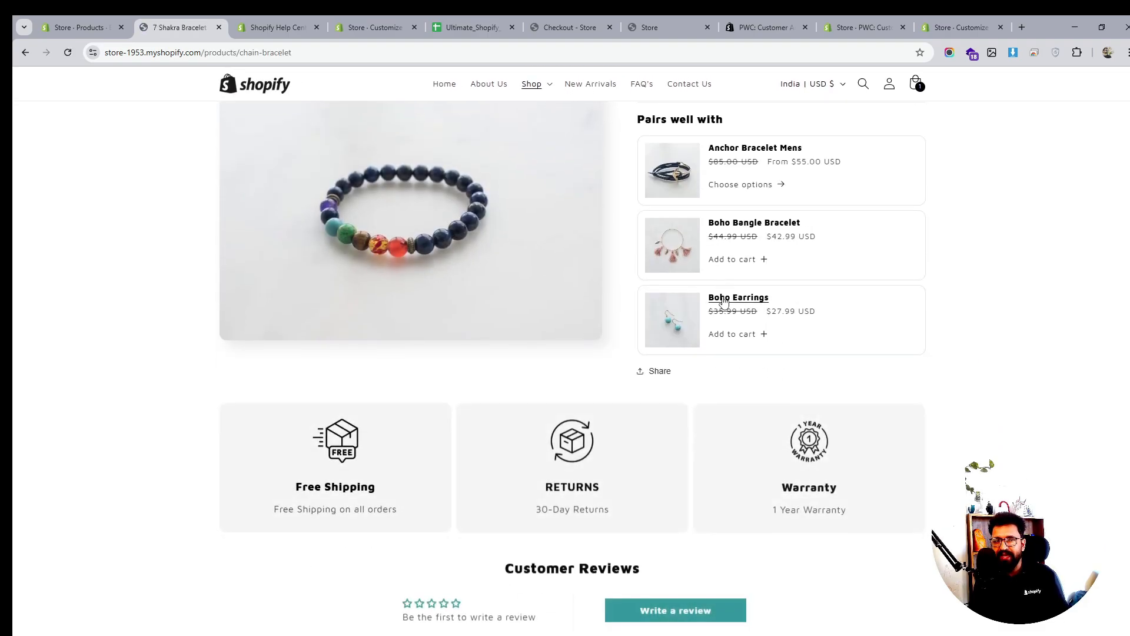
scroll(724, 303, "down", 3)
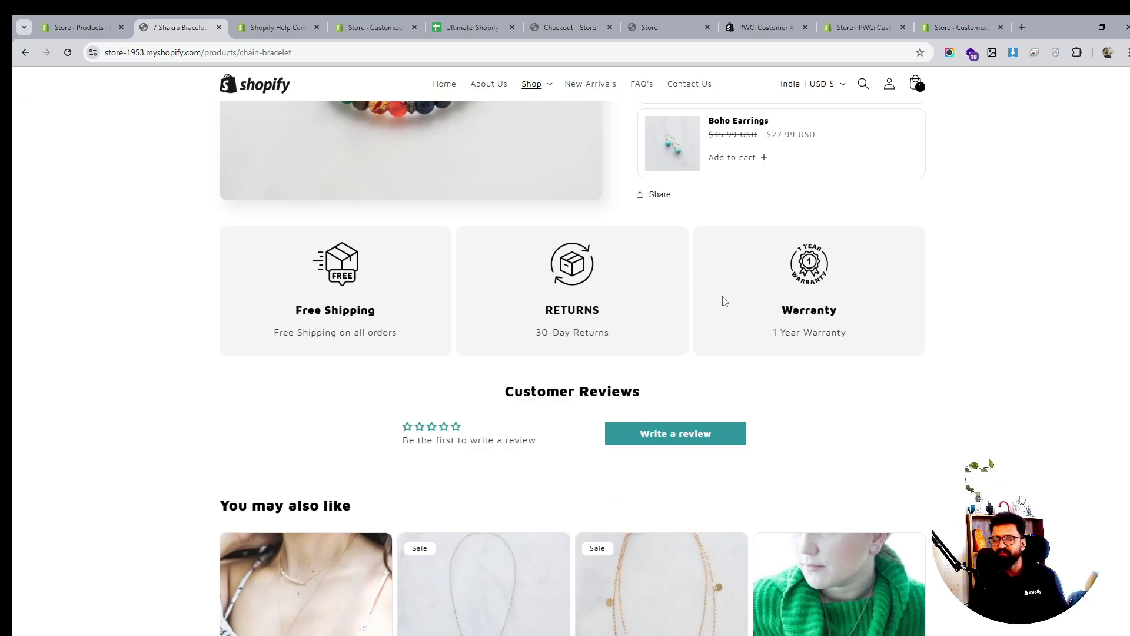